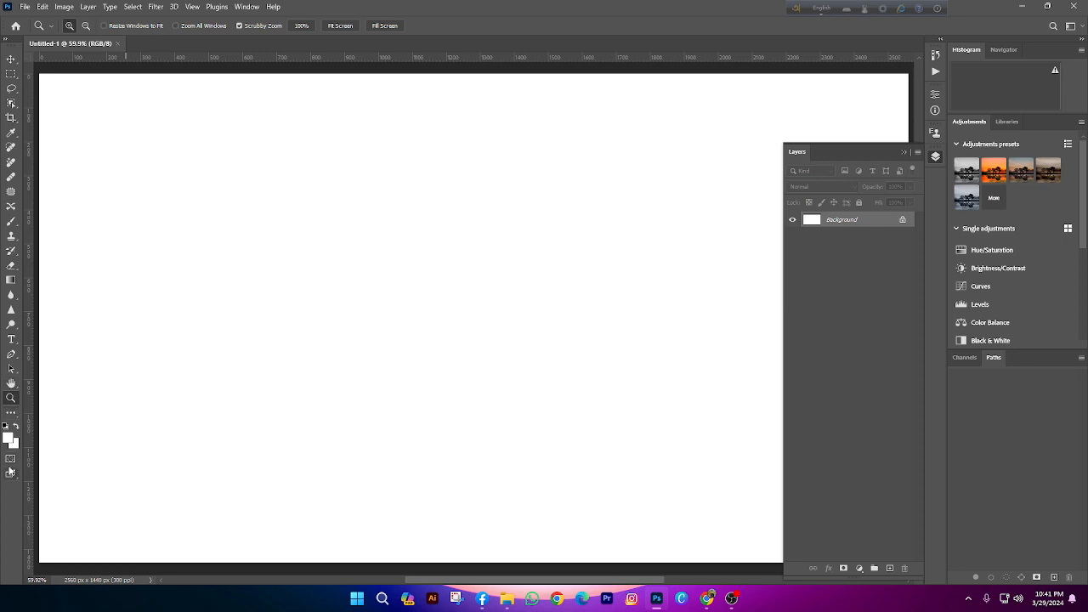
Review the additional tools hidden in the toolbar and activate the Move tool
click(9, 414)
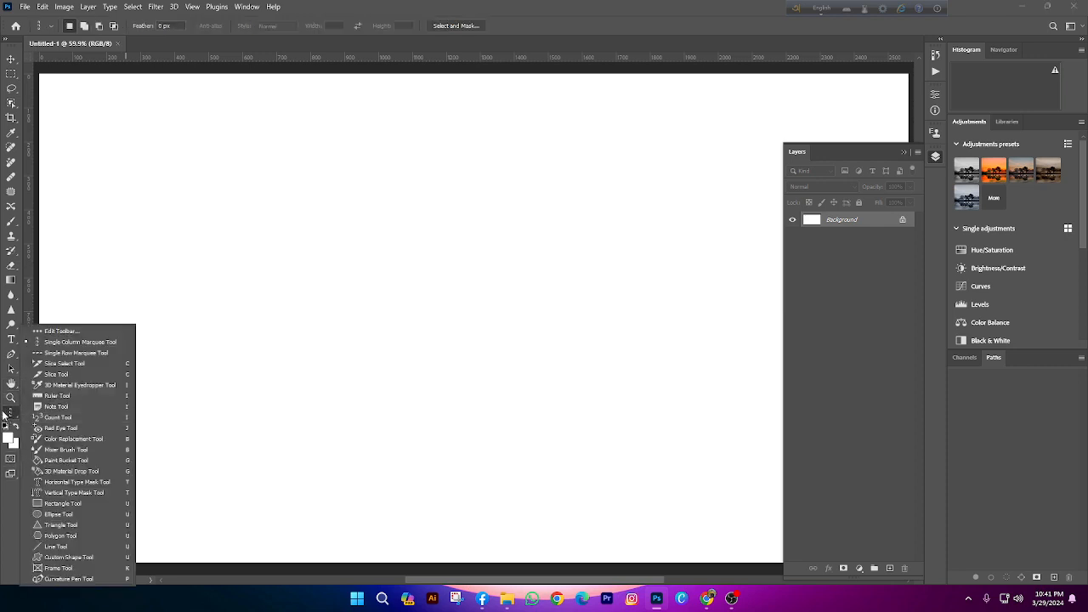
click(6, 414)
click(9, 416)
scroll(89, 423, down, 1)
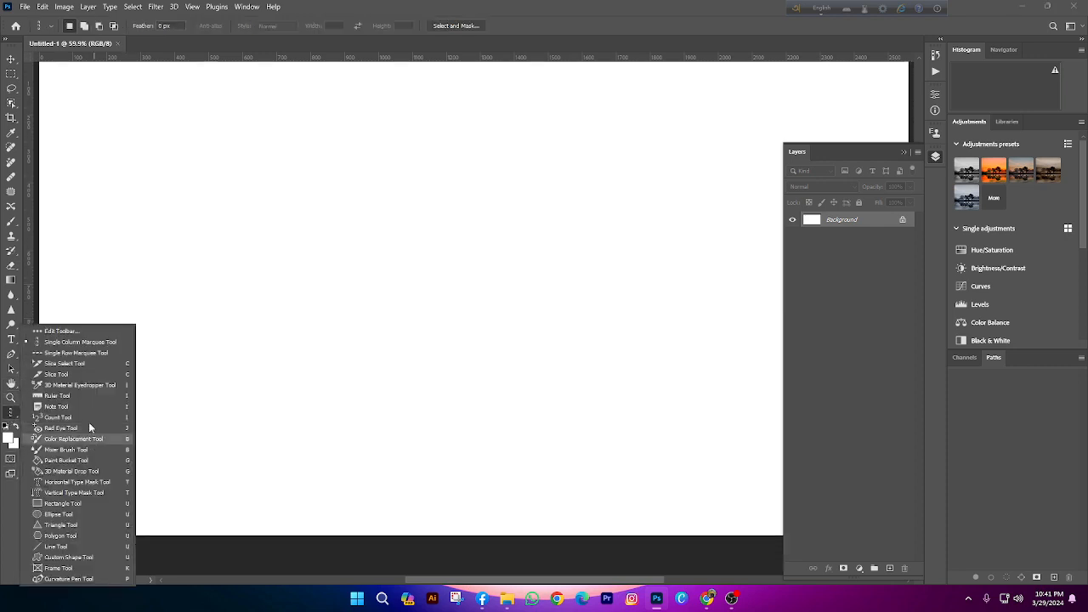
click(9, 60)
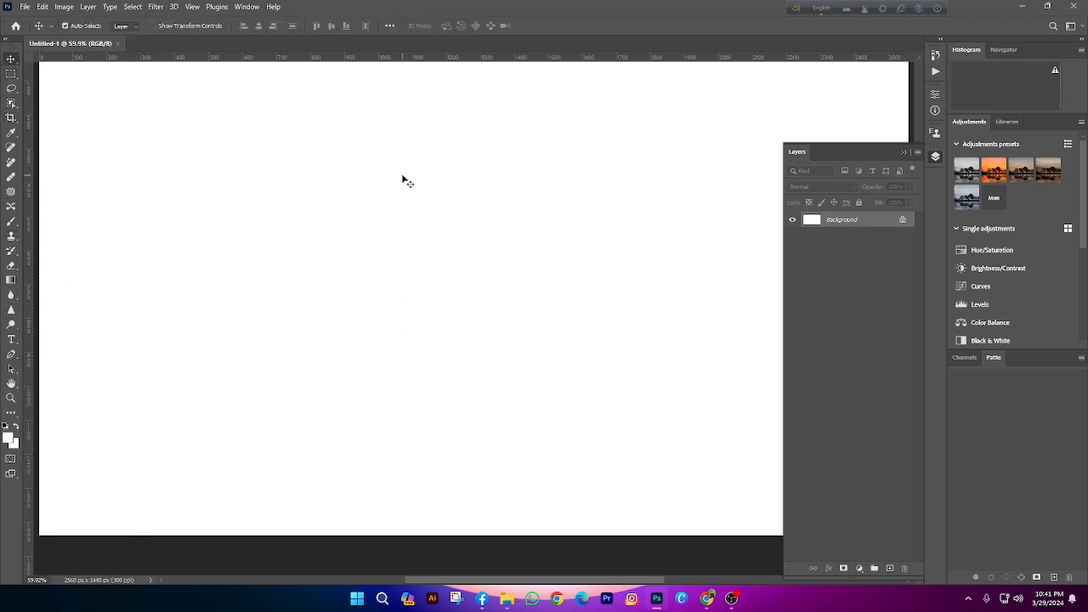
scroll(397, 204, up, 1)
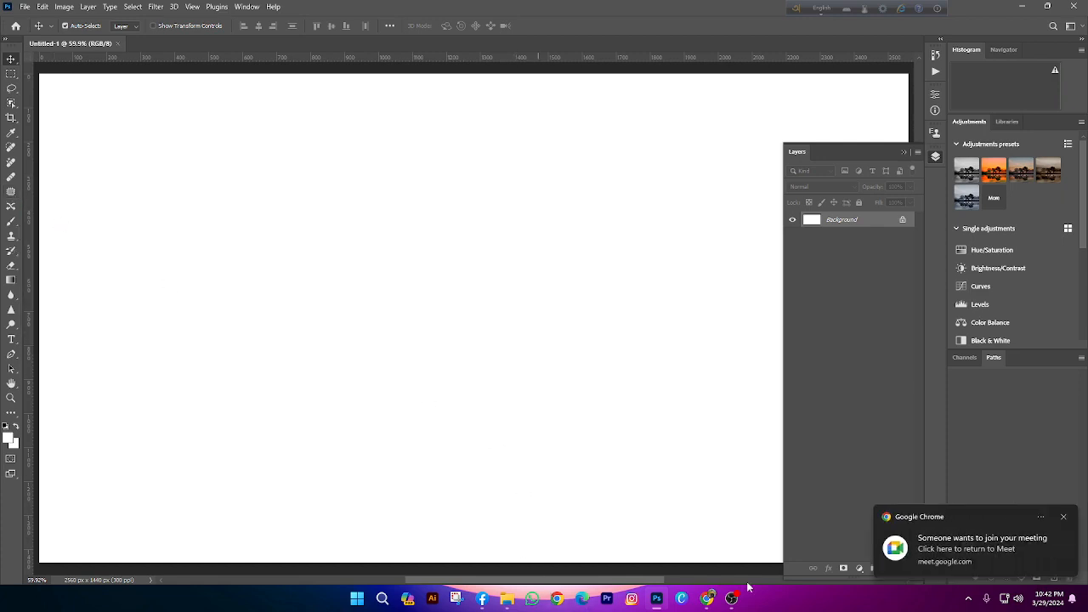
Switch to the Google Meet call, admit the waiting participant, return to Photoshop and dismiss the presenting notification
mouse_move(707, 598)
click(646, 544)
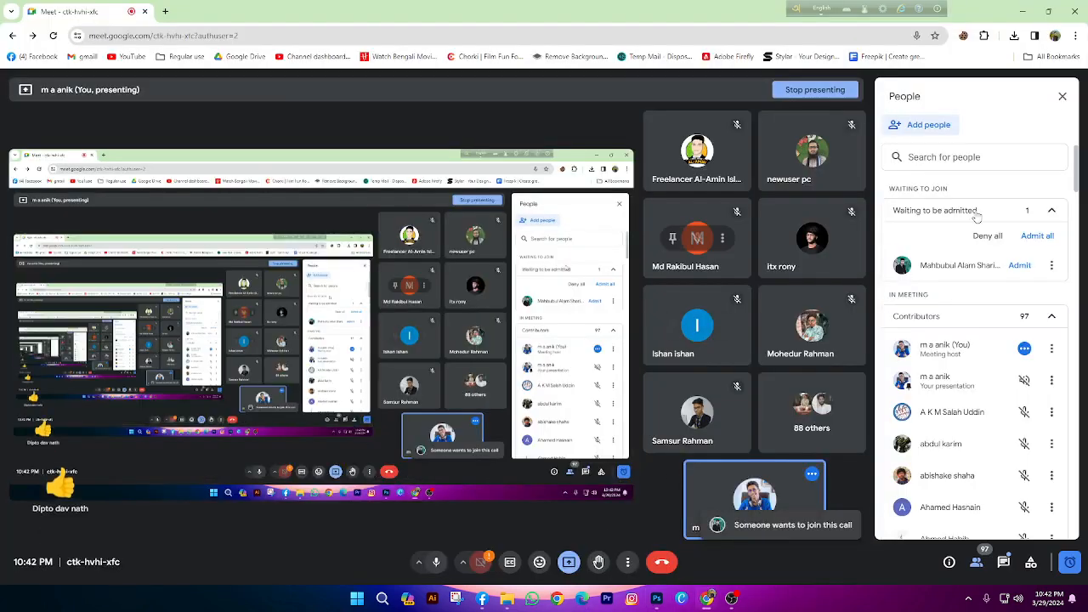
click(1020, 264)
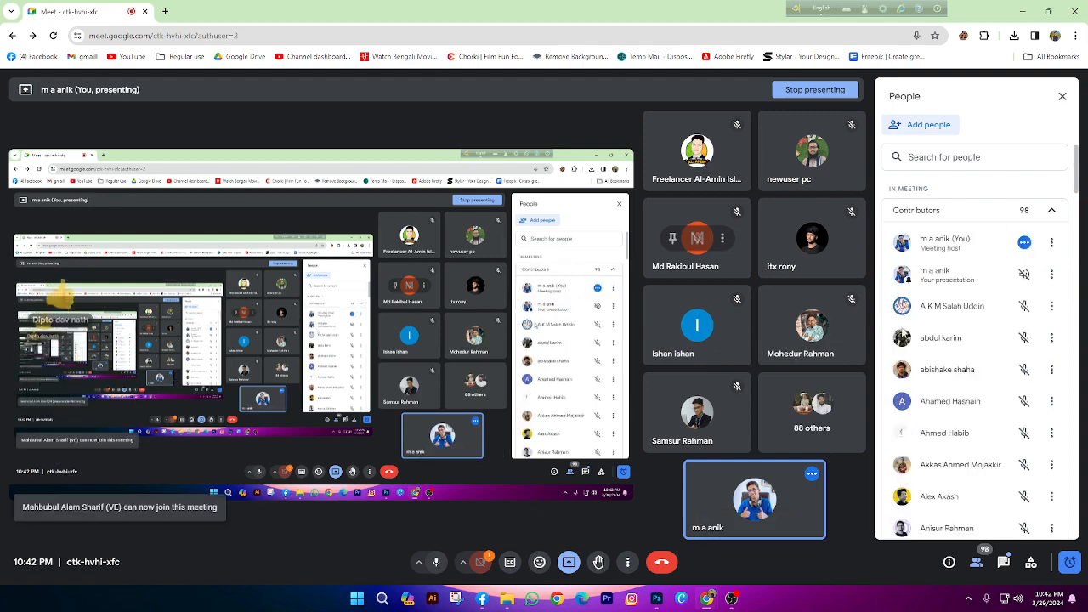
click(656, 599)
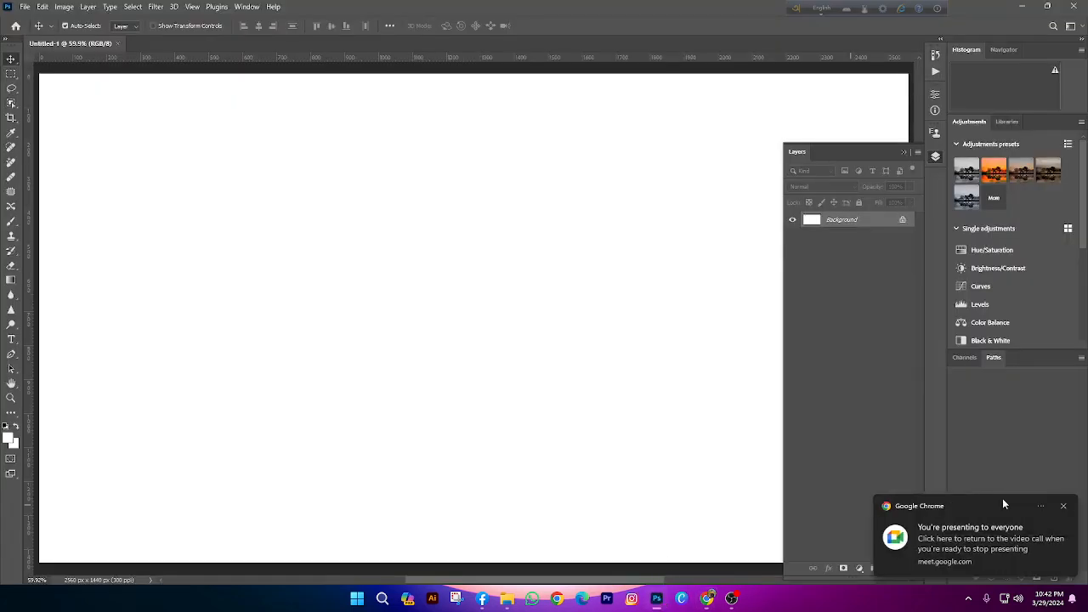
click(1064, 506)
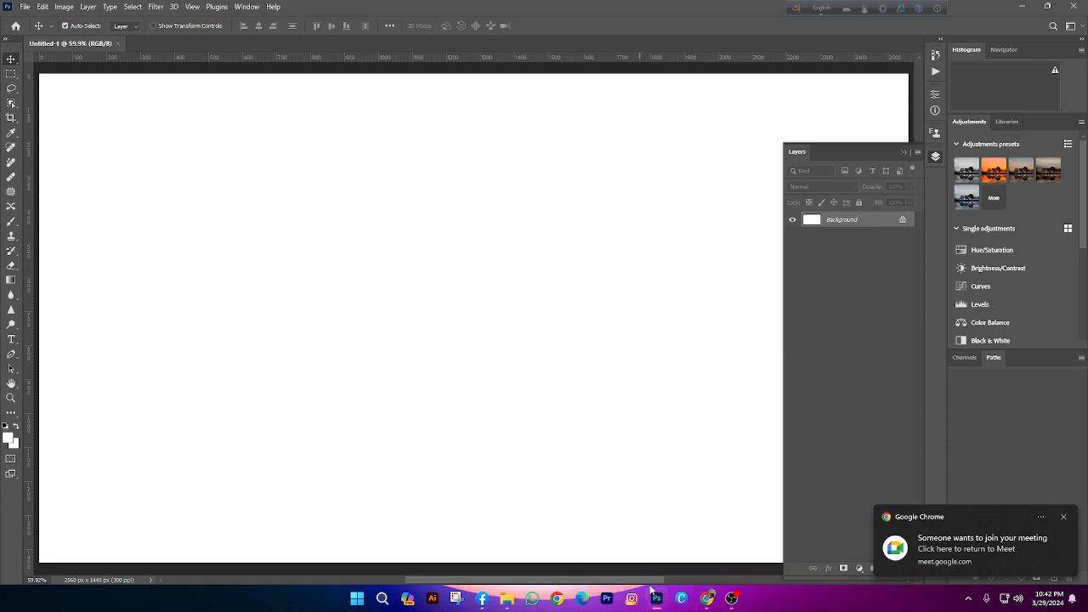
Admit the next waiting participant to the Google Meet call and switch back to Photoshop
mouse_move(714, 602)
click(676, 510)
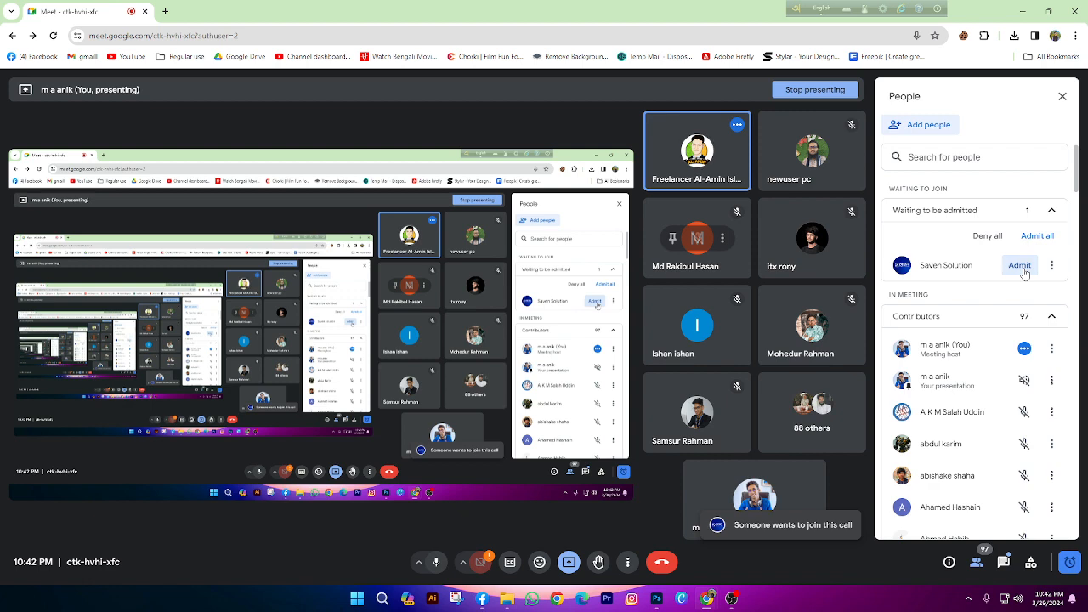
click(1019, 266)
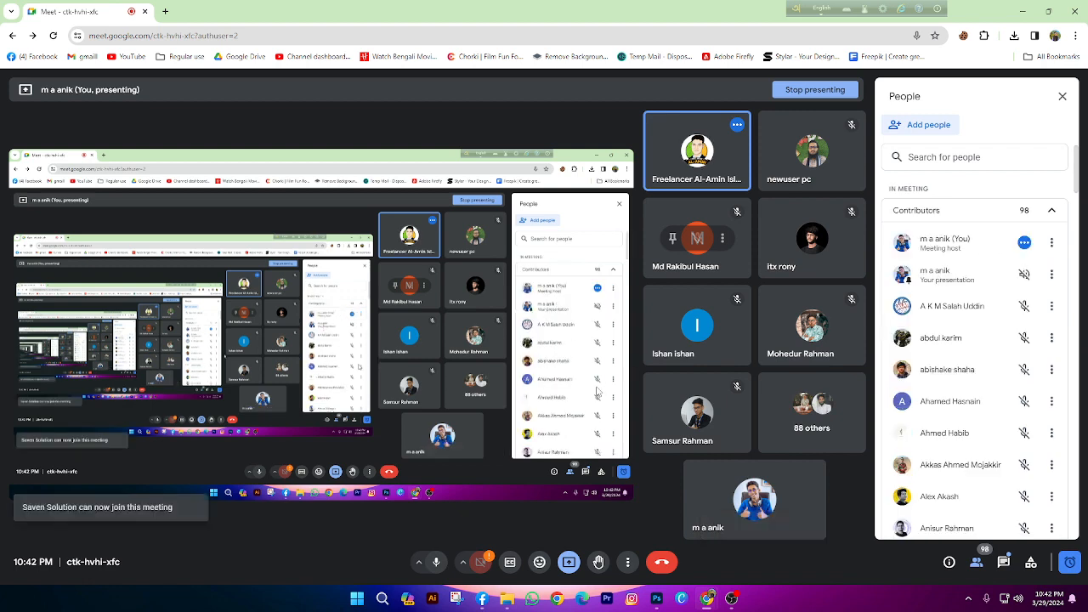
click(656, 598)
scroll(624, 442, up, 2)
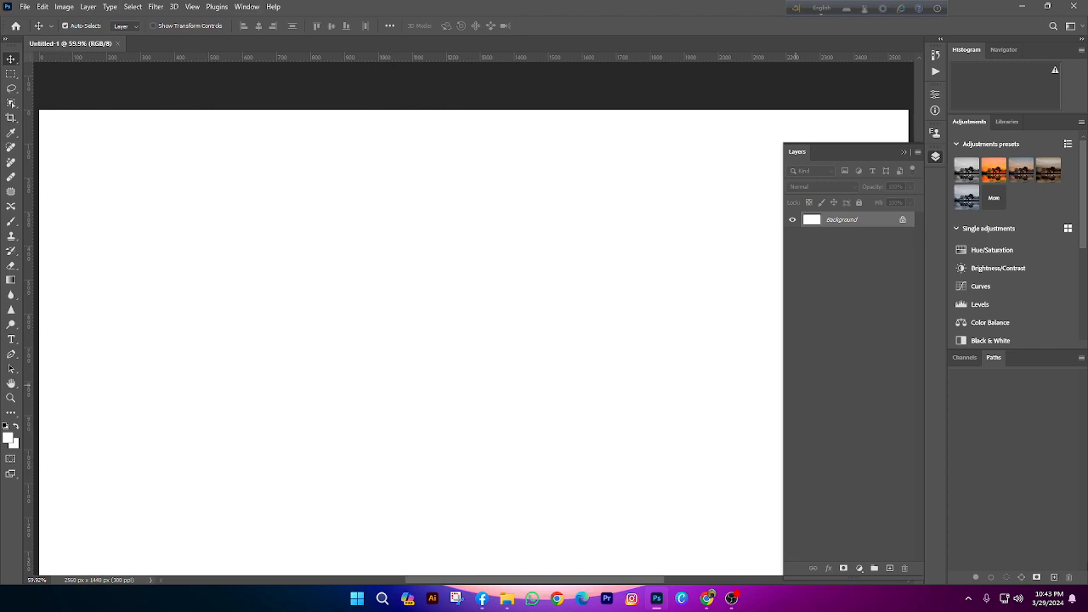
click(858, 568)
click(859, 569)
Switch to Chrome, search Google for "actor picture" and show the image results
click(557, 598)
click(440, 255)
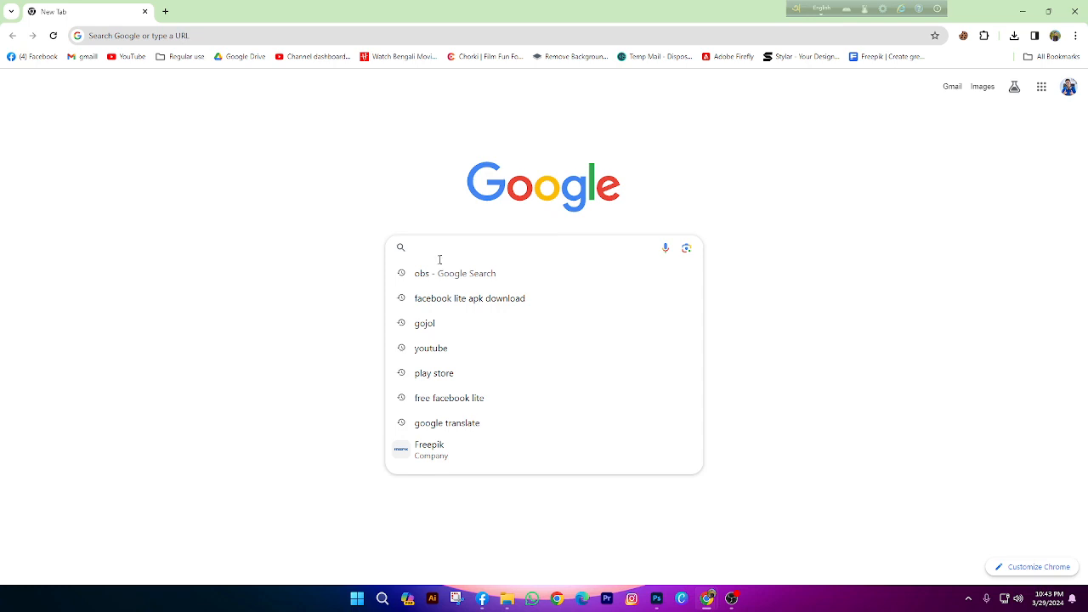
text(actor pi)
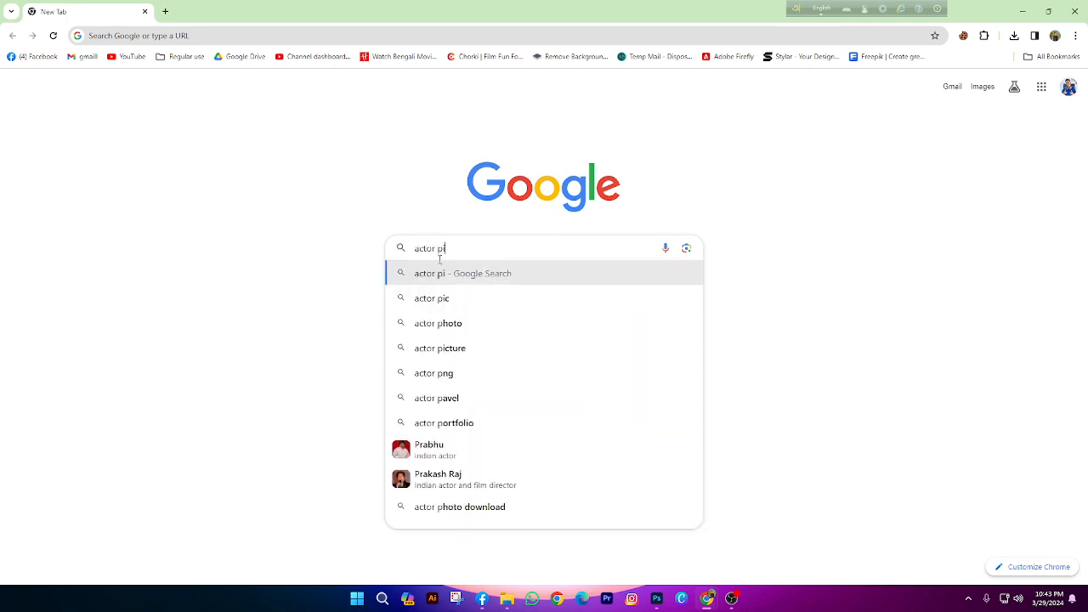
text(cture)
key(Return)
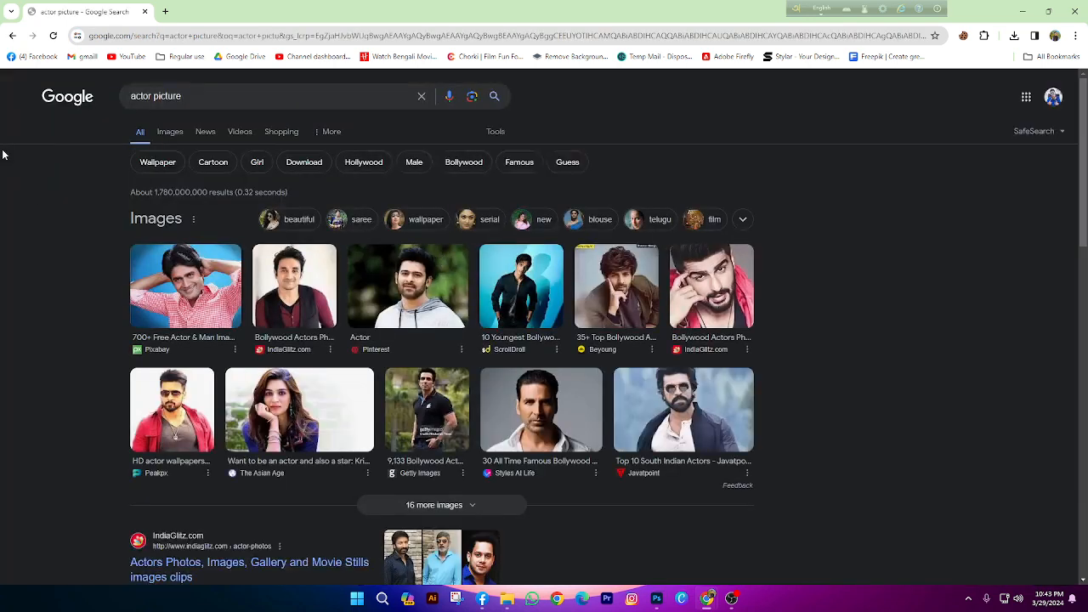
click(168, 132)
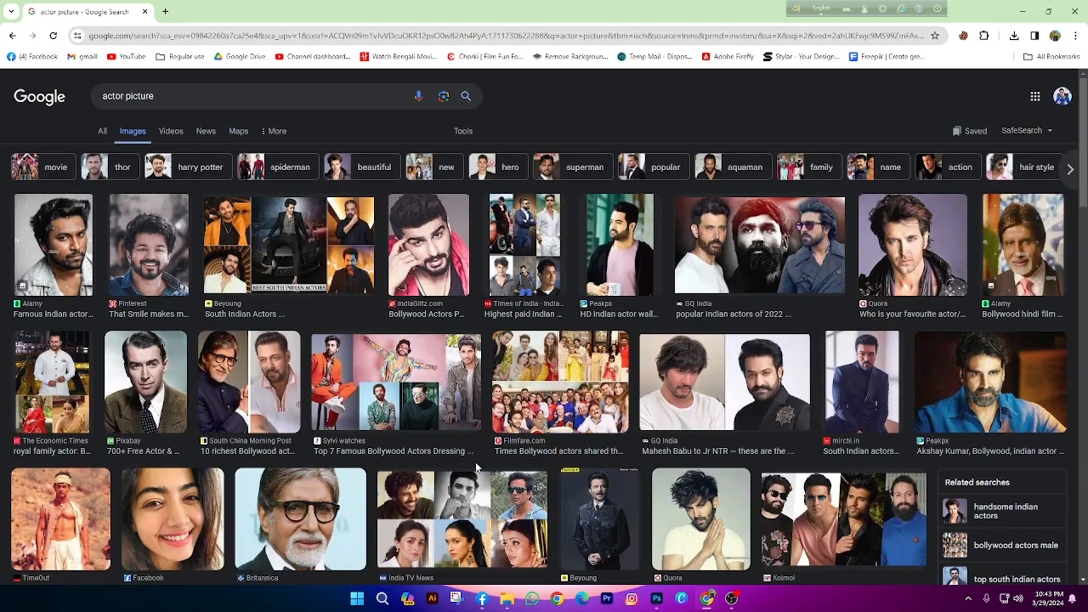
Open the Pixabay portrait of the man in a brown suit and copy the image
scroll(231, 339, down, 1)
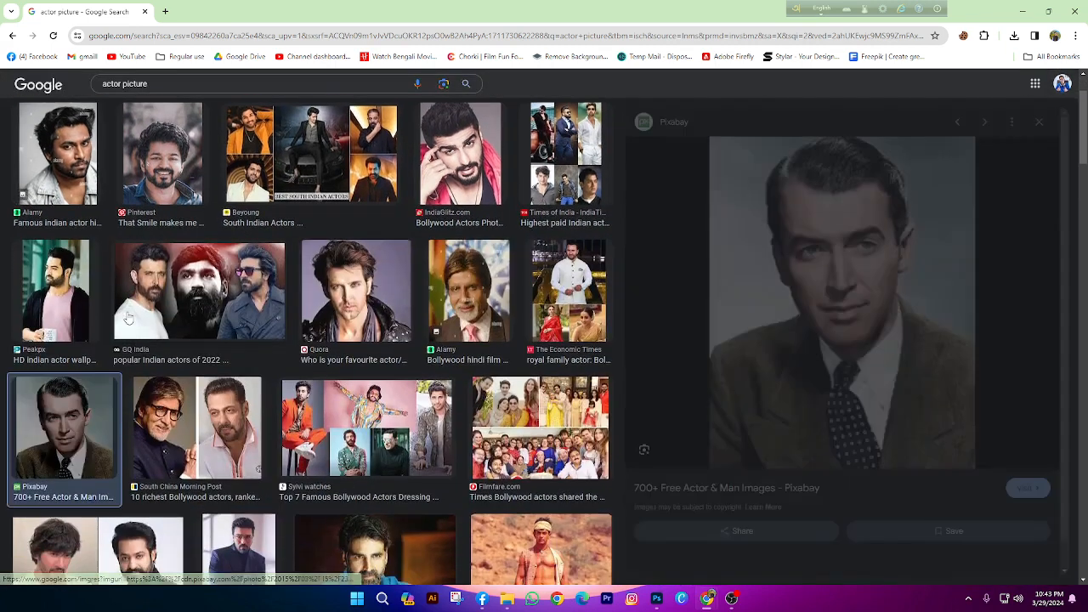
click(129, 319)
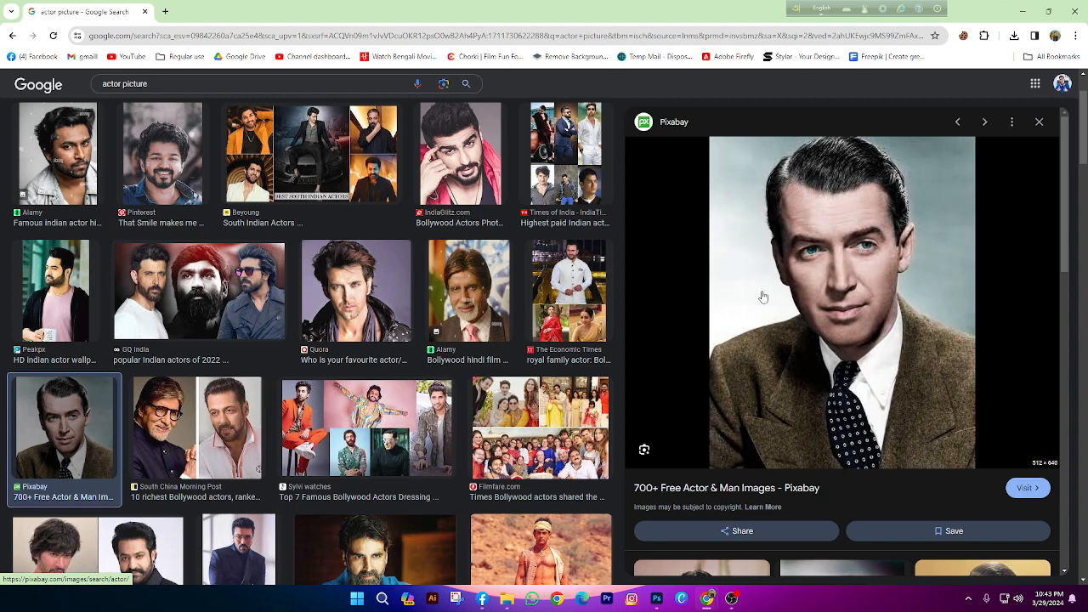
right_click(806, 280)
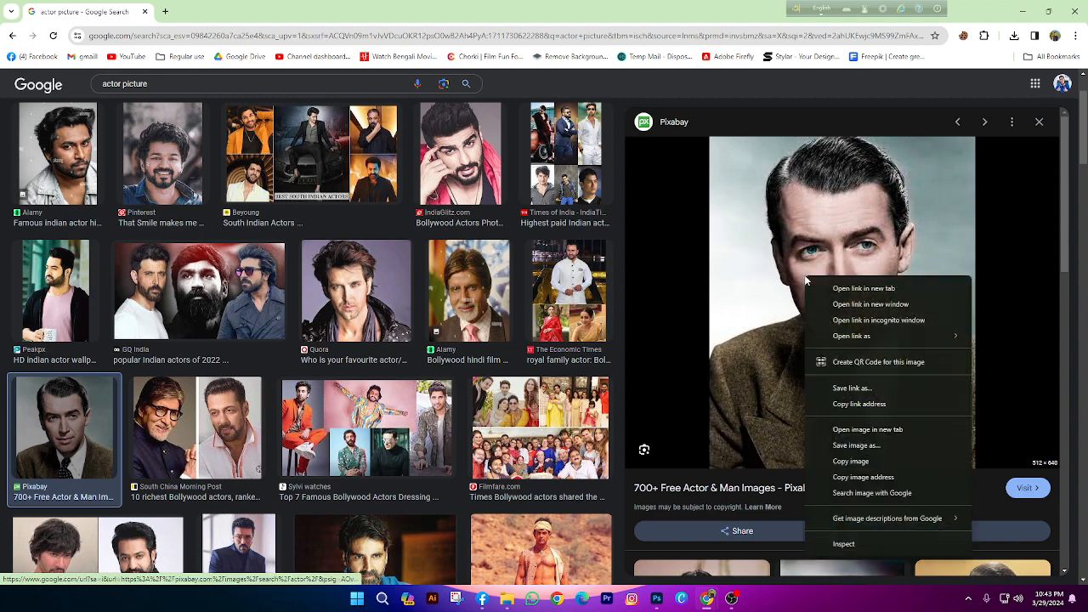
click(850, 461)
Find The Mercury News photo of the man in a black tuxedo in the image results and copy it
scroll(838, 450, down, 3)
scroll(835, 440, down, 2)
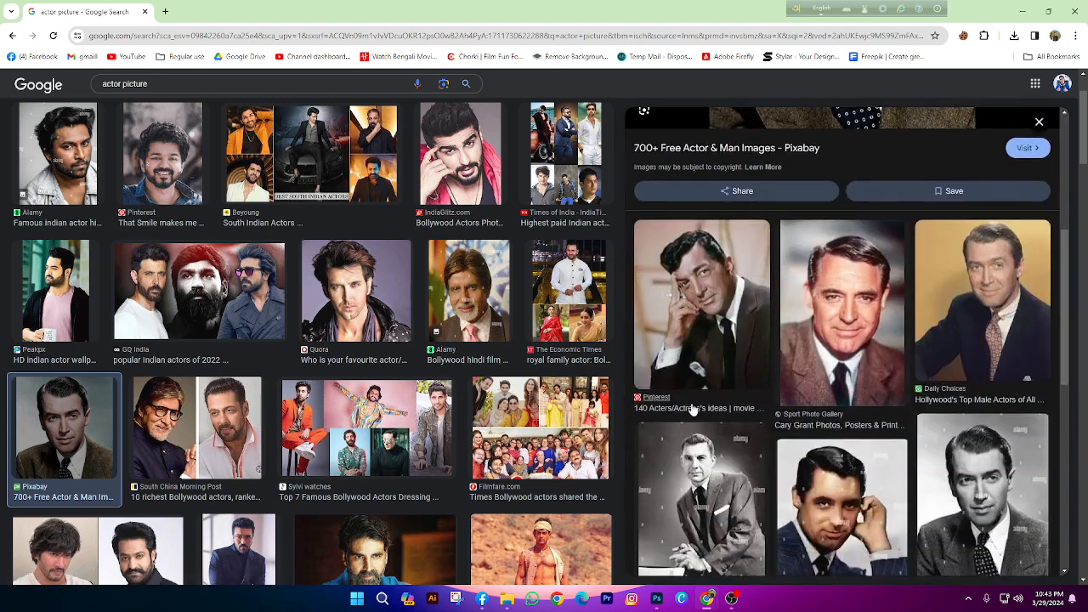
scroll(283, 359, down, 2)
scroll(263, 357, down, 3)
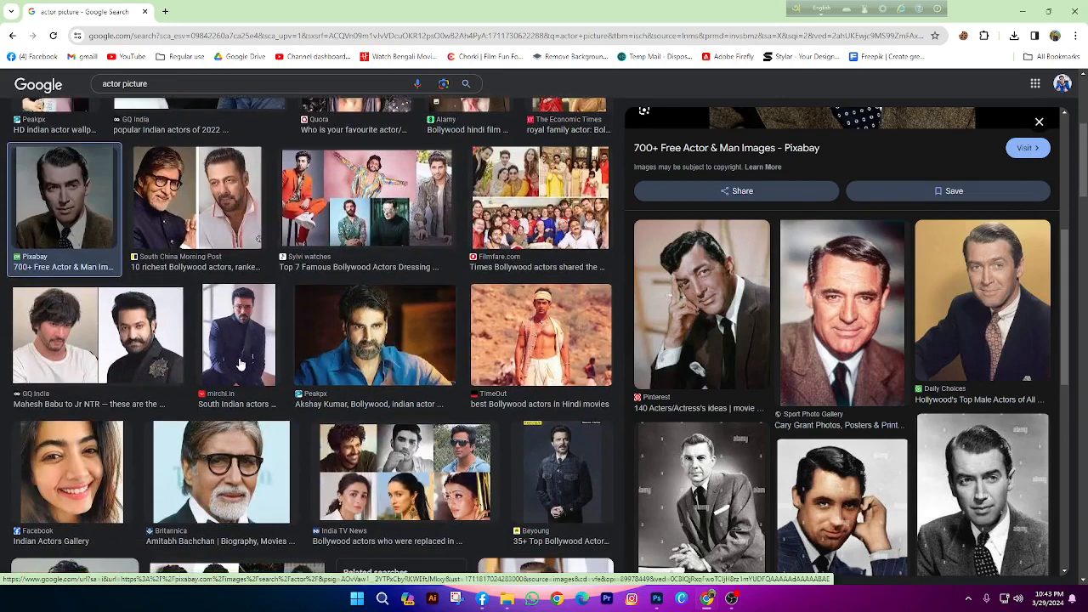
scroll(243, 353, down, 1)
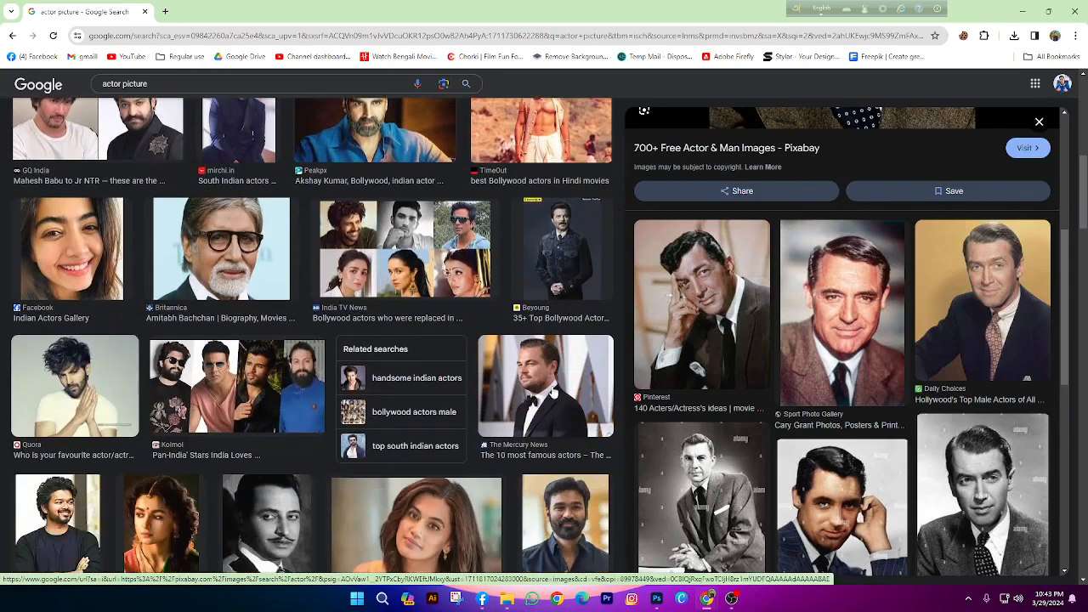
click(552, 393)
right_click(750, 299)
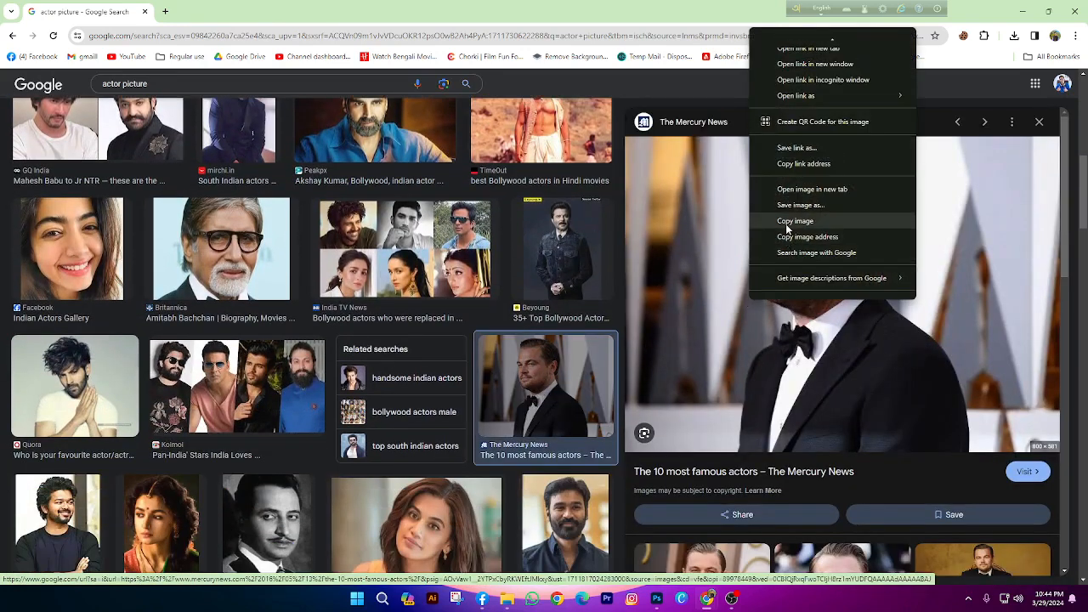
click(787, 226)
Switch to Photoshop, create a new 800 x 581 px document at 72 ppi and paste the copied photo into it
key(alt+Tab)
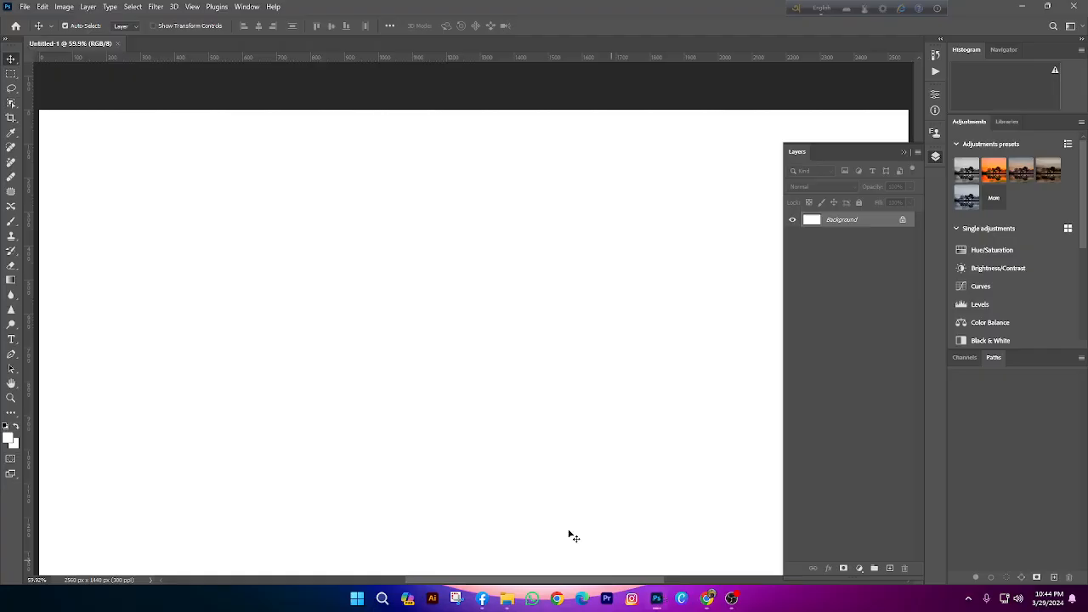
click(25, 7)
click(34, 19)
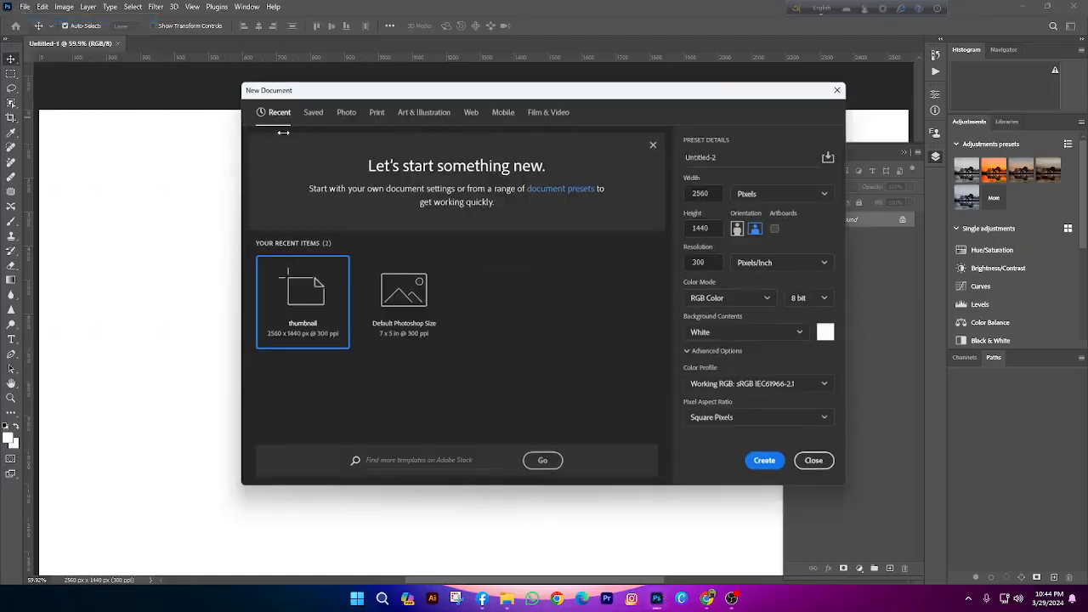
double_click(311, 306)
key(ctrl+v)
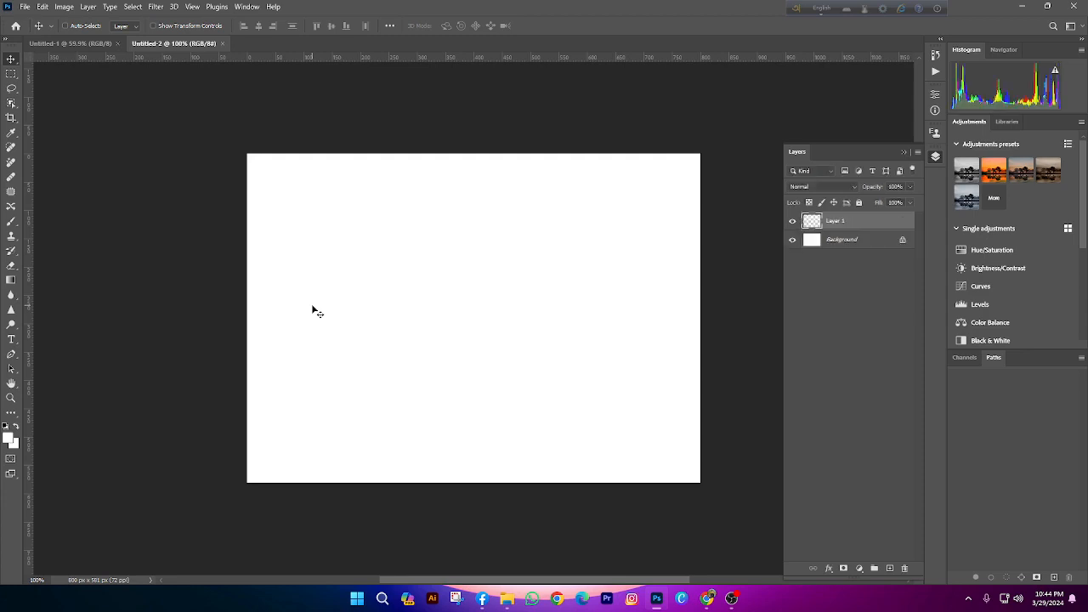
Fit the pasted photo to the screen and examine the man's face up close and the whole image
scroll(420, 244, up, 3)
scroll(420, 244, down, 4)
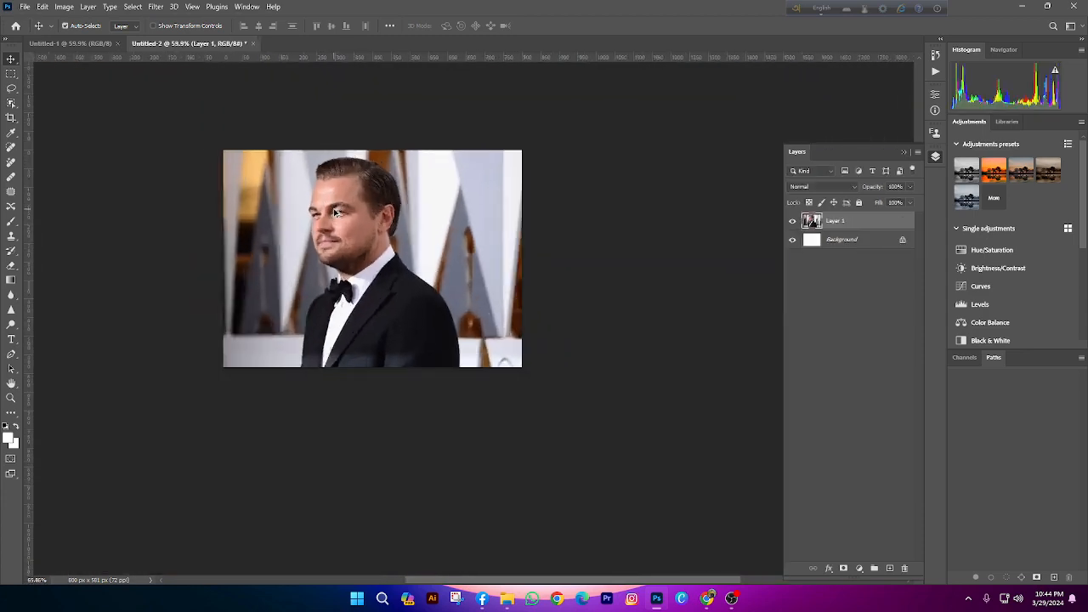
scroll(395, 224, up, 3)
key(z)
click(394, 224)
right_click(395, 223)
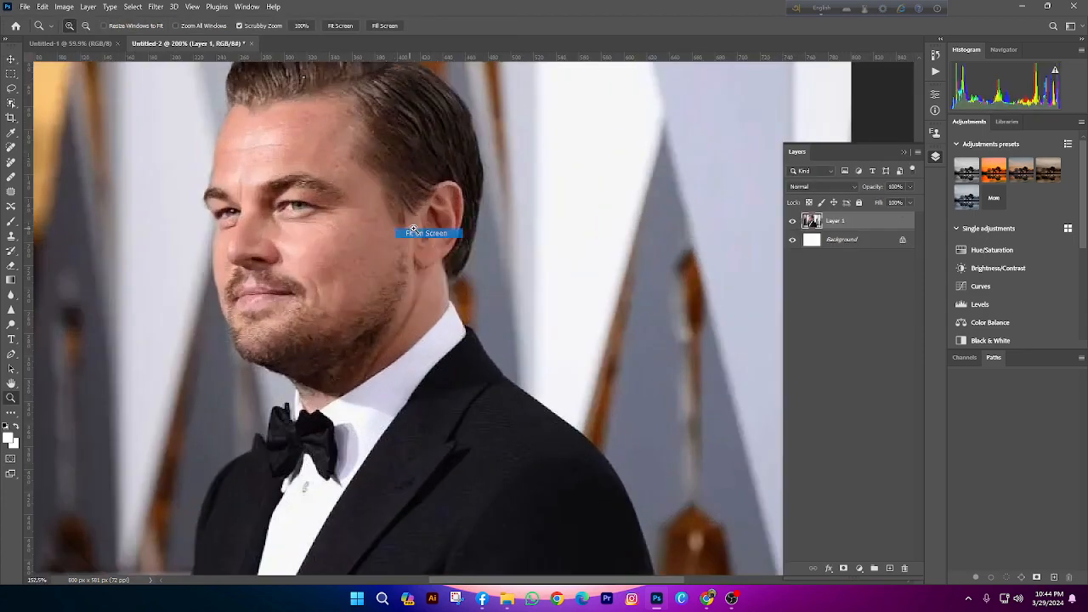
click(415, 232)
click(11, 58)
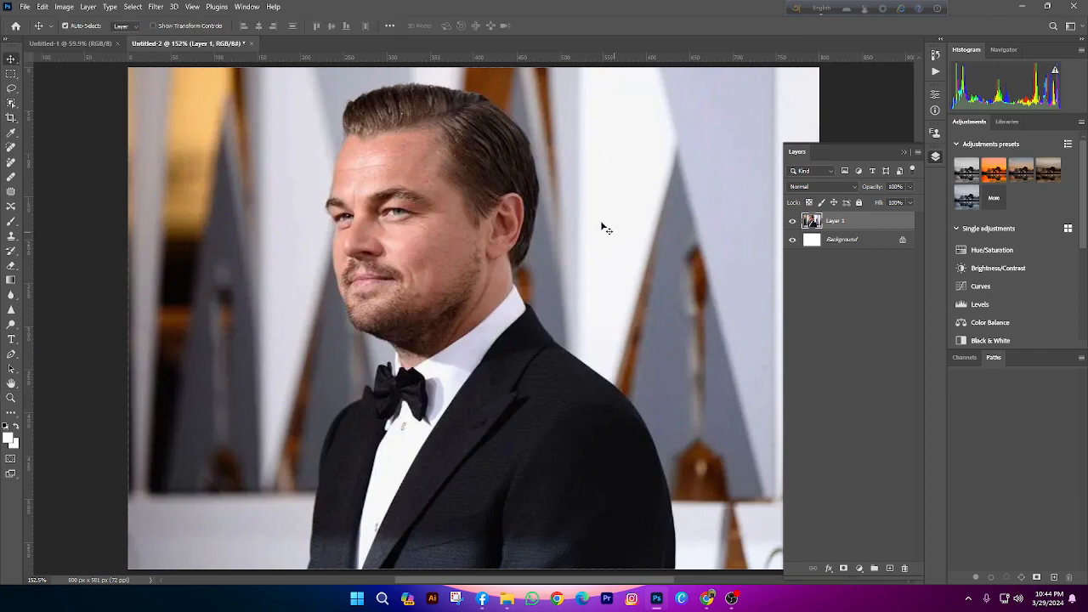
scroll(603, 226, down, 3)
scroll(374, 246, up, 3)
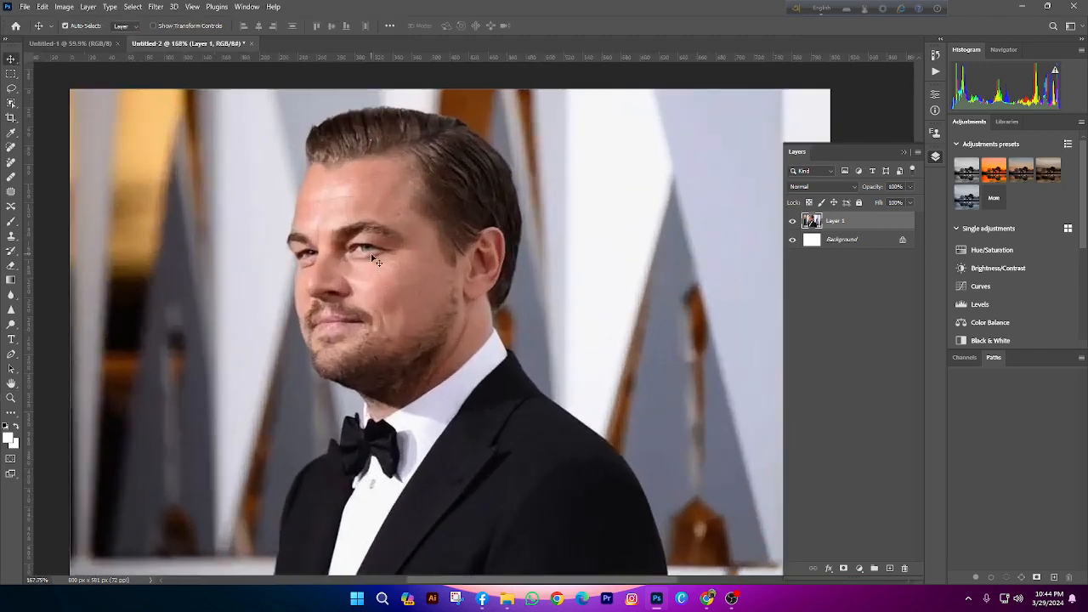
scroll(378, 250, down, 1)
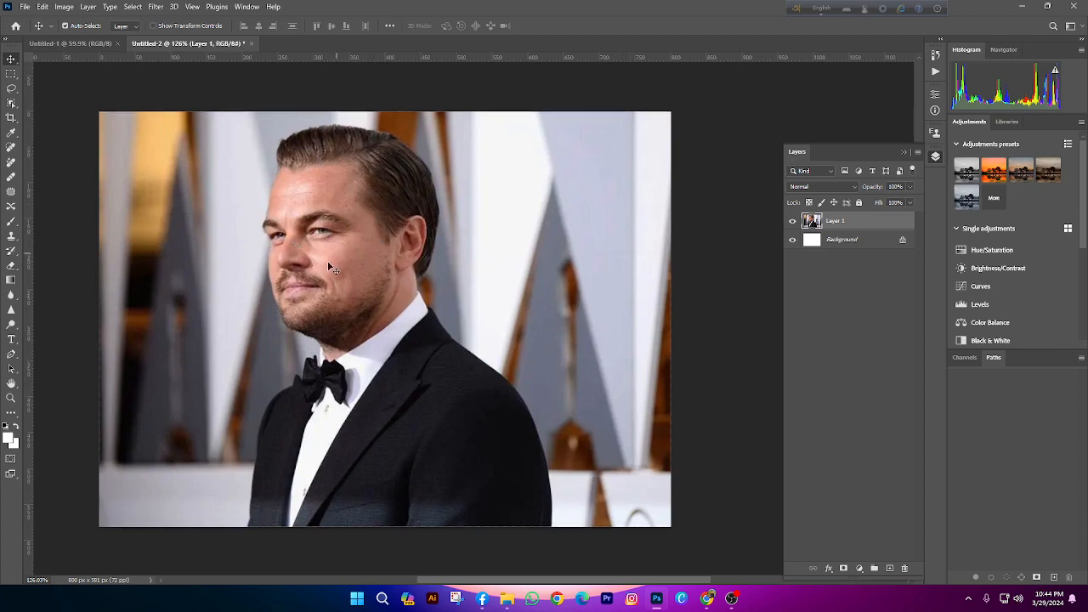
scroll(323, 193, up, 2)
scroll(371, 287, down, 3)
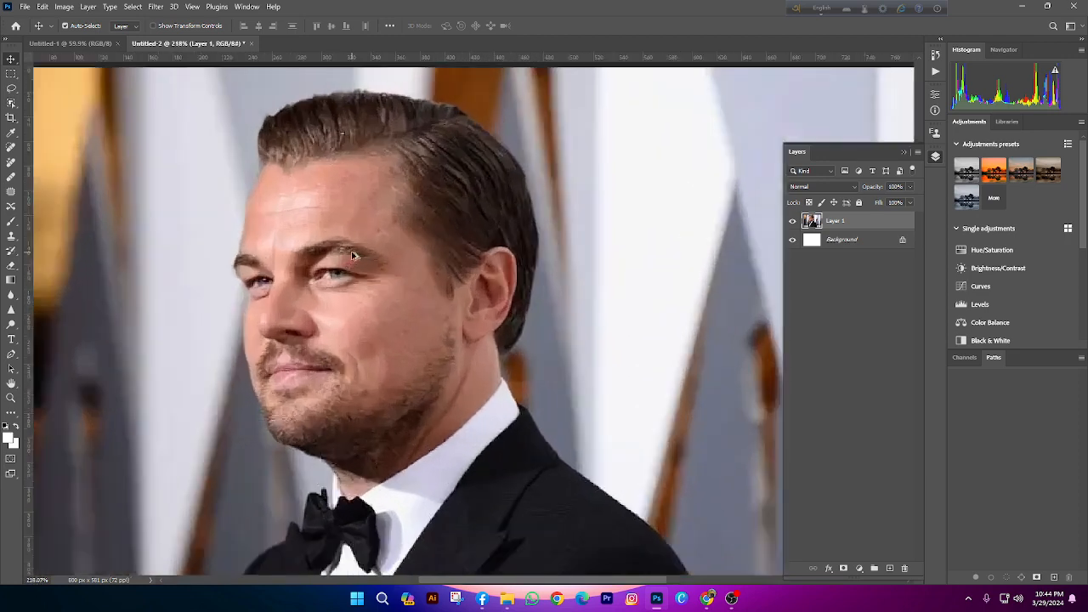
Try scaling the photo layer down slightly with Free Transform
key(ctrl+t)
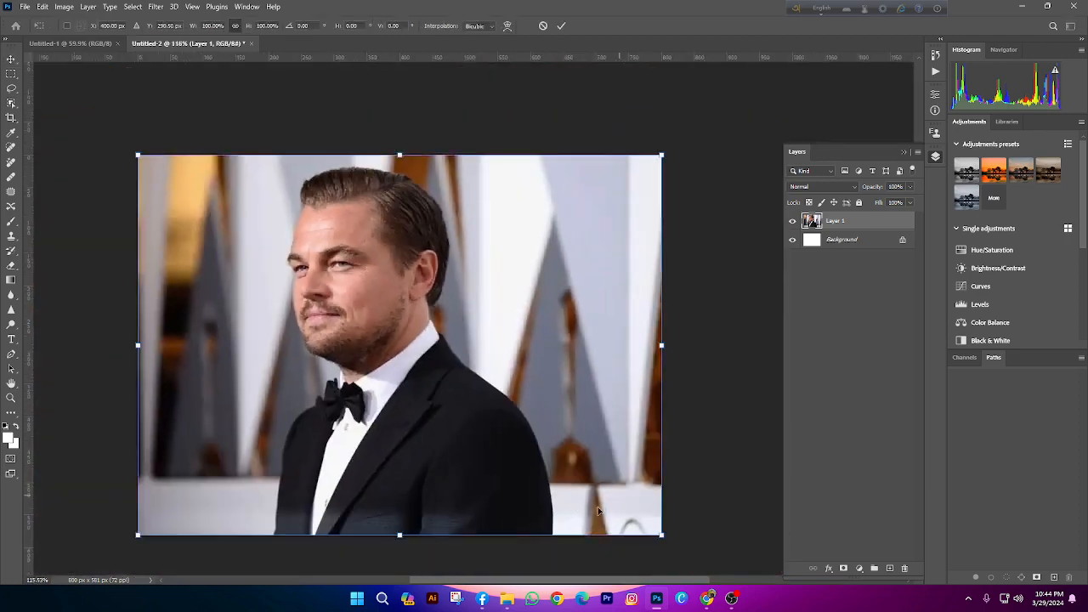
mouse_move(663, 536)
mouse_down()
mouse_move(535, 505)
mouse_move(656, 495)
mouse_move(650, 529)
mouse_up()
click(561, 25)
scroll(454, 216, up, 2)
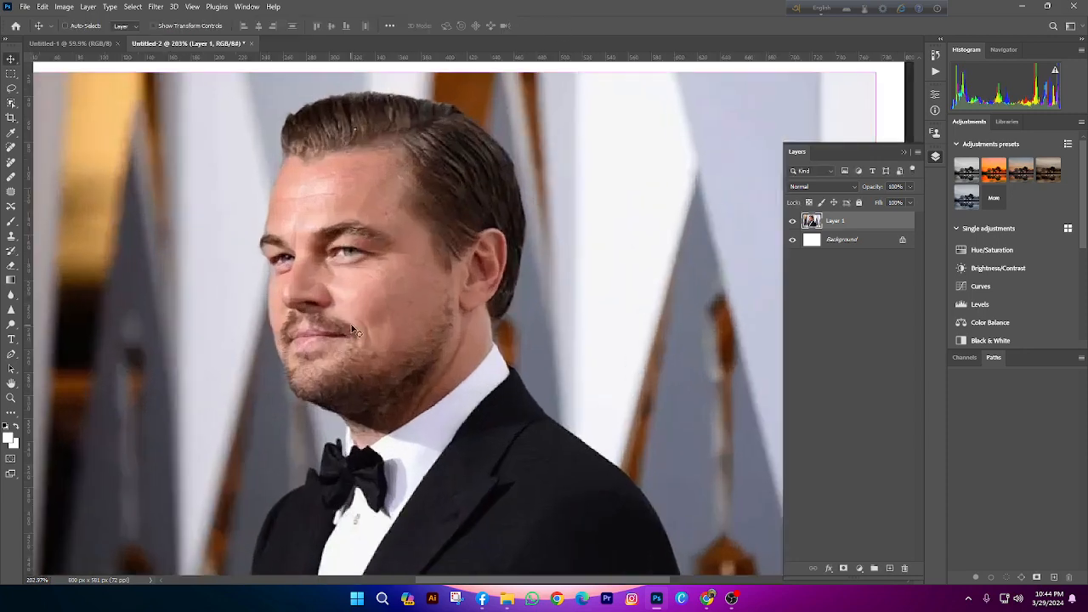
Convert the photo layer, Layer 1, to a Smart Object
scroll(453, 215, down, 2)
right_click(855, 222)
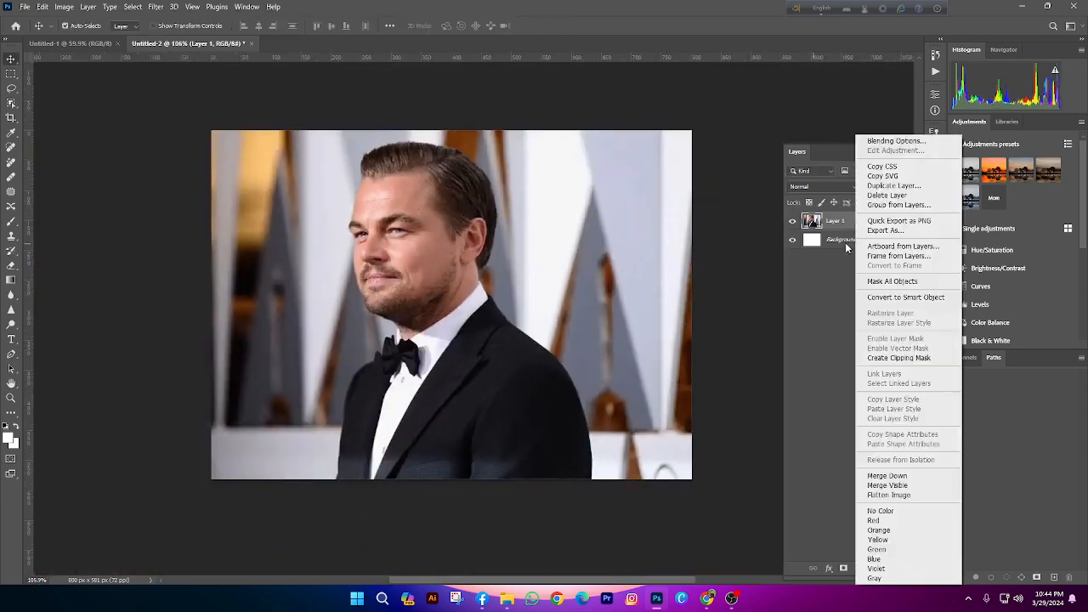
click(904, 299)
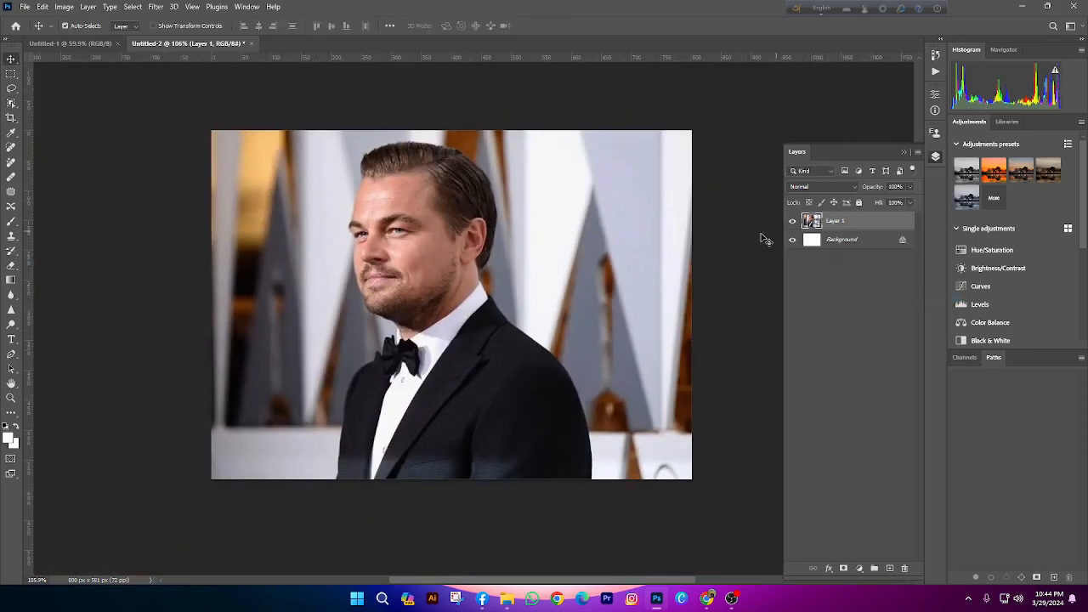
Switch to the Google Meet call, admit the waiting participant and return to Photoshop
scroll(582, 285, up, 1)
scroll(579, 281, down, 1)
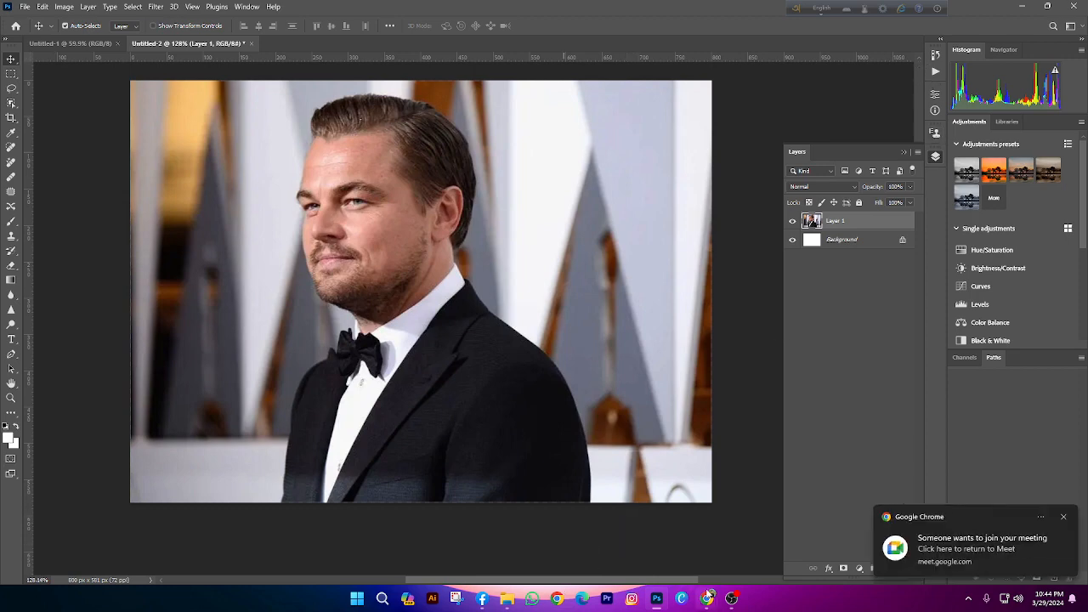
mouse_move(710, 595)
click(587, 544)
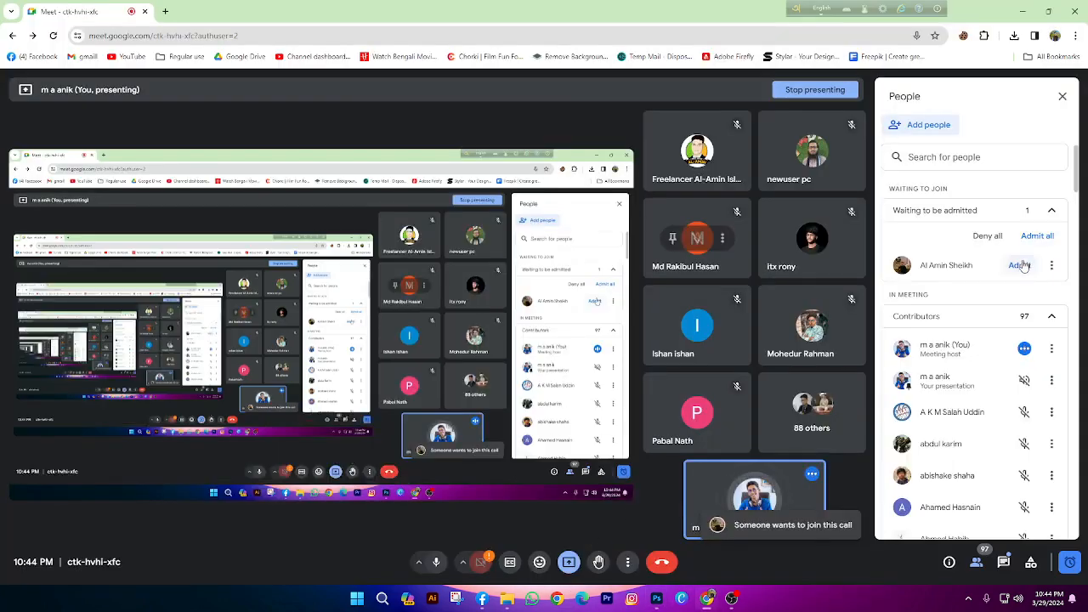
click(1019, 266)
mouse_move(656, 598)
click(642, 535)
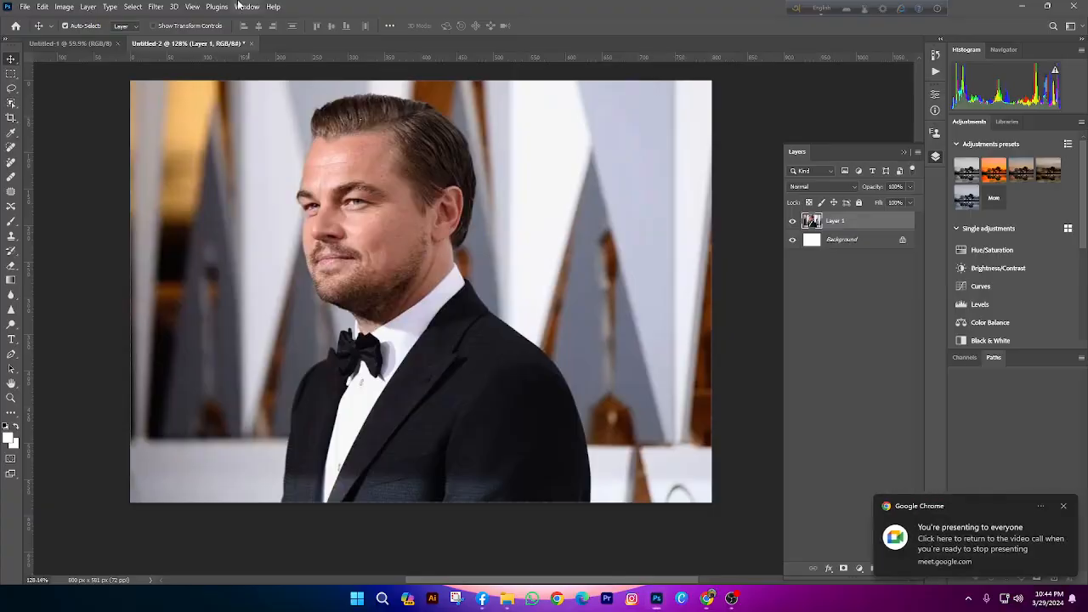
Close the Layers panel so it is no longer in the workspace
click(243, 7)
click(243, 7)
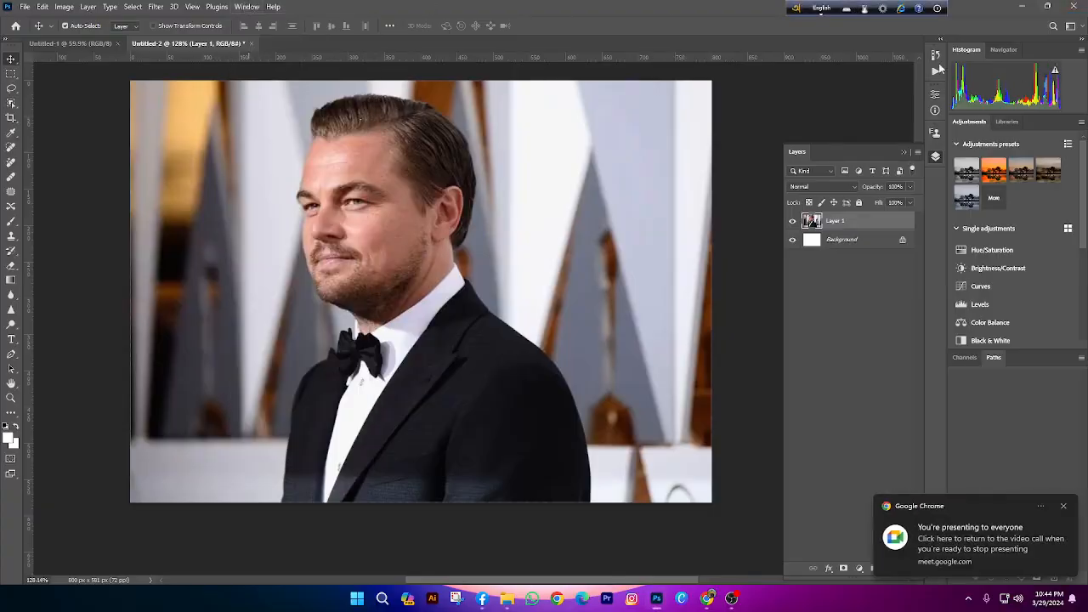
click(247, 6)
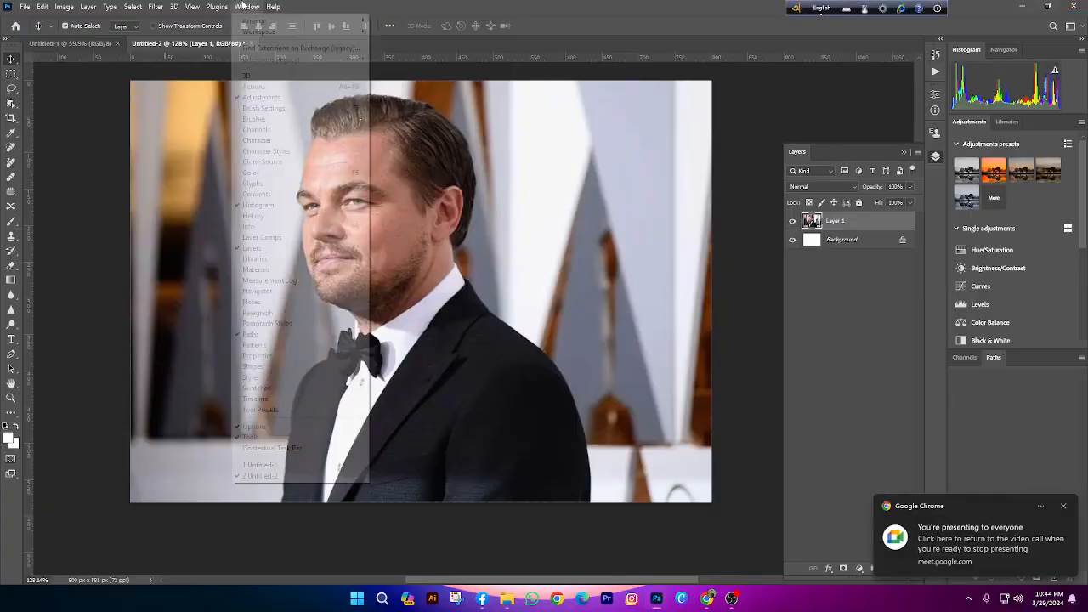
click(251, 248)
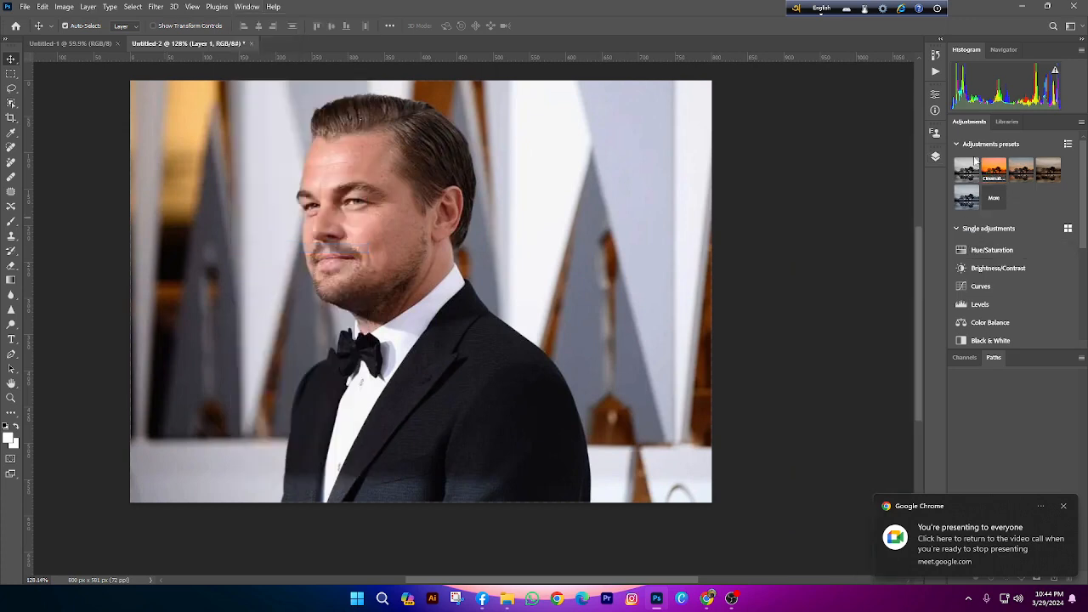
right_click(935, 156)
click(950, 160)
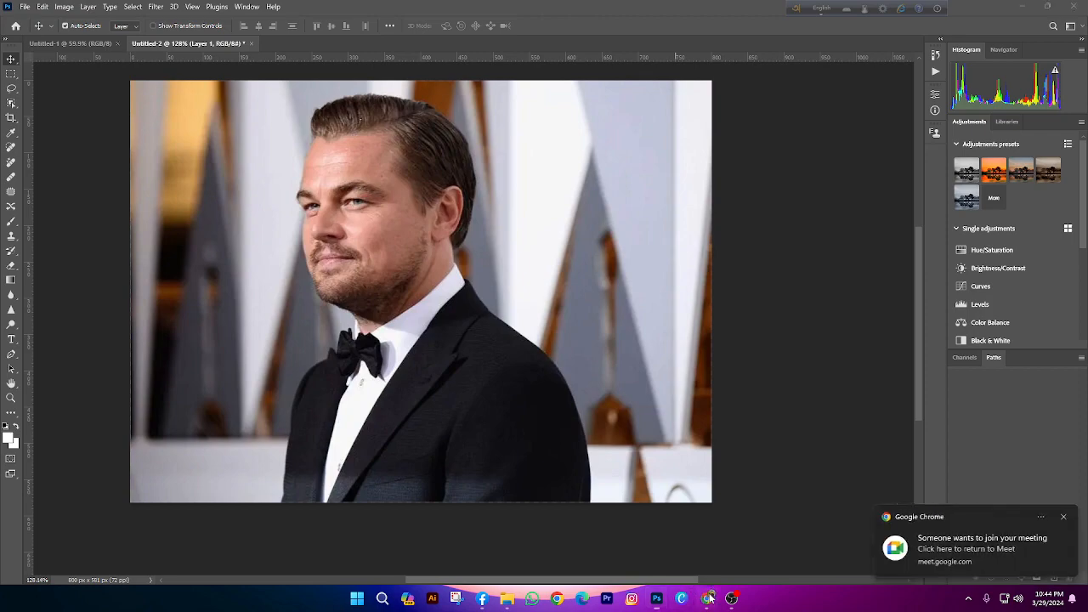
Switch to the Google Meet call, admit all waiting participants at once and return to Photoshop
mouse_move(706, 598)
click(601, 552)
click(1036, 236)
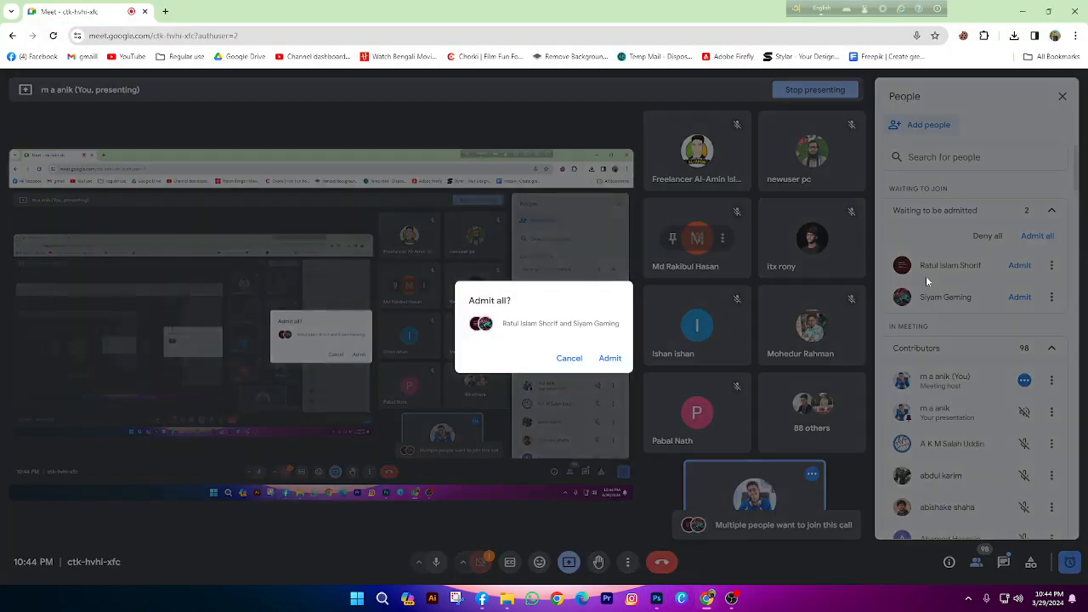
click(595, 358)
key(alt+Tab)
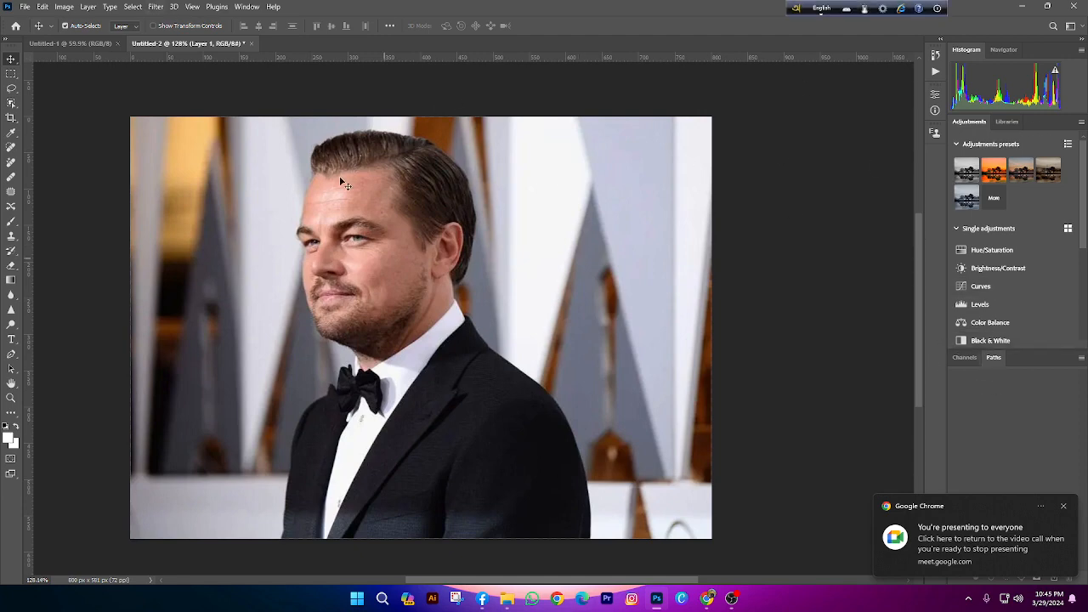
Bring the Layers panel back into the workspace and dismiss the meeting notification
click(247, 6)
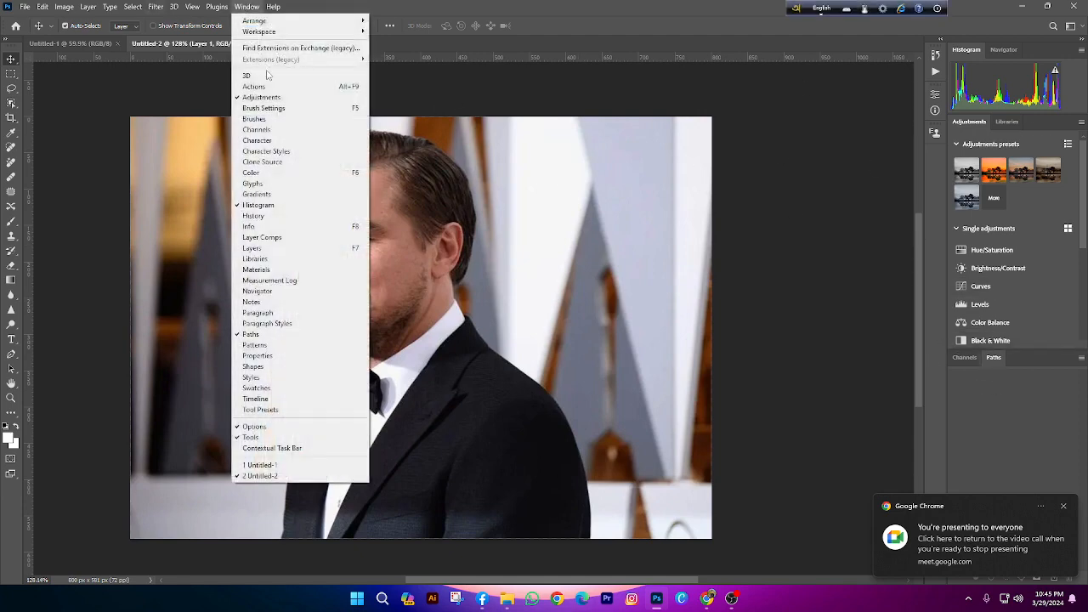
click(278, 248)
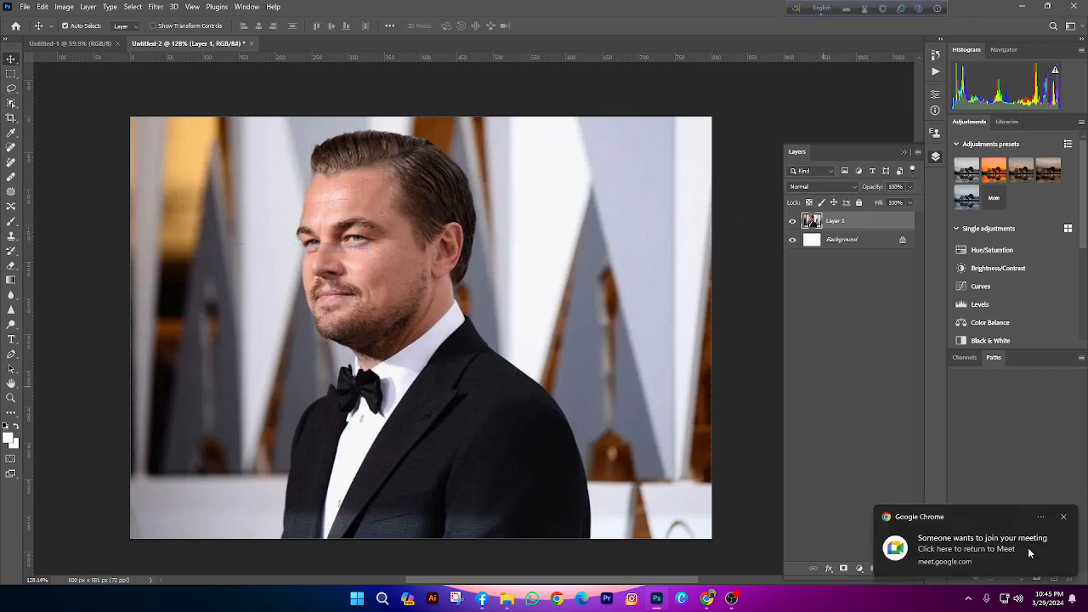
click(1065, 518)
click(246, 7)
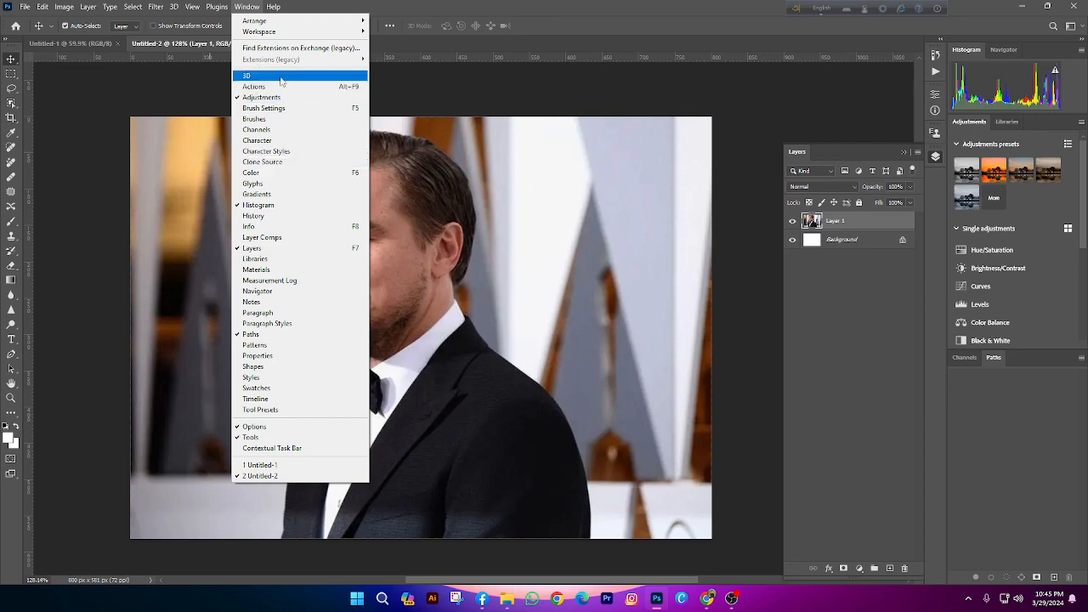
mouse_move(247, 6)
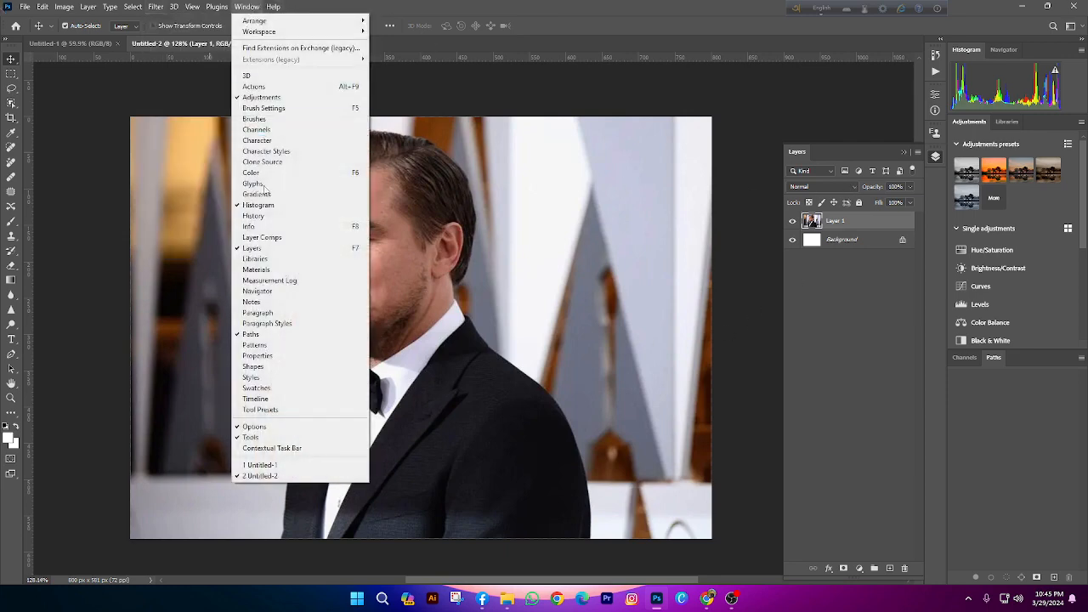
click(349, 493)
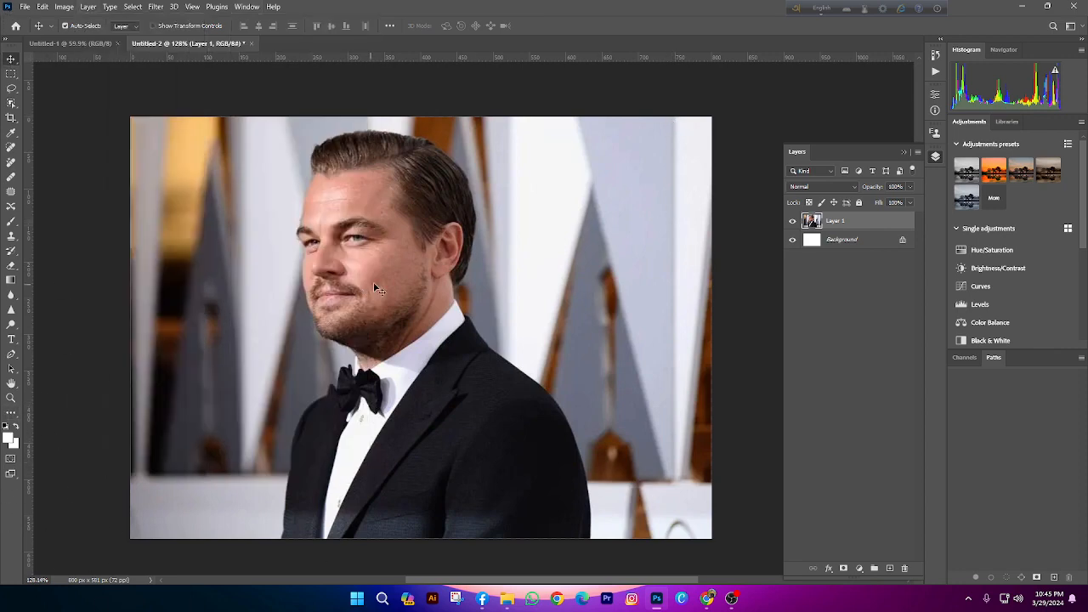
Convert the photo layer, Layer 1, to a Smart Object
scroll(476, 126, down, 4)
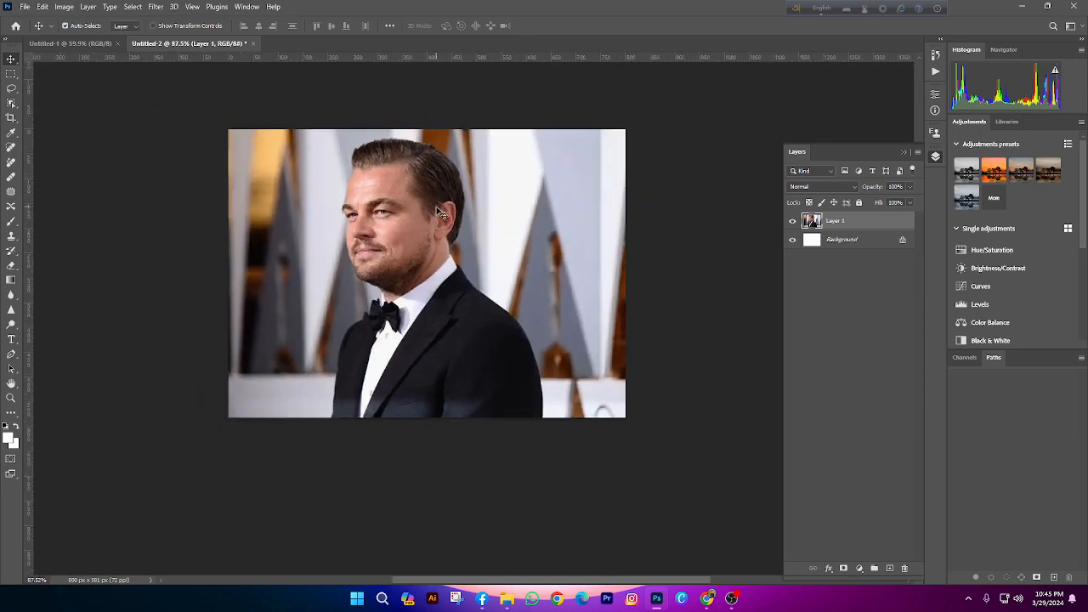
scroll(440, 211, up, 4)
scroll(544, 177, down, 4)
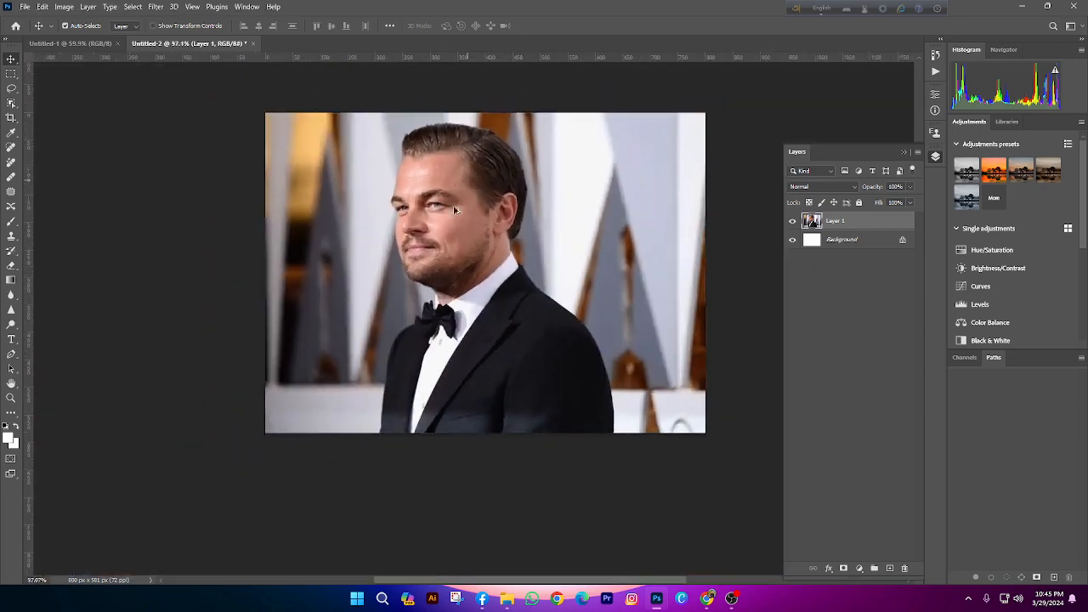
scroll(501, 251, up, 4)
scroll(452, 243, down, 2)
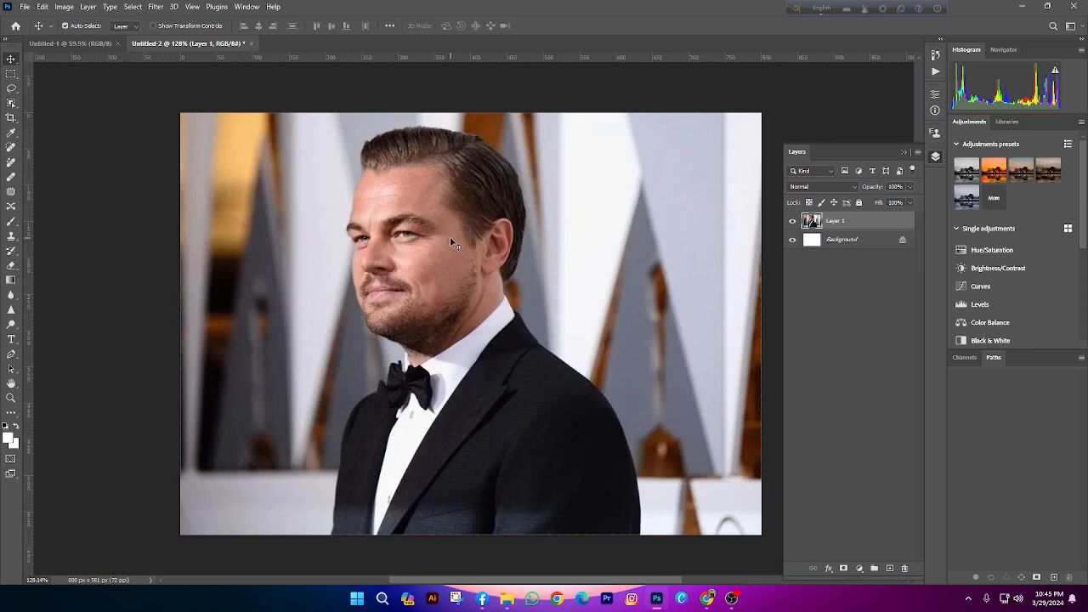
click(844, 240)
click(851, 221)
right_click(864, 220)
click(918, 297)
Scale the Smart Object down to about 13% around the canvas centre with Free Transform and examine its pixels up close
key(ctrl+0)
key(ctrl+t)
drag(637, 485, 476, 377)
key(Return)
scroll(450, 349, up, 4)
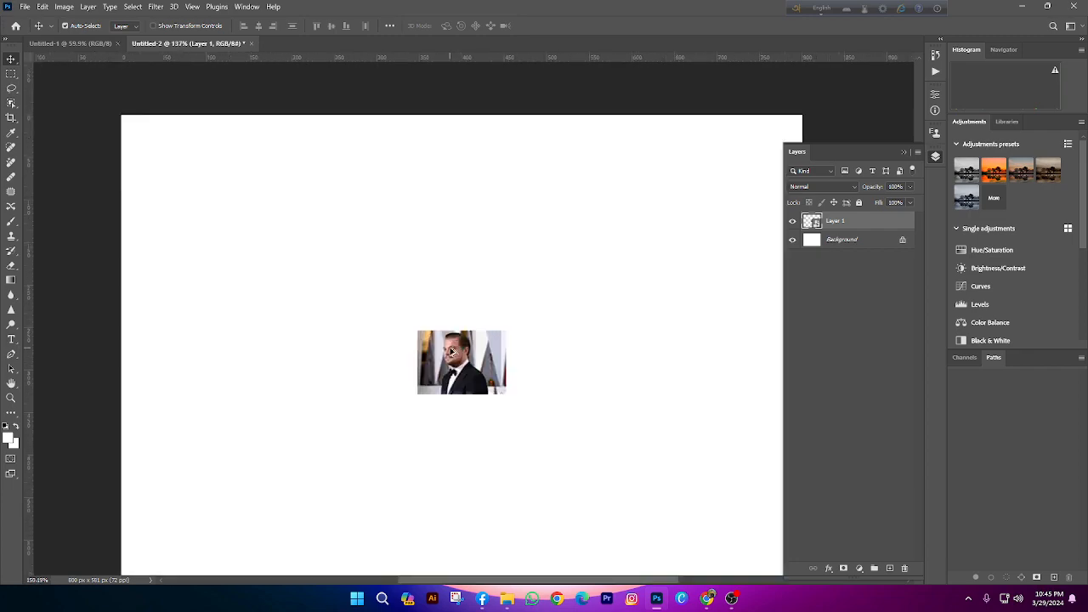
scroll(450, 349, up, 10)
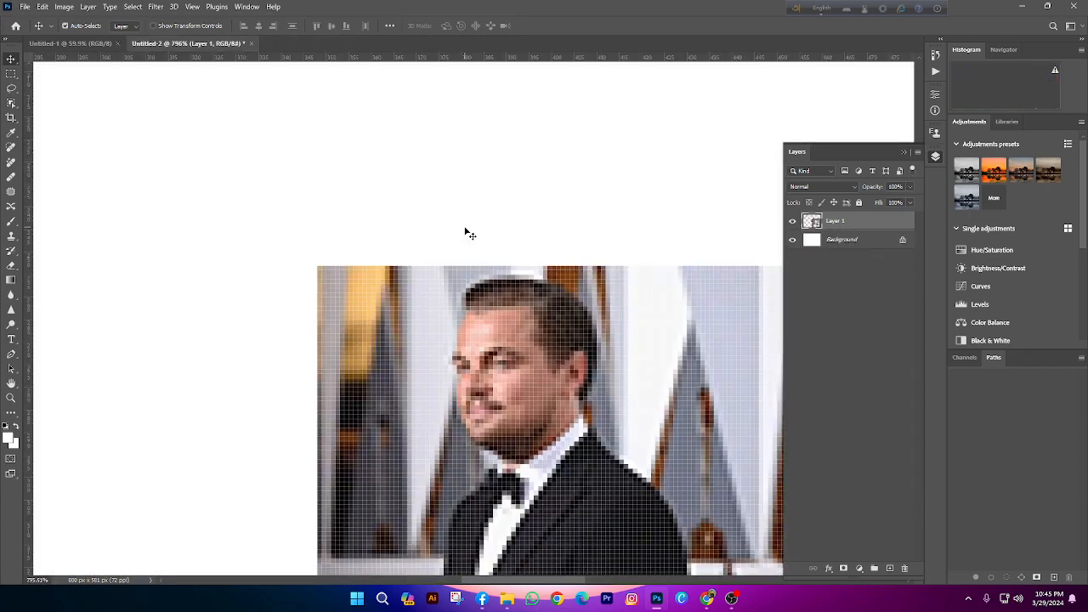
scroll(467, 231, down, 5)
scroll(384, 263, down, 6)
Enlarge the Smart Object from its centre with Free Transform until the photo fills the canvas again
key(ctrl+t)
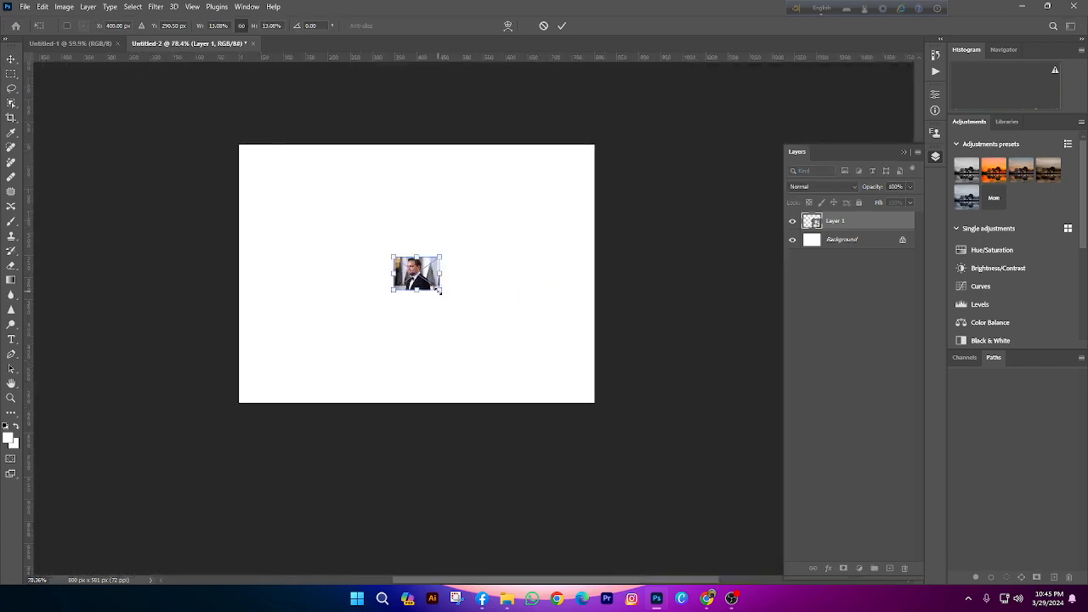
drag(439, 294, 762, 480)
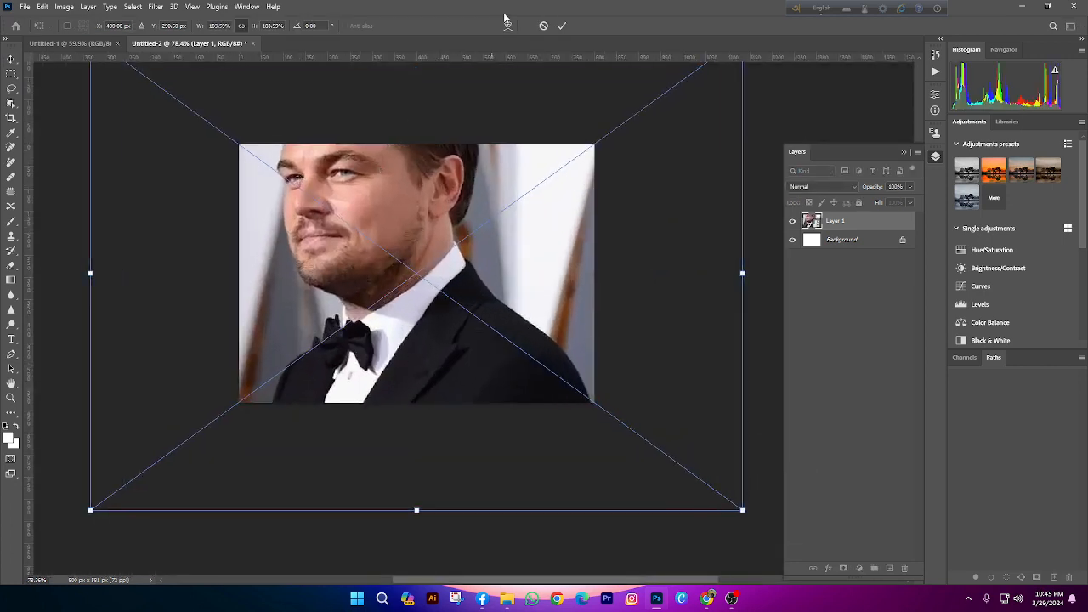
click(563, 26)
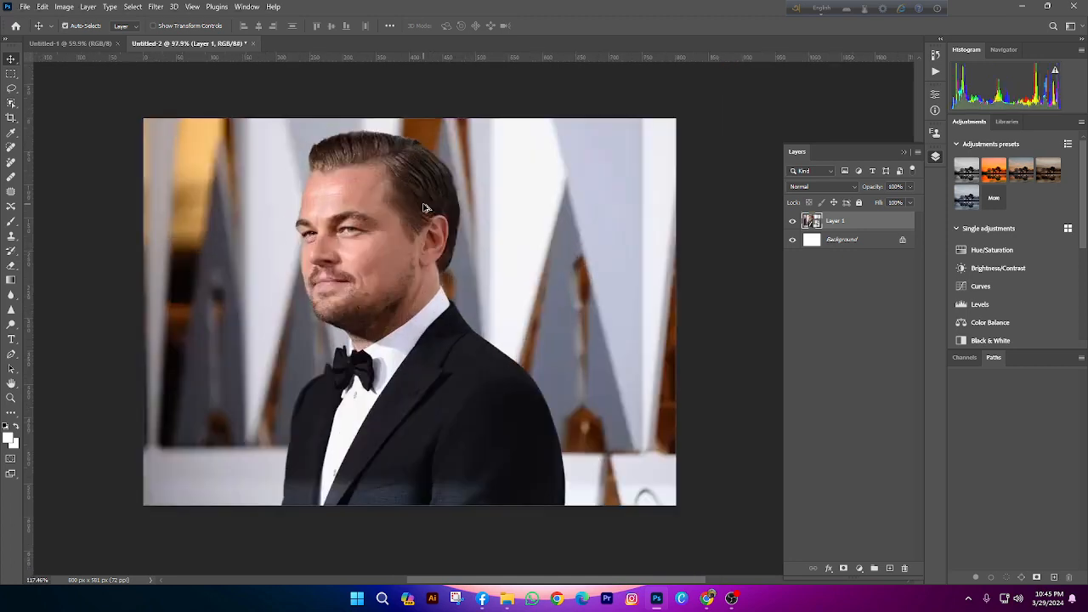
Duplicate Layer 1 as a hidden copy and rasterize the original Layer 1
key(ctrl+j)
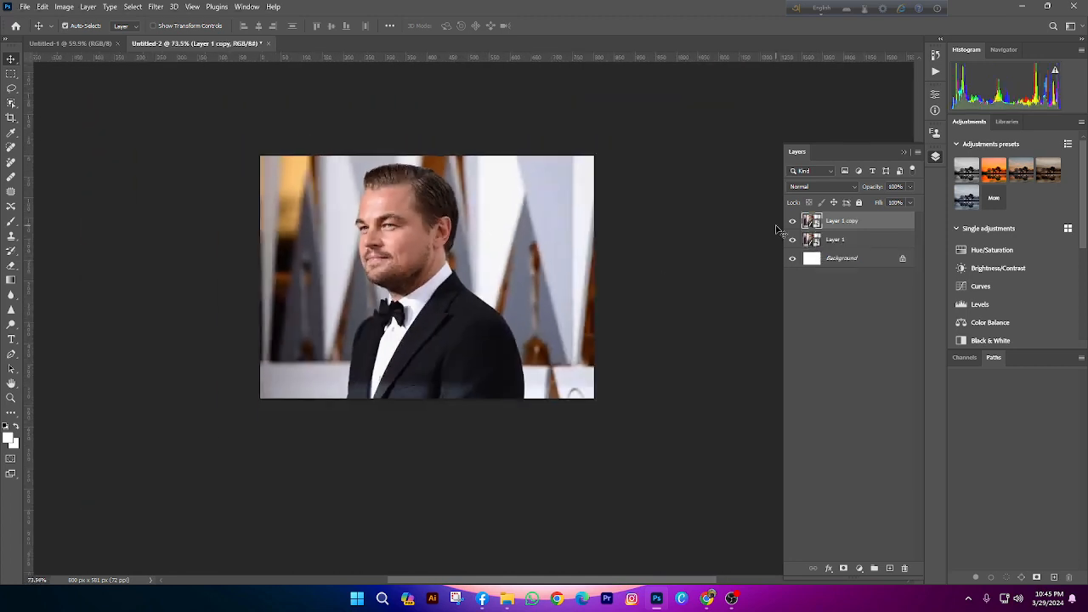
click(792, 221)
right_click(867, 238)
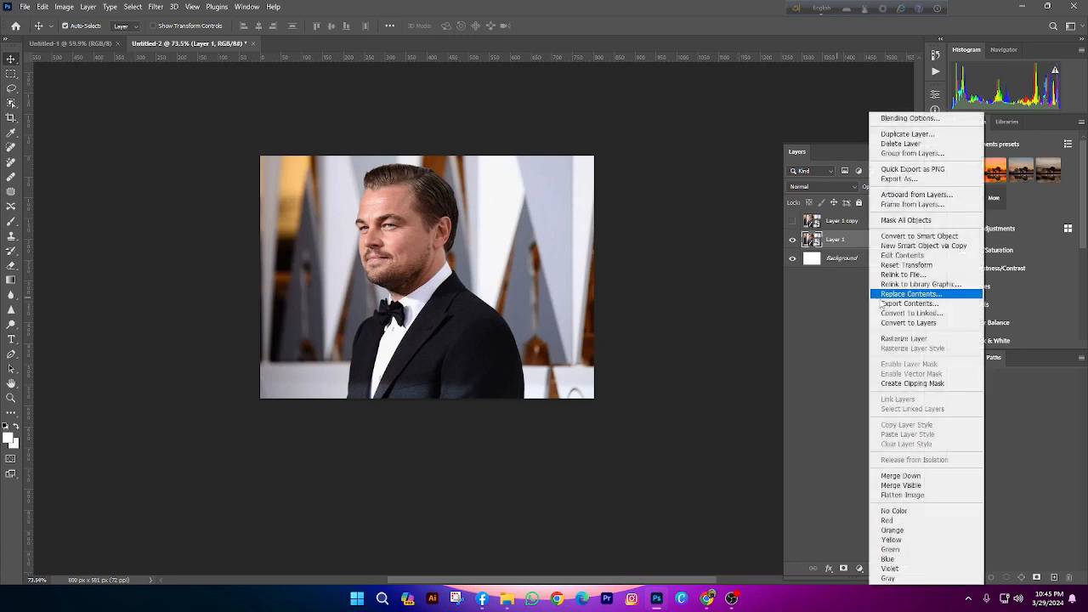
click(903, 339)
Scale the rasterized Layer 1 down to roughly a third of the canvas width around its centre
scroll(408, 278, up, 2)
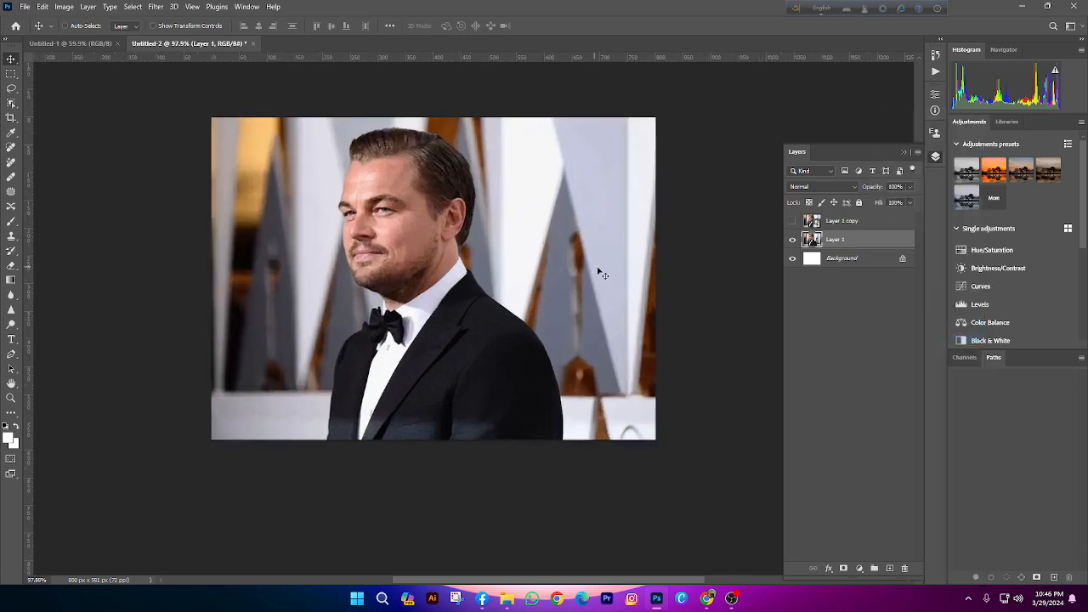
key(ctrl+t)
drag(657, 442, 503, 335)
key(Return)
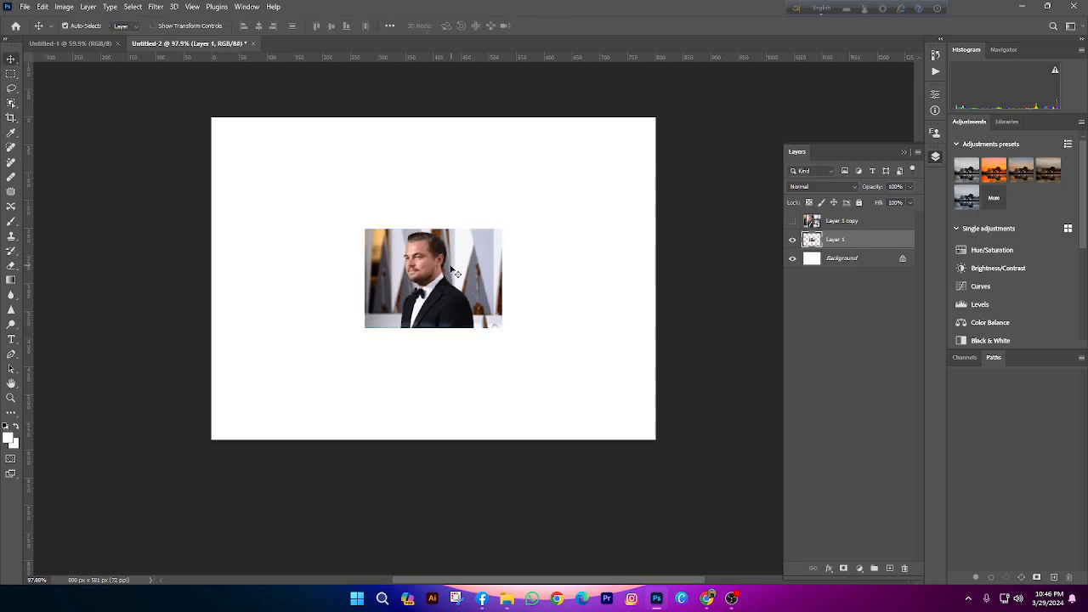
Enlarge the rasterized Layer 1 from its centre with Free Transform to about 800 px wide, filling the canvas
scroll(442, 267, up, 6)
key(ctrl+t)
drag(578, 406, 816, 576)
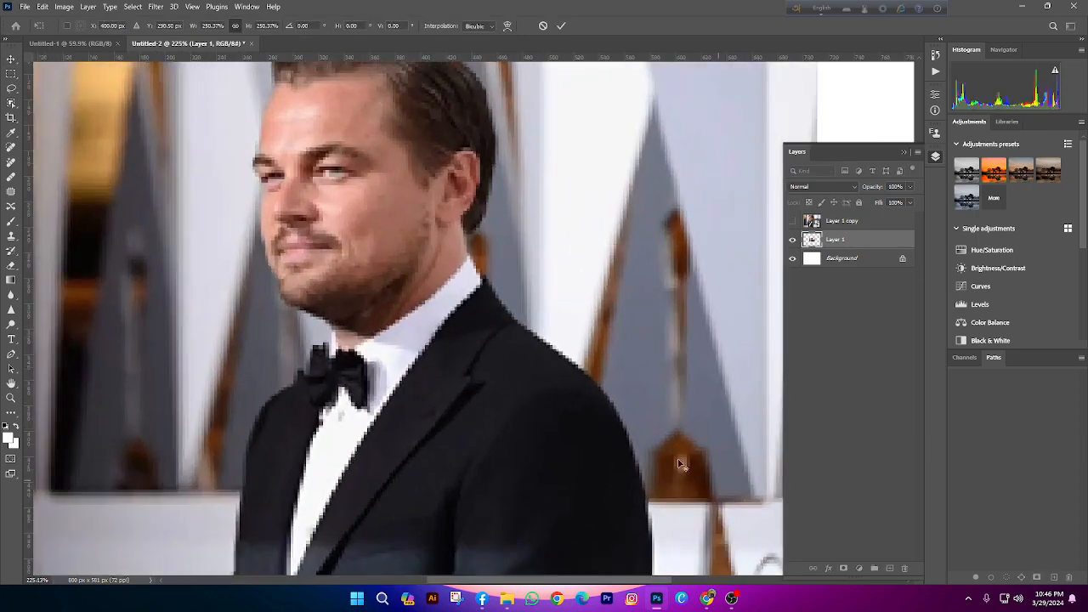
scroll(399, 331, down, 6)
drag(557, 414, 626, 413)
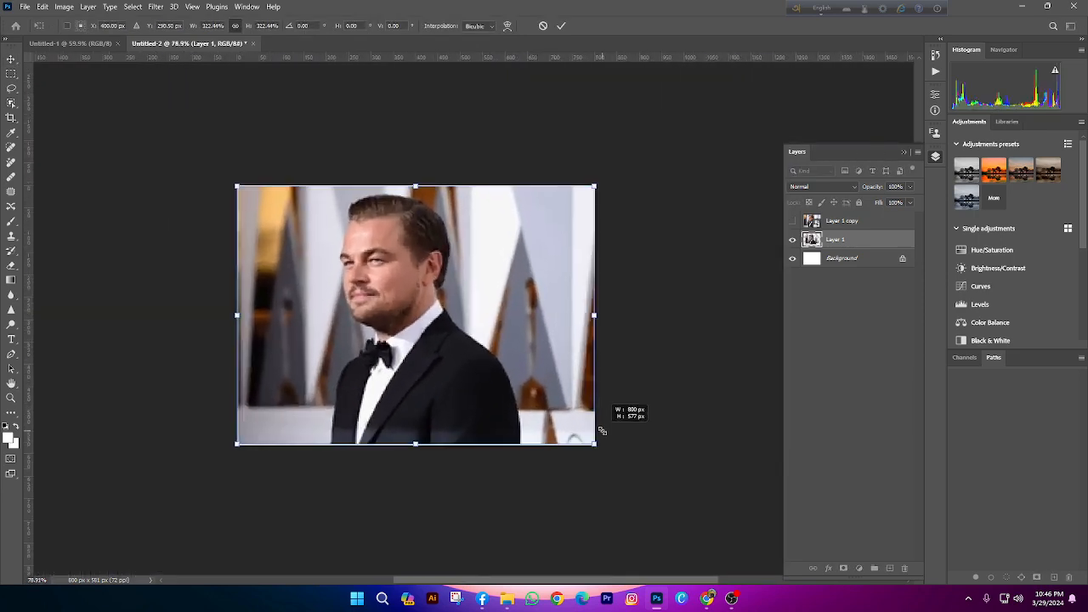
key(Return)
Toggle the visibility of Layer 1 copy repeatedly to compare the Smart Object with the rasterized layer, leaving the copy shown
scroll(601, 426, up, 4)
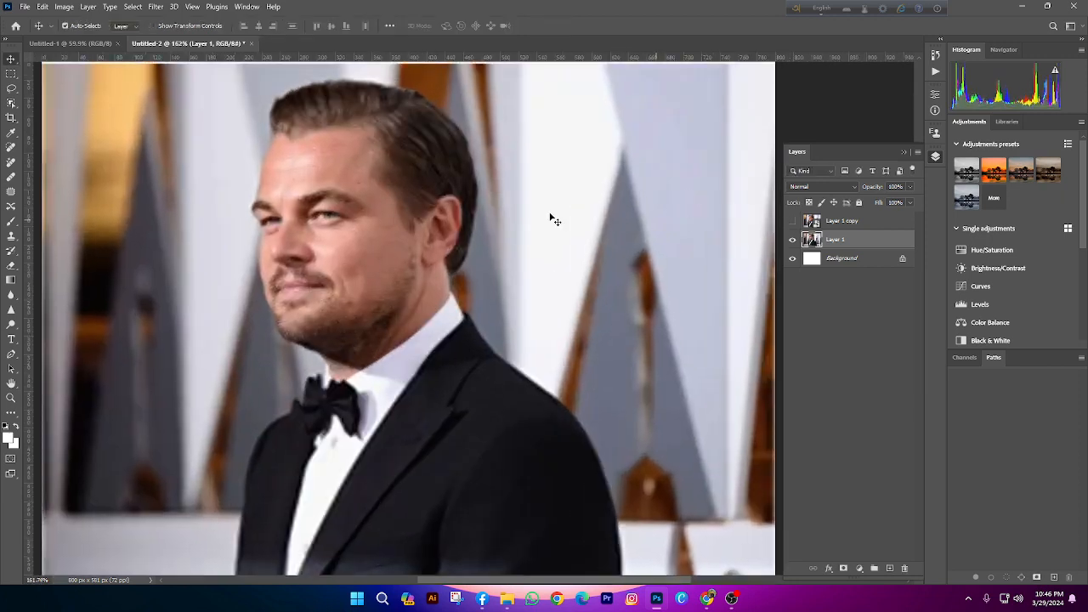
click(792, 221)
click(790, 222)
click(791, 222)
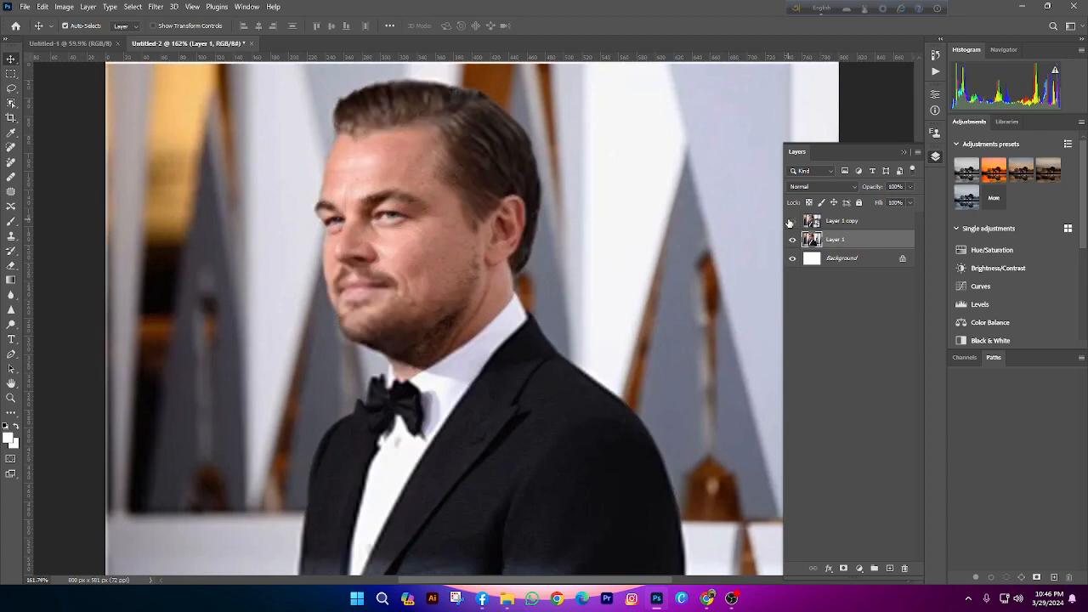
click(791, 222)
click(791, 222)
click(790, 222)
click(791, 222)
click(791, 222)
click(791, 222)
click(791, 222)
click(790, 222)
click(790, 222)
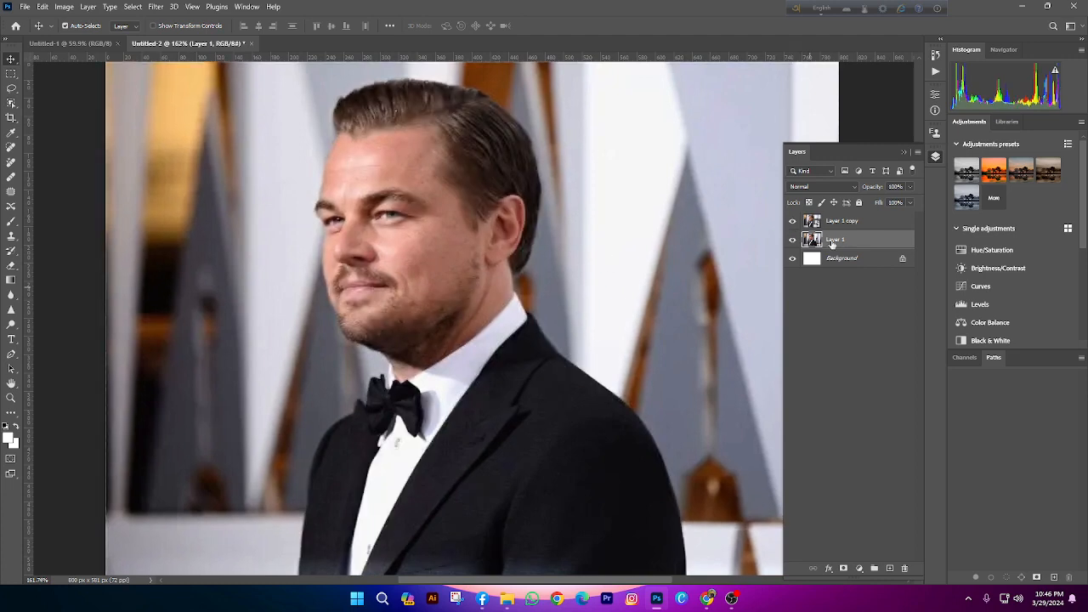
Delete the rasterized Layer 1, select the remaining Layer 1 copy and look over the lower part of the photo
key(Delete)
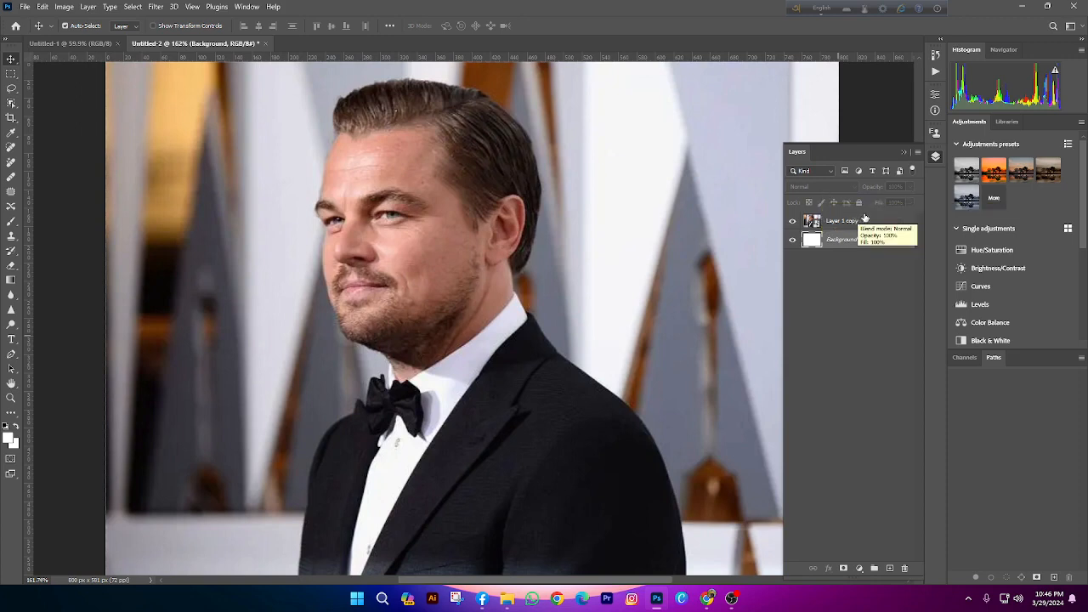
click(864, 219)
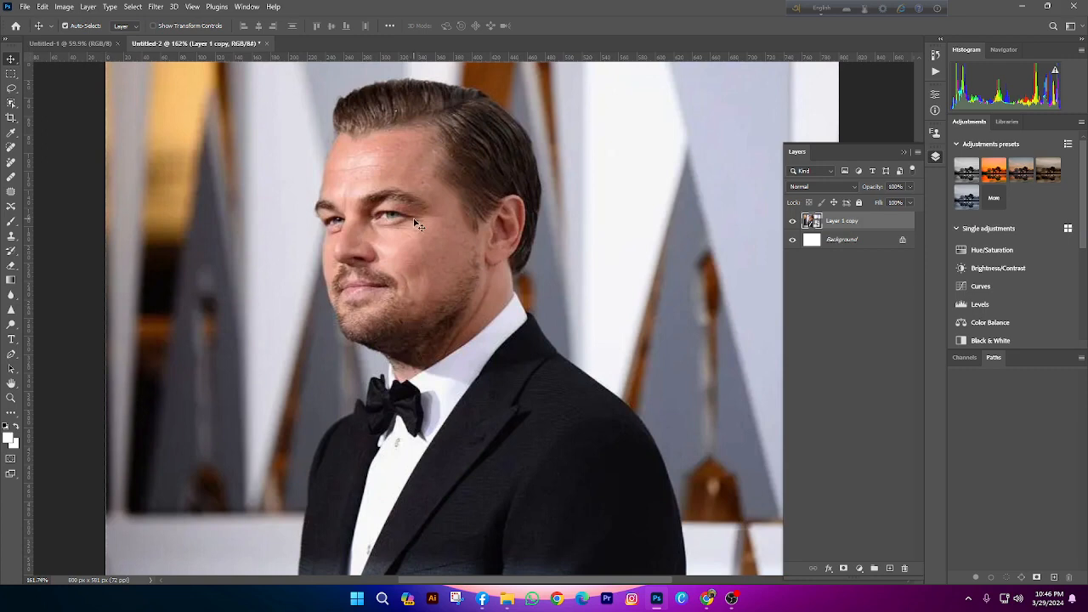
scroll(385, 260, down, 5)
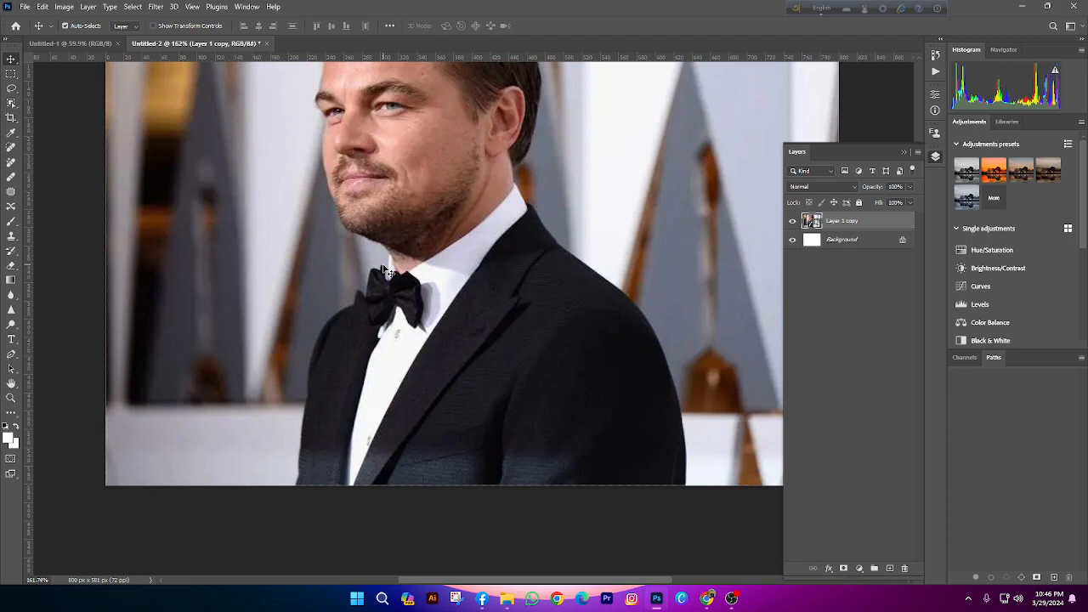
scroll(559, 314, down, 2)
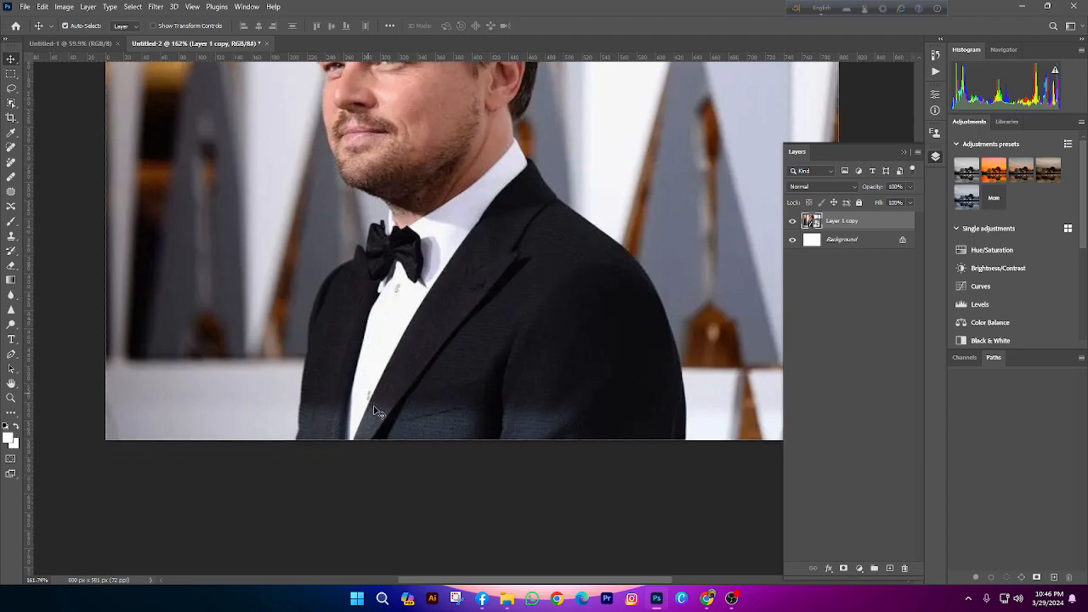
Look over the enlarged photo from the suit up to the face and fit the whole image on screen
scroll(672, 365, up, 3)
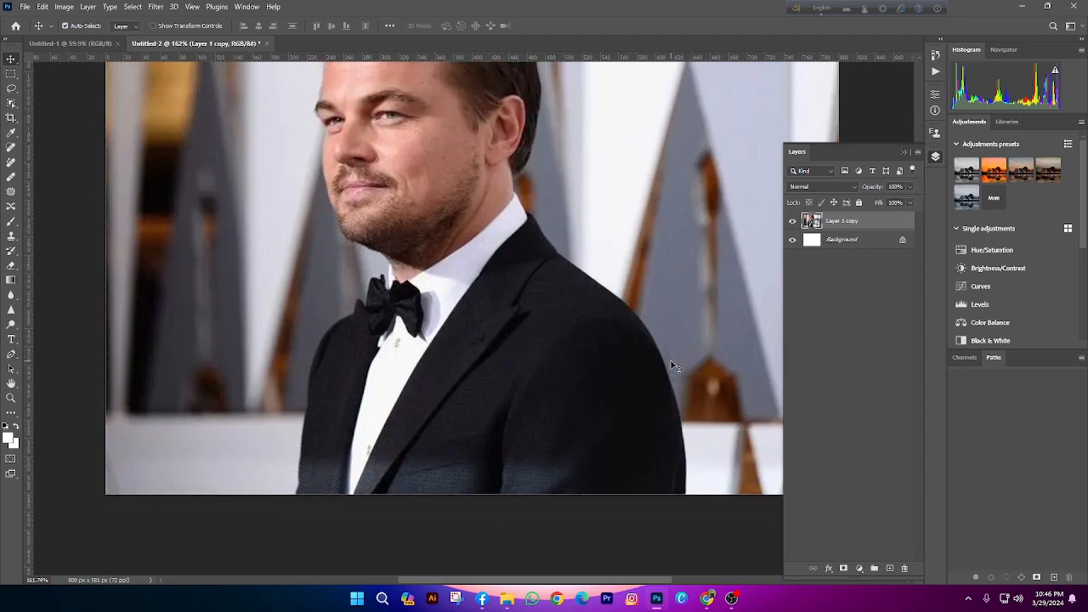
scroll(524, 362, up, 3)
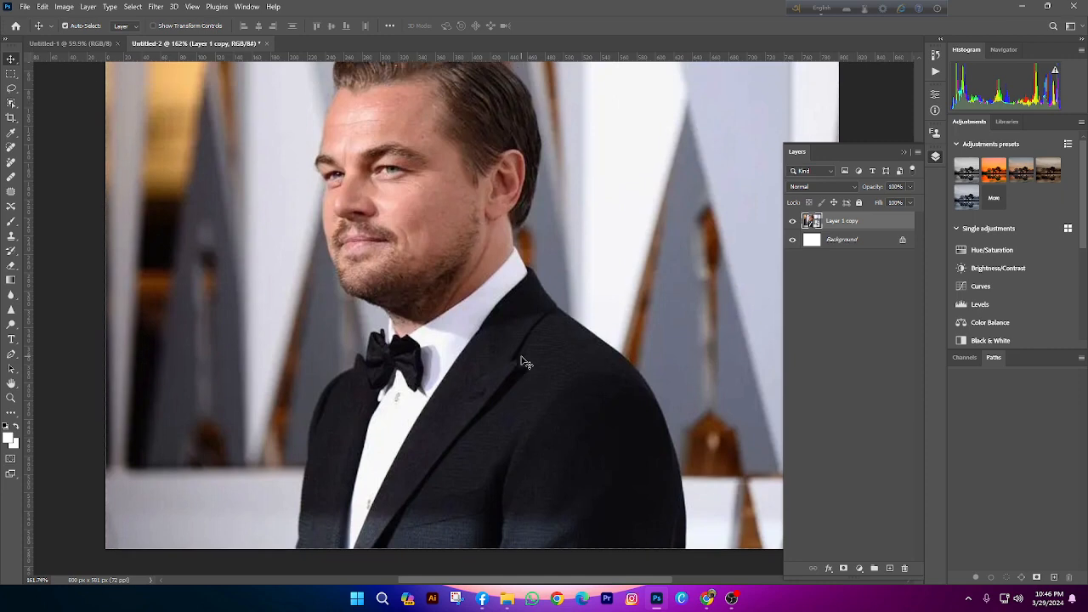
scroll(525, 362, down, 2)
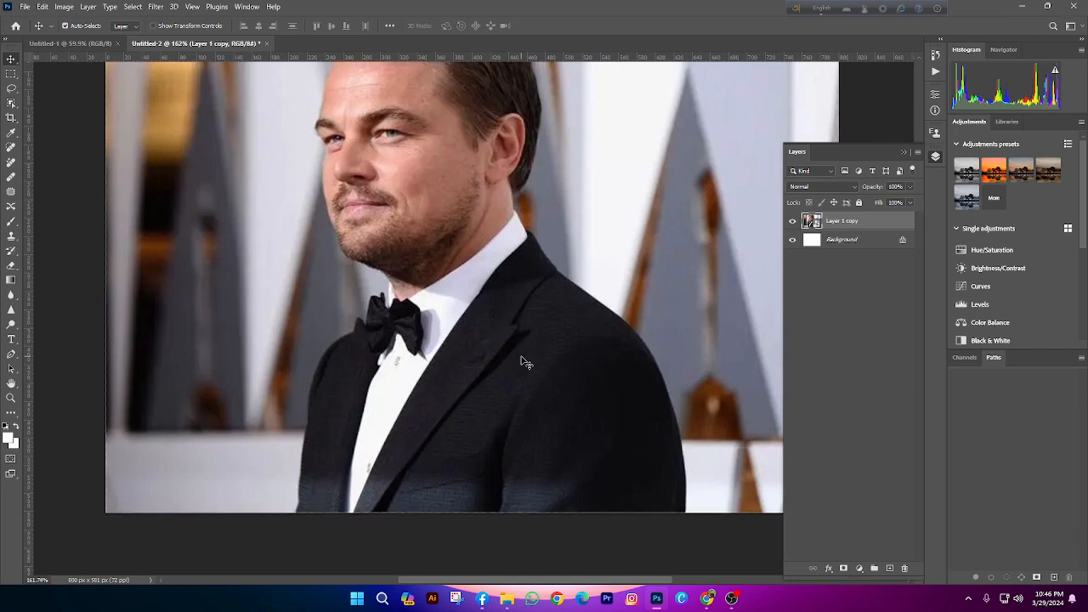
scroll(502, 350, up, 3)
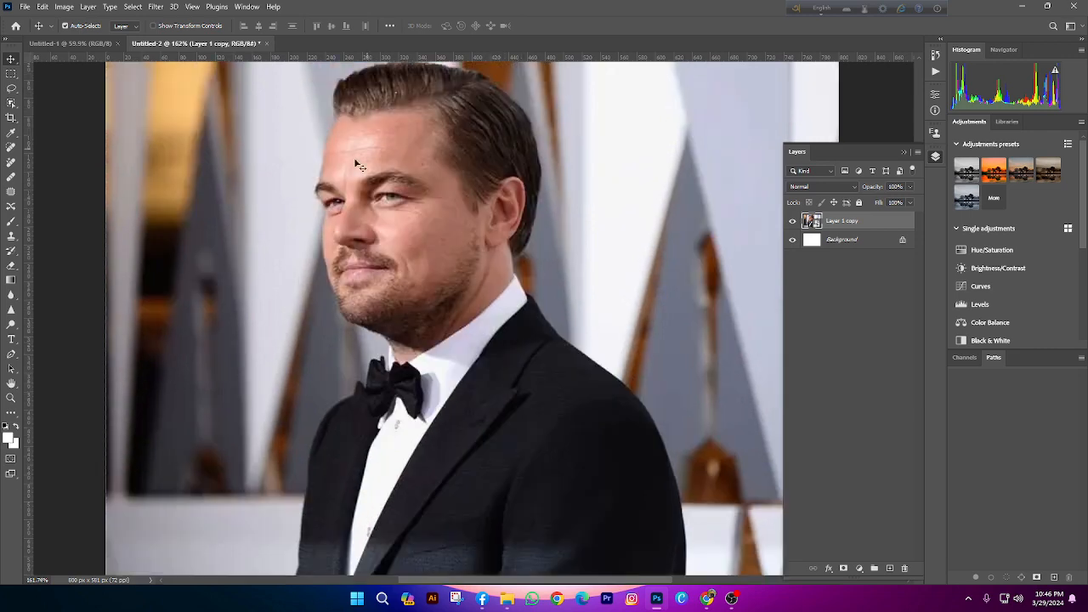
scroll(350, 261, down, 3)
key(z)
right_click(405, 293)
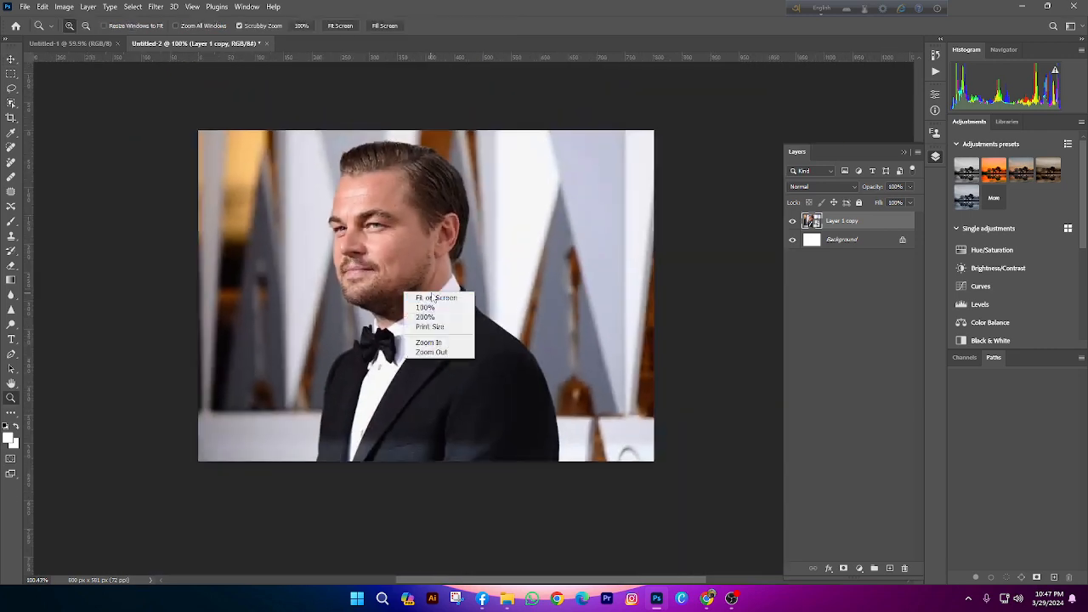
click(435, 299)
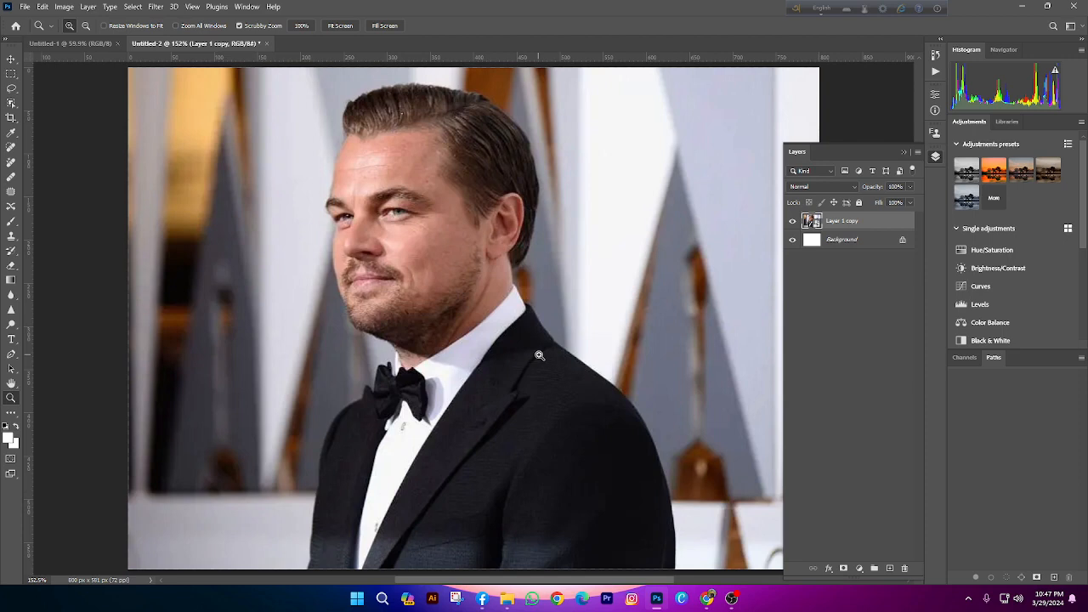
Try a Quick Selection of the larger side of the suit jacket and clear that selection
right_click(11, 103)
click(68, 119)
scroll(495, 449, down, 2)
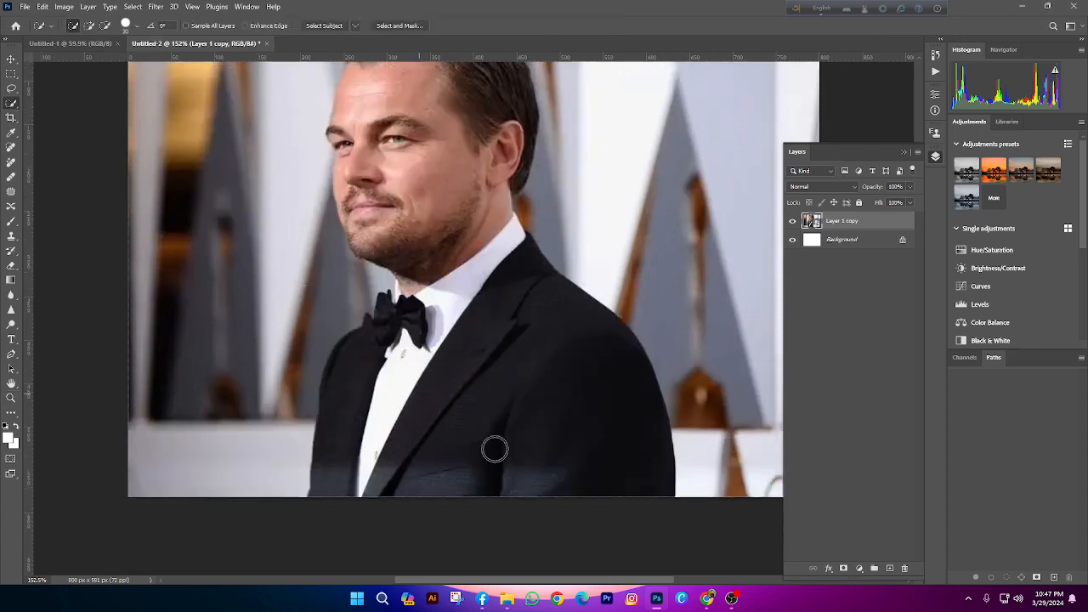
scroll(495, 449, down, 1)
drag(501, 294, 463, 355)
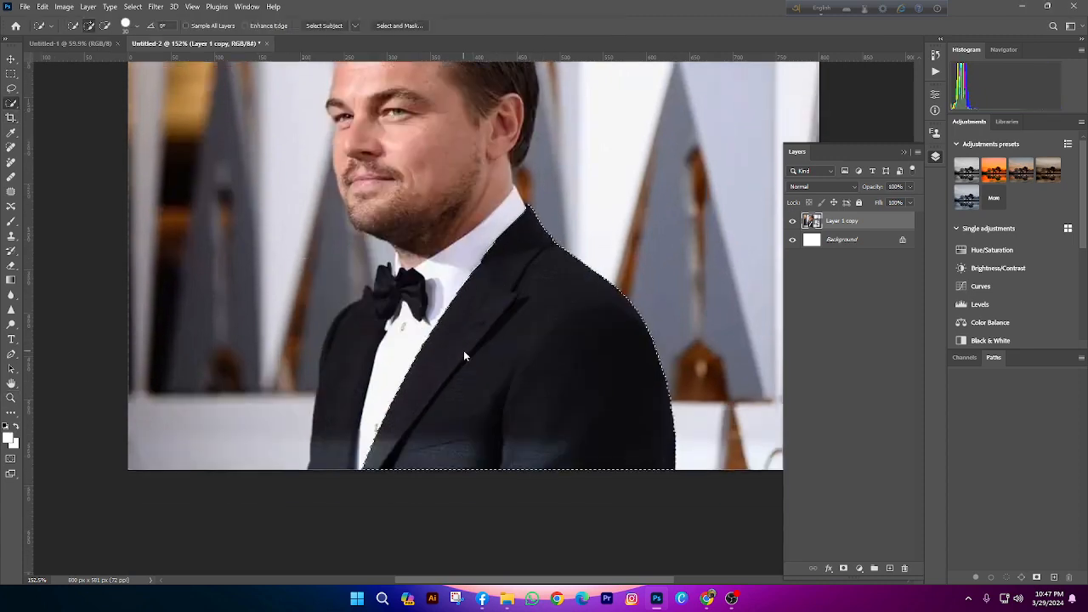
key(ctrl+d)
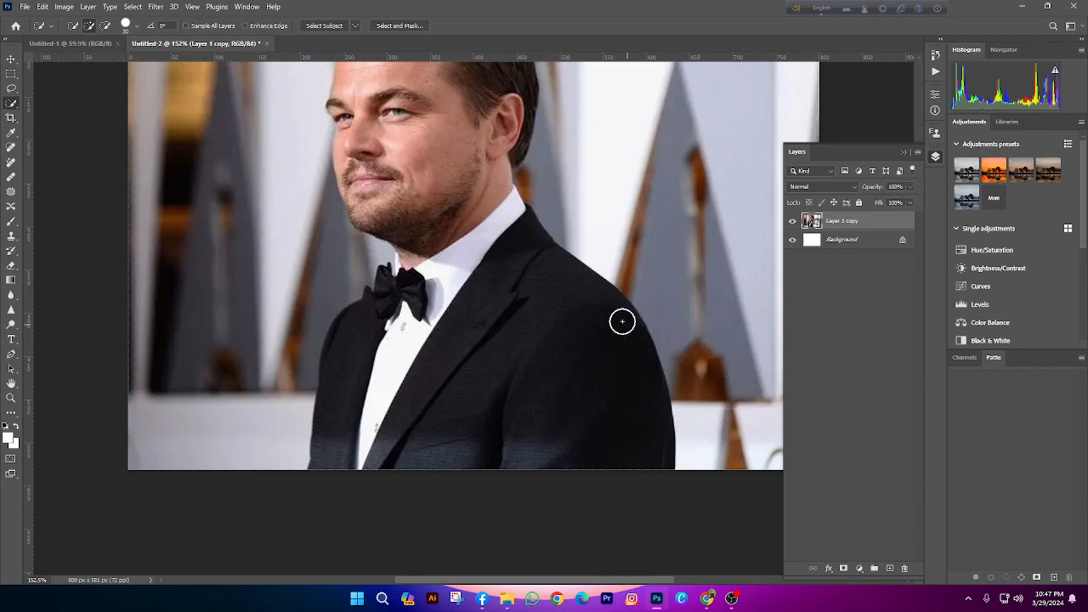
Try selecting the jacket's larger side again, adding the bow tie and the other side of the jacket
scroll(542, 263, up, 3)
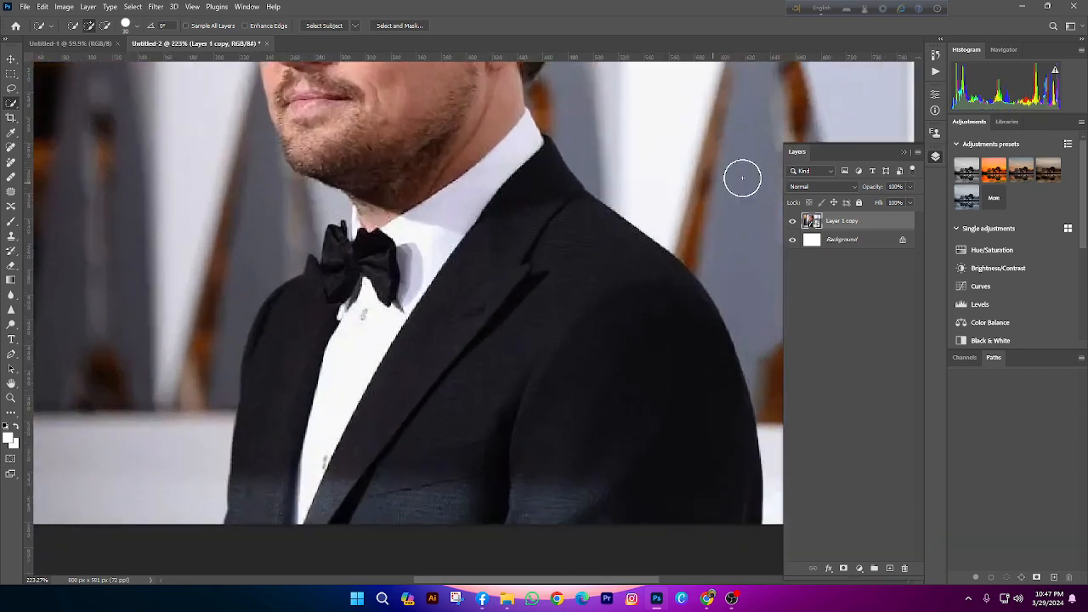
scroll(433, 481, down, 3)
scroll(515, 272, up, 2)
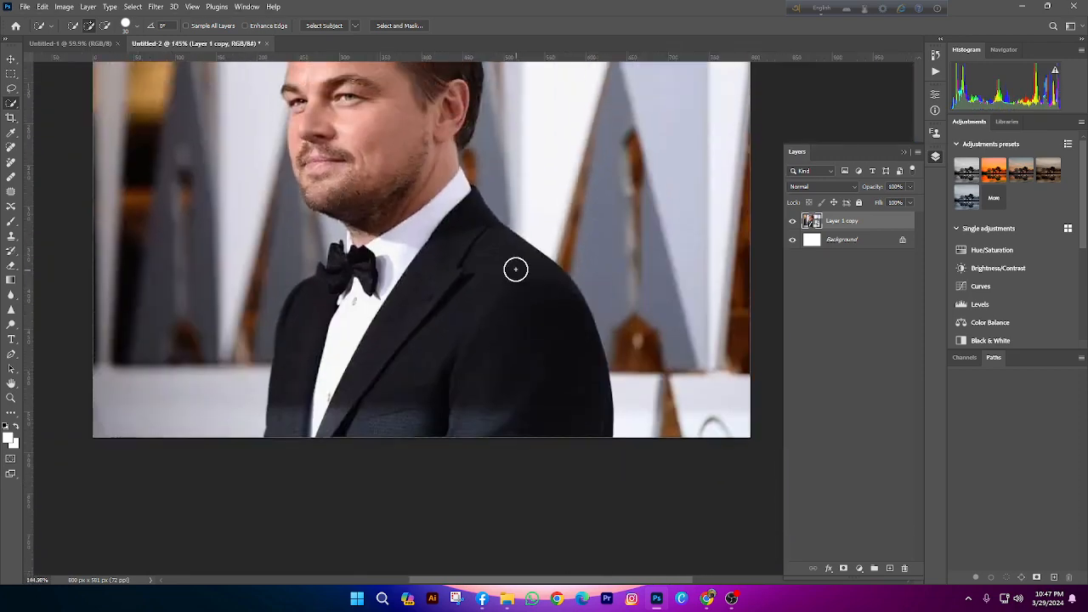
scroll(417, 276, up, 2)
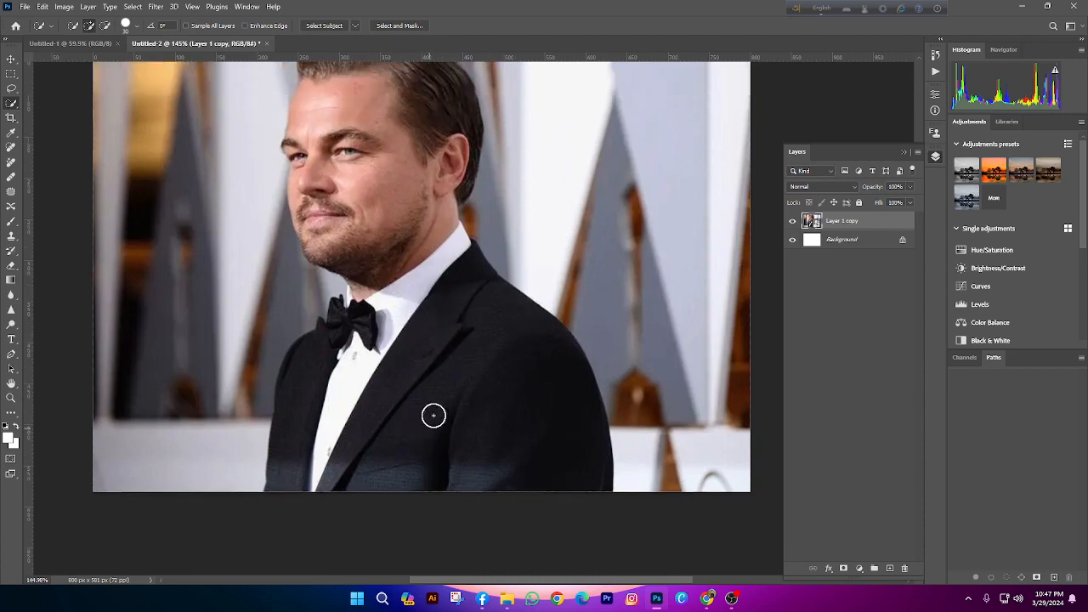
click(448, 329)
scroll(455, 319, down, 1)
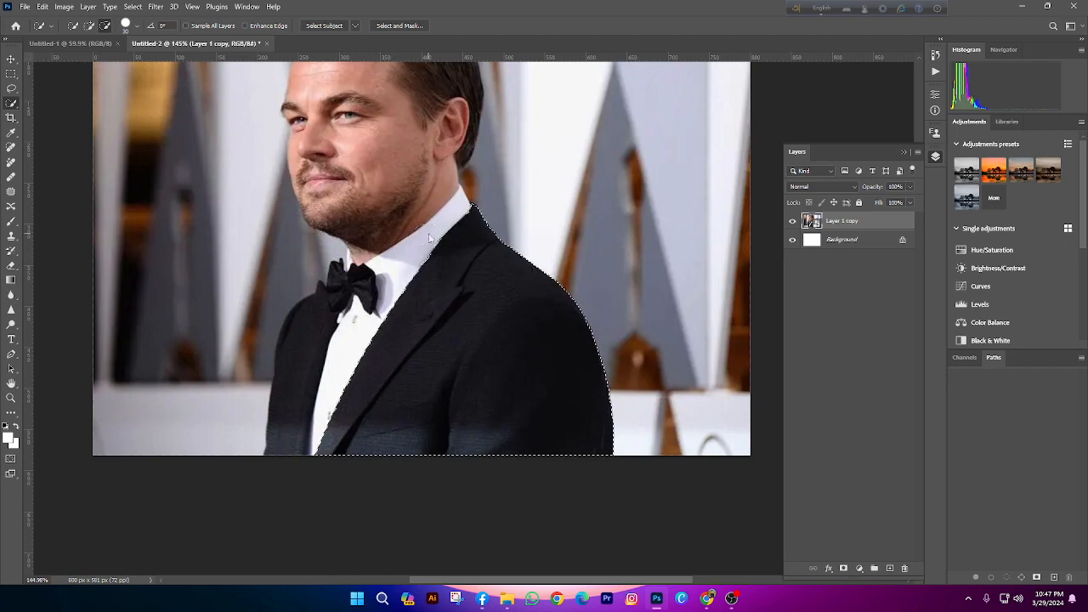
click(334, 289)
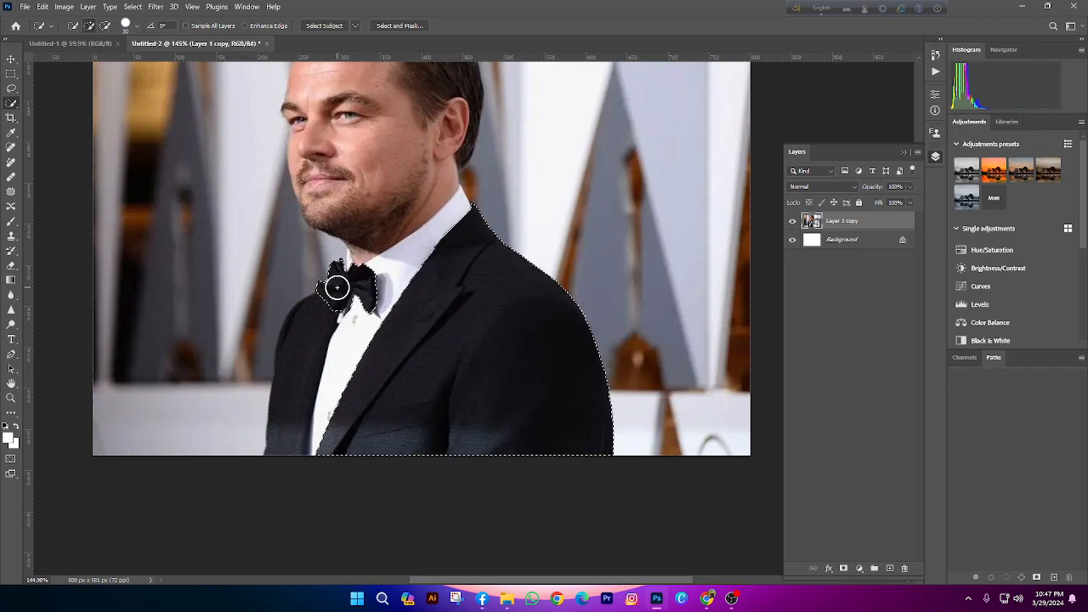
click(304, 343)
scroll(362, 325, down, 2)
scroll(363, 324, up, 2)
Undo the quick selections on the jacket and bow tie until nothing is selected
key(ctrl+z)
key(ctrl+z)
key(ctrl+z)
key(ctrl+z)
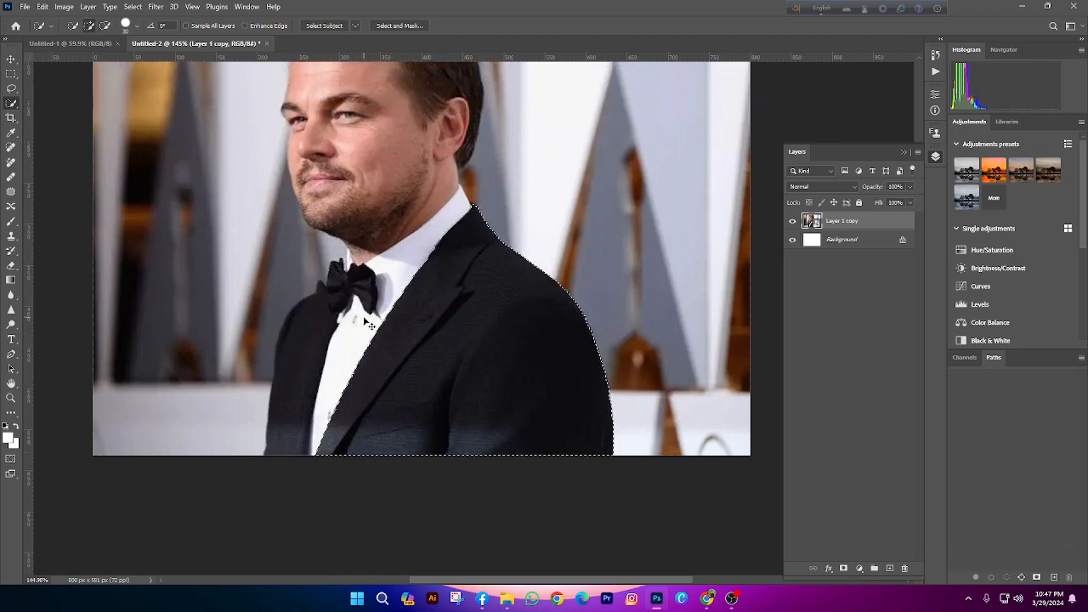
key(ctrl+z)
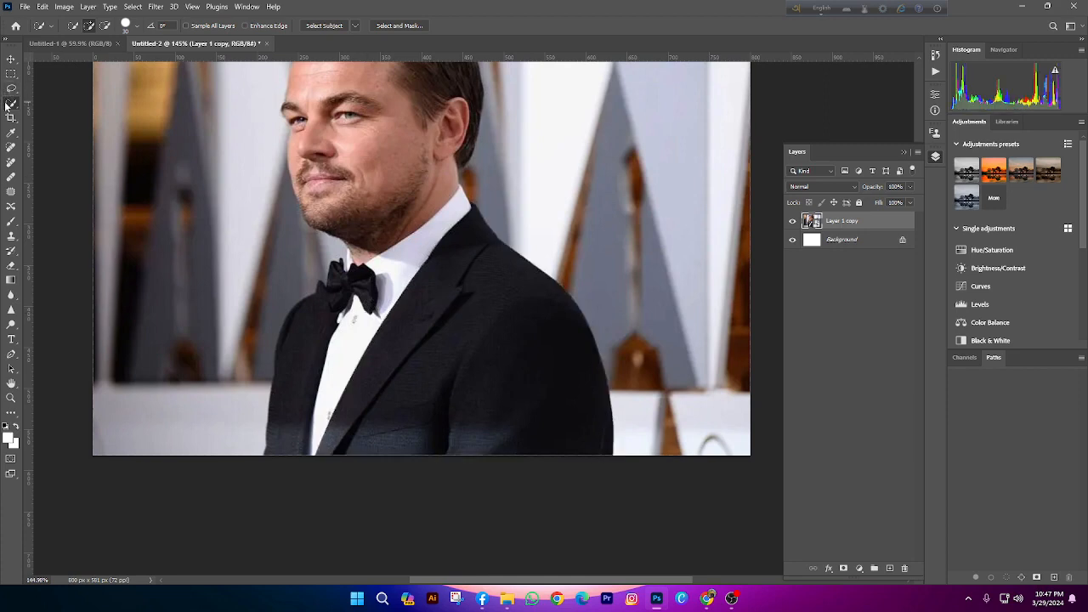
Select both sides of the suit jacket and the bow tie with the Quick Selection tool in add mode
right_click(7, 103)
click(78, 114)
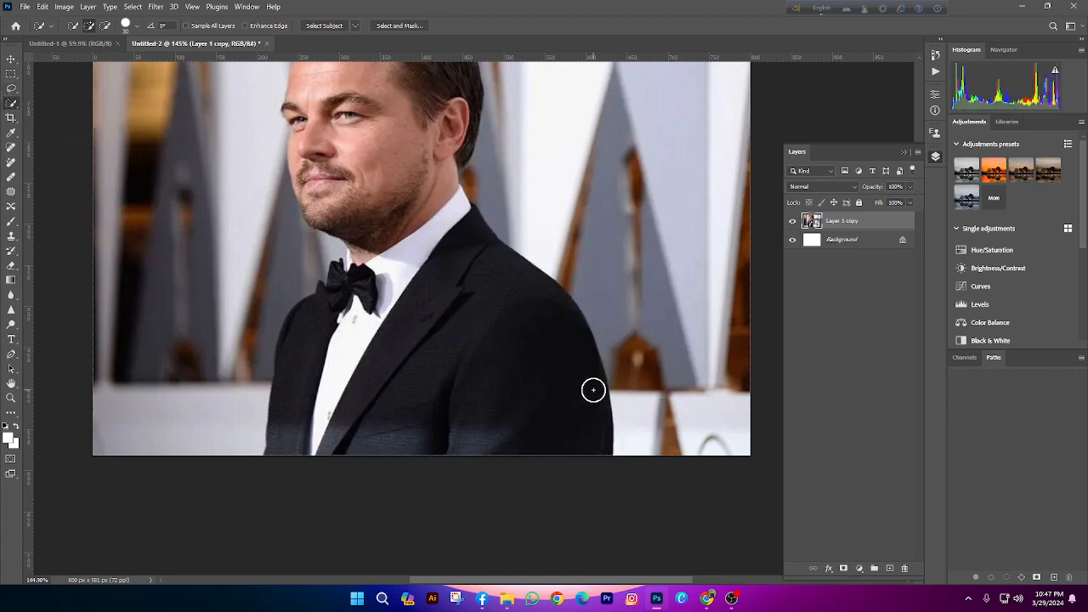
click(96, 28)
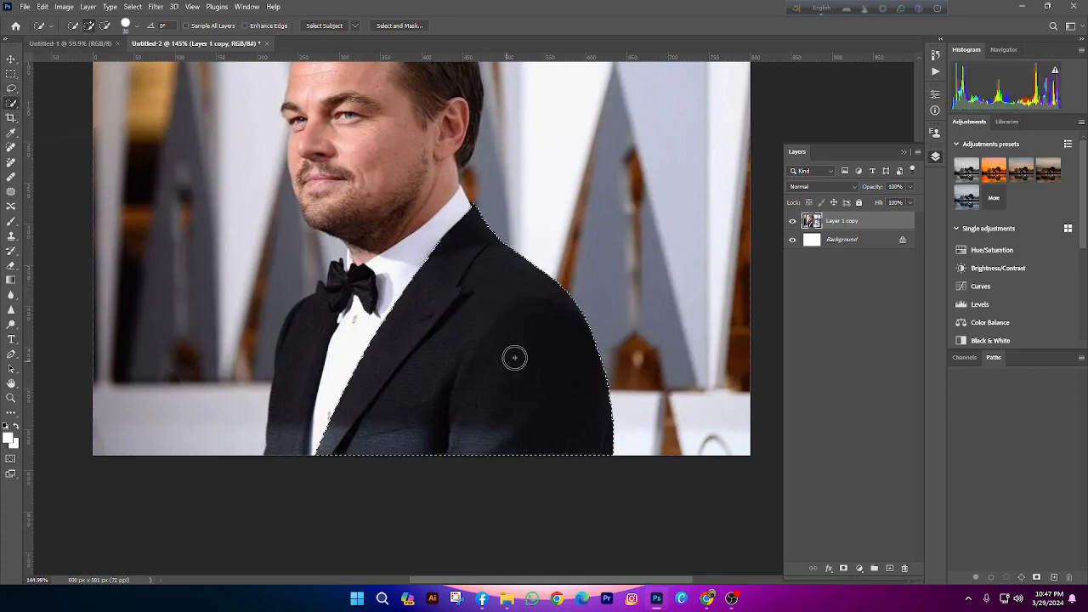
mouse_move(512, 357)
mouse_down()
mouse_move(502, 286)
mouse_move(464, 298)
mouse_up()
drag(313, 320, 340, 308)
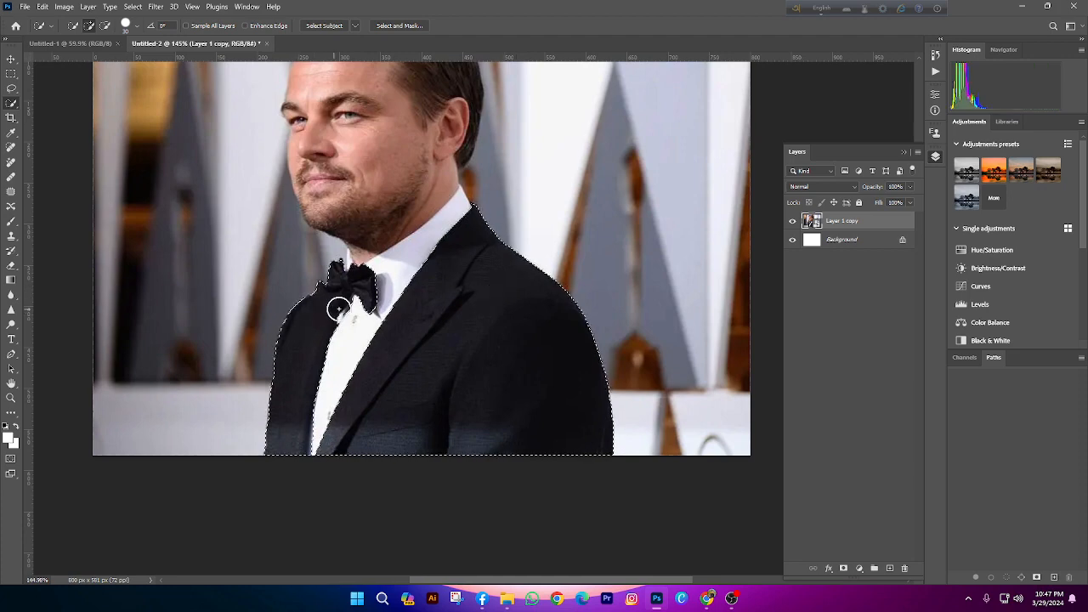
Brush over the bow tie at close range to extend the jacket selection across it
scroll(340, 309, up, 3)
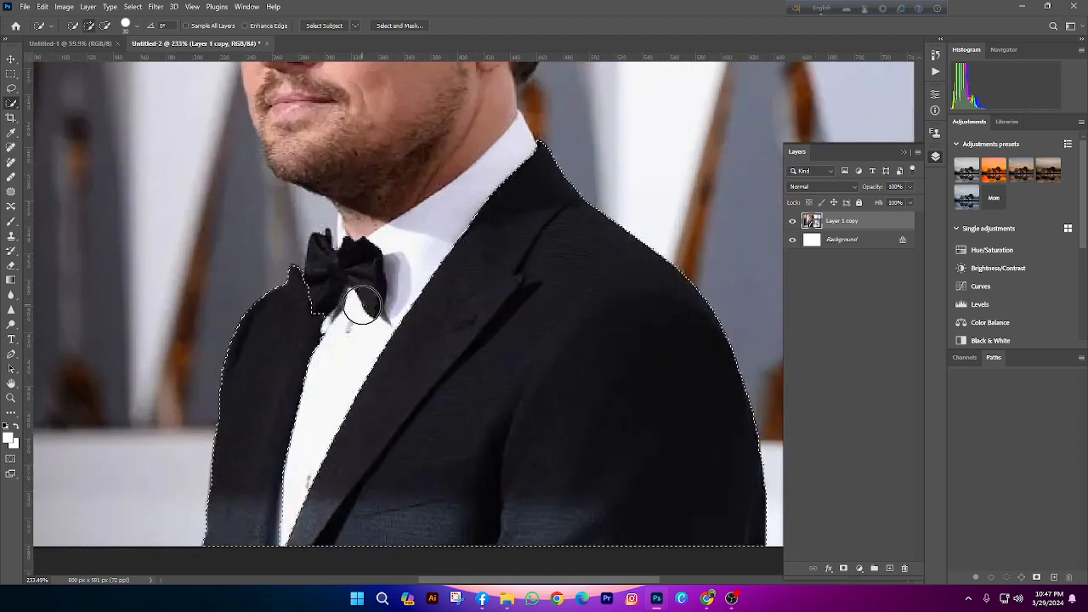
mouse_move(337, 313)
mouse_down()
mouse_move(365, 329)
mouse_move(408, 297)
mouse_move(399, 266)
mouse_up()
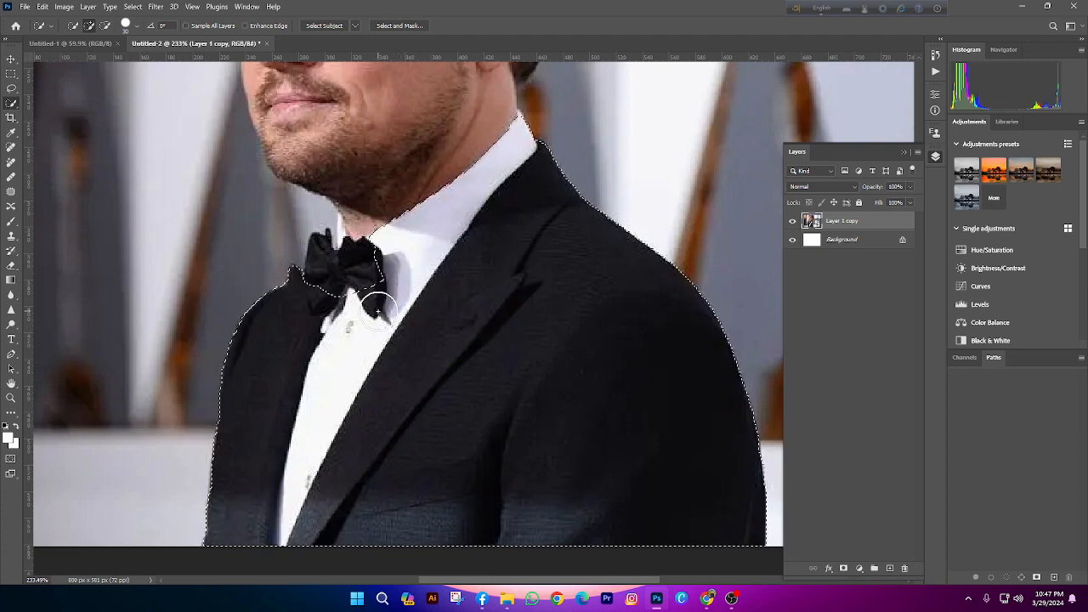
scroll(375, 300, down, 3)
scroll(375, 300, down, 5)
scroll(374, 300, up, 2)
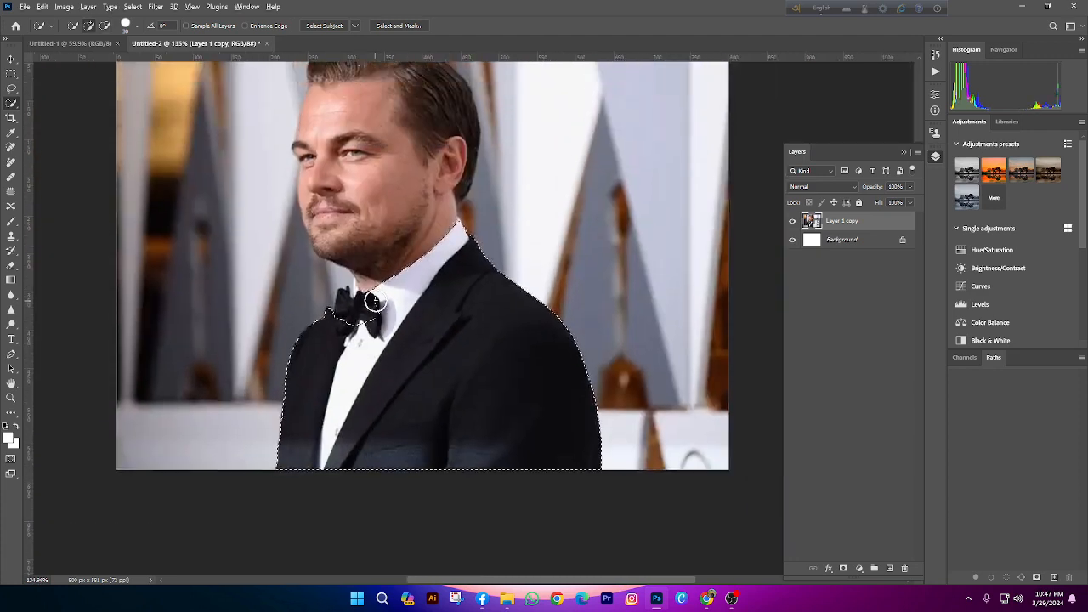
scroll(375, 300, up, 5)
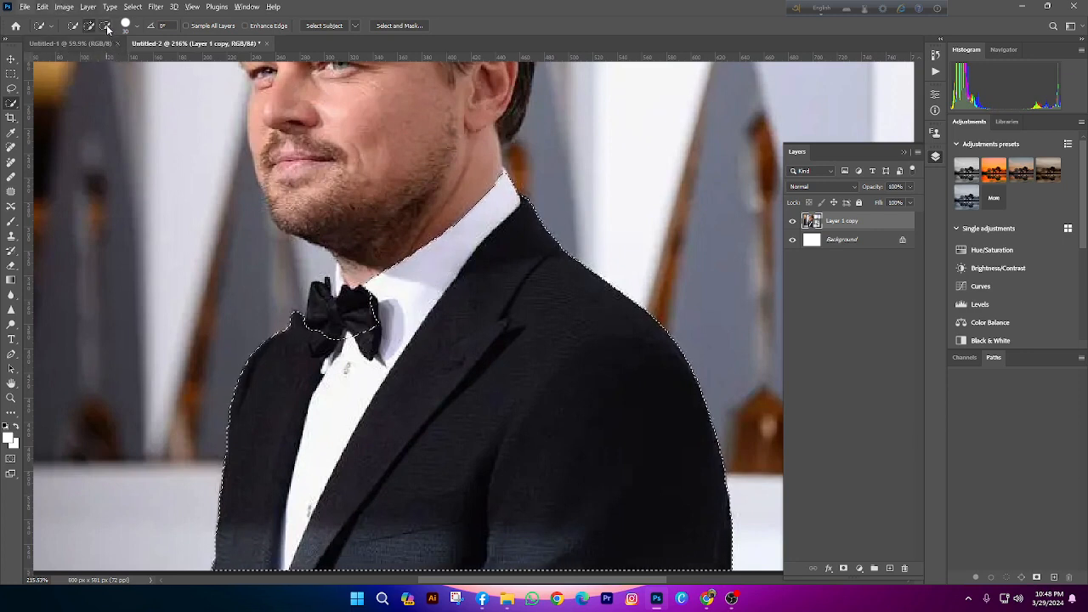
Subtract the white shirt collar from the selection and check the outline around the bow tie and jacket
drag(419, 239, 429, 271)
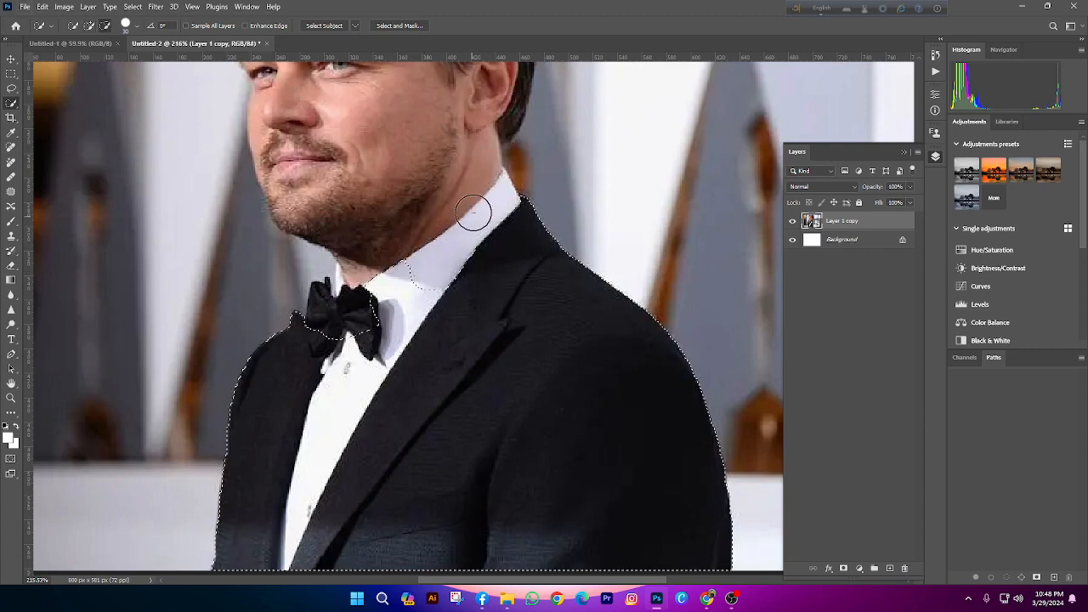
drag(381, 323, 388, 330)
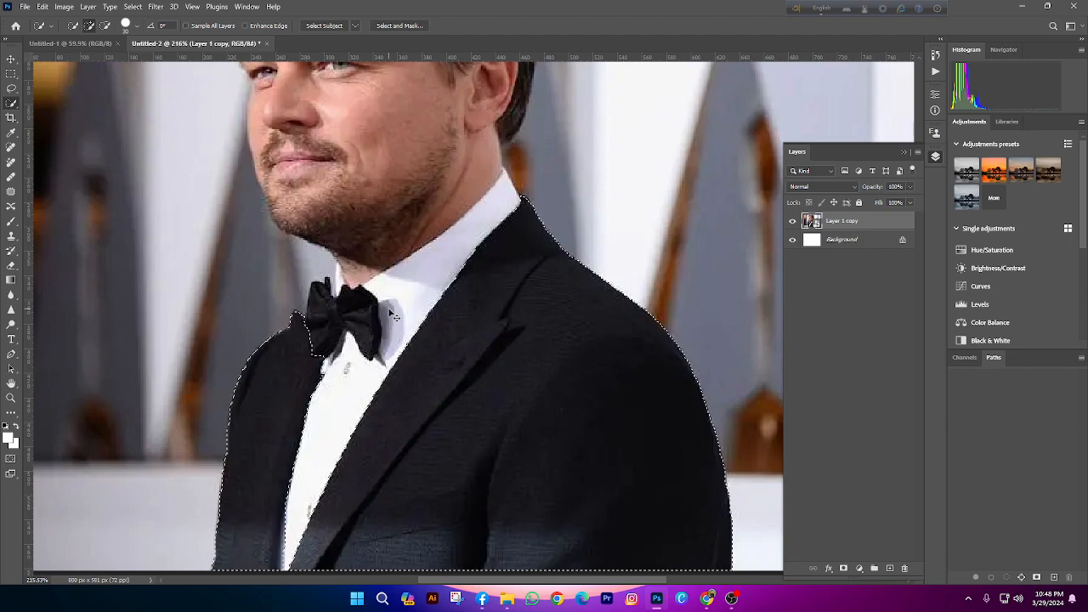
scroll(351, 297, down, 1)
scroll(345, 286, down, 3)
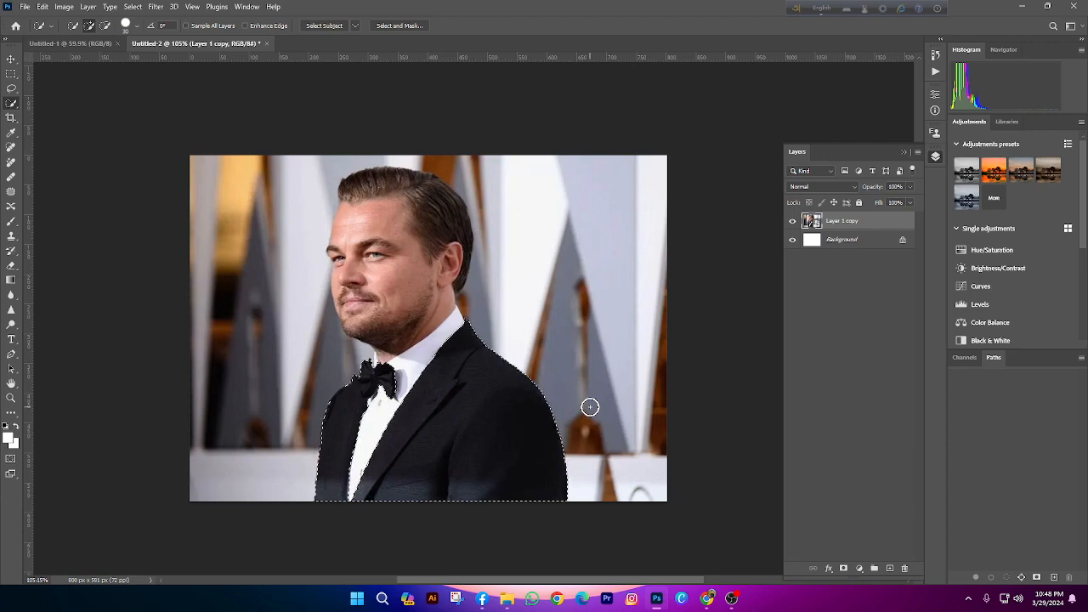
scroll(589, 407, down, 2)
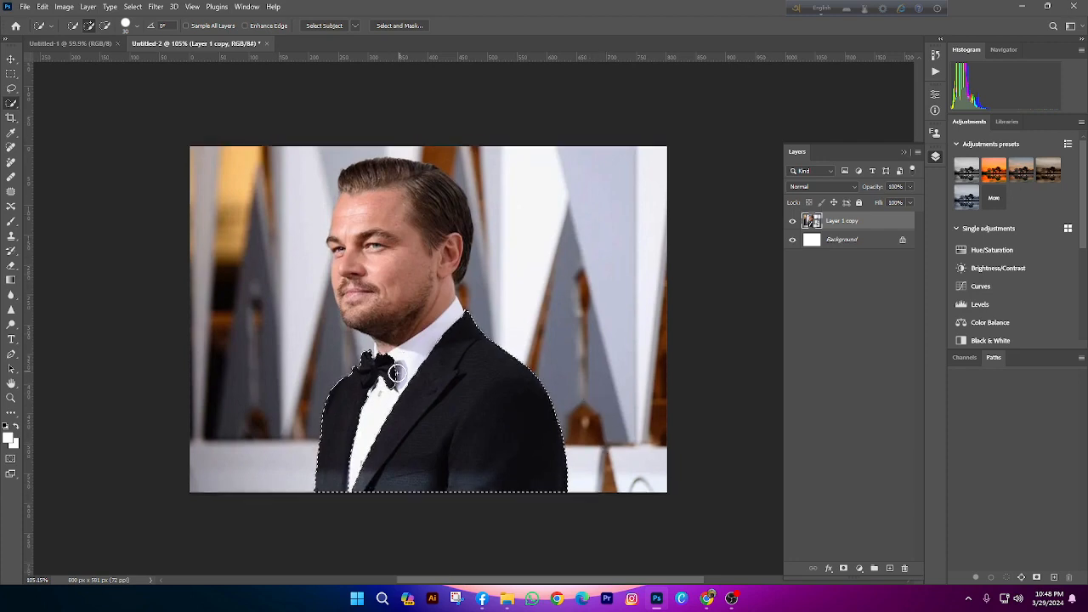
scroll(491, 335, up, 1)
scroll(437, 362, up, 3)
scroll(437, 362, down, 2)
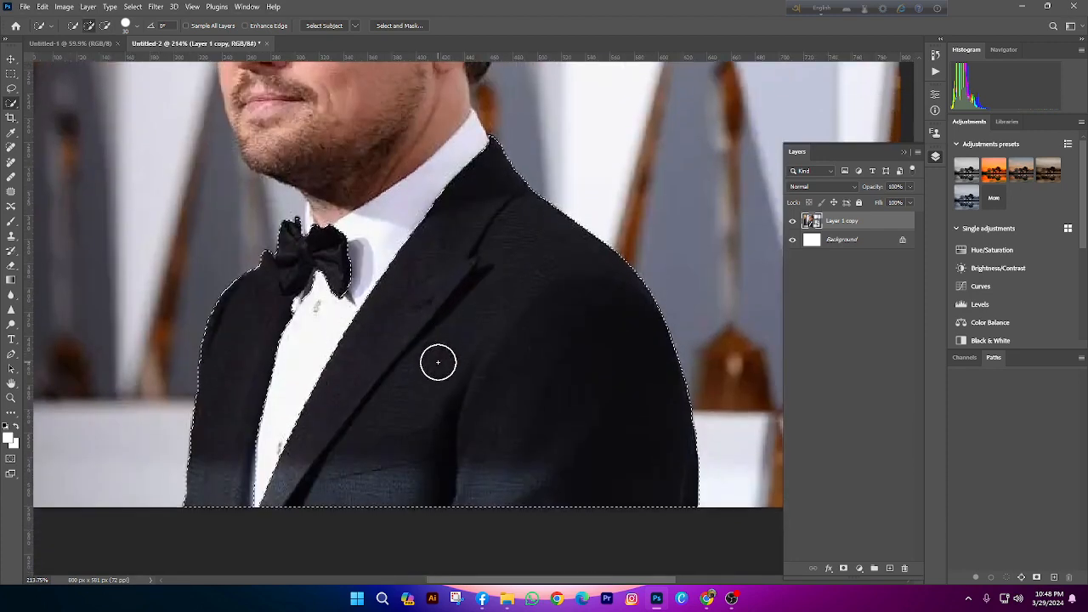
scroll(435, 352, down, 1)
Add a Solid Color fill layer with hex colour 0a2865 over the selected jacket and bow tie
click(860, 568)
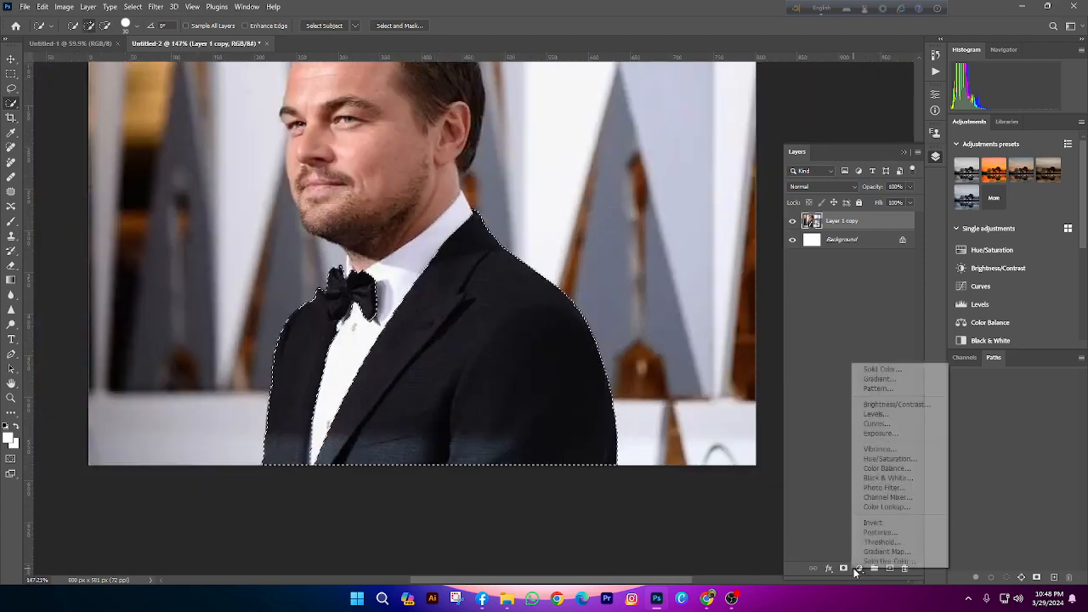
click(863, 370)
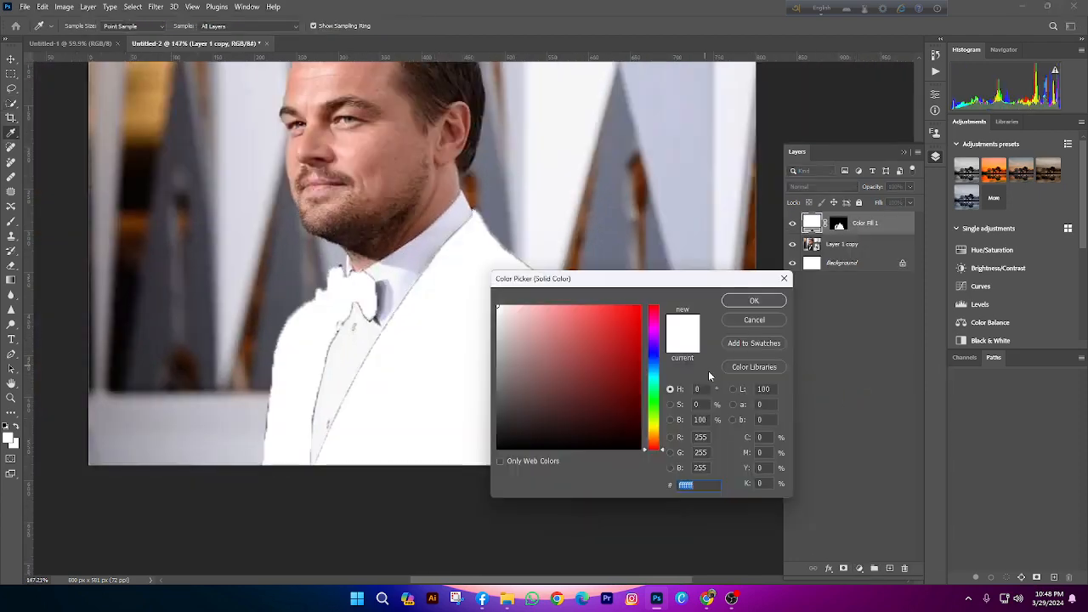
key(ctrl+v)
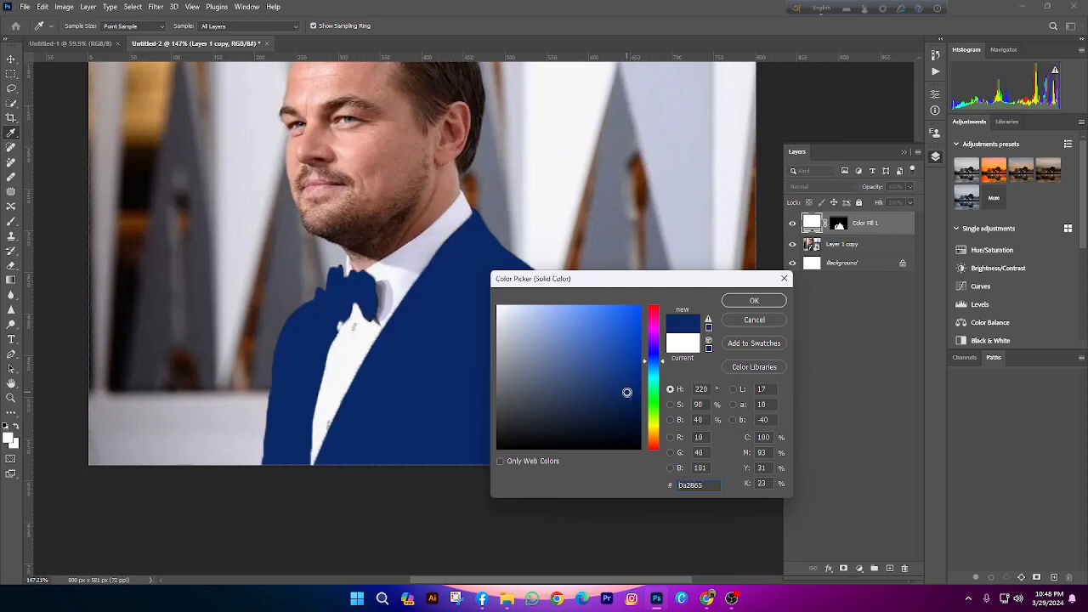
key(Return)
Set the fill layer's blend mode to Color and review the recoloured suit in the whole photo
click(814, 187)
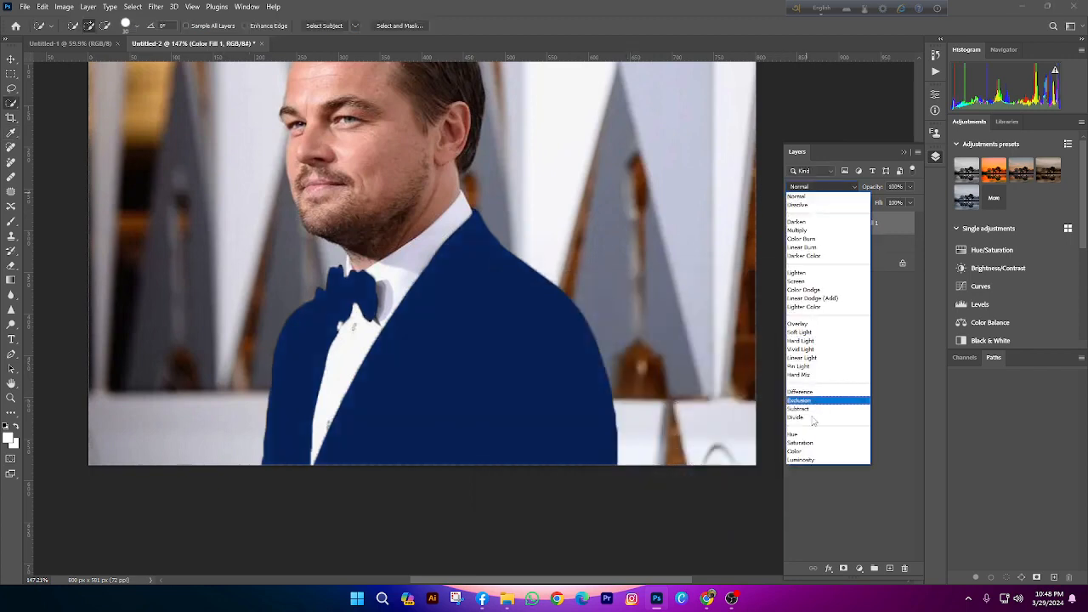
click(805, 453)
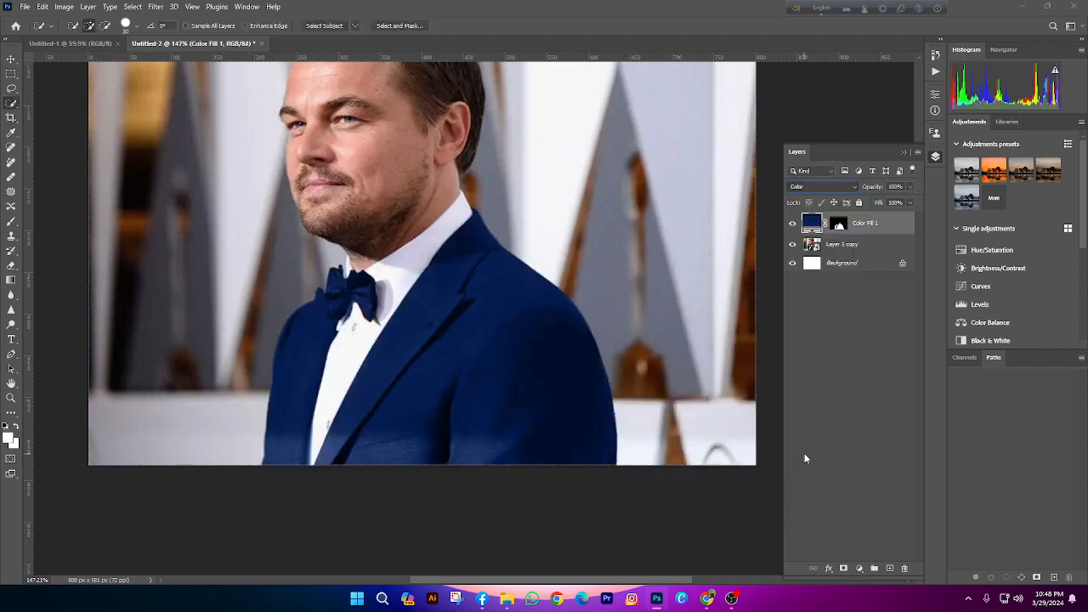
click(12, 59)
scroll(565, 350, down, 10)
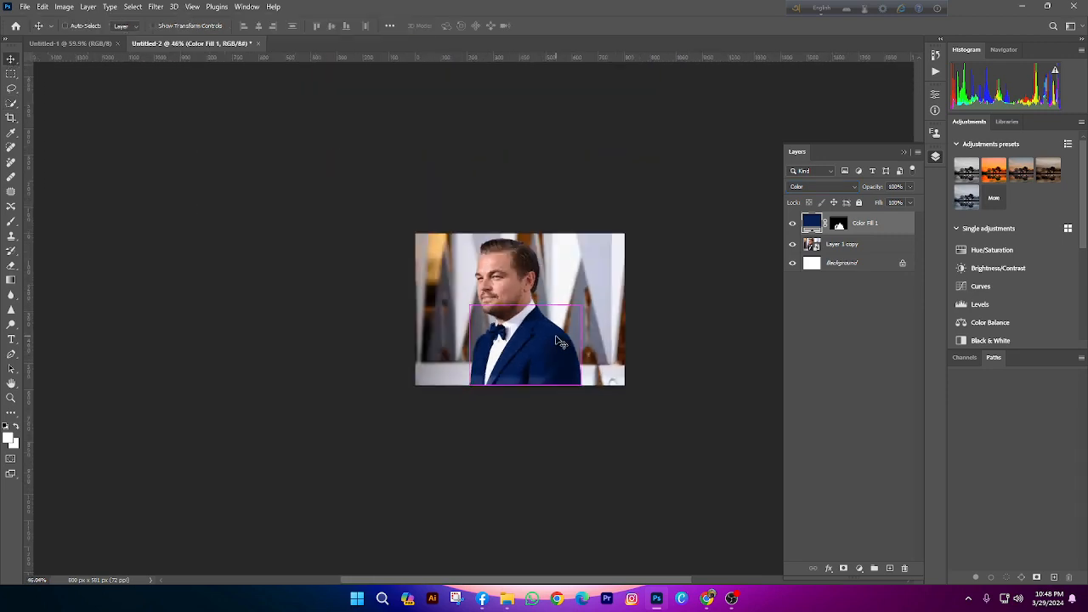
scroll(498, 382, up, 7)
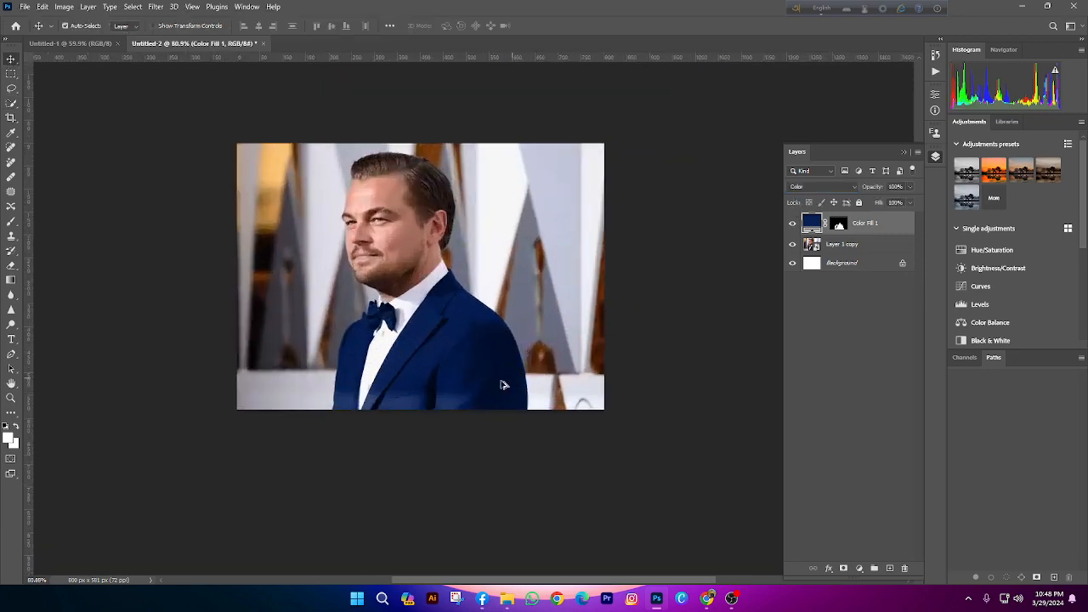
Hide the blue colour fill layer and make the Layer 1 copy photo layer active
scroll(420, 388, down, 4)
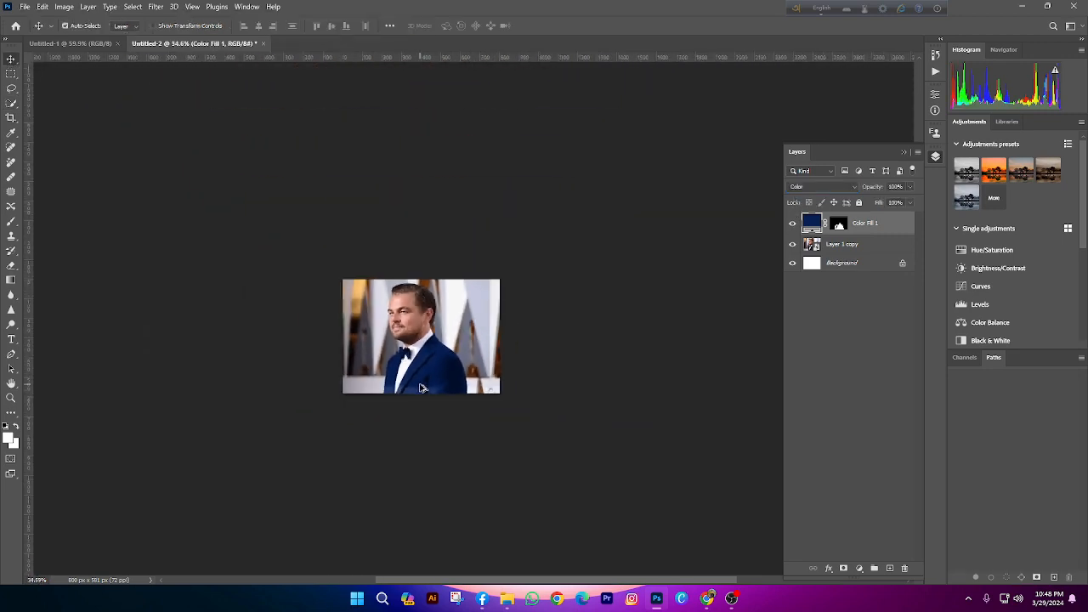
scroll(429, 349, up, 5)
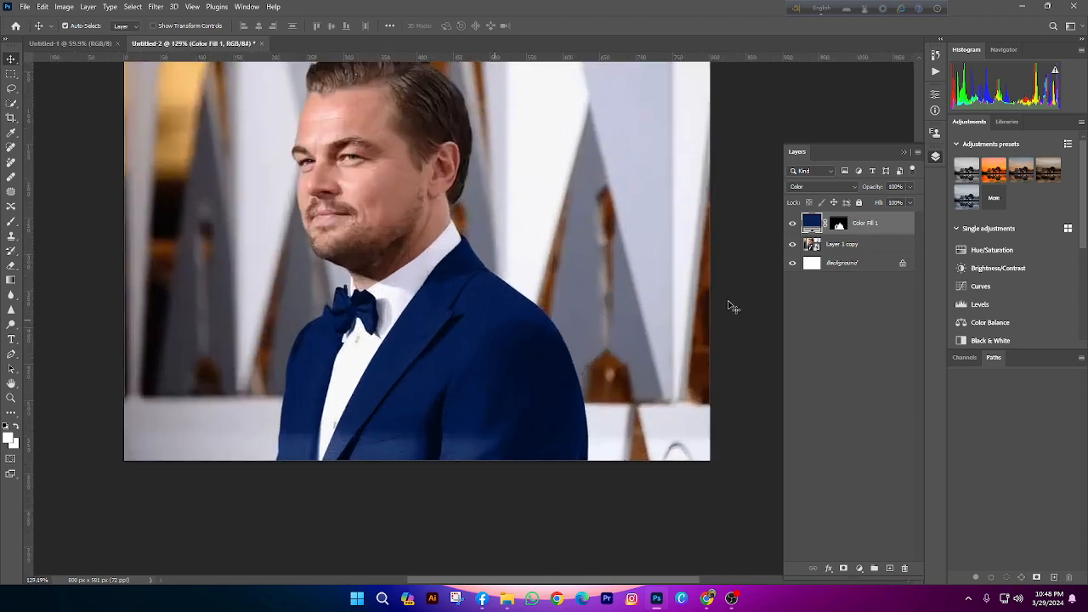
scroll(437, 376, up, 6)
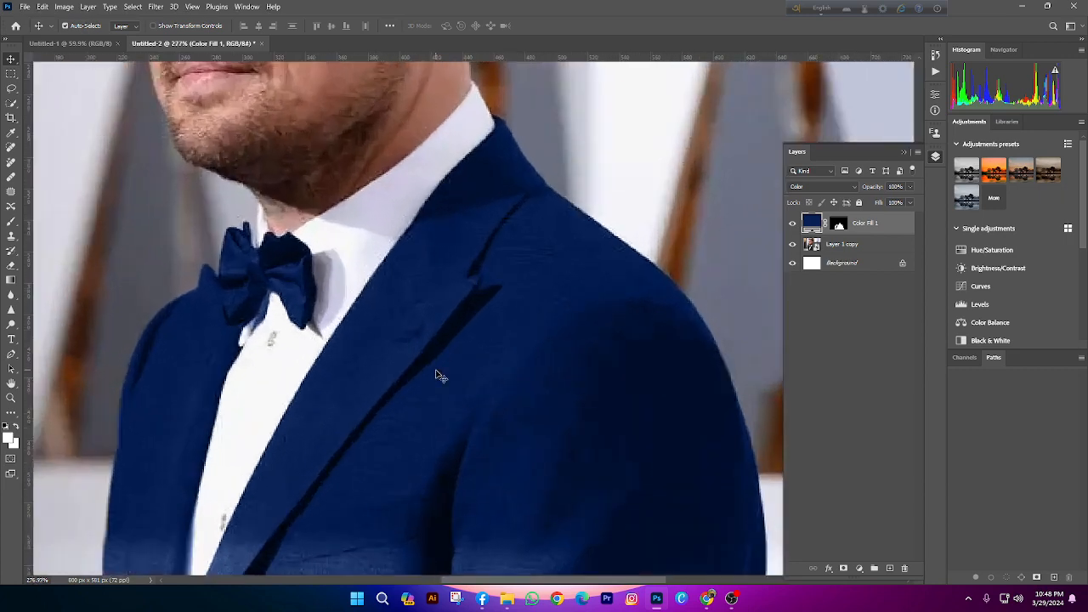
scroll(466, 406, down, 4)
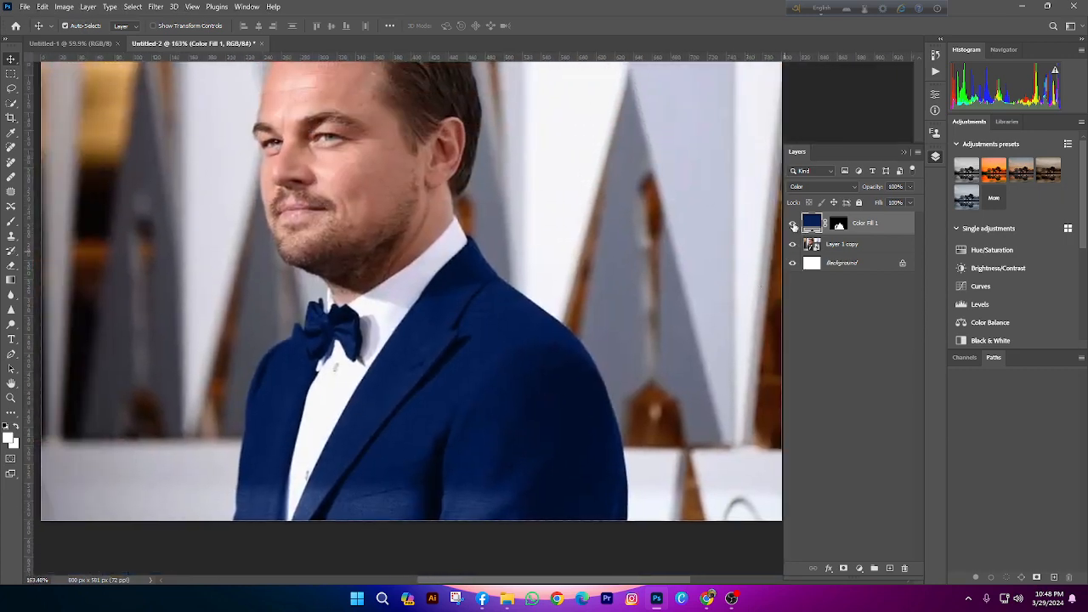
click(11, 103)
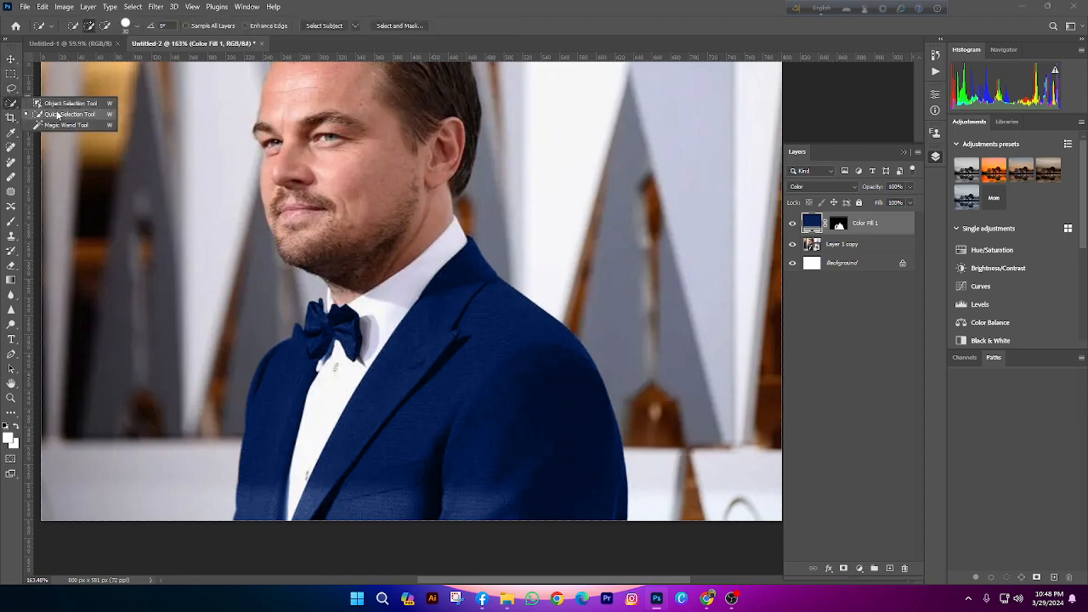
click(59, 112)
click(792, 222)
click(846, 244)
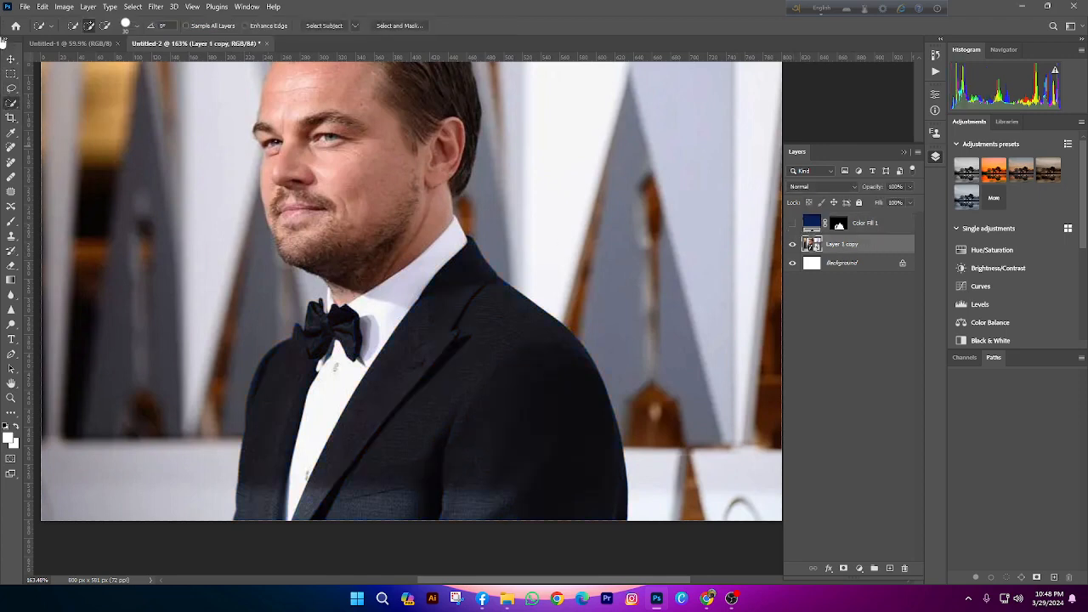
Select the man's jacket, bow tie and shirt by drawing an Object Selection rectangle around his body below the face
right_click(13, 105)
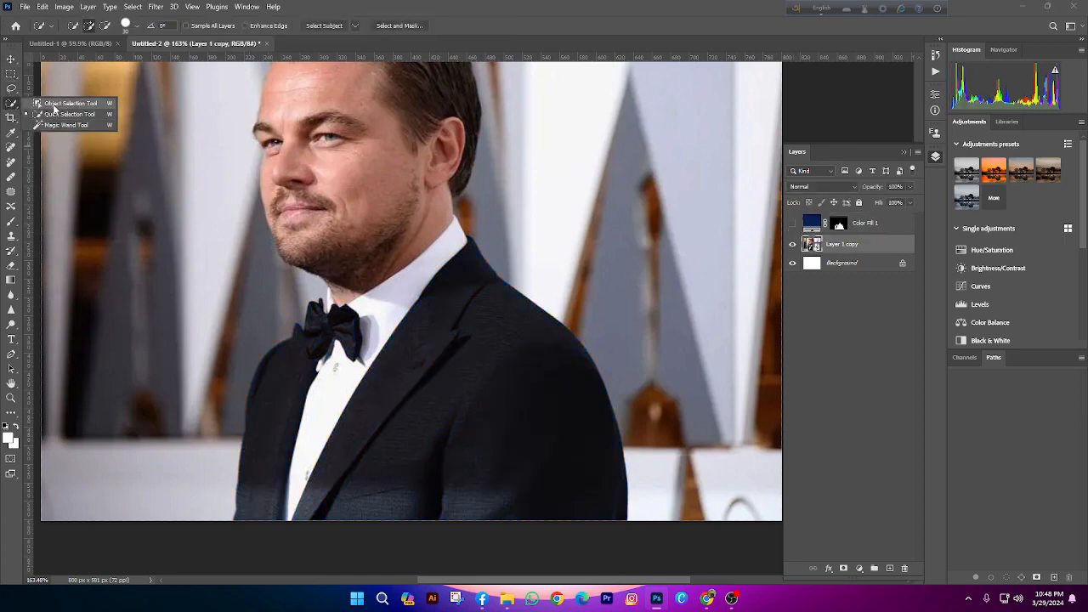
click(64, 113)
key(shift+w)
scroll(441, 332, down, 2)
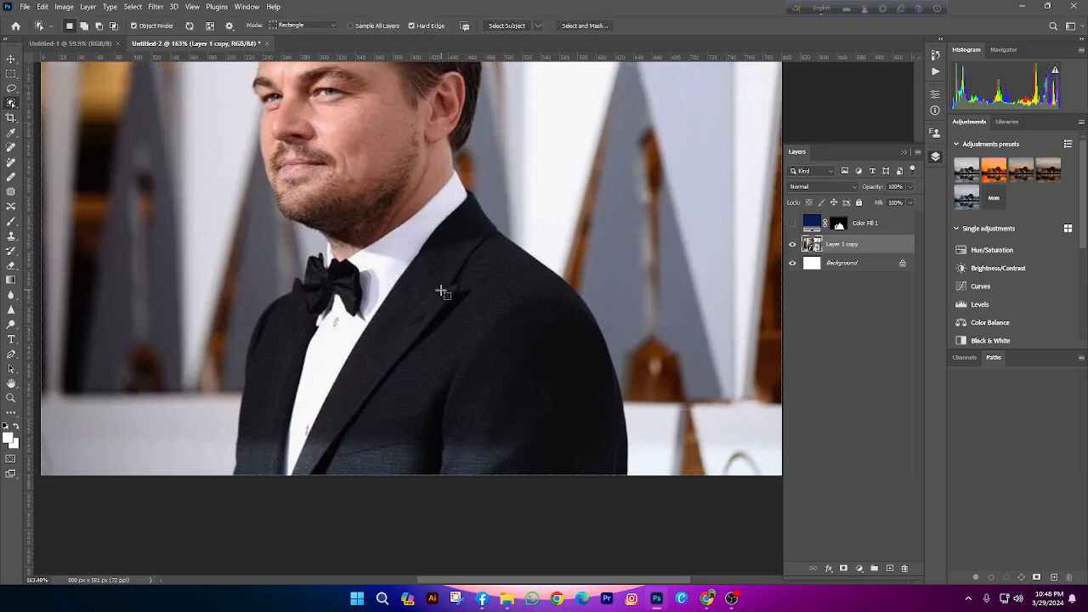
scroll(469, 346, down, 2)
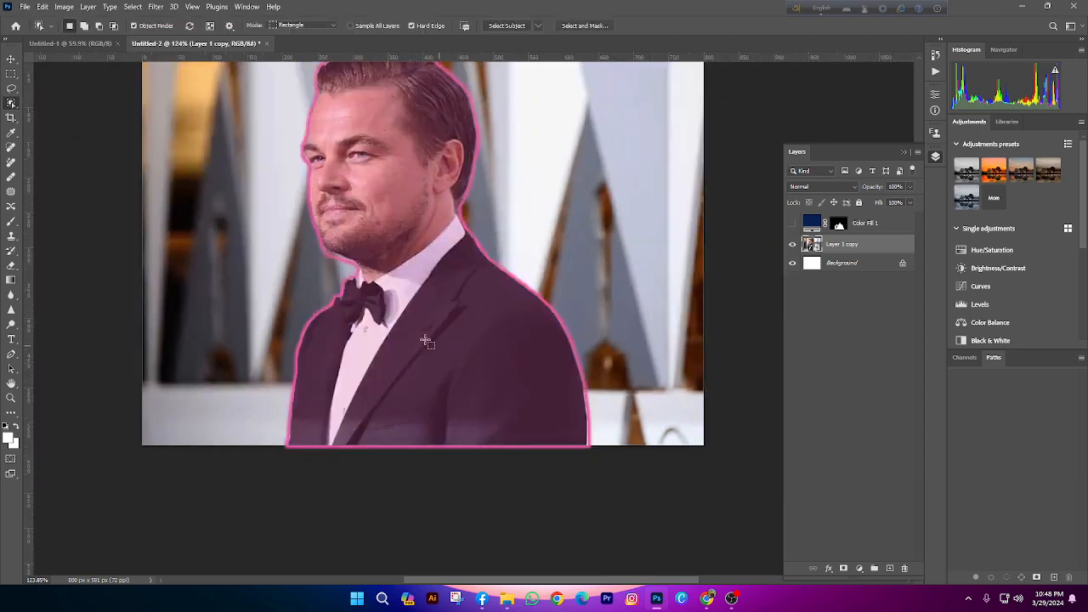
drag(260, 199, 676, 561)
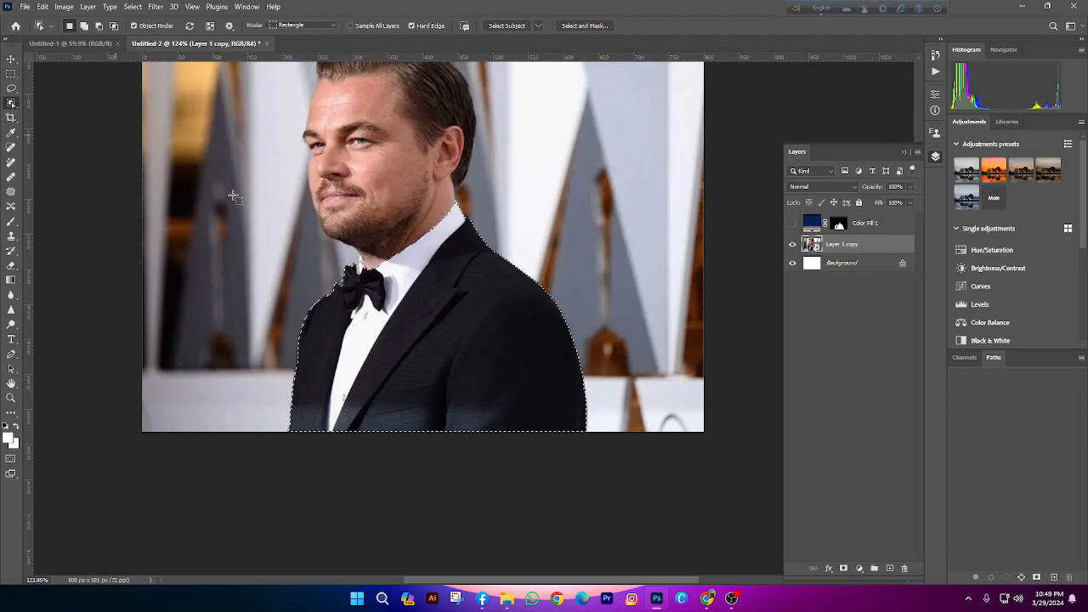
scroll(501, 241, up, 2)
scroll(437, 315, down, 3)
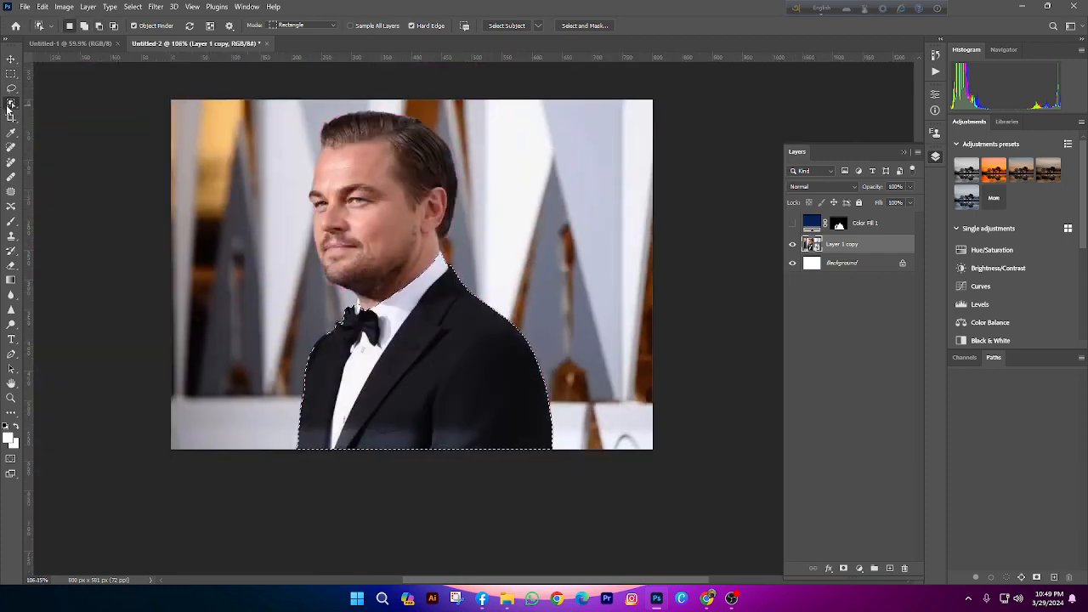
Switch to the Move tool and clear the selection around the jacket
right_click(10, 106)
click(8, 59)
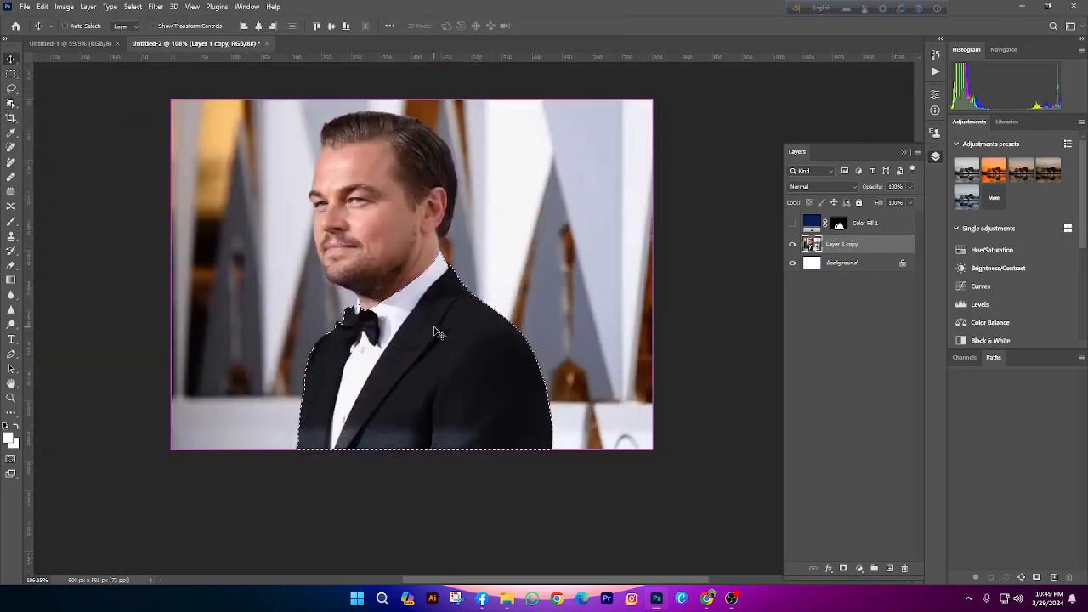
scroll(420, 308, up, 1)
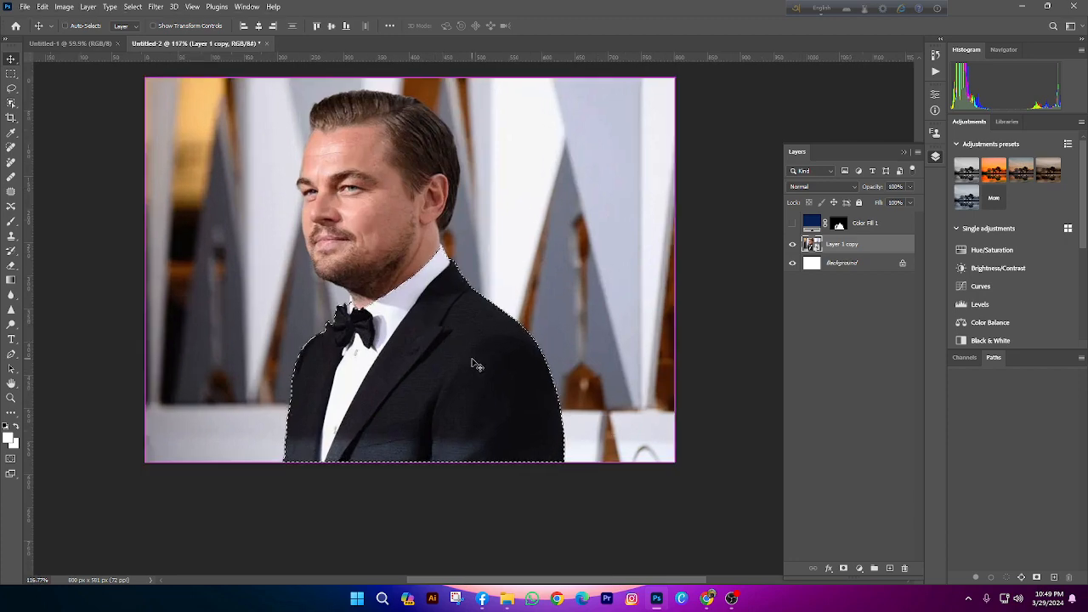
key(ctrl+d)
scroll(475, 358, up, 2)
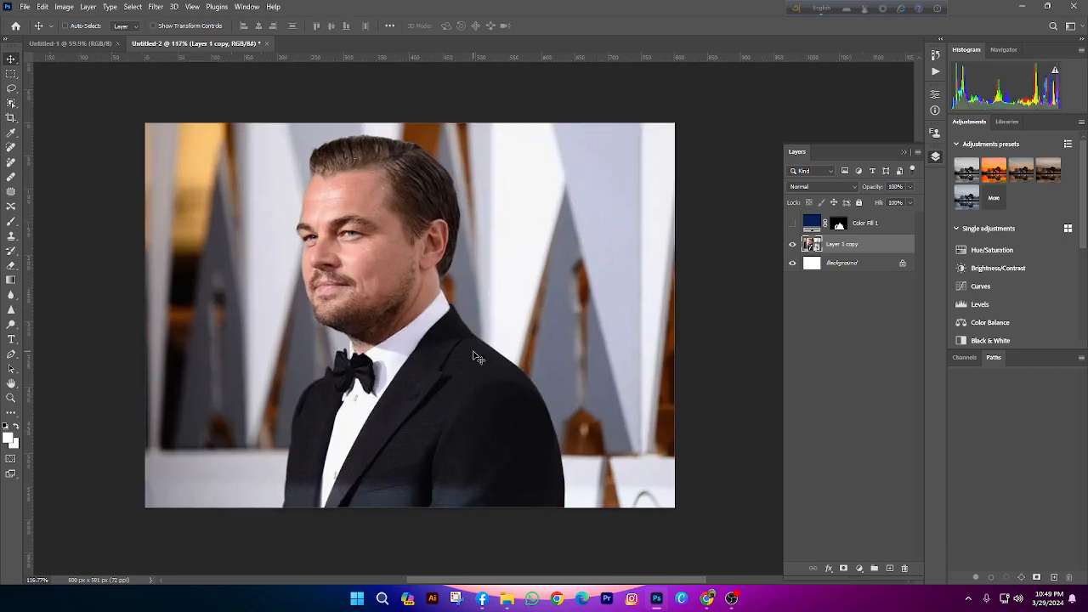
scroll(474, 358, up, 3)
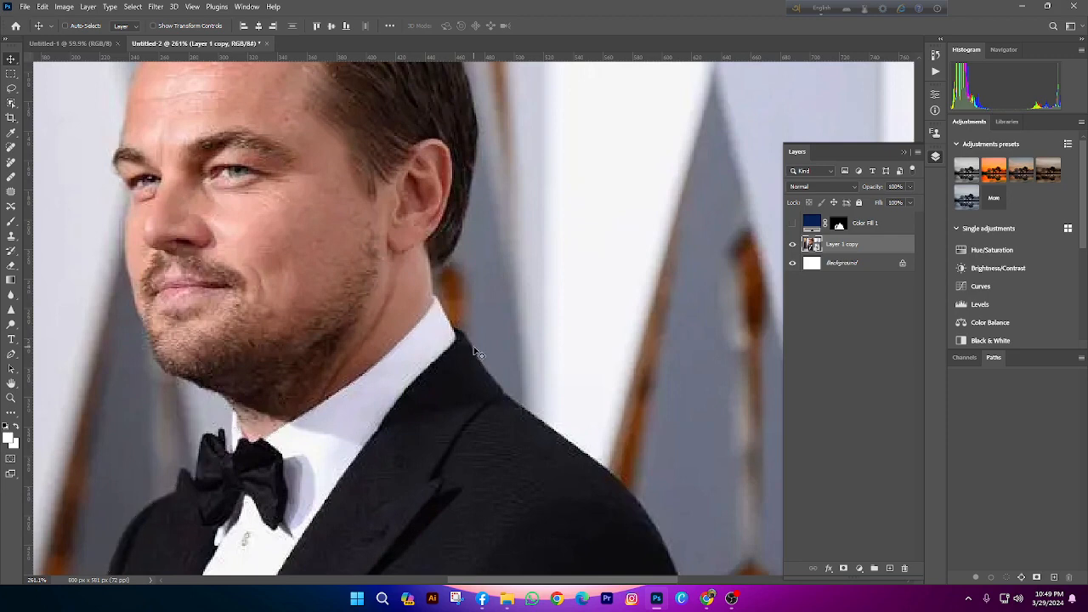
scroll(476, 351, down, 3)
scroll(478, 342, down, 1)
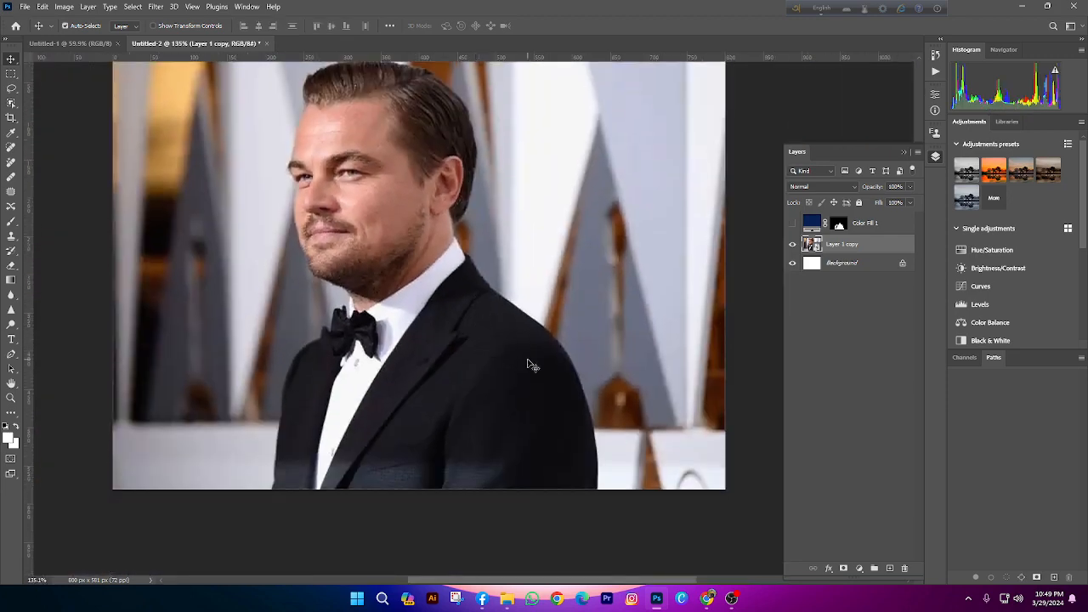
scroll(412, 338, up, 1)
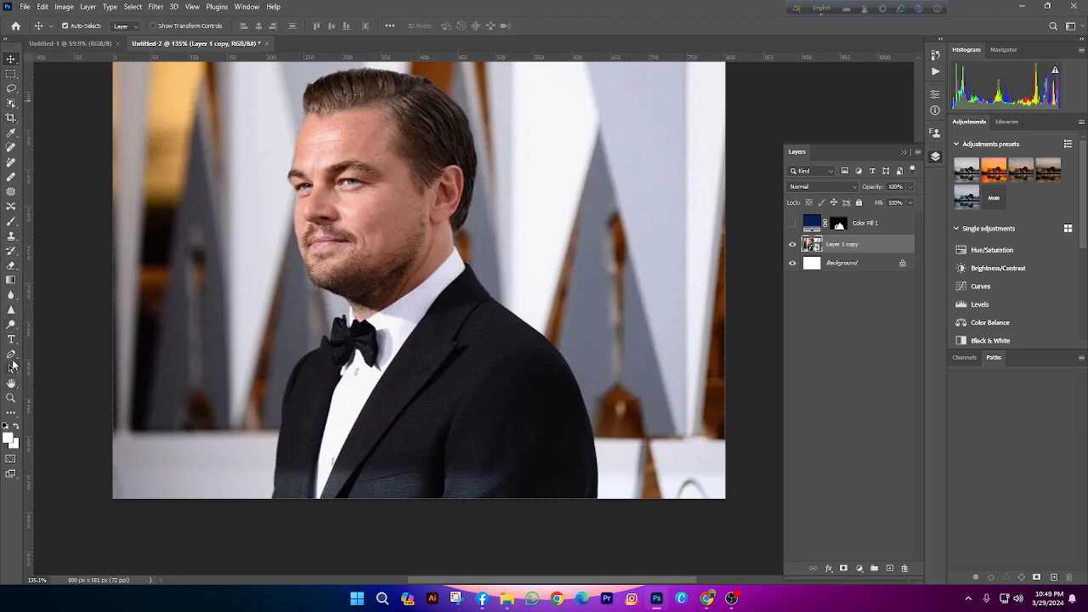
Start a Pen tool path where the outer sleeve beside the shirt front meets the photo's lower edge, and trace it upward
click(13, 357)
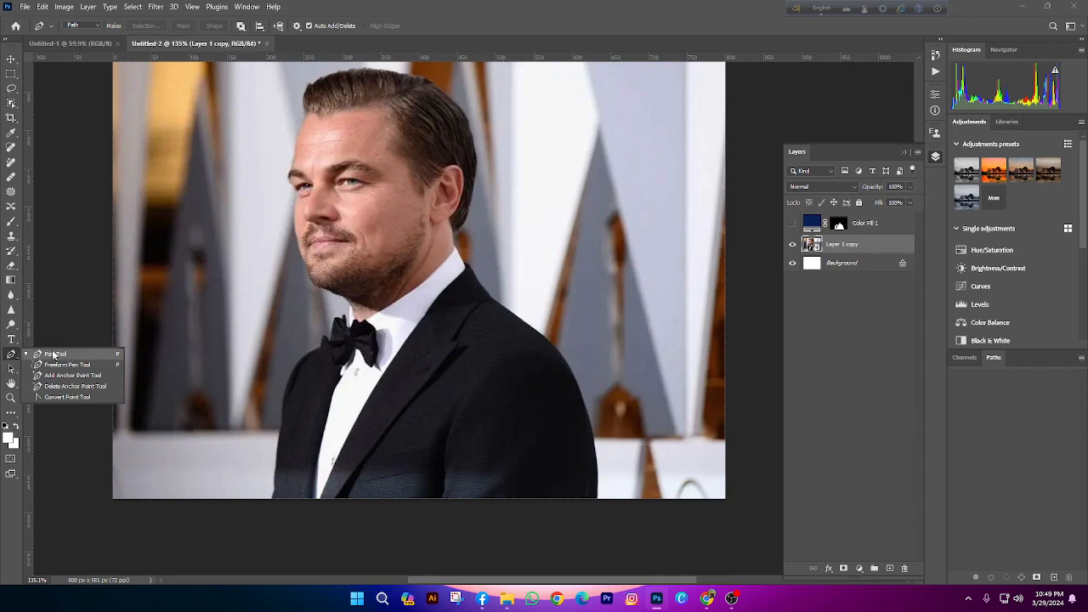
click(53, 354)
scroll(505, 408, down, 2)
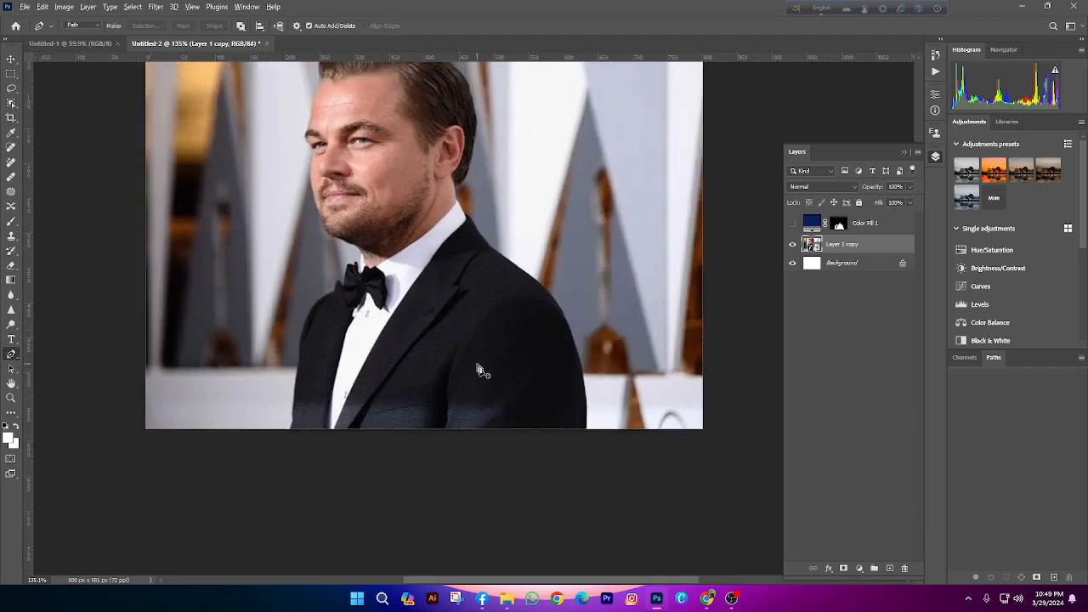
scroll(478, 370, down, 1)
scroll(416, 323, up, 6)
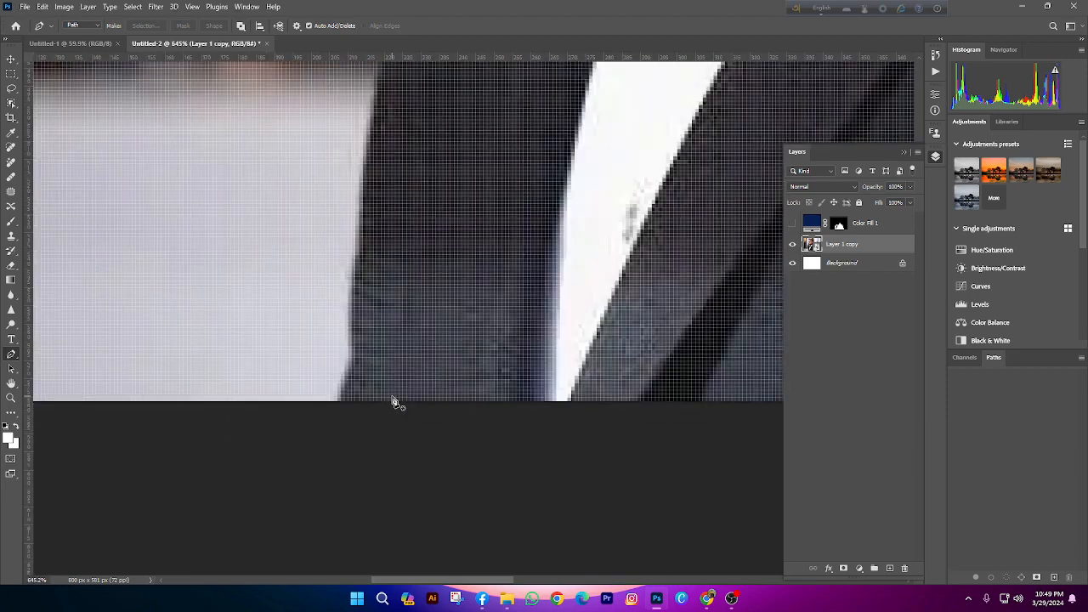
scroll(393, 402, down, 3)
scroll(378, 434, up, 1)
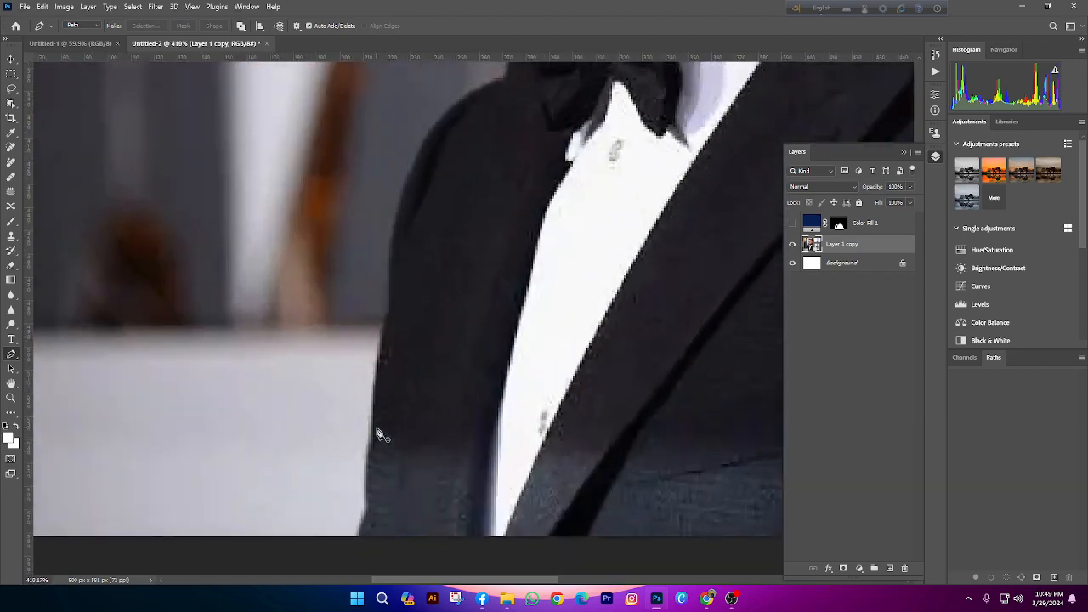
scroll(381, 421, down, 1)
scroll(378, 410, up, 2)
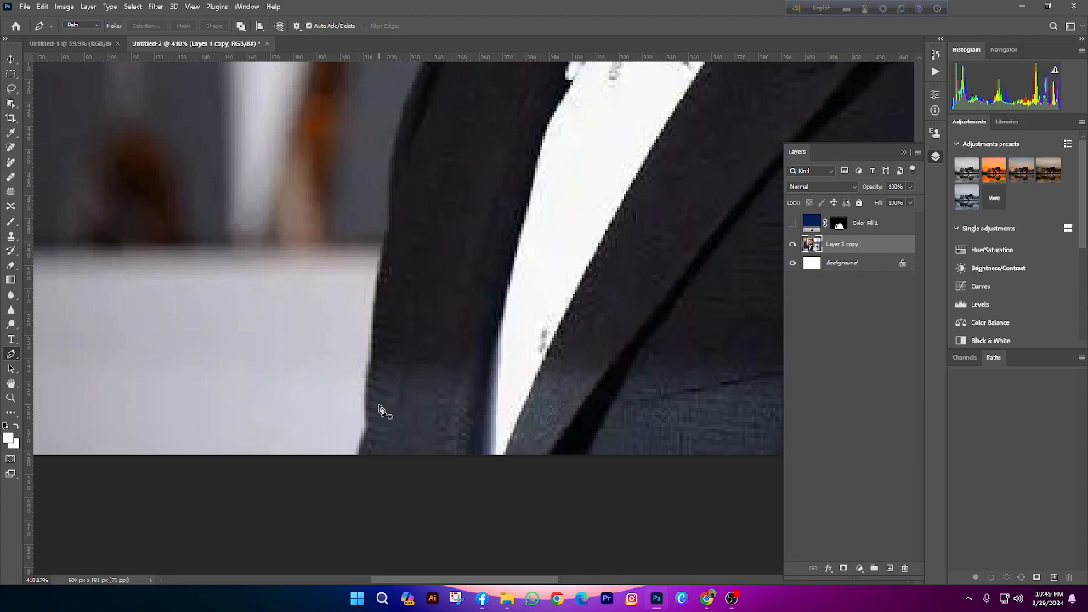
scroll(363, 458, up, 1)
click(360, 461)
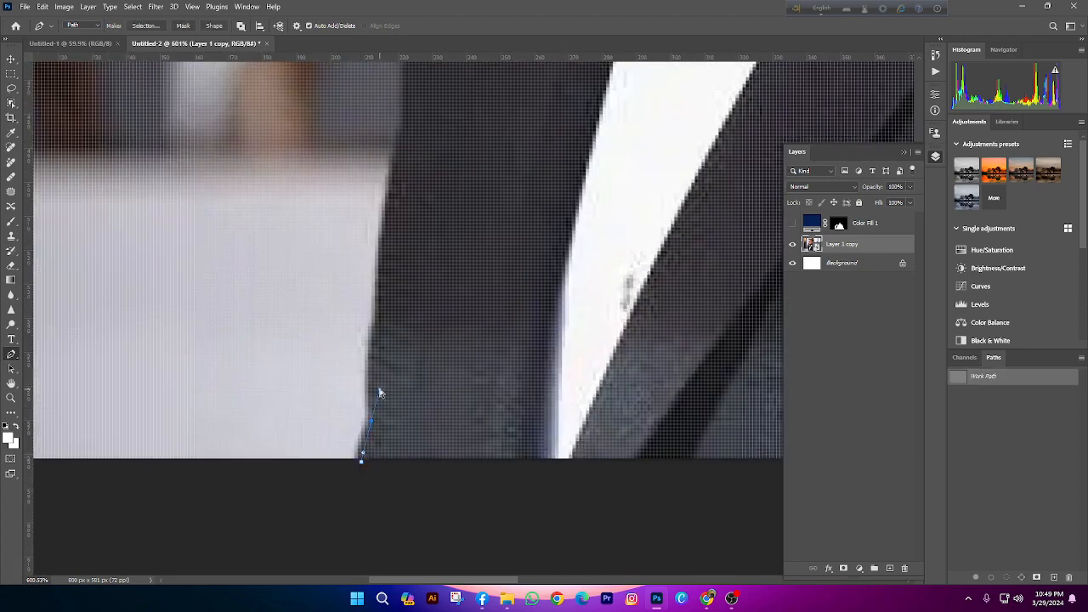
click(378, 391)
drag(380, 321, 413, 200)
Extend the path with a curved anchor point on the upper sleeve where it bends toward the shoulder
scroll(379, 293, down, 4)
scroll(379, 292, up, 2)
scroll(379, 292, up, 3)
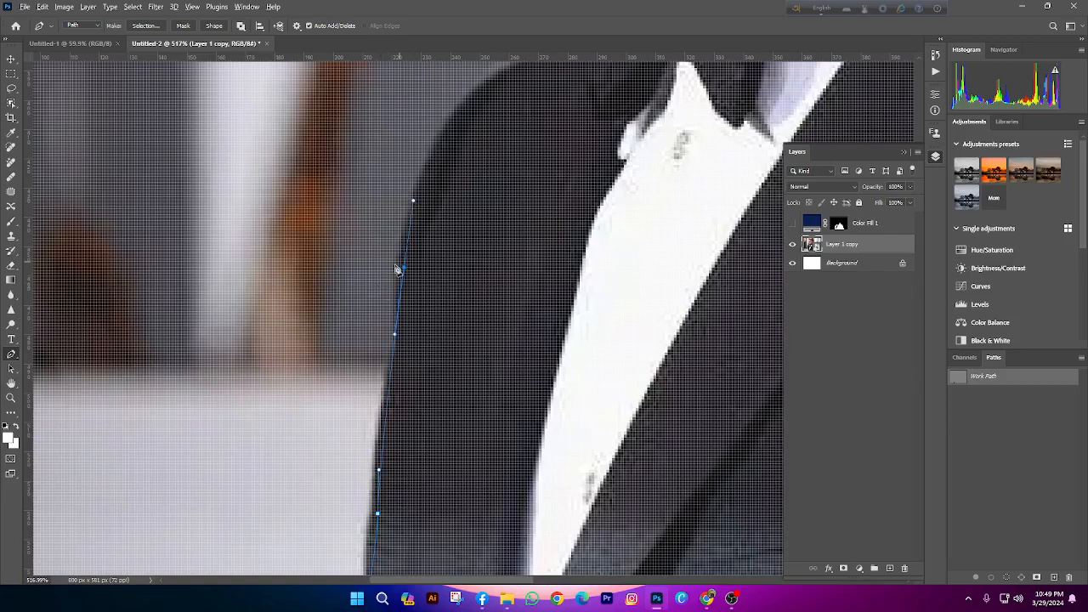
scroll(398, 267, down, 4)
scroll(427, 231, up, 3)
scroll(429, 234, up, 1)
scroll(427, 246, up, 1)
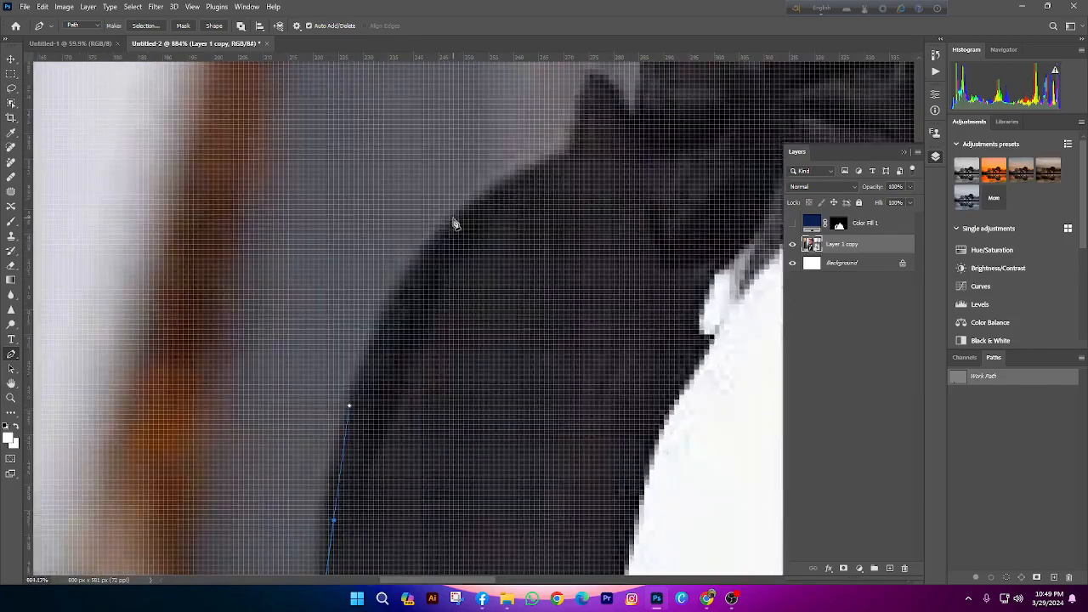
scroll(454, 224, down, 1)
scroll(505, 207, down, 4)
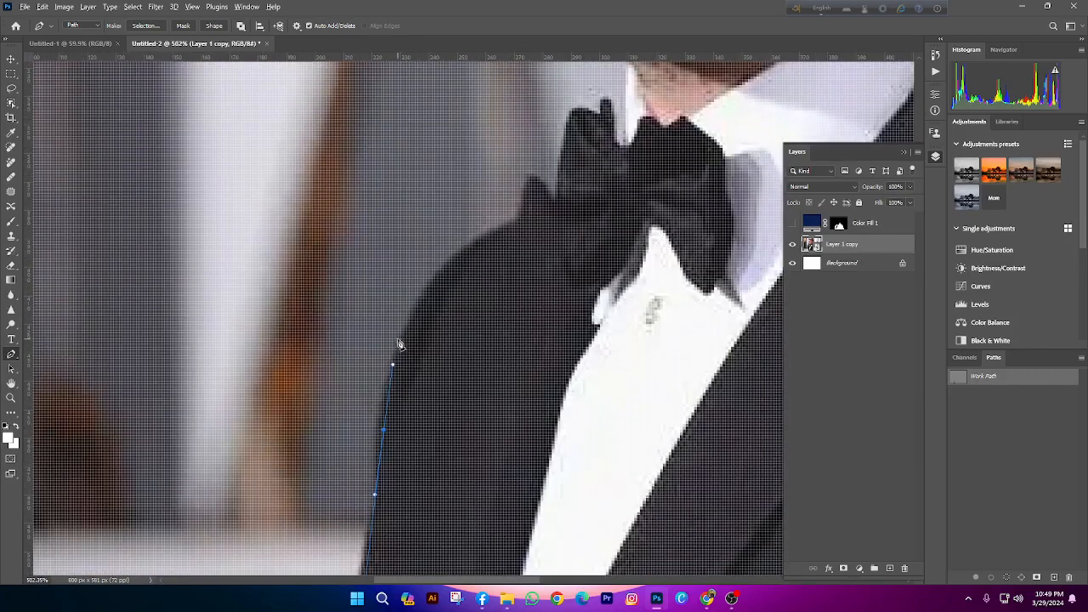
scroll(389, 414, up, 4)
drag(391, 352, 413, 277)
scroll(427, 292, up, 2)
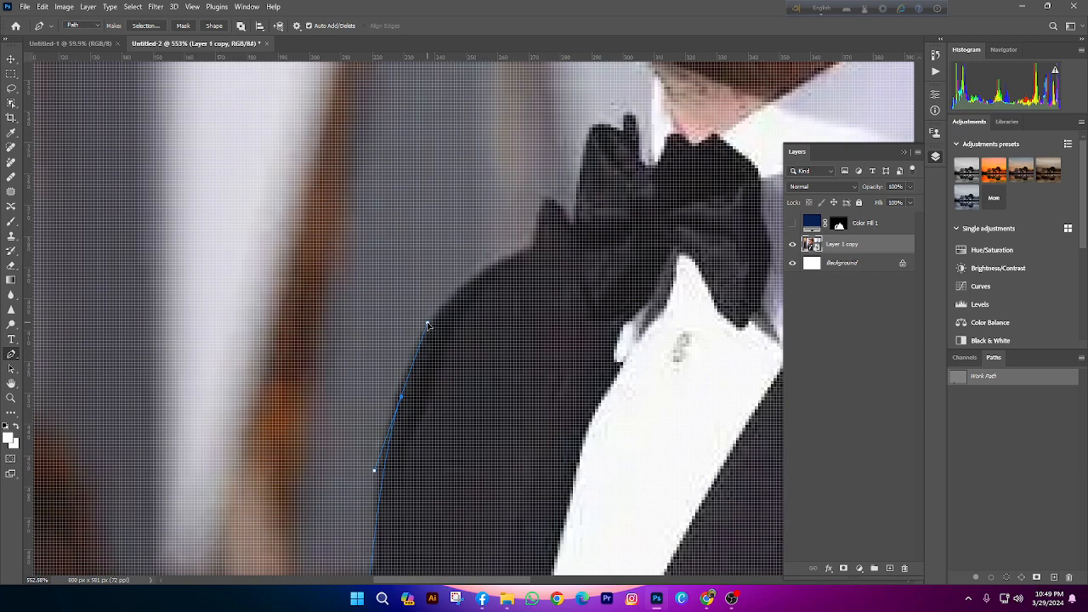
Adjust the direction handle on the sleeve anchor and continue the path over the shoulder to the base of the bow tie
drag(427, 325, 428, 349)
alt+click(406, 392)
click(407, 385)
drag(407, 389, 585, 281)
drag(586, 281, 299, 300)
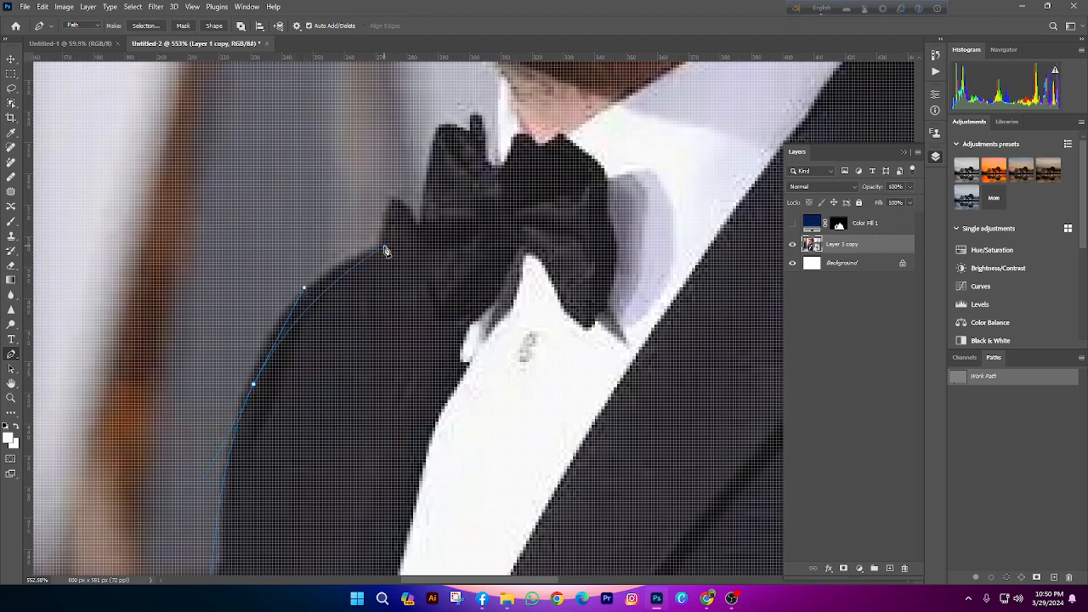
Try a curved anchor point with long handles on the small pointed tip beside the bow tie
scroll(390, 249, up, 3)
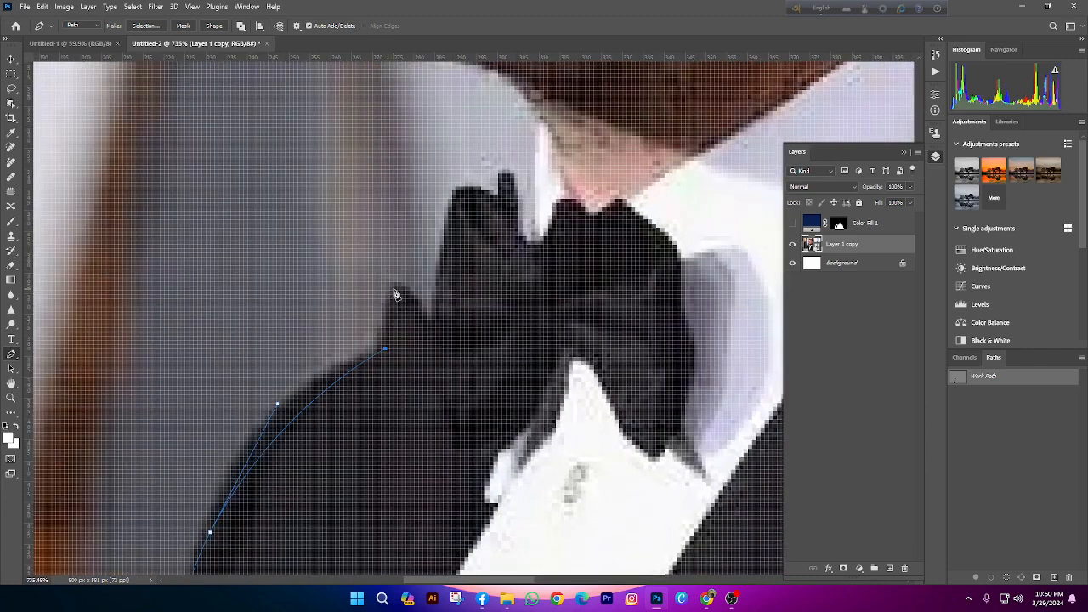
drag(396, 291, 554, 265)
Switch to the Google Meet call, lower all raised hands, and return to Photoshop
mouse_move(706, 599)
click(600, 548)
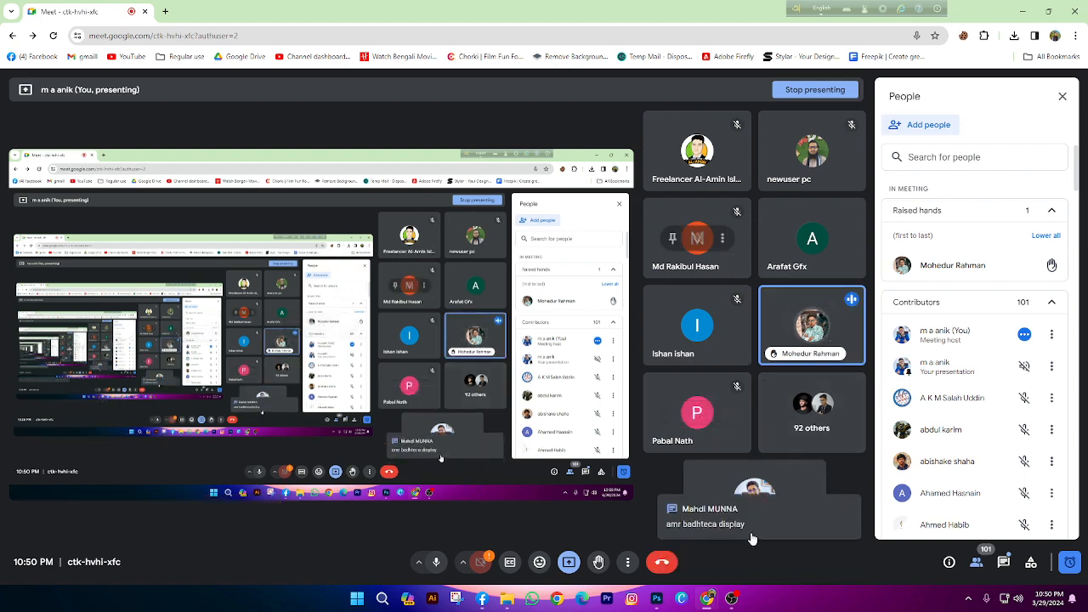
mouse_move(979, 263)
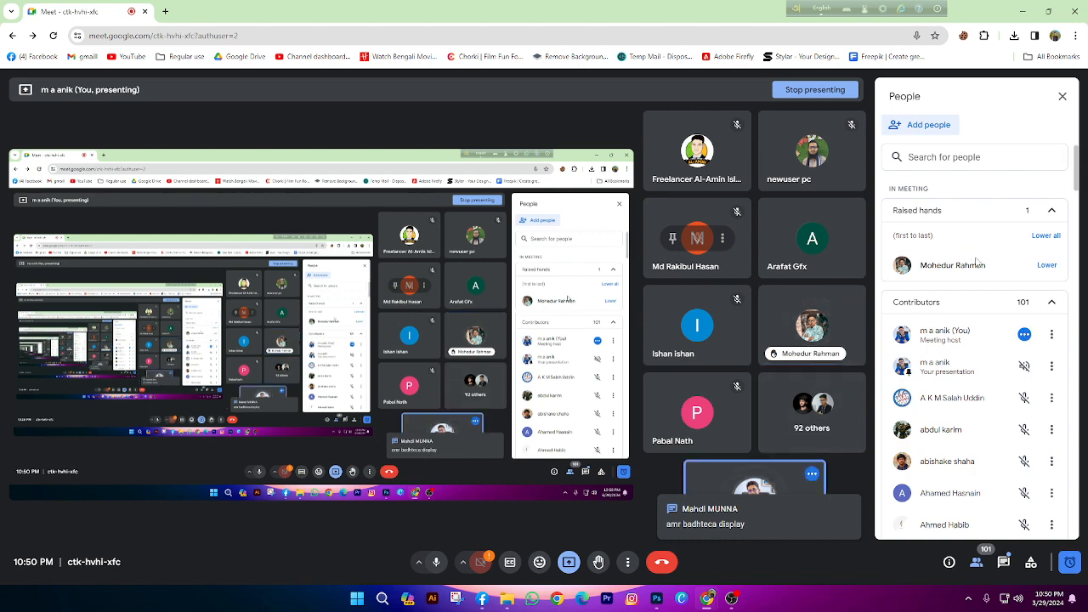
click(1042, 236)
key(alt+Tab)
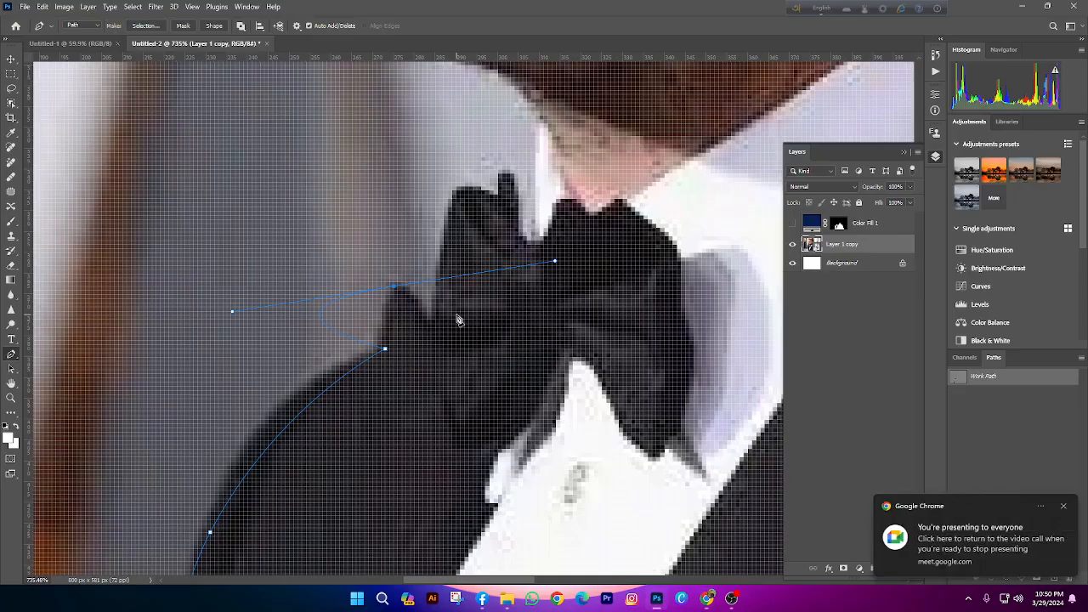
Undo the last anchor point placed at the tip beside the bow tie
key(ctrl+z)
scroll(448, 325, down, 3)
scroll(448, 324, down, 3)
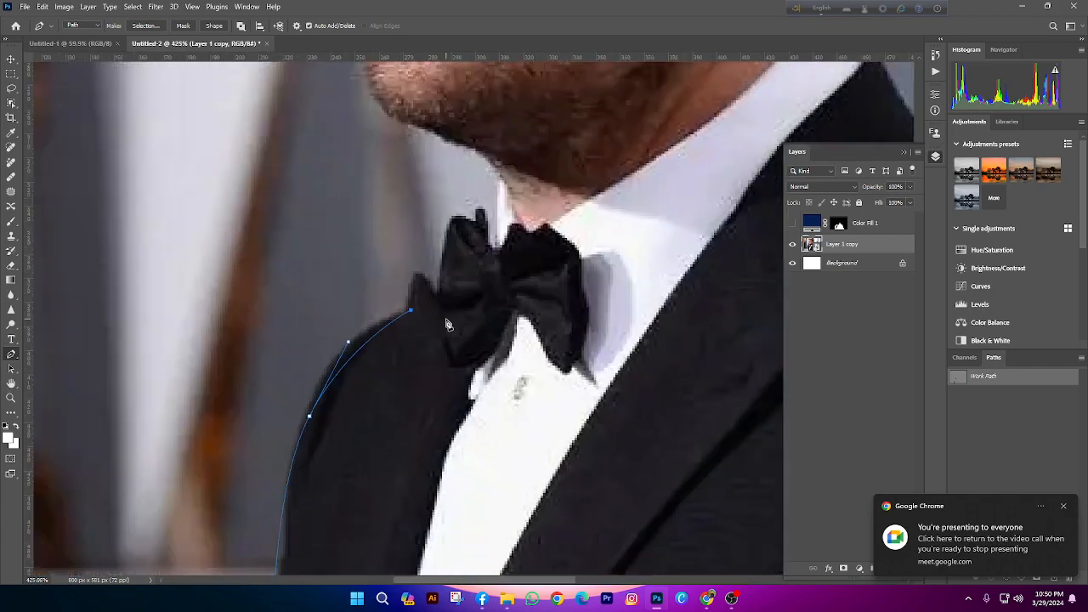
scroll(325, 333, up, 2)
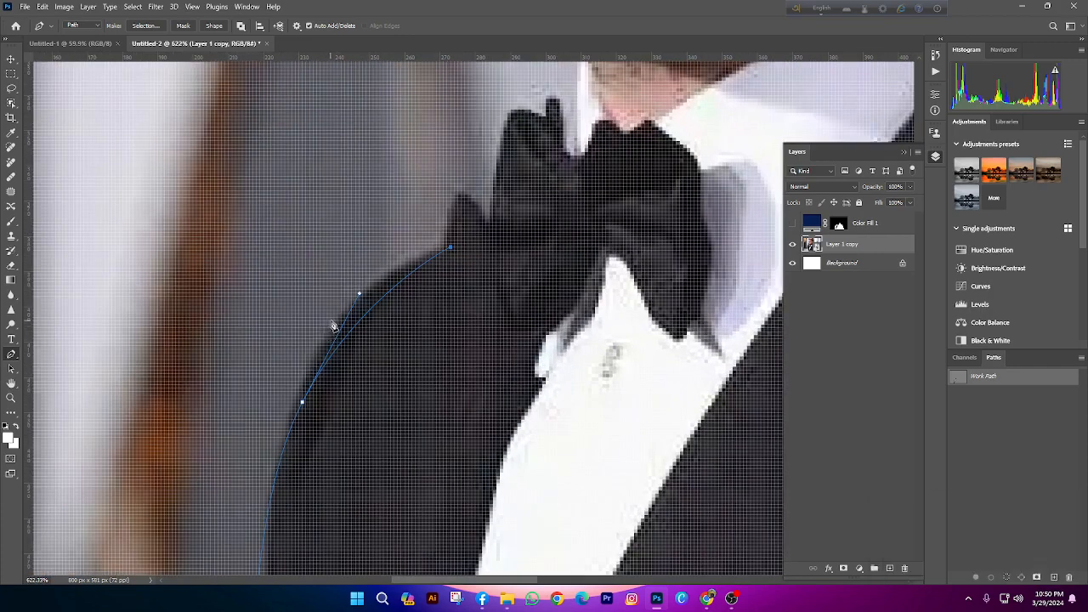
scroll(331, 321, down, 3)
scroll(332, 322, up, 1)
scroll(332, 324, down, 3)
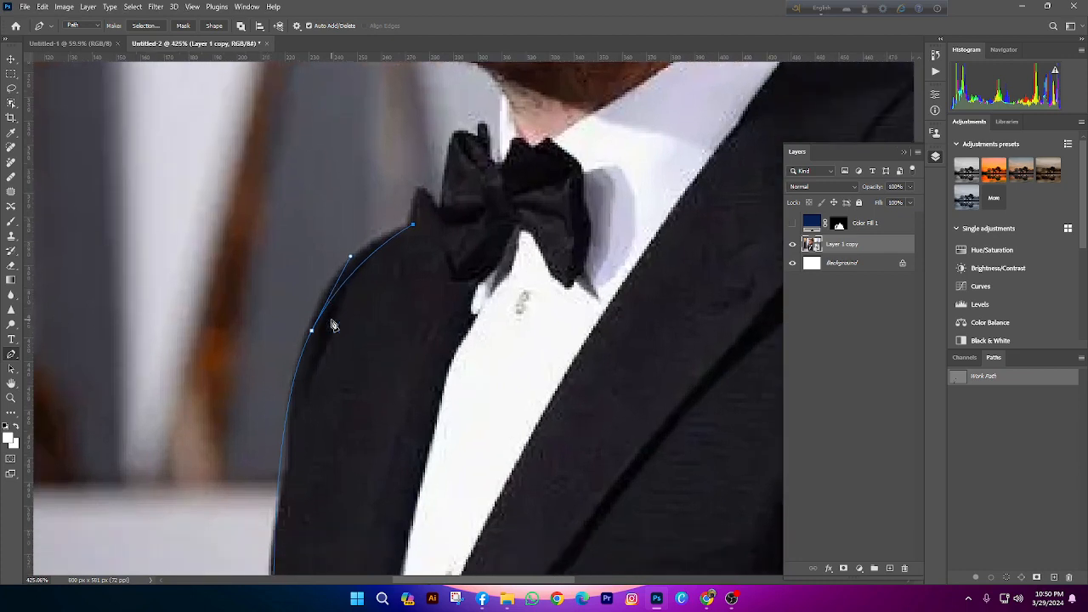
Undo the path's recent anchor points over the shoulder, back to the anchor on the lower sleeve
key(ctrl+z)
key(ctrl+z)
key(ctrl+z)
key(ctrl+z)
scroll(331, 323, down, 3)
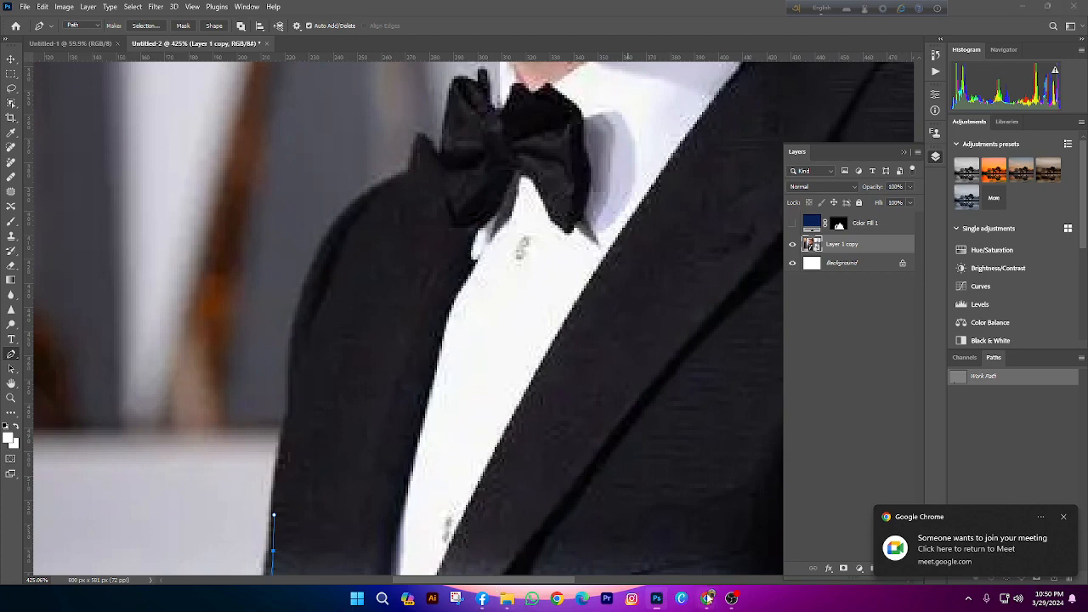
Switch to the Google Meet call, admit the waiting participant, and return to Photoshop
mouse_move(706, 598)
click(689, 497)
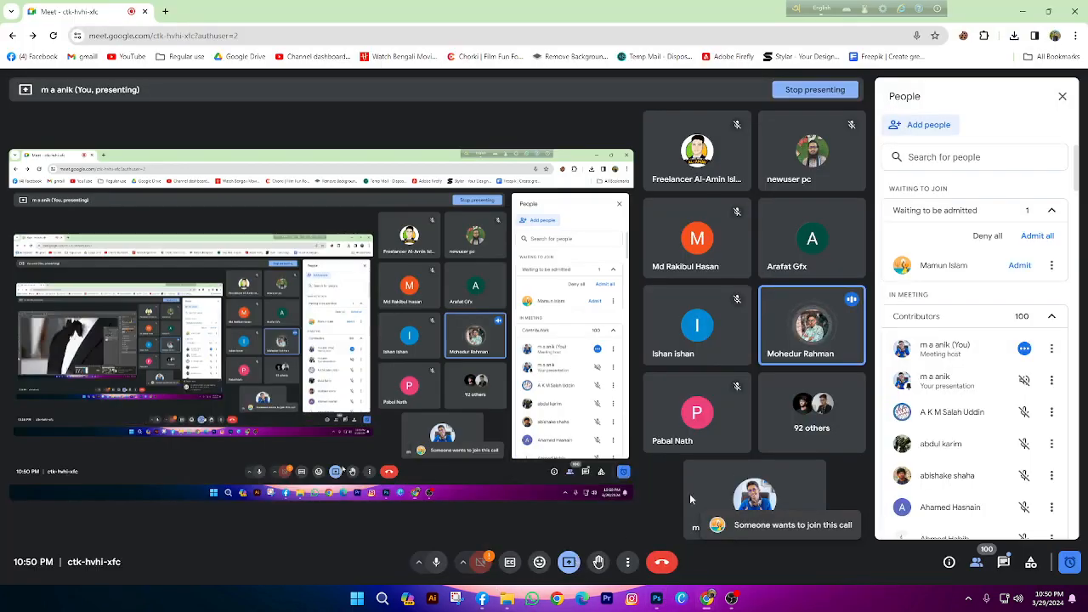
click(1019, 265)
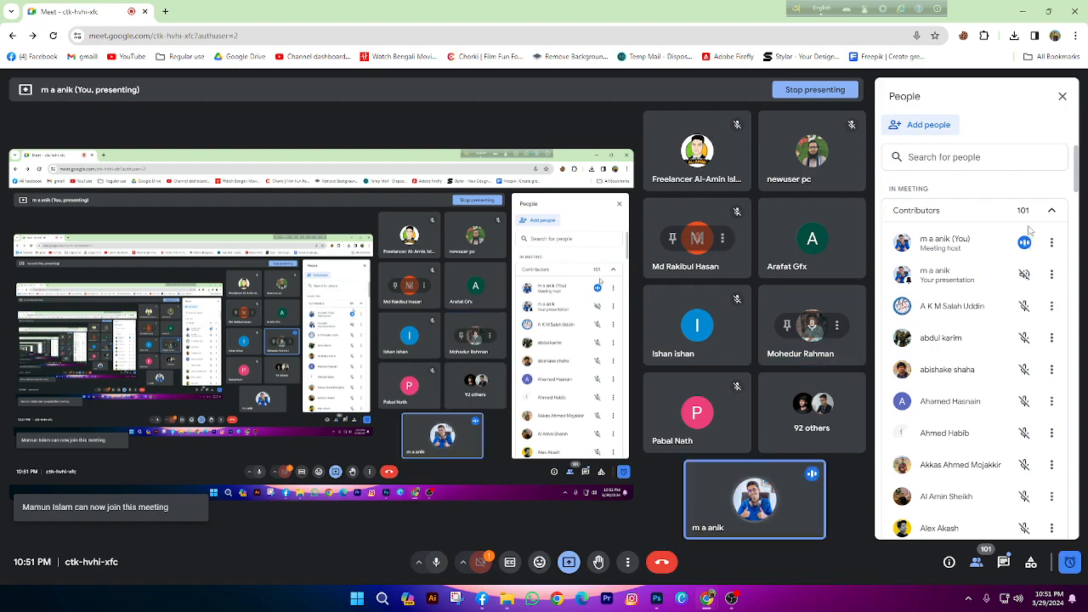
key(alt+Tab)
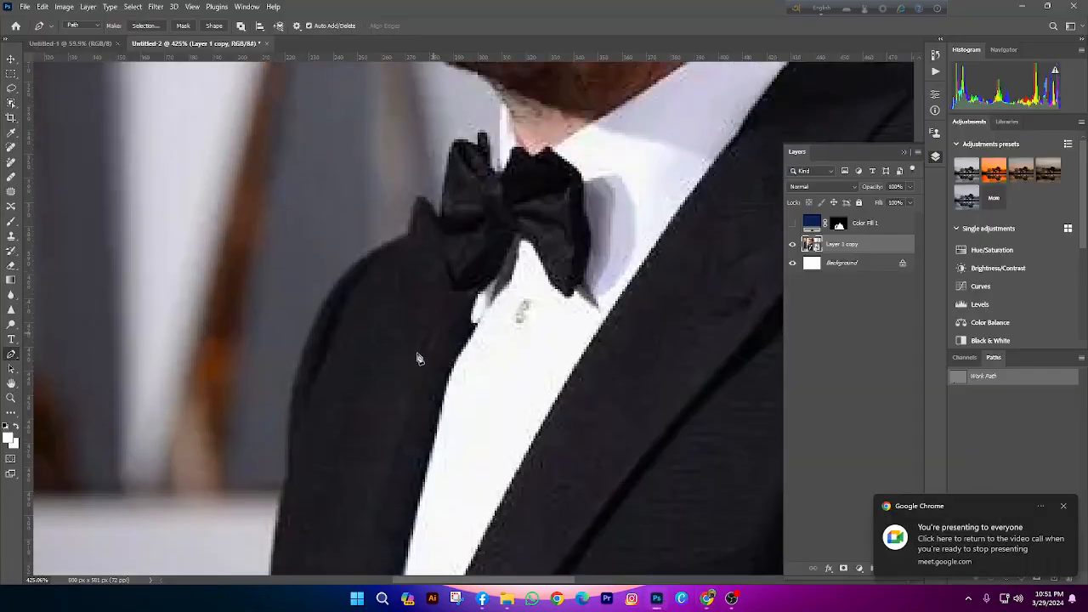
Extend the path from the lower sleeve with a curved anchor point on the jacket's upper sleeve edge
scroll(417, 358, down, 5)
scroll(289, 281, up, 2)
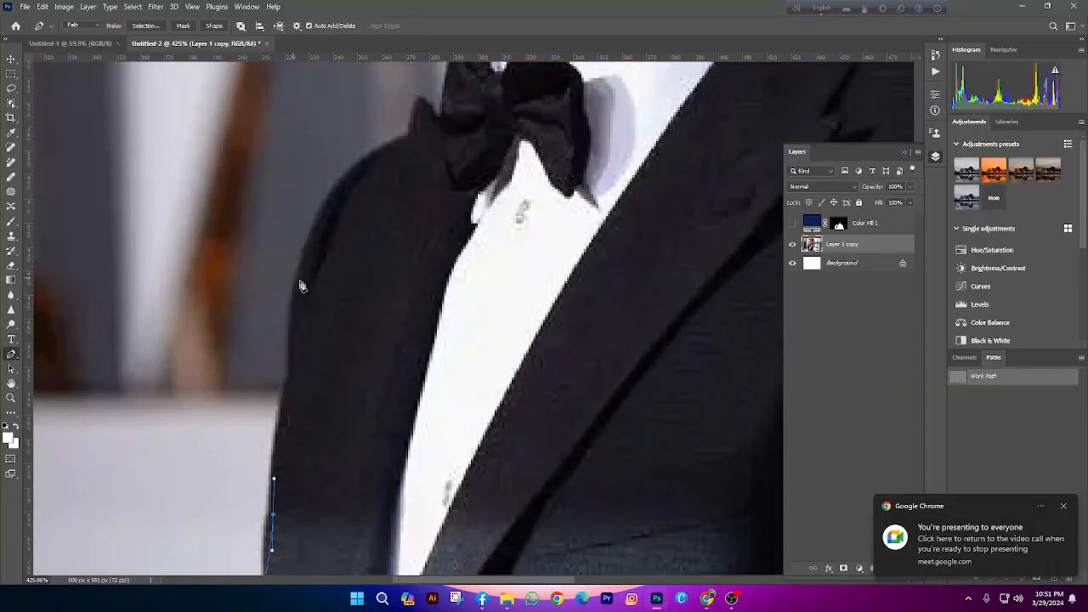
drag(309, 265, 333, 192)
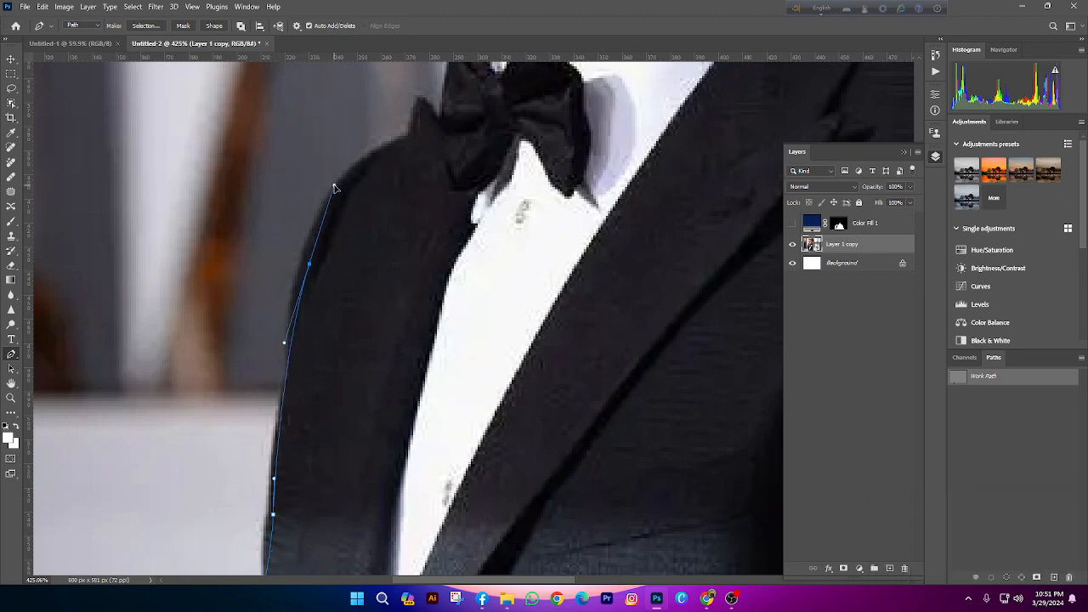
Try a curved anchor point where the shoulder meets the small pointed tip beside the bow tie, and undo it
scroll(375, 163, up, 2)
scroll(404, 175, up, 3)
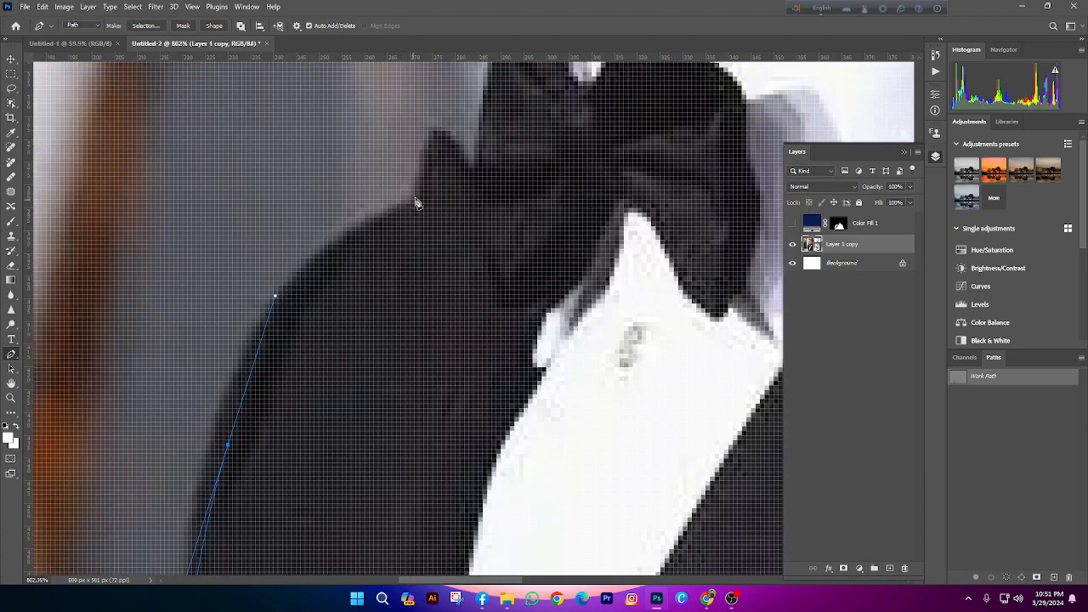
click(417, 202)
scroll(431, 316, down, 2)
scroll(431, 318, down, 1)
scroll(422, 287, up, 2)
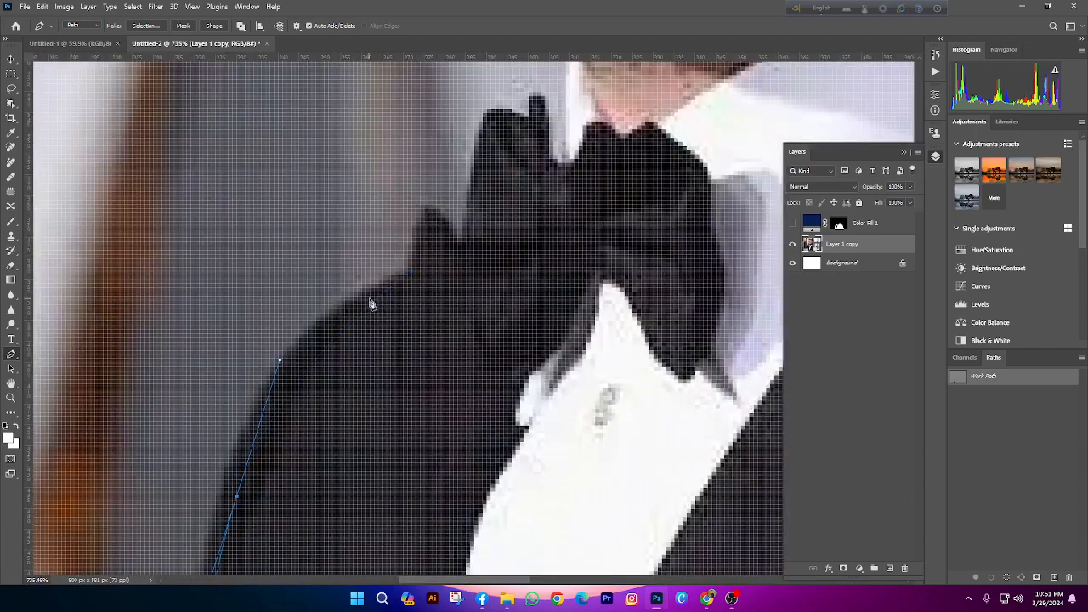
drag(412, 270, 481, 253)
scroll(417, 282, up, 2)
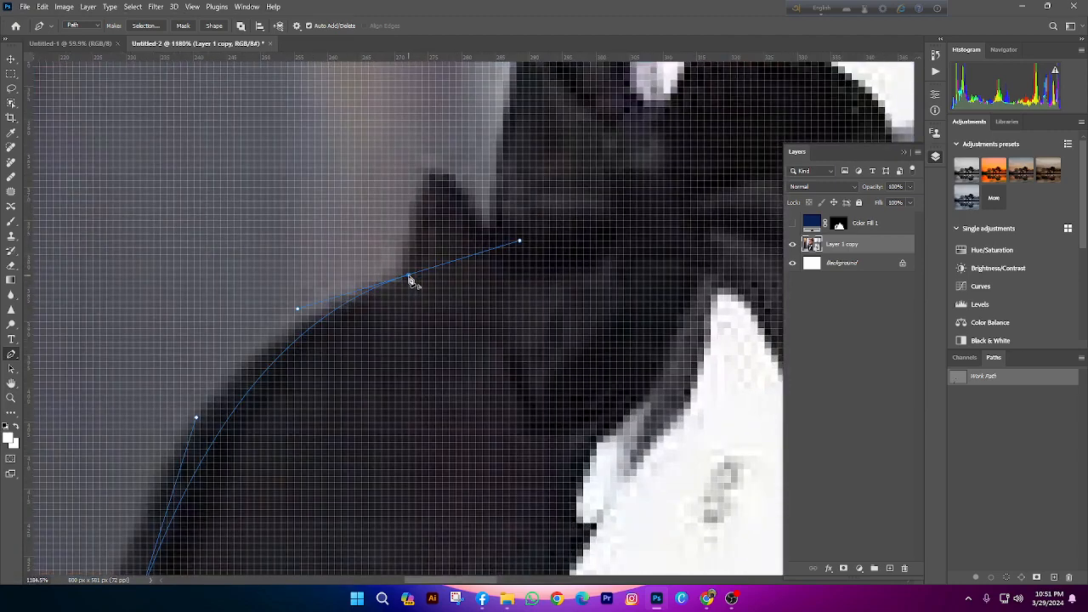
scroll(411, 280, down, 3)
scroll(416, 255, up, 2)
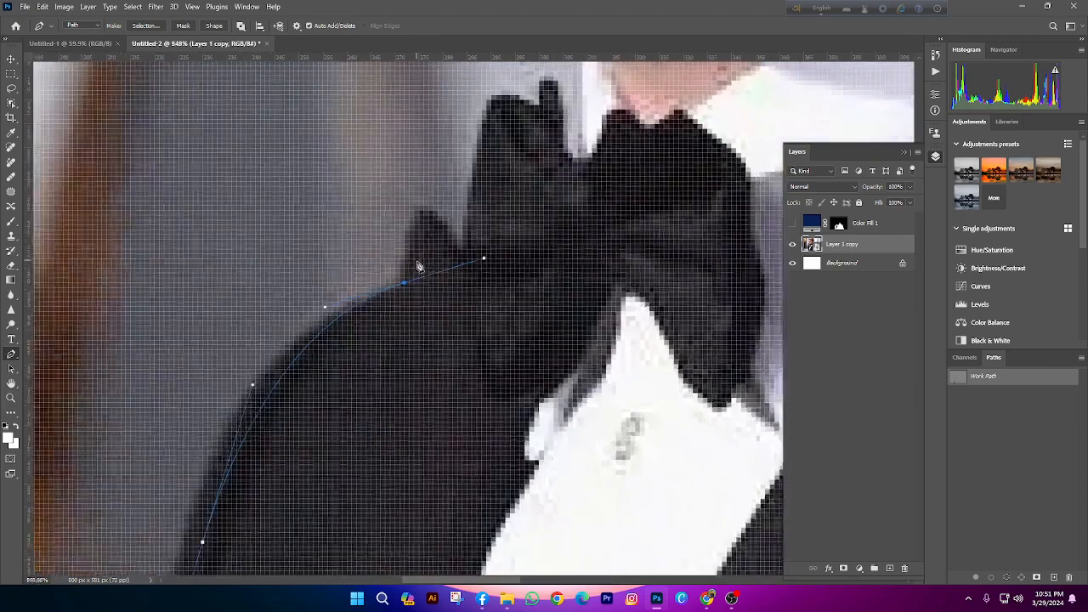
key(ctrl+z)
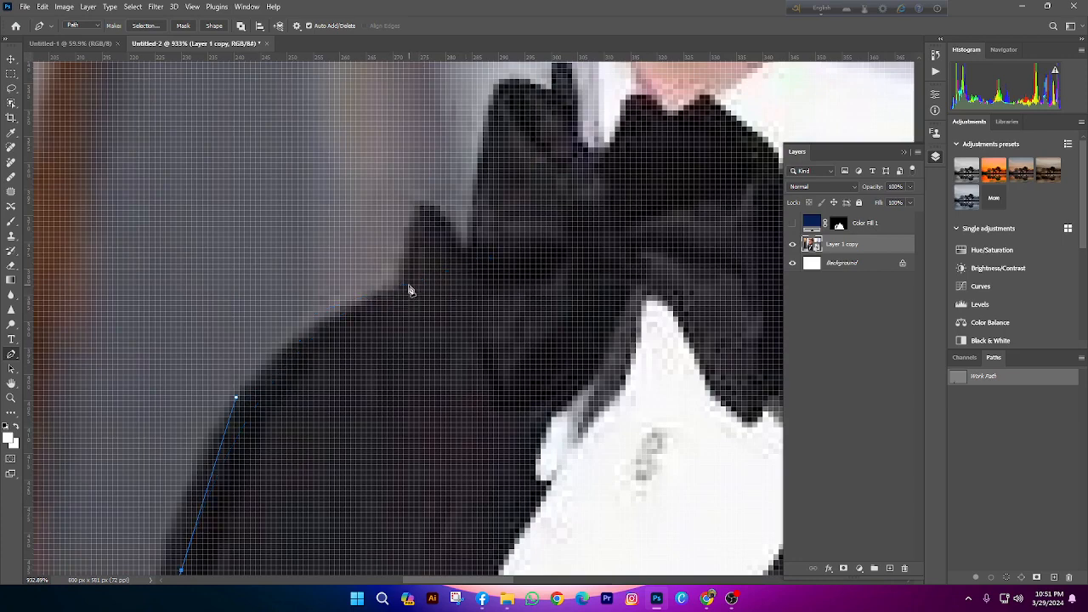
Trace the path over the shoulder, around the small pointed tip, and onto the outer edge of the bow tie
drag(409, 285, 280, 207)
mouse_move(322, 244)
mouse_down()
mouse_move(331, 274)
mouse_move(333, 261)
mouse_up()
drag(343, 196, 343, 144)
scroll(343, 146, down, 3)
scroll(360, 183, up, 4)
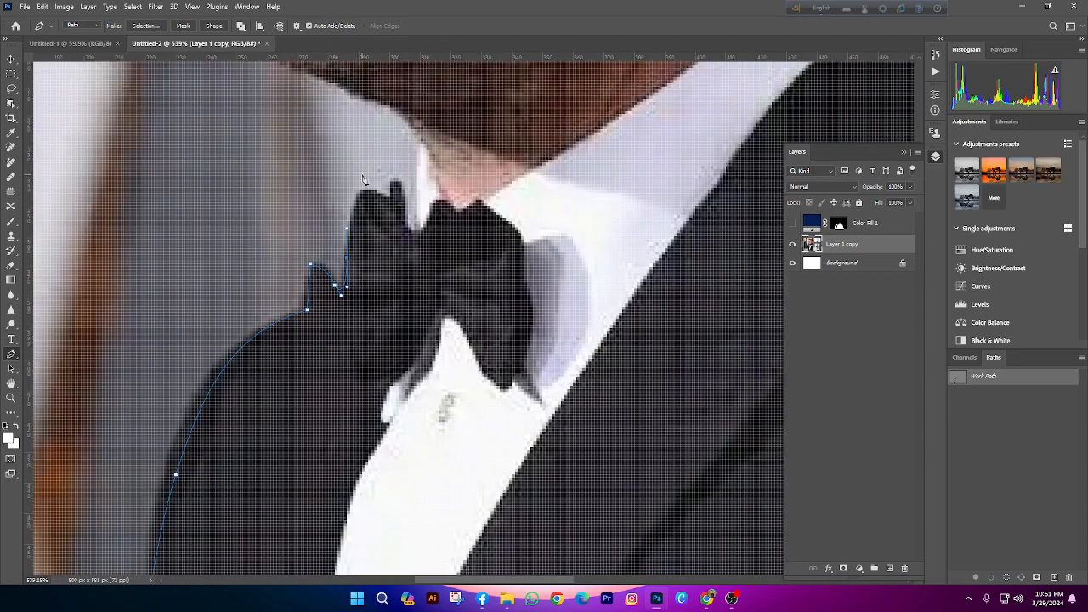
Continue the path over the bow tie's upper outer corner and up around its narrow raised tip
scroll(361, 184, up, 3)
click(363, 239)
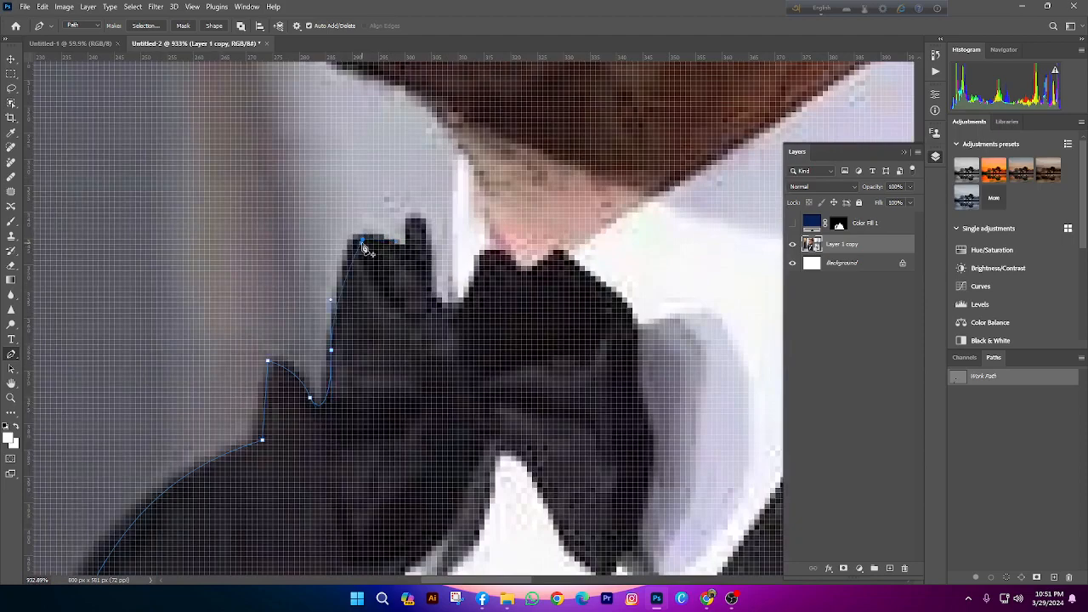
scroll(391, 240, up, 2)
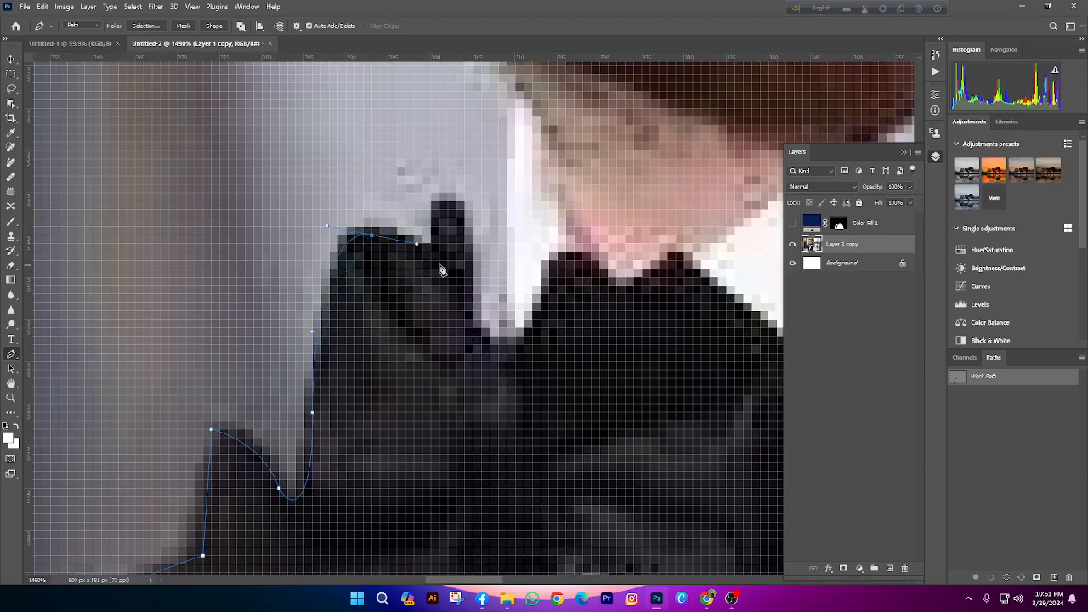
scroll(440, 271, down, 4)
scroll(446, 264, up, 3)
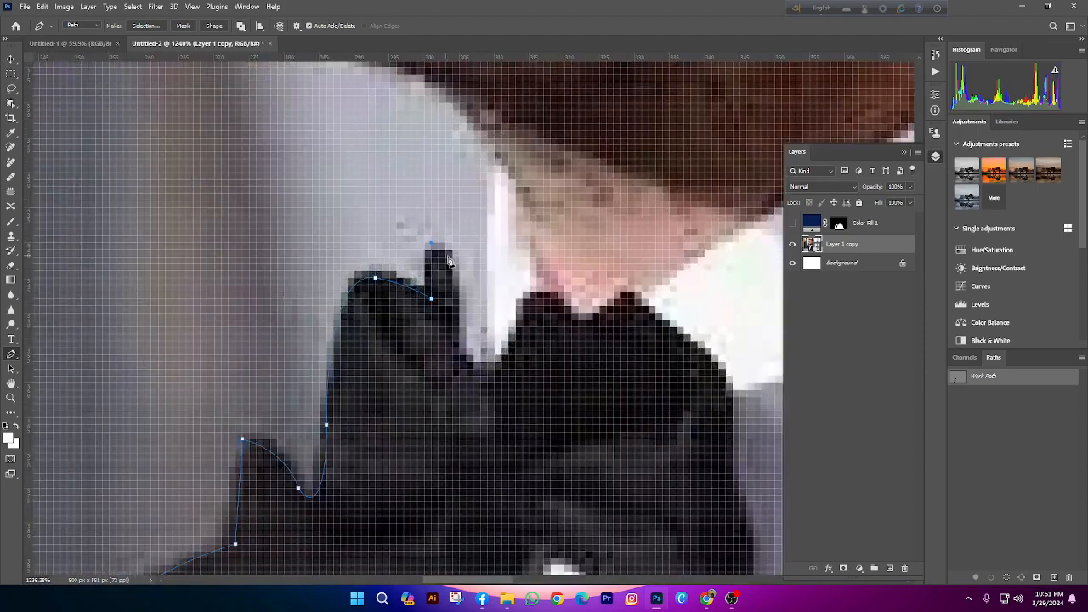
drag(431, 244, 449, 248)
Try anchor points in the gap after the narrow tip and on the bow tie's other wing, and undo them
click(479, 409)
scroll(501, 313, down, 5)
scroll(501, 313, down, 2)
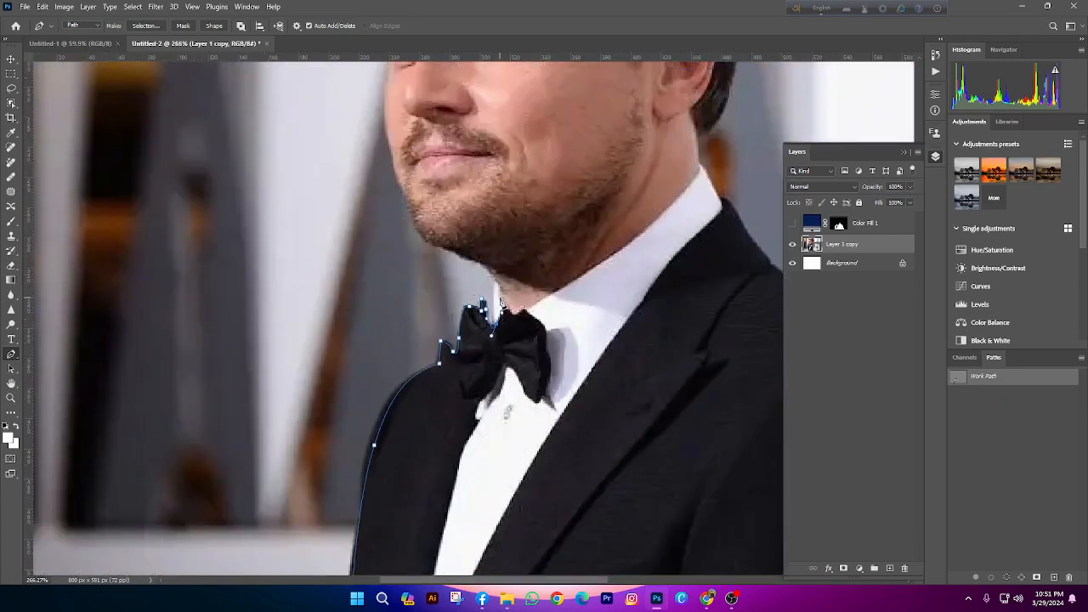
scroll(506, 404, up, 5)
key(ctrl+z)
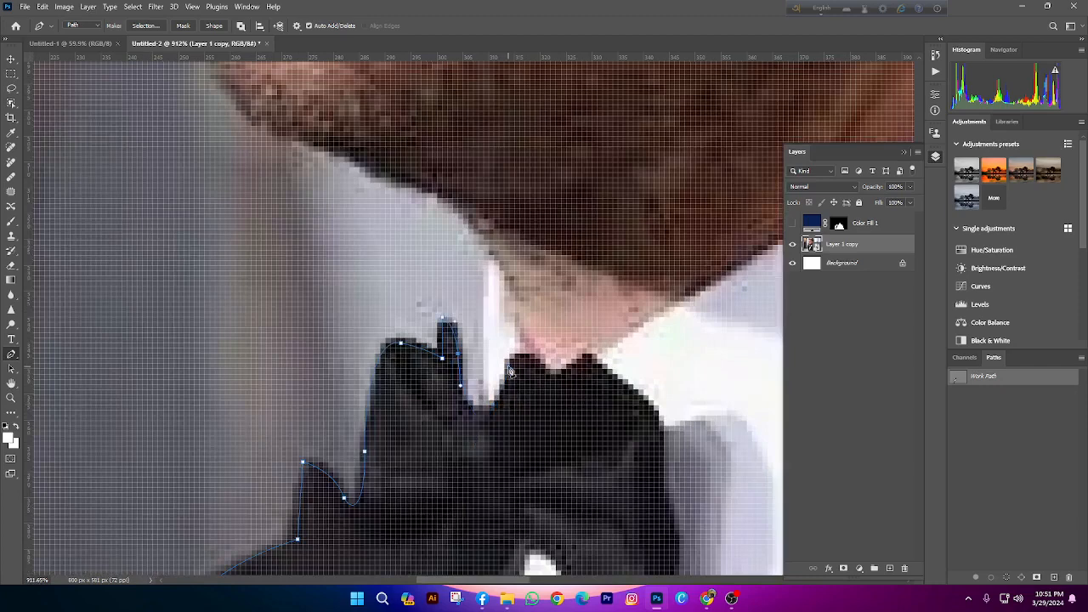
drag(508, 366, 516, 342)
key(ctrl+z)
Trace the path along the upper edge of the bow tie's second wing and down its far side with curved anchors
drag(504, 384, 528, 340)
drag(554, 383, 598, 356)
scroll(409, 299, down, 5)
scroll(562, 357, up, 3)
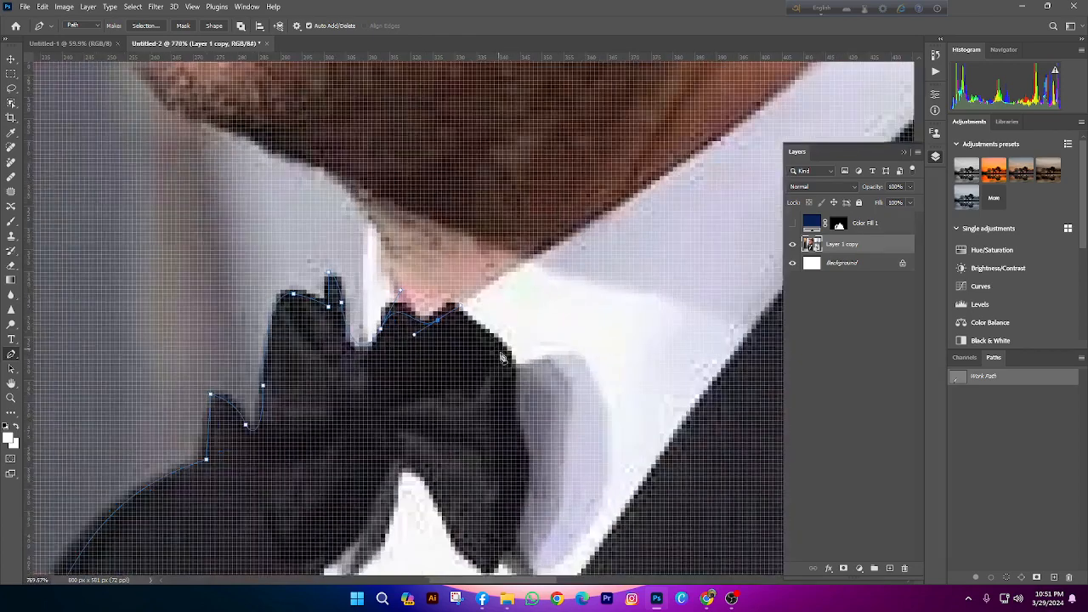
scroll(521, 414, down, 1)
drag(520, 422, 541, 477)
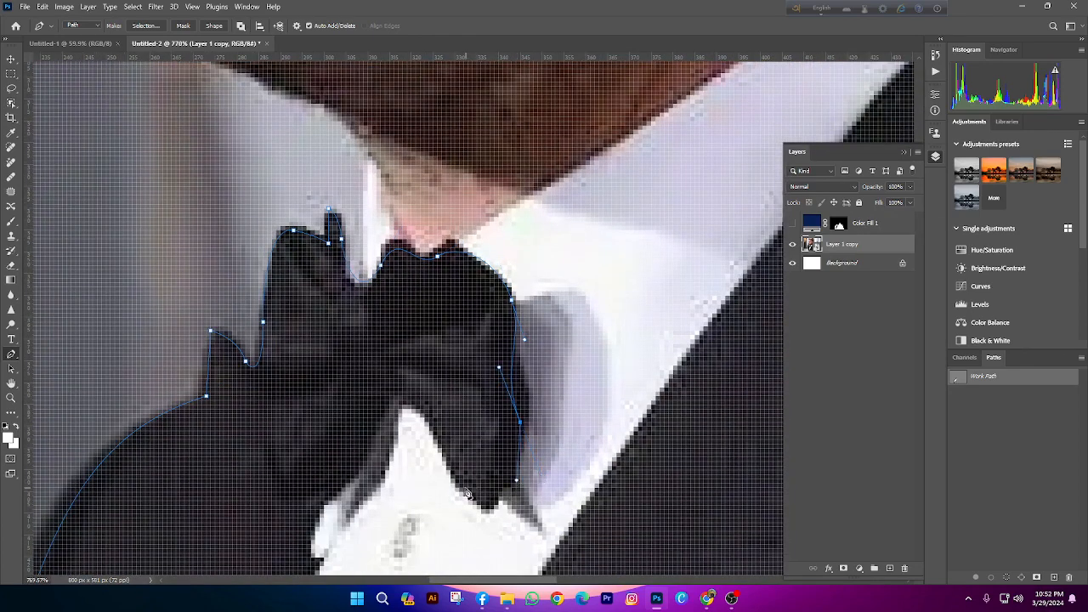
Trace the bow tie's lower edge around the shirt's white peak and back to the jacket's inner edge
drag(481, 508, 463, 482)
drag(401, 416, 387, 459)
click(363, 505)
drag(347, 523, 315, 531)
alt+click(341, 485)
click(310, 545)
scroll(315, 335, down, 10)
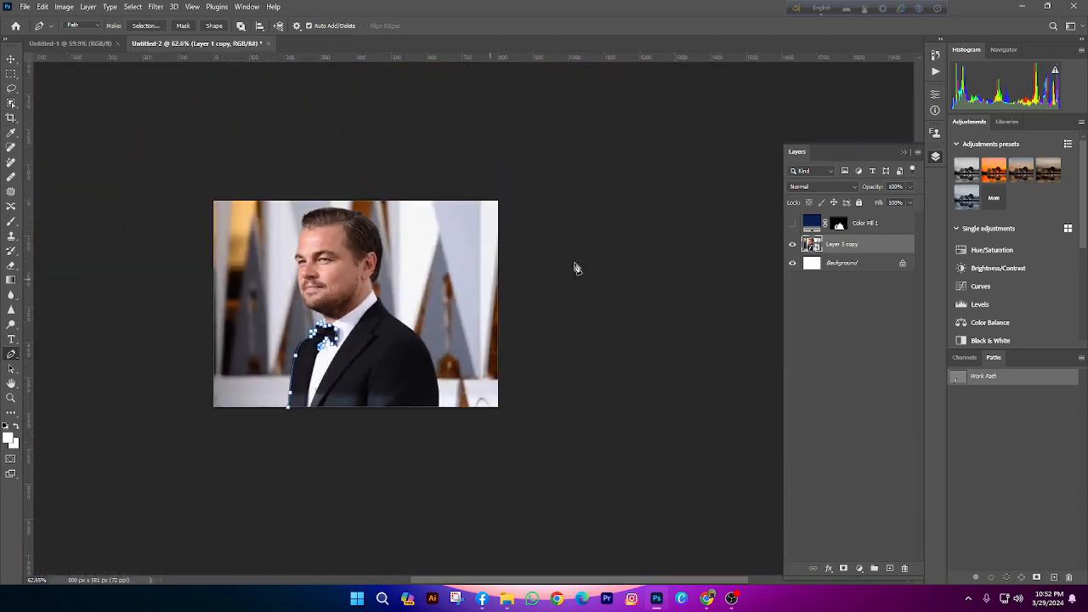
Continue the path down the jacket's inner edge to just below the image and close it at the starting anchor
scroll(575, 269, up, 1)
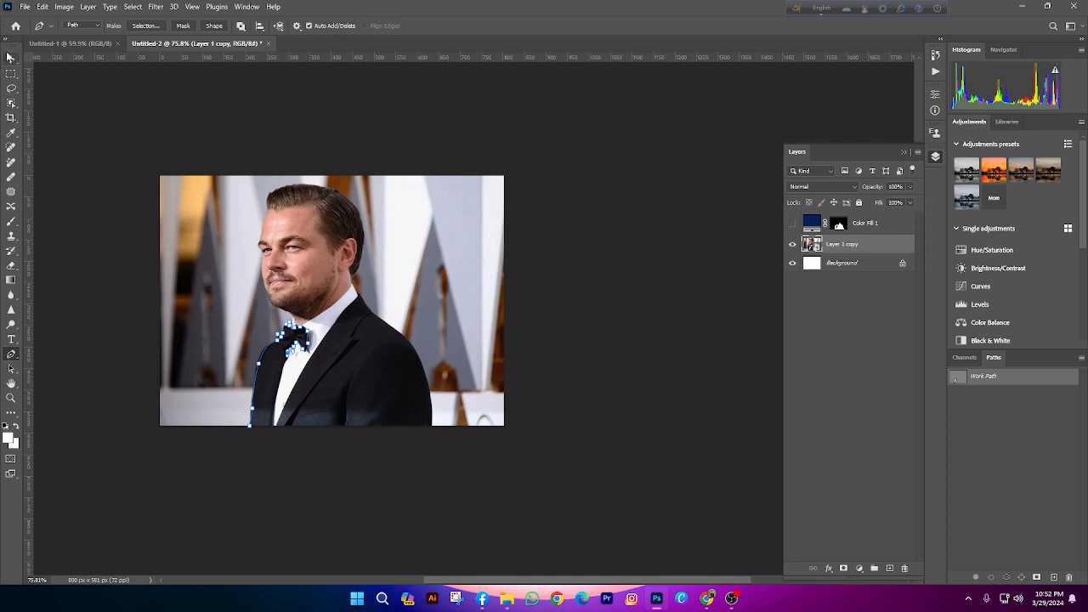
scroll(391, 283, up, 3)
scroll(290, 426, down, 4)
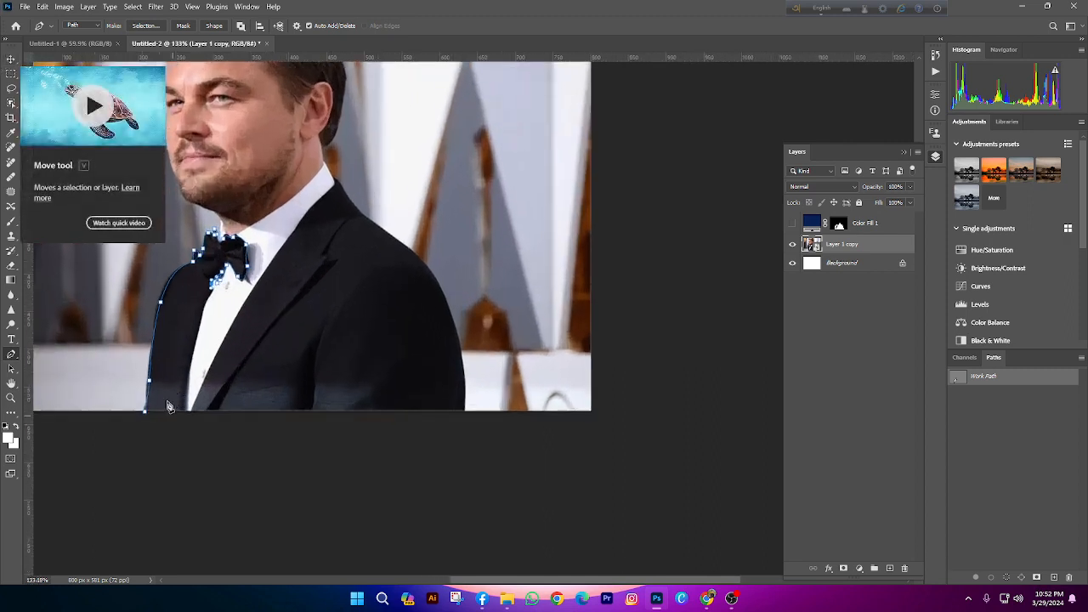
scroll(289, 355, up, 3)
scroll(120, 265, up, 2)
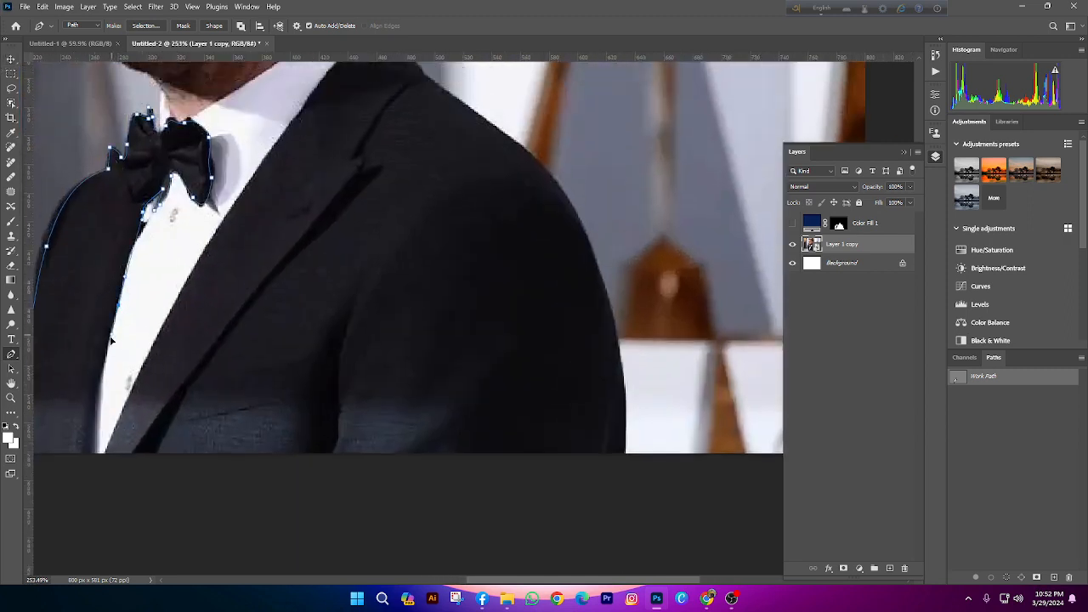
click(110, 269)
click(102, 342)
click(94, 416)
click(78, 473)
scroll(447, 476, down, 5)
scroll(459, 466, up, 4)
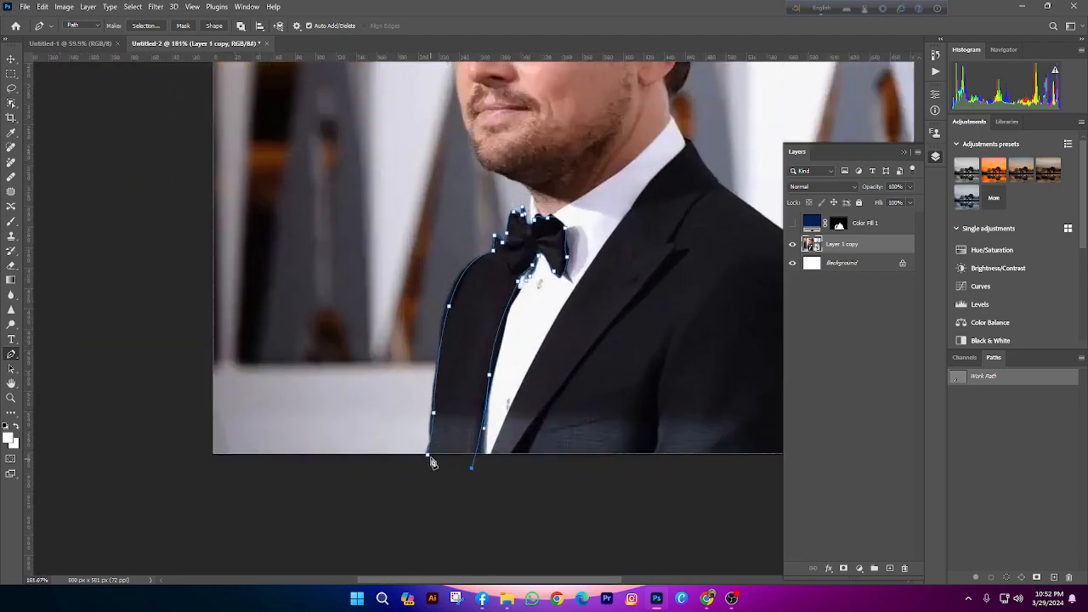
click(429, 458)
scroll(154, 246, right, 1)
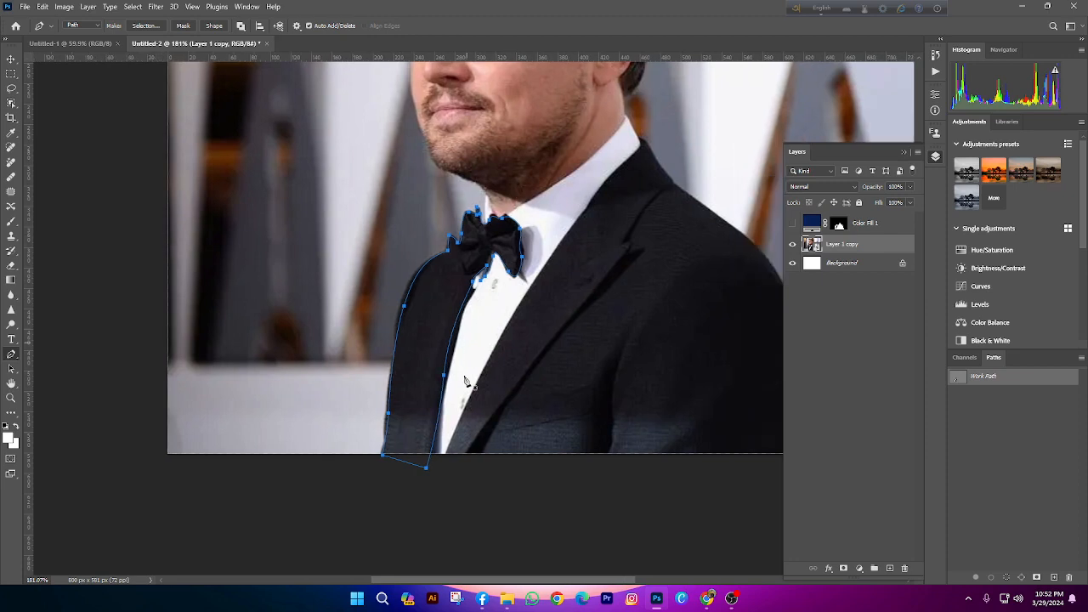
scroll(446, 346, up, 2)
scroll(93, 192, right, 2)
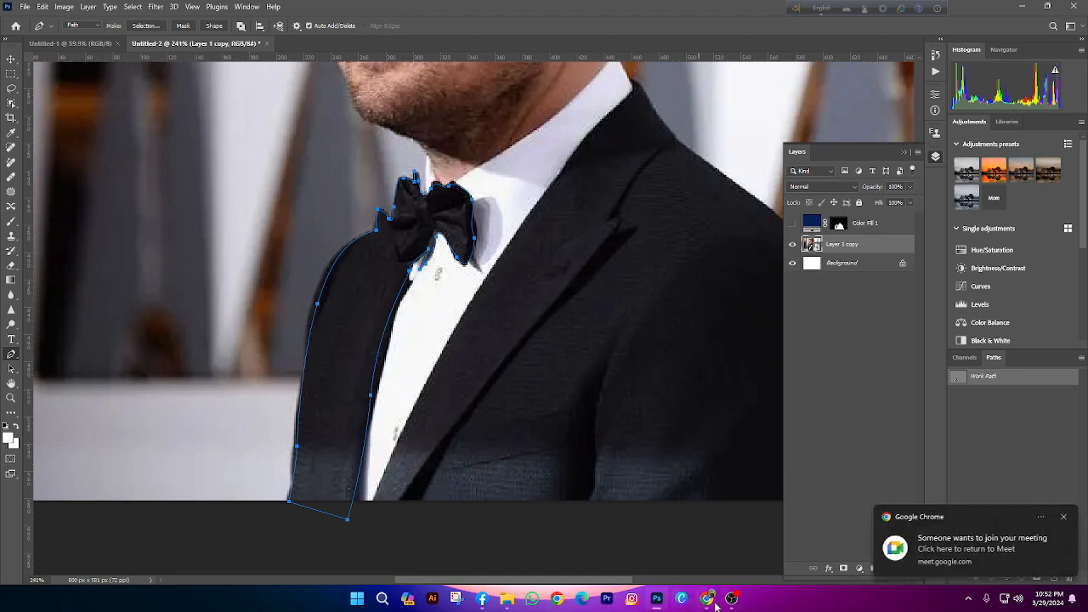
Switch to the Google Meet call, admit the waiting participant, and check the call's remaining time
mouse_move(713, 602)
click(608, 540)
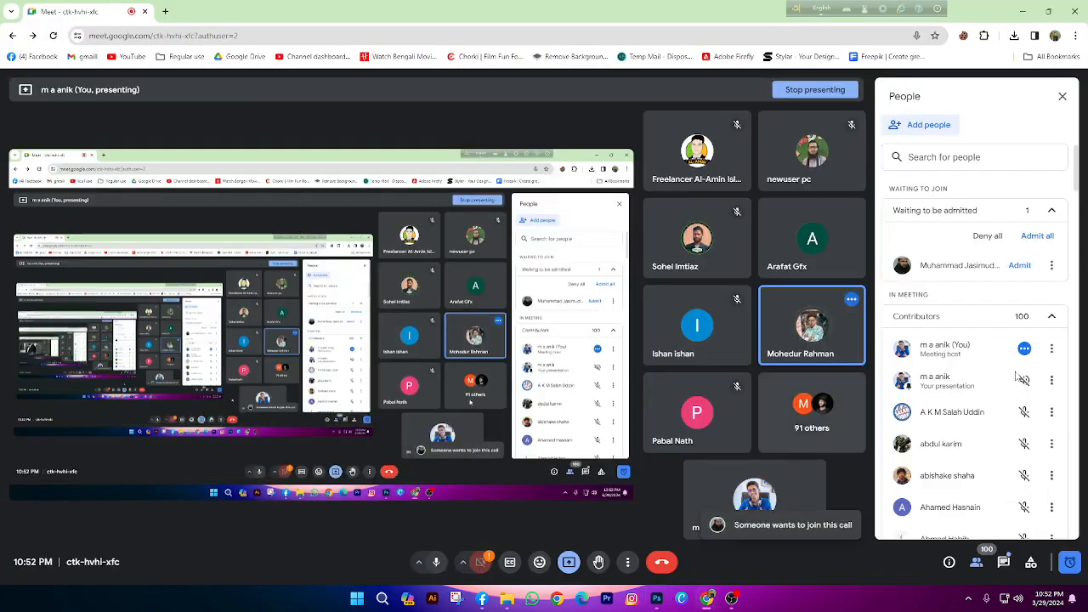
click(1019, 266)
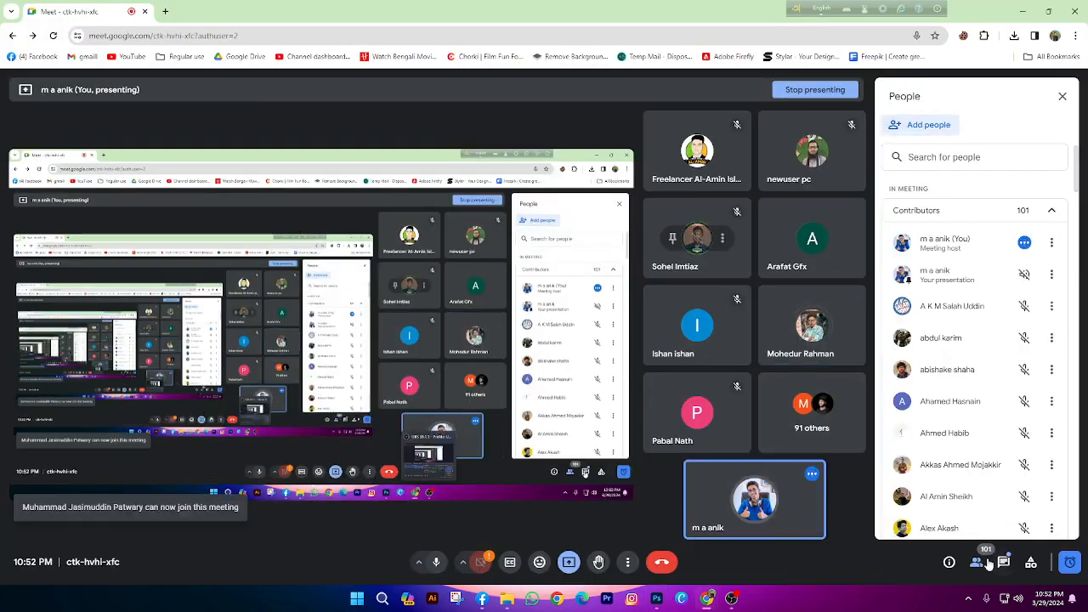
click(1078, 565)
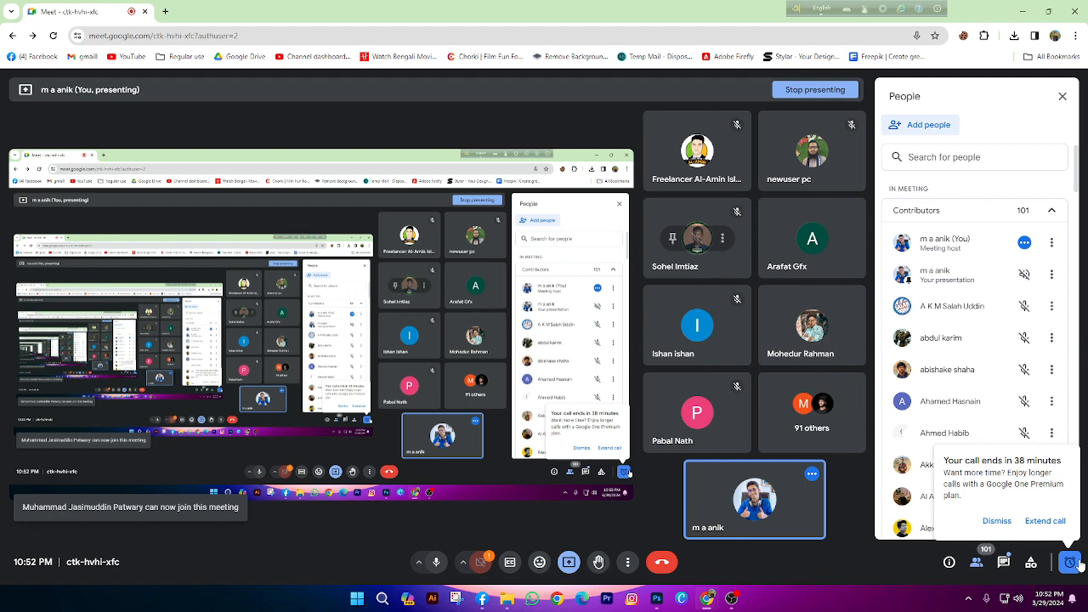
Open the meeting details and the attachment dated 29 Mar 2024, close its browser tab, and return to Photoshop
click(950, 562)
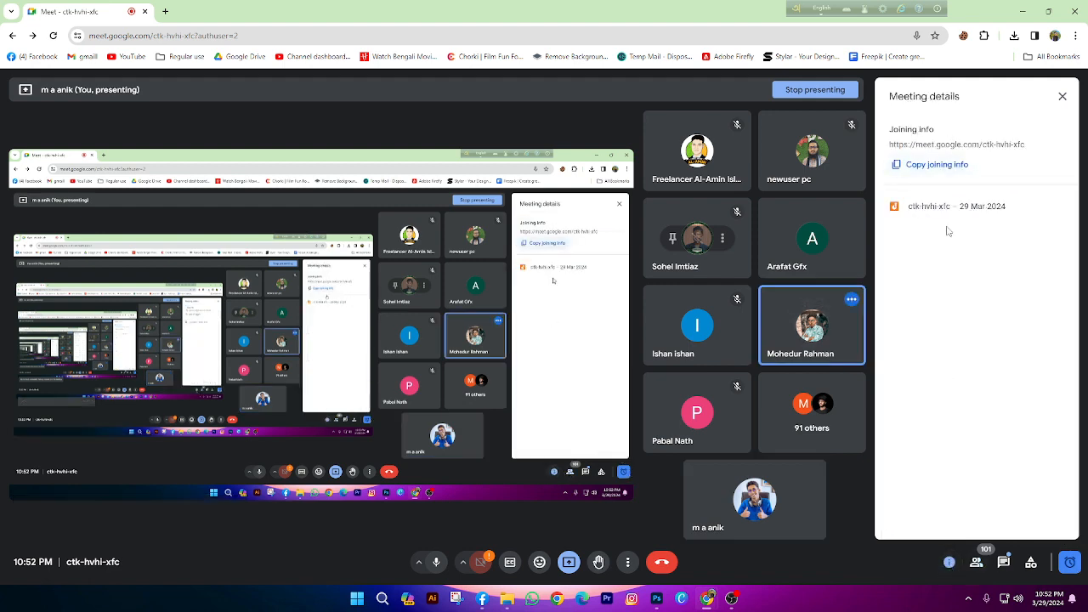
click(954, 213)
click(109, 7)
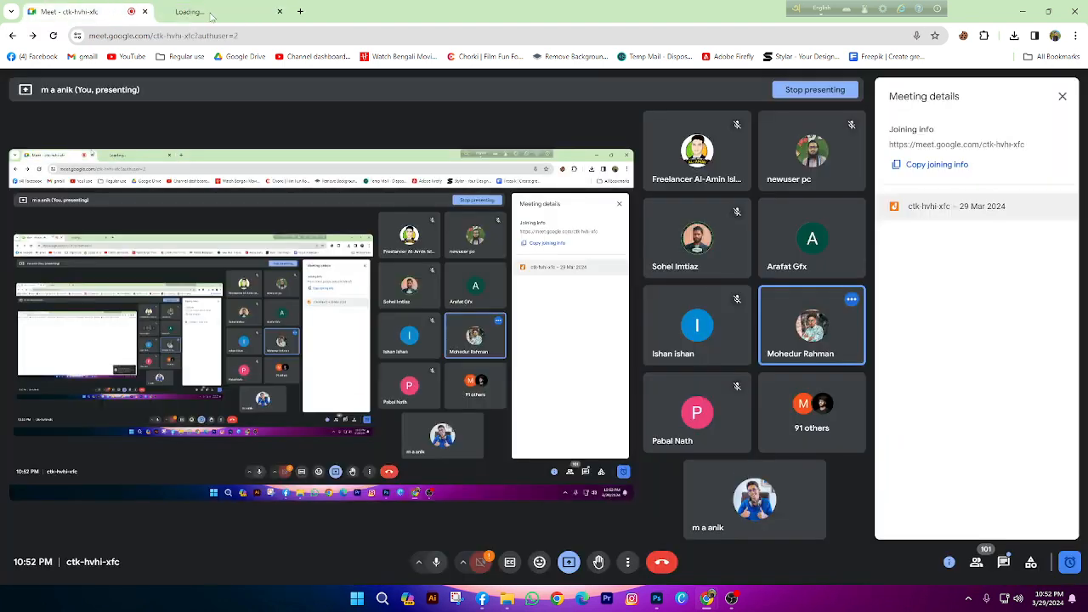
click(279, 12)
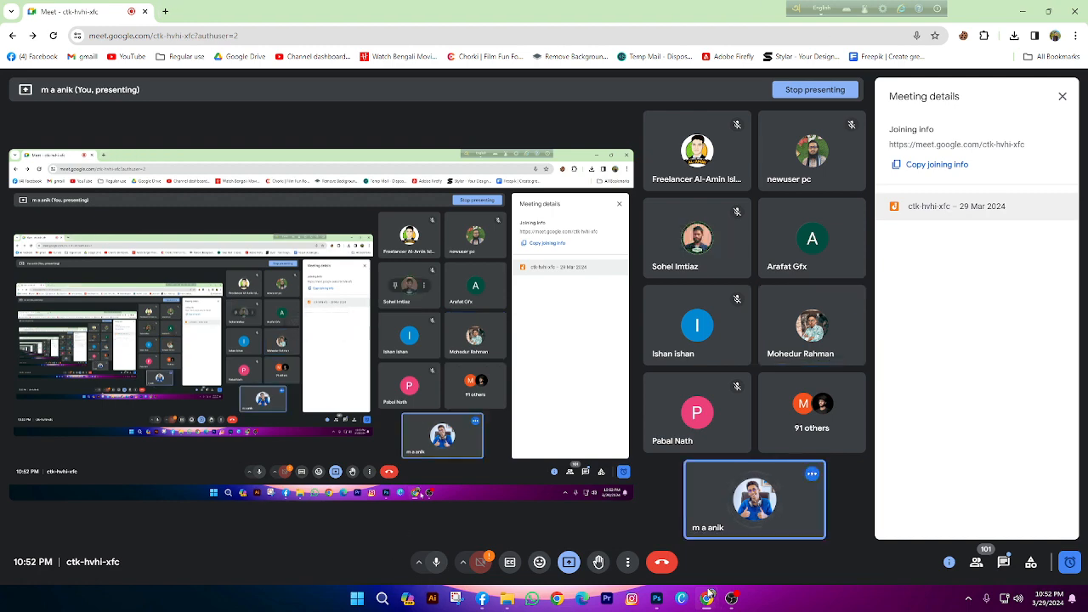
click(630, 564)
click(629, 564)
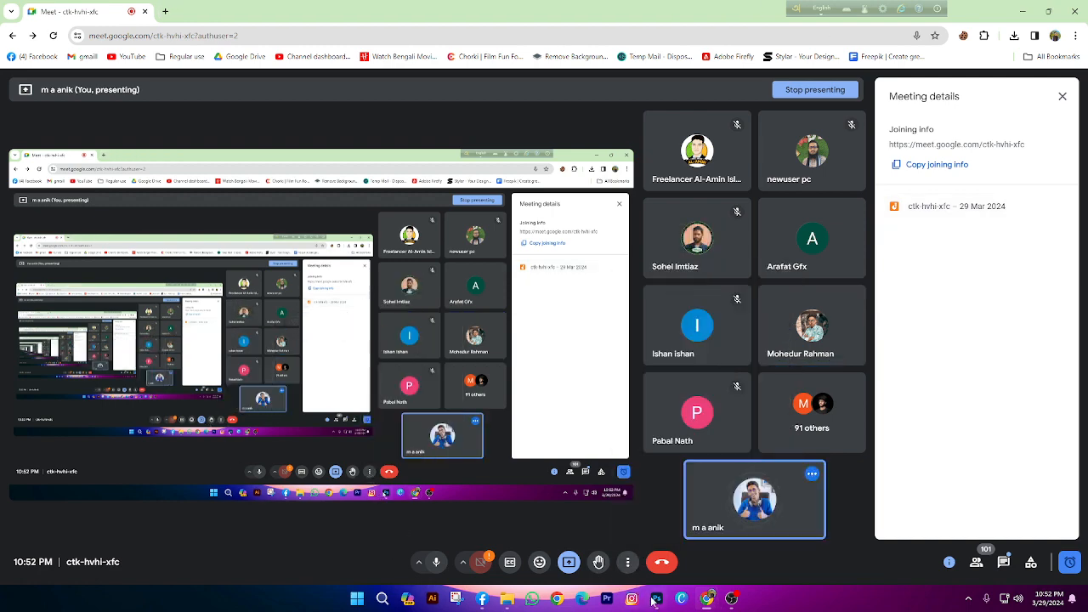
click(656, 598)
scroll(408, 243, down, 2)
scroll(394, 308, up, 4)
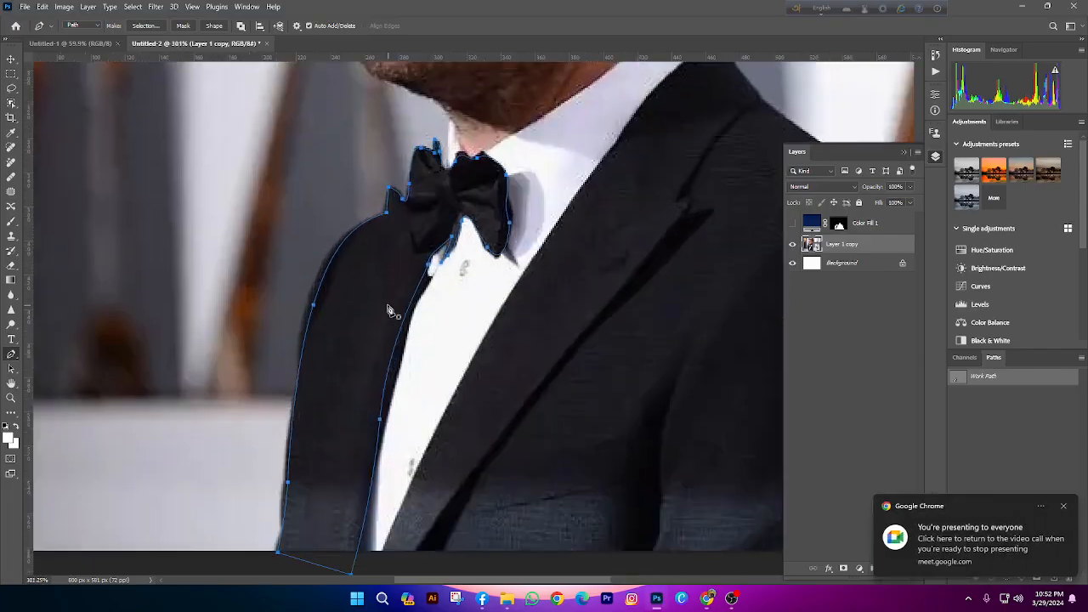
scroll(306, 413, down, 4)
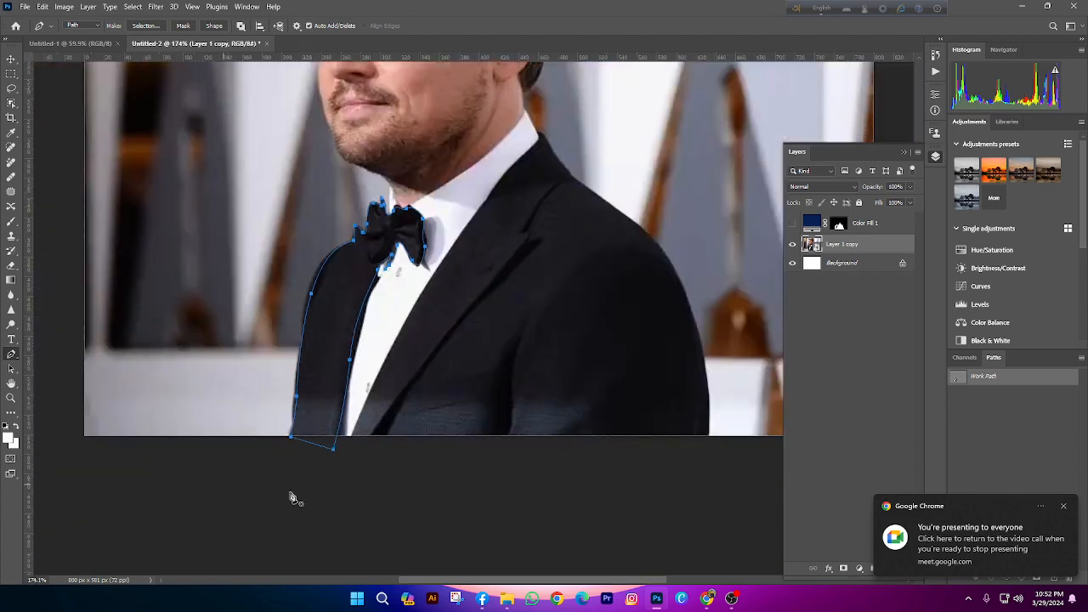
Convert the closed jacket and bow tie path into a new anti-aliased selection with a feather radius of 0 pixels
scroll(310, 416, up, 1)
scroll(339, 417, up, 3)
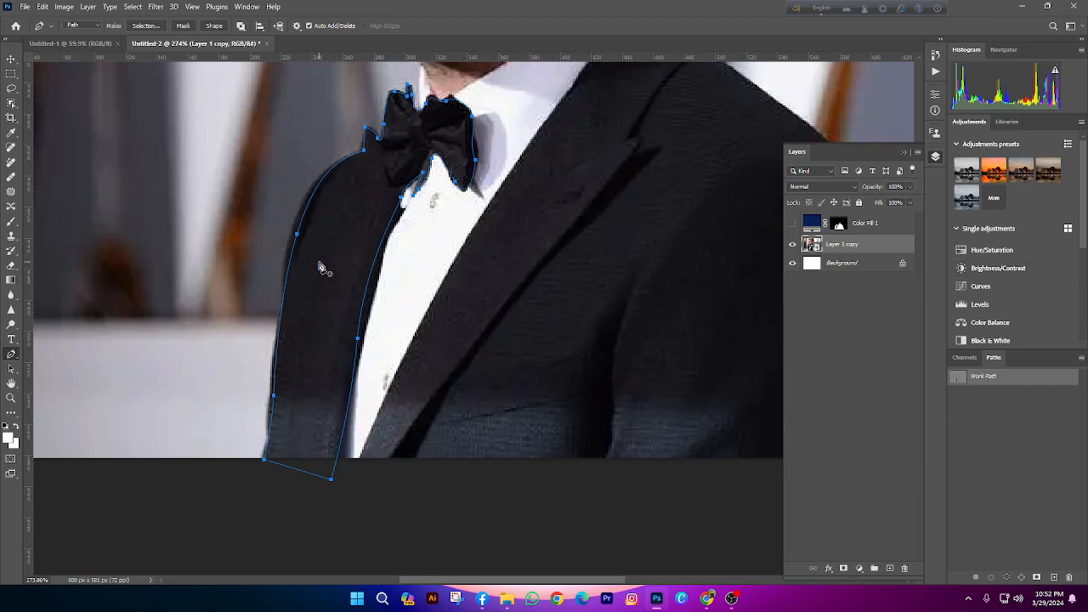
right_click(411, 278)
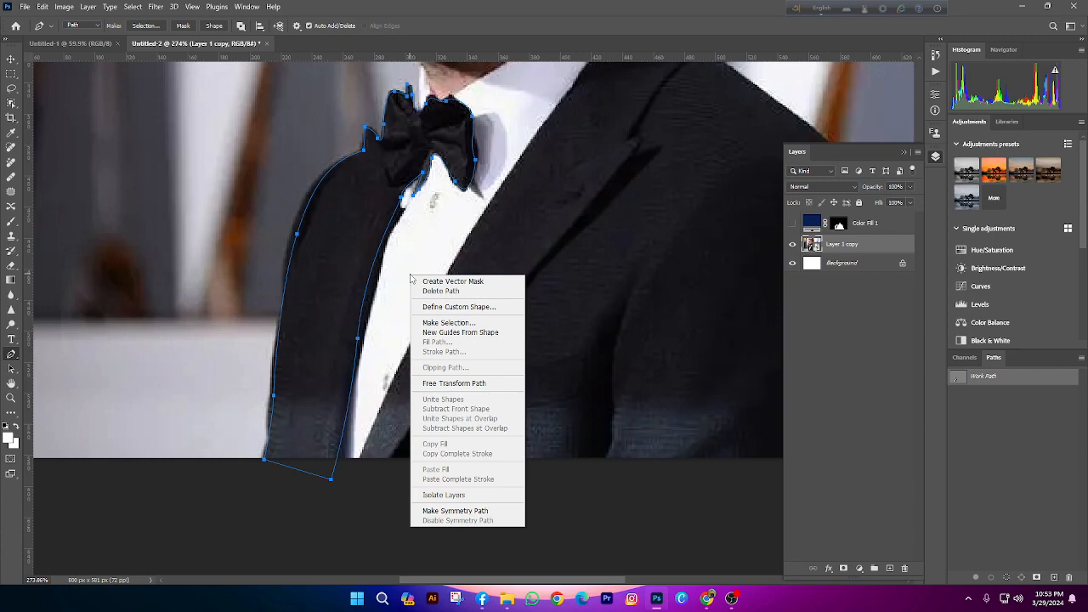
click(477, 324)
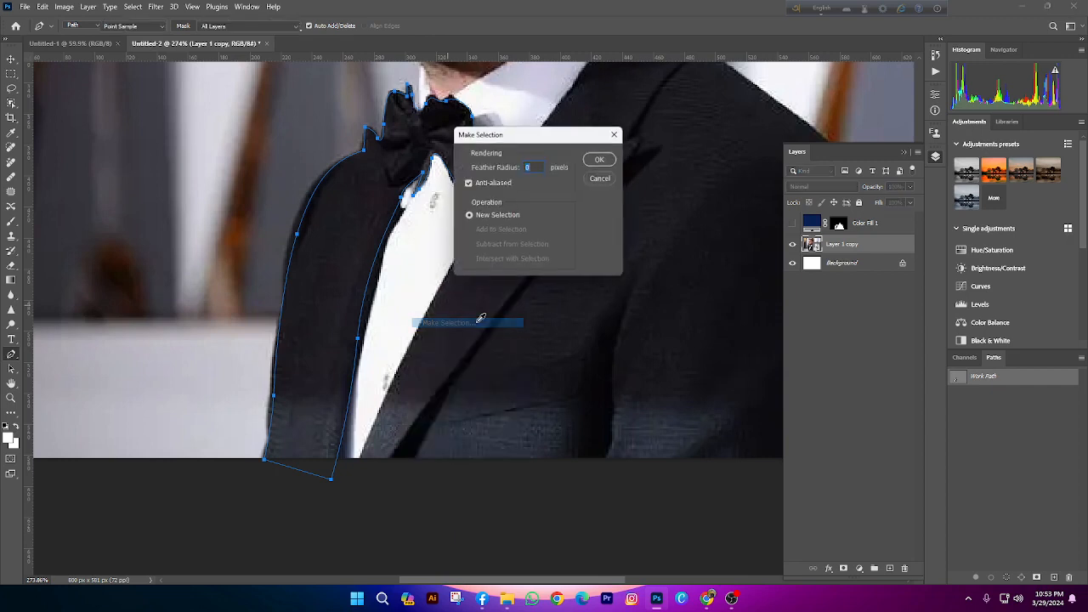
click(600, 160)
scroll(224, 218, up, 2)
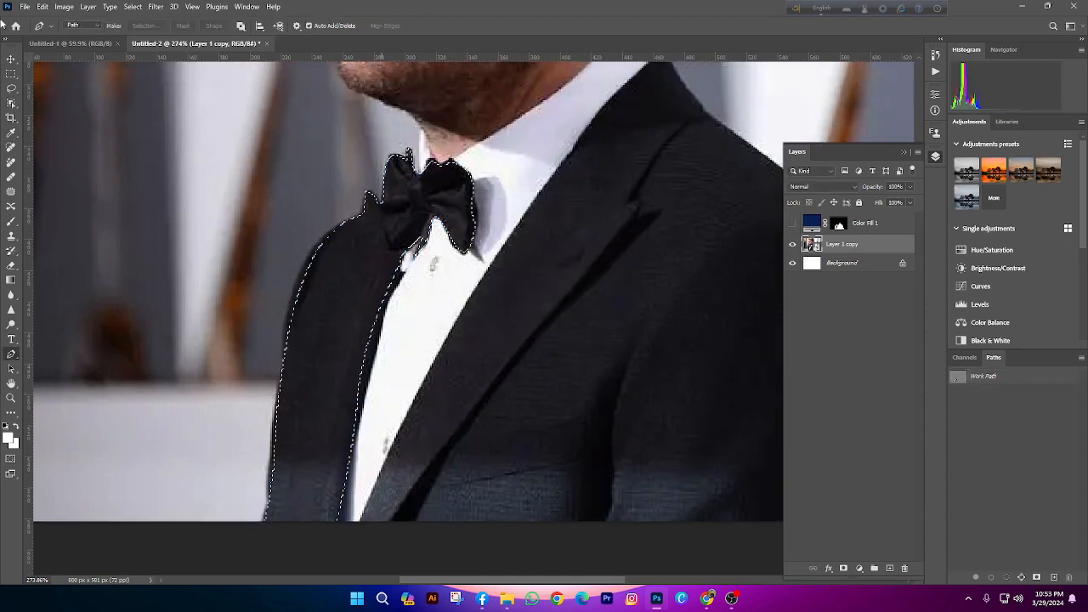
scroll(90, 330, up, 2)
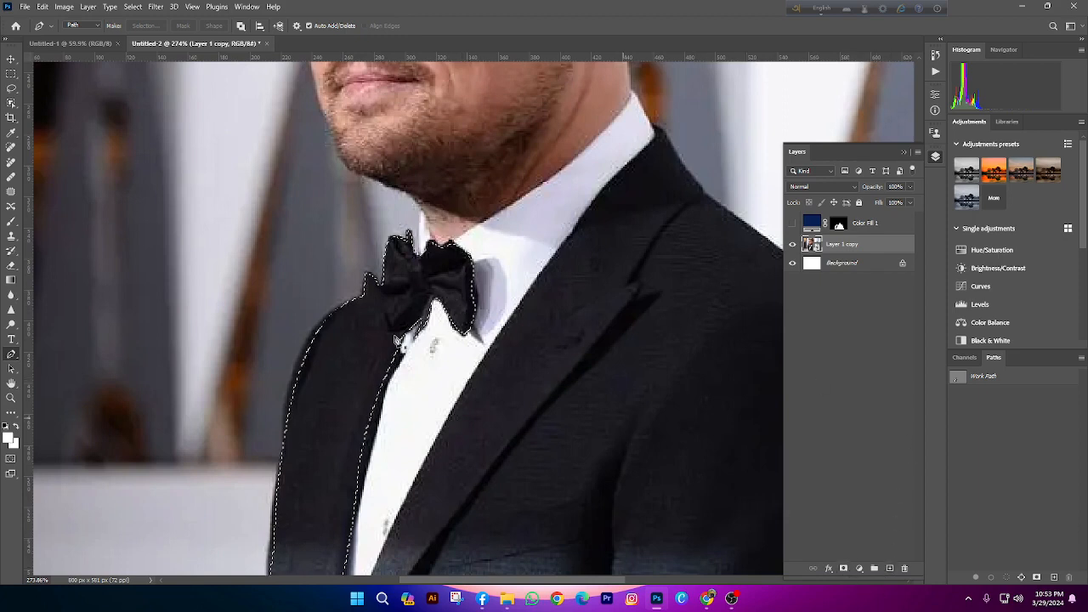
Unlock the Background layer to turn it into an ordinary layer
click(247, 6)
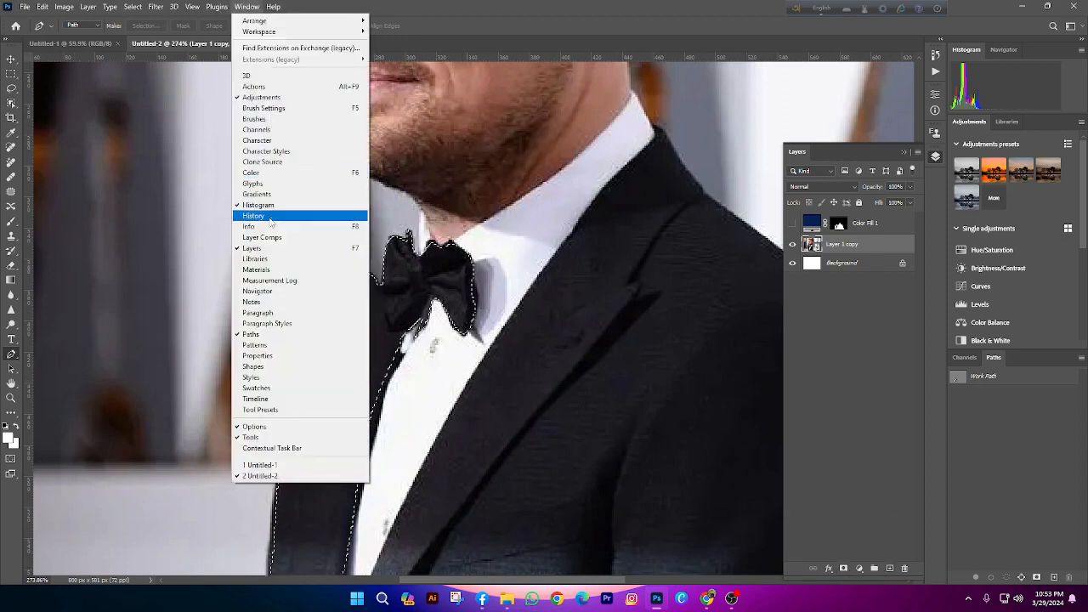
click(859, 263)
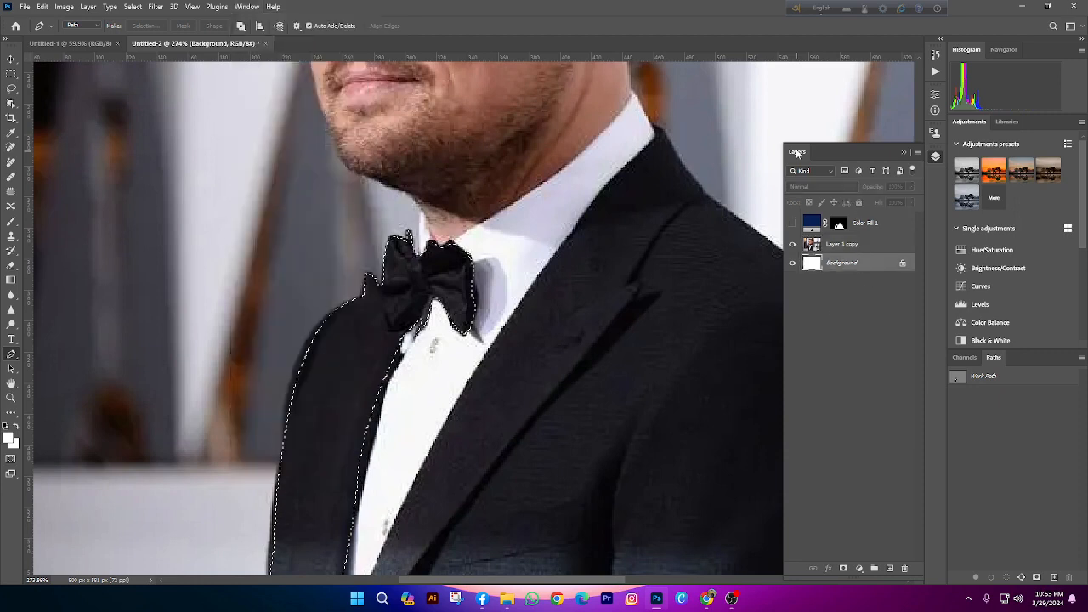
click(872, 243)
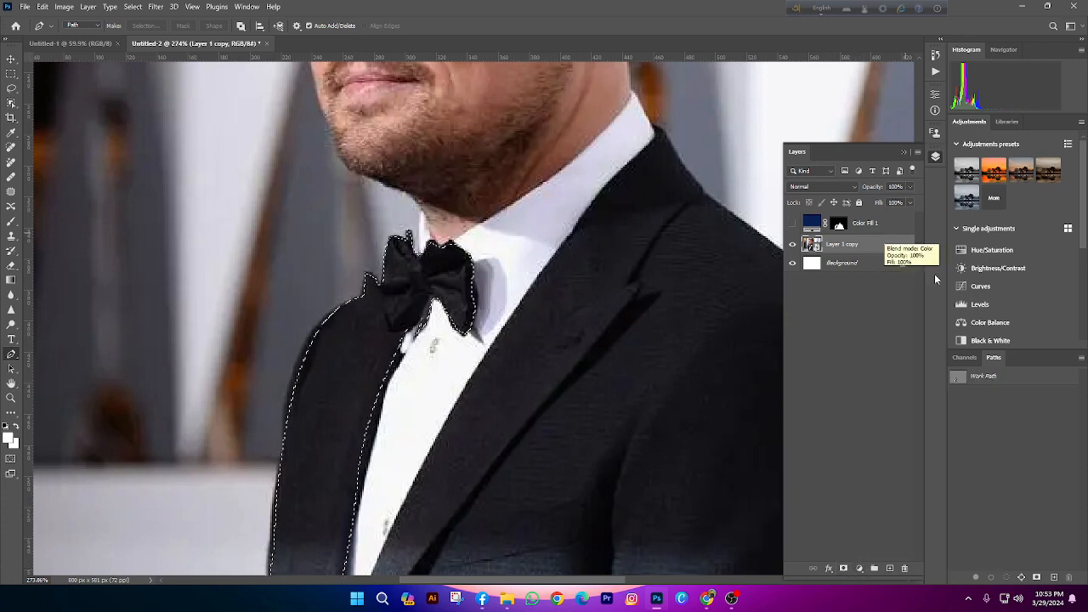
click(902, 262)
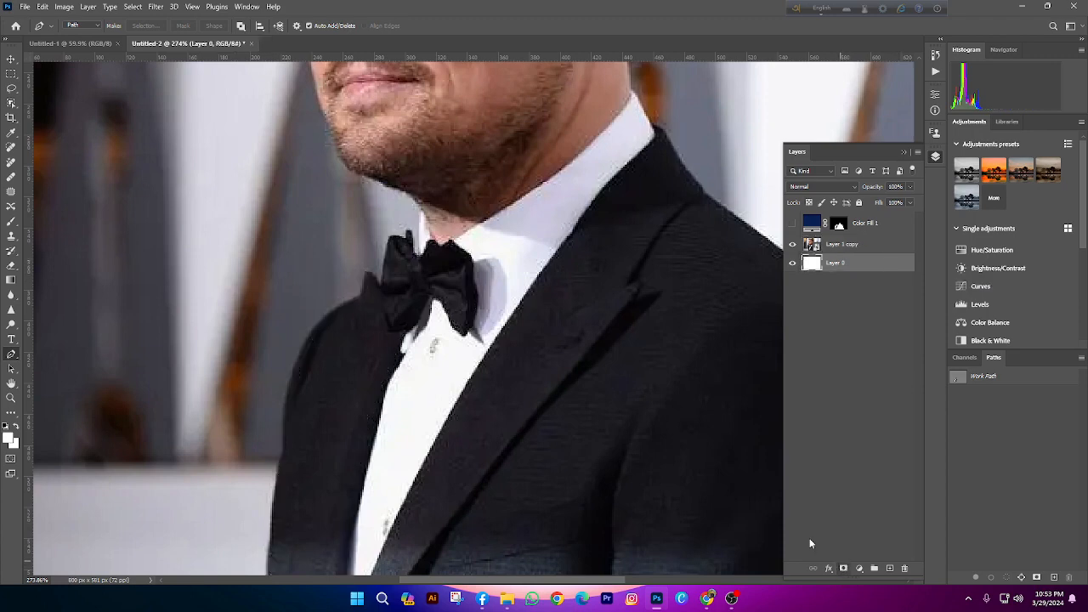
scroll(493, 243, down, 5)
scroll(493, 242, up, 3)
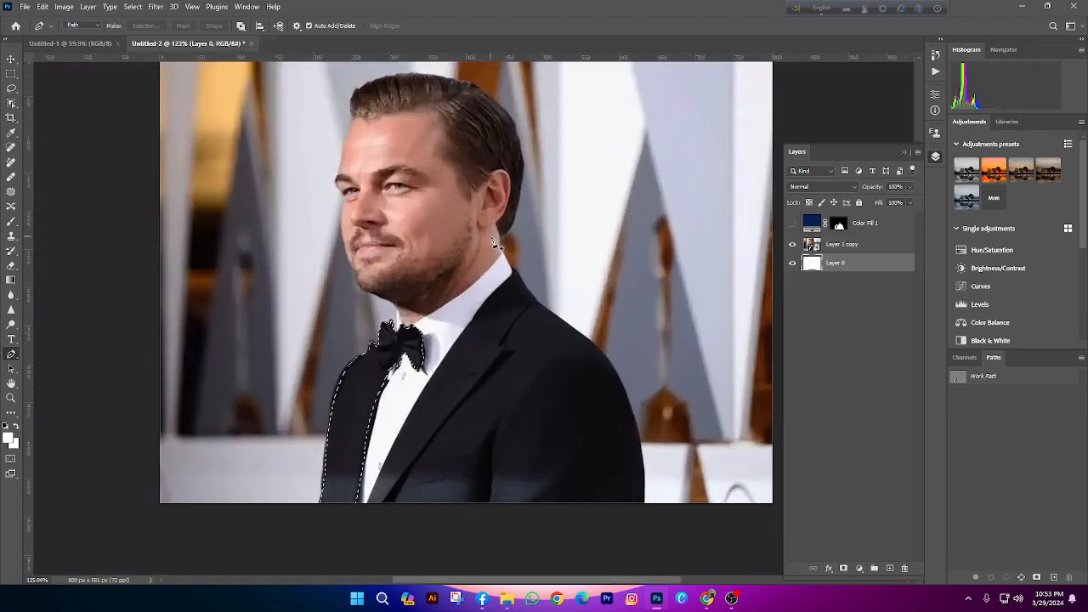
scroll(493, 242, up, 1)
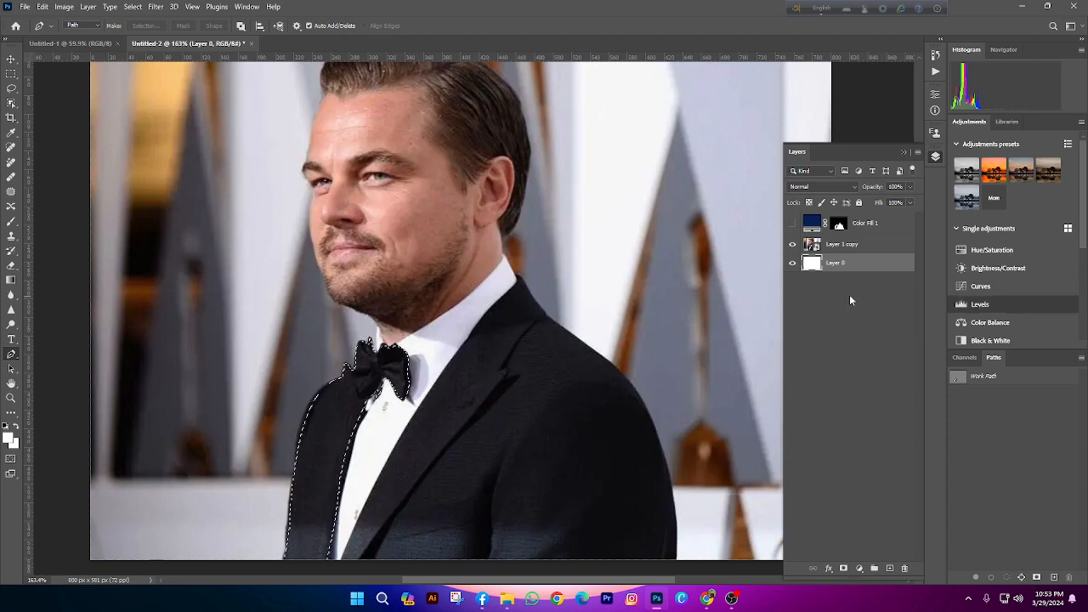
Mask Layer 1 copy with the jacket and bow tie selection, and undo the mask
click(850, 245)
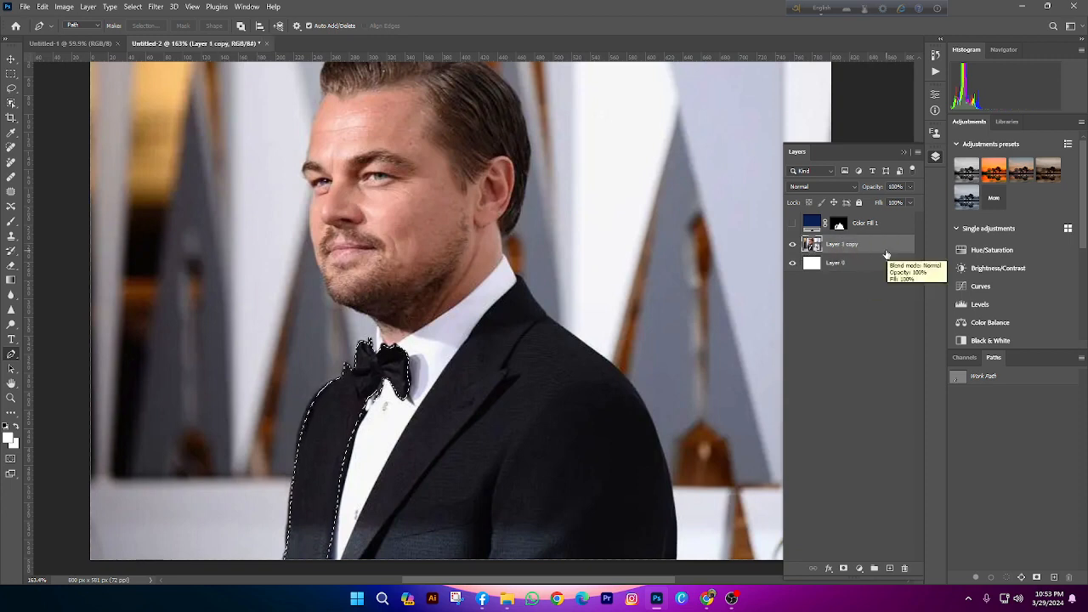
click(844, 568)
scroll(410, 357, down, 1)
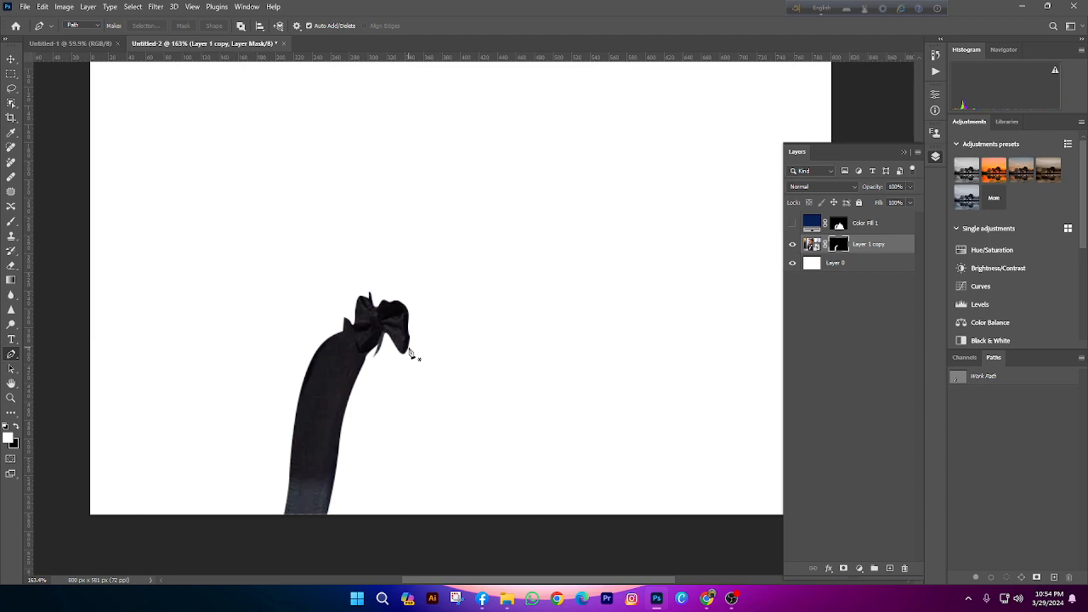
key(ctrl+z)
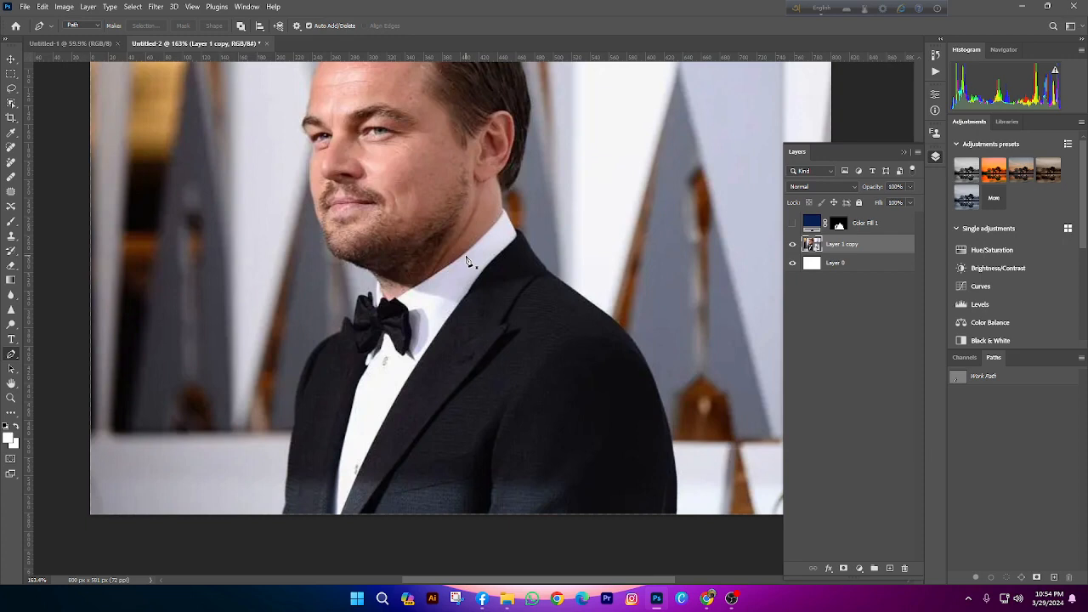
scroll(731, 289, up, 2)
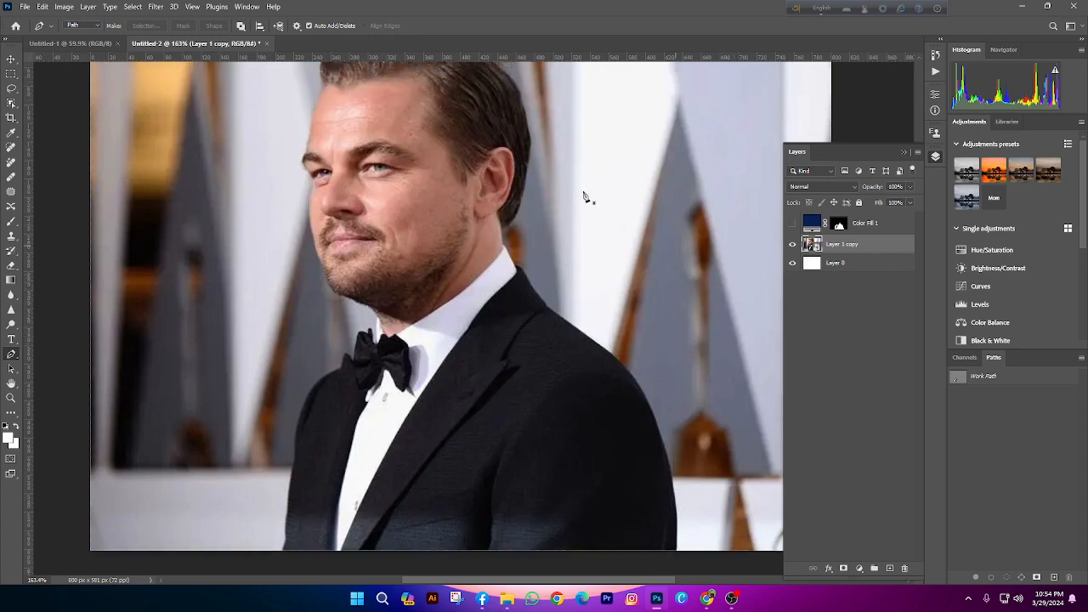
Switch to Chrome and search Google for "antarjhal fan made poster"
click(554, 599)
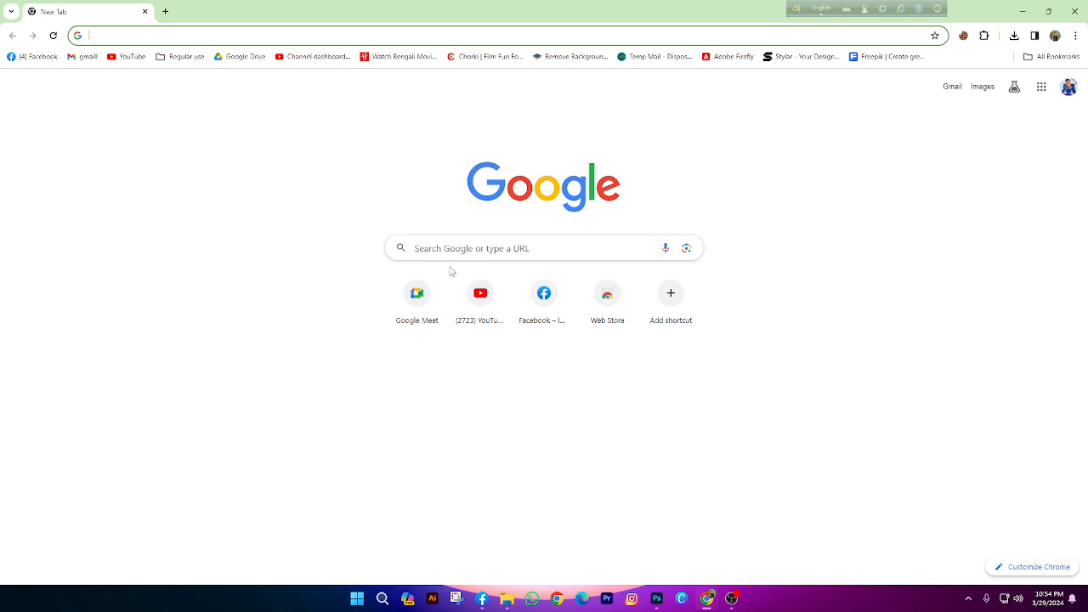
click(451, 246)
text(antar)
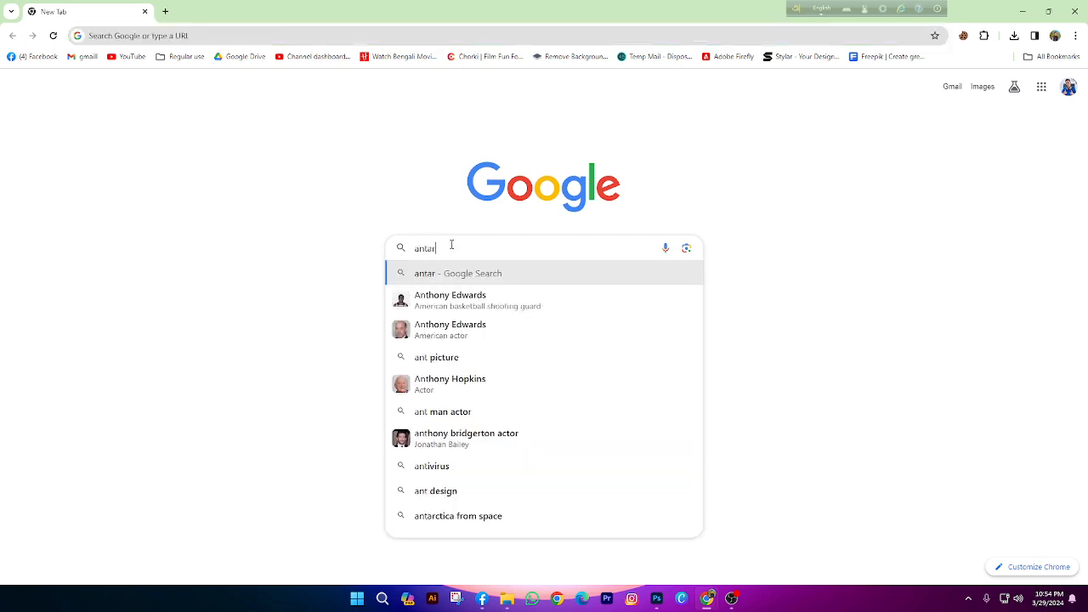
text(jhal)
key(BackSpace)
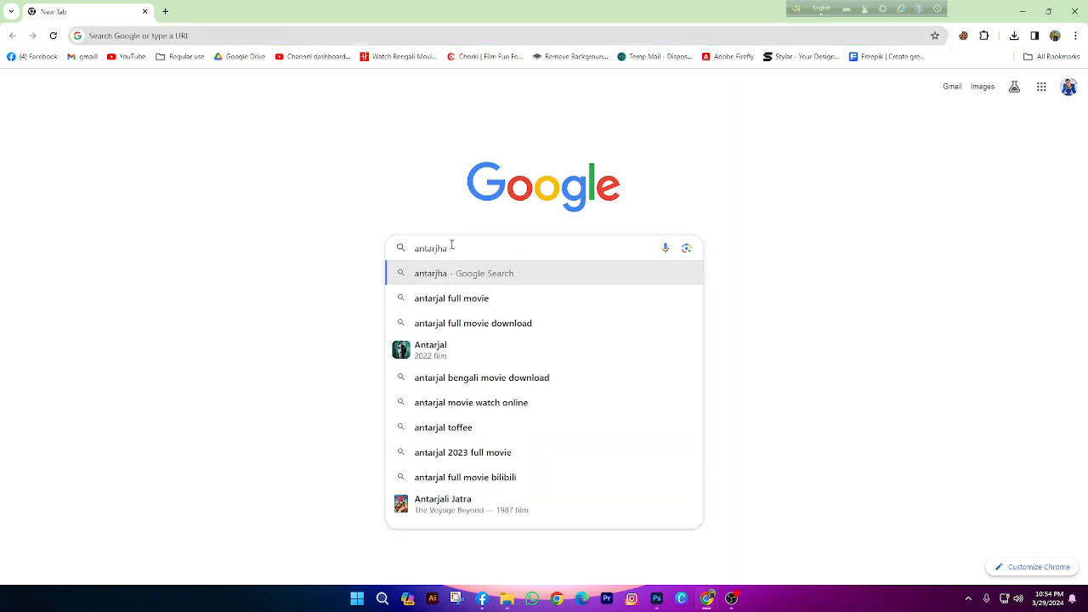
text(l fan mad)
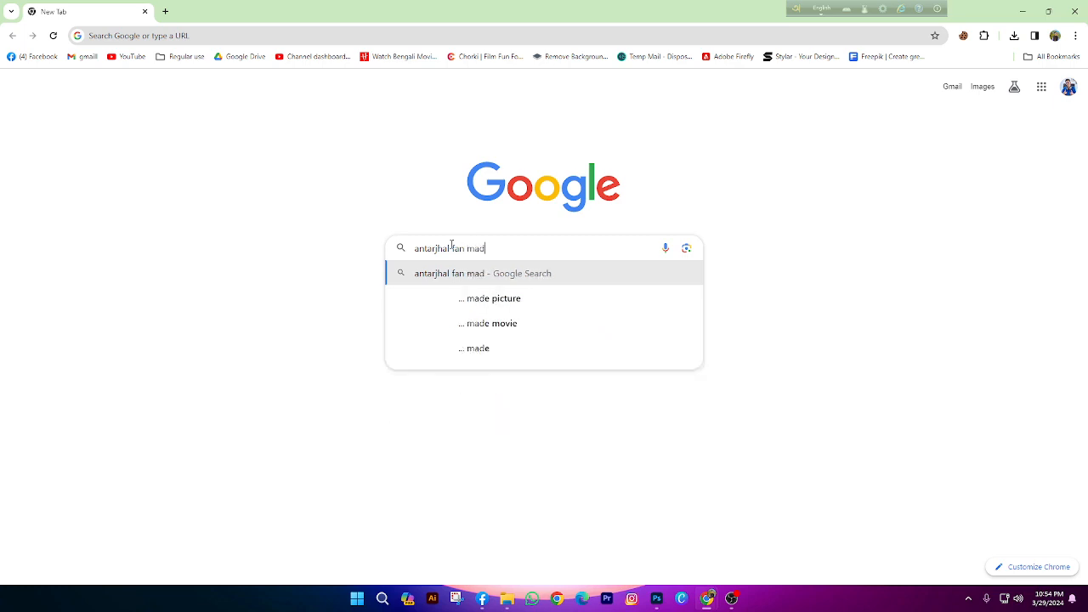
text(e poster)
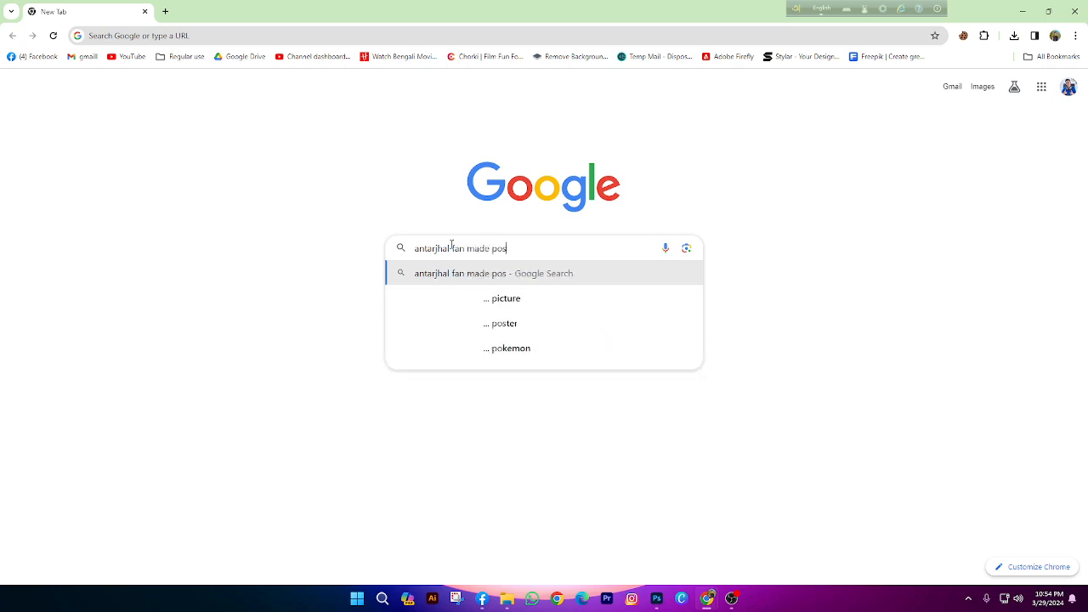
key(Return)
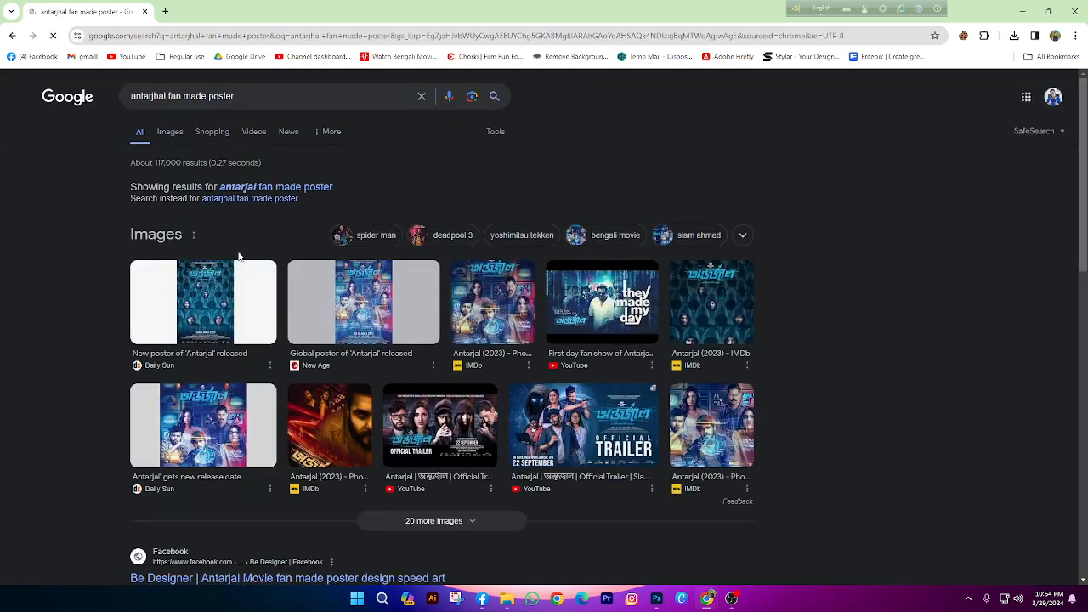
Show the image results for the search and look through the movie posters
click(170, 132)
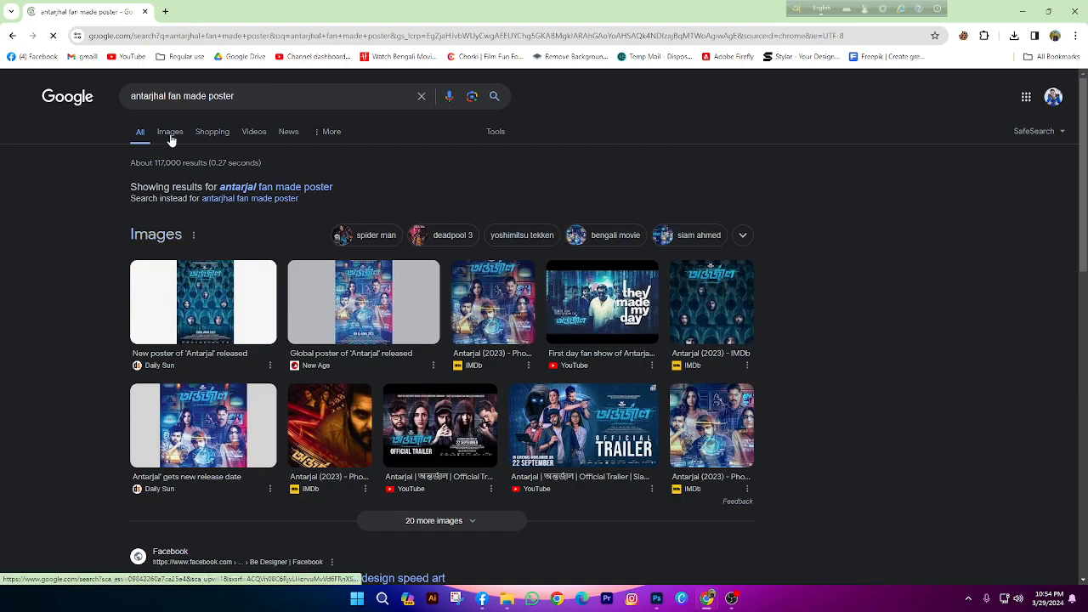
scroll(221, 204, down, 3)
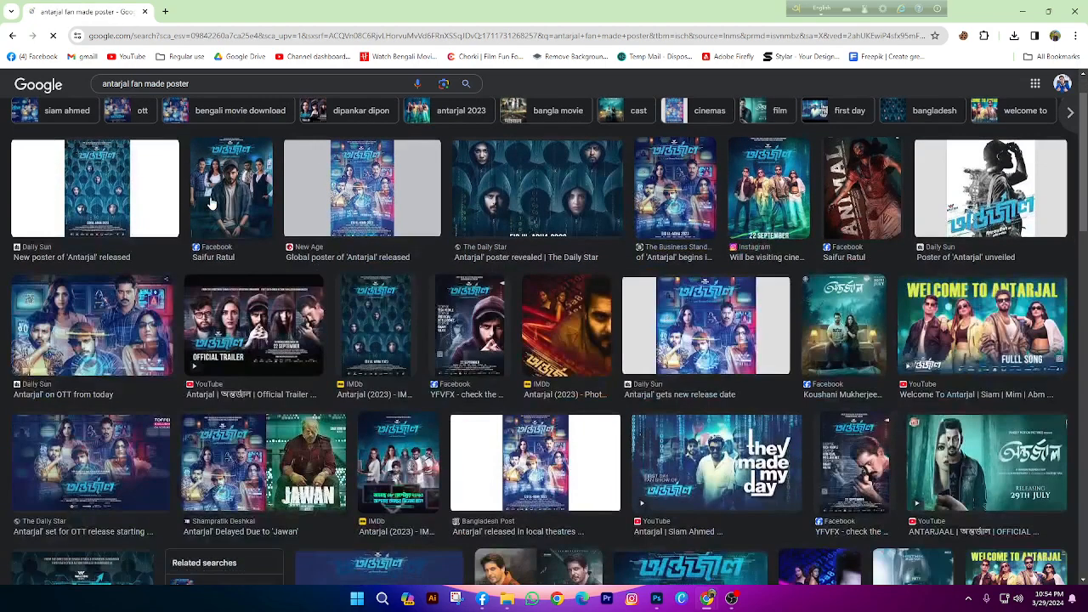
scroll(259, 239, down, 2)
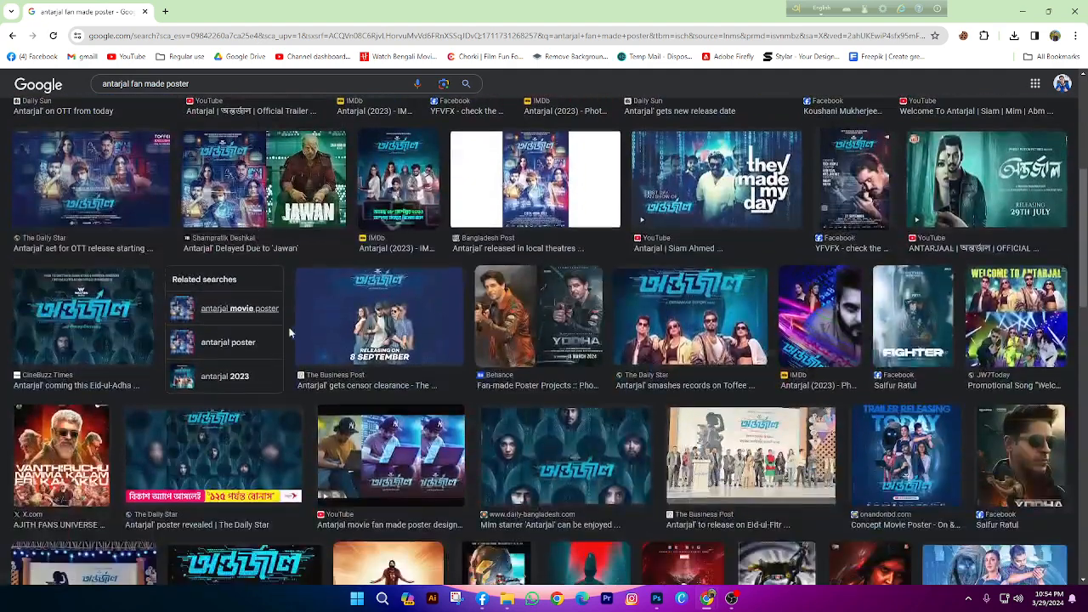
scroll(290, 303, down, 3)
scroll(459, 331, down, 1)
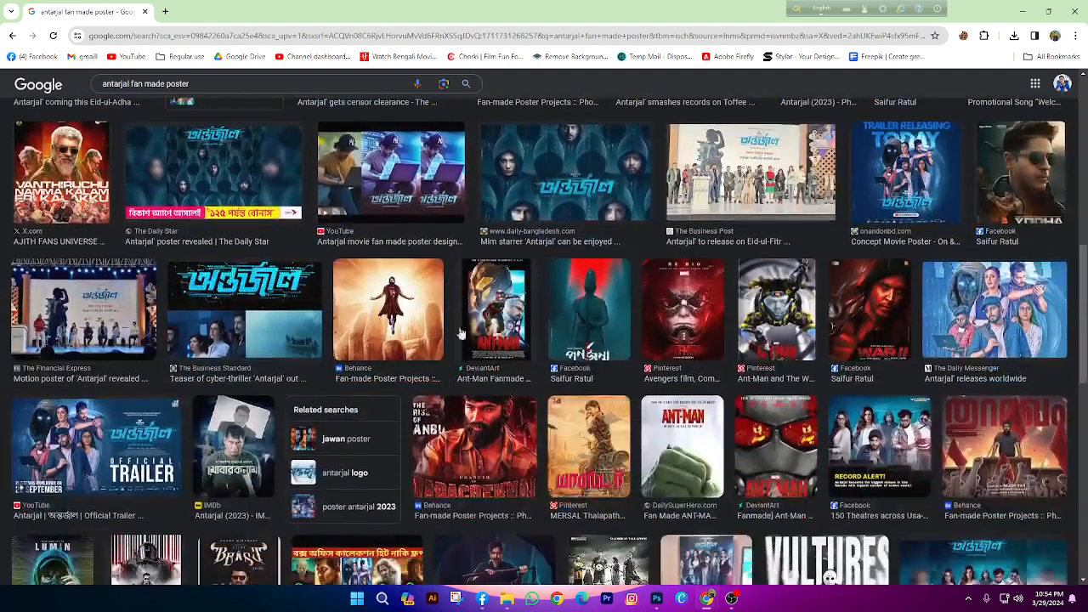
scroll(464, 362, down, 3)
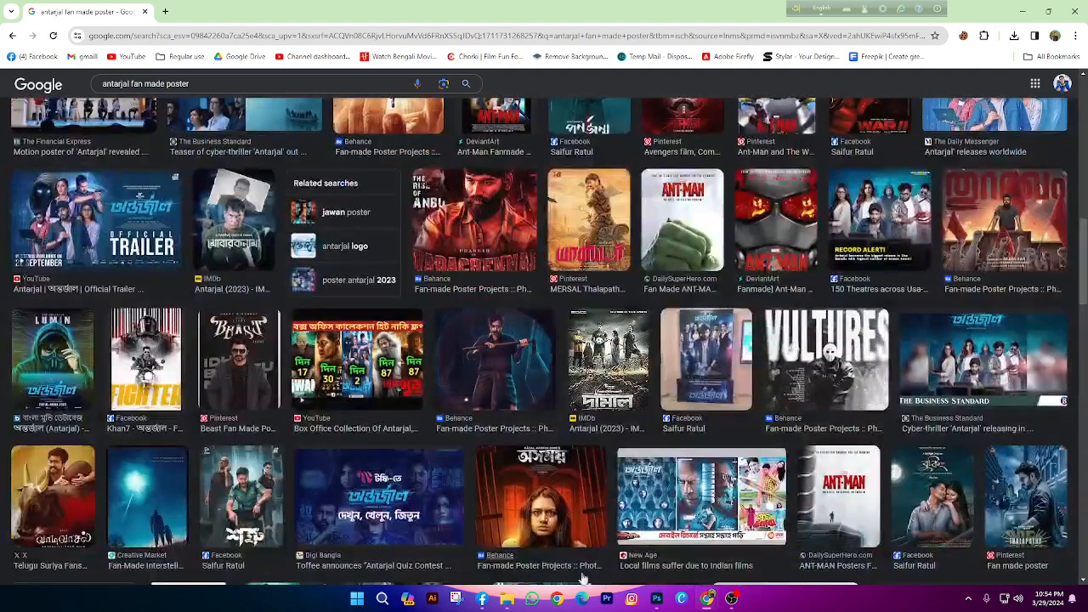
Switch back to Photoshop, make the Color Fill 1 layer visible, and open its blending options without changing them
click(661, 600)
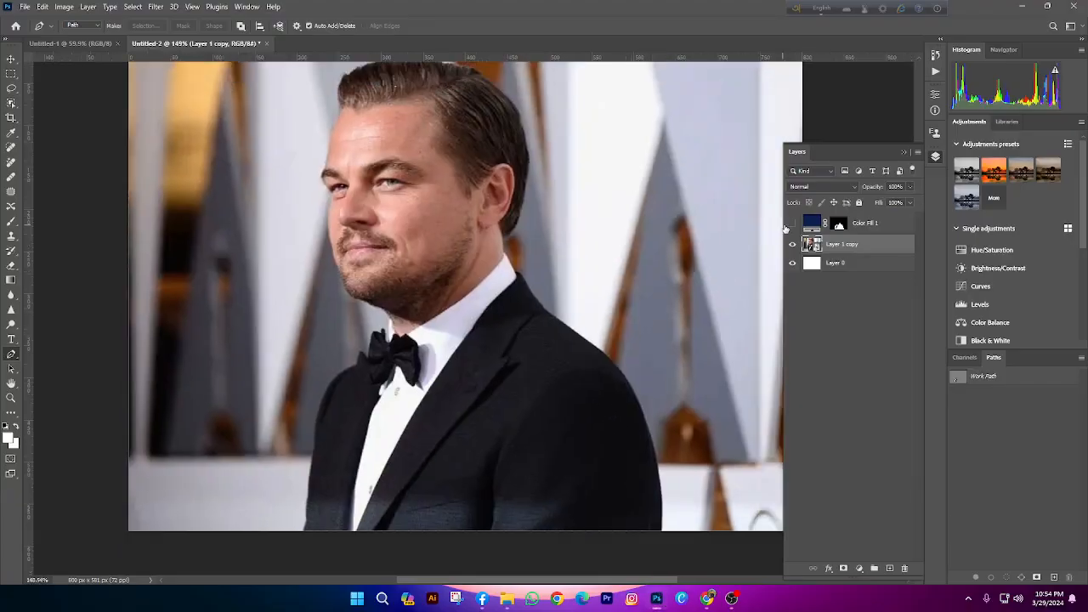
click(790, 223)
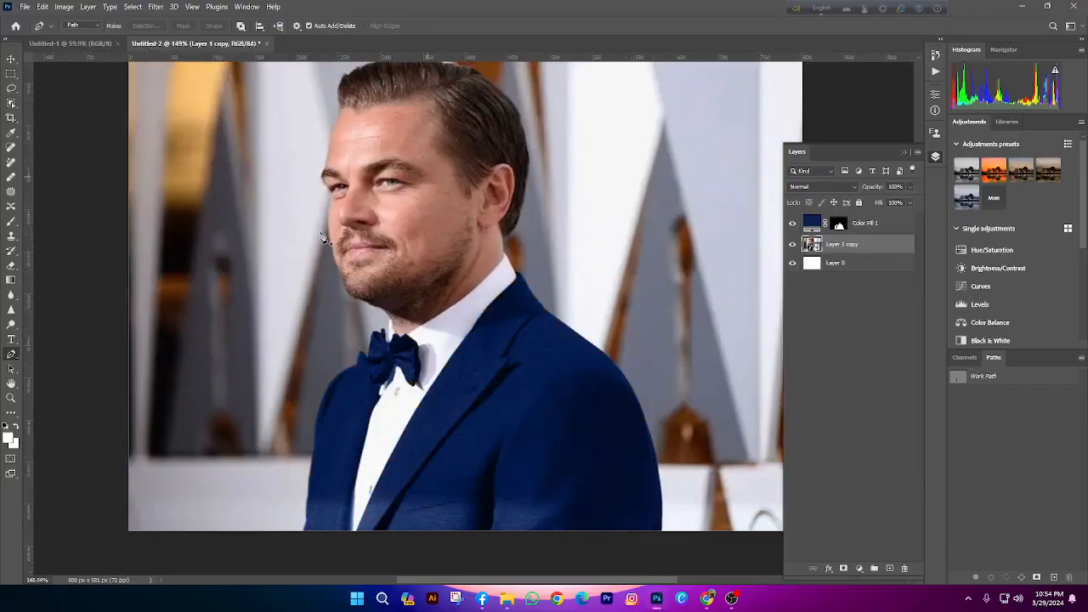
click(839, 226)
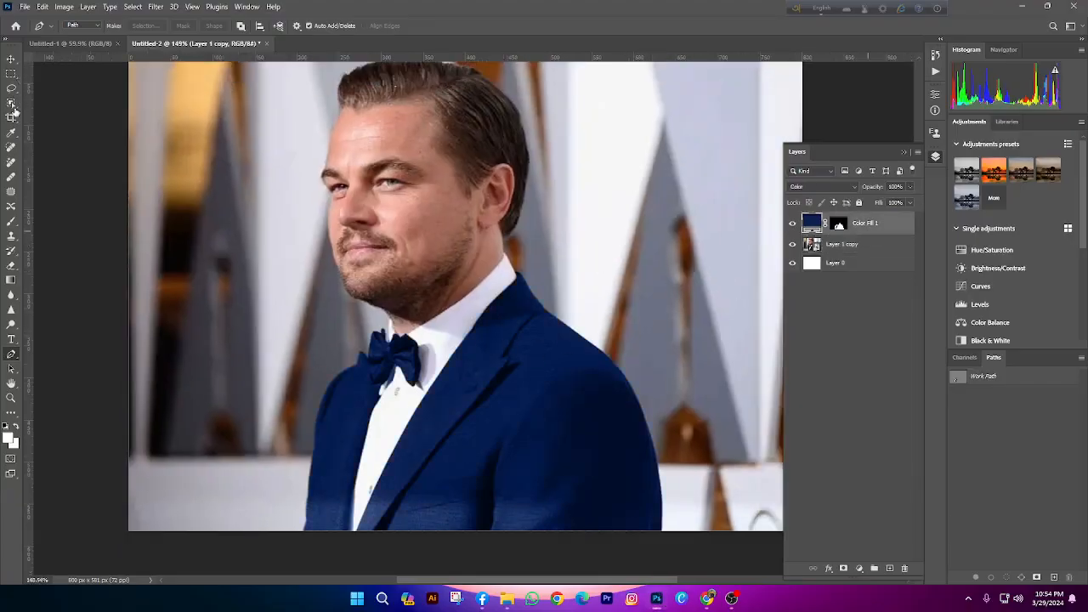
double_click(868, 230)
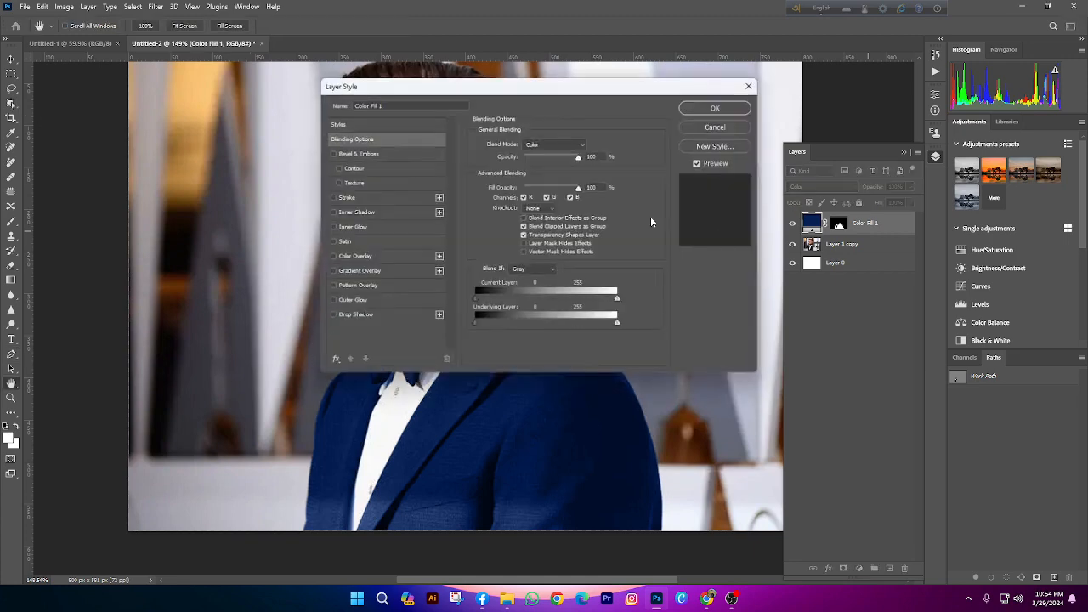
click(717, 125)
Change the Color Fill 1 layer's solid colour to a brighter, more saturated blue
double_click(811, 222)
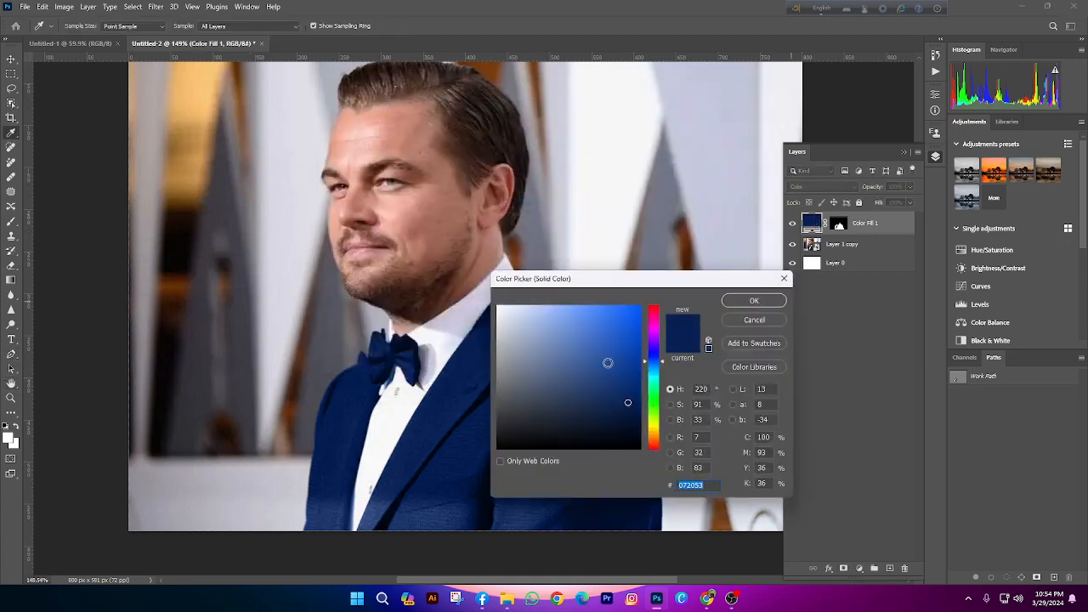
text(033aaa)
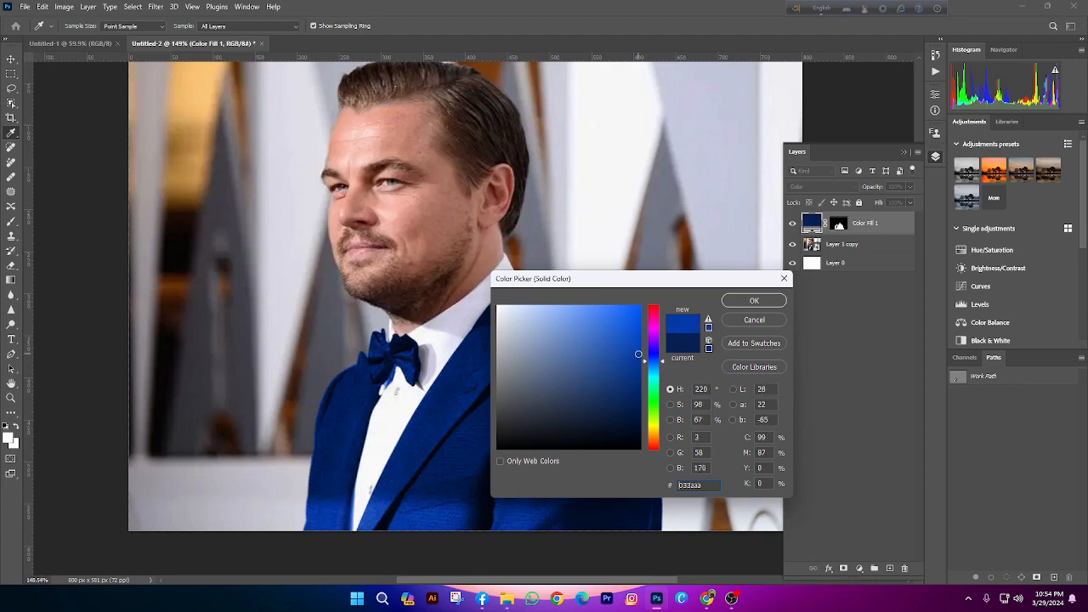
drag(638, 354, 631, 369)
key(Return)
Inspect the recoloured bow tie up close and activate the Color Fill 1 layer's mask
scroll(481, 353, down, 4)
scroll(438, 375, up, 4)
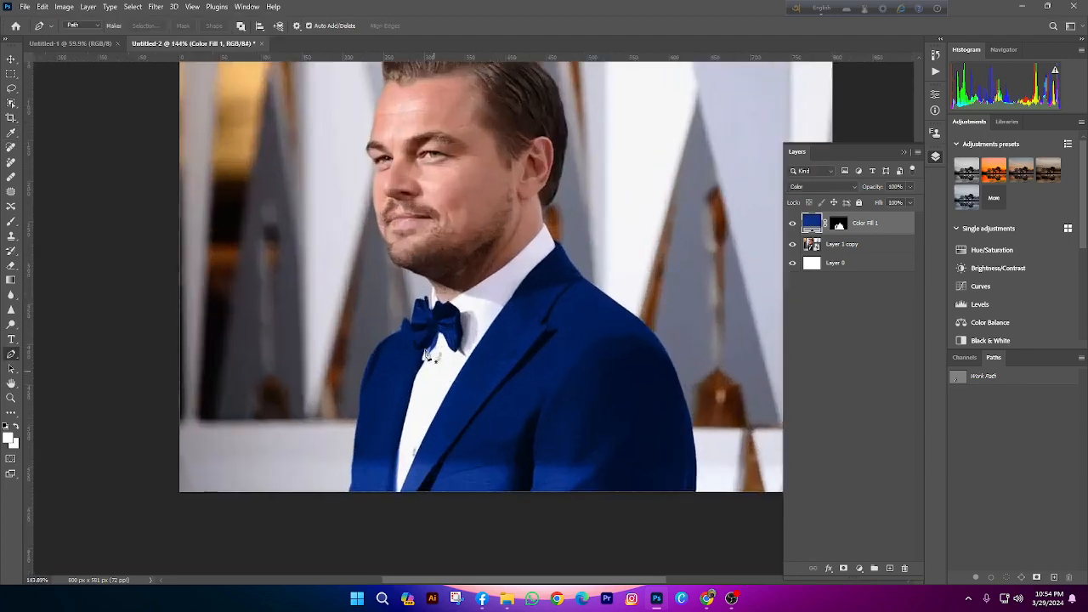
scroll(425, 356, up, 6)
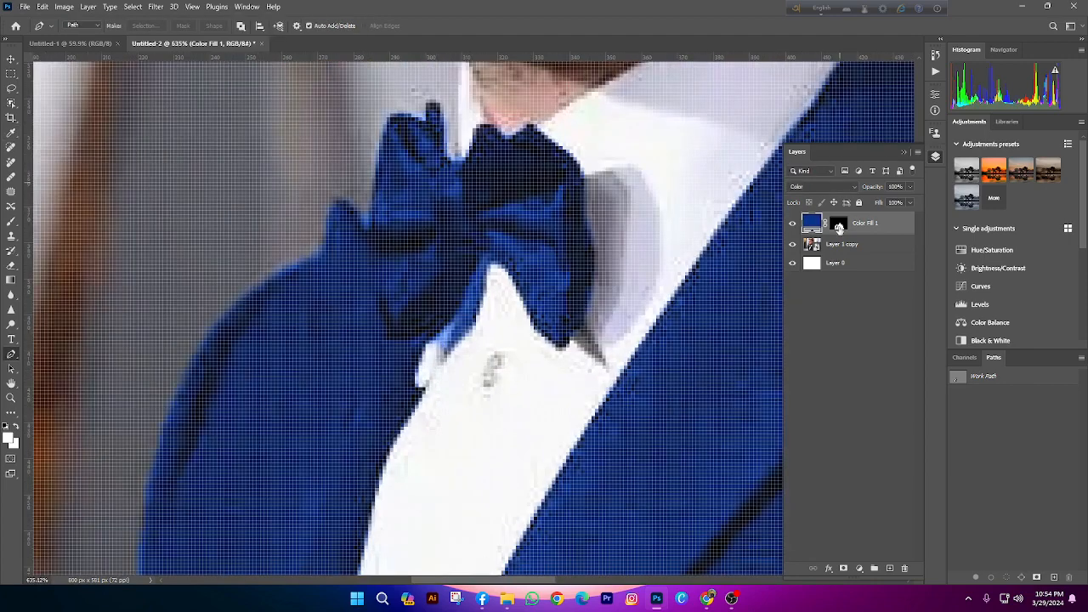
click(839, 226)
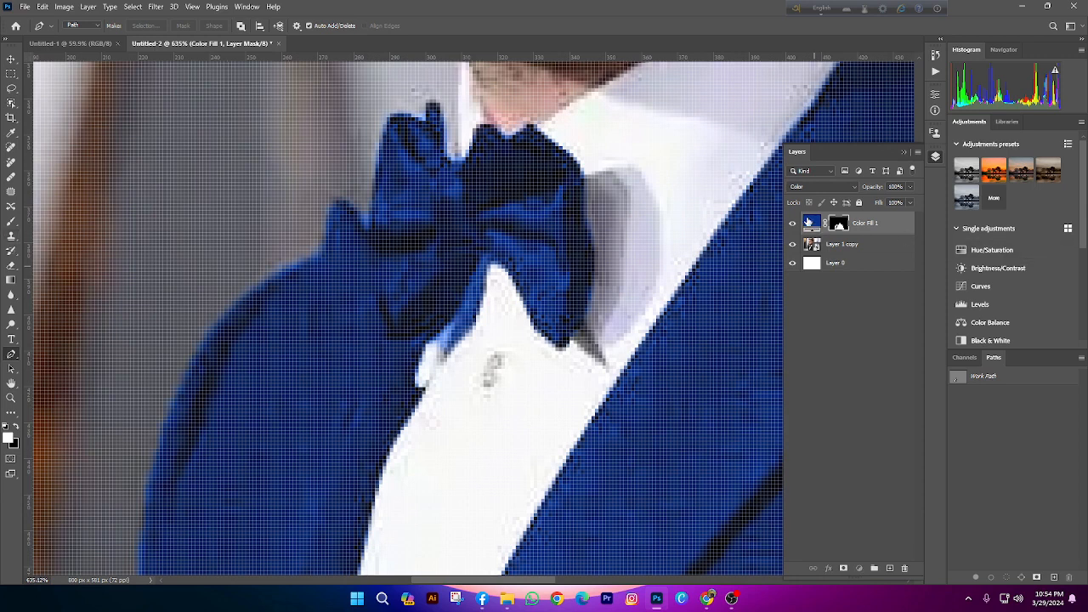
Activate the Color Fill 1 layer's mask and paint white with the Brush along the jacket edge below the bow tie
click(809, 222)
click(840, 227)
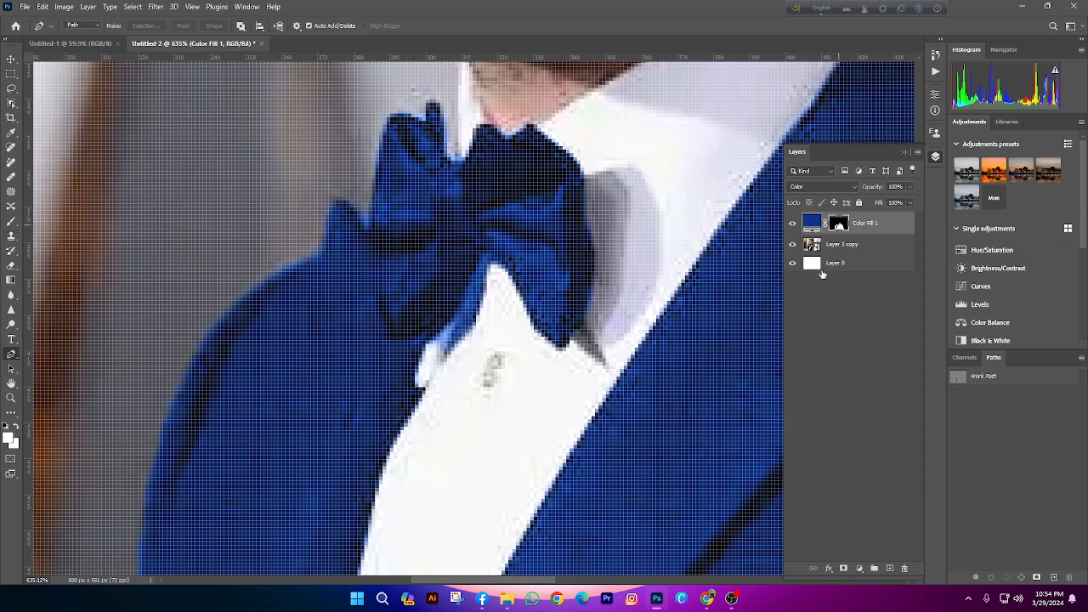
click(11, 177)
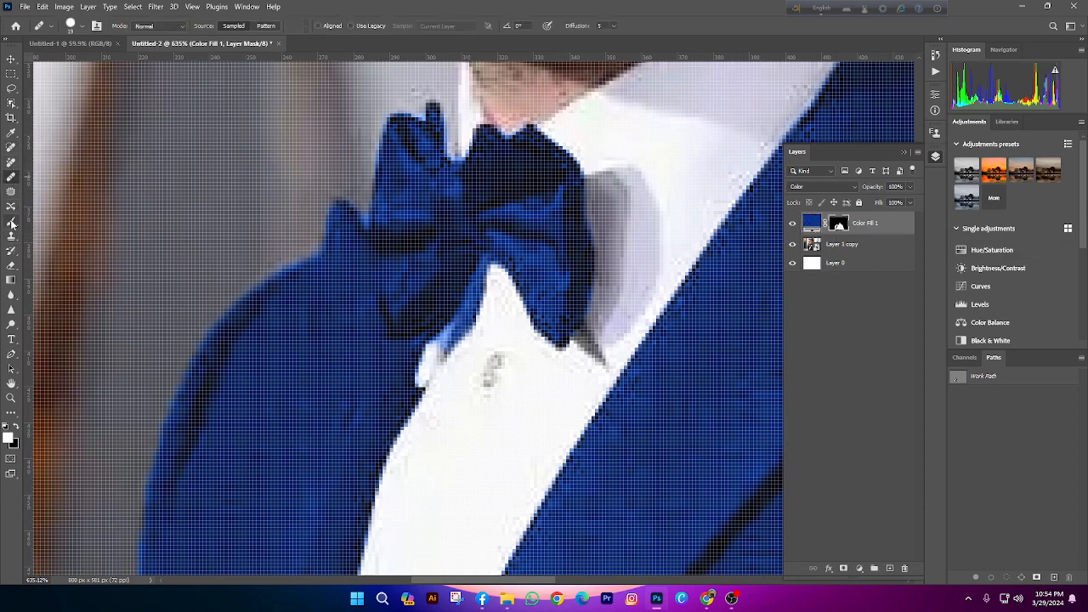
click(11, 222)
scroll(315, 297, down, 2)
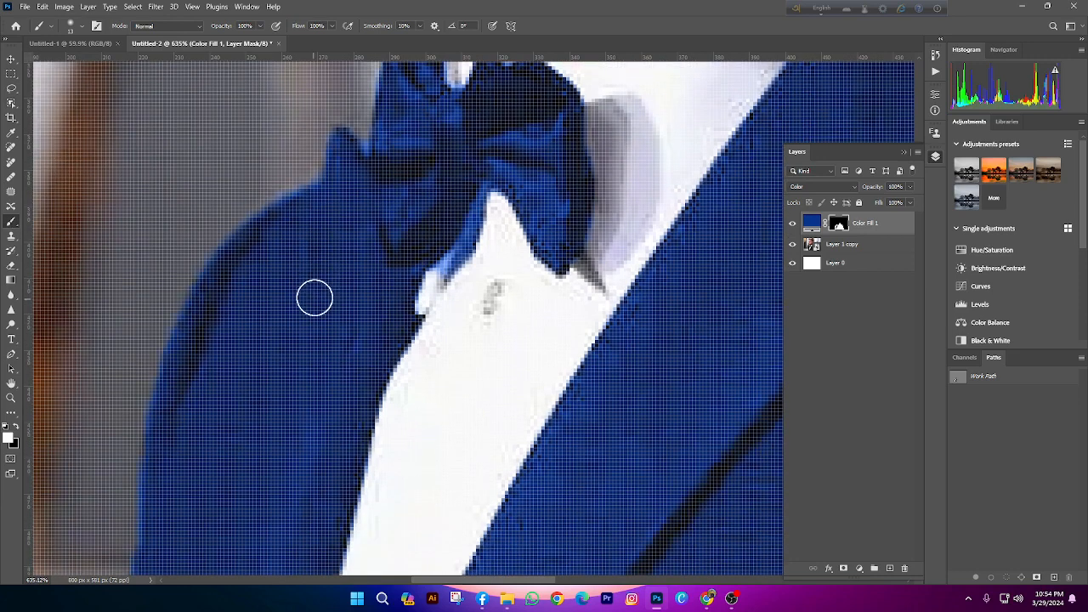
scroll(319, 268, down, 2)
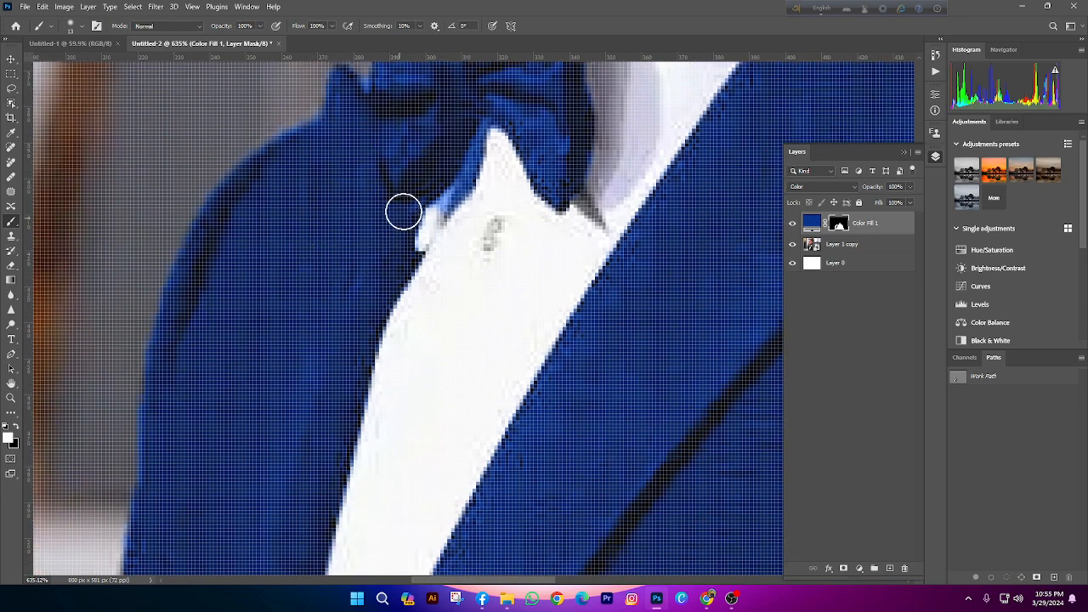
drag(420, 194, 409, 203)
drag(366, 266, 384, 267)
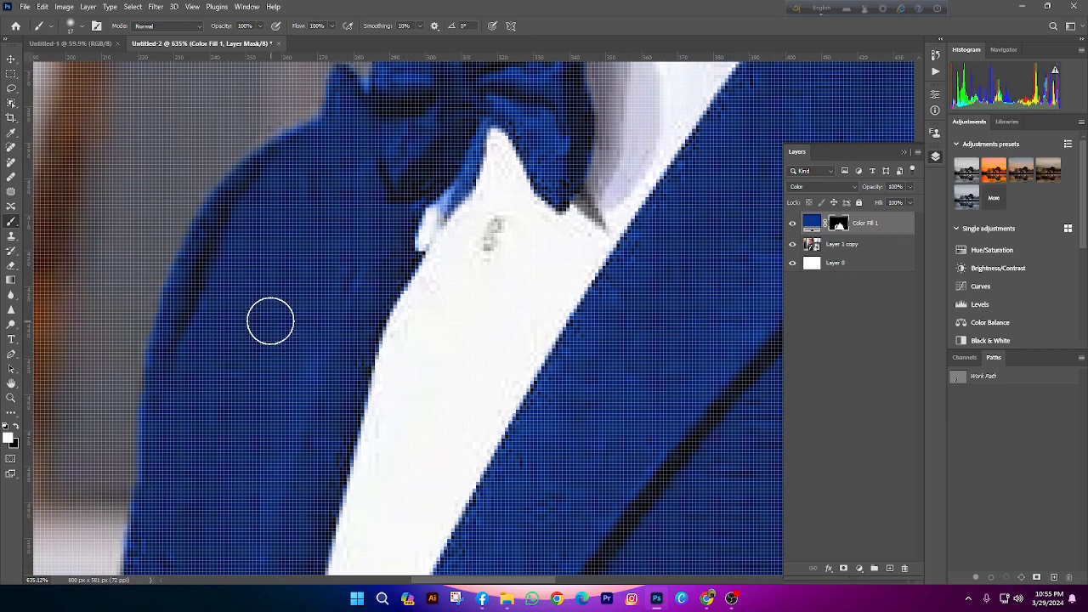
Paint black strokes across the jacket on the Color Fill 1 mask, undo them, and restore white as the foreground colour
key(x)
drag(498, 314, 4, 255)
scroll(204, 255, down, 2)
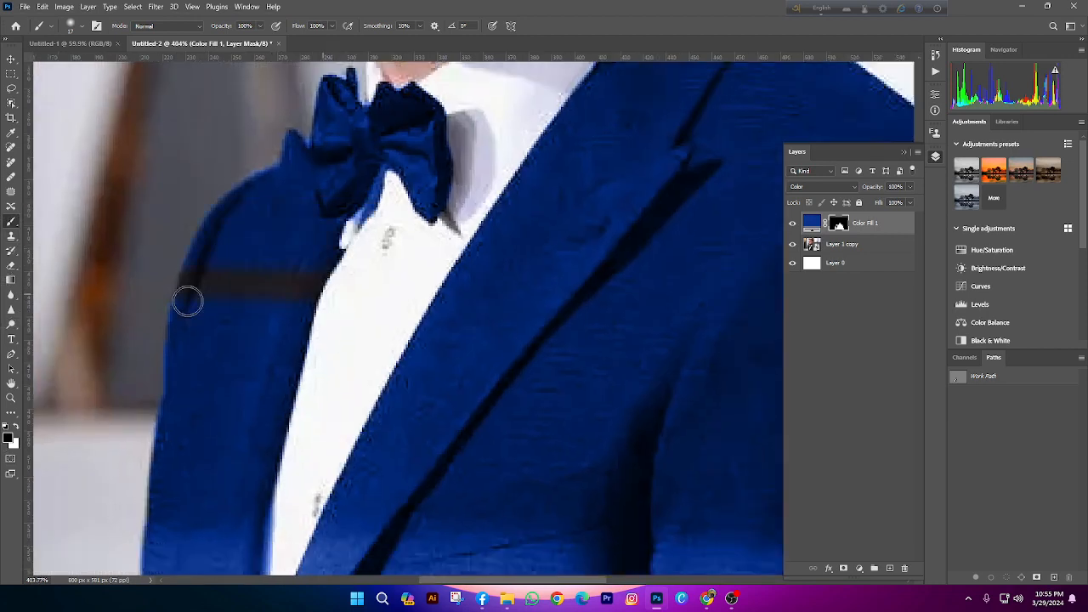
drag(435, 321, 136, 342)
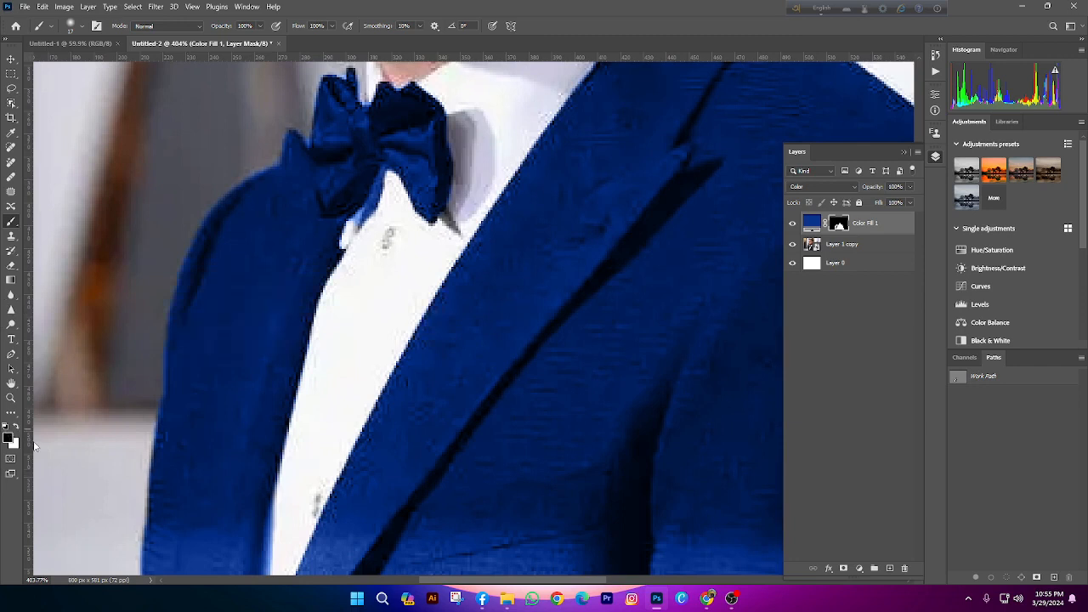
drag(327, 282, 204, 299)
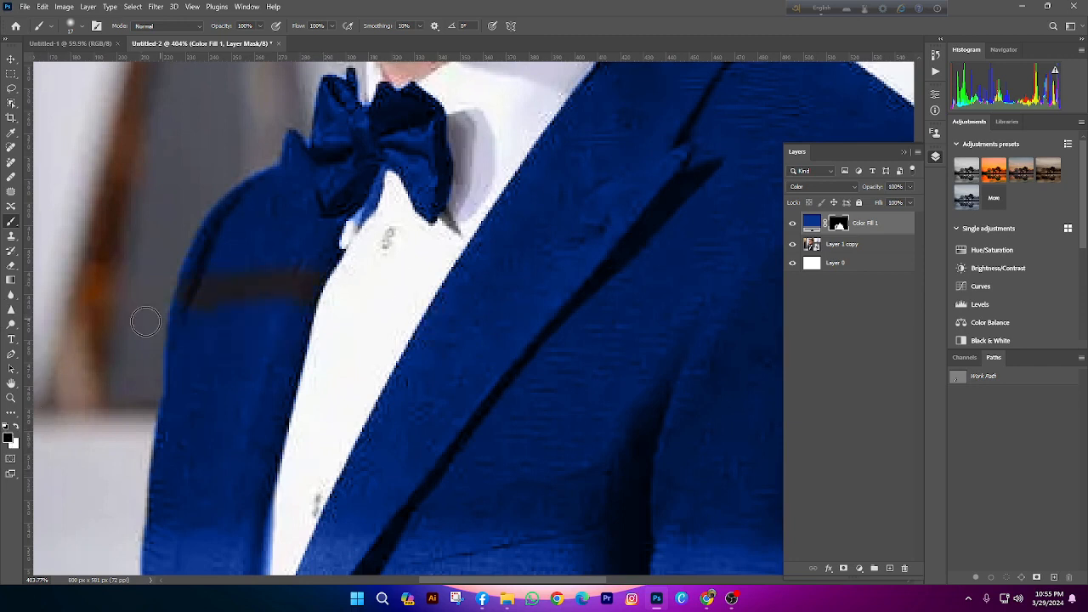
scroll(369, 340, left, 2)
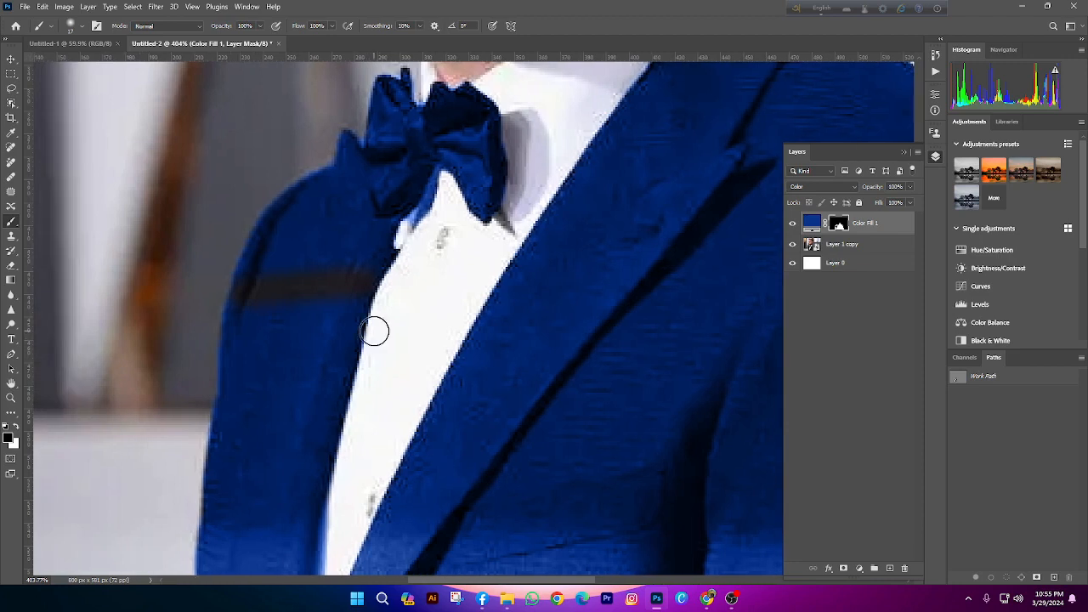
key(ctrl+z)
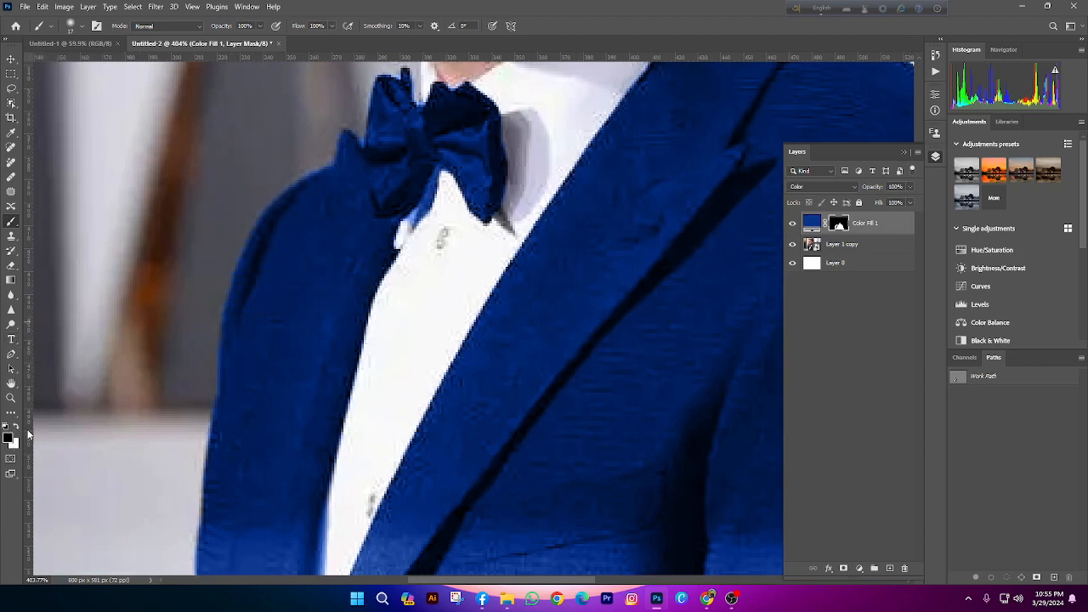
key(x)
Open the Color Fill 1 layer's solid colour for editing and try magenta and several other hues on the suit
scroll(340, 325, up, 2)
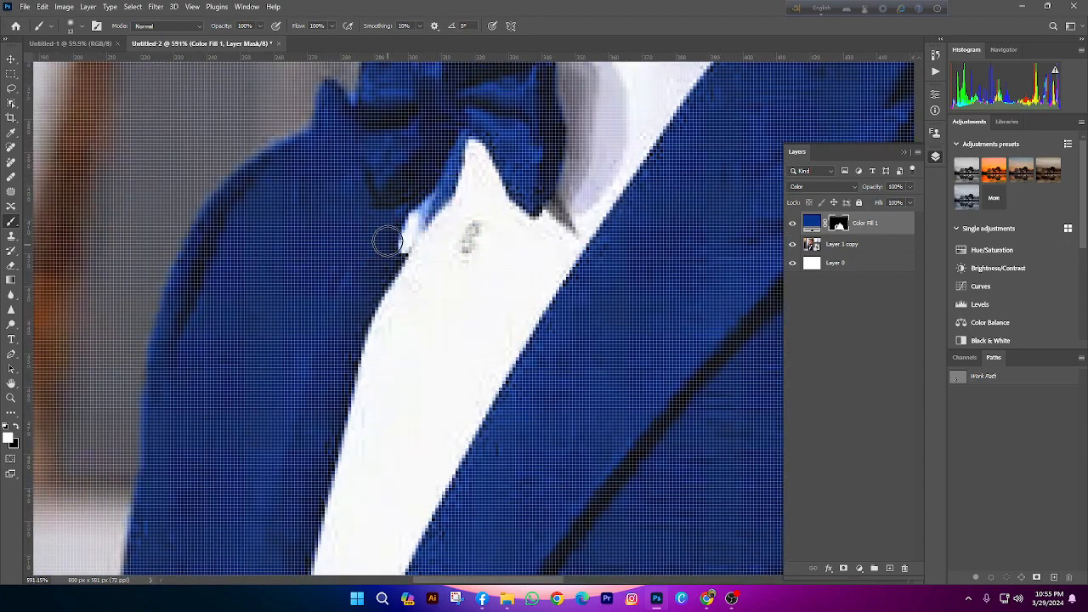
scroll(387, 243, down, 10)
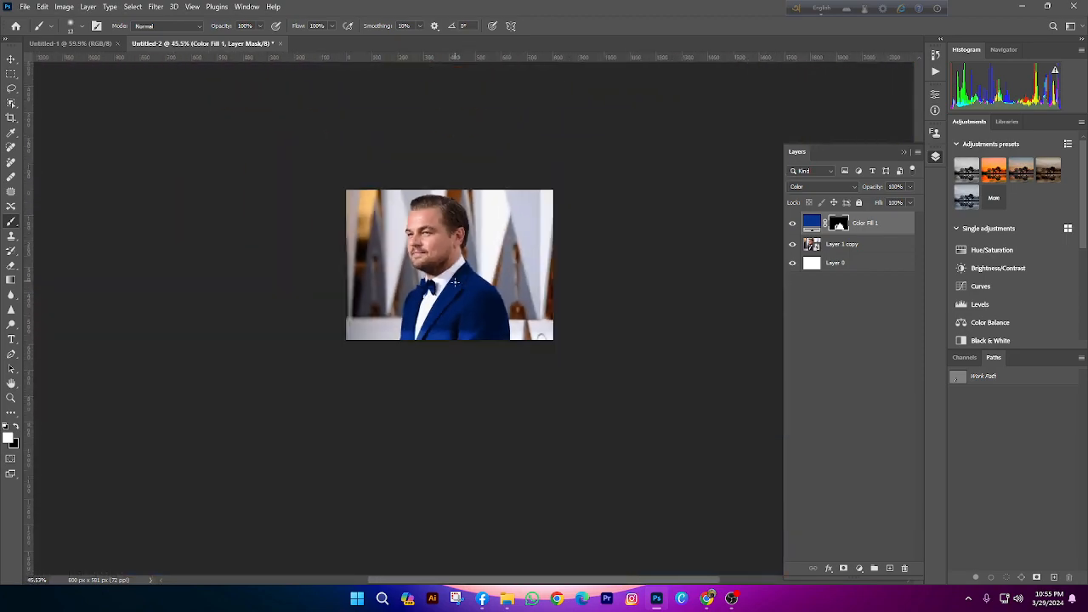
scroll(455, 283, up, 2)
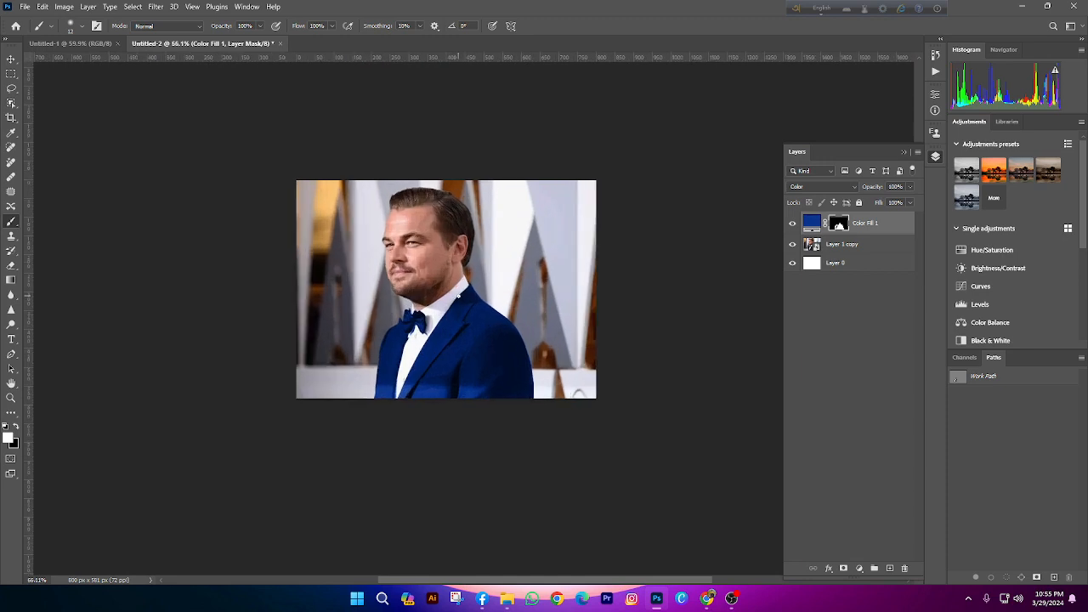
click(813, 223)
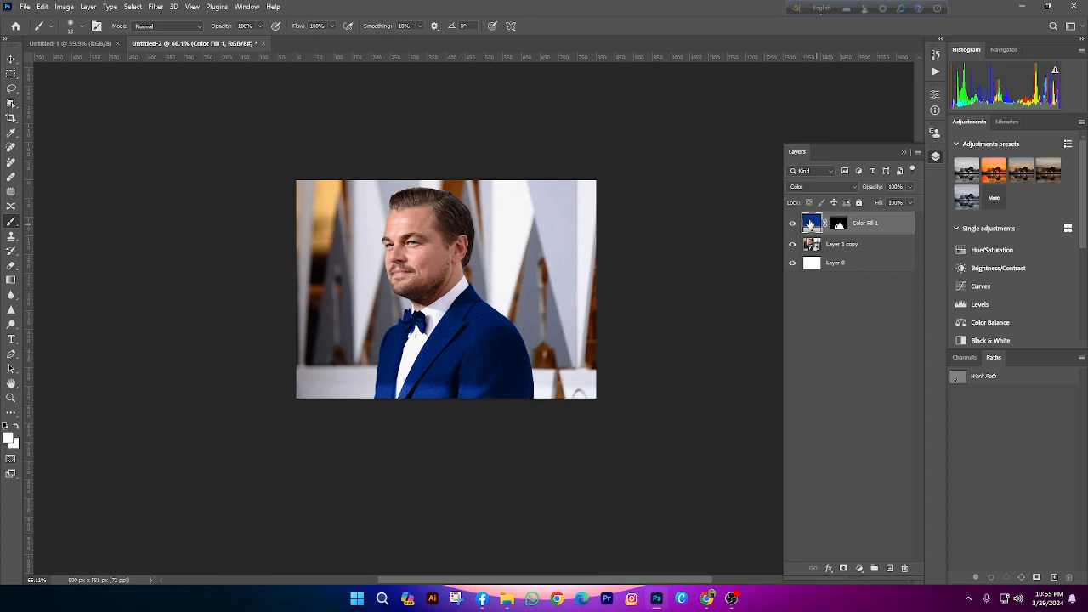
double_click(810, 223)
click(649, 325)
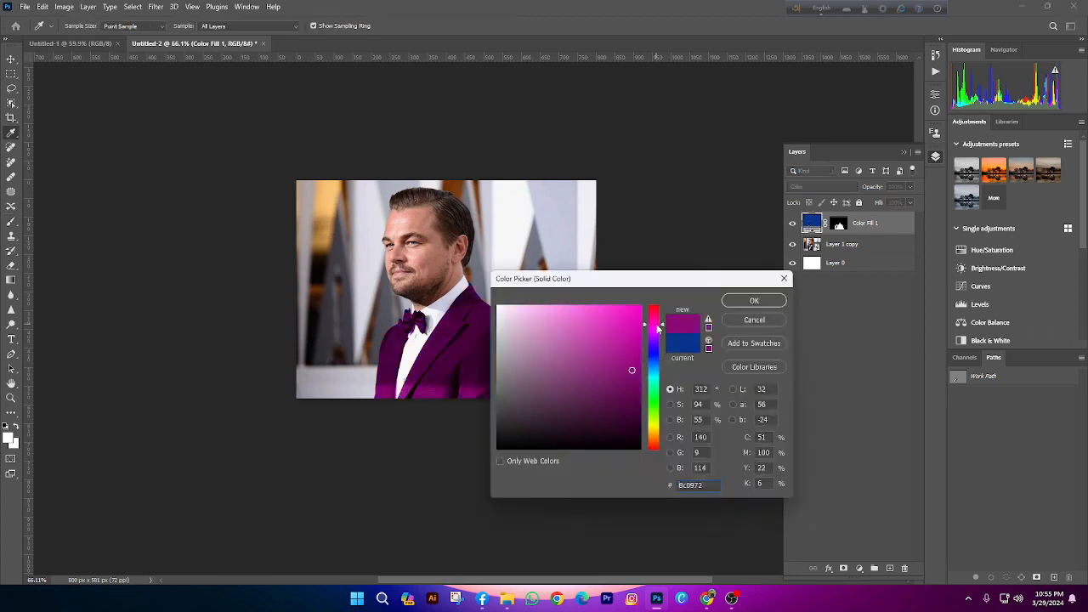
mouse_move(627, 380)
mouse_down()
mouse_move(627, 425)
mouse_move(634, 366)
mouse_move(636, 440)
mouse_move(640, 432)
mouse_up()
click(654, 390)
click(654, 434)
Set the Color Fill 1 layer's solid colour to a dark teal blue and check the suit in the whole picture
click(653, 368)
click(636, 379)
mouse_move(636, 379)
mouse_down()
mouse_move(632, 410)
mouse_move(640, 399)
mouse_up()
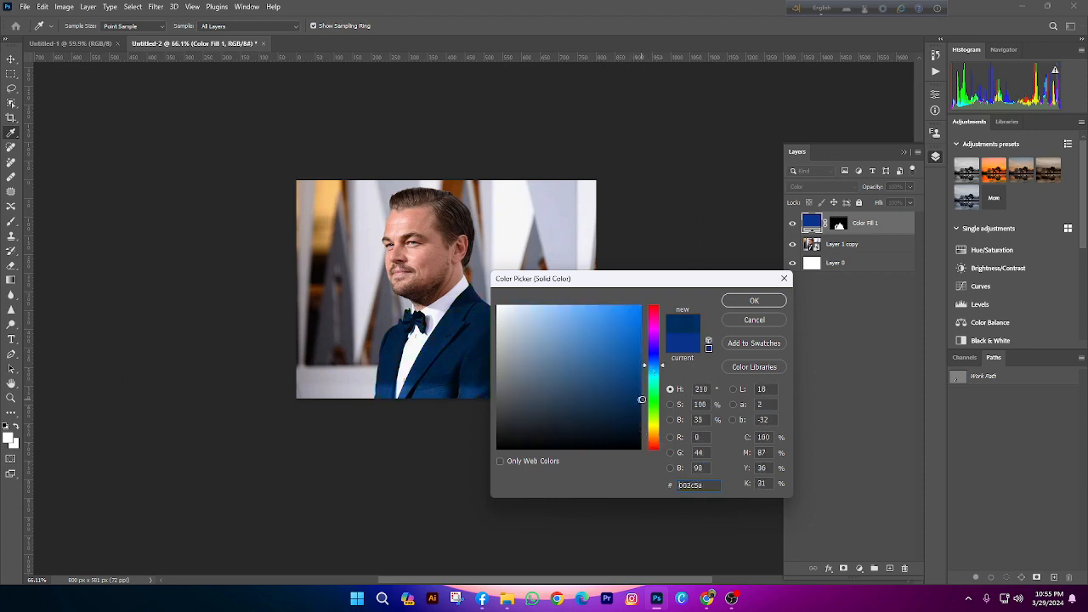
click(654, 359)
drag(658, 361, 657, 374)
click(738, 302)
scroll(431, 392, down, 3)
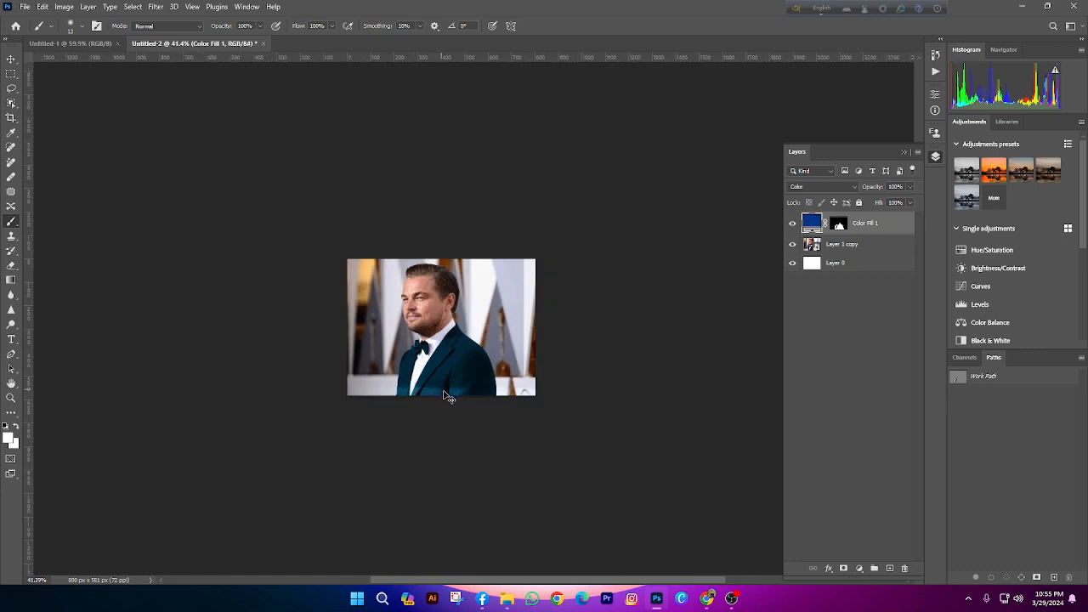
scroll(450, 373, up, 3)
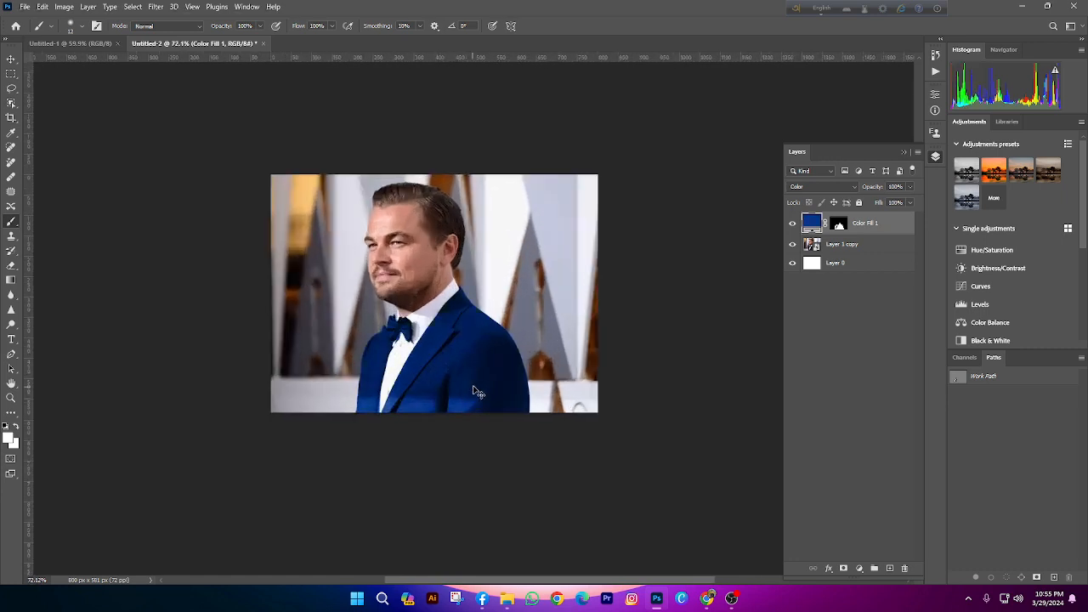
scroll(473, 403, down, 3)
scroll(479, 374, up, 1)
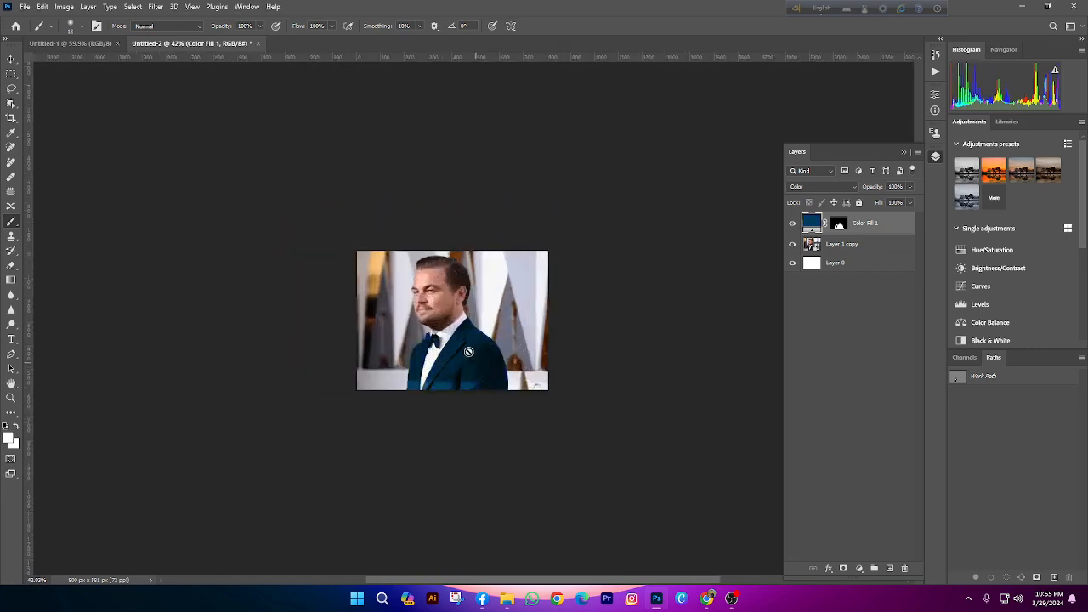
scroll(475, 370, up, 3)
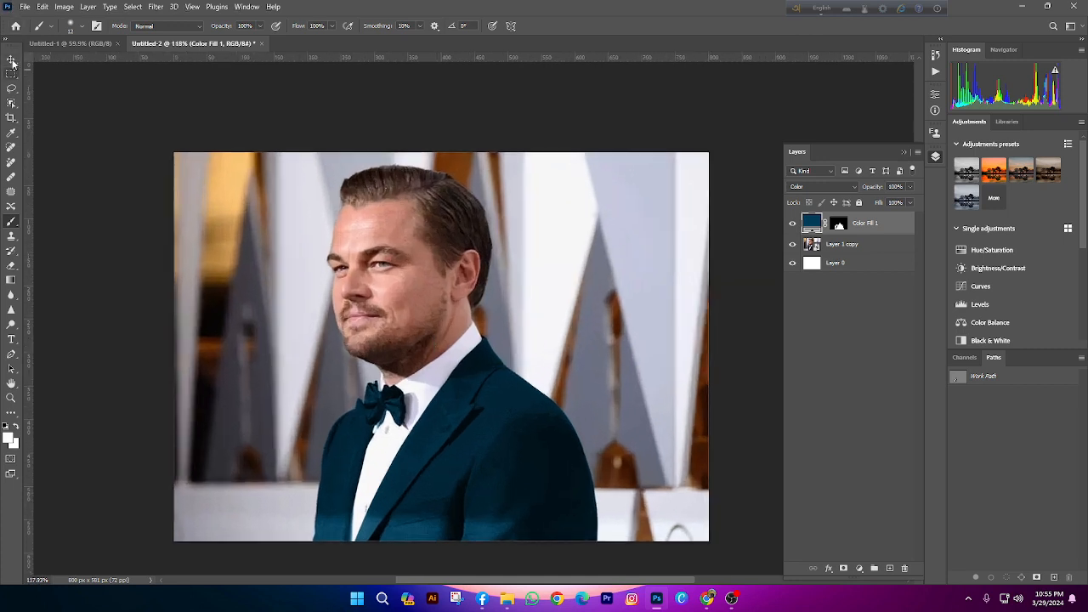
Choose the Move tool, select the Layer 1 copy layer, and open the Camera Raw Filter for it
click(11, 58)
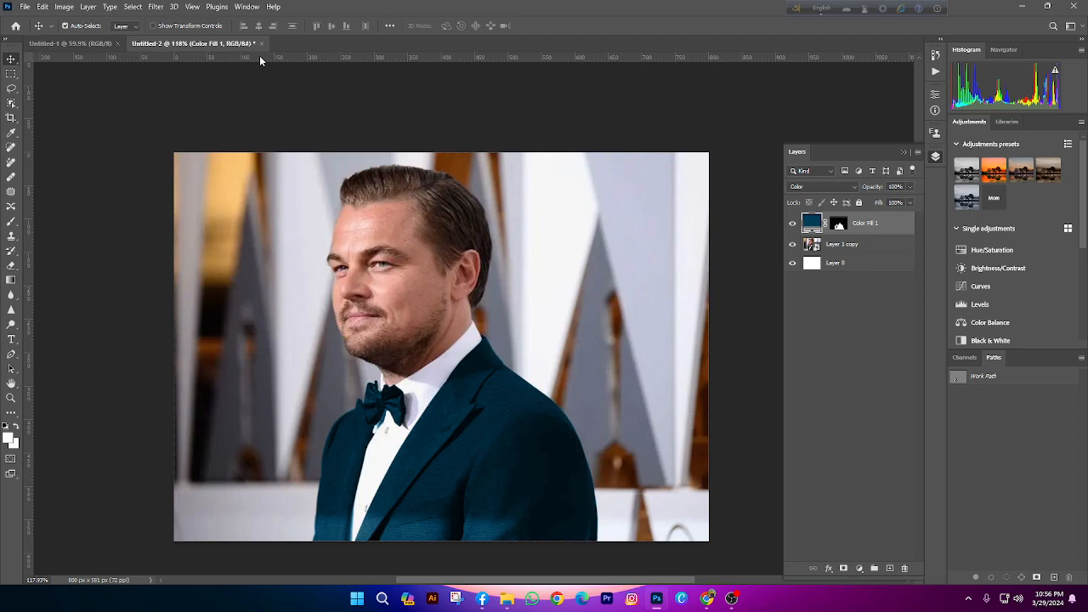
click(853, 245)
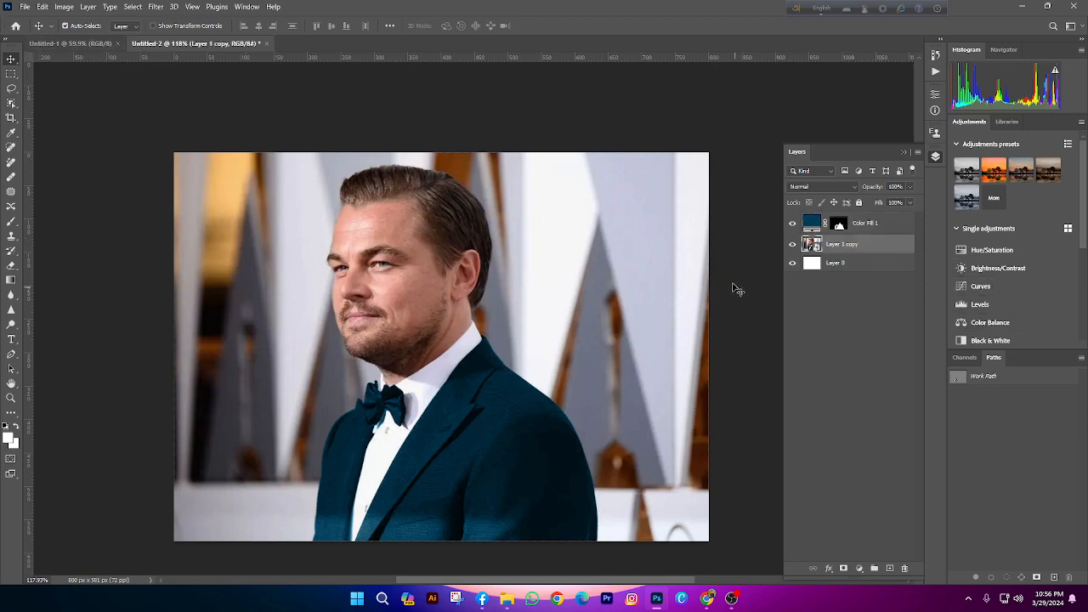
click(156, 6)
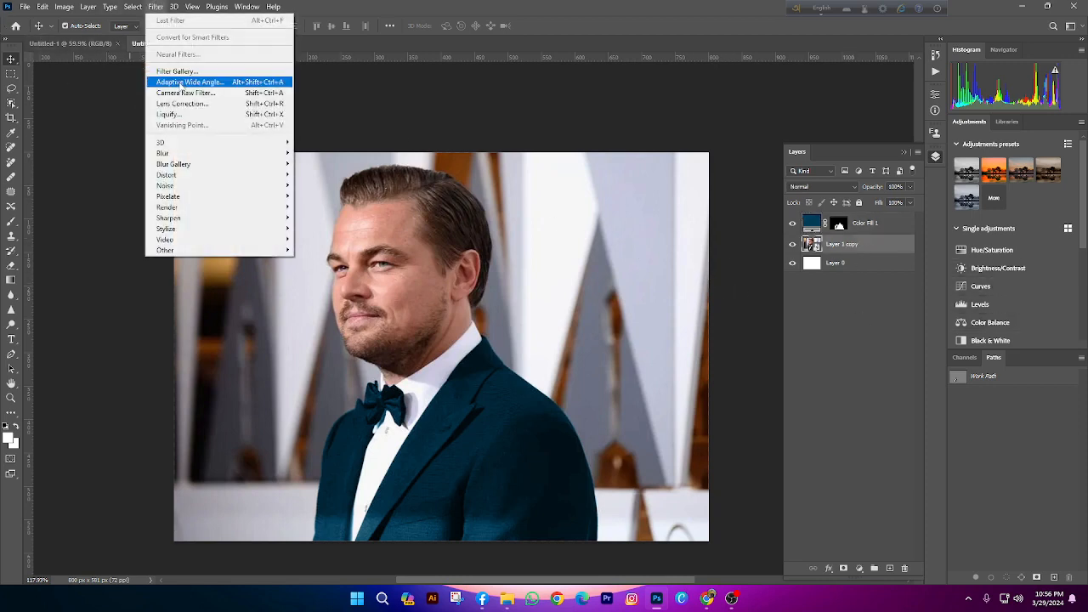
click(201, 95)
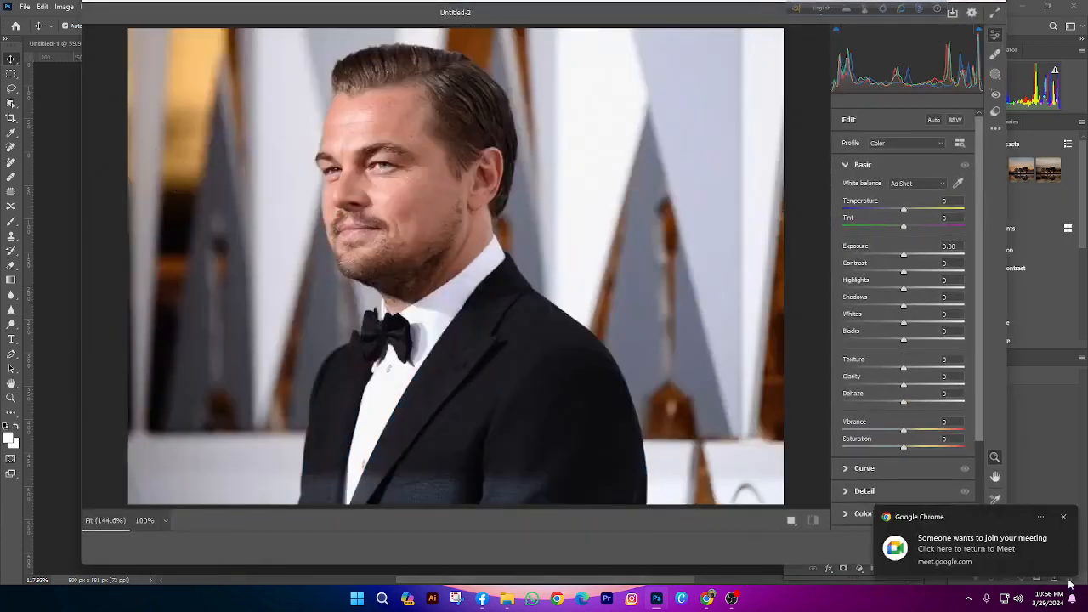
Switch to the Google Meet call, admit the person waiting to join, and return to Photoshop
mouse_move(706, 598)
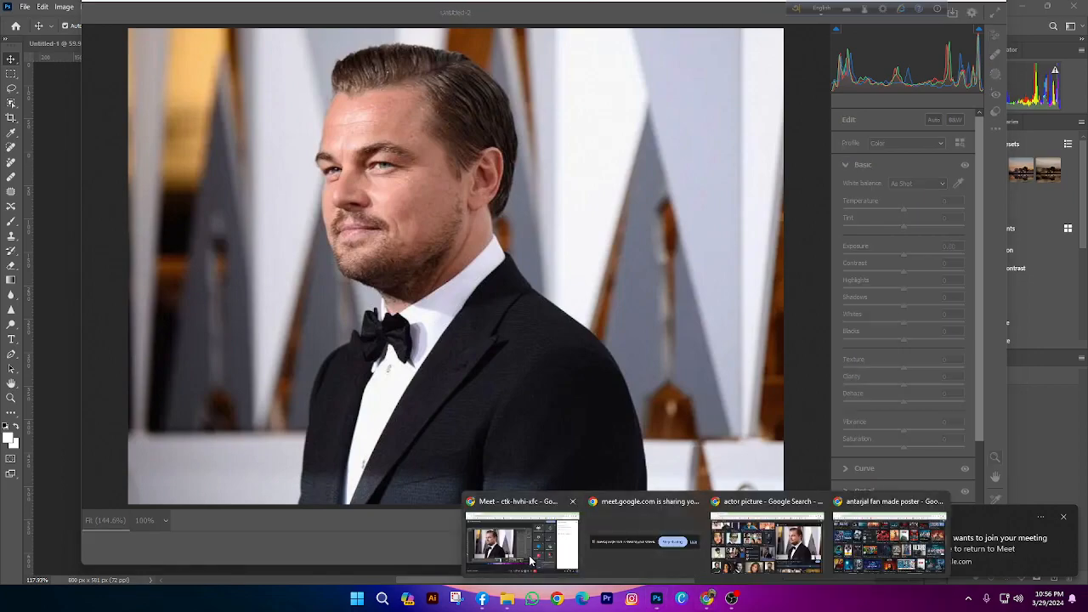
click(523, 535)
click(976, 562)
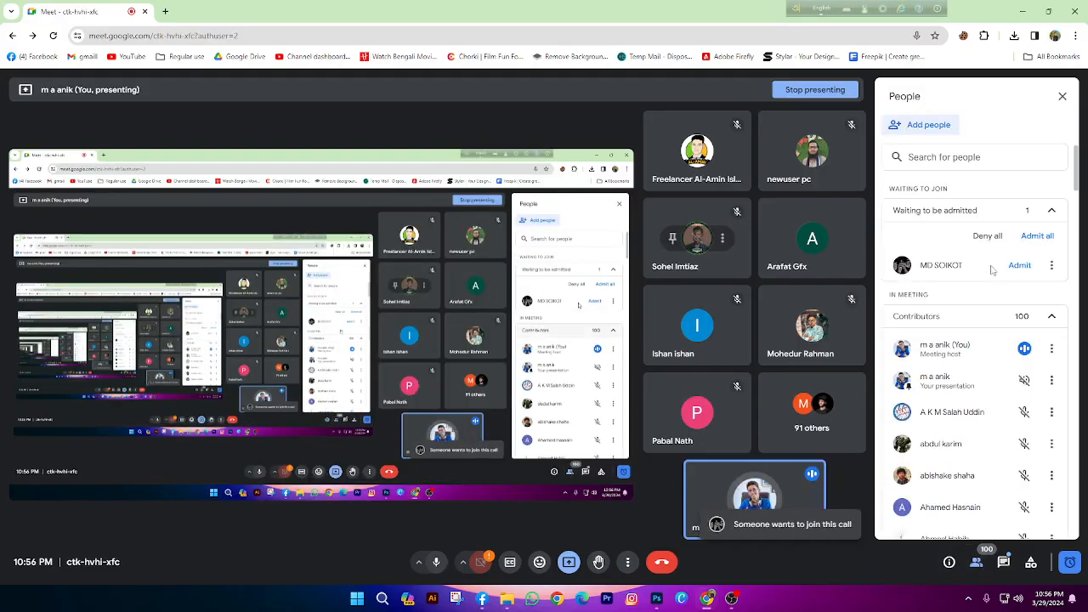
click(1014, 268)
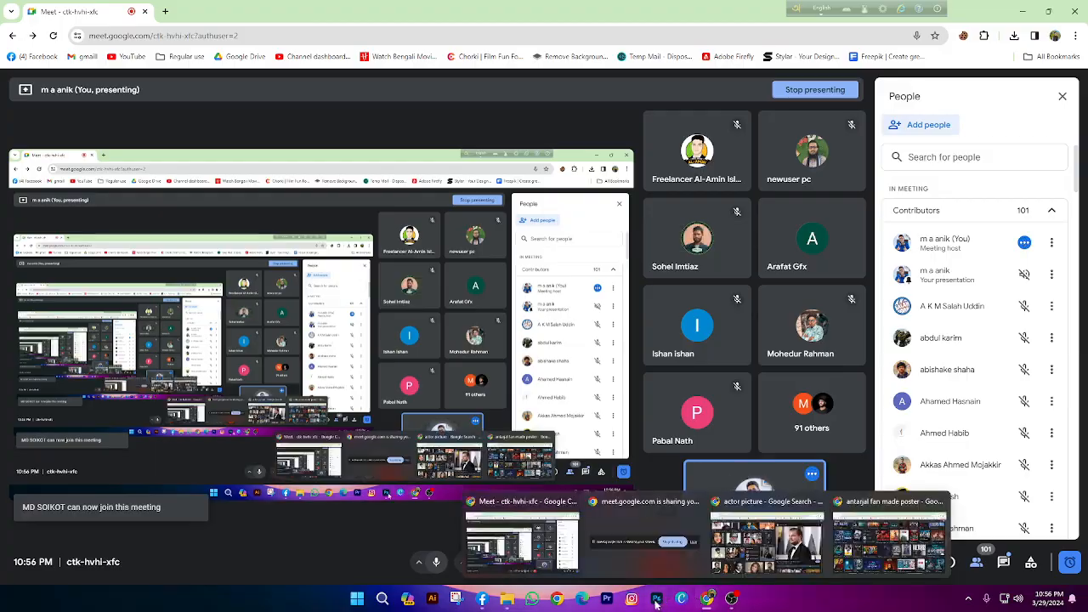
click(656, 599)
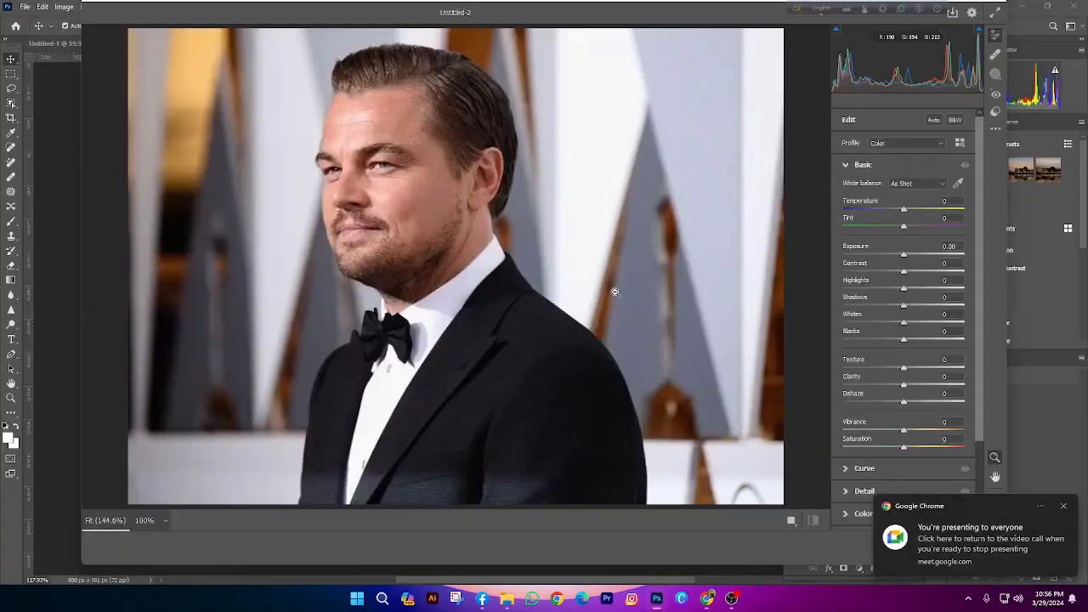
Try a contrast of +17 in Camera Raw, cancel the filter, and reopen it on the Layer 1 copy layer
right_click(514, 161)
click(576, 271)
click(914, 272)
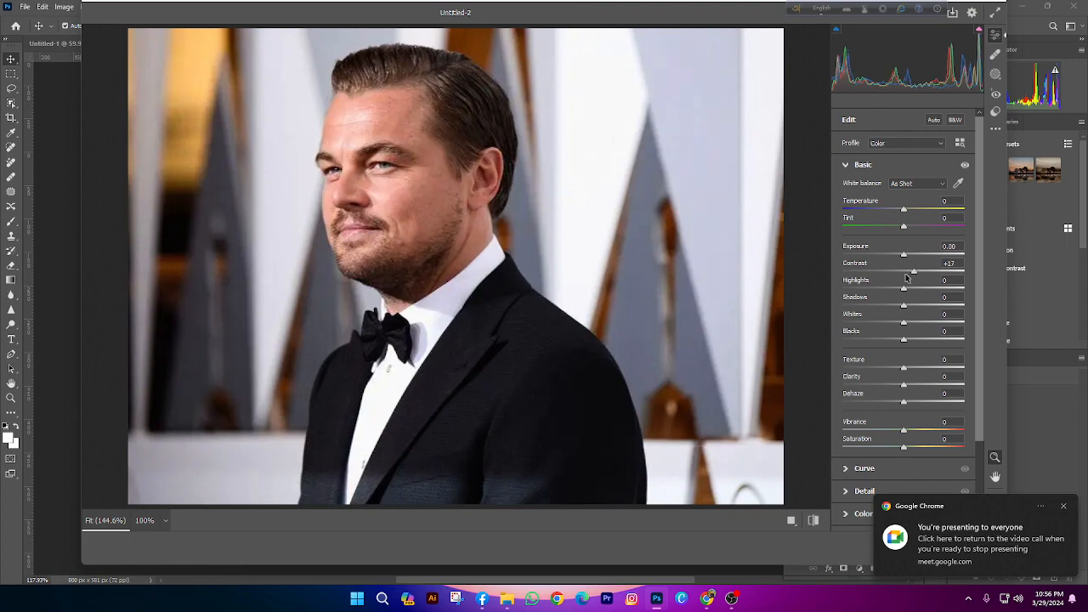
key(Escape)
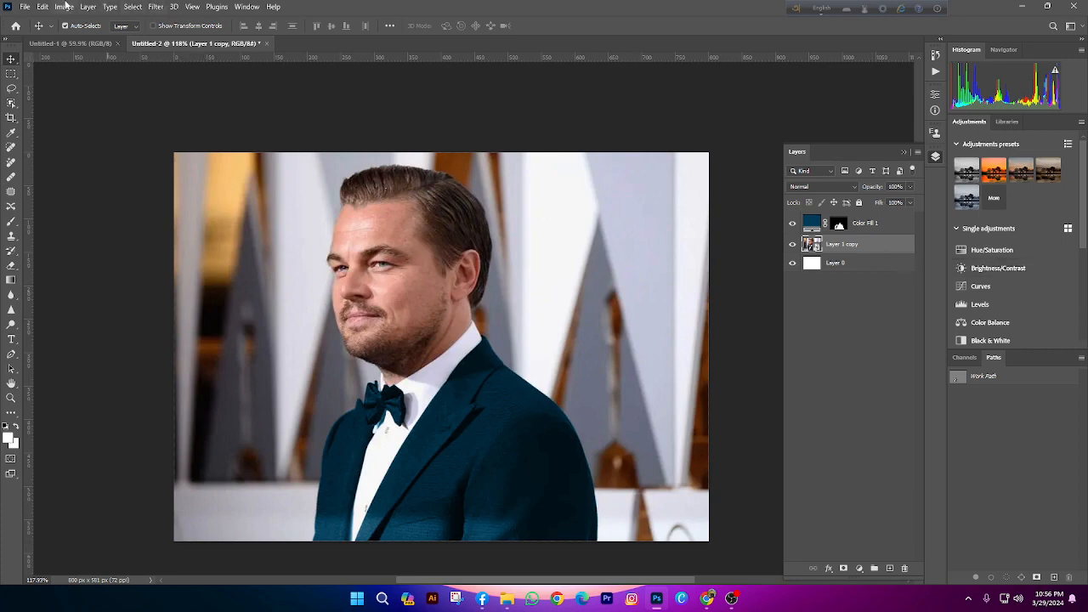
click(156, 6)
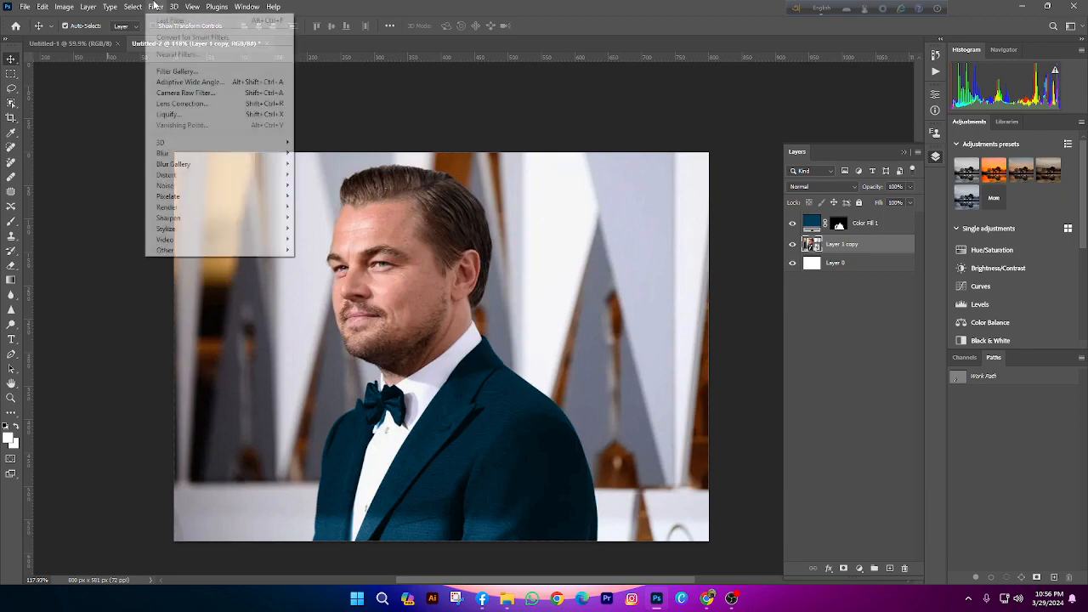
click(181, 92)
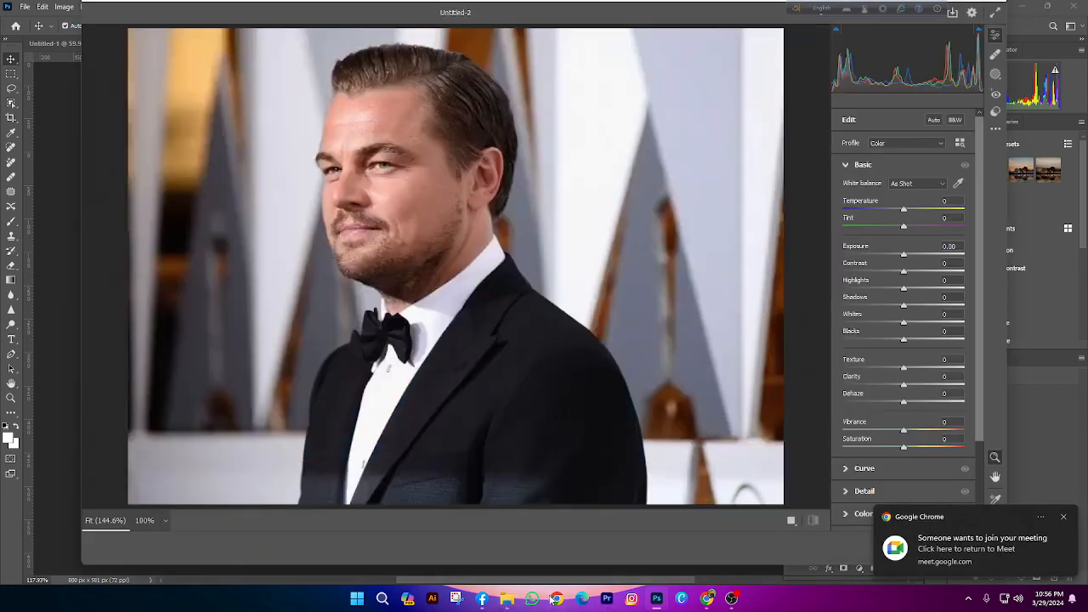
Go back to the Google Meet call to admit another waiting participant, and return to the Camera Raw window in Photoshop
click(708, 600)
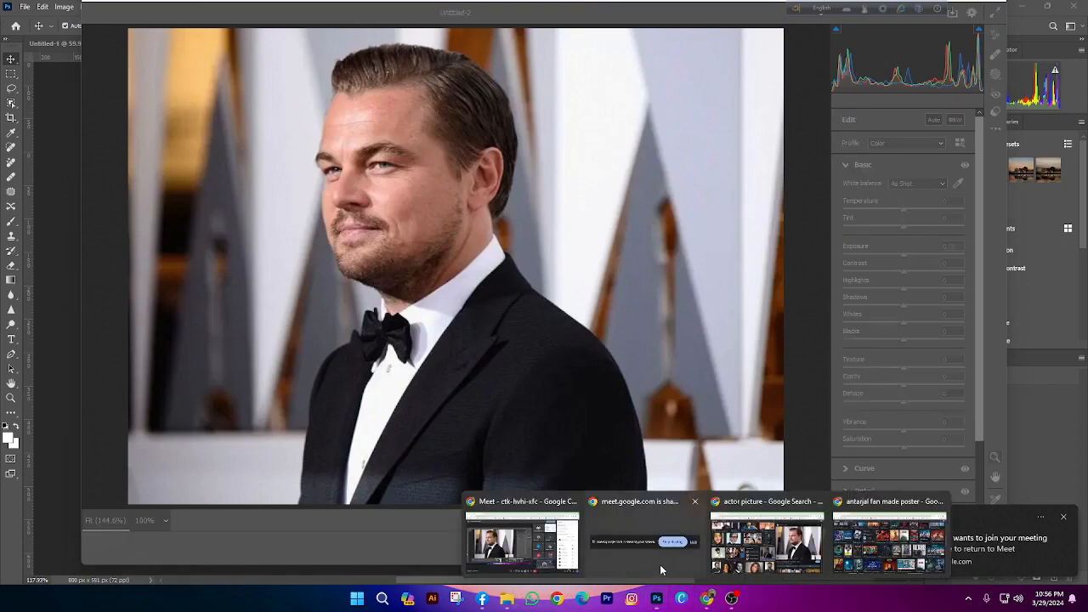
click(545, 542)
click(1017, 264)
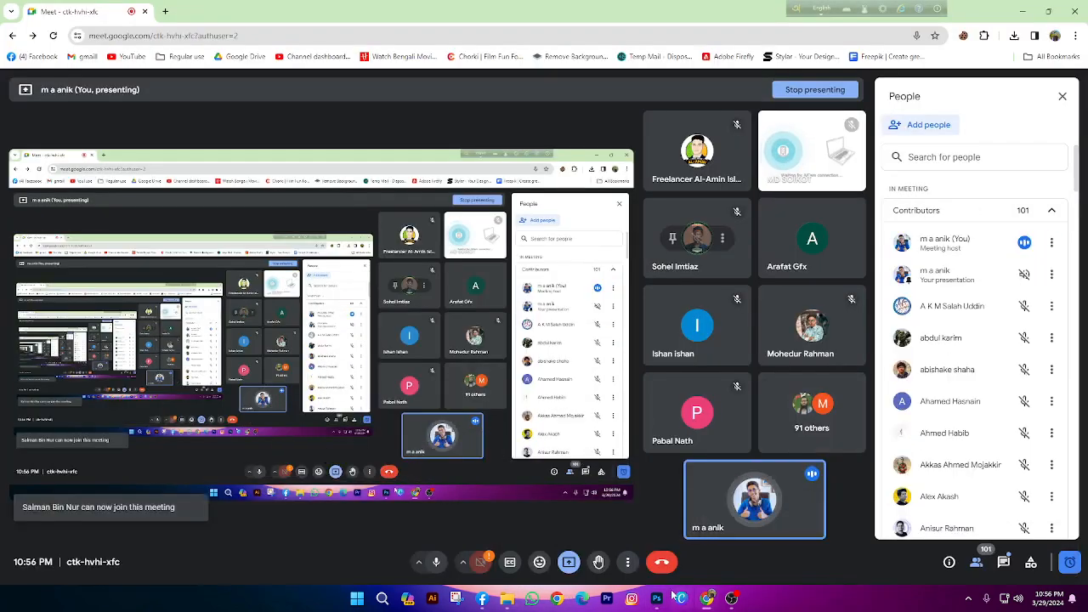
click(656, 598)
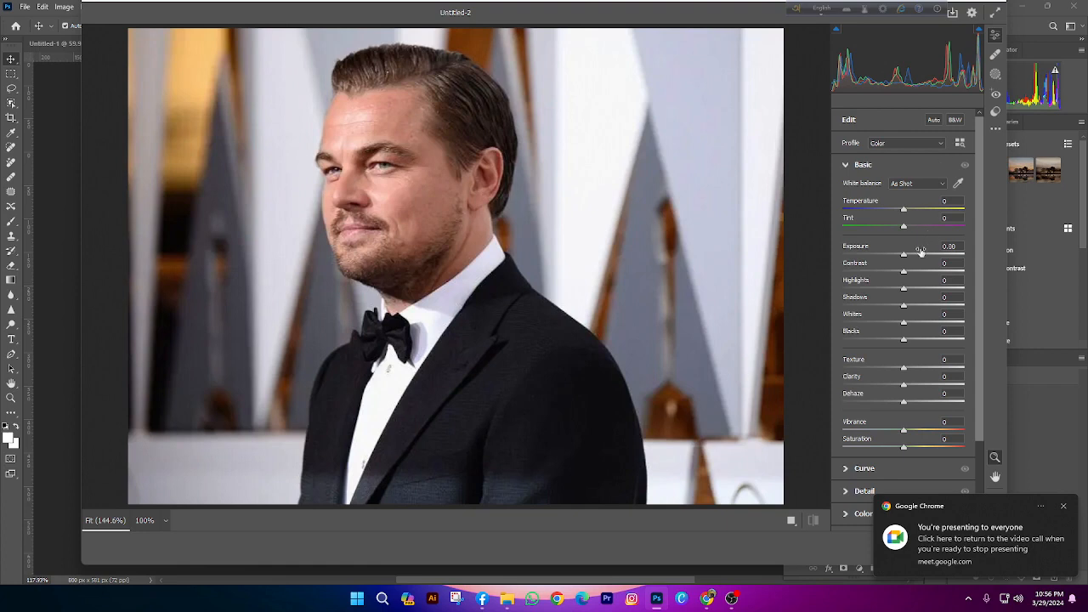
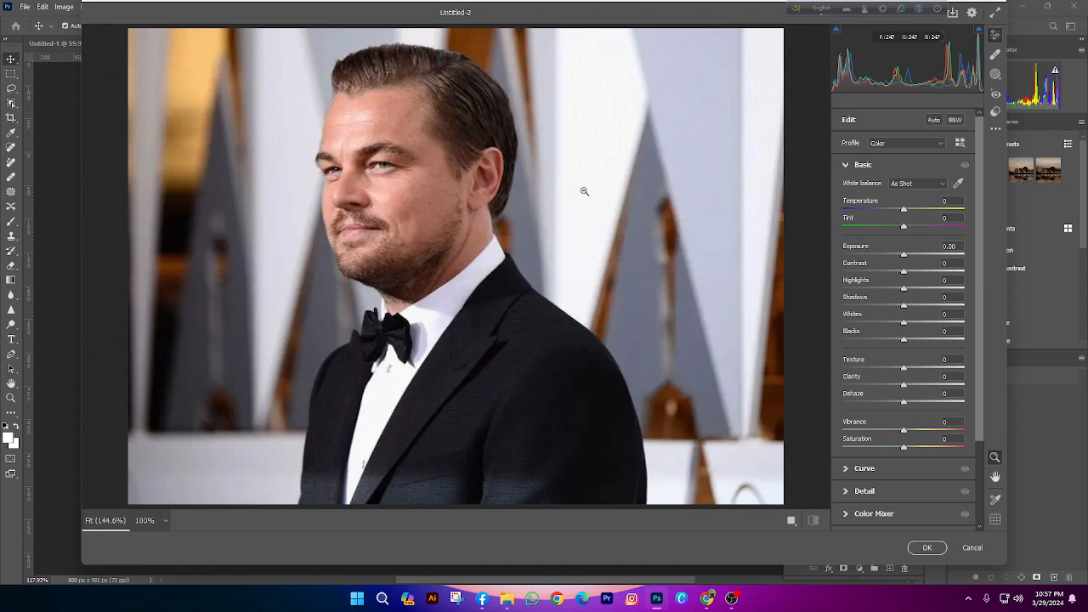
Examine the black jacket up close in the Camera Raw preview and fit the whole photo back in view
click(467, 422)
scroll(477, 431, down, 2)
scroll(484, 420, up, 3)
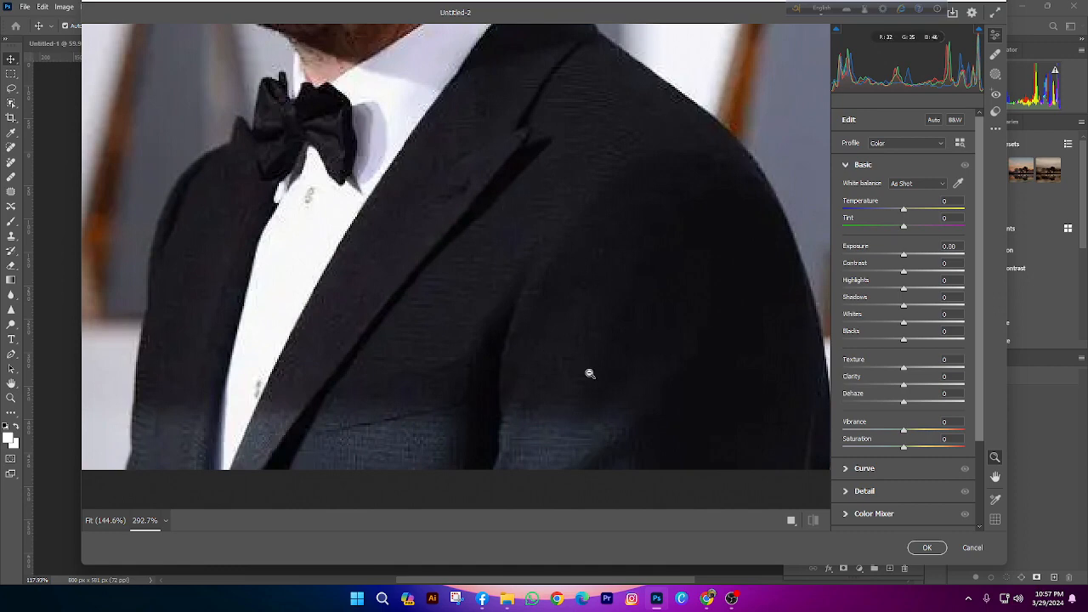
right_click(498, 342)
click(537, 266)
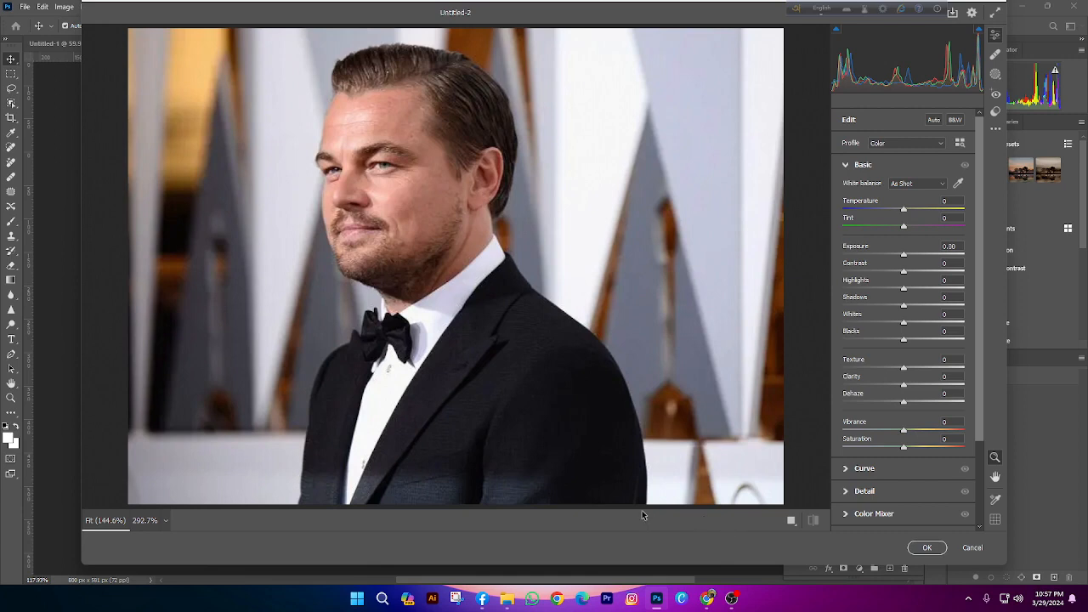
Try contrast values of +64, +58, +86, +55 and +57, resetting the contrast to 0 after the trials
click(942, 270)
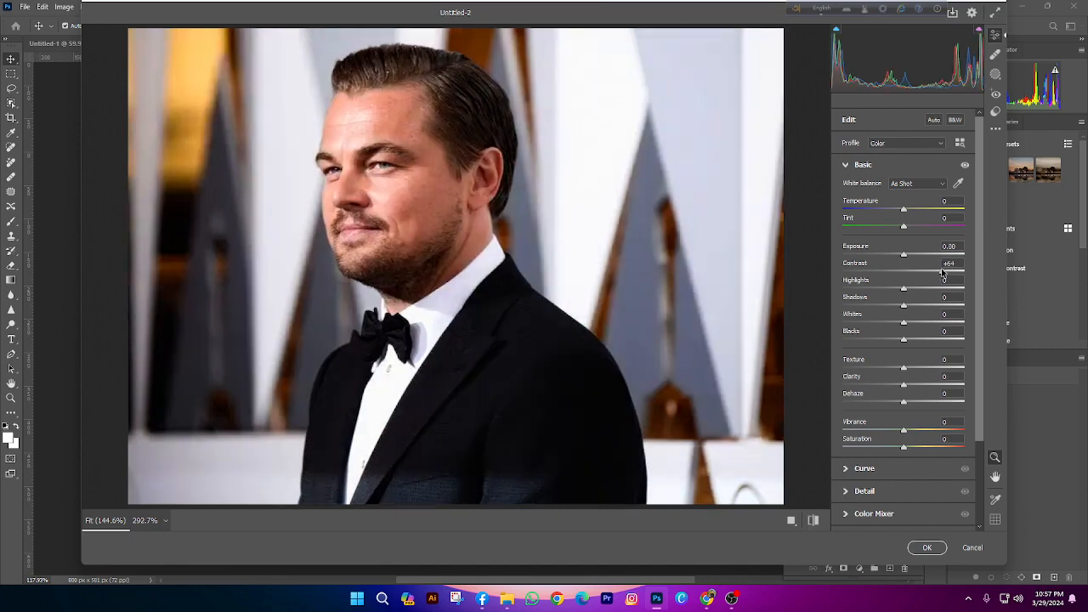
double_click(942, 272)
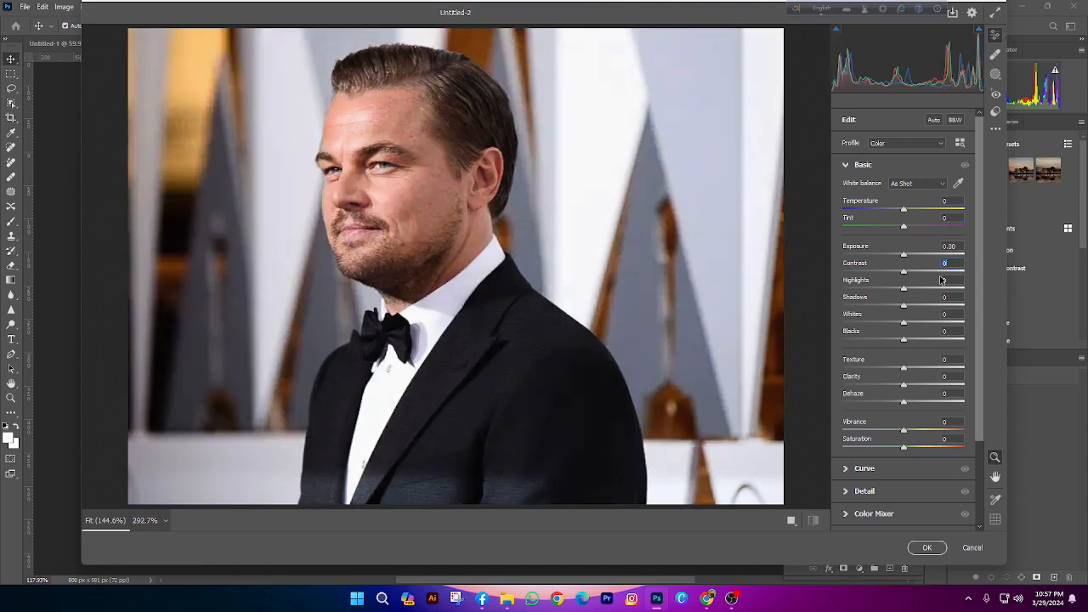
click(940, 272)
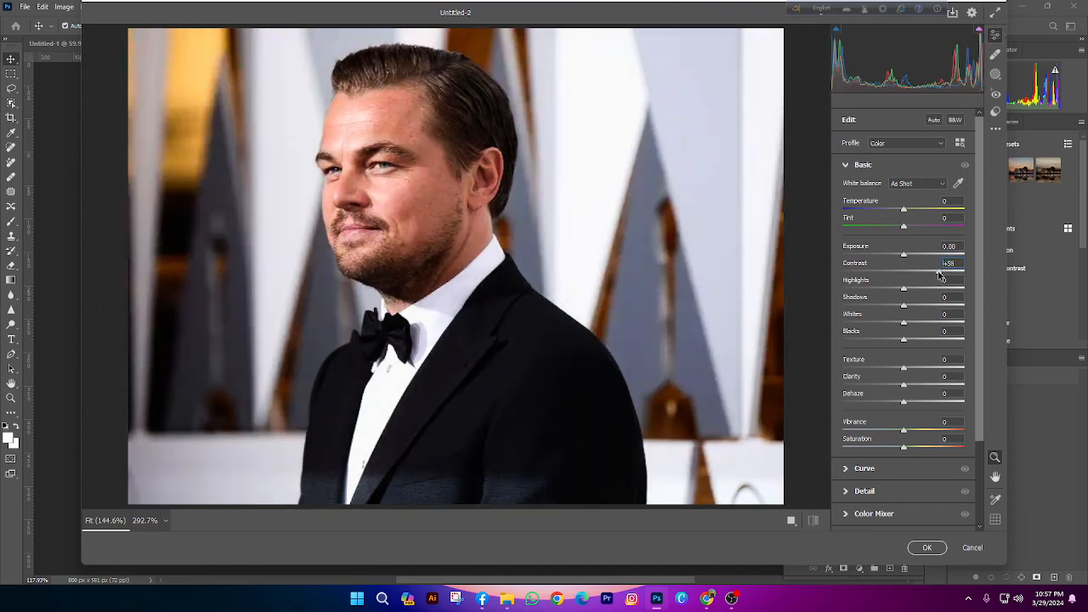
double_click(939, 272)
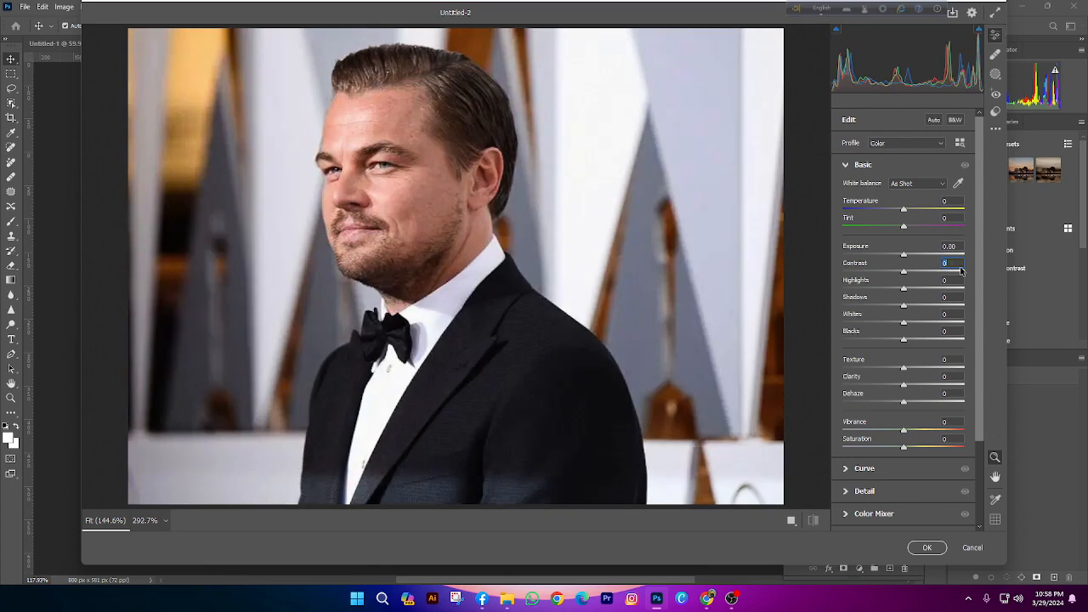
click(953, 272)
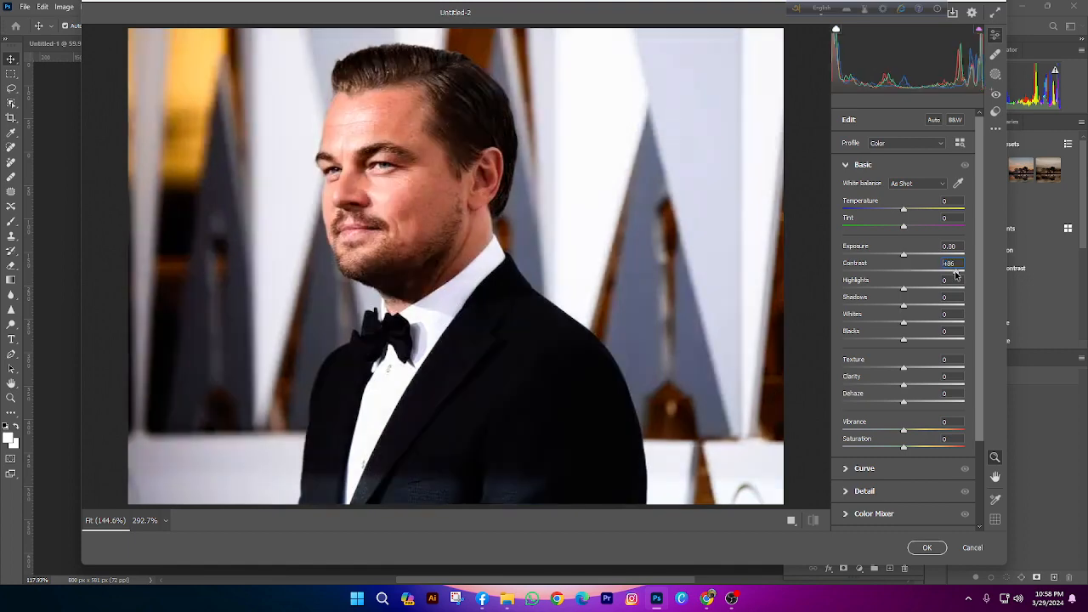
drag(955, 274, 938, 272)
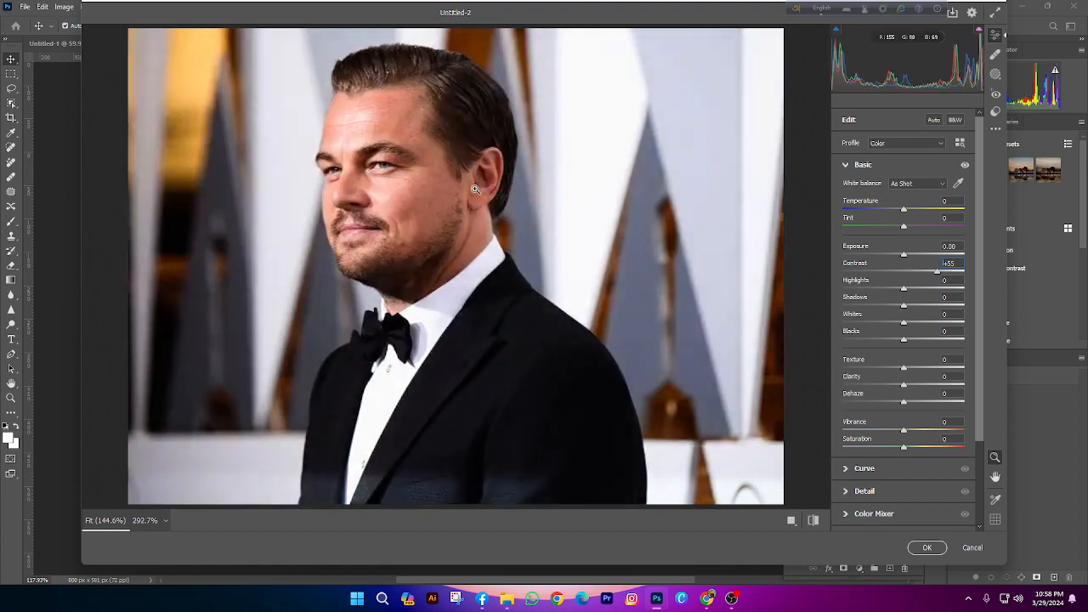
double_click(937, 272)
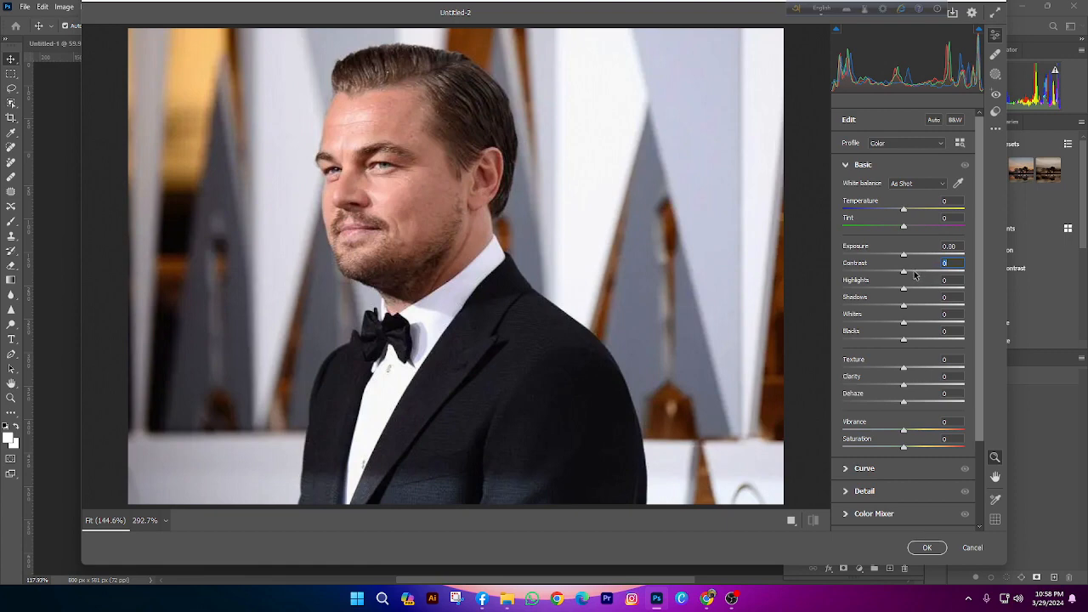
drag(914, 274, 939, 274)
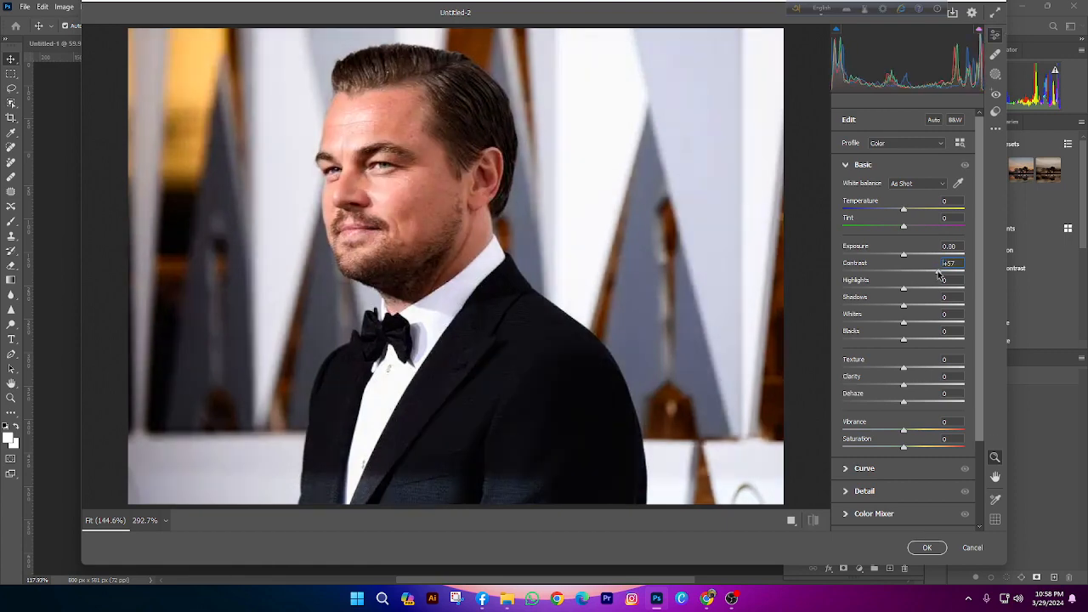
key(ctrl+z)
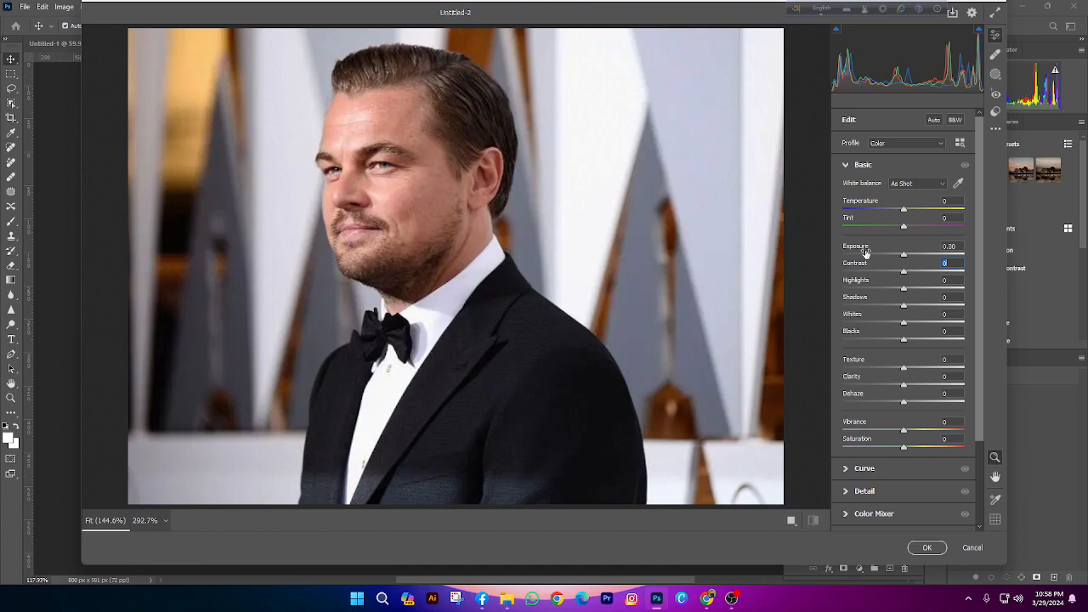
Set the contrast to +12 in the Basic adjustments and check the suit in the preview
click(913, 272)
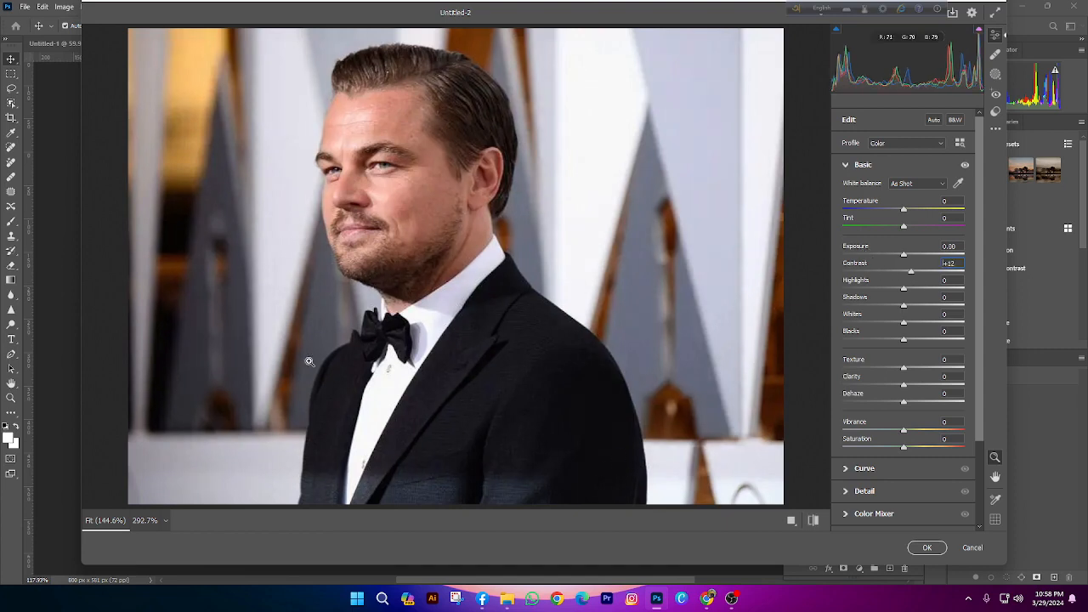
scroll(469, 395, down, 2)
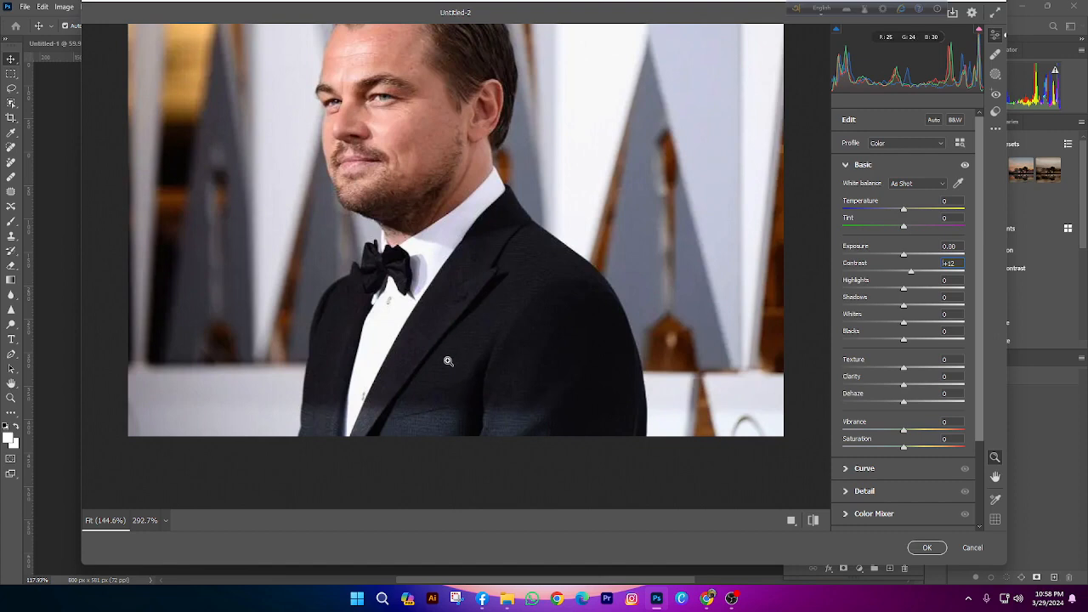
scroll(456, 446, up, 1)
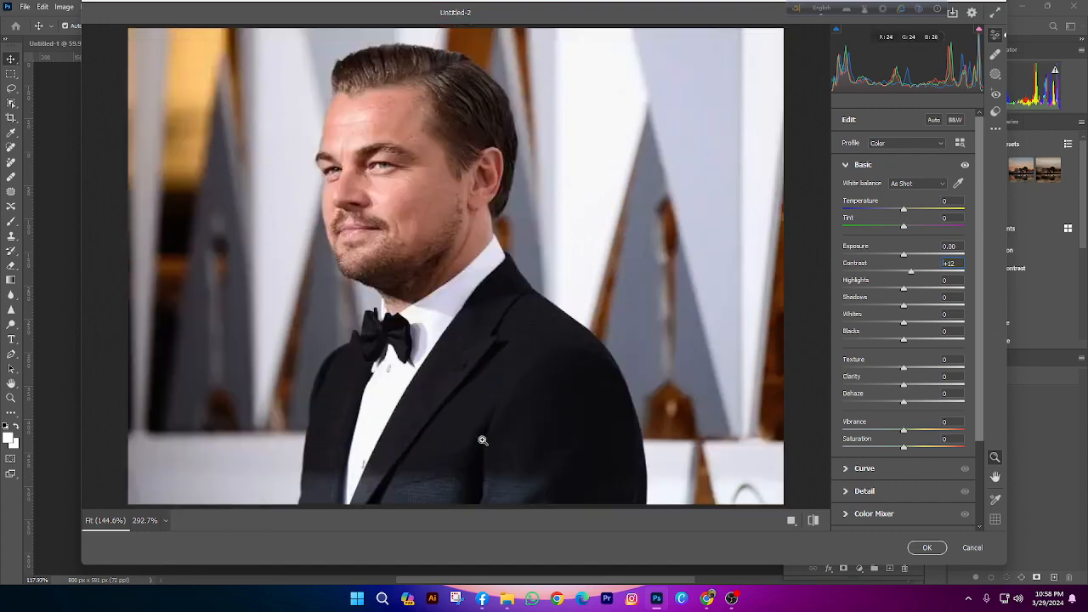
Try raising the blacks to +100 and reset them to 0
drag(933, 340, 956, 341)
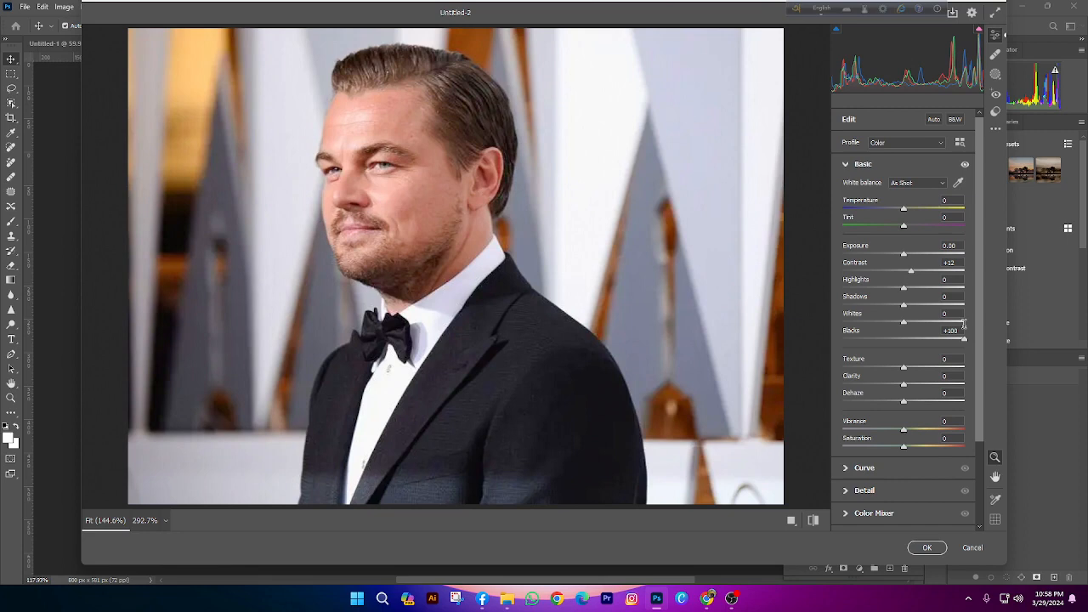
click(897, 340)
click(896, 341)
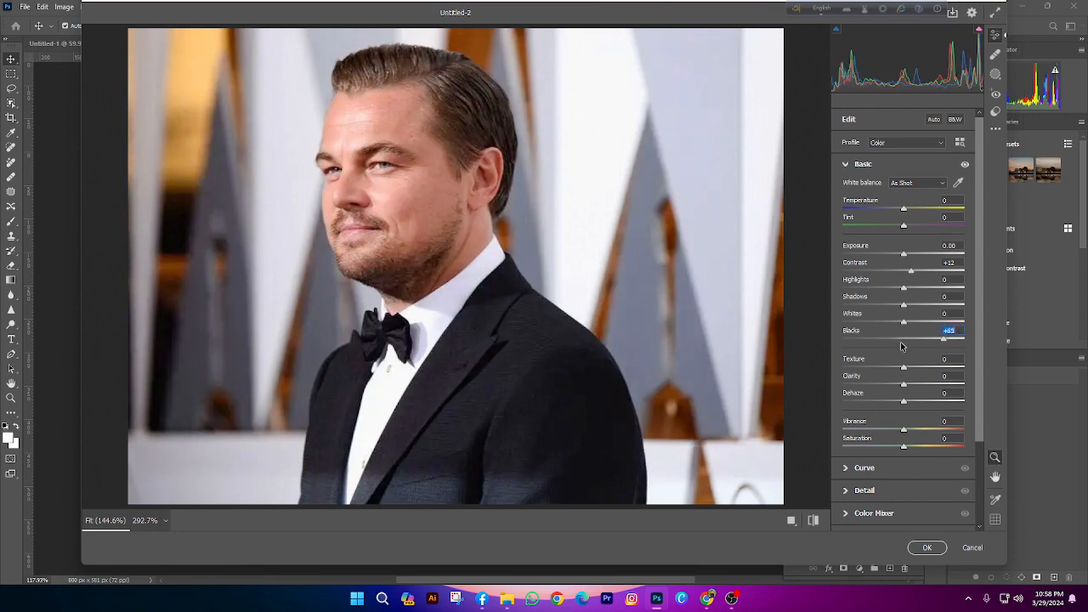
double_click(901, 340)
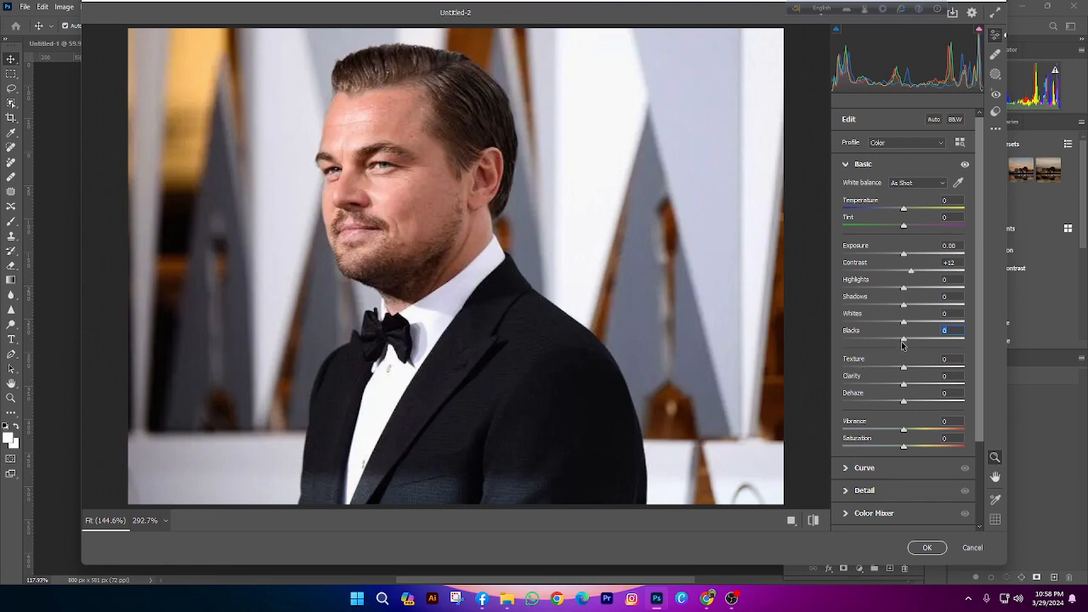
Try blacks values of -32, -72 and -16, and settle on -21
click(885, 341)
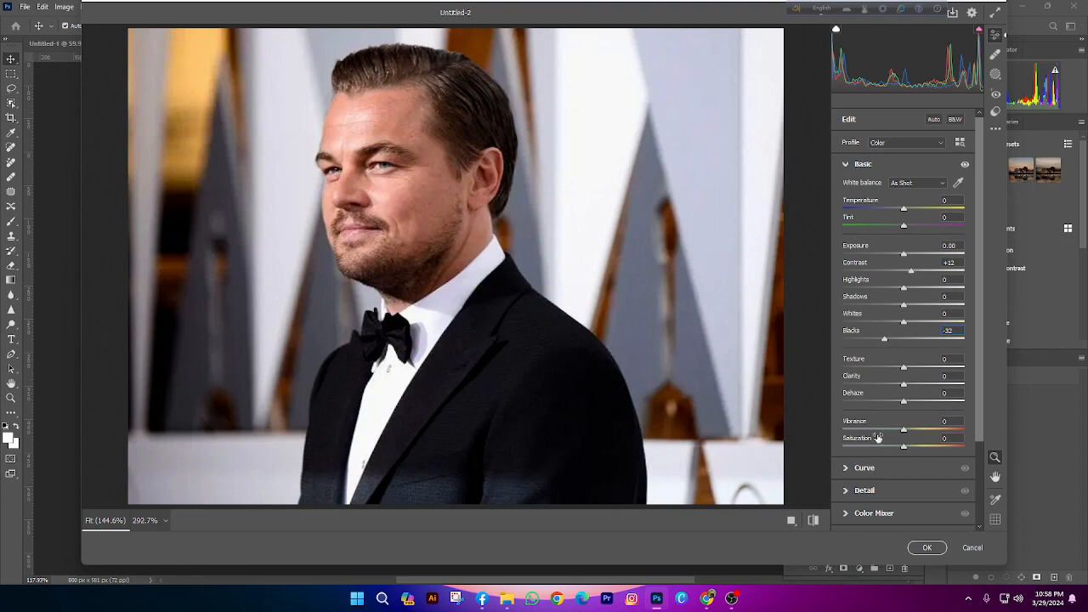
click(860, 340)
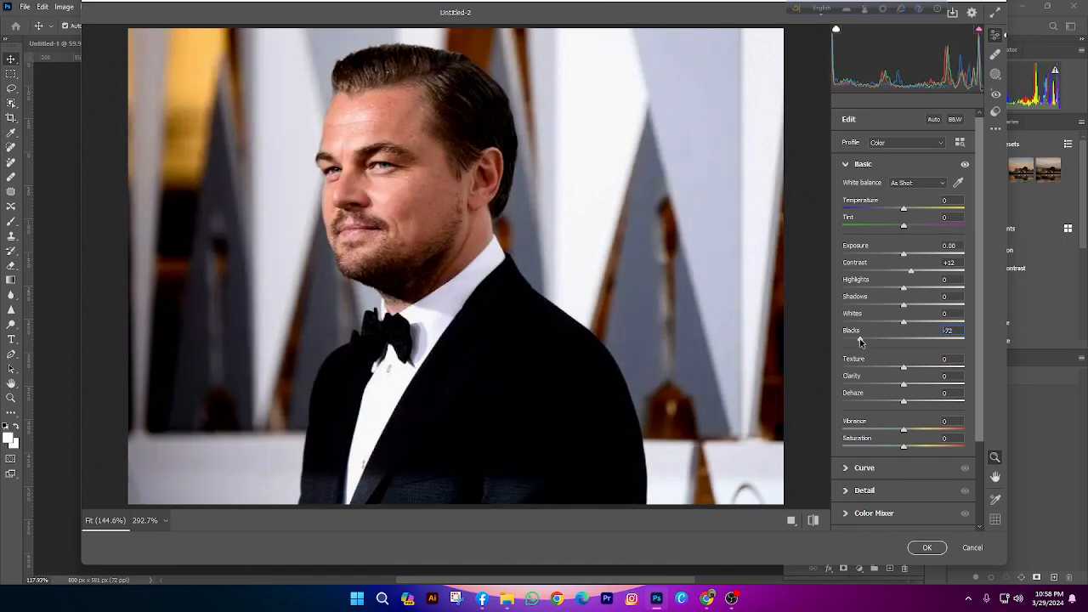
key(ctrl+z)
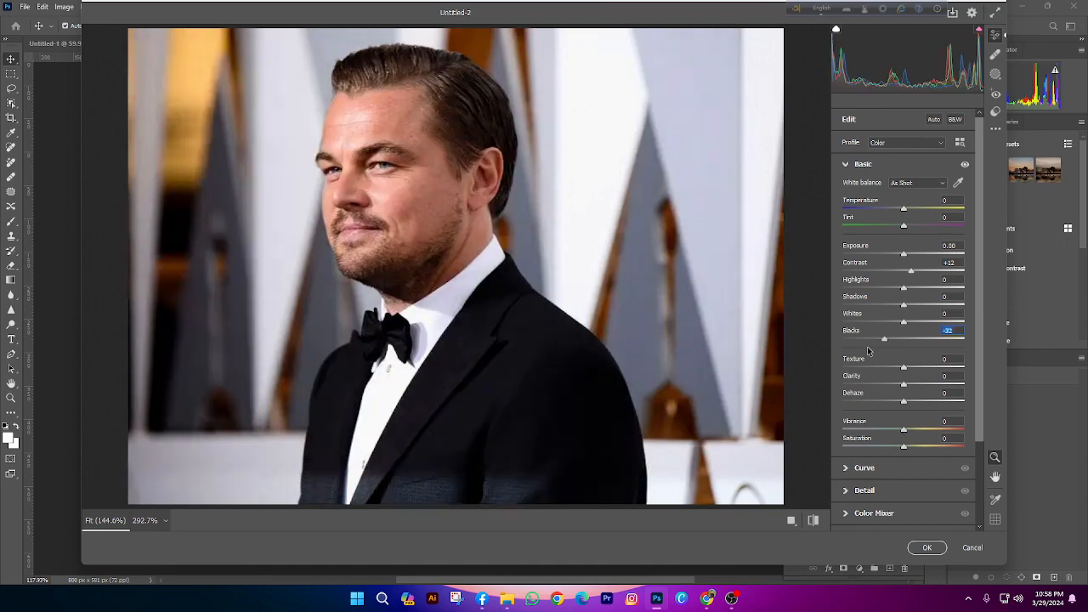
drag(892, 340, 894, 342)
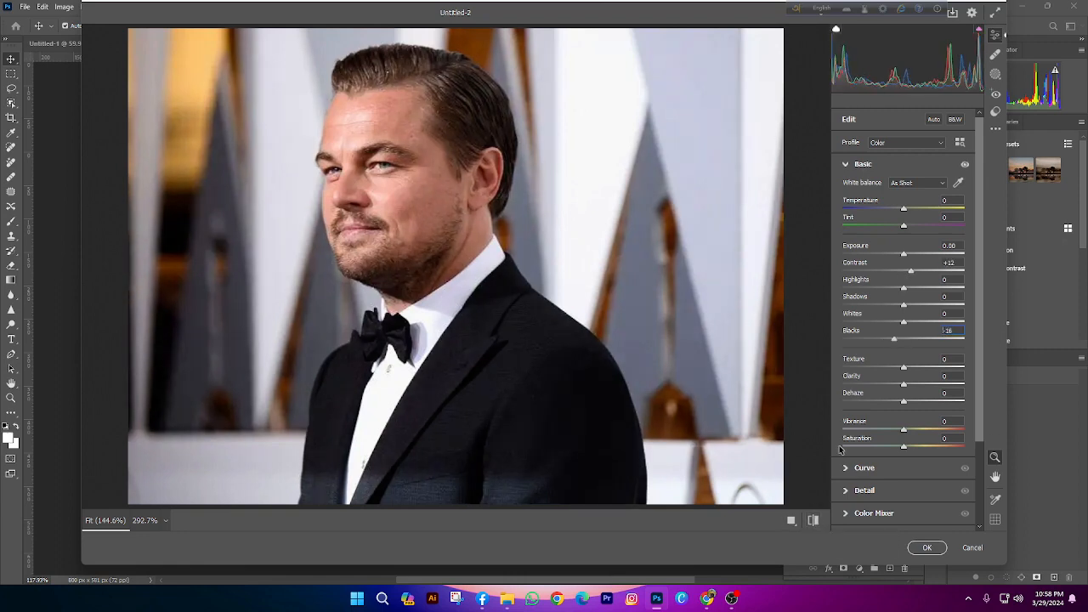
drag(882, 341, 891, 345)
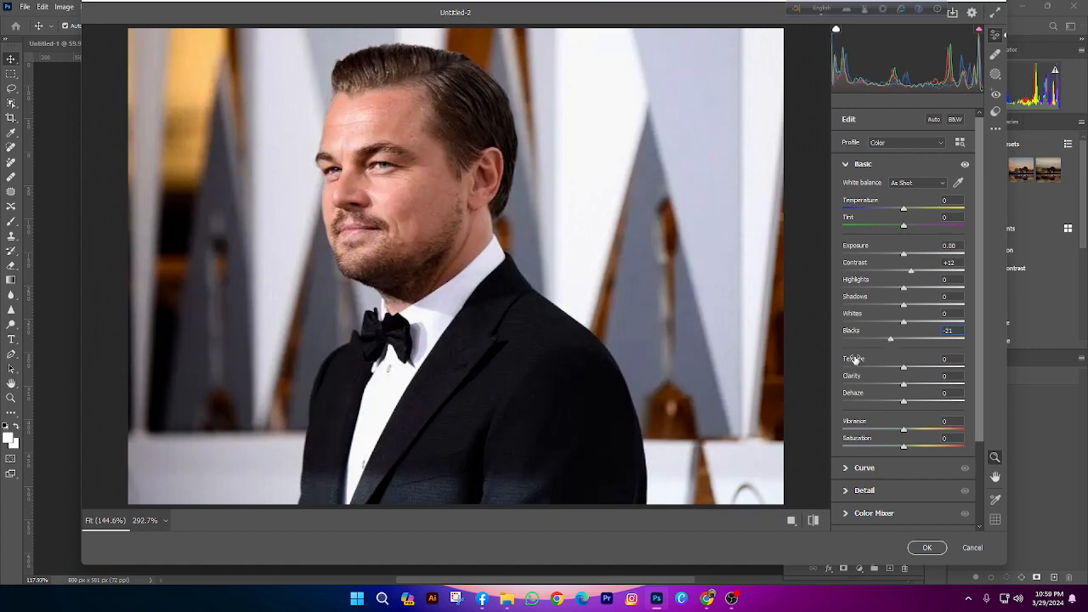
Examine the man's beard, collar and face up close, fitting the whole photo back in view after each look
click(393, 278)
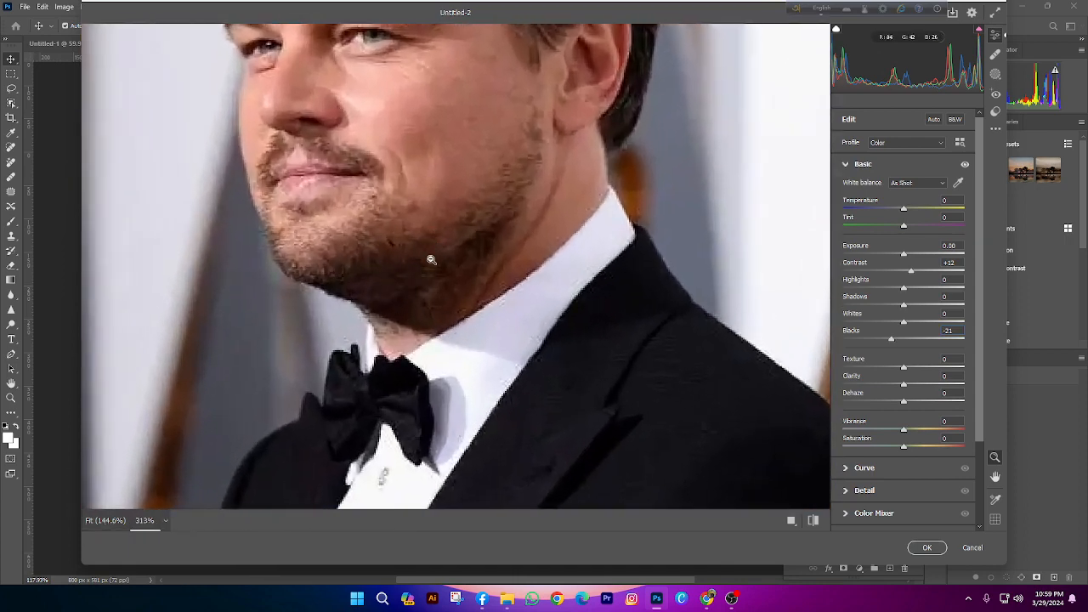
right_click(432, 281)
click(476, 205)
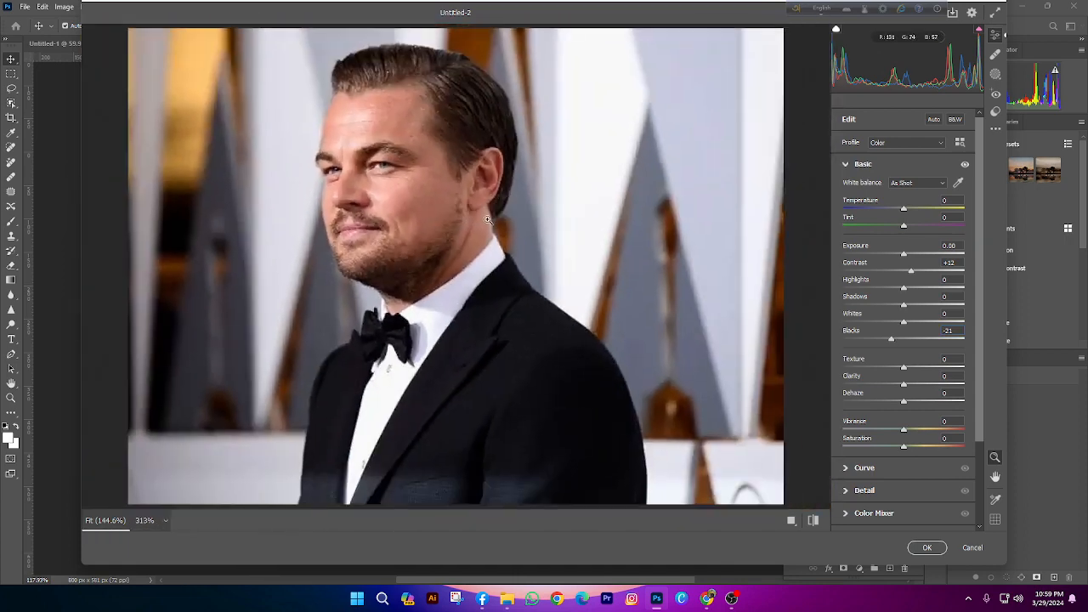
click(400, 119)
right_click(534, 274)
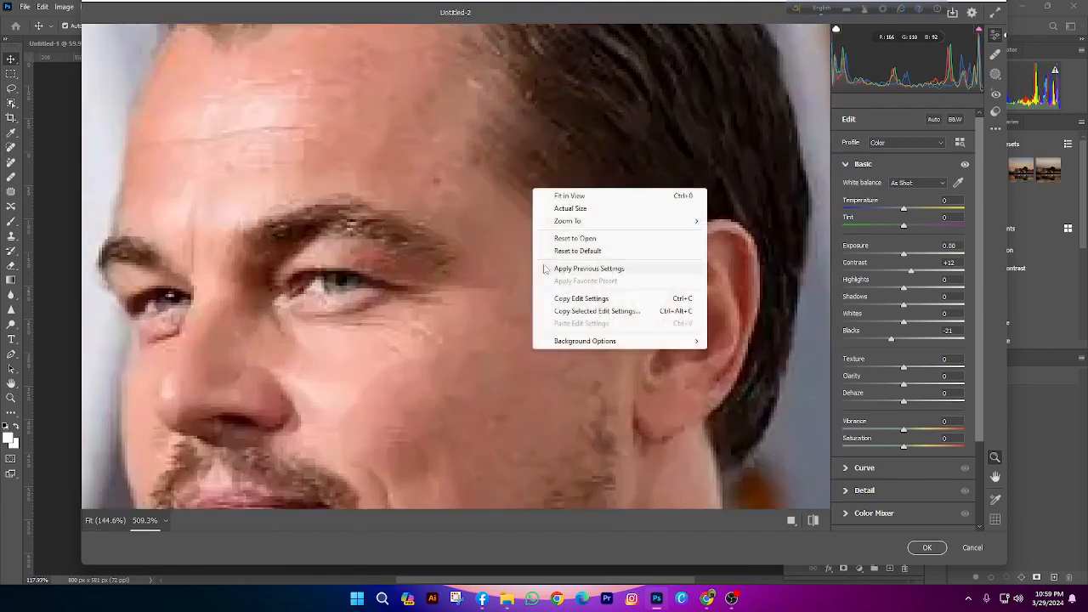
click(565, 195)
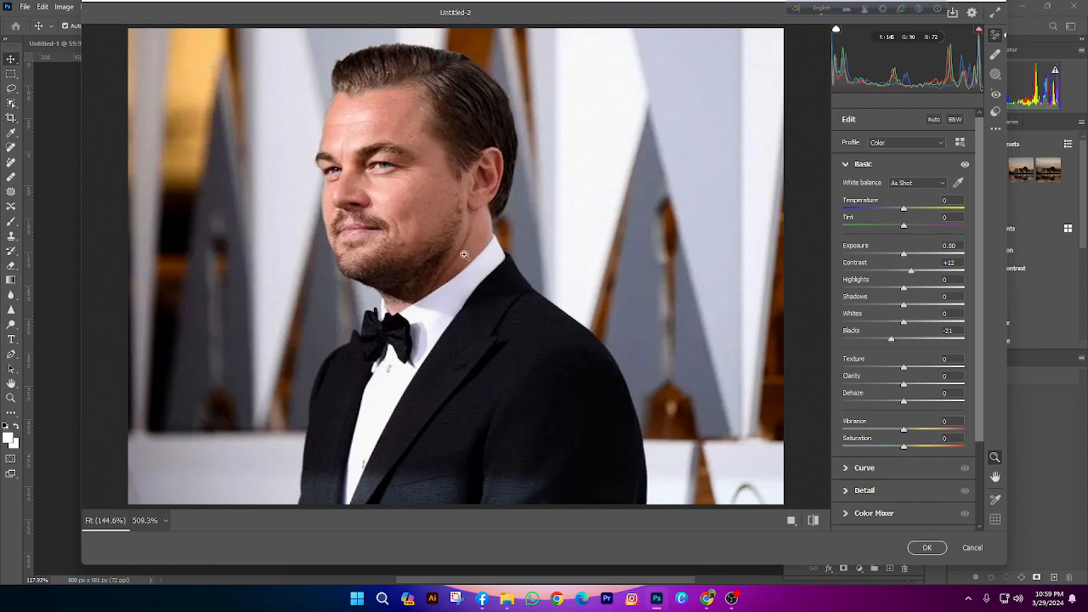
Try raising the shadows to +100 in the Basic adjustments and undo the change
drag(903, 304, 973, 308)
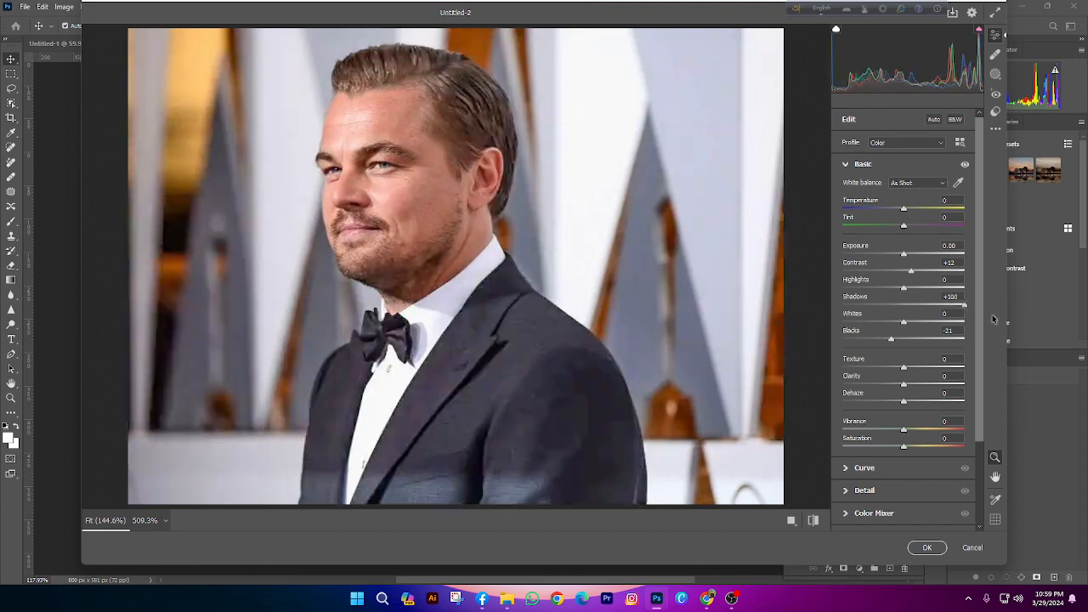
key(ctrl+z)
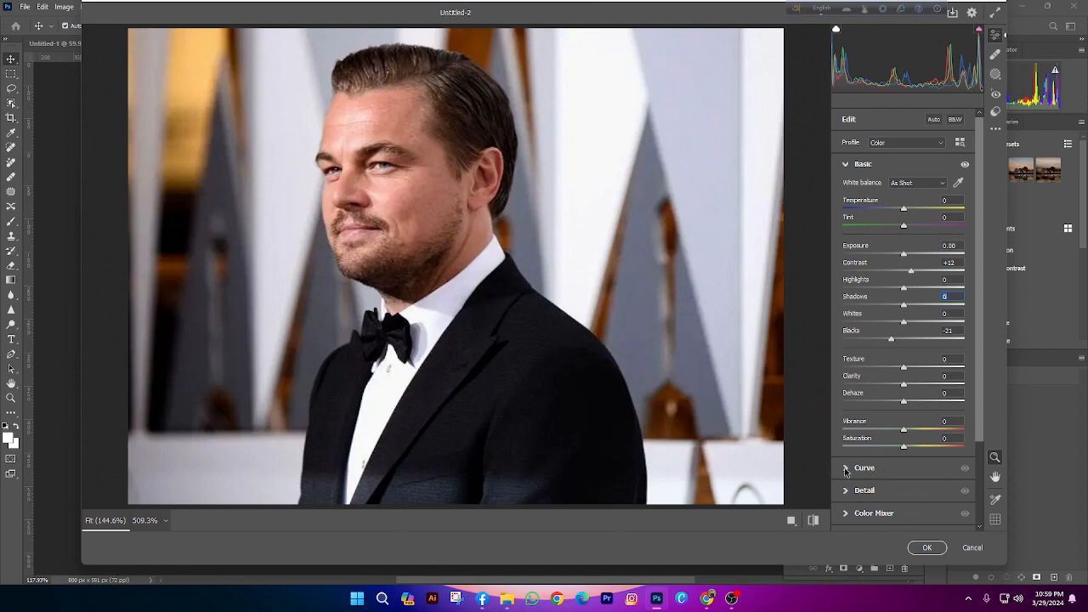
Collapse the Basic adjustments, expand Curve, and set the parametric curve's shadows to -12
click(848, 167)
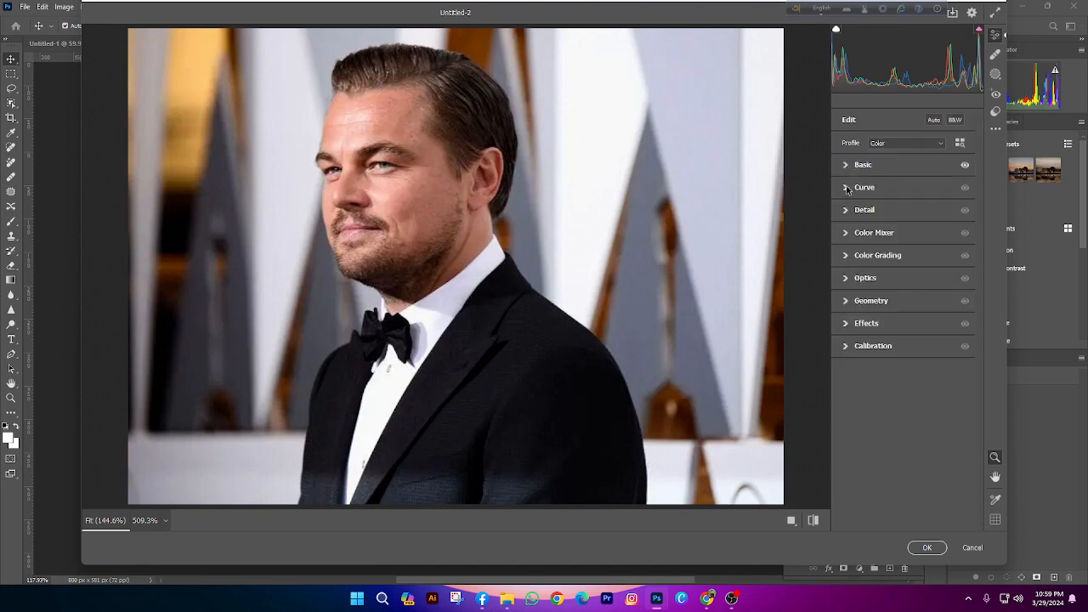
click(848, 188)
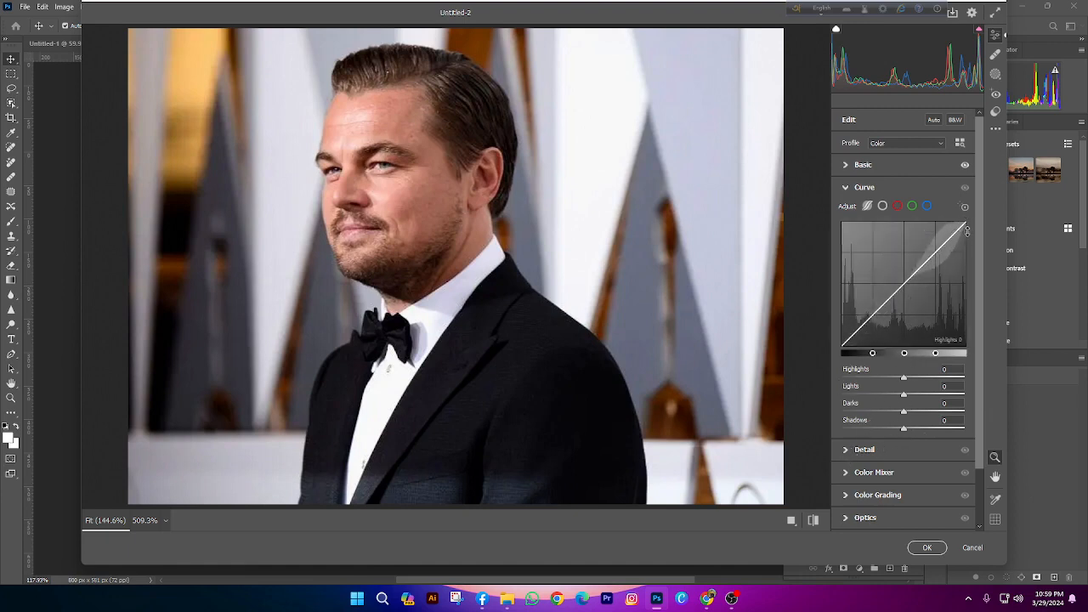
click(880, 424)
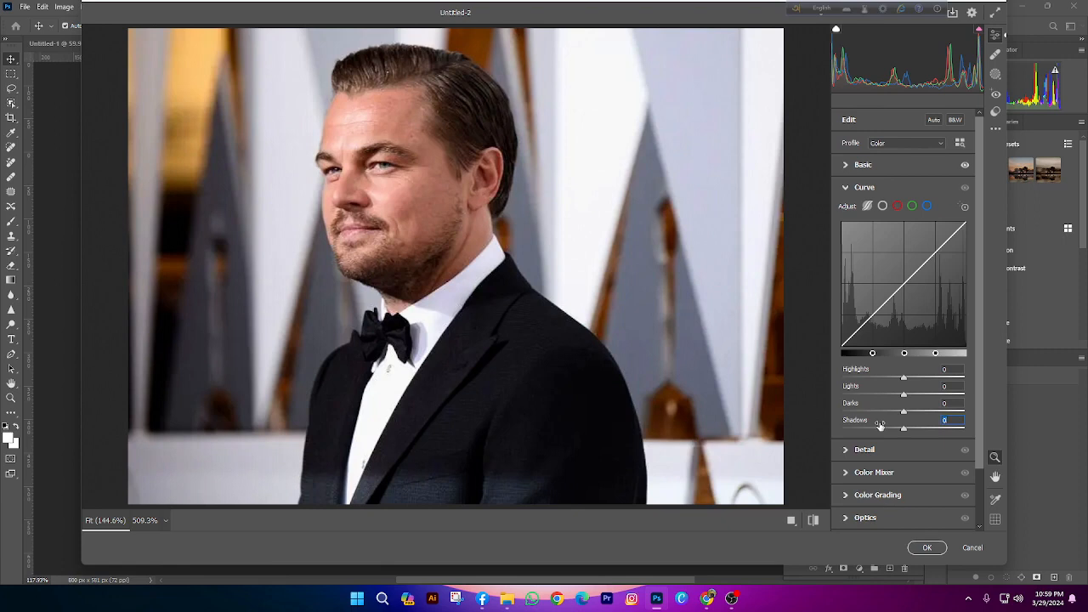
mouse_move(884, 429)
mouse_down()
mouse_move(942, 431)
mouse_move(877, 425)
mouse_move(906, 434)
mouse_move(895, 432)
mouse_up()
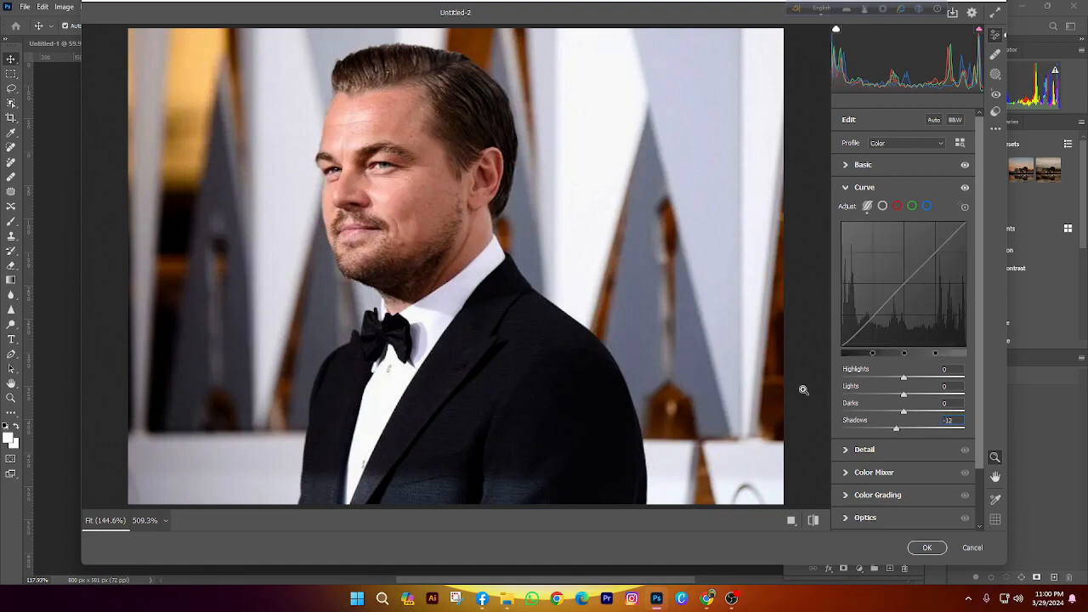
Compare the original photo with the adjusted version by switching between the before and after views
click(814, 520)
click(814, 520)
click(814, 521)
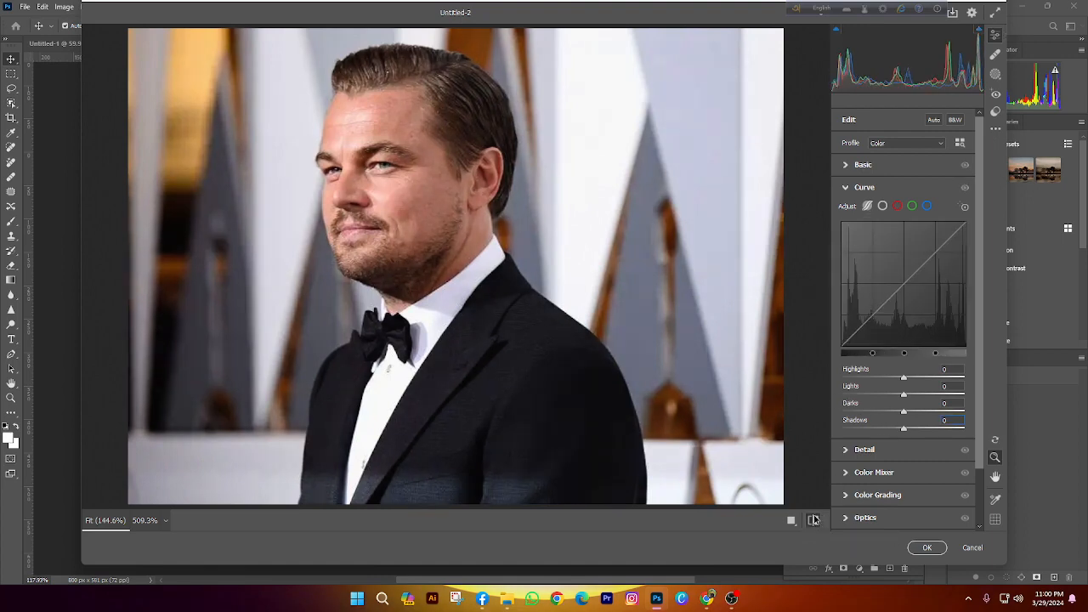
click(814, 520)
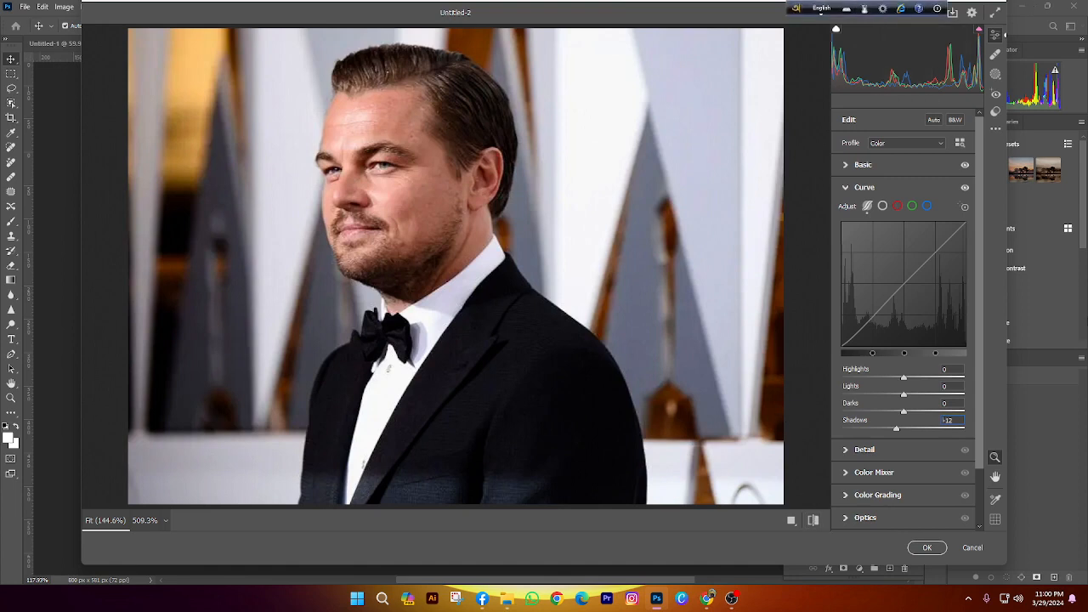
Expand the Basic adjustments and set the exposure to +0.20 and the highlights to -52
click(844, 165)
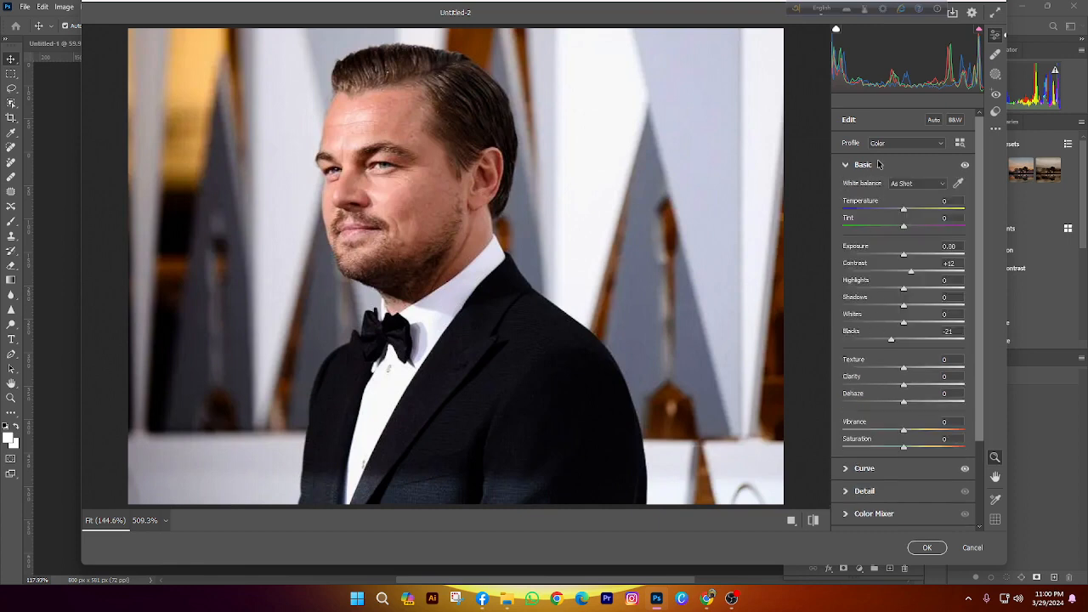
click(846, 166)
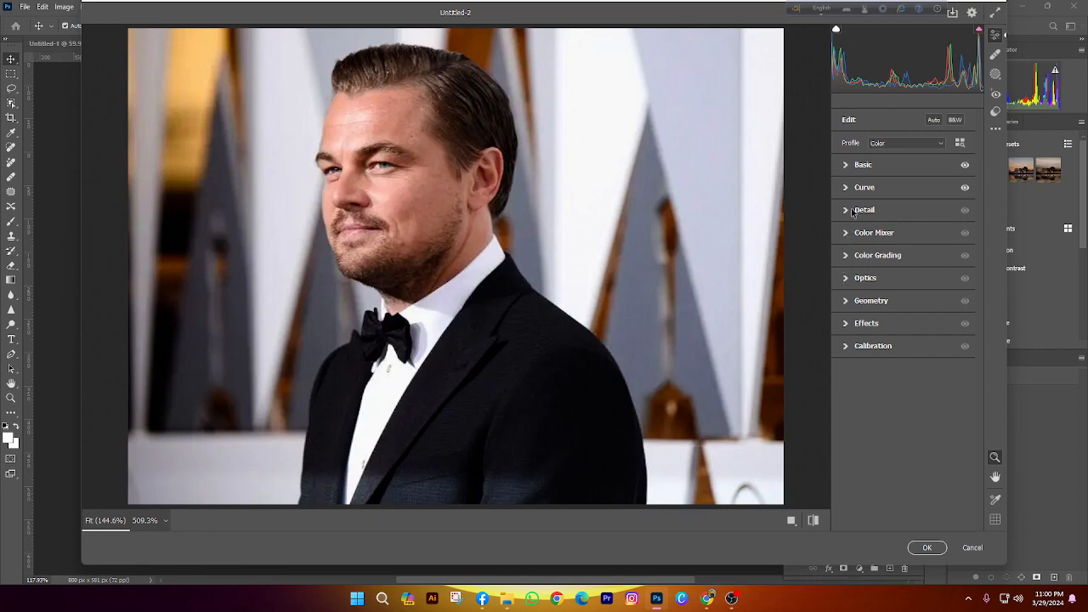
click(843, 164)
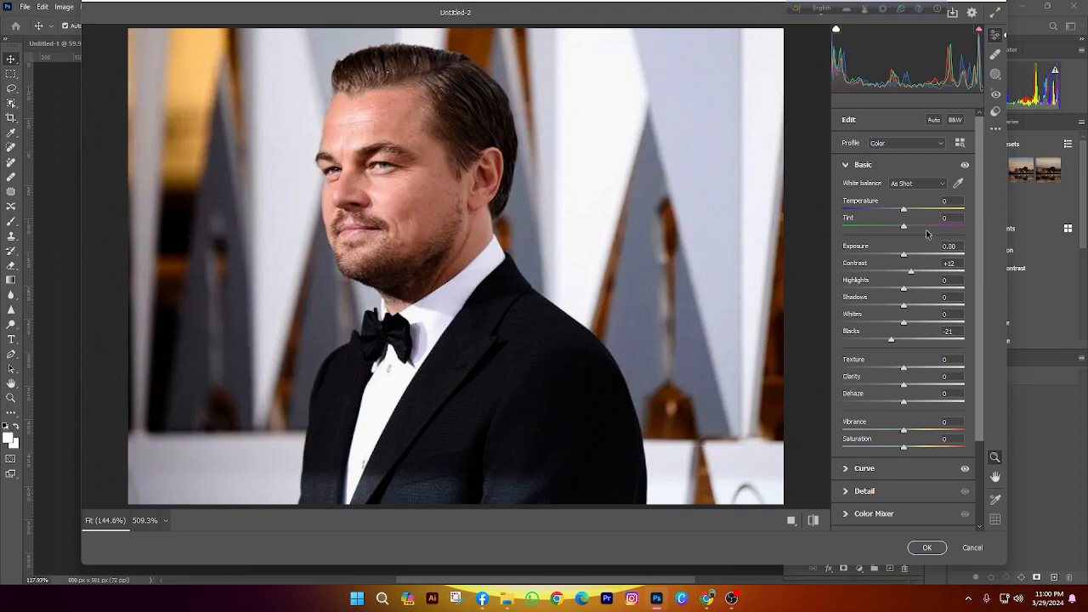
mouse_move(906, 256)
mouse_down()
mouse_move(918, 256)
mouse_move(903, 255)
mouse_move(907, 266)
mouse_up()
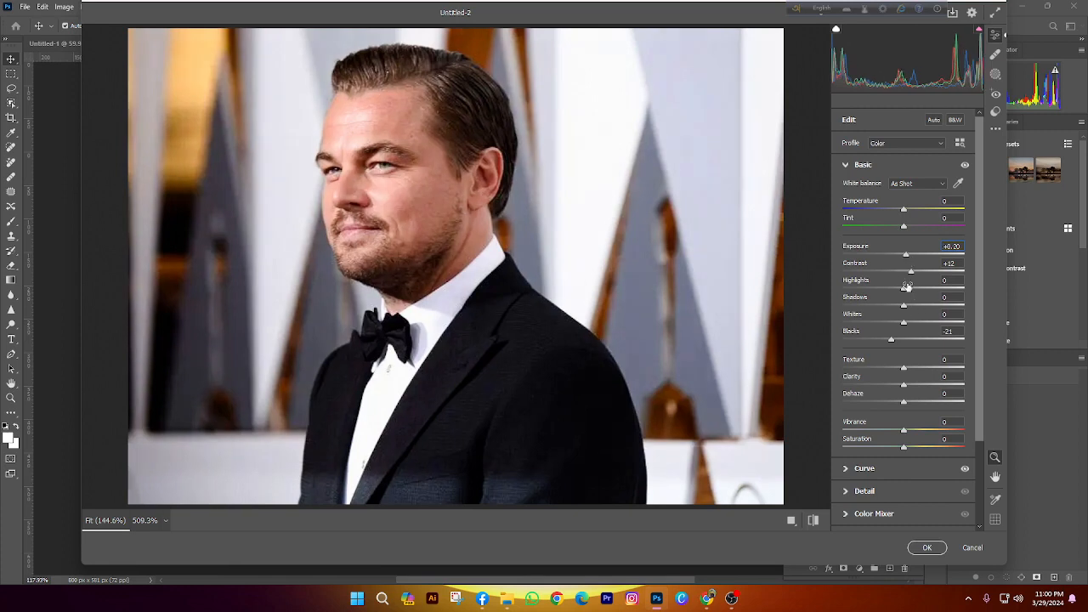
drag(913, 296, 941, 292)
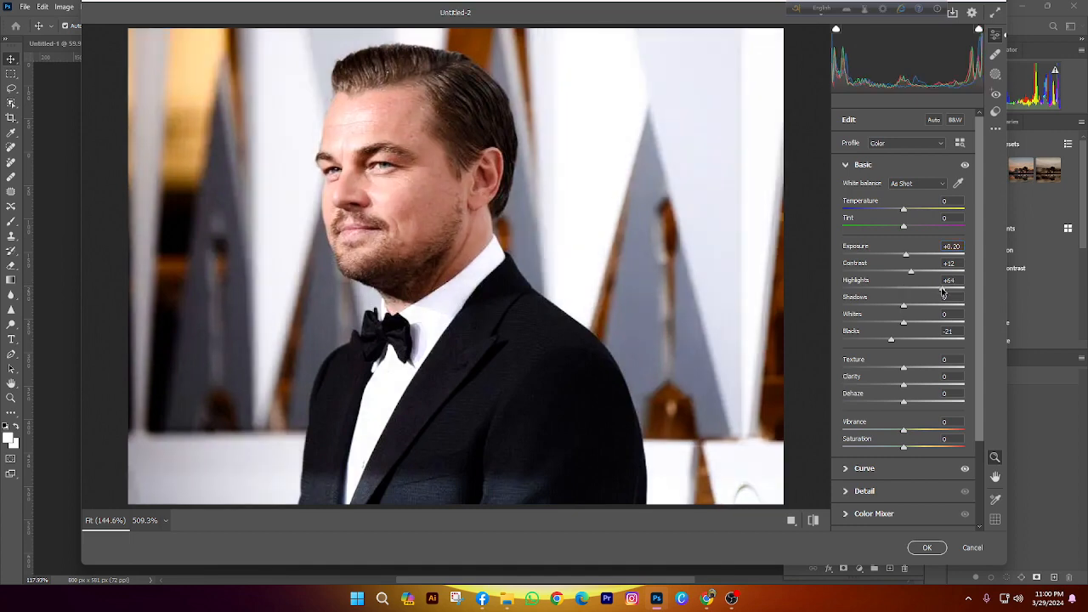
double_click(942, 291)
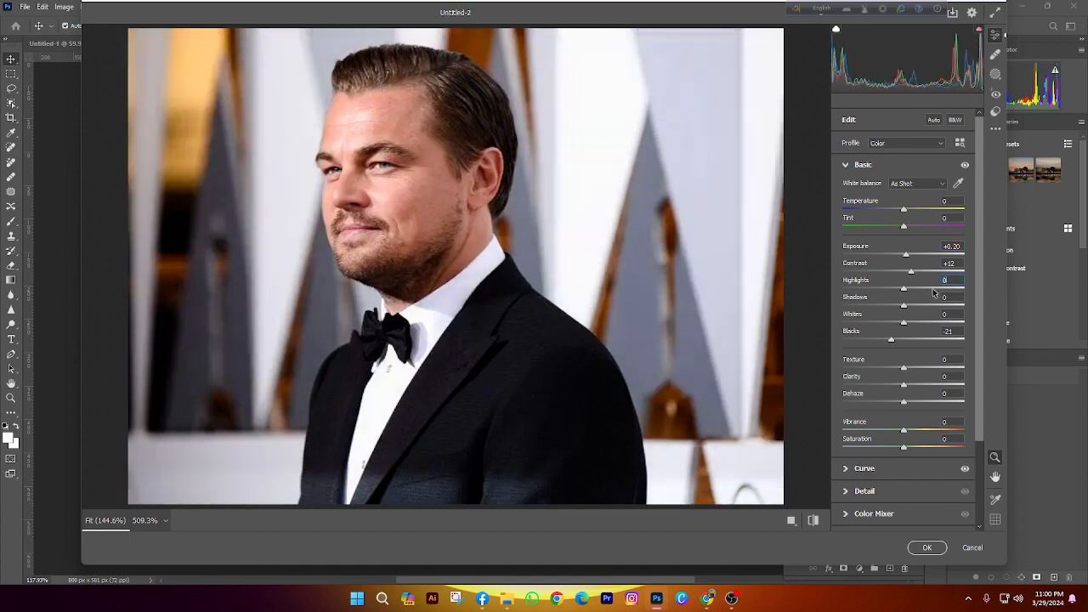
drag(934, 292, 871, 290)
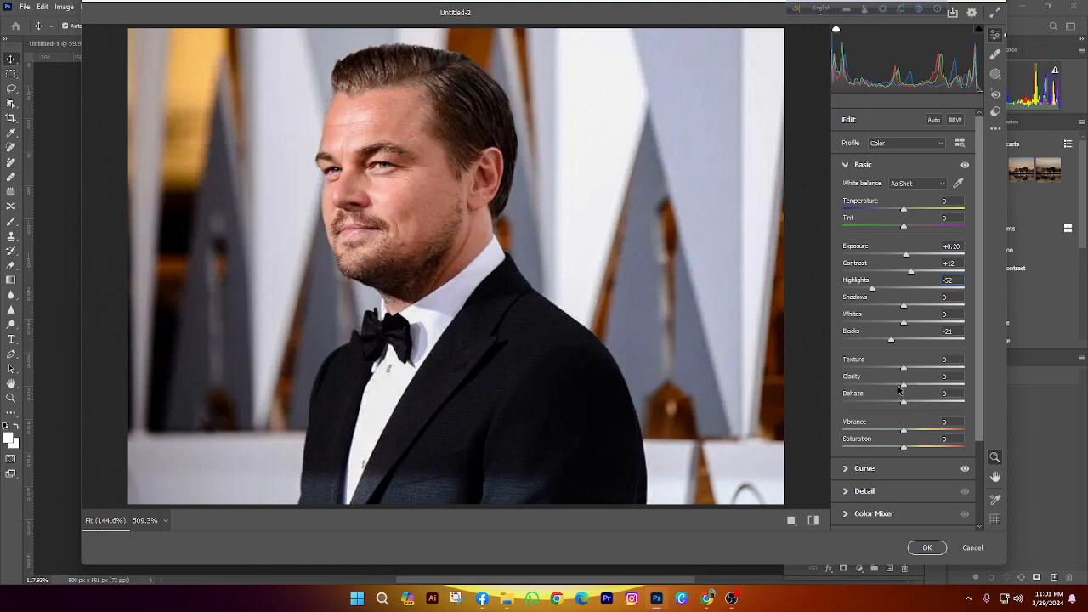
Examine the man's forehead and face up close, and fit the whole photo back in view
click(350, 99)
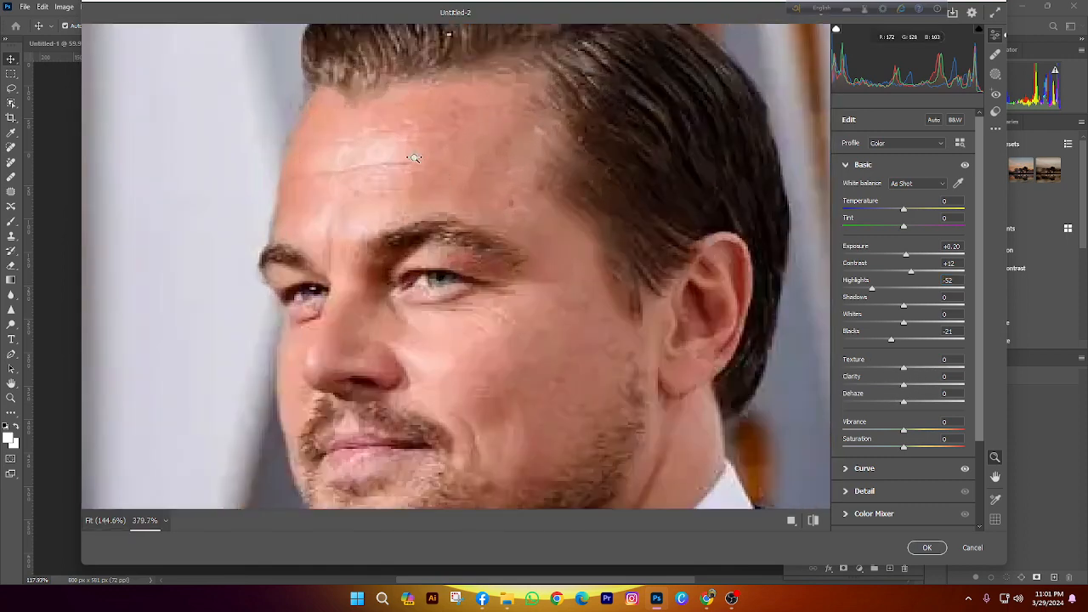
right_click(340, 122)
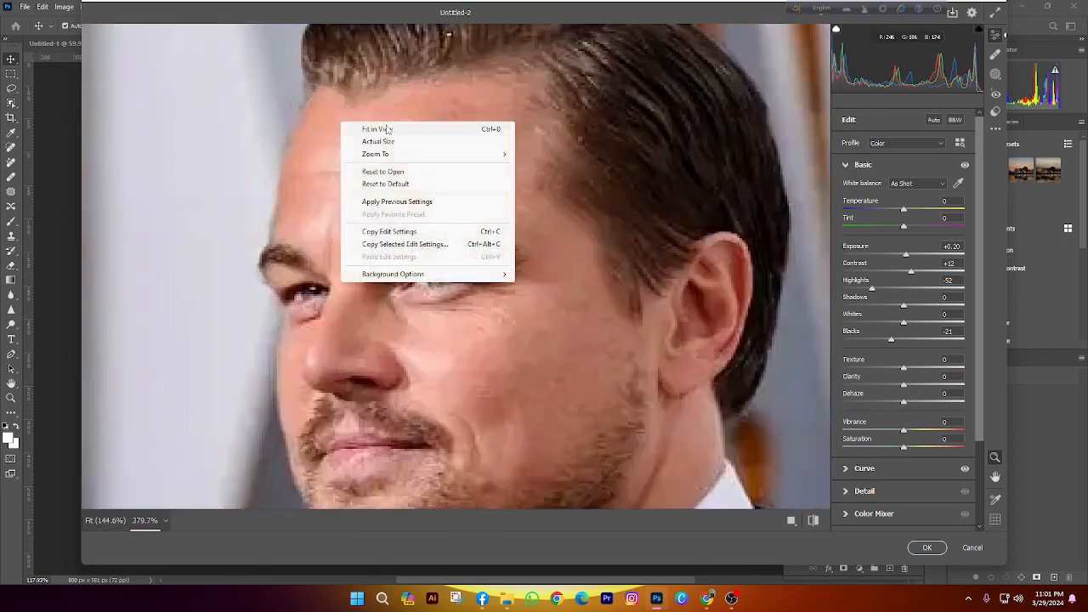
click(388, 129)
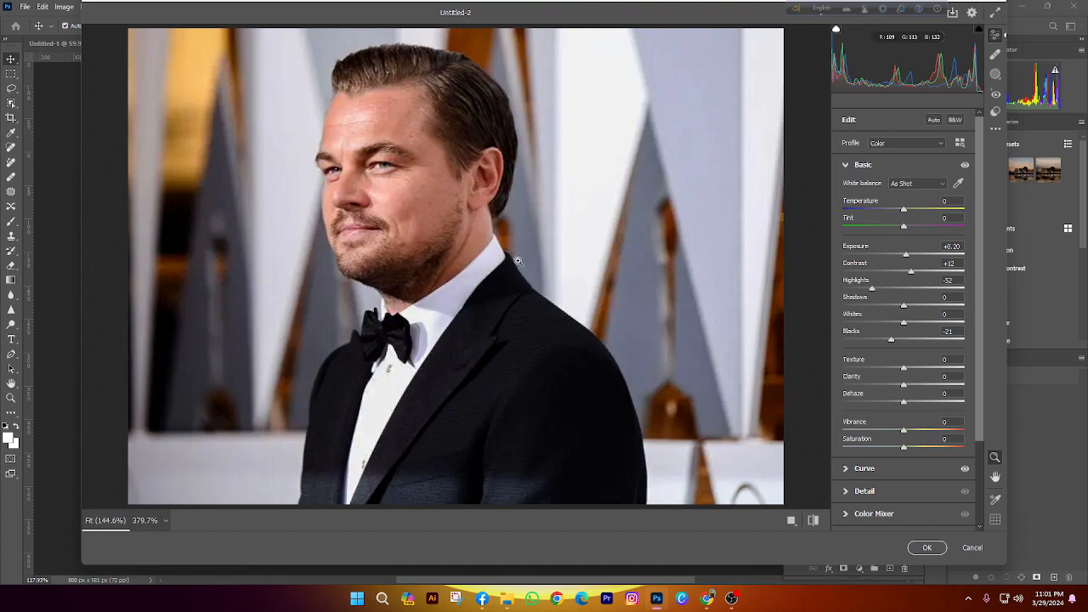
Try raising the texture to +100, check the clipped highlights on the magnified face, and undo the texture change
drag(903, 368, 1026, 375)
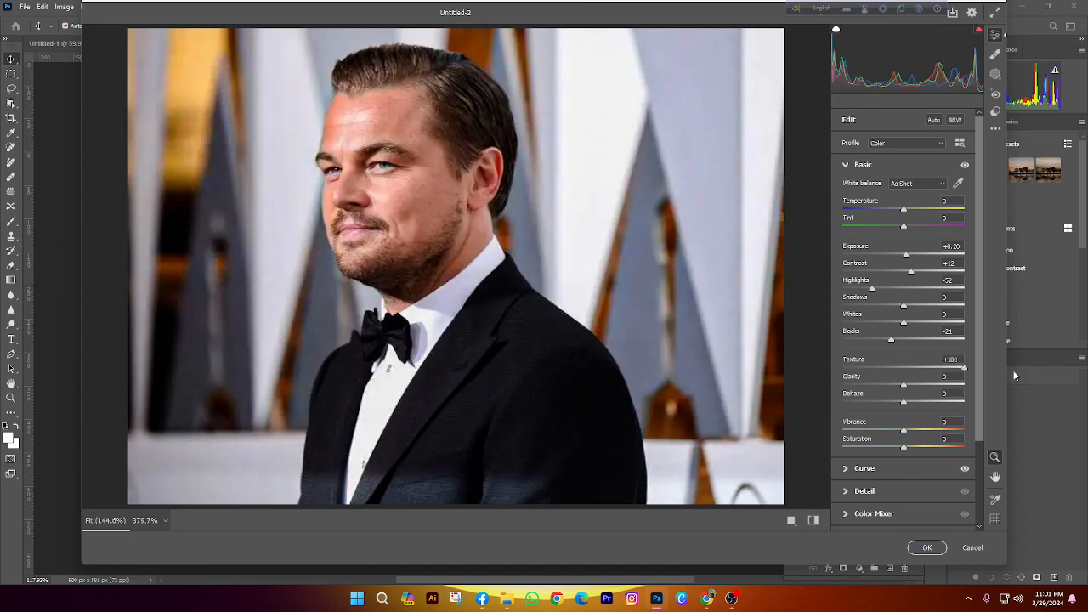
click(410, 383)
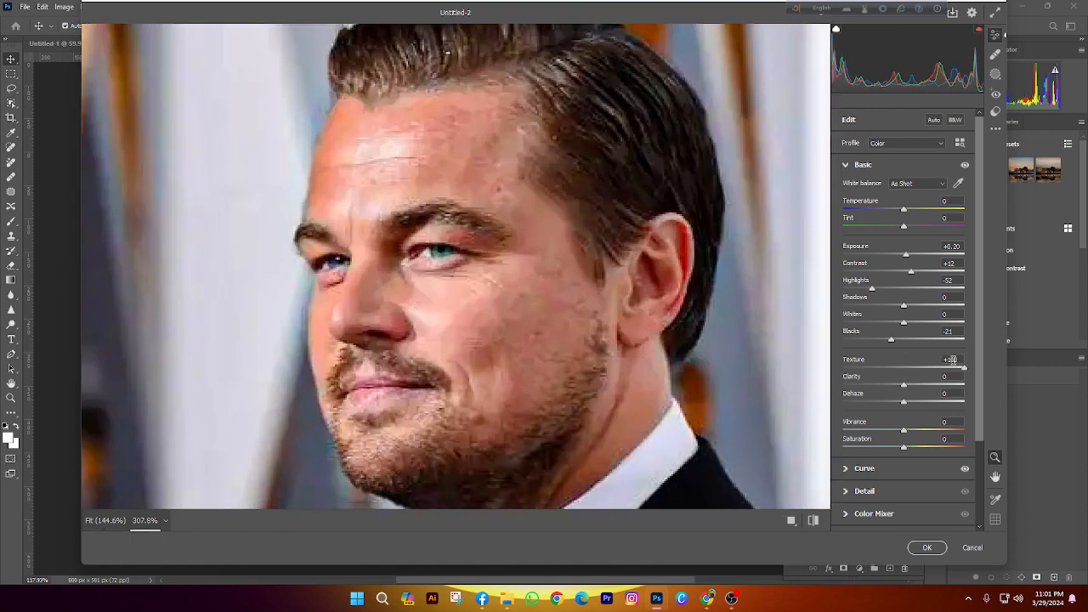
click(952, 360)
key(o)
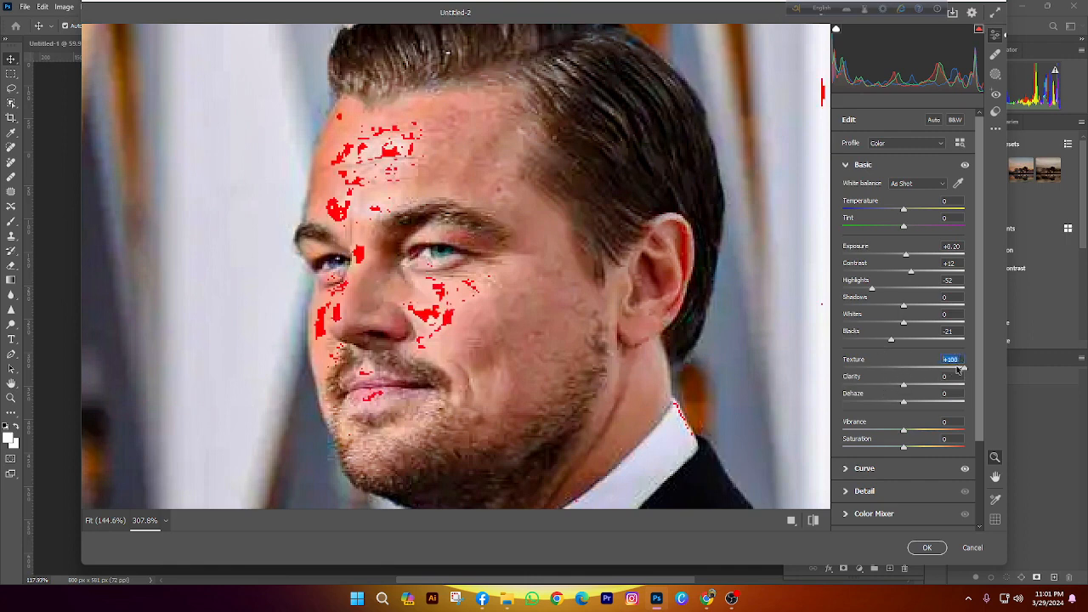
key(o)
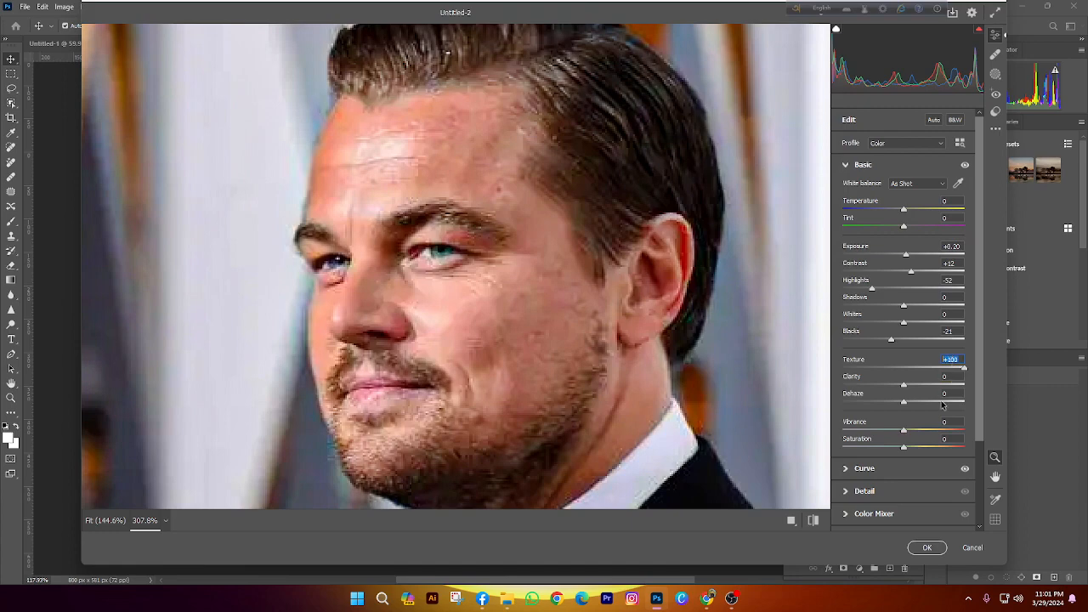
key(ctrl+z)
drag(535, 311, 452, 259)
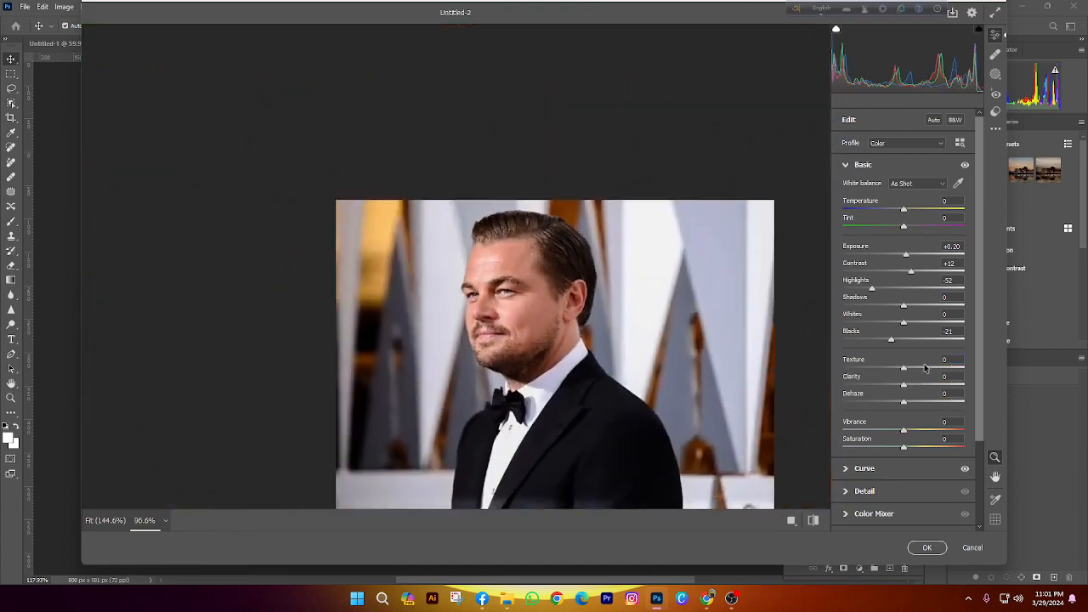
Try clarity at +100 and a dehaze change, reset both to 0, and set the texture to +22
click(926, 367)
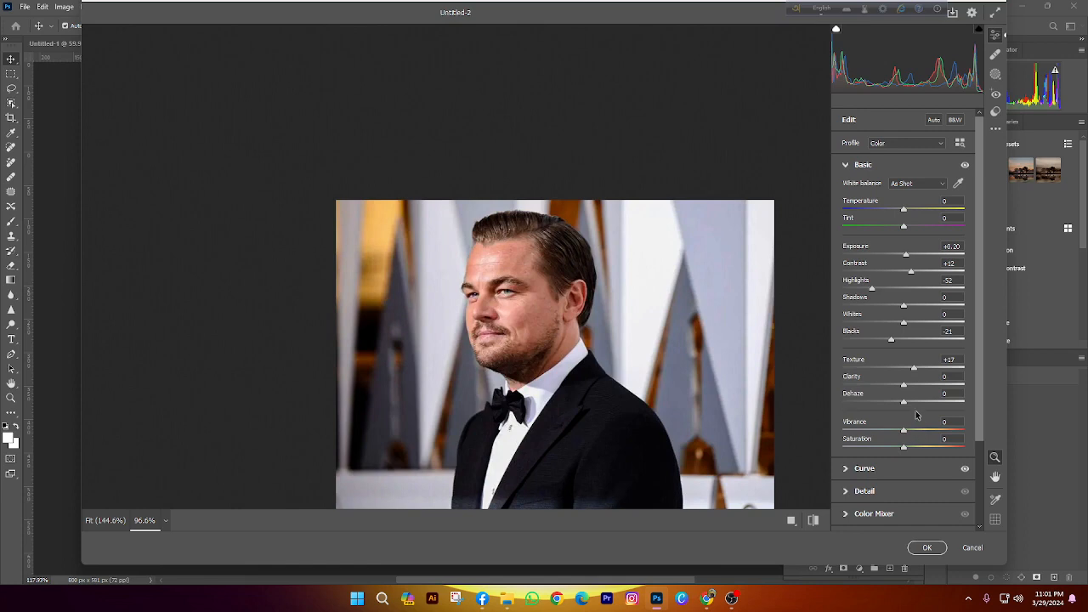
drag(940, 384, 986, 388)
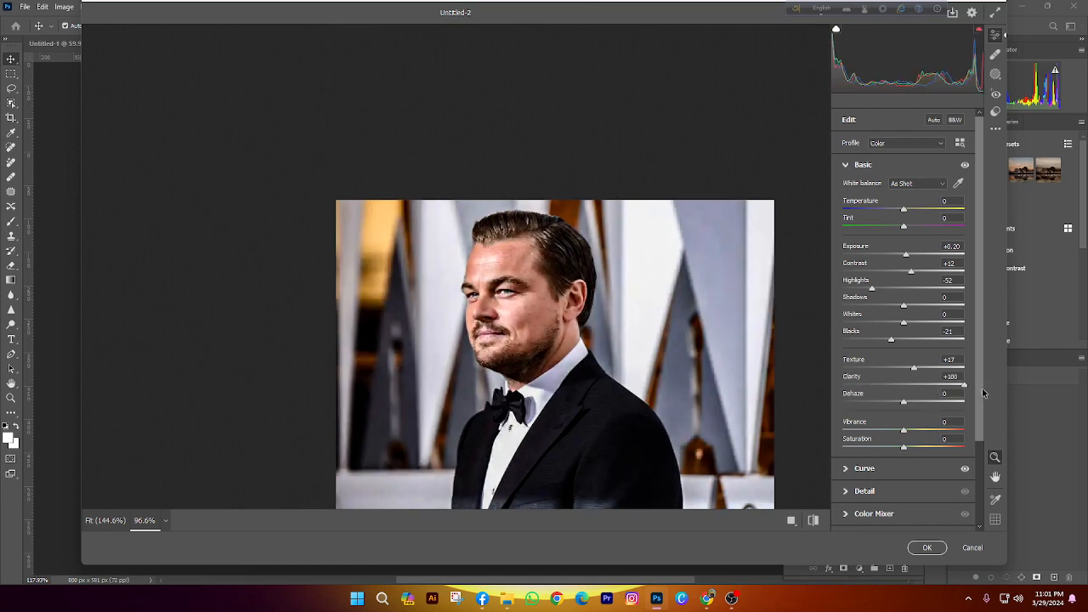
double_click(965, 387)
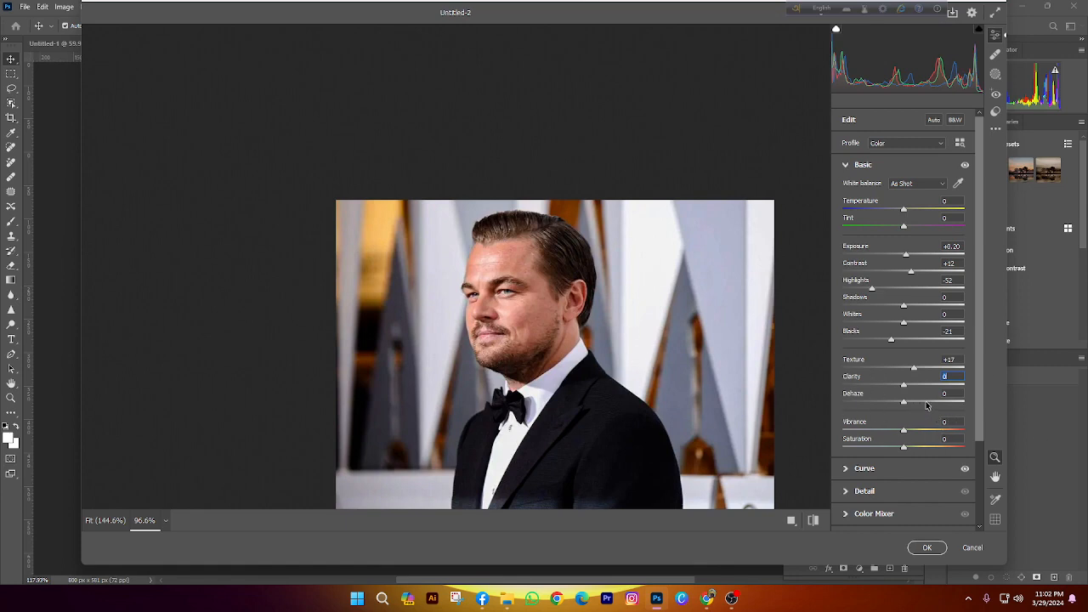
click(927, 405)
double_click(900, 393)
mouse_move(915, 367)
mouse_down()
mouse_move(905, 364)
mouse_move(919, 369)
mouse_up()
Try the vibrance at +80, reset it, and set it to +29
drag(936, 450, 907, 432)
click(952, 432)
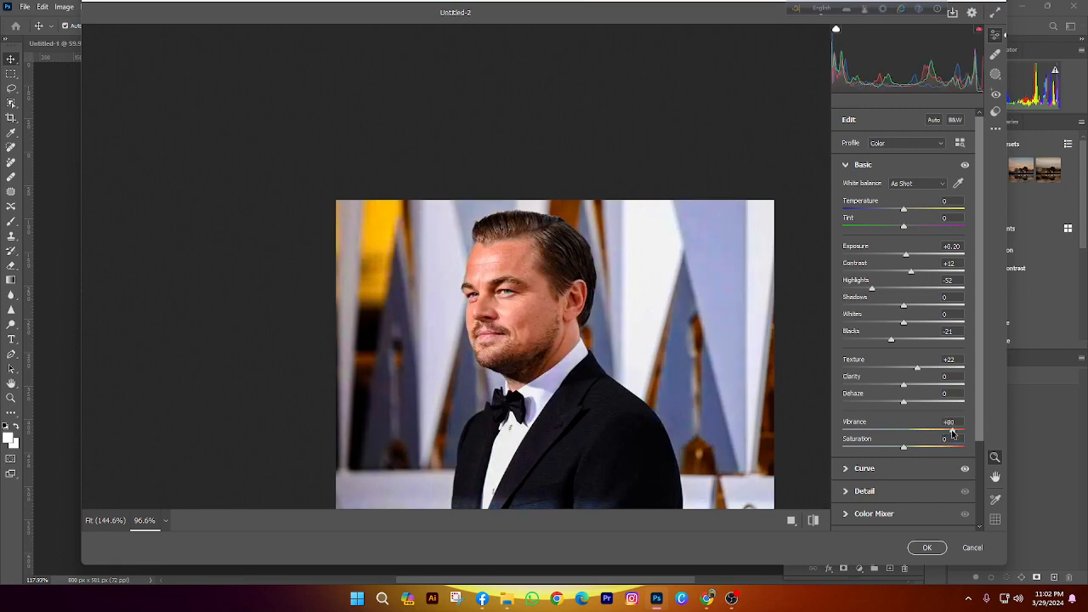
double_click(952, 432)
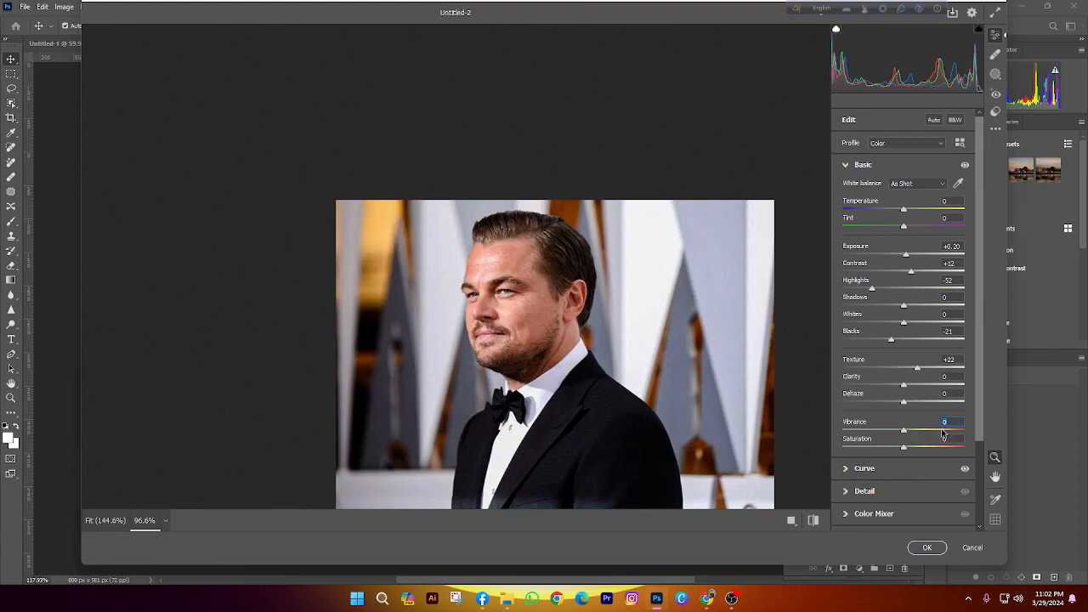
mouse_move(942, 434)
mouse_down()
mouse_move(884, 424)
mouse_move(933, 436)
mouse_move(922, 435)
mouse_up()
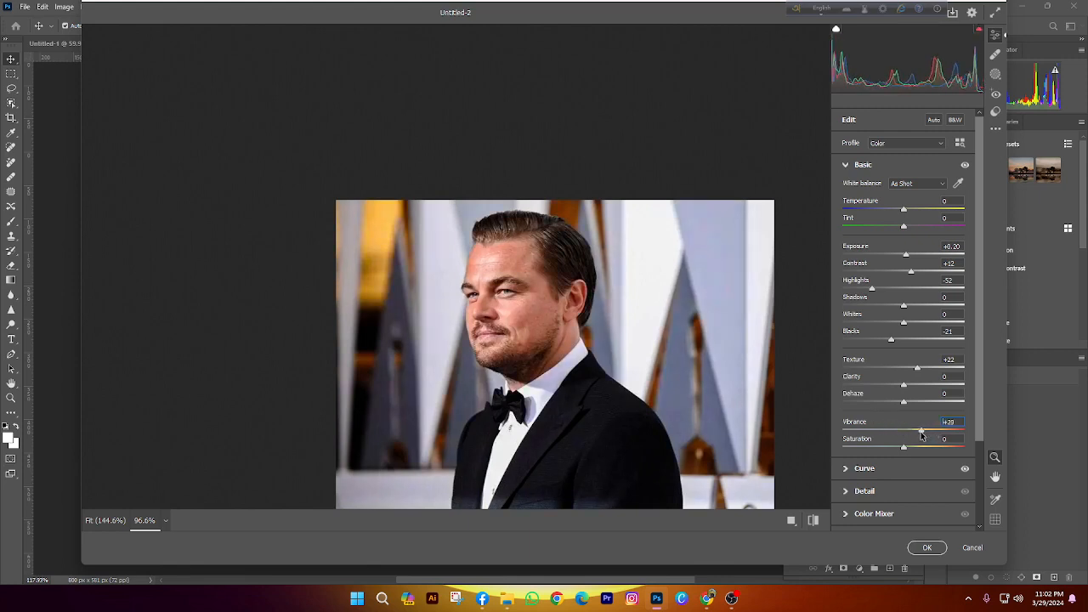
Check the adjusted photo against the original, collapse the Basic adjustments, and expand Detail
click(813, 519)
click(814, 519)
click(845, 491)
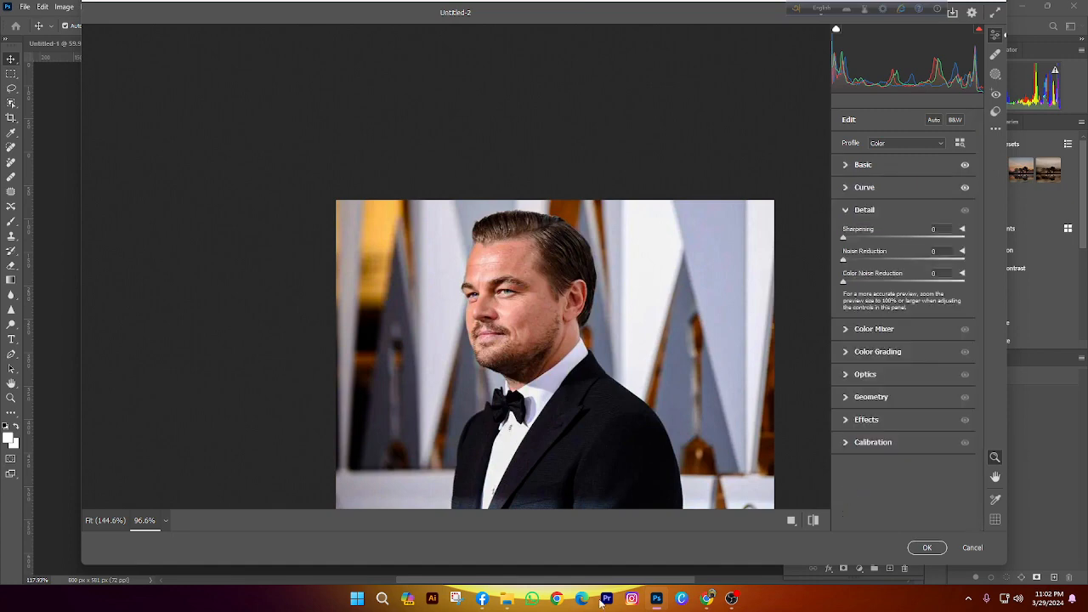
Check the participants in the Google Meet call in Chrome, return to Photoshop, and dismiss the presenting notification
mouse_move(707, 598)
click(522, 535)
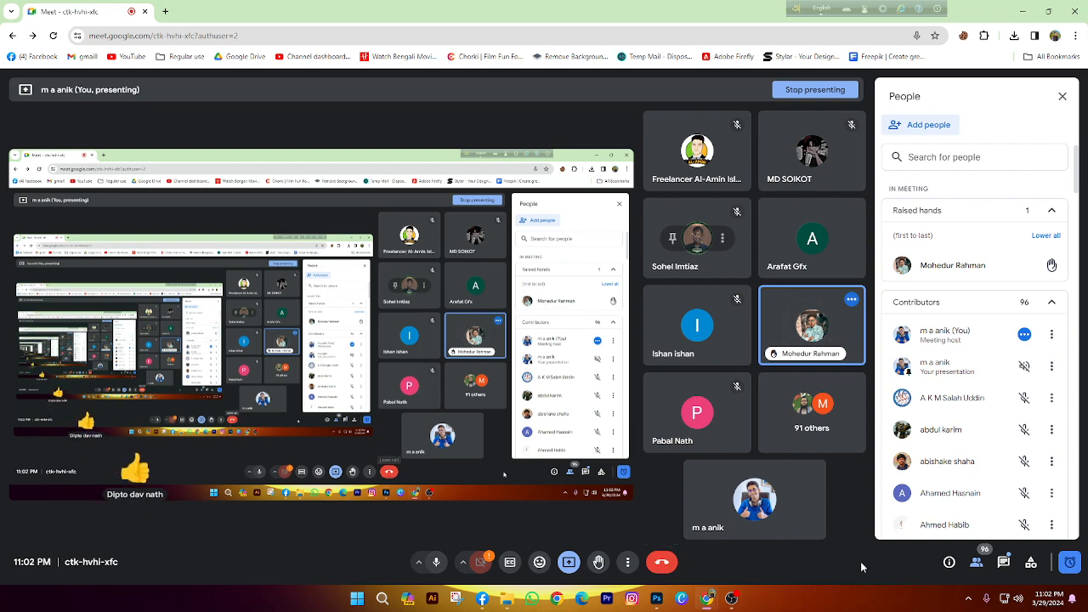
click(655, 598)
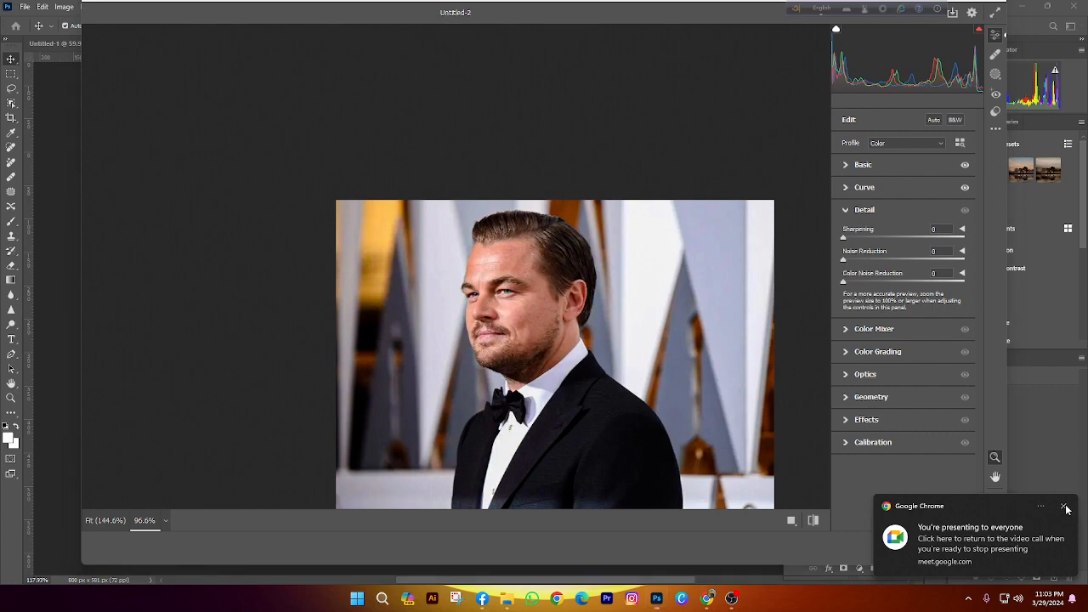
click(1063, 507)
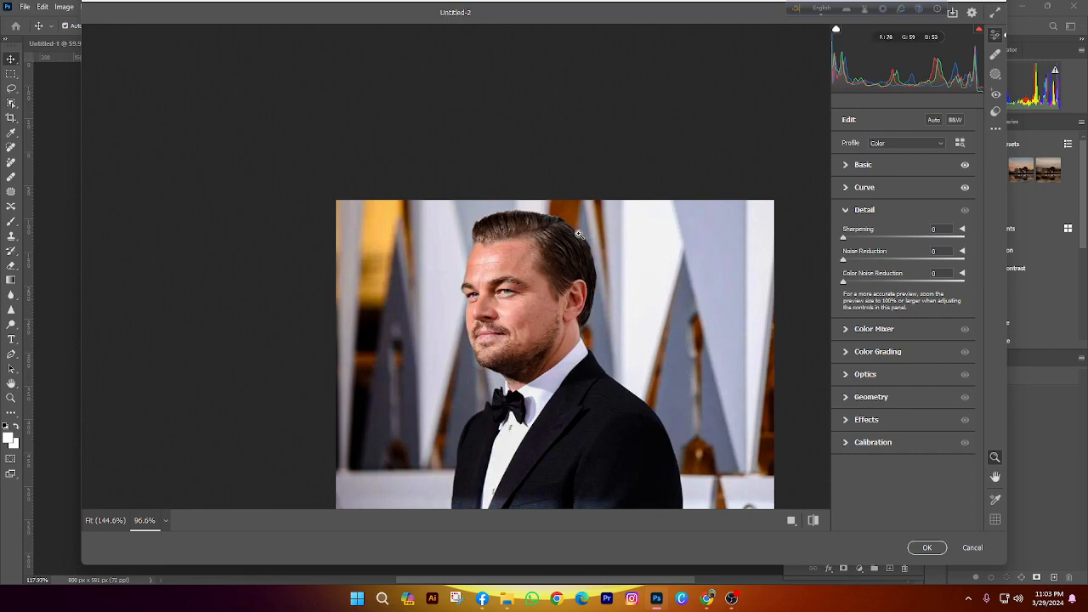
Compare the original and adjusted photo by alternating repeatedly between the before and after settings, ending on the original
click(811, 522)
click(811, 522)
click(810, 522)
click(811, 522)
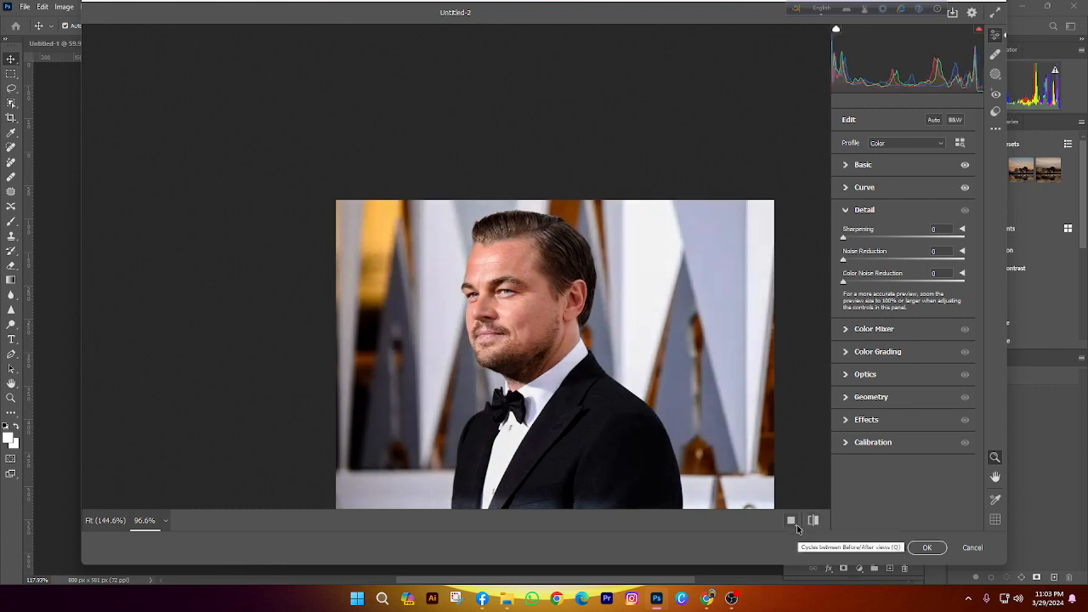
click(811, 522)
click(811, 522)
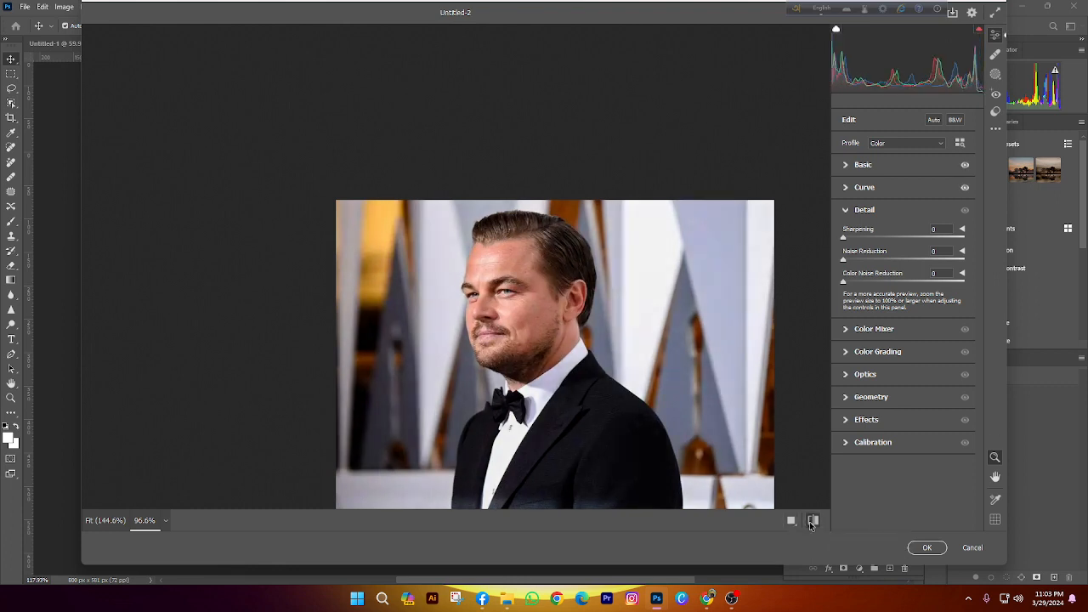
click(811, 522)
click(811, 522)
click(811, 522)
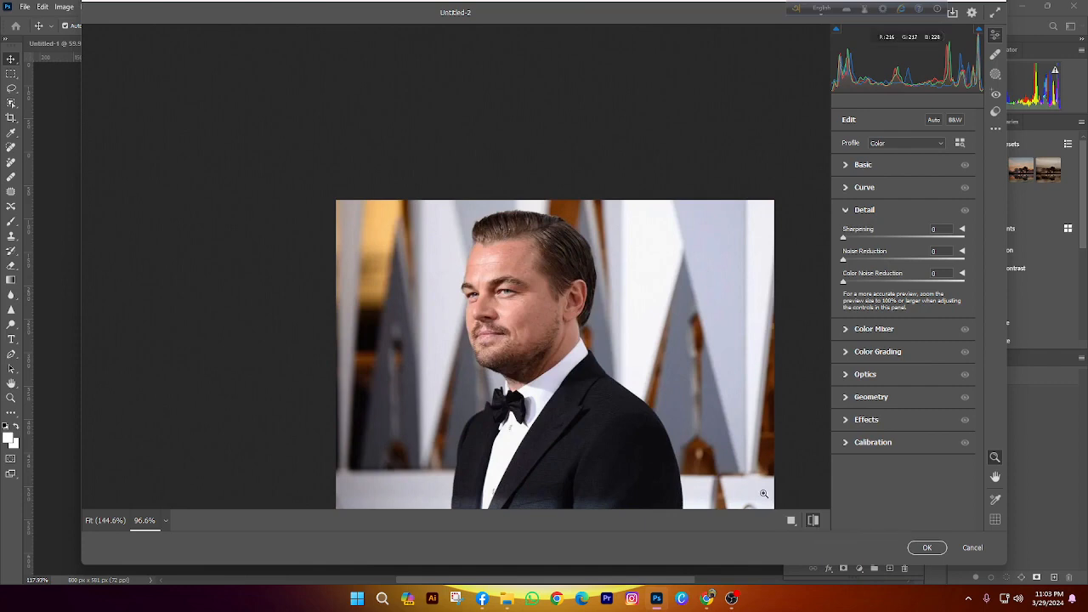
Inspect the original photo at a reduced size and centred, switch back to the adjusted version, and examine it enlarged
key(alt)
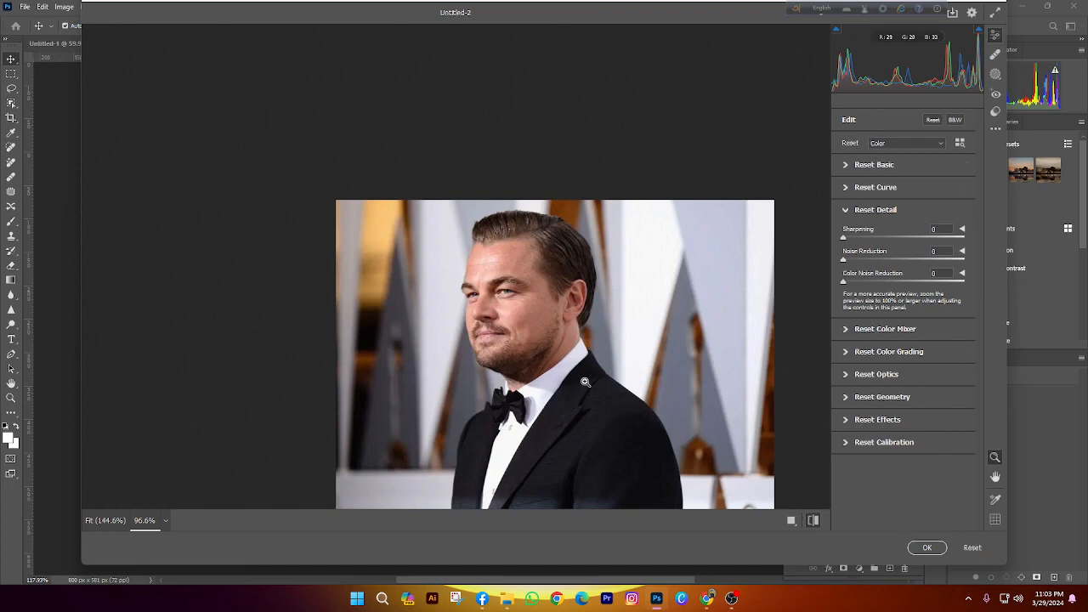
scroll(598, 369, down, 5)
scroll(559, 379, up, 2)
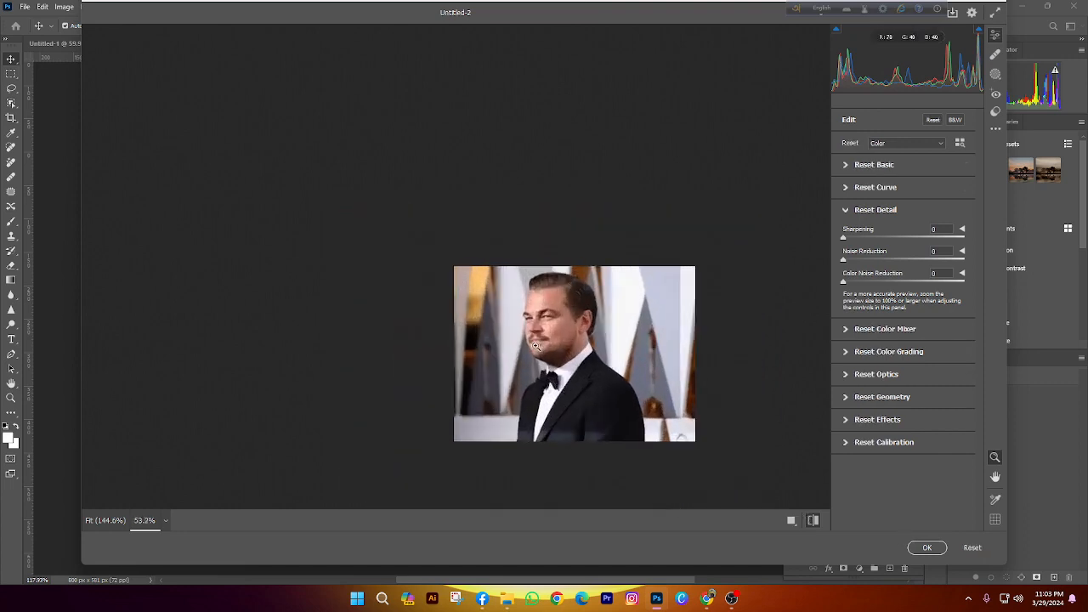
key(space)
drag(553, 358, 508, 358)
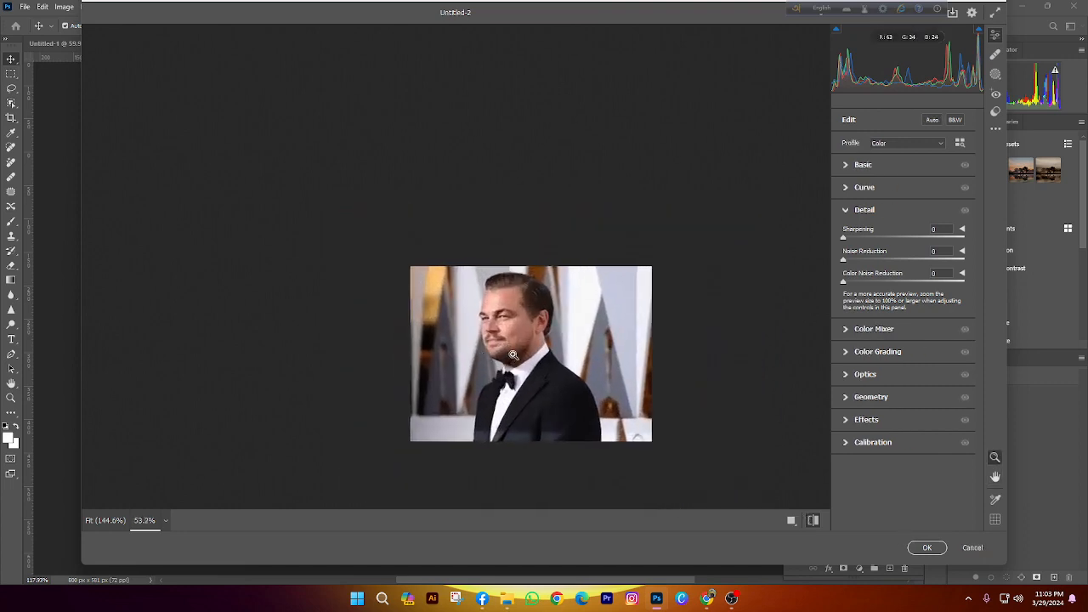
right_click(515, 274)
click(583, 282)
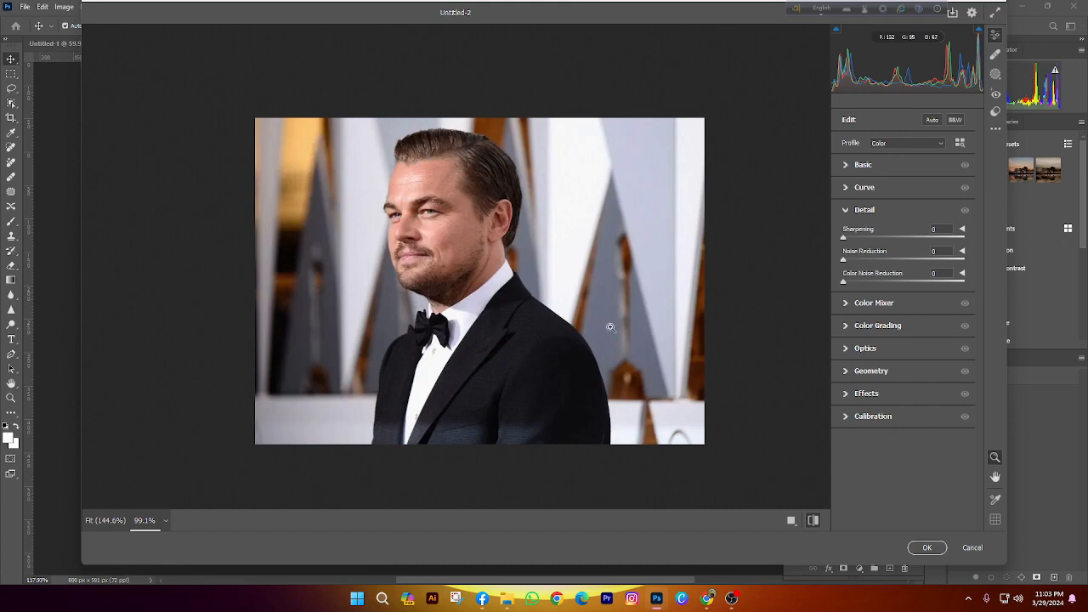
click(813, 521)
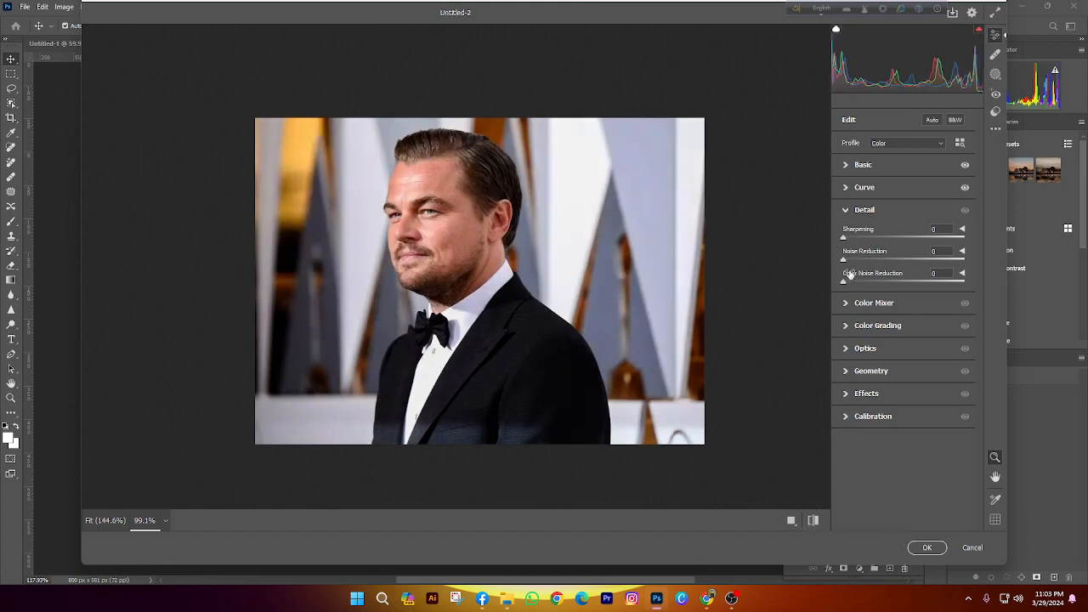
key(ctrl+plus)
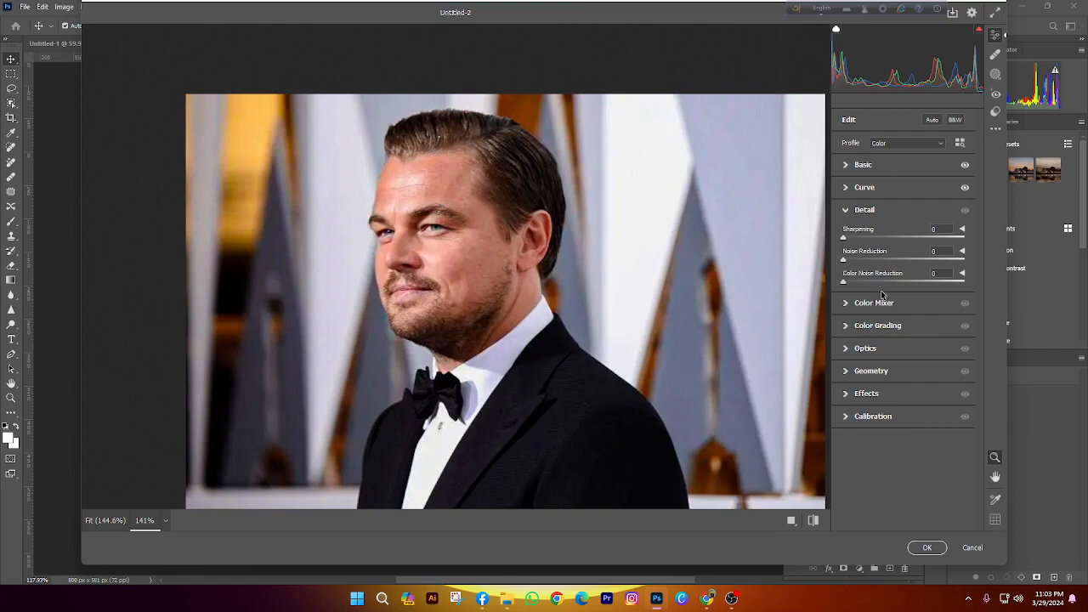
key(ctrl+plus)
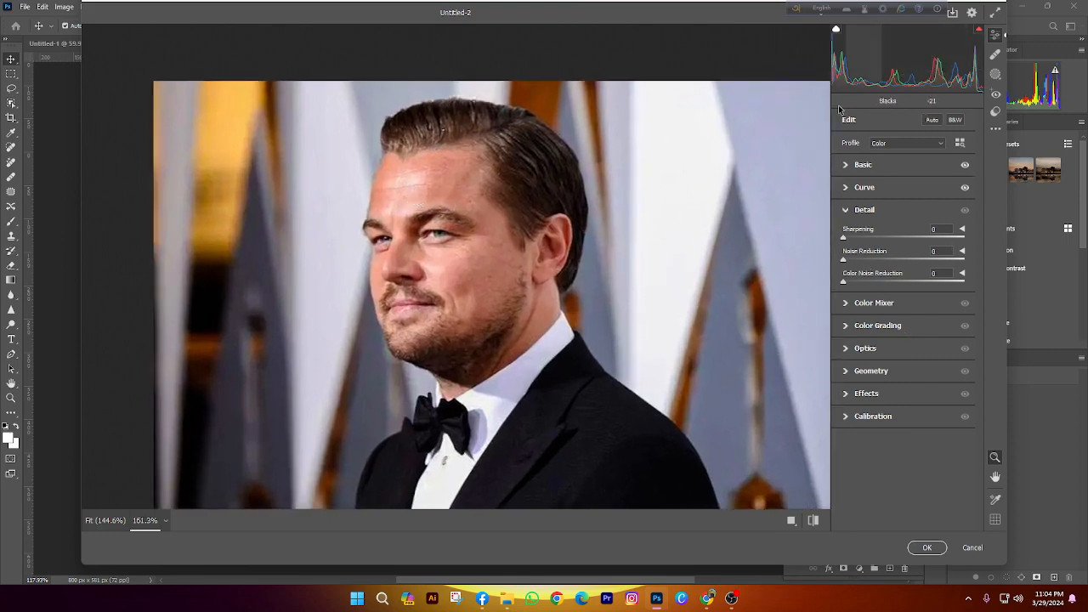
Try a slight noise reduction on the photo and reset it to 0
click(886, 255)
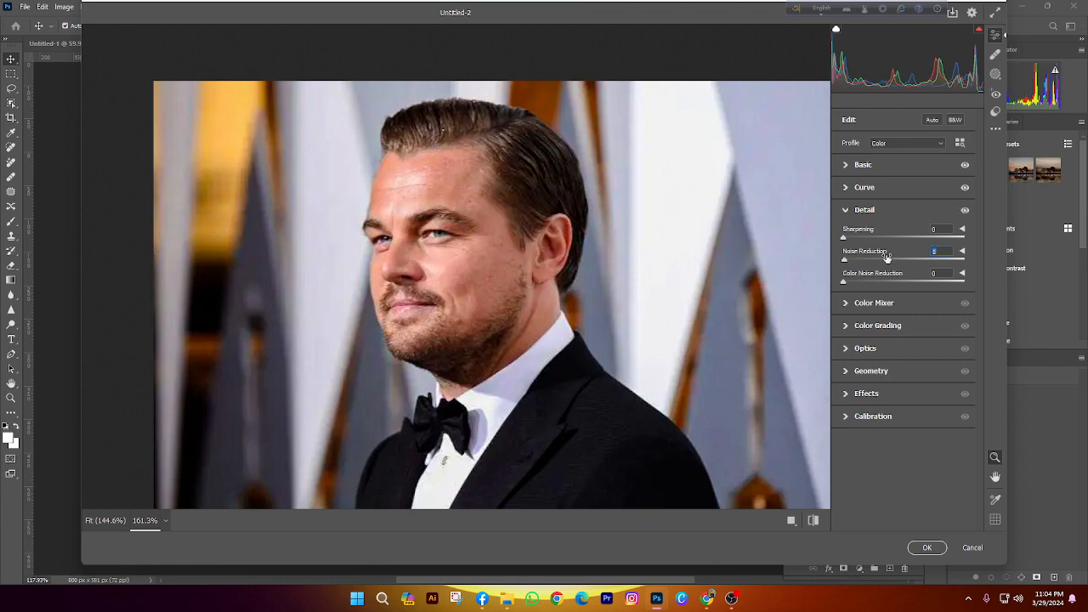
double_click(890, 260)
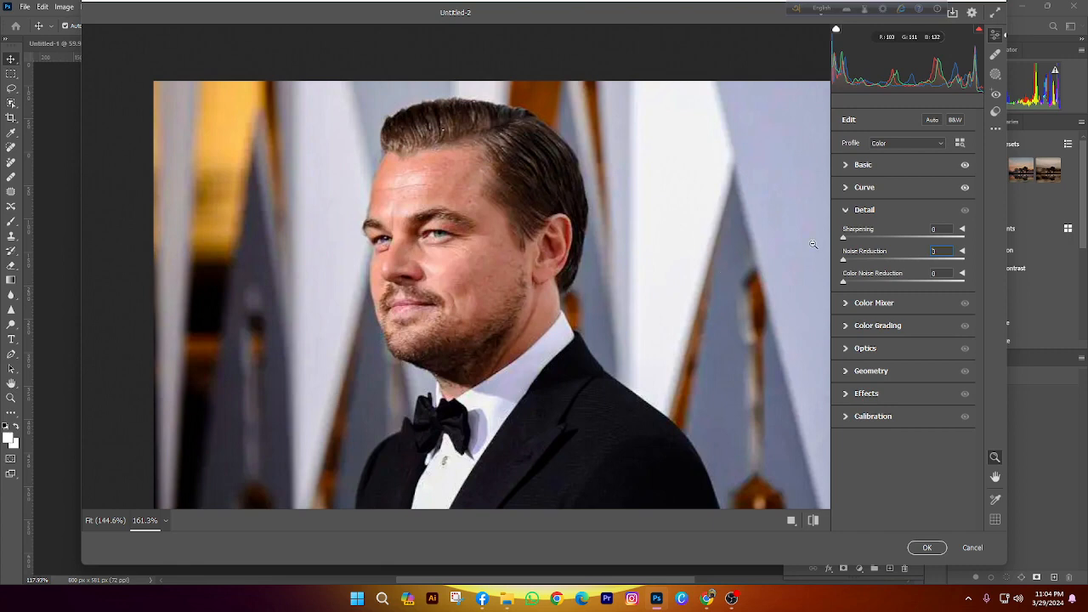
click(844, 216)
click(846, 213)
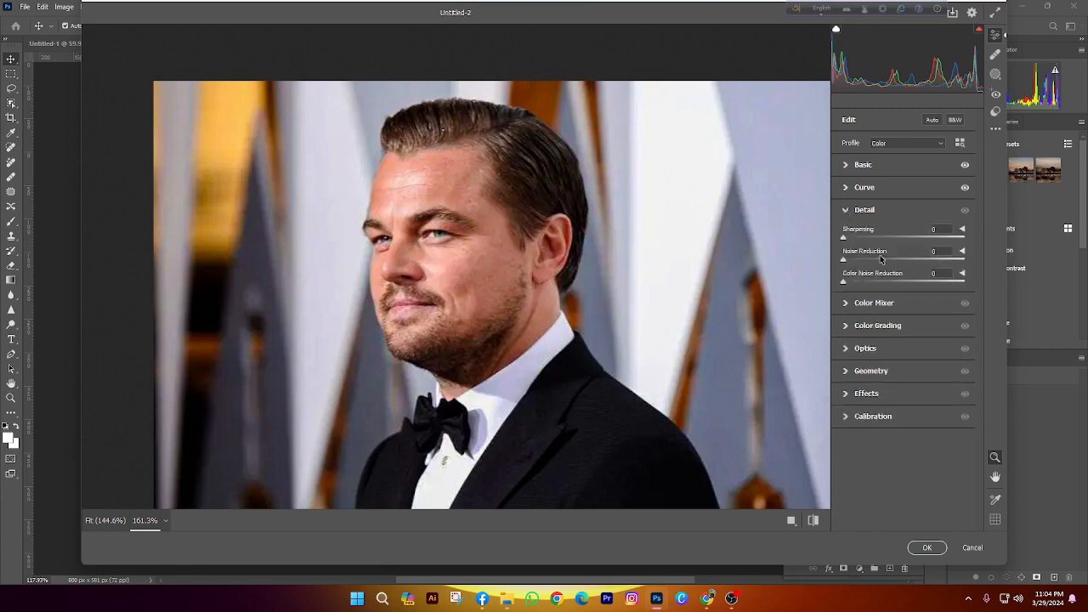
scroll(643, 346, down, 5)
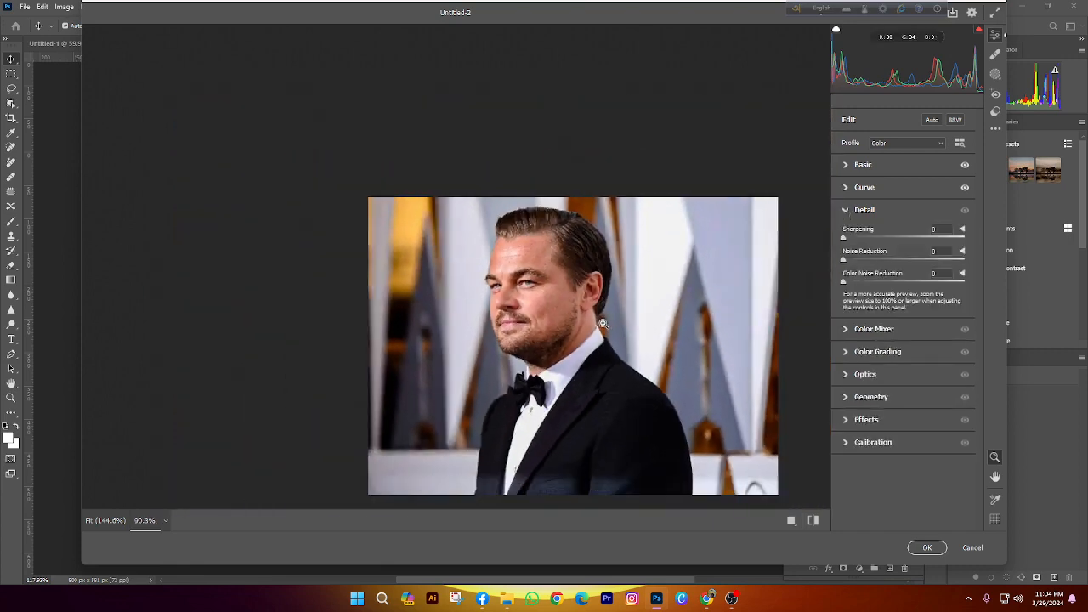
scroll(601, 323, up, 1)
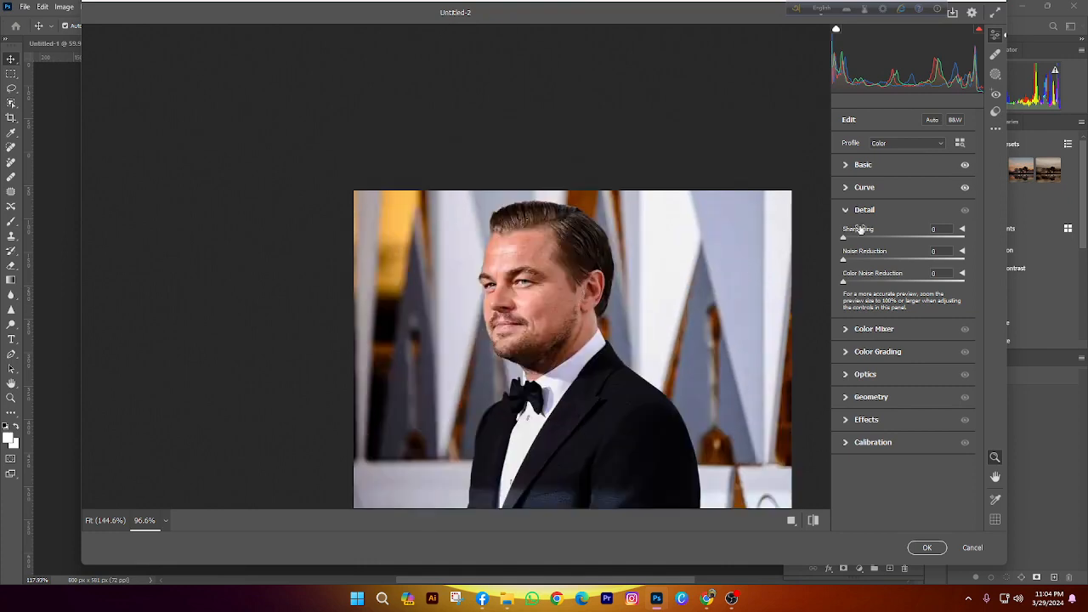
click(846, 210)
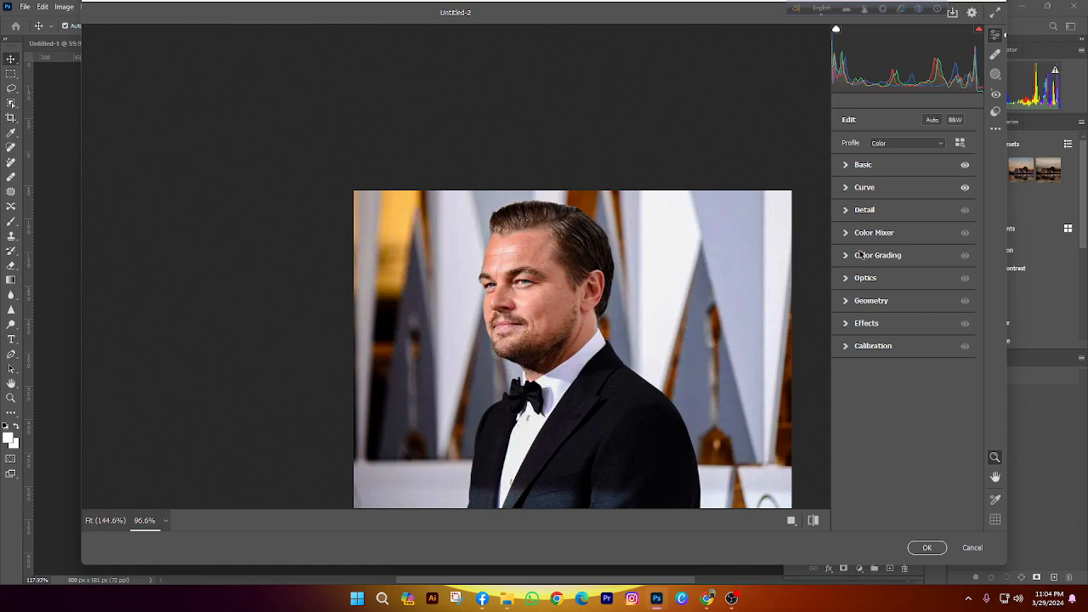
mouse_move(860, 255)
click(847, 210)
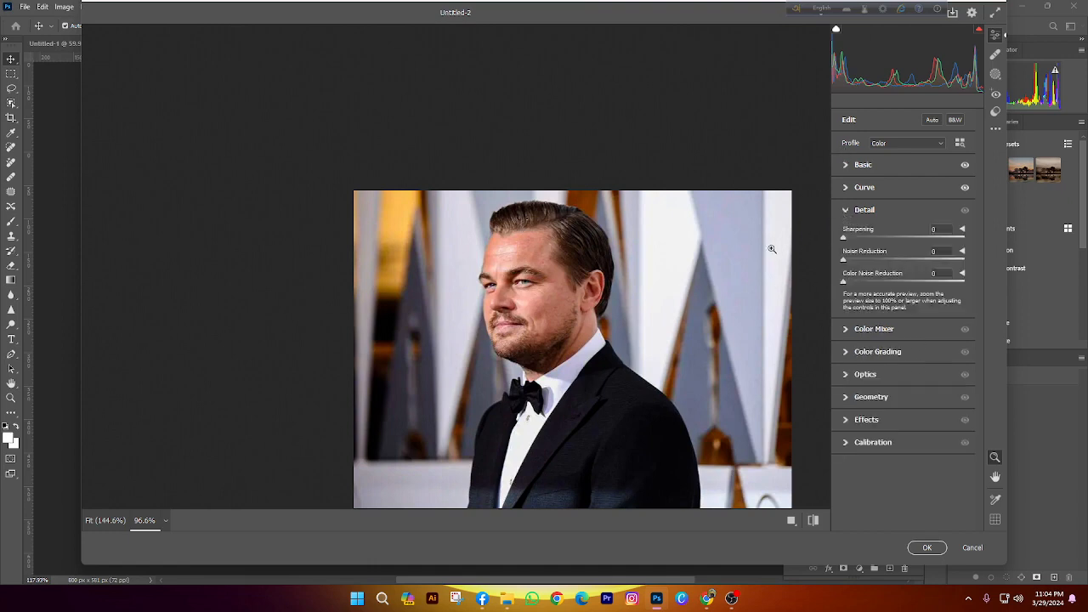
scroll(600, 340, up, 3)
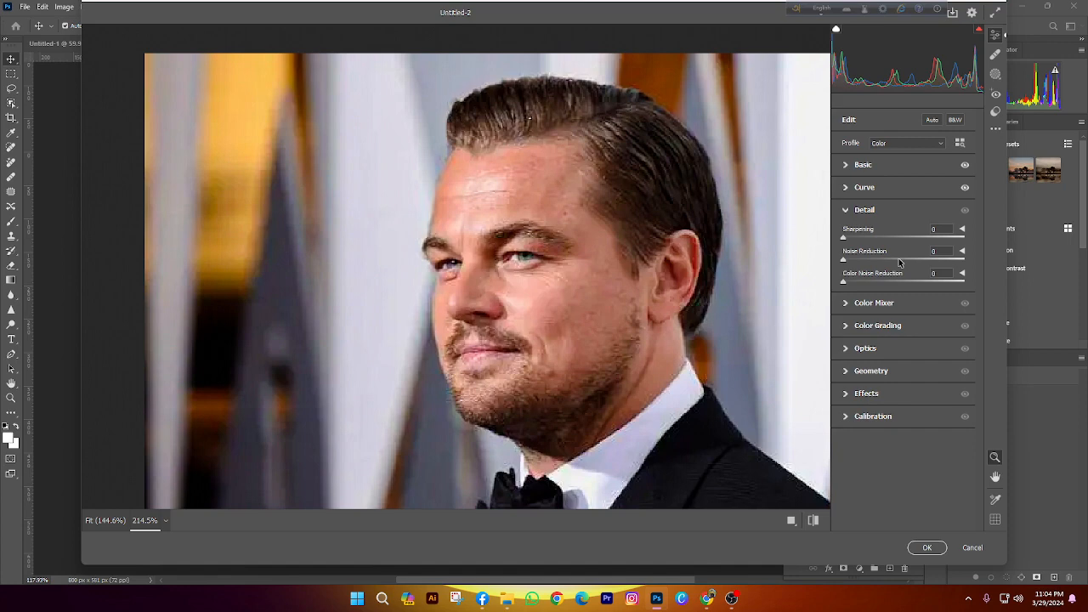
scroll(594, 277, down, 5)
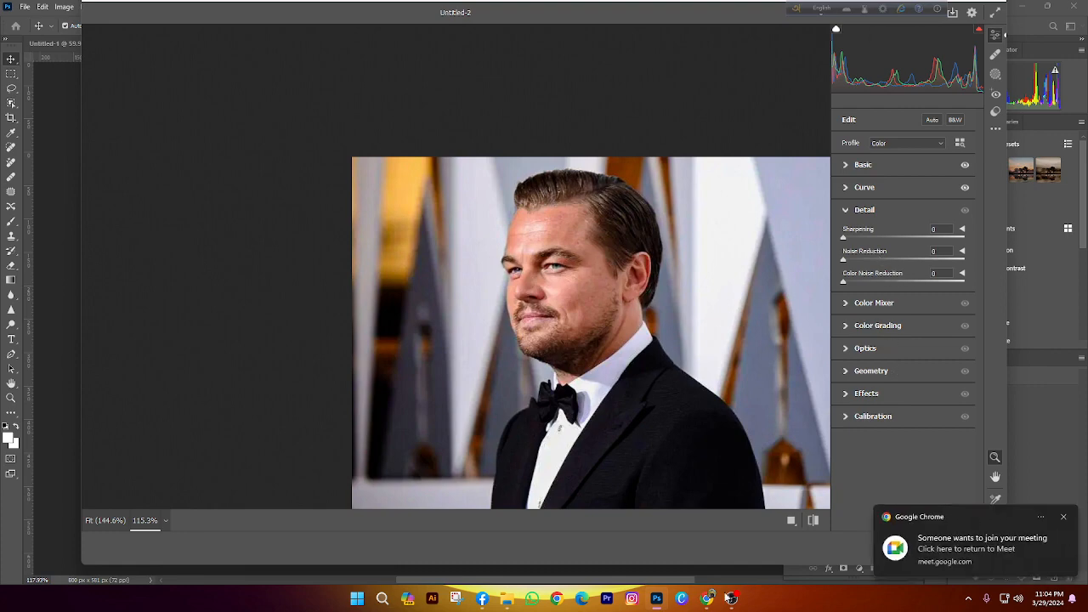
Switch to the Google Meet call in Chrome, admit the waiting participant, and return to Photoshop
click(524, 536)
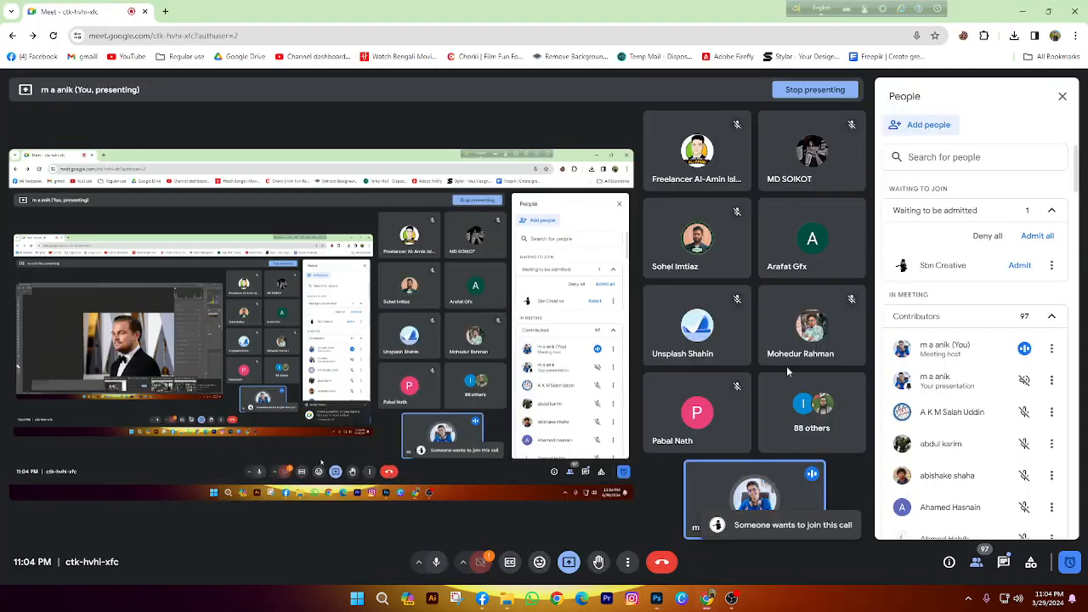
click(1033, 269)
click(657, 598)
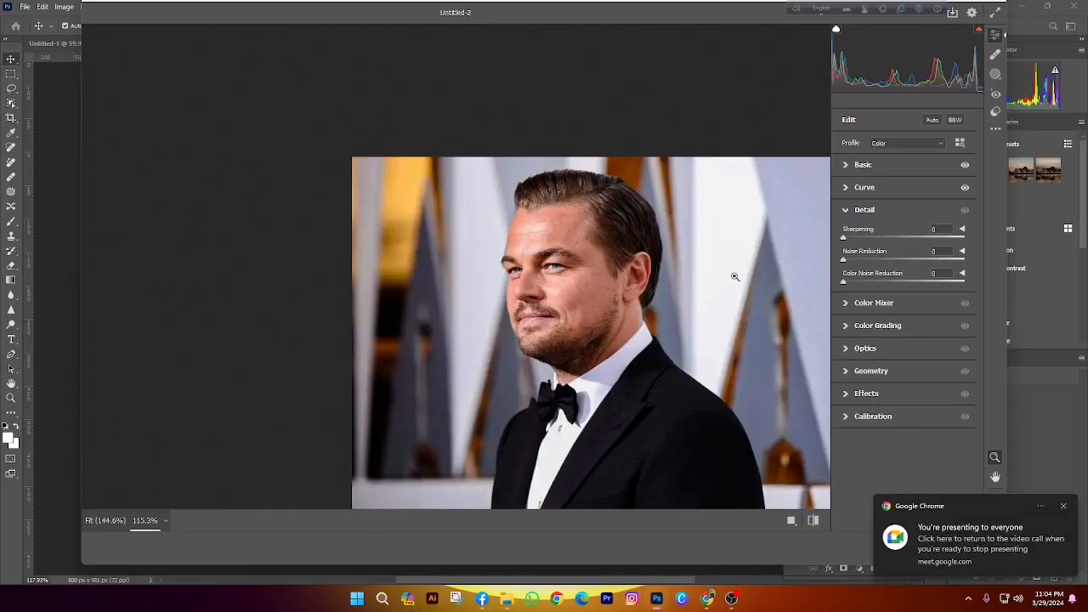
Try a noise reduction of 68 and stronger amounts on the photo, and reset it to 0
click(926, 259)
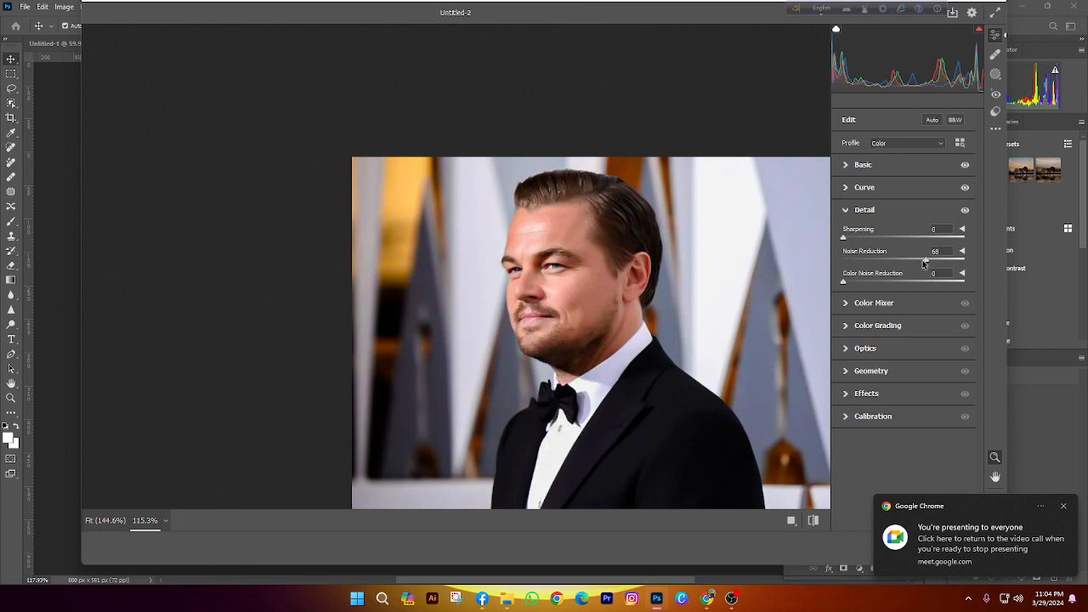
drag(920, 263, 1010, 250)
double_click(899, 264)
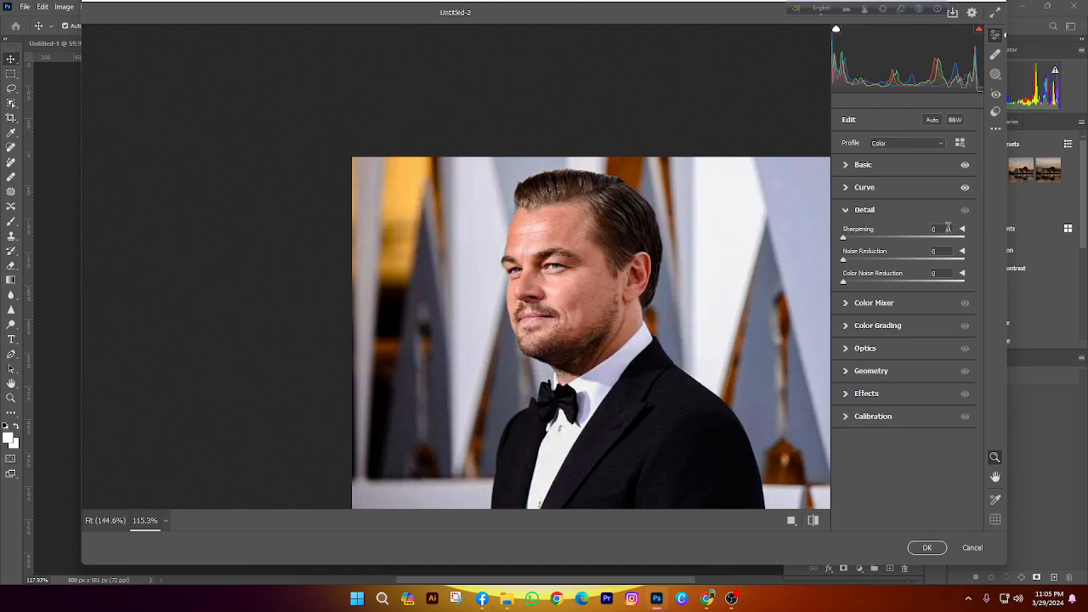
Set noise reduction to 26 and sharpening to 20 for the photo, and expand the Color Mixer
click(600, 248)
drag(573, 246, 551, 247)
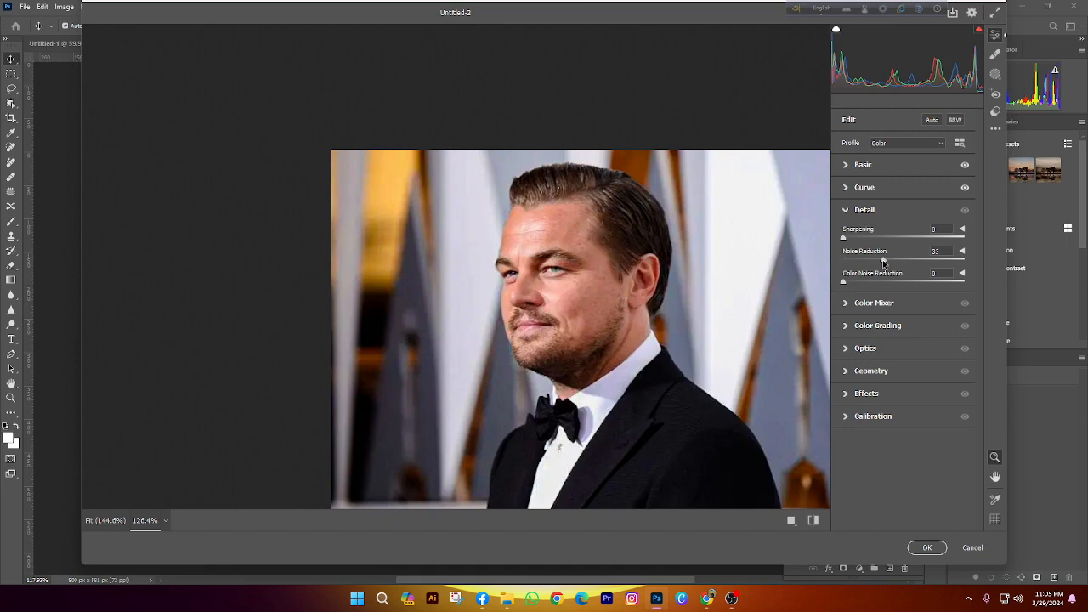
drag(883, 262, 877, 262)
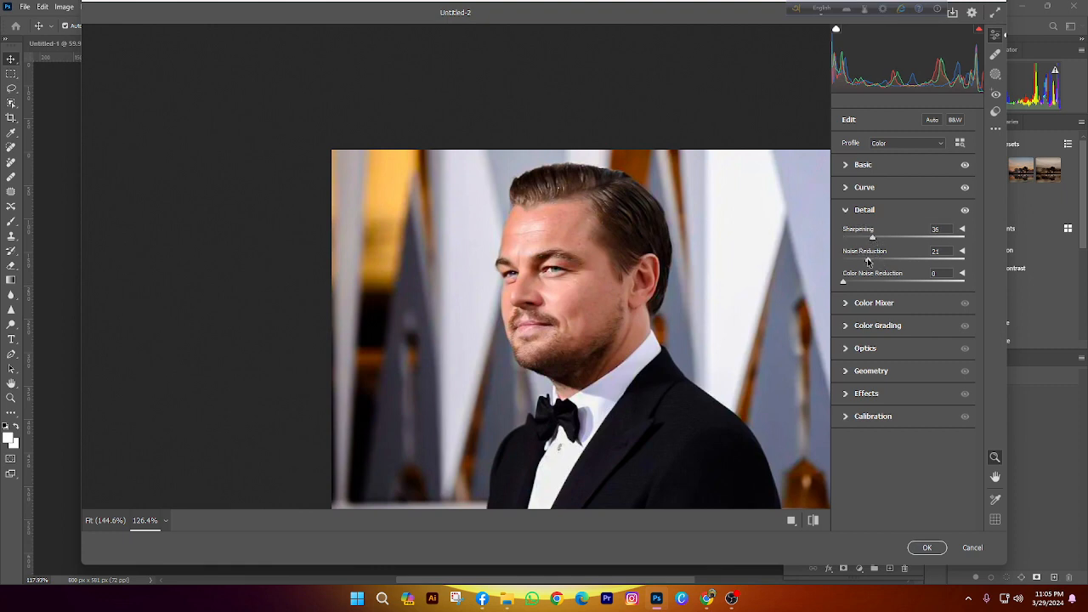
click(864, 235)
click(873, 263)
drag(864, 239, 859, 239)
scroll(612, 374, down, 5)
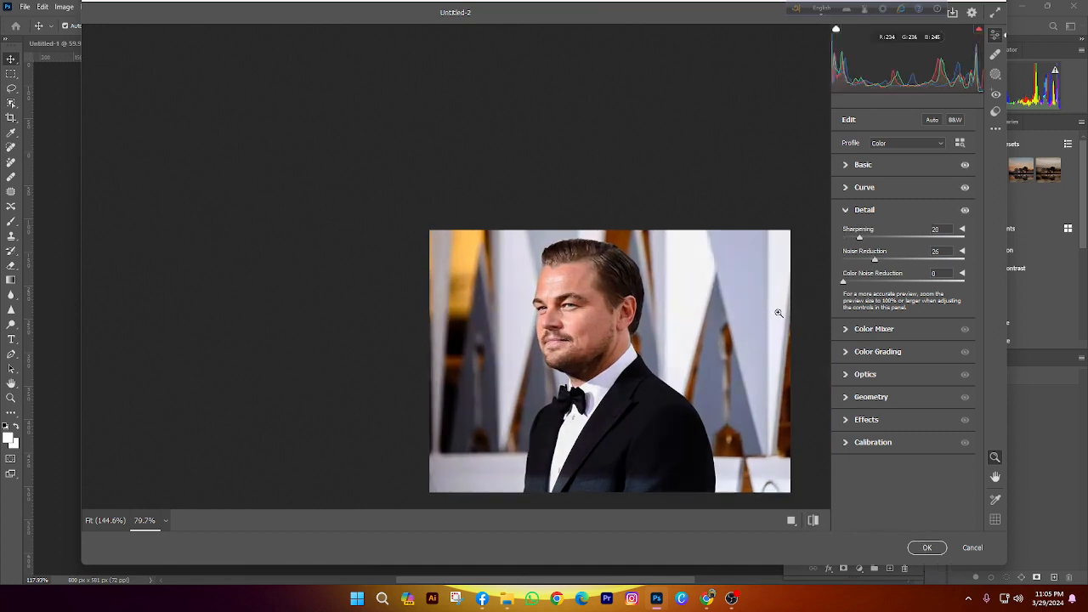
click(847, 330)
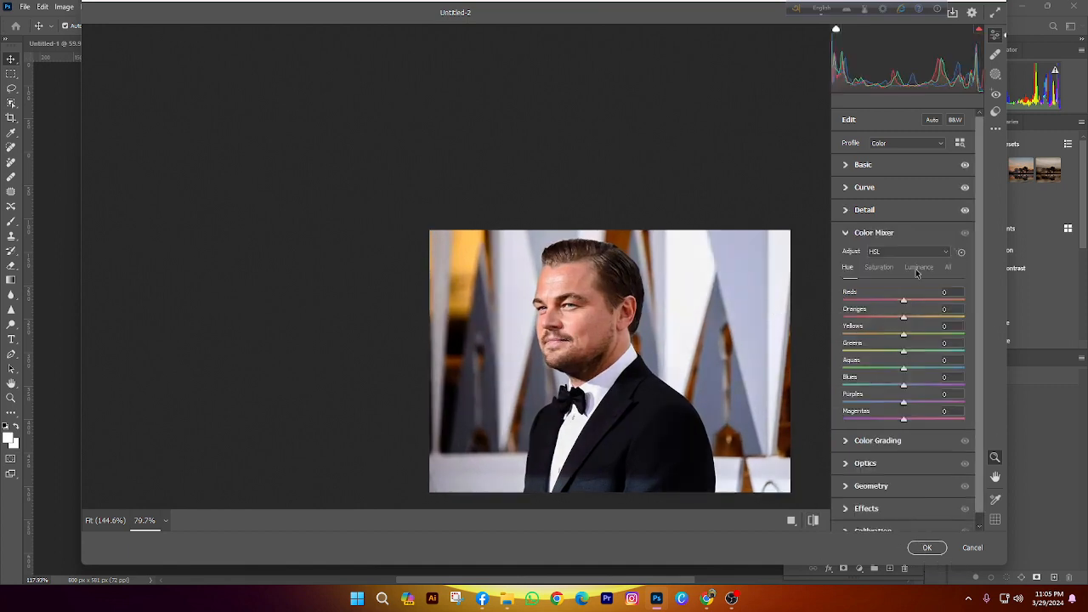
Try an orange luminance of -100 in the Color Mixer and undo it
click(917, 268)
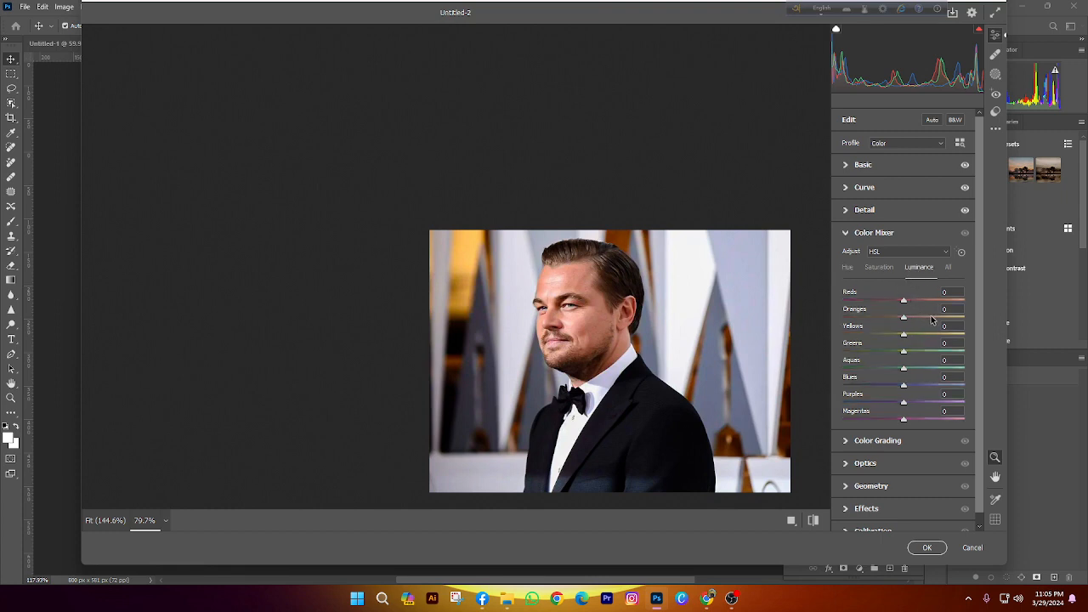
drag(932, 320, 744, 321)
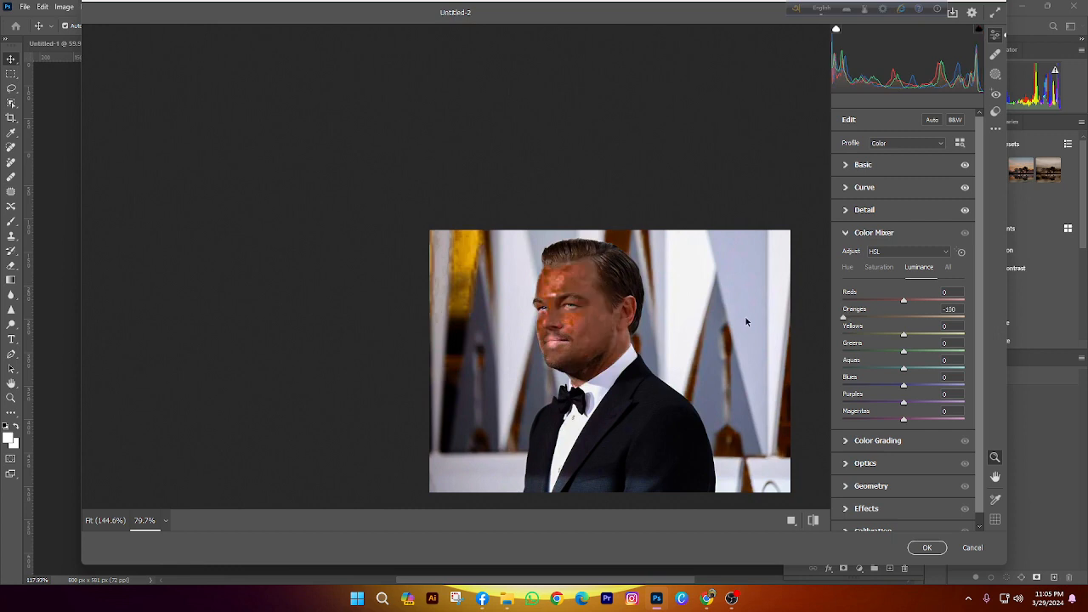
key(ctrl+z)
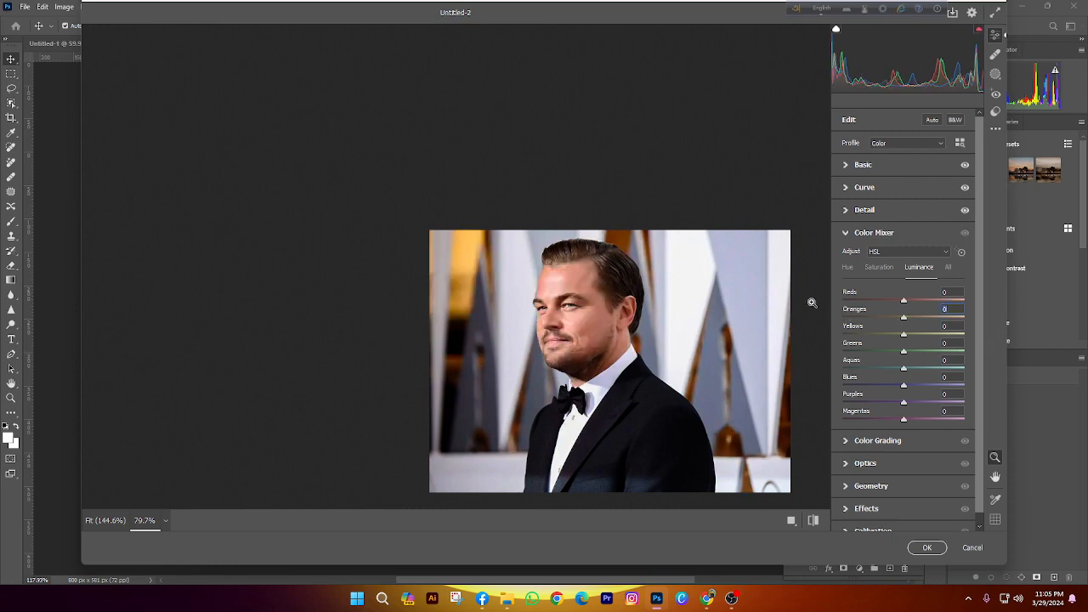
Try orange saturation at -100 and at its maximum, vary the red saturation, and reset both to 0
click(882, 269)
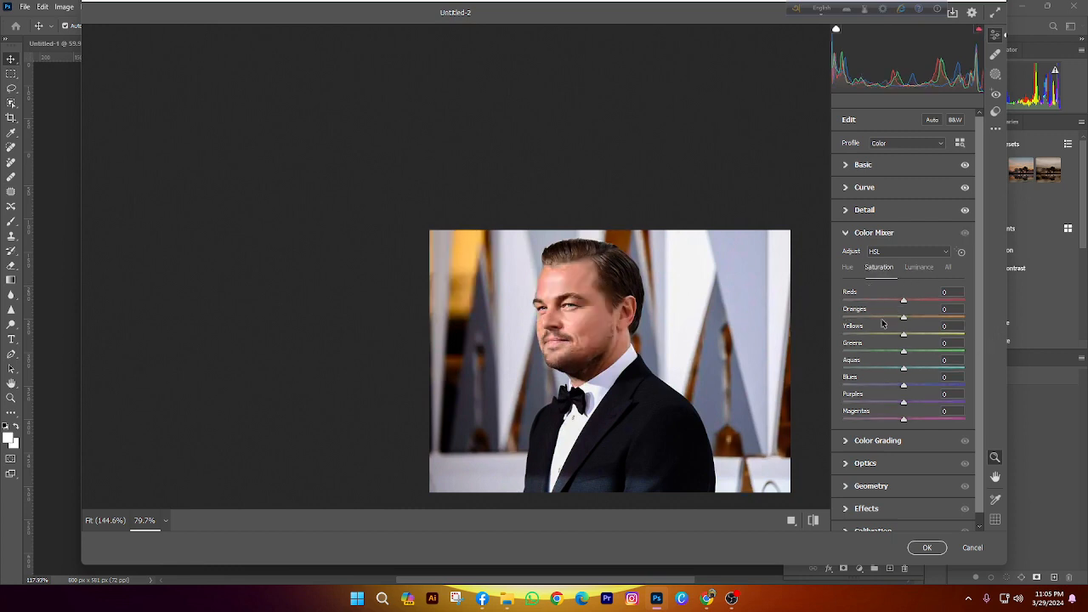
drag(882, 322, 823, 318)
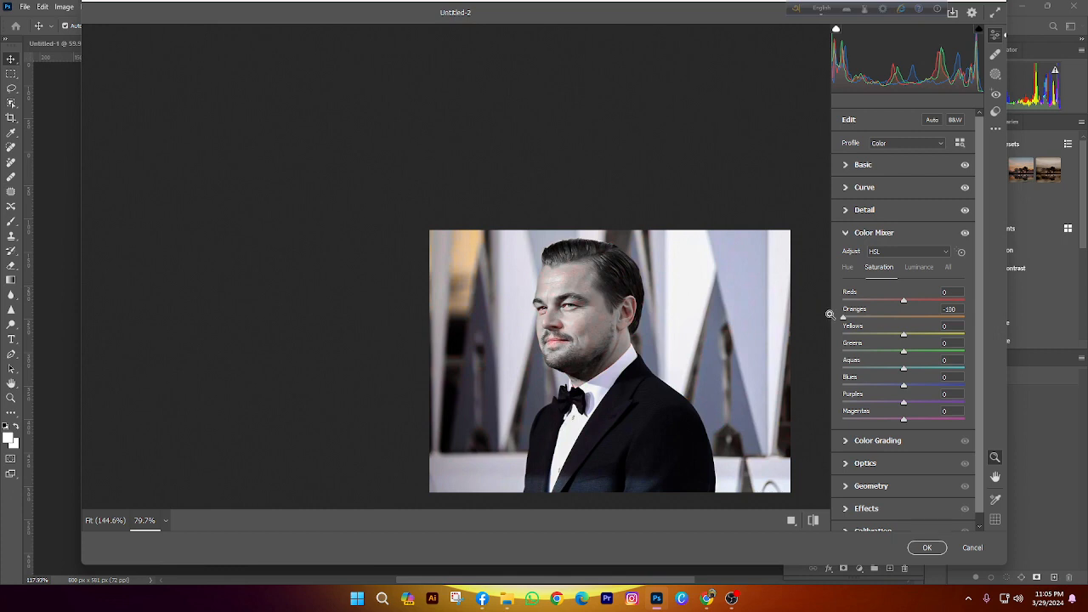
double_click(919, 320)
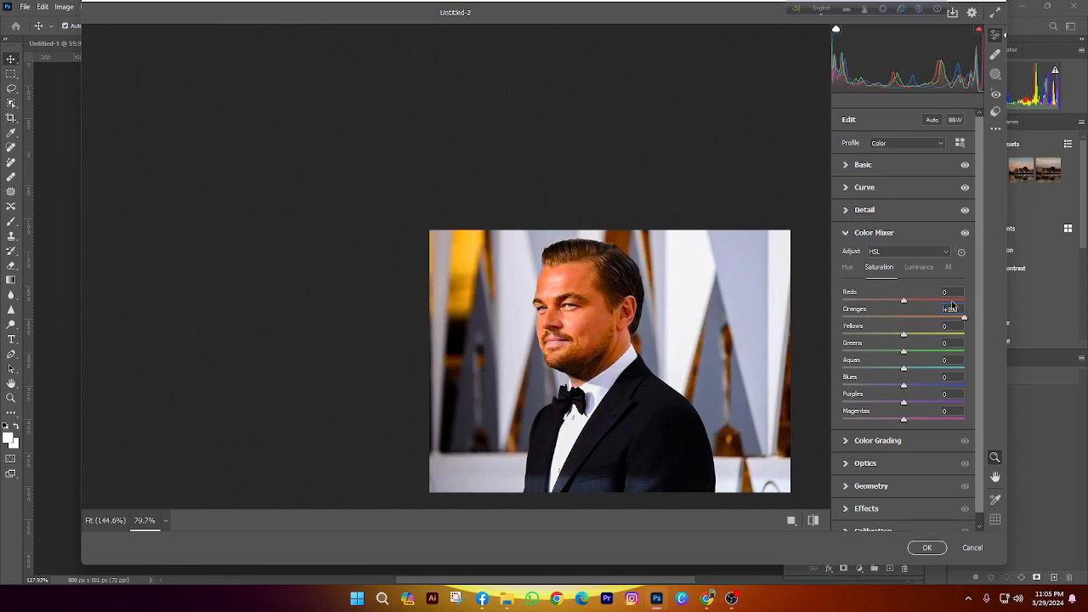
mouse_move(932, 302)
mouse_down()
mouse_move(958, 300)
mouse_move(919, 302)
mouse_up()
double_click(924, 303)
Raise the red luminance to +18, compare against the default settings, and apply the Camera Raw adjustments
click(926, 269)
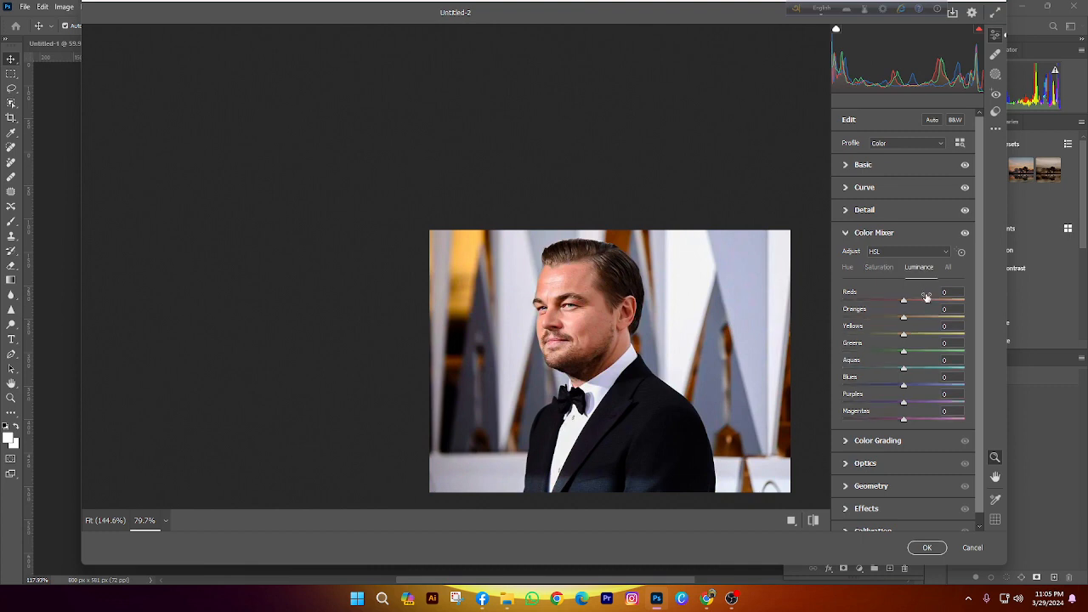
click(927, 301)
click(815, 523)
click(814, 521)
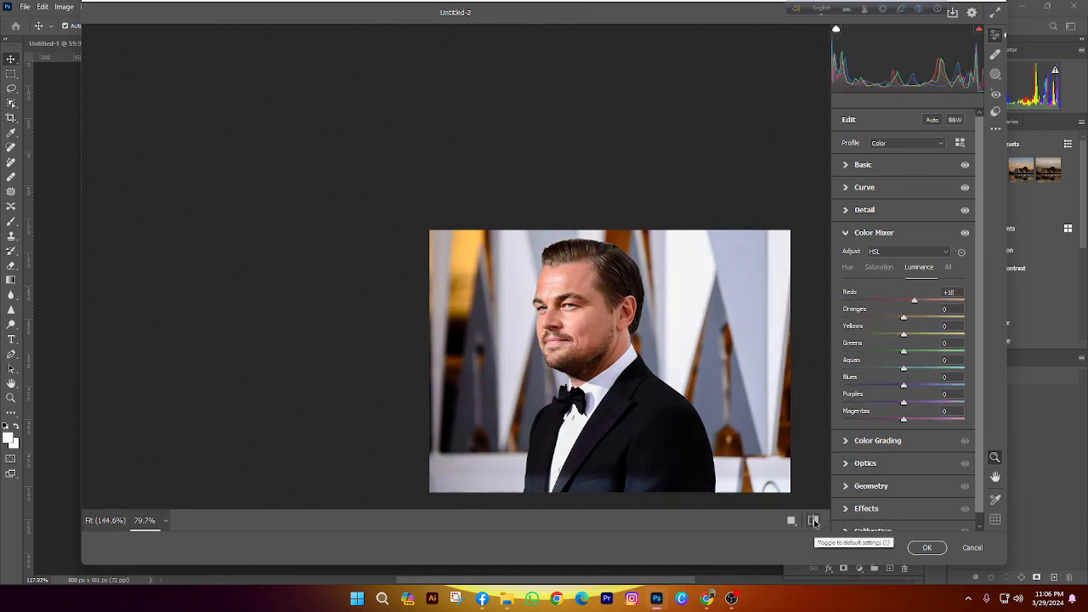
click(926, 549)
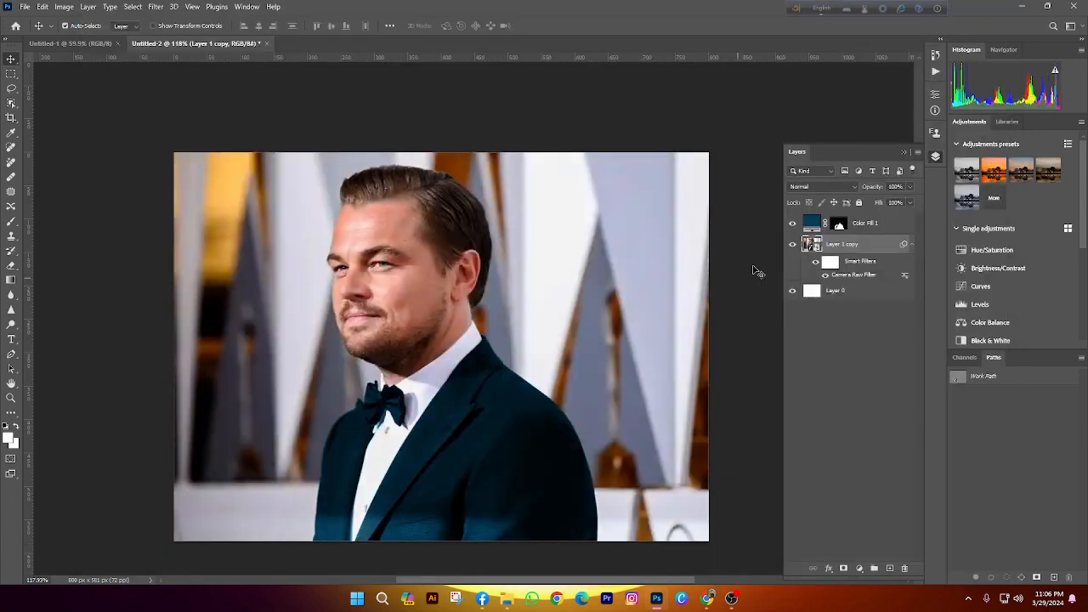
Compare the photo with and without its Smart Filters and inspect the filtered result enlarged
click(815, 262)
click(814, 262)
scroll(694, 284, down, 5)
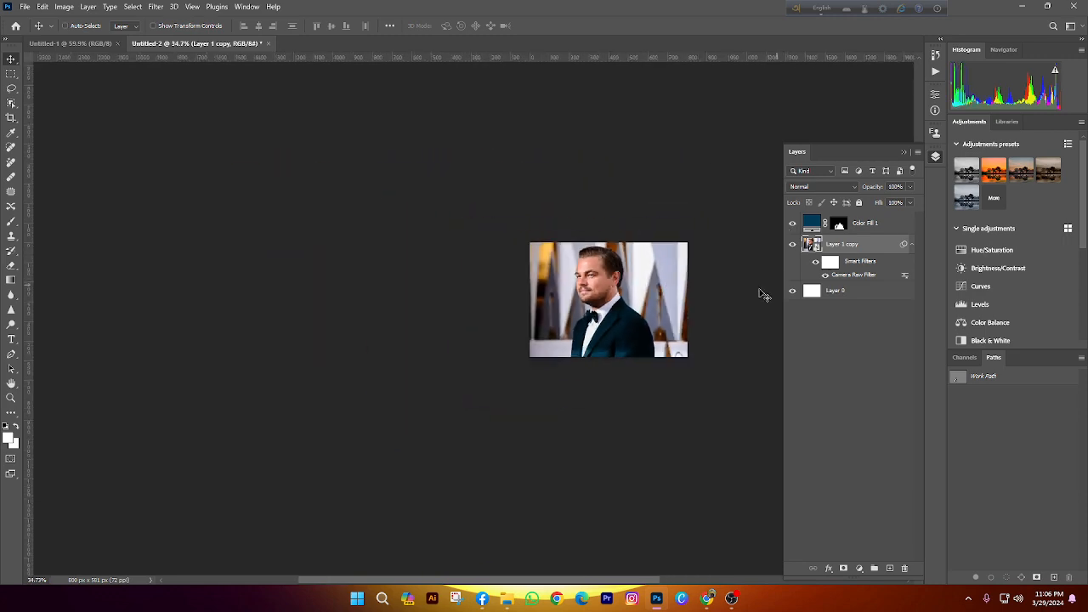
scroll(663, 276, up, 3)
scroll(551, 298, up, 4)
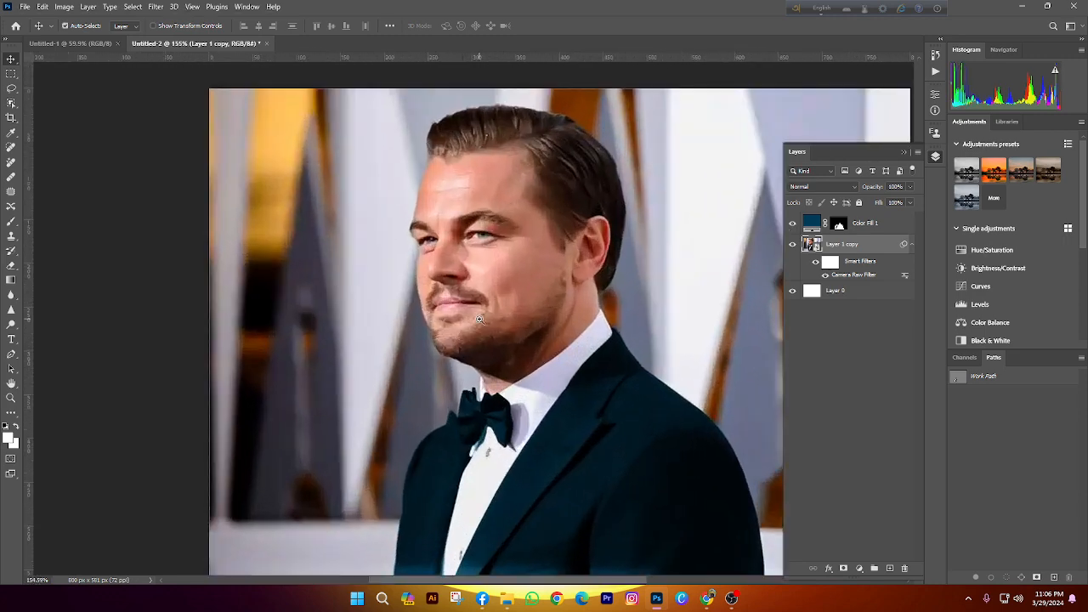
Activate the Zoom tool and fit the whole photo on screen
key(z)
right_click(480, 321)
click(518, 329)
scroll(507, 326, down, 3)
scroll(478, 327, down, 2)
scroll(479, 327, up, 5)
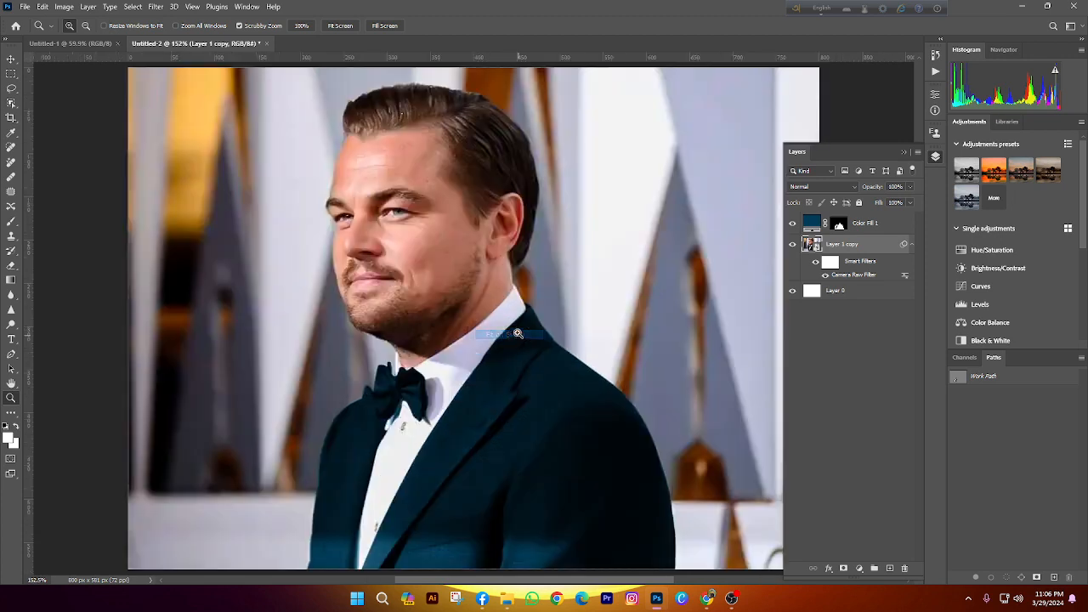
Demonstrate the Zoom tool's Fit on Screen option again after switching from the Move tool, and finish viewing the photo at 100%
click(11, 59)
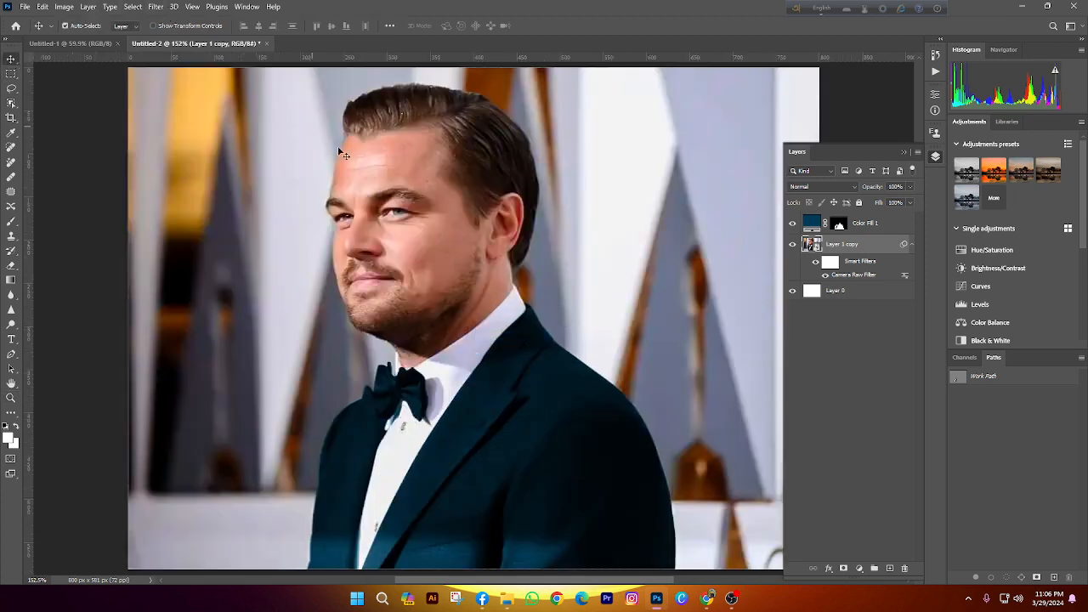
click(11, 397)
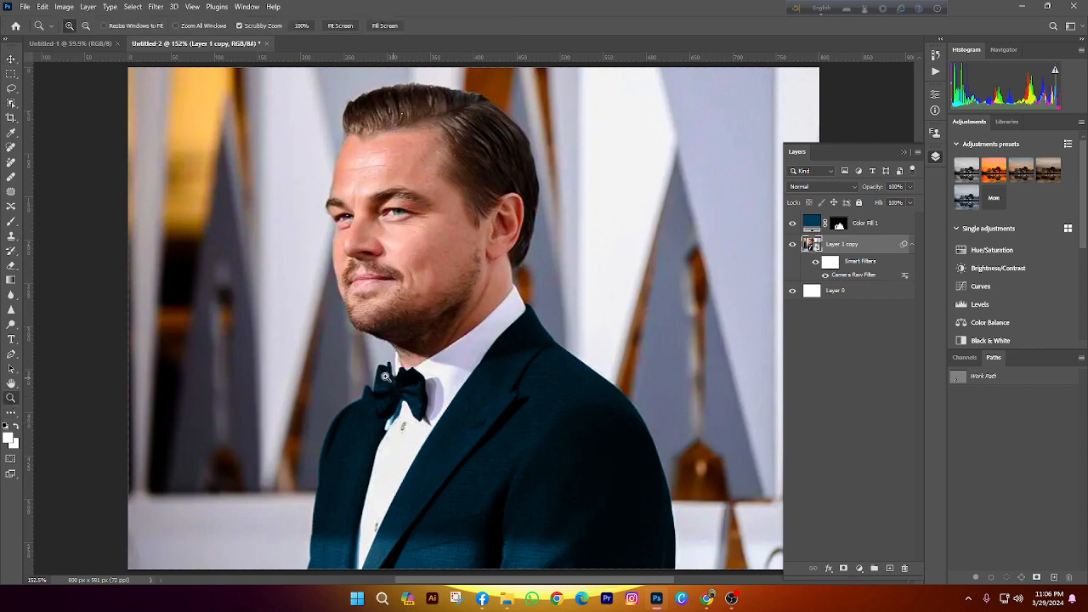
scroll(385, 377, down, 3)
scroll(385, 377, up, 2)
right_click(375, 372)
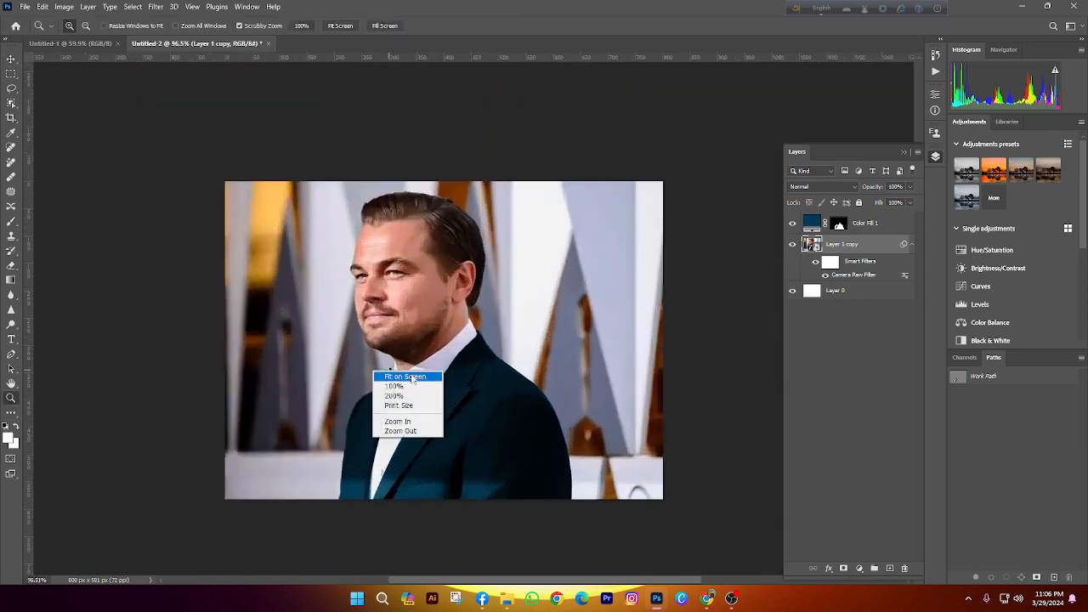
click(413, 378)
drag(482, 295, 450, 308)
right_click(450, 308)
click(485, 313)
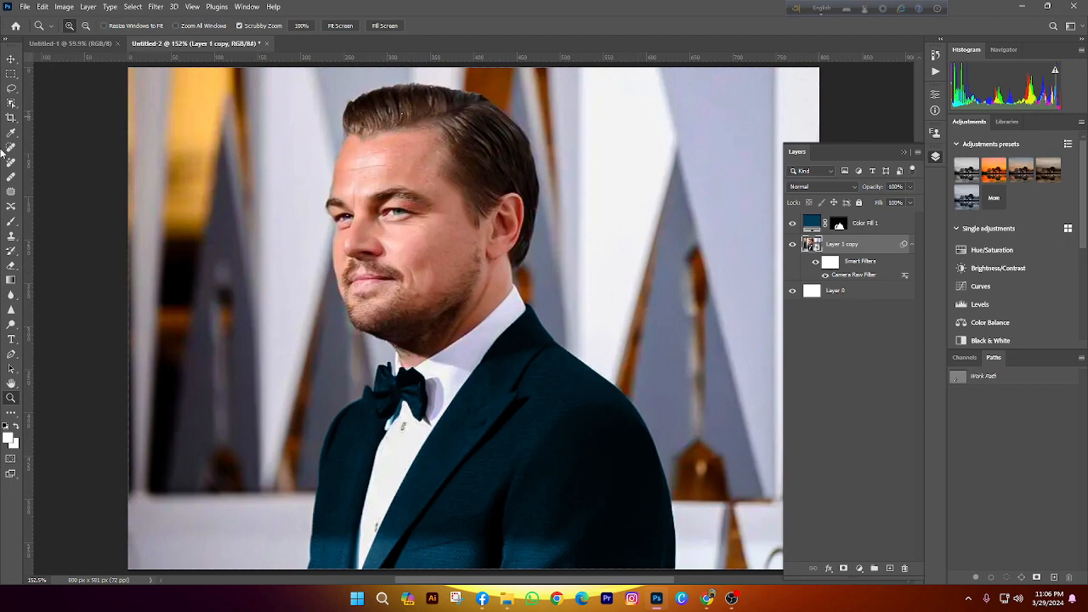
drag(357, 390, 314, 374)
click(335, 368)
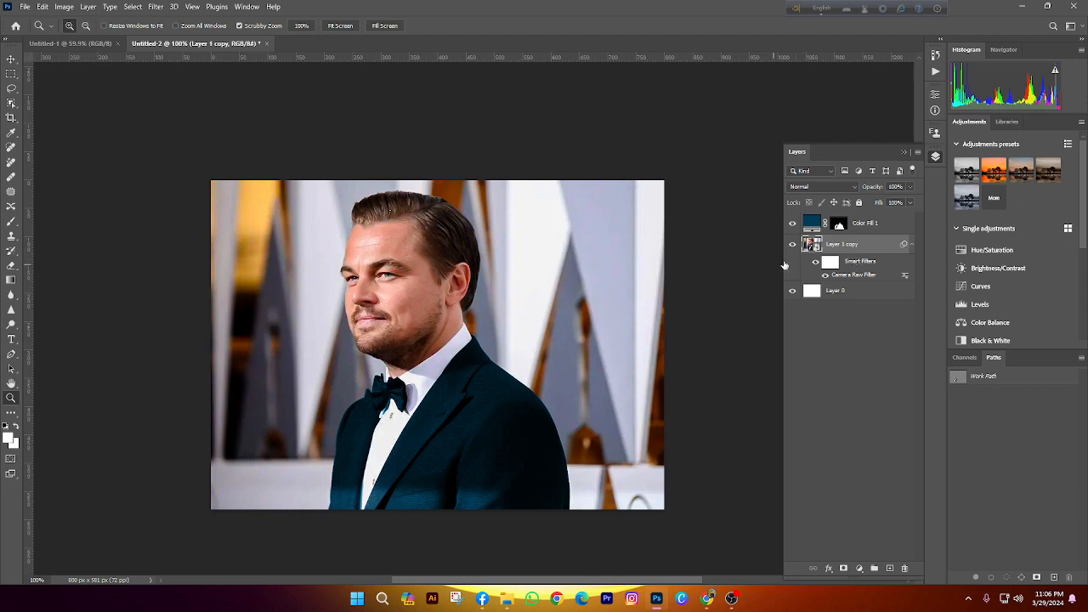
Try merging the Color Fill 1 and Layer 1 copy layers and undo the merge
ctrl+click(869, 232)
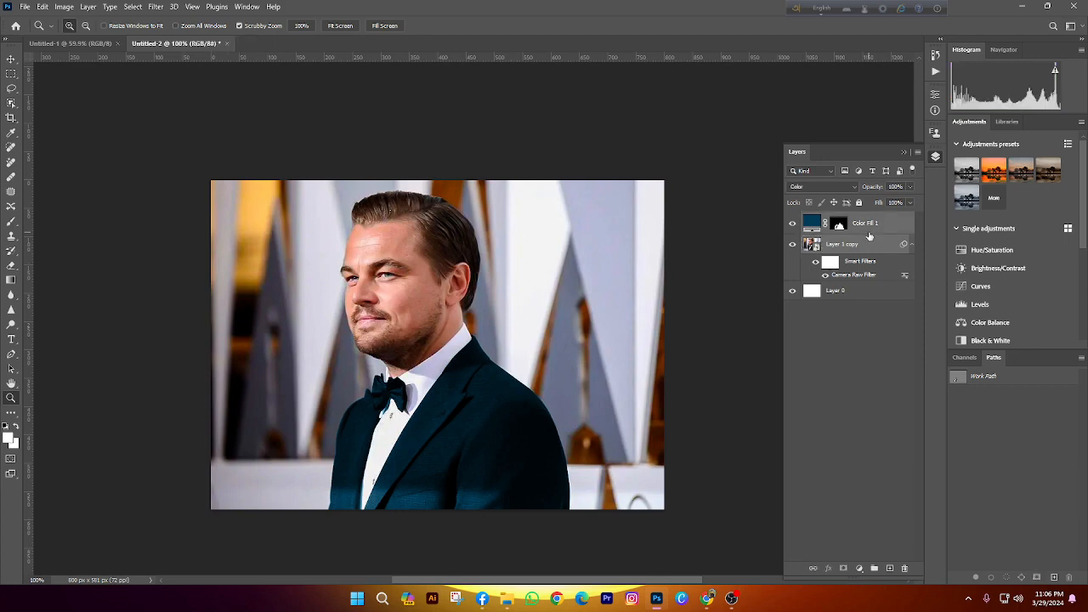
key(ctrl+e)
key(ctrl+z)
Convert the Color Fill 1 and Layer 1 copy layers together into one Smart Object
click(867, 248)
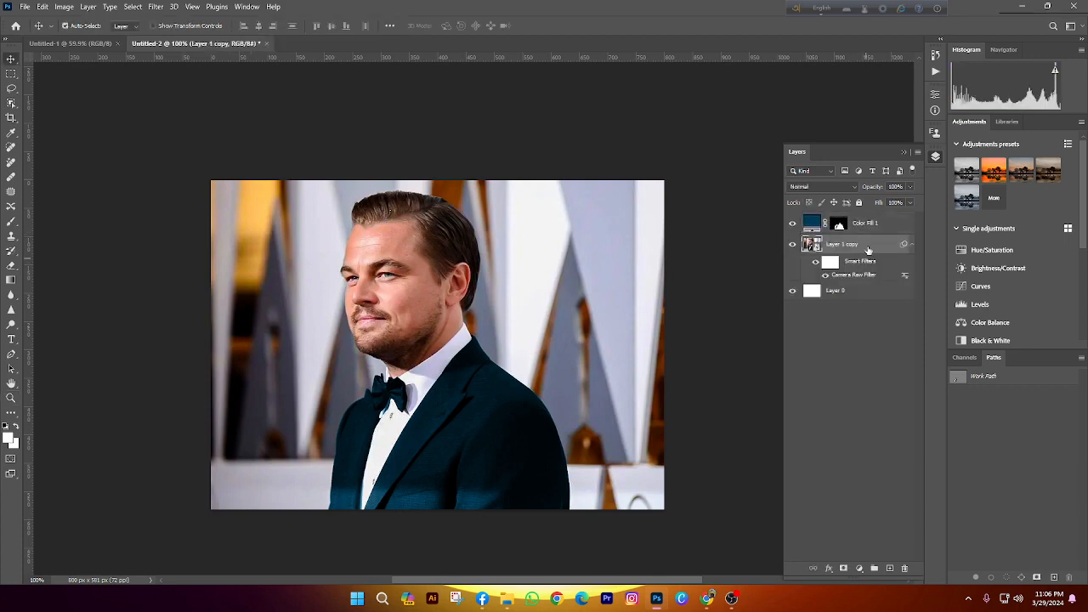
ctrl+click(876, 229)
right_click(877, 224)
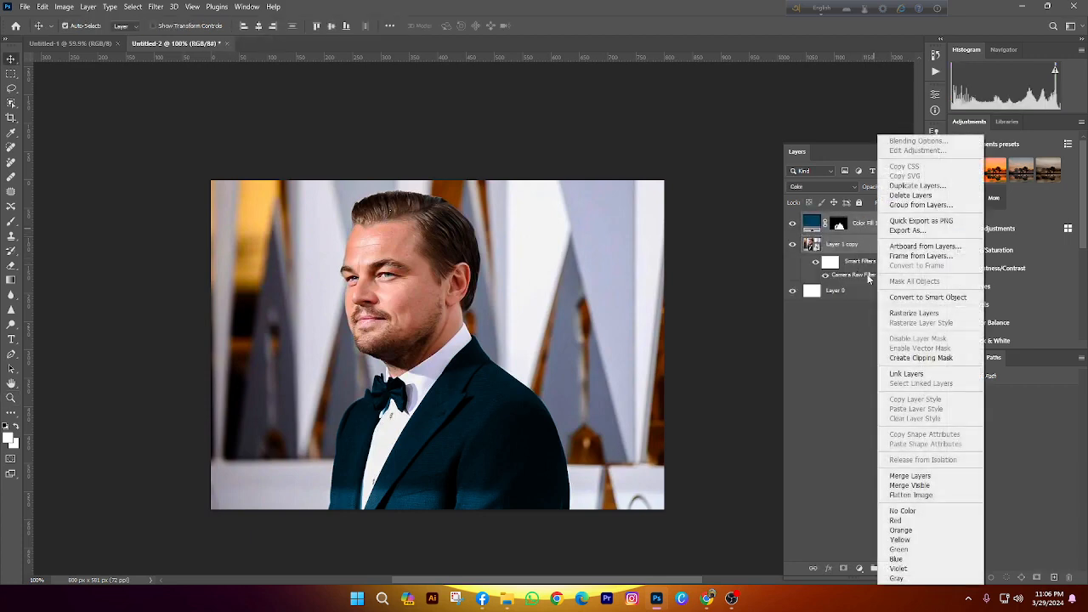
click(922, 297)
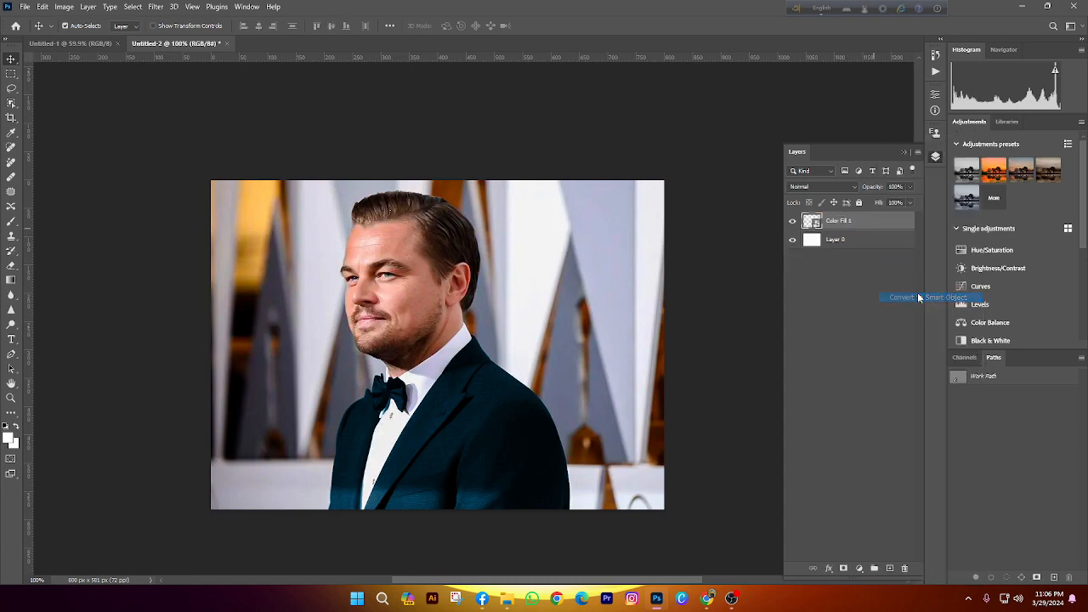
Activate the Quick Selection tool for selecting on the combined photo layer
click(10, 104)
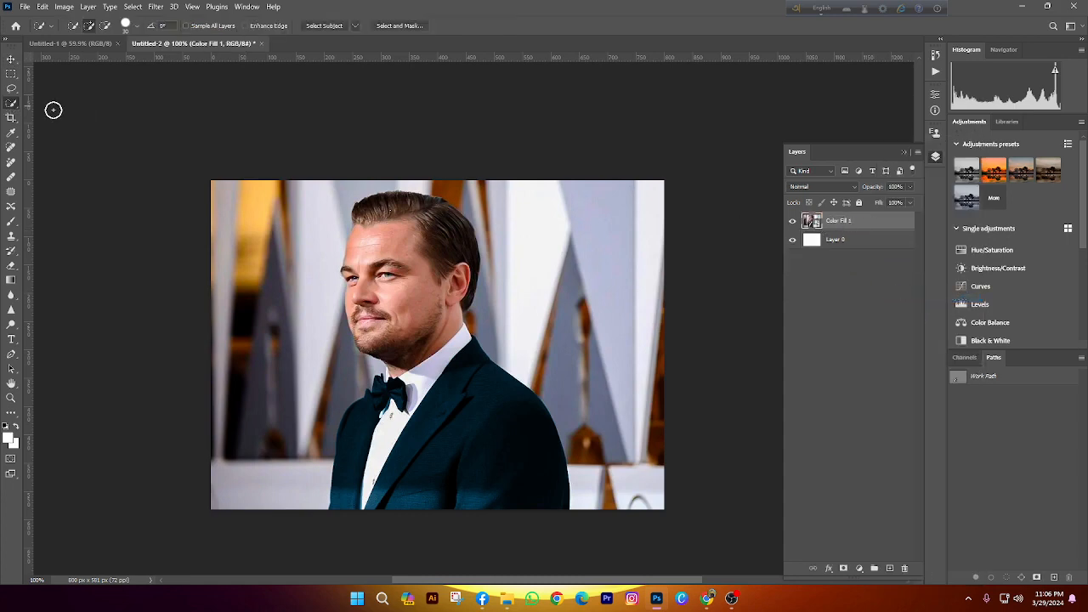
Duplicate the Color Fill 1 smart object layer and rasterize the copy
click(247, 7)
click(340, 355)
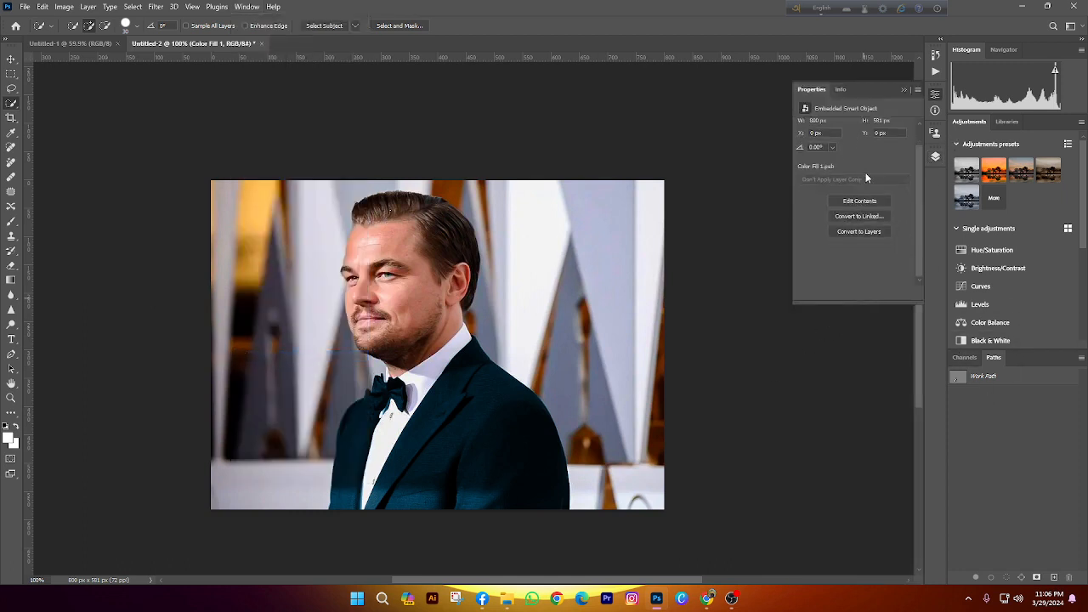
click(935, 157)
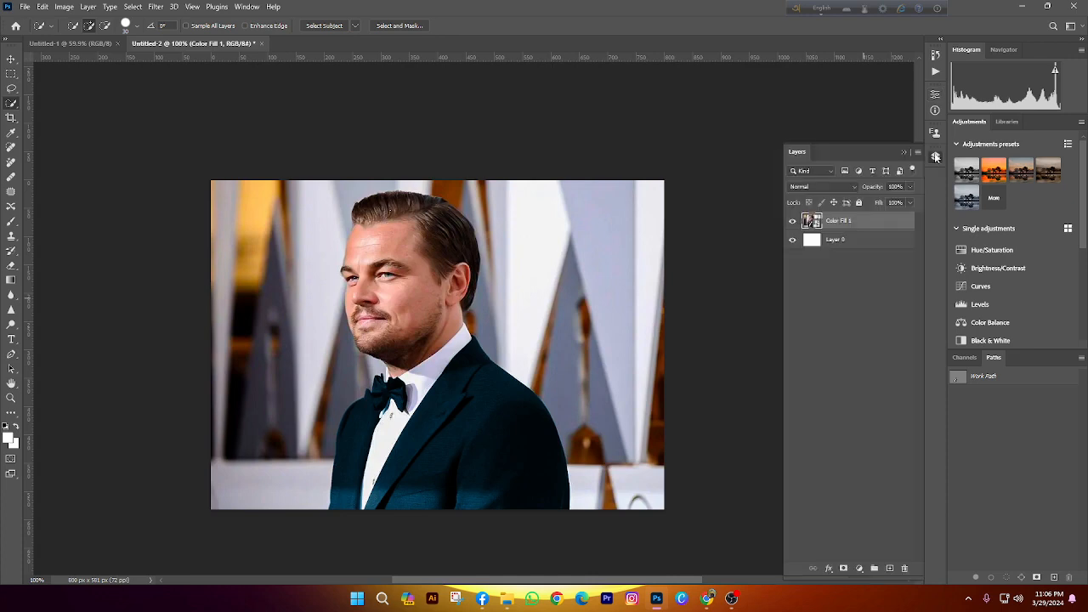
key(ctrl+j)
right_click(860, 222)
click(898, 339)
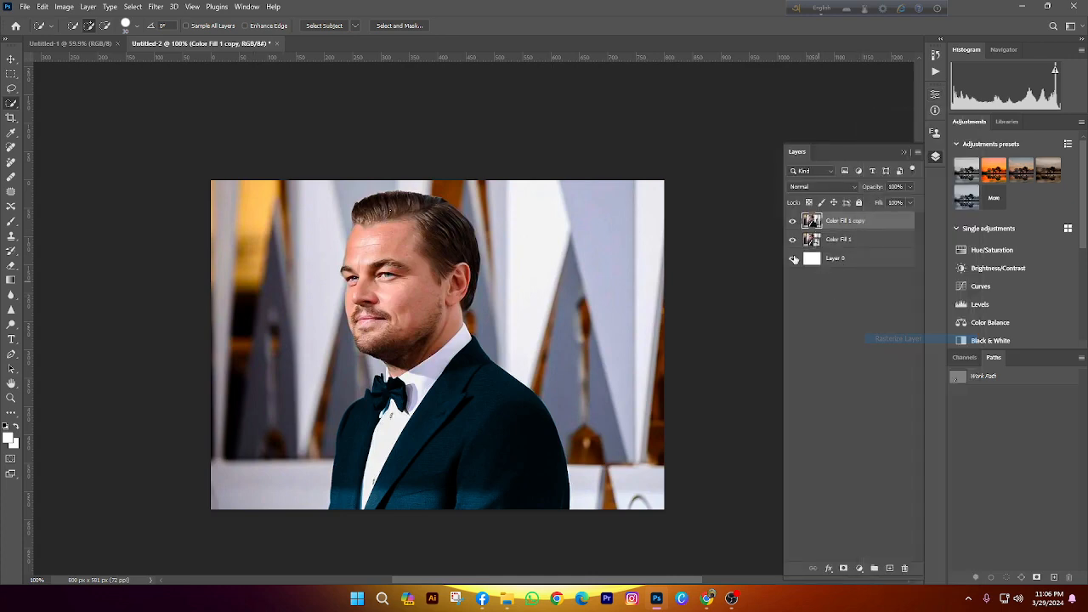
Apply the Remove Background quick action to the Color Fill 1 copy layer to mask out the man
click(248, 7)
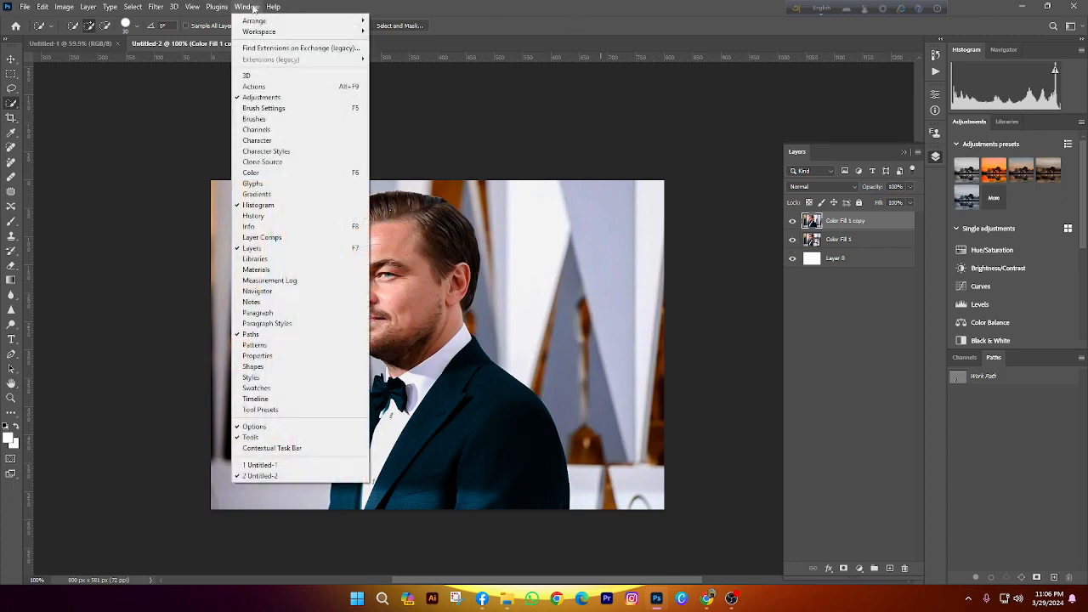
click(297, 356)
click(823, 272)
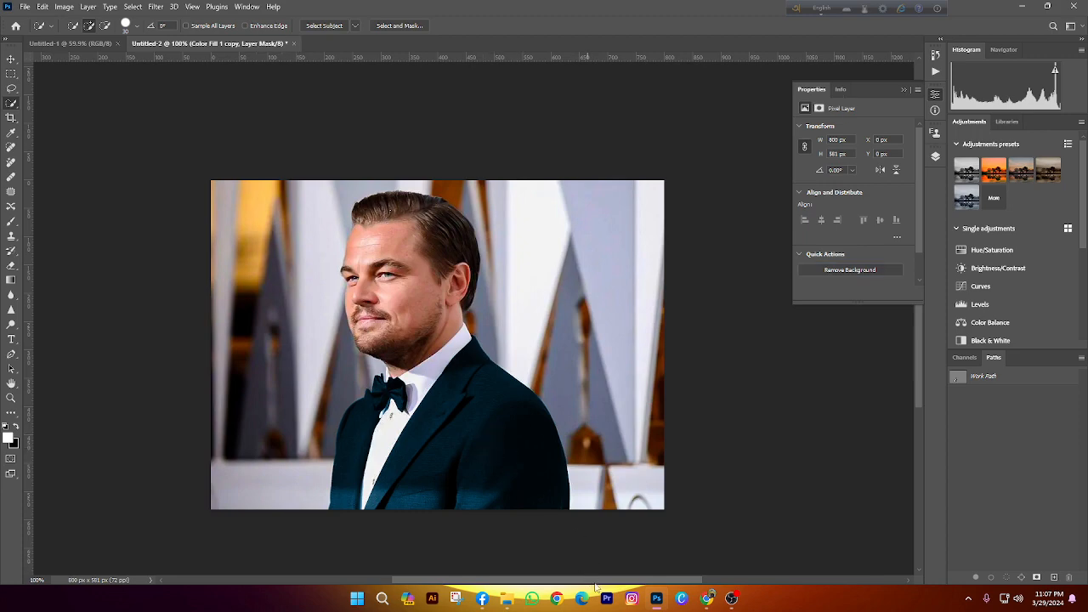
Switch to Chrome and run a Google image search for "action city bg" in a new tab
mouse_move(707, 598)
click(510, 536)
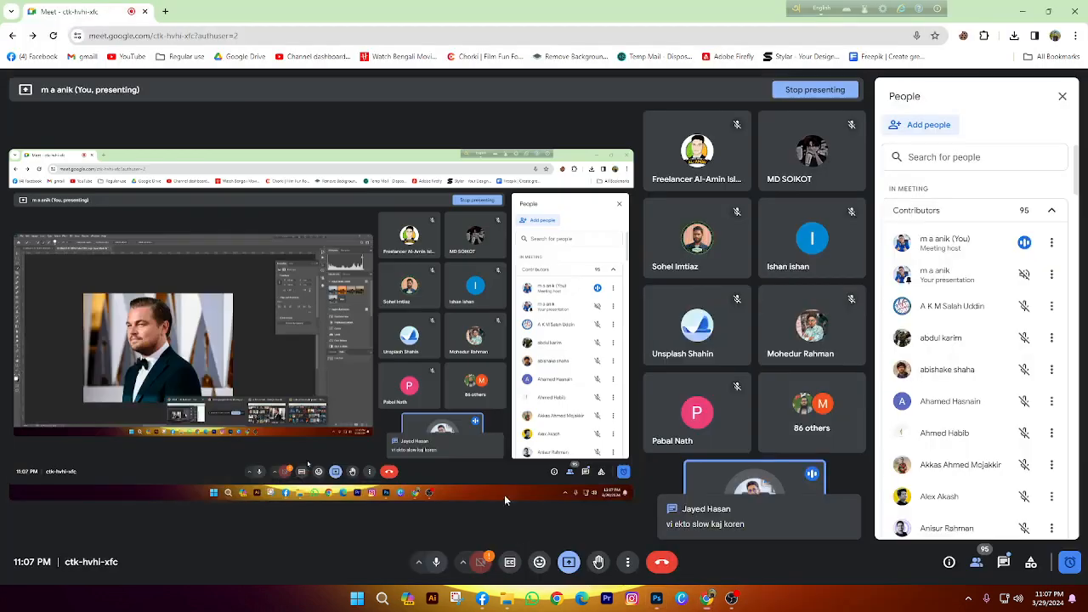
click(165, 11)
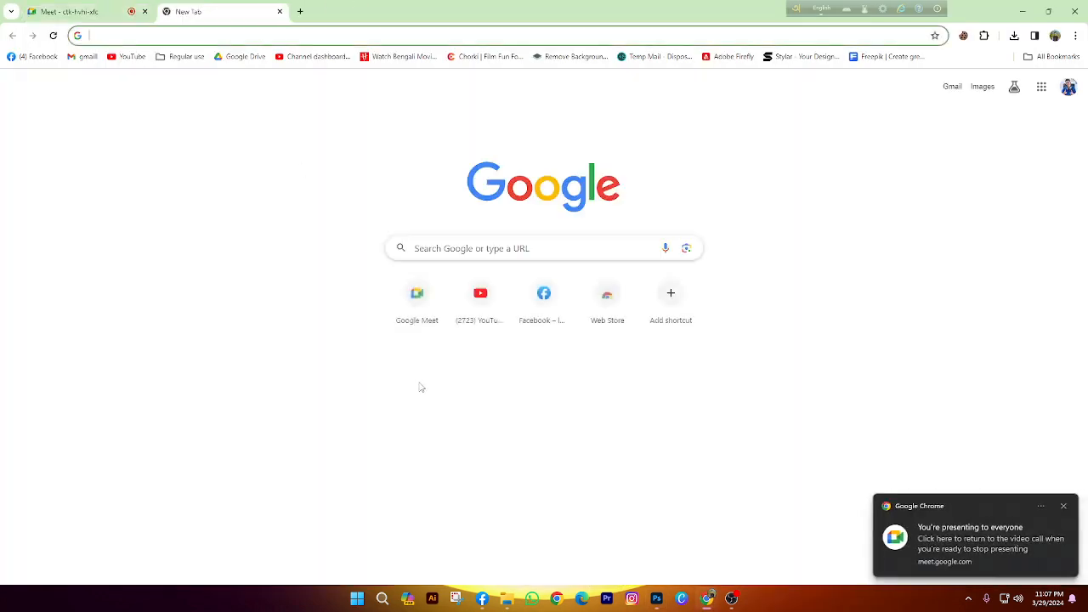
click(467, 253)
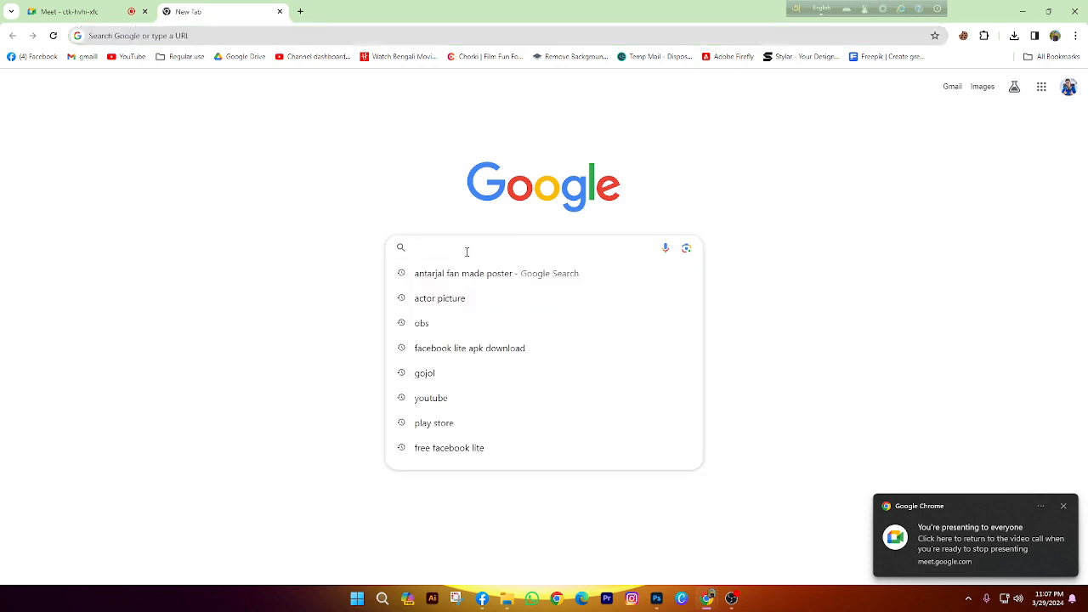
text(action )
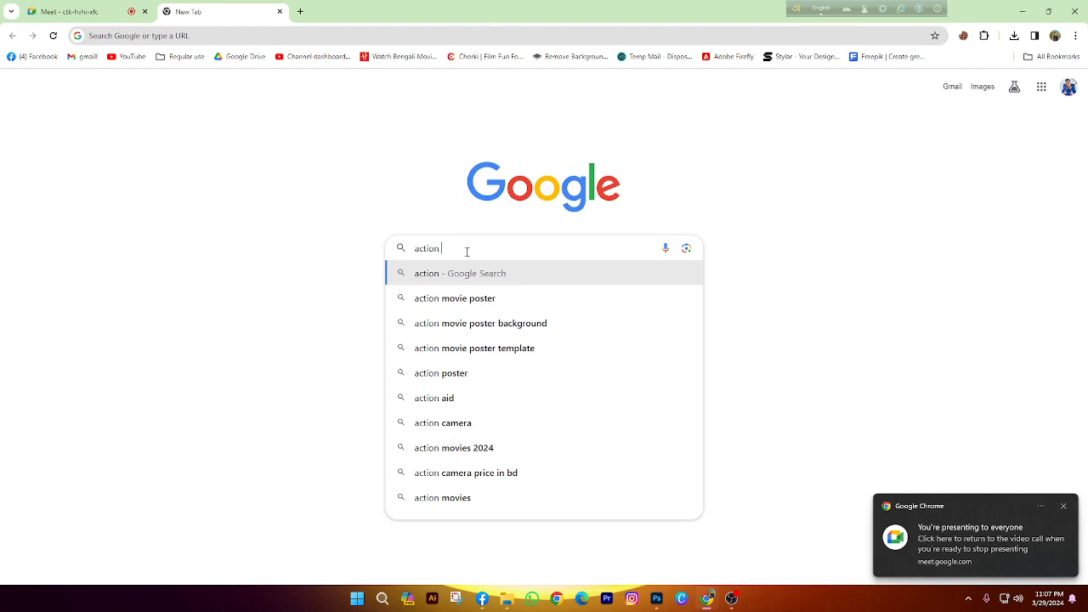
text(city bg)
key(Return)
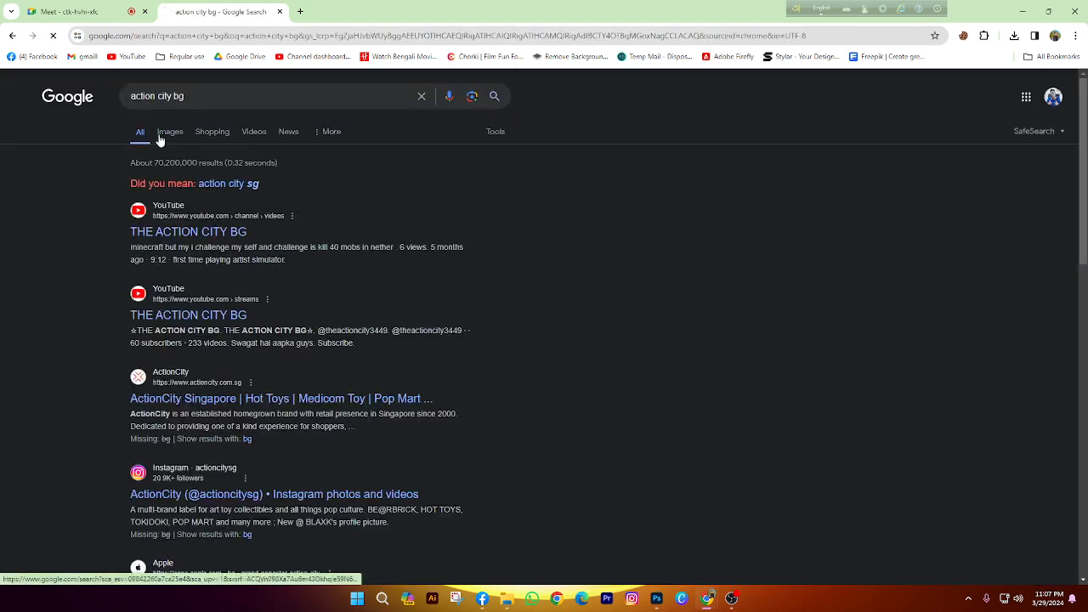
click(162, 132)
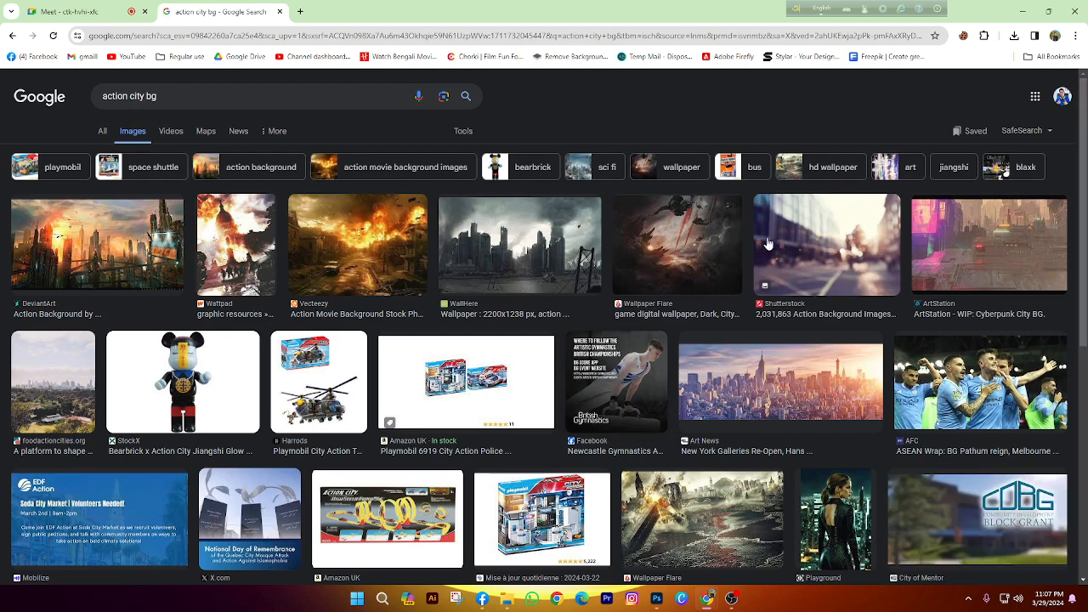
Browse the related action backgrounds and copy the Vecteezy image of a mushroom-cloud explosion over a city street
click(398, 248)
scroll(807, 306, down, 2)
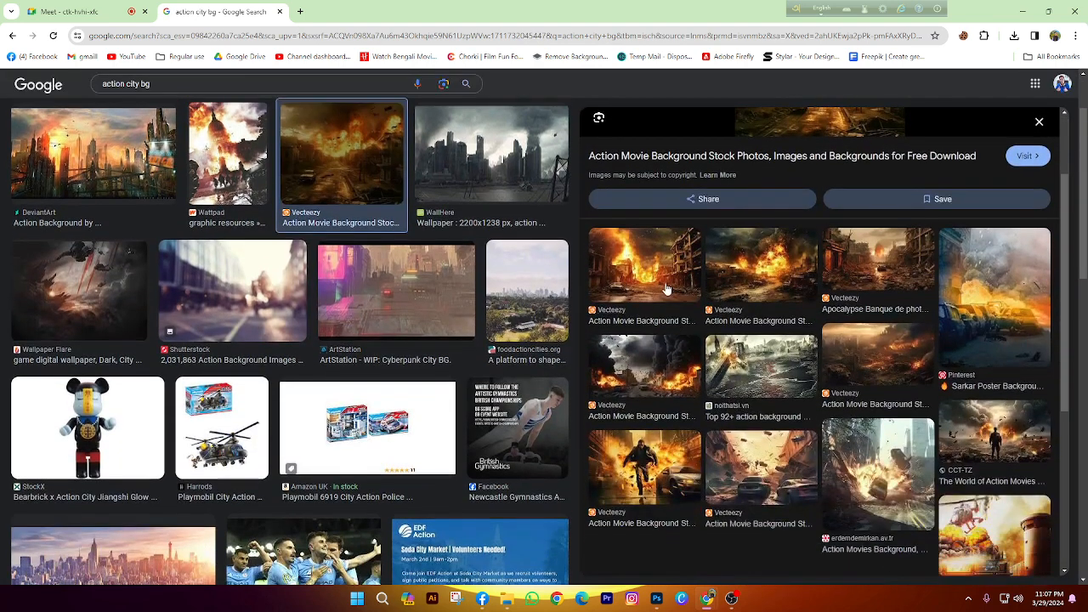
click(925, 268)
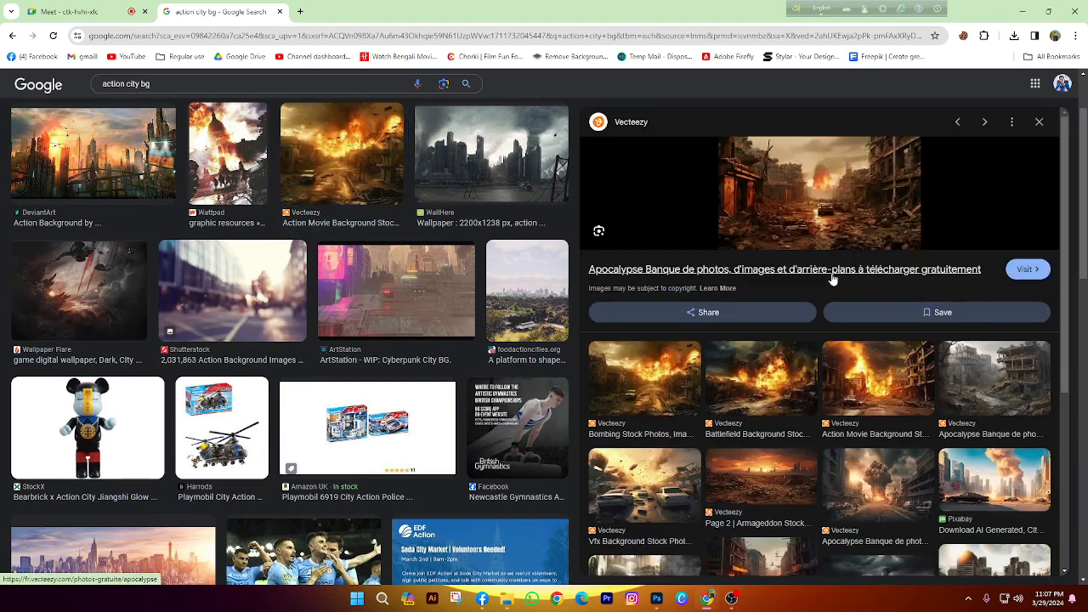
click(656, 598)
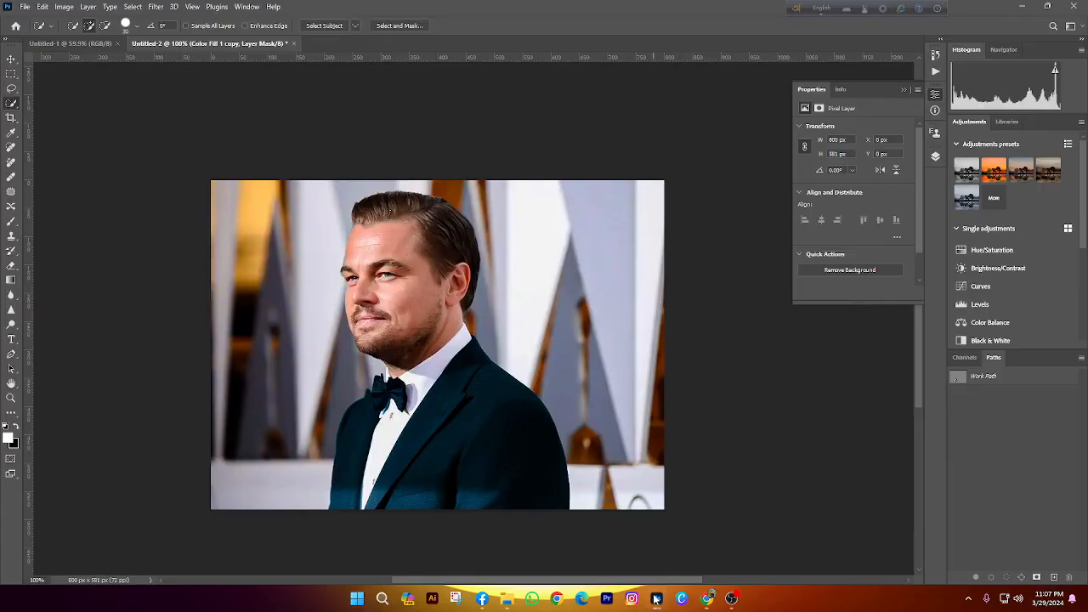
click(656, 598)
scroll(890, 437, down, 3)
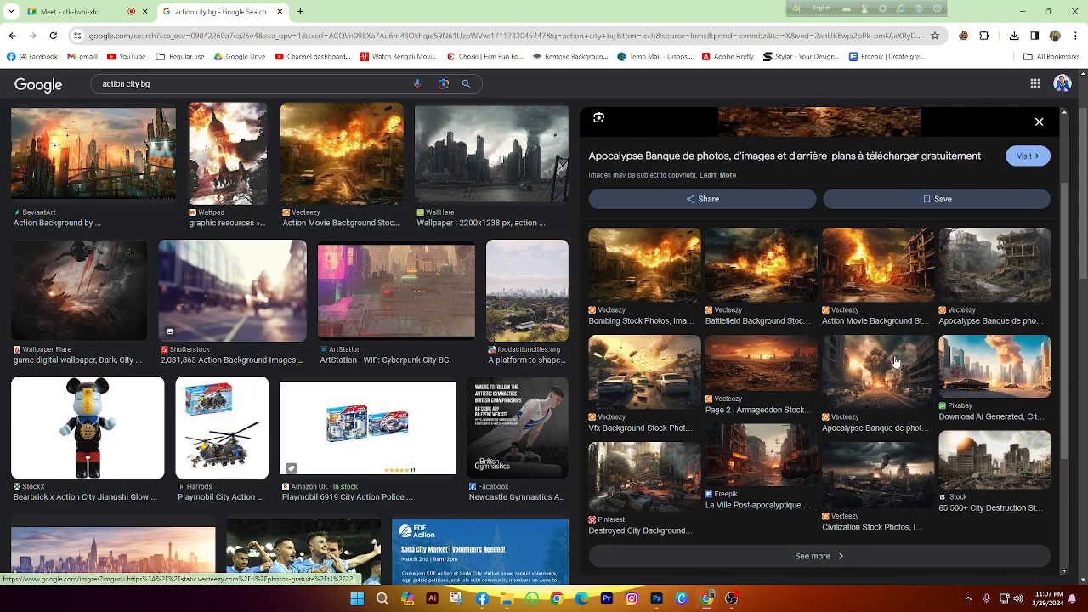
click(890, 437)
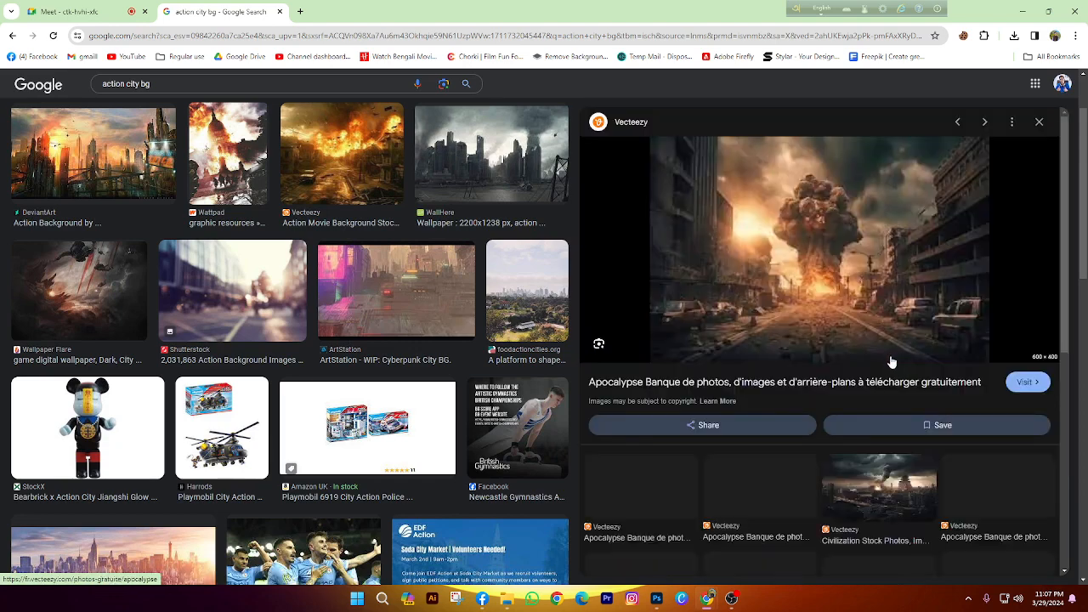
right_click(817, 281)
click(876, 465)
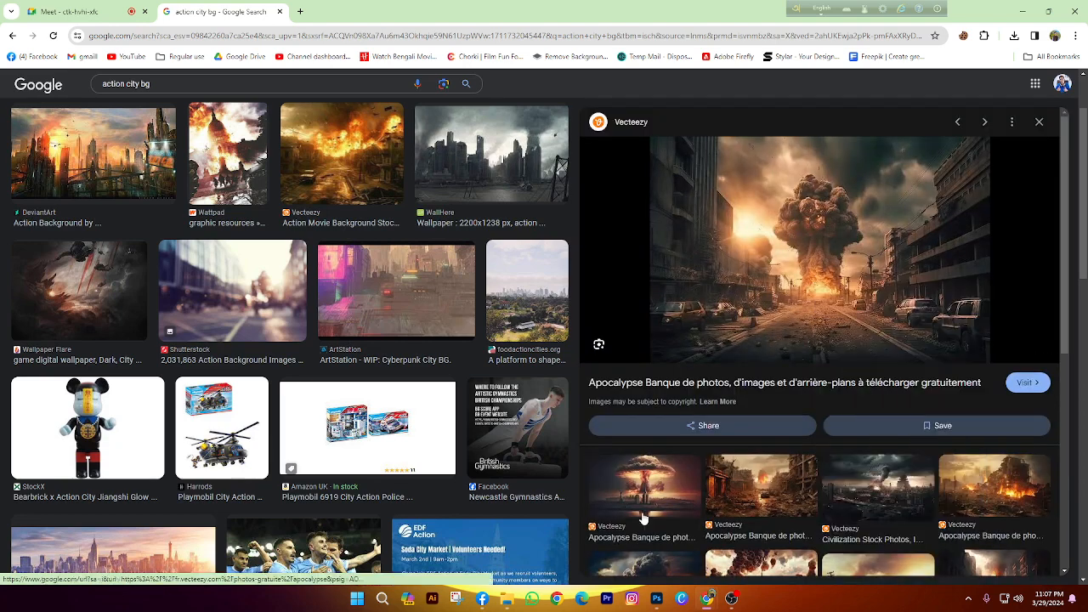
Switch to Photoshop and paste the copied explosion image as a new layer above Color Fill 1 copy
click(656, 599)
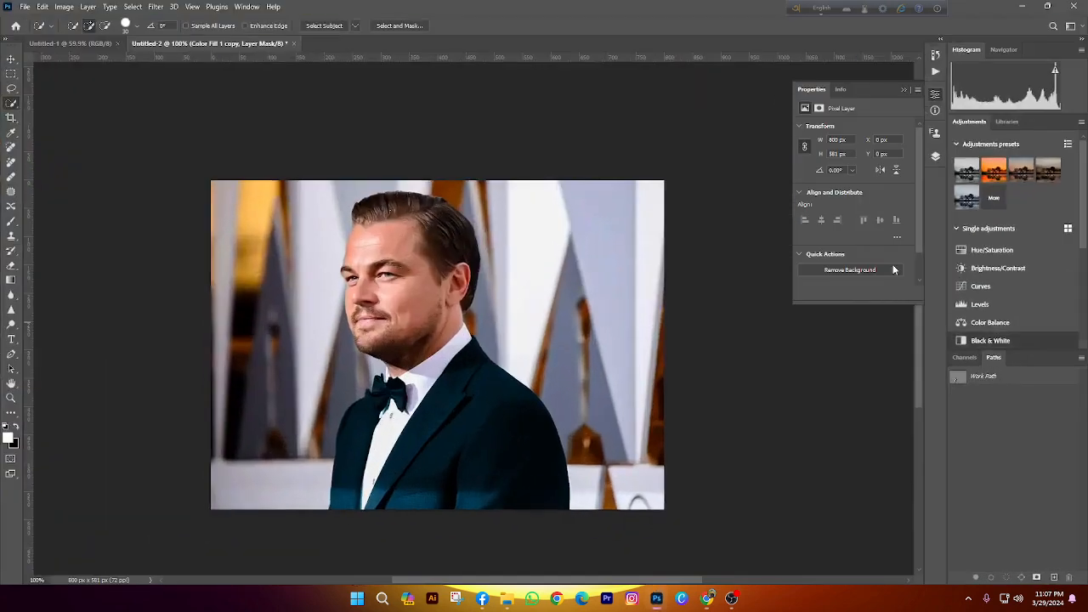
click(937, 155)
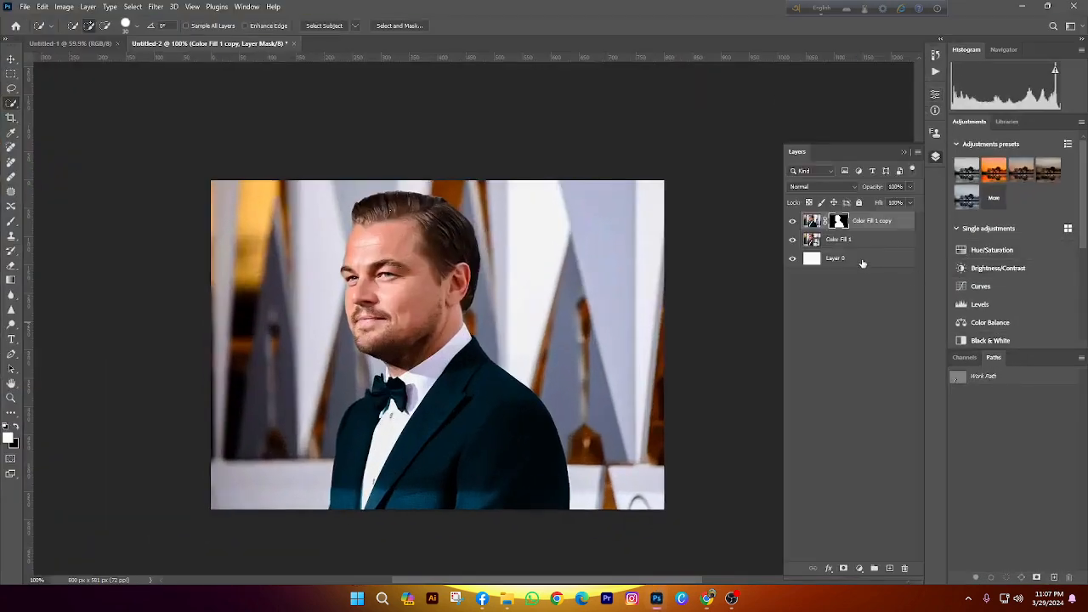
key(ctrl+v)
key(ctrl+z)
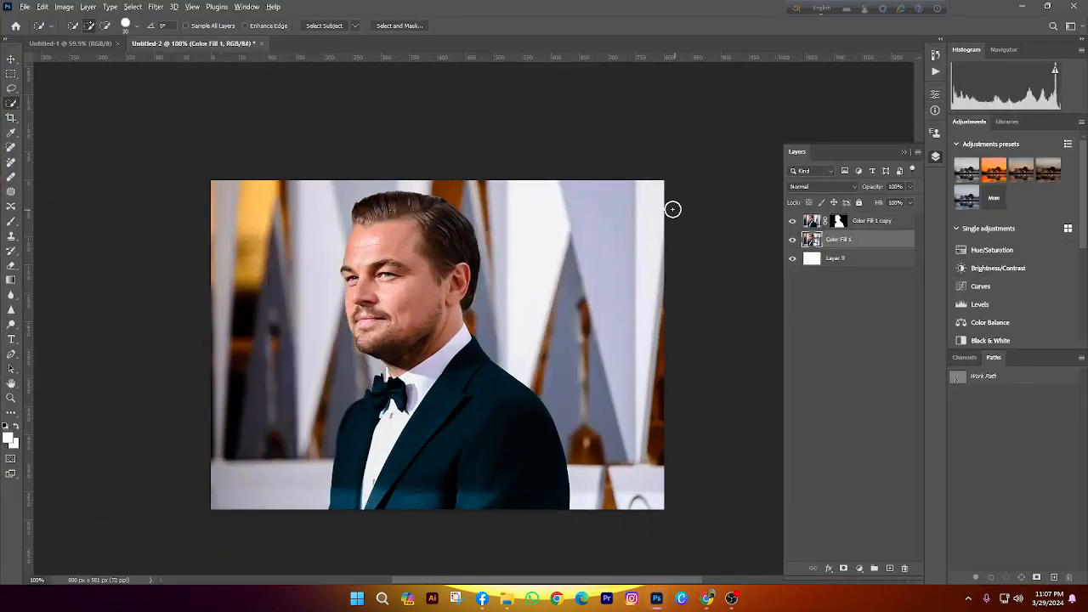
scroll(674, 209, down, 2)
click(872, 226)
key(ctrl+v)
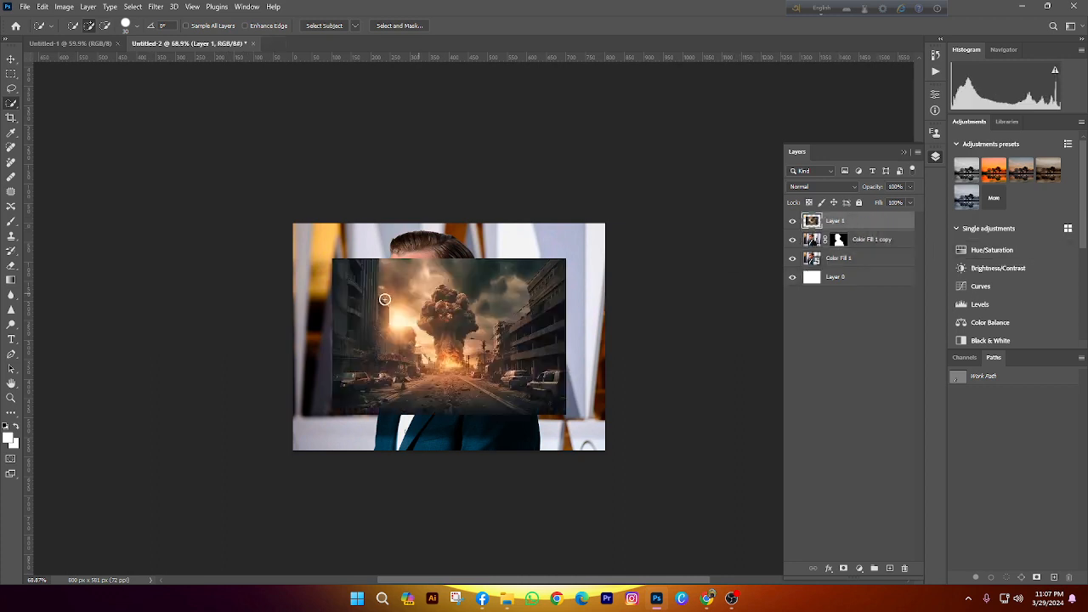
Move the pasted explosion layer below Color Fill 1 copy so that it sits behind the masked man
scroll(385, 299, up, 2)
click(11, 59)
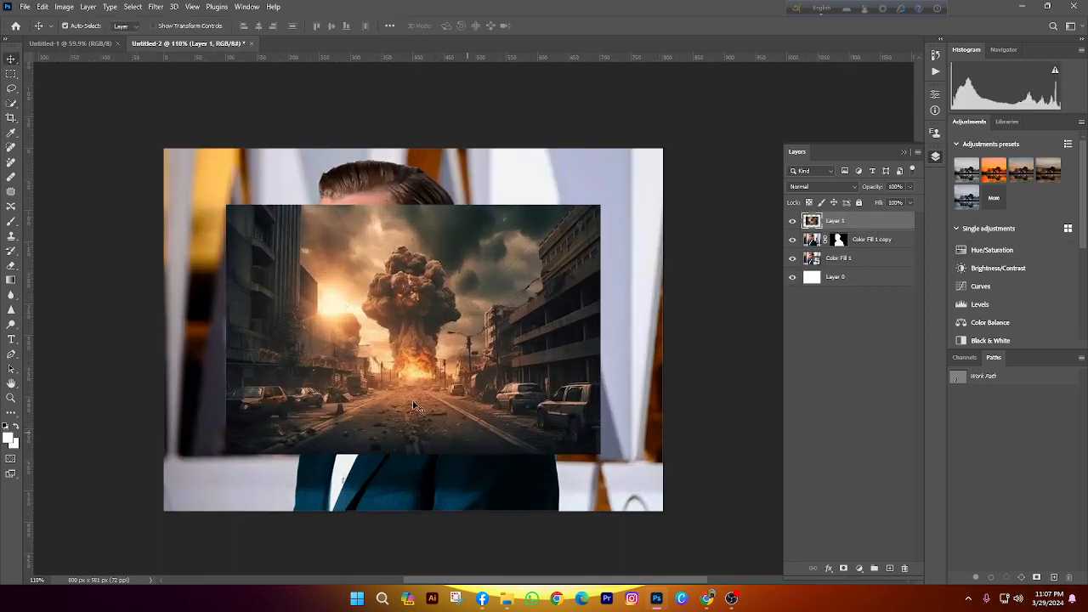
scroll(499, 346, down, 1)
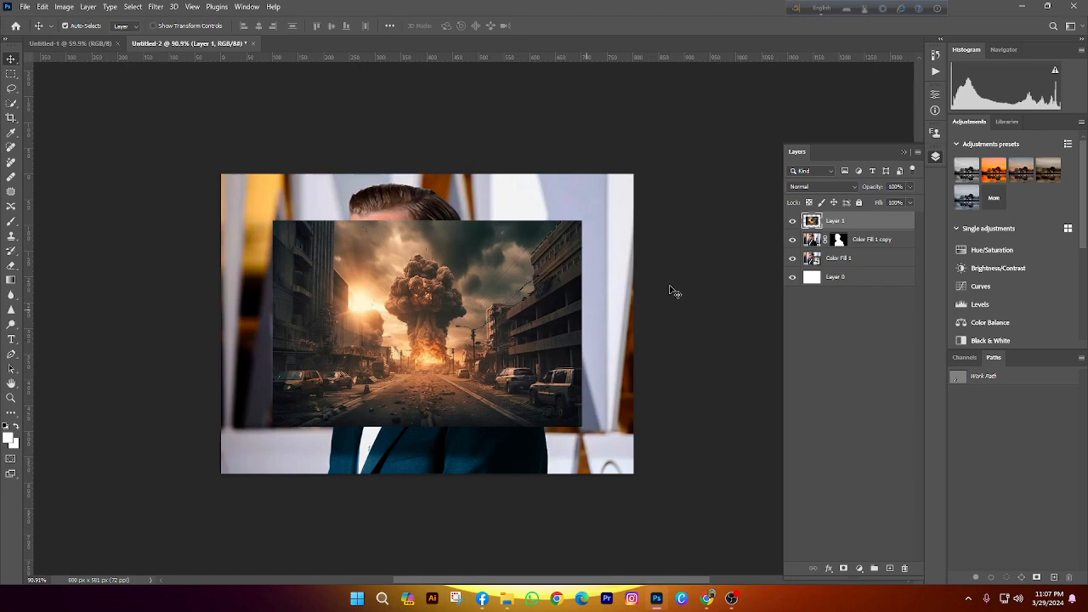
key(ctrl+1)
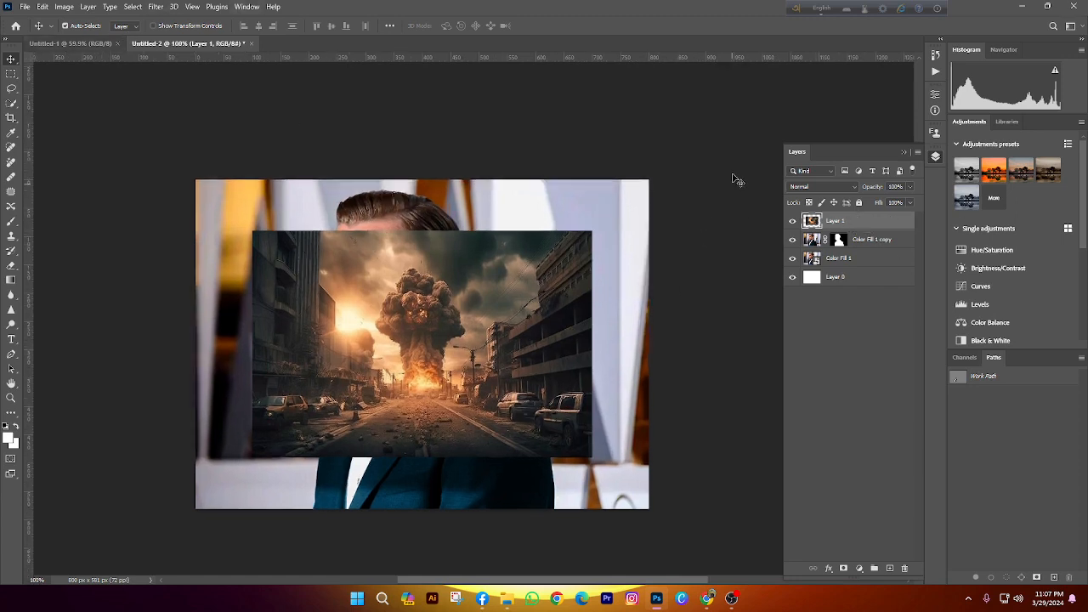
scroll(593, 281, up, 1)
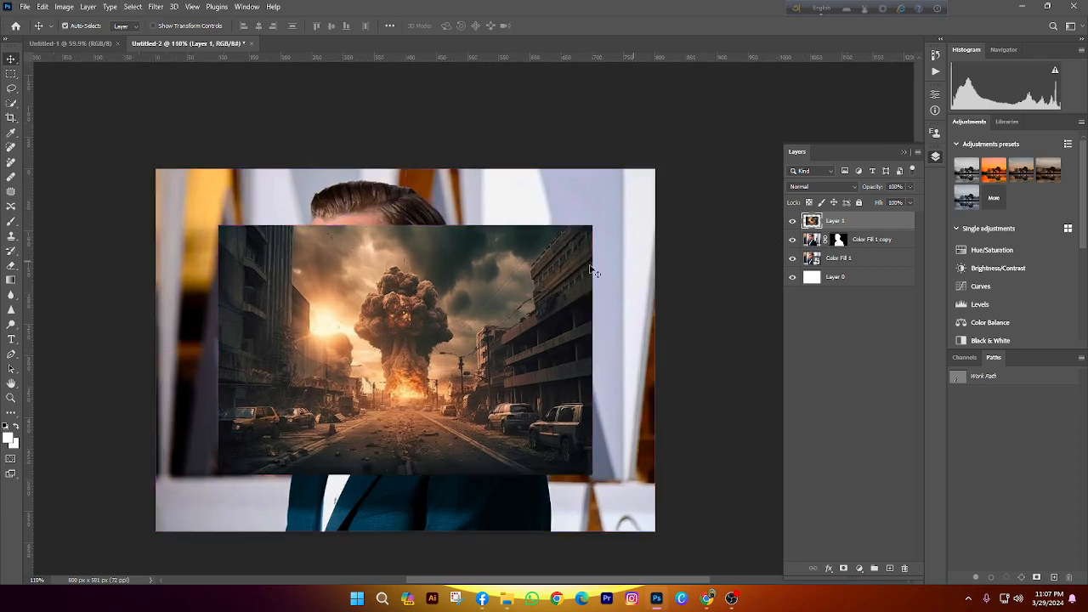
scroll(510, 335, up, 2)
scroll(523, 340, down, 3)
scroll(538, 344, down, 1)
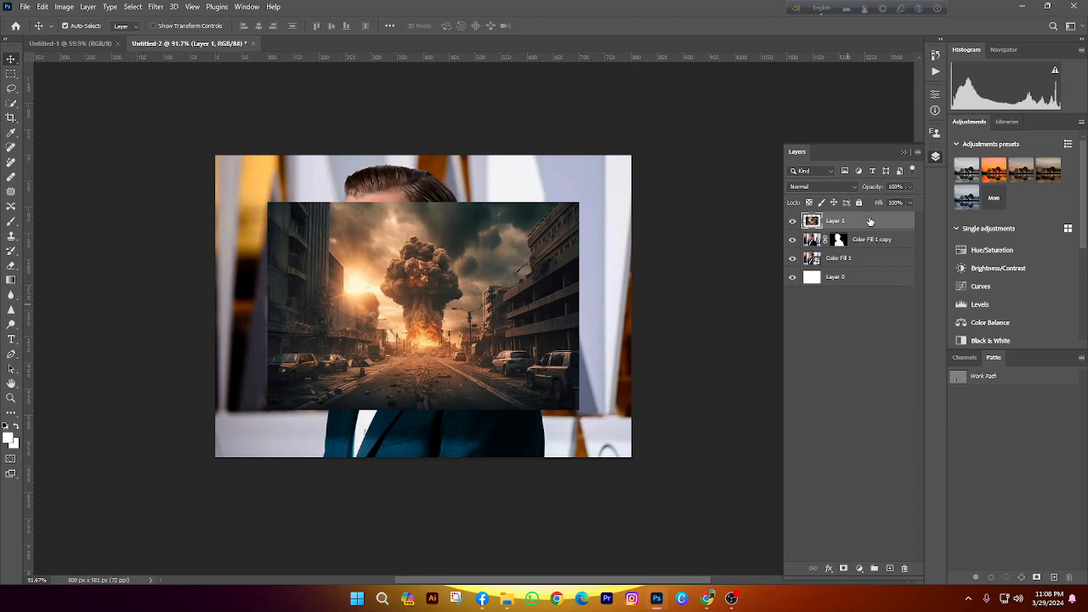
drag(867, 221, 868, 248)
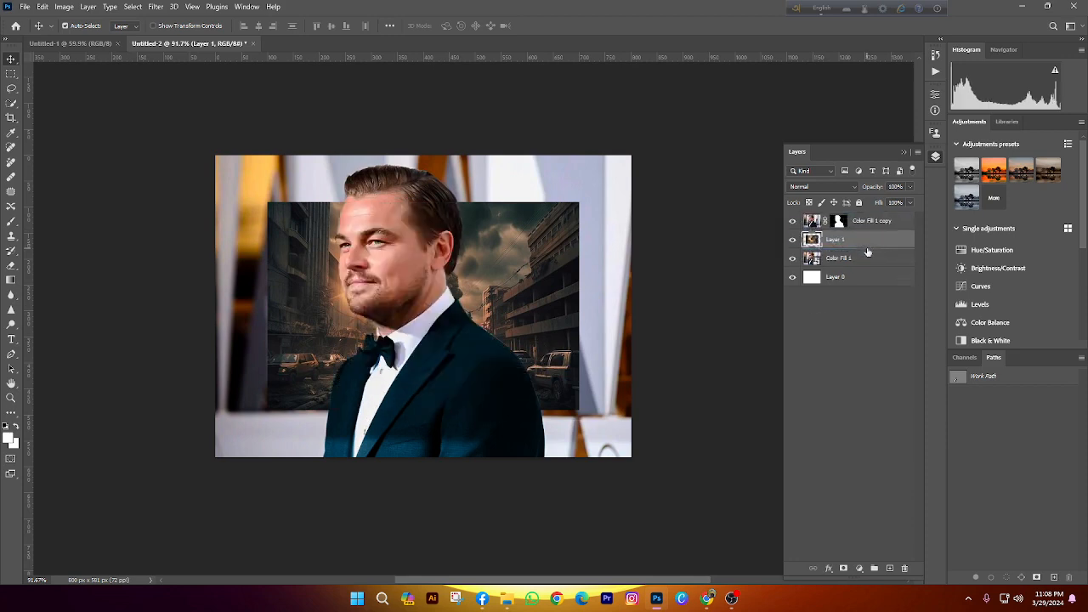
Free-transform the explosion layer, scaling it to about 196% and positioning it to cover the whole canvas
scroll(423, 327, down, 3)
scroll(422, 327, up, 2)
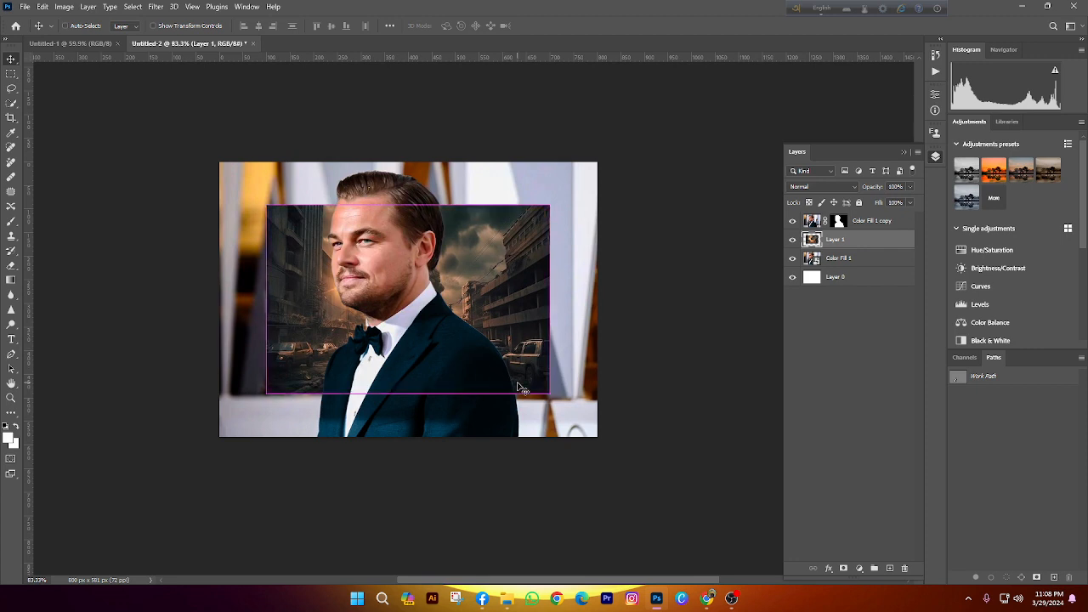
key(ctrl+t)
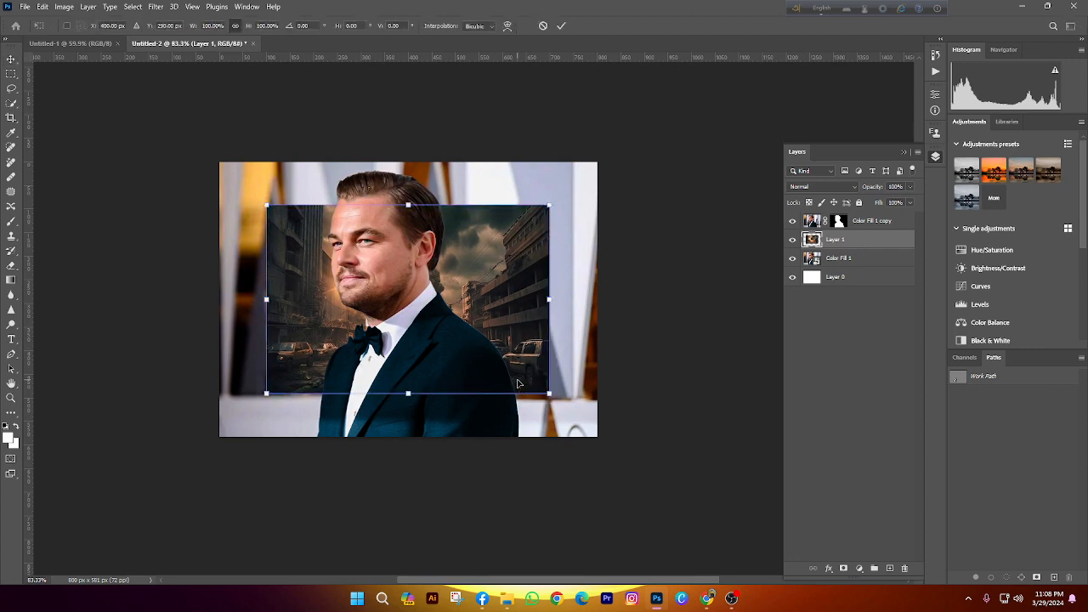
drag(545, 397, 638, 449)
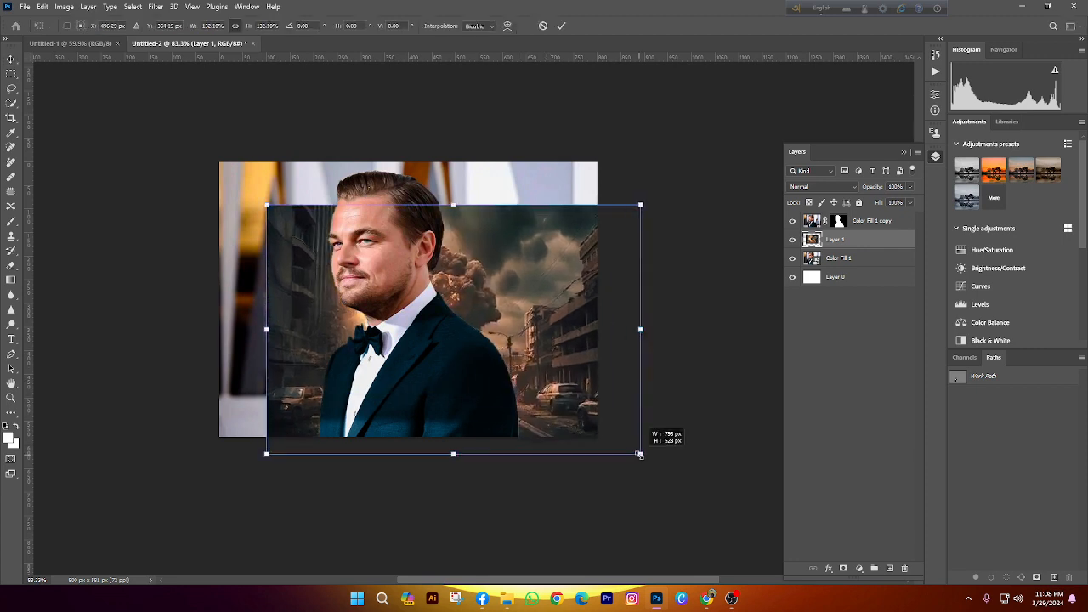
drag(590, 420, 530, 380)
drag(576, 411, 638, 452)
drag(432, 458, 474, 510)
drag(402, 416, 454, 416)
drag(718, 511, 748, 533)
Try the explosion background flipped horizontally, flip it back, and shift it across the canvas behind the man
right_click(420, 328)
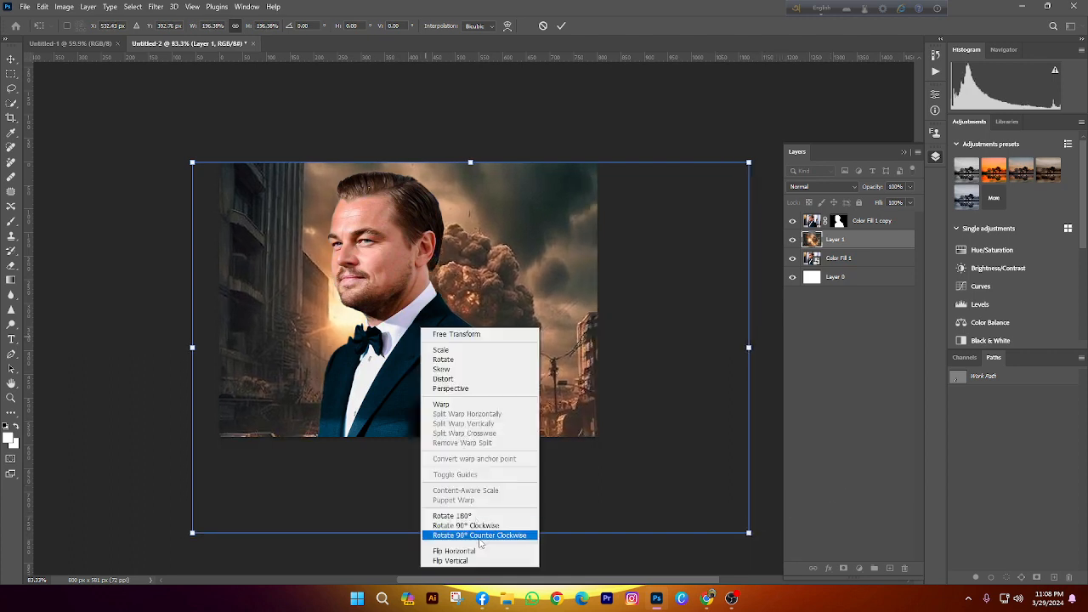
click(484, 549)
drag(368, 440, 365, 440)
right_click(444, 448)
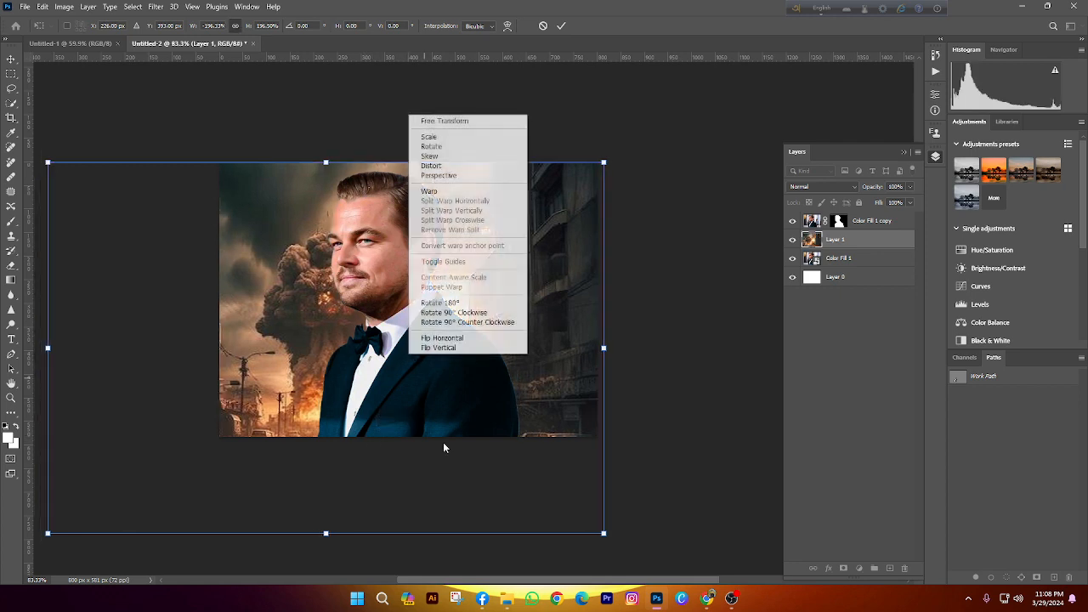
click(442, 338)
drag(444, 365, 579, 374)
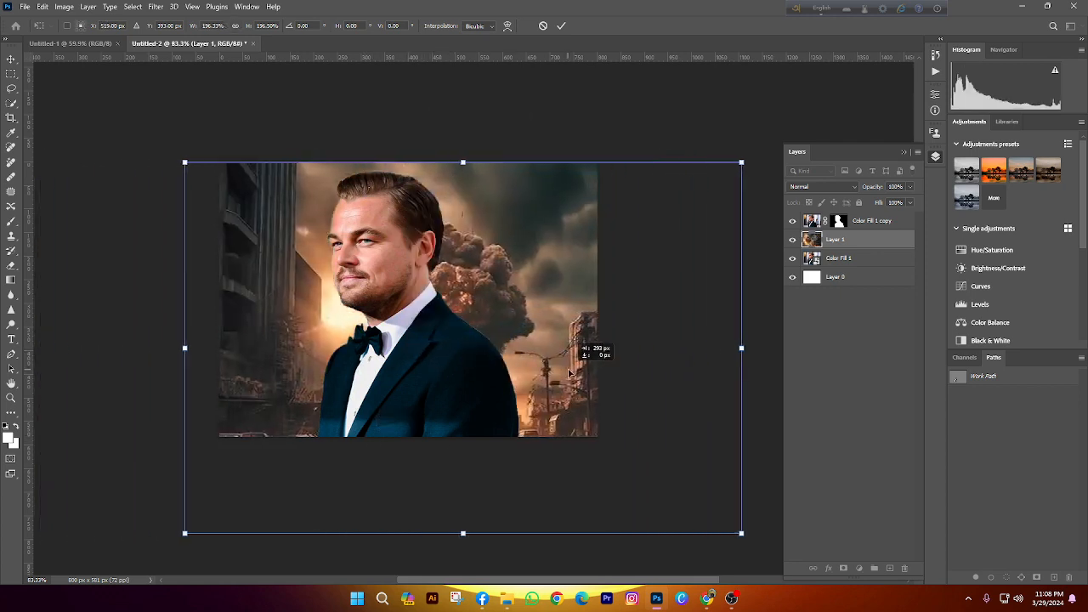
Resize and reposition the explosion background so the mushroom cloud sits beside the man's shoulder, and apply the transform
drag(741, 534, 719, 510)
drag(588, 451, 583, 434)
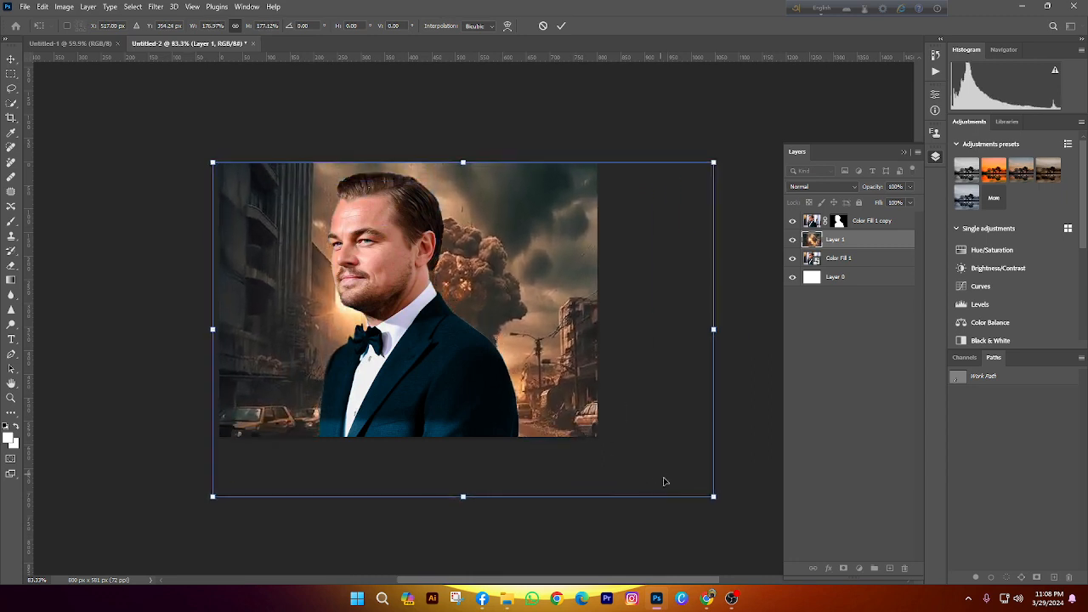
drag(464, 496, 464, 527)
drag(440, 462, 448, 463)
key(Return)
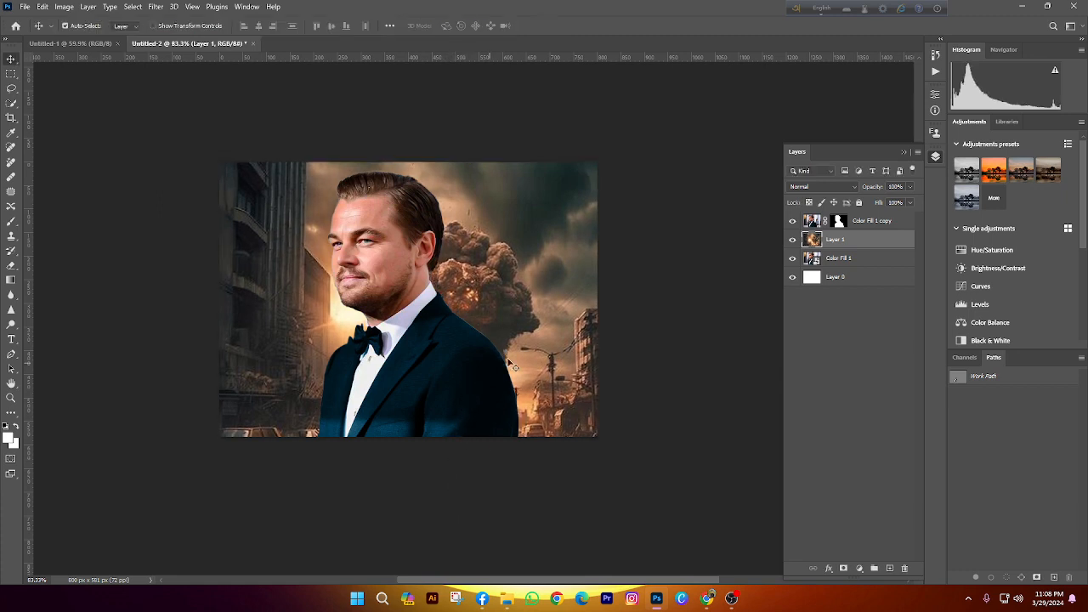
Examine how the man blends with the explosion background, both close up and across the whole canvas
scroll(255, 234, up, 2)
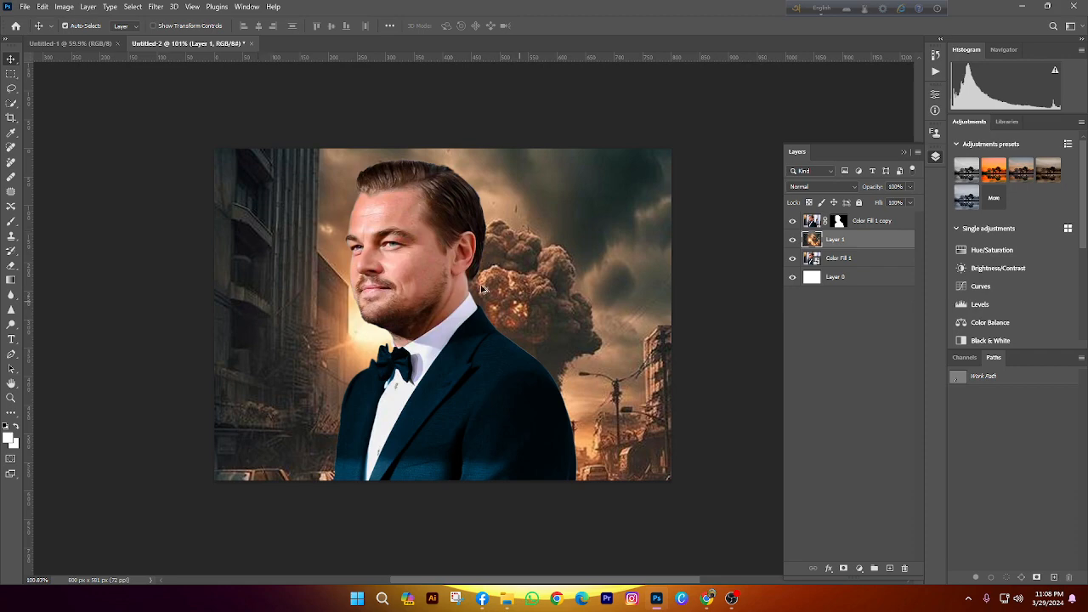
scroll(493, 294, down, 6)
scroll(625, 355, up, 6)
scroll(637, 340, up, 2)
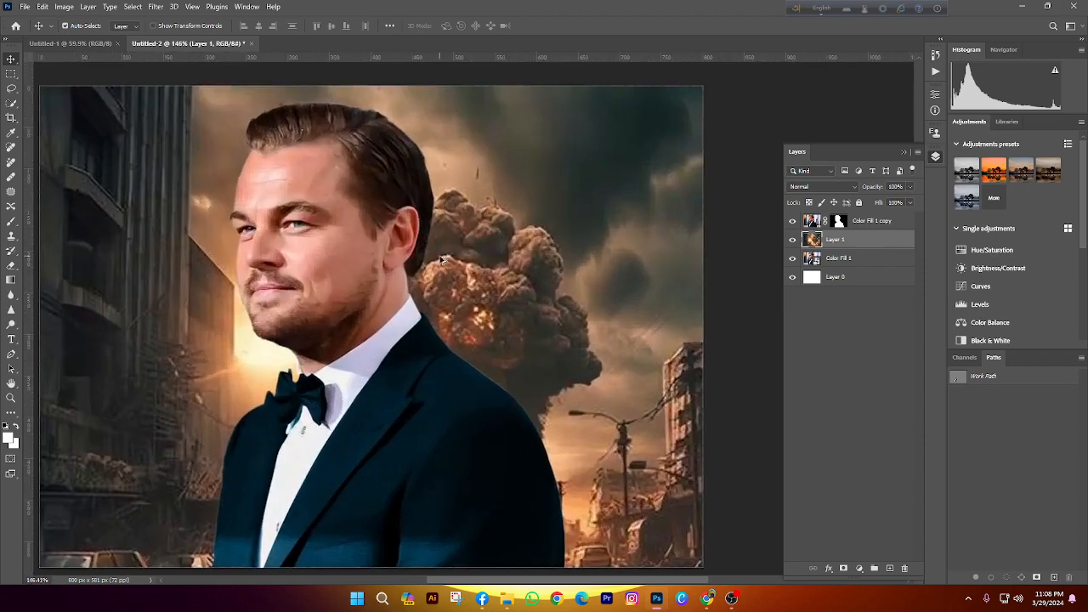
scroll(441, 262, down, 3)
scroll(441, 262, up, 1)
scroll(382, 289, down, 3)
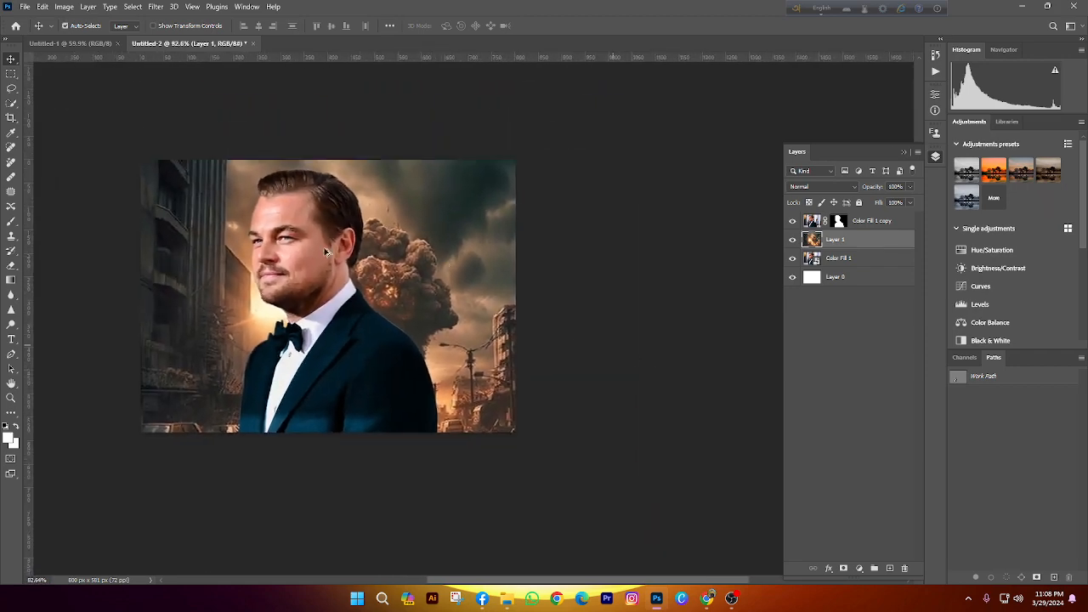
scroll(336, 316, up, 2)
scroll(338, 314, up, 1)
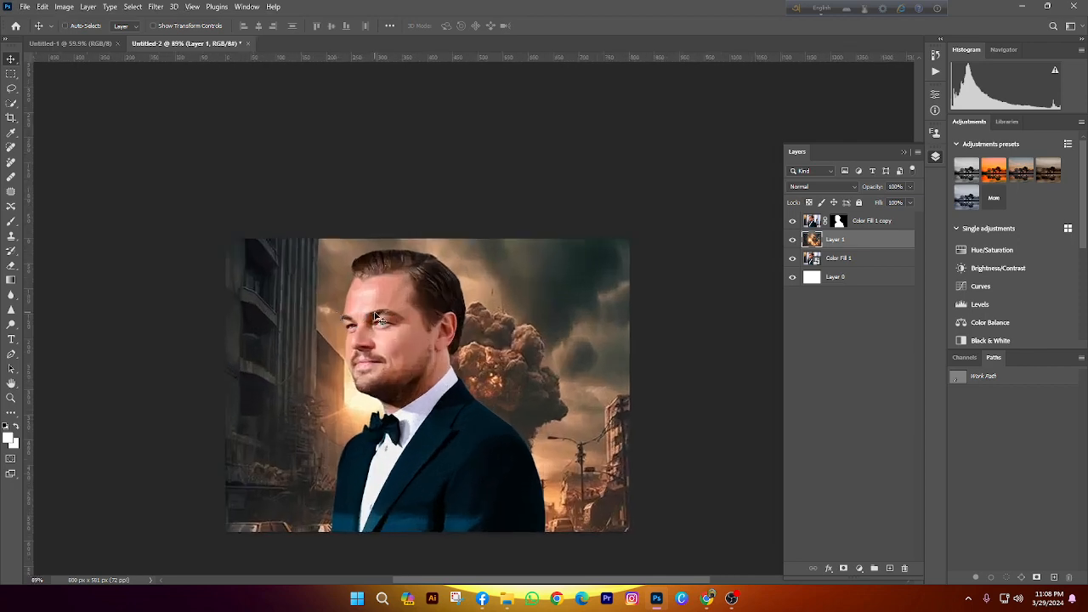
Convert the explosion layer to a smart object and scale it to about 82%, positioned so the street scene covers the canvas
right_click(845, 241)
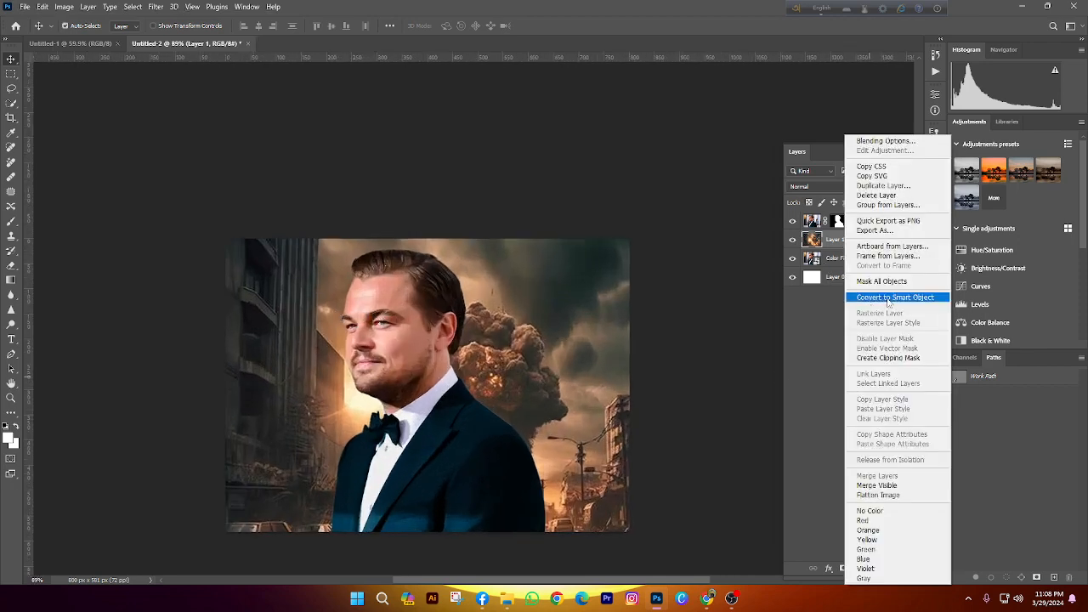
click(892, 296)
scroll(400, 336, up, 1)
scroll(326, 344, down, 2)
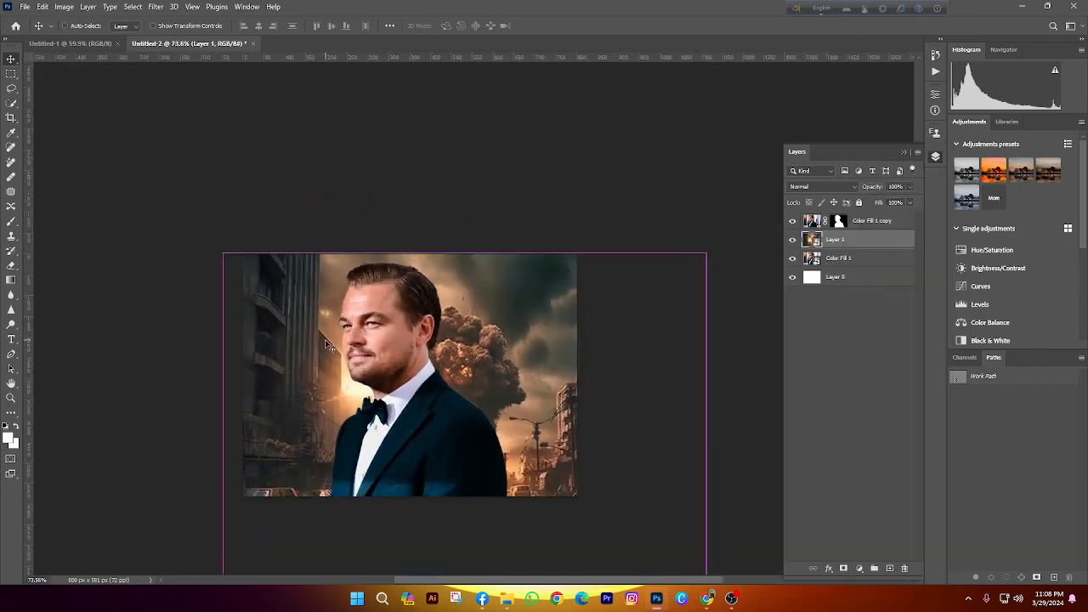
scroll(325, 344, down, 3)
key(ctrl+t)
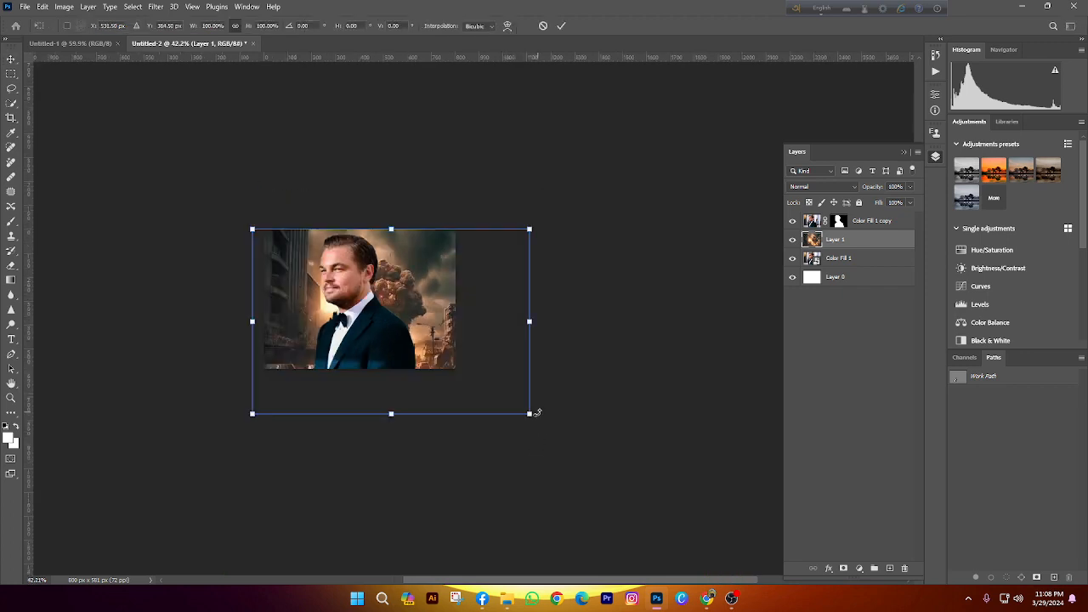
drag(530, 414, 479, 380)
scroll(453, 345, up, 3)
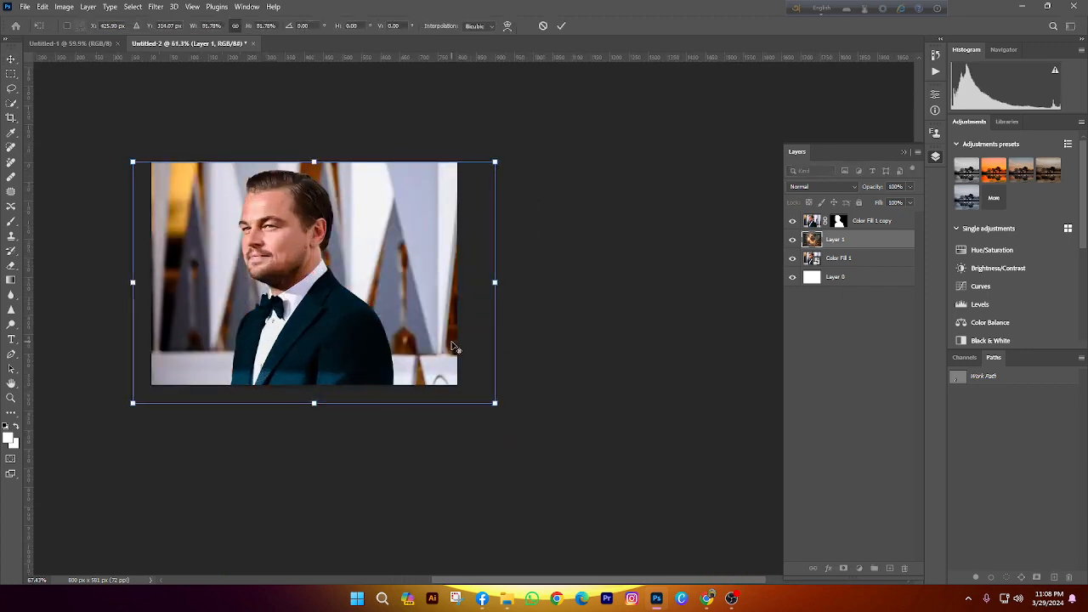
drag(489, 343, 449, 338)
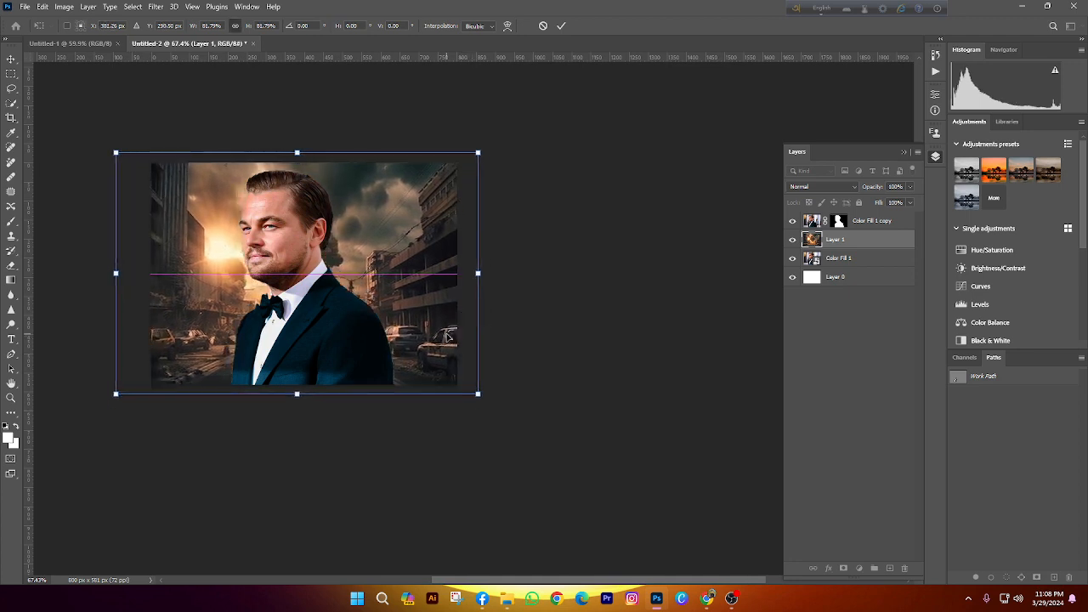
key(Return)
Check the resized background by hiding and showing the masked man's layer
scroll(479, 366, left, 2)
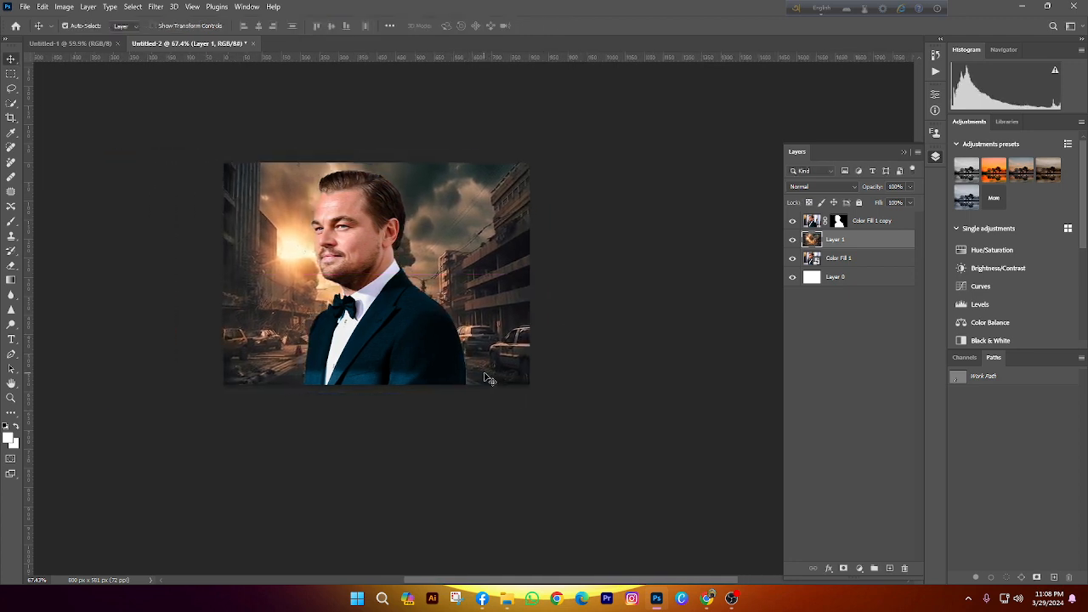
scroll(481, 367, down, 2)
scroll(468, 357, up, 2)
scroll(433, 336, left, 2)
scroll(429, 335, up, 3)
scroll(430, 335, up, 3)
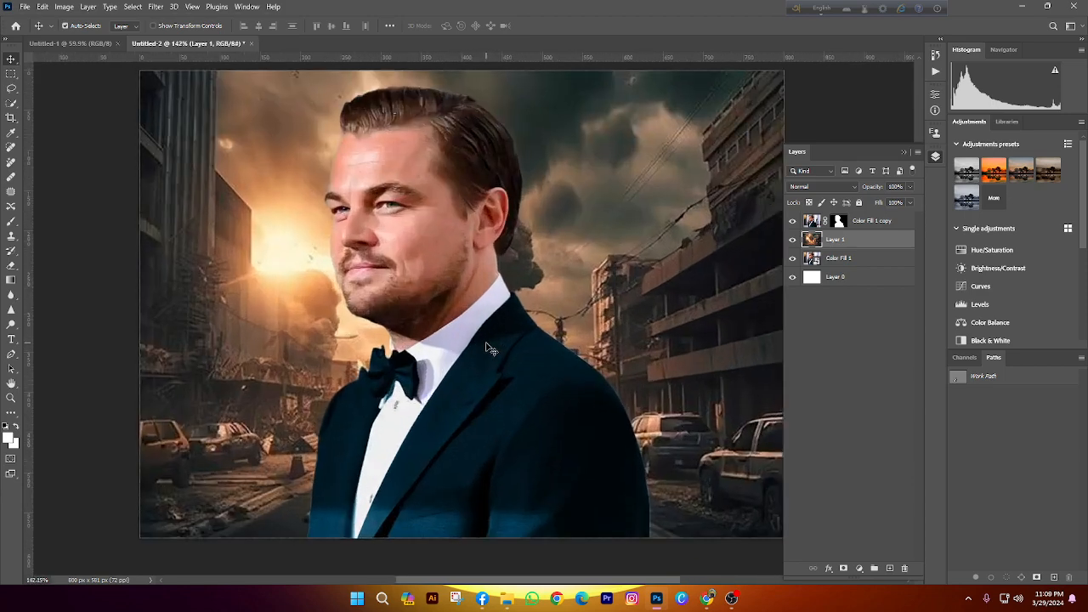
click(793, 228)
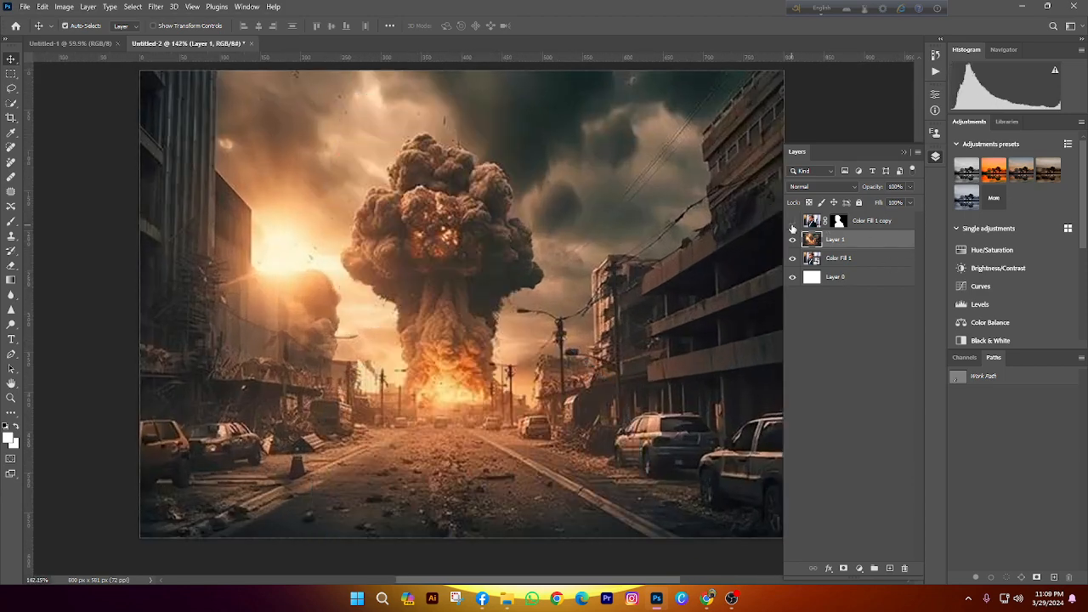
click(793, 228)
scroll(369, 231, down, 3)
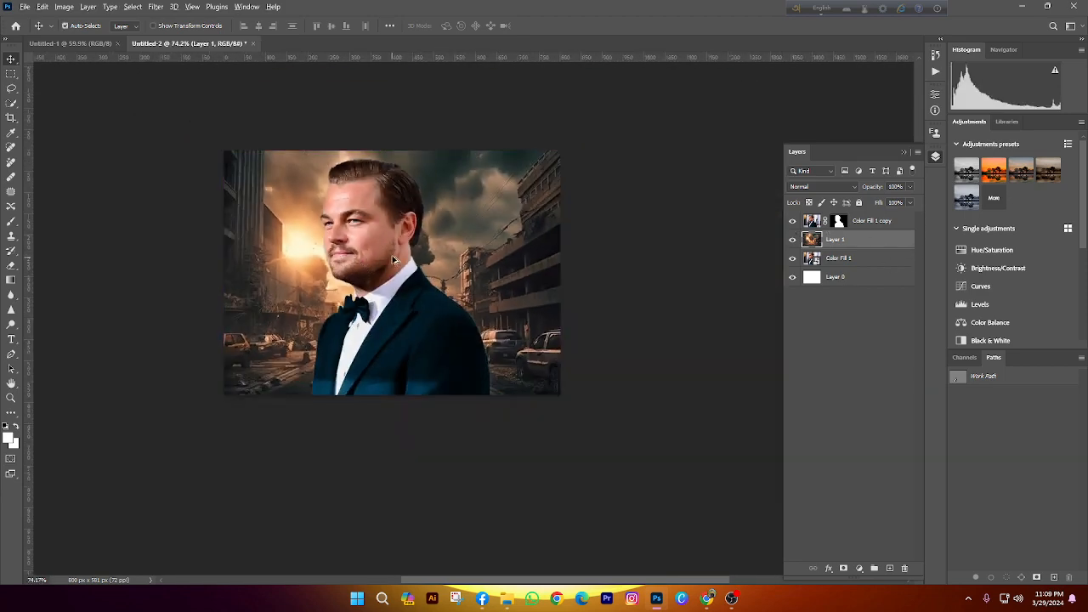
scroll(391, 220, up, 2)
Convert the masked man's layer, Color Fill 1 copy, to a smart object and shift him slightly to the right on the canvas
click(863, 223)
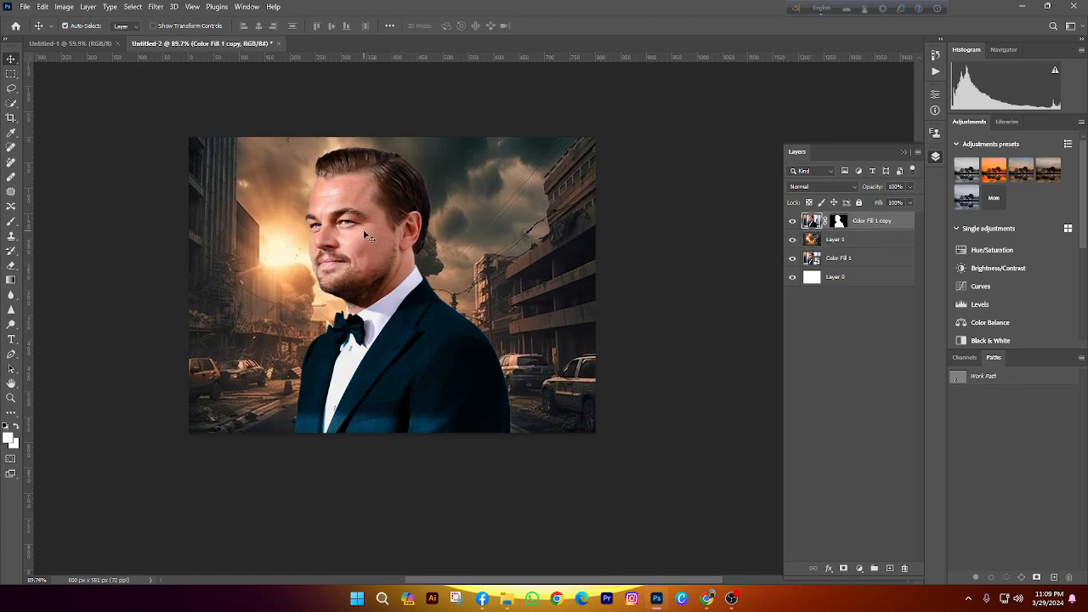
right_click(864, 230)
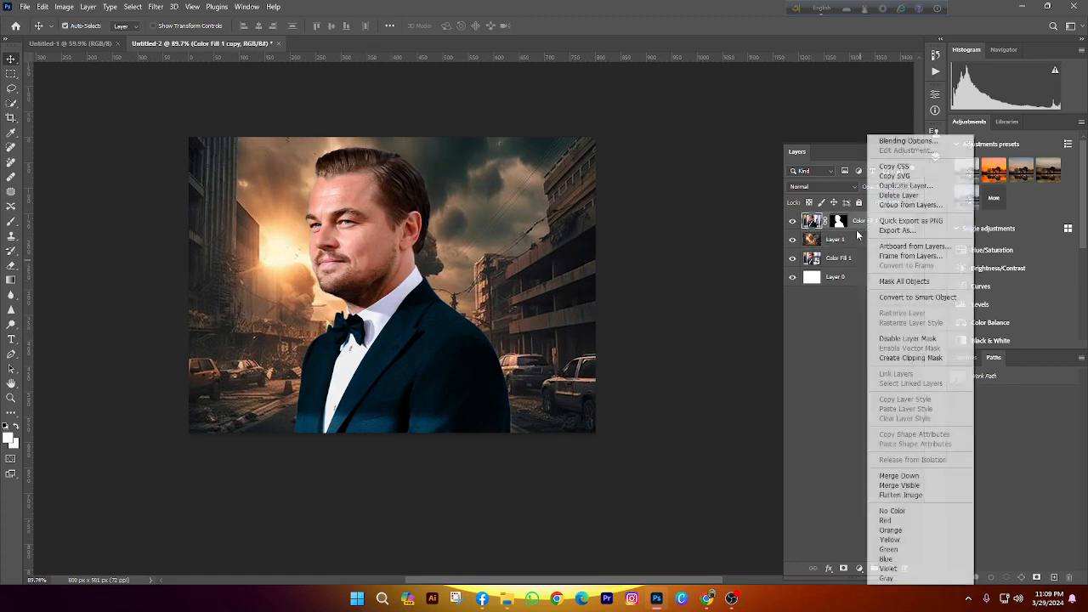
click(901, 295)
scroll(225, 196, up, 2)
drag(361, 265, 394, 266)
Inspect the man's cutout edges around the hair, face, collar, bow tie and jacket against the background
scroll(395, 266, down, 2)
scroll(393, 267, up, 1)
scroll(396, 280, down, 5)
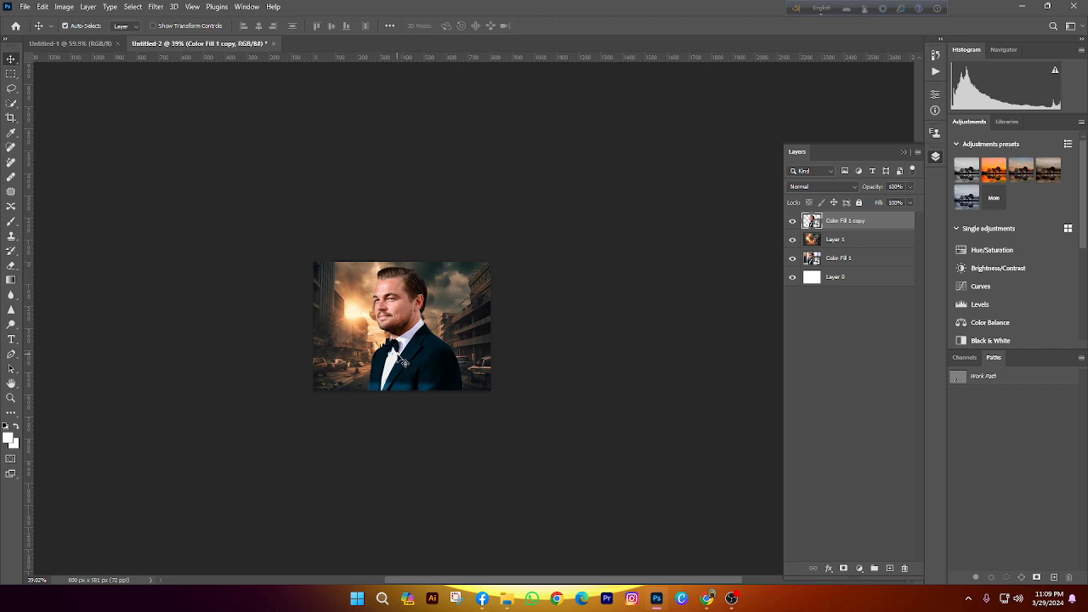
scroll(450, 289, up, 2)
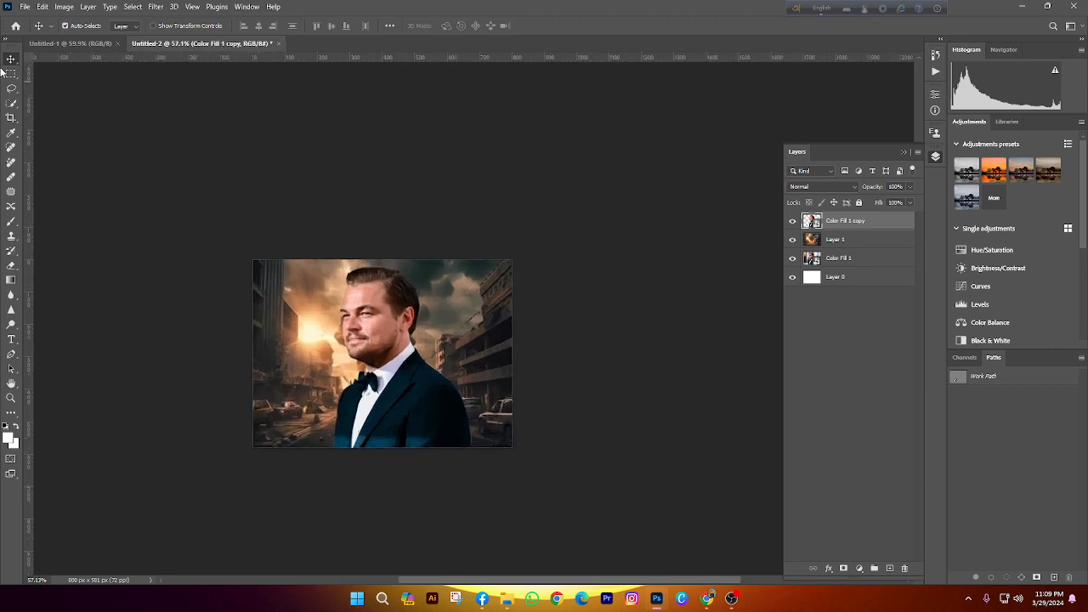
scroll(365, 297, up, 9)
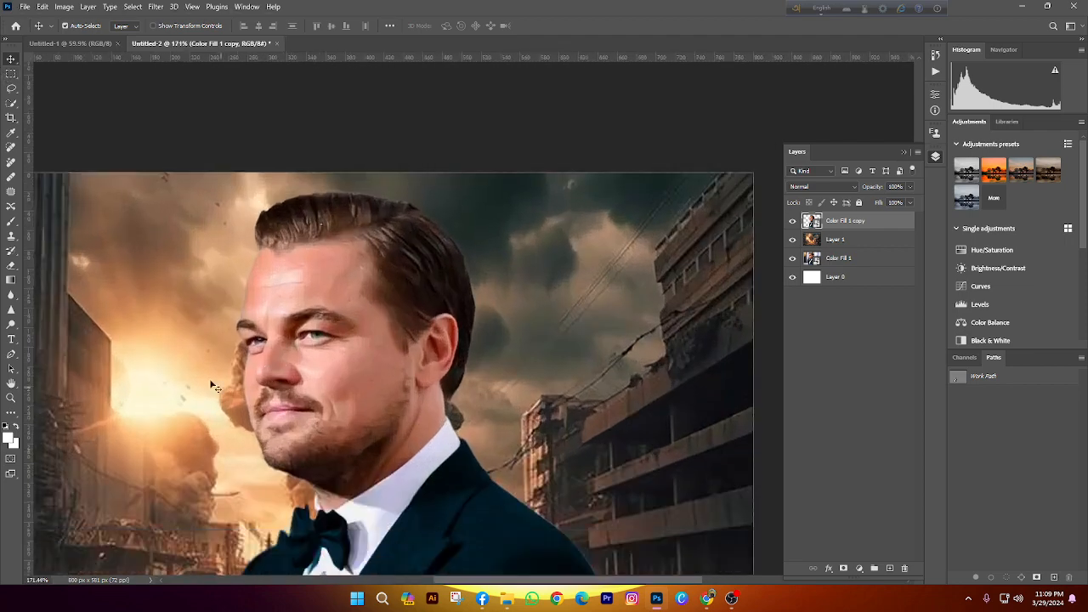
scroll(282, 218, down, 4)
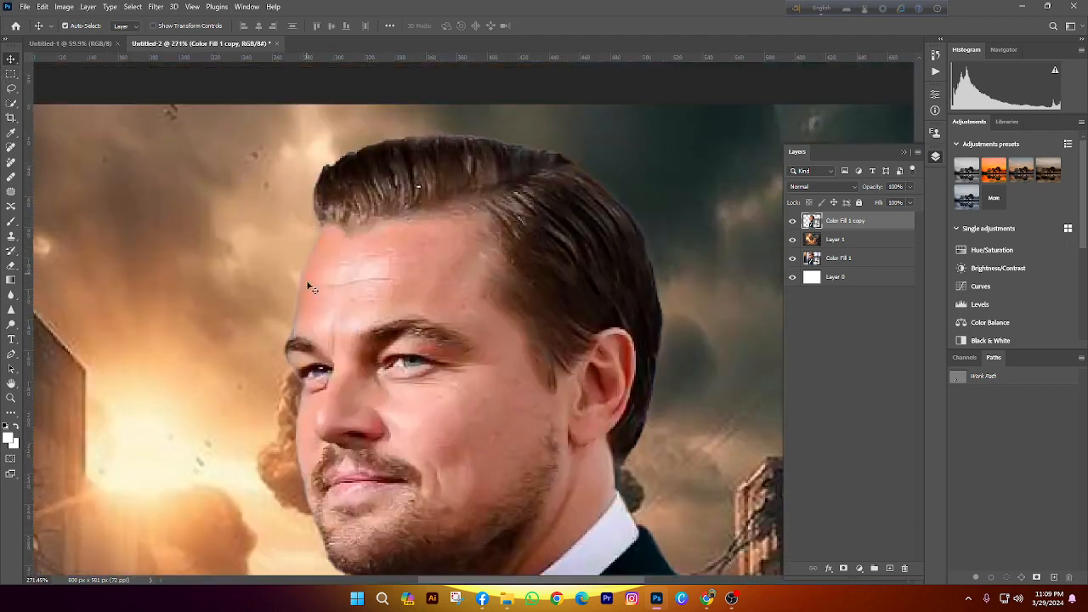
scroll(340, 332, up, 5)
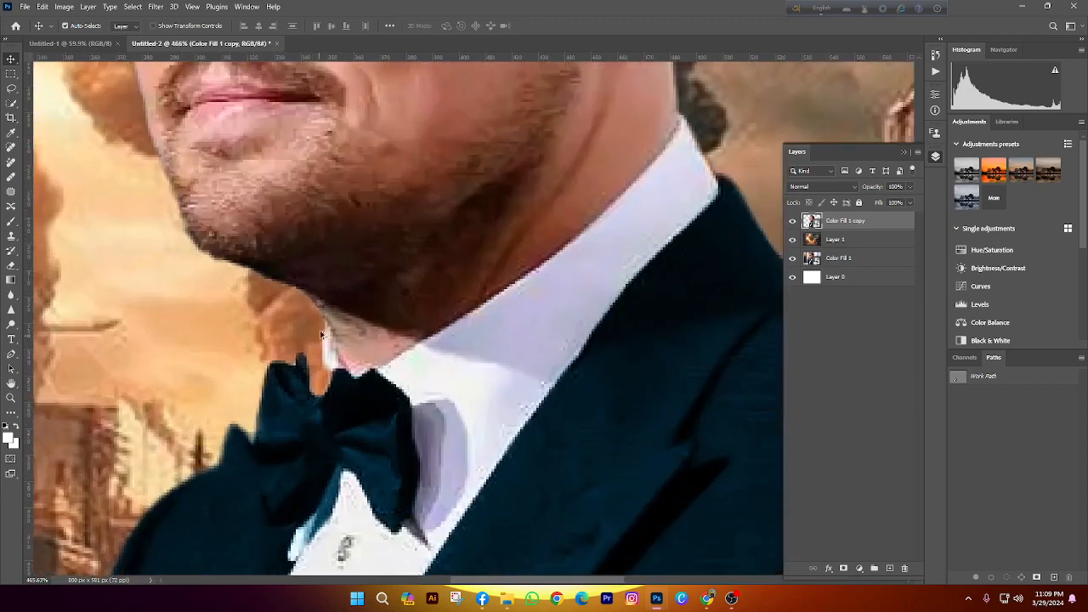
scroll(359, 330, down, 1)
scroll(359, 326, down, 2)
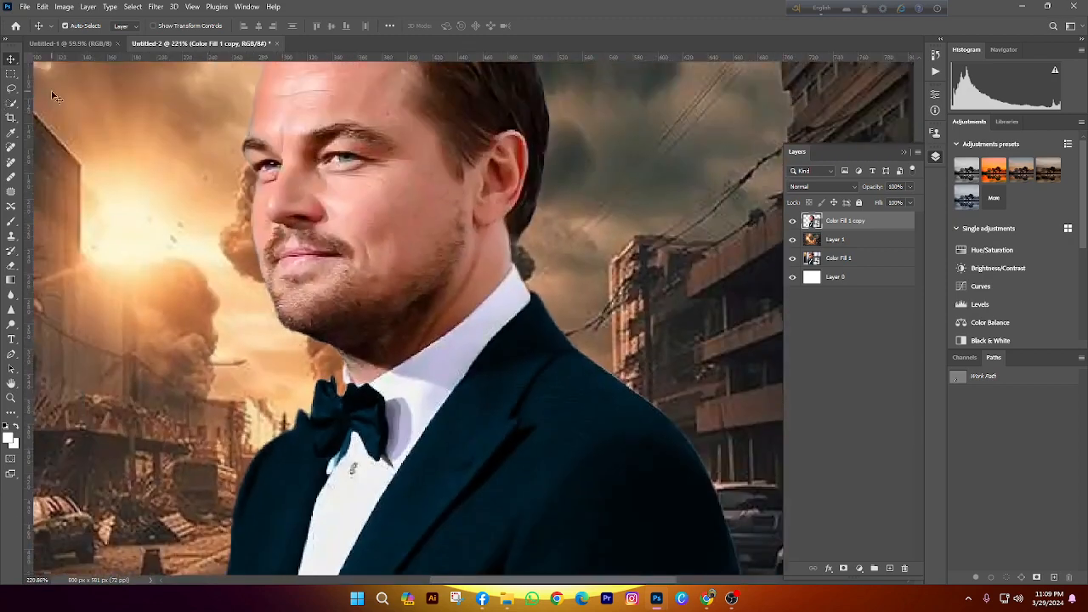
scroll(301, 282, down, 1)
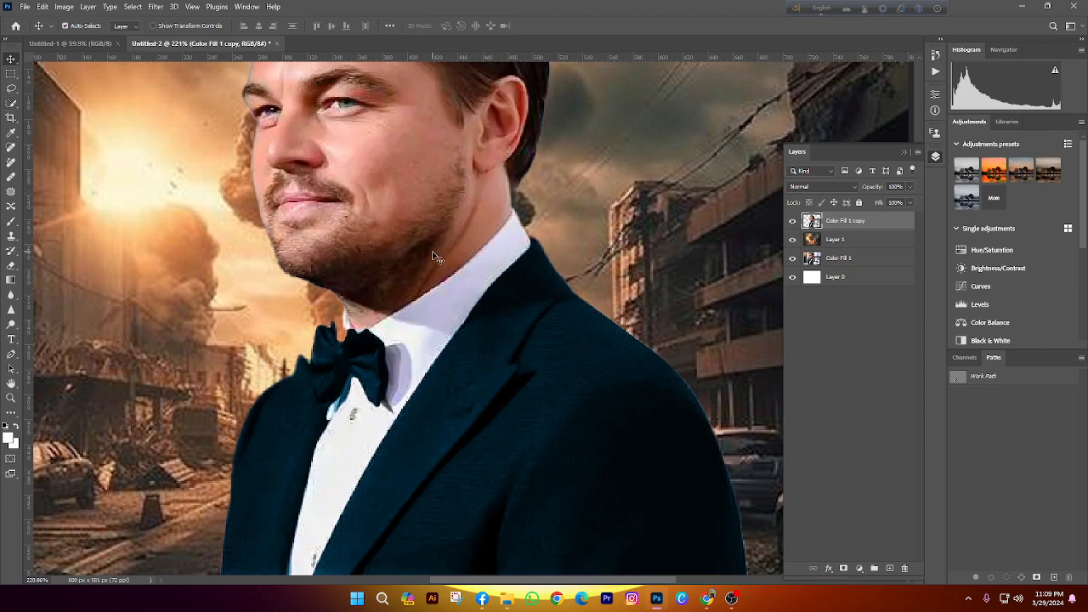
scroll(365, 340, down, 4)
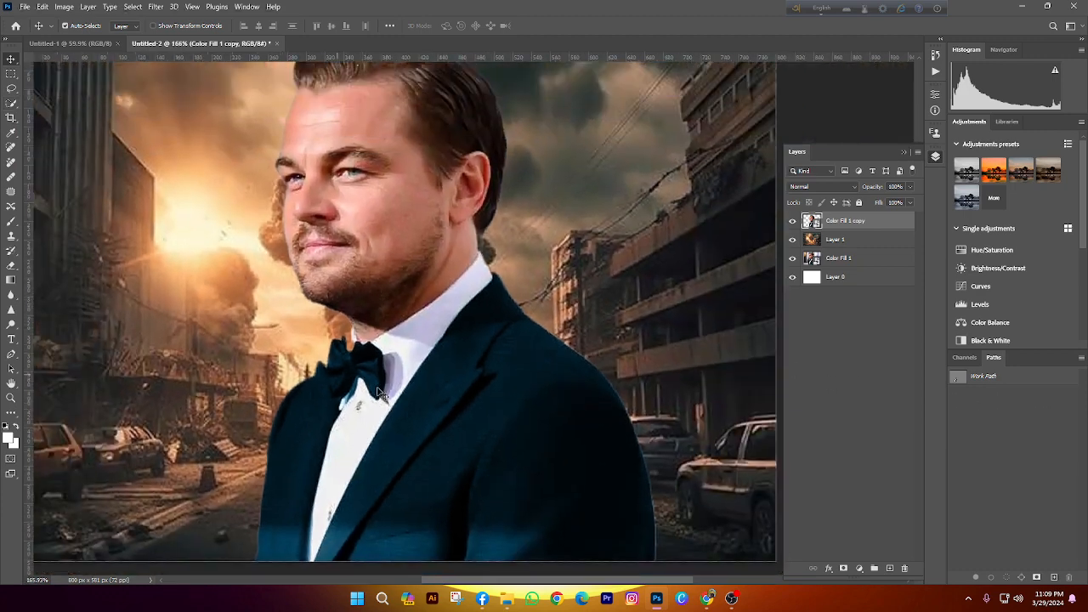
scroll(281, 204, up, 5)
scroll(232, 156, up, 5)
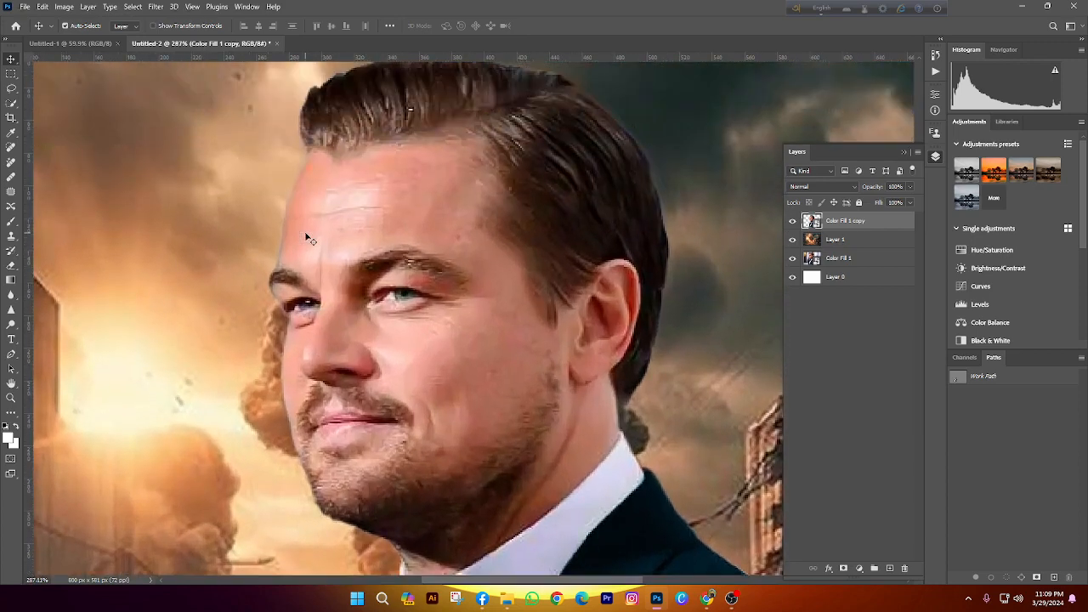
scroll(304, 231, down, 6)
scroll(404, 343, down, 4)
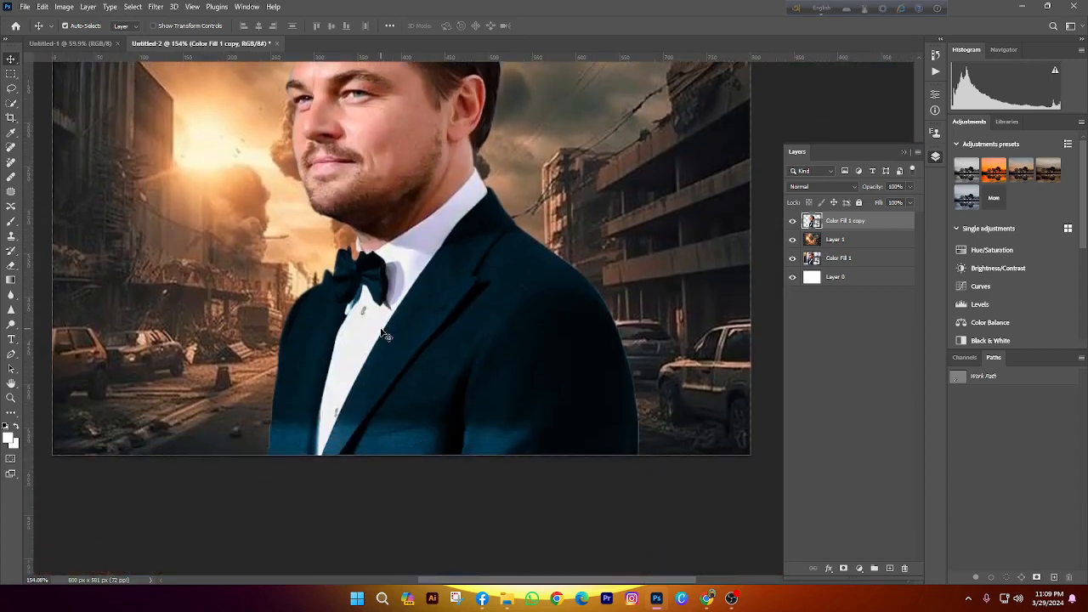
scroll(674, 435, down, 1)
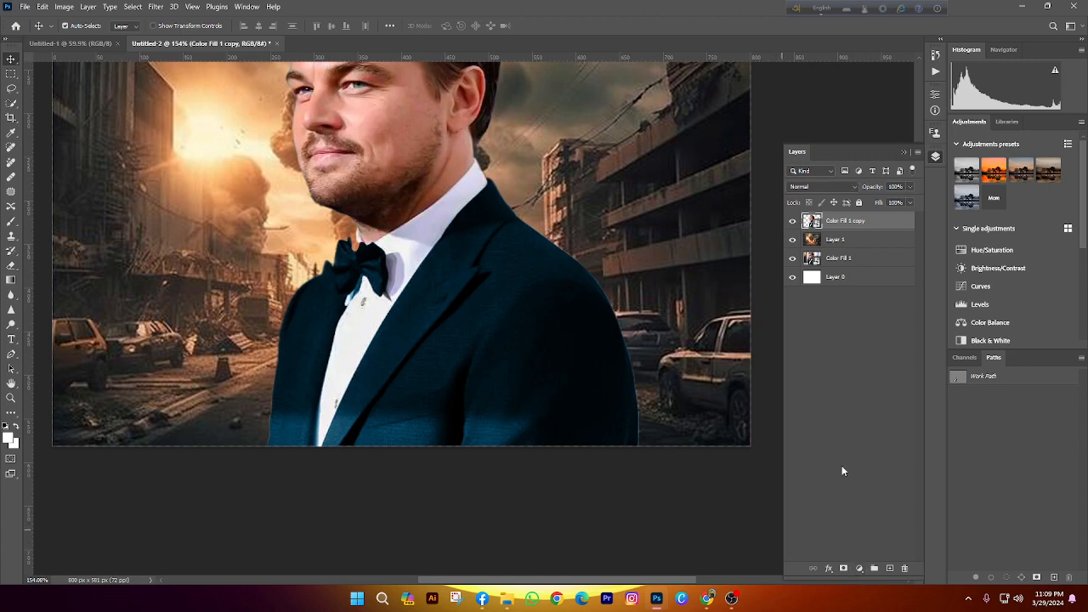
Add a layer mask to Color Fill 1 copy and set the Brush tool's size to 290 px
click(844, 567)
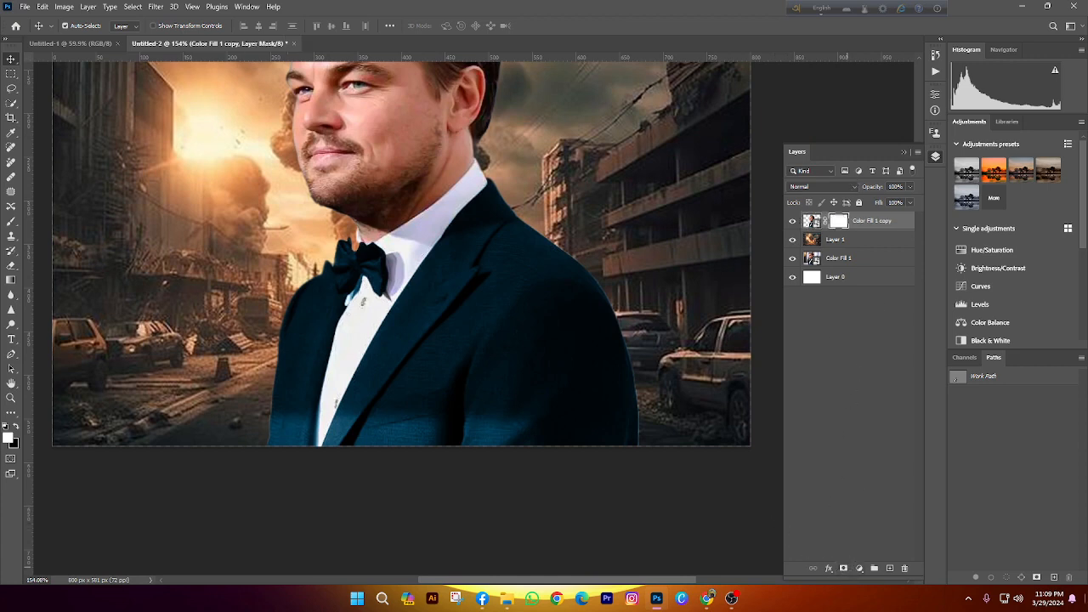
click(11, 221)
click(52, 223)
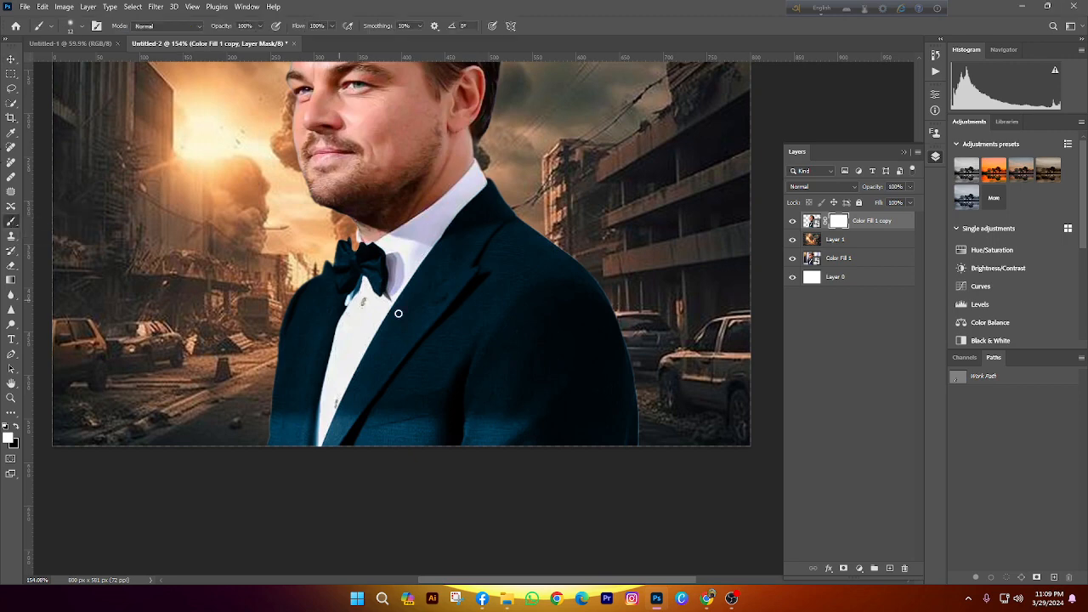
alt+right_click(291, 280)
scroll(347, 338, up, 3)
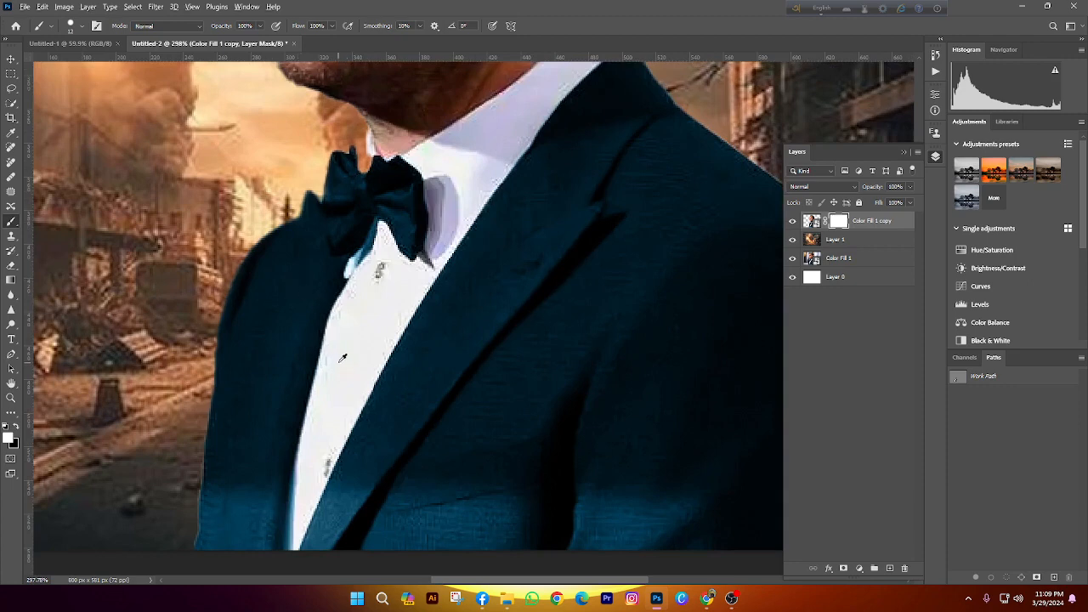
scroll(342, 358, down, 1)
alt+right_click(357, 278)
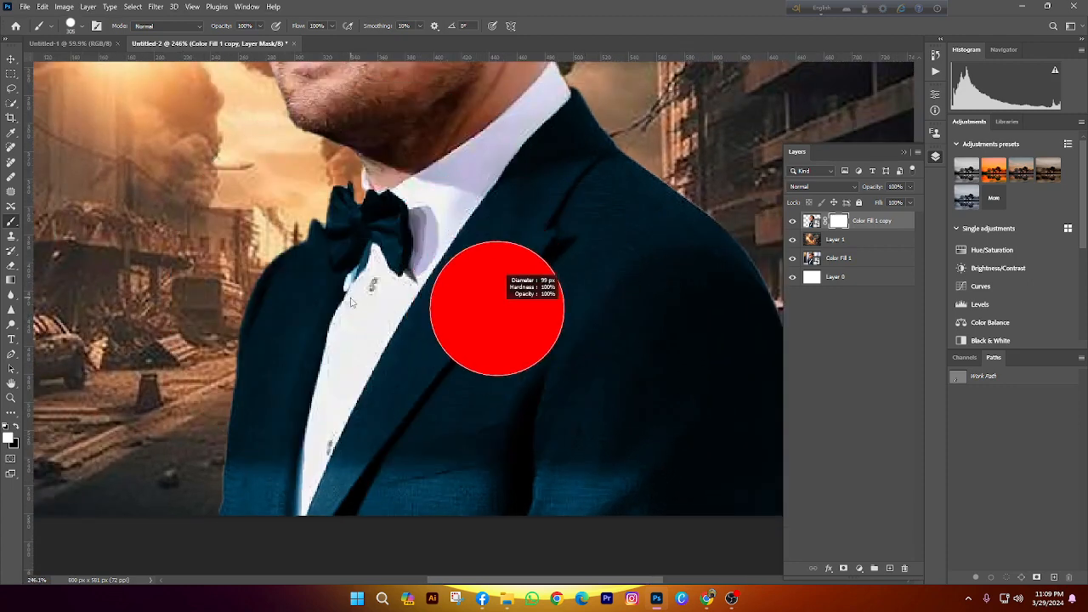
alt+right_click(317, 280)
alt+right_click(425, 204)
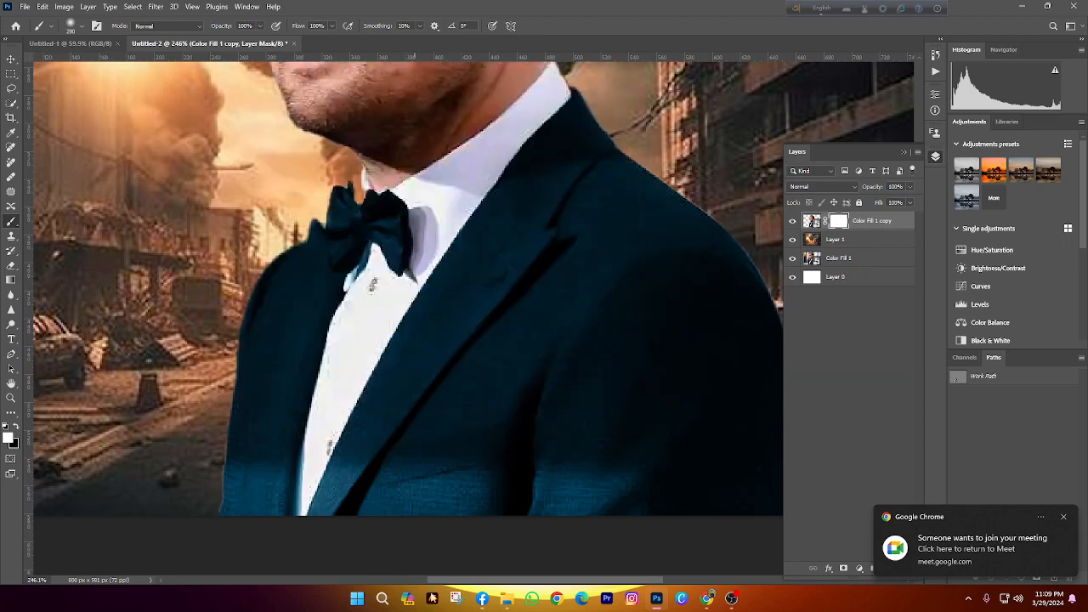
Switch to the Google Meet call in Chrome, admit the waiting participant, and return to Photoshop
mouse_move(705, 599)
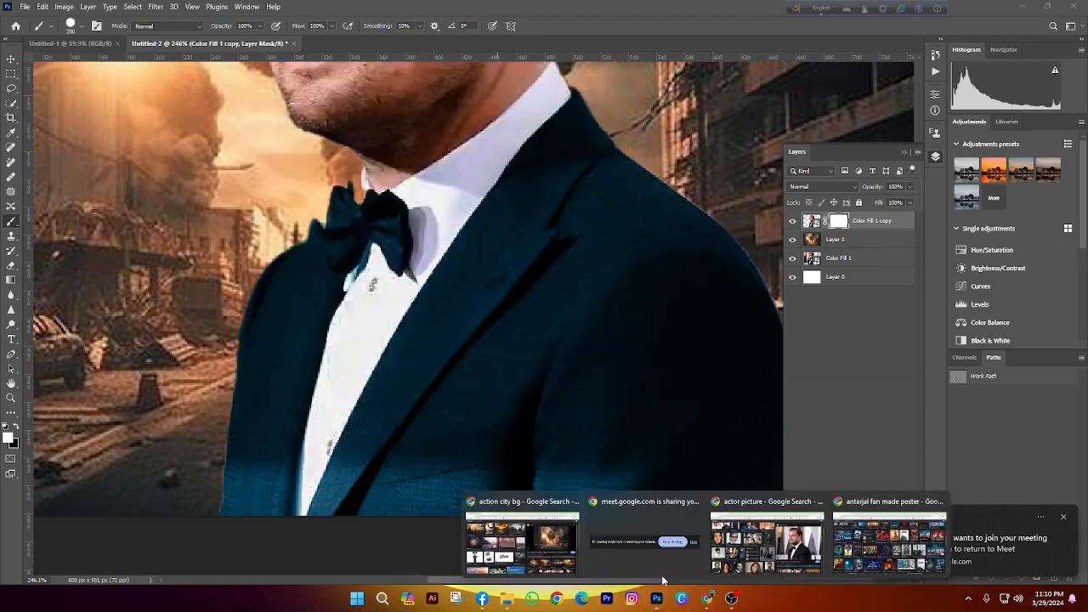
click(524, 544)
click(94, 7)
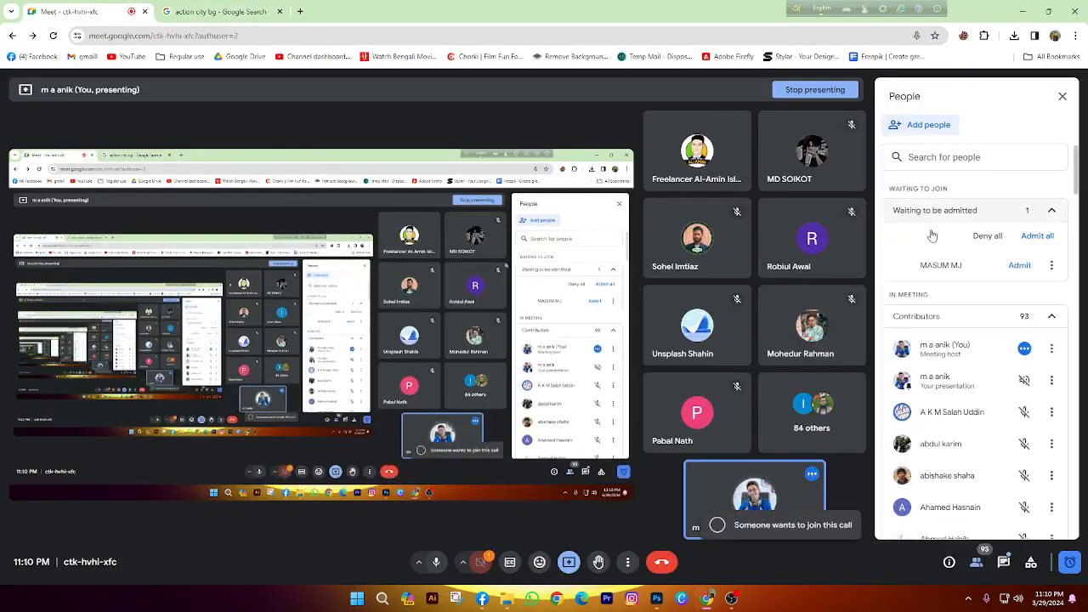
click(1016, 267)
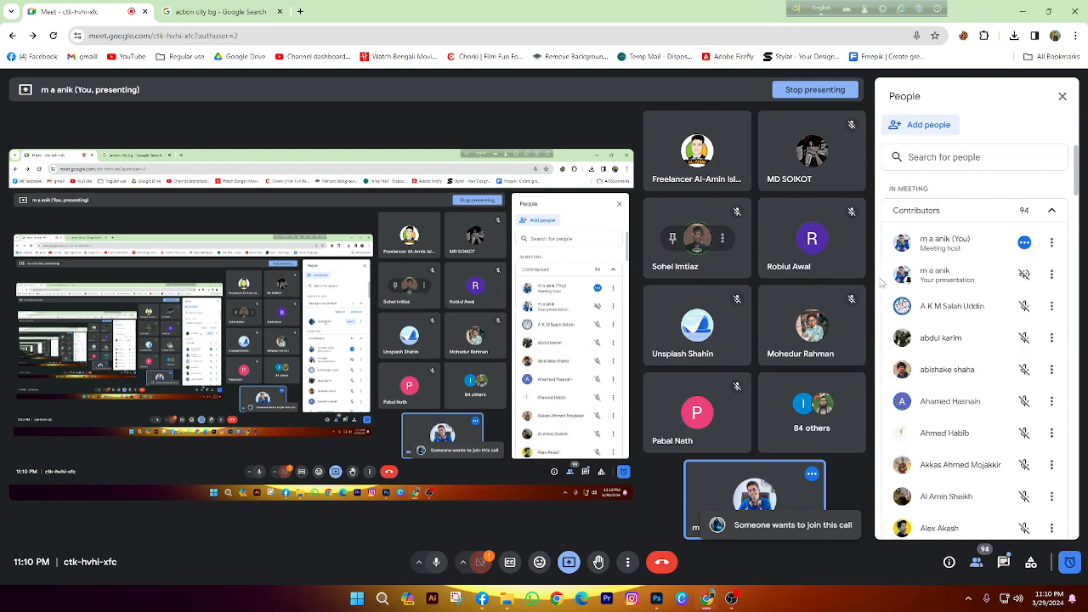
click(657, 602)
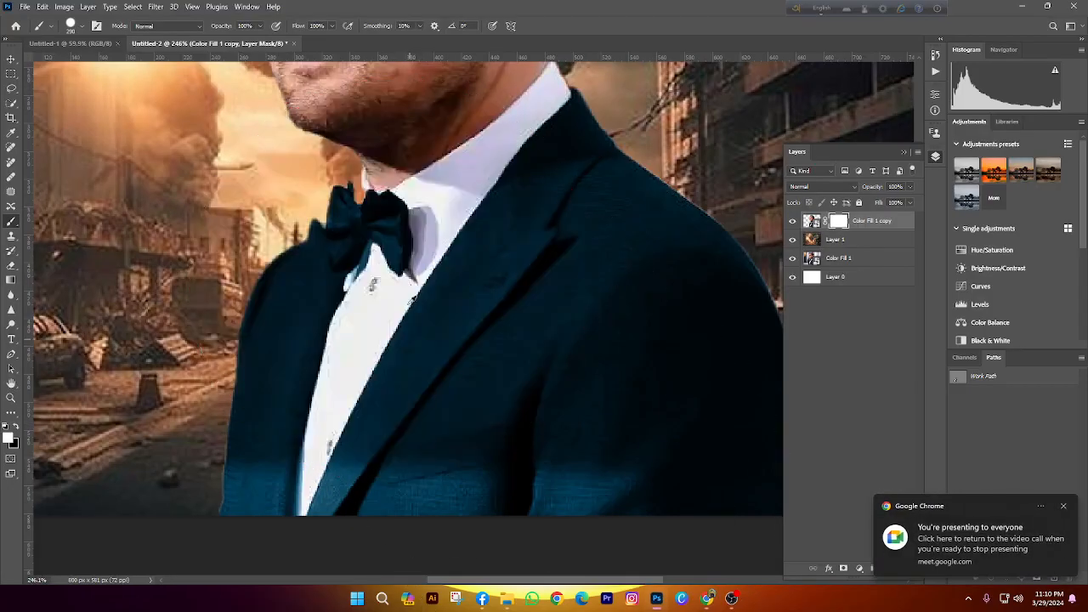
Set the Brush size to 690 px and try its hardness at 100% and then at 0%
scroll(419, 313, down, 3)
scroll(421, 314, up, 2)
mouse_move(433, 351)
mouse_down()
mouse_move(423, 3)
mouse_move(407, 604)
mouse_move(367, 89)
mouse_move(408, 224)
mouse_up()
scroll(363, 190, up, 2)
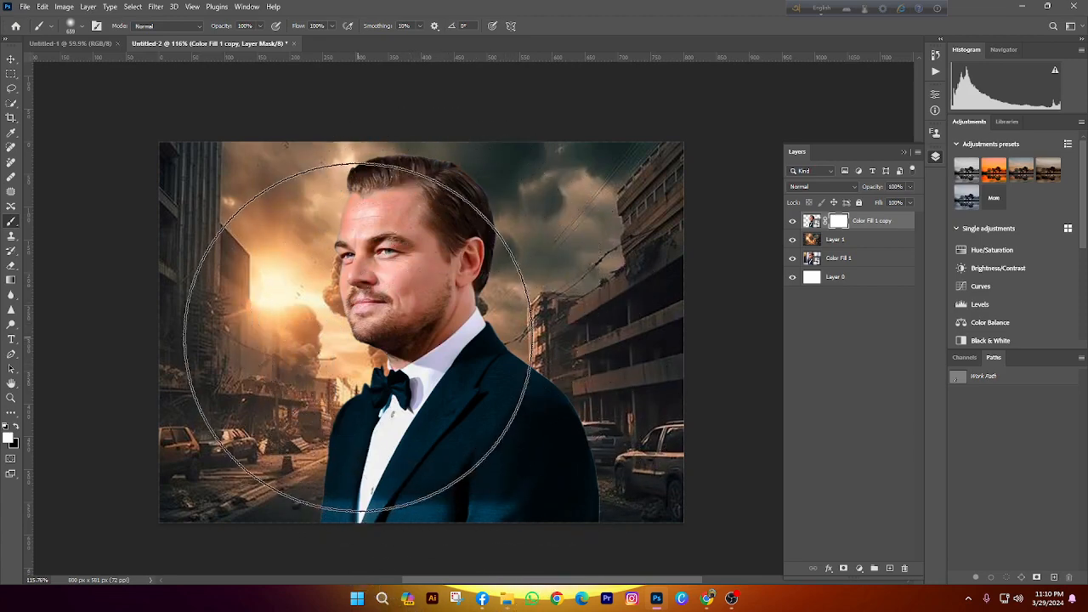
alt+right_click(414, 293)
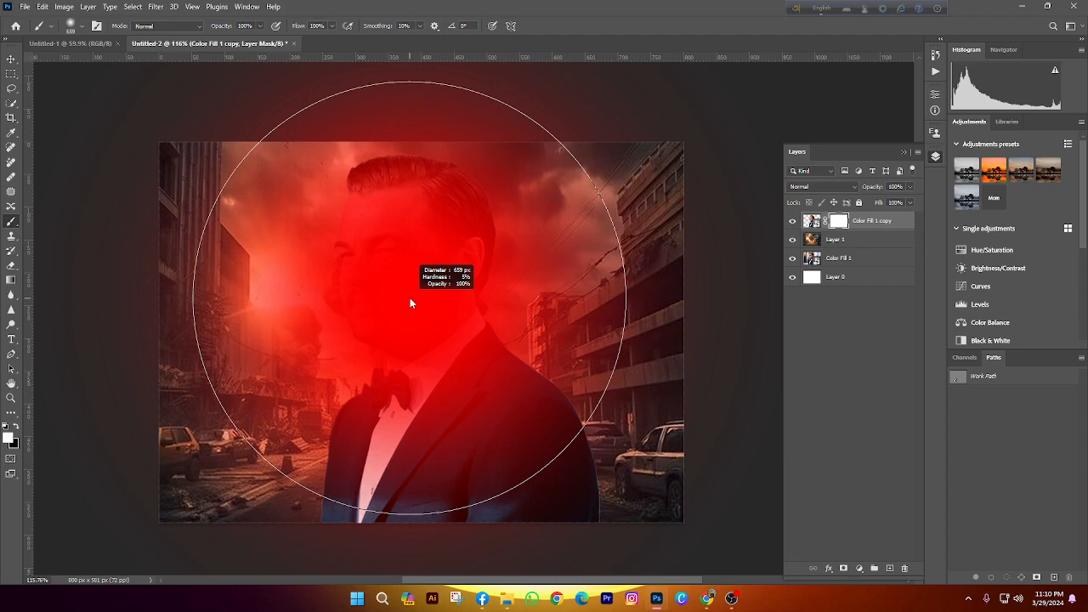
mouse_move(410, 298)
mouse_down()
mouse_move(238, 295)
mouse_move(735, 327)
mouse_move(313, 328)
mouse_move(212, 339)
mouse_move(420, 346)
mouse_move(398, 433)
mouse_move(411, 600)
mouse_up()
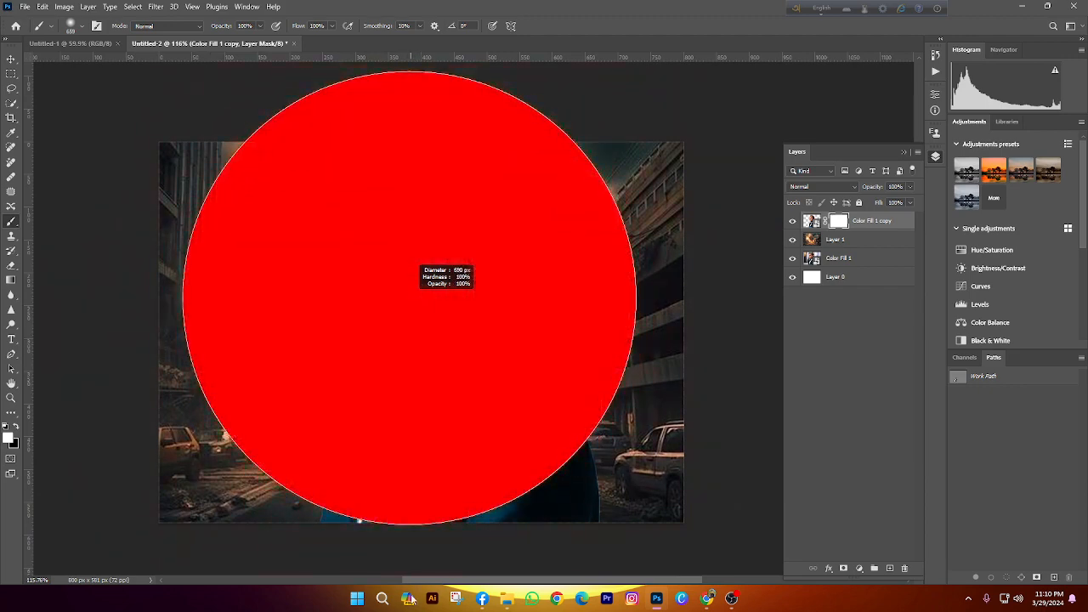
drag(410, 599, 448, 83)
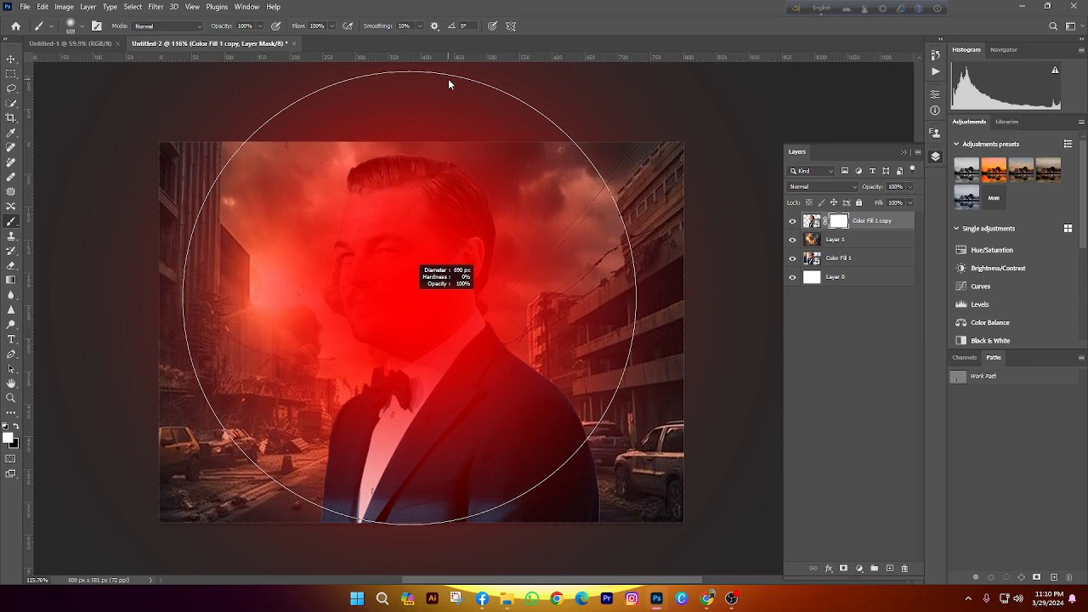
drag(448, 78, 448, 78)
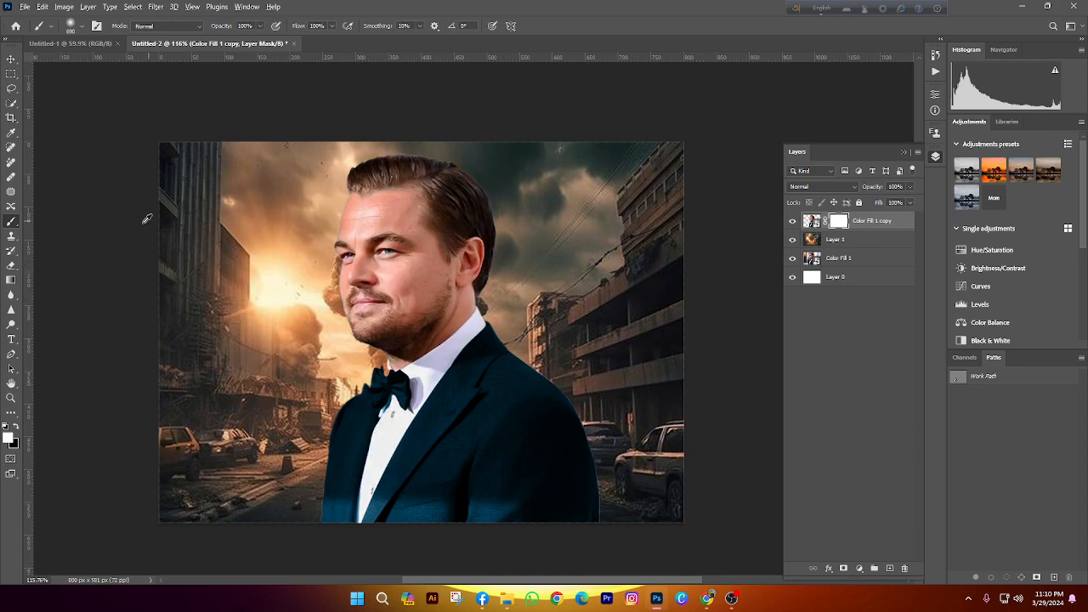
Enlarge the soft brush to 884 px at 0% hardness
alt+right_click(406, 286)
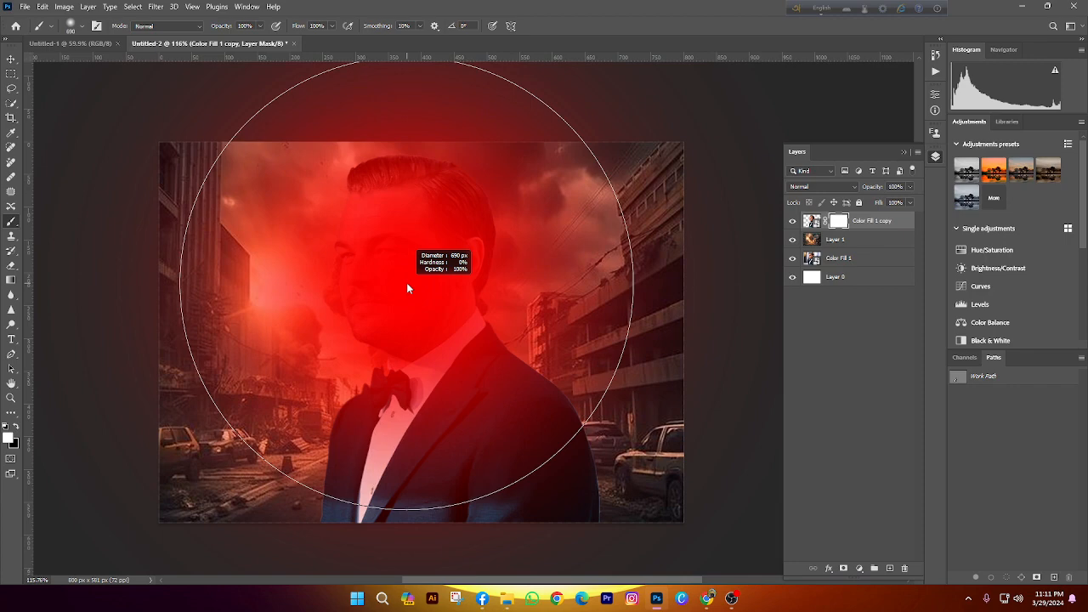
mouse_move(407, 284)
mouse_down()
mouse_move(228, 271)
mouse_move(470, 283)
mouse_up()
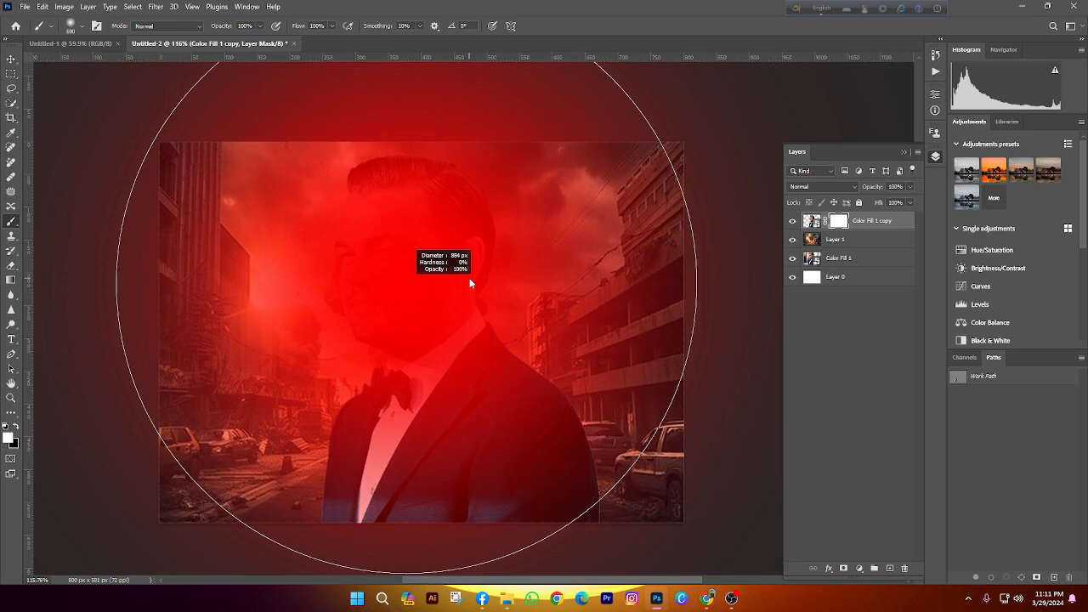
mouse_move(469, 278)
mouse_down()
mouse_move(500, 583)
mouse_move(515, 62)
mouse_up()
drag(516, 1, 514, 11)
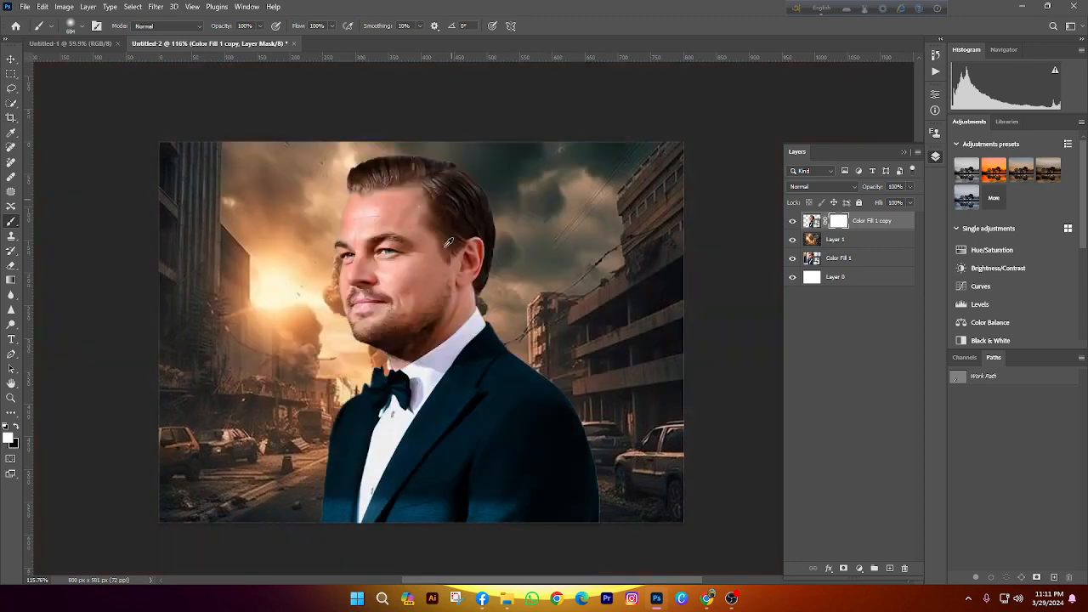
Shrink the Brush to a small, hard-edged tip sized for retouching the outline of the man's face
drag(559, 357, 340, 315)
mouse_move(311, 303)
mouse_down()
mouse_move(380, 330)
mouse_move(449, 306)
mouse_up()
drag(440, 295, 453, 446)
drag(345, 287, 351, 288)
scroll(320, 237, up, 10)
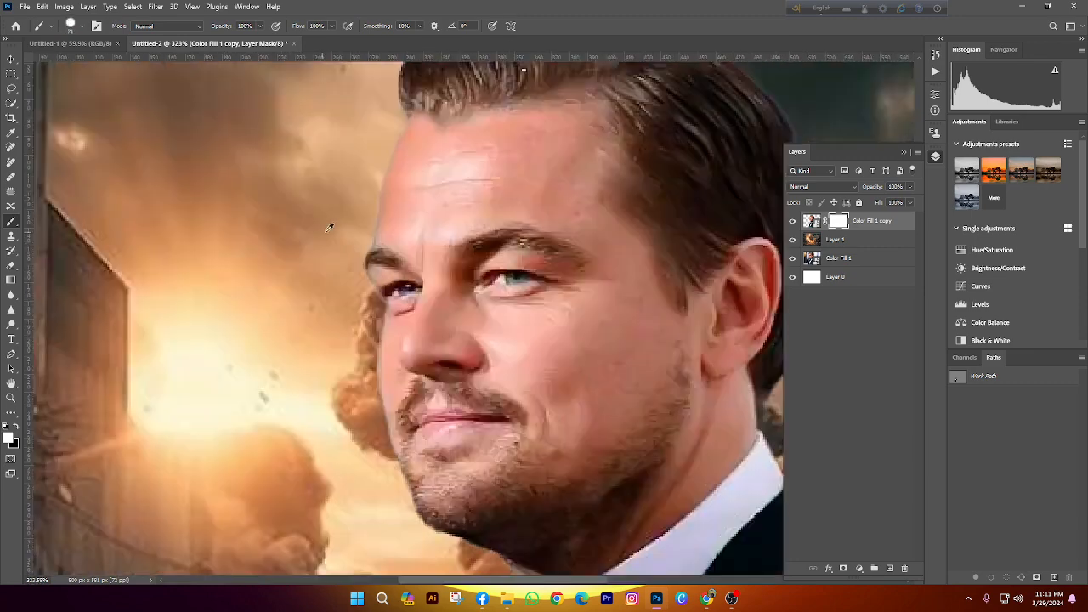
drag(389, 195, 354, 204)
scroll(408, 230, up, 4)
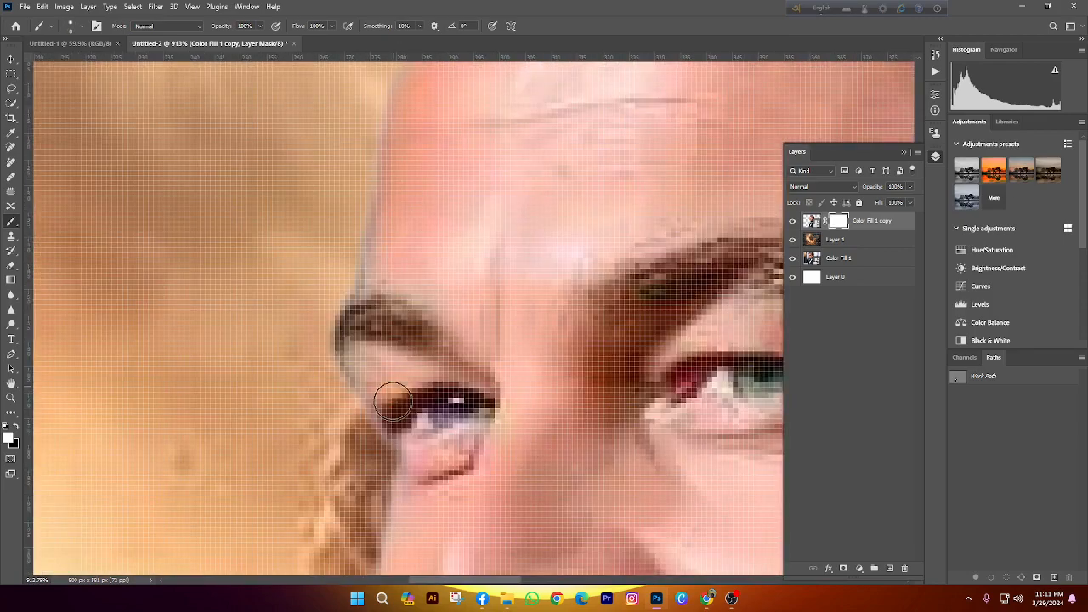
scroll(357, 288, up, 2)
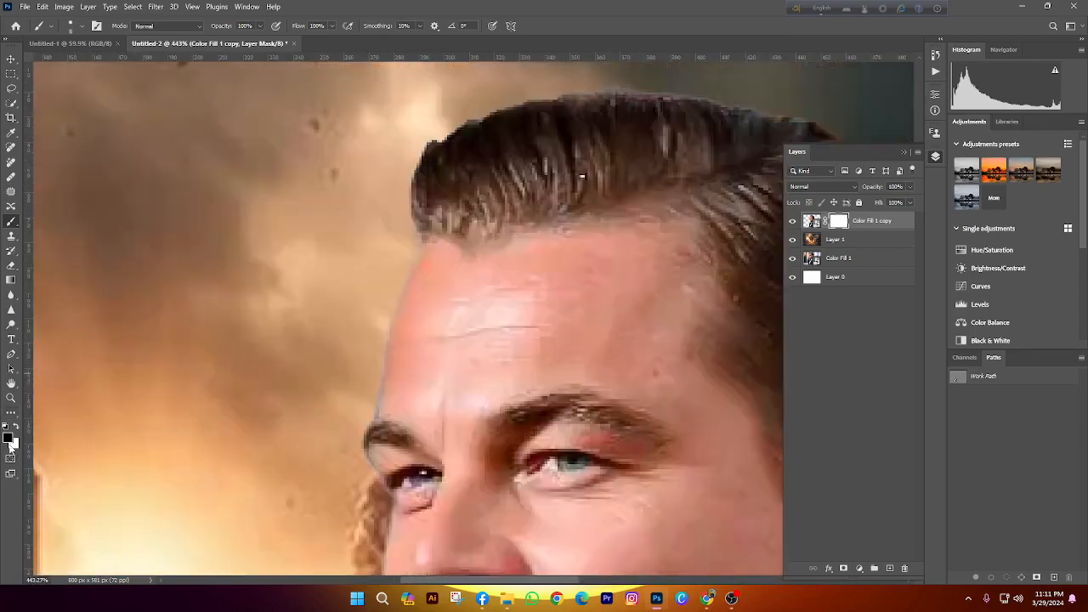
Paint black on the Color Fill 1 copy mask with a 5 px, 100% hardness brush to hide the pale fringe along the forehead
key(x)
scroll(70, 416, down, 2)
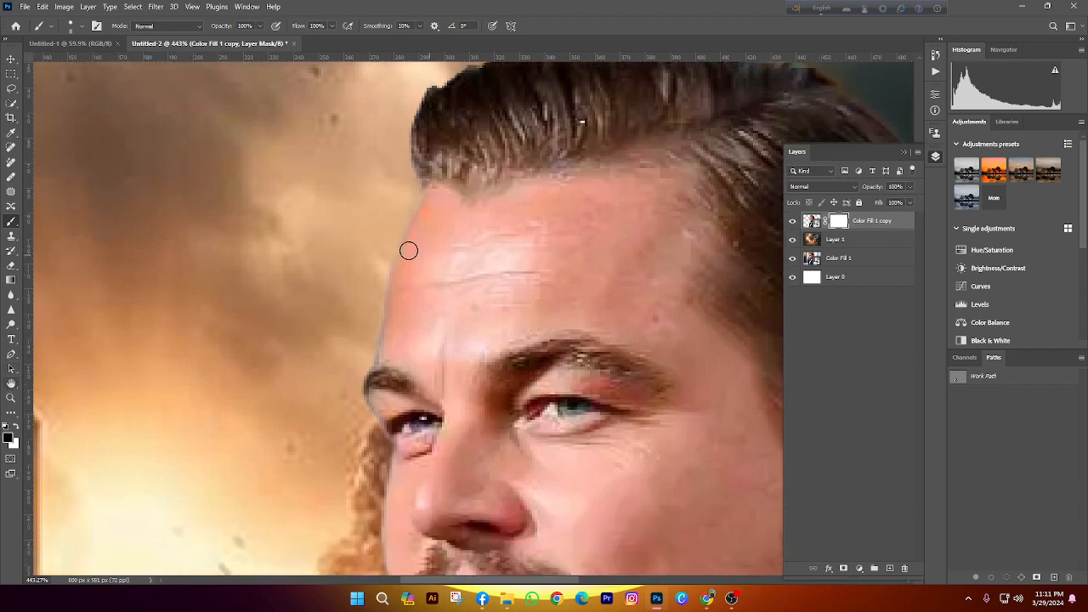
scroll(434, 181, up, 2)
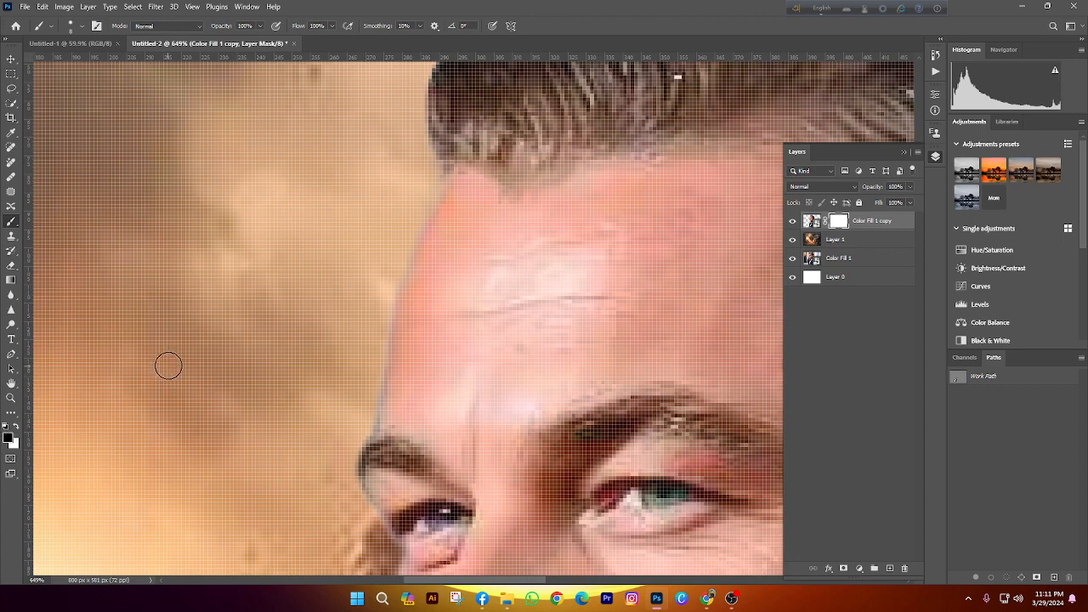
alt+right_click(455, 245)
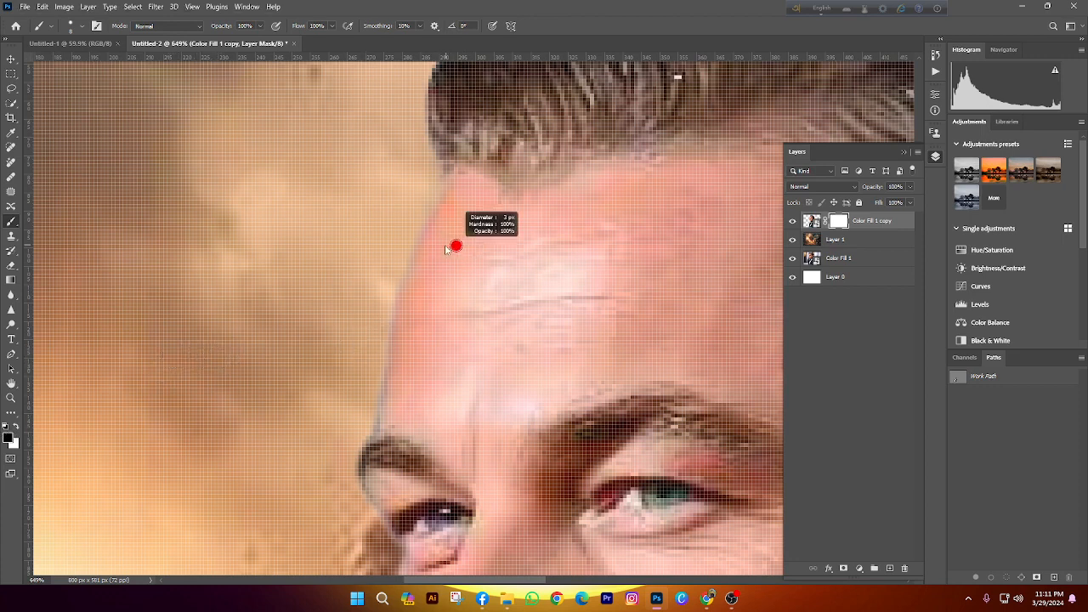
alt+right_click(439, 236)
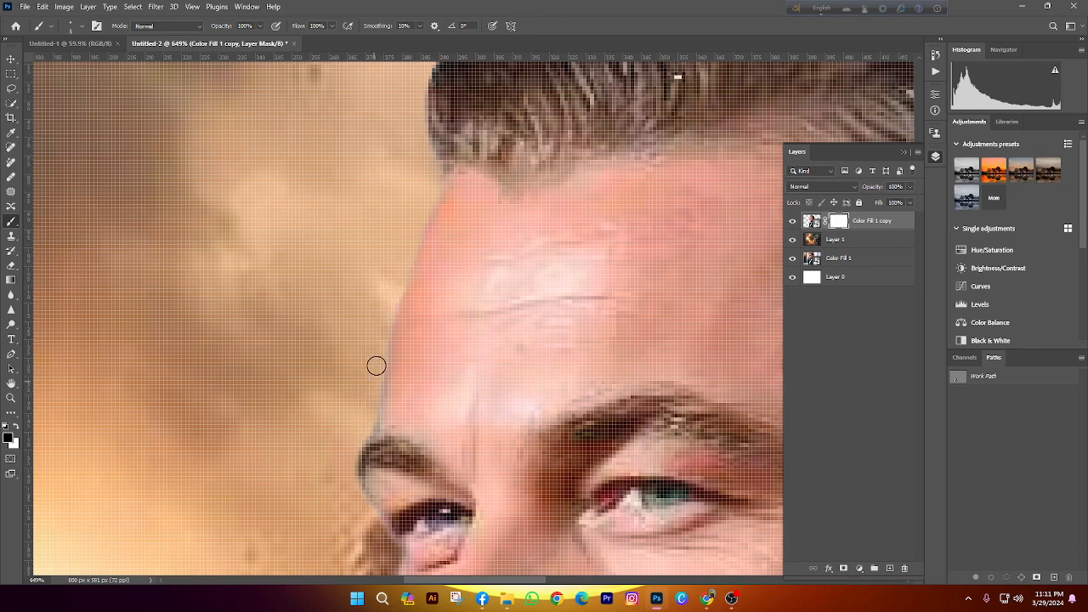
mouse_move(369, 428)
mouse_down()
mouse_move(410, 245)
mouse_move(360, 428)
mouse_move(397, 280)
mouse_move(382, 364)
mouse_up()
key(ctrl+z)
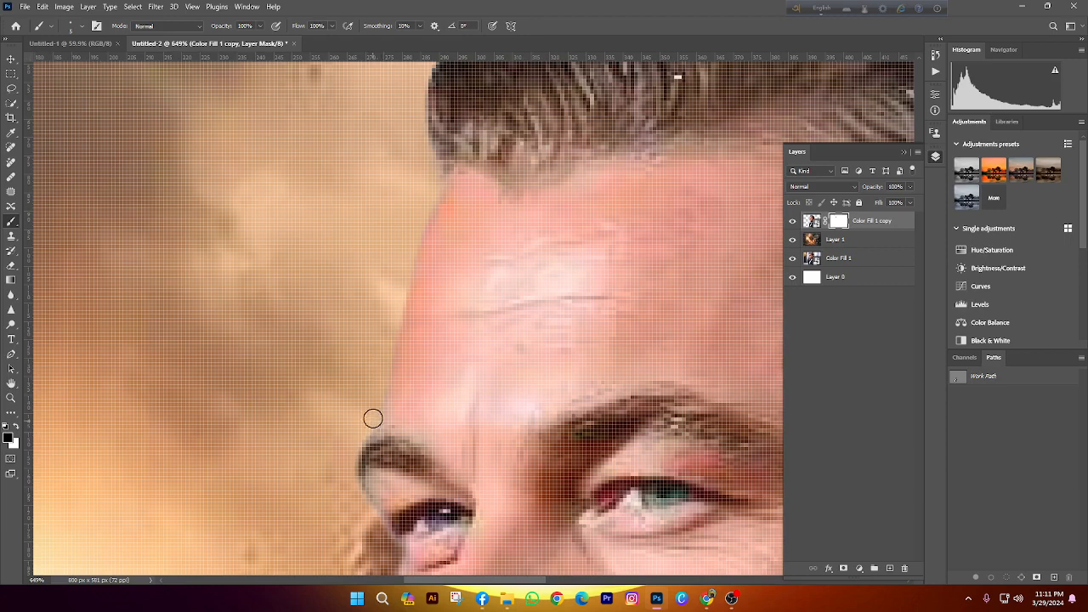
Continue masking the pale fringe down the face outline beside the eye, nose and upper lip with a 4 px brush
scroll(384, 331, down, 8)
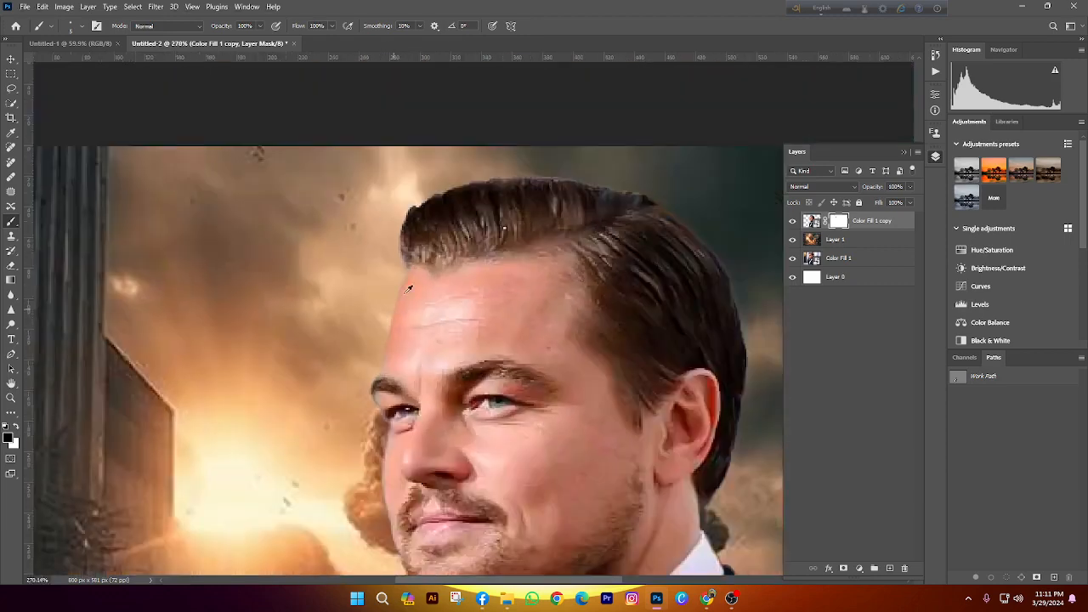
scroll(405, 247, up, 7)
scroll(404, 247, up, 2)
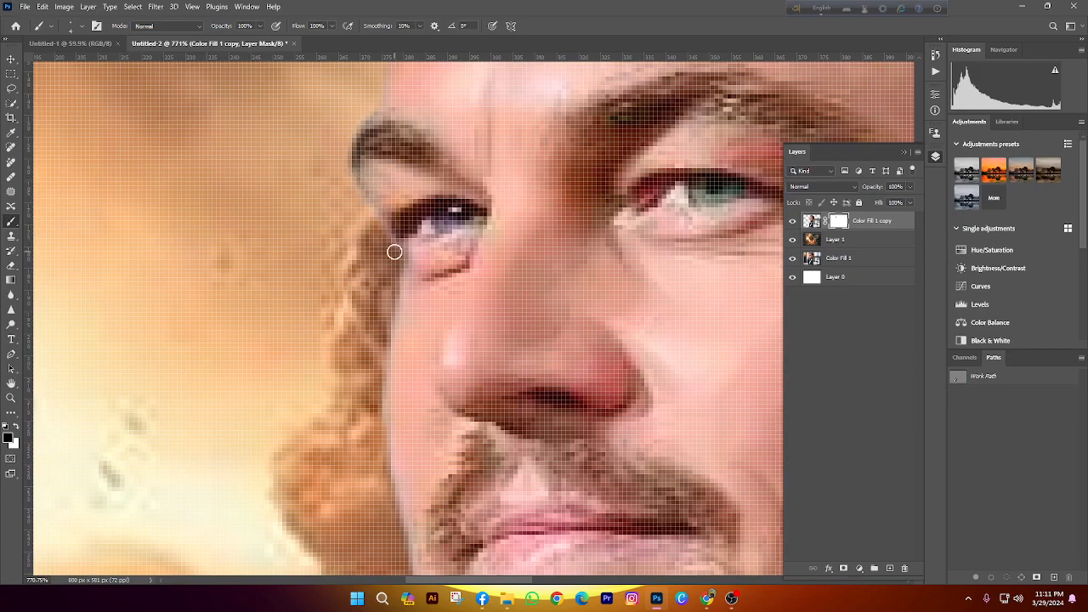
scroll(392, 249, down, 4)
scroll(382, 258, up, 3)
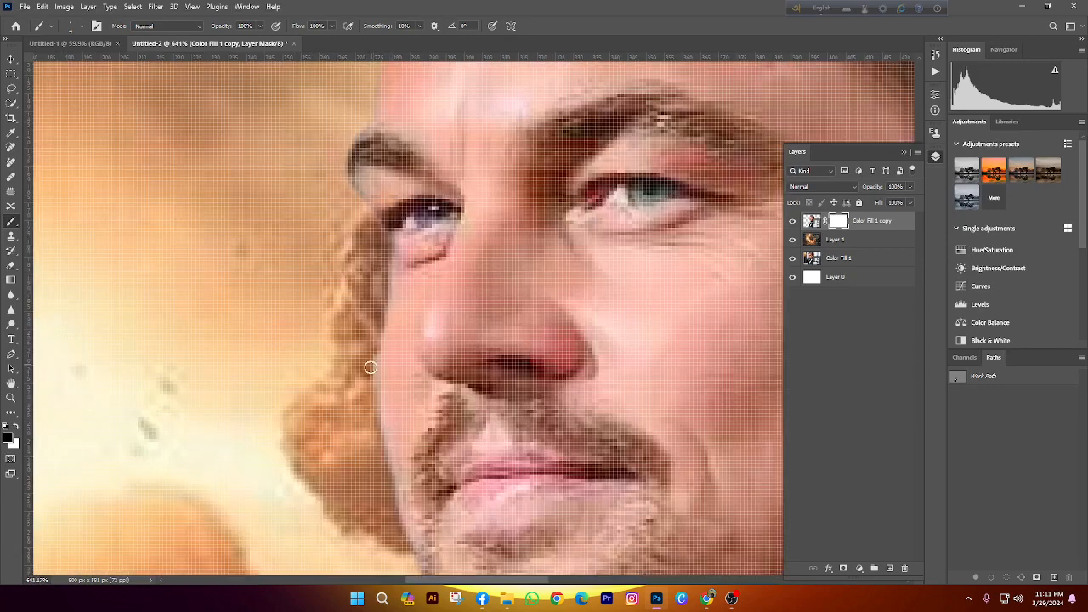
scroll(385, 482, down, 4)
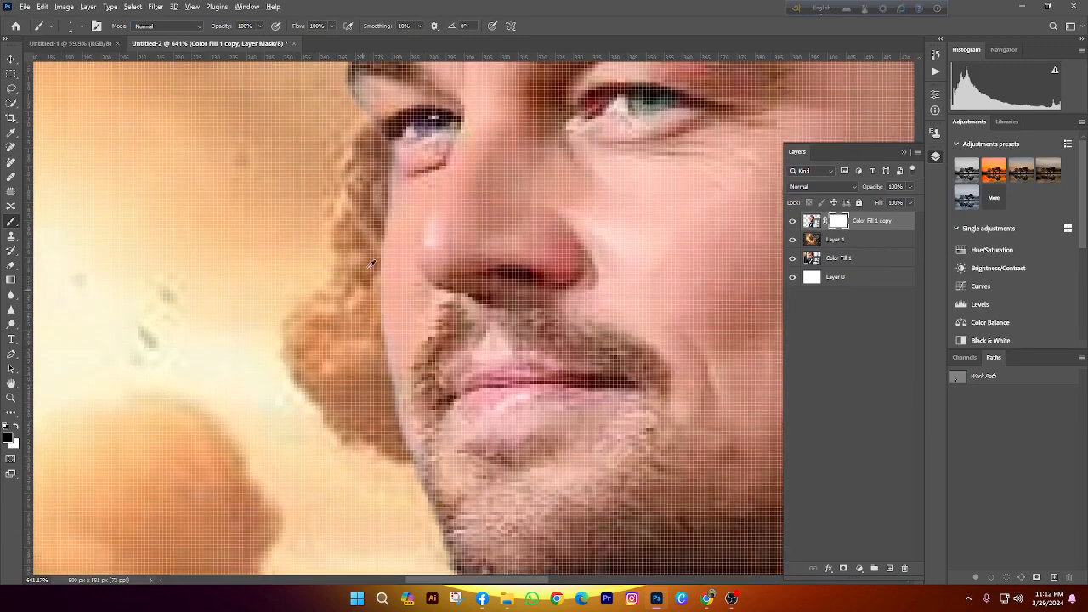
scroll(396, 330, up, 3)
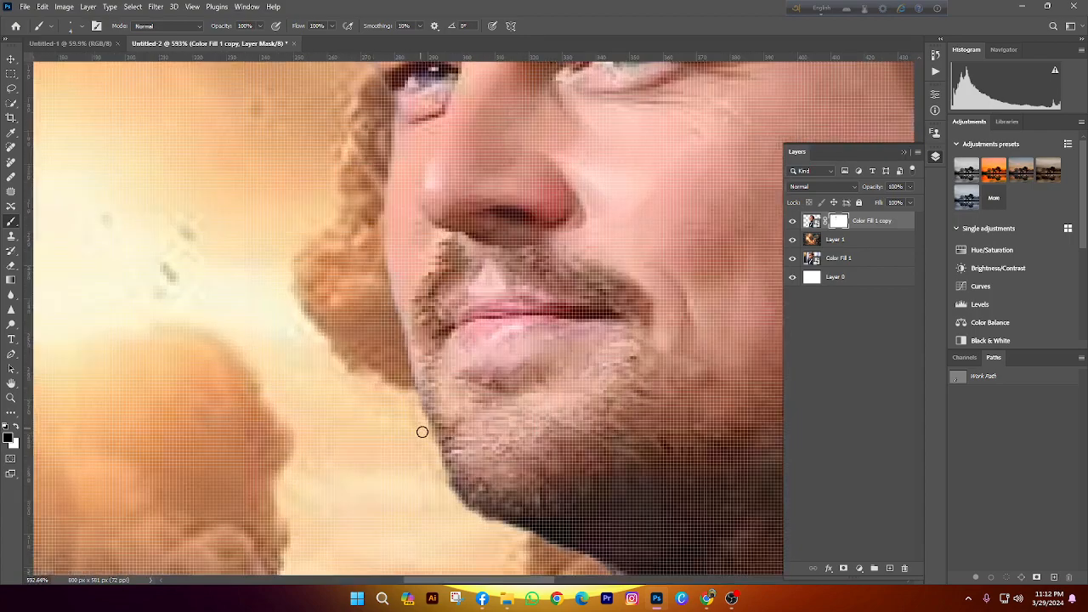
Mask out the leftover edge pixels along the man's lower lip, chin and bearded jaw
scroll(389, 348, down, 3)
scroll(467, 400, up, 4)
mouse_move(466, 399)
mouse_down()
mouse_move(489, 430)
mouse_move(472, 350)
mouse_move(479, 400)
mouse_move(366, 320)
mouse_move(430, 365)
mouse_move(365, 326)
mouse_move(382, 345)
mouse_move(290, 309)
mouse_up()
scroll(457, 348, up, 1)
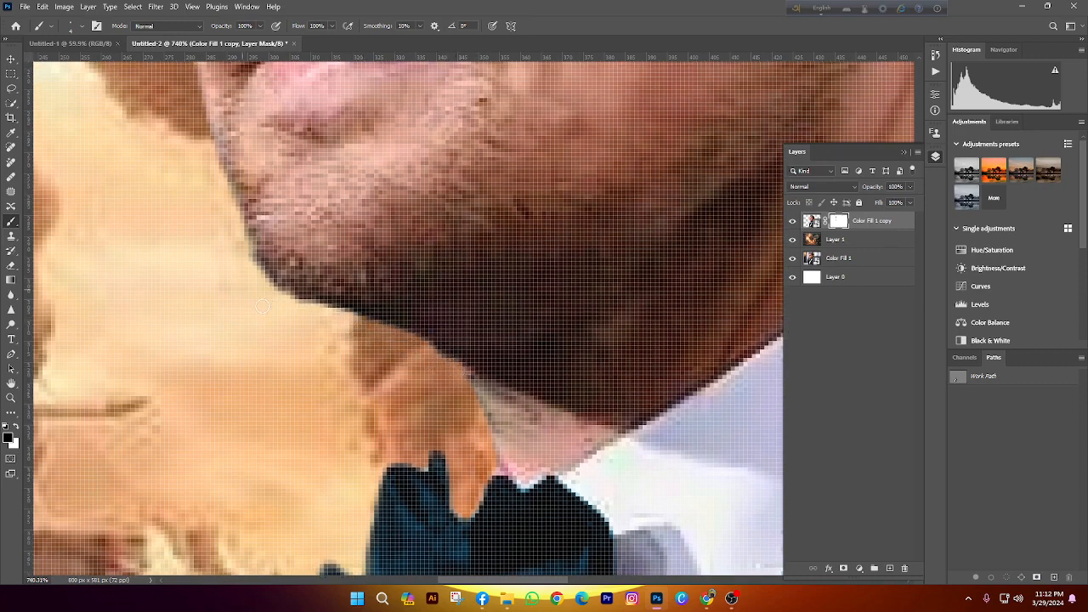
scroll(263, 306, up, 1)
drag(306, 355, 232, 333)
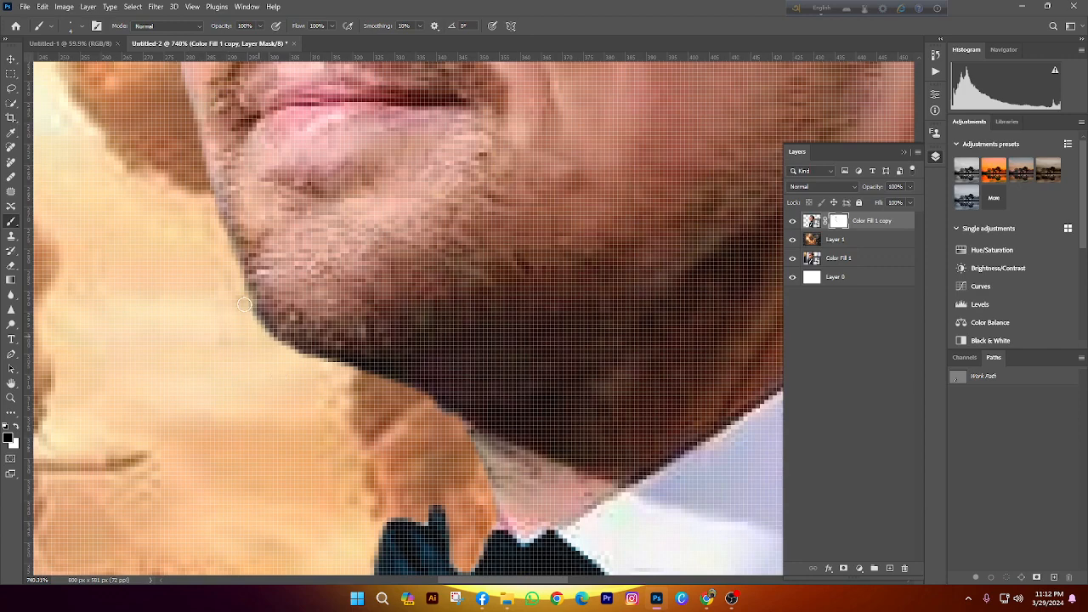
Examine the masked face outline from forehead to chin, both close up and in the full composite
scroll(244, 304, down, 3)
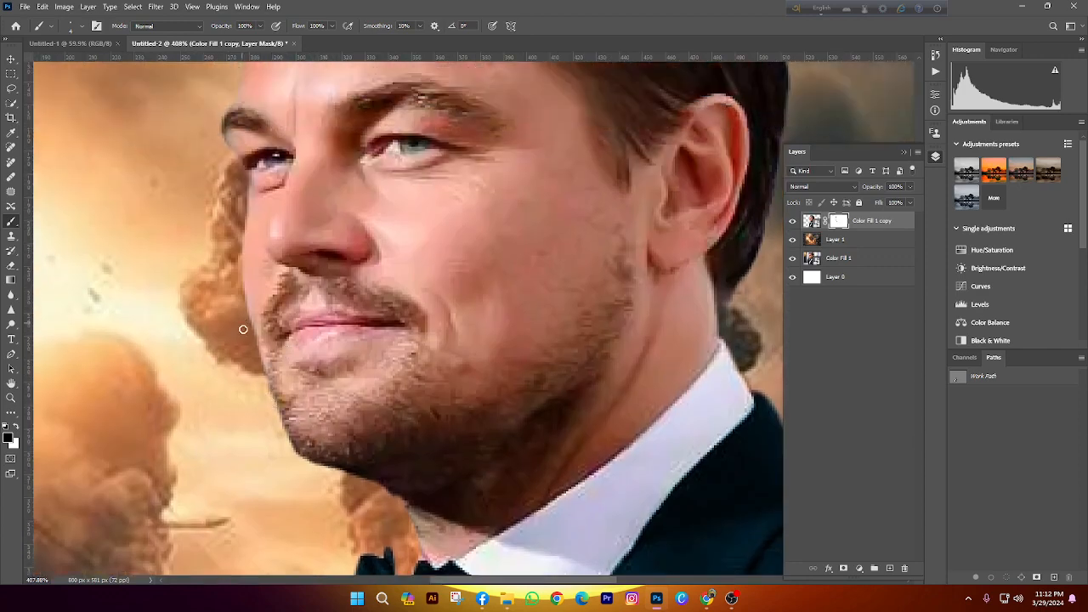
scroll(246, 330, down, 10)
scroll(416, 310, up, 6)
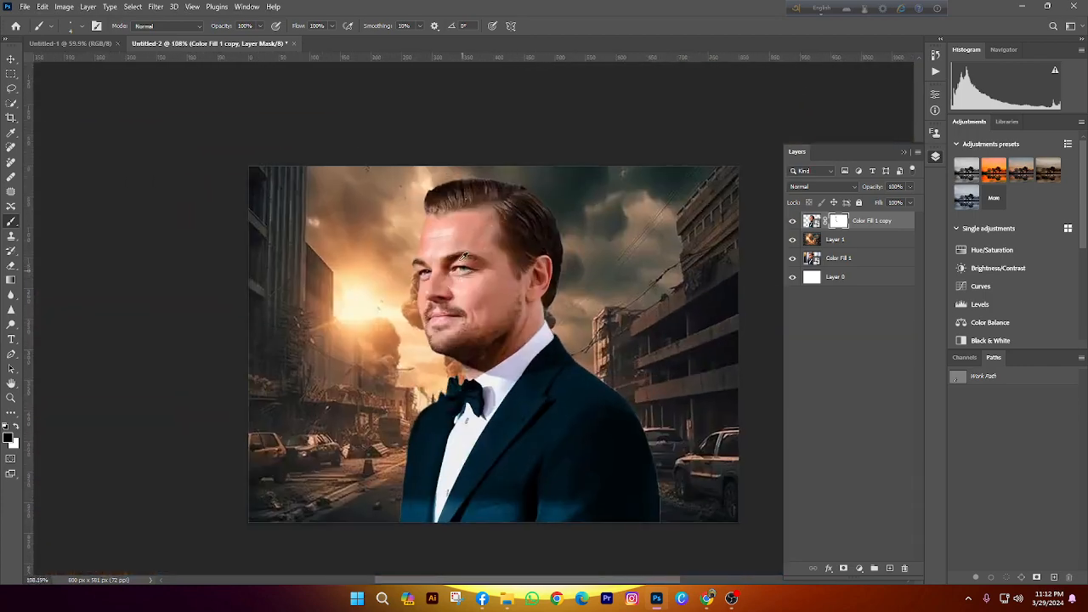
scroll(383, 374, up, 3)
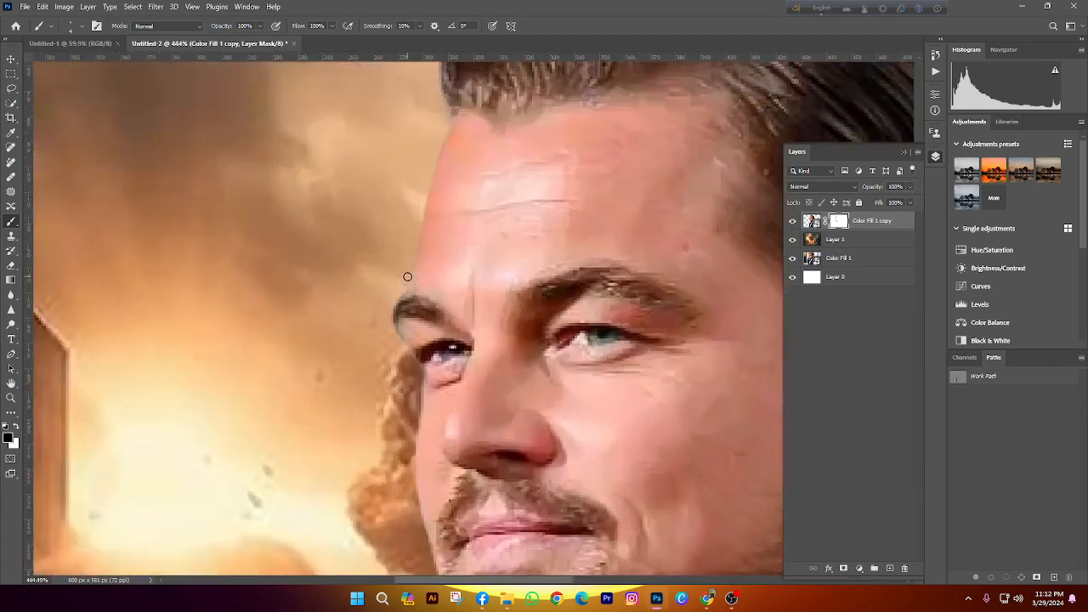
scroll(408, 284, up, 2)
scroll(361, 292, down, 1)
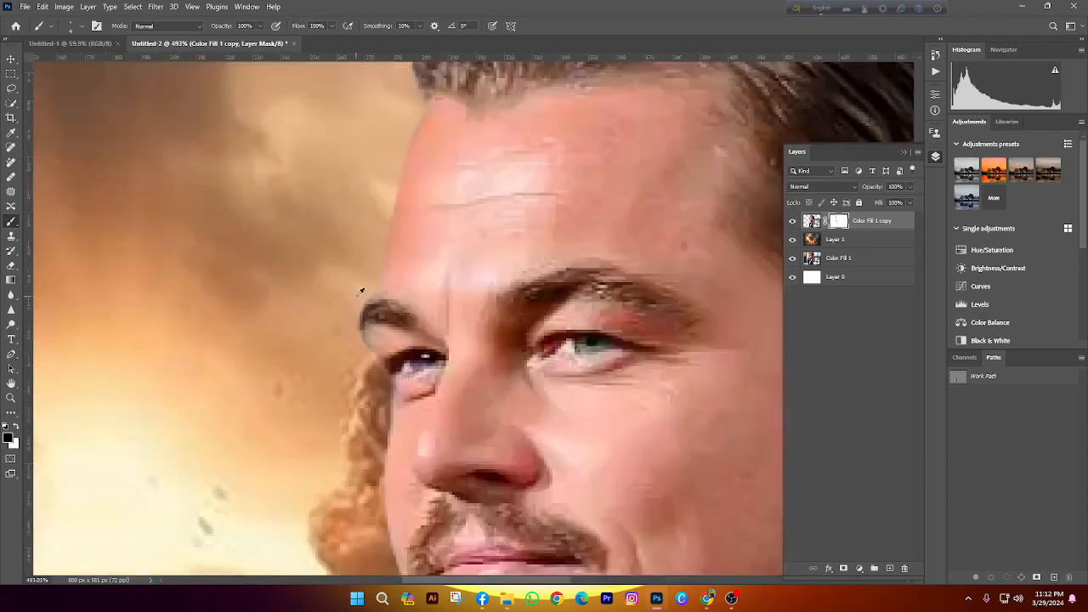
scroll(384, 263, down, 8)
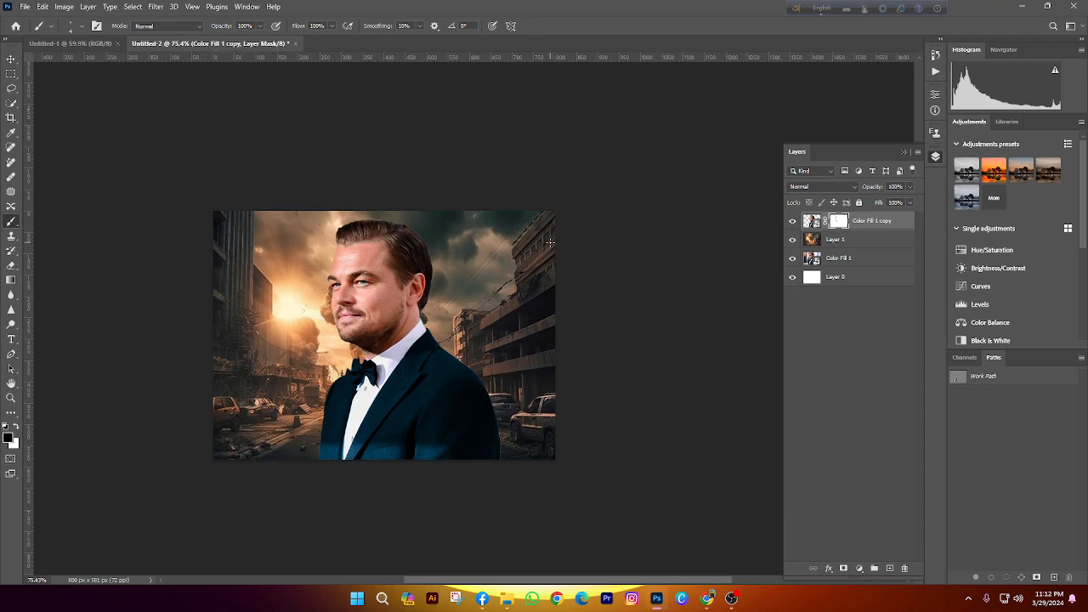
Examine how the man's hair, collar, bow tie and jacket edges blend into the ruined city background
scroll(365, 289, up, 5)
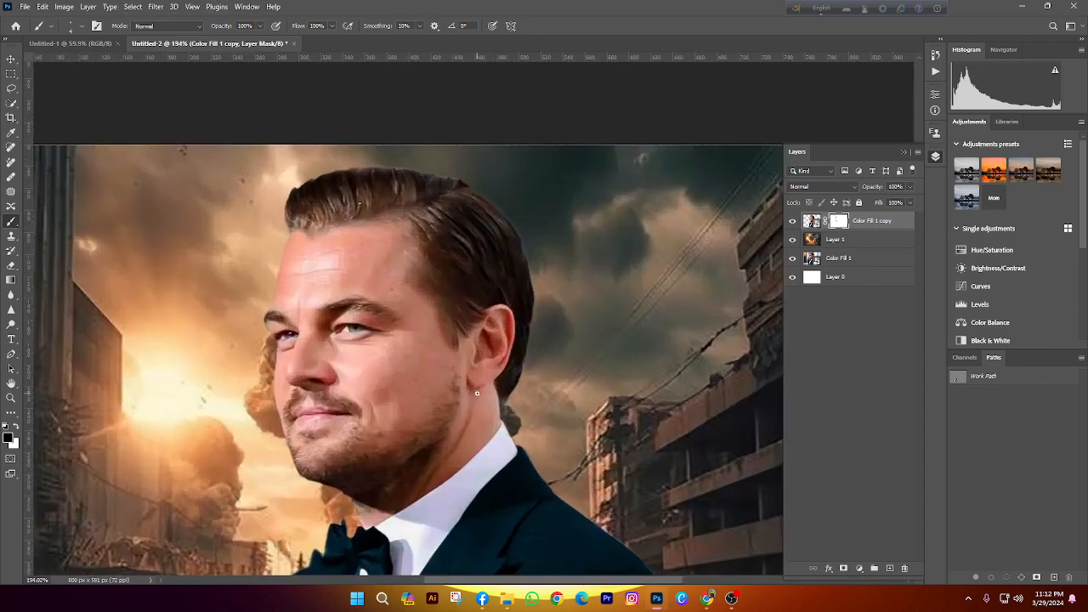
scroll(278, 175, down, 4)
scroll(284, 196, up, 4)
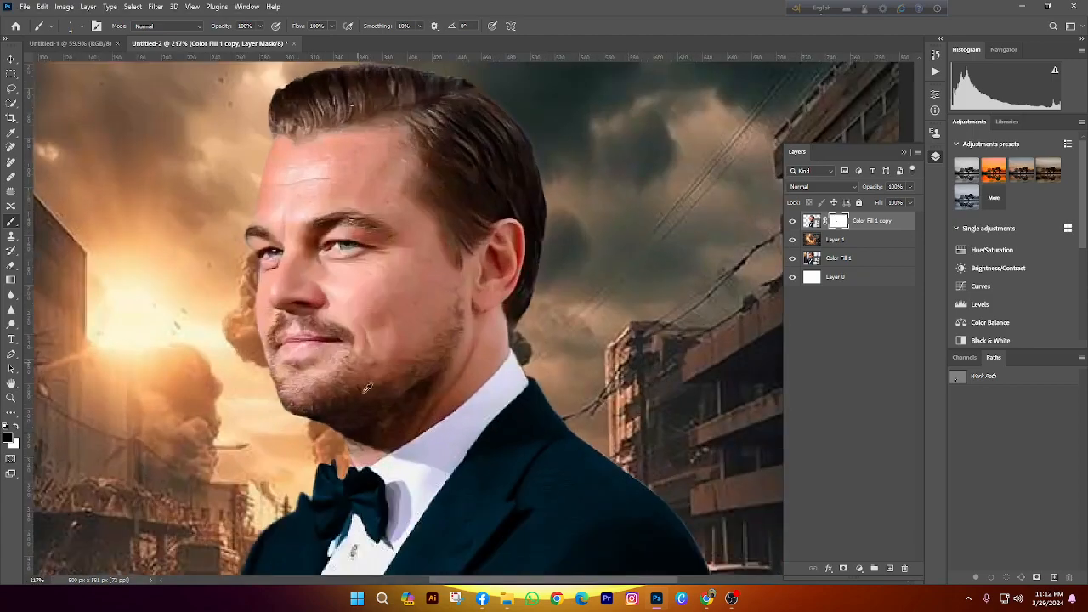
scroll(371, 398, down, 4)
scroll(376, 406, up, 4)
scroll(387, 408, down, 4)
scroll(391, 403, up, 4)
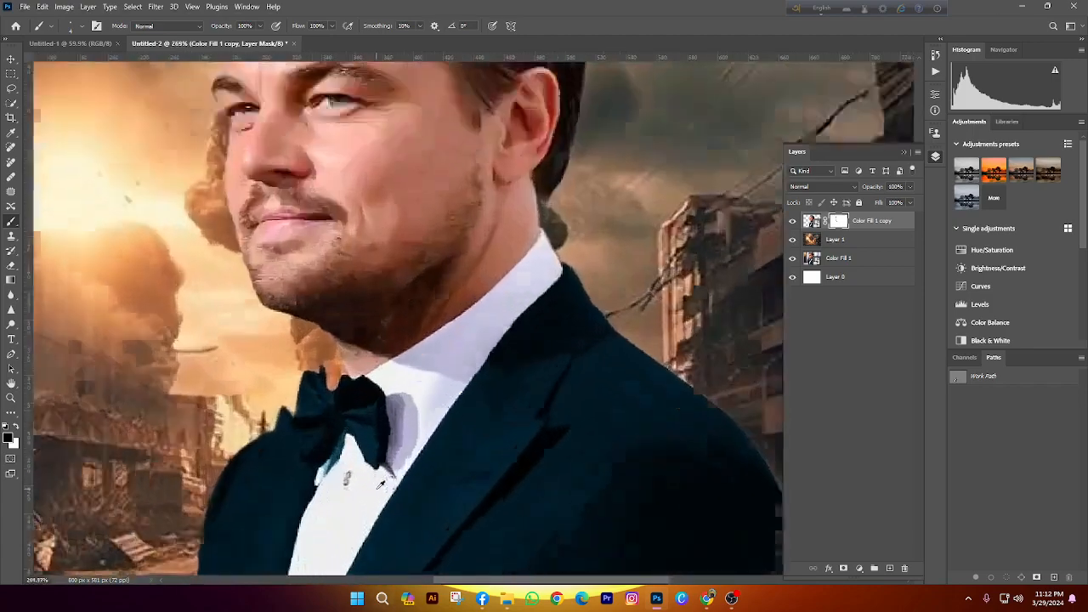
scroll(417, 374, down, 3)
scroll(438, 345, up, 3)
scroll(440, 338, down, 5)
scroll(369, 370, up, 4)
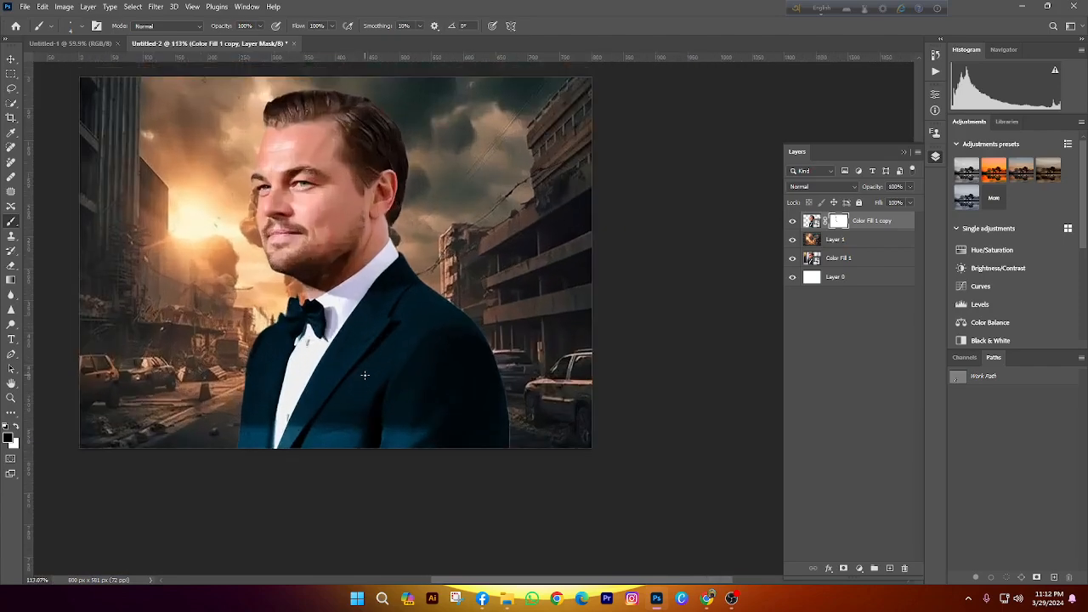
scroll(369, 371, down, 4)
scroll(374, 340, up, 5)
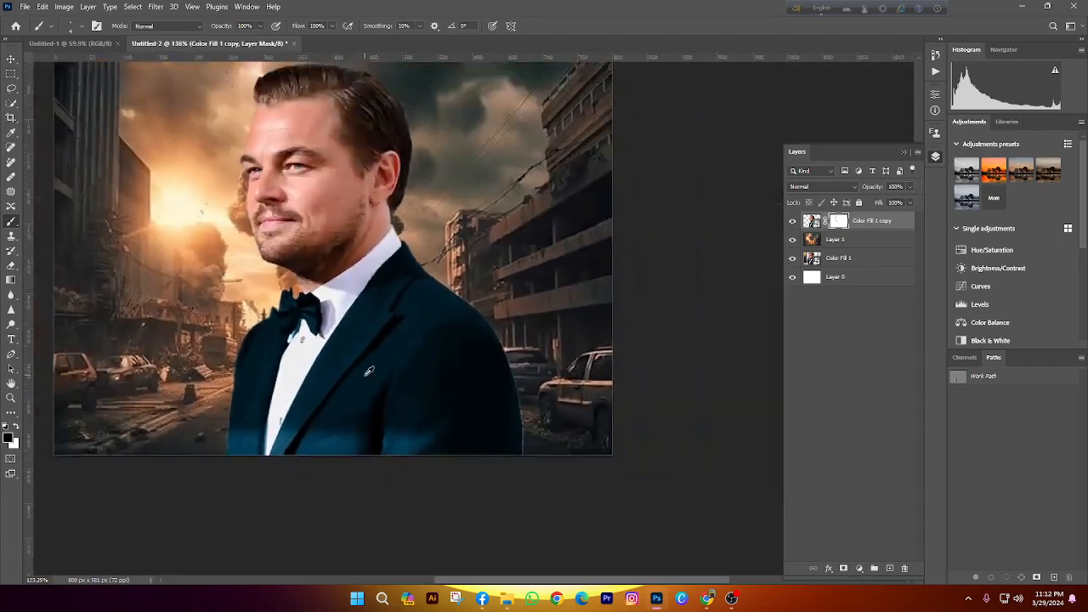
scroll(388, 107, down, 3)
scroll(340, 272, up, 5)
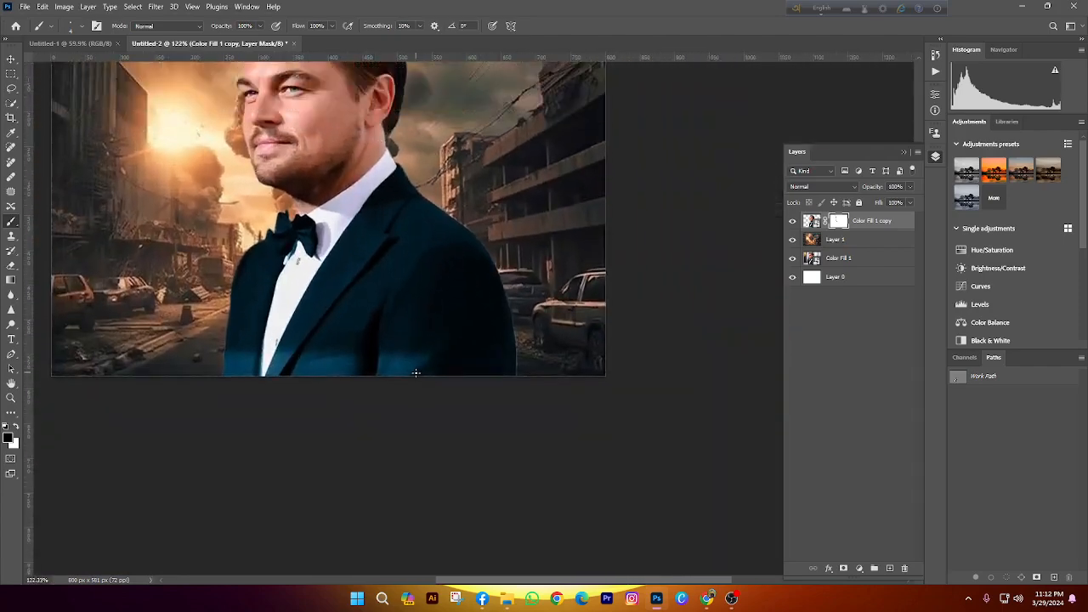
scroll(337, 334, down, 2)
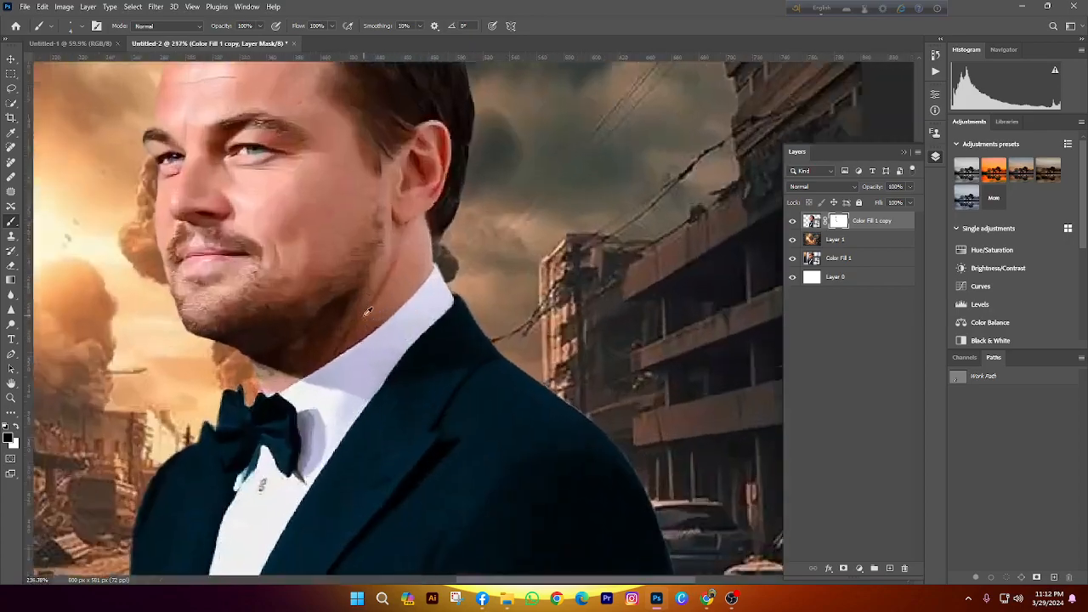
Add a new empty layer above the man's masked cutout for recoloring his eyebrow edge
scroll(395, 424, down, 6)
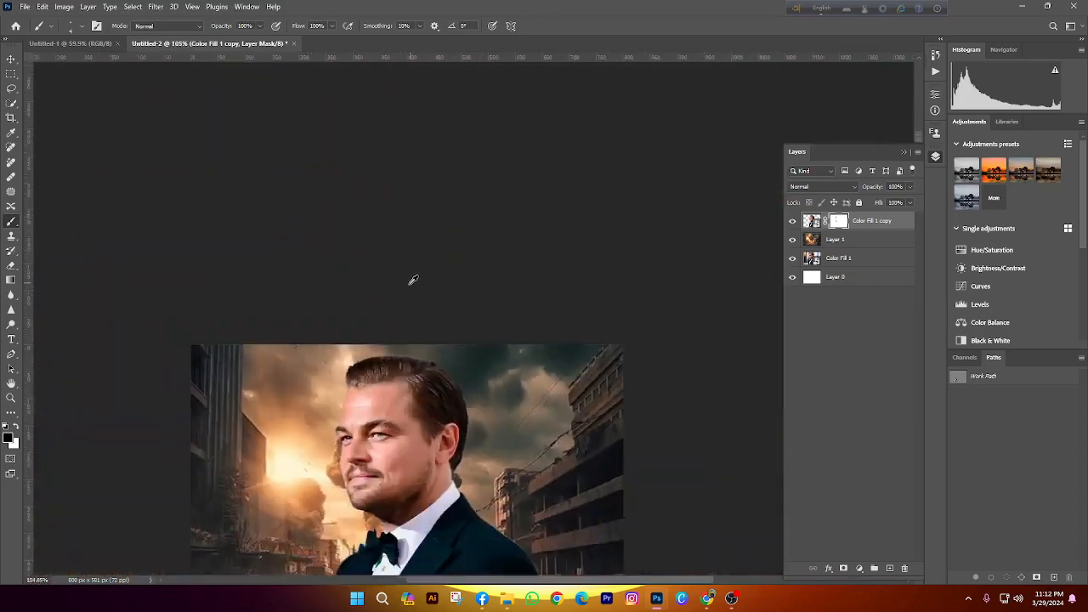
scroll(371, 332, up, 3)
scroll(371, 332, up, 4)
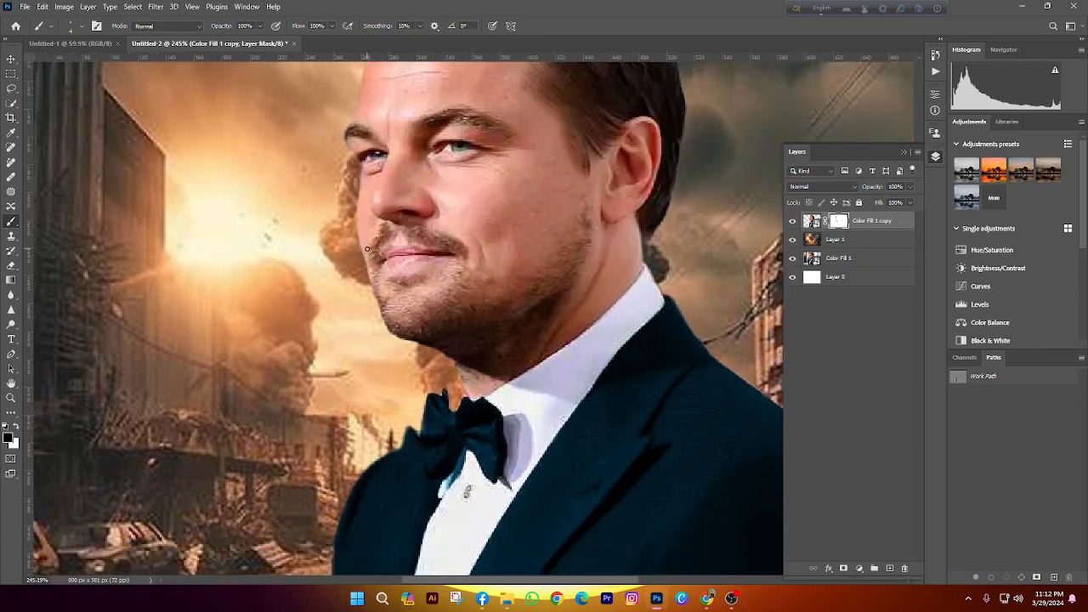
scroll(393, 179, down, 1)
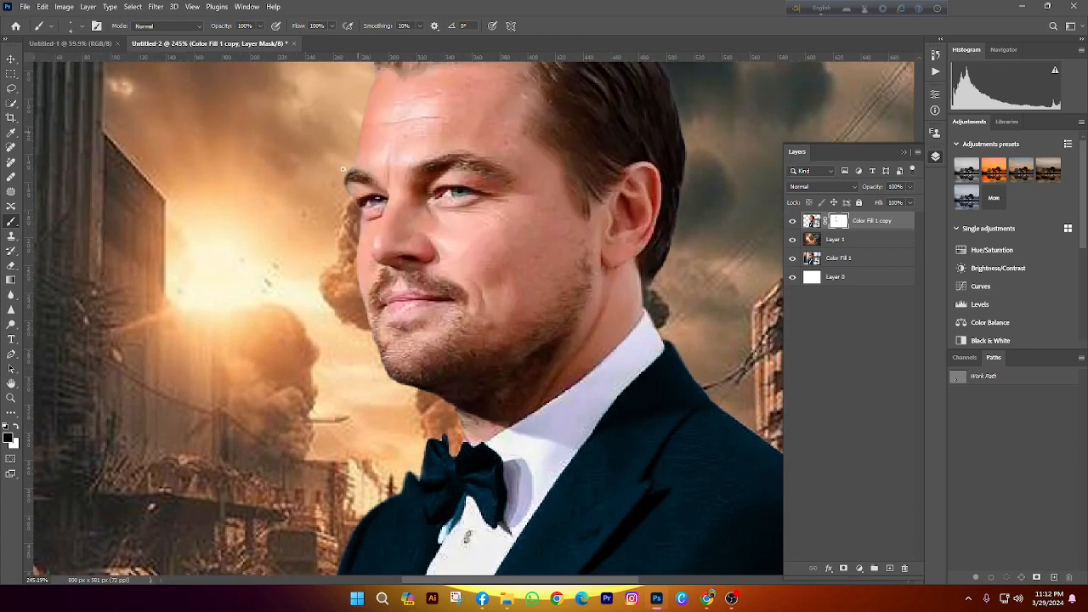
scroll(345, 194, up, 4)
scroll(347, 239, up, 1)
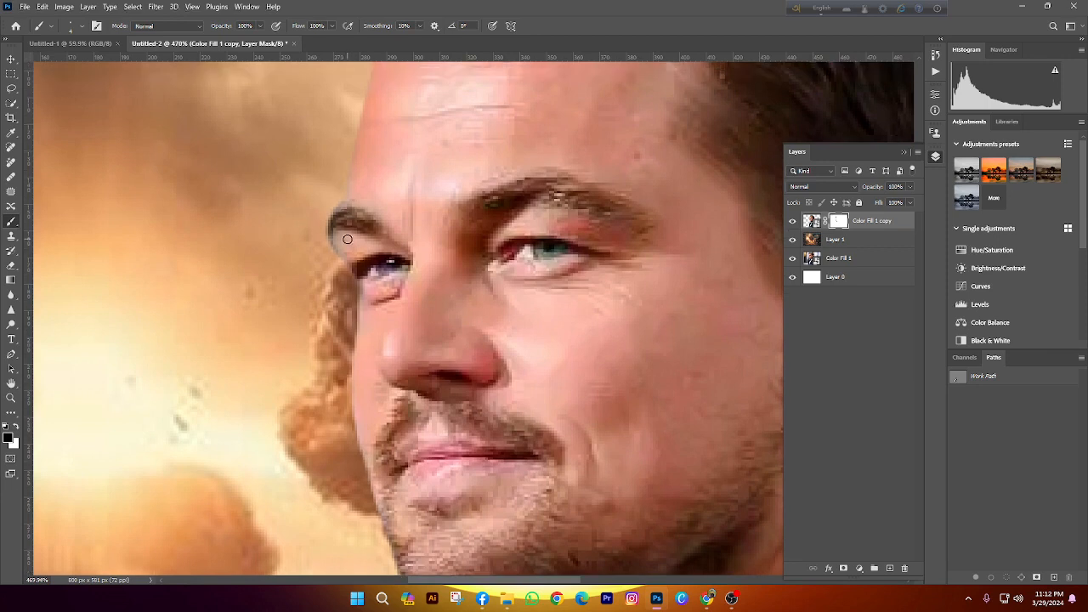
click(890, 568)
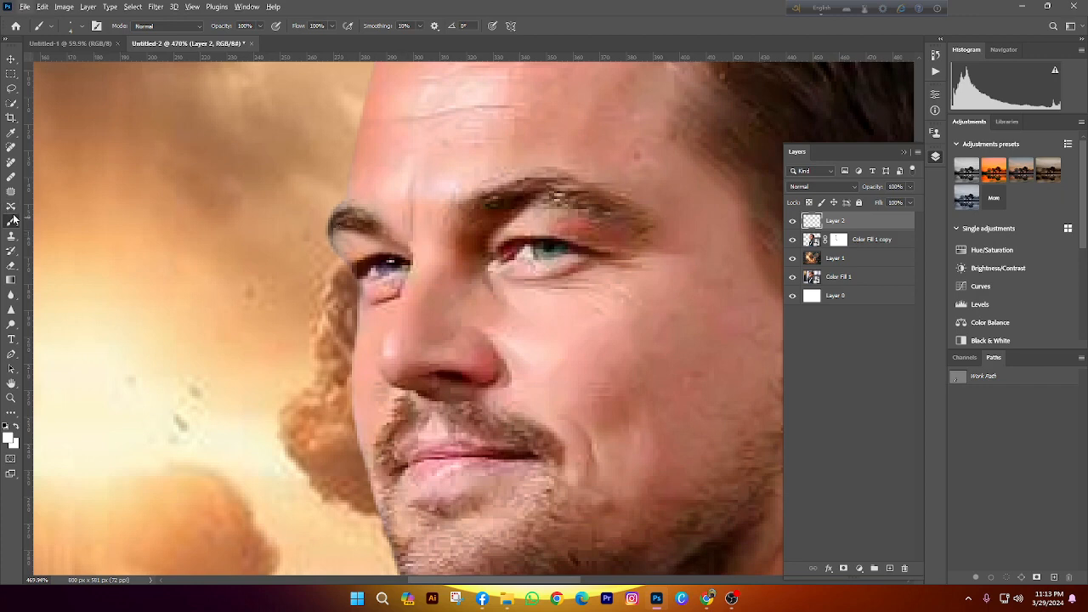
Sample the dark brown of the man's far eyebrow as the foreground color and select the Brush tool
key(alt+i)
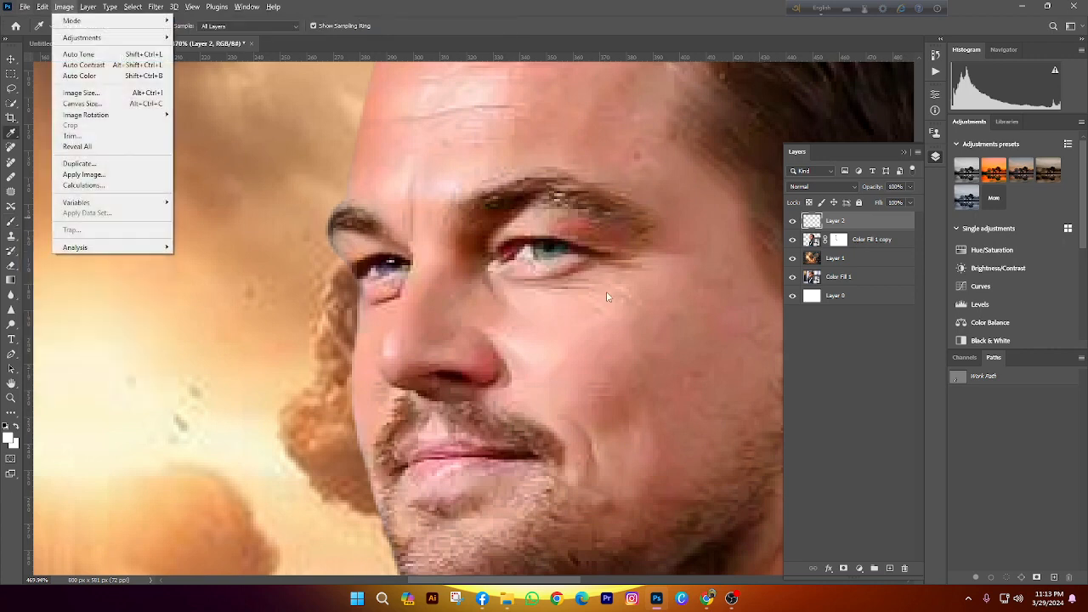
click(10, 136)
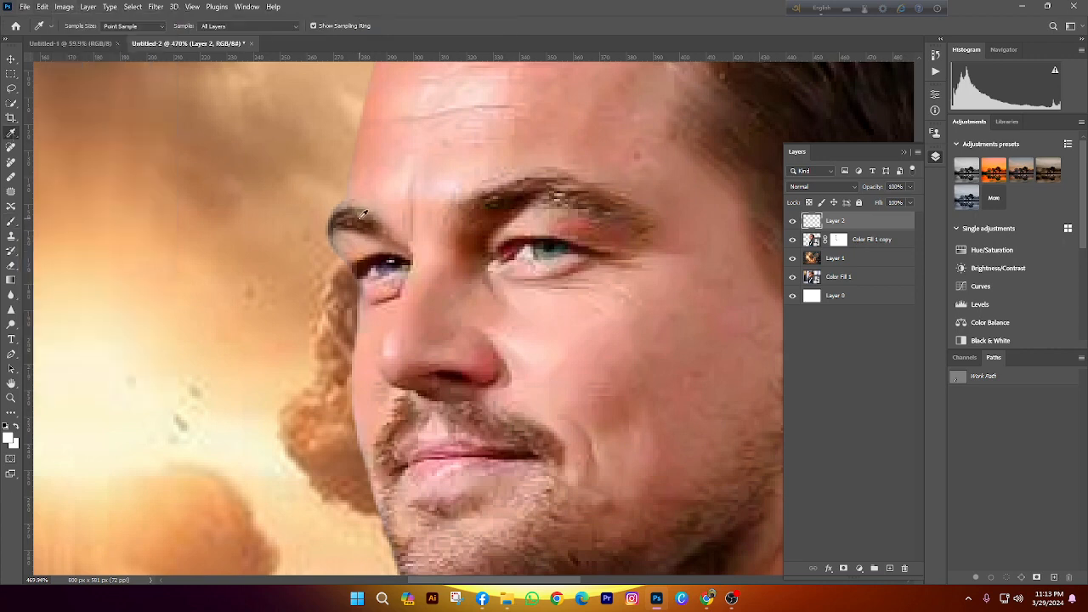
click(352, 217)
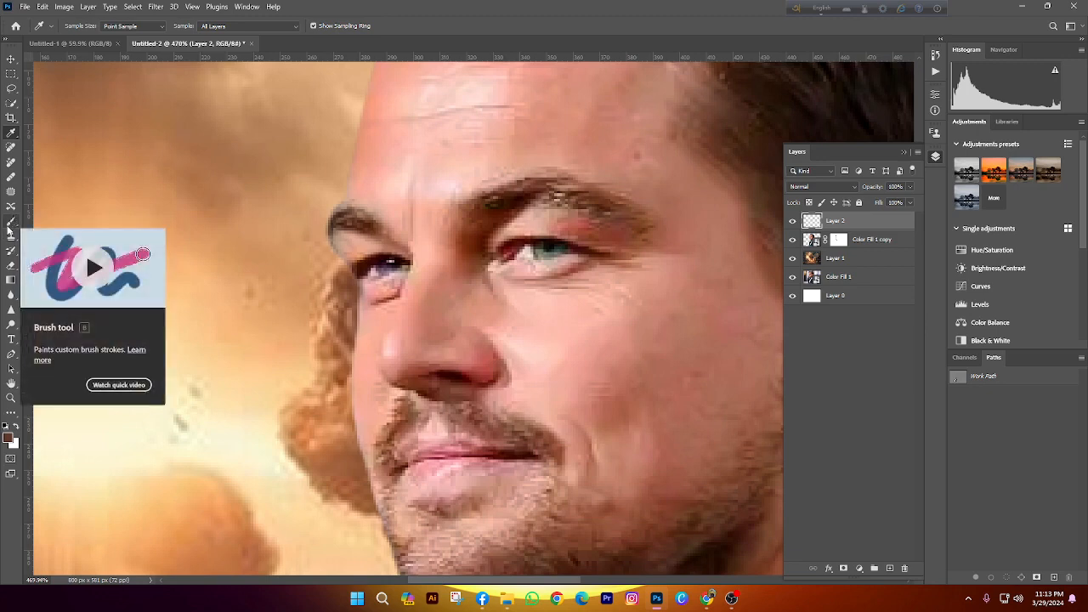
click(9, 224)
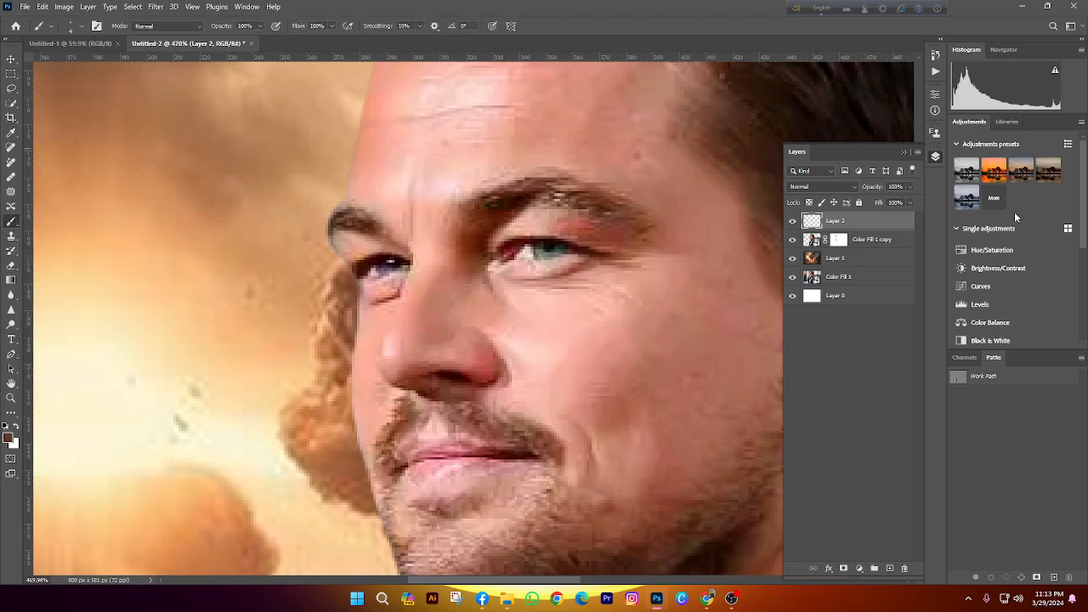
Set the new layer's blending mode to Color and clip it to the man's cutout layer
click(826, 185)
click(798, 453)
right_click(869, 222)
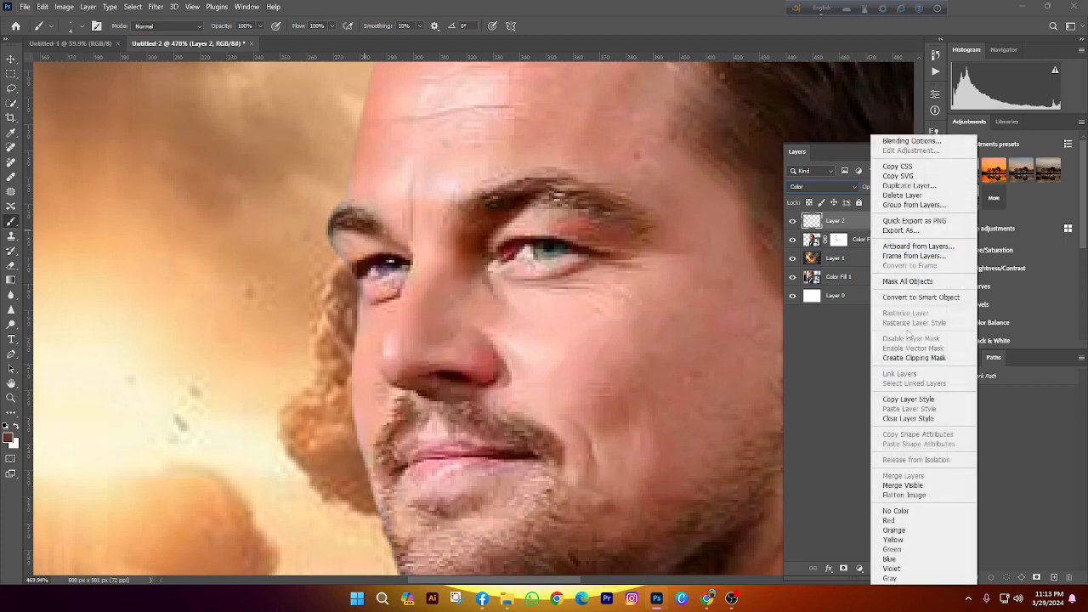
click(925, 357)
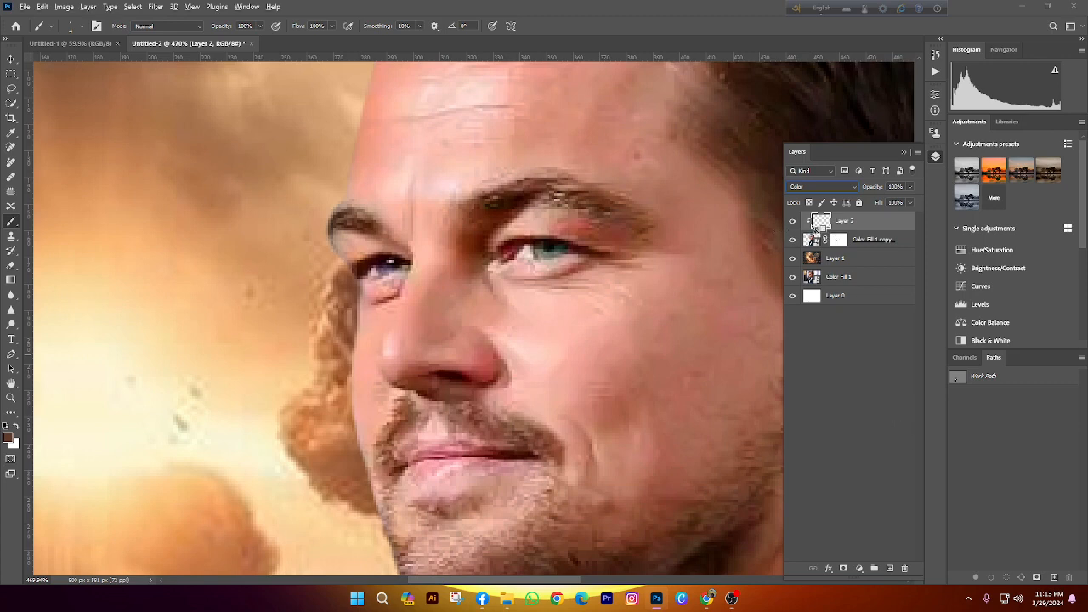
Release and hide the Color-mode layer, and add a blank test layer directly above the man's cutout
alt+click(808, 229)
click(792, 221)
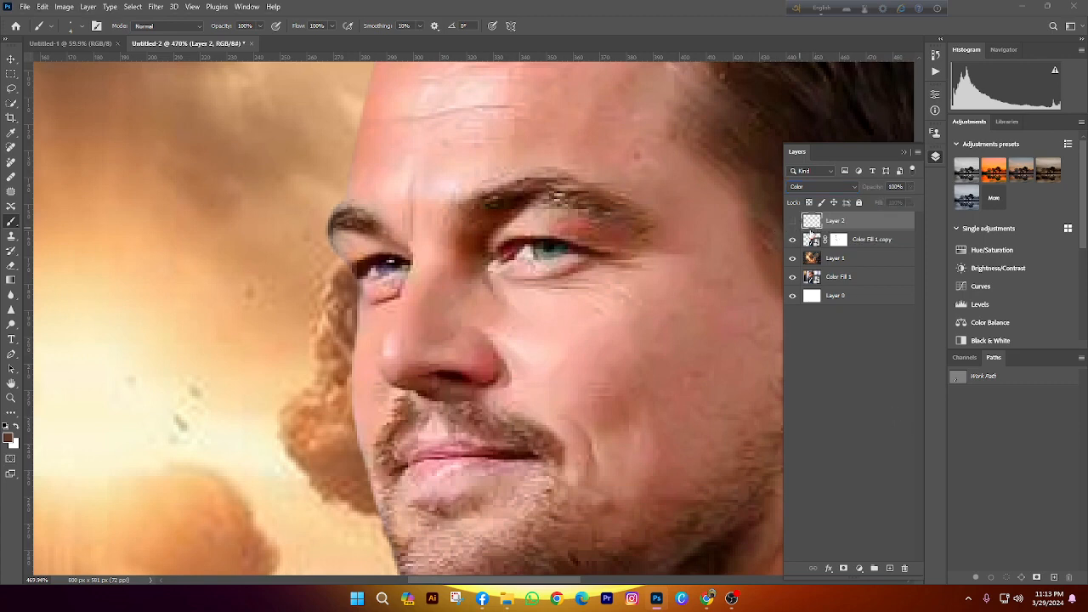
click(884, 241)
click(890, 568)
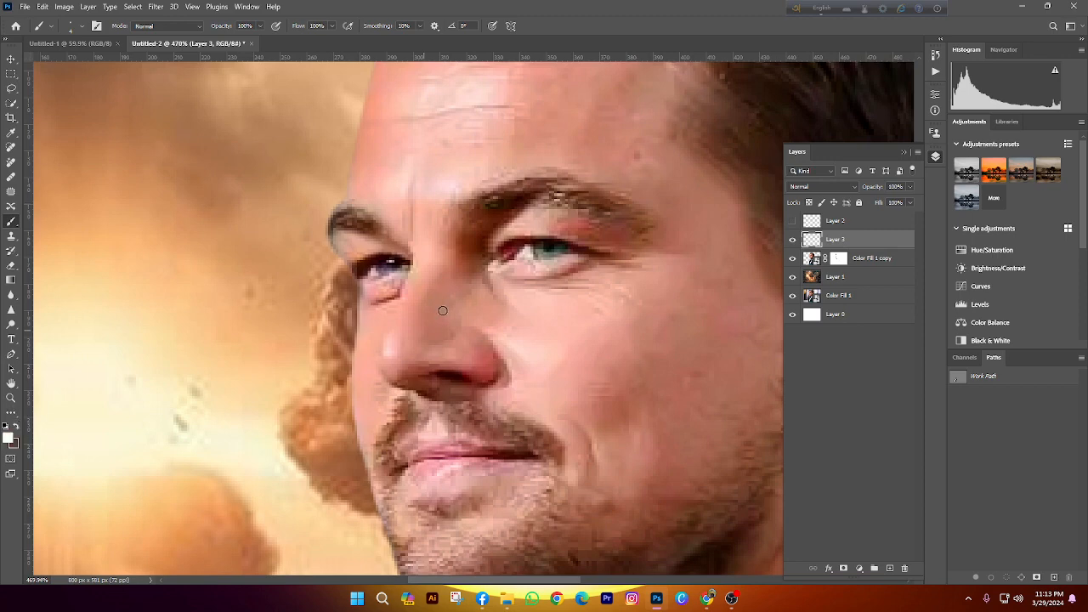
Set the foreground color to red ff0000 and adjust the brush size for painting near the forehead
click(8, 438)
drag(630, 410, 644, 215)
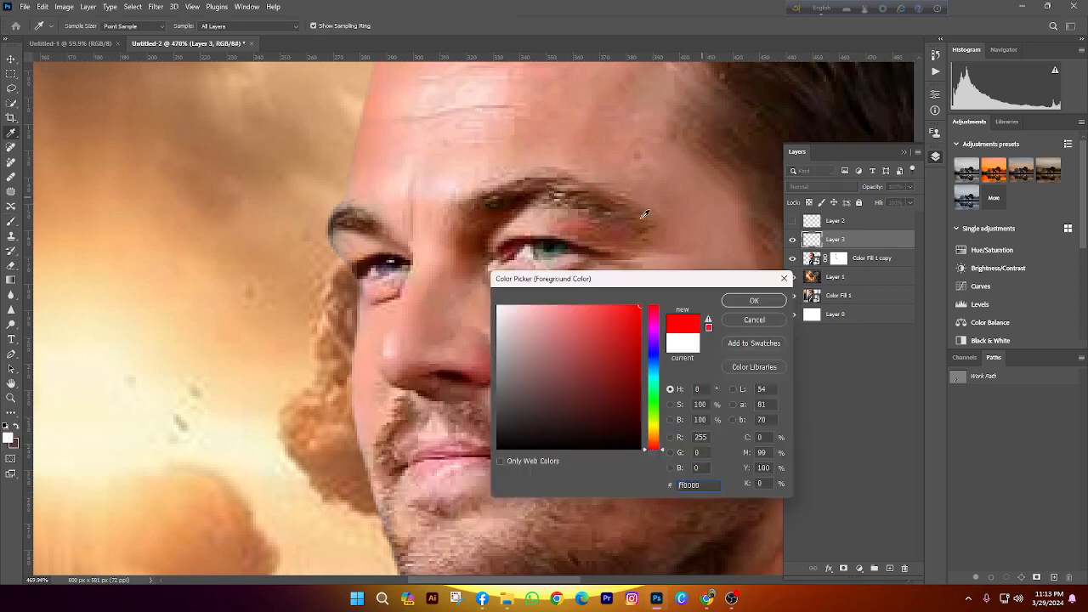
key(Return)
drag(490, 322, 562, 322)
drag(464, 269, 469, 269)
key(ctrl+0)
scroll(420, 303, up, 4)
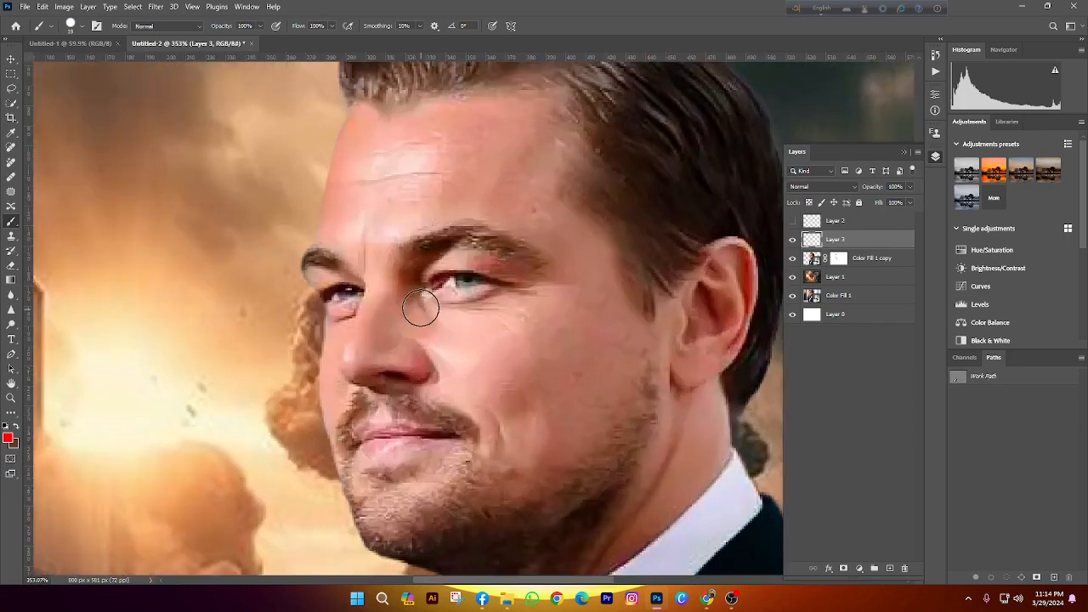
drag(328, 213, 316, 213)
scroll(206, 219, up, 1)
scroll(333, 204, up, 5)
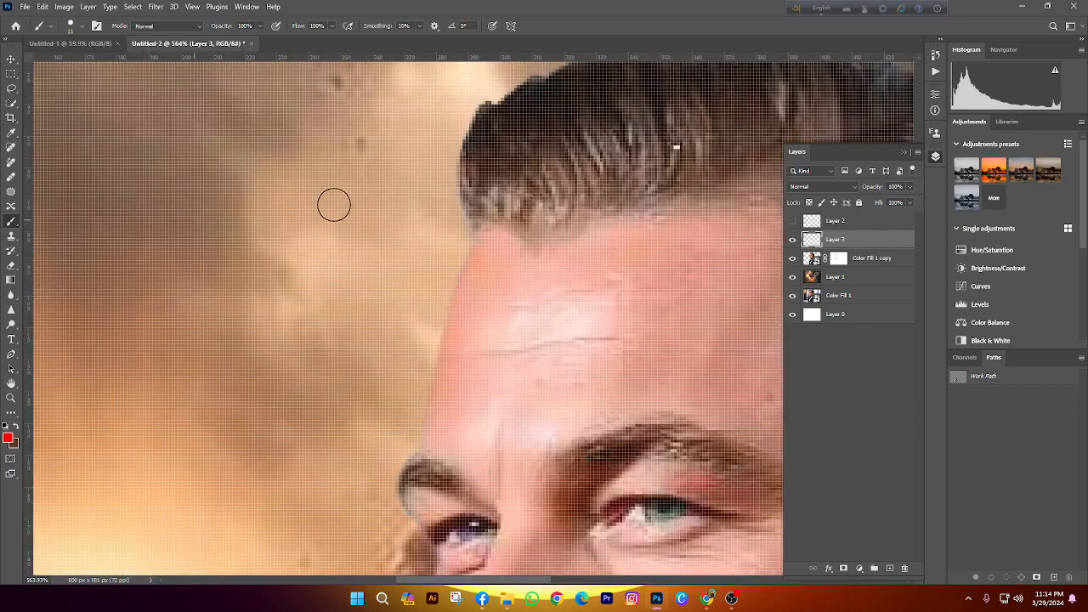
scroll(476, 221, down, 5)
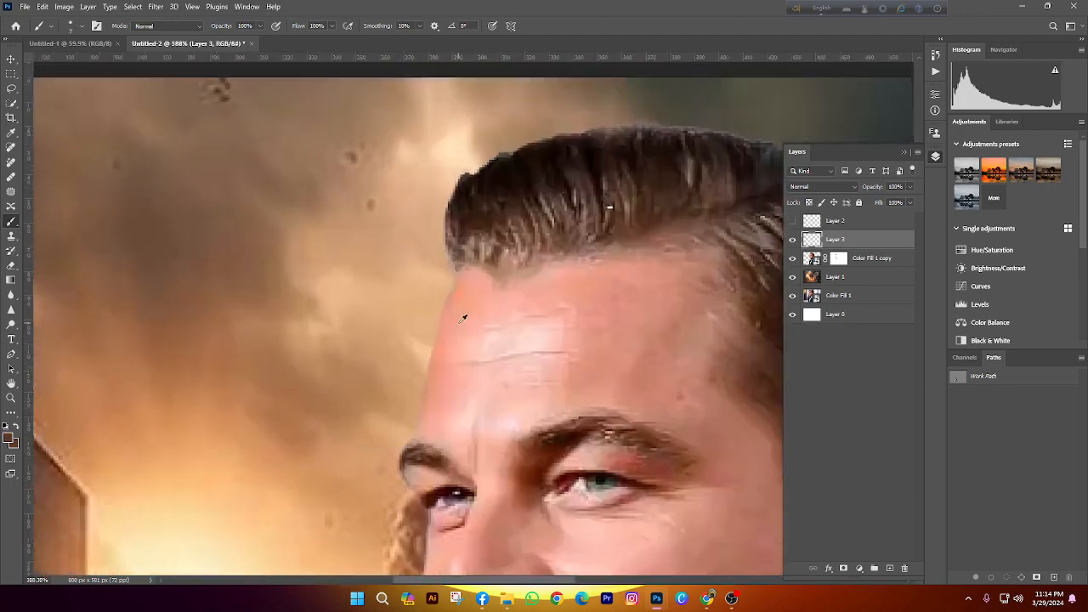
Sample the skin tone at the forehead's edge and paint a stroke spilling past the face outline
scroll(464, 317, up, 2)
drag(476, 307, 455, 293)
alt+click(455, 293)
drag(416, 361, 393, 463)
scroll(505, 360, down, 3)
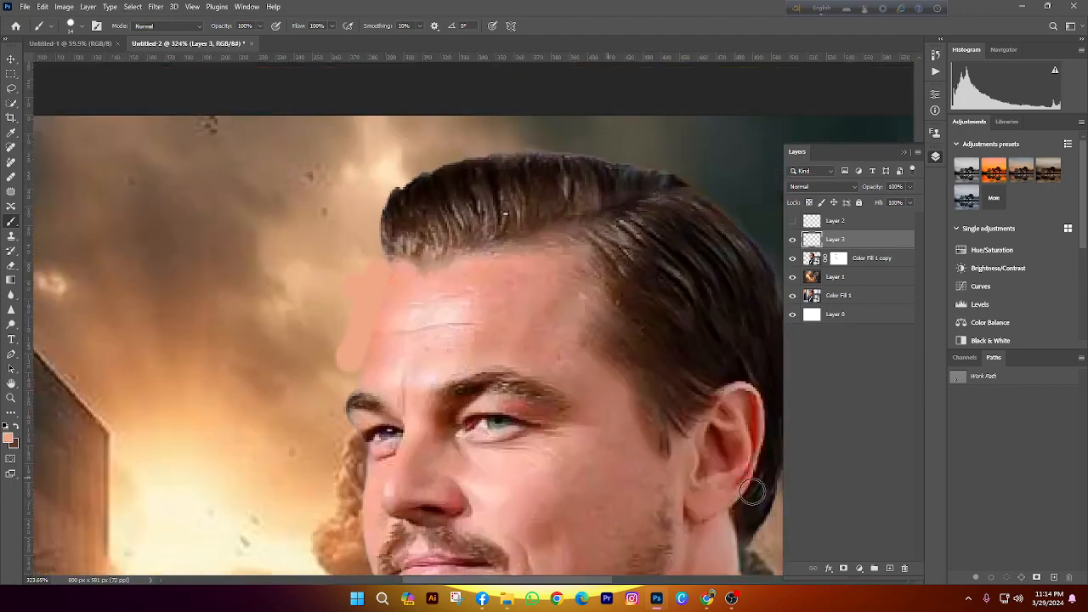
Paint loose dark red strokes over the man's forehead, nose and mouth, spilling onto the background
key(x)
mouse_move(344, 305)
mouse_down()
mouse_move(464, 350)
mouse_move(444, 346)
mouse_up()
scroll(426, 299, down, 5)
drag(364, 320, 429, 356)
mouse_move(461, 319)
mouse_down()
mouse_move(355, 575)
mouse_move(508, 420)
mouse_up()
click(539, 461)
drag(327, 487, 241, 436)
click(232, 521)
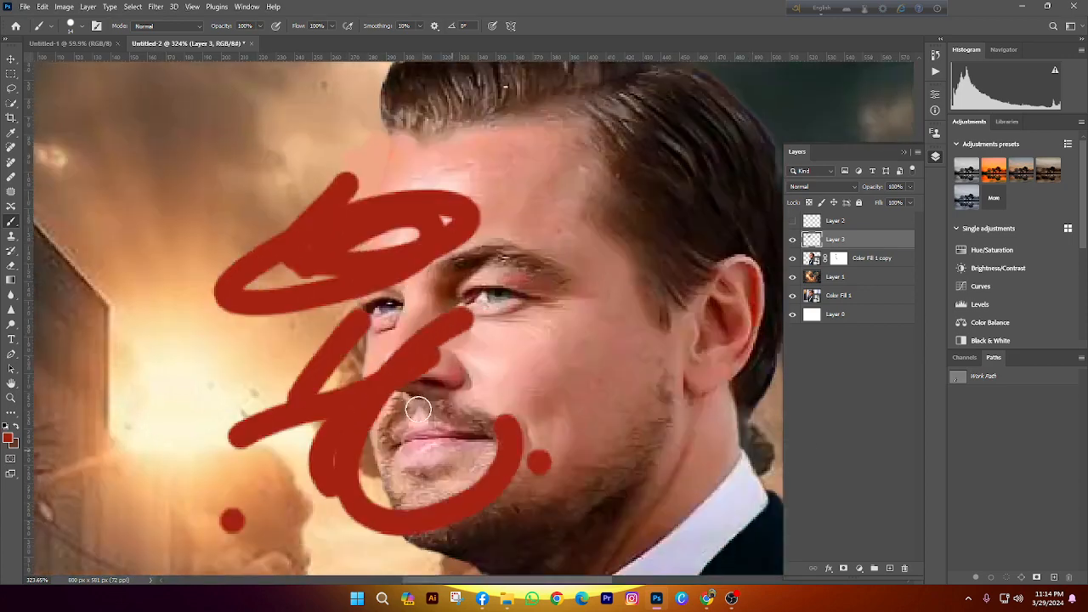
Continue the dark red strokes across the chin, collar and jacket edge, overlapping the background
scroll(423, 447, down, 3)
drag(246, 517, 404, 468)
drag(305, 471, 436, 416)
click(369, 400)
drag(581, 424, 592, 419)
drag(290, 407, 216, 418)
click(196, 433)
scroll(428, 350, down, 3)
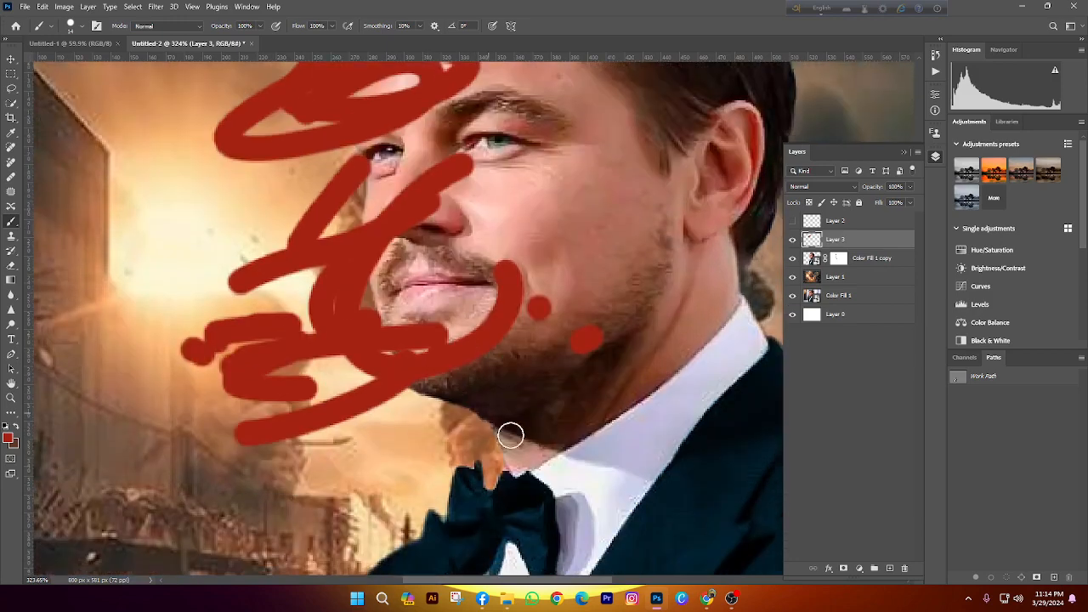
drag(540, 432, 410, 487)
drag(600, 475, 312, 432)
scroll(284, 384, down, 3)
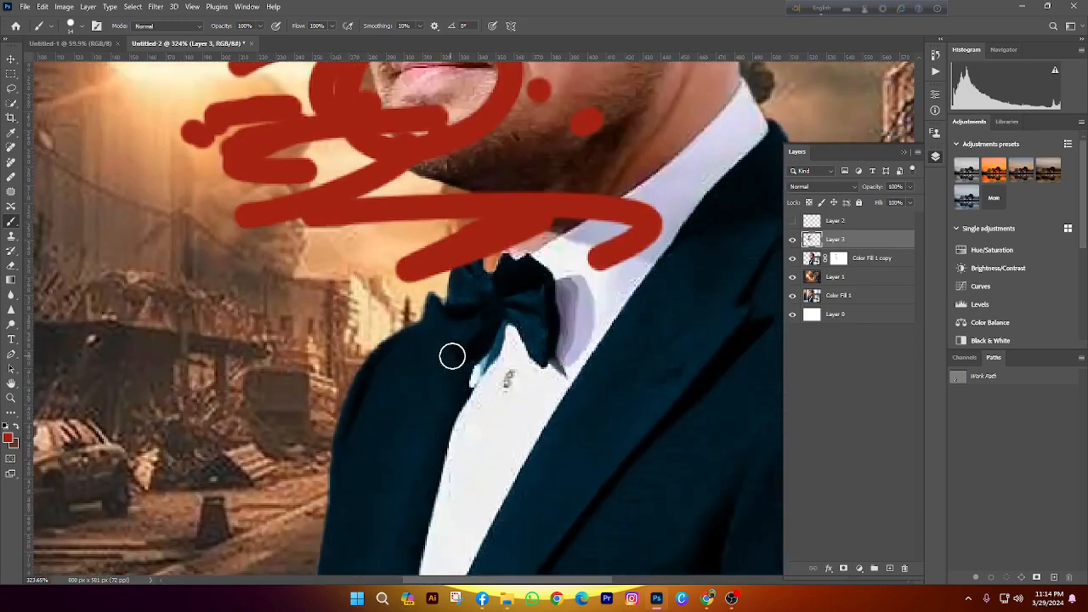
mouse_move(480, 365)
mouse_down()
mouse_move(285, 487)
mouse_move(381, 454)
mouse_move(255, 488)
mouse_up()
scroll(520, 444, down, 4)
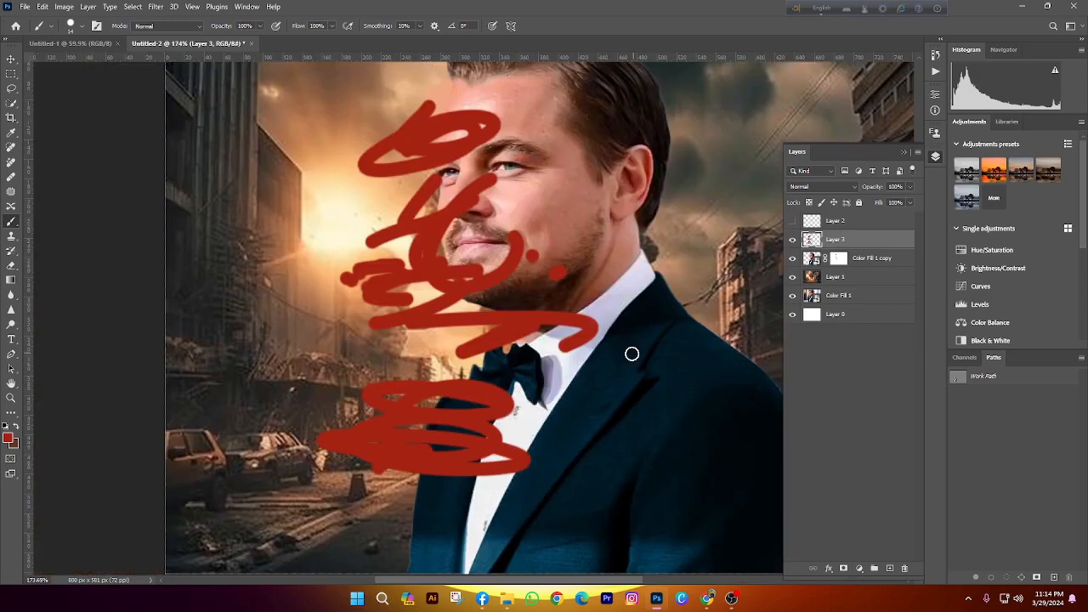
Clip the red-painted test layer to the man's cutout with a clipping mask
scroll(613, 378, right, 1)
scroll(614, 379, right, 1)
scroll(608, 372, up, 2)
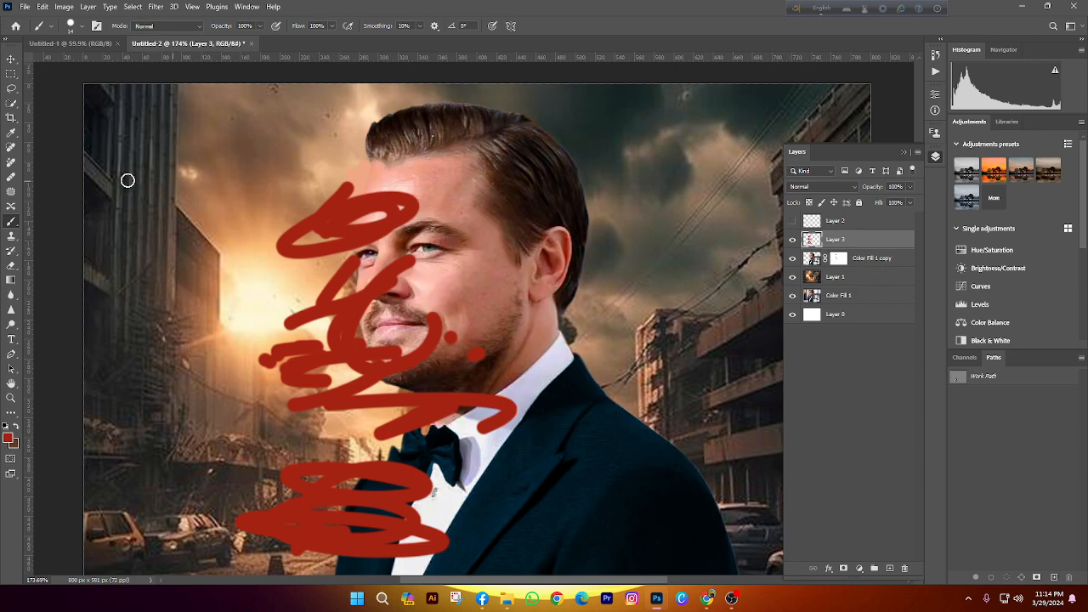
scroll(377, 224, up, 4)
scroll(367, 279, down, 6)
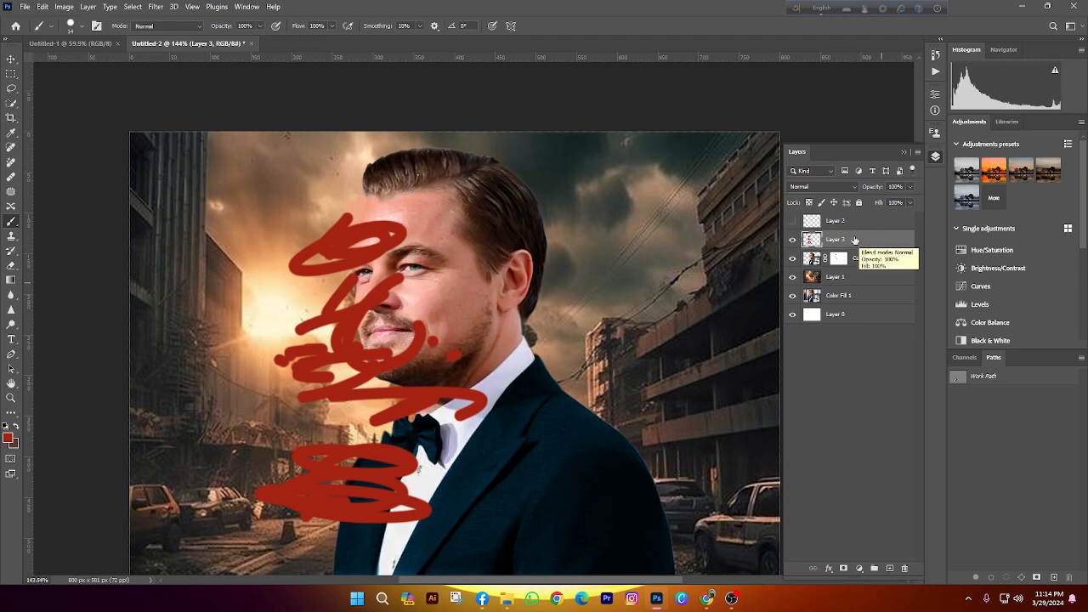
right_click(855, 241)
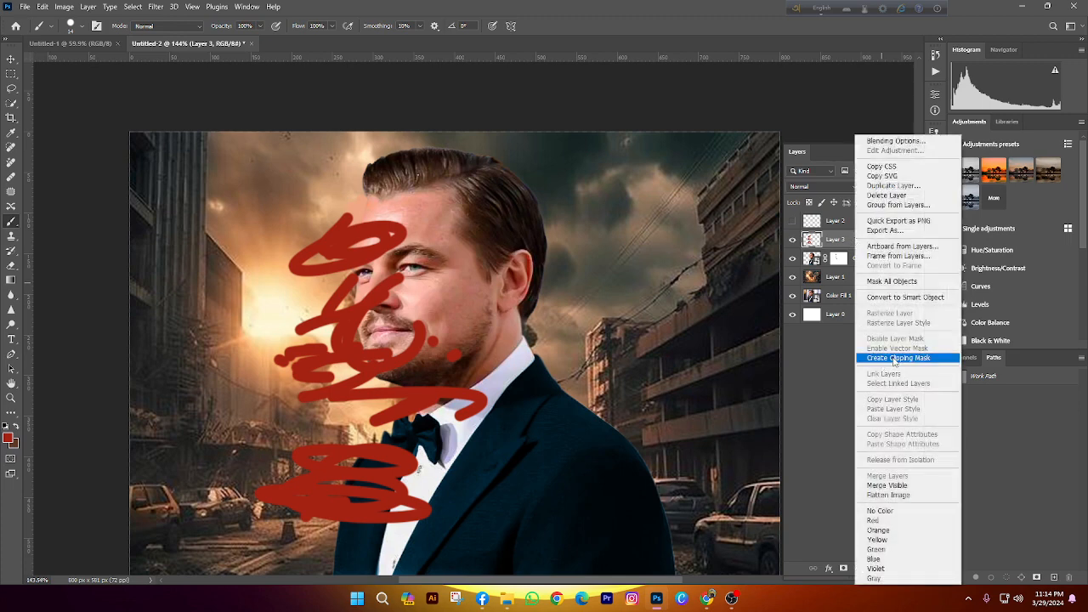
click(890, 358)
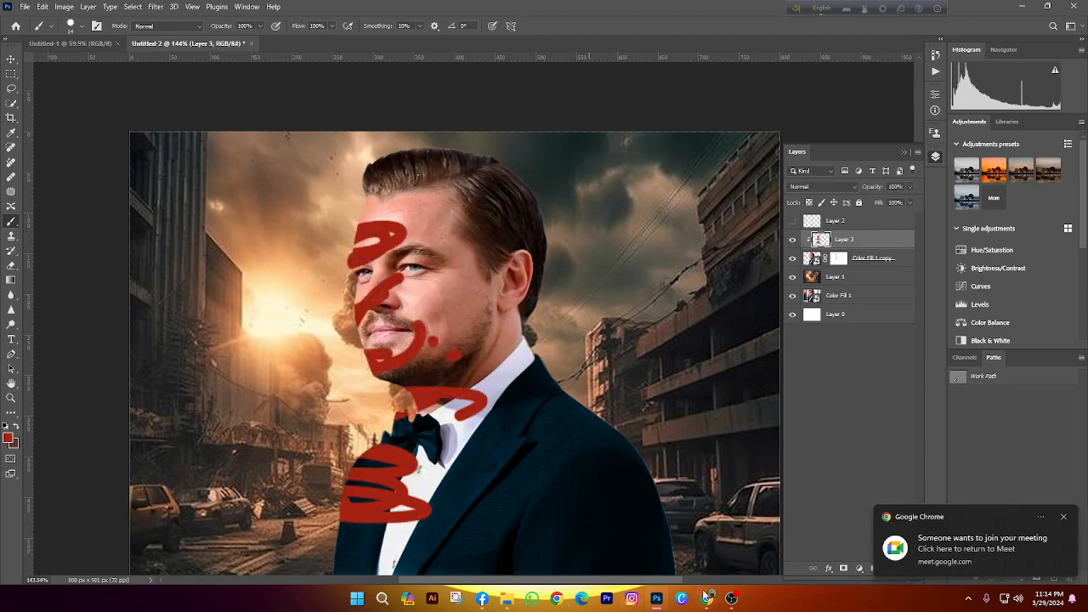
Switch to the Google Meet call in Chrome, admit the waiting participant and return to Photoshop
mouse_move(708, 598)
click(524, 538)
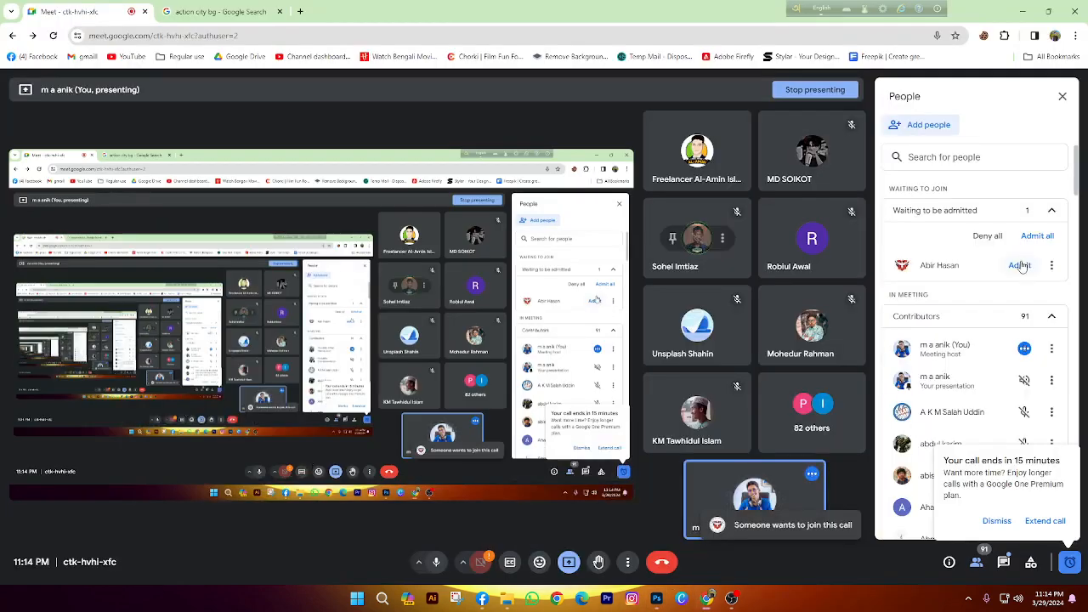
click(1019, 265)
mouse_move(669, 599)
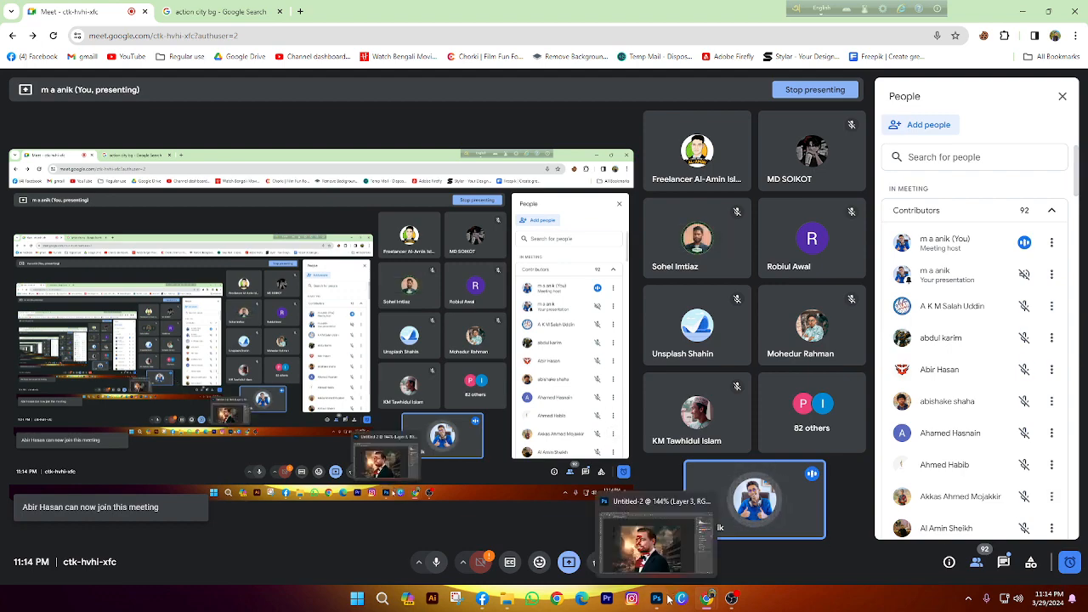
click(639, 568)
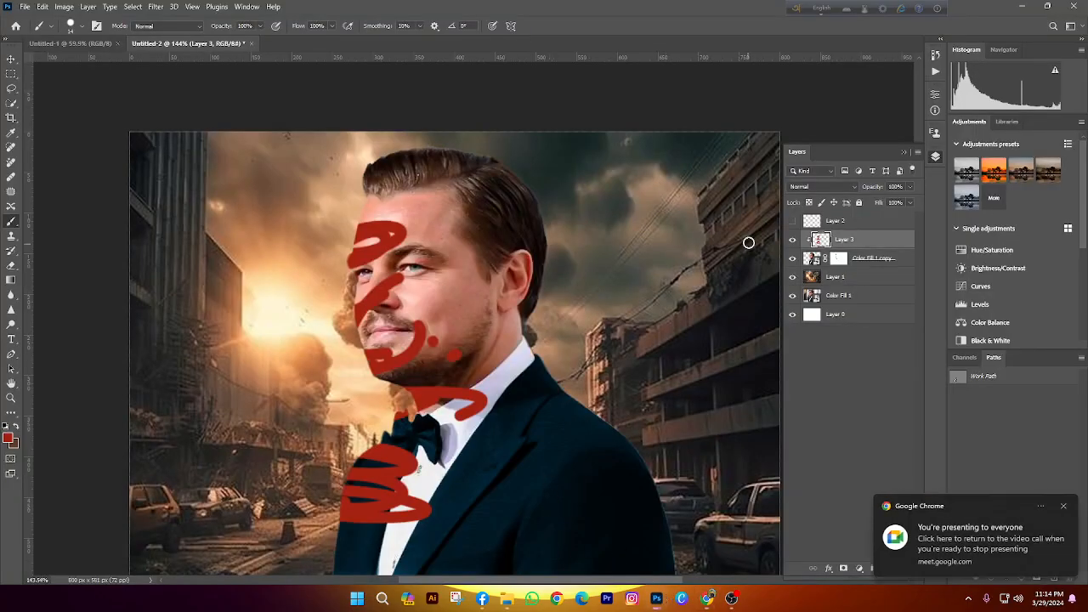
Compare the image with the clipped red paint layer off and on, and delete that layer
click(793, 240)
click(793, 240)
key(Delete)
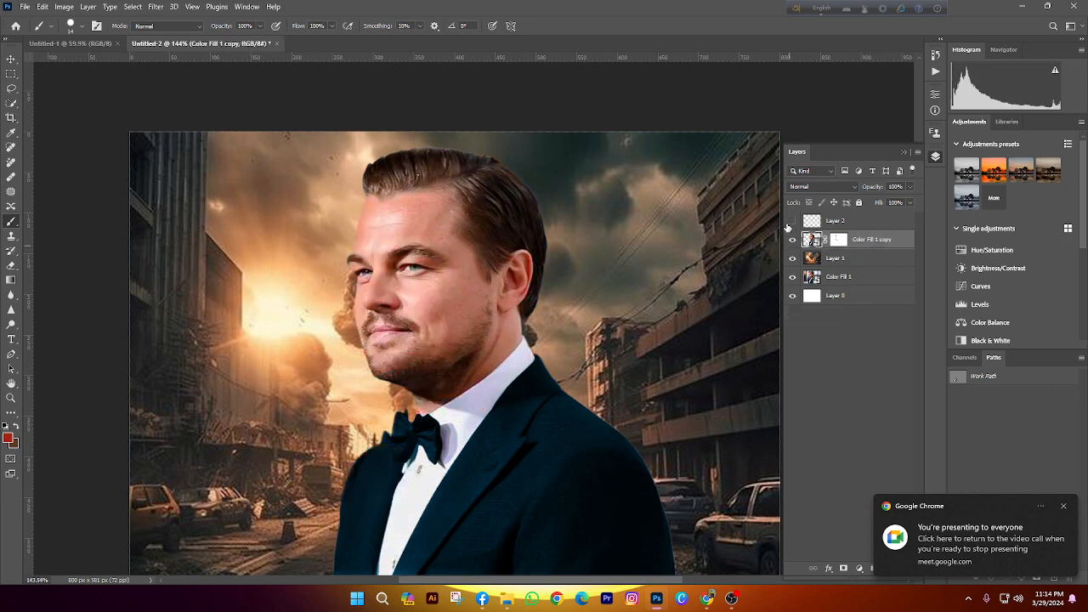
Show the empty Color-mode layer again and clip it to the man's cutout layer
click(812, 222)
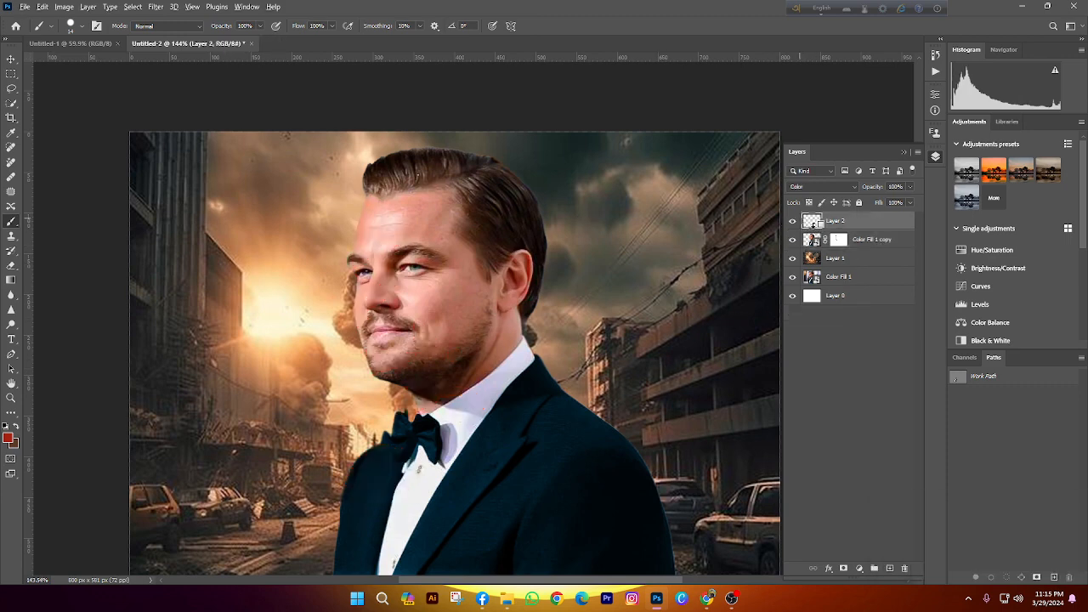
scroll(303, 244, up, 3)
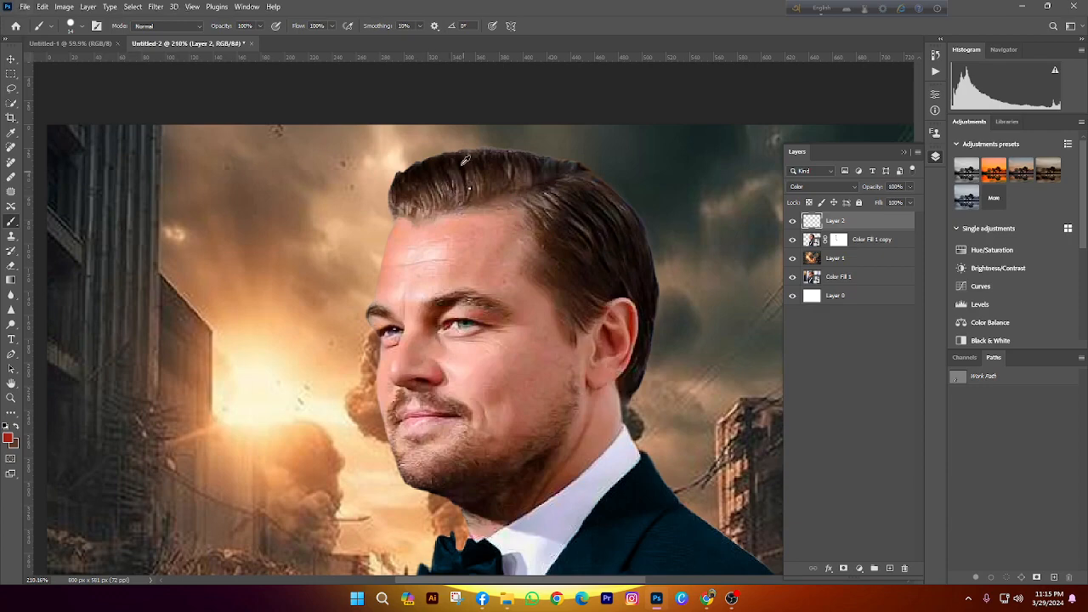
scroll(332, 439, up, 5)
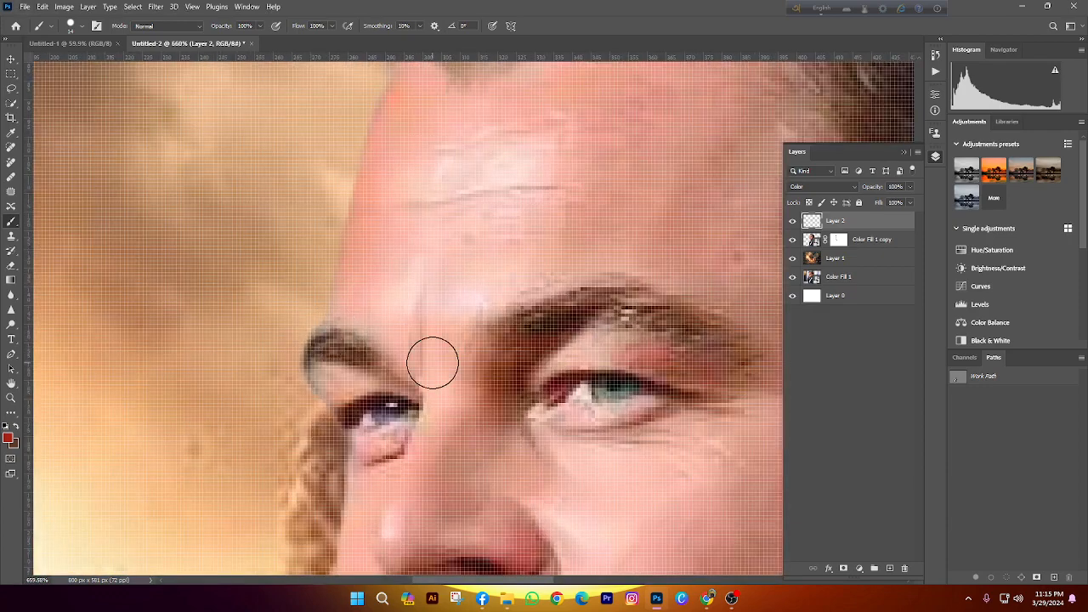
right_click(863, 223)
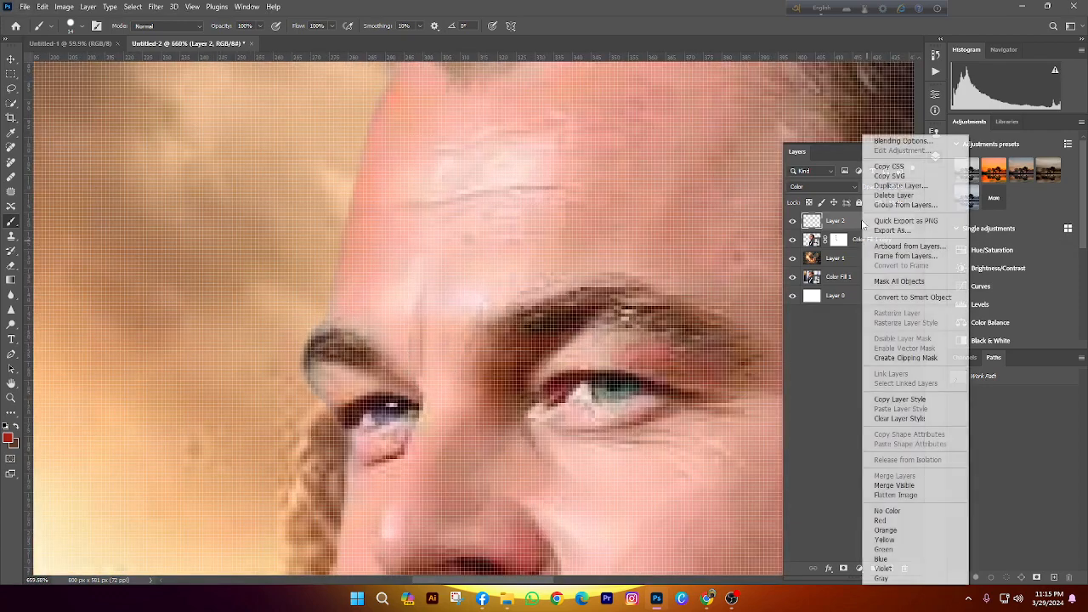
click(906, 358)
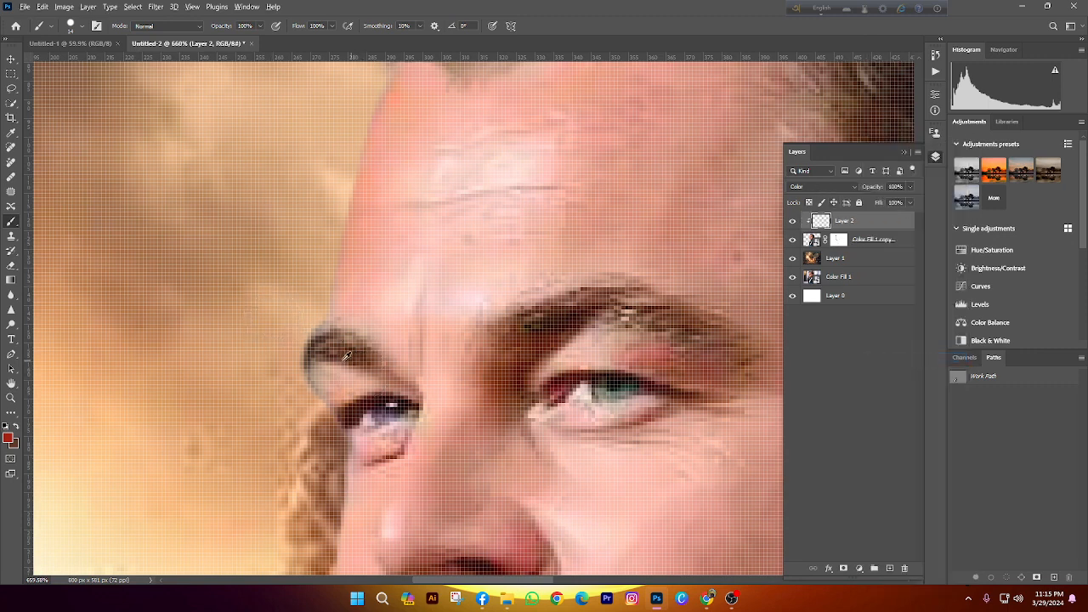
Paint over the discolored edge of the man's far eyebrow on the Color-mode layer with brown sampled from the brow
drag(343, 361, 330, 363)
scroll(327, 328, down, 4)
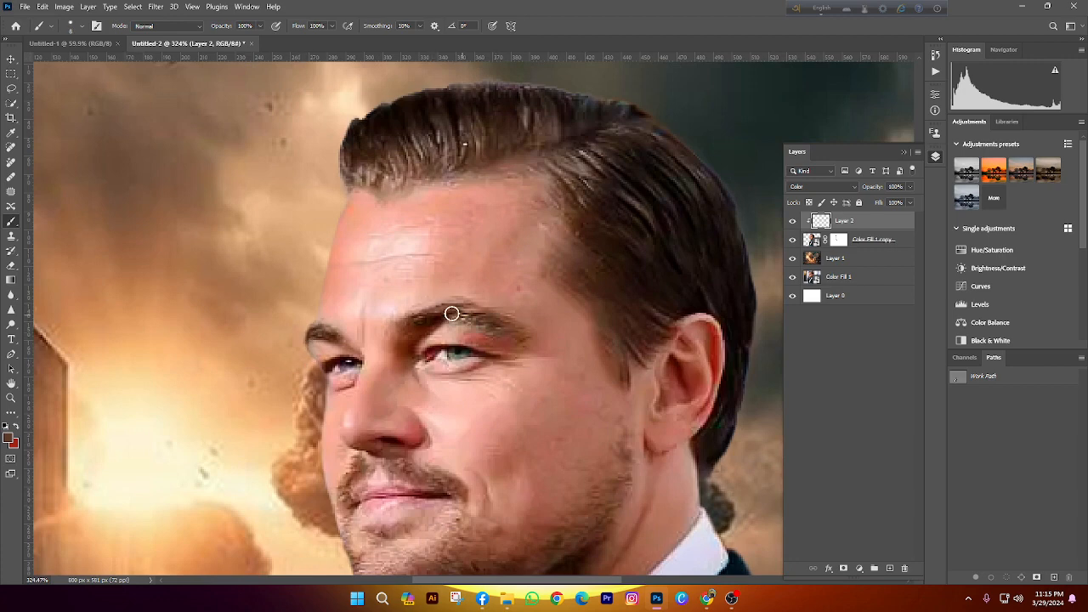
scroll(413, 321, down, 5)
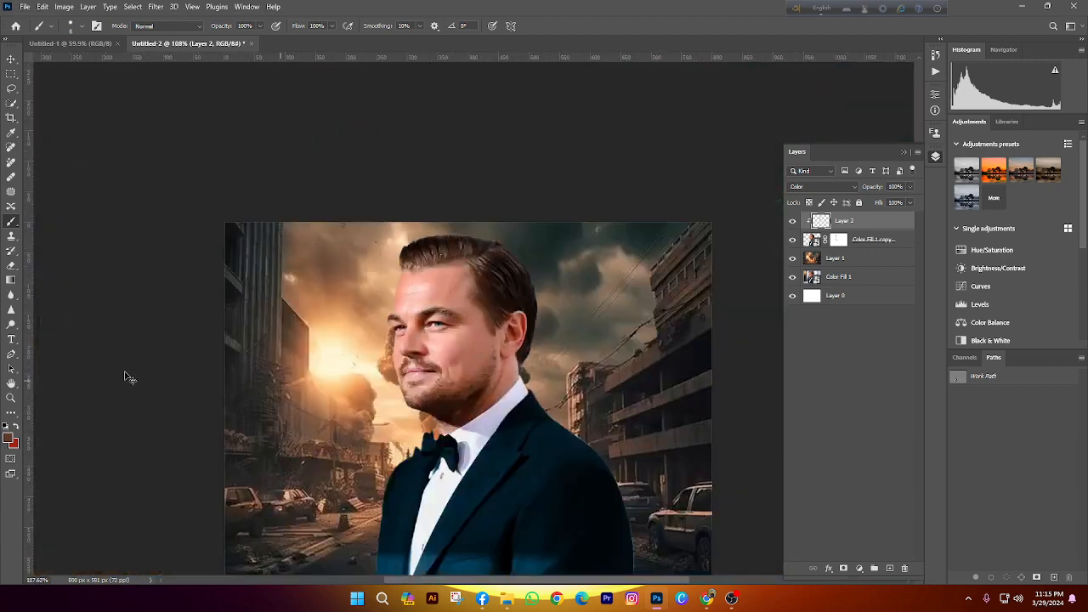
scroll(38, 435, up, 1)
scroll(498, 340, down, 3)
scroll(468, 354, up, 3)
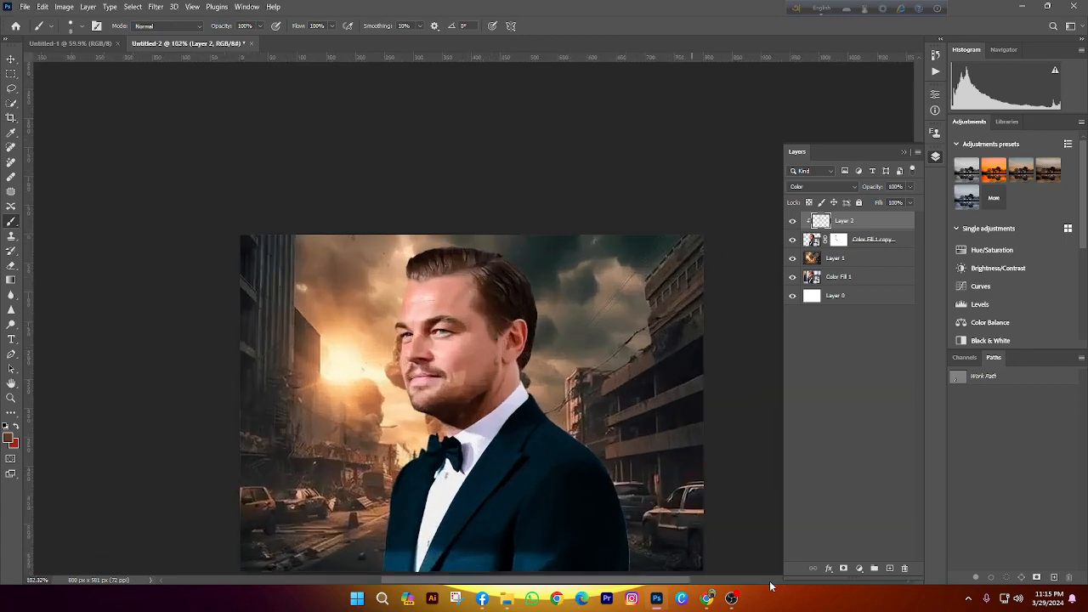
Switch to the Google Meet call in Chrome, read the in-call messages and return to Photoshop
mouse_move(708, 599)
click(561, 540)
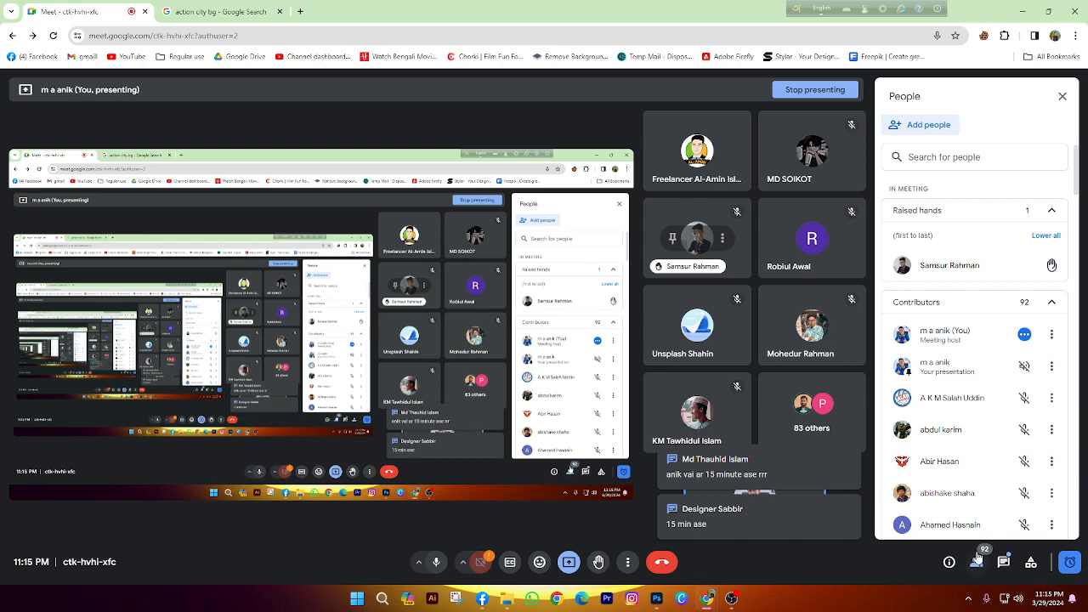
click(1003, 564)
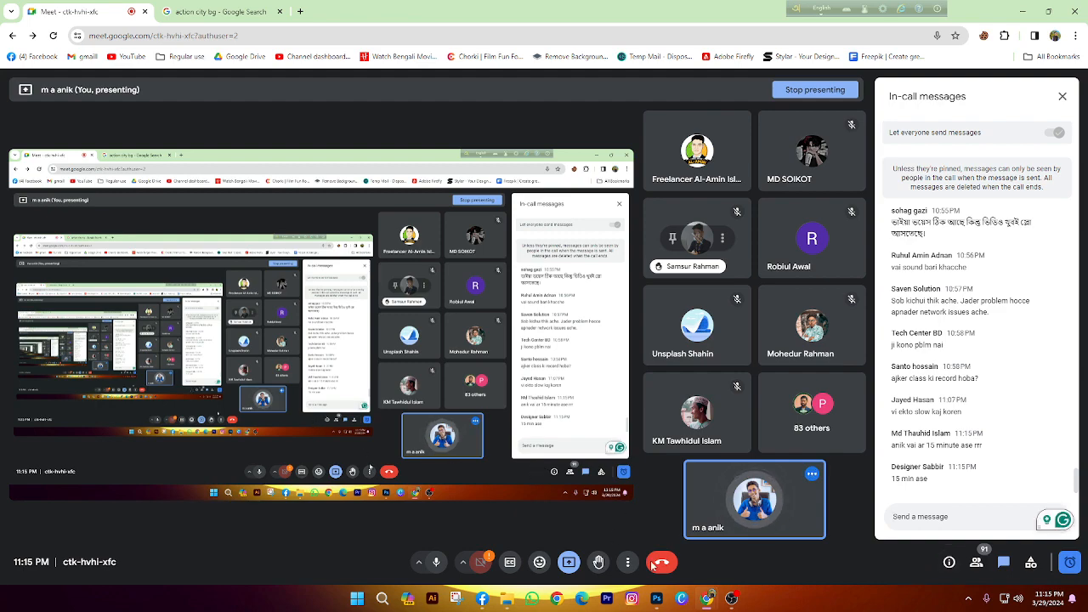
click(656, 598)
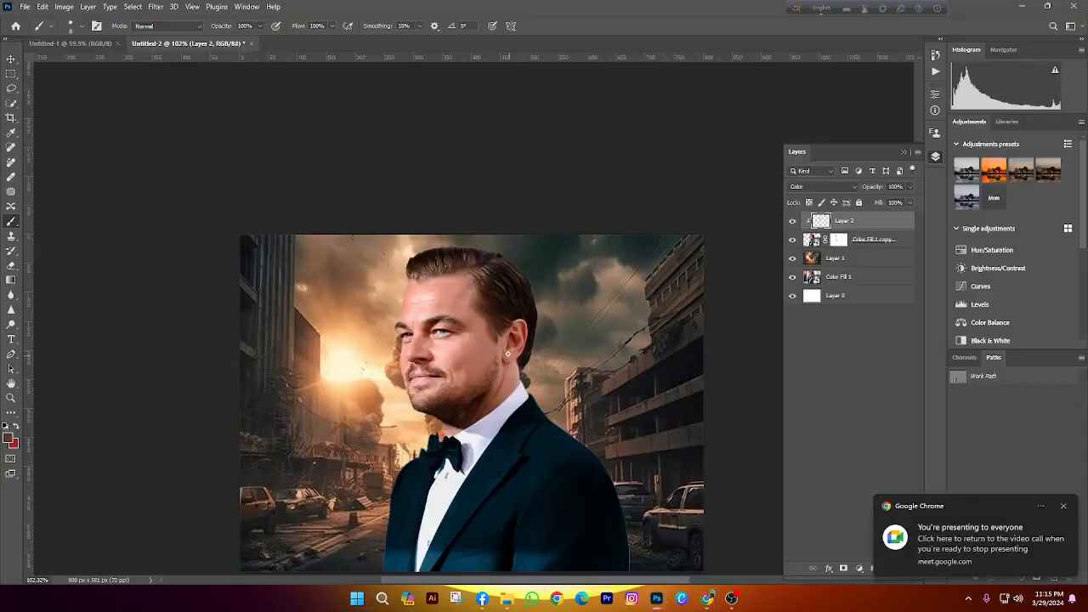
scroll(625, 330, down, 2)
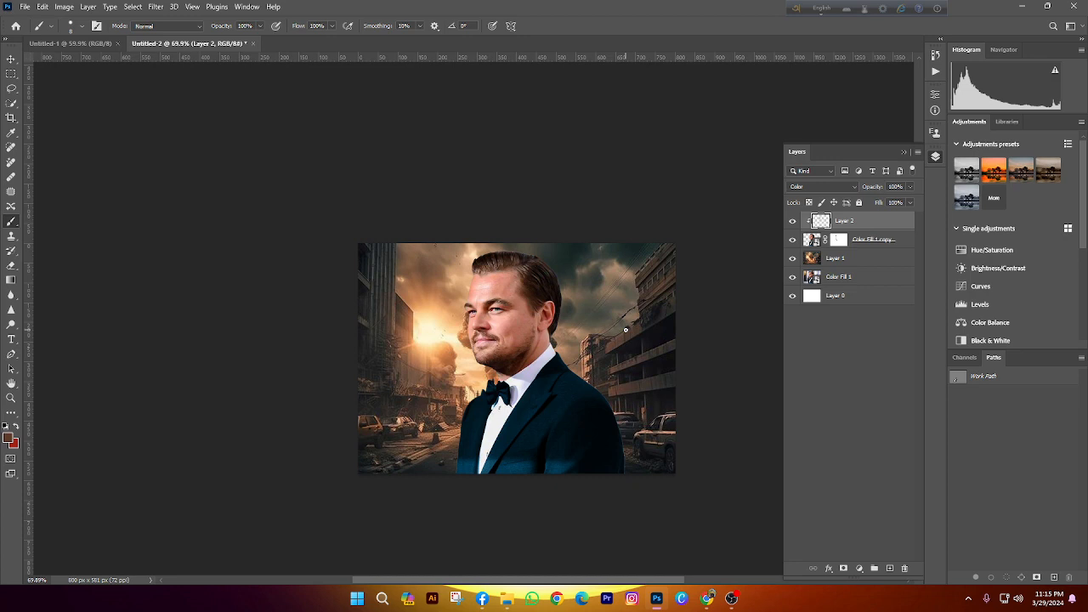
Add a new empty layer above the Color-mode layer and clip it to the man's cutout
scroll(661, 237, up, 1)
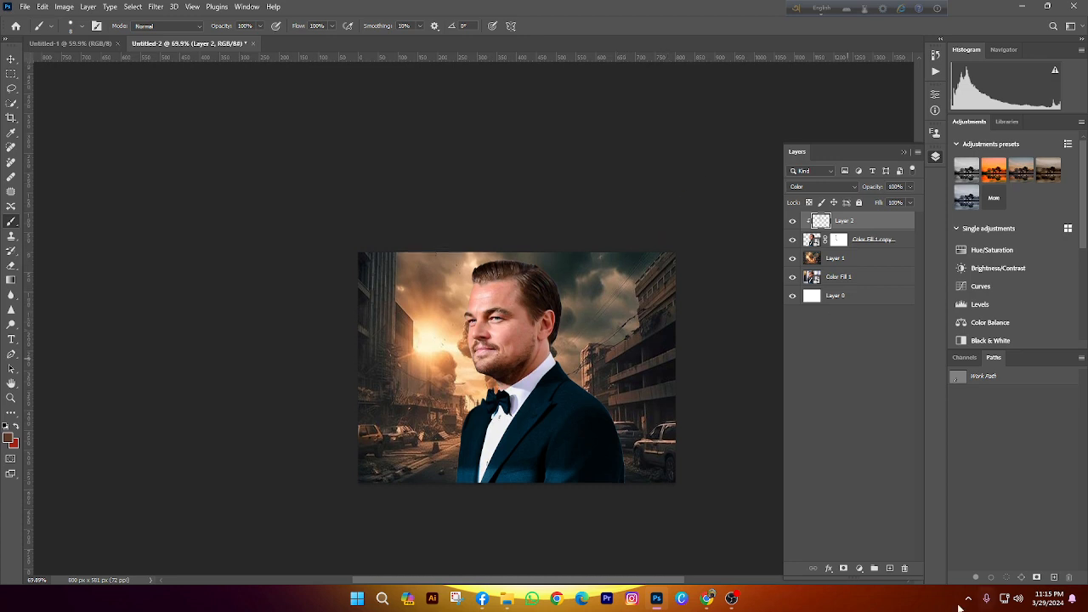
click(888, 568)
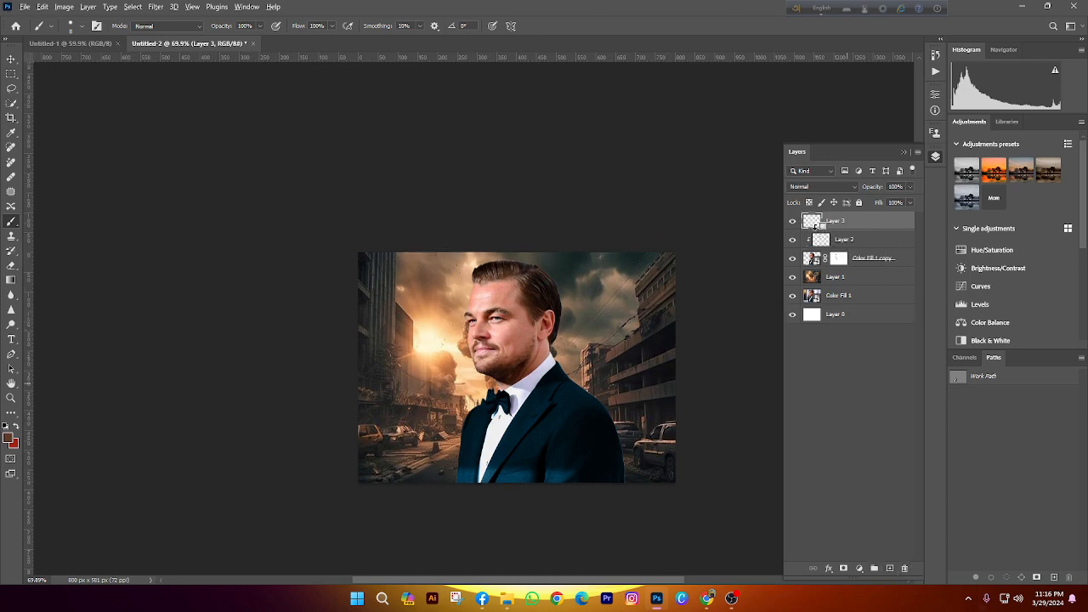
alt+click(814, 228)
Open the toolbar customization and look through the toolbar and extra tools for the Mixer Brush Tool
right_click(12, 221)
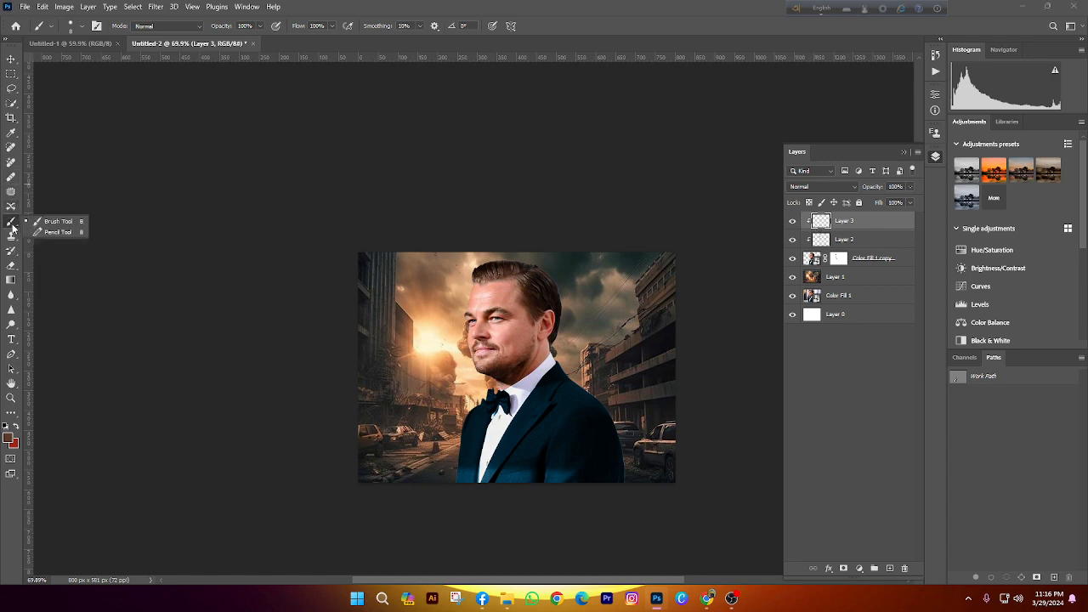
click(11, 415)
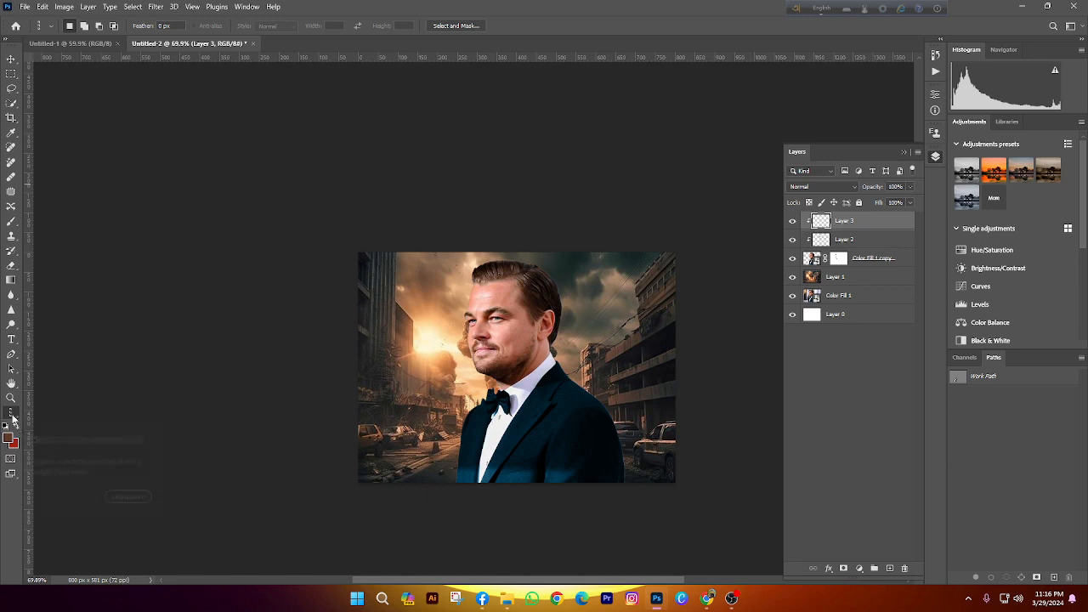
click(13, 418)
scroll(25, 416, down, 1)
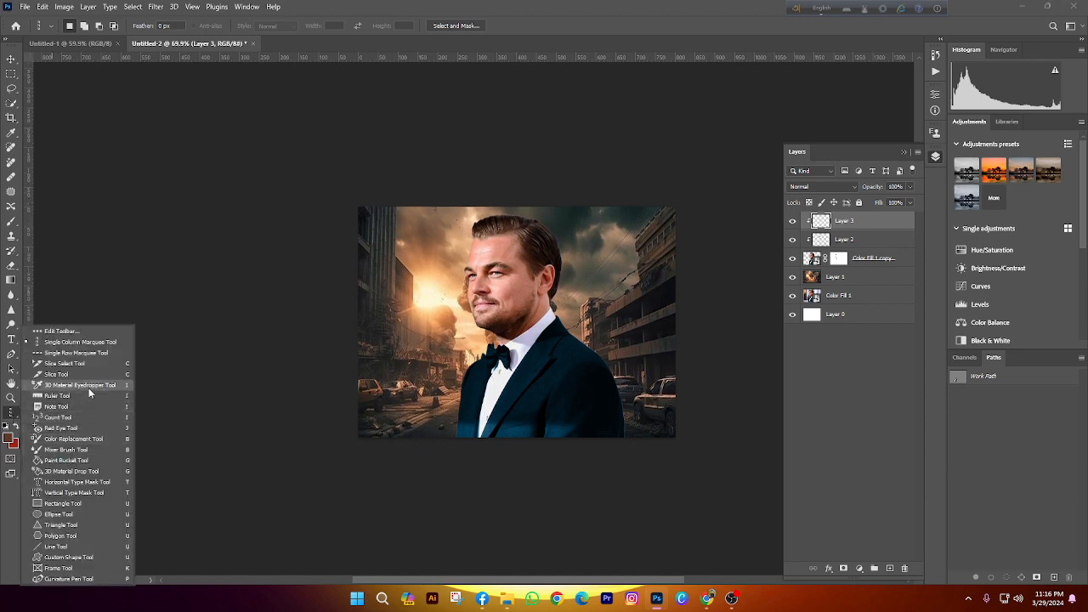
click(54, 330)
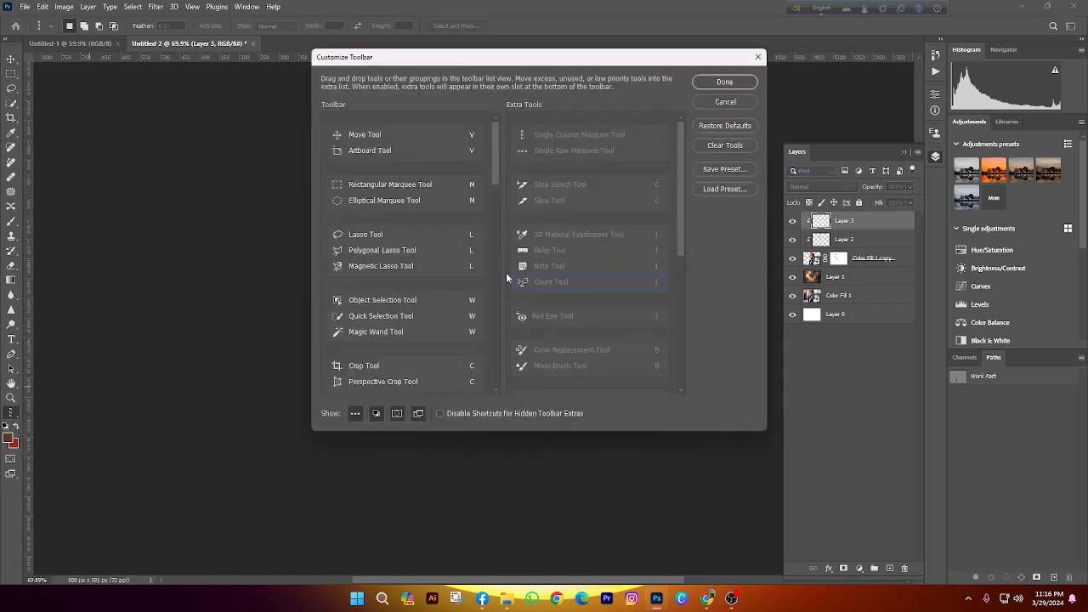
scroll(448, 279, down, 5)
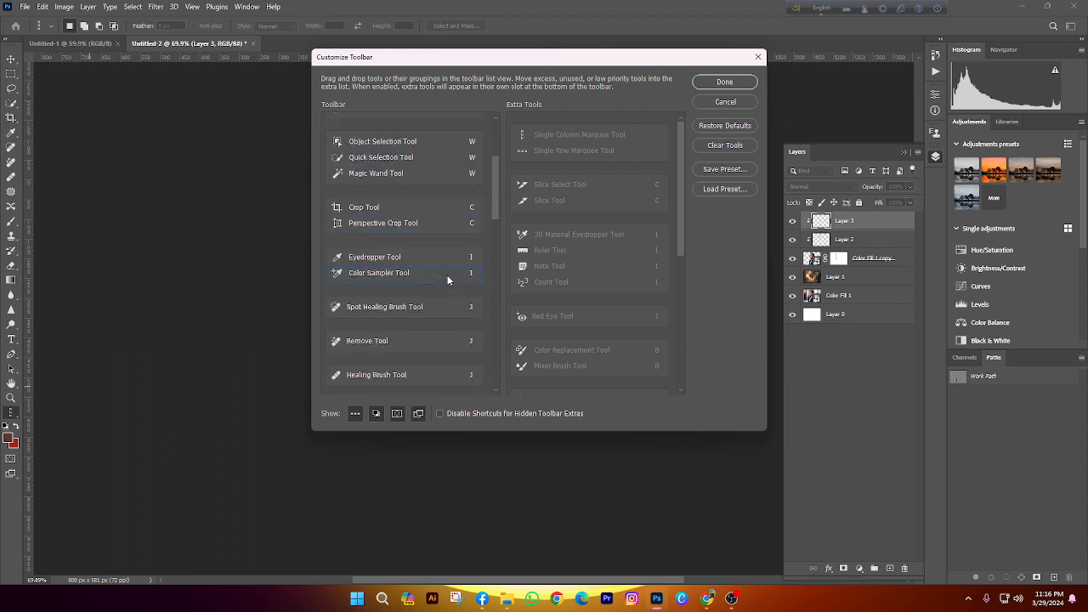
scroll(448, 280, down, 10)
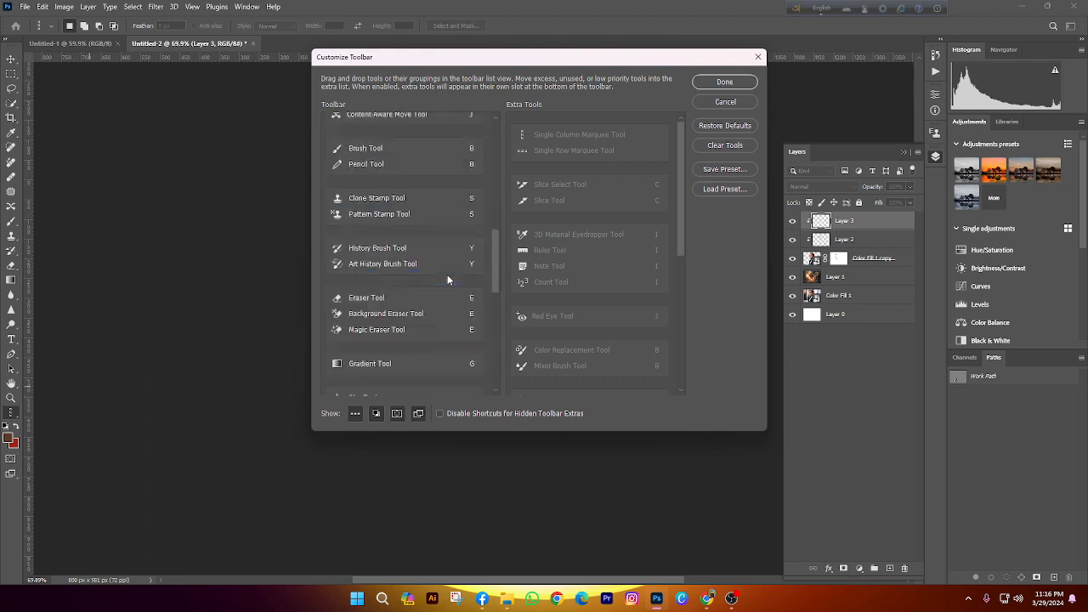
scroll(448, 278, down, 12)
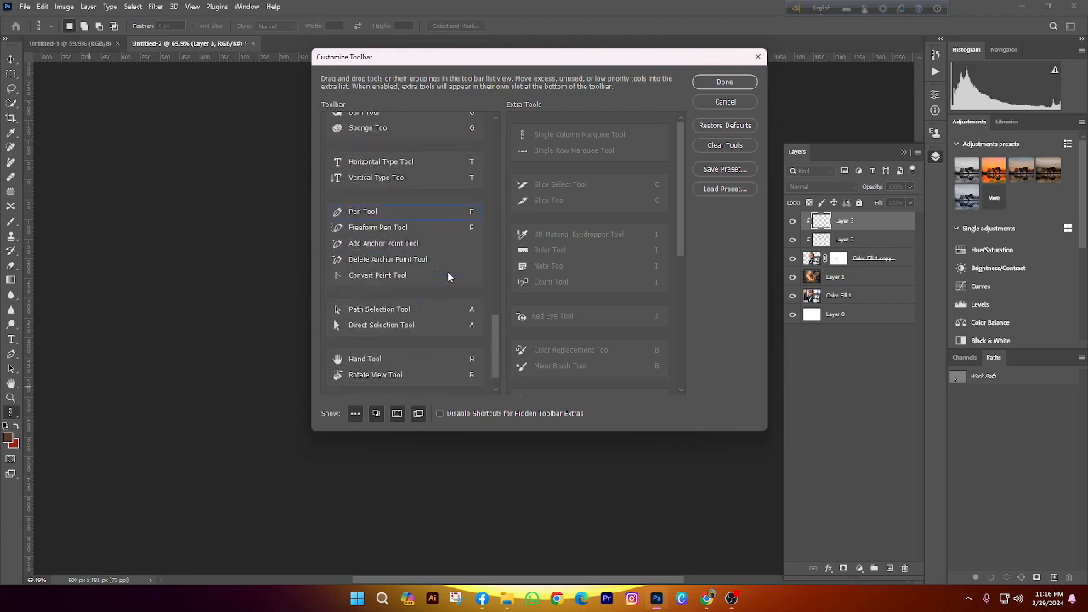
scroll(406, 236, up, 10)
scroll(568, 272, down, 2)
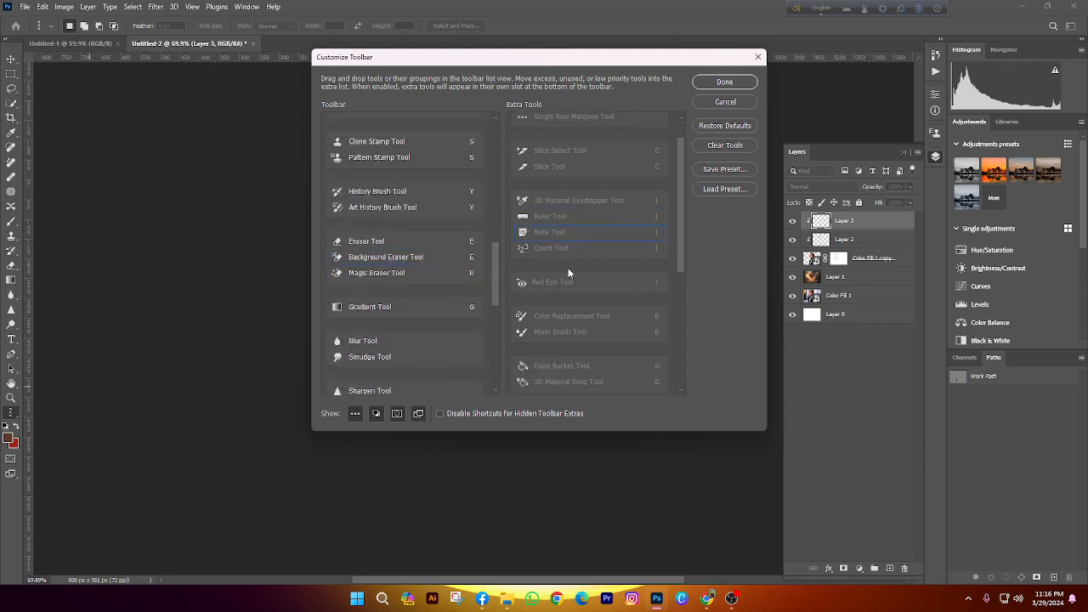
scroll(568, 268, down, 3)
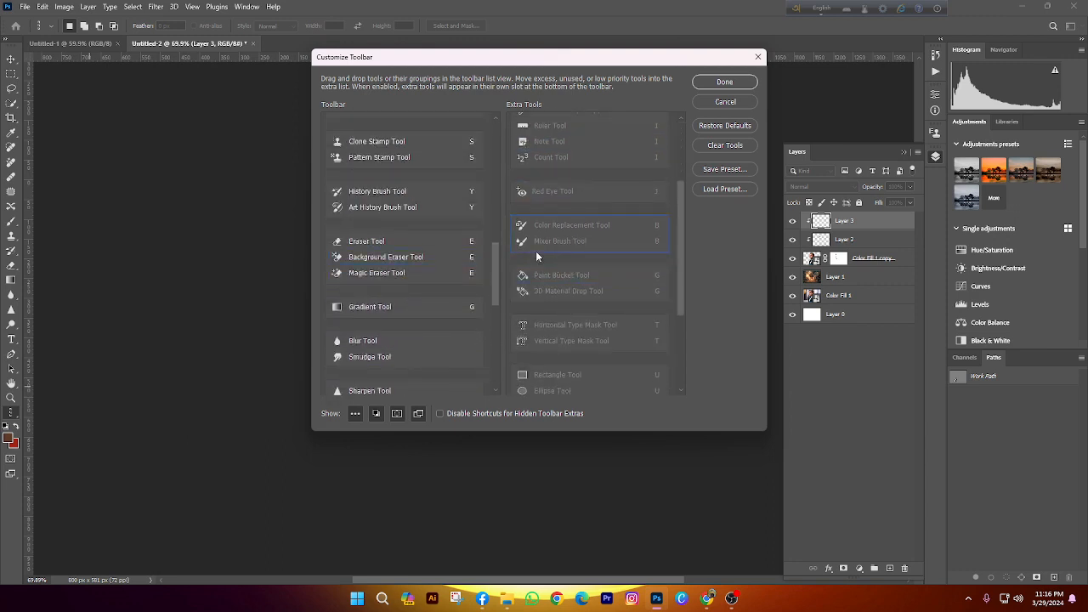
Add the Mixer Brush, Color Replacement and Red Eye tools to the History Brush group and accept the customized toolbar
mouse_move(551, 243)
mouse_down()
mouse_move(425, 211)
mouse_move(408, 234)
mouse_up()
drag(572, 236, 415, 209)
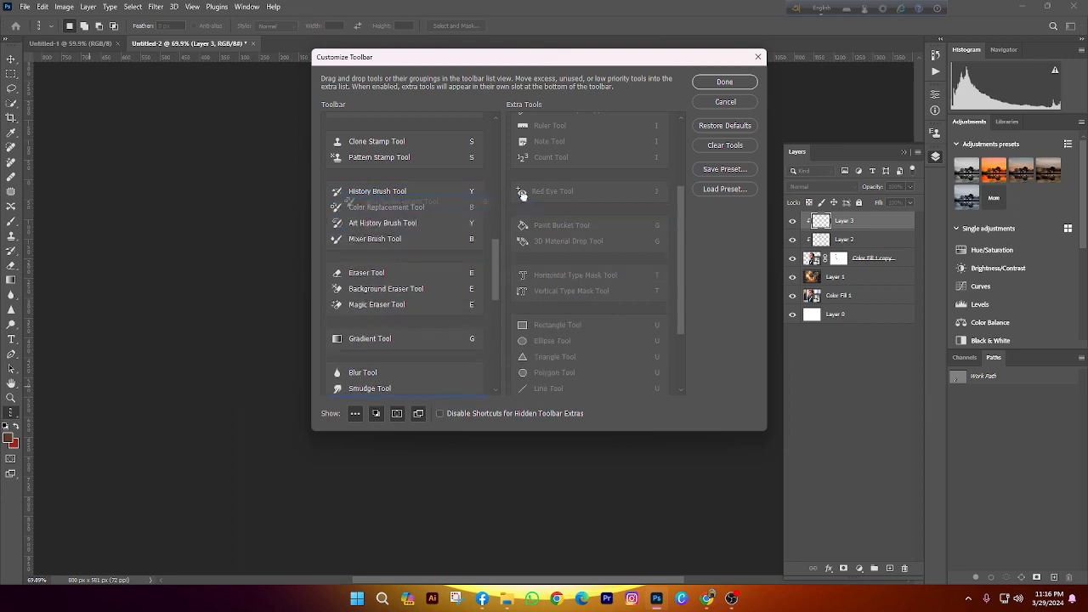
mouse_move(553, 191)
mouse_down()
mouse_move(210, 226)
mouse_move(422, 196)
mouse_move(407, 169)
mouse_move(387, 305)
mouse_move(382, 143)
mouse_move(391, 250)
mouse_up()
click(721, 83)
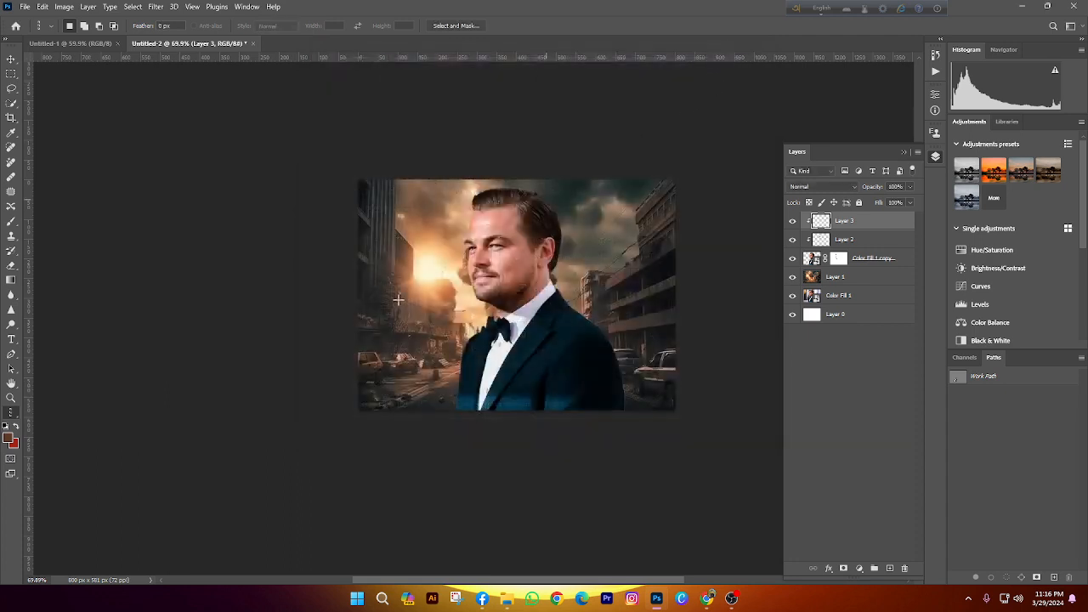
Choose the Mixer Brush Tool and enlarge its tip to 30 px over the man's face
key(ctrl+0)
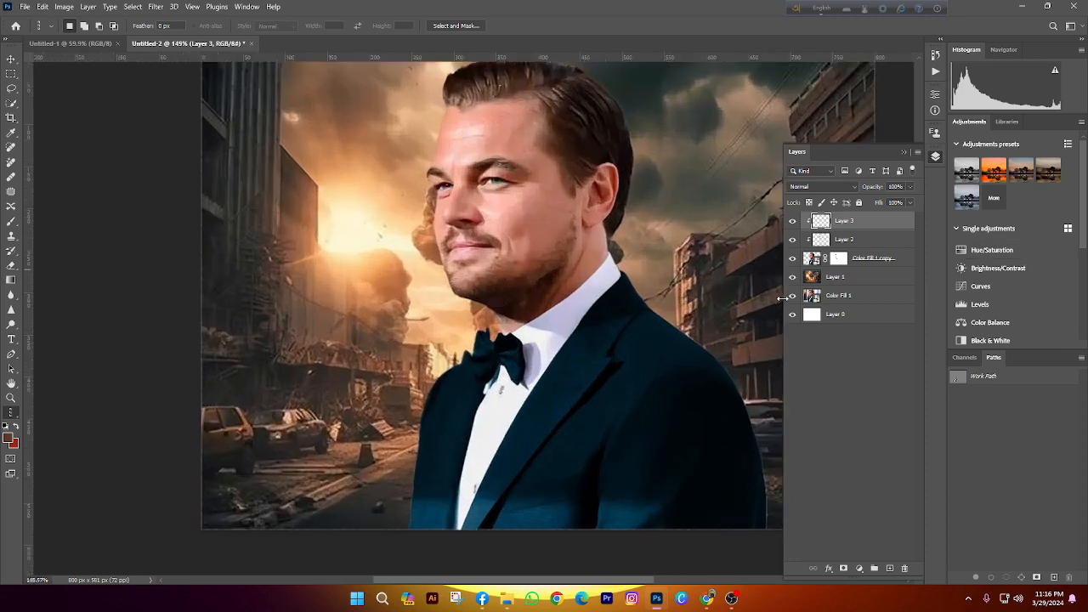
click(11, 222)
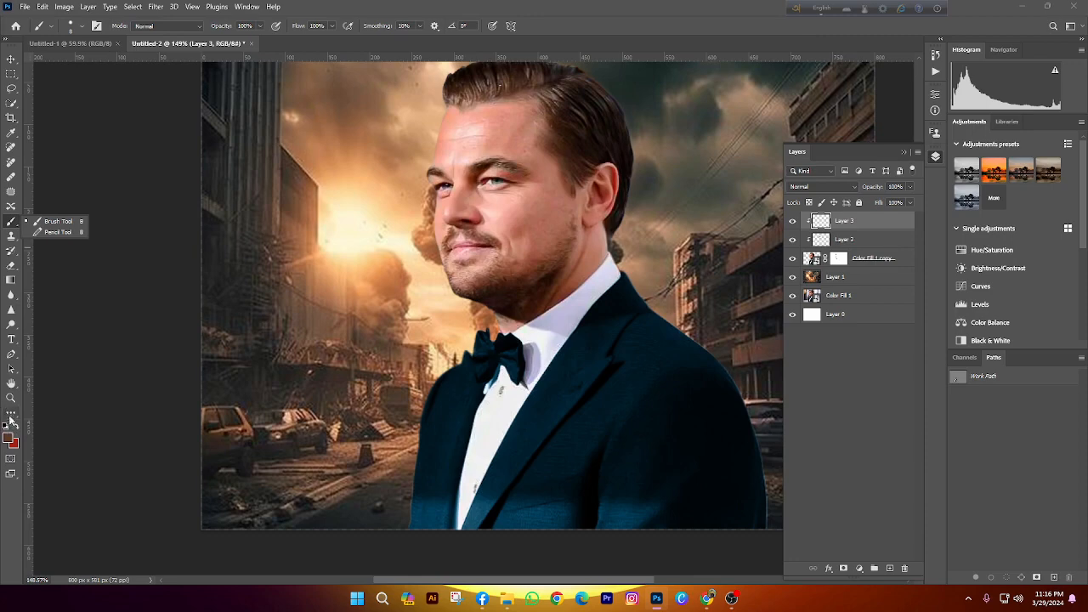
click(11, 251)
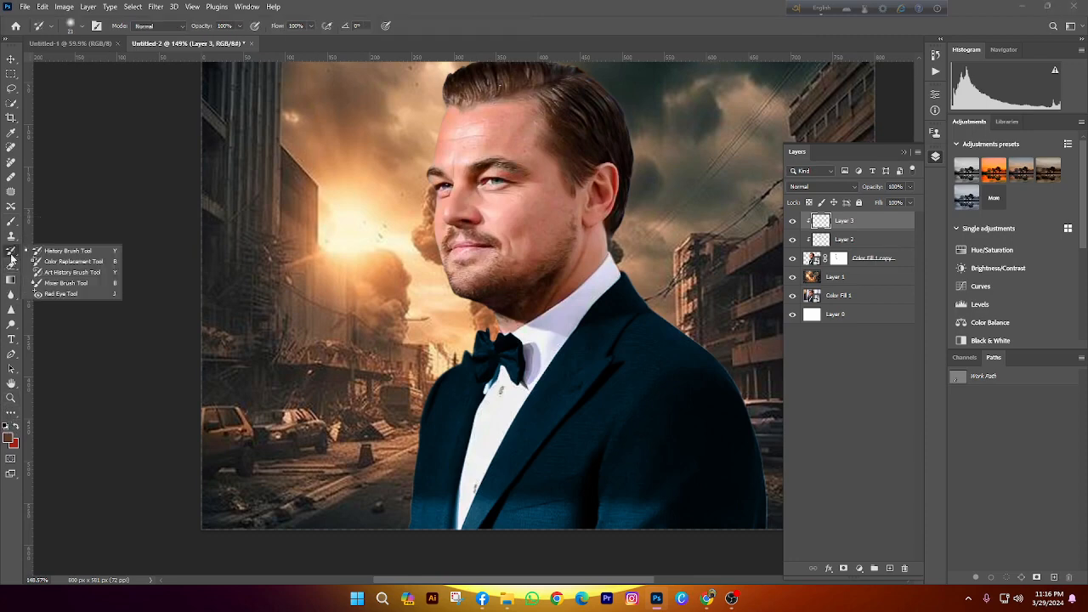
click(54, 284)
scroll(664, 249, up, 2)
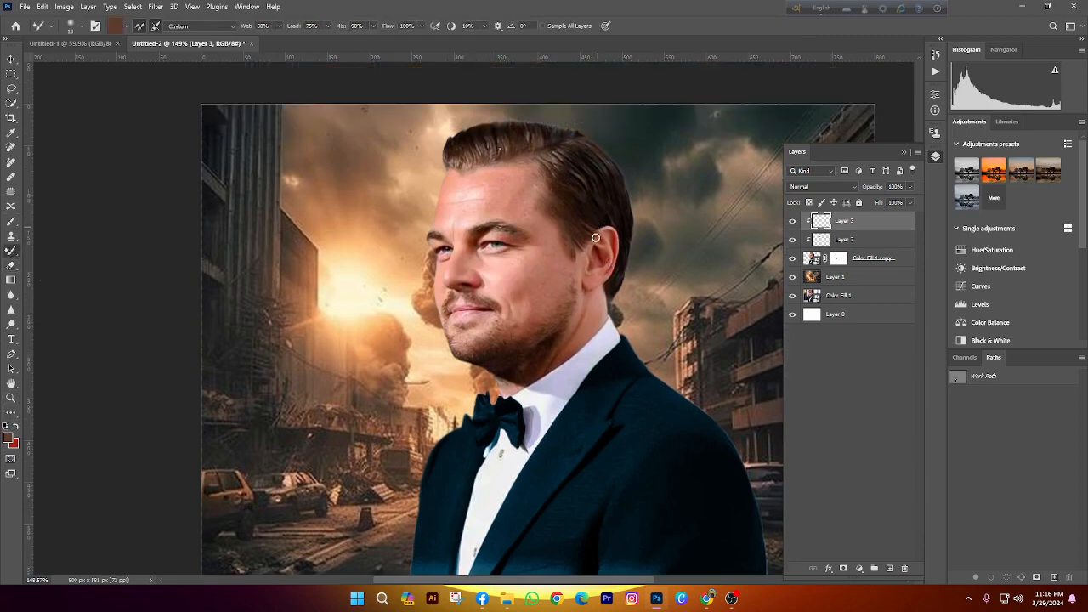
scroll(529, 276, up, 8)
key(bracketright)
key(bracketright)
key(bracketright)
key(bracketright)
scroll(477, 289, down, 5)
scroll(465, 284, up, 1)
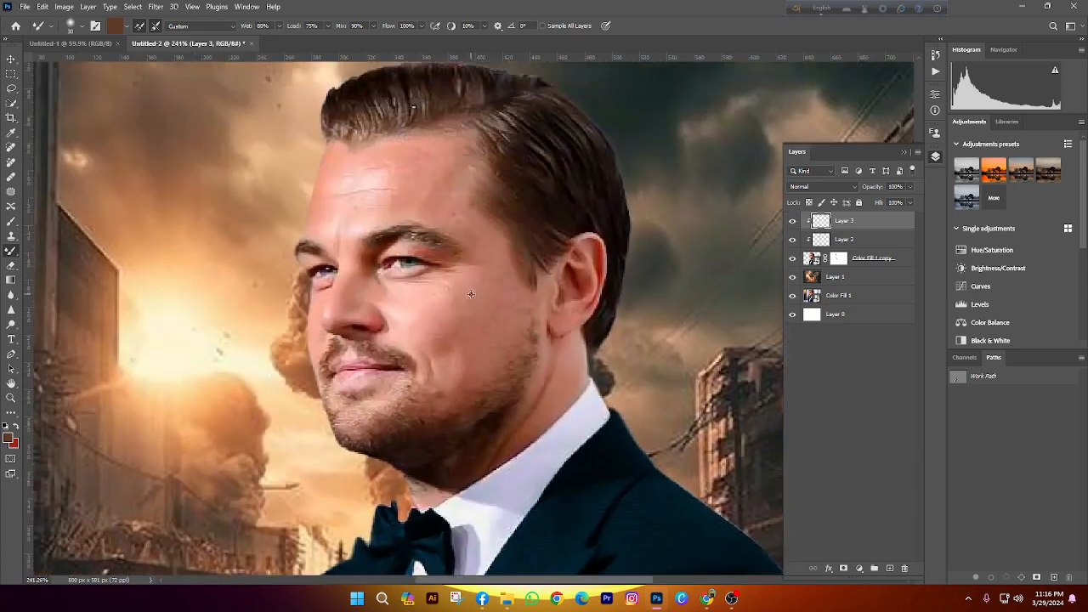
Release the new layer from its clipping mask and set the Mixer Brush wetness to 10%
alt+click(812, 228)
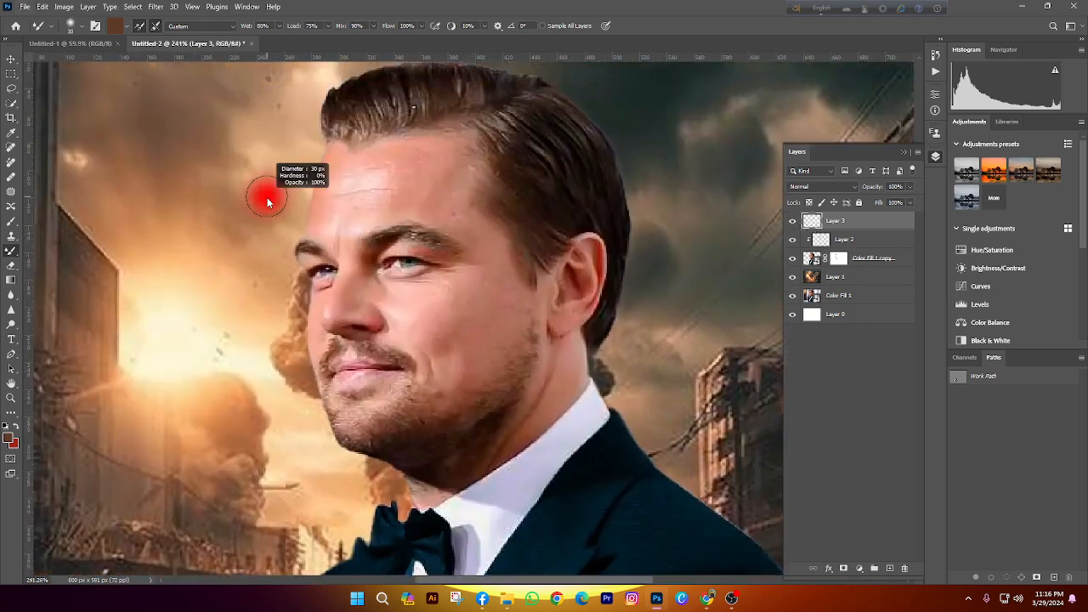
scroll(267, 195, up, 2)
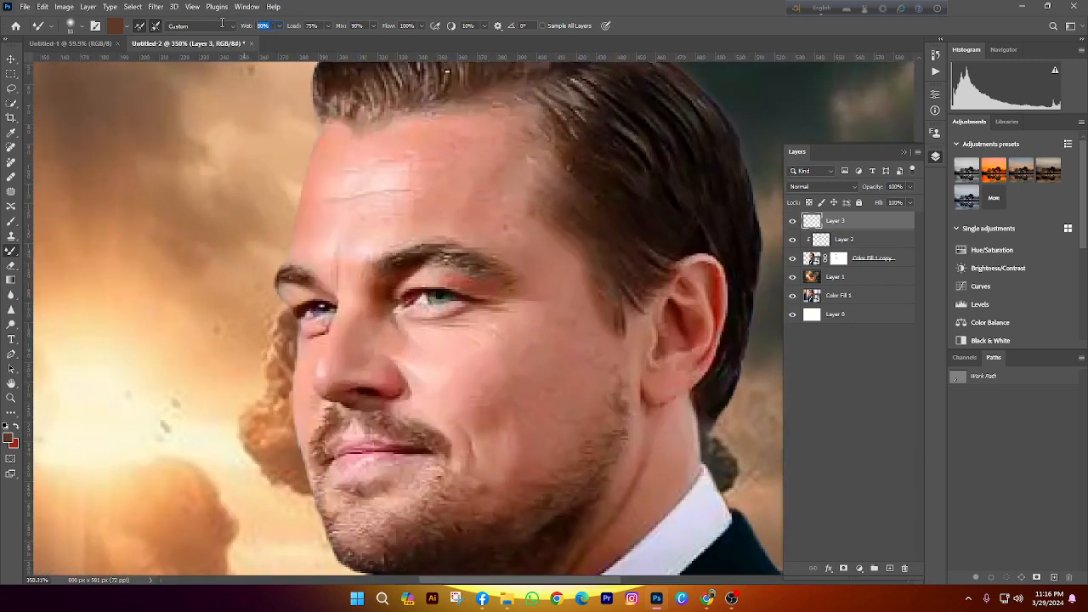
text(0)
key(Return)
Try a Mixer Brush stroke across the man's forehead and undo it
drag(374, 168, 459, 172)
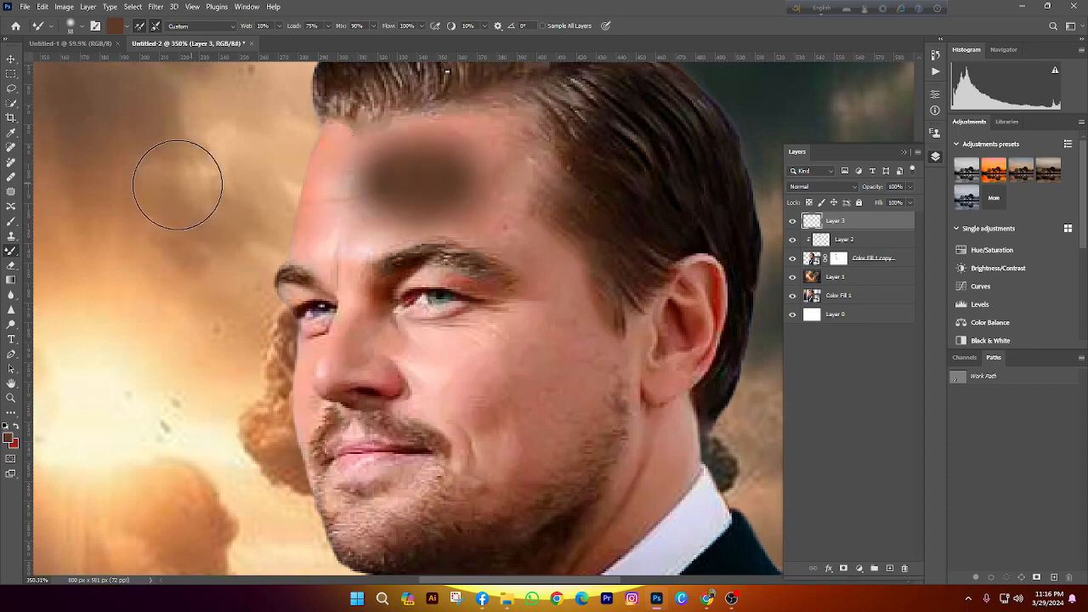
key(ctrl+z)
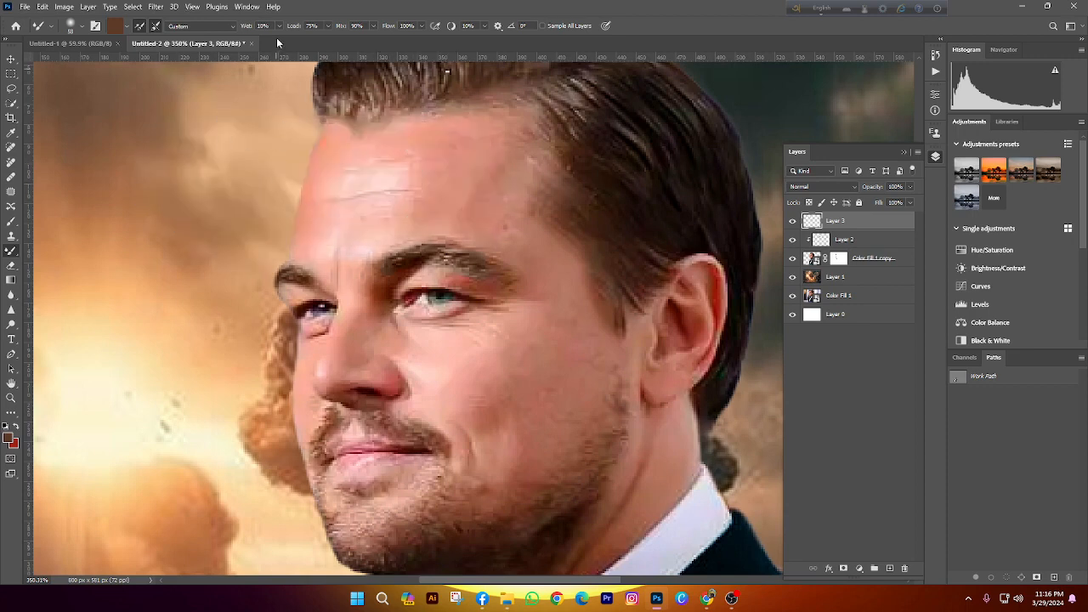
Turn off loading the brush after each stroke, enable Sample All Layers and blend the man's forehead skin smooth
click(137, 28)
drag(355, 160, 361, 176)
click(542, 26)
drag(259, 174, 263, 175)
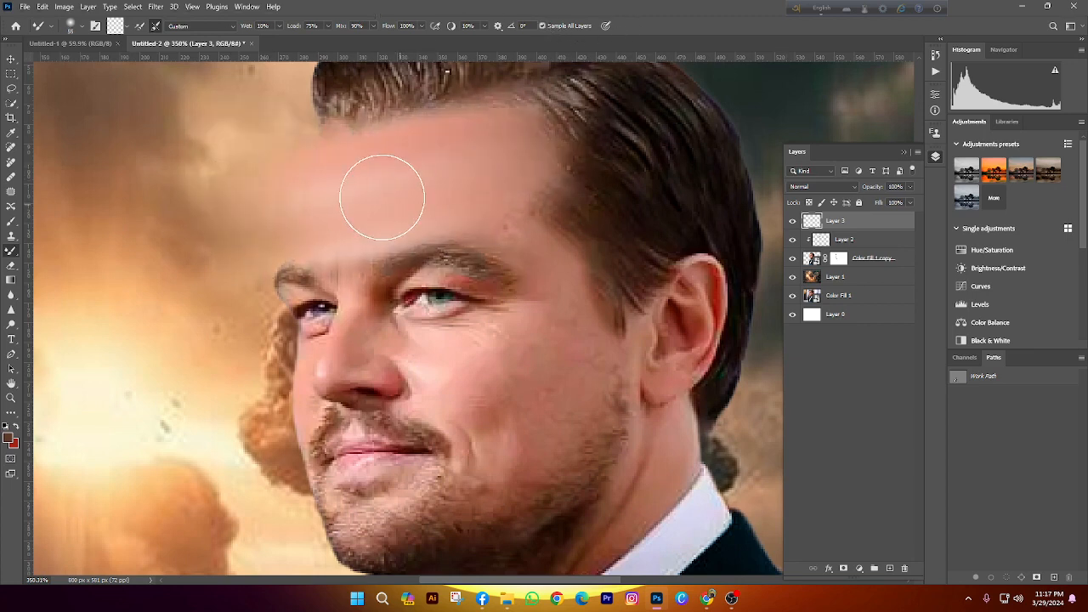
scroll(459, 231, down, 4)
scroll(414, 184, up, 3)
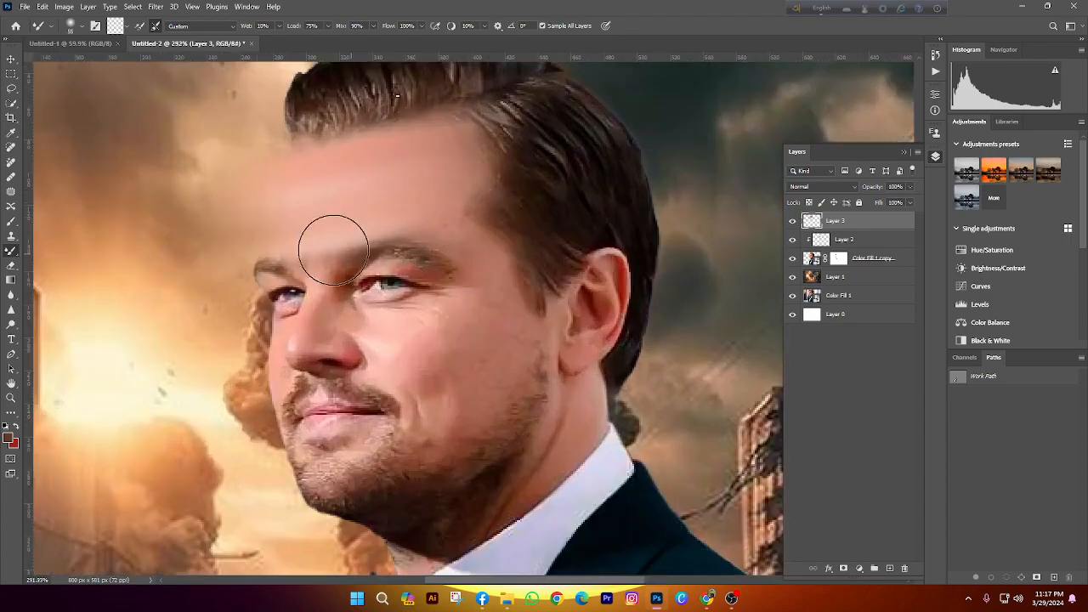
scroll(280, 212, down, 3)
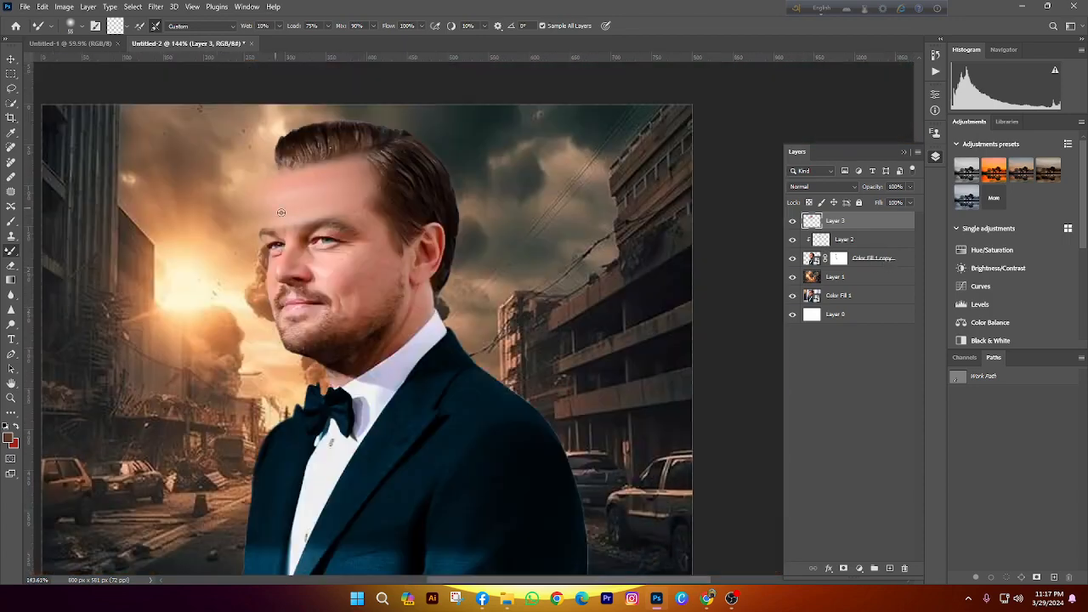
scroll(289, 252, up, 1)
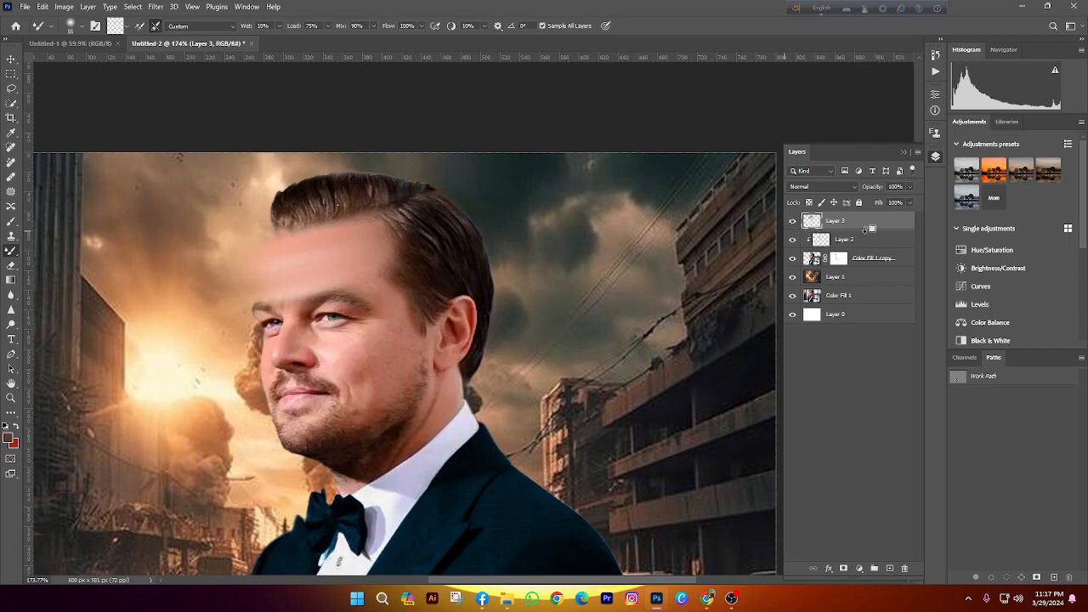
Clip the layer with the blended forehead strokes to the man's cutout with a clipping mask
right_click(875, 227)
click(901, 360)
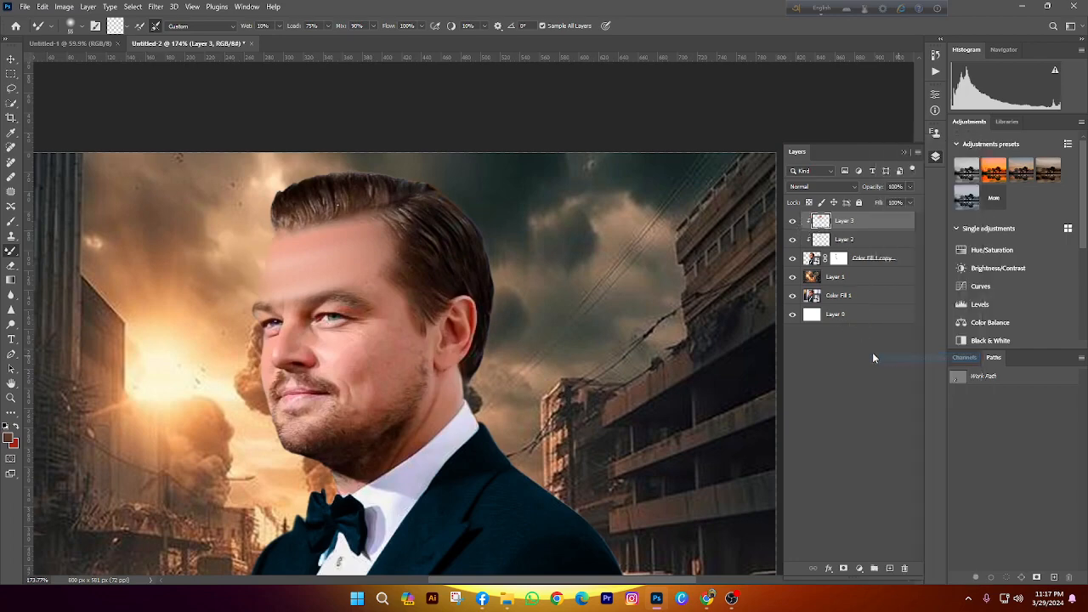
scroll(297, 266, down, 5)
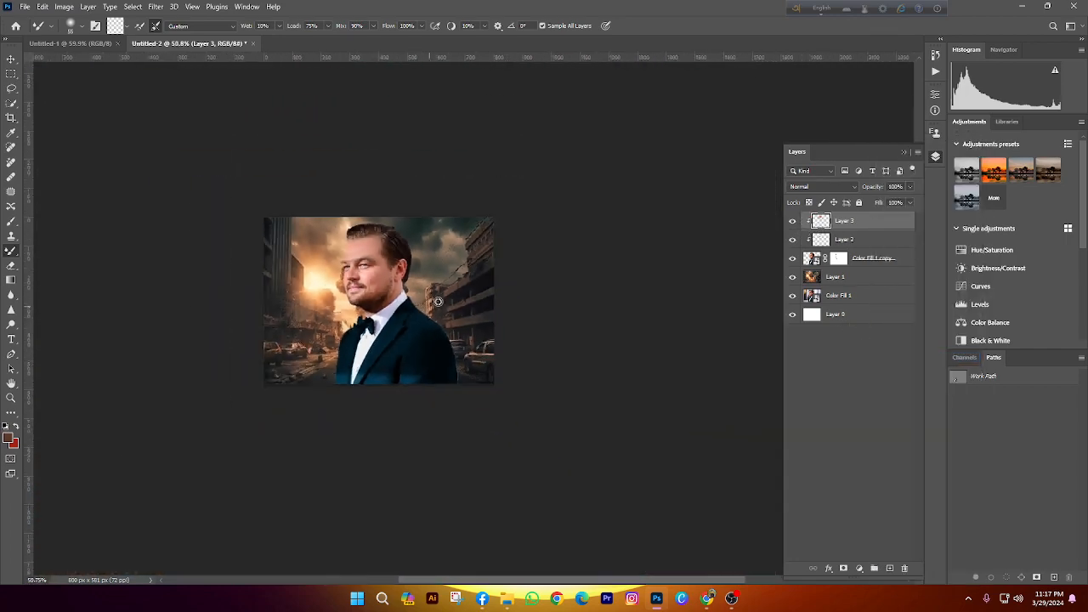
Delete the layer with the blended forehead strokes and undo the removal of Layer 2 beneath it
scroll(334, 278, up, 3)
scroll(334, 279, up, 4)
key(ctrl+e)
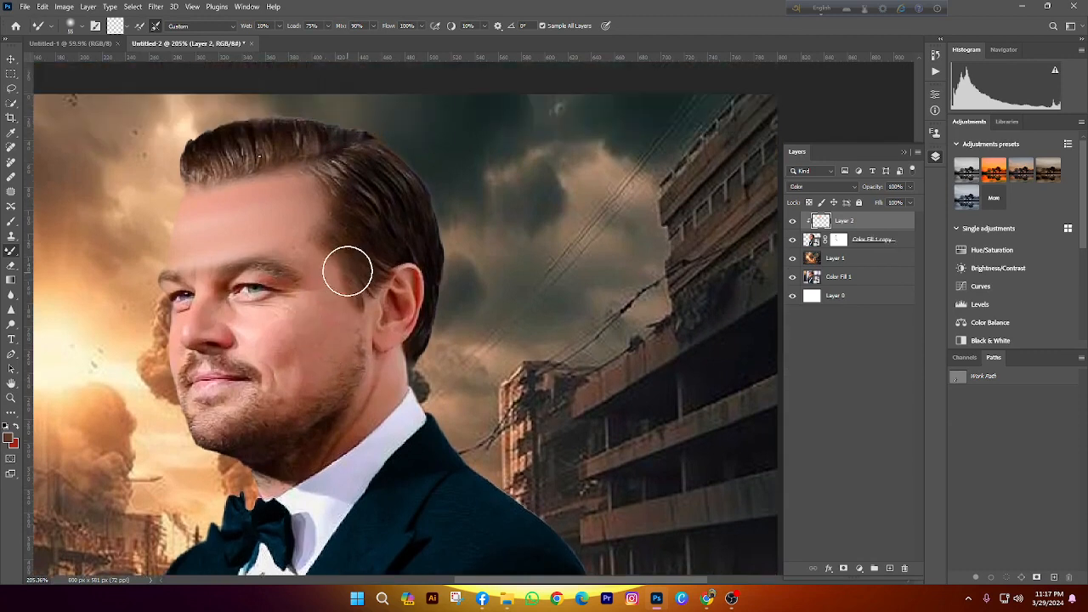
key(ctrl+e)
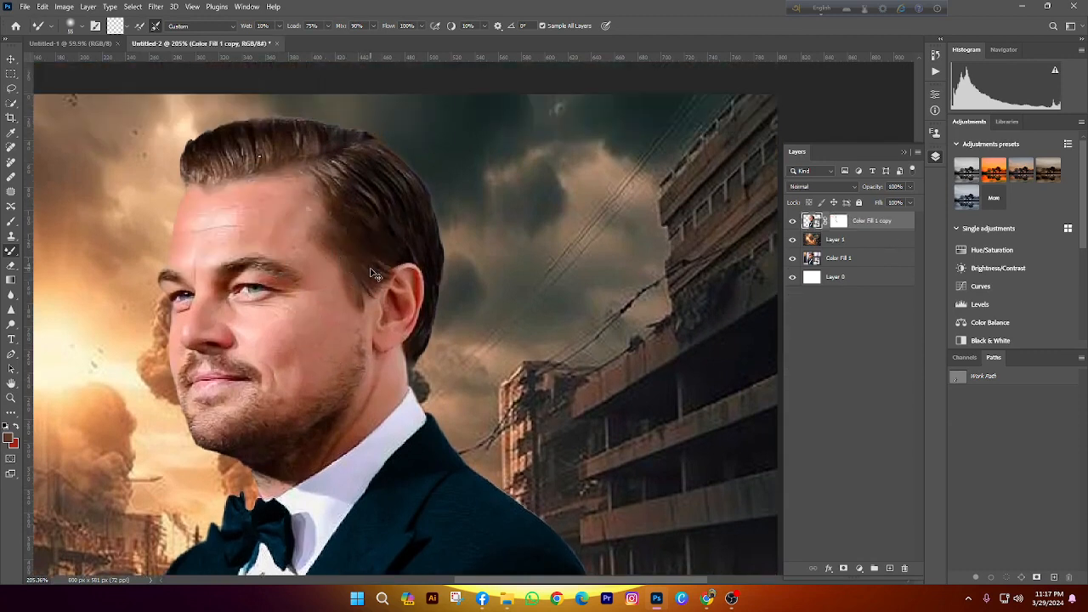
key(ctrl+z)
Add a new empty layer above Layer 2 and switch to the Move tool
click(890, 567)
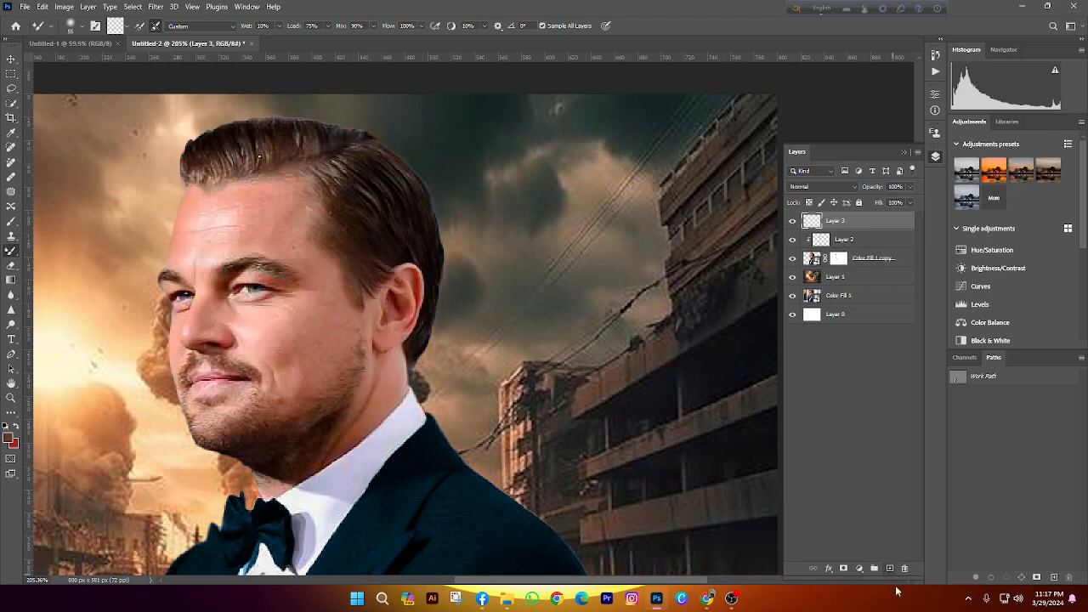
right_click(10, 253)
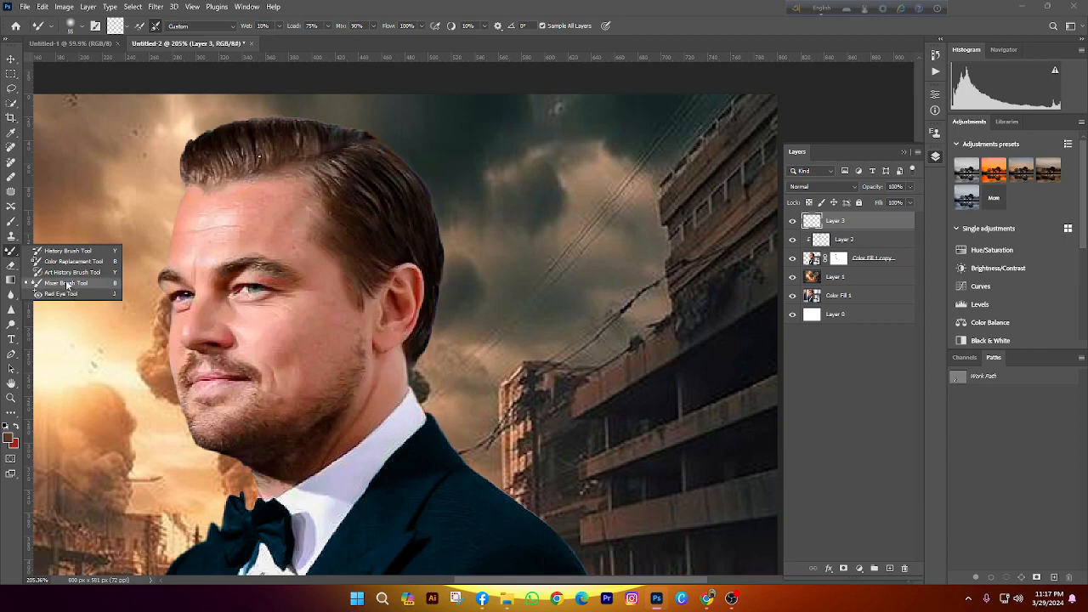
click(15, 65)
click(11, 59)
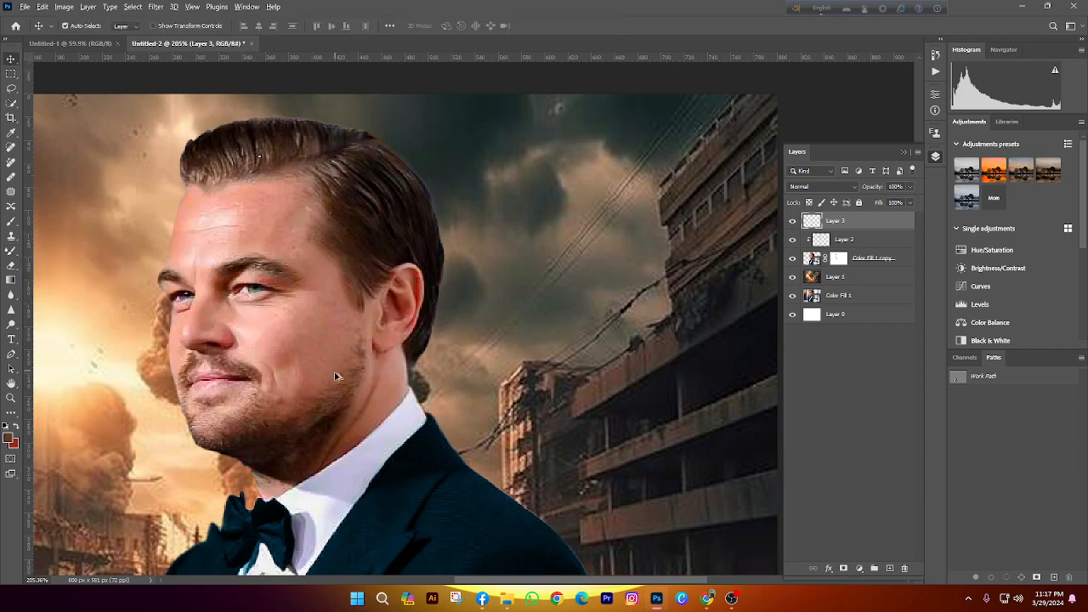
Enlarge the city background layer to about 127% and shift it so the explosion cloud shows behind the man's head
scroll(334, 375, down, 5)
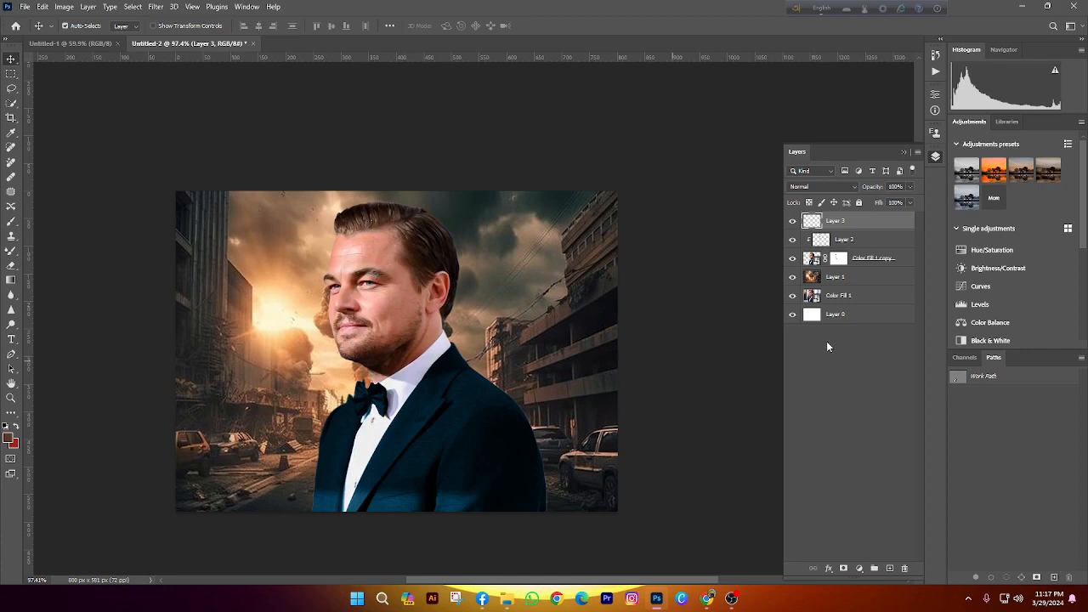
click(847, 281)
key(ctrl+t)
scroll(450, 313, down, 2)
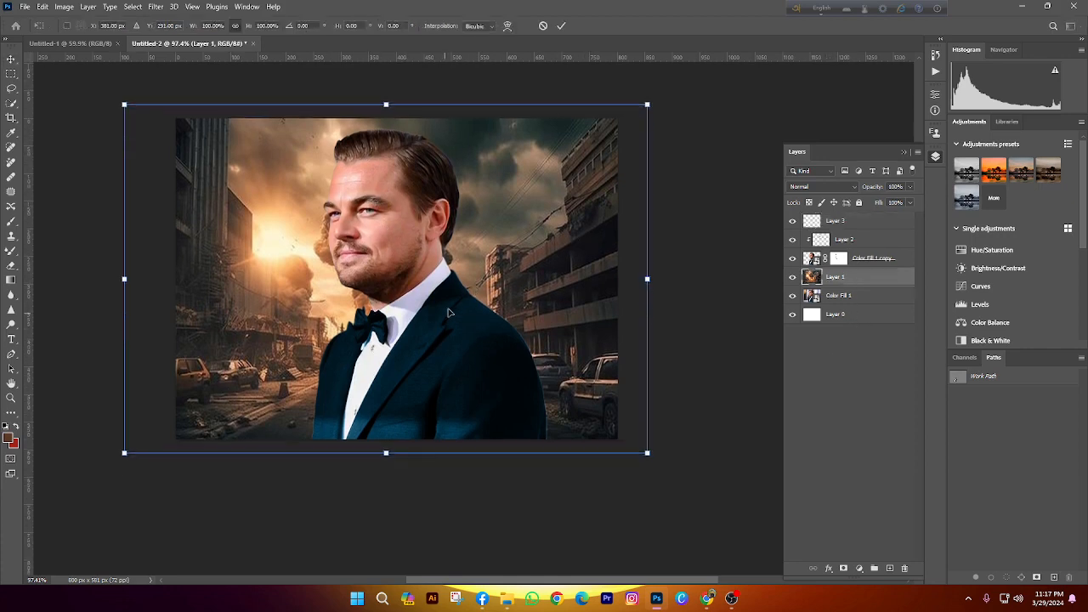
drag(380, 454, 386, 549)
drag(350, 327, 420, 325)
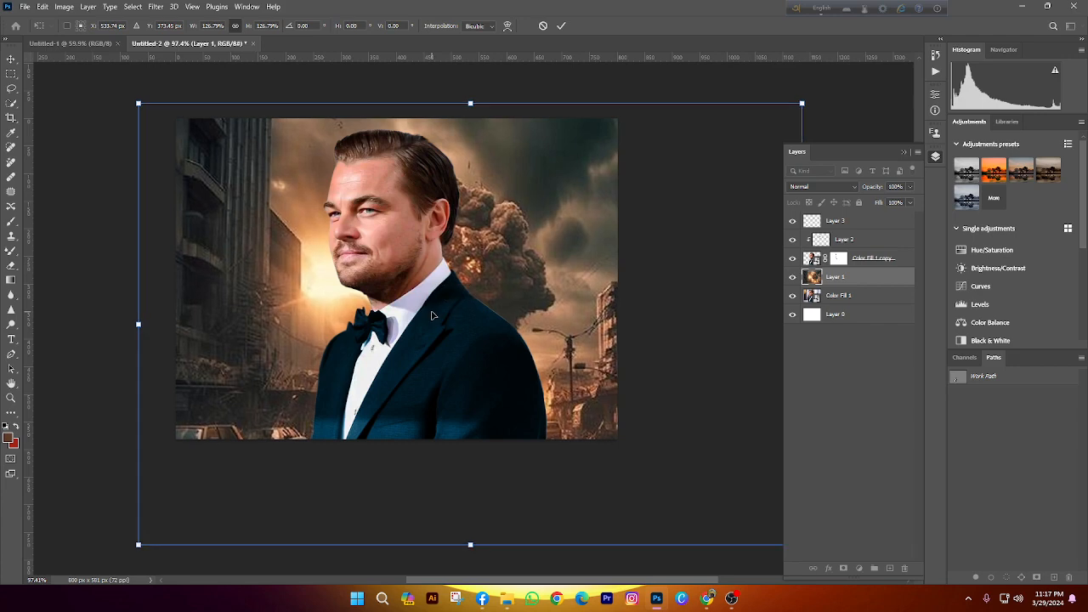
key(Return)
scroll(446, 323, down, 5)
scroll(515, 238, up, 5)
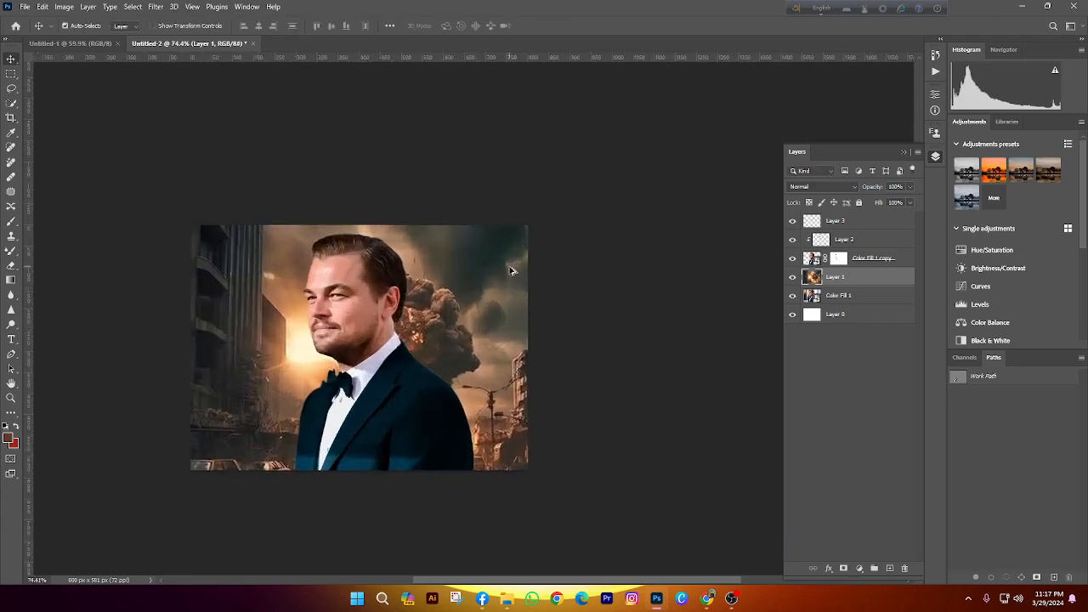
scroll(510, 255, down, 6)
scroll(442, 204, up, 3)
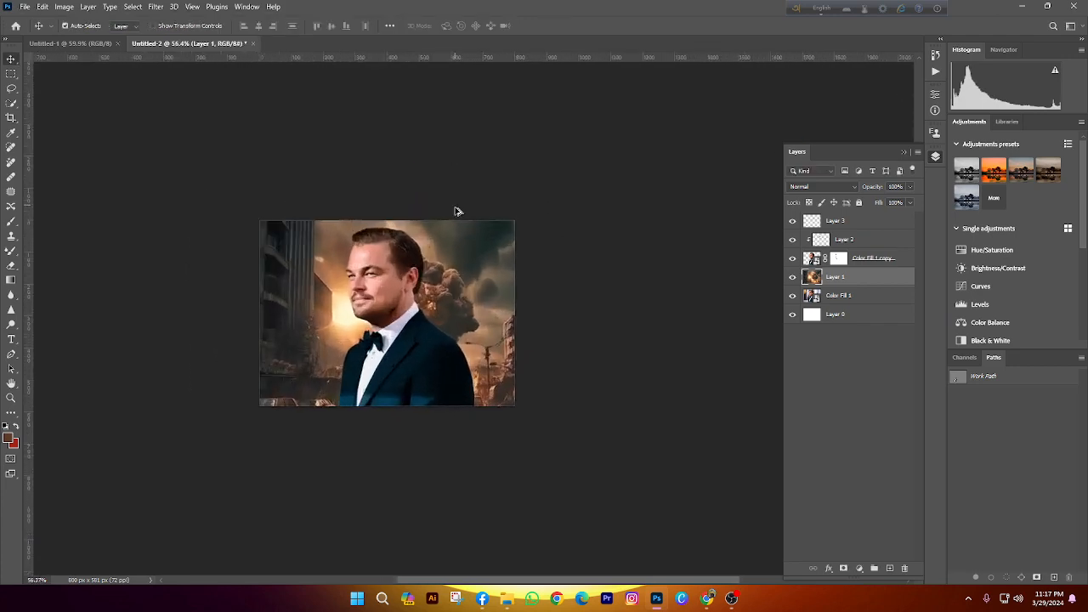
scroll(449, 328, down, 4)
scroll(434, 281, up, 7)
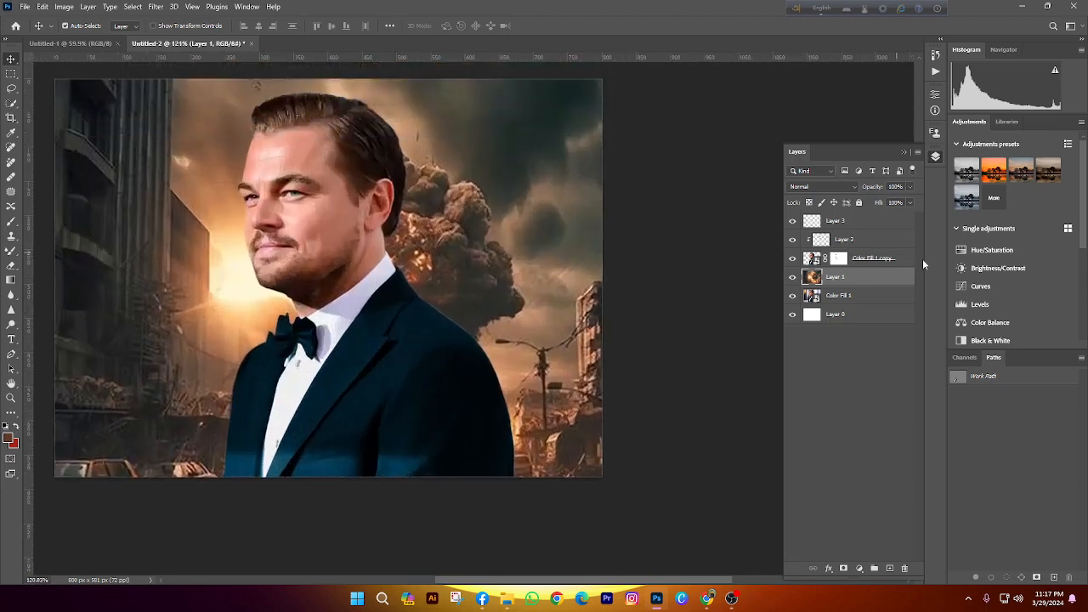
Select the new empty layer, choose the Brush tool and set the layer's blend mode to Linear Dodge (Add)
click(862, 224)
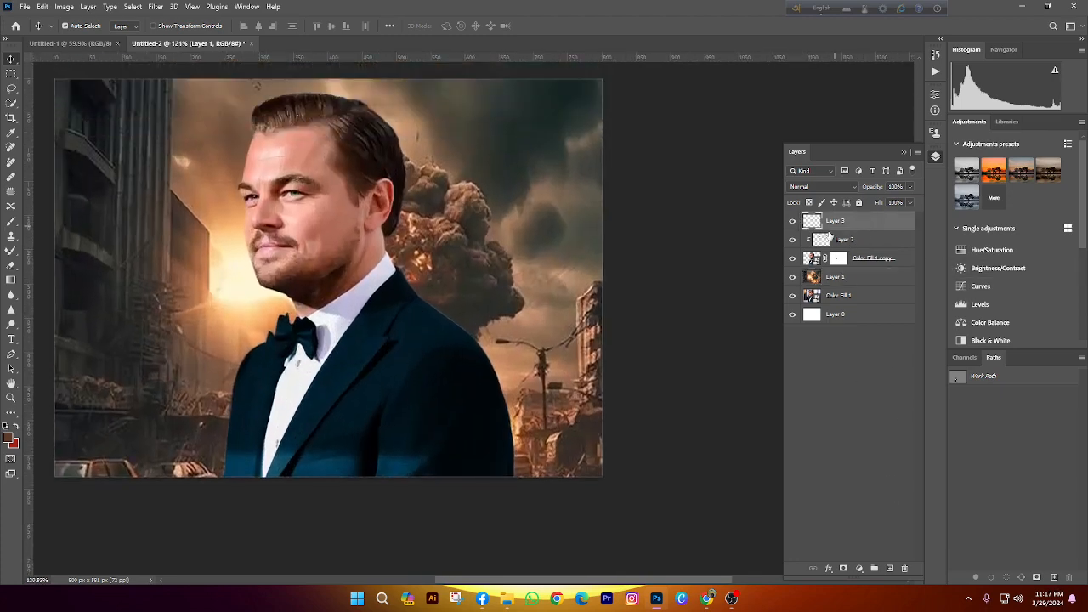
double_click(875, 223)
click(704, 129)
click(11, 222)
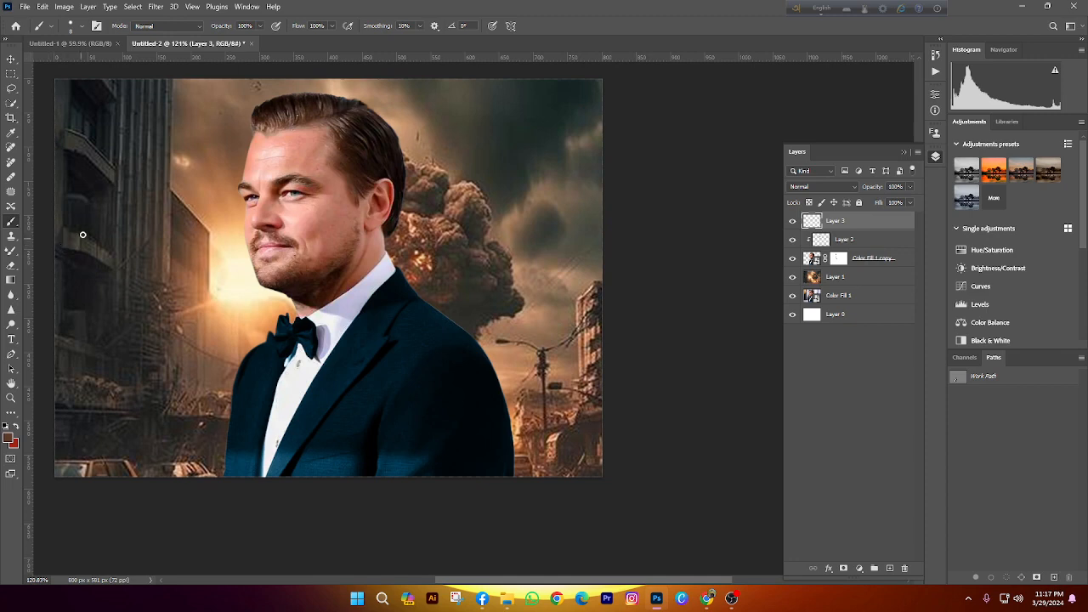
click(819, 186)
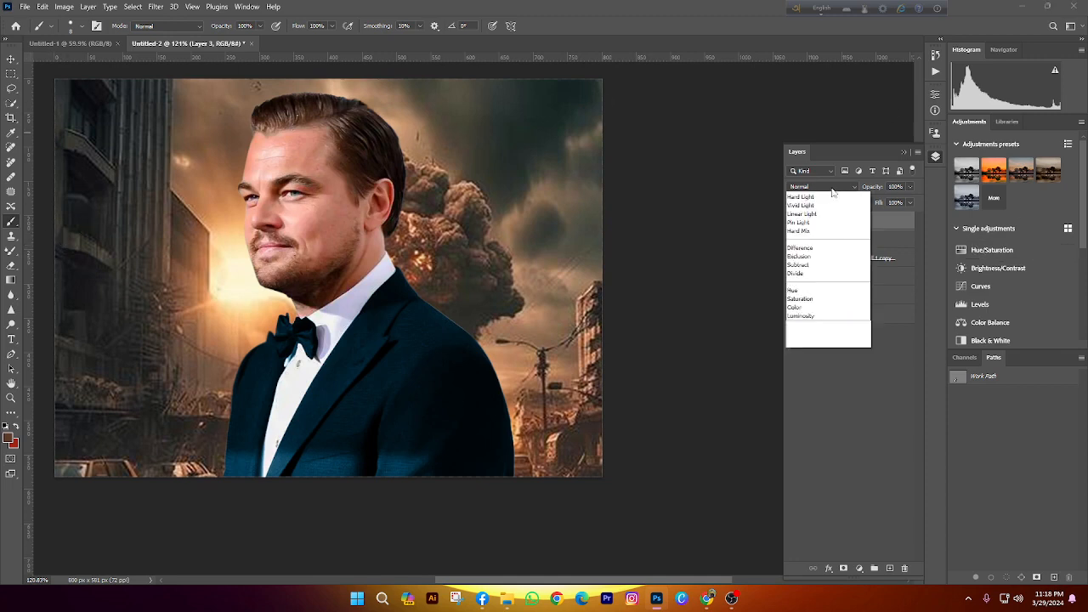
click(837, 299)
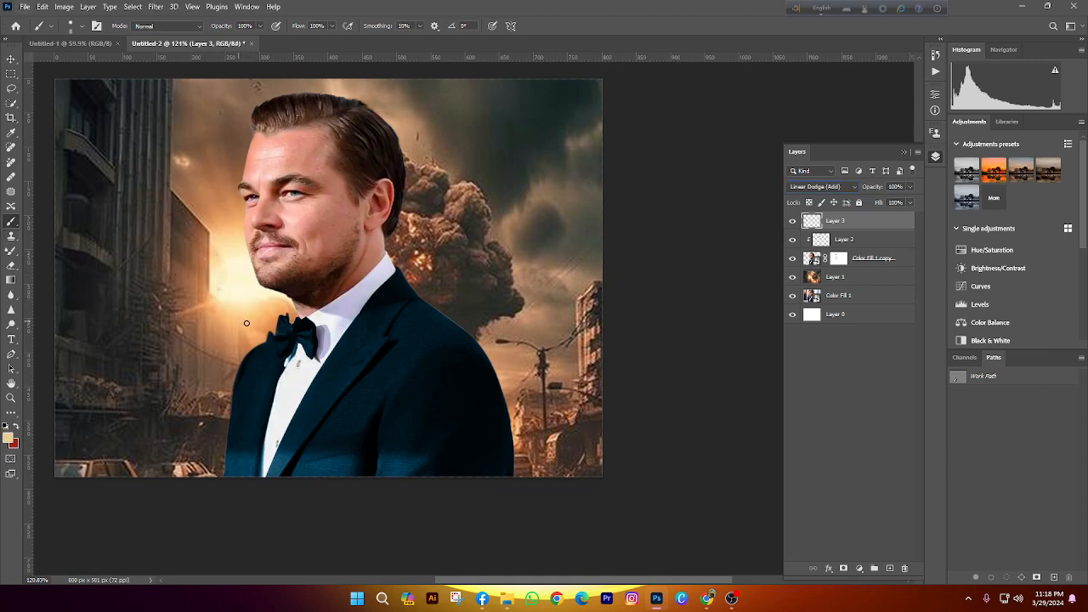
Try a large soft glow in a pale orange over the sunlight beside the man's chin and undo it
drag(281, 326, 324, 326)
mouse_move(232, 268)
mouse_down()
mouse_move(332, 282)
mouse_move(269, 281)
mouse_up()
drag(337, 283, 429, 281)
mouse_move(231, 286)
mouse_down()
mouse_move(287, 300)
mouse_move(223, 360)
mouse_move(231, 345)
mouse_up()
click(223, 304)
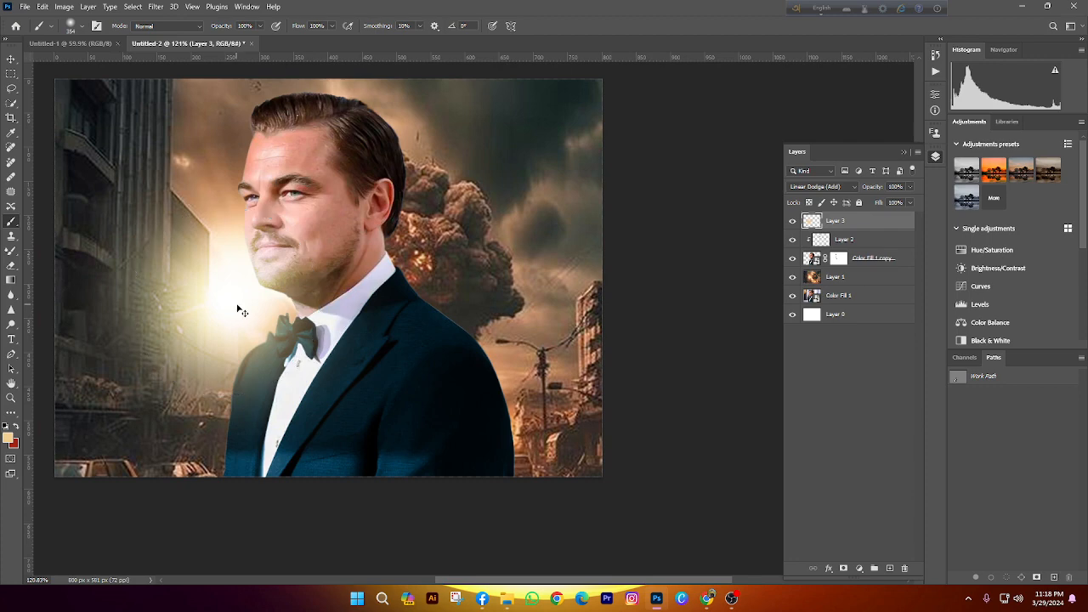
scroll(240, 308, down, 3)
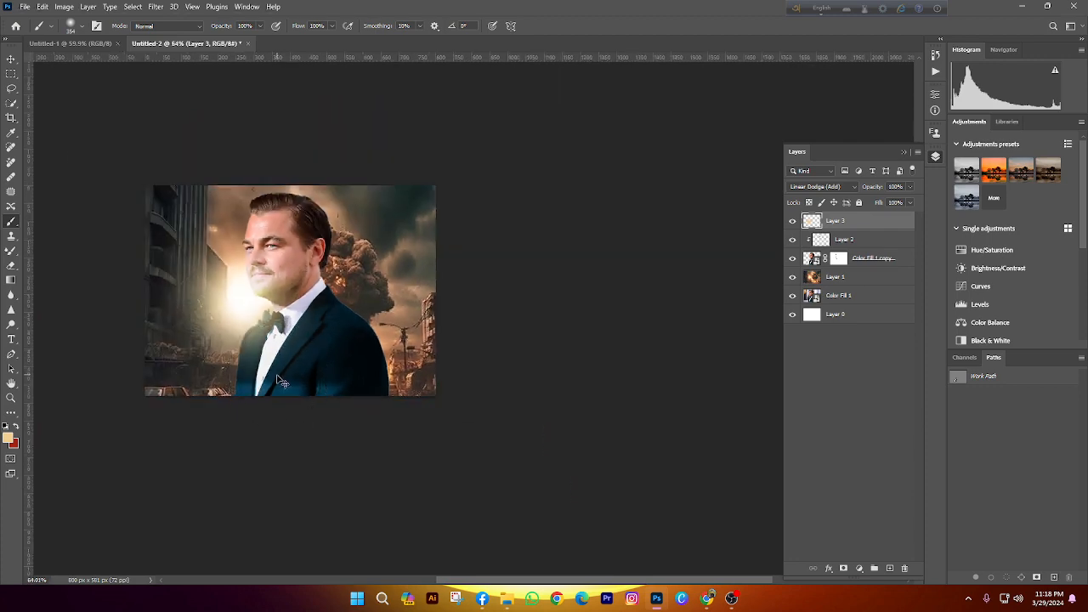
scroll(274, 357, up, 3)
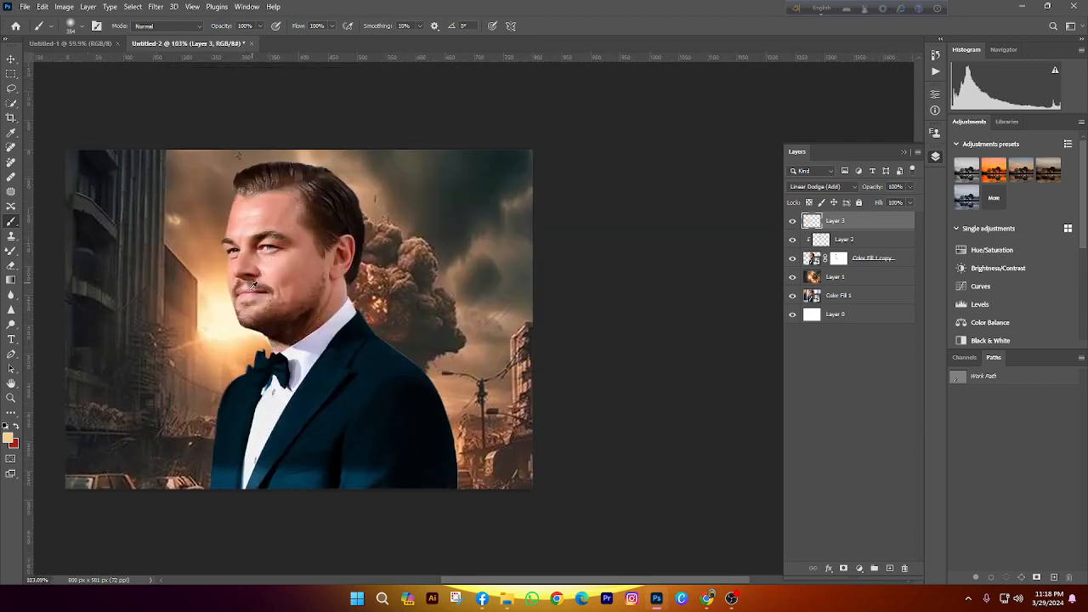
Try a large soft glow in a deeper orange over the sunlight beside the man's chin and undo it
scroll(108, 364, up, 1)
scroll(214, 384, up, 1)
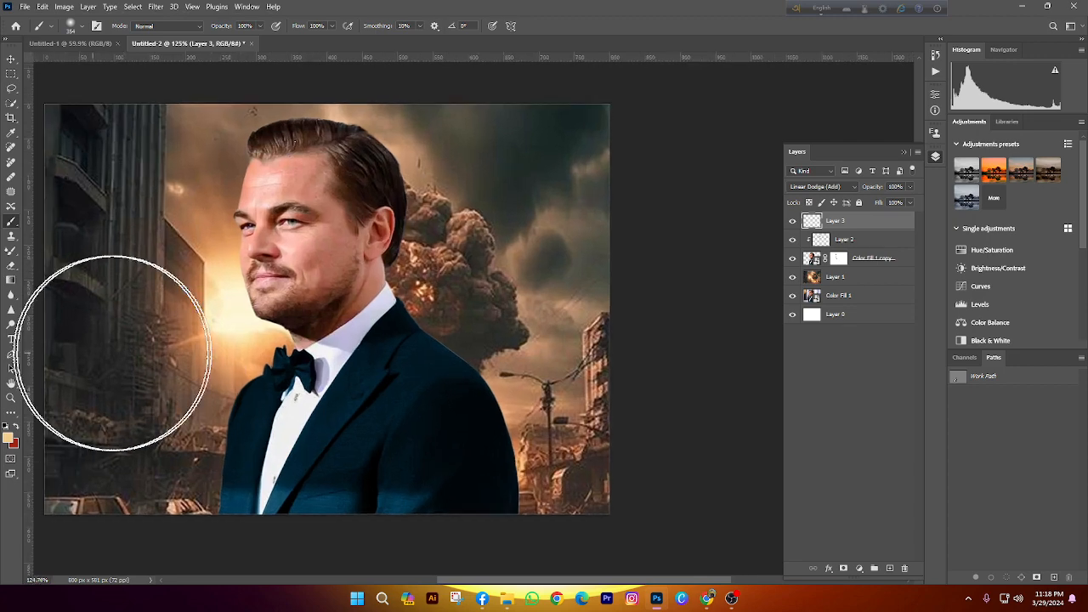
scroll(197, 338, up, 2)
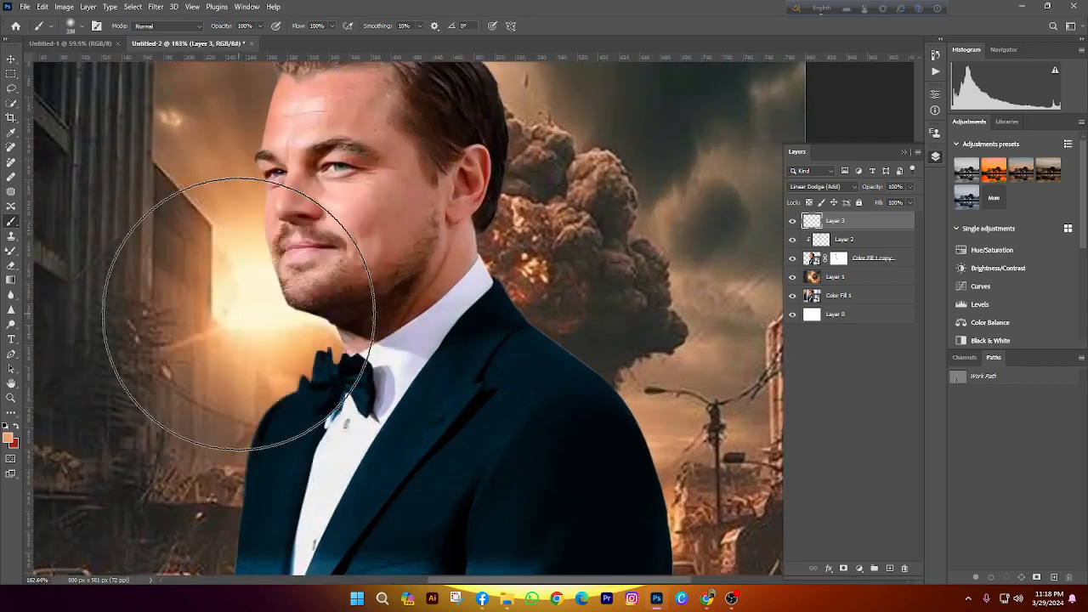
click(243, 316)
scroll(245, 314, down, 5)
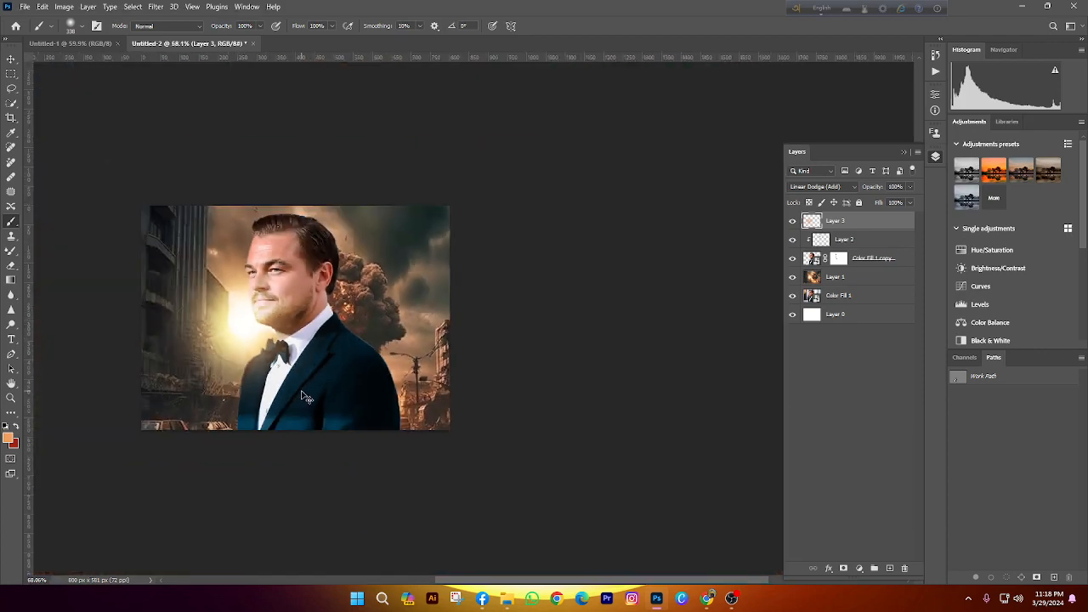
scroll(261, 331, up, 5)
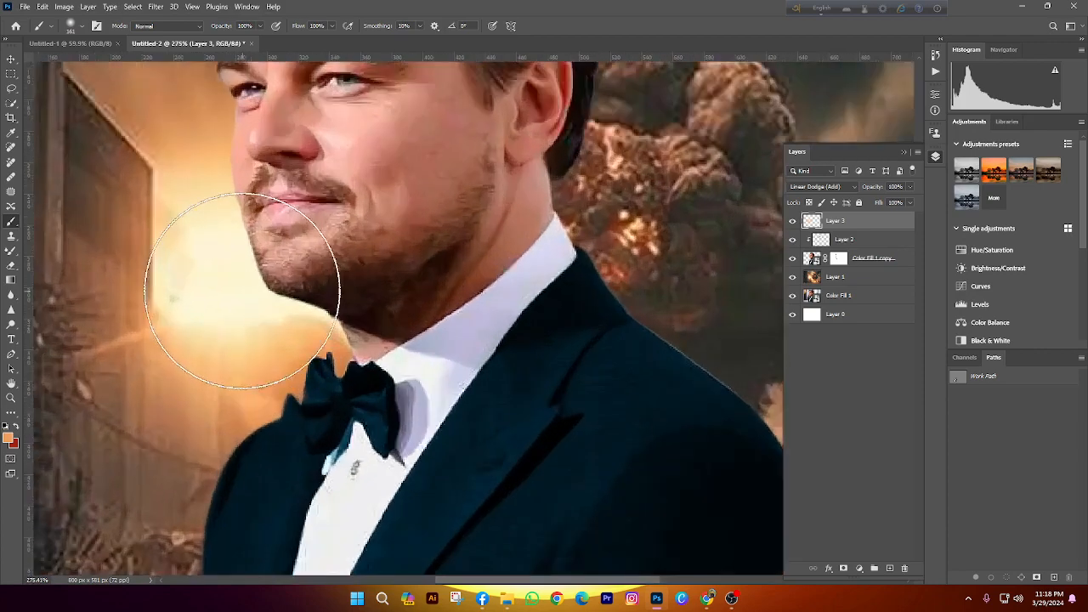
Dab a small orange glow over the sunlight beside the man's chin with a 119 px soft brush, redoing the first dab
click(224, 290)
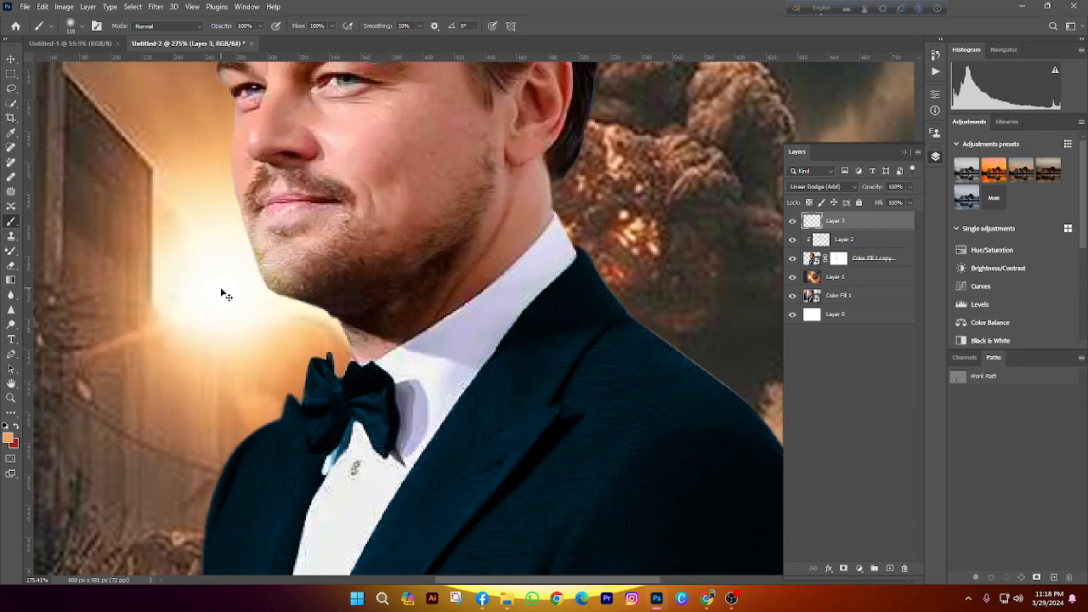
key(ctrl+z)
click(228, 264)
scroll(279, 383, down, 8)
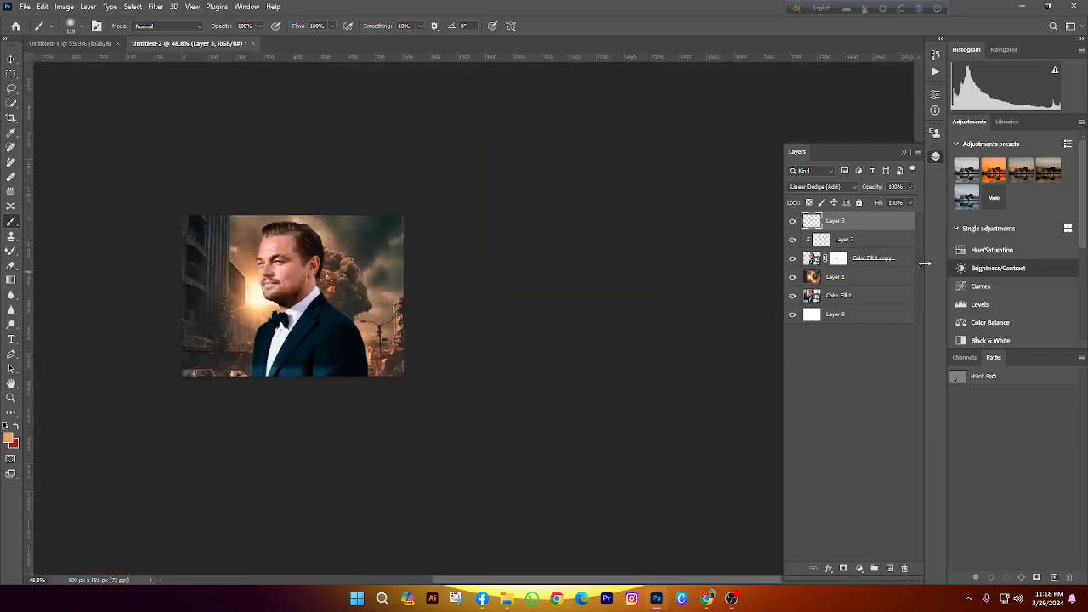
Scale the city background layer to 96% and move it right so the full explosion shows behind the man's shoulder
click(854, 278)
scroll(243, 245, up, 2)
key(ctrl+t)
scroll(280, 418, down, 2)
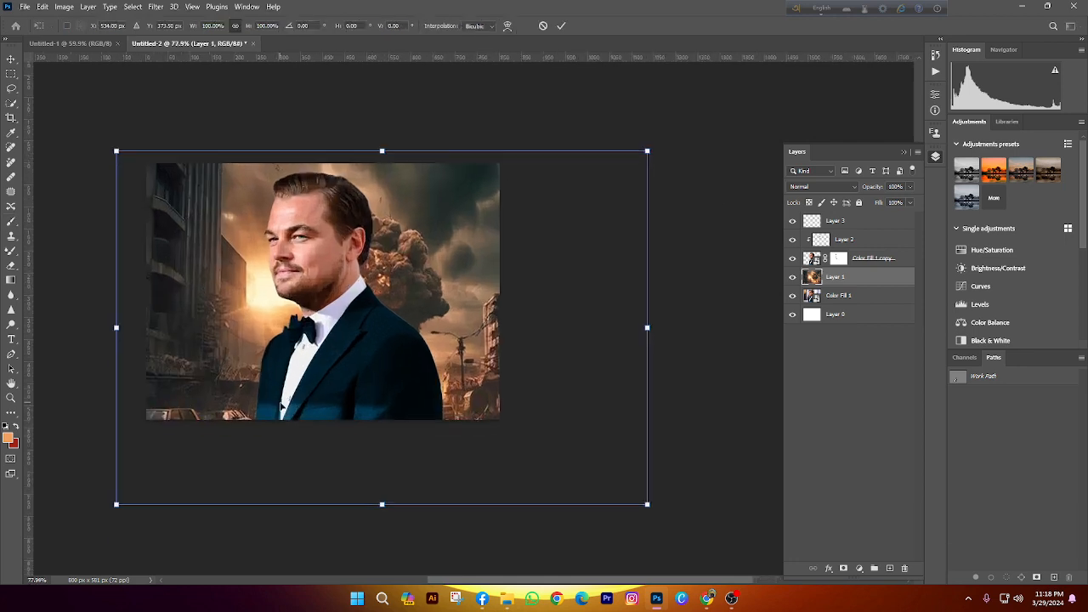
drag(383, 470, 380, 455)
mouse_move(445, 385)
mouse_down()
mouse_move(406, 382)
mouse_move(566, 381)
mouse_move(530, 374)
mouse_up()
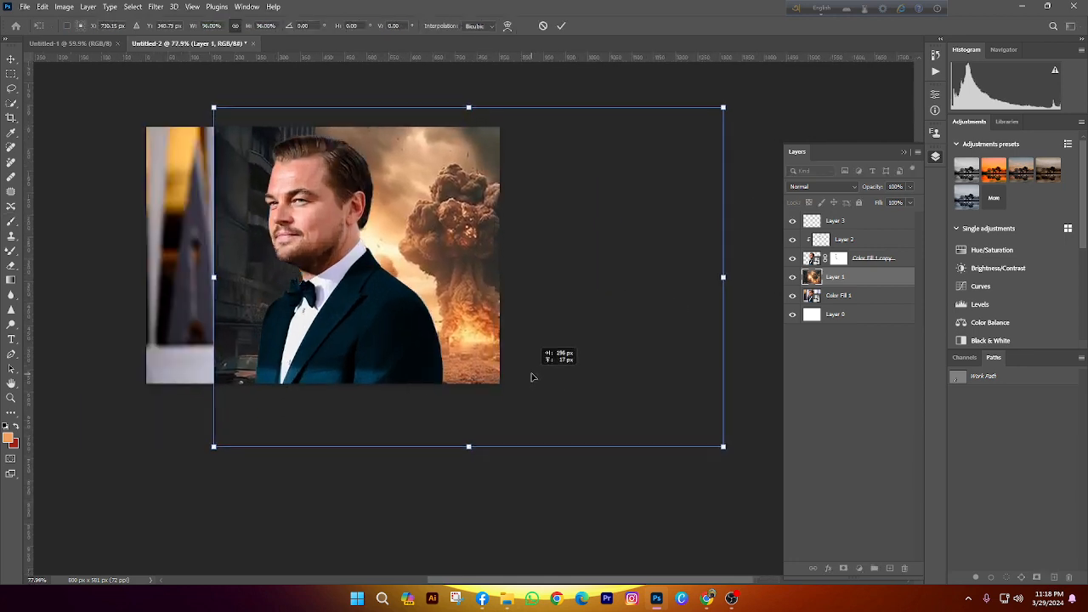
key(Return)
key(b)
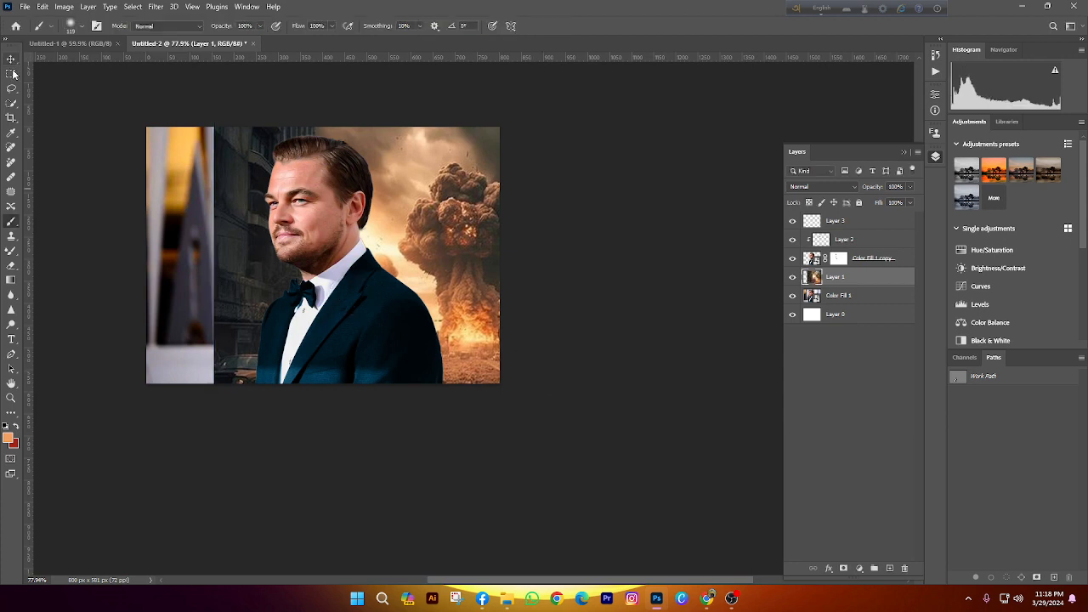
Select the uncovered strip along the image's left edge, fill it using Content-Aware and deselect
click(11, 74)
drag(132, 119, 226, 416)
key(shift+F5)
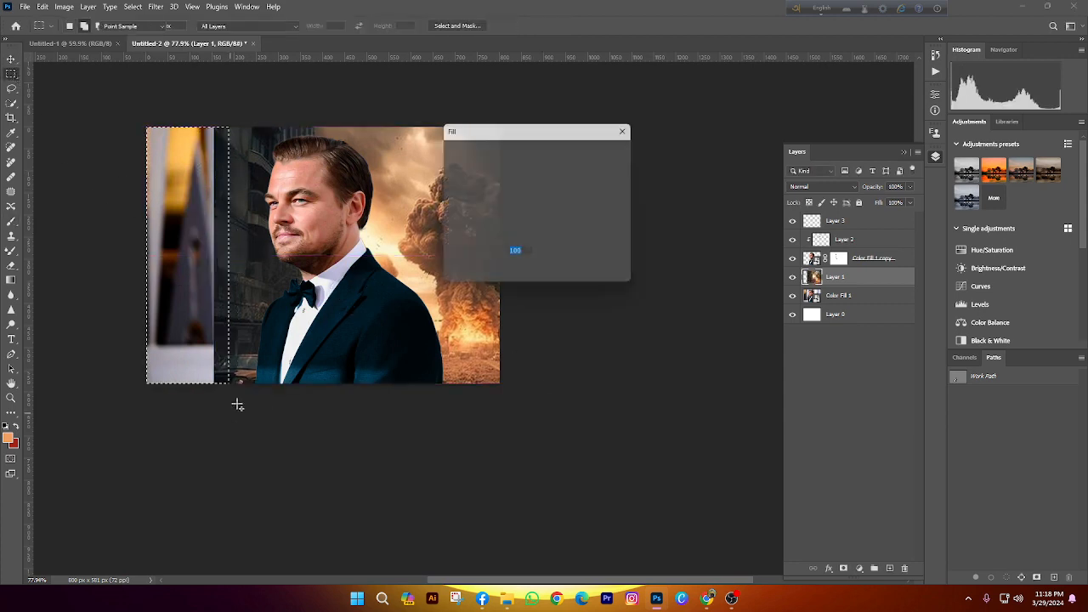
key(Return)
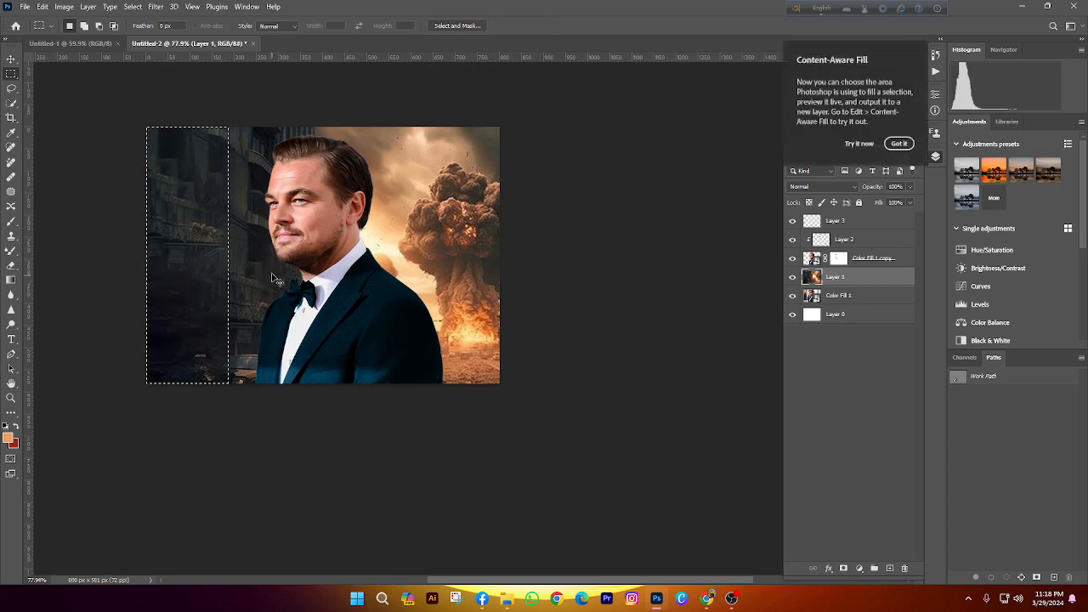
key(ctrl+d)
scroll(108, 197, up, 5)
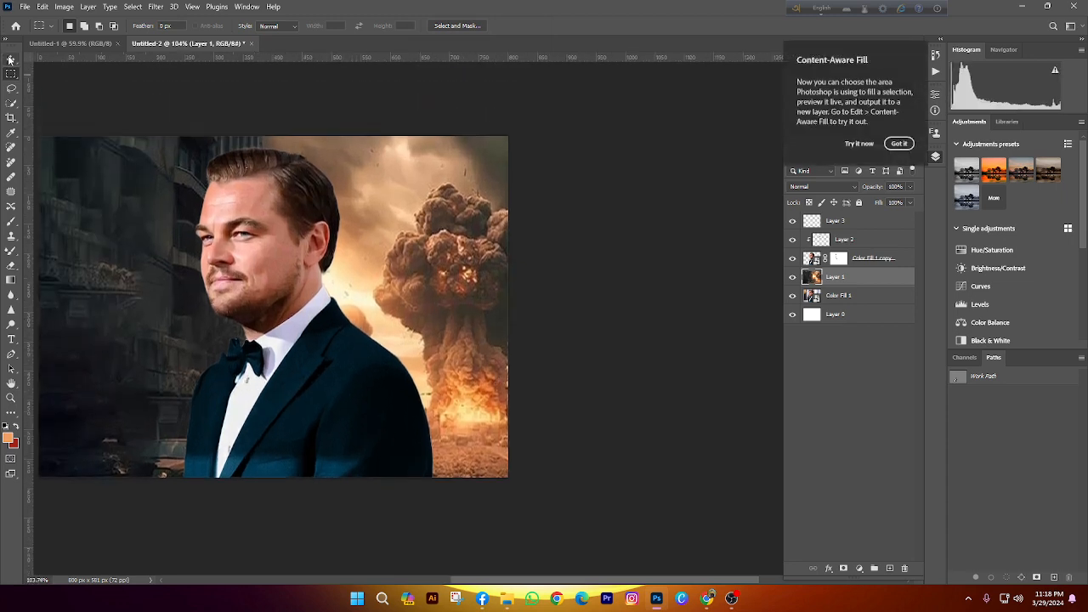
click(10, 58)
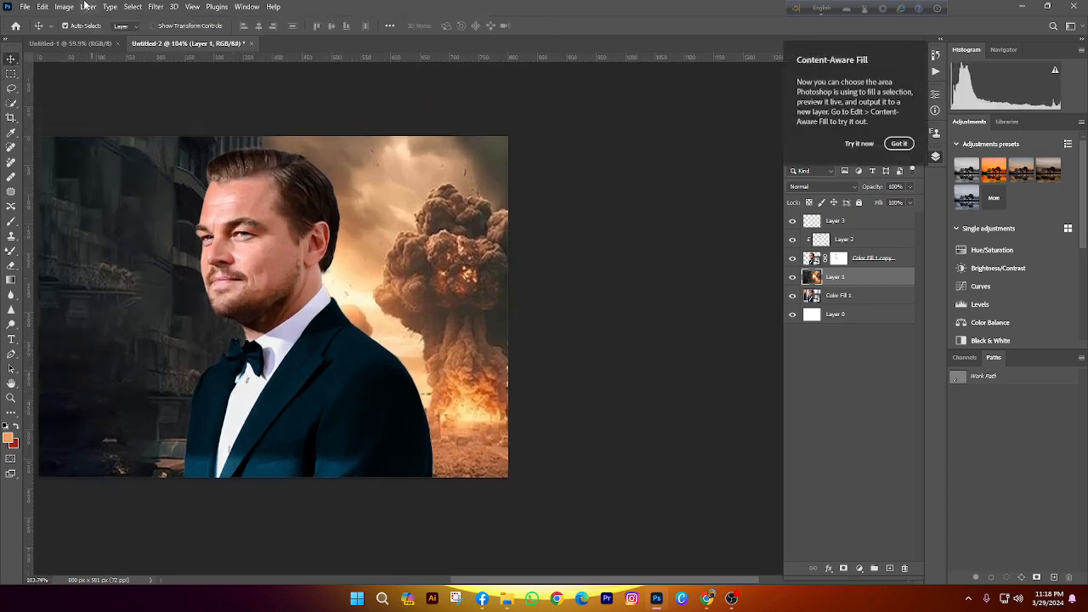
Undo the content-aware fill of the left strip and clear the selection
key(ctrl+z)
key(ctrl+z)
scroll(226, 199, left, 2)
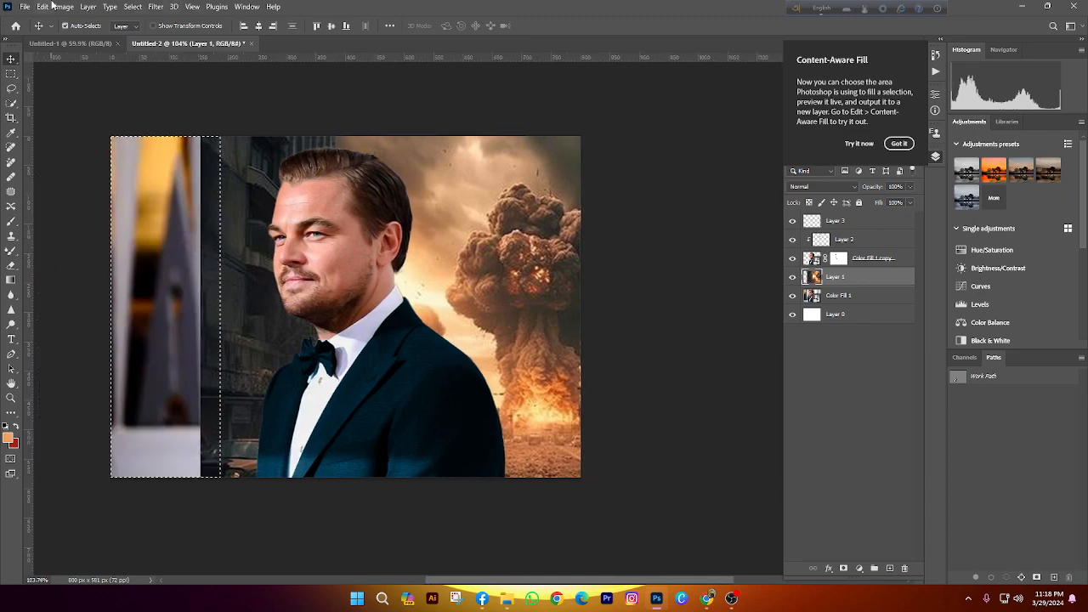
key(ctrl+d)
Move the city background layer slightly further right behind the man with Free Transform
click(6, 72)
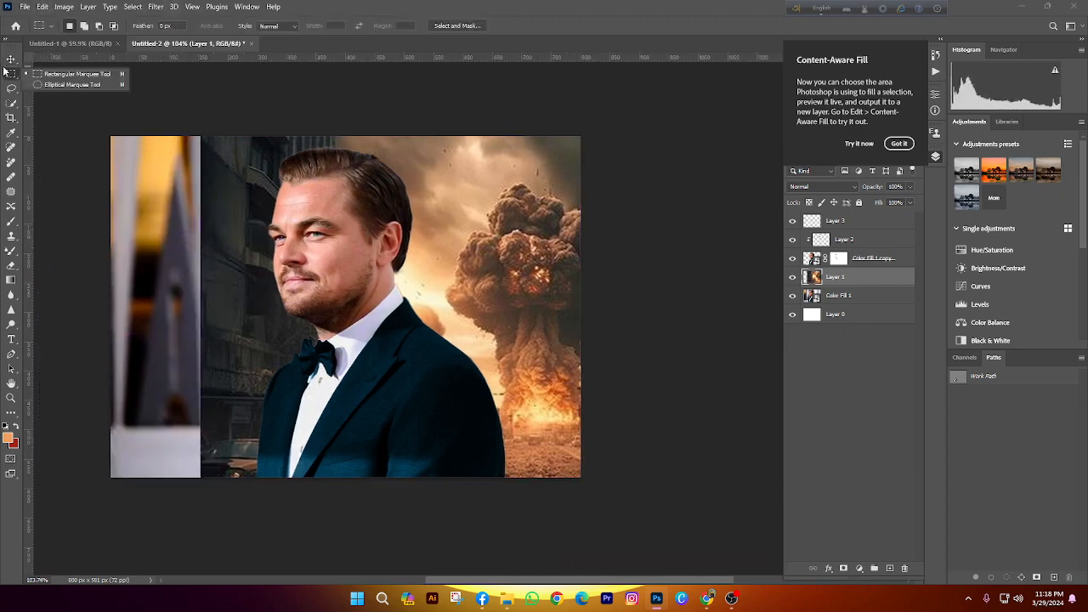
click(55, 74)
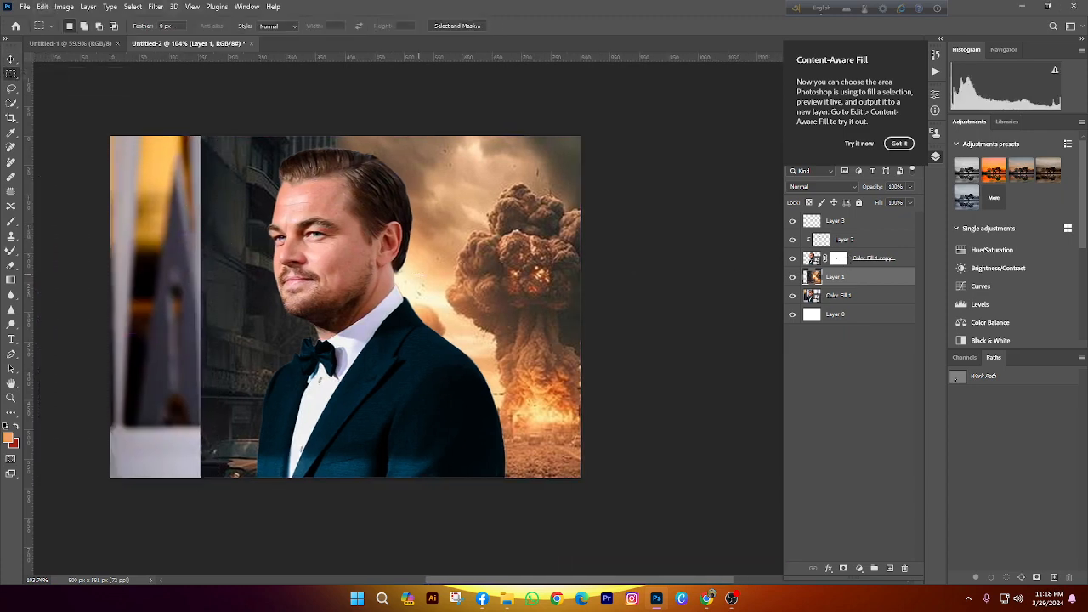
key(ctrl+t)
drag(466, 335, 476, 312)
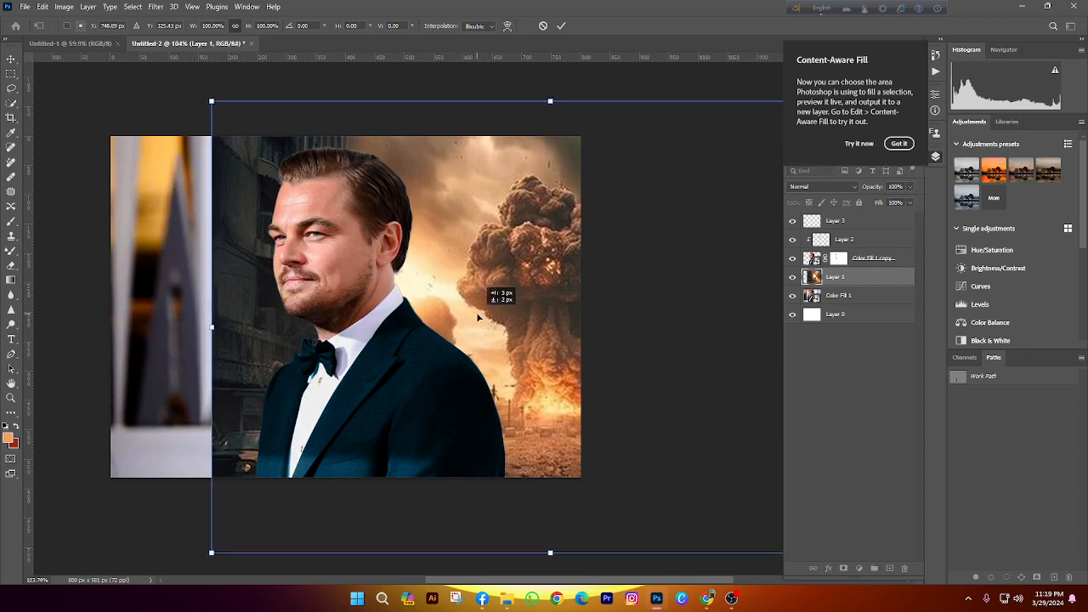
key(Return)
key(m)
scroll(438, 290, down, 3)
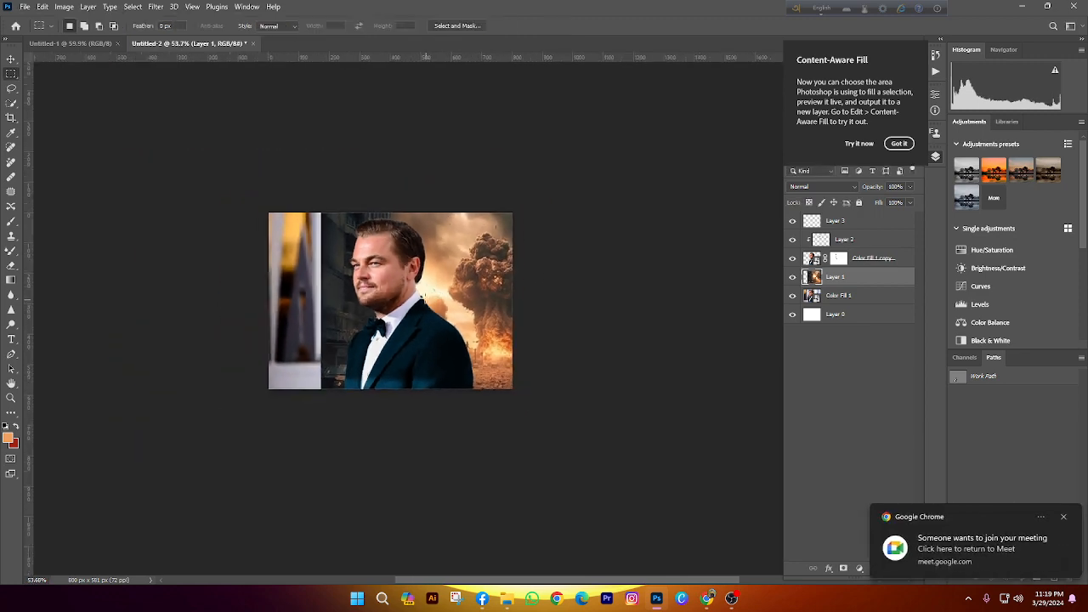
scroll(423, 295, up, 4)
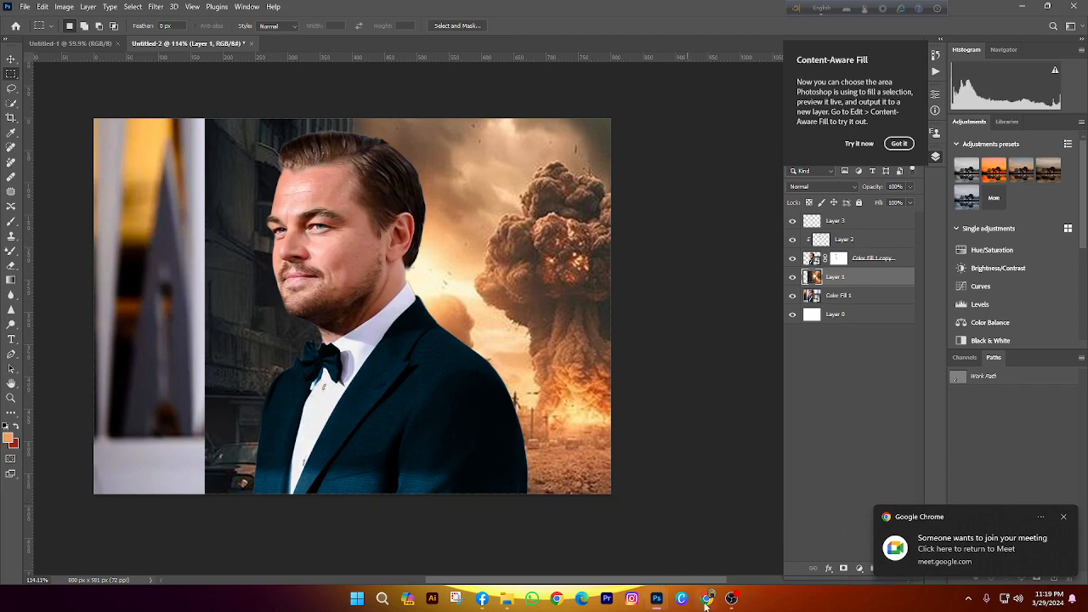
Switch to the Google Meet call in Chrome and check the participant list, chat messages and remaining call time
mouse_move(704, 604)
click(522, 548)
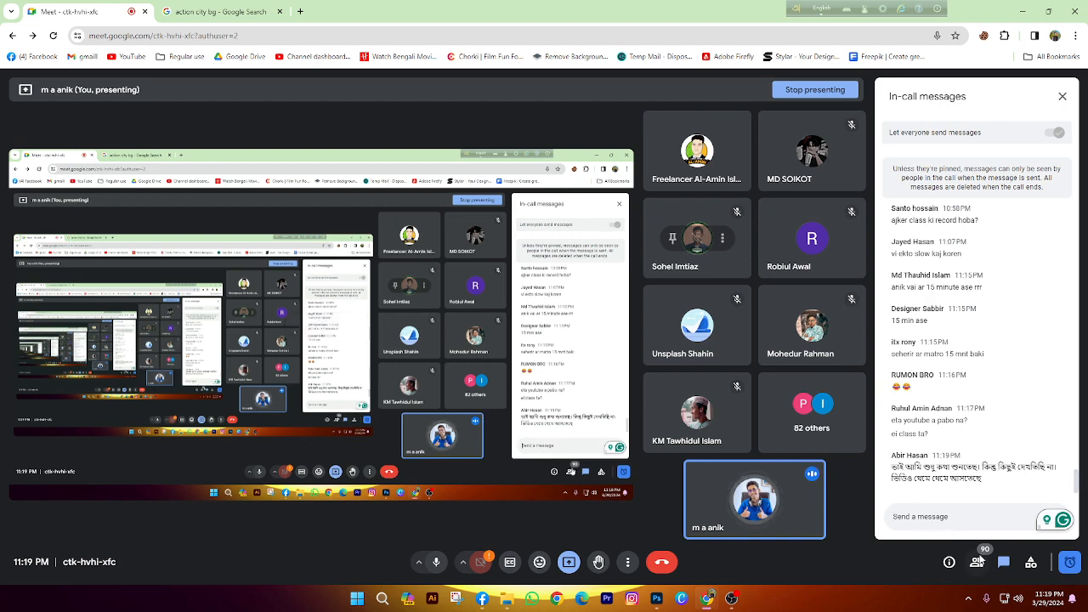
click(977, 561)
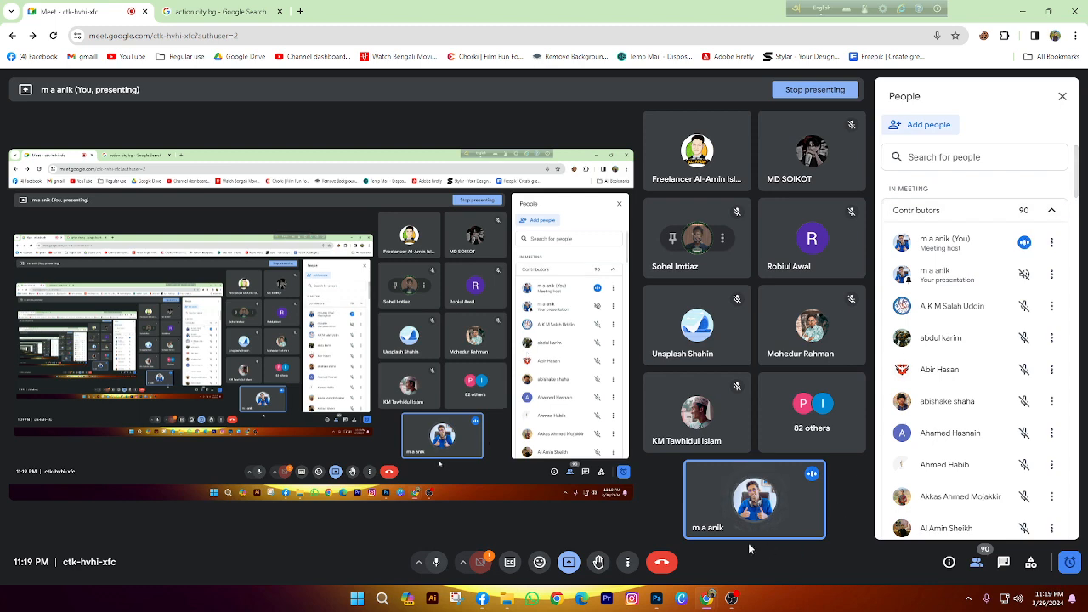
mouse_move(660, 601)
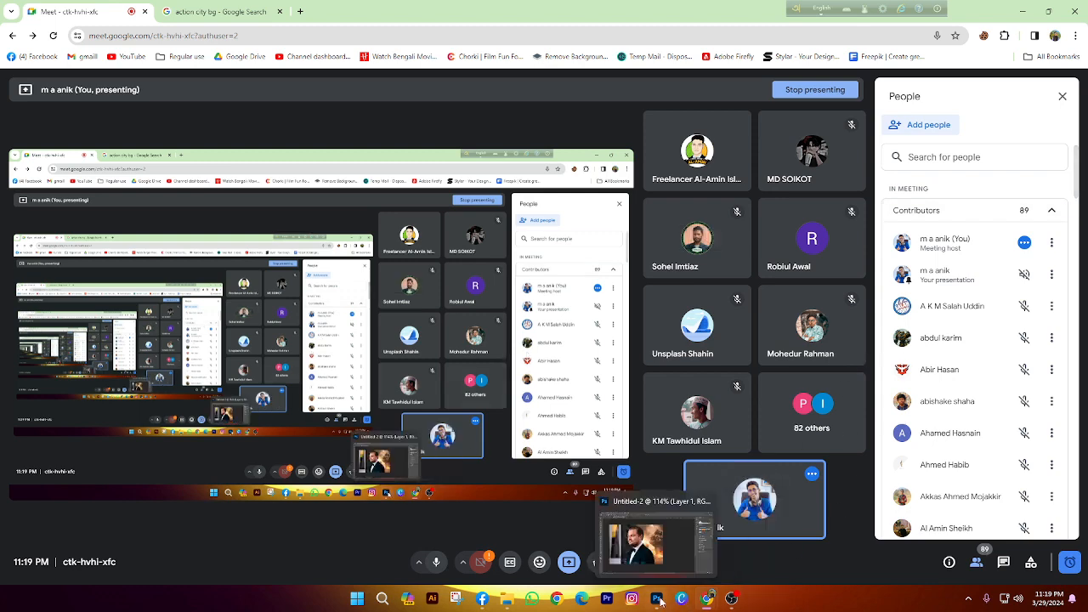
click(1004, 562)
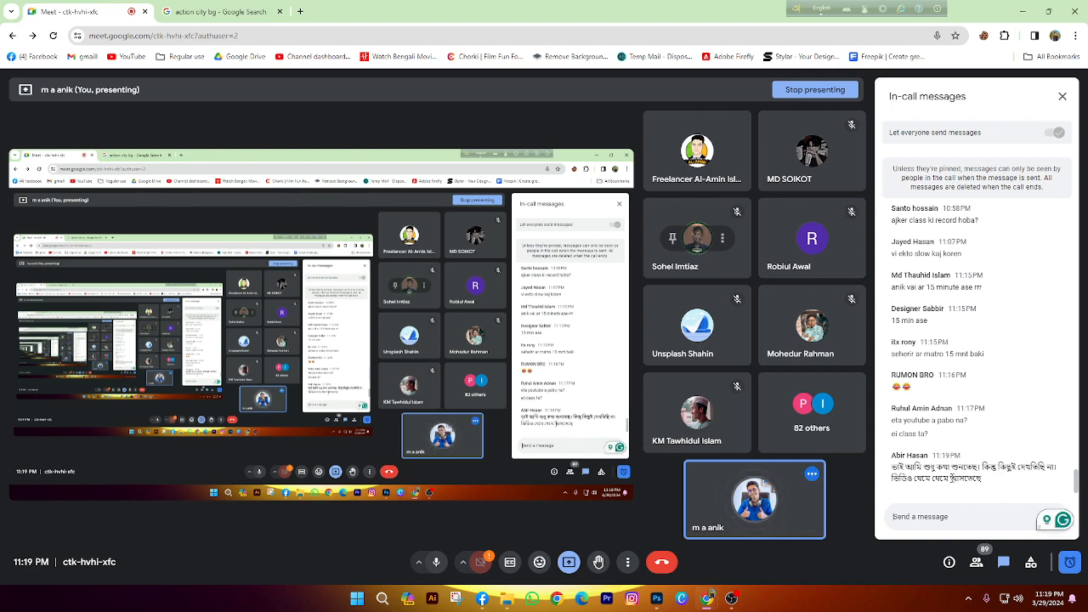
click(1071, 563)
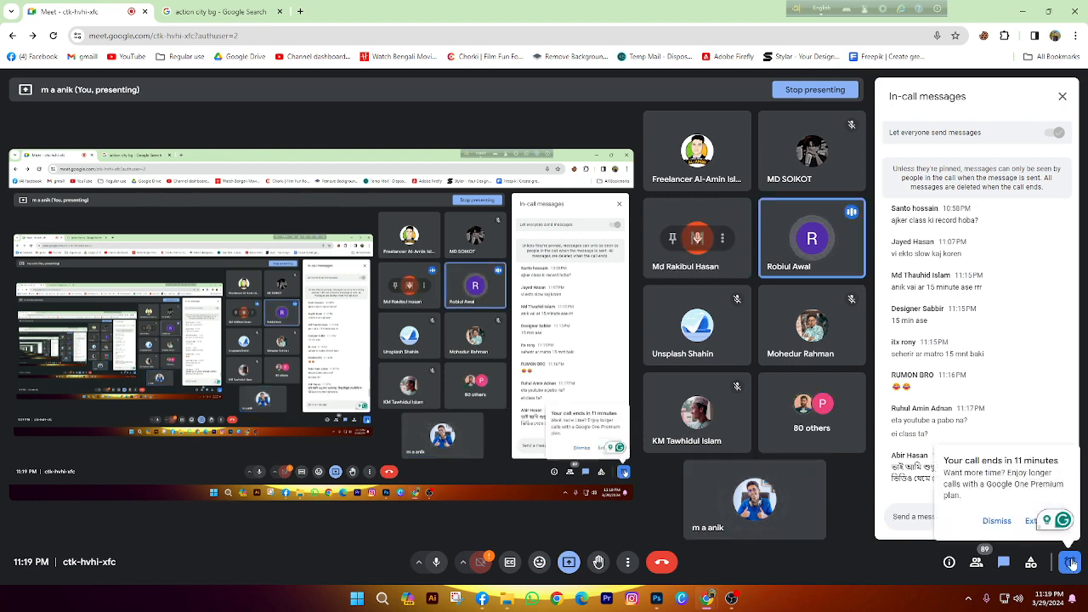
click(1072, 563)
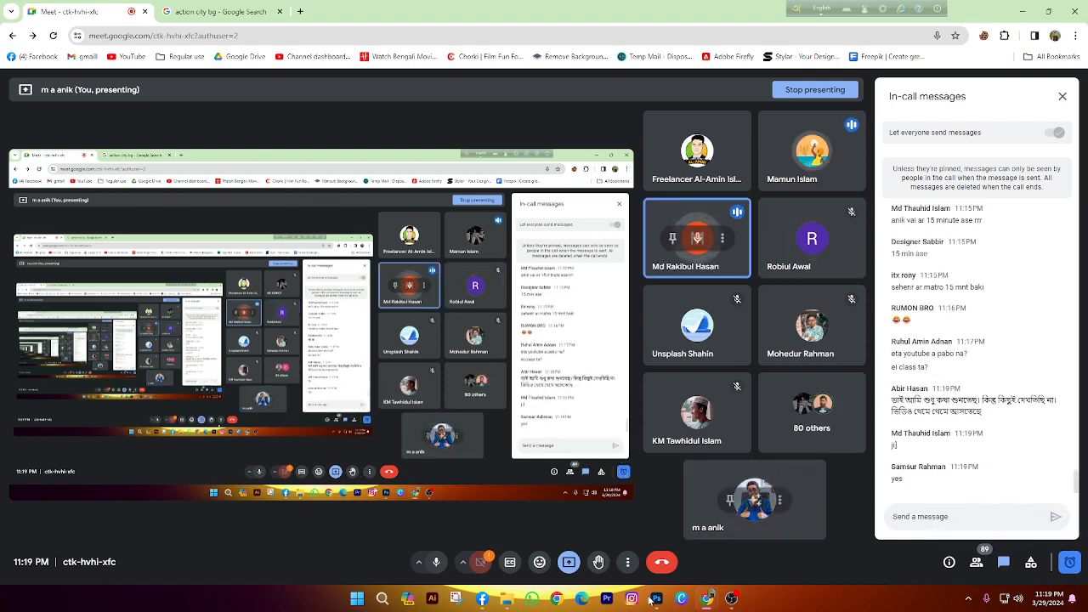
Return to Photoshop and nudge the city background layer a little more to the right with Free Transform
mouse_move(655, 600)
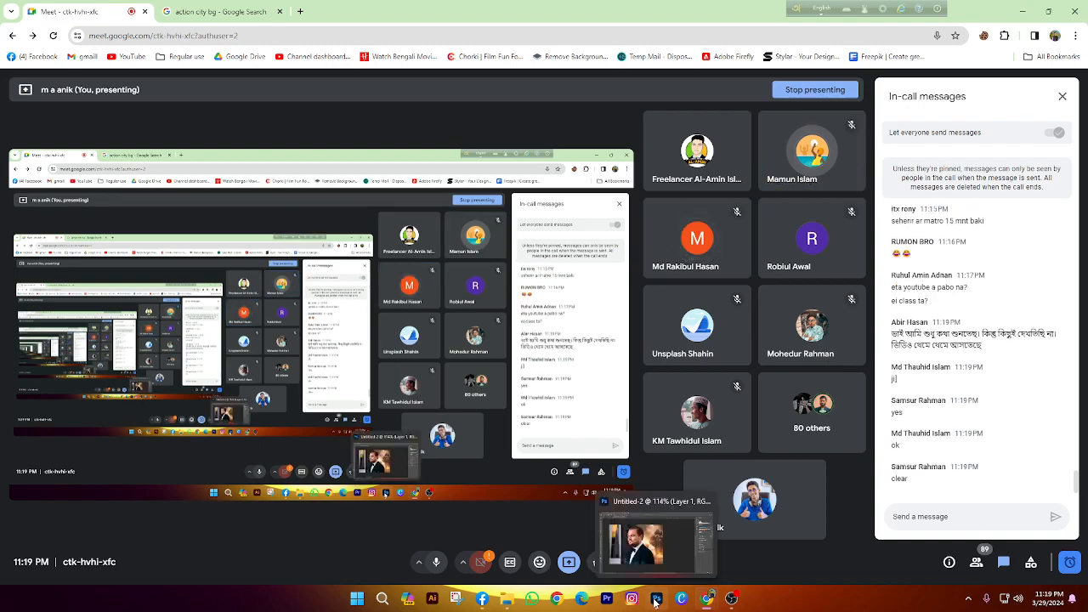
click(655, 600)
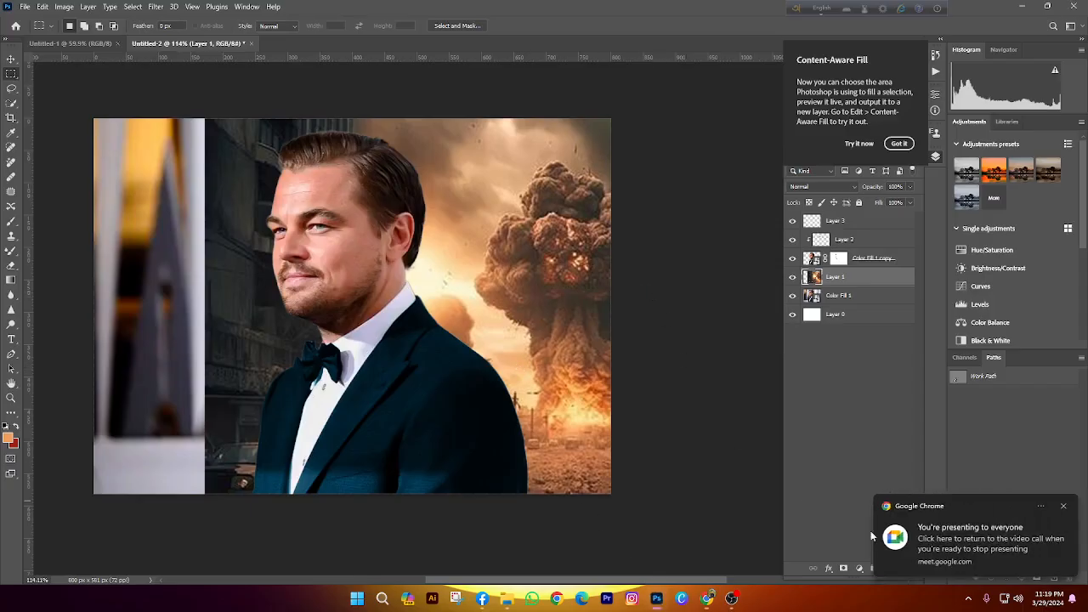
click(1065, 508)
scroll(709, 397, up, 2)
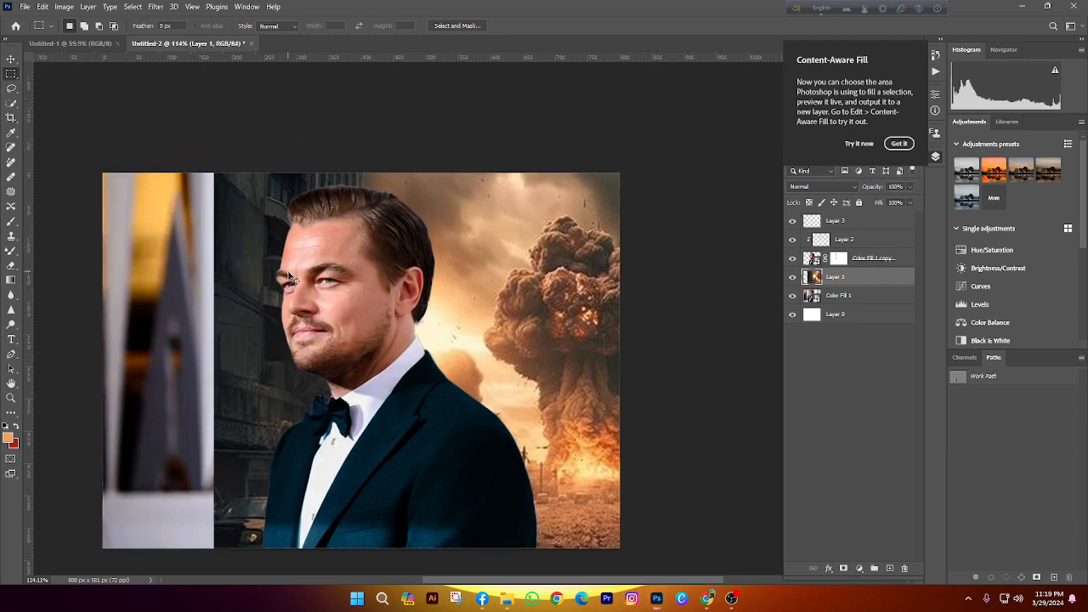
scroll(311, 294, left, 3)
scroll(311, 295, down, 1)
scroll(399, 297, down, 1)
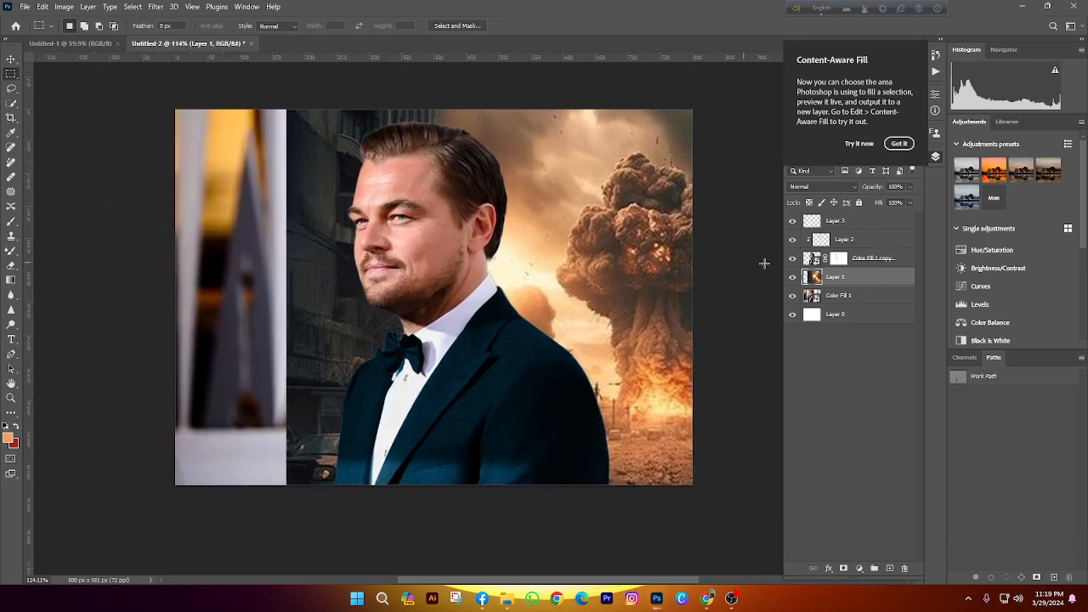
key(ctrl+t)
mouse_move(533, 328)
mouse_down()
mouse_move(522, 330)
mouse_move(557, 329)
mouse_move(538, 329)
mouse_up()
key(Return)
key(m)
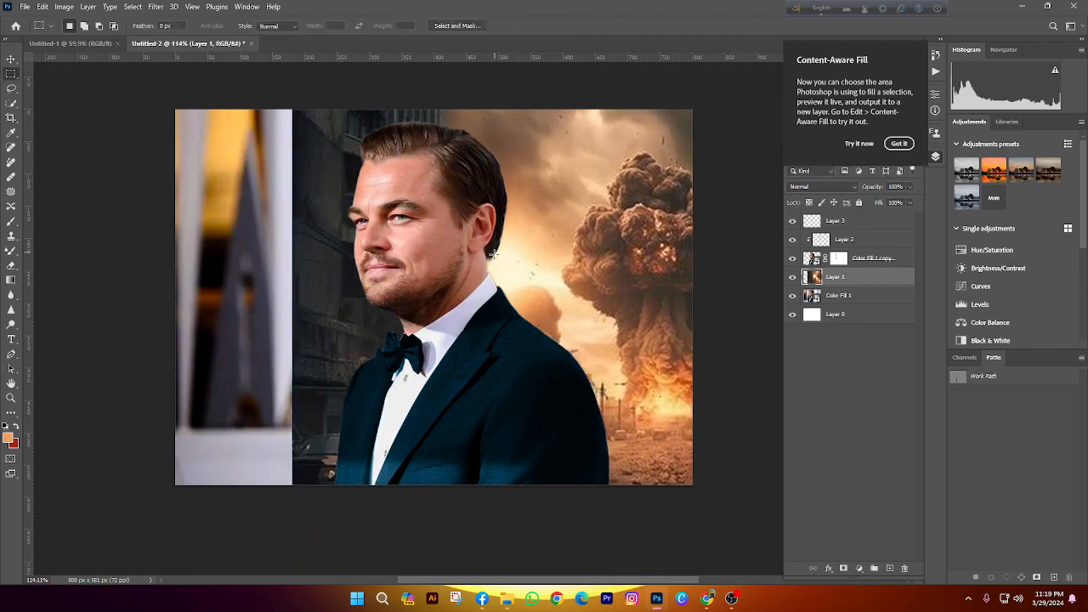
Examine the composition close up and as a whole to judge the explosion's placement behind the man
scroll(523, 290, up, 5)
scroll(524, 288, down, 5)
scroll(526, 283, up, 5)
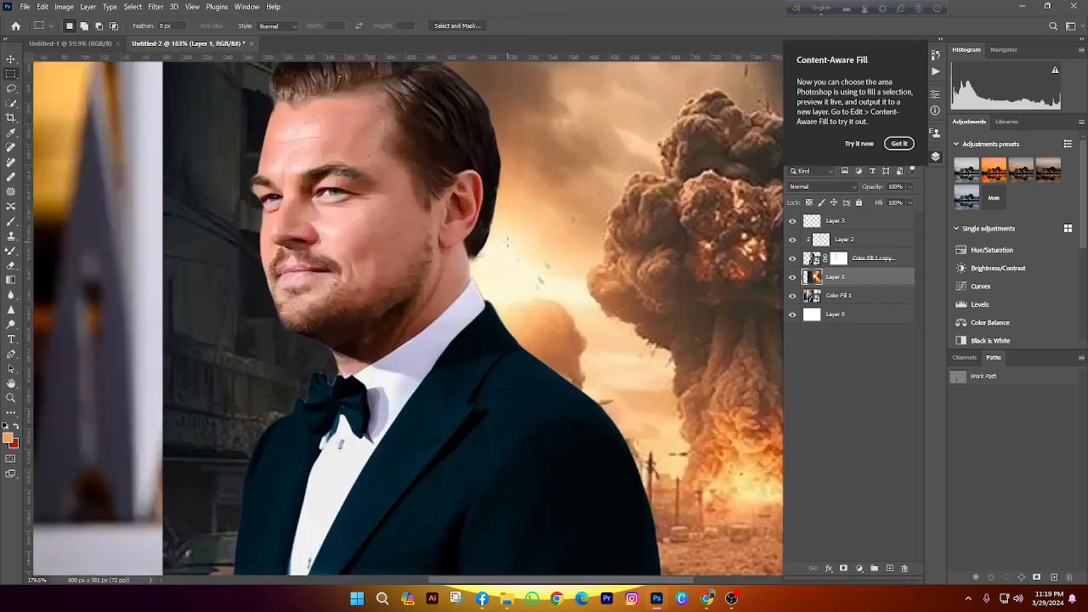
scroll(526, 278, down, 5)
scroll(477, 268, down, 3)
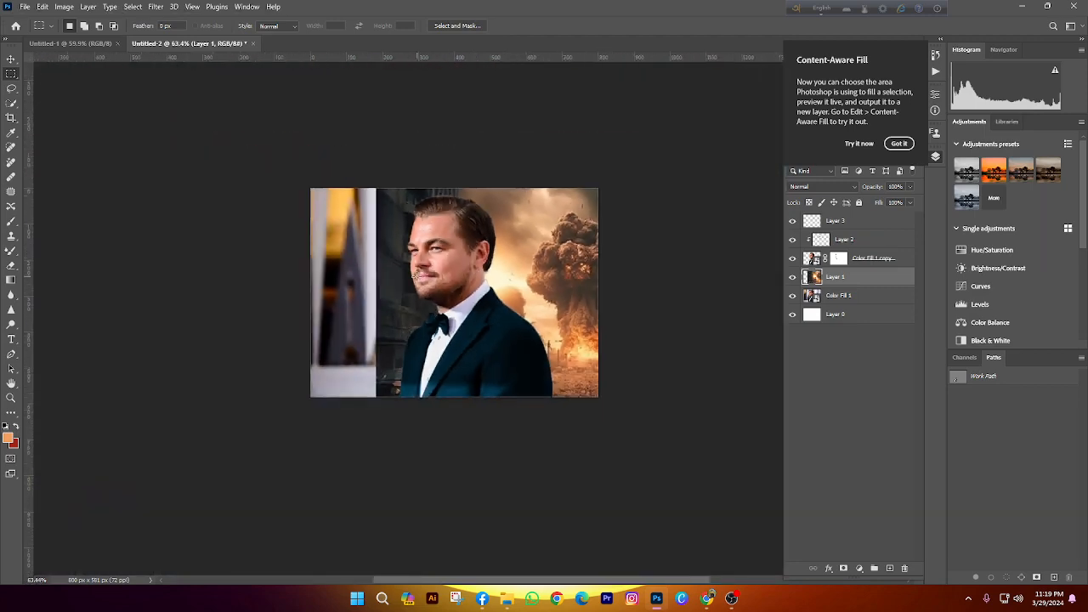
scroll(477, 268, up, 4)
scroll(530, 298, down, 3)
scroll(530, 297, up, 3)
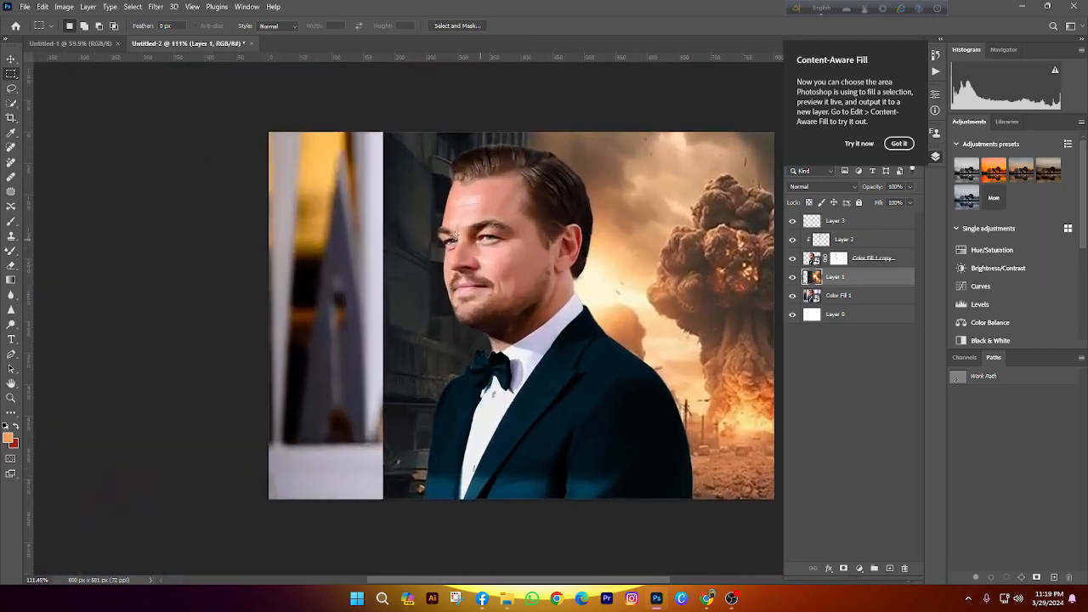
scroll(44, 119, up, 1)
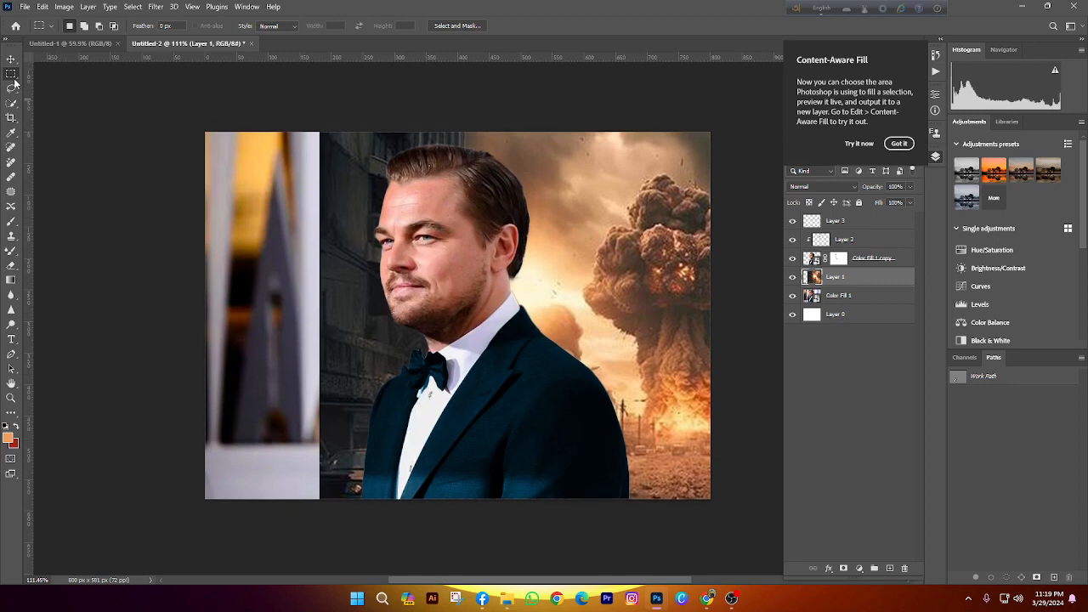
Select the uncovered strip along the image's left edge with a rectangular marquee, fill it using Content-Aware and deselect
scroll(360, 221, down, 1)
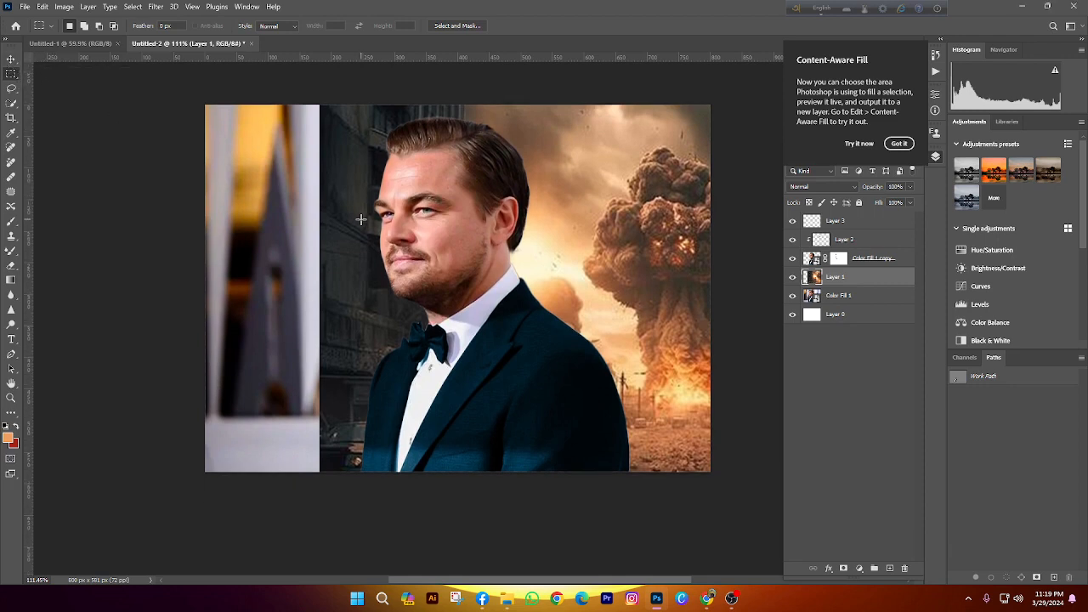
scroll(360, 221, down, 1)
drag(176, 98, 338, 525)
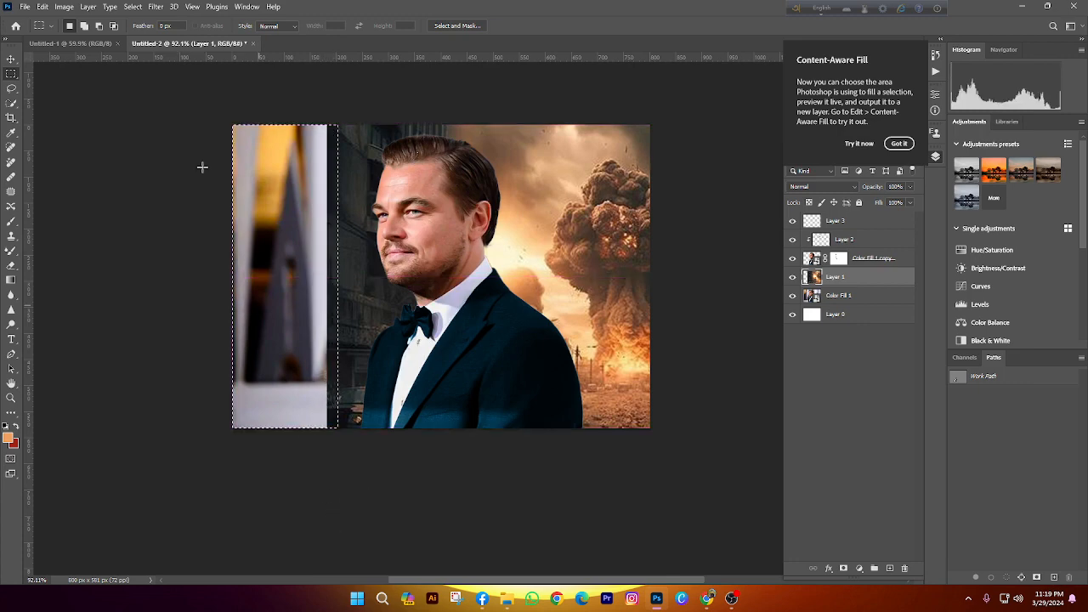
click(41, 6)
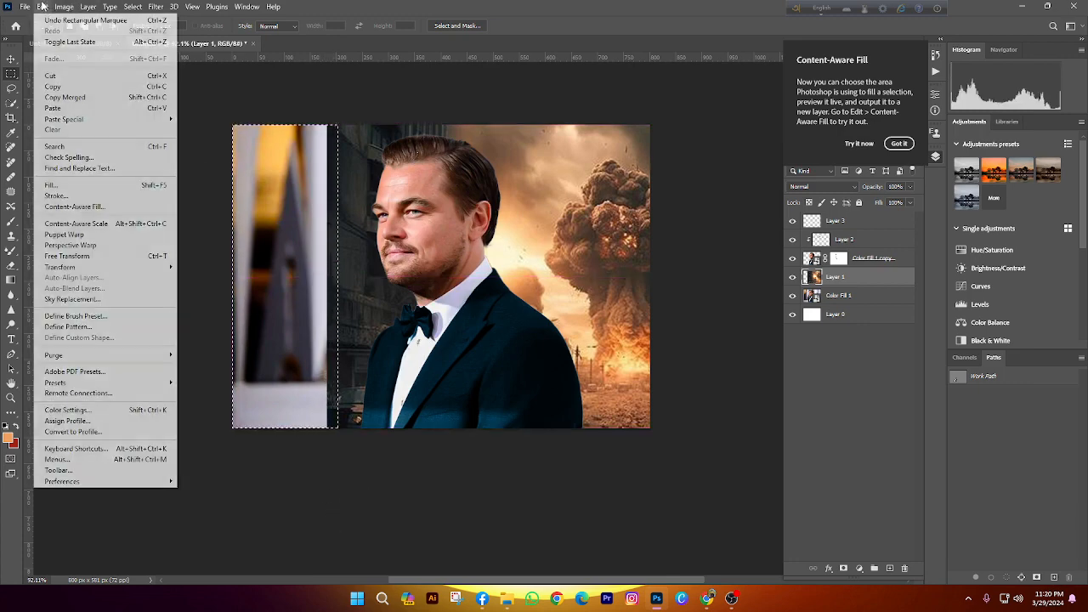
click(53, 185)
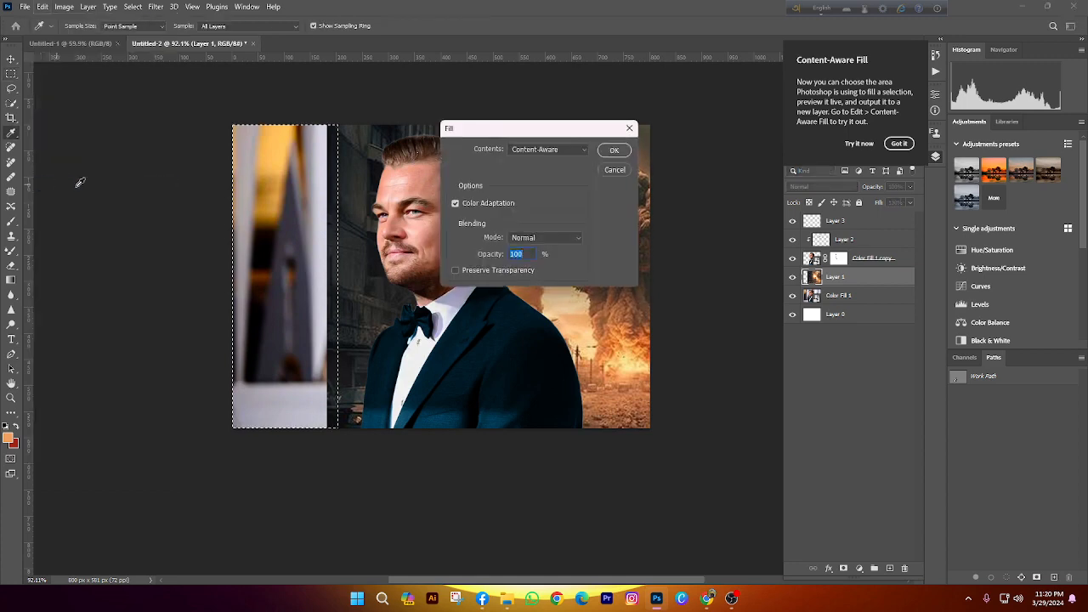
click(549, 149)
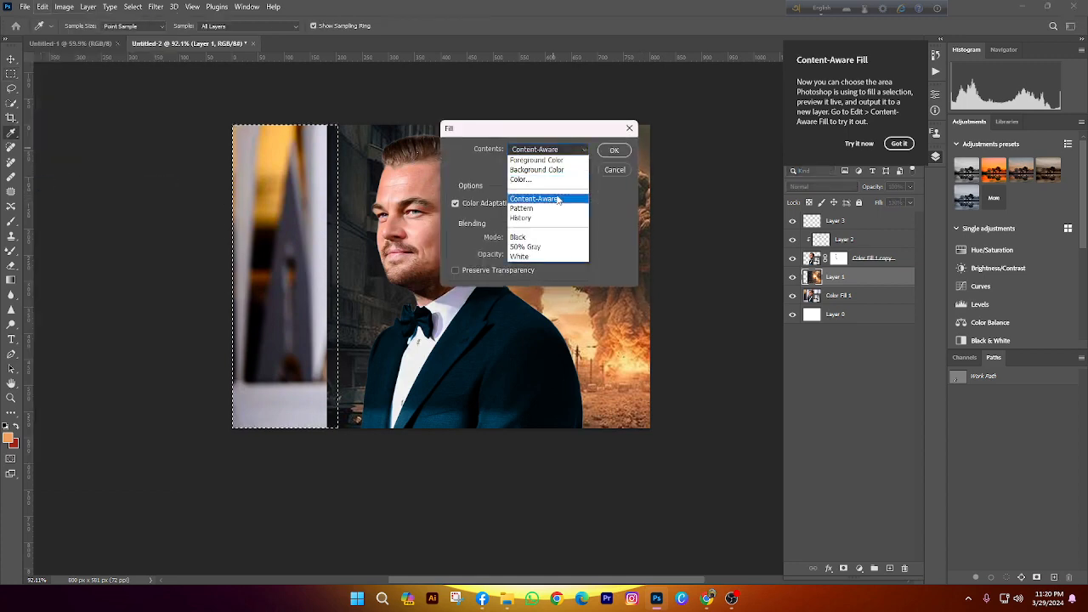
click(553, 173)
click(614, 152)
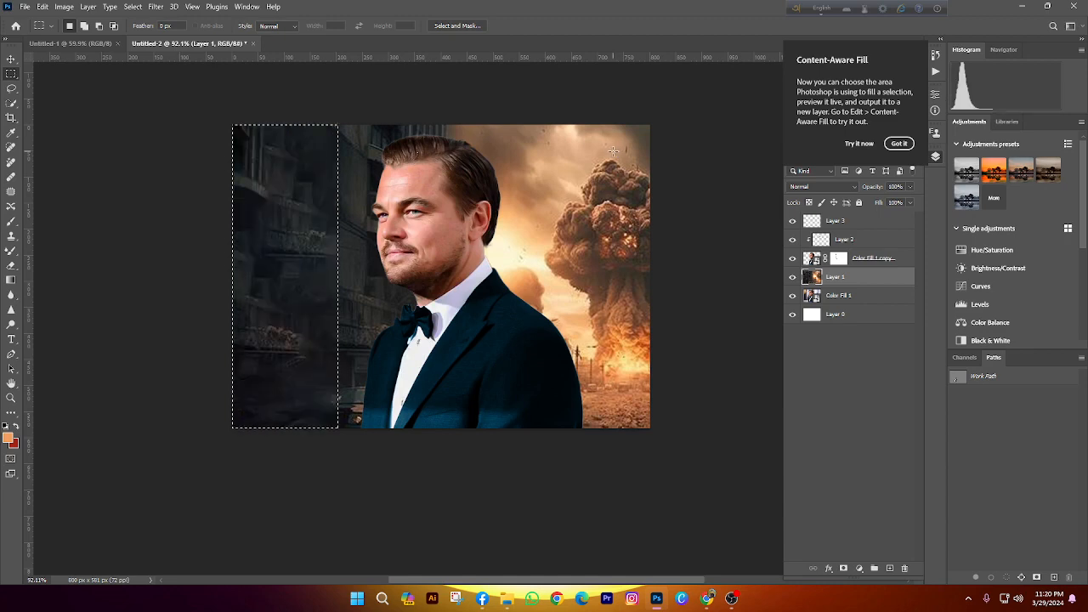
key(ctrl+d)
Make Layer 3 active for painting with the Brush tool and set the foreground colour to orange ff6000
scroll(462, 359, down, 4)
scroll(253, 257, up, 4)
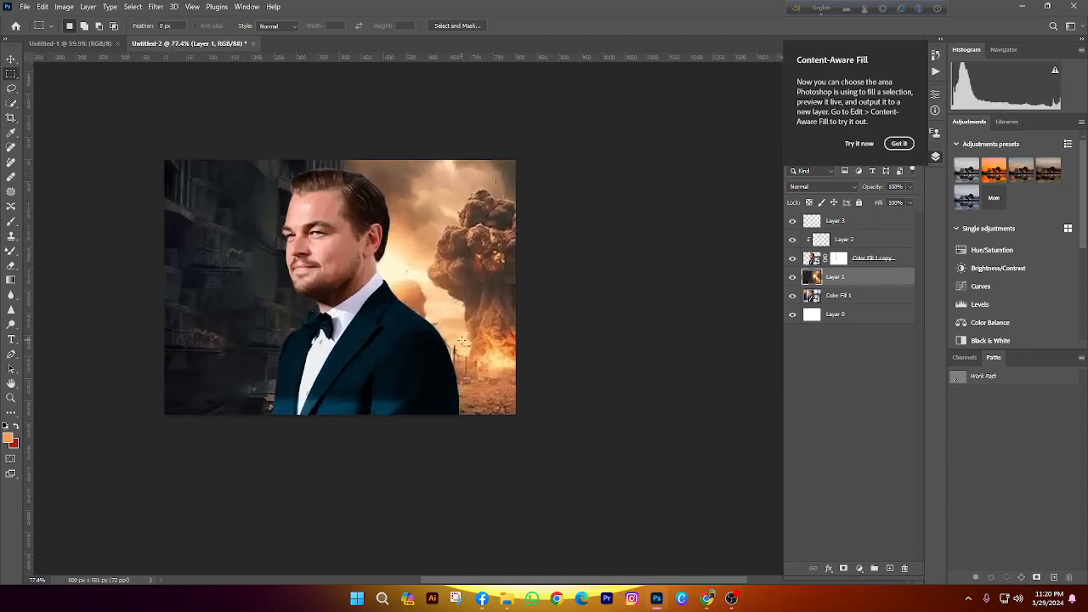
scroll(253, 257, up, 2)
scroll(356, 189, down, 3)
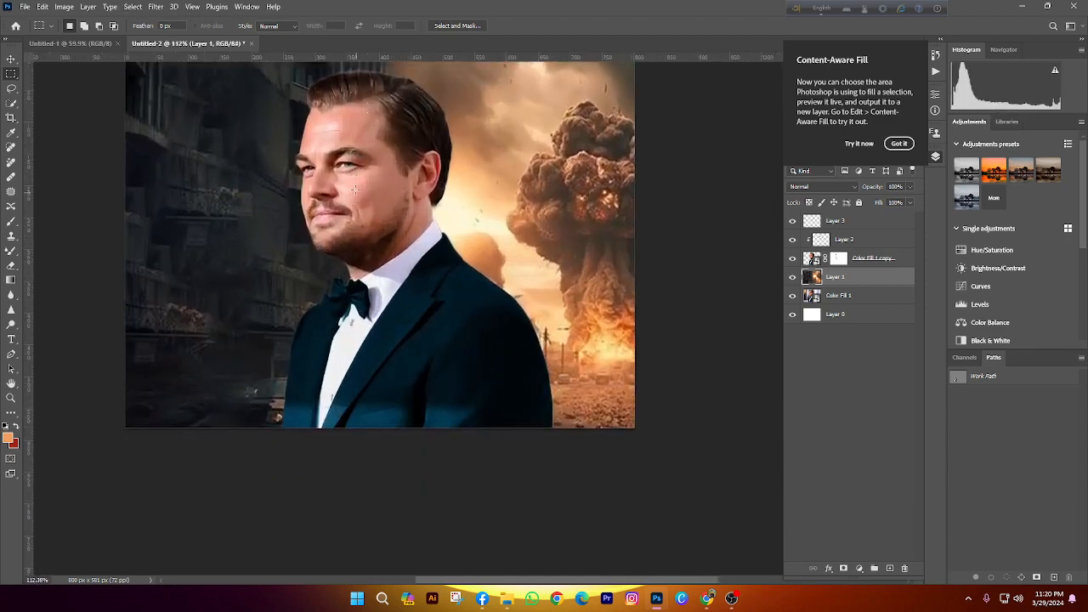
scroll(327, 218, up, 2)
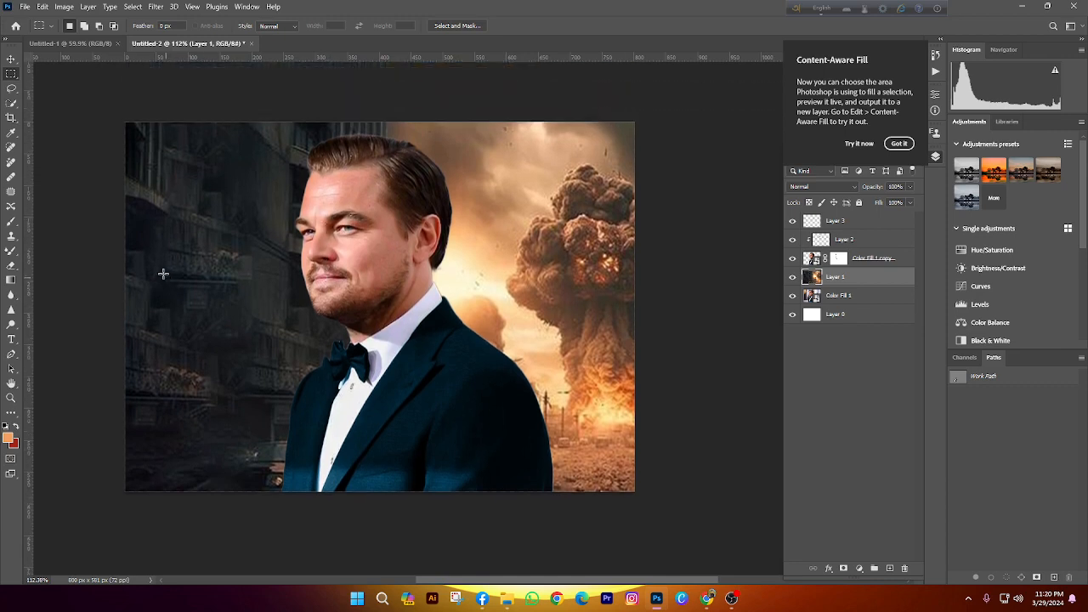
click(10, 61)
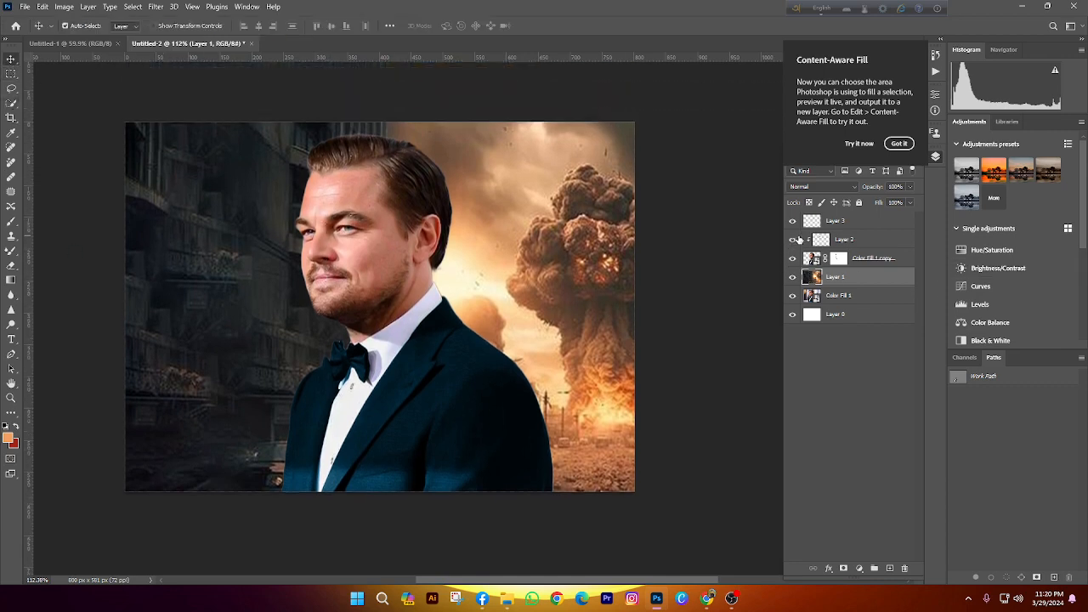
click(835, 226)
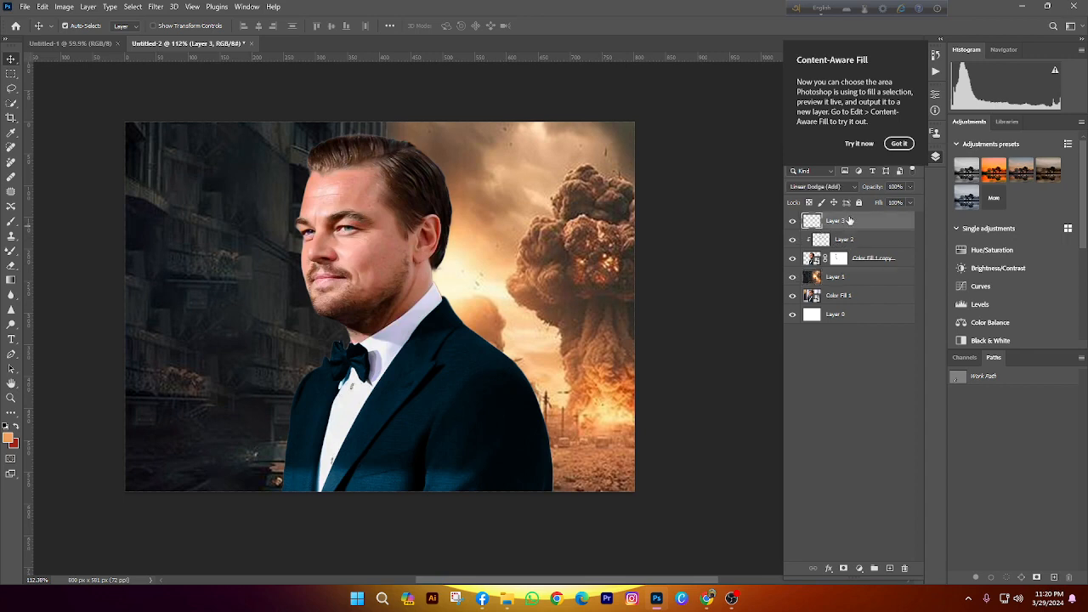
click(11, 222)
alt+right_click(493, 300)
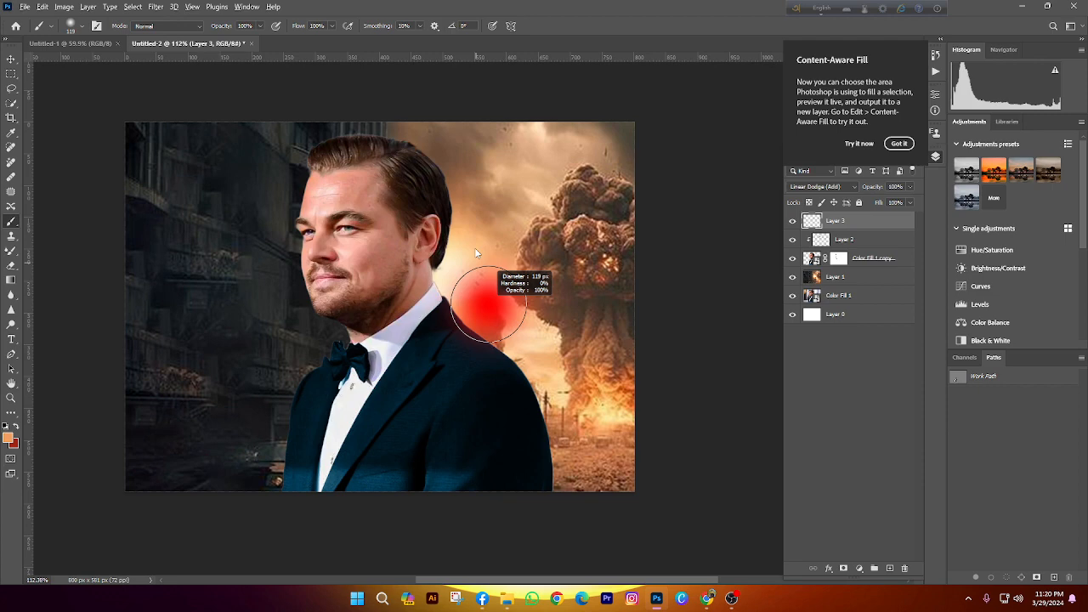
click(9, 438)
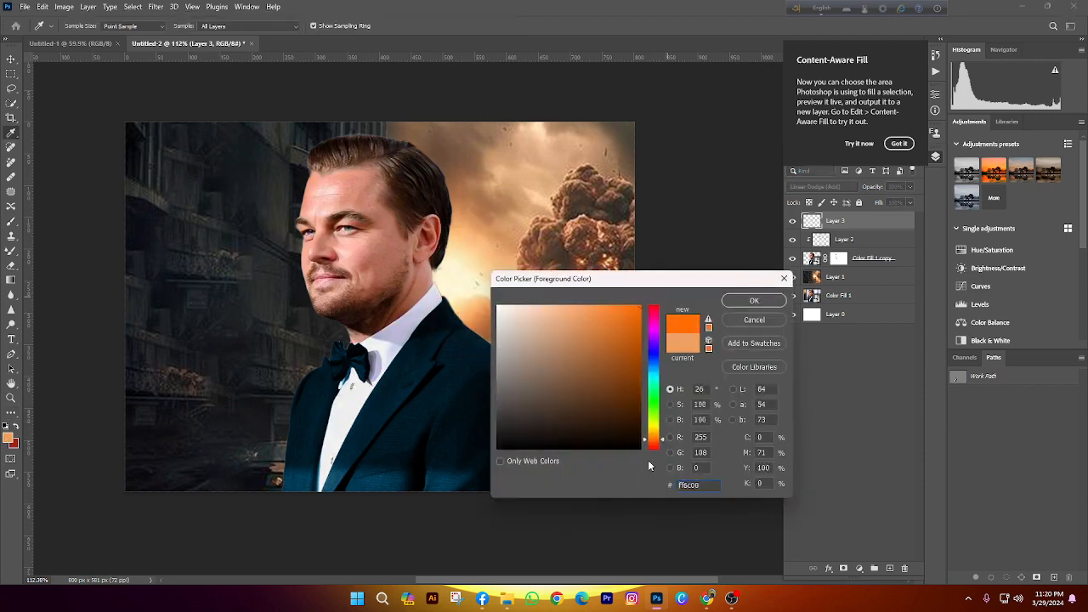
click(654, 441)
drag(653, 441, 654, 445)
click(744, 304)
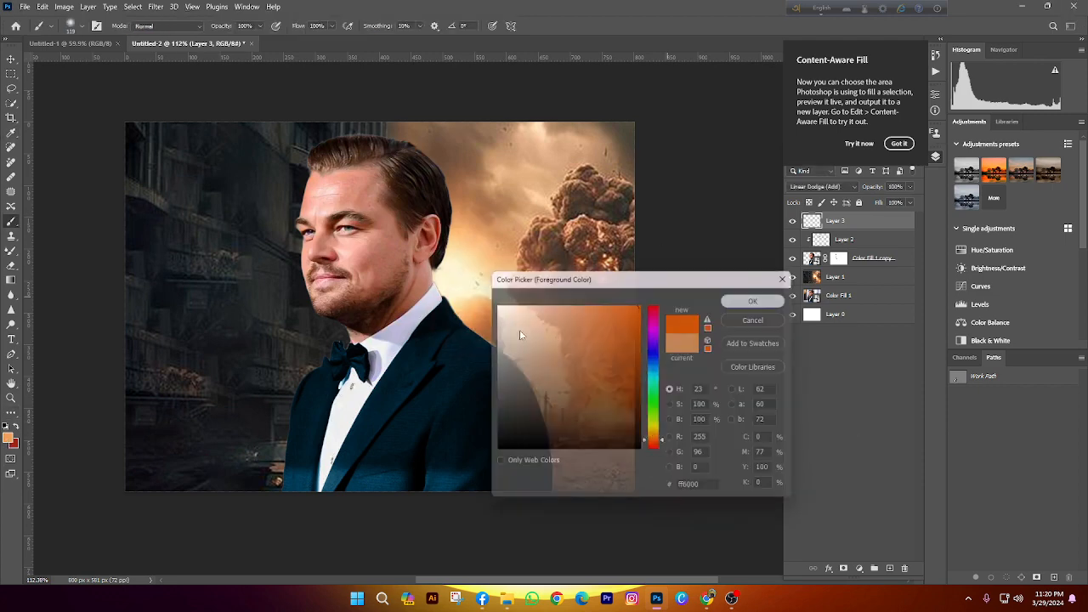
Enlarge the soft brush to 244 px and dab an orange glow beside the man's neck and collar, redoing the first dab
alt+right_click(449, 294)
click(460, 280)
key(ctrl+z)
click(443, 284)
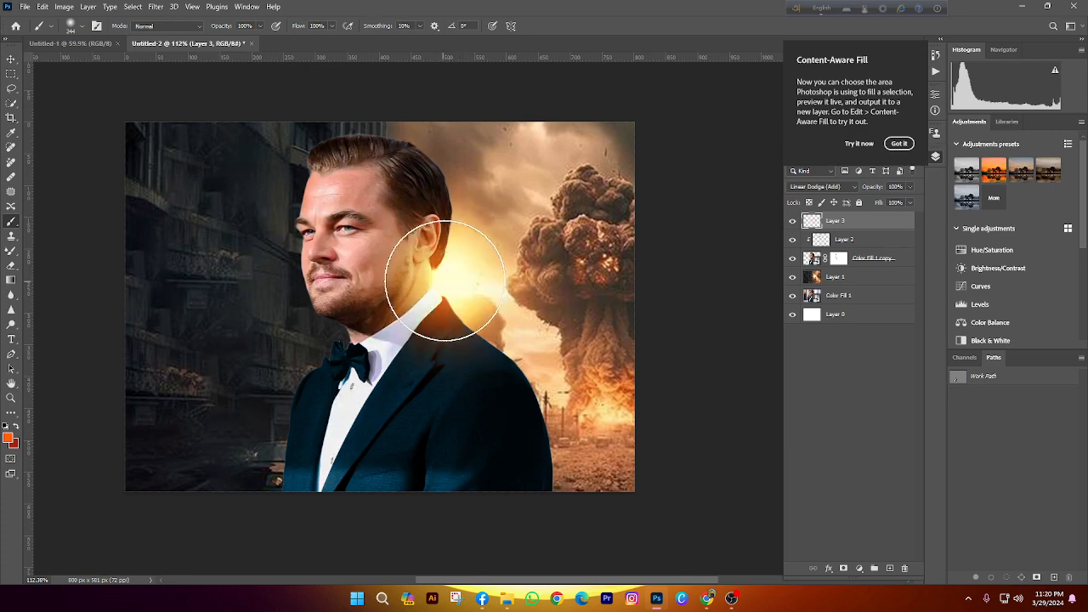
Undo the last glow dab and dab a new orange glow beside the man's neck and collar on Layer 3
scroll(451, 282, down, 7)
scroll(463, 297, up, 4)
key(ctrl+z)
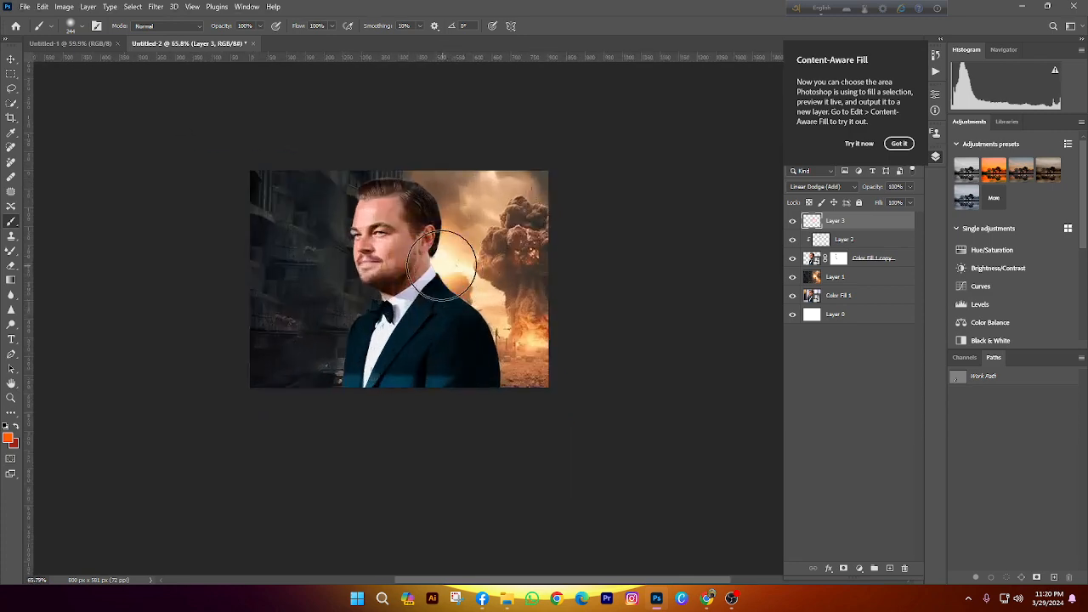
scroll(451, 279, up, 3)
click(436, 272)
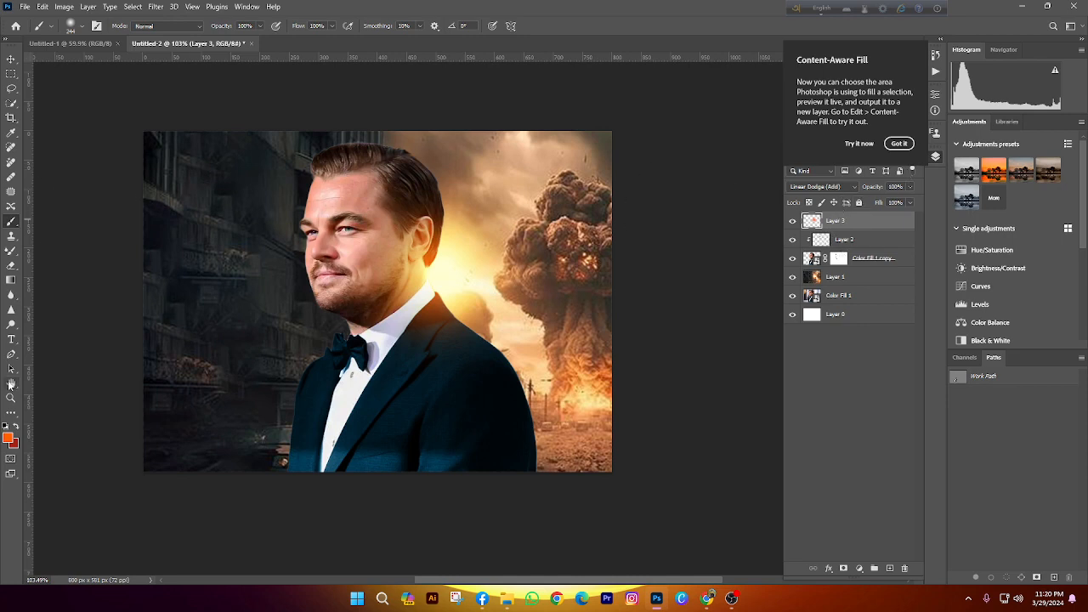
scroll(533, 362, down, 5)
scroll(525, 332, up, 4)
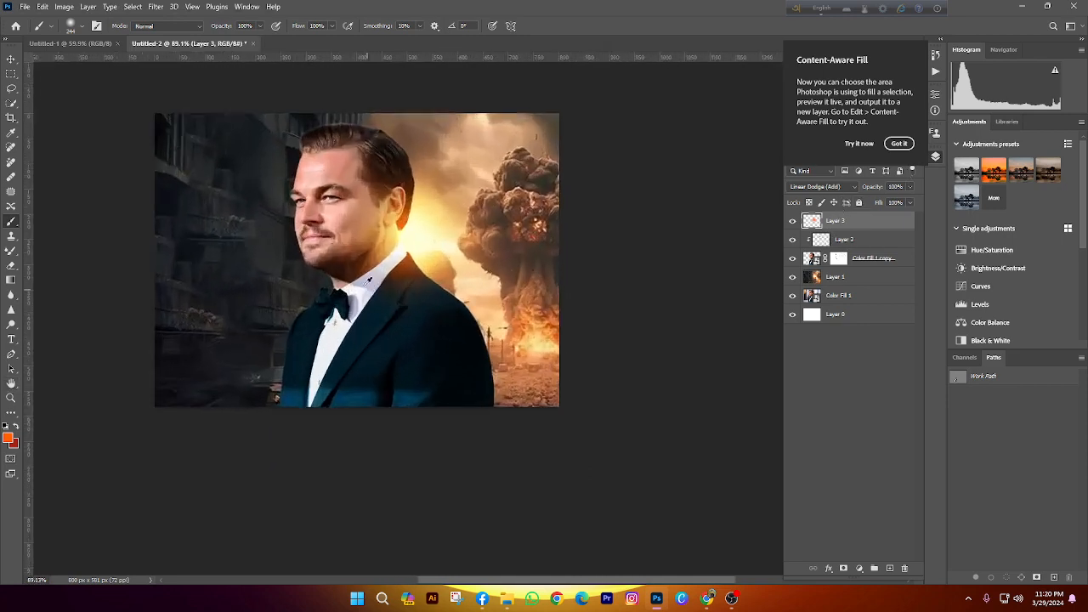
Make a slight Free Transform adjustment to the exploding city background on Layer 1 and apply it
click(11, 57)
click(862, 279)
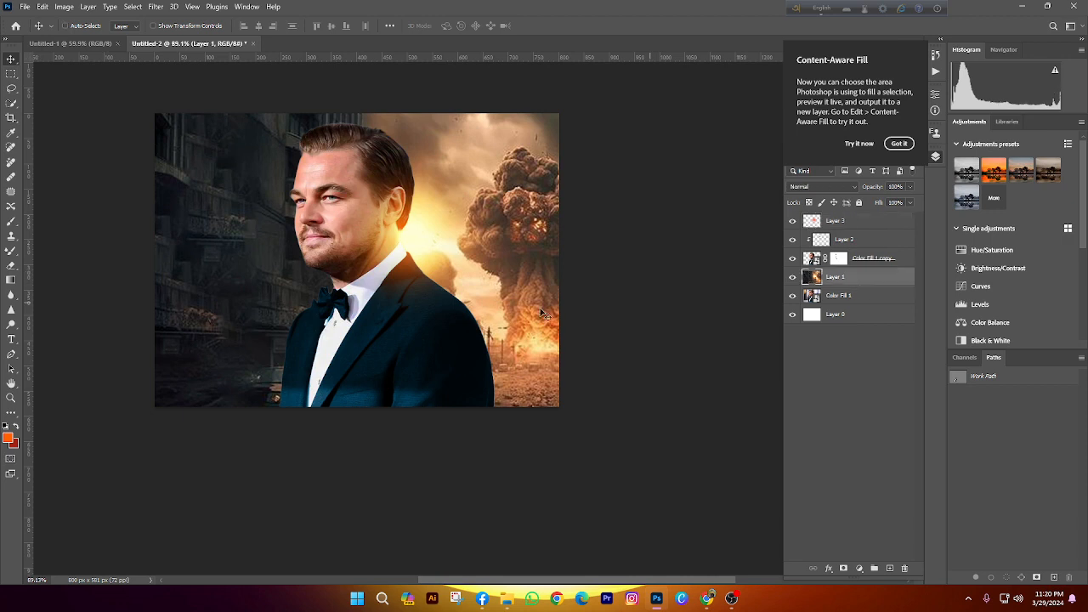
key(ctrl+t)
drag(493, 472, 496, 477)
key(Return)
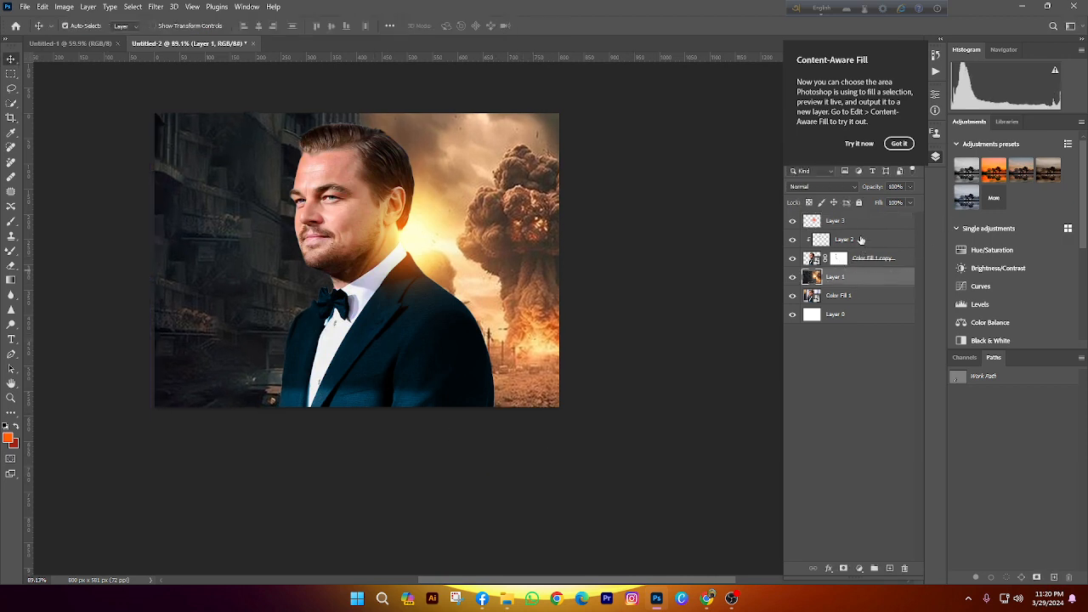
Lower the opacity of the glow on Layer 3 to 58%, dismissing the Content-Aware Fill tip, and deselect the layers
click(841, 224)
scroll(418, 236, up, 4)
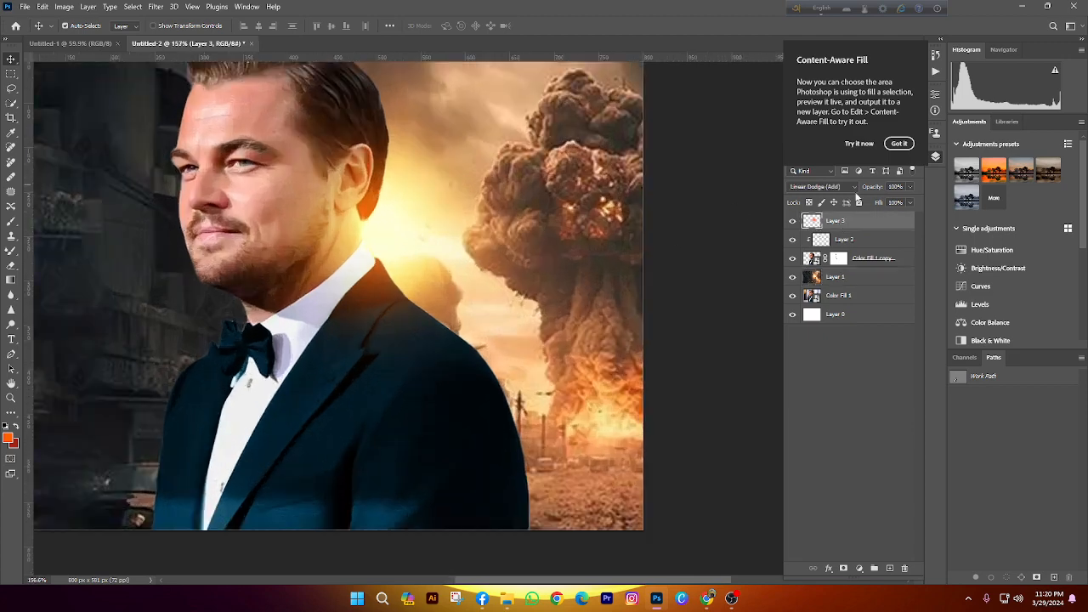
drag(867, 189, 853, 192)
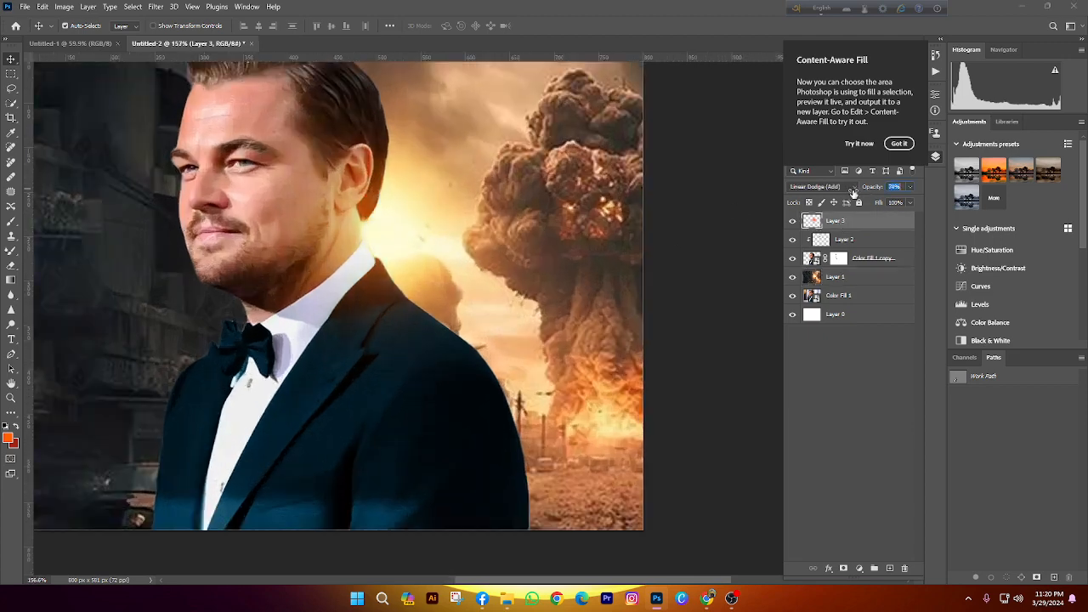
scroll(576, 221, down, 6)
scroll(801, 224, up, 3)
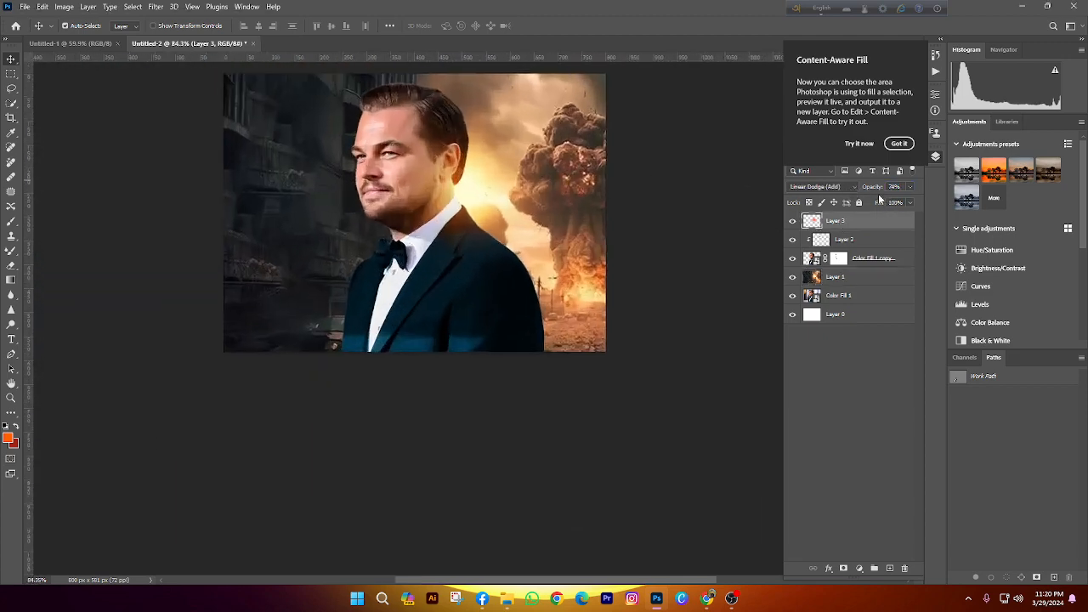
click(901, 143)
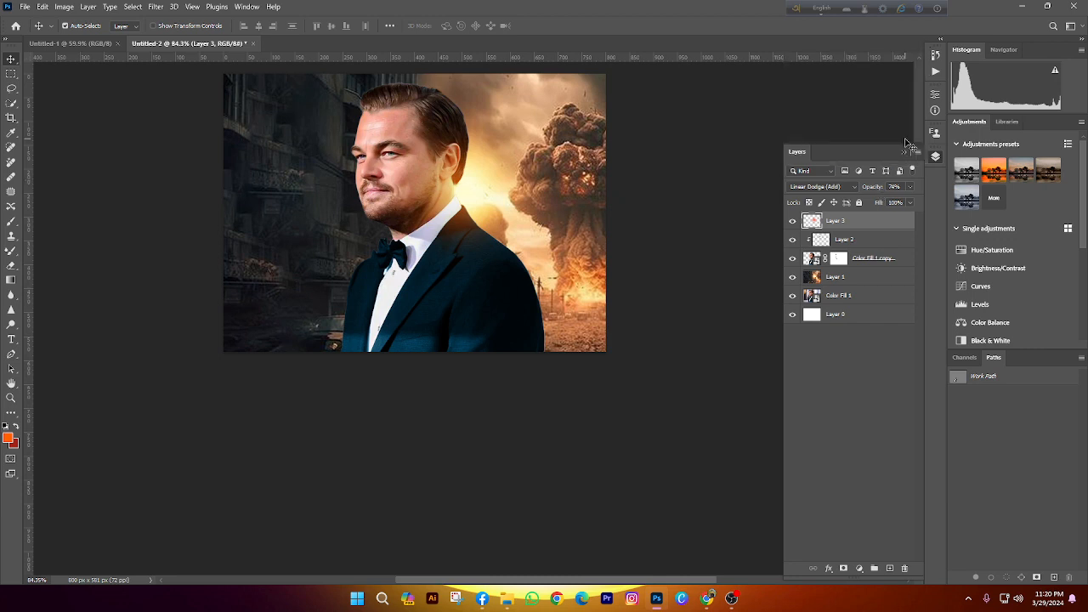
drag(873, 188, 923, 188)
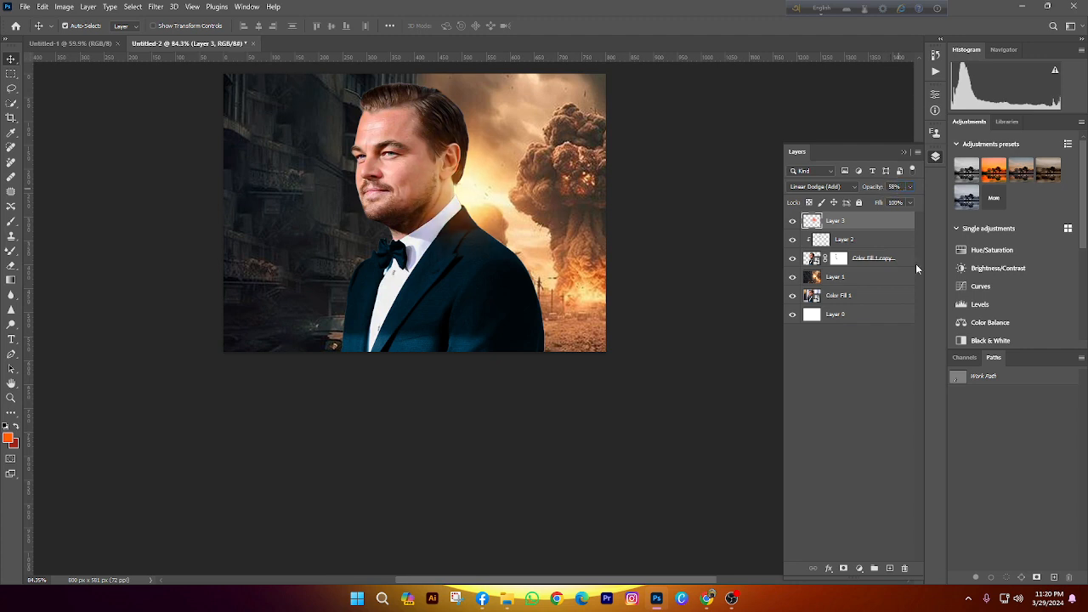
click(874, 385)
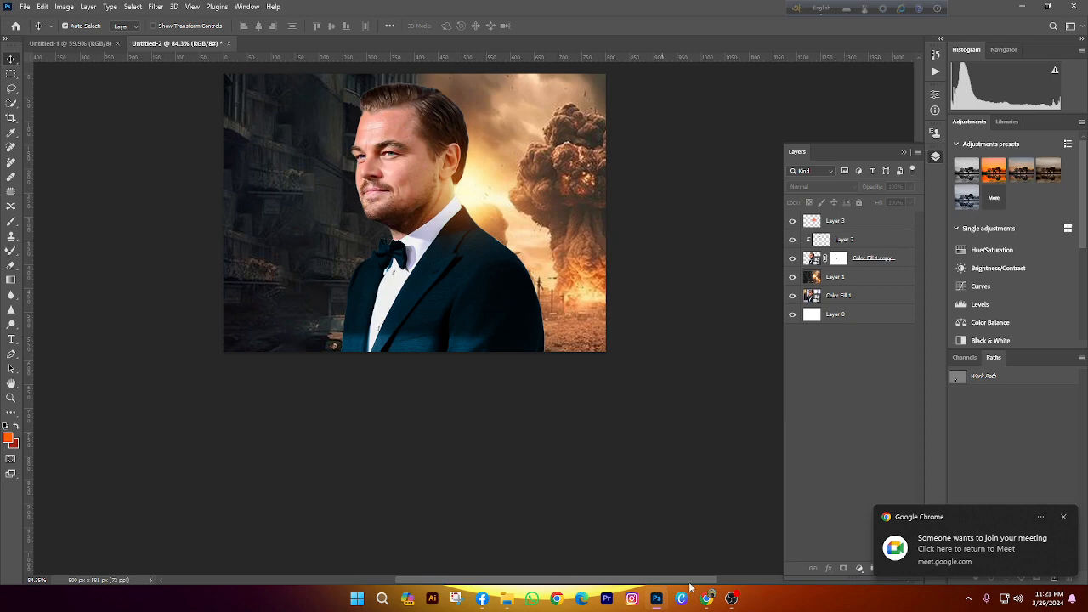
Switch to the Google Meet call, admit the participant waiting to join, and return to Photoshop
click(977, 540)
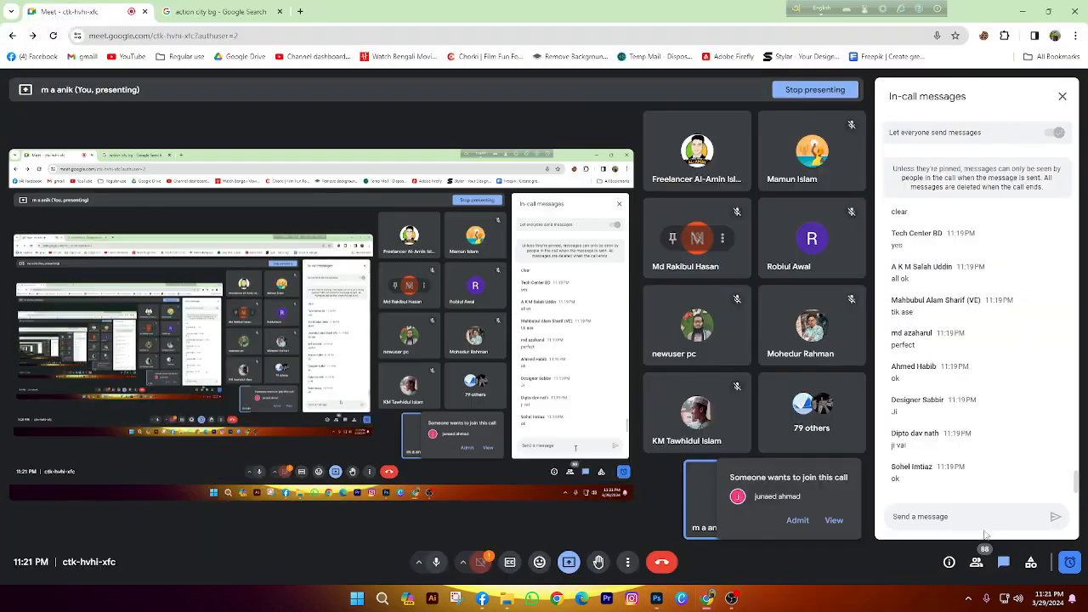
click(978, 563)
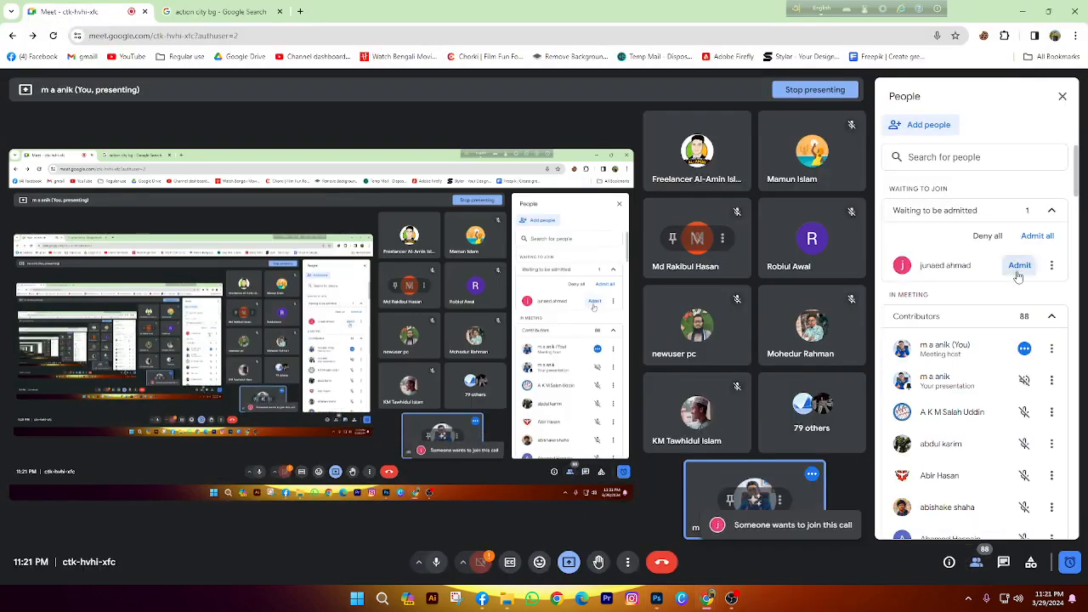
click(1018, 270)
click(656, 598)
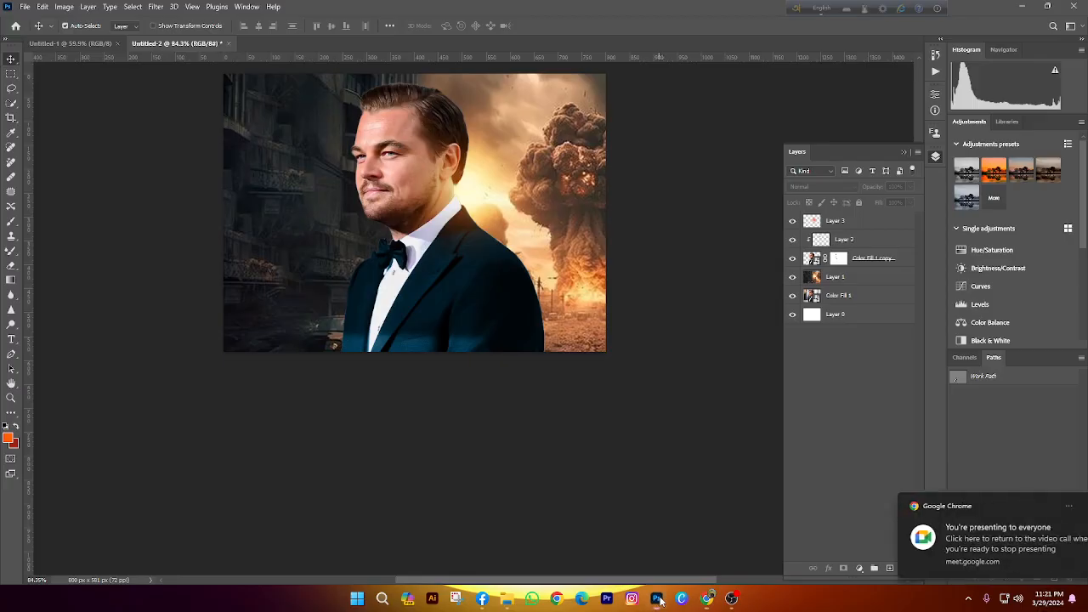
Examine the composite close up and as a whole to judge how the glow blends around the man's head and collar
scroll(455, 299, up, 2)
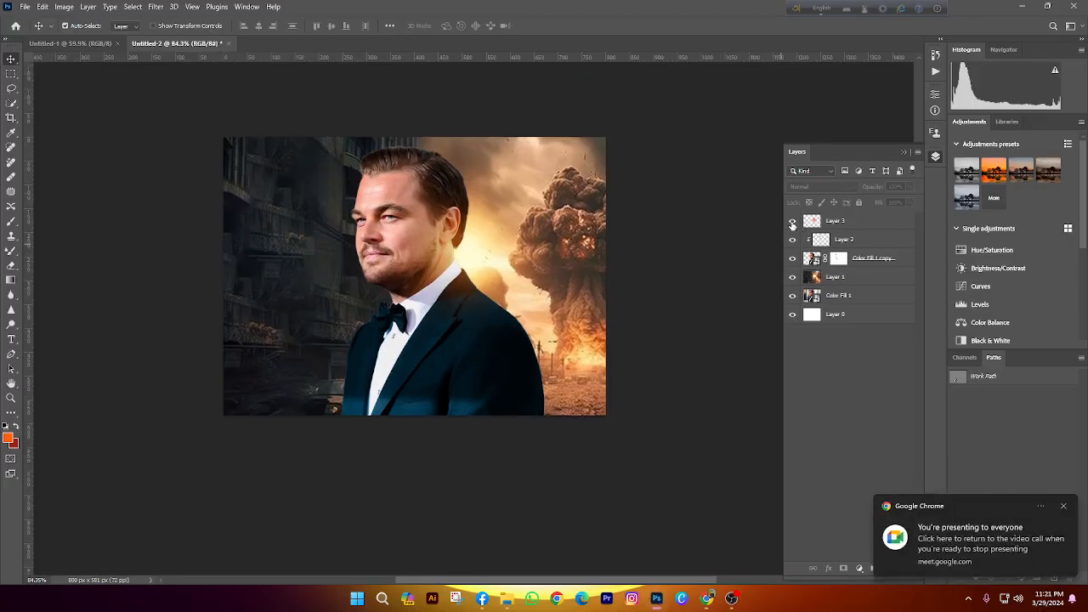
scroll(456, 278, down, 3)
scroll(456, 278, up, 1)
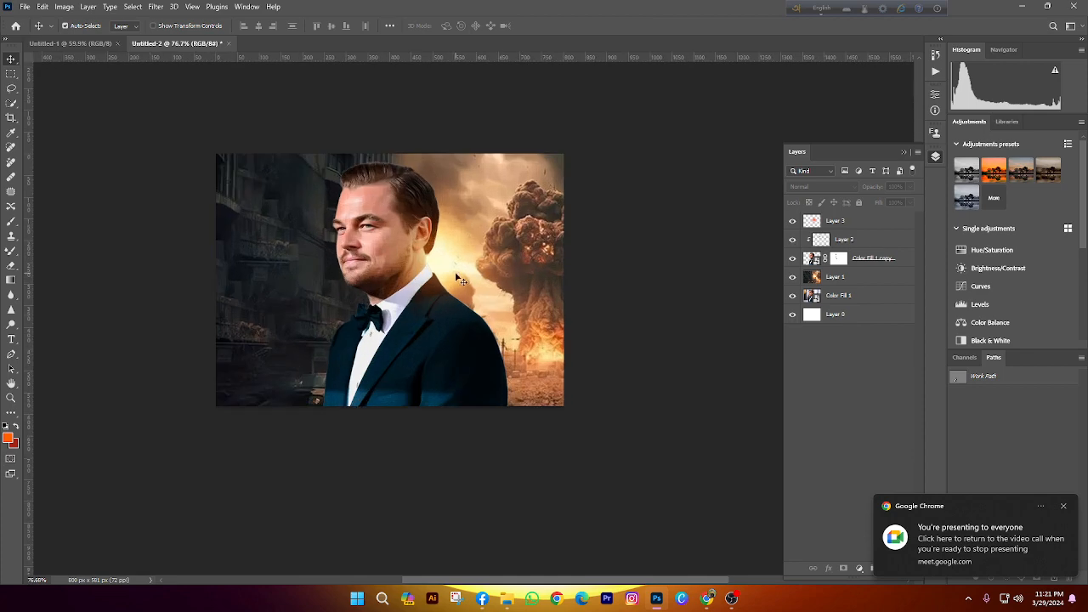
scroll(457, 278, up, 3)
scroll(456, 278, down, 4)
scroll(471, 272, up, 3)
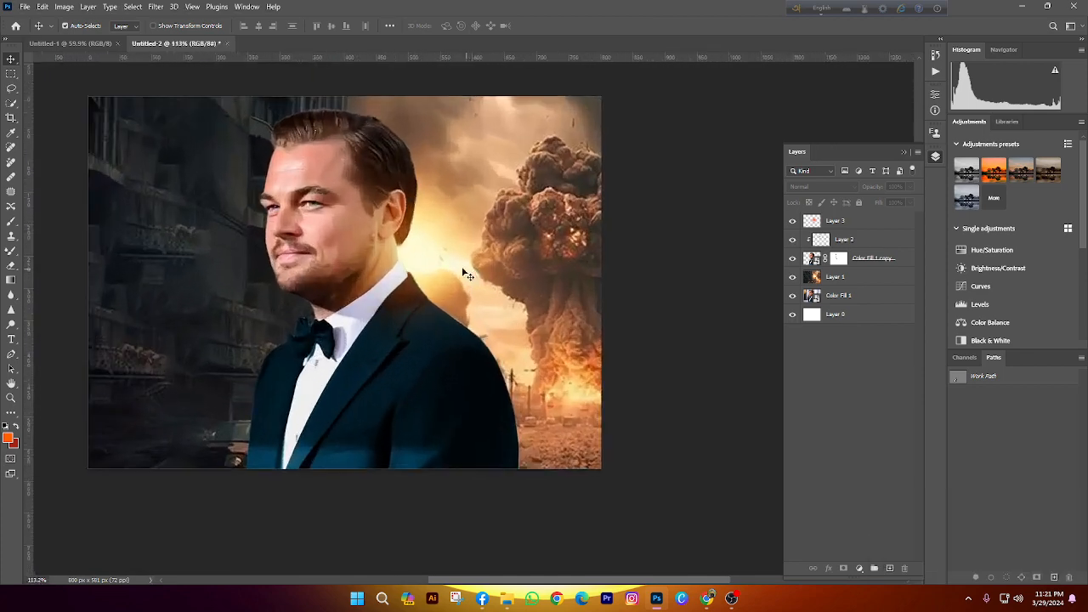
scroll(466, 274, up, 3)
scroll(301, 240, down, 2)
scroll(334, 204, up, 2)
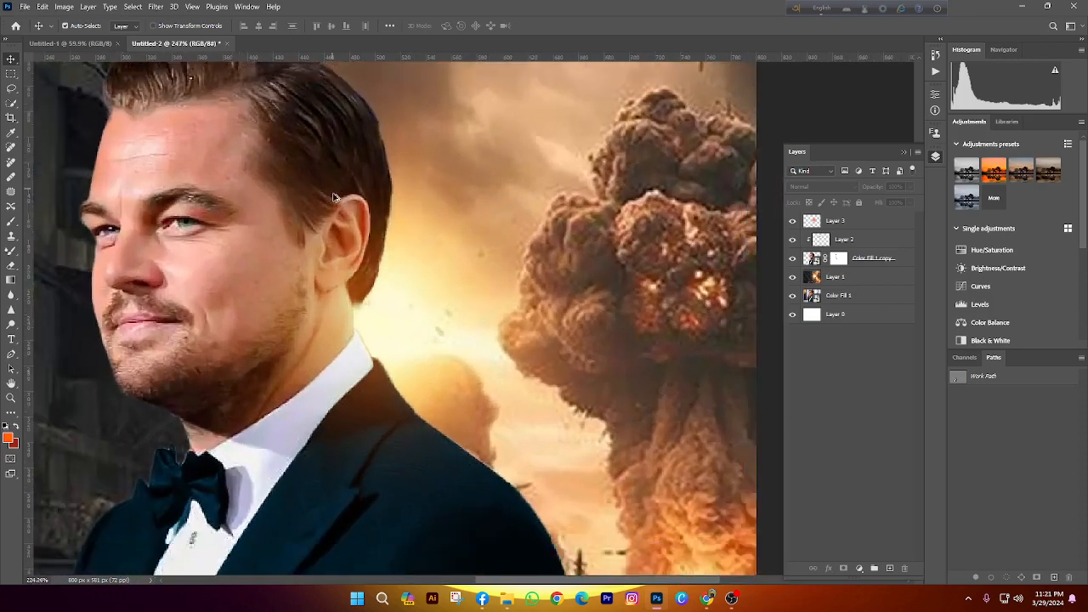
scroll(360, 245, down, 4)
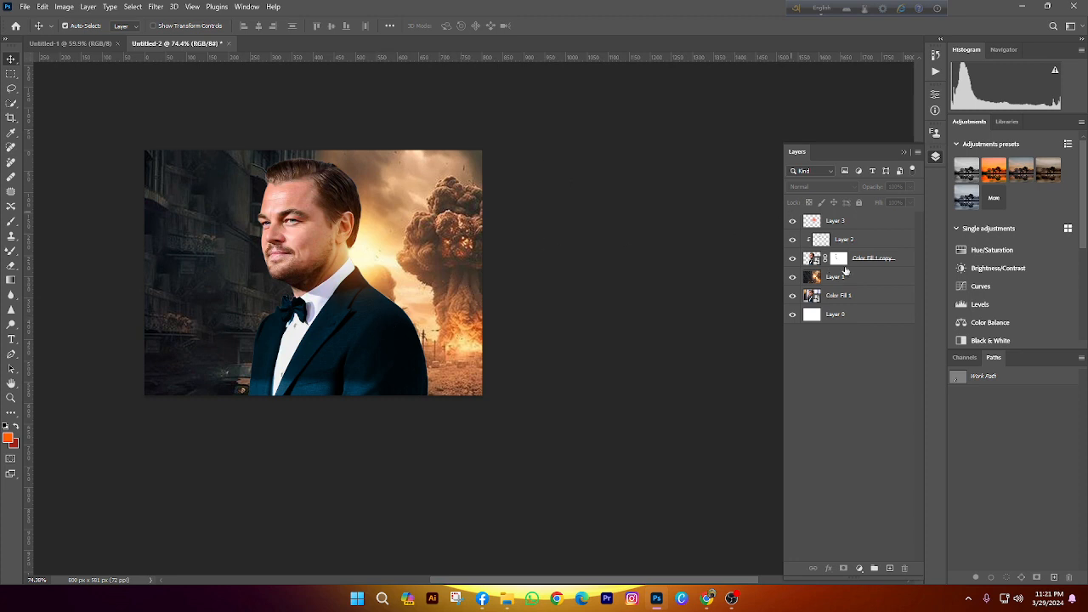
Add an Inner Shadow layer style to the cut-out man's Color Fill 1 copy layer, keeping the image visible beside the dialog
alt+click(807, 241)
click(892, 255)
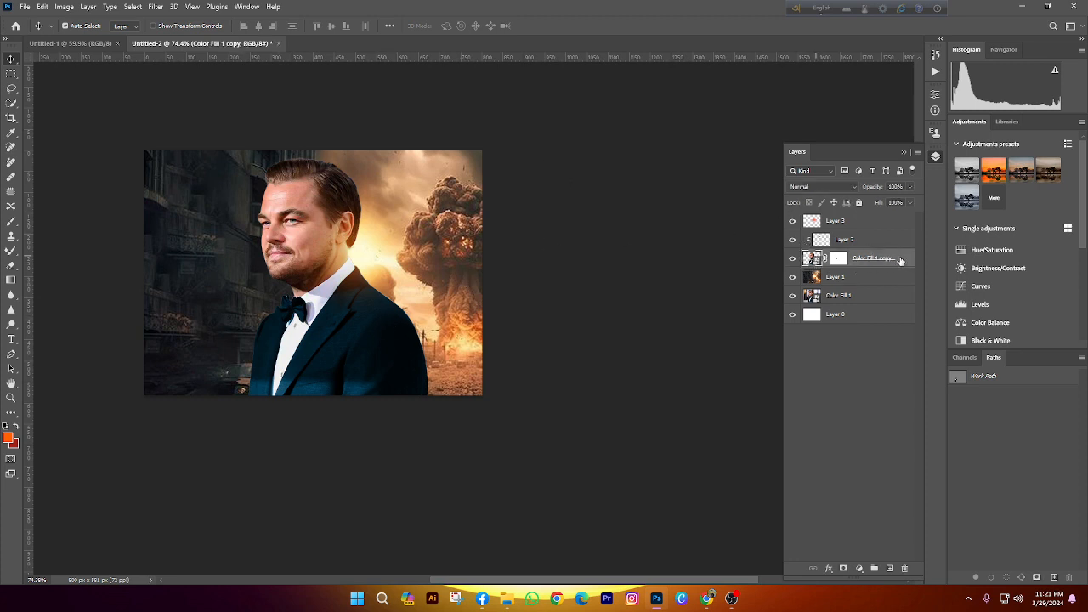
double_click(876, 269)
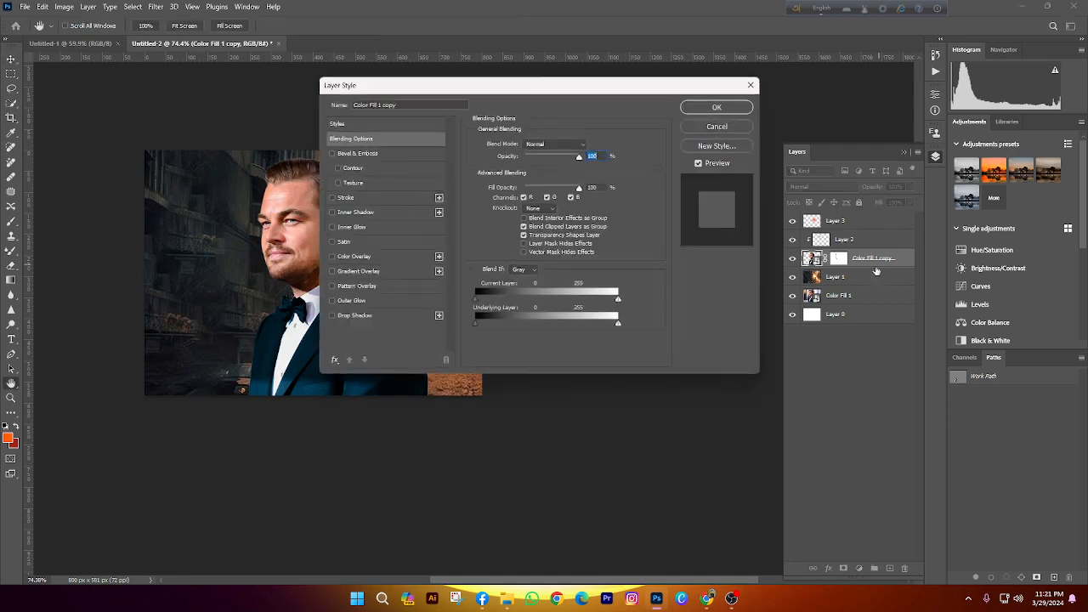
click(363, 213)
scroll(179, 223, down, 3)
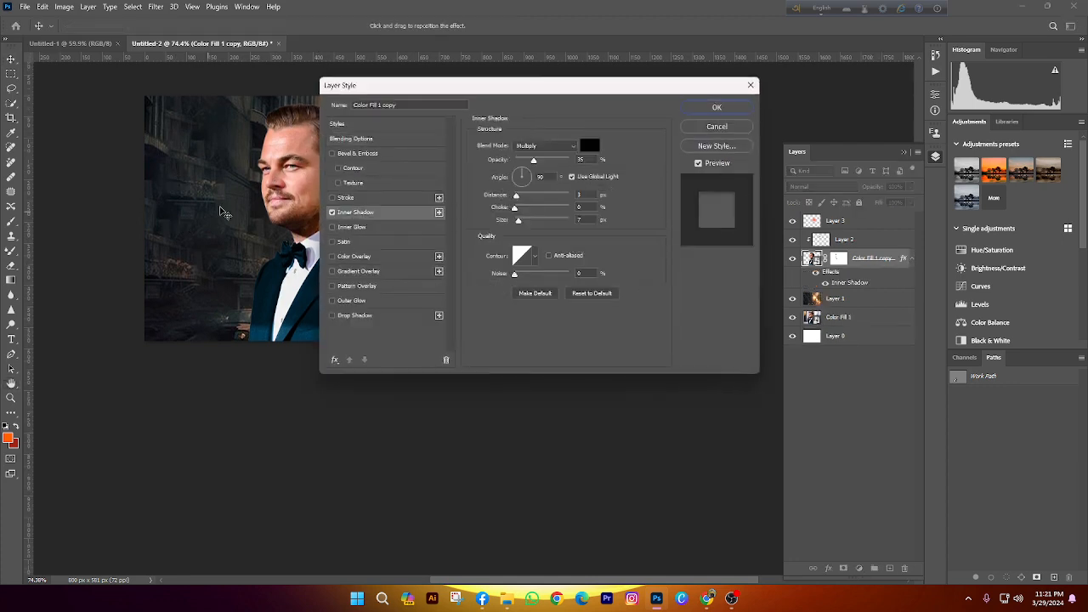
scroll(226, 212, up, 5)
scroll(245, 240, right, 2)
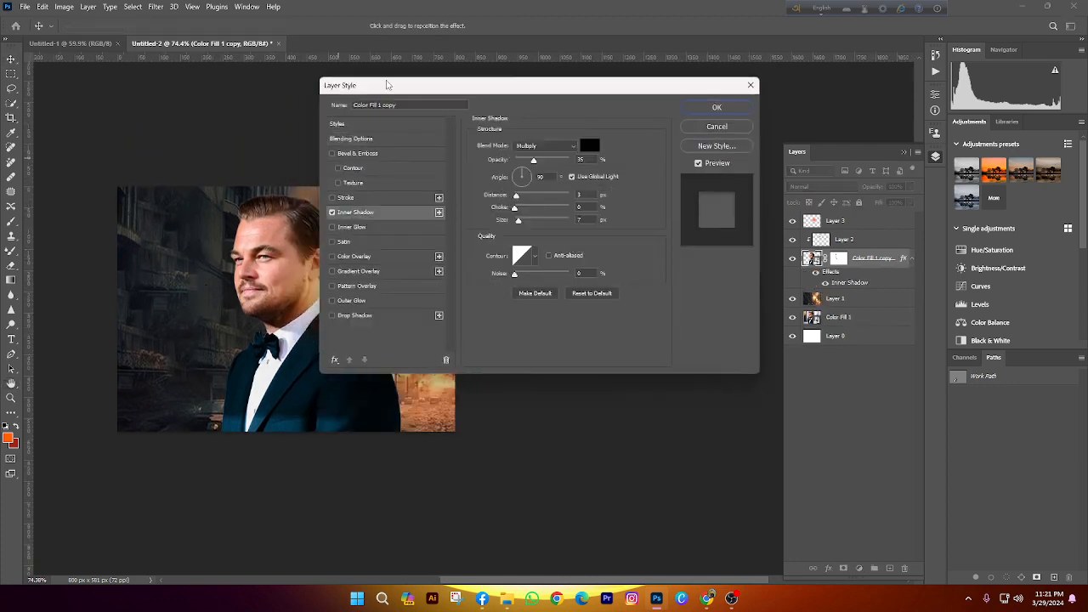
drag(386, 85, 614, 124)
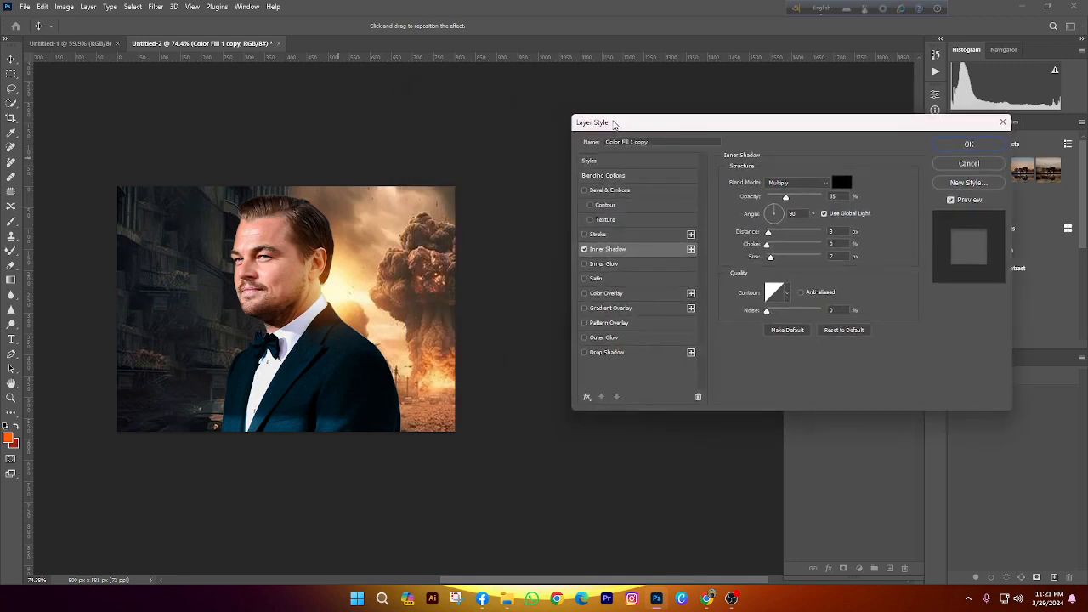
scroll(303, 335, up, 3)
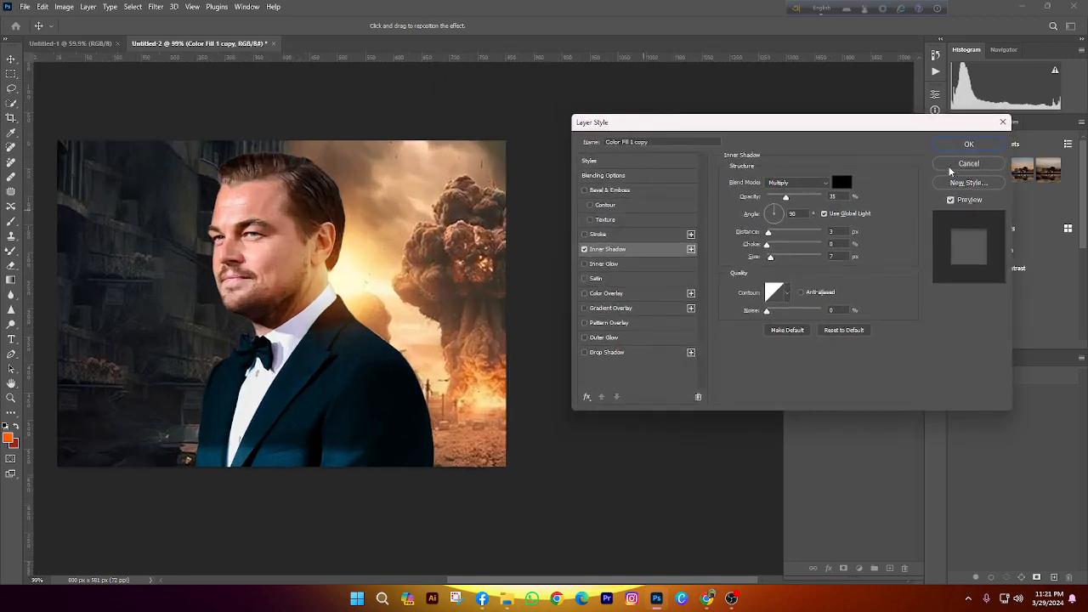
Set the Inner Shadow's colour to white ffffff, its blend mode to Linear Dodge (Add) and its opacity to 46%
click(845, 184)
drag(544, 374, 146, 54)
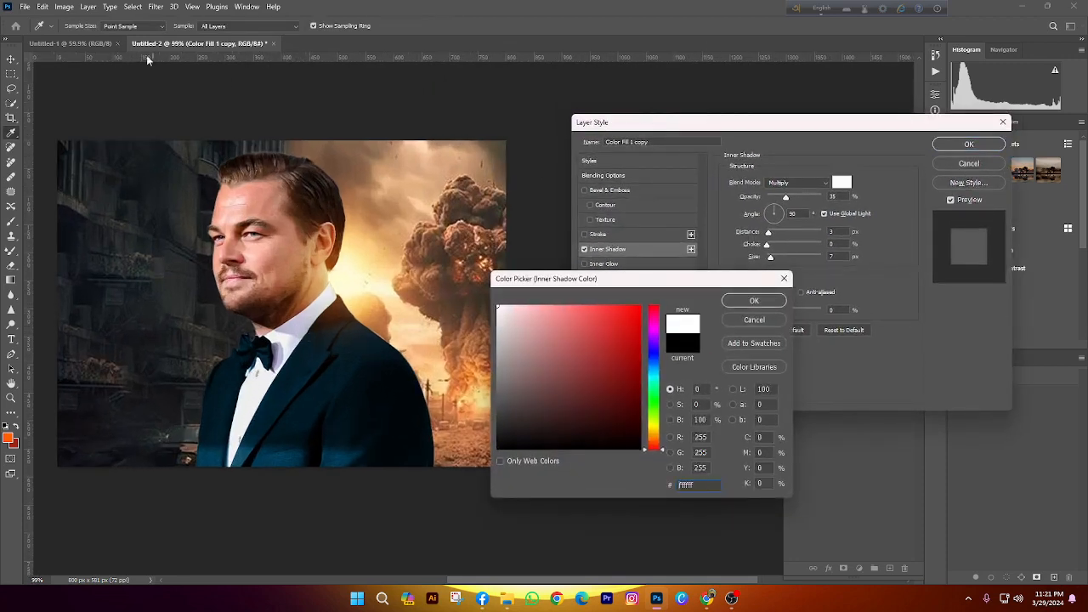
key(Return)
click(797, 183)
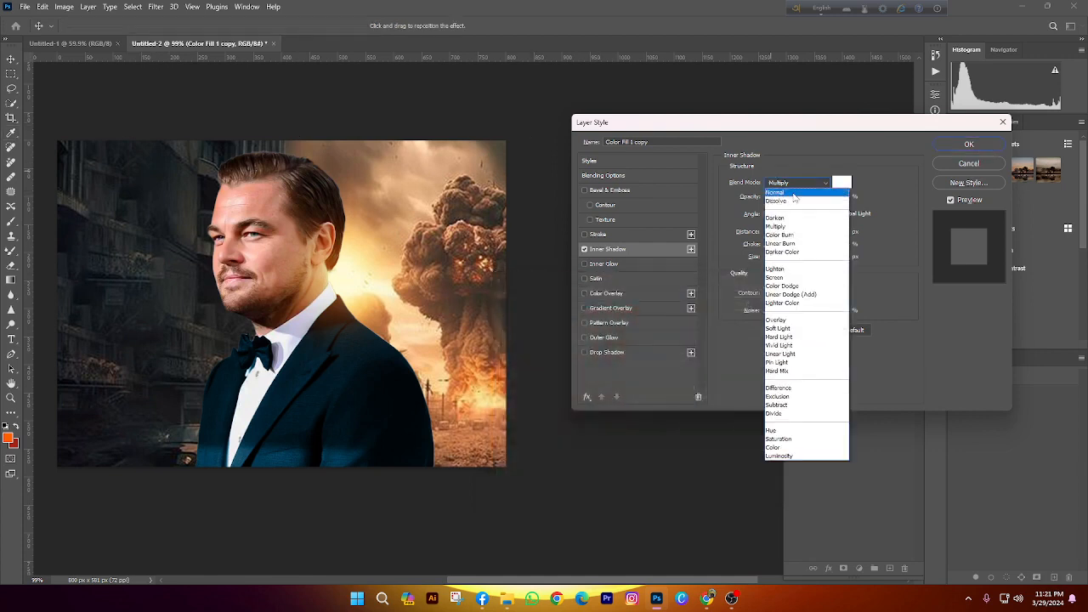
click(812, 295)
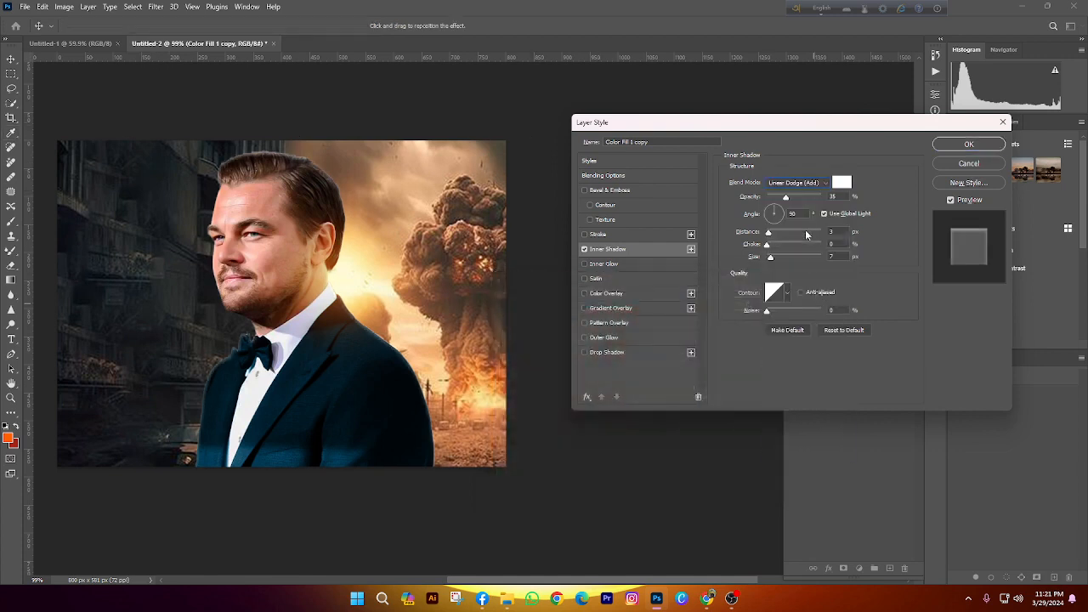
drag(799, 202, 802, 198)
drag(806, 198, 791, 198)
Change the Inner Shadow's colour to orange ff7e00
click(841, 182)
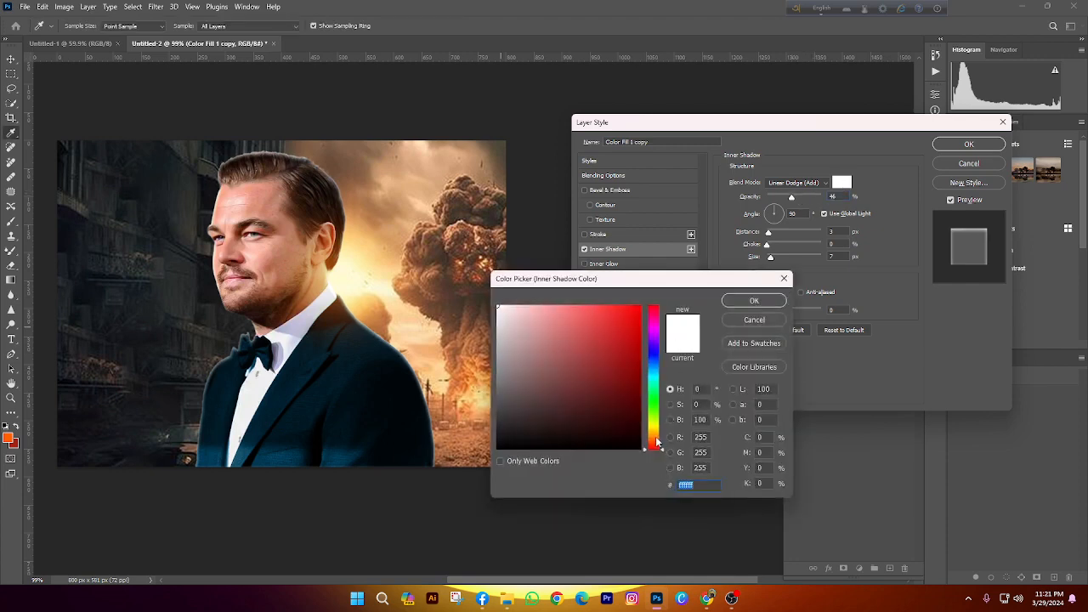
drag(657, 442, 657, 434)
click(653, 306)
click(642, 305)
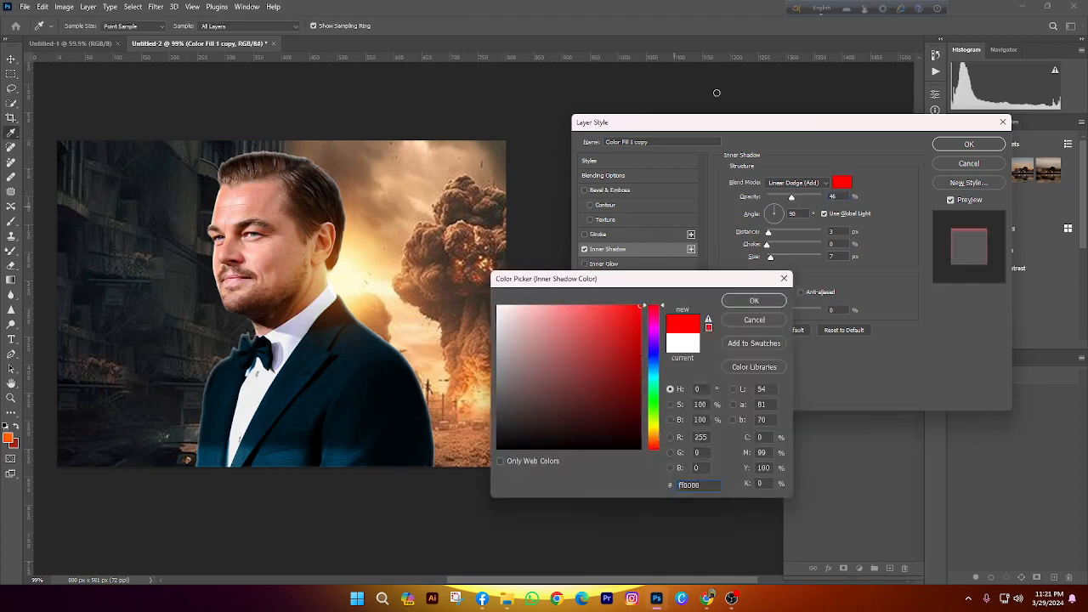
click(656, 430)
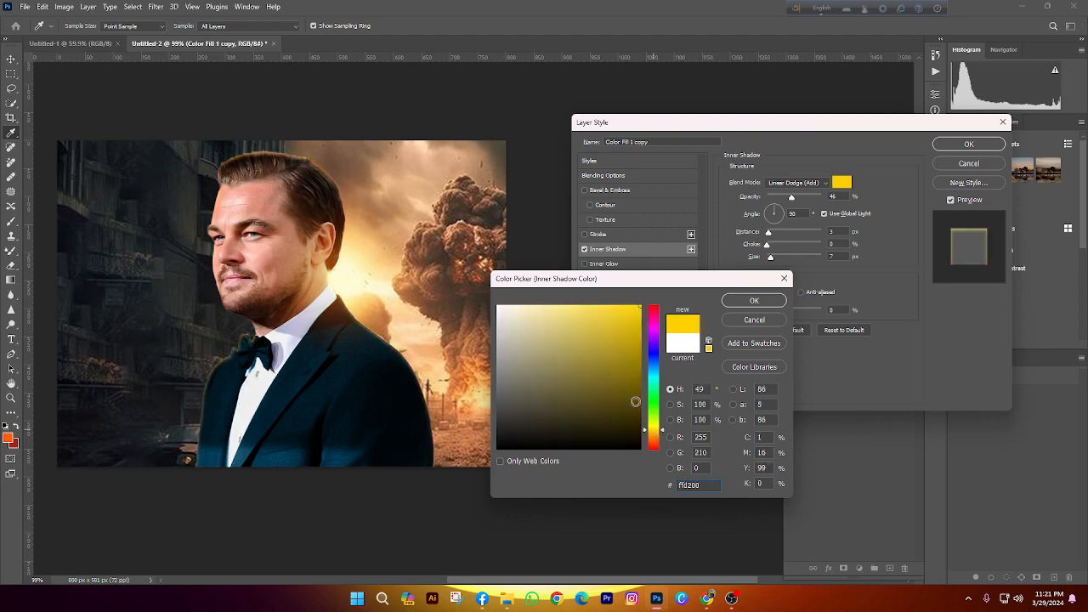
drag(655, 438, 657, 442)
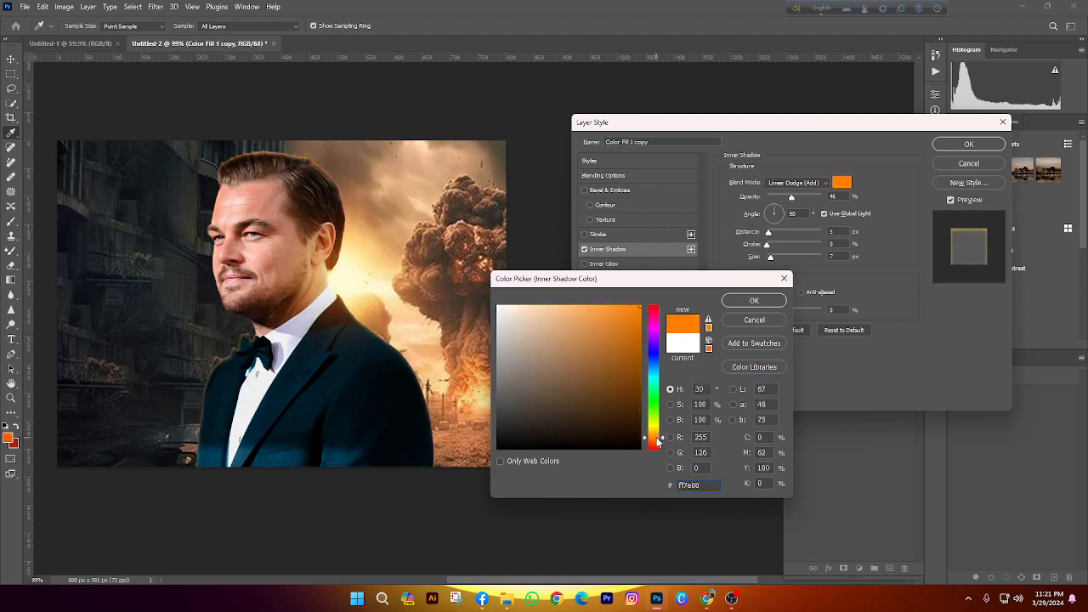
key(Return)
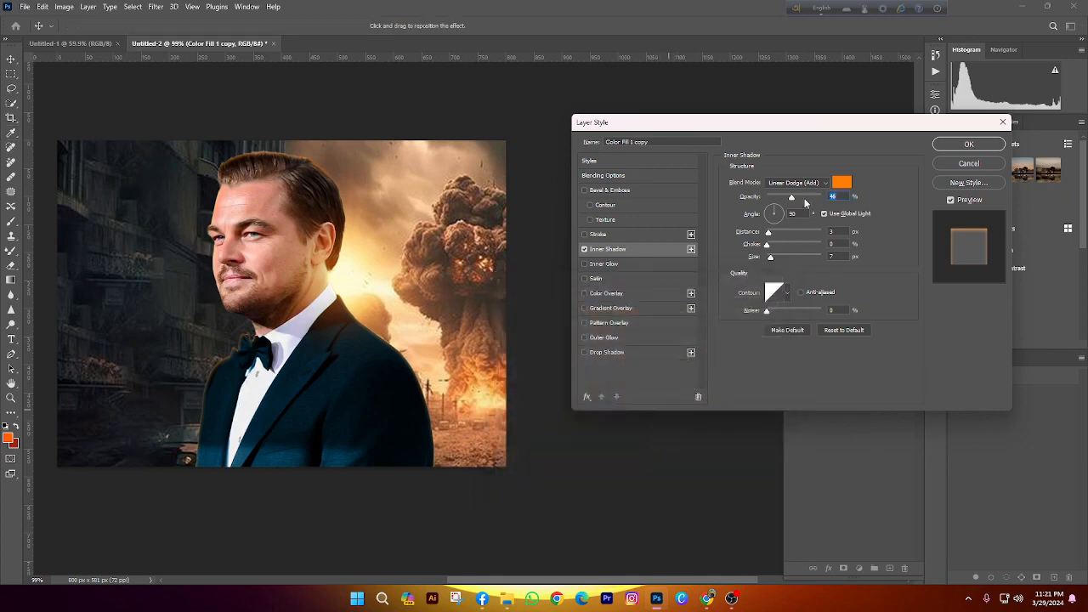
Set the Inner Shadow's opacity to 57%, its distance to 3 px and its size to about 22 px
drag(791, 197, 798, 197)
drag(768, 234, 777, 257)
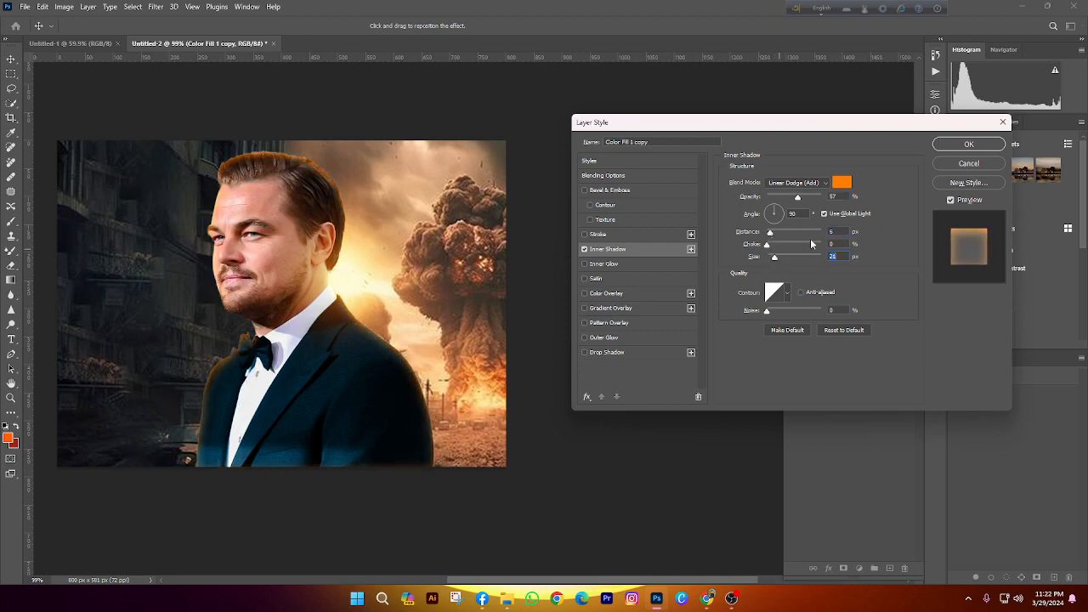
scroll(836, 230, down, 4)
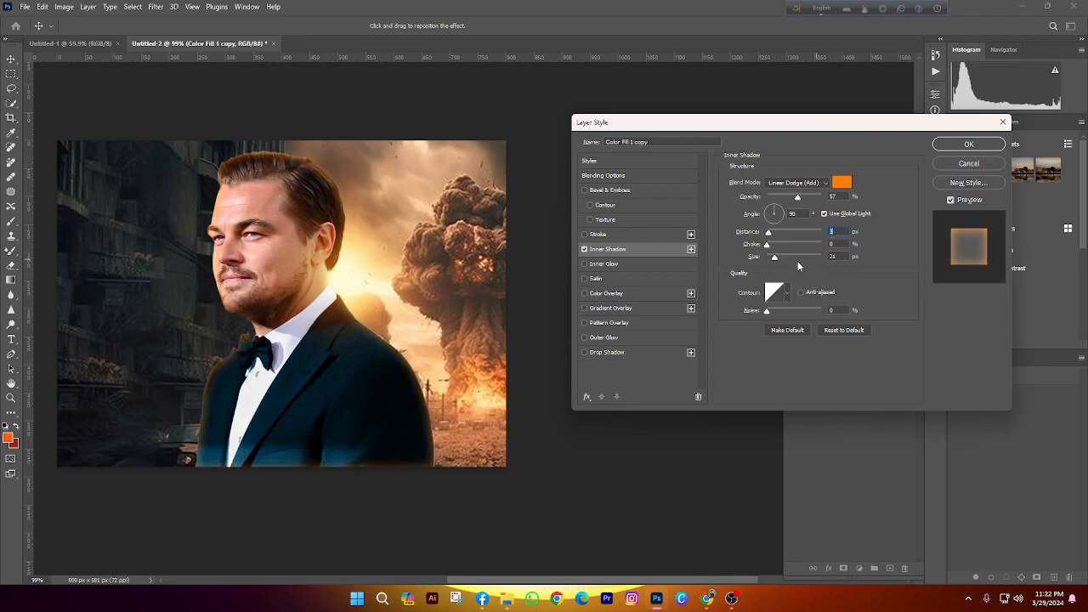
mouse_move(767, 246)
mouse_down()
mouse_move(783, 248)
mouse_move(763, 247)
mouse_move(776, 261)
mouse_up()
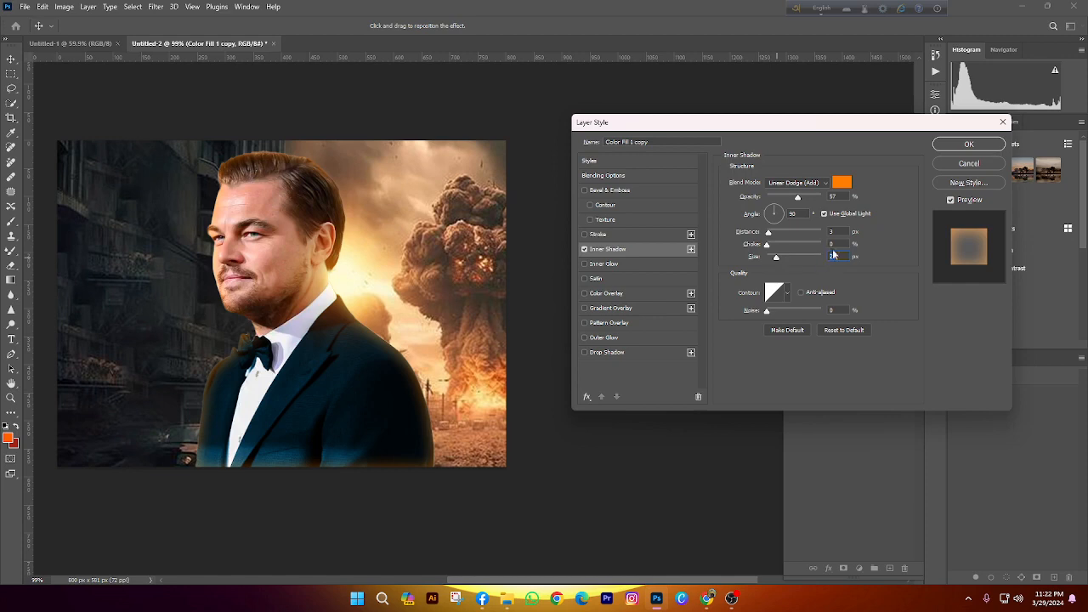
key(Up)
key(Up)
key(Up)
key(Up)
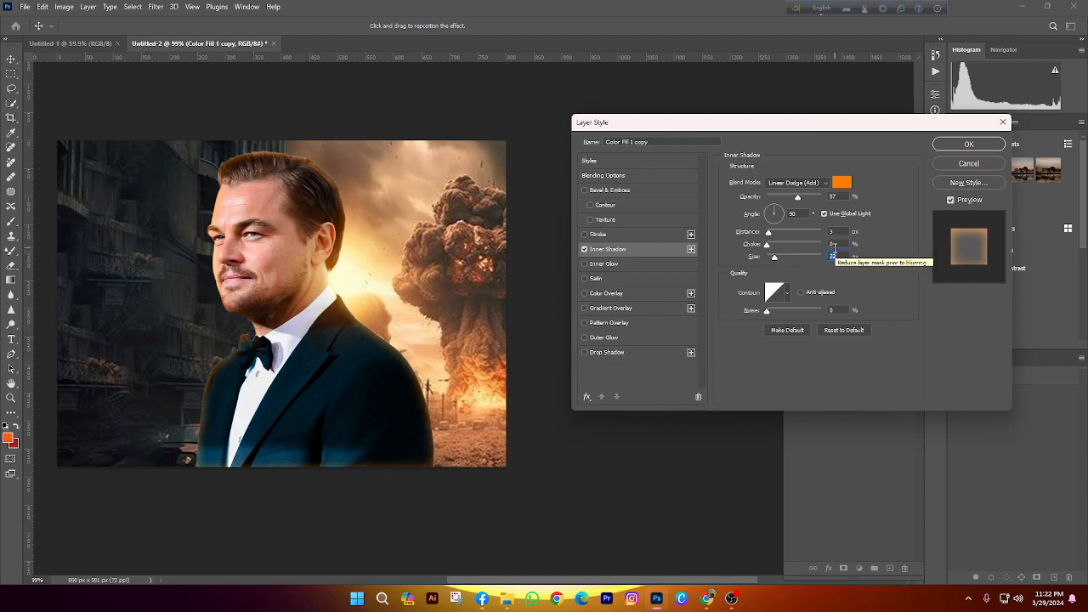
Raise the Inner Shadow's opacity to 100%, keep its orange colour and apply the layer style
drag(797, 196, 788, 201)
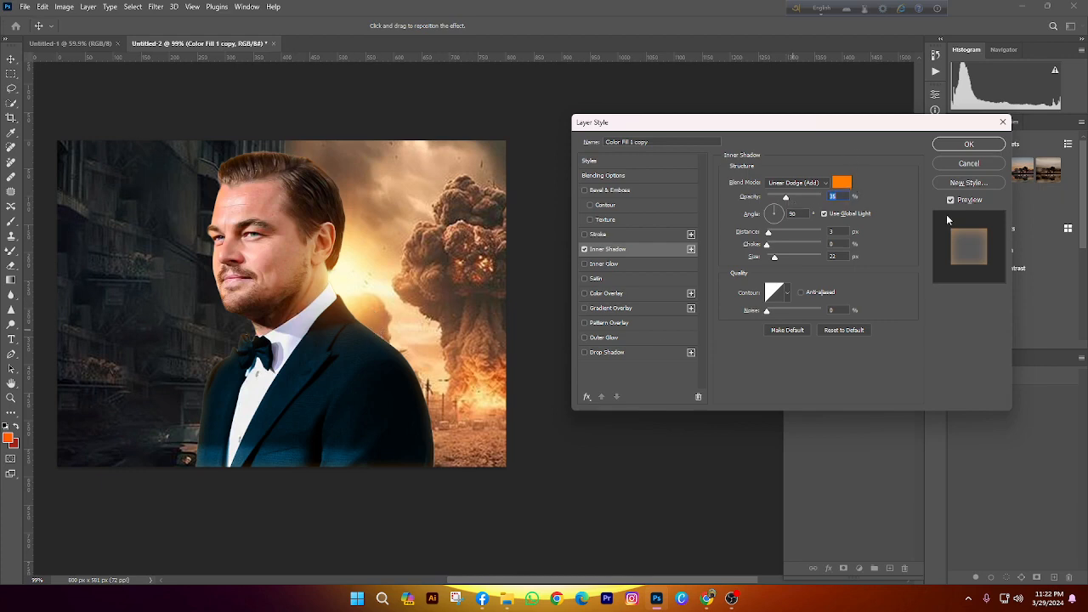
click(842, 183)
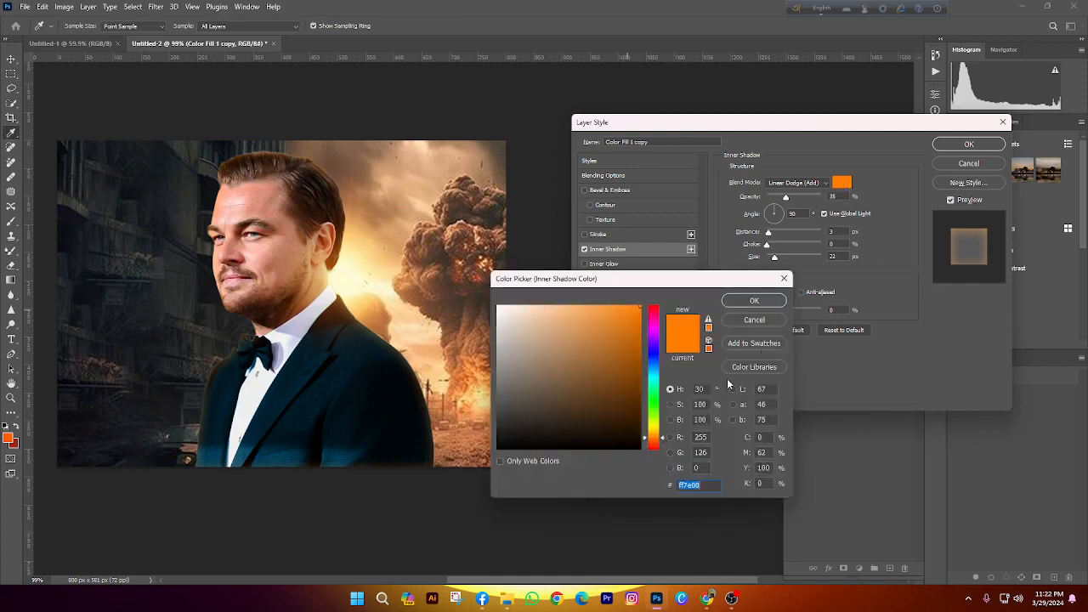
key(Return)
drag(785, 197, 825, 202)
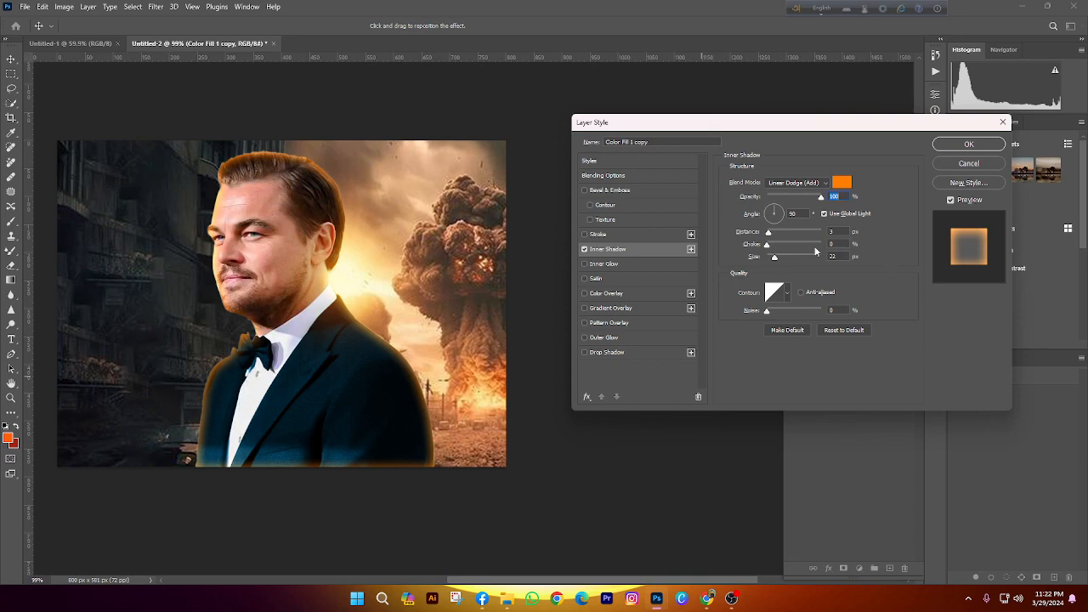
key(Return)
scroll(539, 386, down, 3)
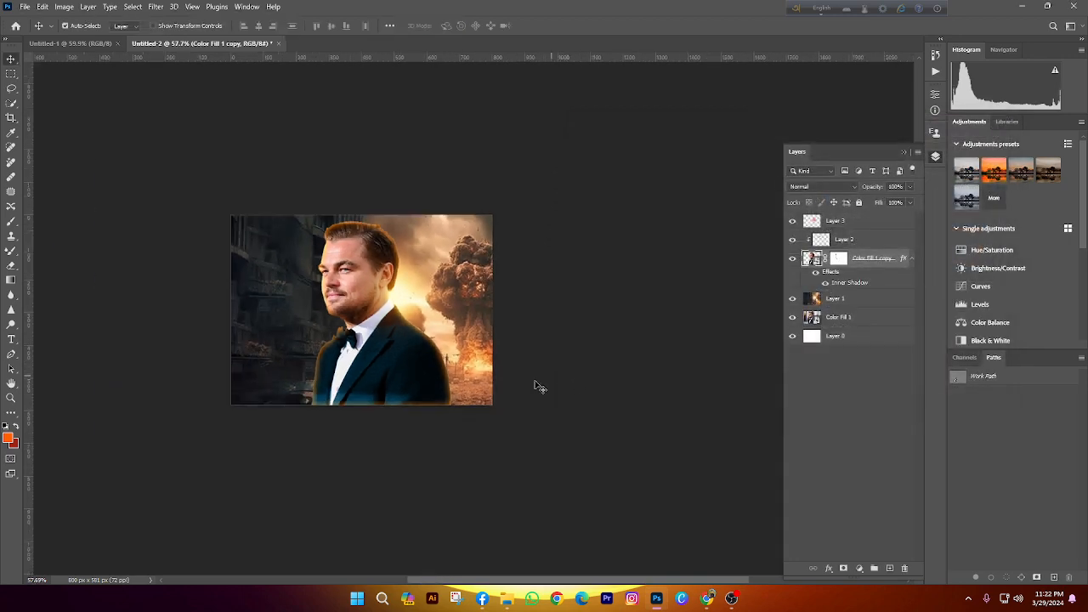
scroll(539, 386, up, 2)
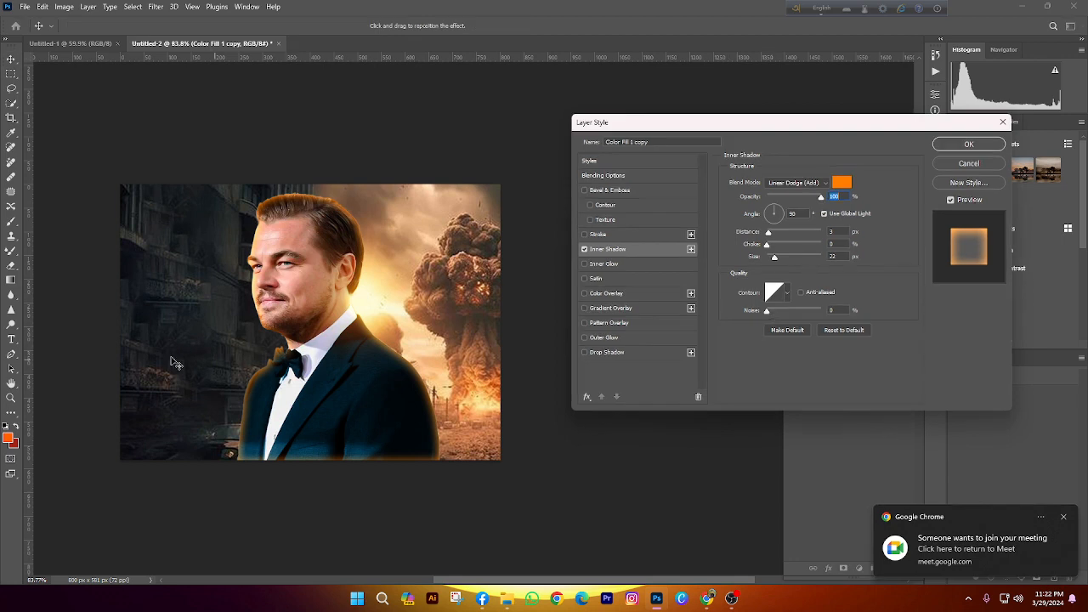
Try several light angles for the Inner Shadow, ending at about 26°, and apply the layer style
drag(772, 217, 916, 147)
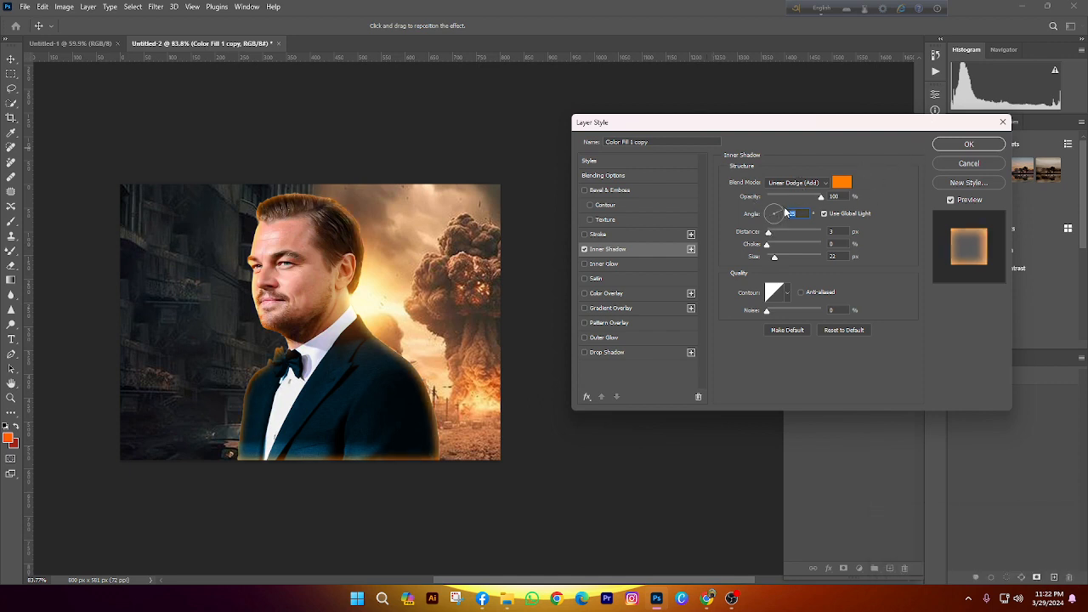
drag(784, 215, 363, 316)
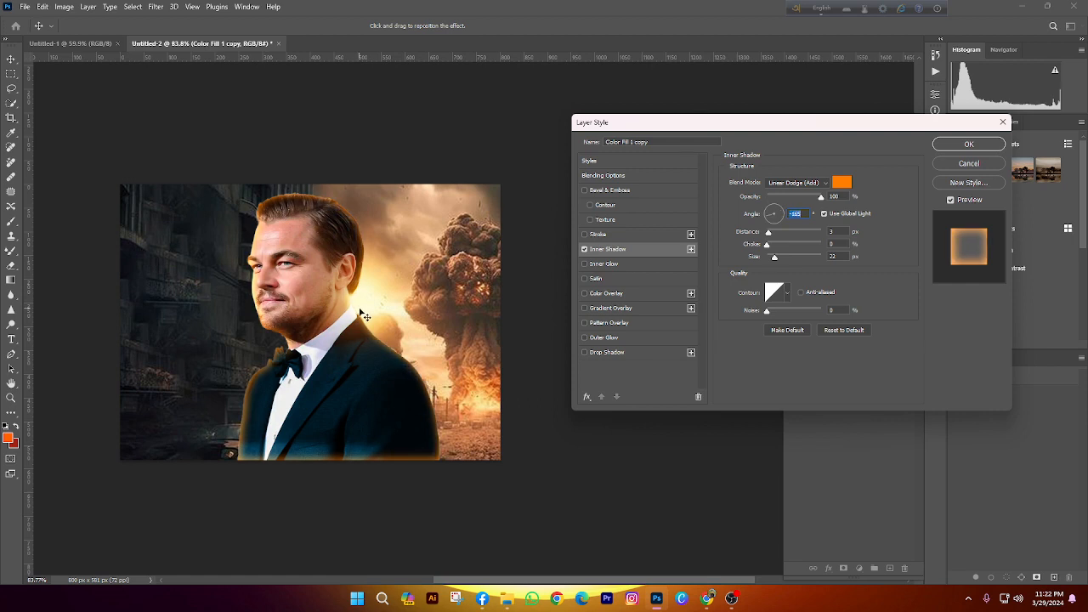
drag(773, 213, 799, 297)
click(781, 240)
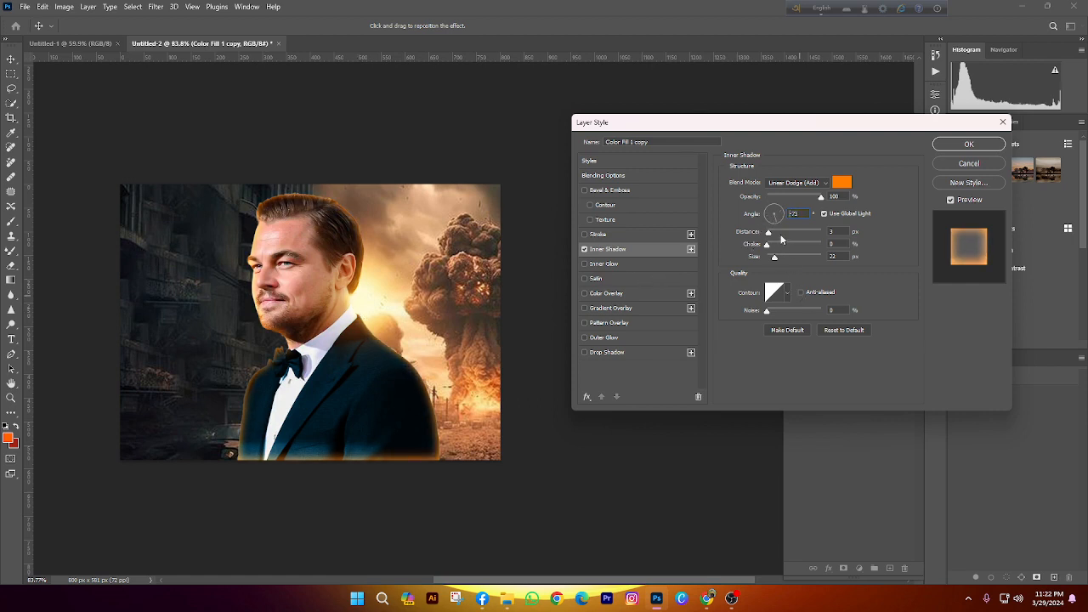
drag(776, 223, 746, 137)
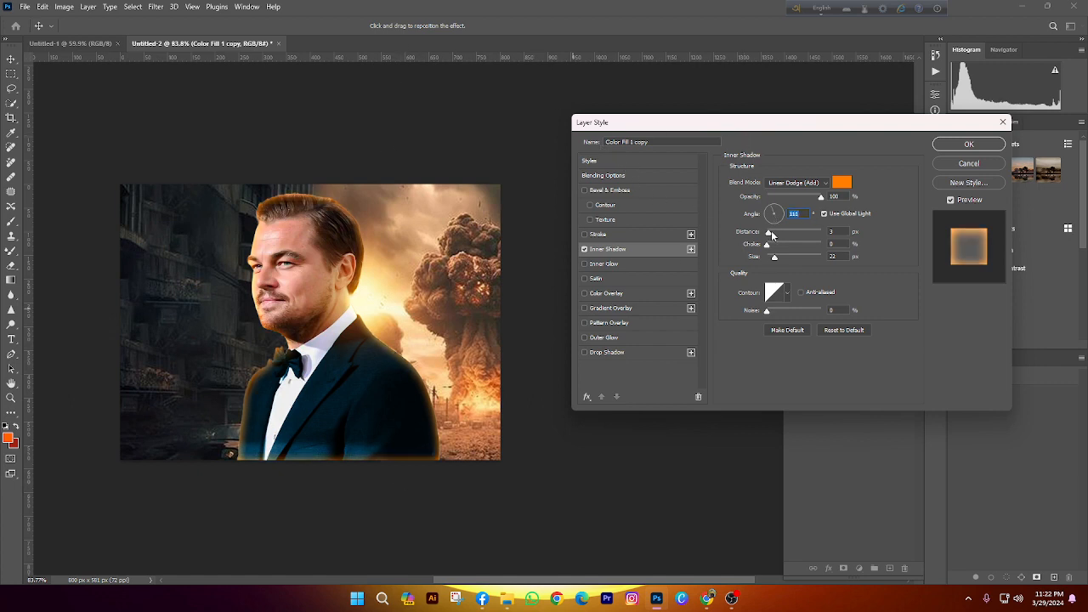
drag(775, 215, 826, 188)
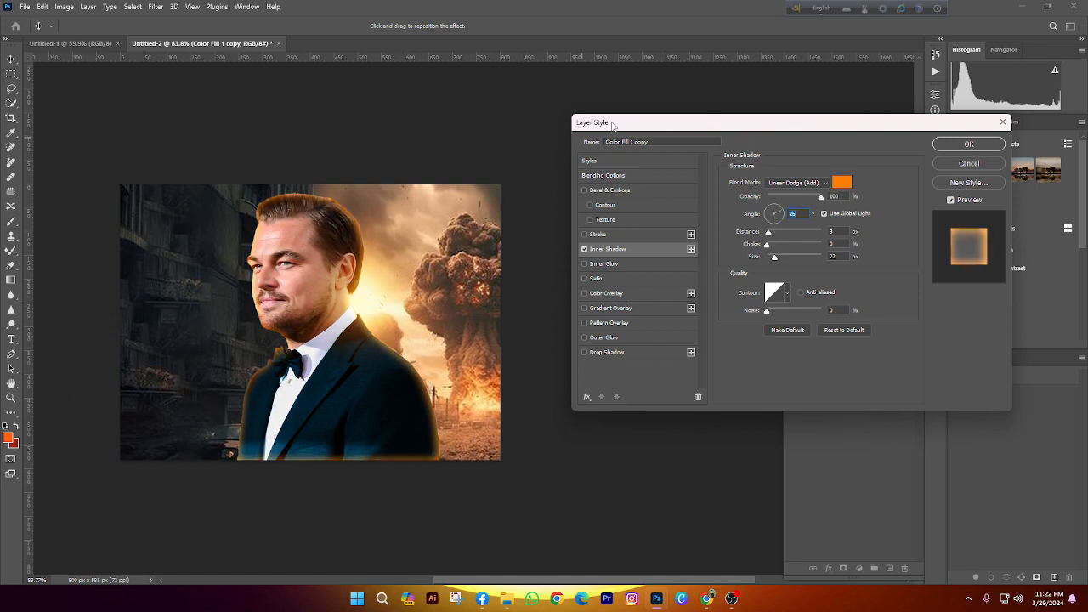
key(BackSpace)
click(967, 145)
scroll(553, 296, down, 3)
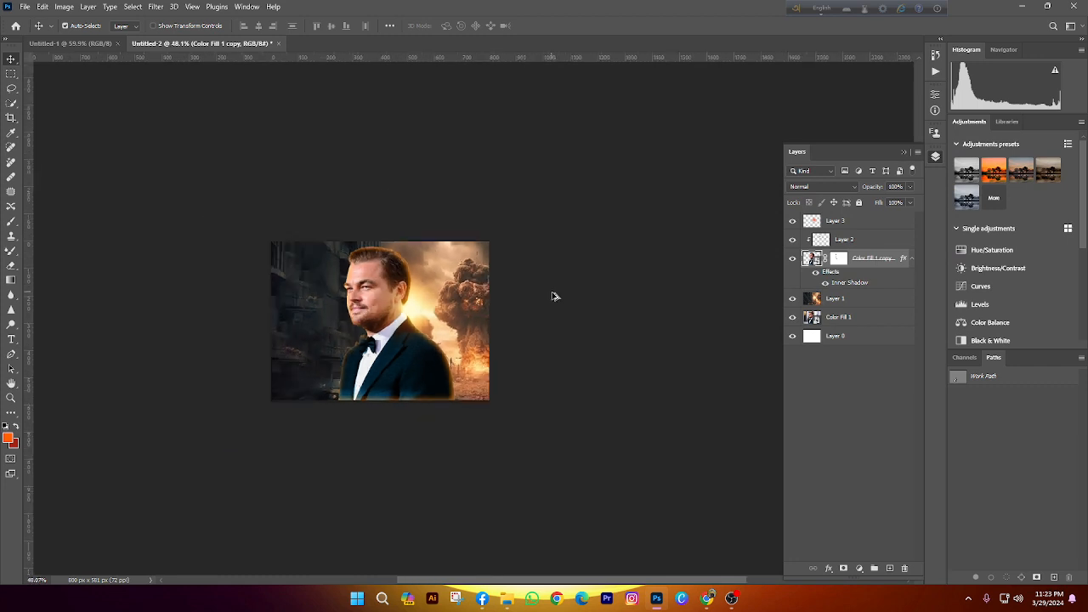
scroll(581, 308, up, 2)
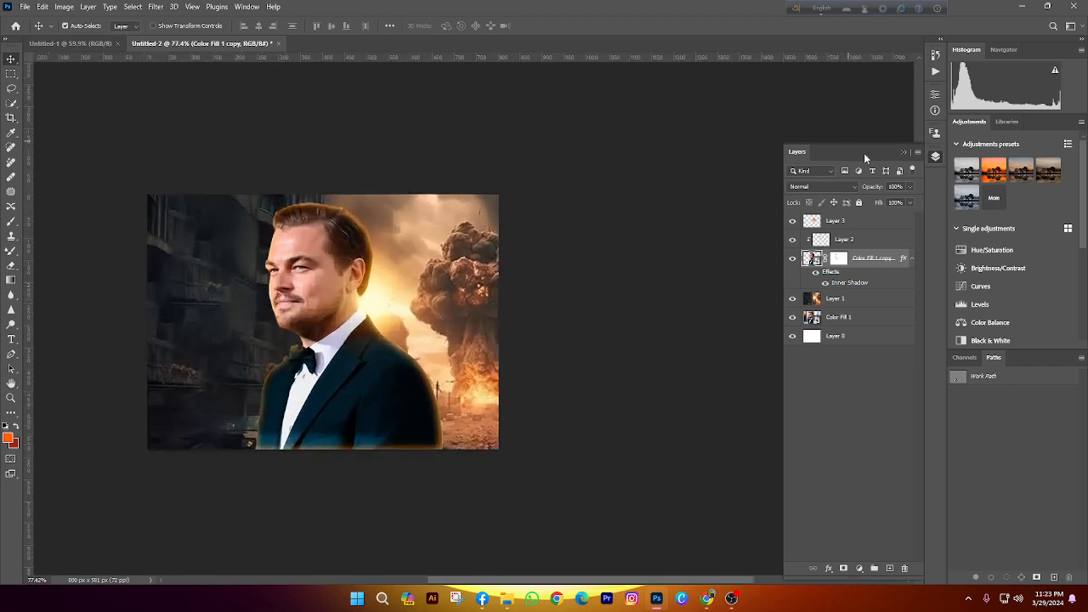
Try lowering the Color Fill 1 copy layer's opacity, undo it, and inspect the rim glow around the man's outline
drag(881, 187, 858, 196)
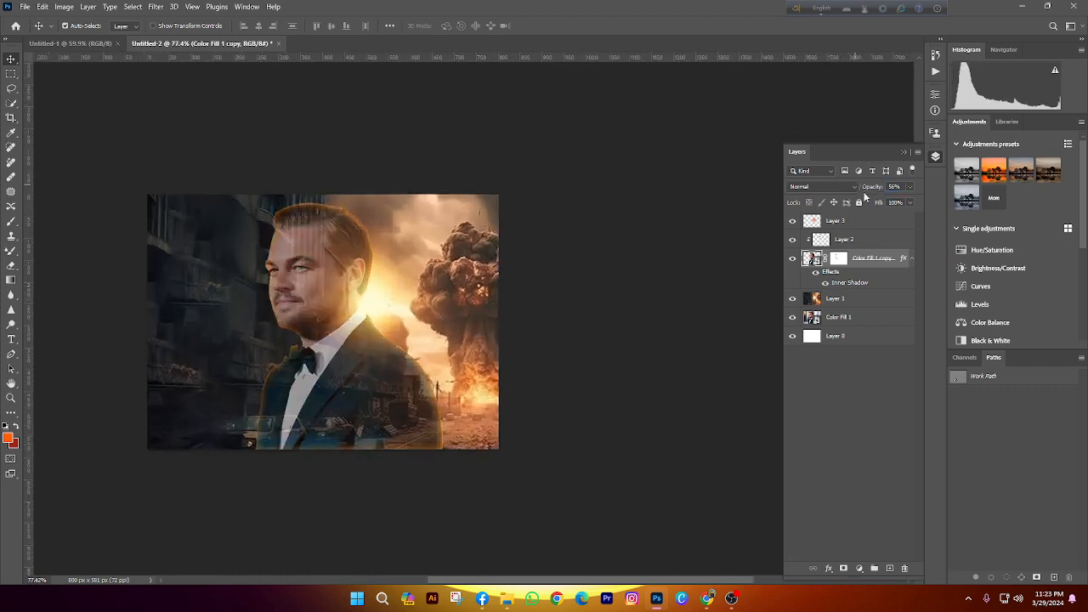
key(ctrl+z)
scroll(399, 306, up, 2)
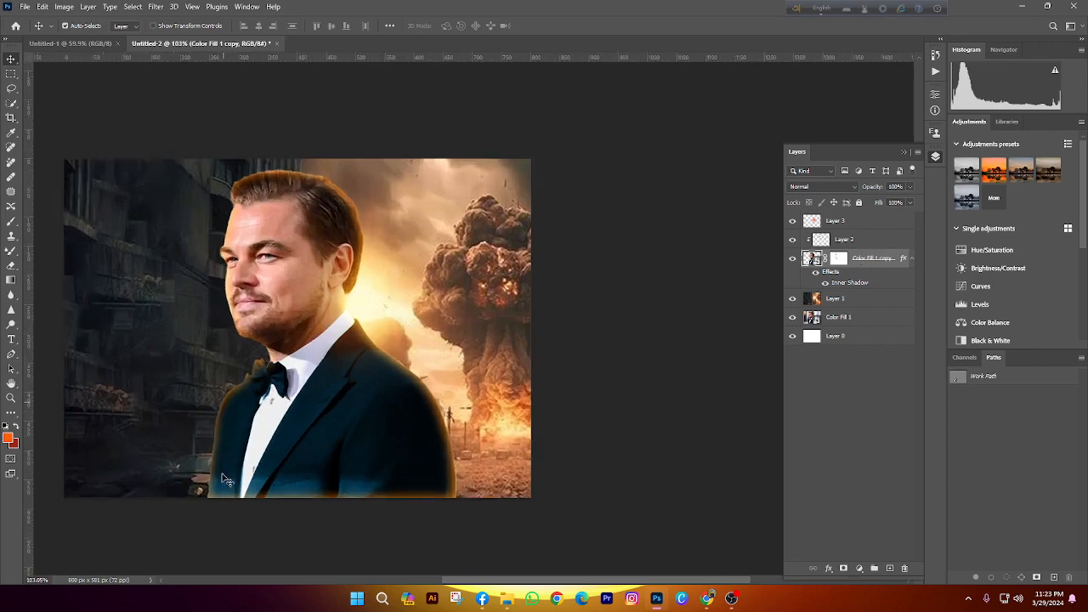
scroll(247, 406, up, 4)
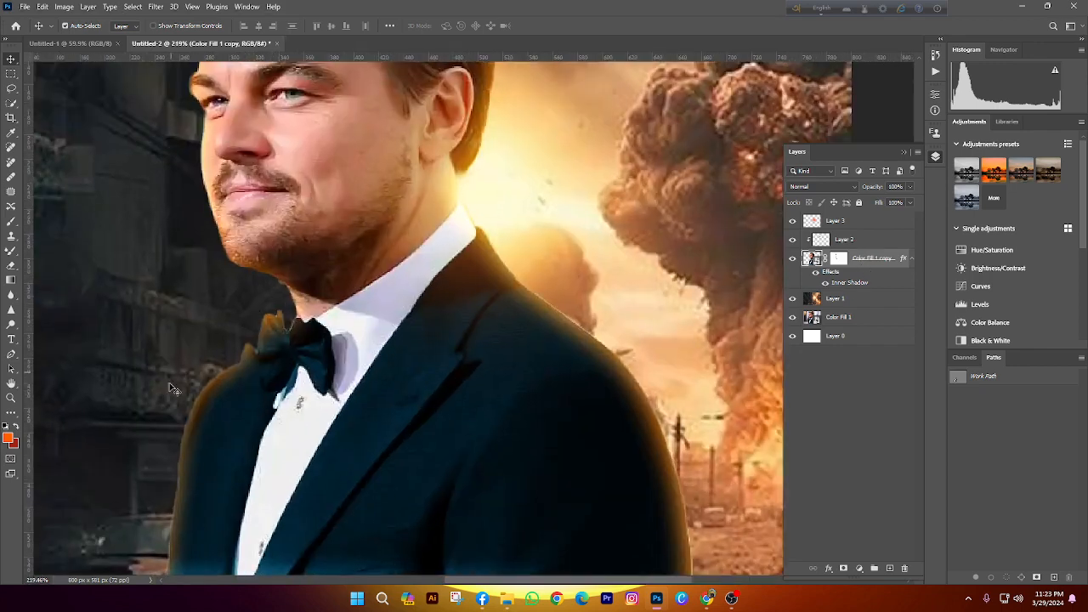
scroll(169, 389, down, 4)
scroll(239, 255, up, 3)
scroll(306, 157, down, 4)
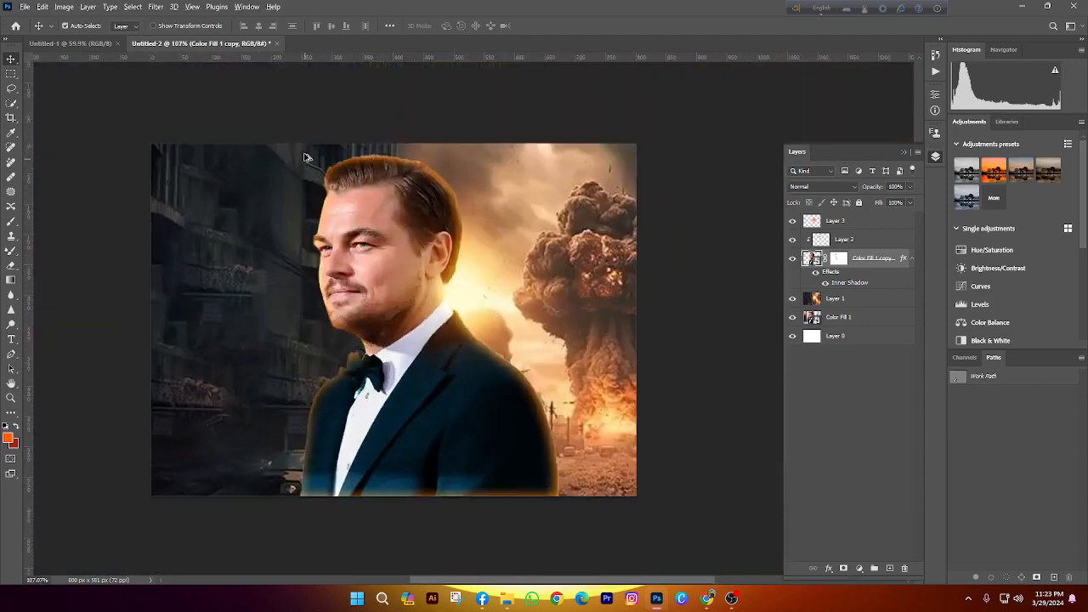
scroll(306, 157, up, 2)
scroll(381, 205, down, 3)
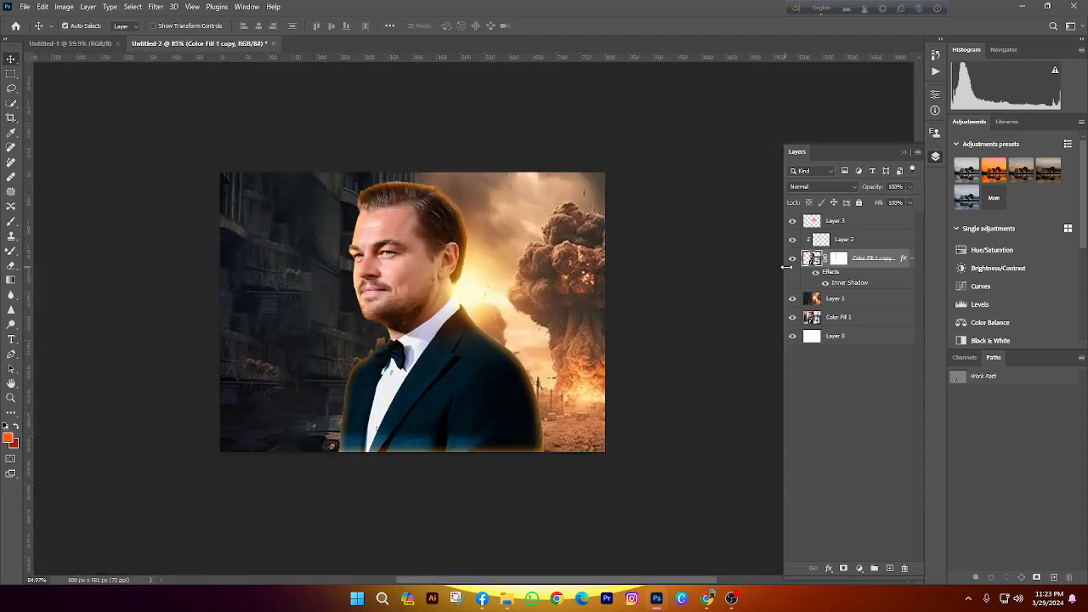
Convert the Inner Shadow effect of the Color Fill 1 copy layer into a separate layer
right_click(852, 284)
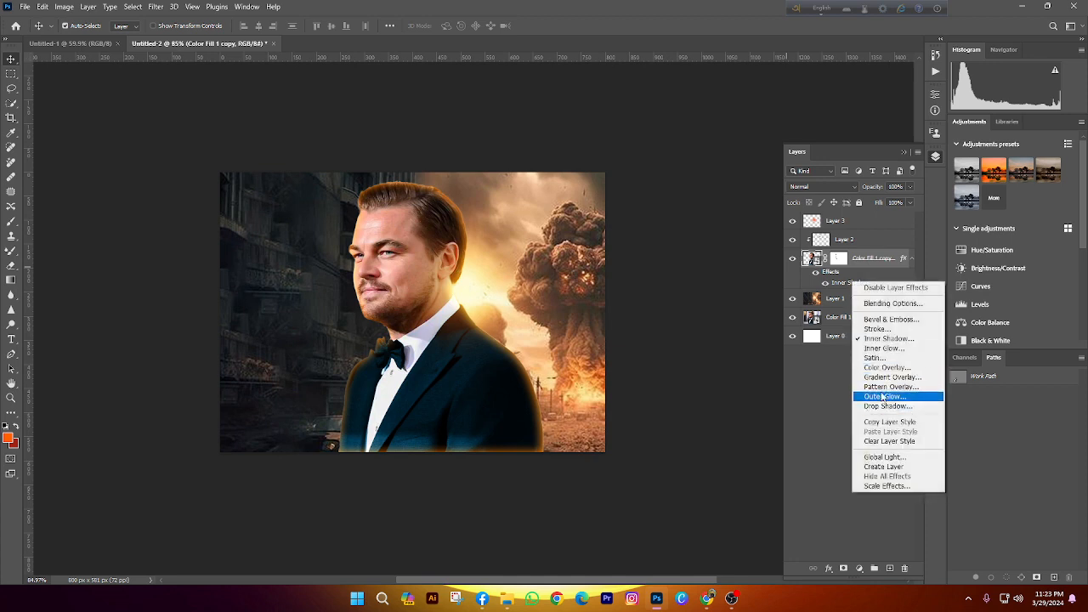
click(883, 467)
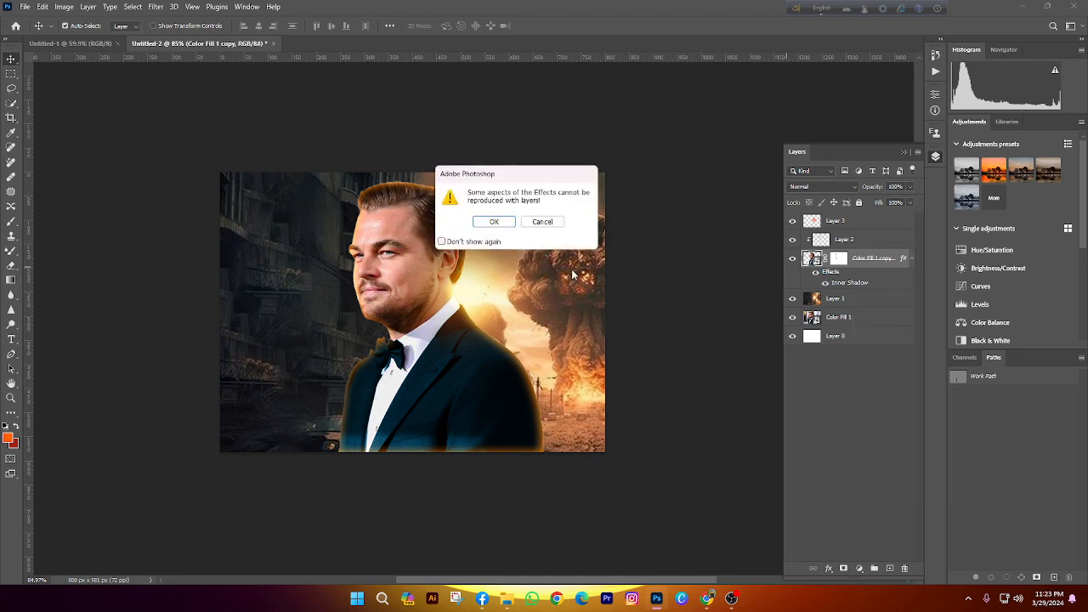
click(494, 221)
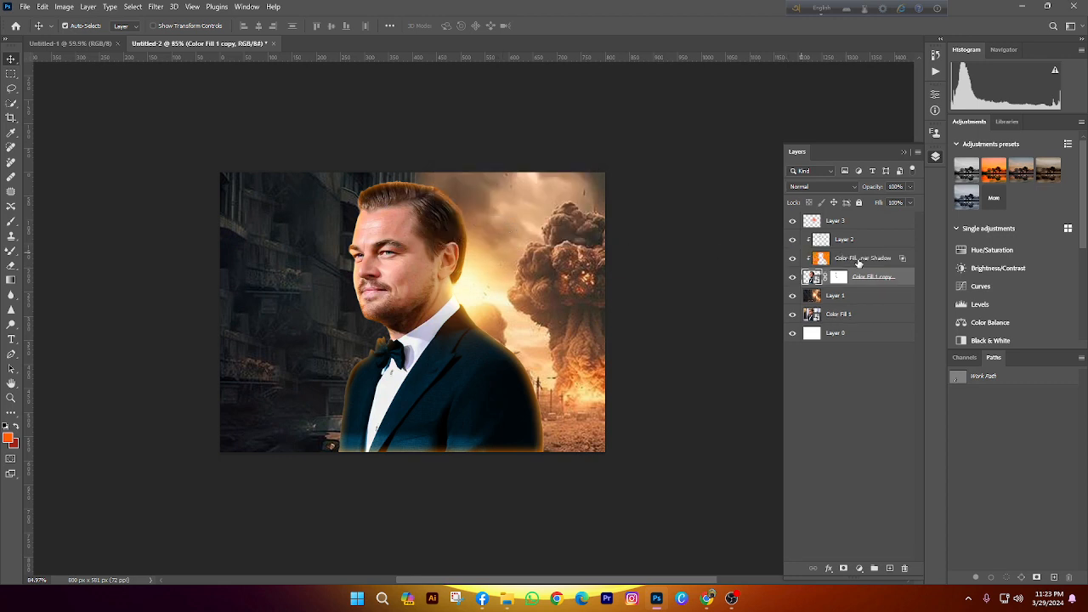
Toggle the separated inner shadow layer's visibility to compare the man with and without the orange rim light
click(793, 258)
click(792, 259)
click(792, 259)
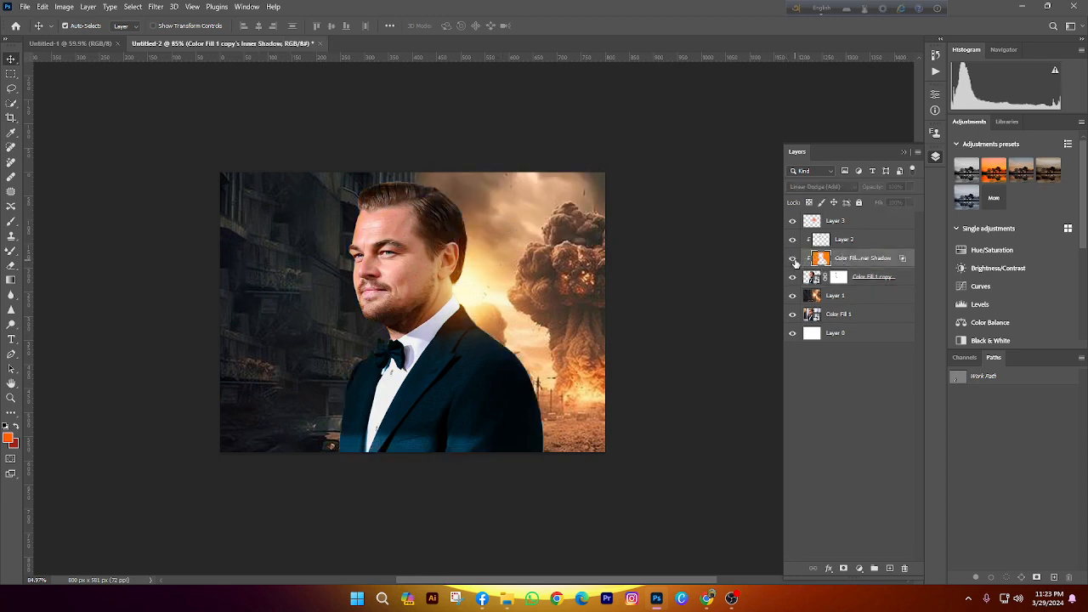
click(792, 259)
click(792, 258)
click(792, 259)
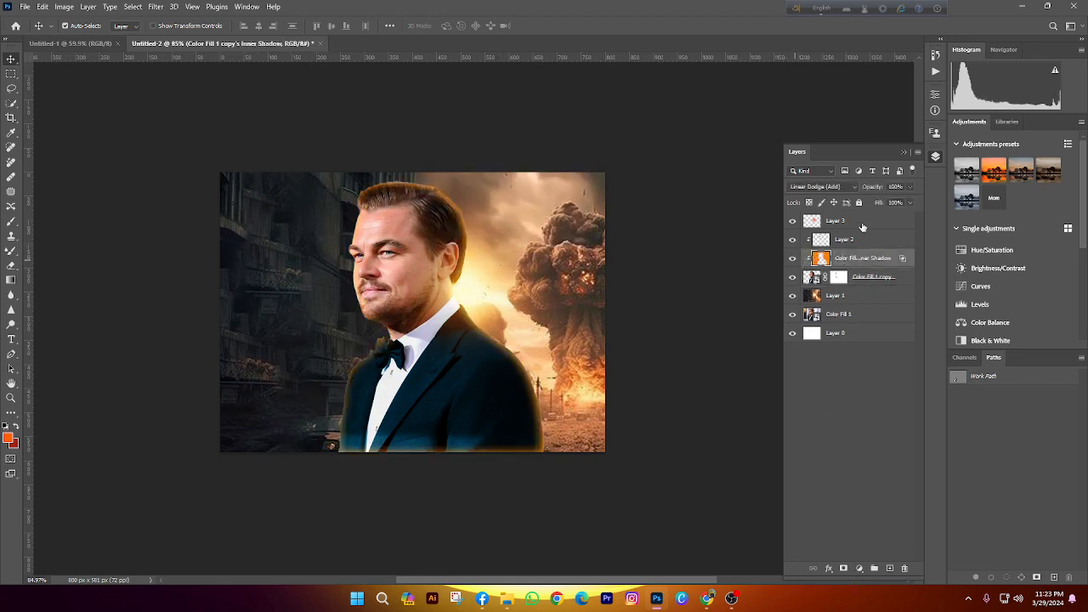
Add a black layer mask to the inner shadow layer and set up a soft brush of about 97 px with 0% hardness
alt+click(845, 568)
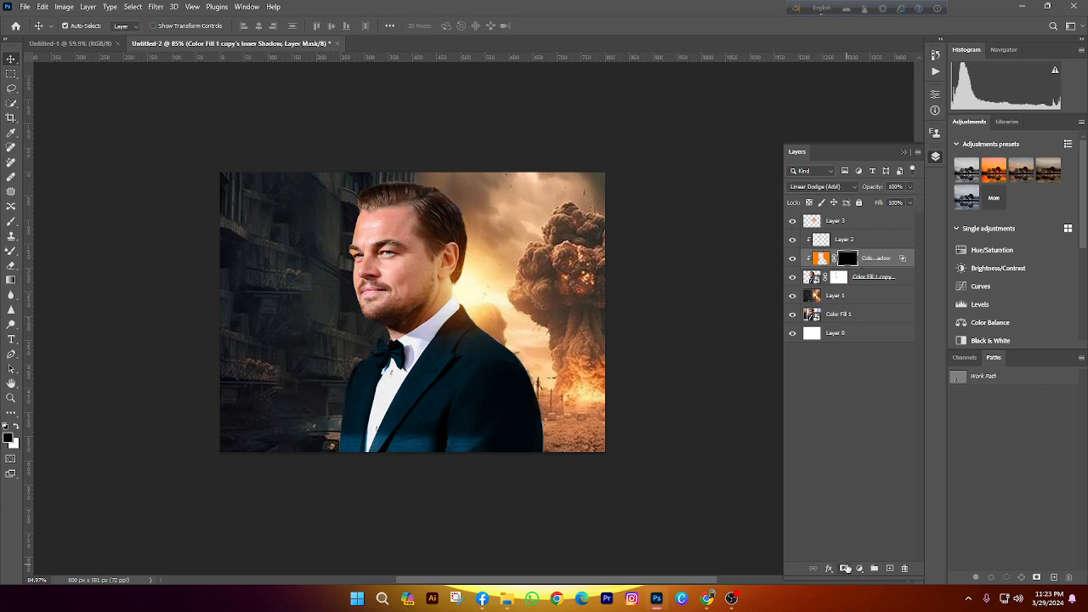
scroll(527, 316, up, 2)
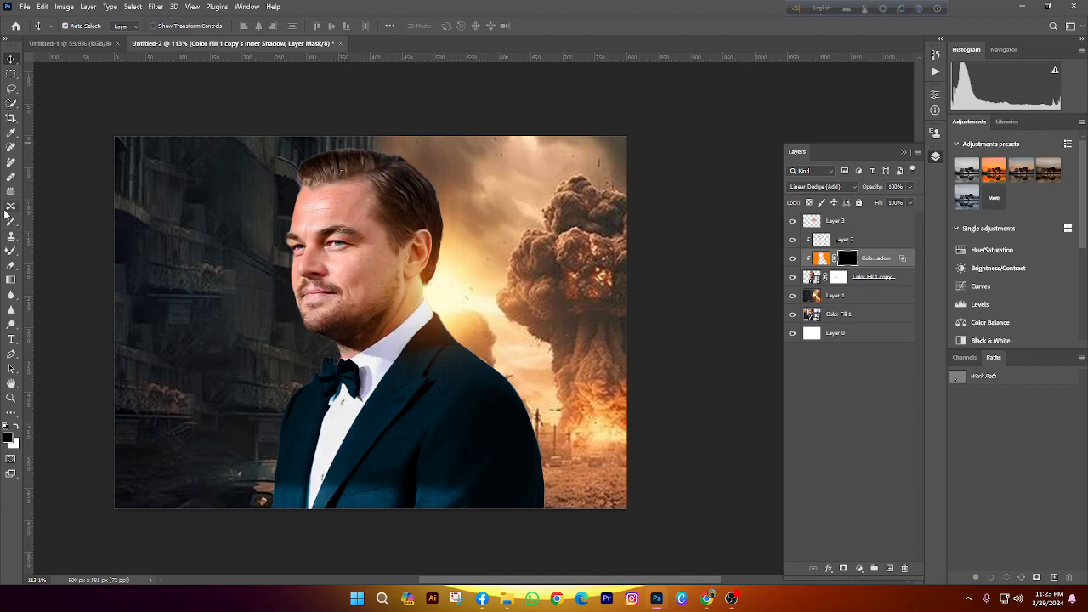
click(11, 221)
click(38, 223)
alt+right_click(459, 327)
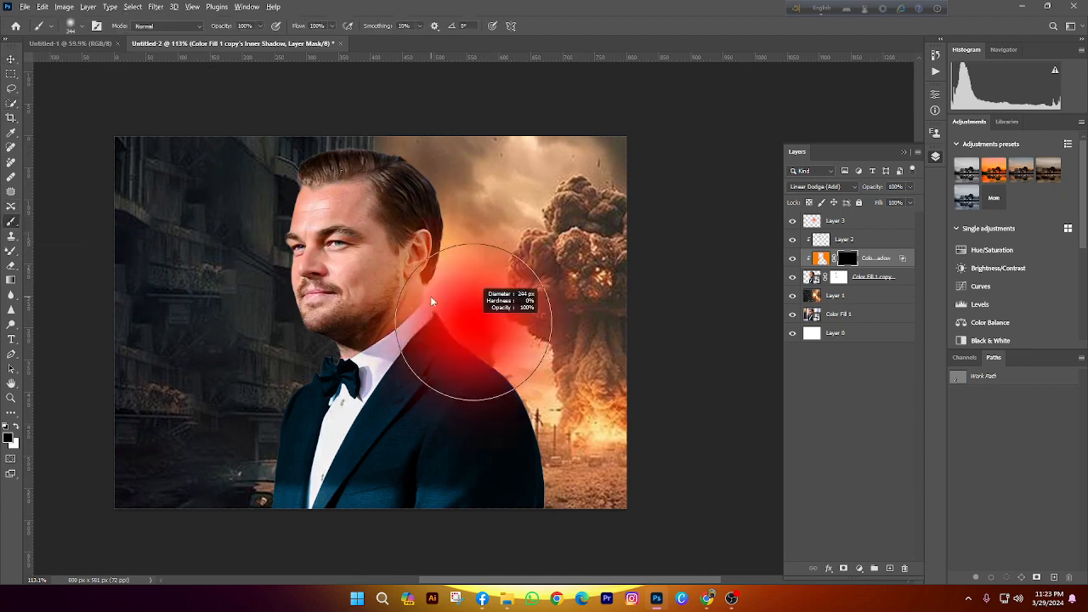
alt+right_click(441, 283)
alt+right_click(417, 276)
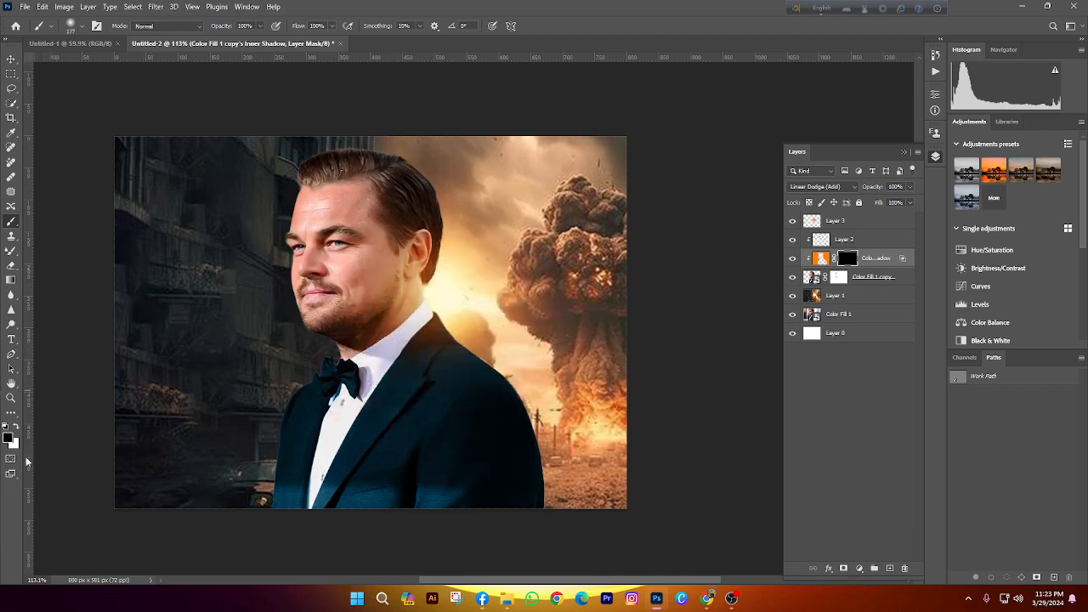
alt+right_click(501, 325)
scroll(542, 304, up, 4)
scroll(459, 344, down, 1)
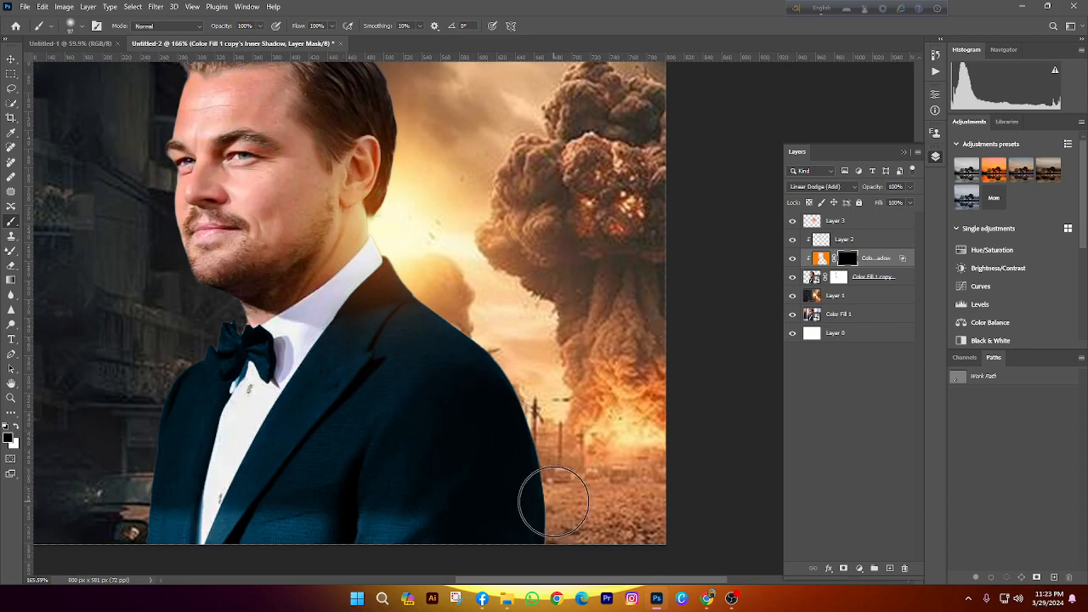
Paint white on the inner shadow layer's mask along the man's explosion-side shoulder, neck and back of the head to reveal the orange rim light
key(x)
drag(420, 308, 441, 315)
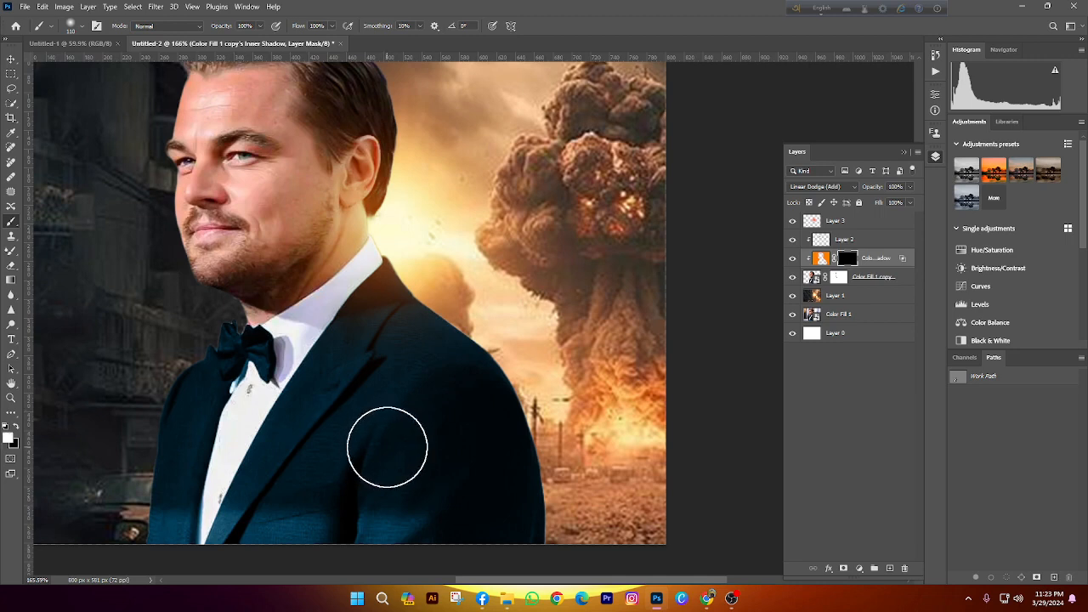
drag(430, 293, 424, 294)
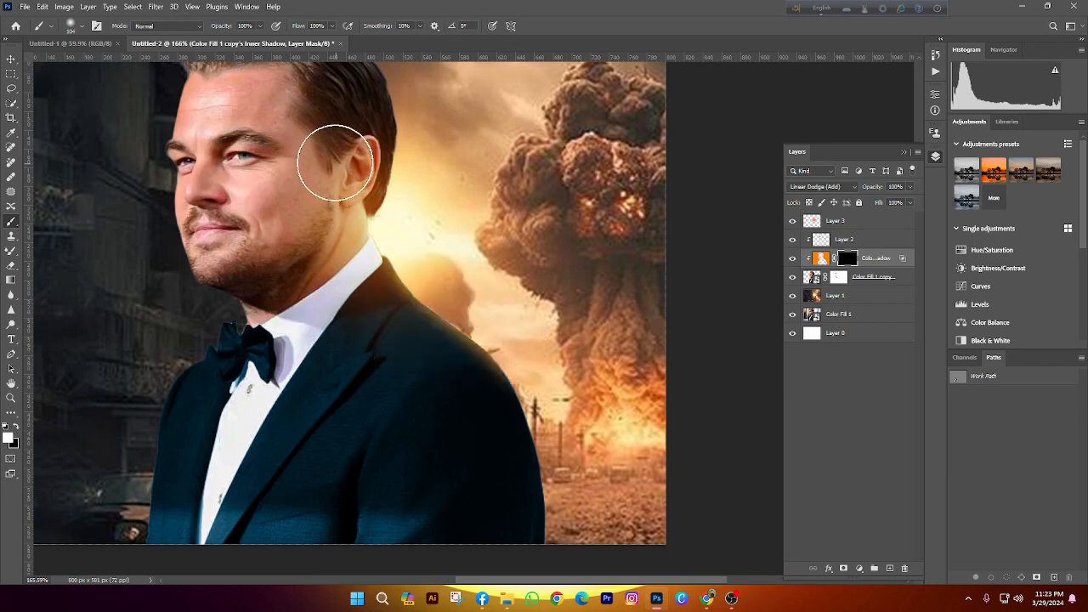
mouse_move(381, 193)
mouse_down()
mouse_move(420, 254)
mouse_move(403, 280)
mouse_up()
scroll(403, 276, up, 1)
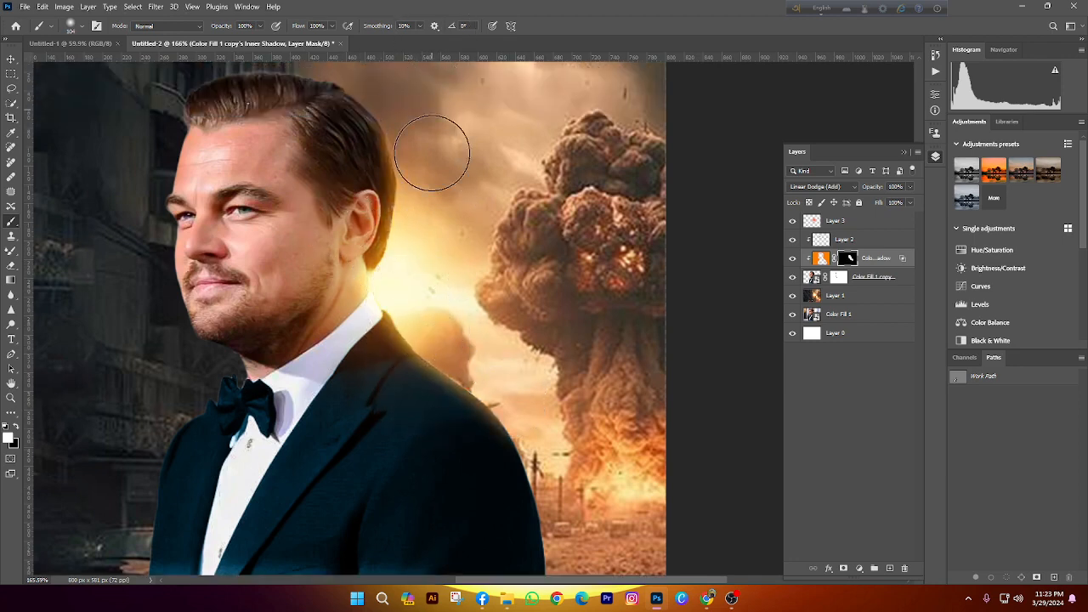
key(x)
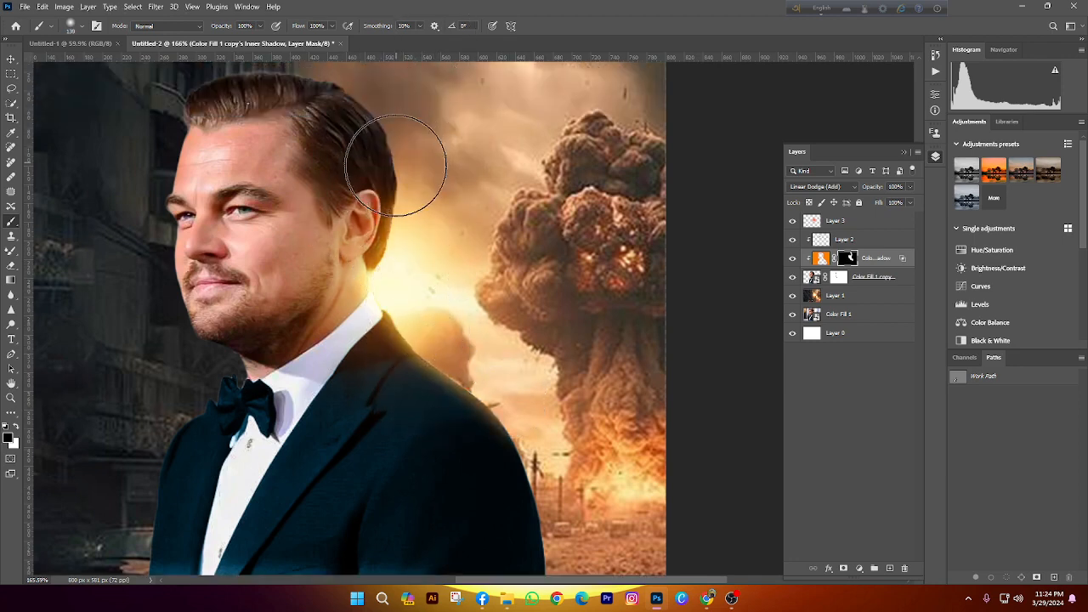
Enlarge the soft mask brush to about 174 px with black as the painting colour
key(x)
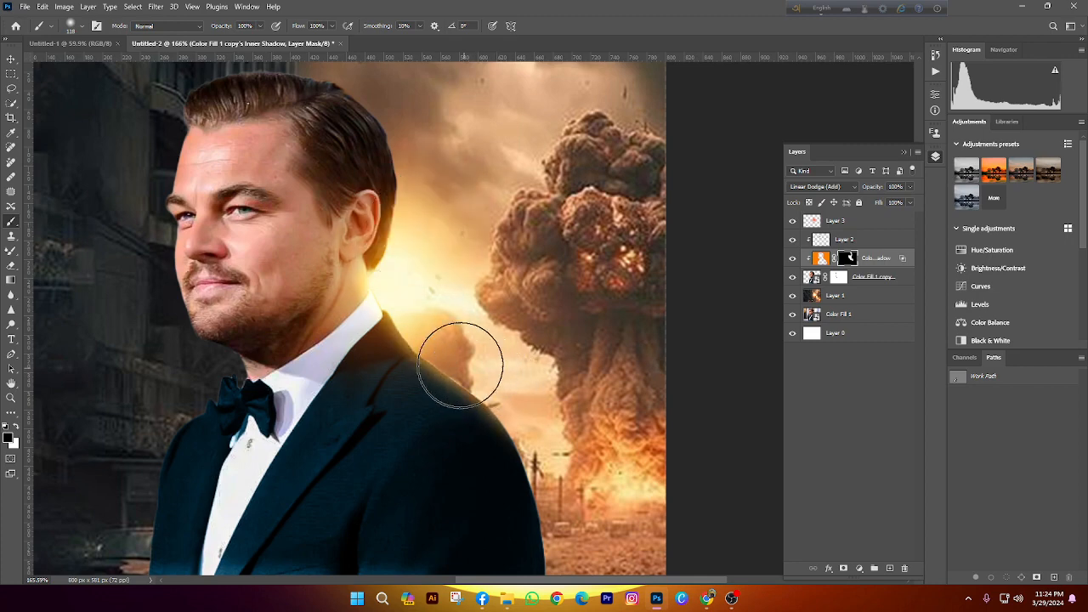
scroll(517, 373, down, 1)
key(x)
key(bracketright)
key(bracketright)
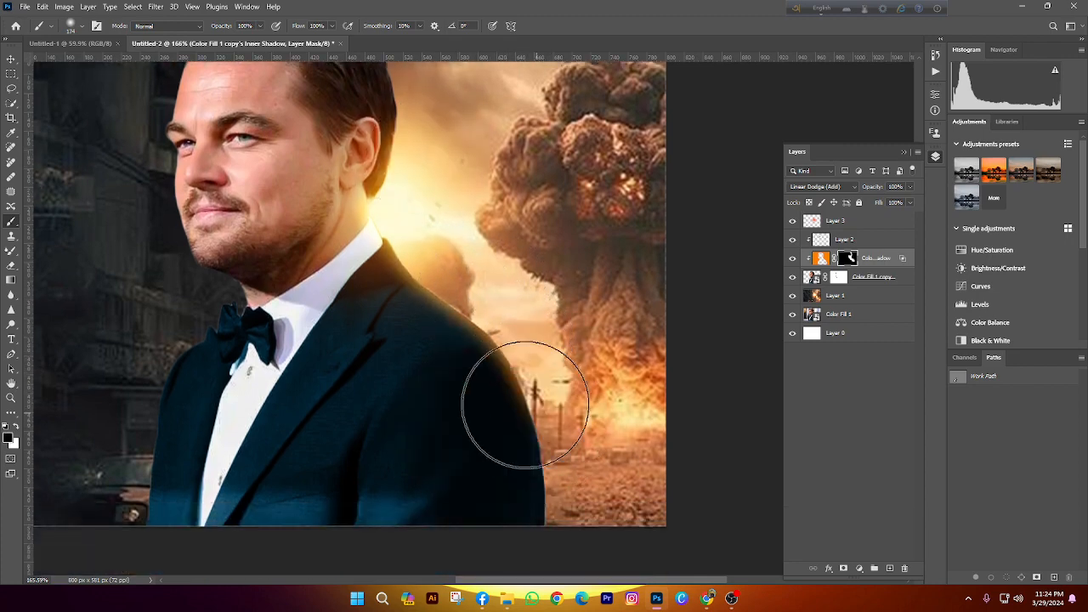
Examine the orange rim light on the man's shoulder, neck and head at overview and close-up magnification
scroll(400, 408, down, 6)
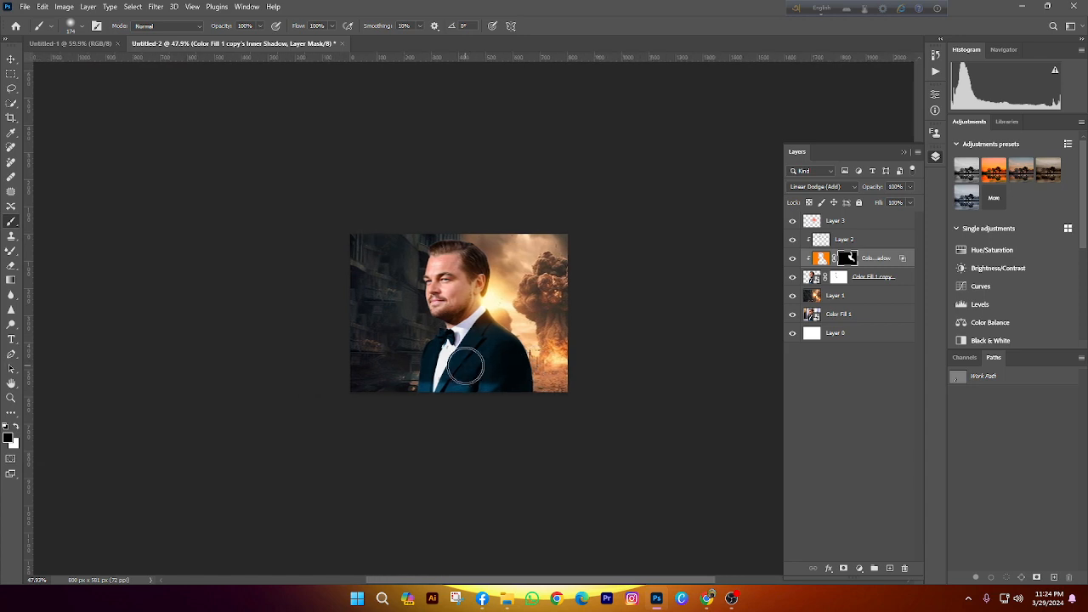
scroll(540, 306, up, 2)
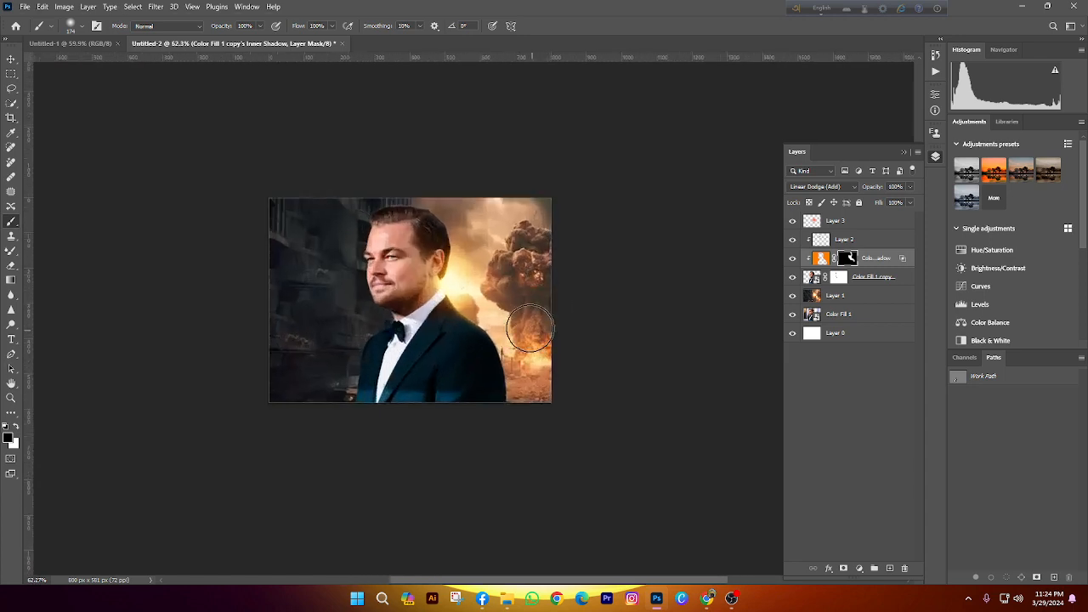
key(z)
right_click(414, 306)
click(449, 322)
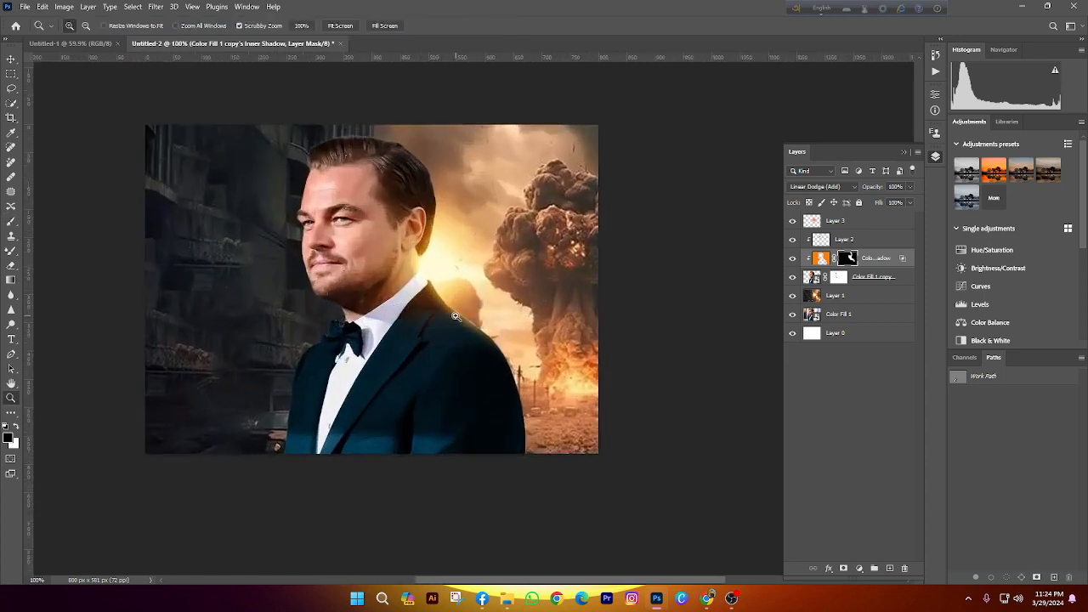
right_click(480, 324)
click(499, 331)
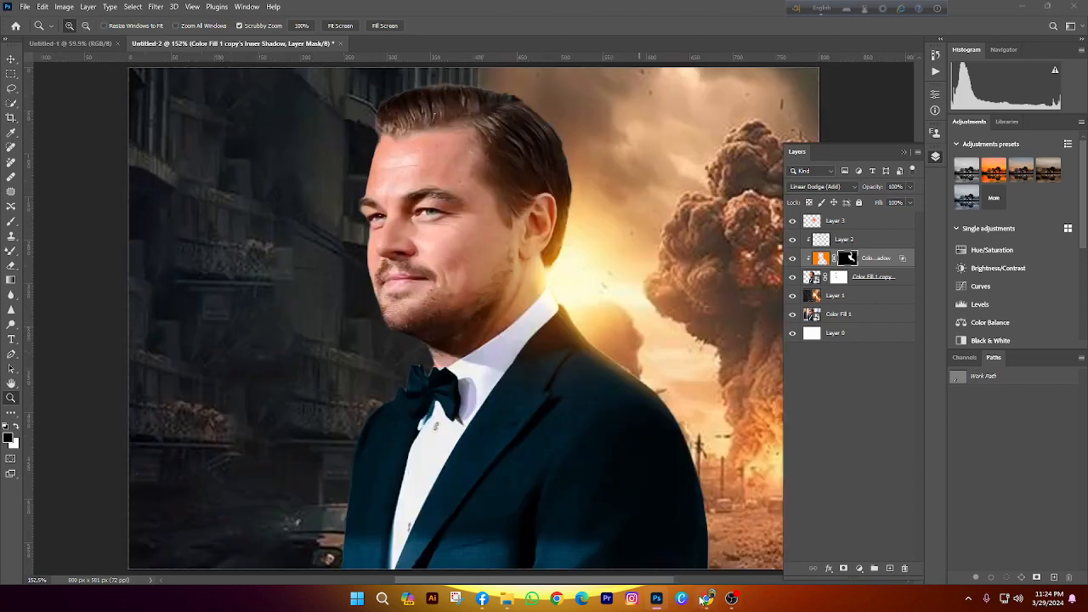
Switch to the Google Meet call in Chrome, admit the waiting participant, and return to Photoshop
mouse_move(708, 597)
click(544, 535)
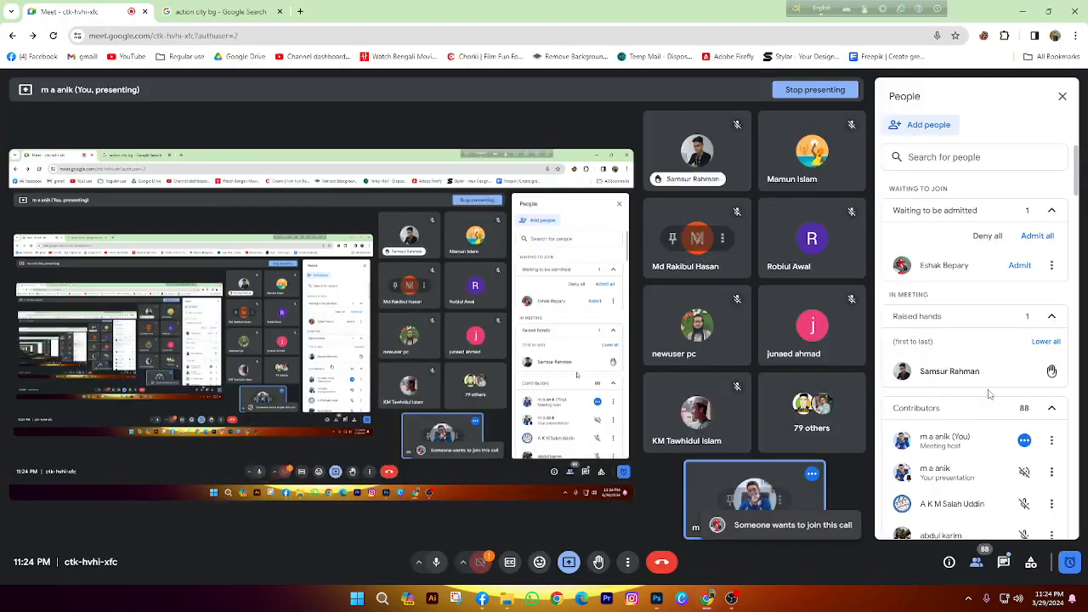
click(1019, 266)
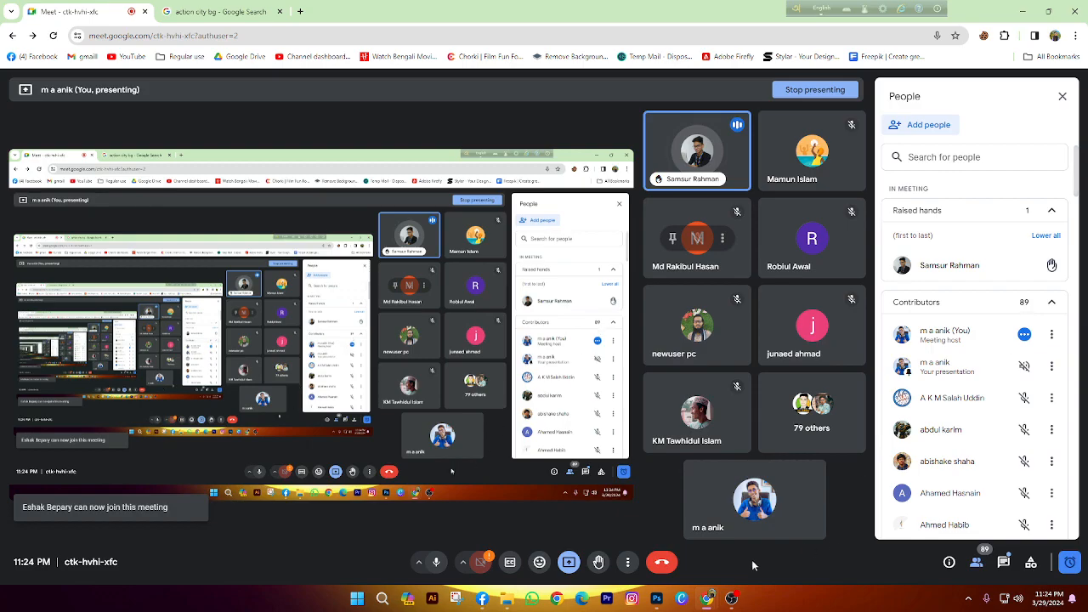
click(656, 599)
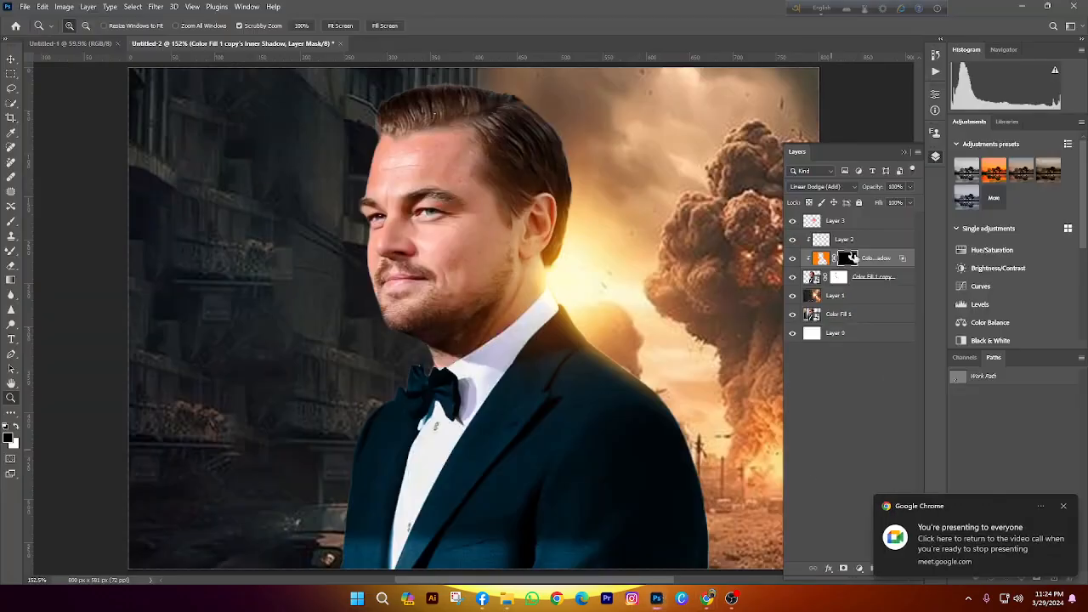
Duplicate the masked inner shadow layer, hide the copy, and delete the layer mask of the original inner shadow layer
key(ctrl+j)
click(792, 259)
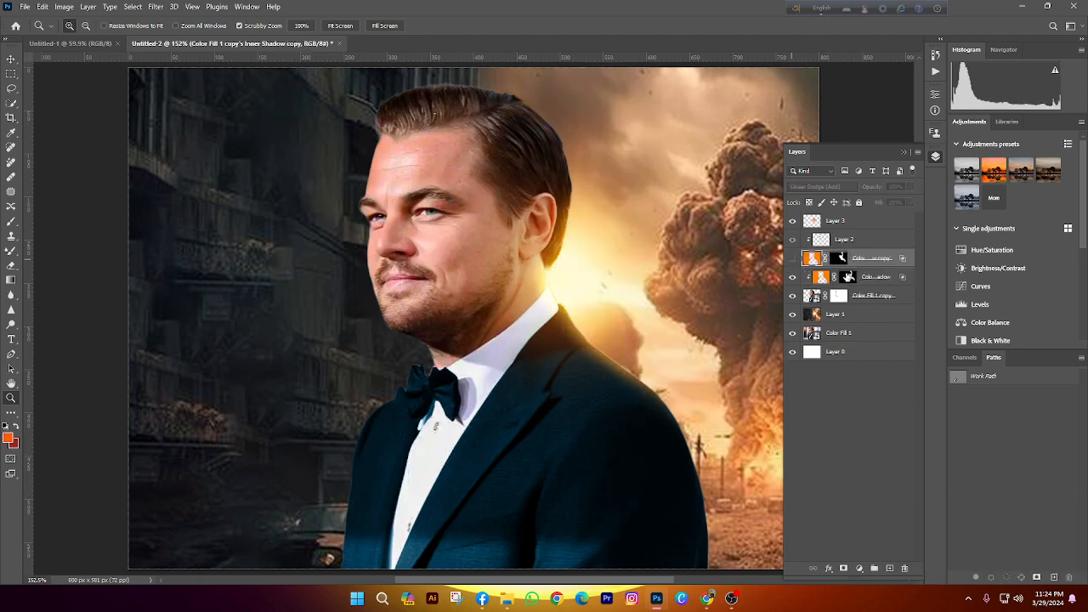
right_click(849, 276)
click(873, 300)
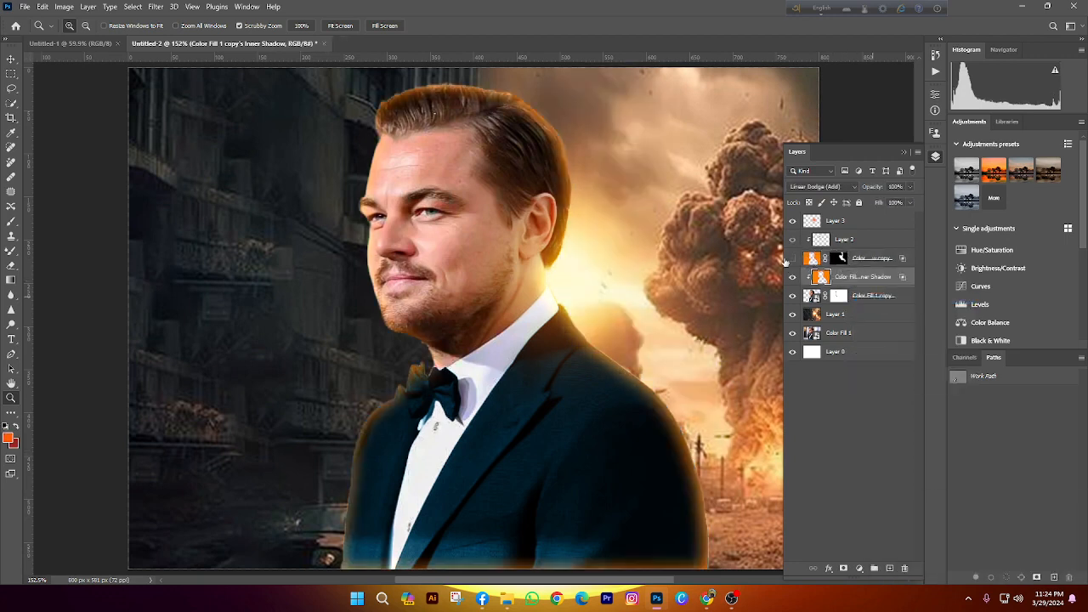
Examine the unmasked orange outline around the man's hair, face, bow tie and jacket
scroll(455, 156, down, 4)
drag(459, 151, 456, 194)
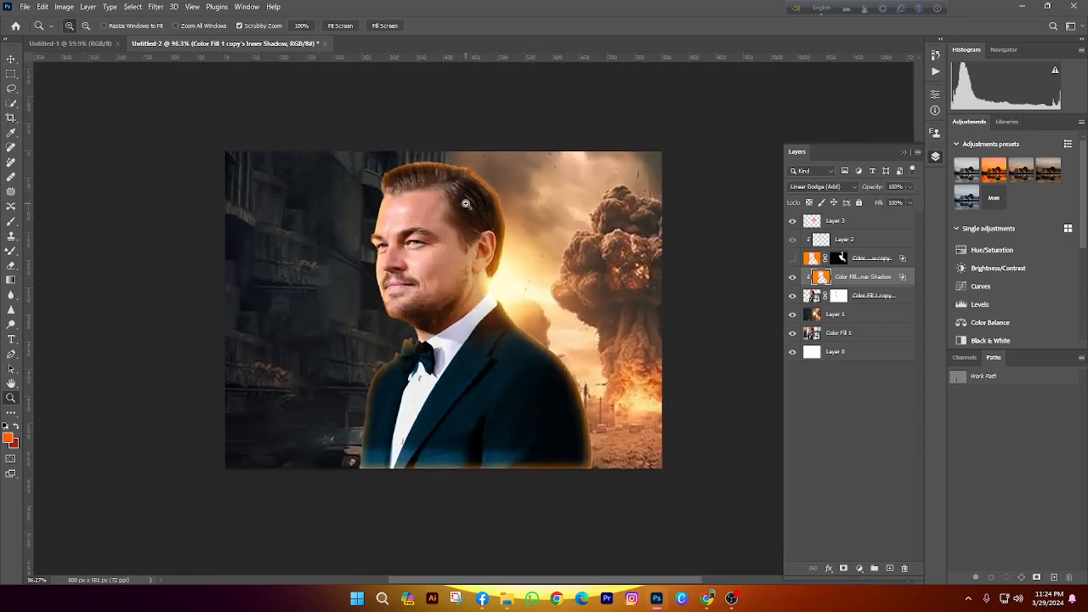
scroll(606, 217, up, 3)
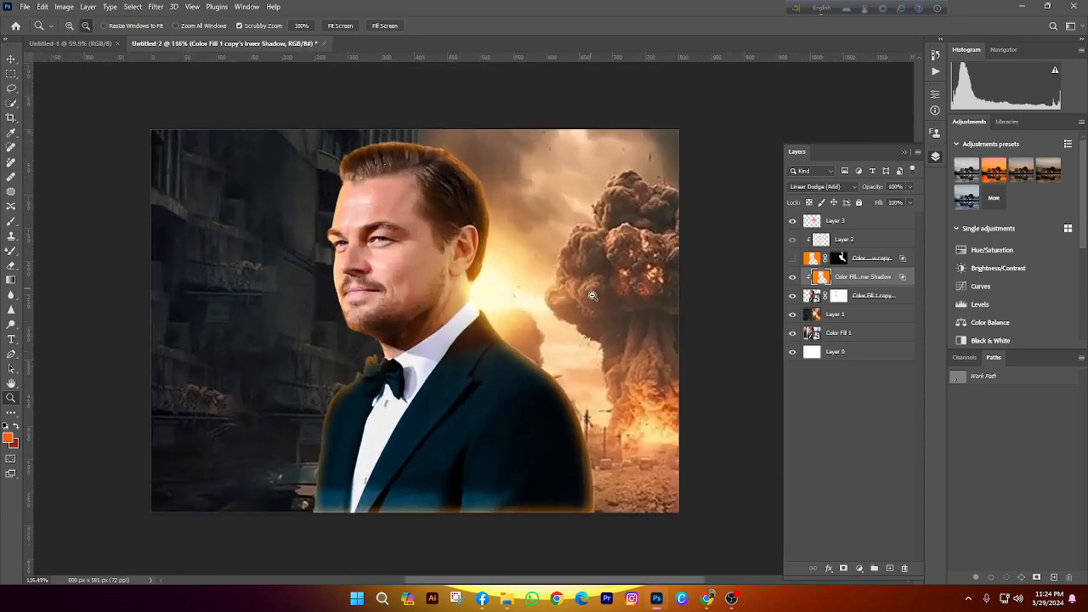
scroll(548, 382, right, 1)
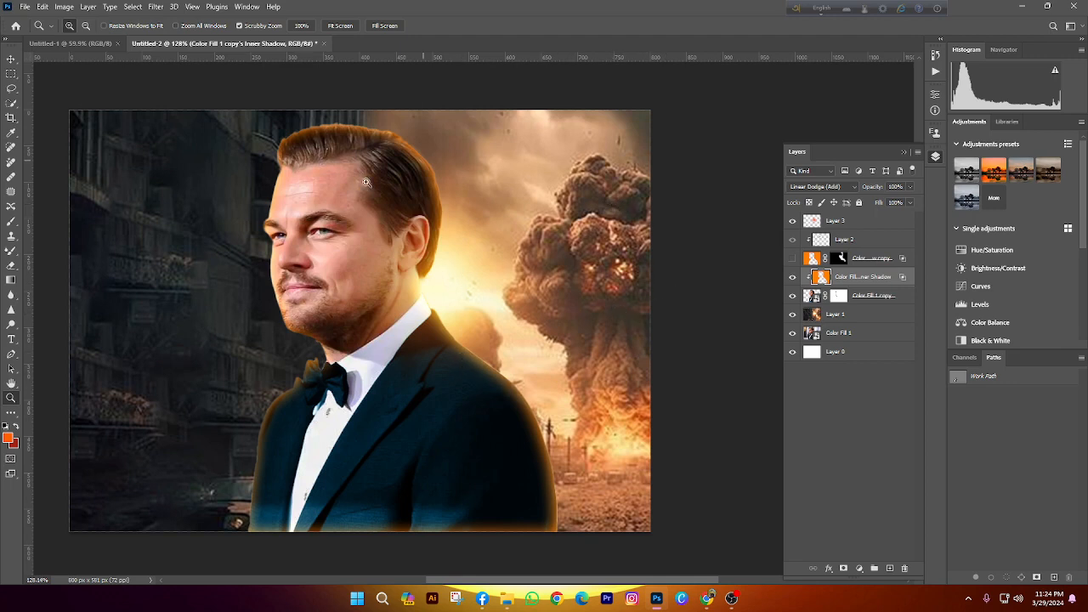
scroll(394, 215, left, 3)
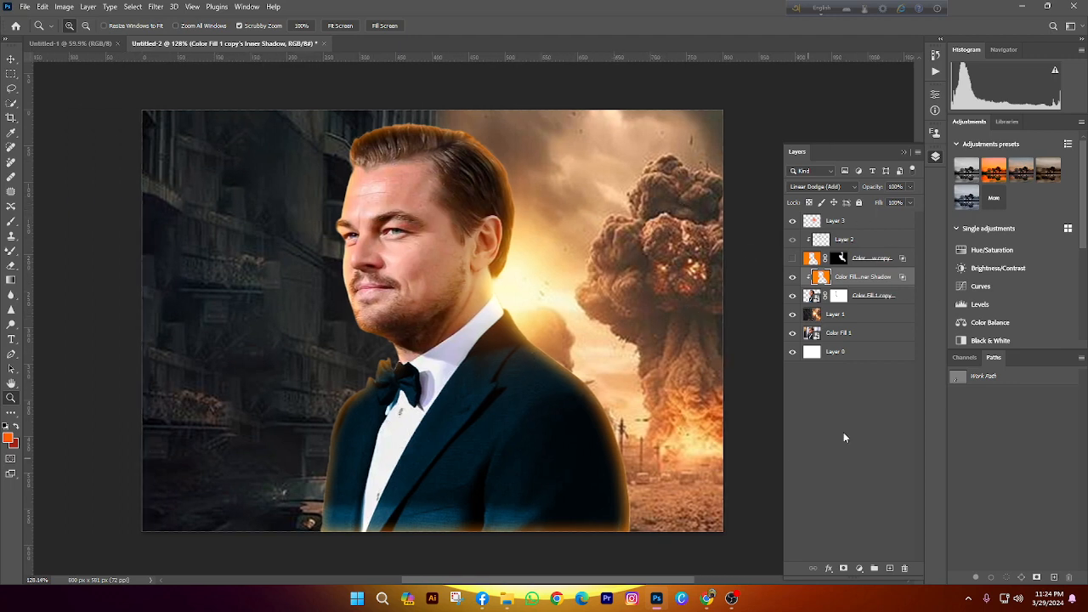
drag(306, 408, 409, 355)
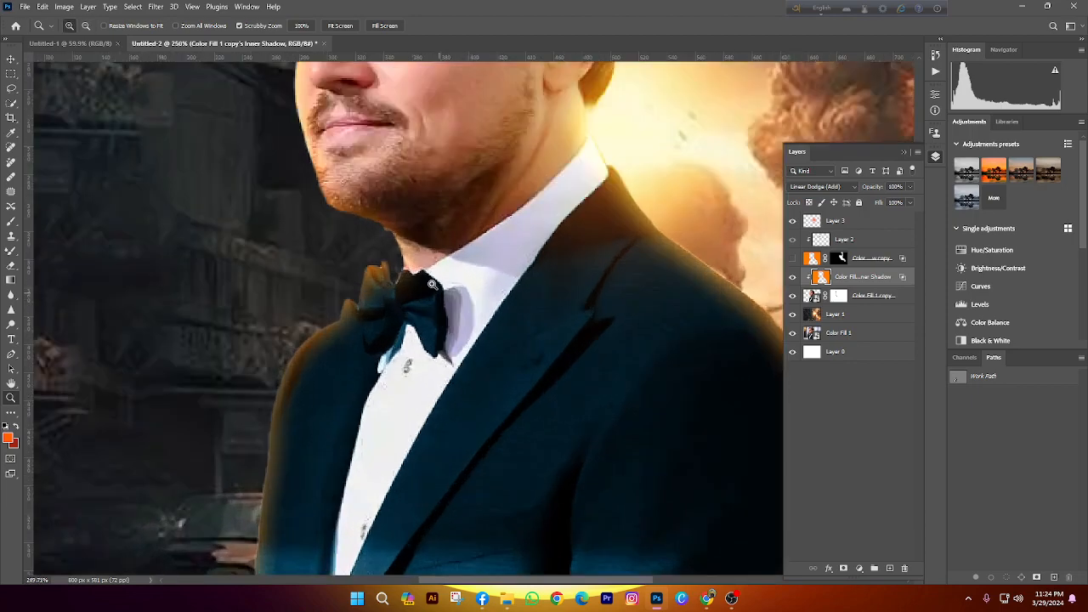
drag(292, 389, 510, 342)
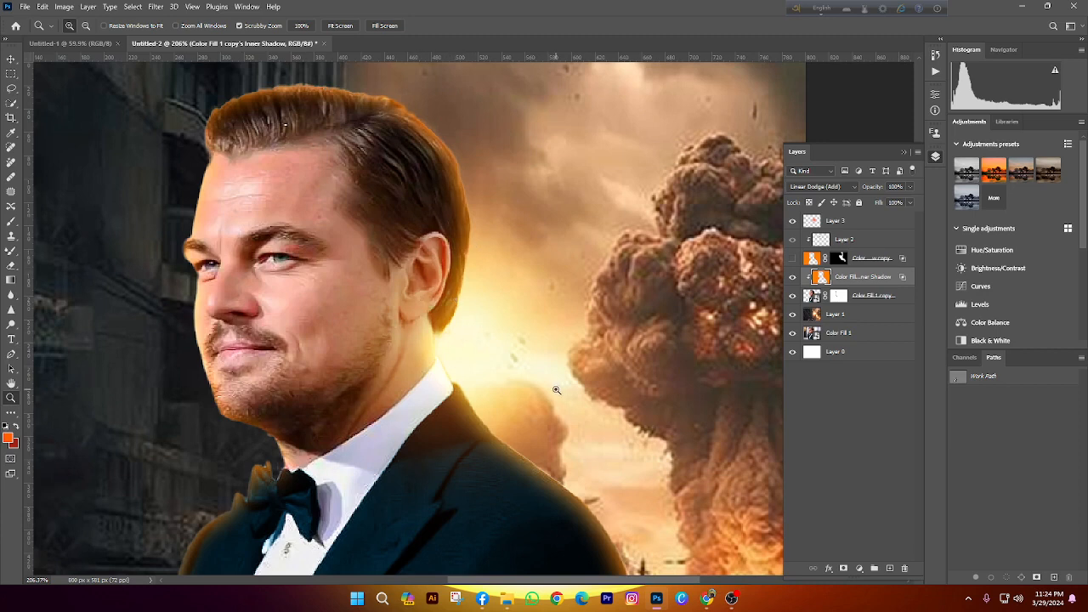
drag(547, 326, 520, 311)
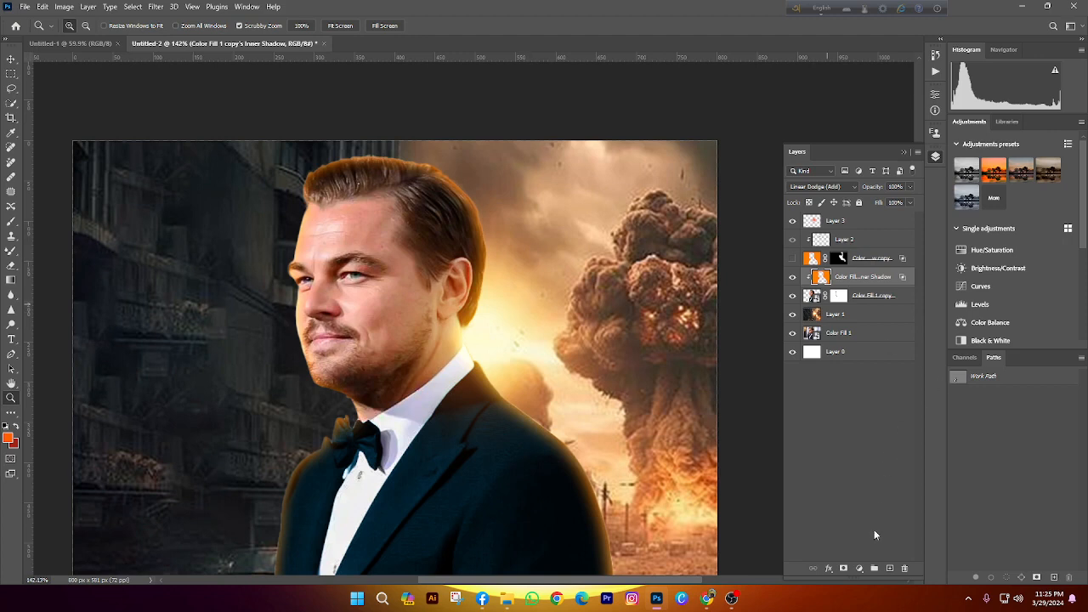
Add a white layer mask to the original inner shadow layer
alt+click(844, 571)
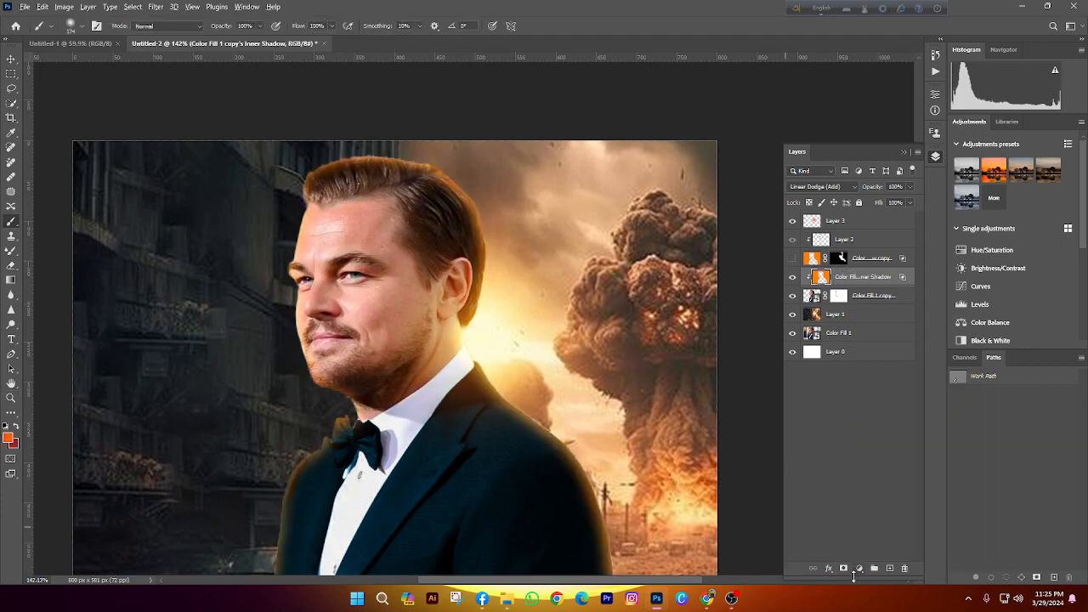
alt+click(847, 568)
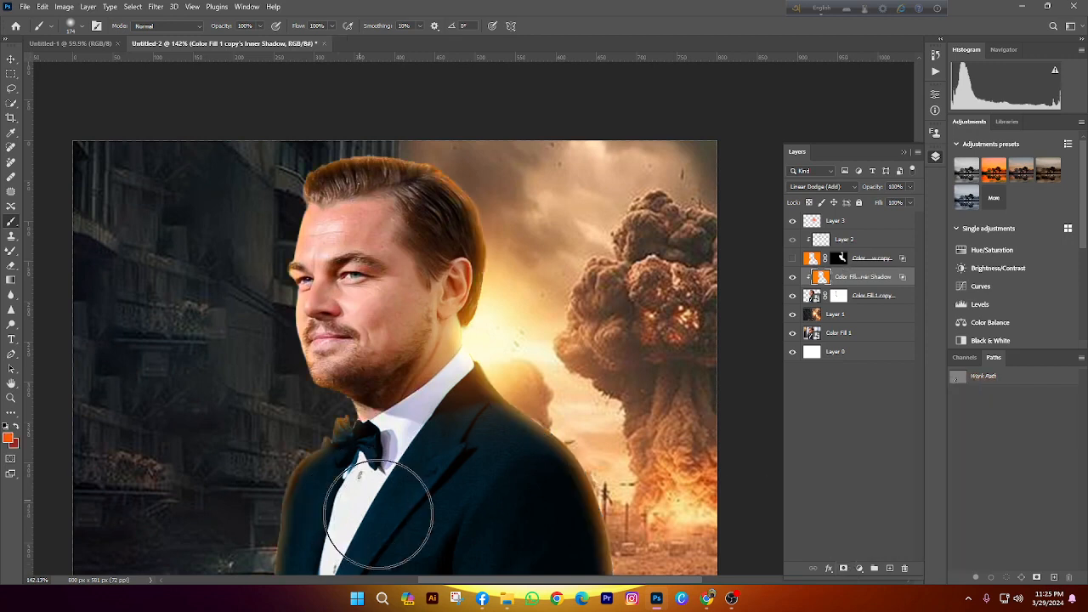
click(844, 568)
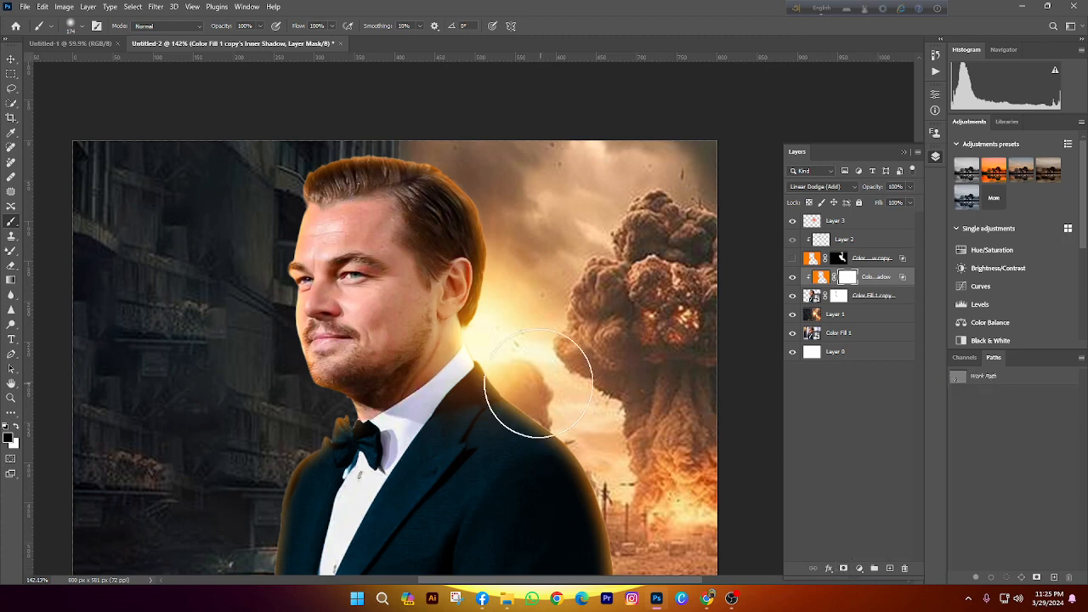
Paint black on the white mask along the man's hair, face side and jacket edges to hide the orange outline
scroll(408, 278, down, 1)
scroll(308, 197, up, 2)
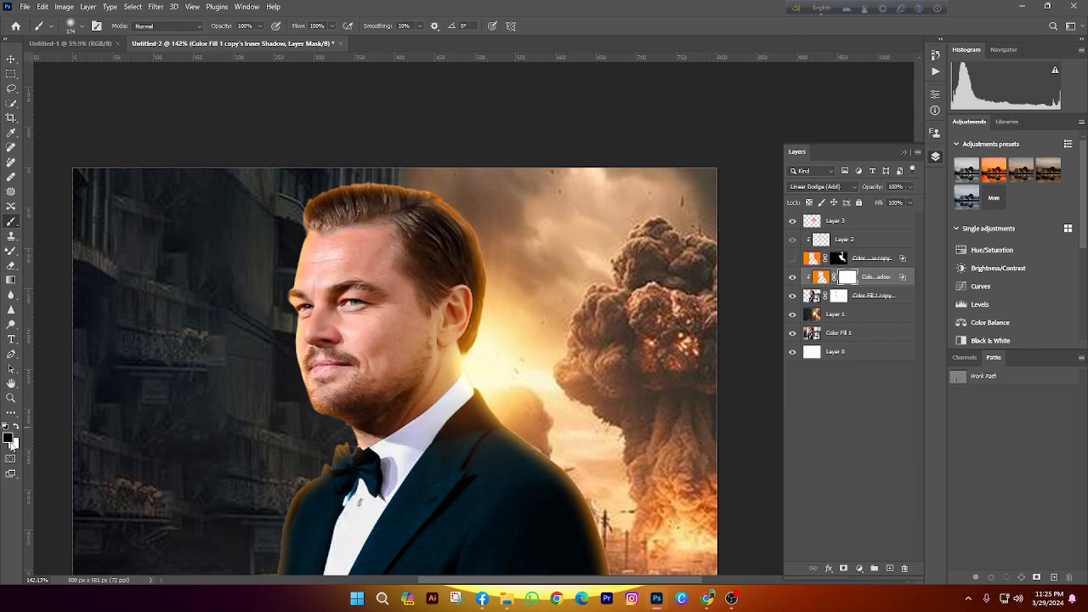
mouse_move(328, 201)
mouse_down()
mouse_move(303, 221)
mouse_move(374, 179)
mouse_move(450, 245)
mouse_up()
scroll(303, 413, down, 2)
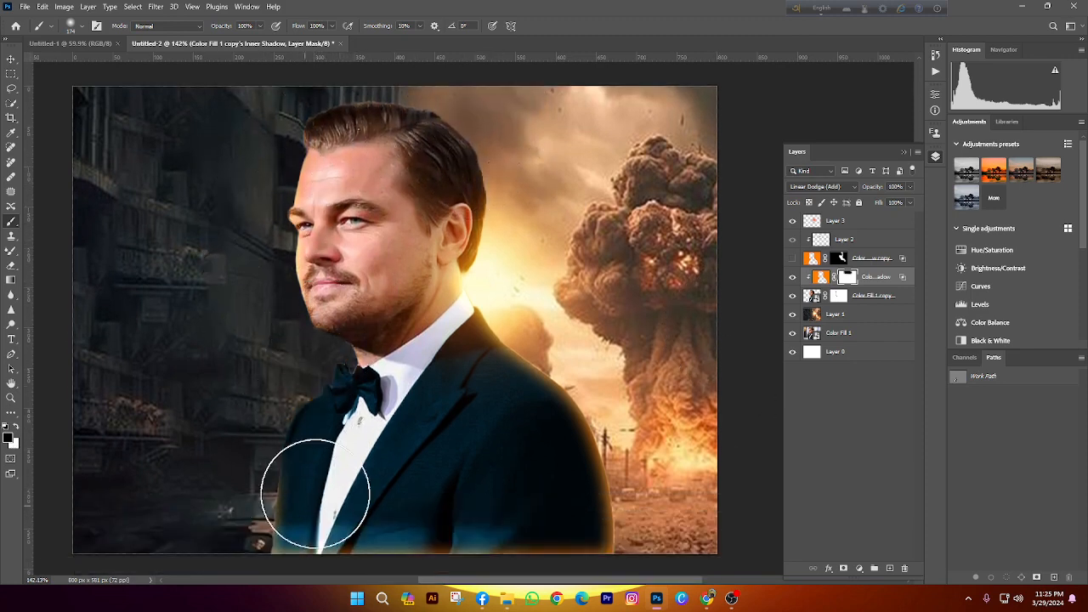
scroll(248, 446, down, 2)
mouse_move(544, 529)
mouse_down()
mouse_move(601, 376)
mouse_move(602, 341)
mouse_move(550, 430)
mouse_move(589, 437)
mouse_move(524, 461)
mouse_move(581, 413)
mouse_up()
scroll(485, 307, down, 4)
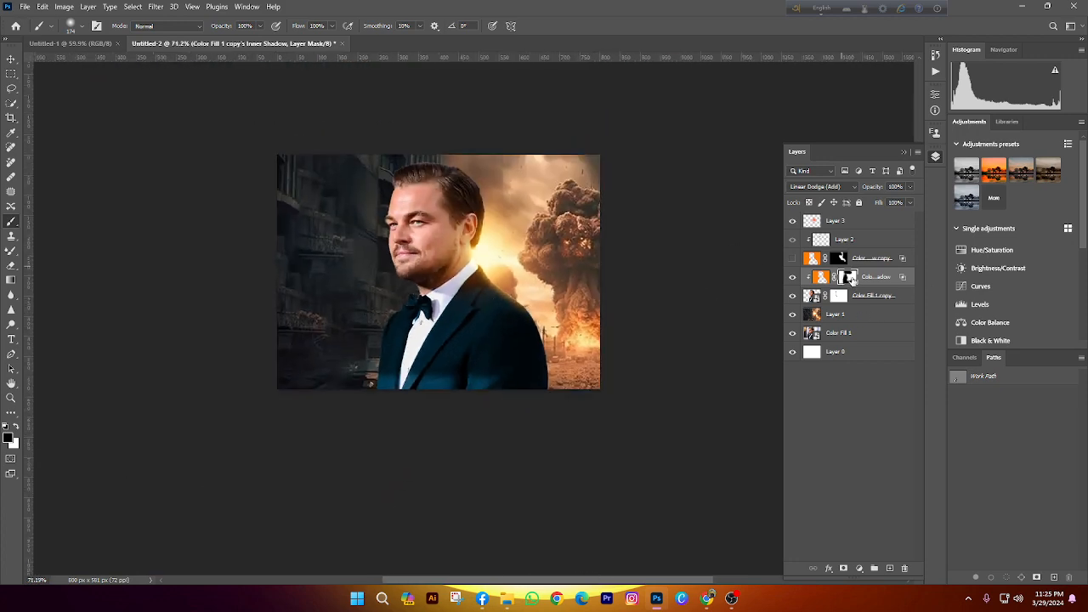
Delete the painted white mask from the inner shadow layer and add a black layer mask instead
right_click(851, 279)
click(892, 296)
scroll(562, 230, up, 2)
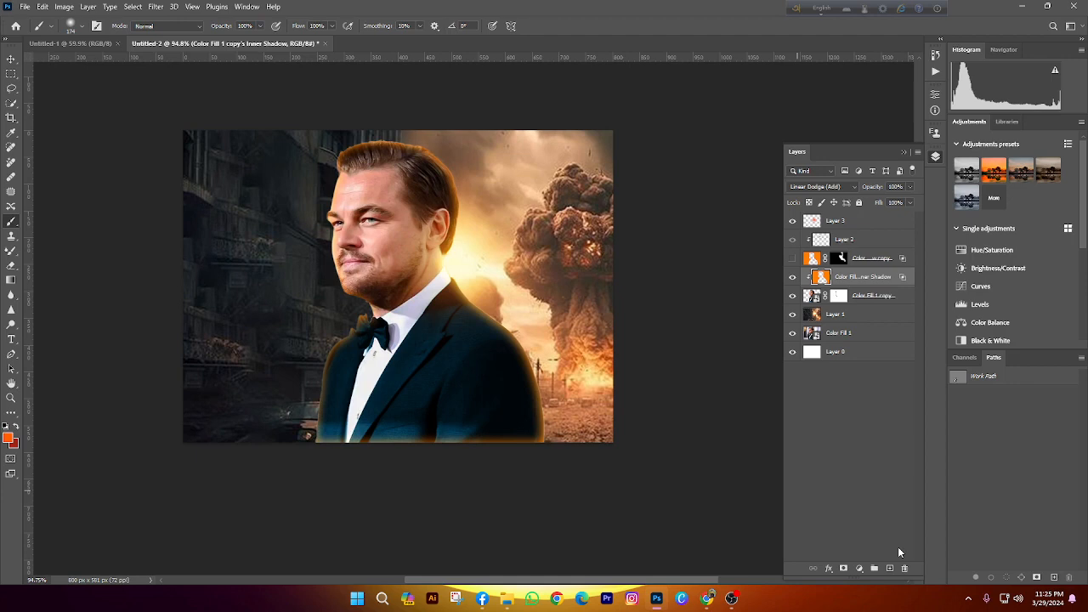
alt+click(843, 569)
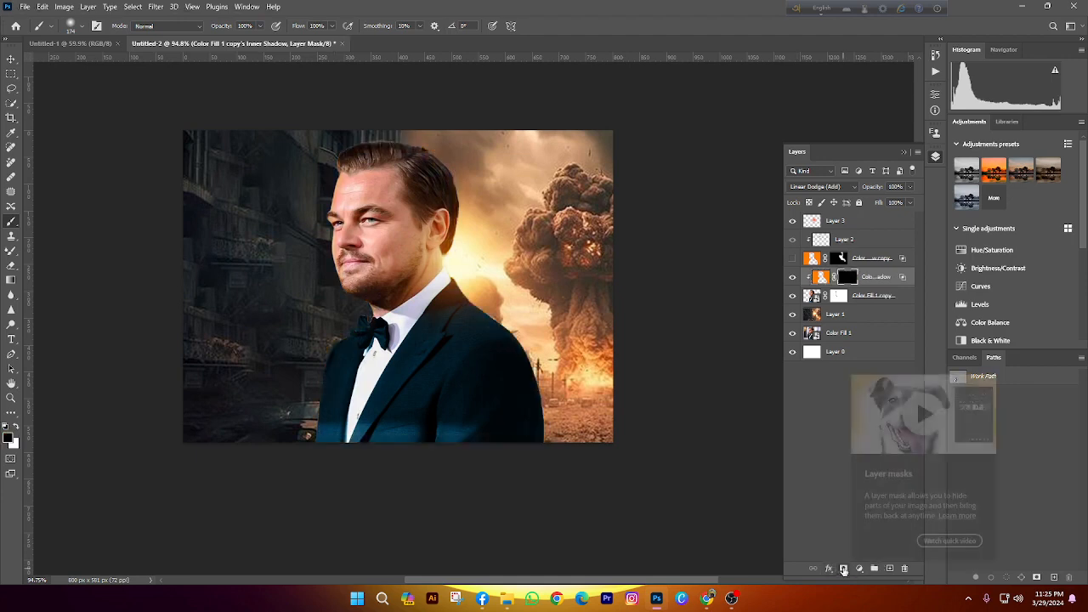
scroll(435, 280, up, 1)
scroll(434, 281, up, 2)
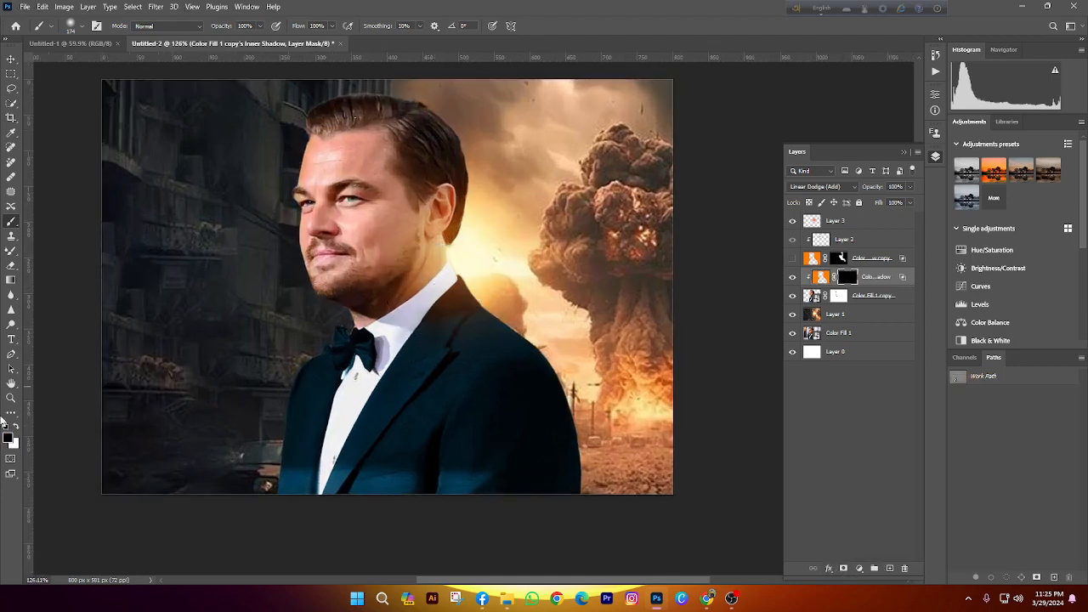
Paint white on the black mask around the man's neck, back of the head and explosion-side shoulder to reveal the rim light
key(x)
scroll(444, 431, up, 1)
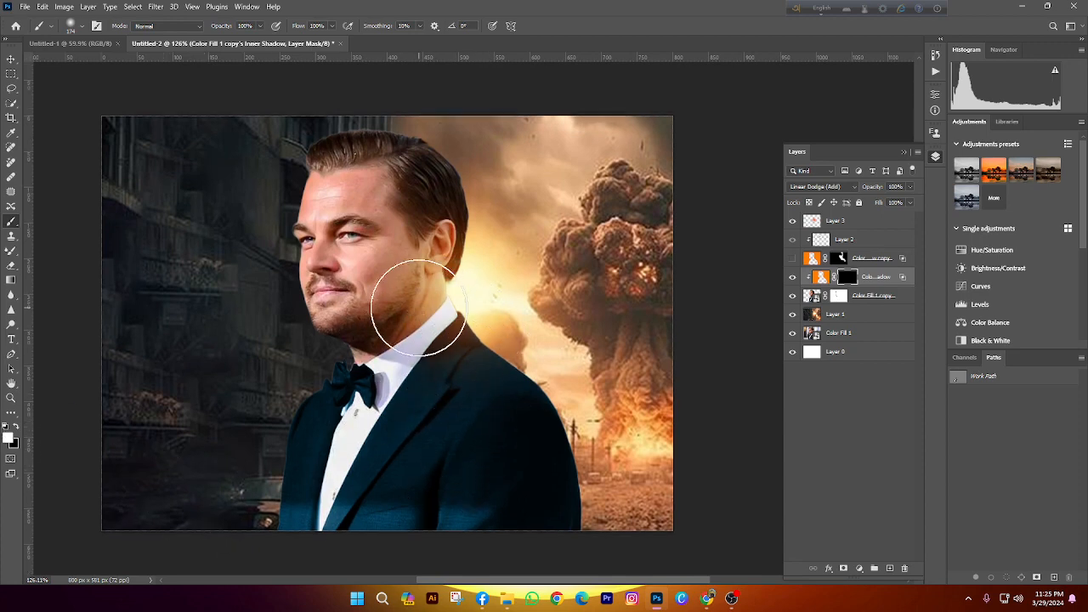
mouse_move(450, 267)
mouse_down()
mouse_move(461, 280)
mouse_move(474, 263)
mouse_up()
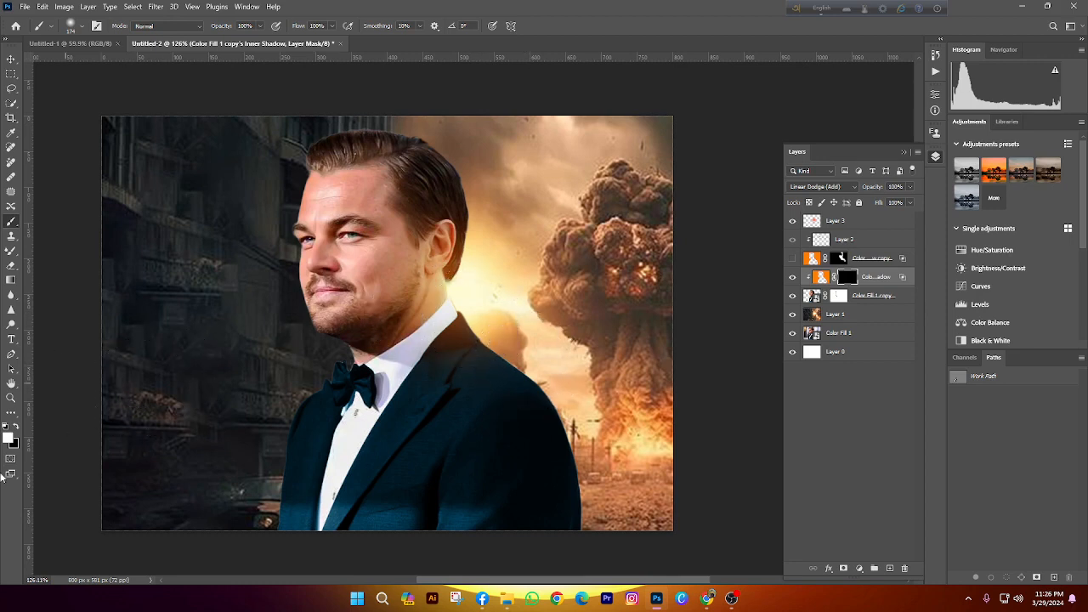
mouse_move(486, 340)
mouse_down()
mouse_move(466, 290)
mouse_move(533, 351)
mouse_move(585, 348)
mouse_move(501, 307)
mouse_move(461, 262)
mouse_move(526, 211)
mouse_move(535, 271)
mouse_up()
scroll(537, 287, down, 3)
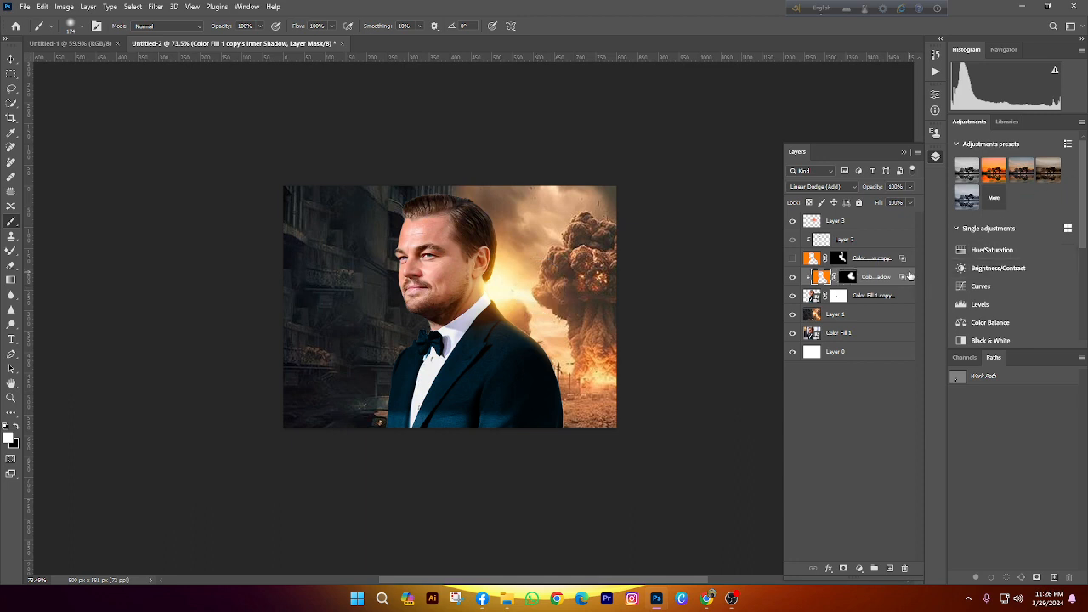
Try a Color Overlay effect in cyan 00ffe4 on the inner shadow layer, leaving the dialog without applying it
click(618, 293)
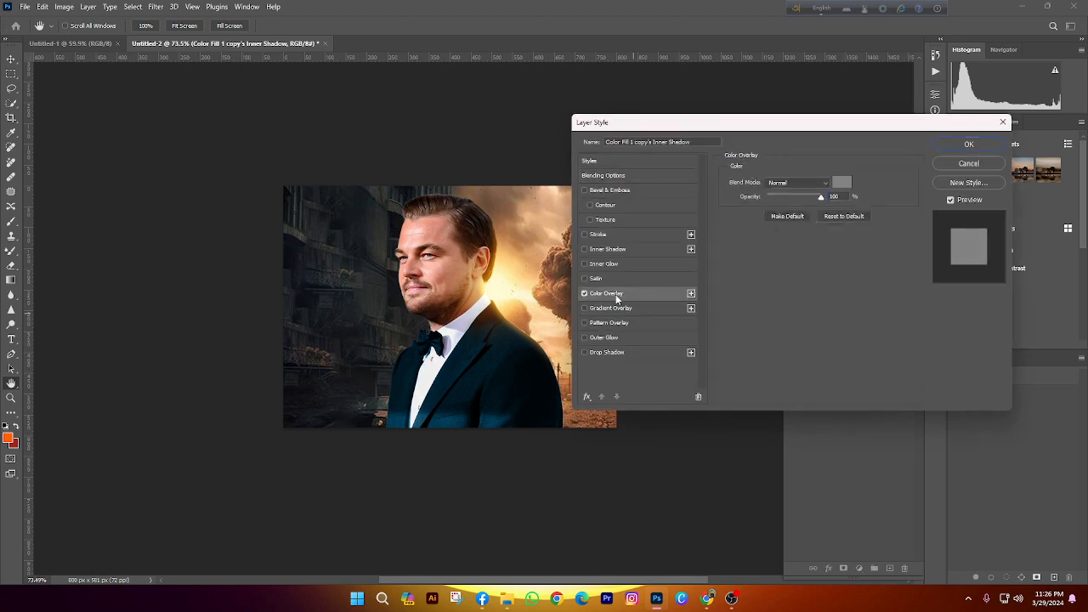
click(825, 182)
click(841, 182)
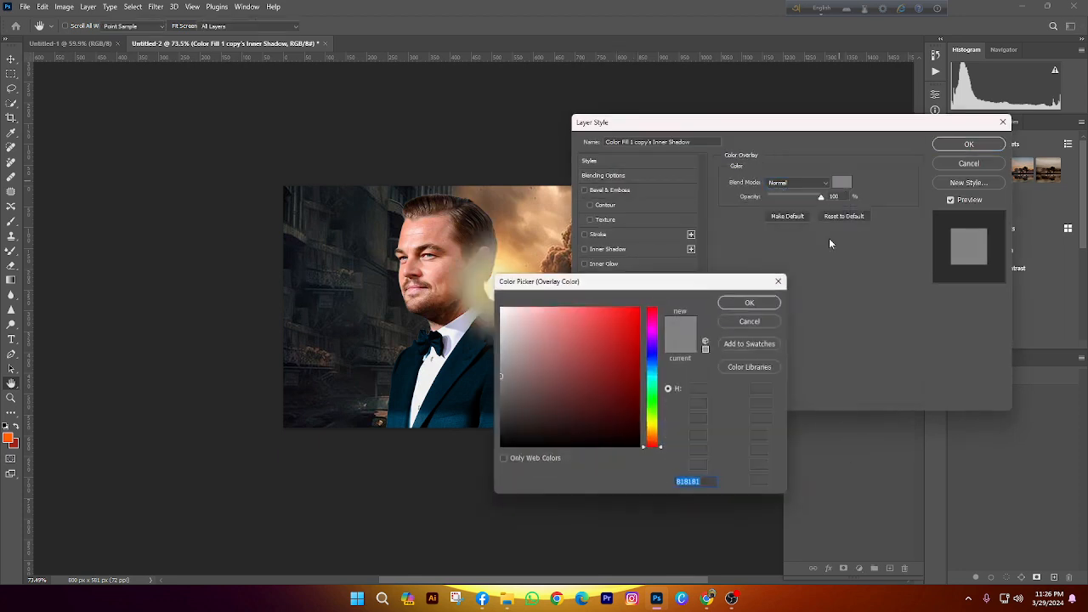
key(ctrl+v)
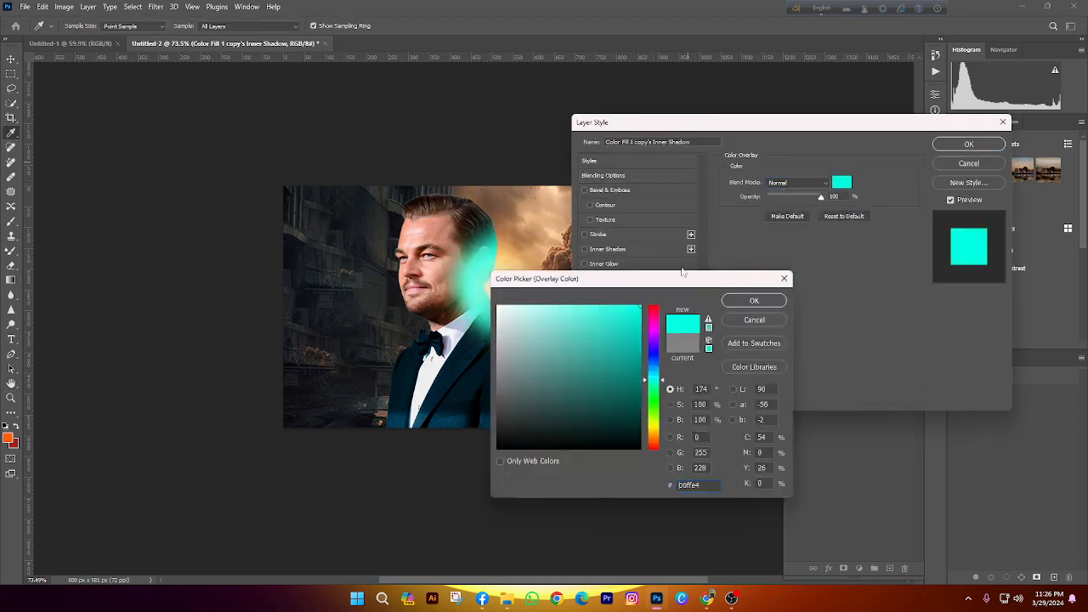
click(754, 320)
click(967, 163)
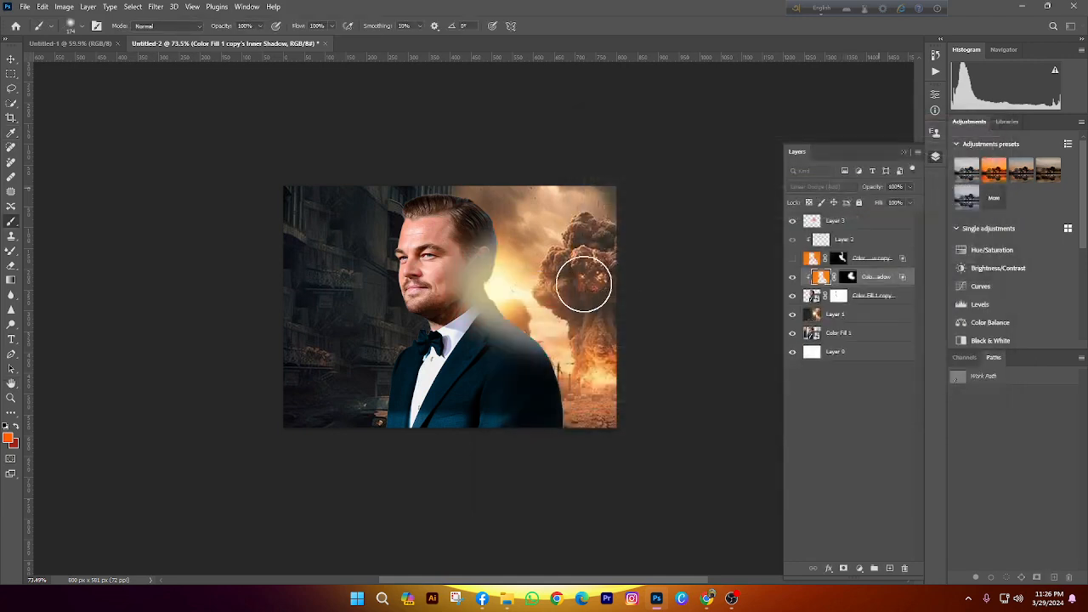
scroll(624, 274, down, 3)
scroll(668, 298, up, 3)
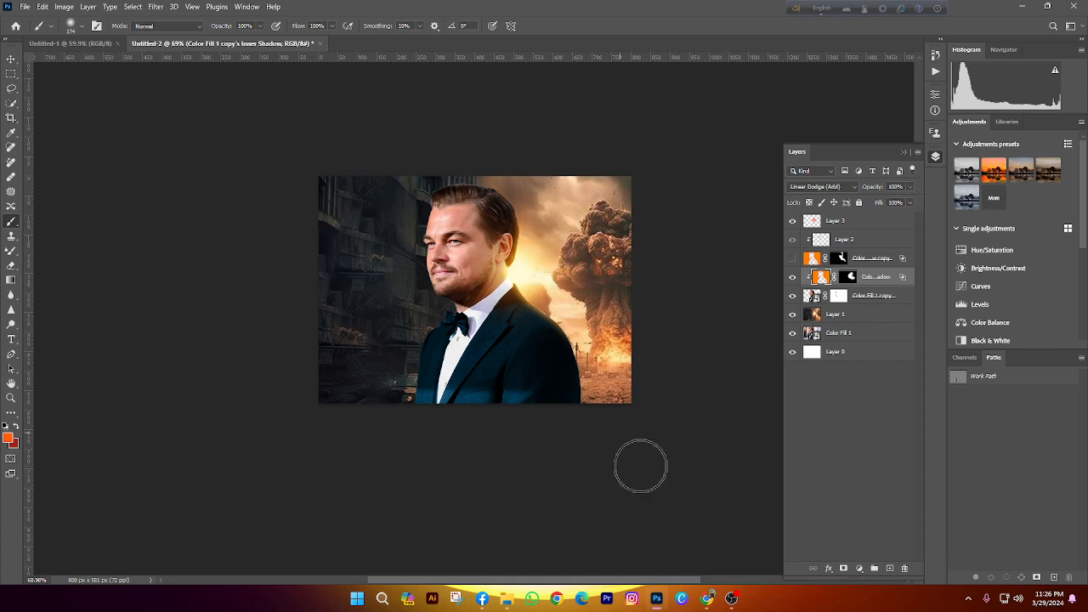
Switch to the Google Meet call in Chrome, lower all raised hands and show the remaining call time
mouse_move(705, 600)
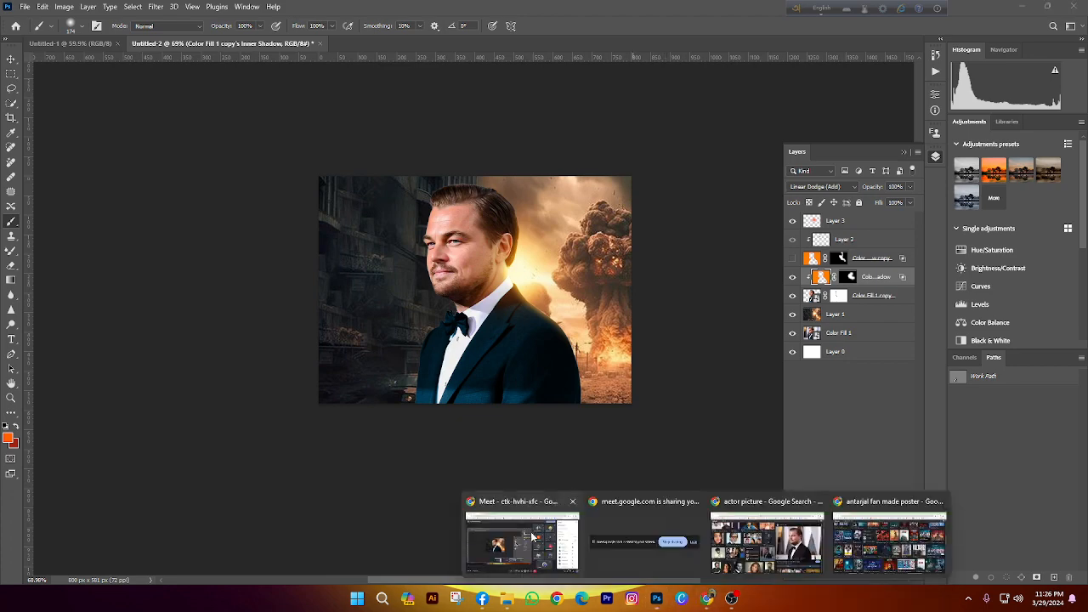
click(528, 537)
mouse_move(1063, 258)
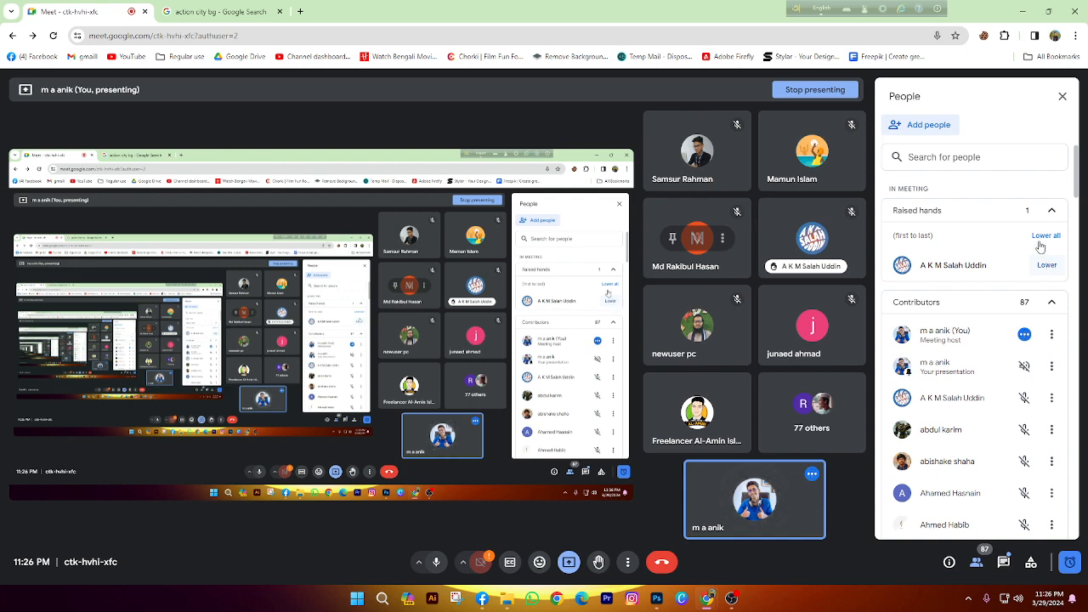
click(1046, 236)
click(1070, 561)
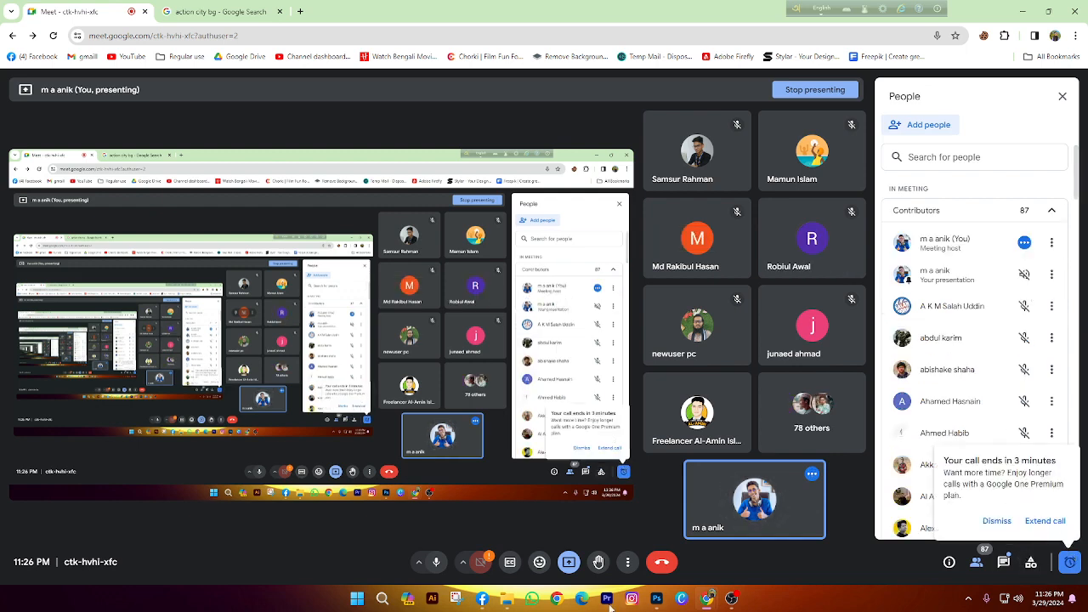
Open Google Meet from the Regular use bookmarks in a new tab and return to the running call
click(208, 11)
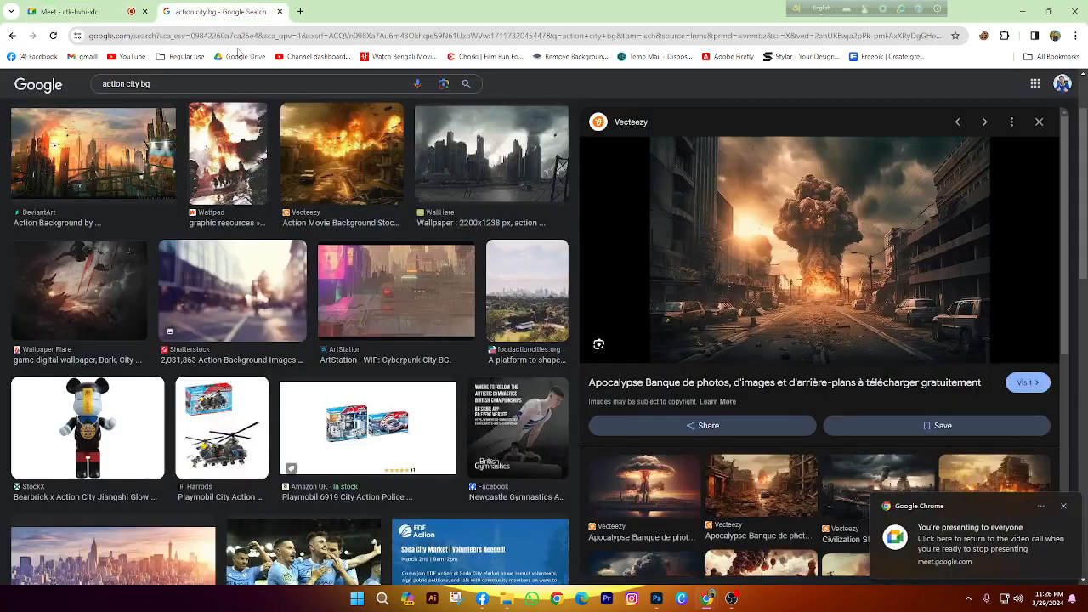
click(180, 56)
right_click(215, 101)
key(Escape)
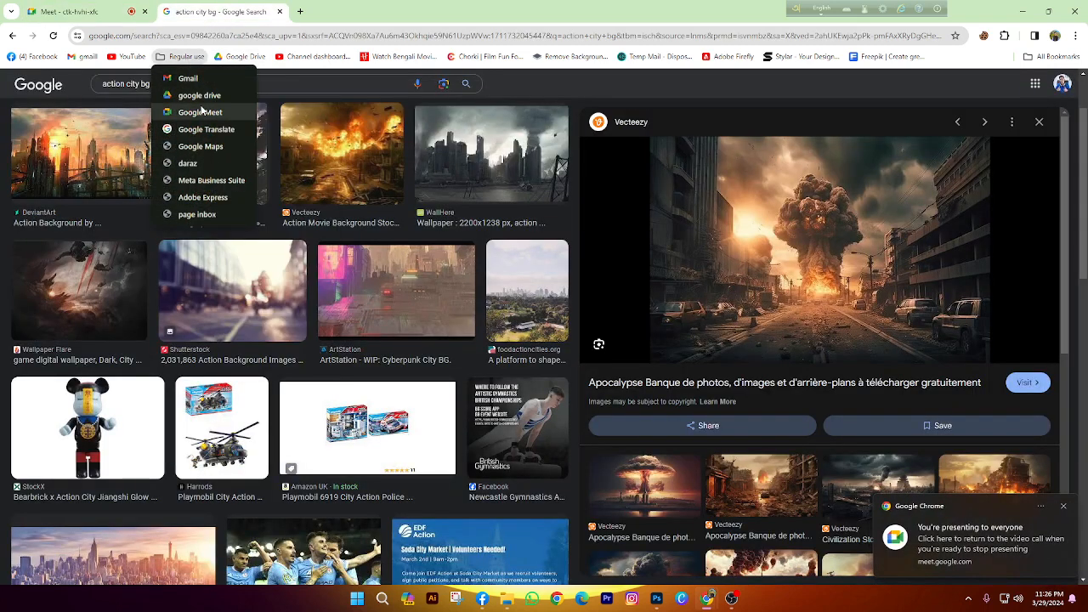
right_click(204, 111)
click(255, 120)
click(81, 12)
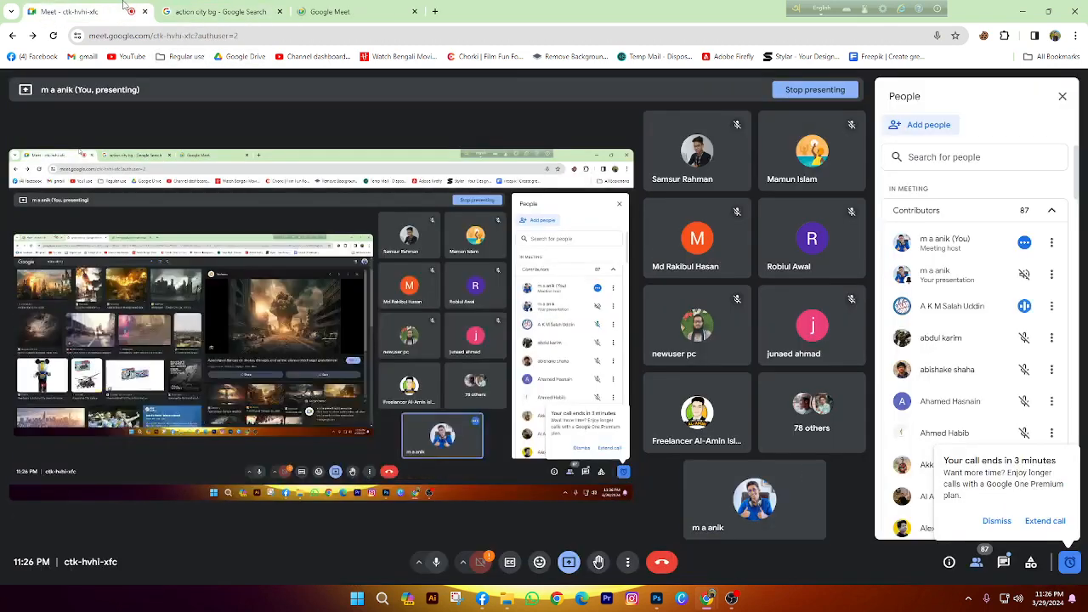
Switch back to Photoshop, toggle the man's masked cut-out layer off and on to check it, and rename it 75756
click(656, 599)
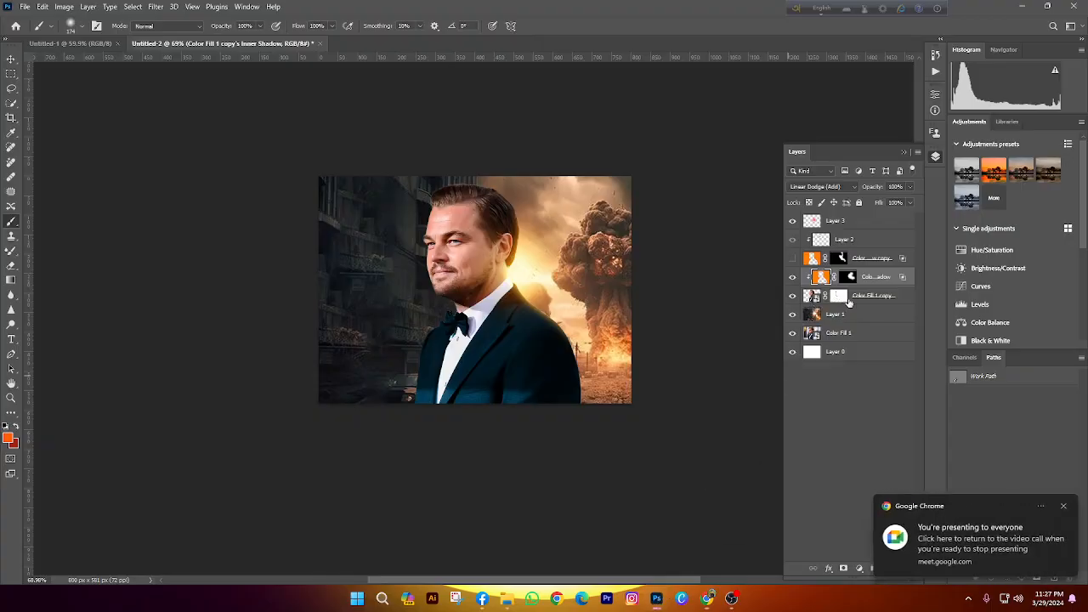
click(794, 297)
click(793, 297)
click(793, 298)
click(793, 297)
click(793, 298)
click(793, 298)
double_click(871, 296)
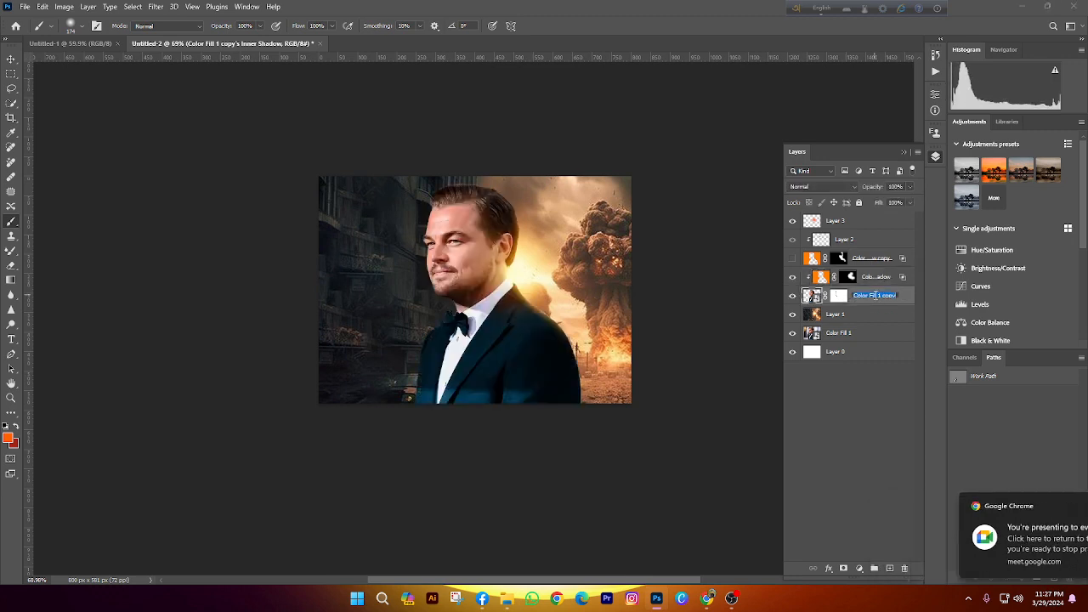
click(863, 369)
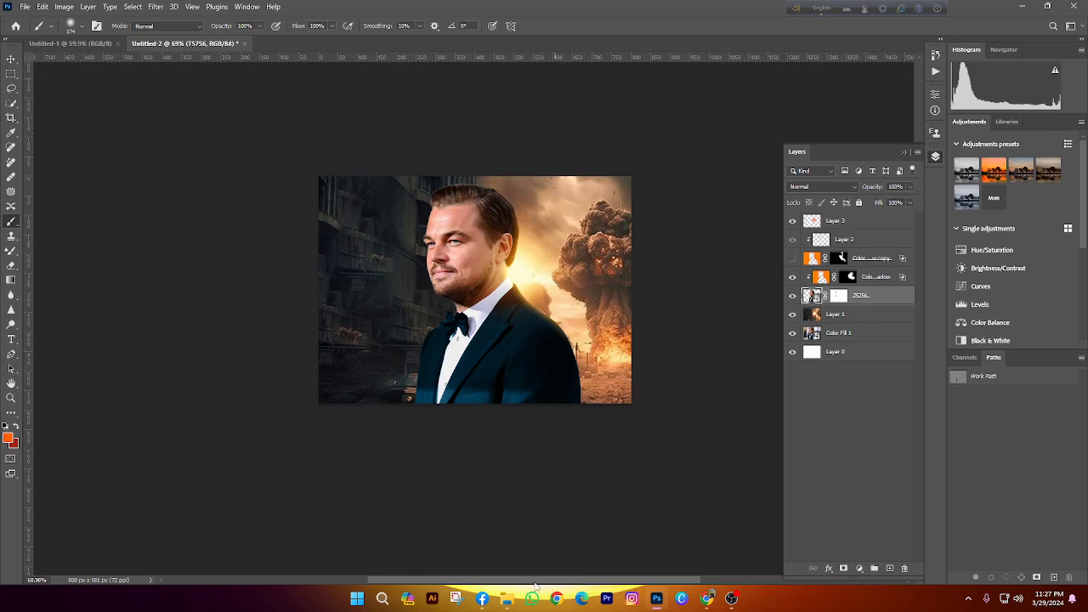
Switch to Chrome, start an instant meeting in Google Meet and copy its joining link
mouse_move(556, 599)
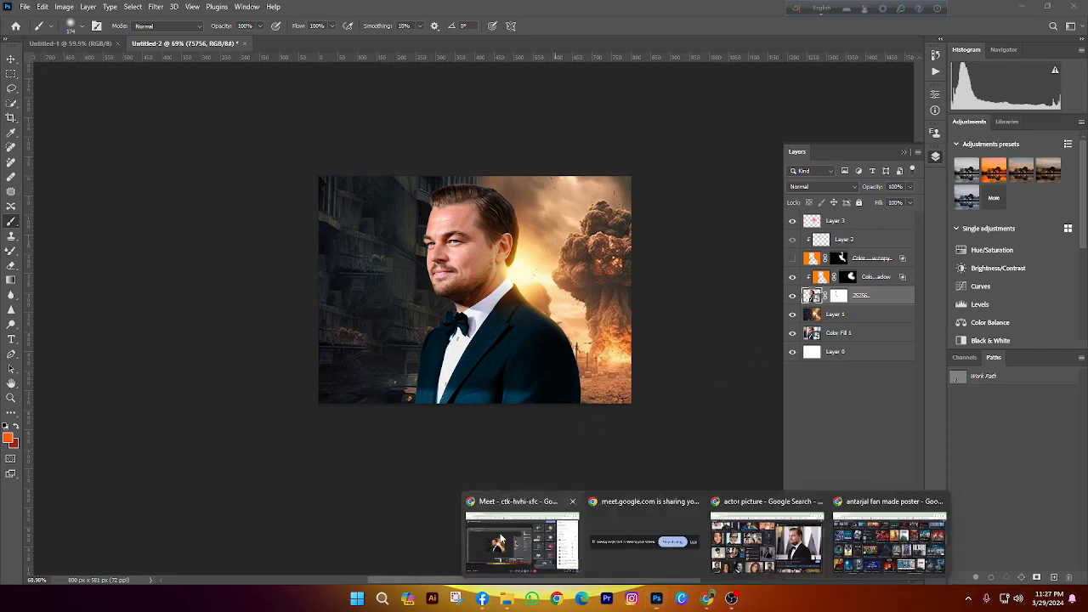
click(527, 535)
click(390, 6)
click(123, 391)
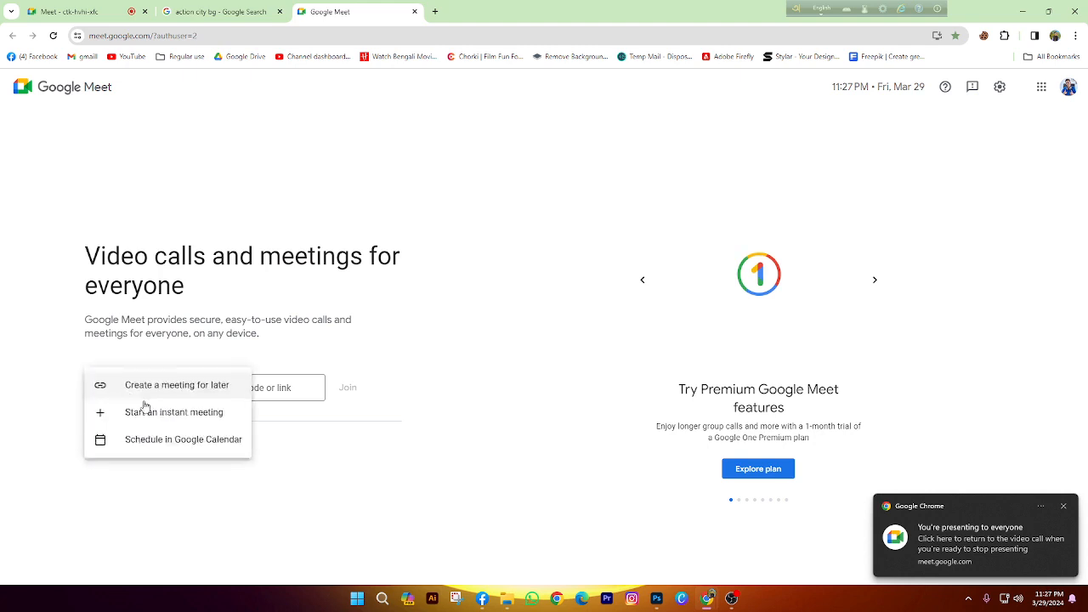
click(174, 413)
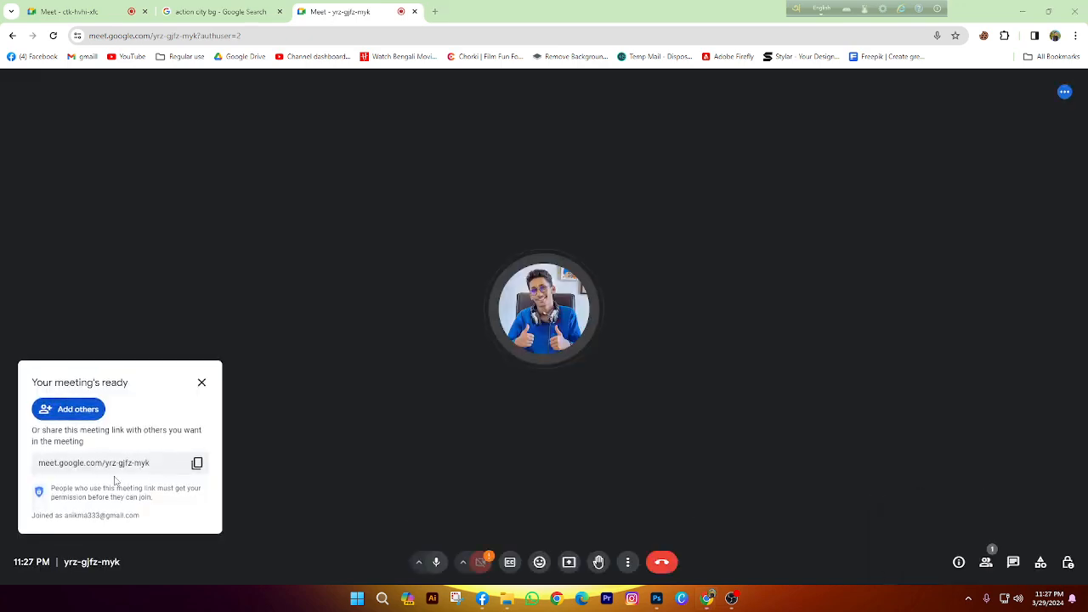
click(196, 462)
In the old call, admit the waiting participant and send the new meeting's link in the in-call chat
click(85, 5)
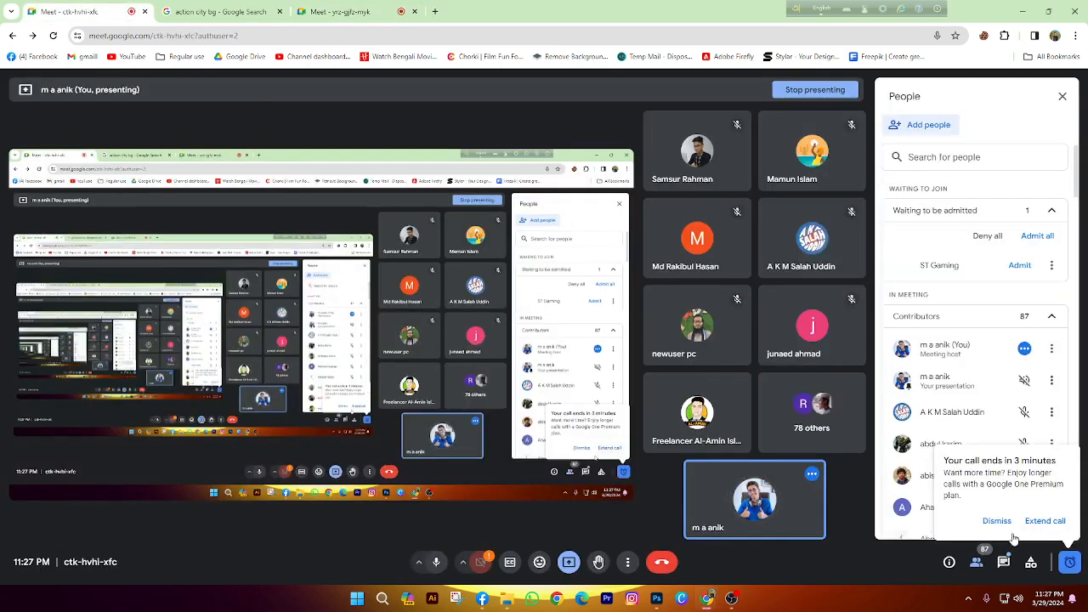
click(1019, 265)
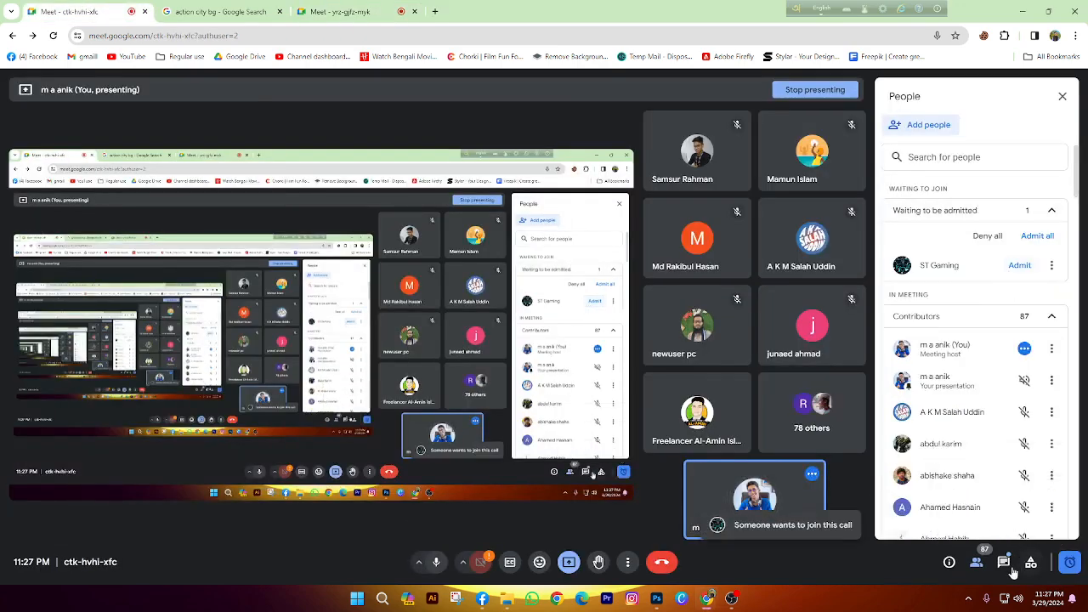
click(1004, 562)
right_click(952, 513)
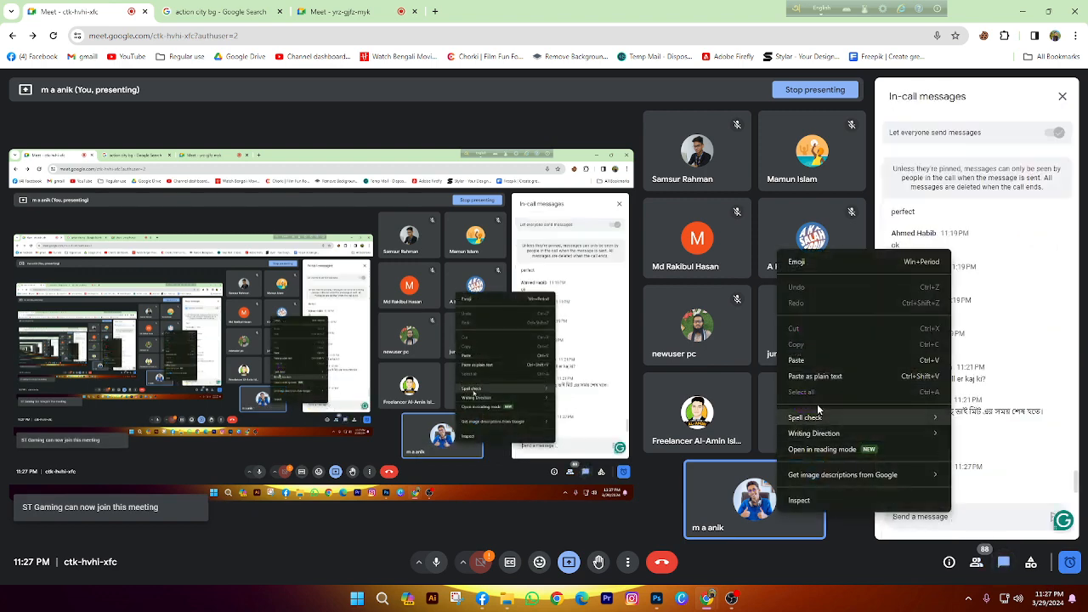
click(807, 360)
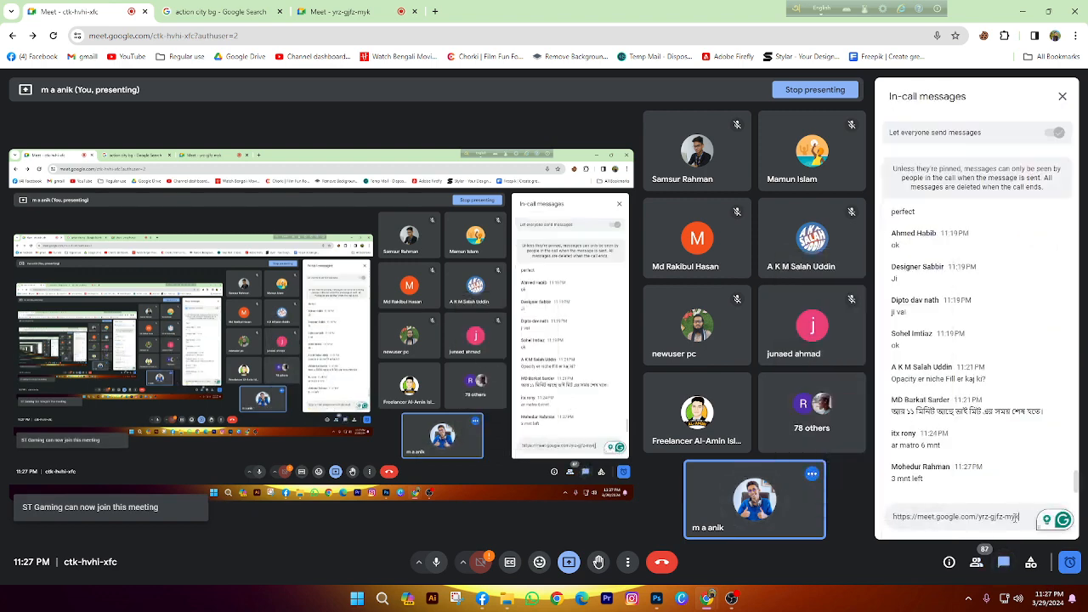
key(Return)
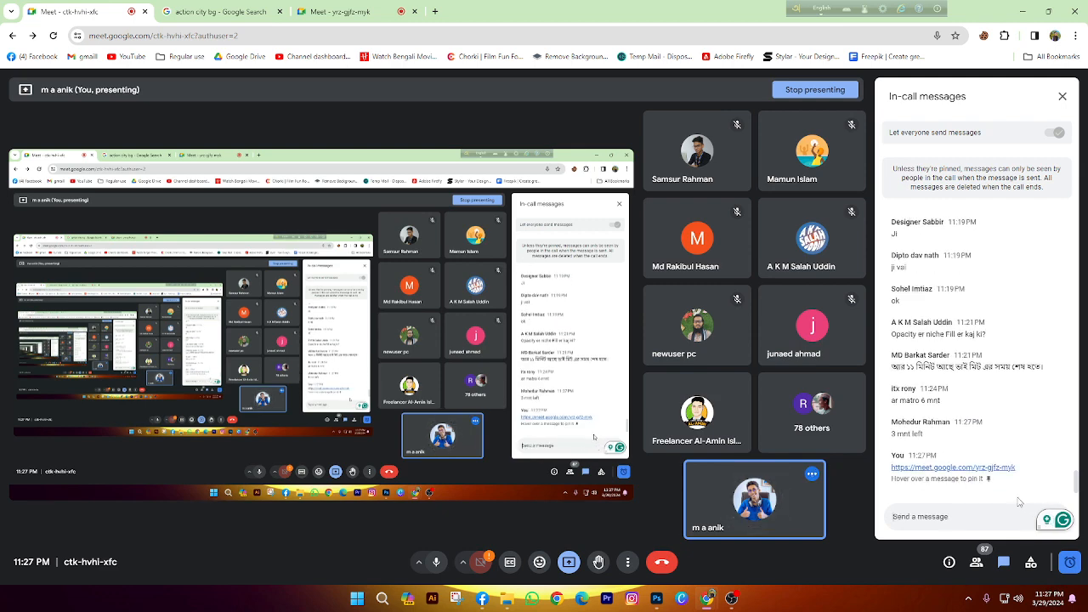
Check the new meeting for join requests, dismiss the Chrome notification and close the old meeting's tab
click(340, 11)
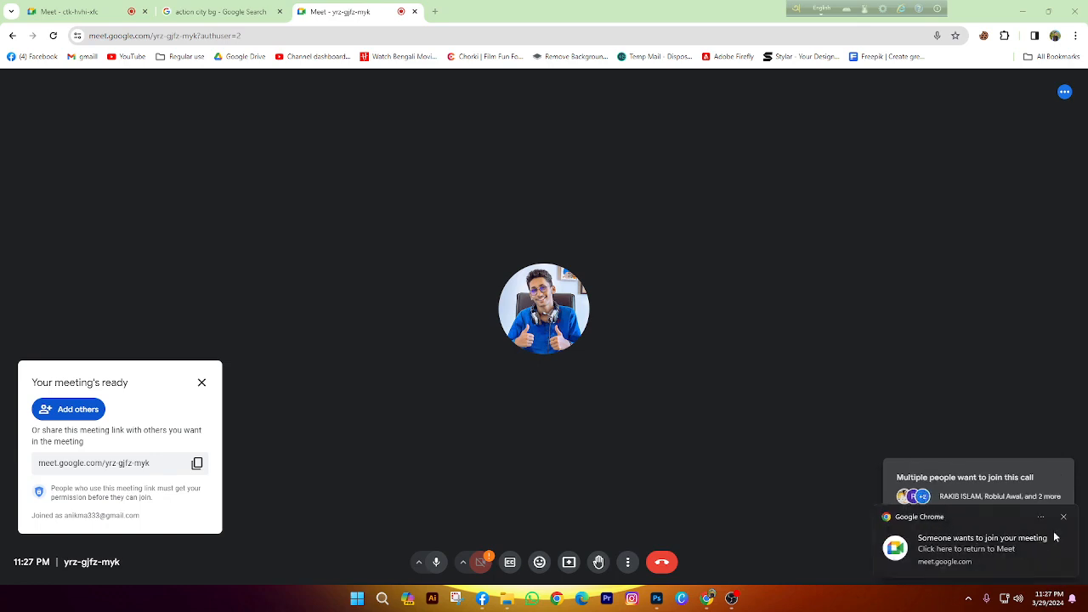
click(130, 11)
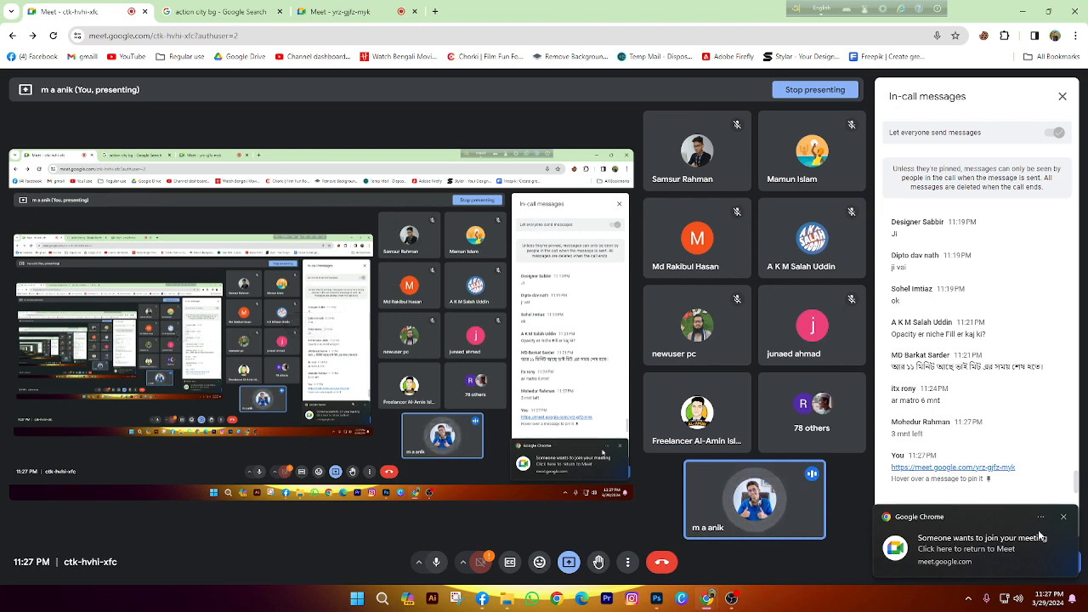
click(1064, 517)
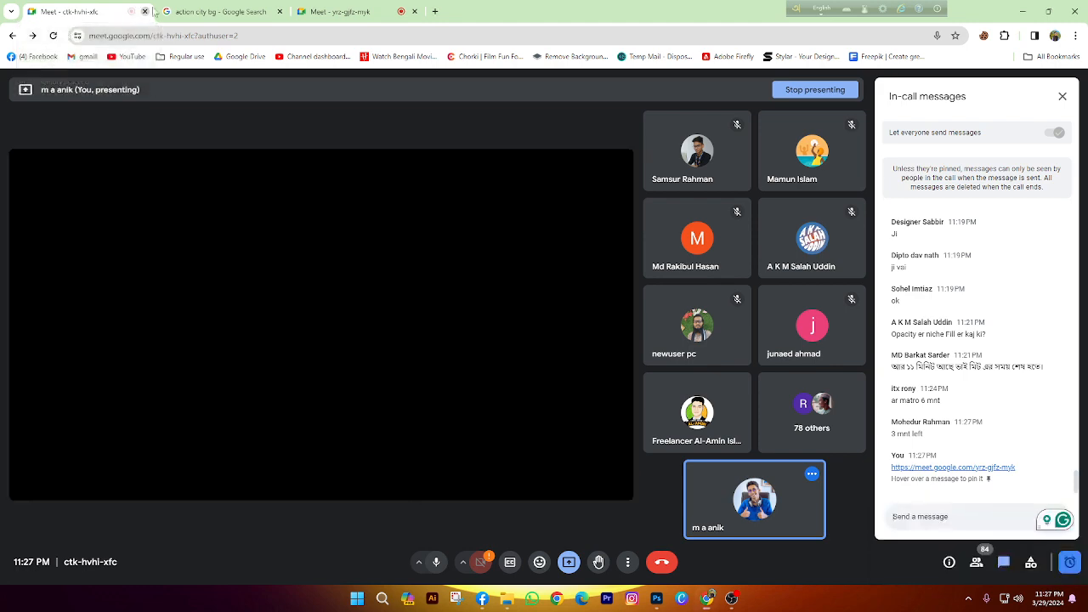
click(145, 12)
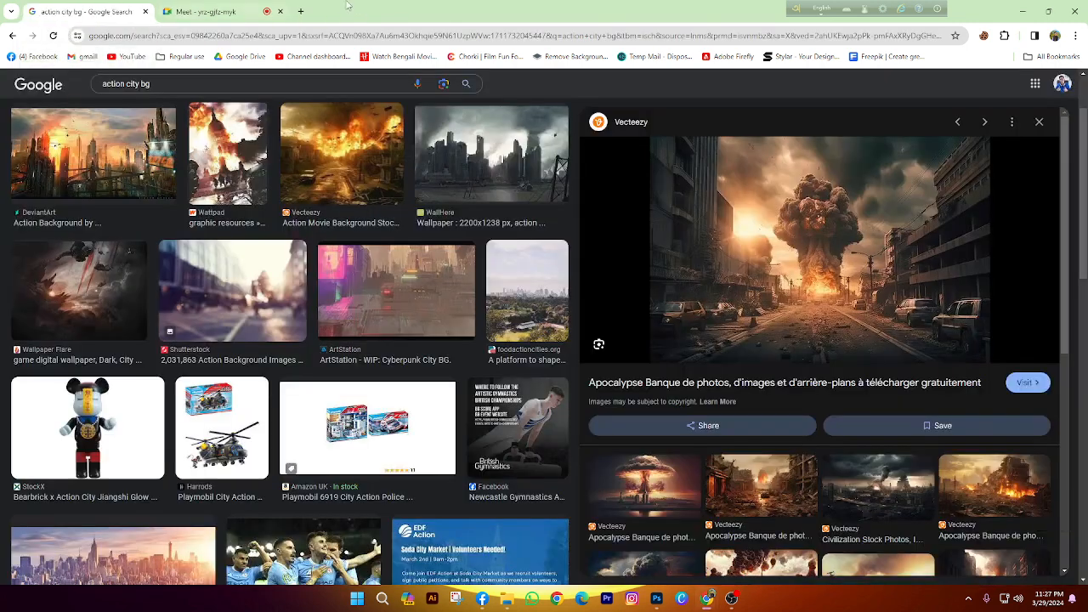
Open the new meeting's waiting list and admit everyone in three successive batches
click(247, 7)
click(1051, 522)
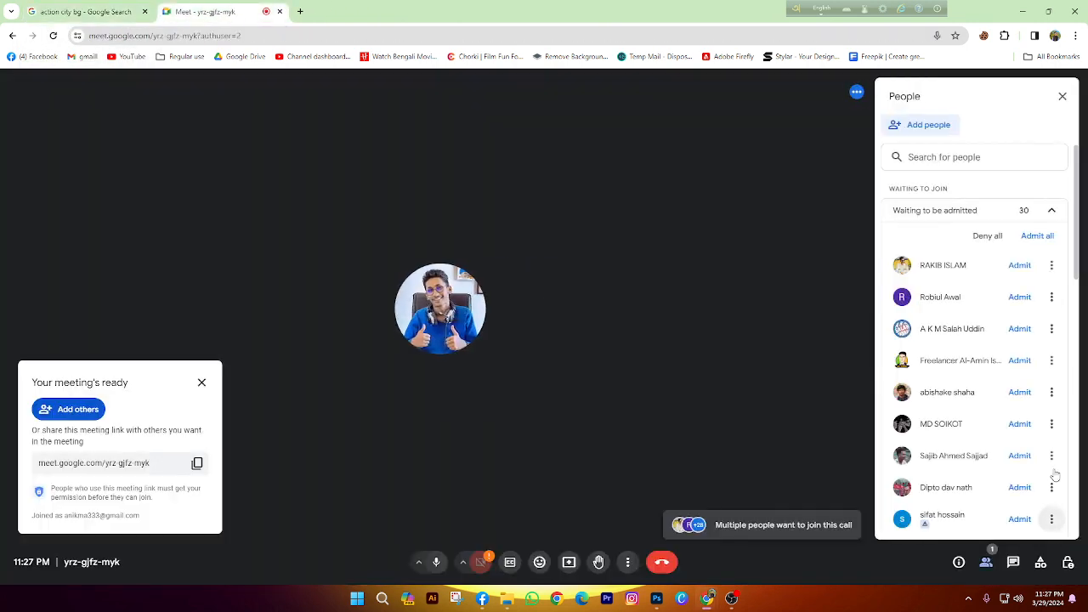
click(1038, 235)
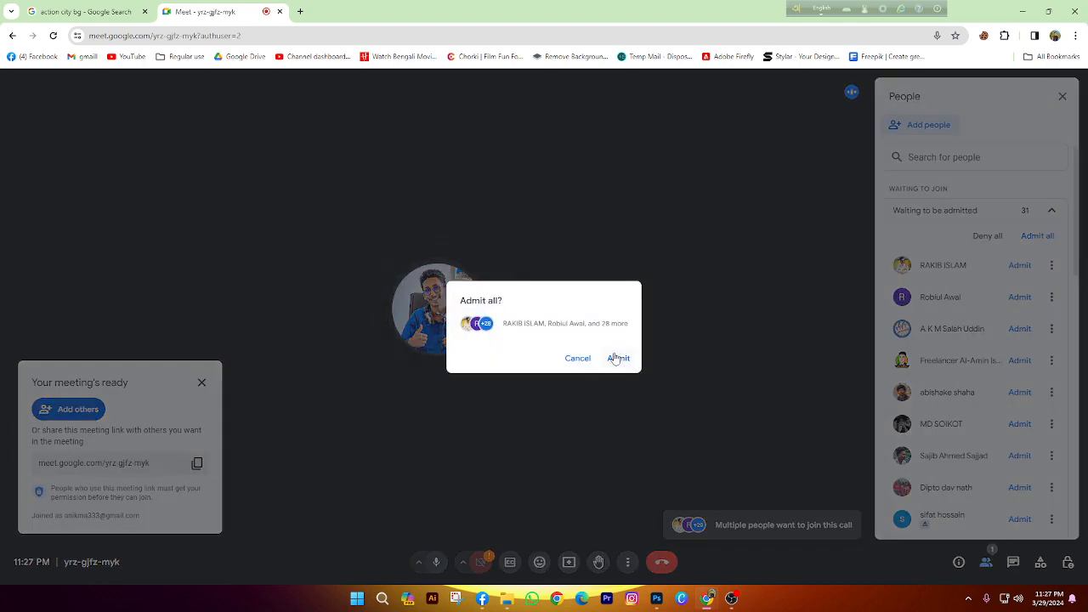
click(617, 358)
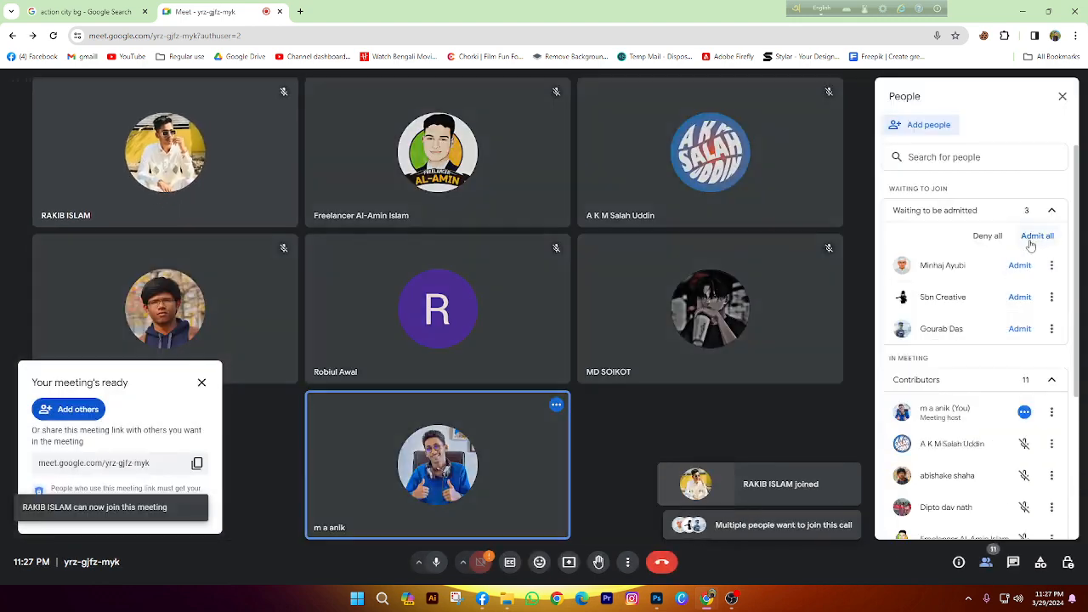
click(1037, 237)
click(617, 358)
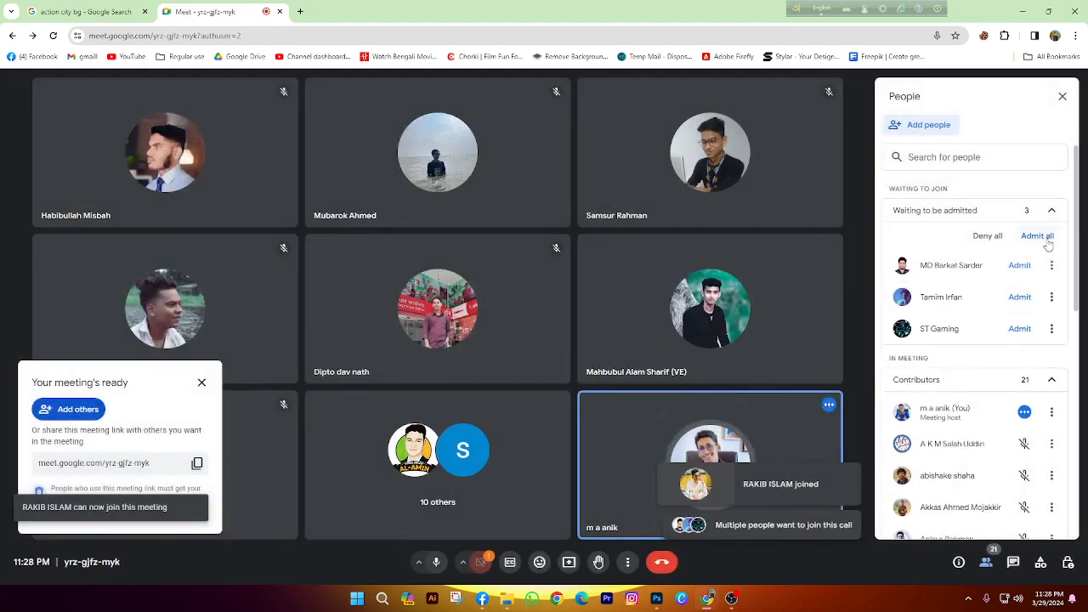
click(1038, 235)
click(619, 358)
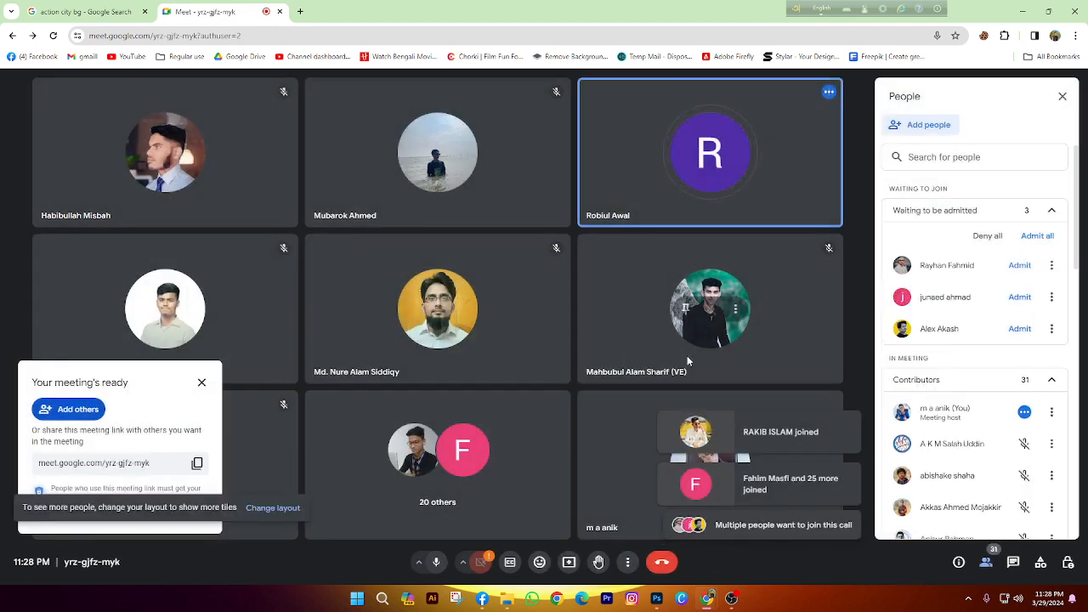
Turn off Notifications for meet.google.com in the browser's site permissions
click(78, 36)
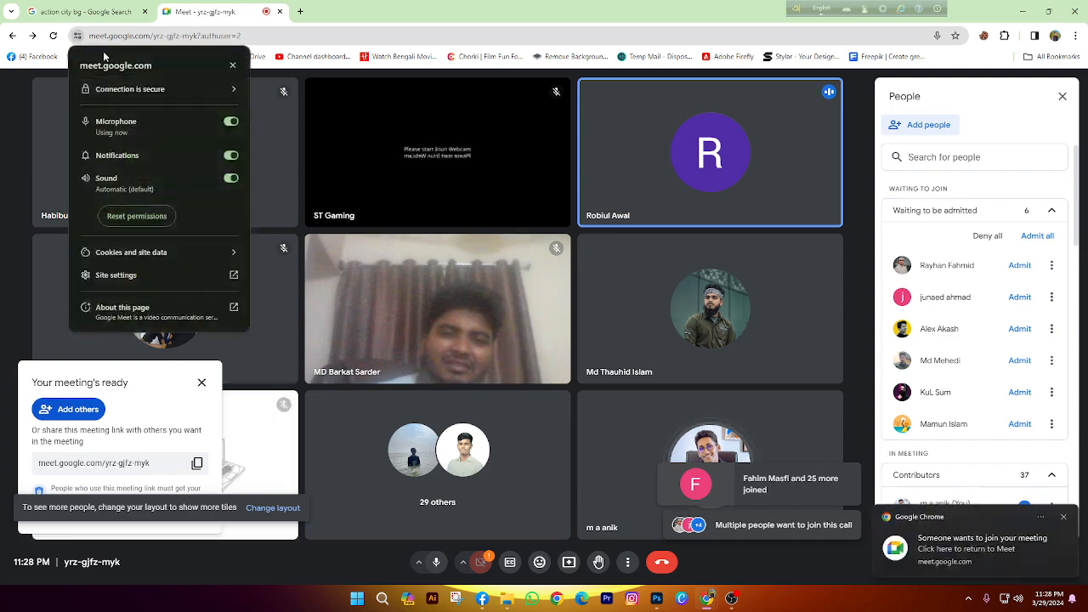
click(230, 155)
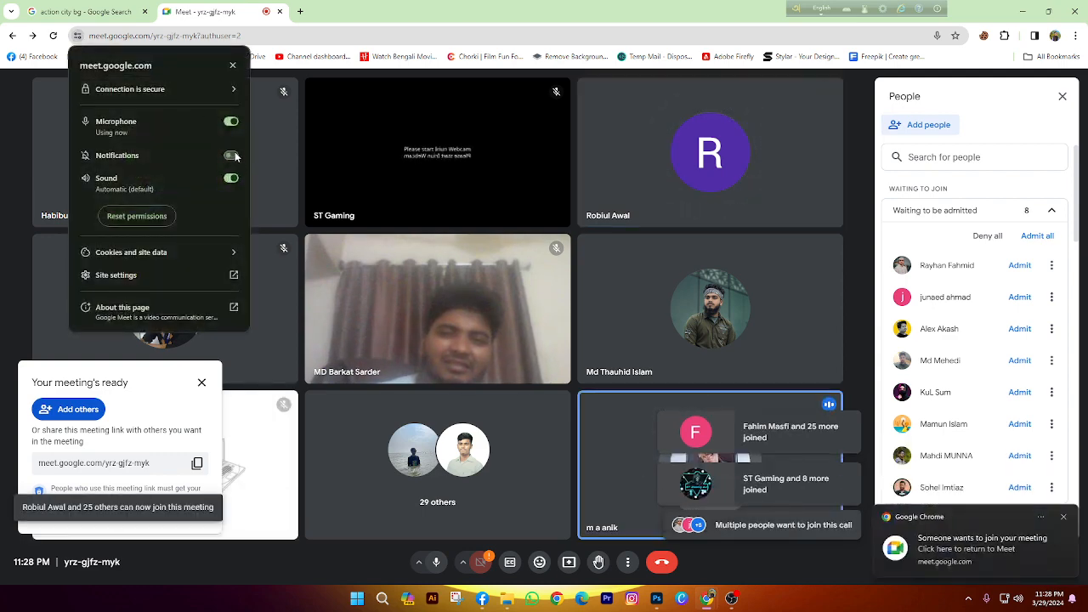
click(234, 66)
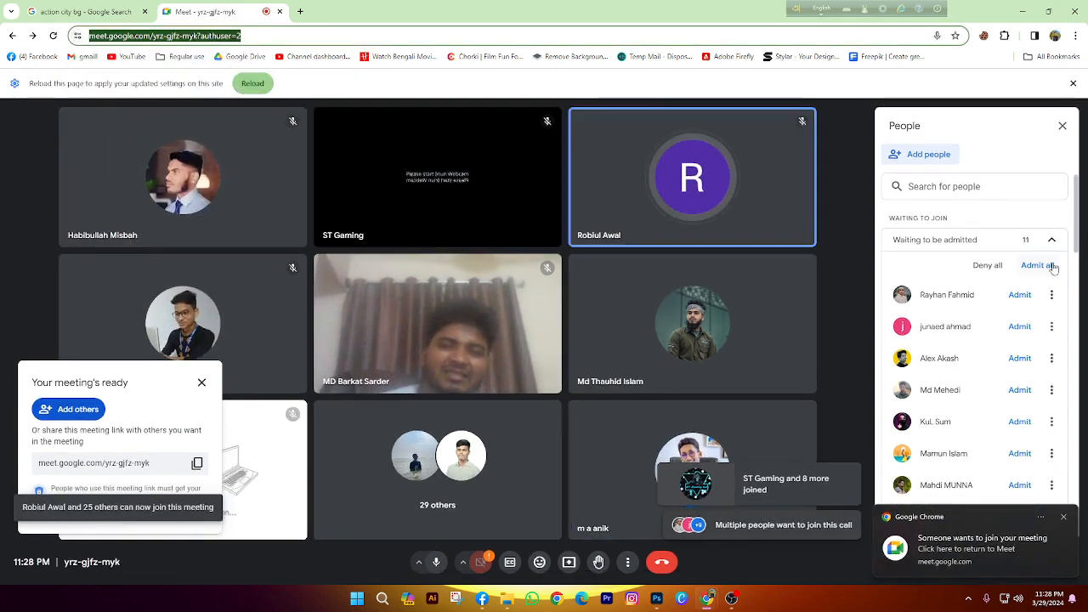
Keep admitting all newly waiting participants until the waiting list is cleared
click(1048, 266)
click(626, 372)
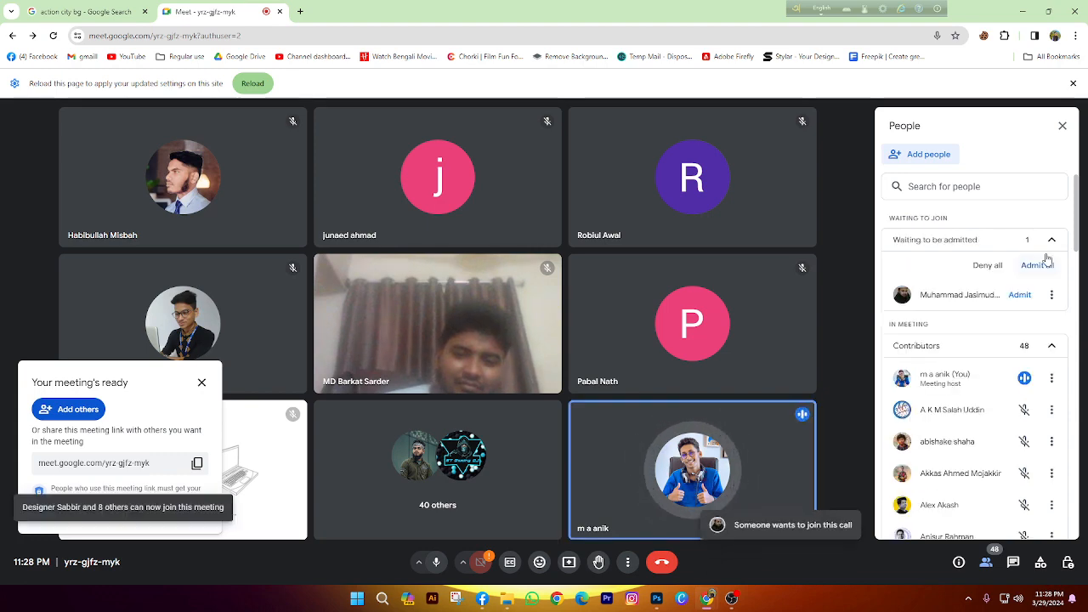
click(1036, 266)
click(601, 372)
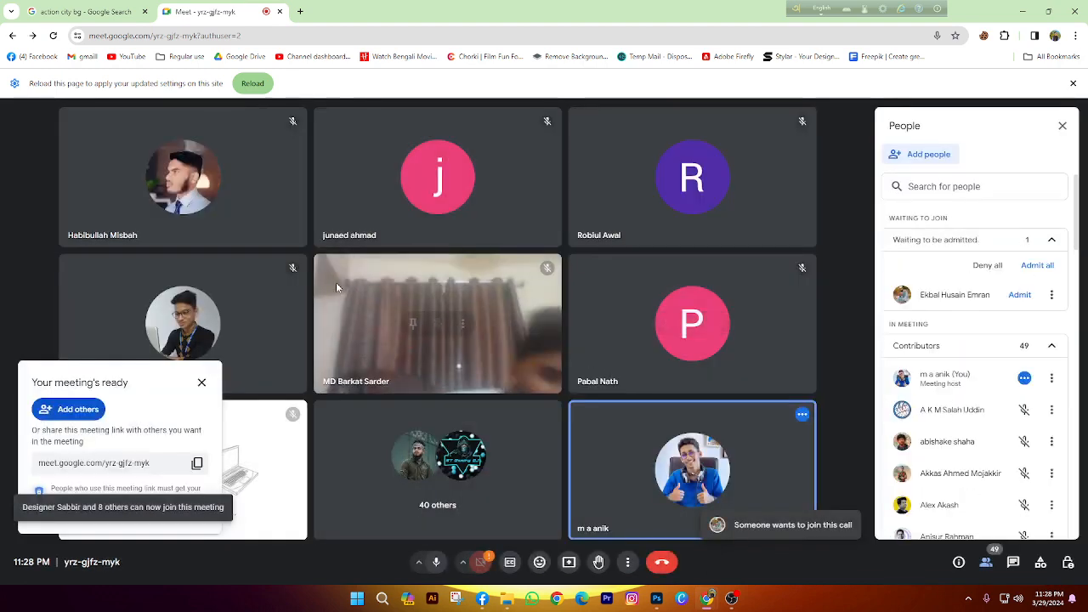
click(607, 372)
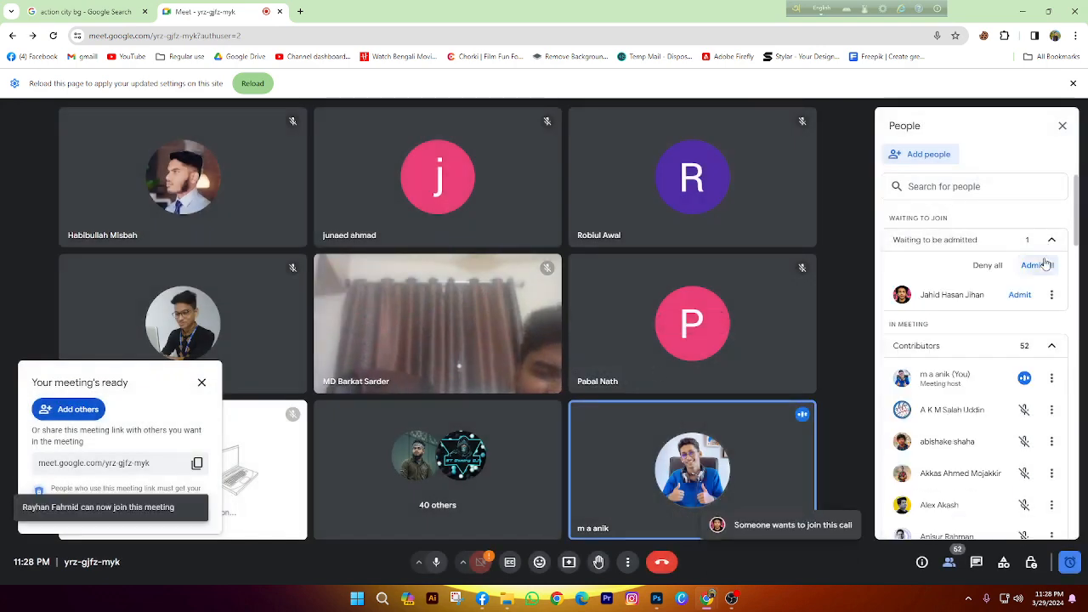
click(1044, 263)
click(603, 371)
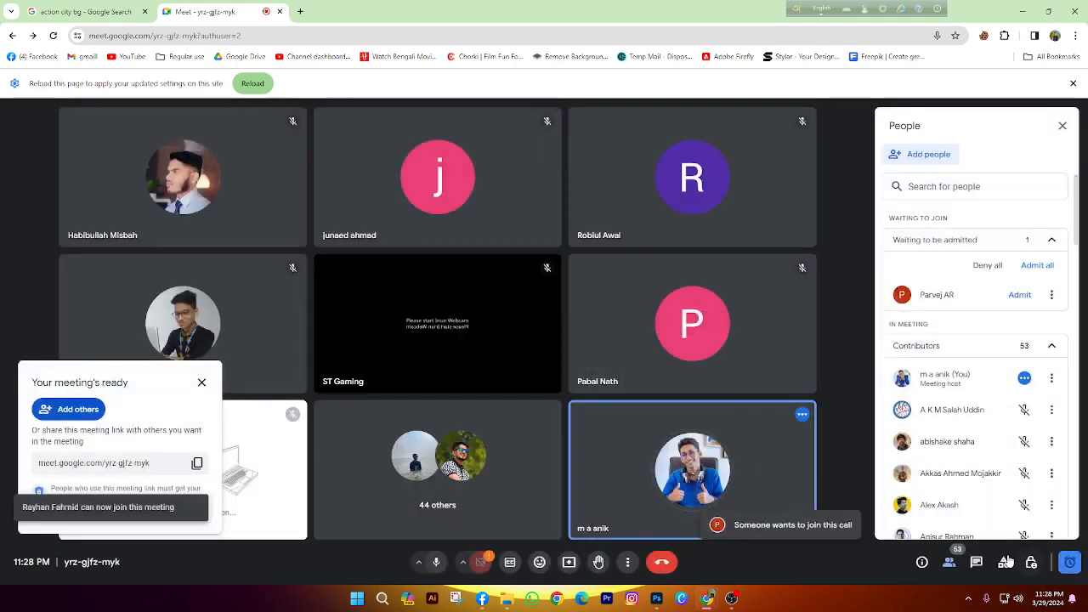
click(1037, 269)
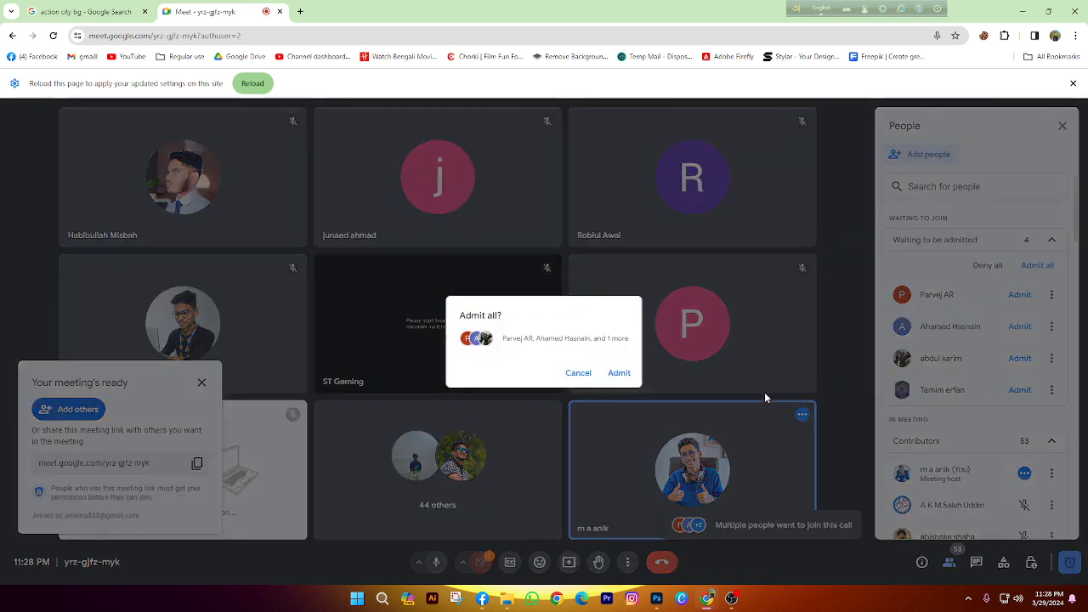
click(618, 374)
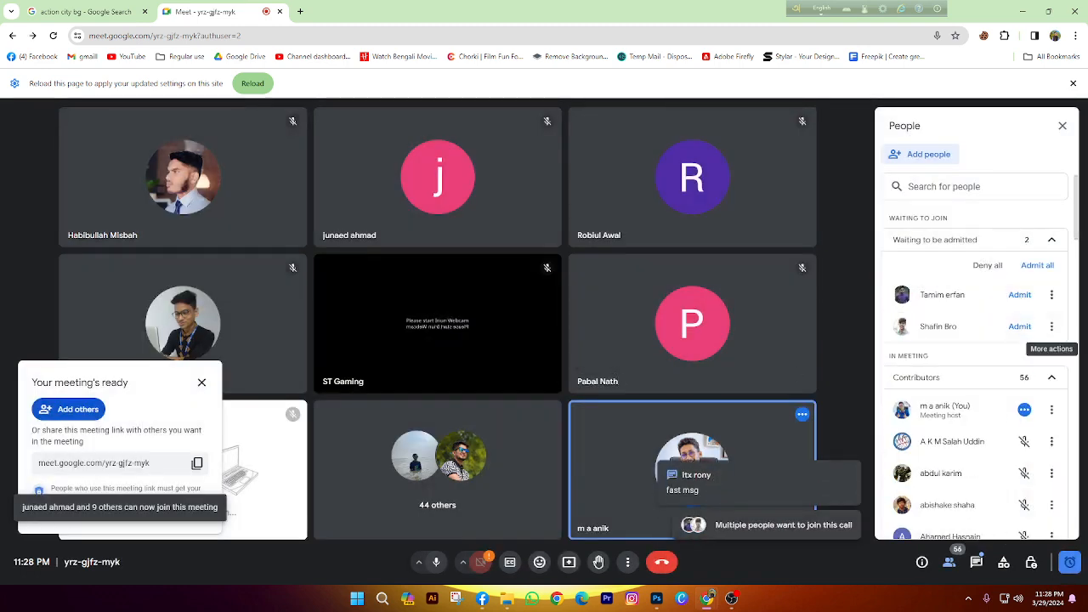
click(1048, 269)
click(614, 372)
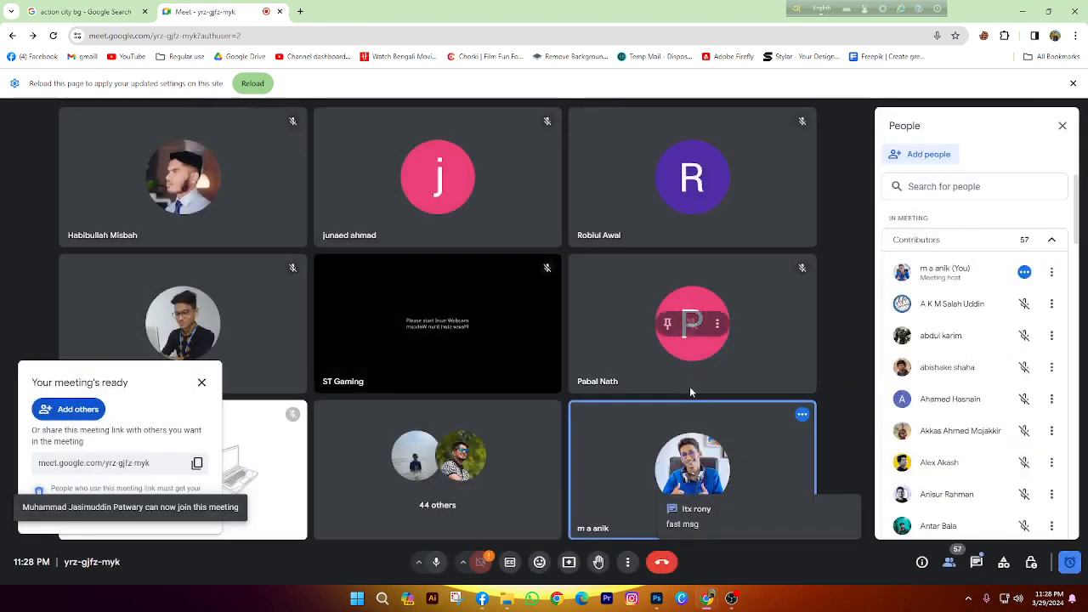
View the incoming in-call message, and dismiss the longer-call offer and the Messenger notification
click(761, 538)
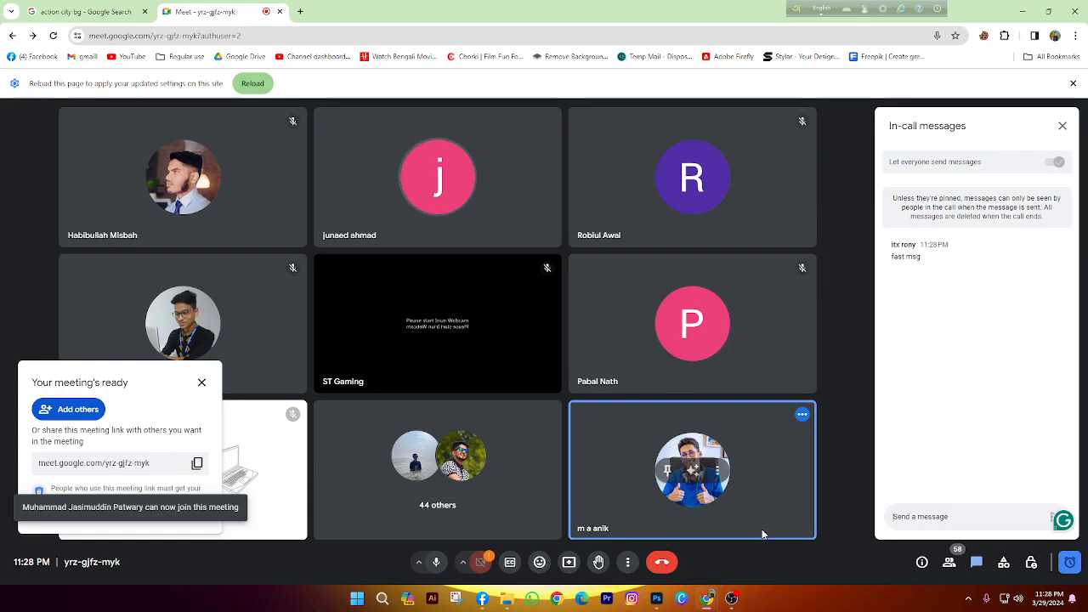
click(1062, 125)
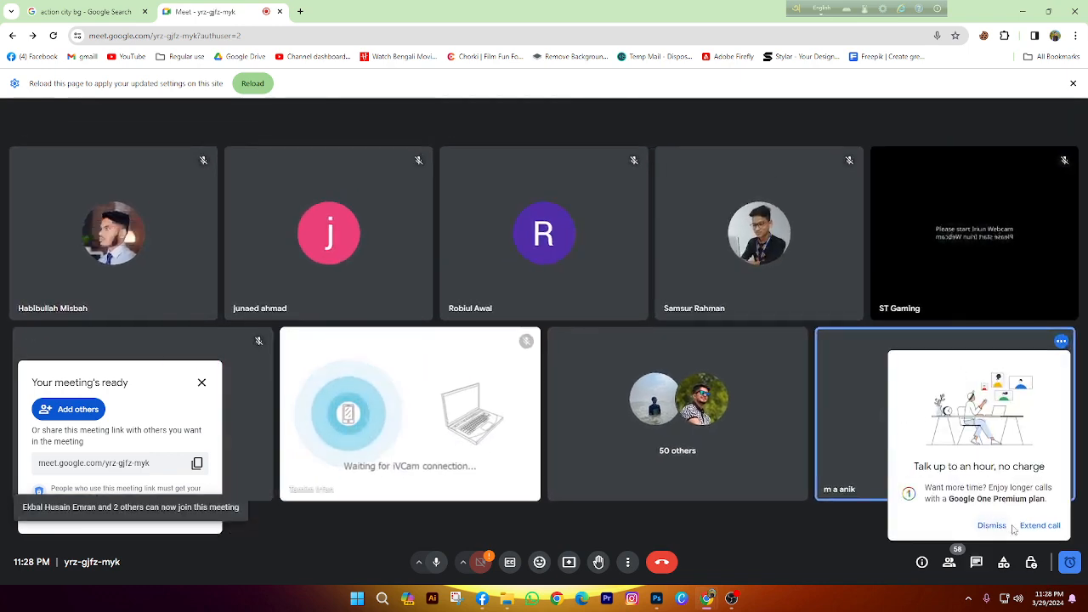
click(990, 525)
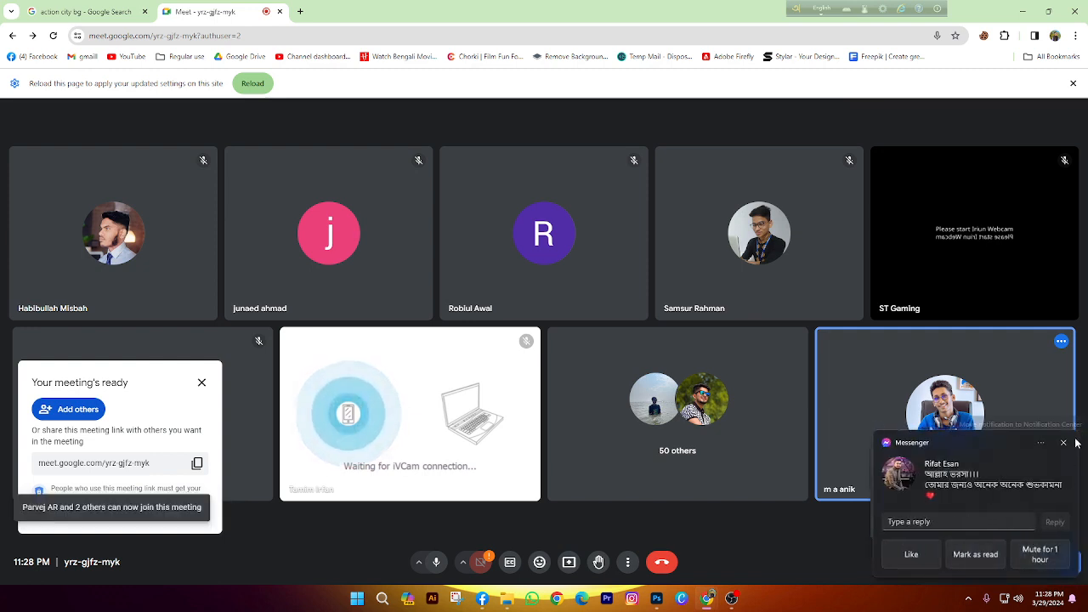
click(1064, 442)
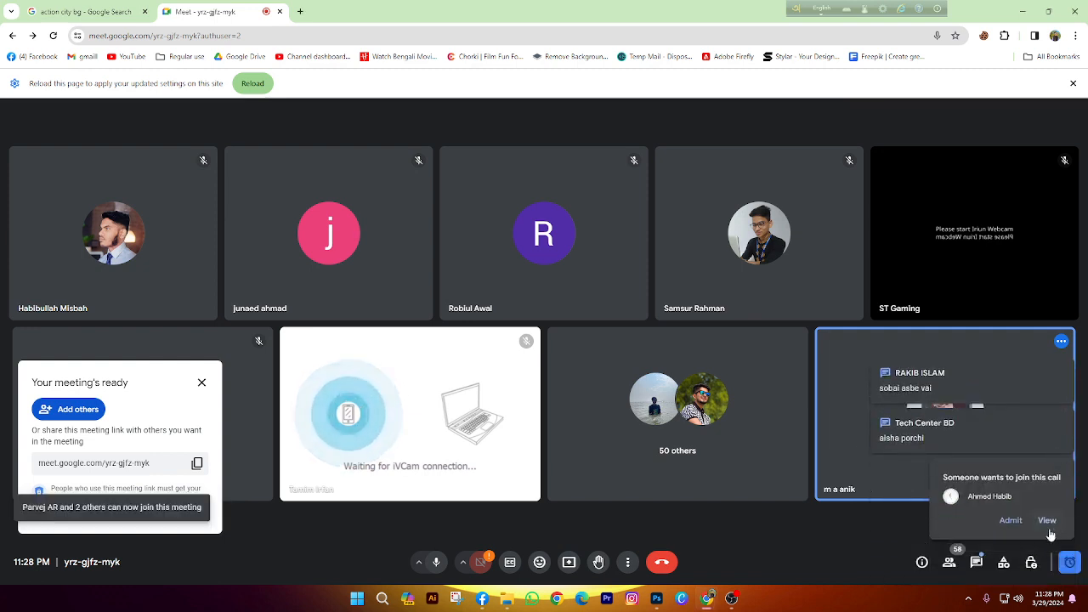
Admit the participants who ask to join one by one and open the meeting's participant list
click(1011, 522)
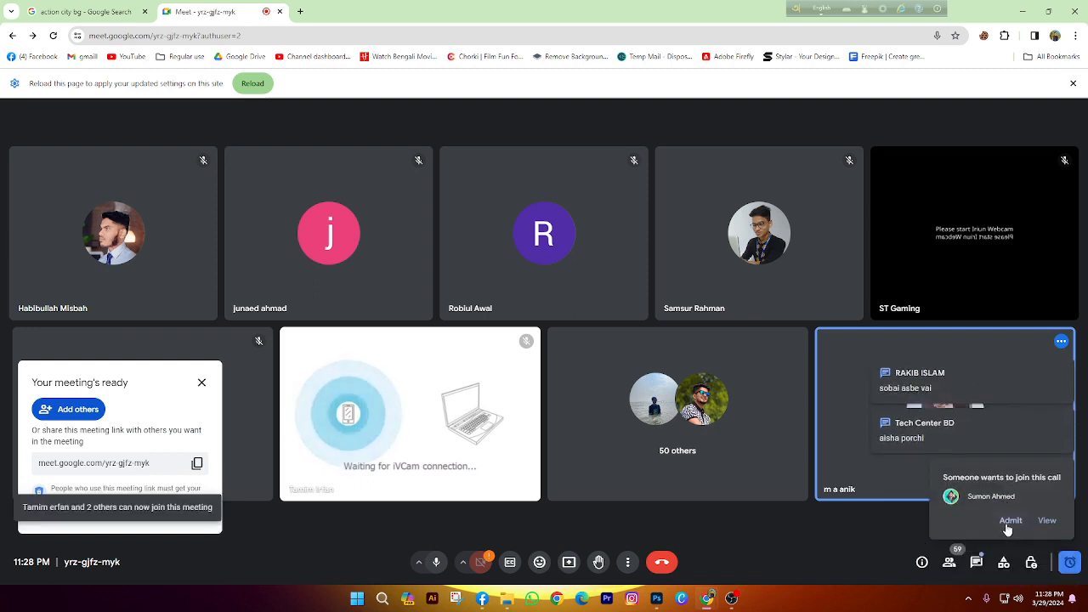
click(1009, 522)
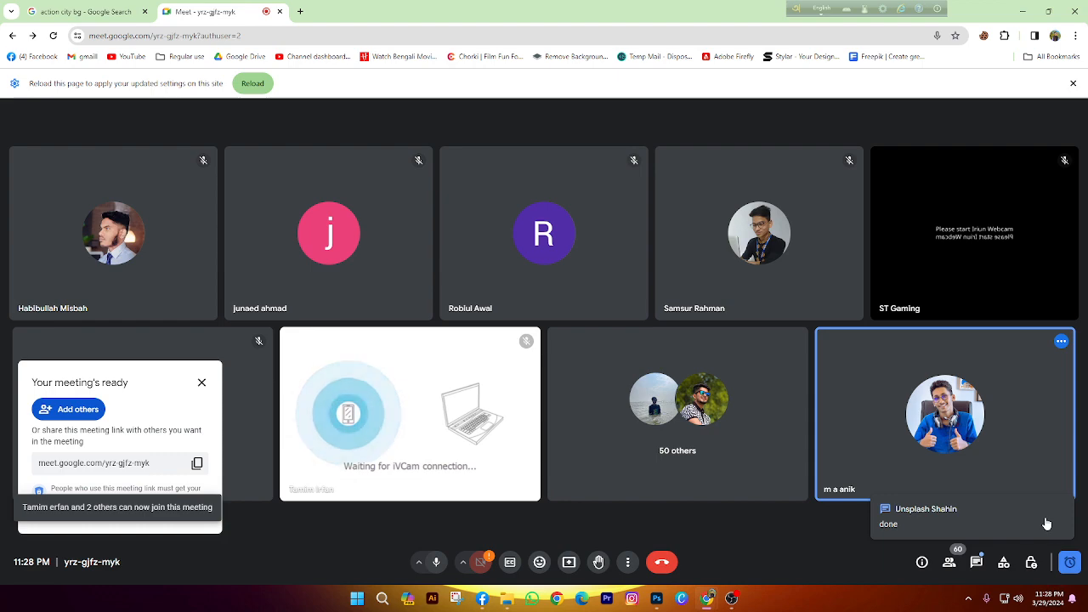
click(1009, 519)
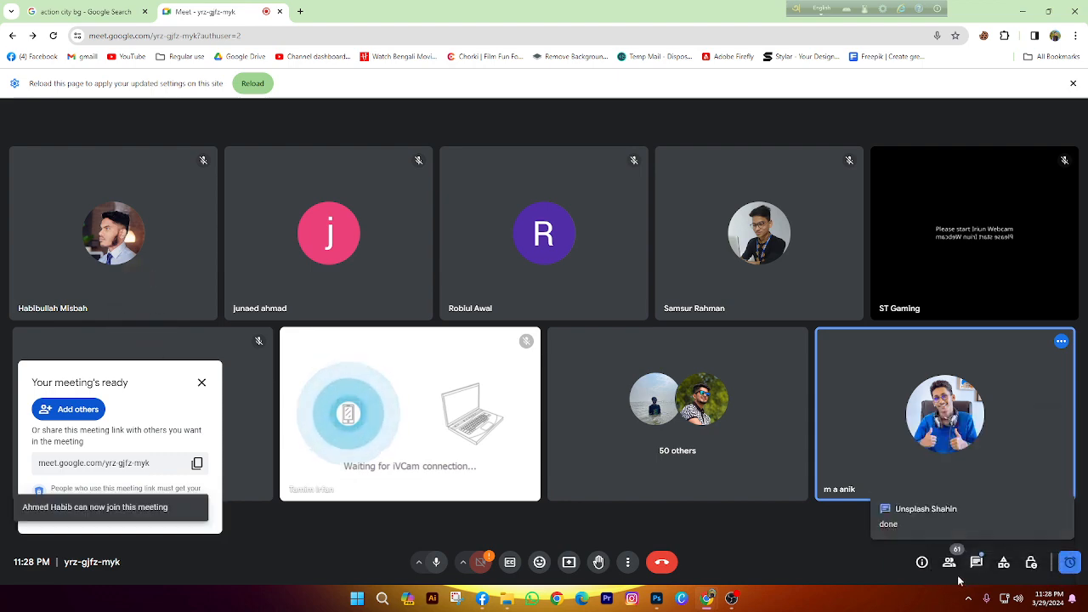
click(950, 562)
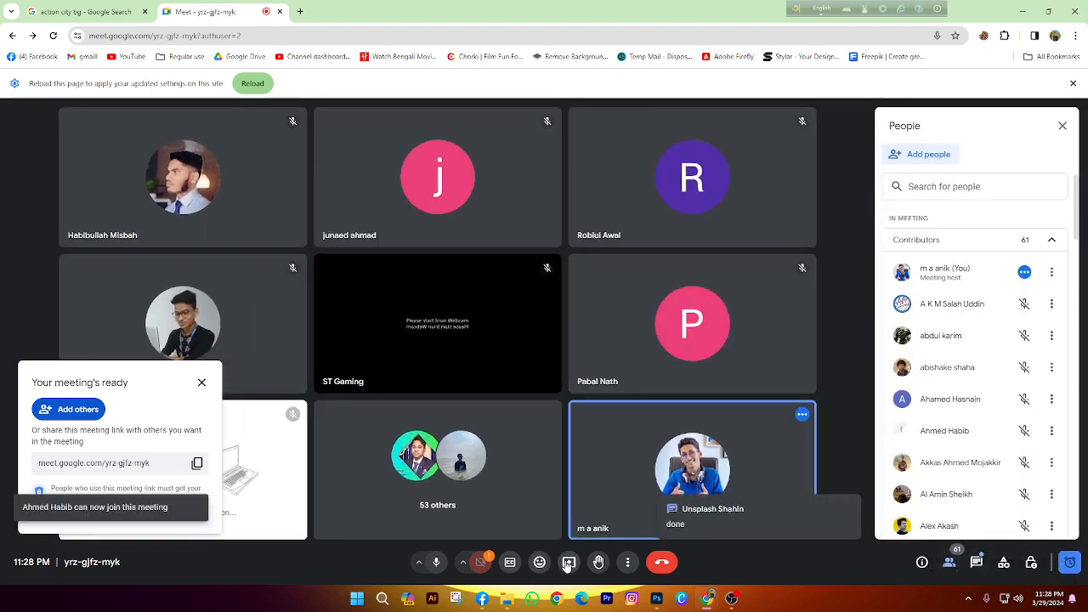
Present the entire screen to the meeting participants
click(569, 562)
click(647, 101)
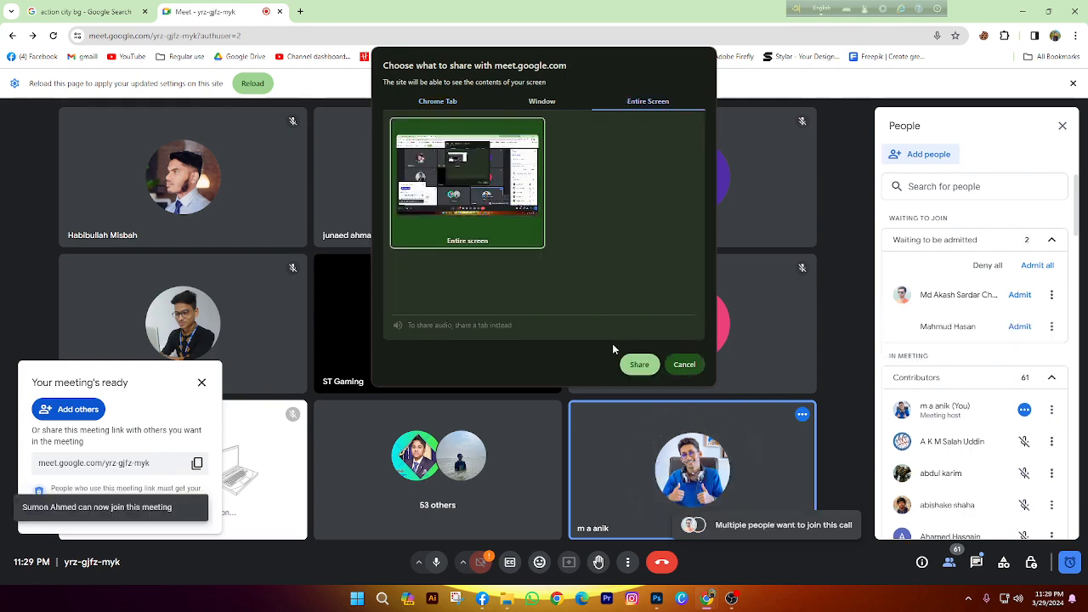
click(639, 364)
Admit every batch of participants waiting to join, closing the invitation dialog without inviting anyone
click(1037, 265)
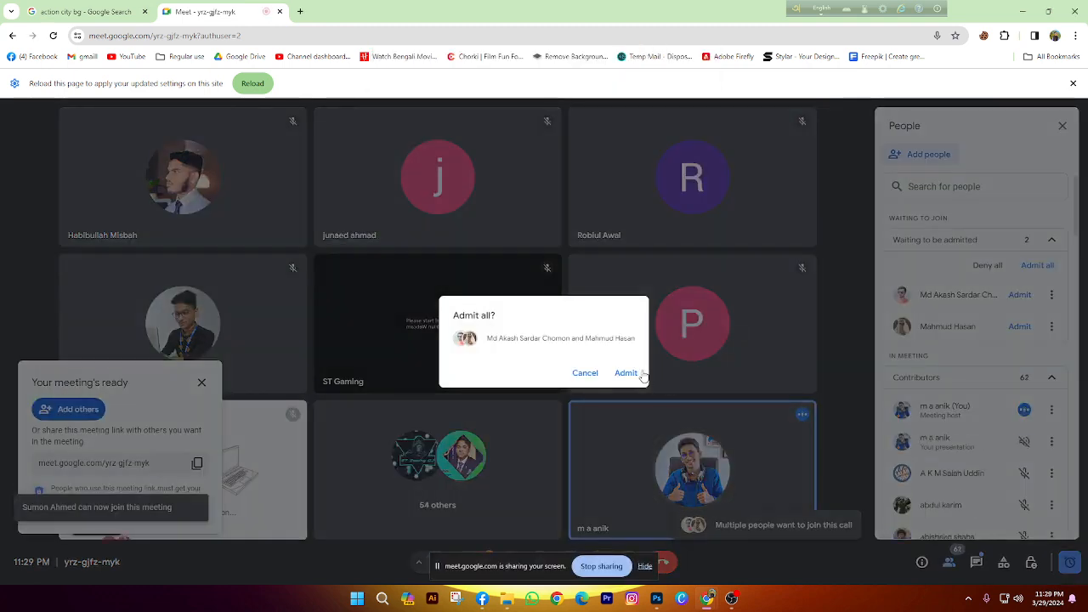
click(641, 375)
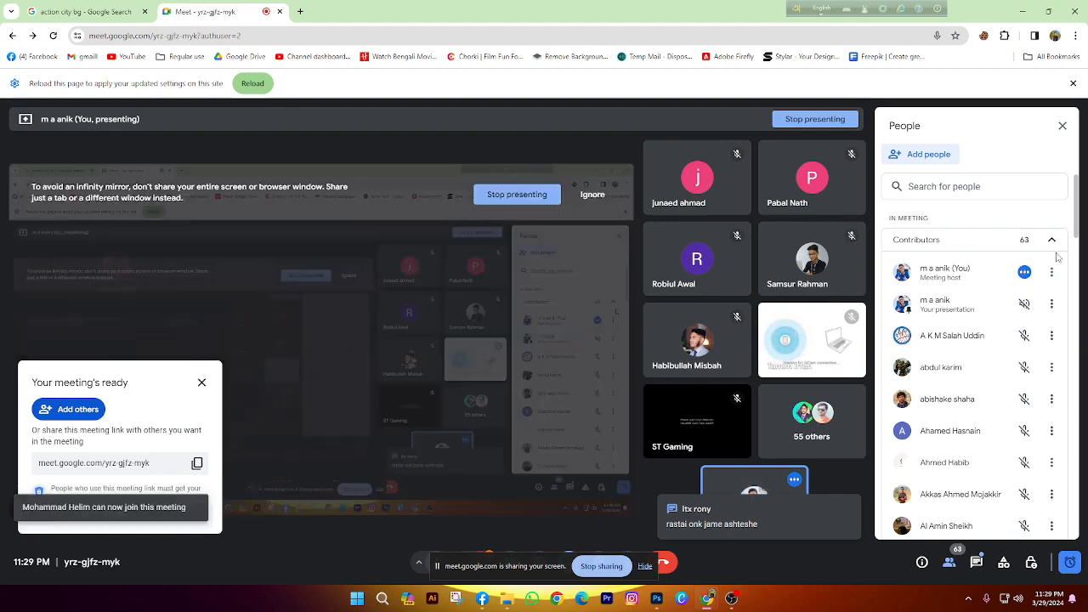
click(1037, 266)
click(600, 372)
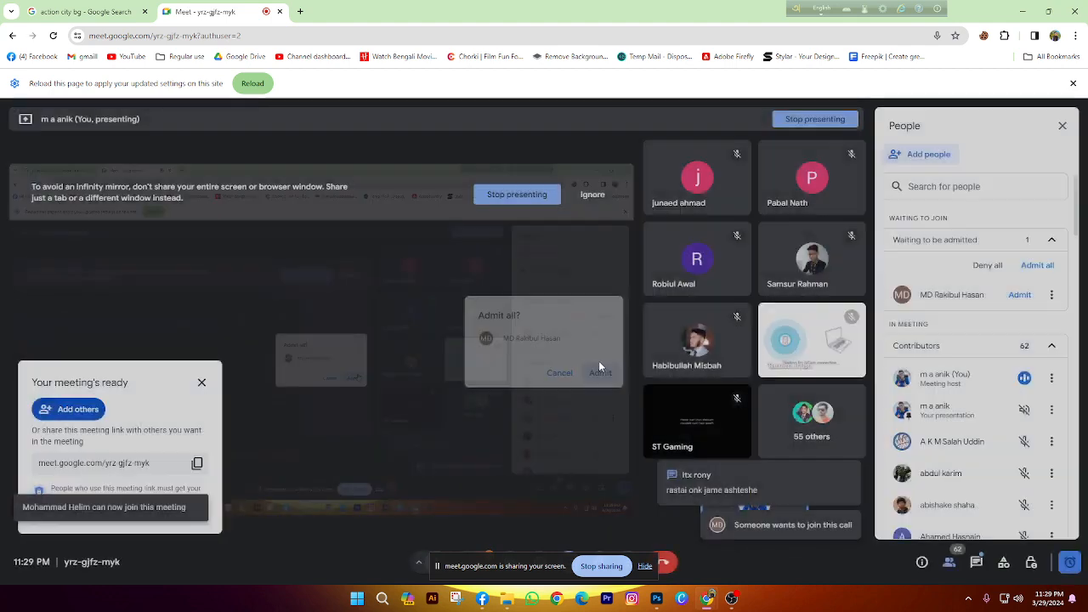
click(919, 155)
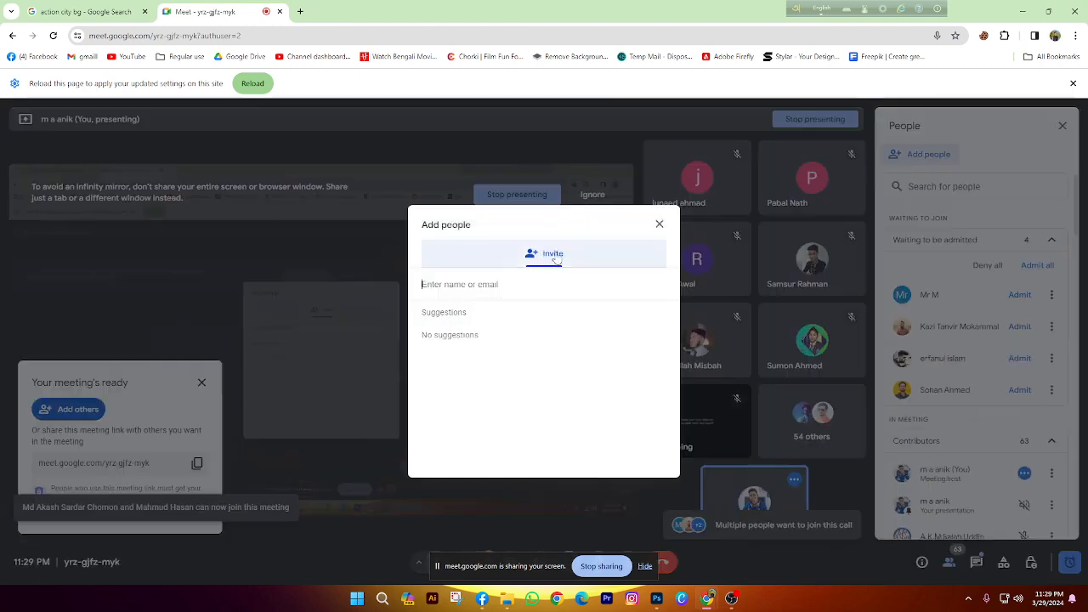
key(Escape)
click(1037, 265)
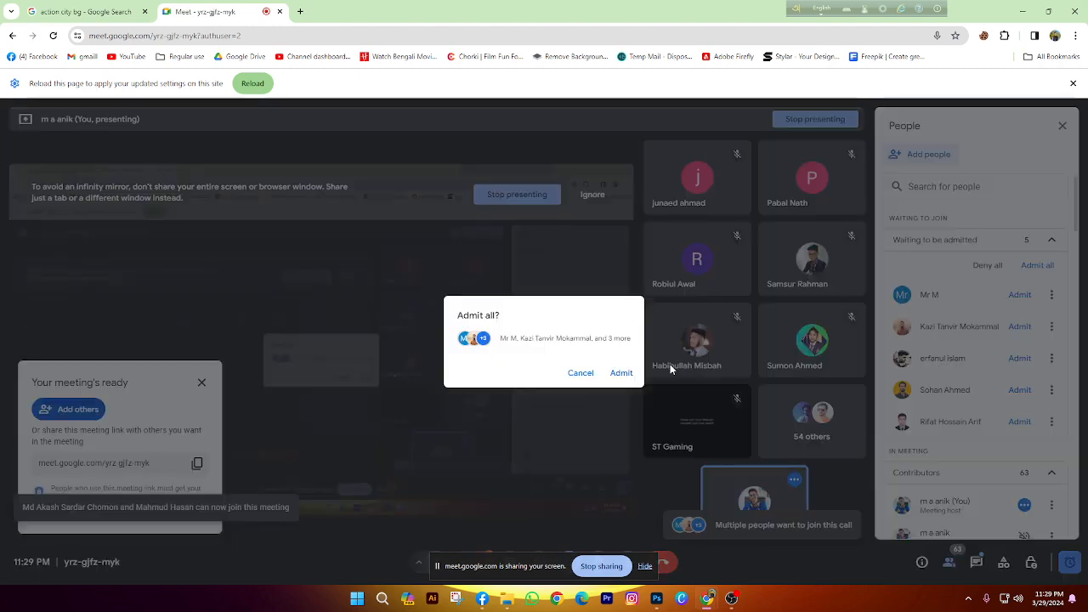
click(621, 372)
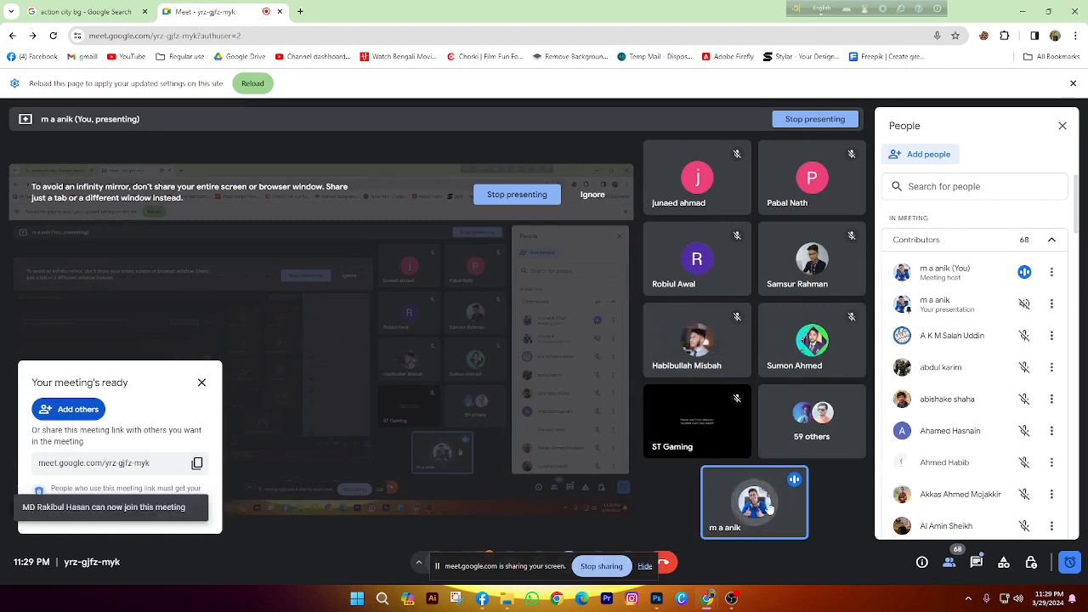
Switch to Photoshop, enlarge the Untitled-2 composite, and hide the screen-sharing bar
mouse_move(738, 499)
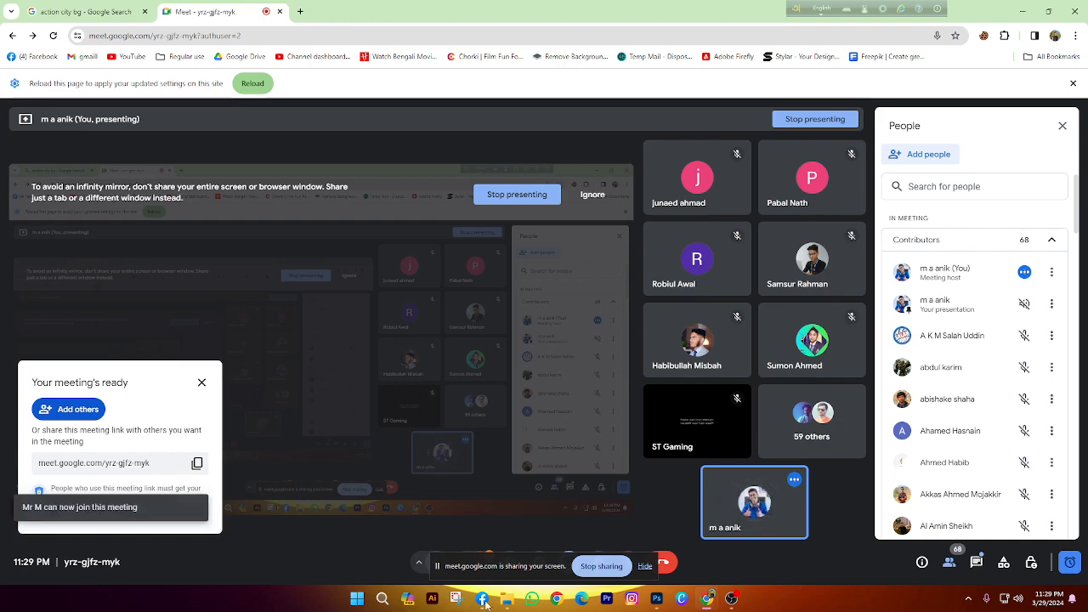
click(655, 599)
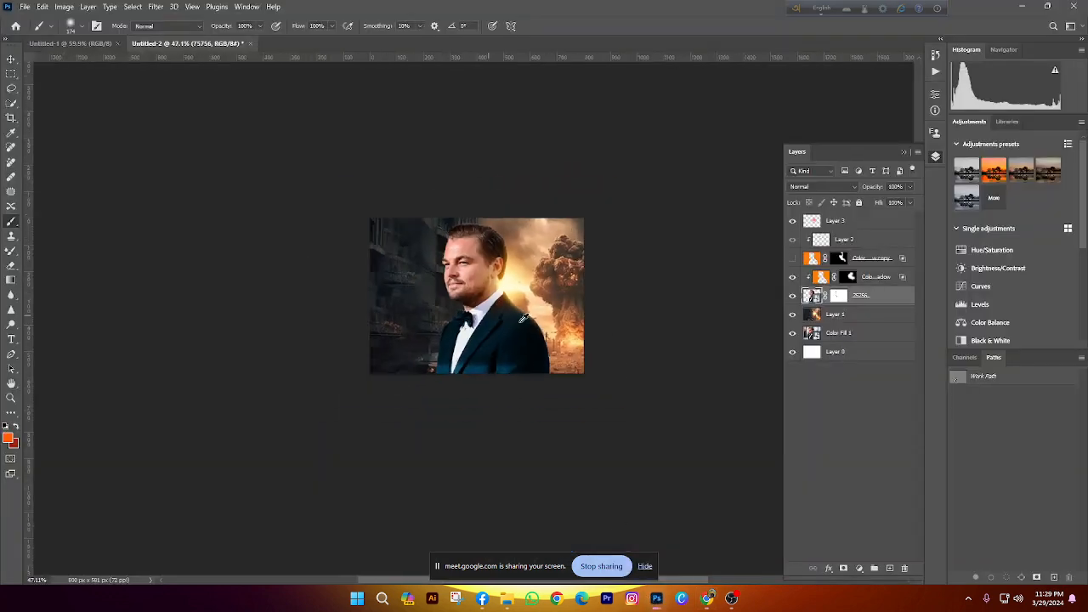
scroll(573, 394, up, 3)
click(645, 566)
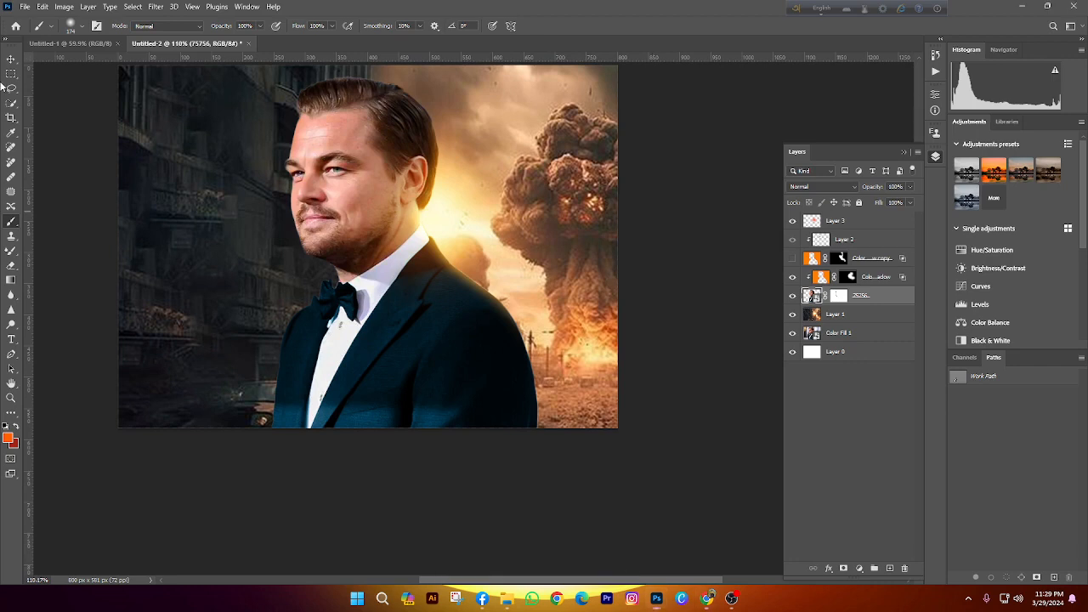
Compare the composite with and without the hidden inner shadow copy layer above the clipped orange glow, and delete that copy
click(793, 257)
click(792, 257)
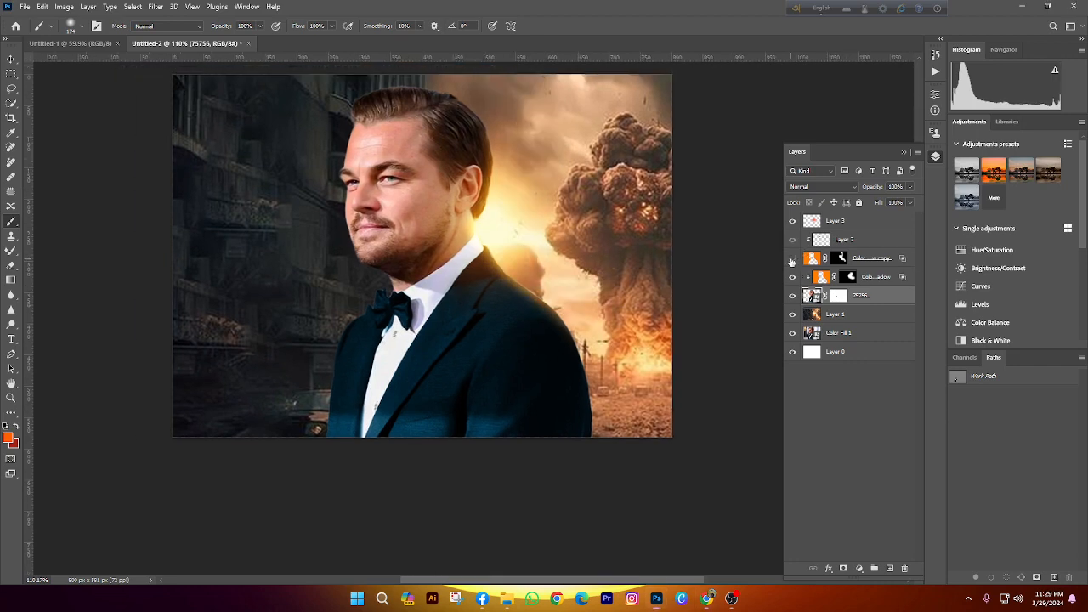
click(793, 258)
click(792, 257)
click(819, 262)
key(Delete)
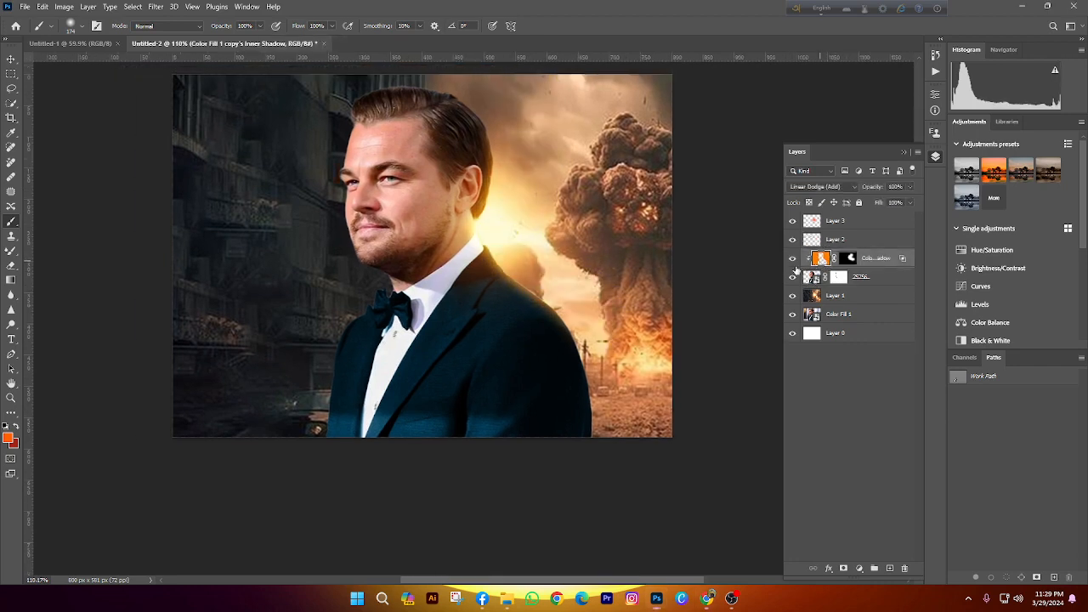
scroll(482, 255, down, 3)
scroll(482, 255, up, 2)
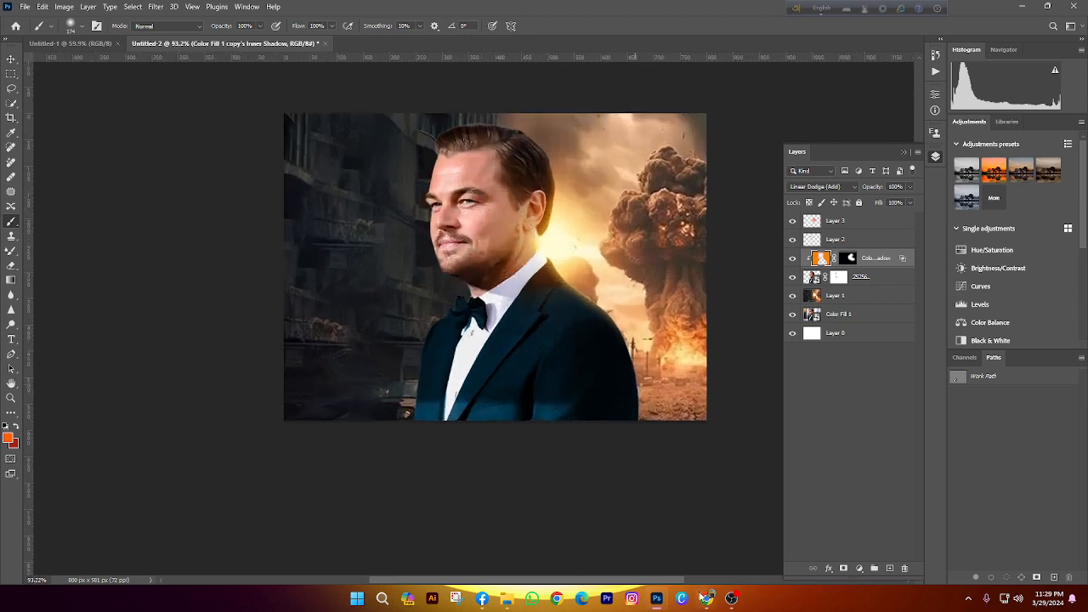
Return to the Meet call window and mute the speaking participant for everyone
mouse_move(702, 598)
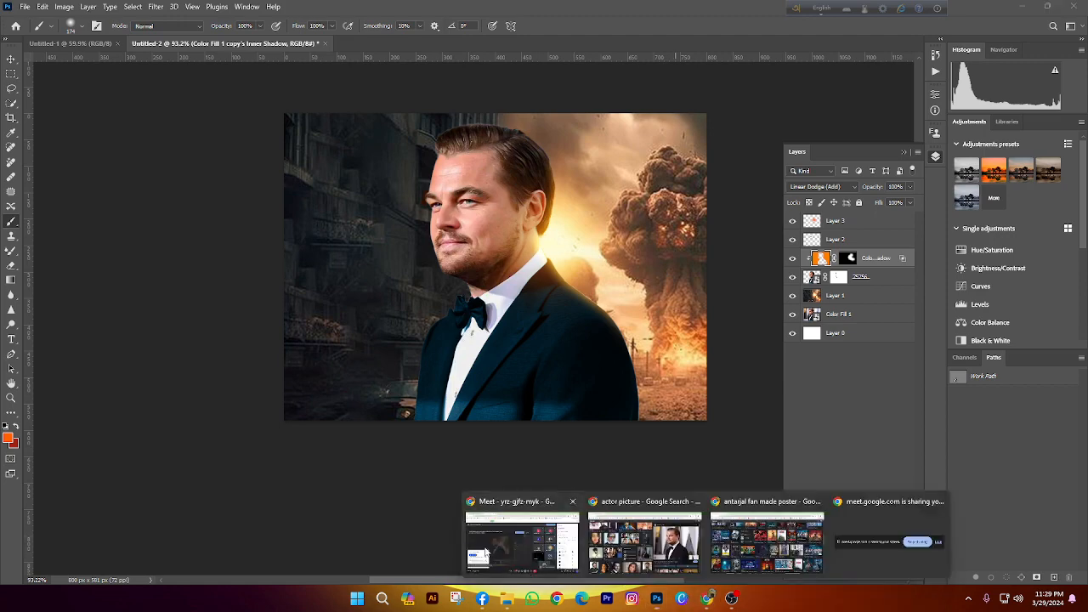
click(499, 545)
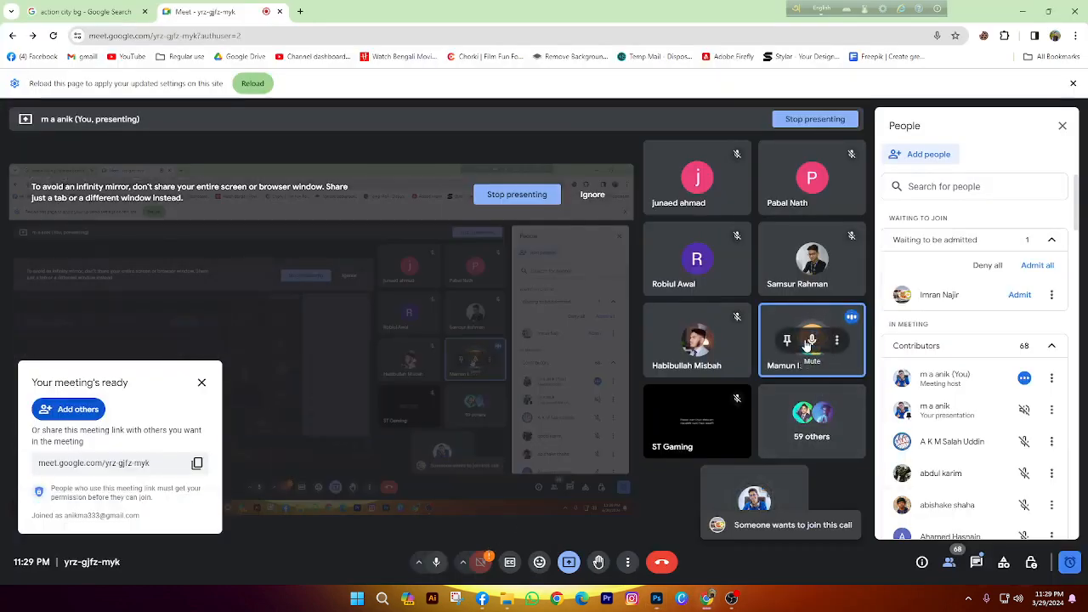
click(811, 341)
click(625, 365)
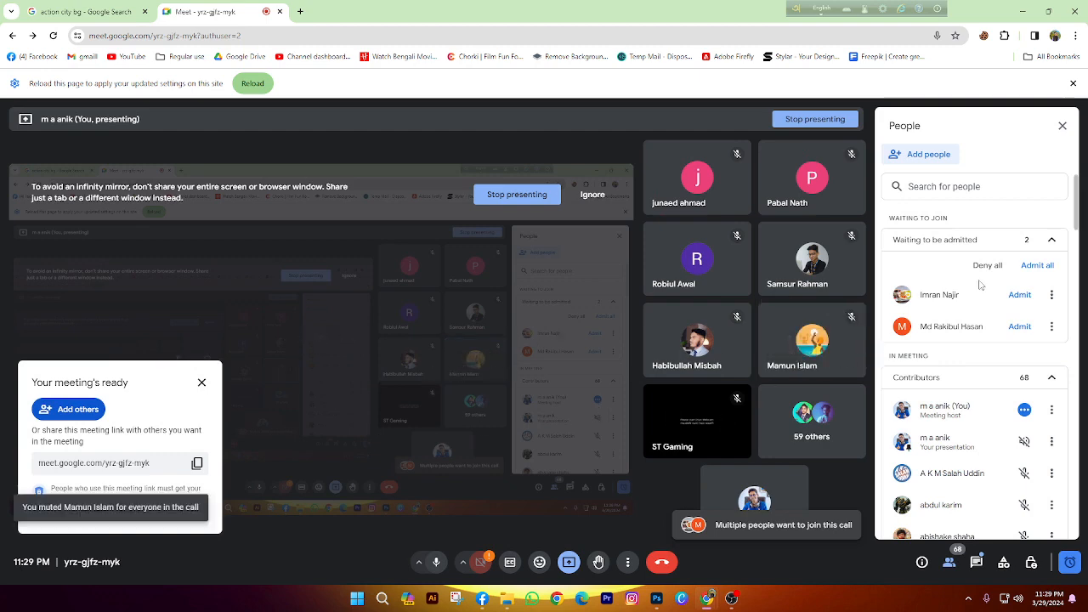
Admit all participants in the waiting list, including the one who asks to join last
click(1036, 266)
click(605, 373)
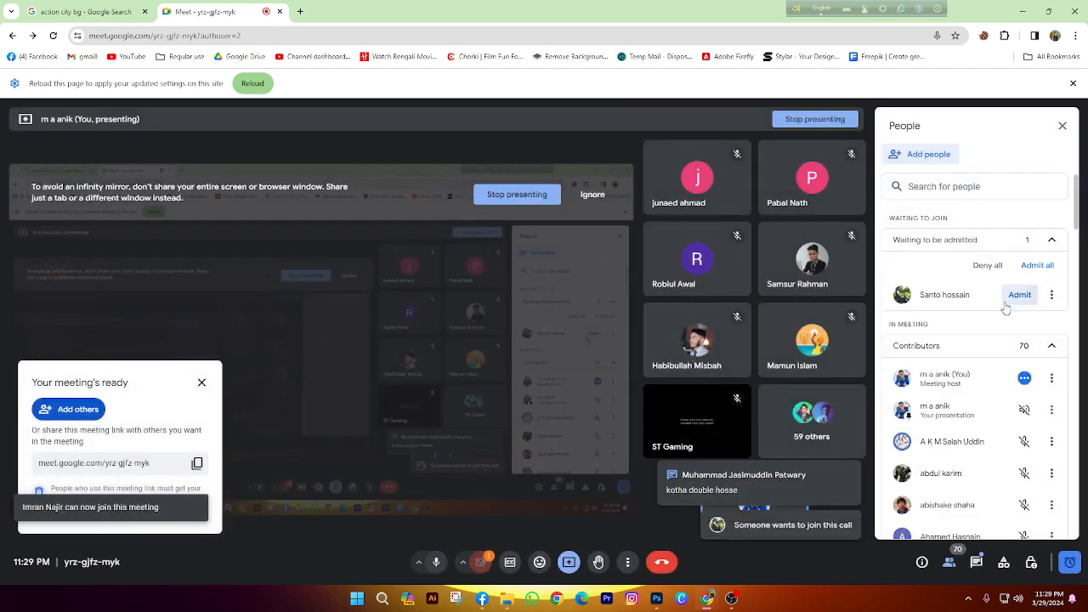
click(1011, 298)
Switch back to Photoshop and fit the Untitled-2 composite on screen with the Zoom tool
click(649, 605)
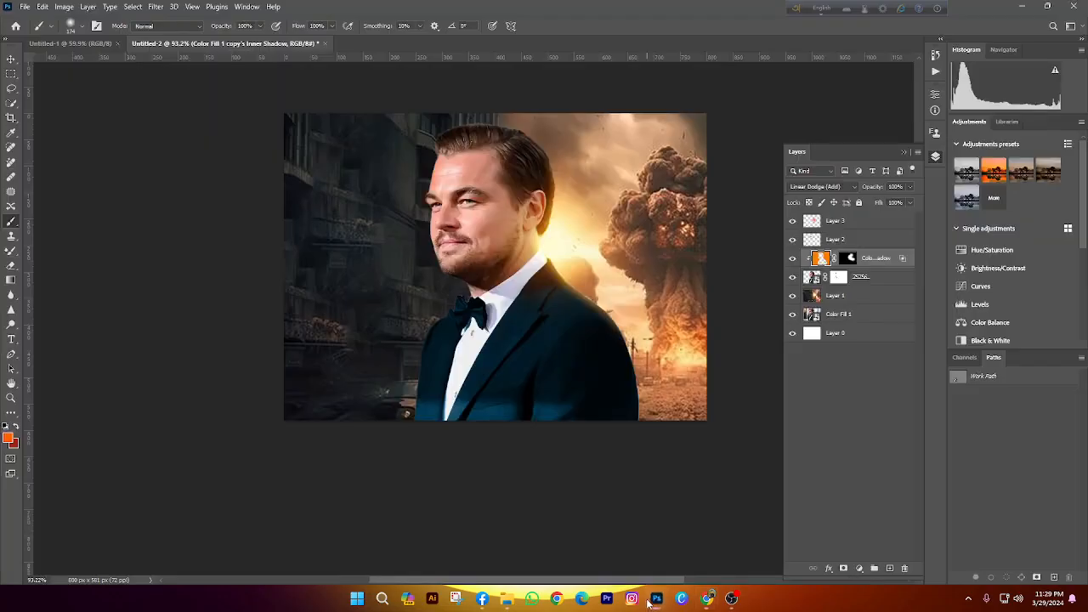
scroll(446, 240, down, 2)
scroll(498, 204, up, 3)
scroll(429, 128, down, 2)
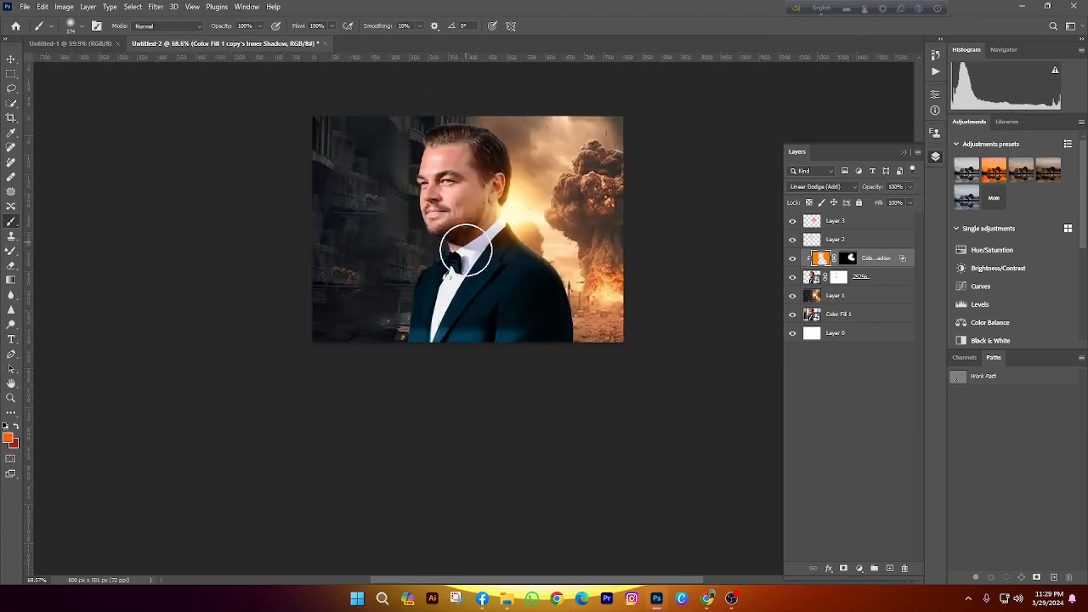
key(z)
right_click(460, 247)
click(514, 248)
right_click(481, 250)
click(494, 254)
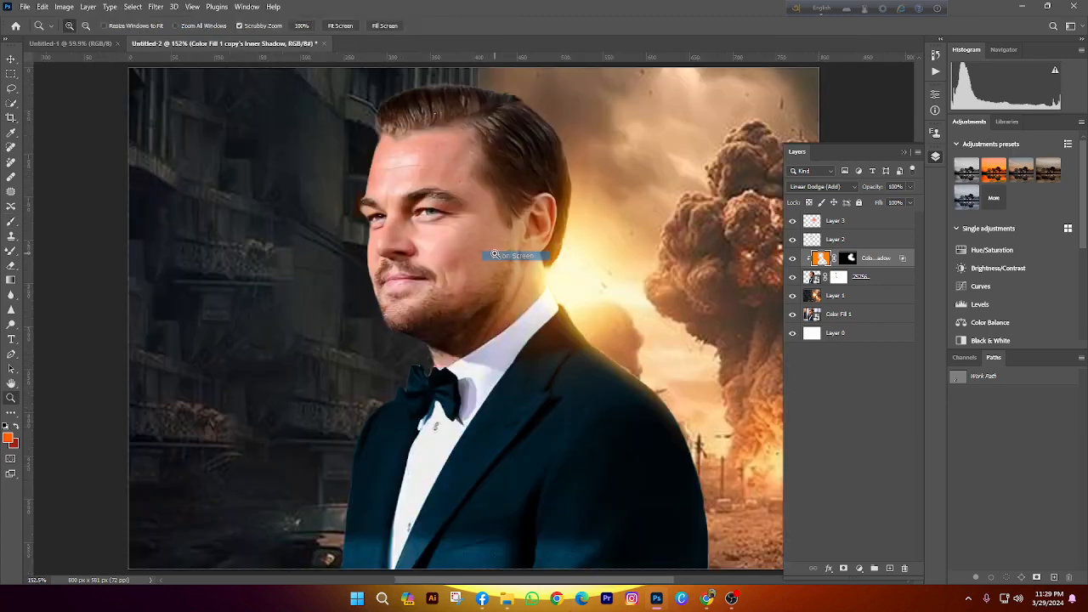
Activate the Move tool and clip Layer 2 to the orange inner shadow layer below it
click(11, 57)
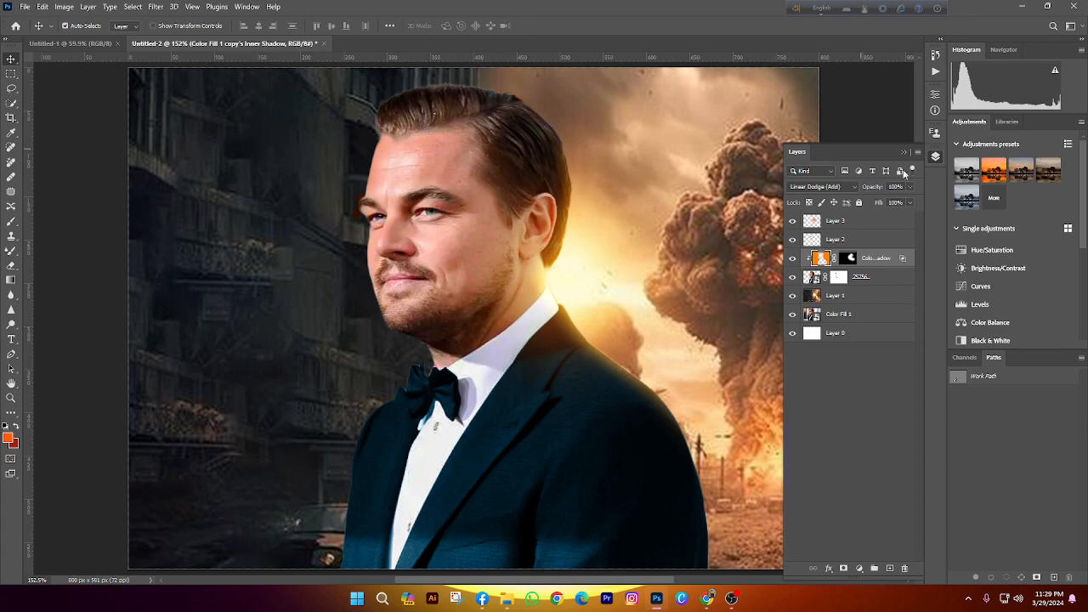
scroll(212, 202, down, 4)
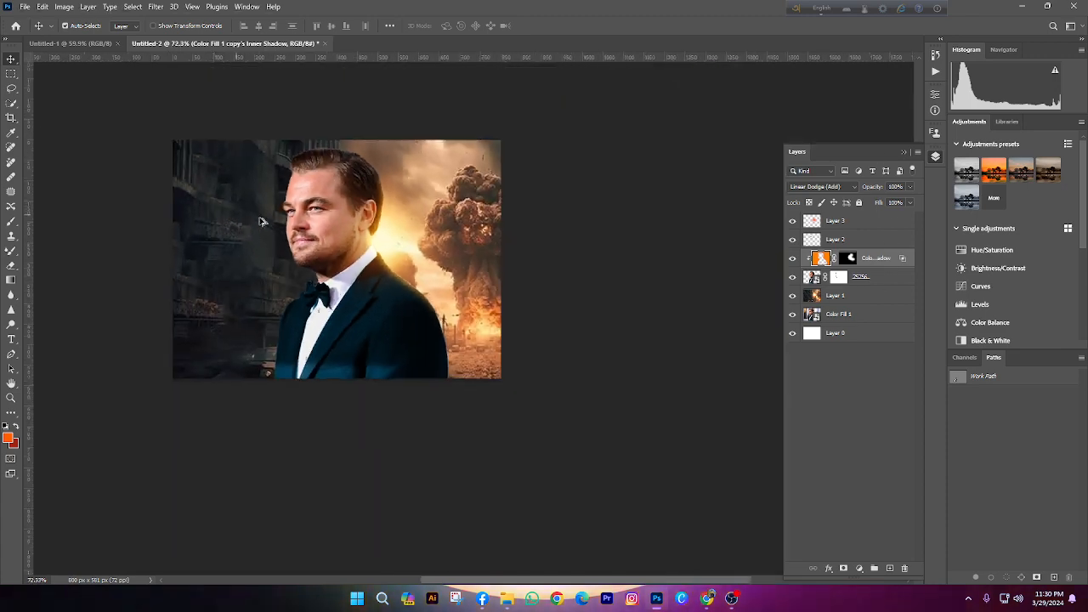
scroll(293, 223, up, 3)
alt+click(816, 247)
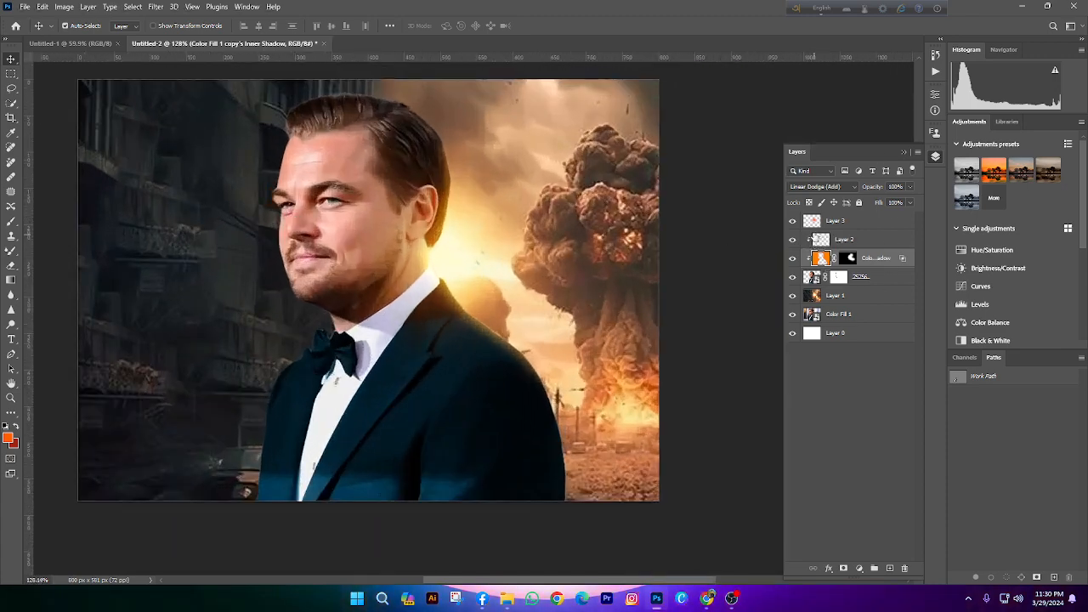
Select Layer 3 and examine how the man's lighting blends with the explosion background at different magnifications
click(812, 221)
scroll(370, 240, up, 3)
scroll(371, 240, down, 2)
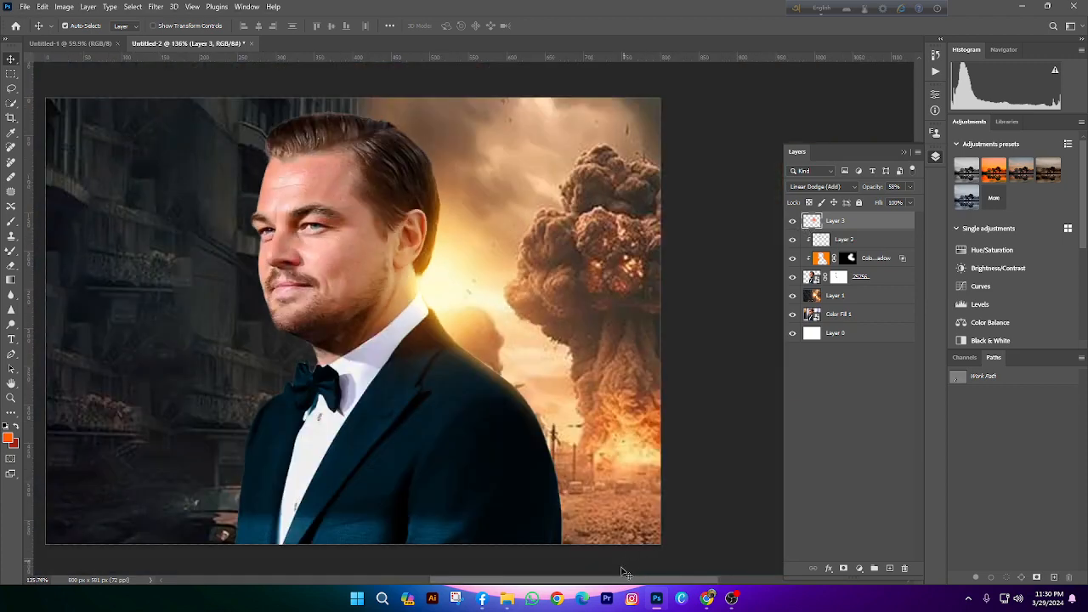
scroll(357, 187, down, 4)
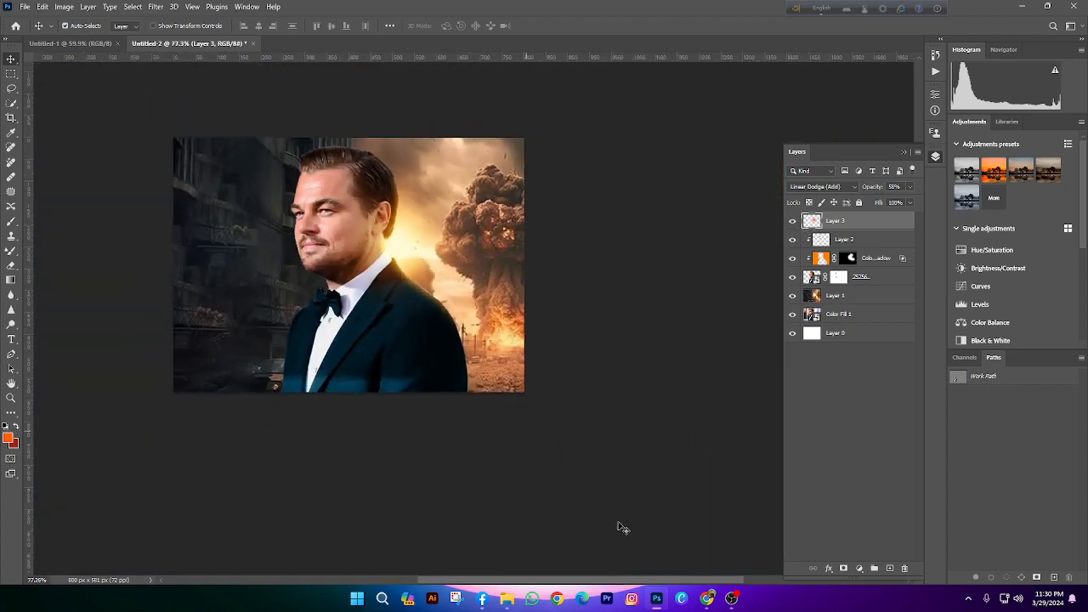
scroll(351, 228, up, 1)
scroll(357, 195, up, 3)
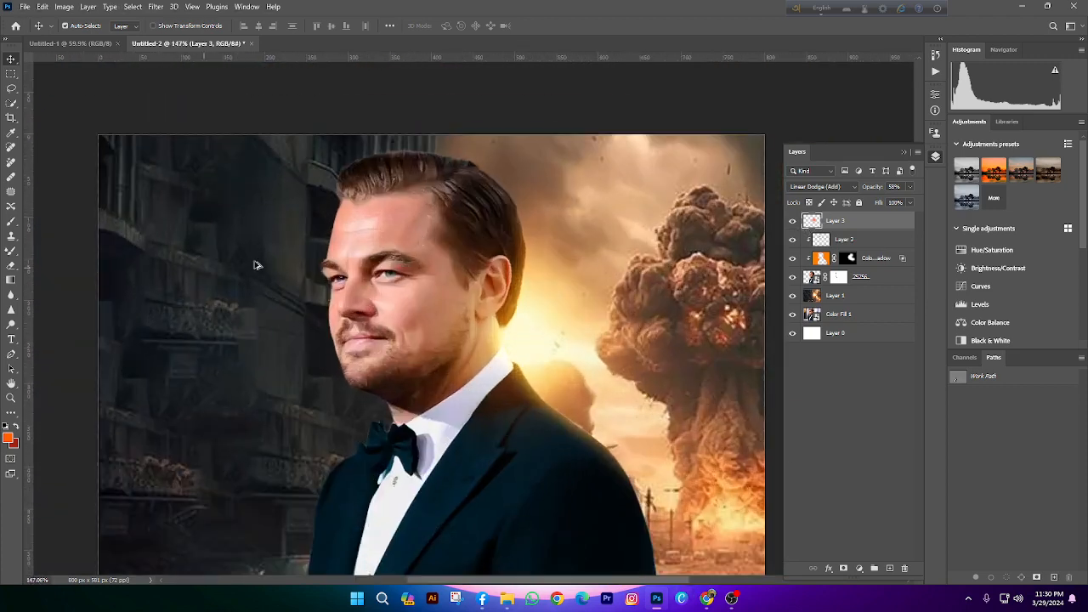
scroll(348, 206, down, 2)
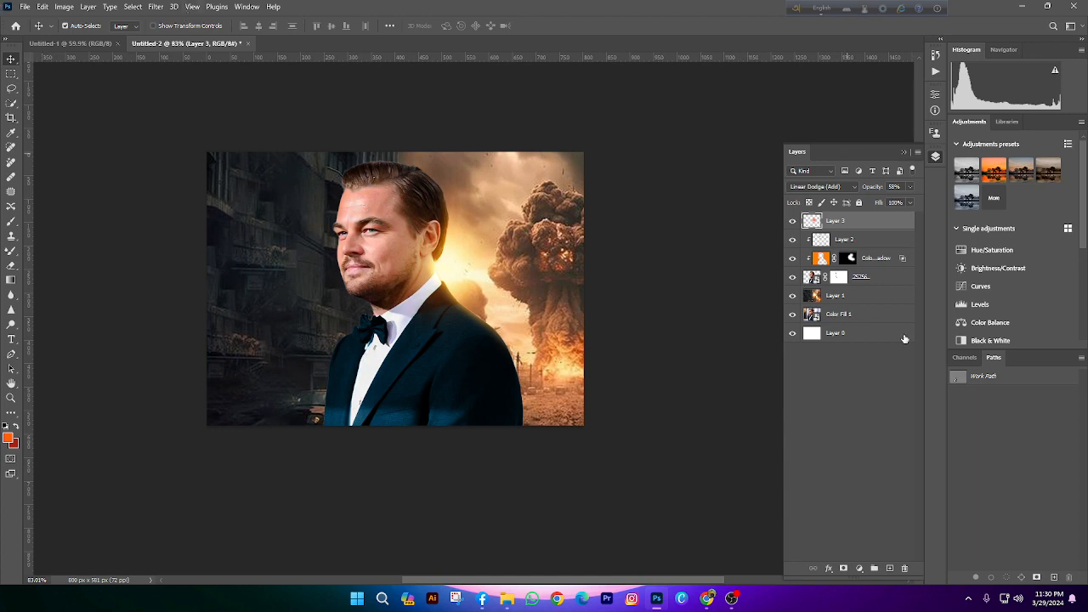
With Layer 1 active, select the left half of the canvas at full height using the Rectangular Marquee tool
click(850, 300)
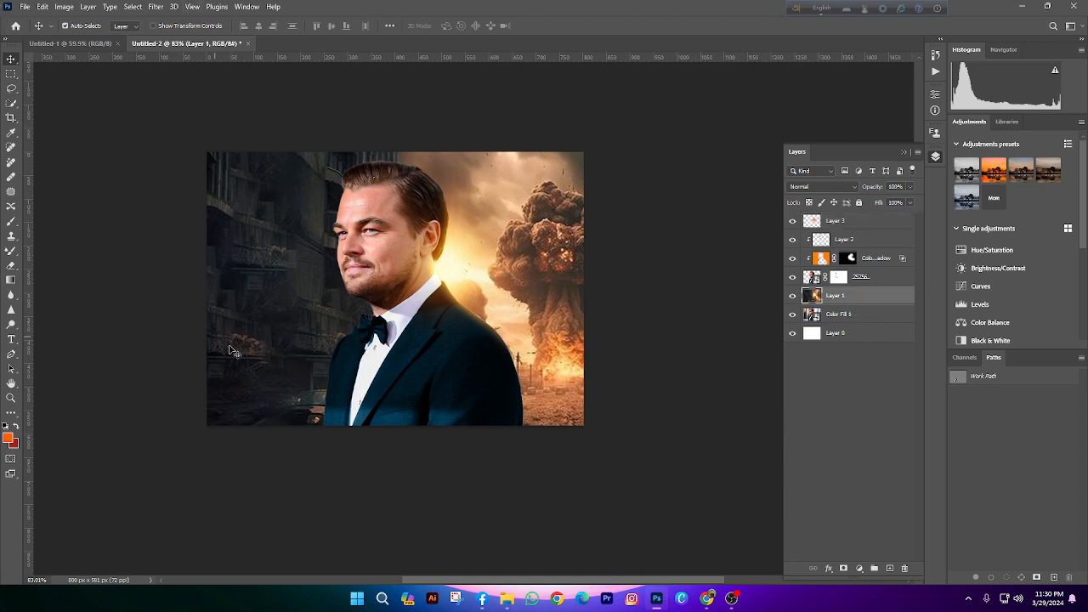
click(11, 74)
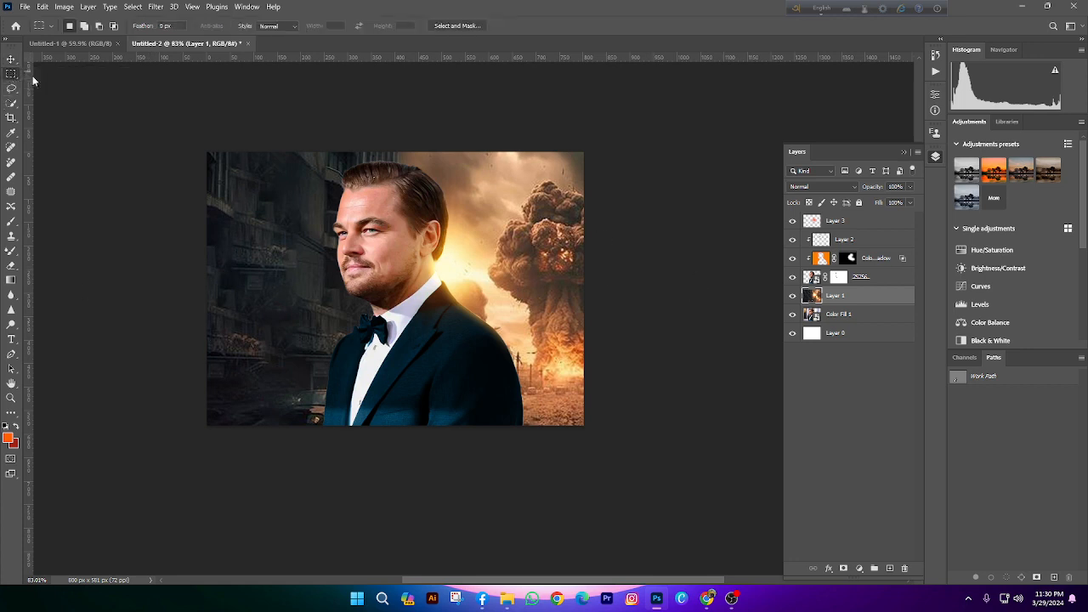
drag(168, 136, 388, 508)
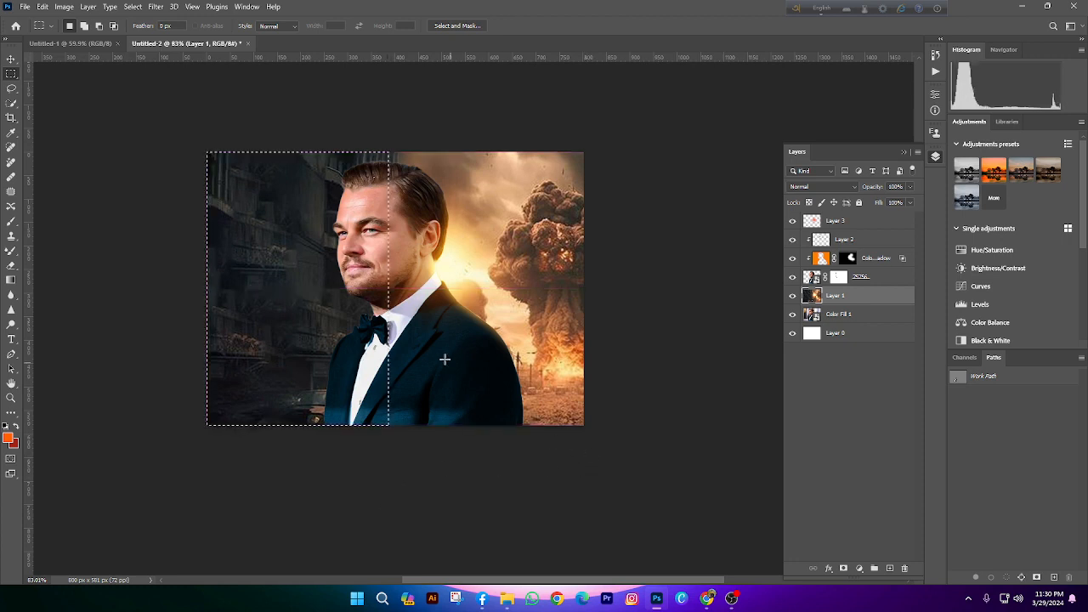
right_click(12, 73)
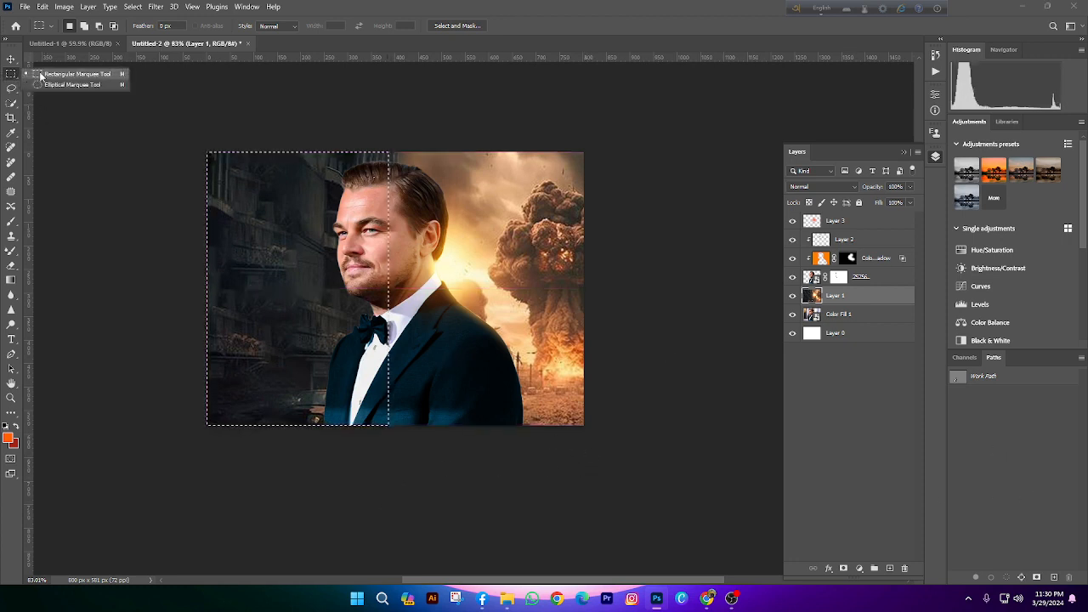
click(48, 76)
drag(207, 152, 391, 517)
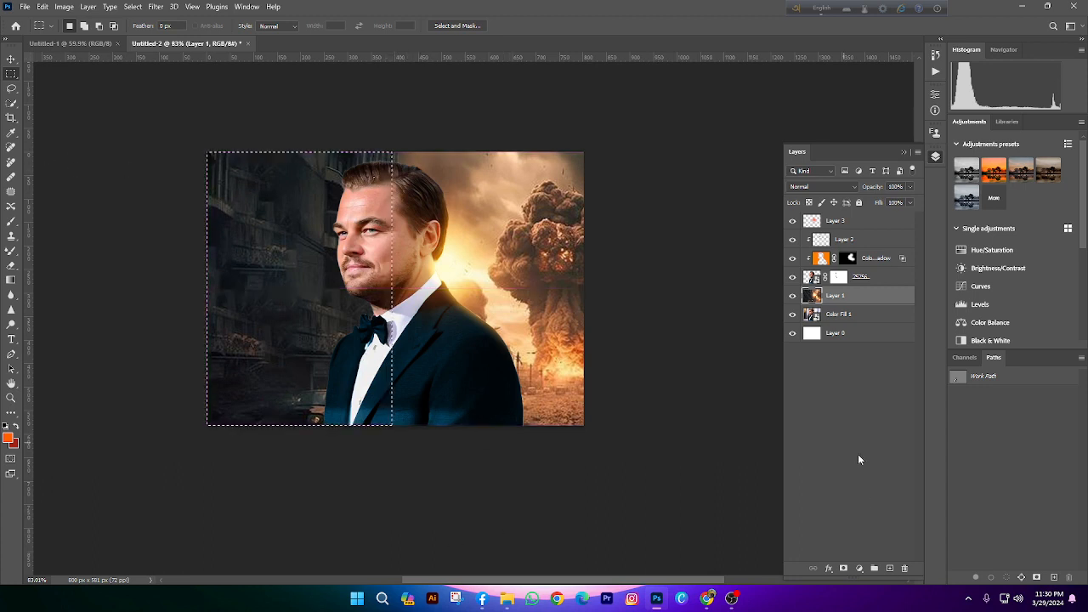
Add a dark red Solid Color fill layer above Layer 1, limited to the selected left half
click(861, 570)
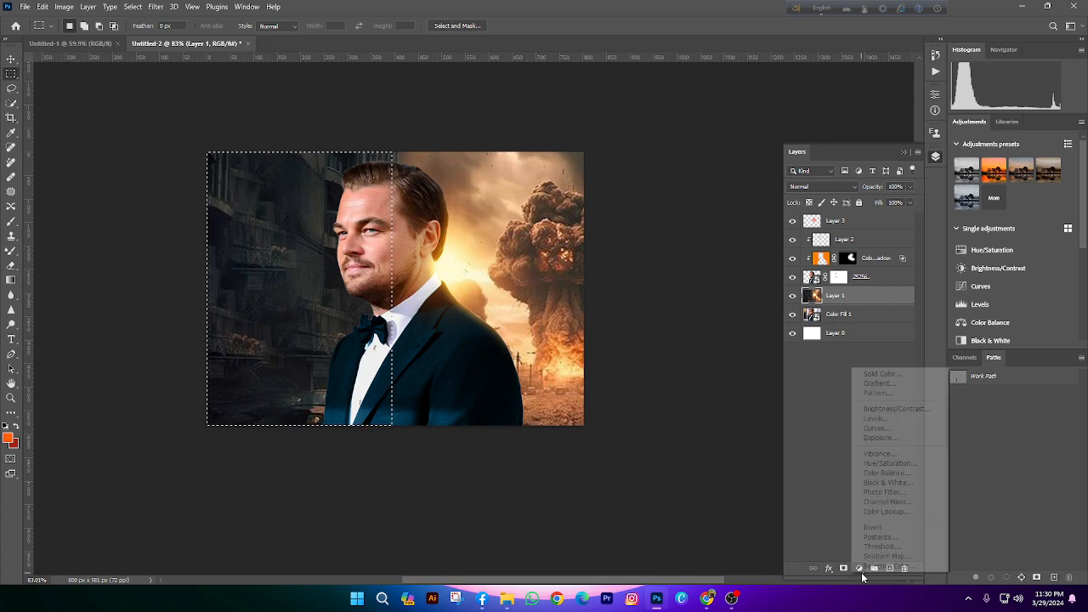
click(884, 374)
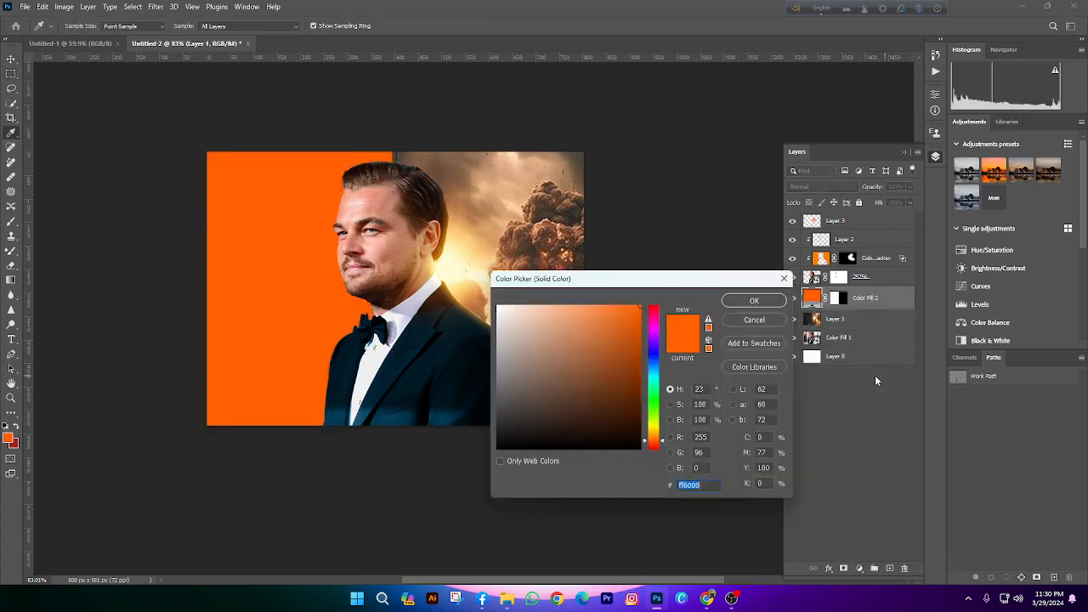
mouse_move(653, 338)
mouse_down()
mouse_move(652, 421)
mouse_move(662, 287)
mouse_move(639, 372)
mouse_up()
click(752, 300)
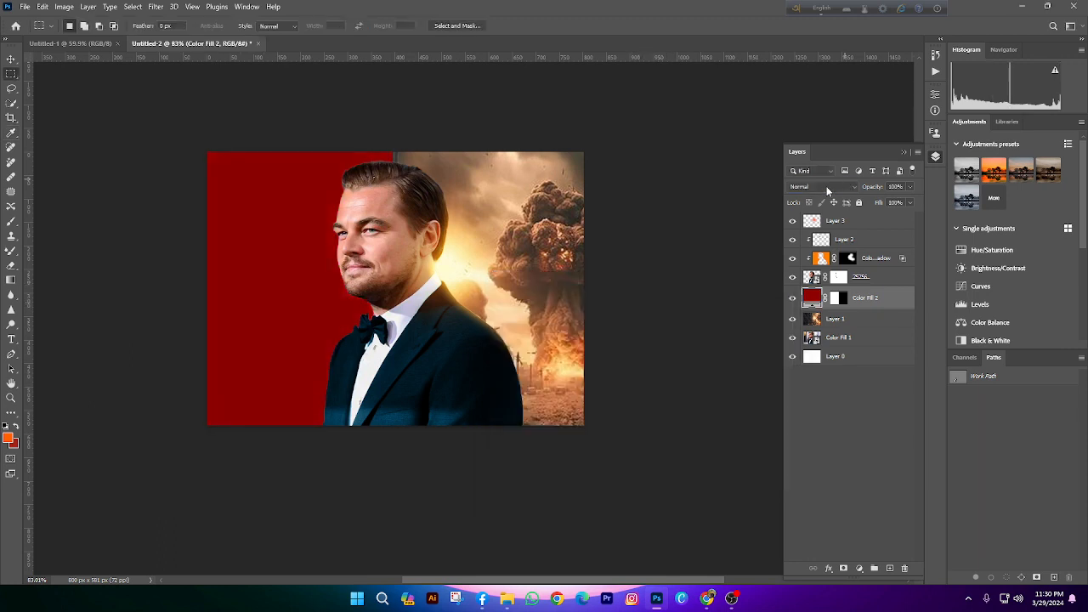
Set the dark red Color Fill 2 layer's blend mode to Color and activate the Move tool
click(827, 186)
click(816, 452)
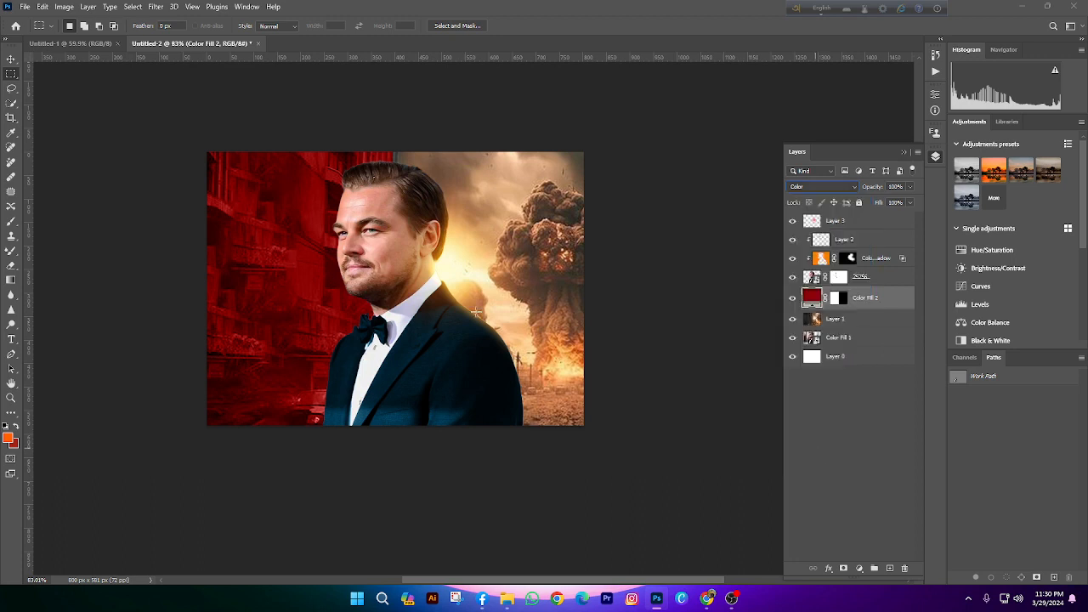
click(10, 58)
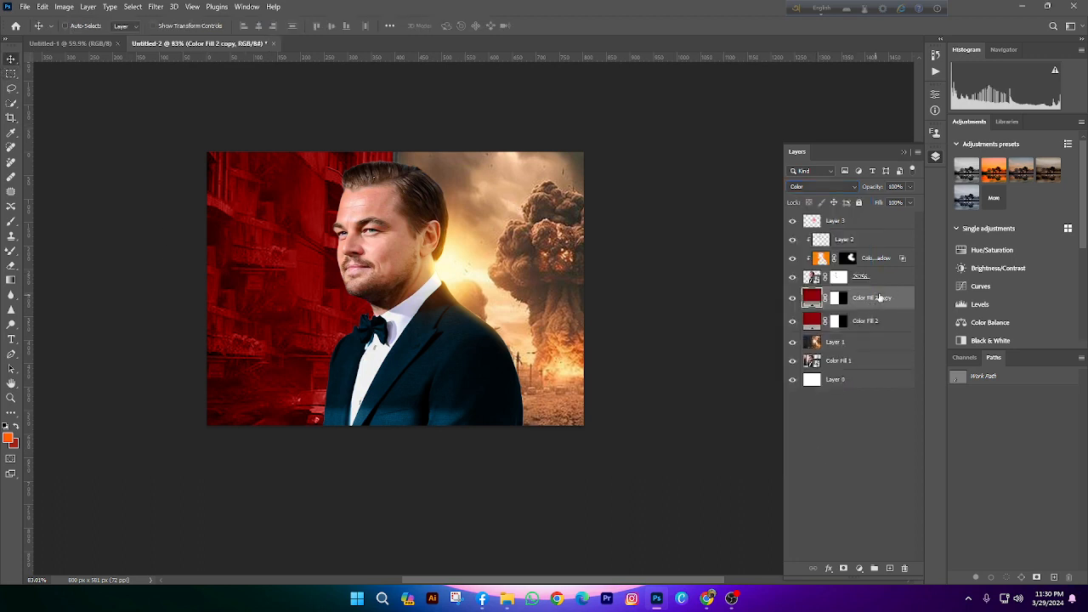
Duplicate the Color Fill 2 layer within the same document under the suggested name and return to the Move tool
key(b)
right_click(881, 297)
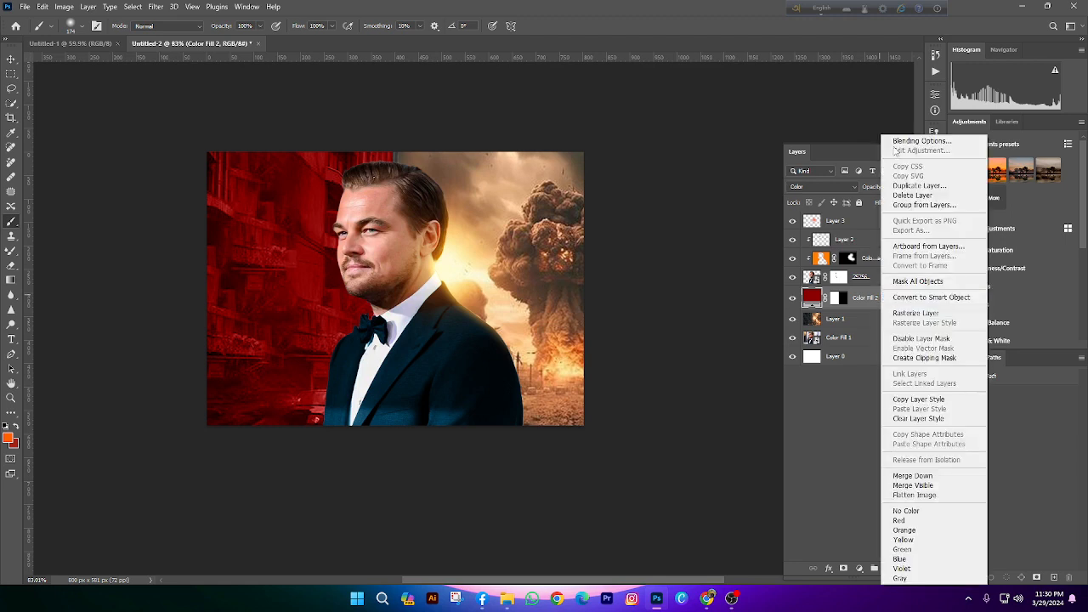
click(923, 186)
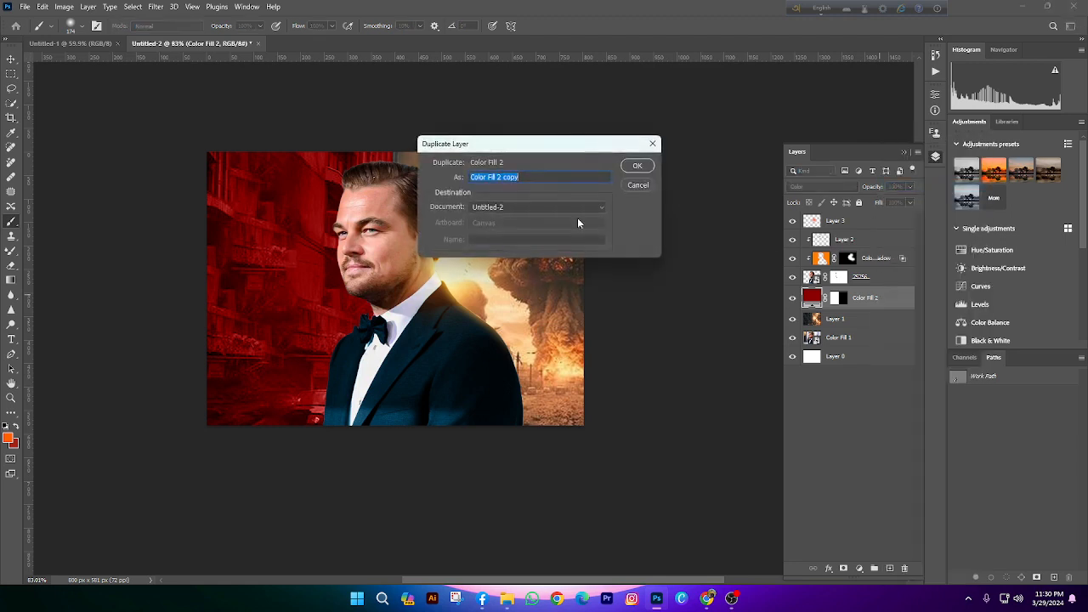
click(633, 167)
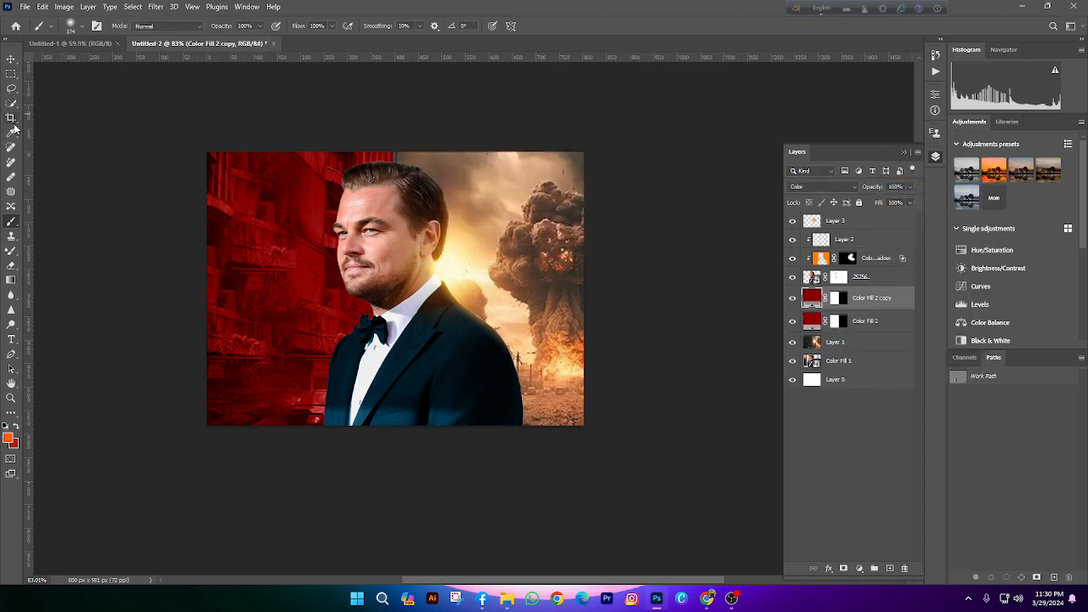
click(11, 59)
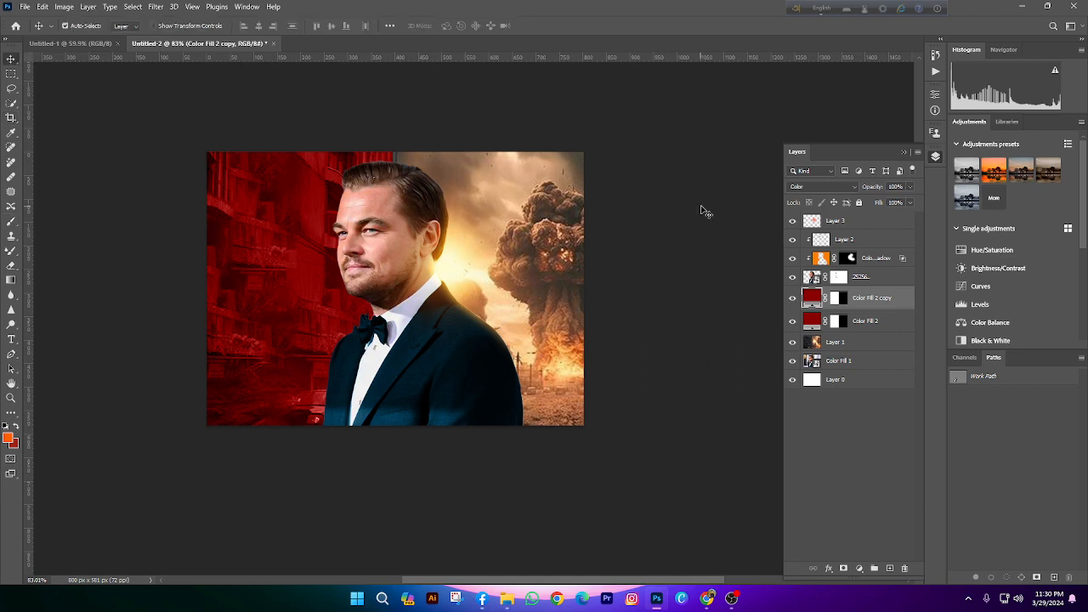
Invert the duplicated fill's layer mask to tint the opposite half, and compare the image with that layer hidden and shown
click(840, 297)
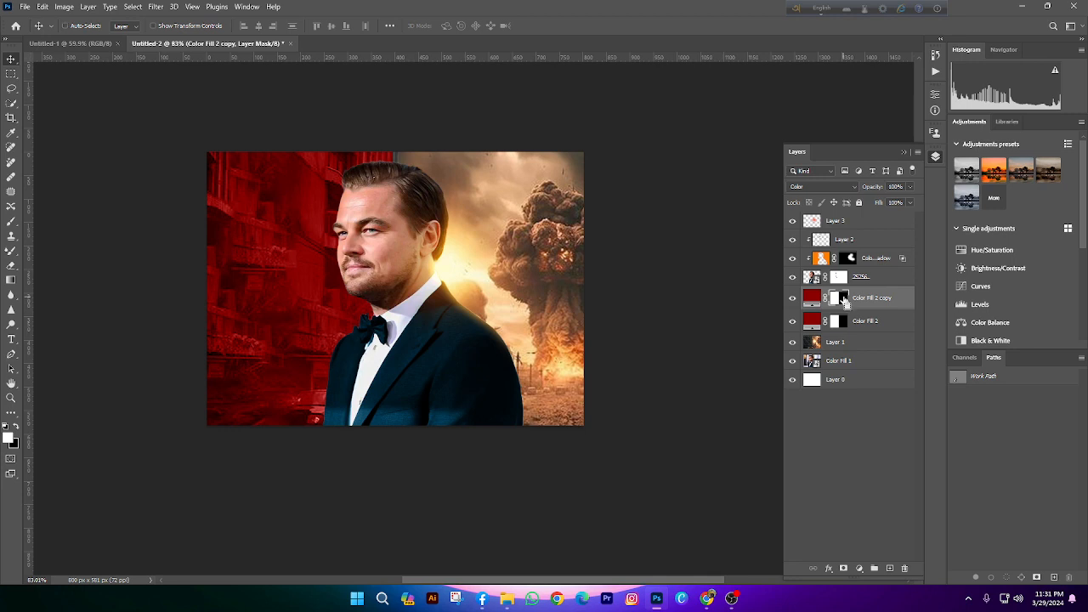
key(ctrl+i)
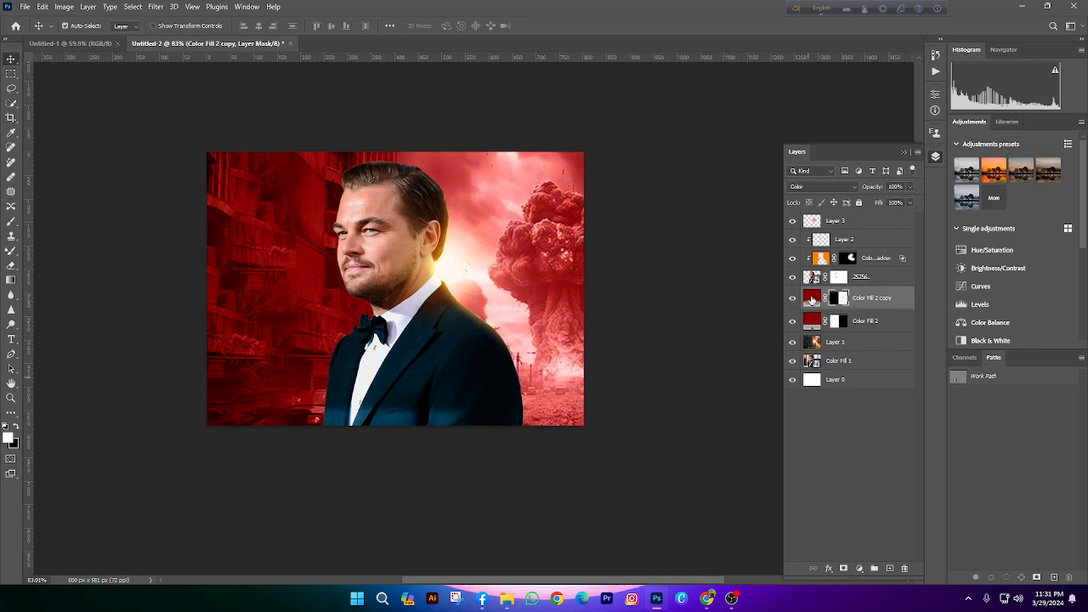
click(793, 298)
click(793, 297)
click(793, 298)
click(793, 297)
click(793, 298)
click(793, 298)
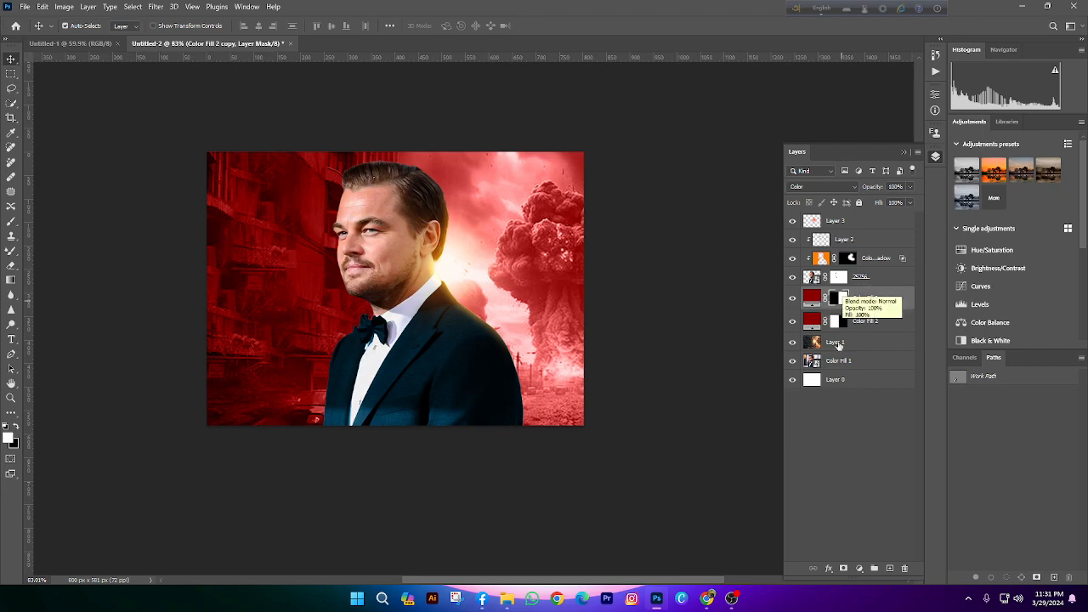
Switch to the Google Meet call, admit everyone waiting to join in two rounds, and return to Photoshop
mouse_move(704, 600)
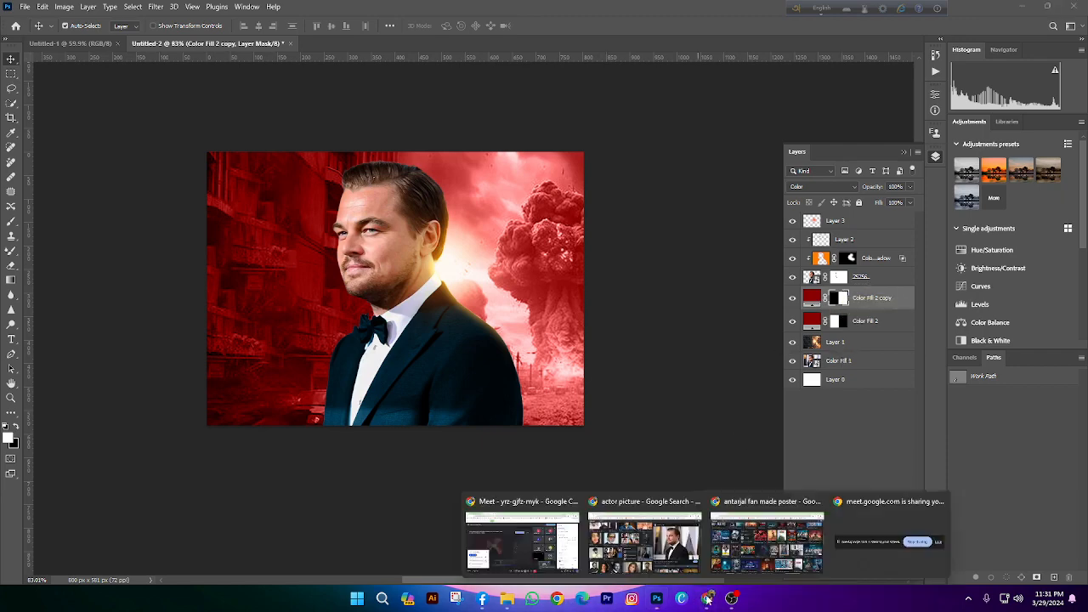
click(527, 554)
click(1037, 265)
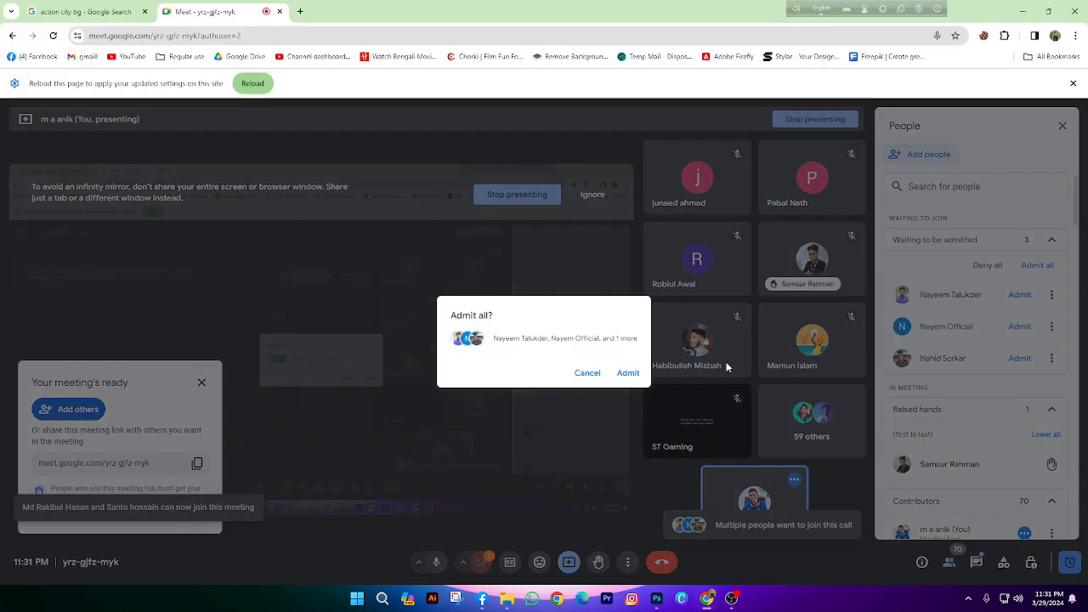
click(624, 374)
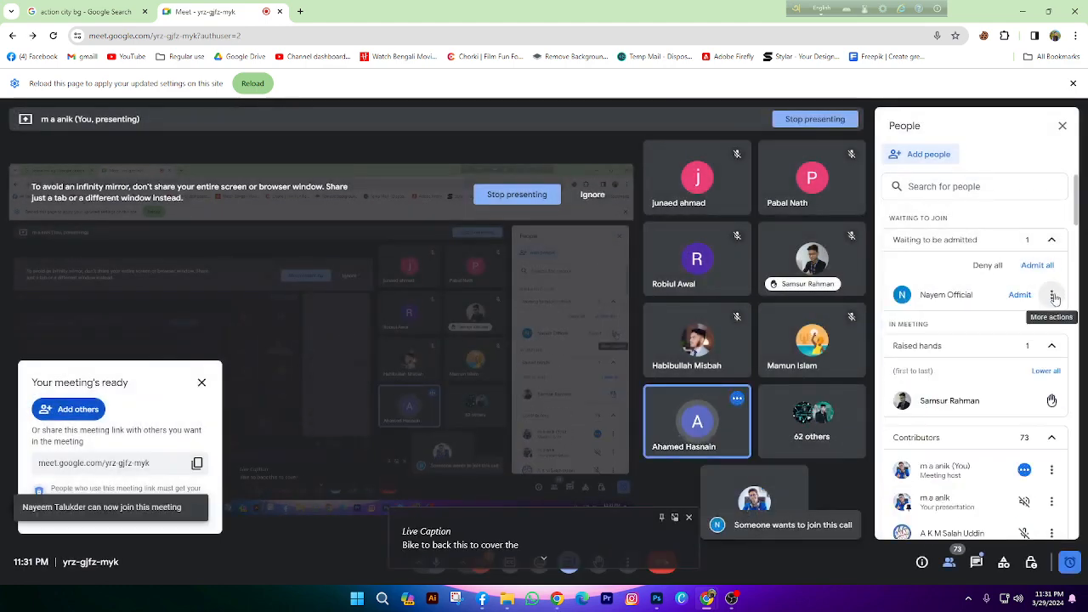
click(1037, 265)
click(629, 376)
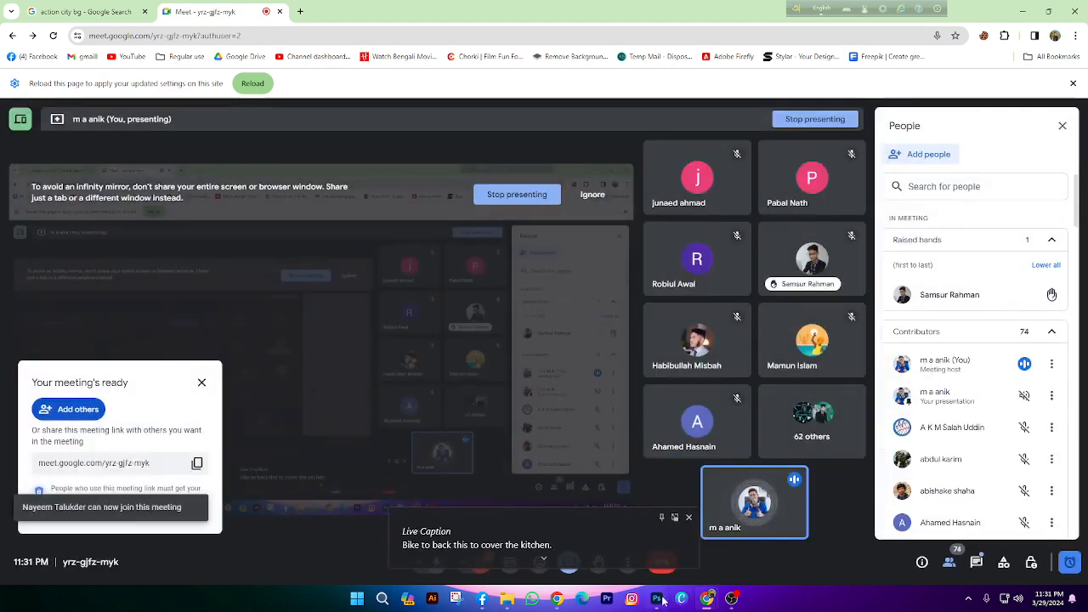
click(656, 599)
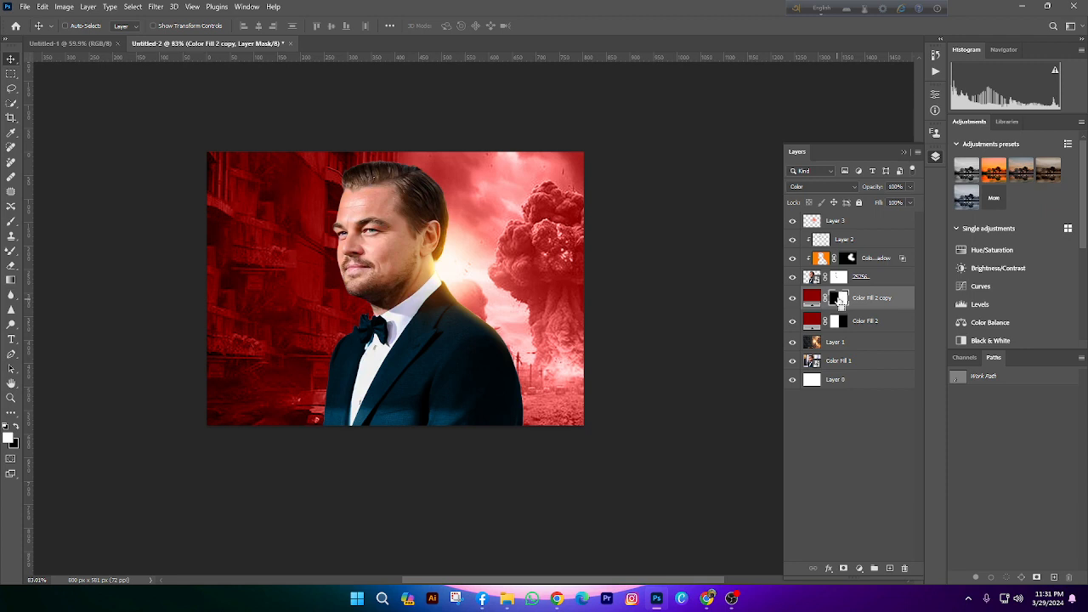
Demonstrate inverting the duplicated fill's mask back and forth, and hide that layer
key(ctrl+i)
key(ctrl+i)
key(ctrl+i)
key(ctrl+i)
click(793, 300)
scroll(468, 209, up, 4)
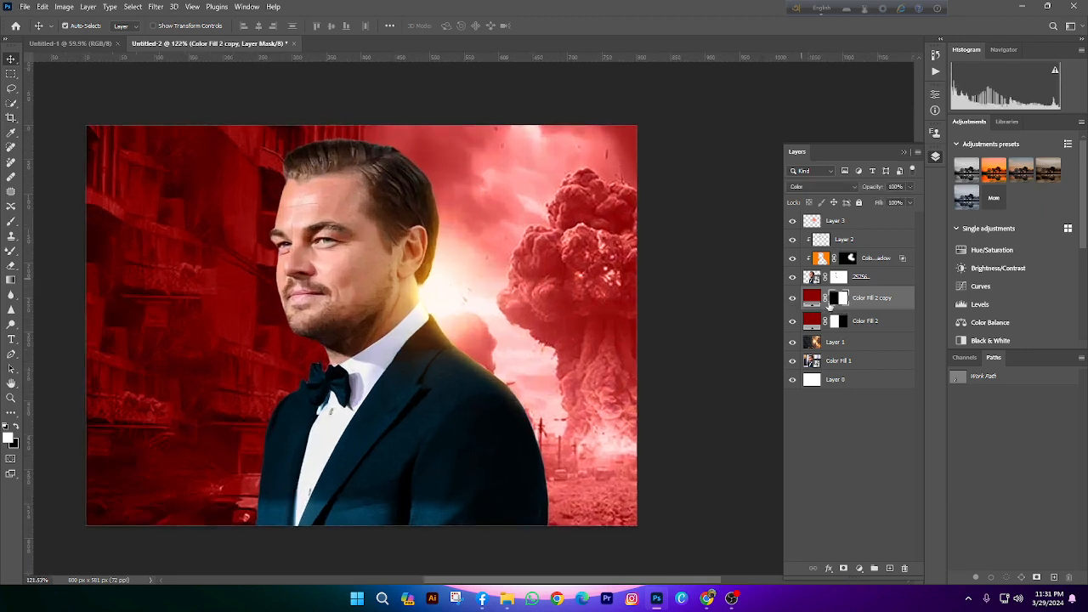
click(793, 298)
scroll(321, 172, down, 4)
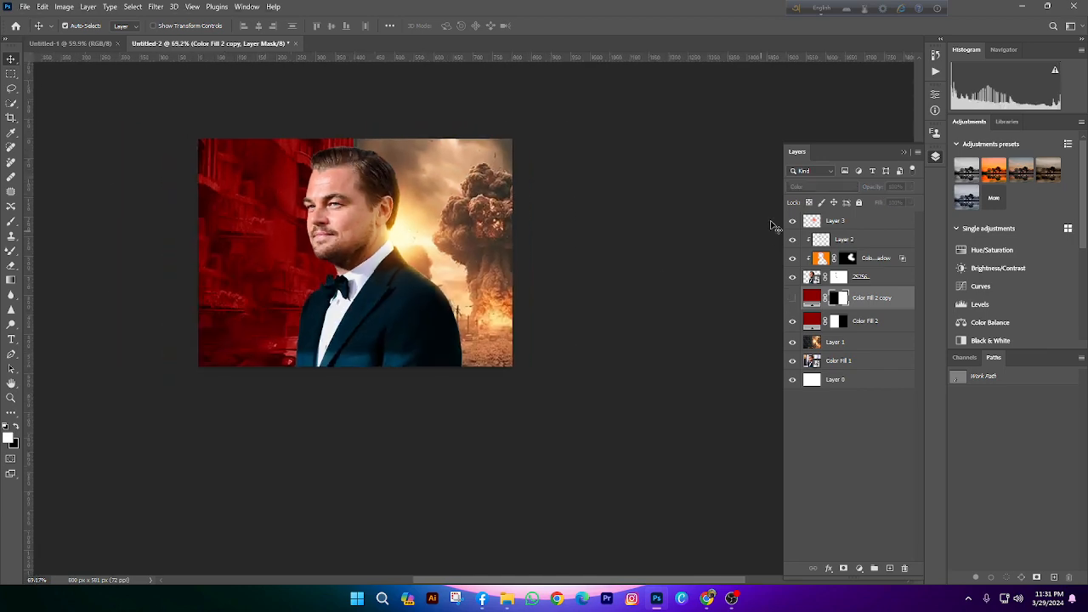
Invert the original Color Fill 2 mask, invert it back to the left half, and show the duplicated fill again
click(842, 321)
key(ctrl+i)
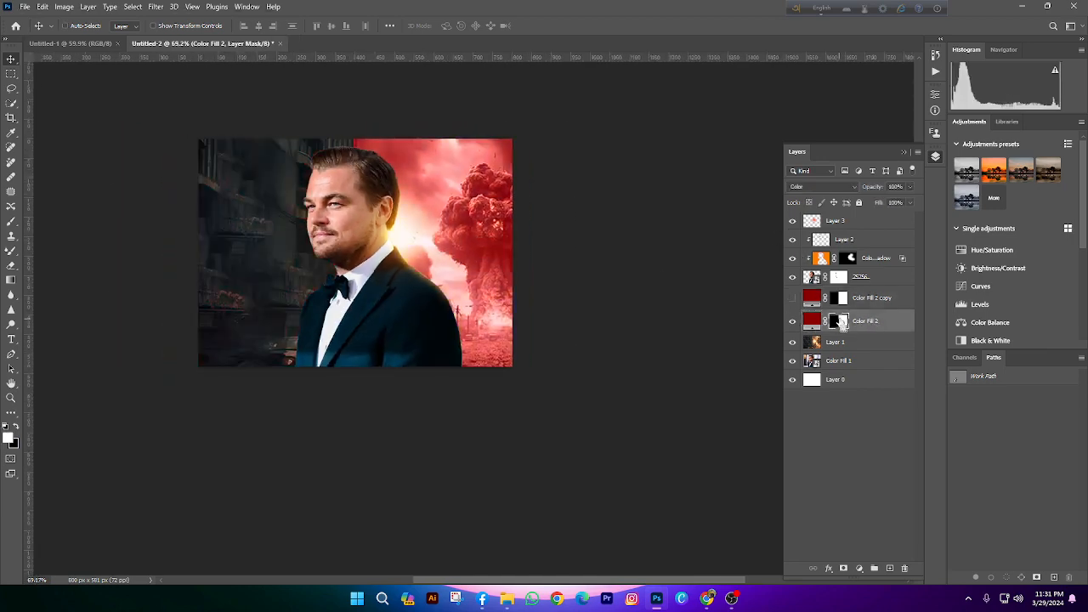
scroll(323, 230, up, 2)
scroll(646, 221, down, 4)
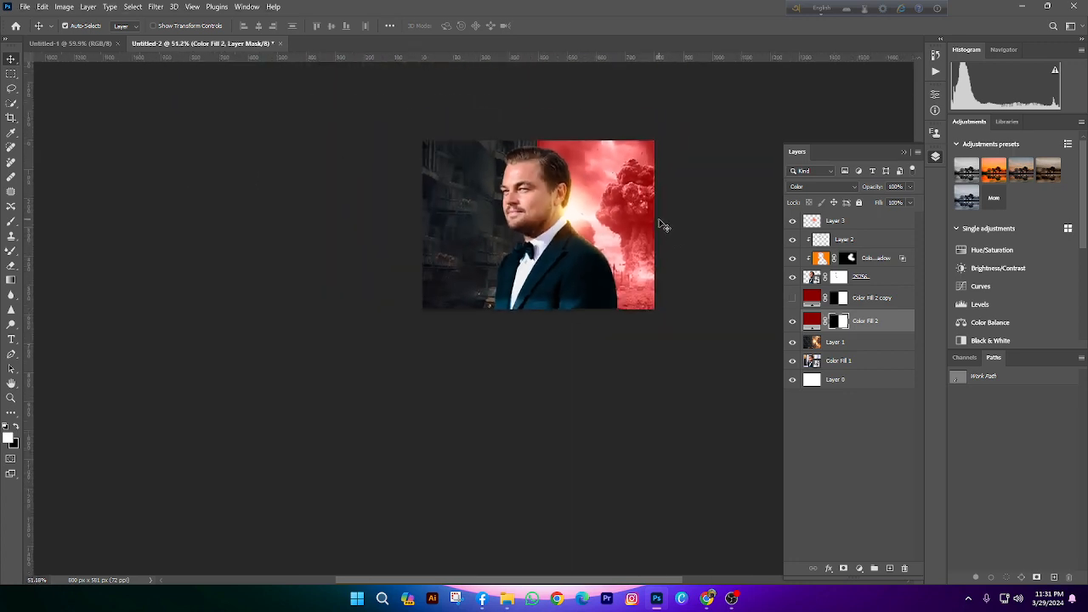
key(ctrl+i)
scroll(672, 199, right, 4)
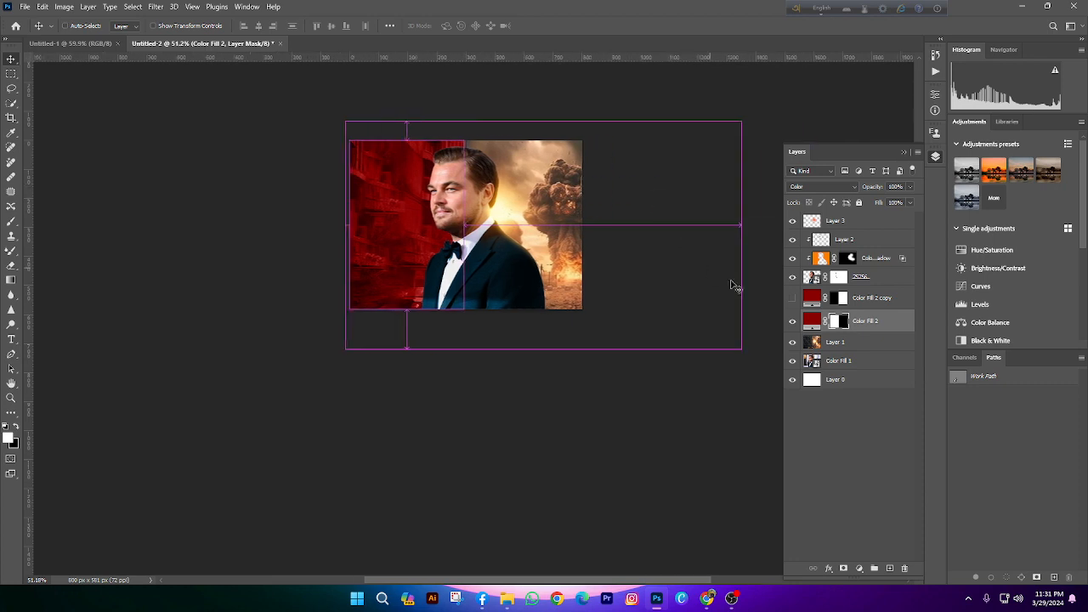
click(792, 299)
scroll(486, 111, up, 1)
scroll(527, 112, up, 2)
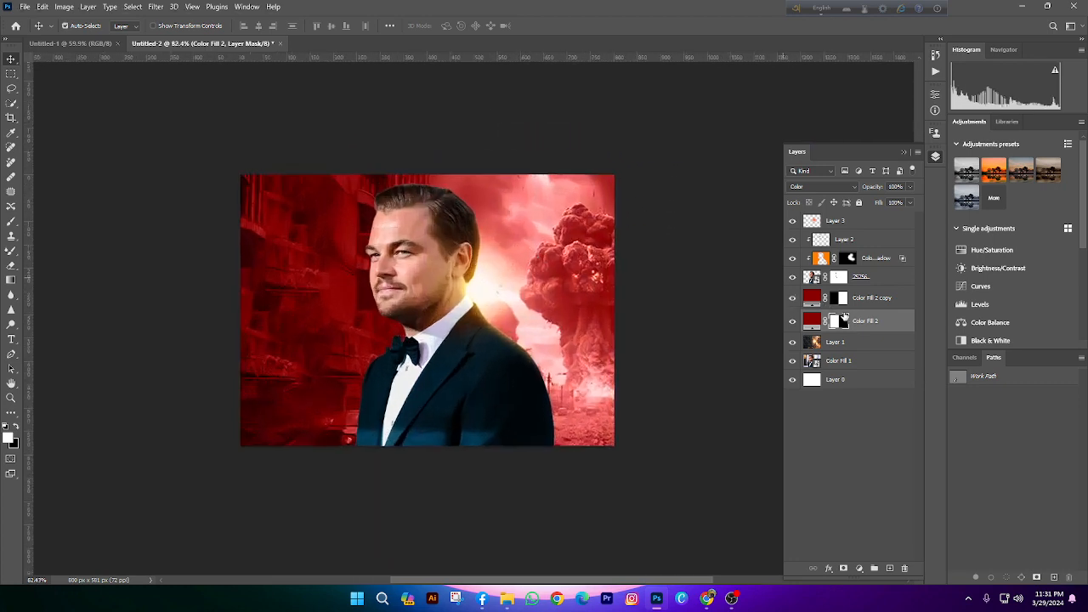
Change the duplicated fill's colour to dark blue 003781 and examine the red-and-blue split background
click(809, 298)
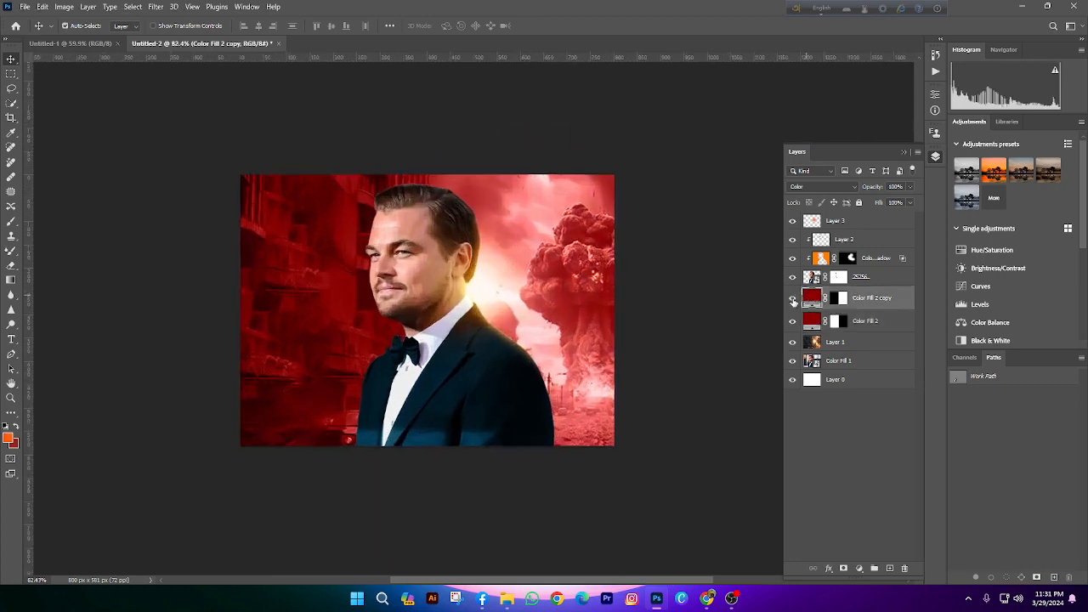
double_click(809, 299)
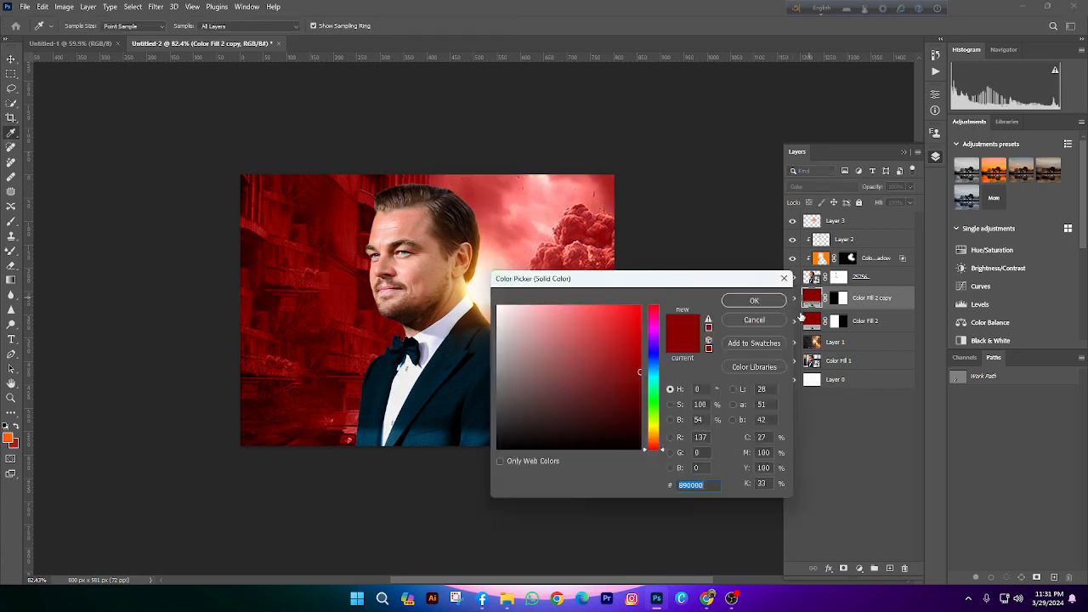
drag(659, 368, 640, 376)
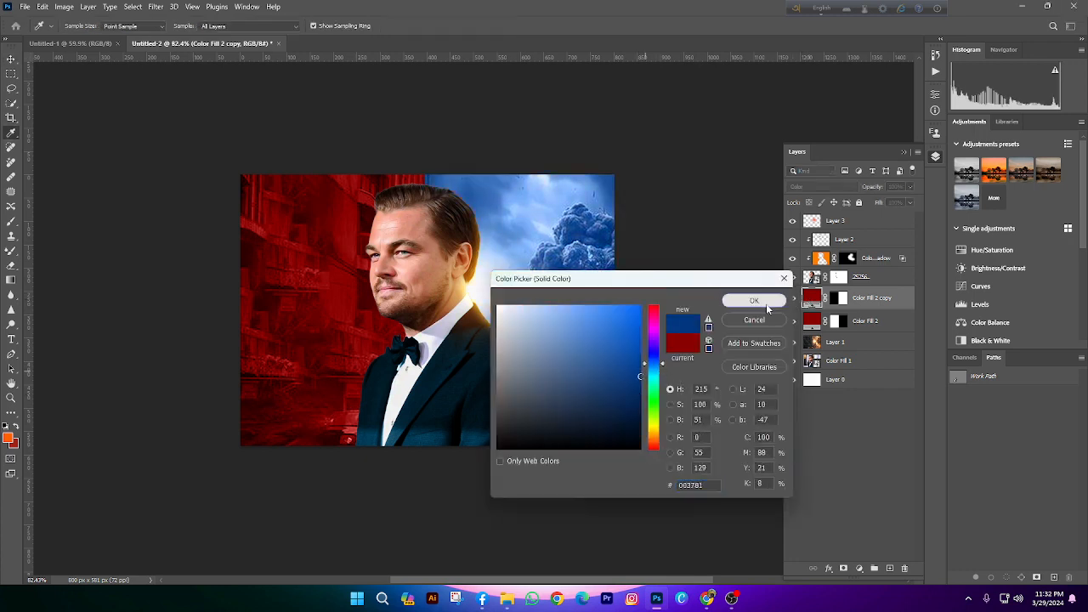
click(766, 303)
scroll(415, 295, down, 6)
scroll(421, 342, left, 2)
scroll(437, 332, up, 3)
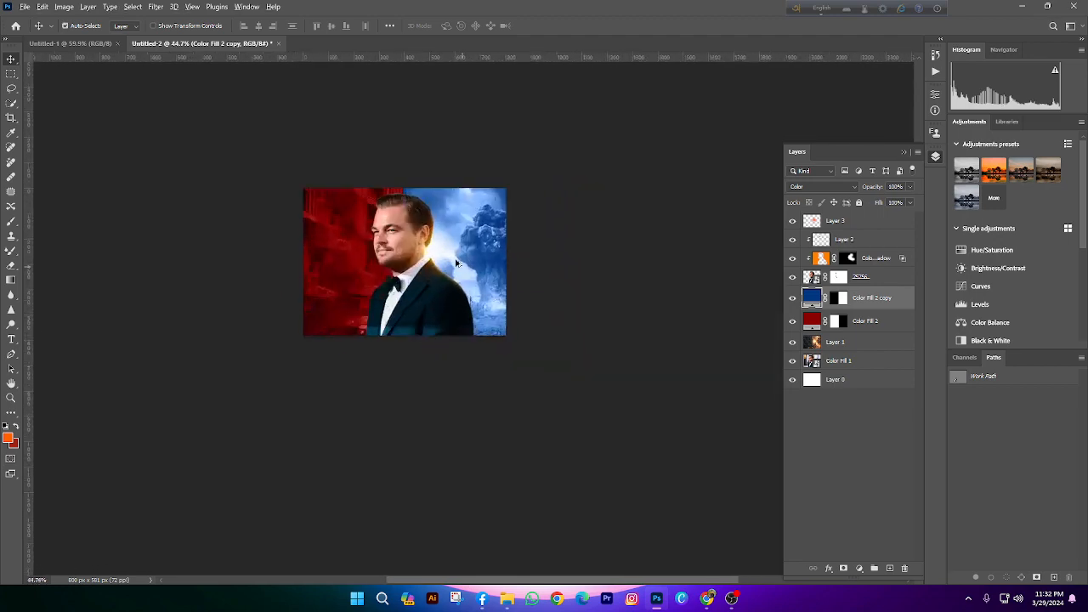
scroll(456, 264, up, 4)
scroll(417, 251, down, 5)
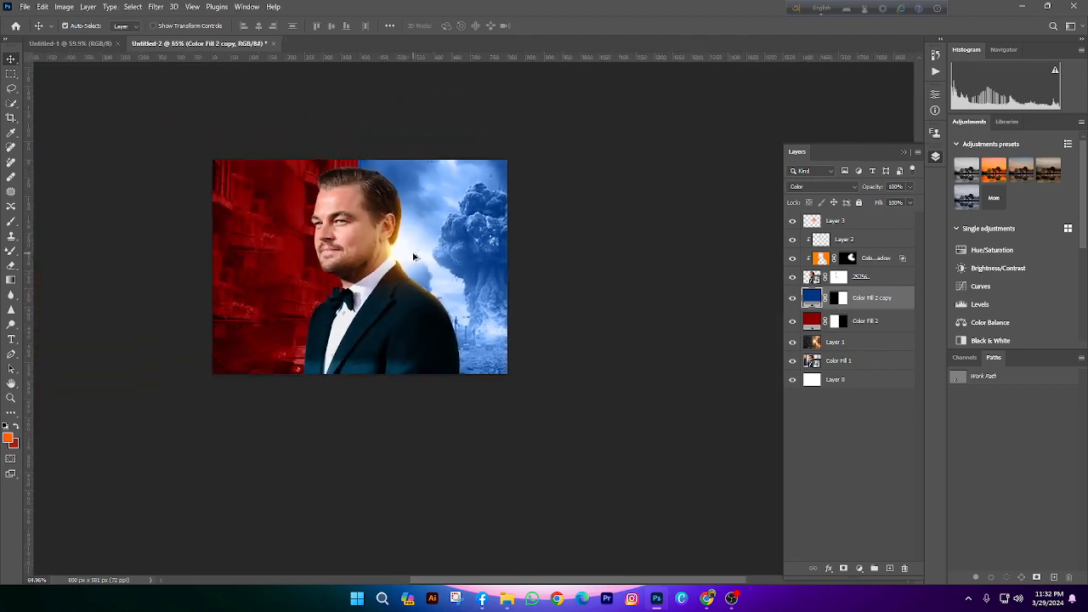
scroll(432, 246, up, 5)
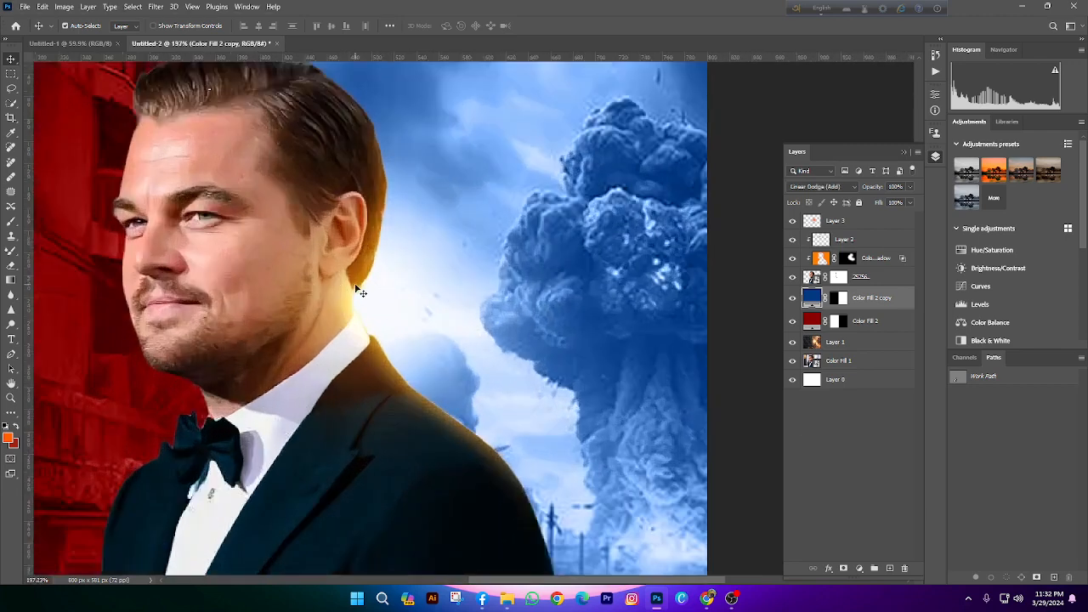
Hide Layer 3's glow and the orange inner shadow layer to judge the man against the blue background
click(360, 291)
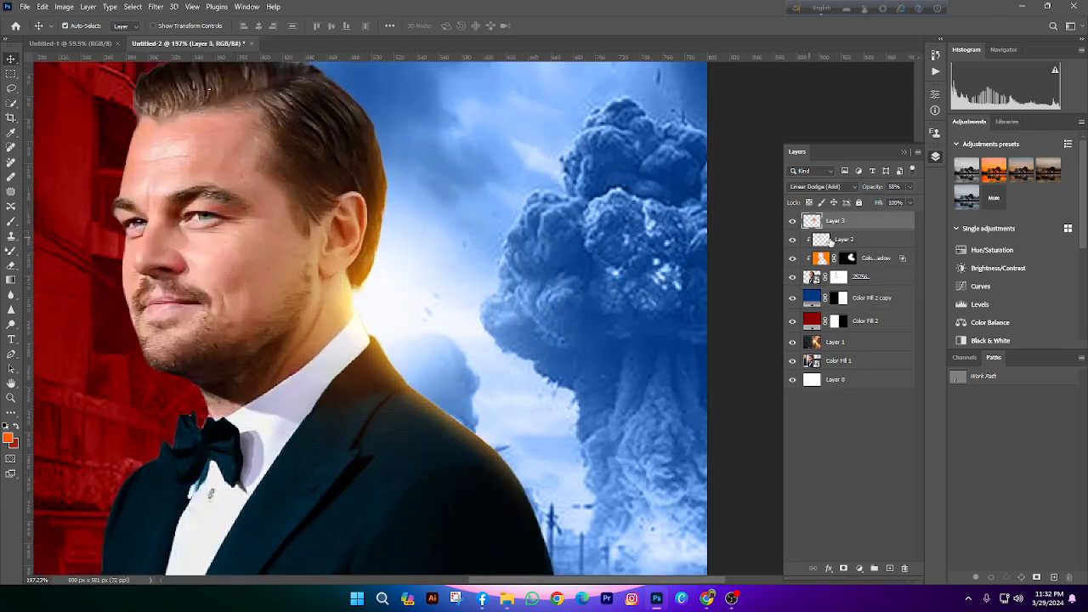
click(790, 222)
scroll(653, 257, down, 4)
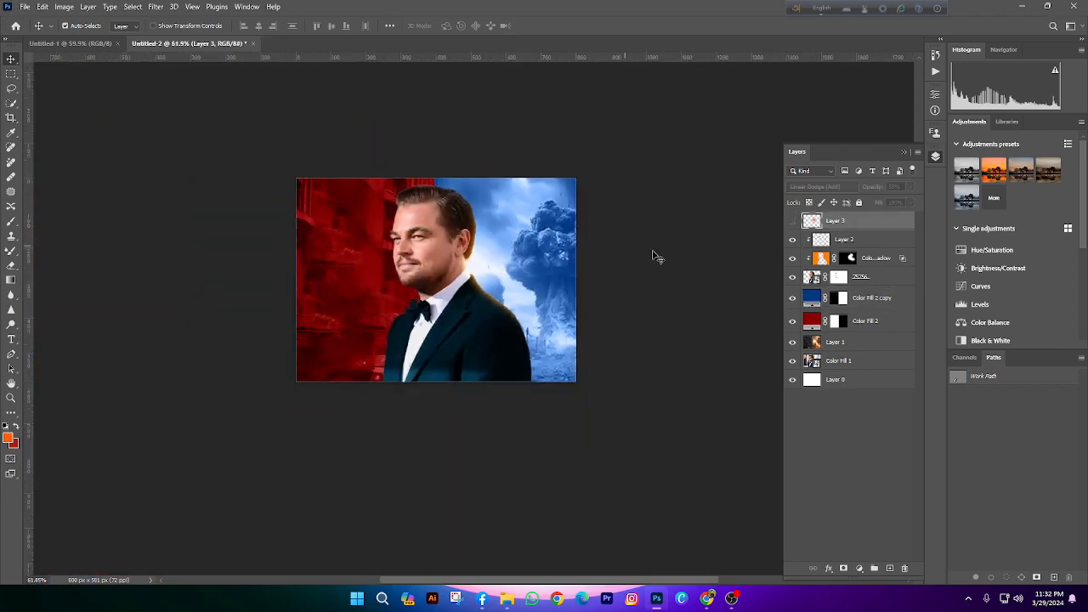
click(791, 257)
scroll(442, 289, down, 2)
scroll(442, 289, up, 3)
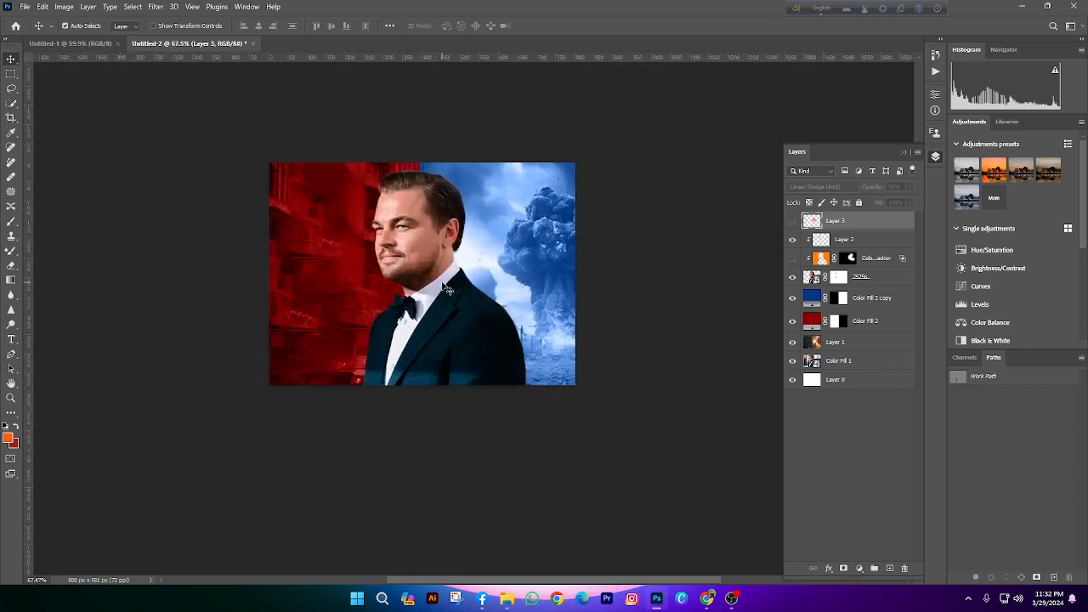
scroll(444, 289, down, 2)
scroll(502, 259, up, 2)
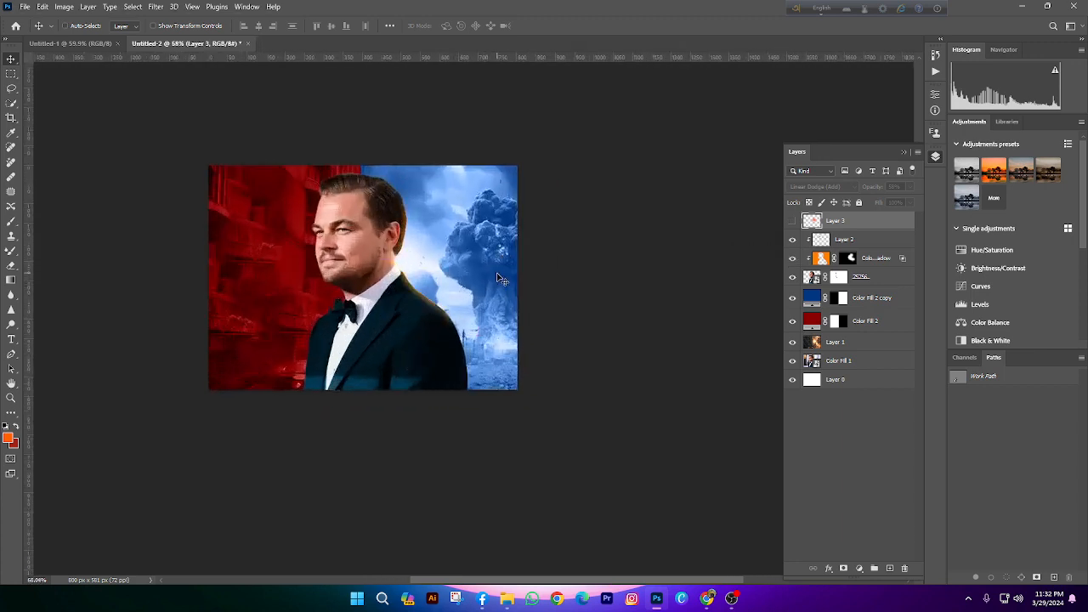
Undo the layer hiding and the blue recolouring, and delete both red fill layers above Layer 1
key(ctrl+z)
key(ctrl+z)
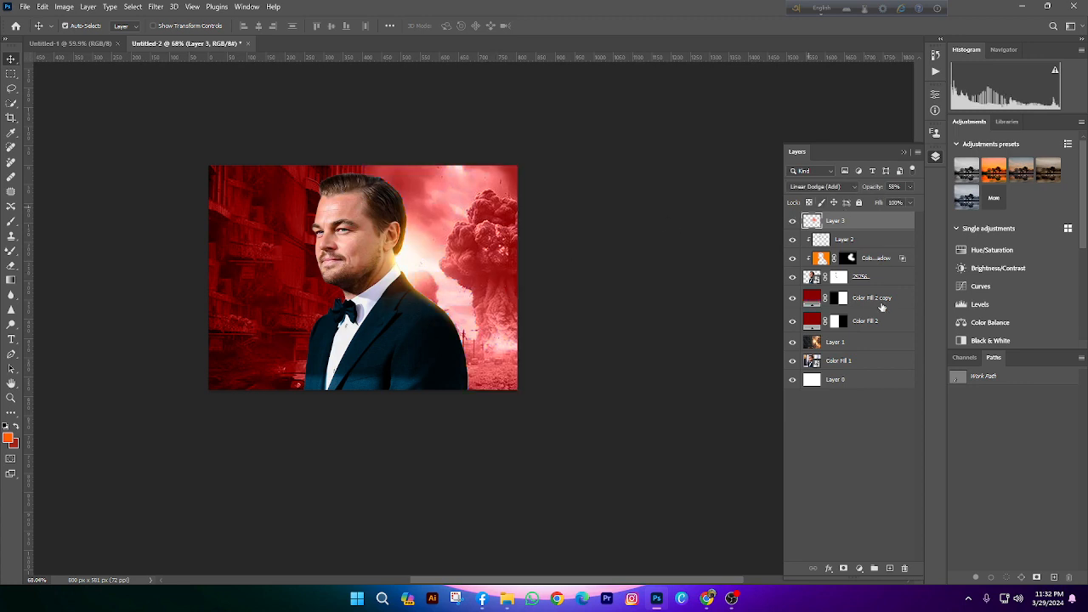
click(888, 312)
shift+click(880, 334)
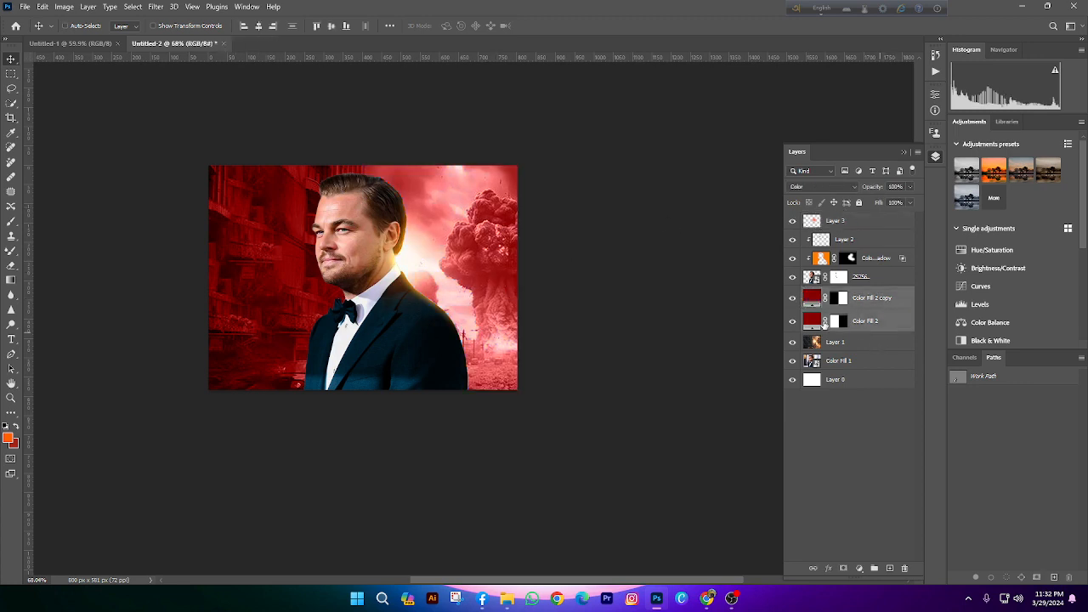
key(Delete)
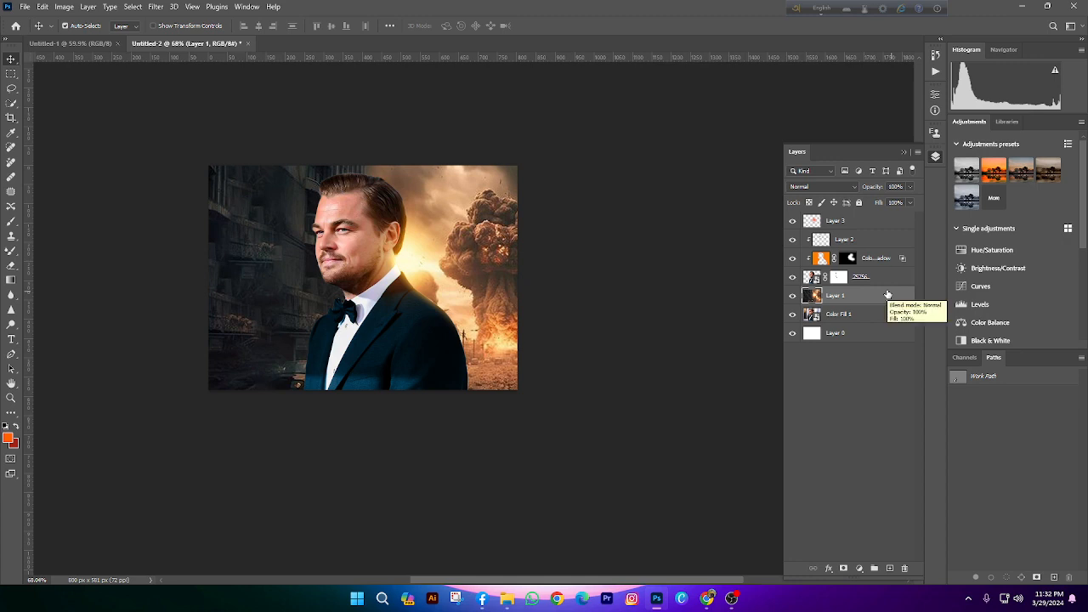
Select the explosion half of the canvas with the Polygonal Lasso, using a diagonal edge that passes behind the man's head
right_click(11, 87)
click(68, 96)
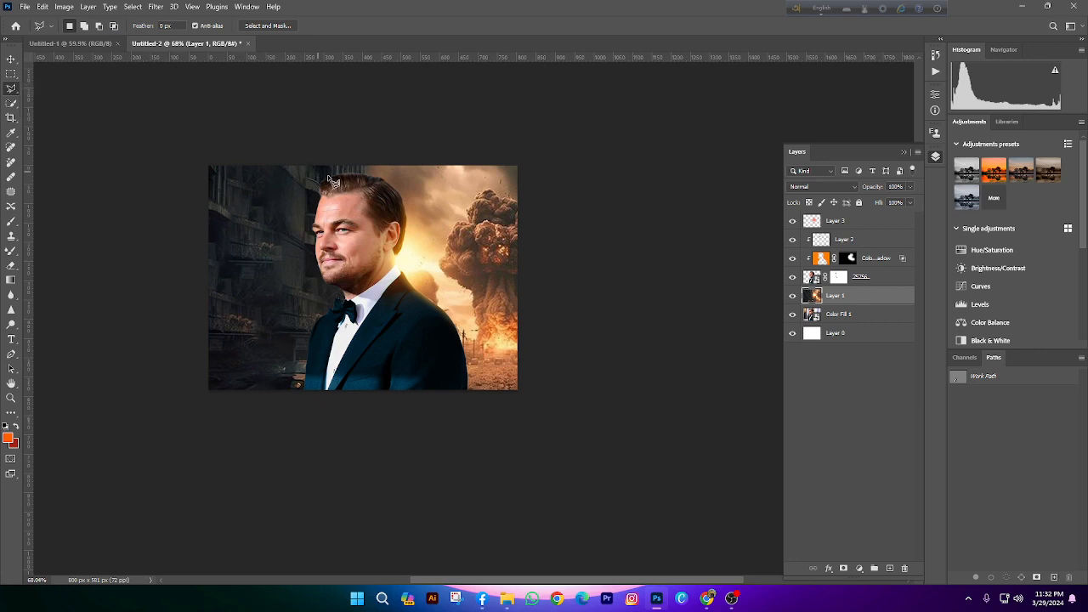
click(406, 142)
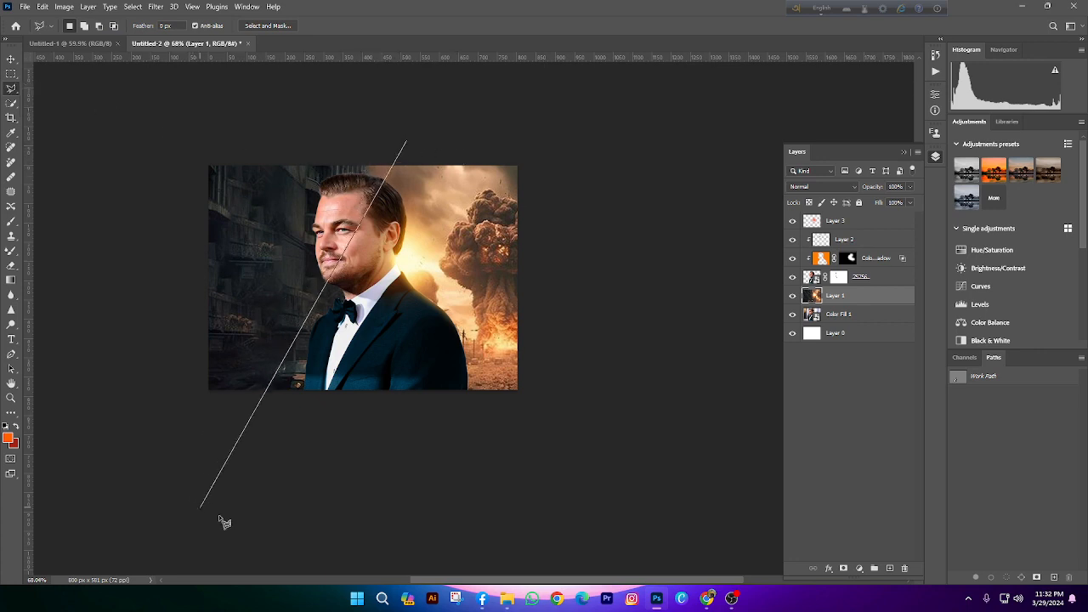
click(283, 470)
click(600, 471)
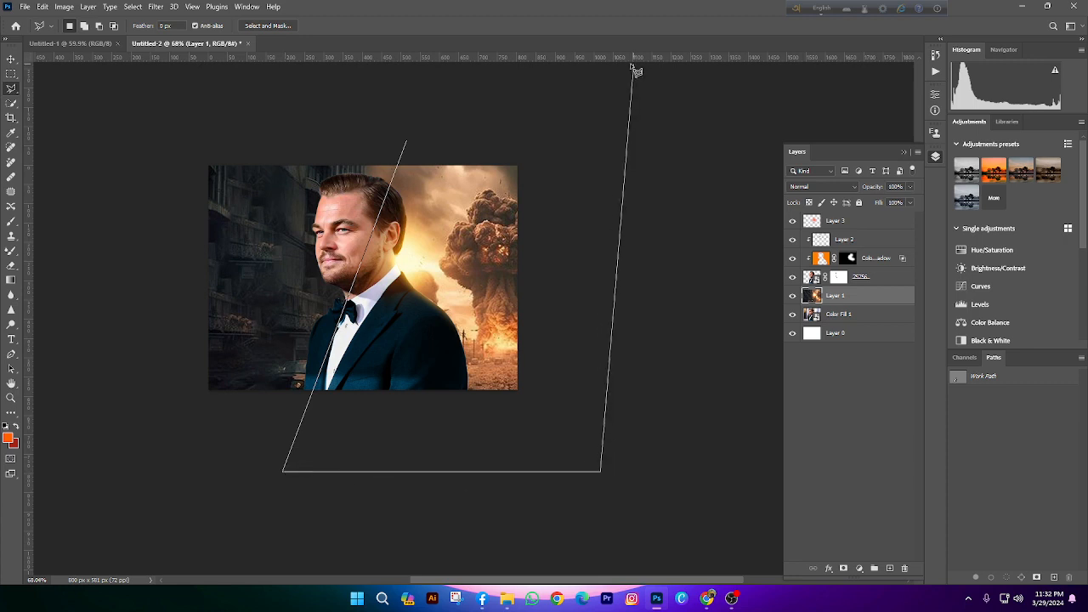
click(565, 123)
click(408, 143)
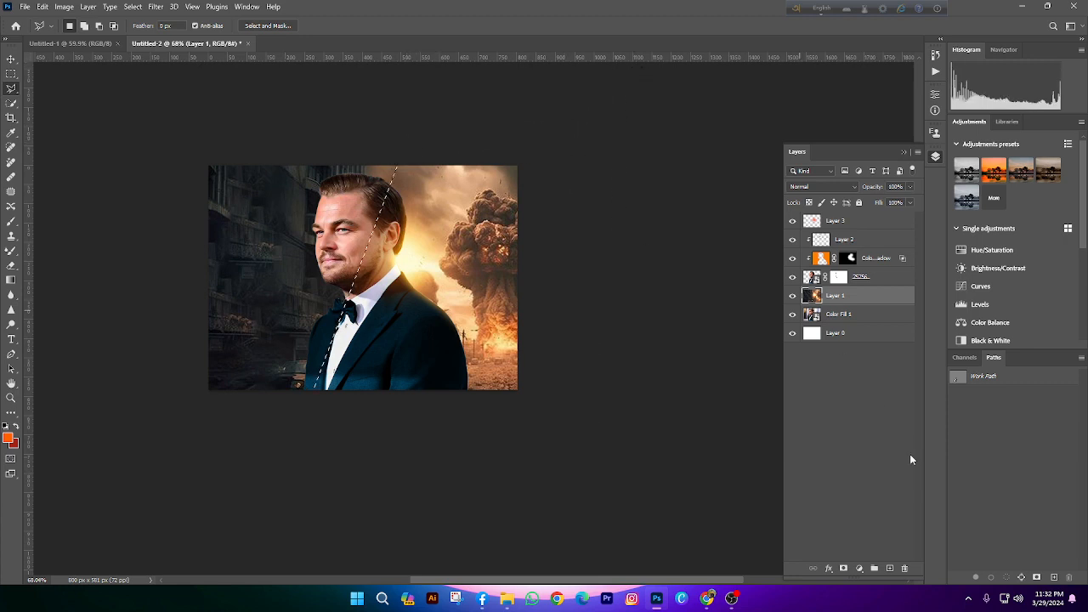
Add a Solid Color fill in dark red 950000 above Layer 1, masked by the diagonal selection
click(859, 568)
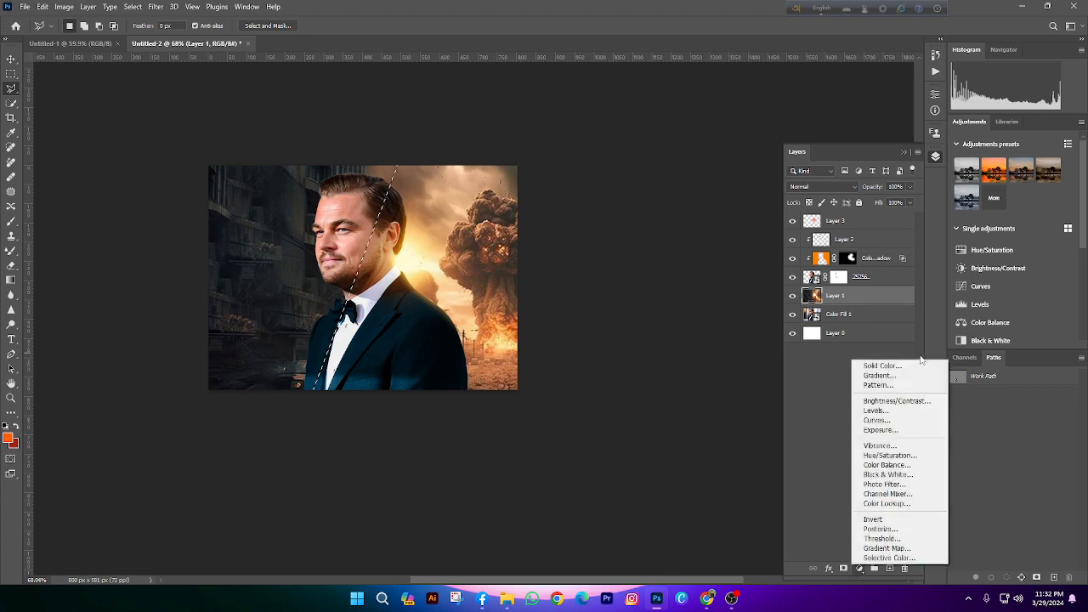
click(868, 361)
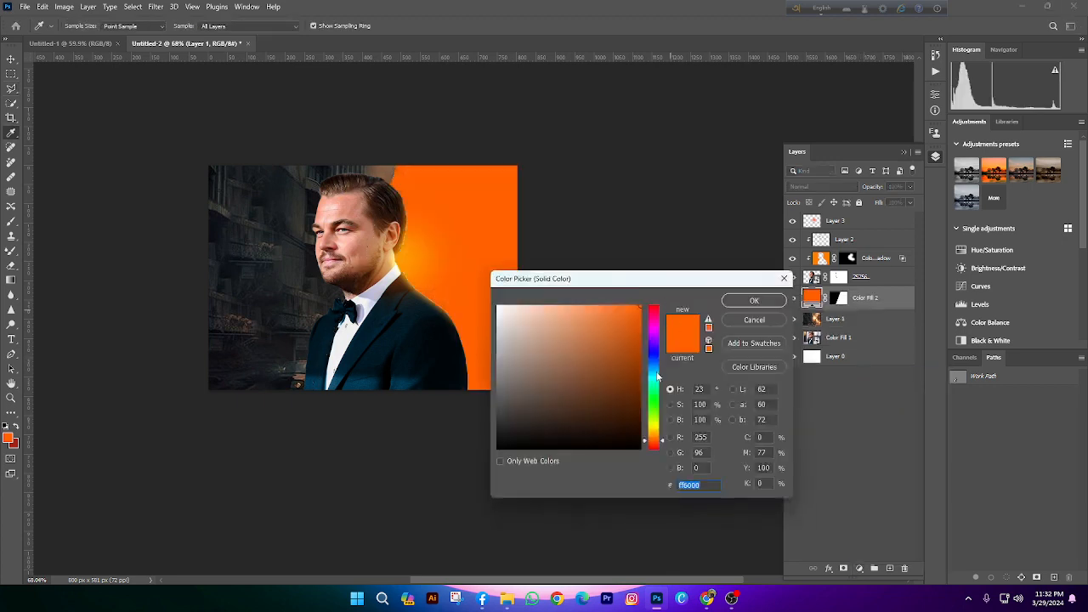
drag(657, 377, 647, 357)
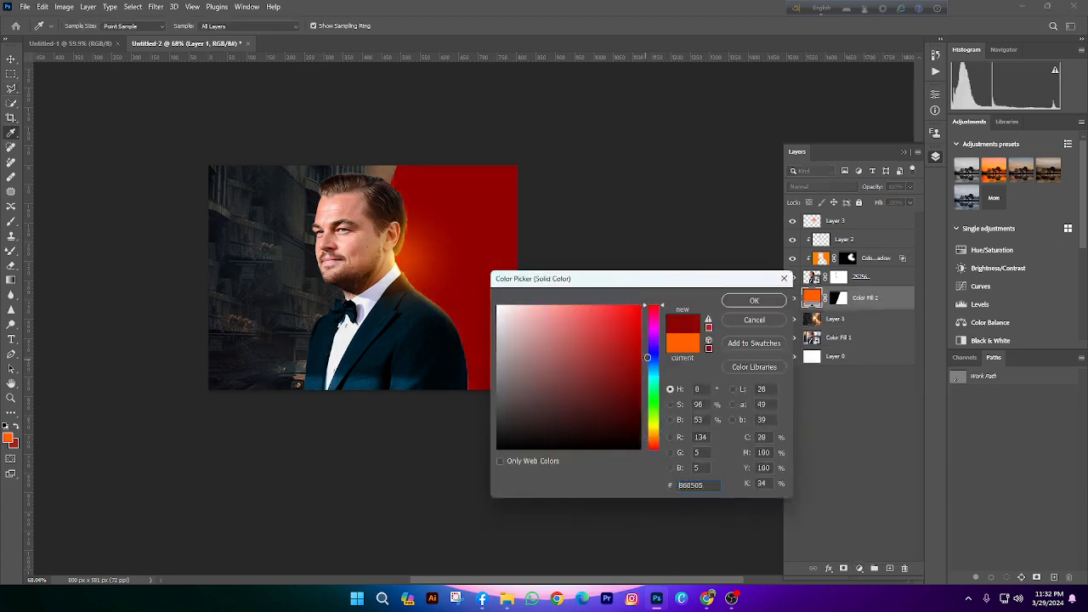
click(754, 300)
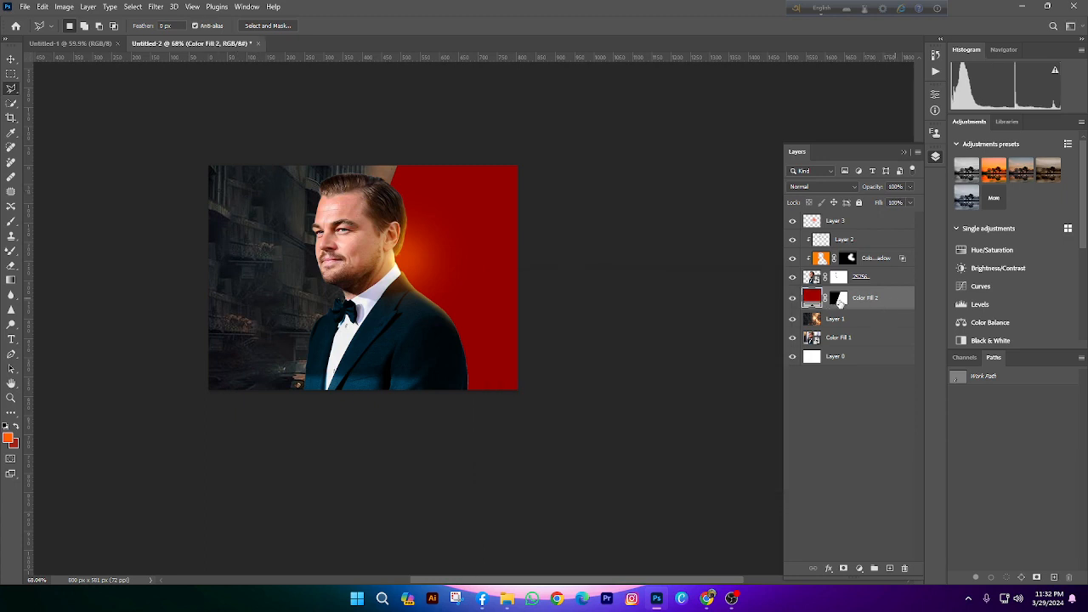
Invert the dark red fill's mask so it covers the ruined-building half, and duplicate the fill layer
click(839, 300)
key(ctrl+i)
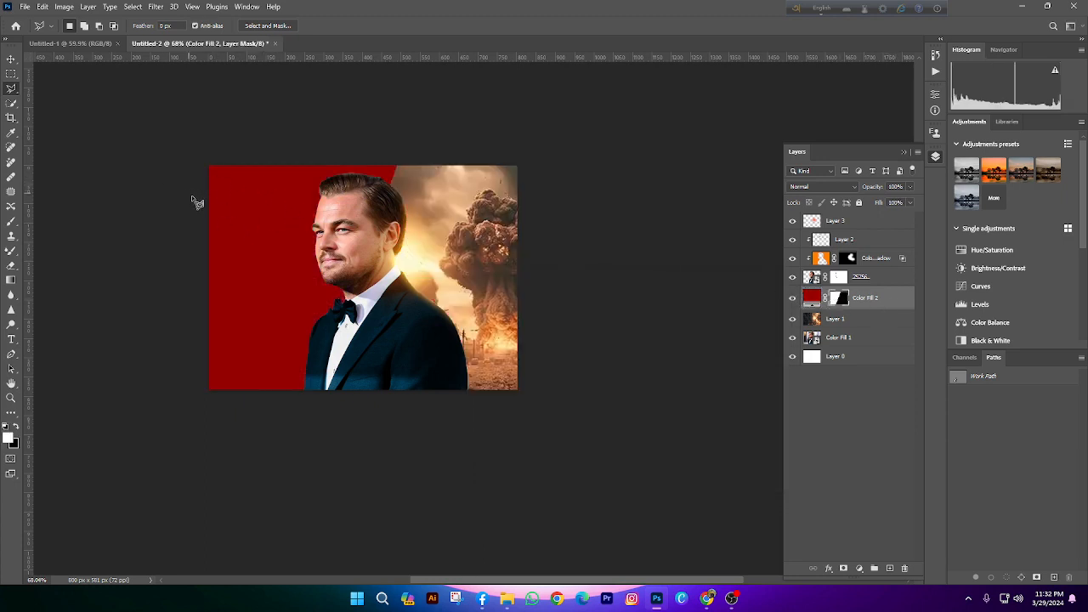
key(ctrl+j)
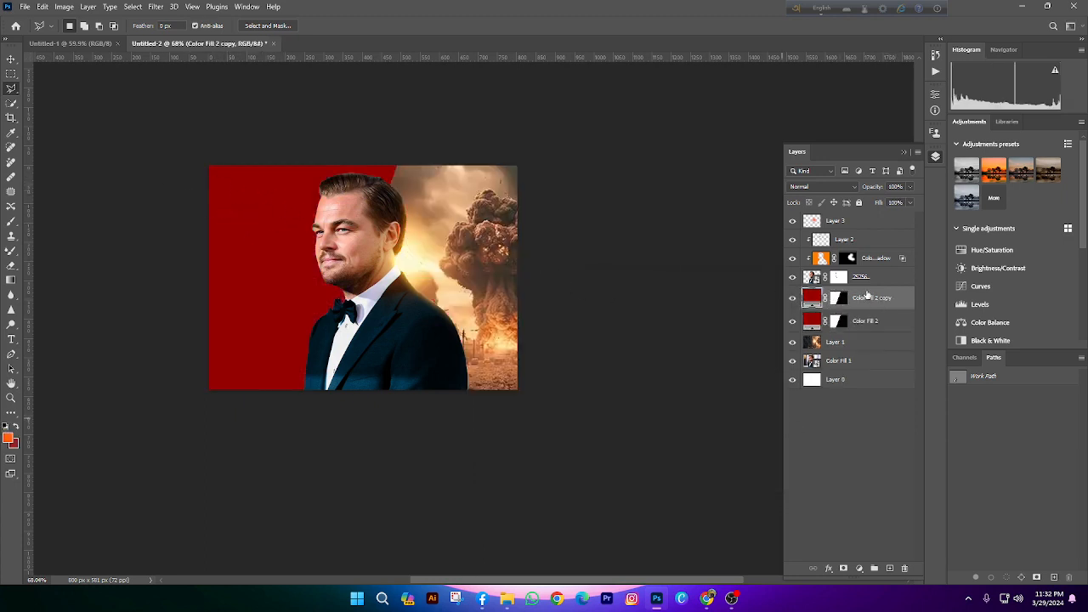
Invert the duplicated fill's mask to cover the explosion half, and toggle that layer's visibility to check it
click(838, 299)
key(ctrl+i)
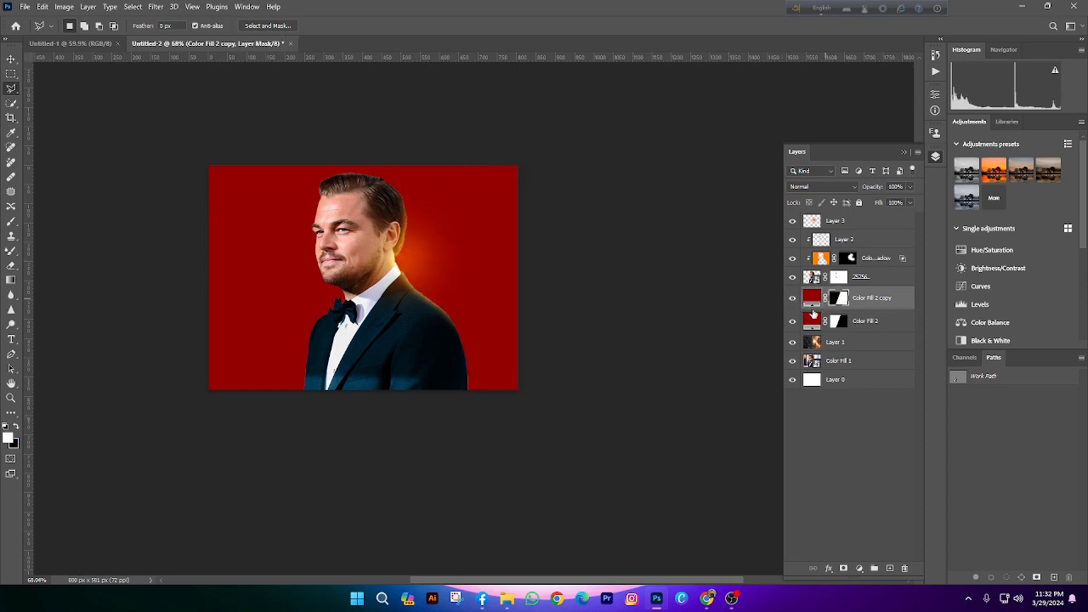
click(792, 300)
click(792, 300)
click(792, 300)
click(791, 300)
Change the duplicated fill's colour to a fully bright, saturated orange-red
double_click(812, 298)
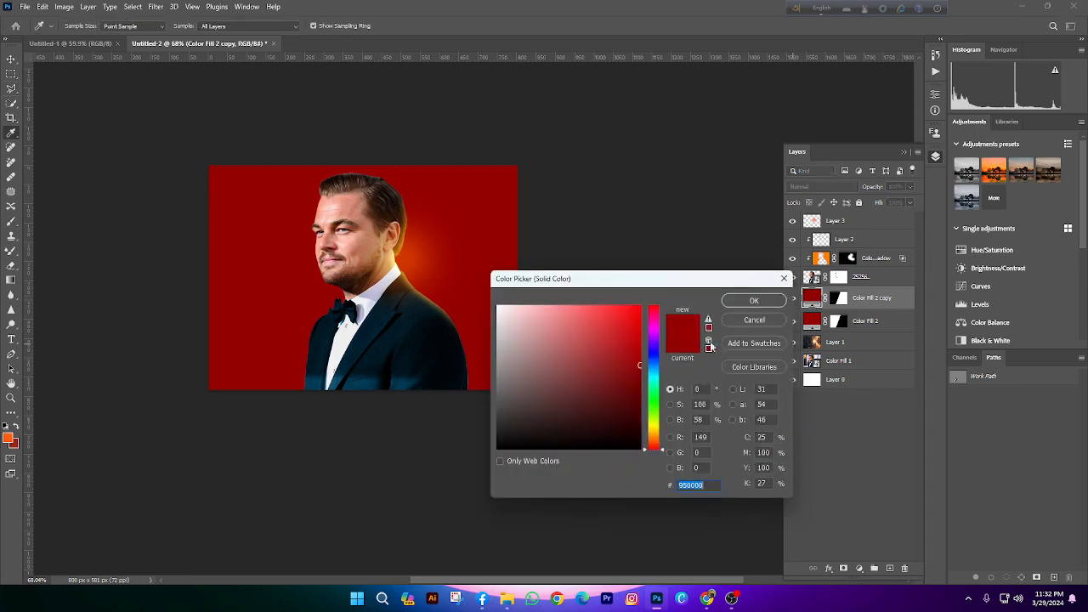
mouse_move(665, 368)
mouse_down()
mouse_move(655, 374)
mouse_move(654, 439)
mouse_up()
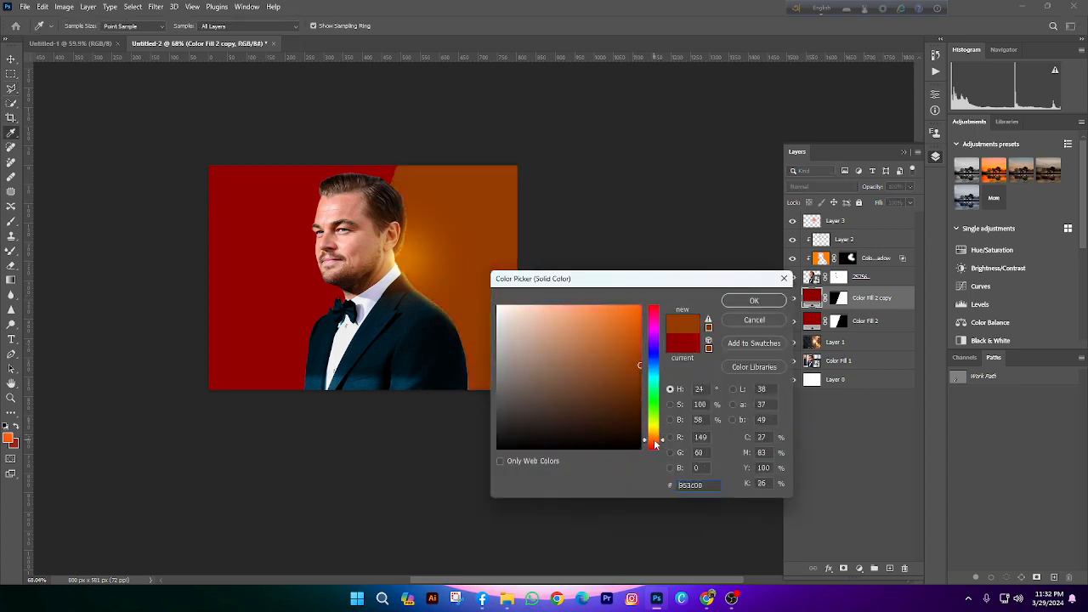
click(639, 352)
drag(647, 360, 649, 387)
drag(655, 440, 654, 443)
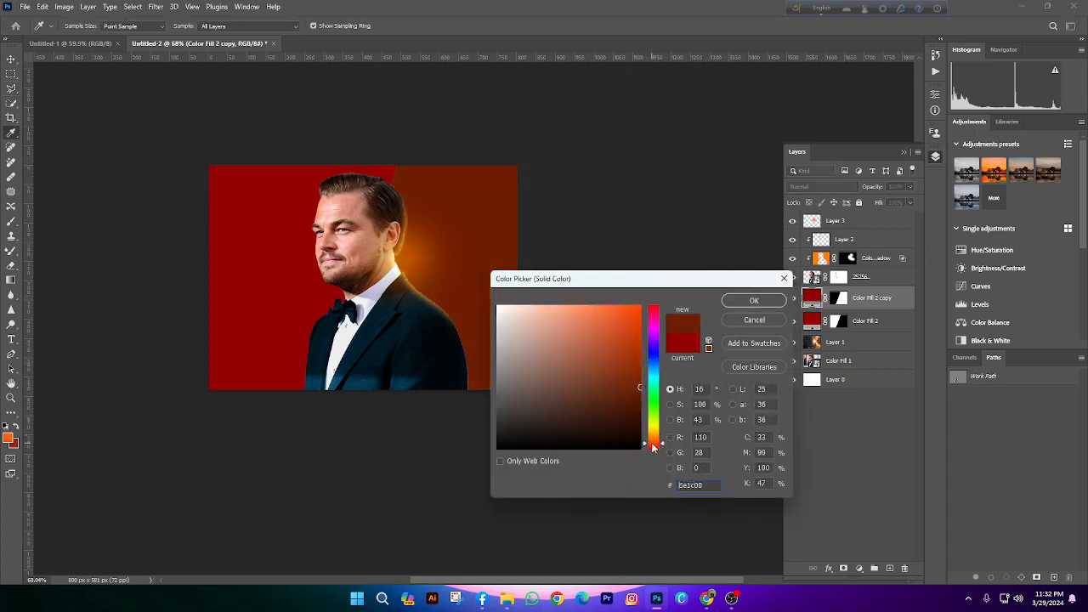
drag(640, 385, 643, 305)
click(754, 300)
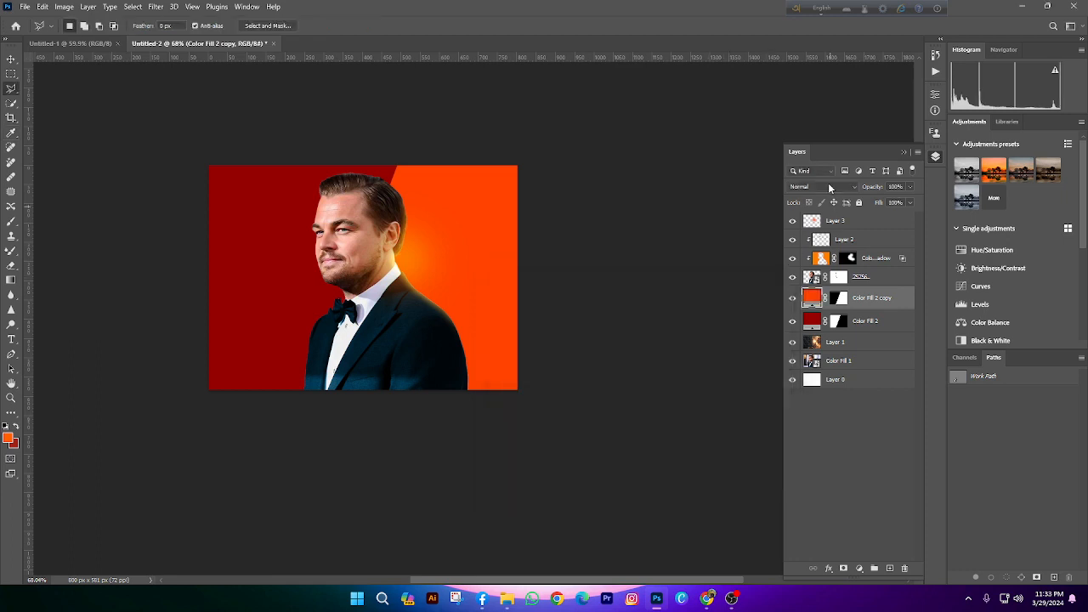
Set the blend mode of both the orange-red fill and the dark red fill to Color
click(825, 186)
click(795, 451)
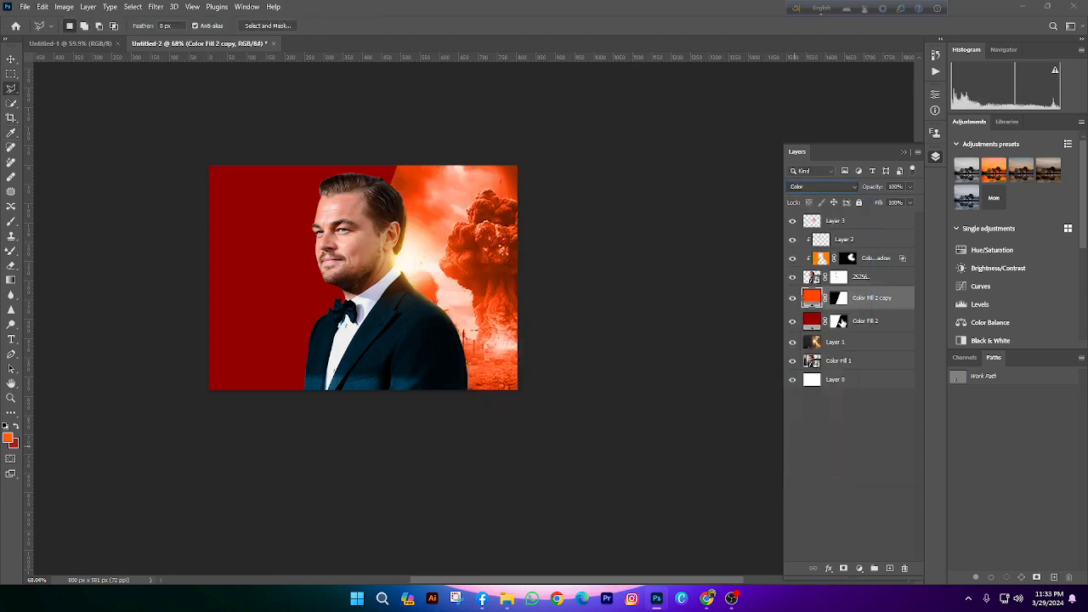
click(872, 321)
click(824, 186)
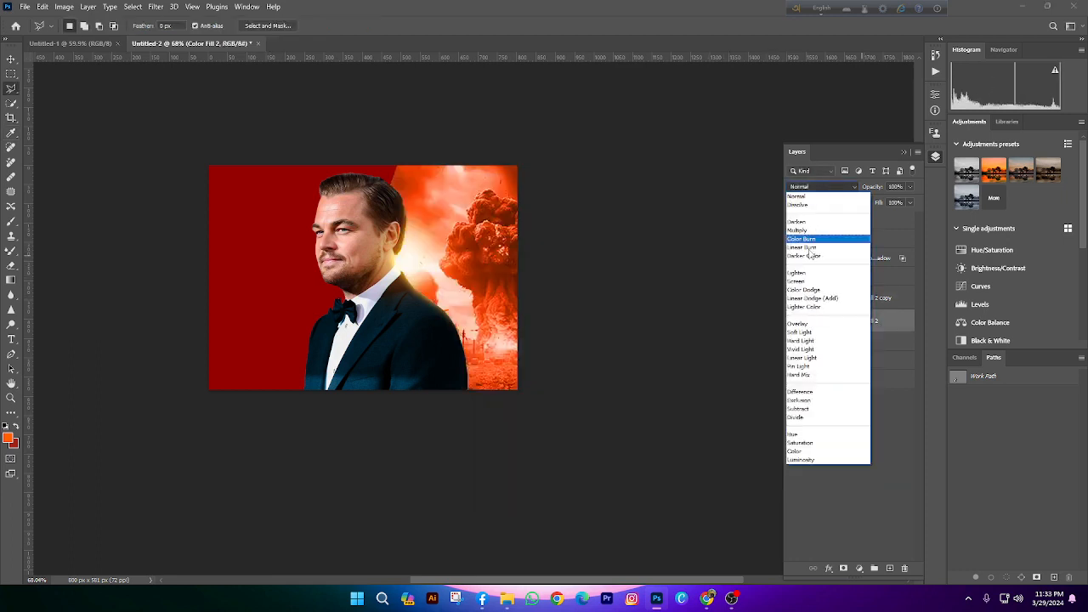
click(805, 451)
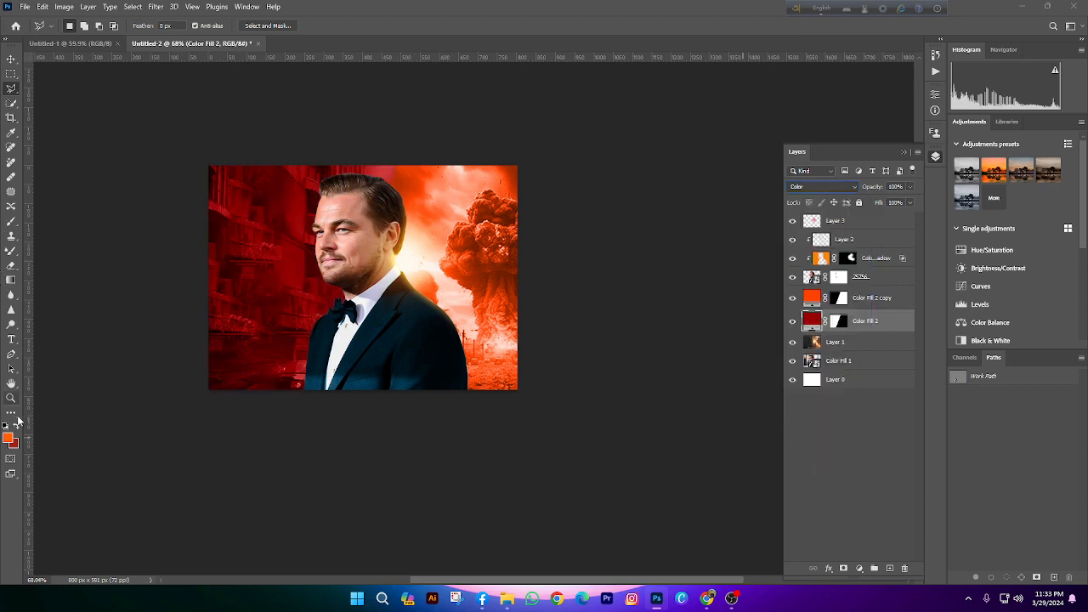
Examine the whole composite with its red- and orange-tinted background halves at several zoom levels
click(11, 397)
drag(385, 202, 358, 222)
right_click(357, 223)
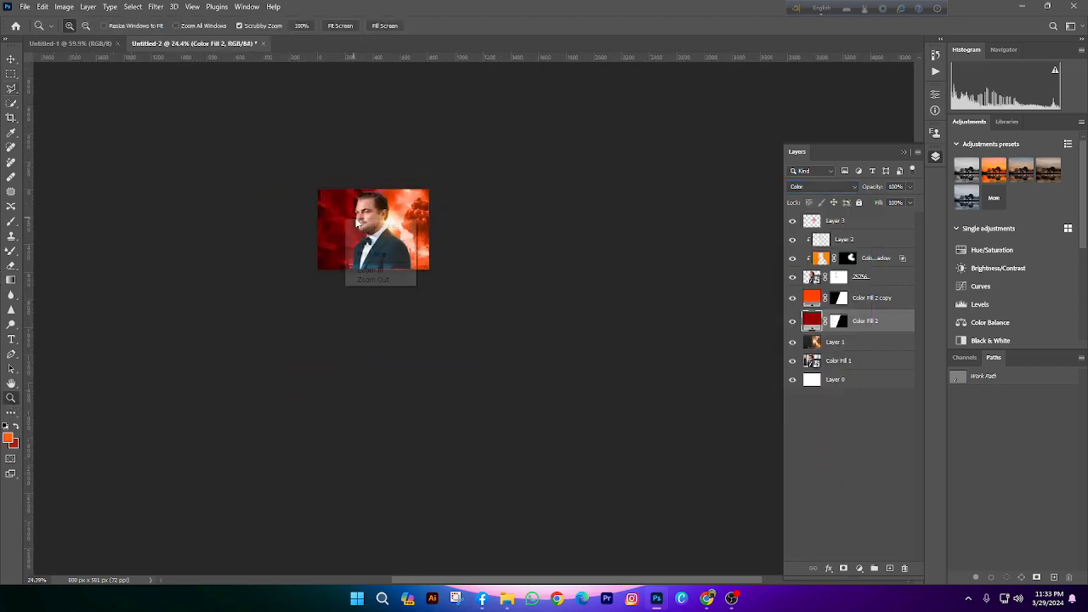
click(364, 225)
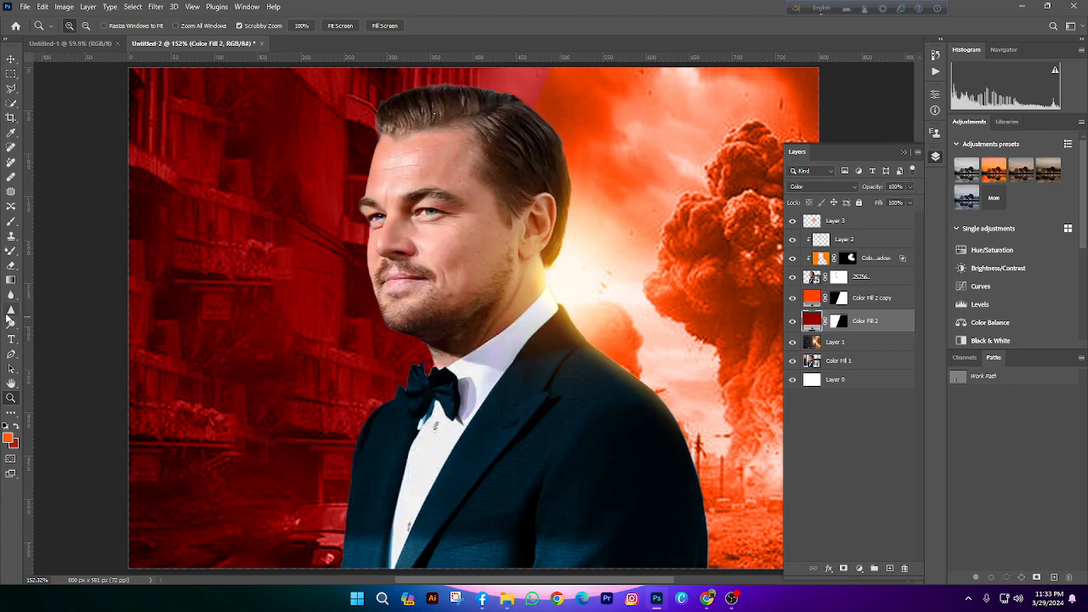
drag(402, 410, 325, 394)
right_click(374, 396)
click(397, 405)
drag(486, 425, 424, 394)
right_click(481, 408)
click(495, 413)
right_click(450, 403)
click(481, 412)
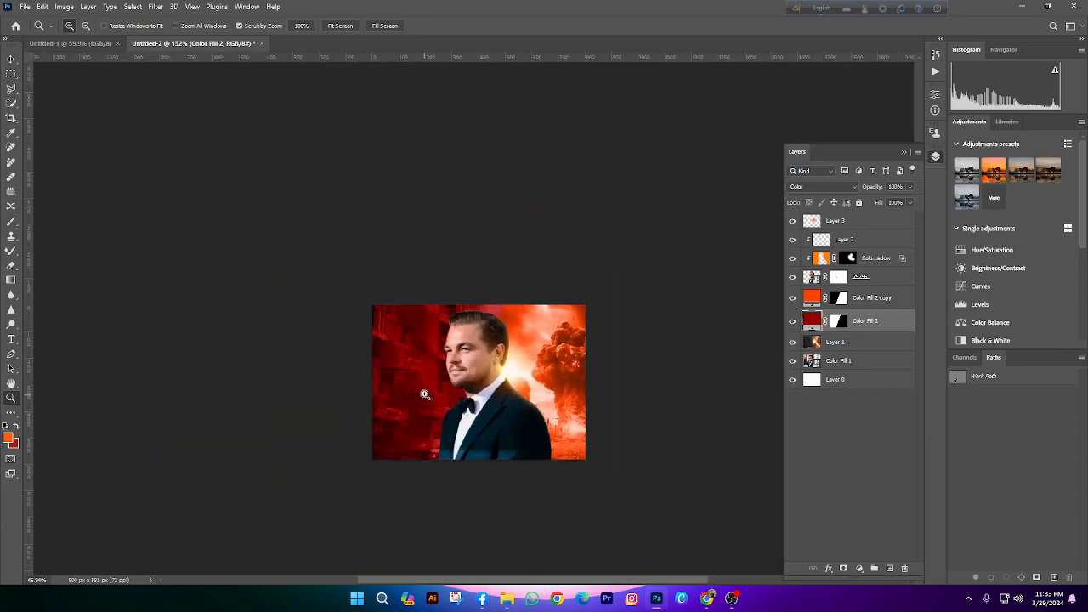
right_click(425, 395)
click(438, 399)
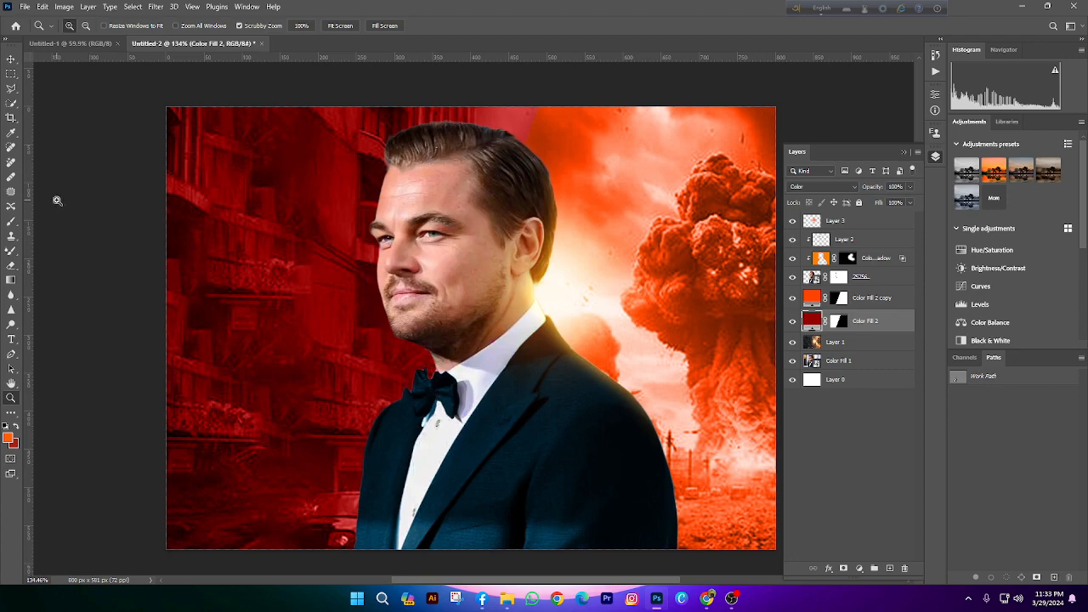
Examine the man's face and its edges close up with his cutout layer selected, and fit the image back on screen
click(481, 258)
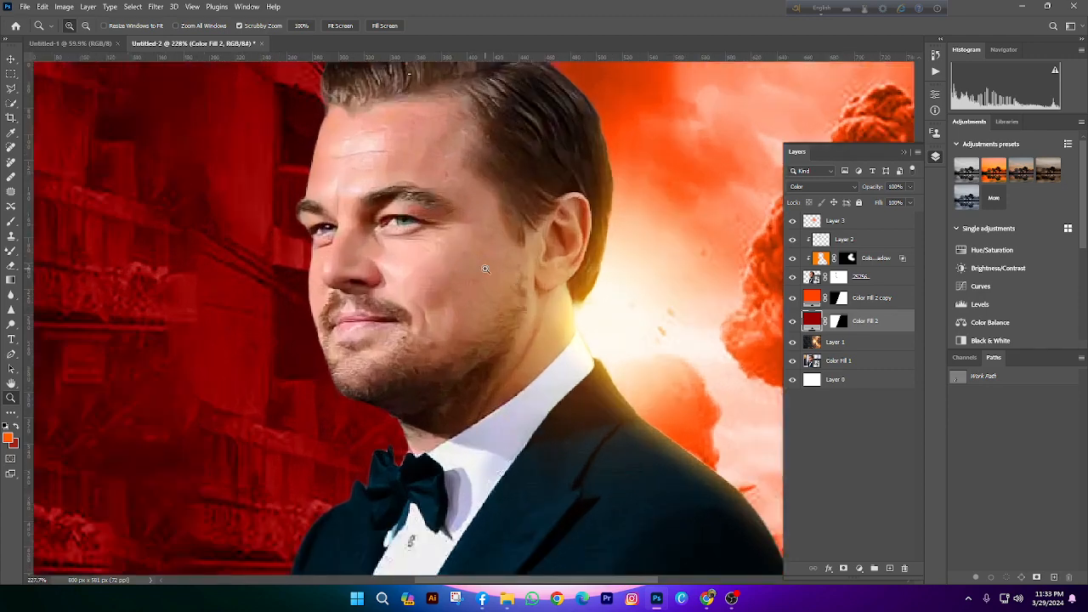
right_click(486, 271)
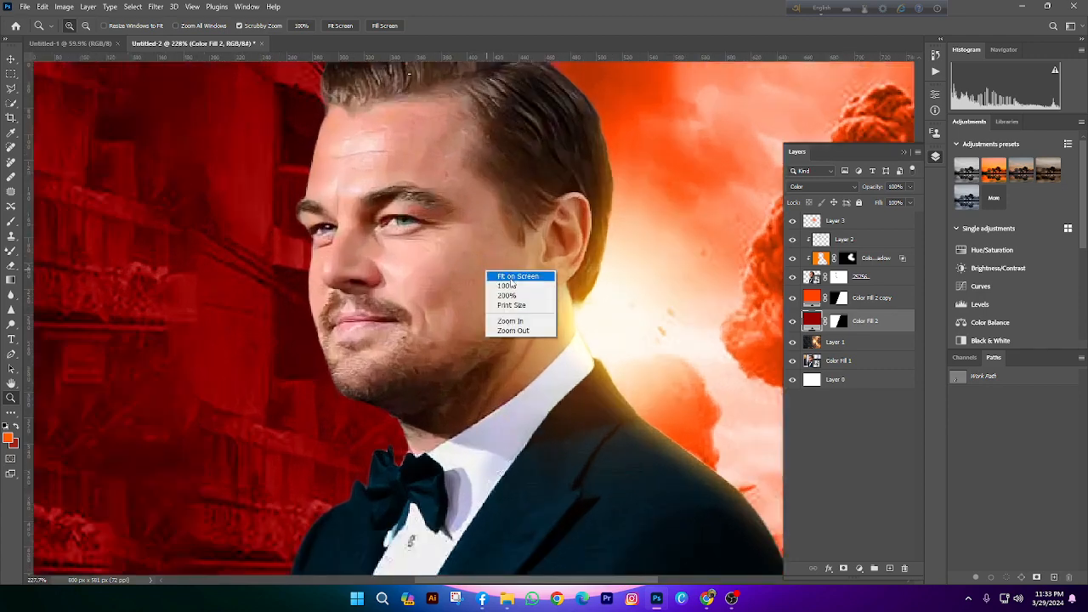
click(510, 276)
click(858, 278)
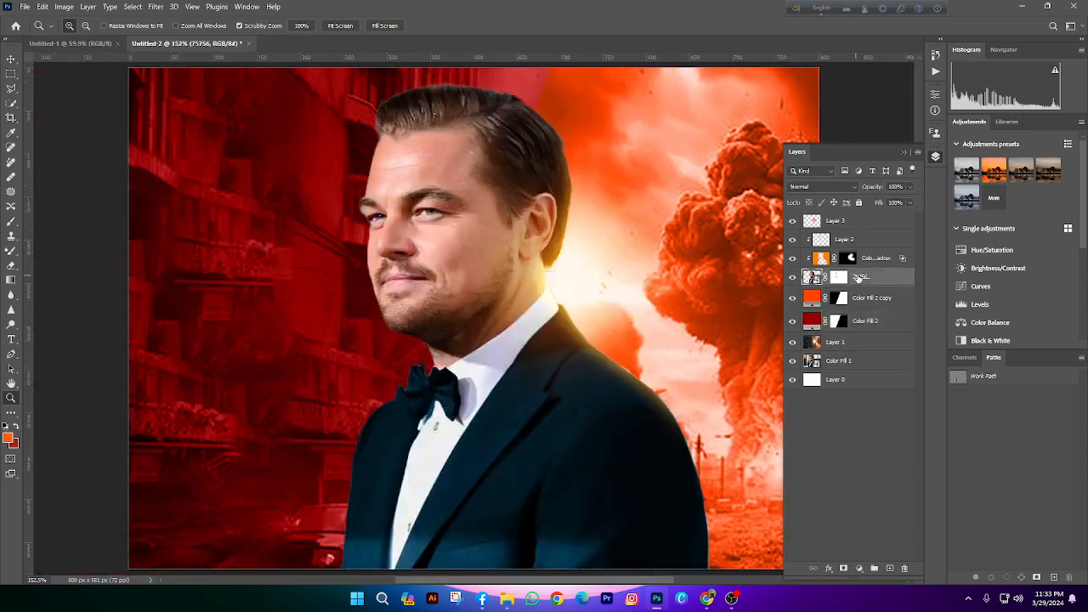
drag(390, 157, 553, 160)
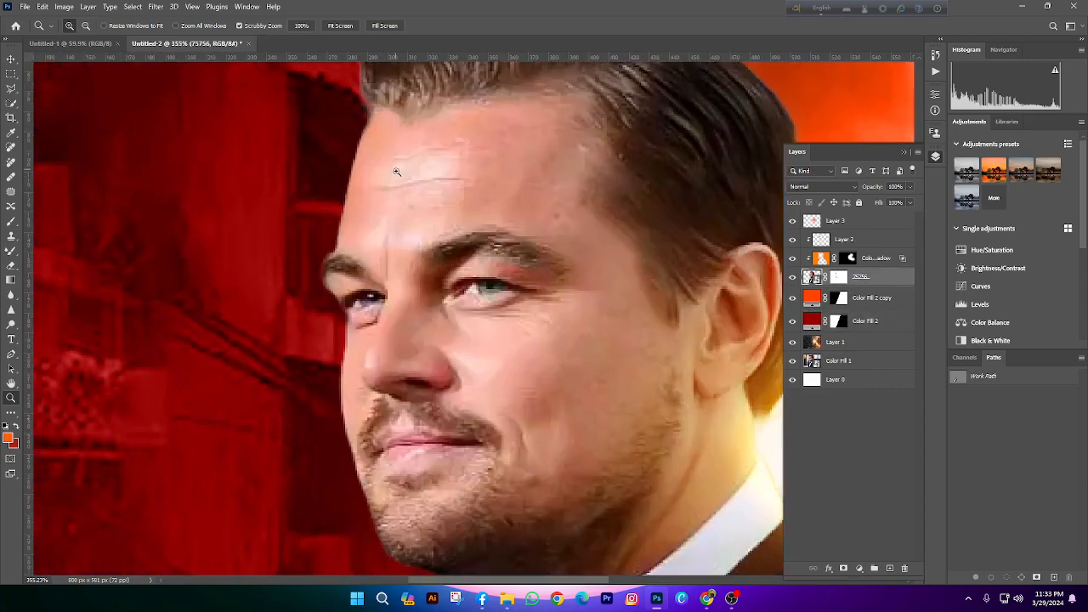
right_click(465, 164)
click(505, 173)
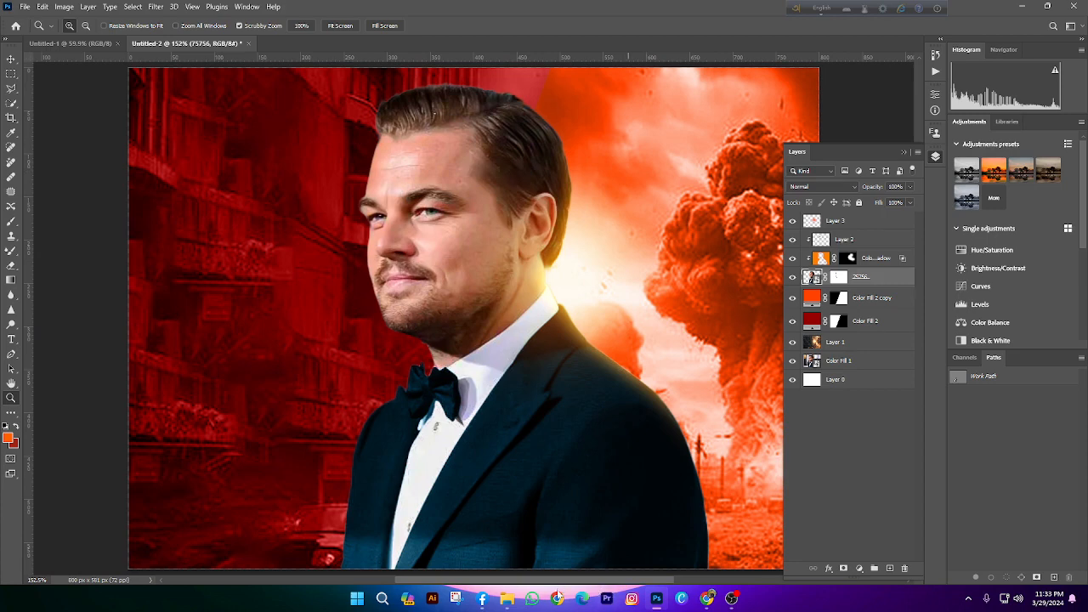
Switch to Chrome and search Google Images for "confused men"
click(557, 598)
click(488, 255)
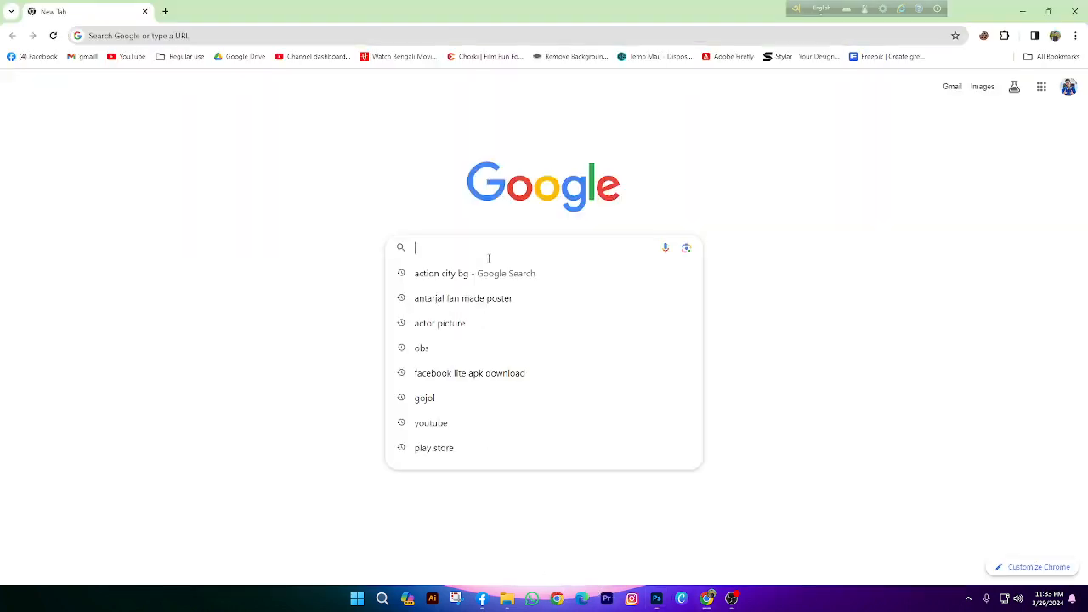
text(con)
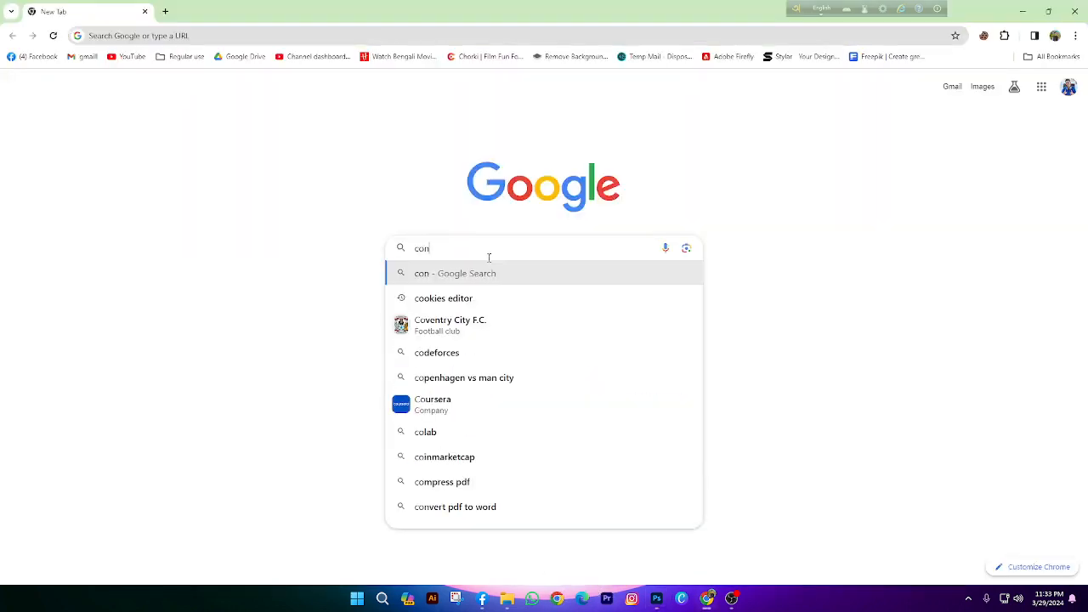
text(fused men)
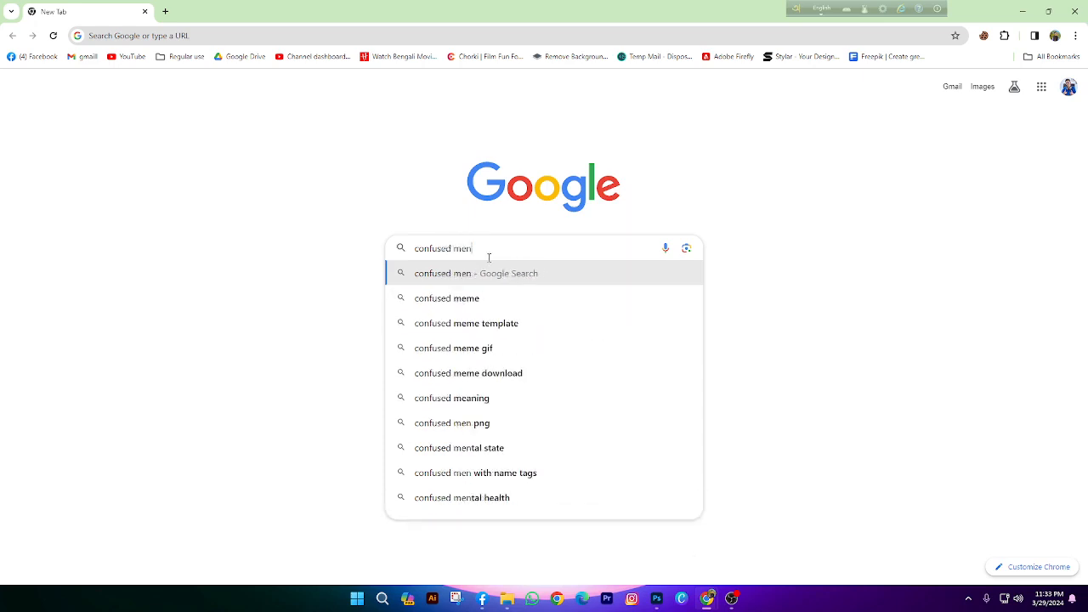
key(Return)
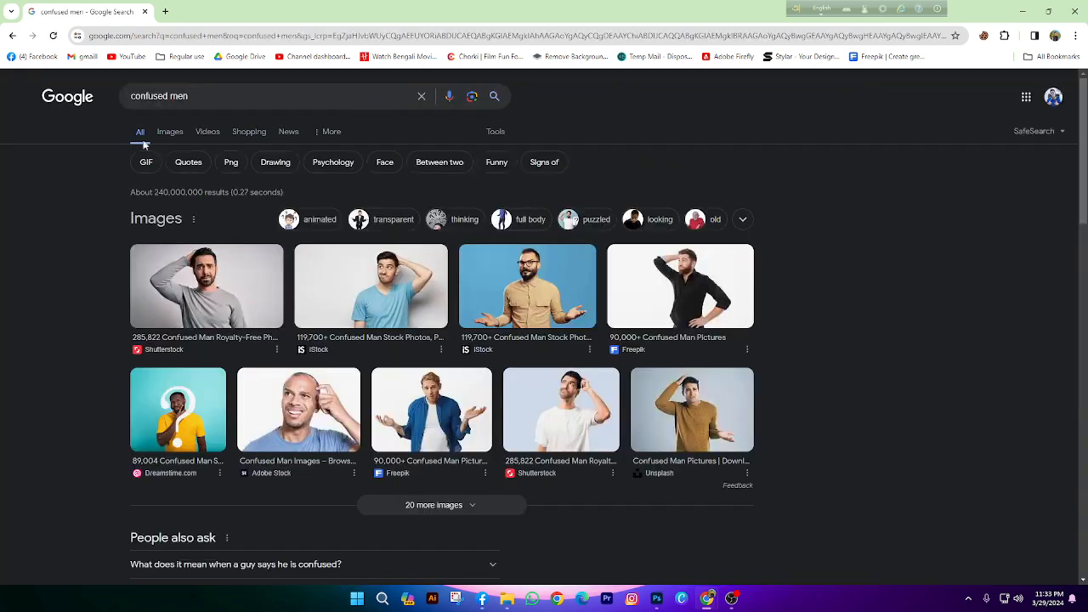
click(167, 132)
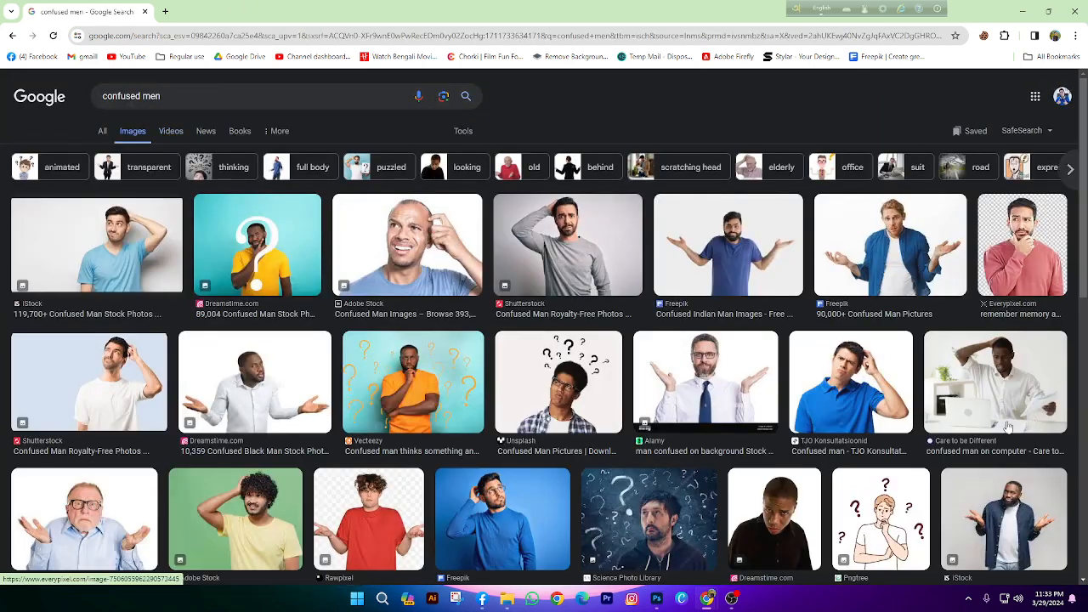
Preview the Everypixel photo of the man in the red sweater and filter the image results to Large size
click(1033, 258)
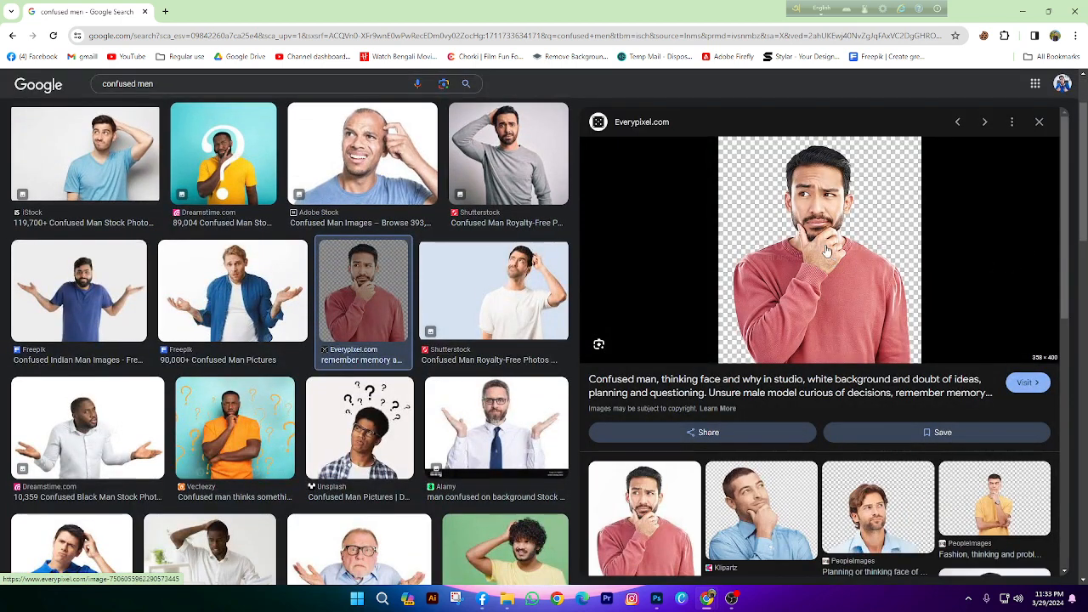
scroll(365, 298, up, 2)
double_click(463, 131)
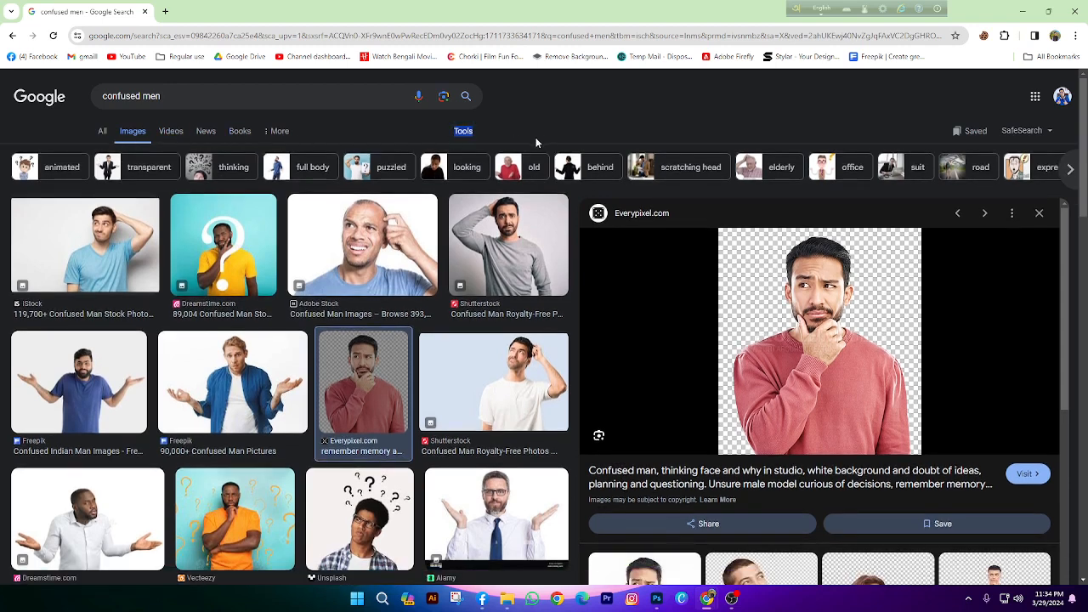
click(467, 132)
click(100, 153)
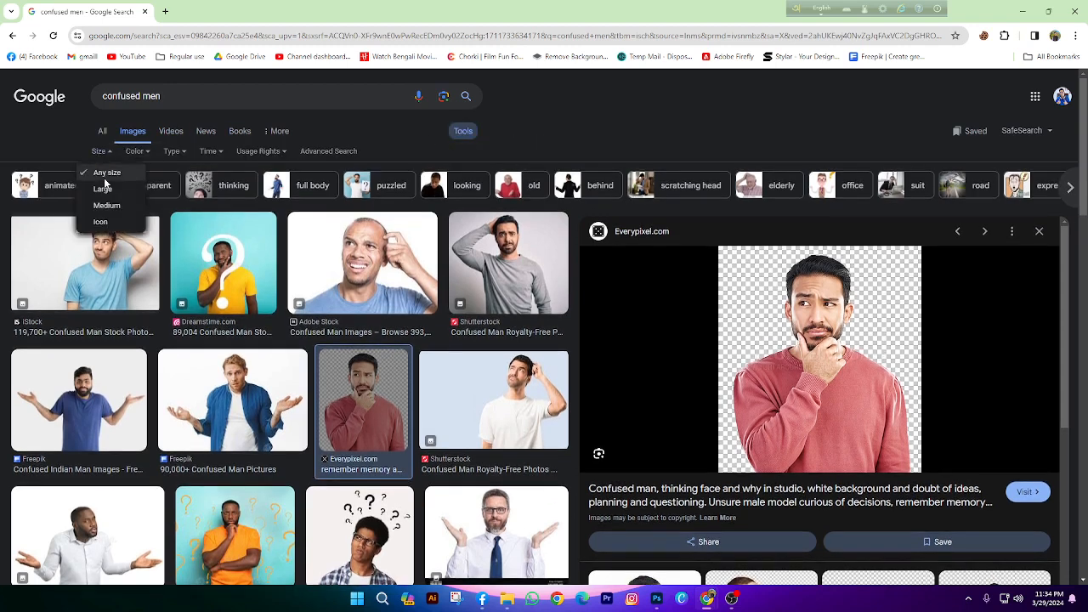
click(111, 193)
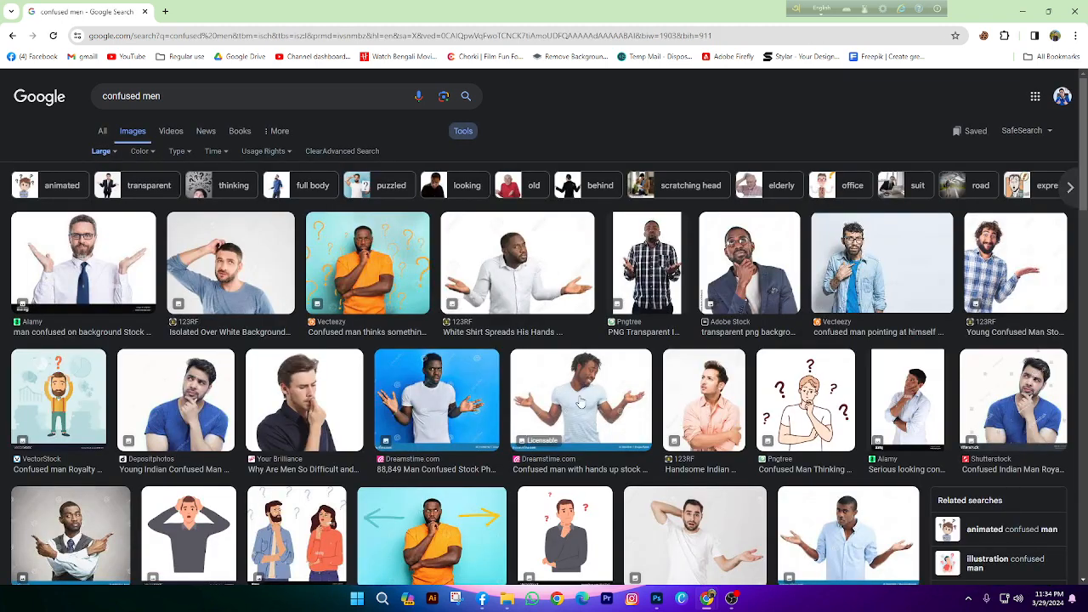
Preview the Depositphotos picture of the confused man in the blue T-shirt scratching his chin and copy the image
click(191, 391)
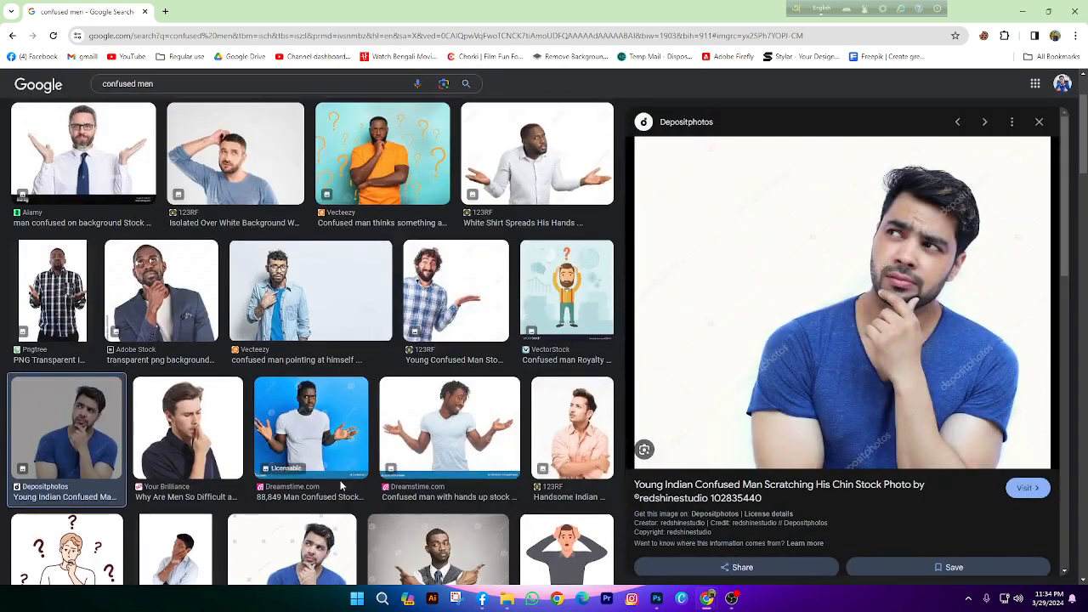
scroll(342, 478, down, 2)
scroll(740, 481, down, 1)
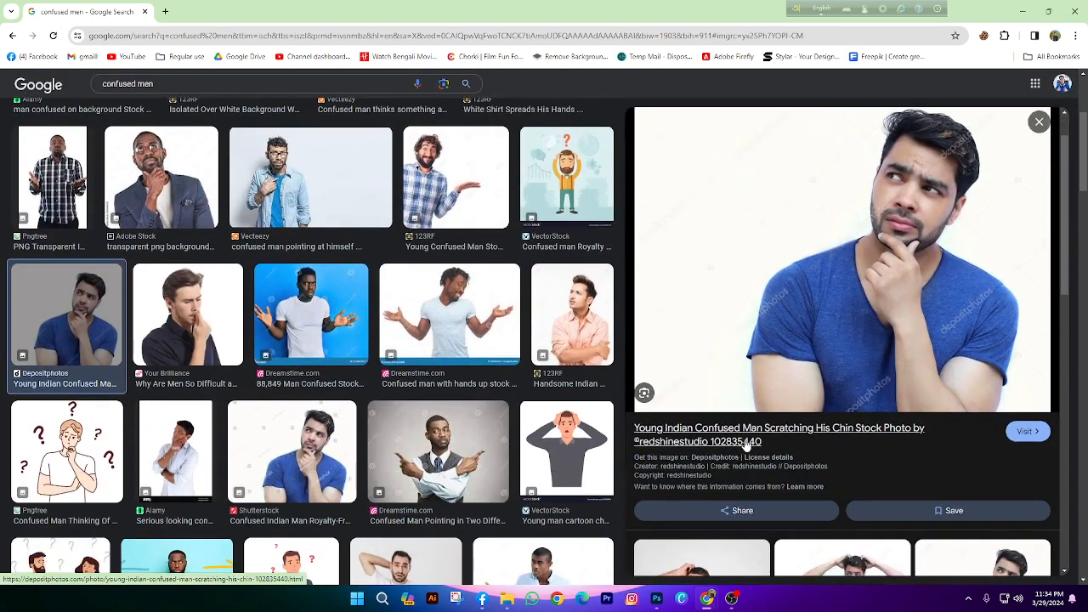
scroll(807, 359, down, 2)
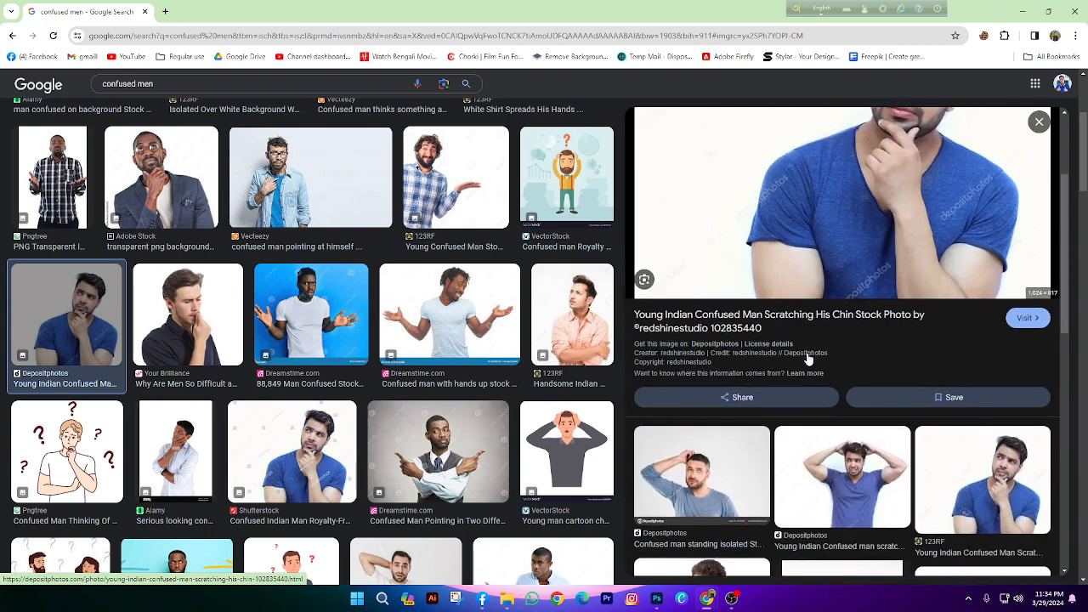
right_click(776, 224)
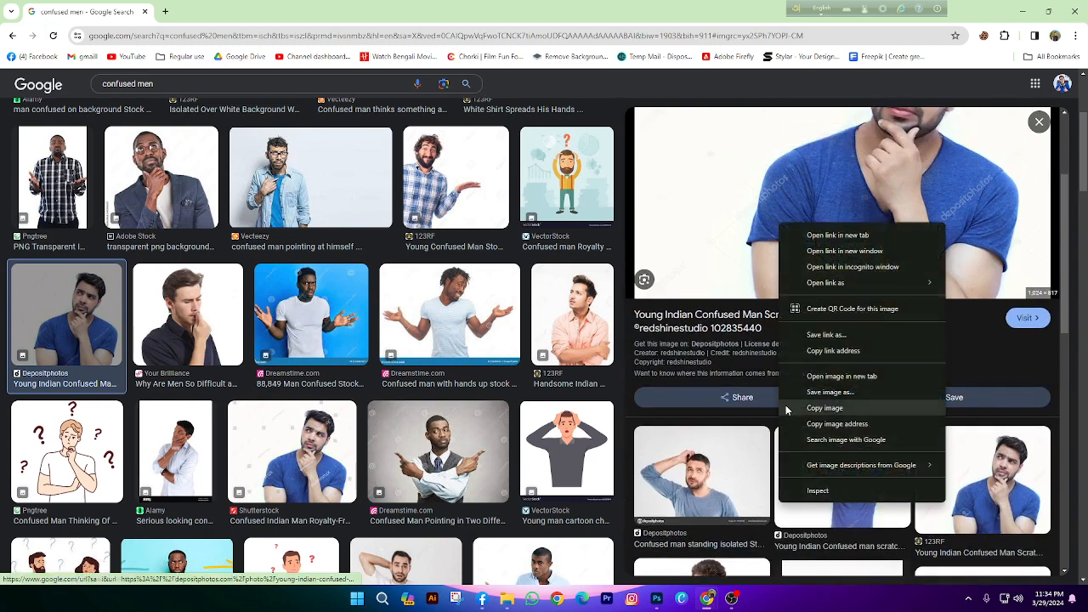
click(801, 409)
Search Google for "watermark remover" in a new tab, open the WatermarkRemover.io site and dismiss its sign-in prompt
click(165, 11)
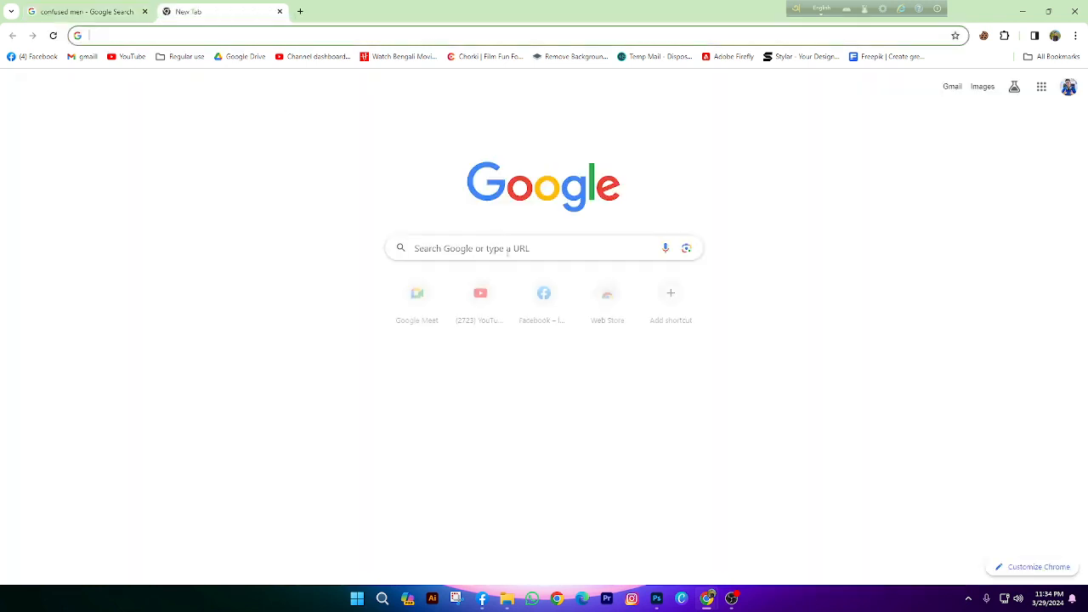
click(514, 247)
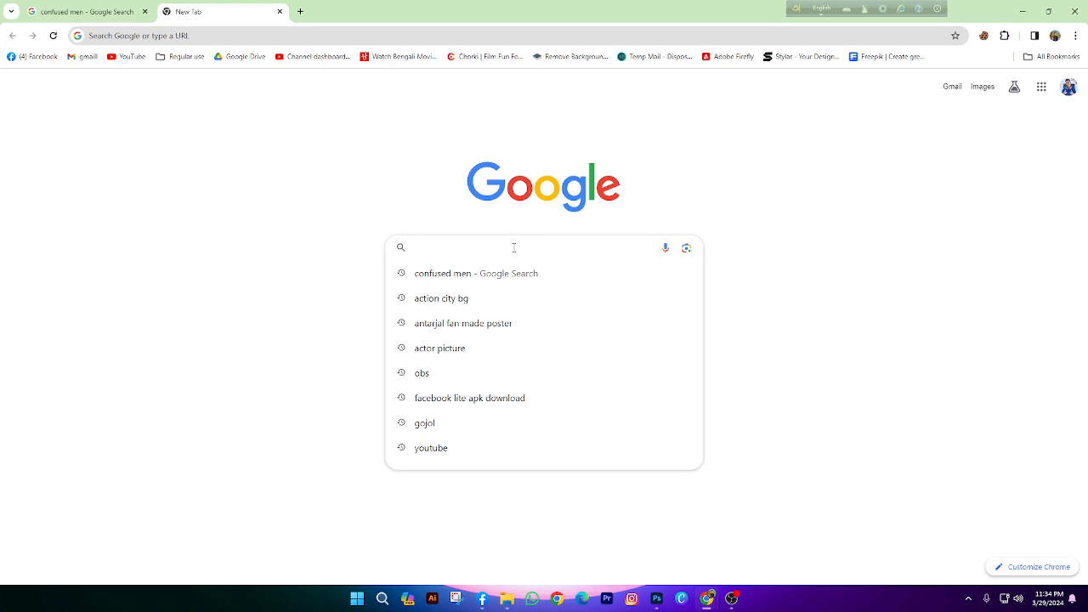
text(water)
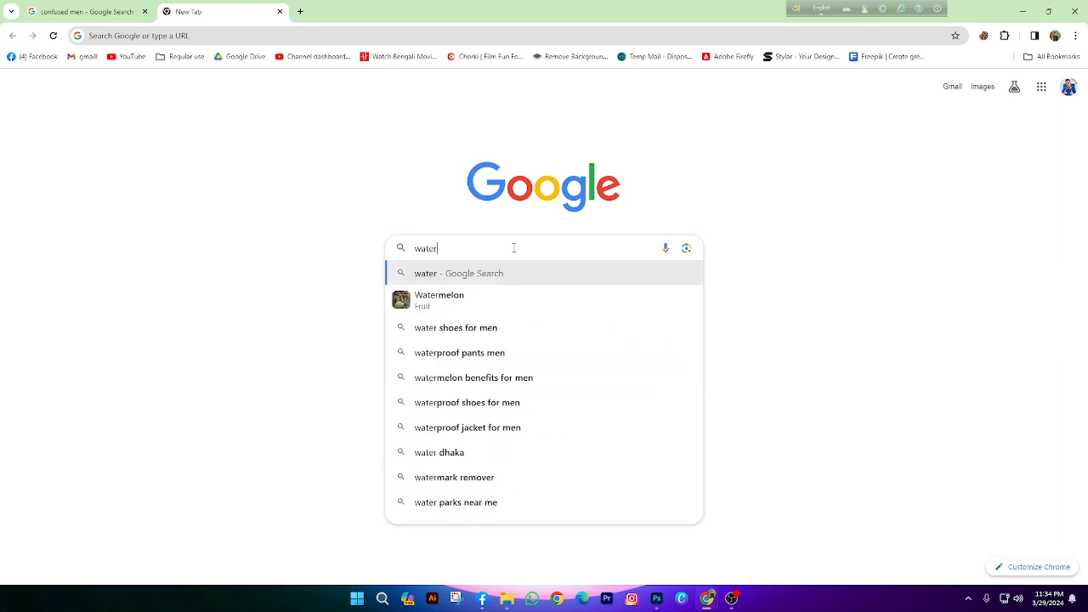
text(mark re)
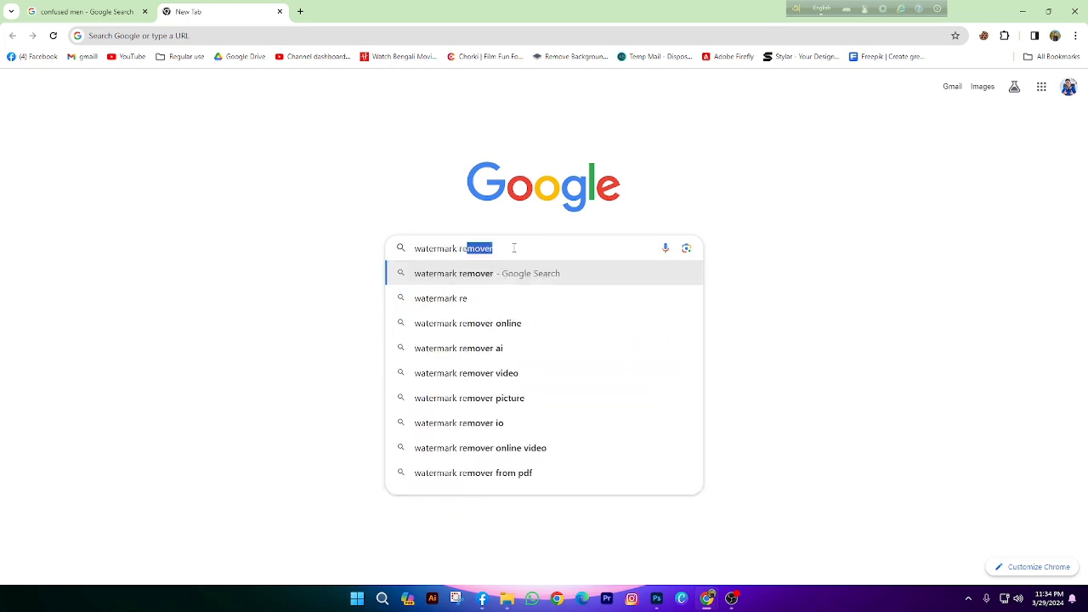
click(517, 231)
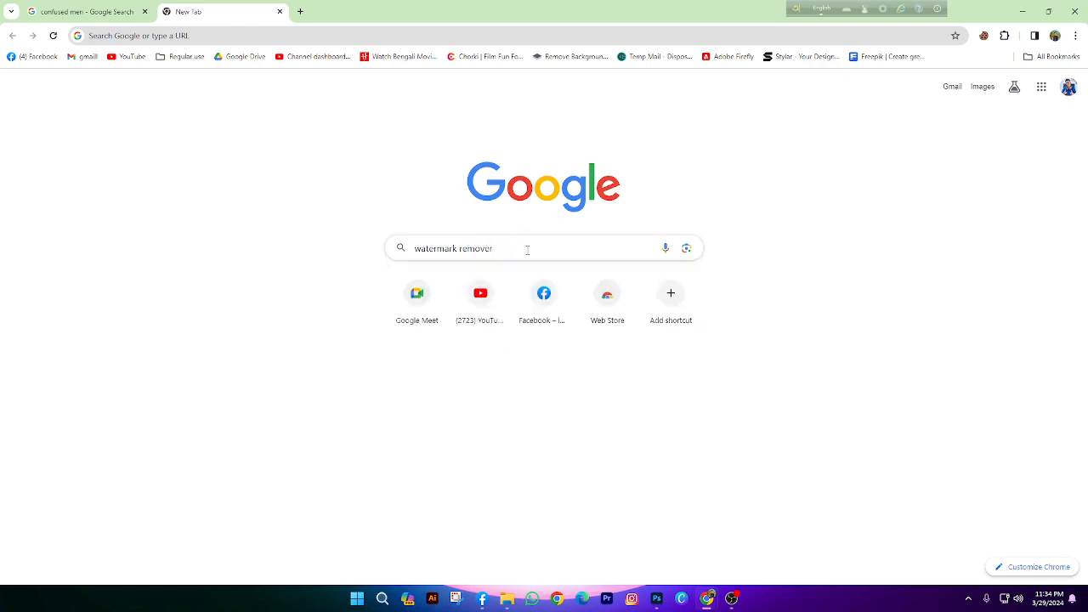
key(Return)
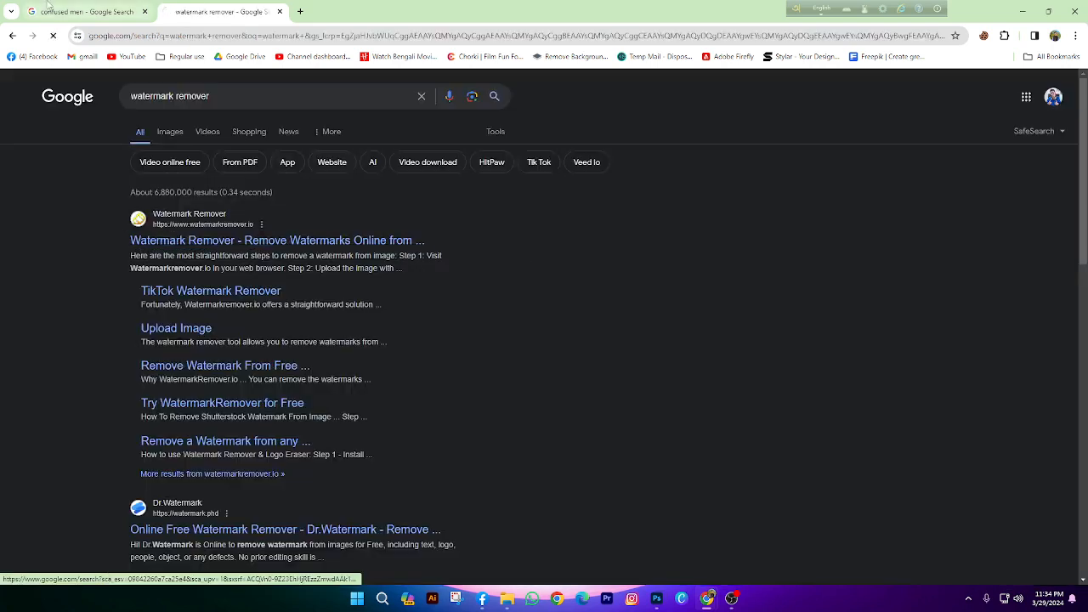
click(170, 240)
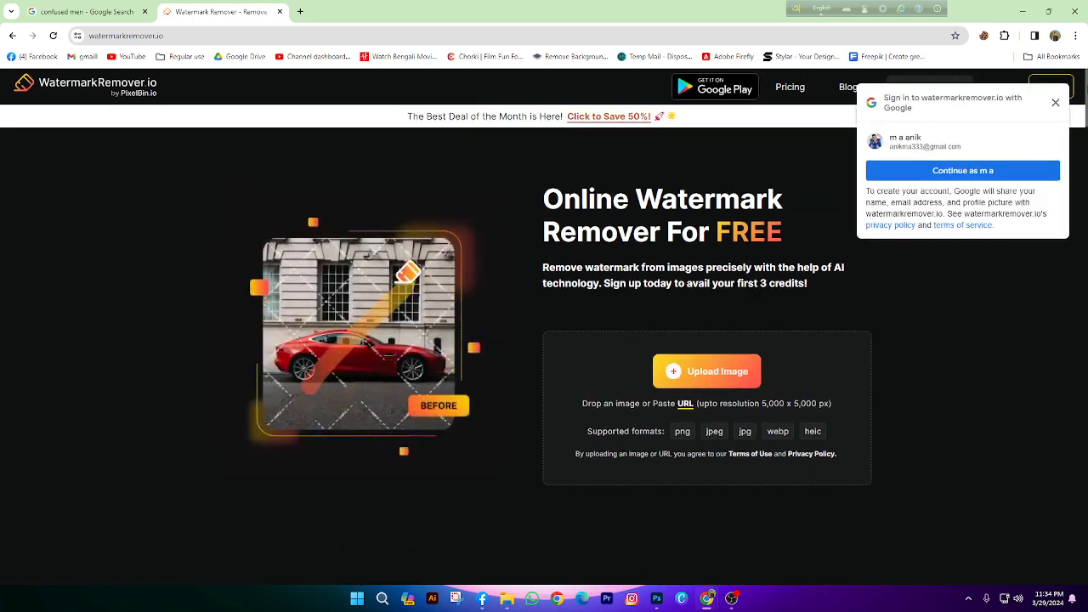
click(1055, 103)
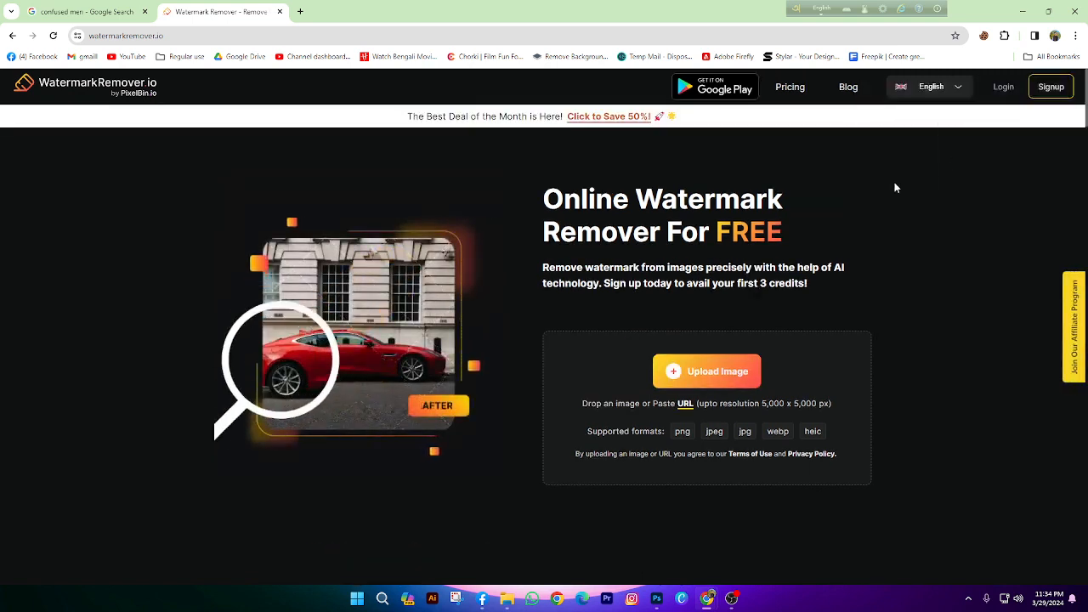
scroll(669, 414, down, 3)
scroll(667, 413, down, 8)
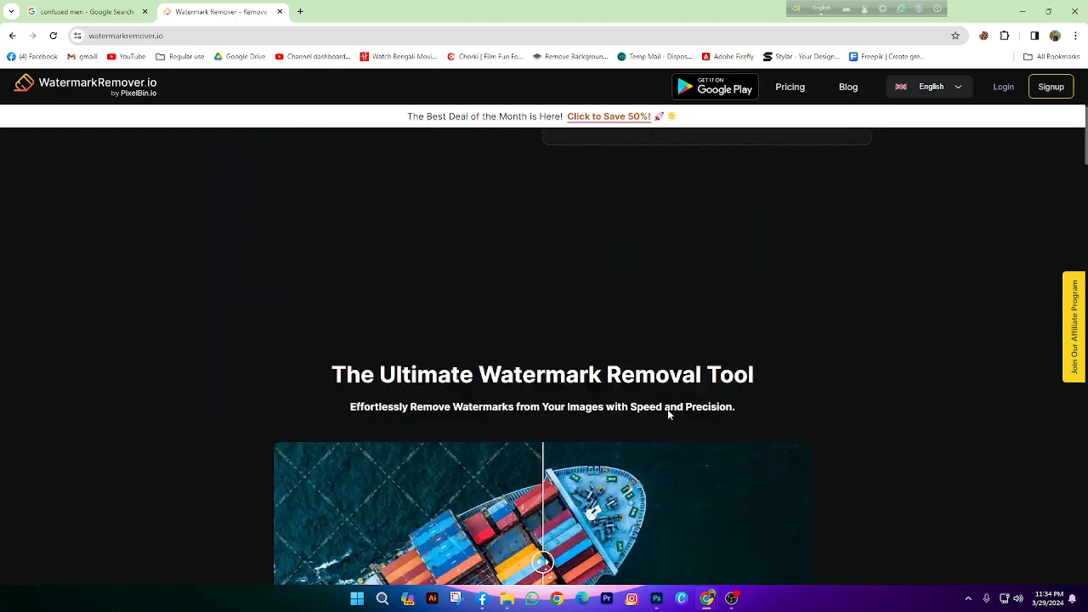
scroll(667, 404, up, 6)
scroll(669, 406, up, 3)
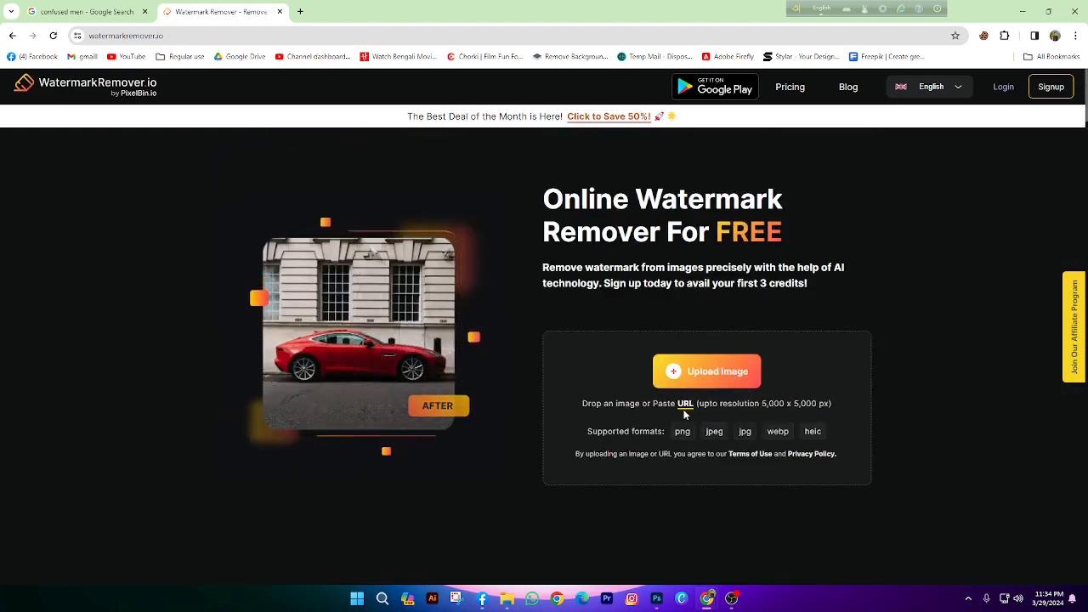
Copy the previewed photo of the man in the blue T-shirt again and return to the WatermarkRemover.io page
click(97, 12)
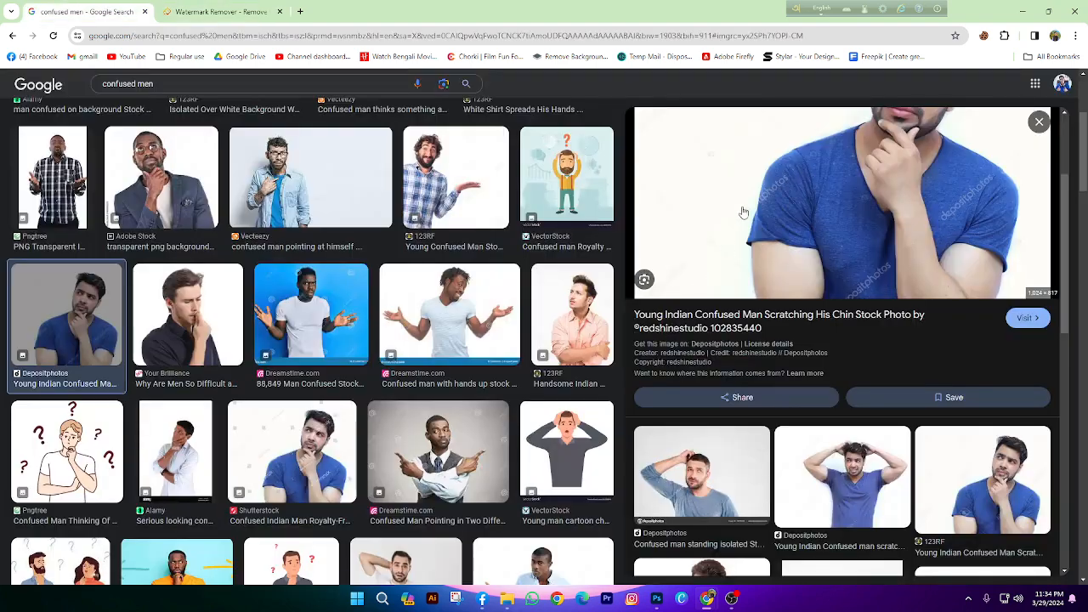
right_click(740, 206)
click(782, 391)
click(289, 8)
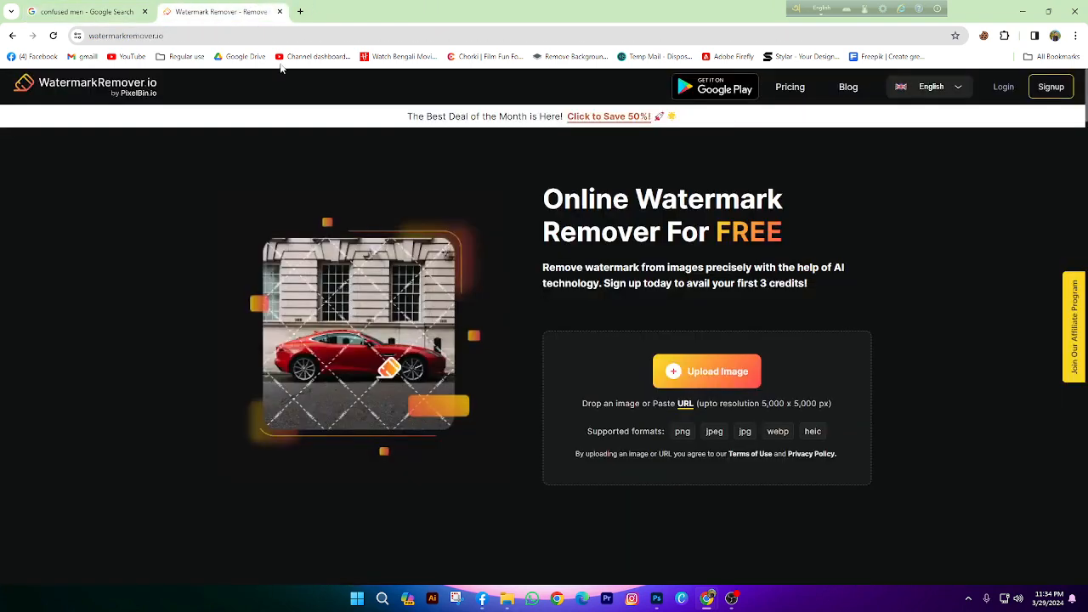
scroll(659, 394, down, 1)
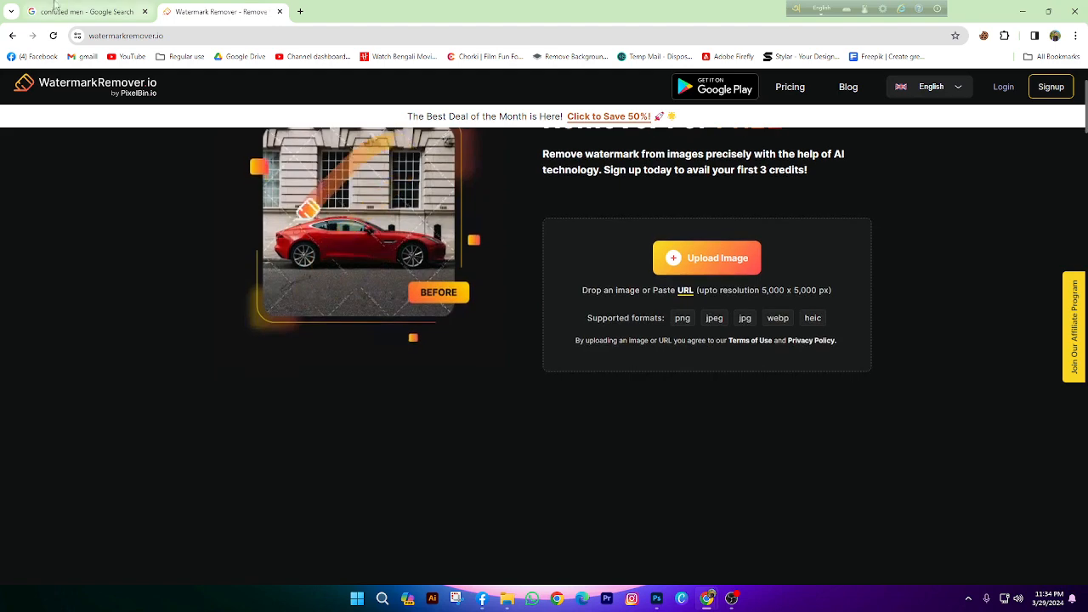
Save the previewed photo of the man in the blue T-shirt as a JPG in the Downloads folder
key(ctrl+shift+Tab)
right_click(661, 244)
click(711, 411)
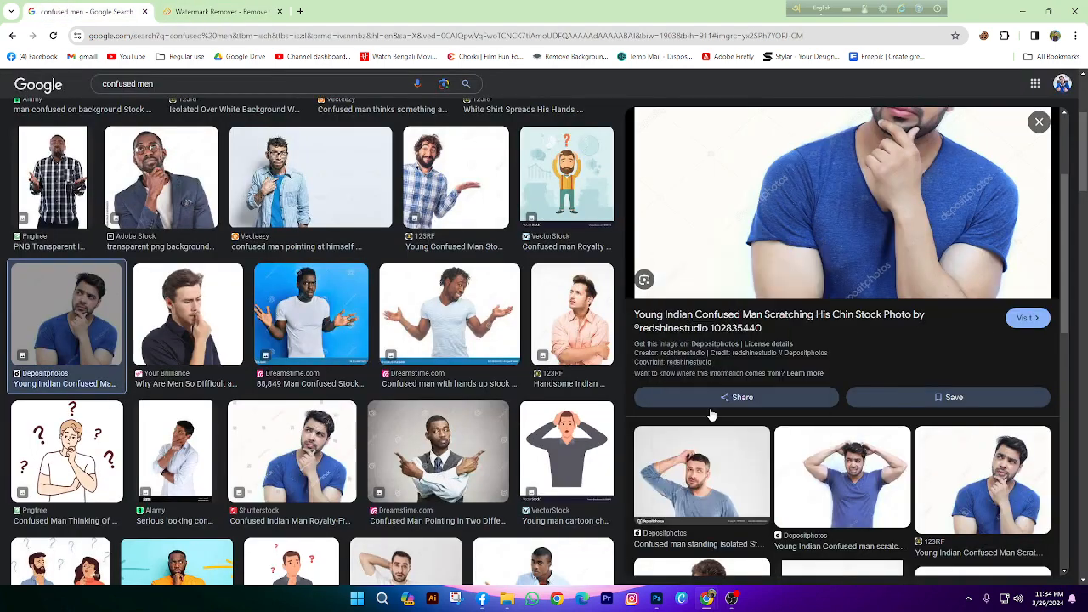
click(72, 190)
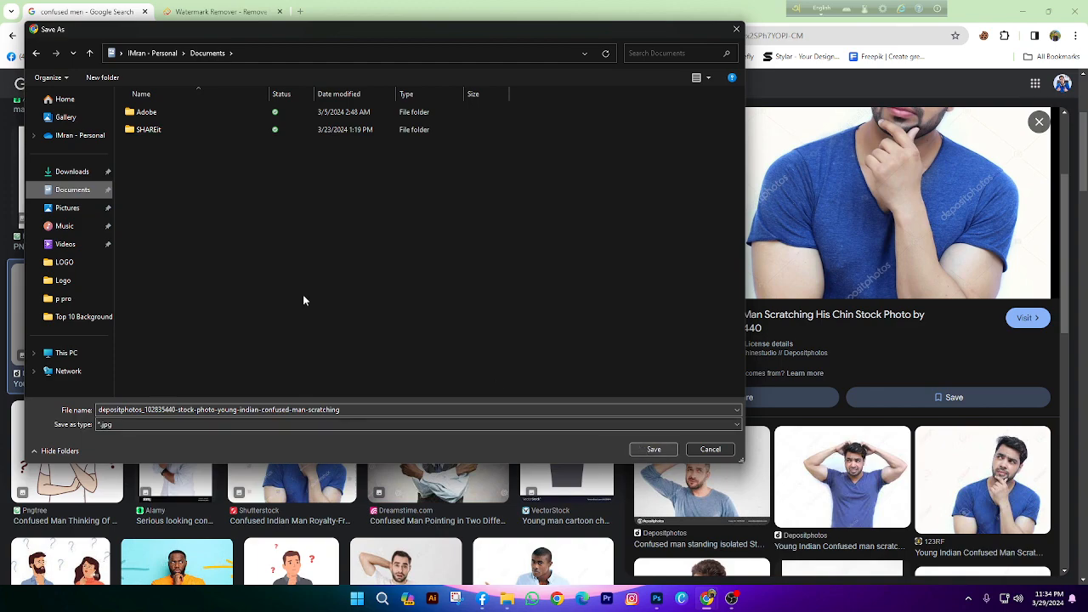
click(72, 171)
click(653, 449)
Upload the saved confused-man photo from the Downloads folder to WatermarkRemover.io
click(248, 9)
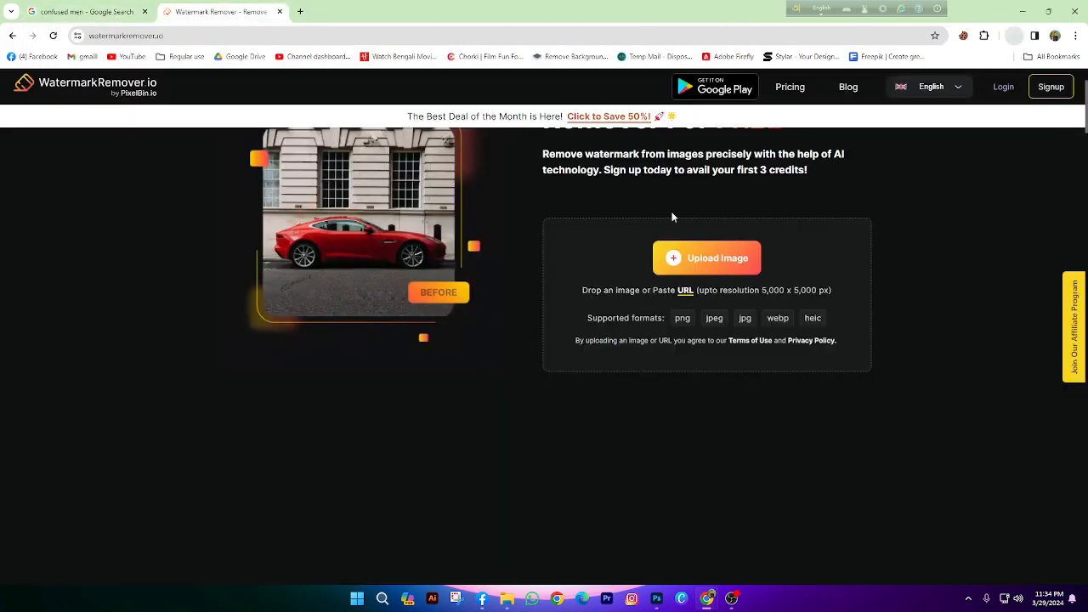
click(546, 277)
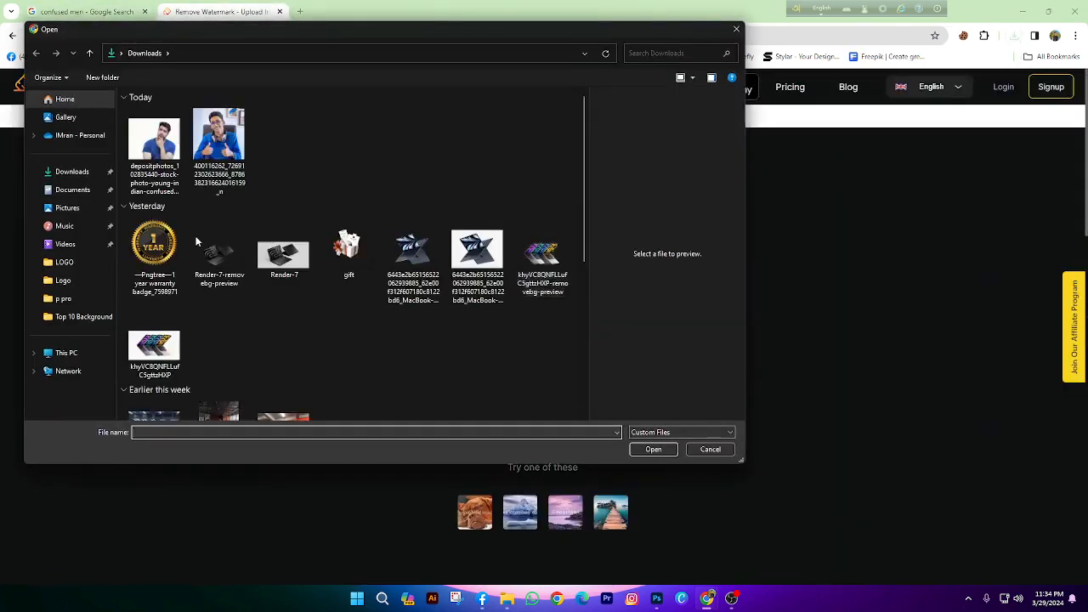
double_click(152, 149)
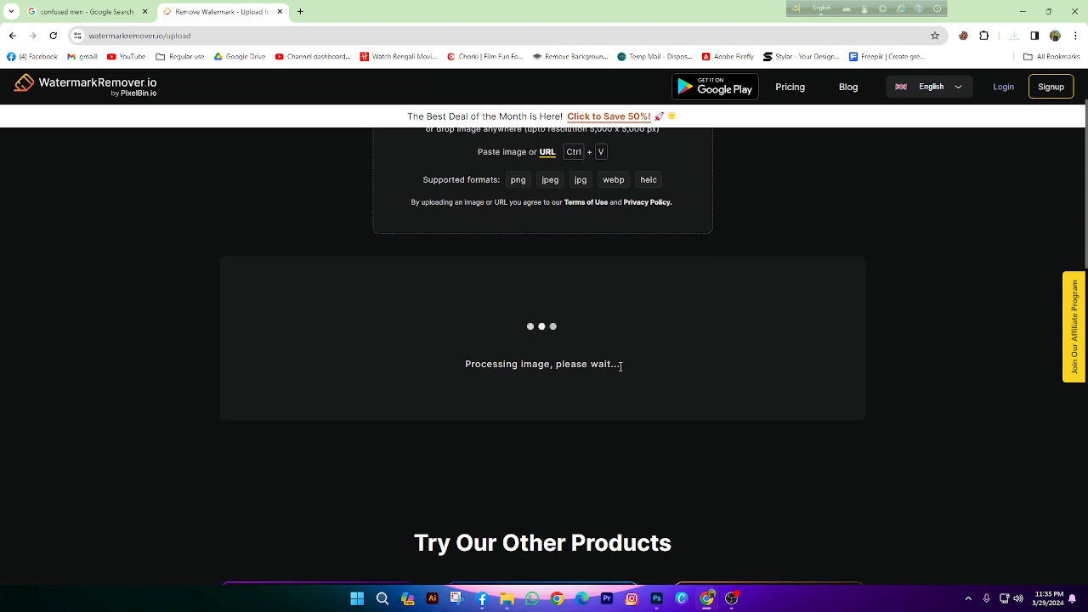
Download the processed confused-man photo as a JPEG into the Downloads folder and switch to Photoshop
scroll(542, 548, down, 1)
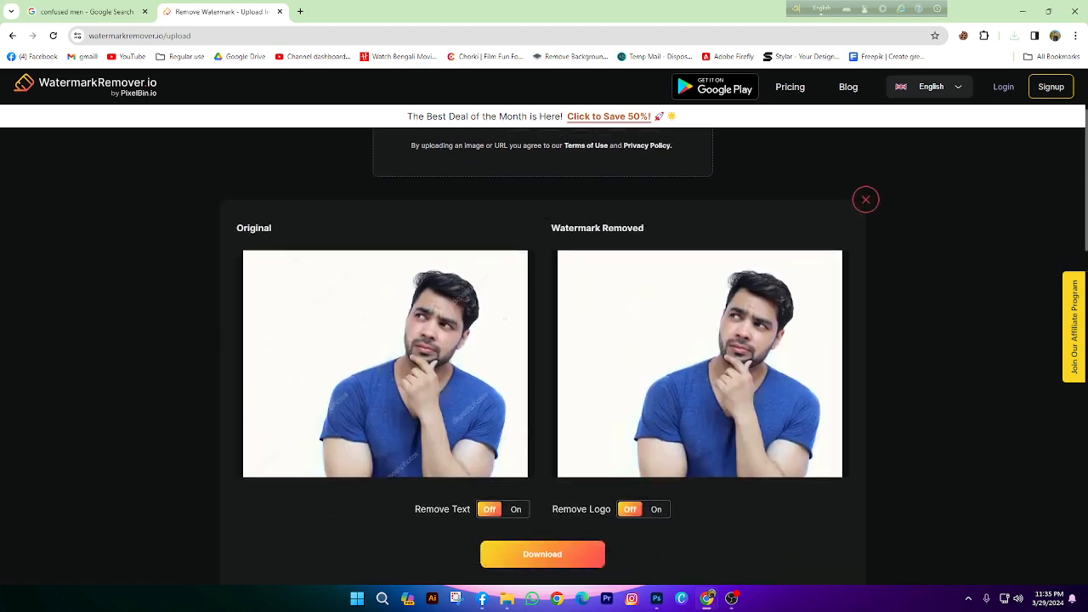
click(542, 554)
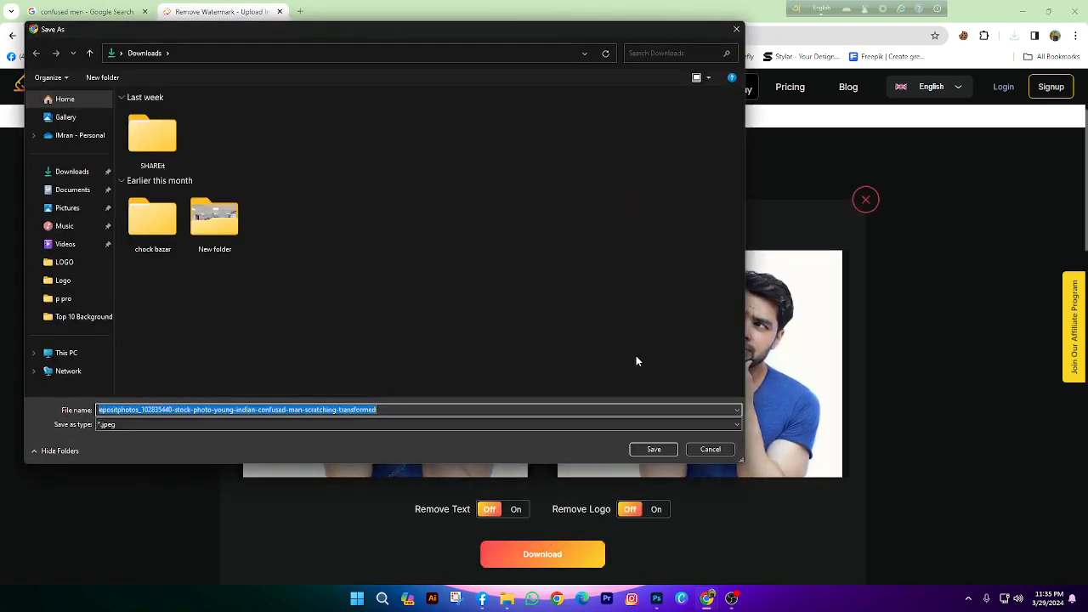
click(670, 446)
click(655, 600)
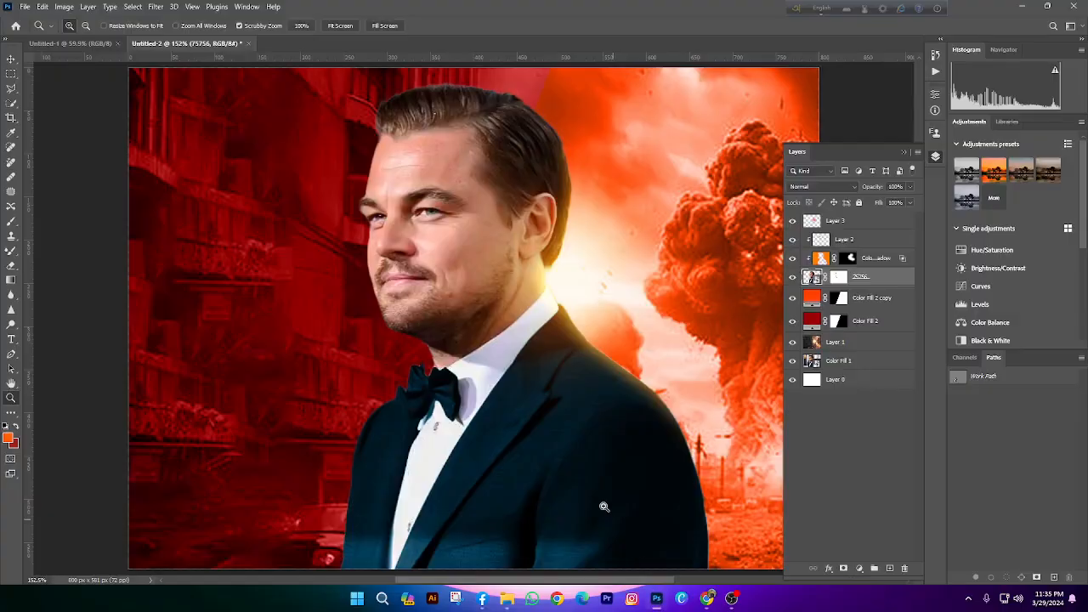
key(ctrl+o)
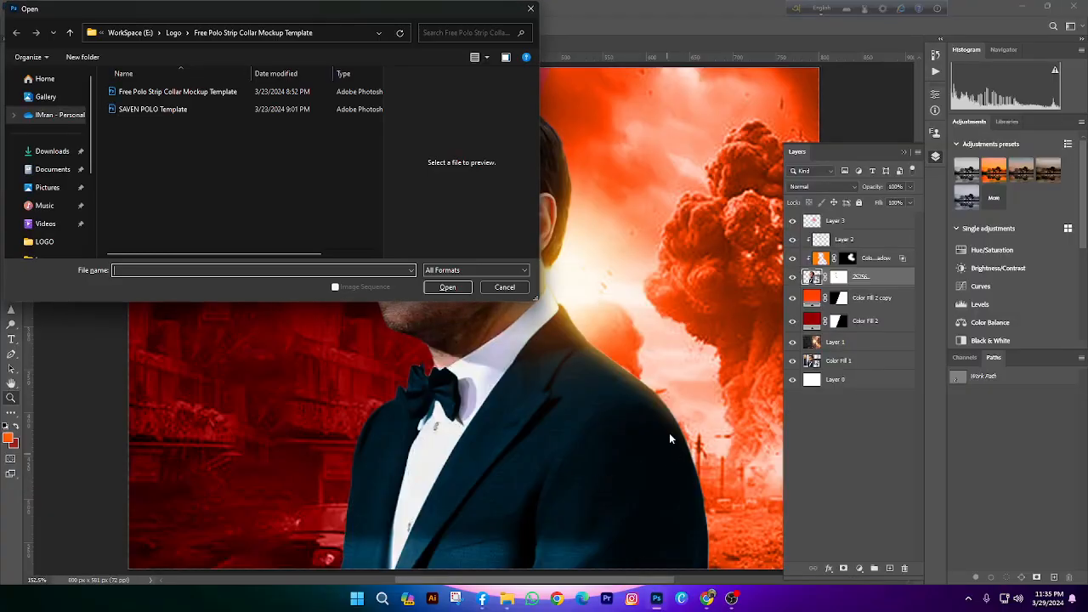
click(493, 289)
click(25, 7)
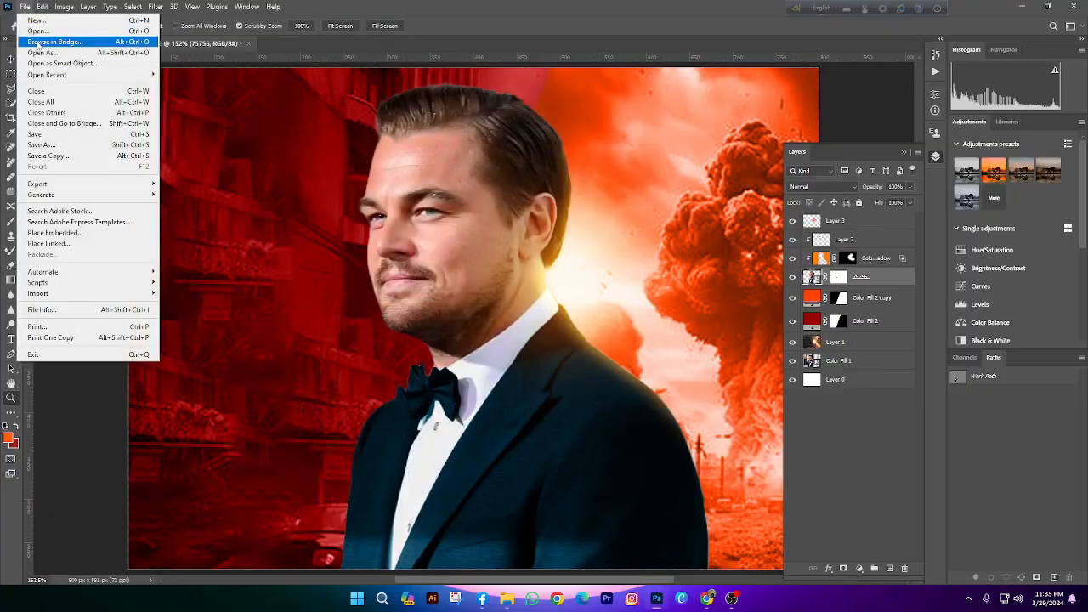
click(37, 32)
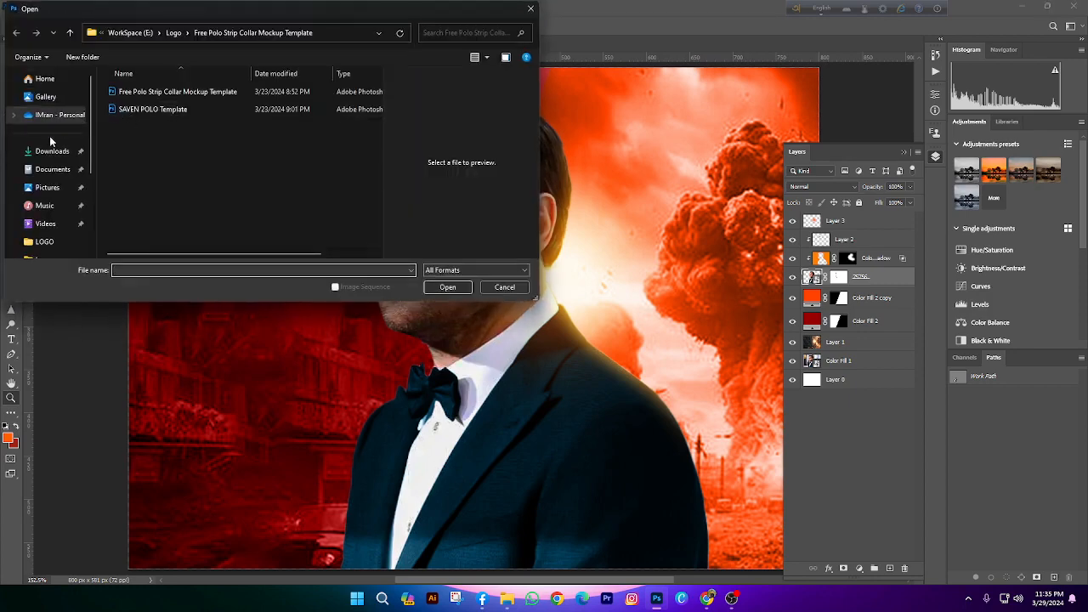
click(52, 150)
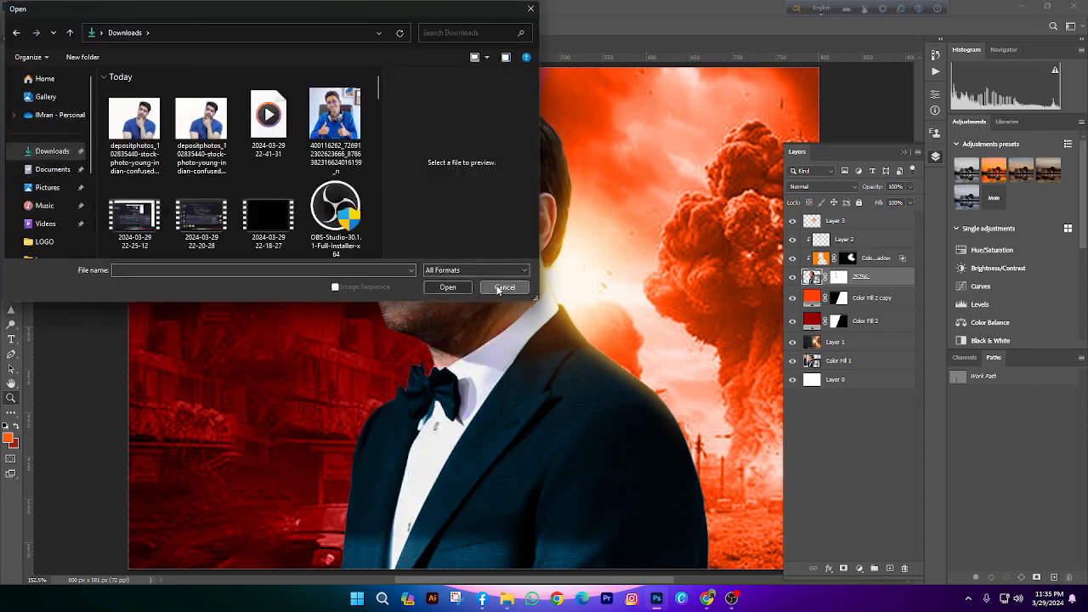
click(501, 289)
Open the processed confused-man photo from the Downloads folder as a new document
click(24, 7)
click(38, 31)
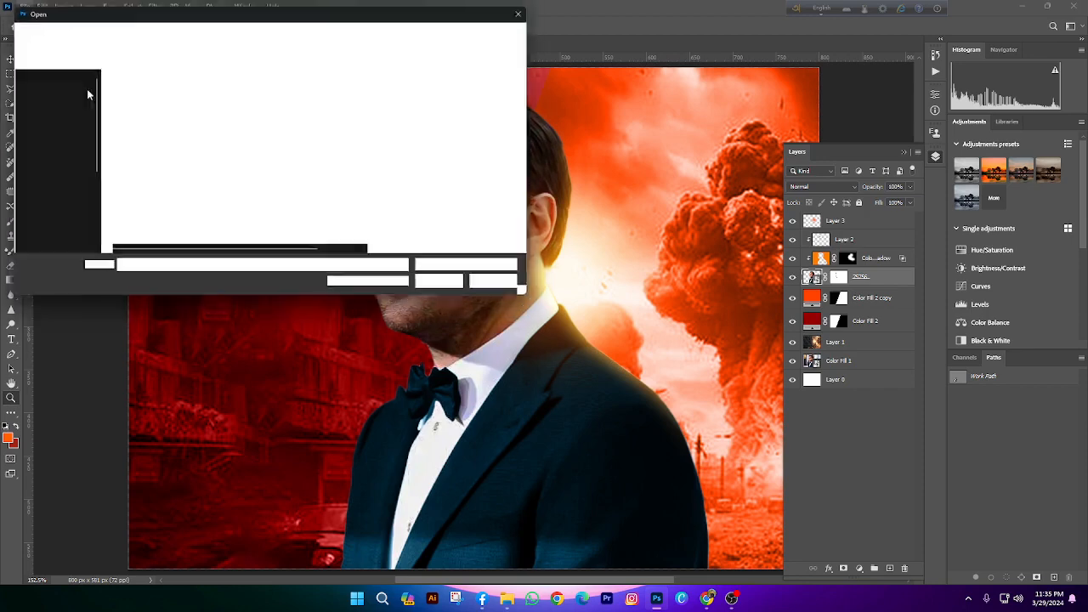
click(65, 152)
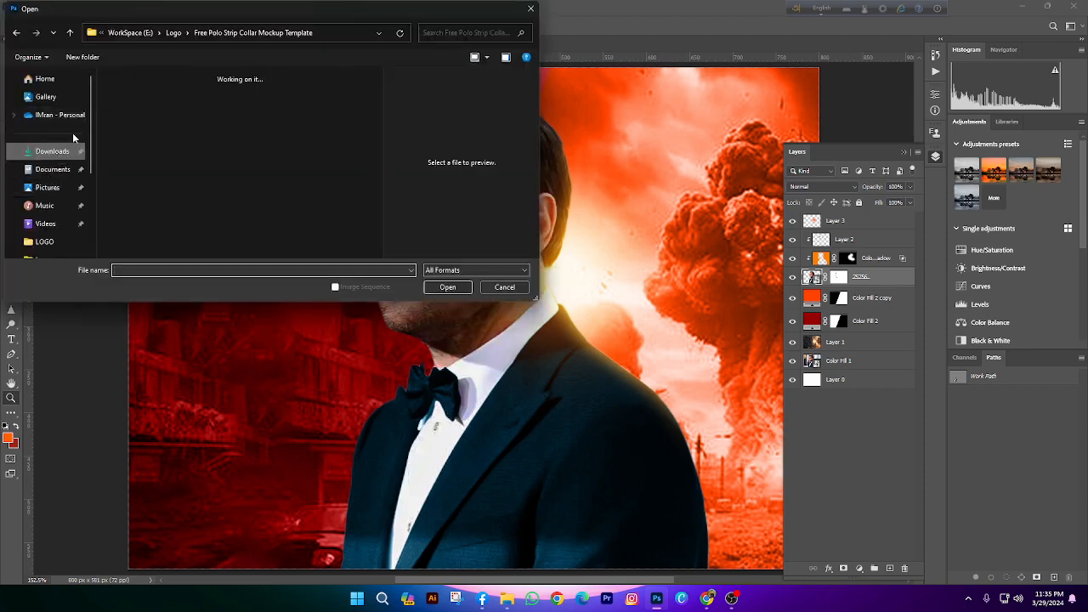
click(197, 128)
double_click(146, 129)
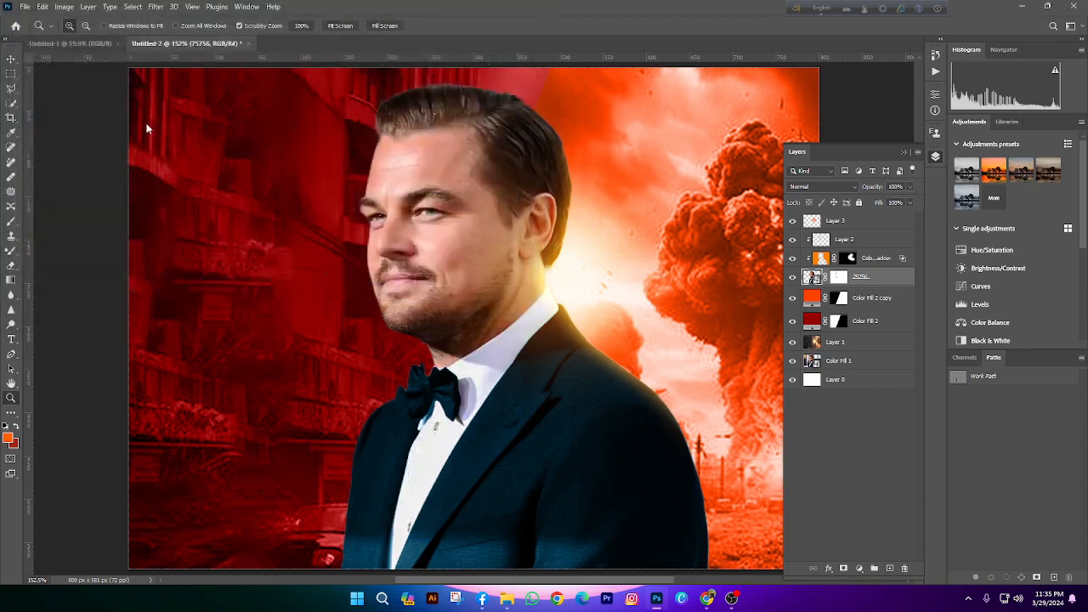
Fit the confused-man photo to the screen and unlock its Background layer
scroll(593, 230, up, 6)
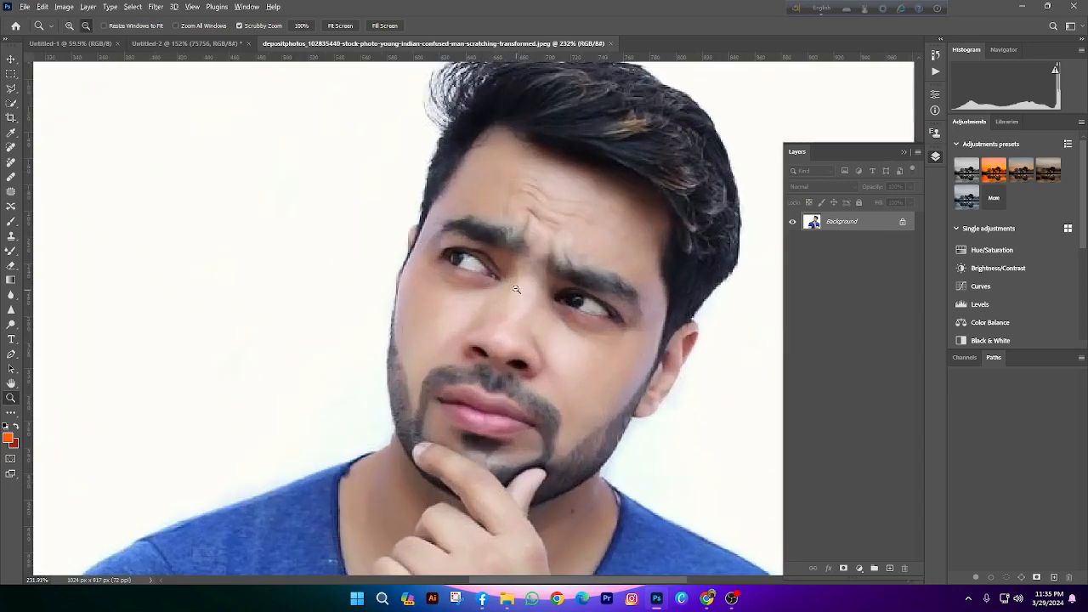
scroll(516, 289, down, 5)
right_click(540, 300)
click(579, 309)
drag(575, 277, 629, 276)
right_click(574, 269)
click(600, 275)
drag(574, 219, 531, 210)
right_click(552, 228)
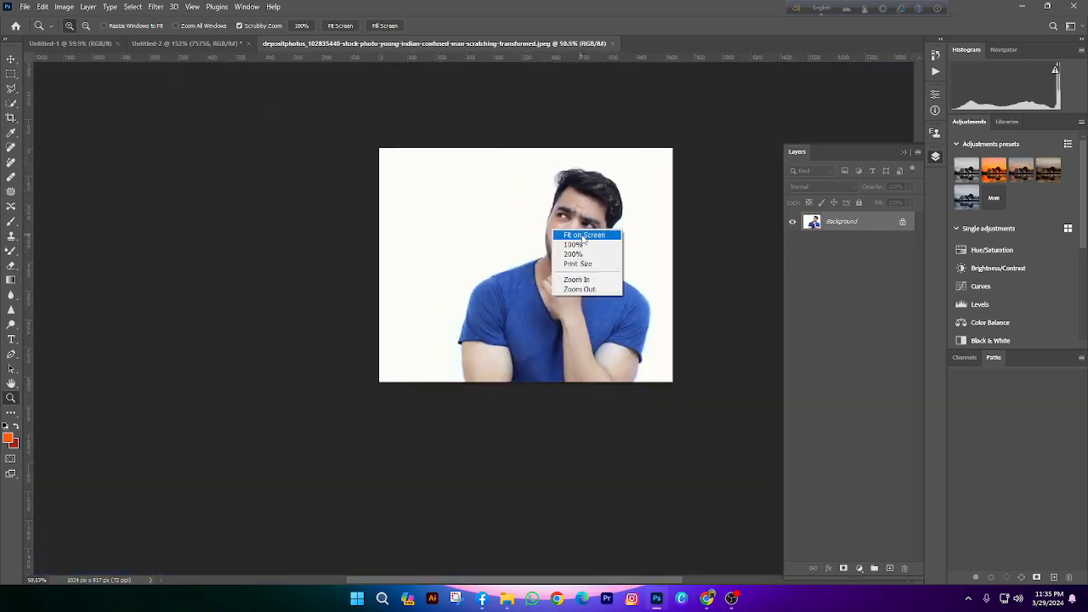
click(583, 236)
drag(583, 239, 625, 242)
right_click(625, 242)
click(648, 245)
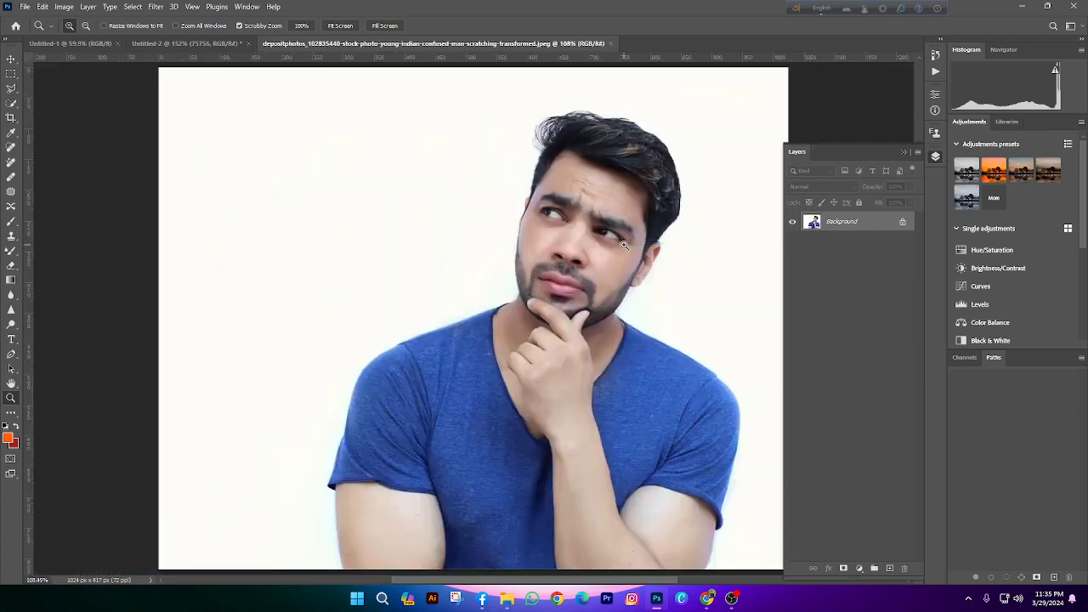
click(902, 223)
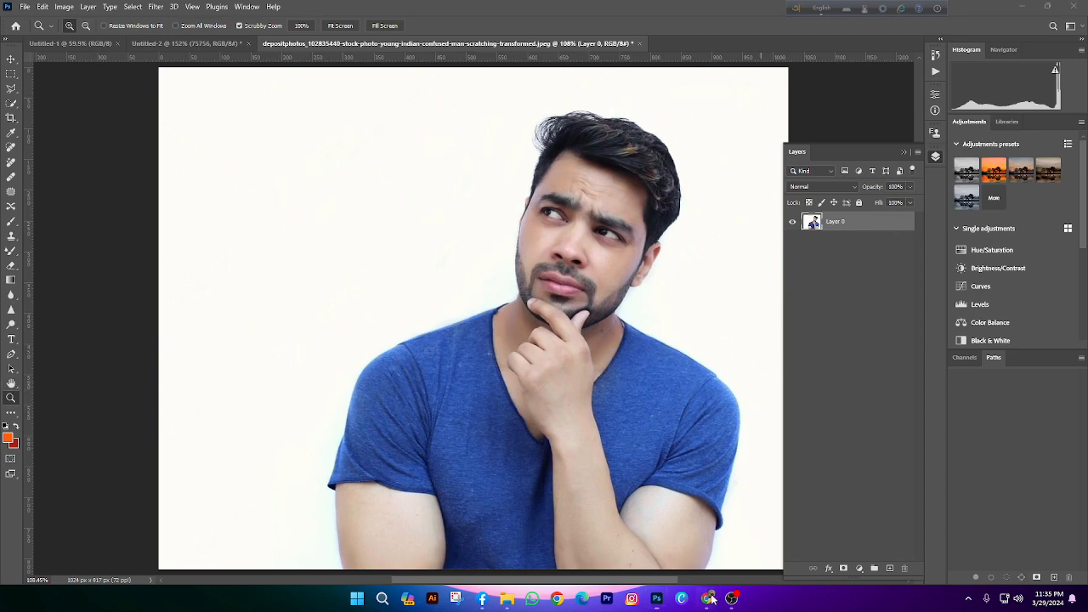
Switch to the Google Meet call in Chrome and admit all participants waiting to join
mouse_move(717, 600)
click(484, 534)
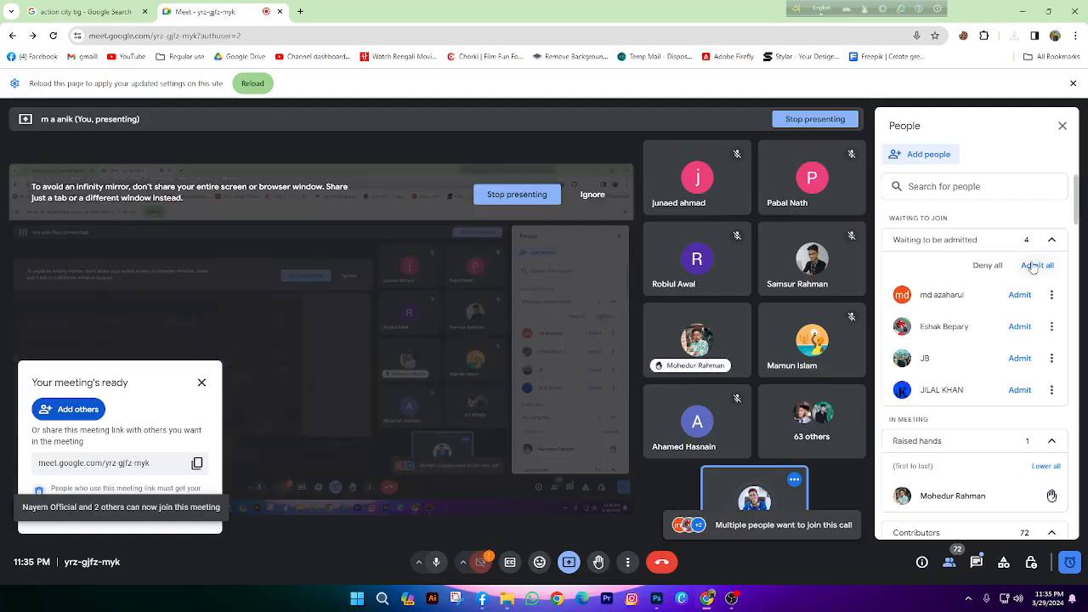
click(1034, 266)
click(620, 372)
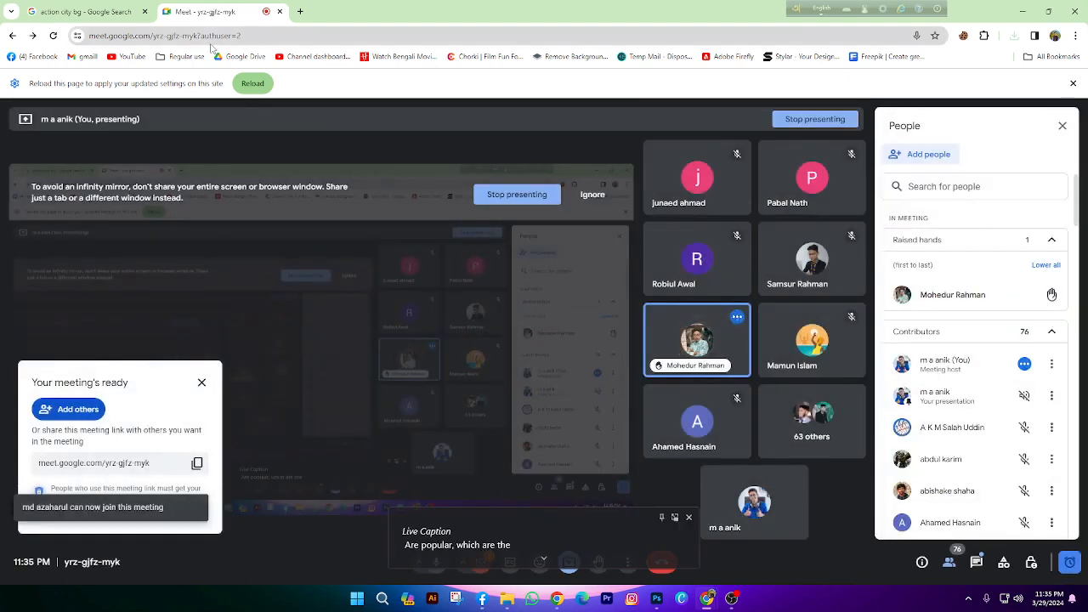
Copy the New York skyline image from the "action city bg" Google image results and switch back to Photoshop
click(85, 11)
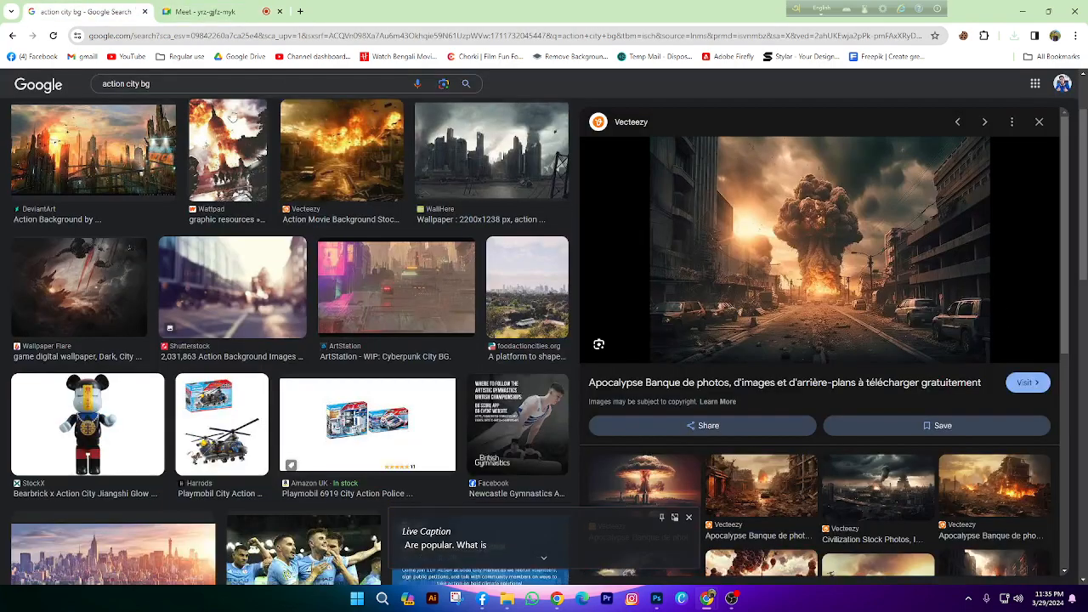
scroll(398, 389, down, 3)
click(47, 341)
scroll(119, 199, down, 10)
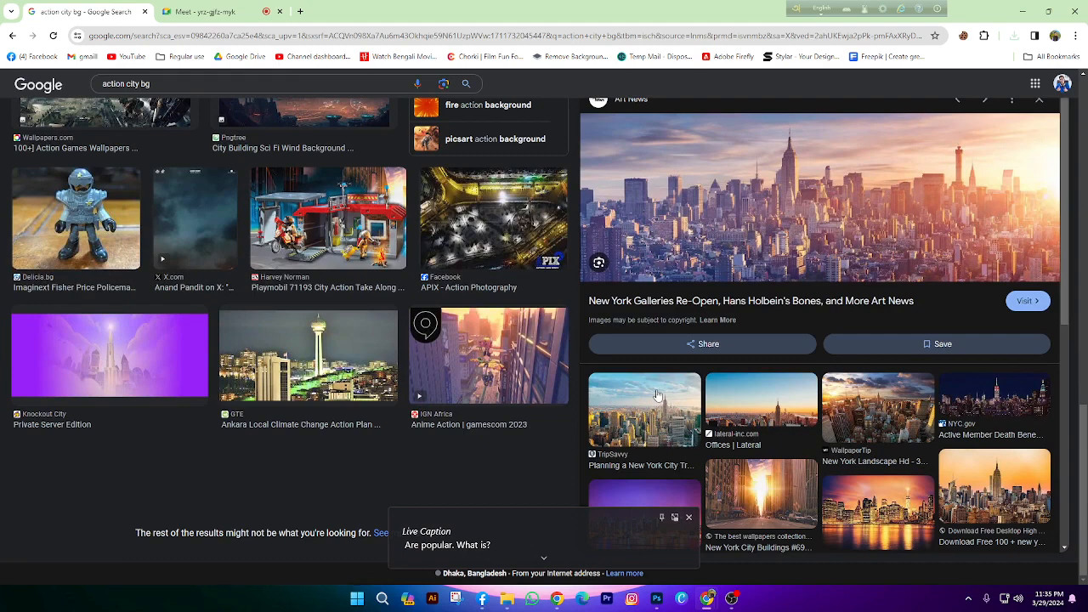
right_click(792, 243)
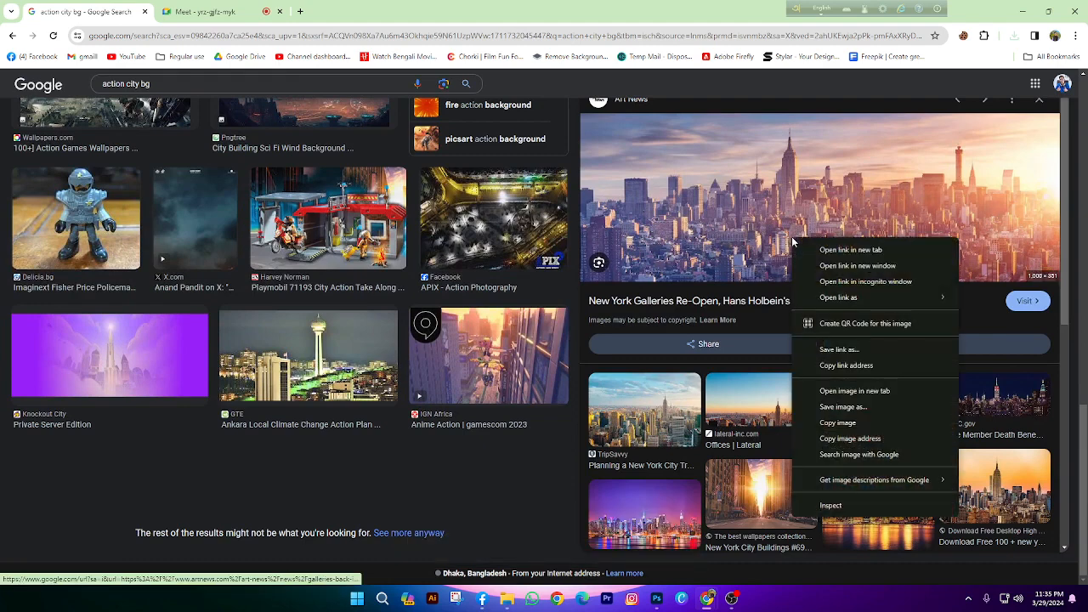
click(838, 424)
click(655, 600)
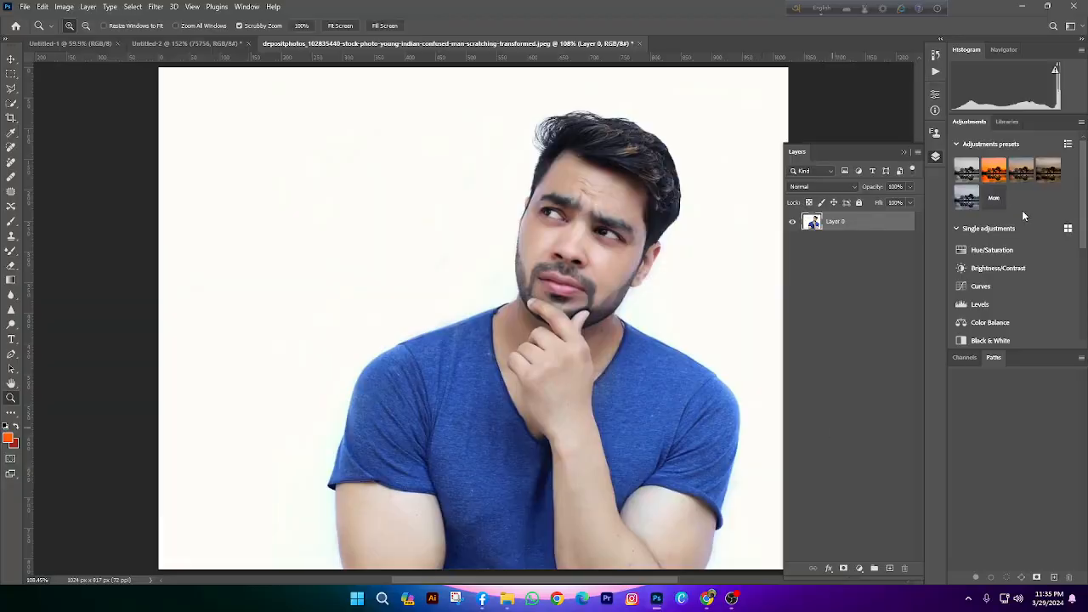
Paste the copied skyline image above the man's photo and move it up and to the right with the Move tool
click(42, 5)
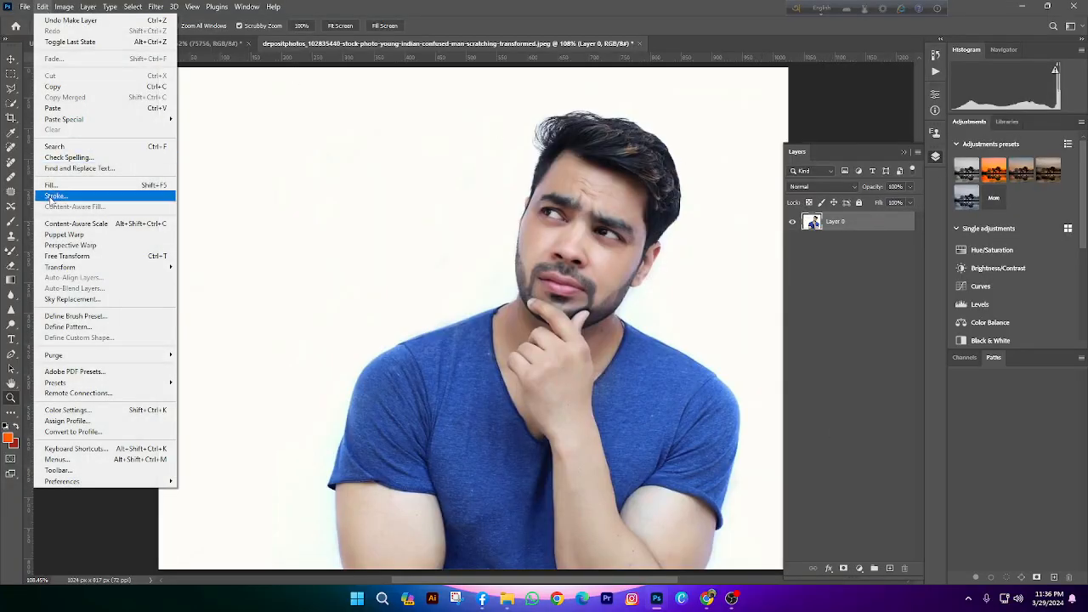
click(70, 108)
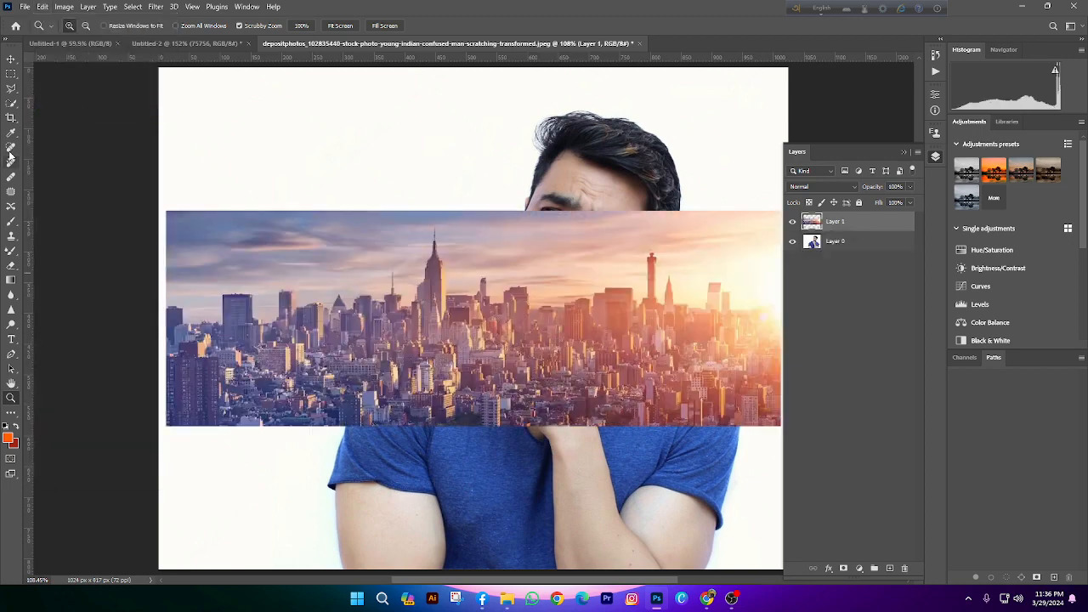
click(10, 58)
drag(586, 326, 622, 285)
Shift the pasted skyline image slightly and delete its layer from the confused-man document
scroll(489, 344, down, 5)
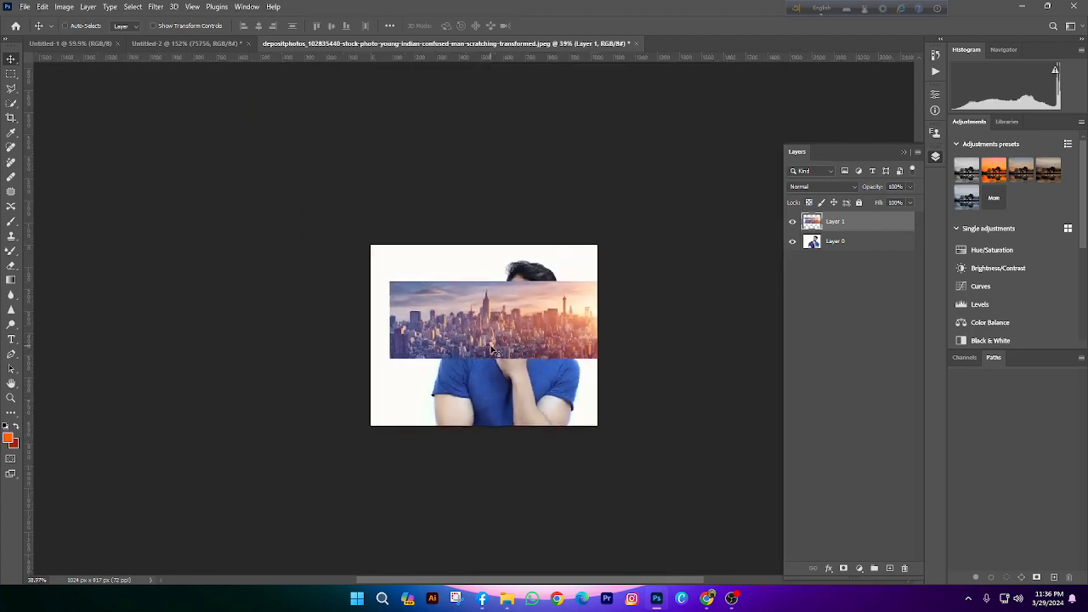
drag(550, 317, 533, 334)
scroll(533, 334, up, 3)
key(Delete)
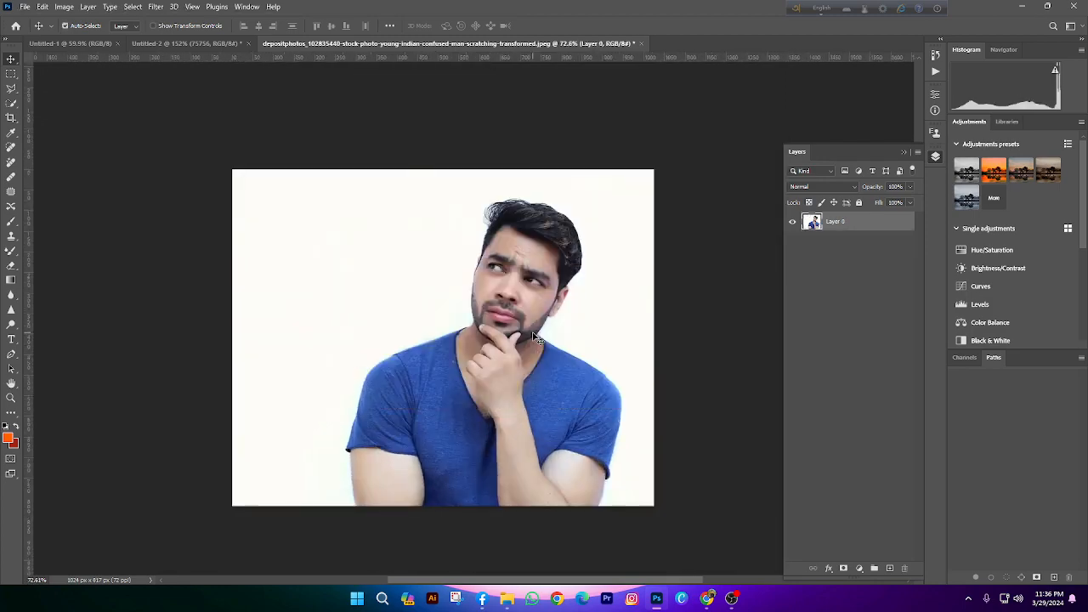
Look through the Sharpen, Dodge and Blur tools, including the Blur and Smudge group, and end on the Sharpen tool
scroll(527, 259, up, 5)
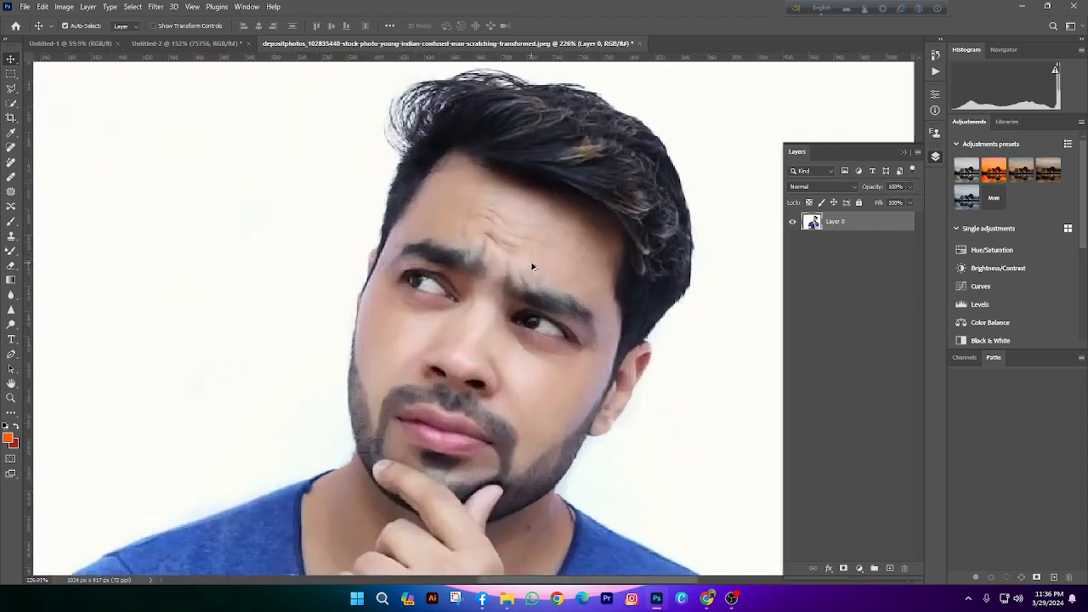
scroll(547, 316, up, 2)
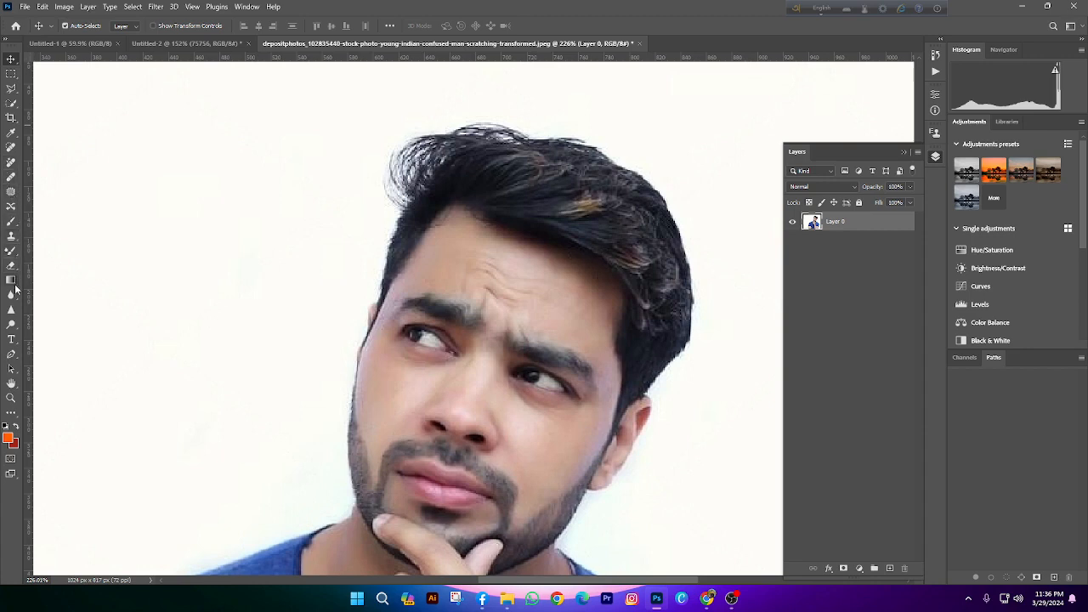
click(12, 310)
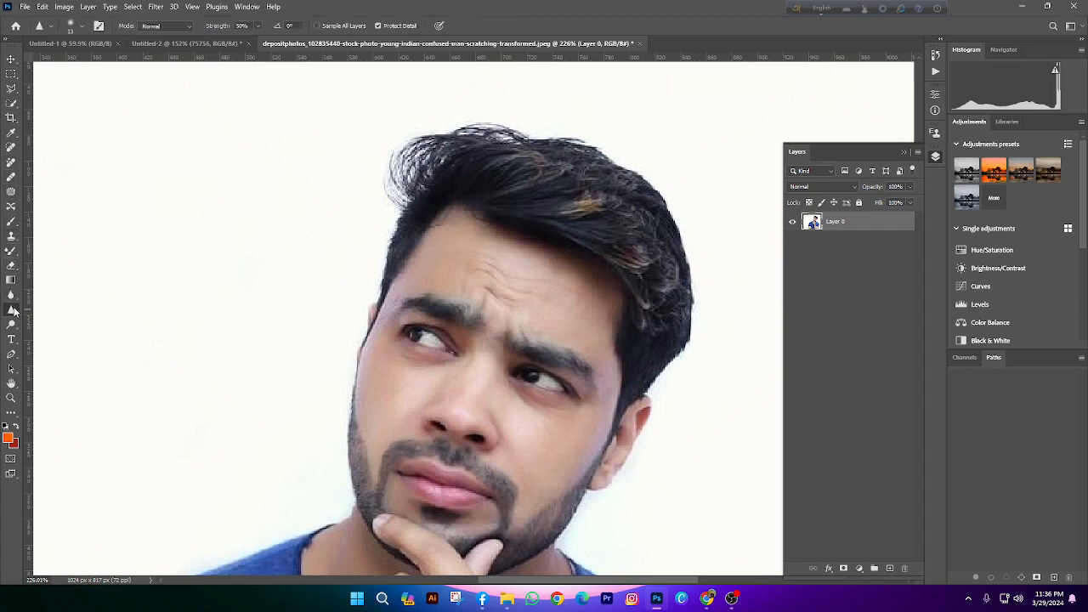
click(10, 327)
click(10, 300)
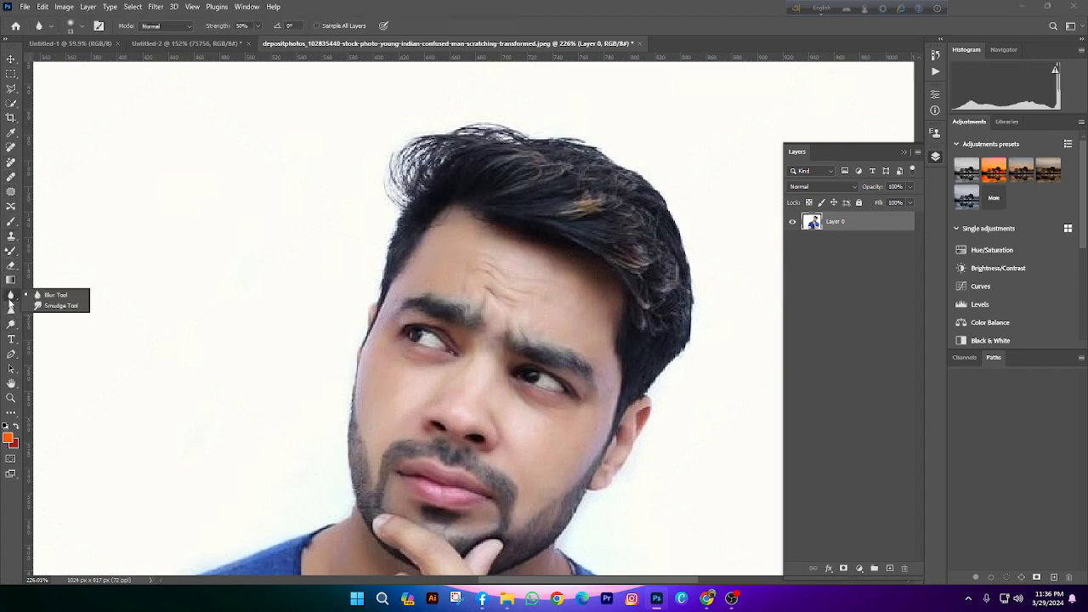
click(10, 311)
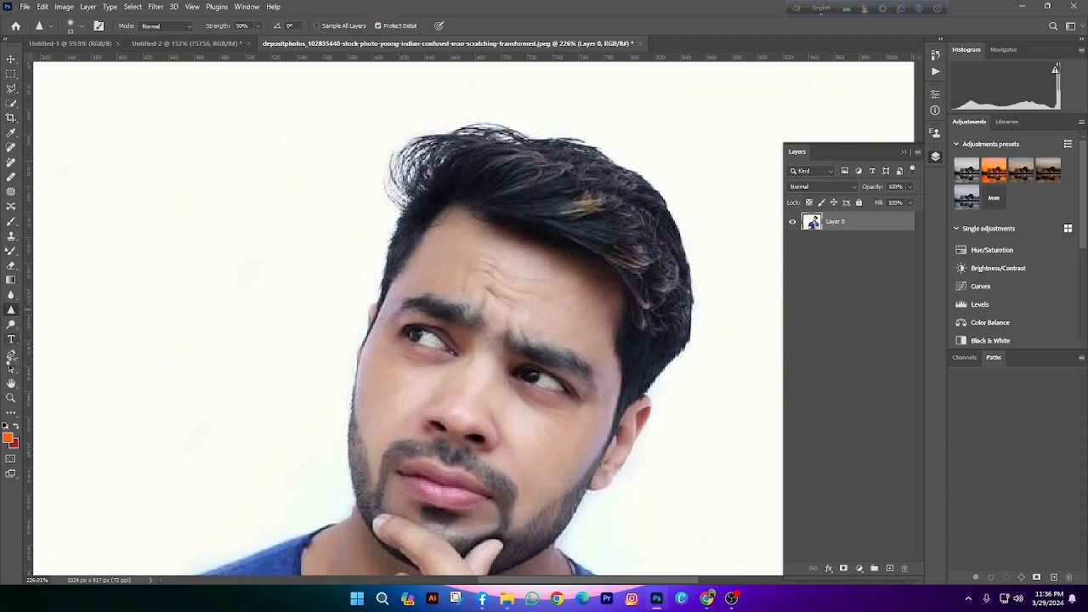
Examine the Toolbar and Extra Tools lists in the Customize Toolbar settings and leave without changing them
click(12, 339)
key(m)
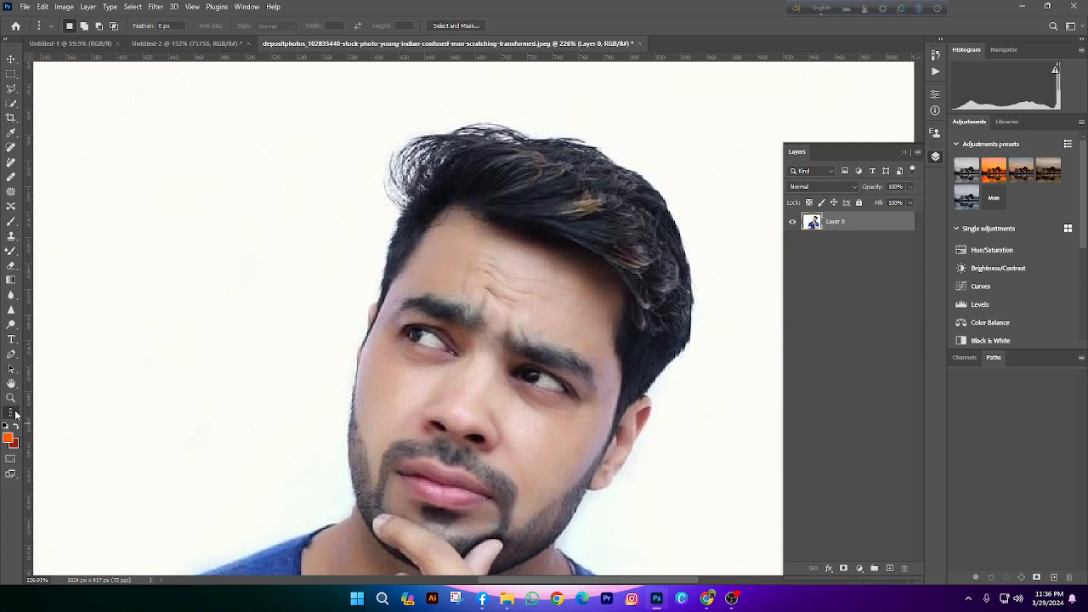
click(15, 414)
click(11, 412)
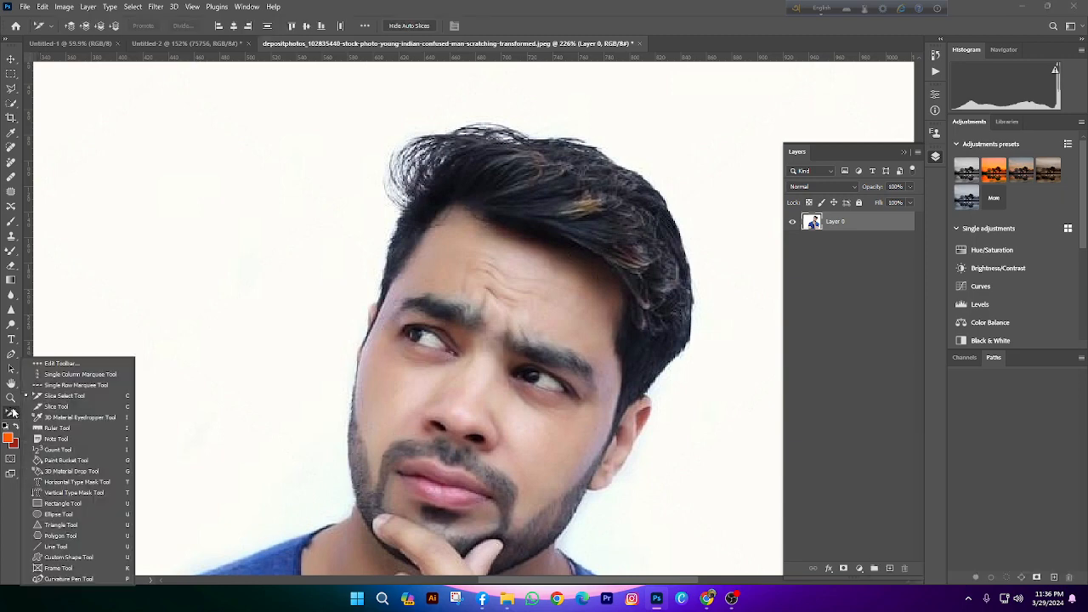
click(60, 367)
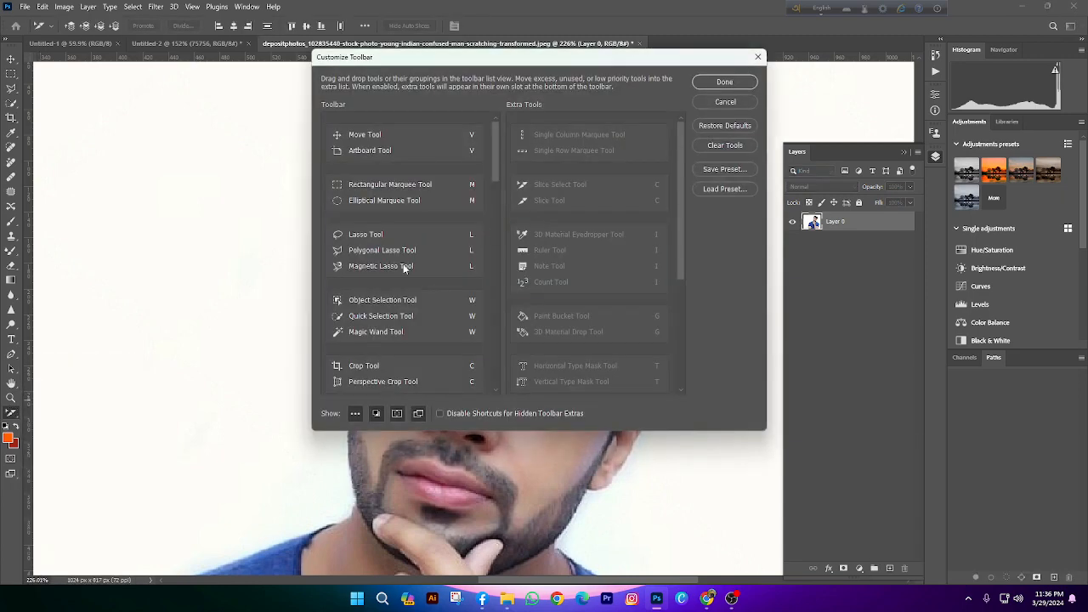
scroll(373, 316, down, 5)
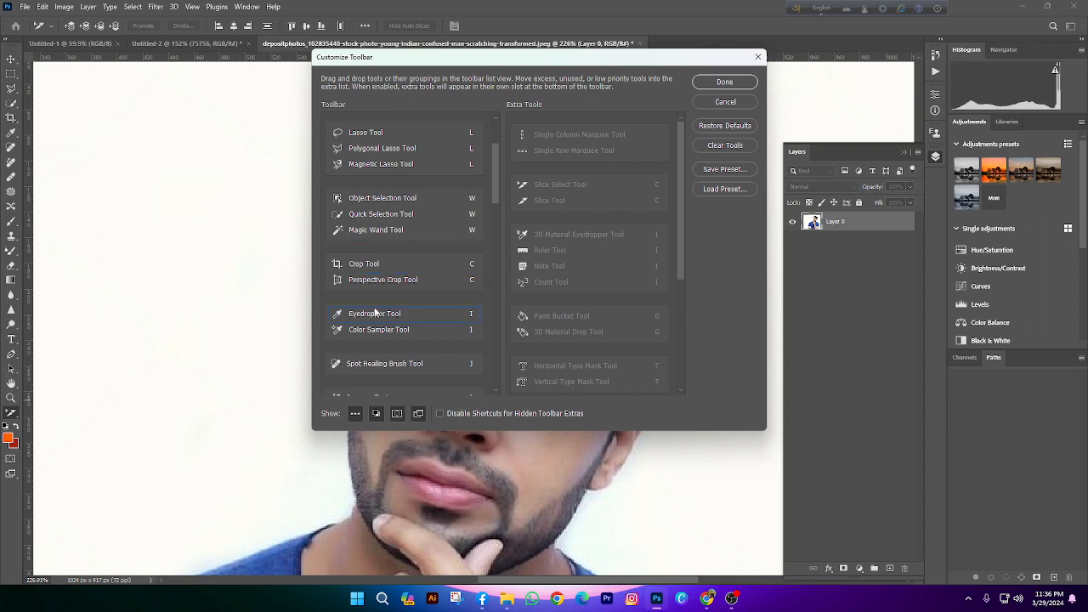
scroll(374, 313, down, 4)
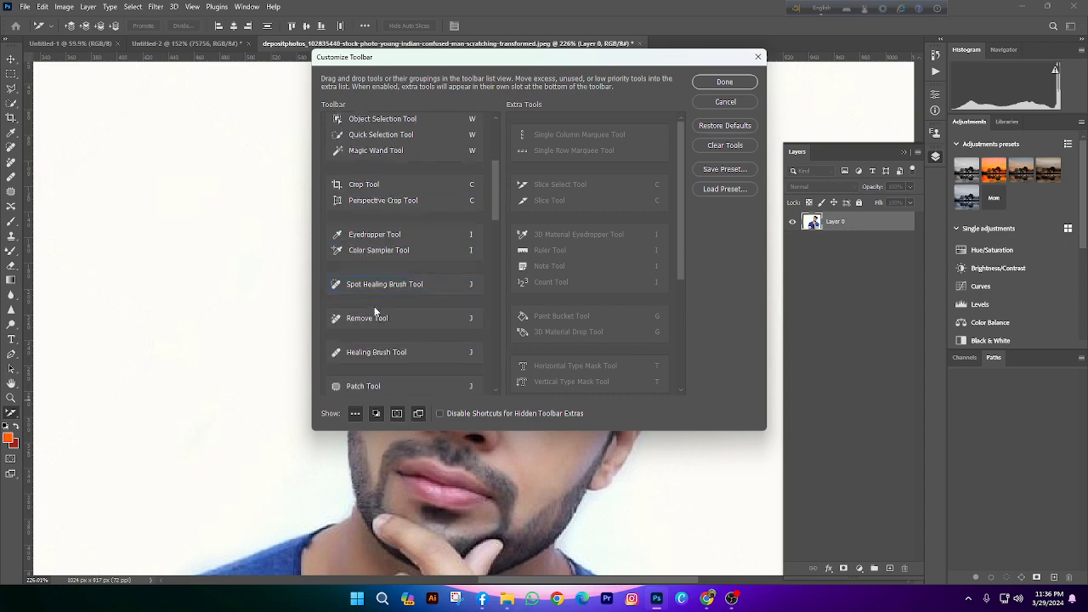
scroll(374, 311, down, 8)
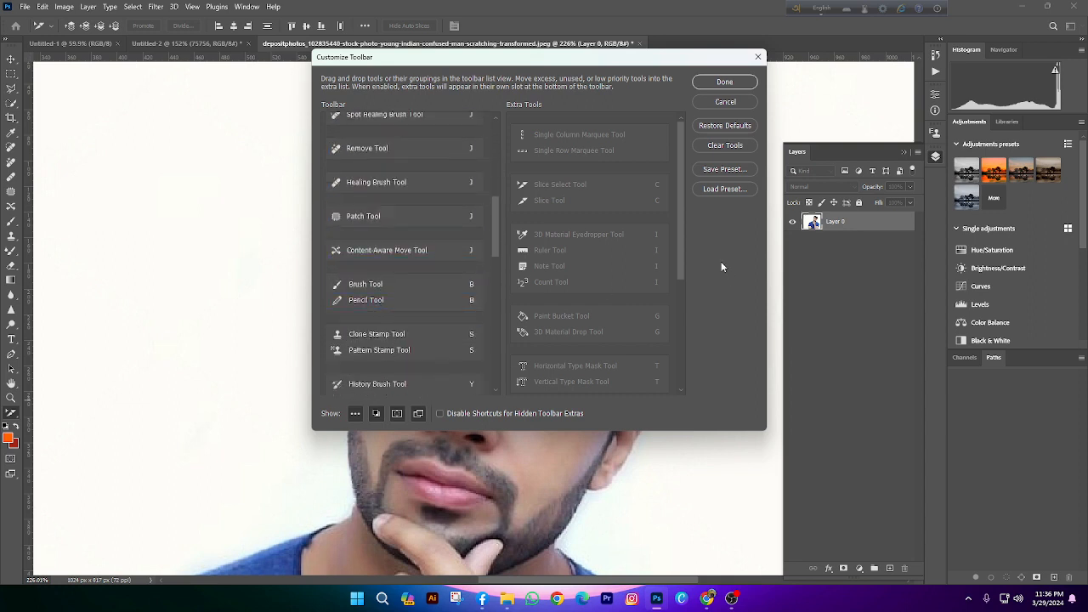
scroll(683, 293, down, 1)
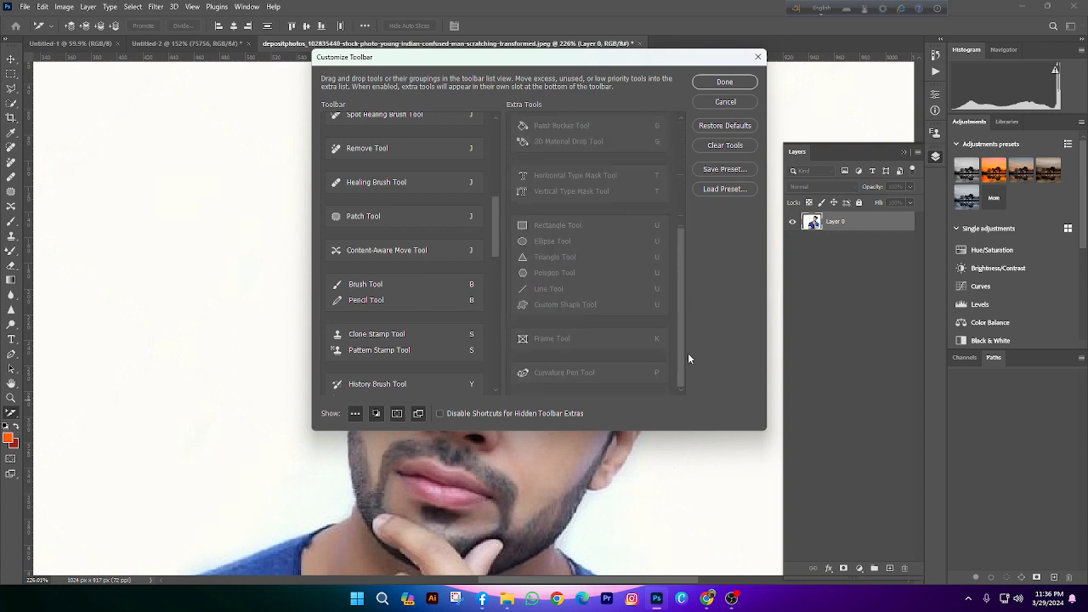
drag(683, 134, 689, 459)
scroll(373, 345, down, 12)
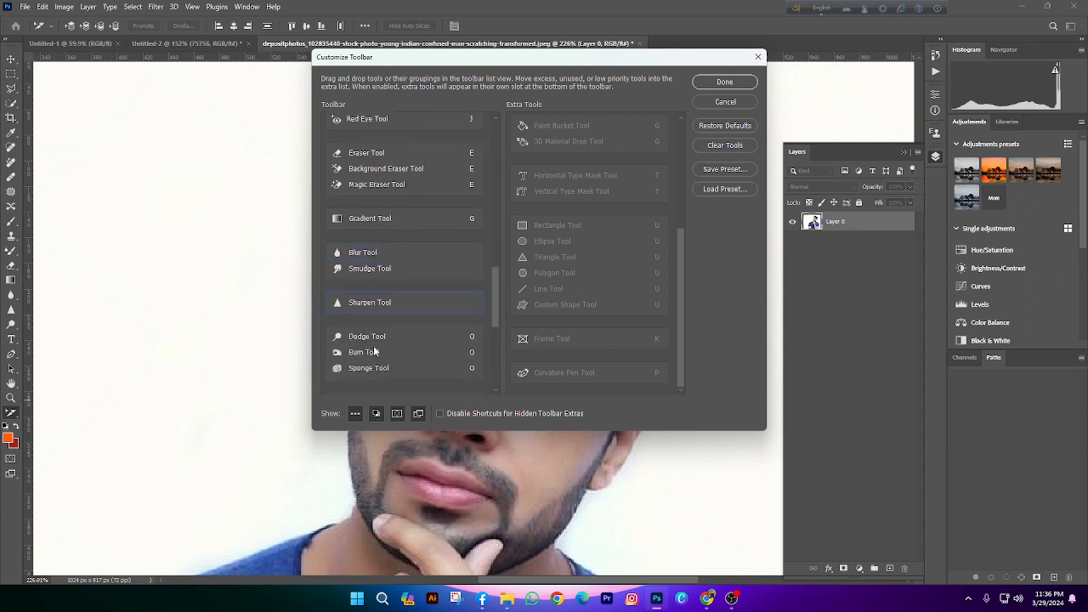
scroll(373, 350, down, 8)
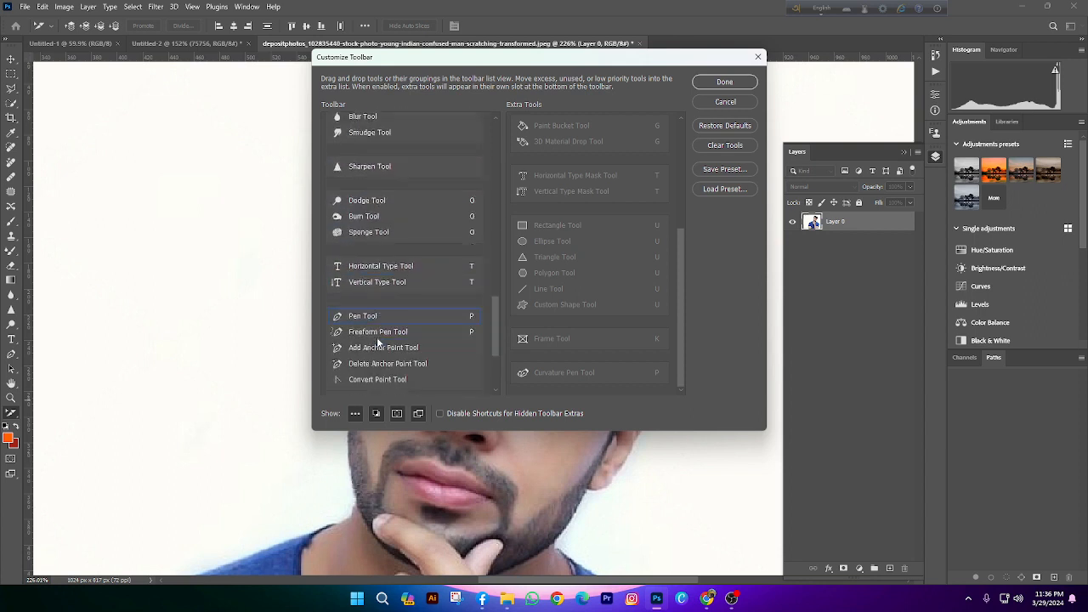
scroll(377, 337, down, 6)
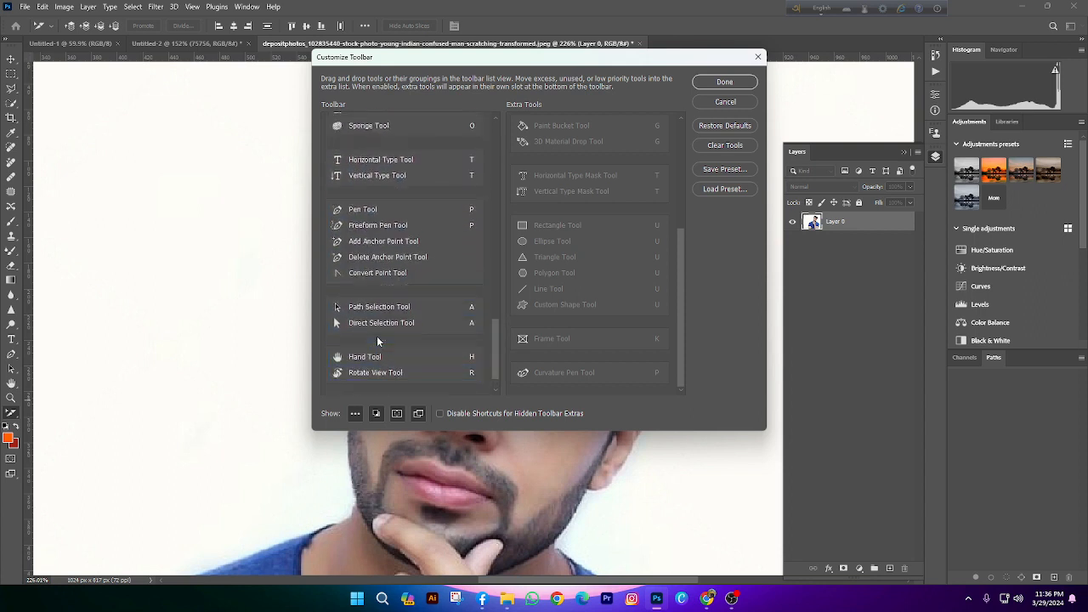
scroll(377, 336, up, 6)
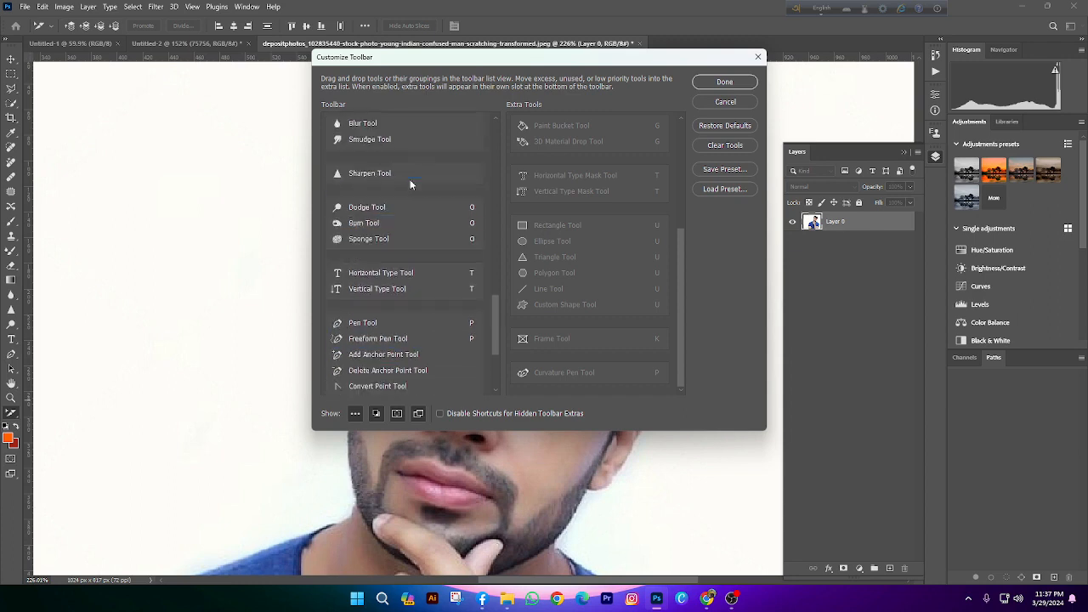
click(715, 103)
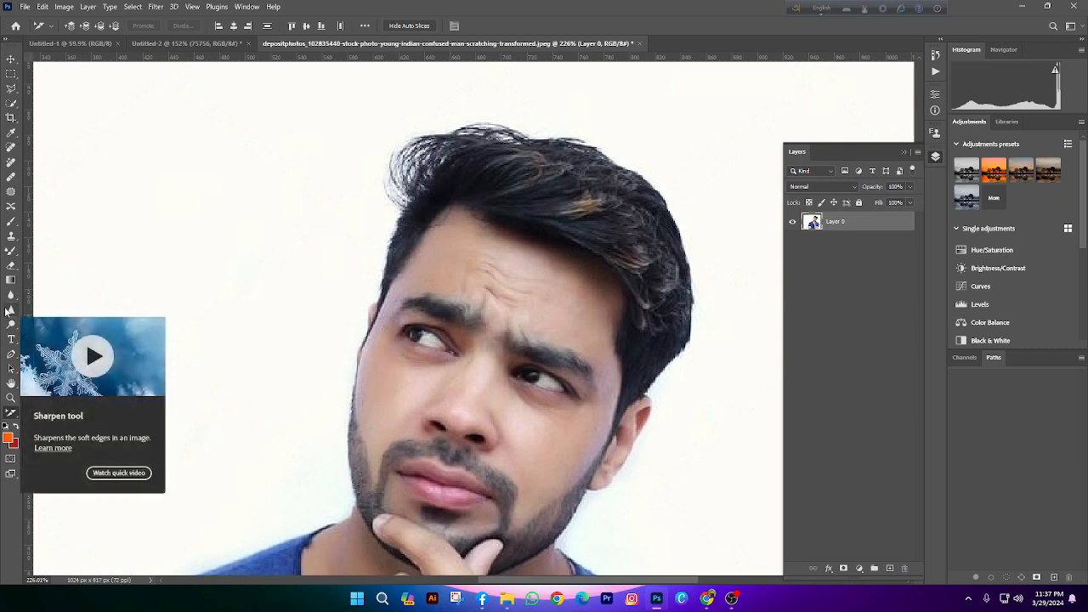
Try the Sharpen tool at 50% strength on the man's forehead wrinkles and undo the stroke
click(11, 311)
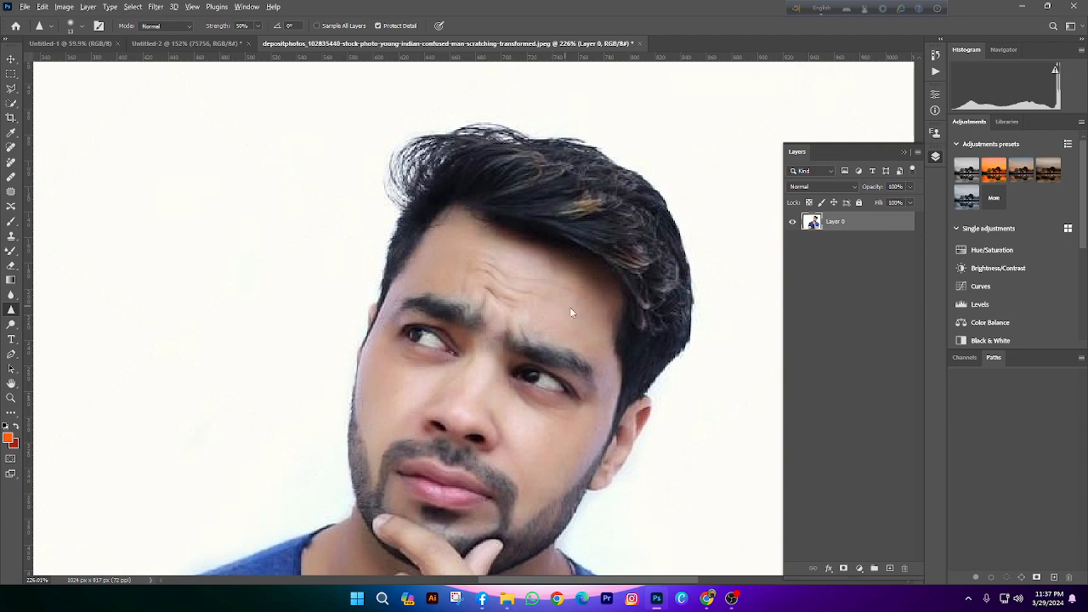
scroll(559, 280, up, 3)
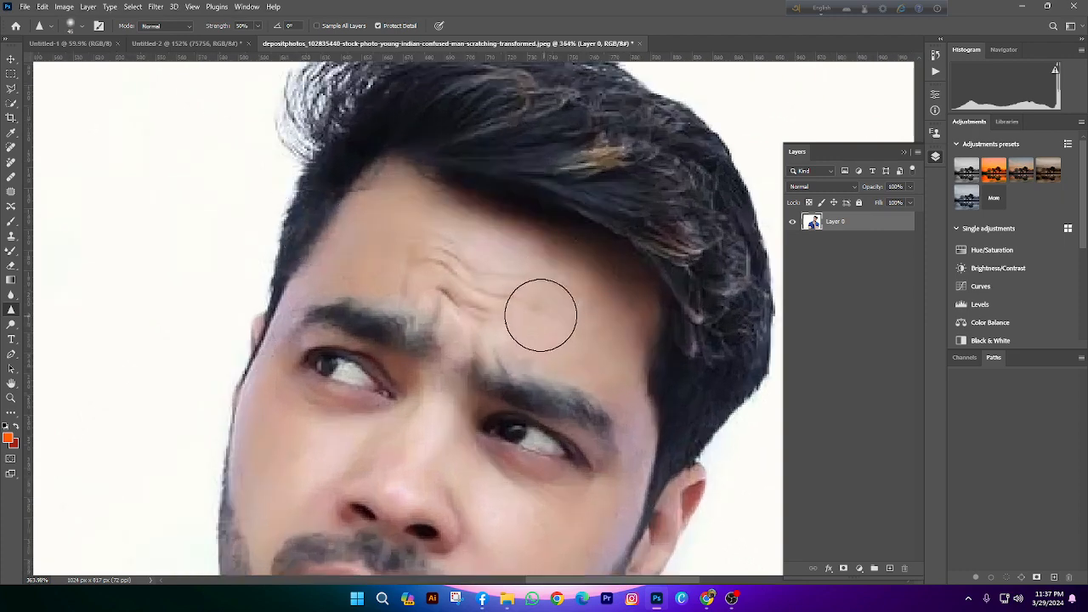
mouse_move(541, 315)
mouse_down()
mouse_move(375, 254)
mouse_move(597, 297)
mouse_up()
scroll(597, 297, down, 10)
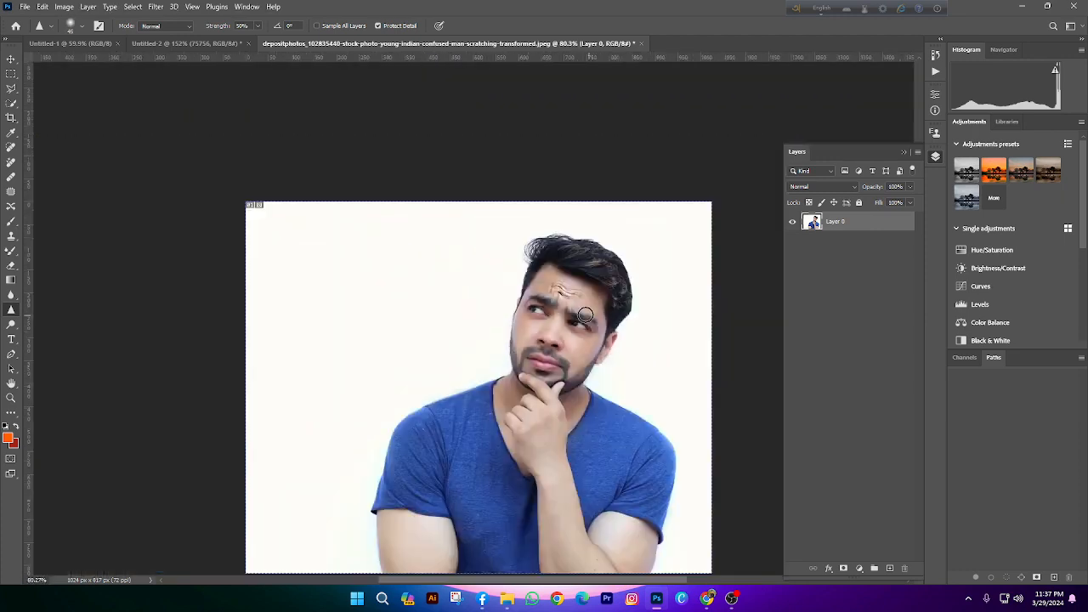
scroll(663, 370, up, 2)
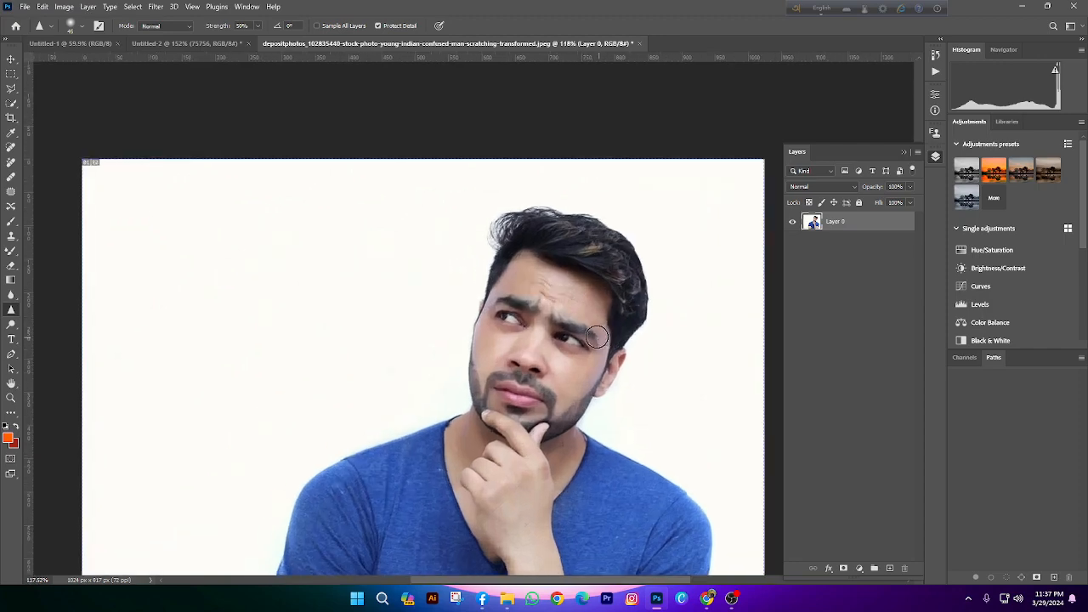
scroll(556, 185, down, 1)
scroll(557, 185, up, 3)
scroll(505, 311, down, 1)
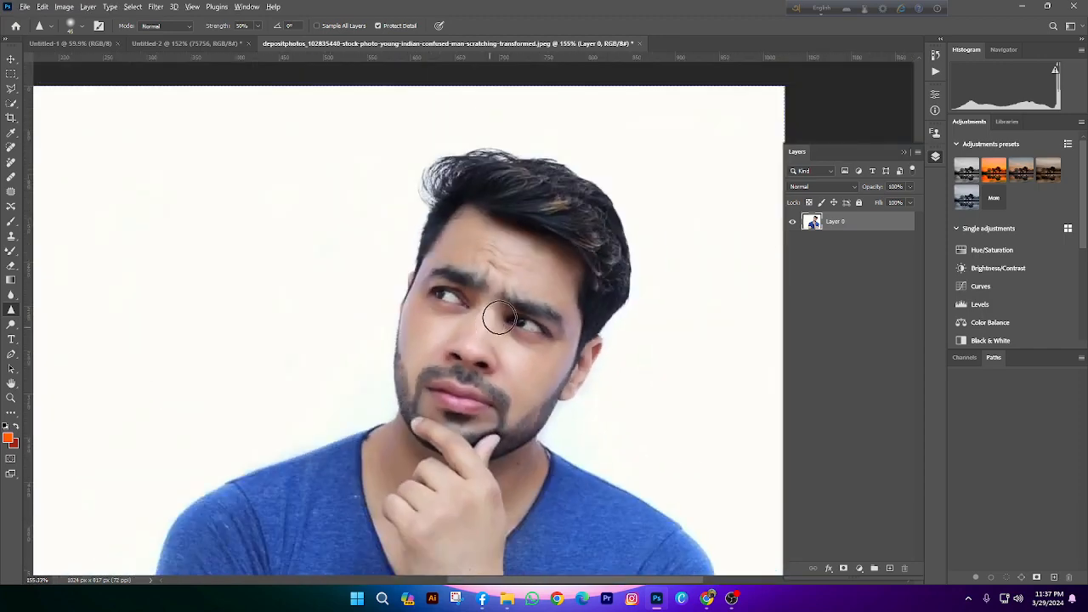
Sharpen both of the man's eyes with the Sharpen tool at 50% strength
scroll(541, 303, up, 2)
scroll(527, 434, down, 1)
mouse_move(478, 302)
mouse_down()
mouse_move(452, 296)
mouse_move(505, 325)
mouse_up()
scroll(480, 315, up, 4)
scroll(475, 319, down, 4)
drag(508, 283, 546, 295)
mouse_move(405, 246)
mouse_down()
mouse_move(447, 261)
mouse_move(390, 240)
mouse_move(428, 253)
mouse_move(396, 244)
mouse_up()
scroll(398, 258, down, 4)
scroll(501, 322, up, 1)
scroll(481, 321, down, 1)
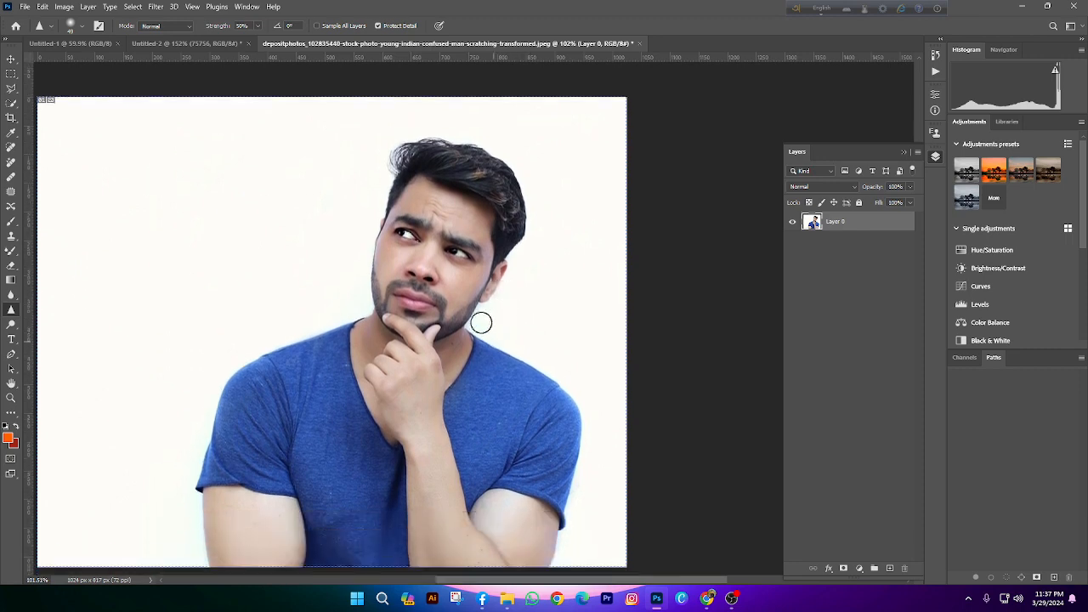
Enlarge the Sharpen brush and examine the sharpened face close up and in the whole photo
scroll(438, 217, up, 4)
drag(436, 212, 496, 210)
scroll(515, 220, down, 1)
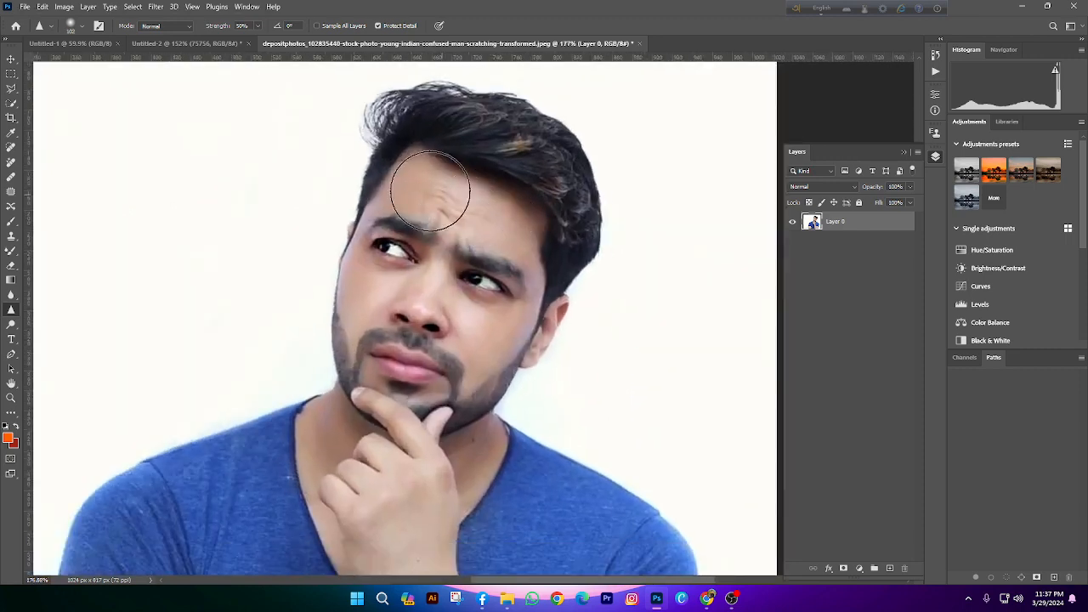
scroll(478, 191, down, 3)
scroll(551, 304, up, 2)
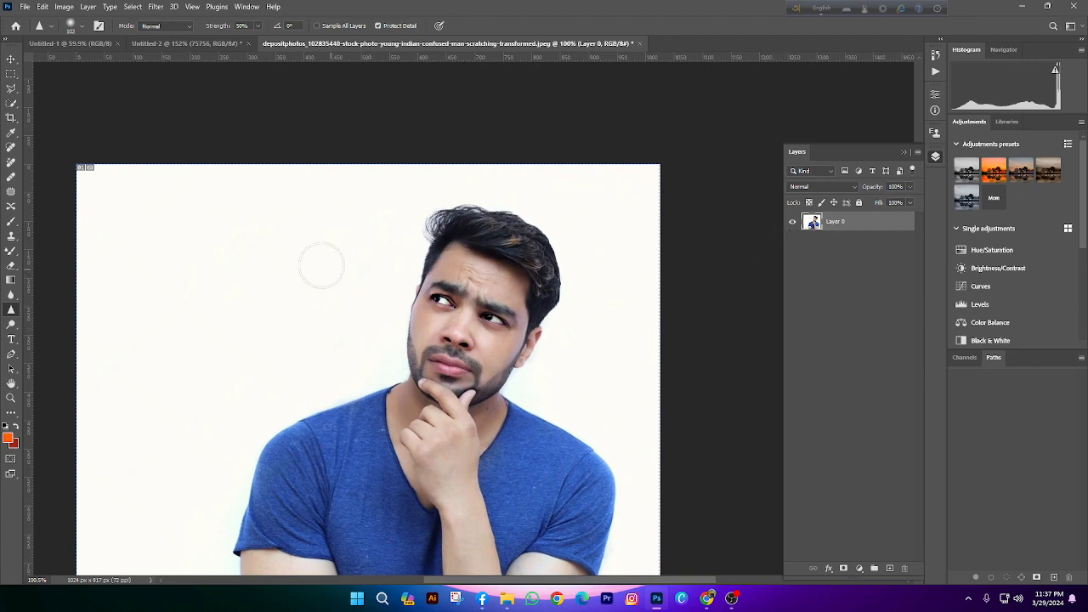
scroll(321, 266, down, 4)
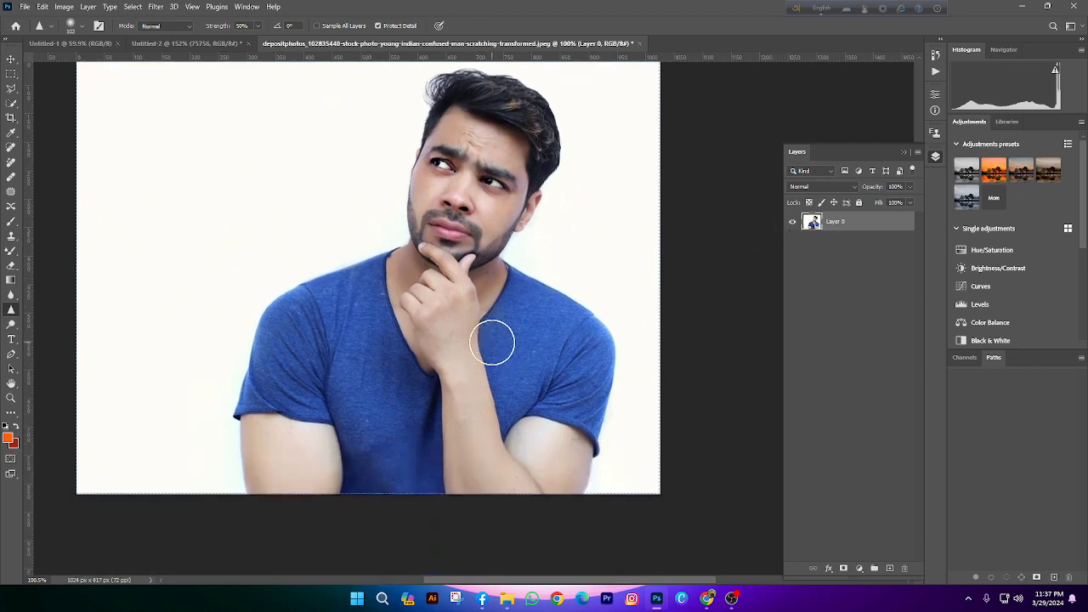
scroll(507, 174, up, 5)
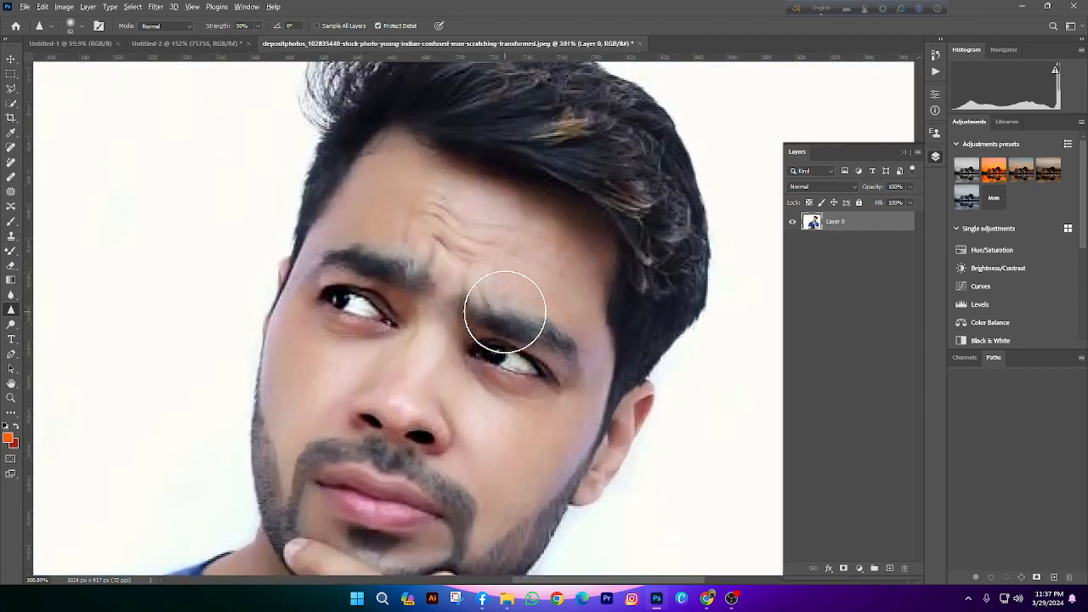
scroll(507, 308, down, 5)
scroll(515, 267, up, 4)
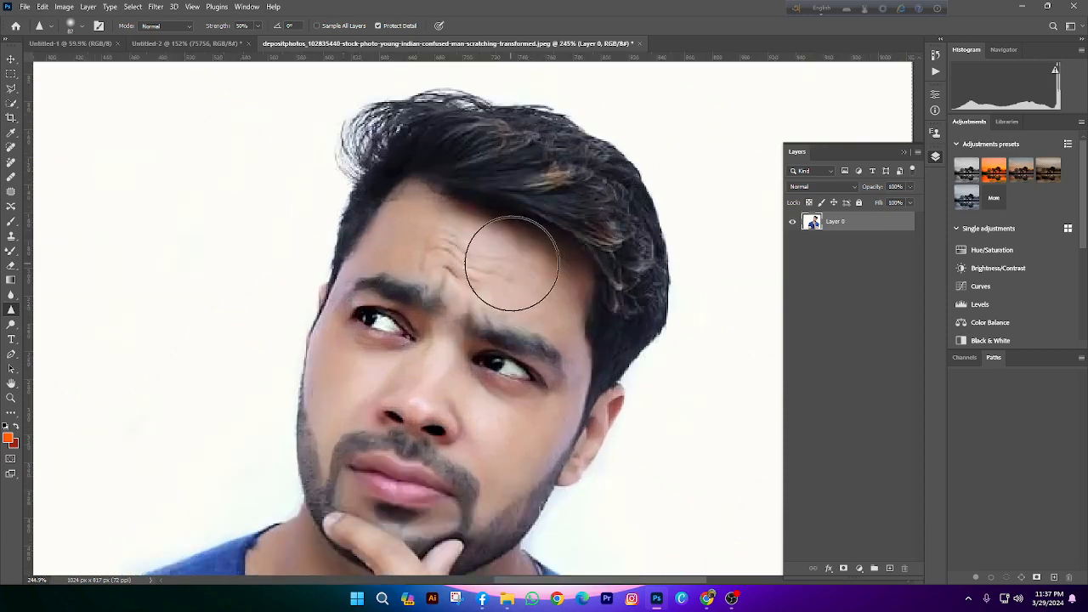
scroll(619, 343, down, 2)
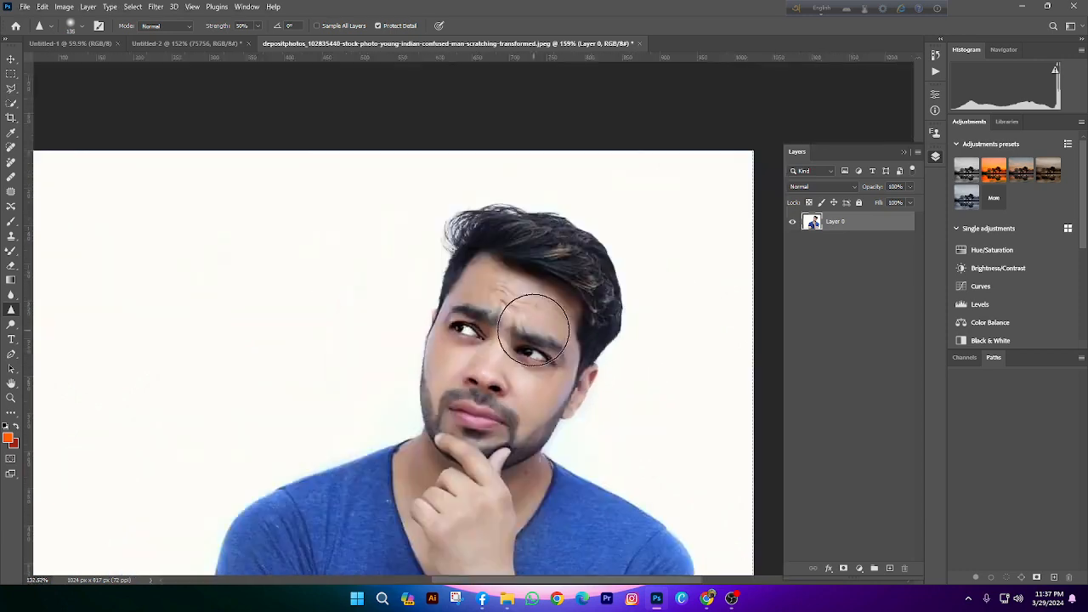
scroll(502, 255, up, 2)
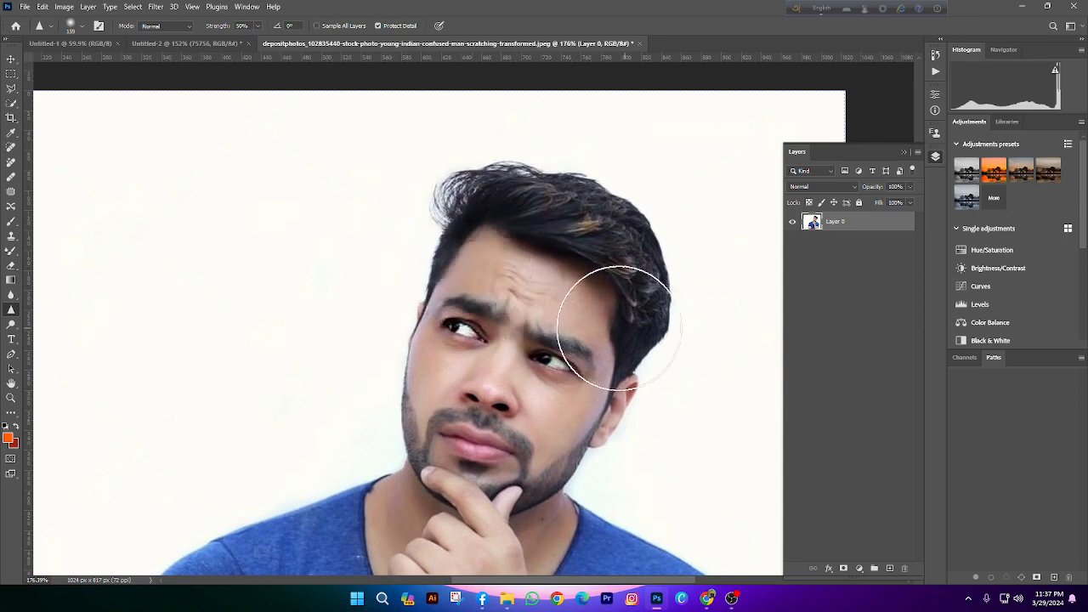
scroll(485, 292, down, 5)
scroll(564, 347, up, 3)
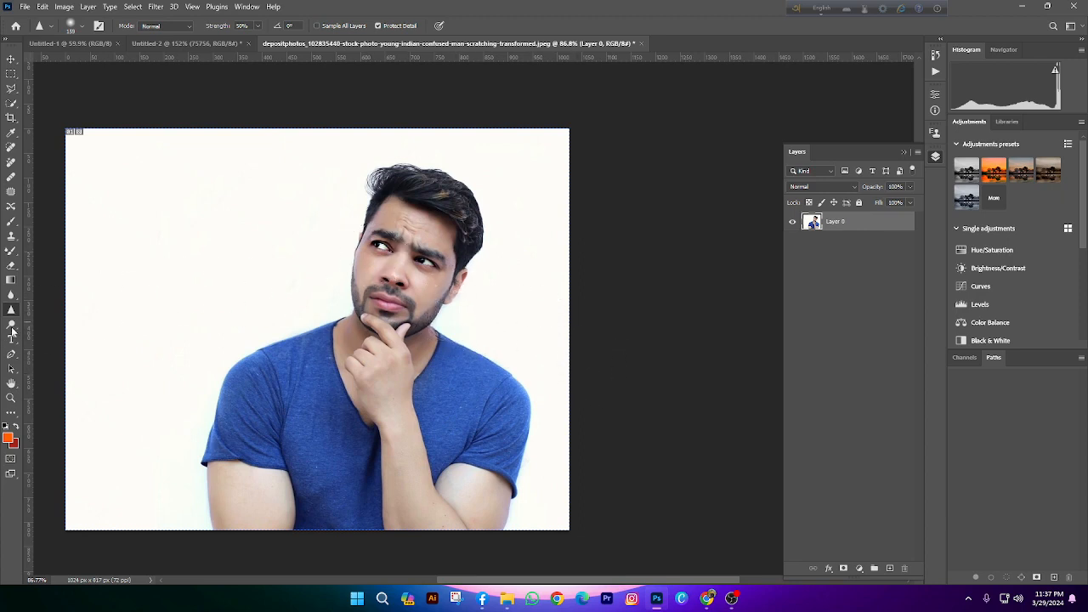
scroll(10, 183, up, 1)
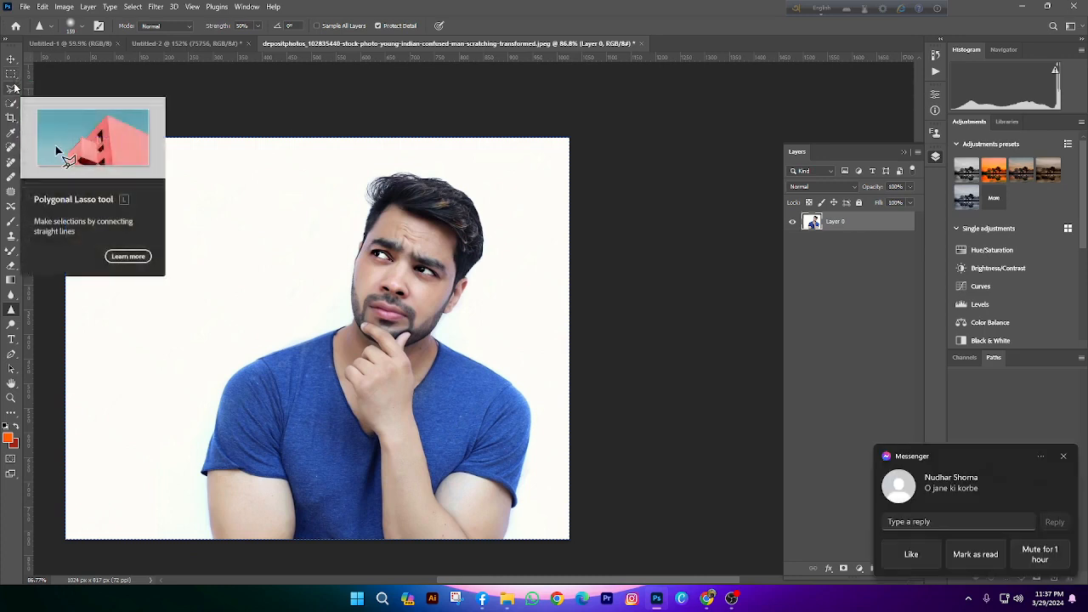
Dismiss the Messenger notification and unpin WhatsApp from the taskbar
click(1063, 458)
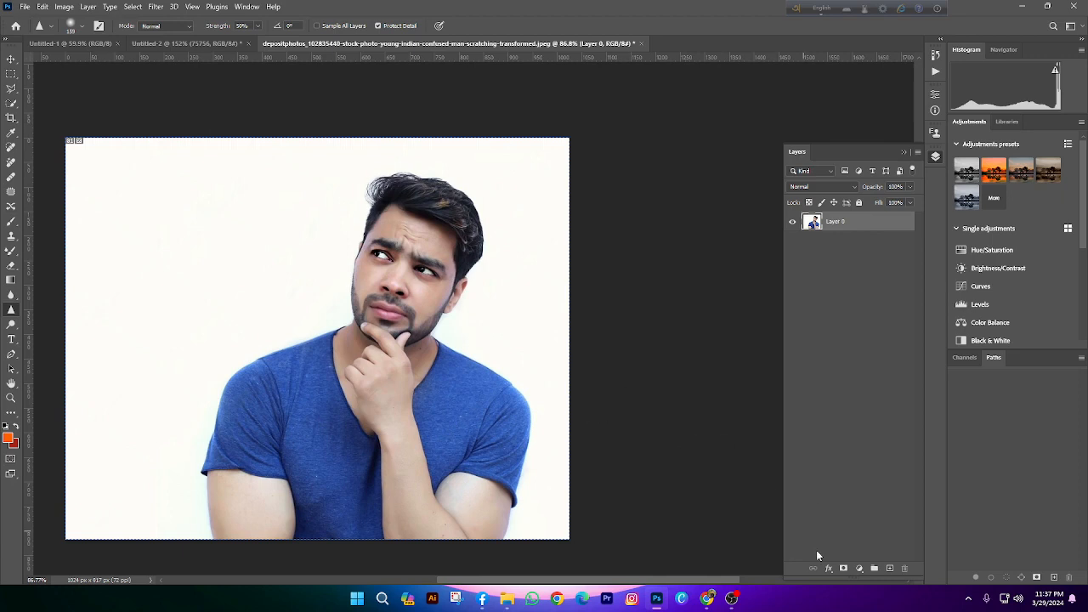
right_click(532, 599)
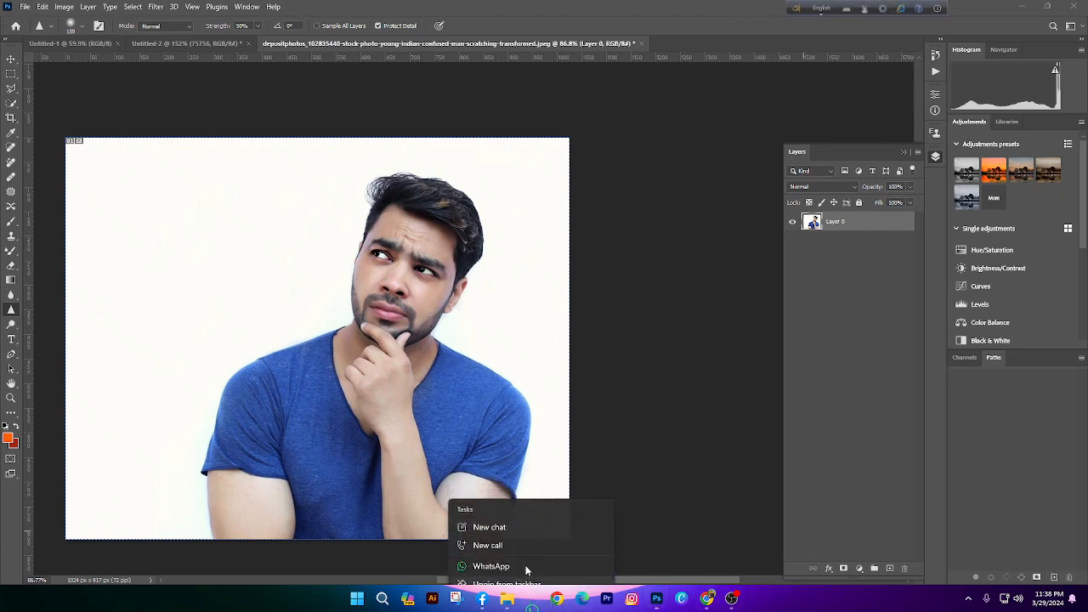
click(527, 584)
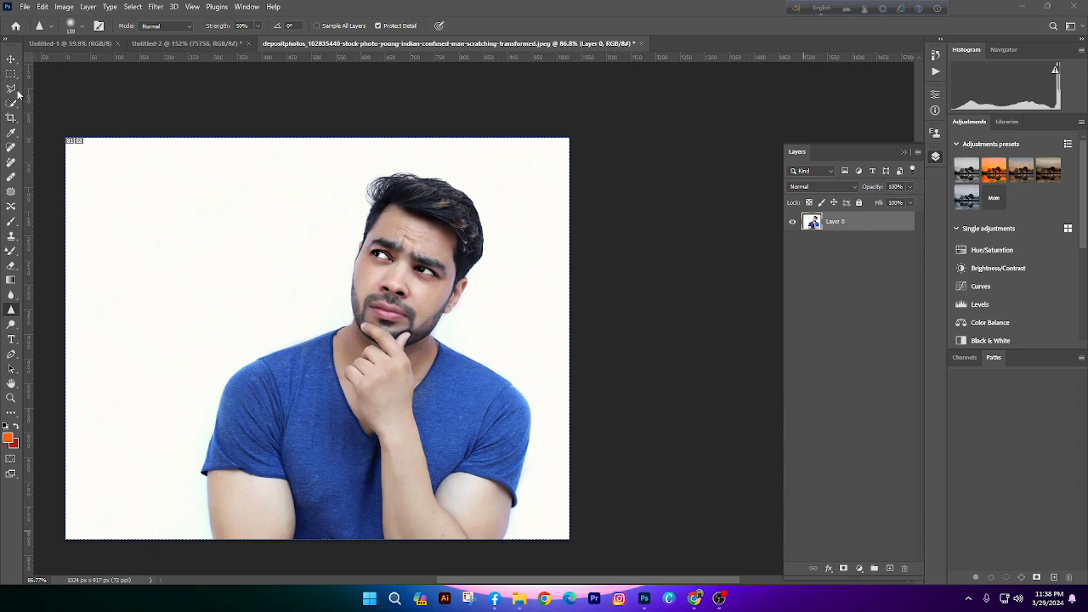
Add a Hue/Saturation adjustment layer above the photo with saturation -100 and lightness -3
scroll(333, 217, down, 1)
scroll(385, 199, up, 5)
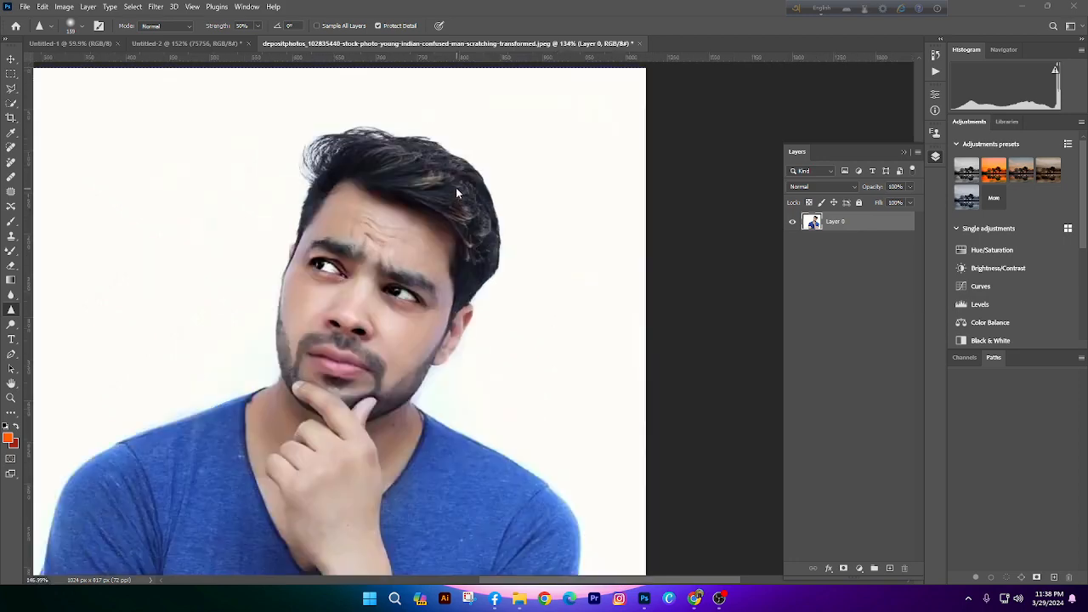
scroll(415, 188, down, 6)
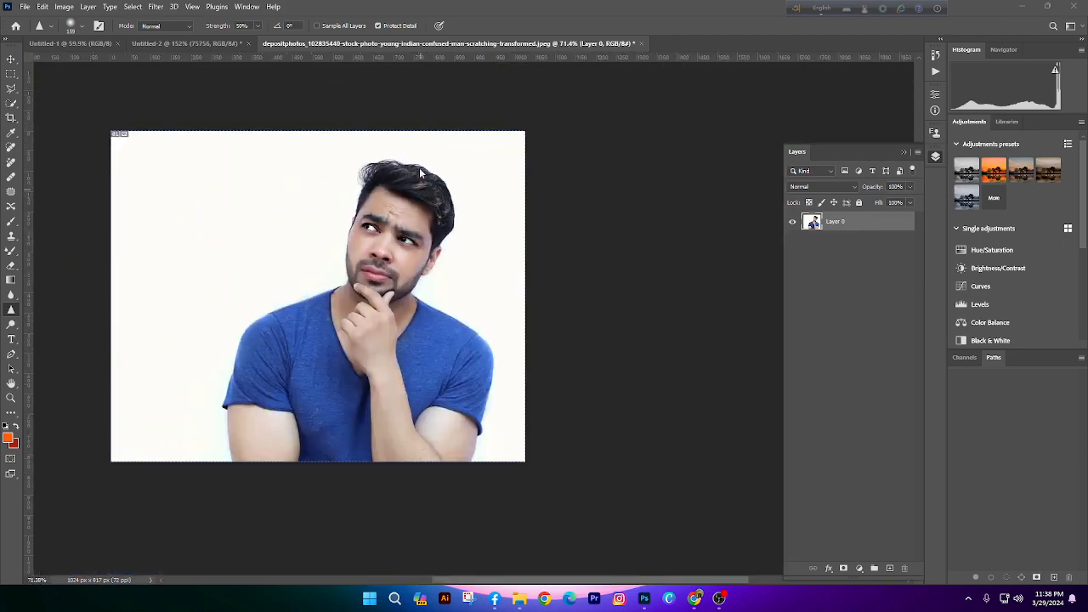
scroll(463, 238, up, 1)
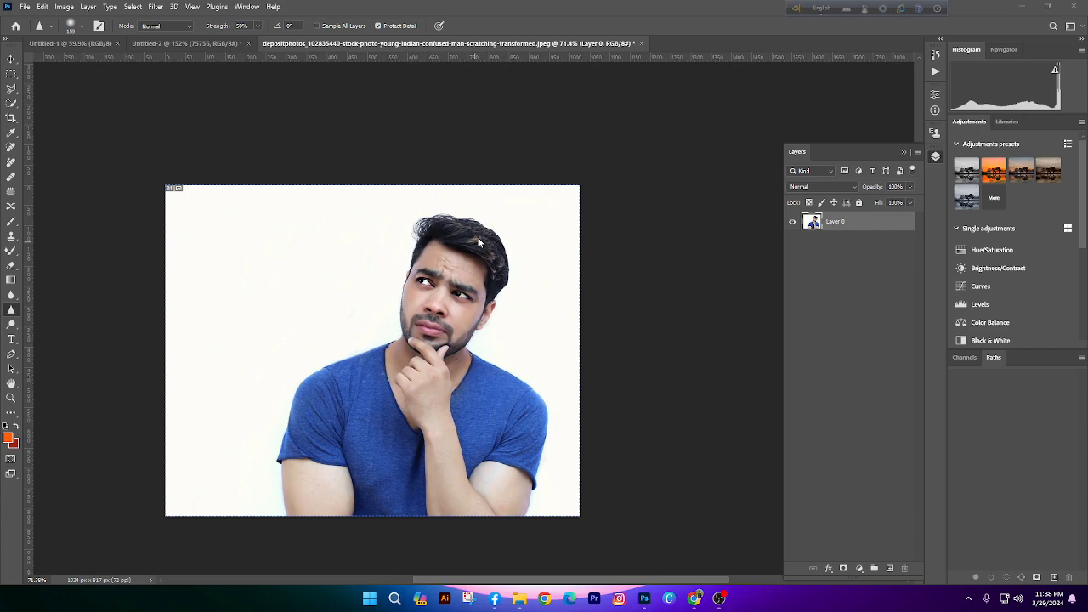
scroll(474, 245, up, 5)
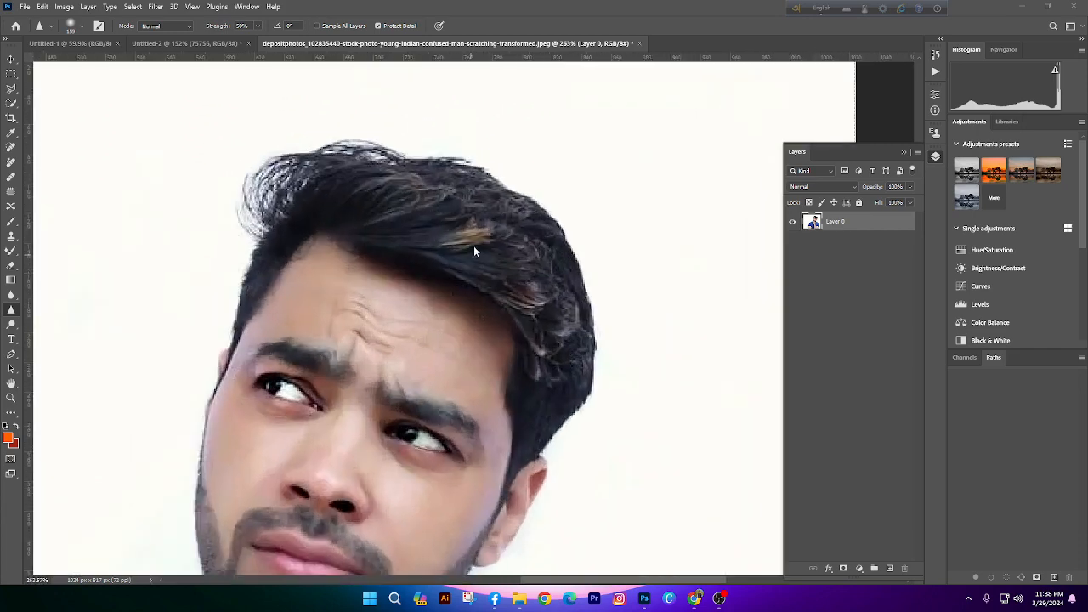
scroll(474, 245, down, 10)
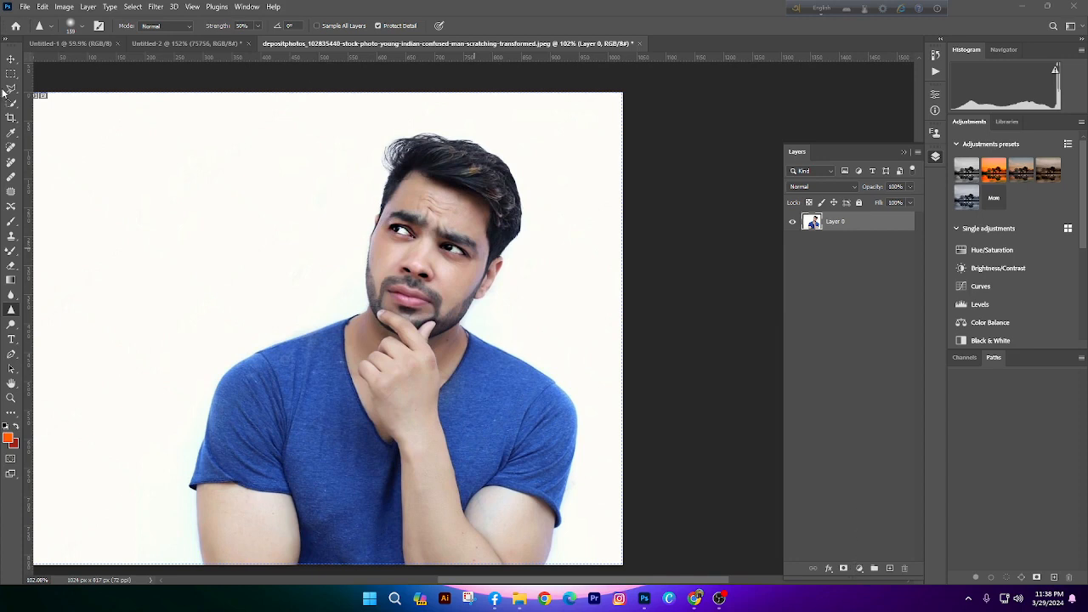
scroll(658, 377, down, 2)
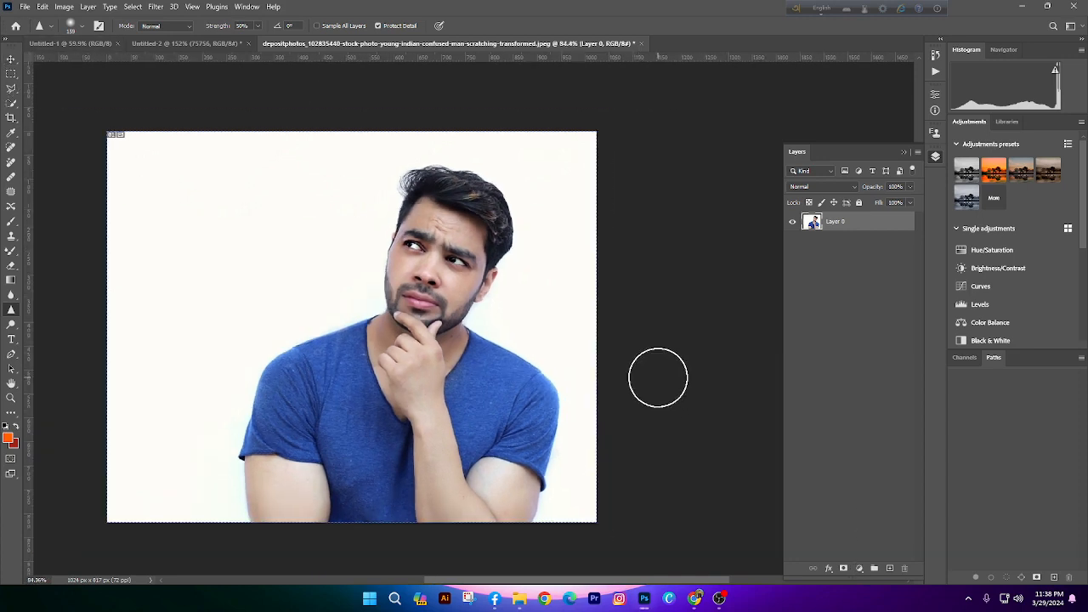
click(859, 568)
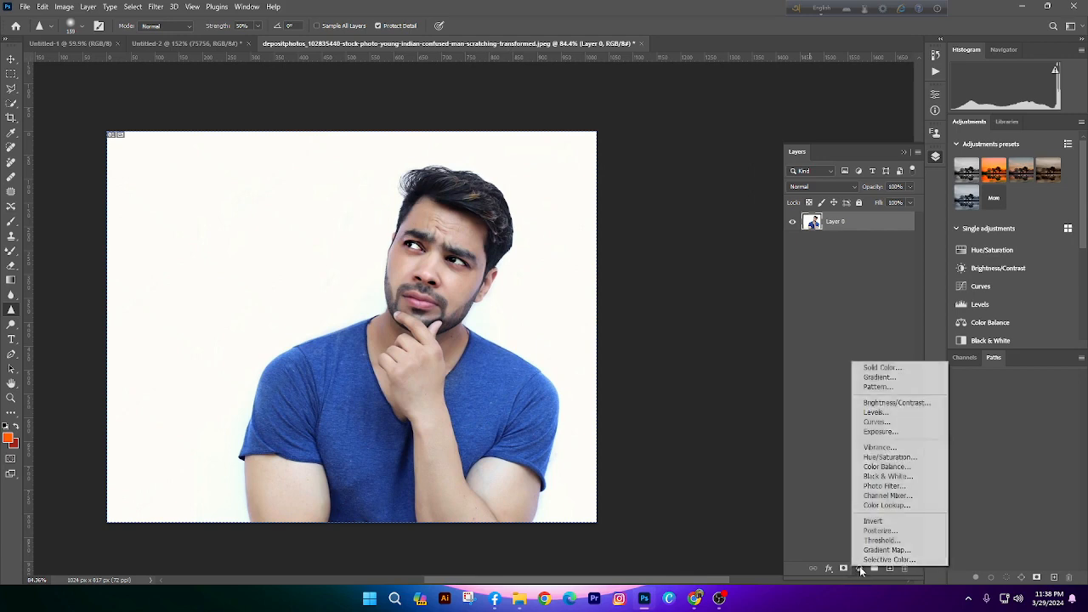
click(867, 466)
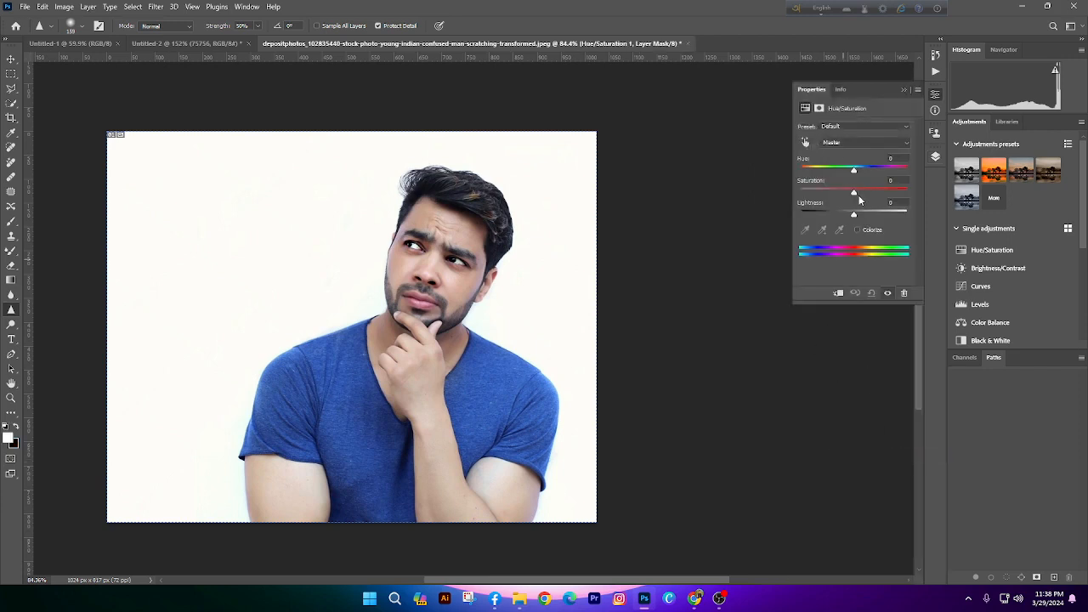
drag(853, 193, 773, 198)
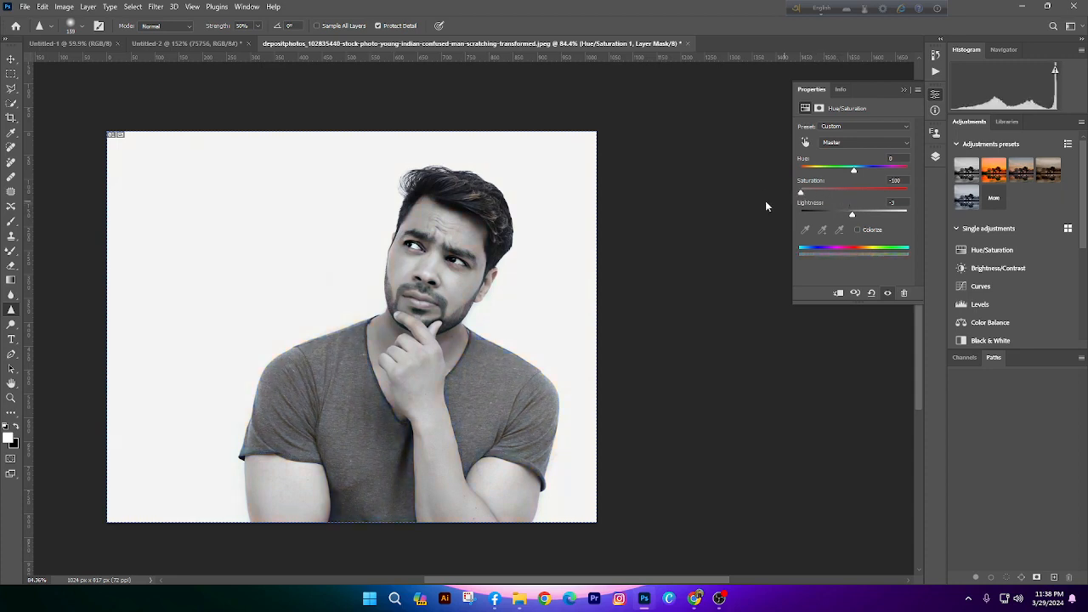
Invert the Hue/Saturation layer's mask to black and reduce the Brush tool to about 23 px
click(935, 157)
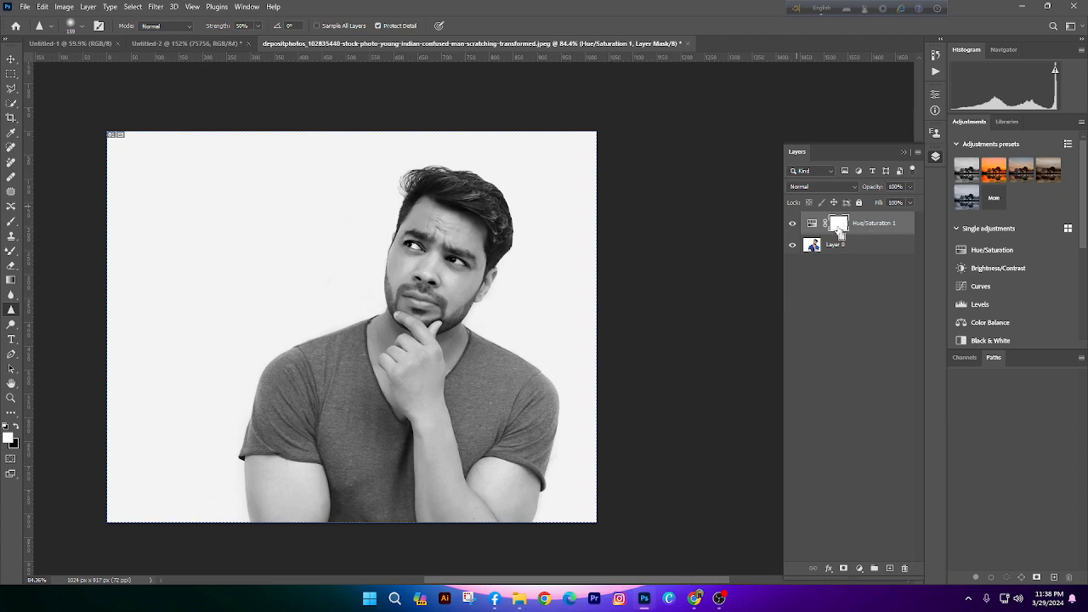
key(ctrl+i)
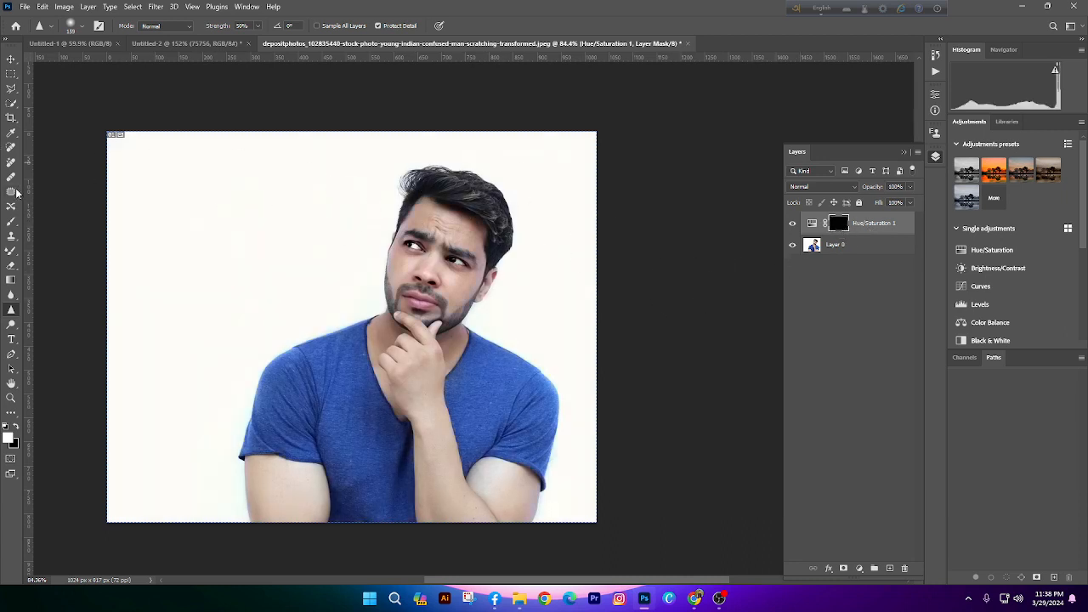
click(11, 221)
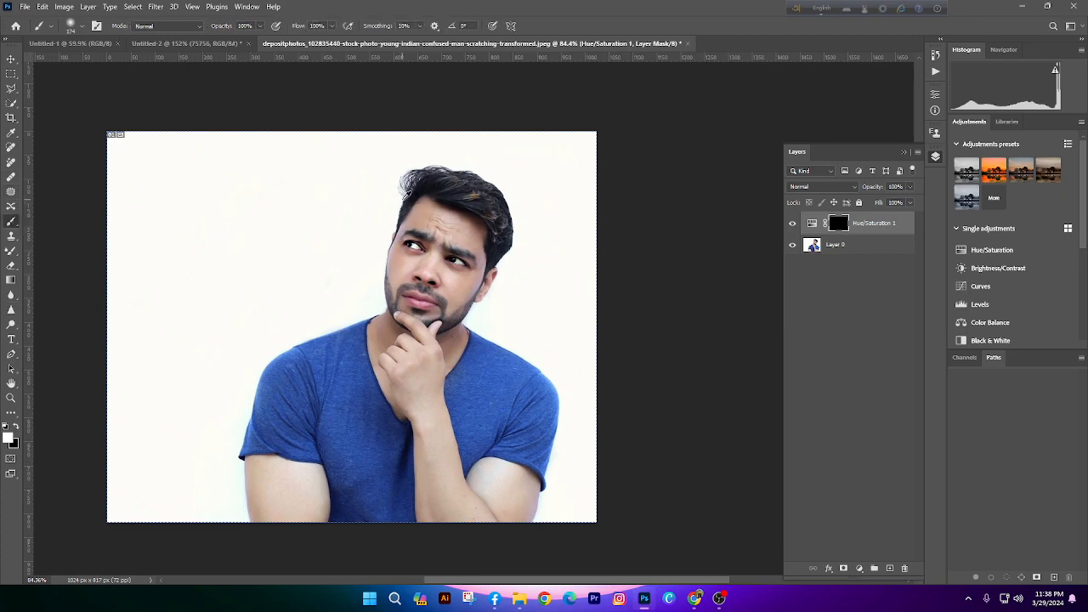
scroll(429, 214, up, 5)
mouse_move(462, 154)
mouse_down()
mouse_move(440, 119)
mouse_move(438, 75)
mouse_up()
drag(528, 215, 466, 212)
scroll(497, 255, up, 2)
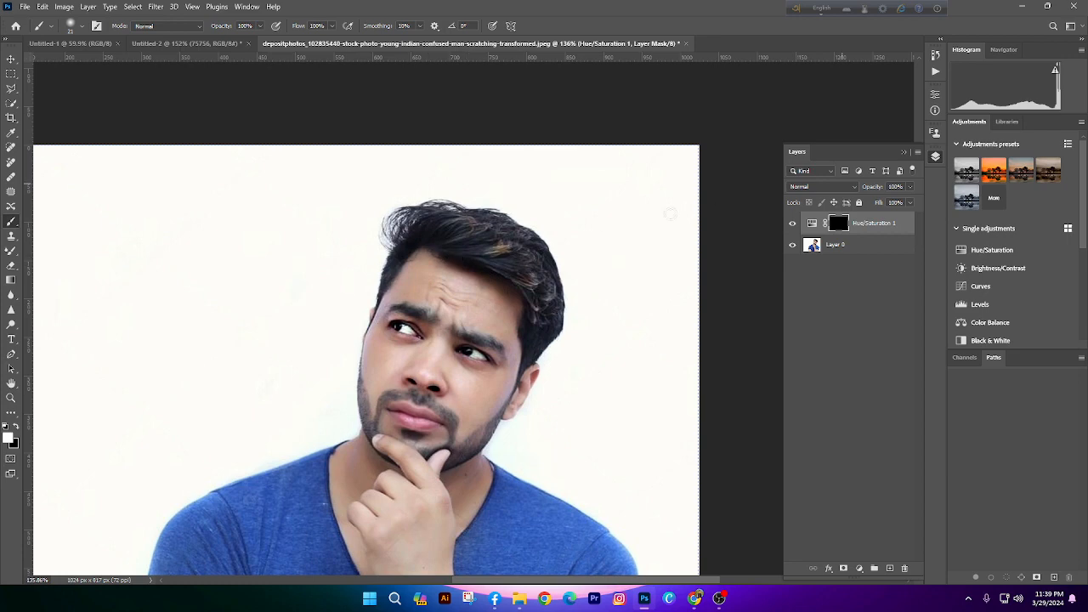
Paint white on the Hue/Saturation mask over the orange highlights in the man's hair to remove their colour
scroll(433, 357, up, 3)
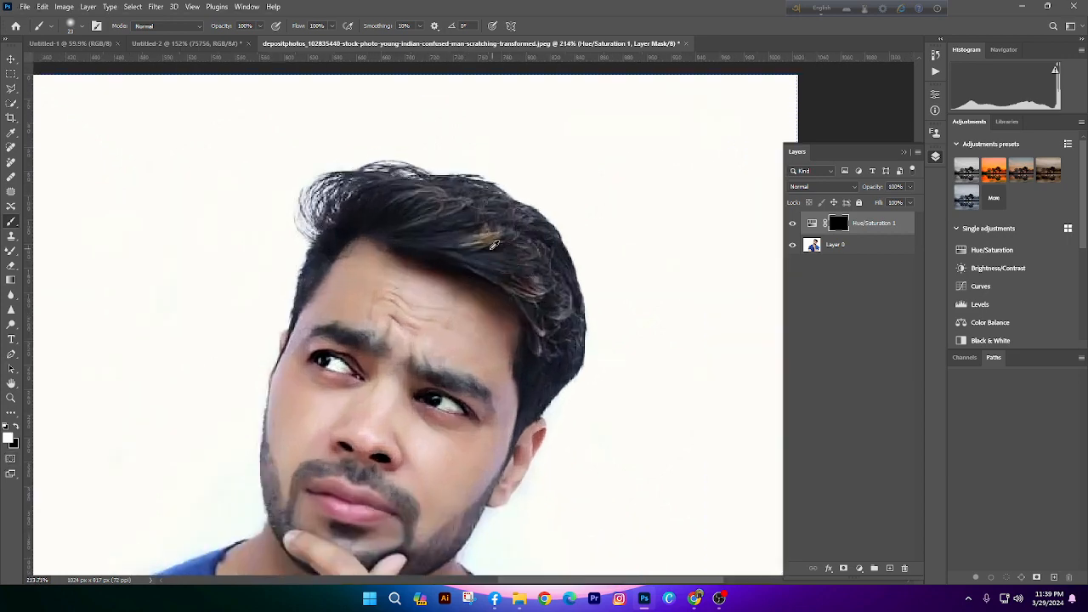
scroll(476, 244, up, 3)
click(476, 237)
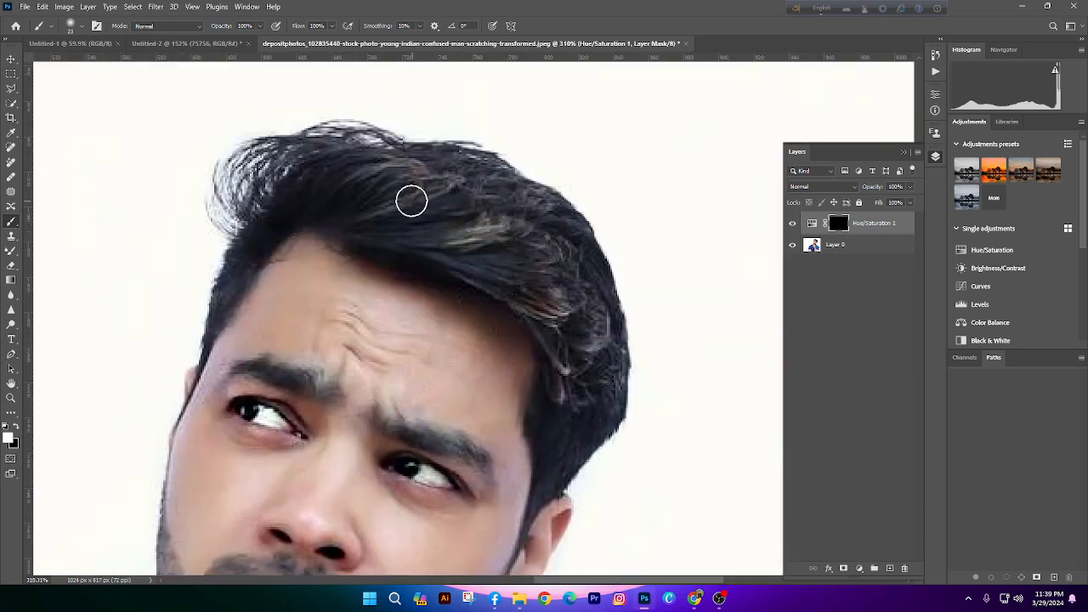
mouse_move(541, 294)
mouse_down()
mouse_move(569, 313)
mouse_move(587, 359)
mouse_move(554, 301)
mouse_up()
scroll(554, 301, down, 10)
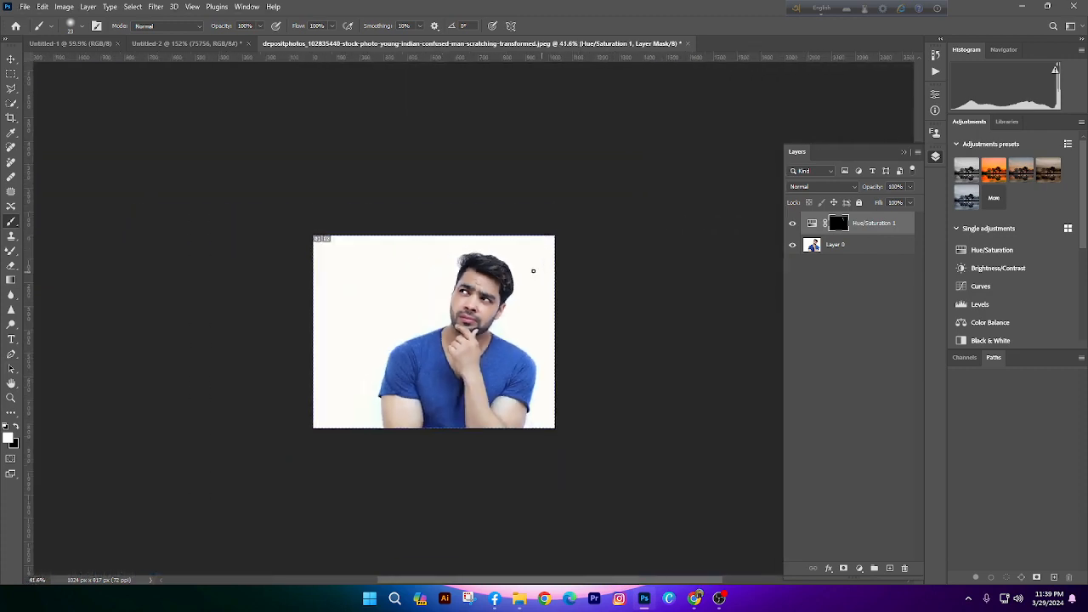
scroll(509, 277, up, 4)
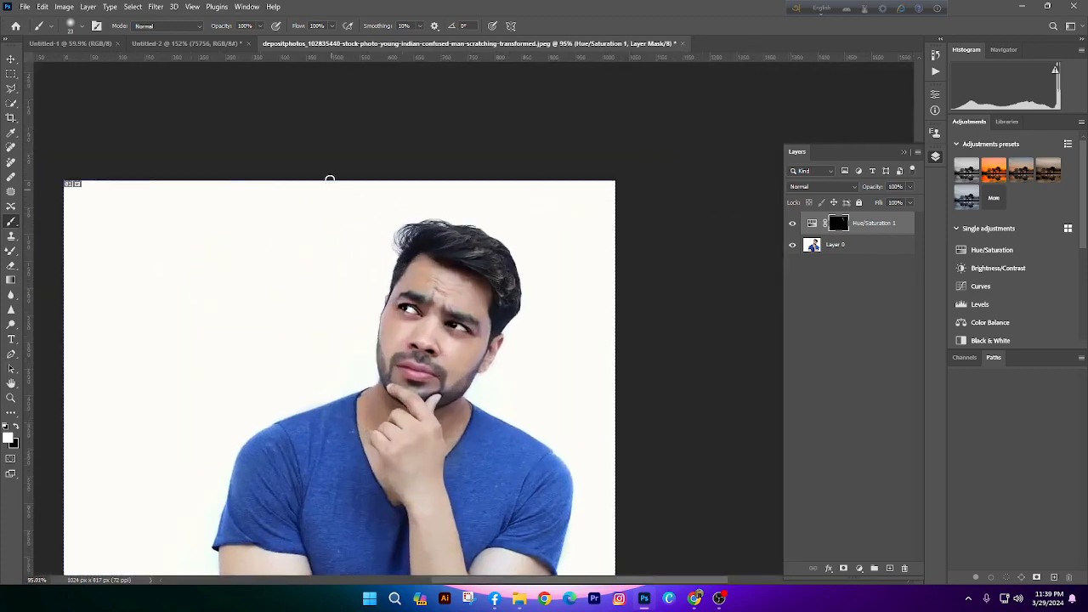
Delete the Hue/Saturation adjustment layer above the man's photo
scroll(486, 249, up, 5)
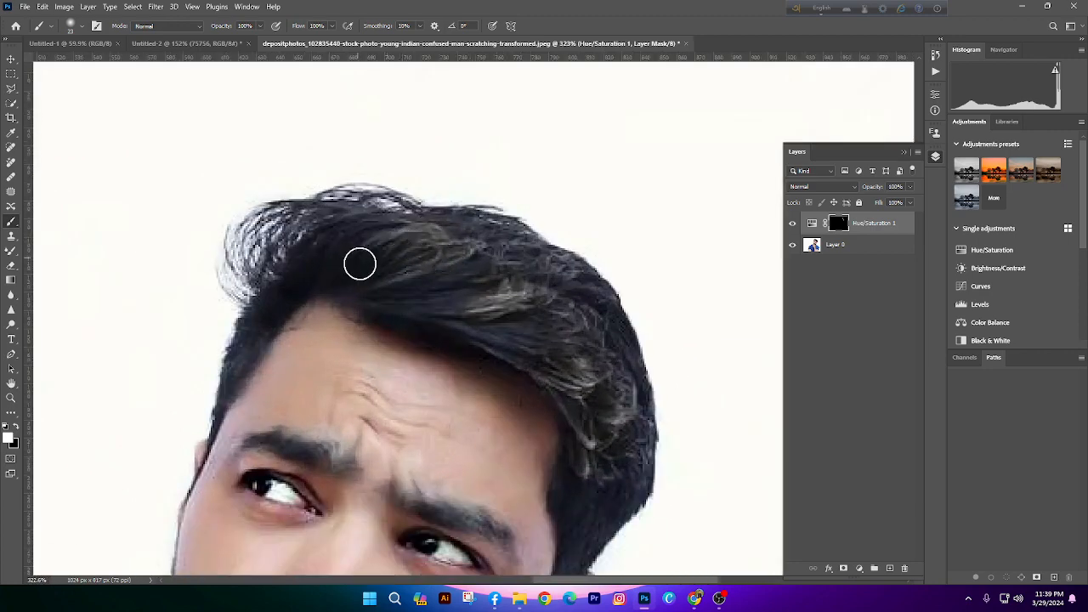
scroll(359, 260, down, 4)
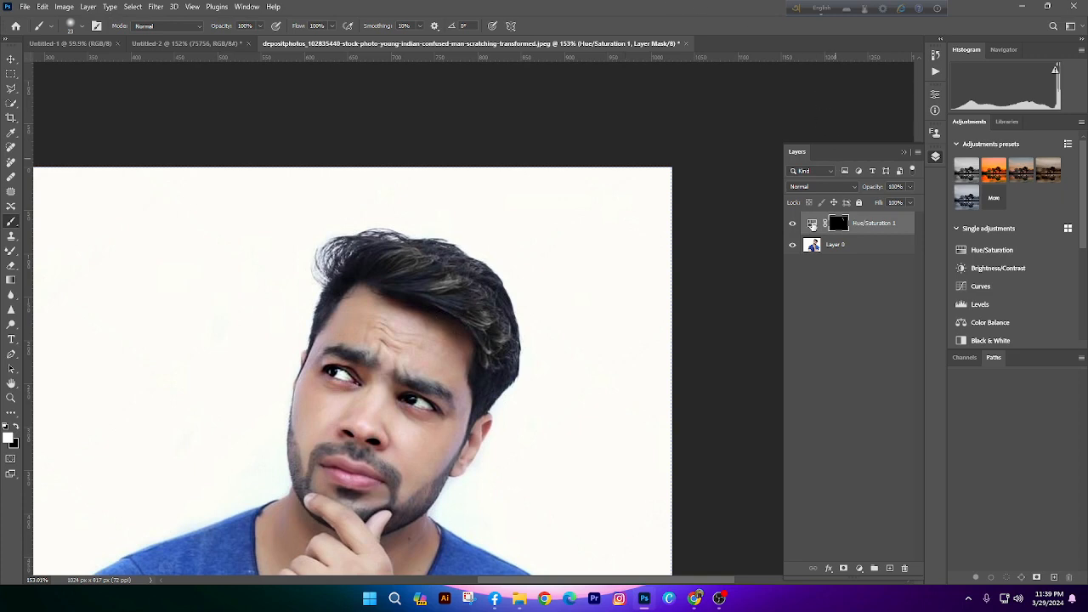
key(Delete)
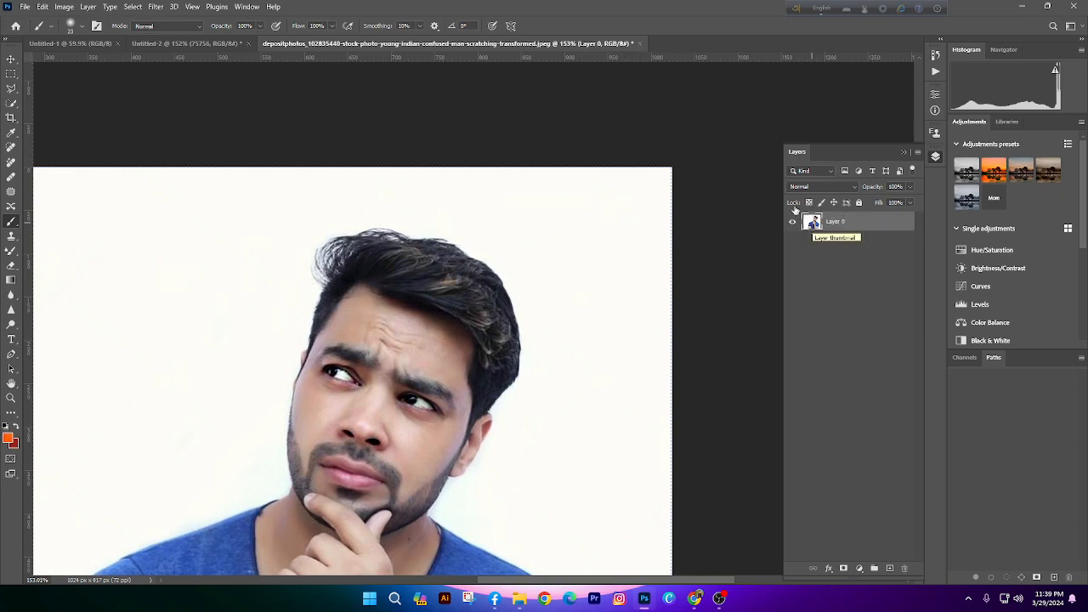
Sample the dark hair colour as the foreground, add an empty layer above the photo and ready the Brush tool
scroll(520, 265, up, 2)
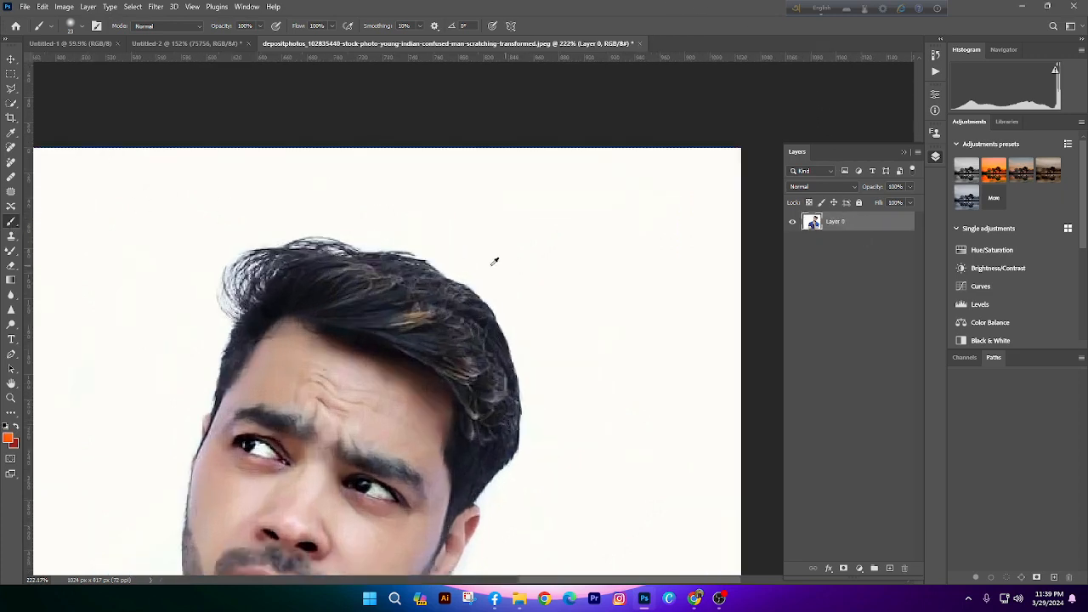
scroll(453, 337, up, 3)
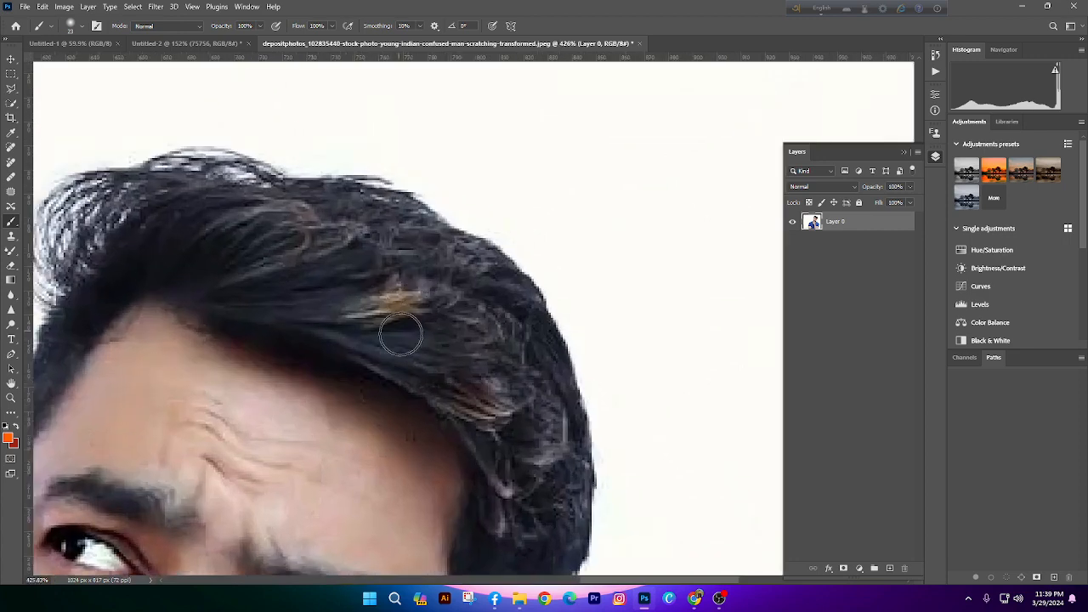
alt+click(426, 419)
click(890, 568)
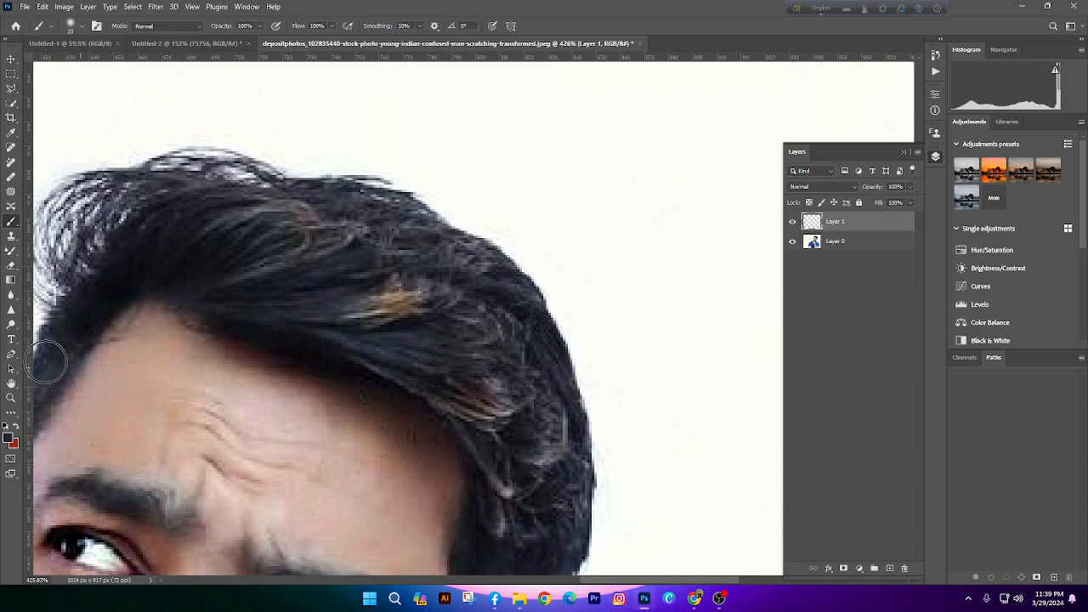
click(12, 134)
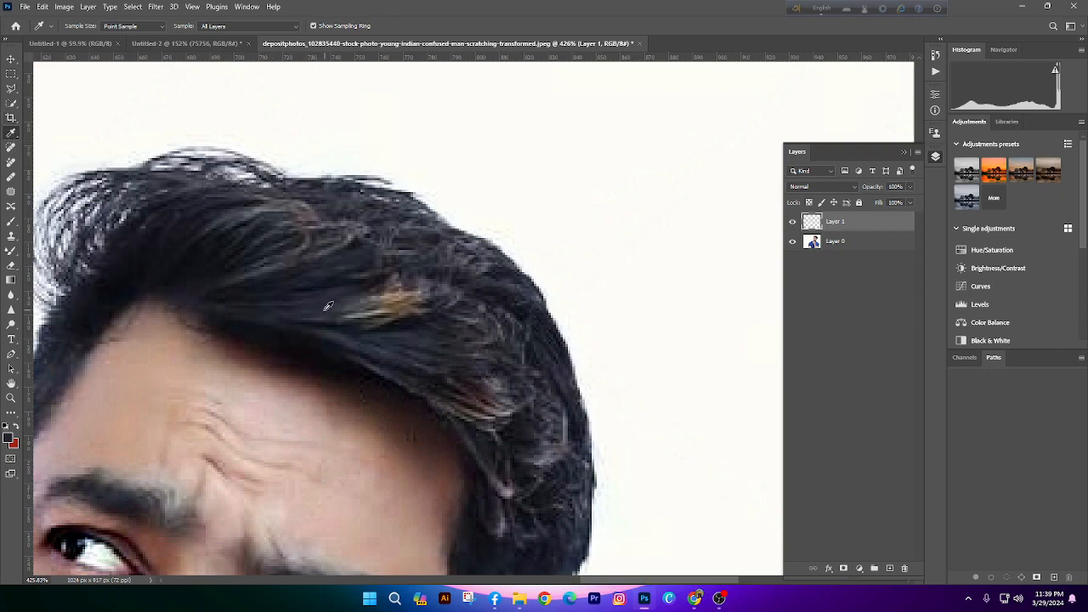
click(9, 223)
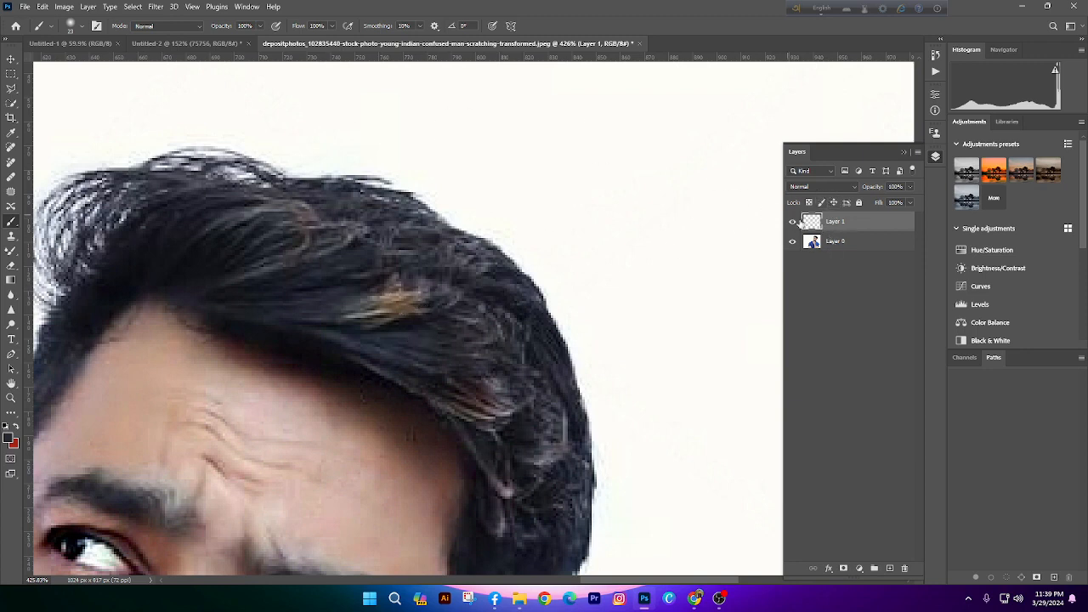
Set the new layer's blend mode to Color and paint the sampled dark tone over the orange hair highlights
click(823, 187)
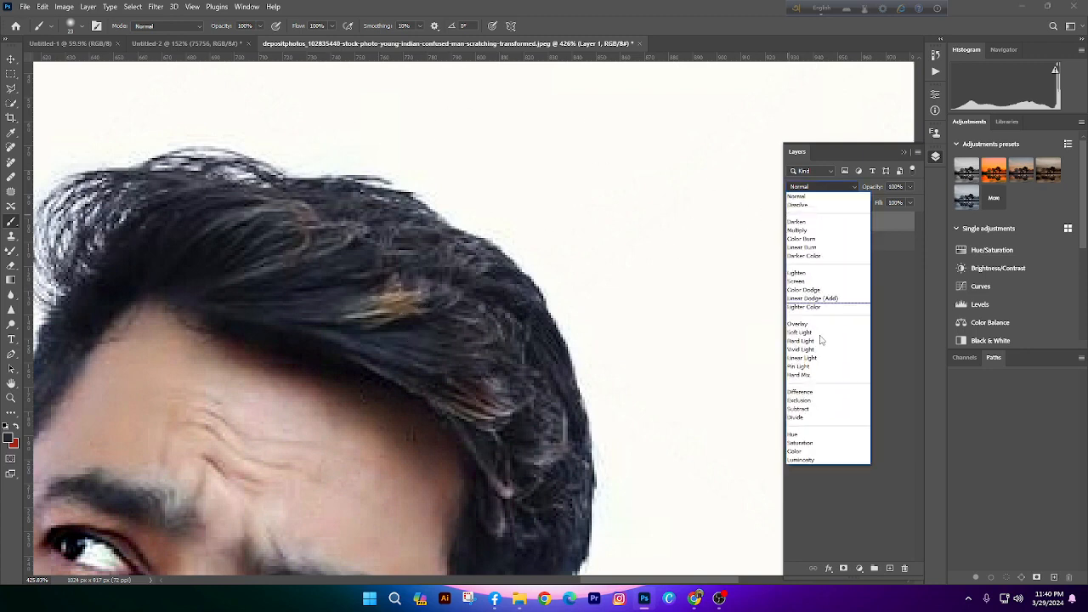
click(816, 457)
mouse_move(442, 289)
mouse_down()
mouse_move(399, 302)
mouse_move(384, 294)
mouse_move(370, 320)
mouse_up()
scroll(447, 289, down, 5)
scroll(447, 289, up, 4)
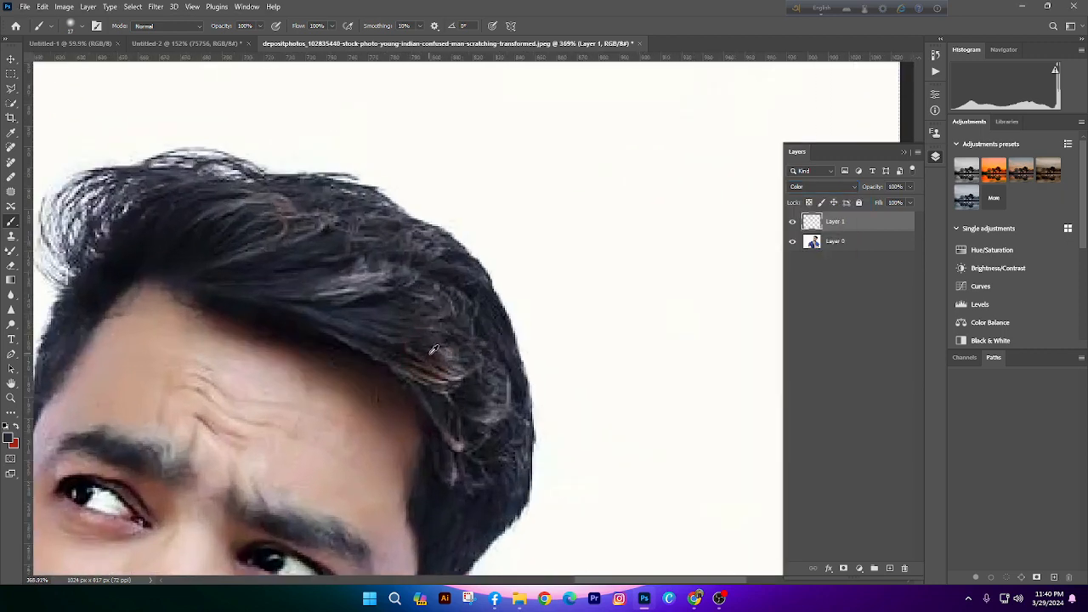
scroll(431, 325, down, 3)
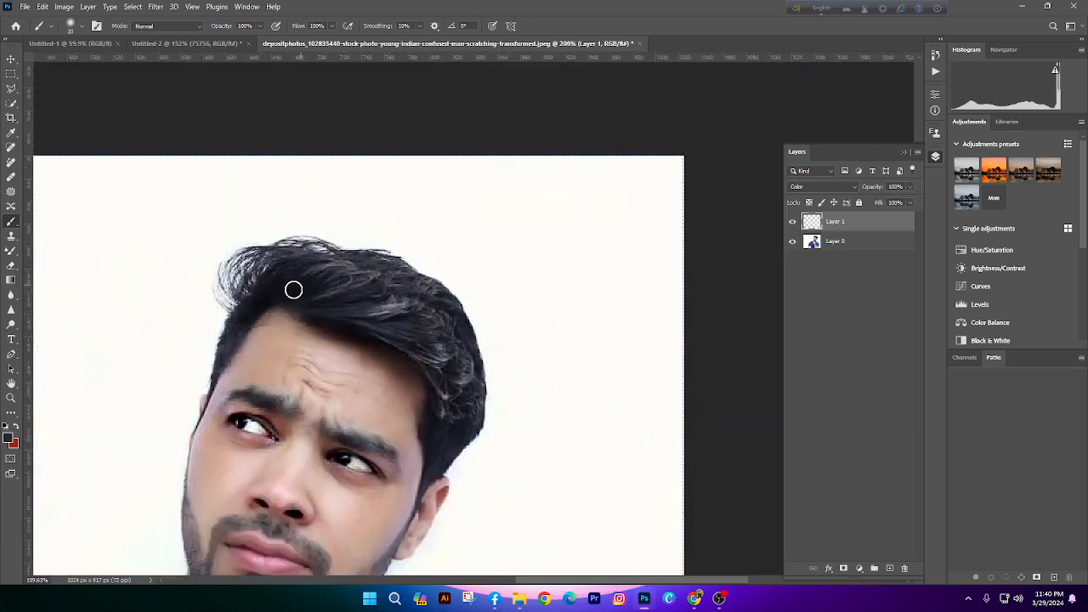
scroll(428, 285, down, 4)
scroll(357, 359, up, 2)
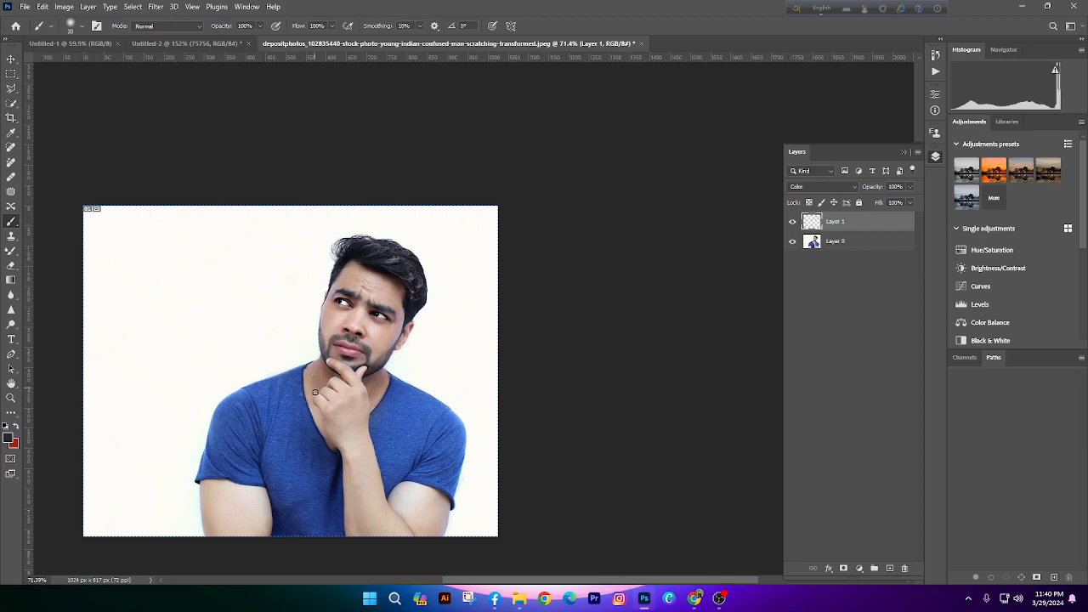
Add a Curves adjustment layer above the painted hair layer
click(11, 59)
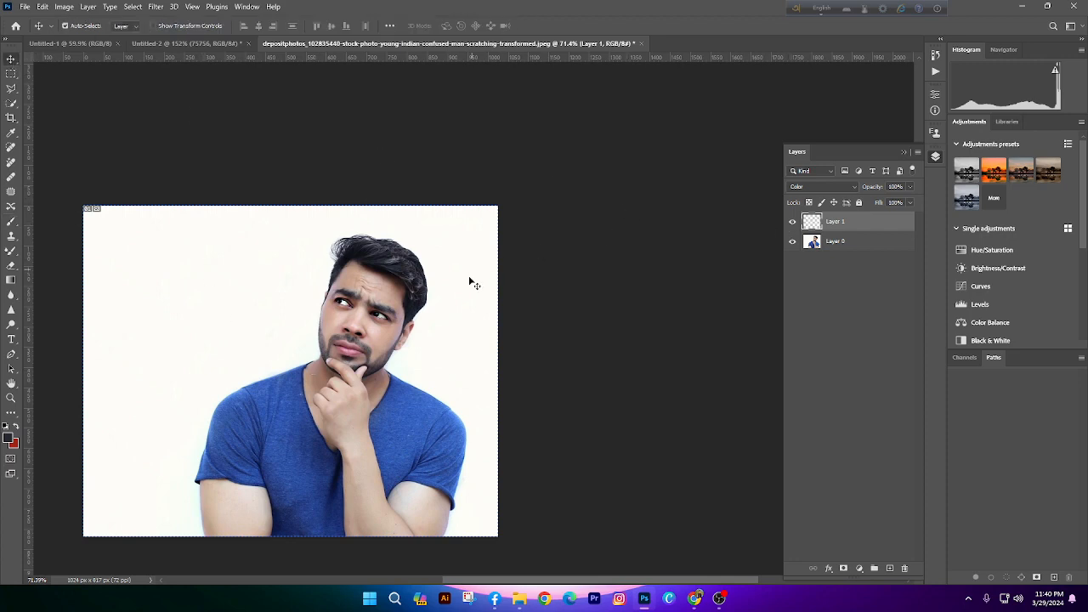
scroll(413, 312, up, 5)
scroll(403, 334, down, 3)
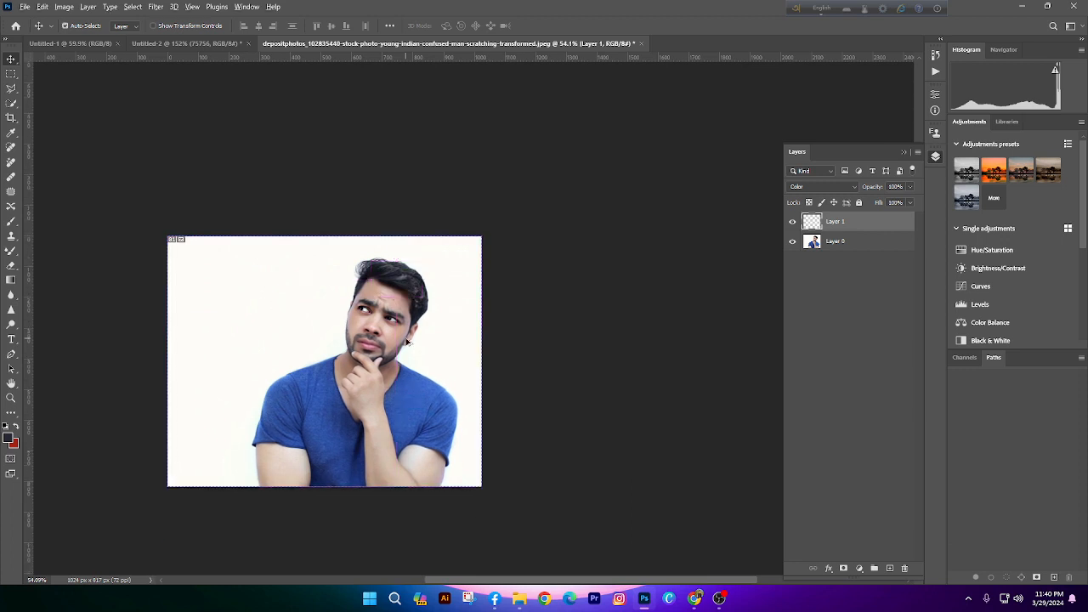
scroll(406, 334, up, 1)
scroll(396, 311, up, 1)
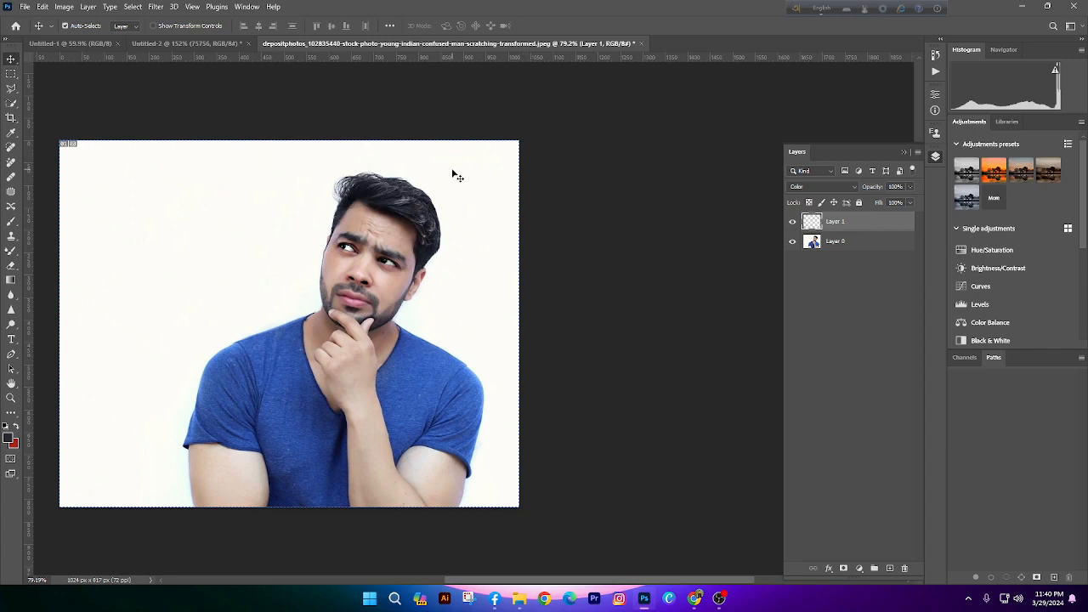
click(863, 571)
click(884, 425)
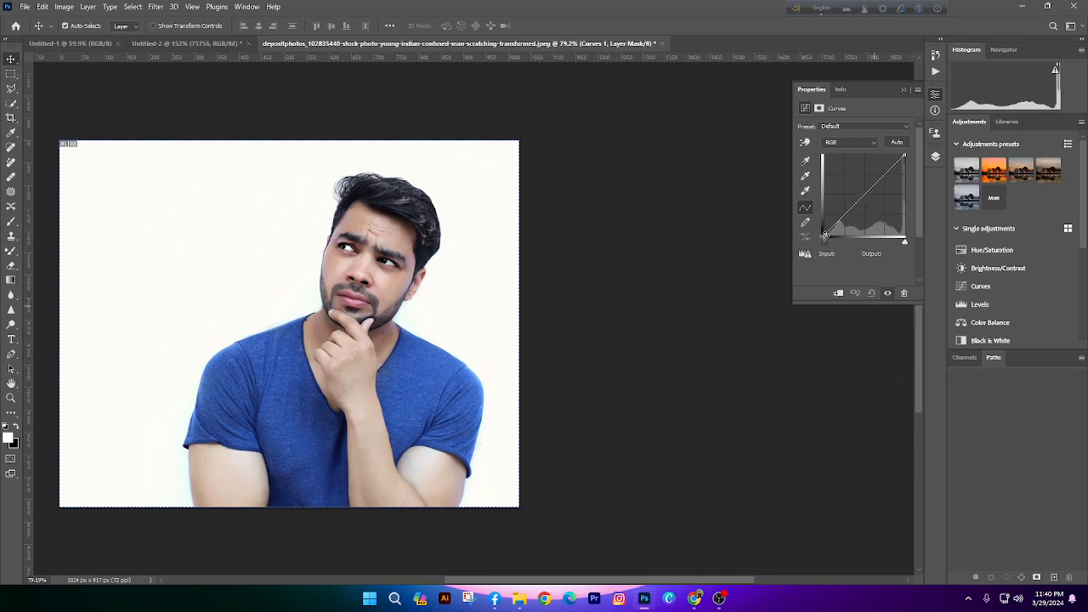
Try raising the curve's midtones from input 77 to output 131 and lowering its white point to output 127, reverting each trial
drag(825, 235, 873, 261)
click(872, 293)
mouse_move(864, 198)
mouse_down()
mouse_move(874, 213)
mouse_move(848, 194)
mouse_up()
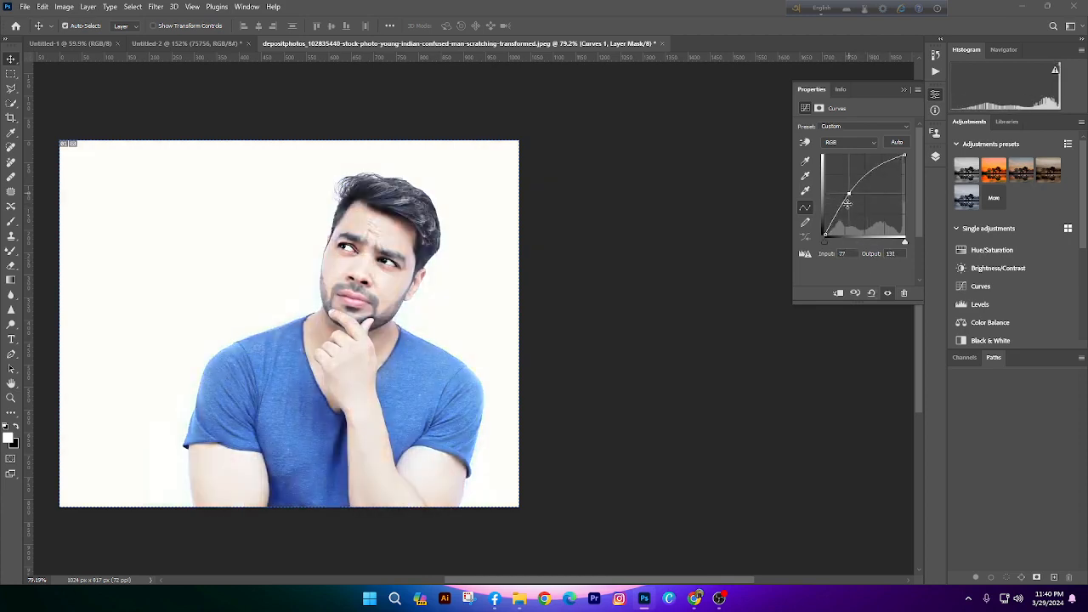
drag(861, 235, 847, 194)
key(Delete)
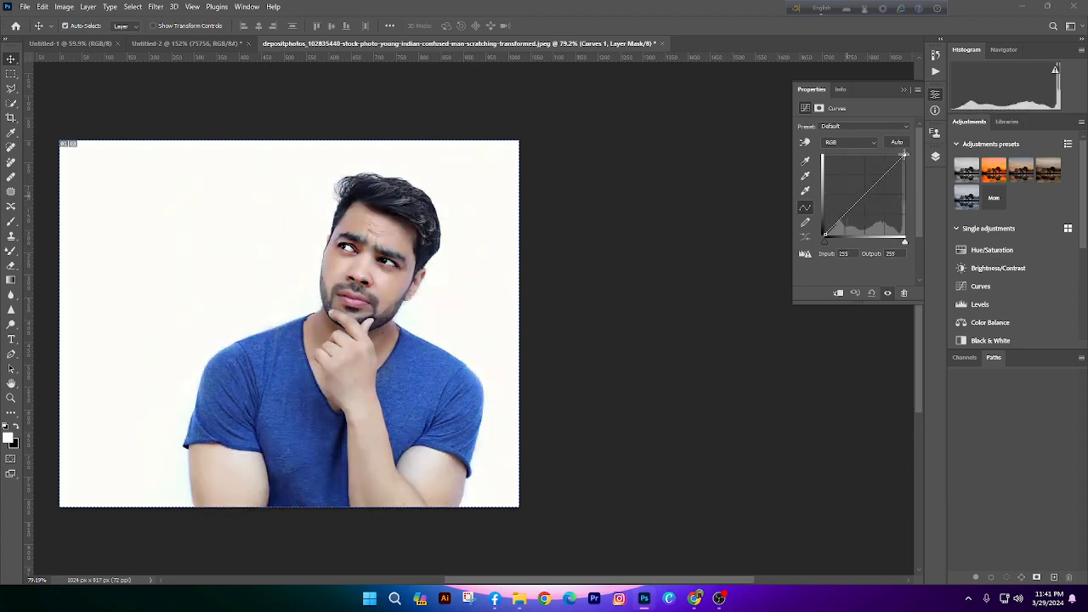
drag(904, 153, 955, 195)
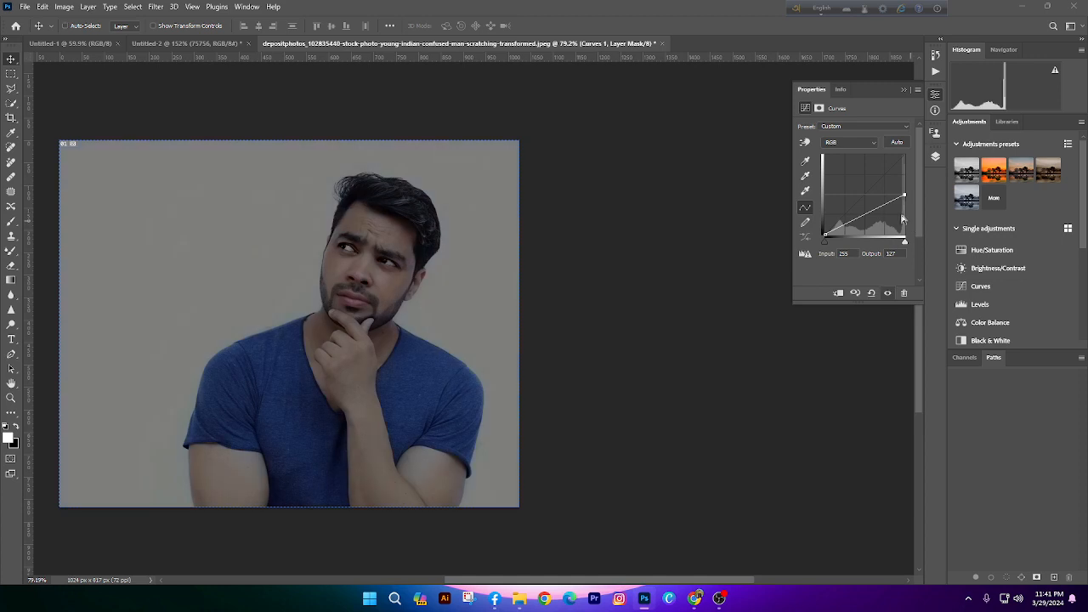
key(ctrl+z)
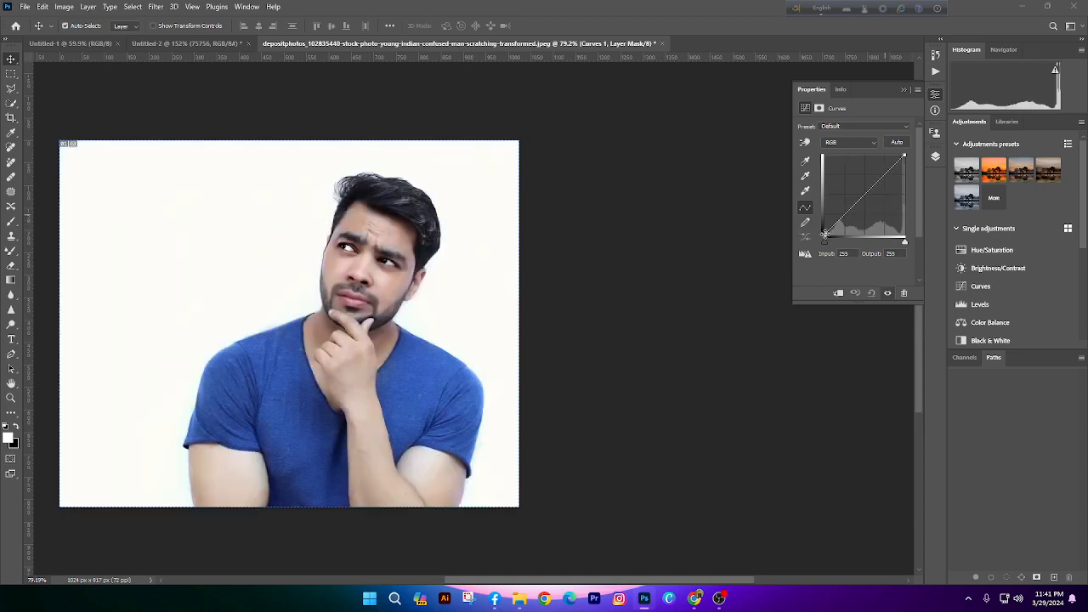
Deepen the photo's shadows by moving the RGB curve's black point to about input 74, output 0
scroll(396, 298, up, 3)
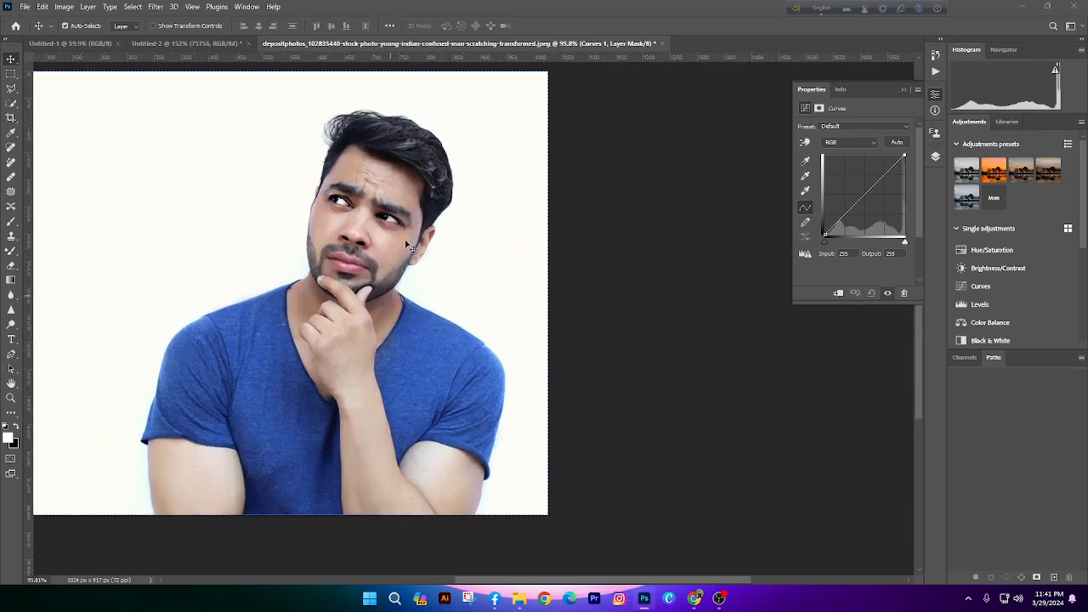
scroll(408, 246, up, 6)
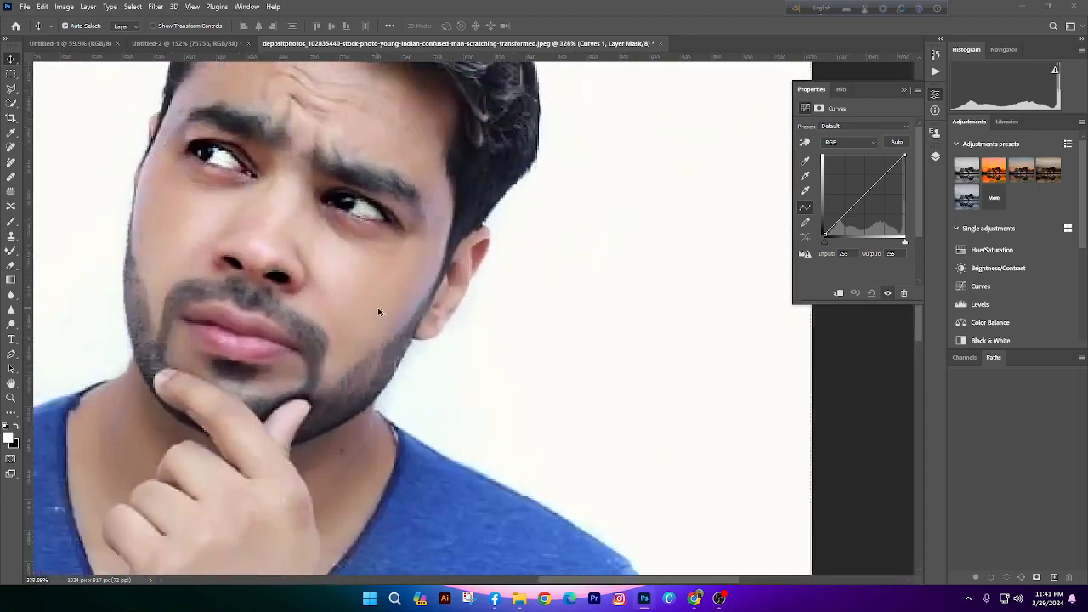
scroll(379, 312, down, 5)
scroll(391, 280, up, 3)
scroll(404, 258, down, 2)
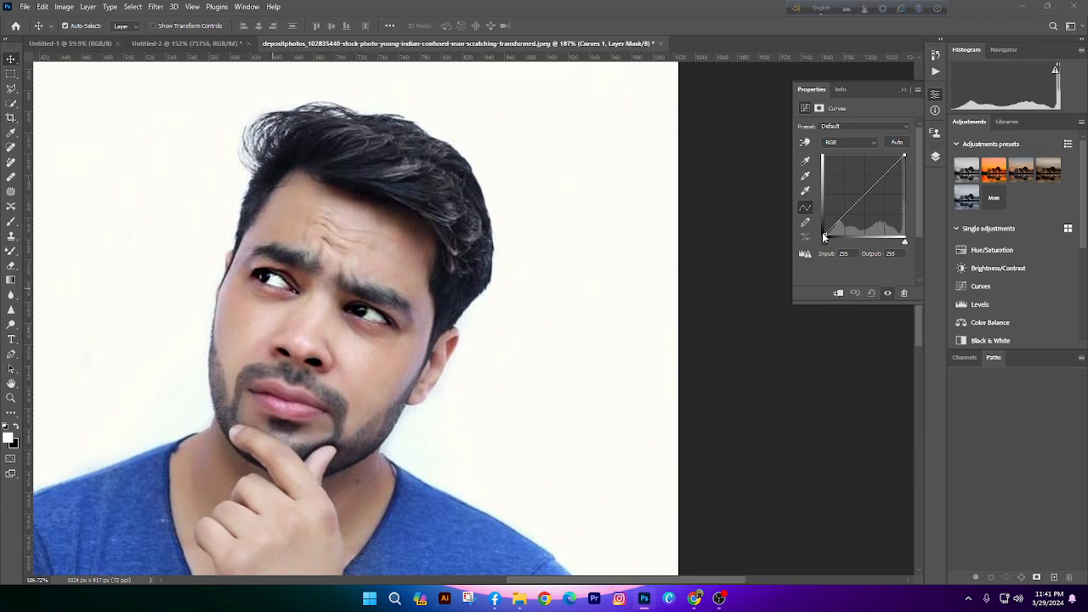
drag(825, 234, 842, 241)
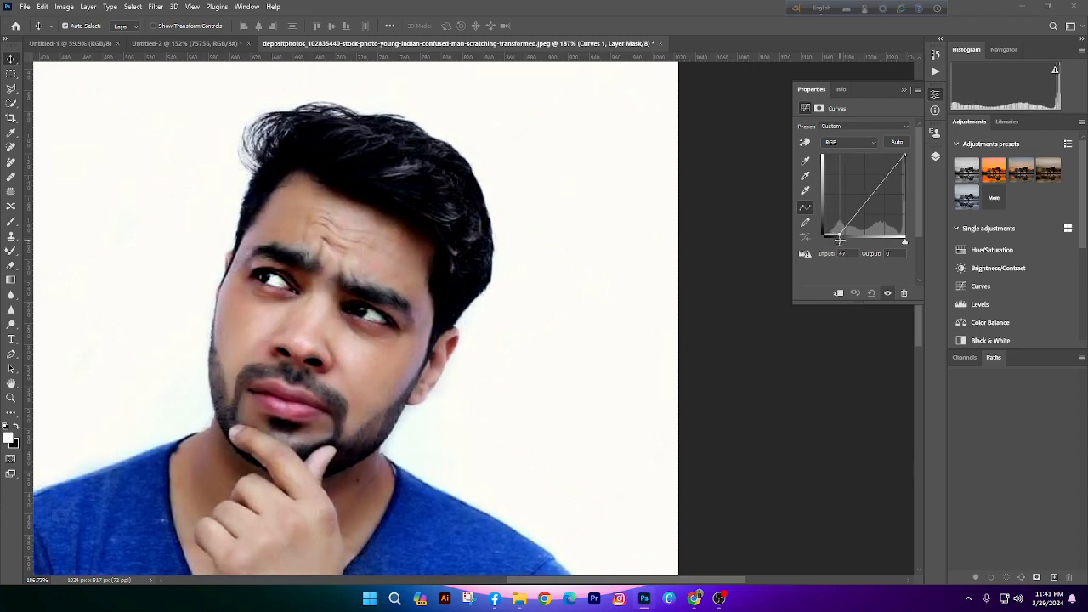
scroll(398, 226, down, 12)
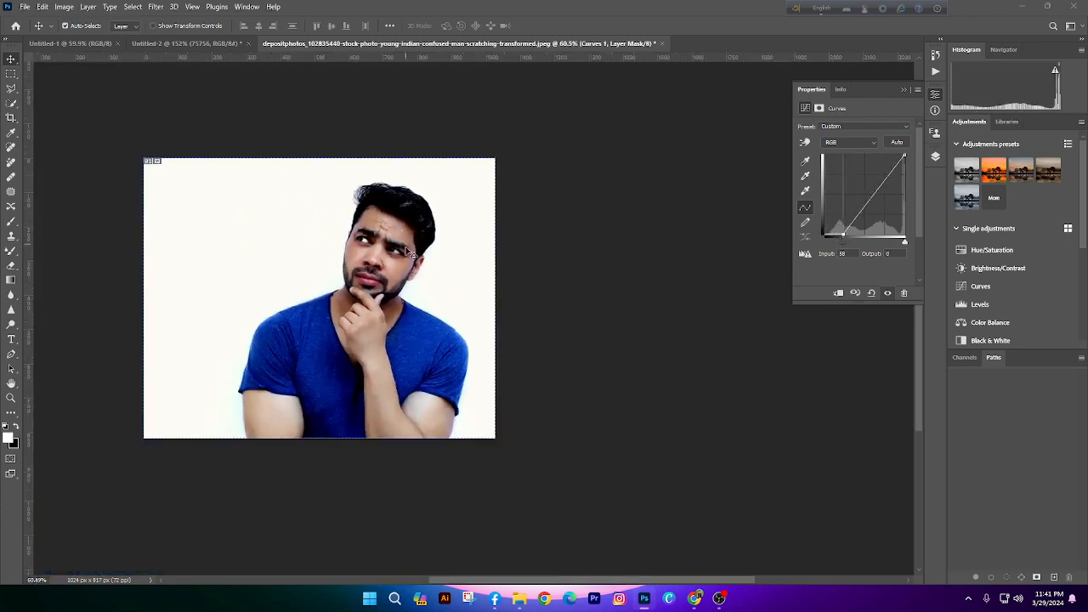
scroll(407, 236, up, 10)
scroll(407, 234, up, 3)
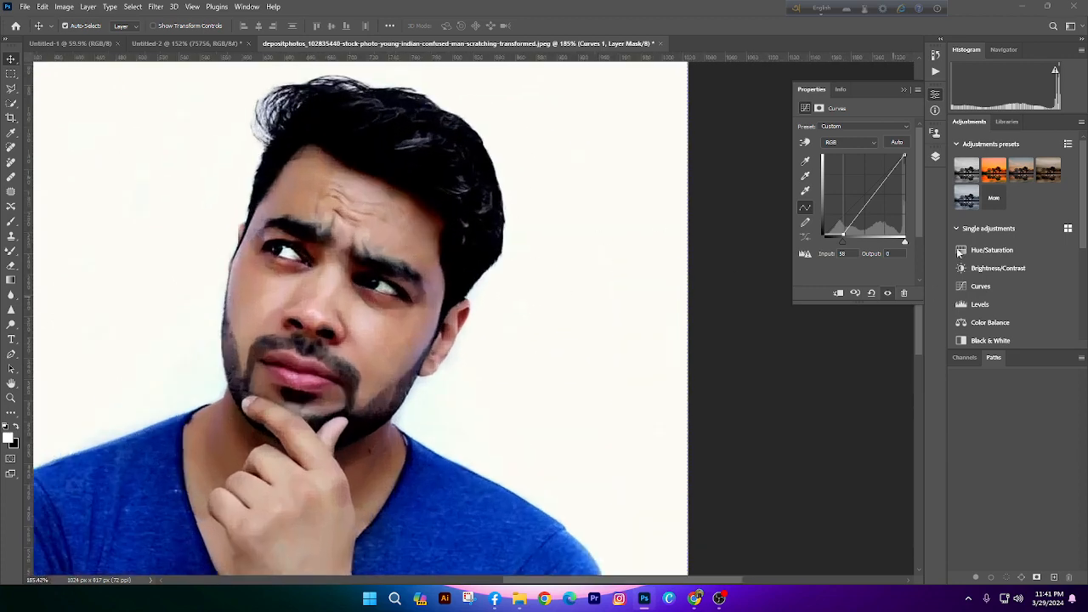
drag(844, 234, 848, 235)
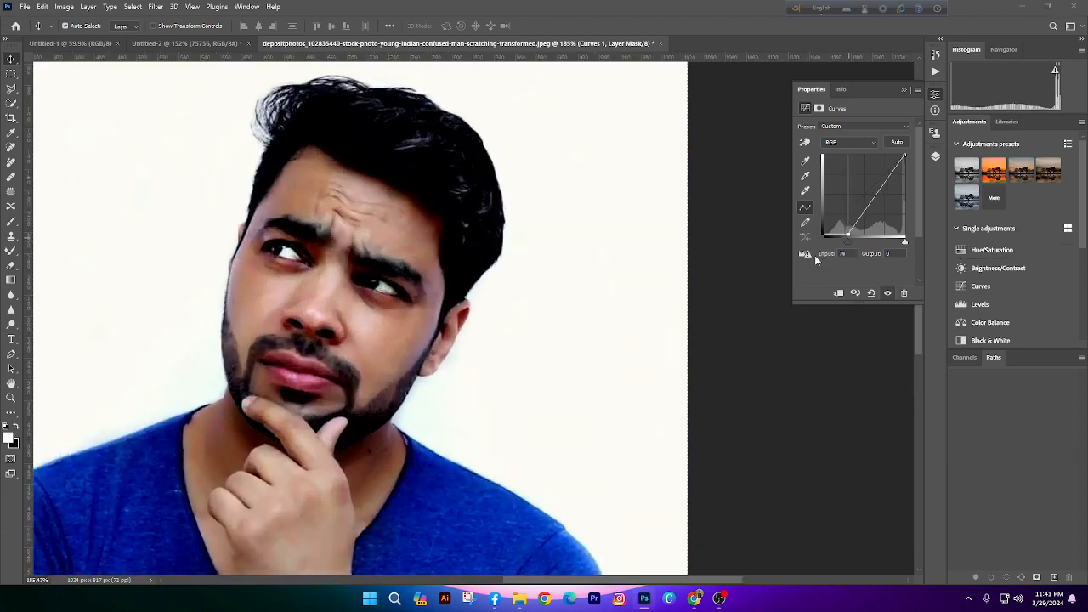
scroll(500, 272, down, 8)
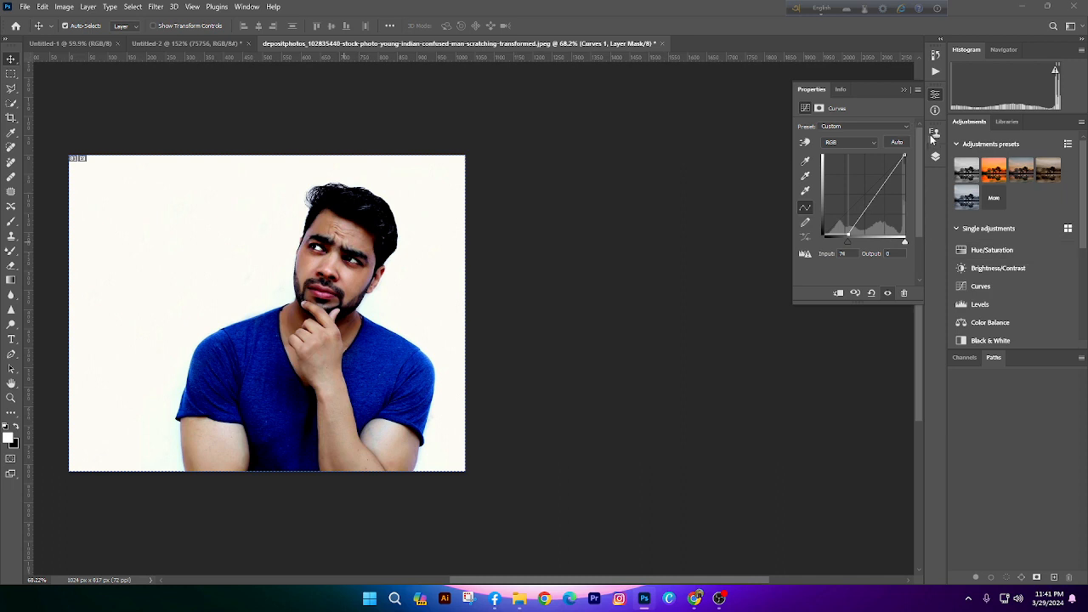
Toggle the Curves layer's visibility to compare the photo before and after the adjustment
click(938, 159)
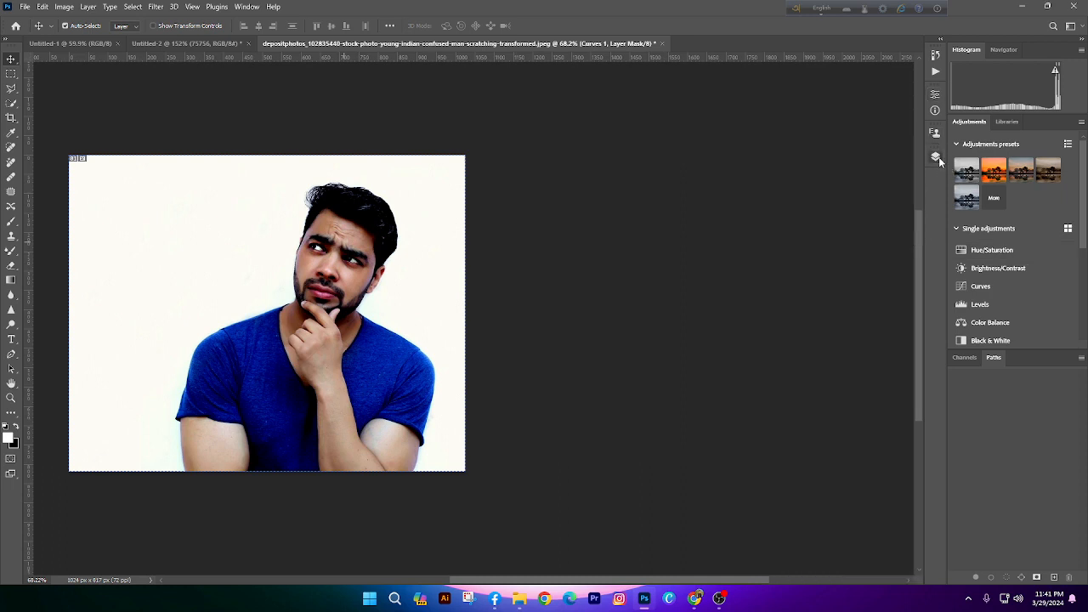
click(936, 157)
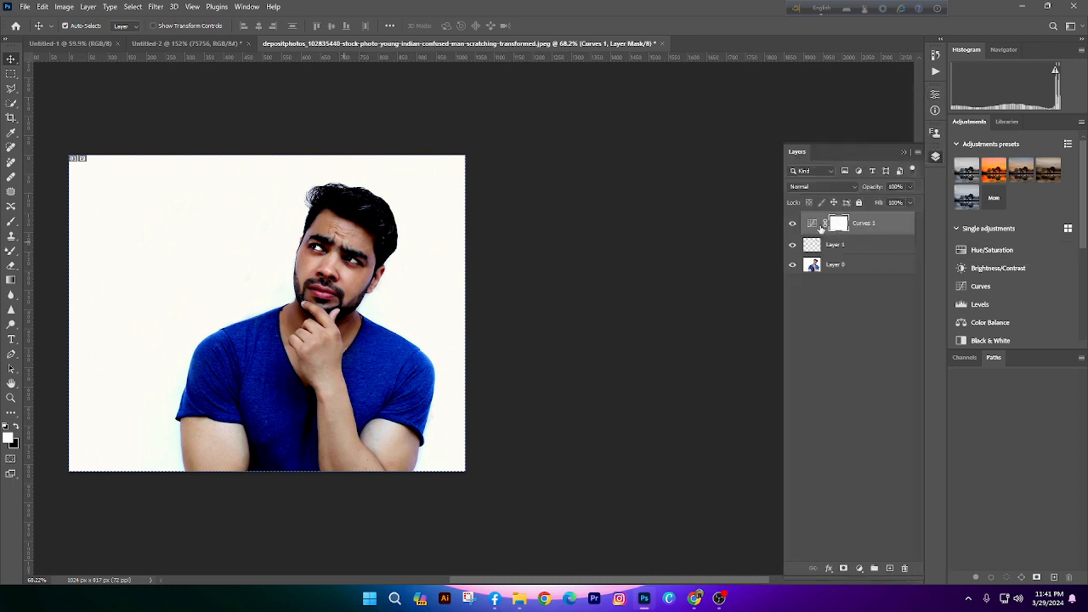
click(793, 225)
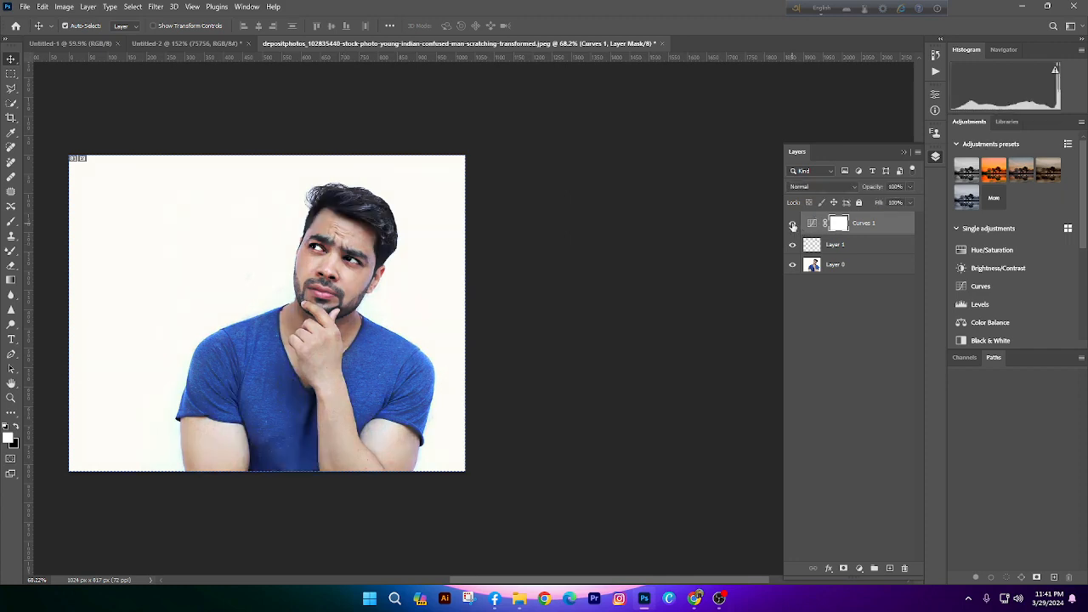
click(794, 225)
click(794, 225)
click(794, 225)
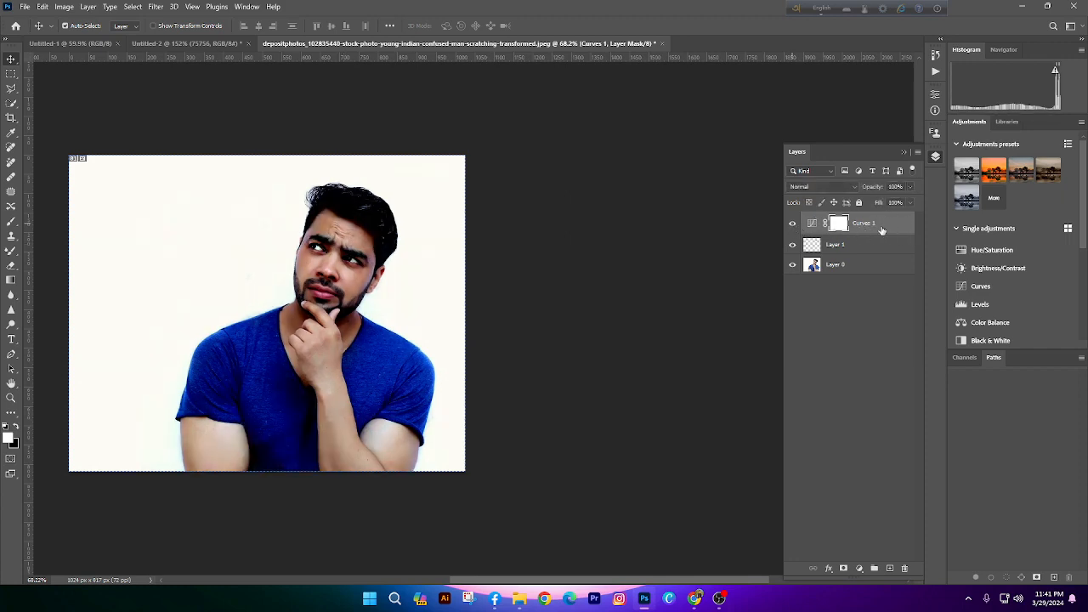
In the Curves 1 layer's blending options, split the underlying layer's shadow Blend If slider to about 94 / 156
key(ctrl+2)
double_click(891, 223)
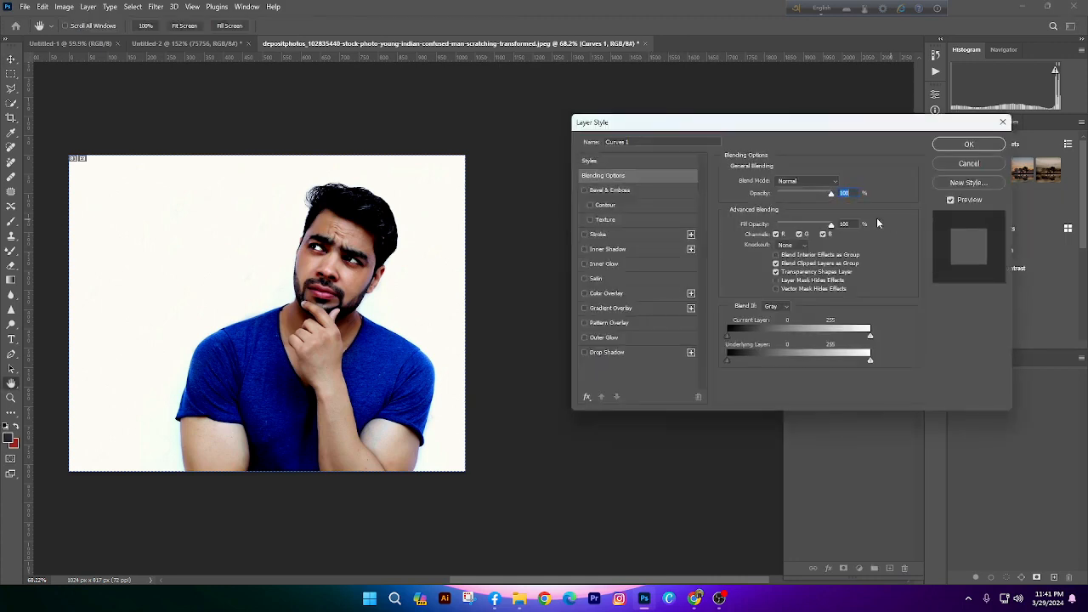
drag(644, 126, 529, 117)
click(496, 167)
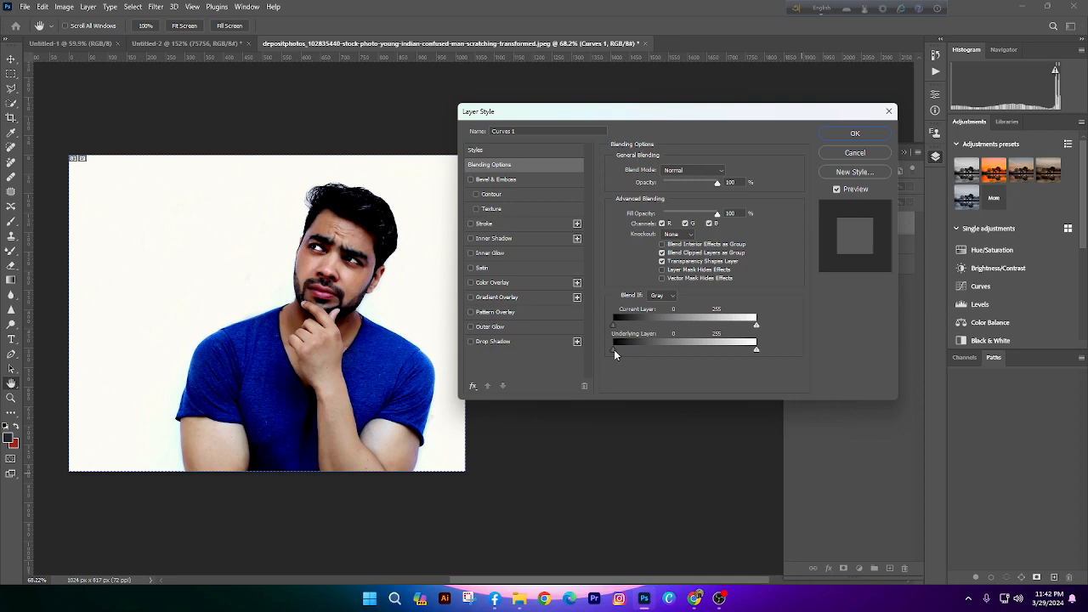
drag(614, 349, 564, 348)
key(alt)
drag(618, 348, 711, 349)
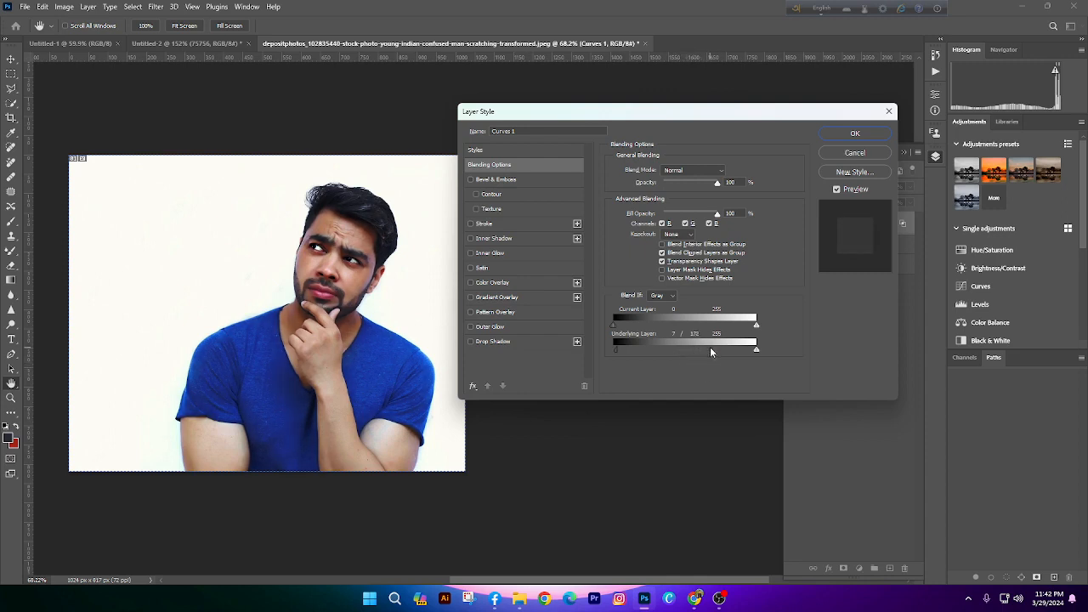
drag(617, 349, 701, 351)
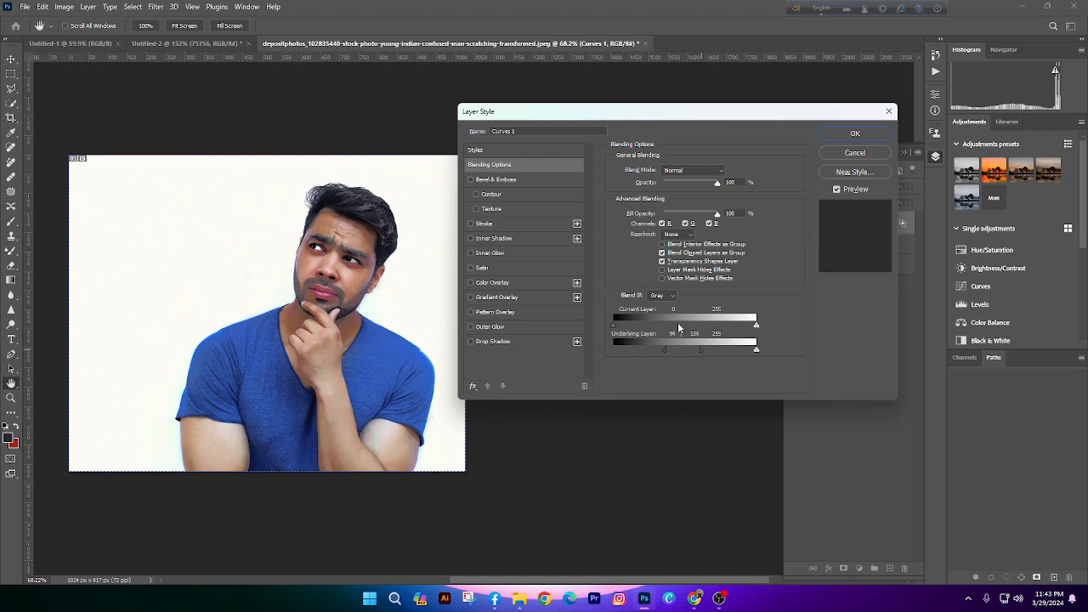
click(855, 134)
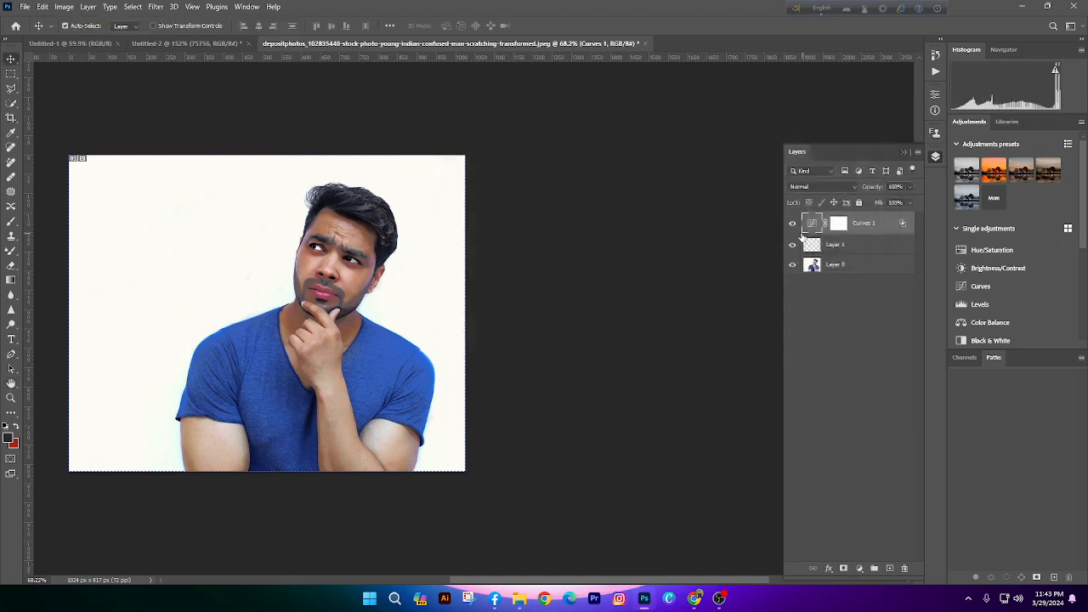
Hide Curves 1, add another Curves adjustment above Layer 1, and move its white point to input 191, output 255
click(792, 223)
click(837, 244)
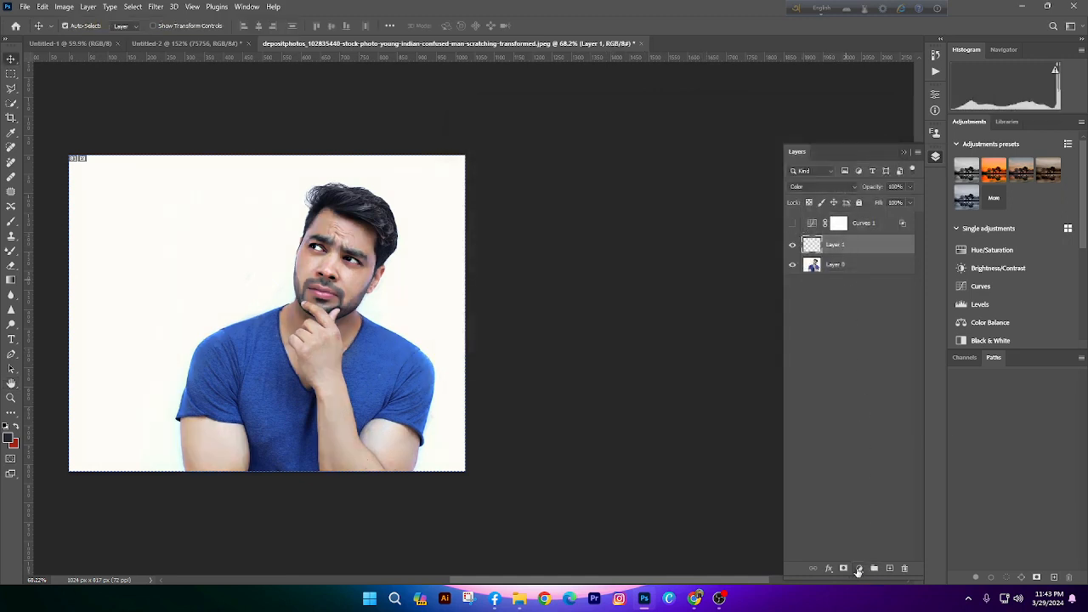
click(858, 568)
click(860, 427)
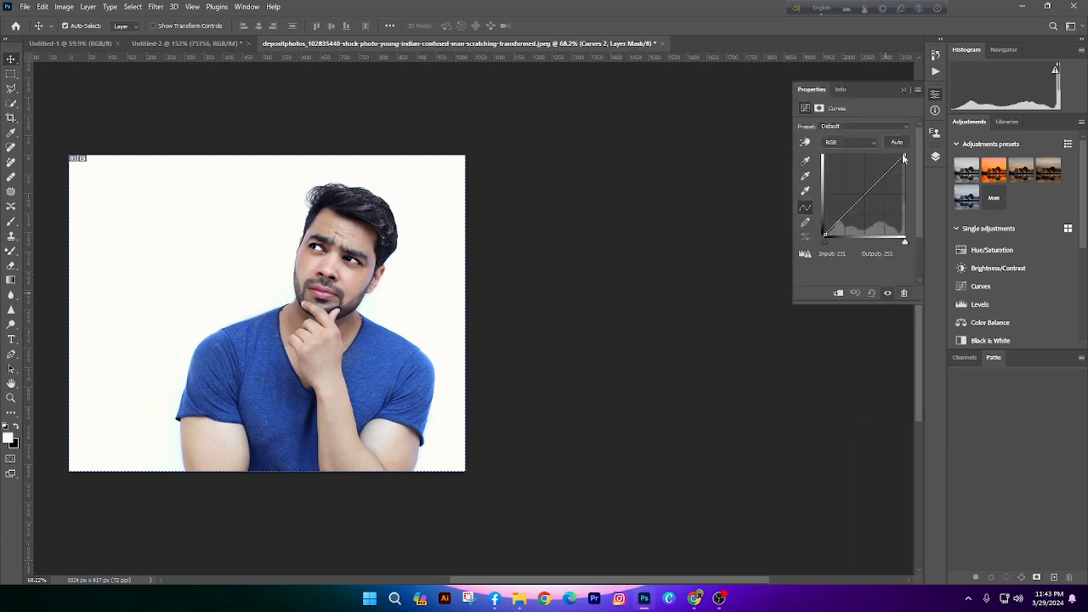
mouse_move(904, 155)
mouse_down()
mouse_move(884, 149)
mouse_move(888, 132)
mouse_move(887, 150)
mouse_up()
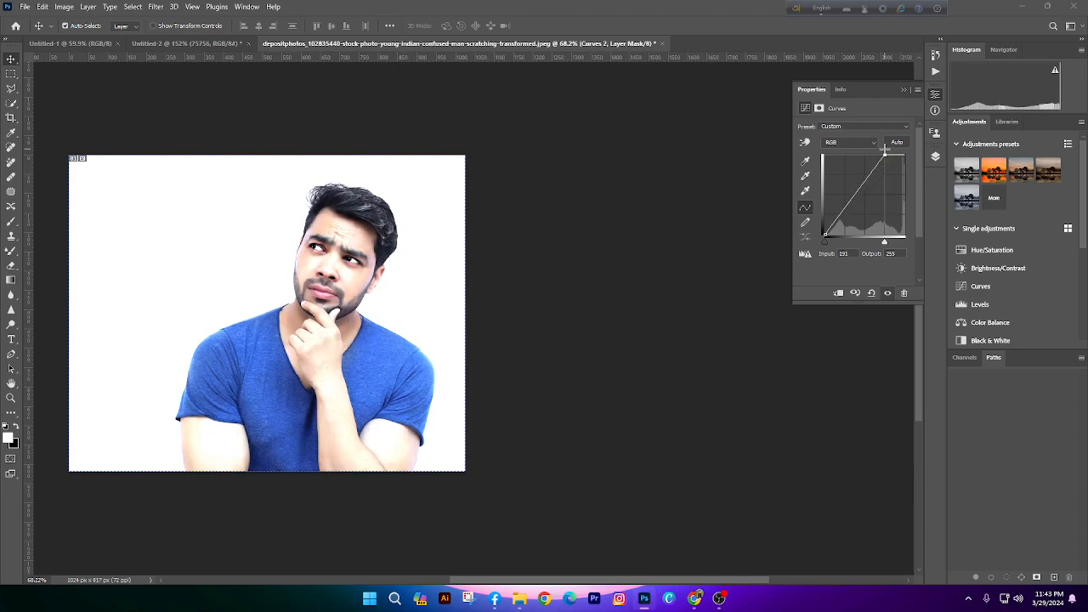
Restrict the brightening Curves layer to highlights by splitting the underlying layer's shadow Blend If slider to about 166 / 220
click(935, 155)
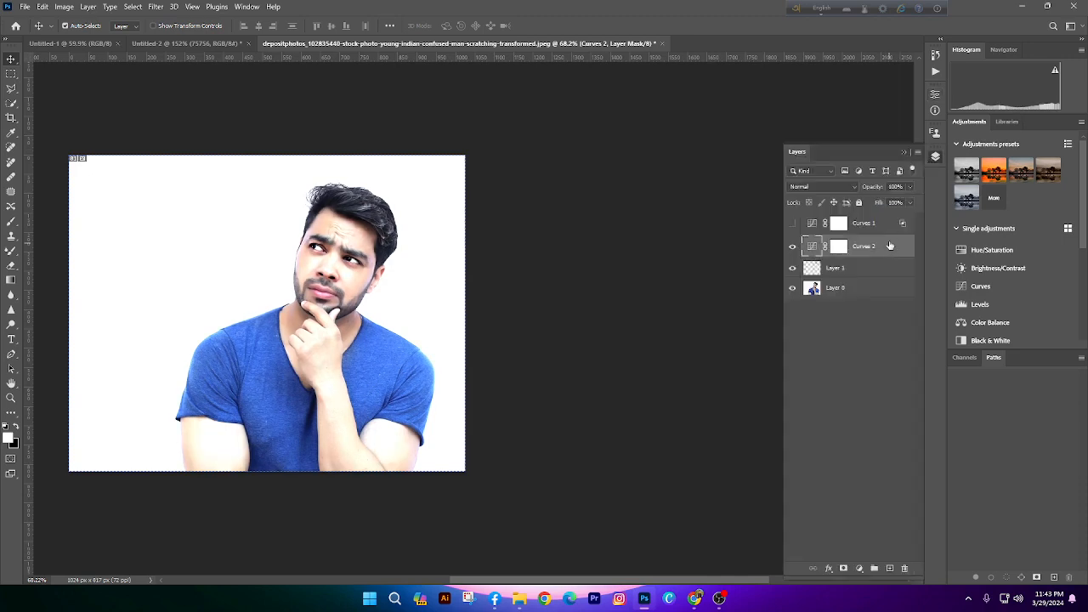
double_click(887, 250)
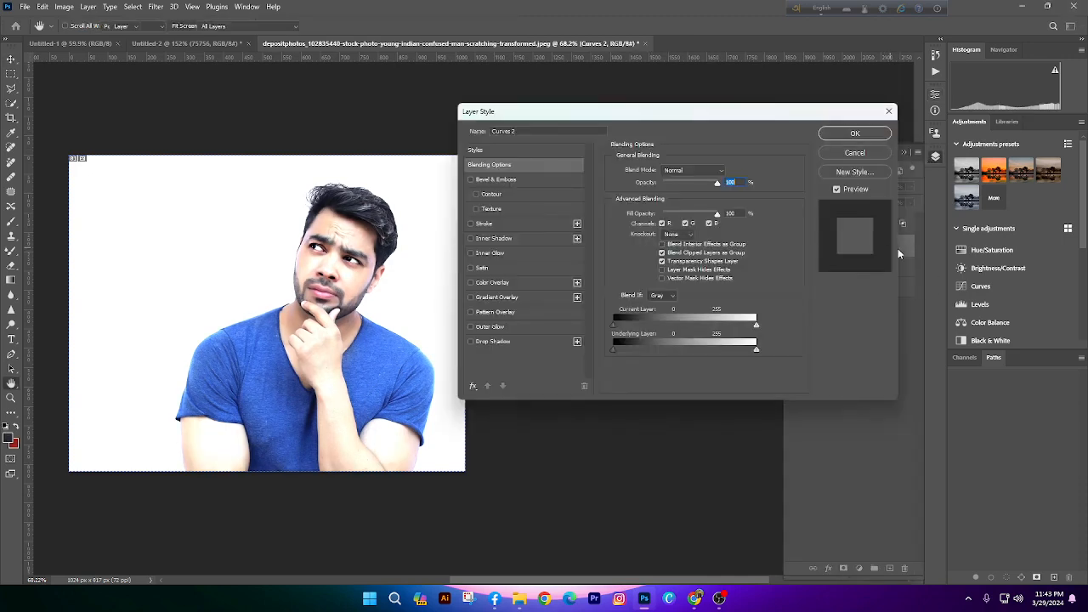
key(Escape)
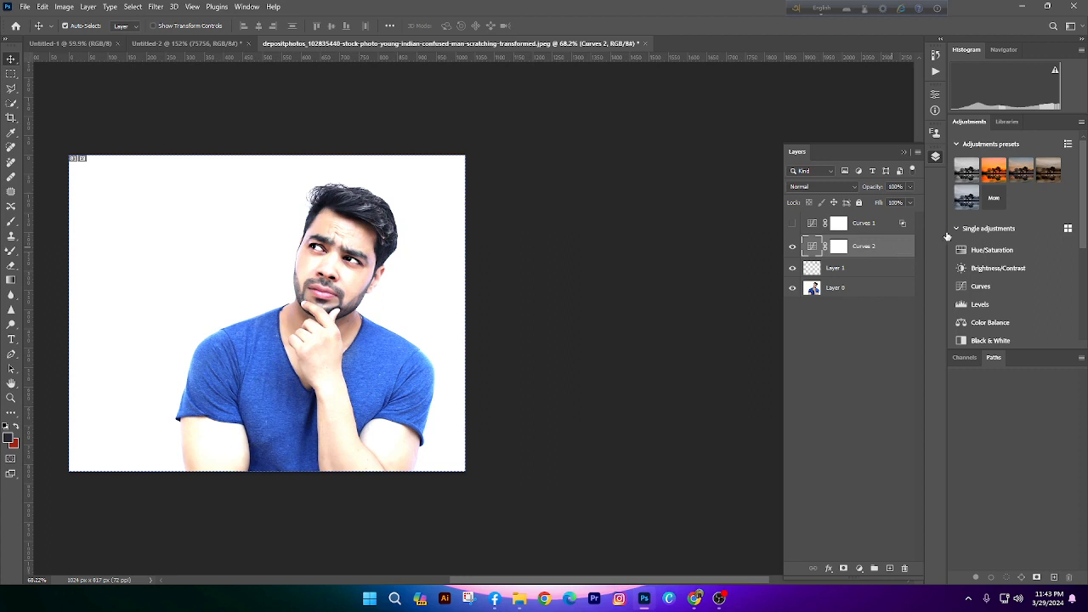
double_click(882, 253)
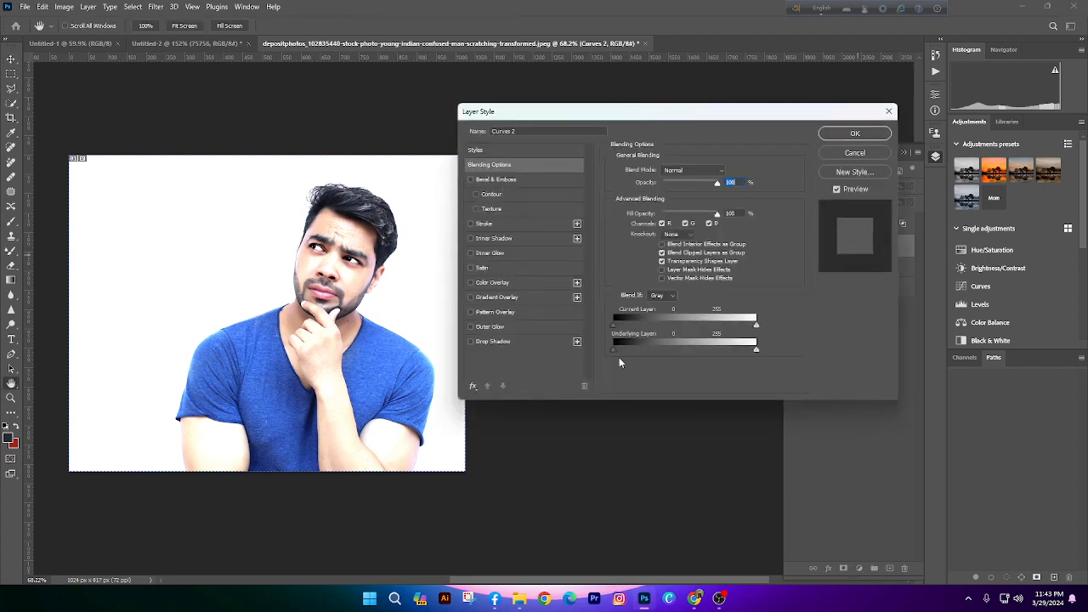
drag(617, 352, 674, 355)
key(alt)
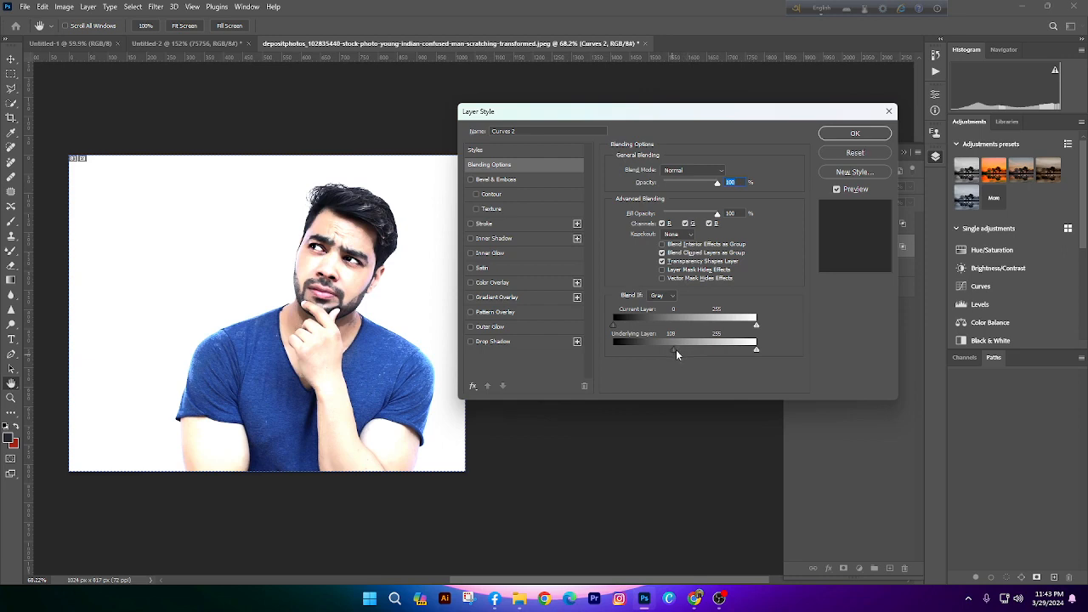
drag(676, 351, 739, 351)
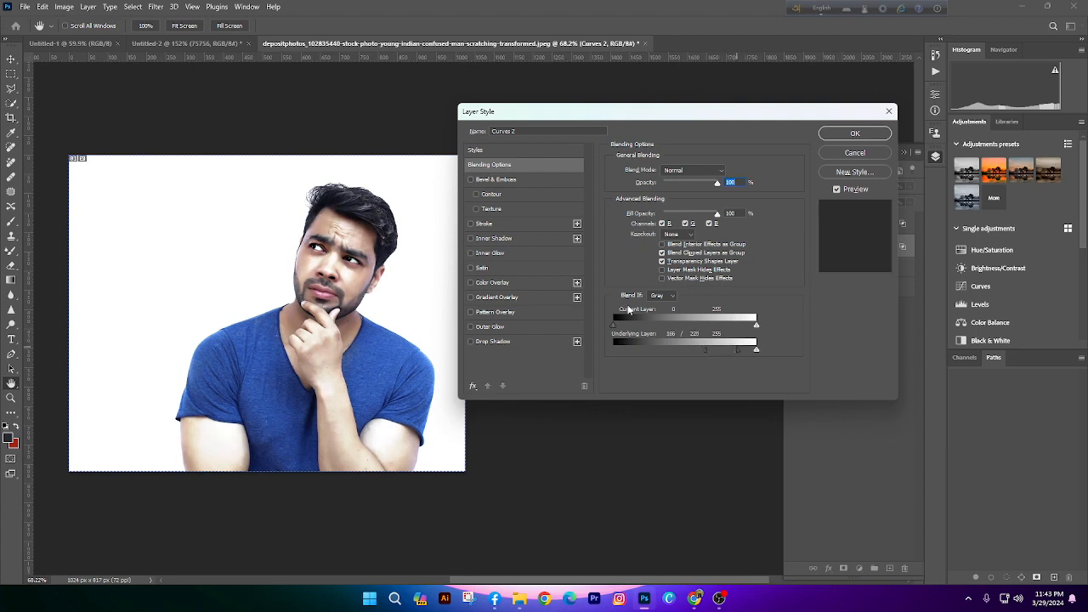
click(856, 135)
Lower the brightening Curves layer's opacity to about 45% and toggle its visibility to compare the photo
scroll(310, 297, down, 6)
scroll(330, 298, up, 6)
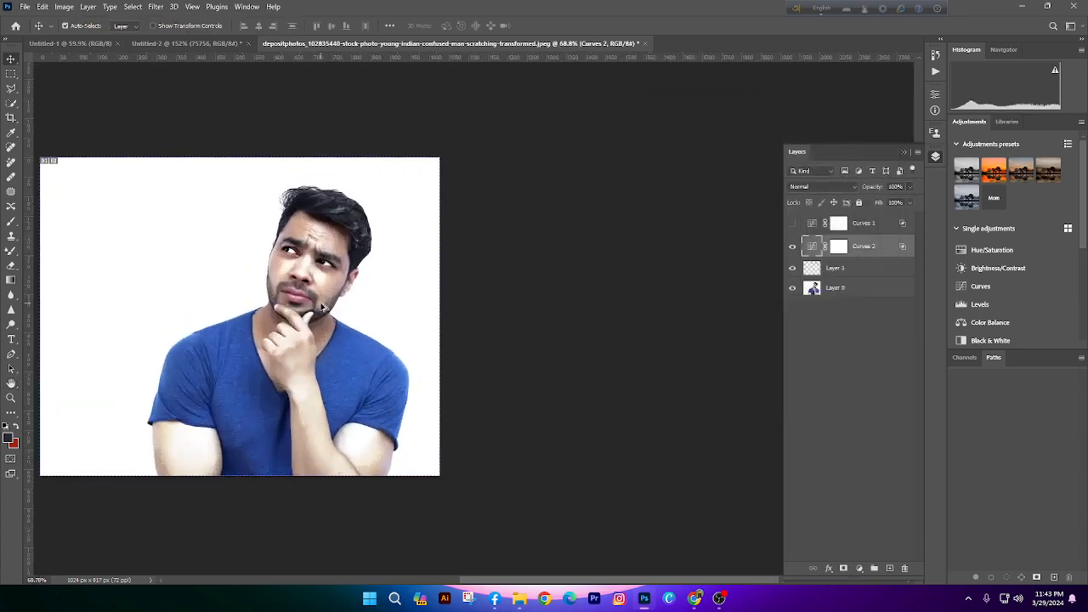
scroll(322, 306, left, 3)
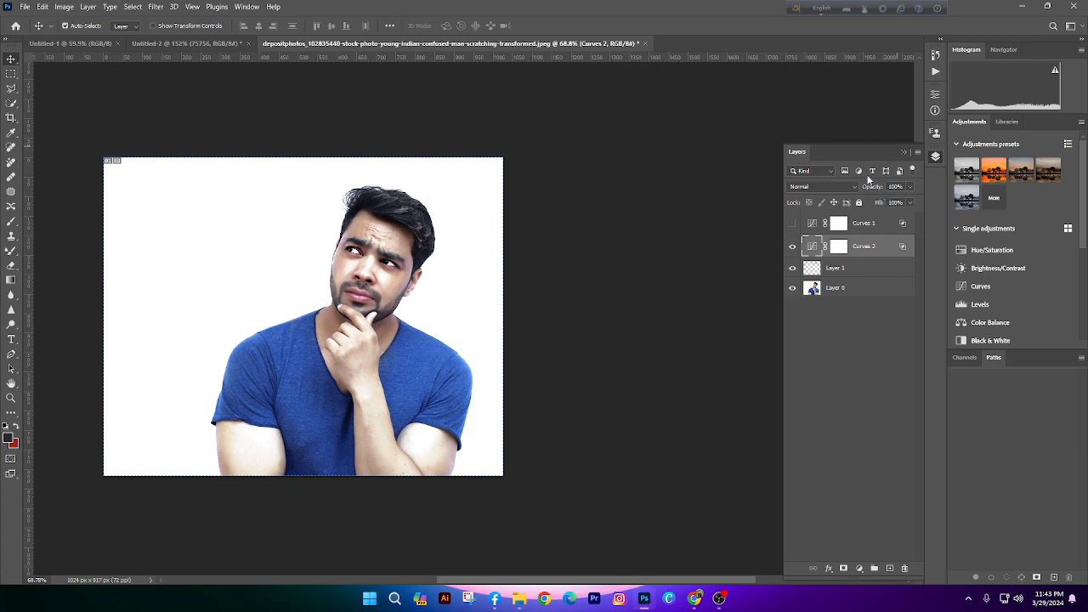
mouse_move(881, 191)
mouse_down()
mouse_move(842, 187)
mouse_move(881, 188)
mouse_up()
scroll(625, 259, down, 6)
scroll(612, 284, up, 6)
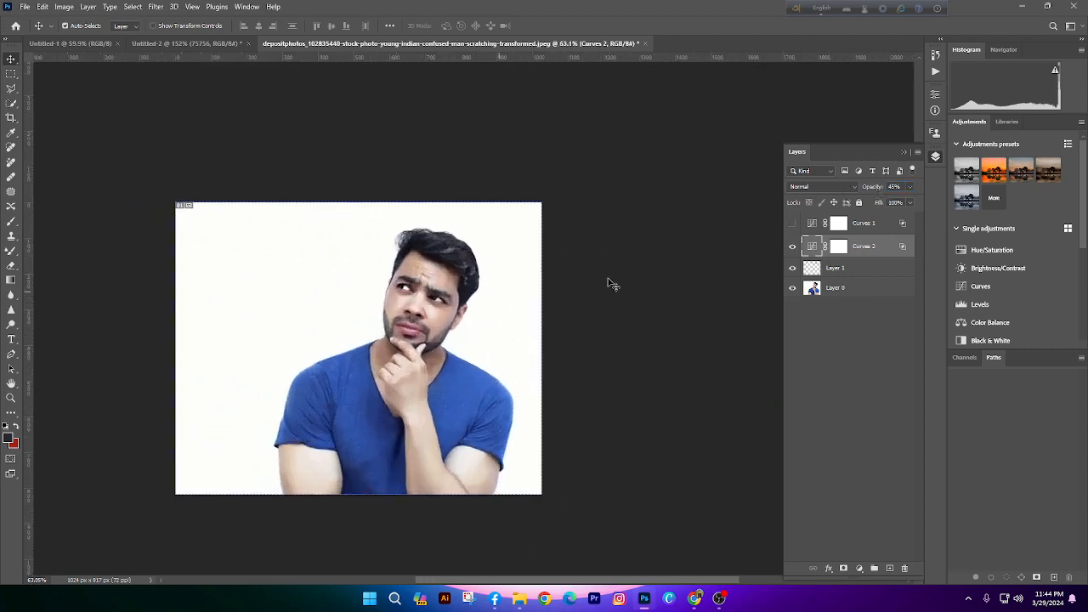
click(792, 248)
click(792, 248)
scroll(476, 297, up, 6)
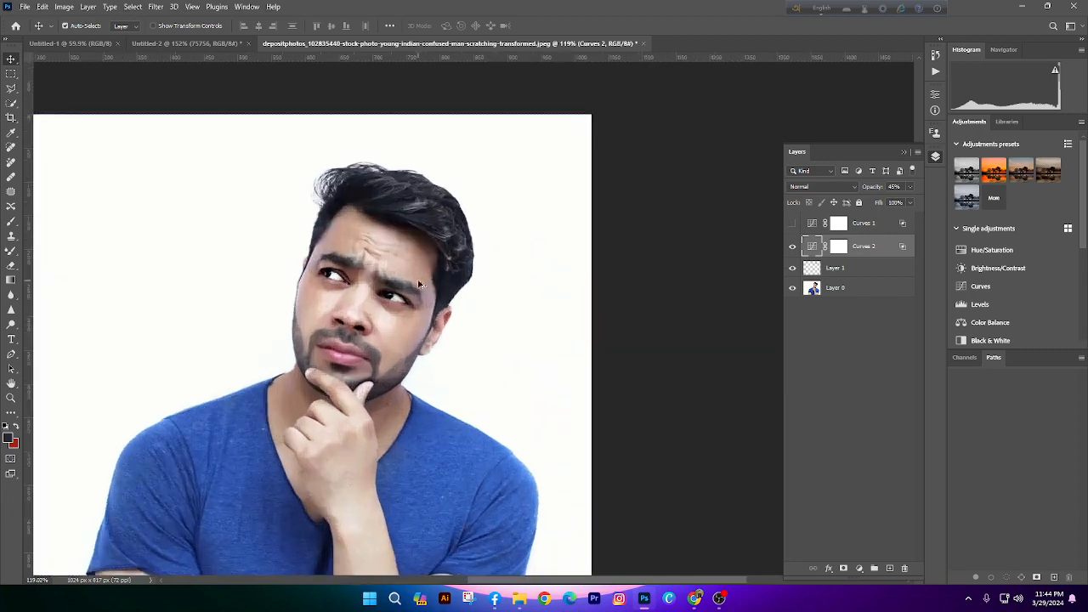
Fine-tune the brightening Curves layer's opacity to about 42% and compare the photo with the layer off and on
drag(878, 191, 874, 188)
click(791, 246)
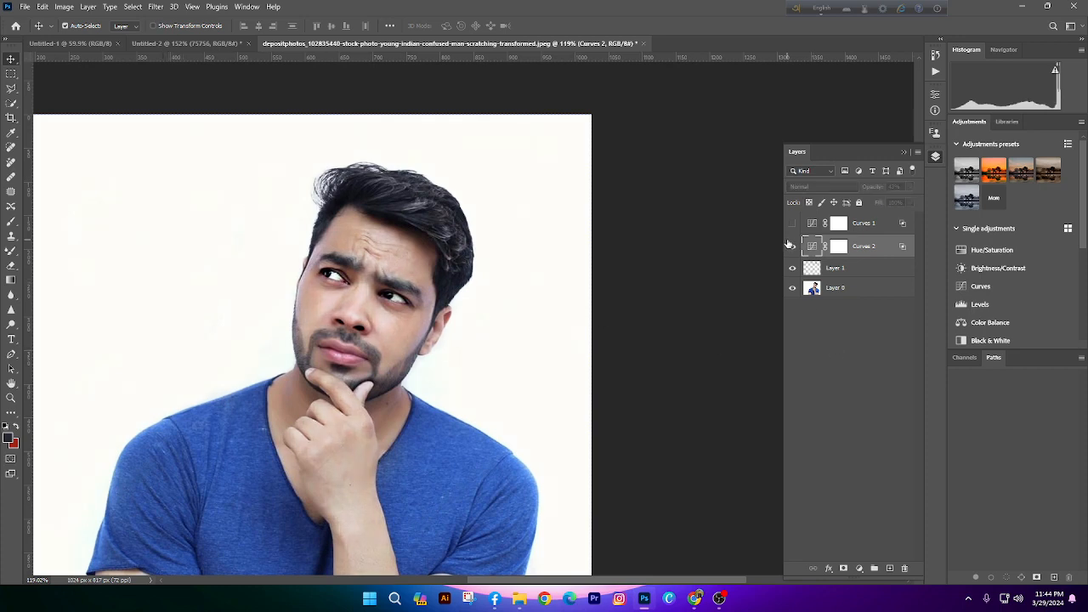
click(792, 246)
click(793, 247)
click(793, 248)
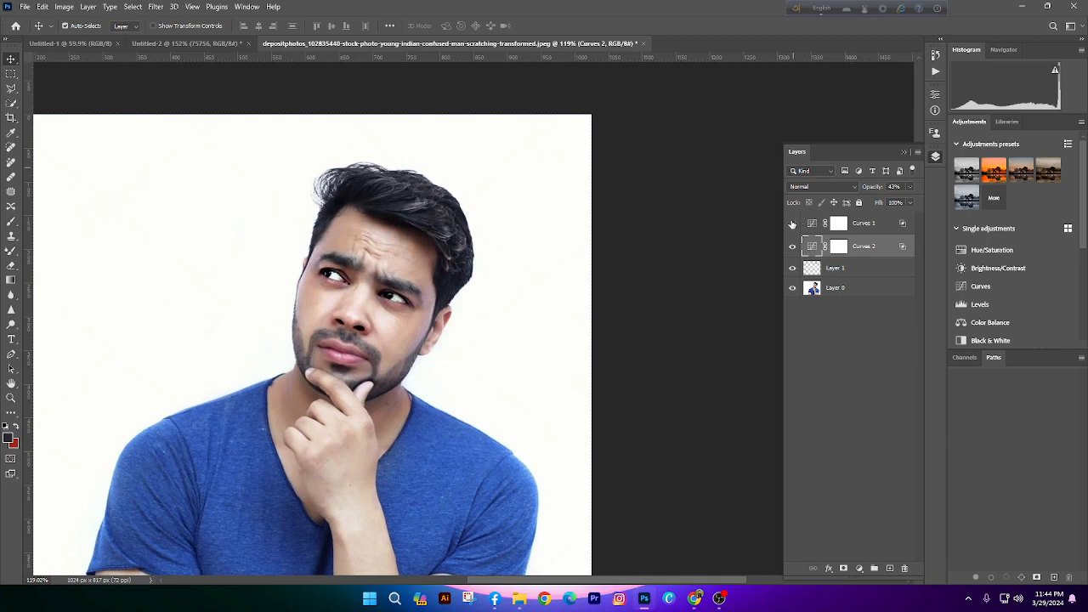
Turn the hidden Curves 1 layer back on and delete it together with its mask
click(874, 225)
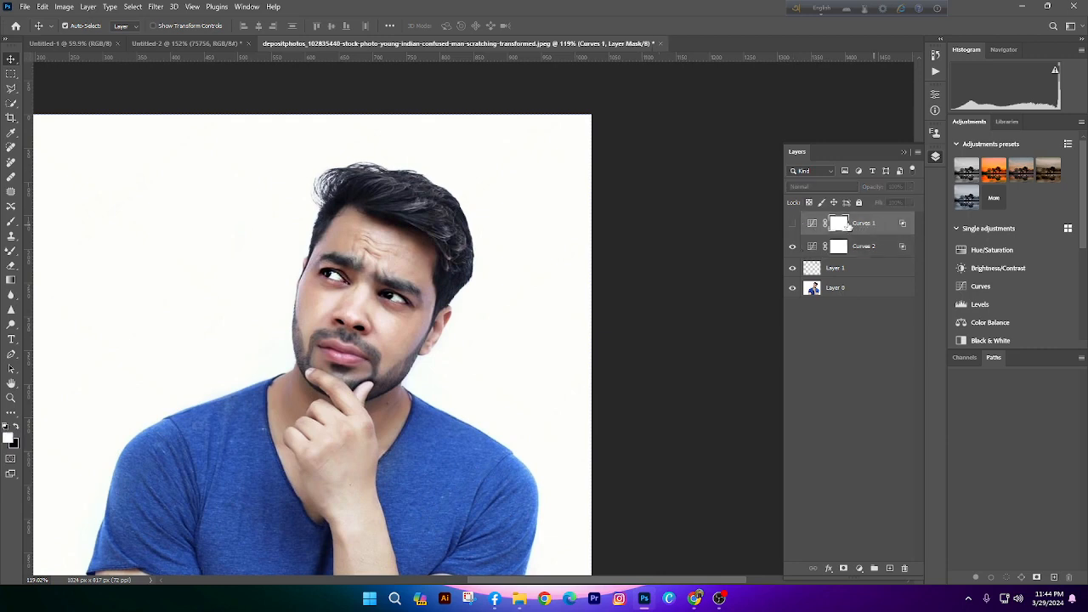
click(792, 224)
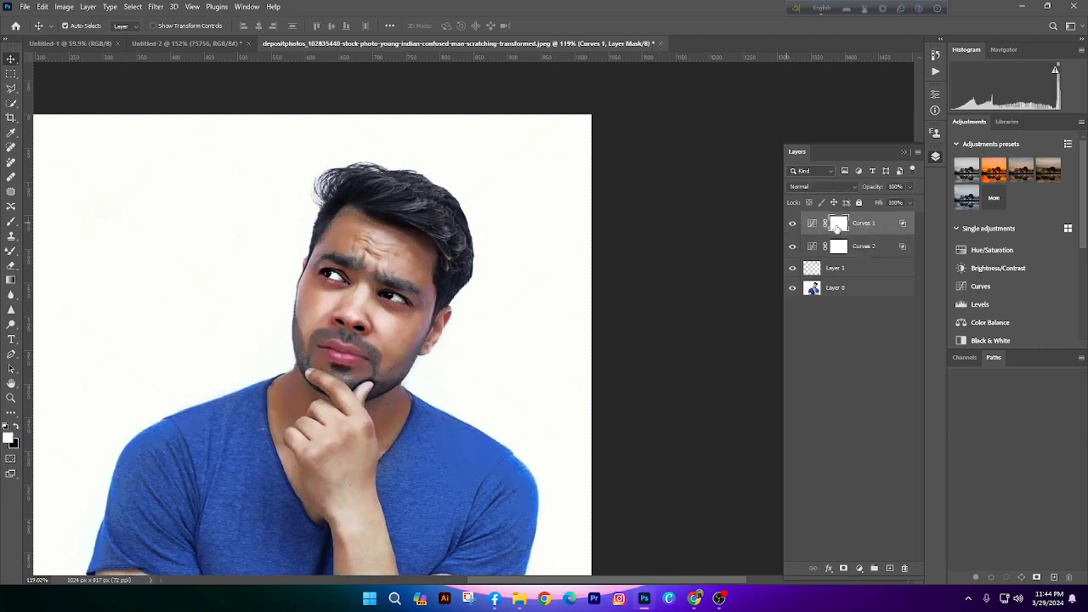
key(Delete)
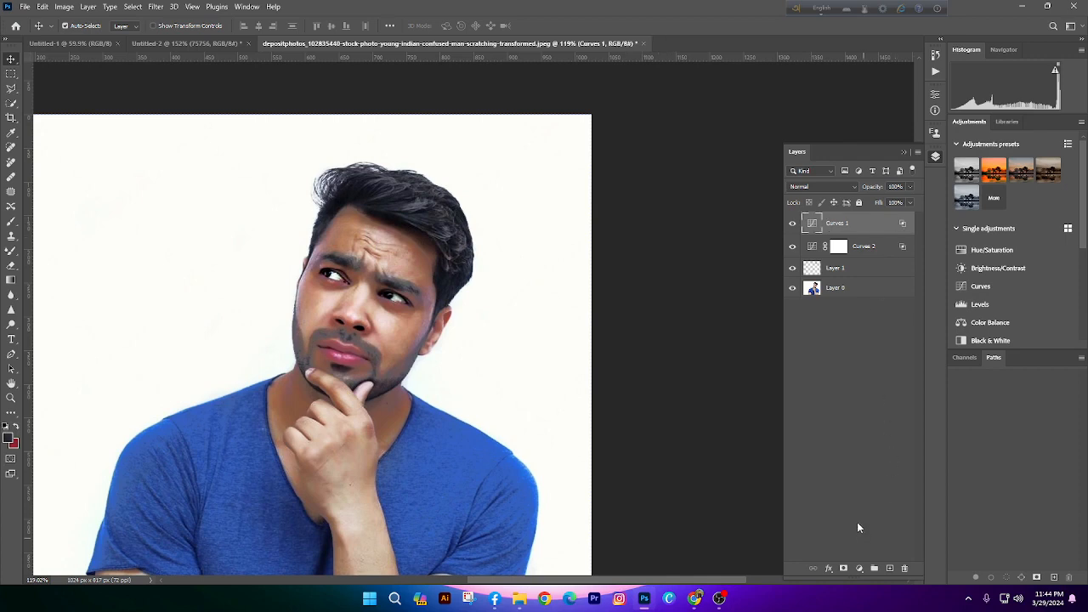
key(Delete)
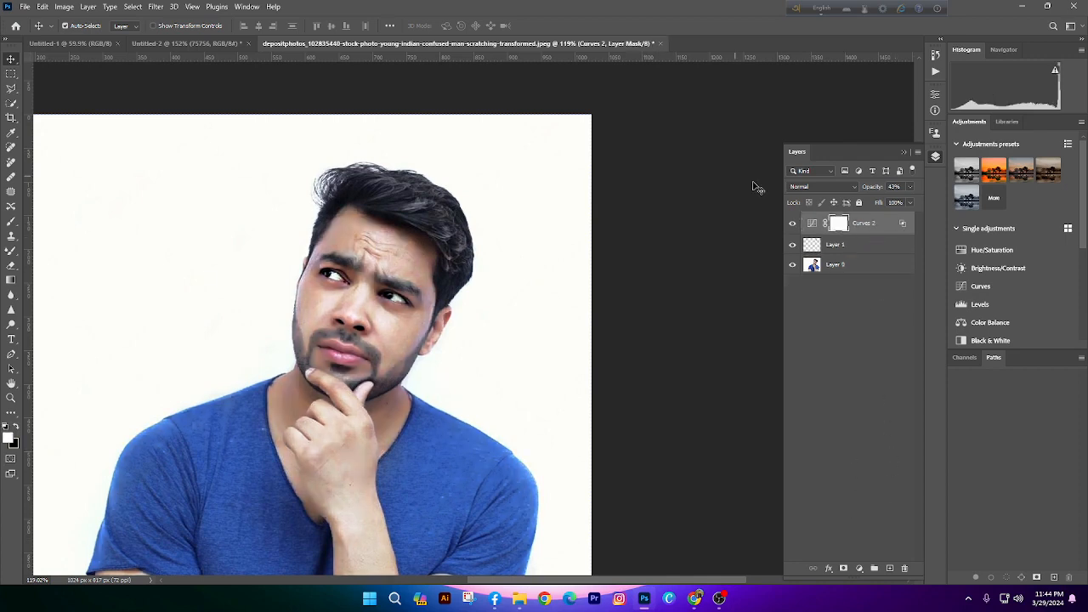
Toggle the remaining Curves layer's visibility to examine its highlight effect on the face and arms
click(802, 225)
click(796, 223)
click(796, 224)
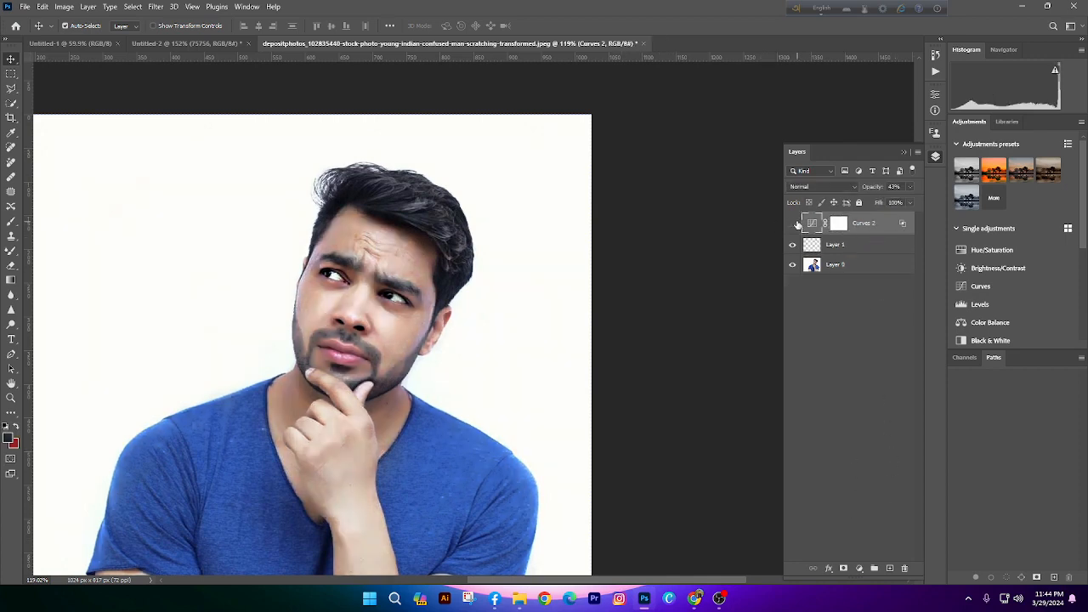
click(796, 224)
click(796, 224)
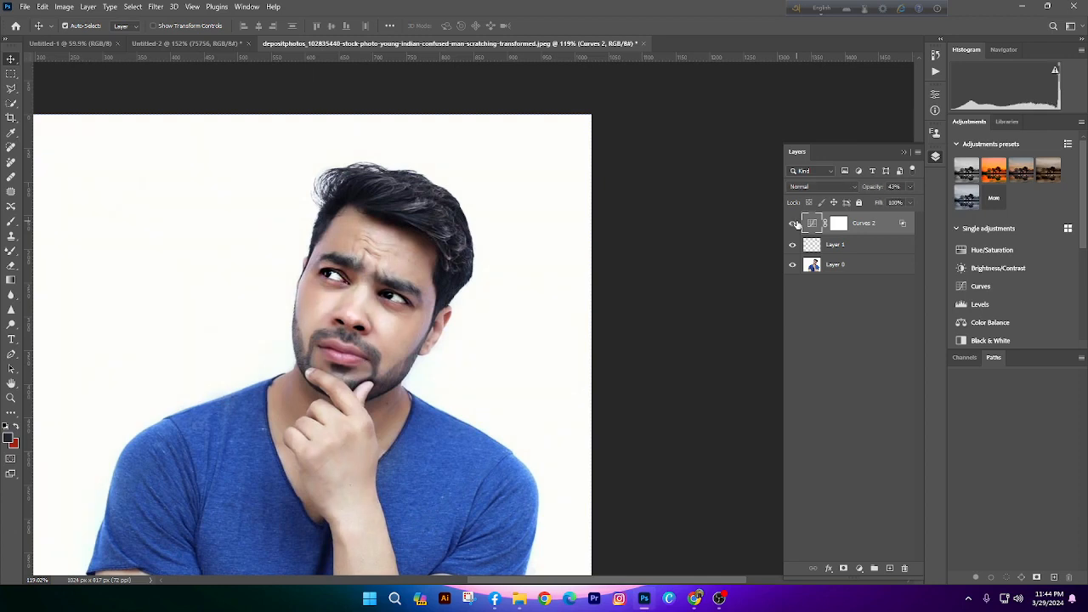
Add a Curves adjustment layer on top and pull the RGB midtones down to input 134, output 102
click(860, 570)
click(882, 430)
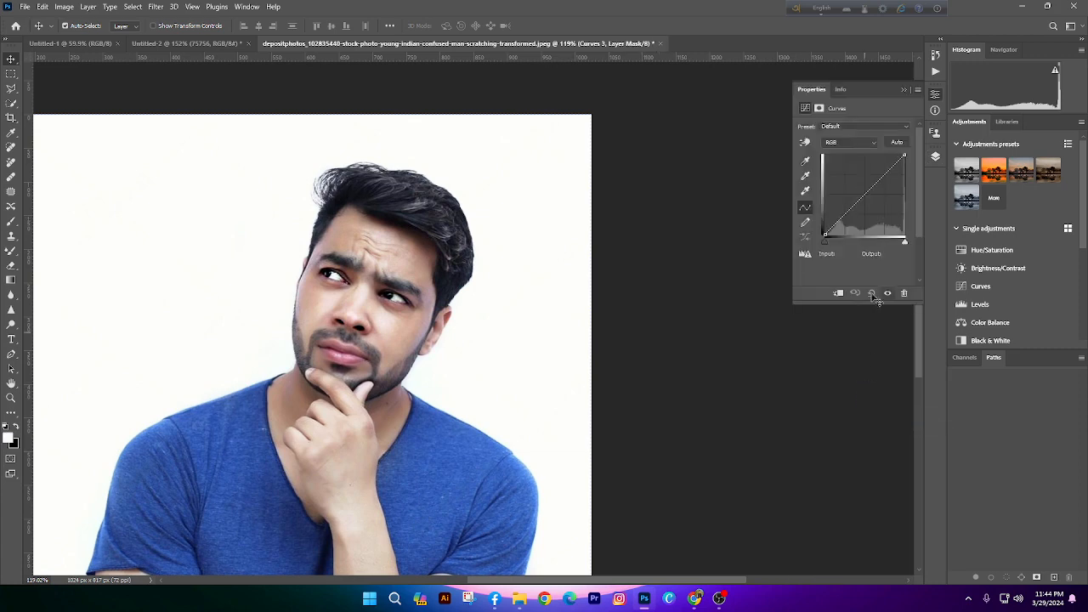
drag(824, 235, 866, 202)
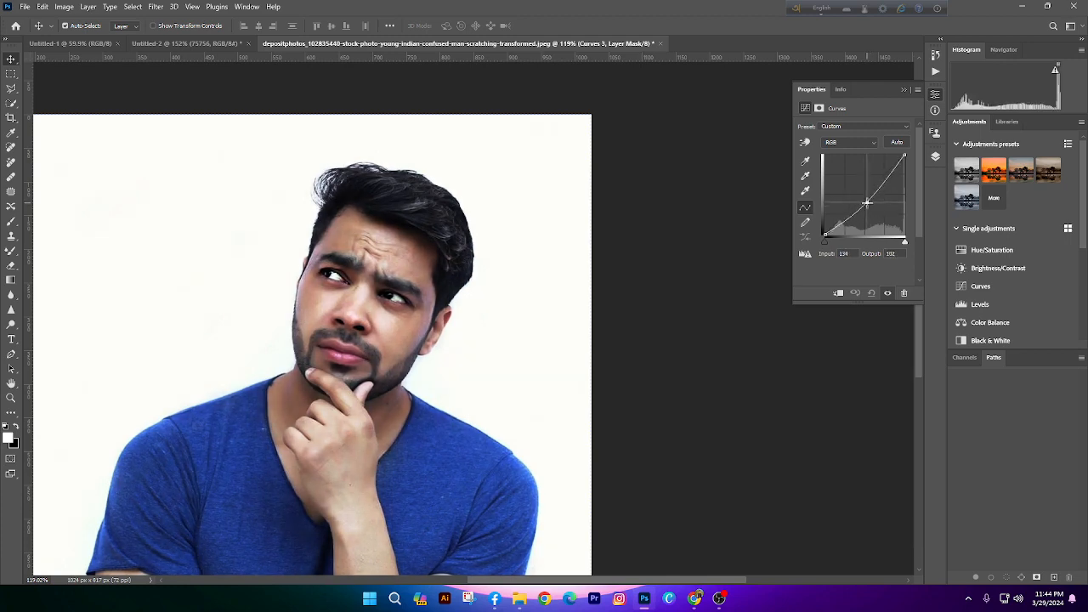
Limit the darkening Curves layer to darker tones by splitting the underlying layer's highlight Blend If slider to about 100 / 211
click(933, 158)
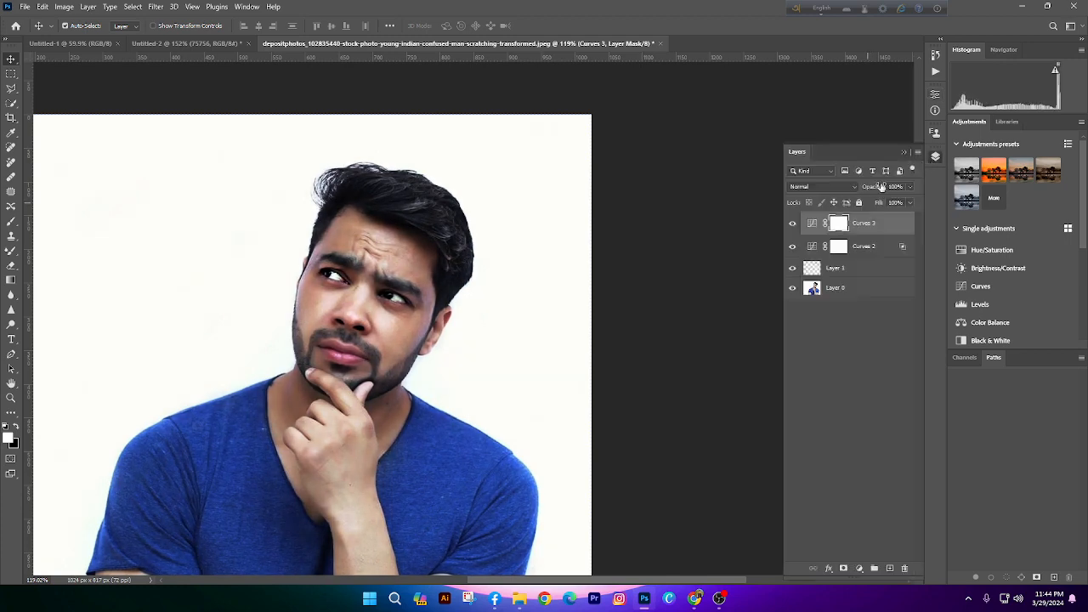
click(883, 224)
key(space)
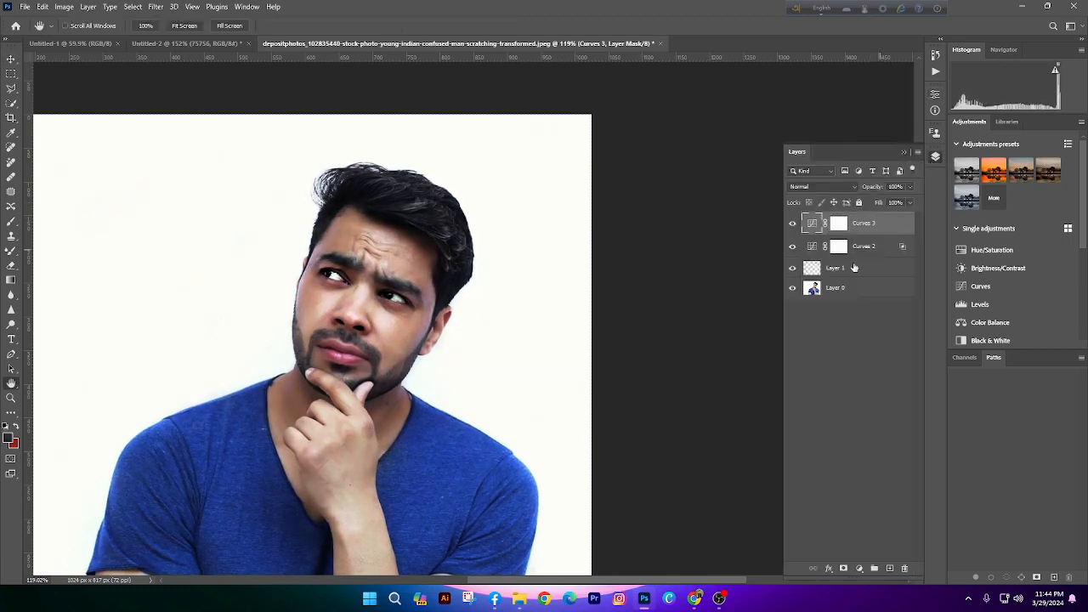
double_click(888, 223)
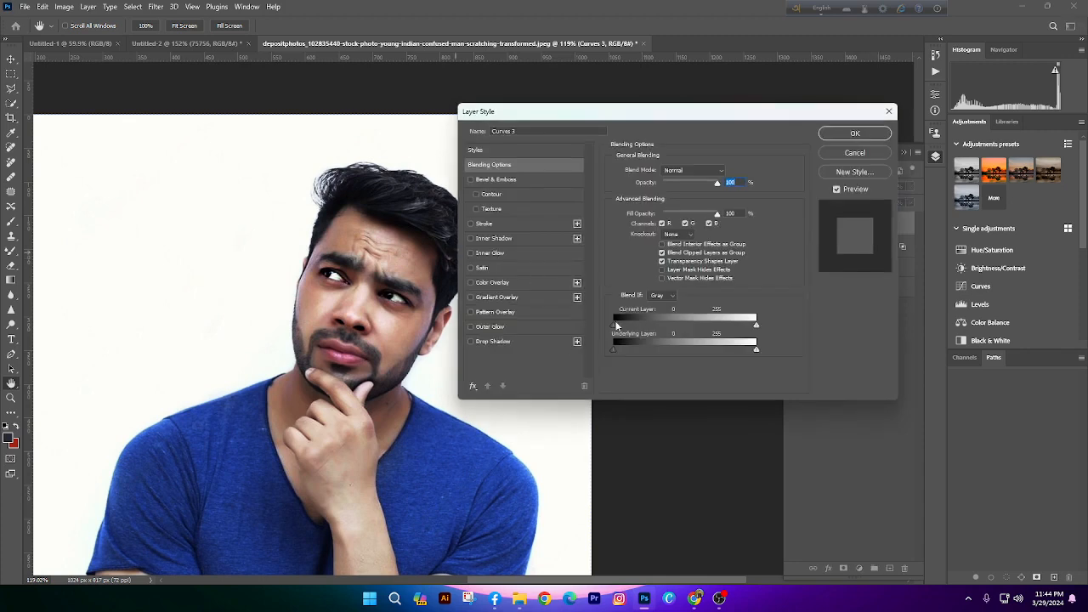
mouse_move(615, 324)
mouse_down()
mouse_move(659, 320)
mouse_move(610, 323)
mouse_up()
drag(756, 349, 787, 356)
drag(755, 349, 660, 346)
drag(752, 347, 765, 345)
mouse_move(614, 346)
mouse_down()
mouse_move(662, 343)
mouse_move(613, 346)
mouse_up()
key(alt)
drag(737, 354, 684, 352)
drag(755, 348, 731, 350)
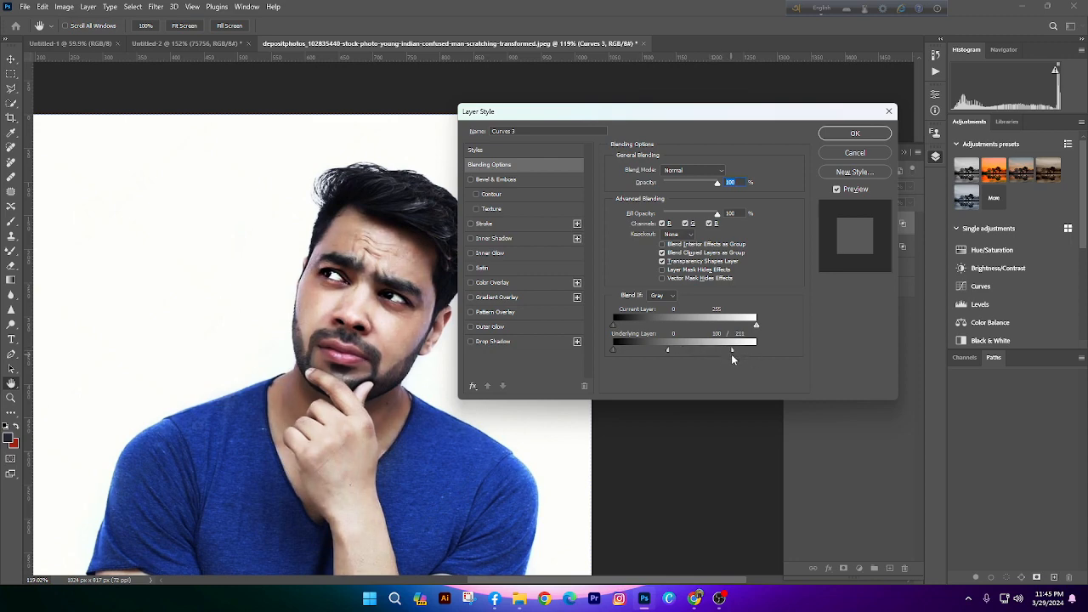
click(857, 134)
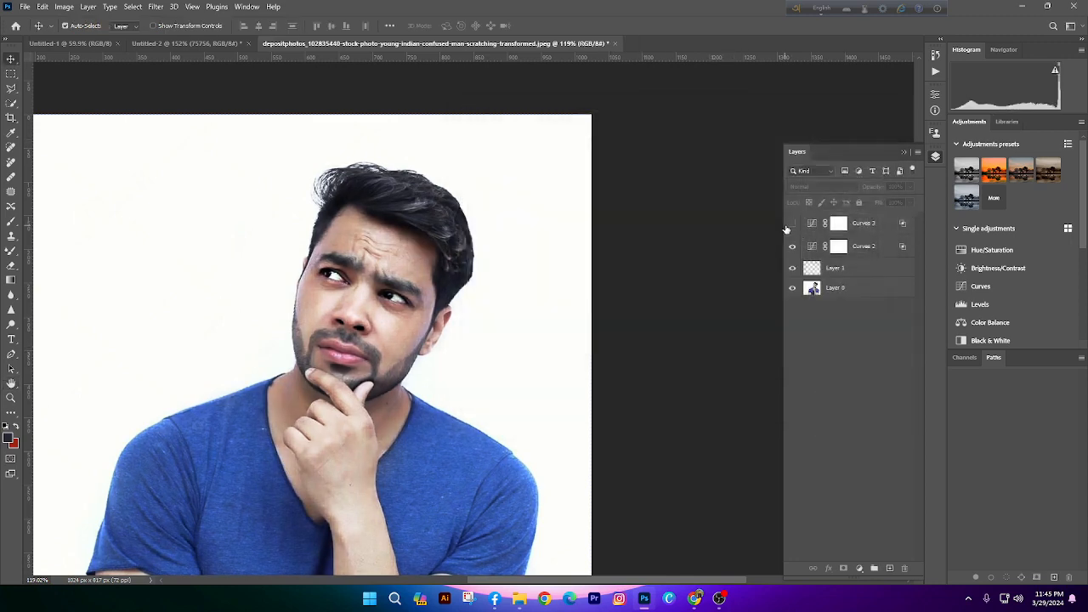
Invert the Curves 3 layer mask to black to hide the darkening effect
key(ctrl+minus)
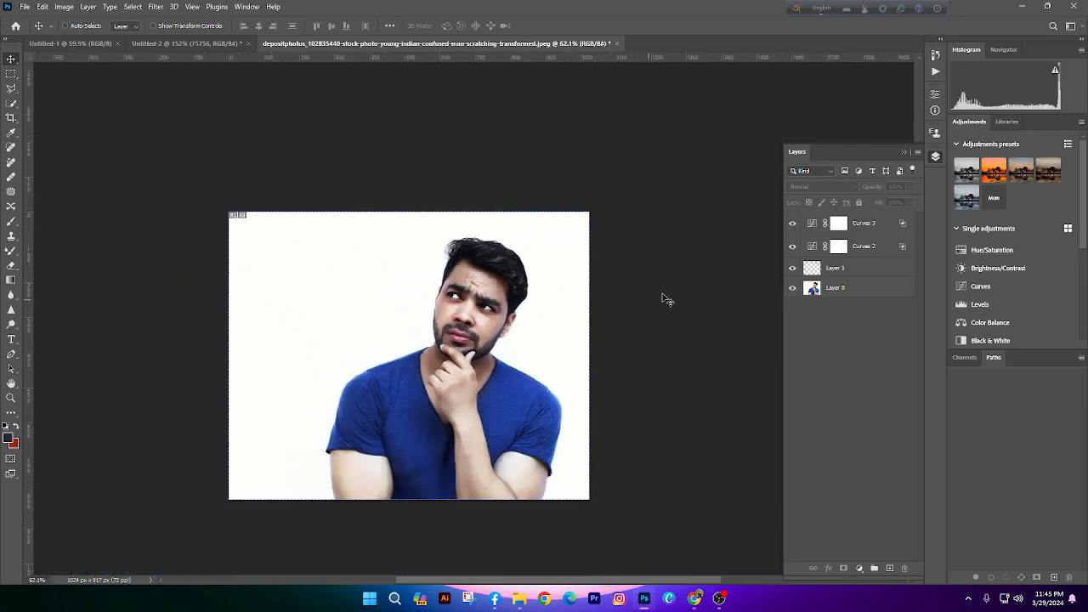
double_click(837, 225)
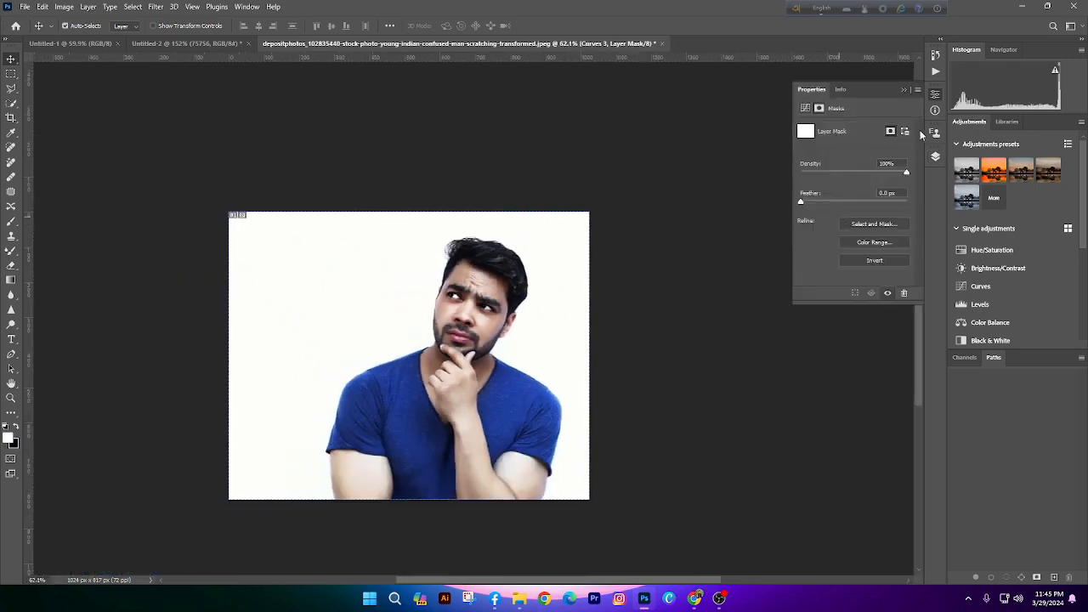
click(935, 156)
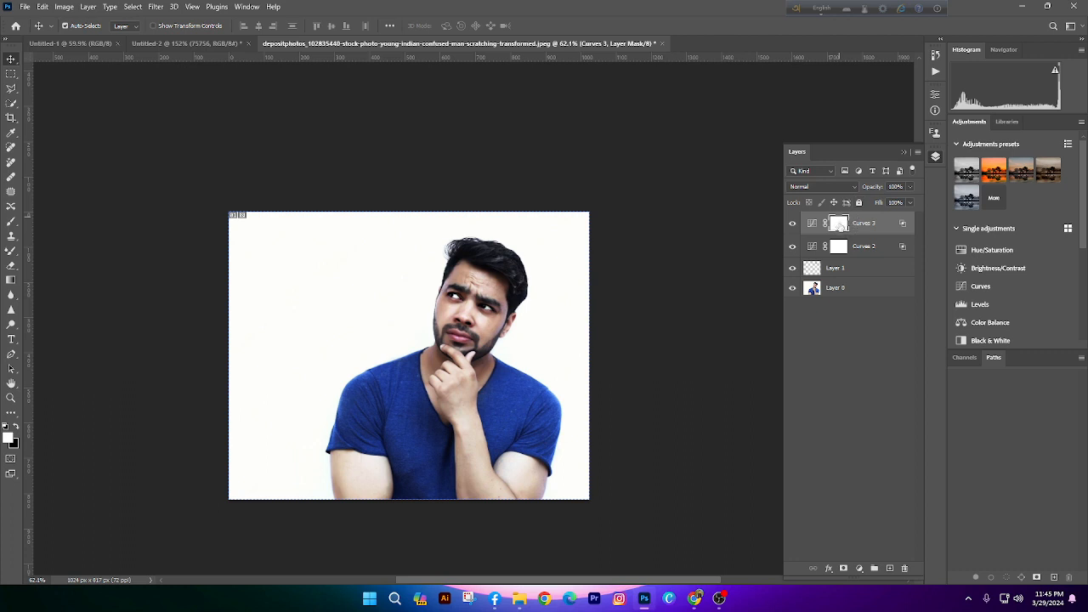
double_click(839, 226)
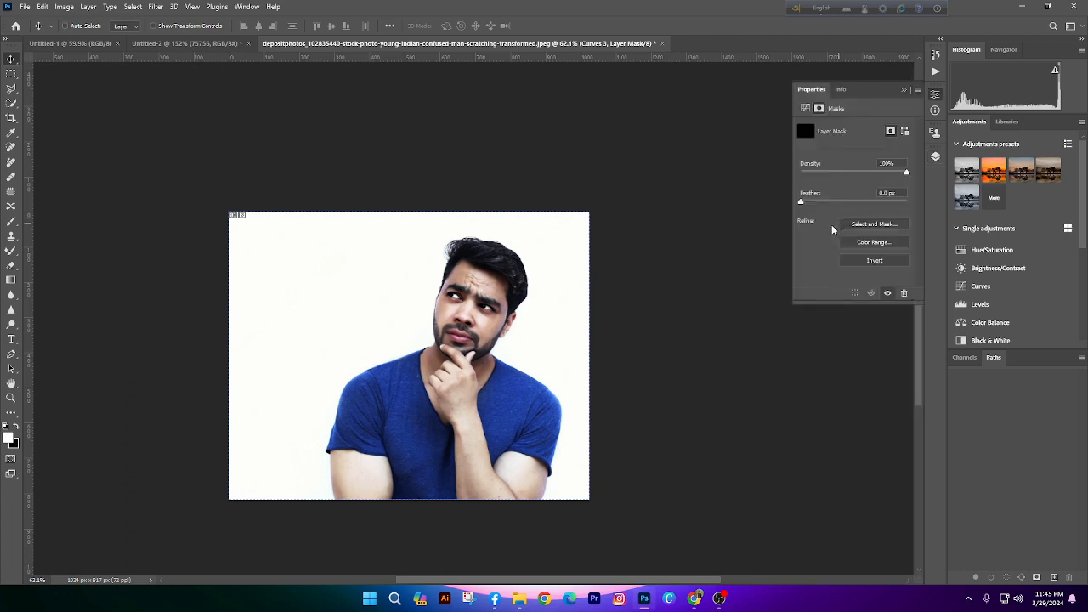
key(ctrl+i)
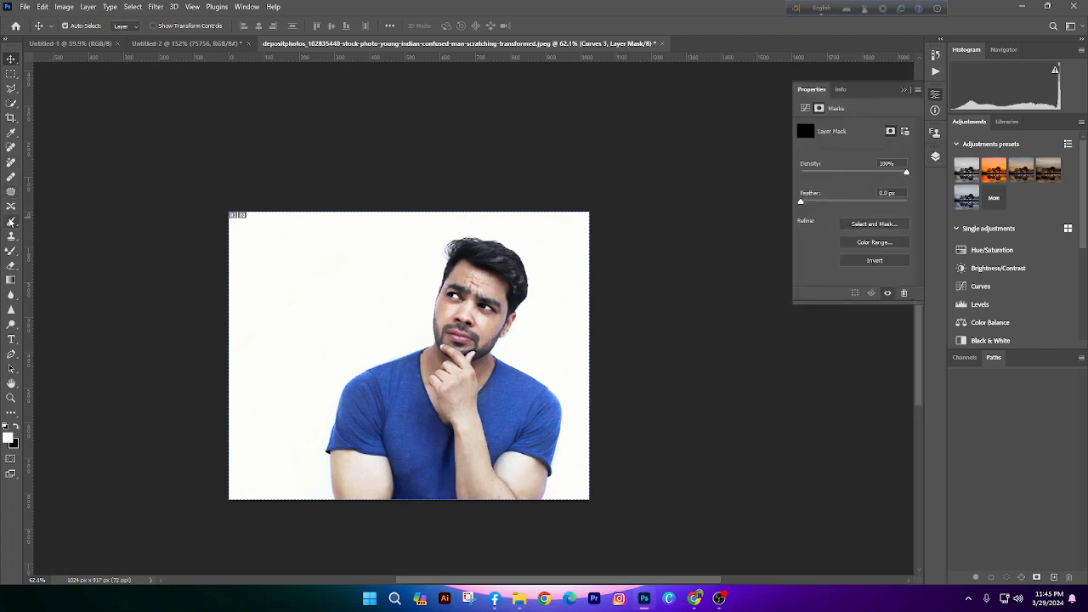
Set the Brush to 35% opacity and paint white on the Curves 3 mask along the forehead beside the hairline
click(10, 221)
scroll(461, 356, up, 3)
scroll(519, 247, up, 5)
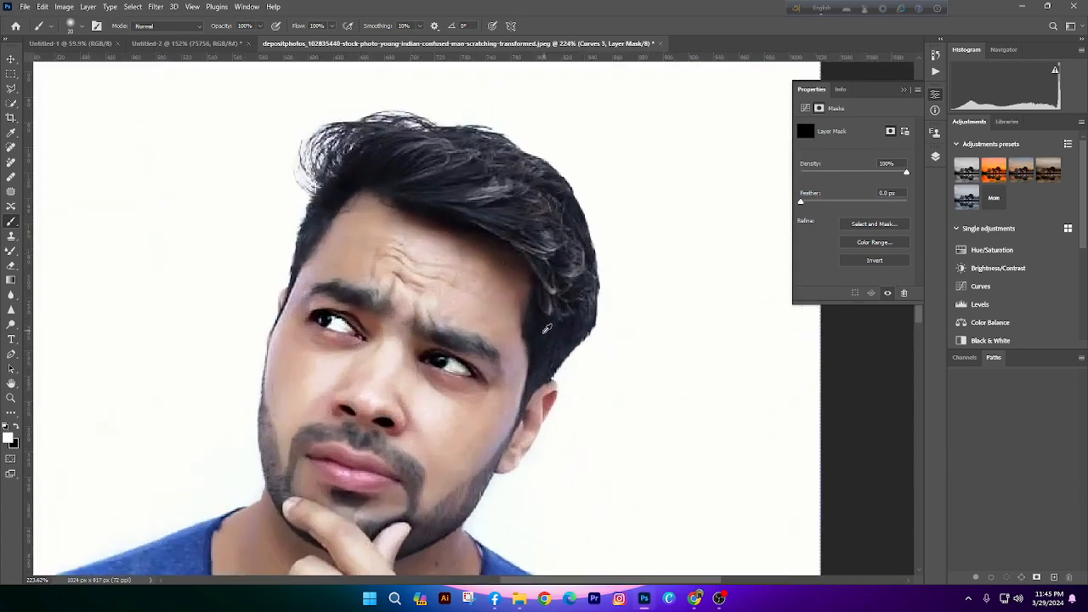
mouse_move(527, 289)
mouse_down()
mouse_move(507, 312)
mouse_move(455, 277)
mouse_up()
scroll(544, 273, up, 2)
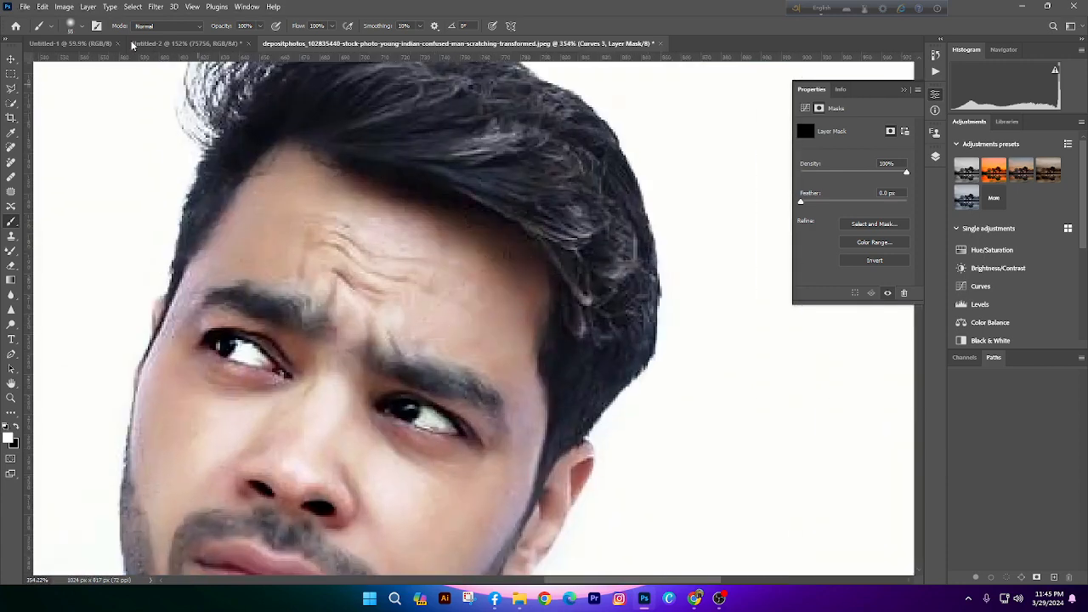
mouse_move(225, 29)
mouse_down()
mouse_move(191, 28)
mouse_move(221, 30)
mouse_up()
drag(427, 198, 440, 219)
drag(509, 265, 454, 212)
Paint white on the Curves 3 mask along the cheek edges and temple to darken the sides of the face
key(ctrl+0)
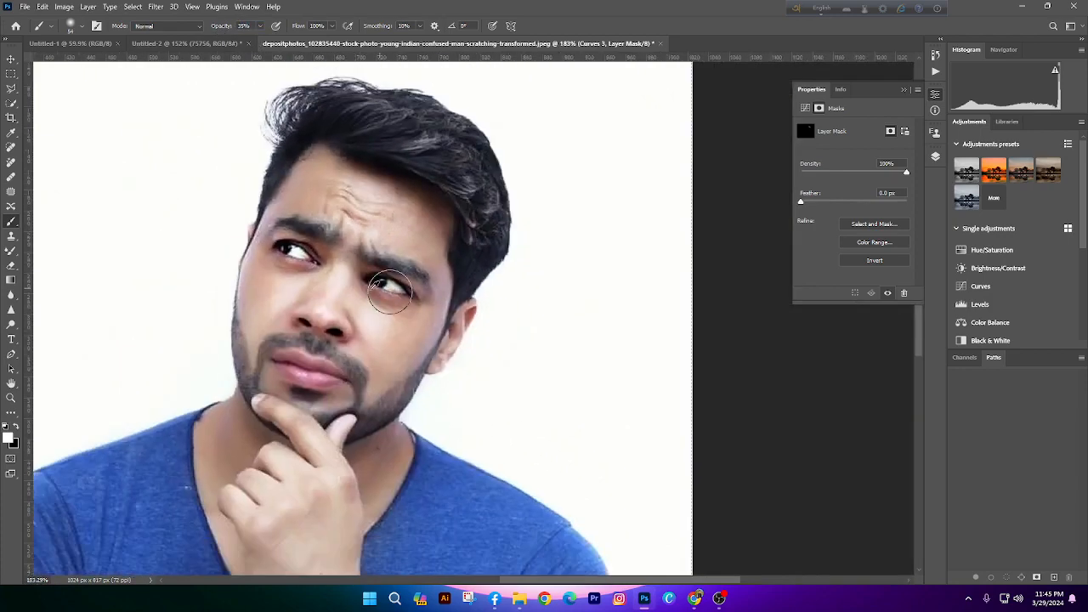
scroll(361, 311, up, 5)
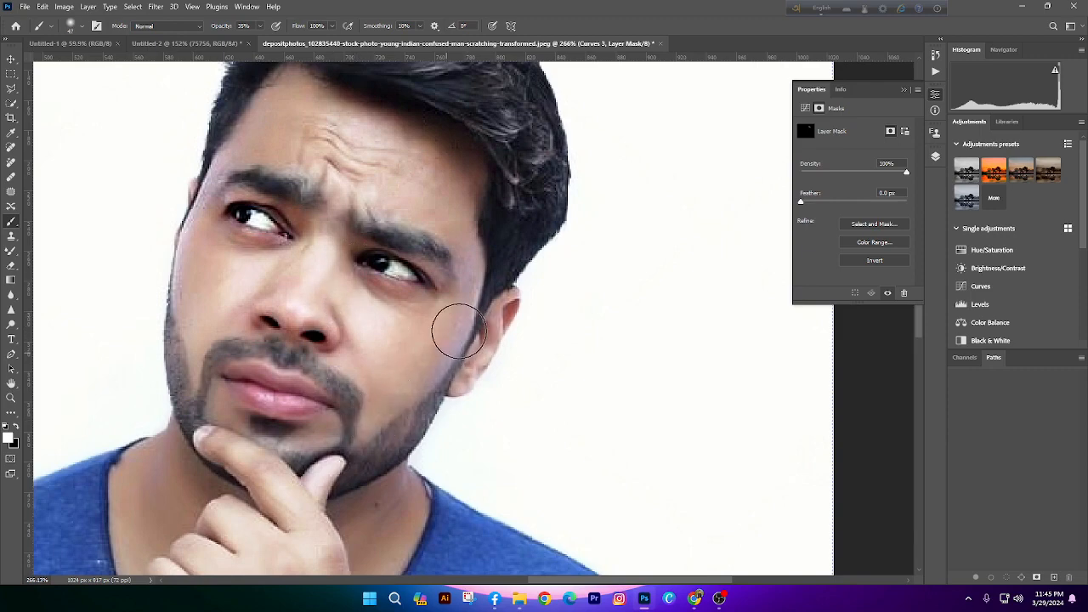
scroll(517, 260, left, 5)
drag(356, 247, 332, 291)
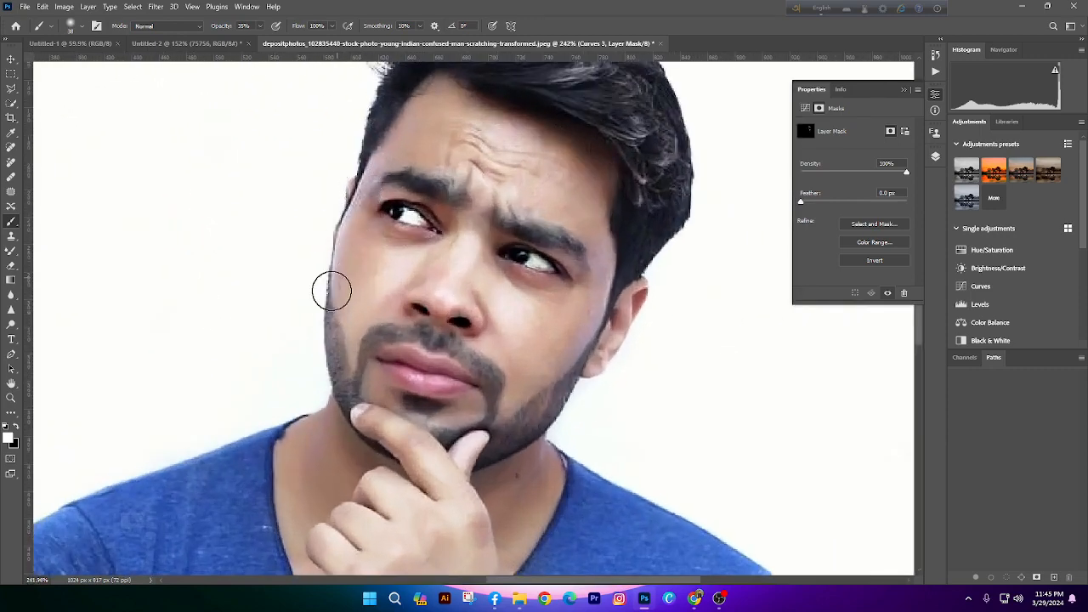
key(ctrl+0)
scroll(374, 221, up, 5)
alt+right_click(414, 189)
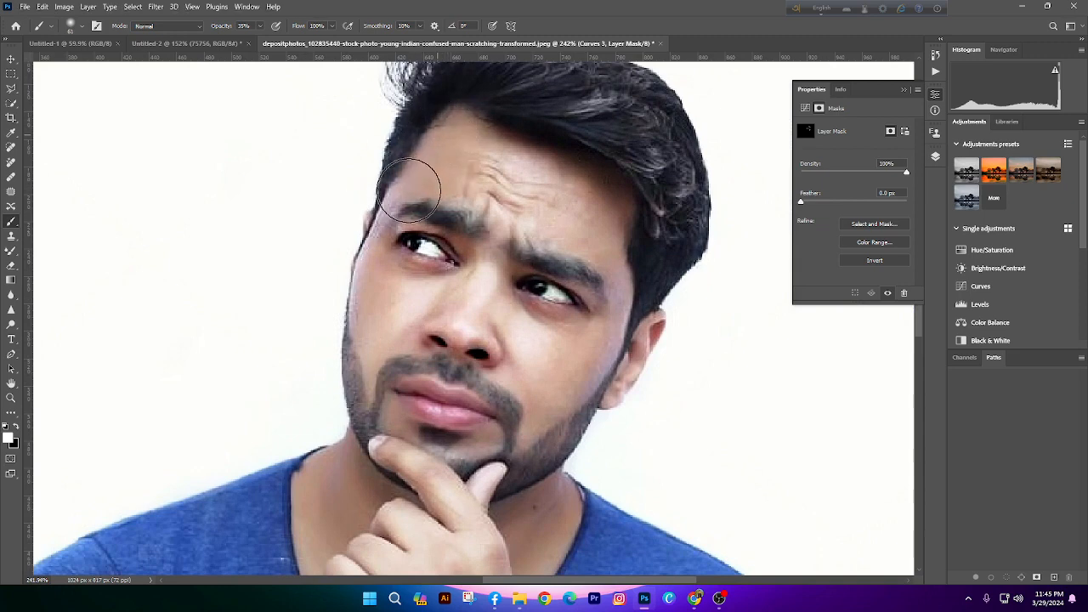
scroll(365, 167, down, 6)
scroll(380, 222, up, 4)
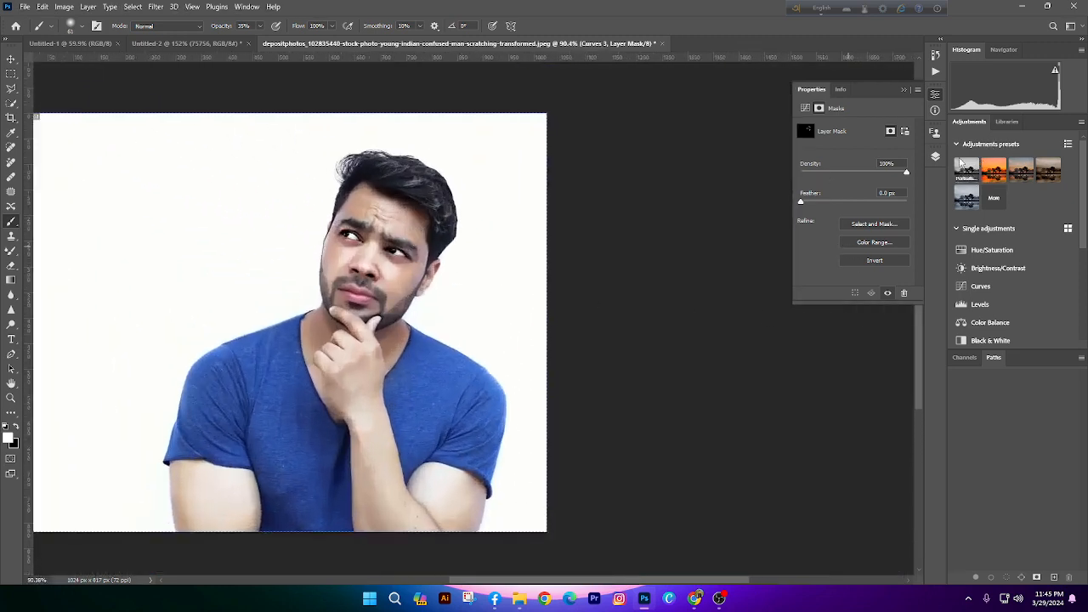
Check the Curves 3 effect by toggling its visibility, and lower the Curves 2 layer's opacity to 16%
click(936, 157)
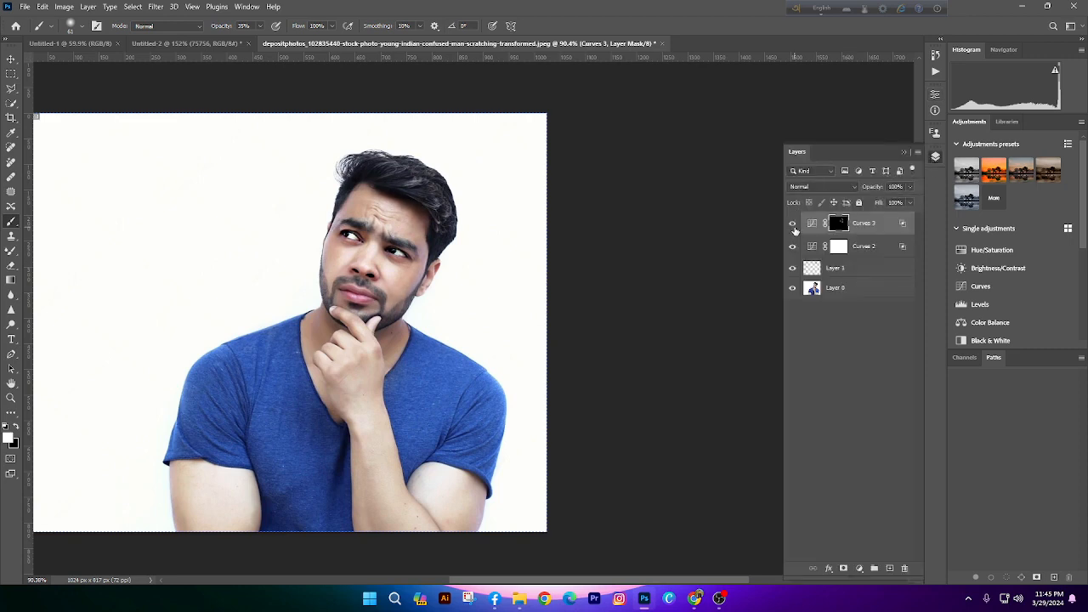
click(792, 224)
click(860, 249)
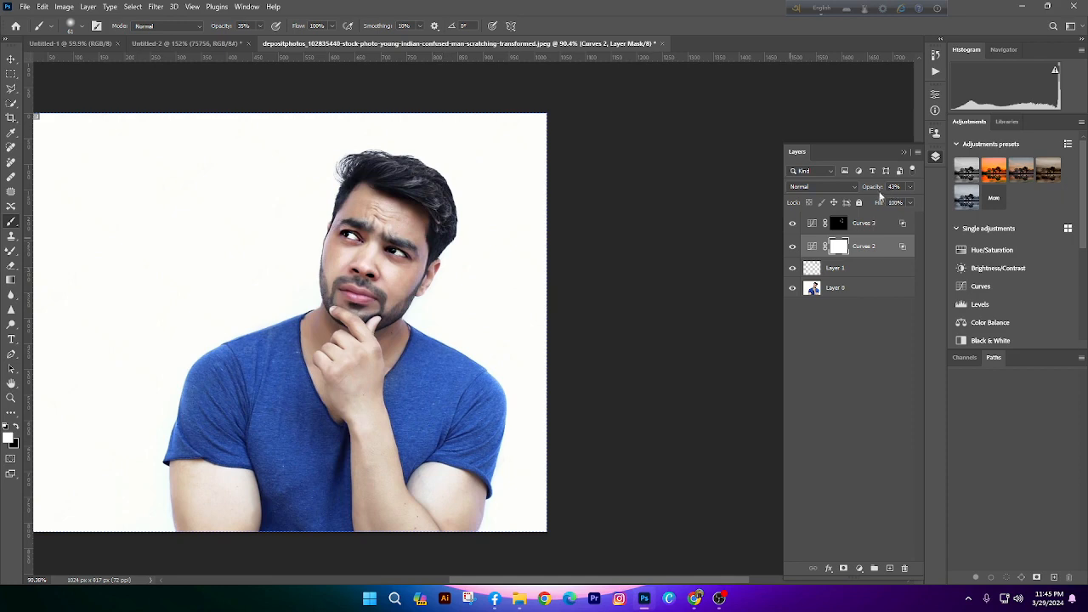
drag(880, 189, 860, 194)
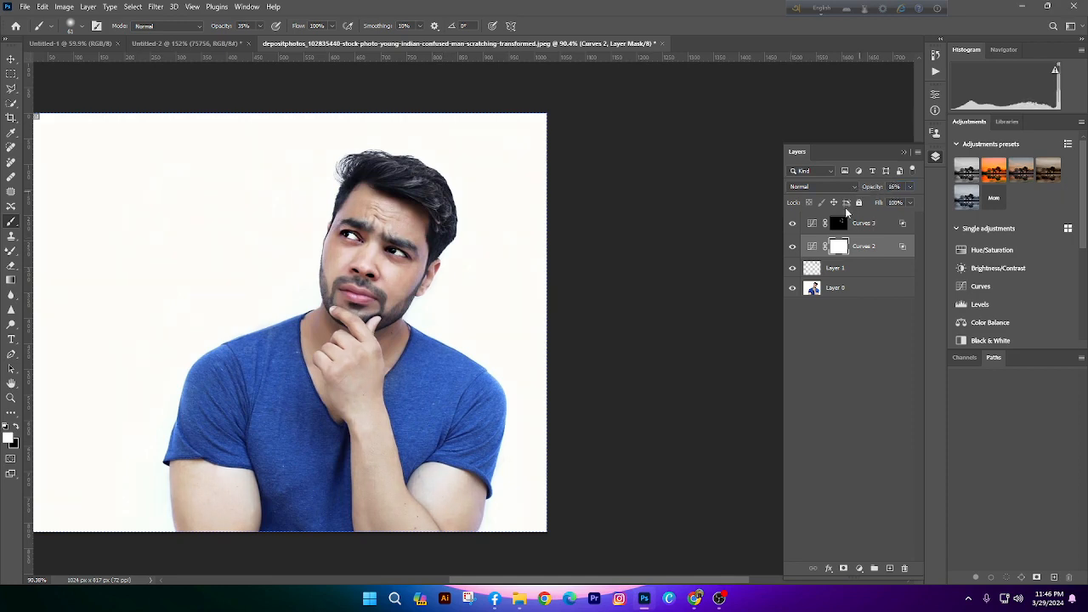
Compare the original photo with the edit by isolating Layer 0 and restoring the other layers, then select both Curves layers
alt+click(791, 290)
scroll(374, 257, down, 7)
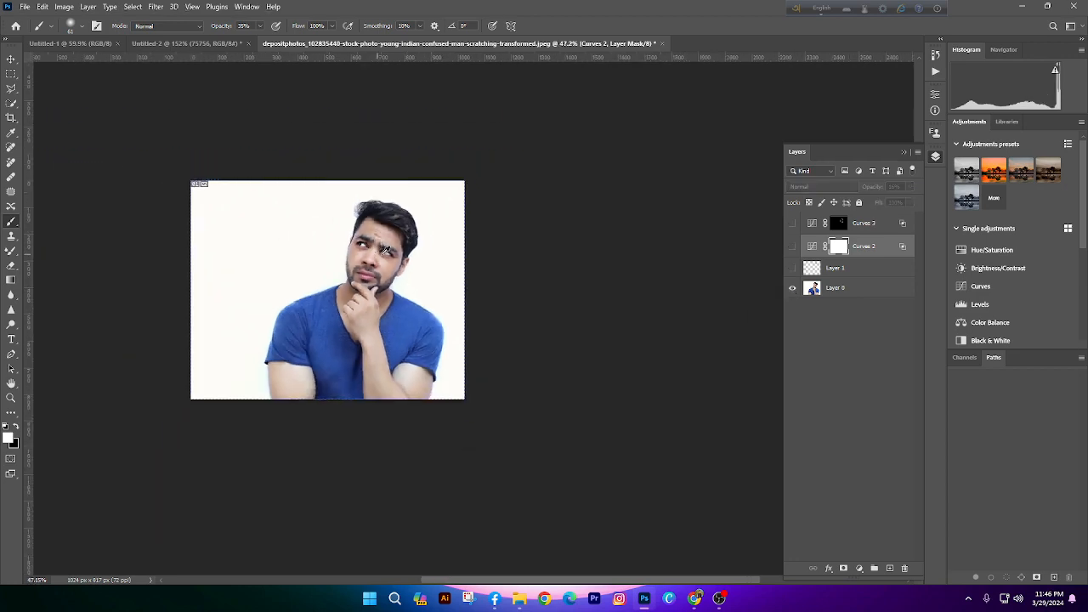
alt+click(791, 290)
scroll(368, 258, up, 12)
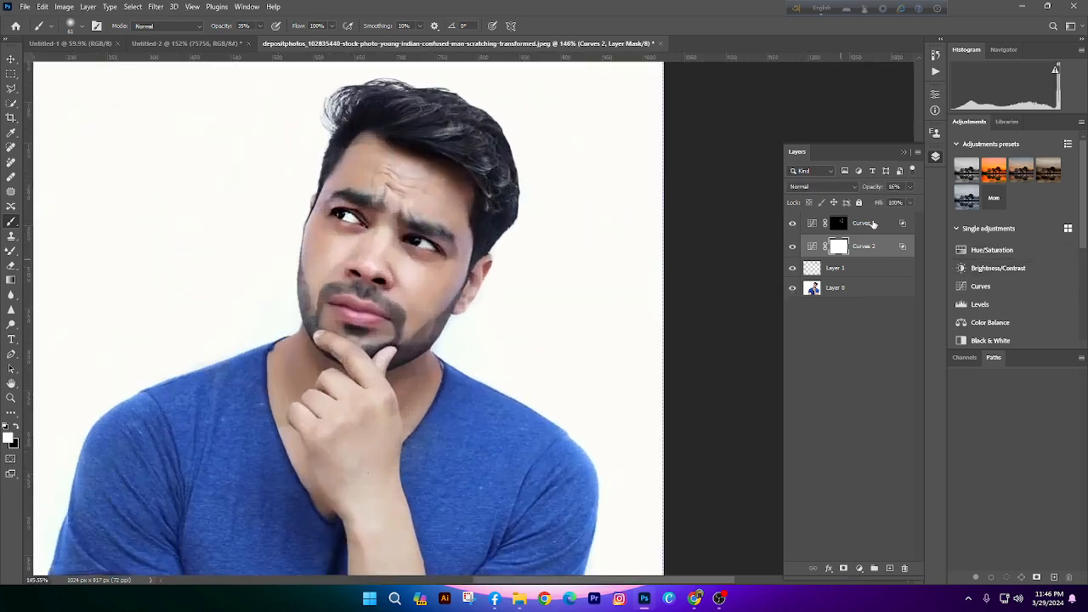
shift+click(874, 223)
scroll(272, 201, down, 5)
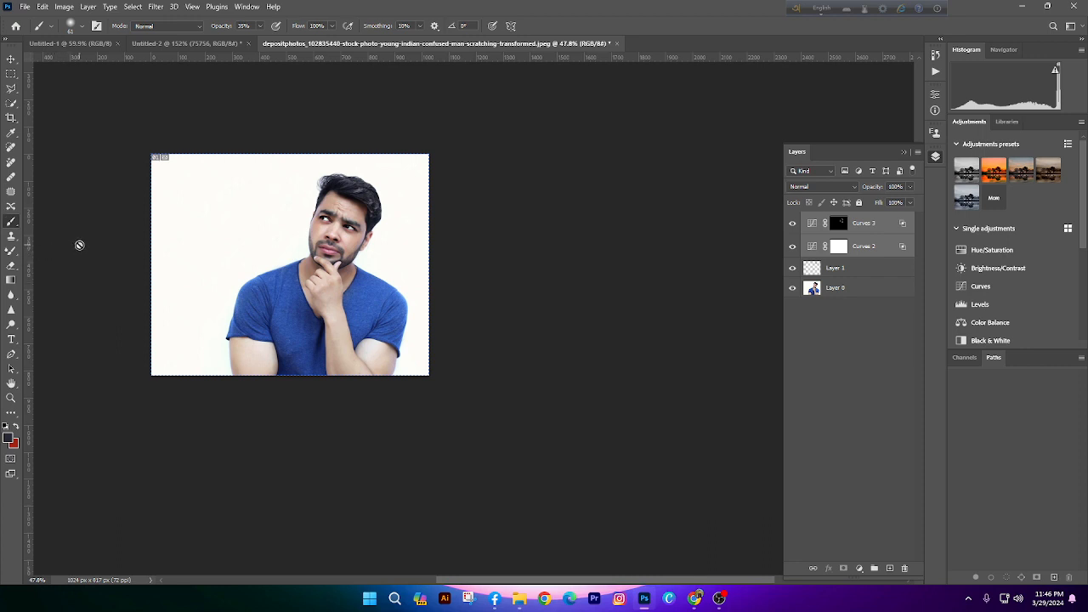
Switch to the Google Meet call in Chrome, dismiss its meeting-ready notice, and return to Photoshop without the Live Caption box
click(11, 236)
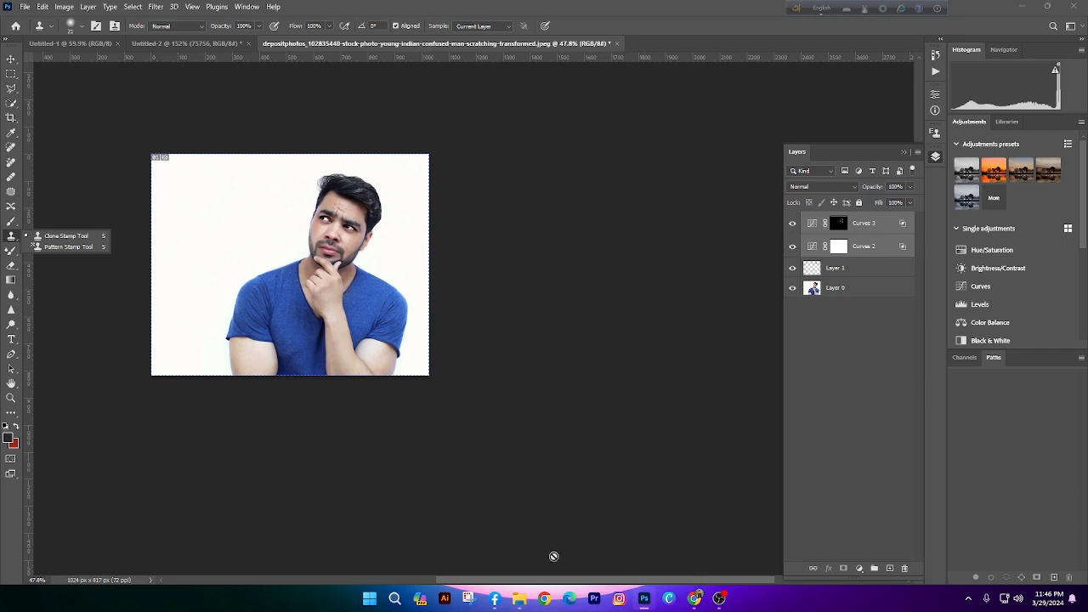
mouse_move(695, 599)
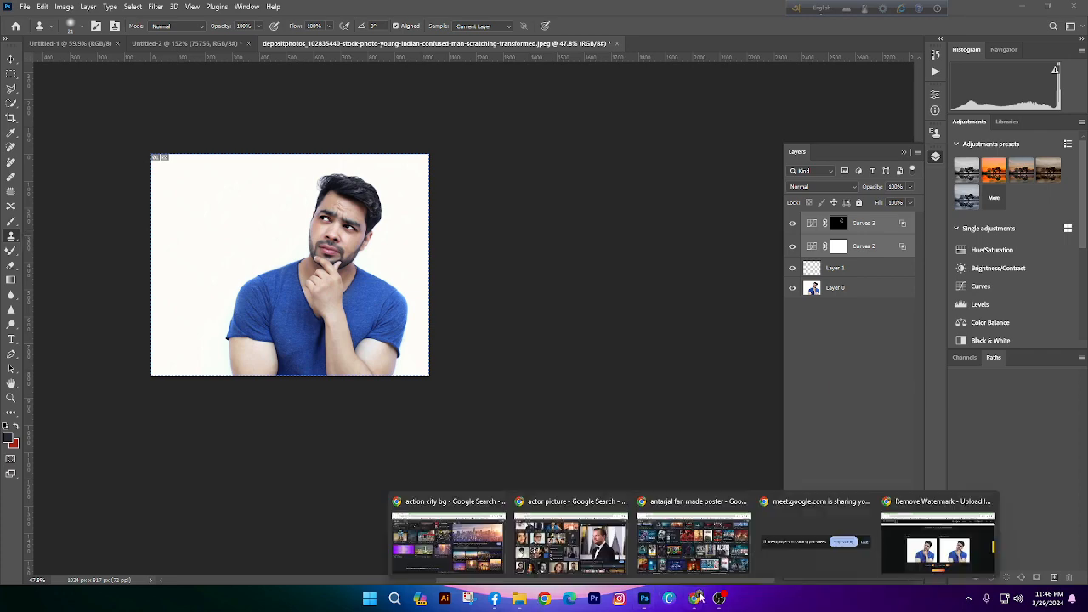
click(463, 538)
click(198, 10)
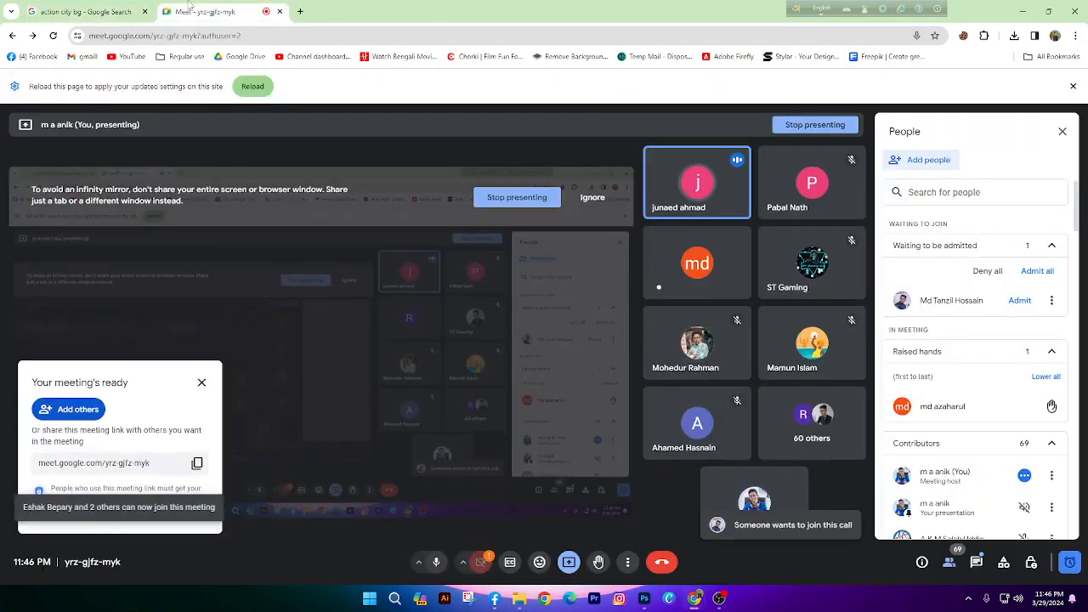
click(202, 383)
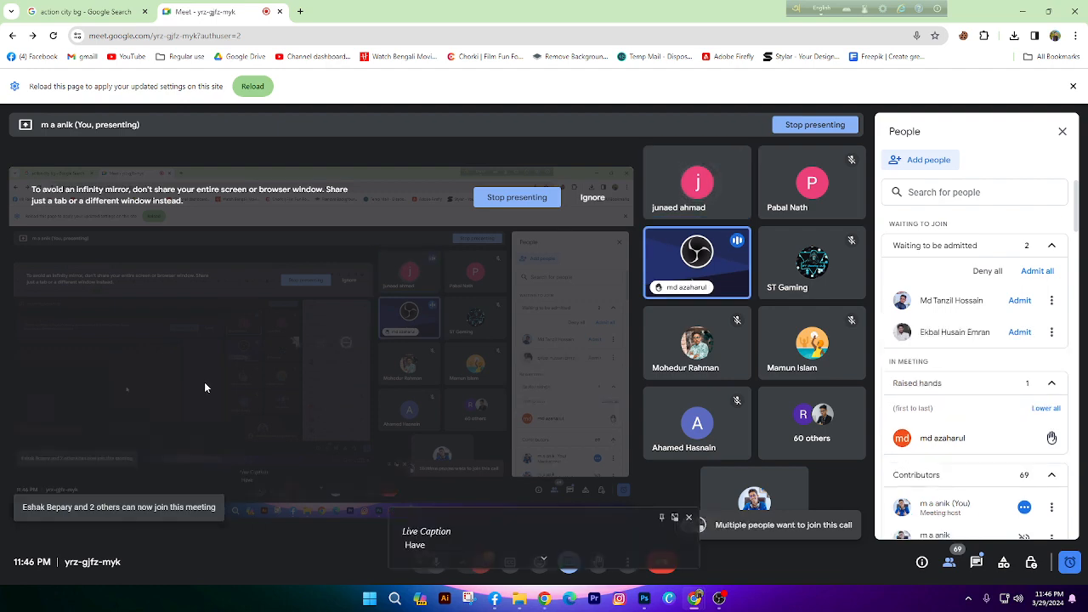
click(644, 598)
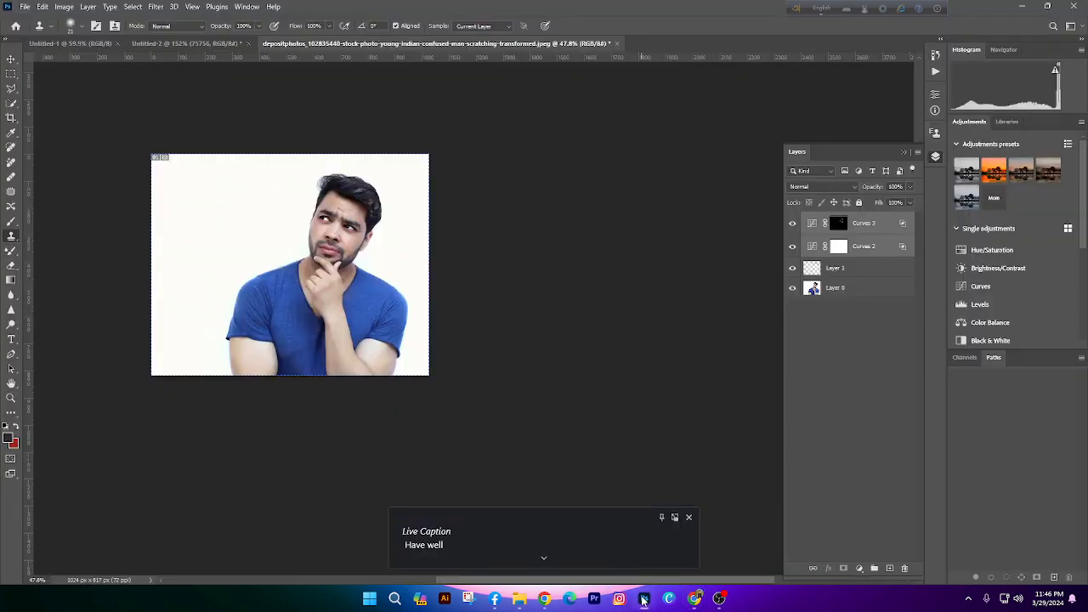
click(689, 517)
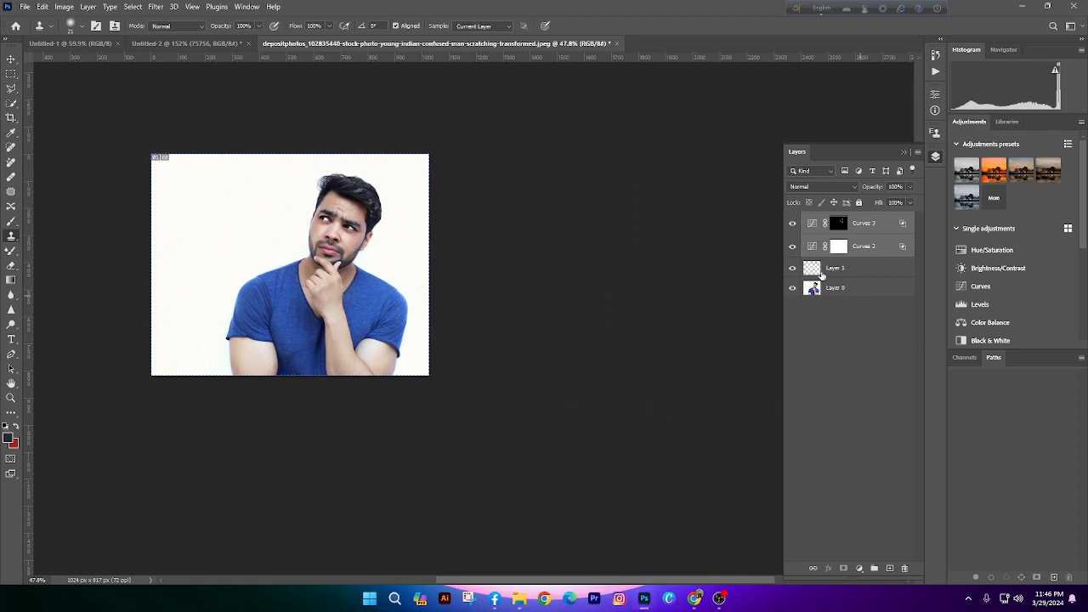
Add a new layer above Curves 3 filled with 50% gray and set its blend mode to Overlay
click(845, 273)
click(838, 223)
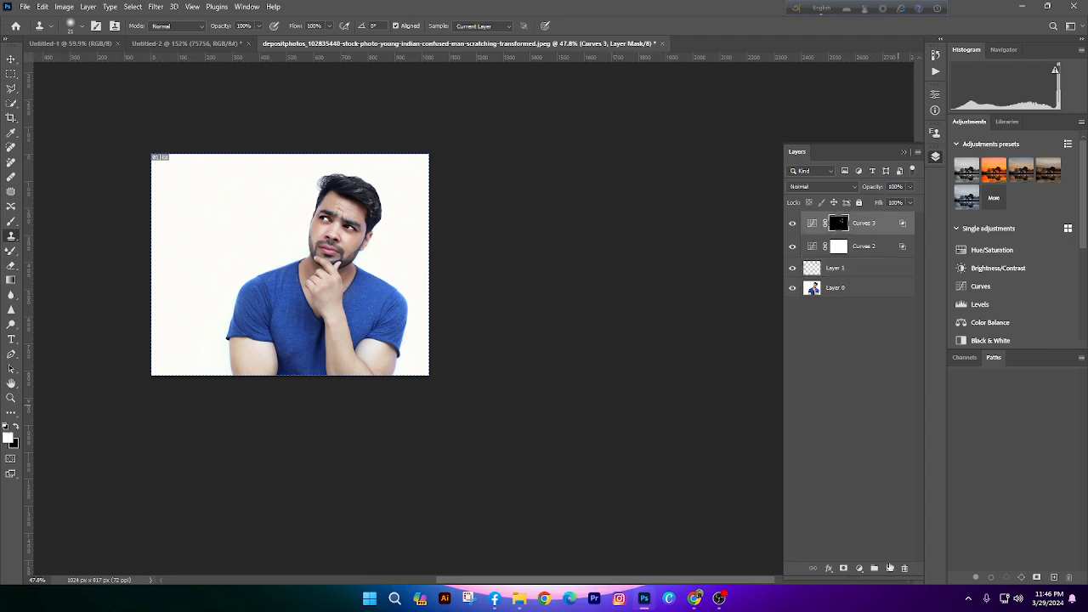
click(890, 567)
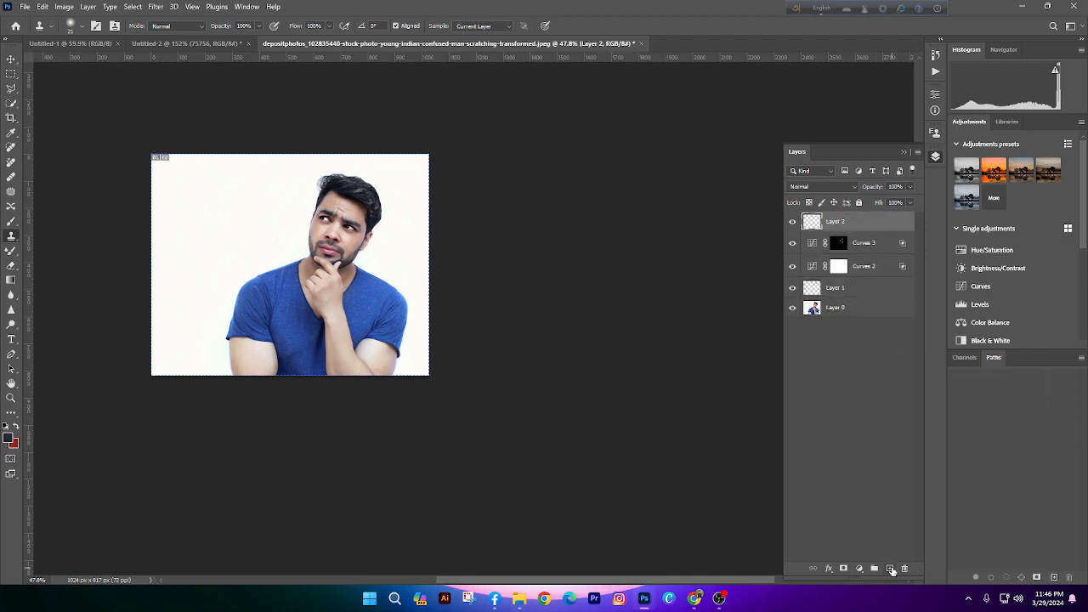
click(42, 6)
click(59, 183)
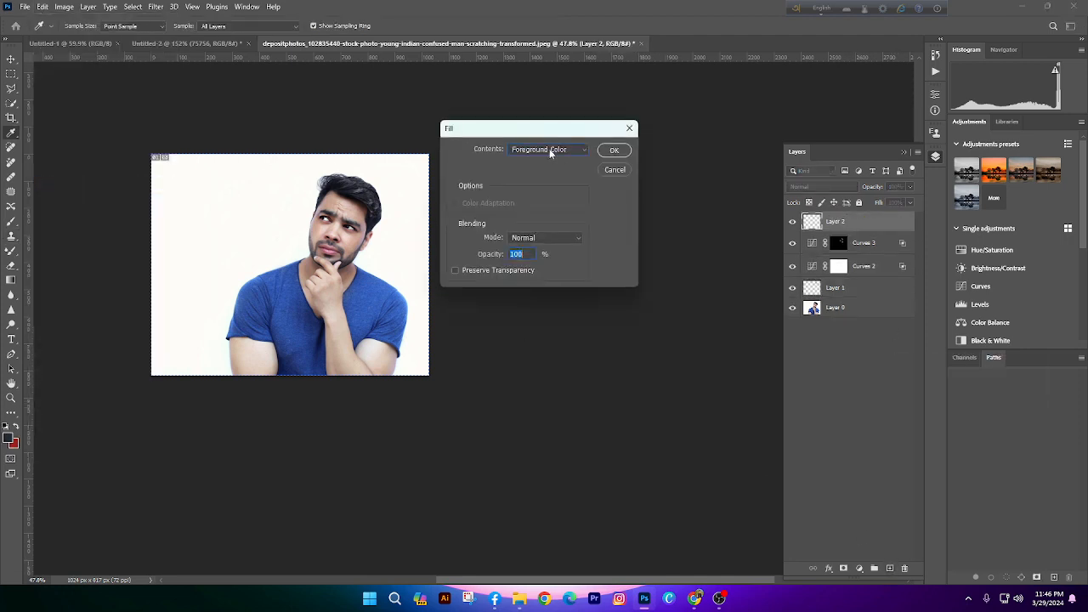
click(550, 152)
click(540, 253)
click(616, 153)
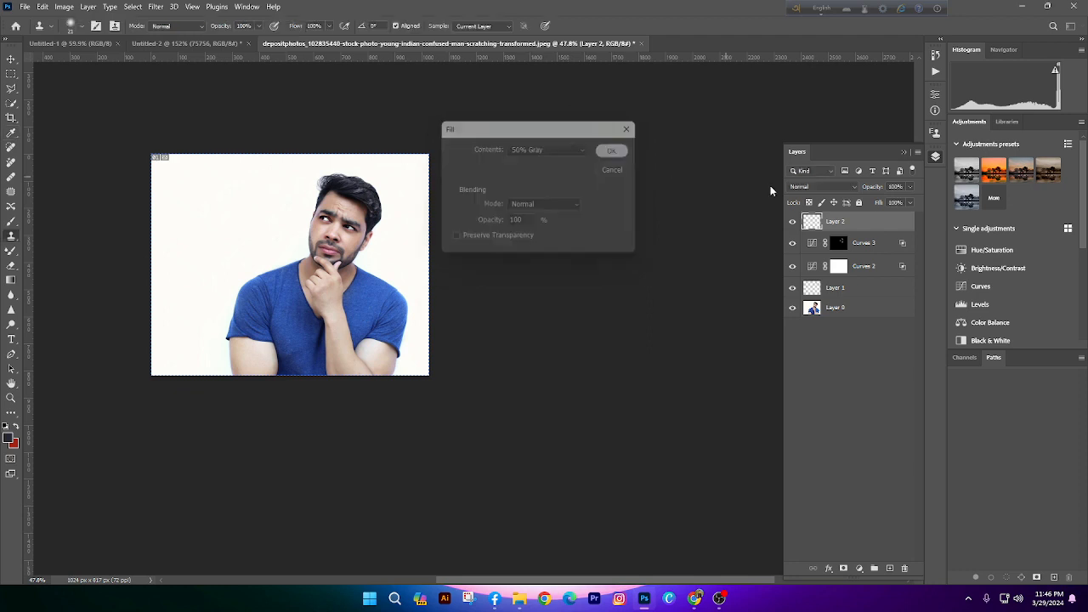
click(820, 186)
click(817, 328)
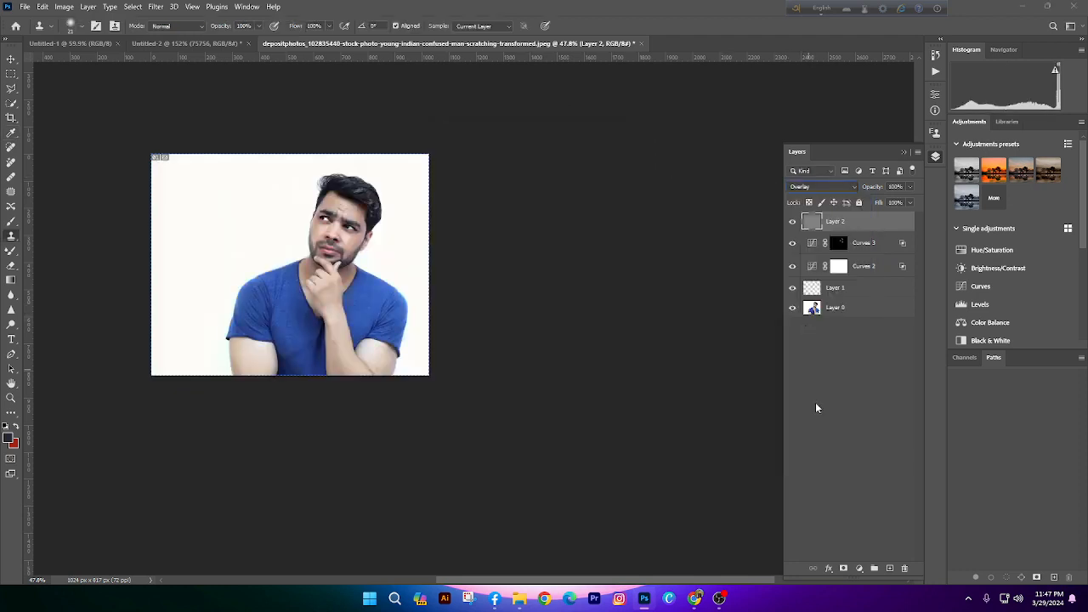
Brighten areas of the man's face on the 50% gray Overlay layer with the Dodge tool, using Midtones range and 50% exposure
right_click(11, 323)
click(48, 330)
scroll(356, 199, up, 2)
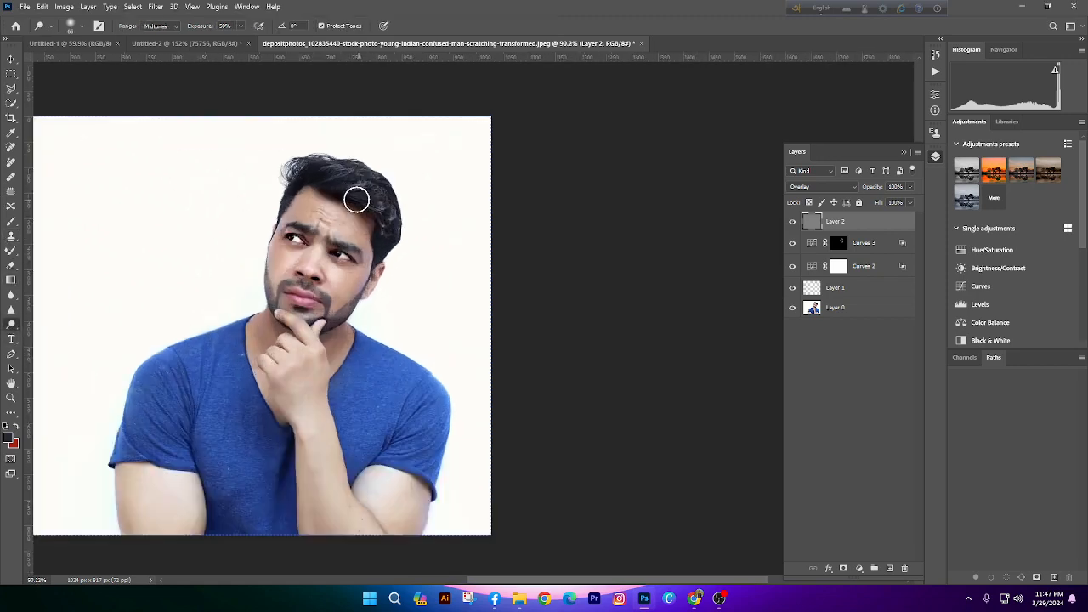
scroll(356, 199, up, 2)
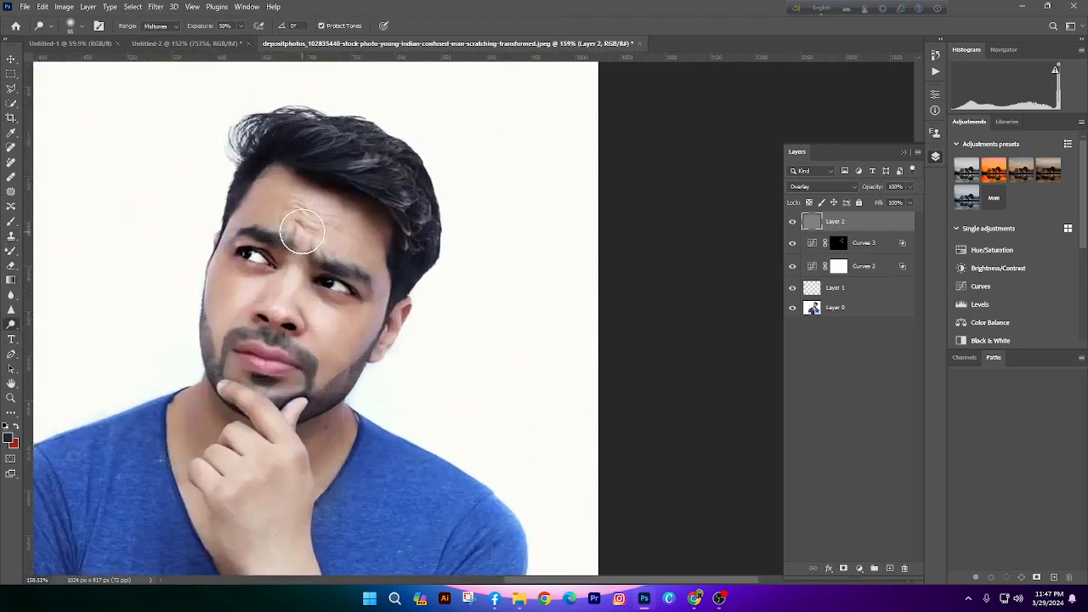
scroll(315, 214, up, 2)
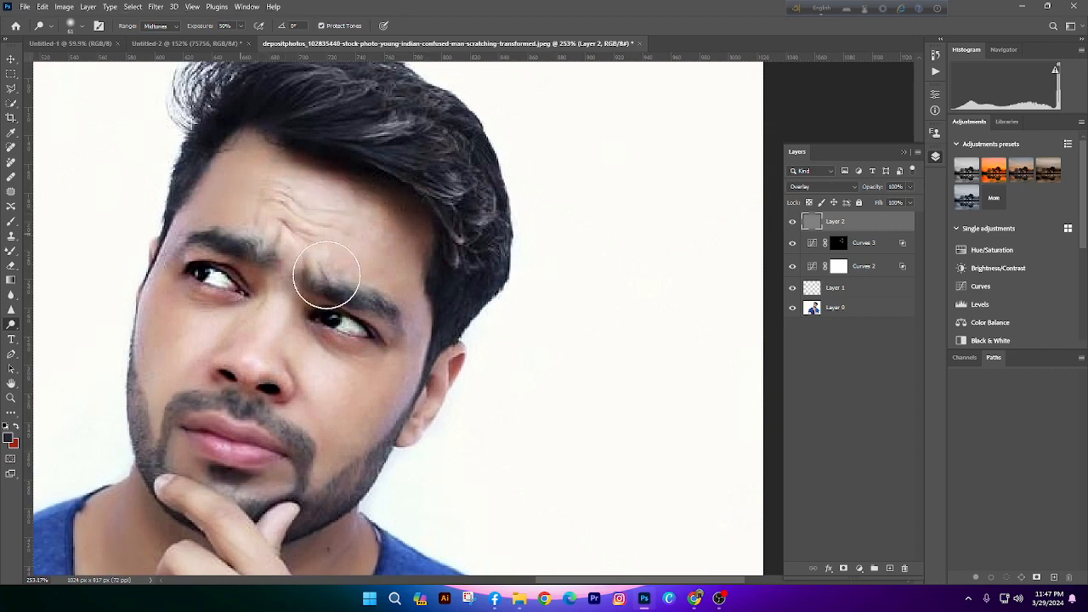
scroll(414, 194, down, 3)
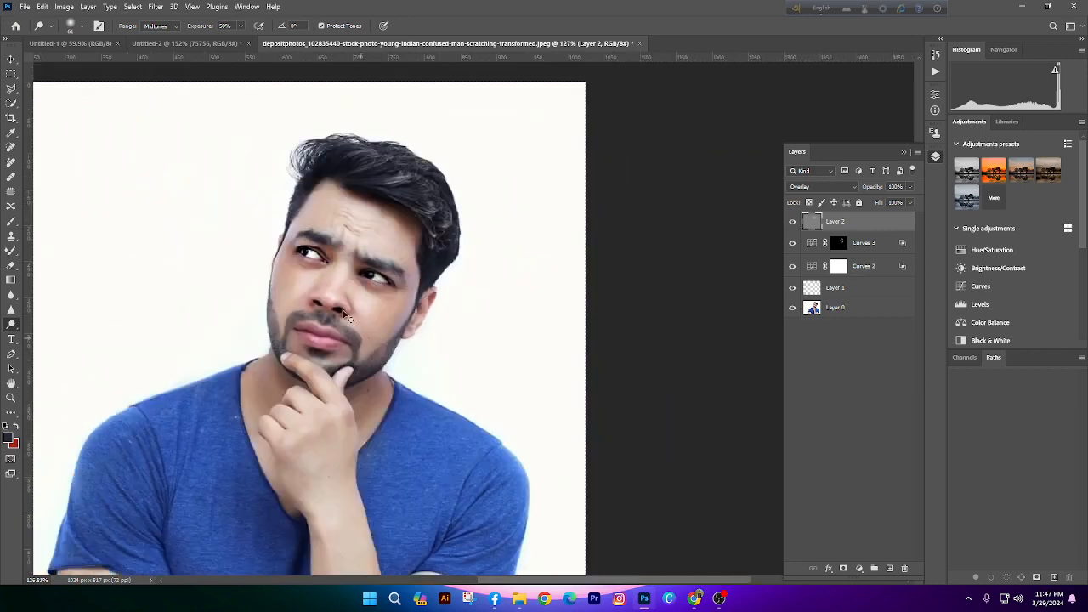
scroll(346, 316, up, 2)
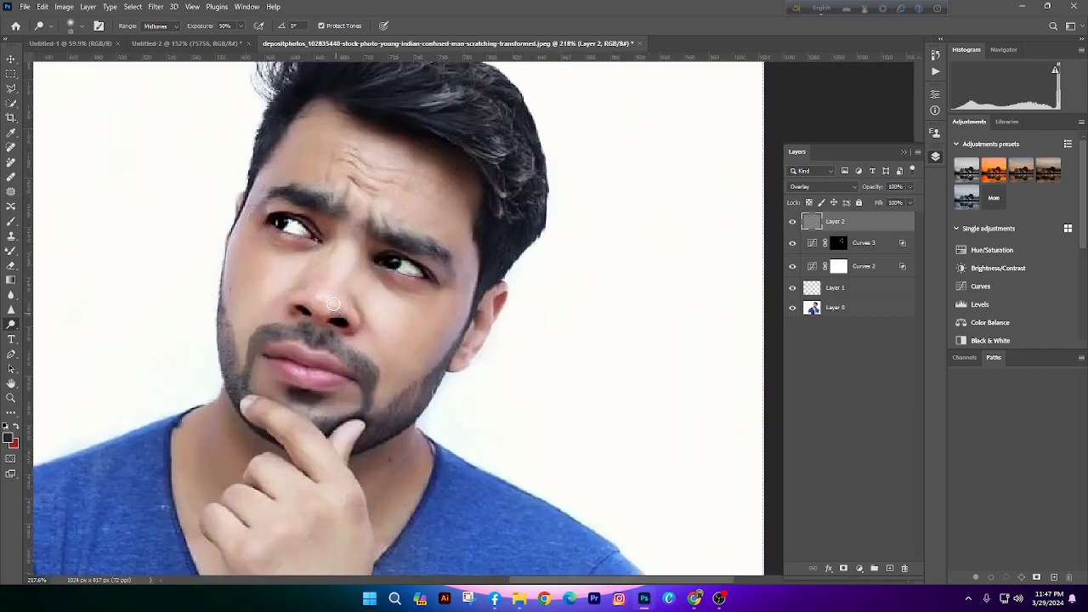
scroll(413, 293, down, 3)
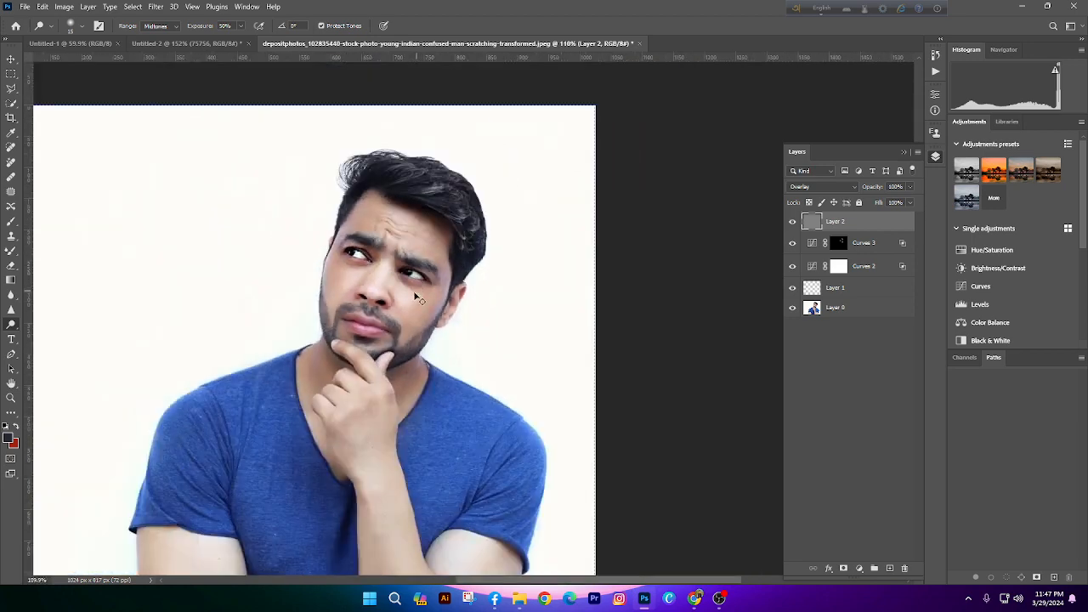
scroll(398, 299, up, 2)
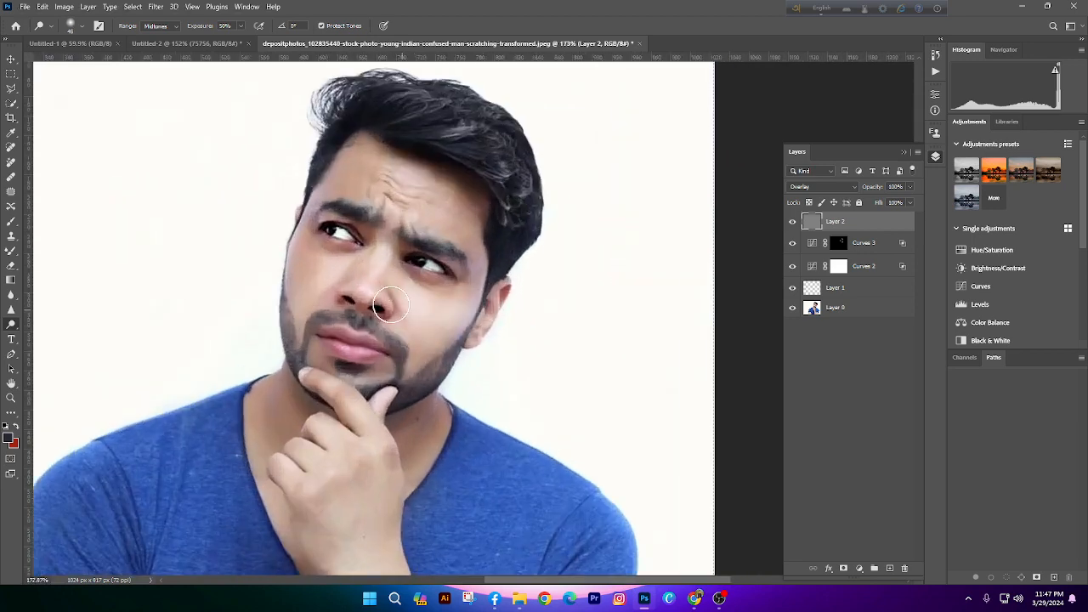
scroll(390, 306, down, 1)
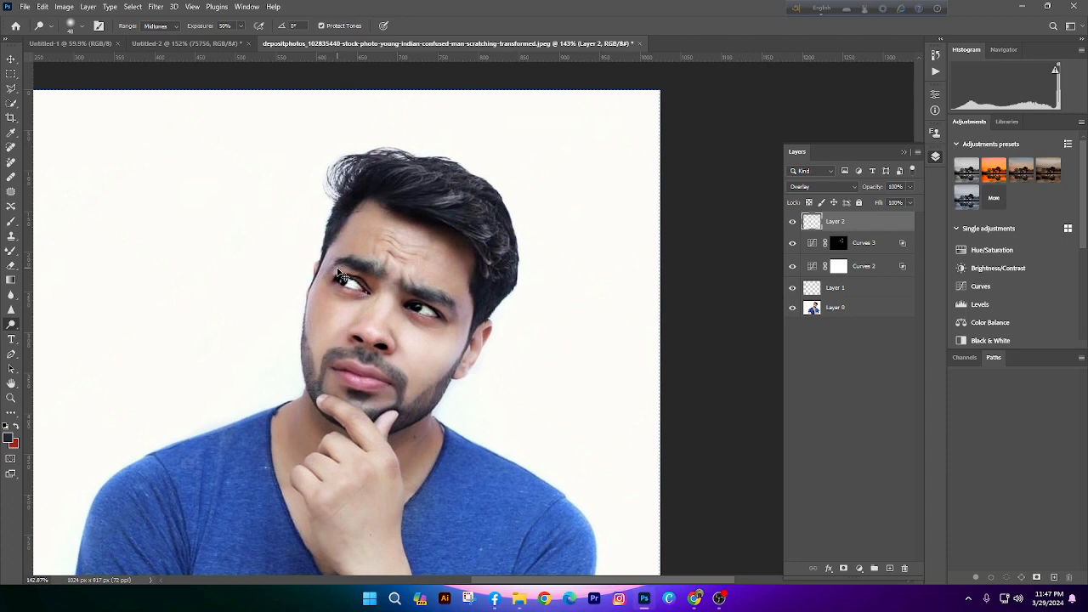
Darken the man's cheek and jaw area on the gray Overlay layer with the Burn tool at 50% exposure, using a soft brush
right_click(14, 327)
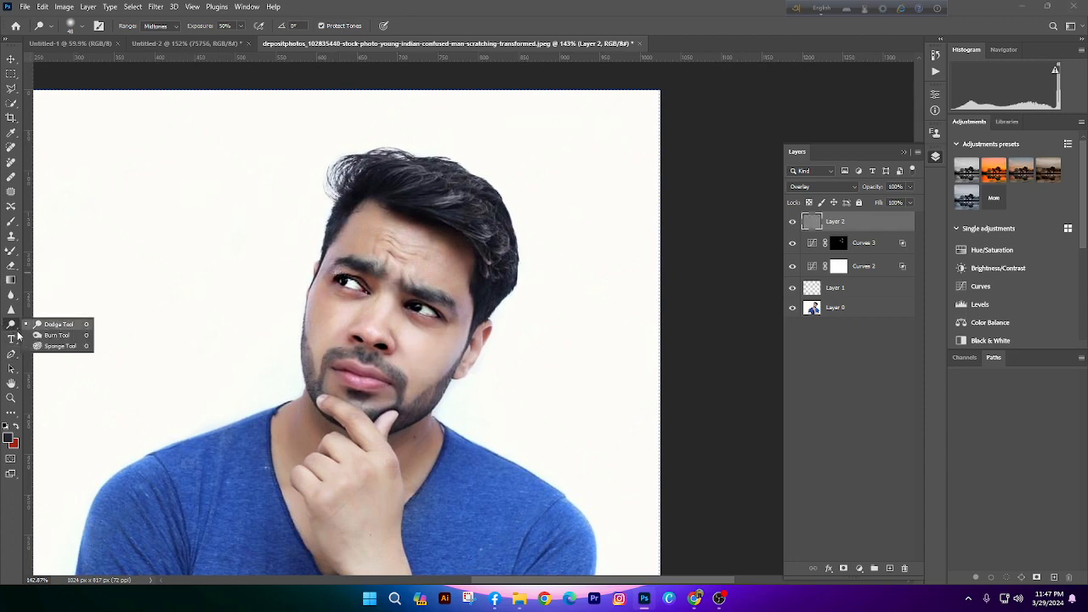
click(56, 337)
scroll(381, 333, up, 2)
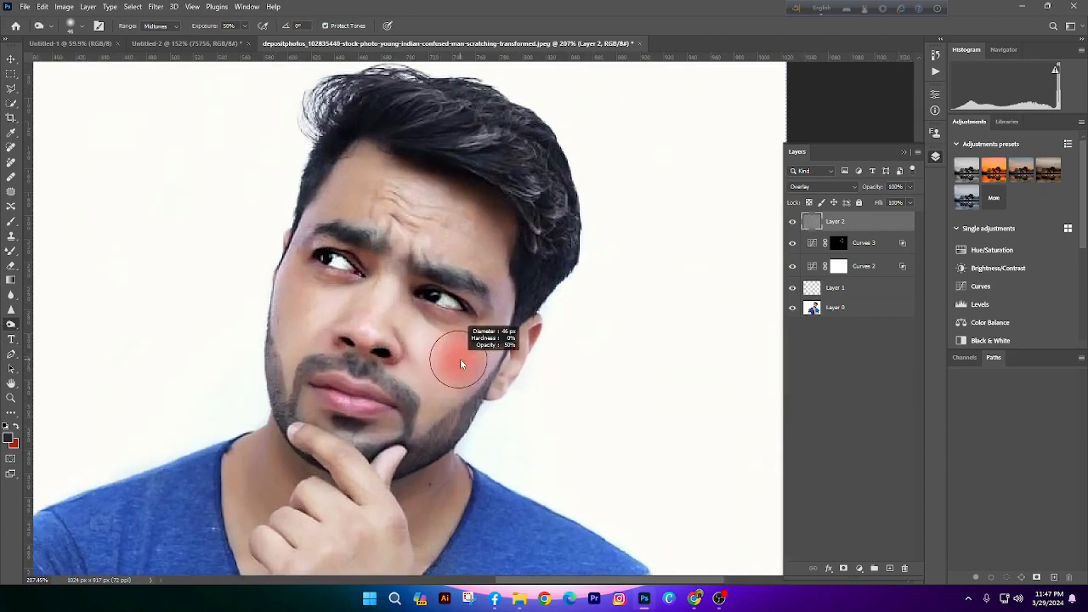
scroll(477, 346, down, 3)
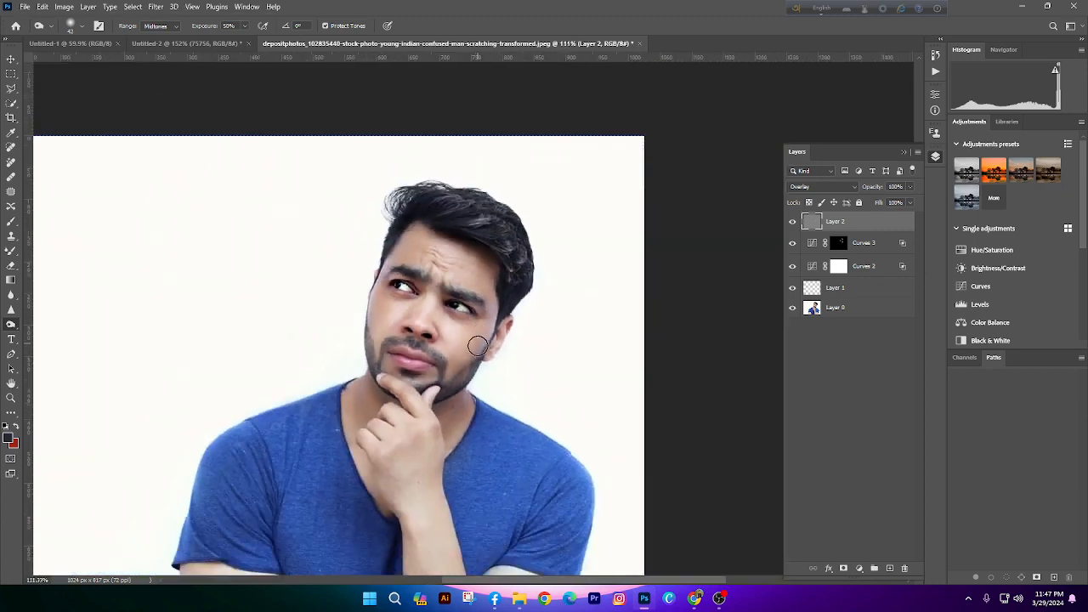
scroll(442, 362, down, 3)
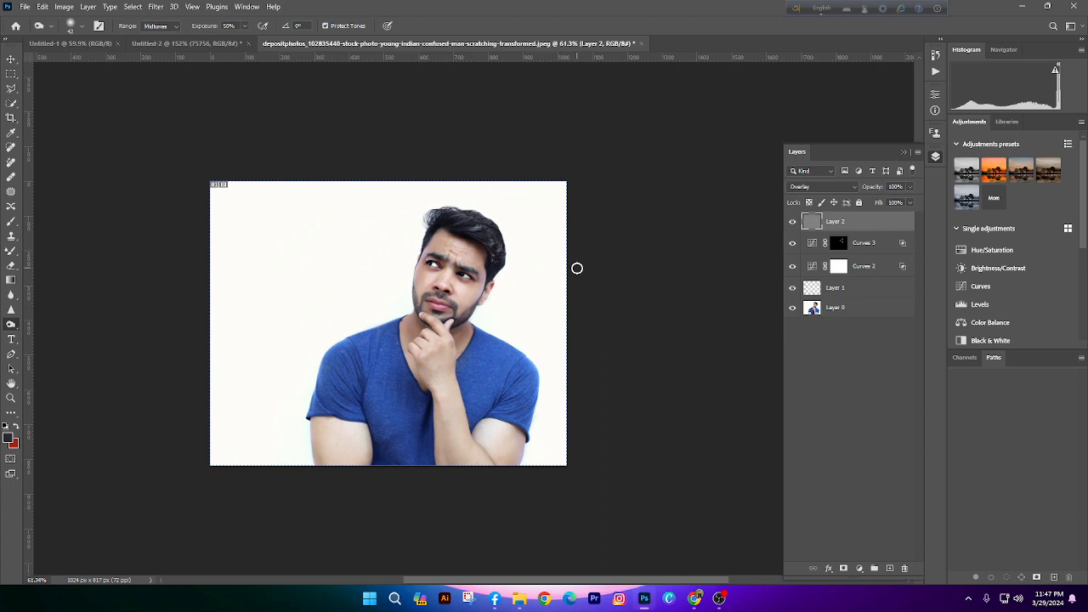
mouse_move(691, 599)
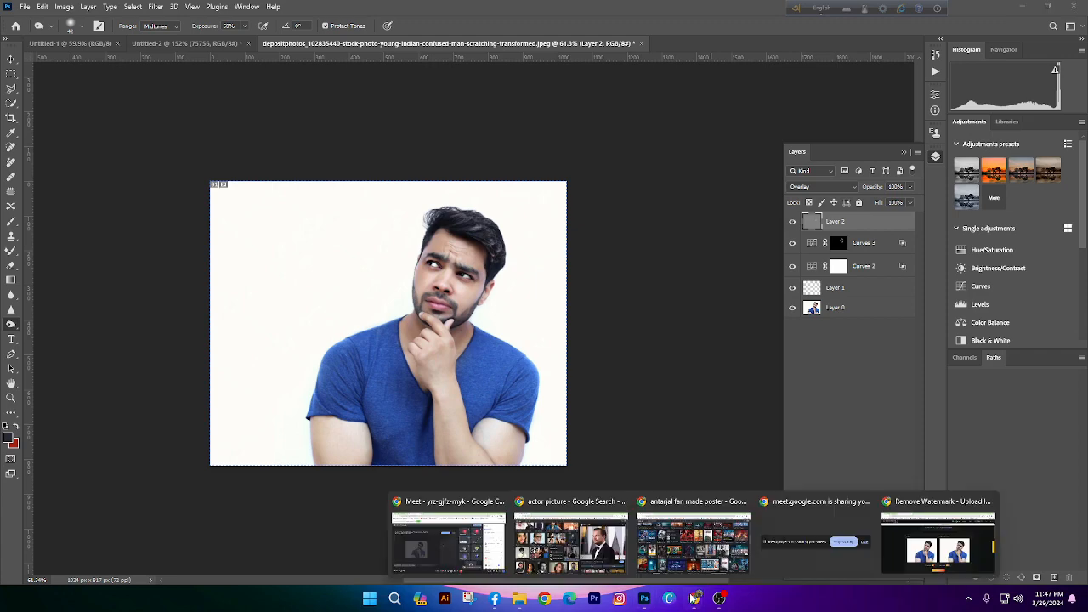
click(697, 568)
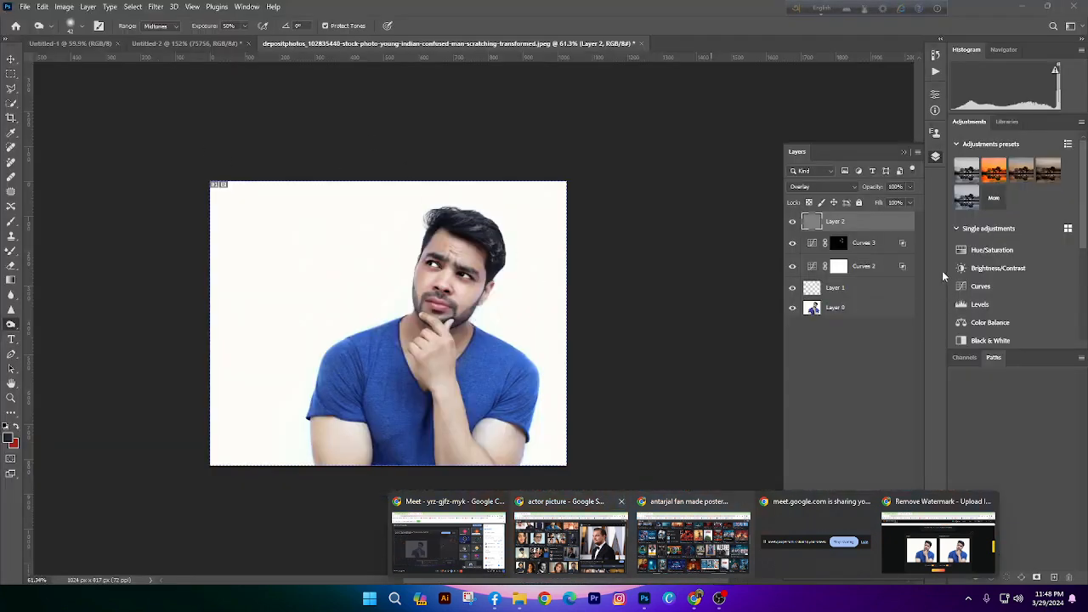
Compare the photo with and without the gray Overlay layer by toggling its visibility, and delete that layer
click(792, 222)
click(792, 223)
click(792, 222)
click(792, 222)
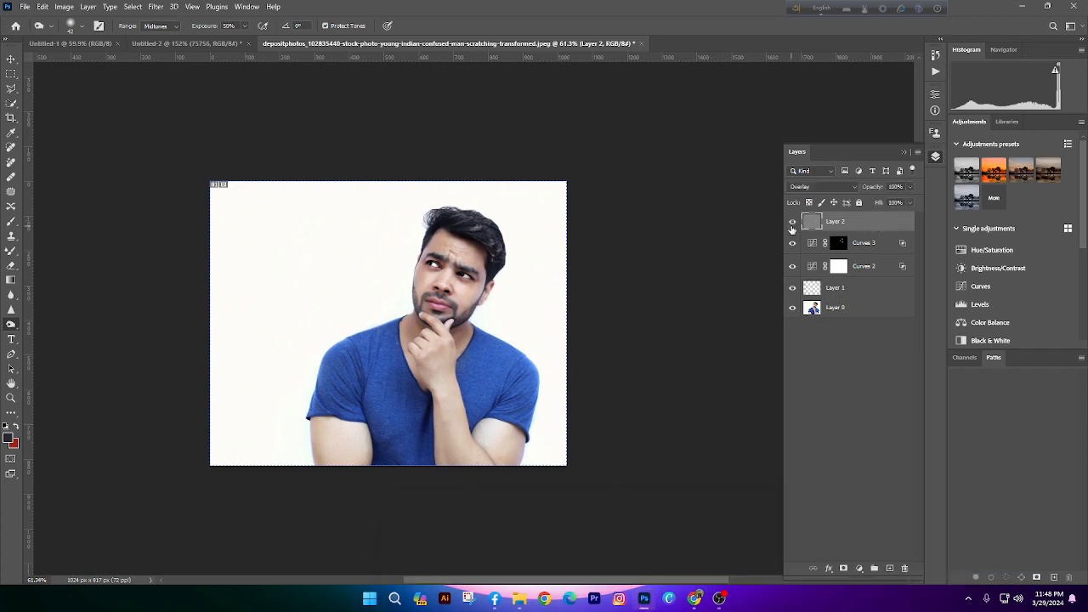
key(Delete)
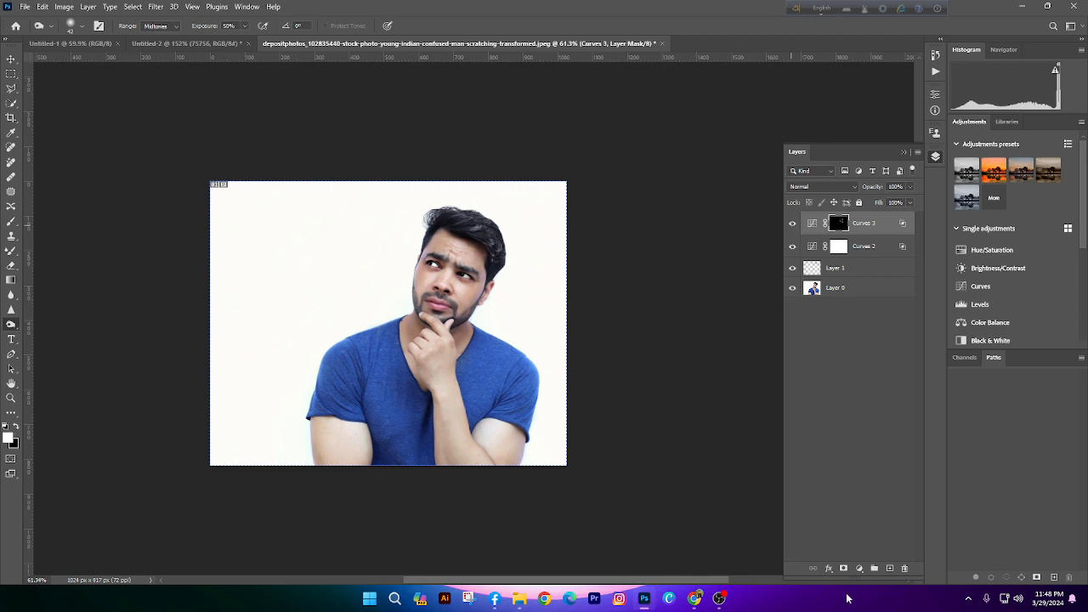
Add a Selective Color adjustment layer above Curves 3, with Reds as the color range to adjust
click(858, 568)
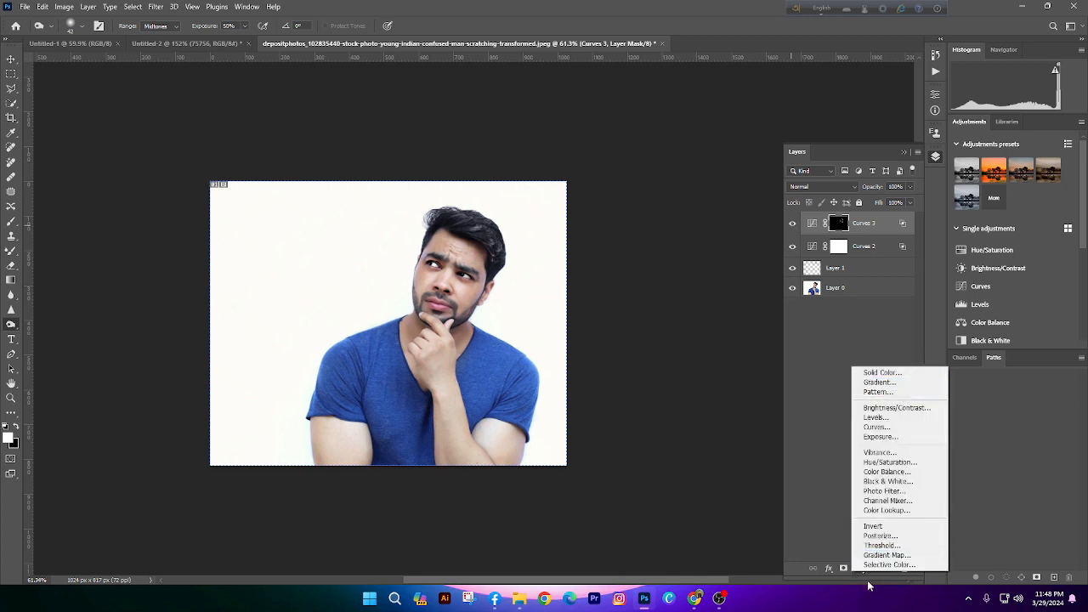
click(863, 569)
click(863, 570)
click(890, 565)
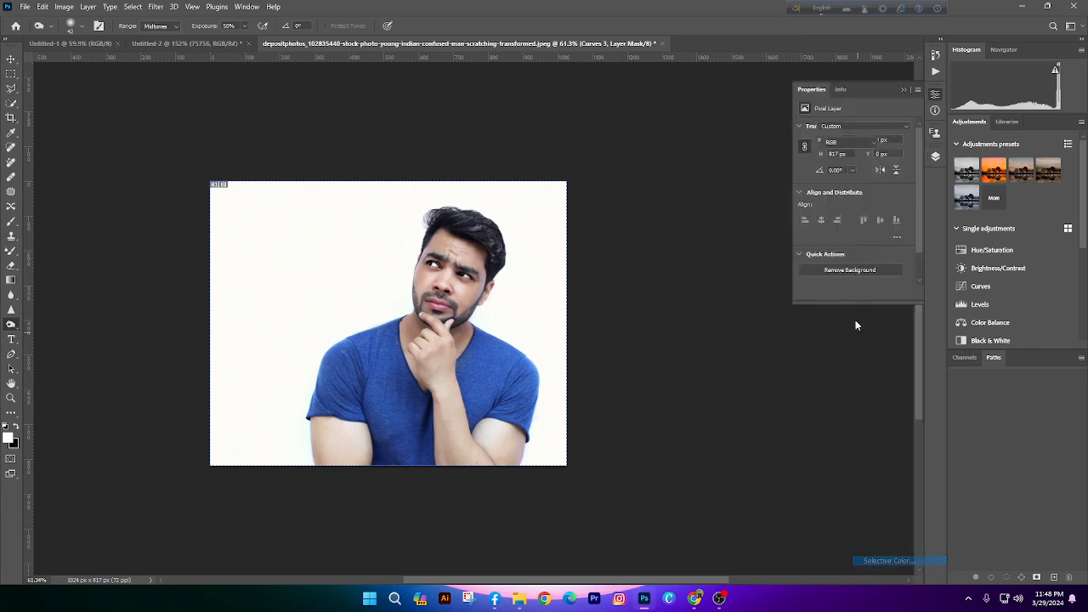
click(863, 138)
click(851, 147)
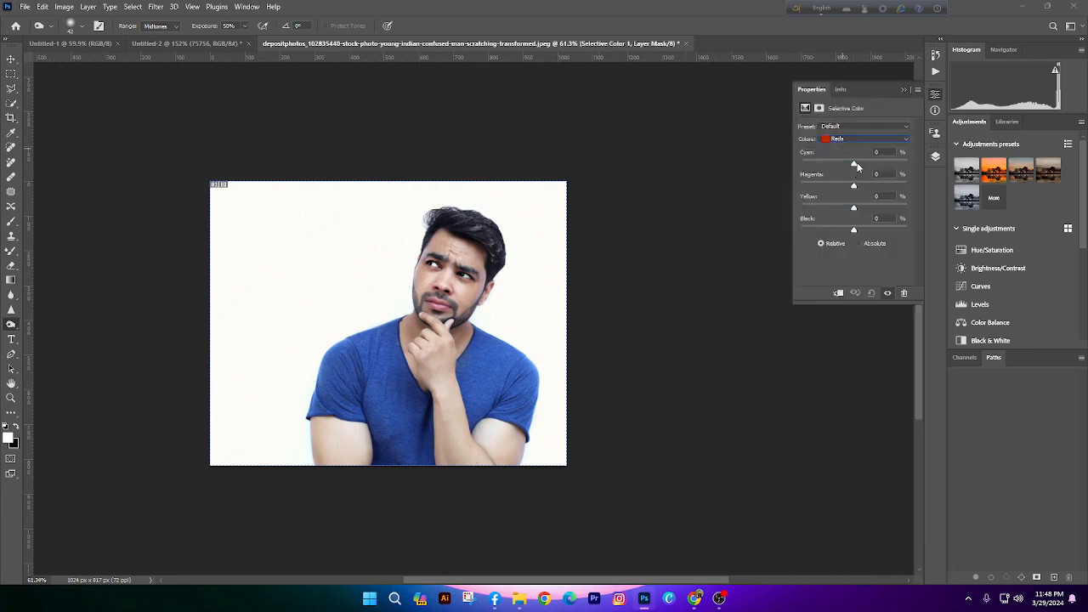
Reduce the cyan in the Reds of the Selective Color adjustment, trying -81% and -20%, and return to the layer stack
drag(856, 163, 802, 167)
drag(813, 176, 828, 178)
click(11, 59)
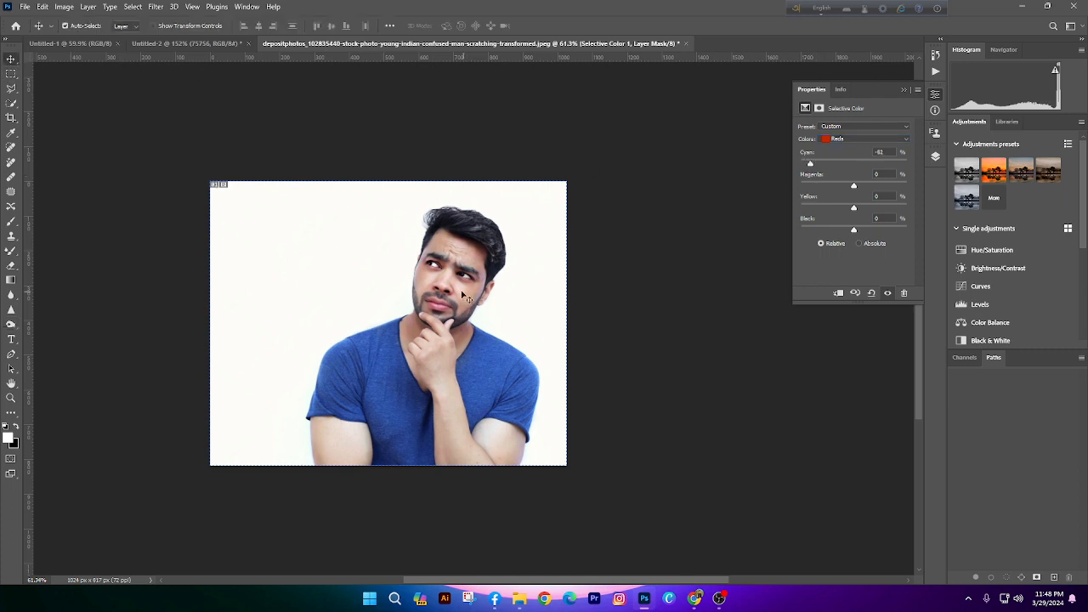
alt+scroll(441, 286, up, 3)
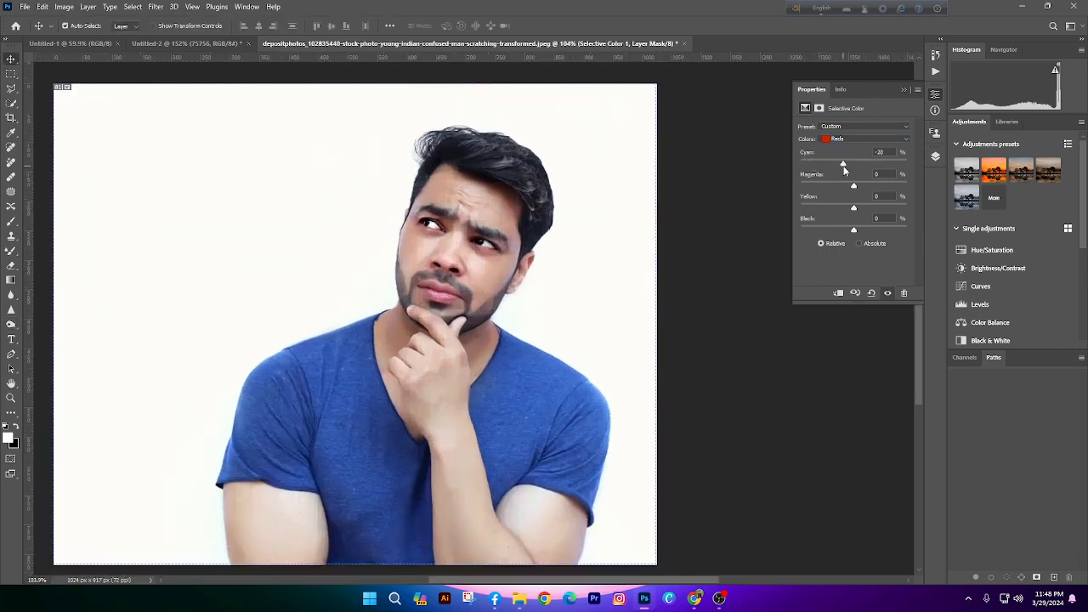
drag(799, 162, 876, 231)
click(935, 157)
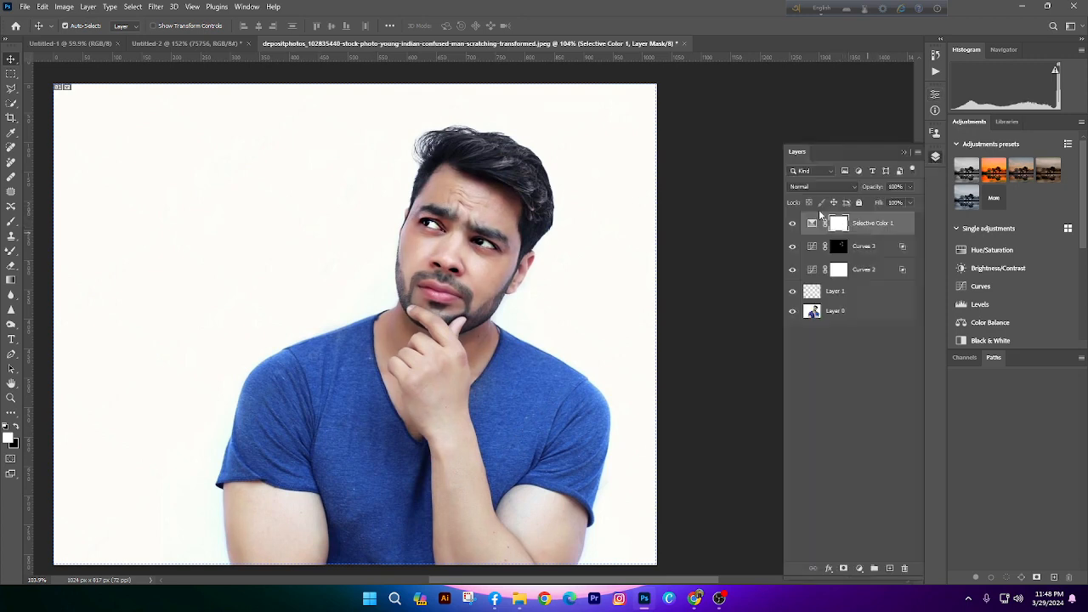
scroll(557, 278, down, 3)
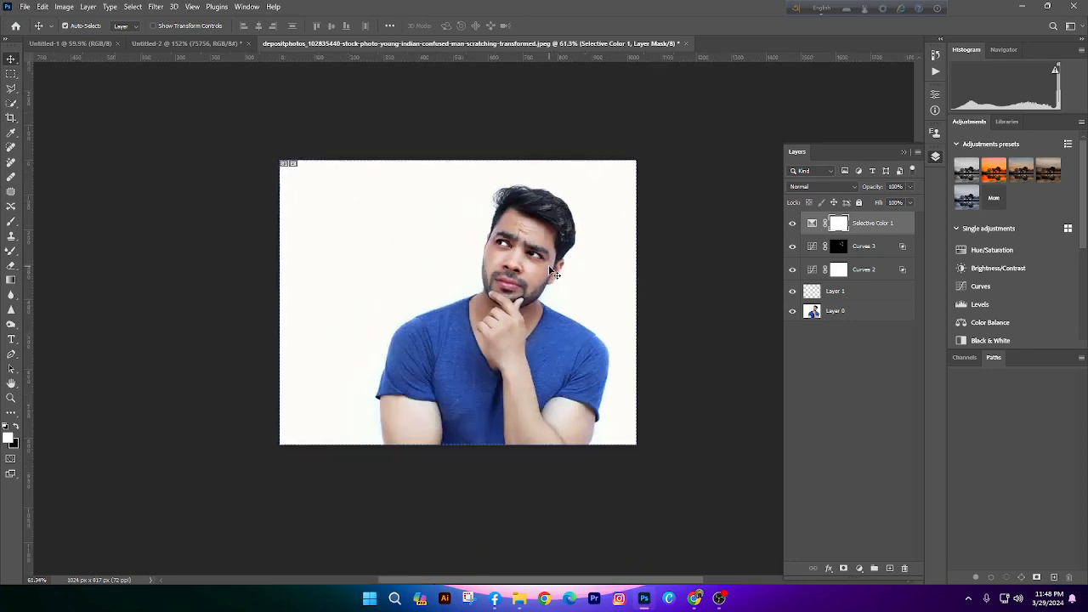
Add a Selective Color adjustment layer with Reds set to Cyan -41, Magenta -1, Yellow +16 and Black +34
scroll(540, 277, down, 3)
scroll(590, 227, up, 3)
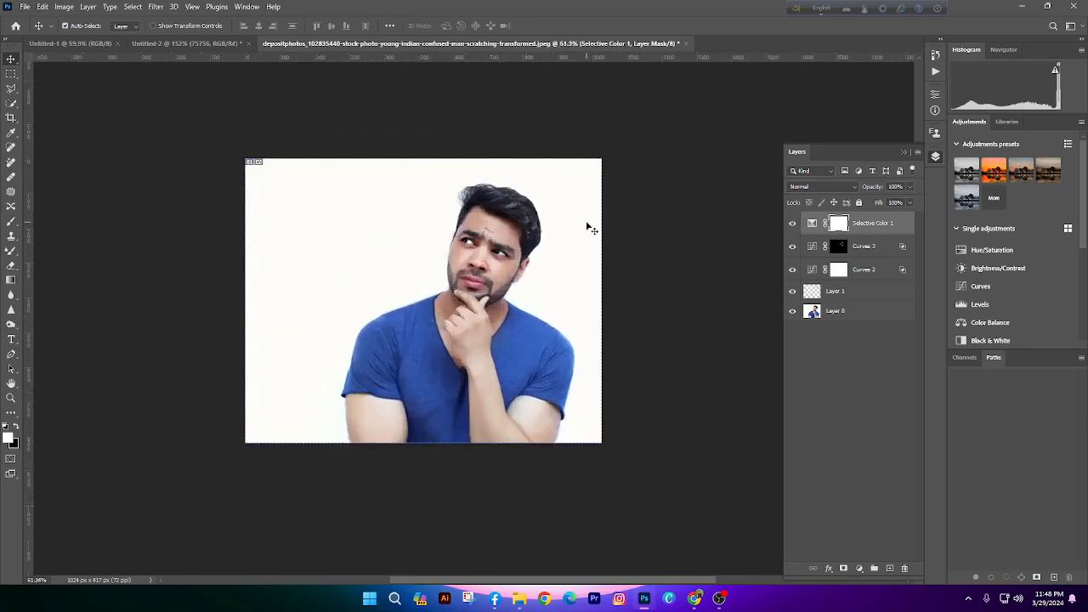
click(860, 568)
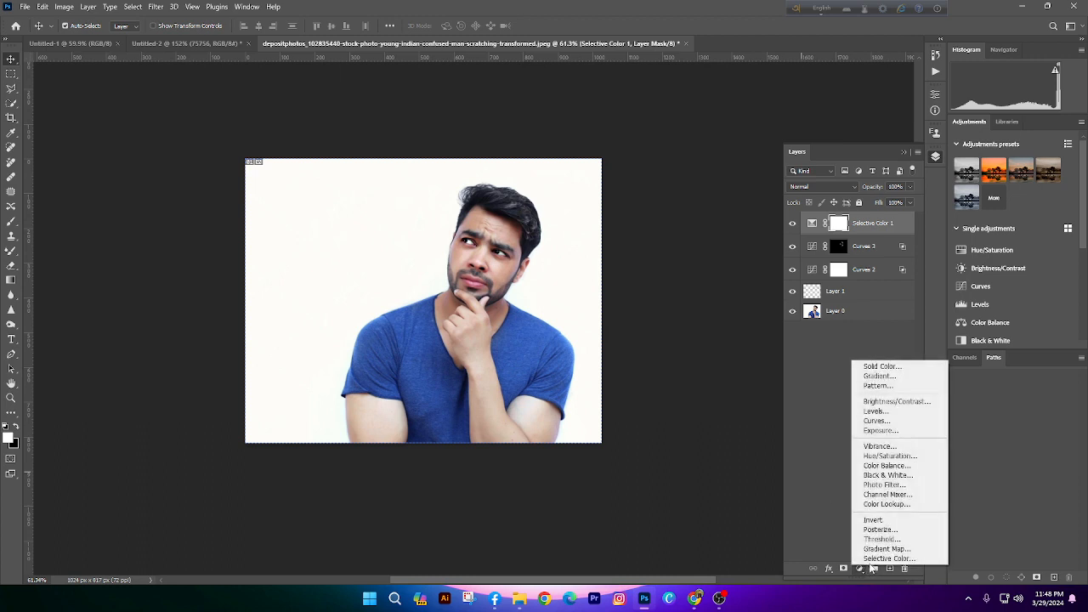
click(889, 559)
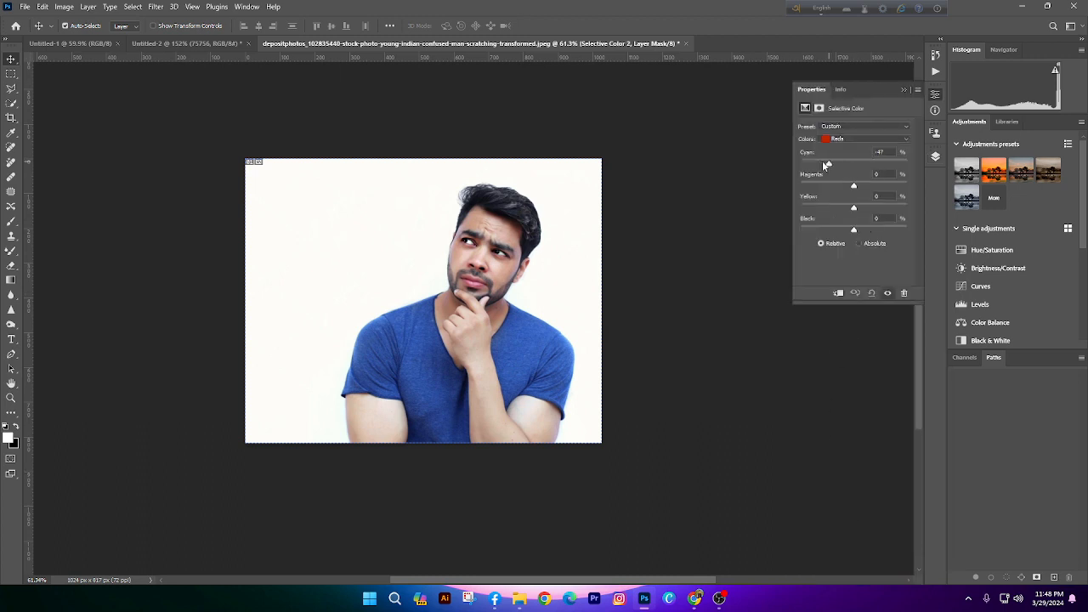
drag(820, 171, 871, 231)
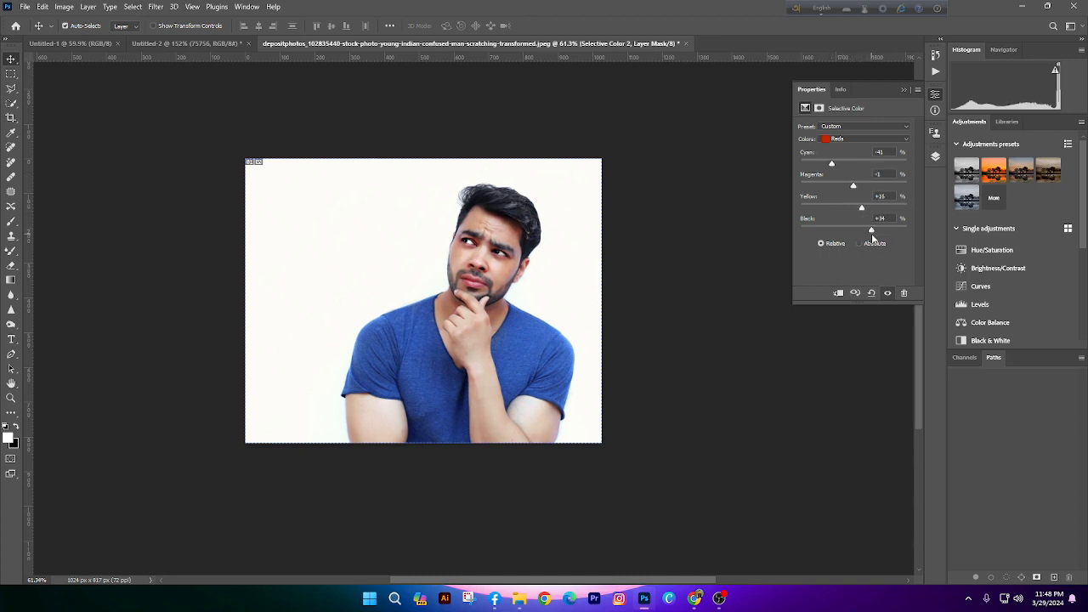
Lower the opacity of the new Selective Color adjustment layer to about 50% and check the effect on the skin
click(936, 157)
drag(872, 190, 858, 197)
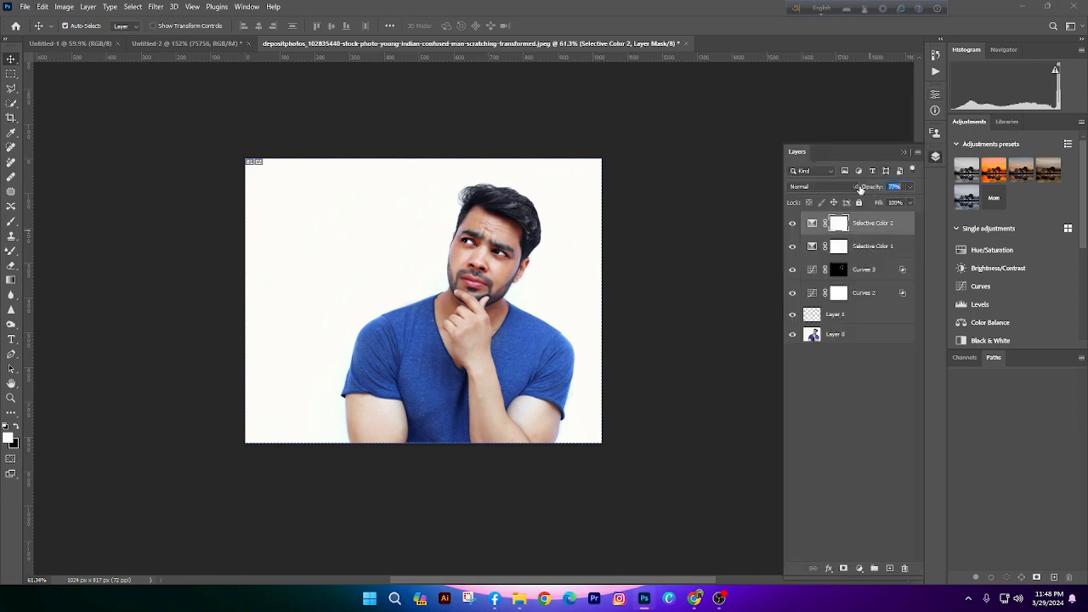
click(822, 433)
scroll(477, 237, up, 5)
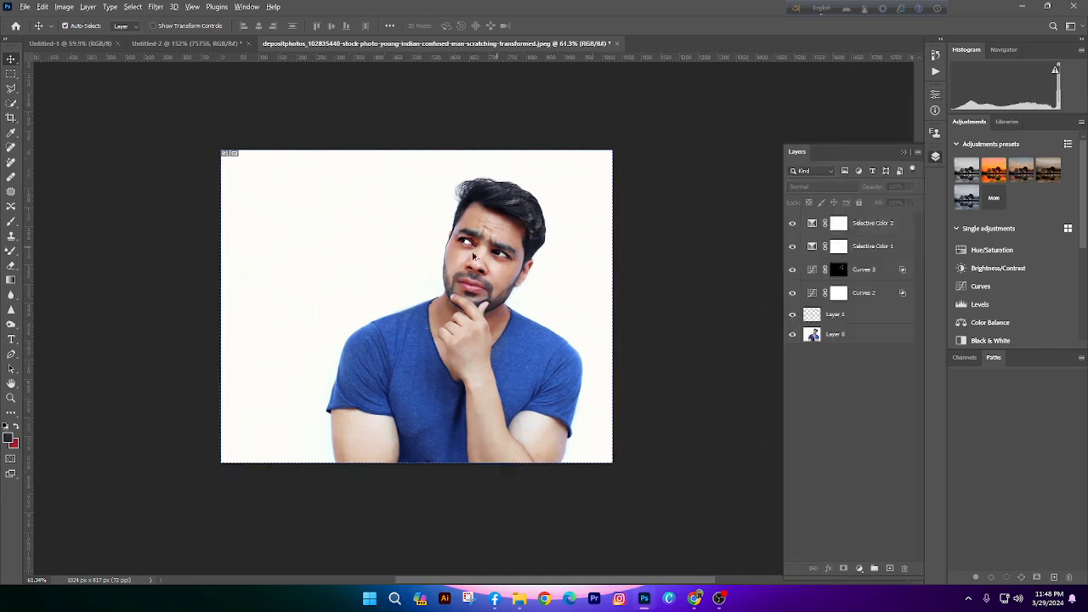
click(875, 222)
drag(872, 186, 857, 197)
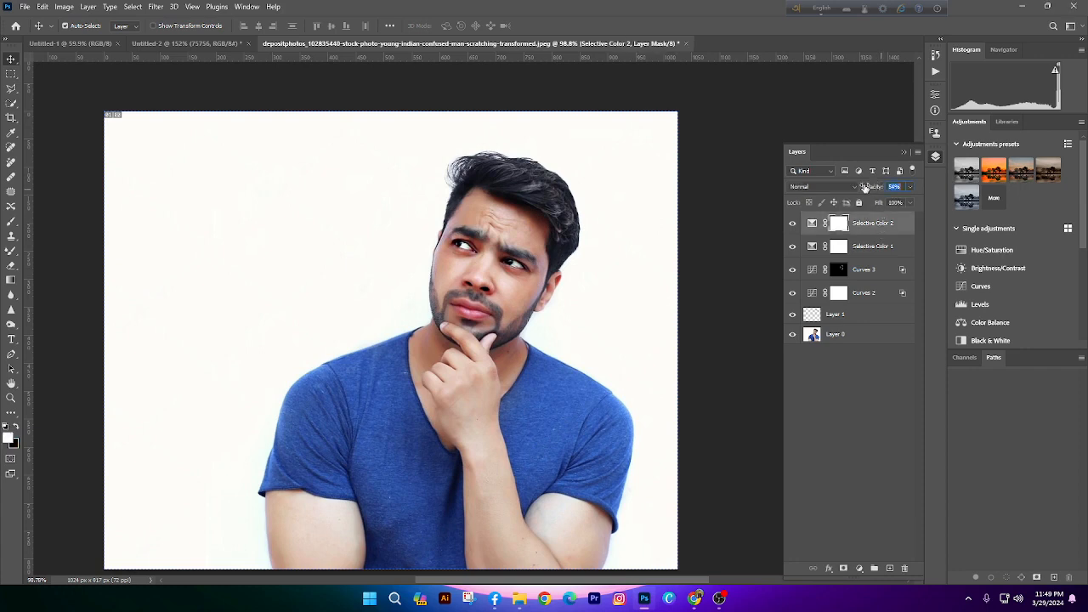
click(863, 379)
scroll(549, 244, down, 4)
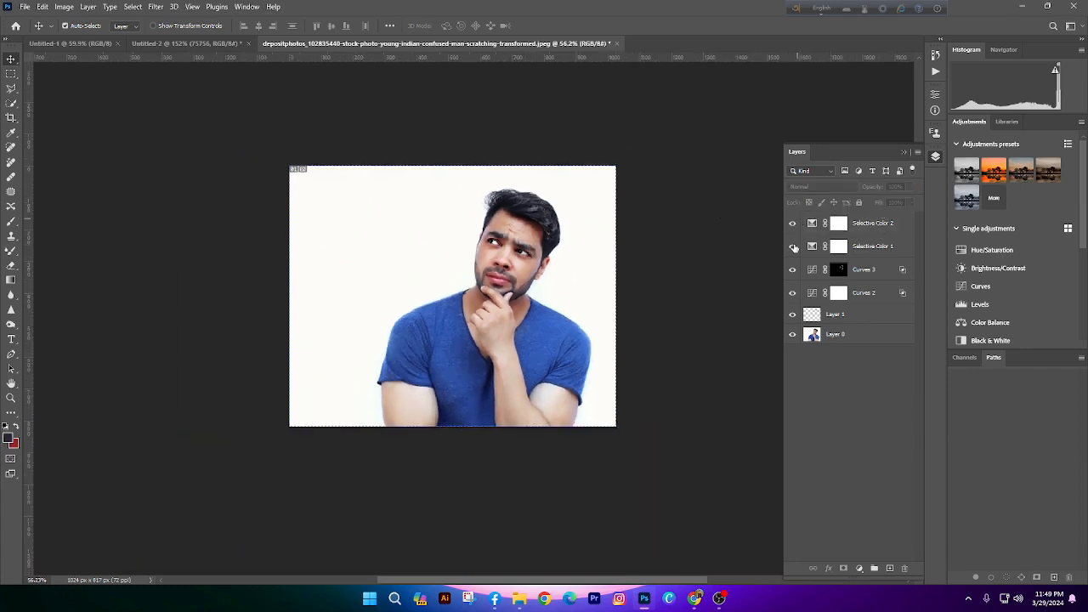
scroll(493, 263, up, 3)
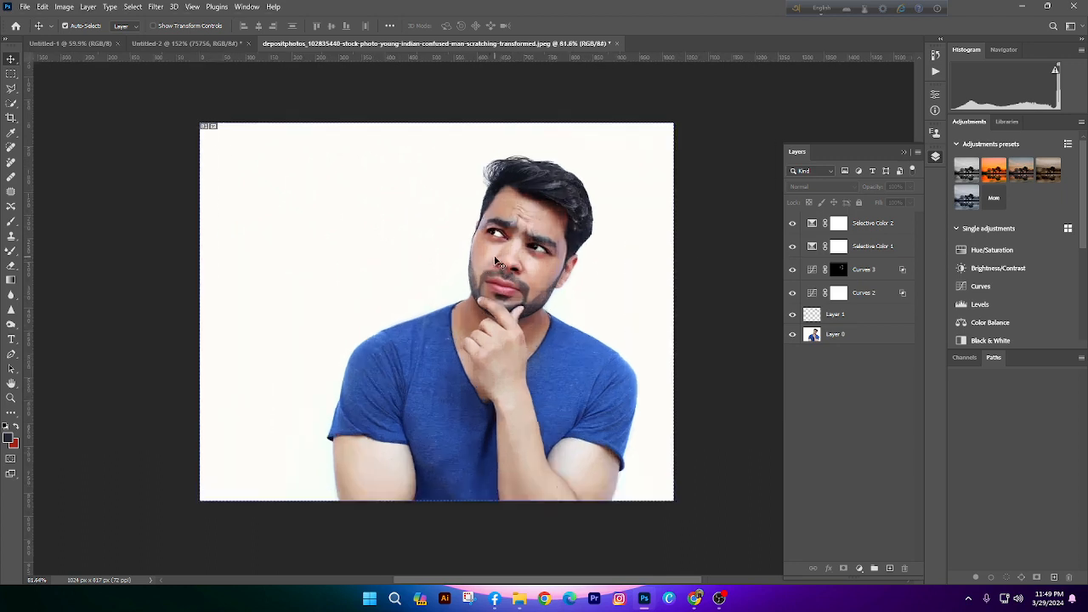
click(789, 225)
Switch to the Untitled-2 composite document and select Layer 3 at the top of the layer stack
click(11, 324)
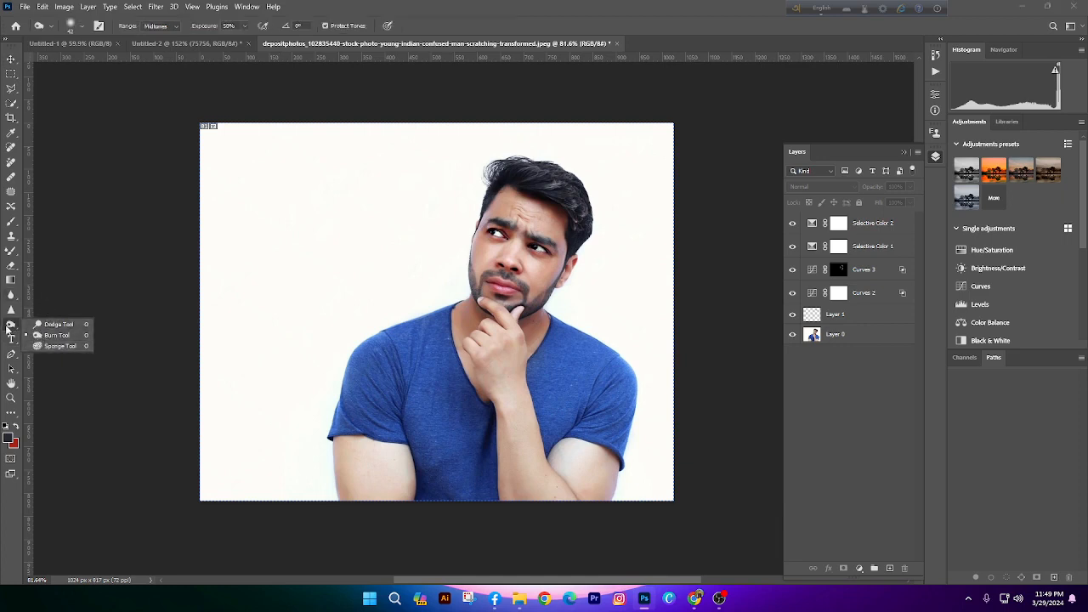
click(74, 44)
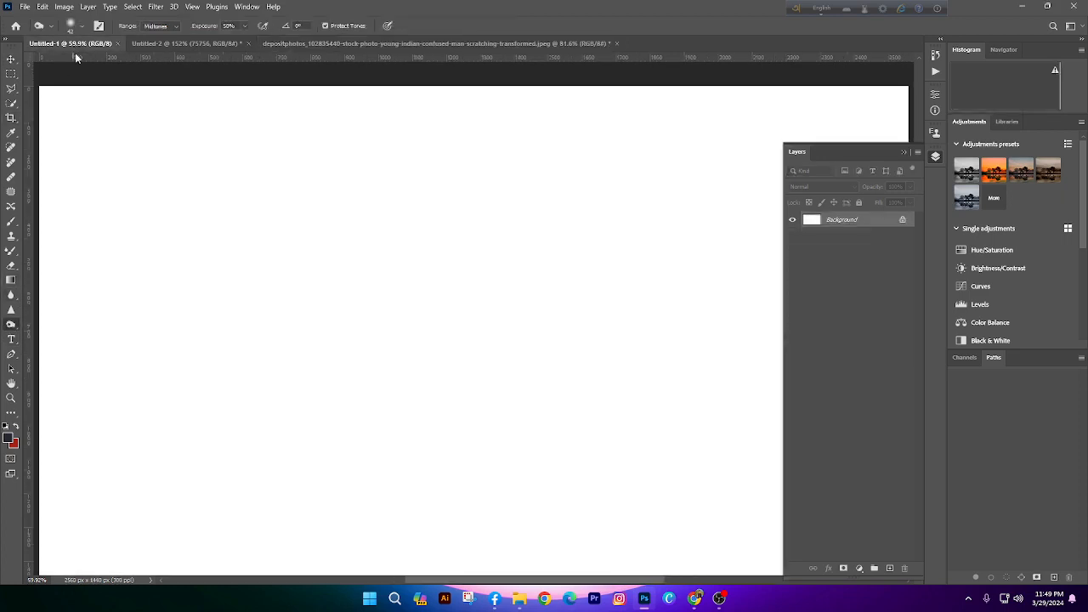
click(183, 44)
scroll(433, 153, down, 3)
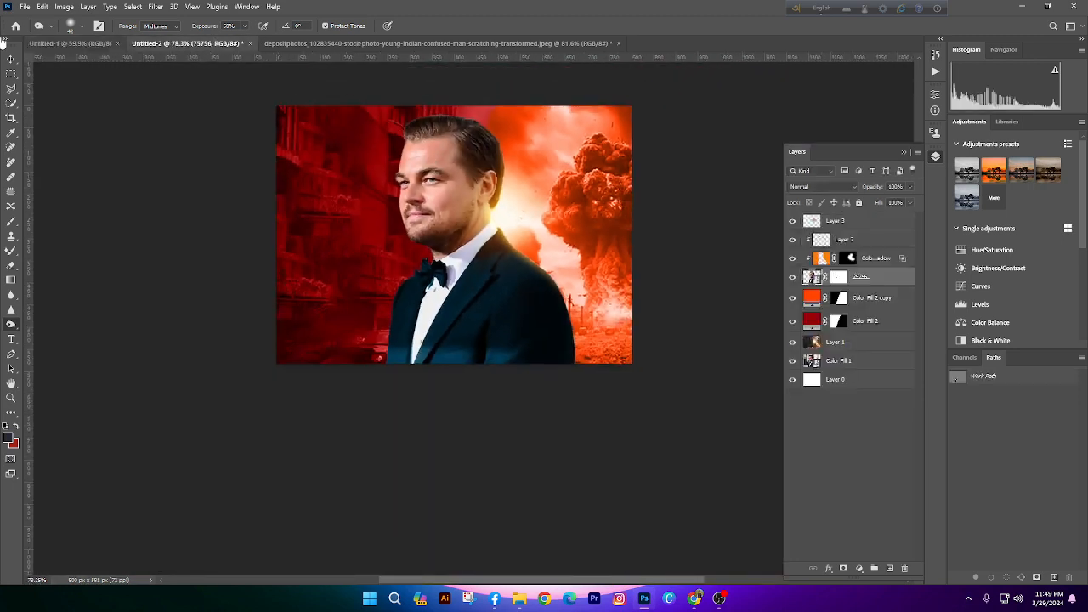
click(11, 59)
click(852, 223)
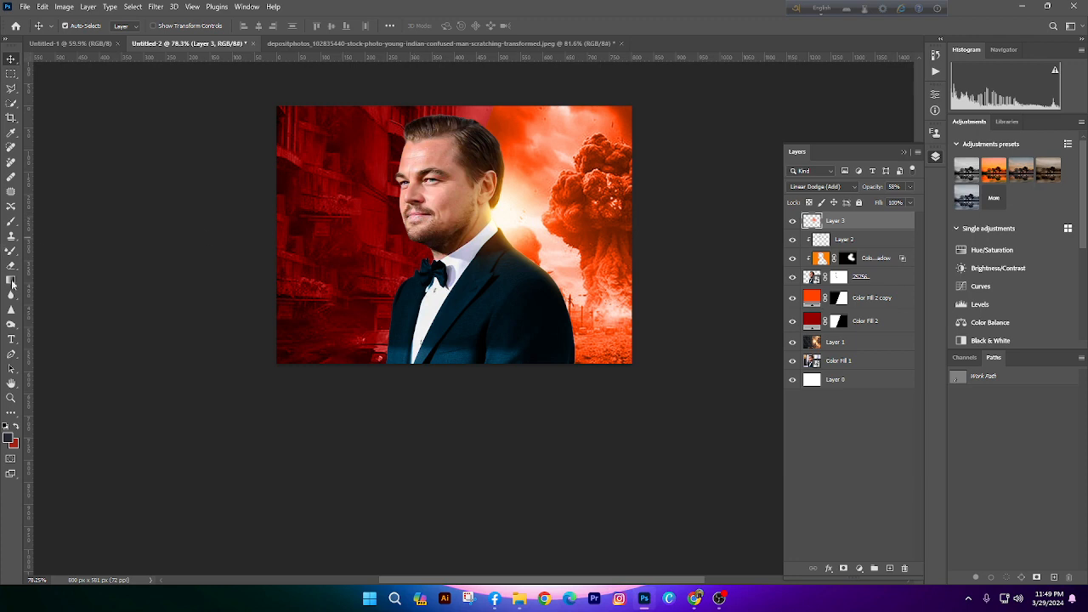
Activate the Gradient tool and add a new empty layer above Layer 3
scroll(408, 349, up, 1)
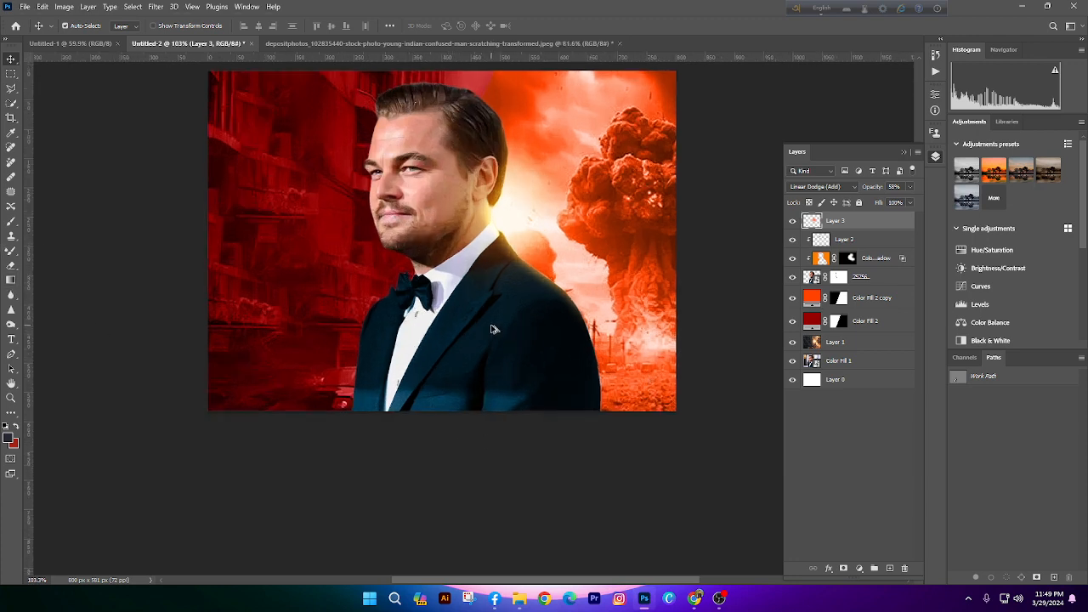
scroll(502, 334, up, 1)
scroll(439, 285, up, 2)
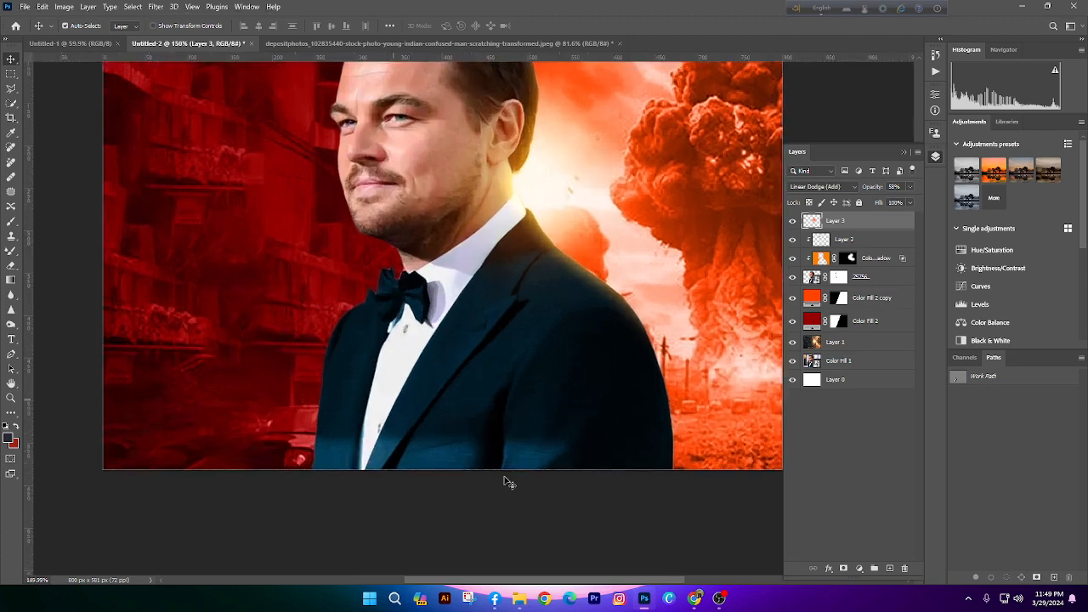
scroll(404, 264, down, 2)
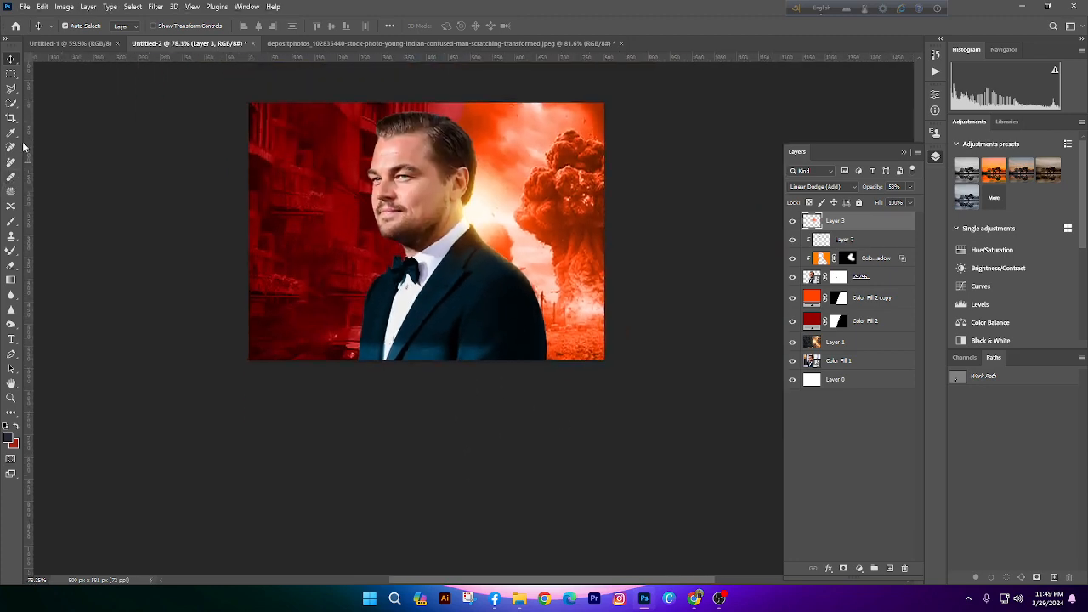
scroll(481, 365, up, 1)
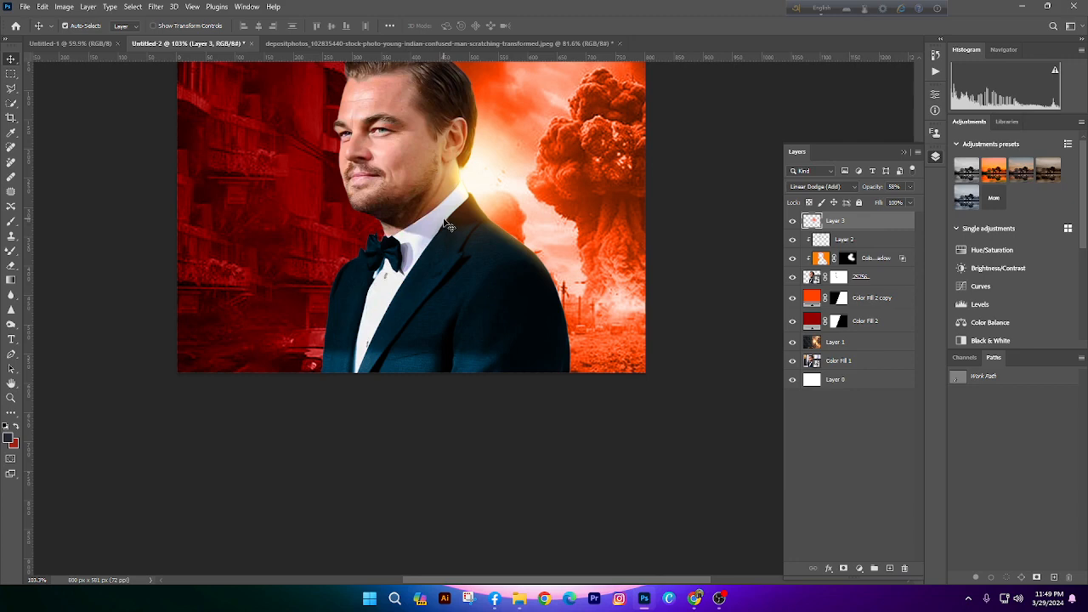
click(15, 281)
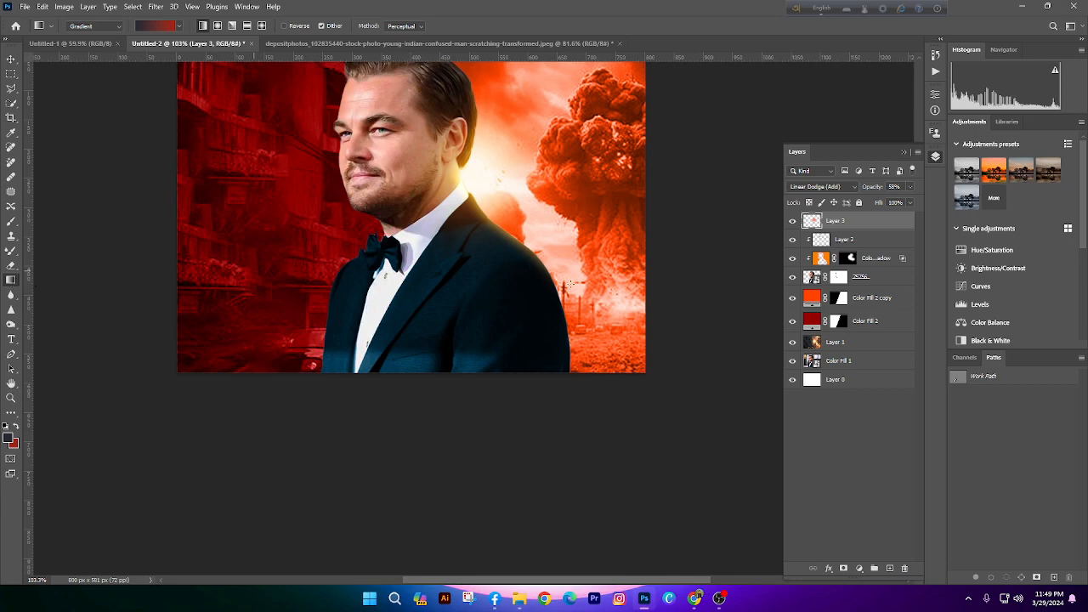
click(889, 568)
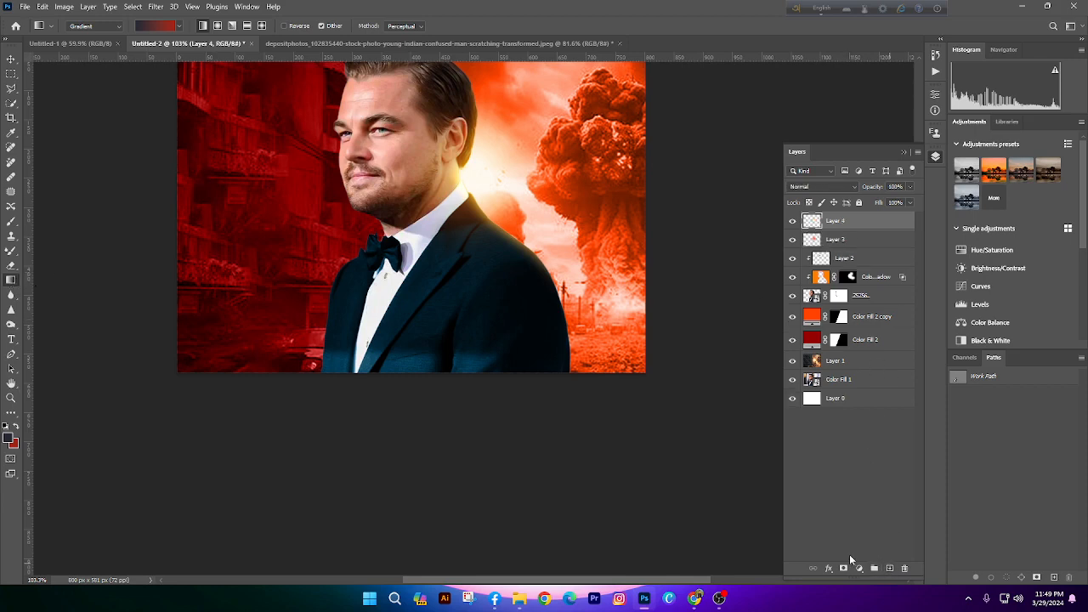
Try a diagonal linear foreground-to-background gradient across the canvas and undo it
scroll(445, 360, up, 3)
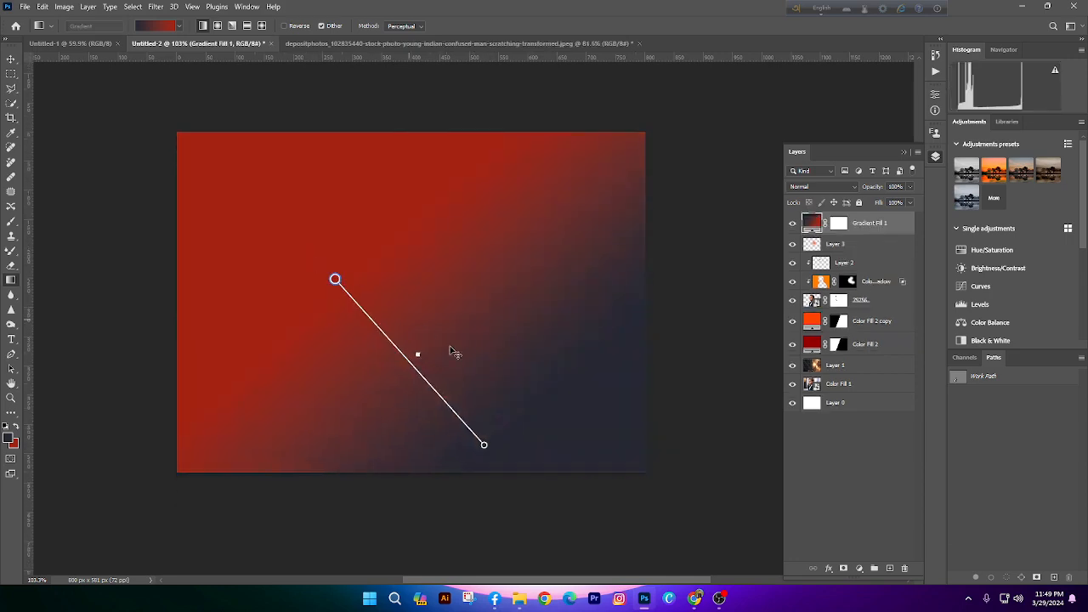
key(ctrl+z)
drag(284, 173, 597, 442)
key(ctrl+z)
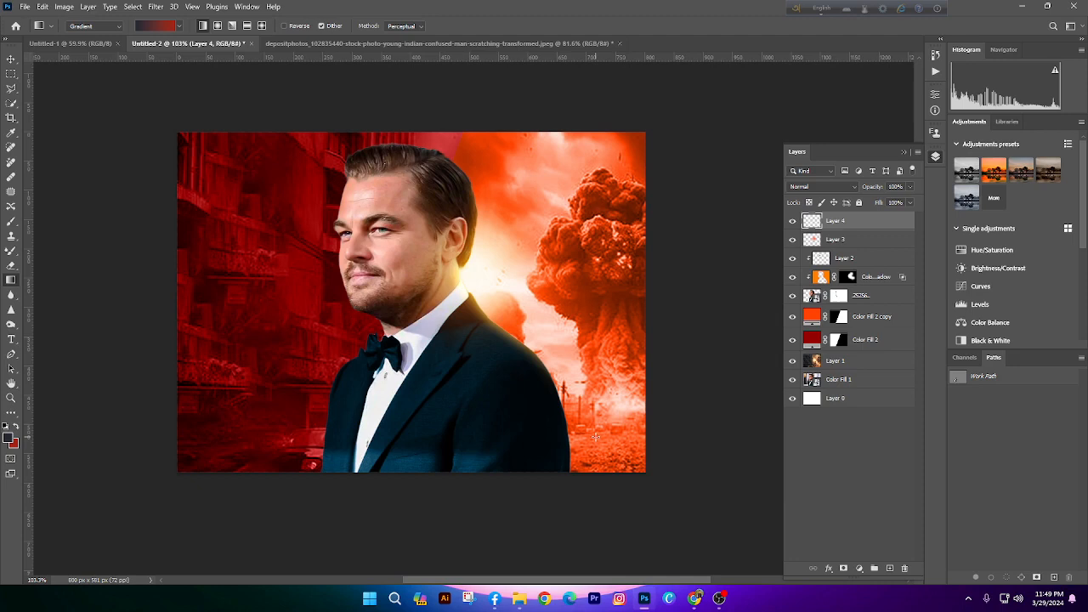
Choose the Foreground to Transparent gradient from the Basics presets, keeping the Gradient mode
click(160, 28)
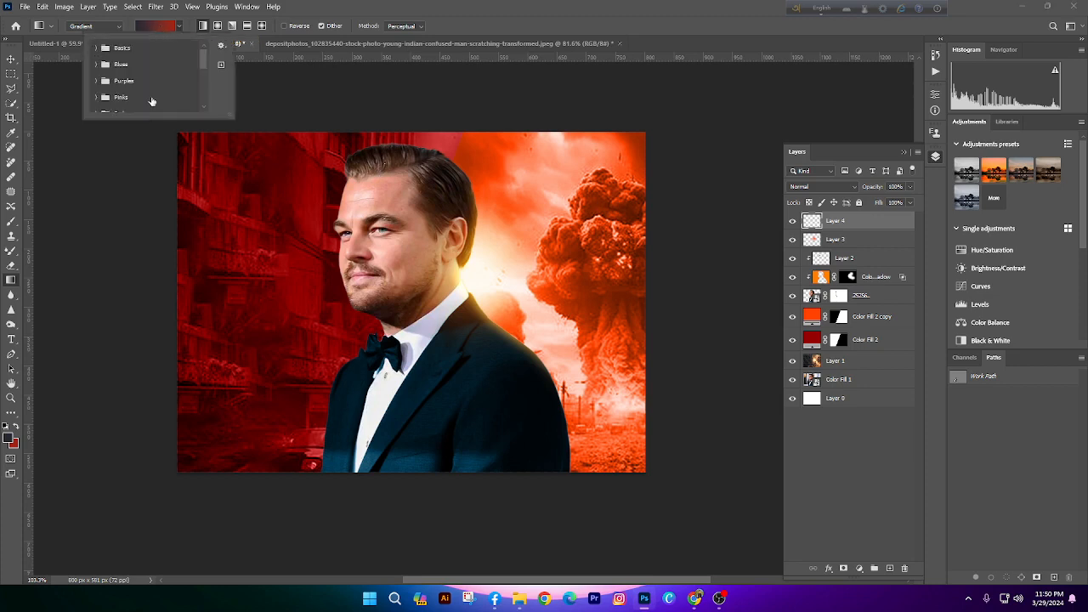
scroll(153, 95, down, 3)
scroll(160, 76, up, 2)
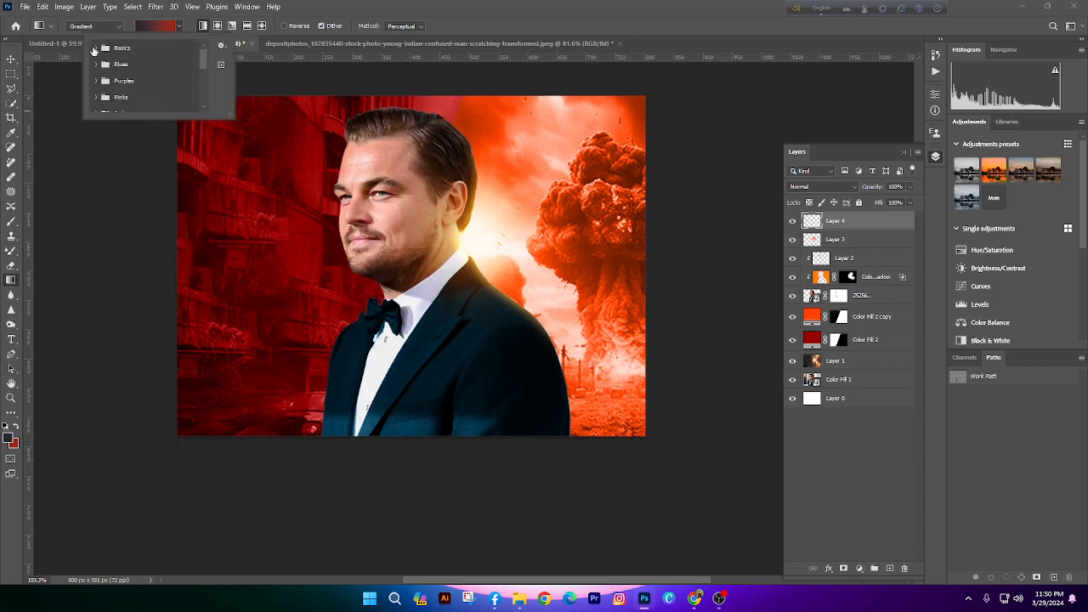
click(96, 48)
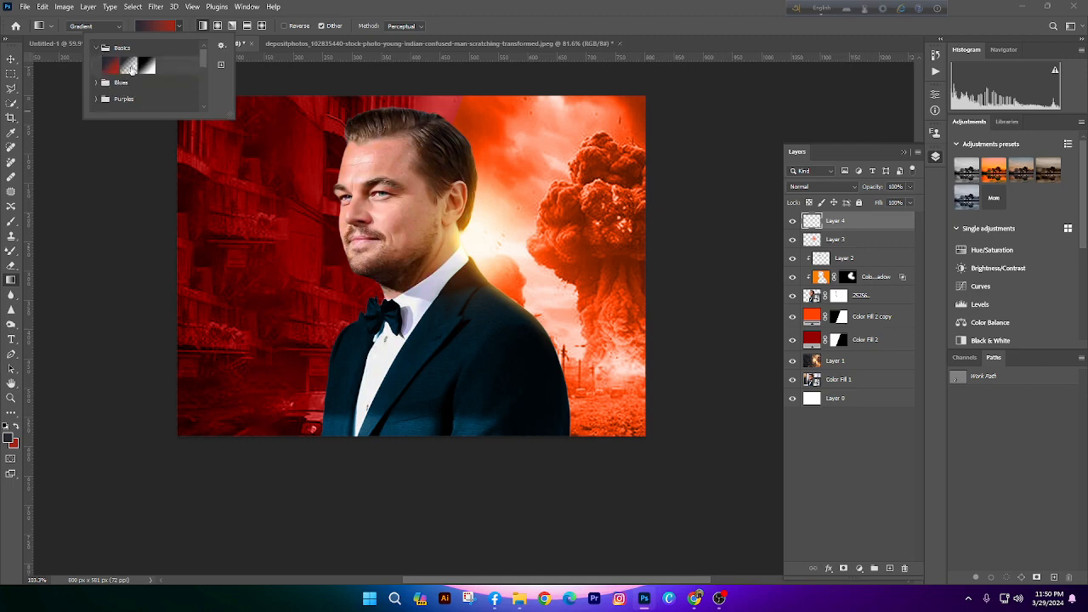
click(129, 65)
click(143, 26)
click(93, 27)
click(85, 35)
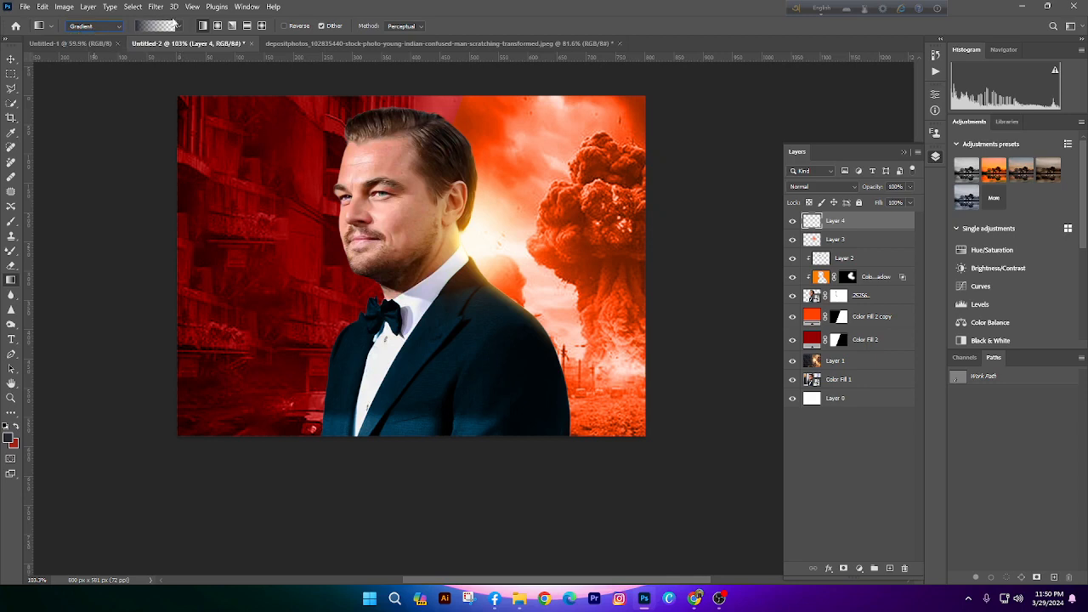
click(166, 30)
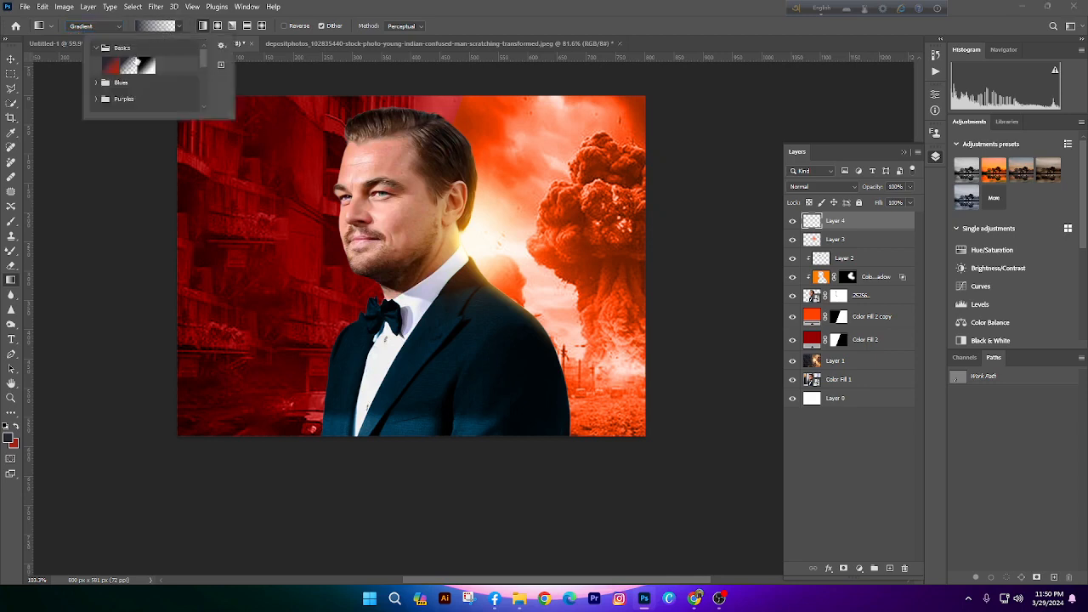
click(172, 28)
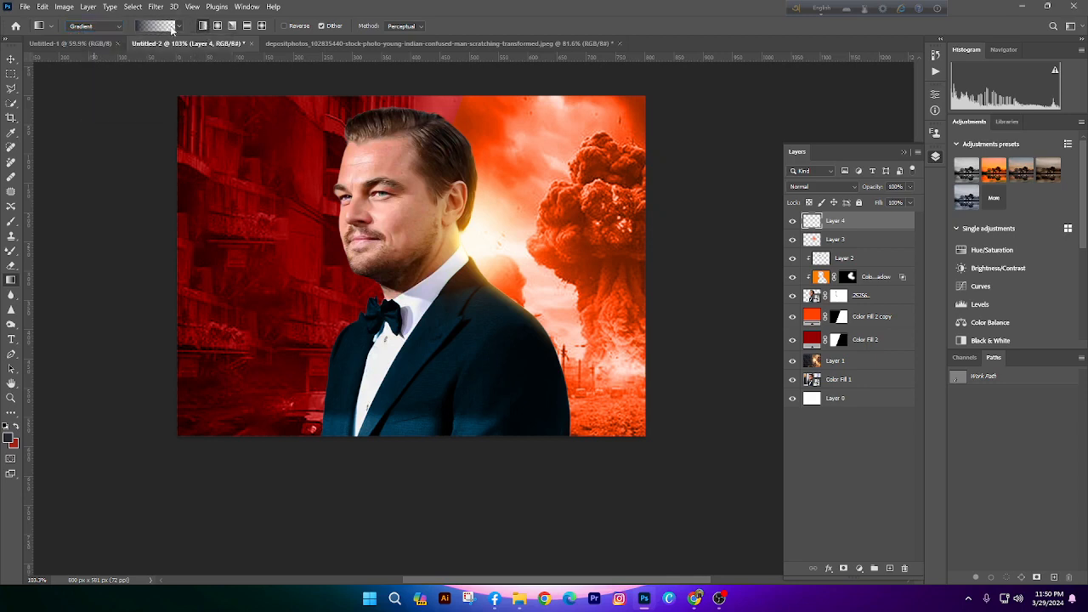
Try radial and reflected gradients over the portrait and undo them
click(218, 27)
drag(374, 236, 569, 310)
key(ctrl+z)
drag(472, 240, 573, 243)
mouse_move(380, 264)
mouse_down()
mouse_move(536, 294)
mouse_move(318, 308)
mouse_move(382, 311)
mouse_move(368, 307)
mouse_up()
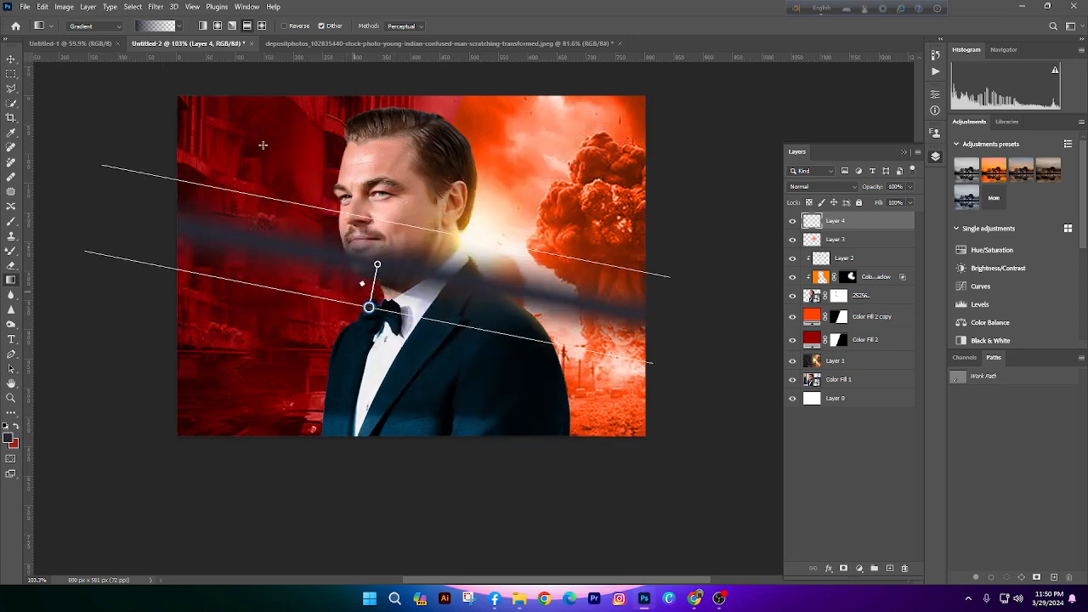
key(ctrl+z)
Apply a linear foreground-to-transparent gradient running between the image's lower edge and the man's hair, darkening the lower part
click(203, 27)
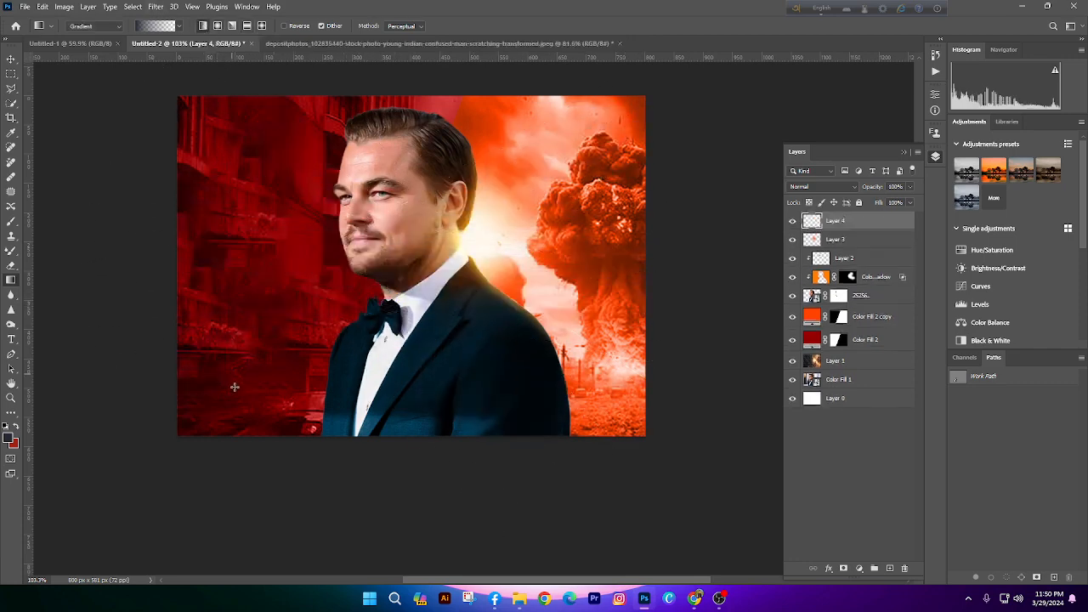
scroll(382, 299, down, 3)
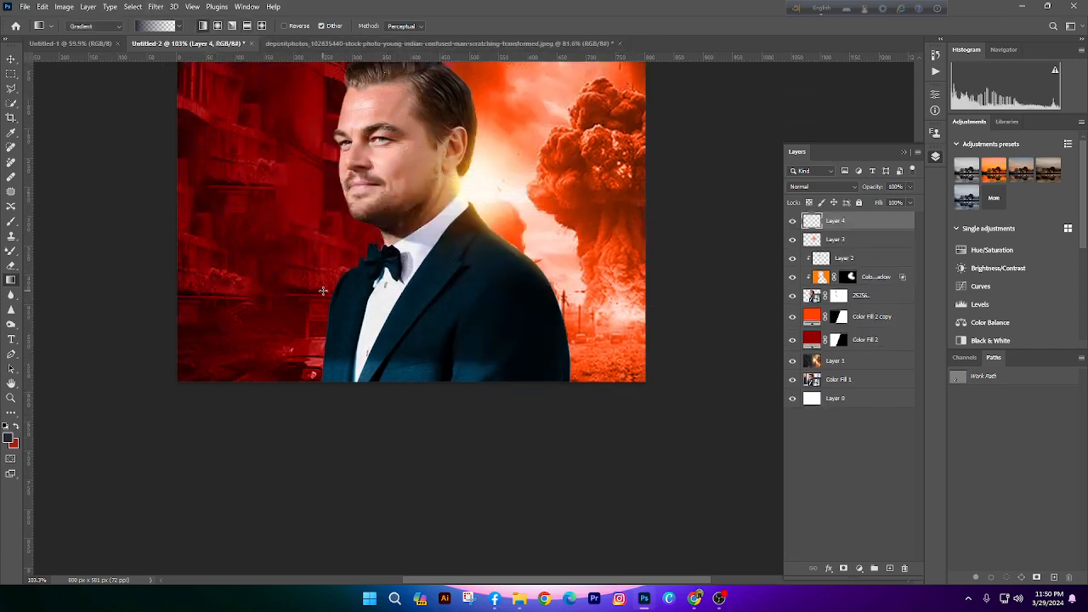
scroll(324, 293, up, 1)
drag(282, 430, 418, 151)
key(ctrl+z)
drag(315, 395, 421, 108)
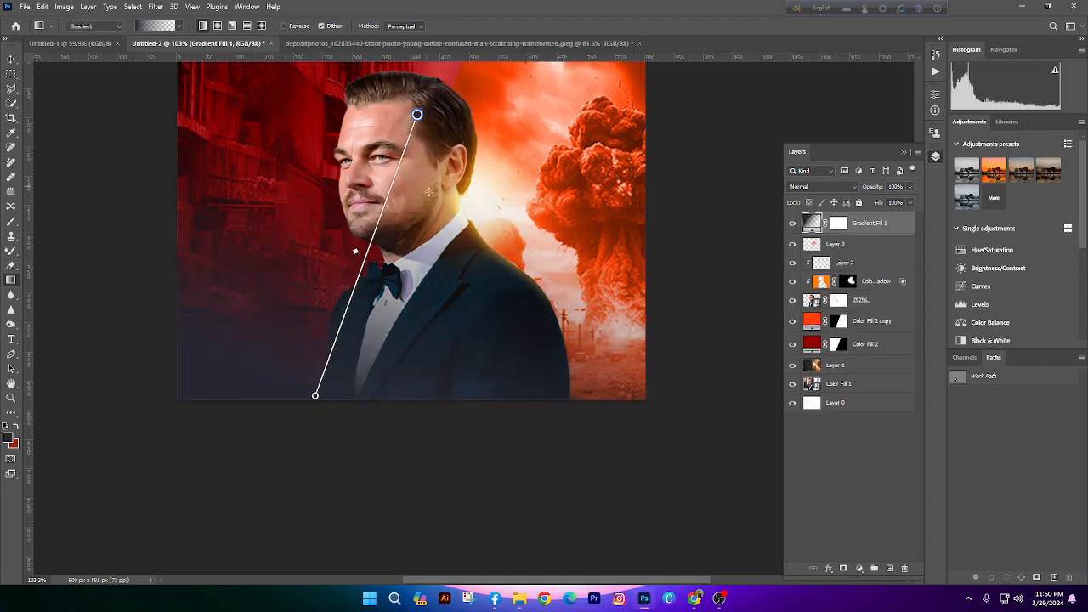
scroll(427, 204, down, 2)
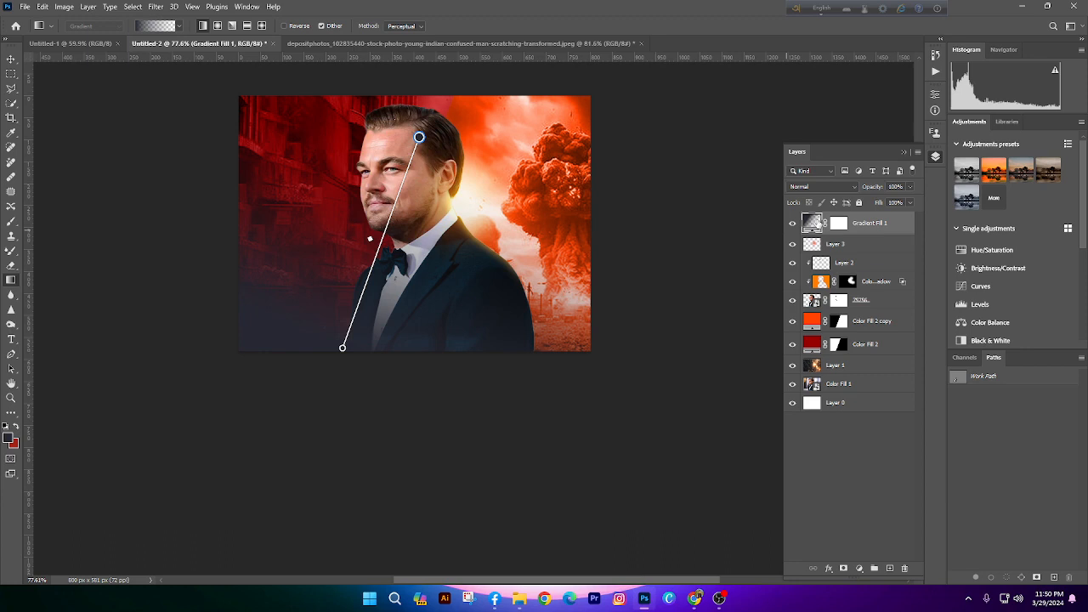
Recolor the gradient fill layer's opaque color stop to dark red #5e0909 and accept the fill settings
double_click(813, 222)
click(501, 152)
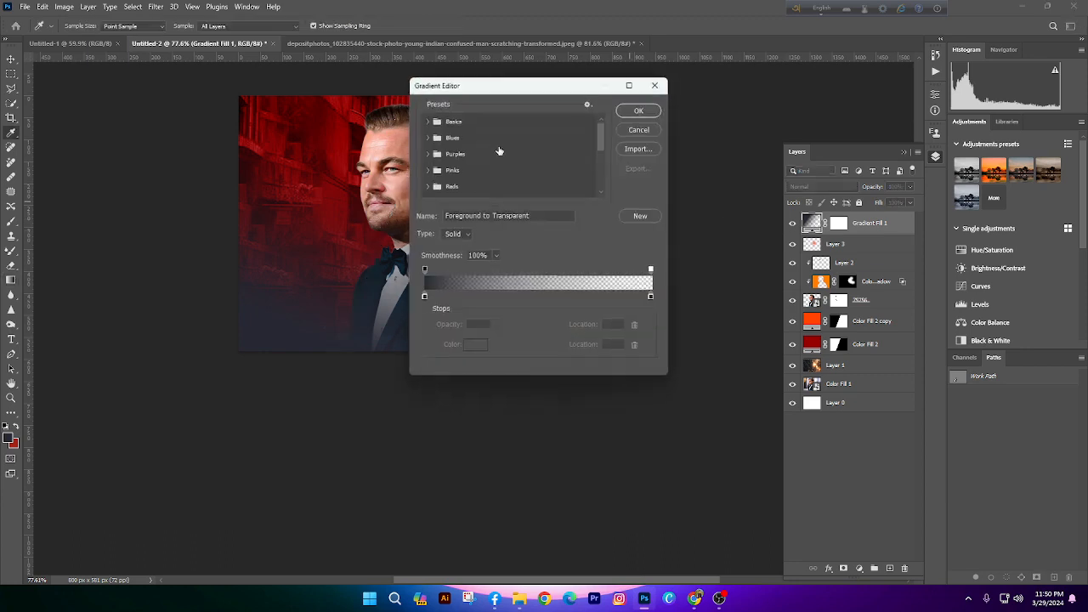
double_click(423, 298)
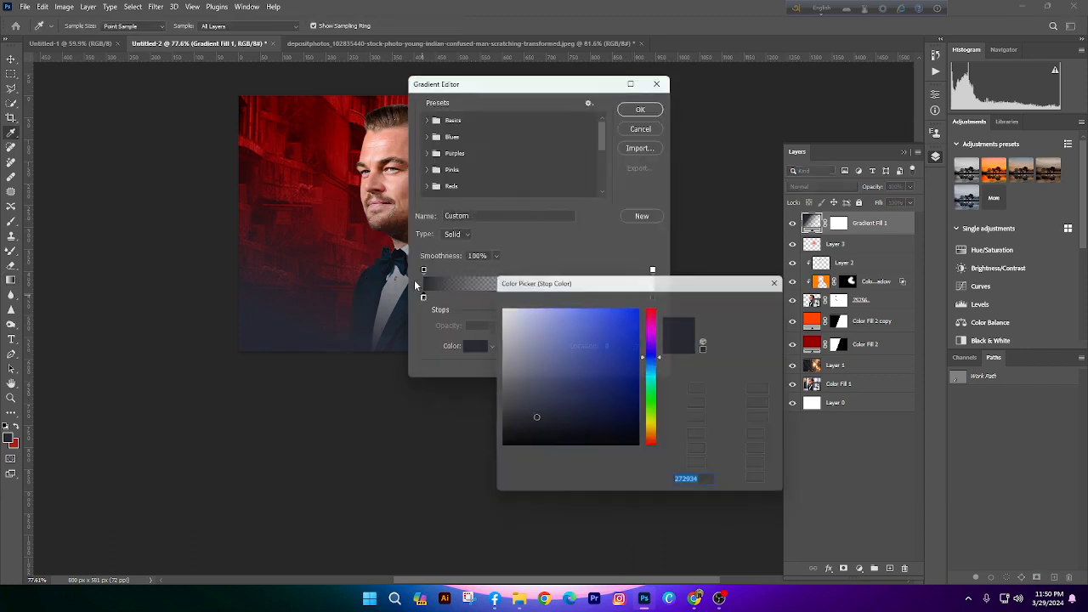
click(323, 198)
drag(634, 401, 626, 392)
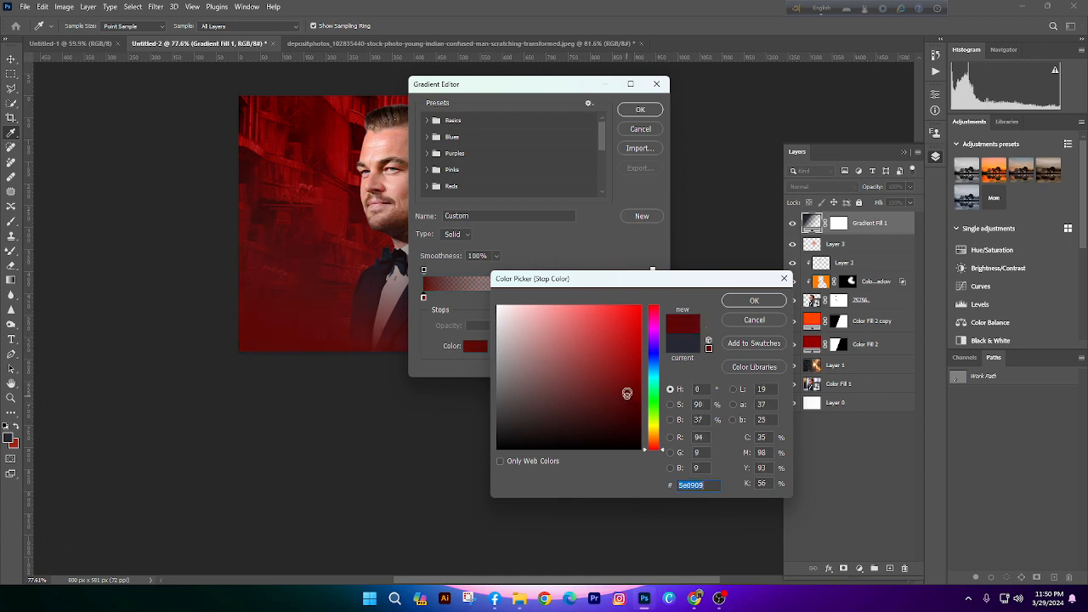
key(Return)
key(Return)
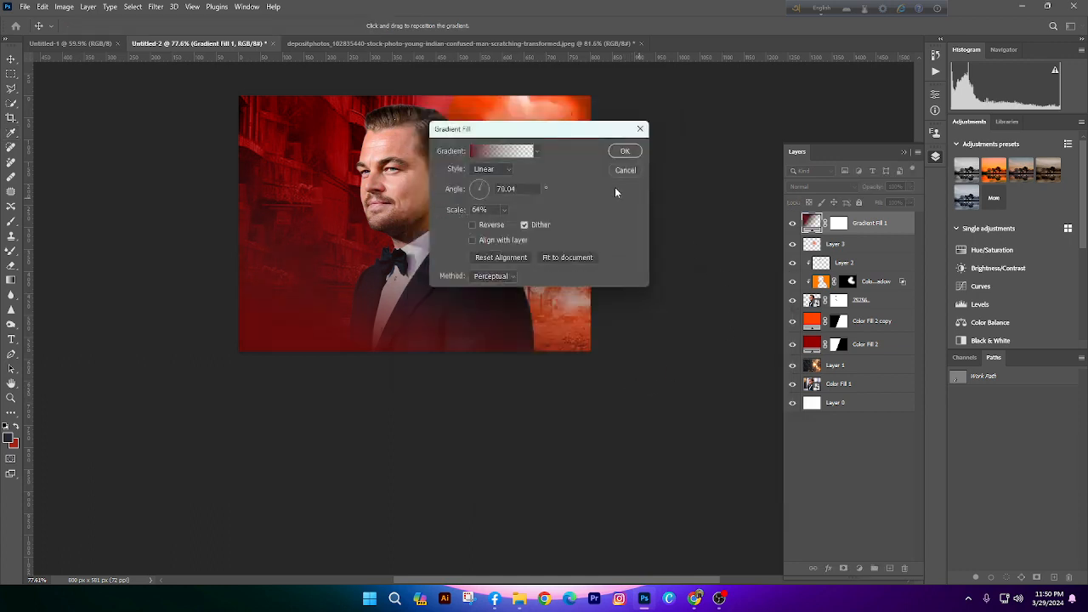
click(624, 152)
click(10, 60)
scroll(480, 320, down, 5)
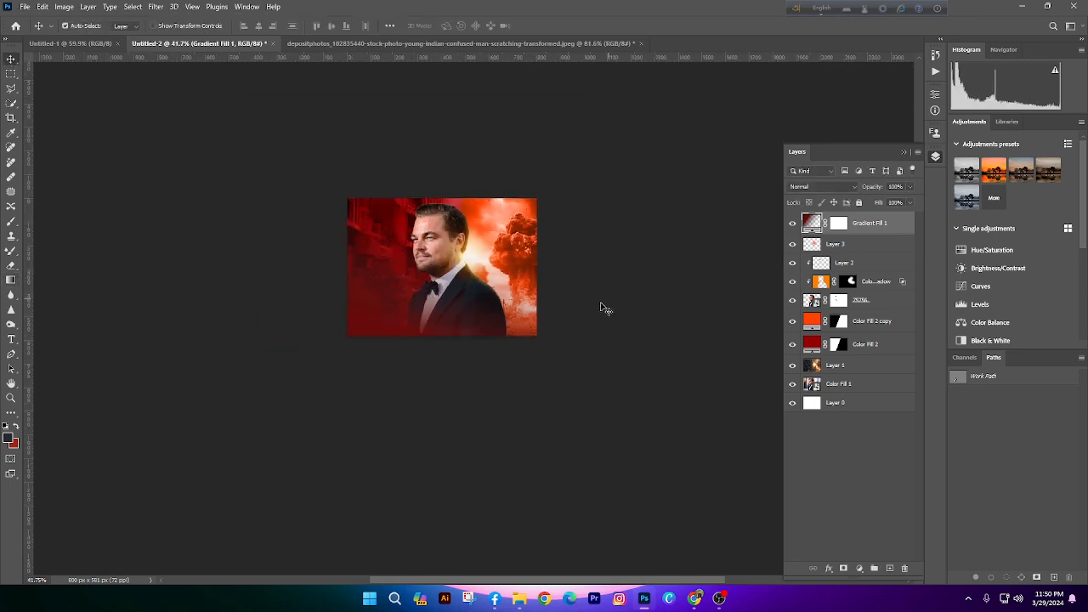
Undo the recolored gradient fill back to the empty layer above the composite
scroll(507, 321, up, 5)
scroll(394, 325, up, 1)
click(839, 223)
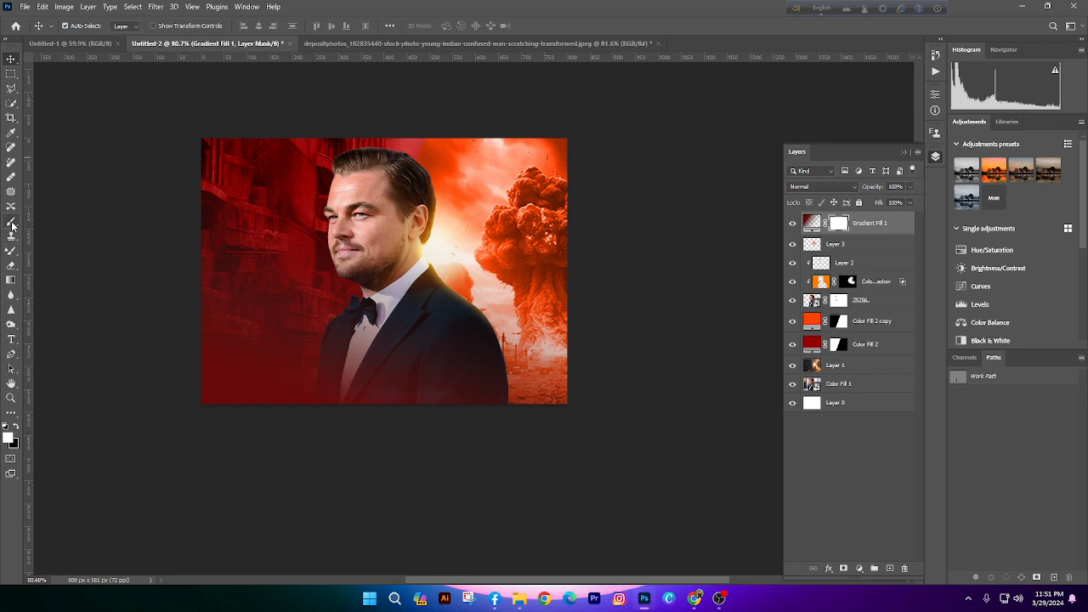
key(ctrl+z)
key(ctrl+z)
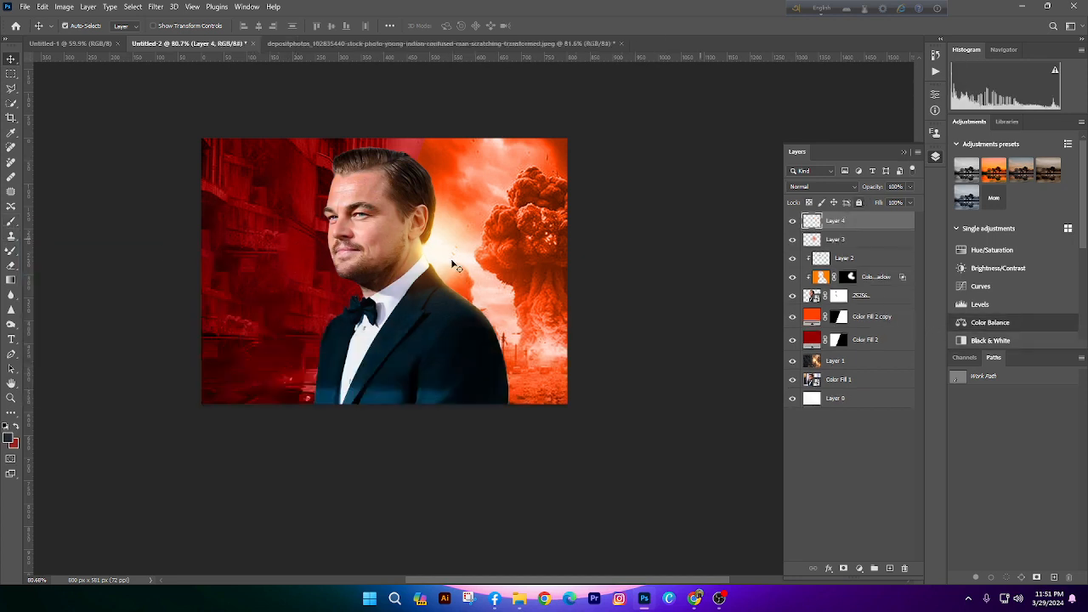
Apply a short diagonal linear gradient over the man's chest and face, using the Foreground to Background preset from Basics
click(11, 280)
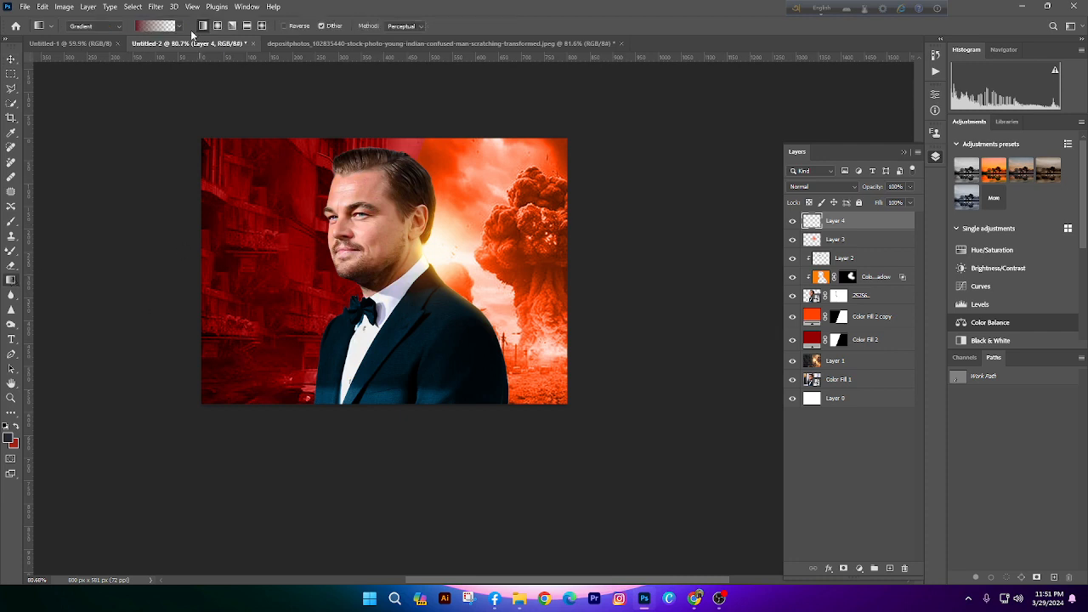
click(161, 26)
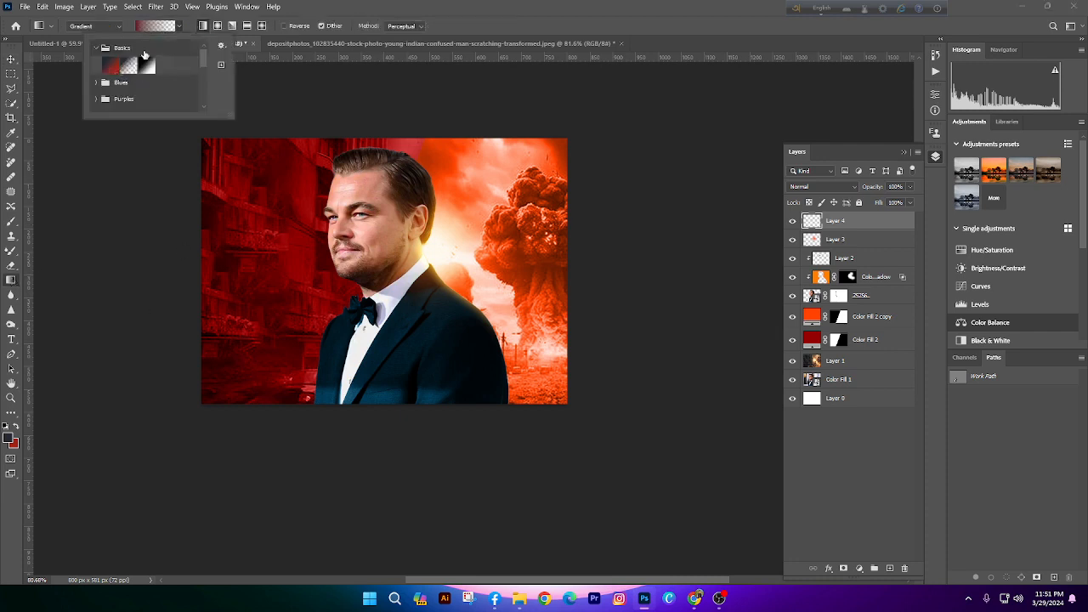
click(111, 66)
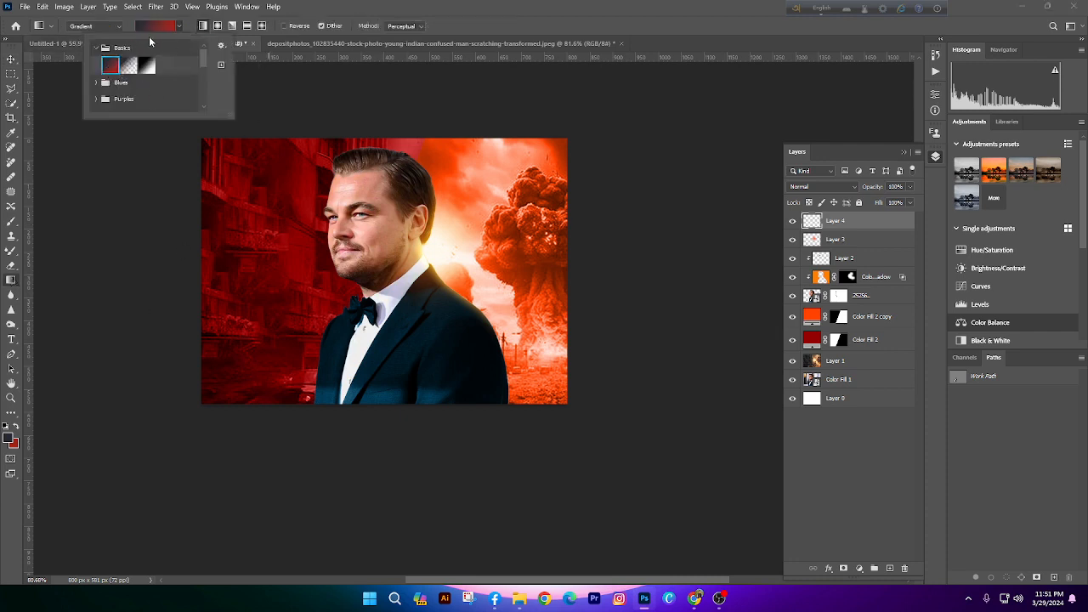
click(155, 26)
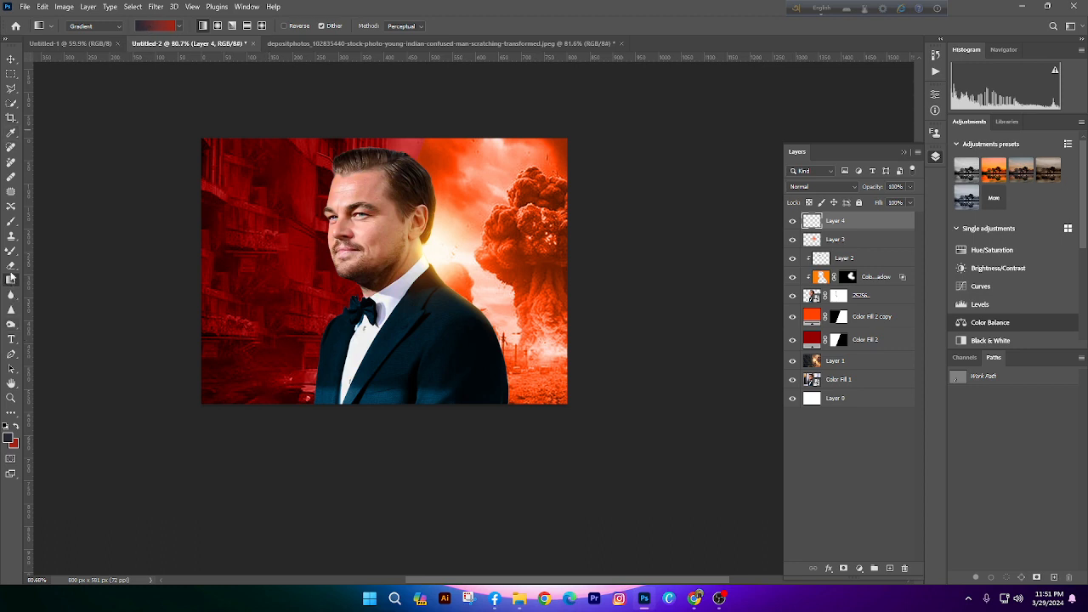
click(145, 26)
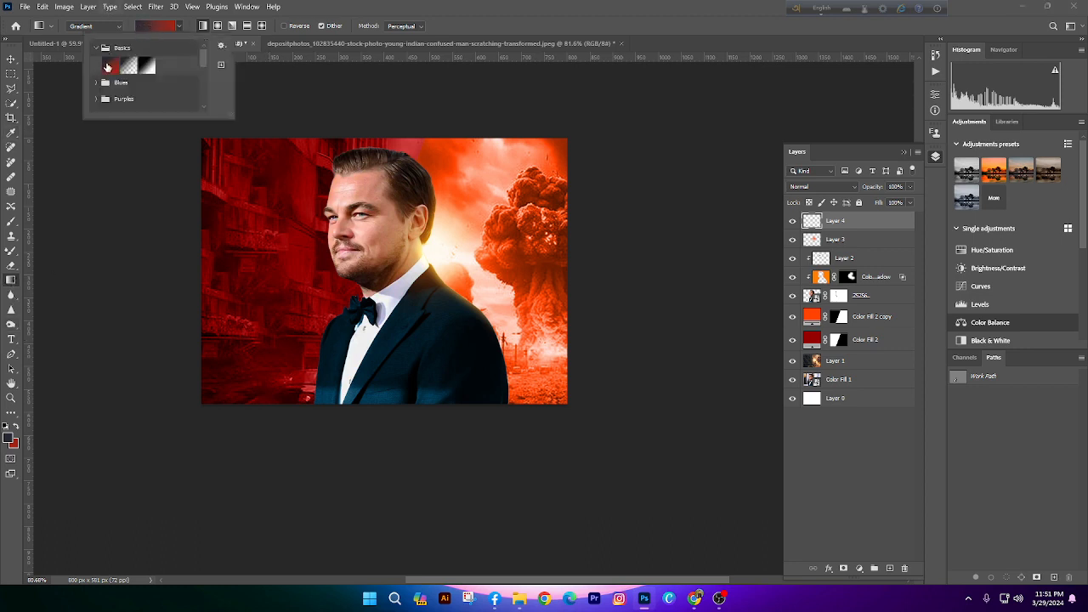
click(113, 66)
double_click(109, 68)
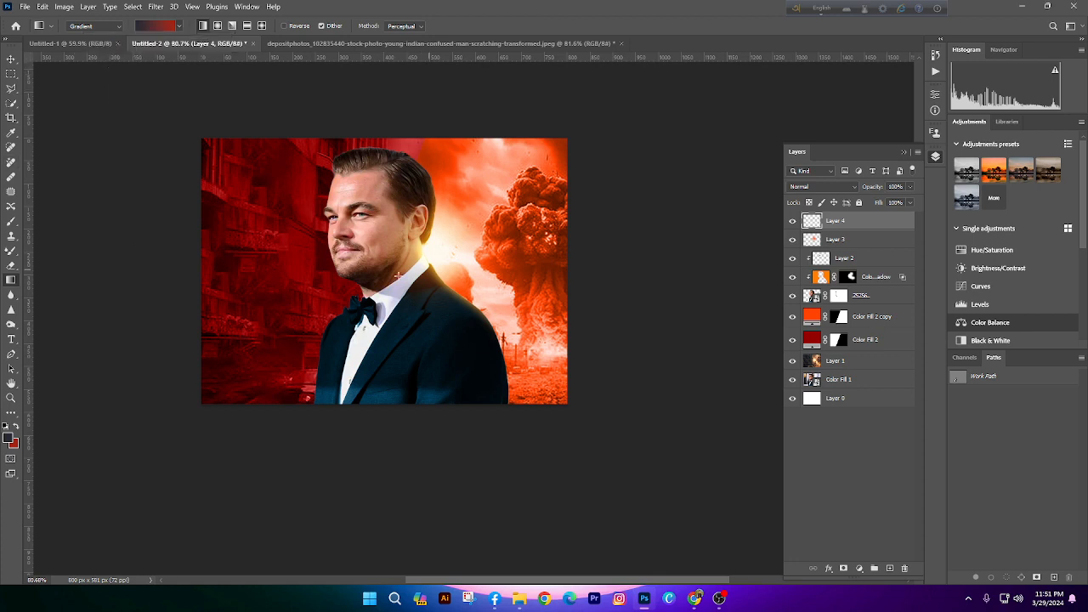
drag(340, 306, 417, 235)
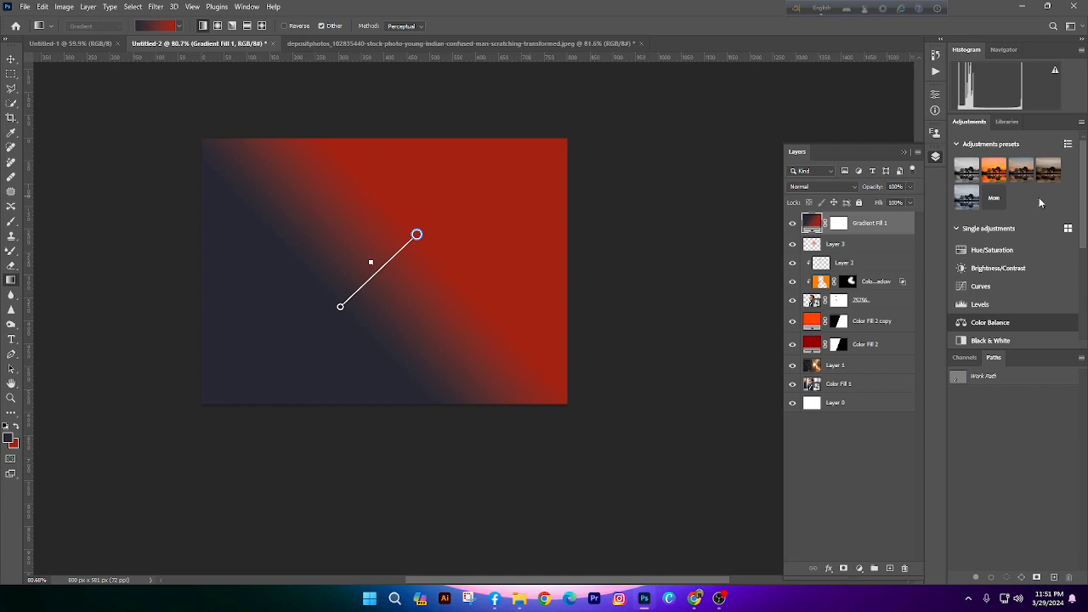
Open the new gradient fill for editing and remove the red color stop from its gradient
double_click(812, 224)
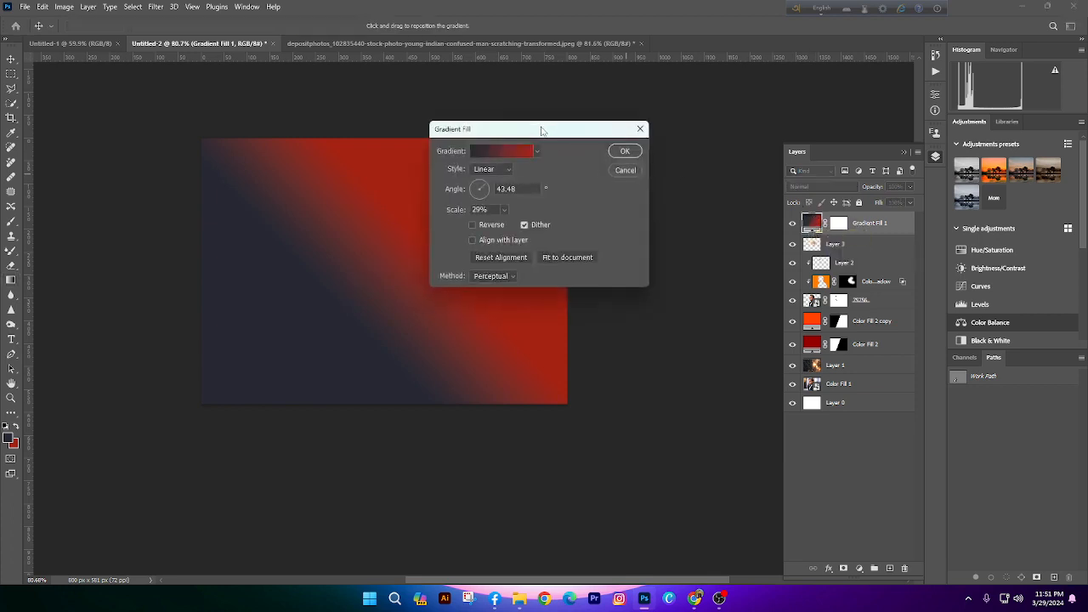
drag(543, 130, 638, 191)
drag(493, 170, 405, 90)
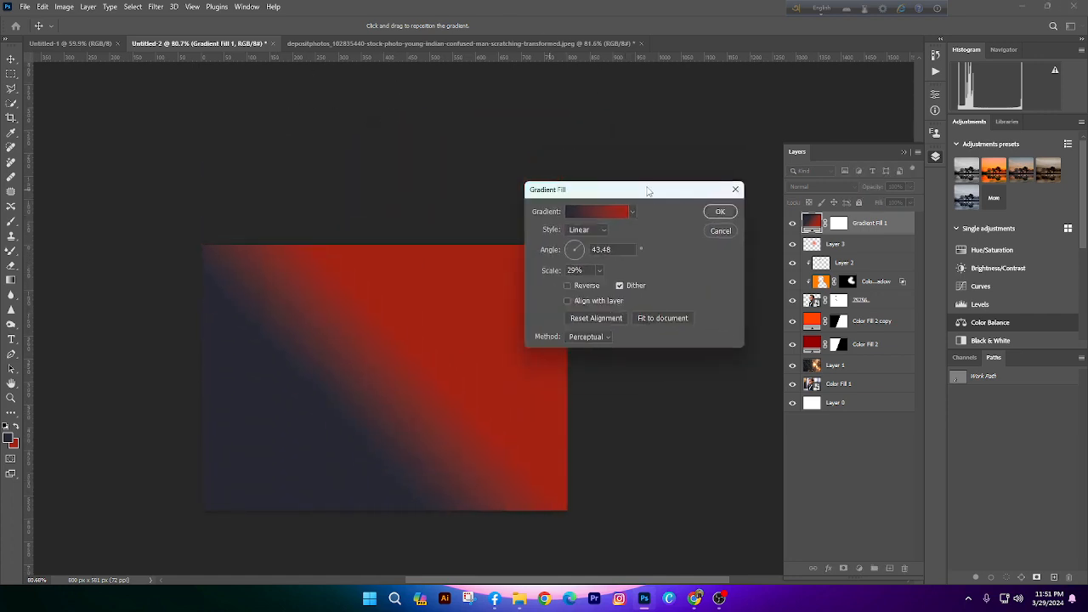
drag(647, 191, 524, 122)
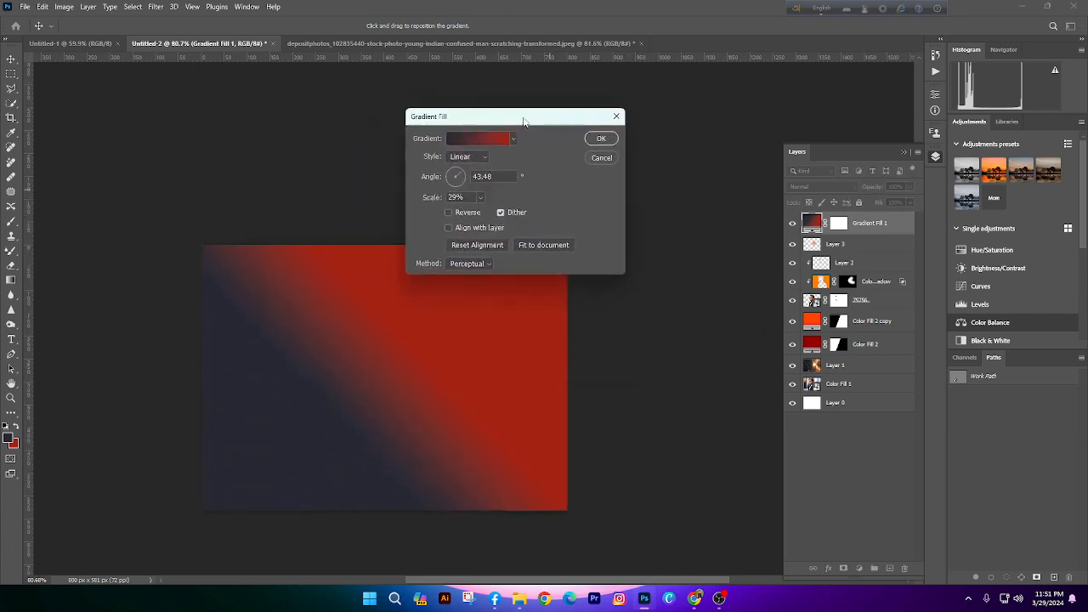
click(471, 137)
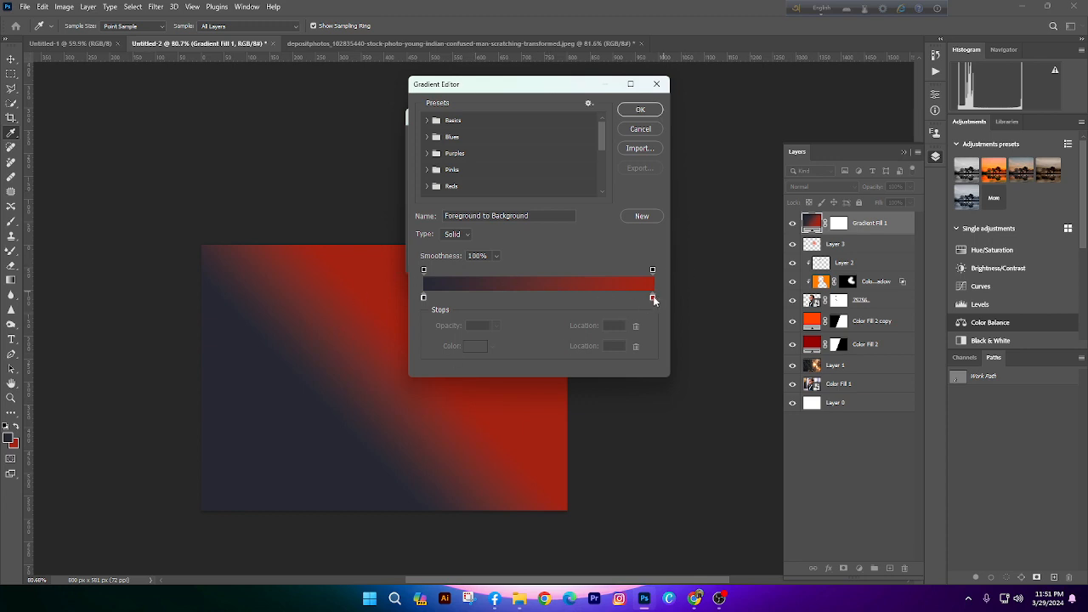
drag(653, 297, 697, 425)
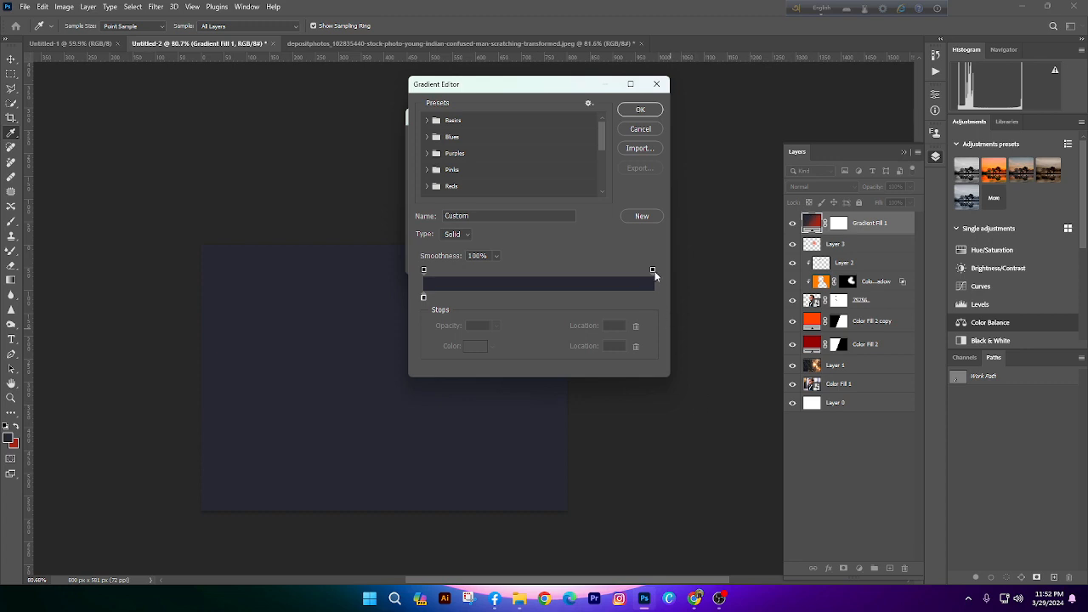
Set the opacity stop at the gradient's far end to 0%
click(653, 270)
drag(456, 335, 3, 349)
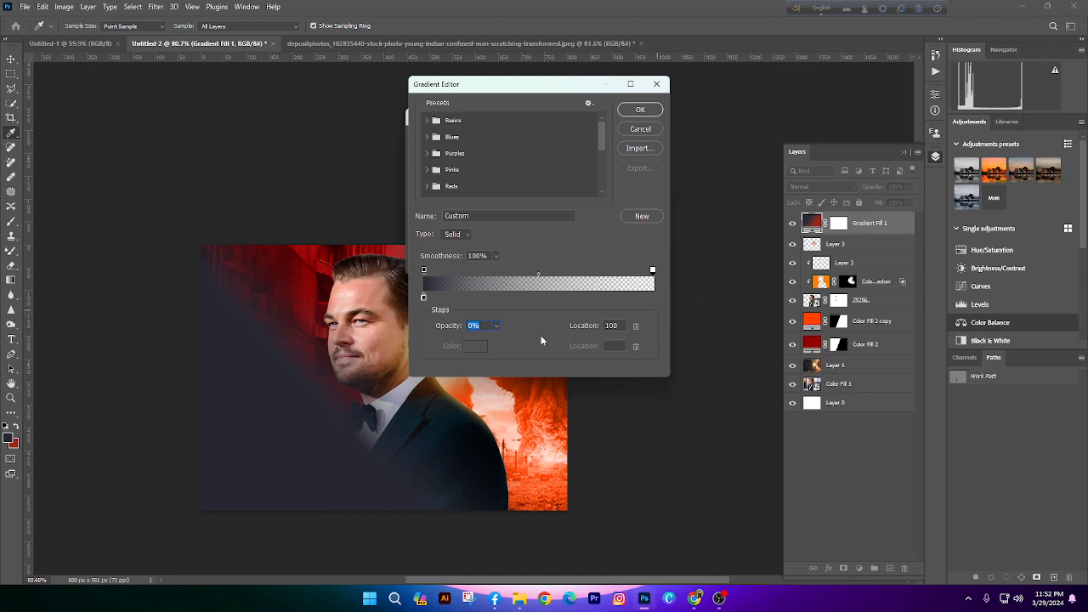
drag(452, 331, 2, 361)
Recolor the gradient's remaining color stop to dark red #830a0a and accept the gradient fill
double_click(424, 299)
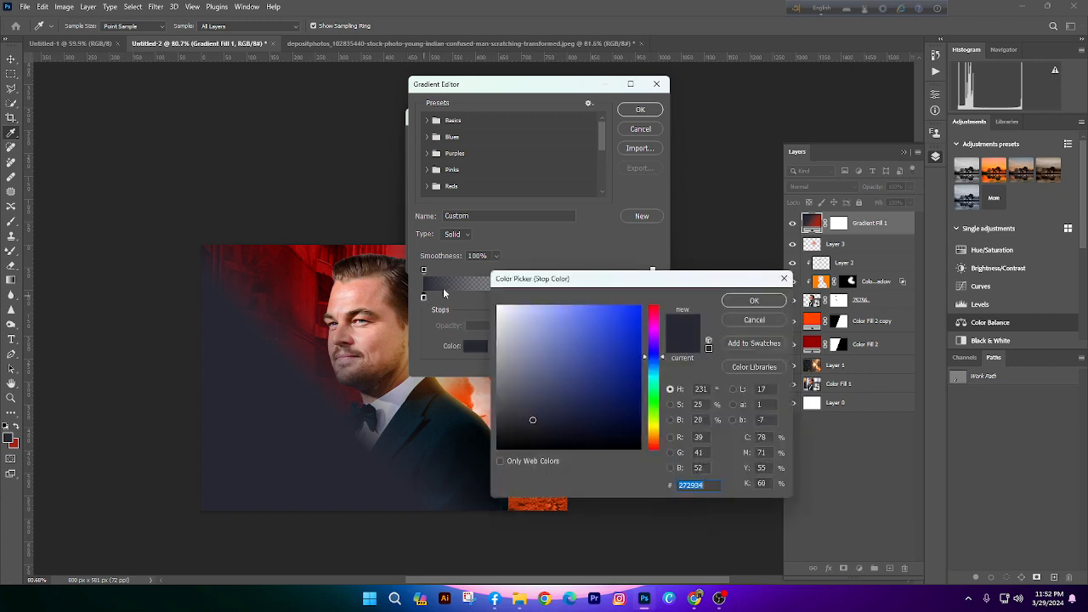
click(608, 360)
drag(653, 356, 652, 279)
click(640, 342)
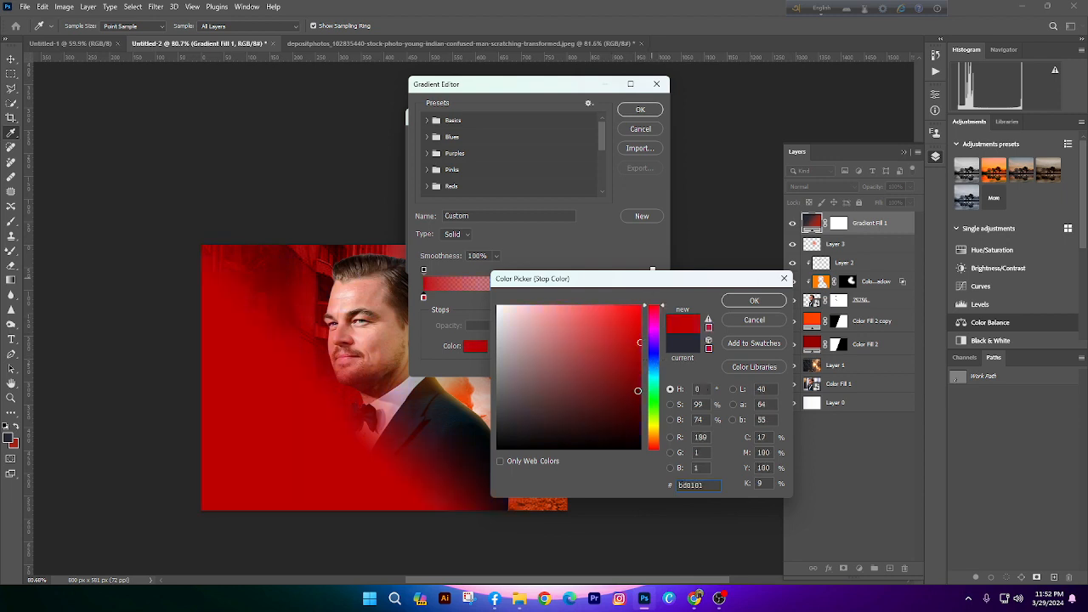
mouse_move(637, 390)
mouse_down()
mouse_move(637, 360)
mouse_move(576, 360)
mouse_move(553, 374)
mouse_move(539, 304)
mouse_up()
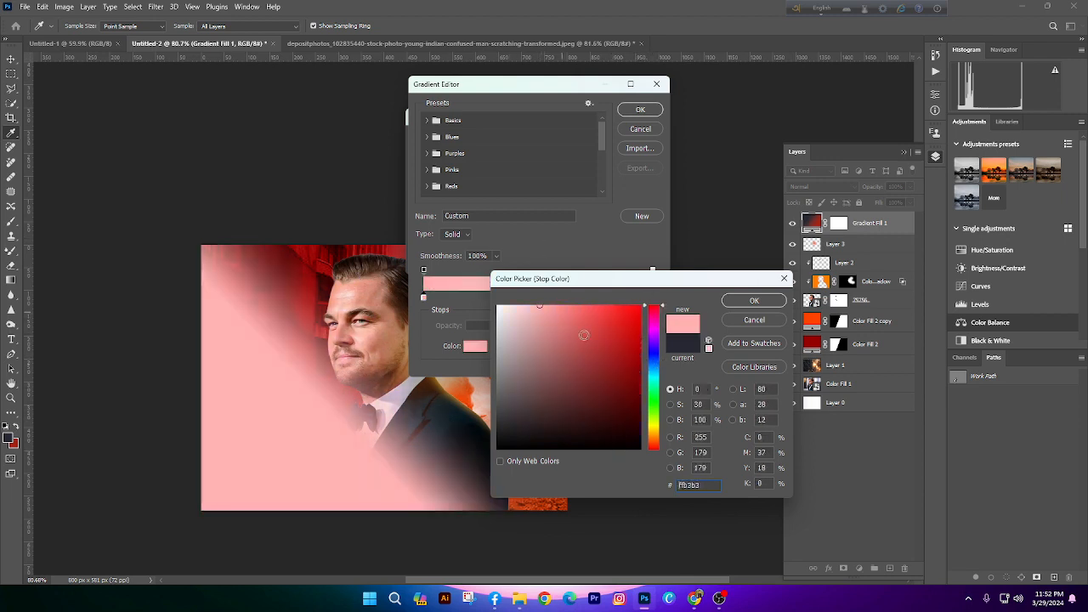
click(653, 370)
click(323, 252)
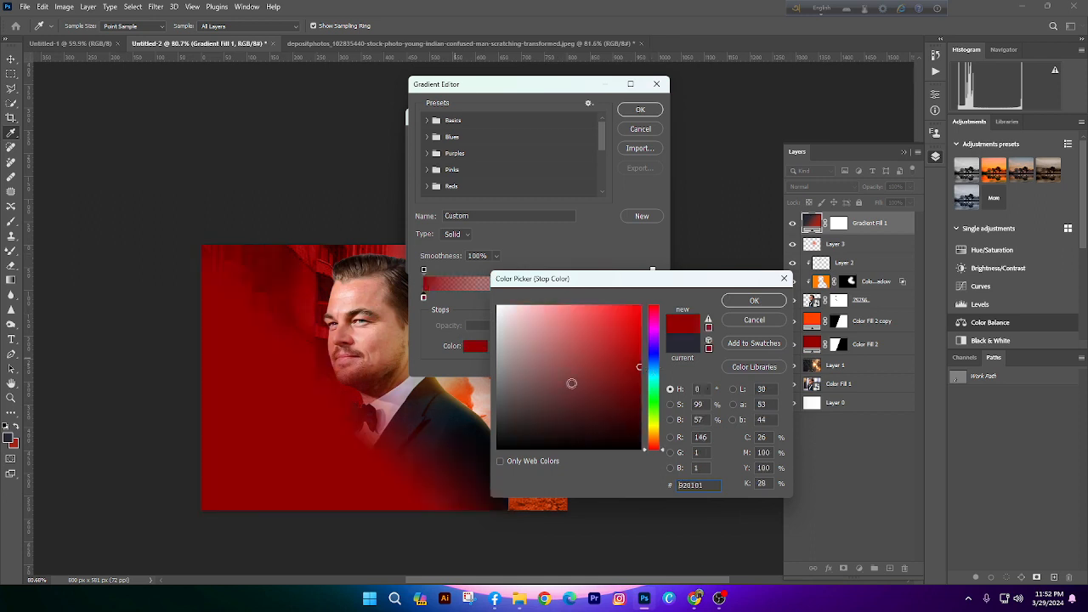
click(325, 291)
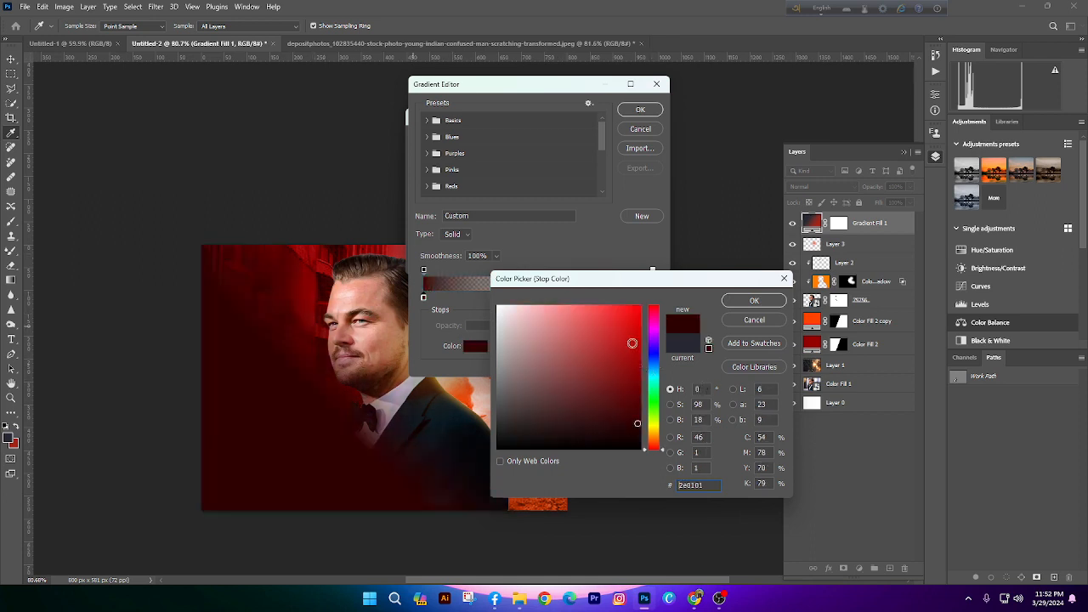
drag(623, 385, 629, 372)
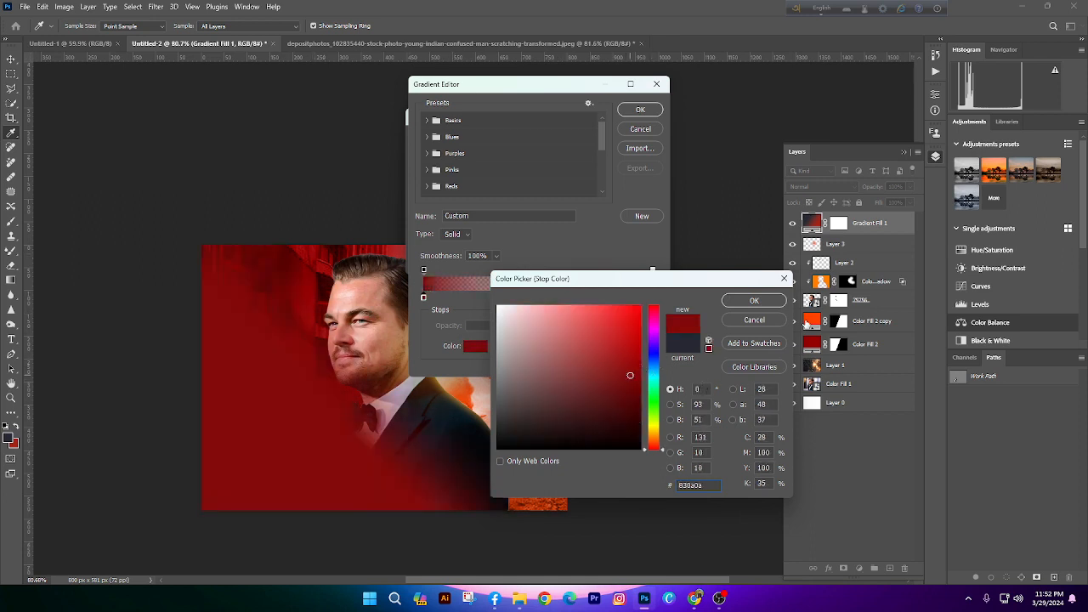
click(754, 300)
click(640, 110)
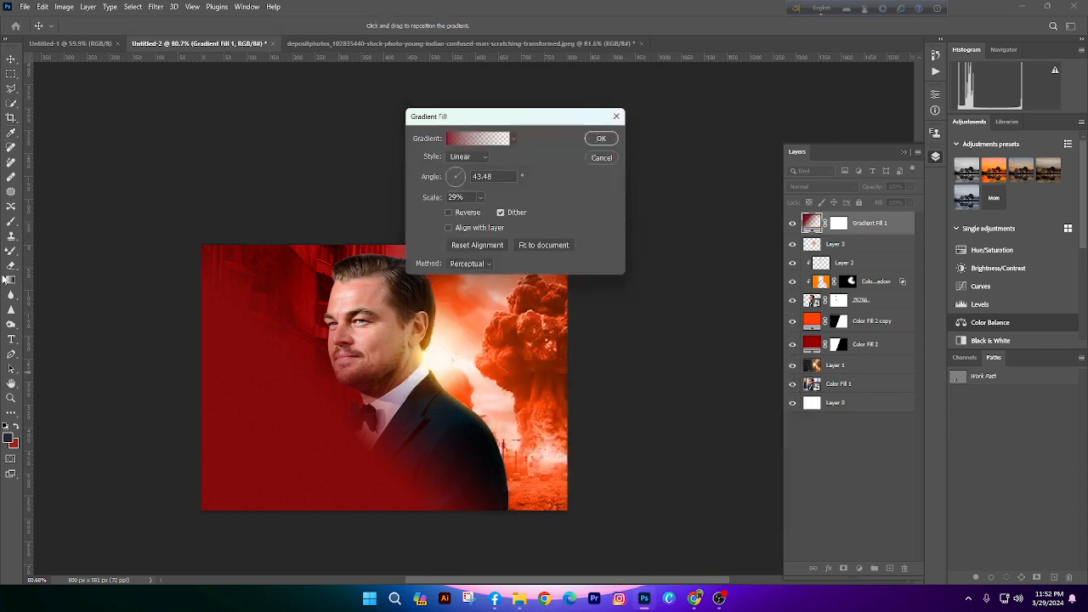
click(601, 139)
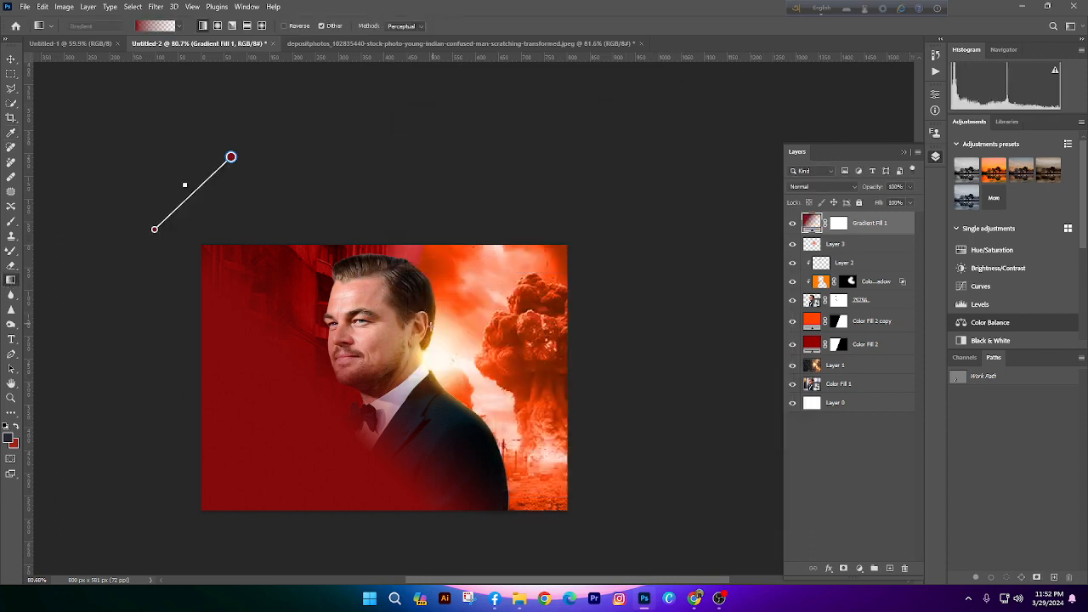
Redraw the gradient from just below the image's lower edge to above the man's hair, and toggle its layer to compare
drag(392, 325, 429, 297)
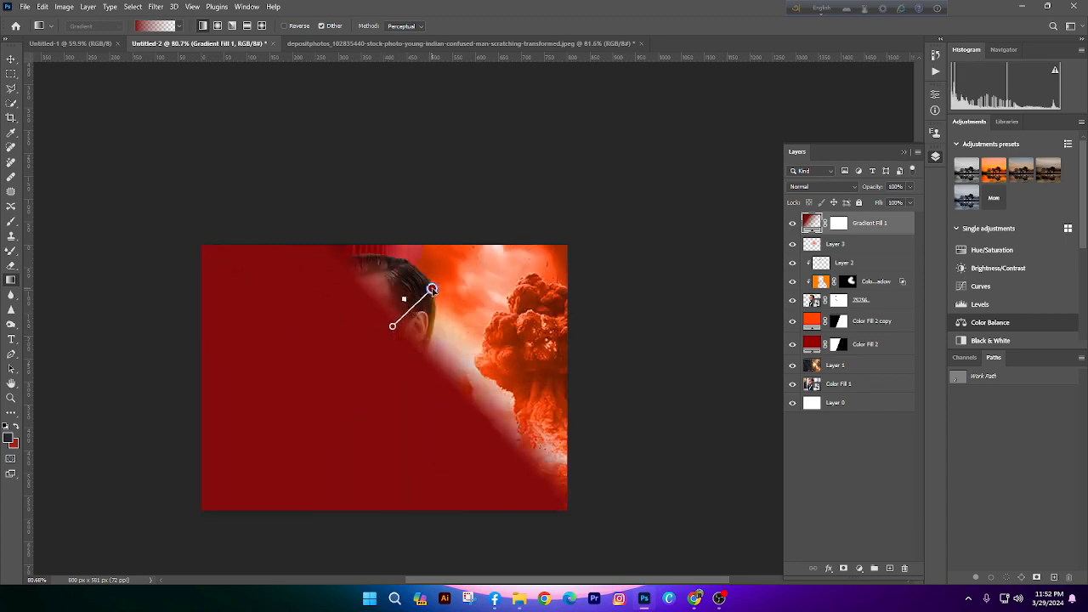
drag(289, 528, 437, 218)
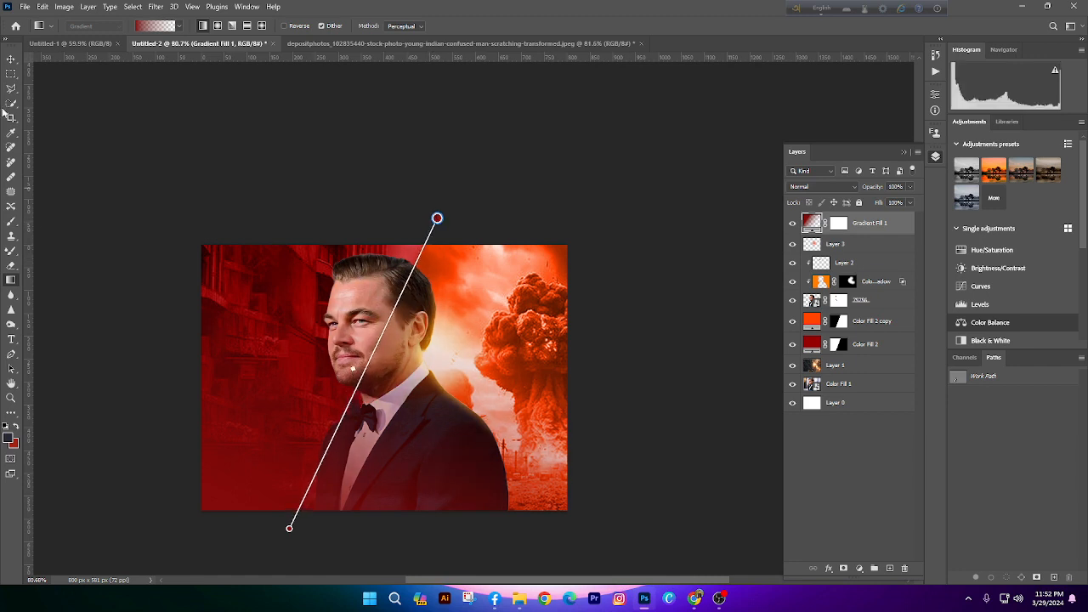
click(13, 61)
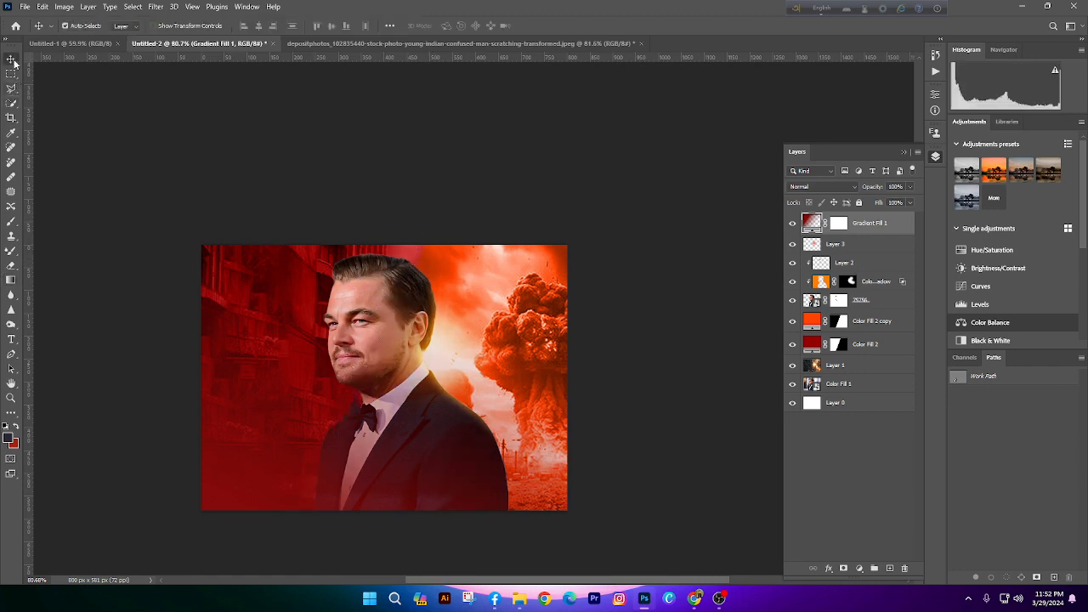
click(792, 223)
click(791, 222)
click(10, 280)
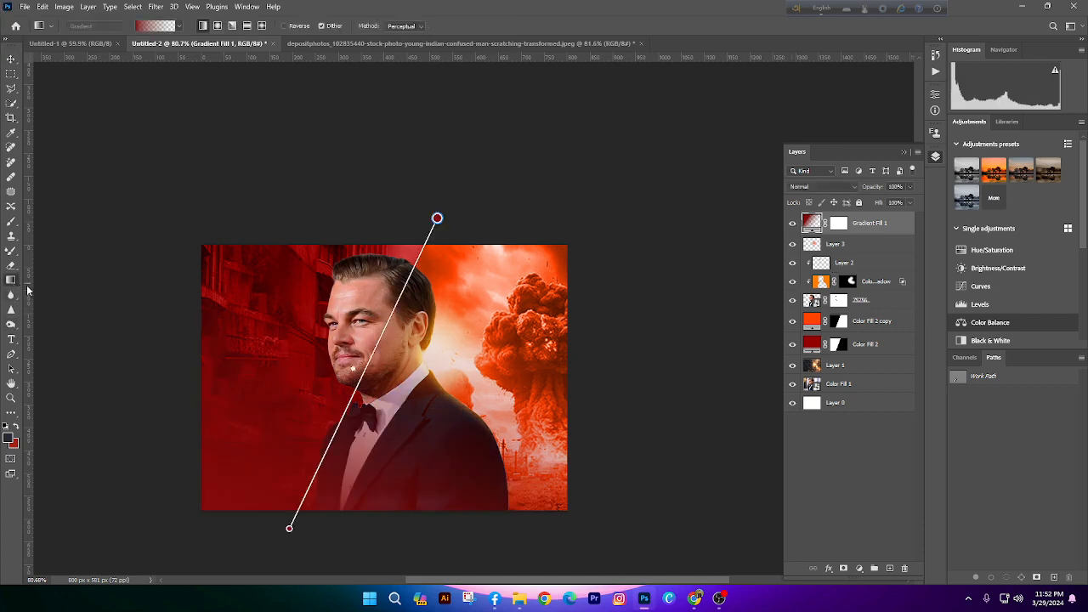
Add a navy blue solid color fill layer (#000e5c) and create an empty layer above it
click(860, 568)
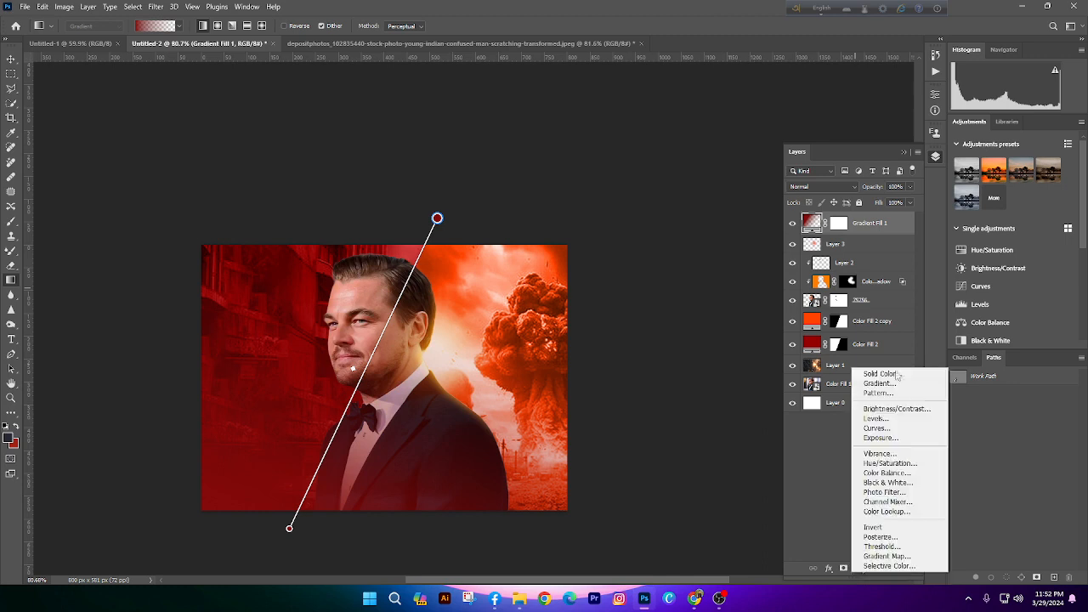
click(894, 374)
drag(558, 377, 707, 396)
key(Return)
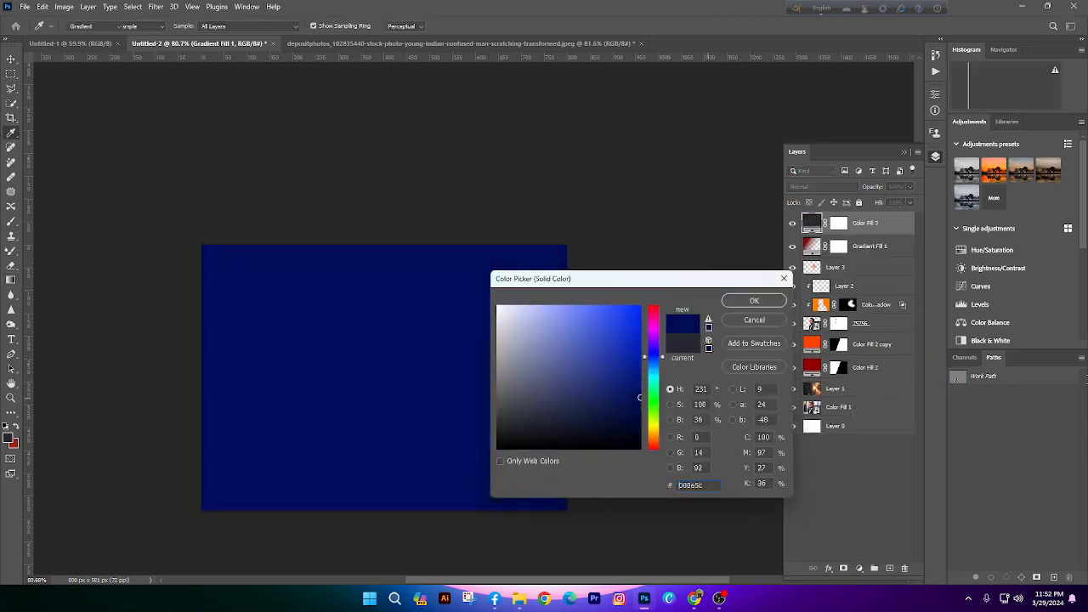
click(889, 568)
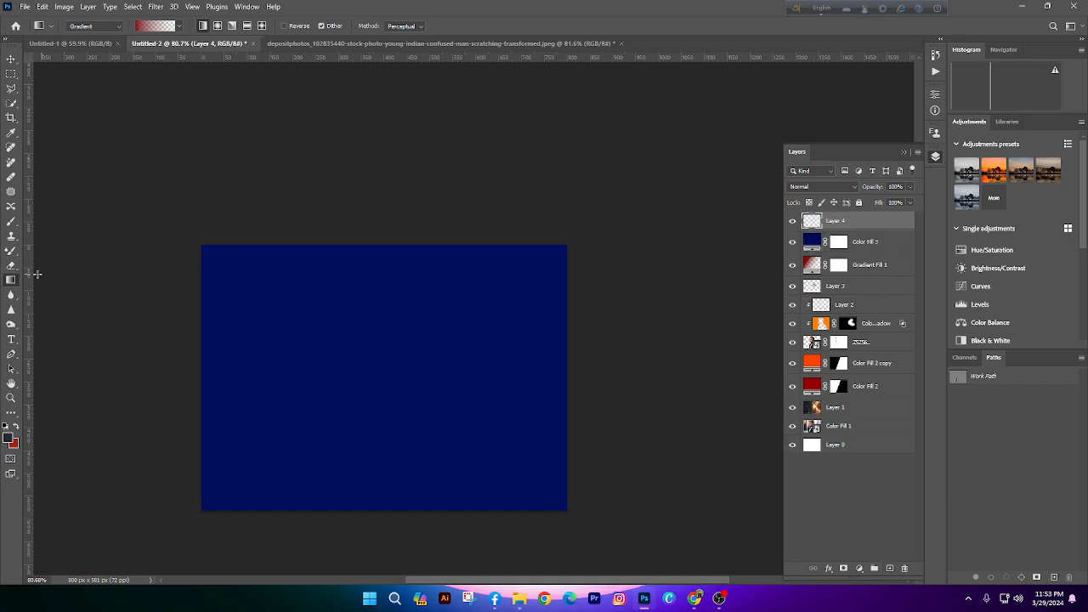
Draw a radial gradient over the navy fill, from the canvas center out towards its lower-right corner
click(179, 25)
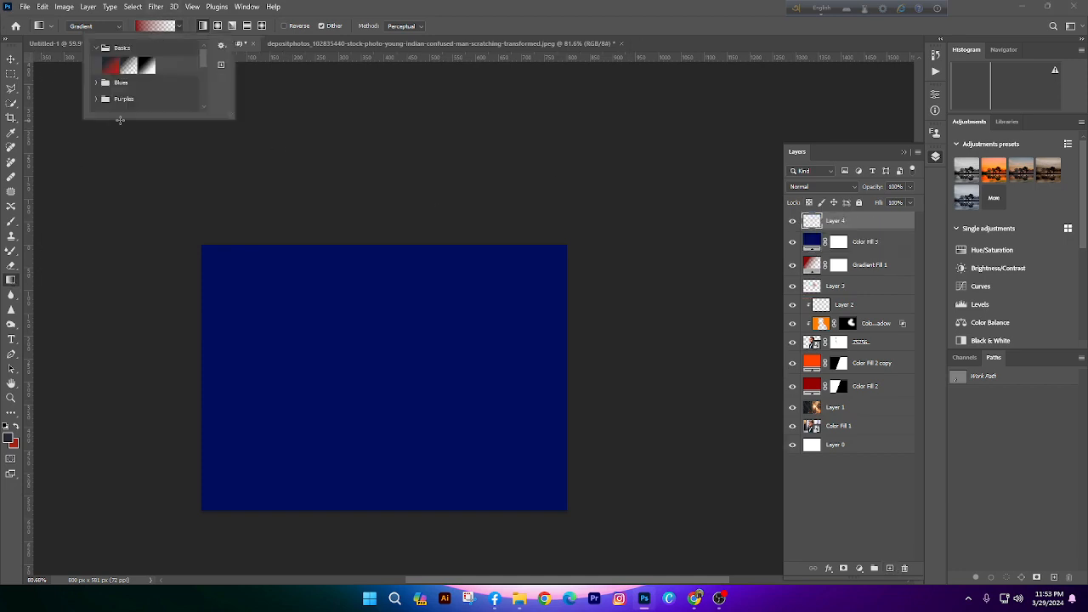
click(219, 25)
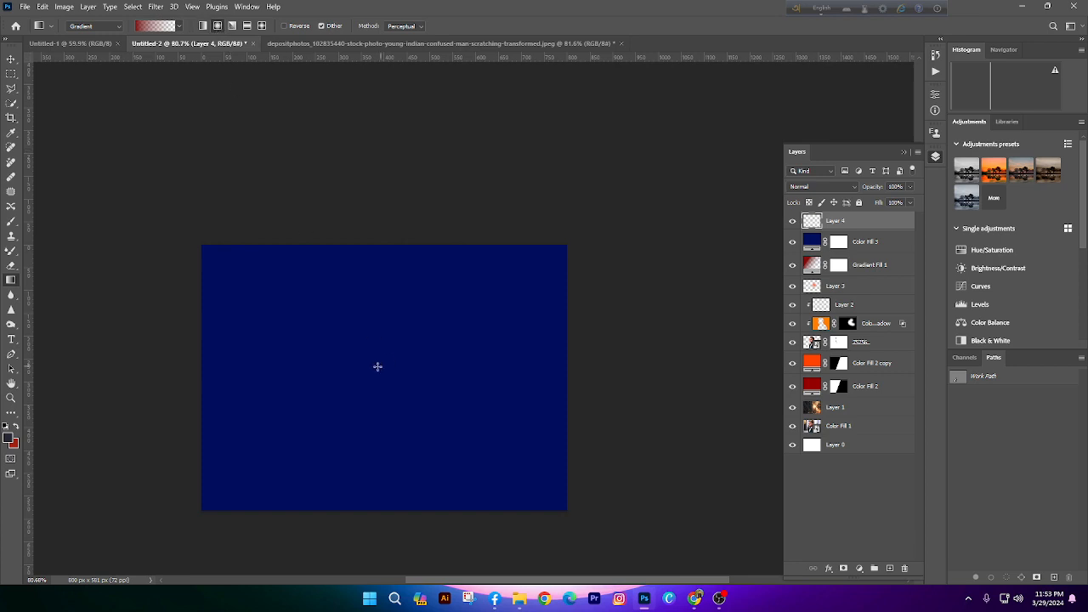
drag(382, 375, 547, 456)
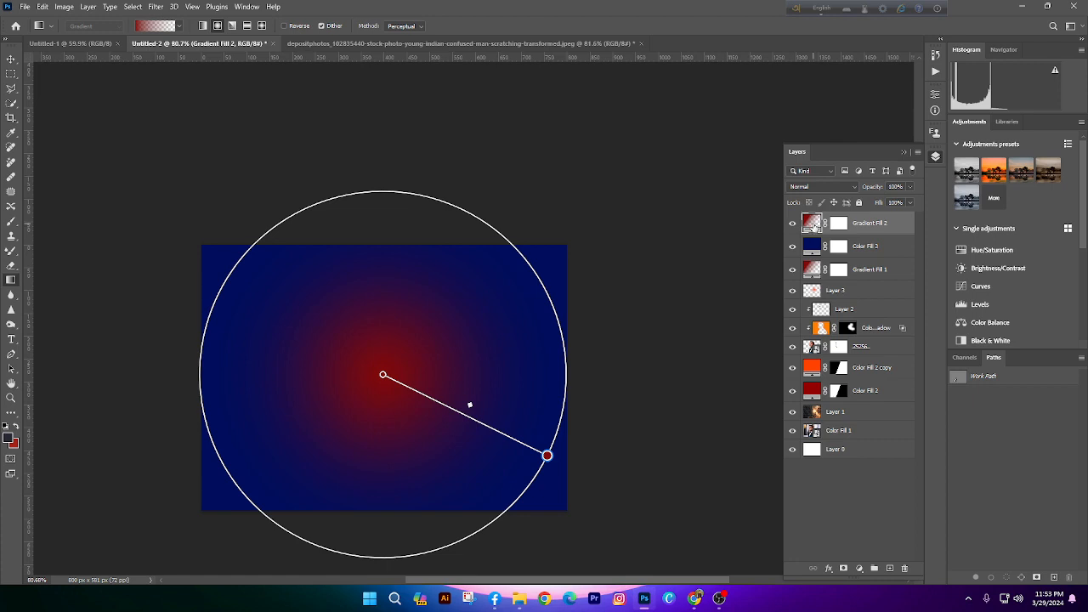
Recolor the radial gradient's color stop to a bright, fully saturated cyan and accept the gradient fill
double_click(812, 223)
click(481, 140)
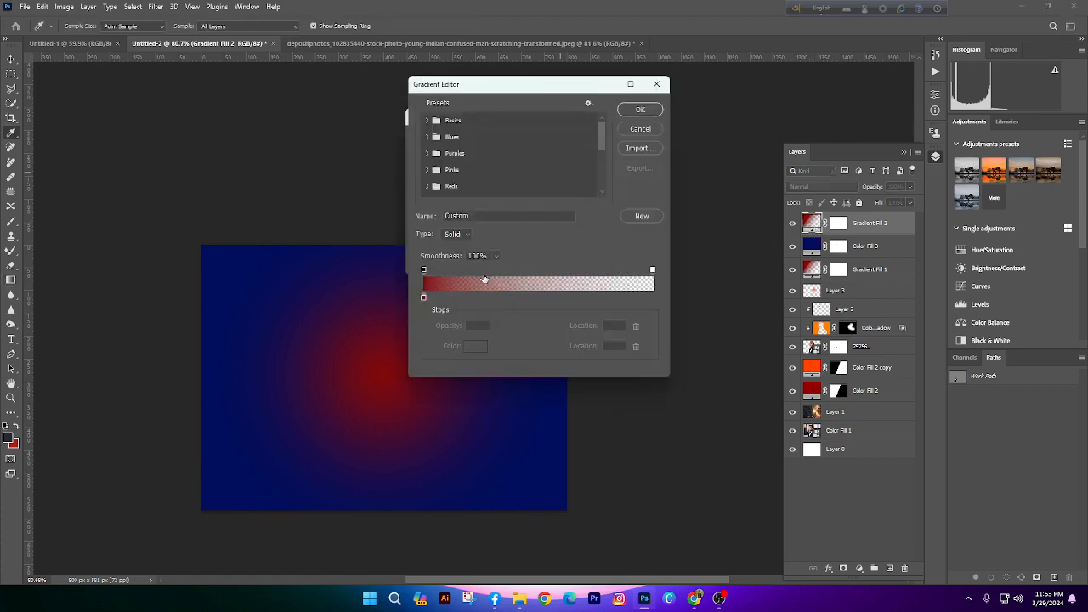
double_click(423, 298)
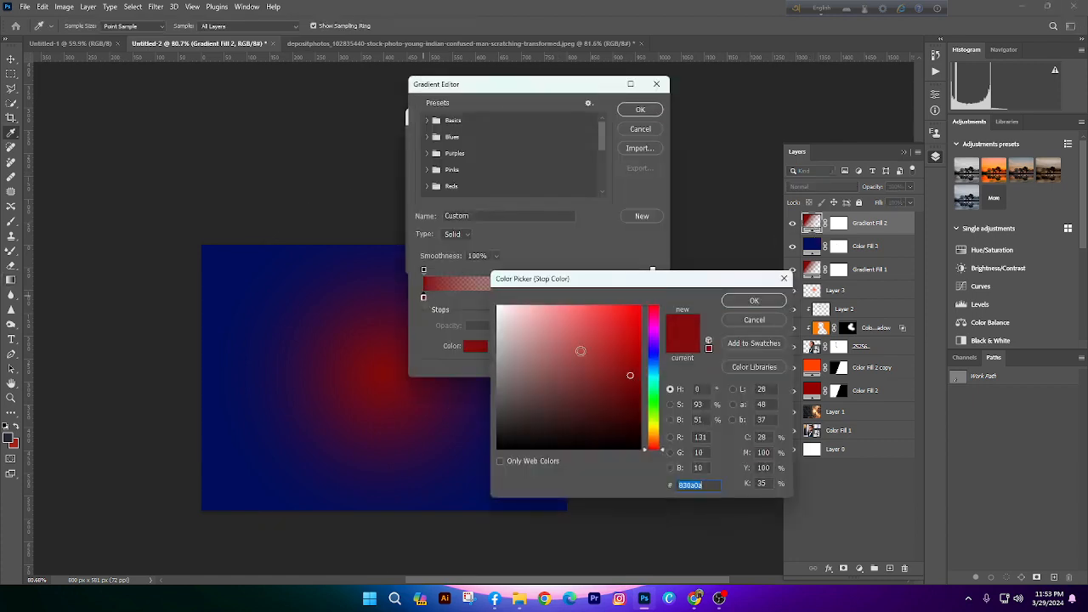
click(652, 376)
mouse_move(630, 375)
mouse_down()
mouse_move(641, 313)
mouse_move(642, 323)
mouse_up()
key(Return)
key(Return)
key(Return)
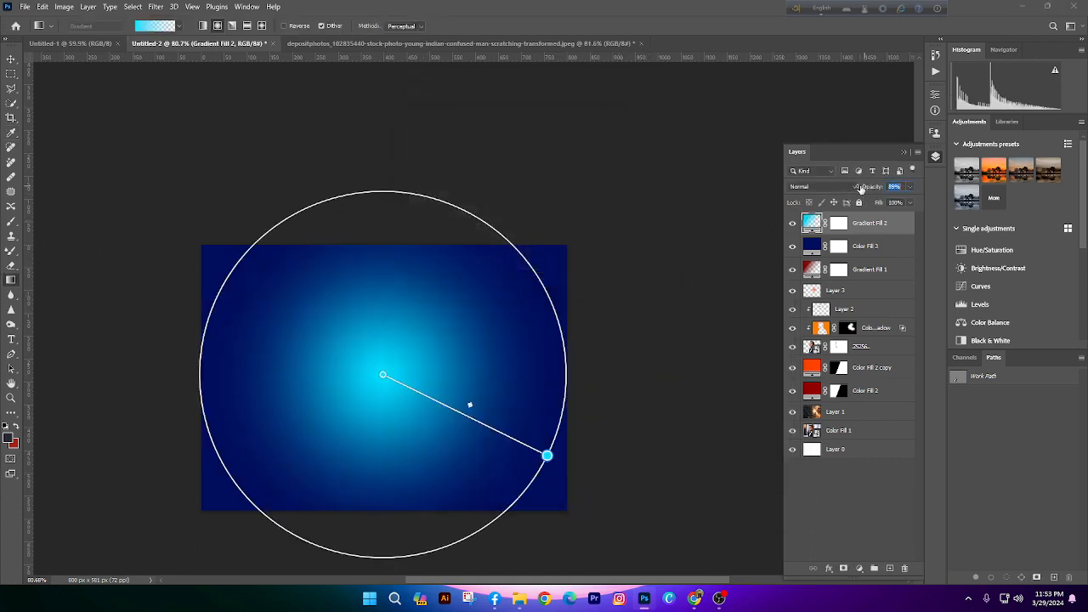
Reduce the cyan radial gradient layer's opacity to 42% and toggle its visibility to compare
drag(847, 189, 840, 188)
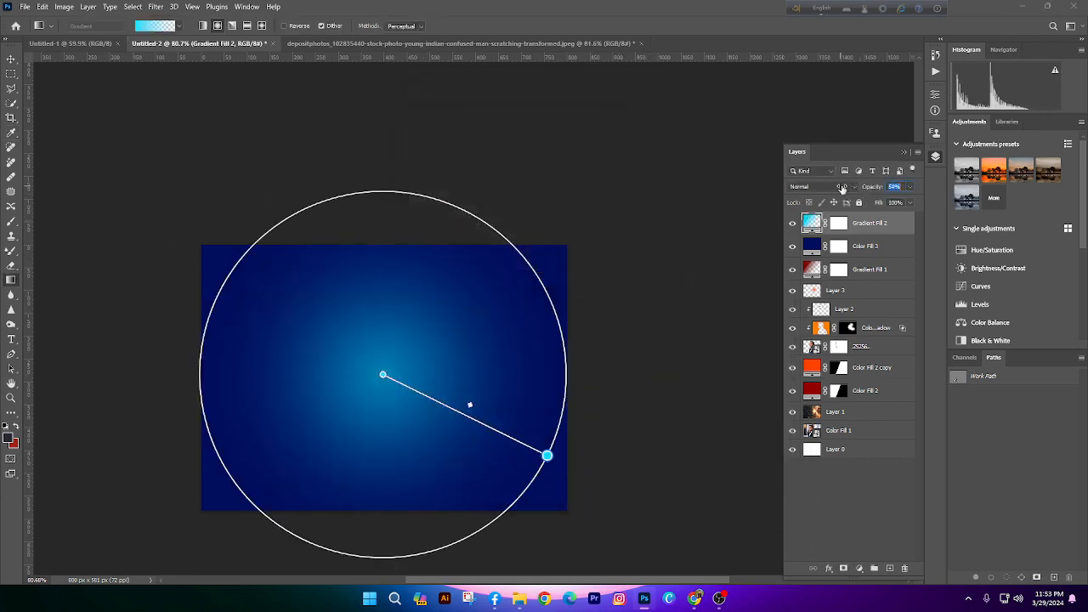
click(10, 59)
scroll(469, 230, down, 3)
scroll(481, 311, up, 3)
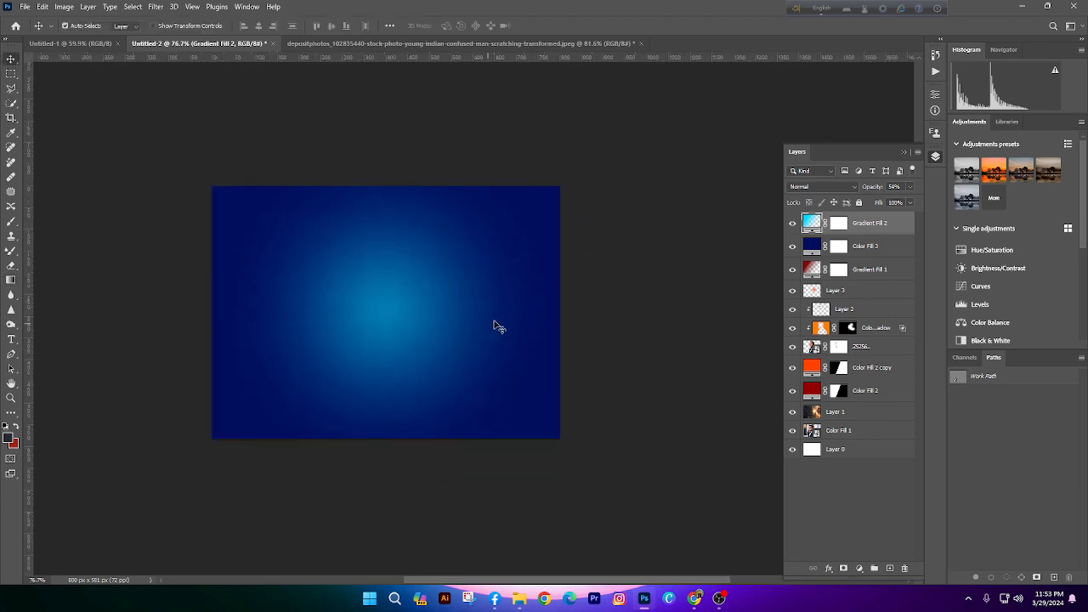
scroll(496, 323, down, 3)
click(793, 224)
click(793, 224)
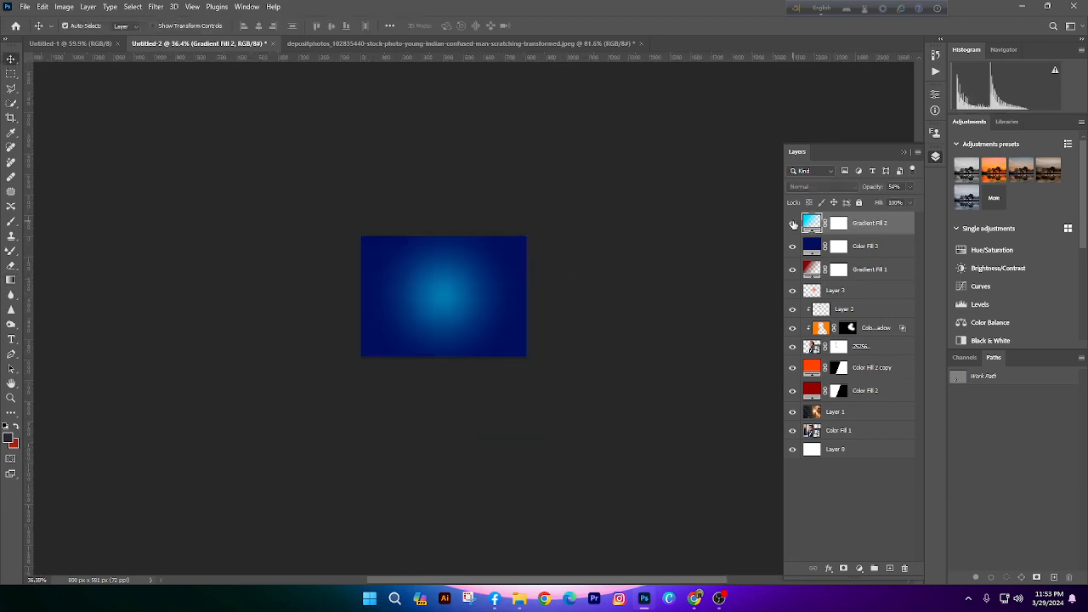
scroll(643, 209, up, 4)
mouse_move(867, 192)
mouse_down()
mouse_move(901, 191)
mouse_move(862, 192)
mouse_up()
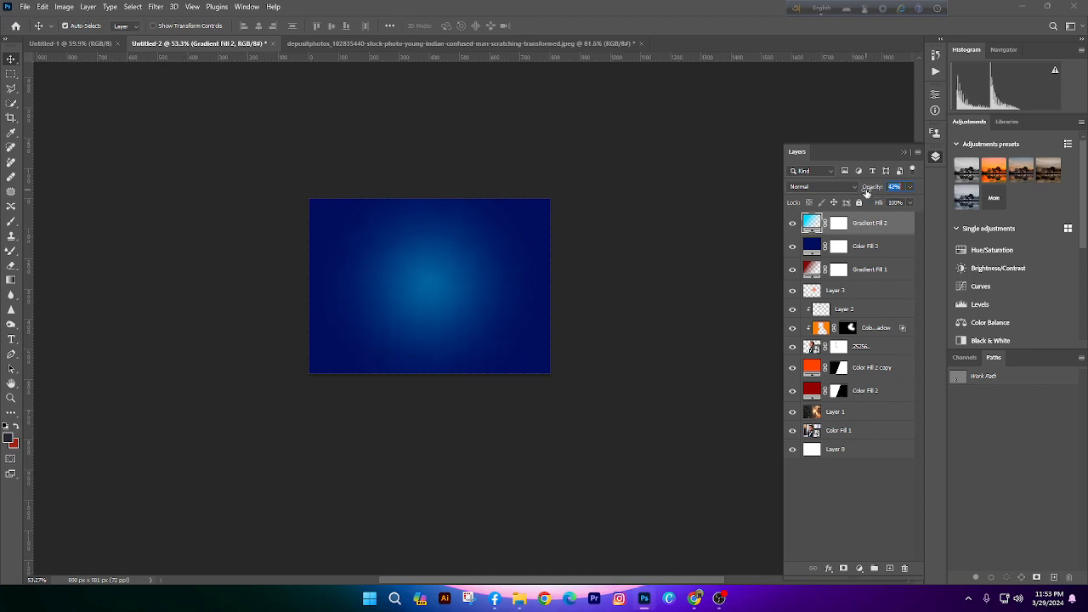
Delete the cyan radial gradient layer and the navy solid color fill layer beneath it
click(11, 279)
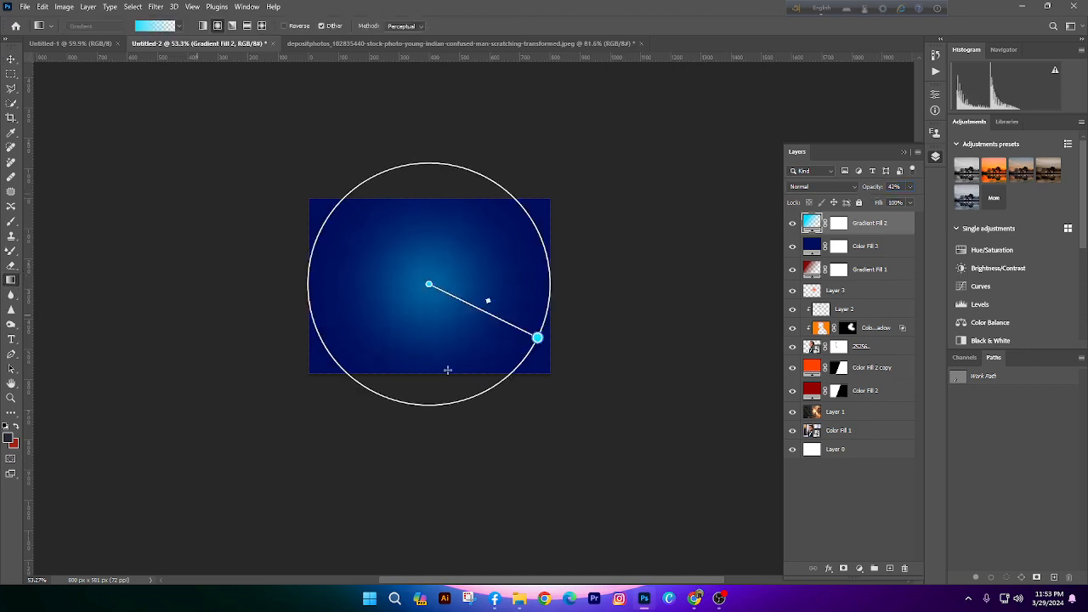
key(Delete)
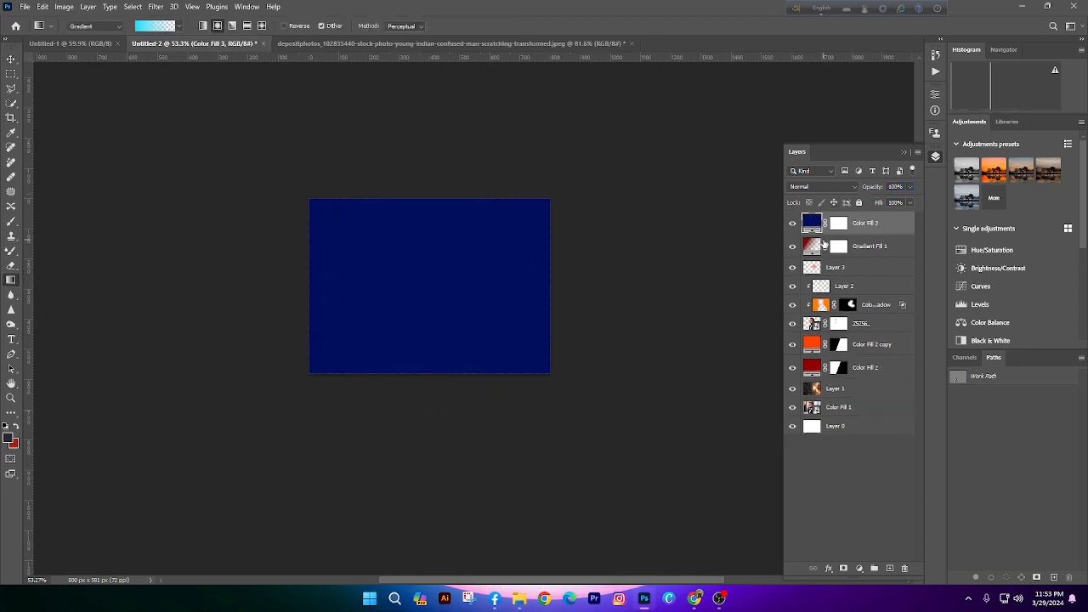
key(Delete)
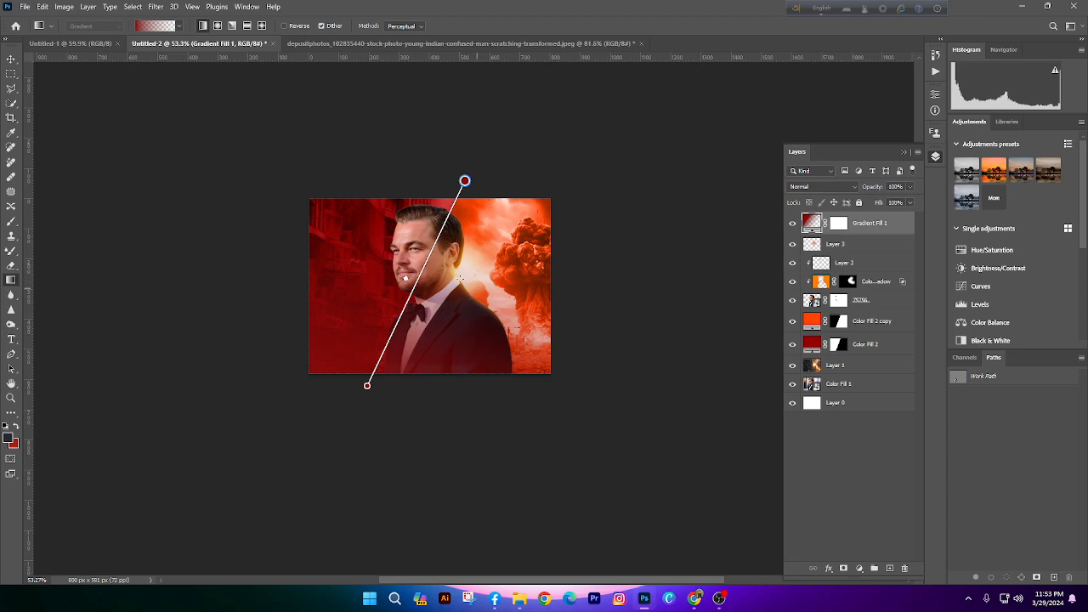
scroll(425, 333, up, 2)
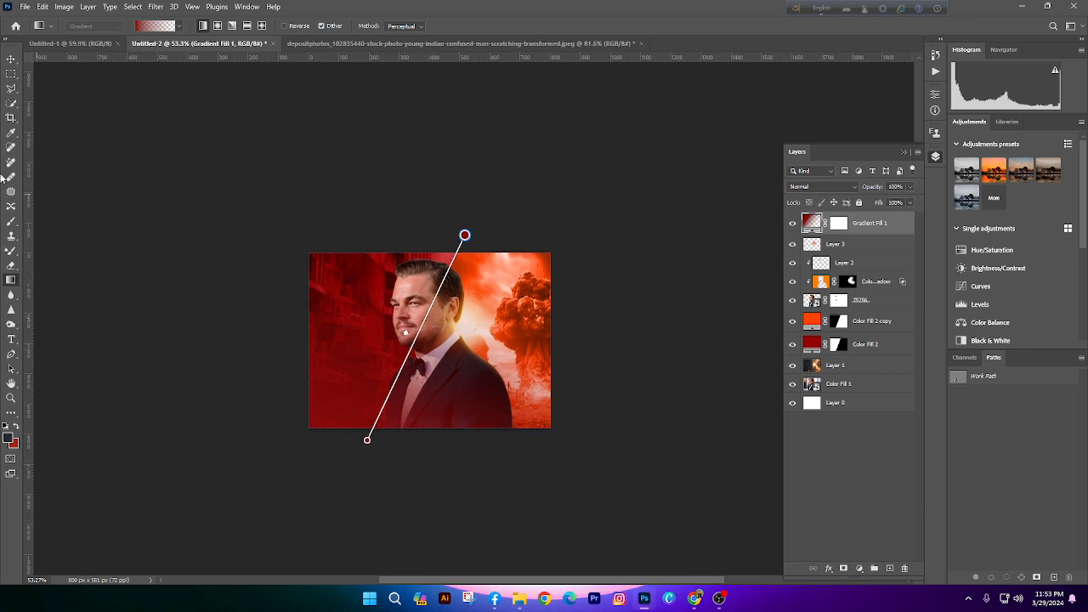
click(11, 59)
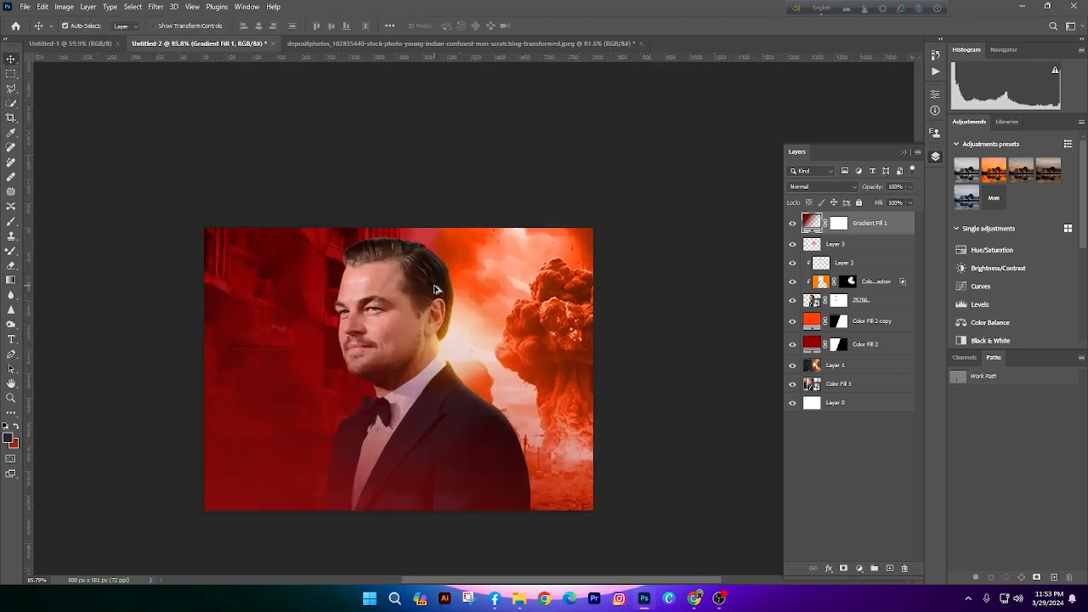
scroll(482, 292, up, 3)
Look through the healing, Patch, stamp and eraser tools, including the variants grouped with the Clone Stamp and Eraser
click(11, 195)
click(11, 163)
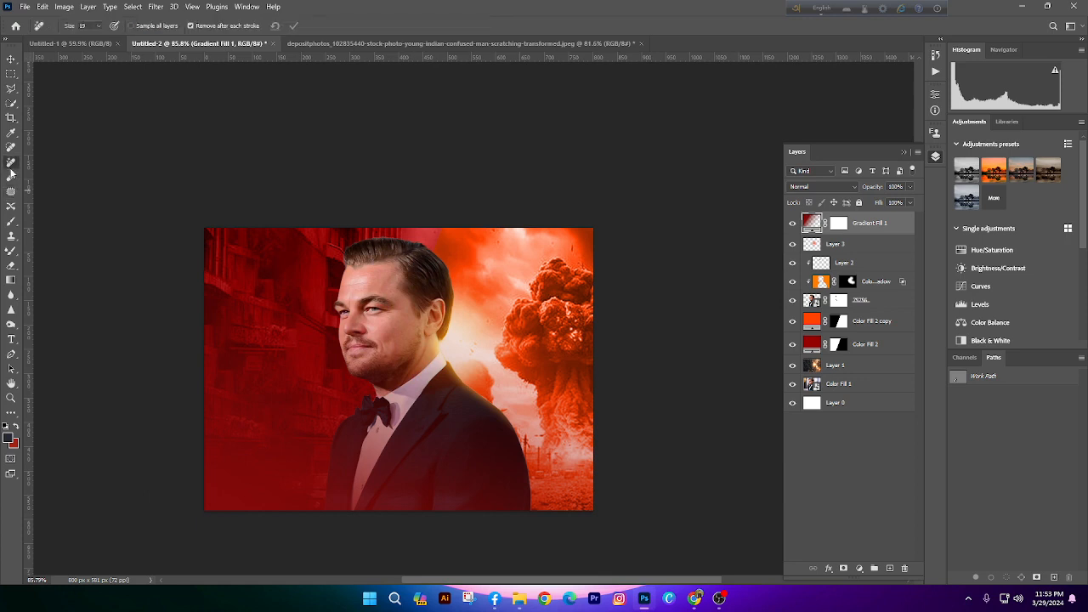
click(11, 175)
click(12, 192)
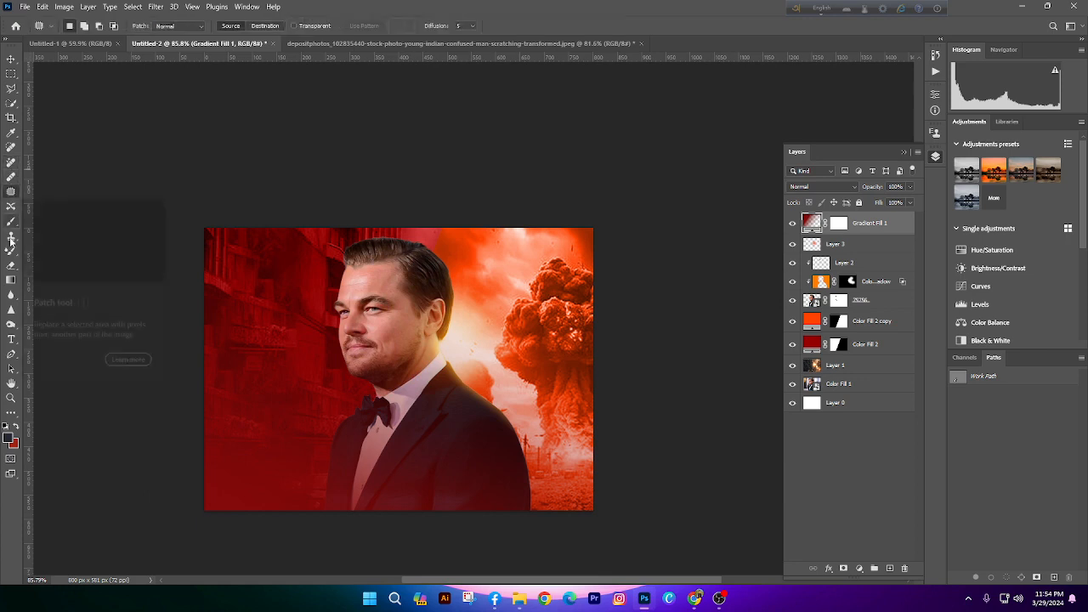
right_click(11, 227)
click(11, 235)
right_click(11, 235)
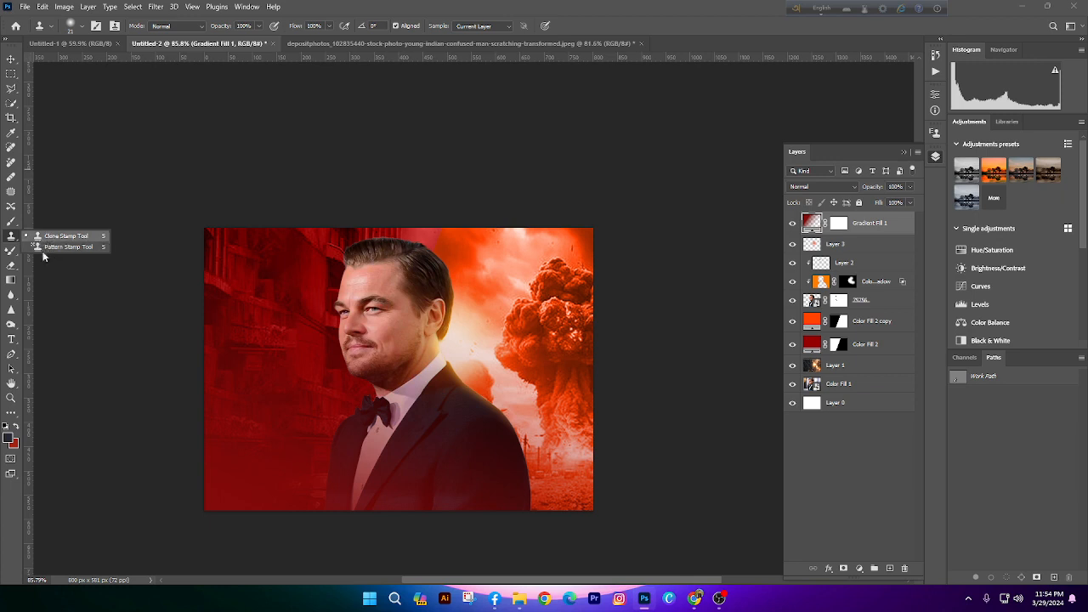
click(8, 266)
right_click(8, 266)
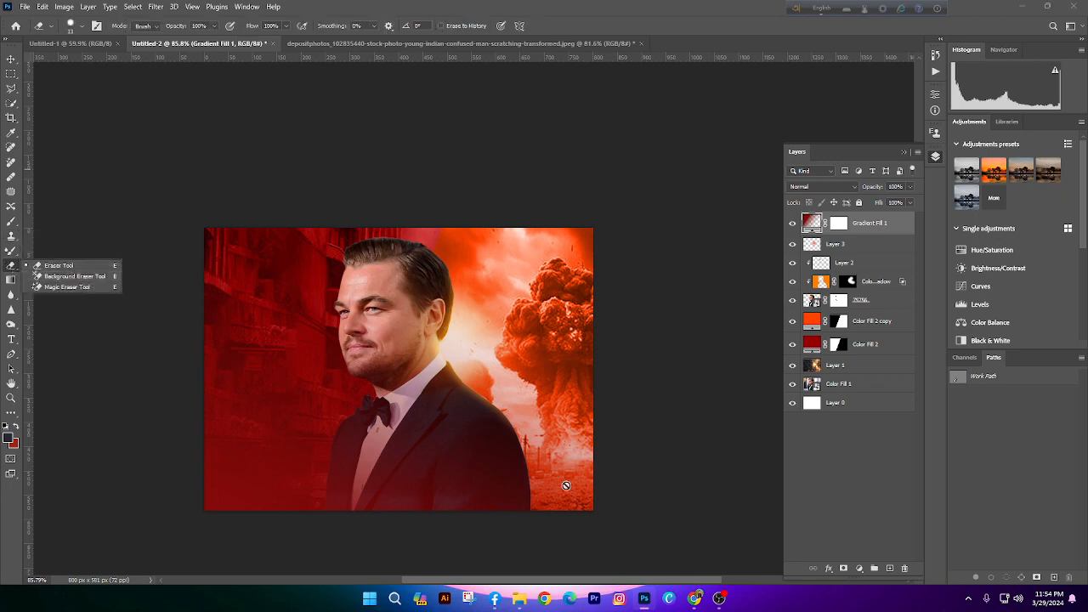
Switch to Chrome and activate the Google search box
click(544, 599)
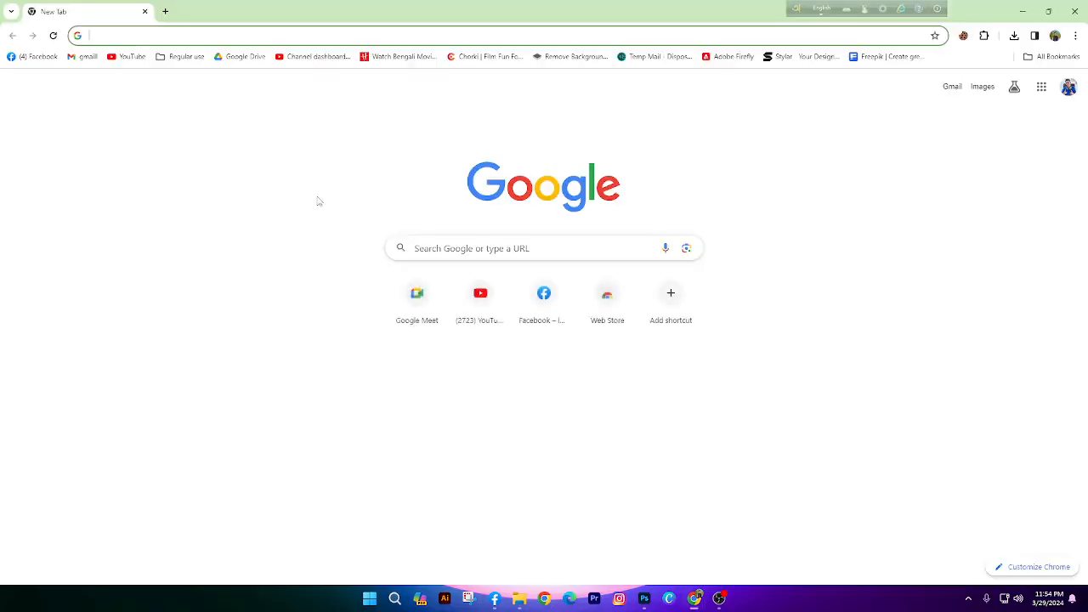
click(440, 243)
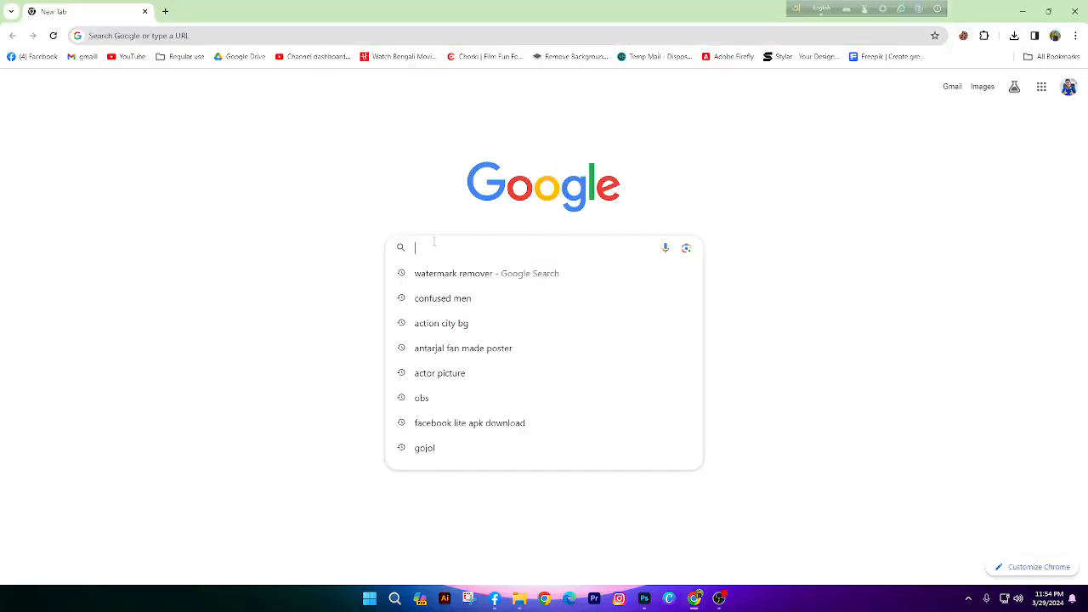
text(a)
key(BackSpace)
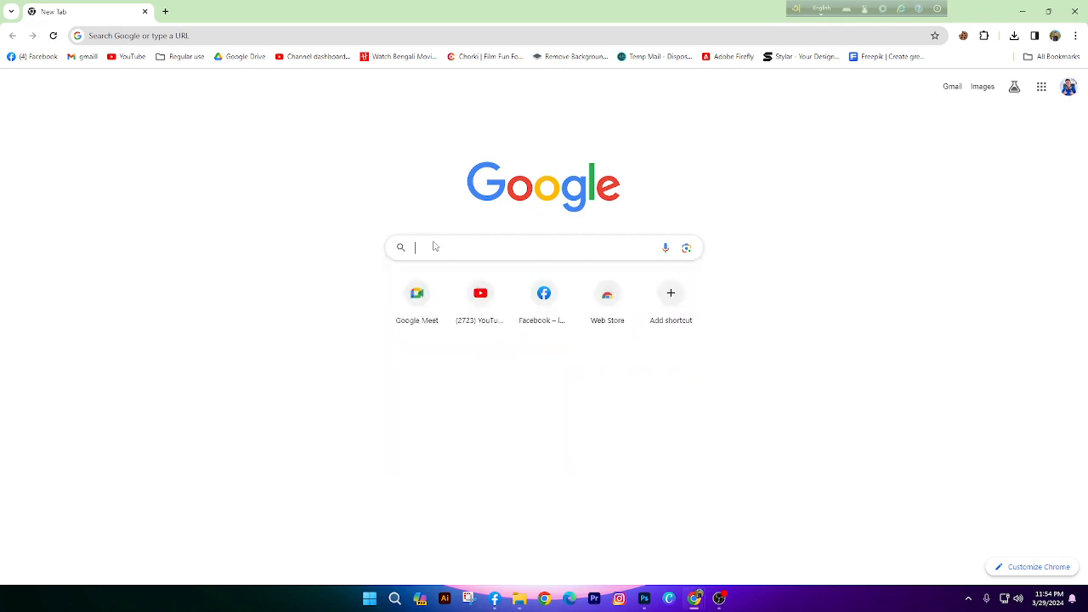
text(a)
key(BackSpace)
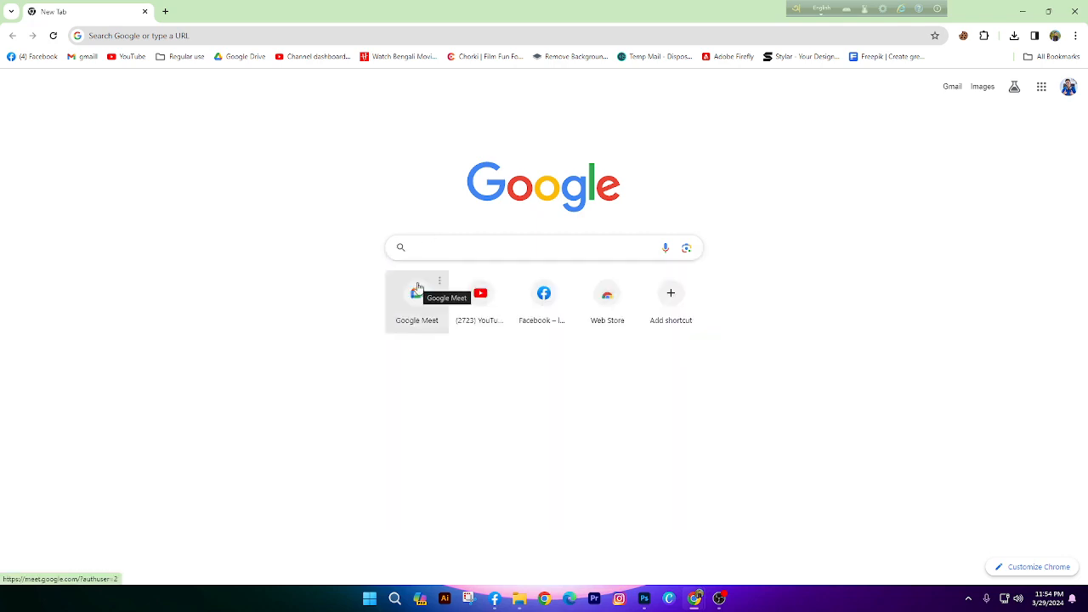
text(ape)
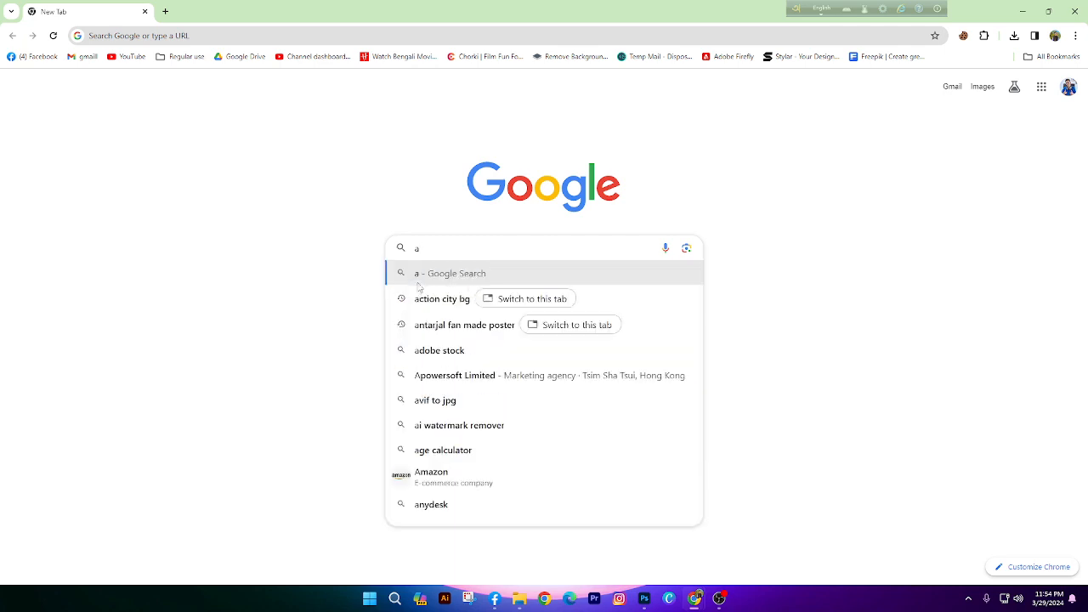
key(BackSpace)
key(BackSpace)
key(BackSpace)
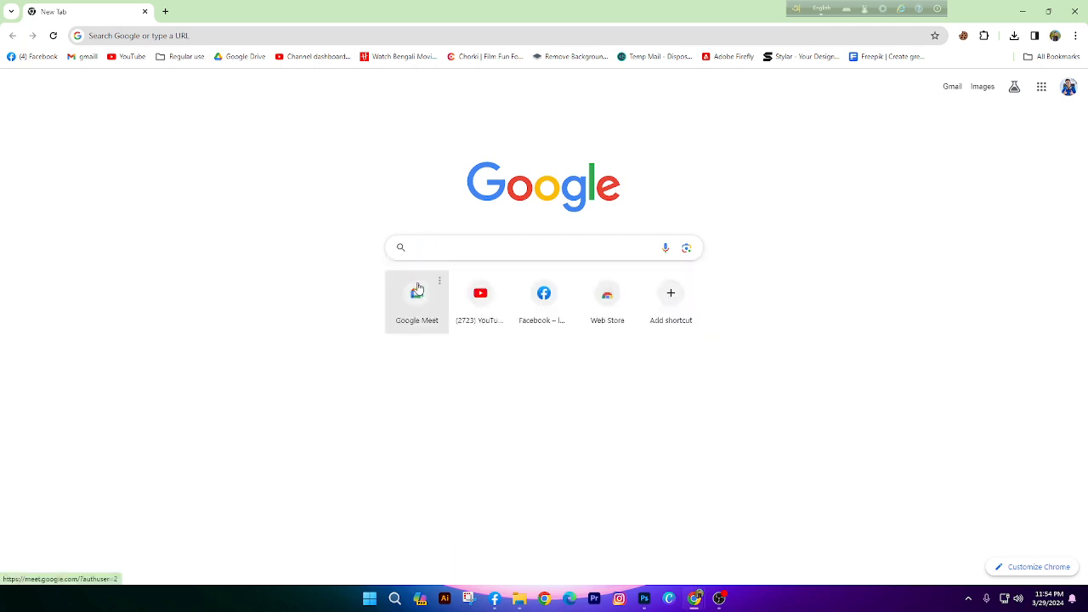
Search Google for "book" and browse the image results
text(book)
key(Return)
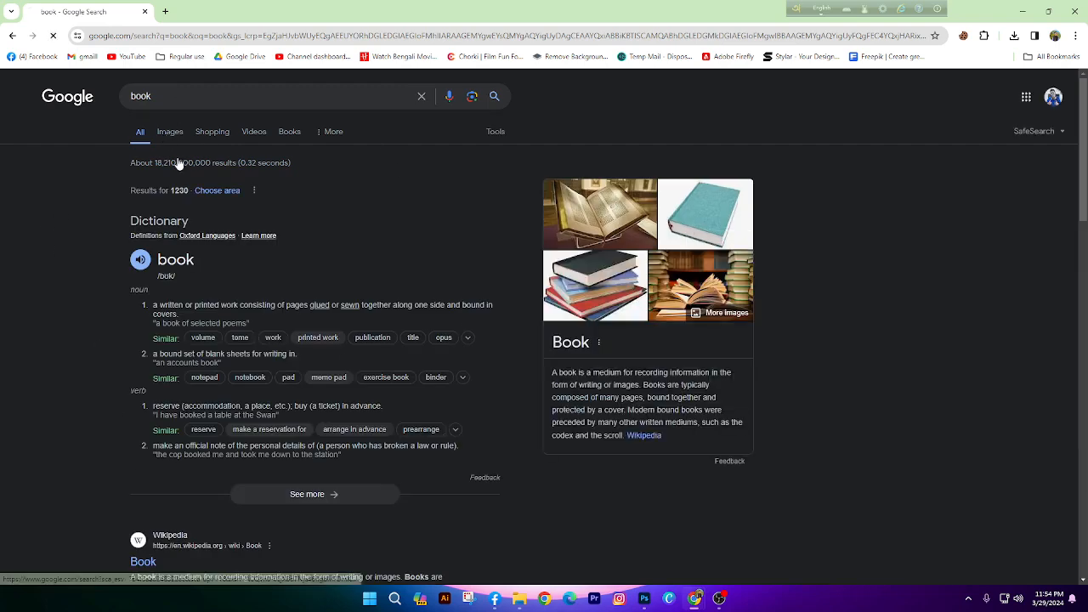
click(169, 131)
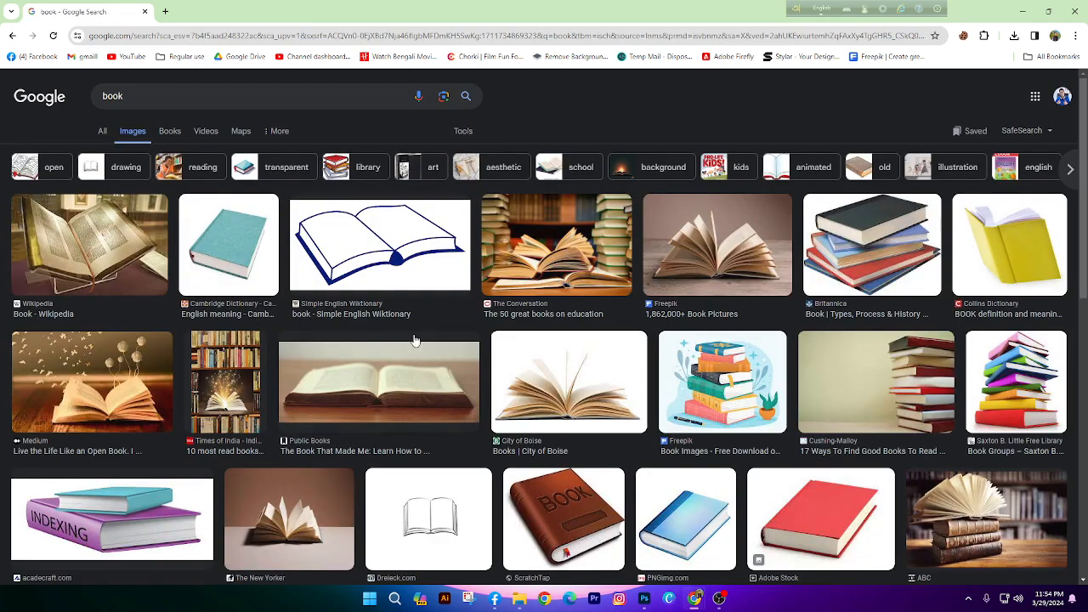
scroll(803, 228, down, 1)
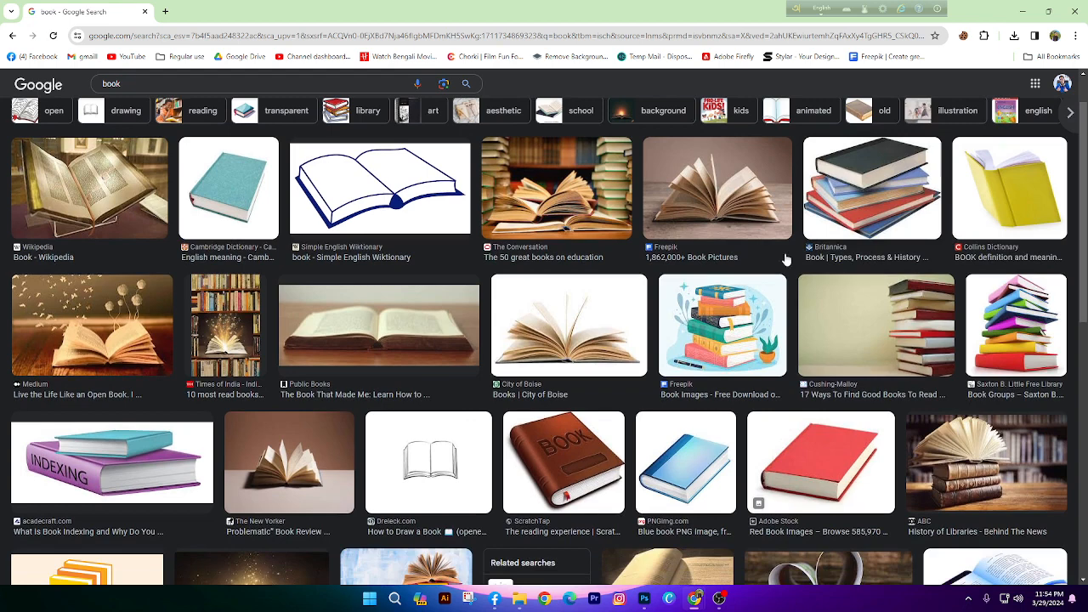
Preview the City of Boise open book, and copy the yellow book image from Collins Dictionary
click(538, 335)
scroll(425, 382, down, 2)
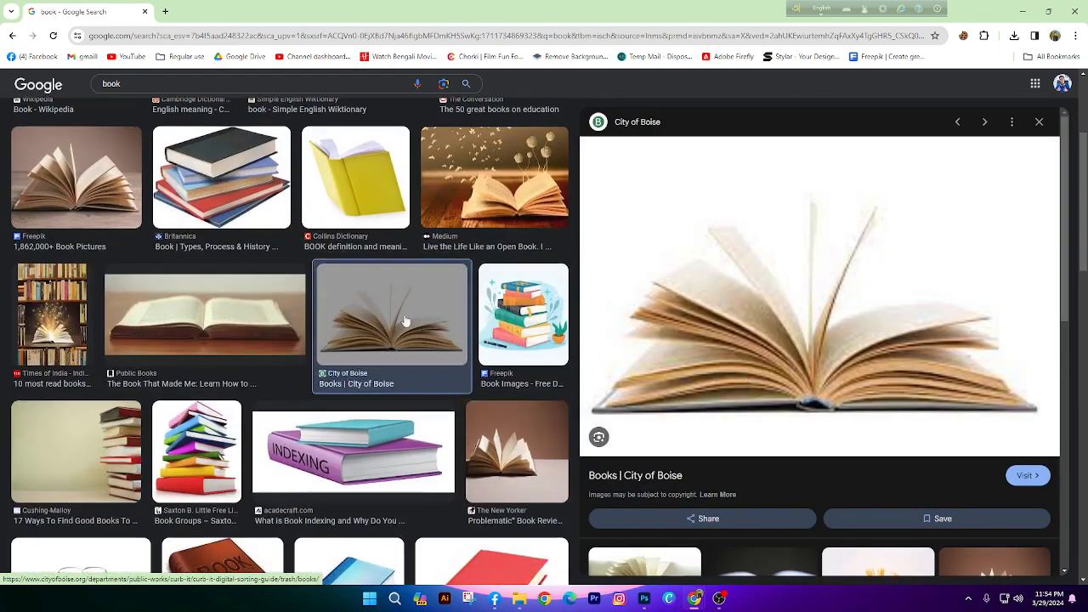
click(357, 269)
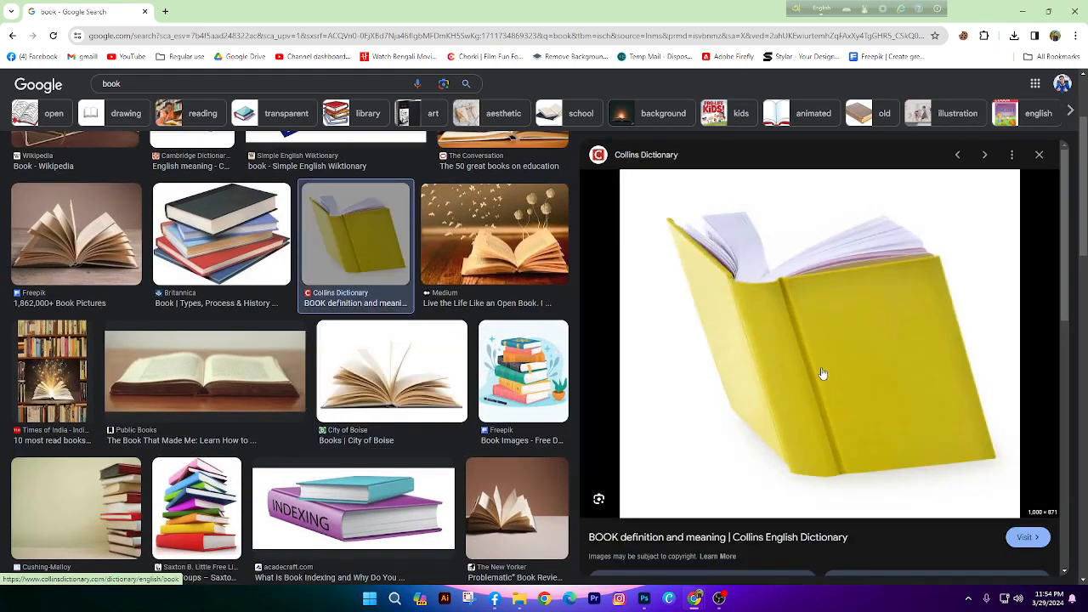
right_click(730, 325)
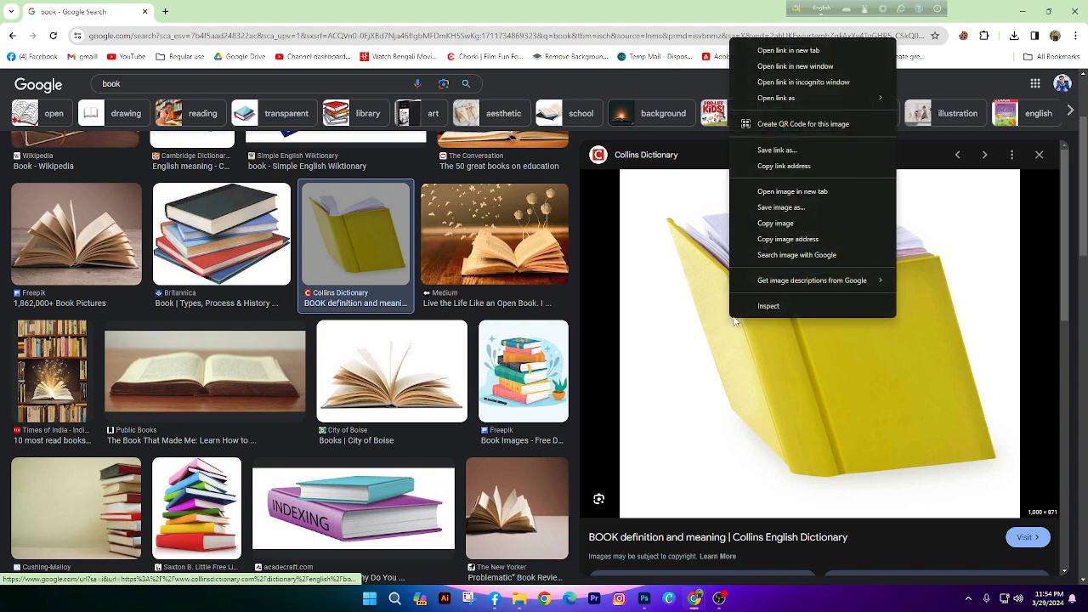
click(775, 225)
Switch to Photoshop, create a 1000 x 871 px document from the Clipboard preset, and paste the yellow book image into it
click(645, 598)
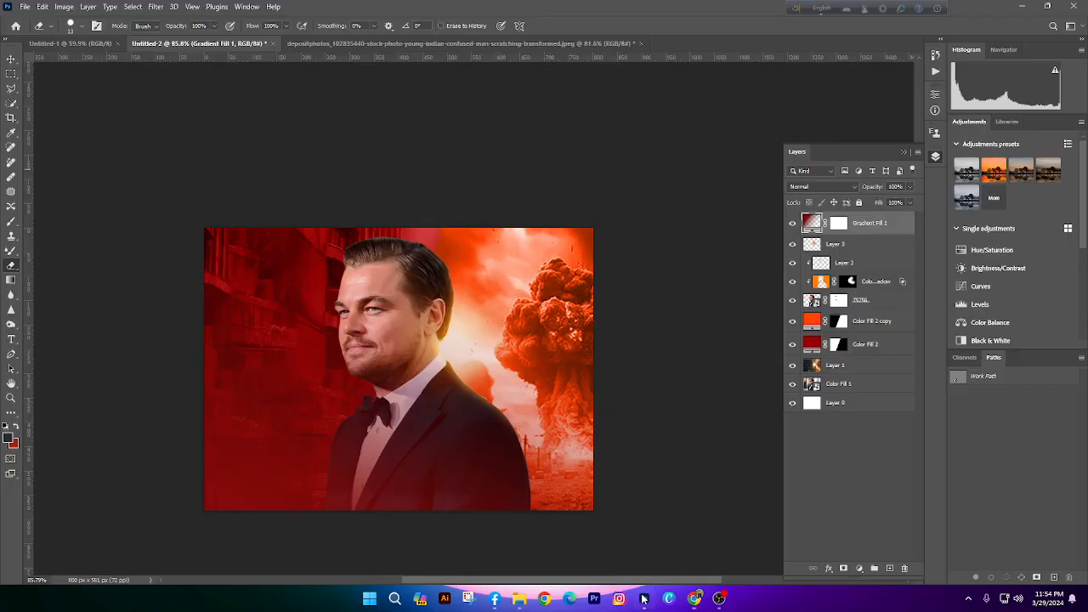
key(ctrl+n)
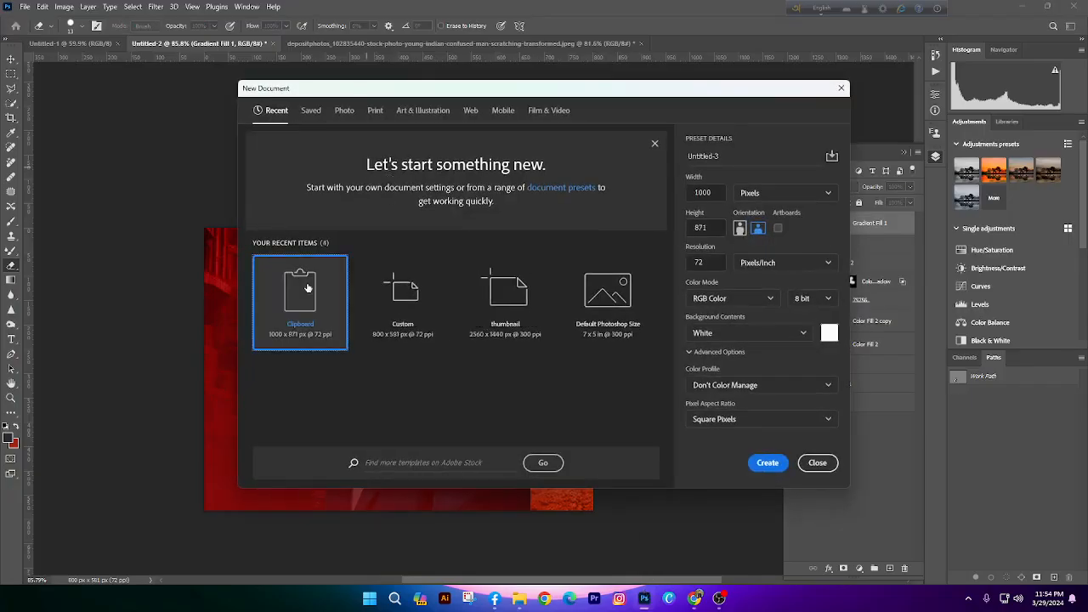
key(Return)
key(ctrl+v)
key(ctrl+0)
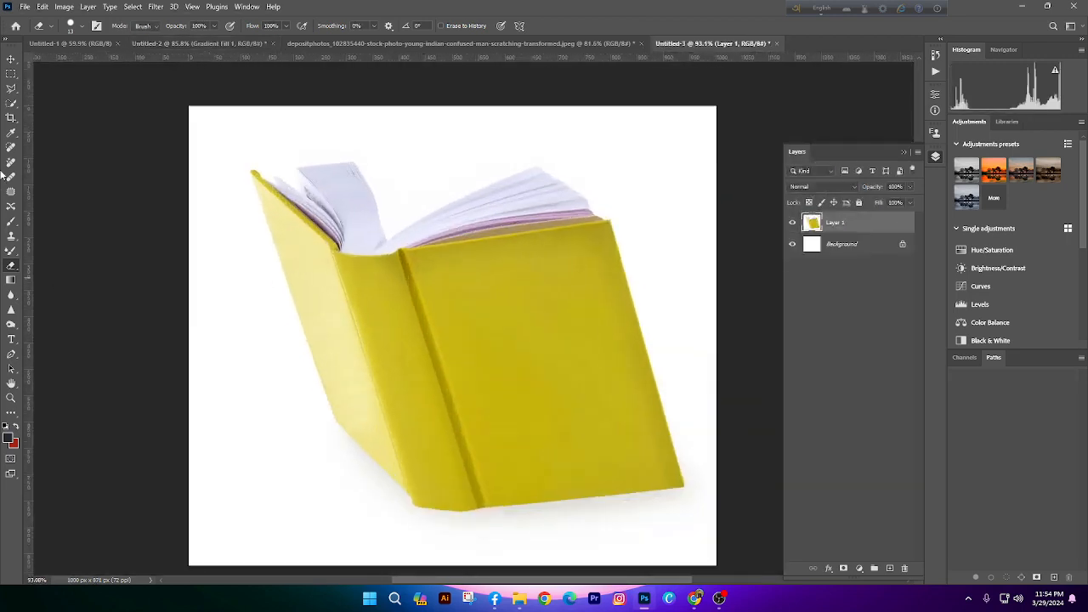
Try selecting the white background and the open book's pages with the Quick Selection tool
right_click(11, 103)
click(51, 111)
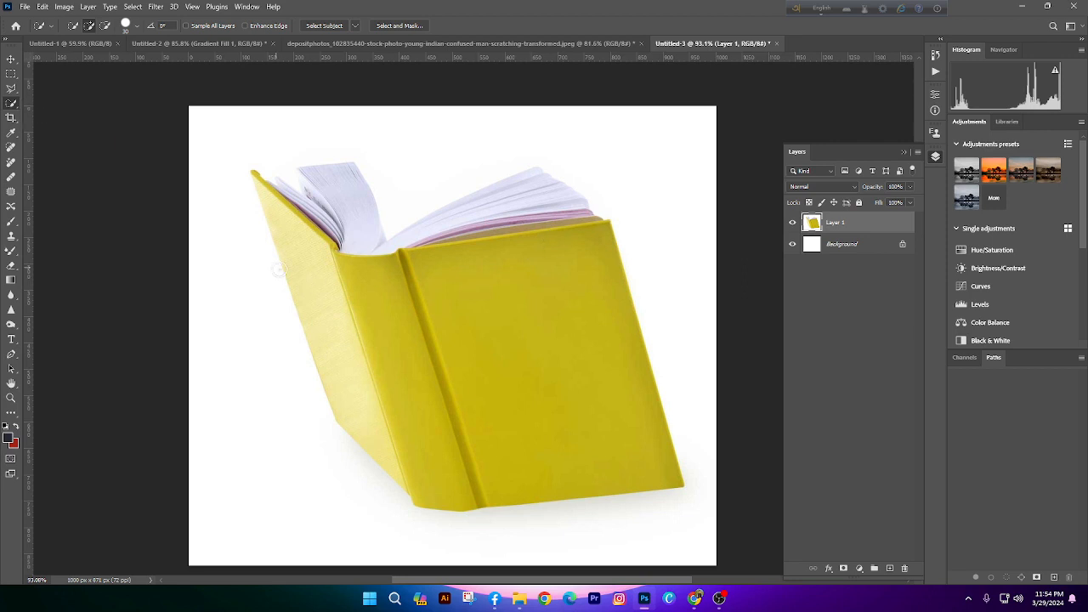
mouse_move(279, 269)
mouse_down()
mouse_move(413, 347)
mouse_move(760, 269)
mouse_up()
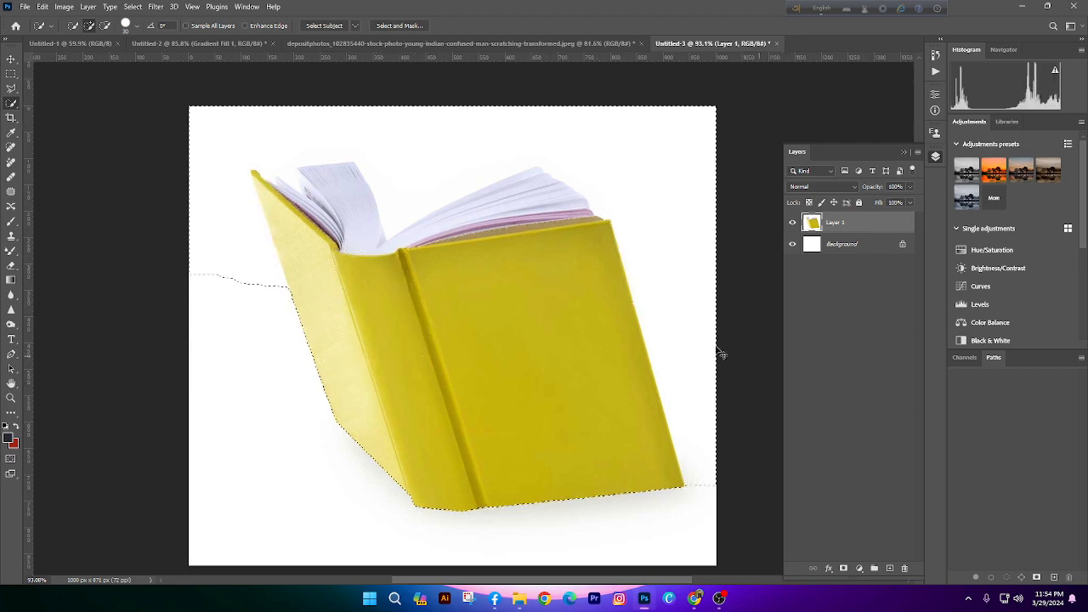
key(ctrl+d)
mouse_move(534, 204)
mouse_down()
mouse_move(555, 207)
mouse_move(549, 192)
mouse_move(384, 269)
mouse_move(413, 367)
mouse_up()
key(ctrl+z)
scroll(414, 332, down, 1)
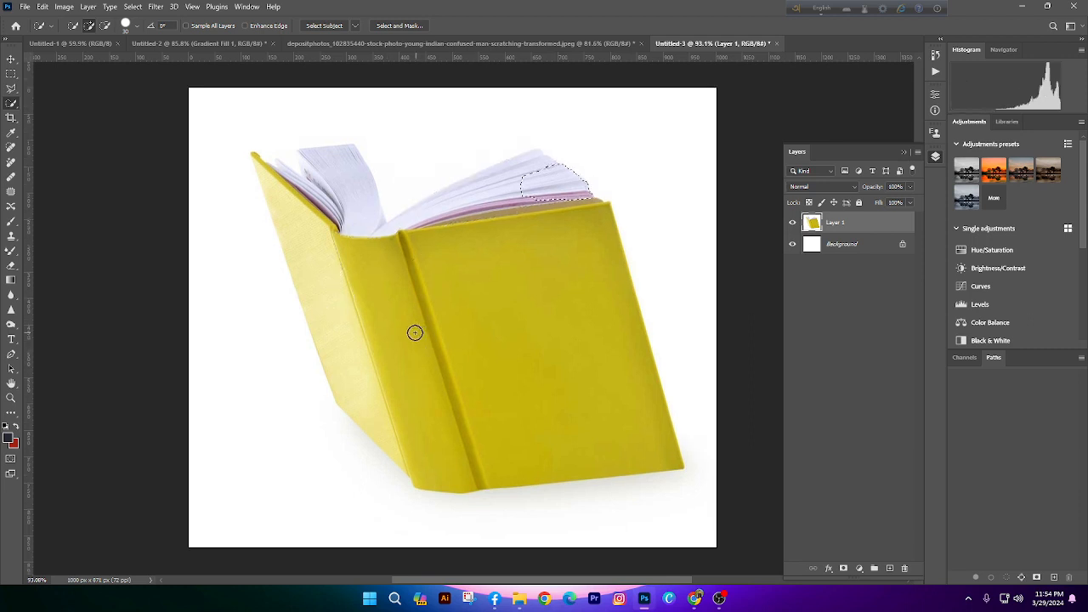
Try tracing the top edge of the book's pages with the Pen tool, undo the path and clear the selection
scroll(415, 333, down, 2)
key(p)
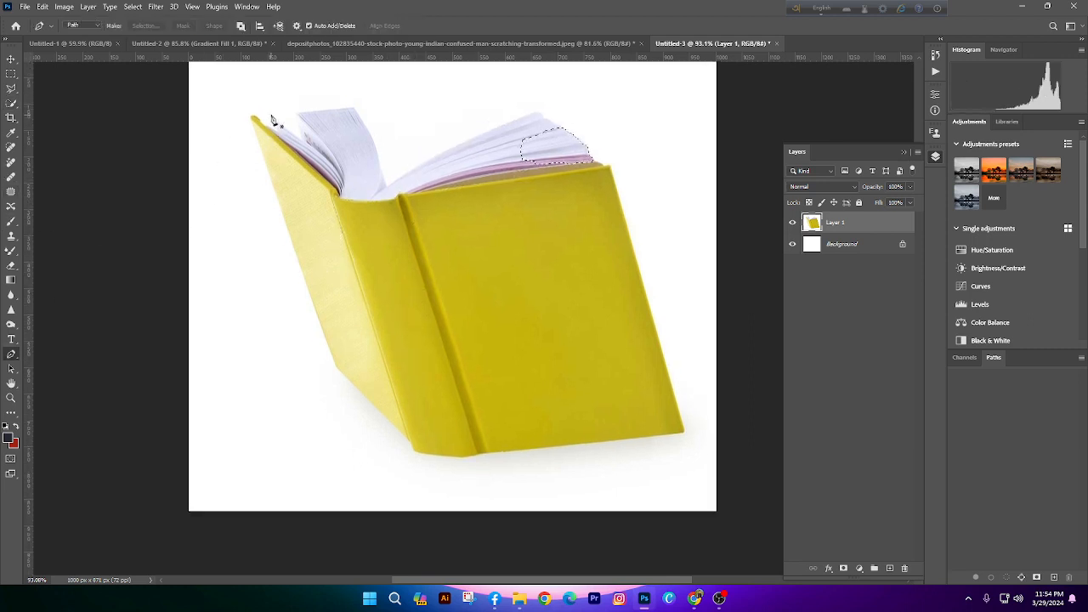
click(272, 115)
drag(310, 120, 322, 121)
drag(336, 109, 379, 189)
mouse_move(398, 161)
mouse_down()
mouse_move(402, 173)
mouse_move(441, 165)
mouse_up()
drag(548, 141, 550, 211)
key(ctrl+z)
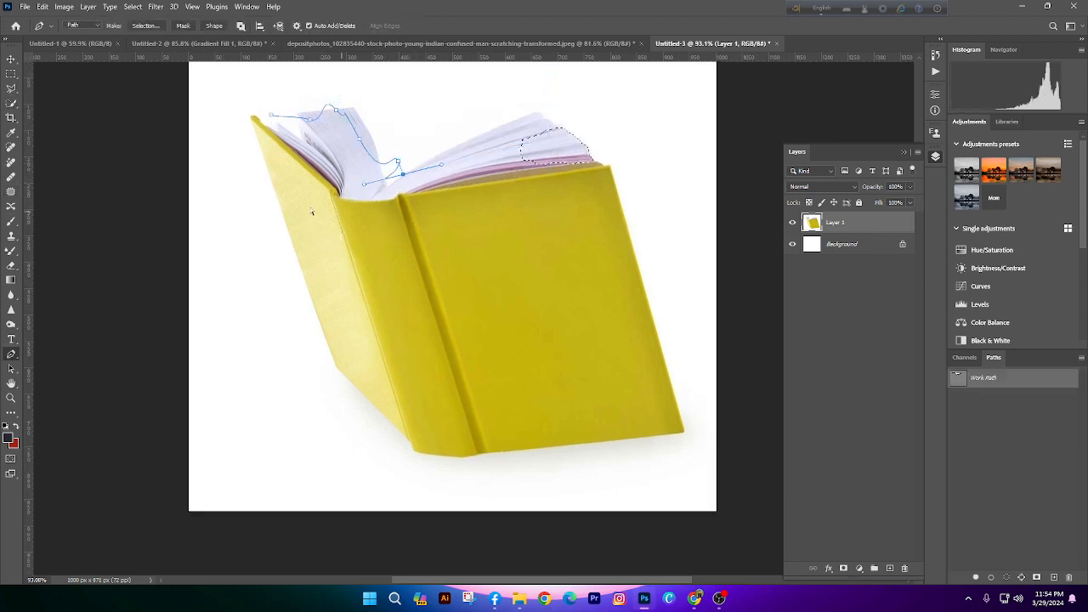
key(ctrl+z)
key(ctrl+z)
key(ctrl+d)
click(6, 61)
key(Delete)
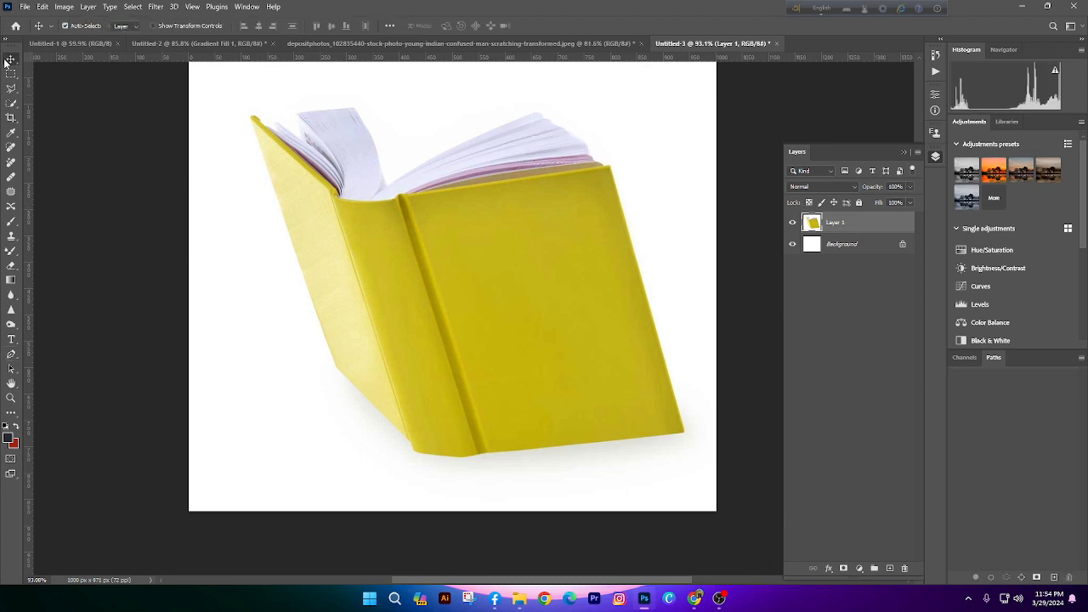
Try erasing the white background of the book image with the Magic Eraser, and undo it
drag(10, 265, 52, 288)
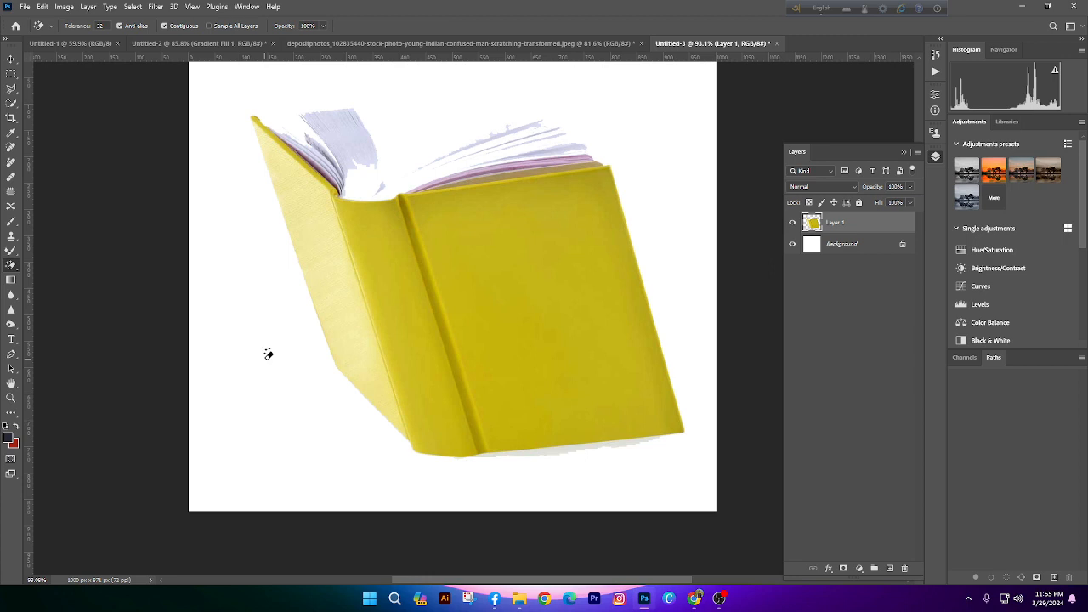
key(ctrl+z)
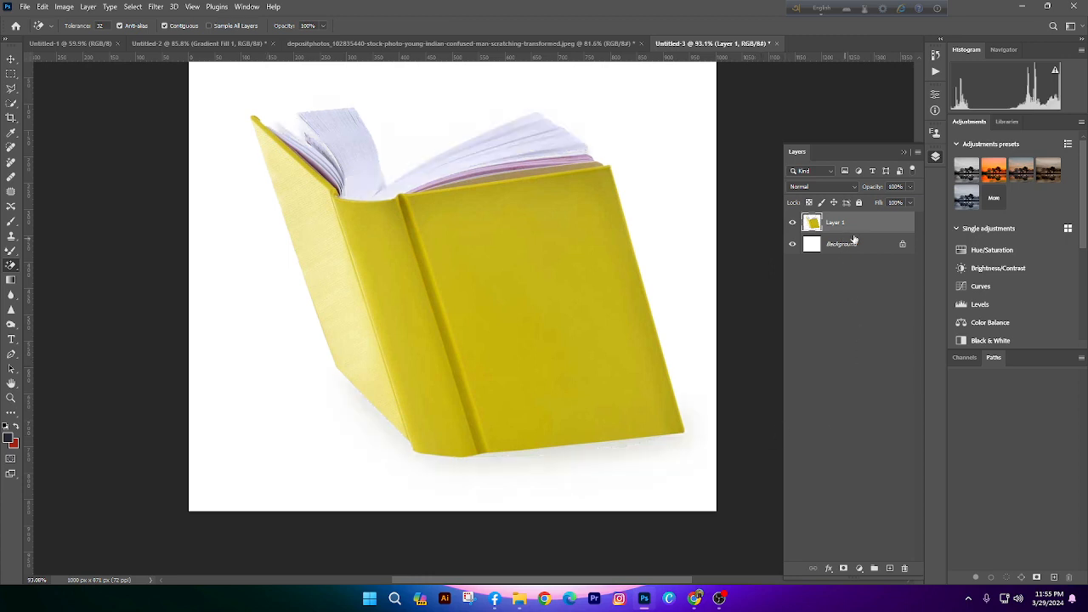
Add a dark red Solid Color fill layer directly above the Background layer
click(850, 244)
click(860, 568)
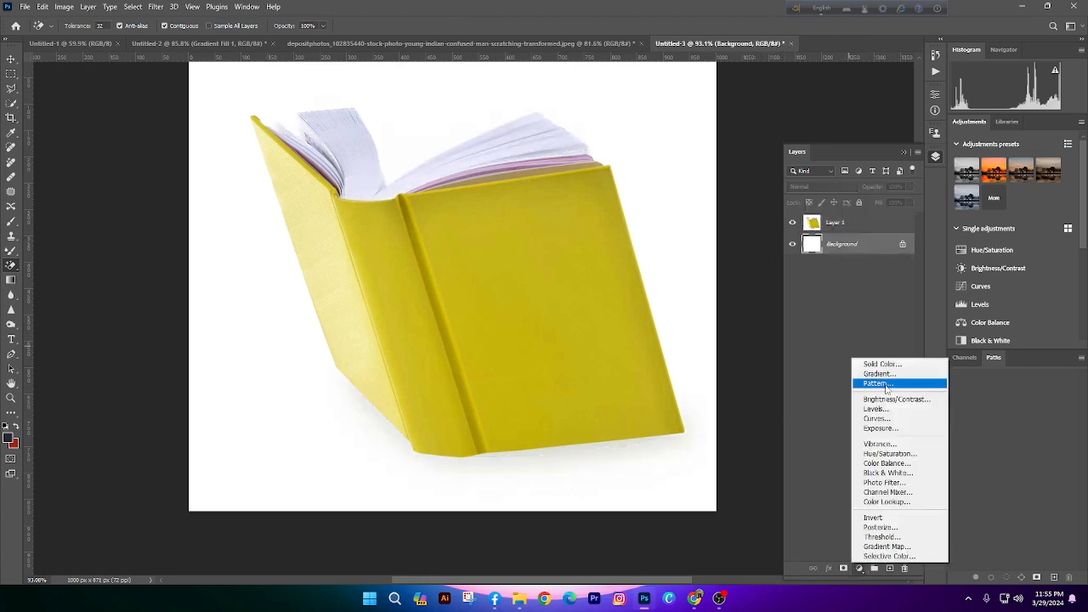
click(874, 364)
click(611, 398)
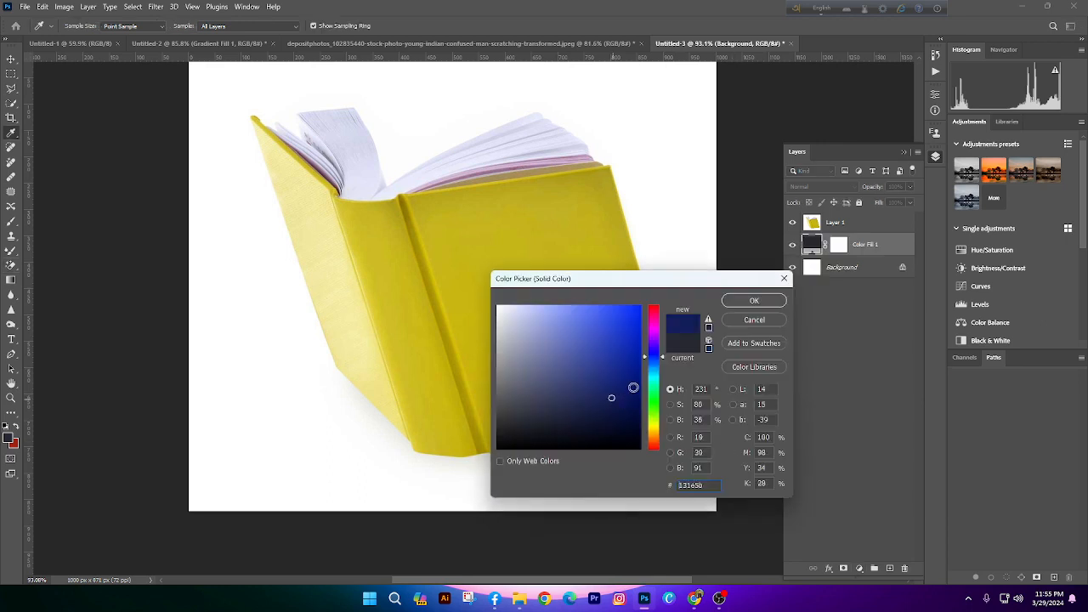
drag(657, 353, 654, 309)
click(754, 300)
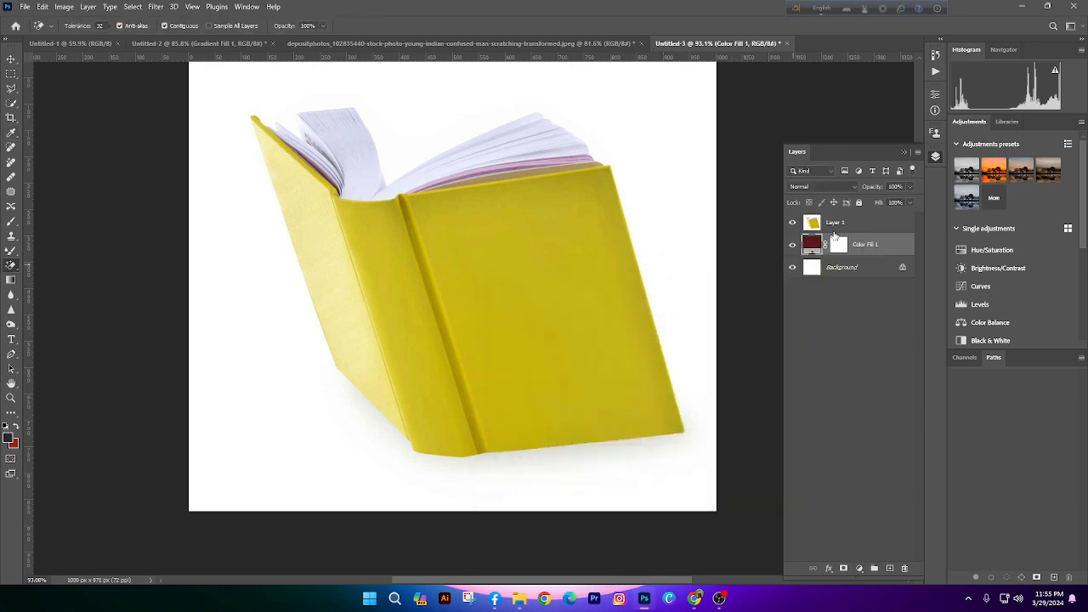
Select Layer 1 and try the Magic Eraser at tolerance 32 on the white area beside the book, and undo the erasure
click(833, 231)
scroll(287, 334, up, 2)
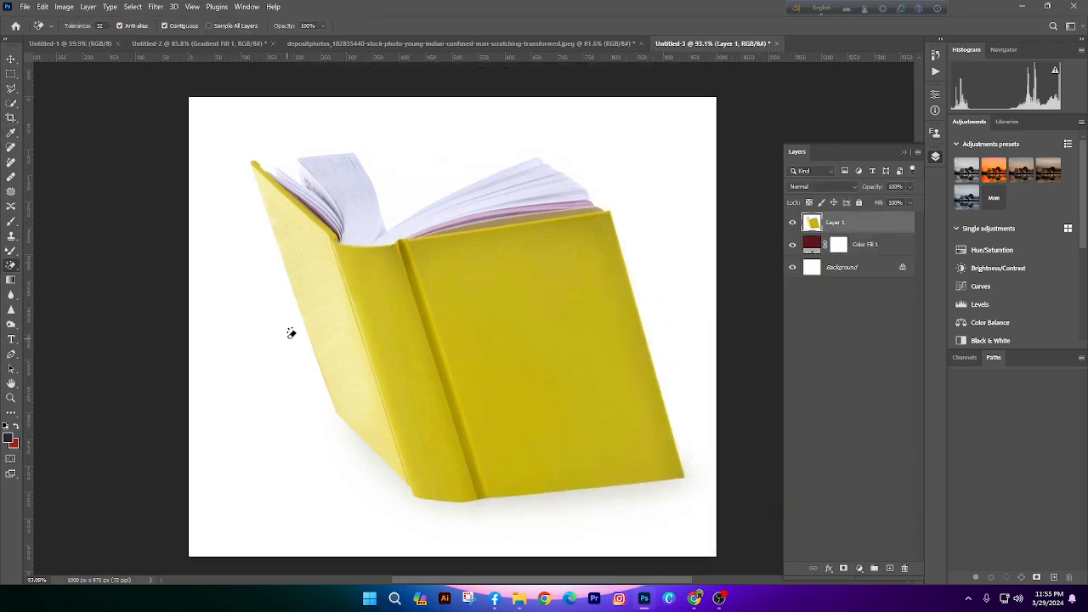
click(291, 334)
scroll(328, 369, down, 4)
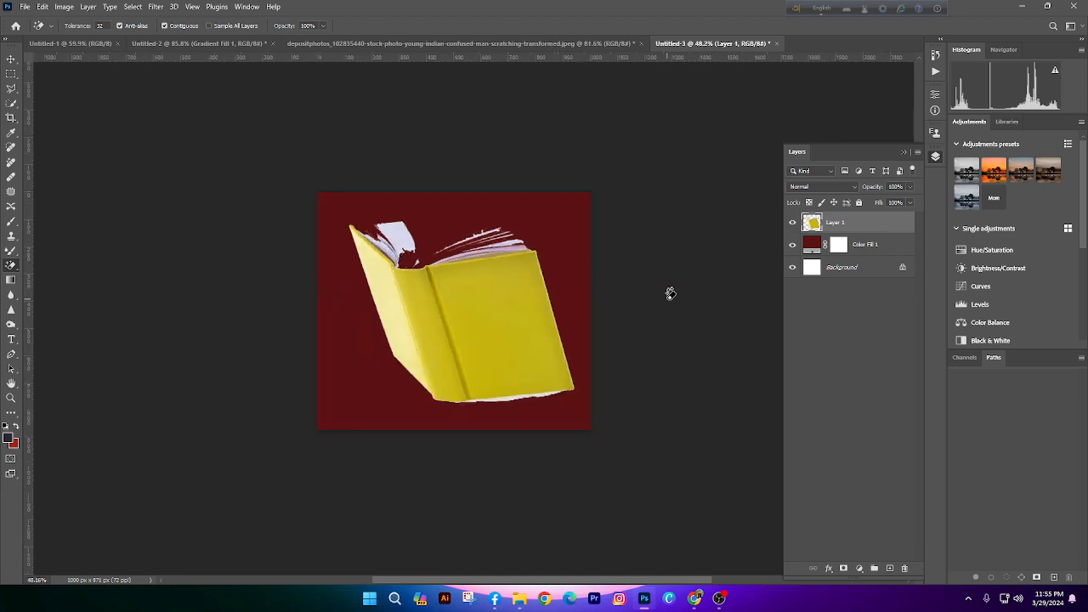
scroll(595, 253, up, 4)
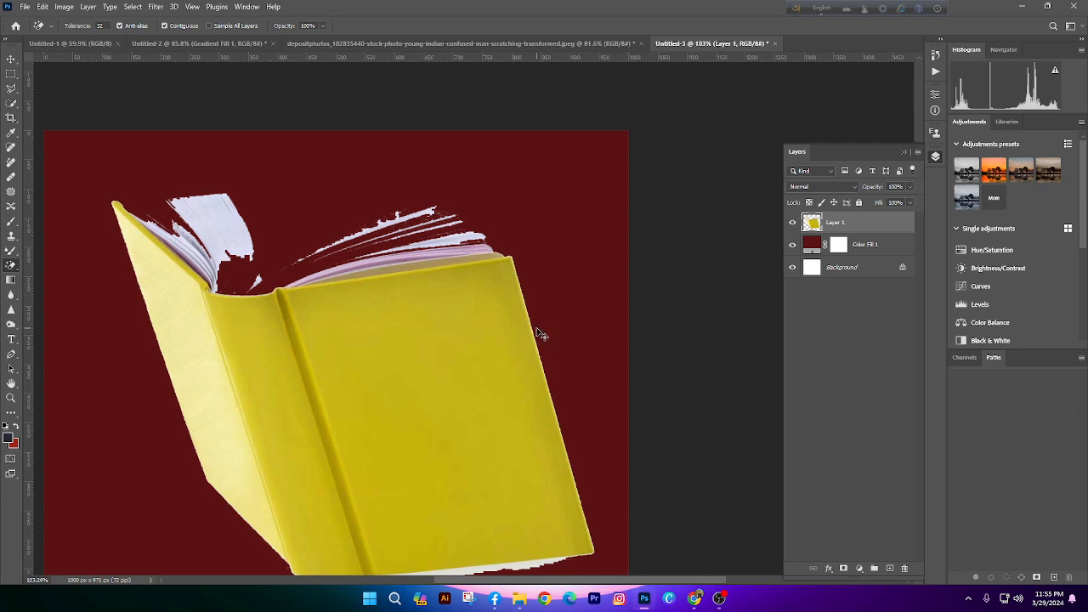
key(ctrl+z)
scroll(544, 323, down, 2)
scroll(546, 311, down, 2)
scroll(539, 261, up, 2)
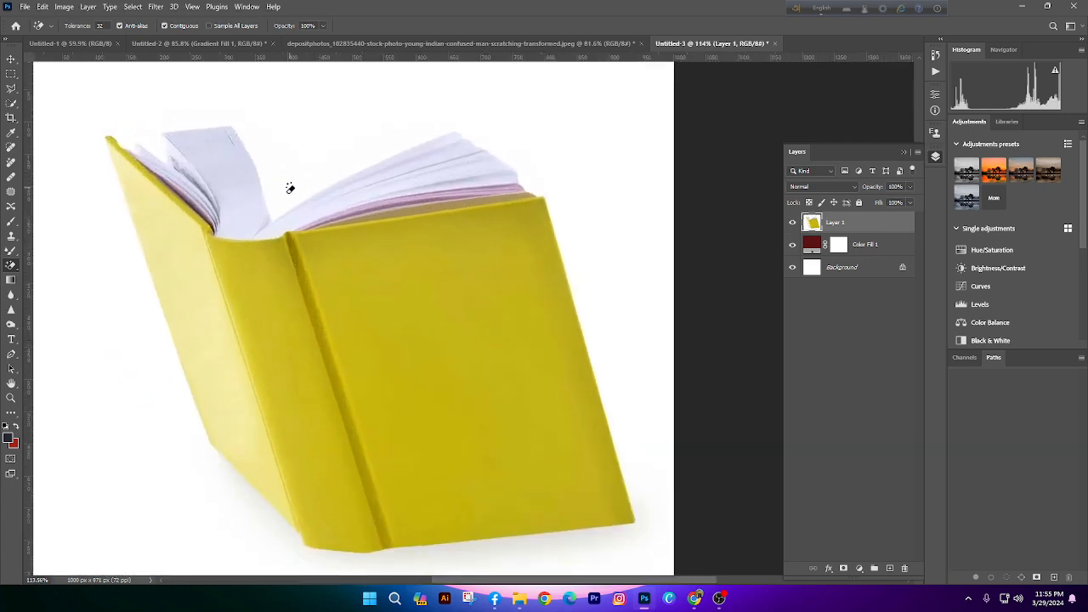
scroll(395, 220, up, 1)
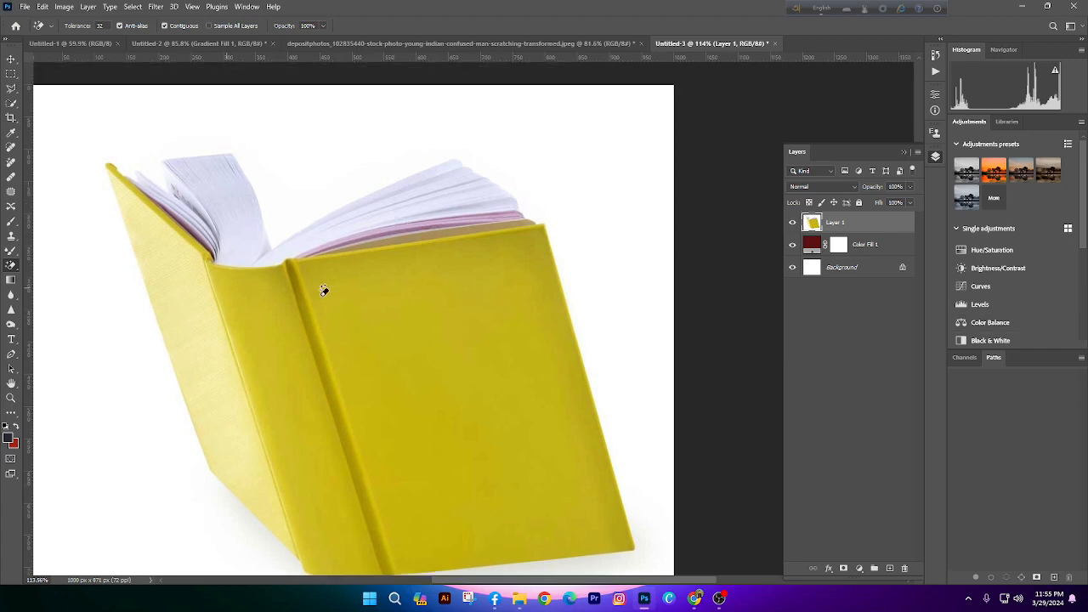
Repeat the Magic Eraser test on the book image's white background, undo it and choose the Quick Selection tool
scroll(399, 297, down, 2)
click(531, 317)
scroll(415, 312, up, 2)
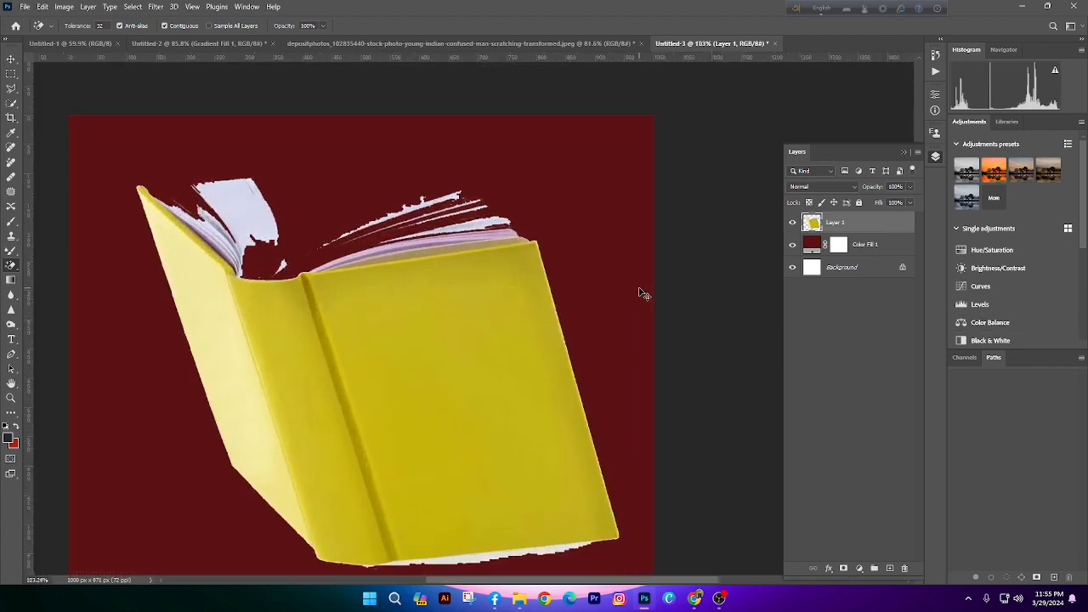
key(ctrl+z)
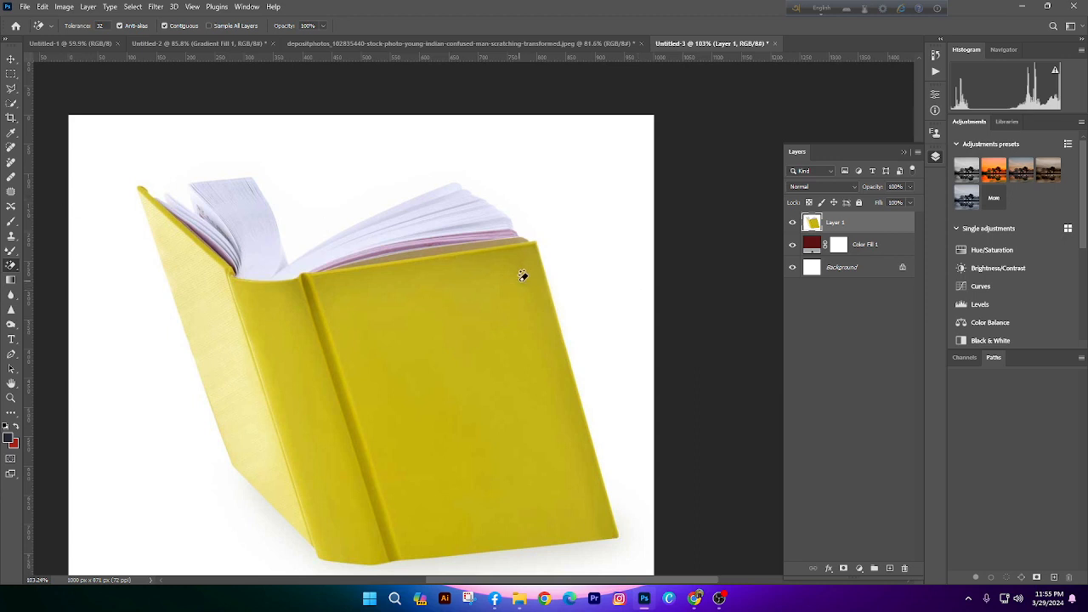
right_click(11, 266)
click(46, 292)
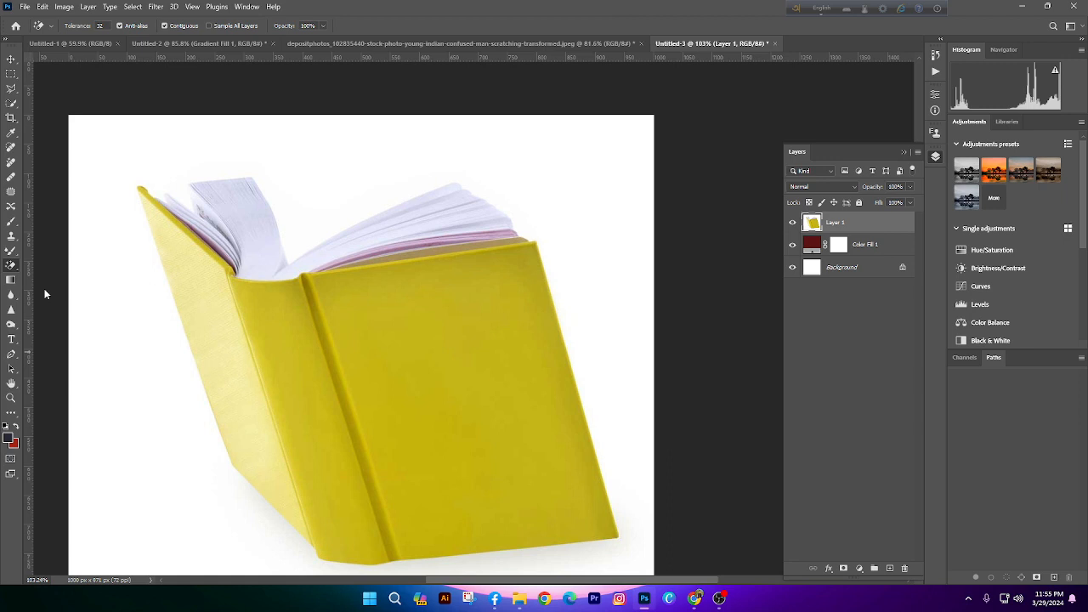
right_click(10, 103)
click(45, 114)
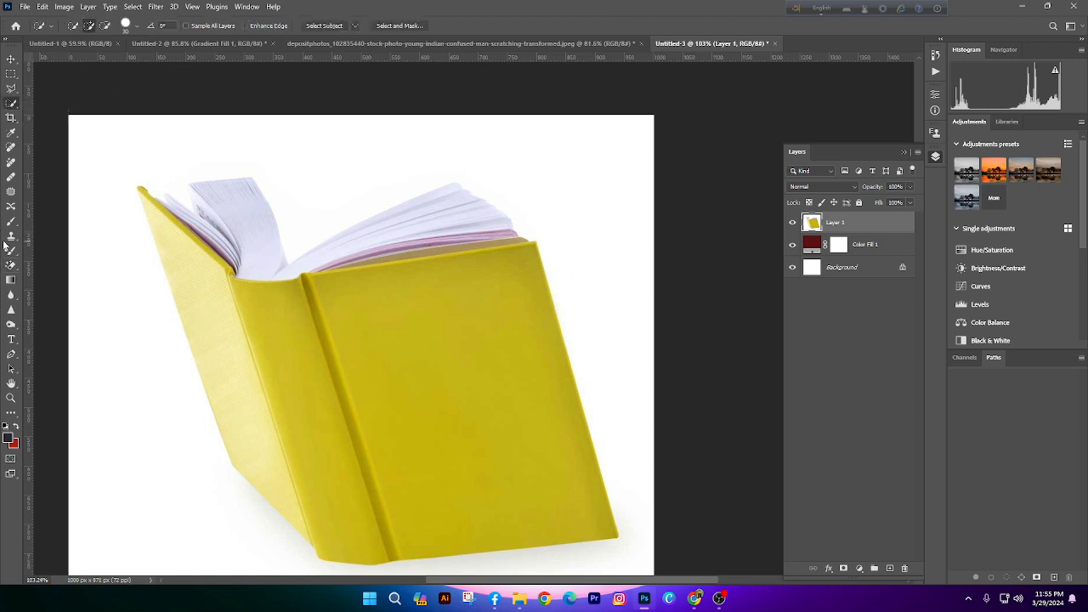
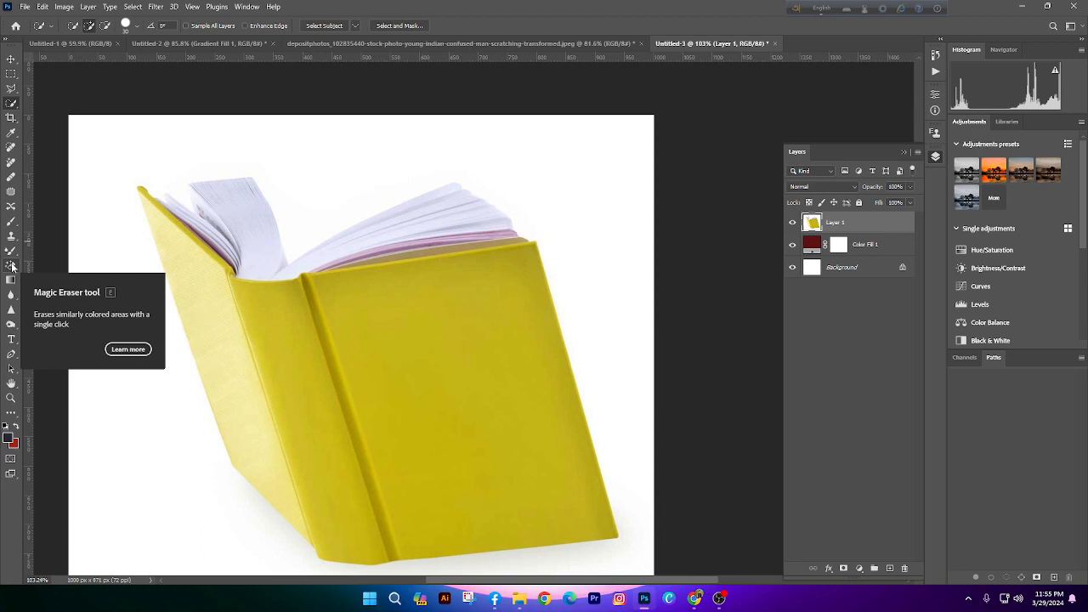
Erase the white background with the Magic Eraser to inspect the page edges up close, and undo the erasure
click(11, 266)
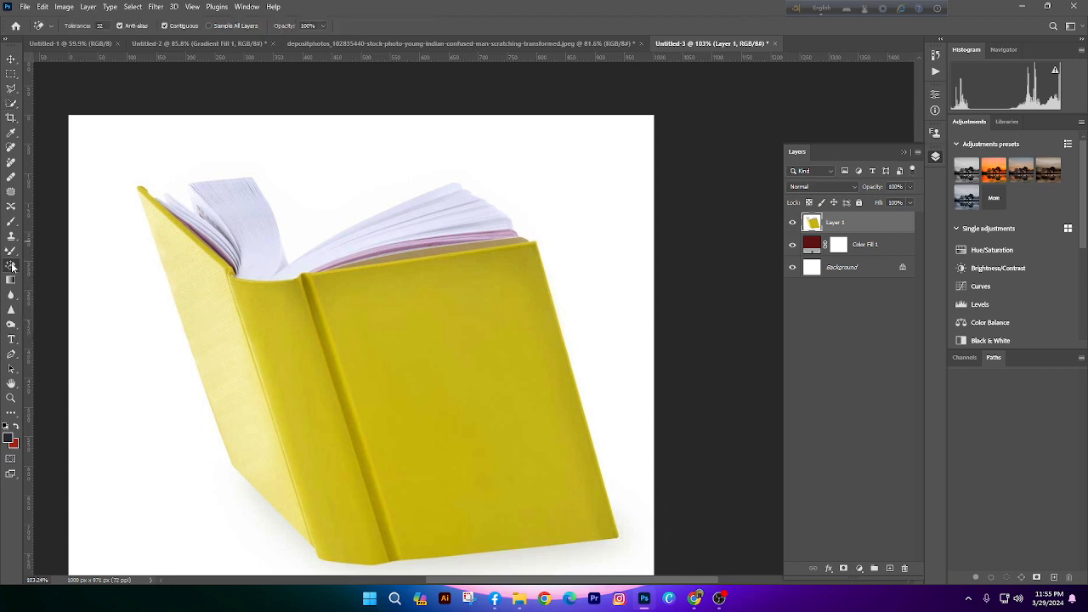
click(109, 316)
scroll(379, 189, up, 2)
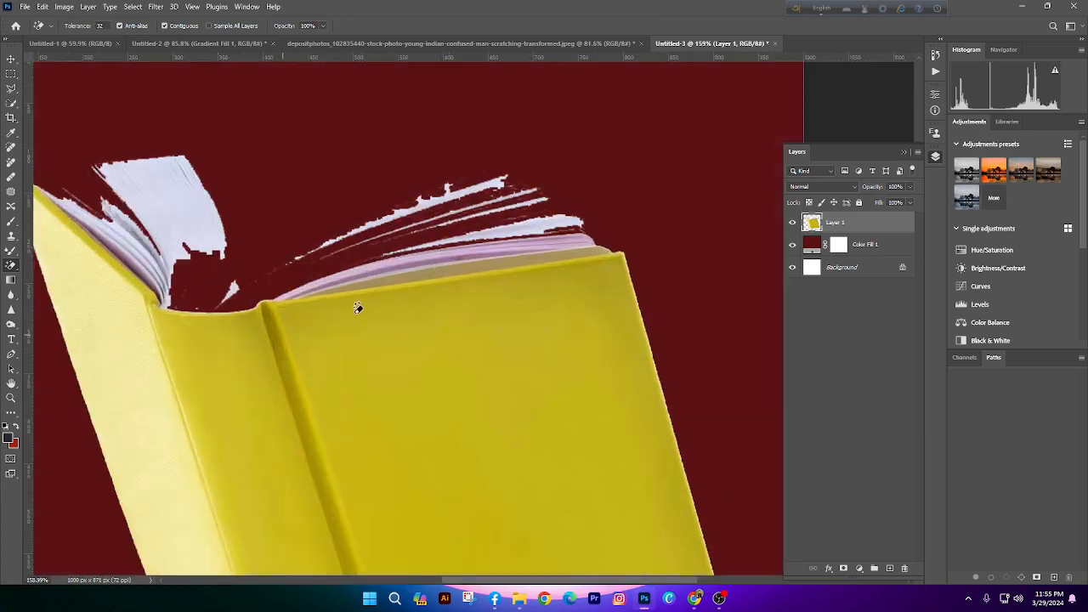
scroll(373, 240, left, 2)
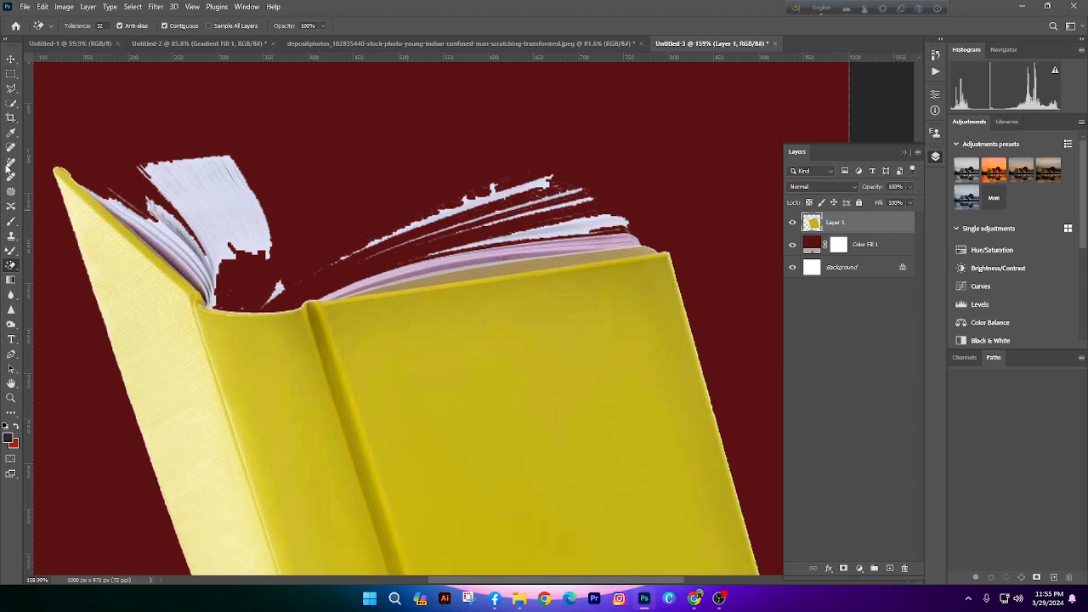
key(ctrl+z)
Select the book's pages and the upper part of its cover with the Quick Selection tool, and reduce the brush size
right_click(11, 103)
click(51, 114)
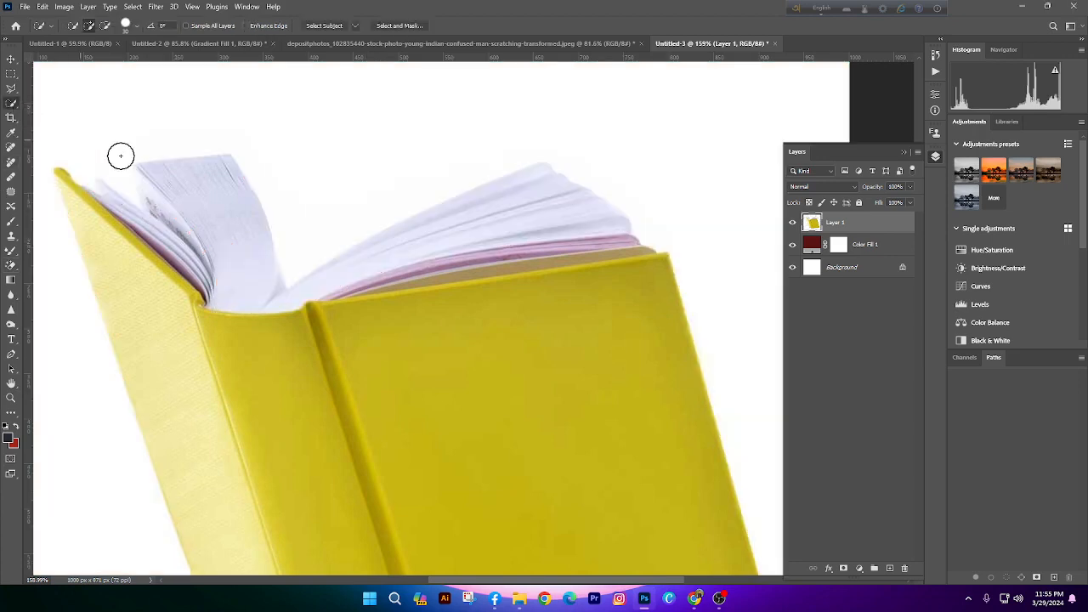
drag(229, 216, 238, 240)
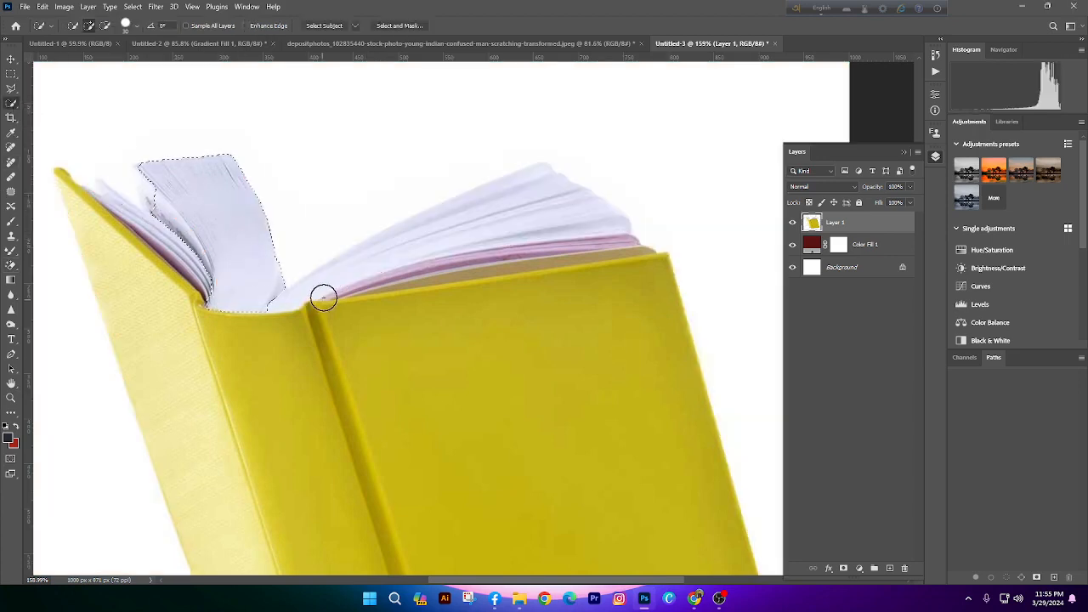
mouse_move(323, 296)
mouse_down()
mouse_move(444, 236)
mouse_move(515, 217)
mouse_move(530, 188)
mouse_move(588, 203)
mouse_move(585, 219)
mouse_move(623, 250)
mouse_move(644, 275)
mouse_up()
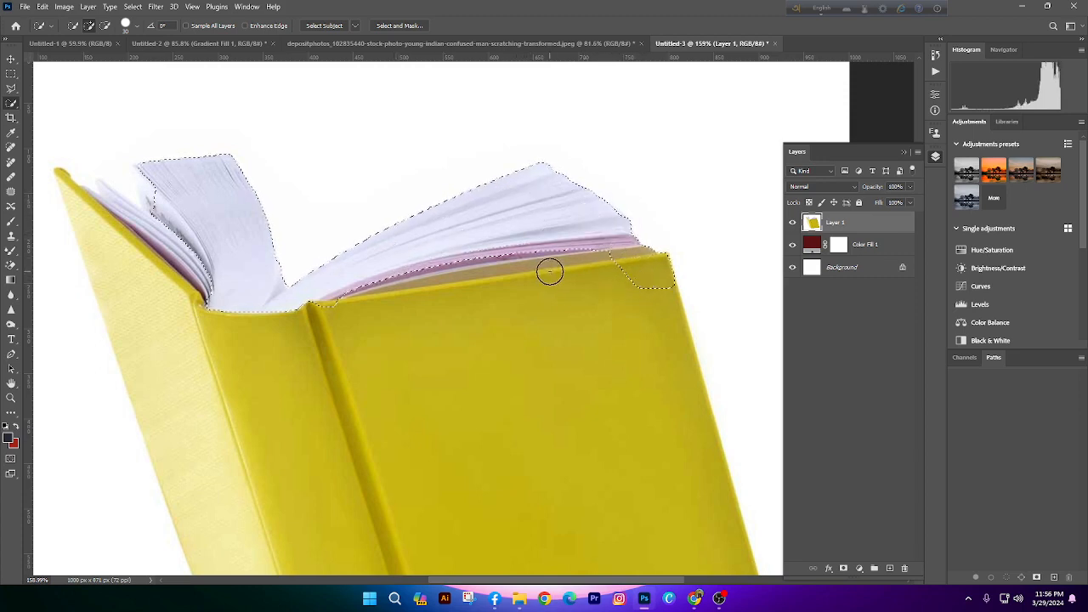
mouse_move(550, 270)
mouse_down()
mouse_move(373, 291)
mouse_move(309, 331)
mouse_move(210, 341)
mouse_move(185, 268)
mouse_move(103, 208)
mouse_up()
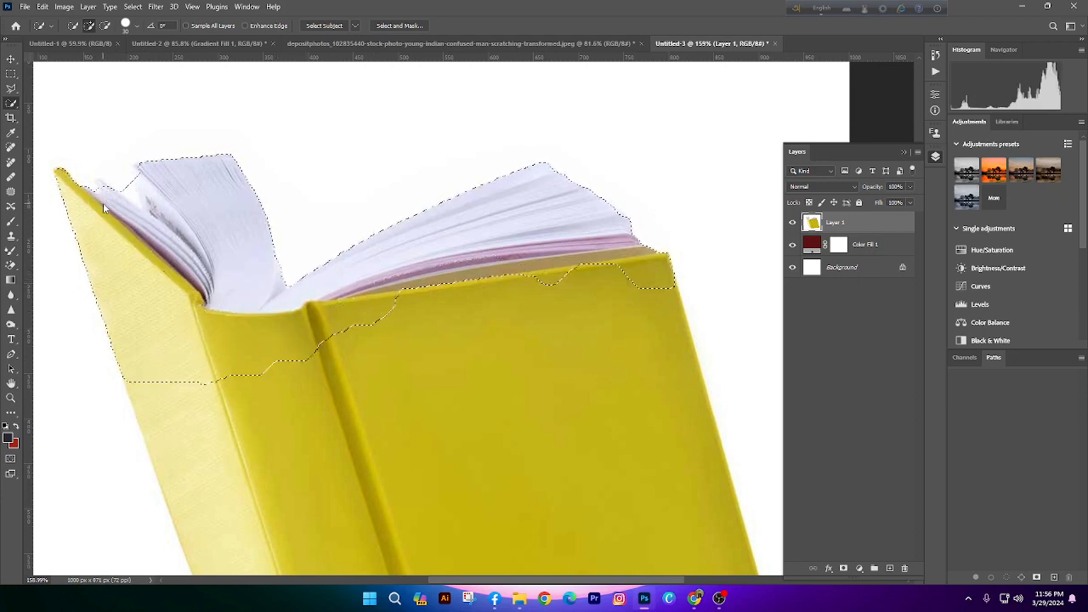
alt+right_click(124, 191)
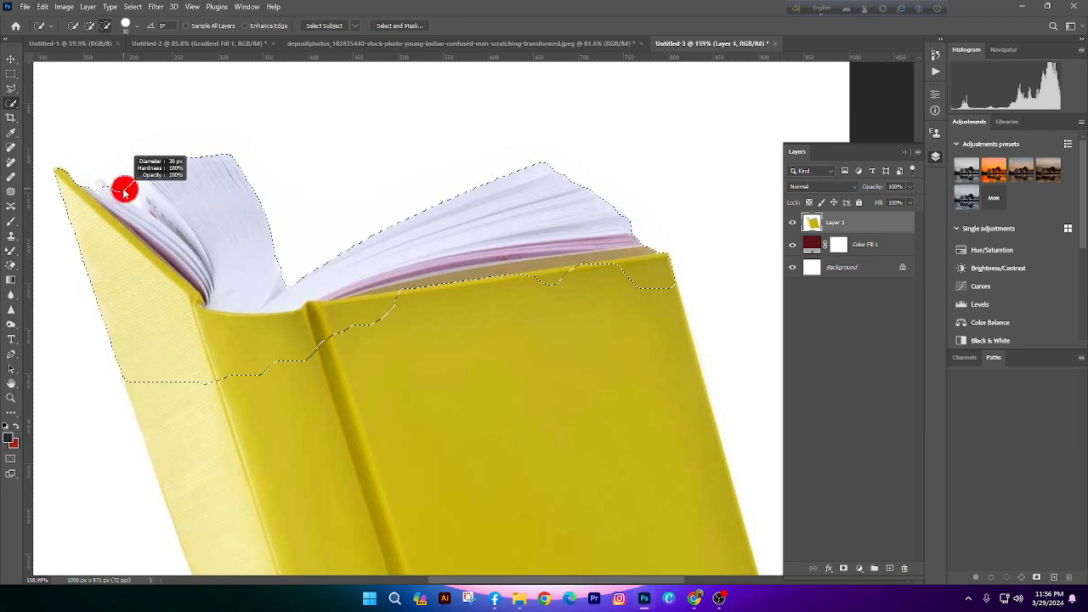
scroll(260, 216, down, 5)
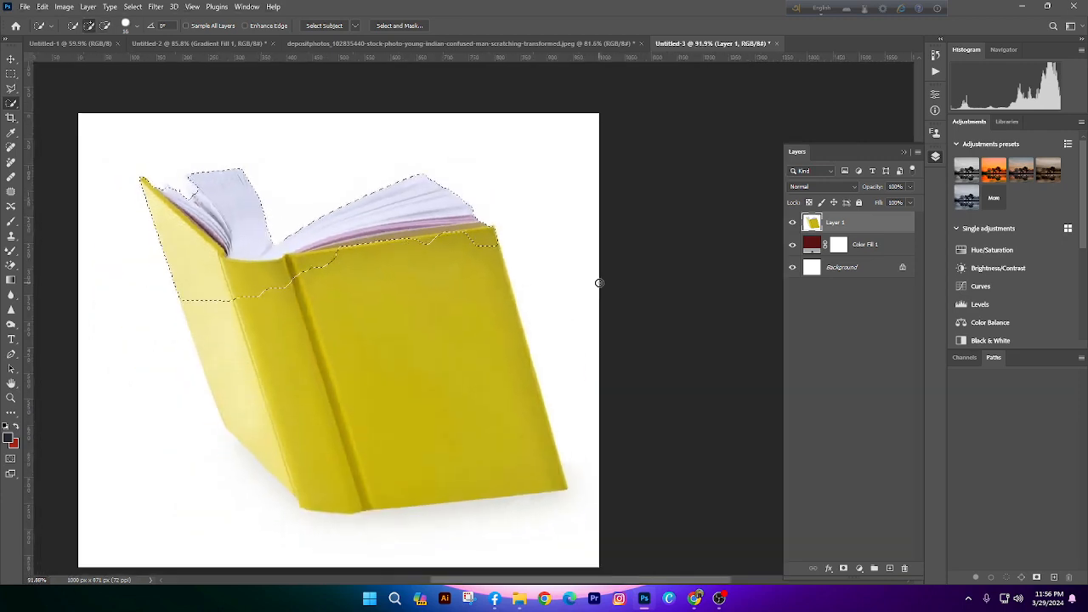
scroll(599, 283, down, 2)
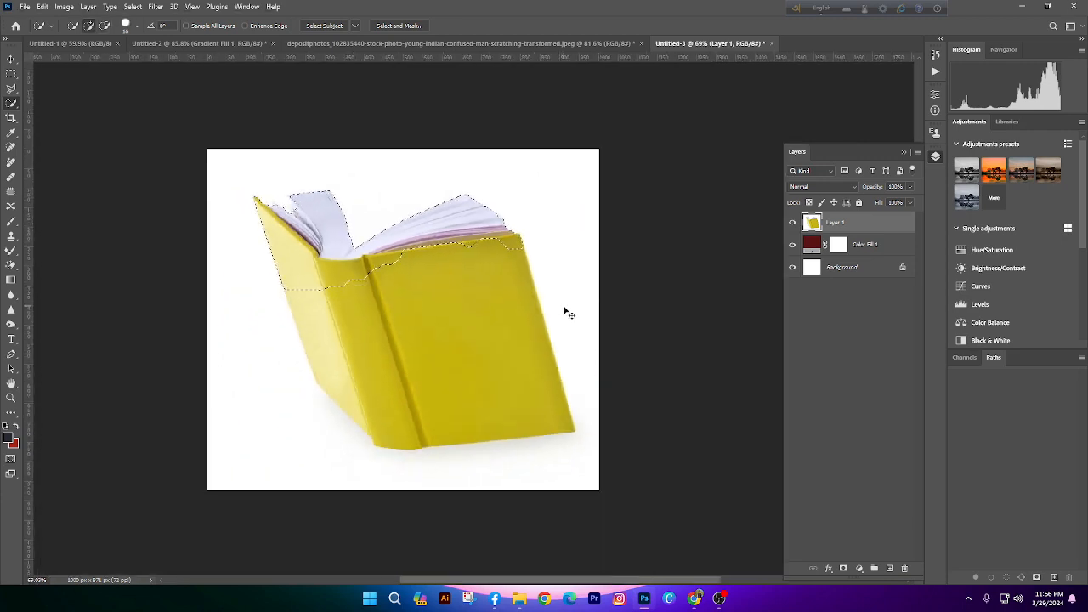
Invert the selection, erase the white background around the book with the Magic Eraser at tolerance 32, and deselect
key(ctrl+shift+i)
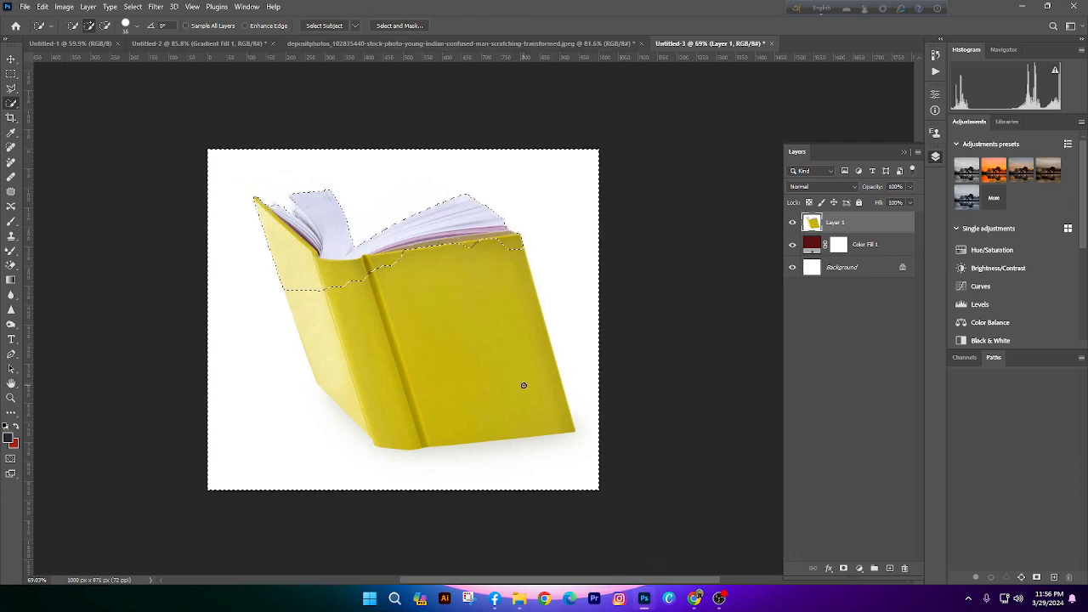
right_click(11, 265)
click(72, 287)
click(262, 342)
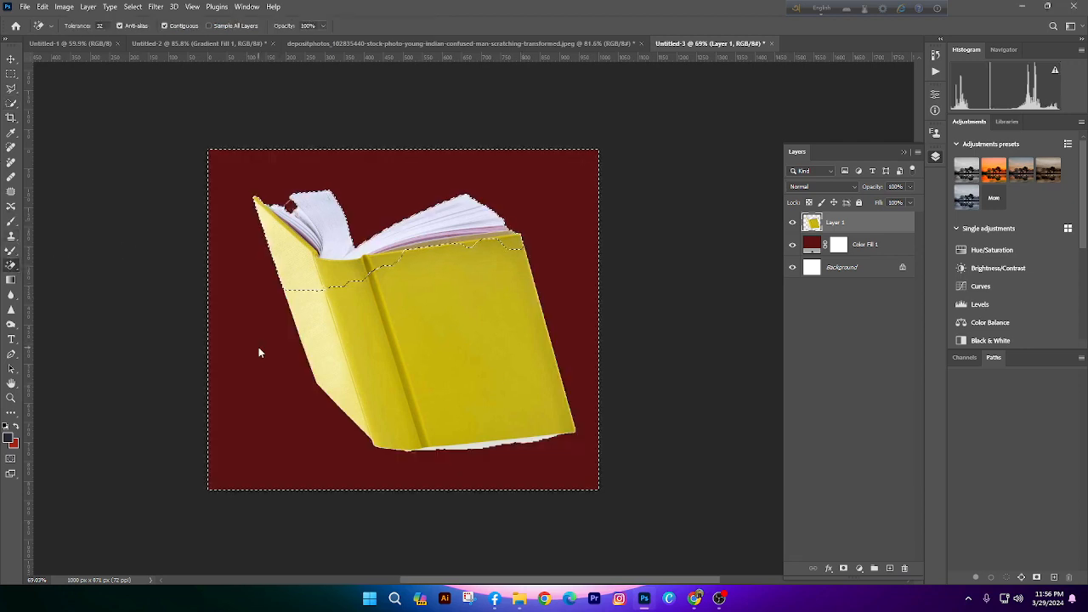
scroll(391, 327, down, 5)
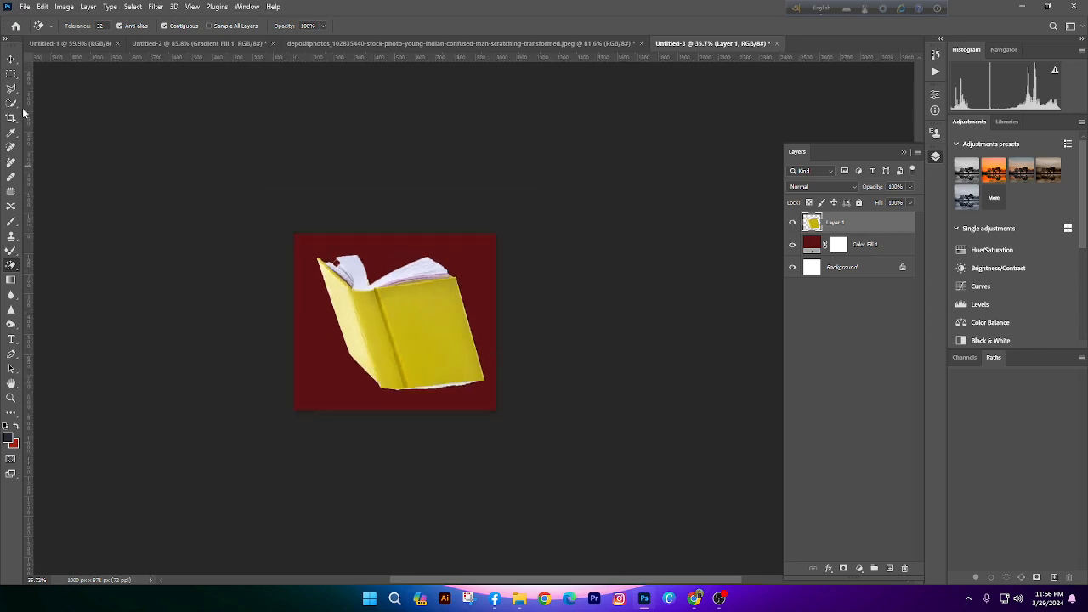
Choose the Brush tool and add a layer mask to the book layer
click(11, 221)
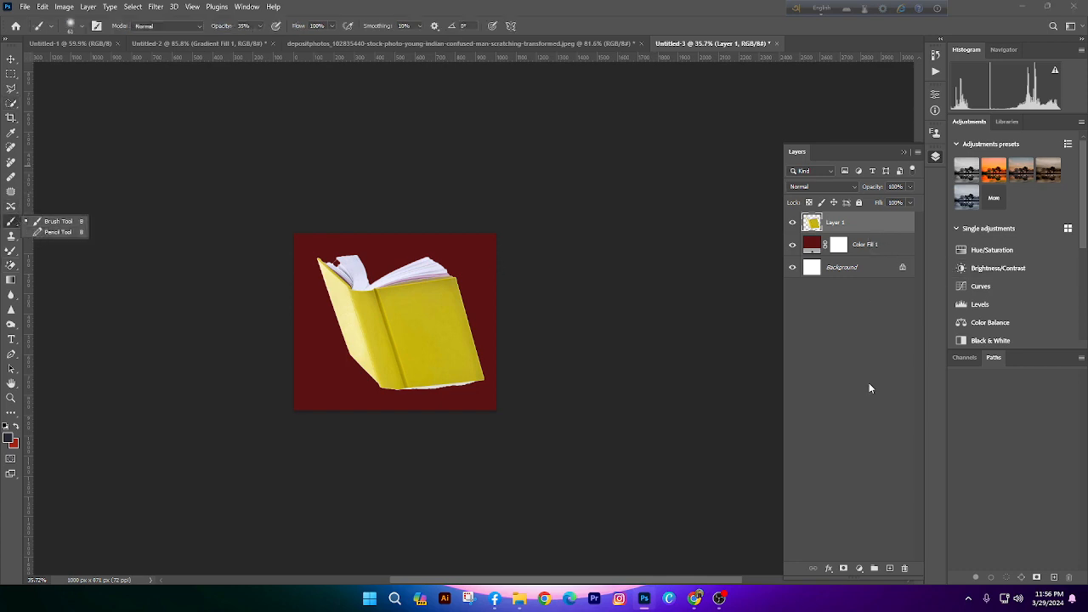
click(844, 569)
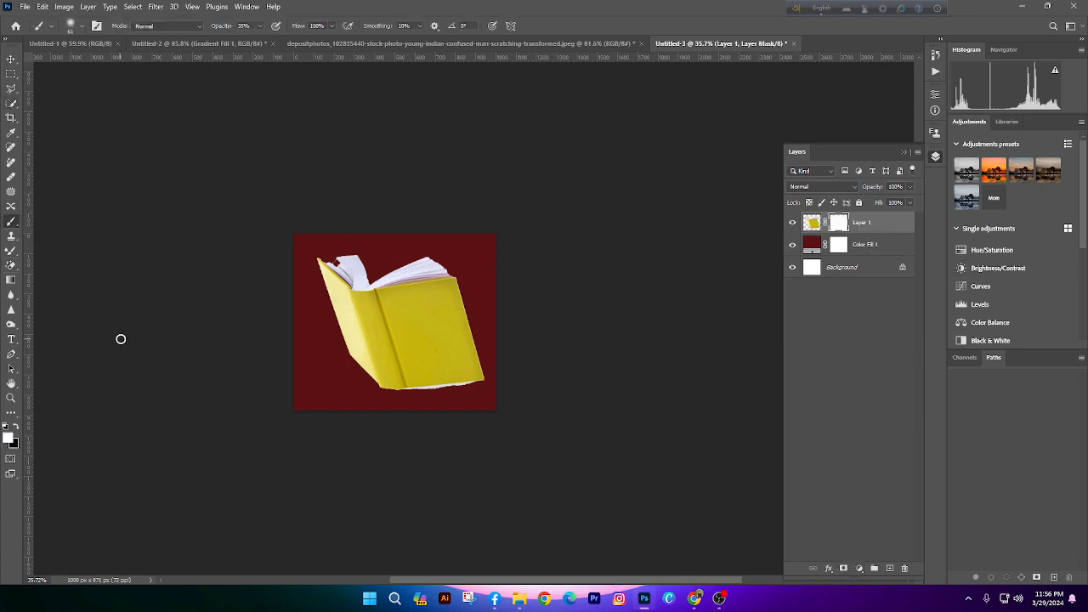
scroll(336, 443, up, 5)
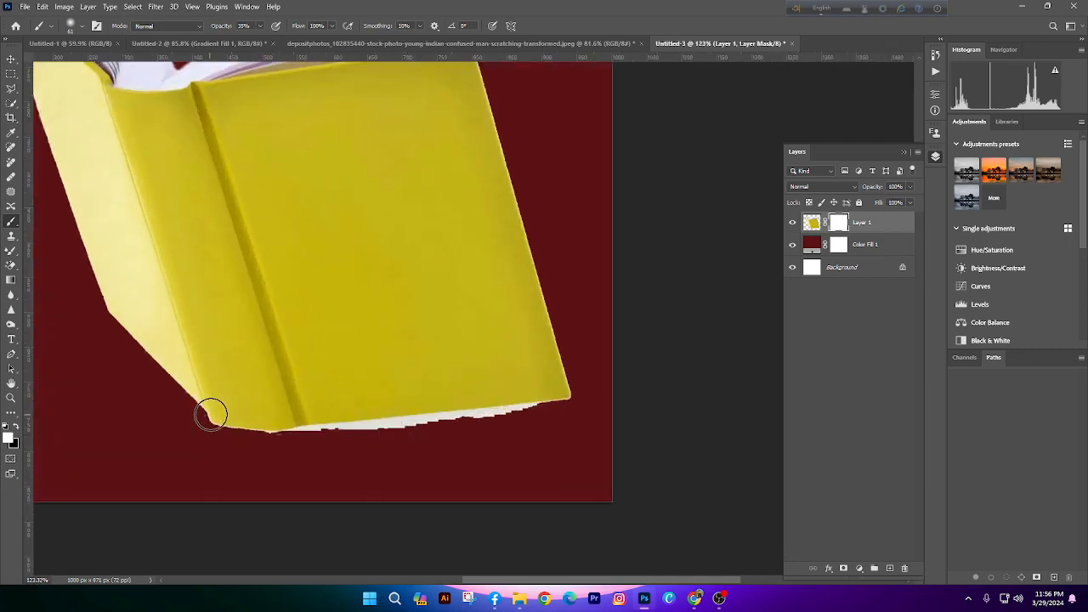
Erase the leftover white strip under the book cover's lower edge with the Magic Eraser, working on the layer's image instead of its mask
right_click(6, 269)
click(52, 290)
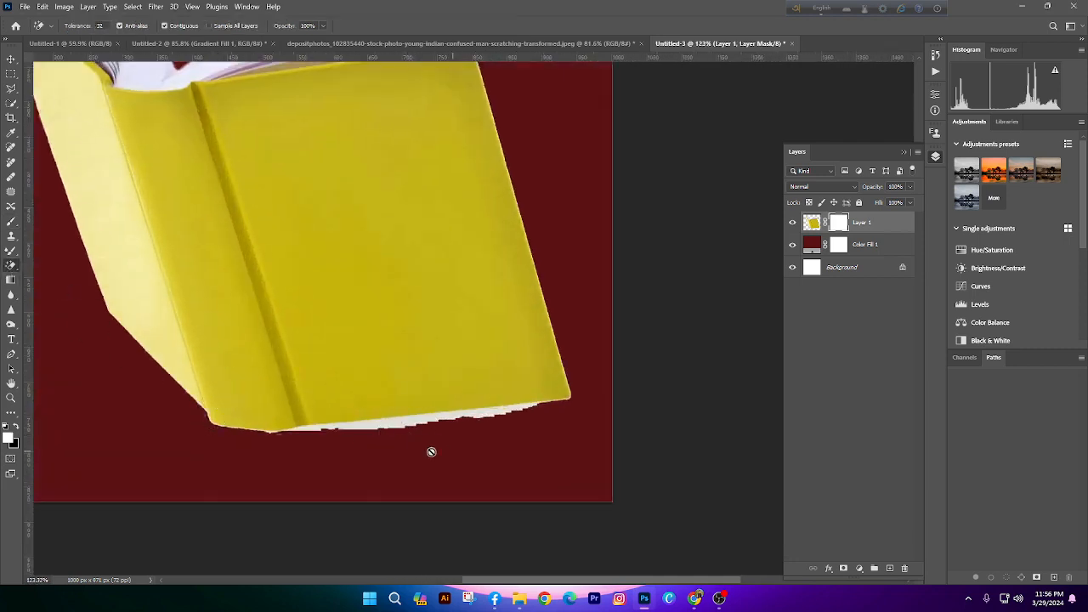
click(814, 225)
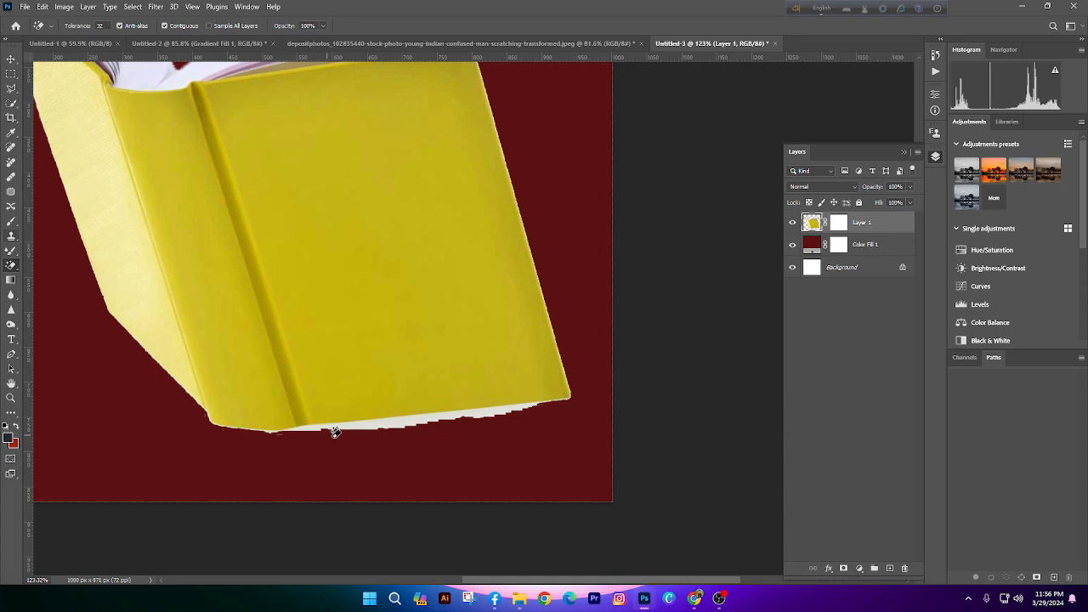
click(372, 424)
scroll(372, 425, down, 3)
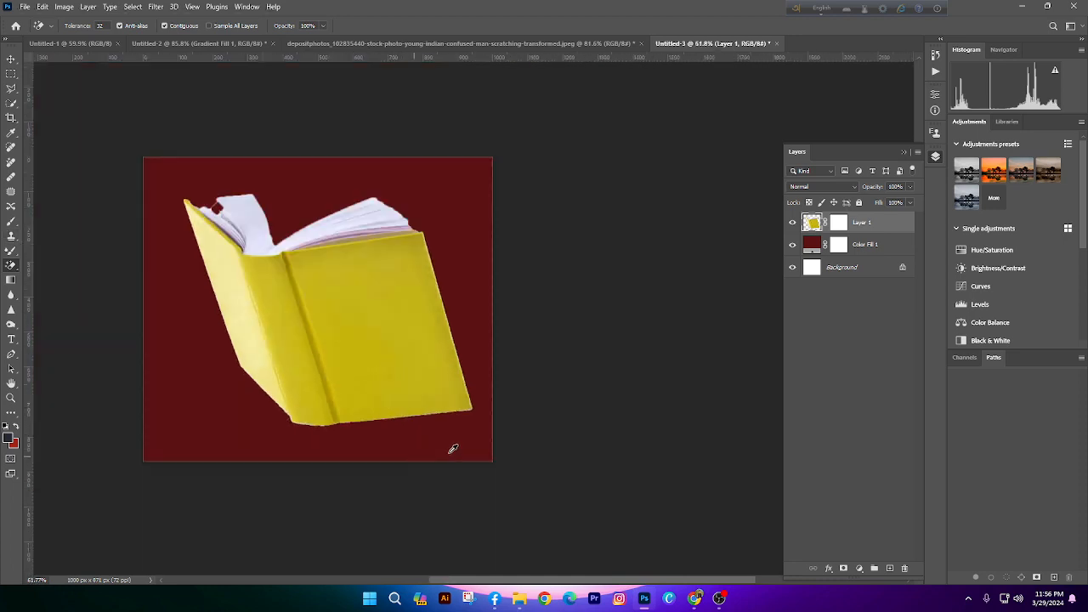
scroll(472, 442, down, 2)
scroll(463, 374, up, 2)
Outline the area just below the book cover's lower edge with the Polygonal Lasso
click(11, 88)
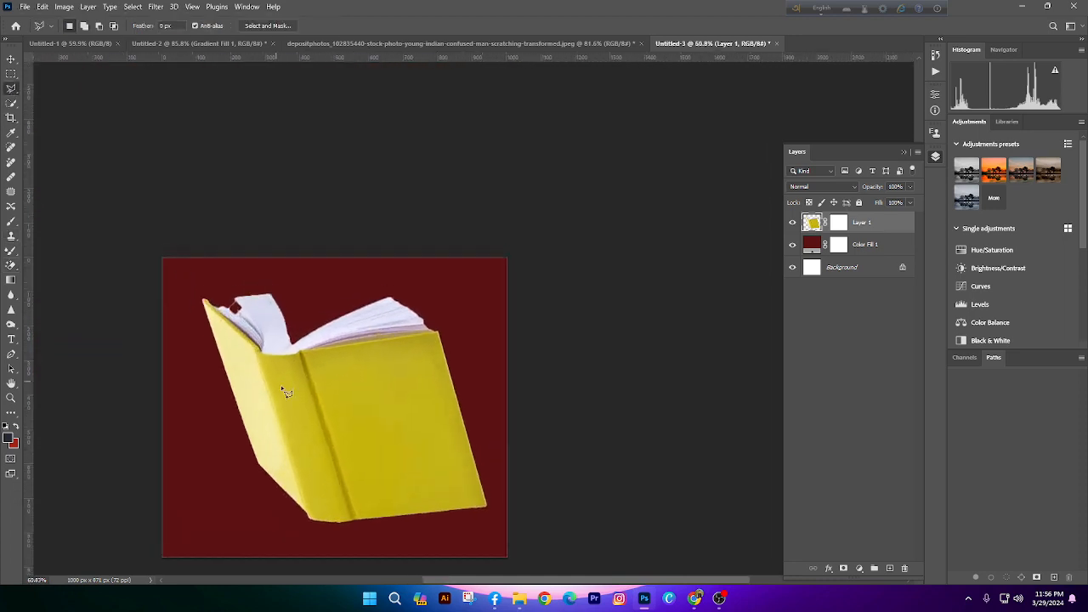
scroll(502, 493, up, 3)
scroll(507, 444, up, 2)
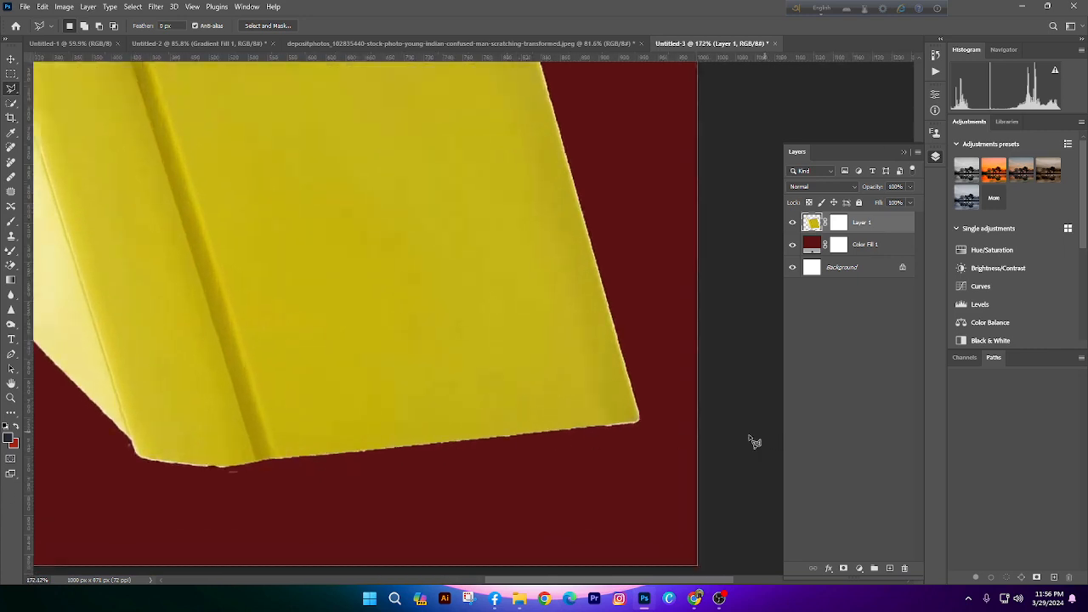
mouse_move(646, 427)
mouse_down()
mouse_move(222, 459)
mouse_move(255, 460)
mouse_move(267, 502)
mouse_move(652, 517)
mouse_move(678, 506)
mouse_move(651, 430)
mouse_up()
Paint the selected area black on the book layer's mask with the Brush at 100% opacity, and deselect
click(839, 223)
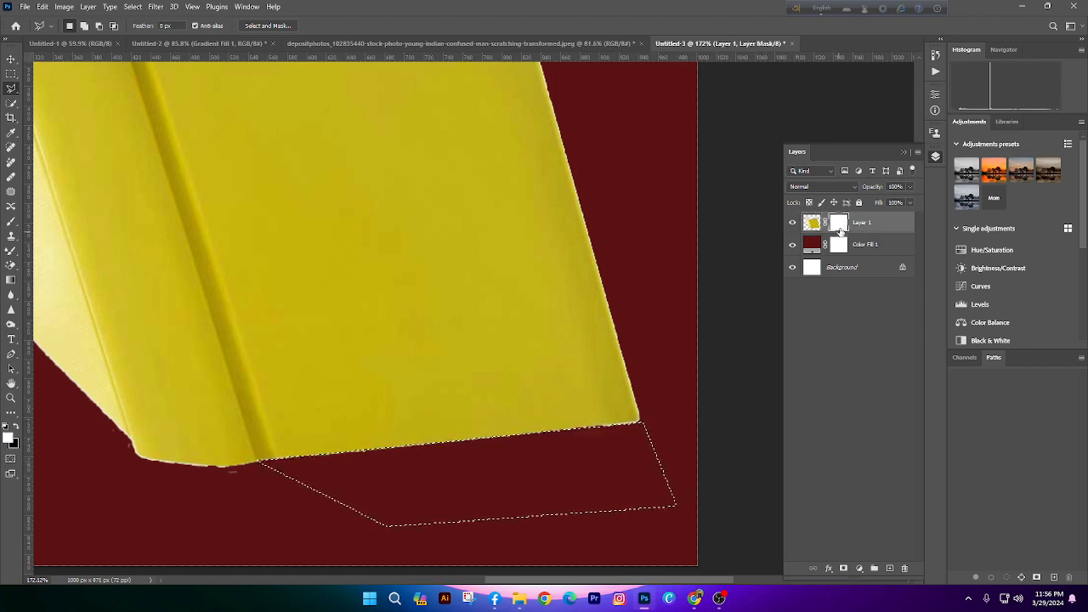
click(11, 221)
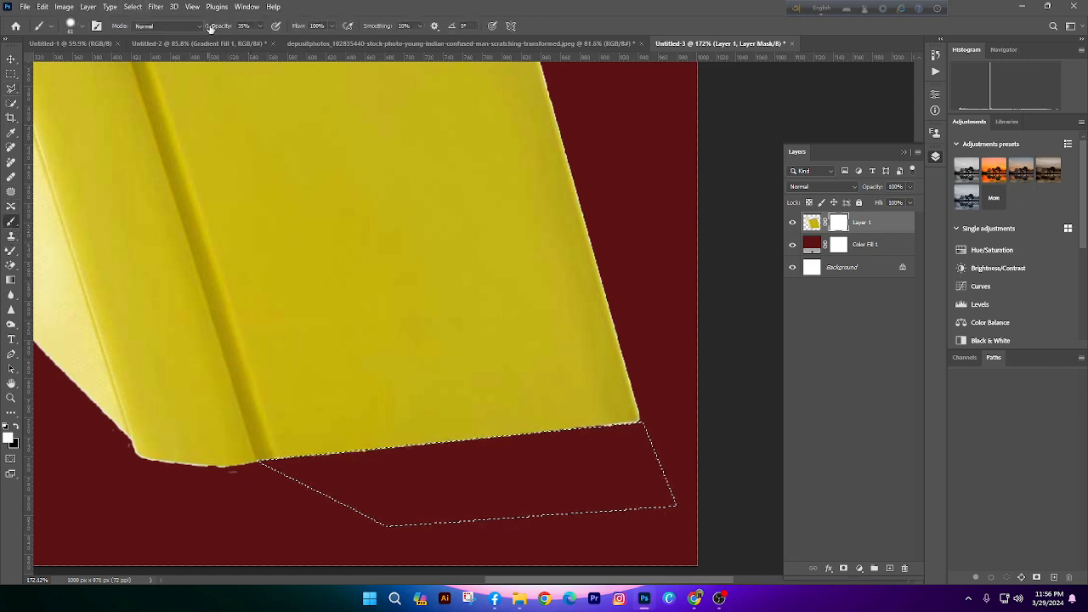
key(0)
key(x)
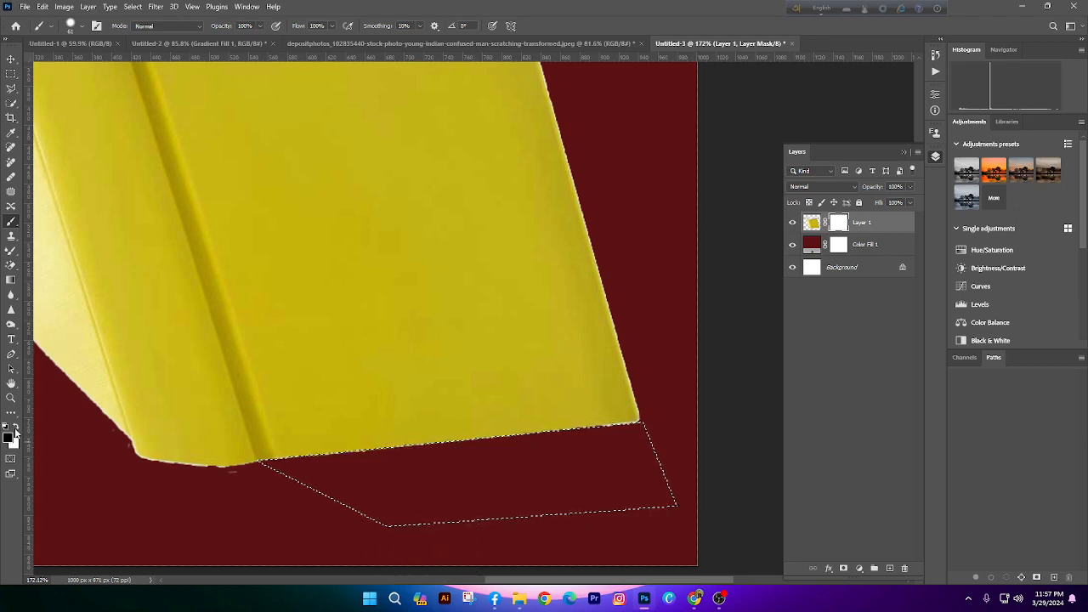
drag(413, 474, 477, 480)
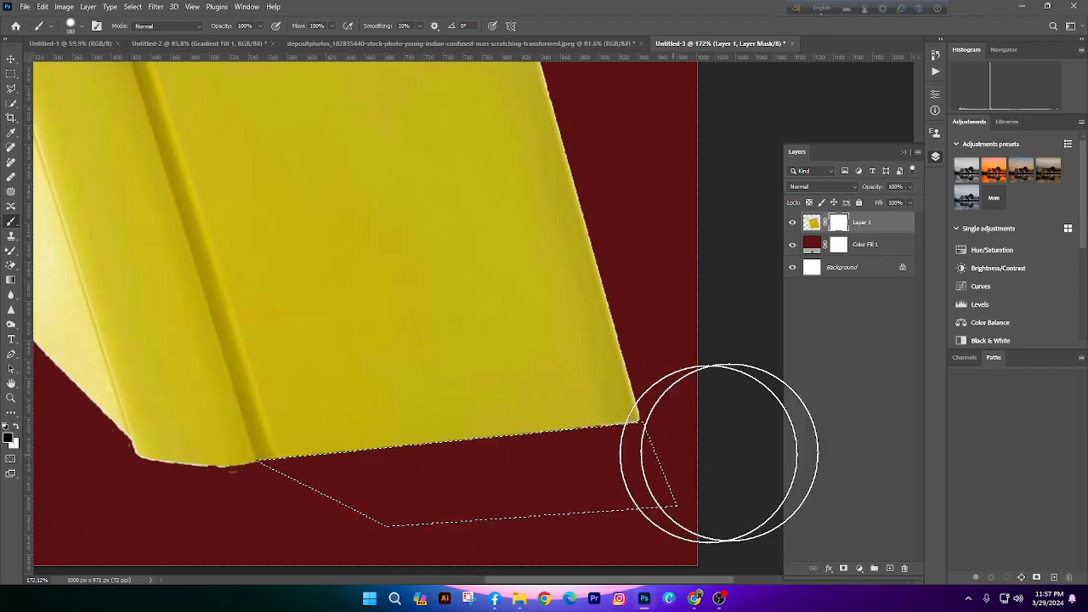
key(ctrl+d)
Disable the layer mask on the book layer
scroll(544, 425, down, 5)
scroll(515, 452, up, 5)
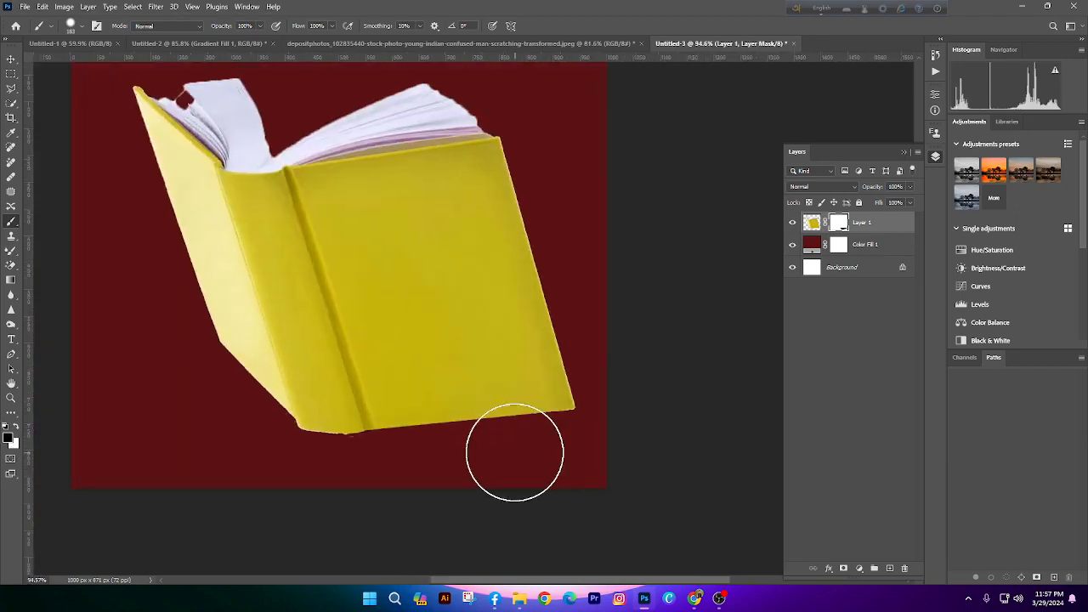
scroll(476, 400, down, 5)
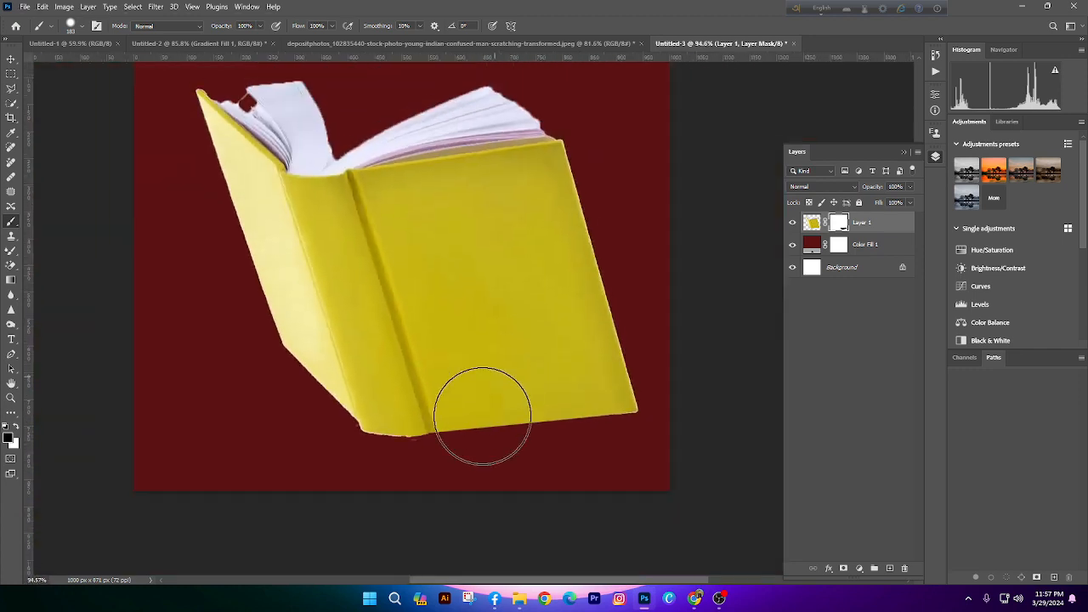
shift+click(839, 224)
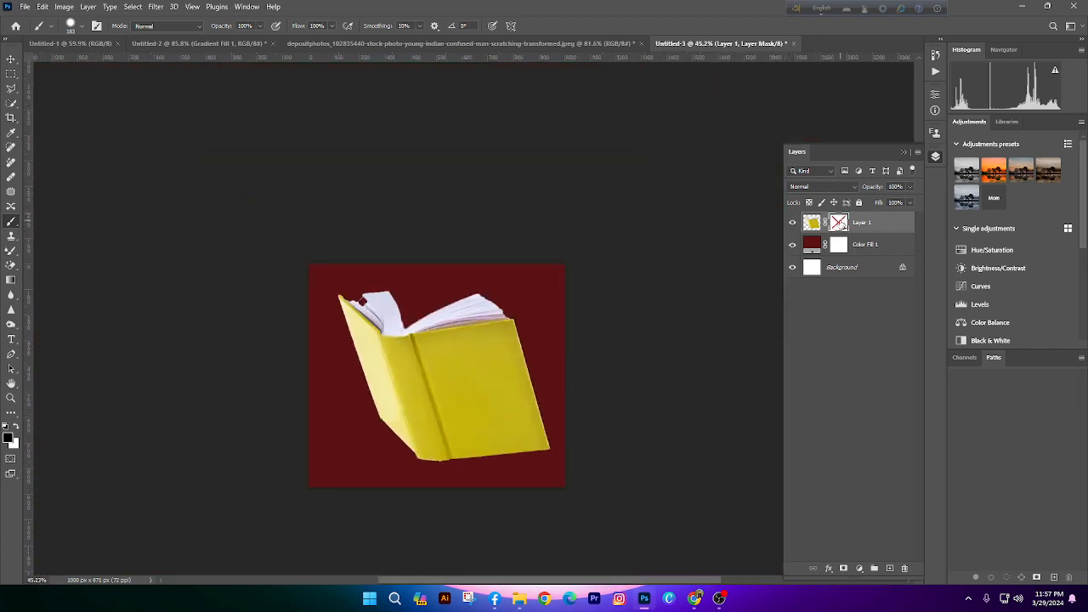
right_click(839, 223)
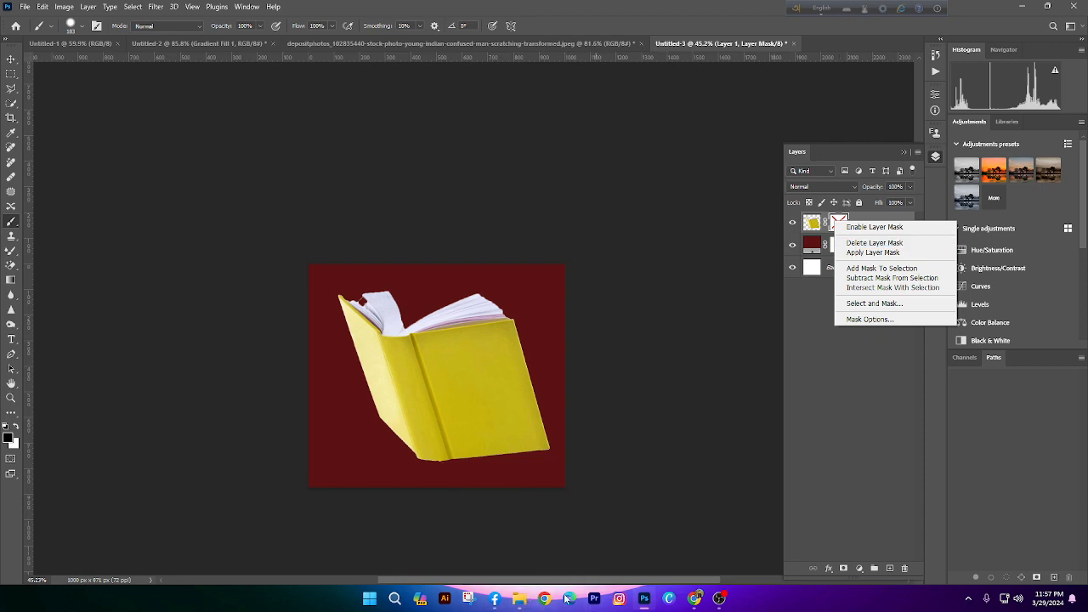
Switch to Chrome and search Google Images for "apple" in a new tab
click(697, 598)
click(388, 537)
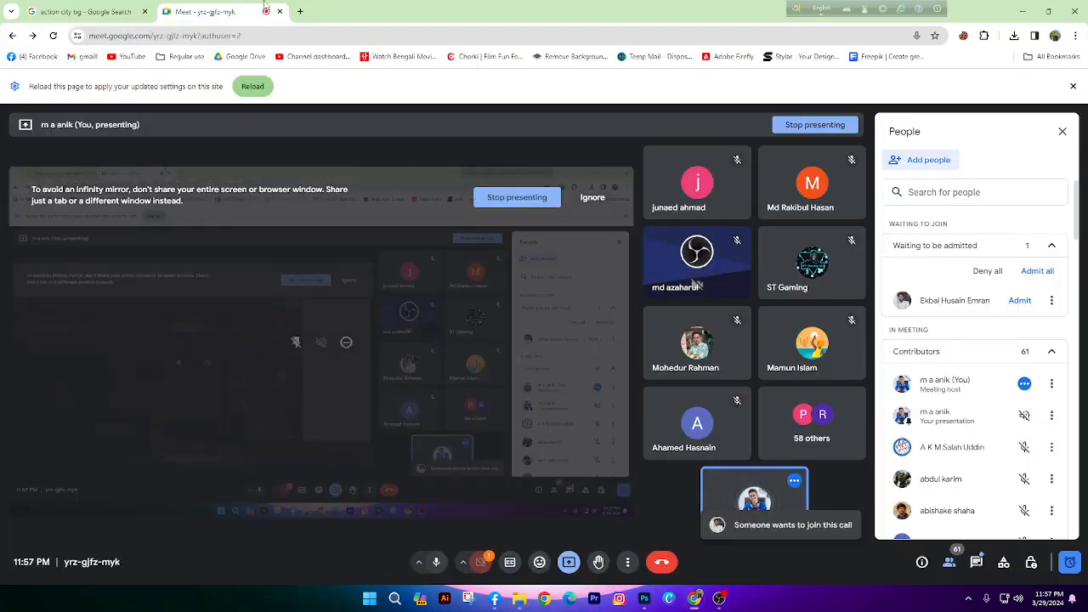
click(129, 7)
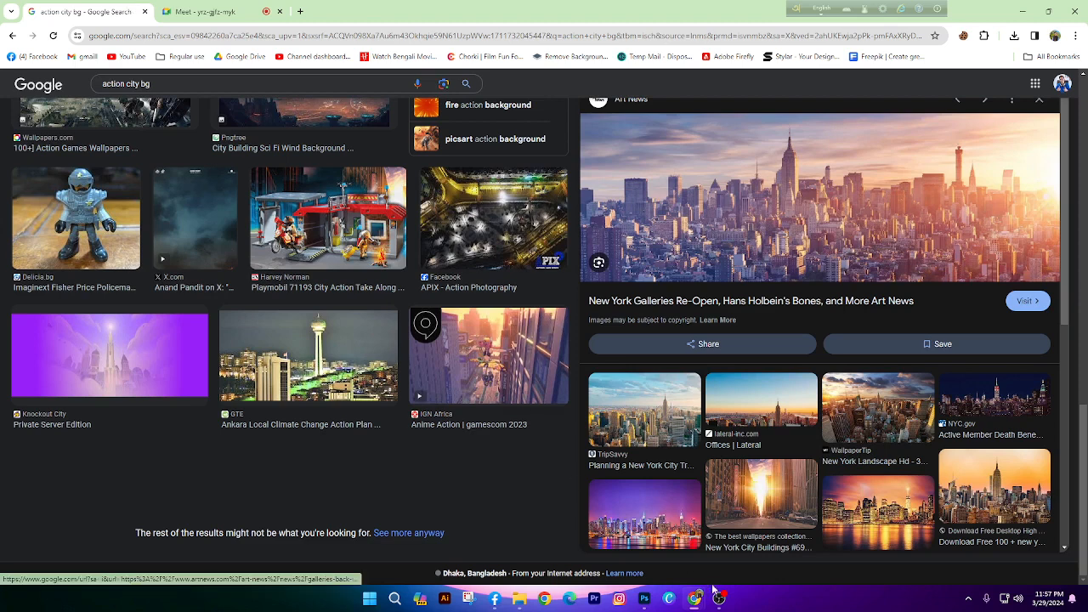
mouse_move(513, 605)
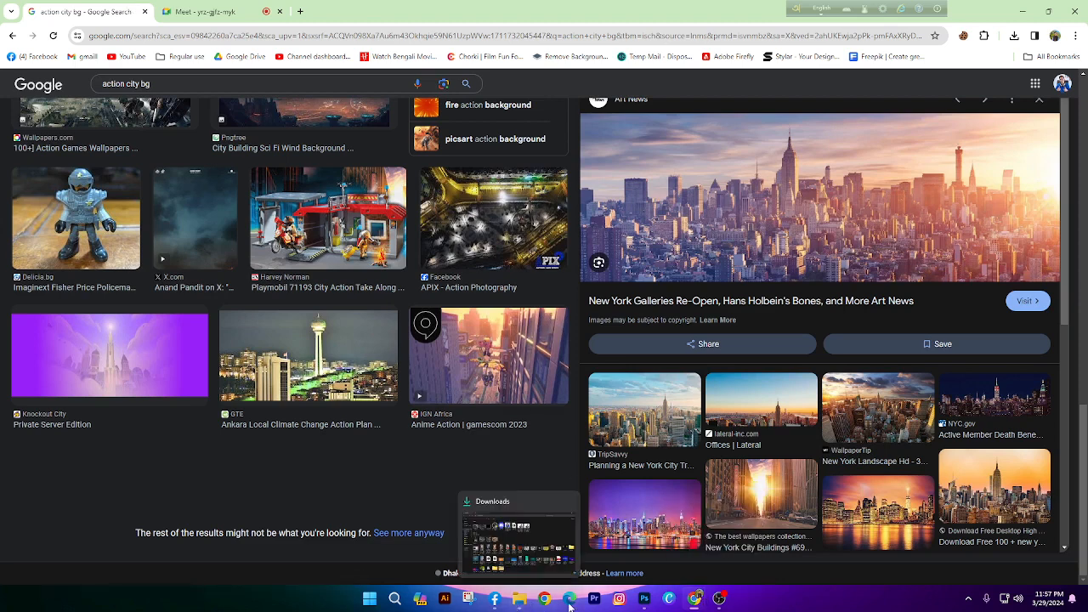
click(299, 11)
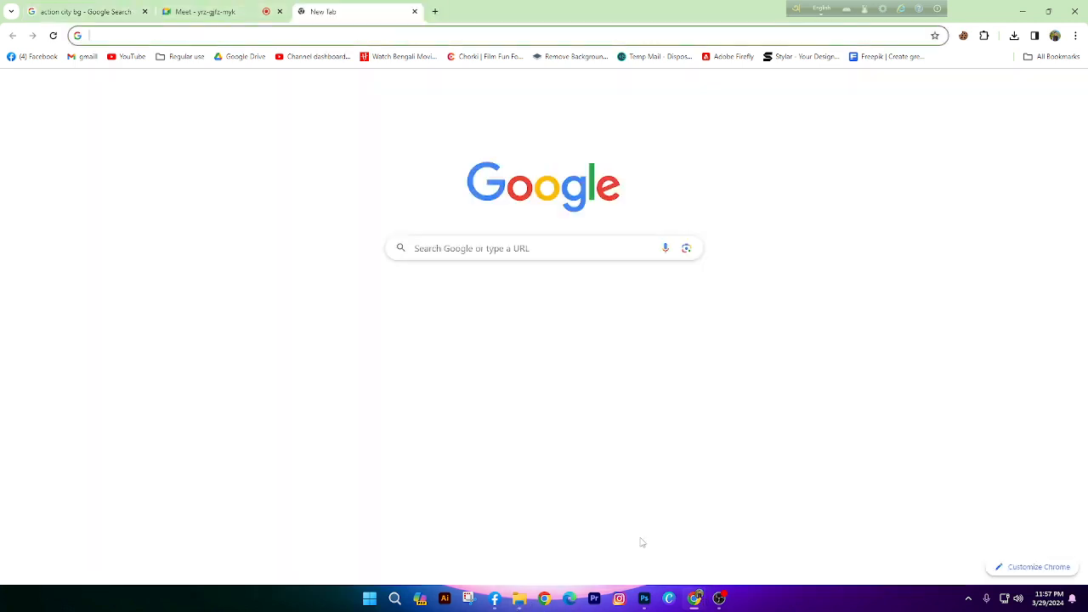
click(431, 249)
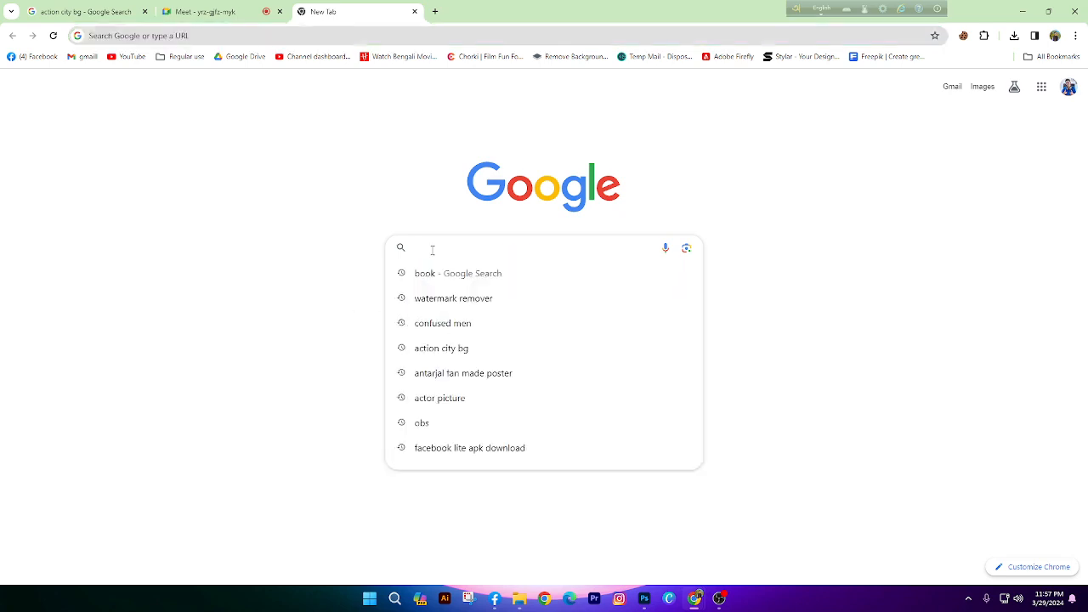
text(apple)
key(Return)
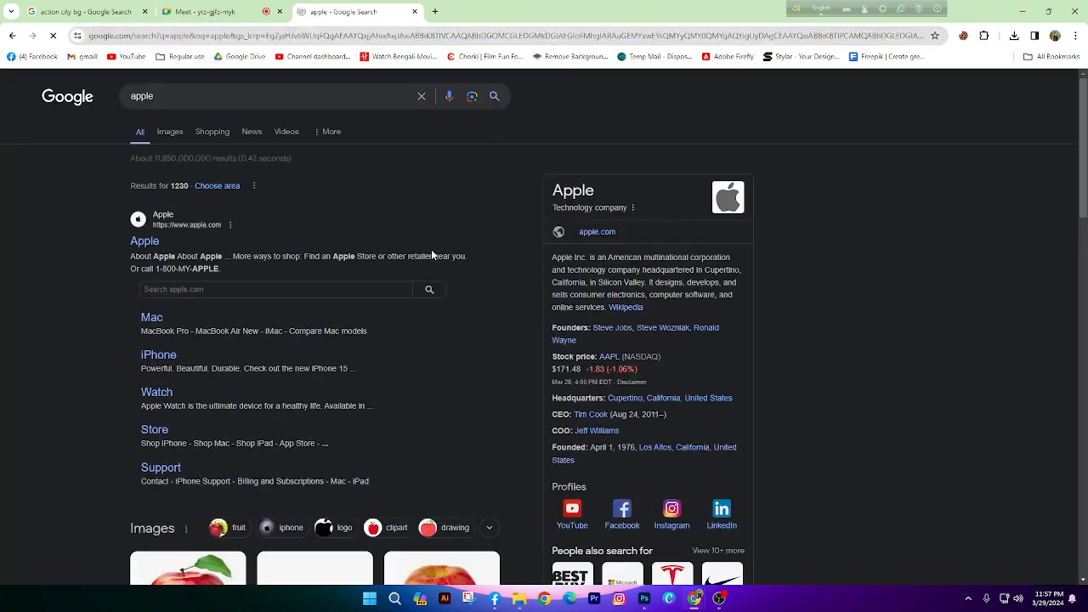
click(171, 132)
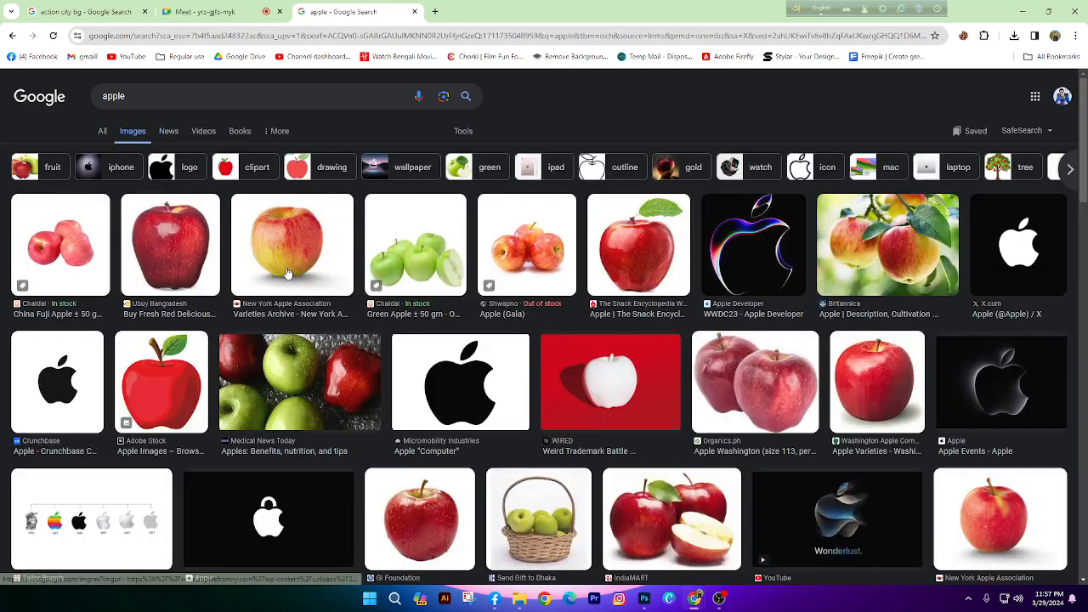
Copy the black Apple logo image from the Crunchbase result and paste it into the book document in Photoshop
click(289, 279)
click(556, 308)
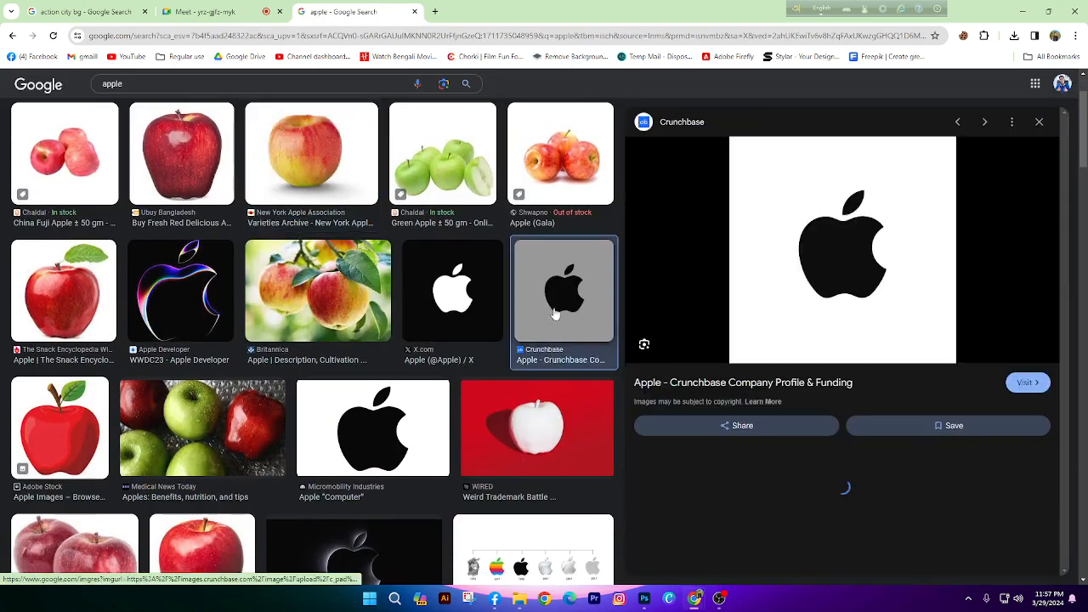
right_click(840, 283)
click(882, 463)
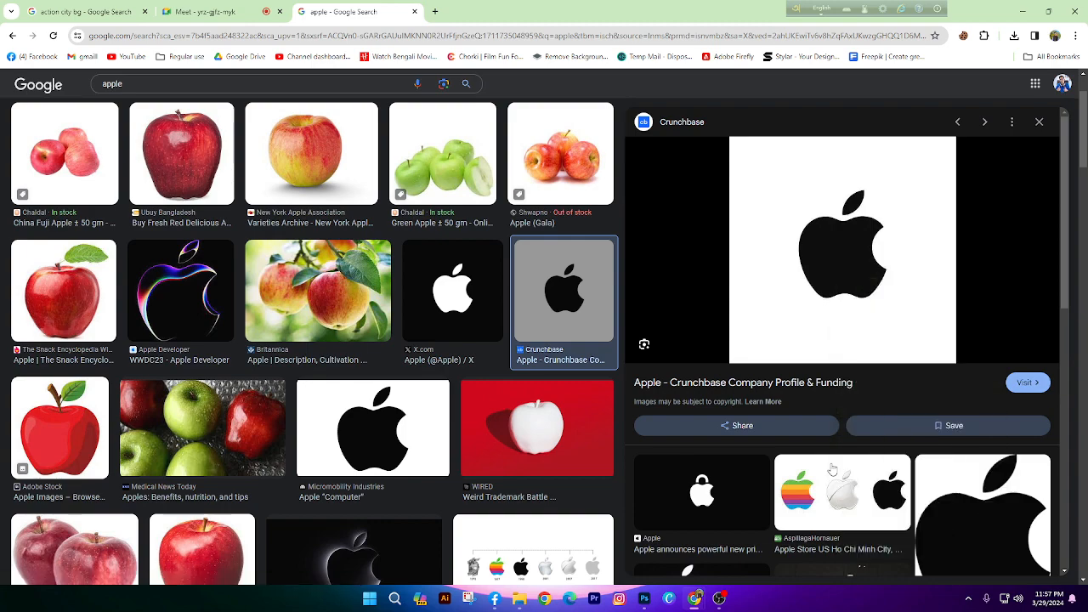
click(644, 599)
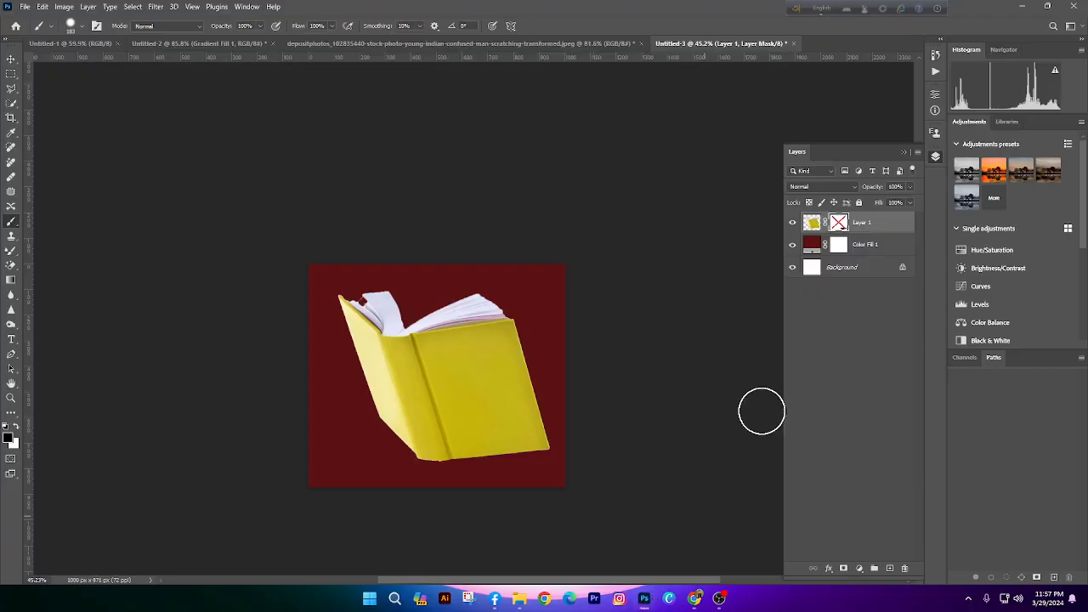
key(ctrl+v)
scroll(544, 400, up, 5)
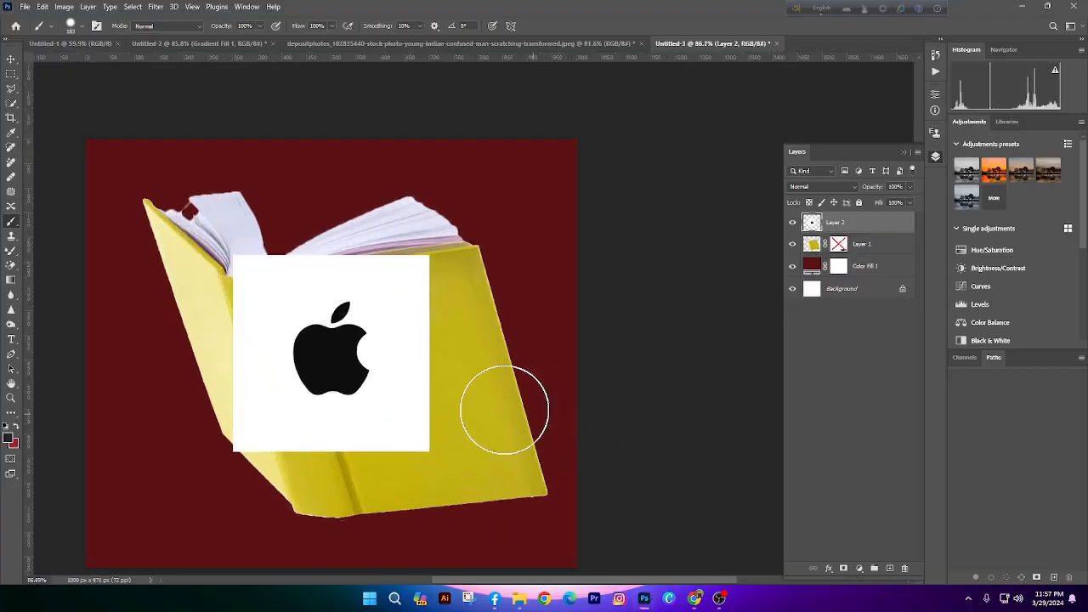
scroll(504, 408, down, 2)
Hide the book layer beneath the pasted Apple logo
right_click(10, 102)
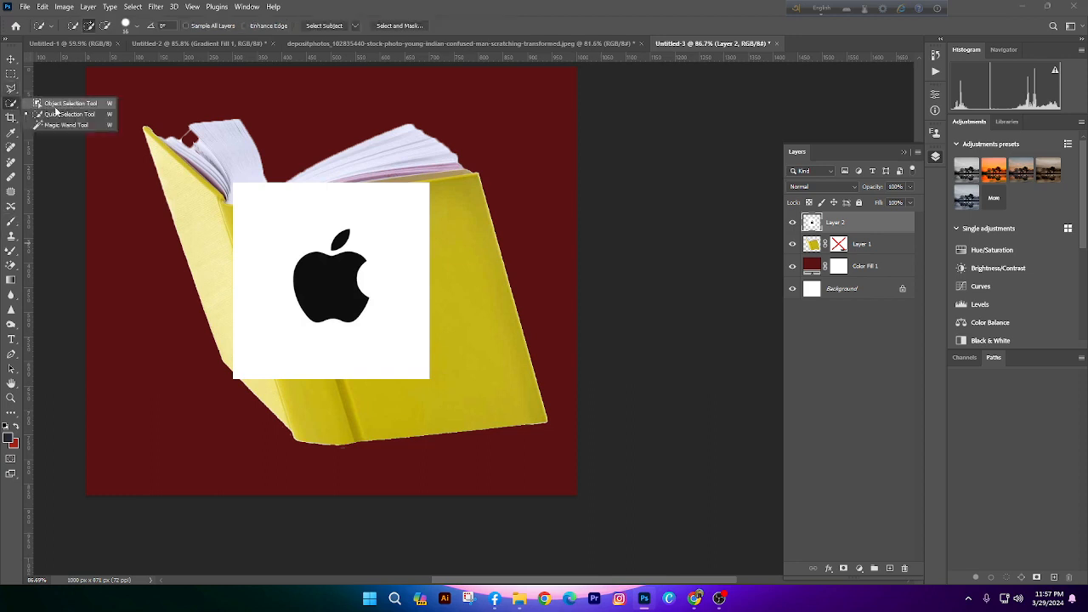
click(55, 116)
scroll(239, 238, up, 3)
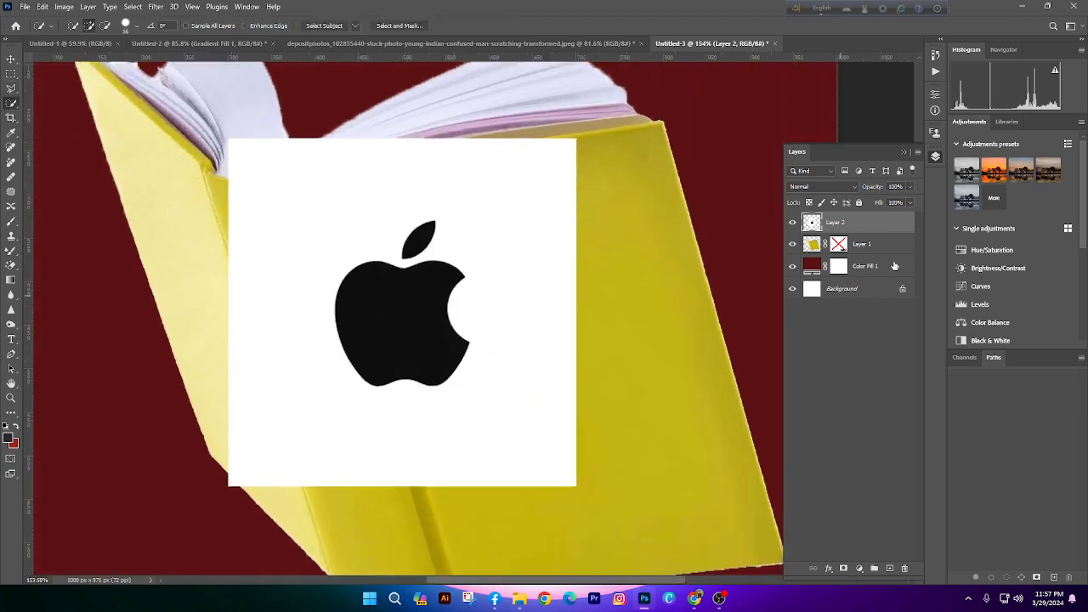
click(861, 245)
click(792, 245)
scroll(363, 269, down, 3)
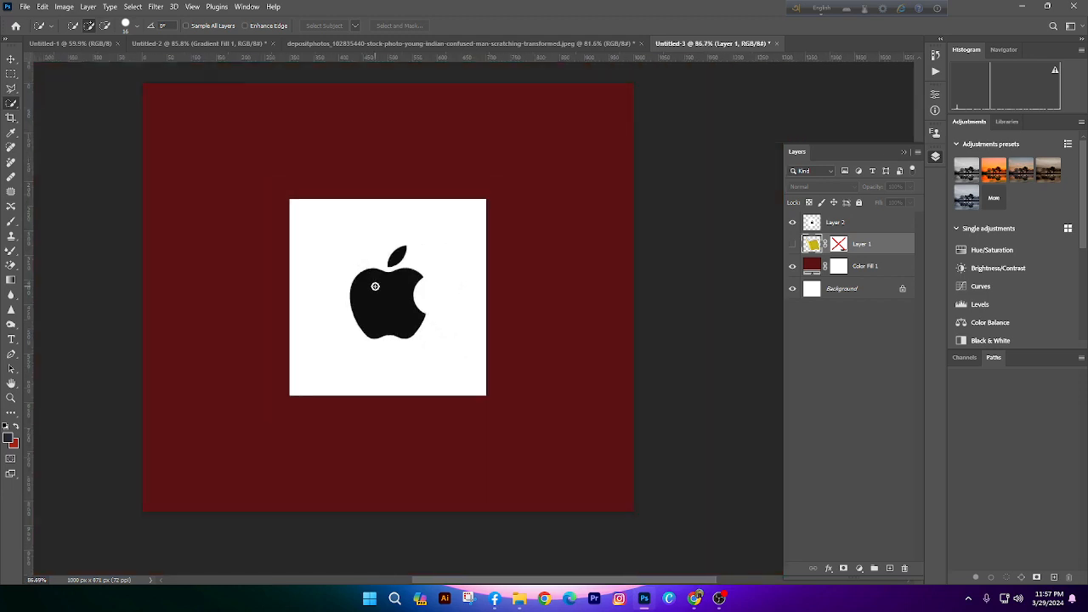
scroll(375, 288, up, 5)
Erase the white background around the Apple logo on its own layer with the Magic Eraser at tolerance 32
click(11, 265)
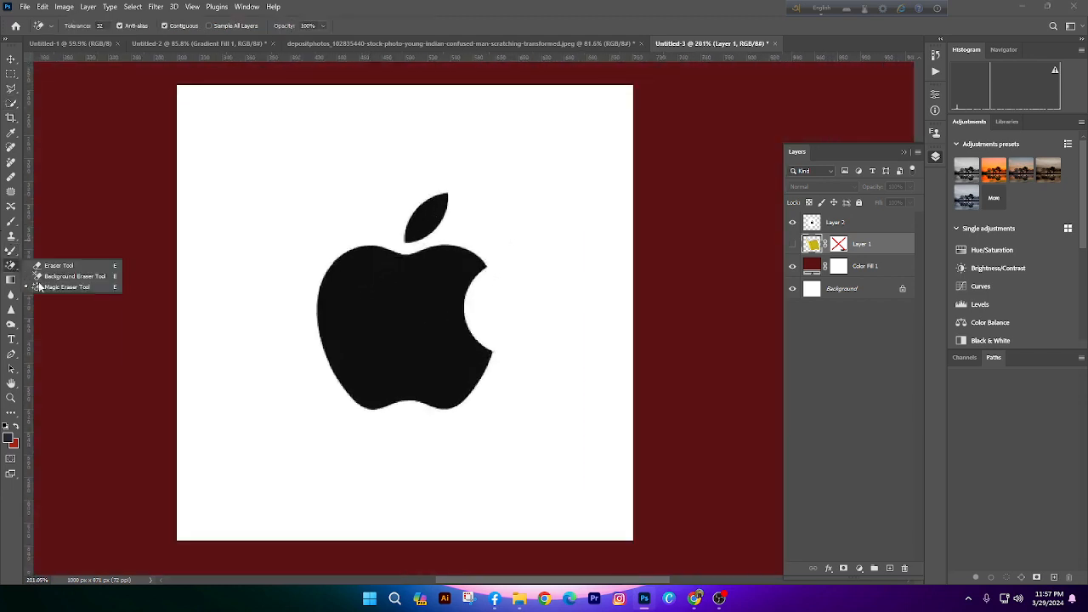
click(51, 287)
click(311, 264)
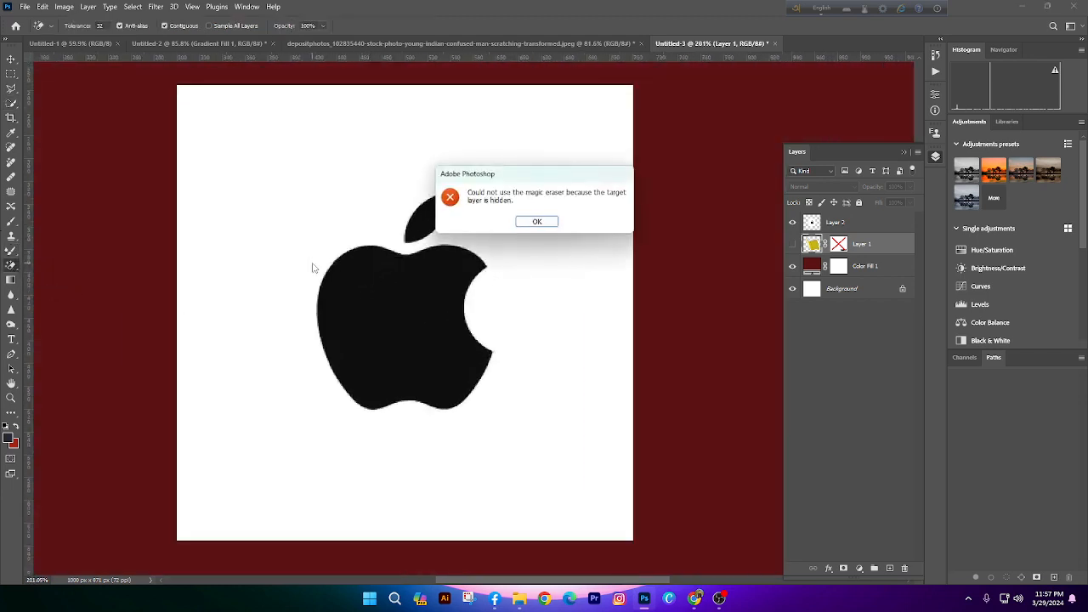
click(548, 224)
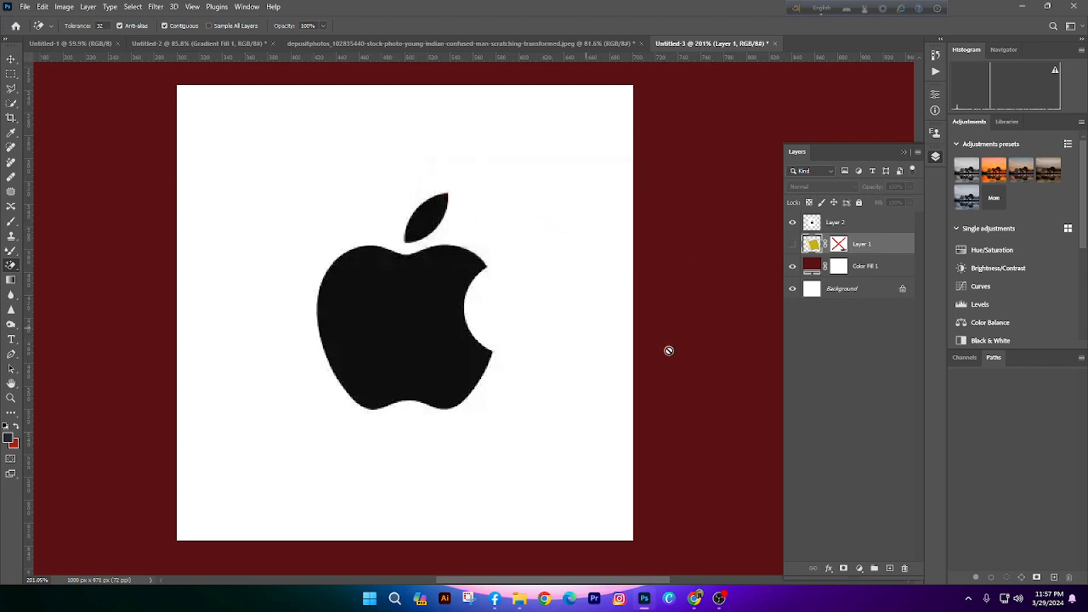
click(860, 231)
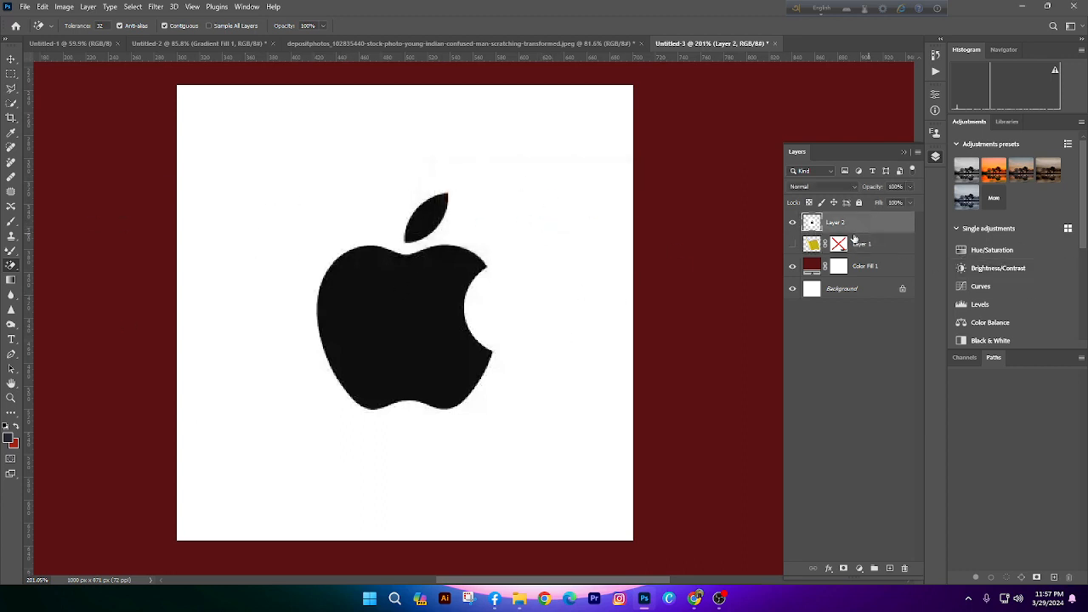
click(351, 195)
scroll(442, 286, down, 6)
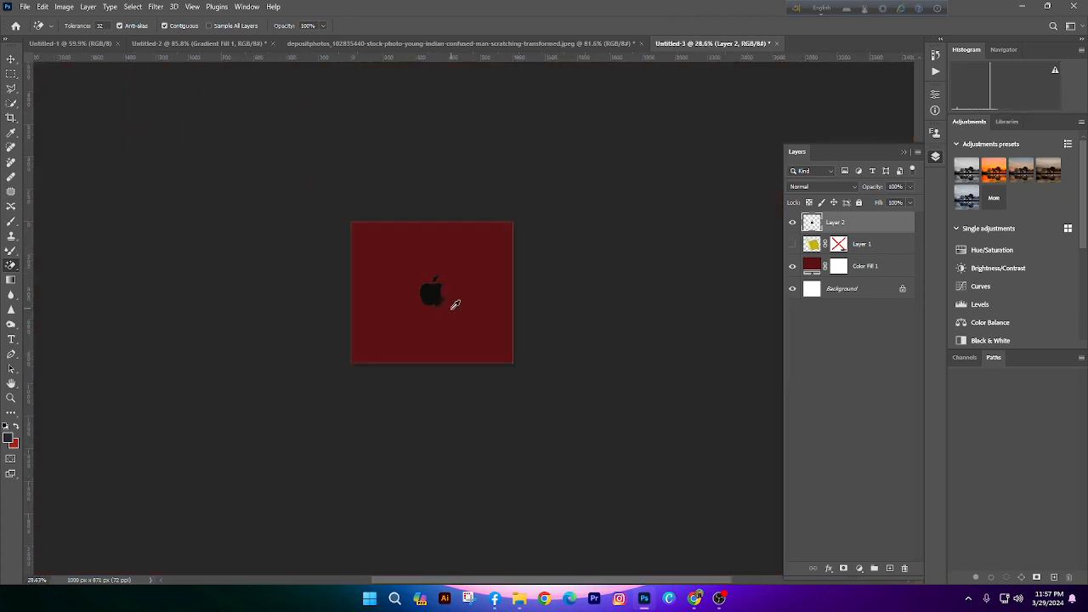
Apply a black Color Overlay layer style to the Apple logo layer
scroll(454, 304, up, 8)
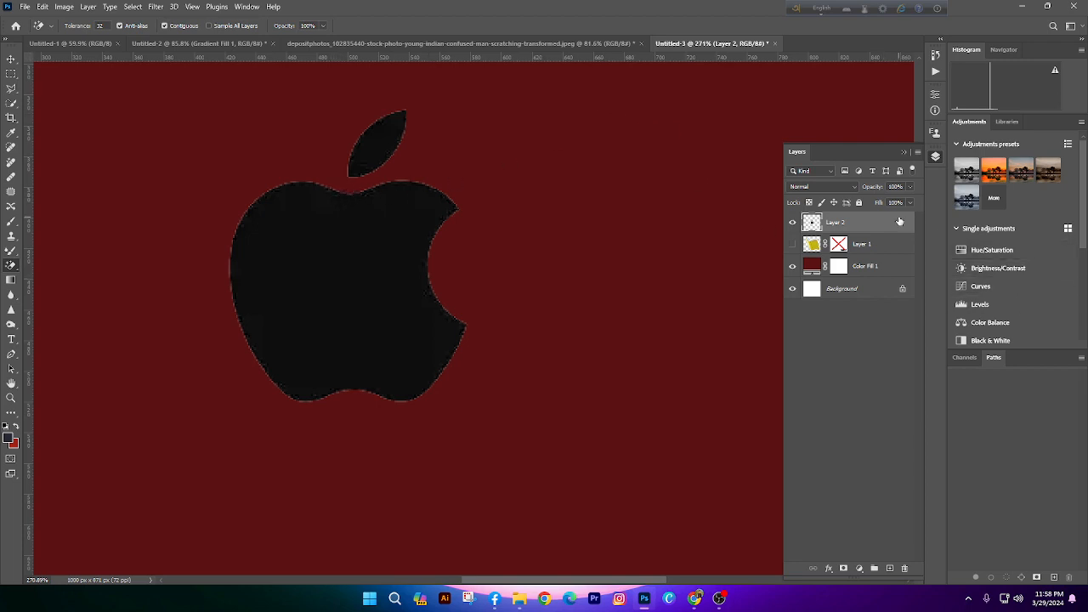
double_click(844, 240)
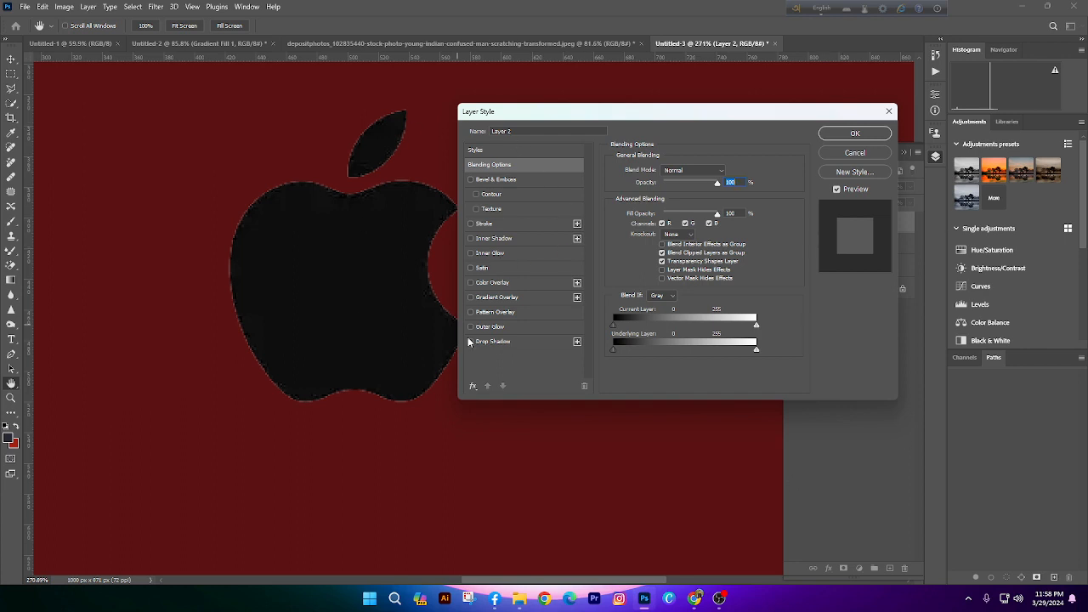
click(510, 282)
click(728, 171)
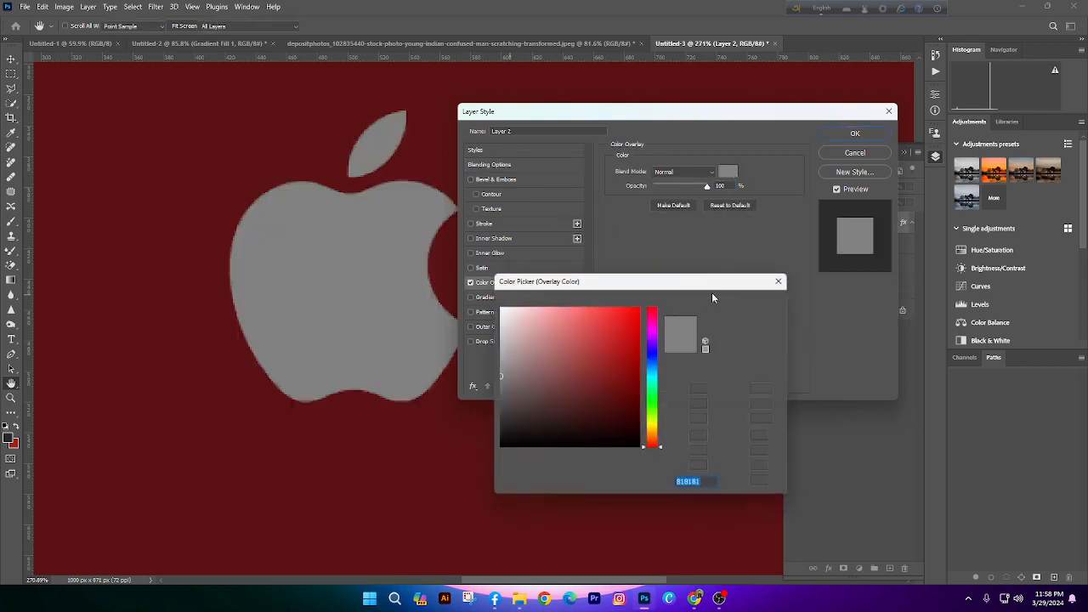
drag(580, 392, 971, 592)
key(Return)
key(Return)
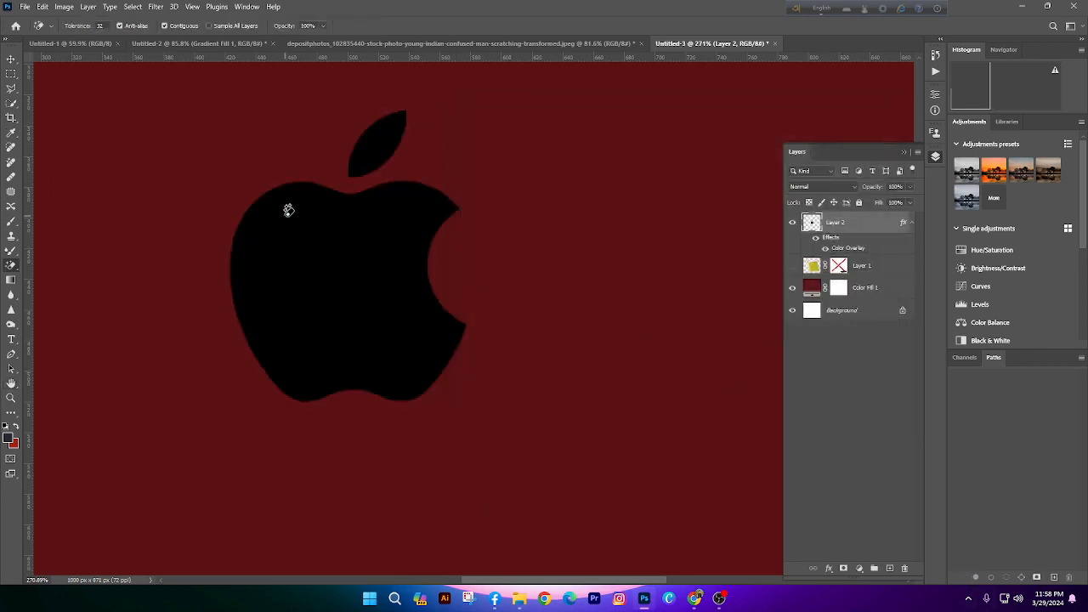
Undo and redo the color overlay to compare the Apple logo before and after it
scroll(408, 255, down, 4)
scroll(457, 248, down, 2)
key(ctrl+z)
key(ctrl+shift+z)
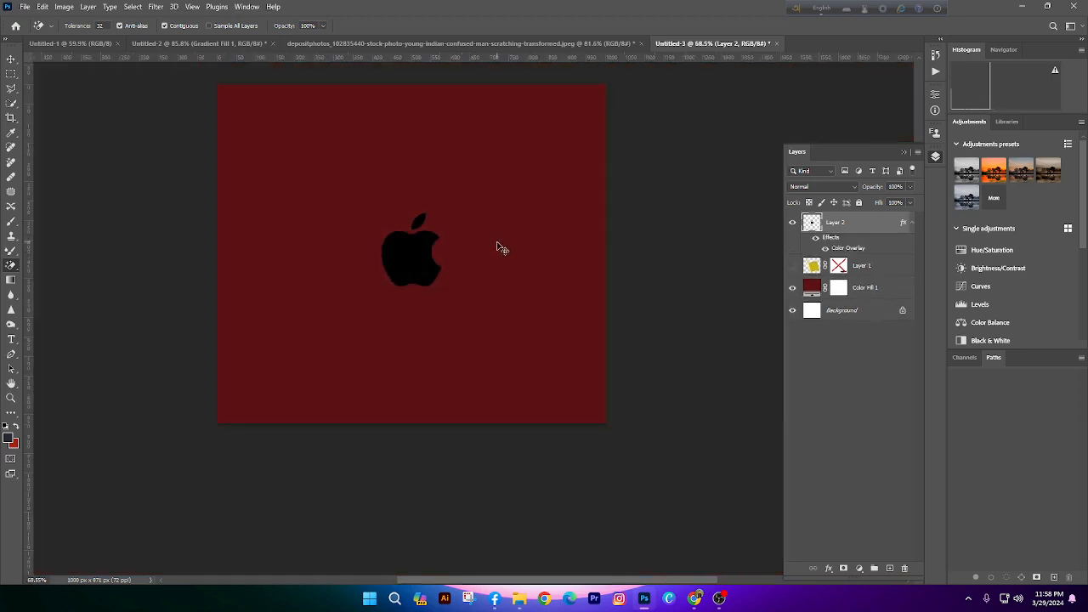
key(ctrl+z)
key(ctrl+shift+z)
scroll(495, 242, down, 3)
scroll(492, 251, up, 3)
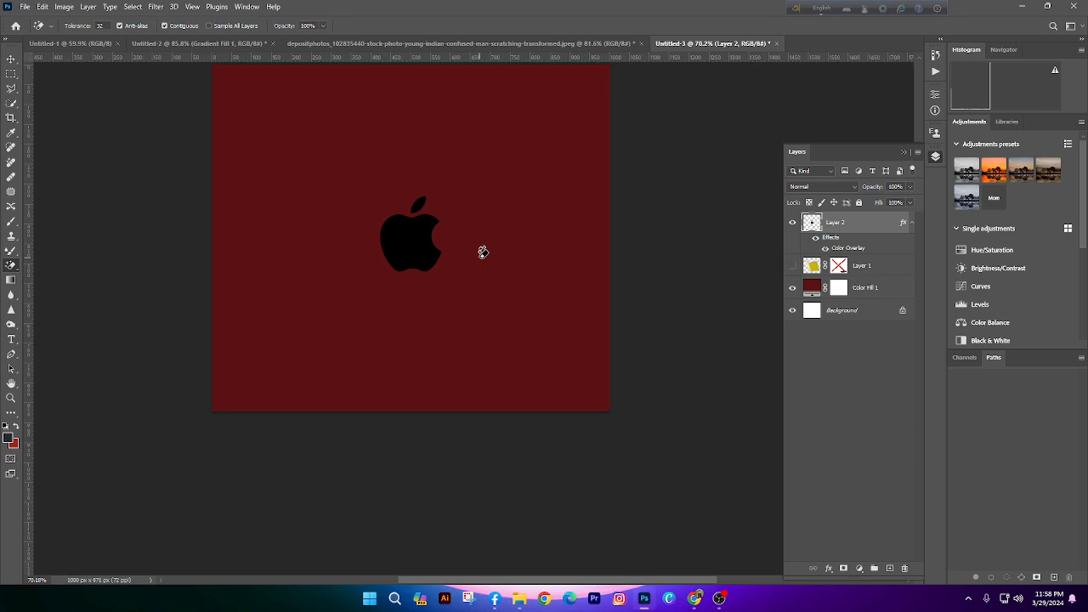
Switch to the Background Eraser tool
click(7, 58)
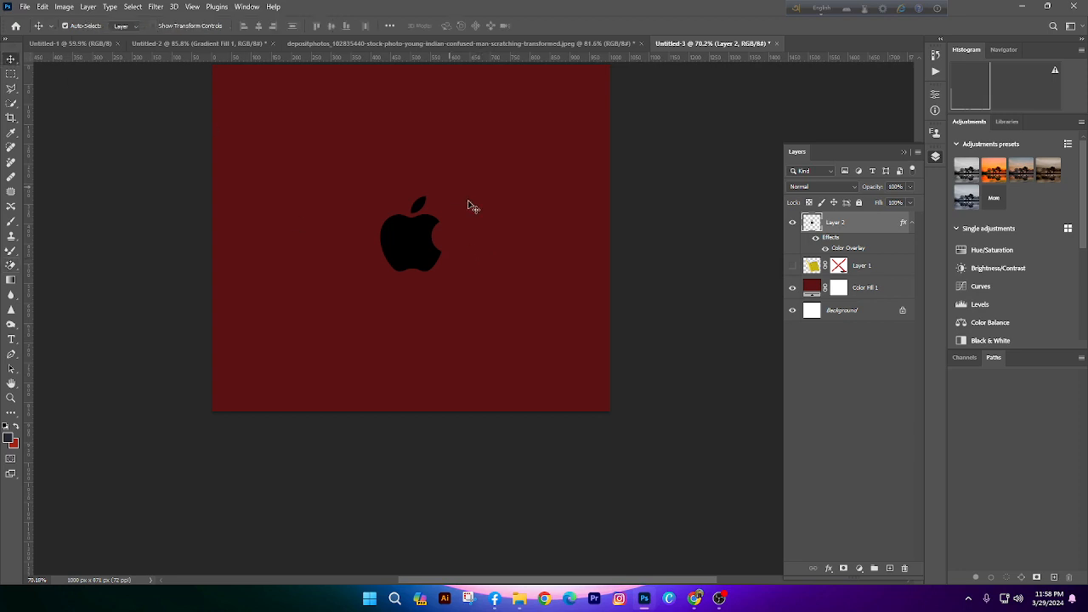
click(8, 279)
right_click(10, 266)
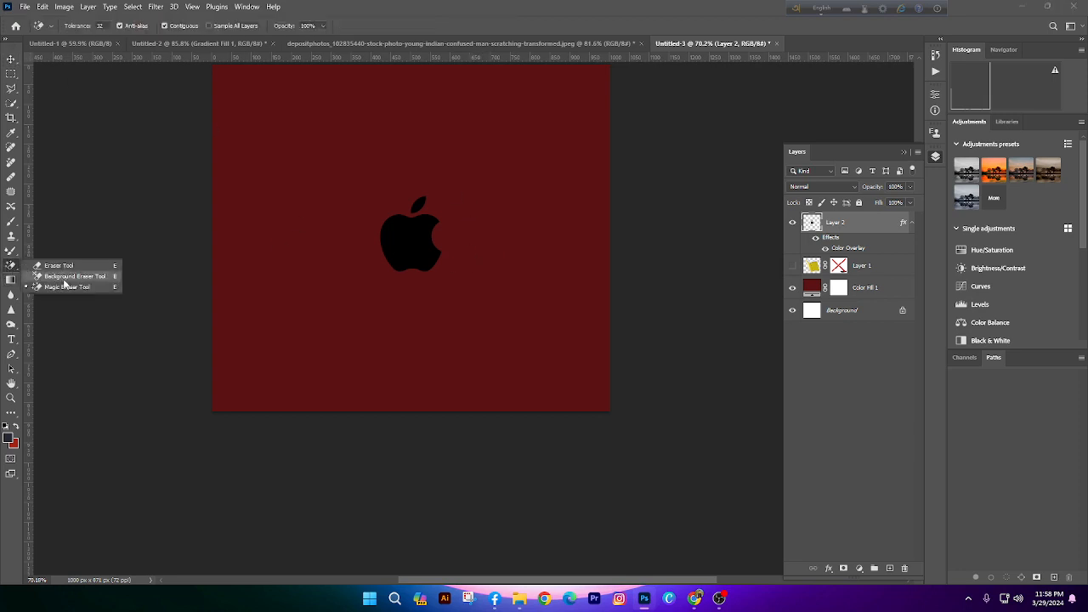
click(73, 288)
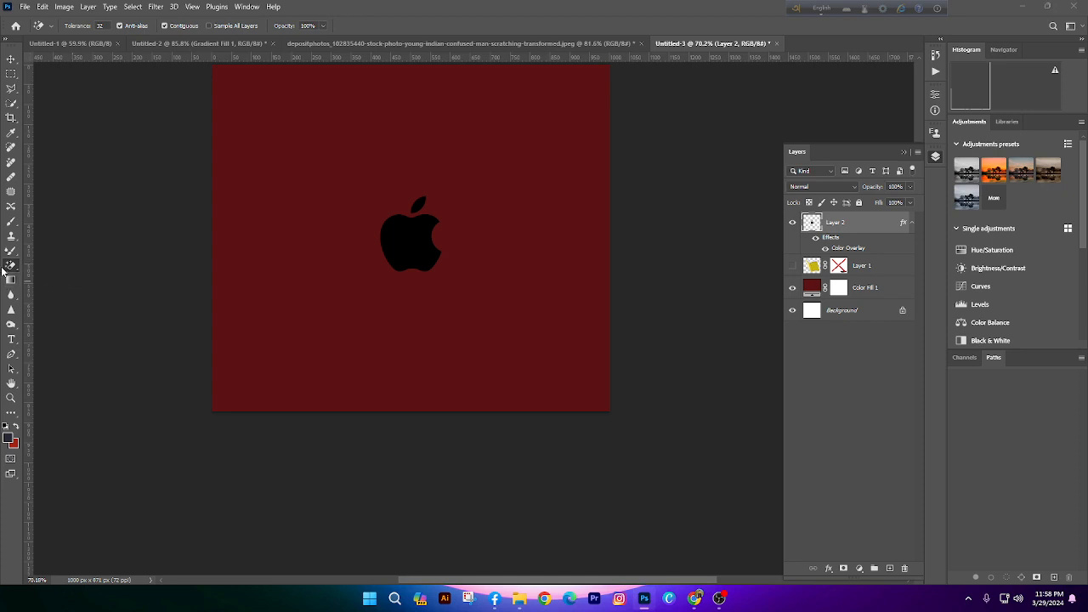
right_click(7, 268)
click(64, 275)
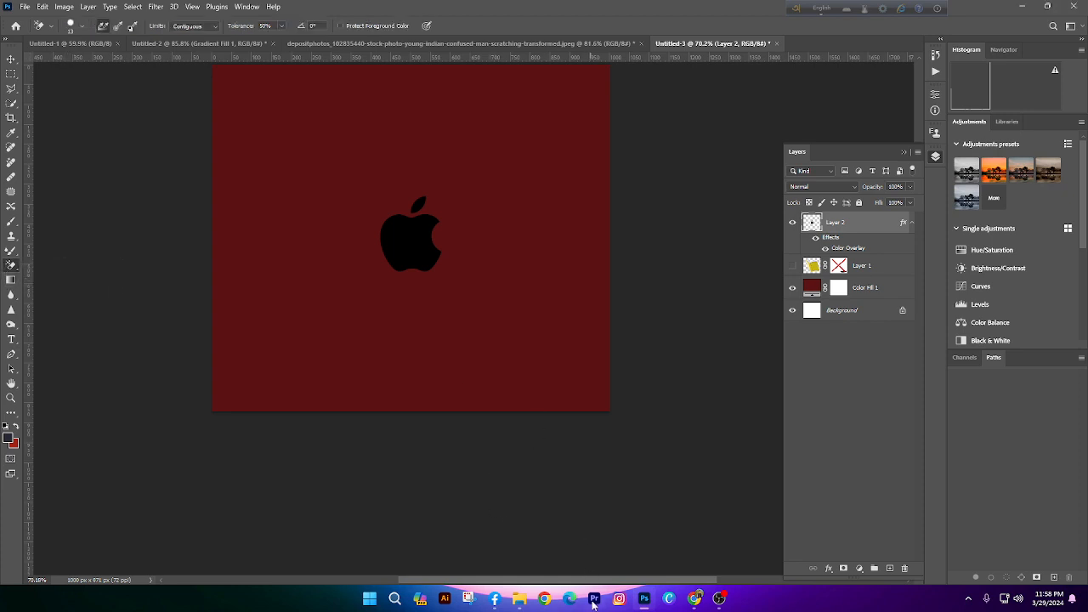
Switch to the Google Meet call in Chrome and admit the participant waiting to join
mouse_move(695, 598)
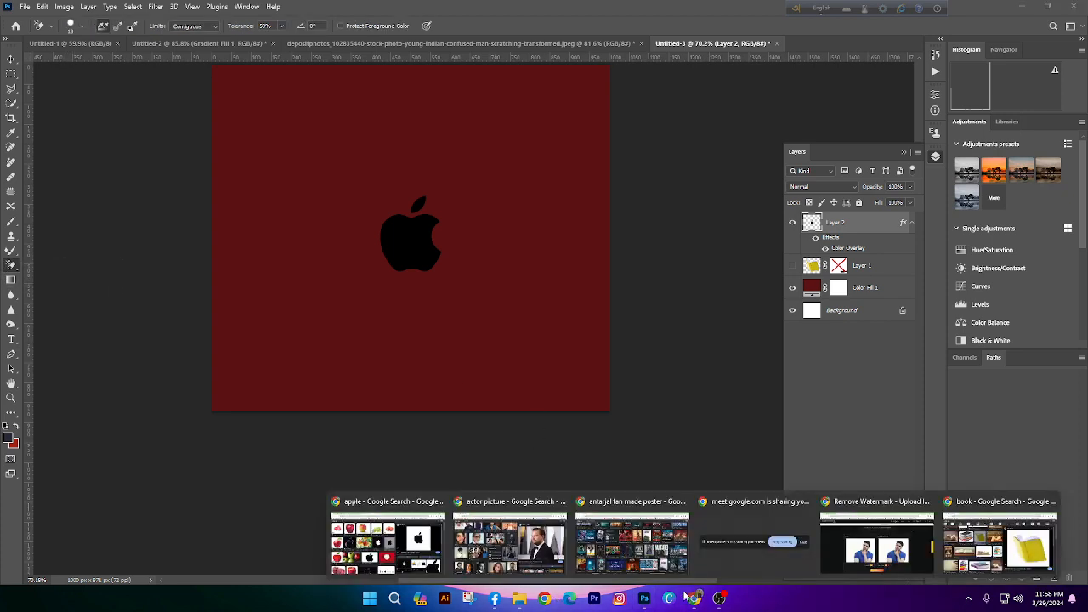
click(361, 529)
scroll(361, 529, down, 3)
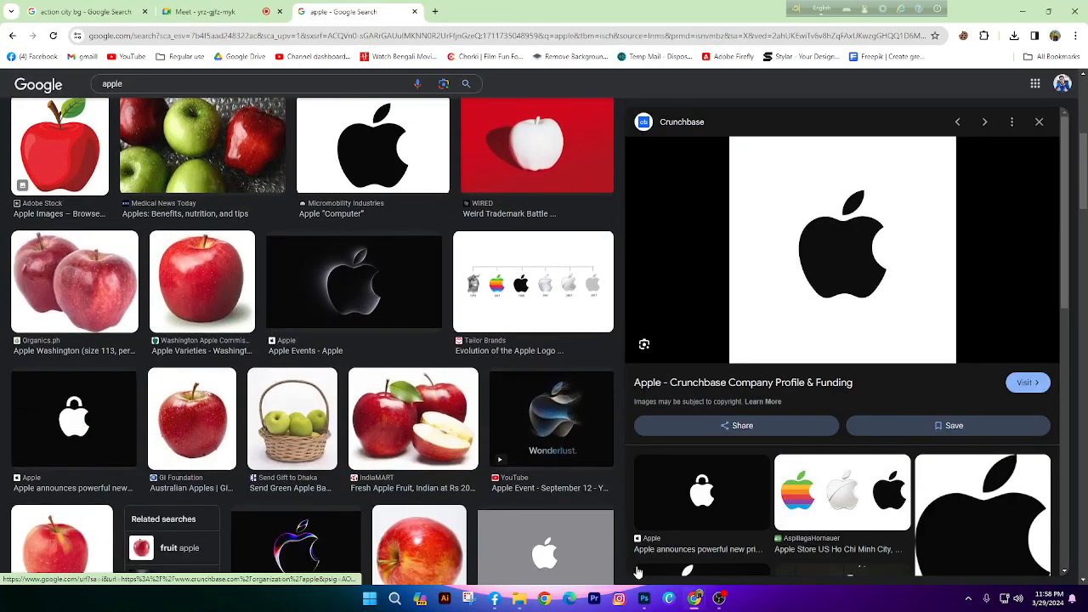
click(232, 12)
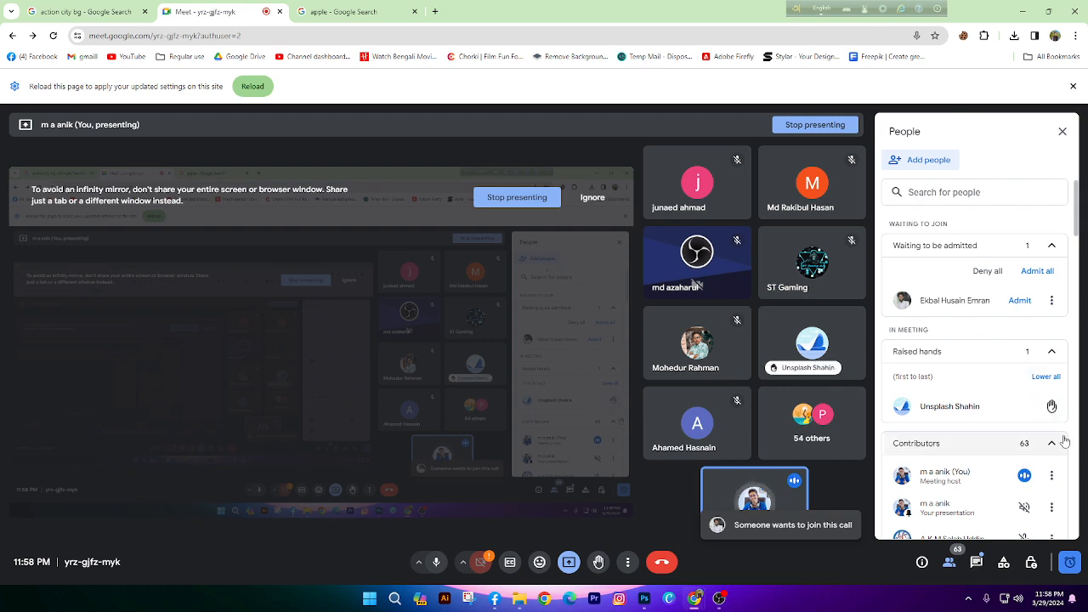
click(1020, 301)
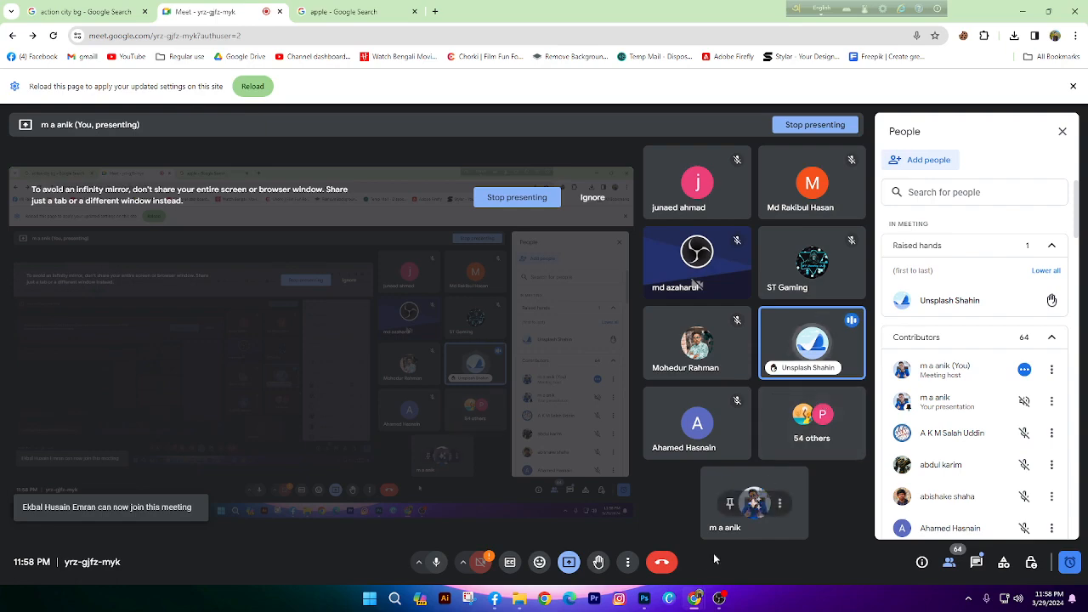
Return to Photoshop, activate the Move tool and hide the Apple logo layer's effects
click(646, 598)
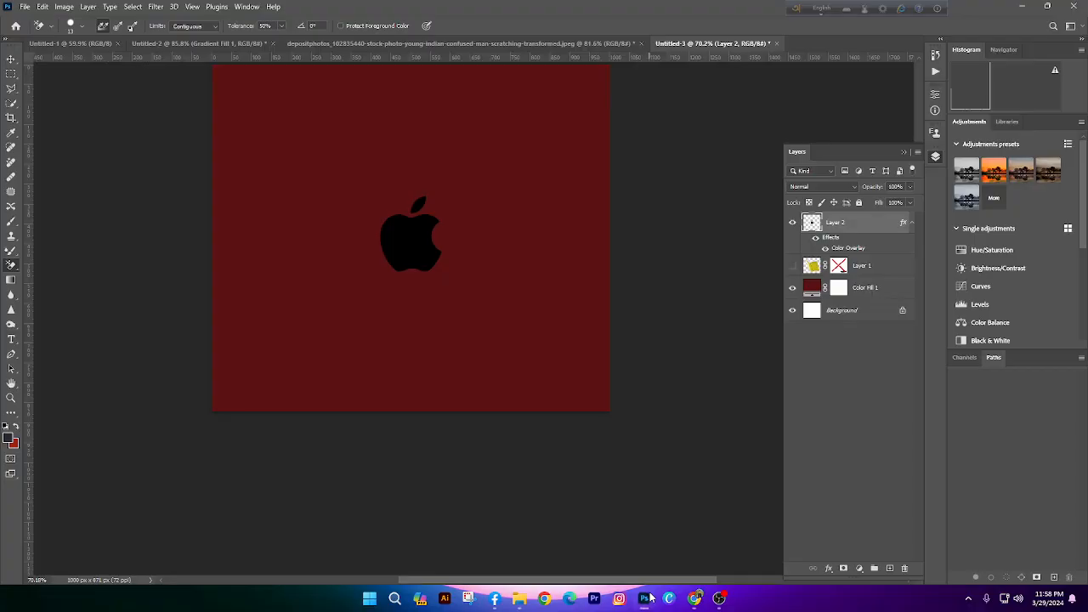
scroll(442, 224, up, 7)
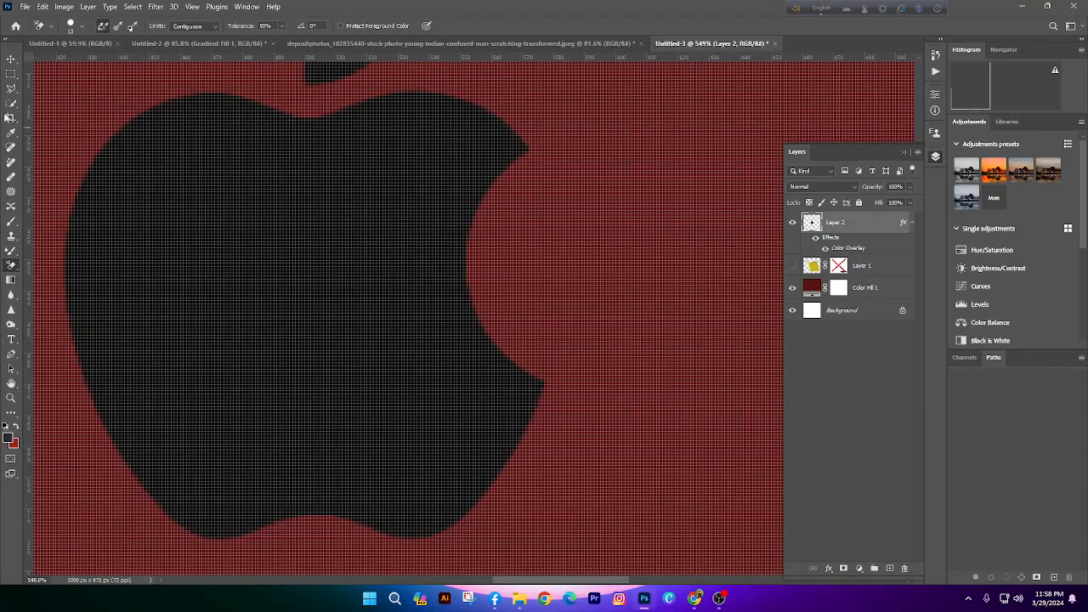
click(10, 59)
scroll(513, 289, down, 3)
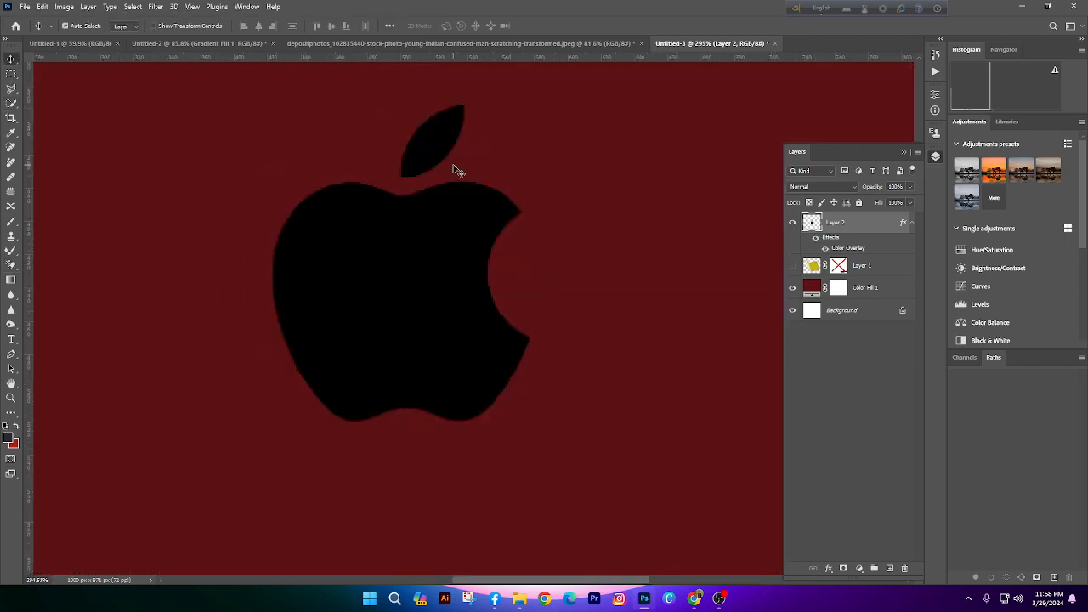
scroll(458, 171, down, 3)
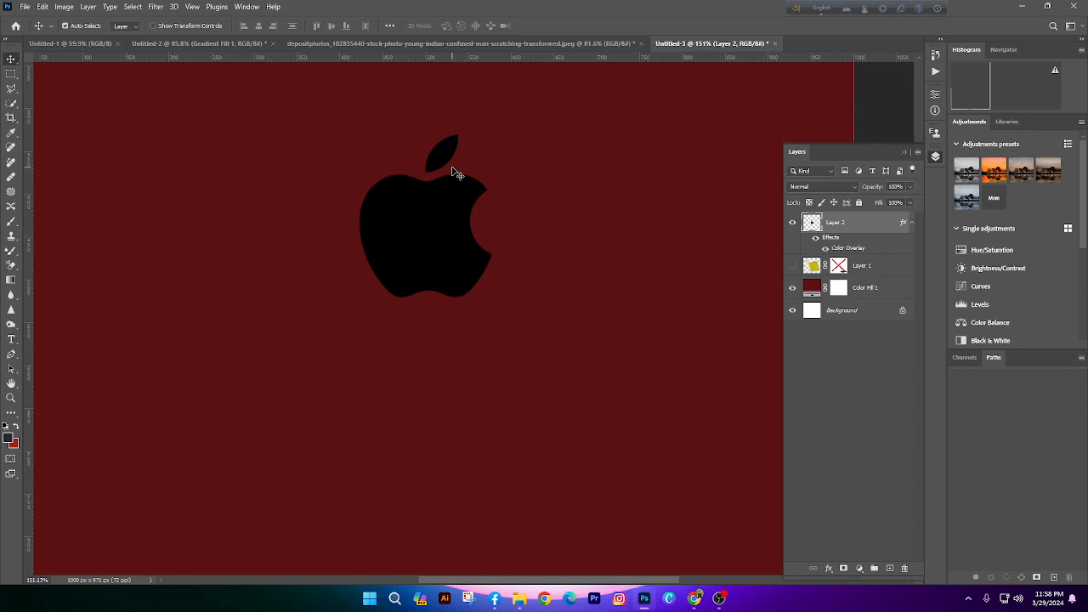
scroll(510, 261, up, 3)
scroll(583, 275, down, 2)
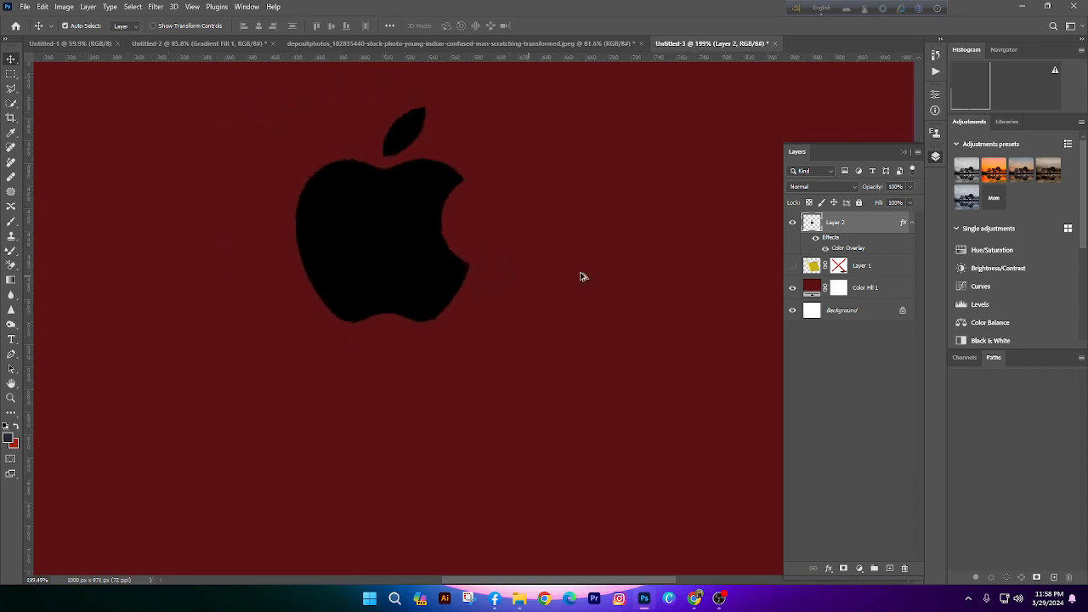
click(817, 239)
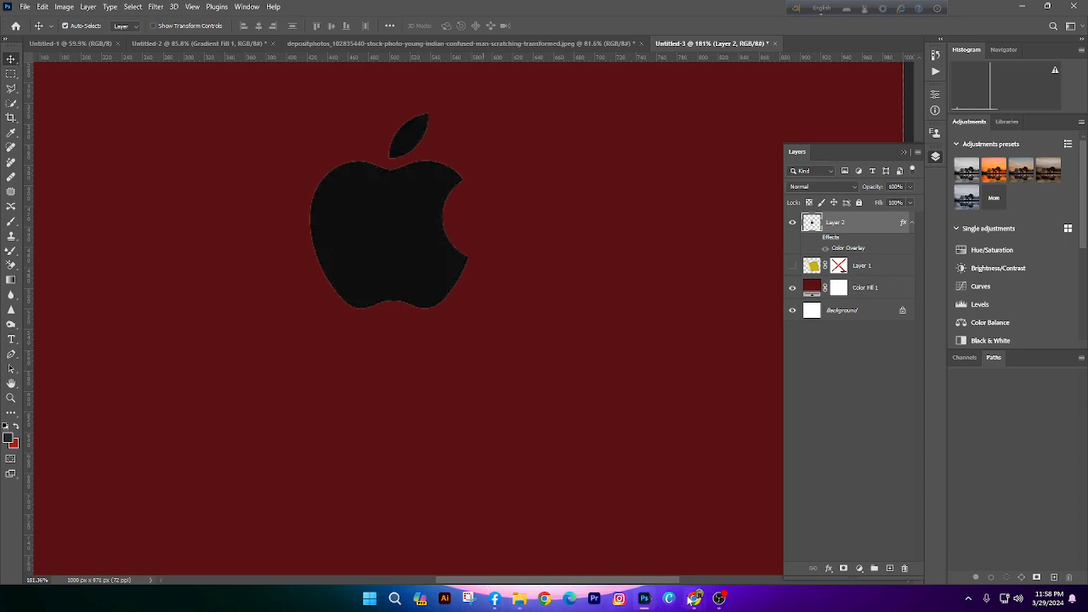
Go back to Google Meet in Chrome and let in the next person waiting to join
mouse_move(695, 598)
click(404, 551)
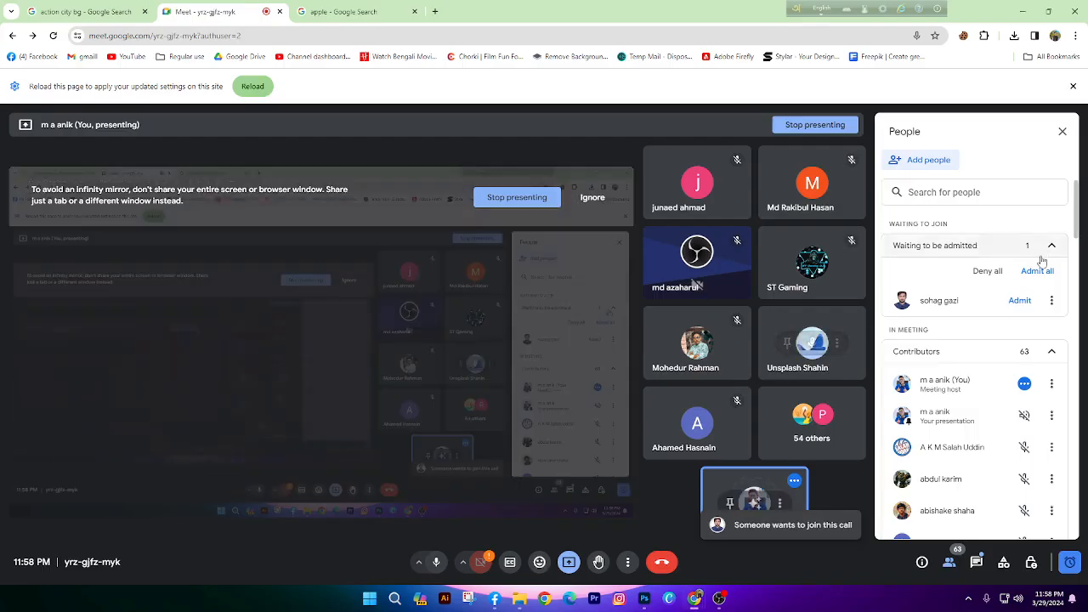
click(1020, 300)
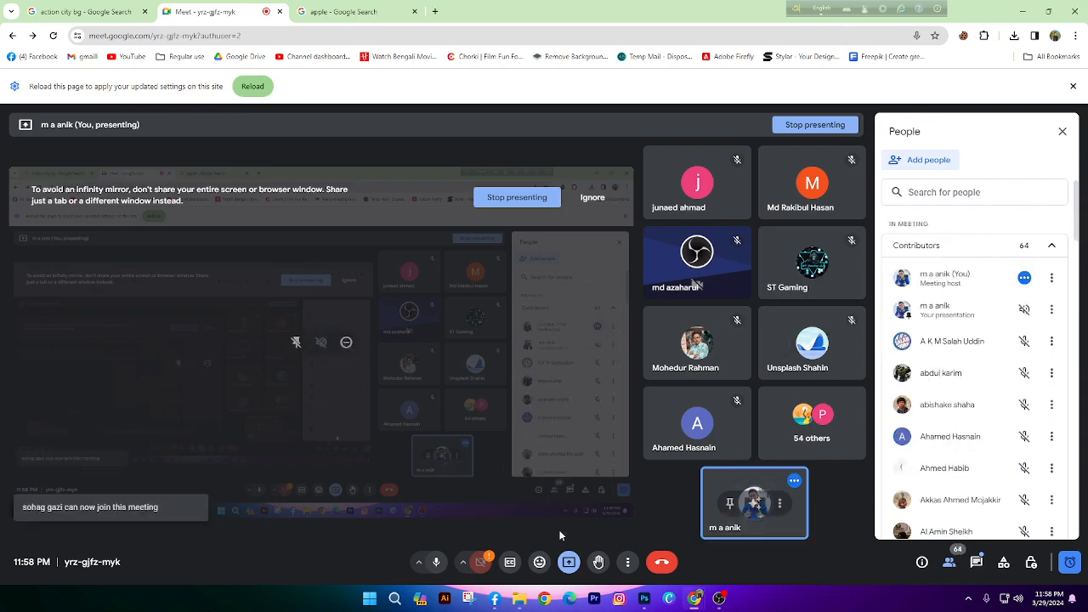
Return to Photoshop and toggle the logo's layer effects on and off to compare its edges, leaving them shown
click(639, 592)
scroll(381, 221, up, 1)
scroll(384, 223, up, 1)
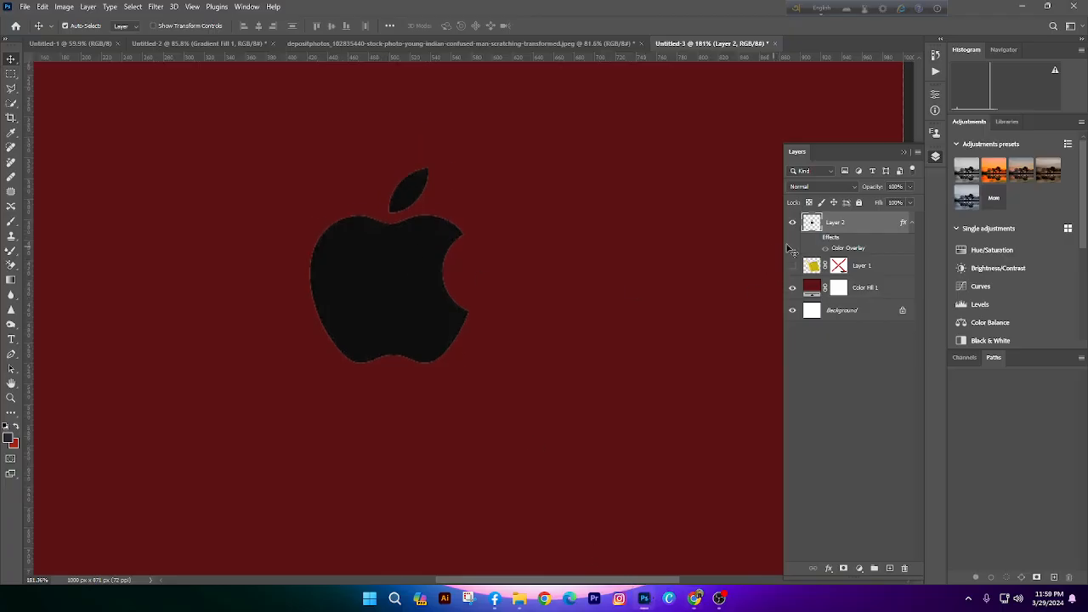
click(817, 239)
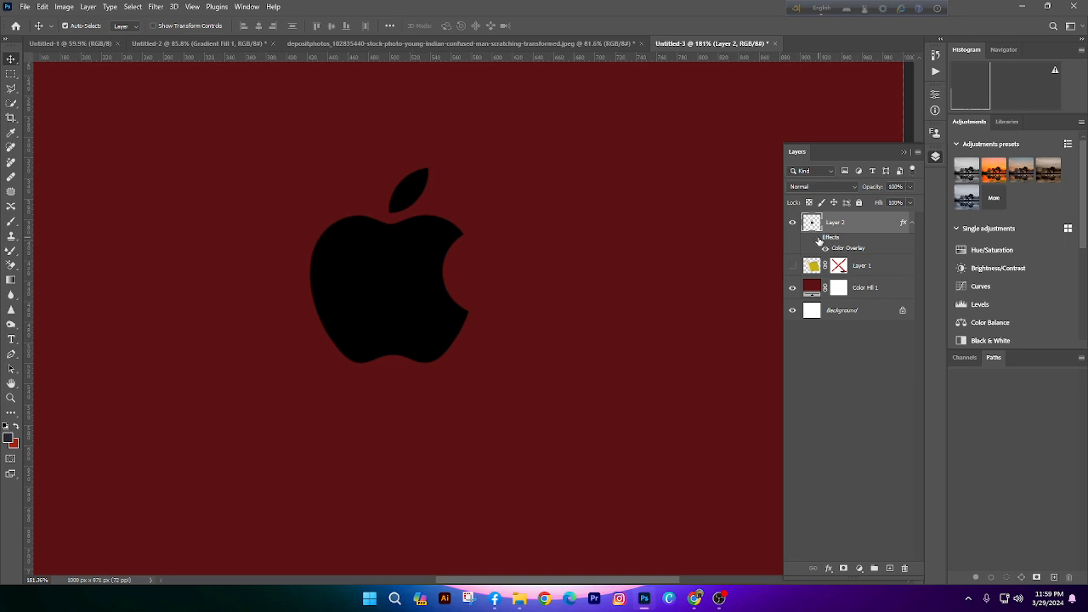
click(817, 240)
click(818, 240)
scroll(377, 263, down, 5)
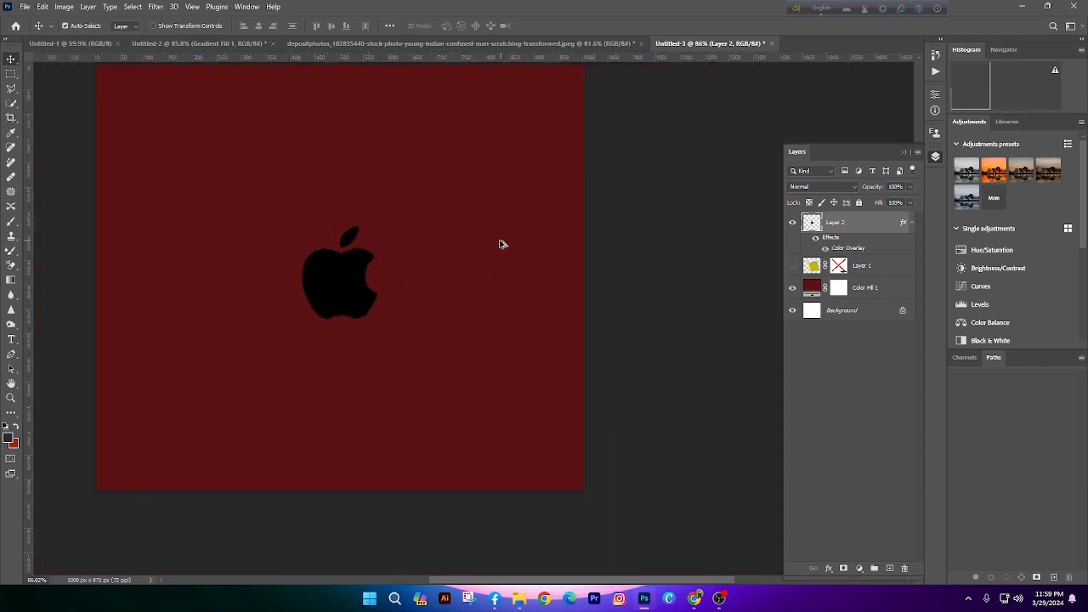
Rasterize the Apple logo's layer style and scale the logo up to about 384%
right_click(840, 222)
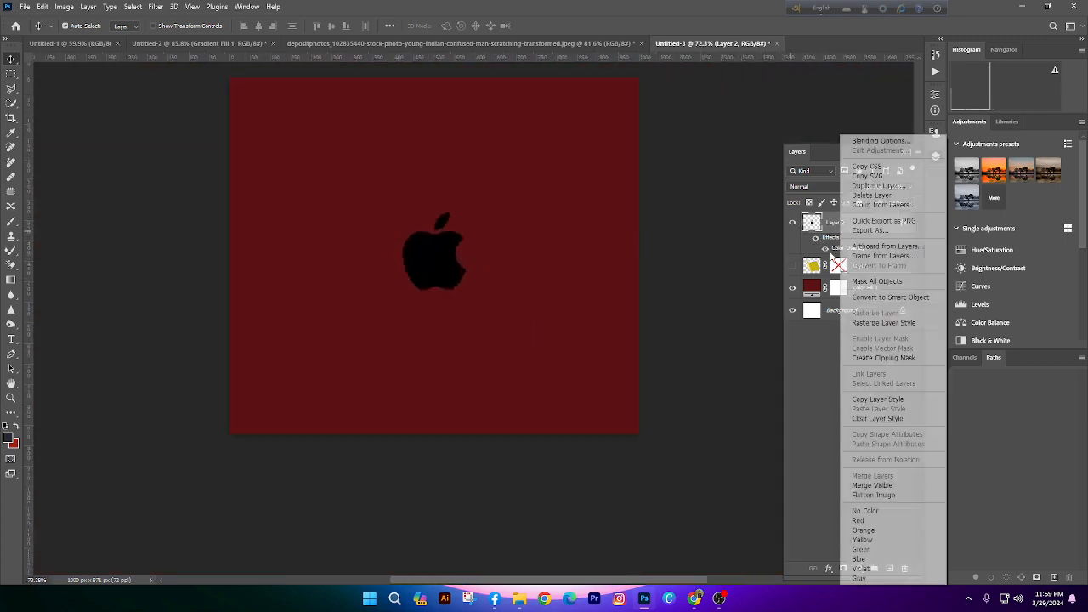
click(874, 323)
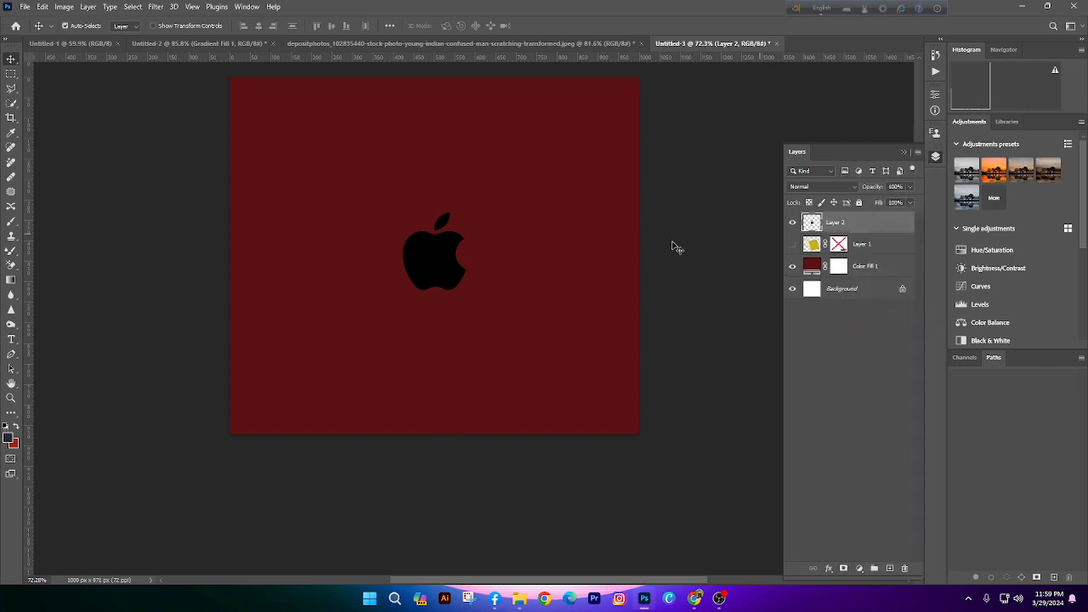
key(ctrl+t)
drag(466, 291, 583, 369)
key(Return)
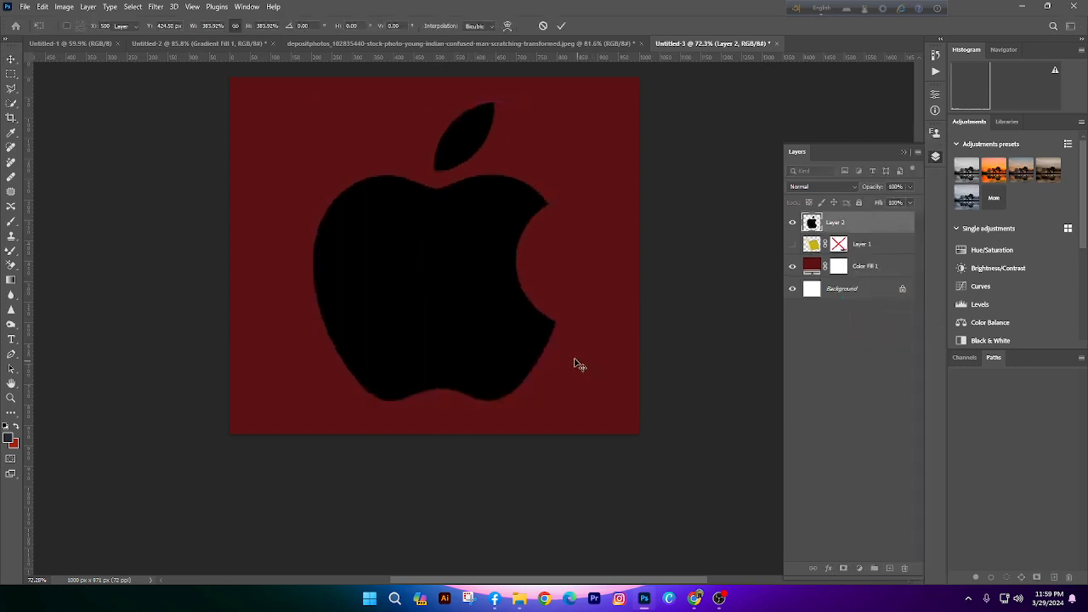
Undo the logo's enlargement, the layer style rasterization and the showing of its effects
scroll(524, 282, down, 2)
scroll(525, 281, up, 2)
key(ctrl+z)
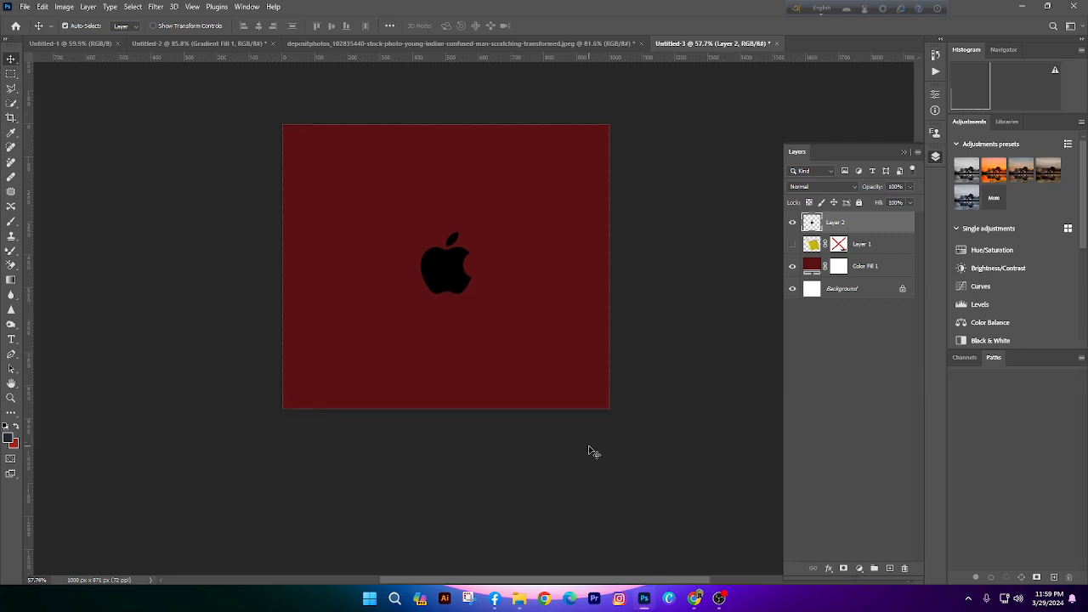
scroll(514, 187, up, 2)
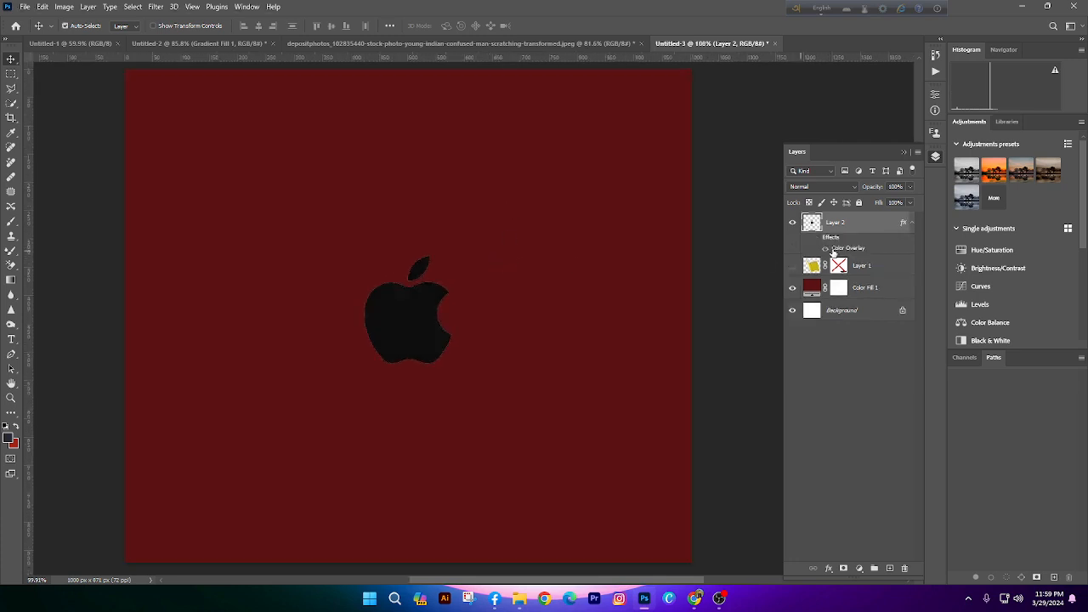
Convert the Apple logo layer to a smart object and open its contents for editing
right_click(836, 233)
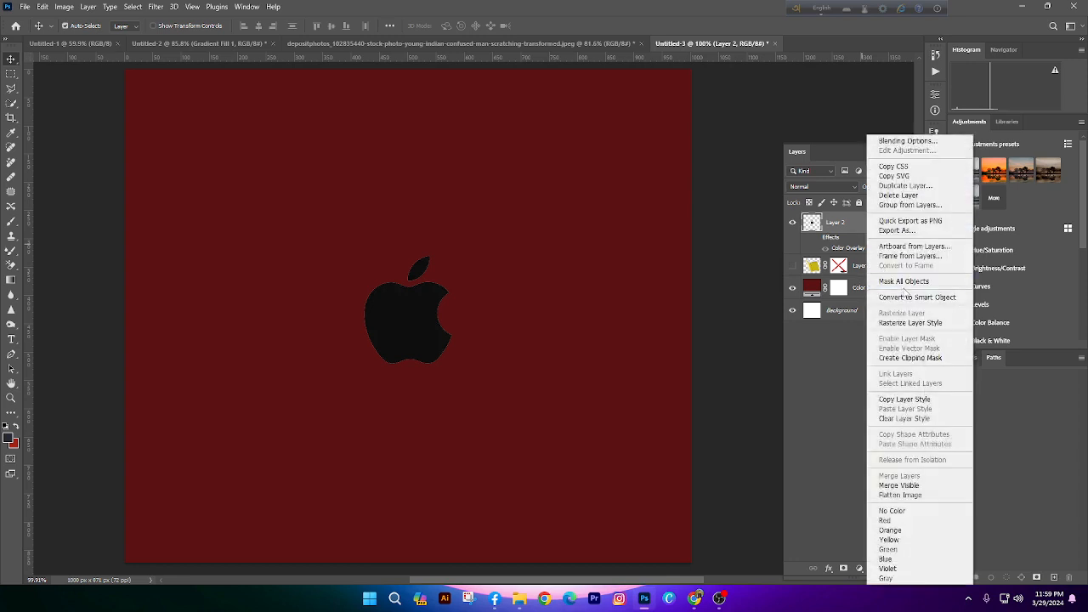
click(875, 297)
double_click(811, 223)
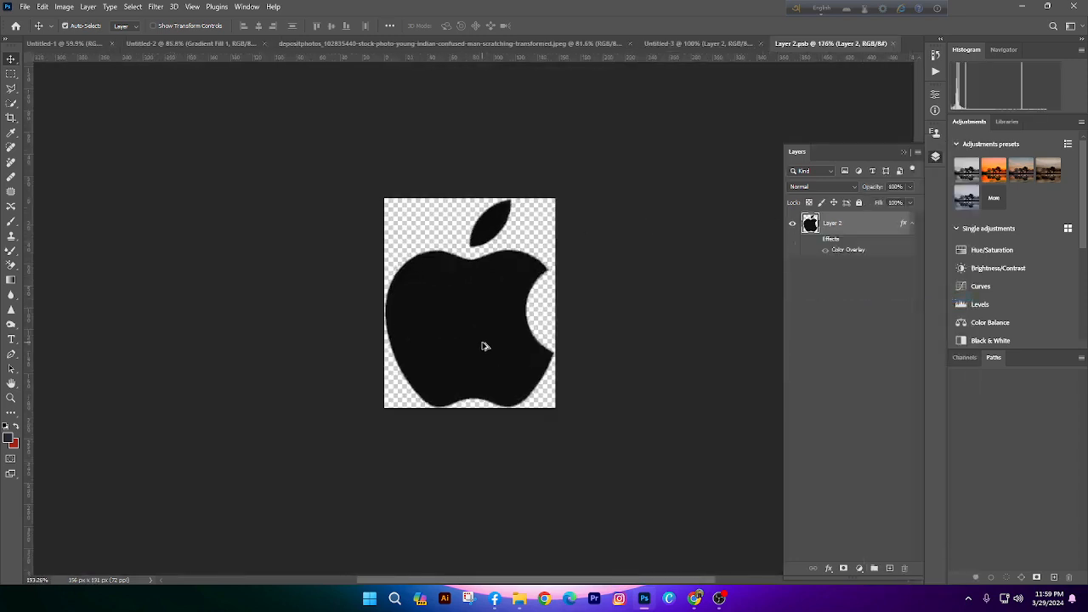
Enlarge the smart object's canvas around the logo to about 276 by 275 px with the Crop tool
click(11, 118)
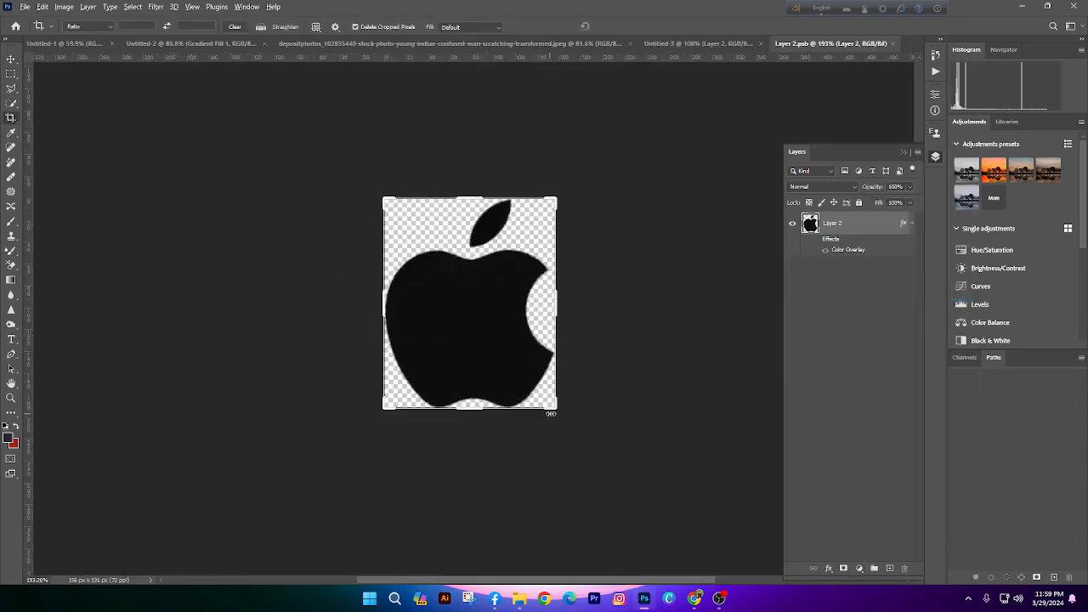
drag(554, 408, 624, 455)
key(Return)
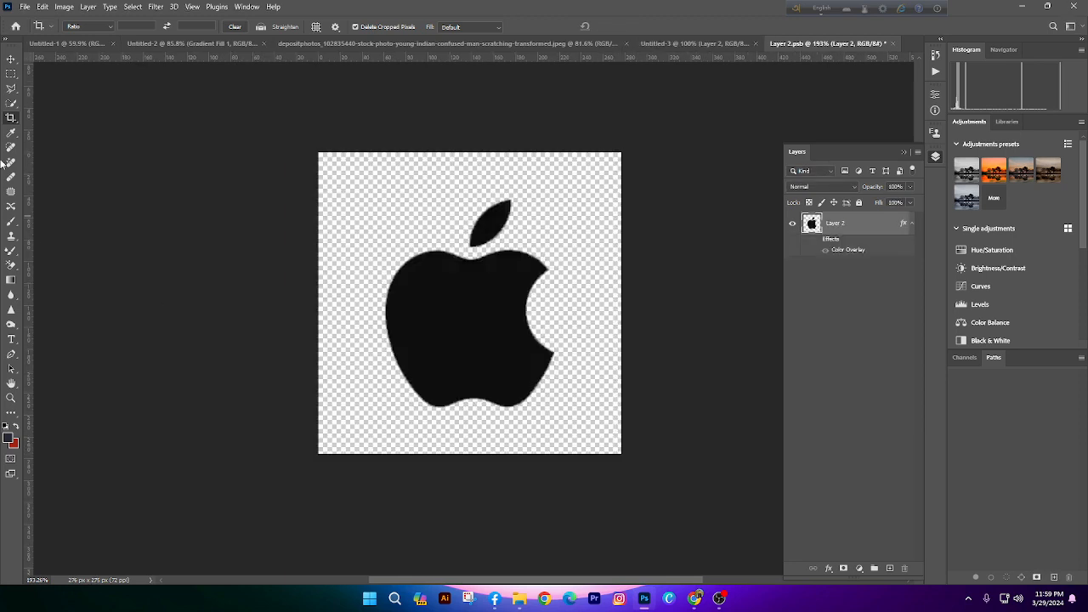
click(11, 59)
Close the smart object's contents and the Untitled-3 document without saving their changes
key(ctrl+w)
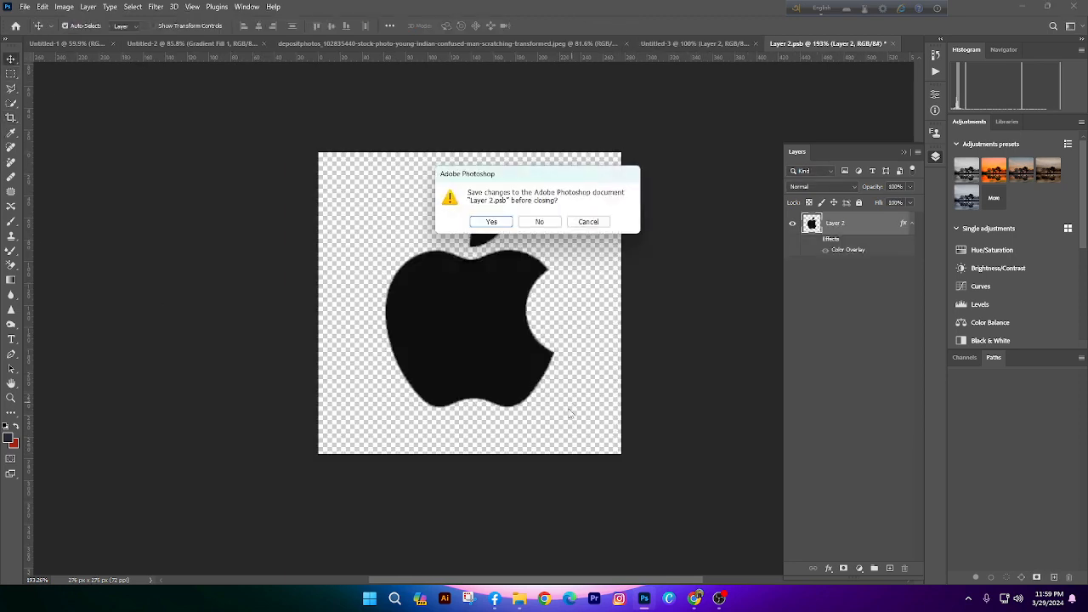
click(539, 223)
key(ctrl+w)
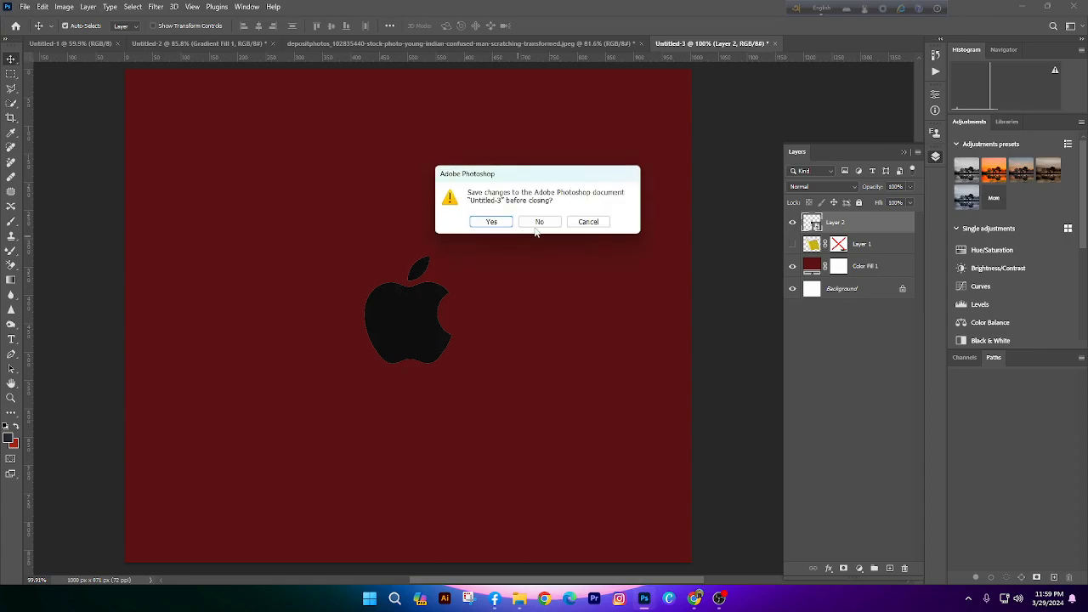
click(539, 222)
Switch to the Chrome tab with the apple image results and copy the black Apple logo image from Crunchbase
mouse_move(694, 598)
click(400, 532)
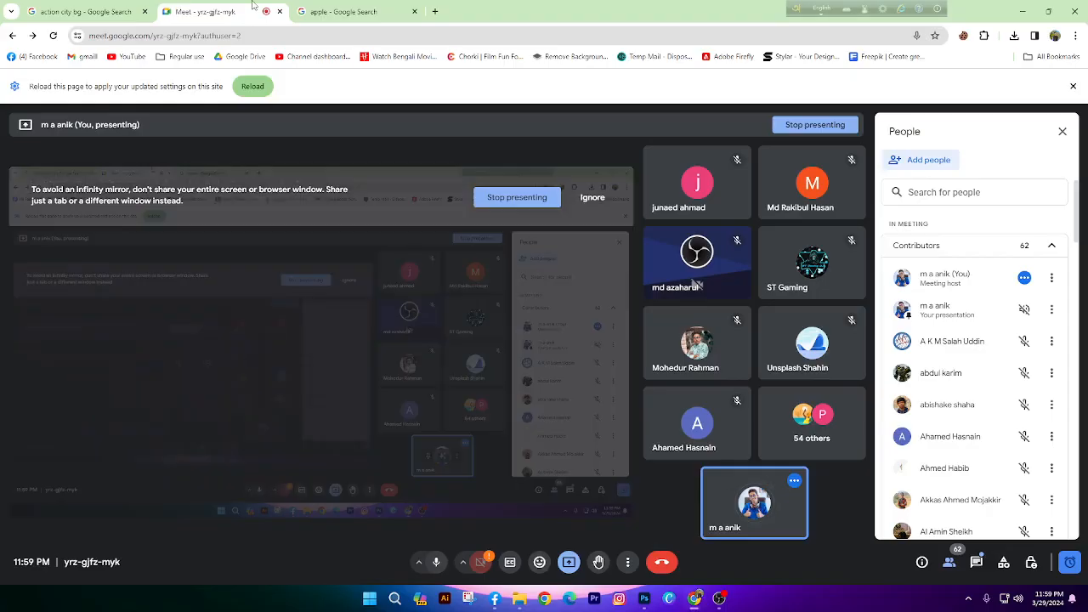
click(366, 11)
right_click(787, 267)
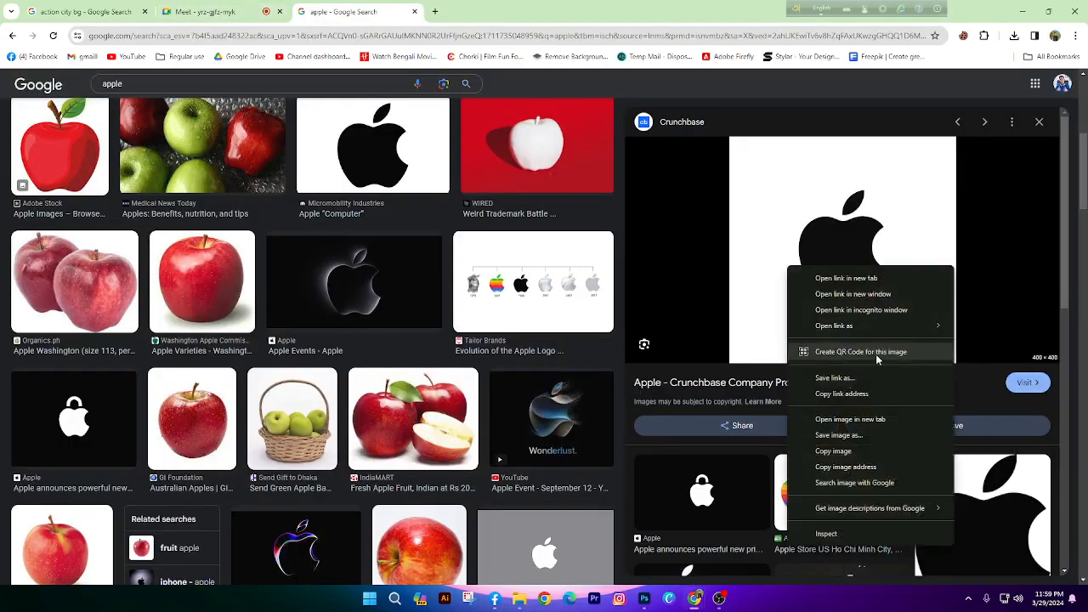
click(836, 452)
Return to Photoshop, create a new 400 by 400 px document and paste the copied Apple logo into it
click(644, 598)
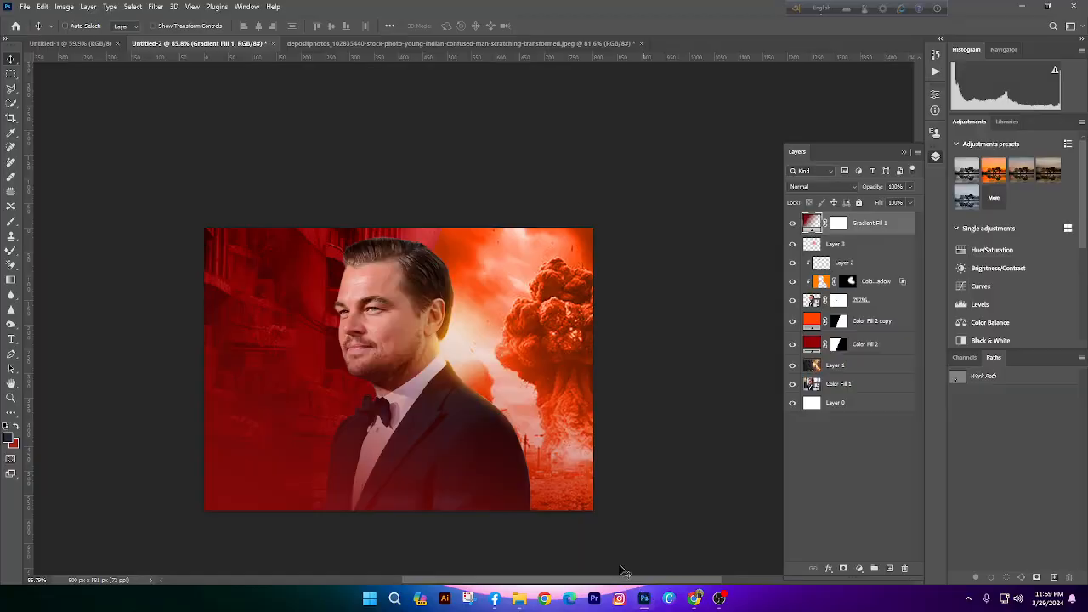
key(ctrl+n)
key(Return)
key(ctrl+v)
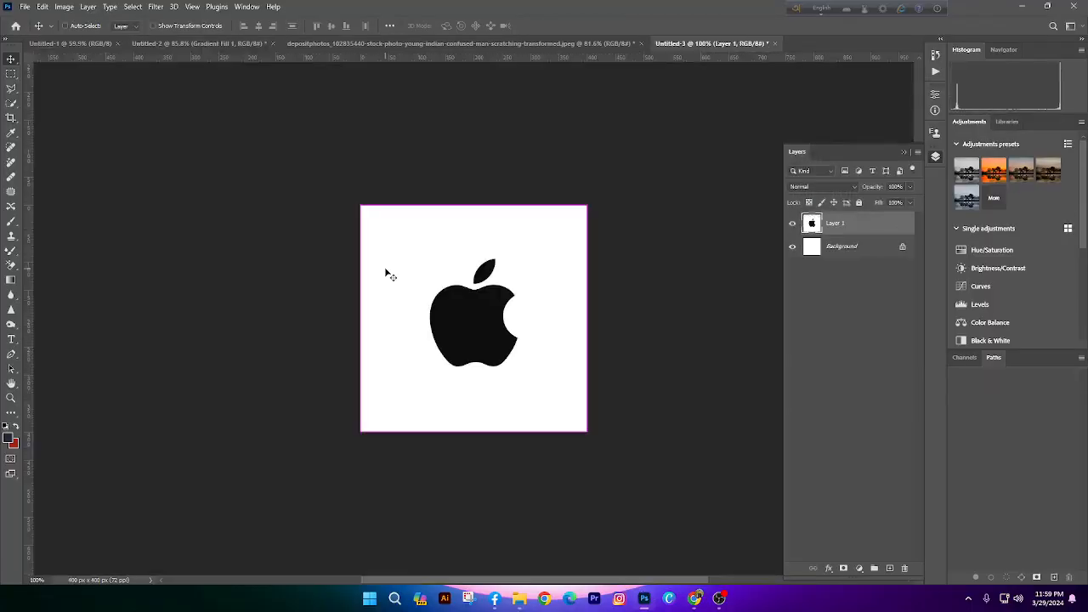
Examine the edges of the pasted Apple logo up close
scroll(498, 317, up, 2)
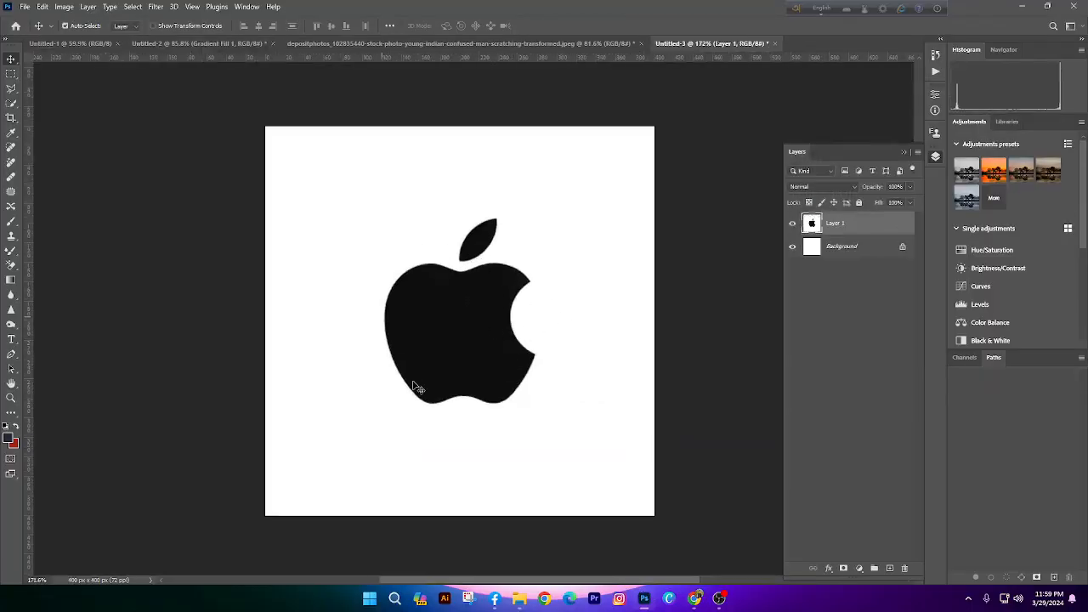
scroll(535, 275, up, 2)
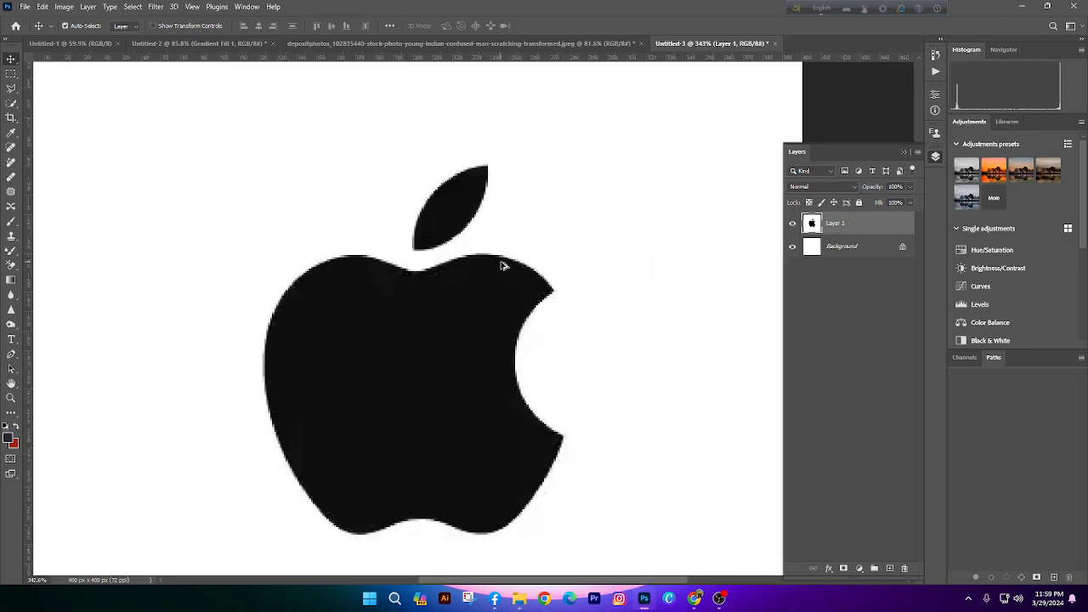
scroll(502, 260, down, 2)
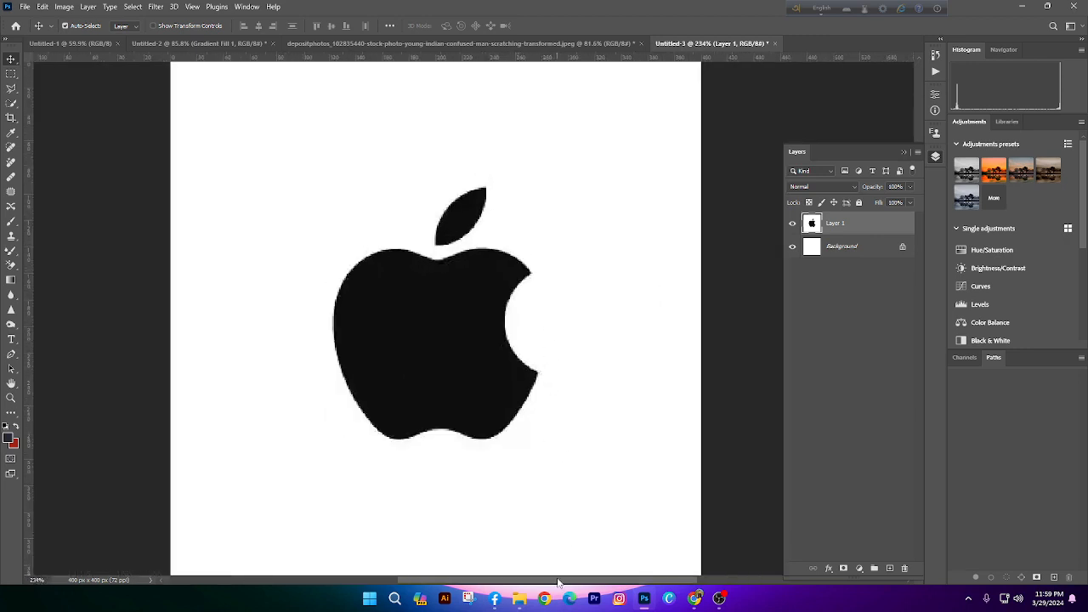
scroll(392, 270, down, 1)
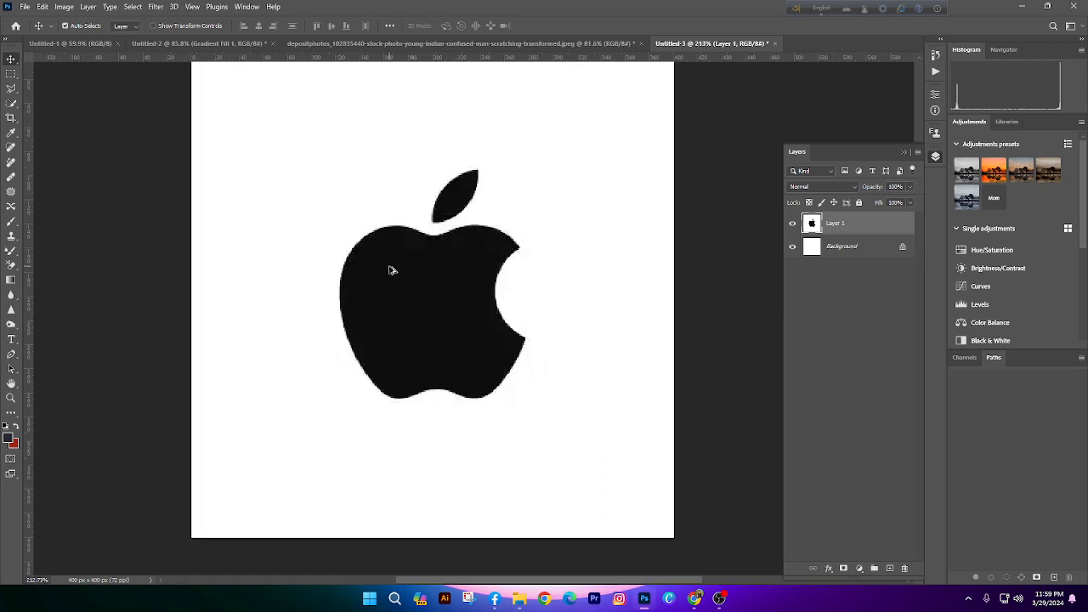
scroll(391, 265, left, 1)
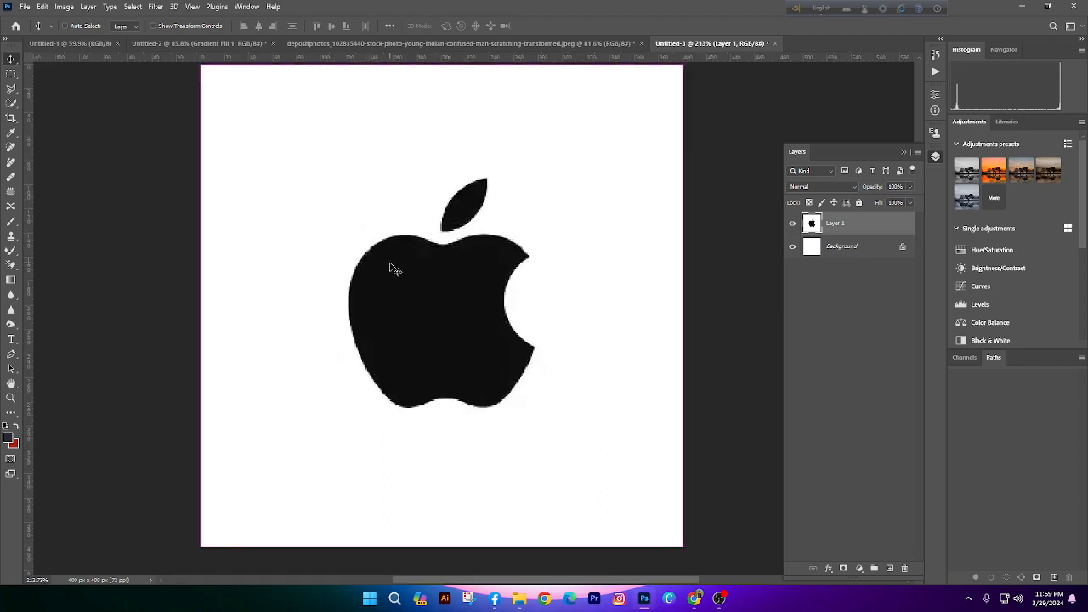
scroll(391, 265, up, 1)
scroll(391, 265, right, 2)
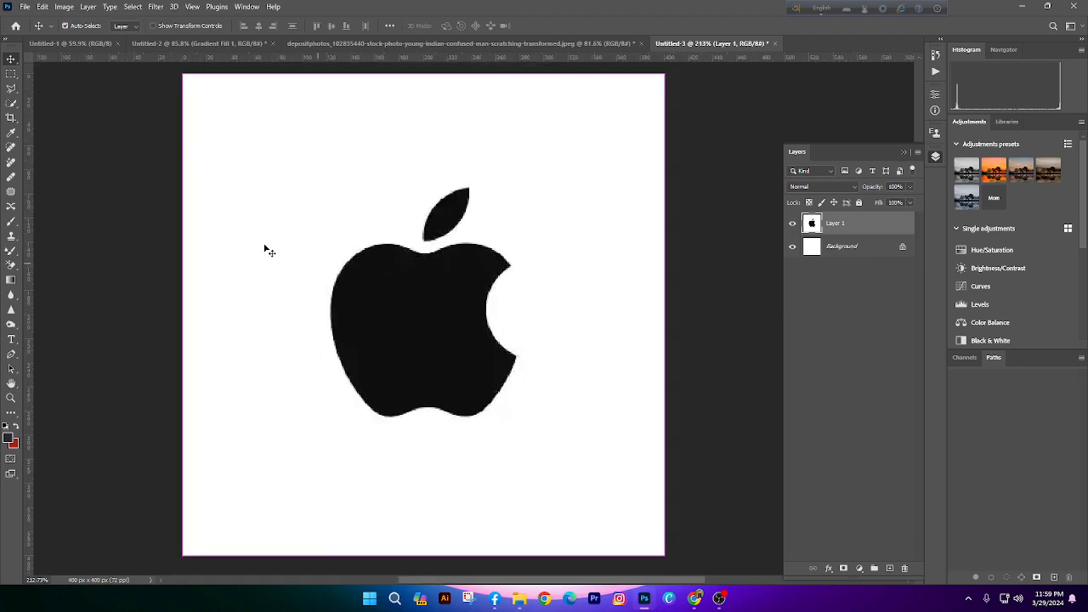
click(64, 6)
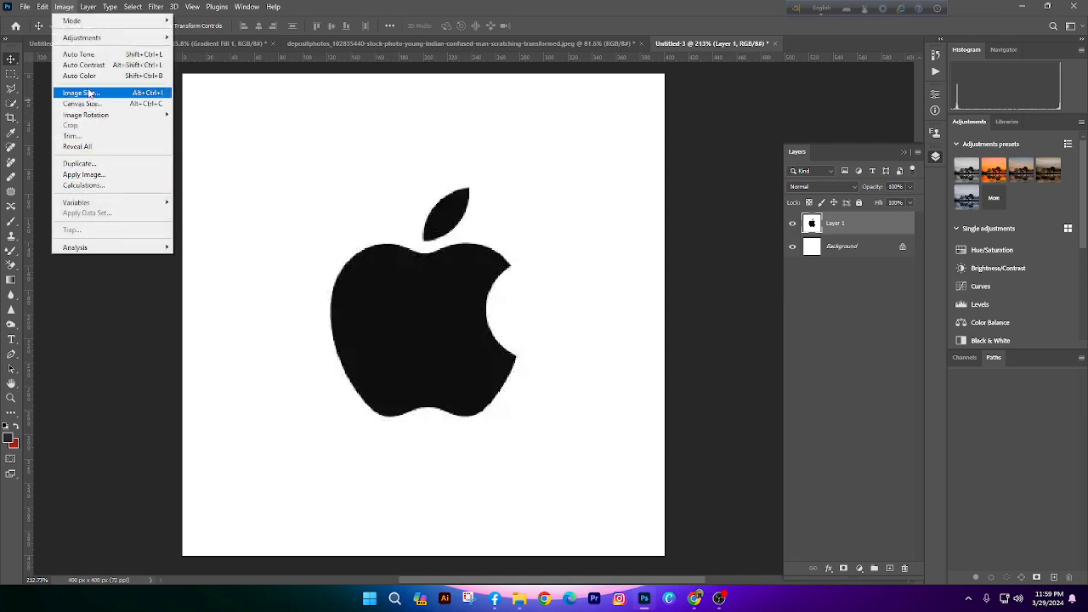
click(17, 59)
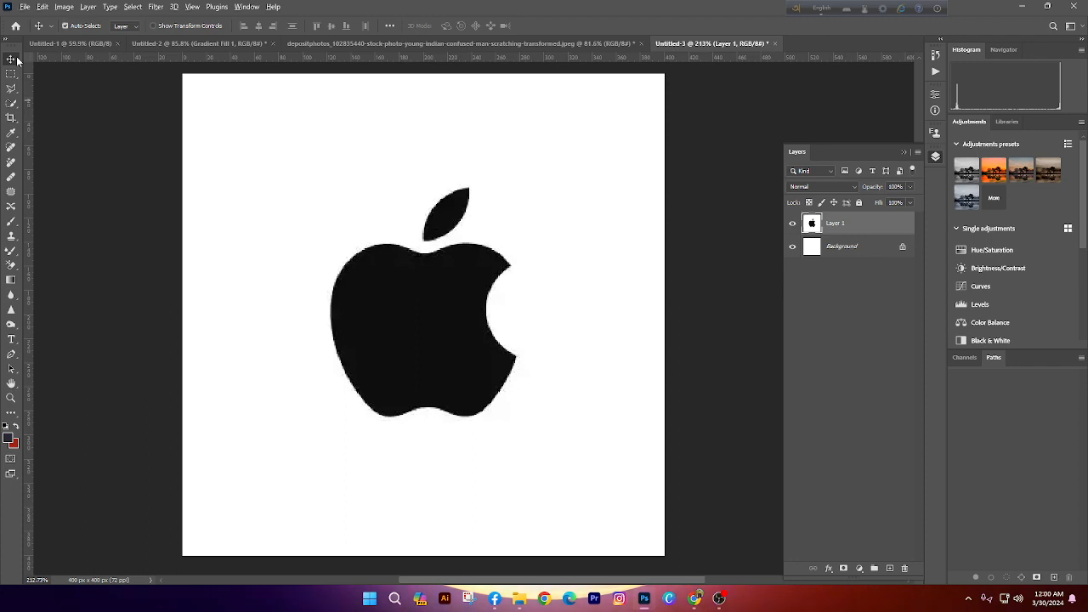
key(ctrl+alt+i)
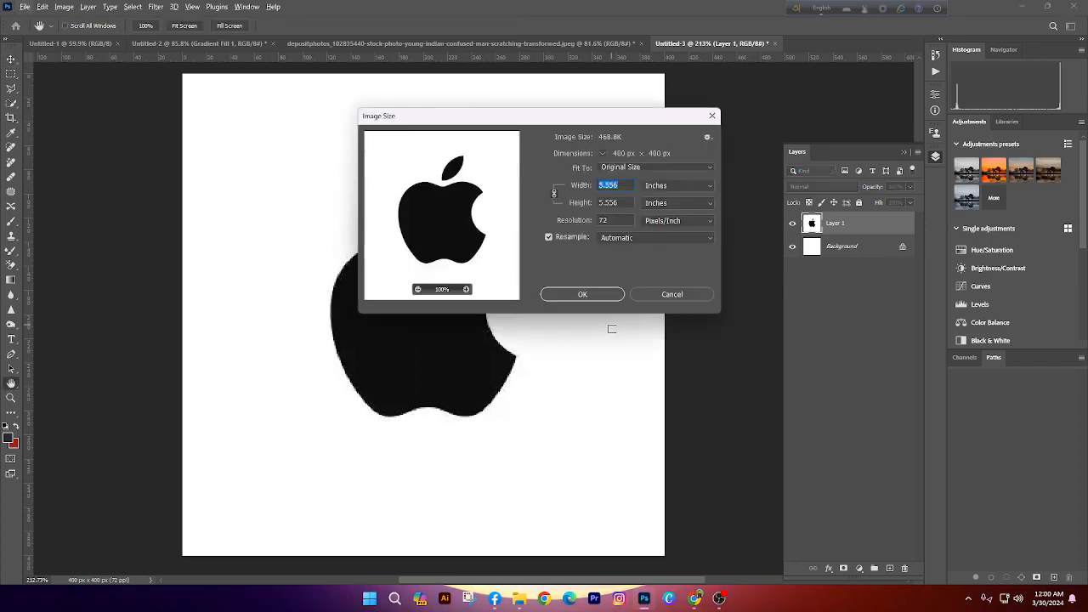
click(658, 294)
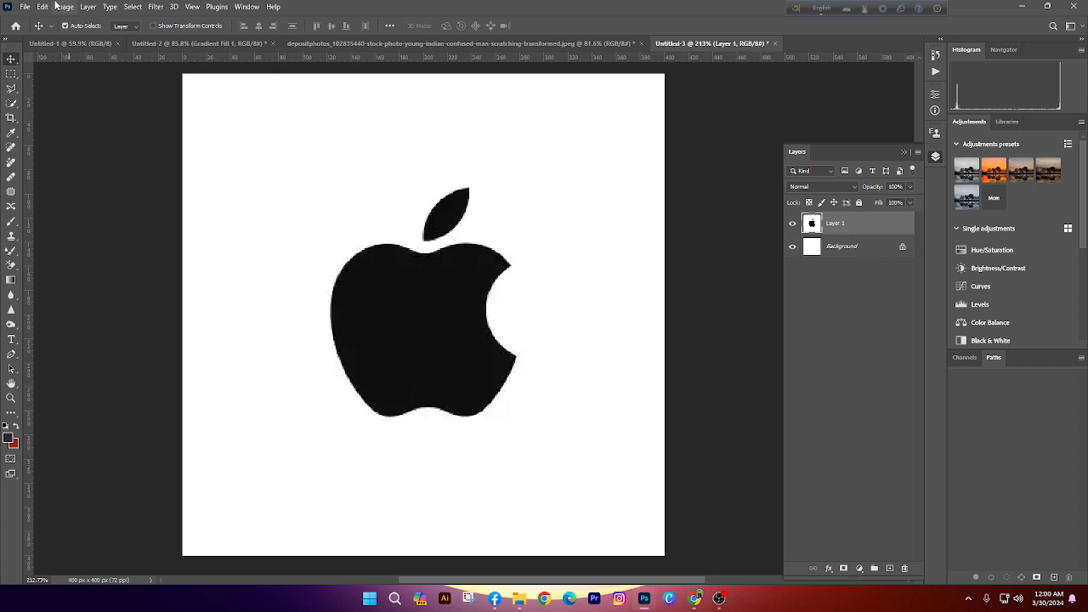
In the image size settings, switch the dimensions to pixels and set the resolution to 500 pixels/inch
click(64, 7)
click(83, 94)
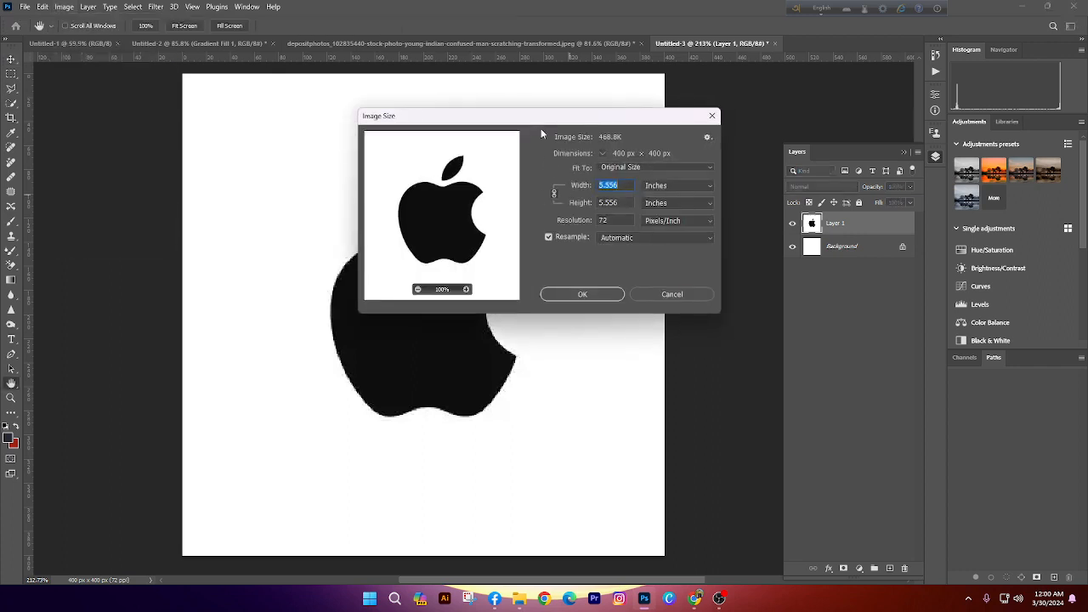
drag(544, 115, 897, 160)
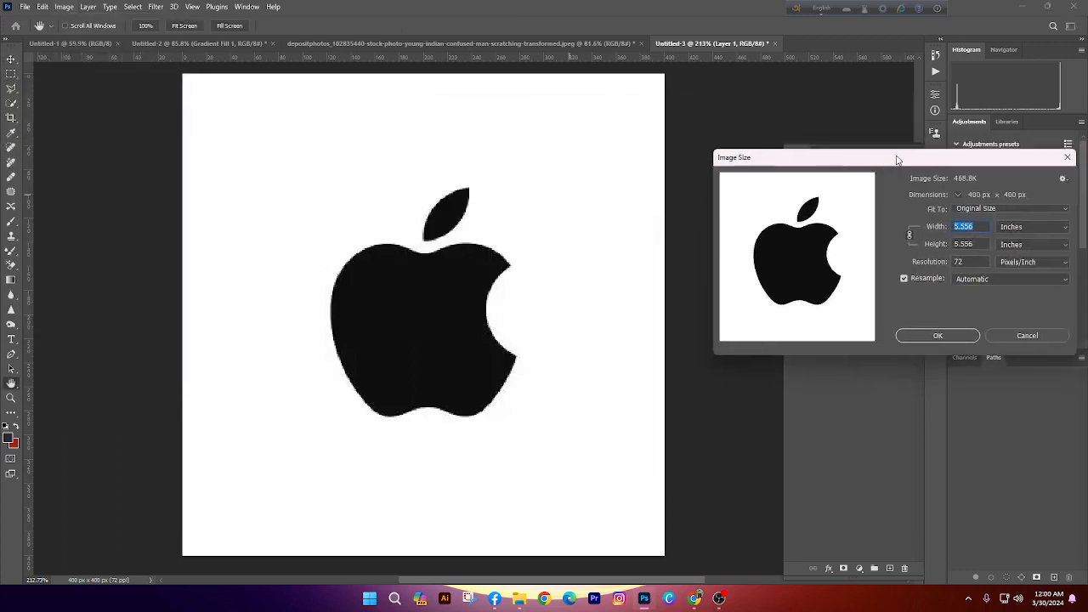
click(978, 264)
click(1023, 229)
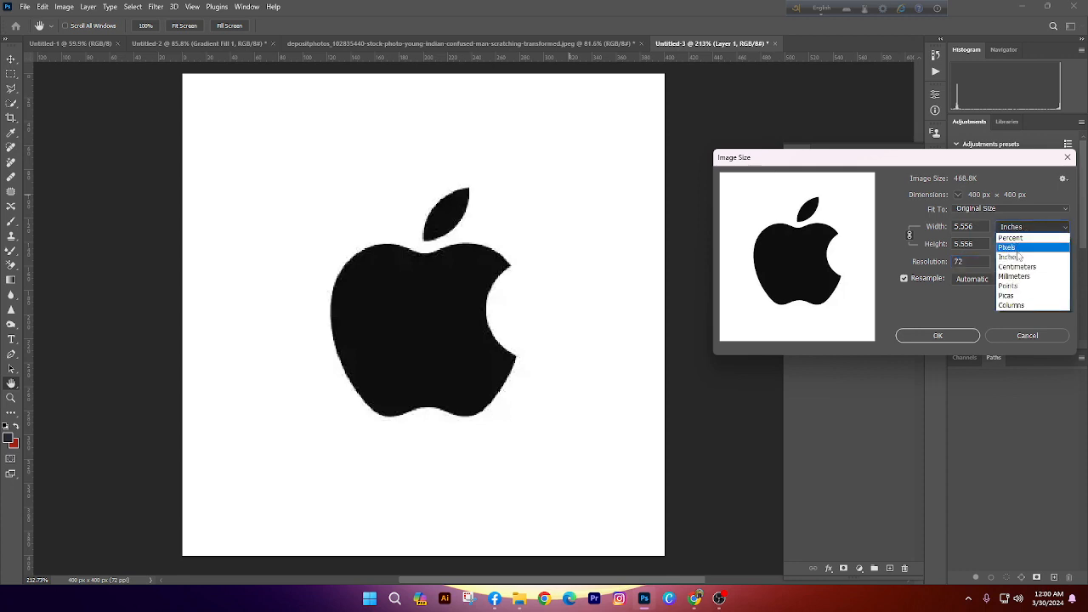
click(1010, 247)
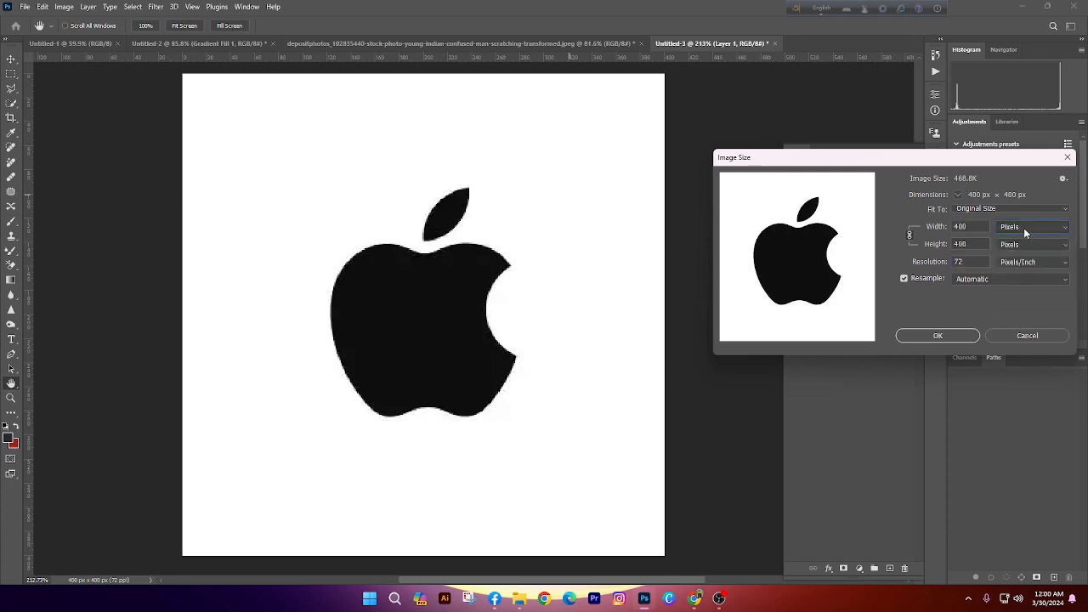
click(953, 261)
text(500)
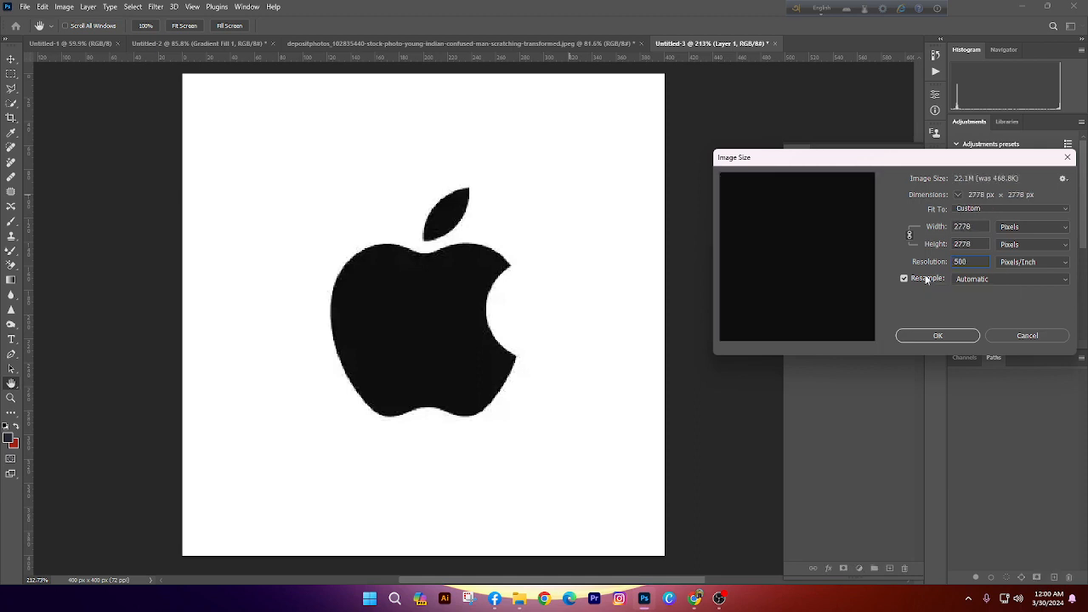
Inspect the logo's edges in the resize preview at different magnifications and apply the new image size
click(838, 274)
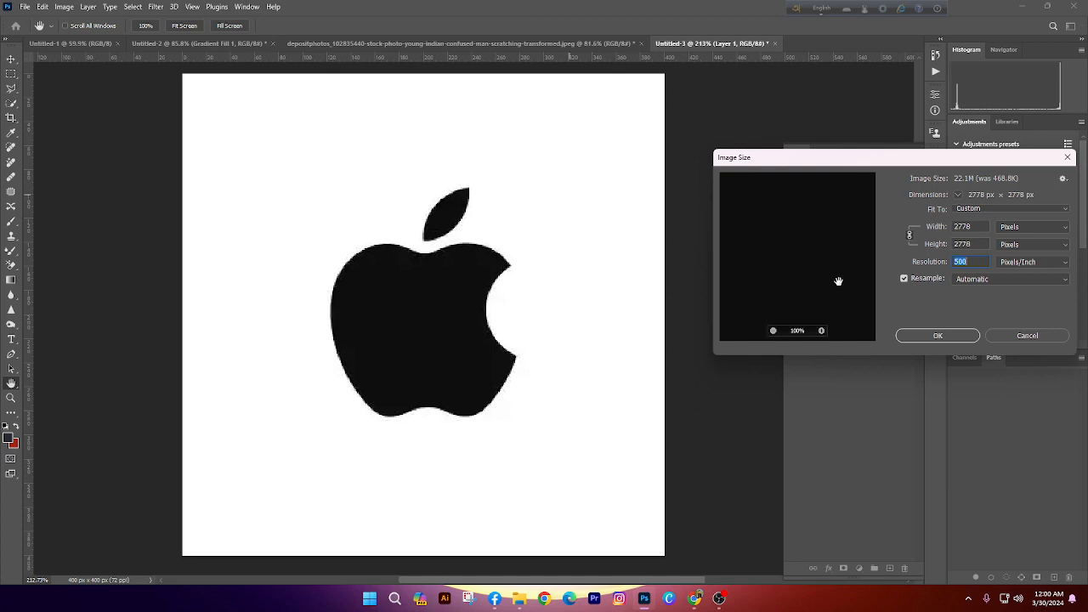
click(773, 331)
click(773, 331)
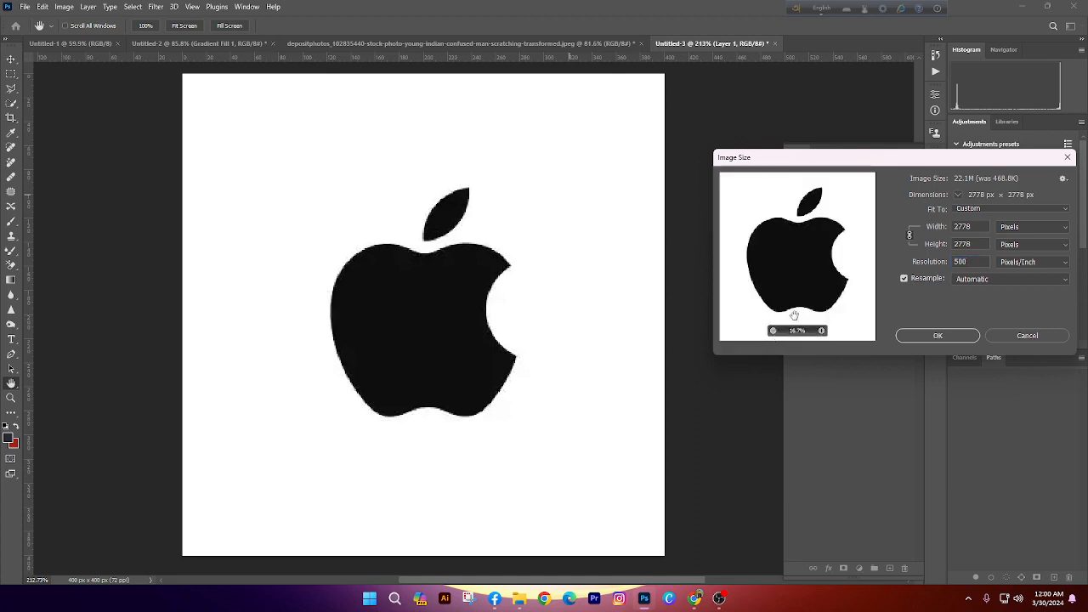
click(821, 332)
click(821, 332)
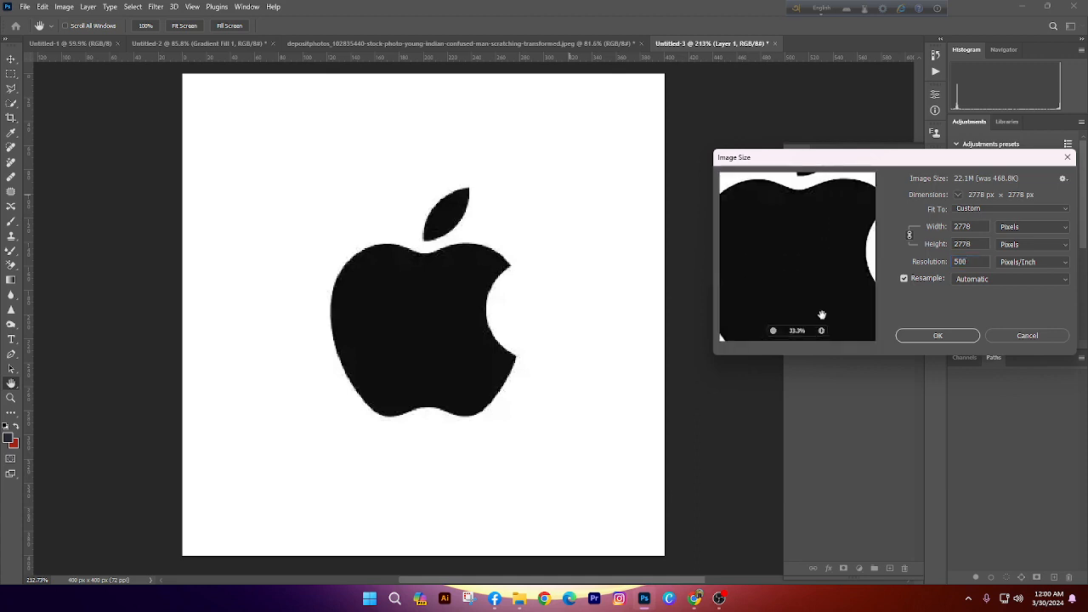
drag(757, 218, 807, 243)
click(806, 278)
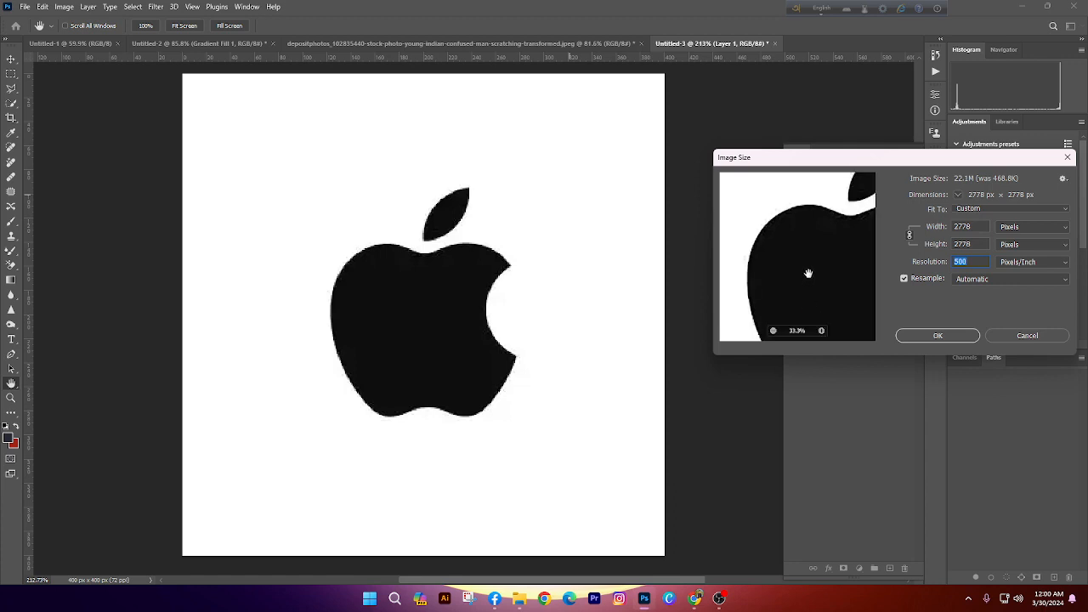
drag(818, 277, 858, 277)
click(956, 338)
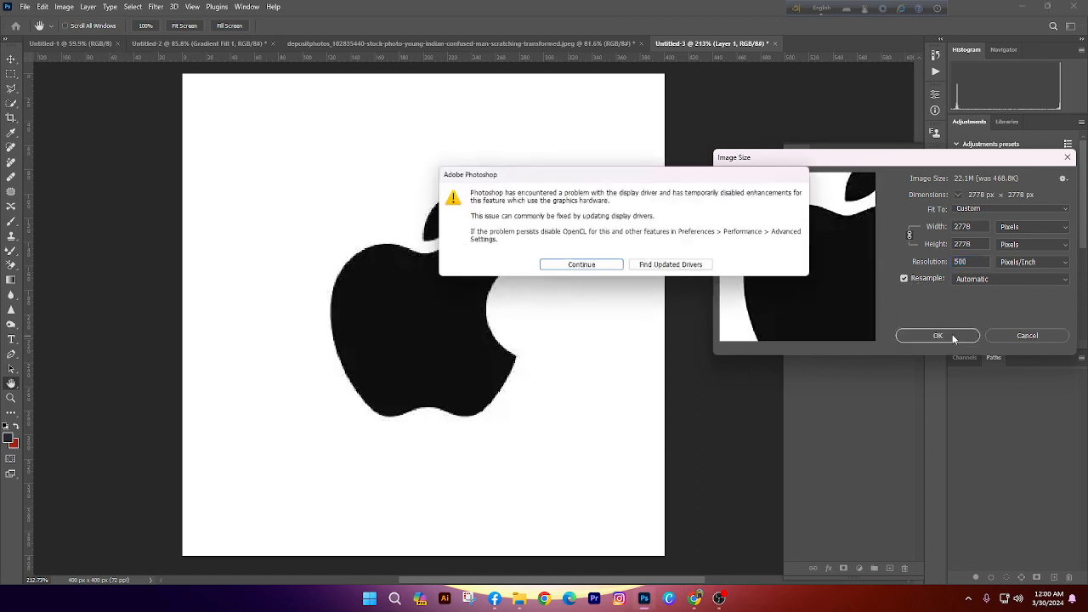
click(594, 267)
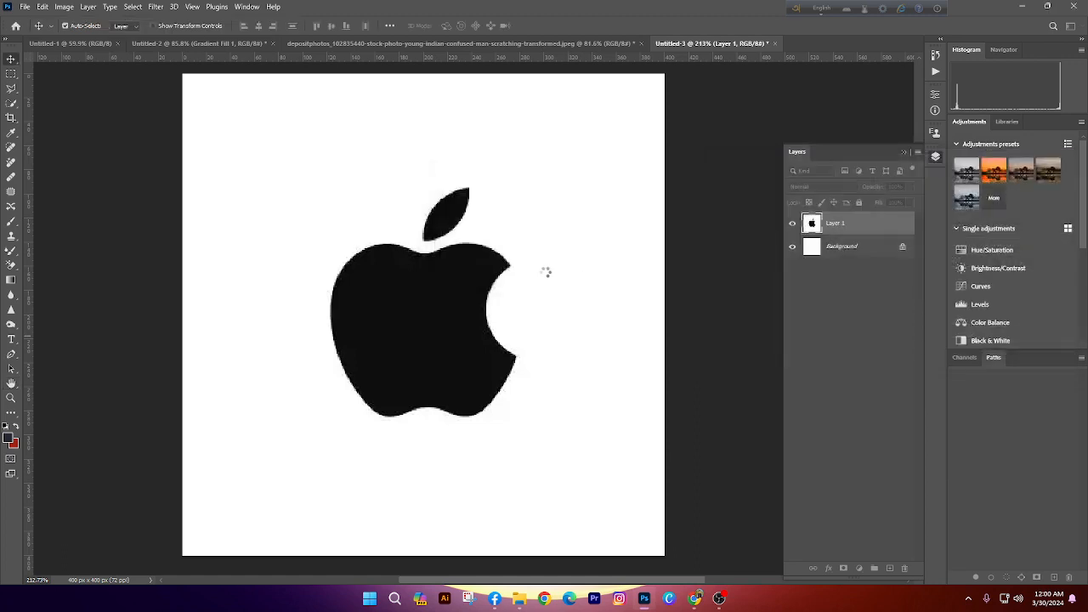
Check the resampled logo's edges and undo the image size change
scroll(502, 278, down, 10)
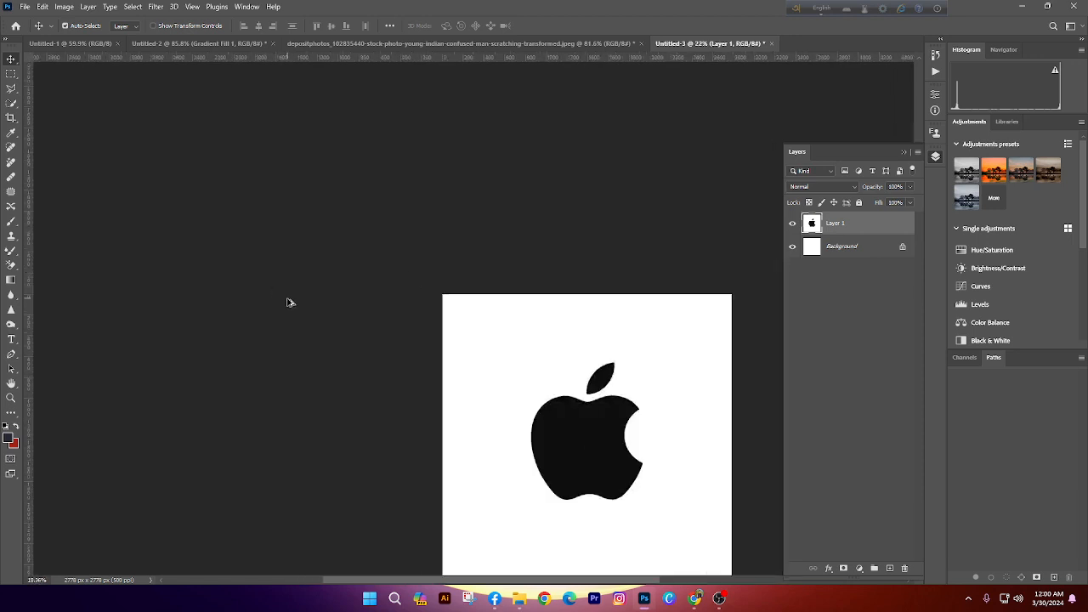
scroll(612, 424, up, 3)
scroll(607, 360, up, 3)
scroll(417, 306, down, 3)
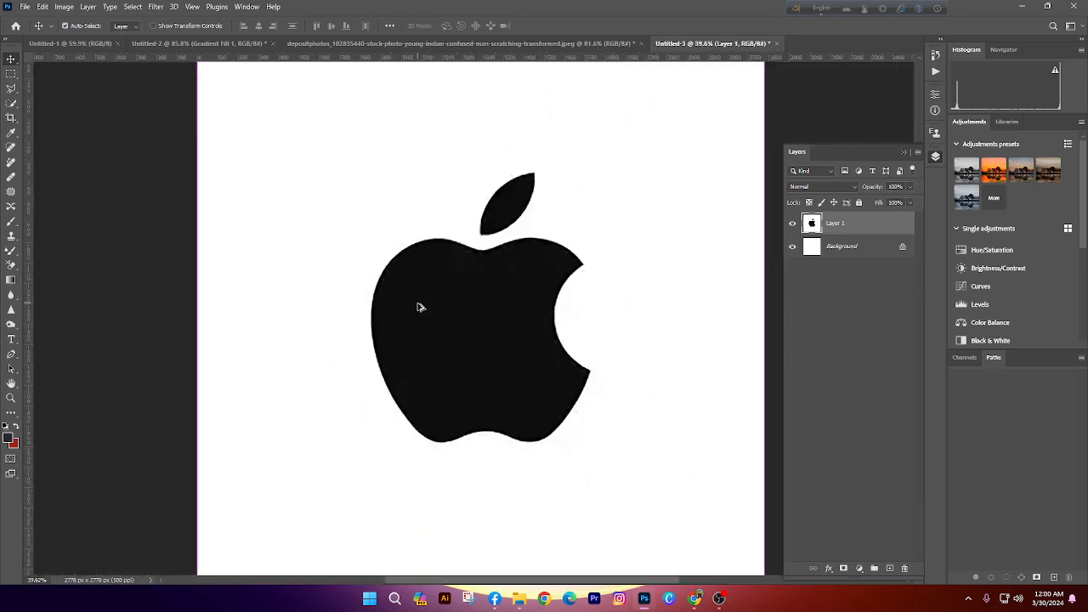
scroll(457, 327, up, 1)
key(ctrl+z)
In the image size settings, set the resolution of the 400 px logo document to 500 pixels/inch
scroll(255, 170, up, 8)
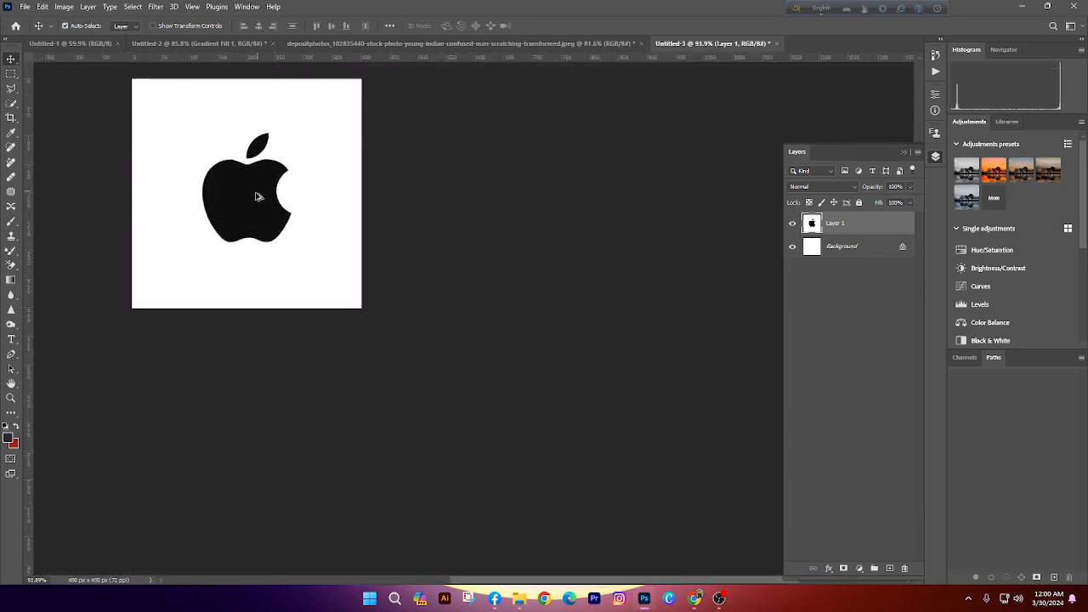
scroll(263, 189, up, 2)
scroll(242, 94, down, 2)
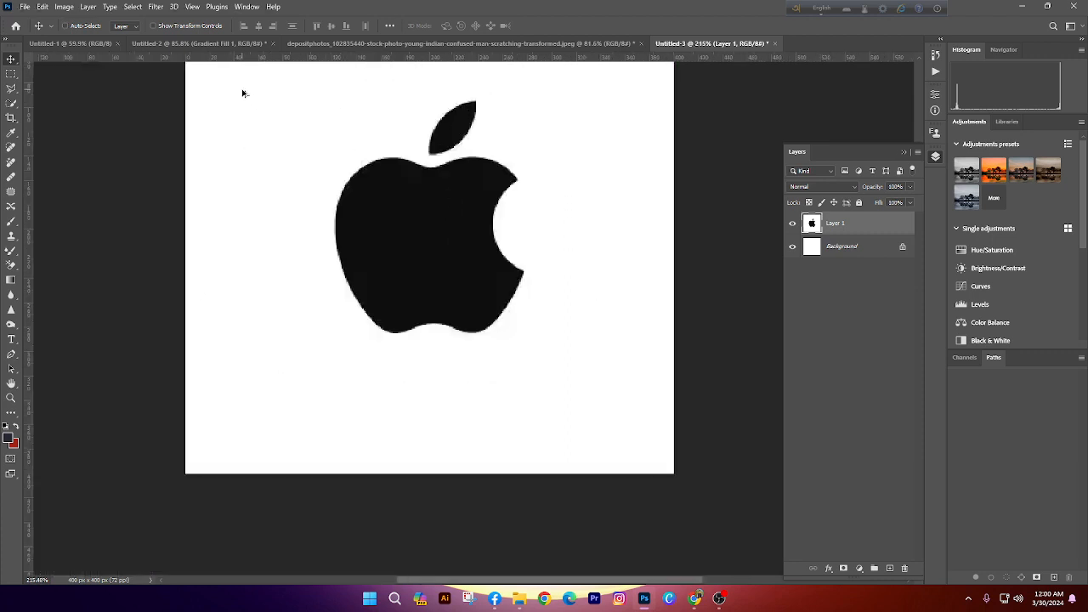
key(ctrl+alt+i)
drag(884, 158, 649, 137)
double_click(744, 244)
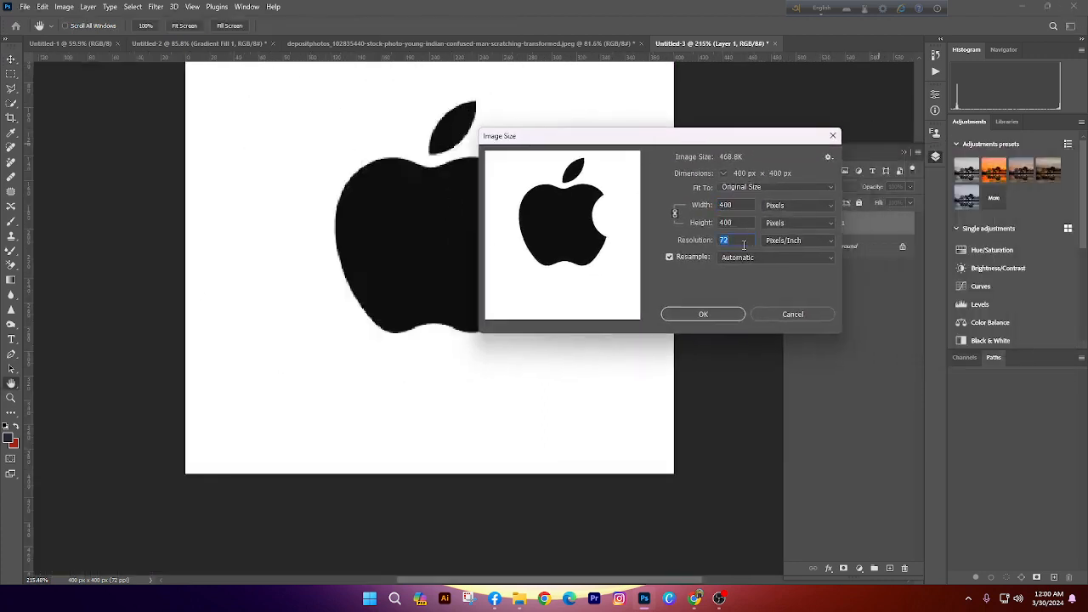
text(500)
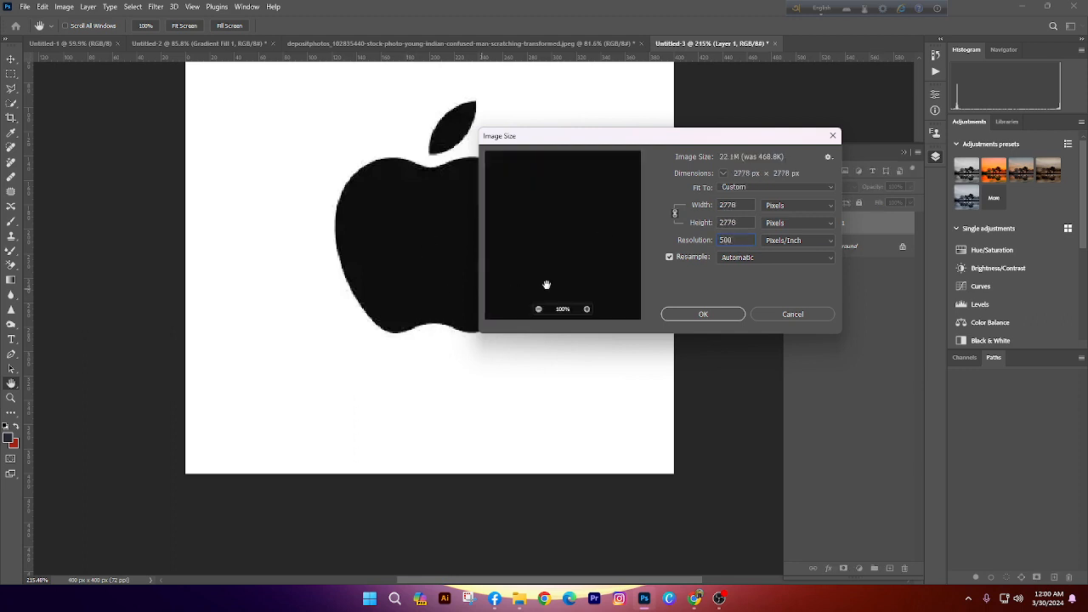
click(537, 310)
Set the resample method to Preserve Details 2.0 and raise noise reduction to 100%
click(764, 258)
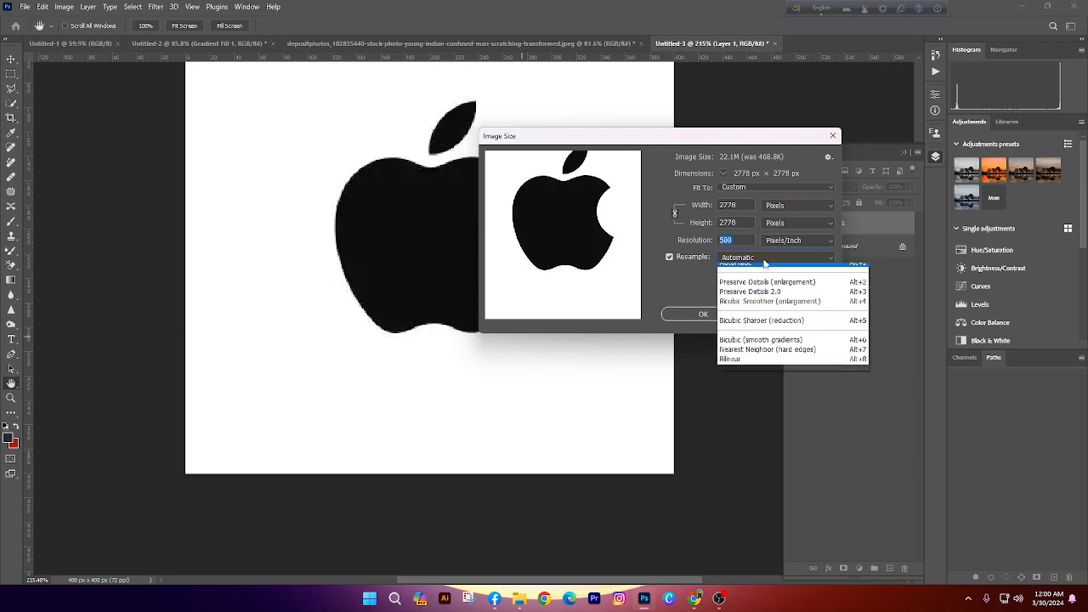
click(763, 260)
click(763, 261)
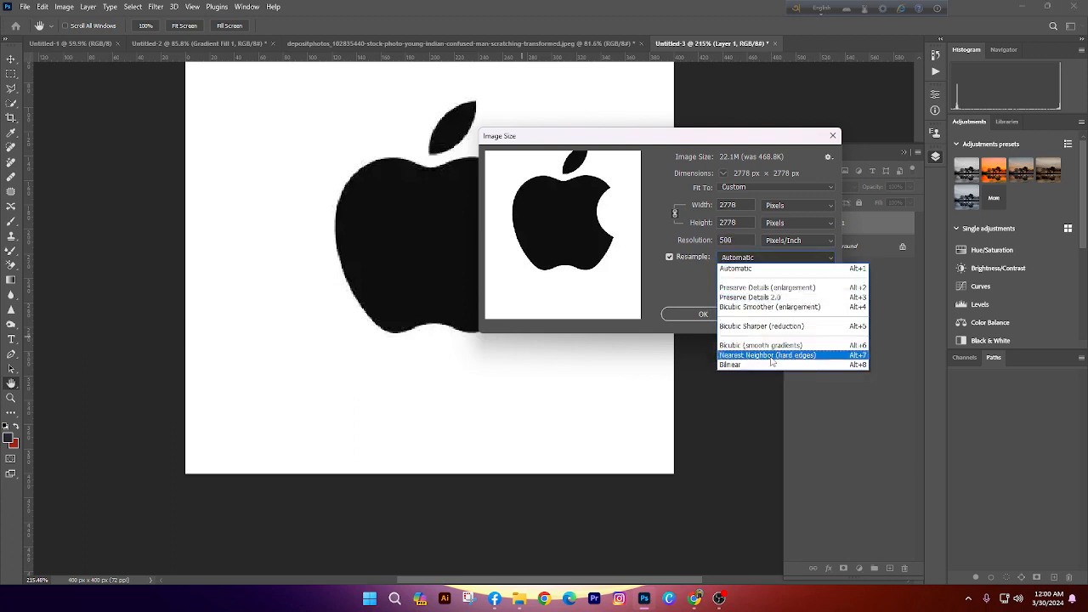
click(781, 298)
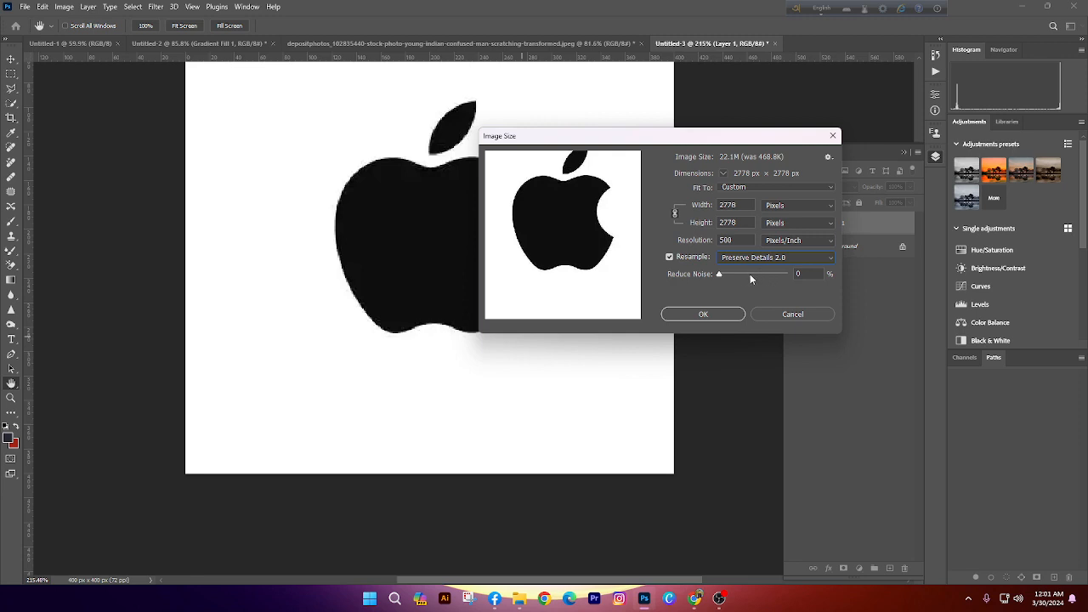
drag(729, 277, 897, 287)
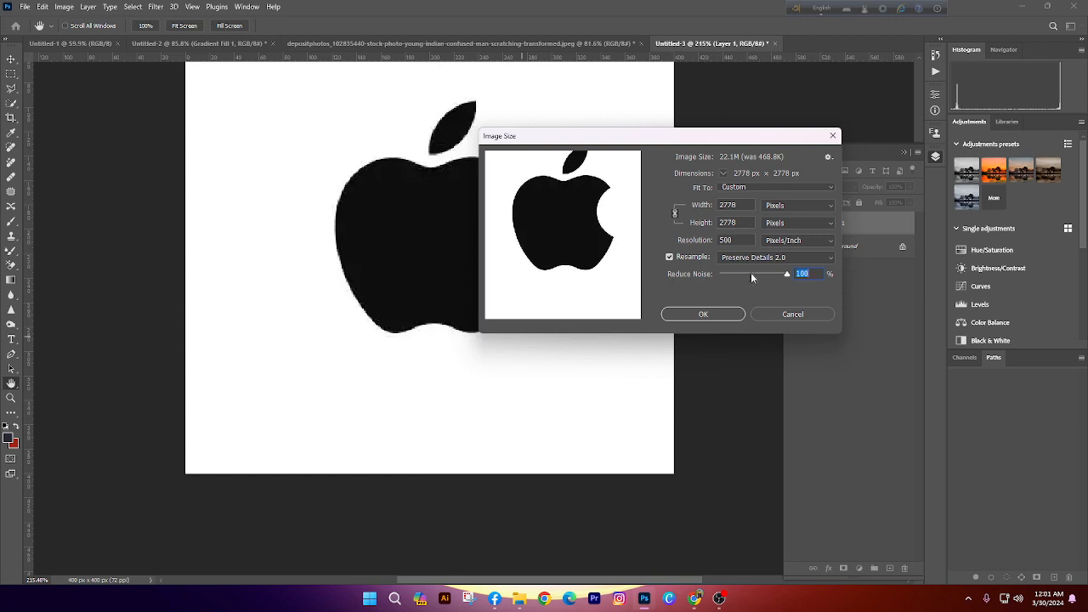
text(0)
drag(763, 274, 829, 290)
Examine the logo's edges in the resize preview at different magnifications
click(538, 309)
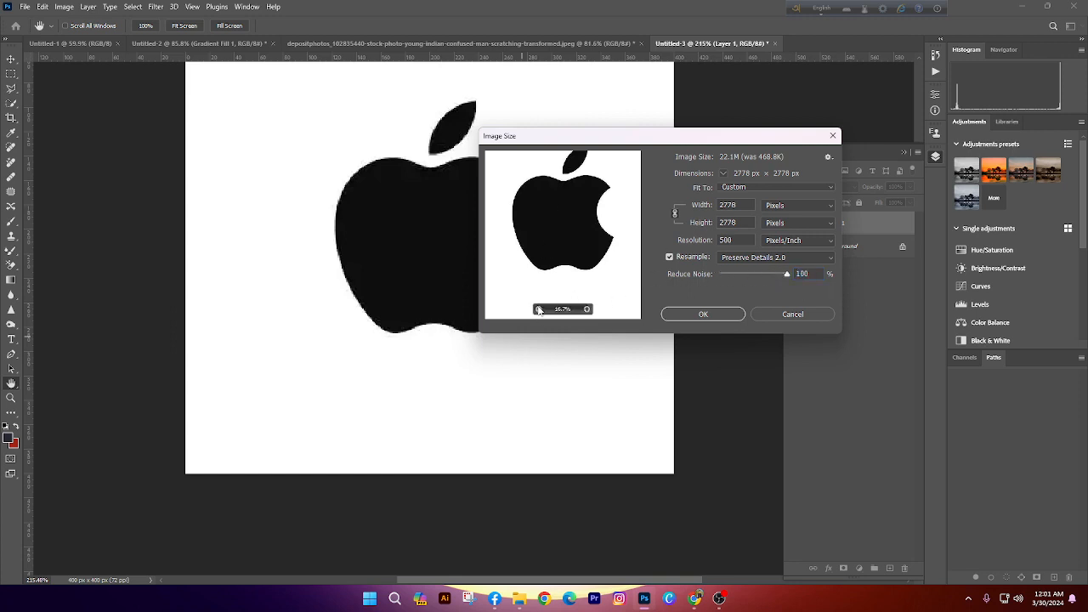
click(538, 309)
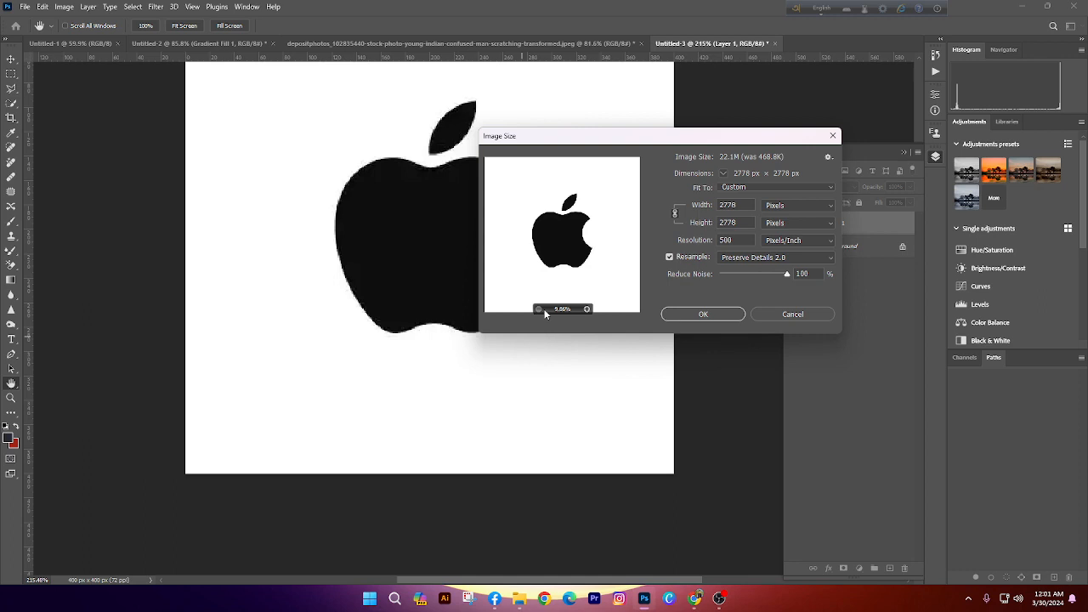
click(588, 310)
click(587, 310)
click(588, 309)
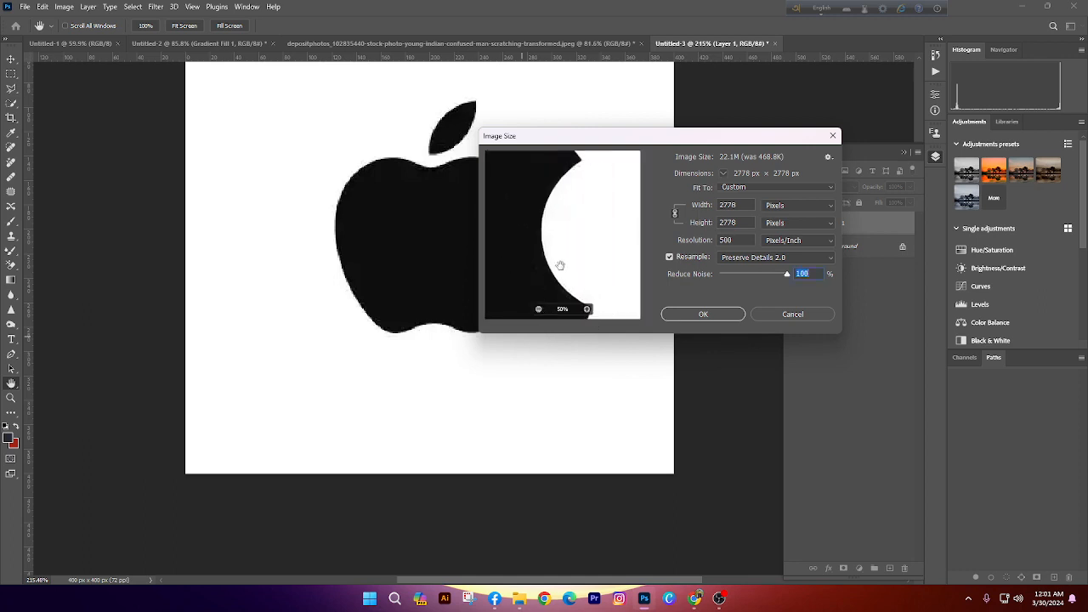
click(560, 266)
click(566, 265)
click(574, 261)
Lower noise reduction to 68% and apply the new image size to the logo document
click(767, 273)
drag(768, 273, 771, 285)
click(728, 320)
key(v)
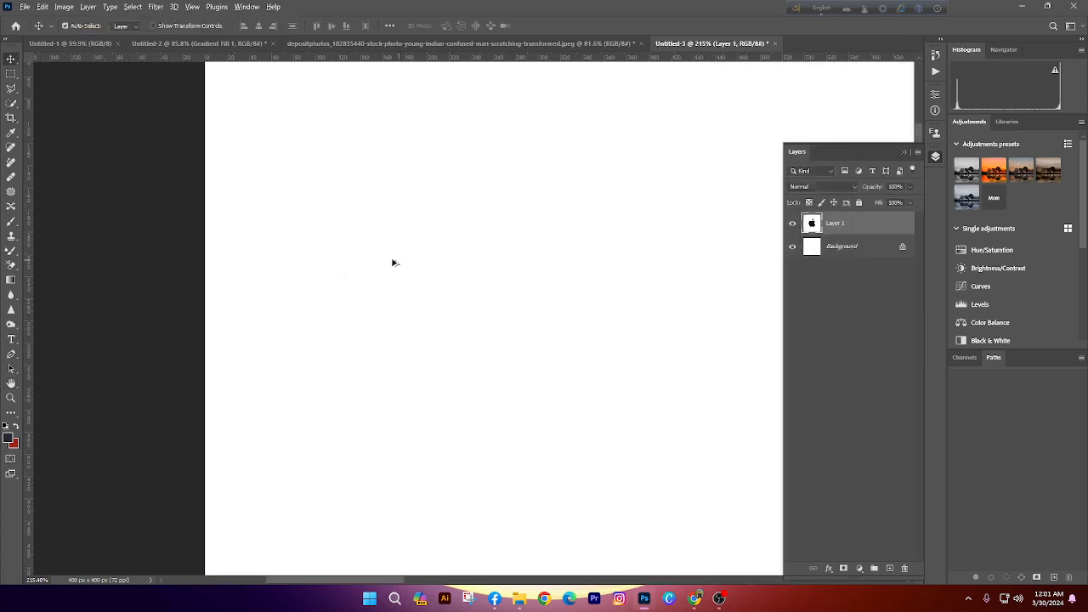
Try to erase the white area around the enlarged logo with the Magic Eraser tool
scroll(353, 236, down, 5)
scroll(745, 527, up, 5)
scroll(442, 340, down, 10)
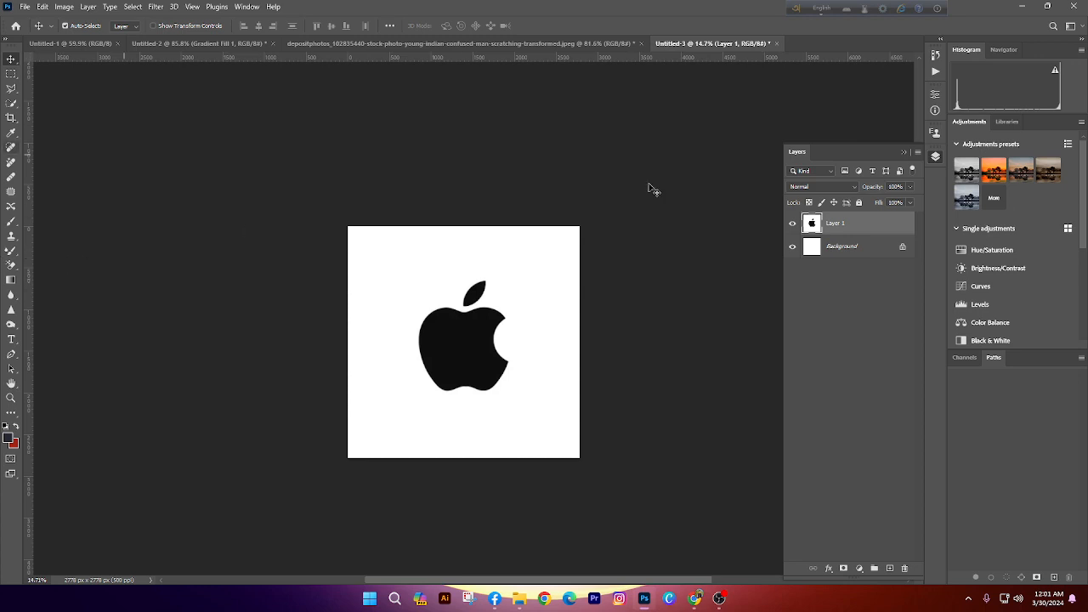
click(12, 265)
click(67, 287)
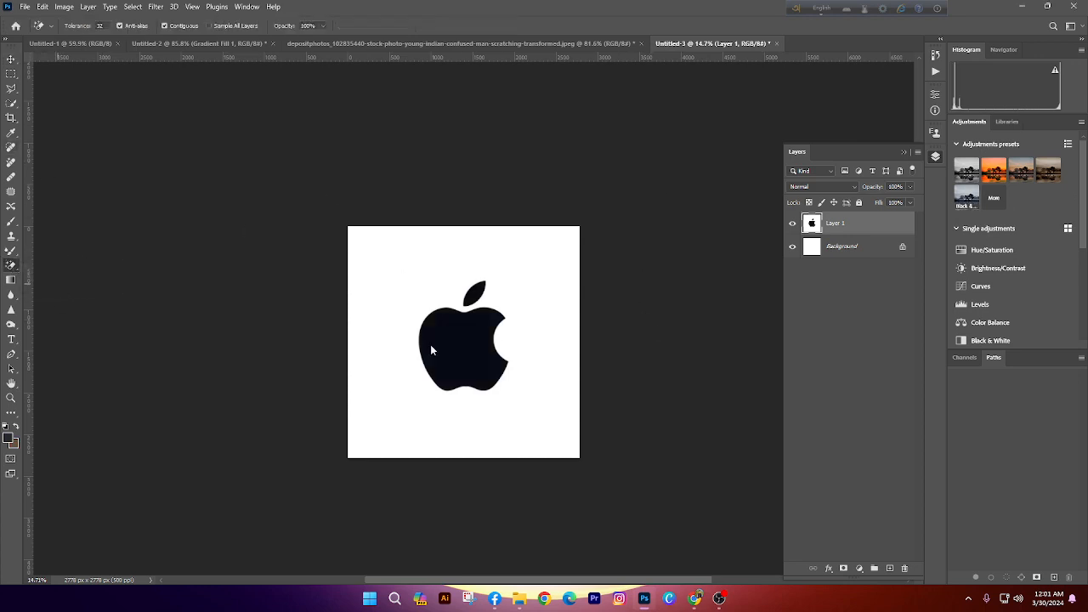
click(383, 310)
click(549, 224)
click(12, 265)
click(51, 266)
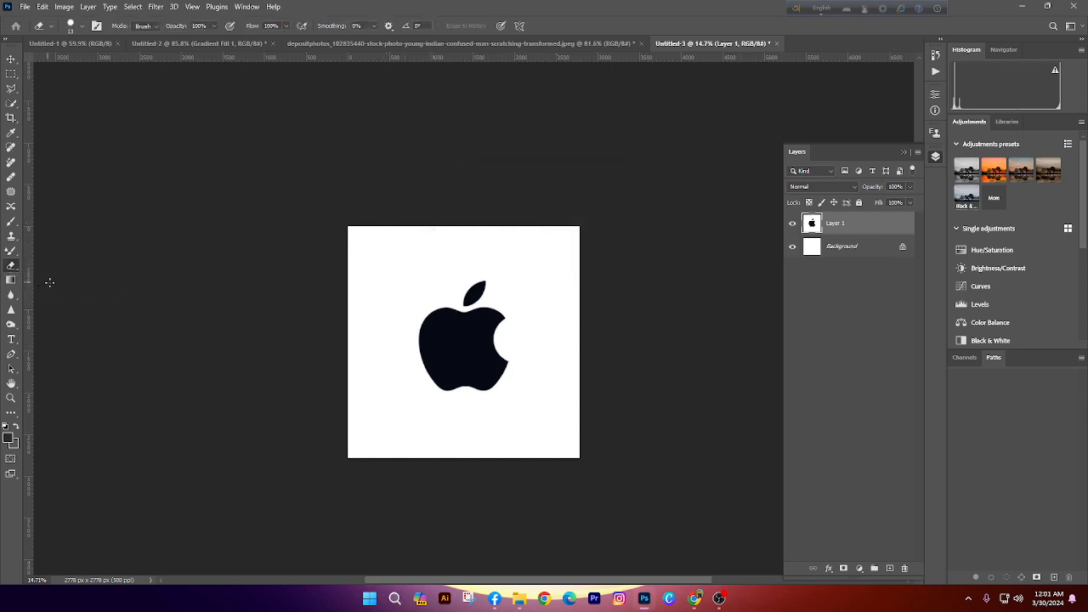
right_click(12, 268)
click(48, 287)
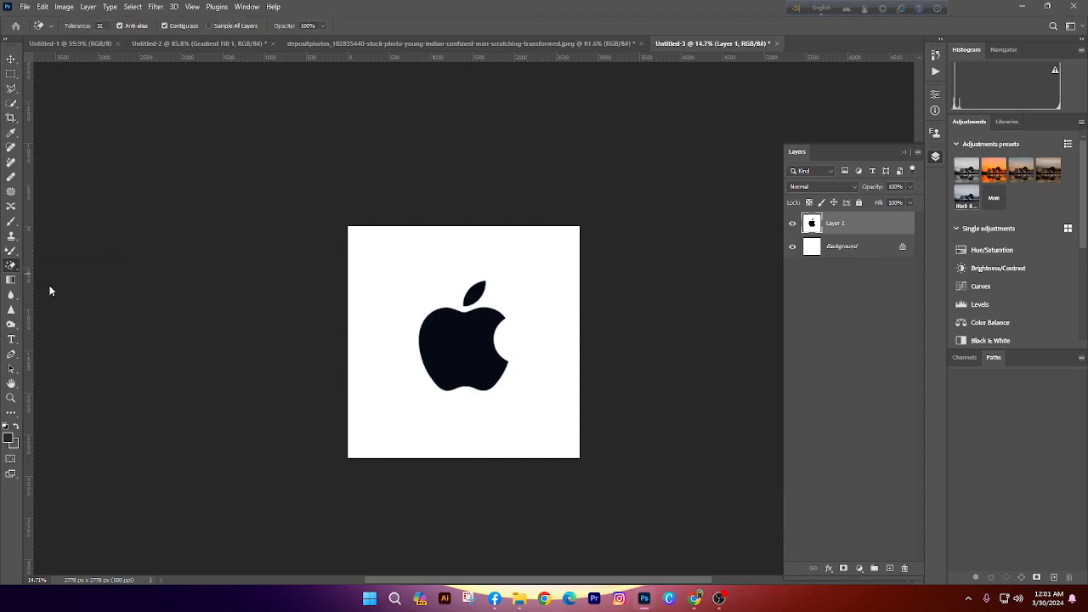
scroll(431, 327, up, 1)
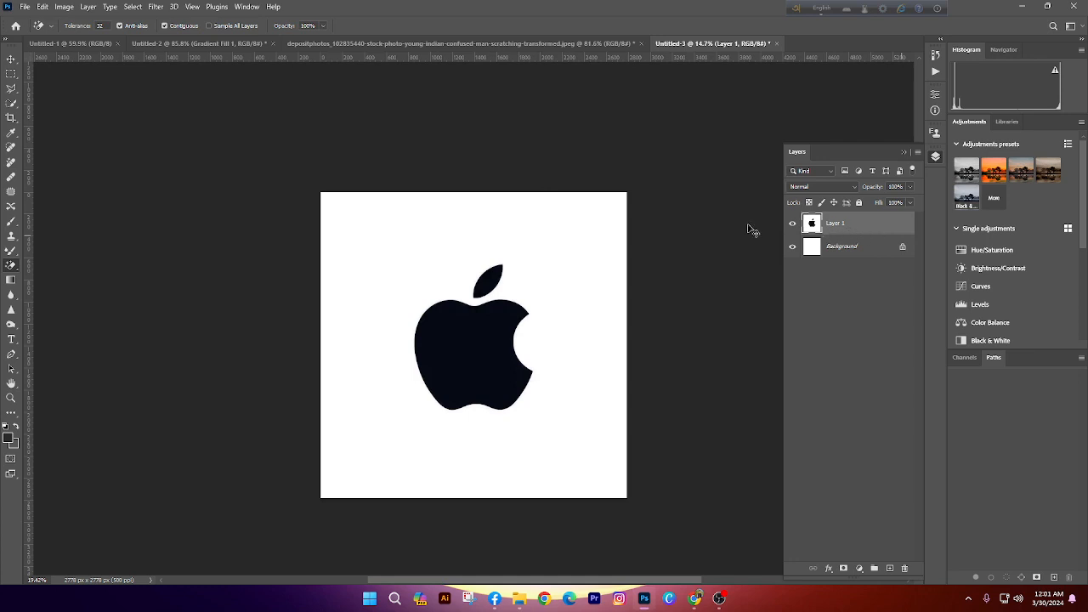
click(9, 60)
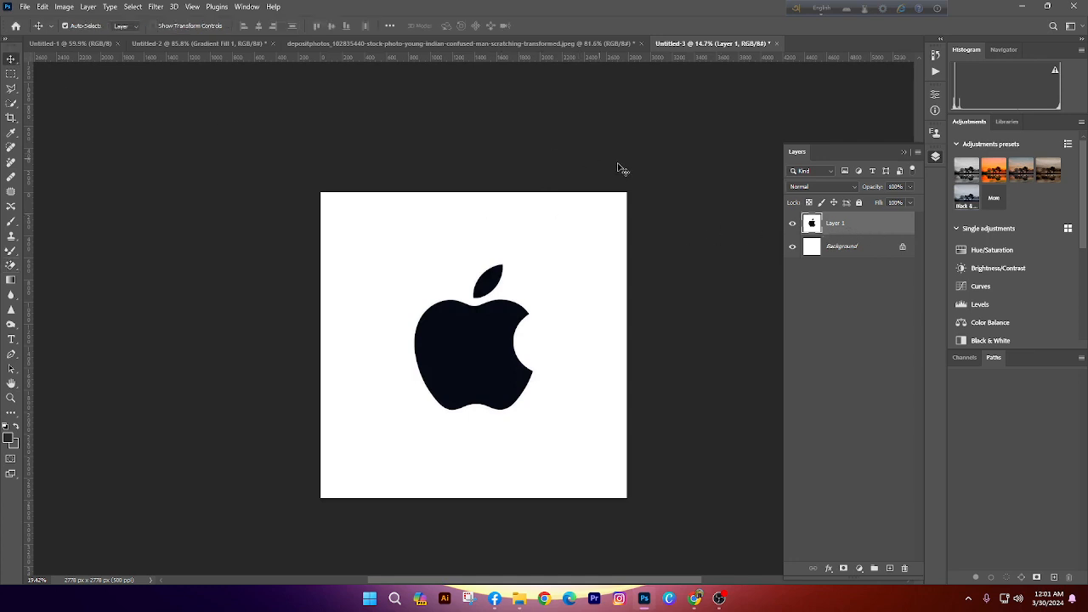
click(777, 43)
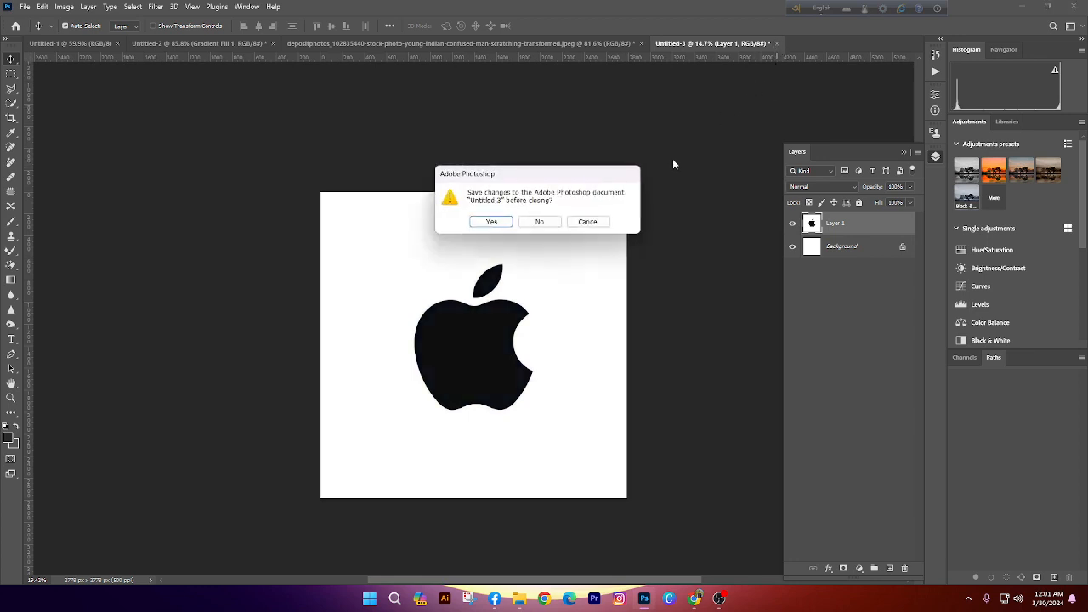
click(588, 222)
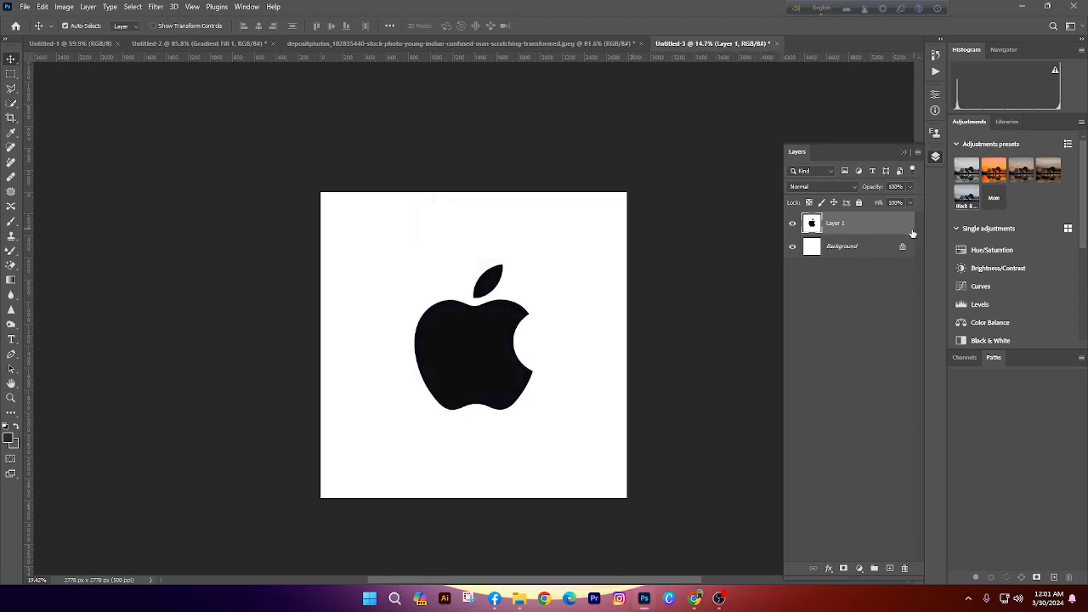
Unlock the background layer and erase the black apple body from Layer 1 with the Magic Eraser
click(901, 247)
click(864, 229)
click(11, 266)
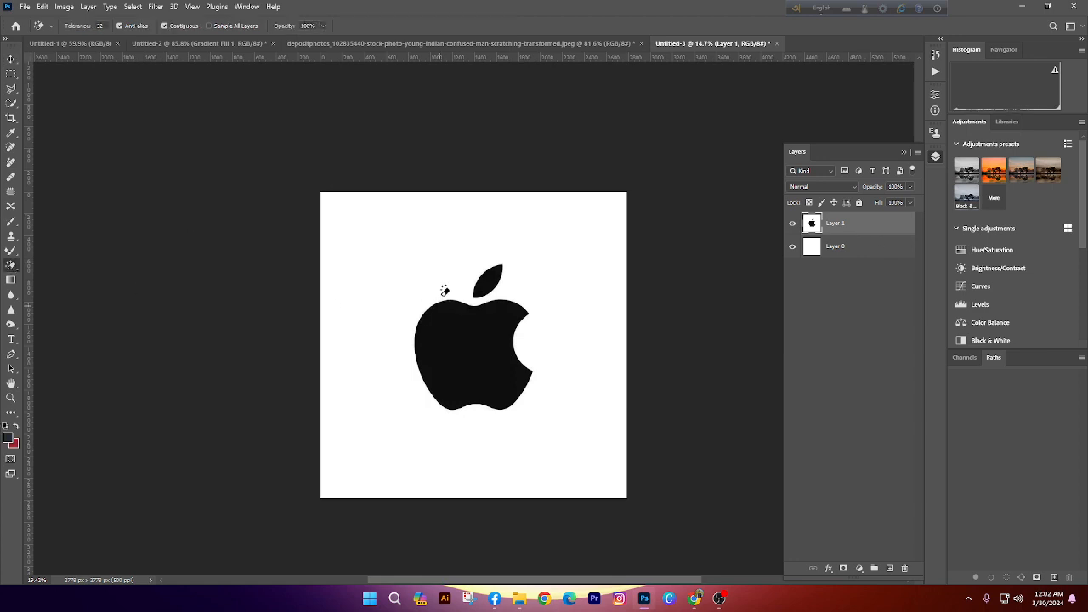
click(450, 340)
click(793, 247)
scroll(469, 302, down, 3)
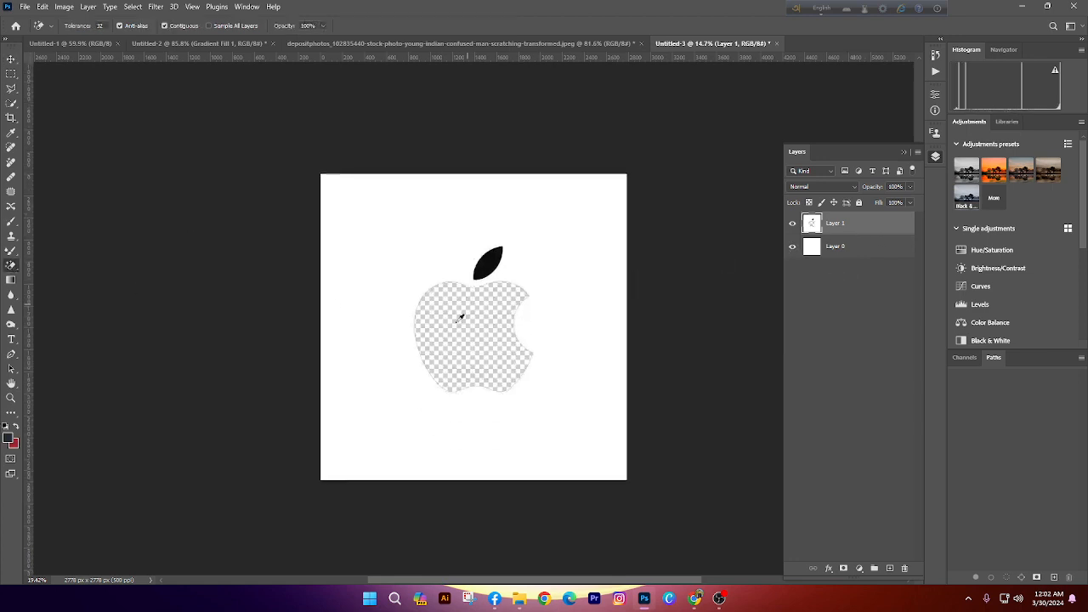
scroll(461, 318, up, 3)
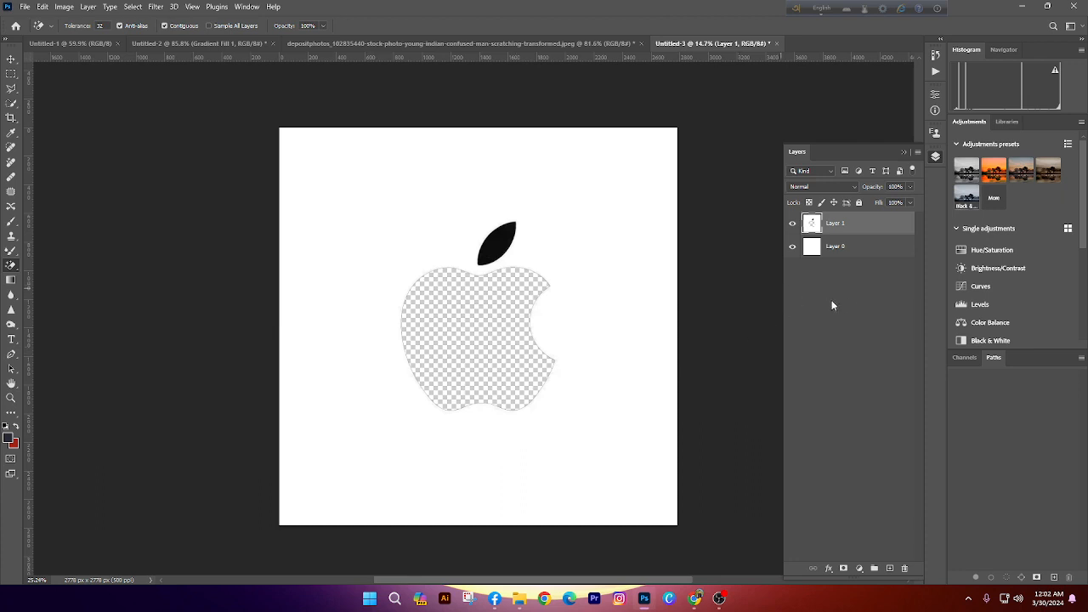
Close the Untitled-3 logo document without saving its changes
click(12, 60)
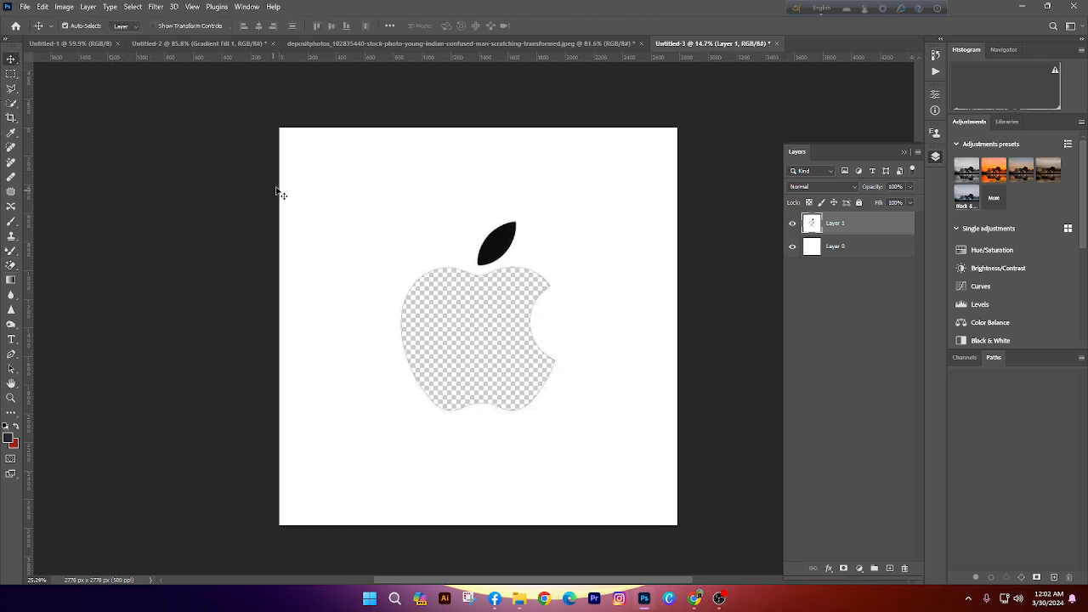
key(ctrl)
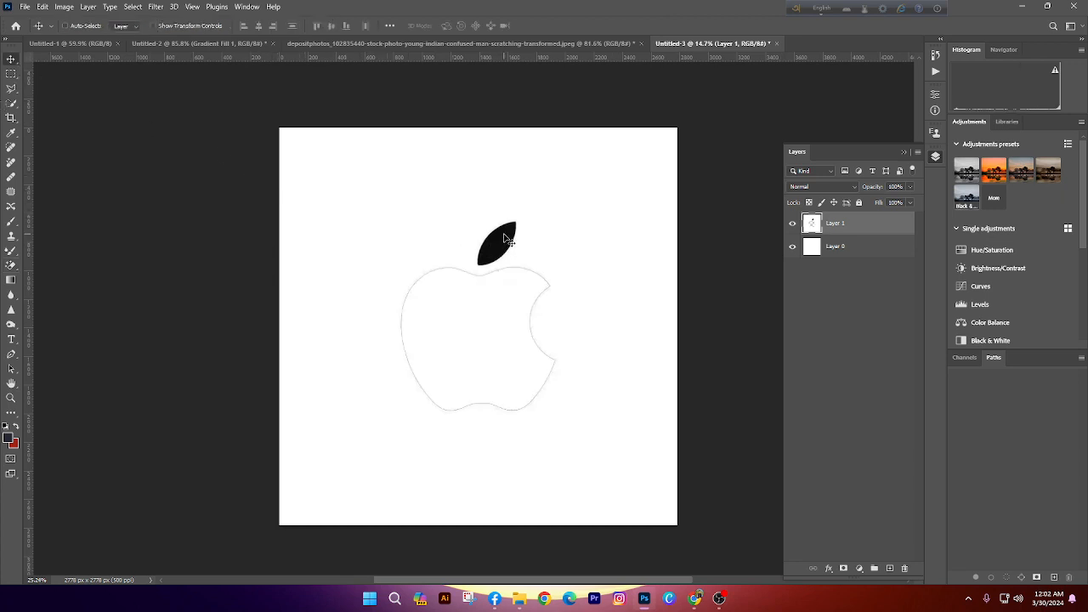
key(ctrl+w)
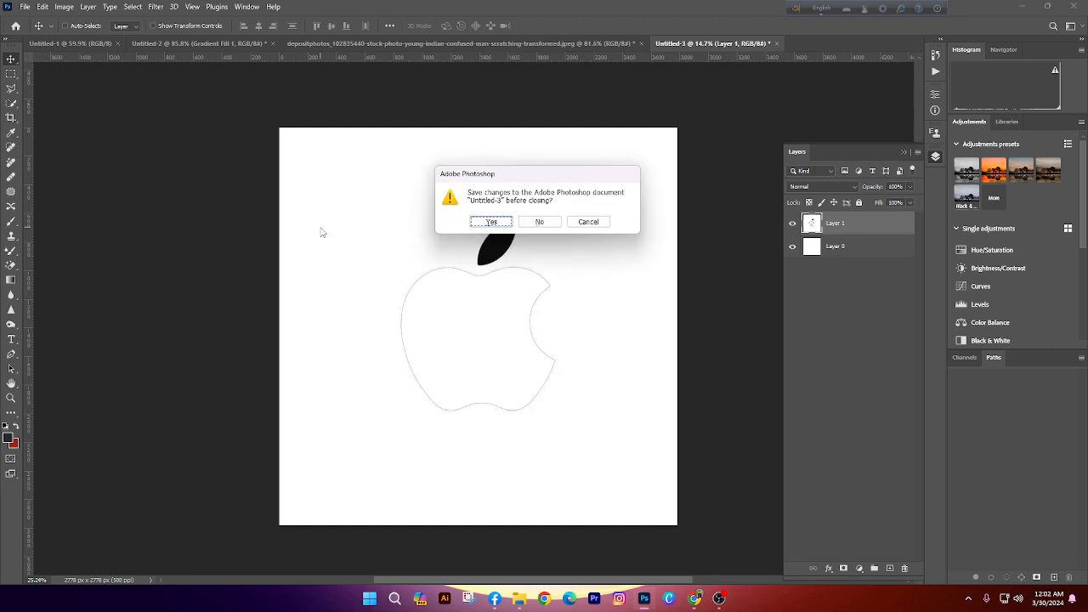
click(537, 222)
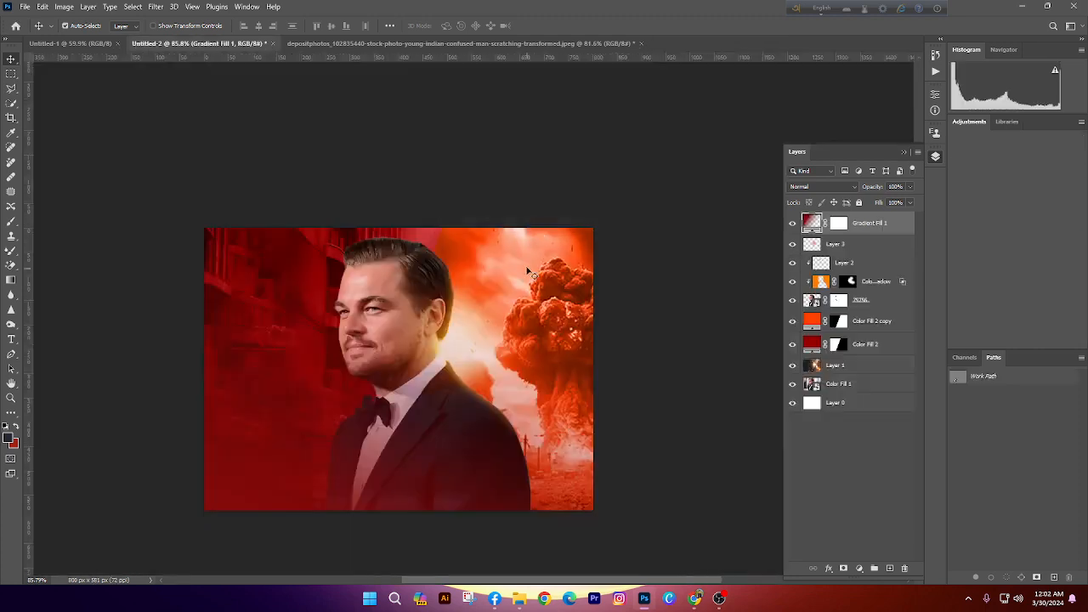
Switch to the Chrome window with the apple image search and copy the previewed black Apple logo
mouse_move(695, 598)
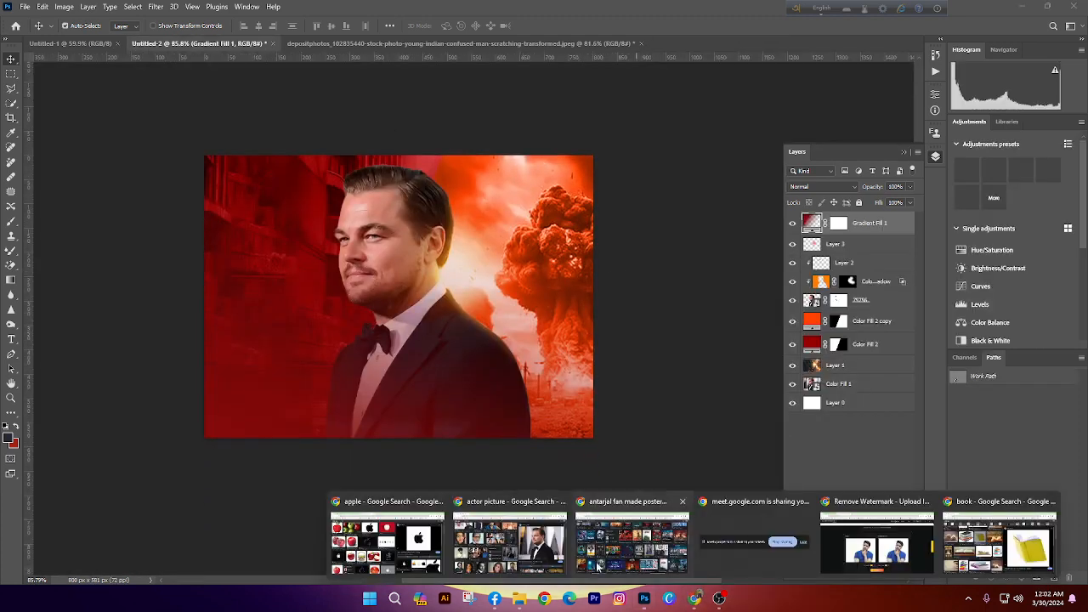
click(387, 535)
right_click(921, 259)
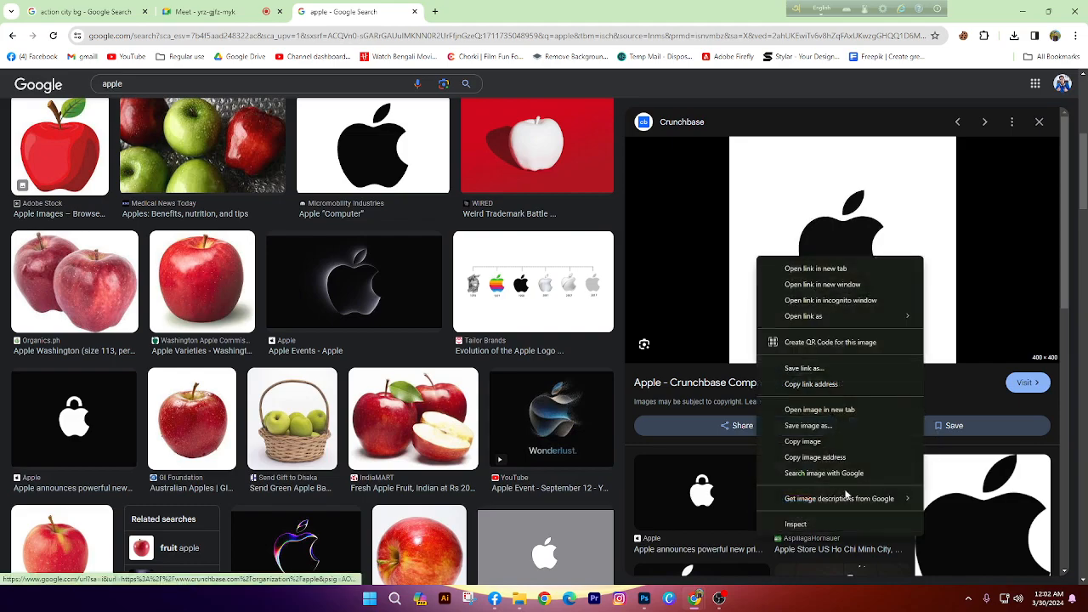
click(808, 441)
Return to Photoshop, create a 400 × 400 px document from the Clipboard preset, and paste the logo fitted to view
click(643, 598)
key(ctrl+n)
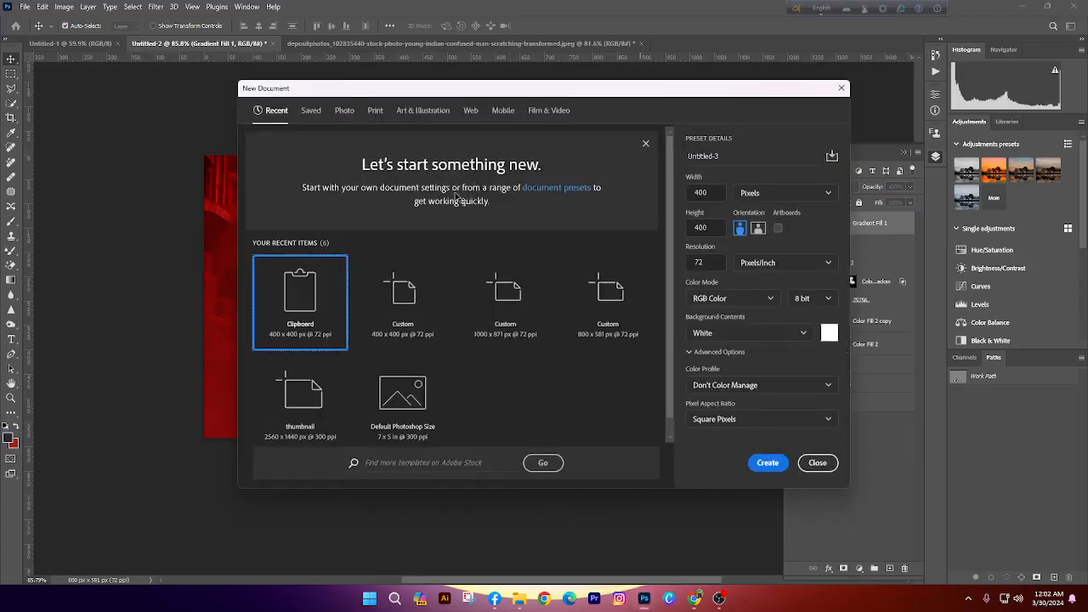
double_click(308, 318)
key(ctrl+v)
key(ctrl+0)
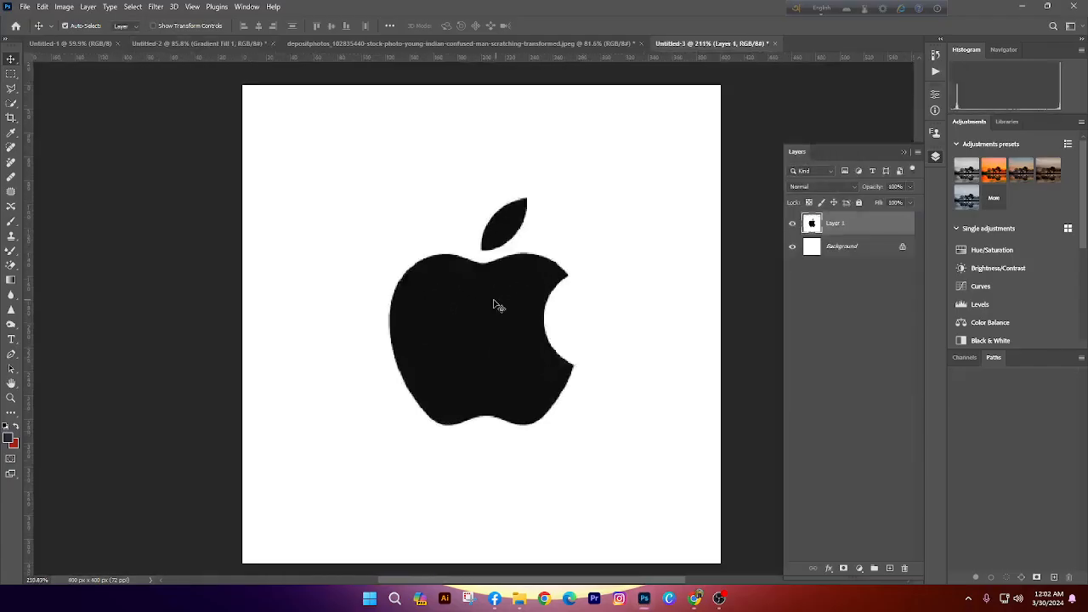
Erase the white area around the pasted logo with the Magic Eraser and hide the Background layer
click(11, 265)
click(280, 284)
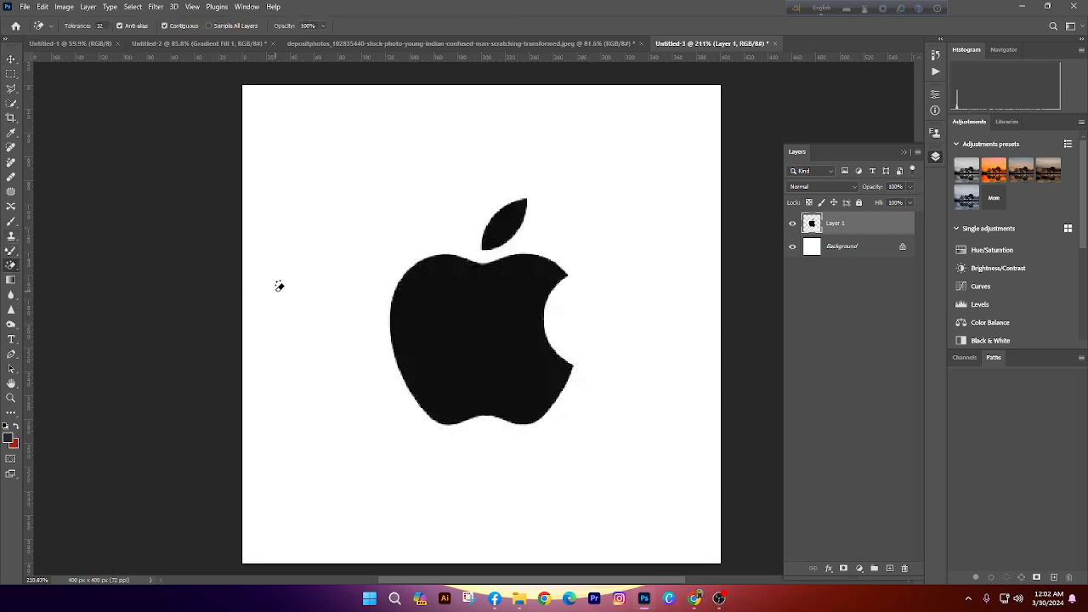
scroll(383, 298, down, 3)
click(791, 247)
scroll(439, 300, up, 3)
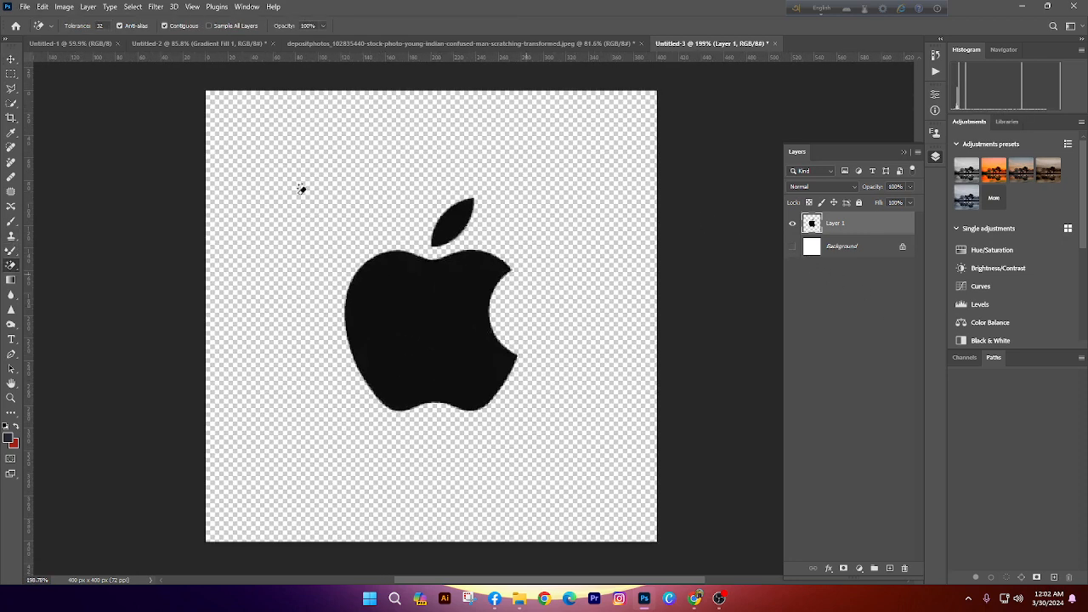
Resample the Apple logo document to 600 pixels/inch with Preserve Details 2.0
key(ctrl+alt+i)
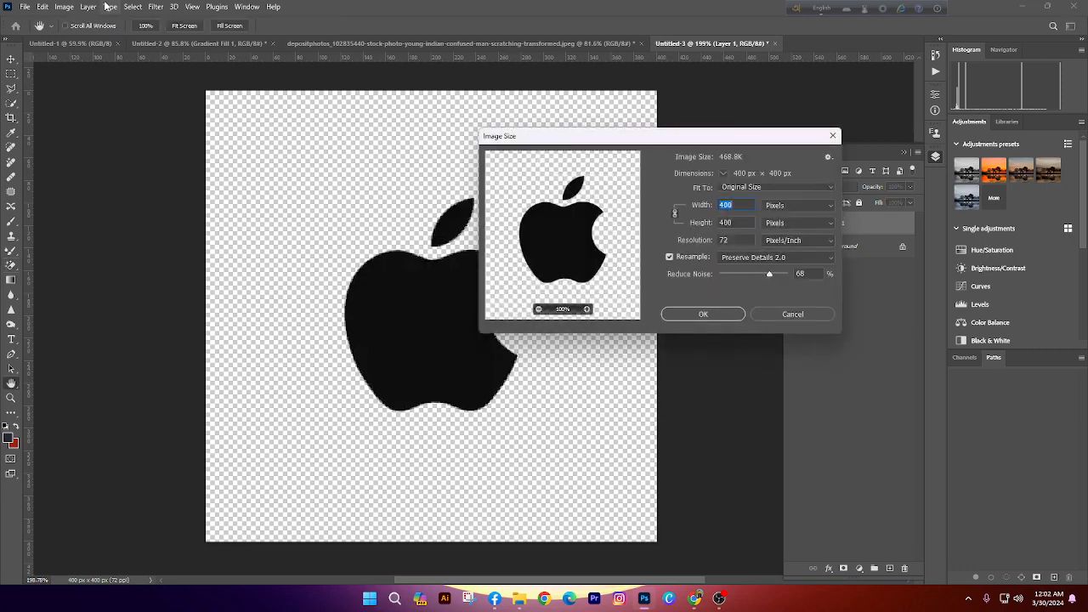
double_click(731, 239)
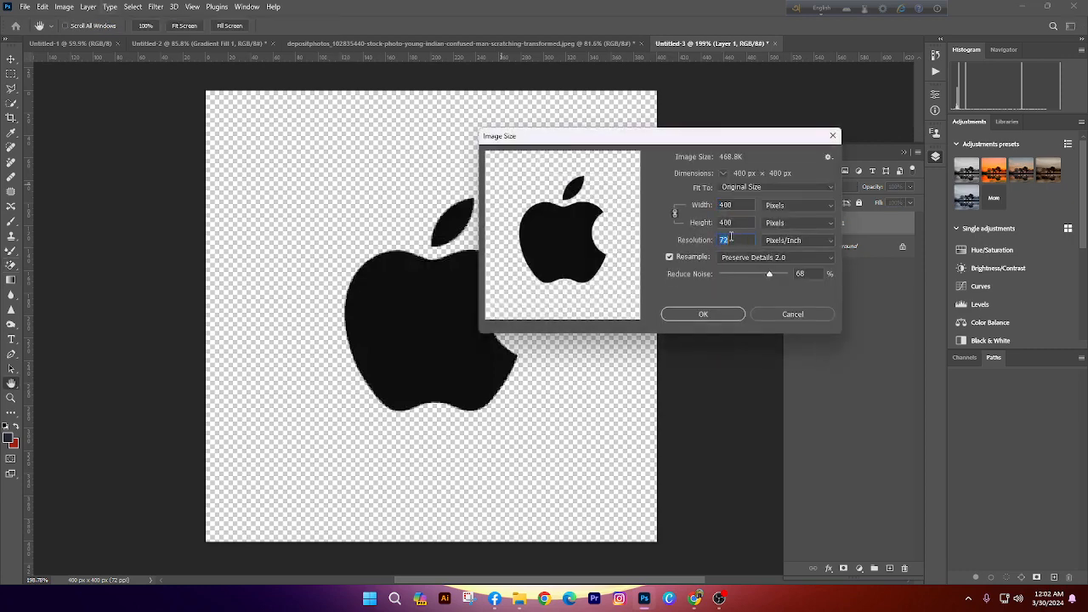
text(600)
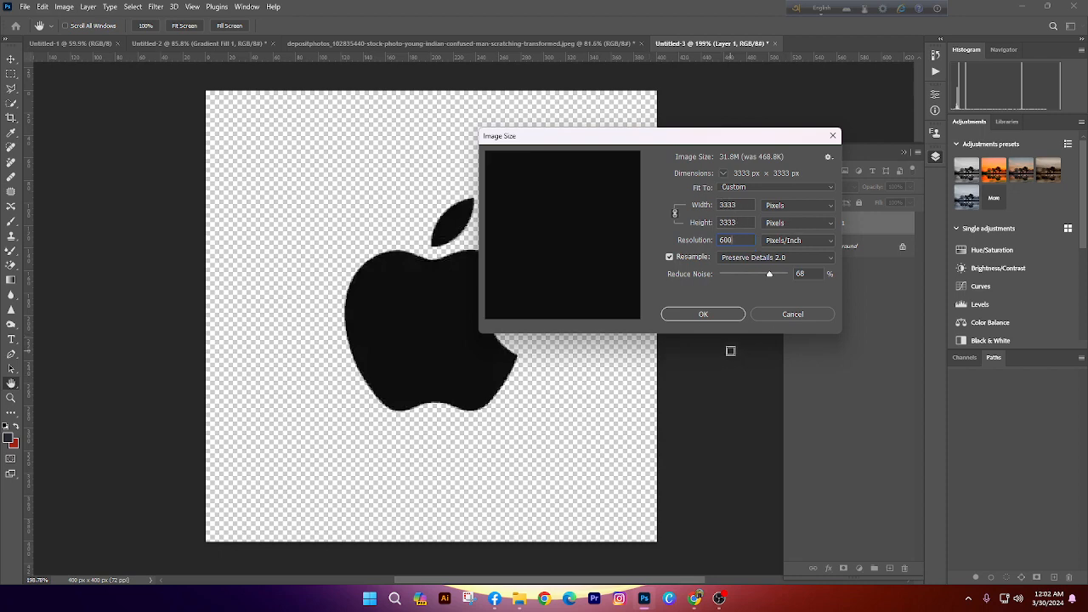
click(704, 315)
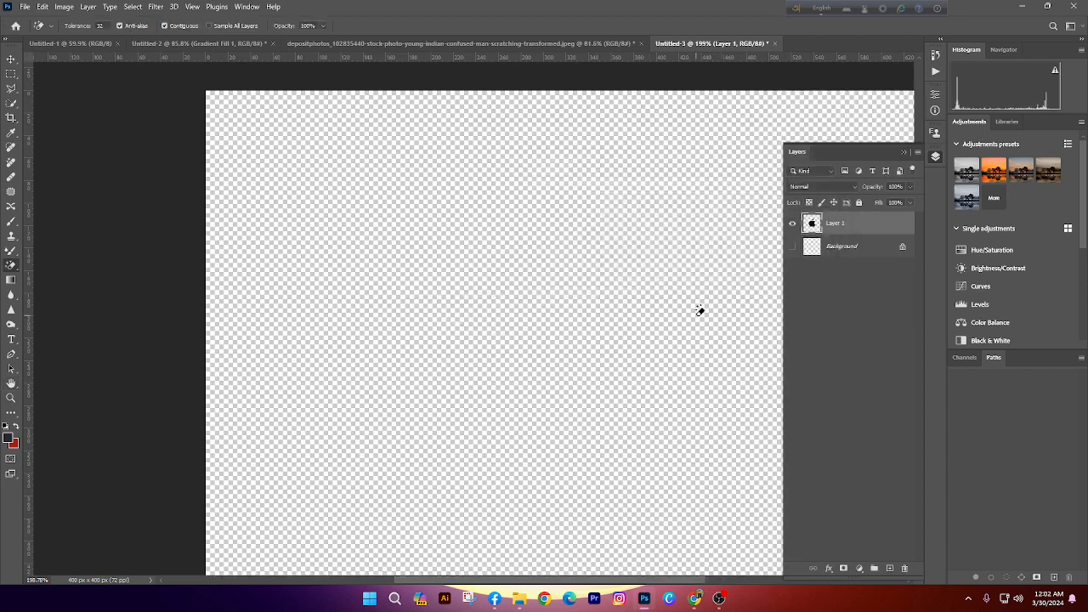
key(e)
scroll(283, 255, down, 5)
scroll(280, 259, down, 4)
scroll(482, 352, up, 4)
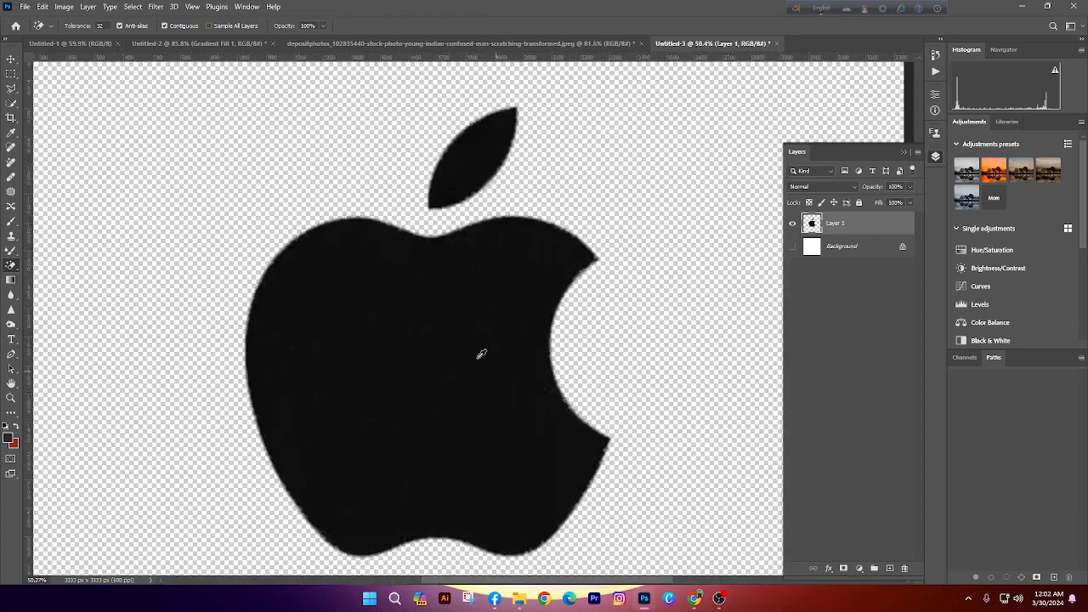
scroll(478, 355, down, 4)
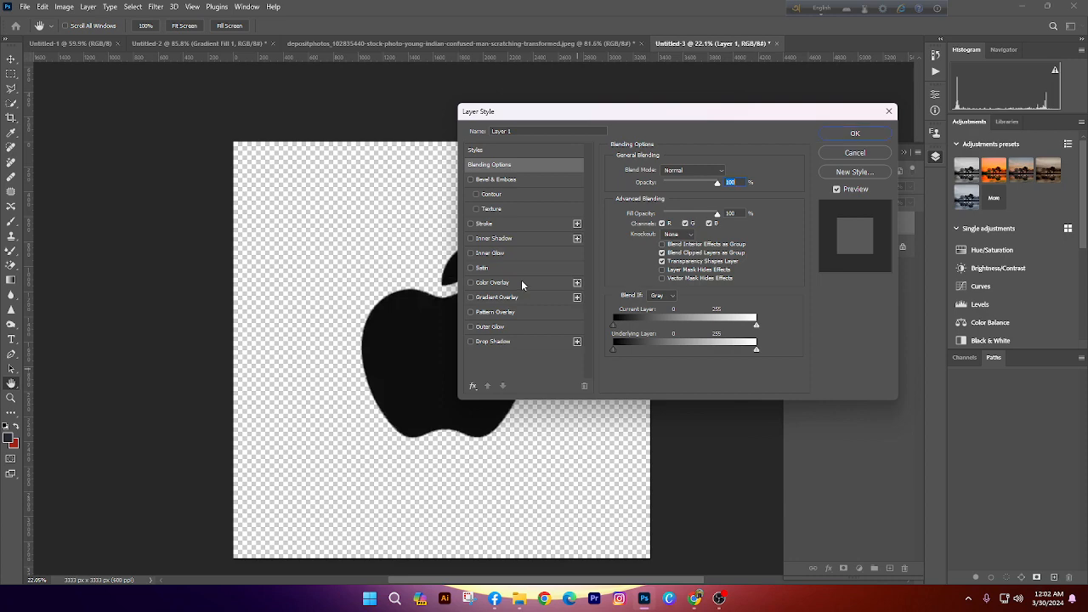
click(521, 282)
click(855, 133)
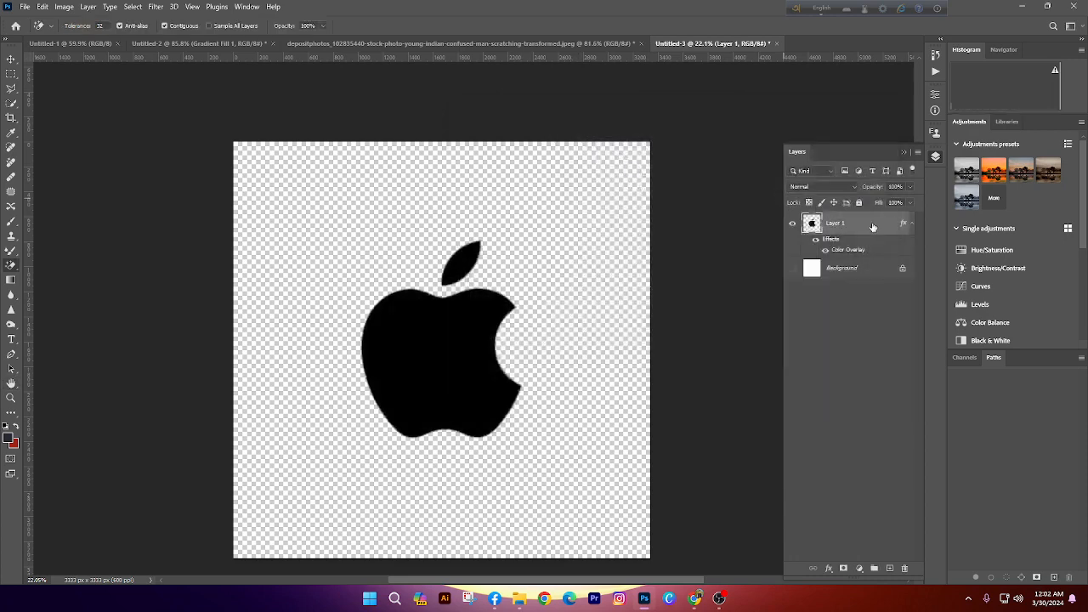
key(ctrl+z)
Add a black Color Overlay with Normal blend mode and 100% opacity to the logo layer, toggling its effects to compare
double_click(876, 226)
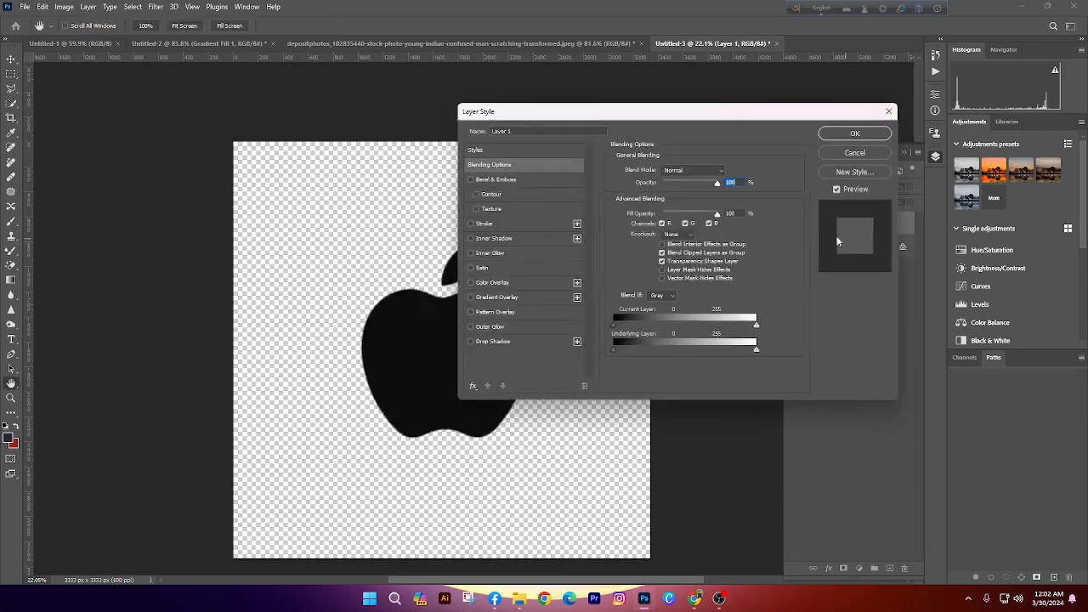
click(521, 285)
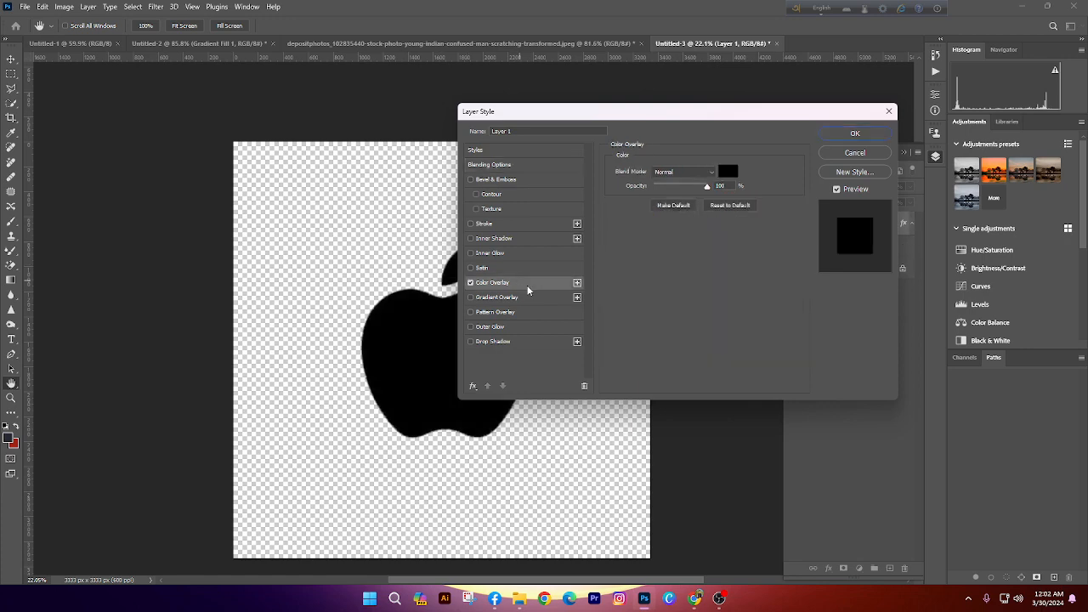
click(728, 171)
key(Return)
key(Return)
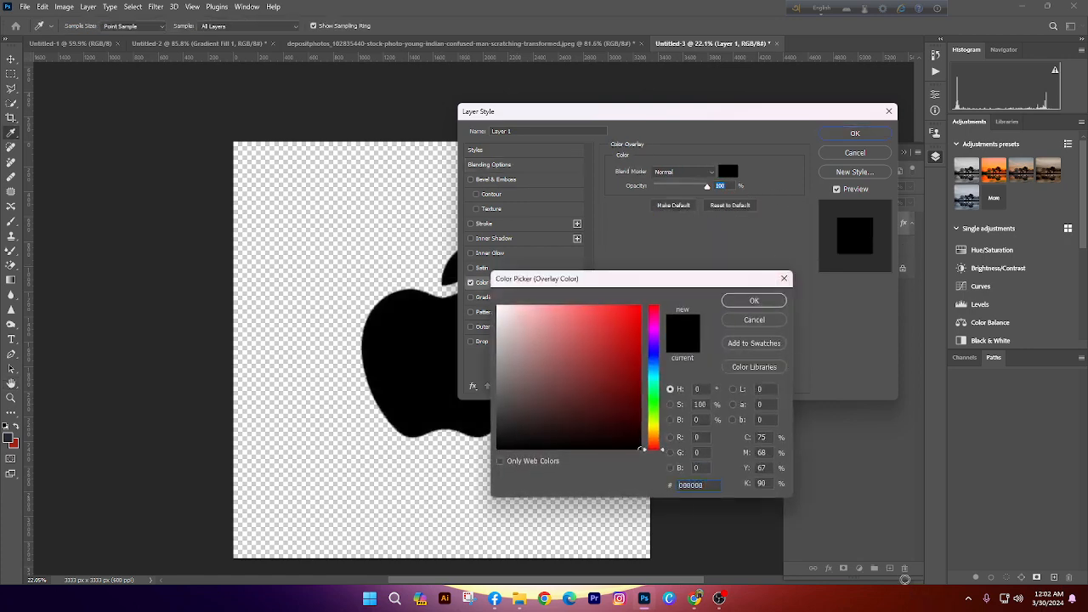
scroll(653, 299, down, 4)
scroll(653, 299, up, 4)
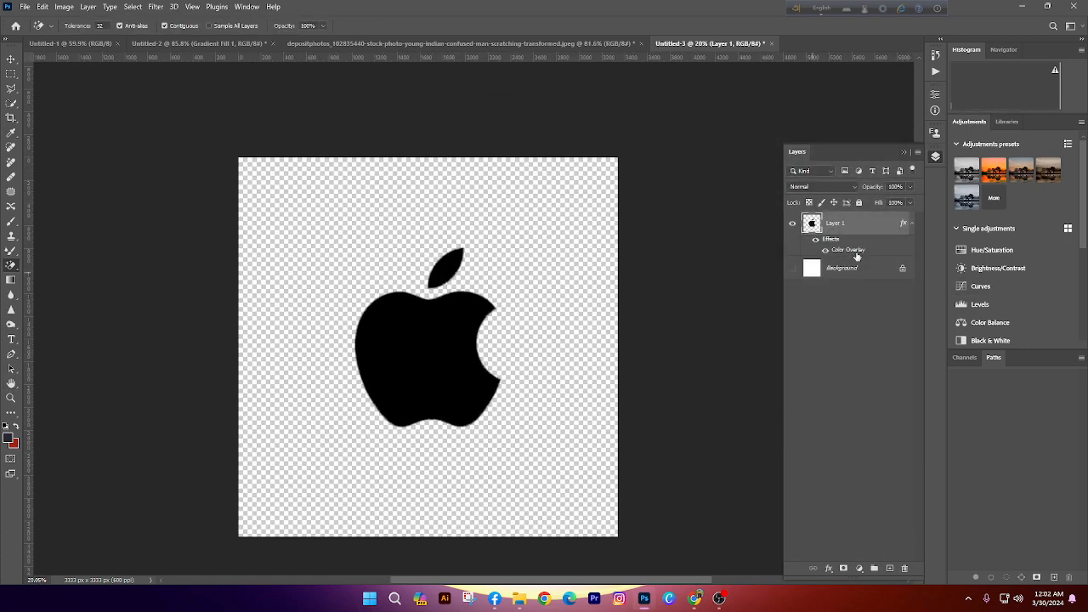
click(816, 241)
click(816, 241)
Recolour the logo by changing its Color Overlay from black to a teal with a hue of 193°
scroll(765, 245, down, 4)
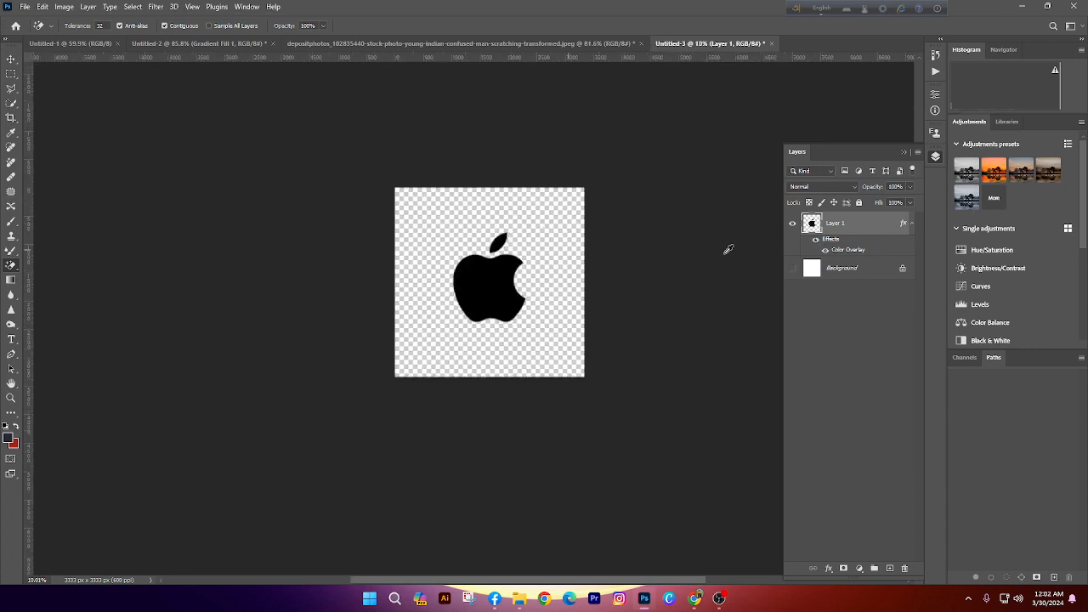
double_click(854, 251)
drag(698, 114, 789, 252)
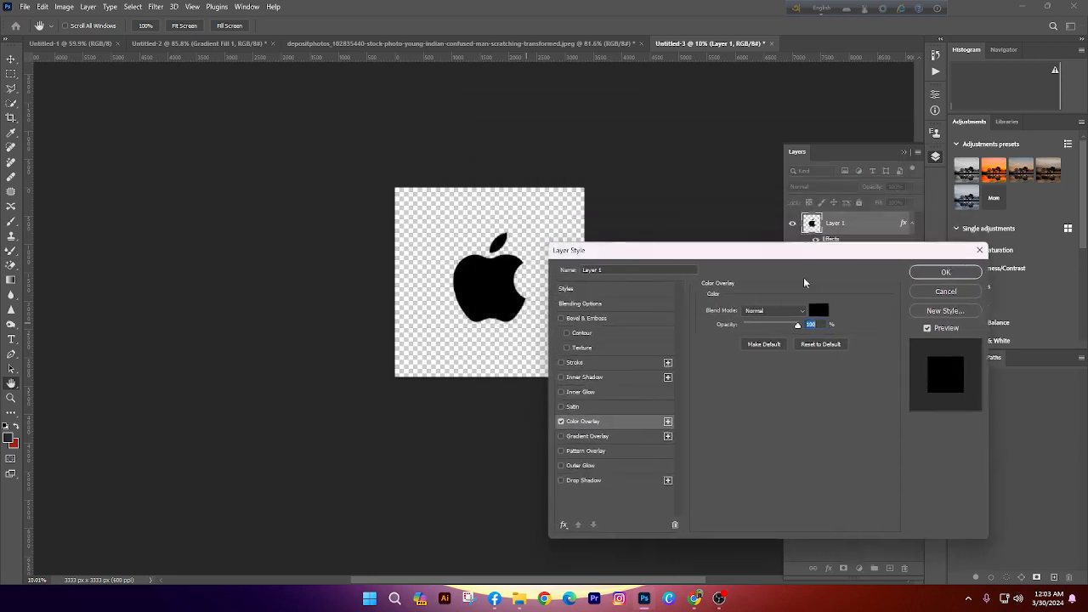
click(818, 311)
drag(626, 369, 663, 245)
click(652, 420)
click(632, 408)
click(653, 429)
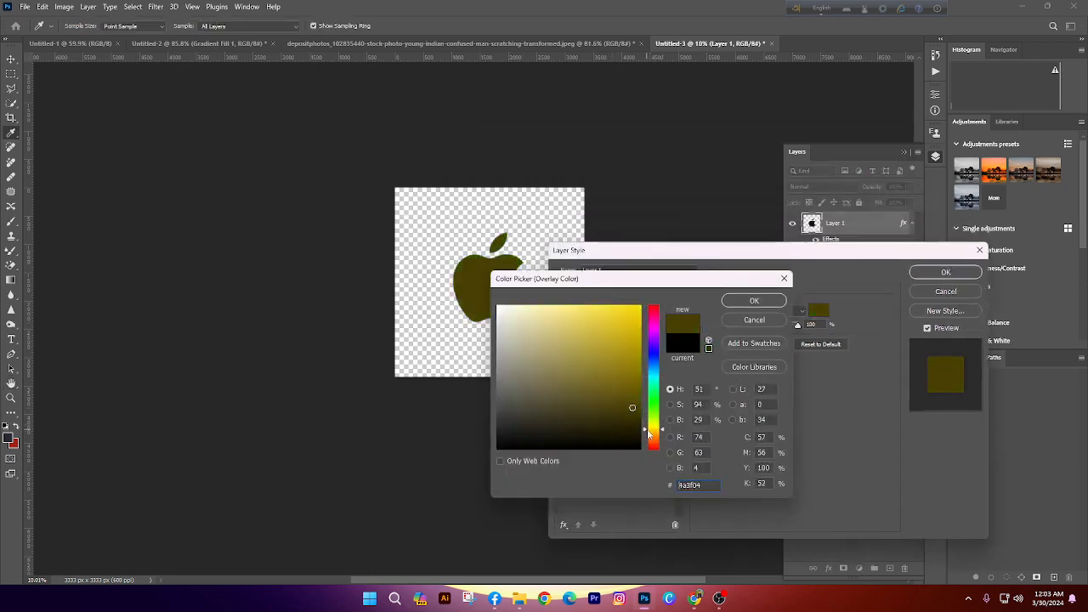
drag(653, 388, 654, 372)
click(628, 441)
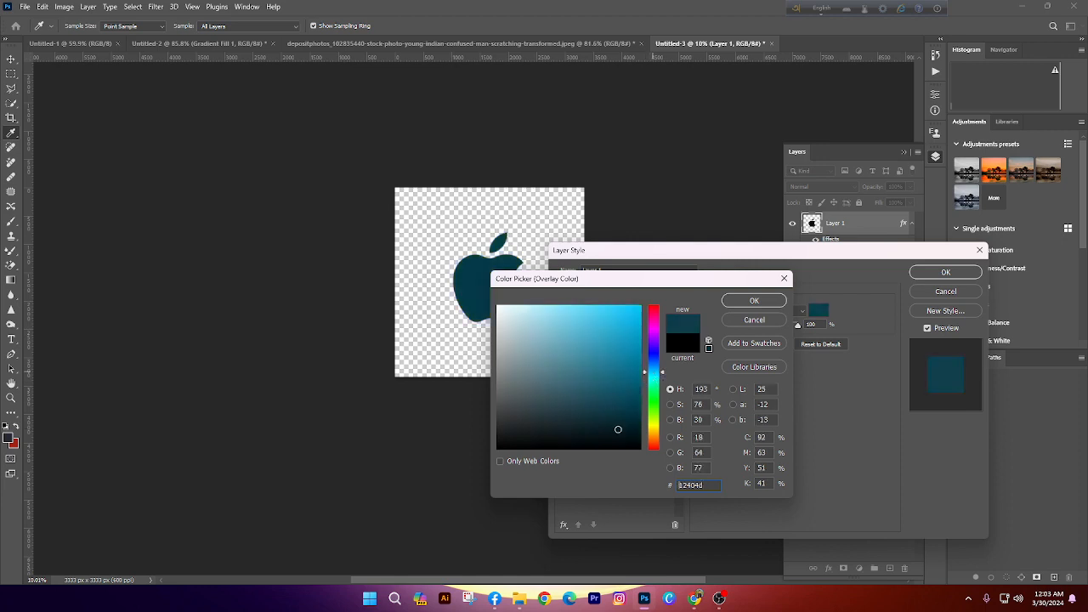
click(627, 382)
key(Return)
key(Return)
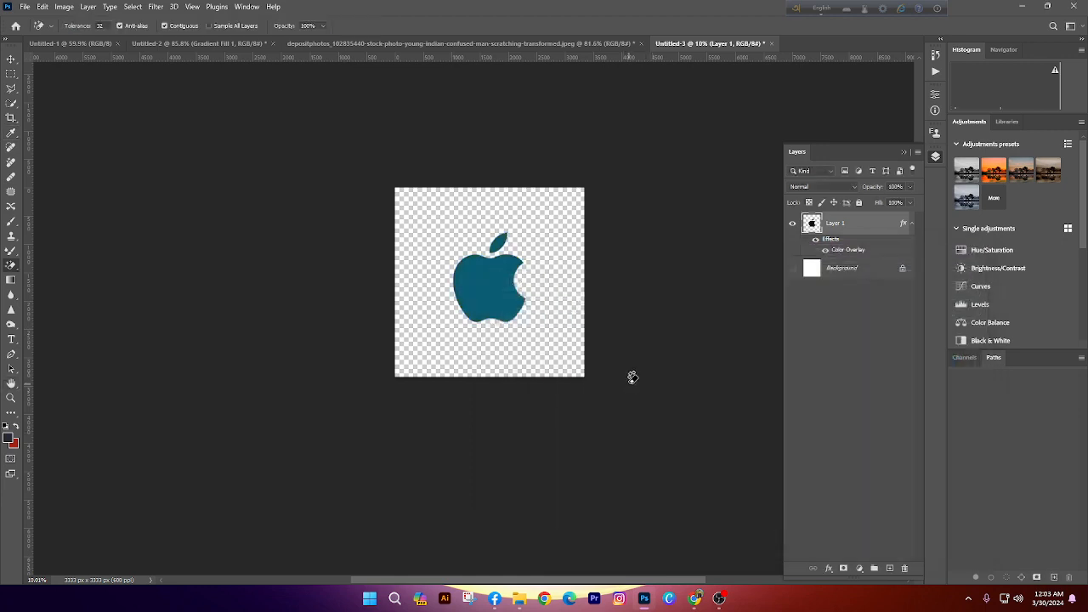
key(ctrl+plus)
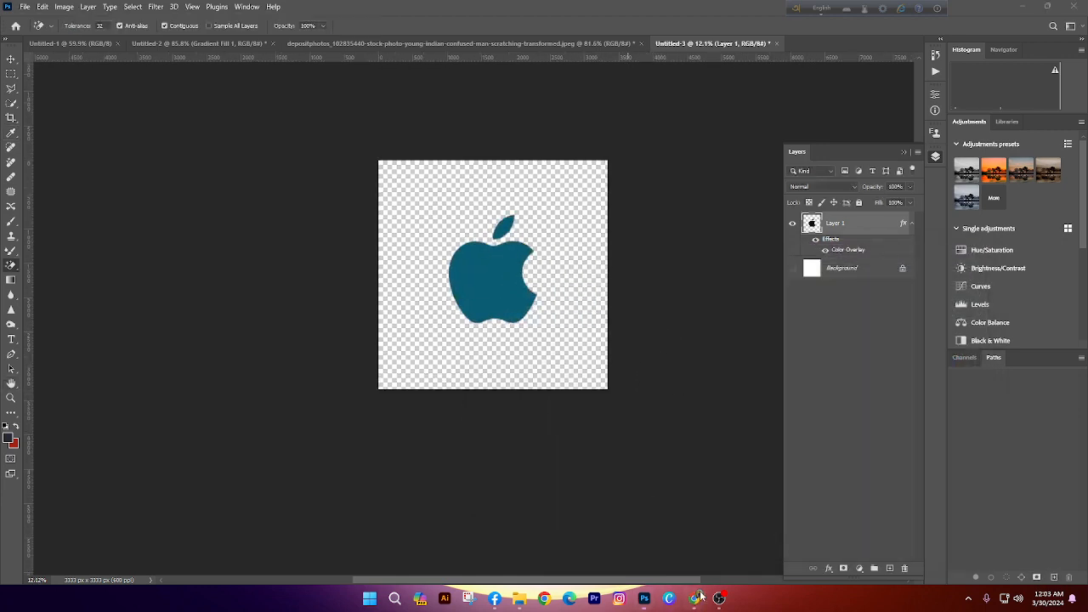
Switch to the Google Meet call in Chrome, lower the participant's raised hand, and return to Photoshop
mouse_move(695, 599)
click(393, 550)
click(205, 10)
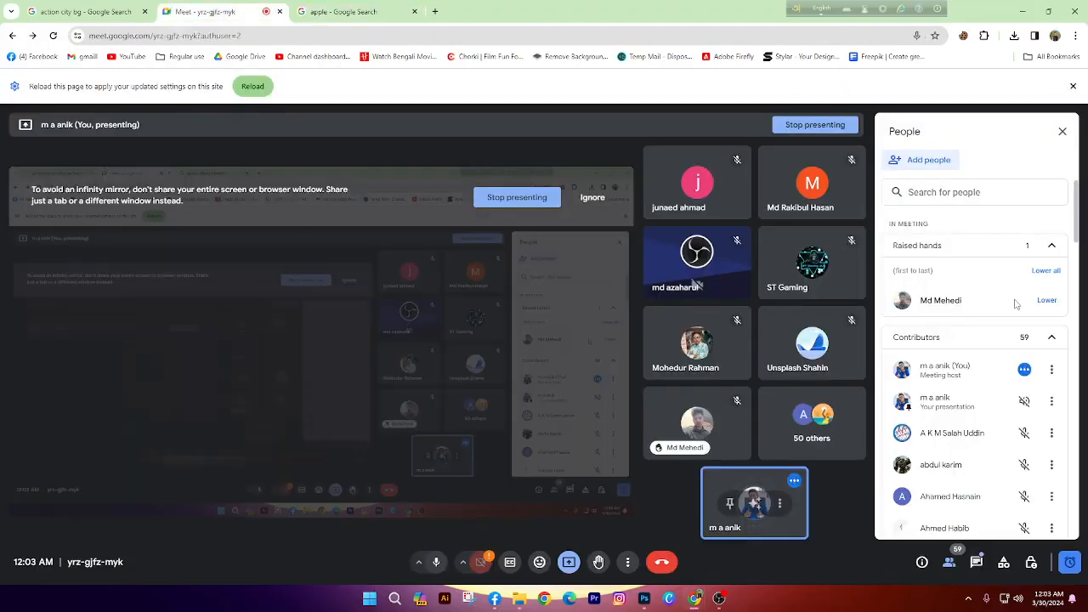
click(1040, 301)
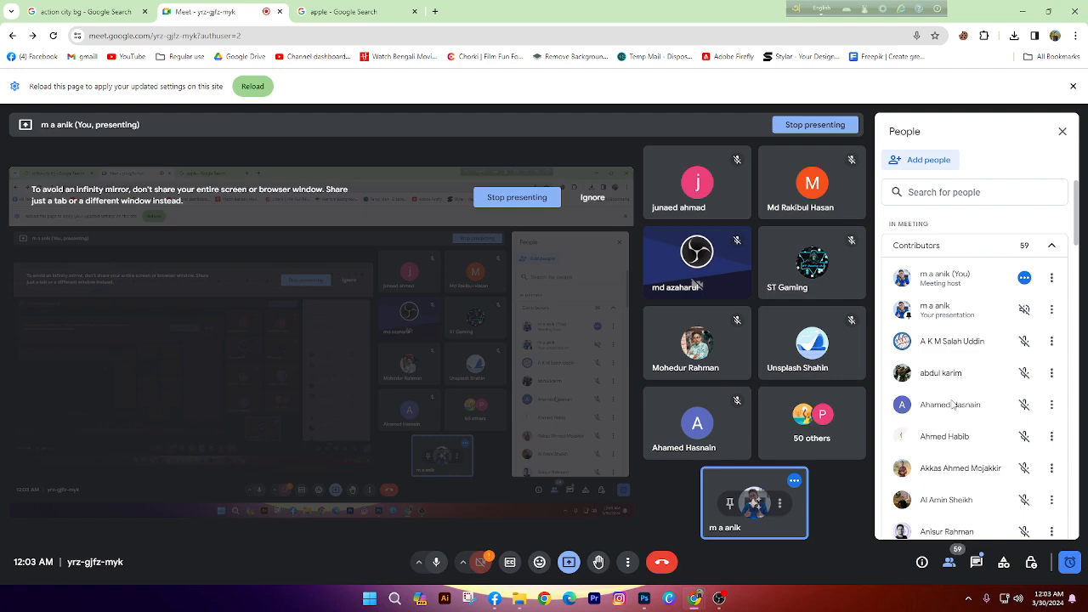
click(1062, 131)
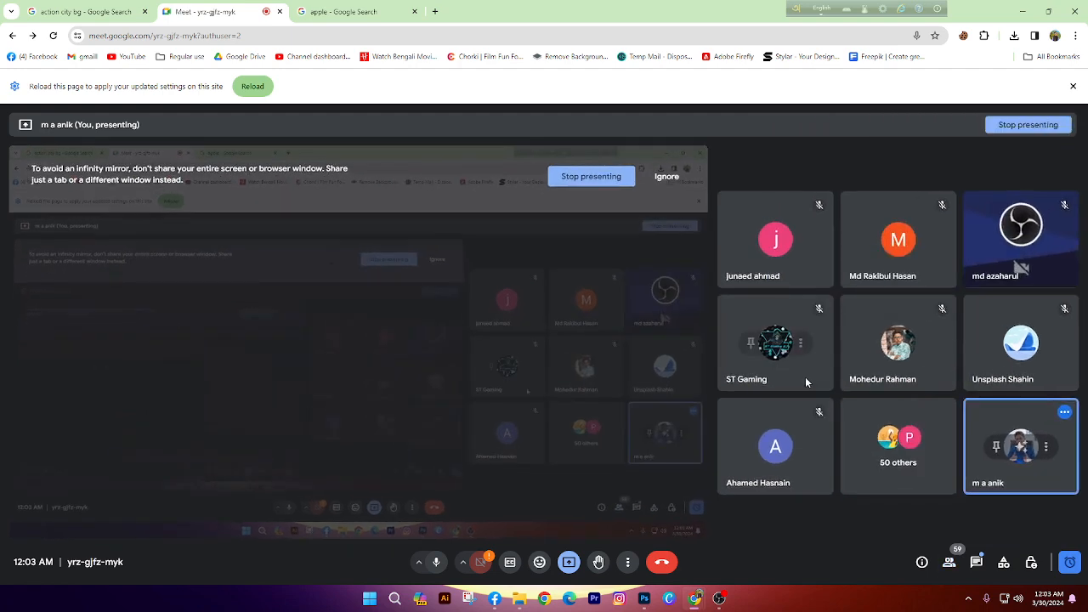
click(643, 600)
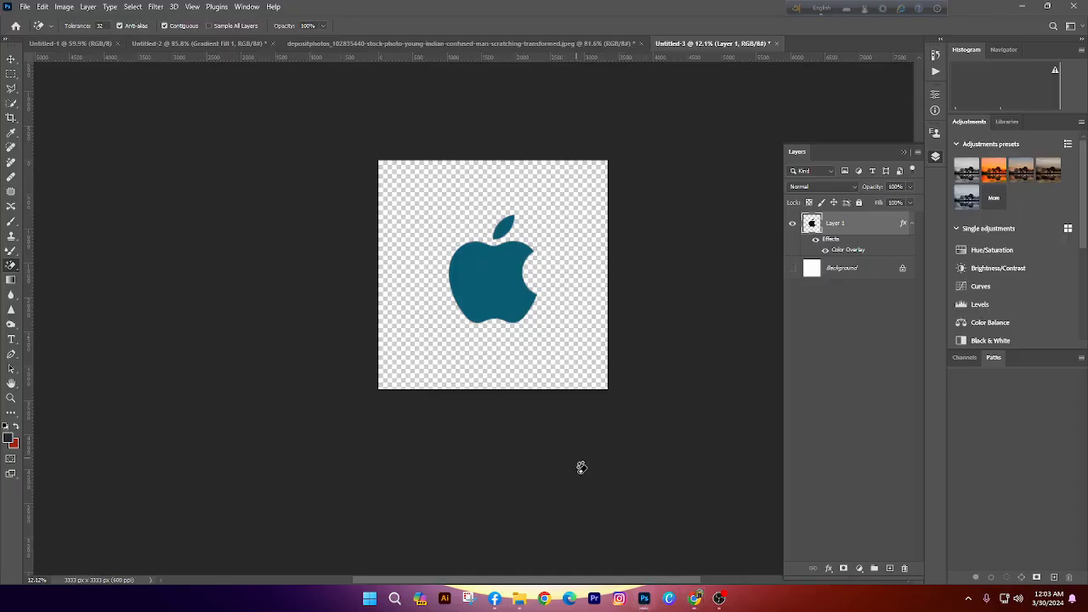
Switch back to the Google Meet call in Chrome and admit the person waiting to join
mouse_move(697, 600)
click(448, 501)
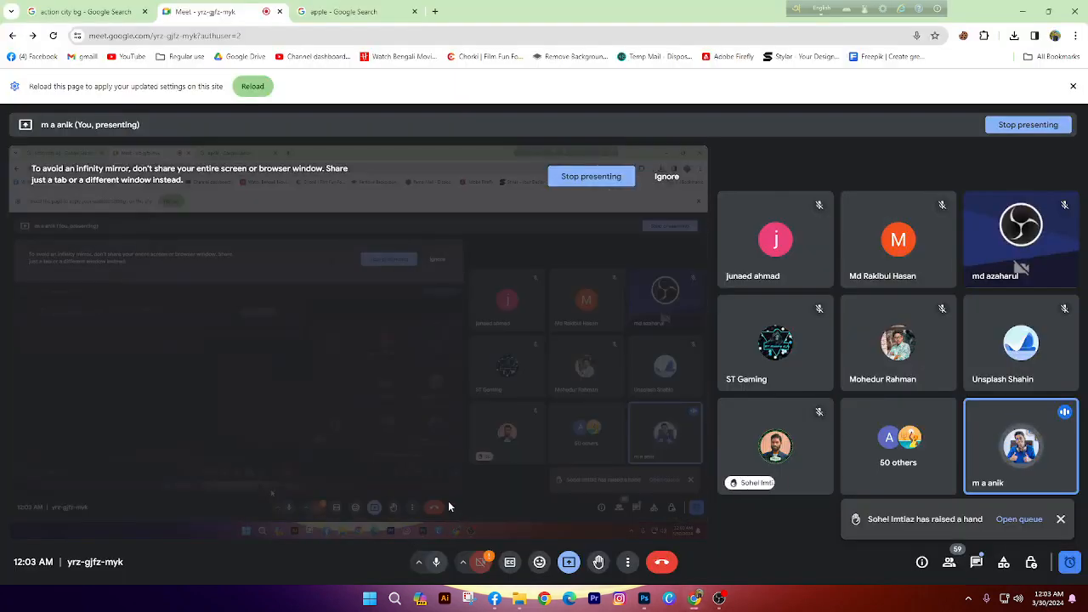
click(950, 561)
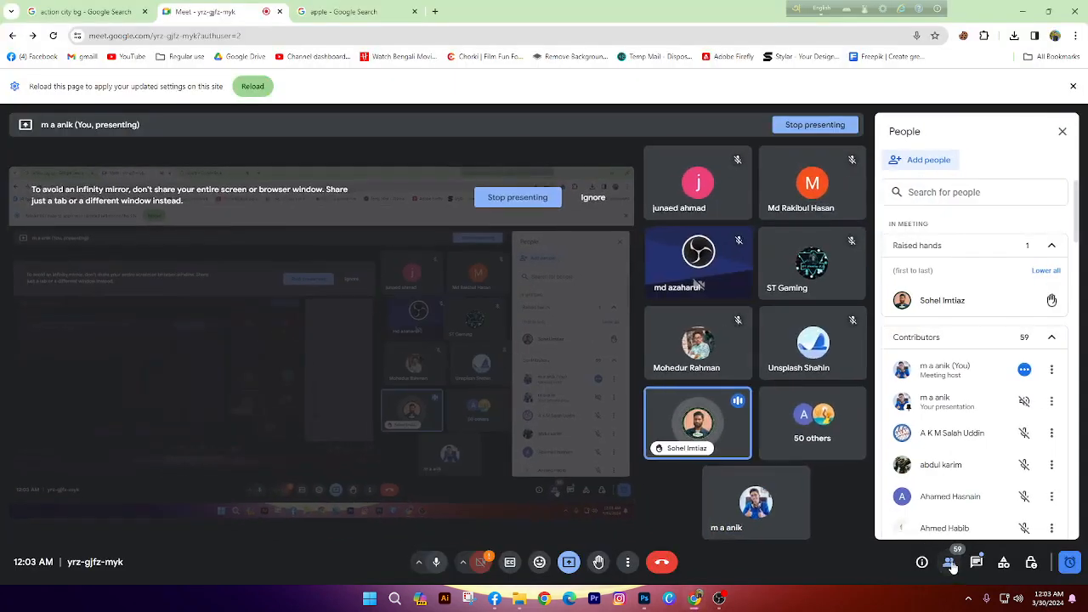
mouse_move(1033, 302)
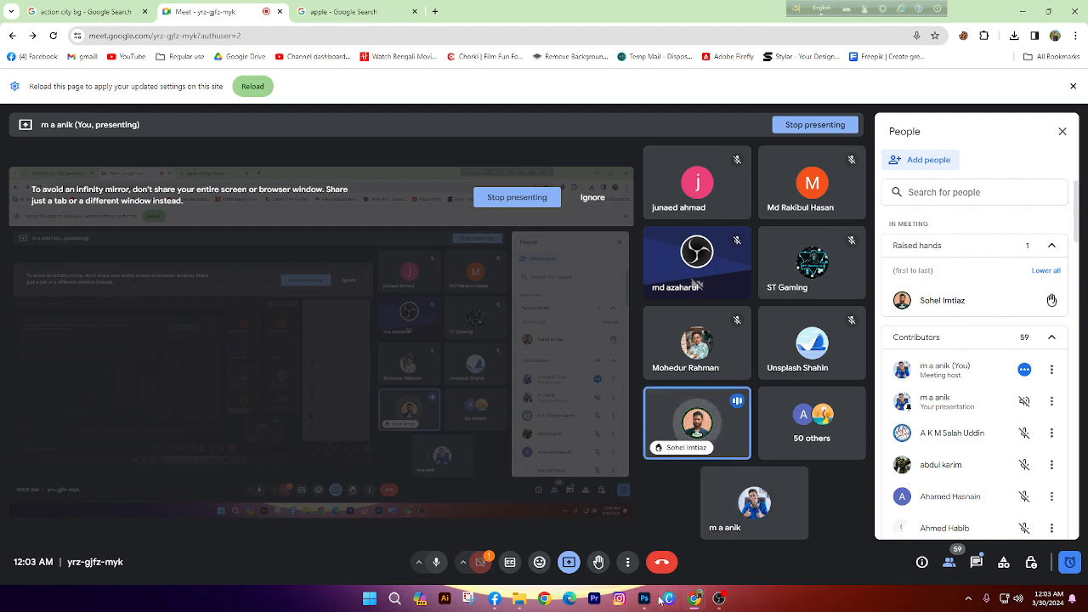
mouse_move(645, 599)
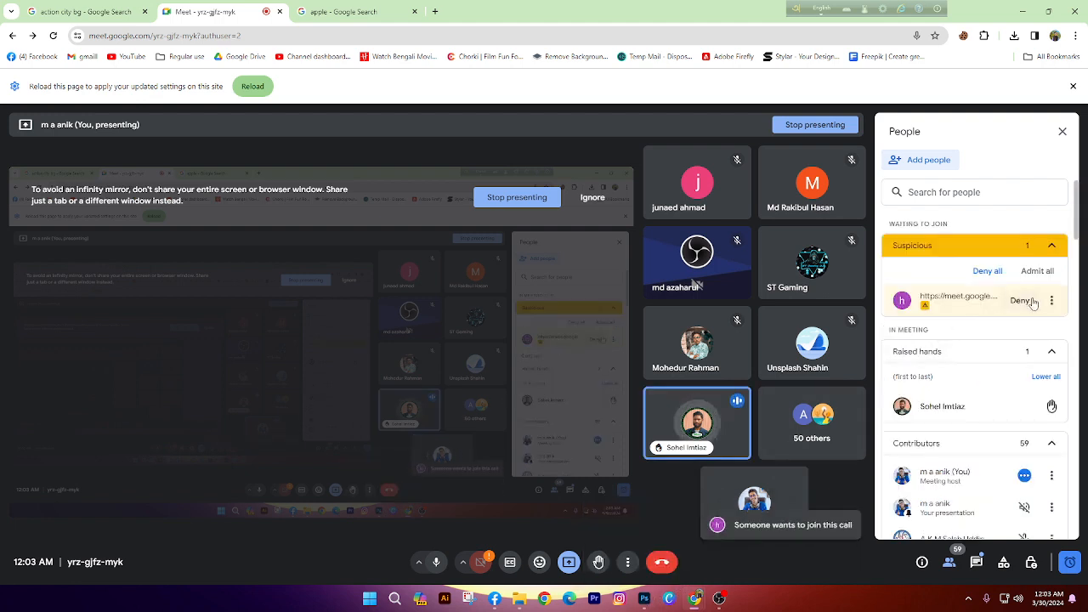
click(1038, 270)
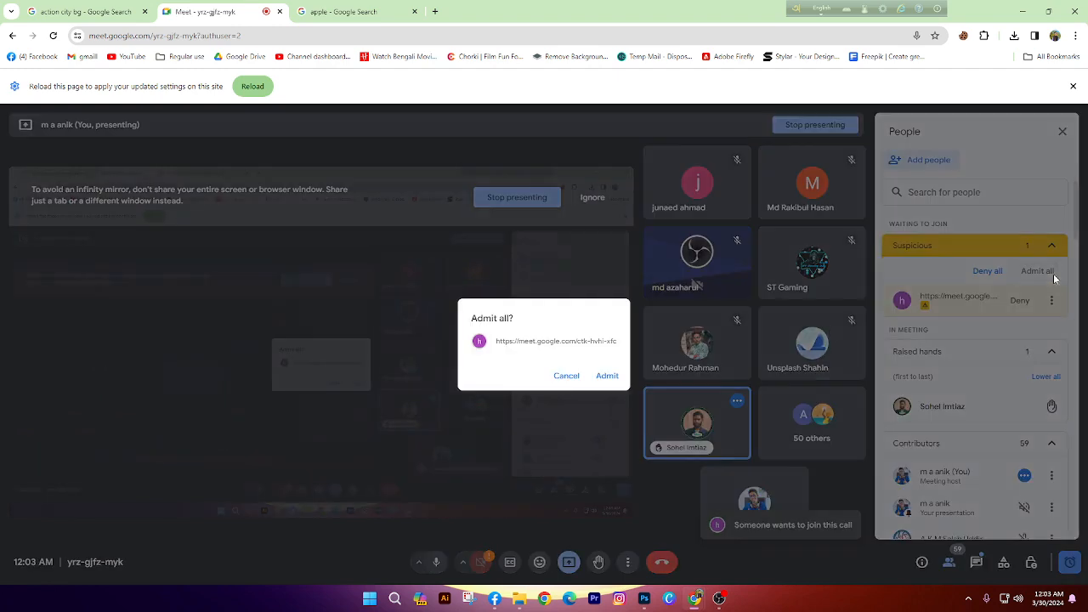
click(615, 375)
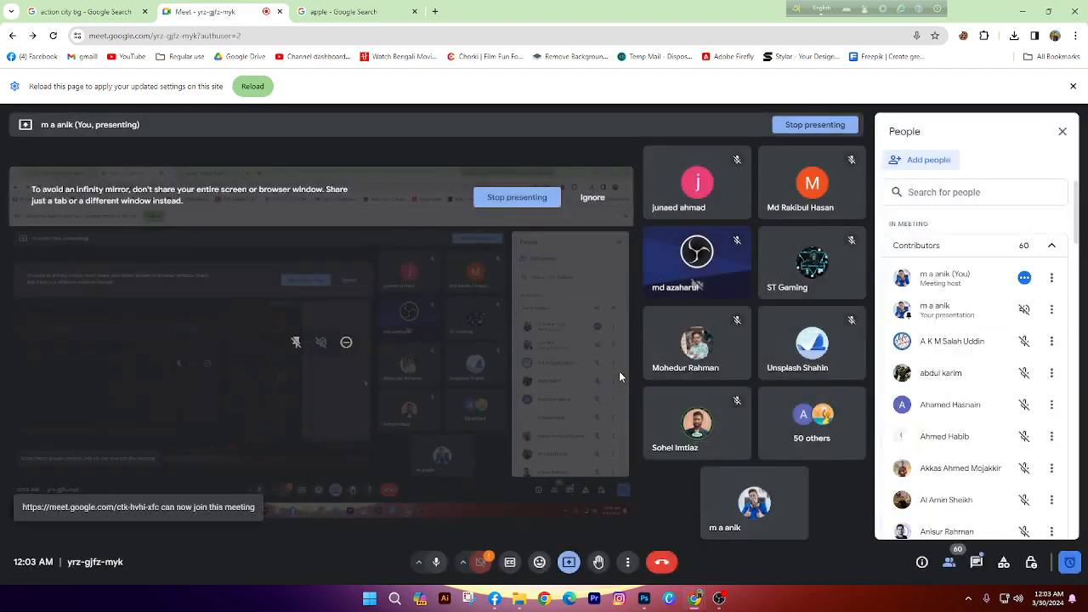
Return to Photoshop and close the Untitled-3 logo document without saving, keeping the Untitled-2 document open
click(643, 600)
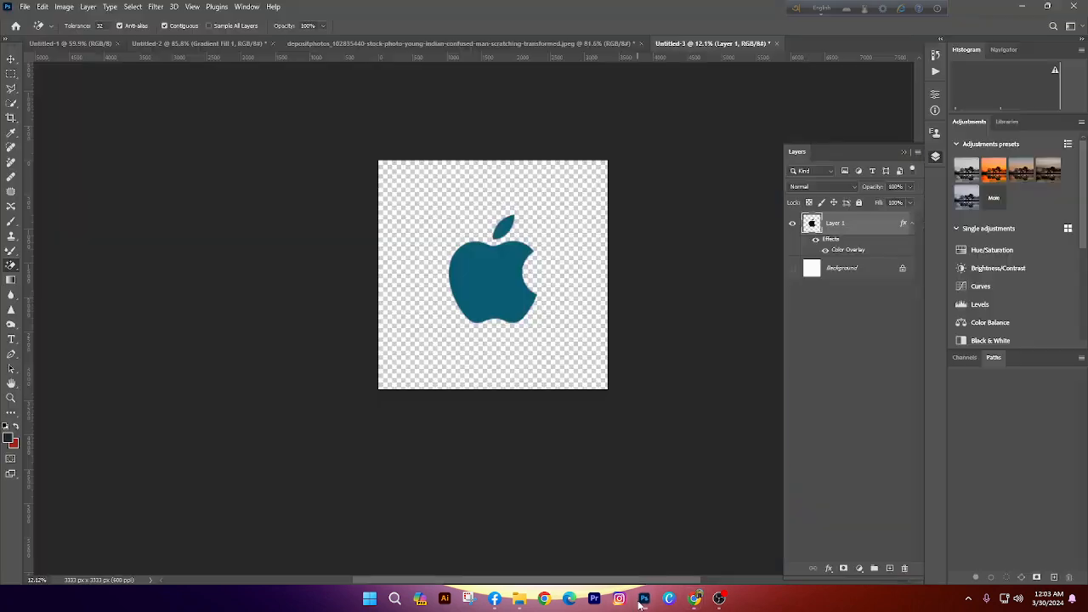
key(ctrl+w)
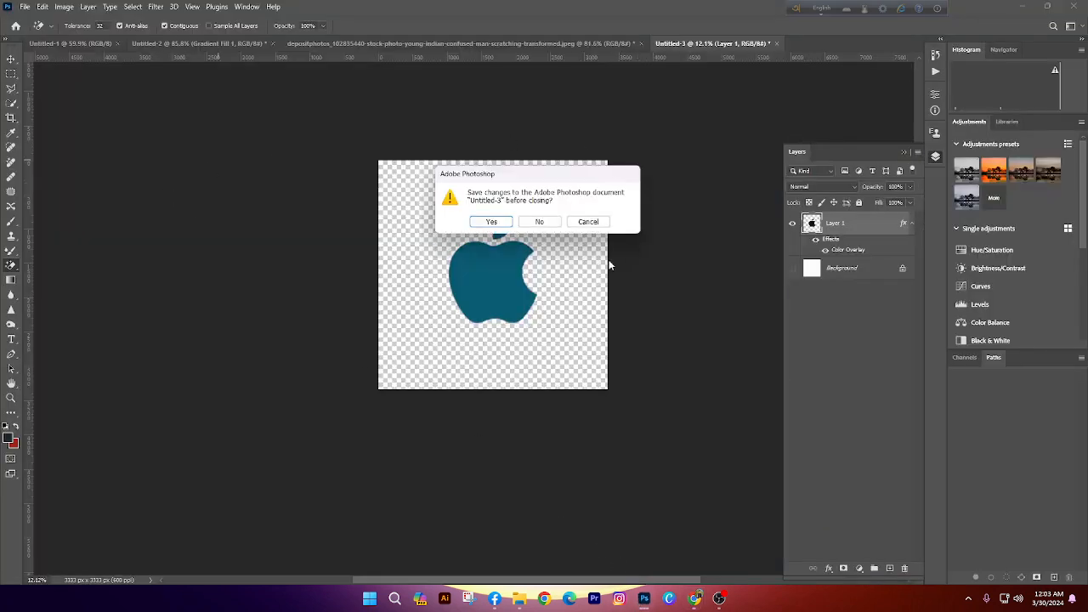
click(539, 222)
key(ctrl+w)
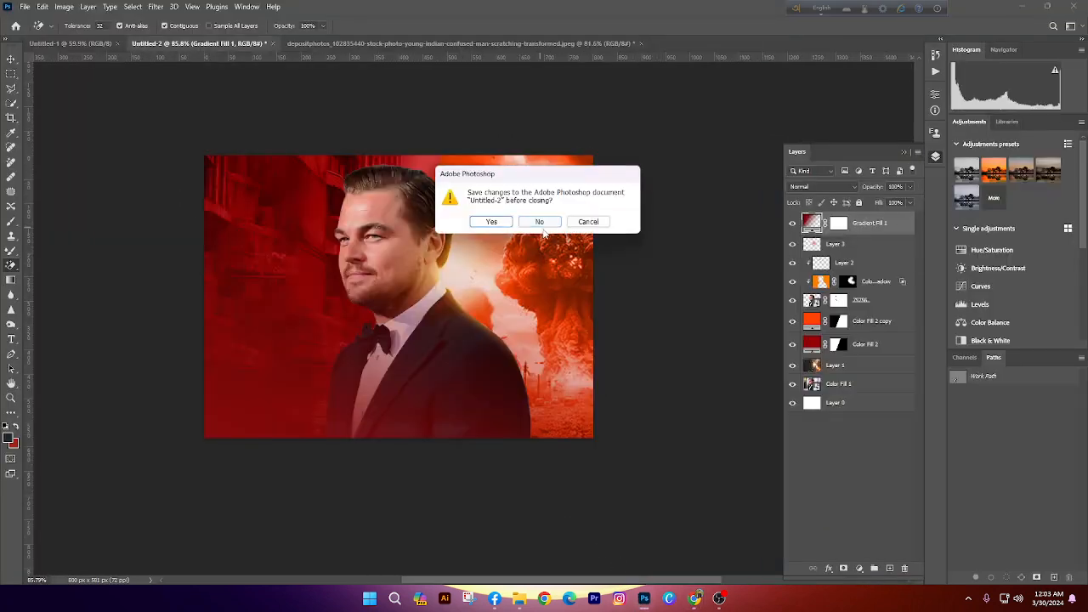
click(588, 222)
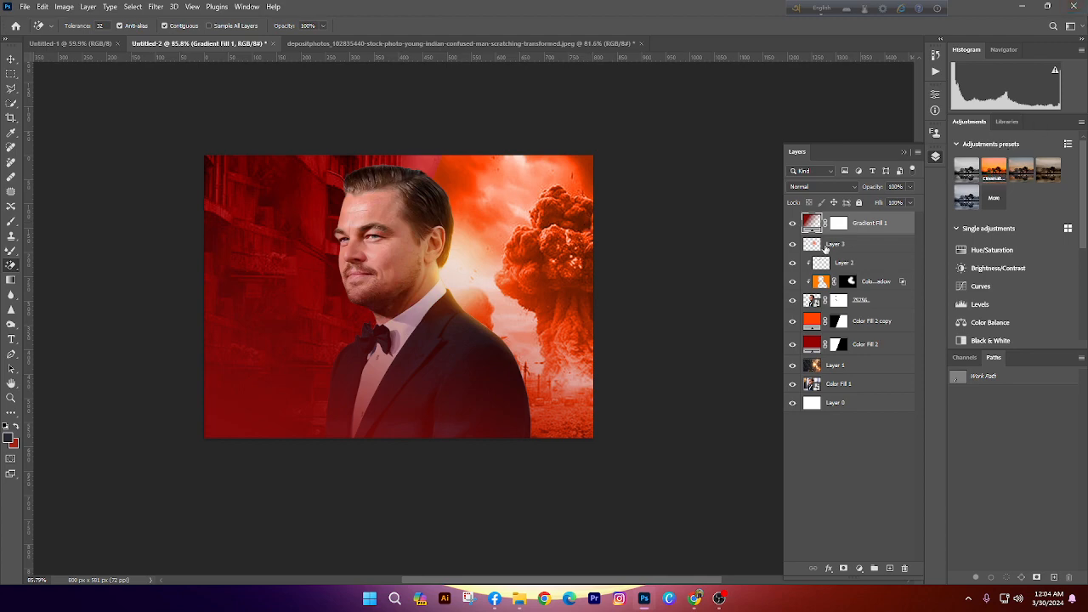
Show only the cut-out portrait layer of Untitled-2 and release Layer 2 from its clipping mask
click(11, 58)
key(ctrl+0)
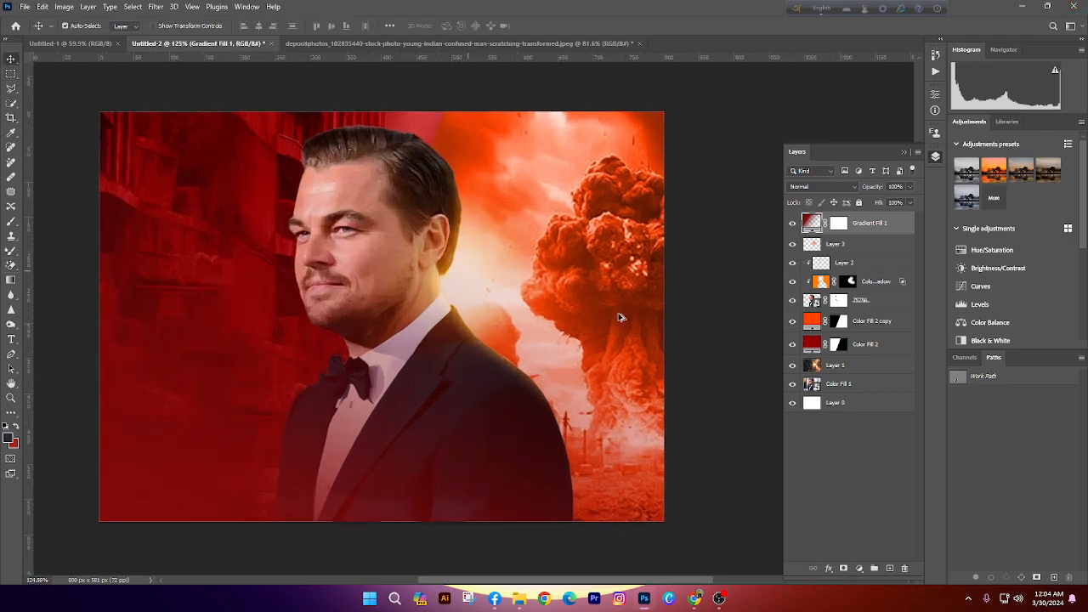
alt+click(792, 301)
scroll(307, 163, up, 3)
click(428, 272)
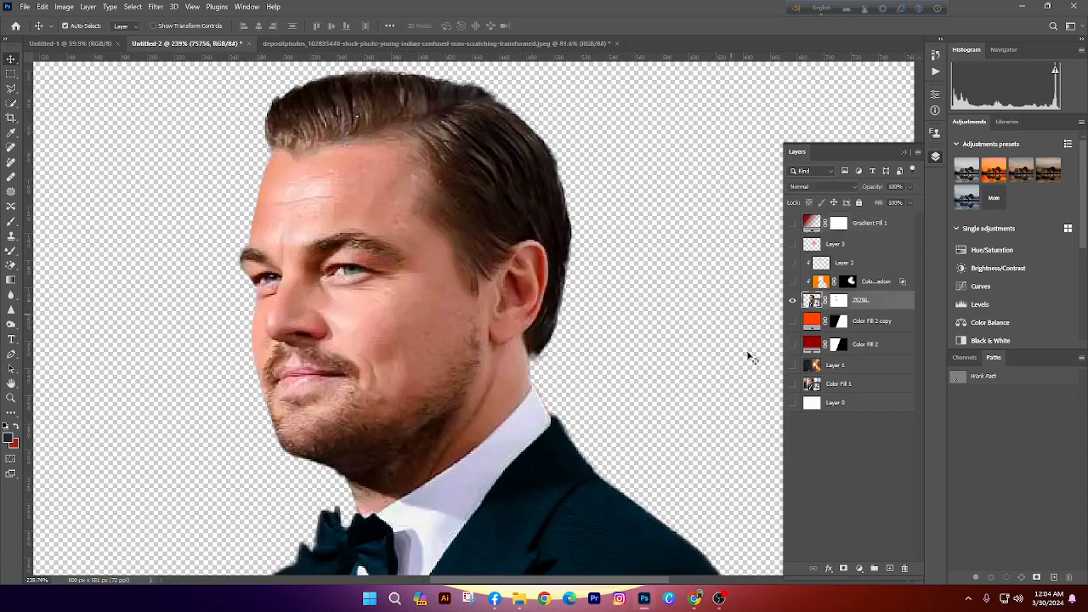
alt+click(818, 272)
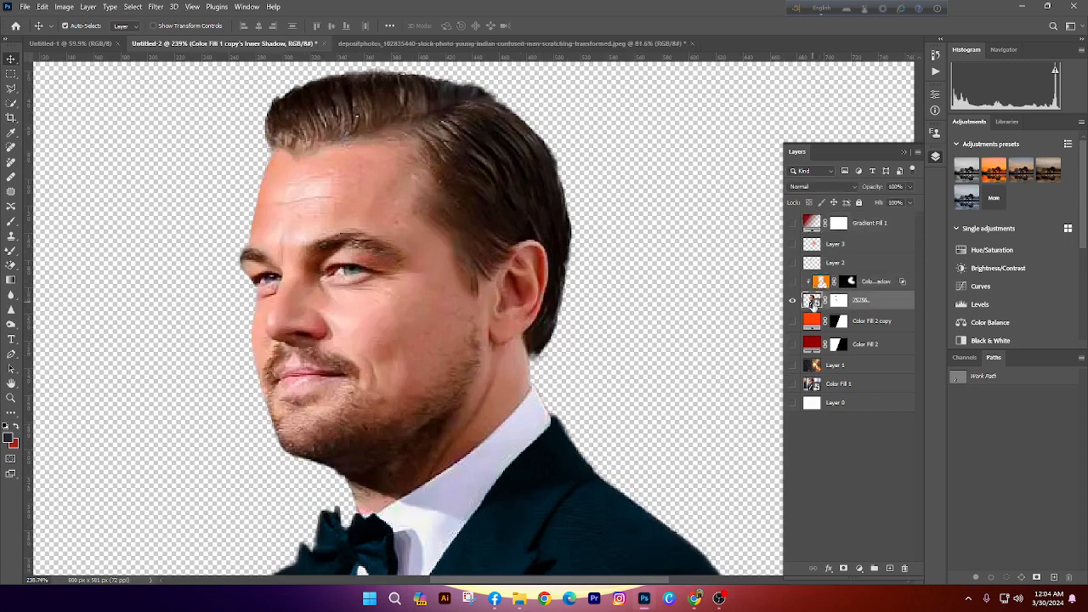
Try to paint on the portrait smart object with the Brush tool, declining to rasterize it
click(11, 220)
click(299, 244)
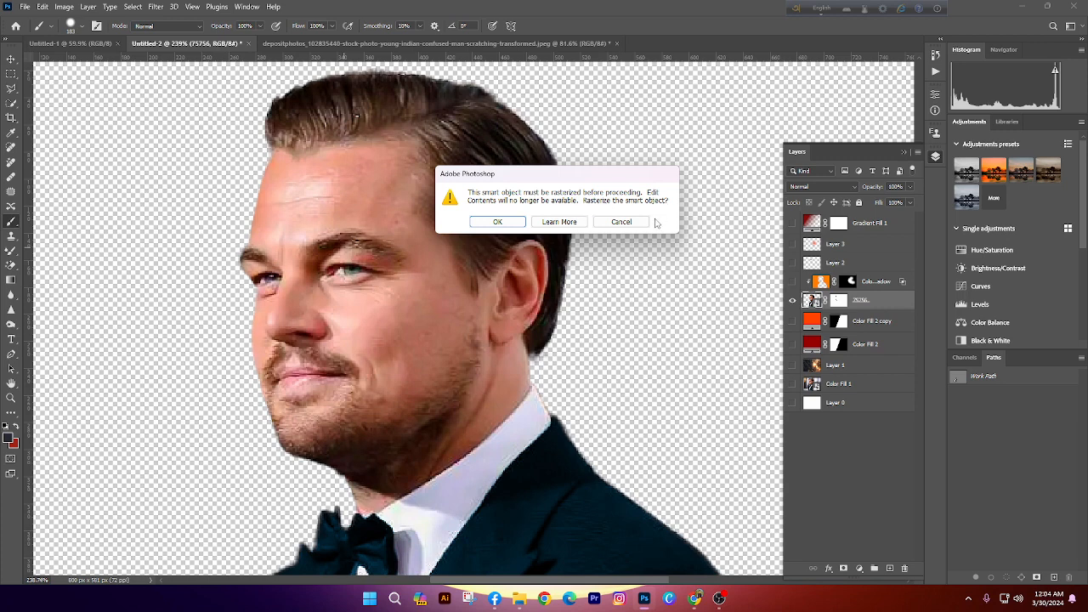
click(626, 222)
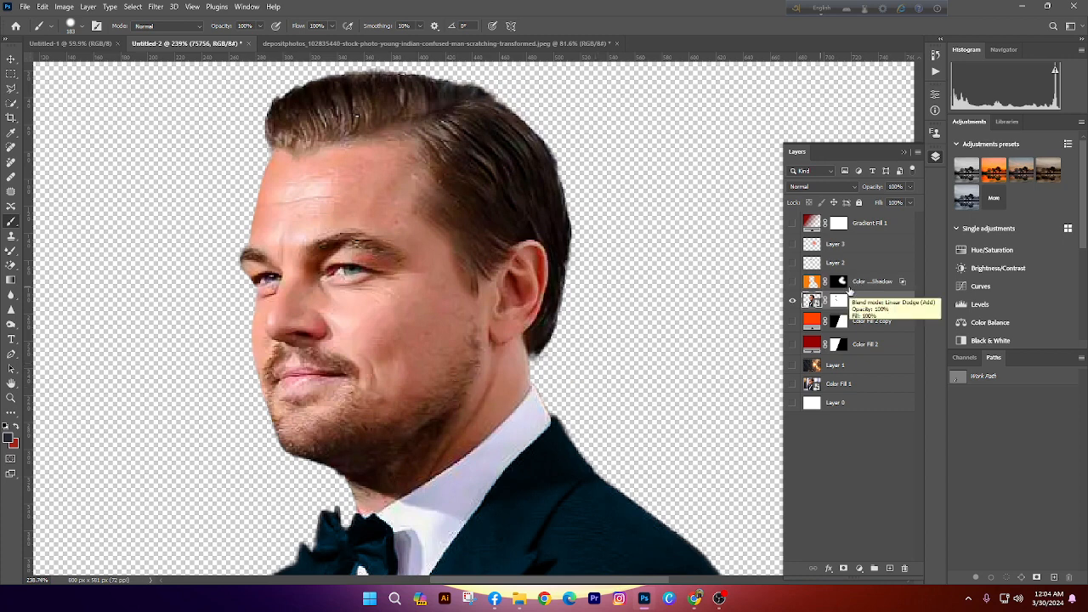
scroll(436, 327, down, 5)
scroll(450, 297, up, 2)
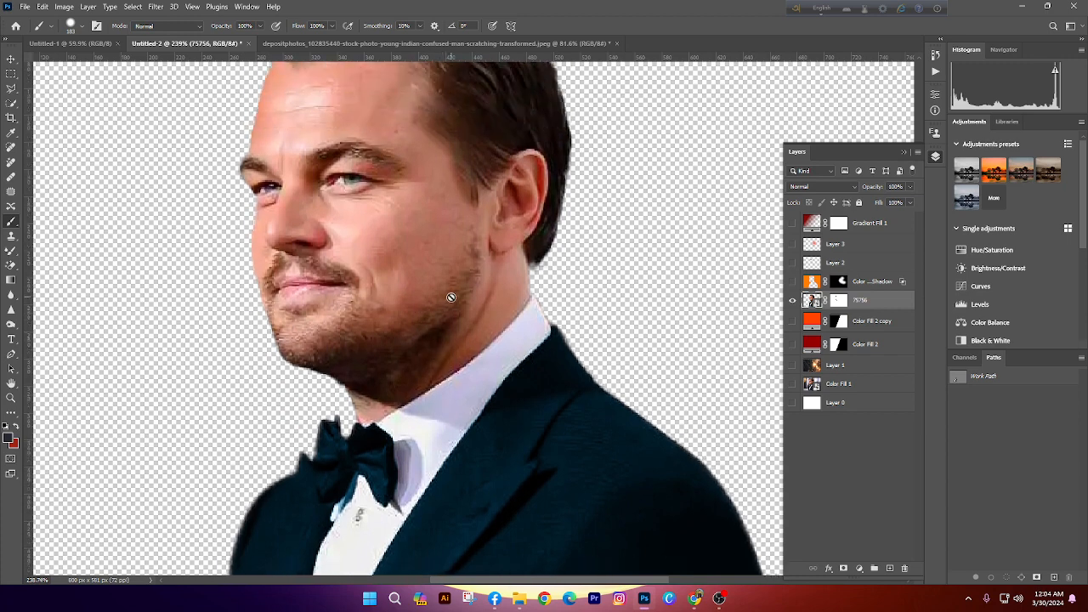
scroll(451, 297, up, 3)
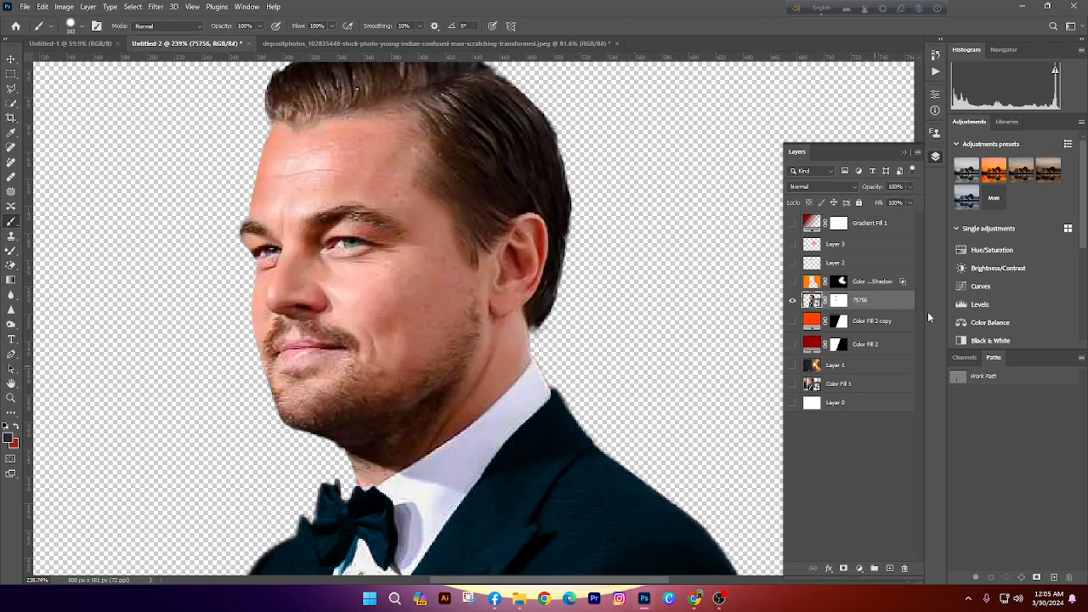
Rasterize the portrait layer 75756 and retouch blemishes near the temple and on the cheek with the Patch tool
right_click(891, 302)
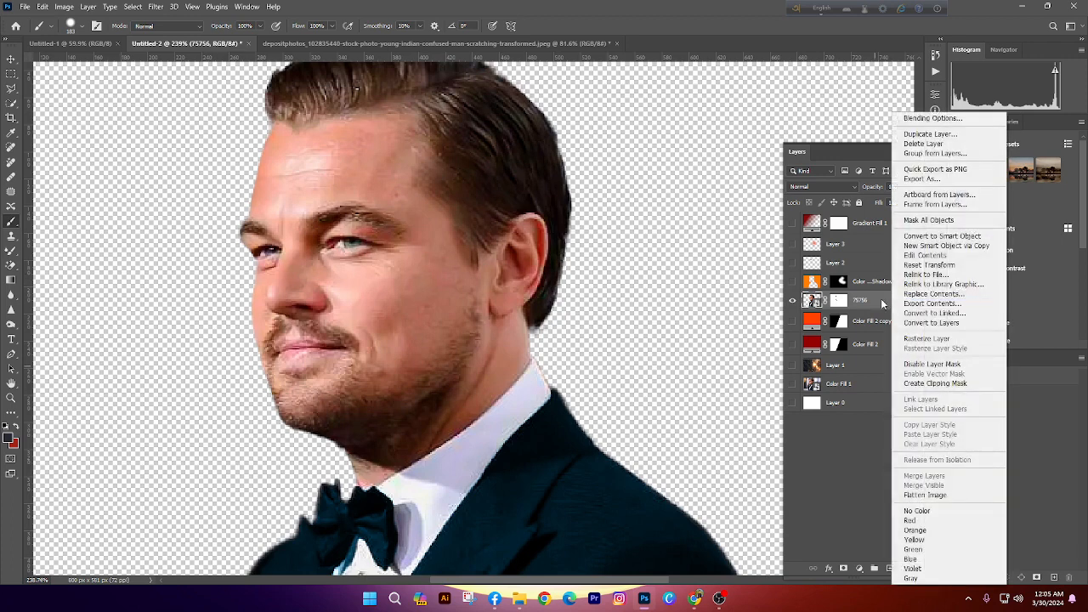
click(924, 338)
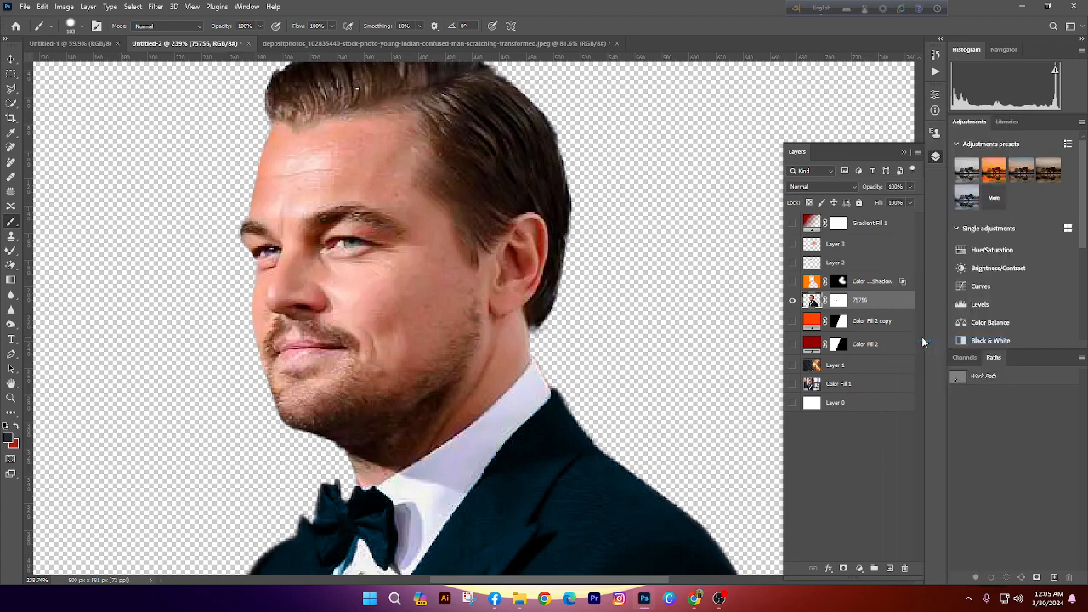
click(10, 193)
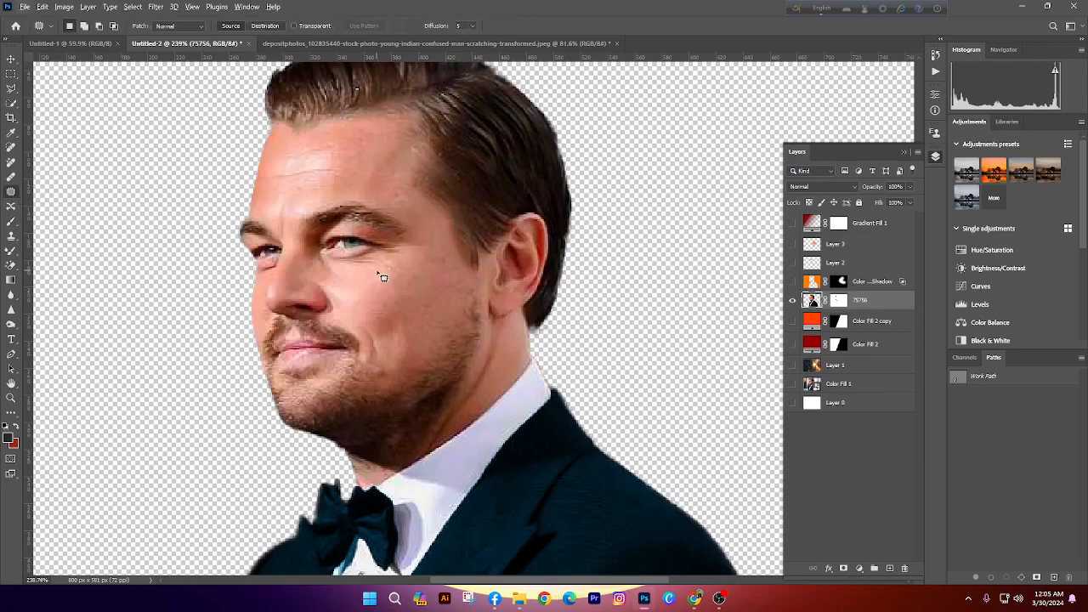
scroll(400, 199, up, 5)
drag(428, 239, 417, 234)
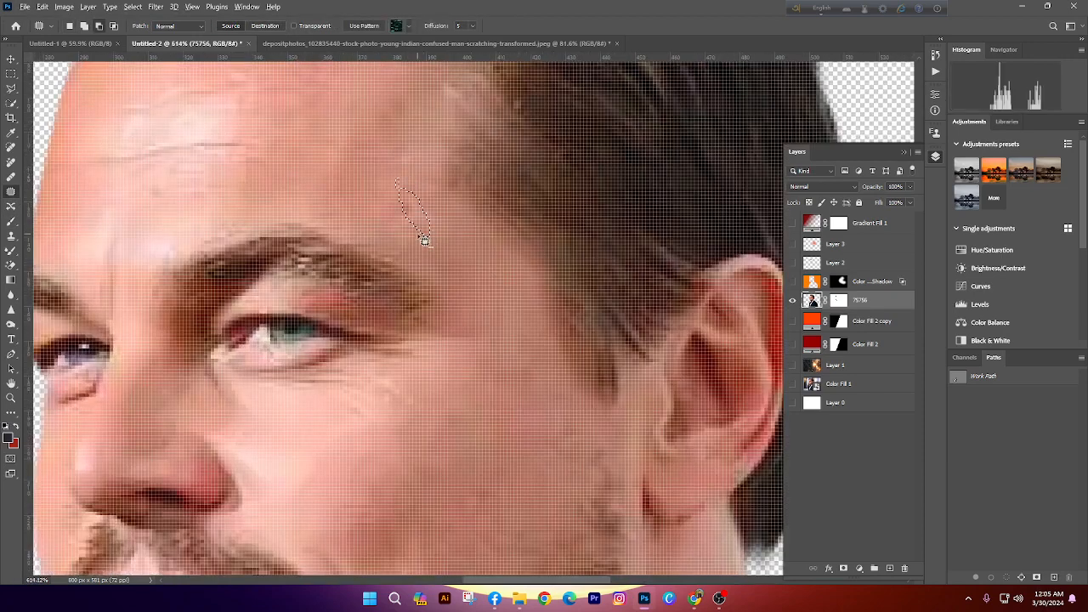
key(ctrl+alt+z)
drag(400, 191, 416, 231)
scroll(418, 235, down, 2)
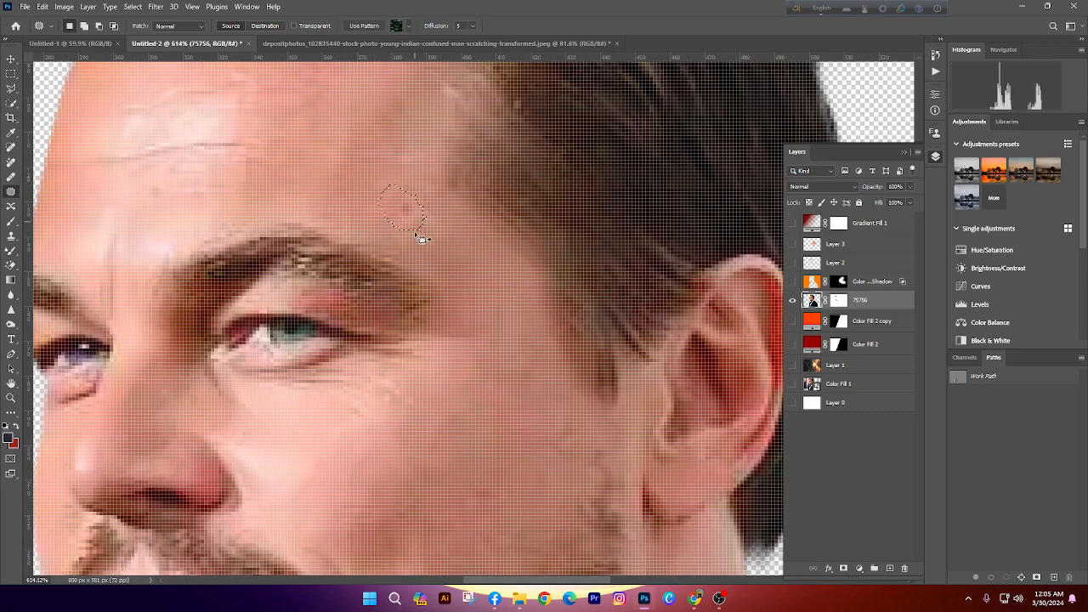
scroll(434, 274, down, 3)
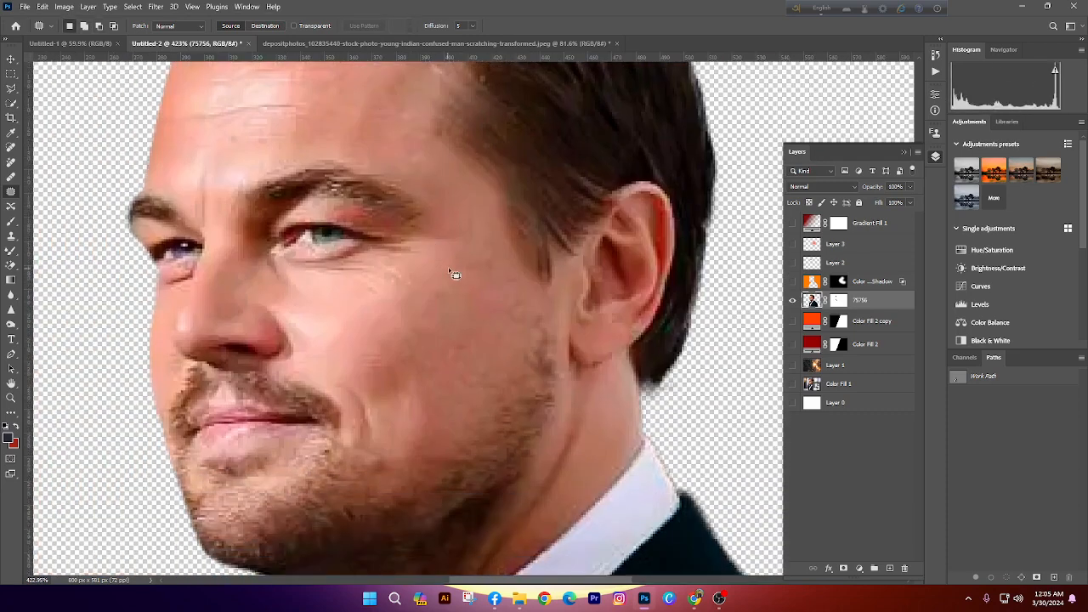
mouse_move(516, 288)
mouse_down()
mouse_move(468, 238)
mouse_move(395, 334)
mouse_up()
key(ctrl+d)
scroll(445, 275, down, 8)
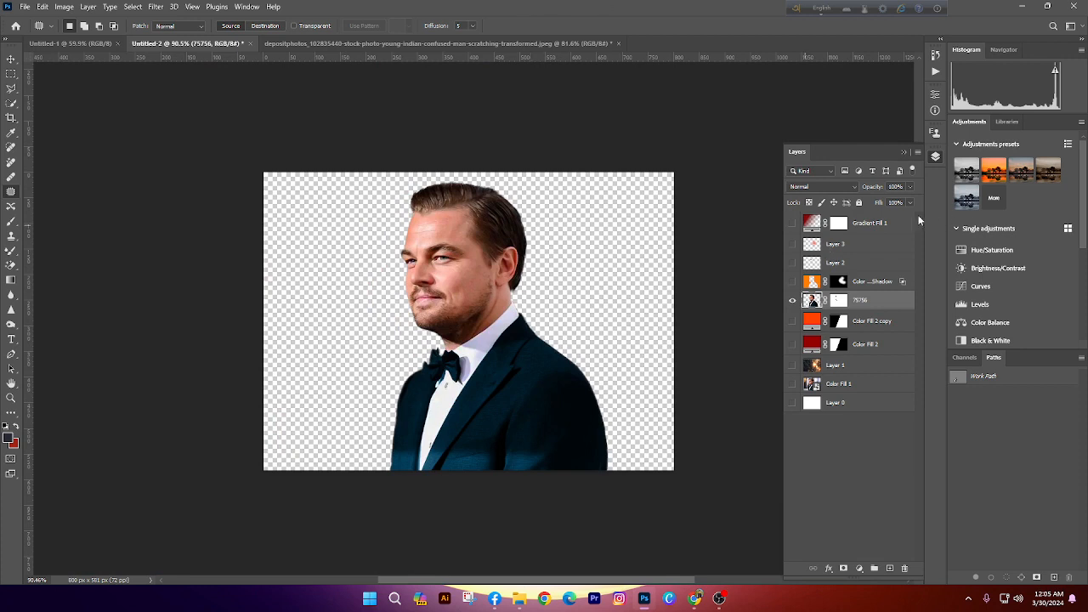
Group the layers from Gradient Fill 1 to Color Fill 1, hide the group, and show and select white Layer 0
click(879, 223)
shift+click(846, 383)
key(ctrl+g)
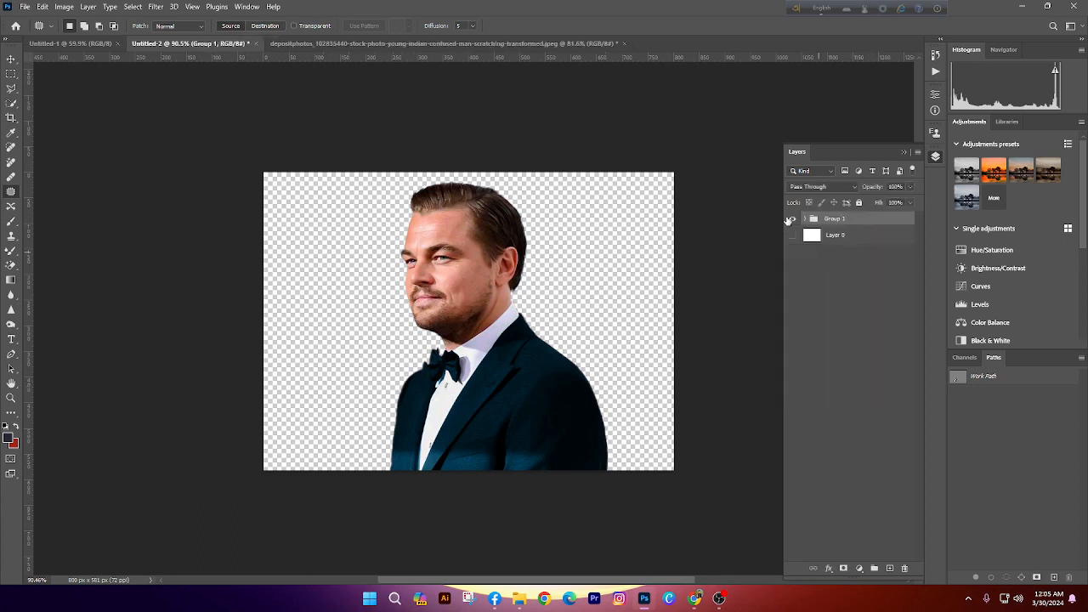
click(790, 219)
click(793, 235)
click(816, 235)
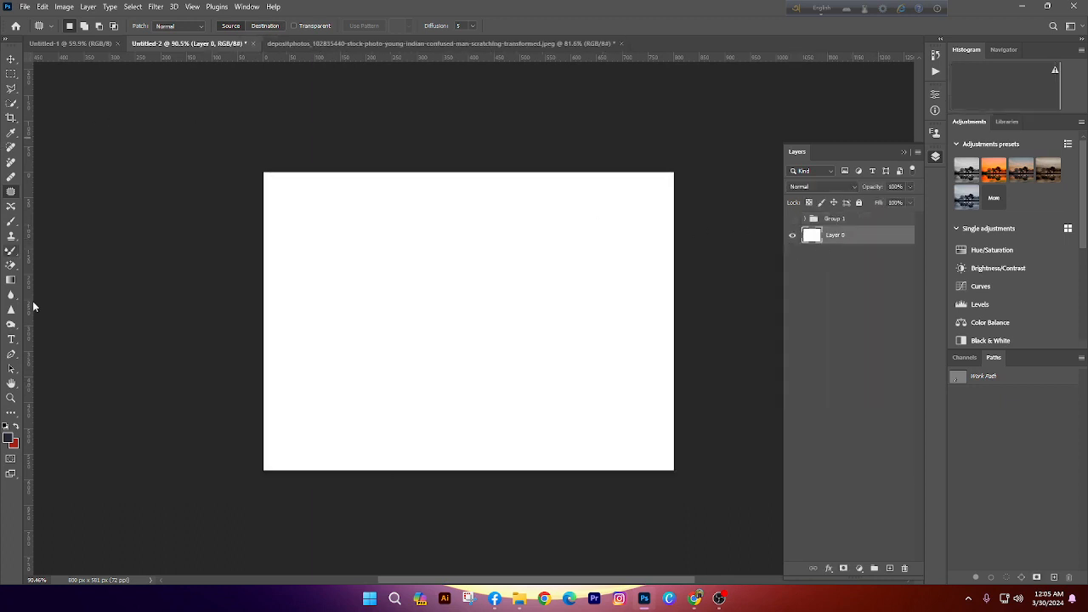
Add a Bengali text line on the white canvas reading "আমার নাম" followed by the person's first name
key(t)
scroll(416, 367, up, 1)
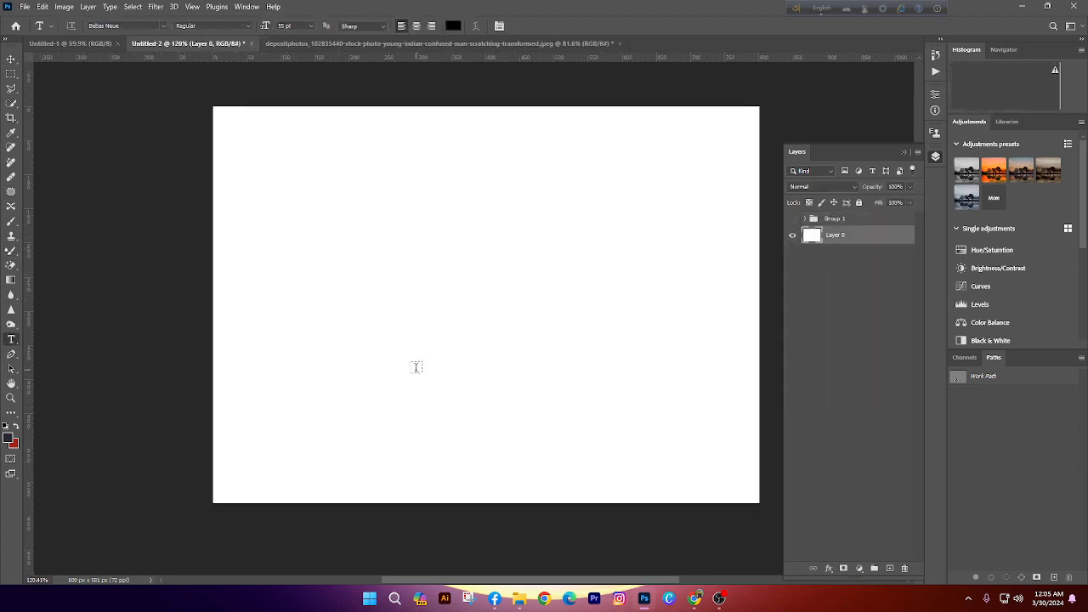
click(426, 285)
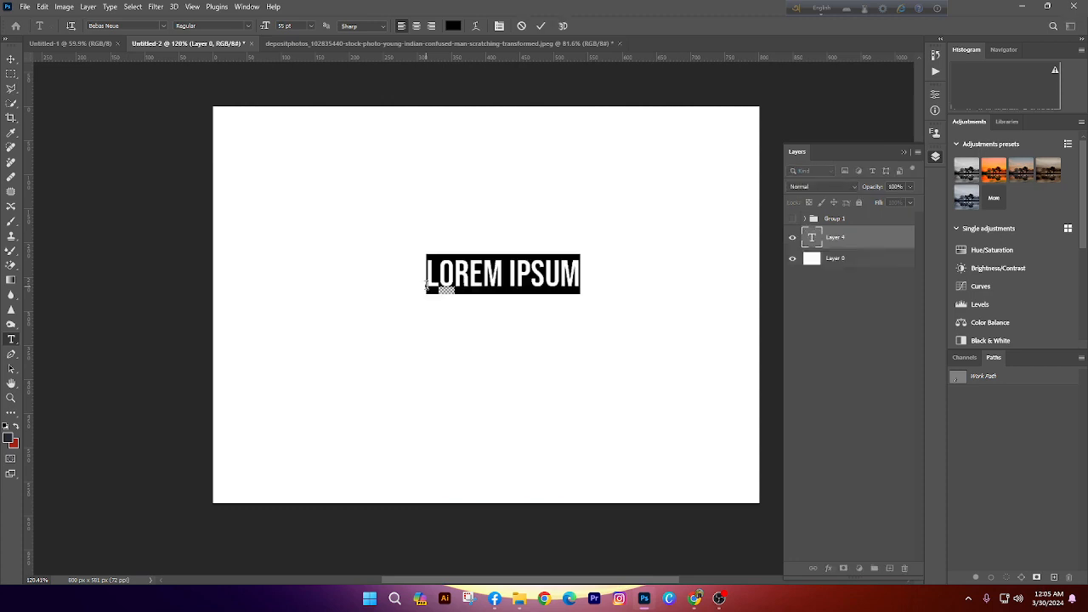
key(ctrl+space)
text(আমার নাম)
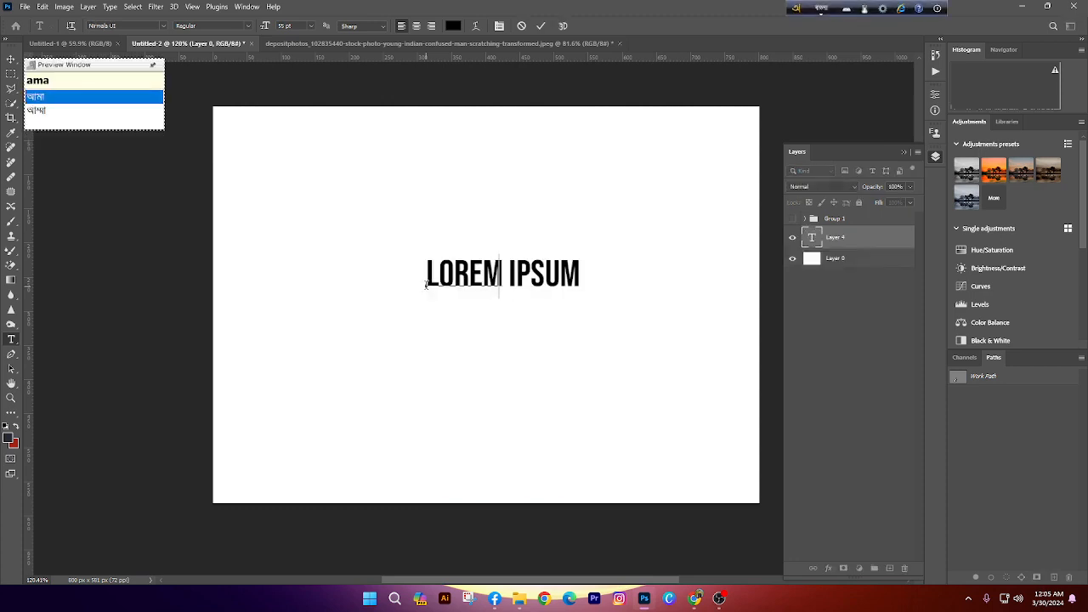
text( অনিক)
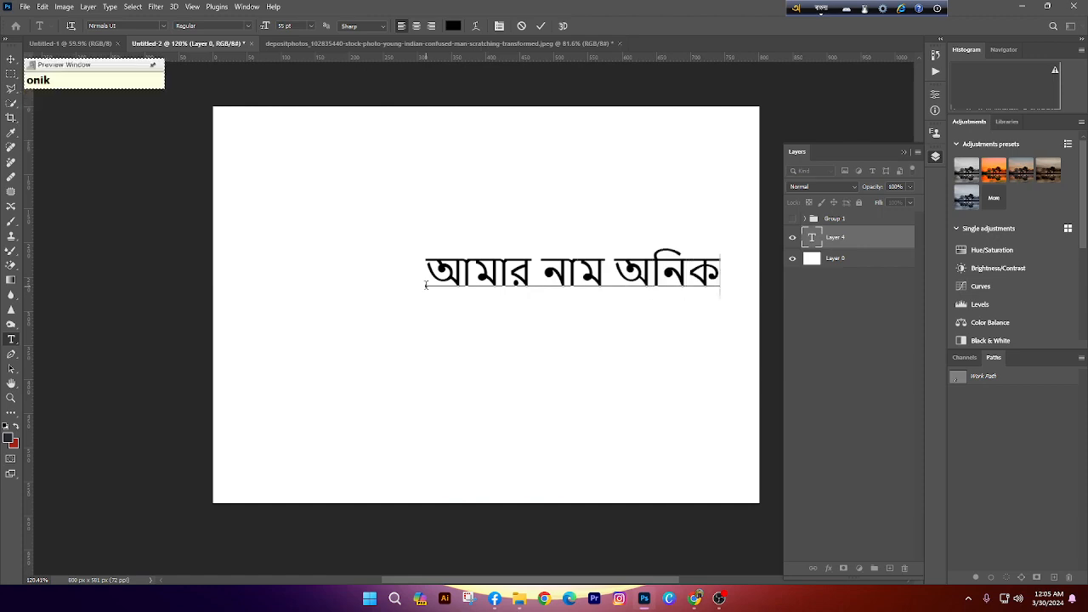
key(ctrl+space)
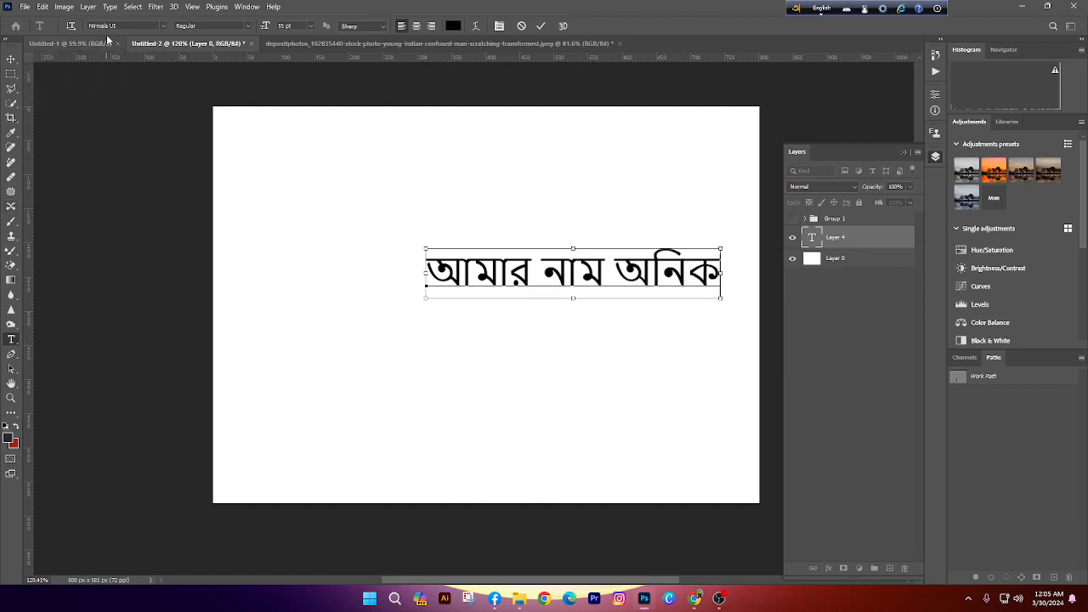
Change the font of the whole Bengali text line to Hind Siliguri Bold
key(ctrl+a)
click(115, 26)
text(hind)
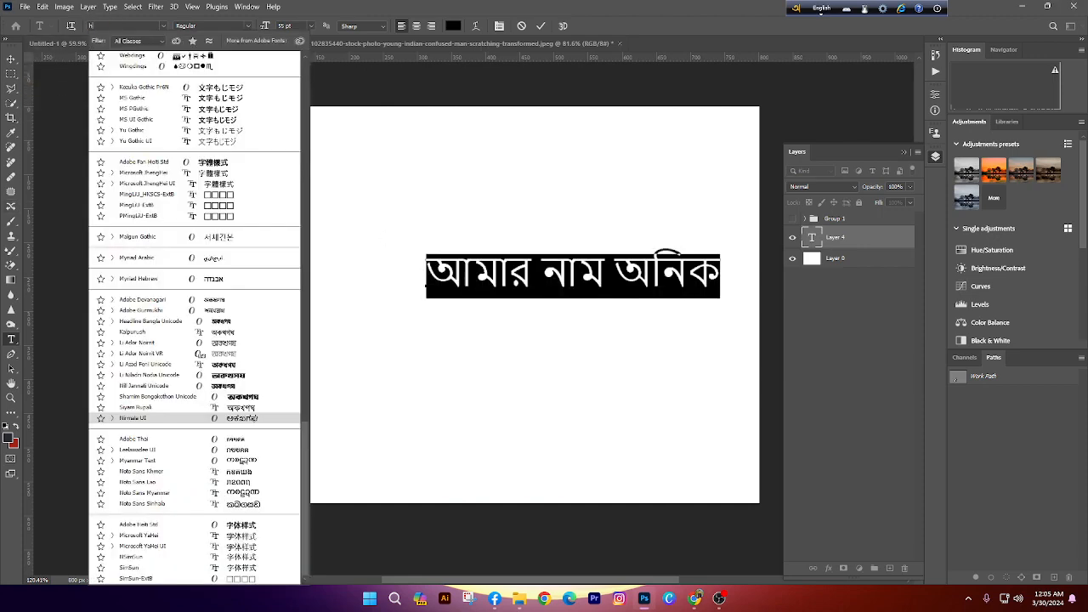
click(156, 106)
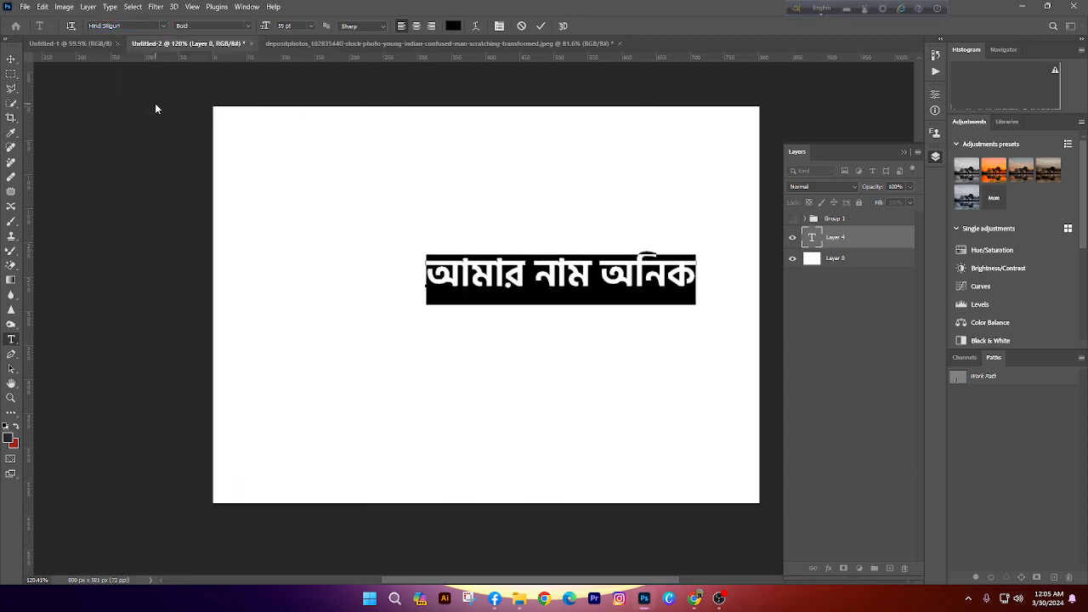
click(11, 58)
Center the text horizontally and vertically on the canvas, and clear the selection
key(ctrl+a)
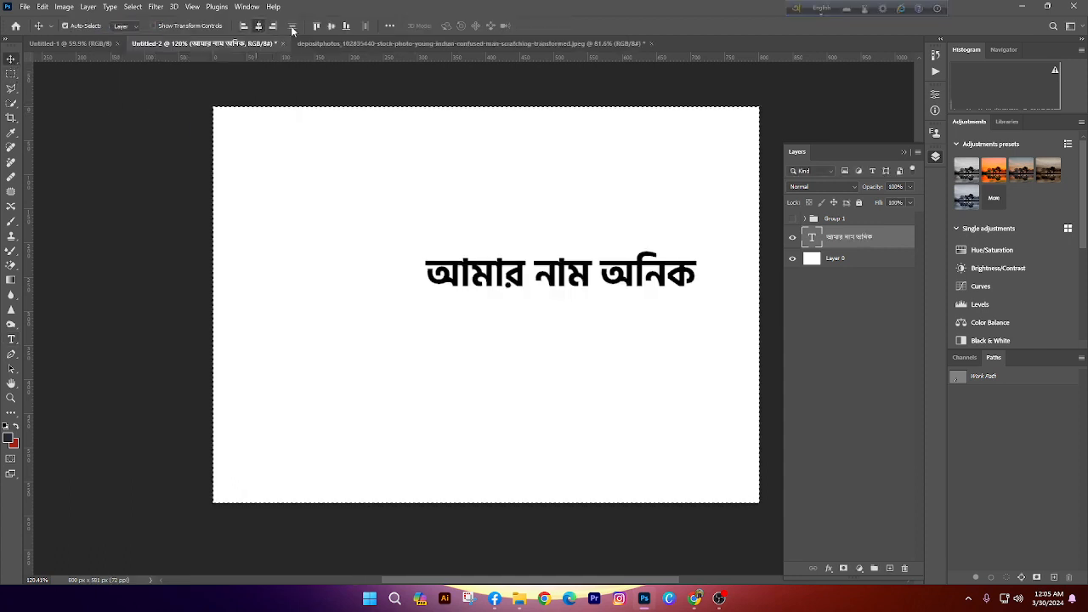
click(258, 25)
click(332, 26)
key(ctrl+d)
Scale the Bengali text up from its center to about 86 pt
key(ctrl+t)
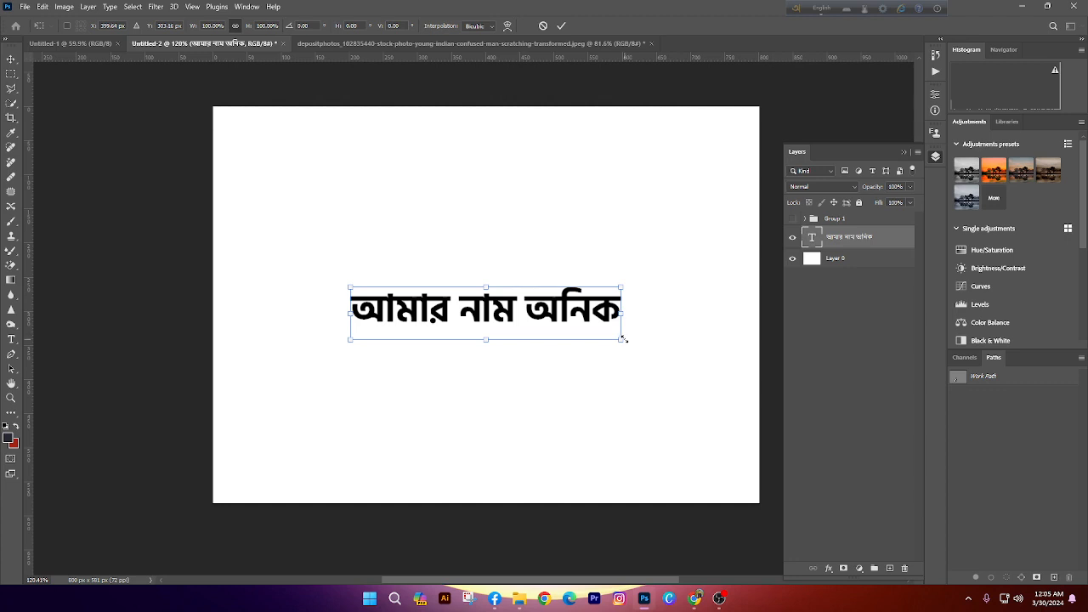
drag(623, 339, 698, 354)
key(Return)
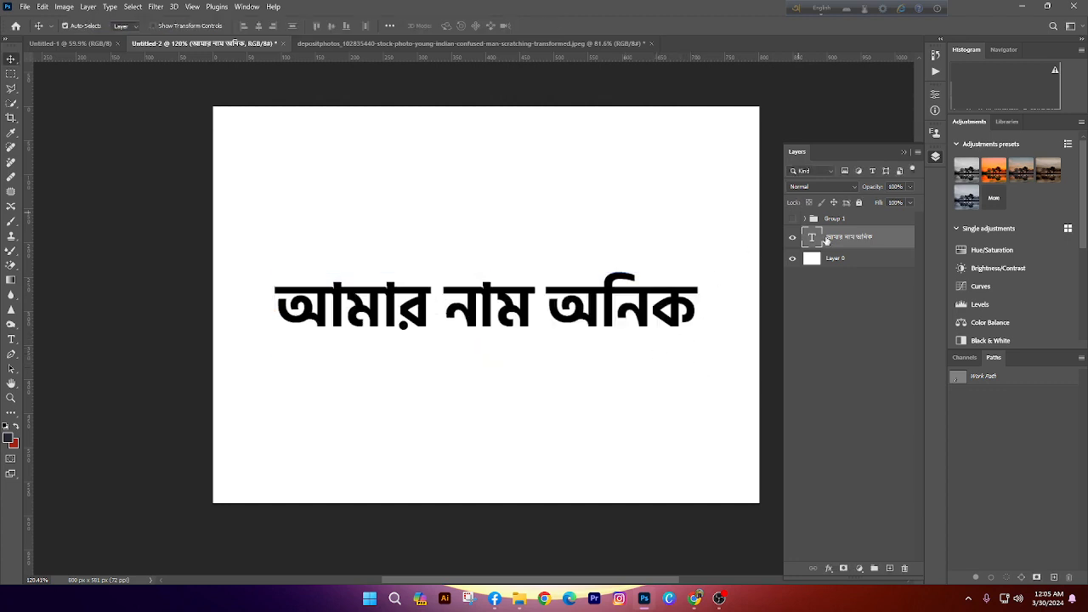
Set the anti-aliasing of the Bengali text to None and inspect the letter edges up close
double_click(337, 326)
scroll(360, 92, up, 3)
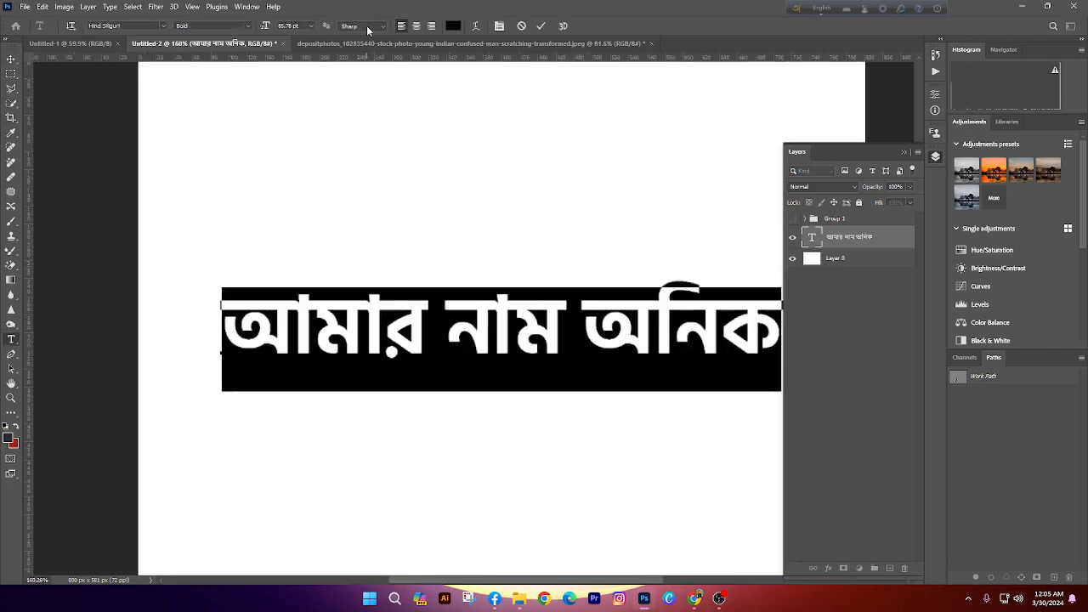
click(368, 28)
click(368, 28)
click(364, 26)
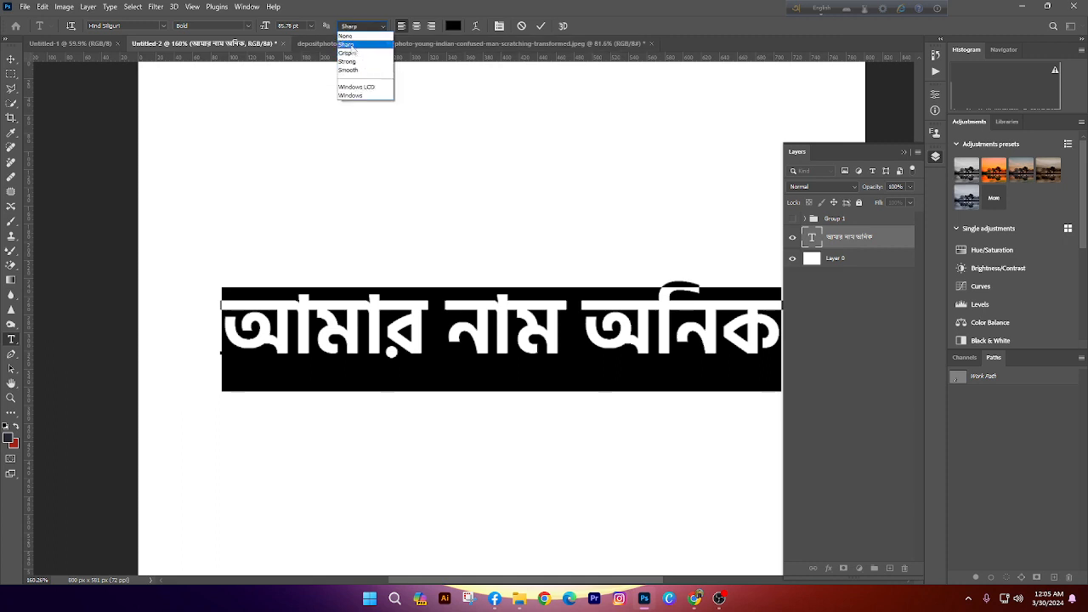
click(347, 36)
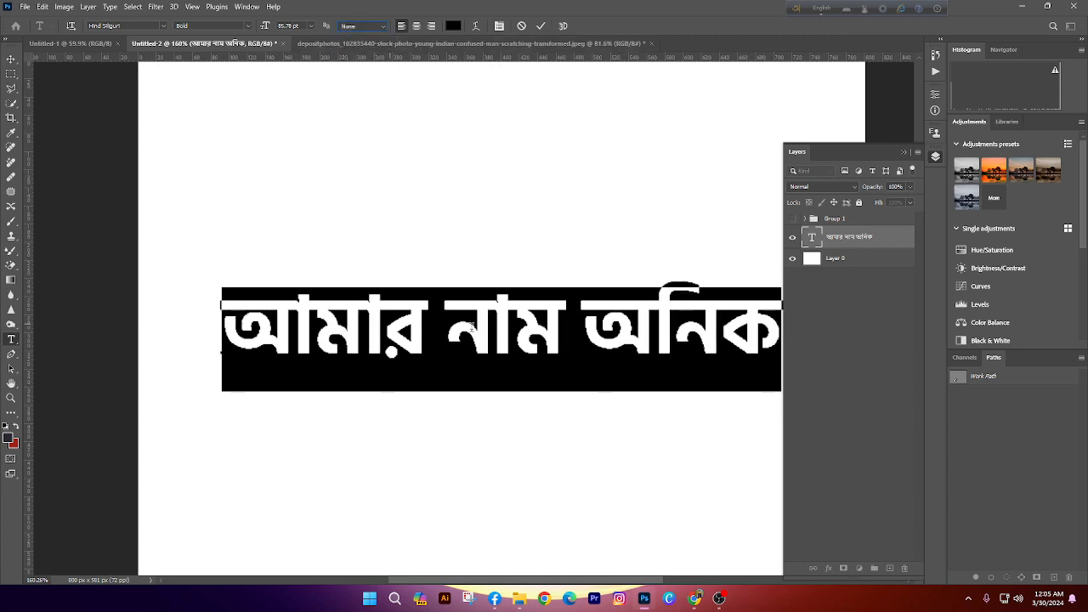
click(11, 59)
scroll(359, 349, up, 3)
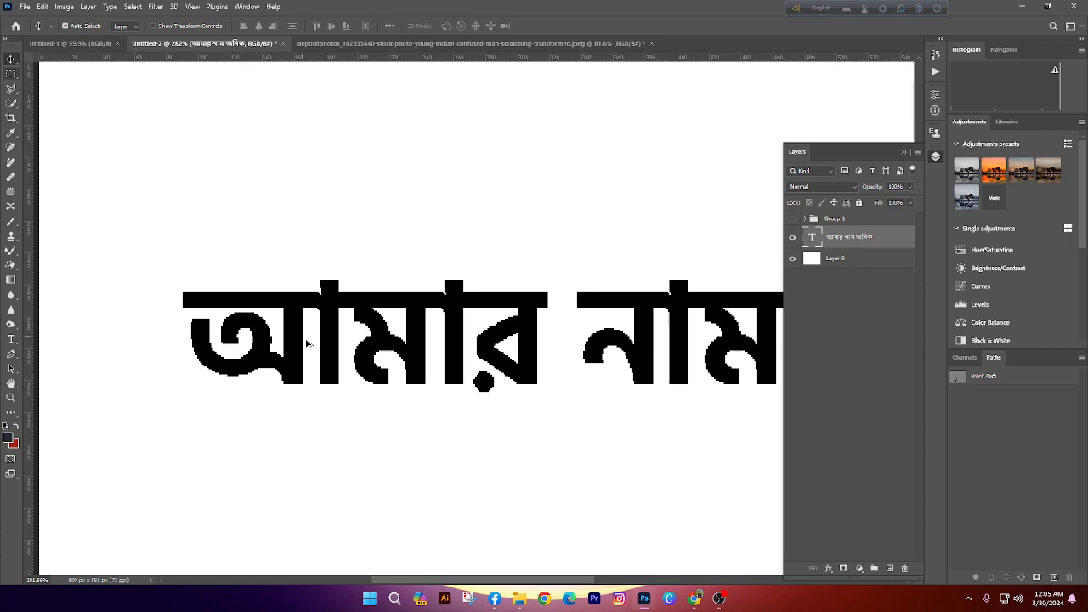
Switch the text's anti-aliasing to Crisp and compare the letter edges
double_click(356, 328)
click(364, 26)
click(363, 56)
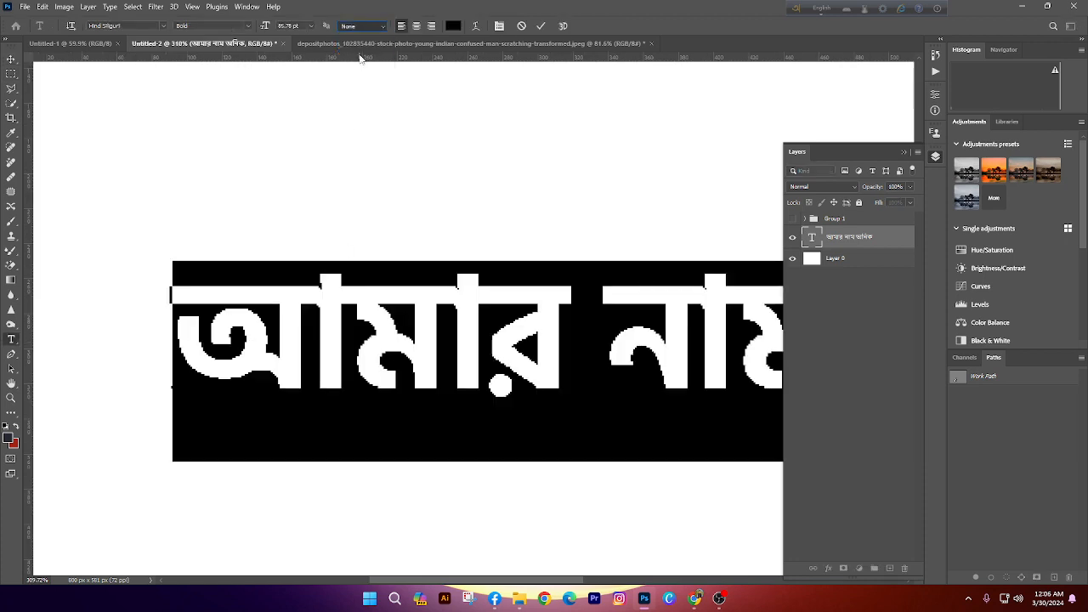
click(395, 340)
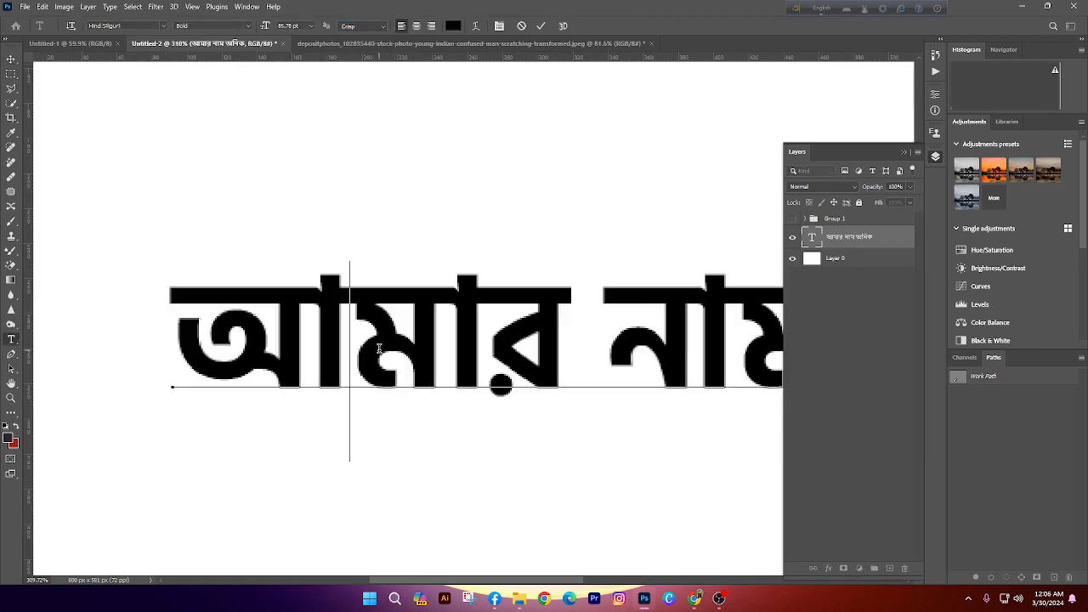
Change the anti-aliasing method of the text to Strong
double_click(349, 314)
click(358, 30)
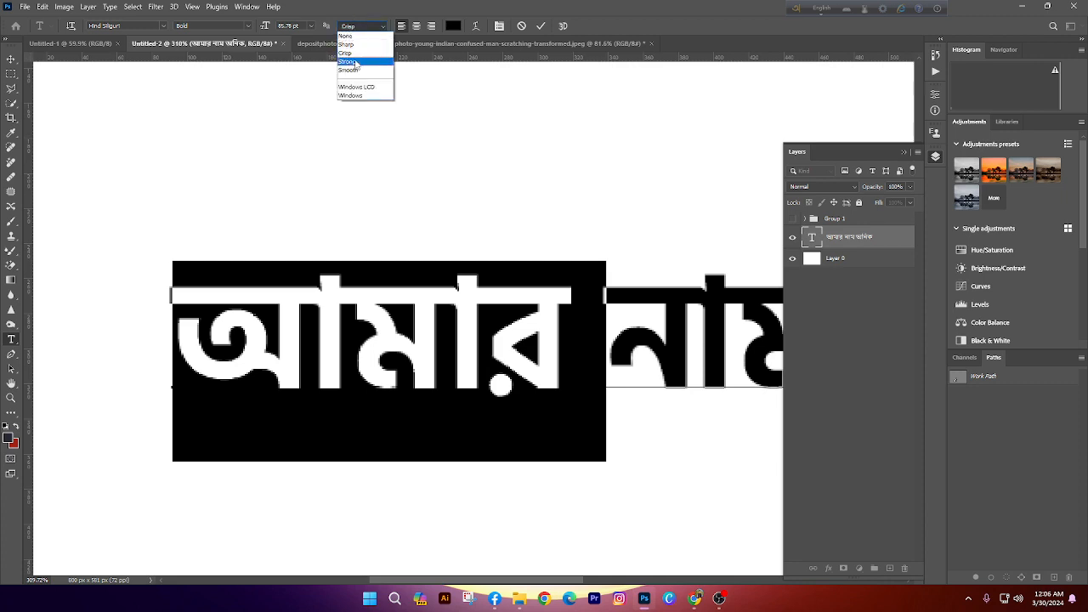
click(355, 66)
Select the whole text line and set its anti-aliasing to Smooth
triple_click(408, 323)
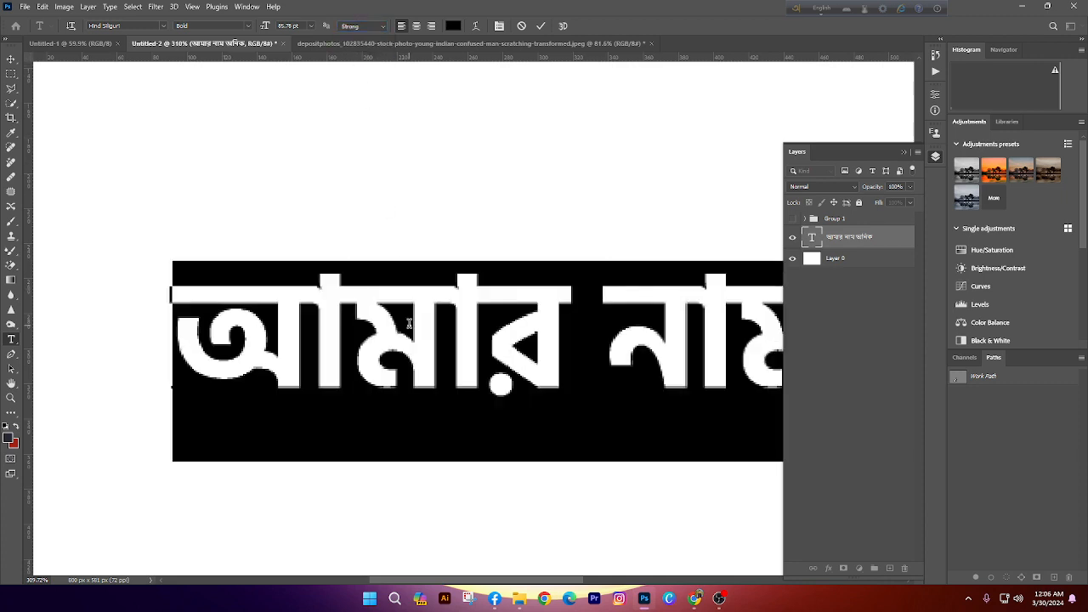
click(384, 29)
click(367, 85)
Set the text's anti-aliasing back to Sharp, commit the edit and view the whole canvas
click(433, 325)
double_click(433, 325)
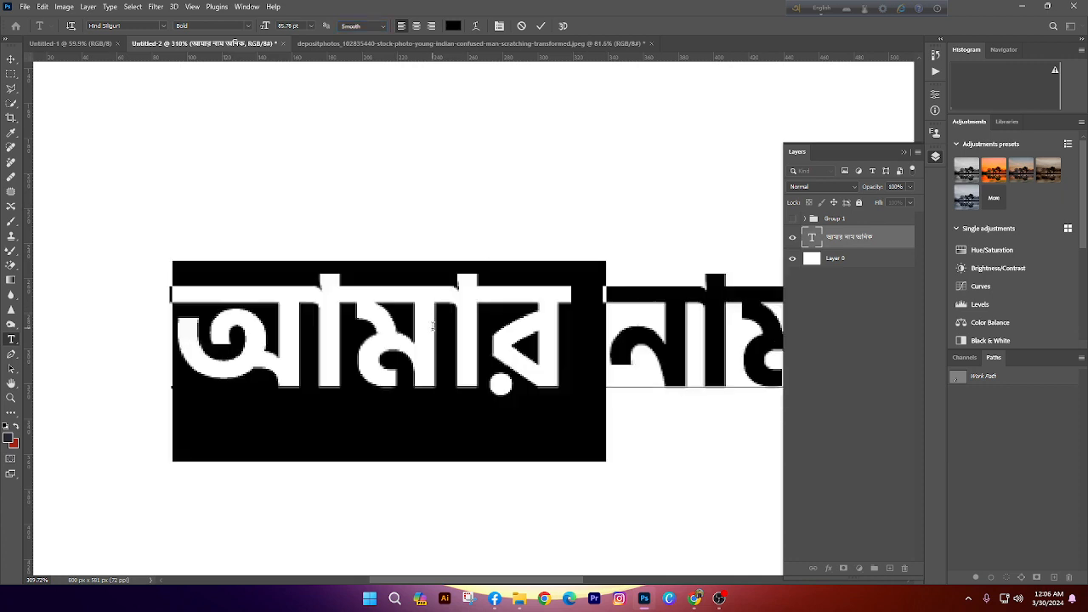
click(390, 26)
click(361, 46)
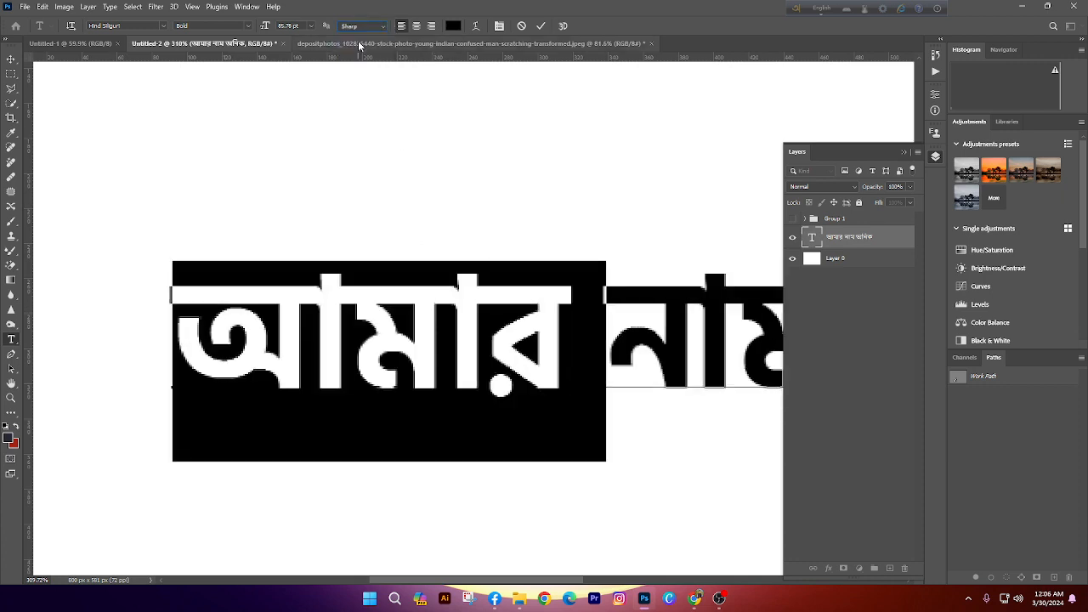
click(11, 59)
scroll(289, 267, down, 6)
scroll(437, 261, up, 1)
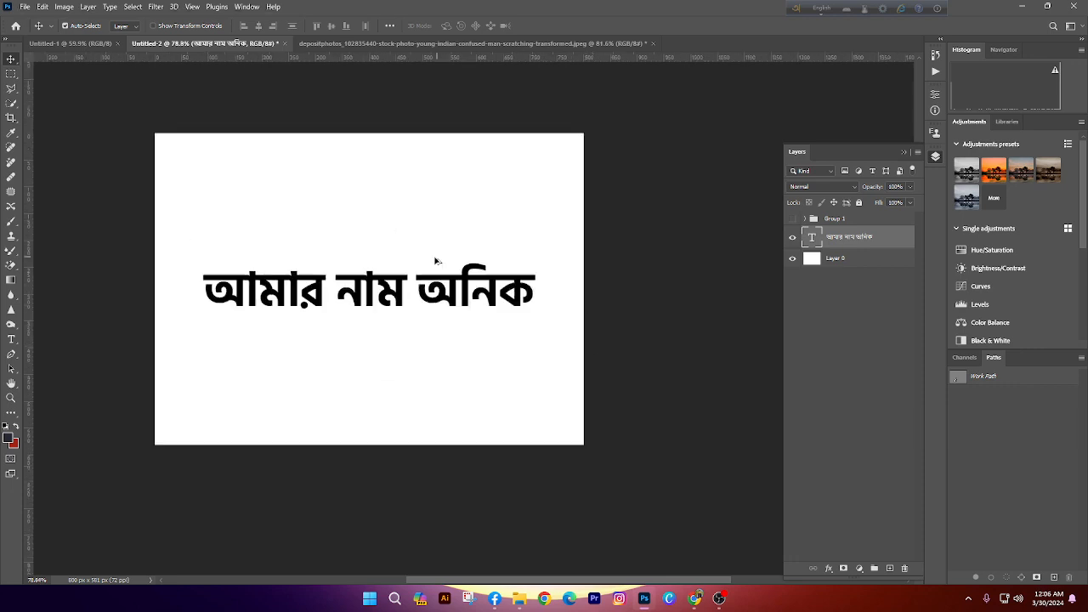
Replace the Bengali text line with the word ভালোবাসি and commit the edit
scroll(434, 261, up, 2)
double_click(465, 328)
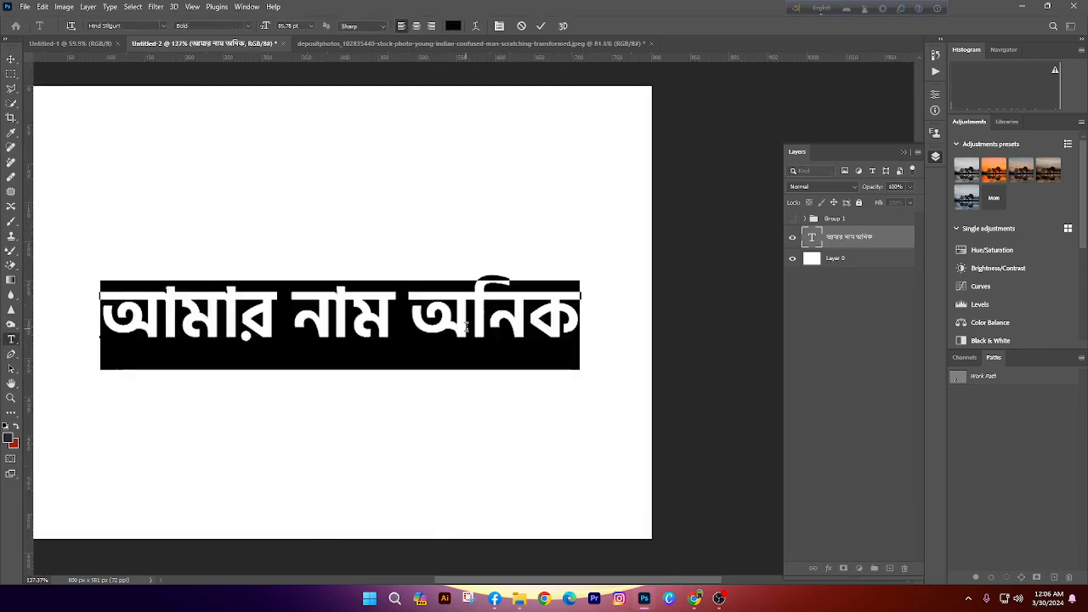
double_click(466, 328)
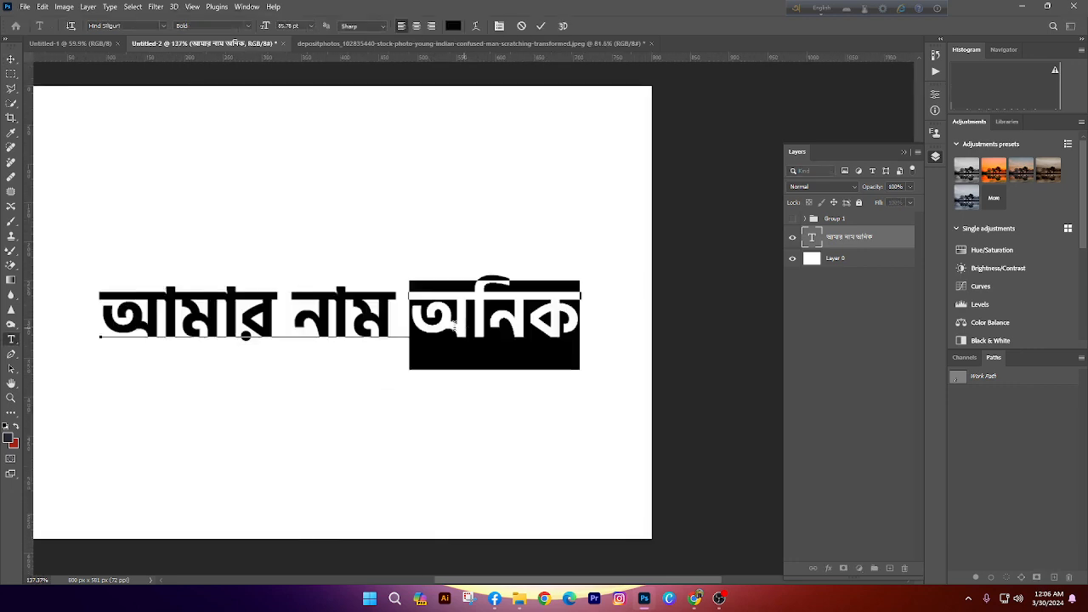
click(11, 58)
double_click(421, 323)
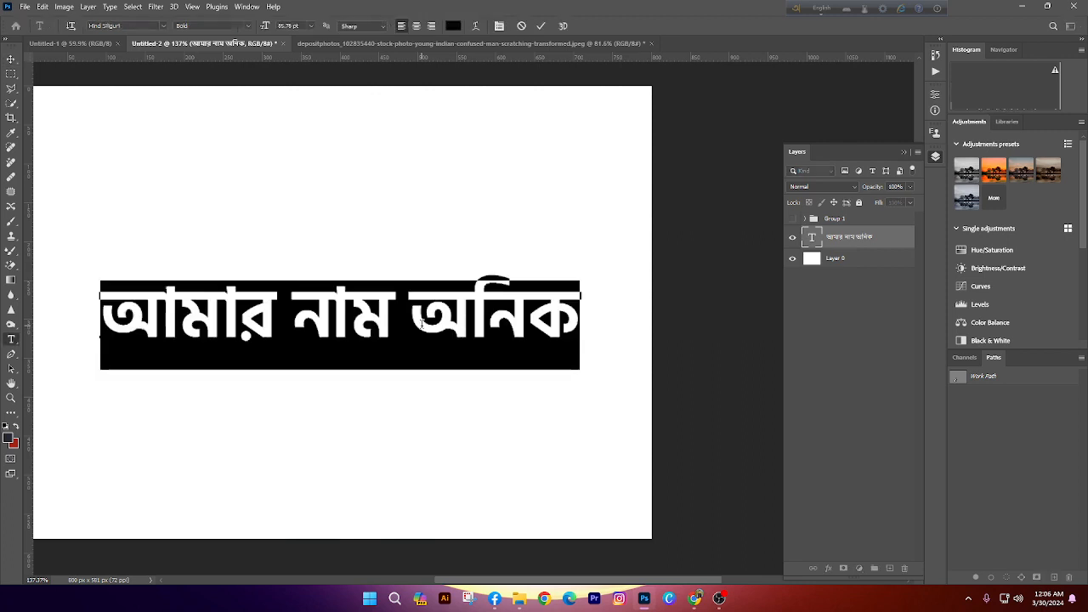
key(F12)
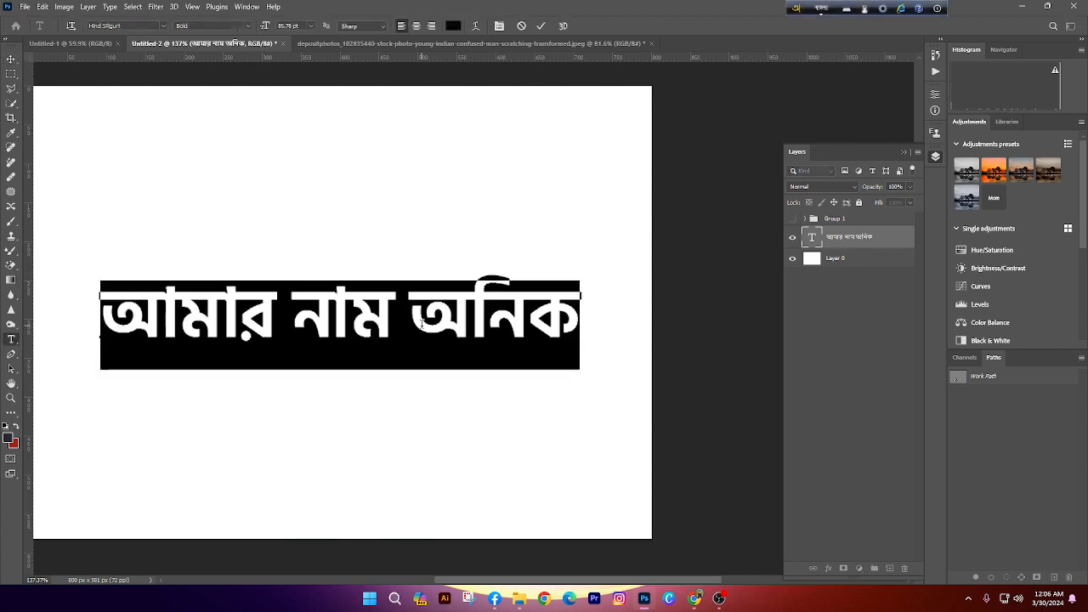
text(valOBASI)
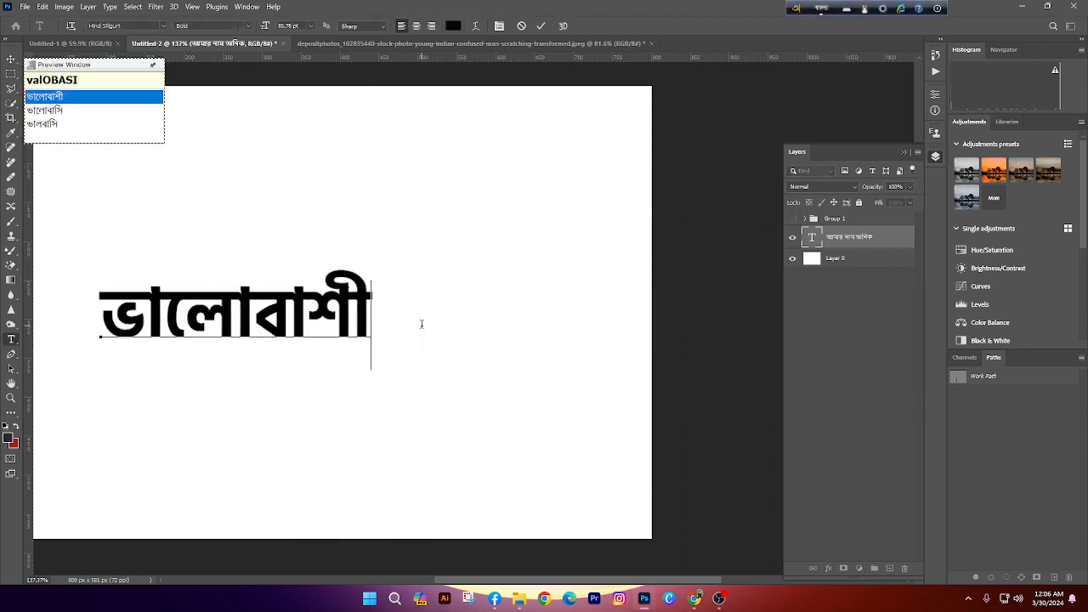
key(BackSpace)
key(BackSpace)
text(si)
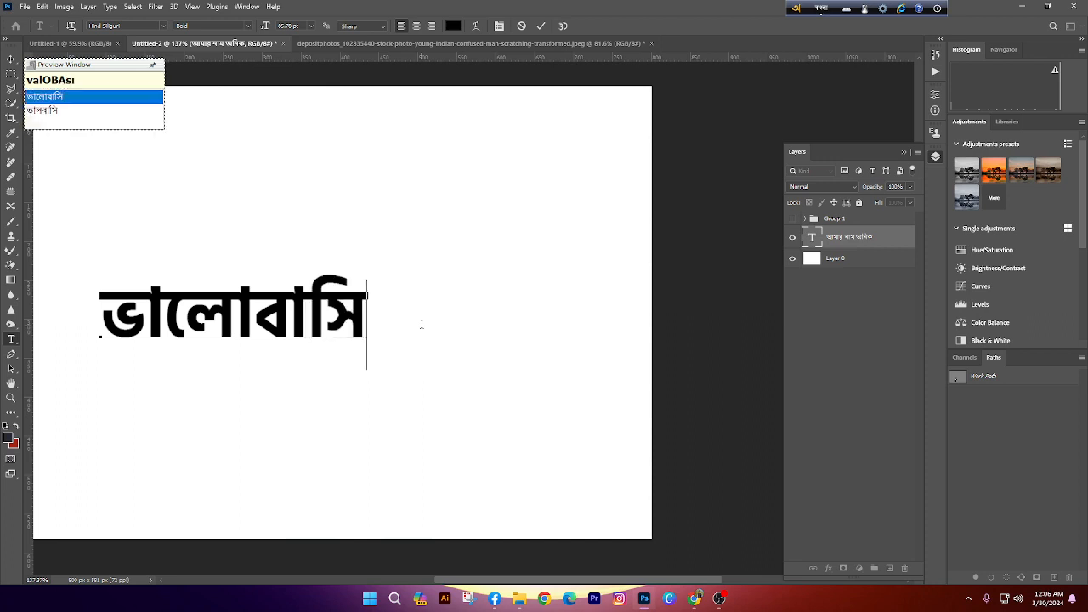
key(F12)
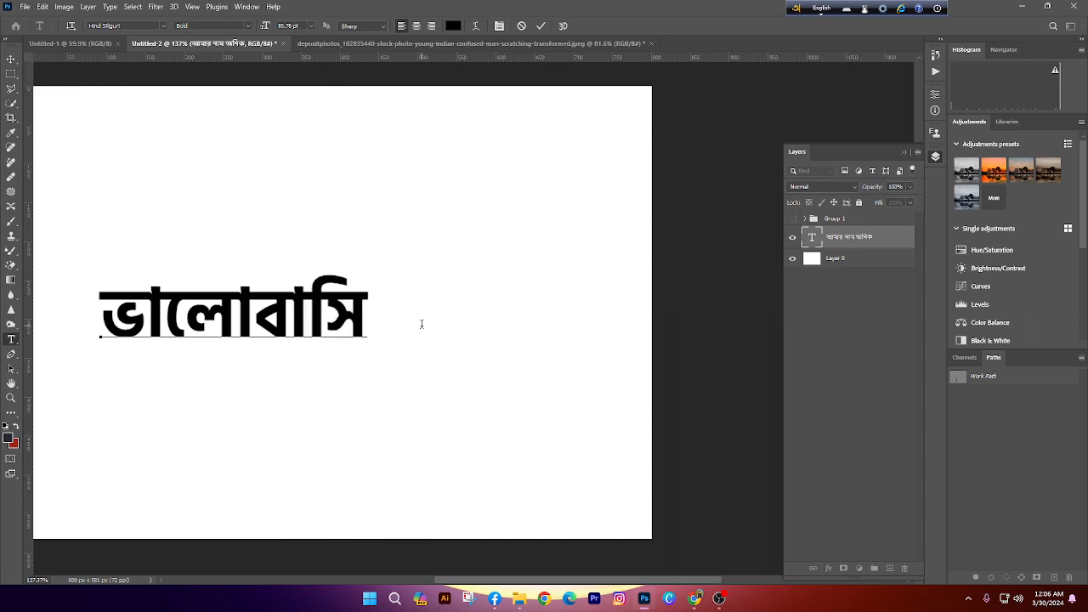
click(11, 61)
Duplicate the word ভালোবাসি just above the original and change the copy's text to তোমাকে
drag(330, 317, 401, 254)
double_click(400, 247)
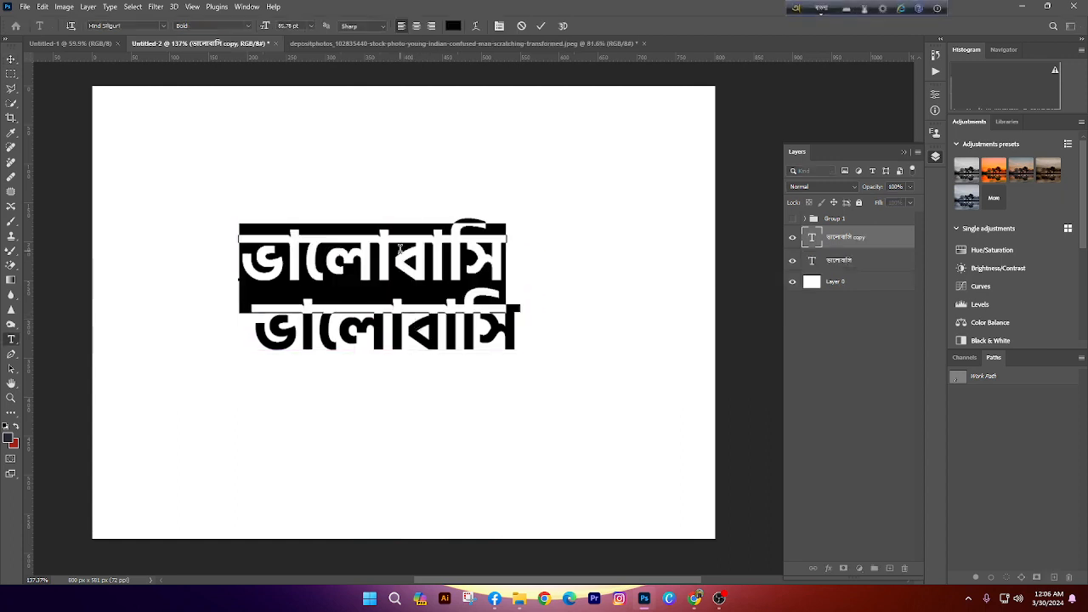
text(tOmake)
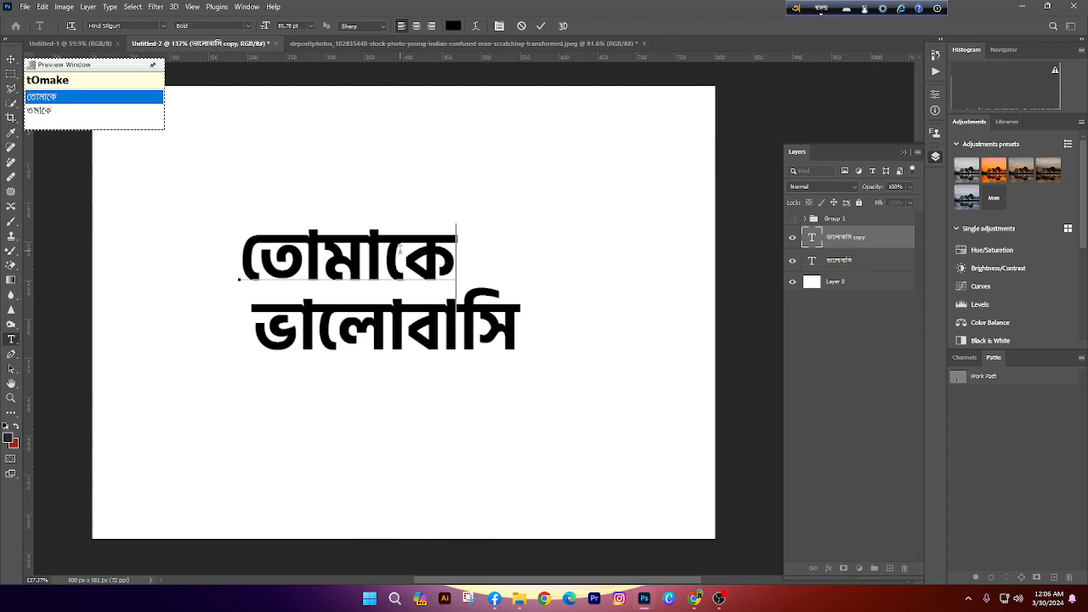
key(F12)
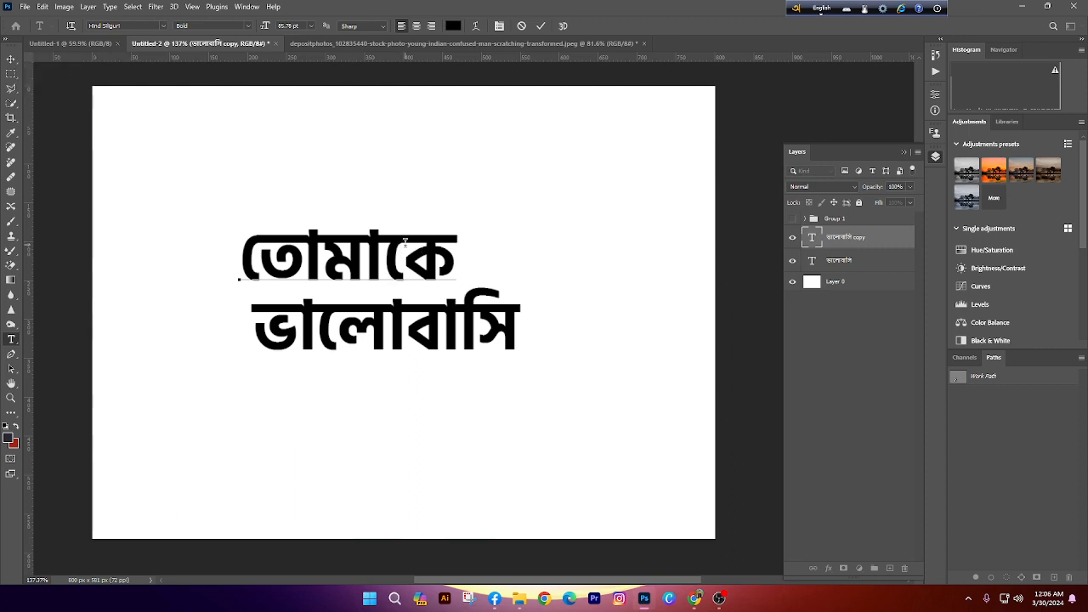
click(11, 60)
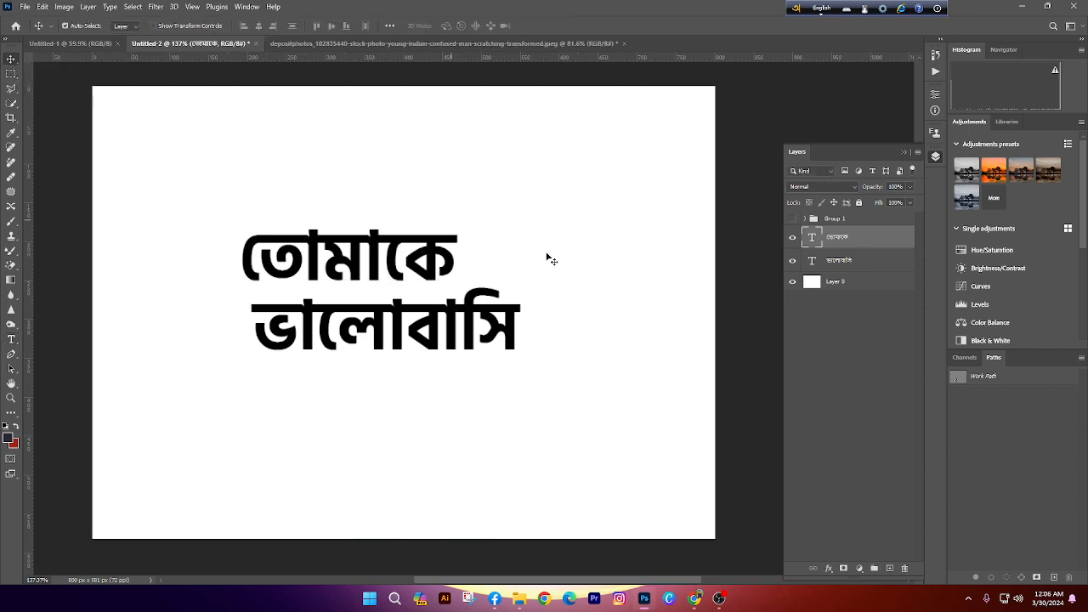
Try to move the word তোমাকে down onto the word below it, and undo the move
scroll(417, 266, up, 3)
drag(417, 266, 437, 322)
key(ctrl+z)
Rasterize the type of both text layers, তোমাকে and ভালোবাসি
right_click(861, 239)
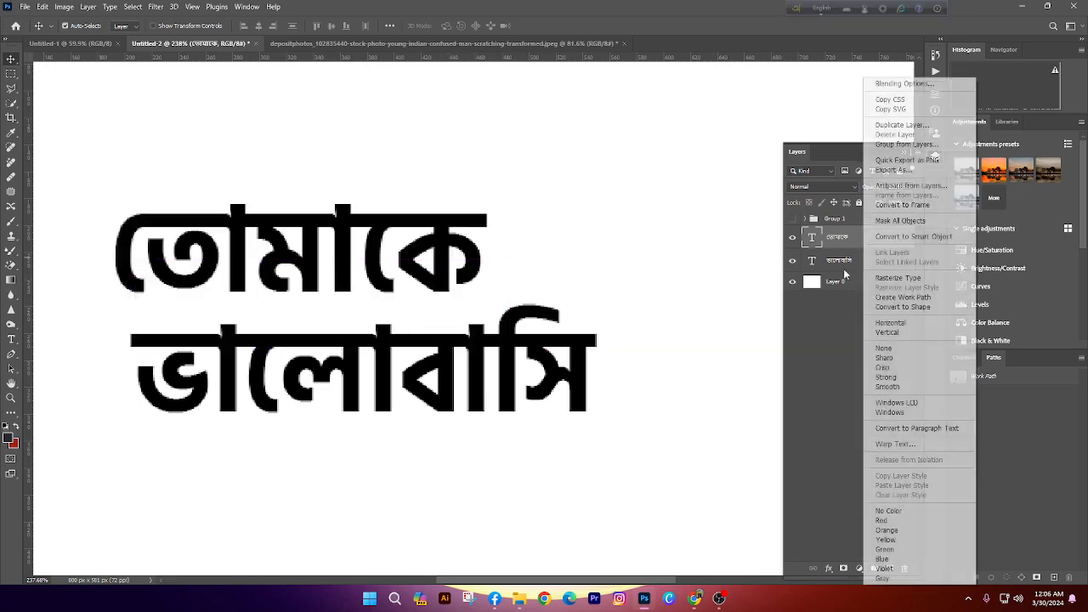
click(888, 276)
click(884, 255)
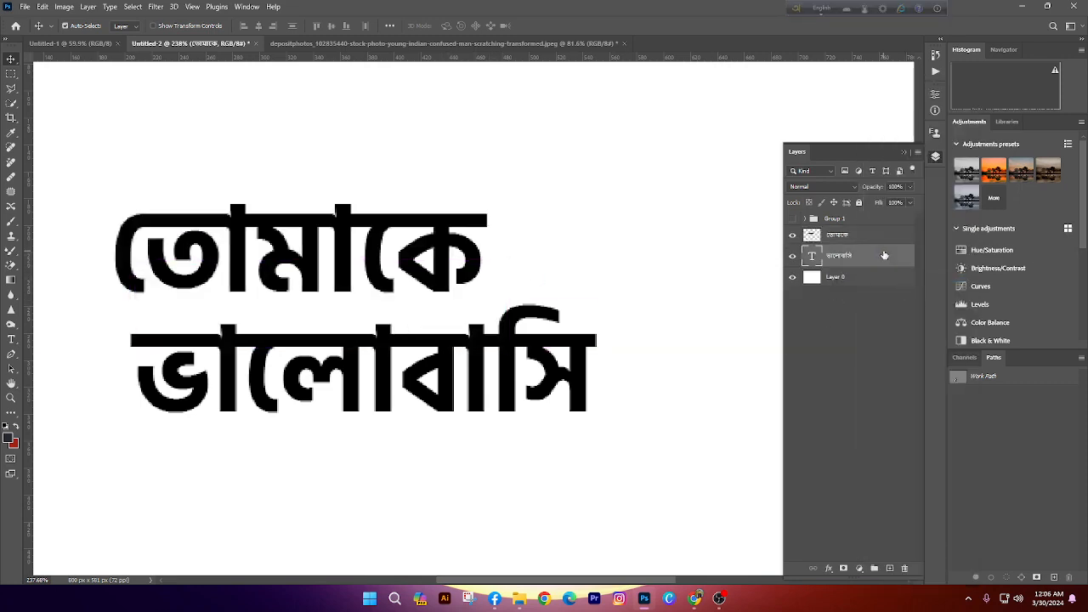
right_click(869, 258)
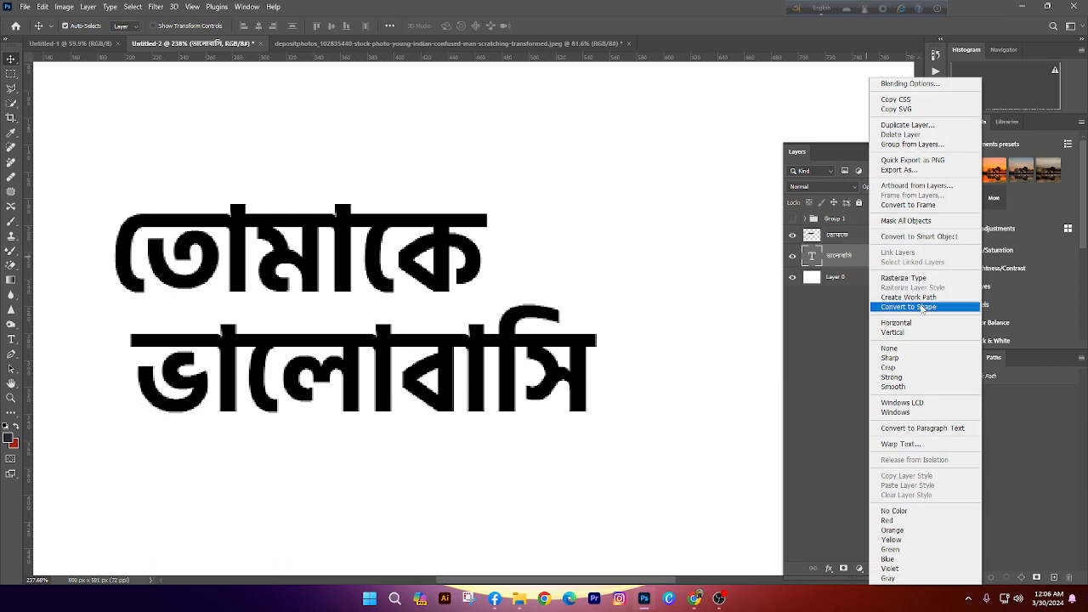
click(902, 278)
Select the final letters সি of ভালোবাসি with a rectangular marquee and cut them to a new layer
scroll(326, 247, down, 2)
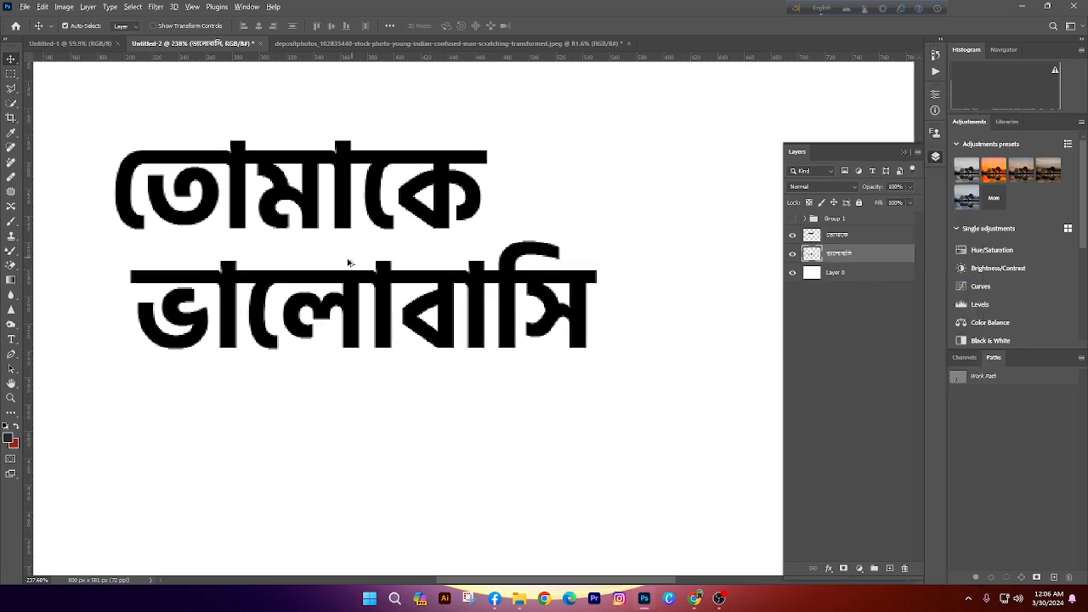
scroll(450, 273, right, 3)
click(11, 73)
scroll(323, 231, up, 3)
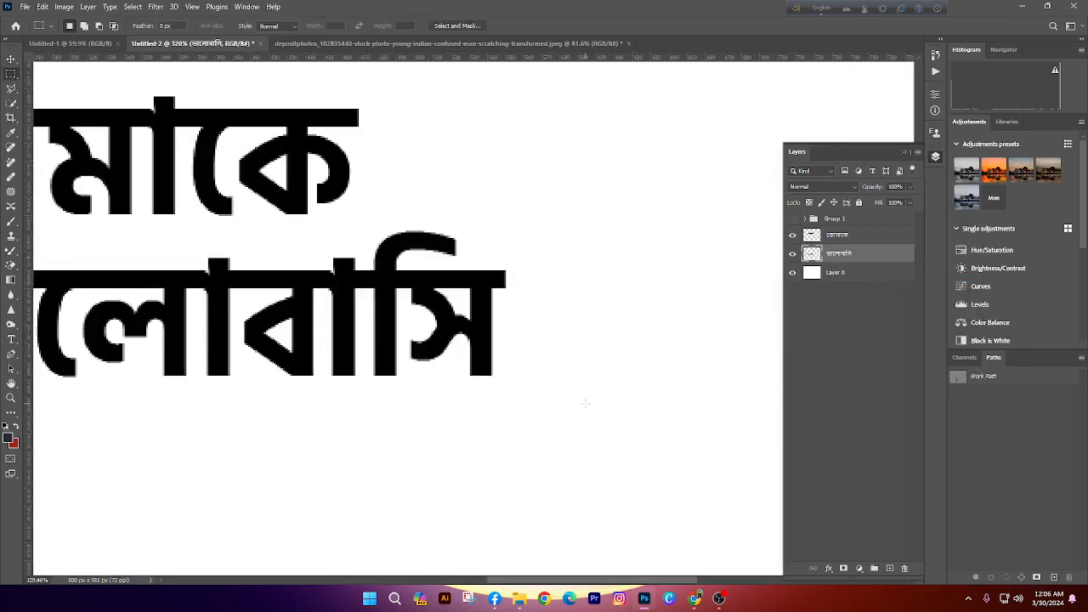
right_click(16, 77)
click(73, 74)
drag(580, 427, 367, 221)
right_click(417, 294)
click(477, 376)
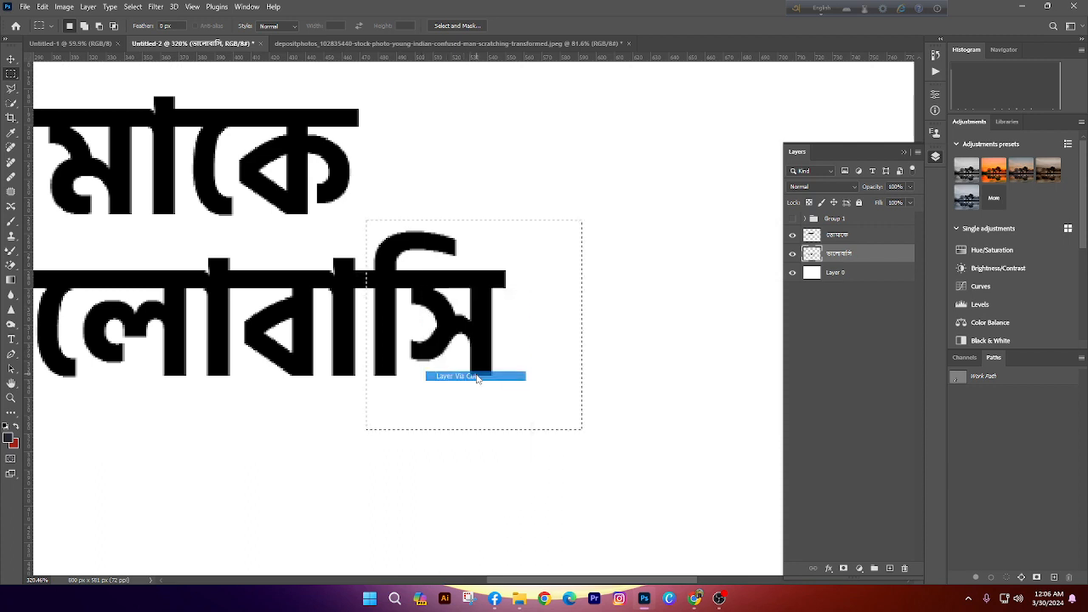
Try moving the separated letters সি away from the rest of the word, undoing each move
click(11, 59)
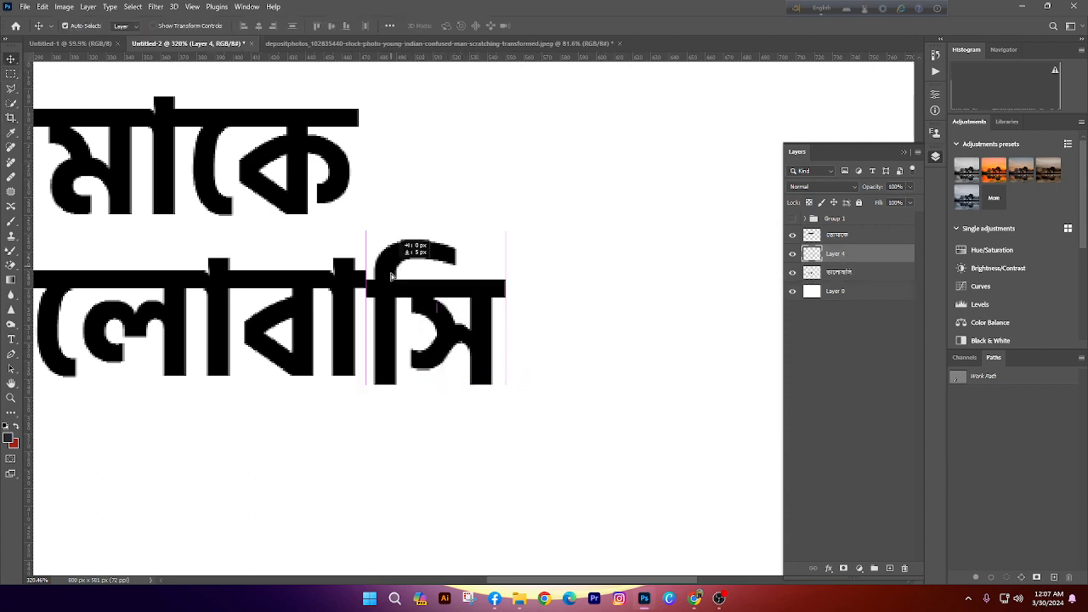
drag(421, 255, 459, 281)
key(ctrl+z)
drag(393, 273, 508, 233)
key(ctrl+z)
Try to move the remaining letters of ভালোবাসি away from the cut piece, and undo the move
scroll(542, 243, down, 1)
scroll(540, 245, down, 3)
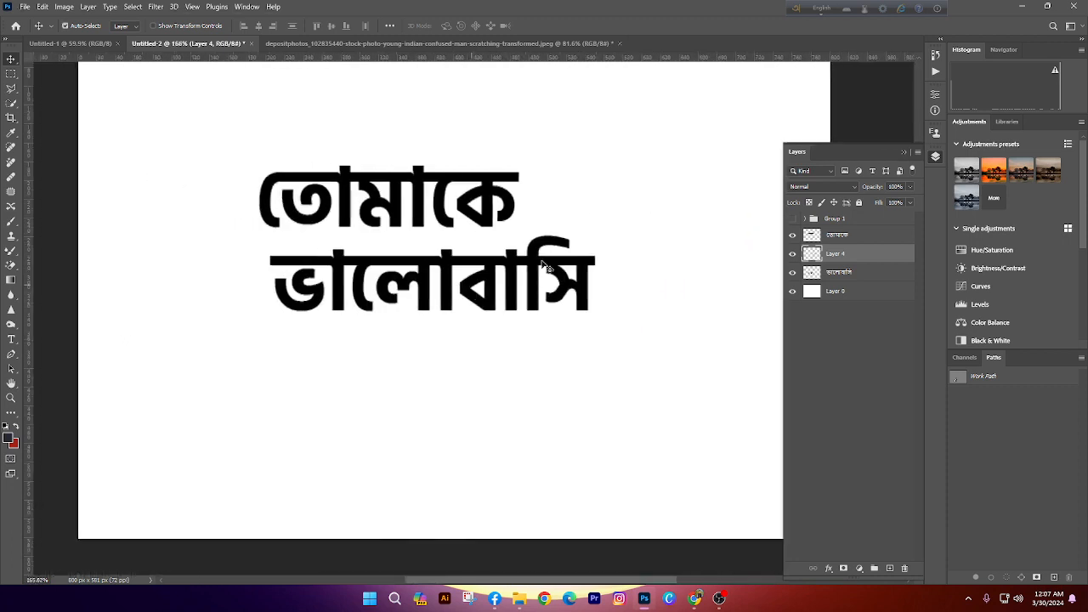
scroll(497, 230, up, 4)
drag(538, 274, 466, 312)
key(ctrl+z)
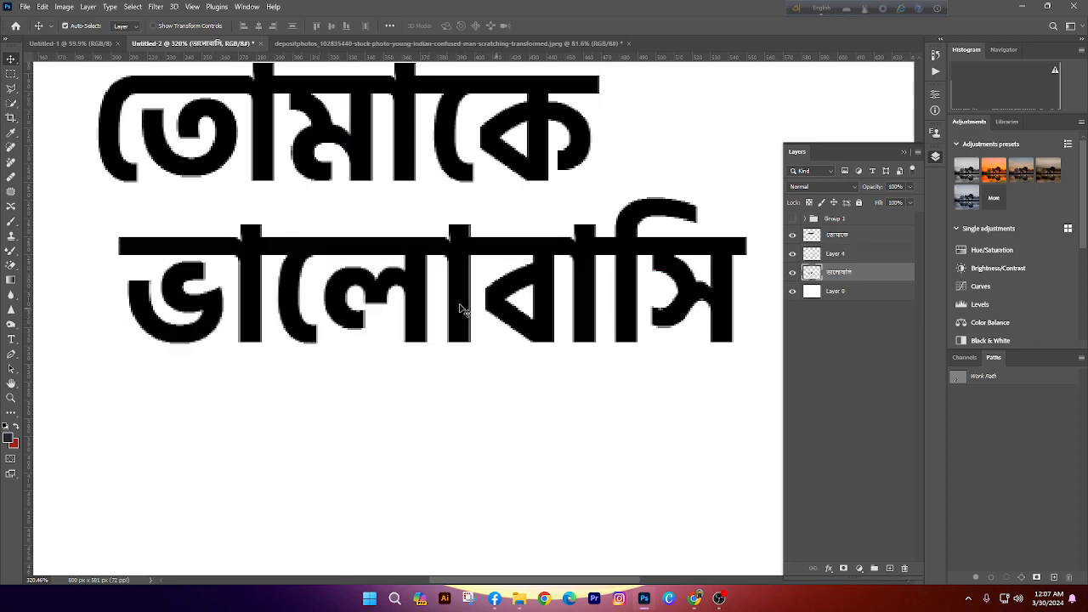
Cut the letters বা out of the word ভালোবাসি onto their own layer using a rectangular selection
click(11, 74)
scroll(595, 306, up, 1)
drag(604, 428, 457, 198)
right_click(556, 322)
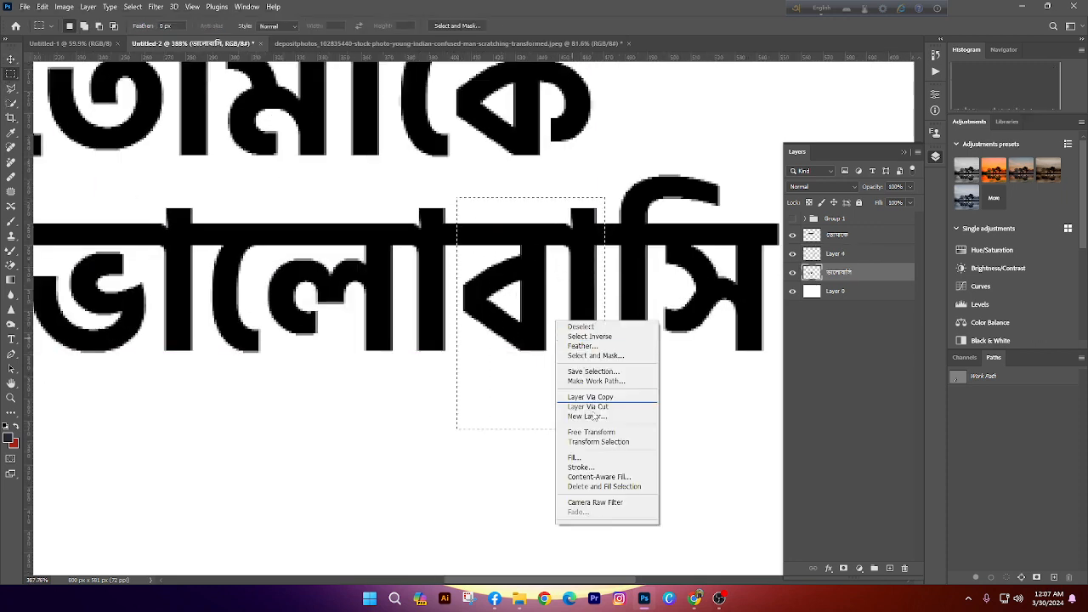
click(596, 408)
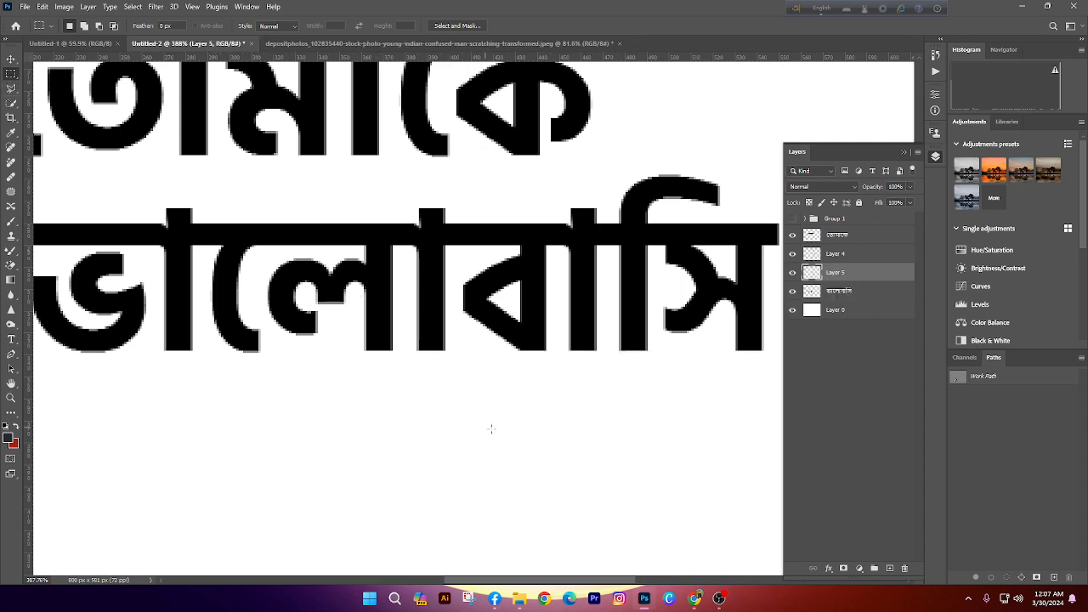
Try to cut the rectangular area around the letters লো onto a new layer
drag(474, 429, 204, 207)
right_click(253, 280)
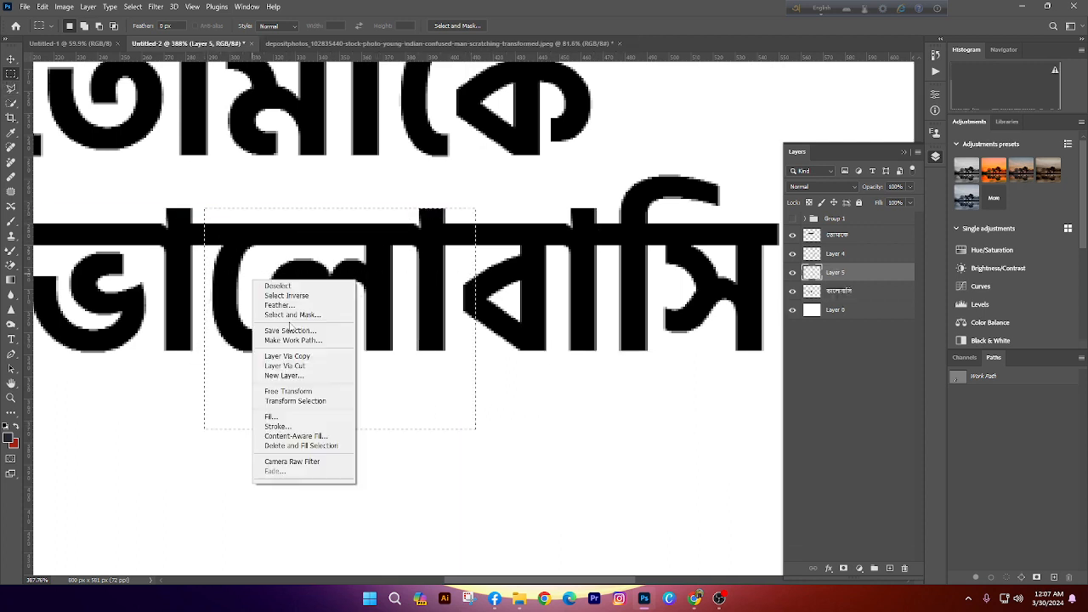
click(307, 376)
key(v)
scroll(399, 306, down, 5)
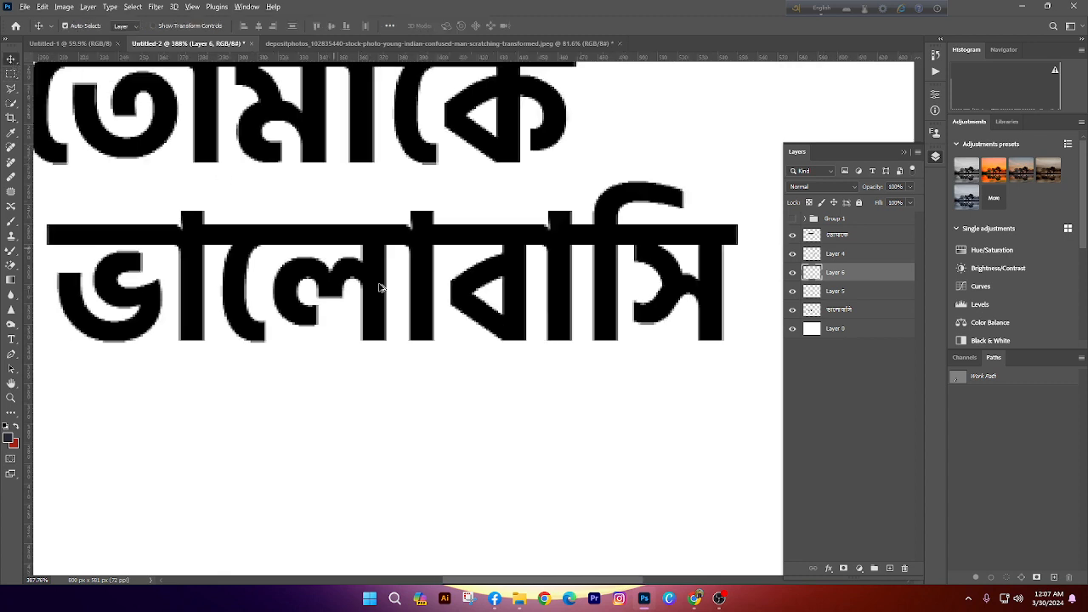
Try moving the letters লো down from the word, undoing each move
drag(383, 271, 386, 341)
key(ctrl+z)
click(531, 409)
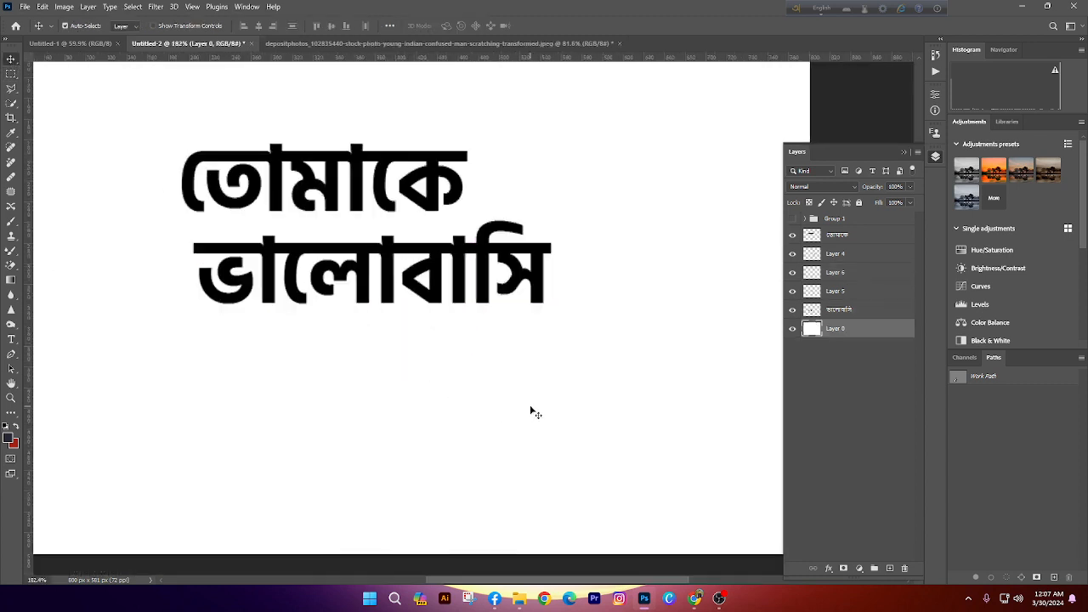
drag(361, 293, 360, 321)
key(ctrl+z)
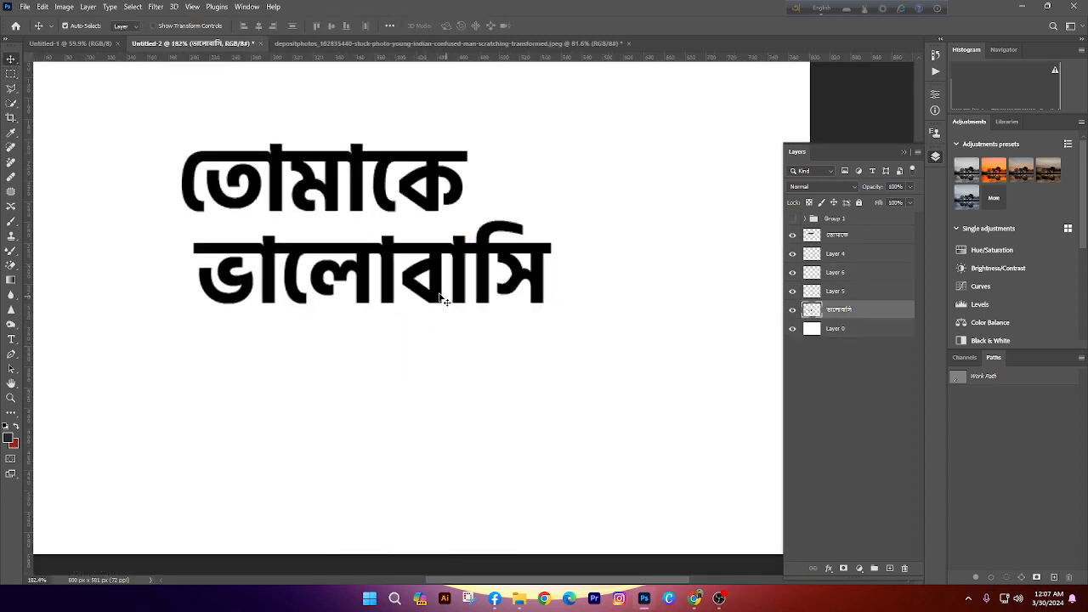
Cut the letters লো from the ভালোবাসি layer onto their own layer using a rectangular selection
click(10, 74)
scroll(404, 259, up, 2)
drag(419, 381, 243, 210)
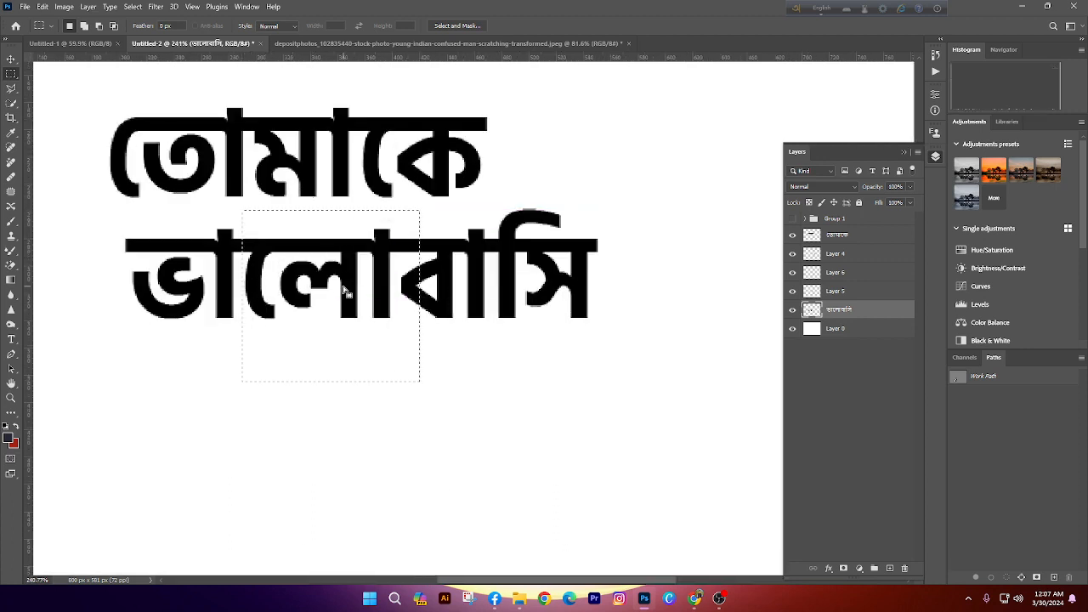
right_click(344, 288)
click(395, 373)
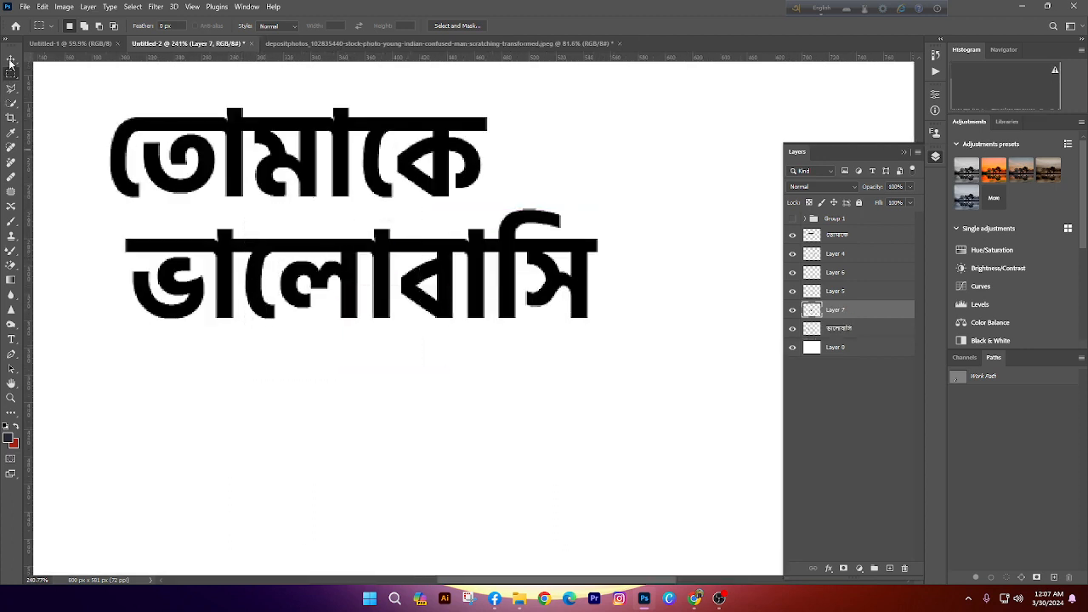
Move the letters ভা, লো and বা apart below তোমাকে, and undo the move of বা
click(10, 60)
click(467, 427)
drag(216, 272, 259, 409)
drag(421, 281, 474, 432)
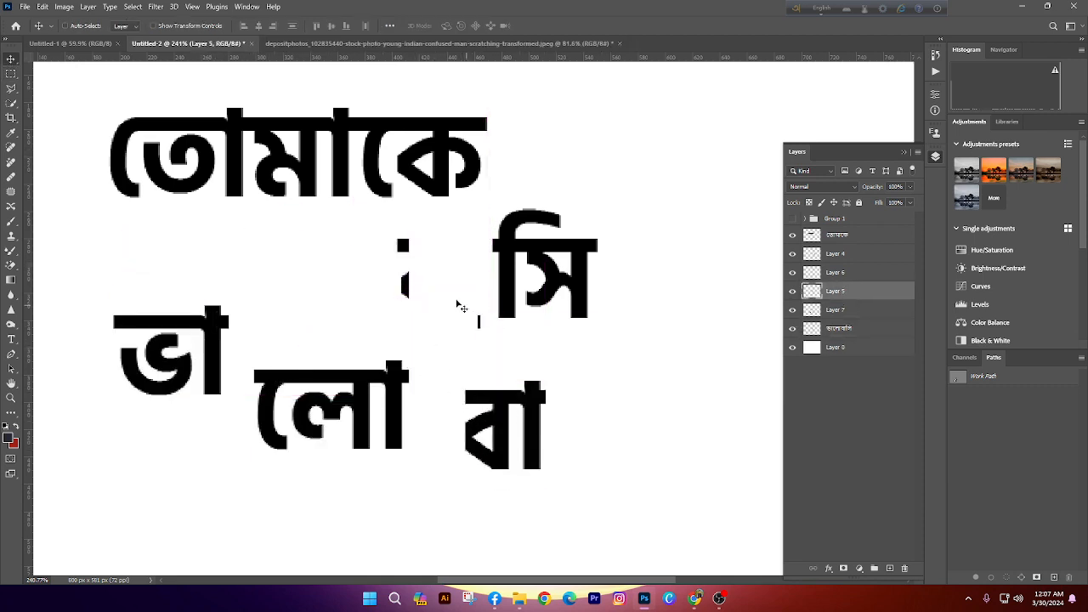
key(ctrl+z)
Try to merge the বা layer with the remaining ভালোবাসি pieces, and undo the merge
drag(389, 244, 481, 330)
click(478, 324)
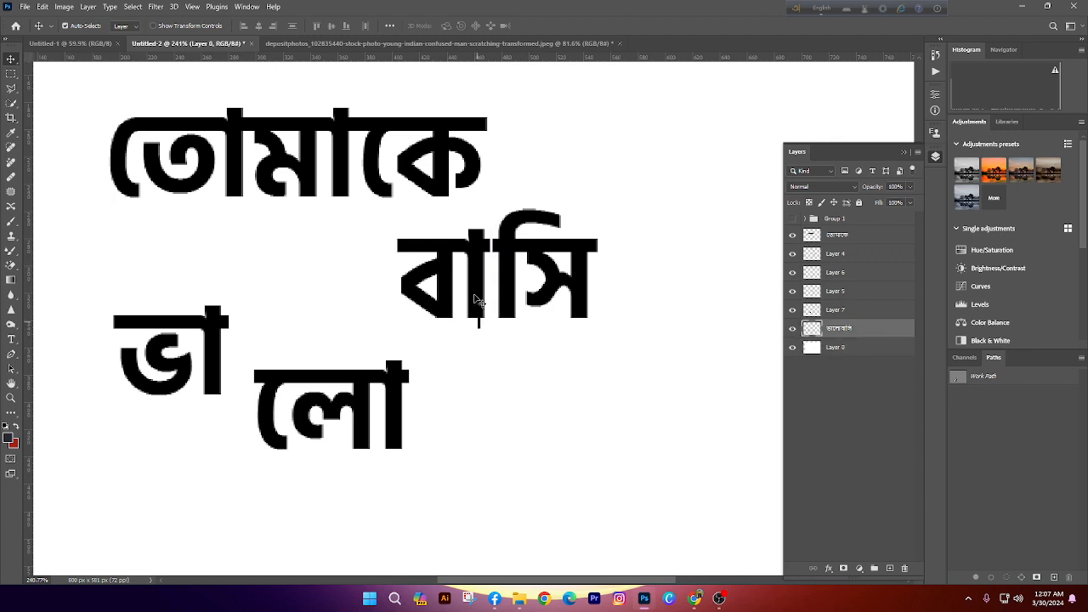
shift+click(476, 298)
shift+click(408, 272)
key(ctrl+e)
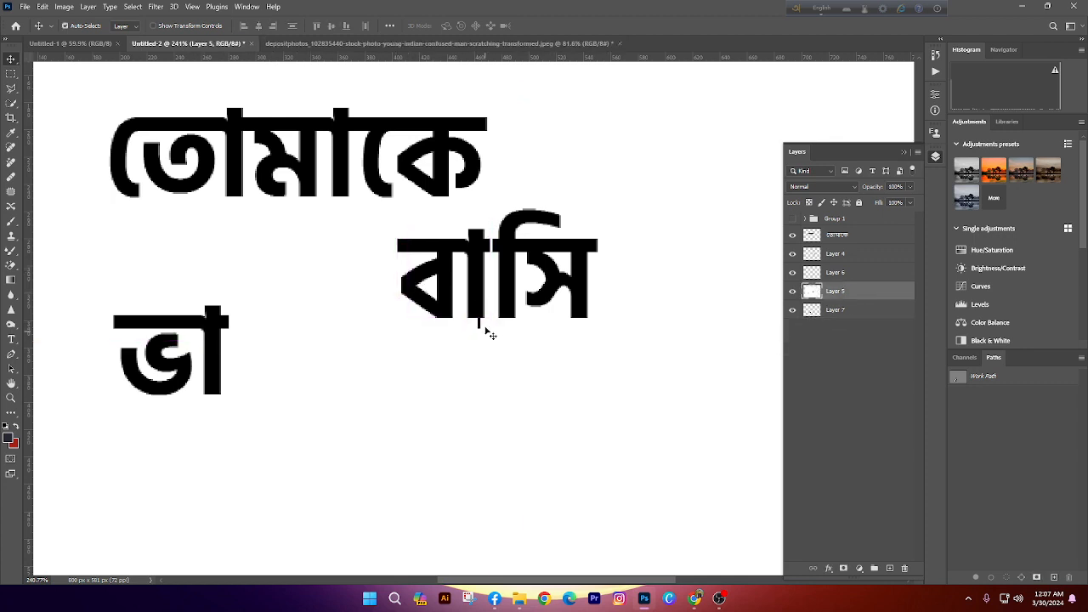
key(ctrl+z)
drag(488, 292, 490, 290)
key(ctrl+z)
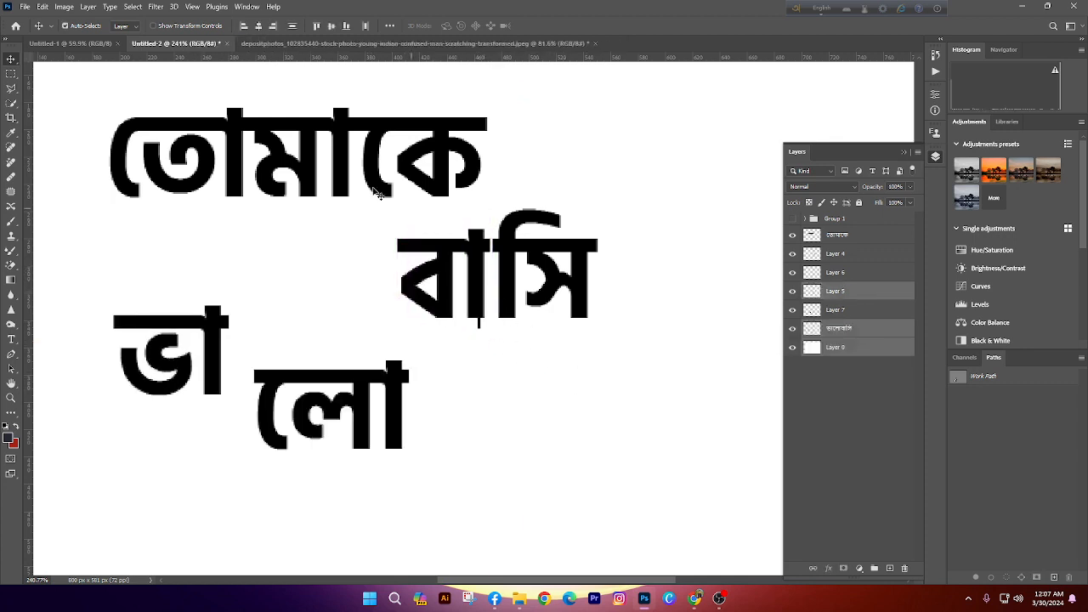
Try moving the word তোমাকে down and undo the move
scroll(378, 194, up, 2)
drag(327, 186, 331, 246)
key(ctrl+z)
scroll(249, 243, up, 2)
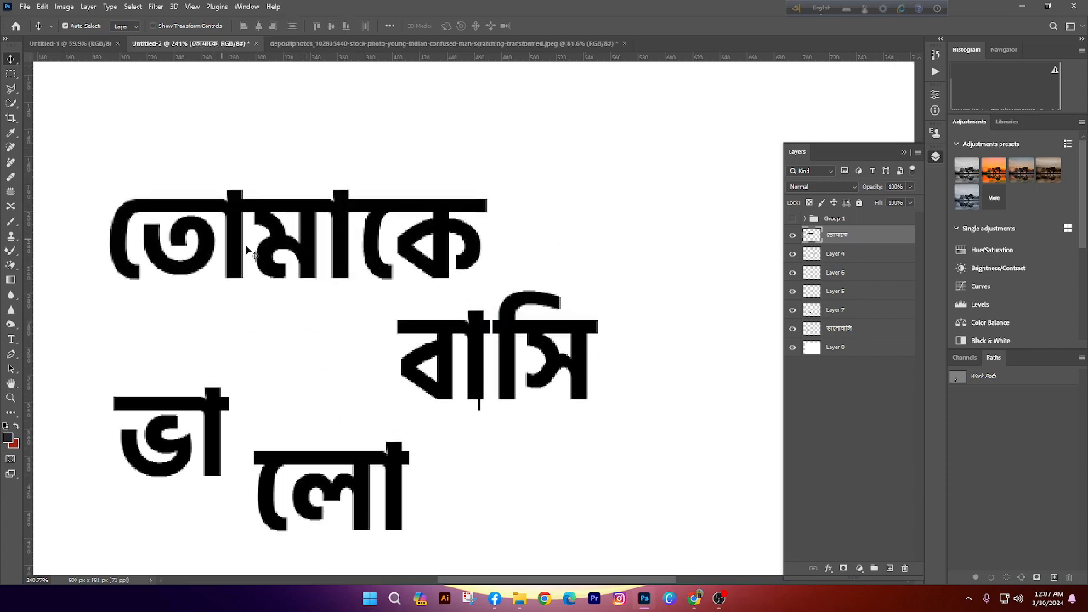
scroll(281, 251, down, 3)
scroll(685, 215, down, 1)
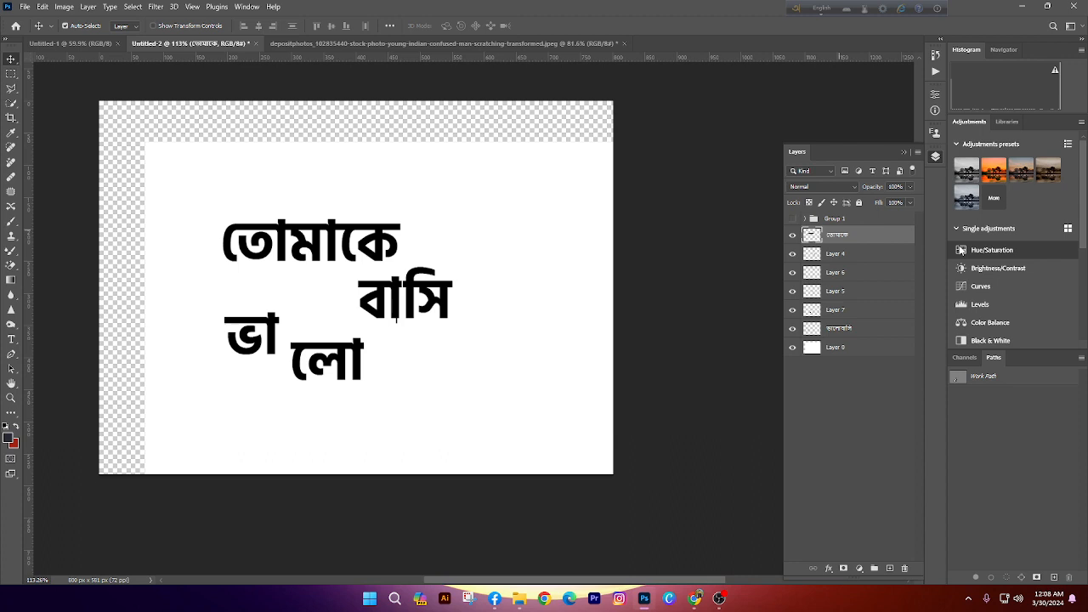
Select all the lettering layers together with the white background layer and delete them
scroll(476, 283, down, 2)
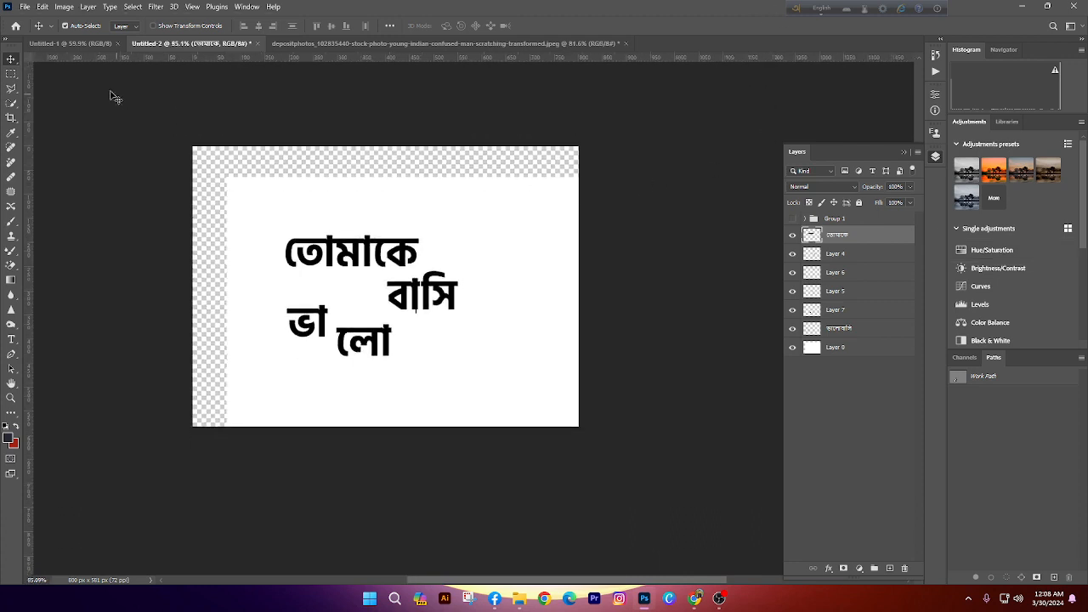
drag(111, 91, 657, 496)
key(Delete)
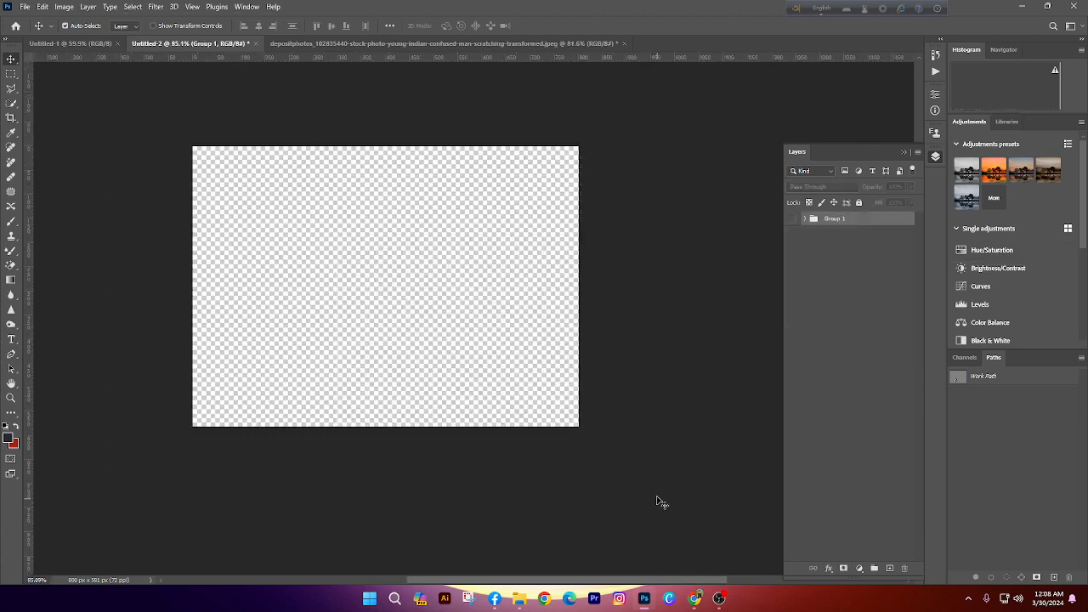
Close the Untitled-2 document without saving it, and close Untitled-1 as well
key(ctrl+w)
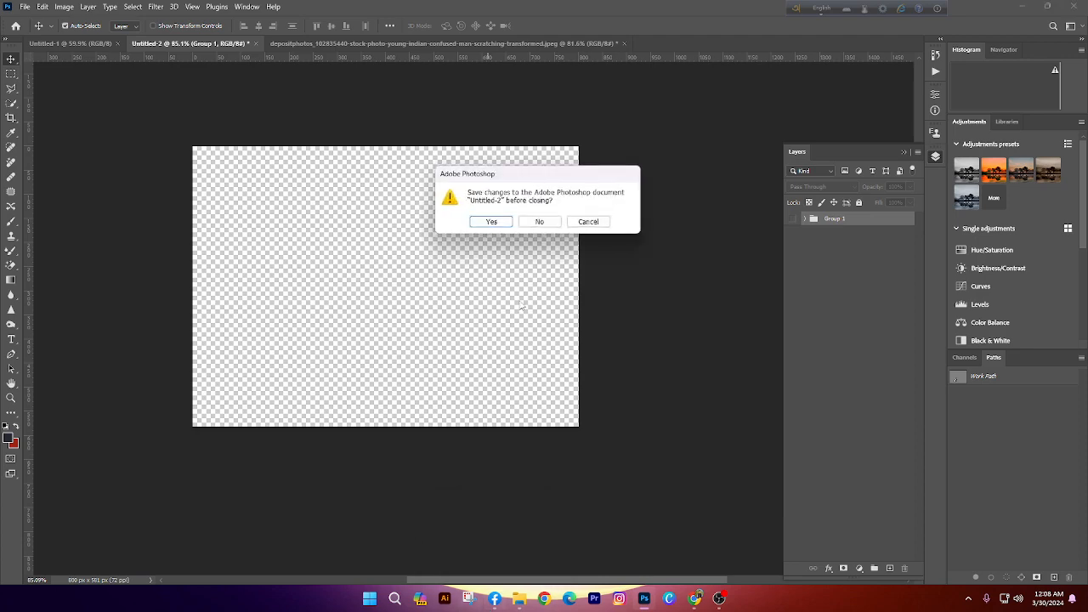
click(540, 222)
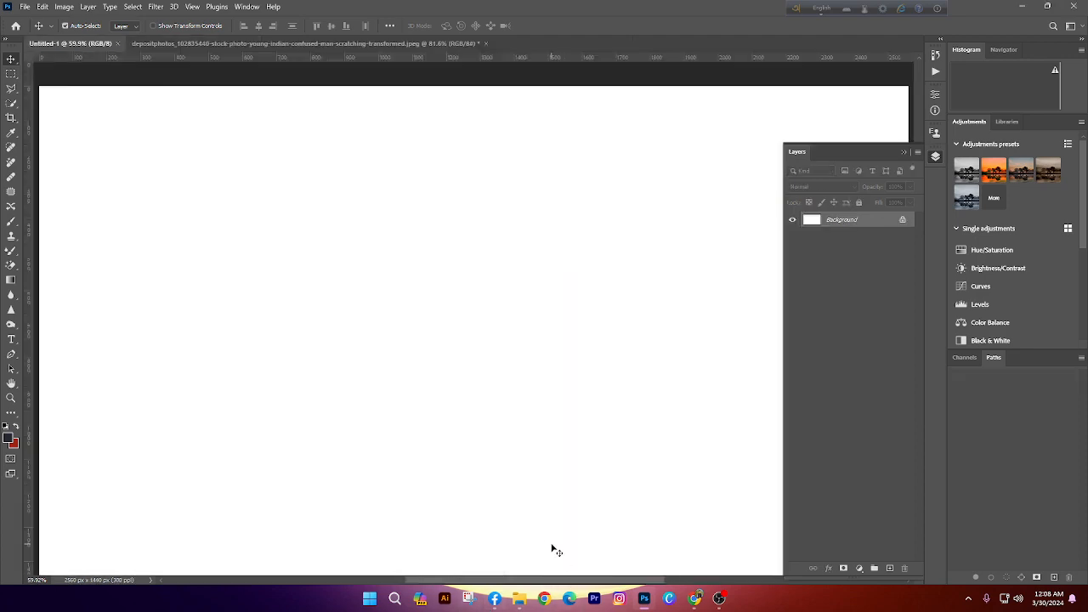
key(ctrl+w)
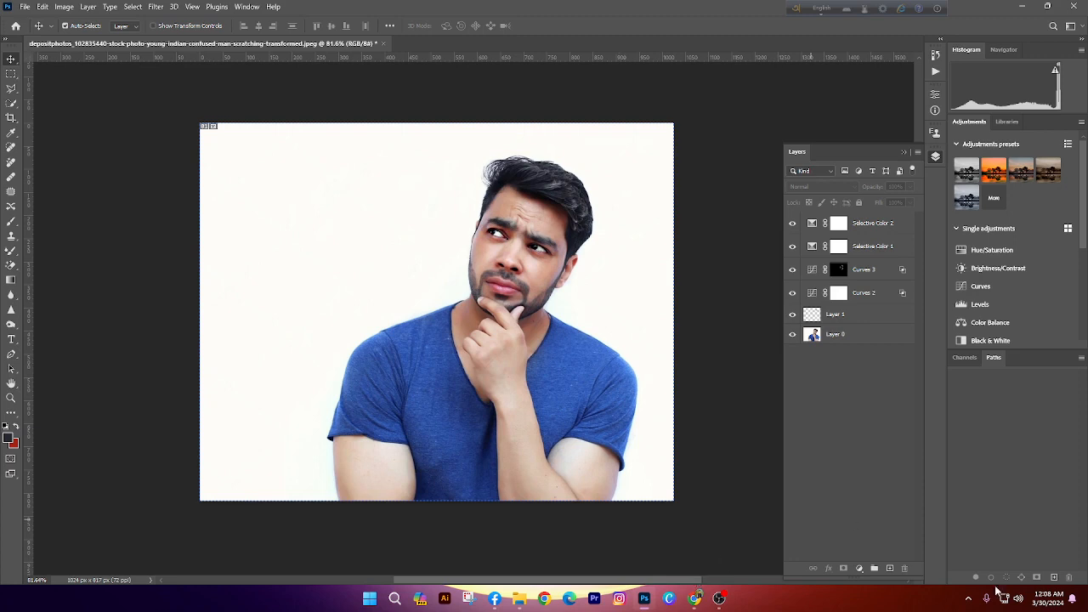
Remove the background from the man's photo on Layer 0 with the Remove Background quick action
click(841, 335)
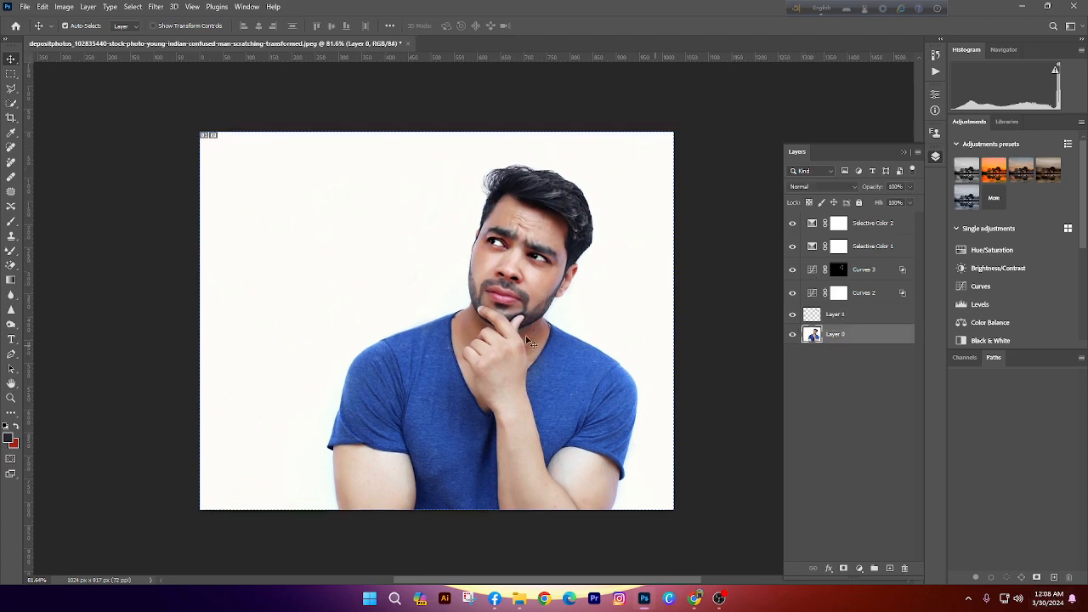
click(247, 7)
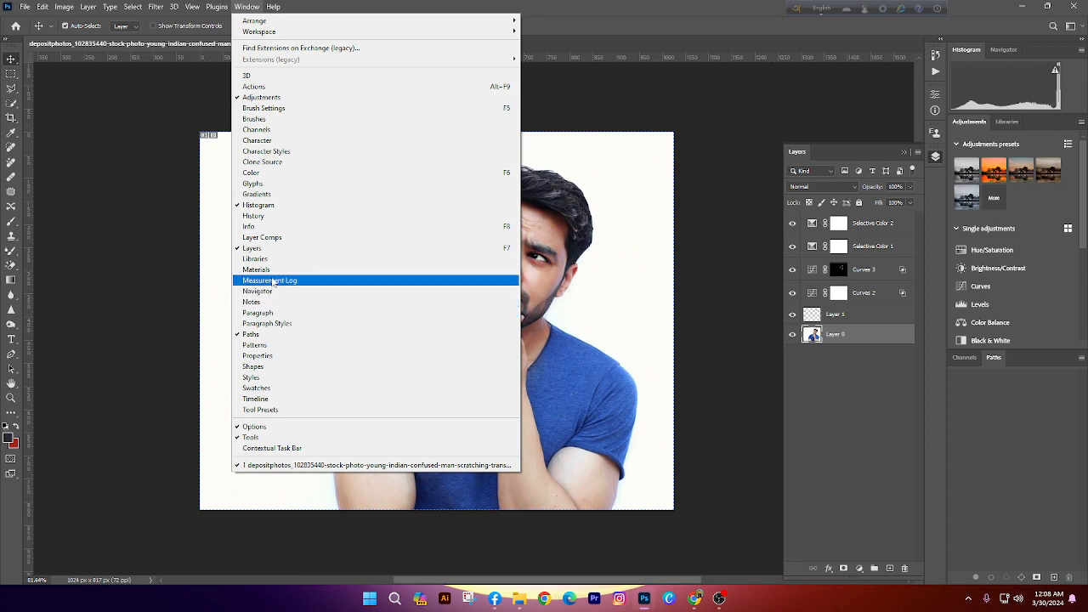
click(267, 356)
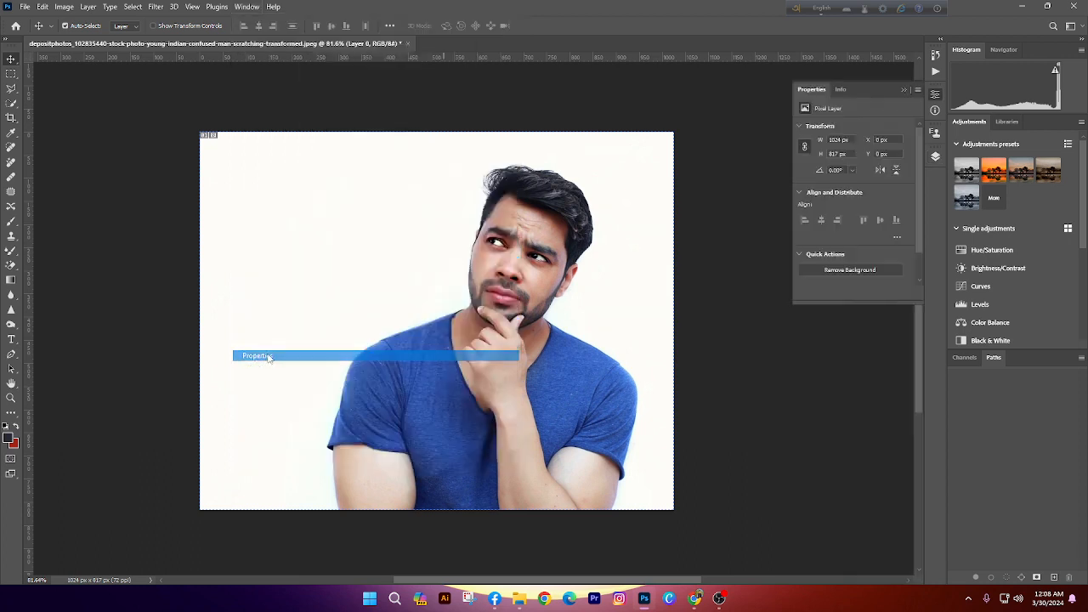
click(808, 270)
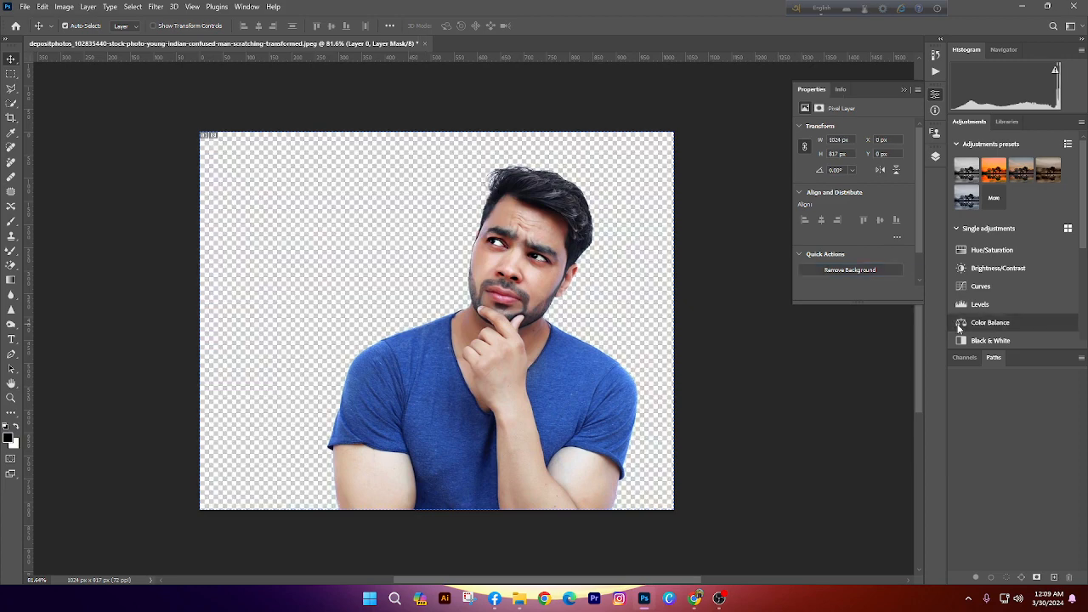
Convert all layers from Layer 0 up to Selective Color 2 into one smart object
click(935, 157)
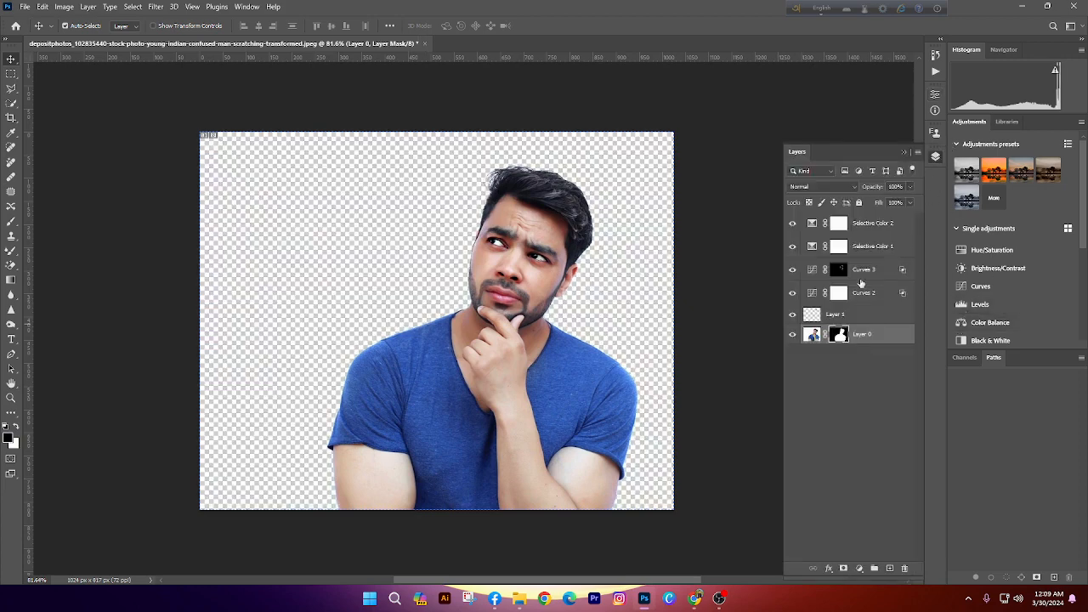
shift+click(871, 232)
right_click(871, 234)
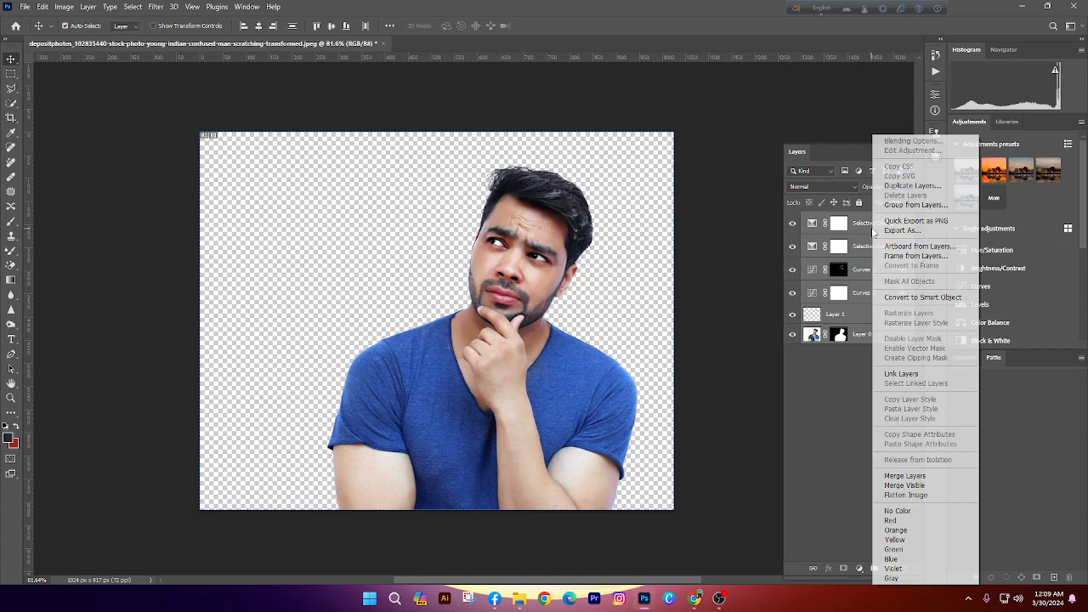
click(937, 297)
Add a saturated blue solid color fill layer and place it beneath the cut-out man
click(860, 568)
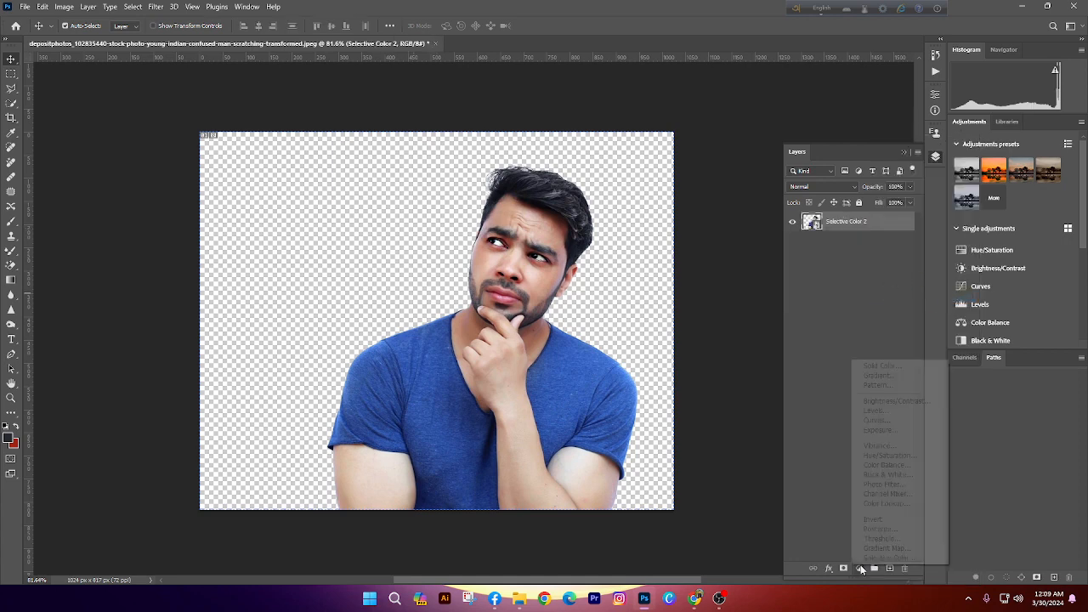
click(874, 368)
click(621, 390)
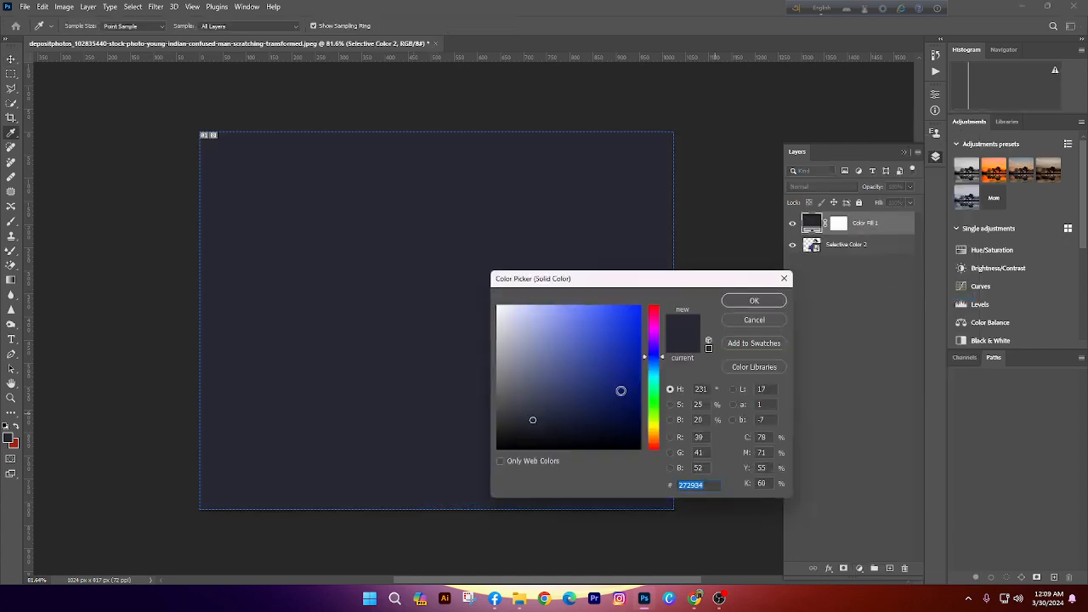
click(626, 354)
click(754, 300)
drag(886, 225, 879, 251)
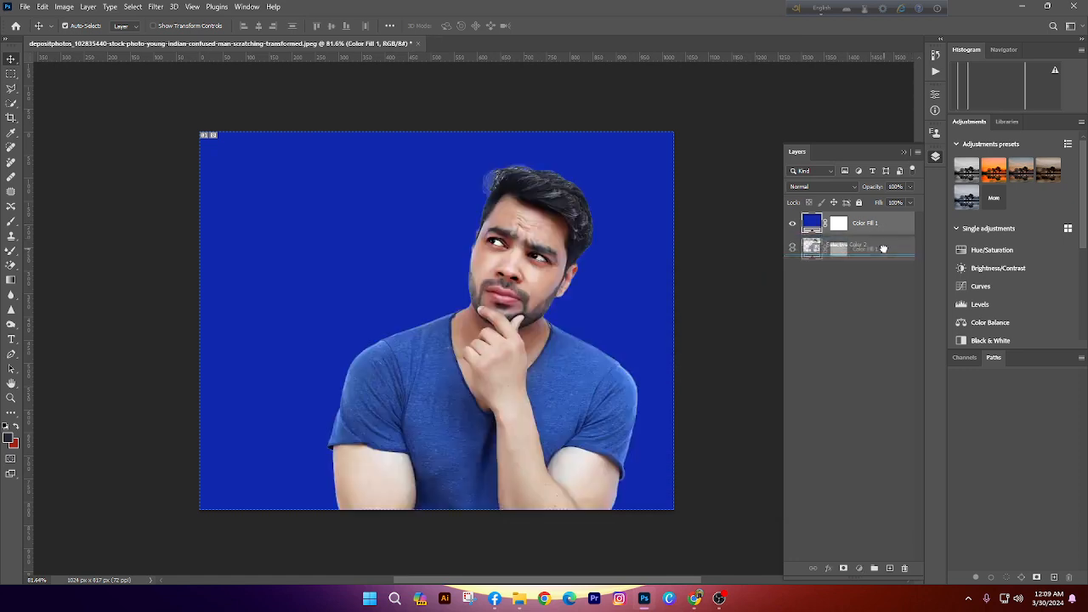
scroll(610, 275, down, 1)
scroll(559, 274, up, 1)
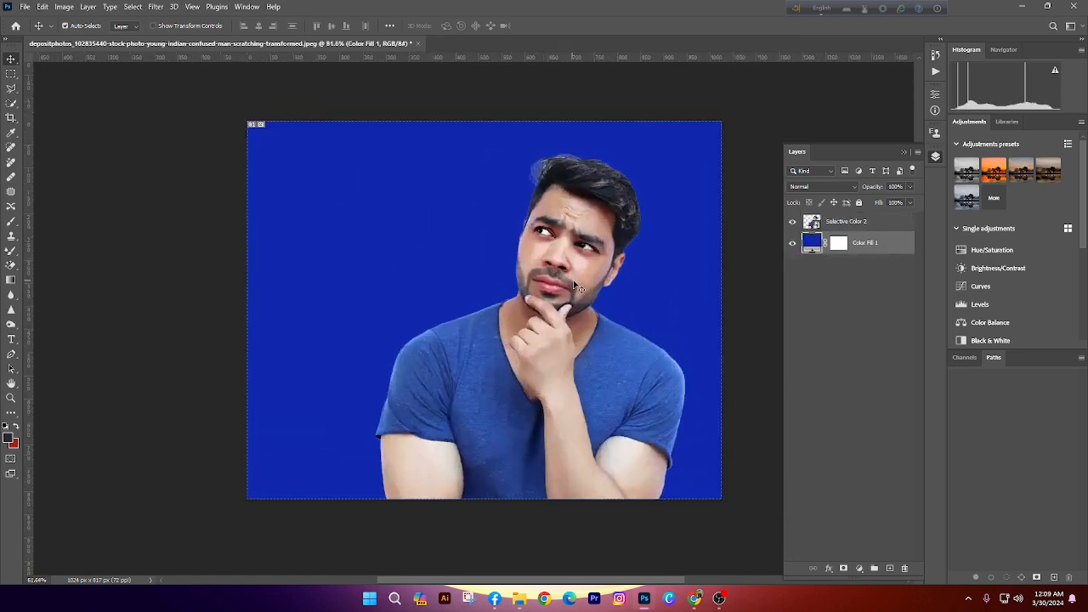
Try a rasterized duplicate of the Selective Color 2 smart object, then get rid of the extra copy
click(580, 222)
scroll(482, 219, down, 1)
scroll(548, 225, up, 2)
scroll(548, 225, up, 3)
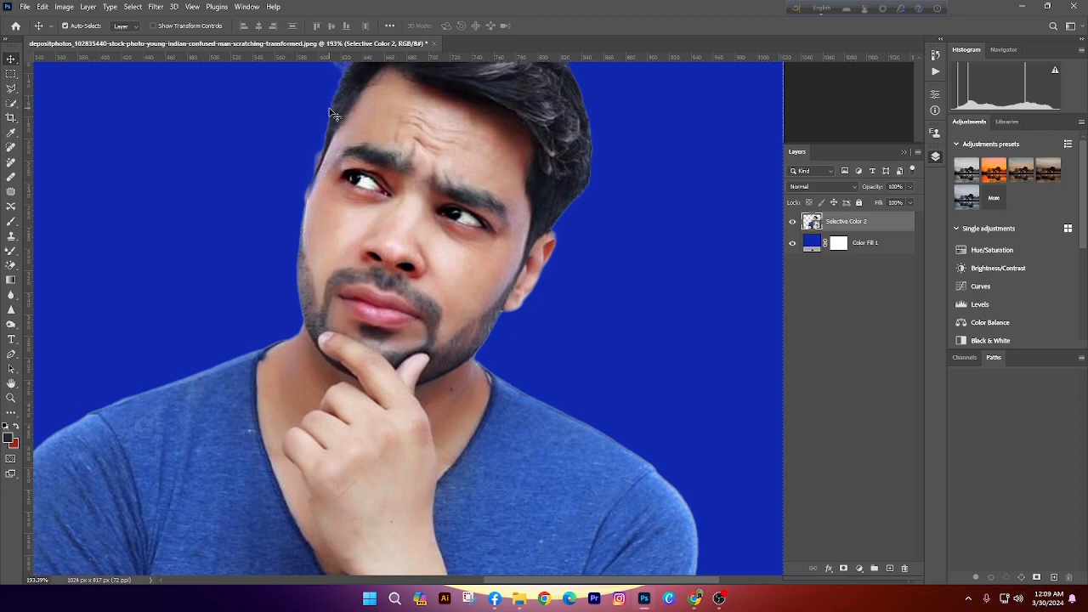
key(ctrl+j)
right_click(829, 268)
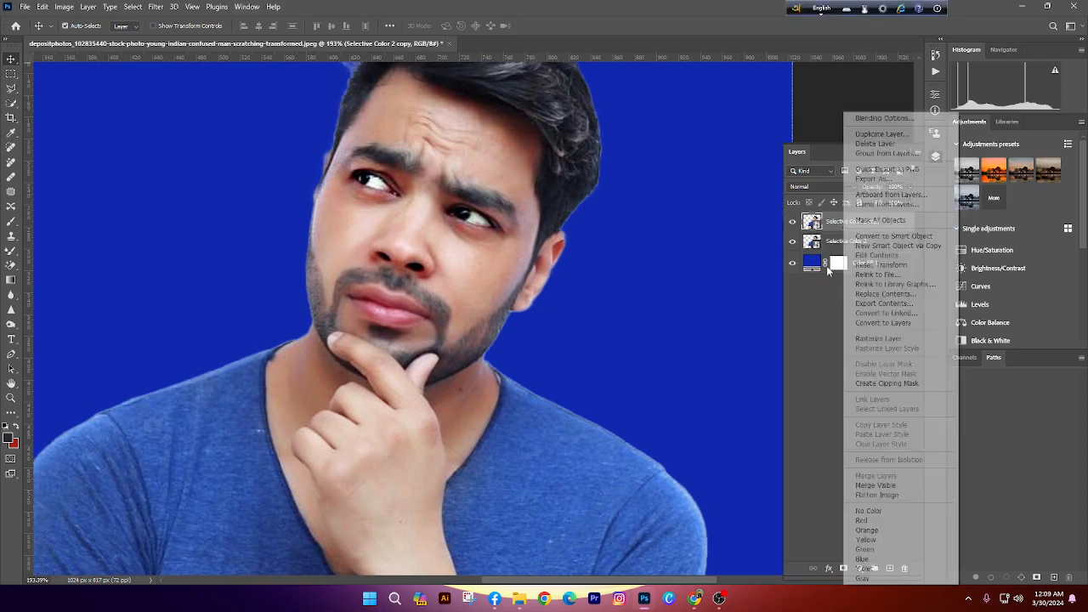
click(874, 339)
scroll(742, 234, down, 4)
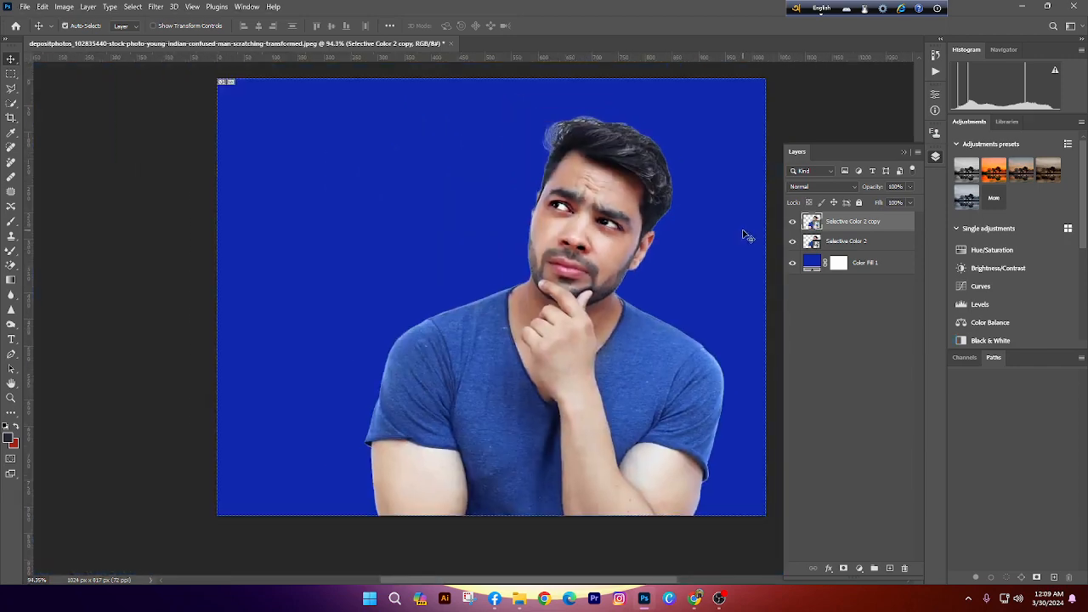
key(ctrl+e)
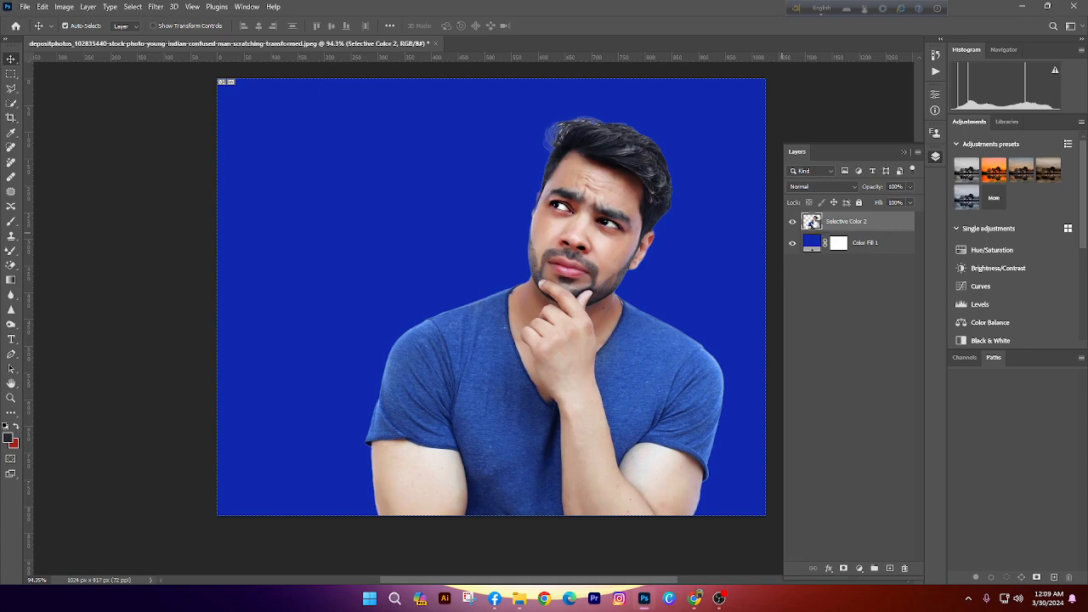
Open the contents of the Selective Color 2 smart object and toggle its layers' visibility to inspect them
double_click(812, 223)
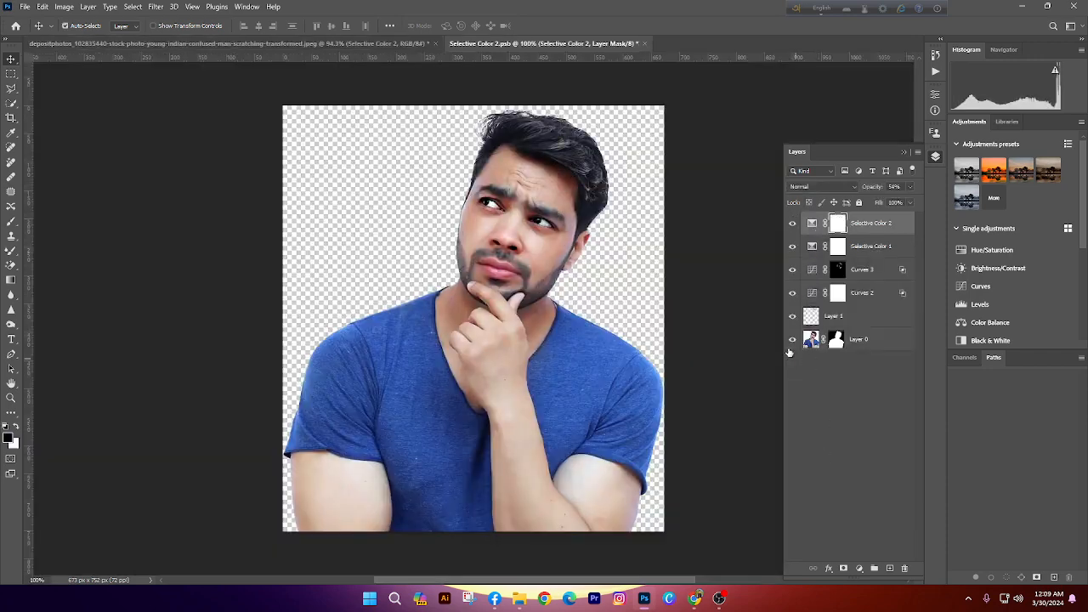
mouse_move(792, 339)
mouse_down()
mouse_move(788, 215)
mouse_move(792, 339)
mouse_up()
drag(793, 291, 792, 223)
Try to patch the man's forehead wrinkles on Layer 0 with the Patch tool
scroll(575, 177, up, 5)
click(535, 285)
click(10, 190)
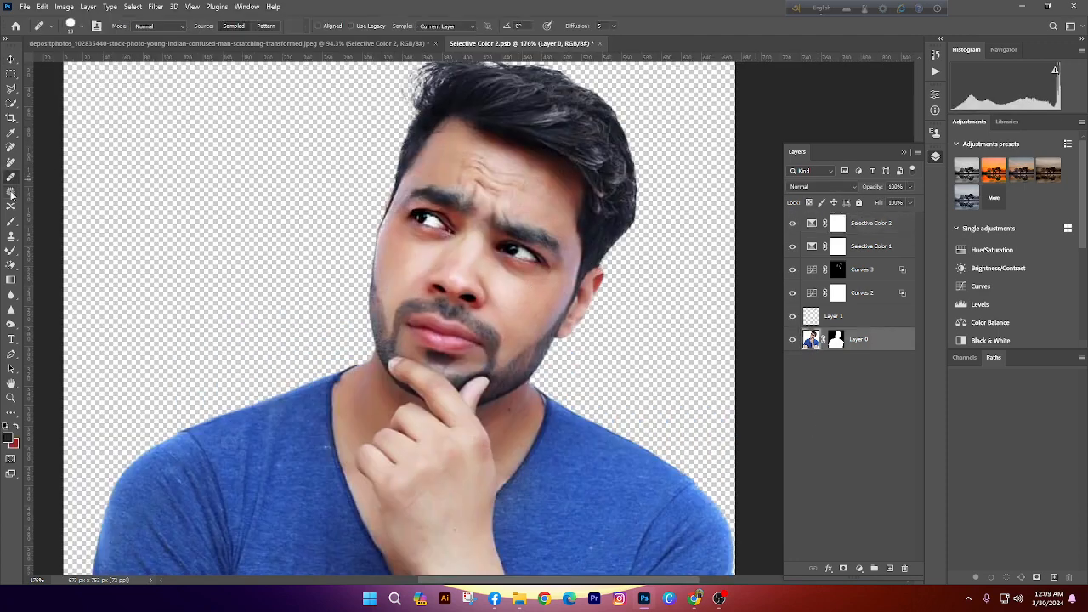
scroll(552, 194, up, 3)
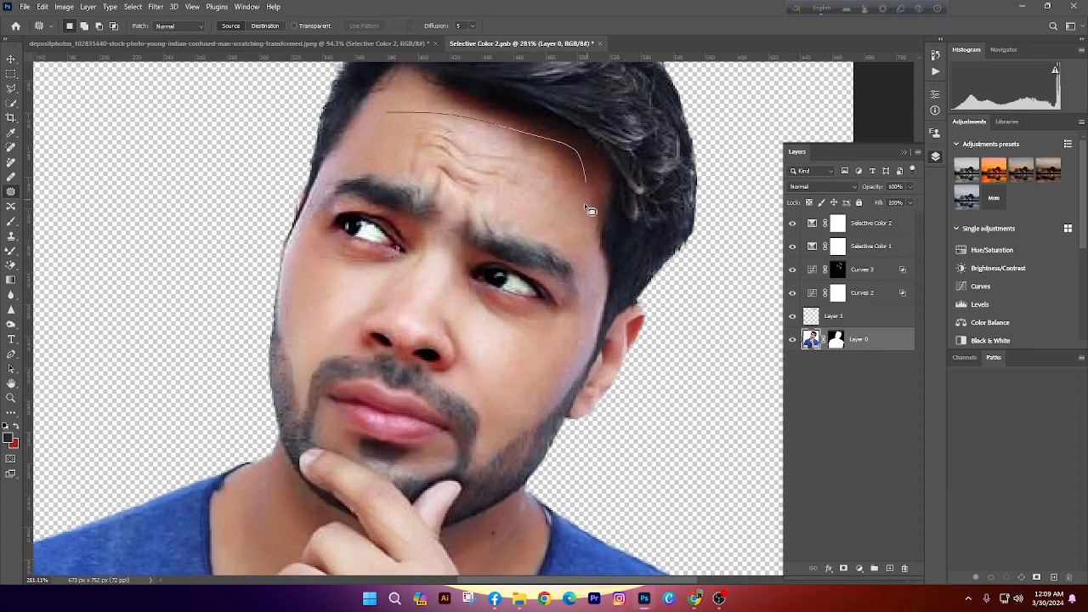
drag(392, 105, 500, 142)
key(ctrl+d)
mouse_move(448, 119)
mouse_down()
mouse_move(527, 155)
mouse_move(533, 219)
mouse_move(433, 189)
mouse_move(396, 123)
mouse_up()
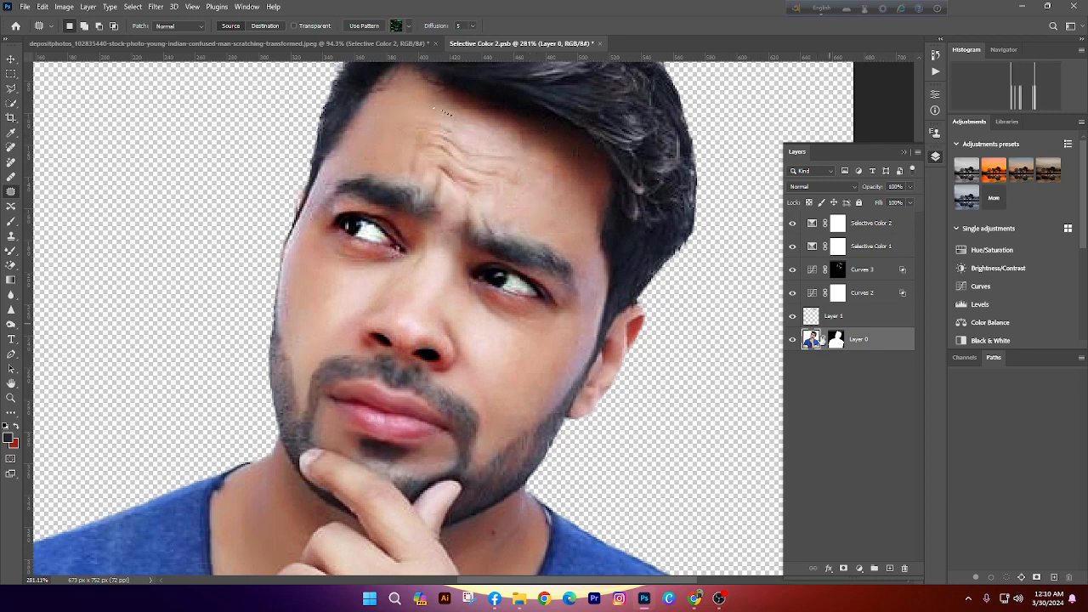
Apply Layer 0's layer mask and try patching the selected forehead wrinkles again
right_click(835, 341)
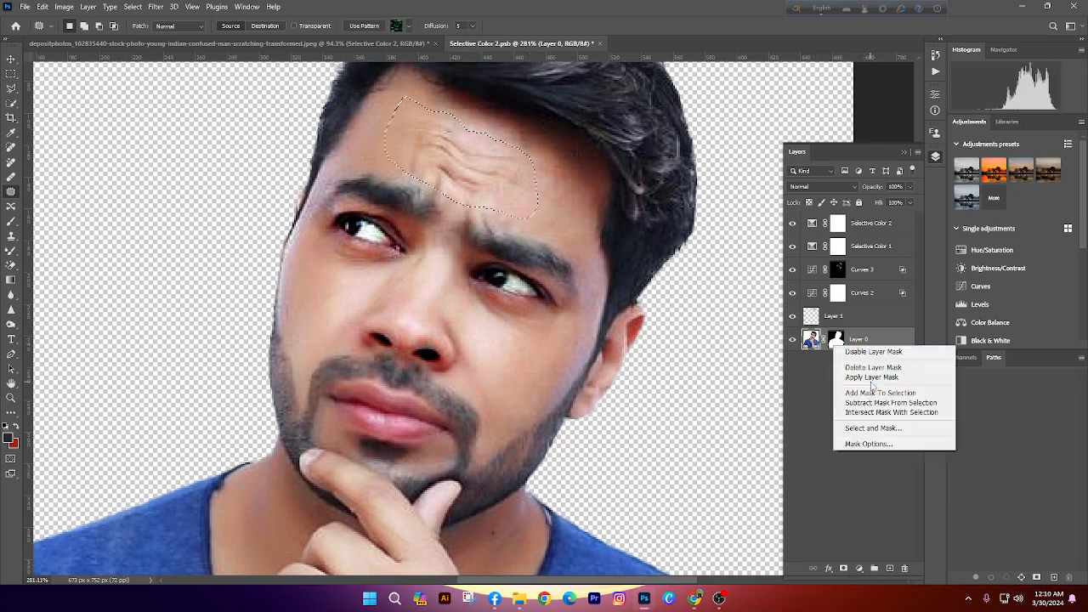
click(869, 378)
drag(468, 175, 528, 379)
scroll(490, 186, down, 4)
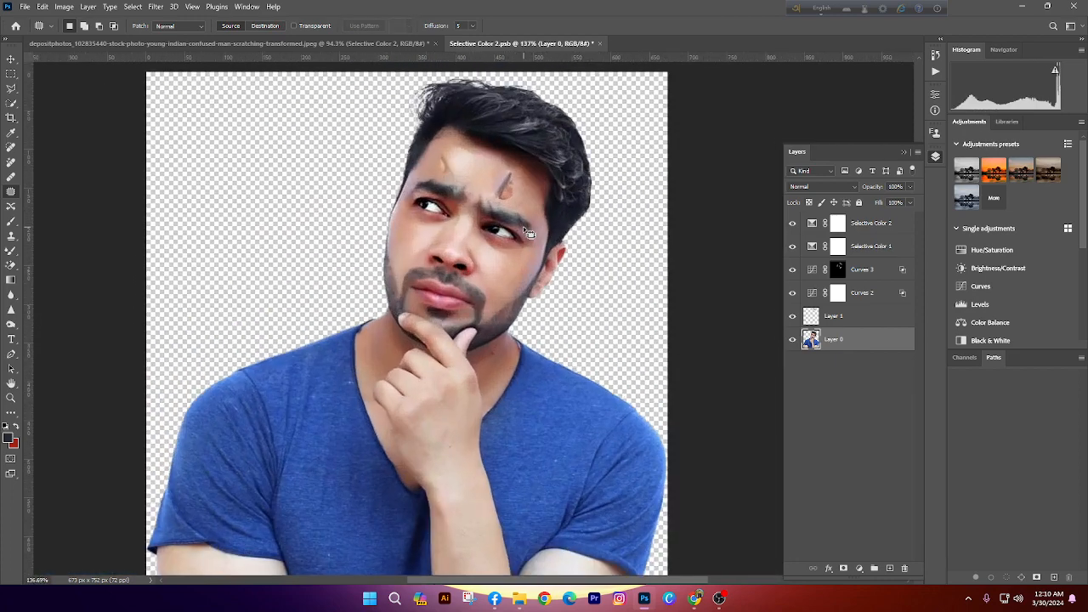
Undo the forehead patch and close the Selective Color 2 contents without saving changes
key(ctrl+d)
scroll(527, 201, down, 3)
scroll(527, 201, up, 3)
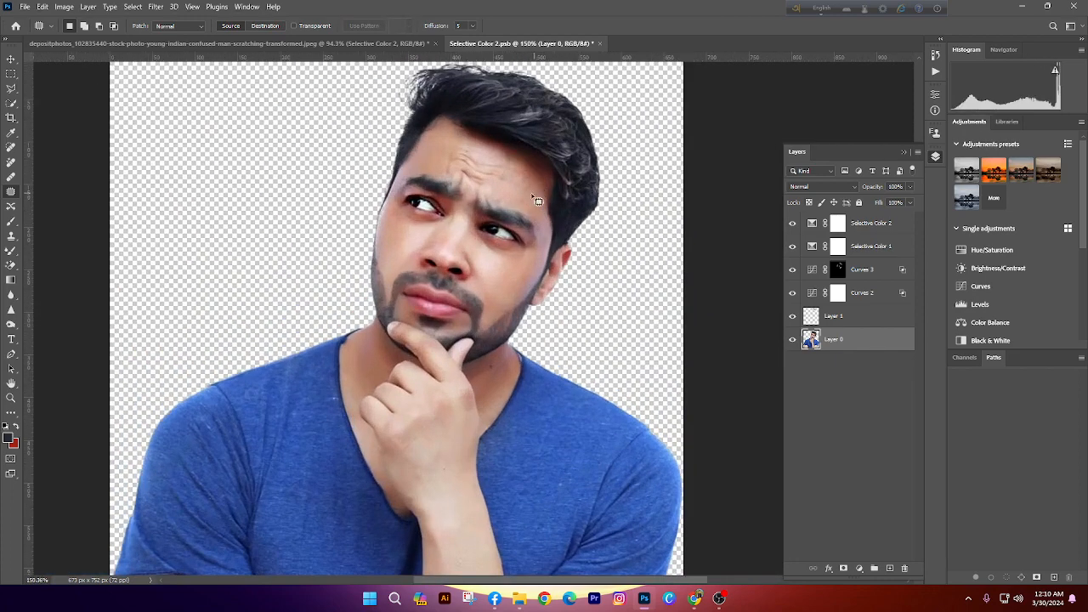
scroll(518, 222, down, 3)
key(ctrl+w)
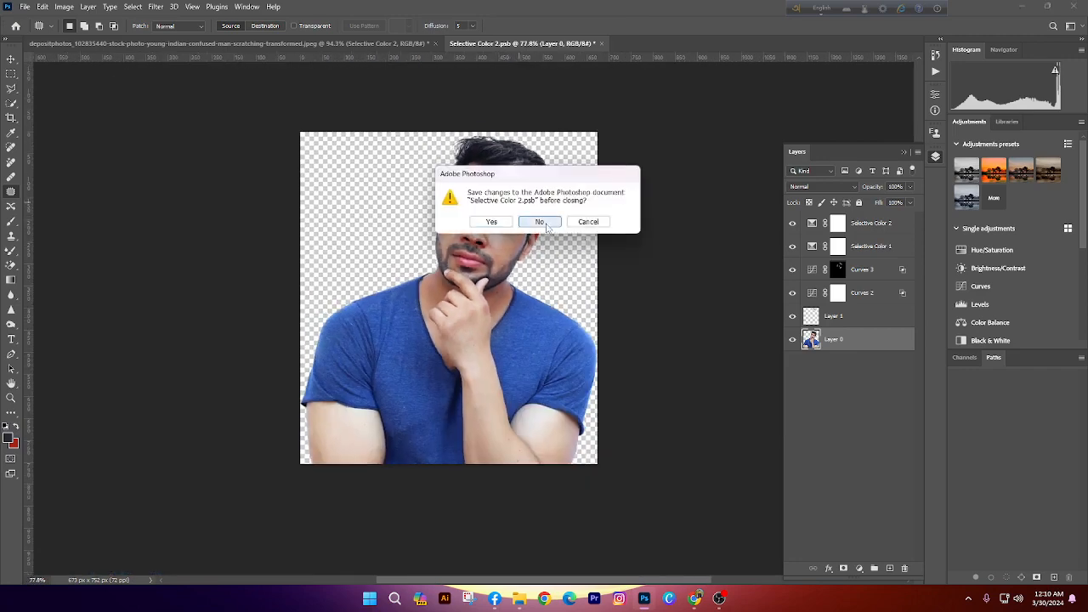
click(539, 220)
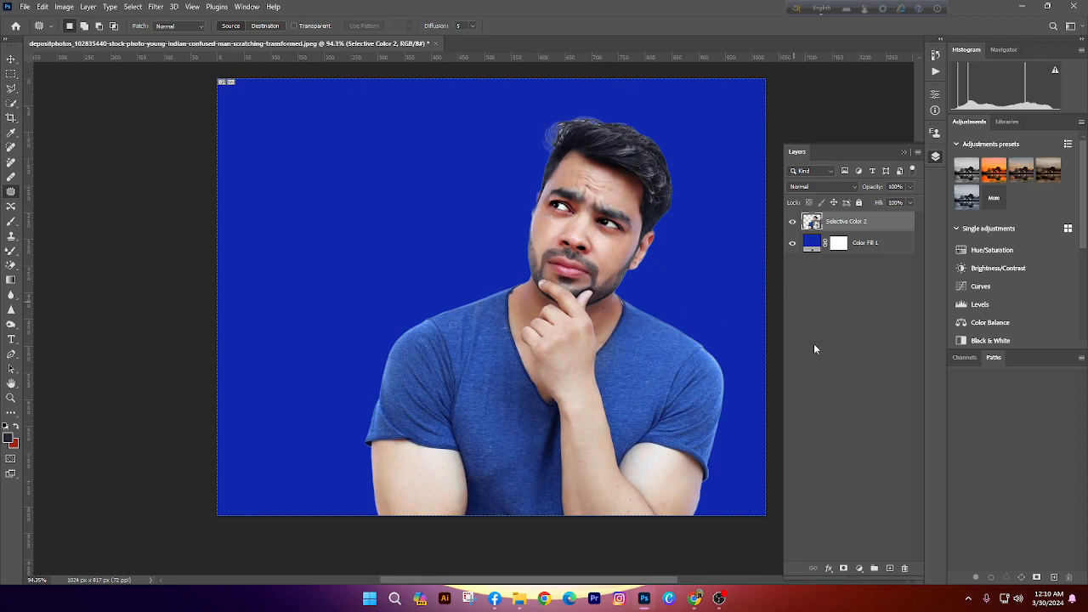
Try to paint on the Selective Color 2 smart object with the Brush tool, declining to rasterize it
click(889, 568)
key(ctrl+z)
click(859, 567)
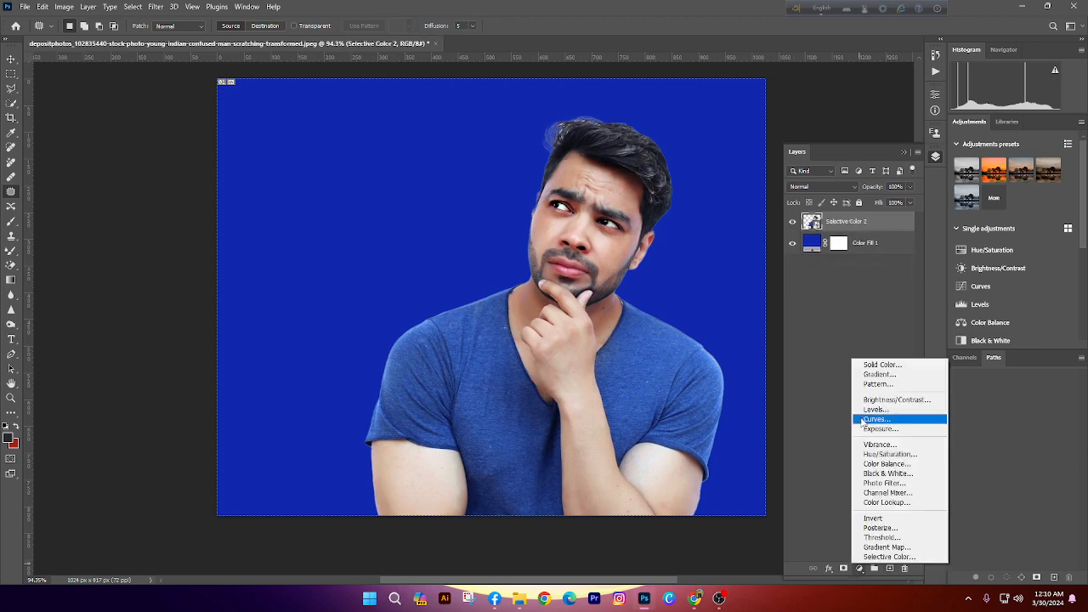
right_click(12, 222)
click(39, 222)
scroll(575, 324, up, 4)
drag(597, 321, 621, 341)
click(644, 385)
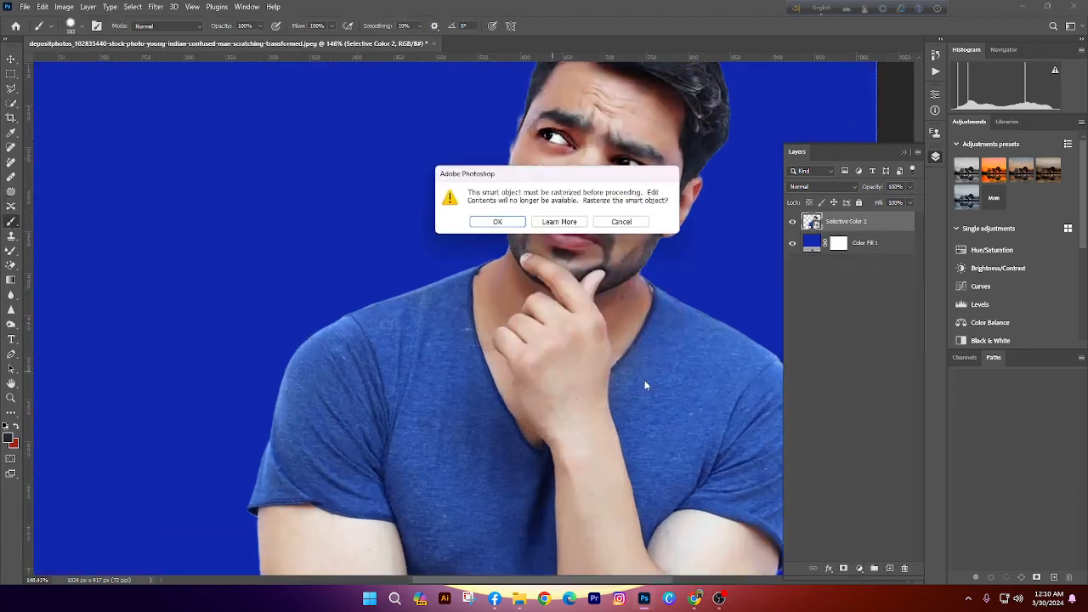
click(621, 222)
Add a layer above Selective Color 2 and paint broad dark, blue and skin-tone strokes over the man, sampling the colors from the image
click(889, 568)
mouse_move(519, 255)
mouse_down()
mouse_move(515, 388)
mouse_move(635, 255)
mouse_up()
alt+click(425, 383)
mouse_move(425, 383)
mouse_down()
mouse_move(359, 360)
mouse_move(571, 303)
mouse_up()
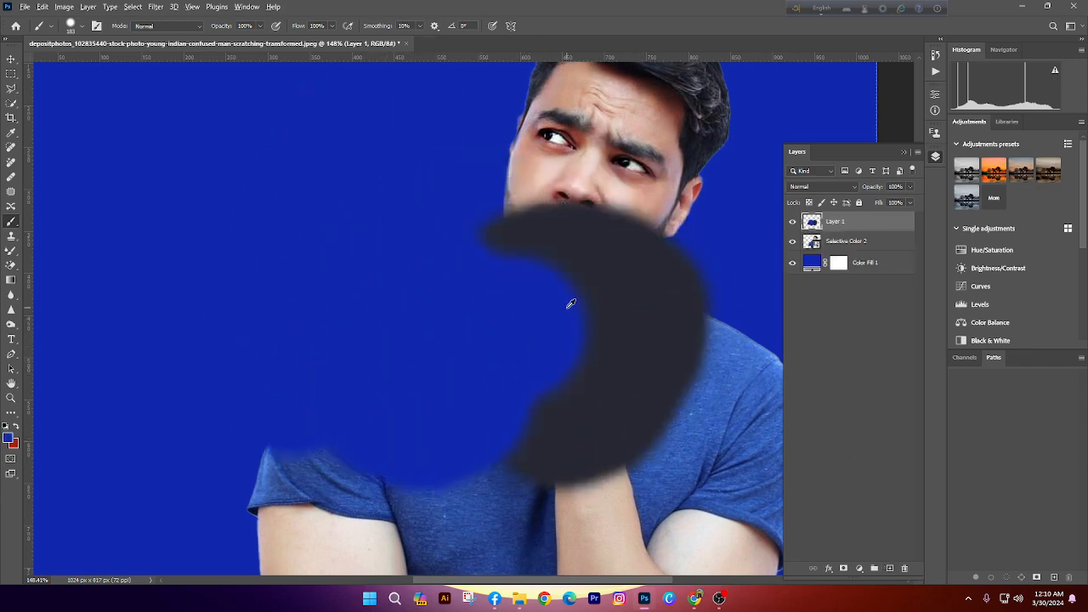
scroll(518, 297, down, 2)
alt+click(589, 162)
mouse_move(595, 219)
mouse_down()
mouse_move(646, 245)
mouse_move(540, 497)
mouse_move(561, 476)
mouse_up()
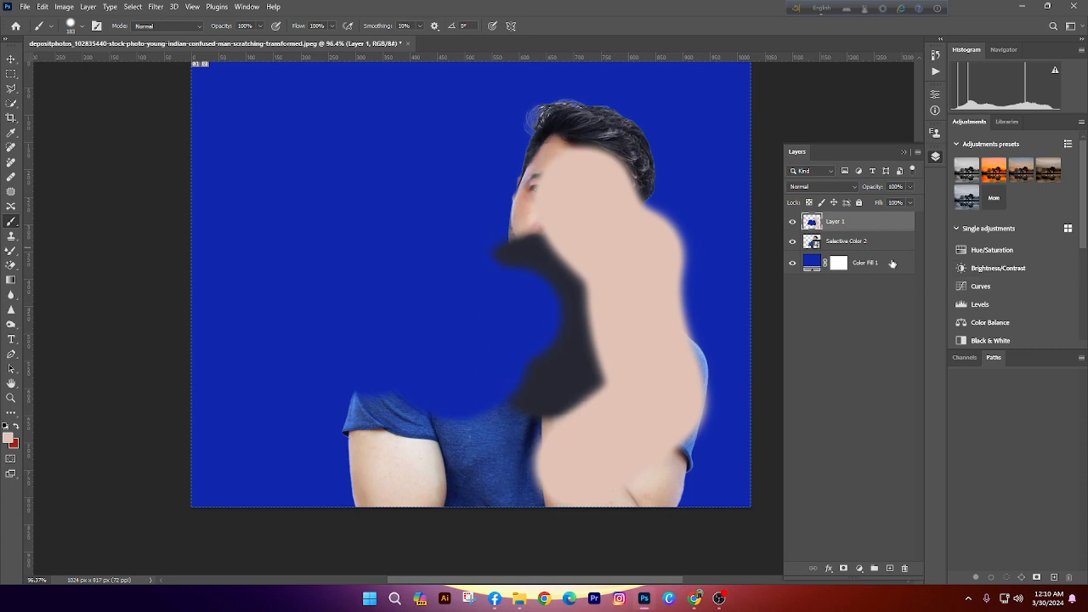
Convert the painted Layer 1 and Selective Color 2 into one smart object
shift+click(873, 246)
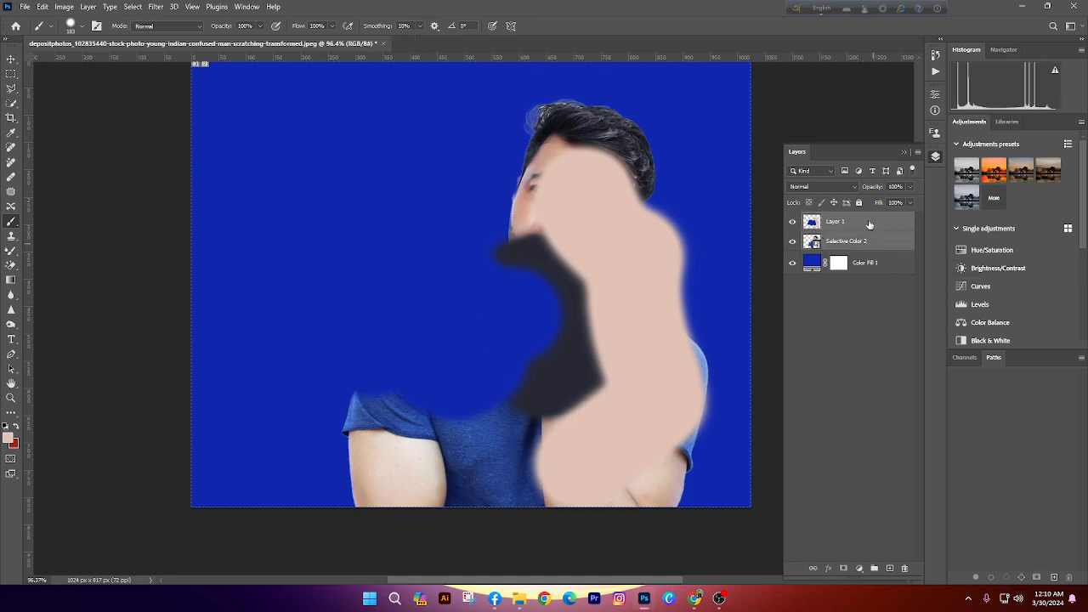
right_click(868, 224)
click(901, 297)
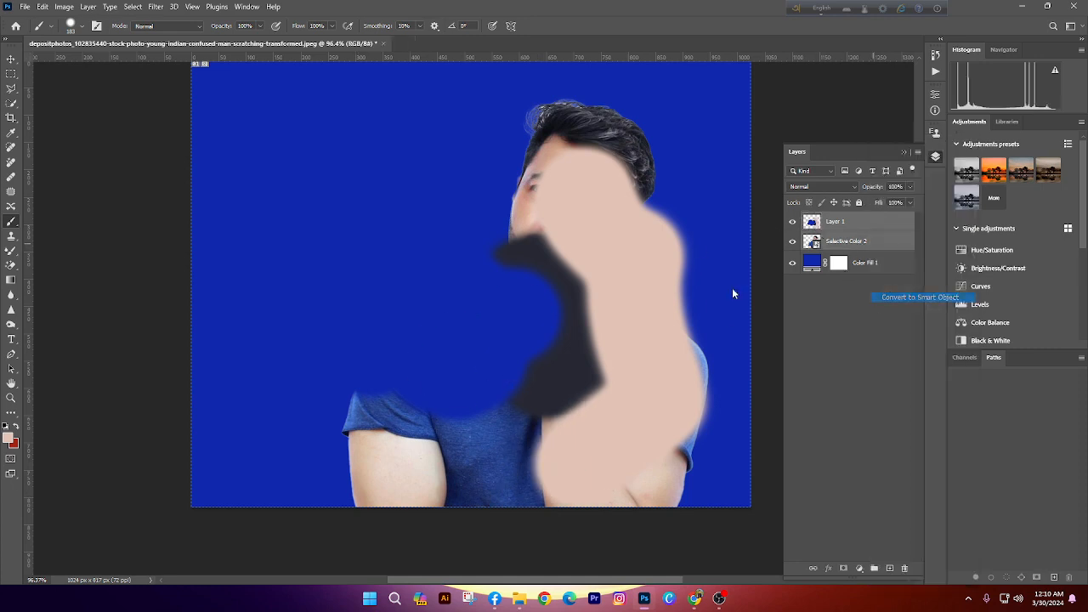
click(10, 59)
Add a Levels adjustment that deepens the shadows and convert it together with the Layer 1 smart object into a new smart object
click(860, 568)
click(884, 411)
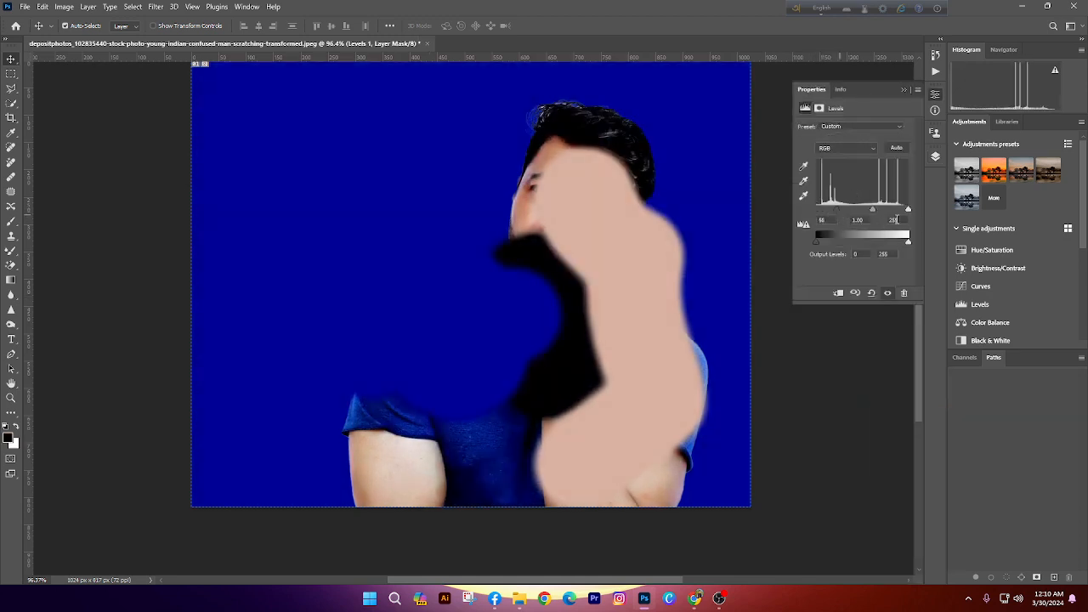
click(935, 157)
click(838, 246)
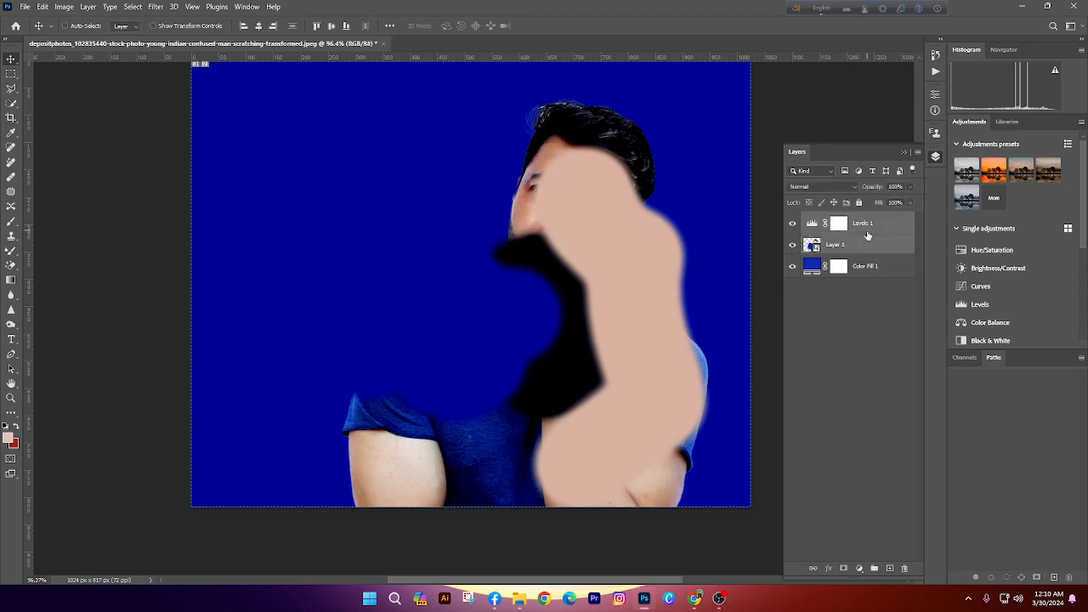
right_click(871, 231)
click(910, 294)
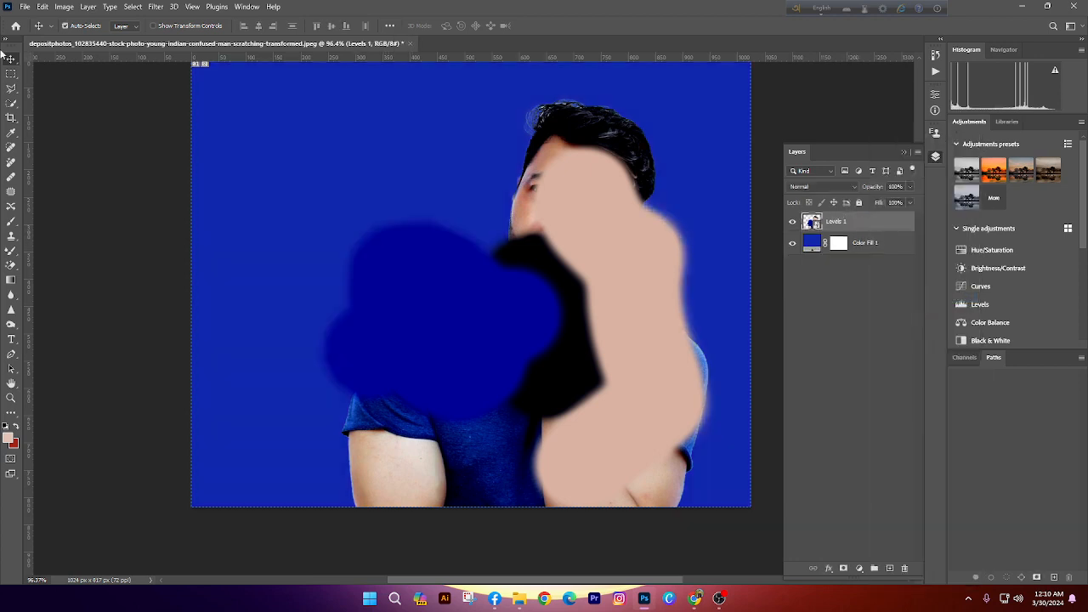
scroll(759, 274, down, 1)
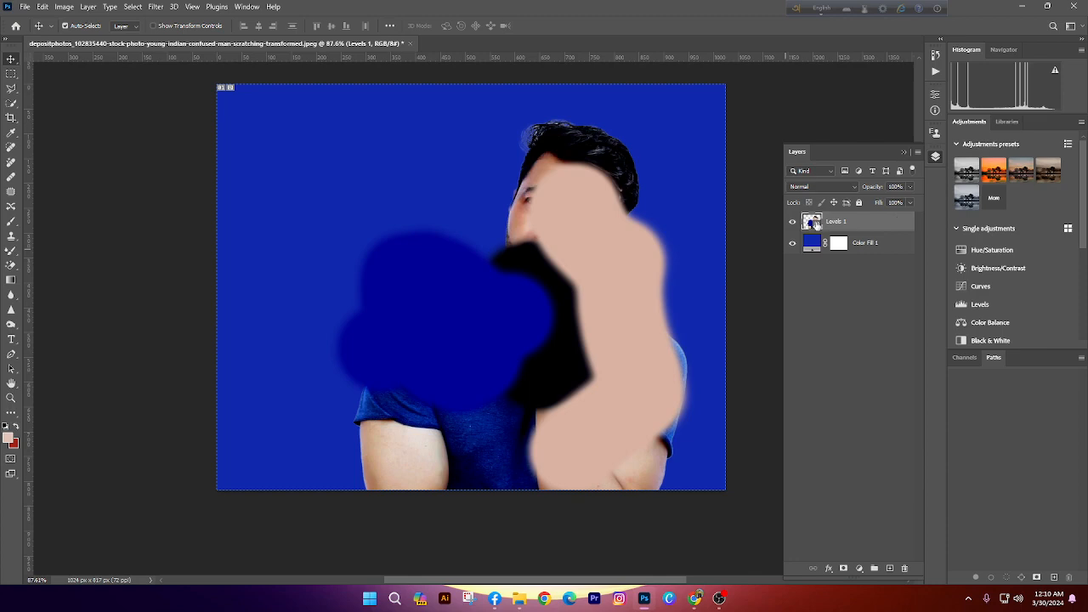
Open the contents of the Levels 1 smart object and compare the image with its Levels adjustment hidden and shown
double_click(814, 222)
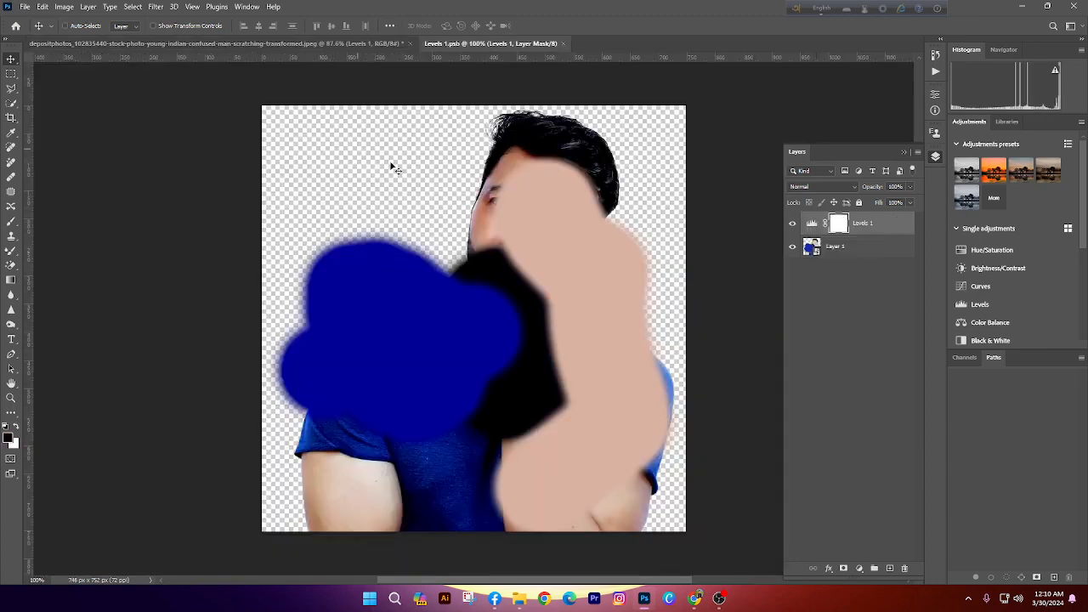
key(ctrl+w)
double_click(811, 223)
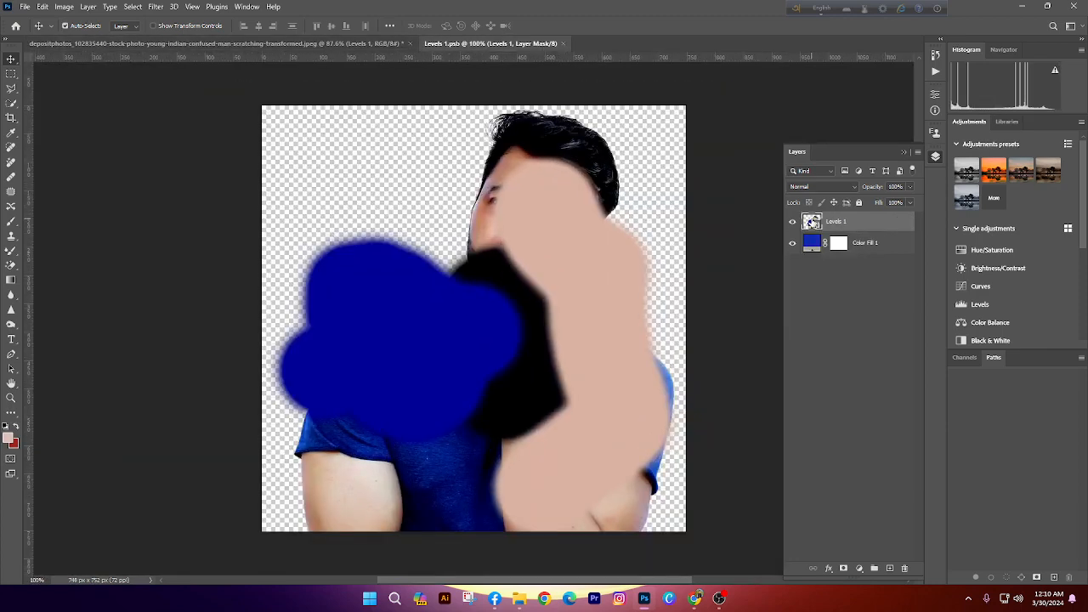
click(793, 223)
click(793, 223)
click(793, 223)
click(793, 223)
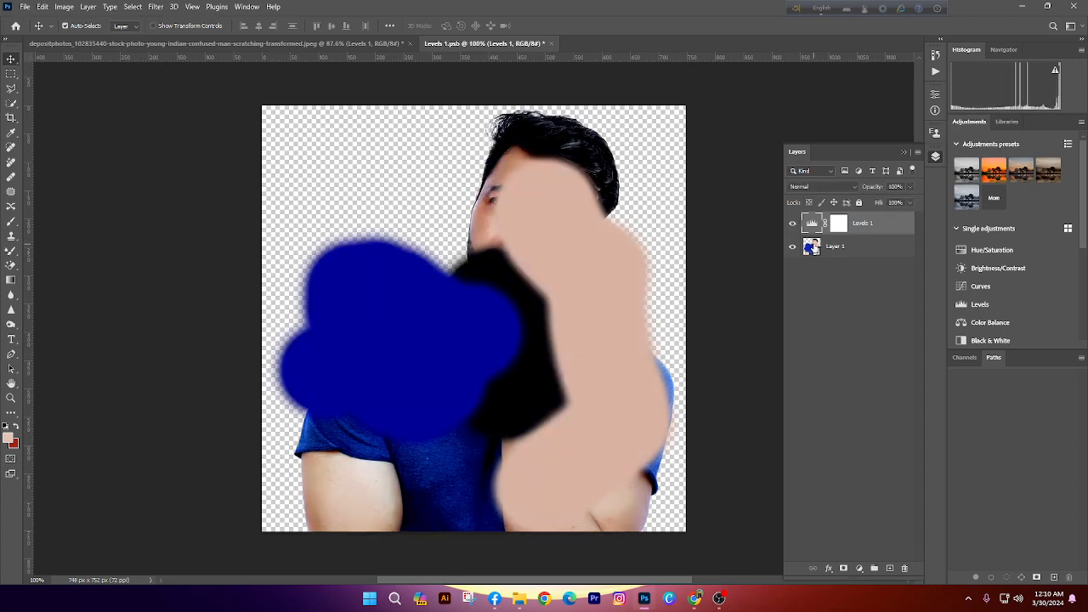
Open the nested Layer 1 smart object, toggle its painted layer, and open the Selective Color 2 smart object inside it
double_click(812, 246)
click(792, 224)
click(792, 223)
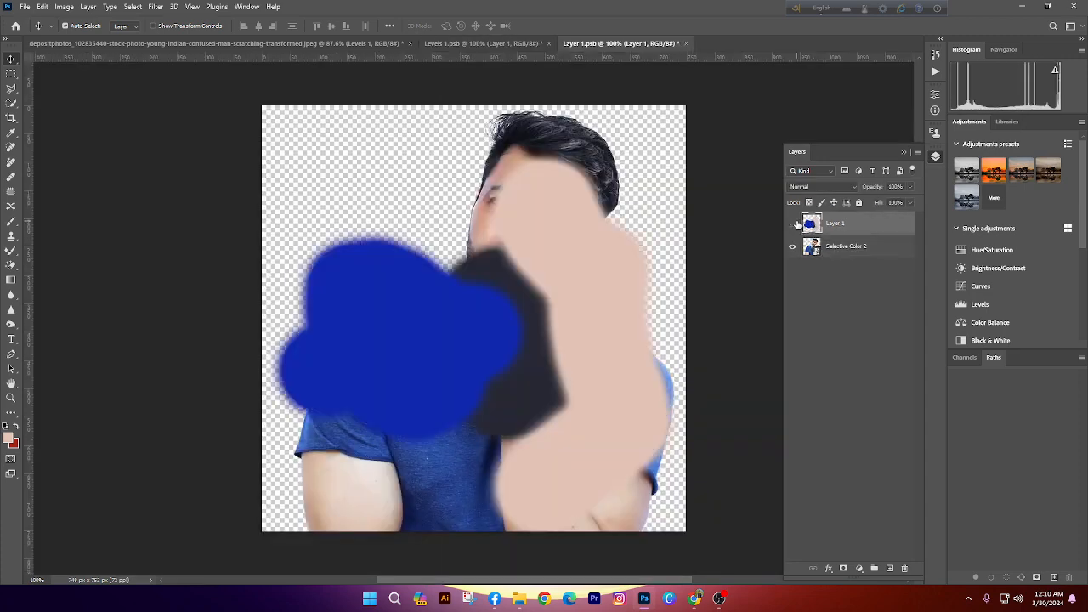
click(793, 223)
double_click(812, 246)
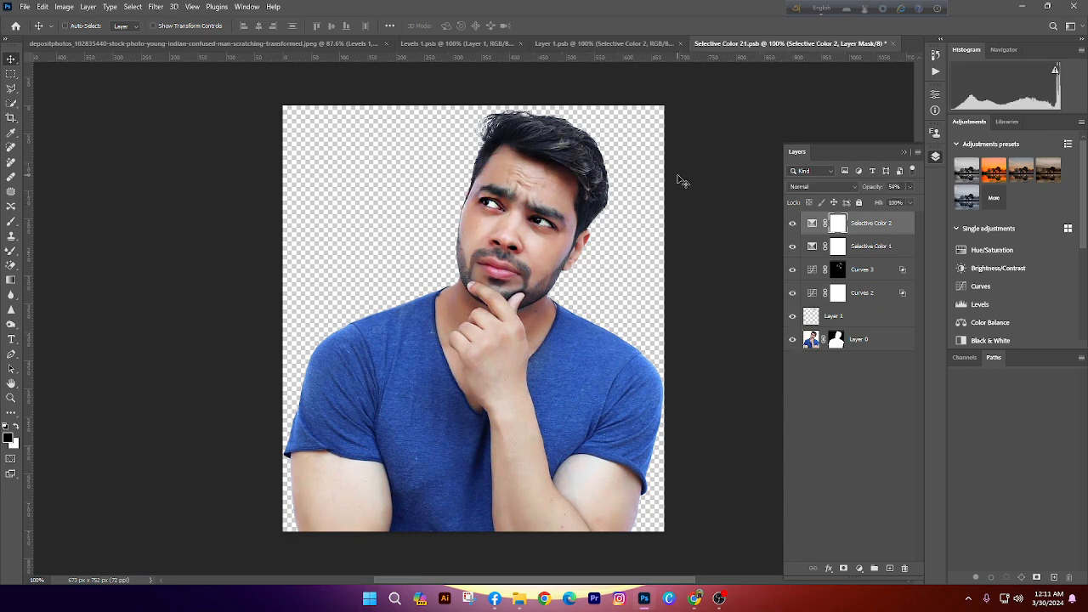
Close the nested smart object documents and the main photo document without saving changes
key(ctrl+w)
click(551, 222)
key(ctrl+w)
click(551, 222)
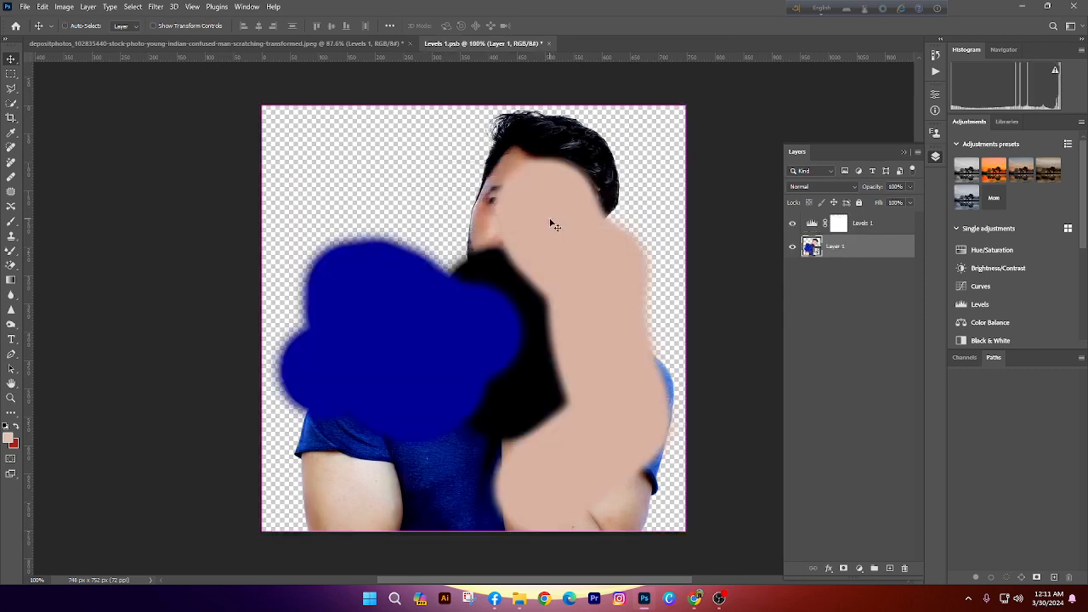
key(ctrl+w)
click(551, 222)
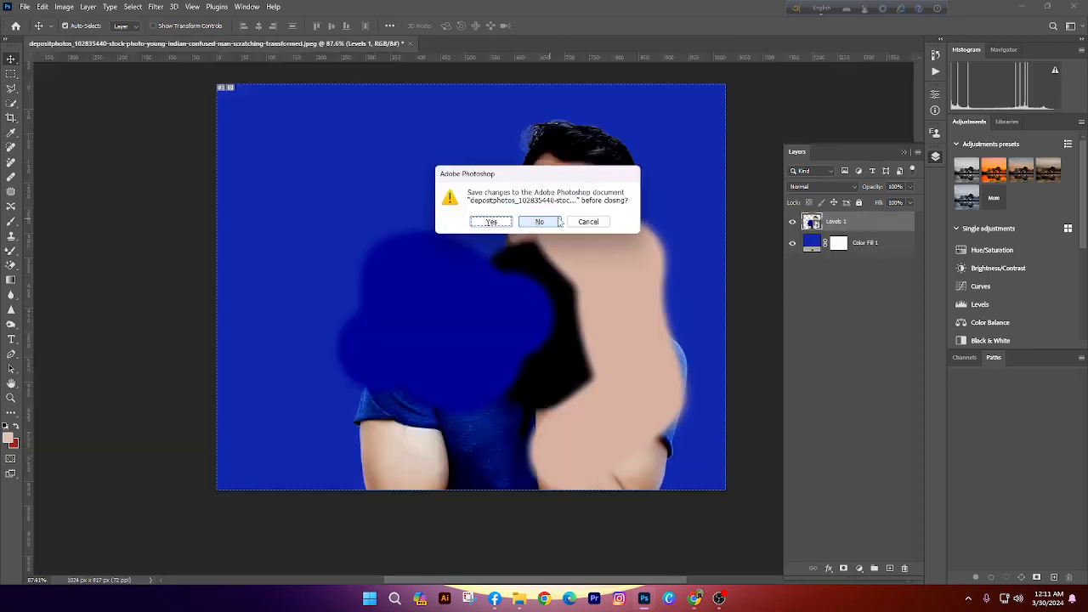
click(559, 222)
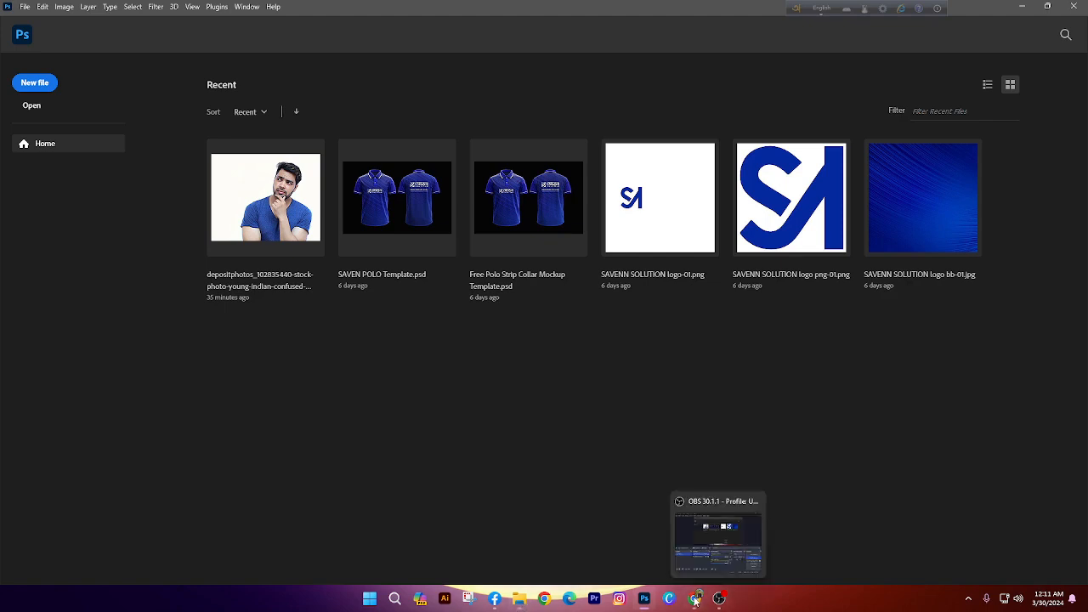
Switch to the Google Meet call in Chrome to check the participants and raised hands, and return to Photoshop
mouse_move(696, 598)
click(392, 547)
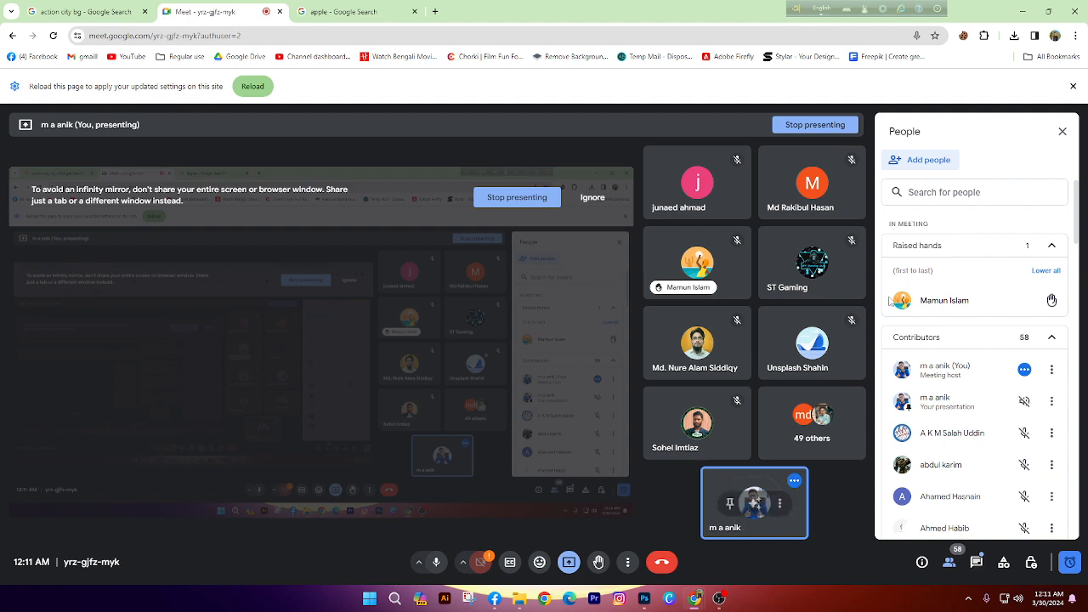
mouse_move(982, 303)
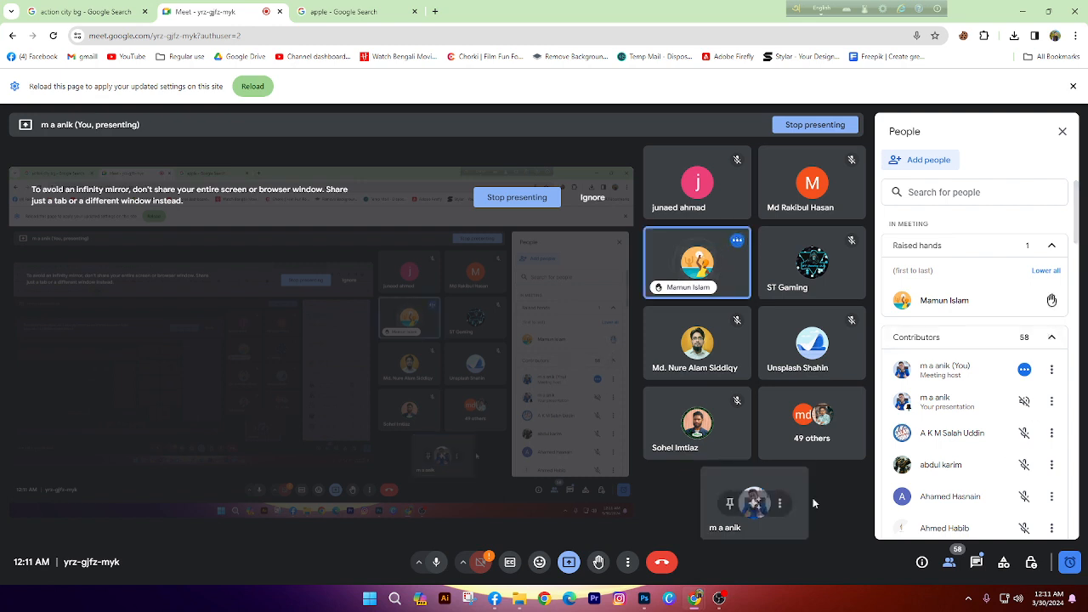
click(643, 598)
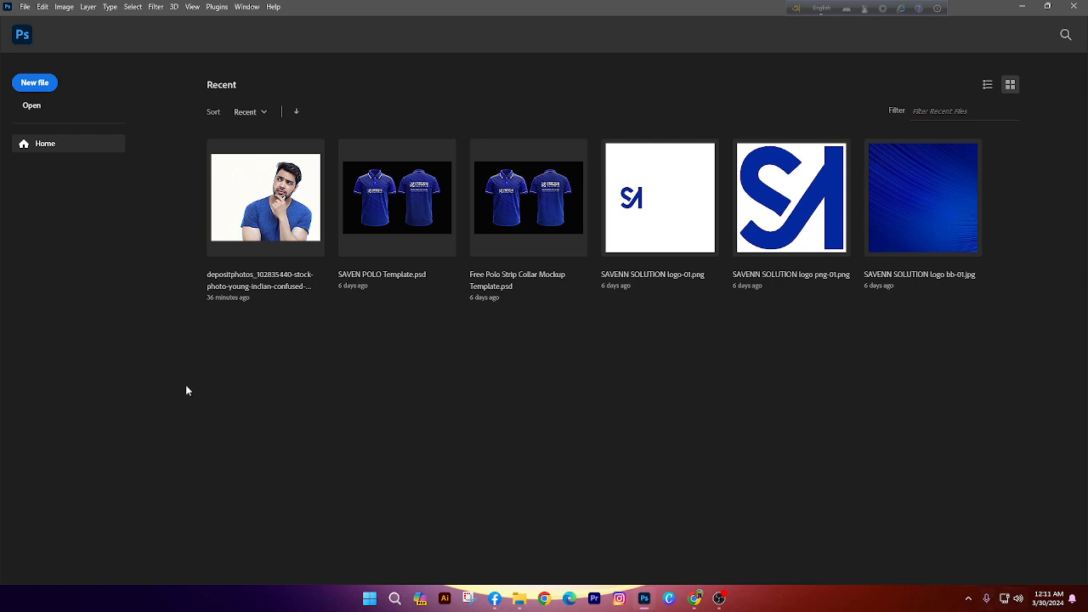
Open the confused man's stock photo again from disk
click(26, 7)
click(39, 31)
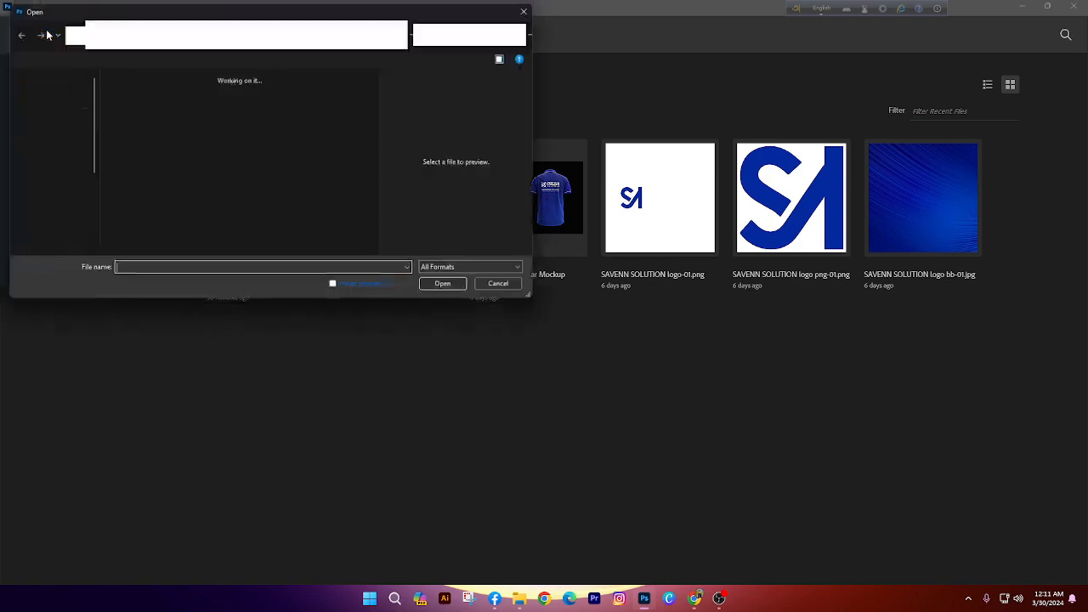
double_click(149, 131)
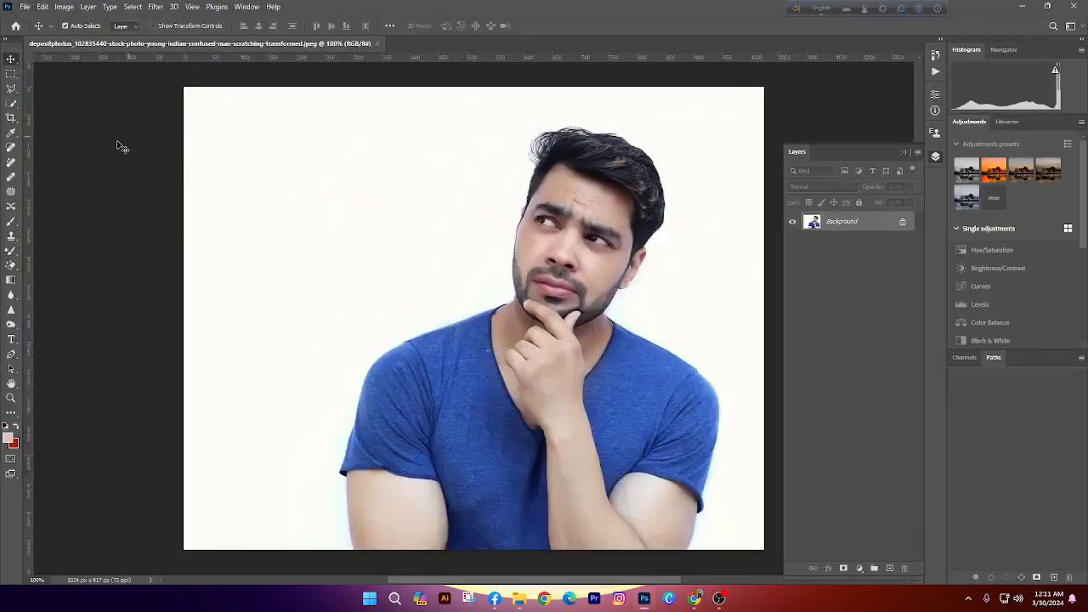
Set up the Smudge tool with Sample All Layers enabled on a new empty layer above the unlocked photo
click(10, 294)
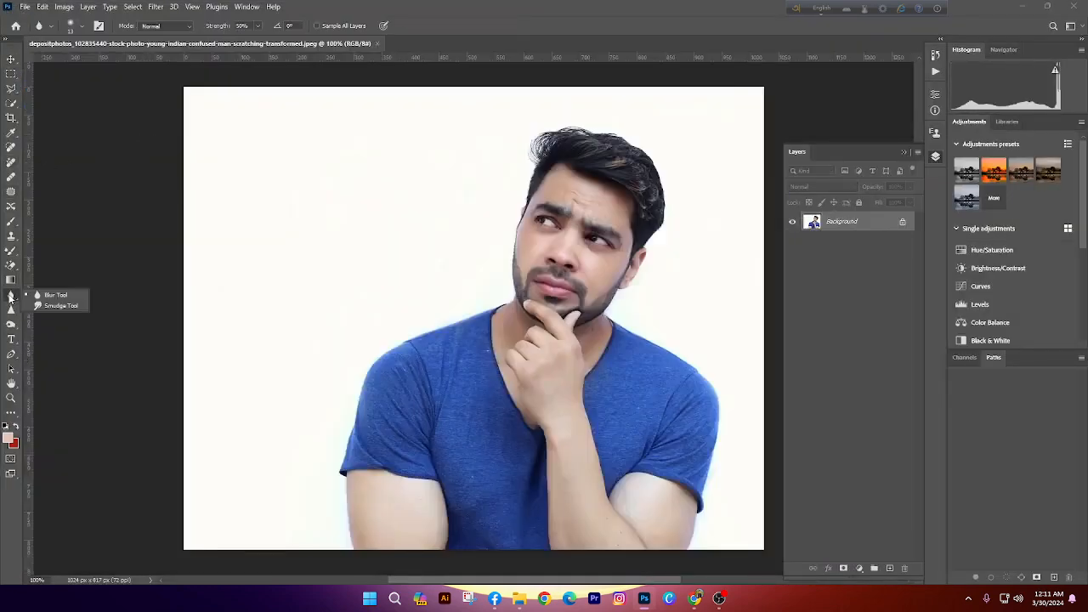
click(73, 298)
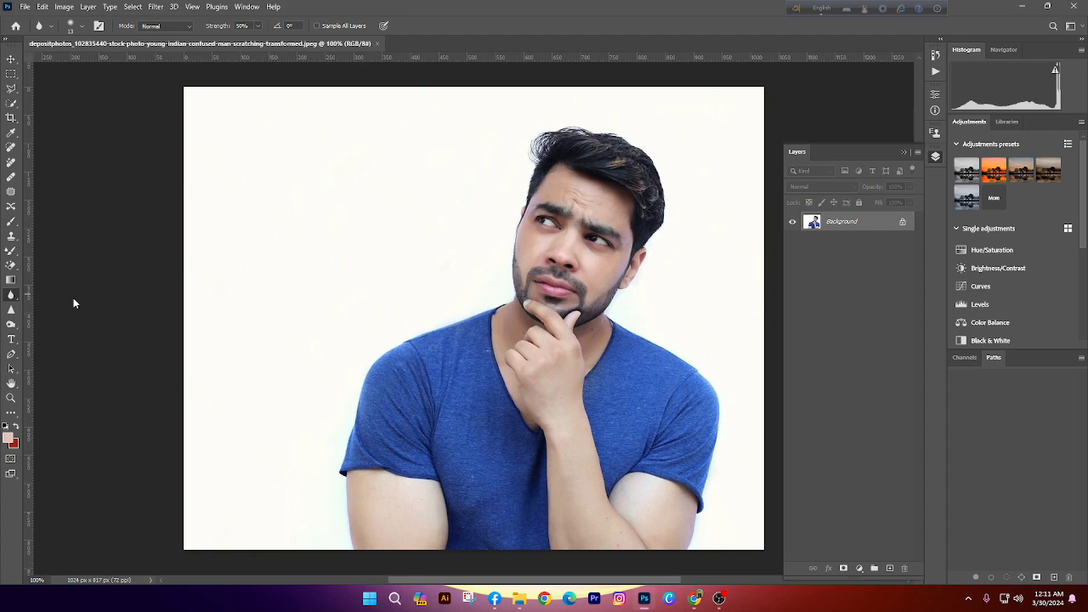
click(16, 297)
scroll(445, 163, up, 3)
drag(527, 403, 321, 481)
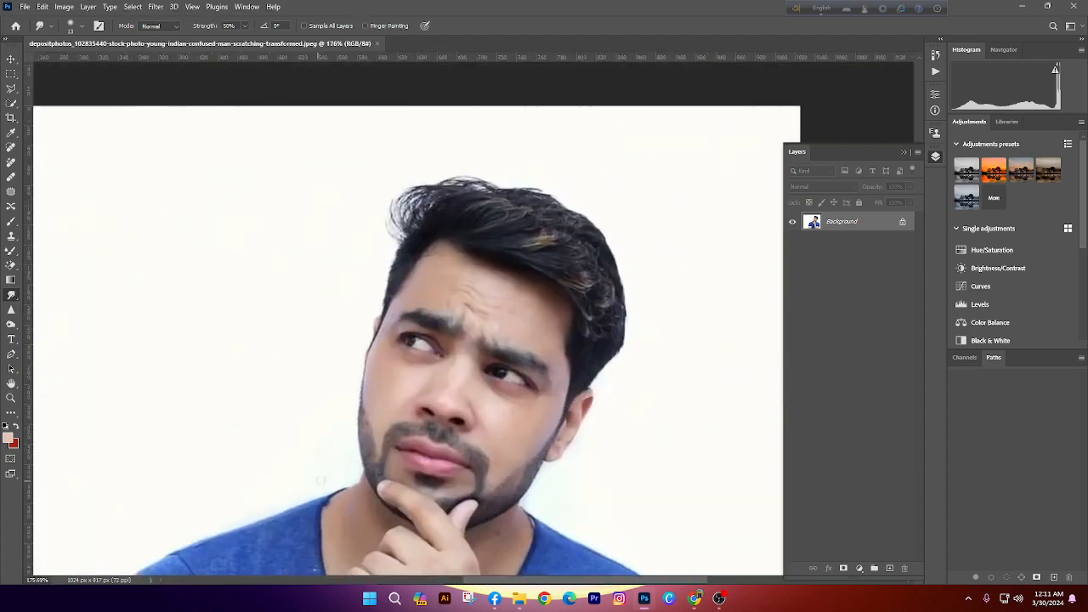
click(903, 224)
click(889, 567)
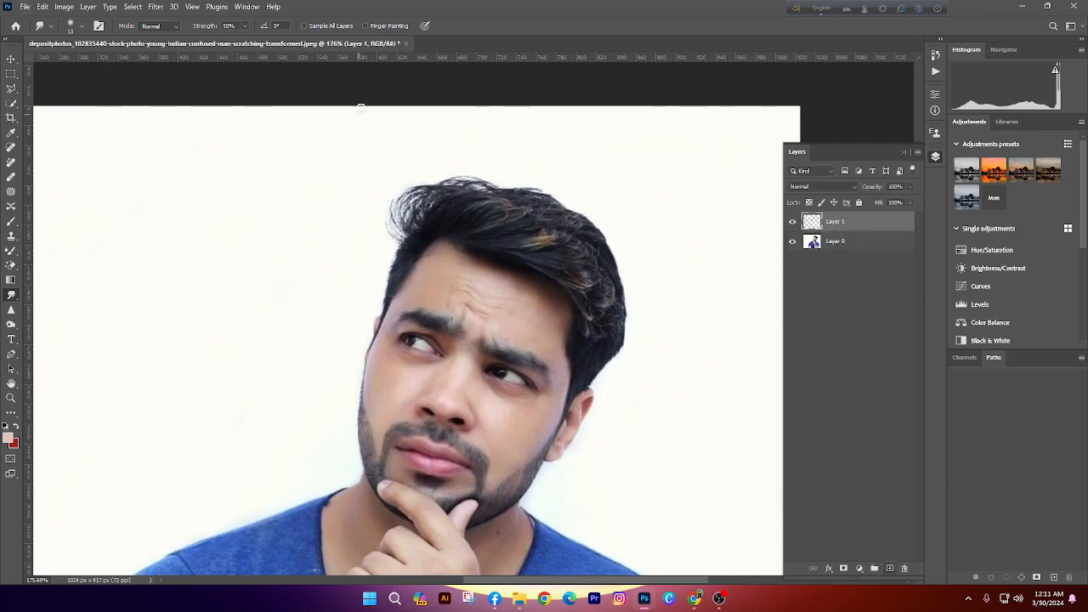
click(305, 25)
scroll(452, 243, up, 2)
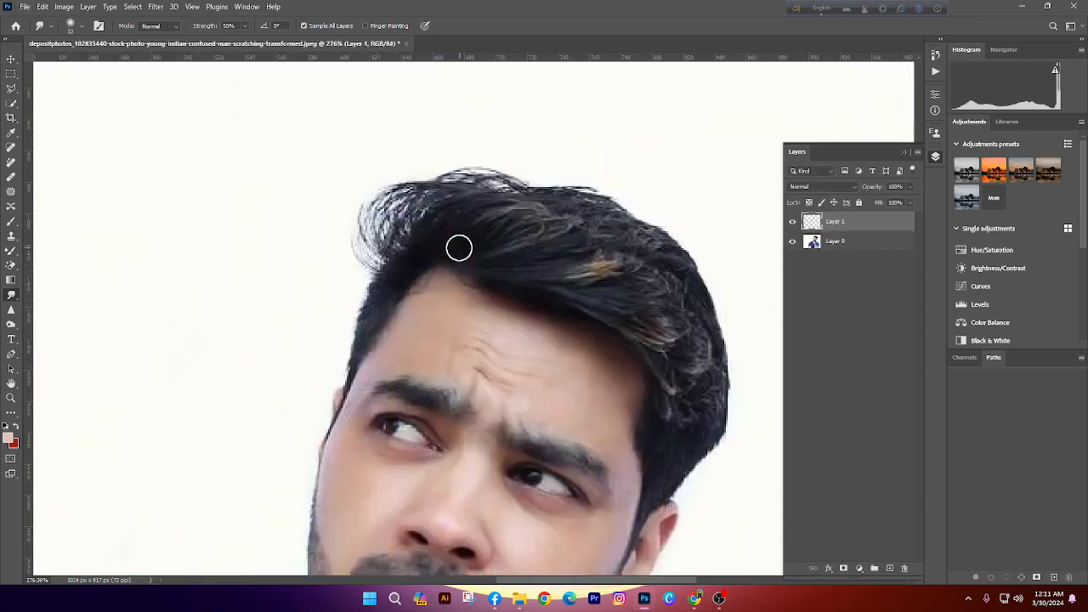
Smudge the hair on the crown outward into spiky strands on the new layer, using repeated strokes at 50% strength
mouse_move(522, 246)
mouse_down()
mouse_move(663, 165)
mouse_move(561, 219)
mouse_move(661, 167)
mouse_move(559, 245)
mouse_move(683, 216)
mouse_up()
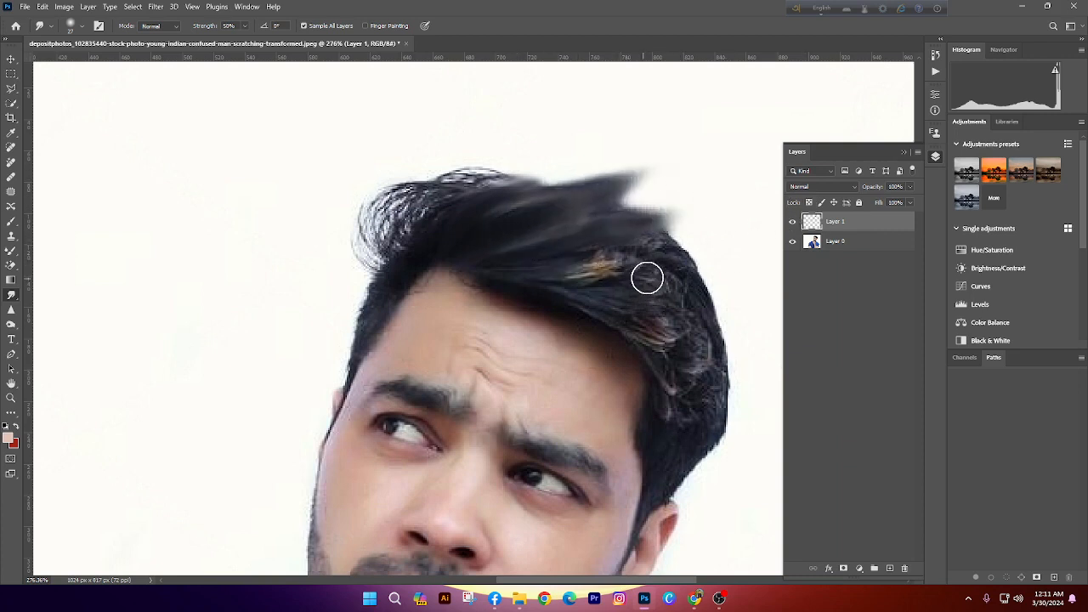
drag(585, 270, 707, 235)
drag(641, 272, 731, 227)
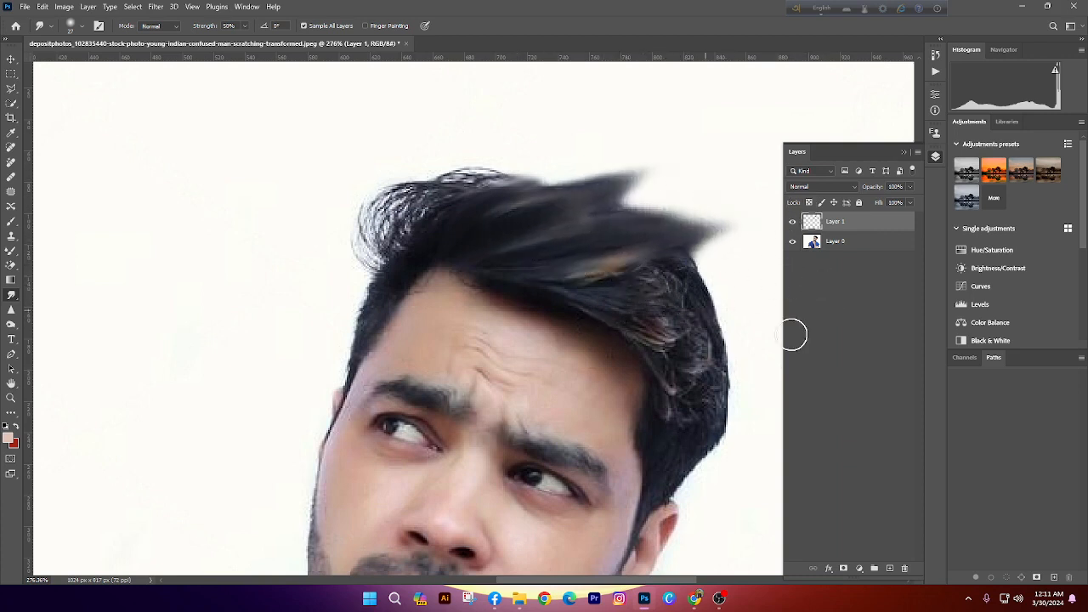
drag(659, 291, 729, 279)
mouse_move(582, 263)
mouse_down()
mouse_move(638, 294)
mouse_move(759, 276)
mouse_up()
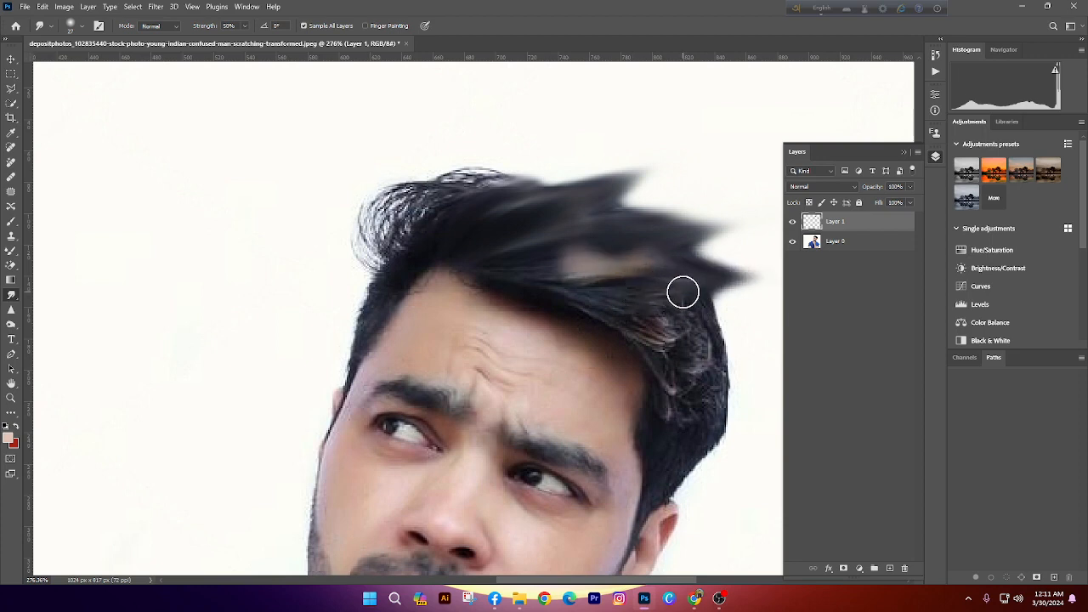
drag(624, 295, 768, 282)
mouse_move(580, 267)
mouse_down()
mouse_move(643, 278)
mouse_move(729, 264)
mouse_move(778, 281)
mouse_up()
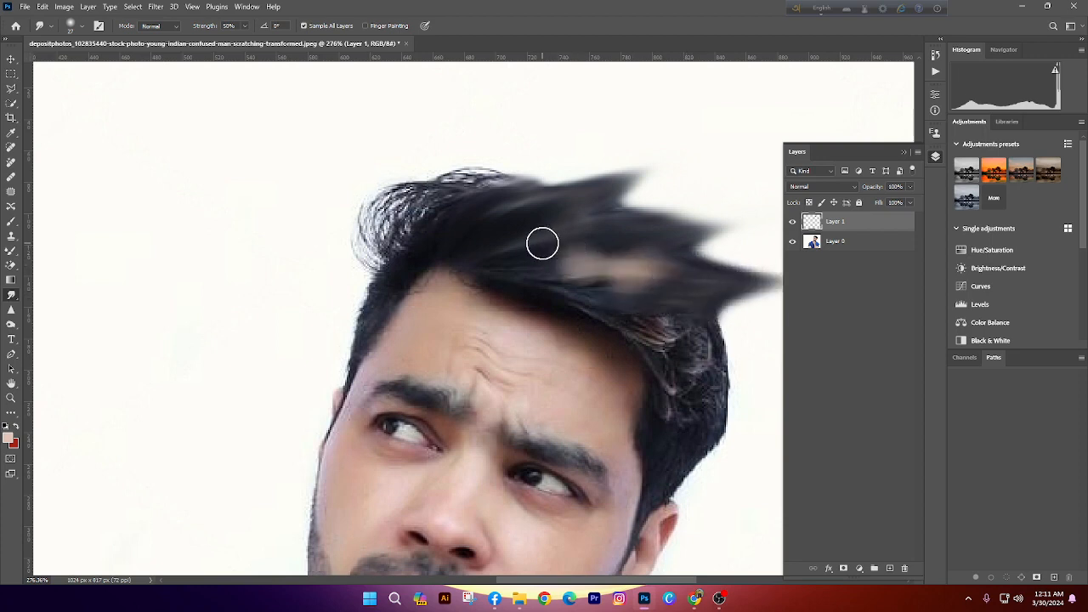
drag(693, 306, 773, 330)
scroll(541, 250, down, 3)
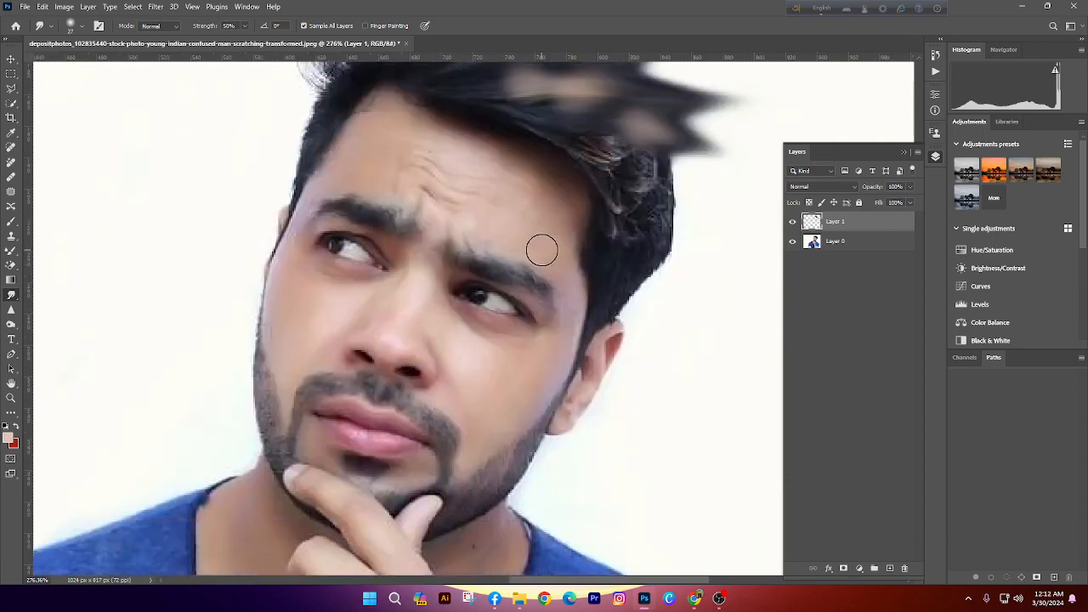
scroll(539, 243, down, 3)
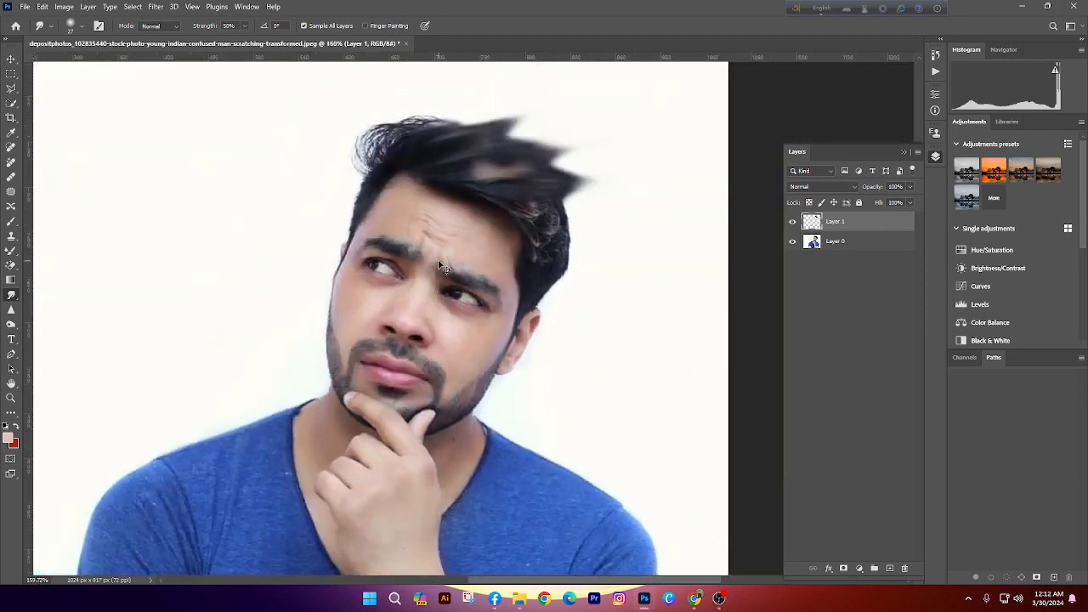
Undo all the smudge strokes and the added empty layer
key(ctrl+z)
key(ctrl+z)
key(ctrl+z)
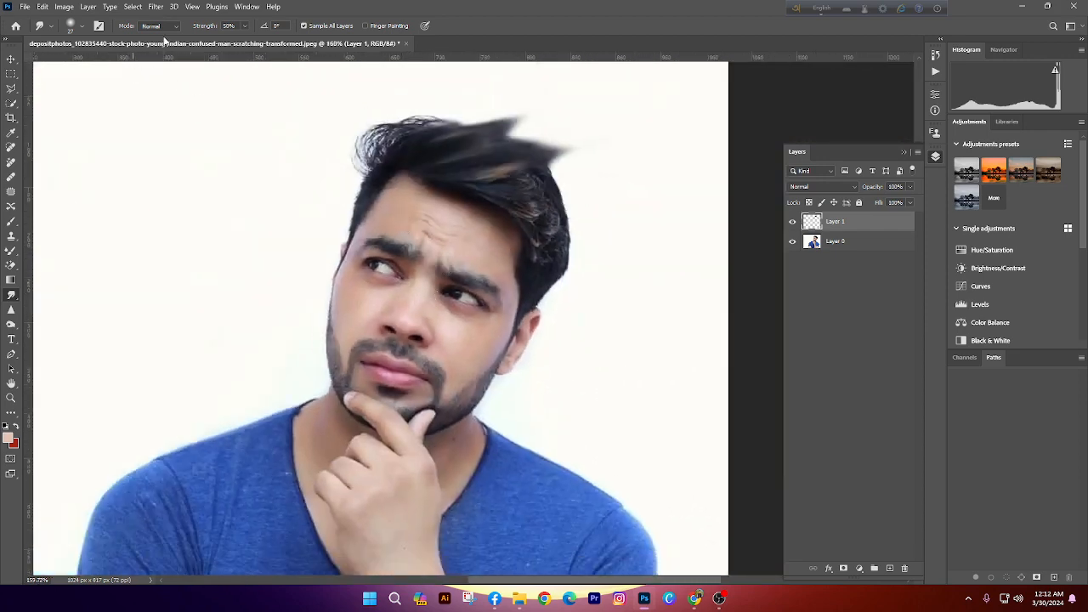
key(ctrl+z)
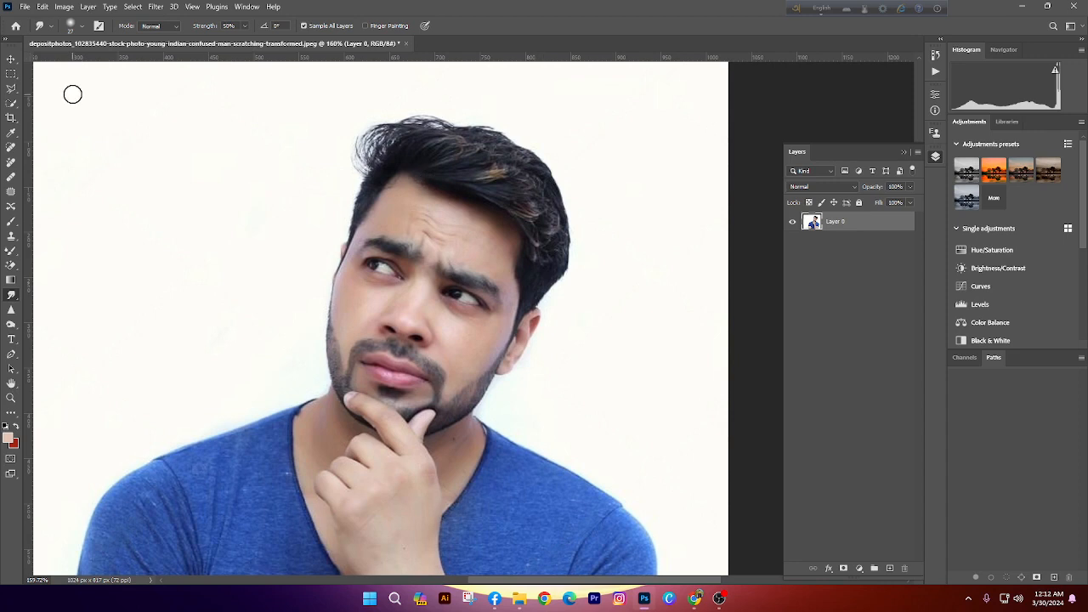
click(26, 6)
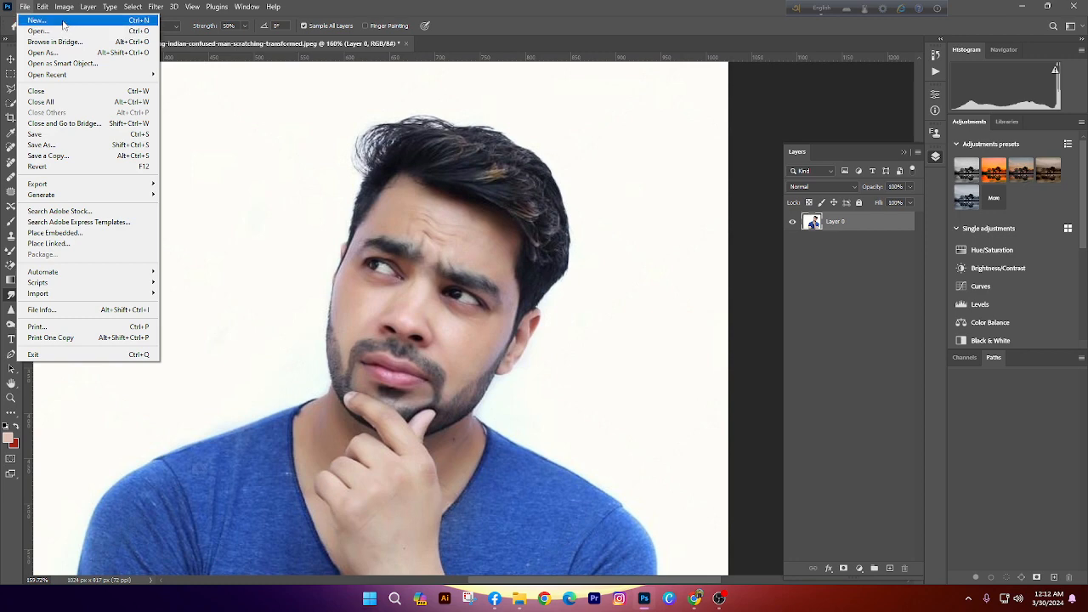
click(61, 23)
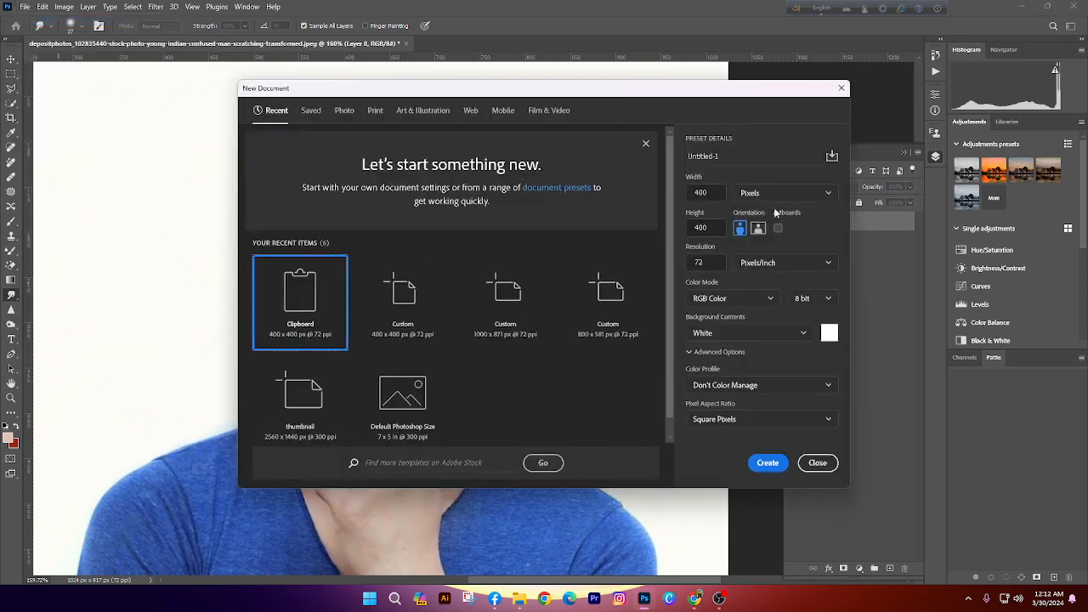
click(818, 463)
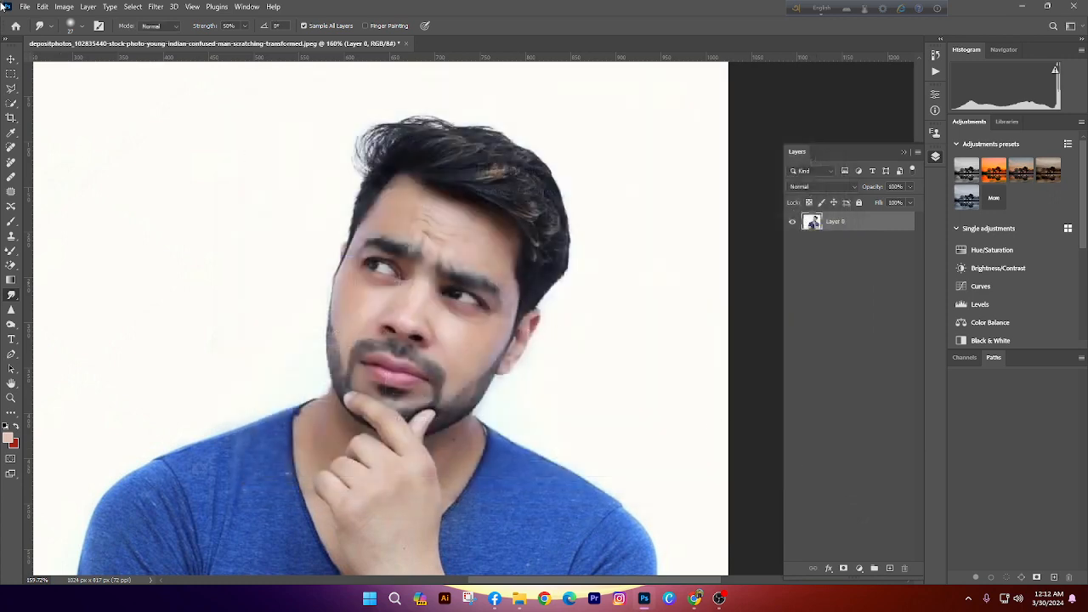
Open the portrait of the smiling man with headphones from the Downloads folder
click(25, 7)
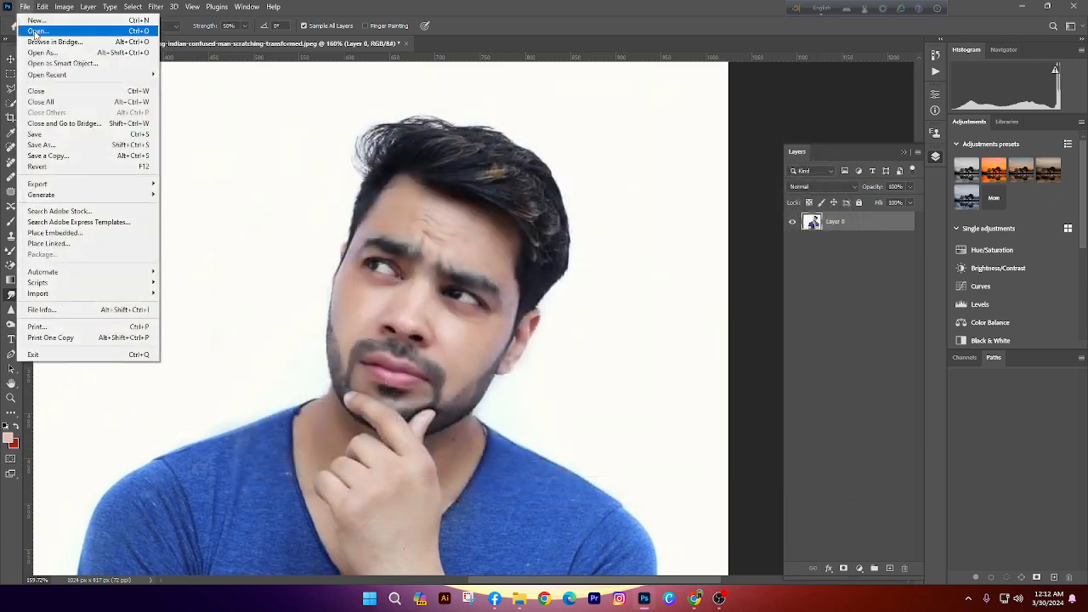
click(36, 32)
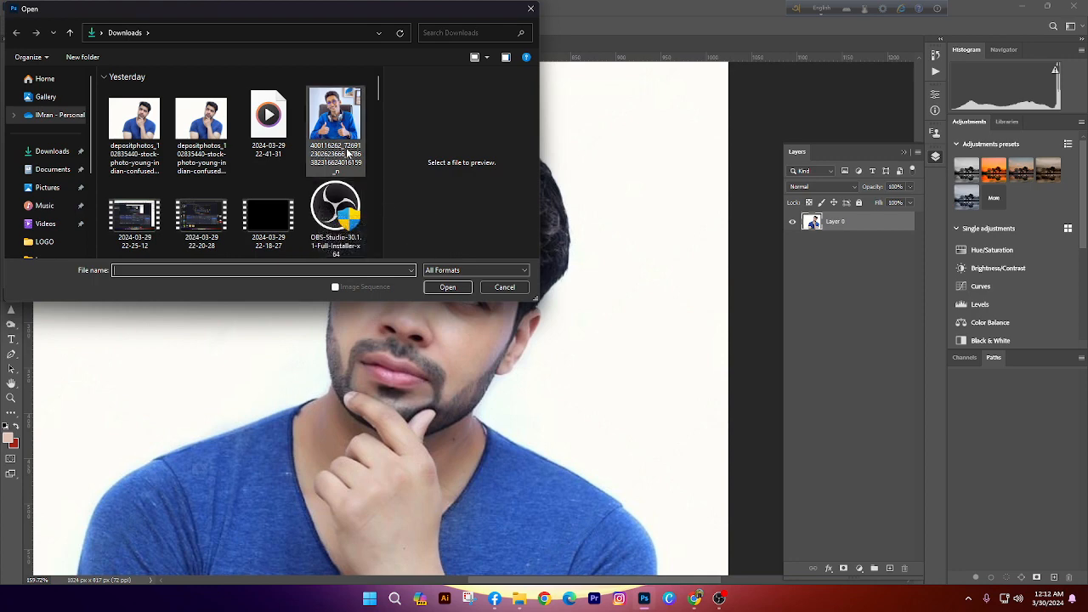
double_click(329, 134)
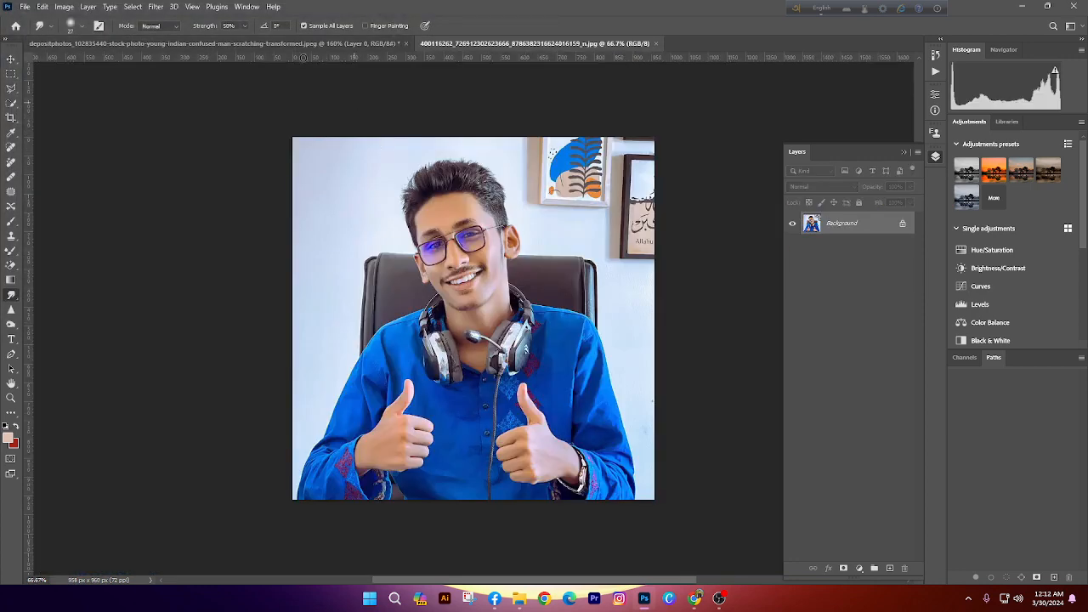
Bring up the confused man's stock photo with Open As, and close it without saving changes
click(24, 6)
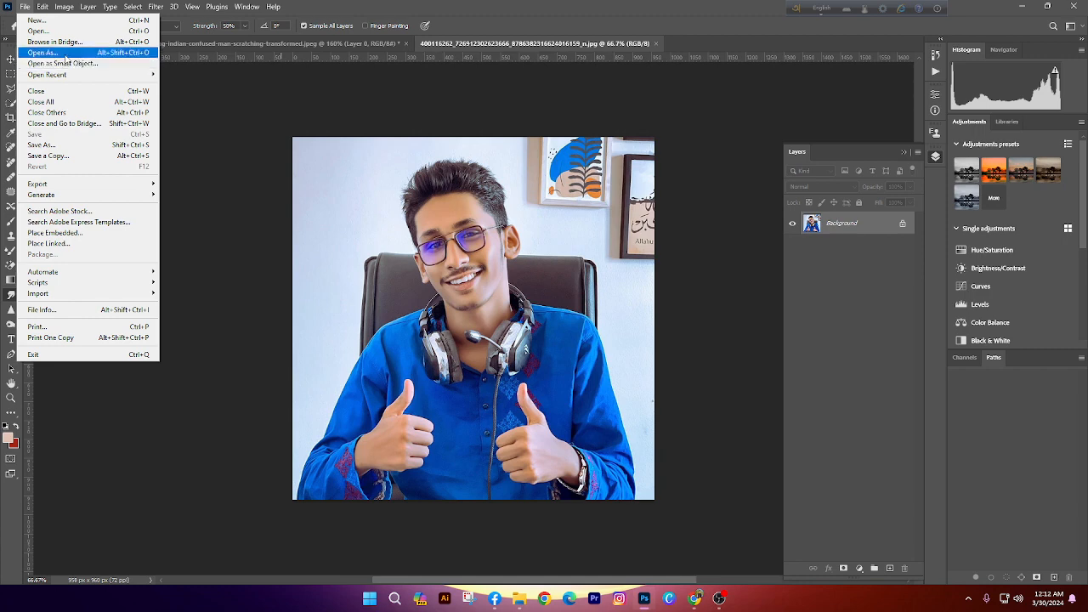
click(66, 53)
click(152, 136)
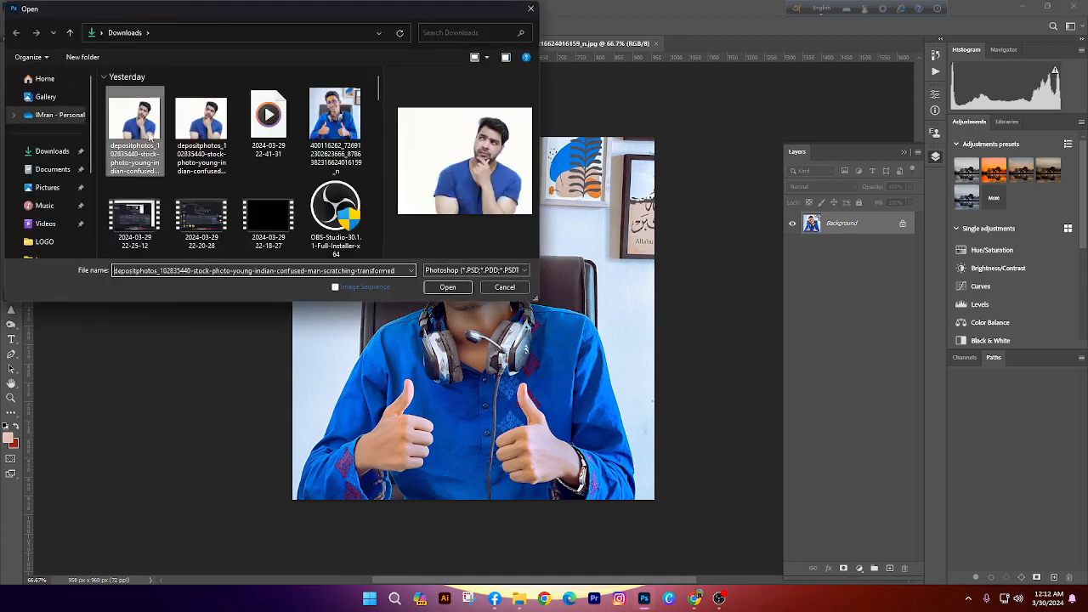
double_click(151, 136)
key(ctrl+0)
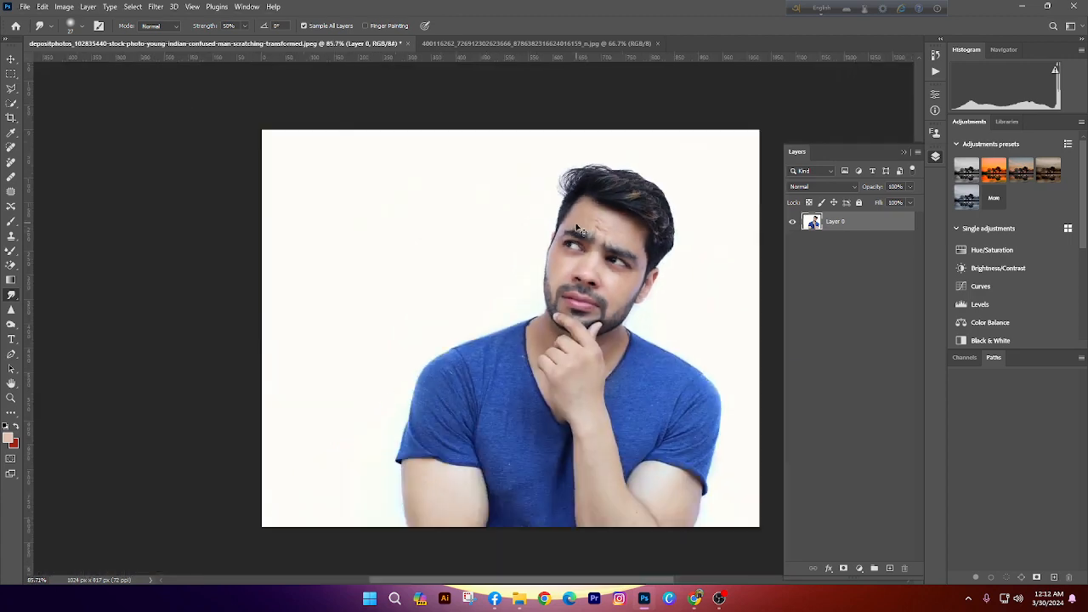
key(ctrl+w)
click(539, 221)
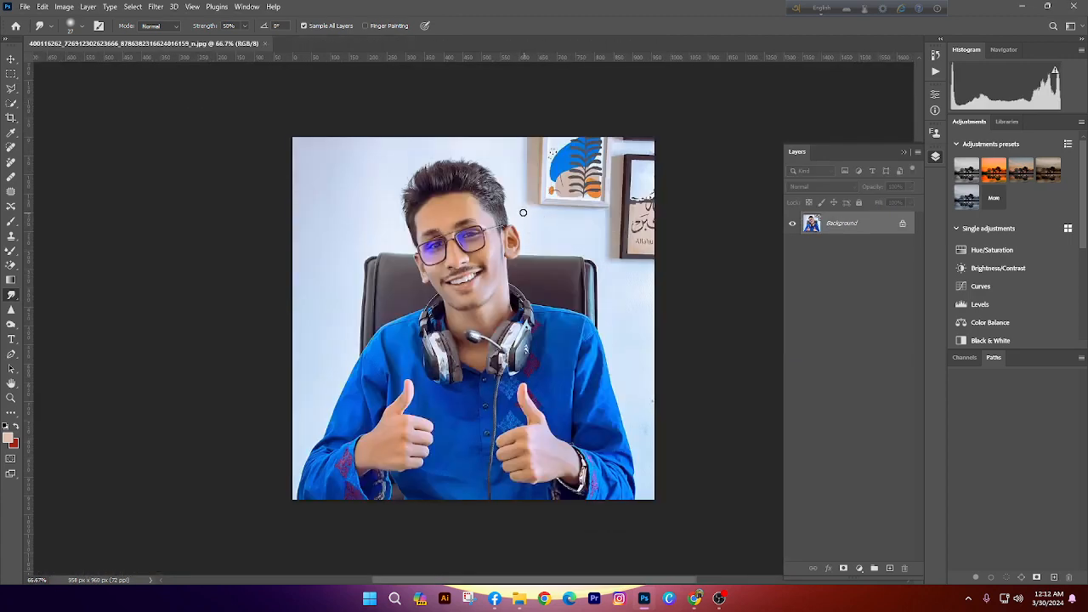
click(25, 7)
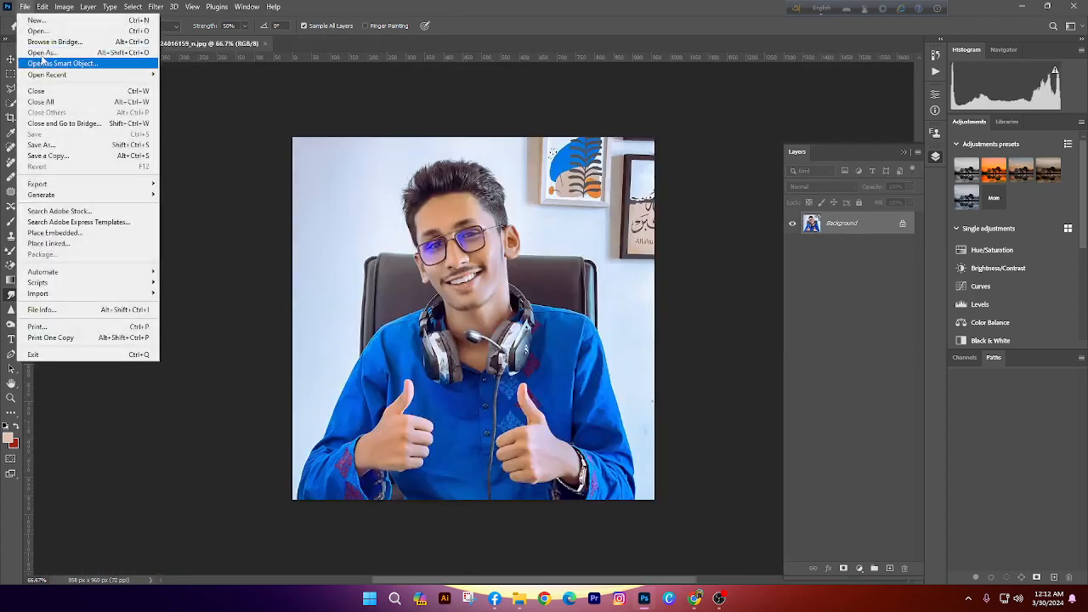
click(61, 42)
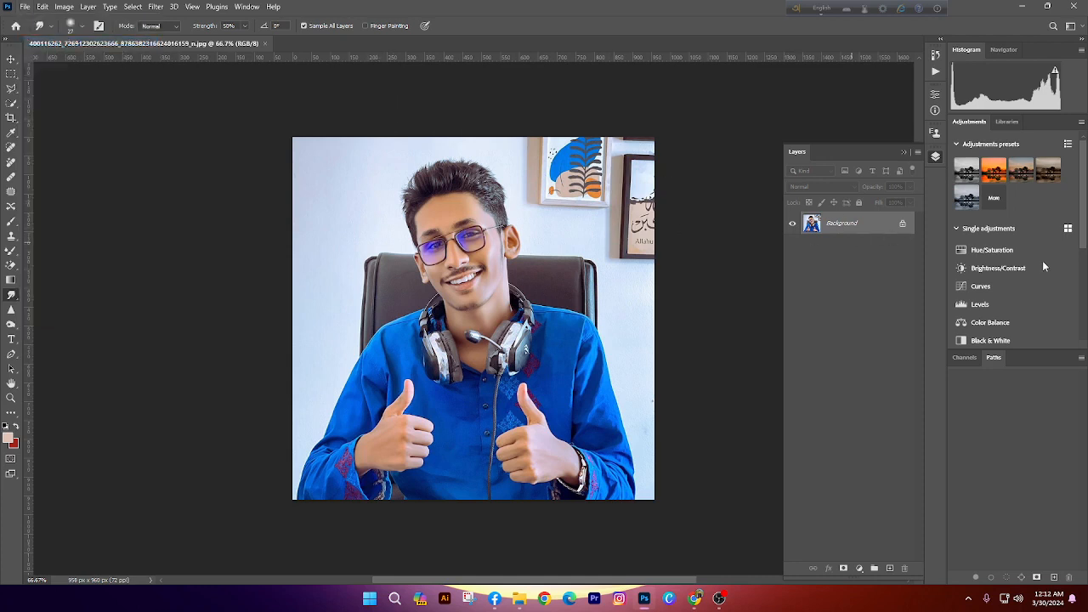
Unlock the portrait's background and place the same headphones portrait above it as an embedded smart object
click(903, 224)
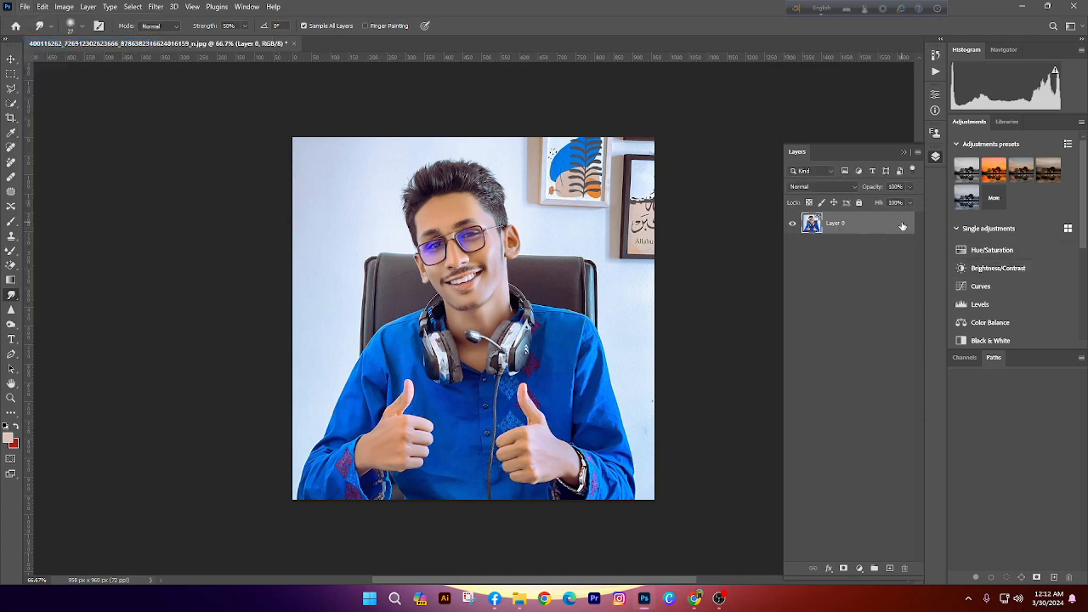
click(28, 7)
click(63, 235)
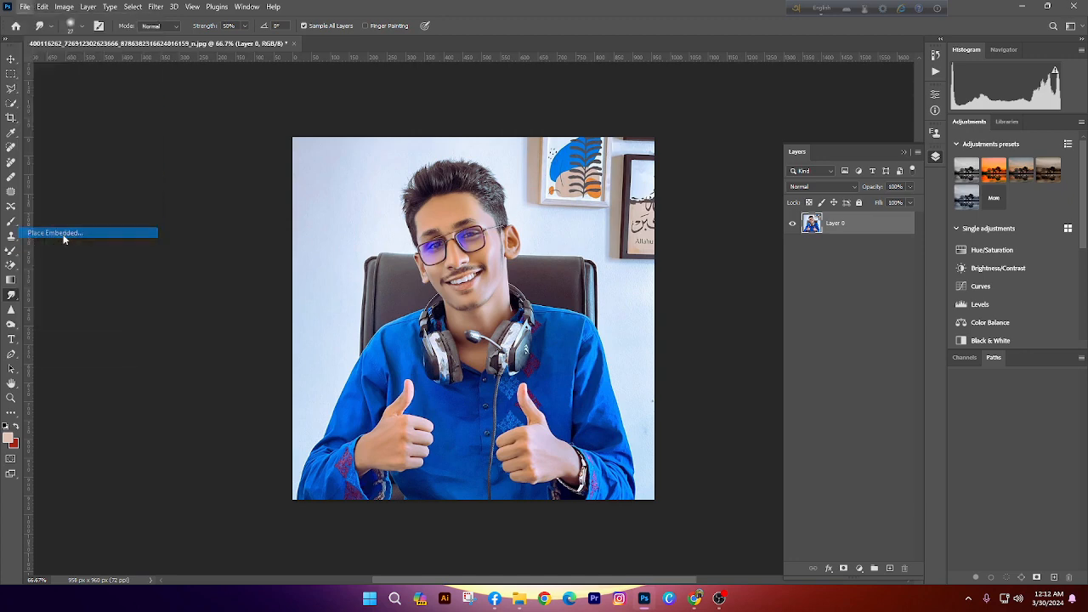
click(356, 142)
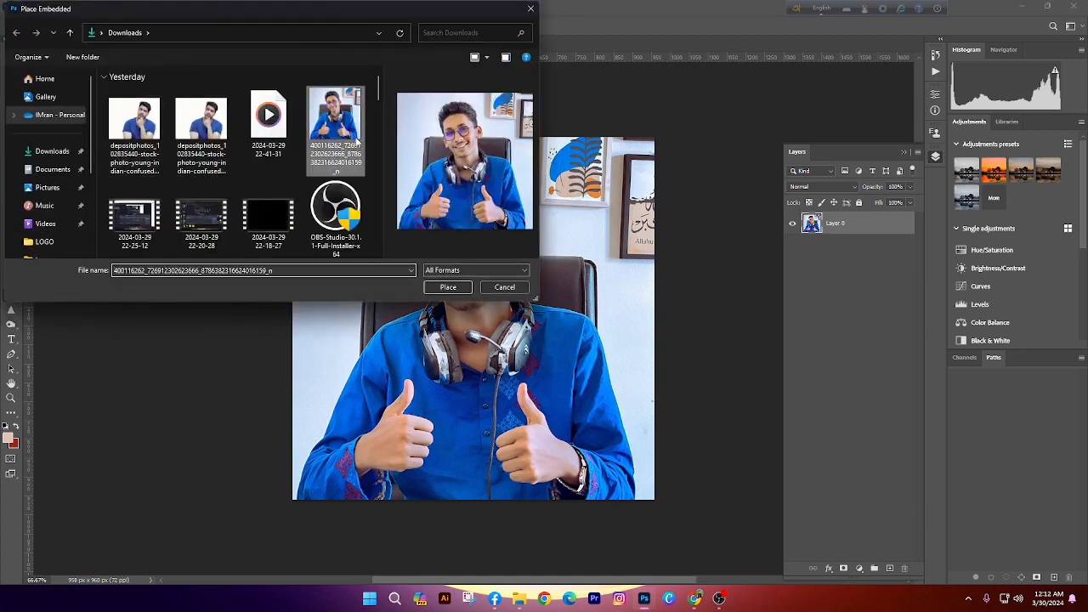
double_click(356, 142)
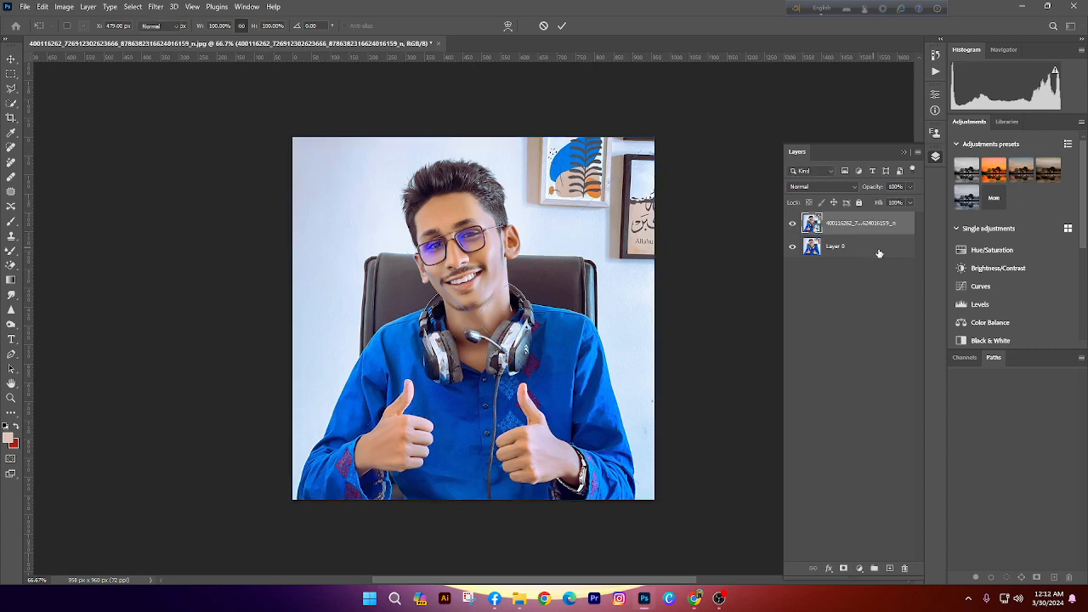
click(879, 253)
Try a Hue/Saturation adjustment layer directly above Layer 0 and delete it
click(859, 568)
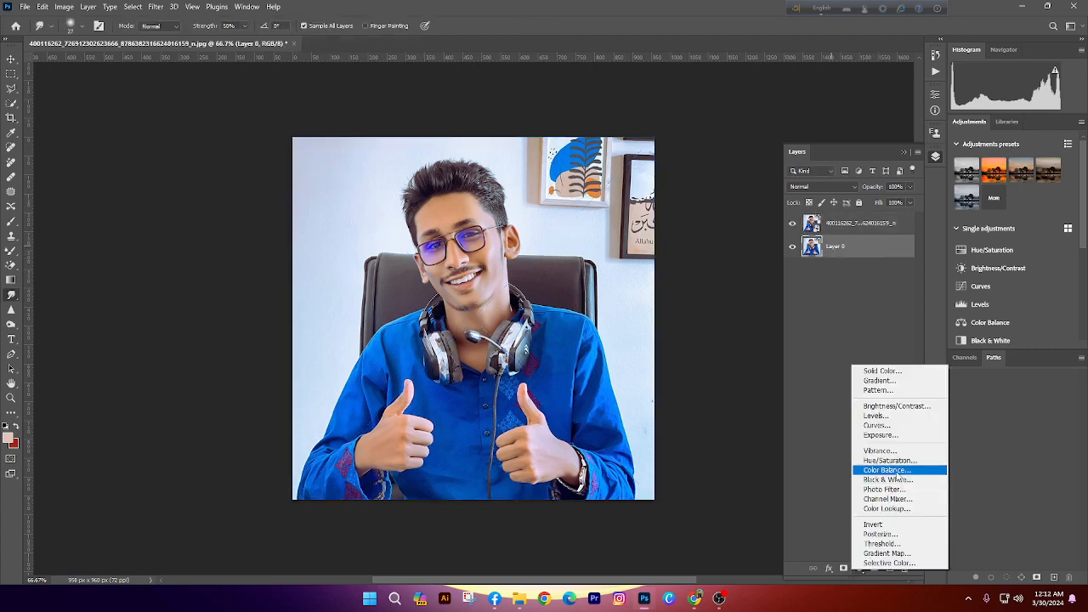
click(875, 461)
drag(854, 192, 800, 193)
click(935, 156)
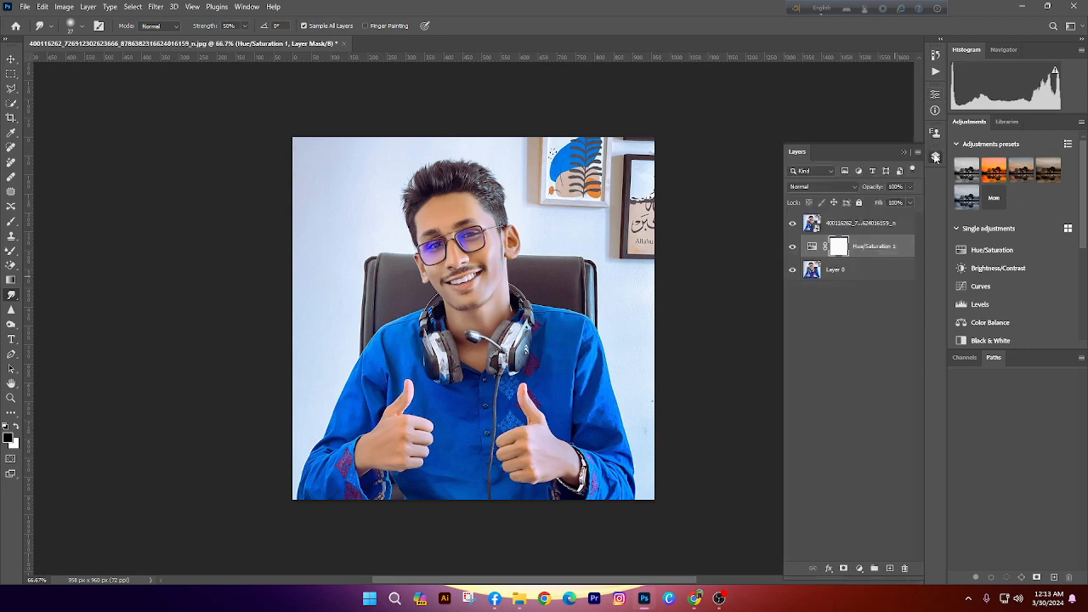
key(Delete)
key(Delete)
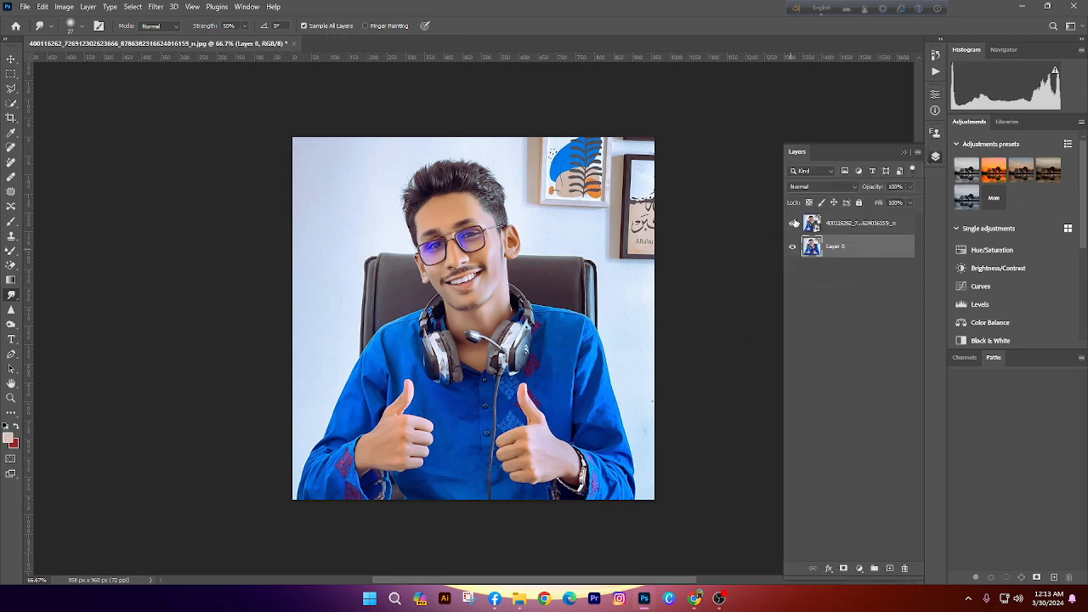
Switch to the Chrome browser, search Google for "remove bg" and open the remove.bg website
click(544, 599)
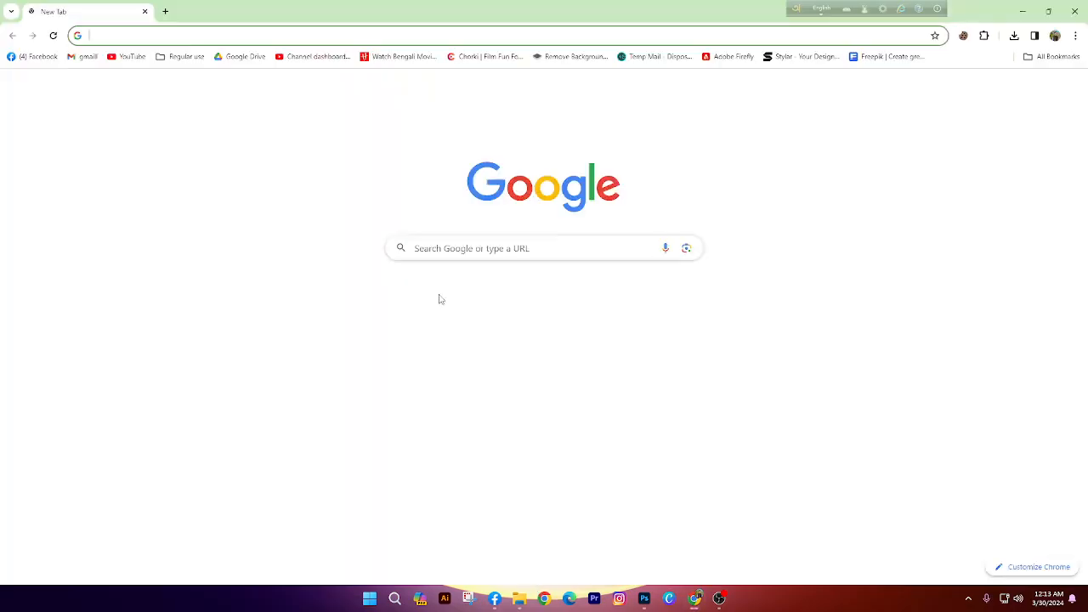
click(461, 248)
text(rem)
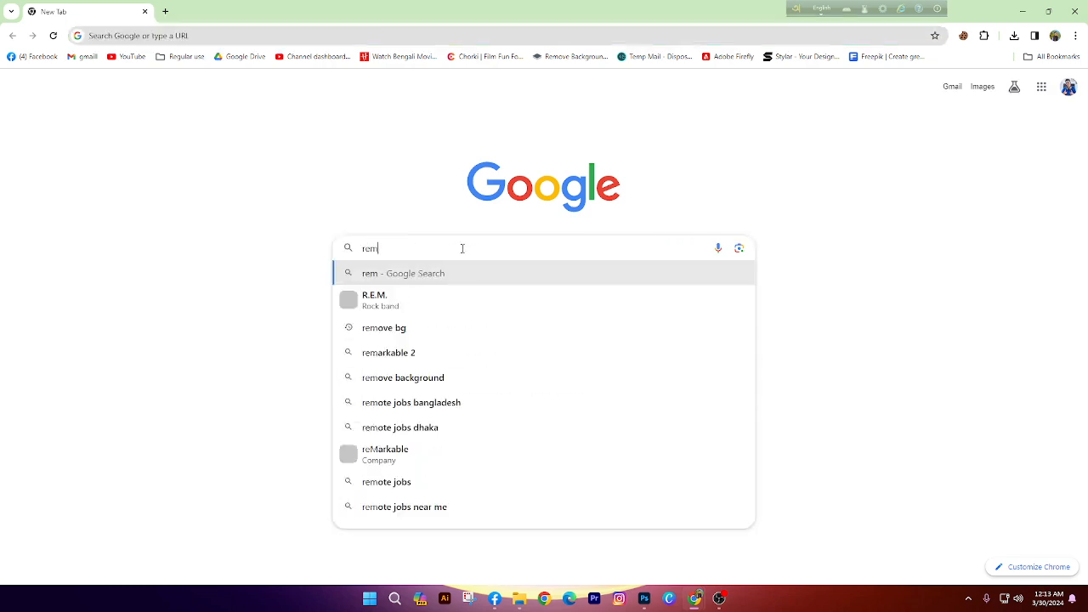
text(ove bg)
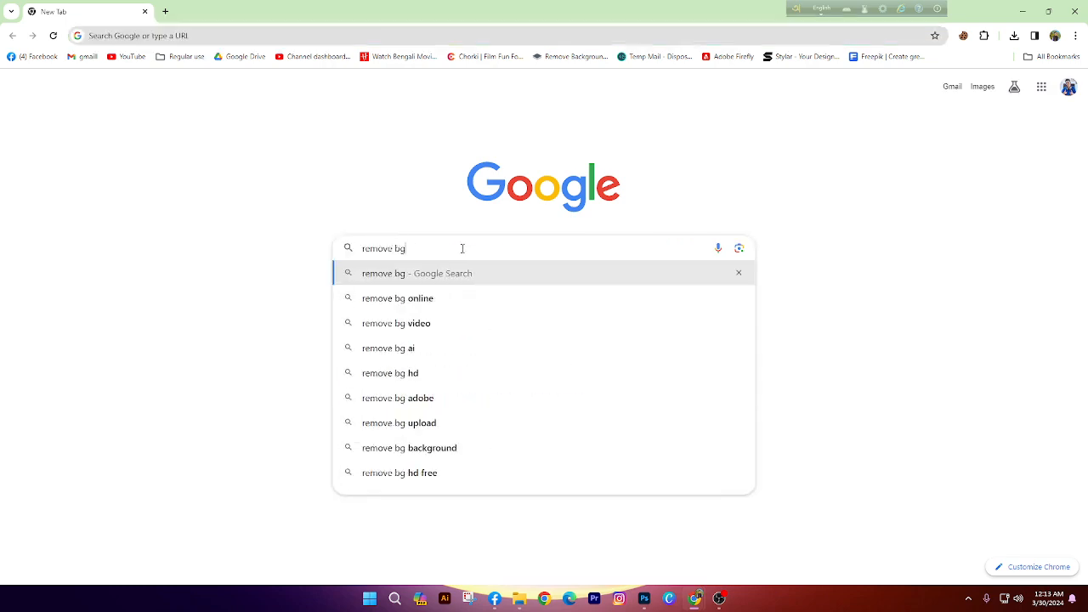
key(Return)
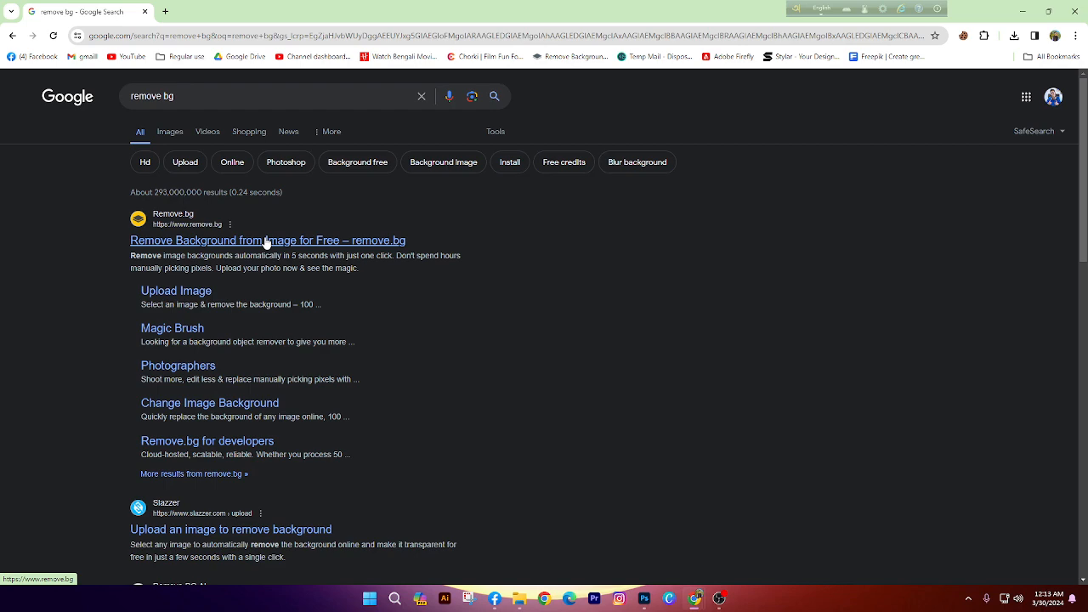
click(266, 241)
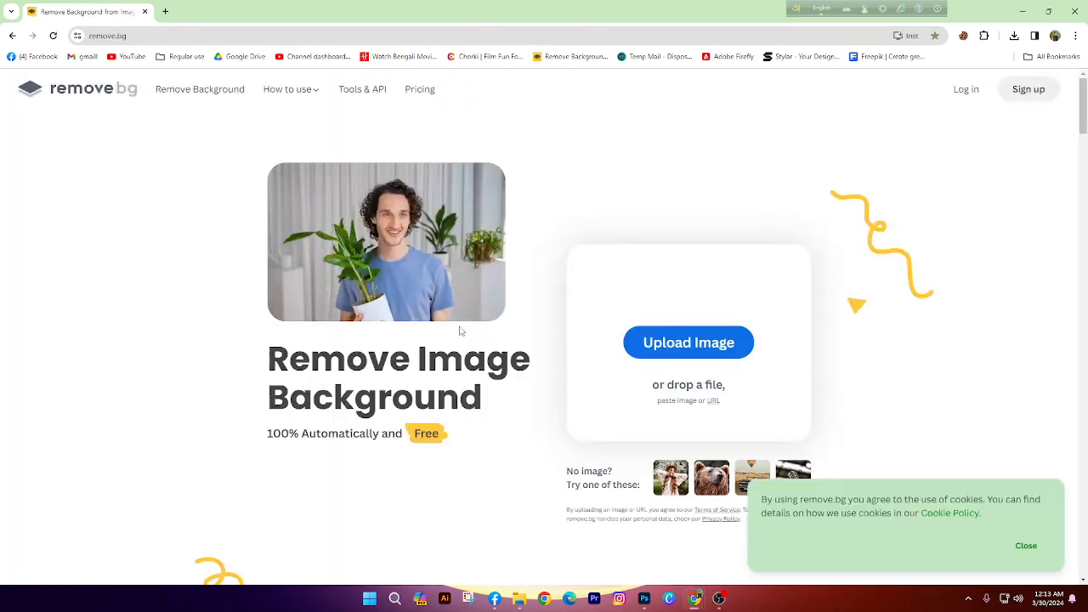
Upload the headphones portrait from Downloads to remove.bg and save the standard-size PNG cutout in the Downloads folder
click(646, 342)
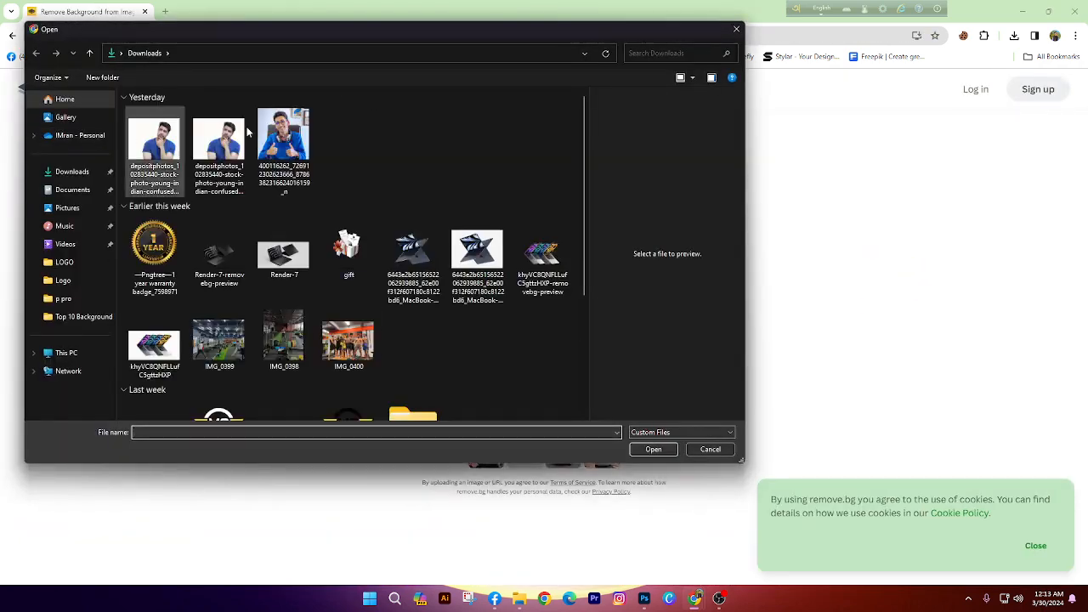
double_click(283, 136)
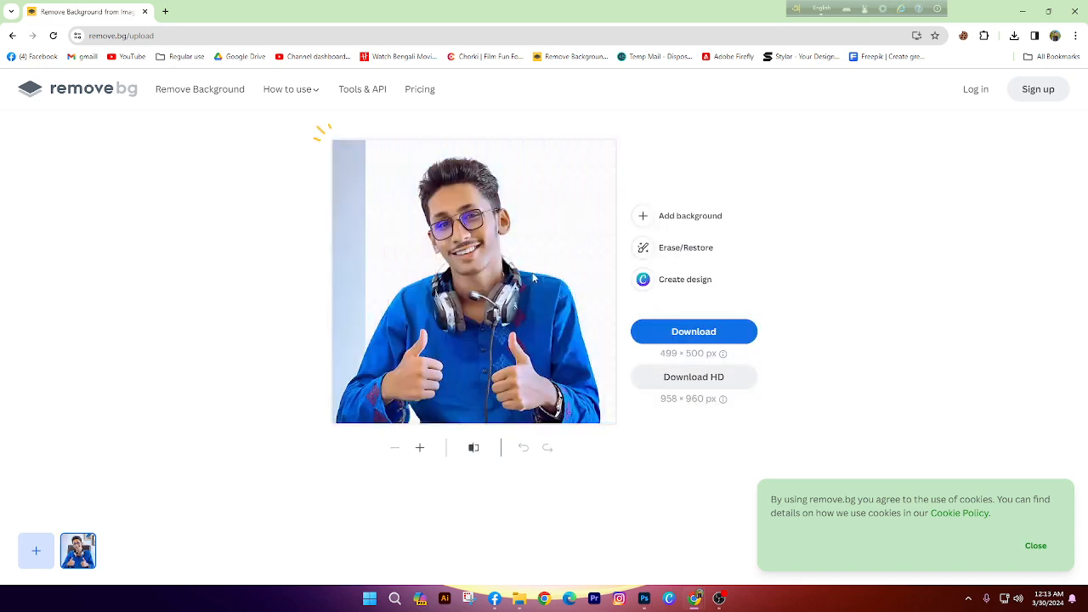
click(695, 333)
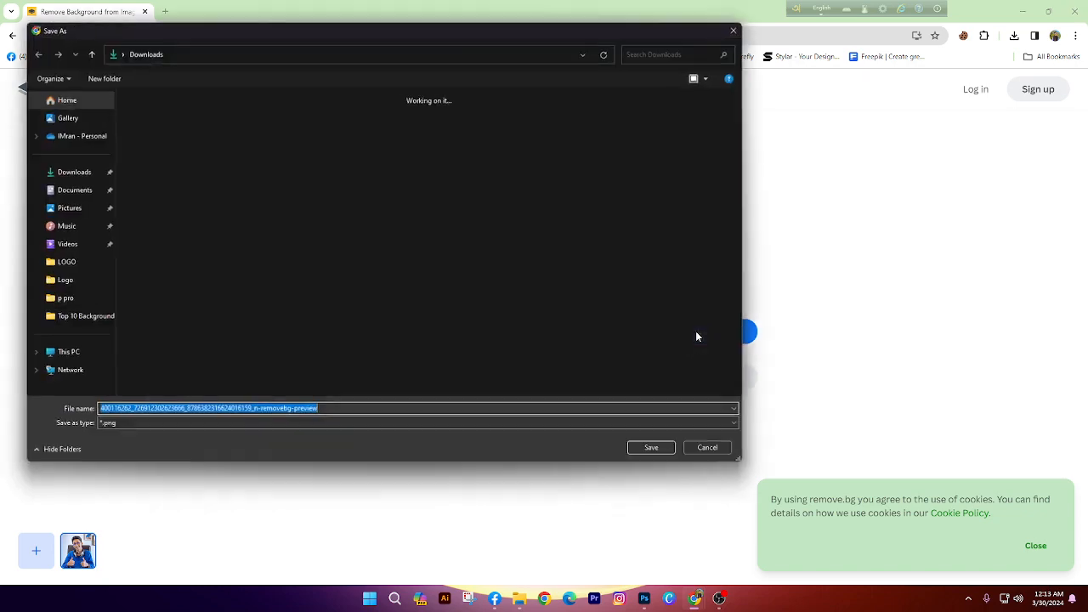
click(651, 447)
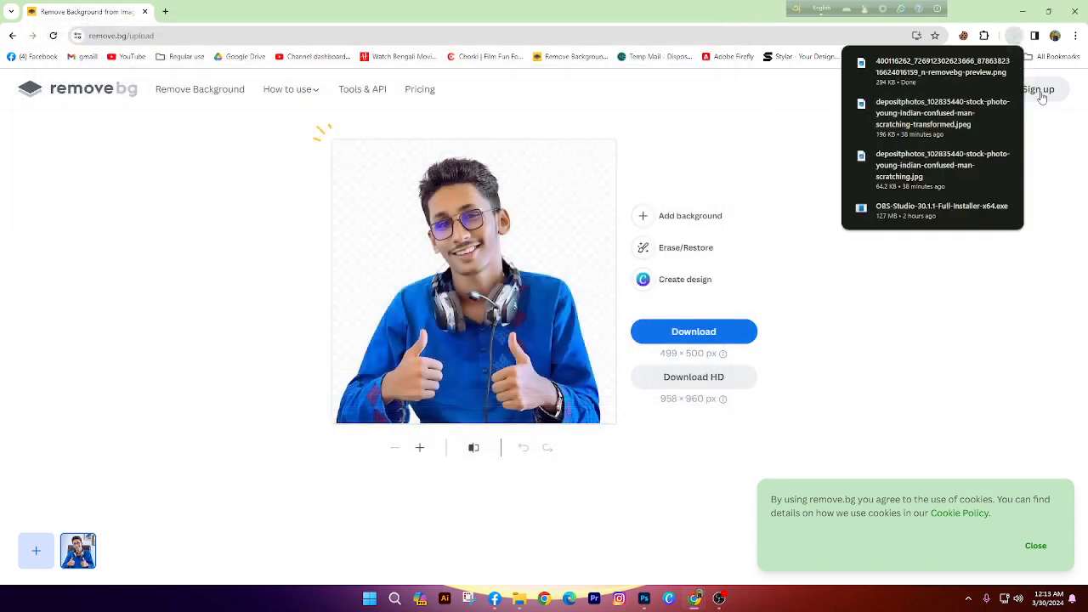
Show the downloaded cutout in its folder with large thumbnails, and inspect its edges in the image viewer
click(984, 65)
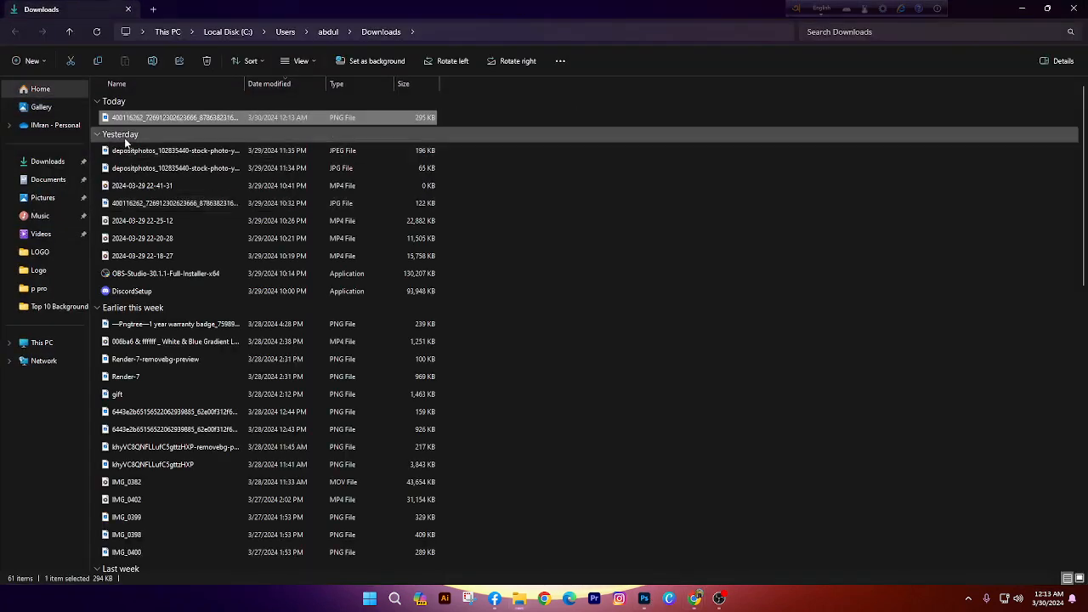
click(1080, 578)
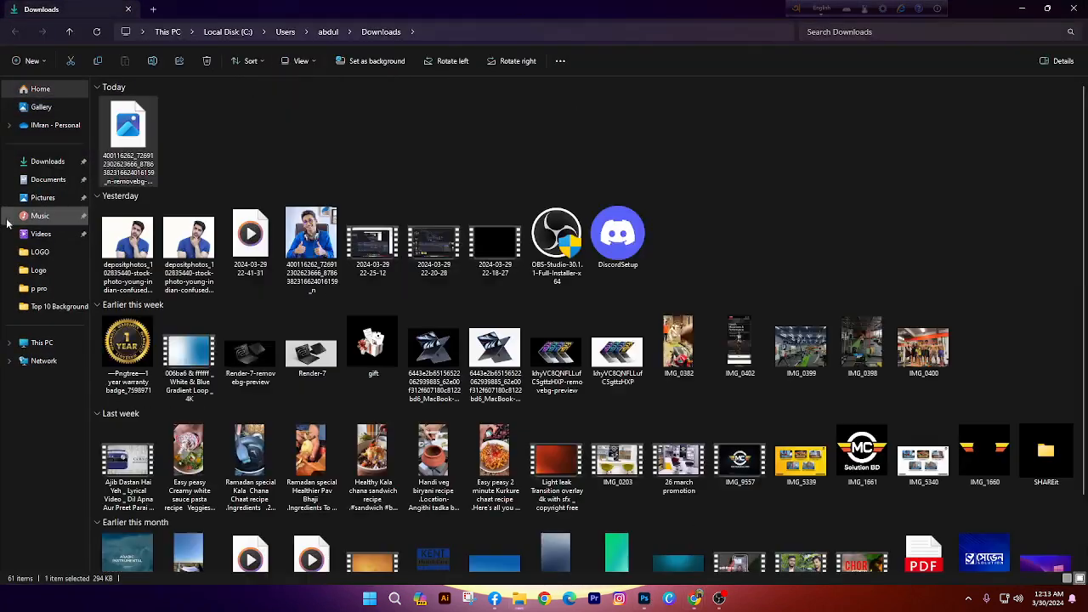
double_click(131, 128)
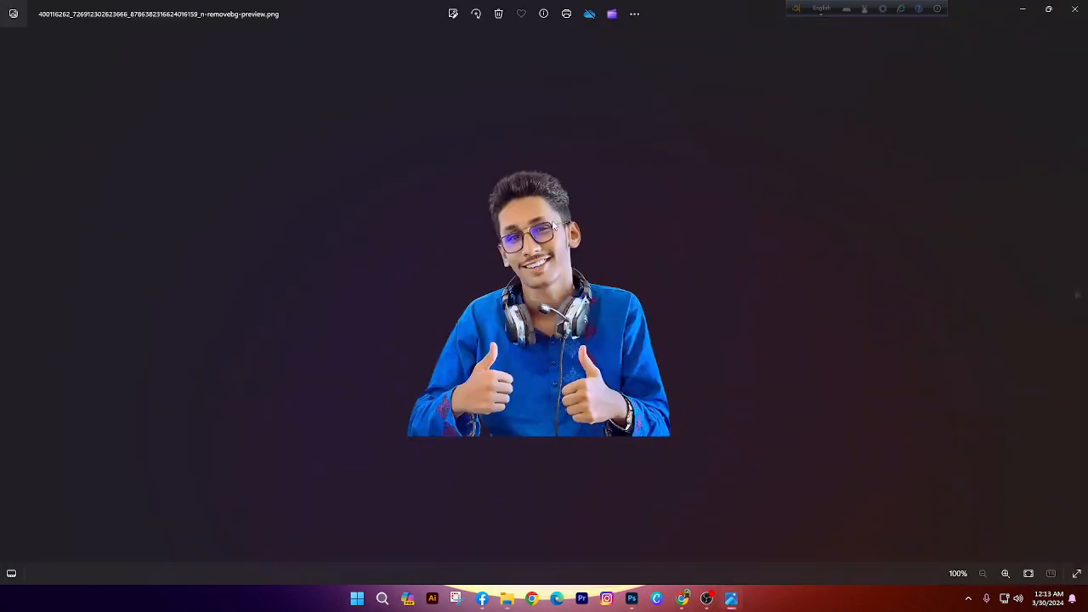
scroll(534, 161, up, 5)
scroll(534, 161, up, 2)
drag(534, 161, 553, 245)
scroll(554, 246, down, 7)
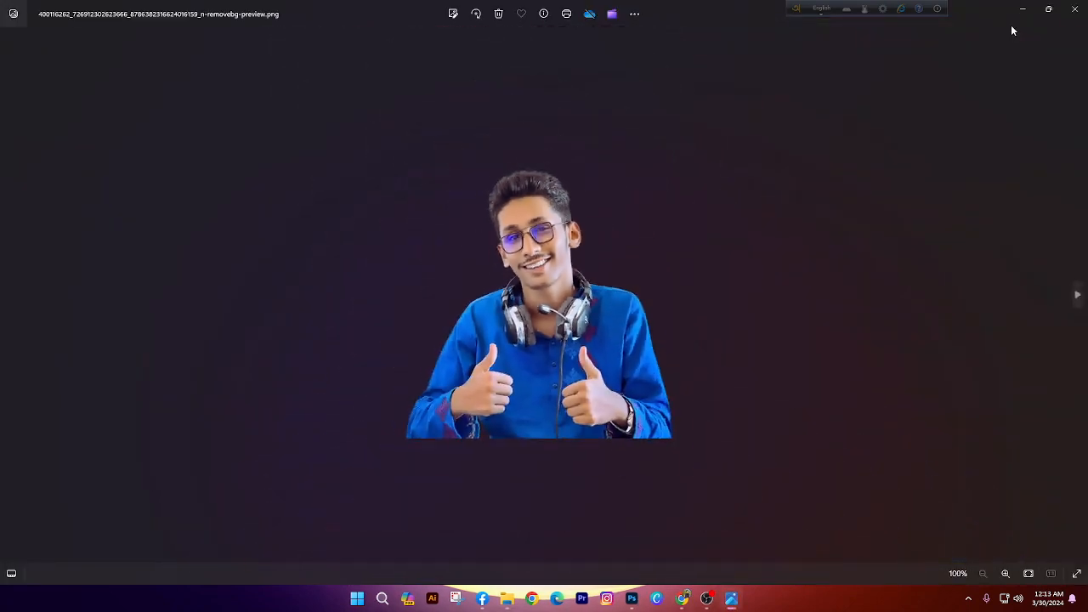
click(1074, 9)
Switch back to Photoshop, open the removebg-preview PNG from Downloads and fit it on screen
click(647, 600)
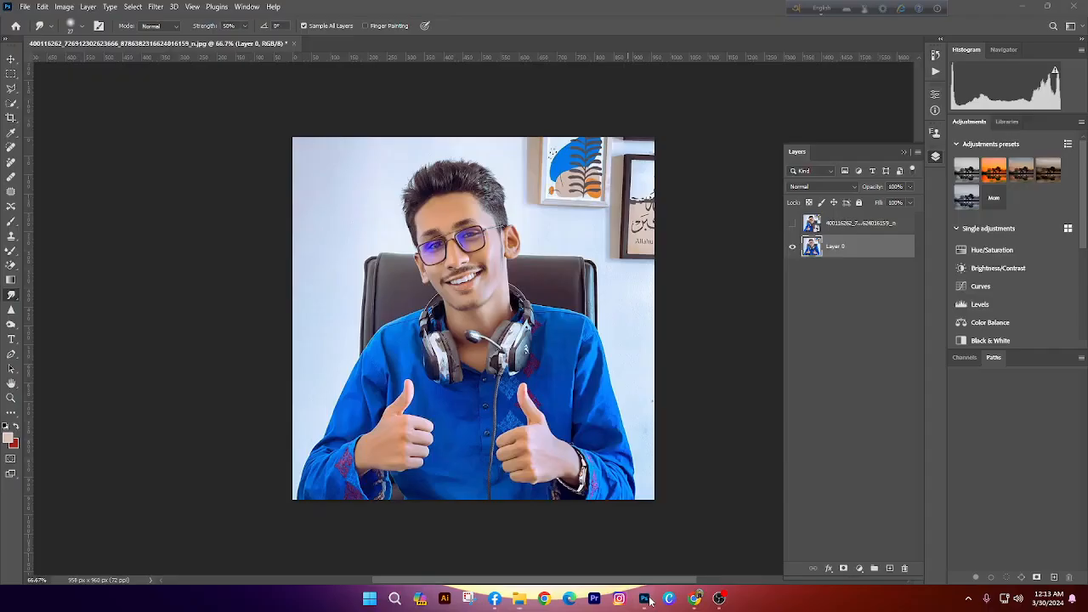
click(26, 6)
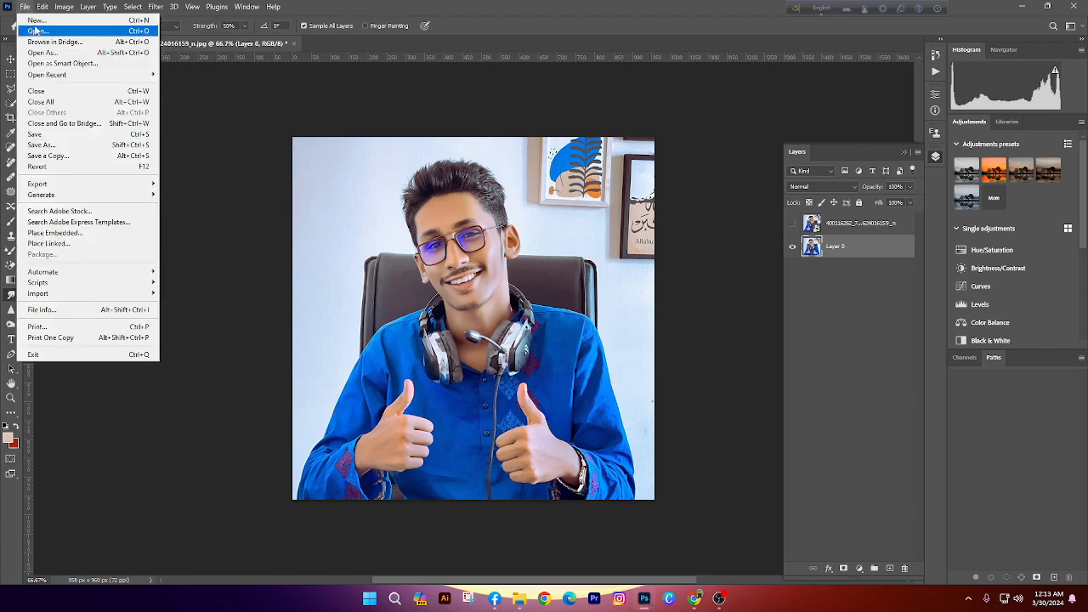
click(38, 26)
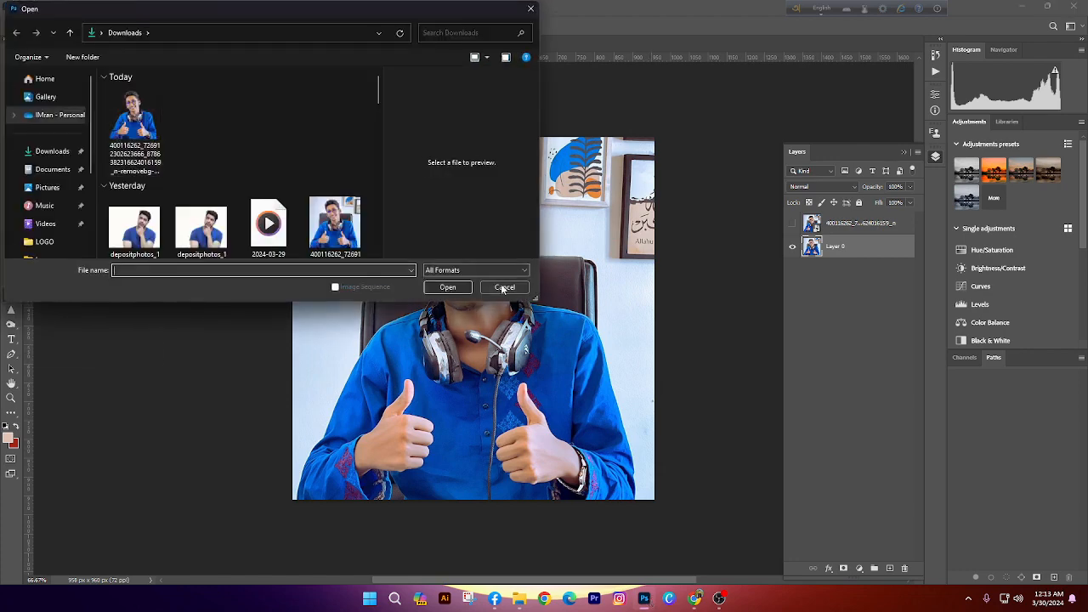
click(504, 288)
click(25, 7)
click(38, 26)
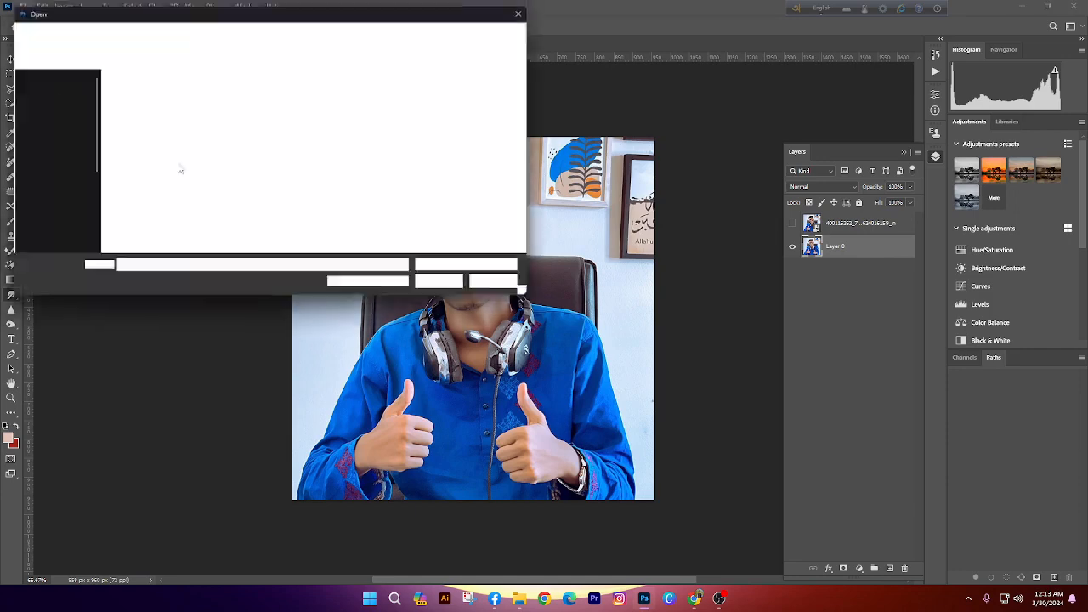
double_click(133, 116)
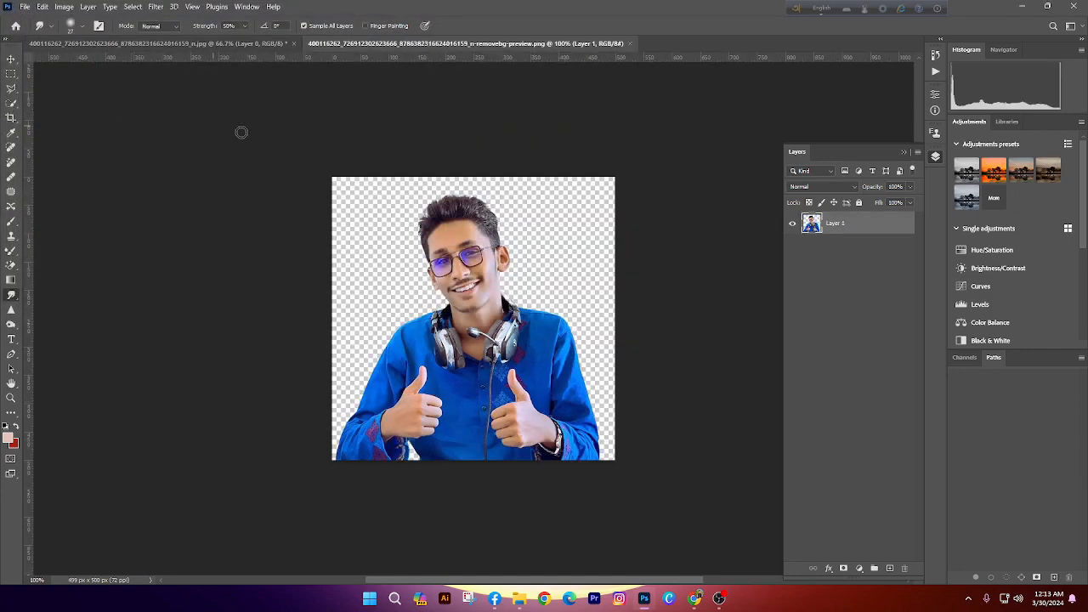
scroll(515, 270, up, 7)
scroll(425, 227, down, 4)
key(z)
right_click(427, 252)
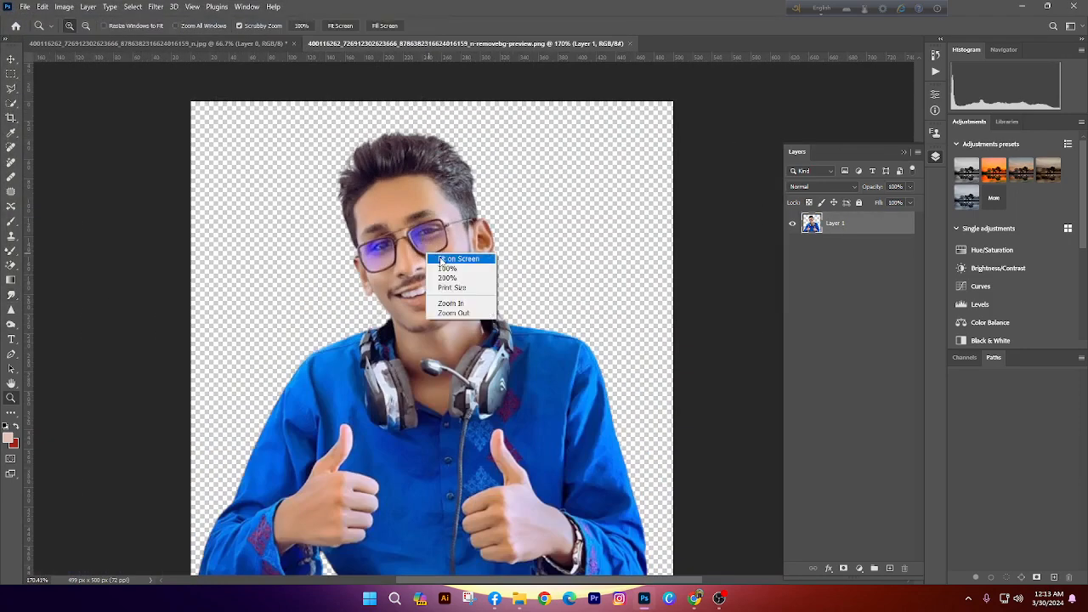
click(457, 259)
Place the original headphones portrait as an embedded layer above the cutout and compare the two layers
click(24, 7)
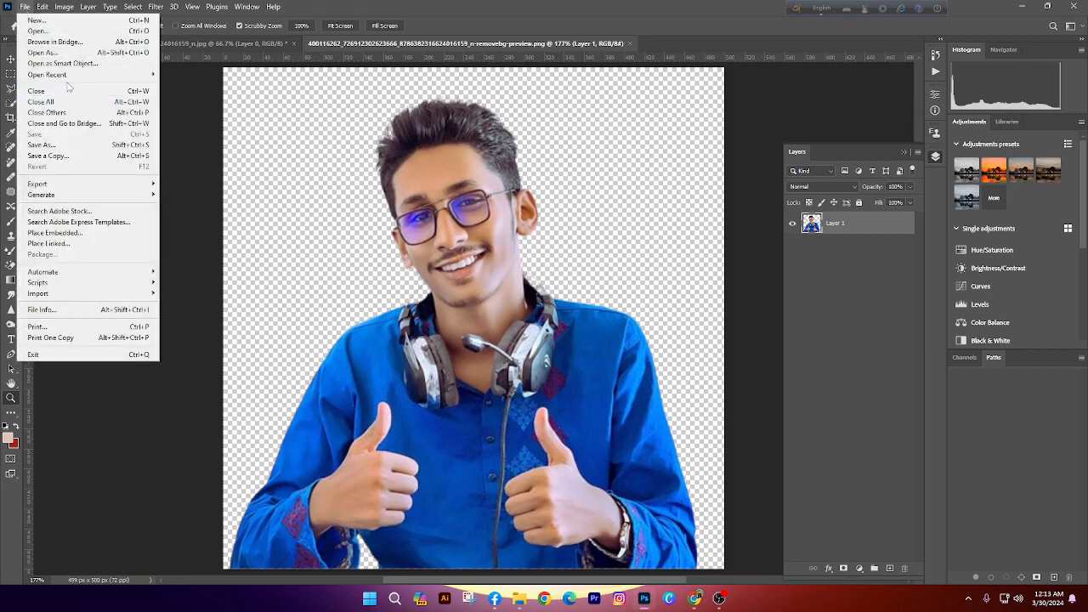
click(72, 233)
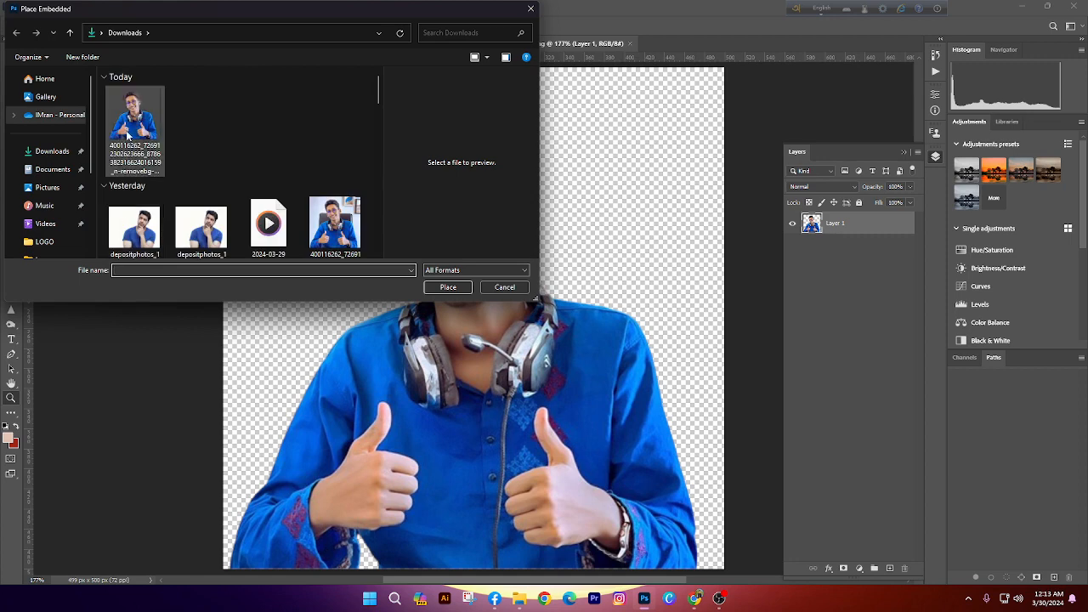
double_click(343, 228)
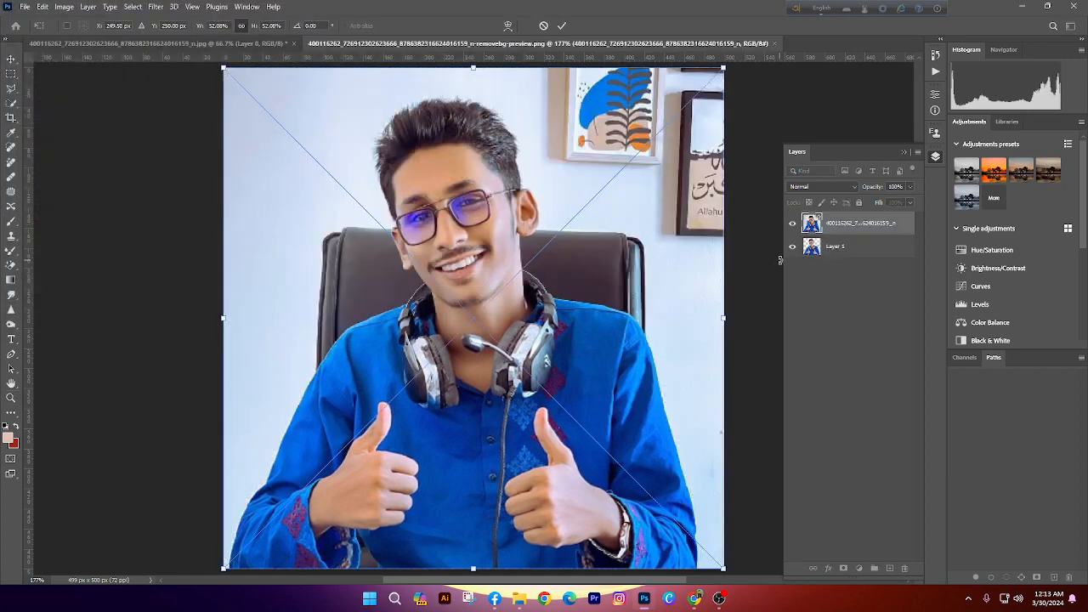
key(Return)
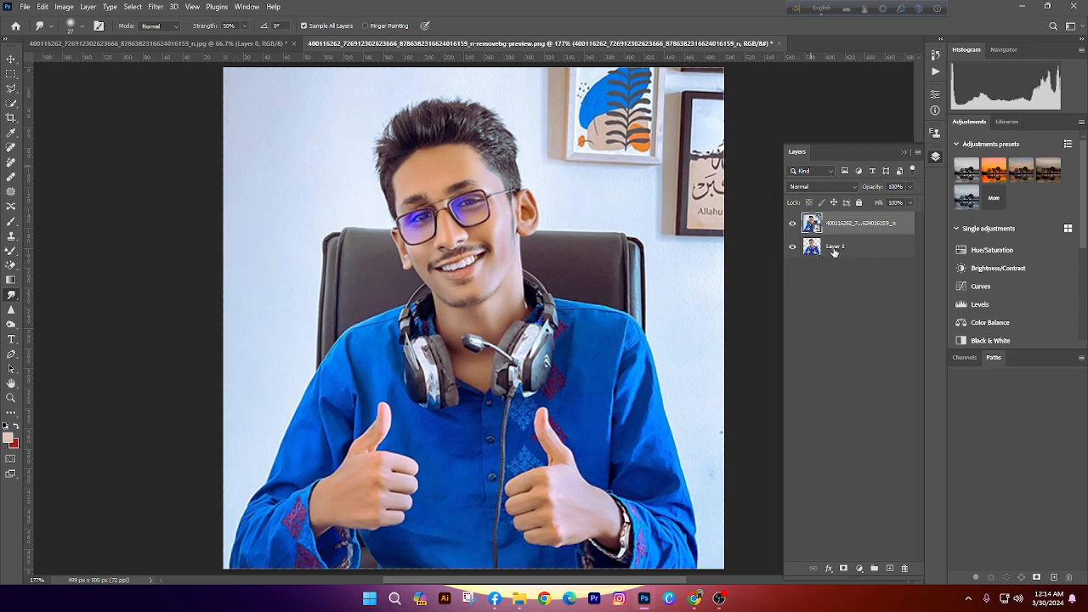
click(792, 225)
click(793, 224)
Try Mask All Objects on Layer 1 and undo it
right_click(848, 245)
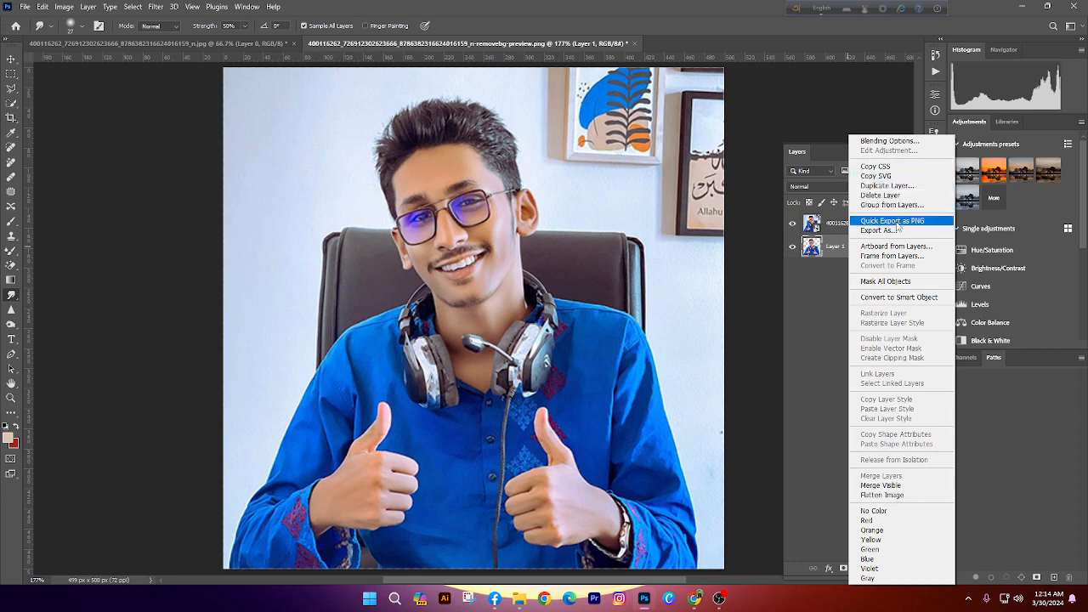
click(899, 283)
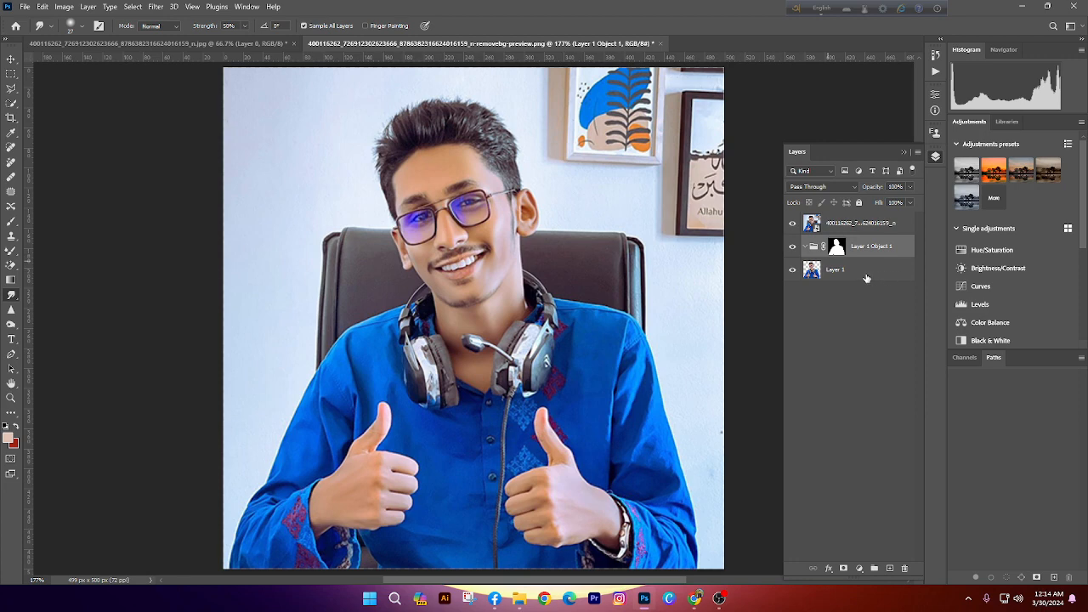
key(ctrl+z)
right_click(855, 247)
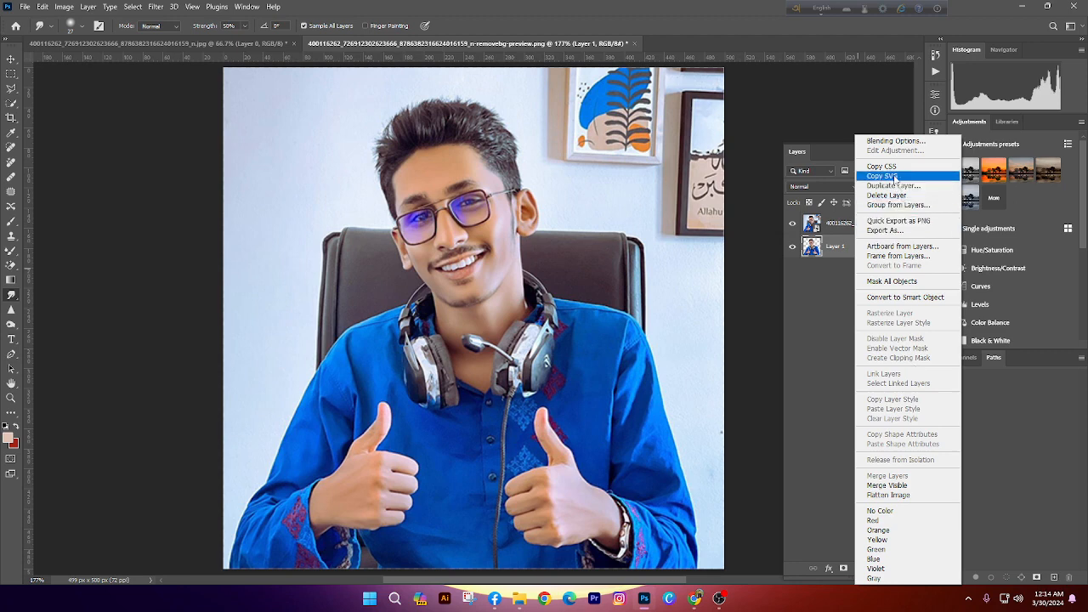
click(808, 258)
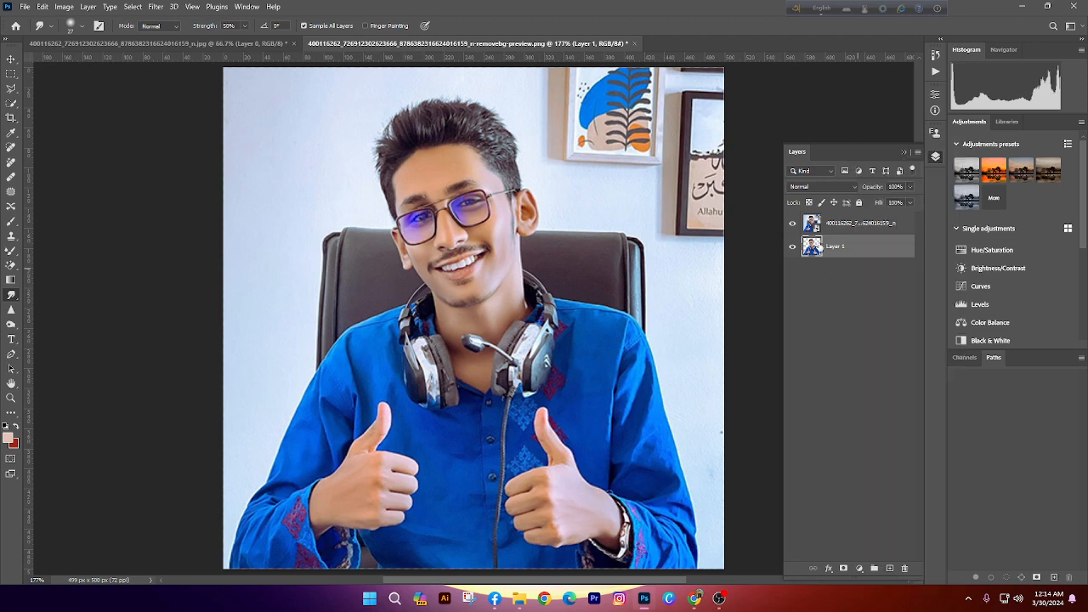
Load Layer 1's pixels as a selection and turn it into a layer mask on the placed portrait
right_click(811, 255)
click(799, 284)
right_click(811, 245)
click(833, 274)
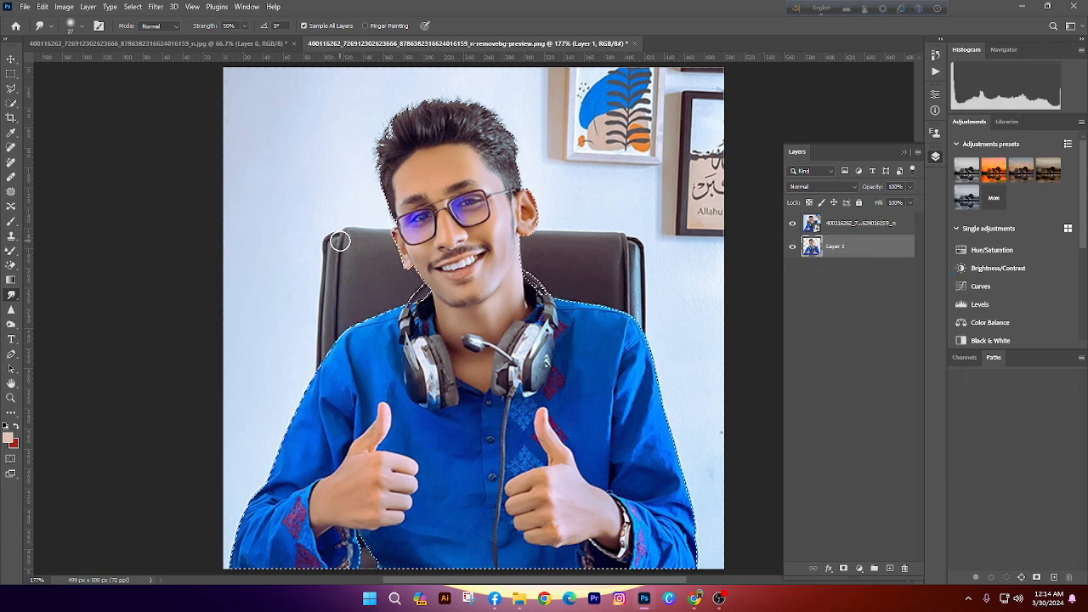
double_click(837, 224)
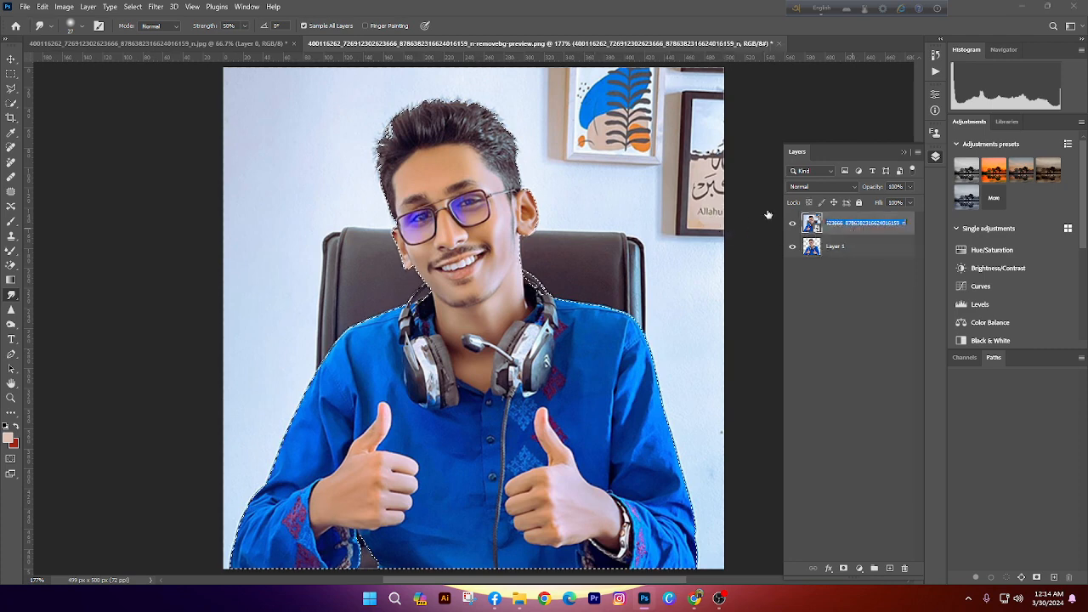
click(873, 234)
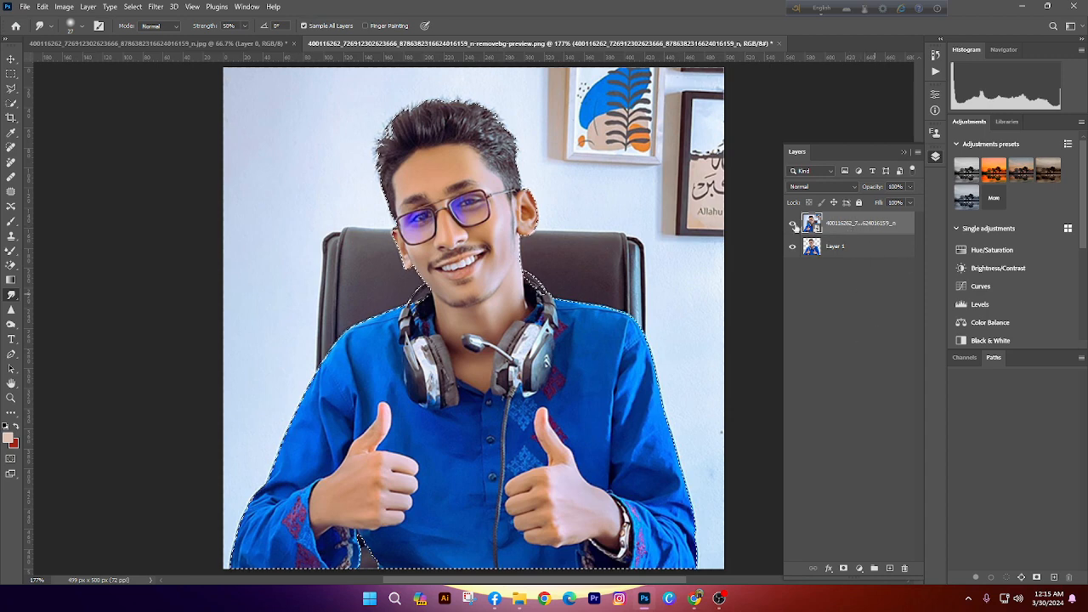
click(844, 568)
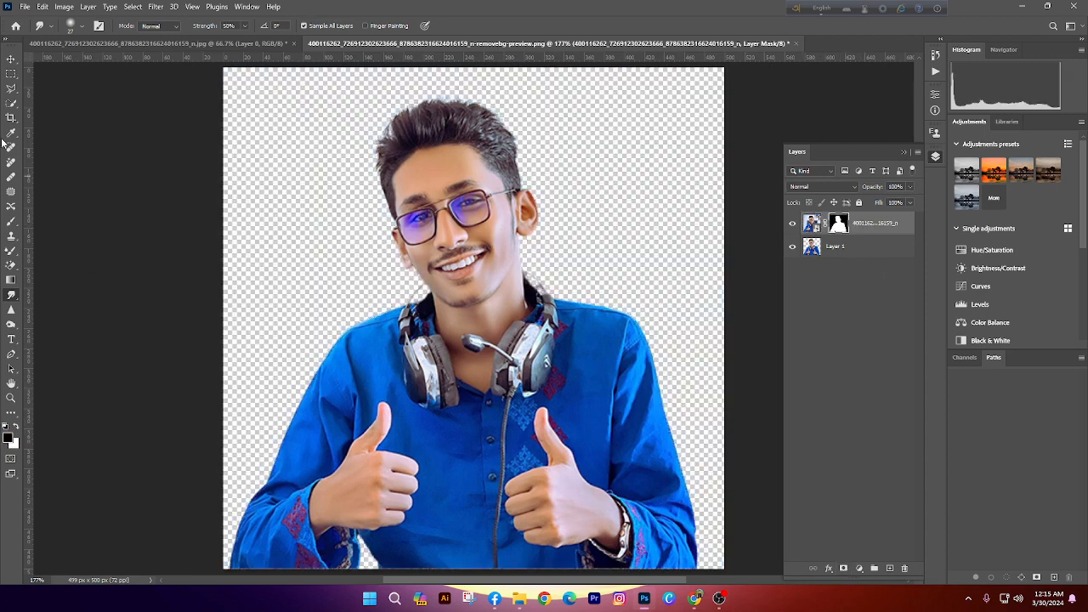
Move the masked portrait layer with the Move tool into the original portrait's document, directly above Layer 0
click(11, 58)
scroll(481, 195, down, 3)
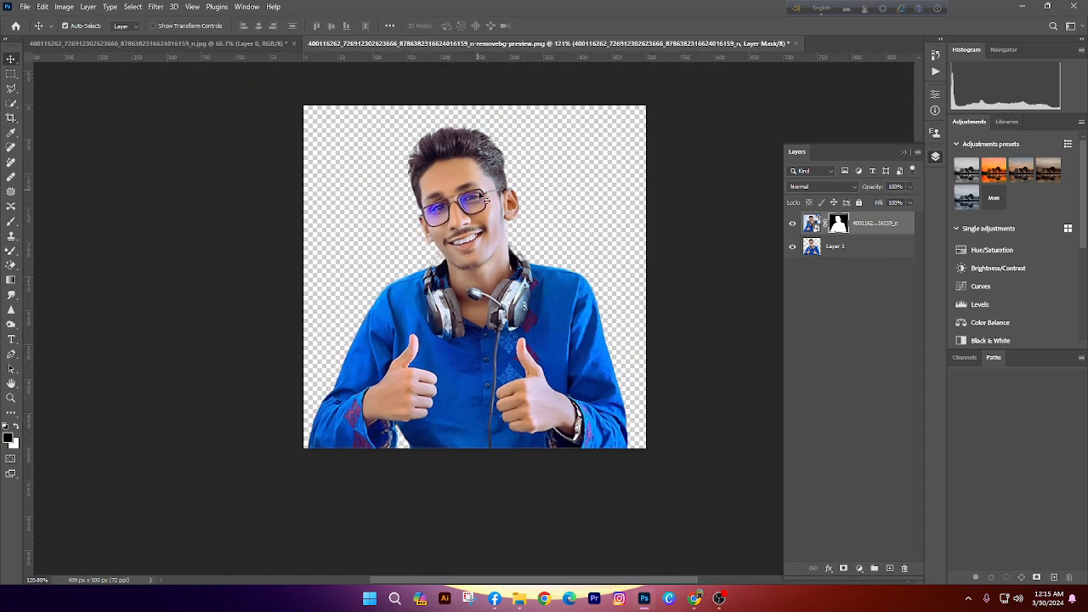
drag(485, 207, 235, 20)
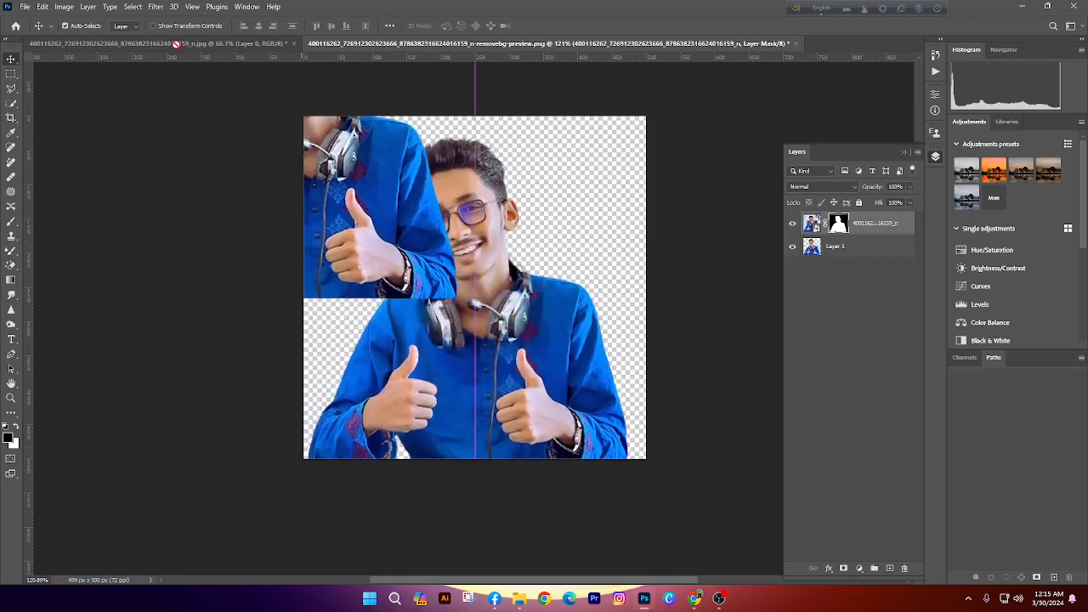
drag(176, 44, 176, 44)
drag(418, 277, 425, 282)
Enlarge the masked cutout with Free Transform and shift it toward the lower right of the photo
key(ctrl+t)
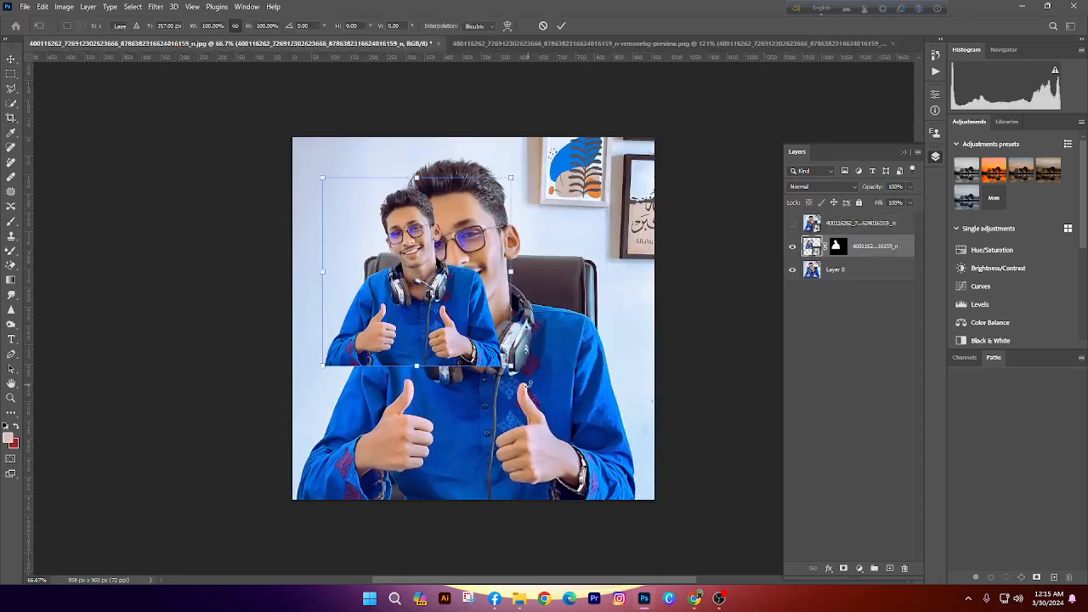
drag(508, 374, 748, 447)
drag(455, 296, 574, 490)
key(Return)
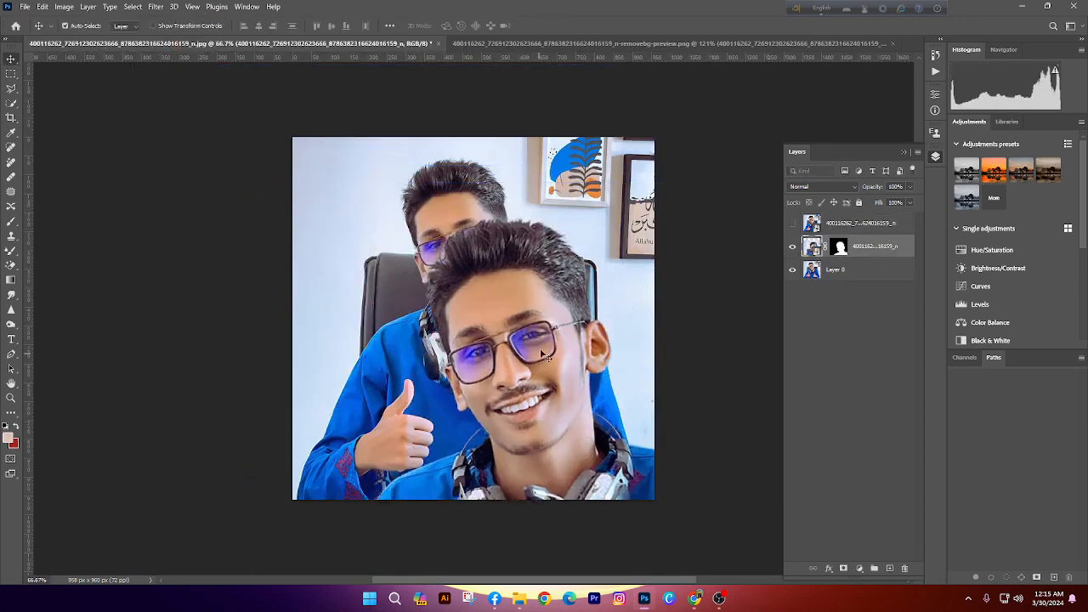
Move the enlarged cutout up and to the left so it covers the original portrait's face
scroll(543, 333, up, 7)
drag(546, 361, 441, 284)
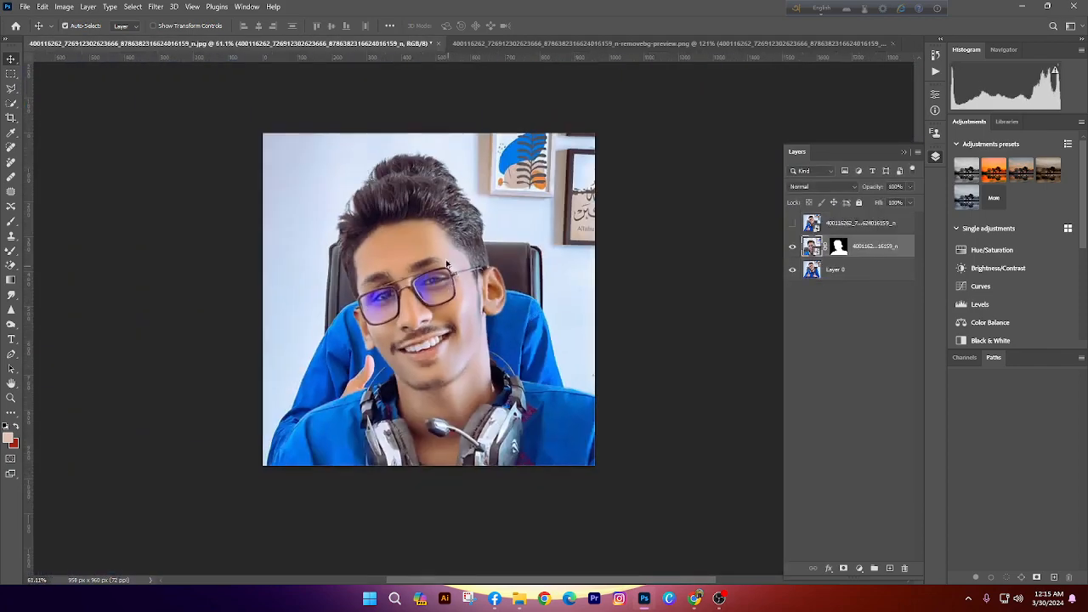
scroll(446, 265, down, 5)
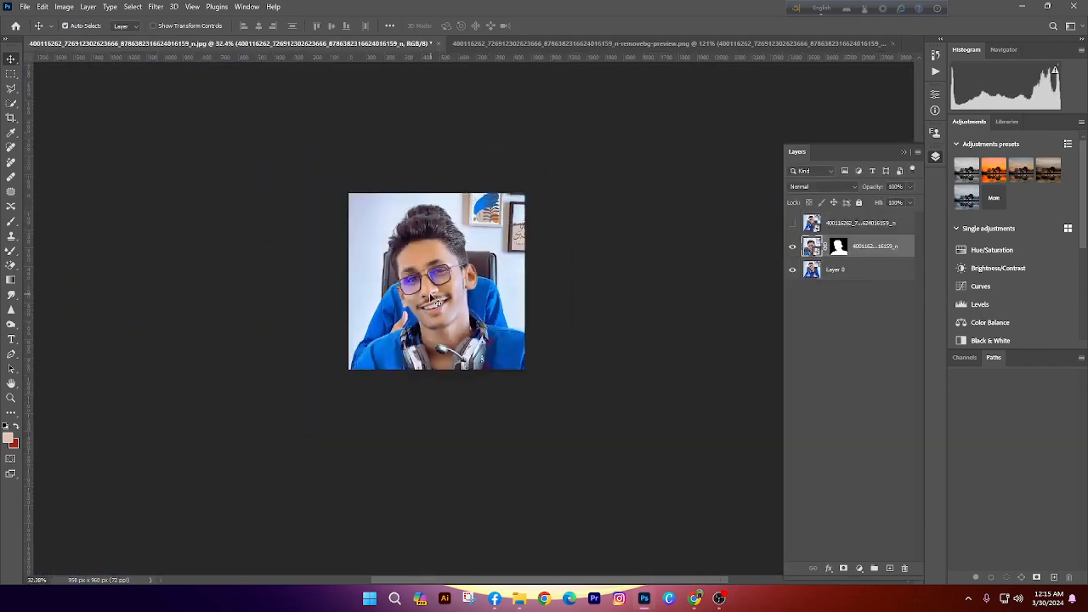
key(ctrl+b)
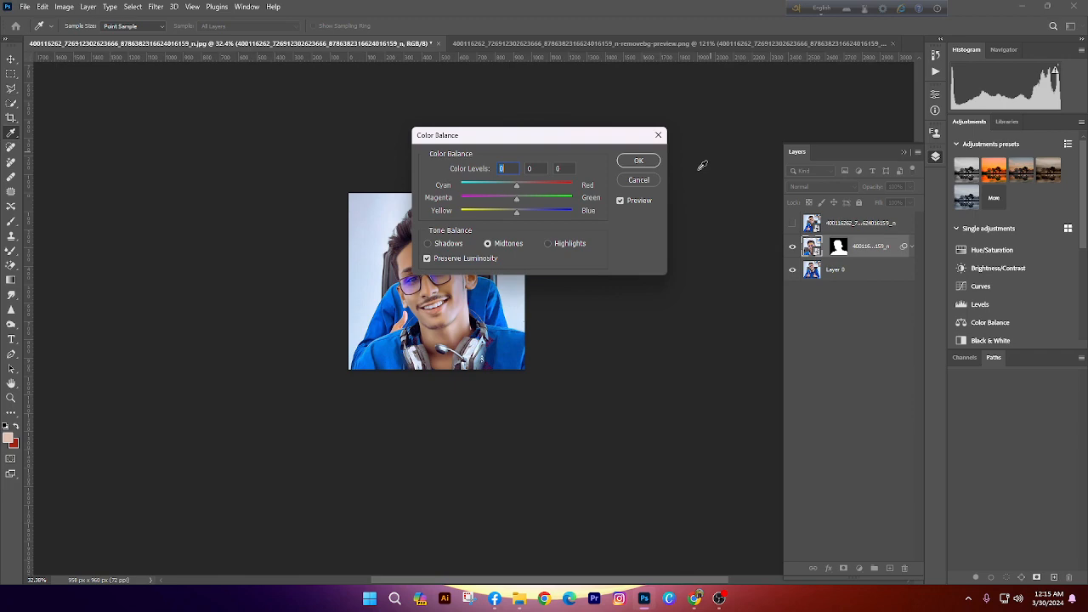
click(639, 179)
Create a 2560 x 1440 px document from the thumbnail preset and move the masked portrait layer into it
key(ctrl+n)
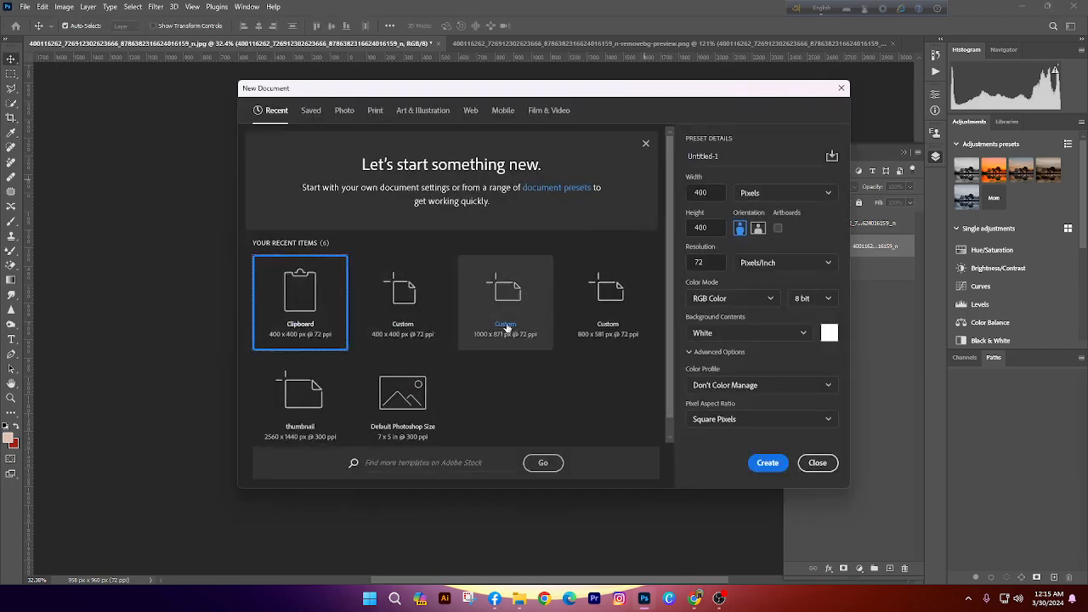
double_click(300, 395)
click(104, 42)
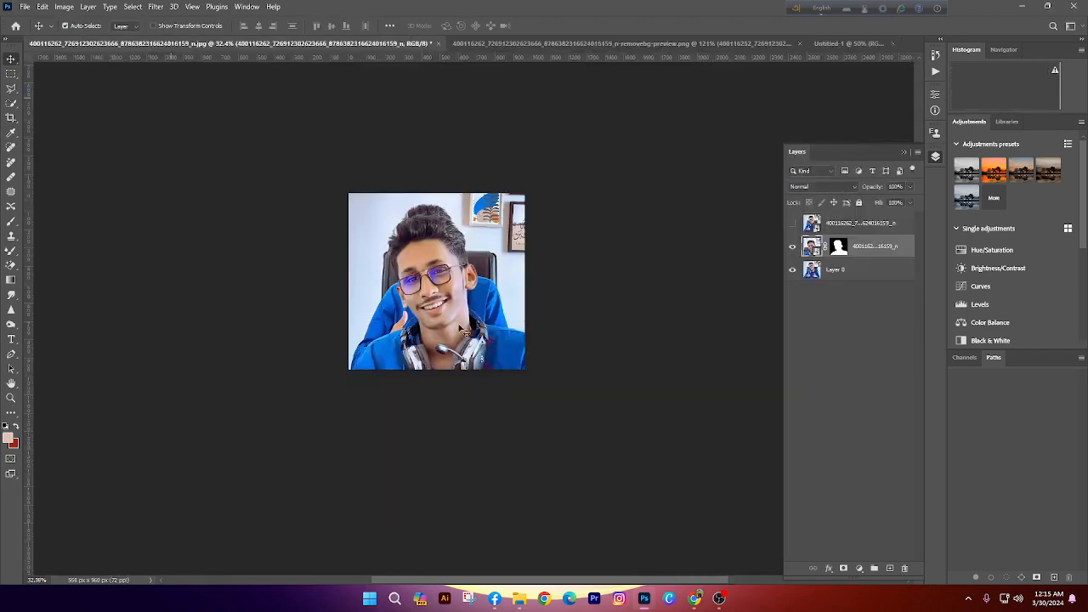
drag(848, 44, 478, 288)
Enlarge the masked portrait to about 123% with Free Transform and shift it to the lower right of the canvas
scroll(425, 311, down, 4)
key(ctrl+t)
drag(584, 401, 609, 426)
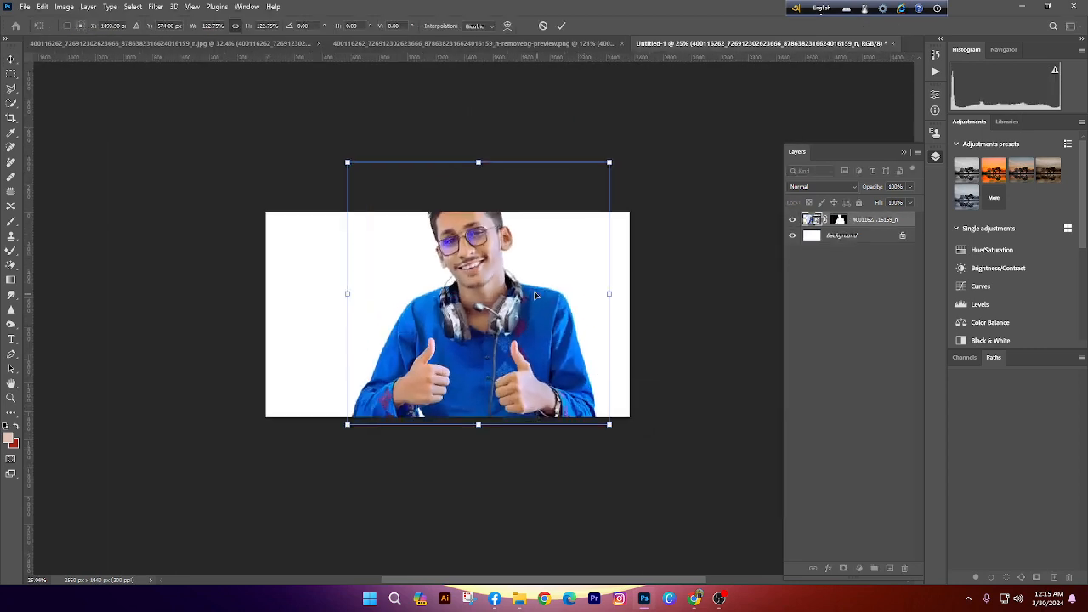
drag(537, 296, 573, 340)
key(Return)
scroll(511, 302, up, 5)
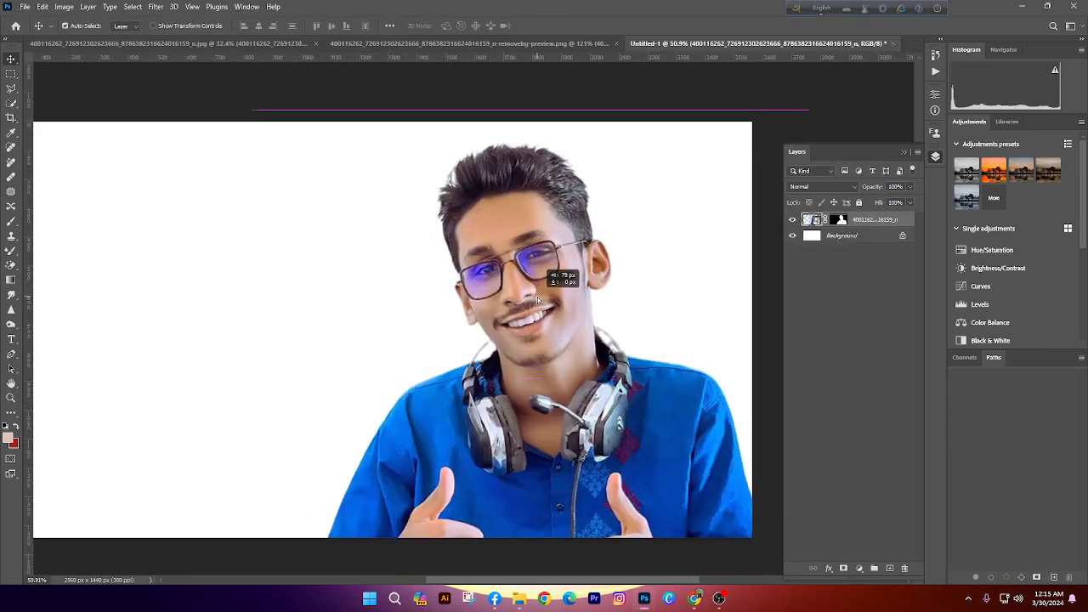
Hide the masked portrait in the removebg-preview document and move its Layer 1 cutout into Untitled-1
click(561, 43)
scroll(482, 220, up, 3)
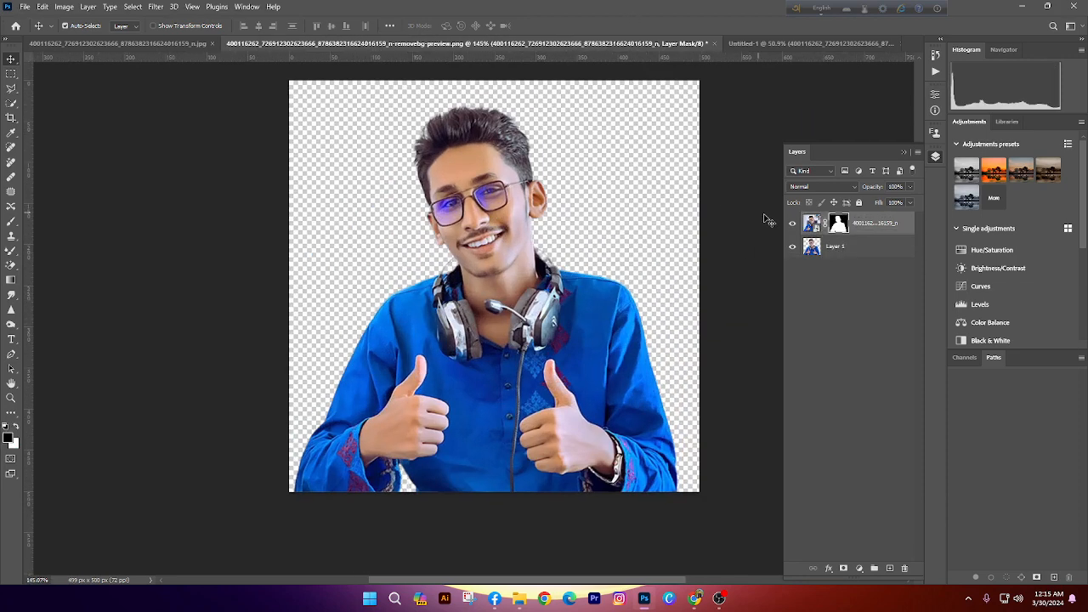
click(794, 225)
drag(480, 241, 520, 329)
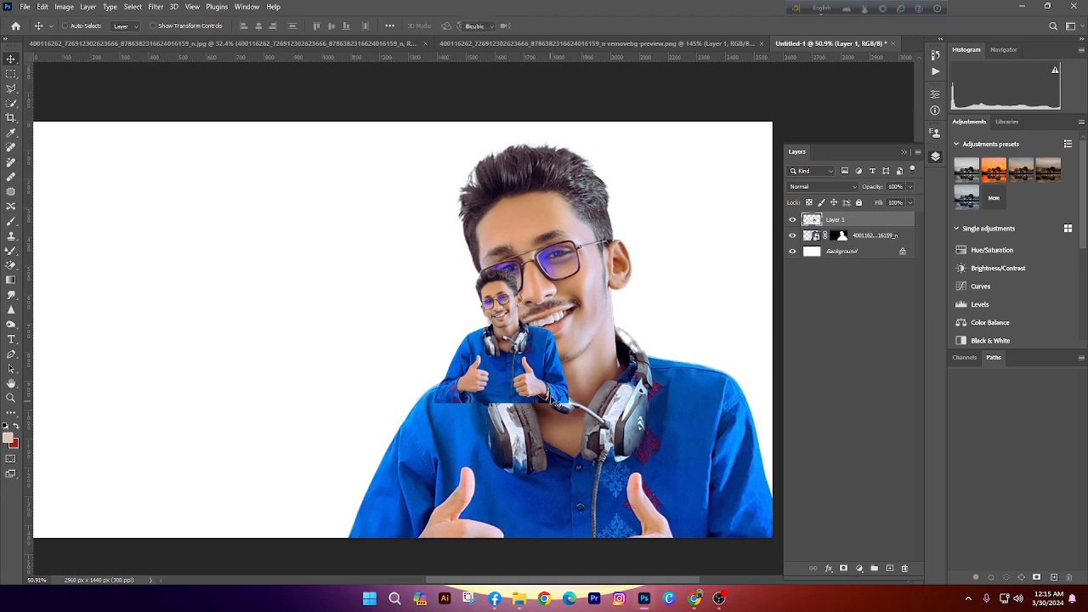
Enlarge the Layer 1 cutout to nearly the masked portrait's size and place it to the left for comparison
key(ctrl+t)
scroll(554, 401, down, 3)
drag(564, 381, 724, 477)
drag(603, 393, 531, 421)
key(Return)
scroll(476, 349, up, 4)
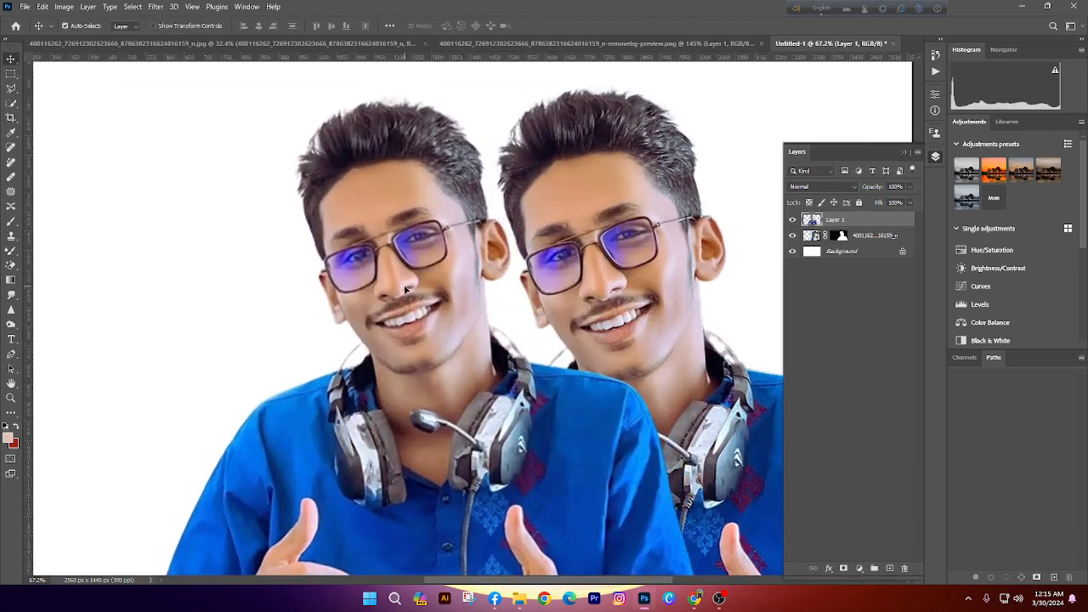
Send Layer 1 behind the masked portrait layer and shift it slightly to compare the sharpness of both cutouts
key(ctrl+bracketleft)
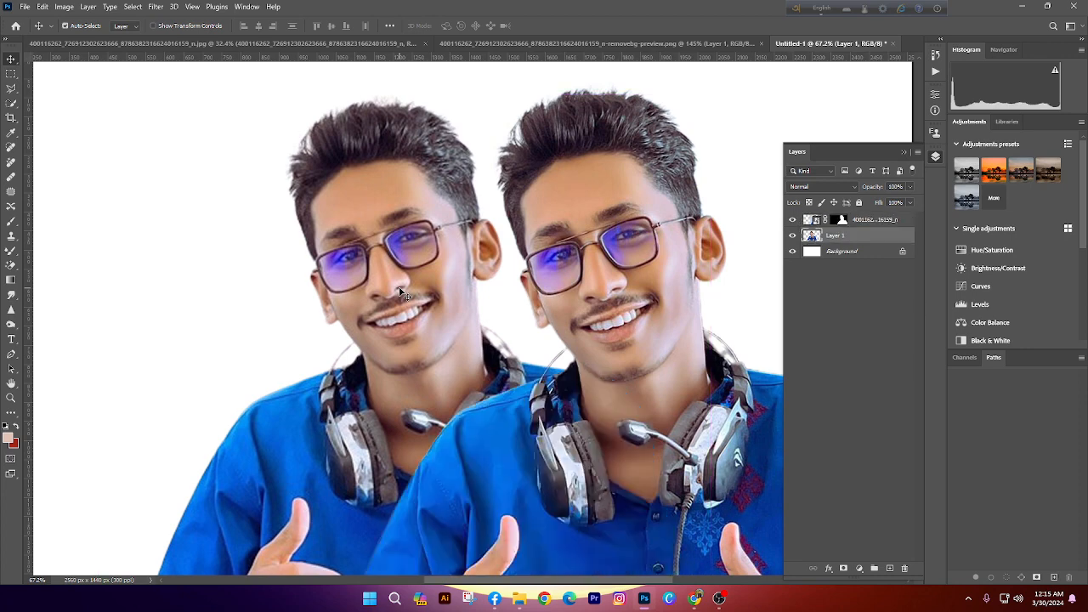
scroll(377, 270, down, 3)
drag(326, 238, 328, 228)
scroll(327, 228, up, 1)
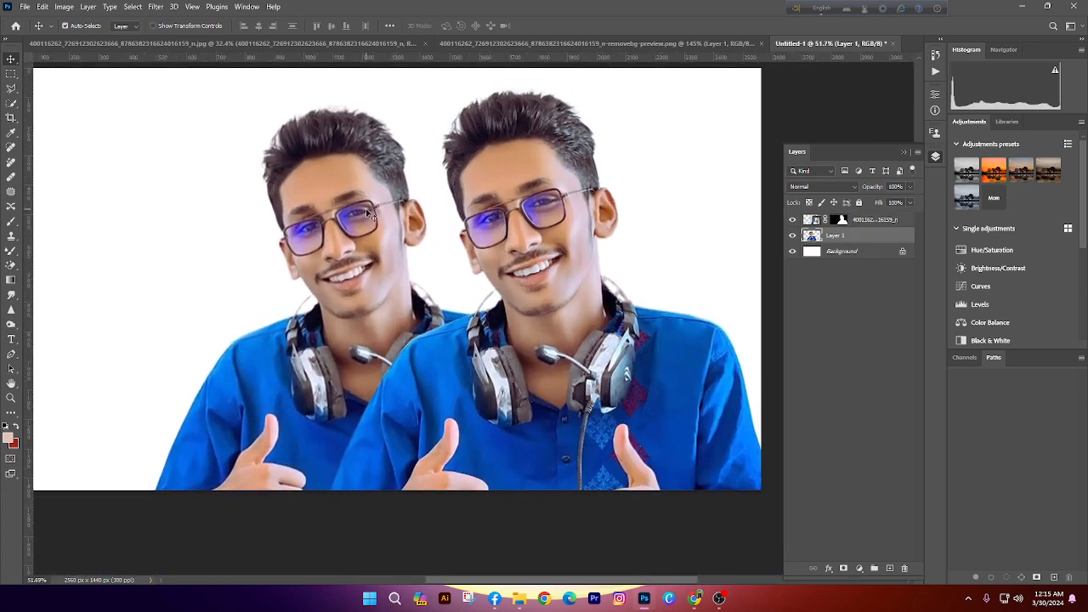
scroll(422, 262, up, 1)
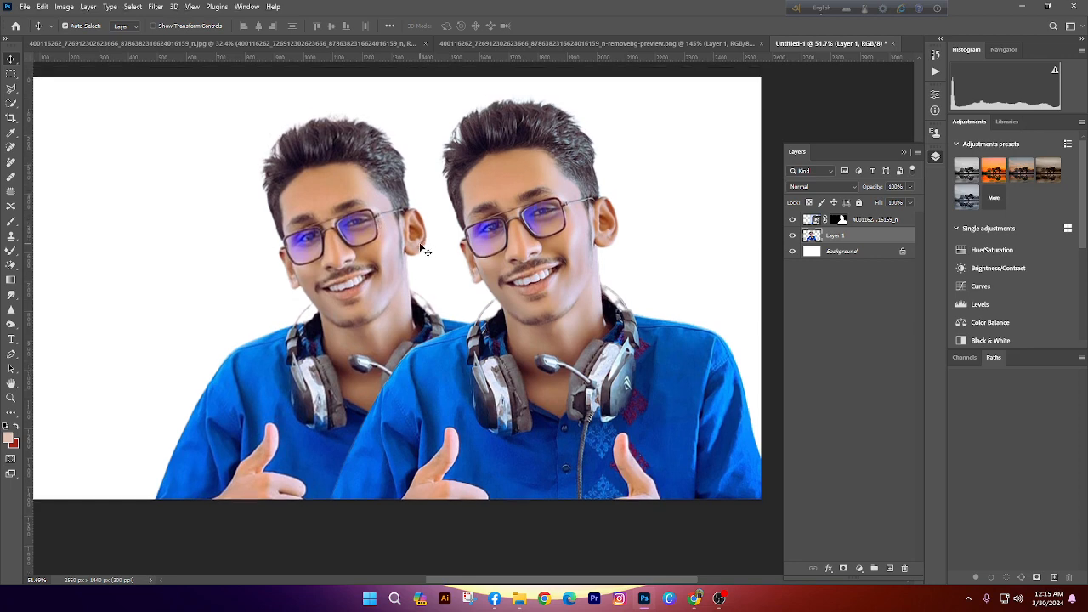
scroll(408, 231, up, 2)
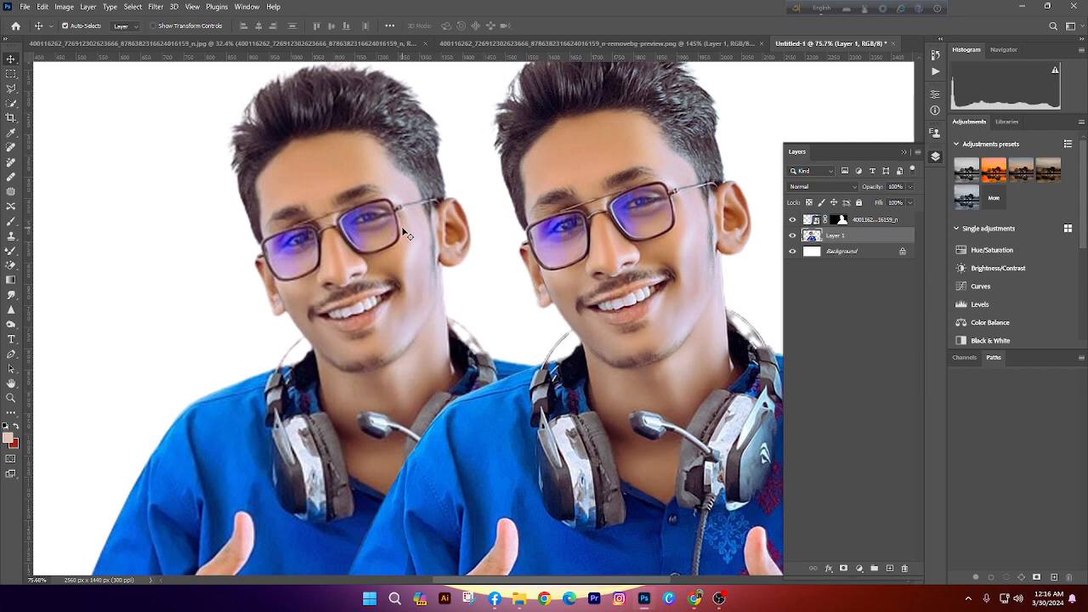
Close Untitled-1, the removebg-preview file and the original portrait document without saving changes
key(ctrl+w)
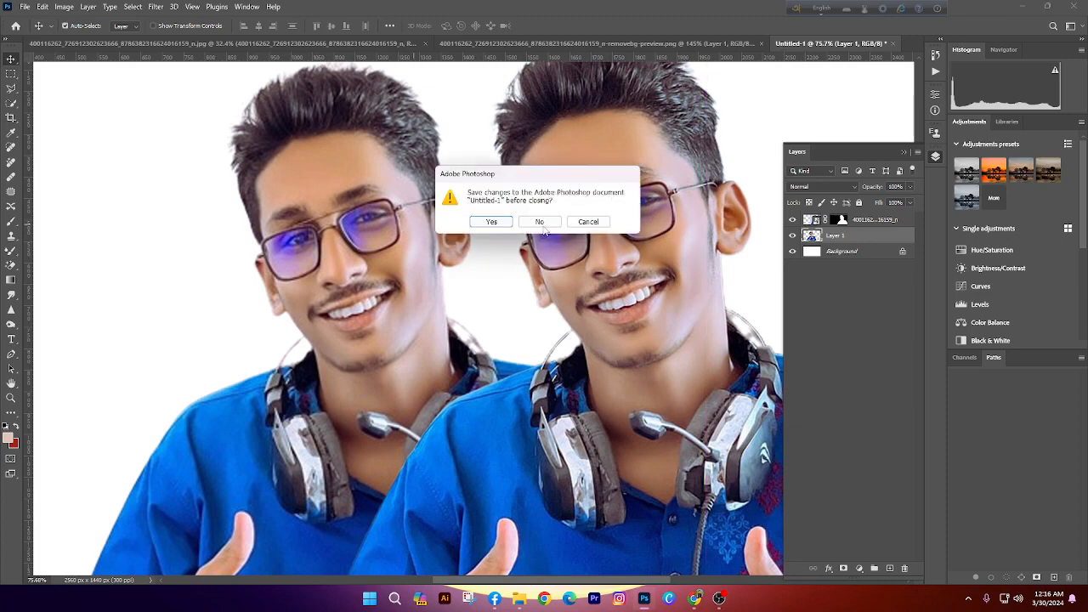
click(541, 223)
key(ctrl+w)
click(540, 230)
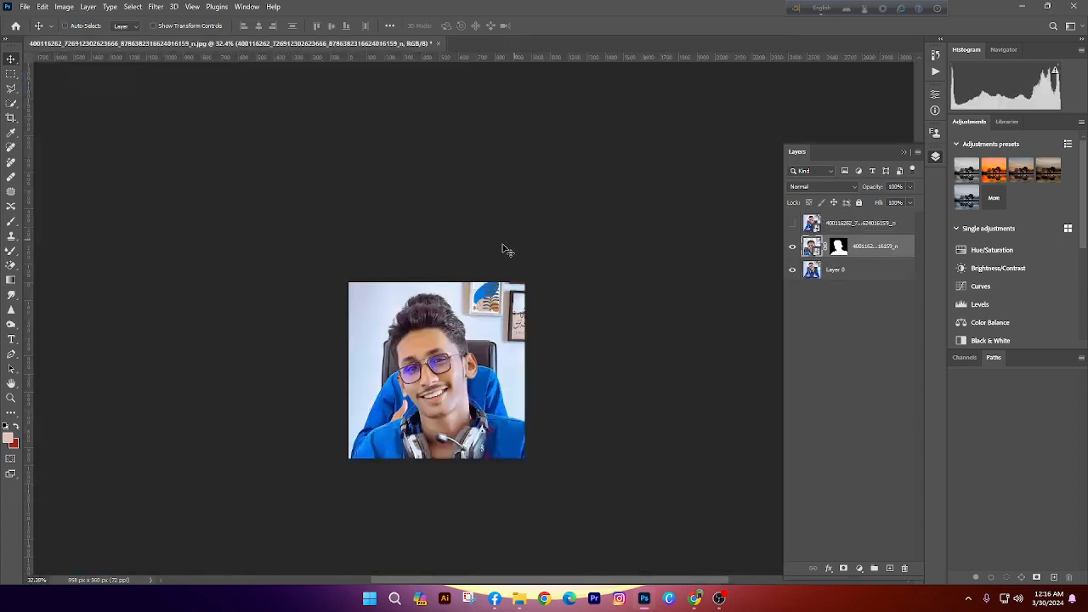
key(ctrl+w)
click(540, 229)
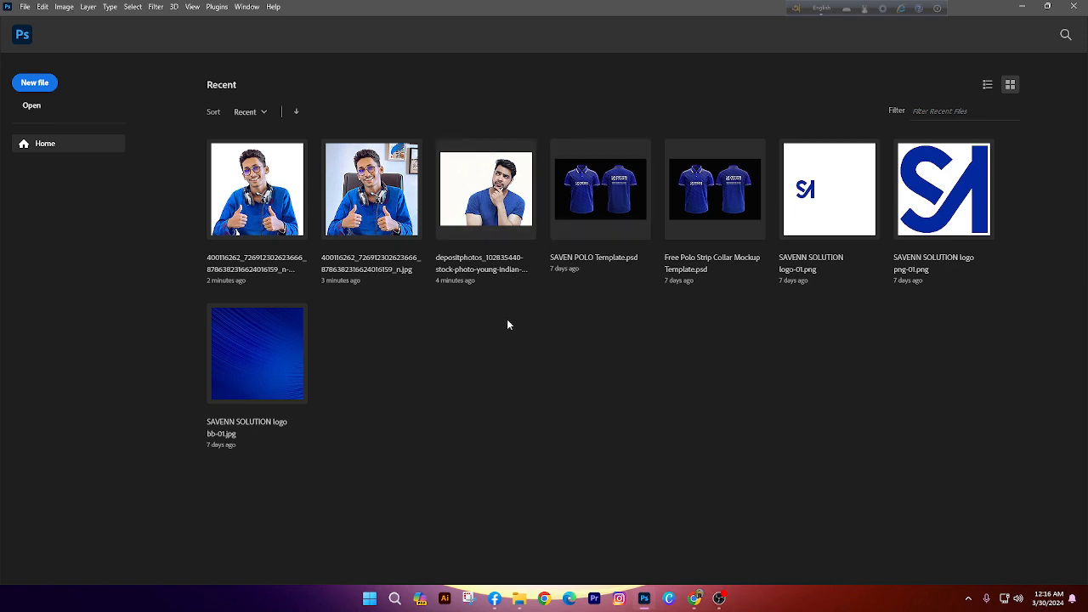
Open the removebg-preview PNG from the recent files
click(41, 85)
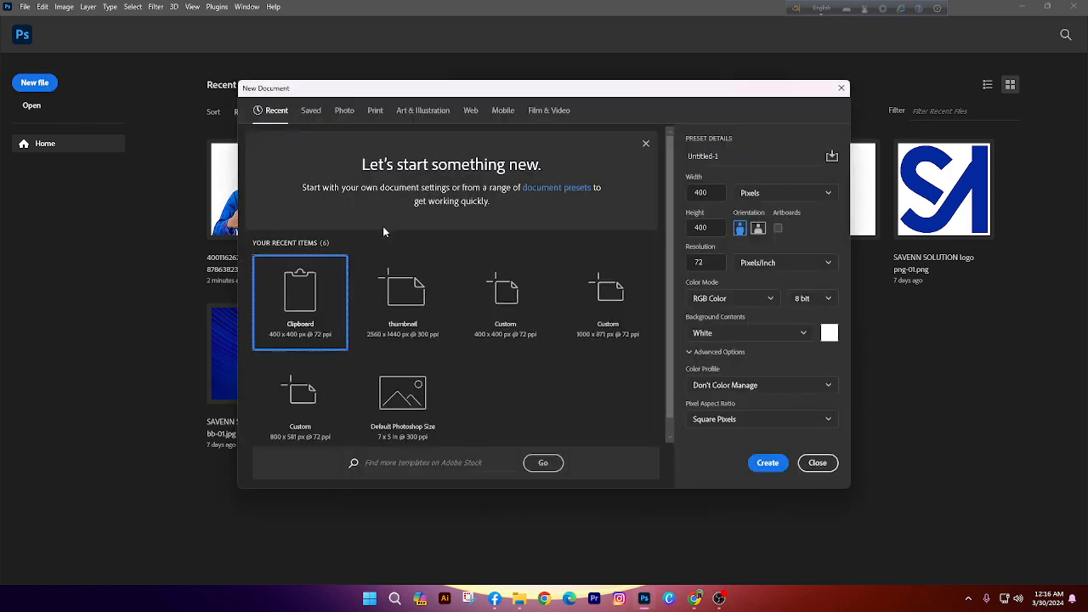
click(833, 470)
click(230, 208)
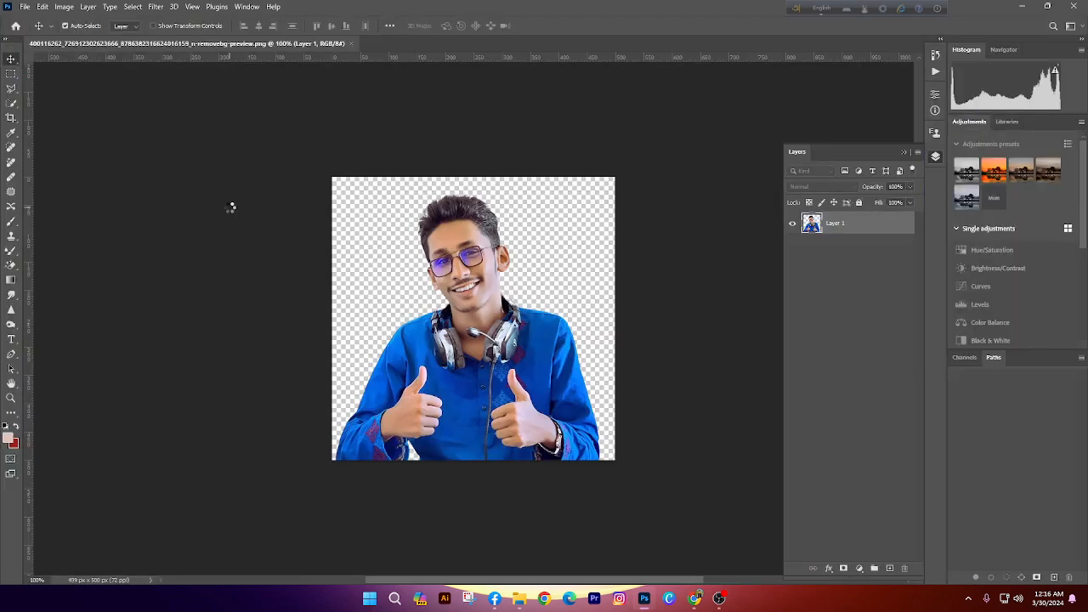
click(25, 7)
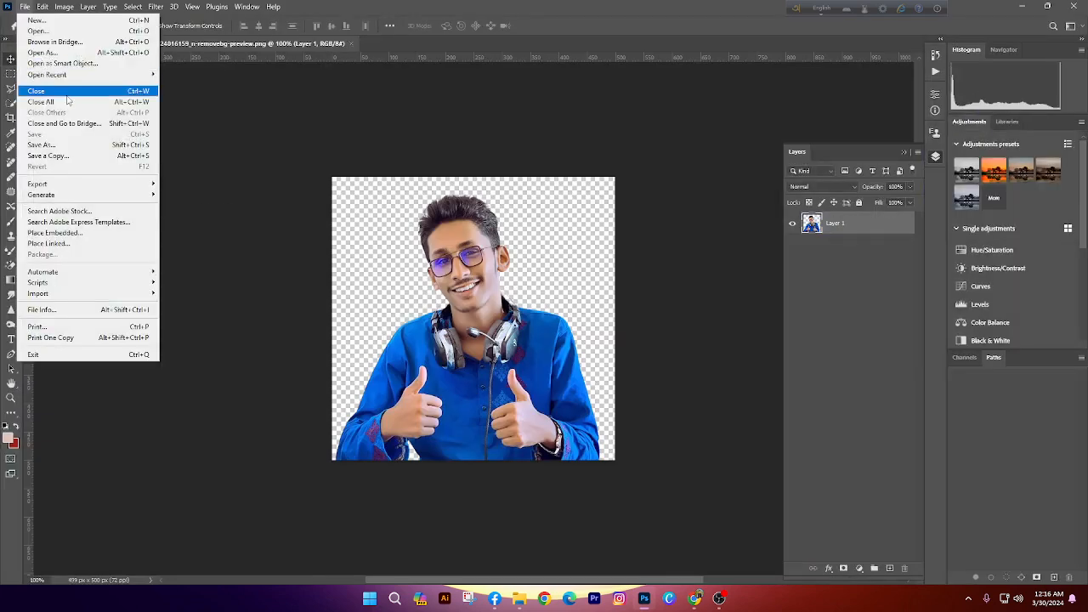
click(375, 329)
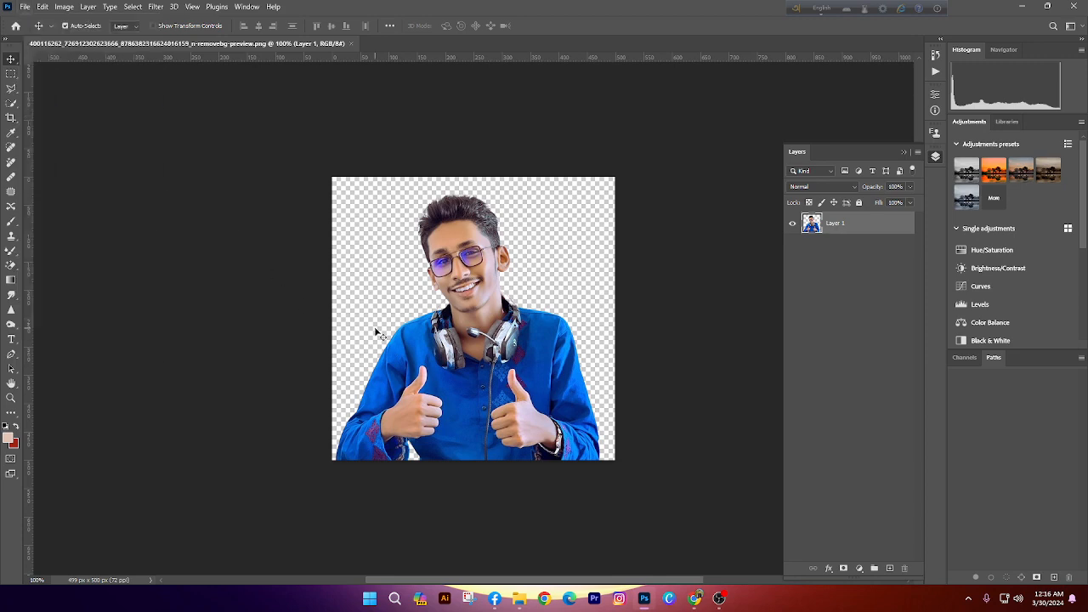
Create a new document from the thumbnail preset (2560 x 1440 px) and add five empty layers
key(ctrl+n)
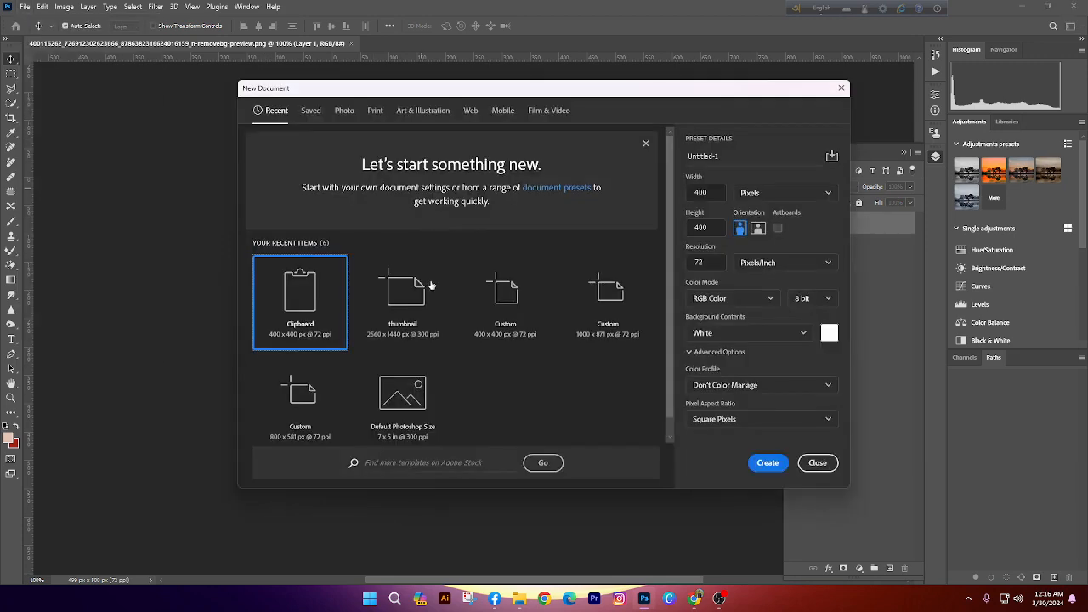
double_click(434, 311)
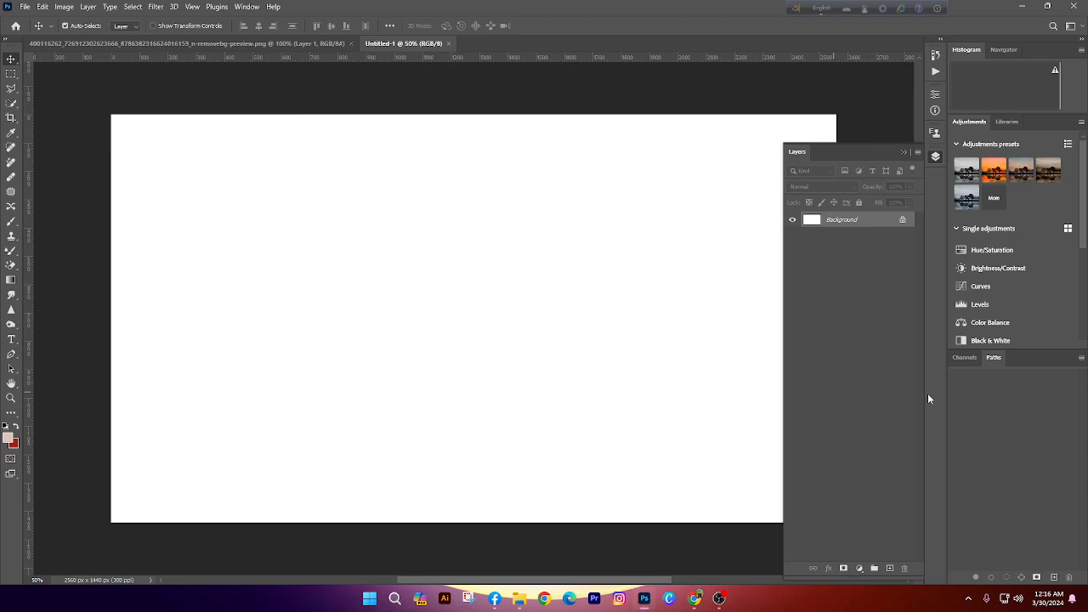
click(889, 568)
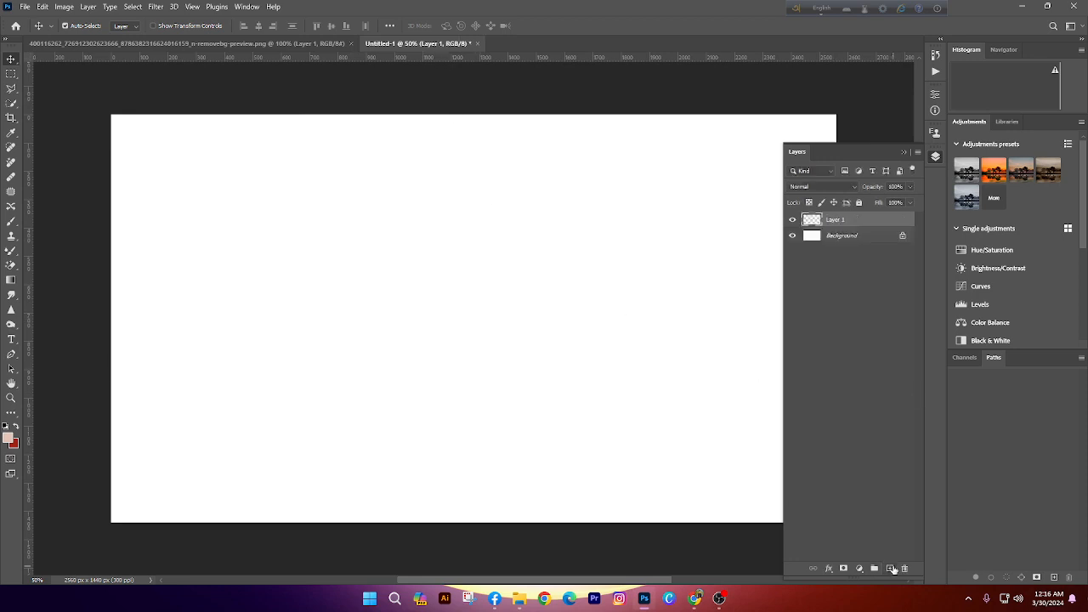
click(889, 568)
click(889, 568)
click(889, 567)
click(889, 568)
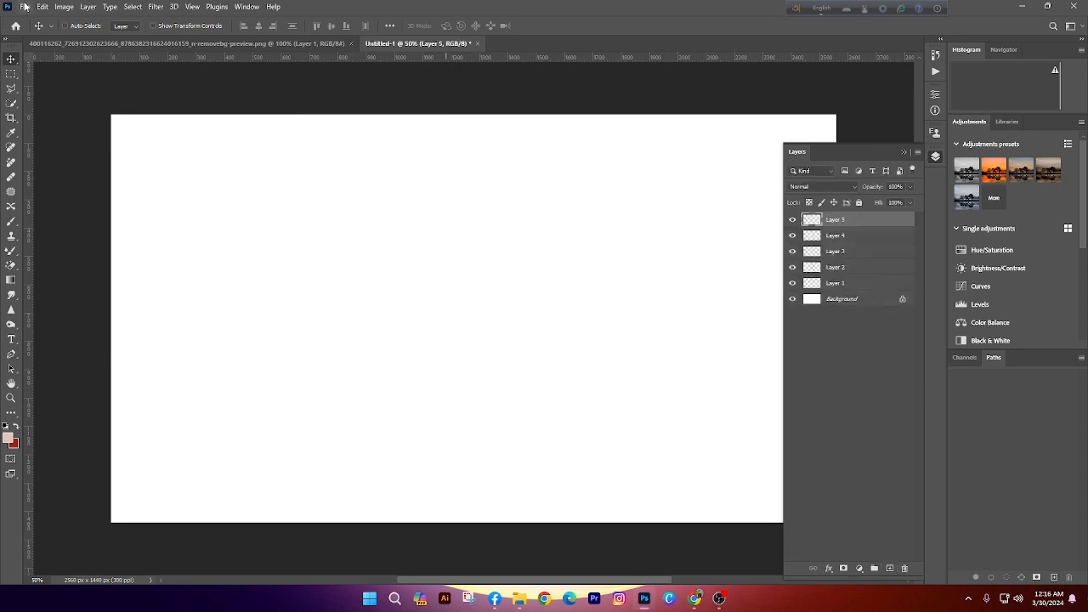
Create a second document from the thumbnail preset and add four empty layers to it
key(ctrl+n)
double_click(403, 298)
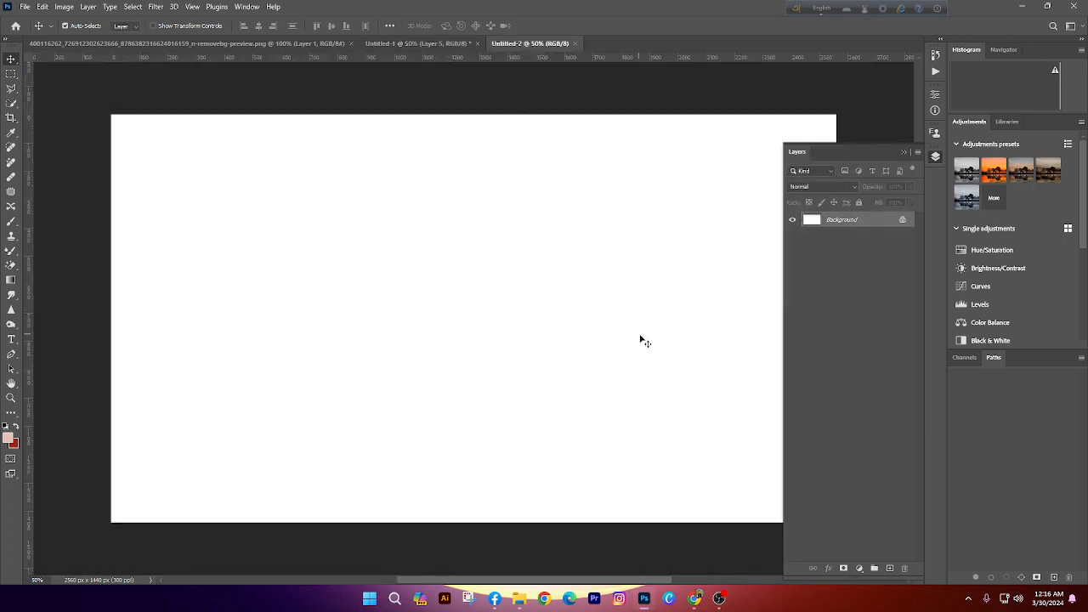
click(889, 568)
click(889, 568)
click(889, 568)
click(889, 568)
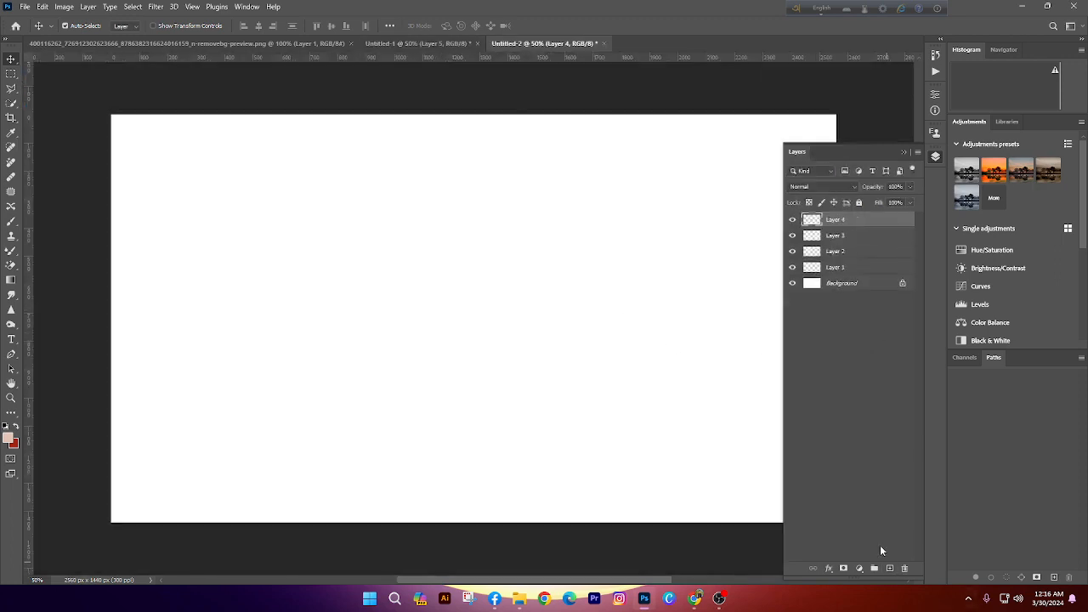
Add the text "urtfiyik" on the top layer of Untitled-2, in the upper-left part of the canvas
key(r)
key(t)
click(320, 281)
text(urtfiyik)
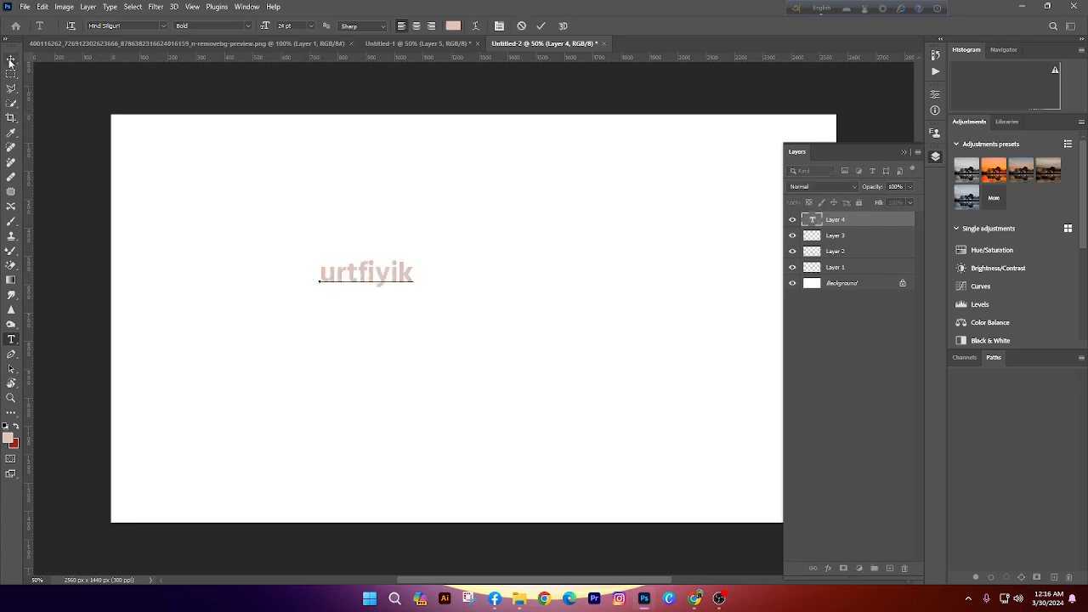
click(12, 59)
scroll(481, 244, down, 2)
scroll(481, 244, up, 3)
scroll(680, 254, up, 1)
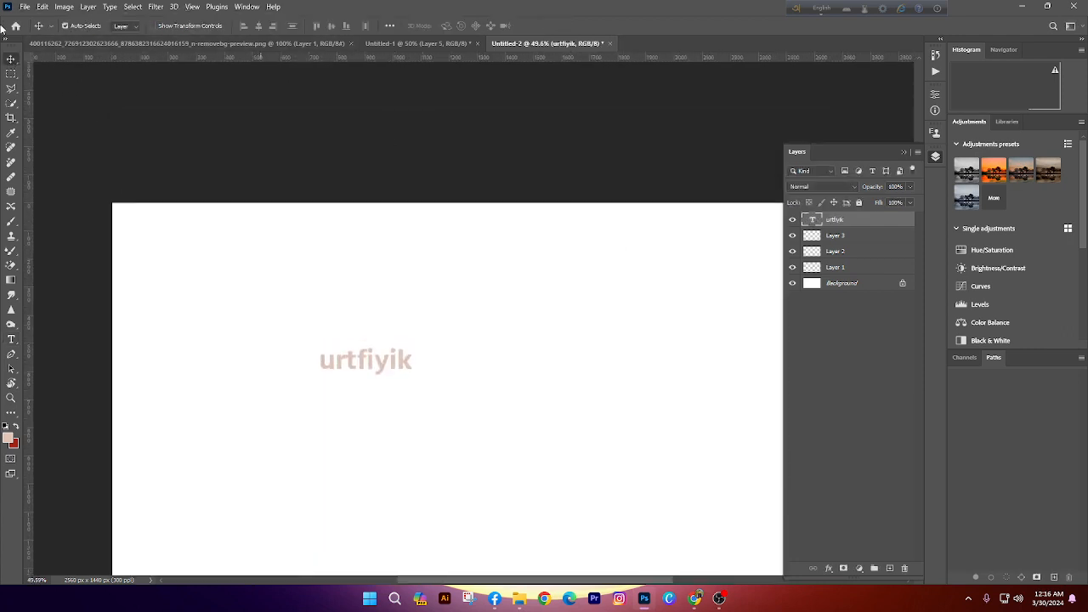
Try closing Untitled-2 twice, cancelling the save prompt each time
click(97, 43)
click(525, 44)
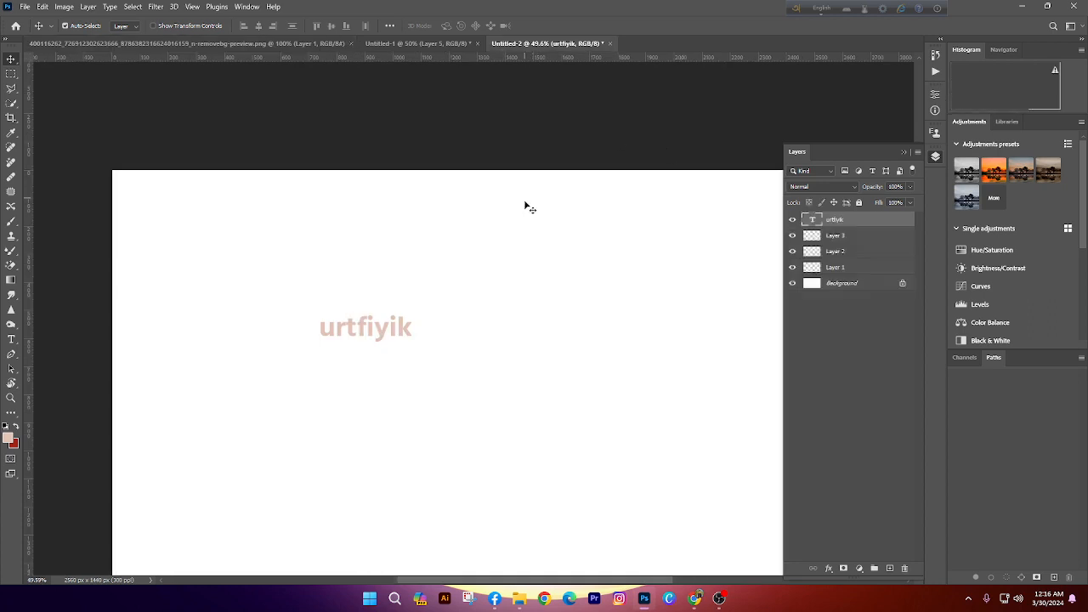
key(ctrl+0)
click(605, 43)
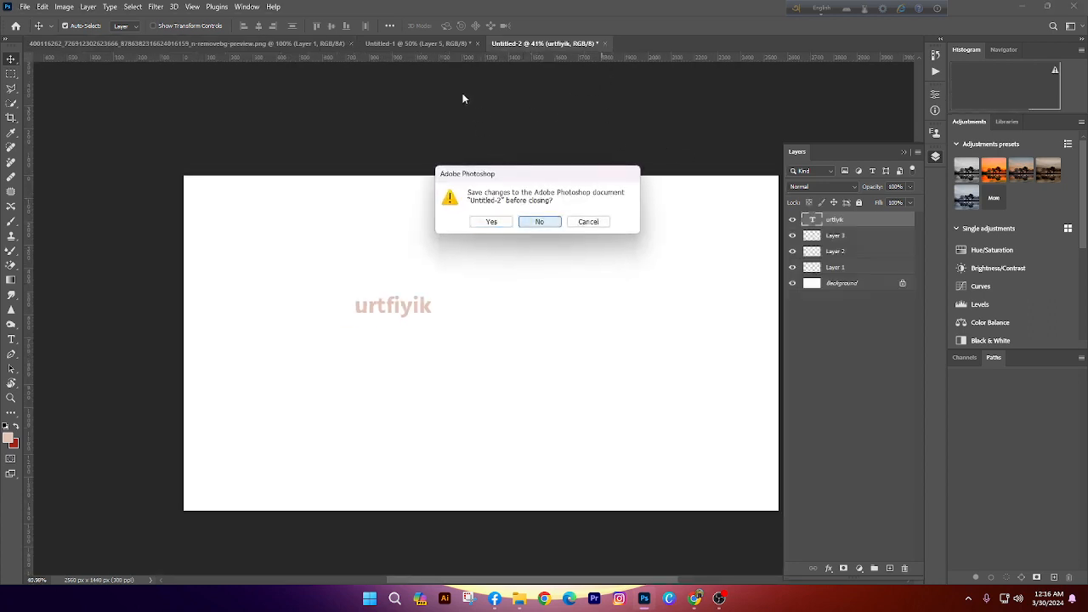
click(607, 224)
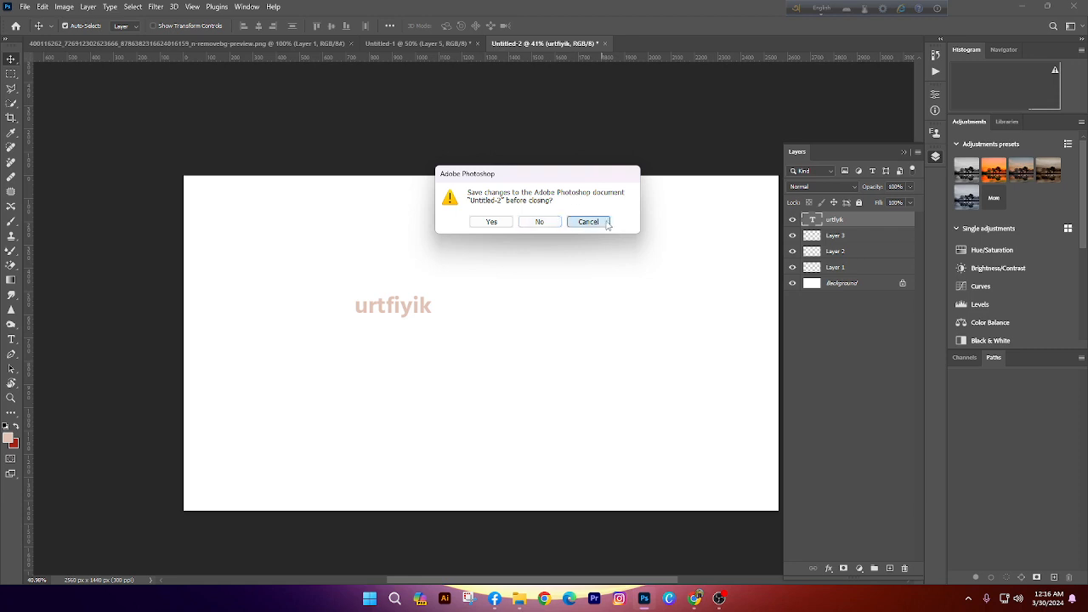
key(ctrl)
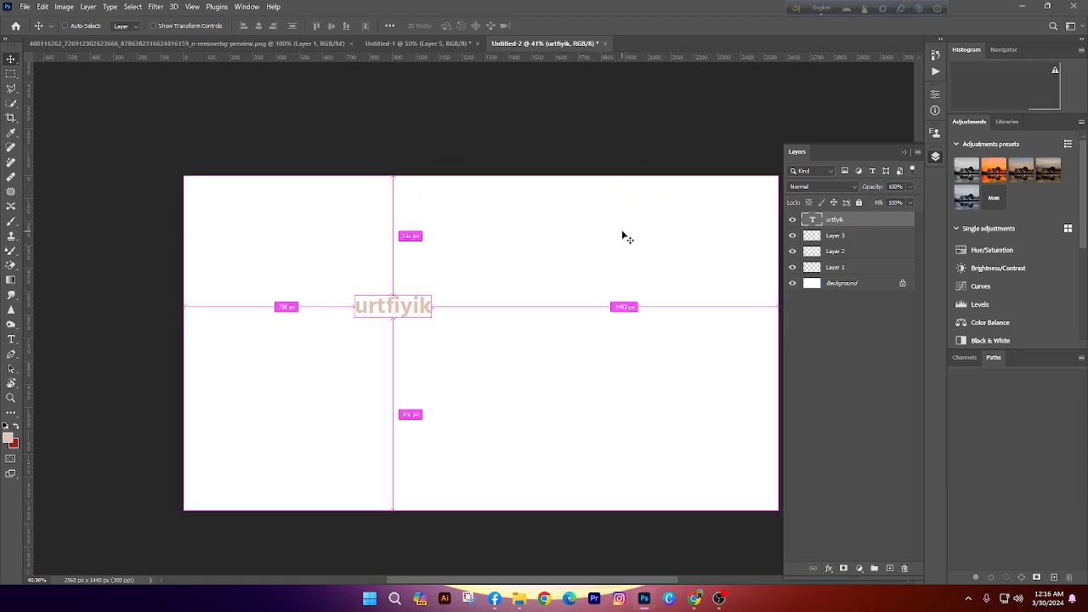
key(ctrl+w)
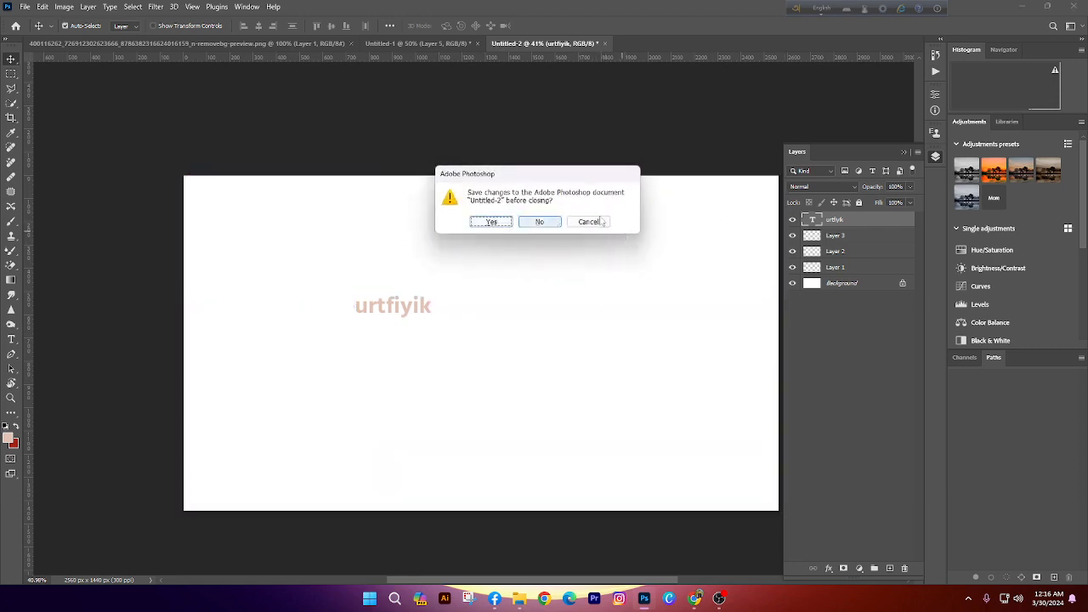
click(605, 223)
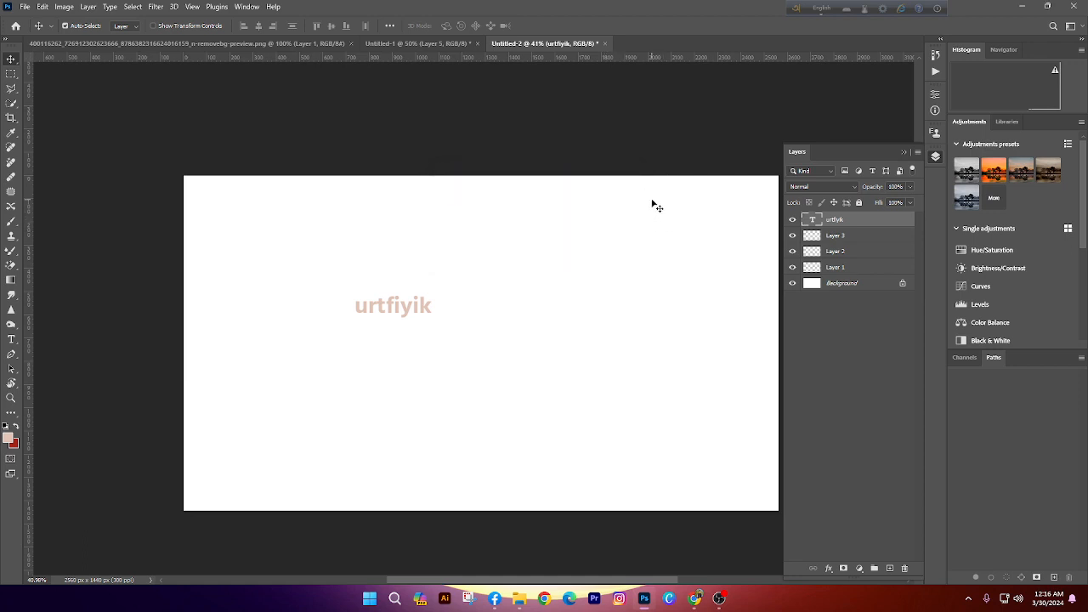
Quit Photoshop without saving the changes to Untitled-2, and relaunch the program
key(ctrl)
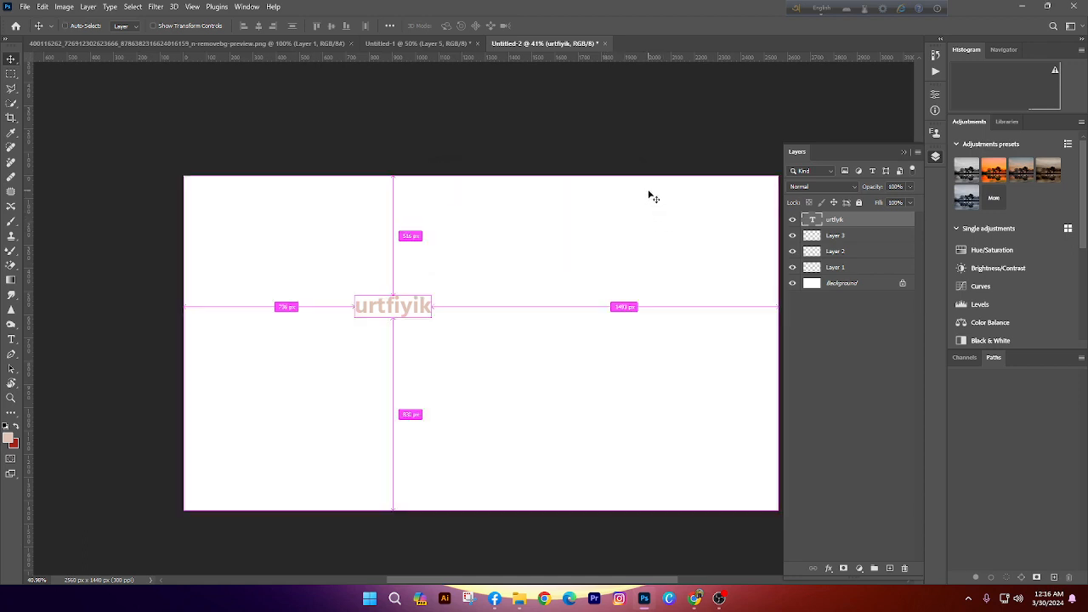
key(ctrl+q)
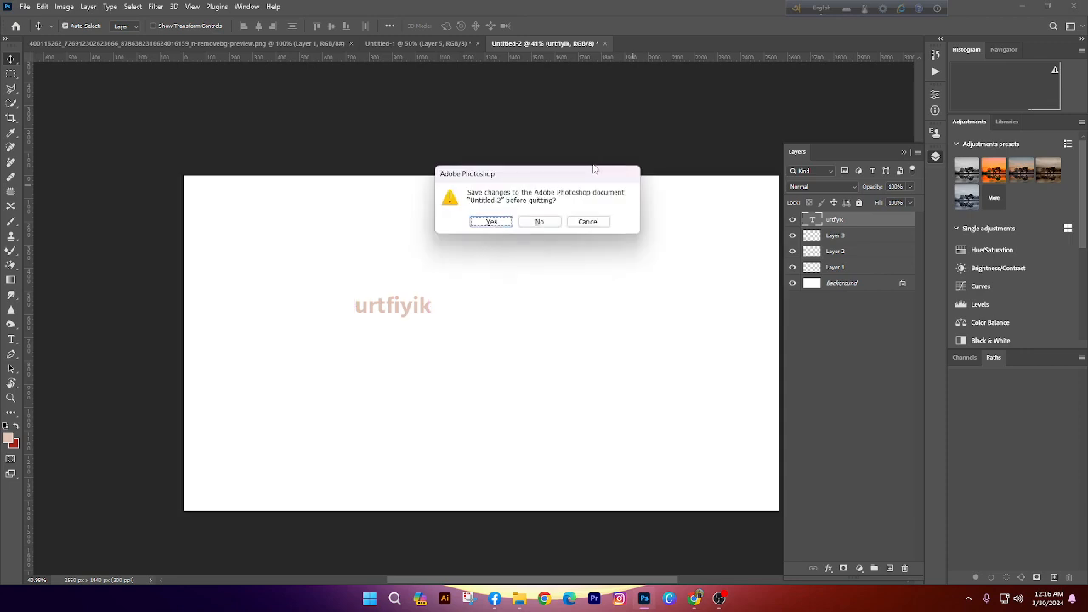
click(540, 222)
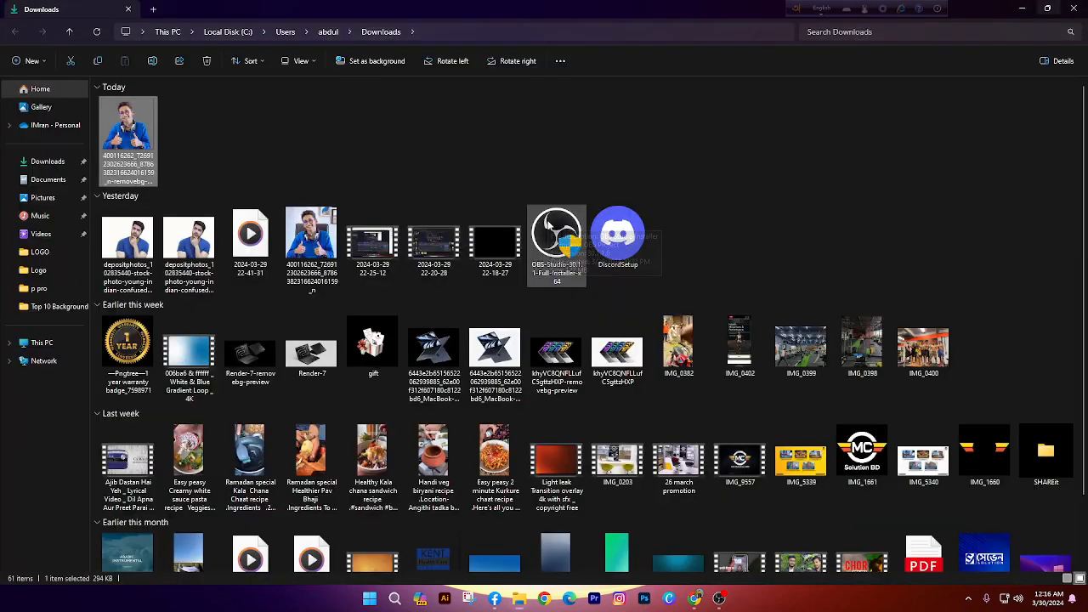
click(653, 602)
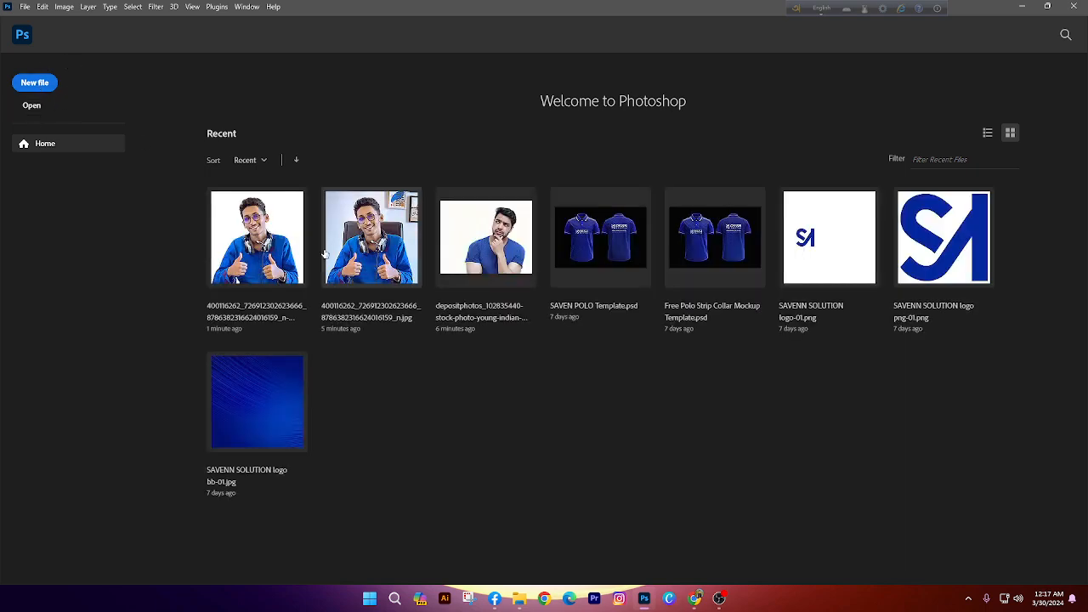
Open the recent JPG photo of the man with headphones in the office chair and view its file information
click(328, 251)
click(24, 7)
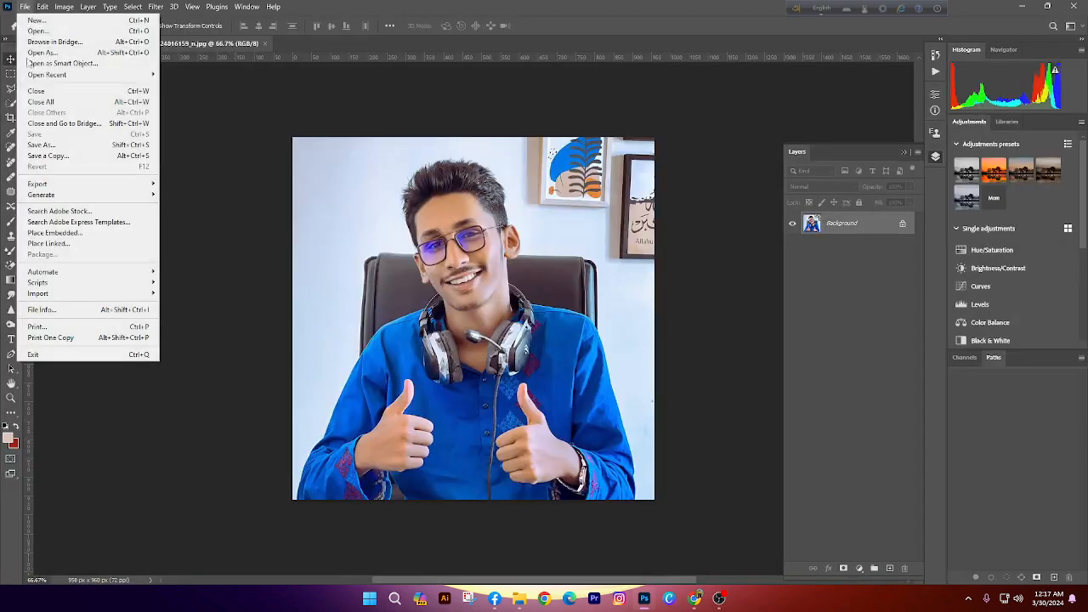
click(151, 309)
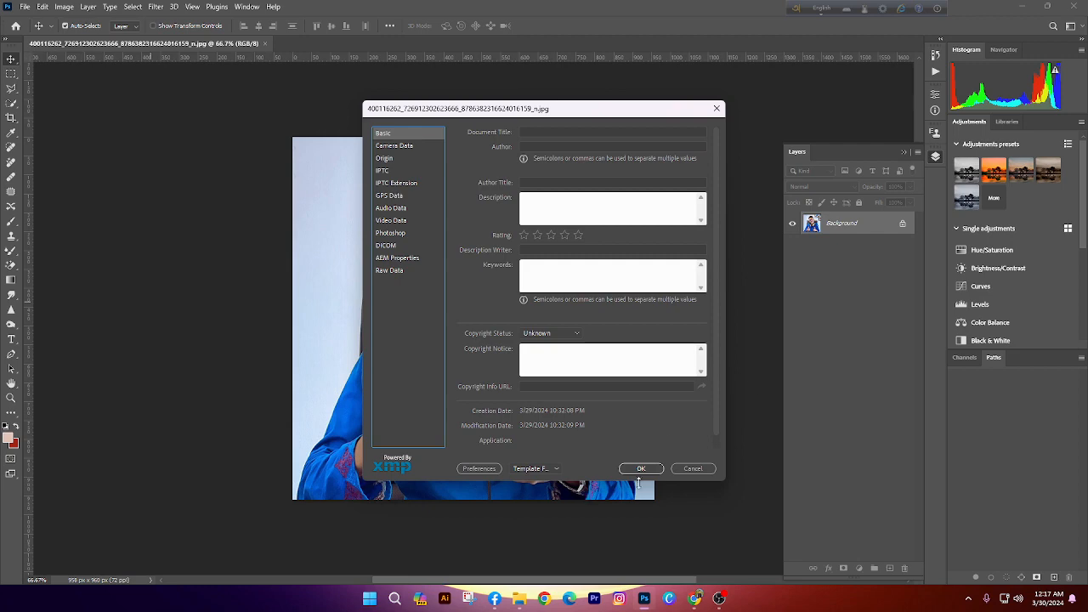
click(641, 469)
Look over the export options for the office-chair photo and close the document
click(22, 6)
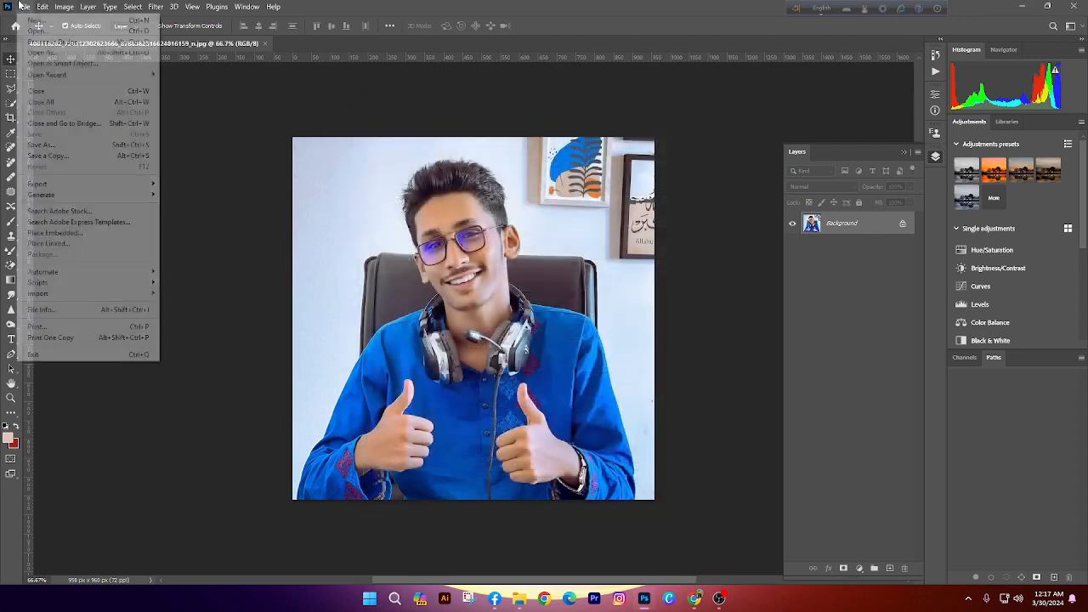
mouse_move(66, 184)
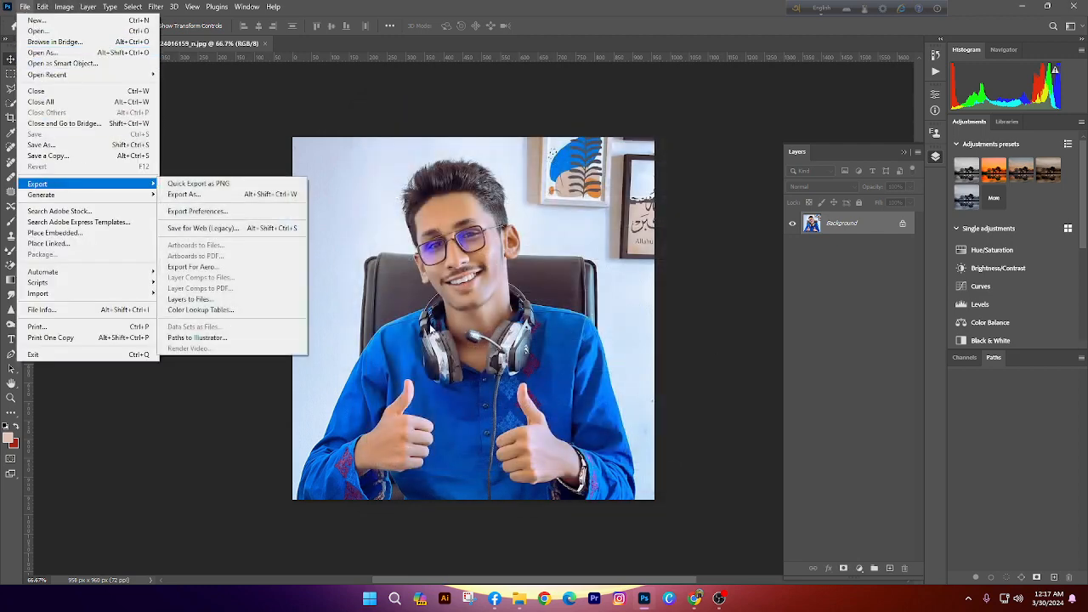
click(429, 330)
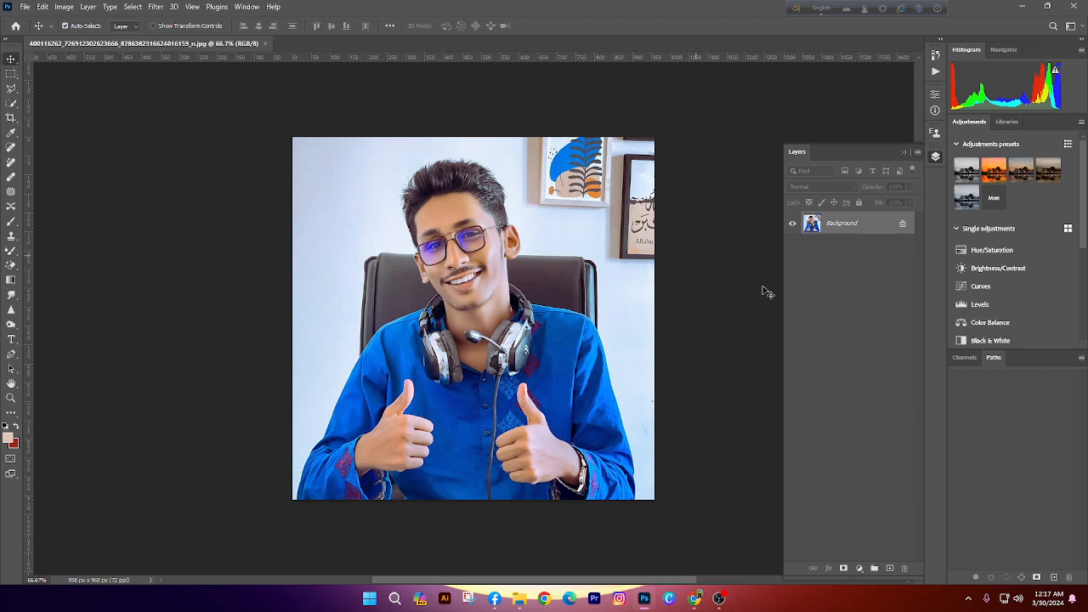
key(ctrl+w)
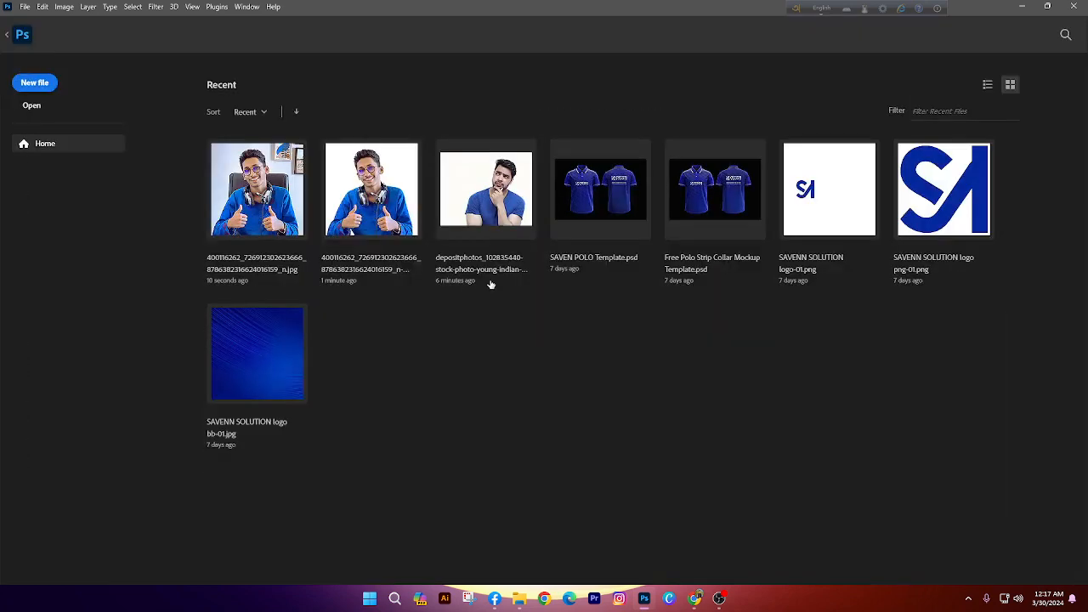
Open the recent photo of the thinking man in the blue shirt and add a Selective Color adjustment that lowers cyan in the reds
click(492, 206)
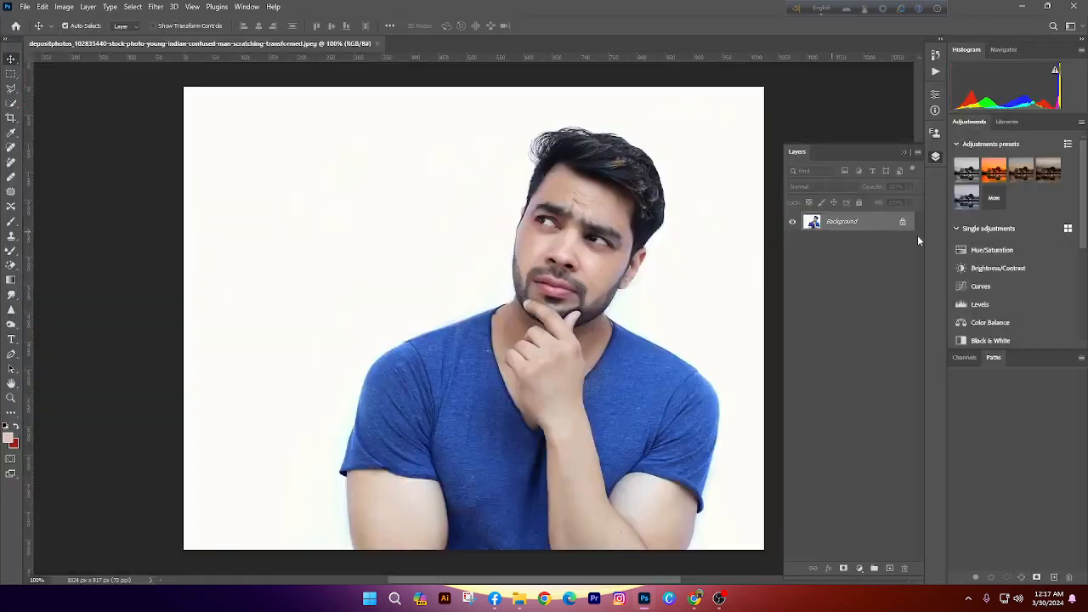
scroll(550, 180, up, 2)
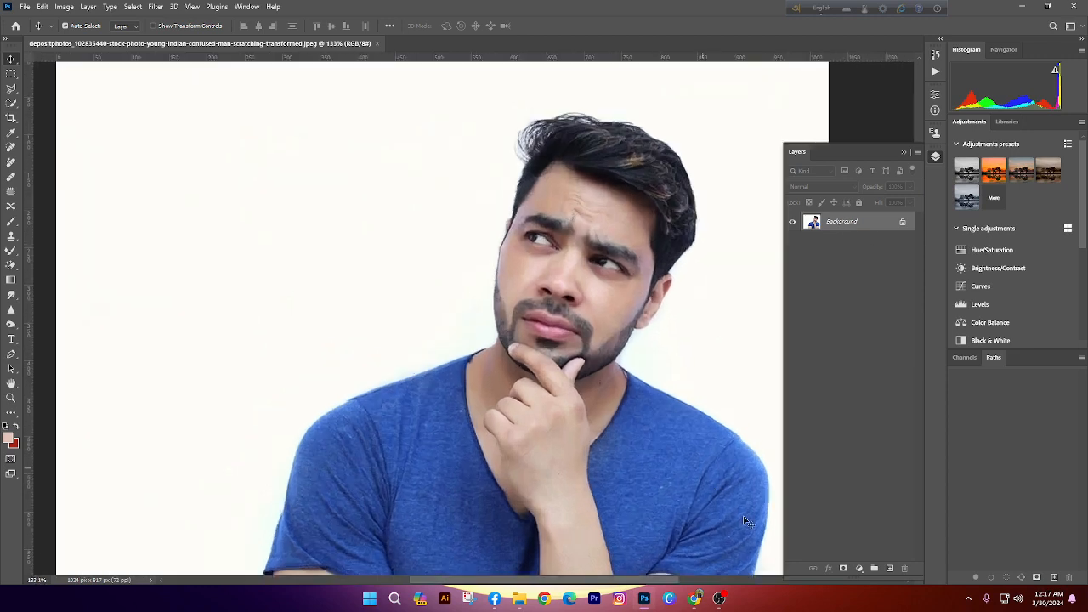
click(859, 568)
click(863, 557)
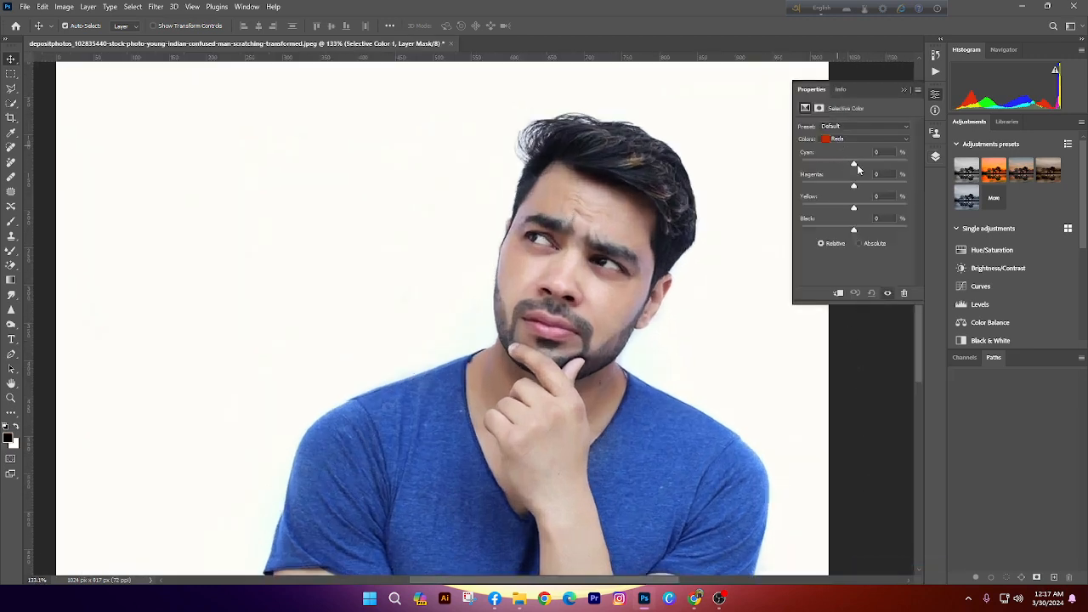
drag(854, 164, 799, 162)
mouse_move(864, 195)
mouse_down()
mouse_move(847, 195)
mouse_move(870, 210)
mouse_move(857, 211)
mouse_up()
Compare the portrait with and without the Selective Color adjustment by toggling the adjustment layer's visibility
click(936, 158)
click(792, 224)
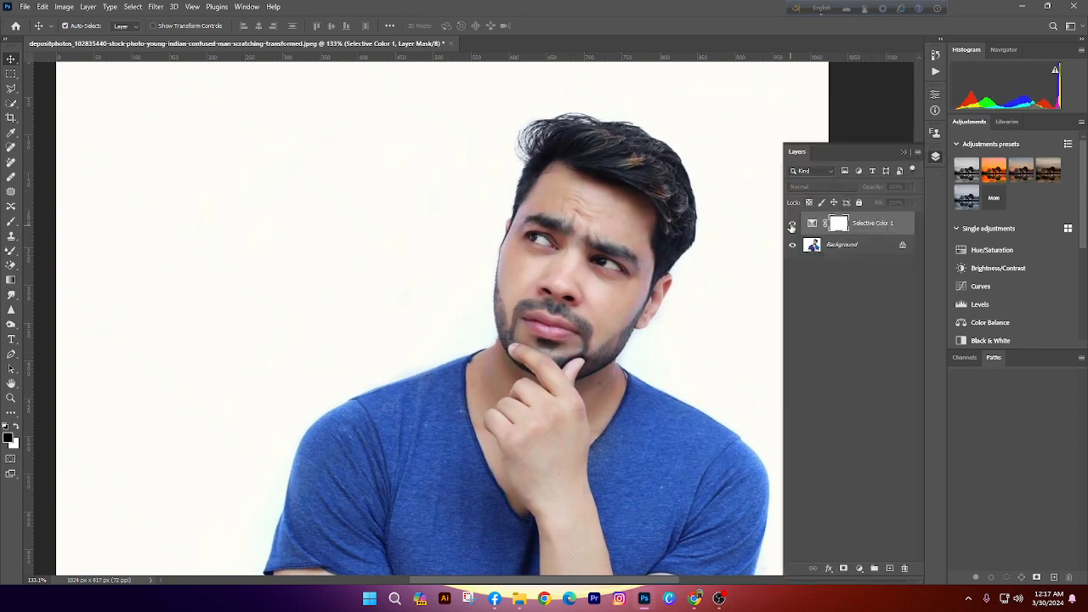
click(792, 224)
click(692, 262)
scroll(457, 217, down, 3)
scroll(458, 211, right, 2)
scroll(460, 213, up, 2)
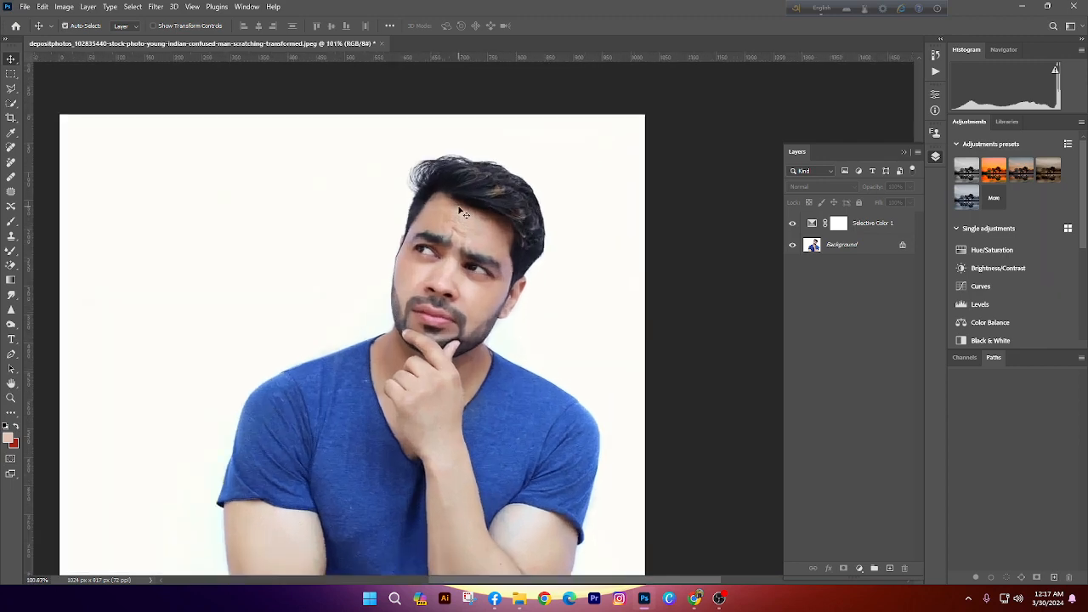
scroll(268, 279, down, 2)
Export the adjusted portrait as a JPG at quality 7 into the Logo folder, named u80780-8790
click(25, 6)
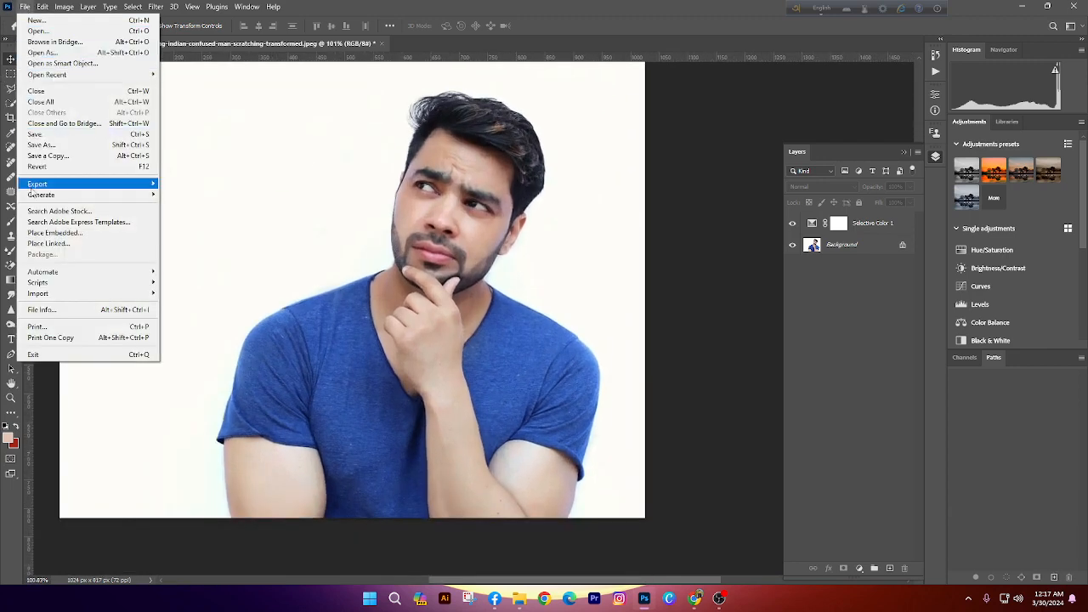
mouse_move(36, 187)
click(189, 196)
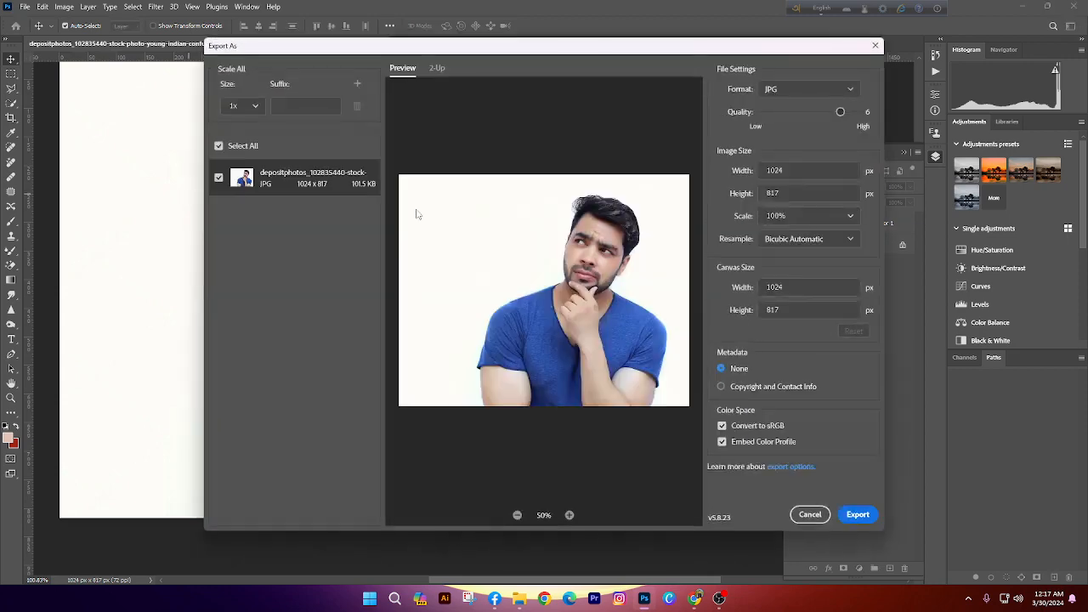
click(815, 88)
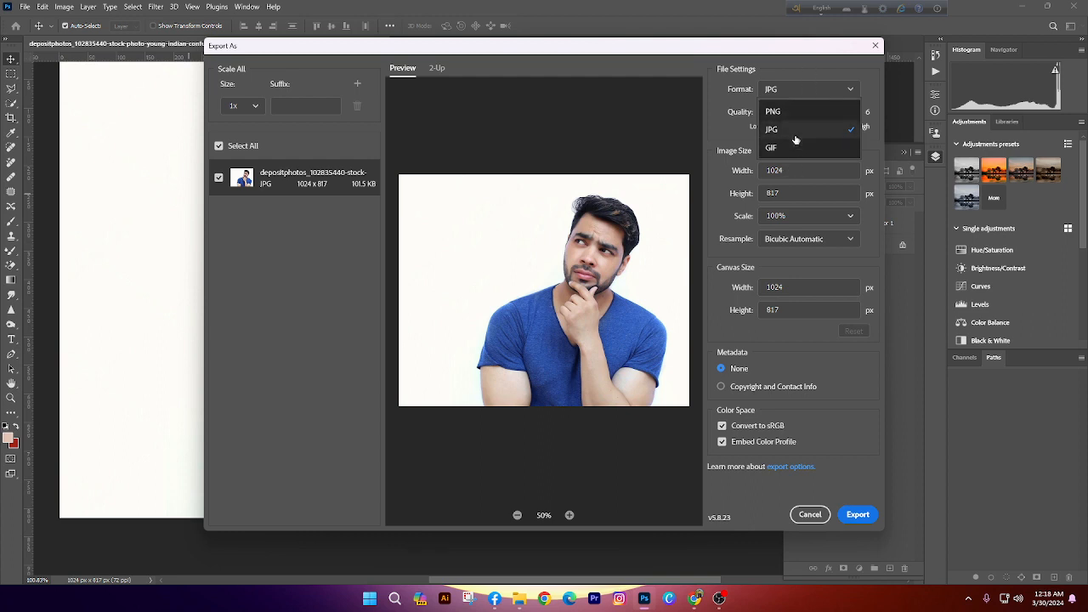
click(762, 70)
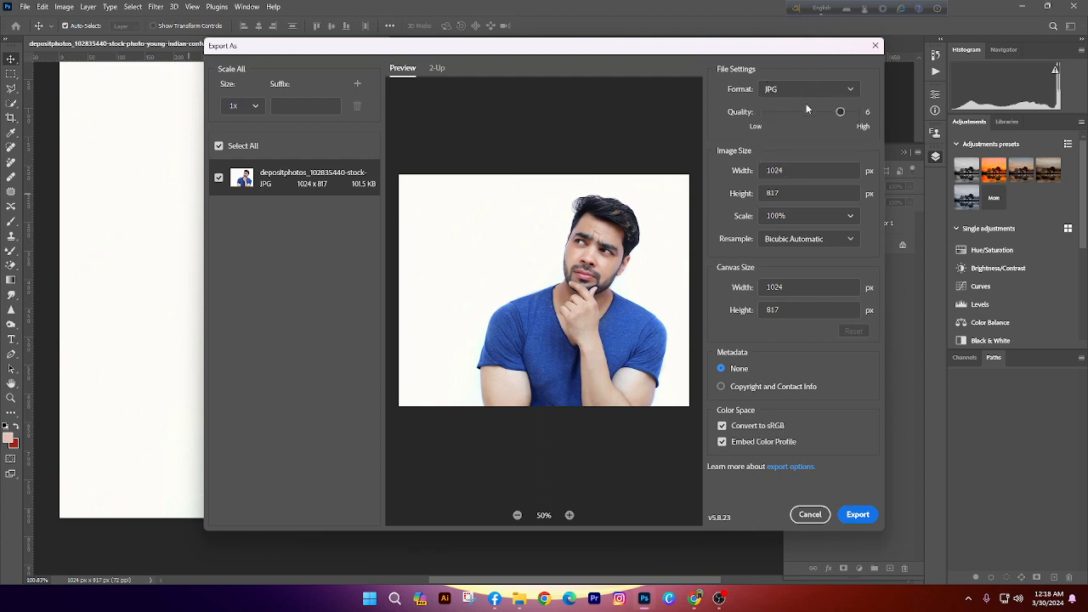
drag(840, 112, 856, 111)
click(859, 514)
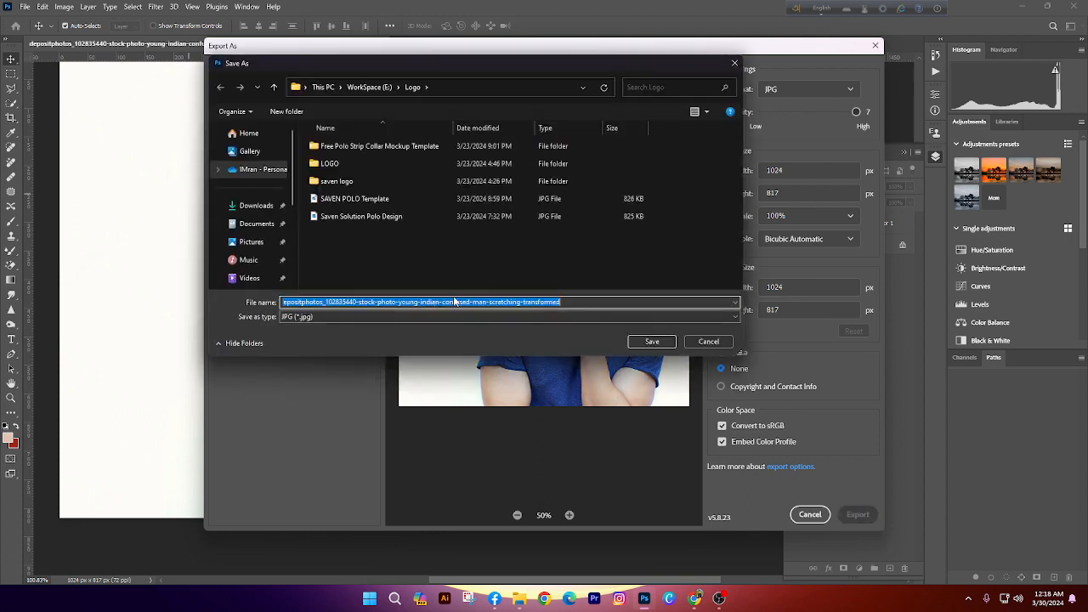
text(u80780-8790)
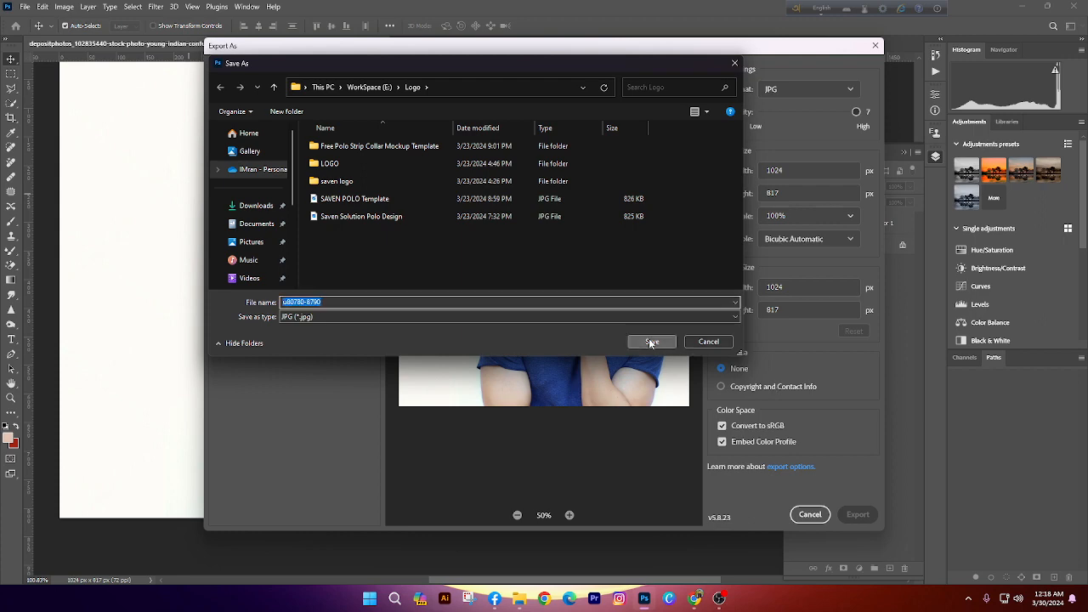
click(652, 341)
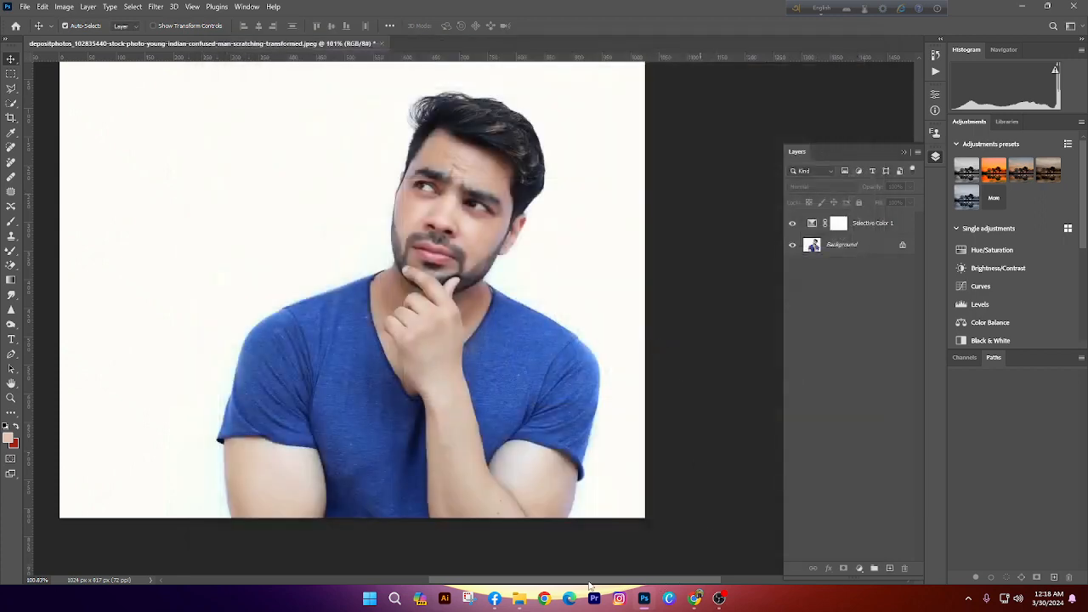
Check the Downloads folder in File Explorer for the exported portrait and return to Photoshop
click(448, 583)
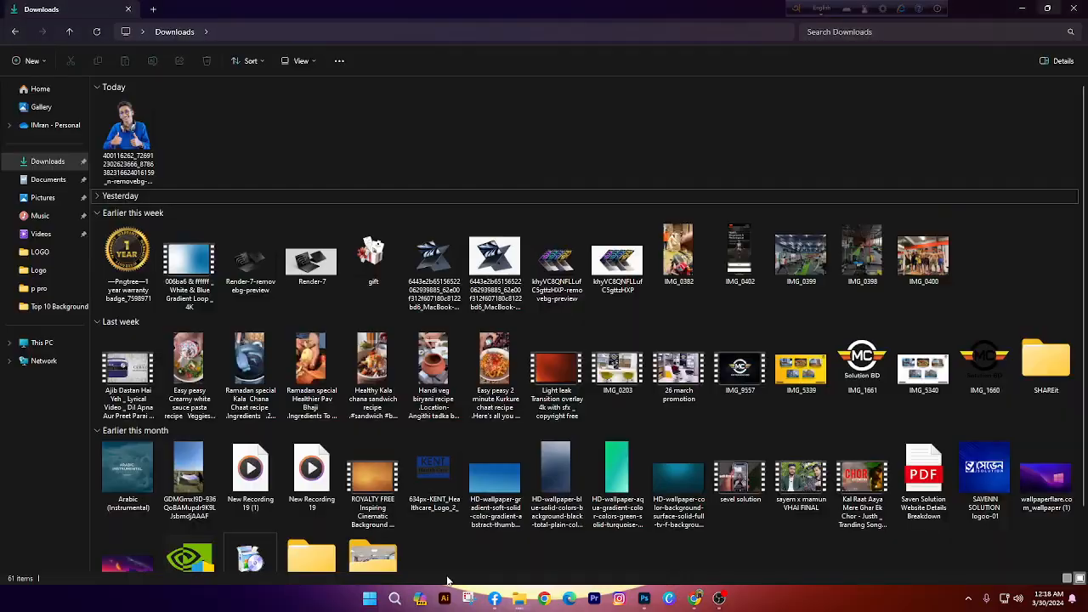
click(48, 162)
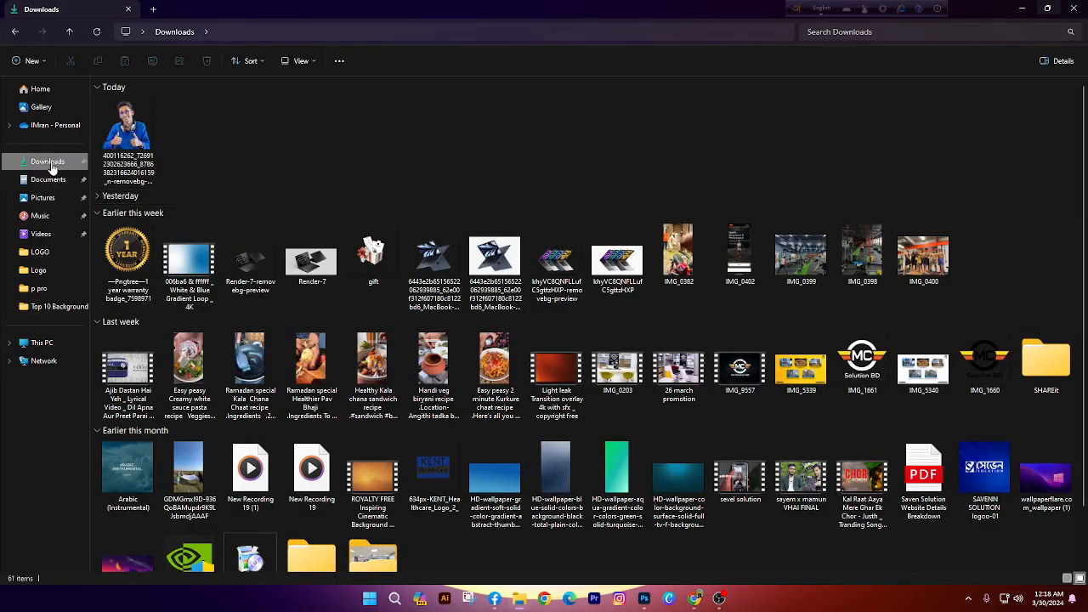
click(68, 179)
click(54, 163)
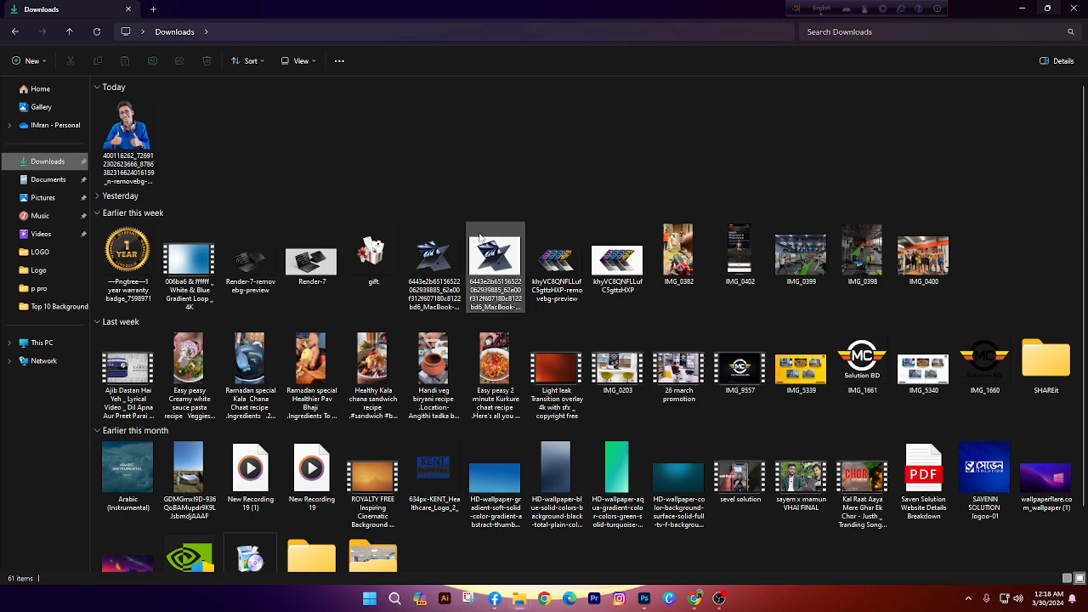
click(645, 599)
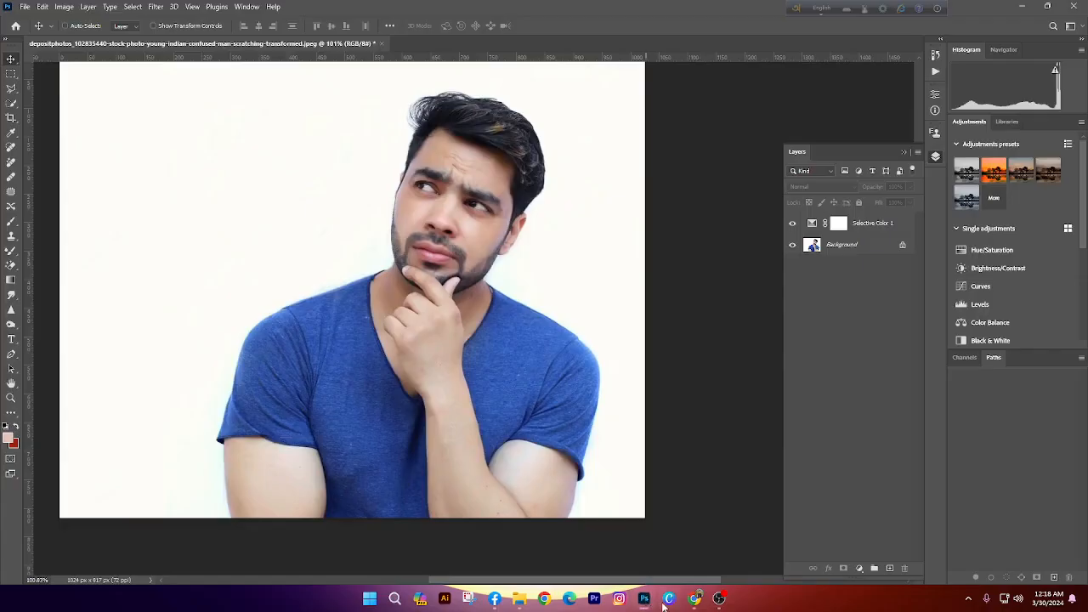
Start another Export As of the adjusted portrait in JPG format at quality 7, cancelling the first attempt
key(ctrl+alt+shift+w)
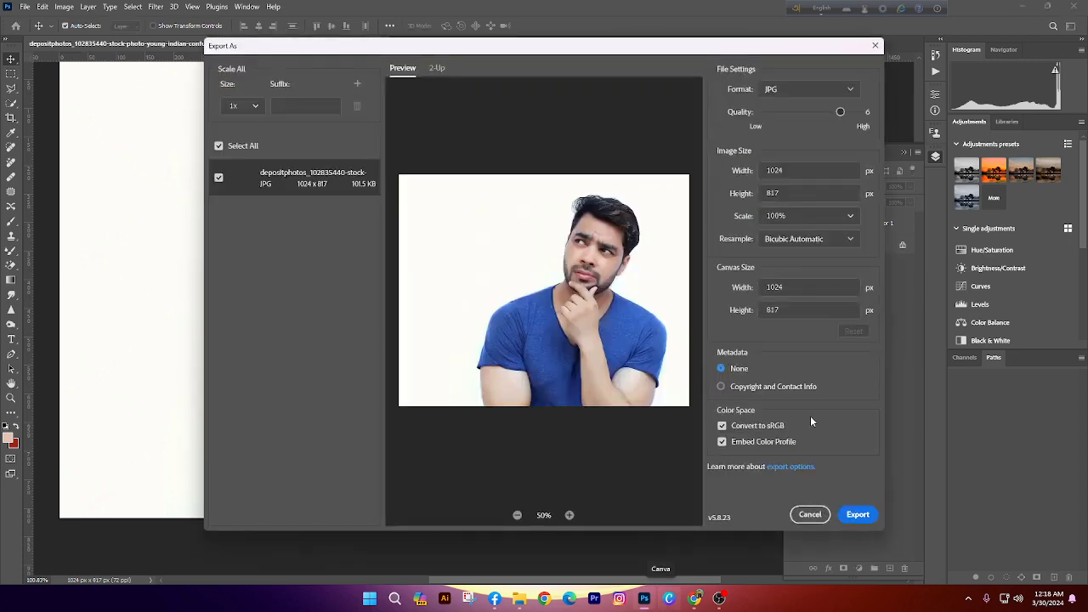
click(799, 514)
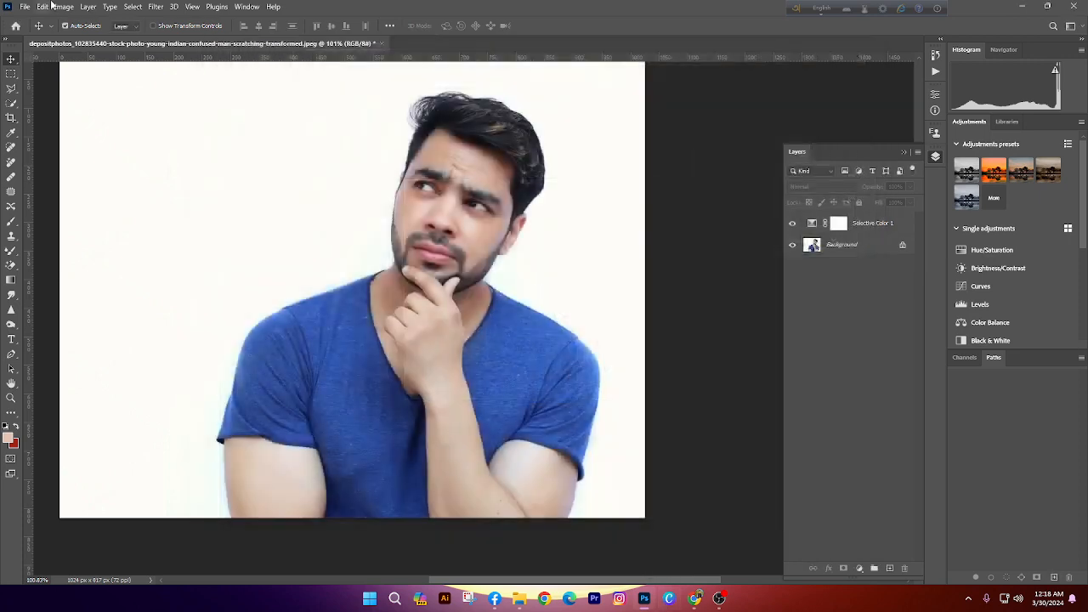
click(27, 7)
mouse_move(76, 184)
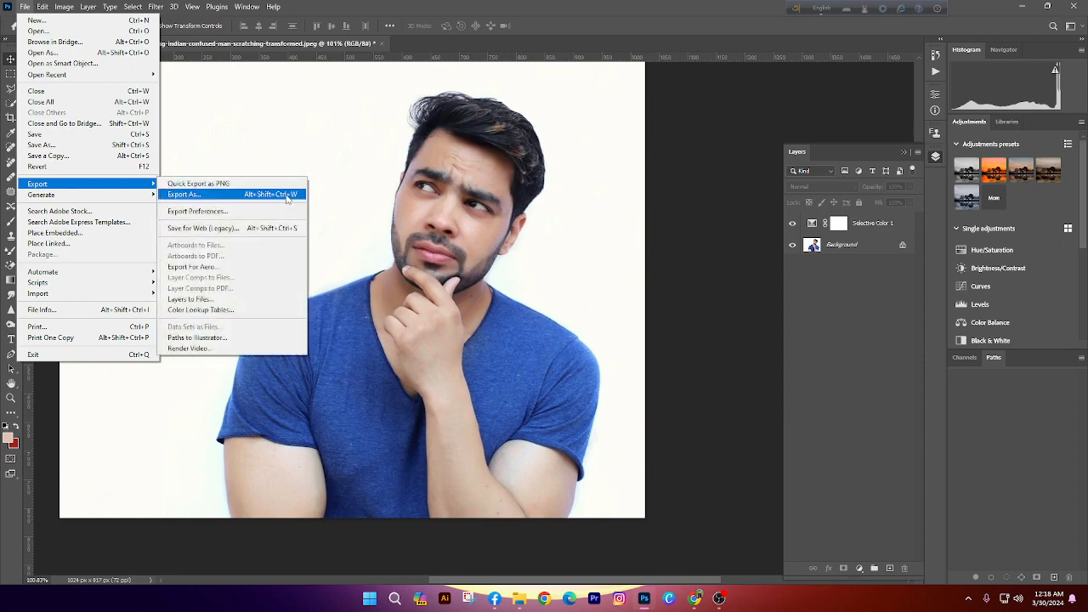
click(2, 62)
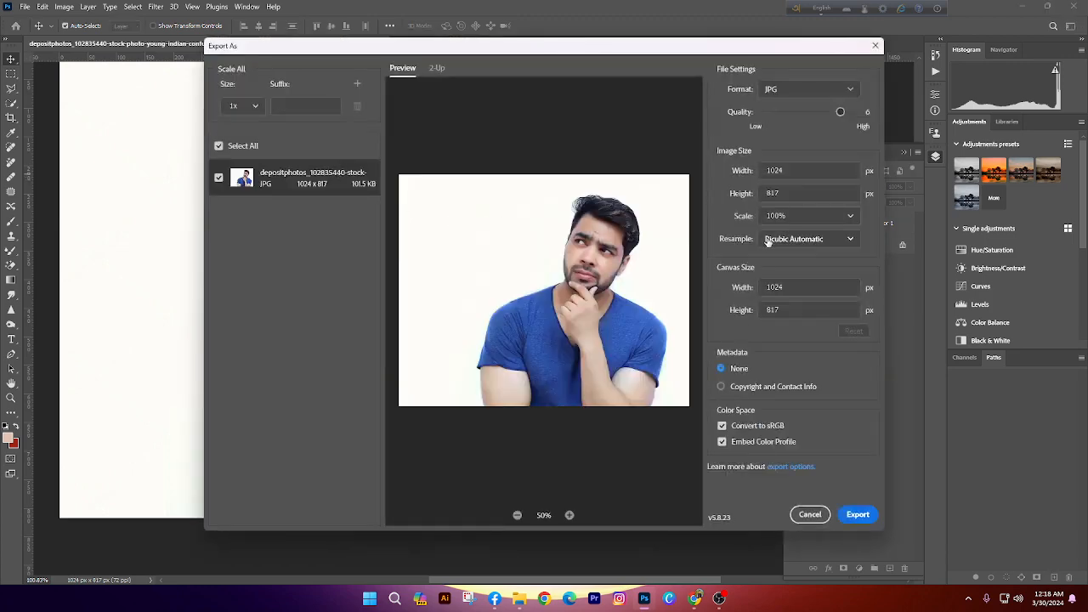
click(858, 514)
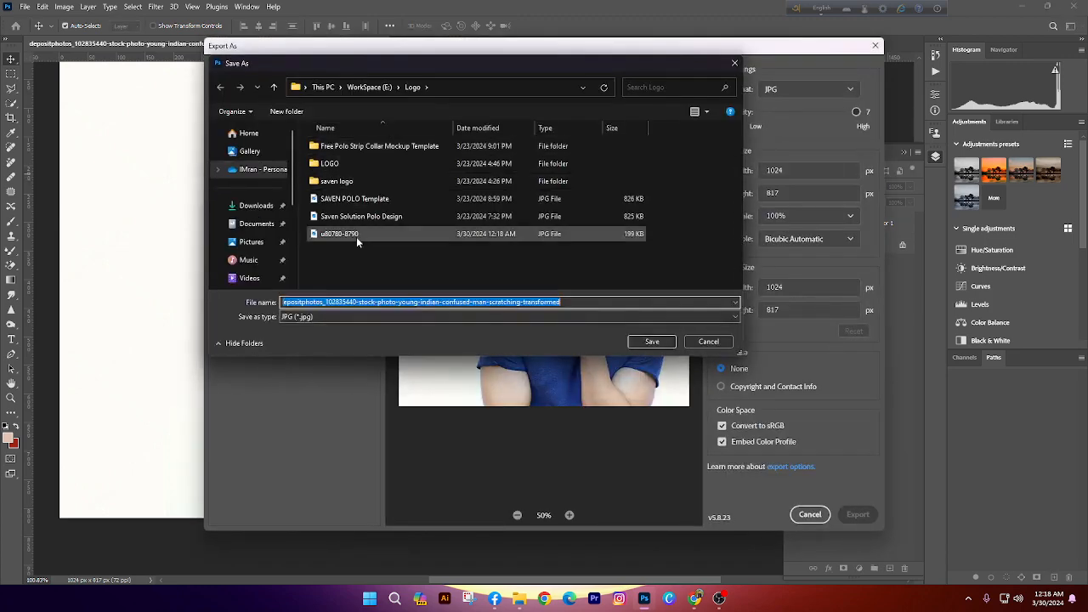
Save the exported JPG to the Downloads folder as 678967967 and locate it in File Explorer
click(257, 206)
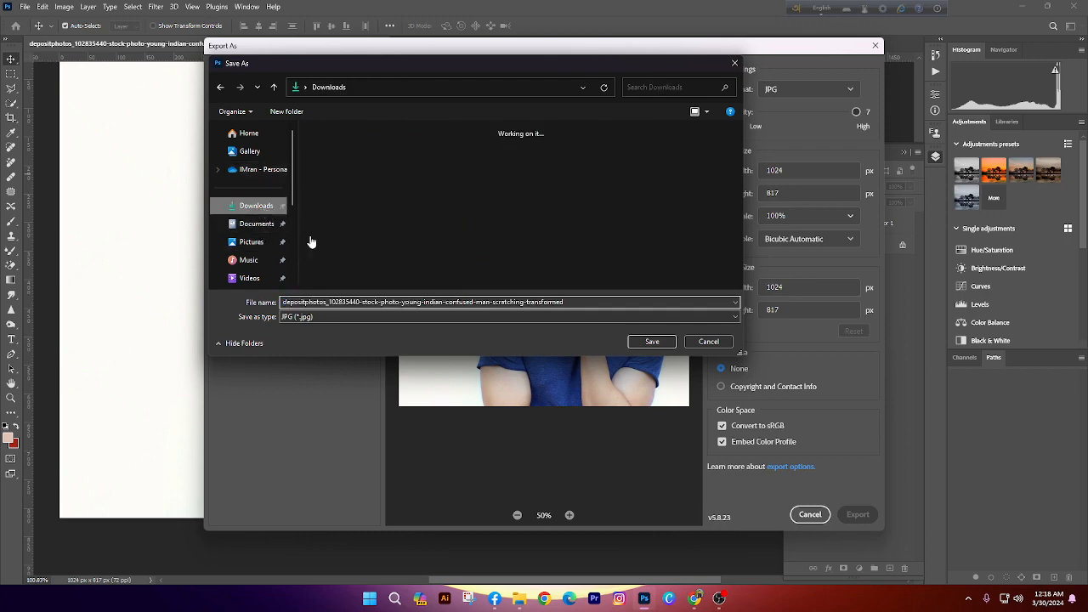
click(377, 302)
key(ctrl+a)
text(67)
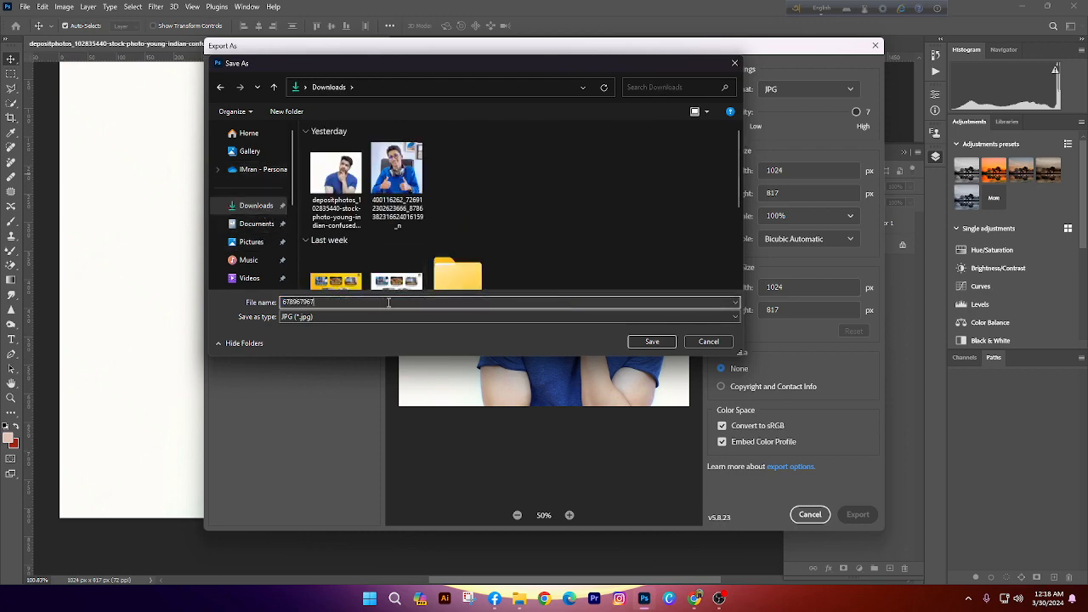
click(663, 341)
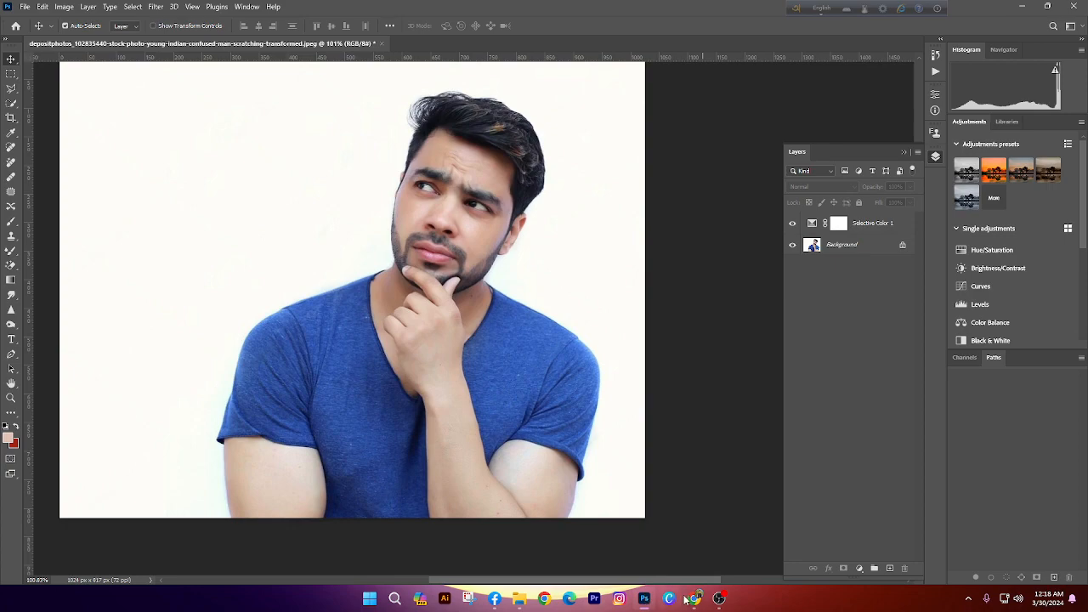
mouse_move(531, 598)
click(464, 531)
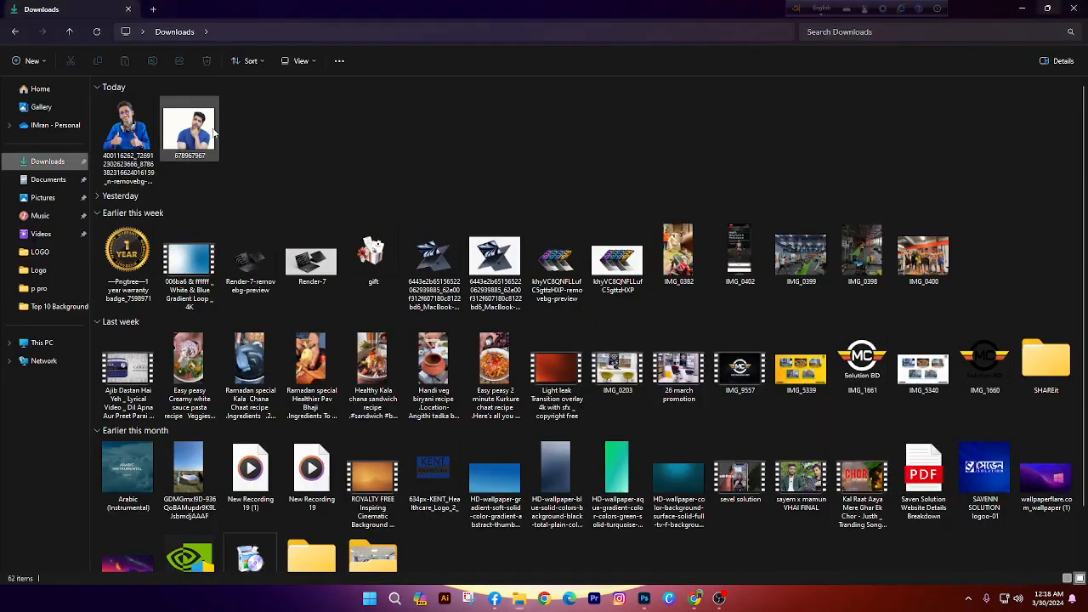
View the exported image 678967967 from the Downloads folder, close it and return to Photoshop
double_click(214, 131)
click(1077, 7)
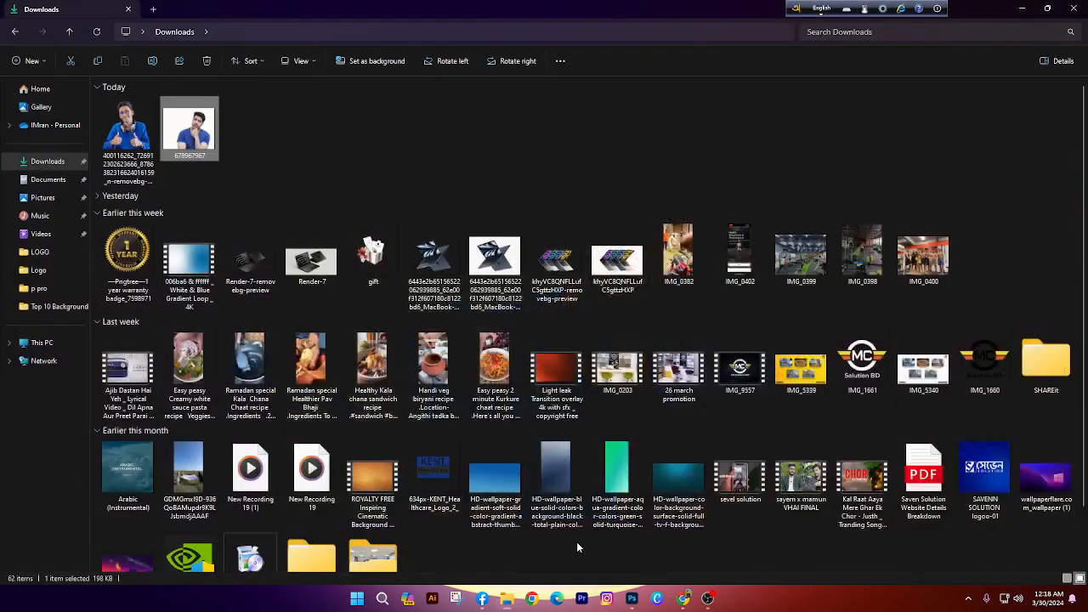
click(644, 599)
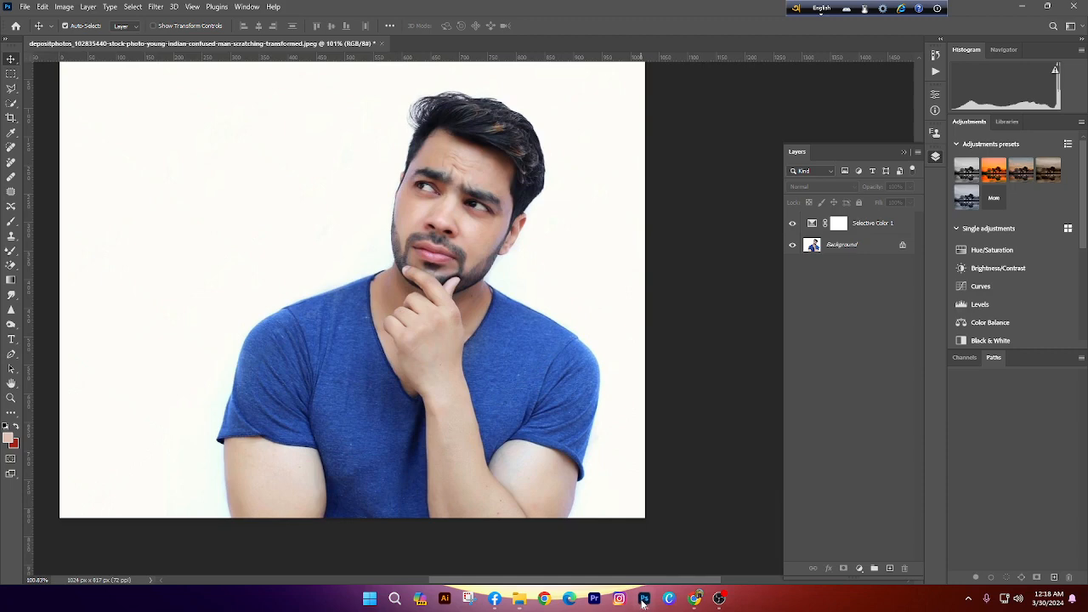
Paste the copied Apple logo into the portrait document twice, undoing the paste each time
click(25, 7)
mouse_move(54, 293)
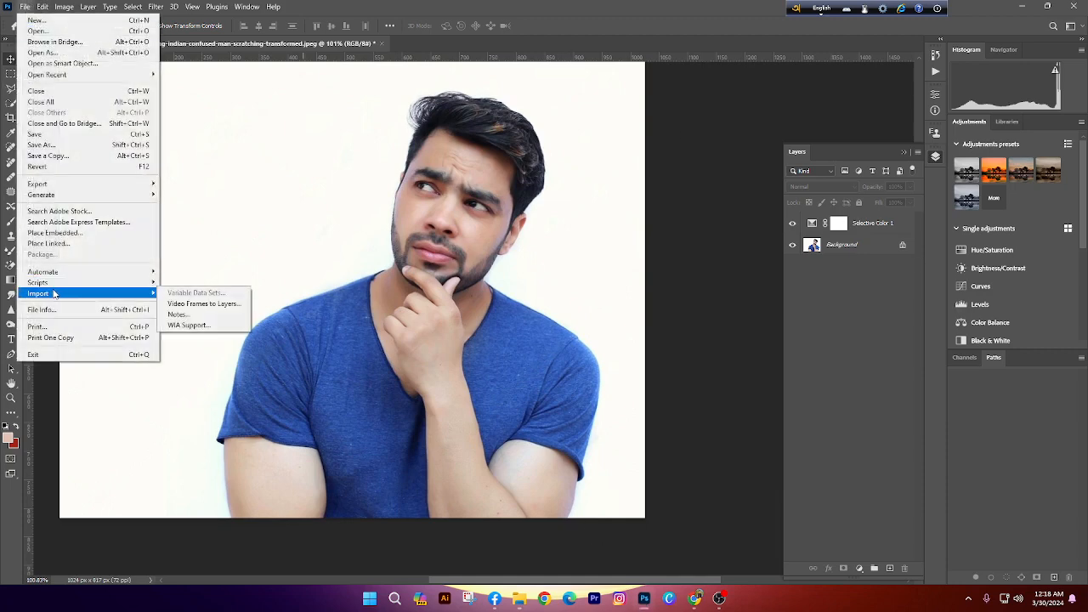
mouse_move(36, 8)
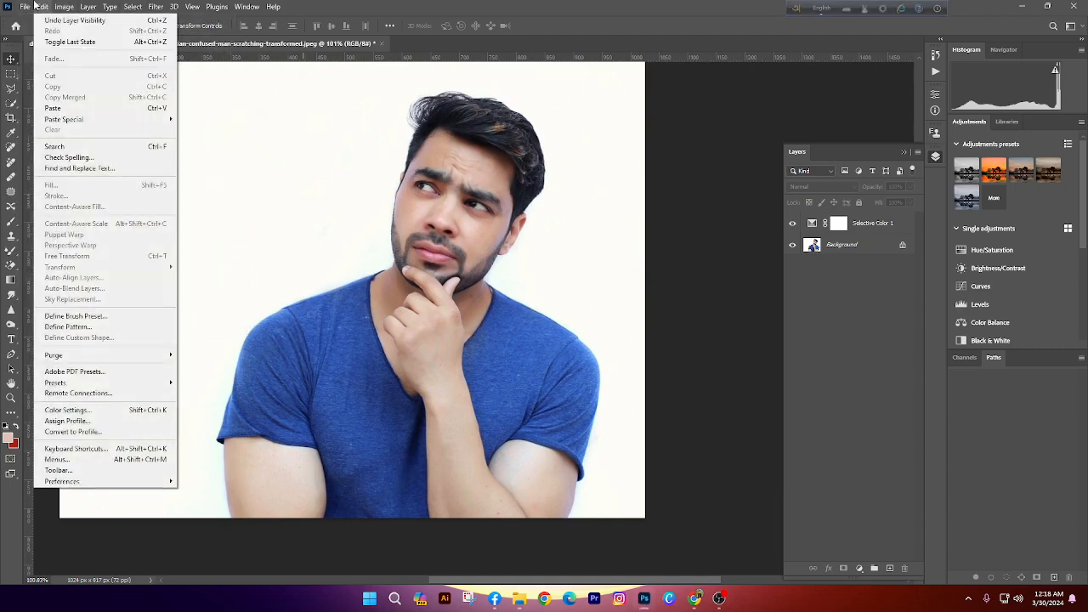
click(68, 109)
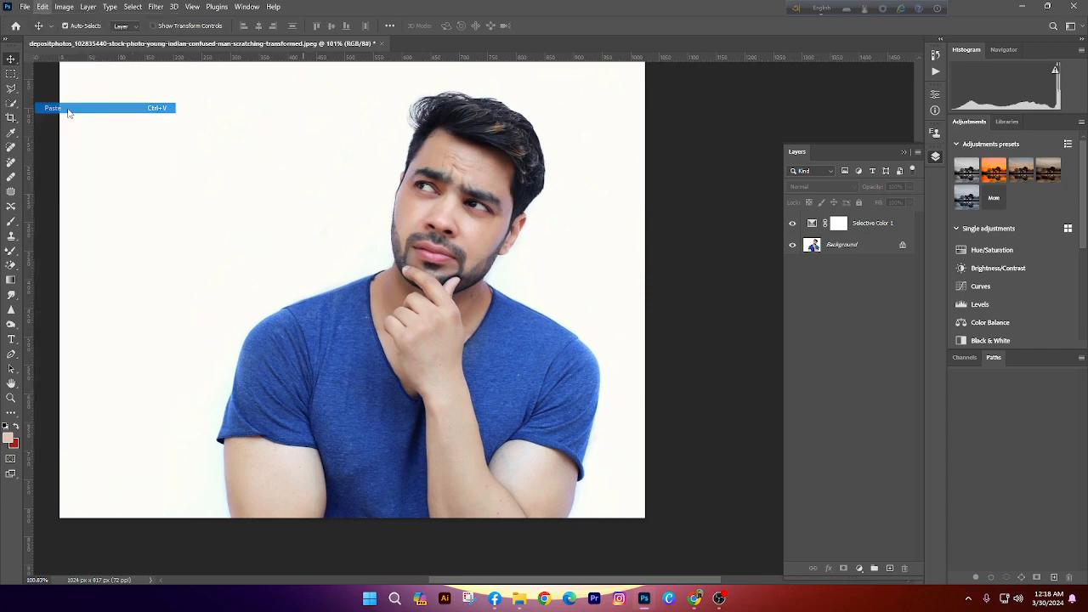
key(ctrl+z)
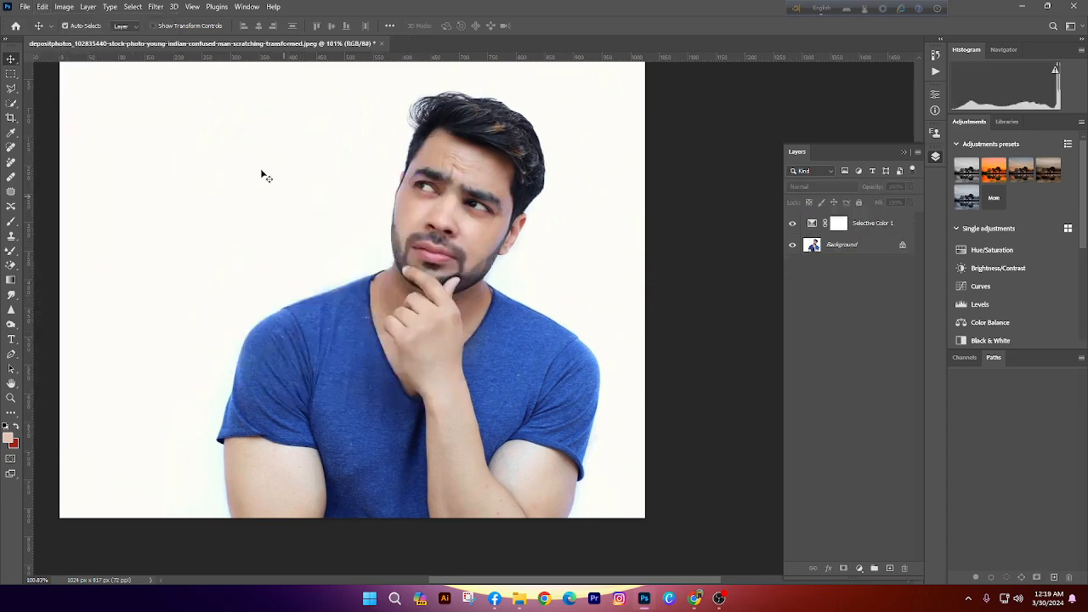
click(47, 6)
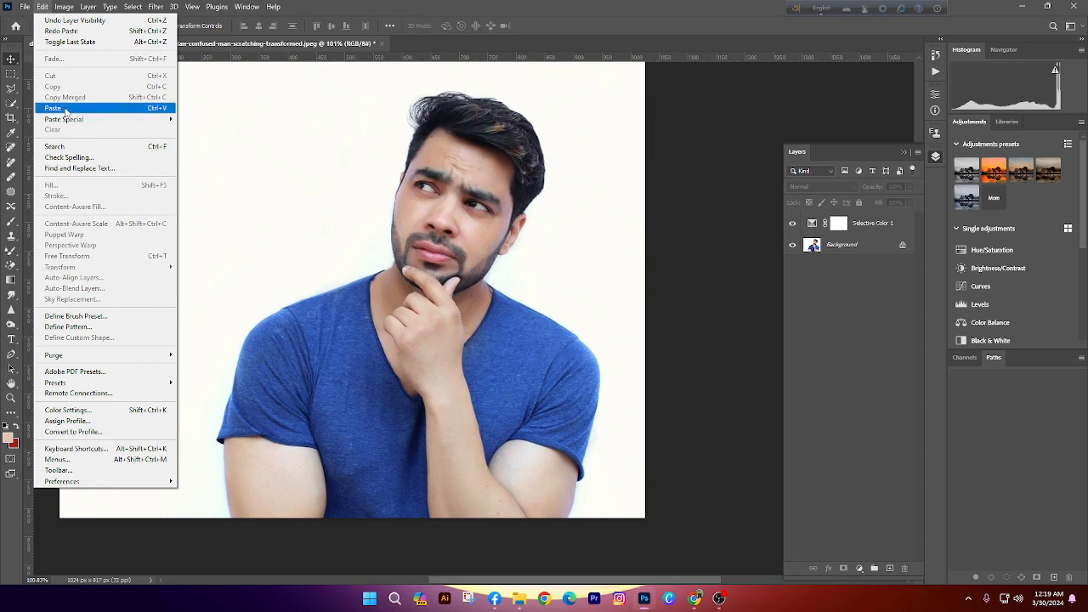
click(65, 109)
scroll(155, 139, up, 2)
key(ctrl+z)
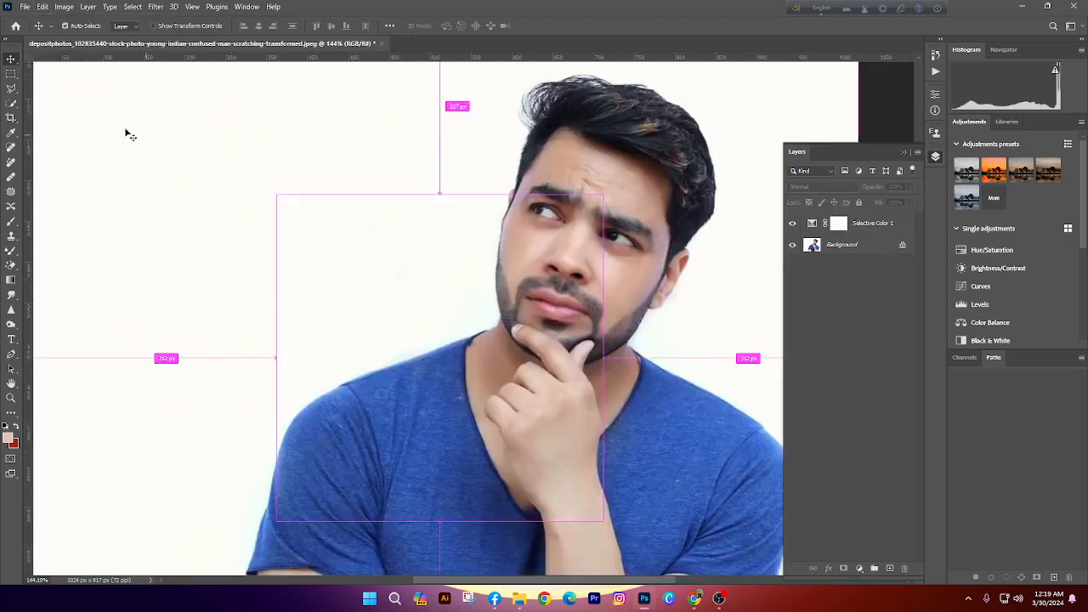
Unlock the portrait's Background layer to turn it into a regular layer
click(42, 6)
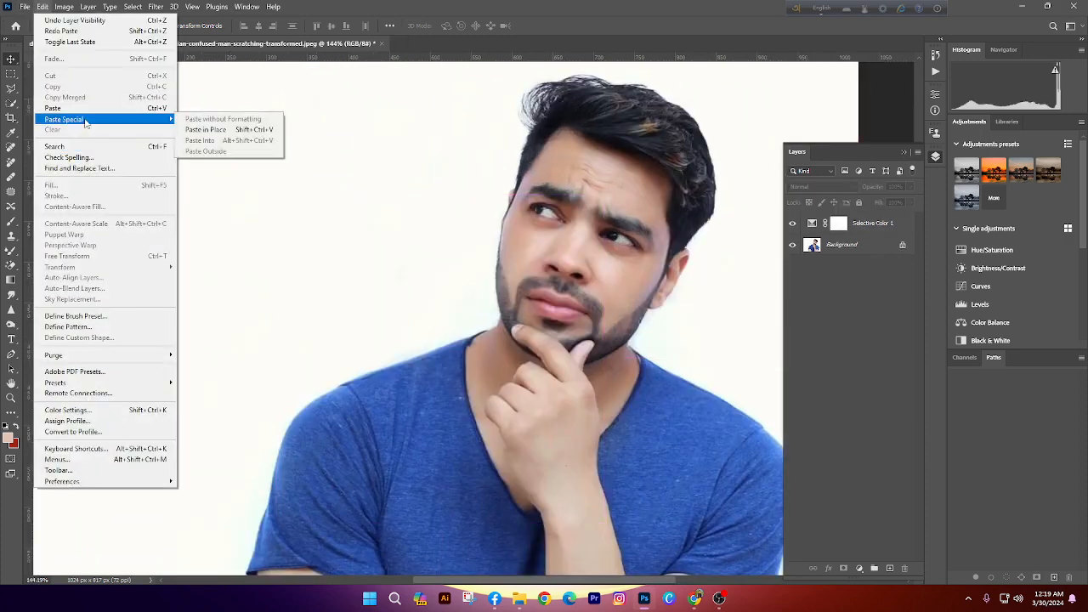
mouse_move(170, 119)
click(885, 255)
click(903, 246)
Paste the copied logo with Paste in Place above the portrait layer and undo the paste
click(43, 6)
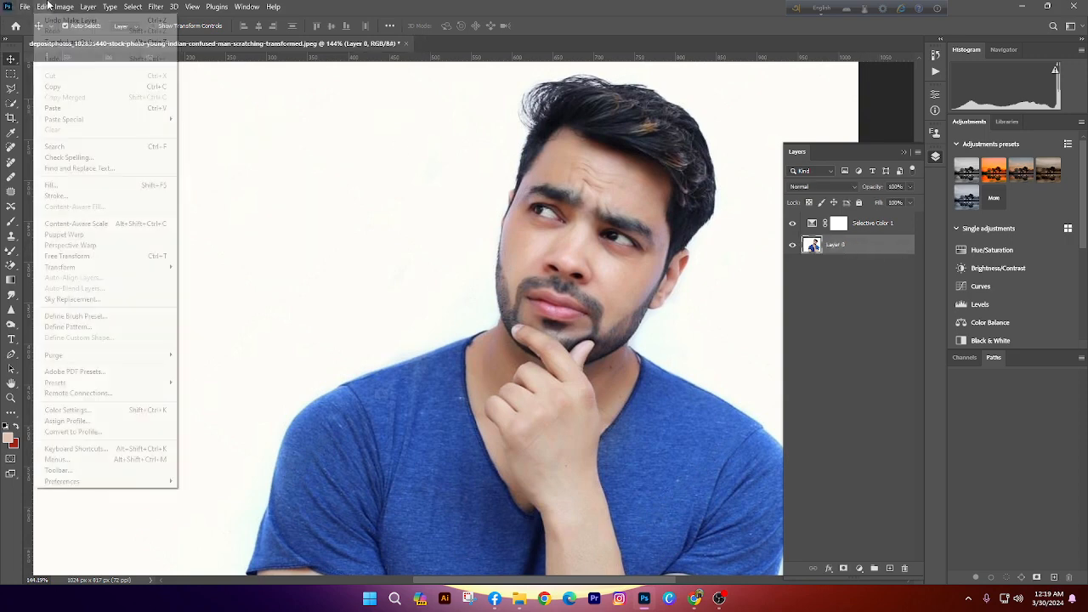
mouse_move(77, 120)
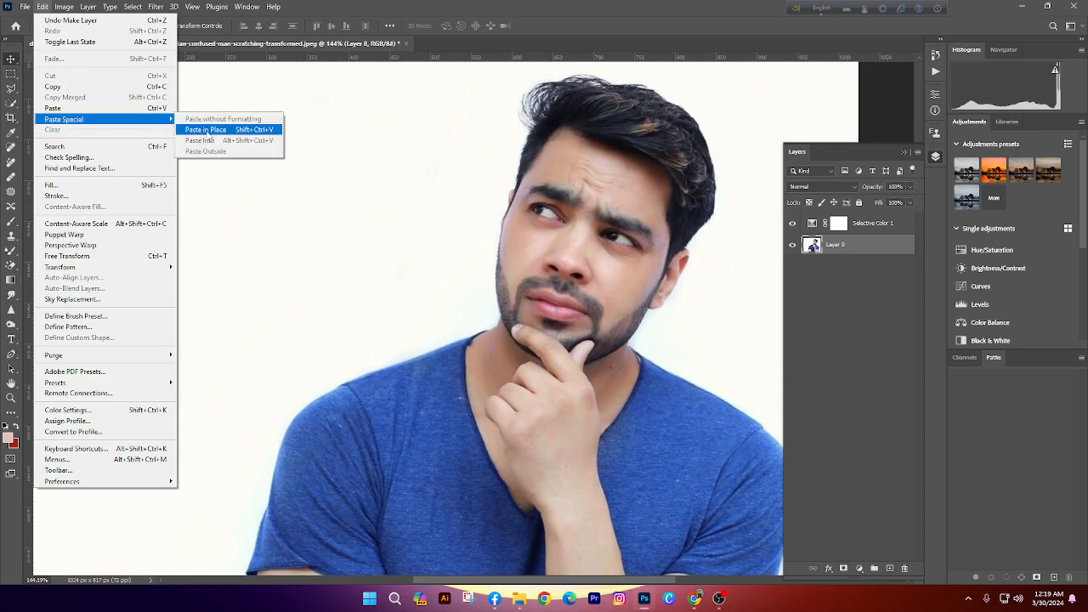
click(206, 131)
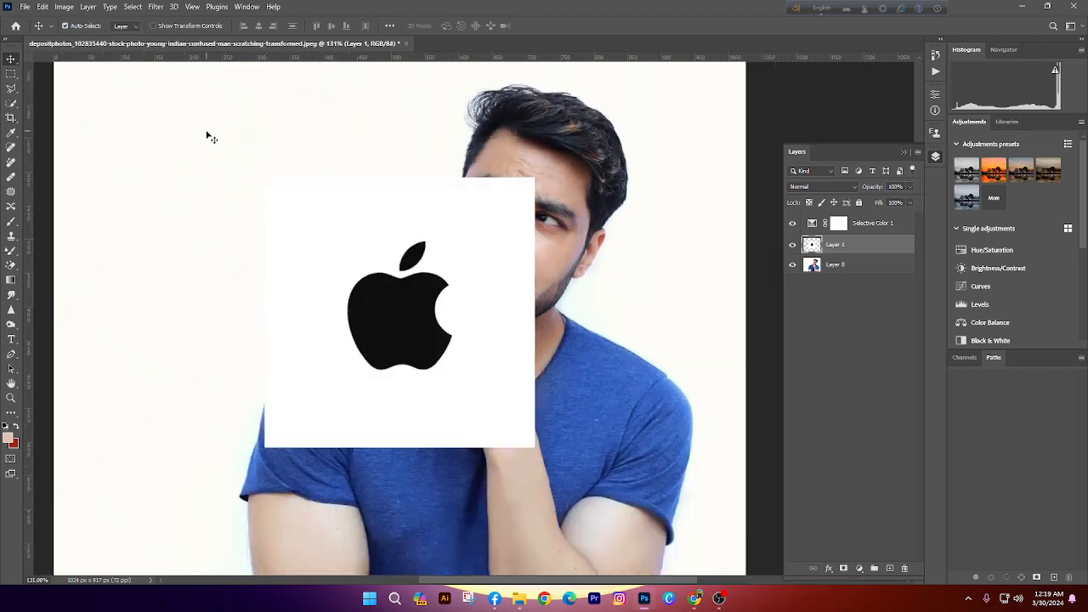
key(ctrl+z)
Paste the copied logo above the portrait and move it into the blank area left of the man's face
scroll(499, 375, up, 2)
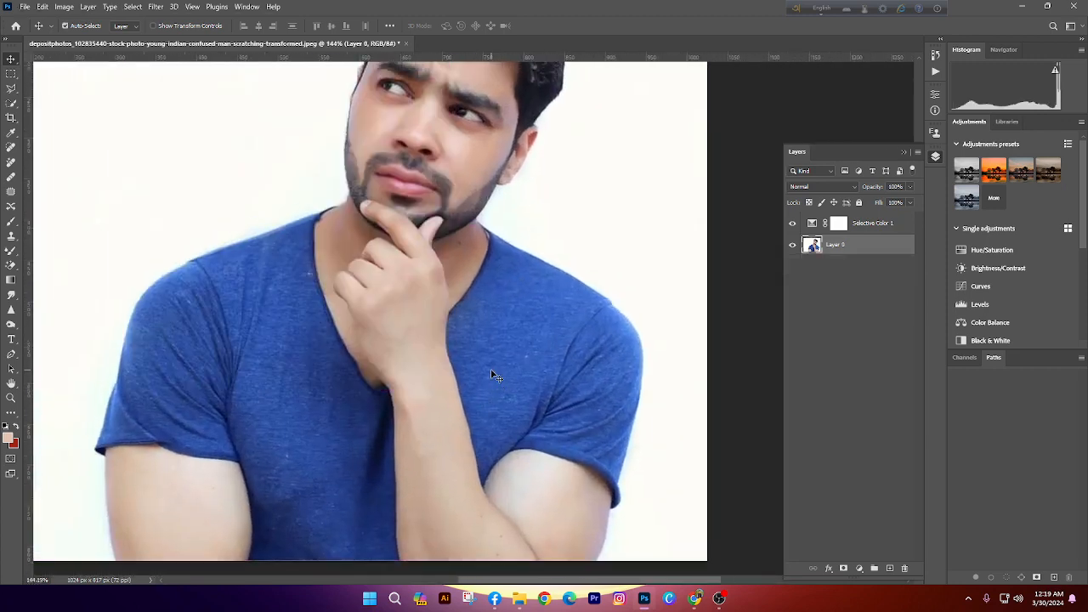
scroll(447, 369, down, 4)
key(ctrl+v)
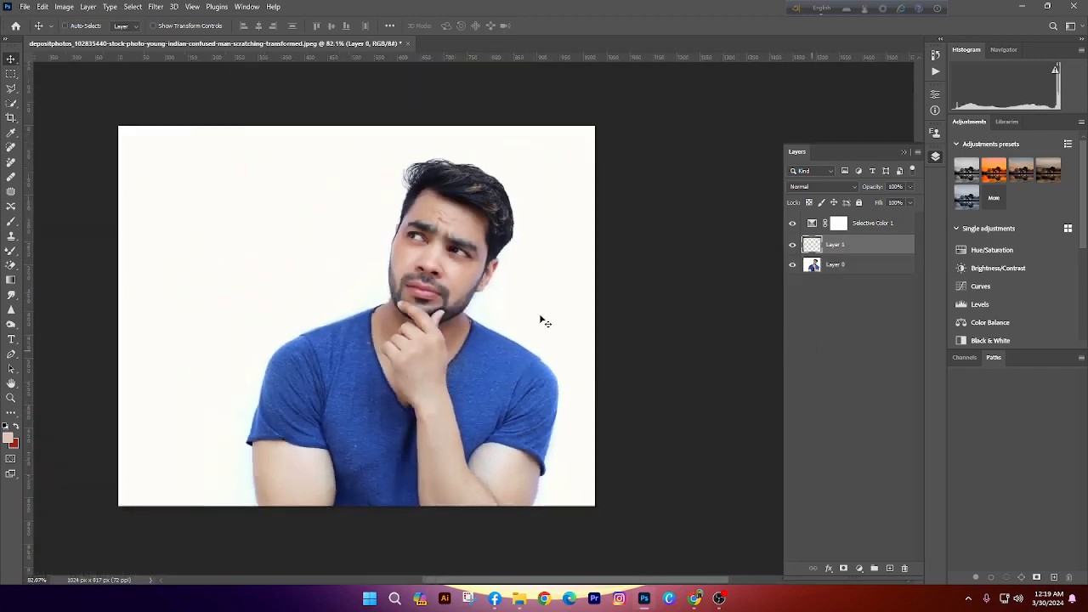
key(ctrl+t)
drag(349, 327, 227, 297)
key(Return)
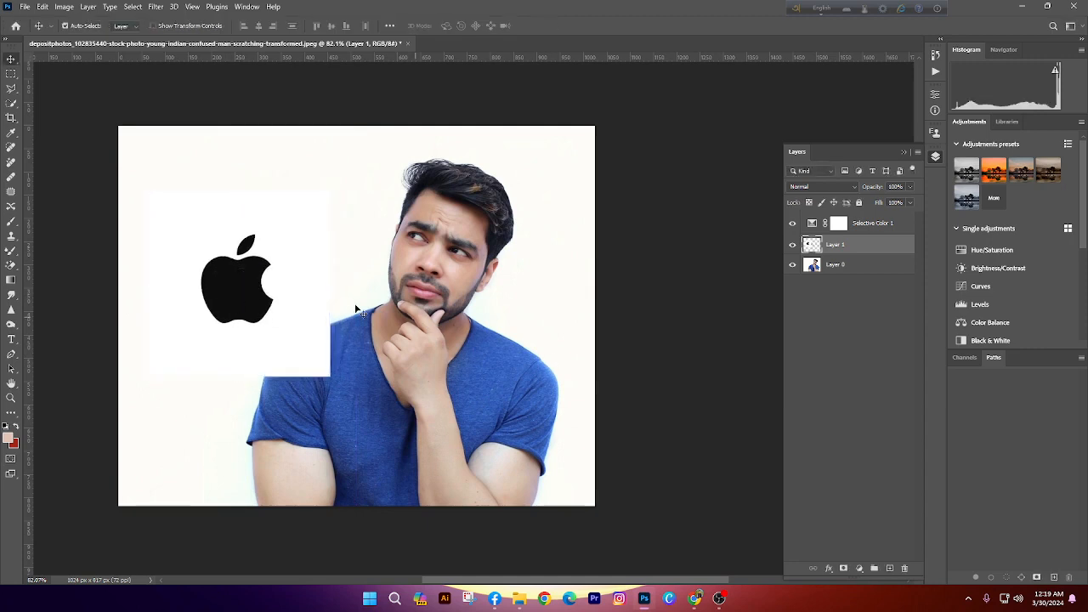
Load the logo layer's outline as a selection and deselect it
key(ctrl)
ctrl+click(812, 244)
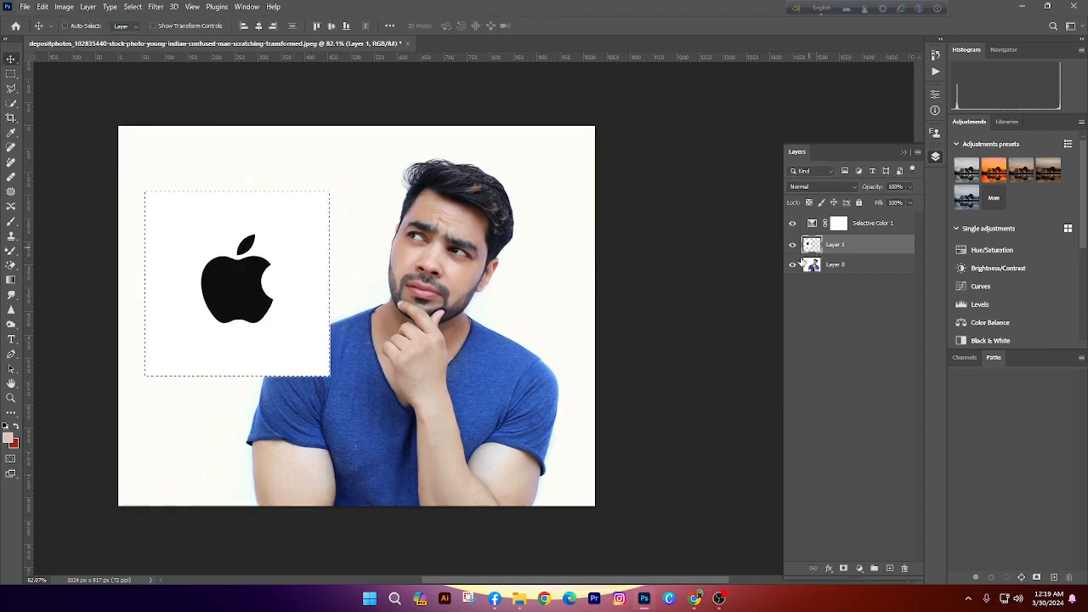
key(ctrl+d)
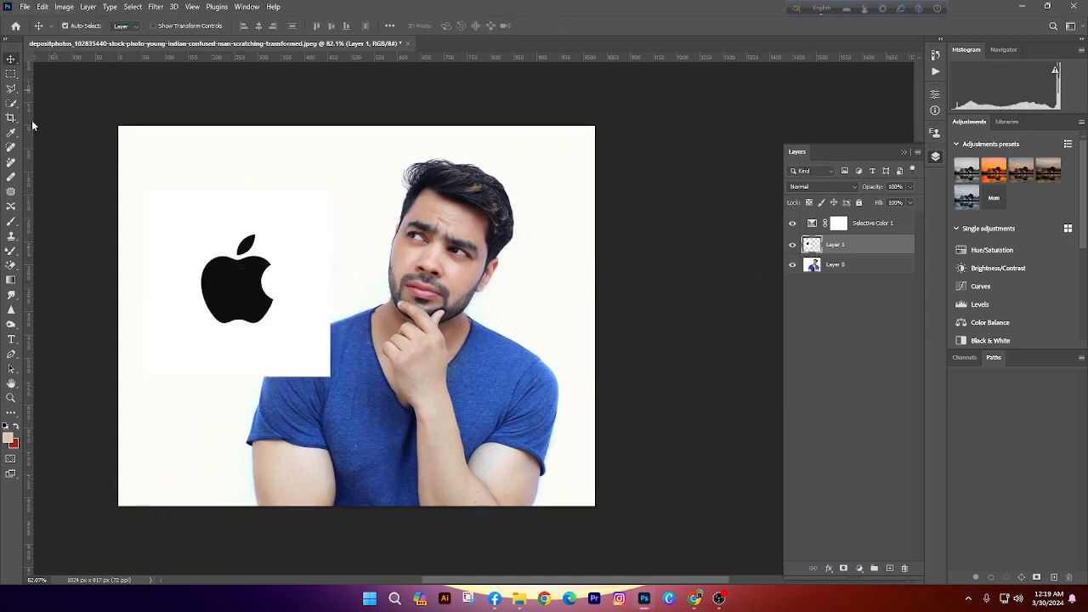
Paste a second logo in place over the first, move it onto the man's chest and undo both changes
click(42, 6)
mouse_move(73, 119)
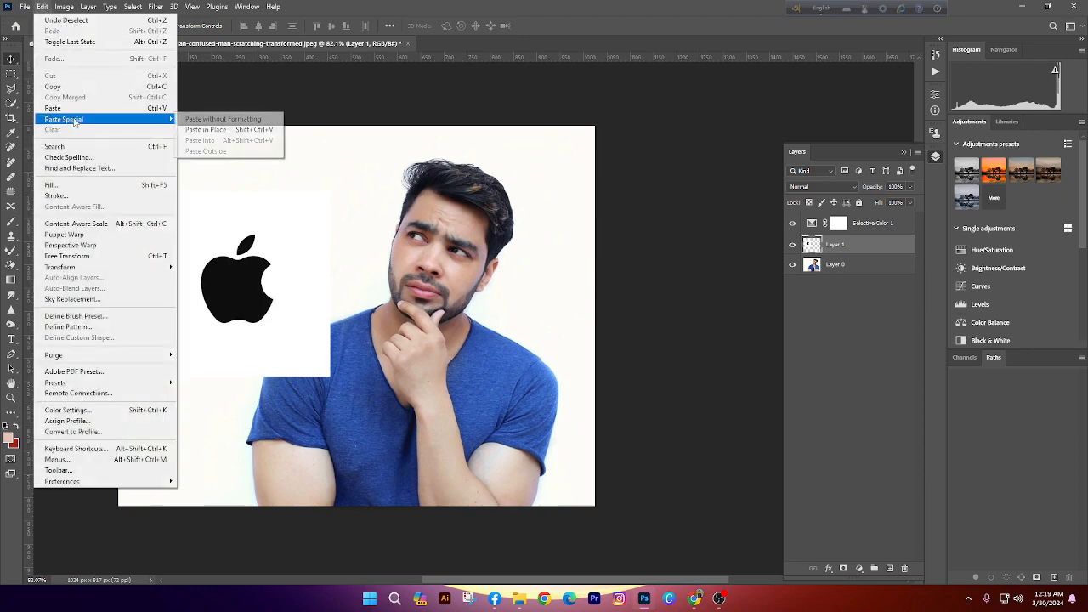
click(217, 132)
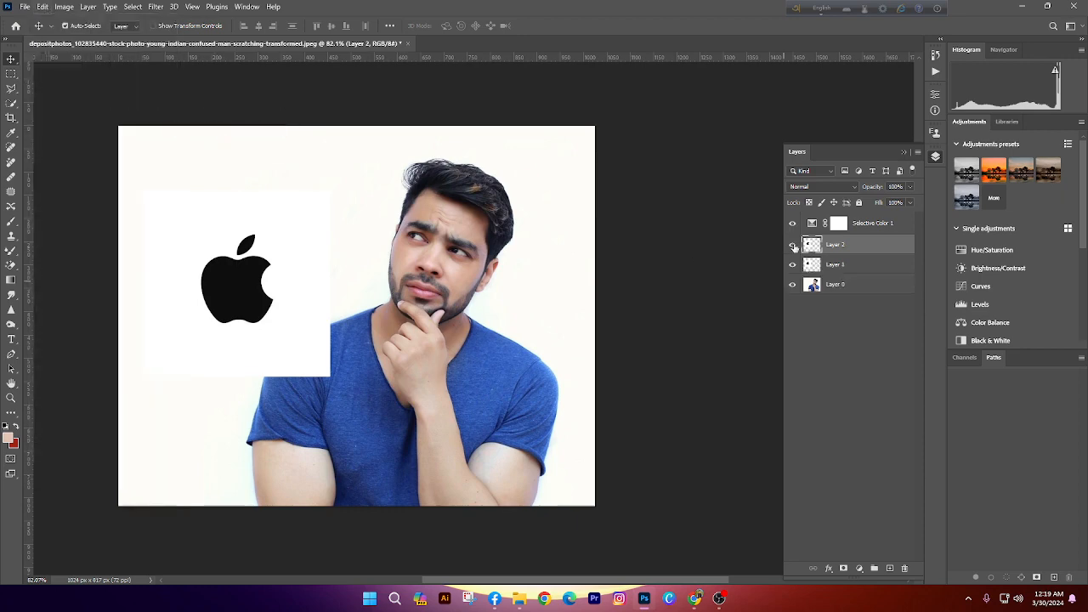
drag(219, 284, 498, 359)
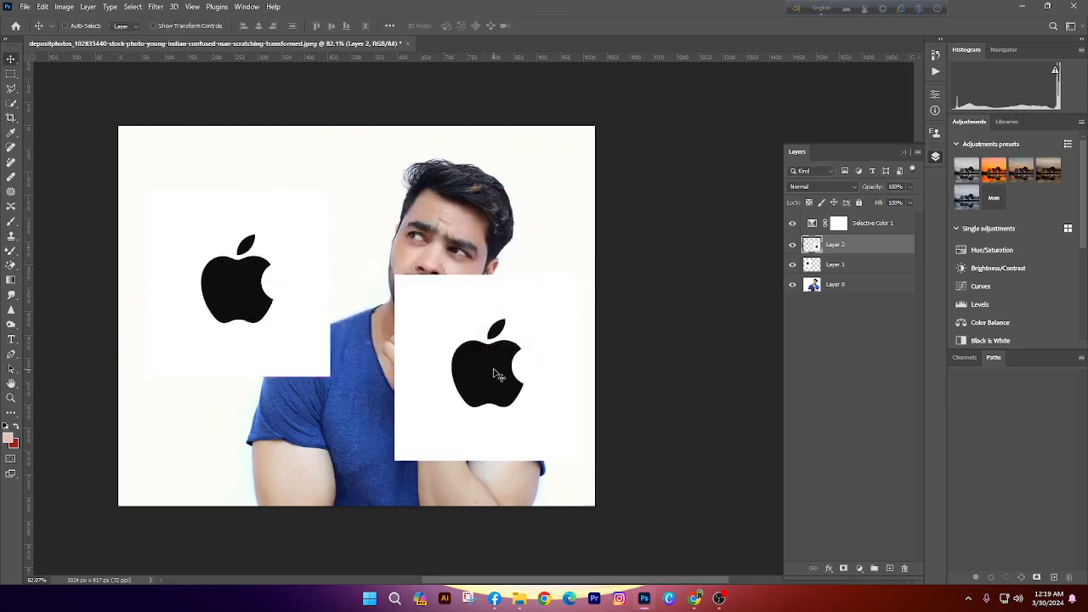
key(ctrl+z)
key(ctrl+z)
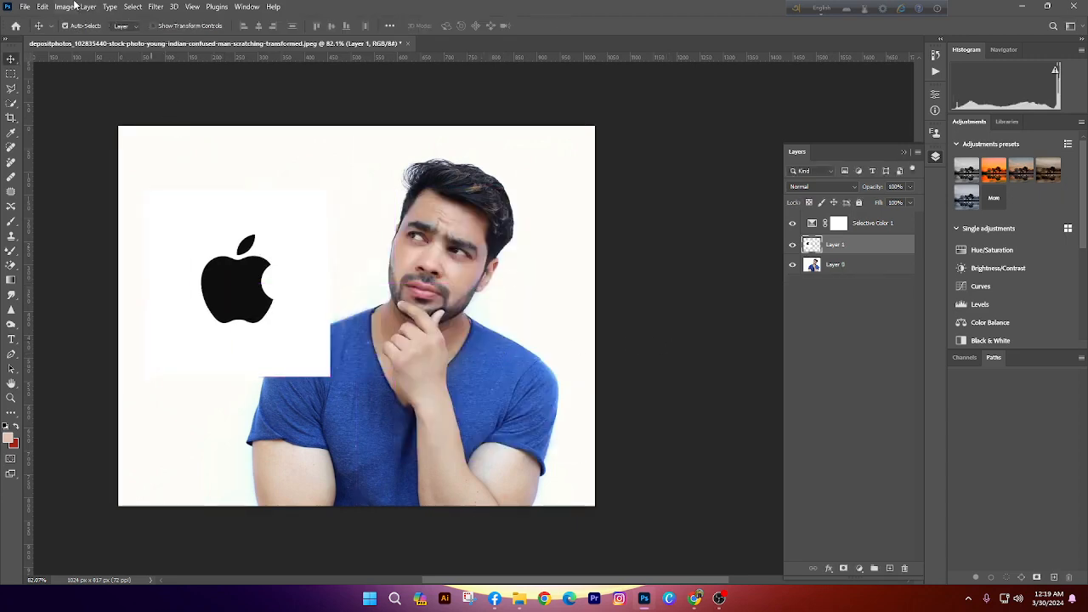
click(47, 6)
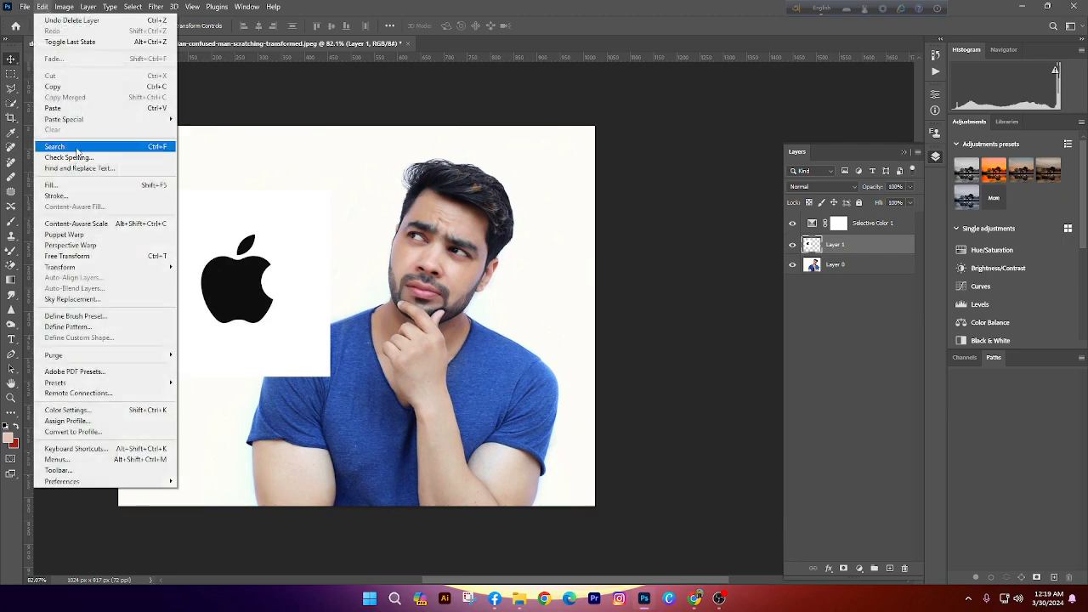
mouse_move(70, 5)
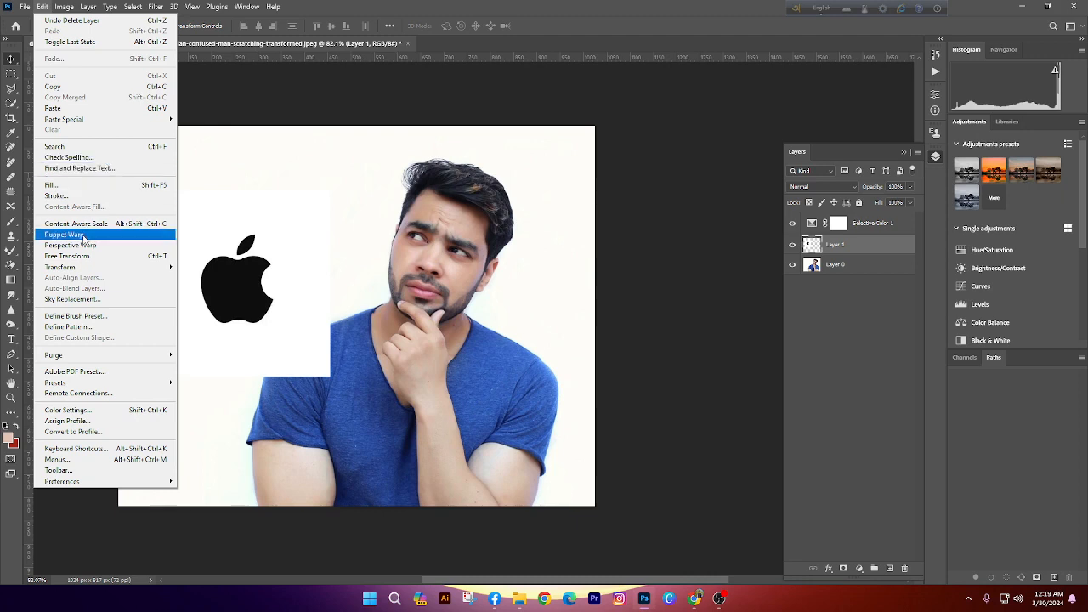
click(718, 328)
Hide the logo and Selective Color layers and run Remove Background on the portrait layer
click(792, 244)
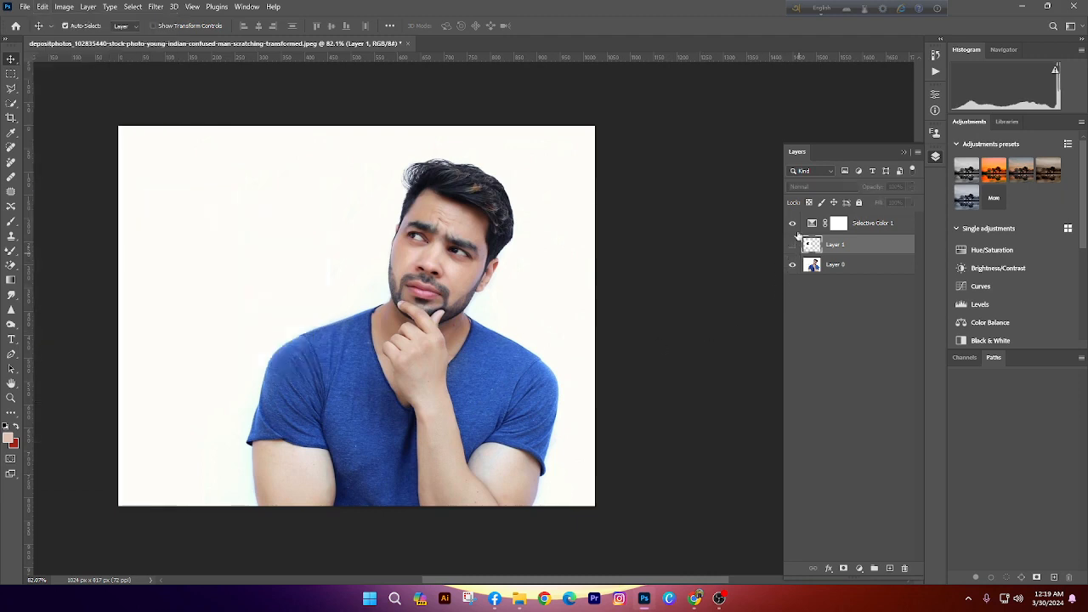
click(818, 266)
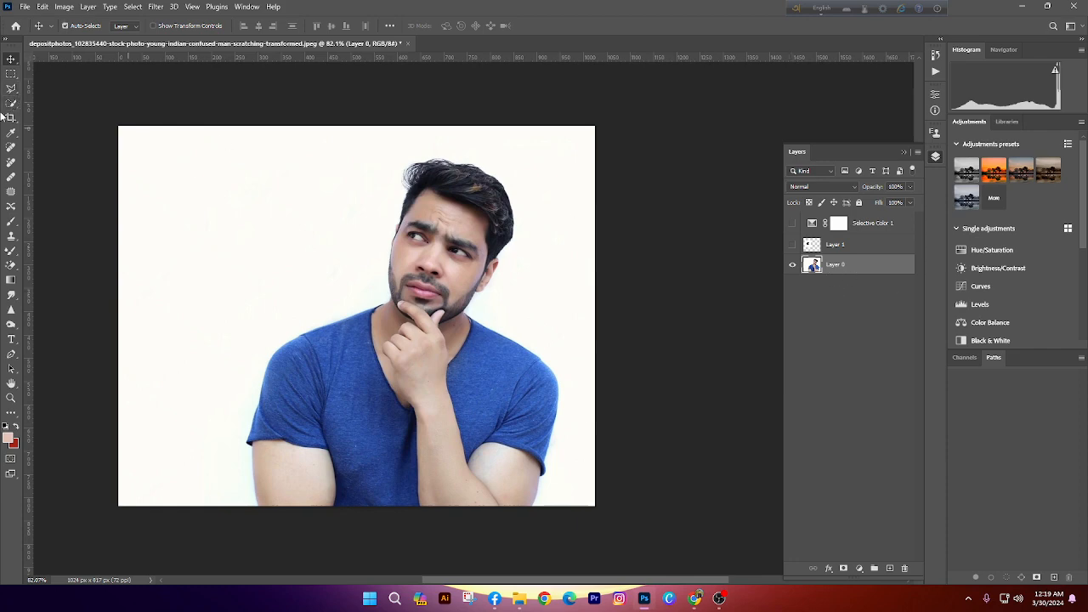
click(238, 6)
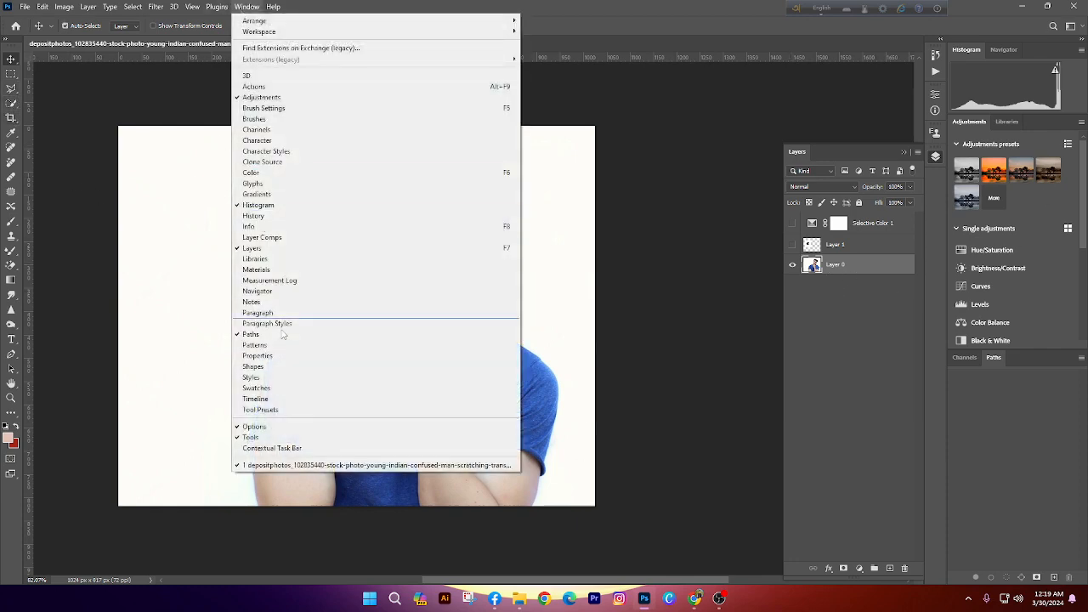
click(271, 356)
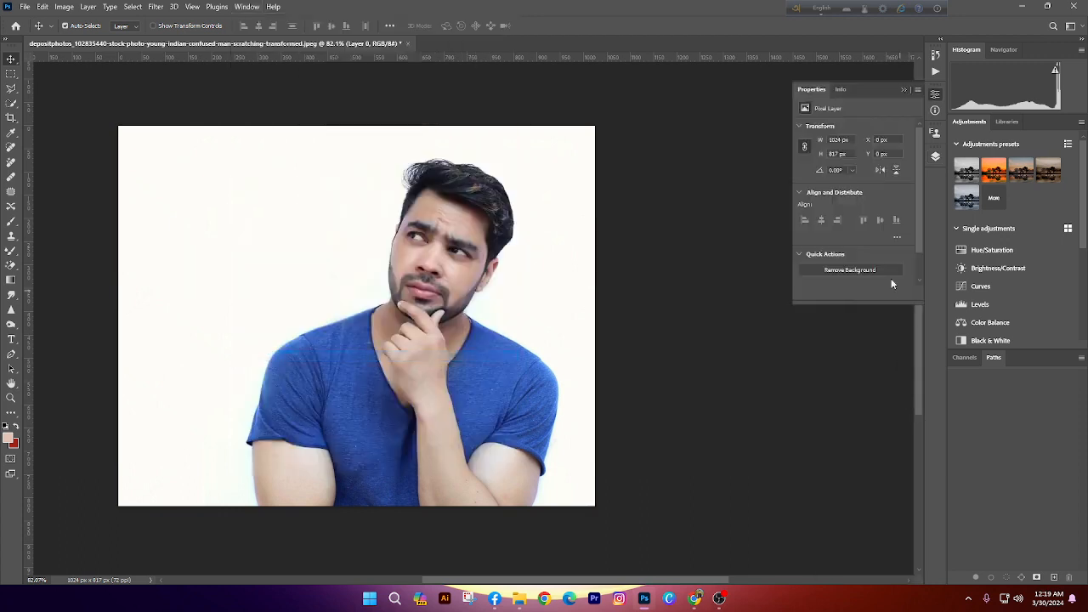
click(866, 267)
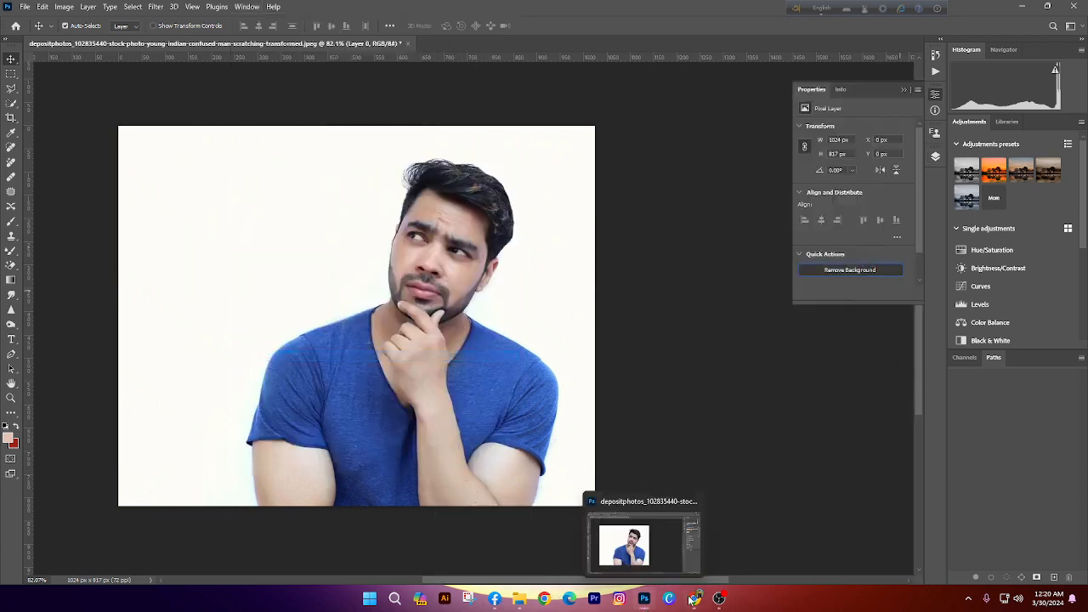
Switch to the Google Meet call in Chrome, dismiss the call-ending notice and return to Photoshop
mouse_move(695, 598)
click(335, 539)
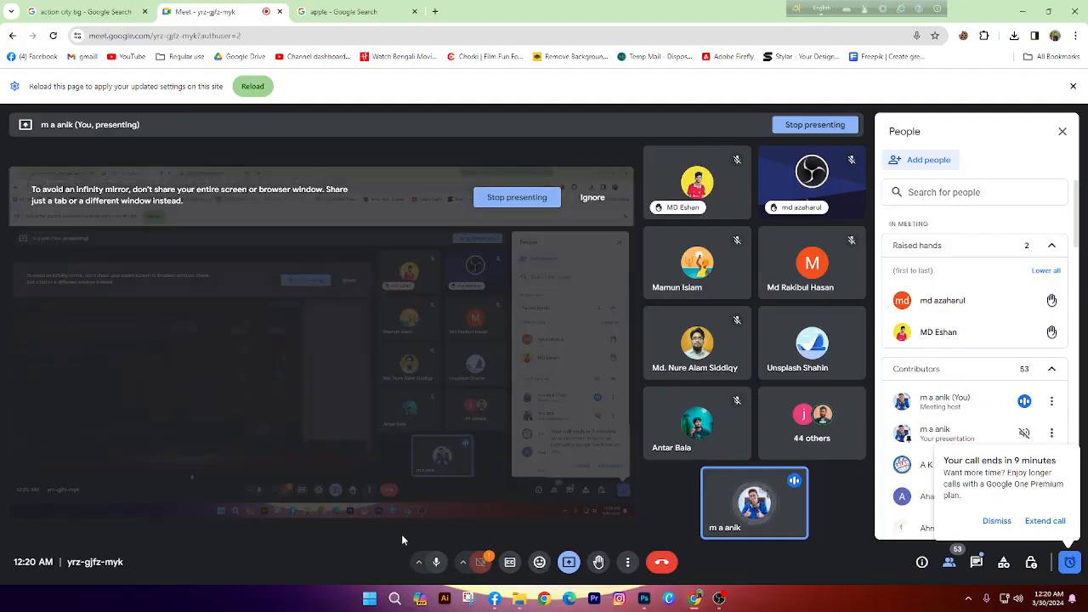
click(996, 521)
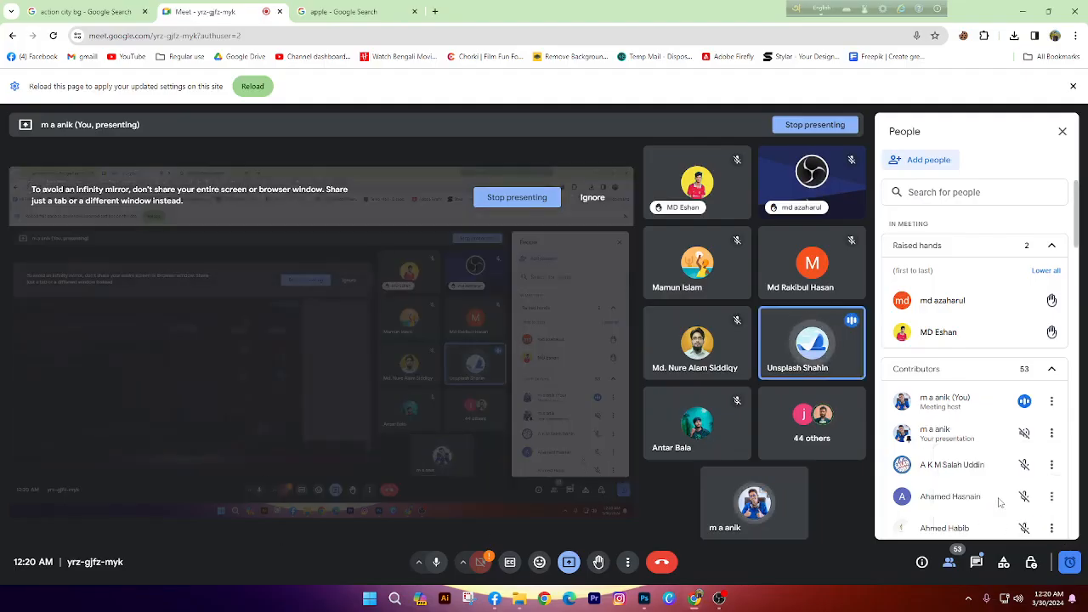
click(643, 599)
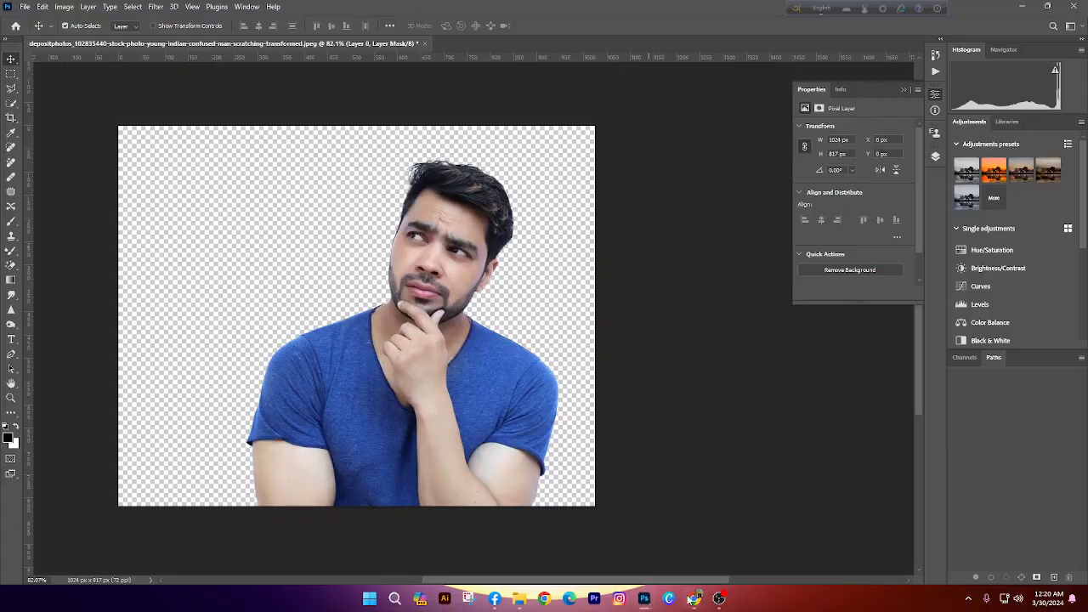
Duplicate the masked portrait layer and hide the original beneath it
click(936, 156)
click(793, 264)
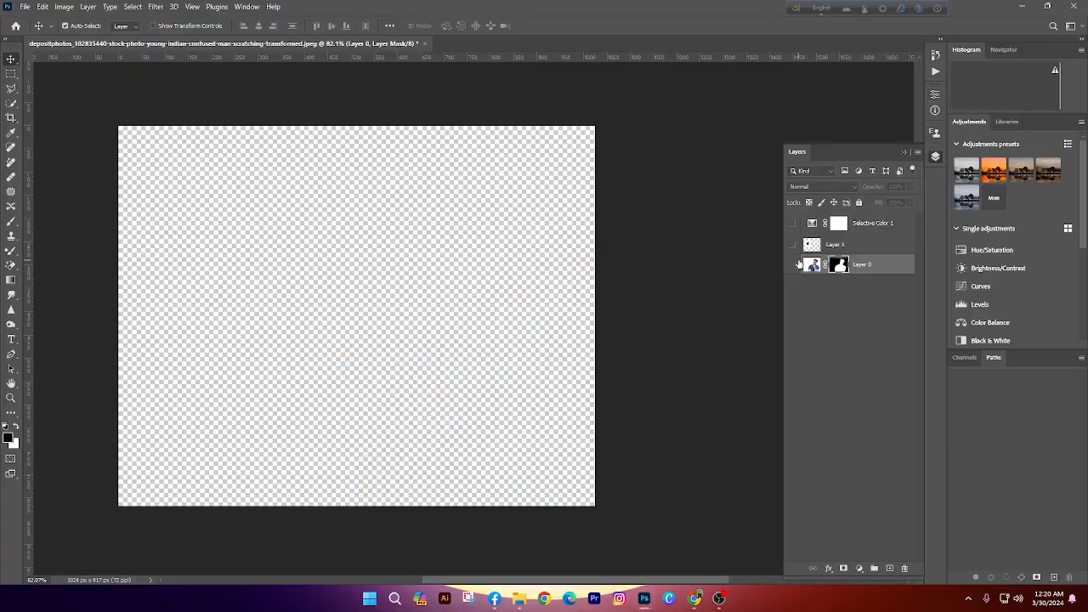
right_click(840, 266)
click(797, 291)
click(791, 265)
key(ctrl+j)
click(793, 285)
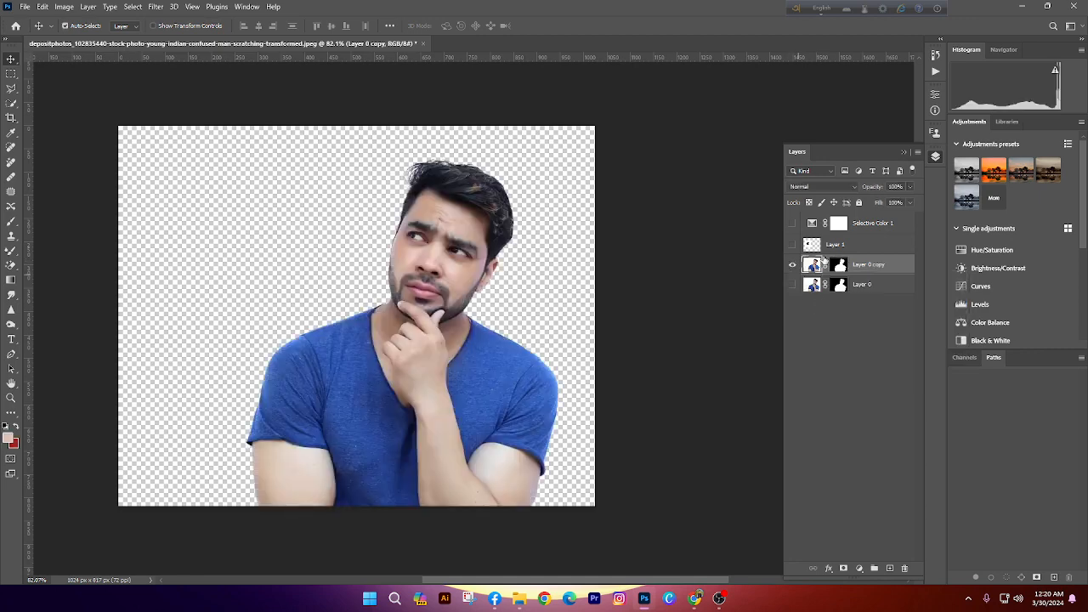
Apply the layer mask on the duplicated portrait layer
right_click(840, 265)
click(863, 279)
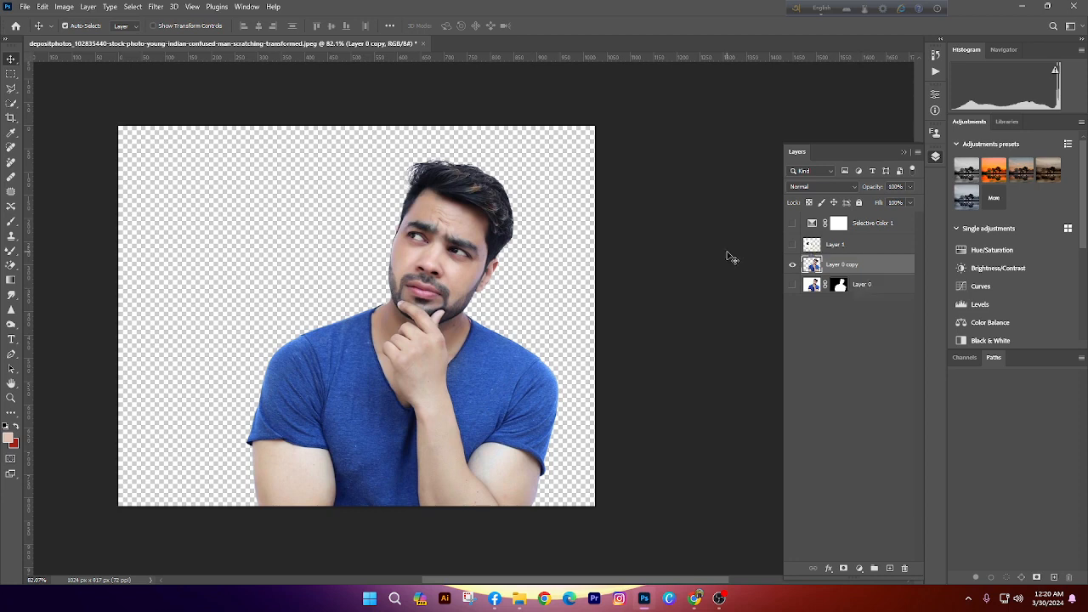
Start Puppet Warp on the duplicated portrait layer and place pins on the forehead, nose, hand, shoulder and arm
click(42, 6)
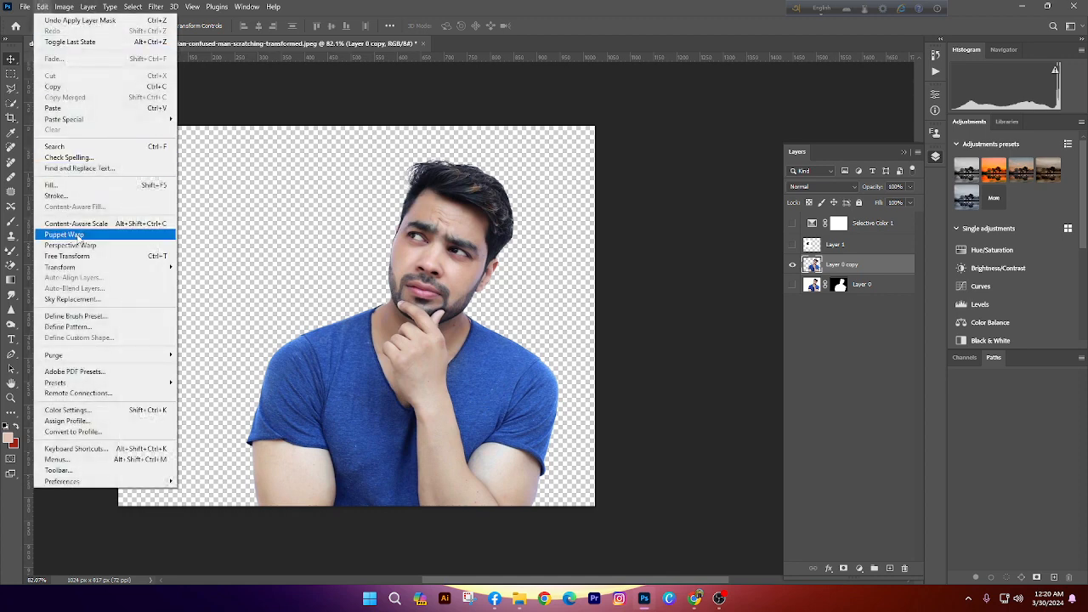
click(78, 235)
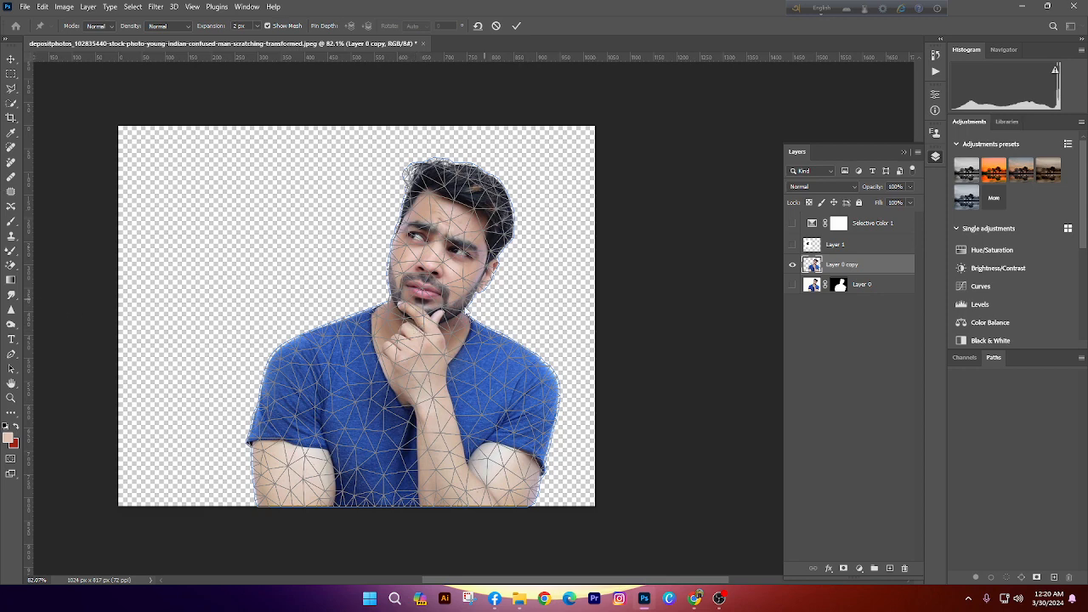
click(413, 329)
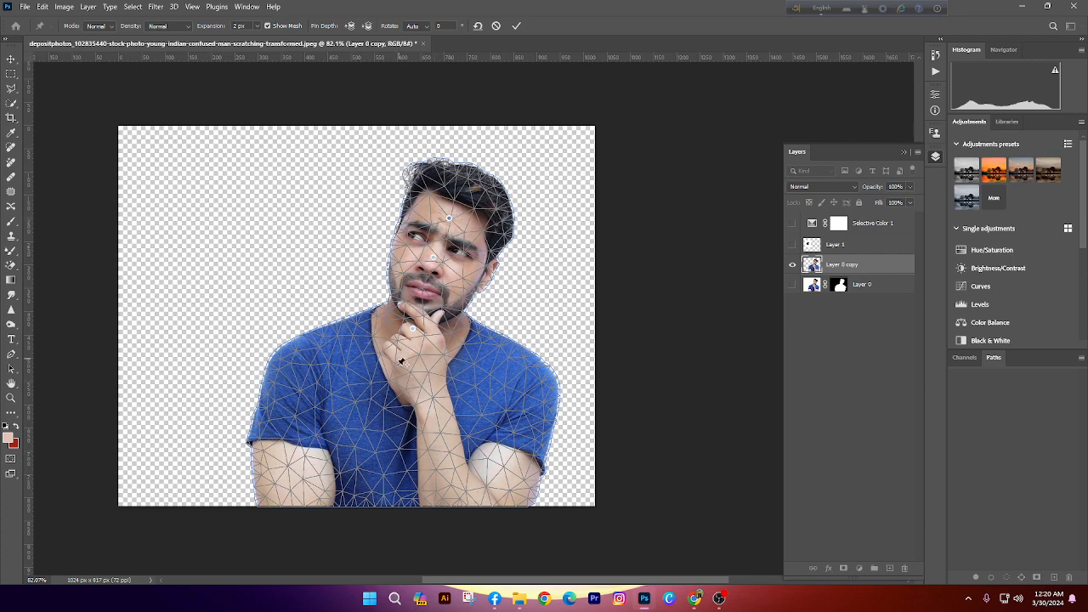
click(315, 378)
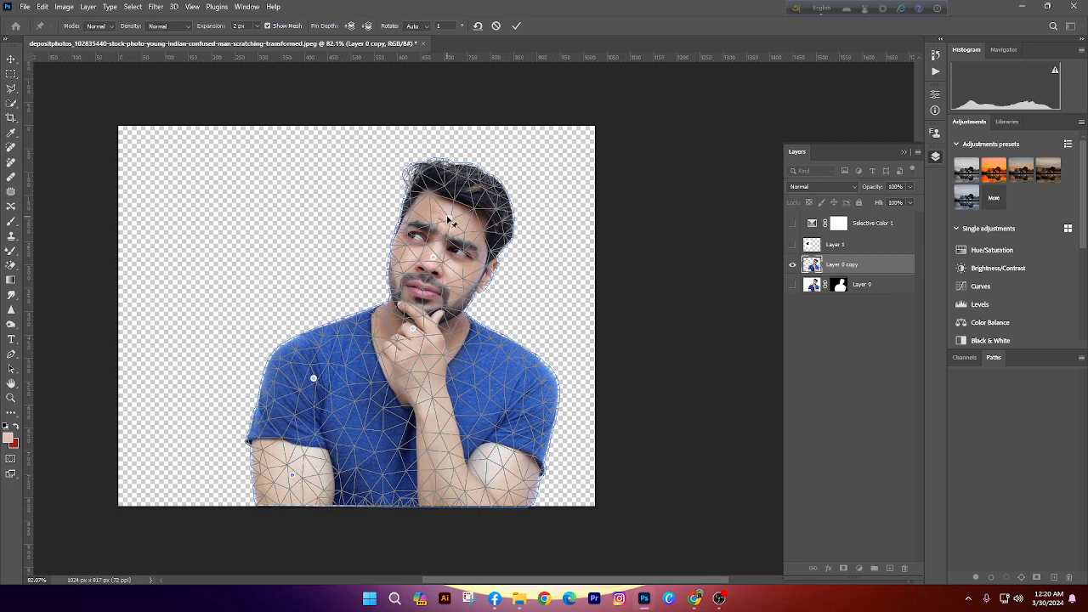
Tilt the head and shift the face, hand and hair slightly with the Puppet Warp pins, apply the warp and undo it
drag(448, 217, 434, 210)
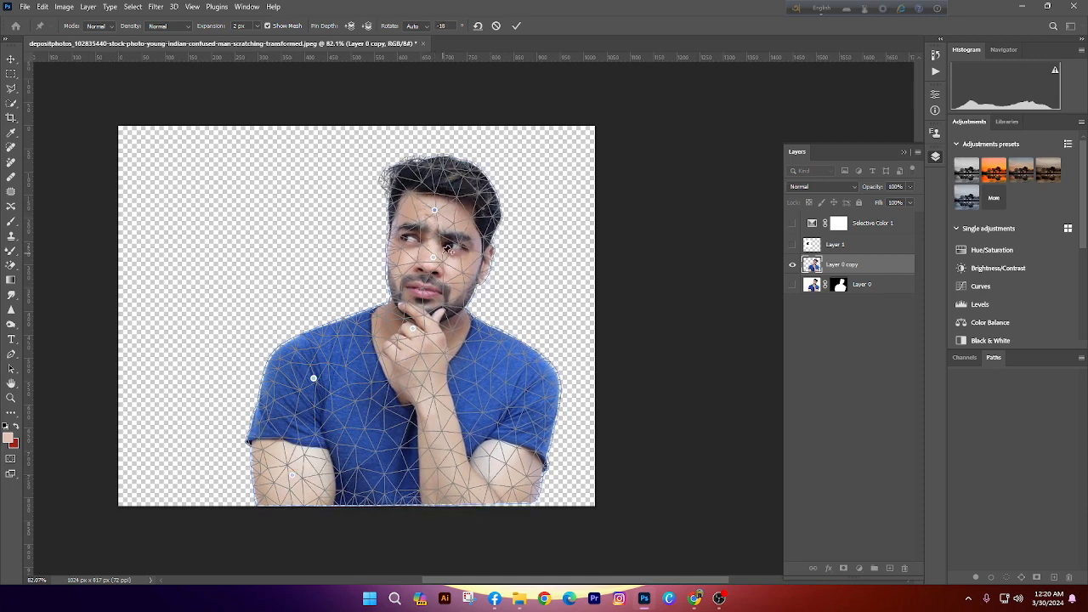
drag(436, 261, 427, 257)
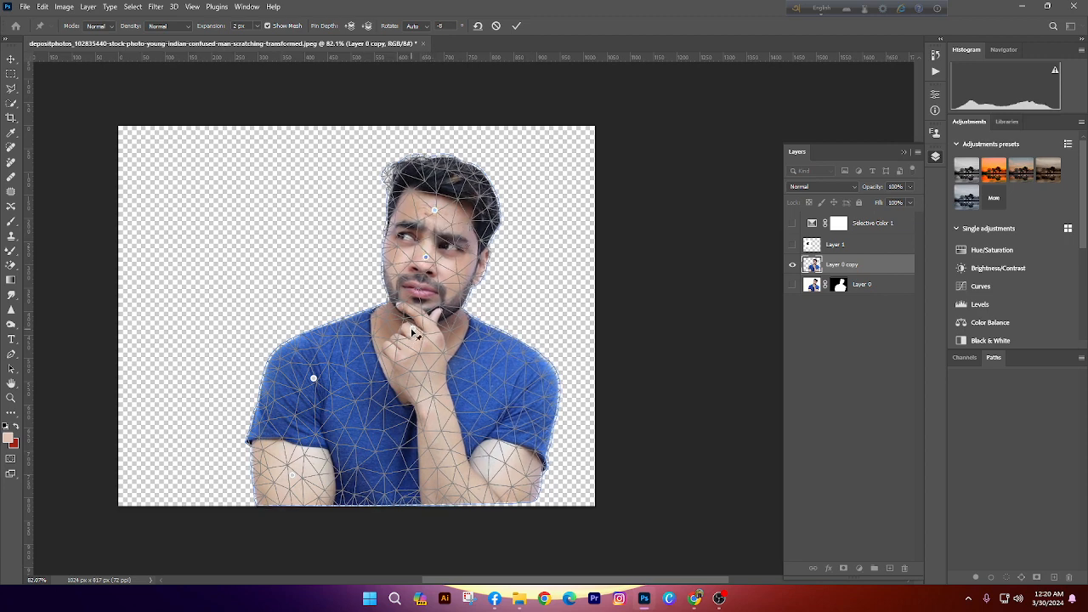
mouse_move(412, 333)
mouse_down()
mouse_move(427, 329)
mouse_move(404, 324)
mouse_up()
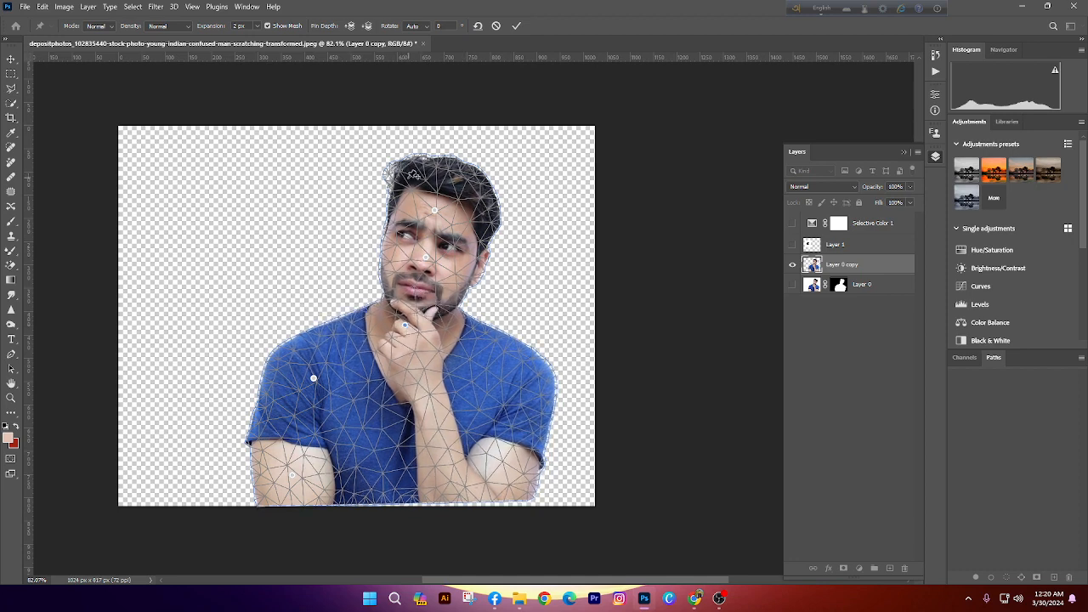
drag(405, 169, 385, 182)
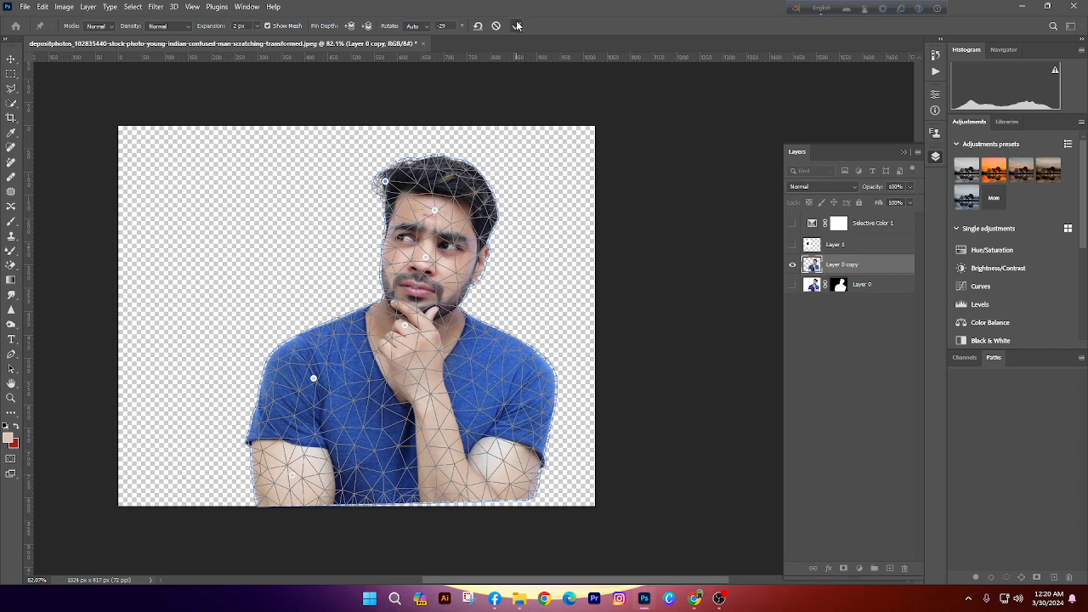
click(517, 25)
scroll(550, 294, down, 2)
scroll(536, 249, up, 1)
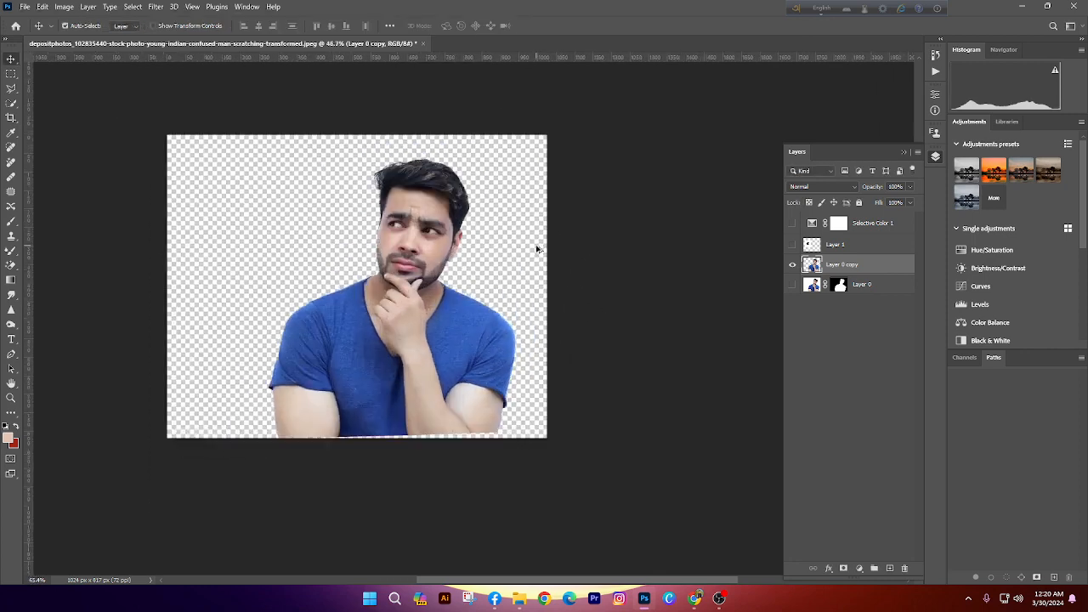
scroll(536, 249, up, 1)
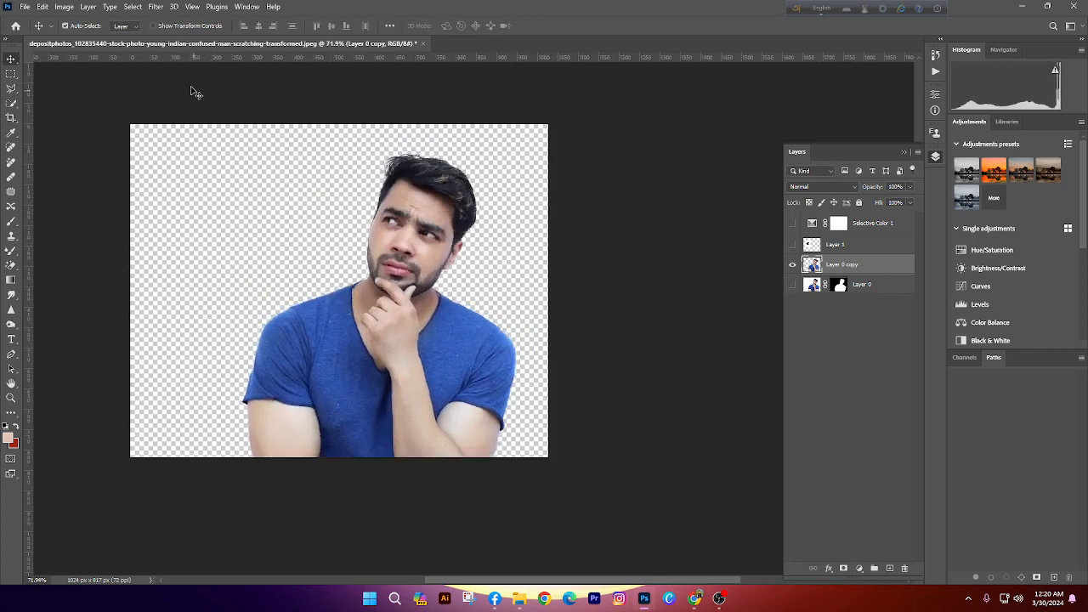
Start Perspective Warp on the duplicated portrait layer
click(42, 6)
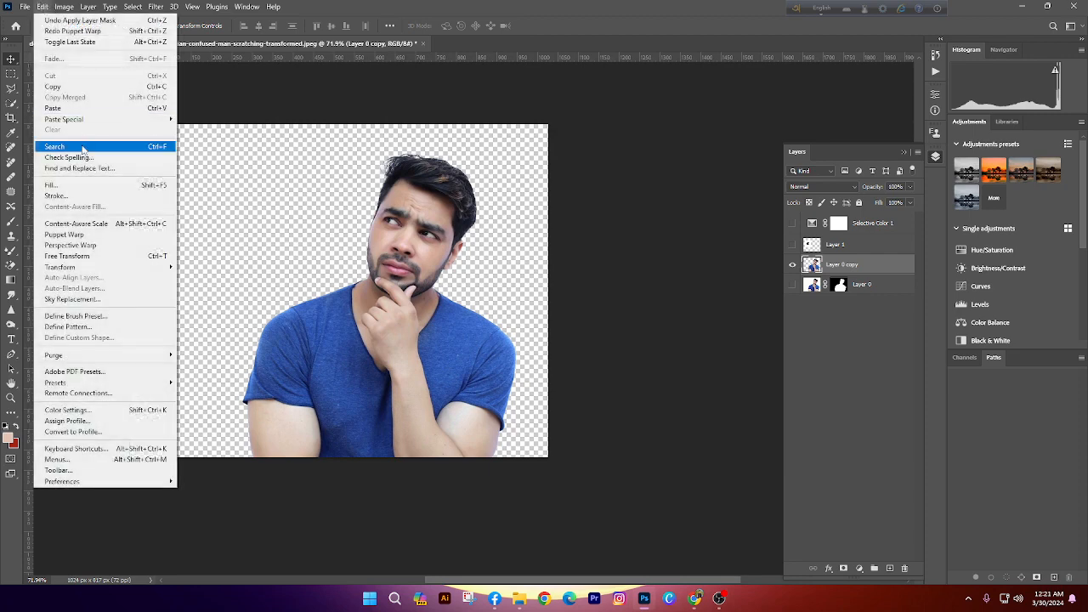
click(127, 247)
click(568, 195)
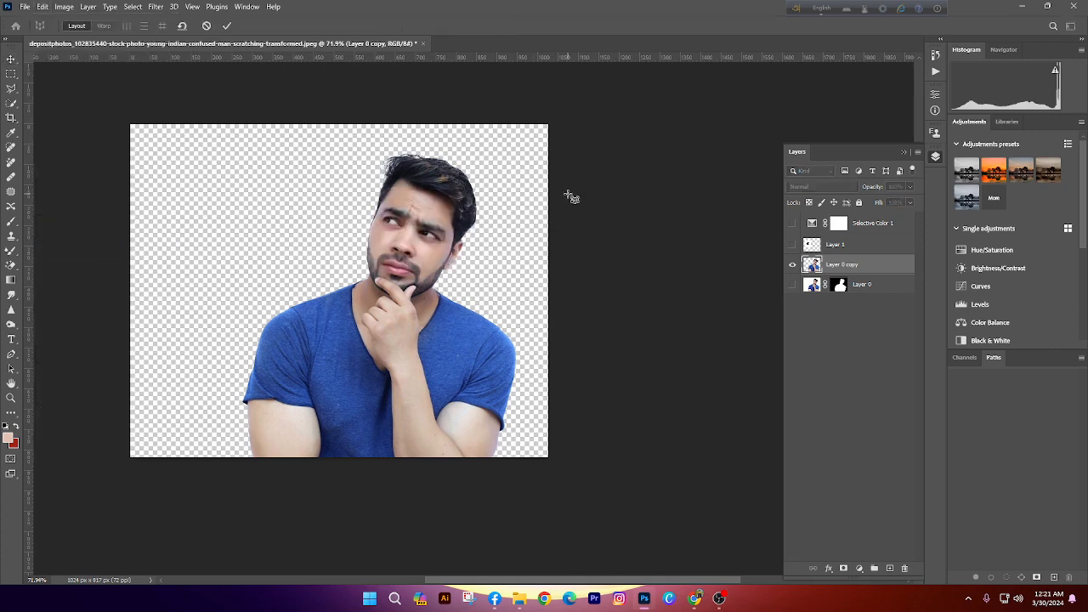
Switch to the Google Meet call in Chrome and admit the waiting participant
click(542, 599)
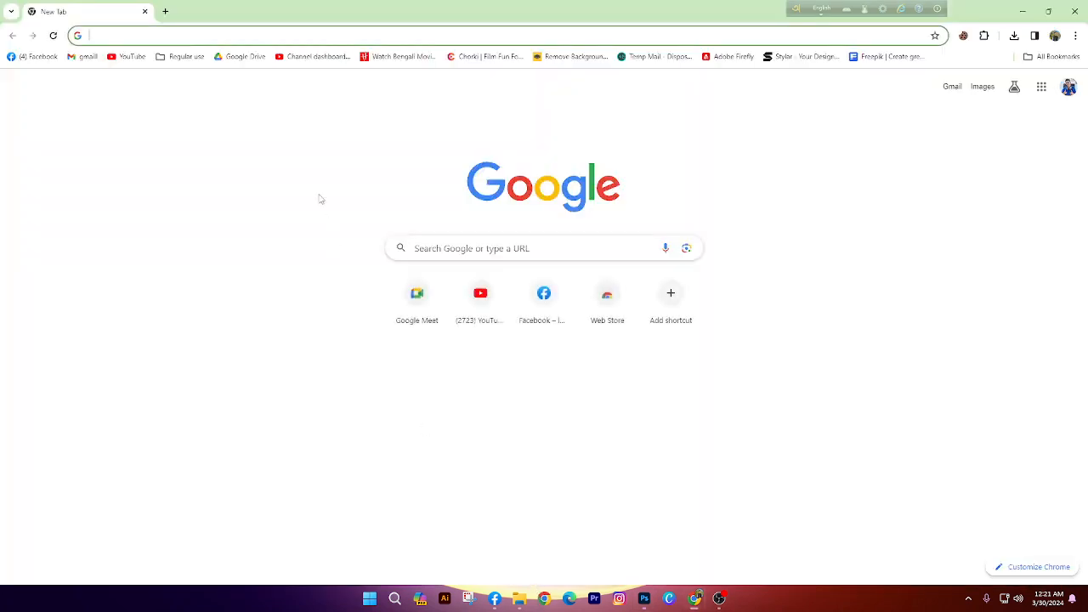
mouse_move(692, 598)
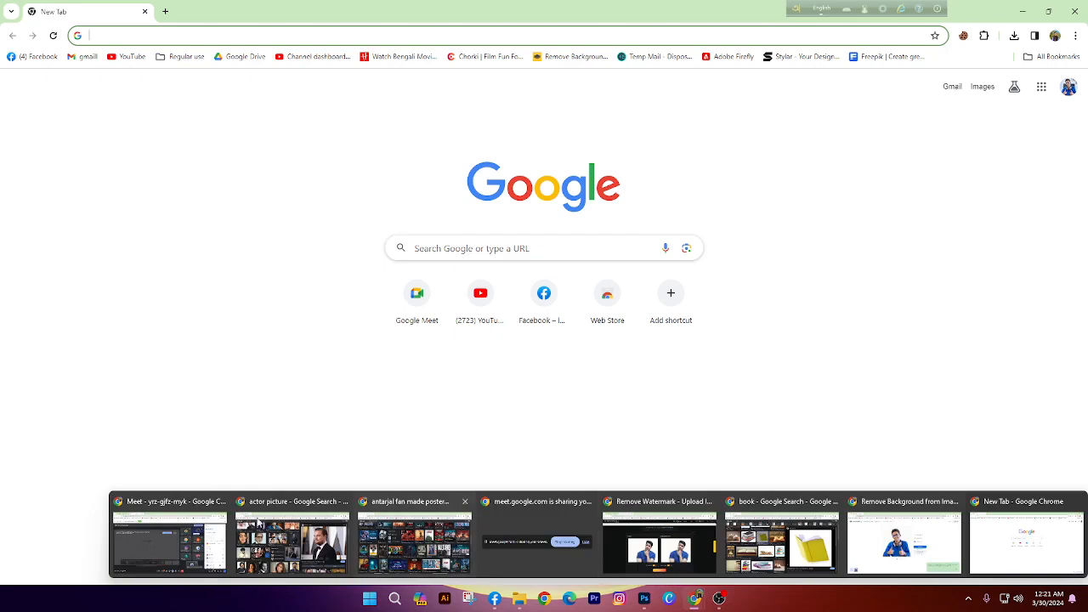
click(167, 516)
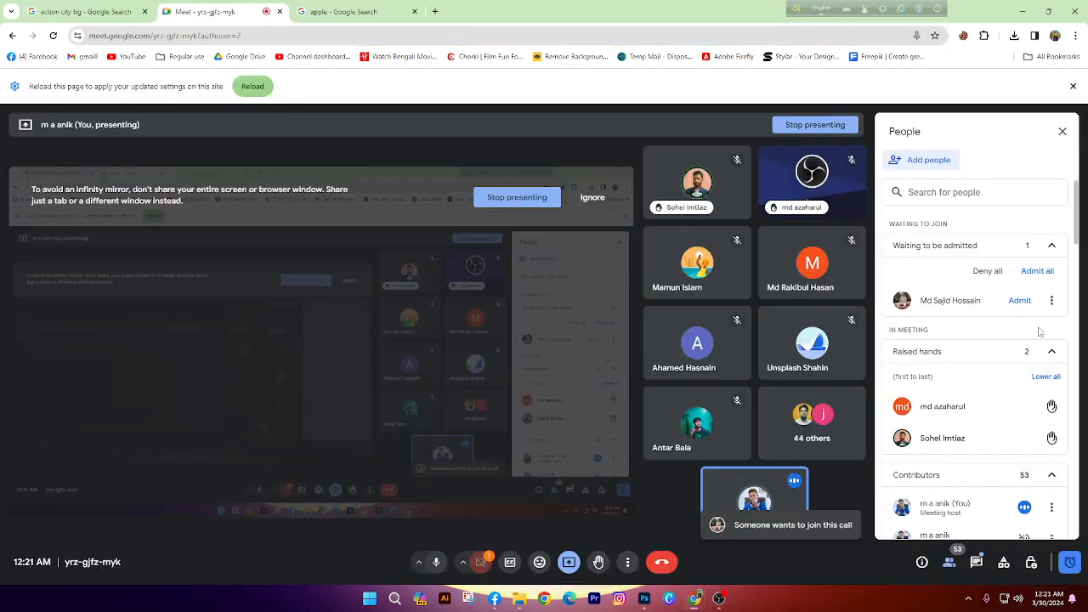
click(1020, 301)
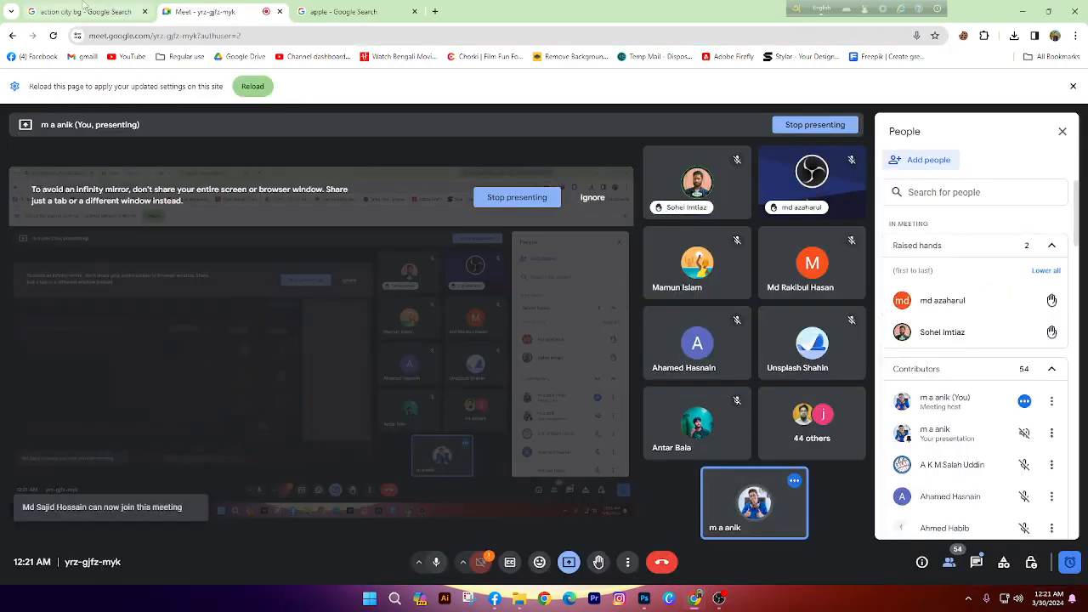
Search Google Images for "city road background" in place of the apple search
click(345, 11)
click(336, 91)
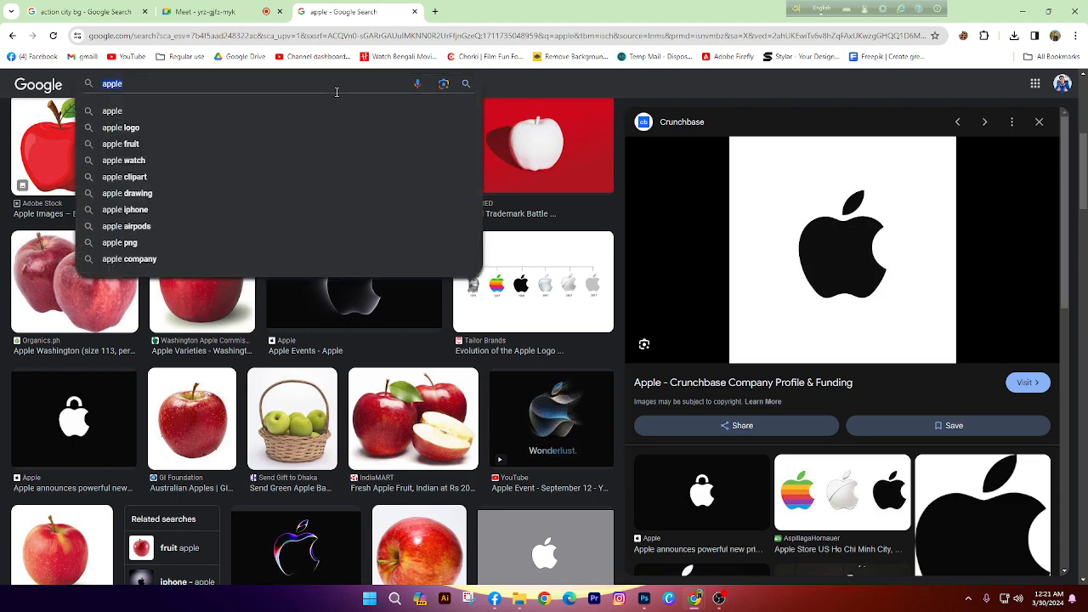
text(city road)
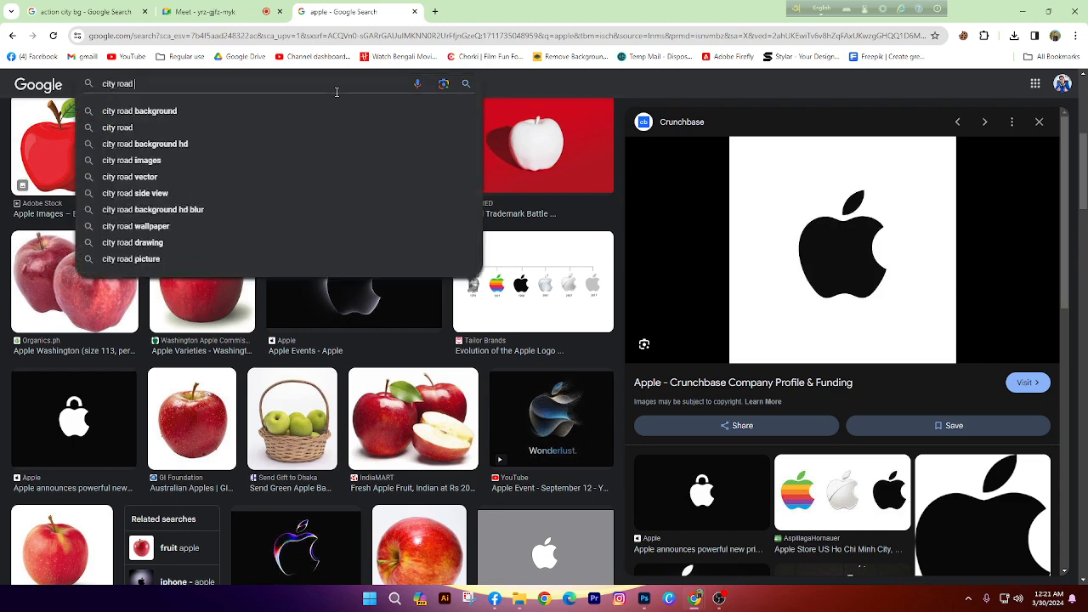
click(223, 110)
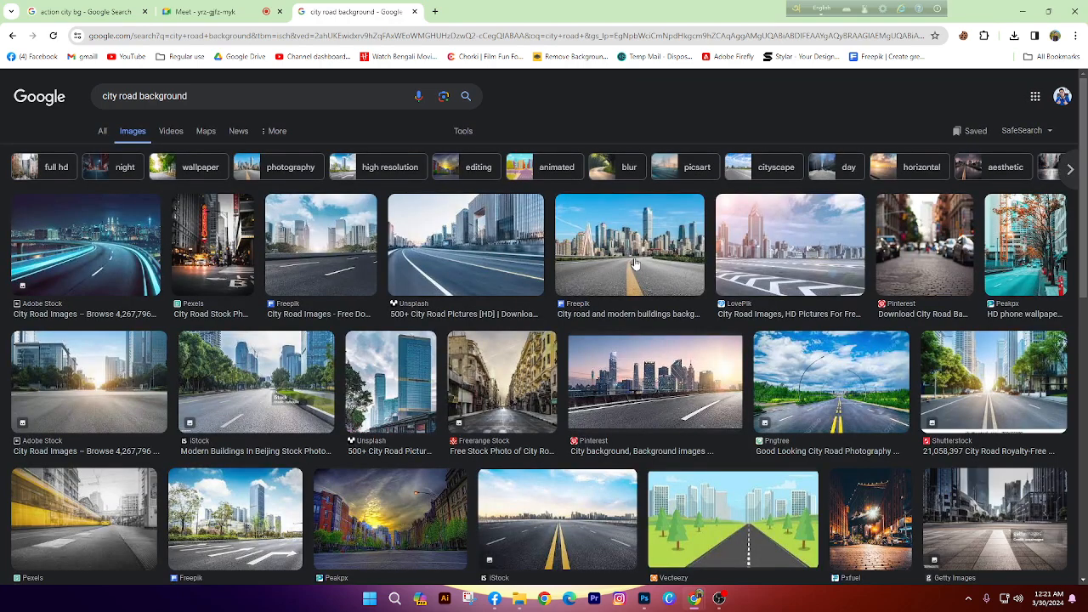
Open the Freepik city road and modern buildings image, copy it and switch back to Photoshop
click(634, 263)
right_click(814, 297)
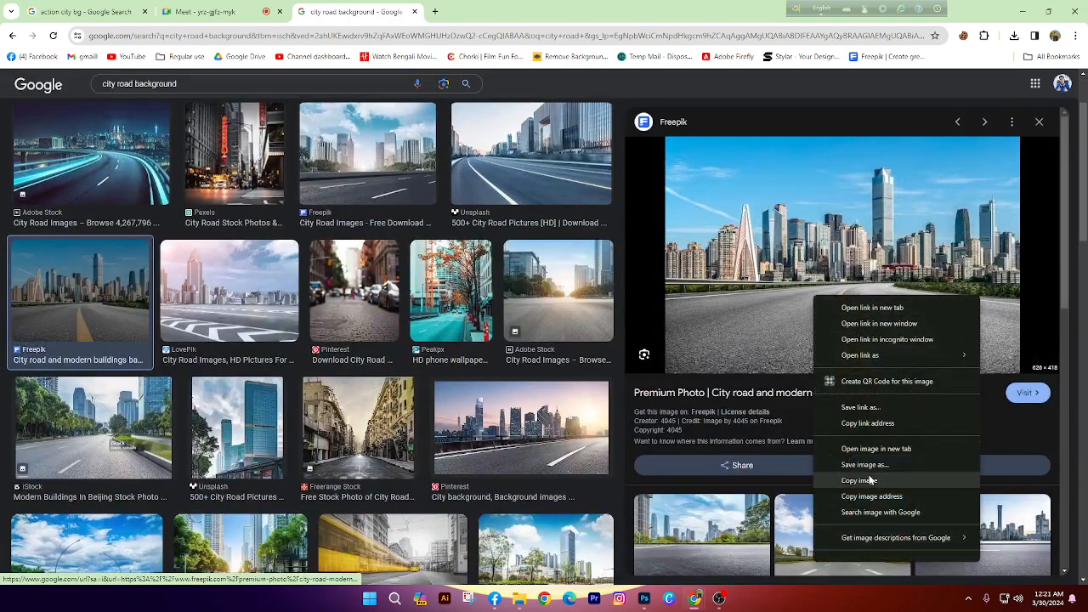
click(869, 480)
click(644, 598)
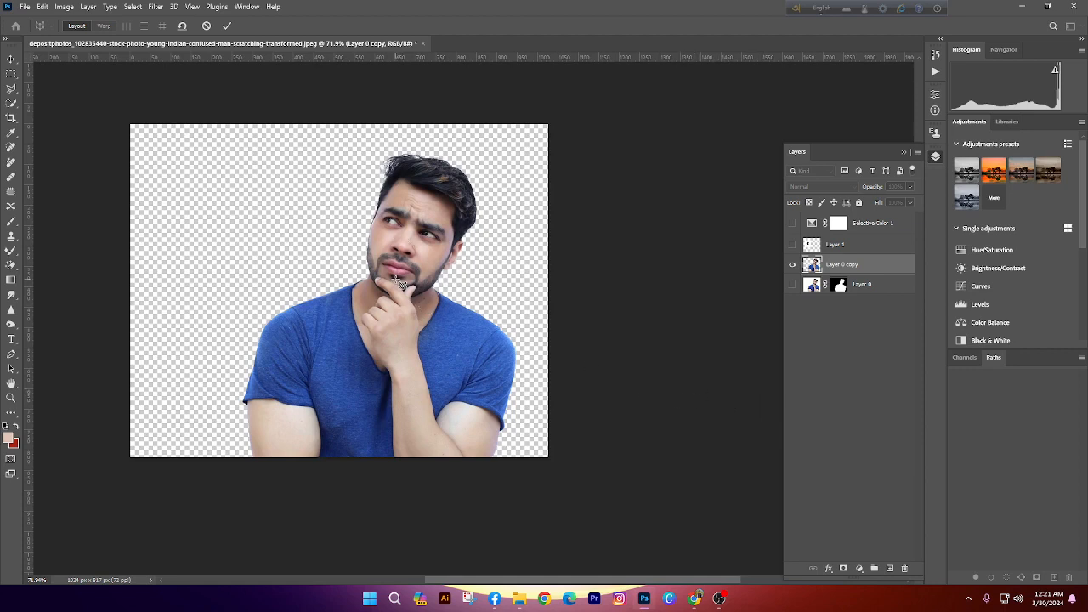
click(12, 58)
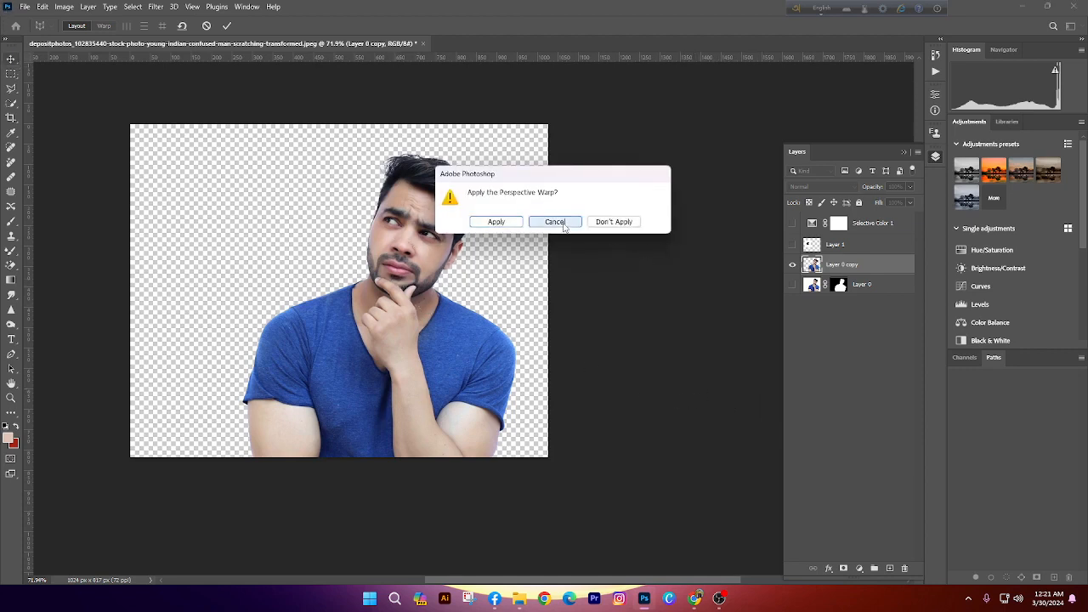
click(556, 225)
right_click(7, 60)
click(5, 62)
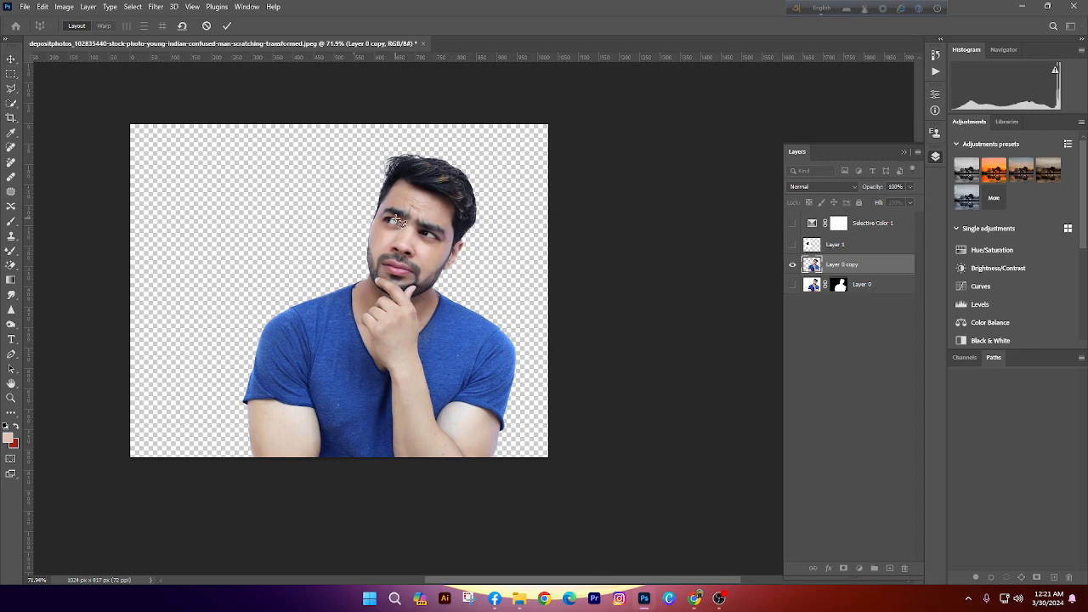
click(24, 6)
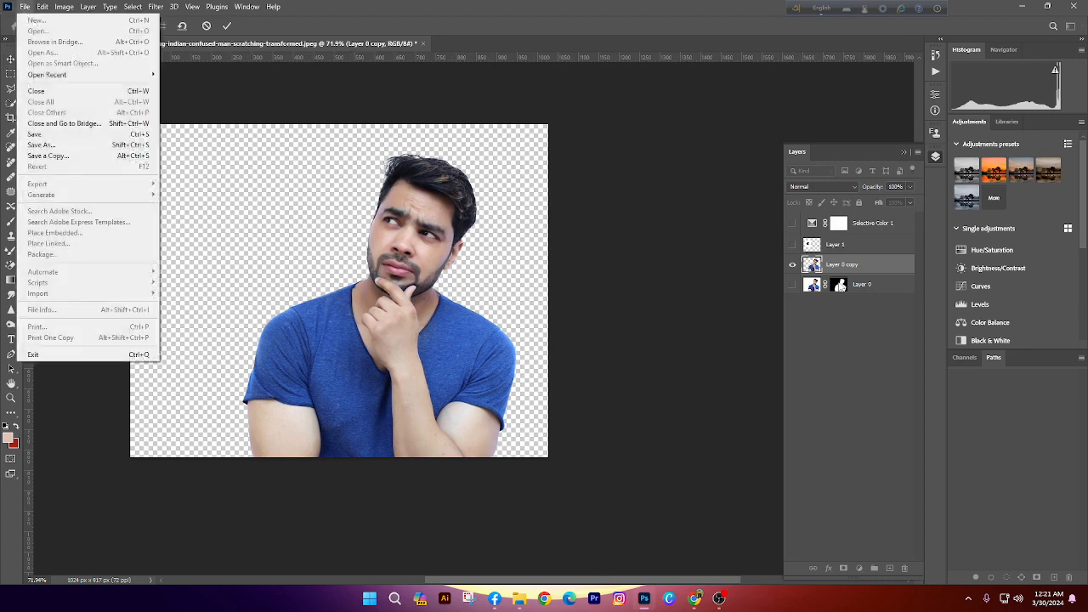
click(824, 368)
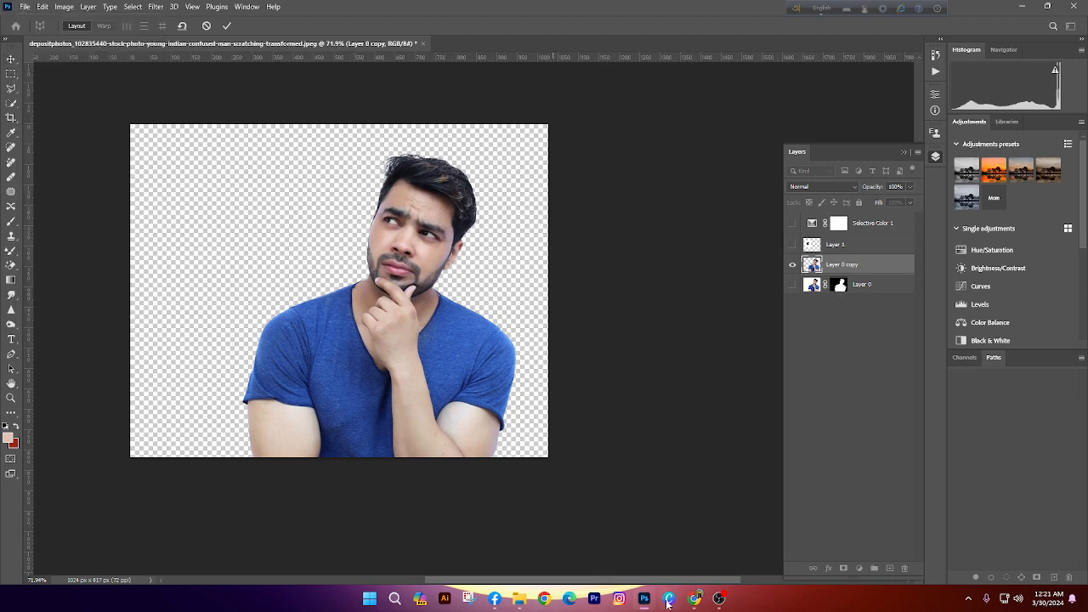
Return to the image results in Chrome, copy the Freepik city road image again and switch to Photoshop
mouse_move(694, 598)
click(170, 536)
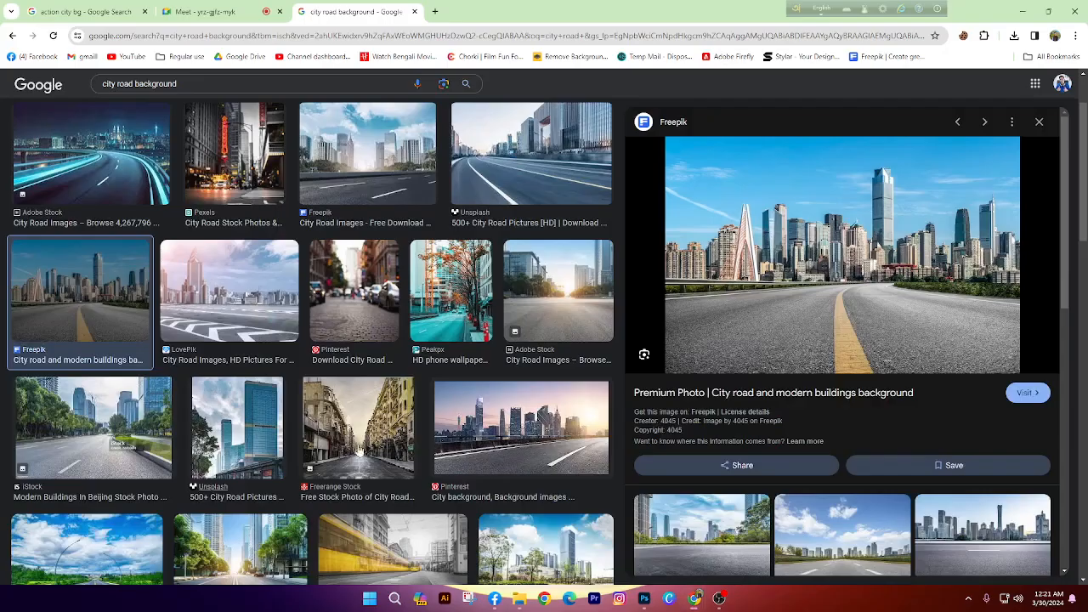
right_click(746, 269)
click(819, 457)
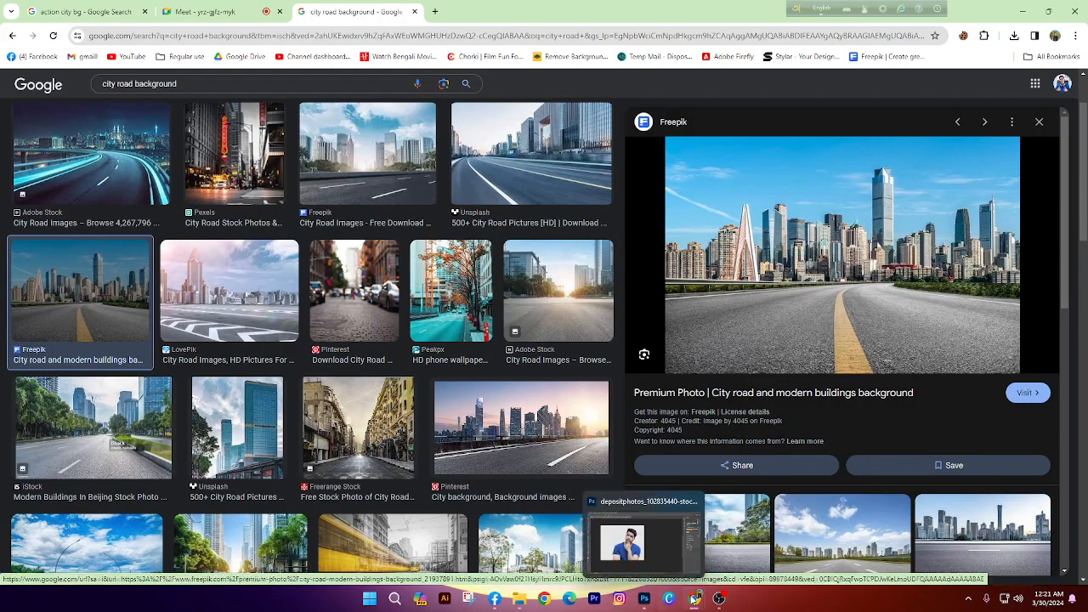
click(647, 599)
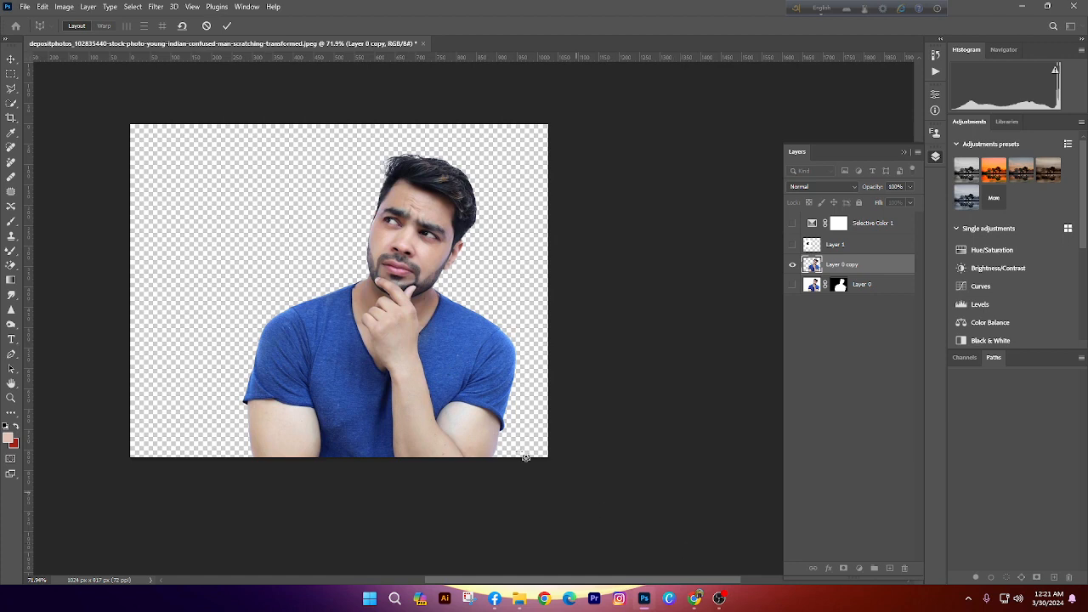
Cancel the pending Perspective Warp on the portrait layer without applying it
click(11, 59)
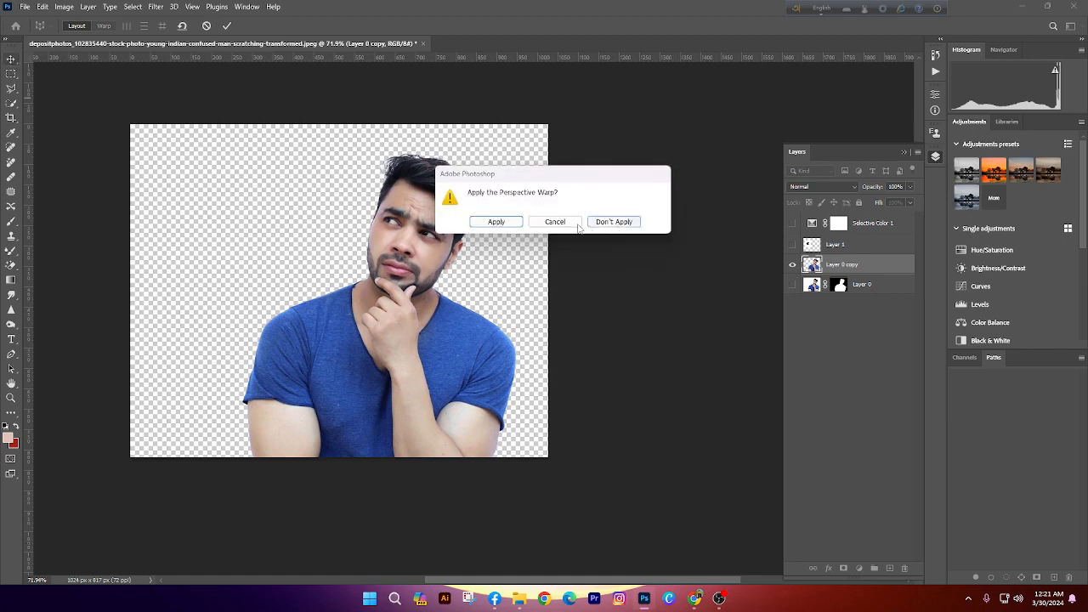
key(Escape)
click(206, 26)
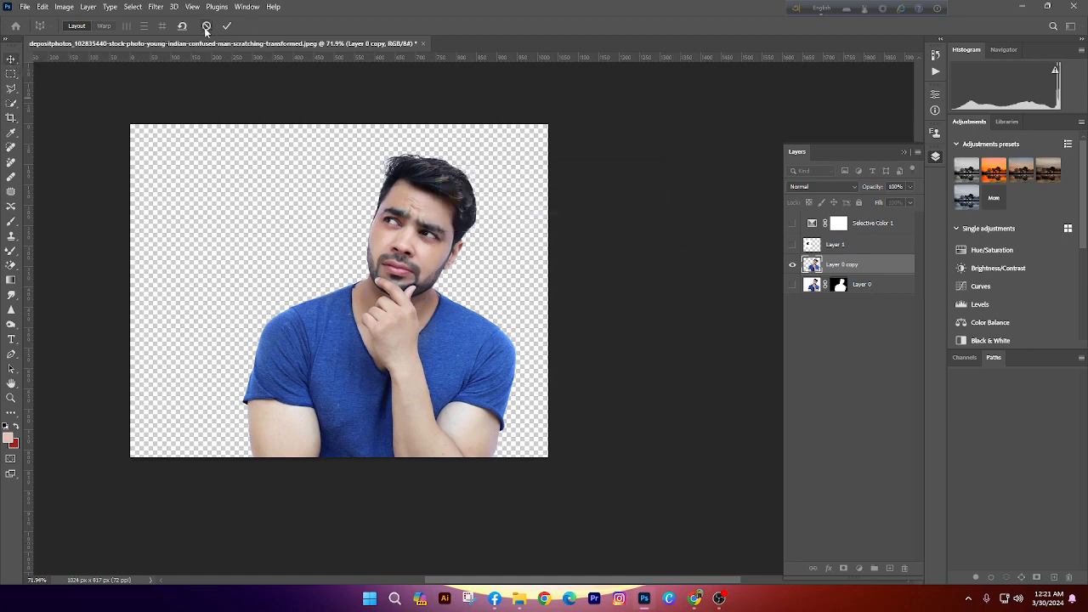
click(206, 26)
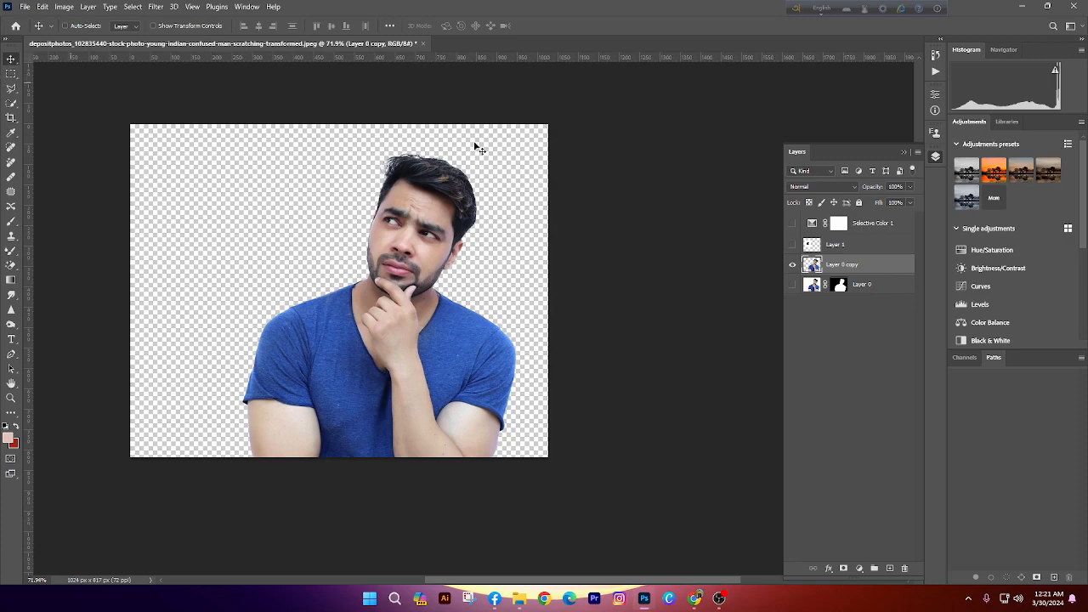
Create a new 626 × 418 px document and paste the copied city road image into it
key(ctrl+n)
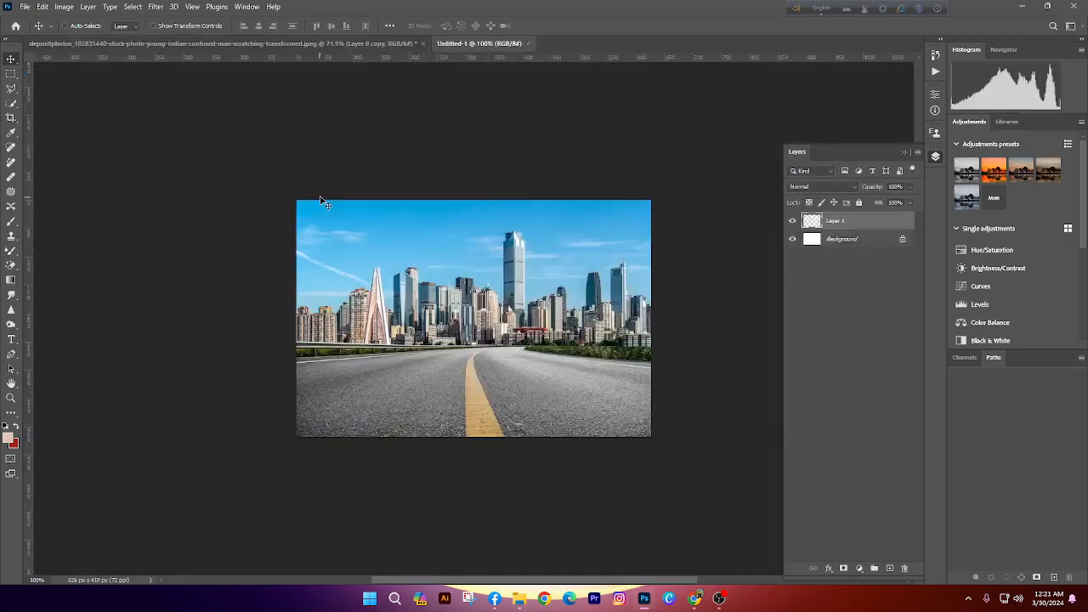
scroll(507, 322, up, 7)
scroll(515, 328, down, 2)
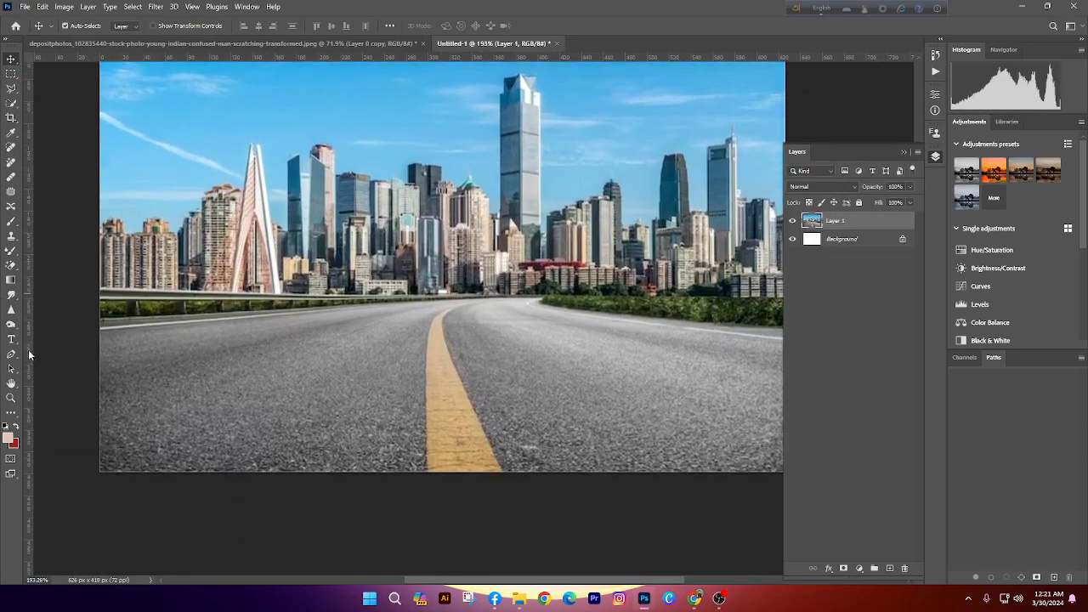
Add a text line across the lower road reading a person's first name followed by "here", written in English letters
key(t)
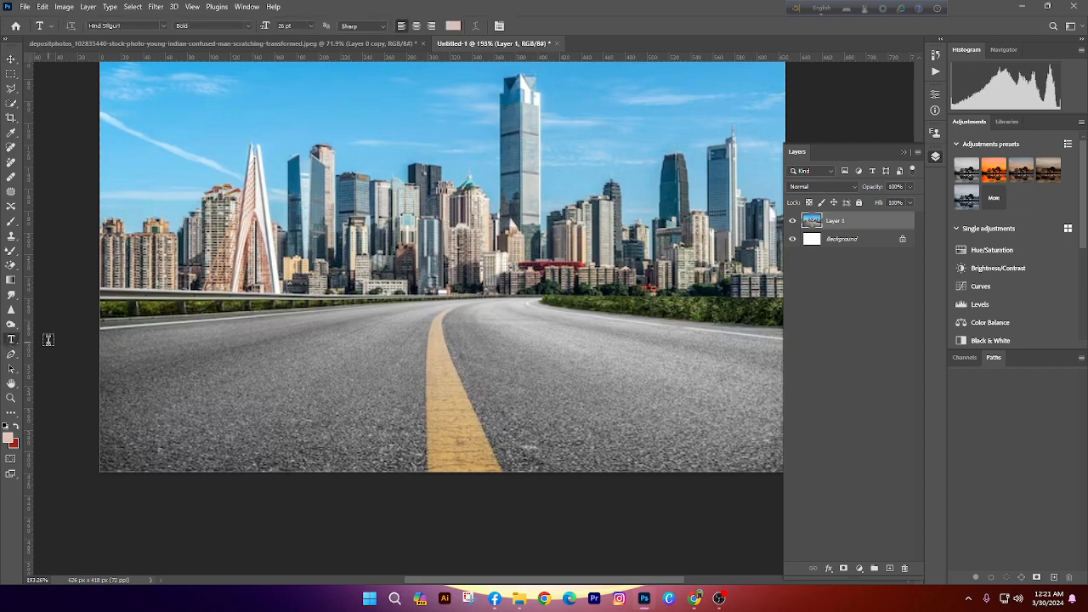
click(298, 425)
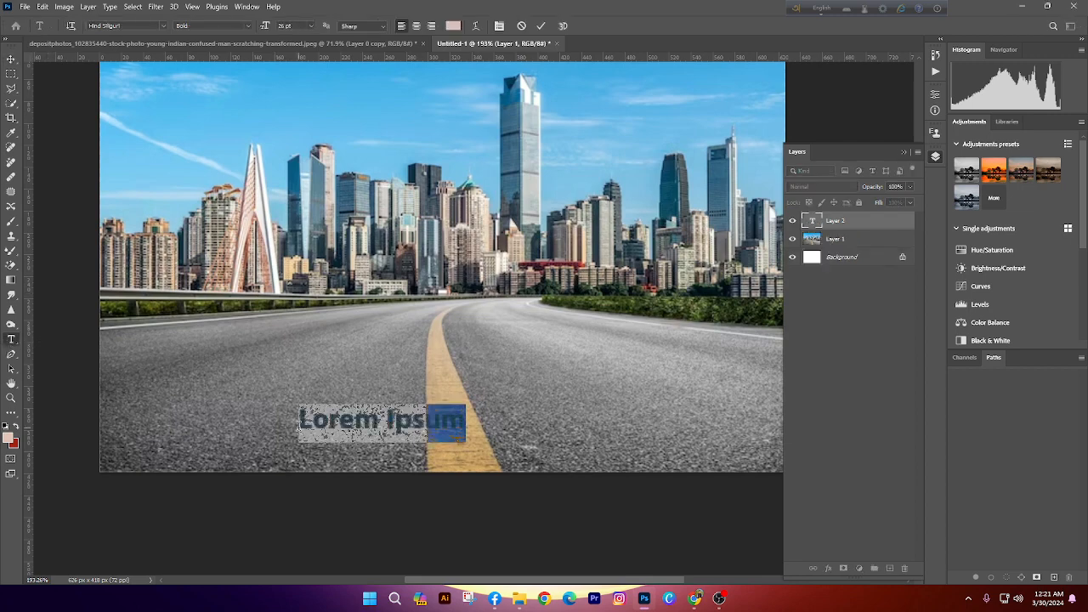
key(F12)
text(imran here)
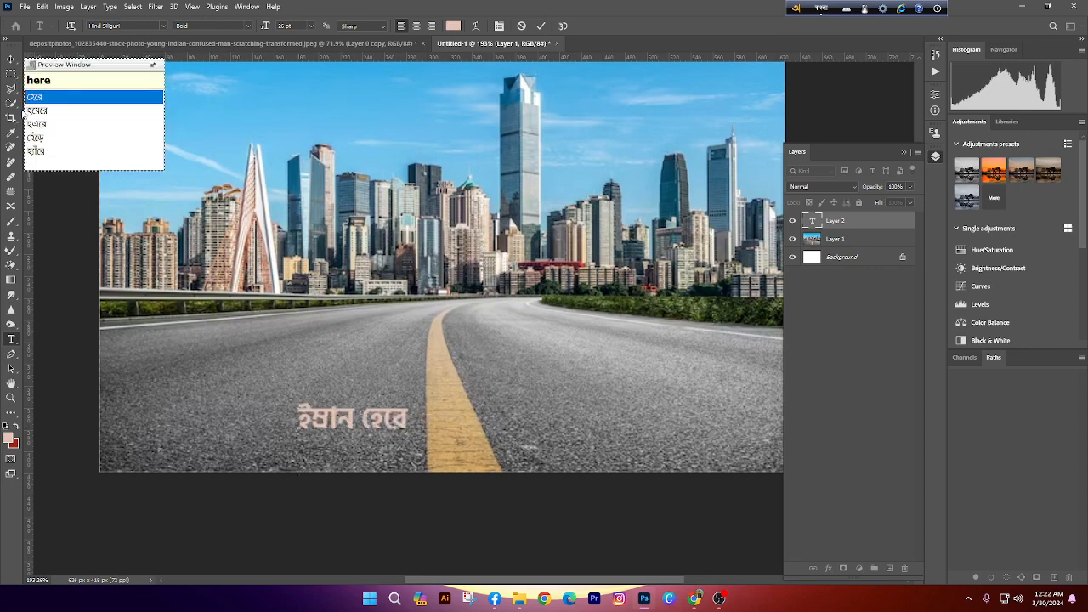
key(ctrl+a)
key(F12)
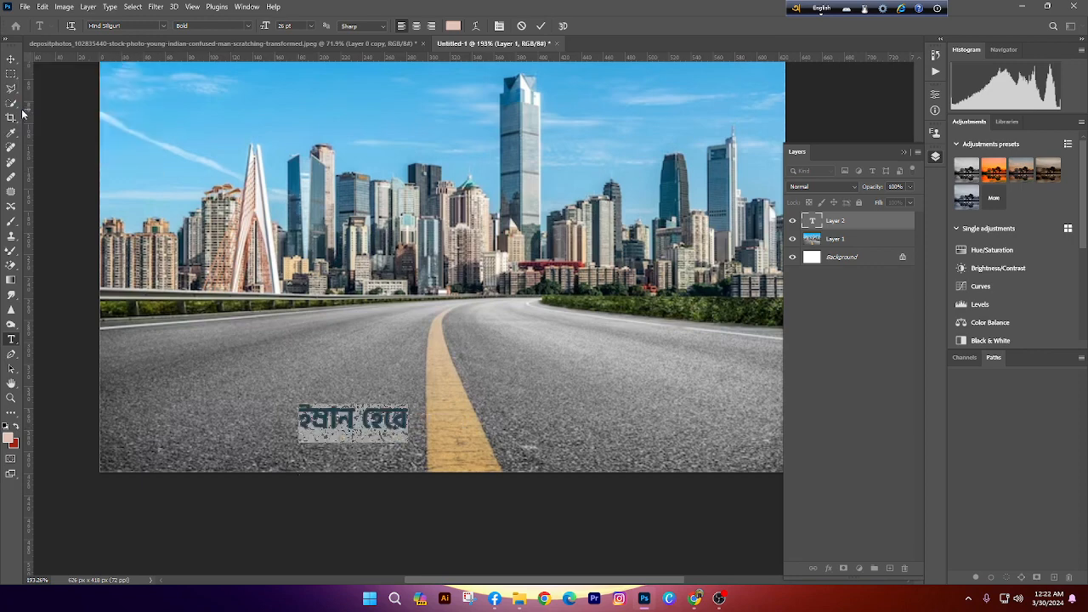
text(imran)
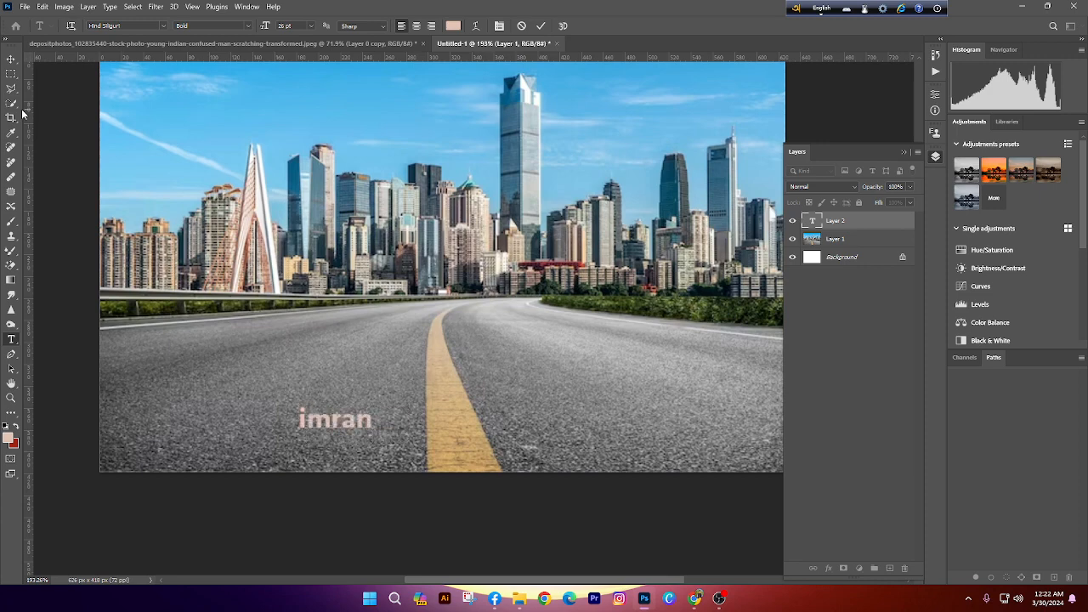
text( here)
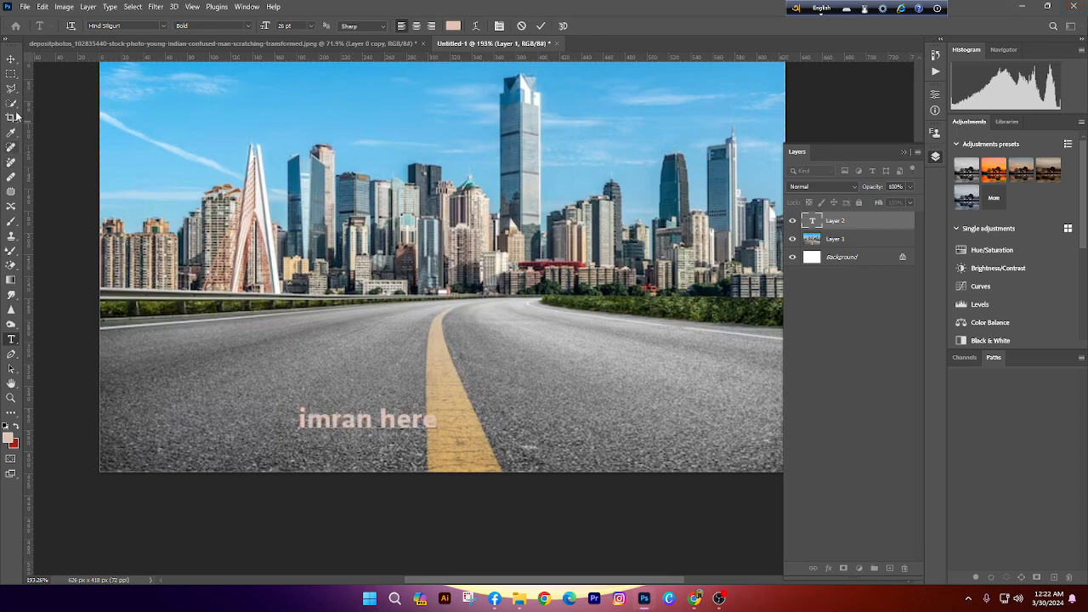
click(10, 59)
Scale the road text up with Free Transform to about 59 pt and apply it
key(ctrl+t)
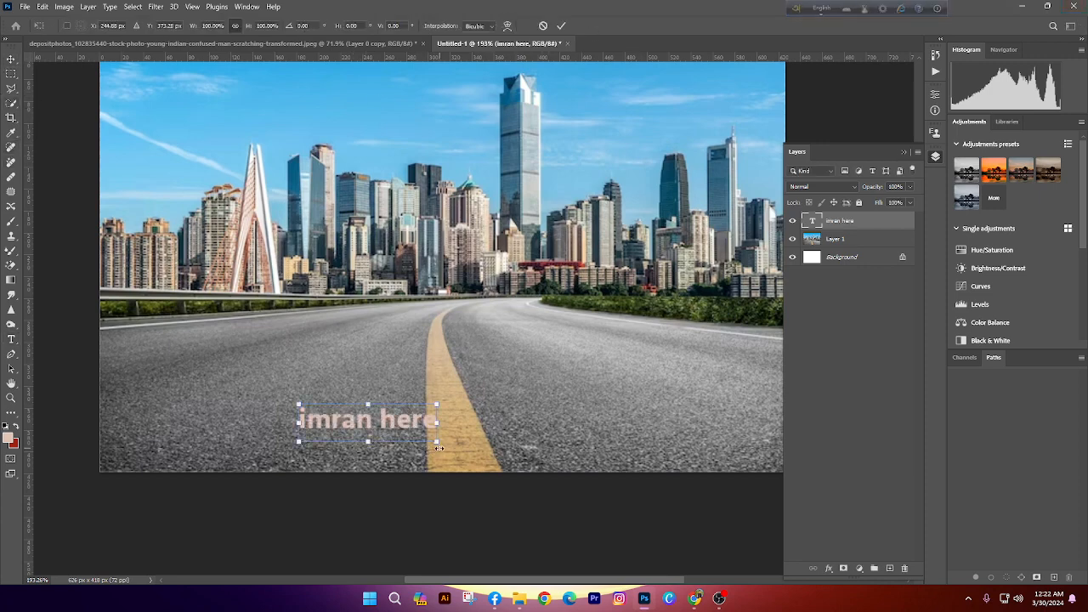
drag(440, 448, 625, 502)
key(Return)
Change the font of the whole road text to American Captain Regular
double_click(811, 221)
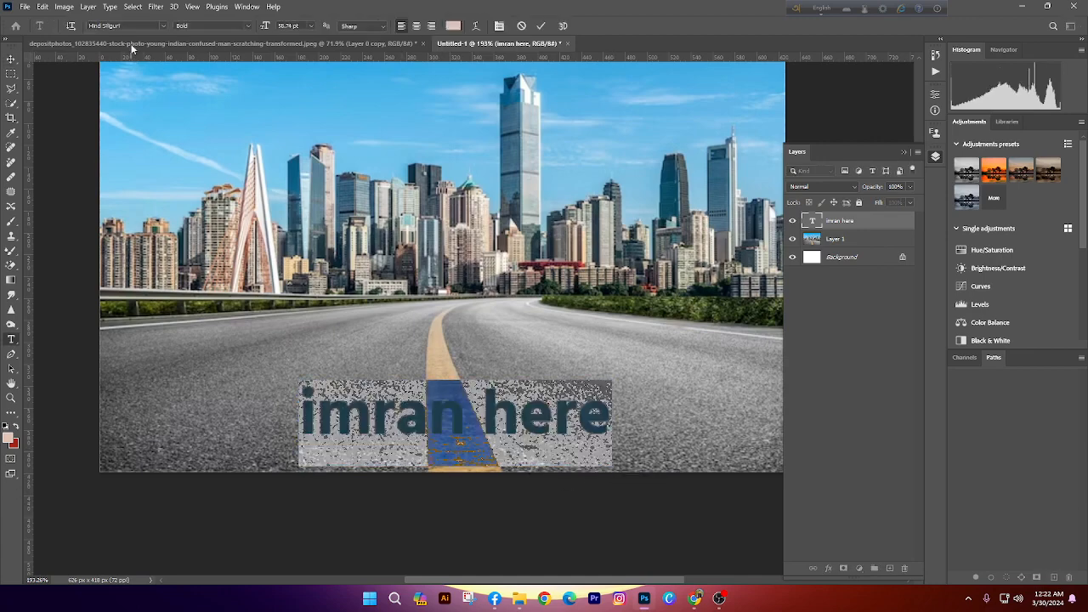
click(127, 30)
text(ame)
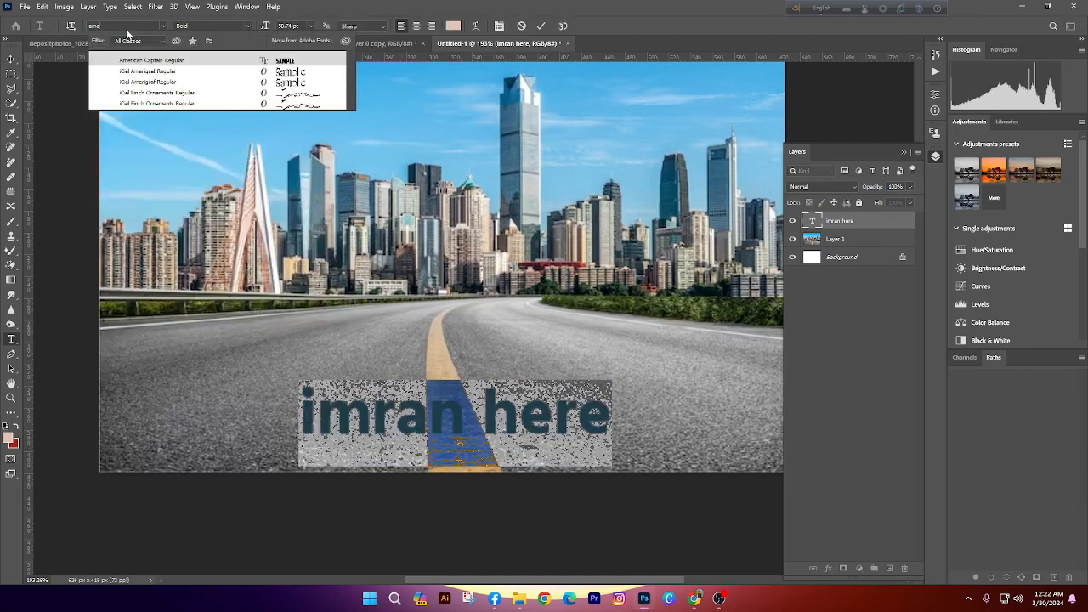
click(154, 61)
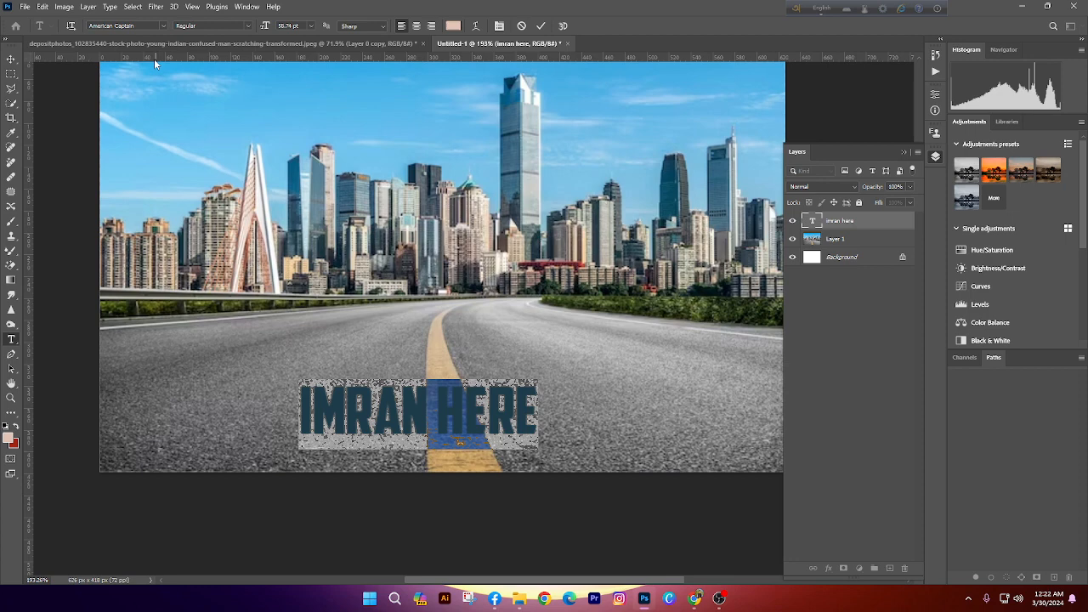
click(11, 59)
Change the color of the whole road text to white
scroll(681, 290, down, 1)
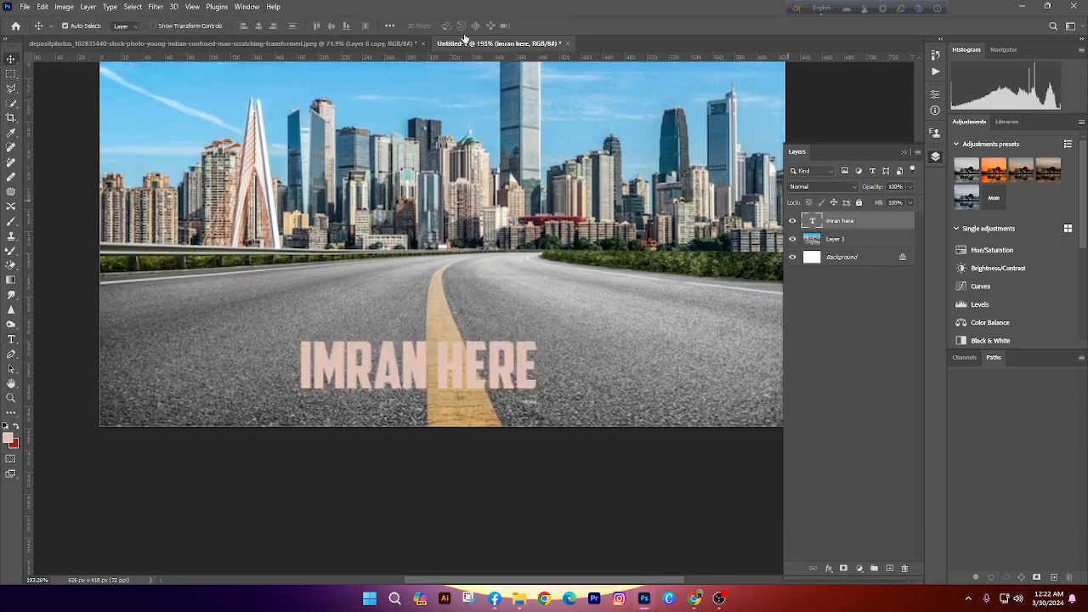
key(t)
key(Return)
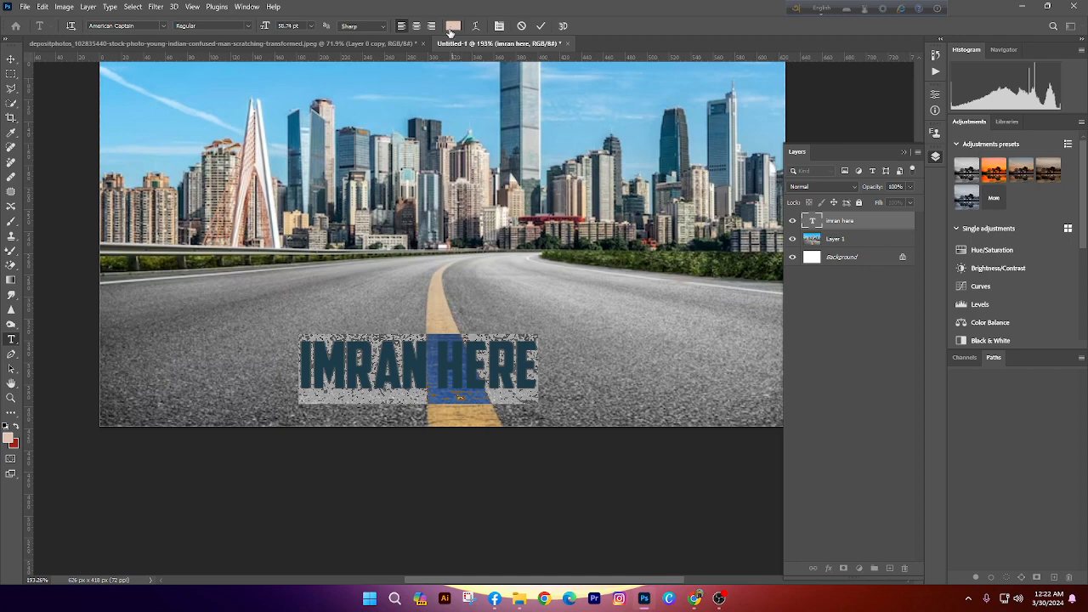
click(452, 26)
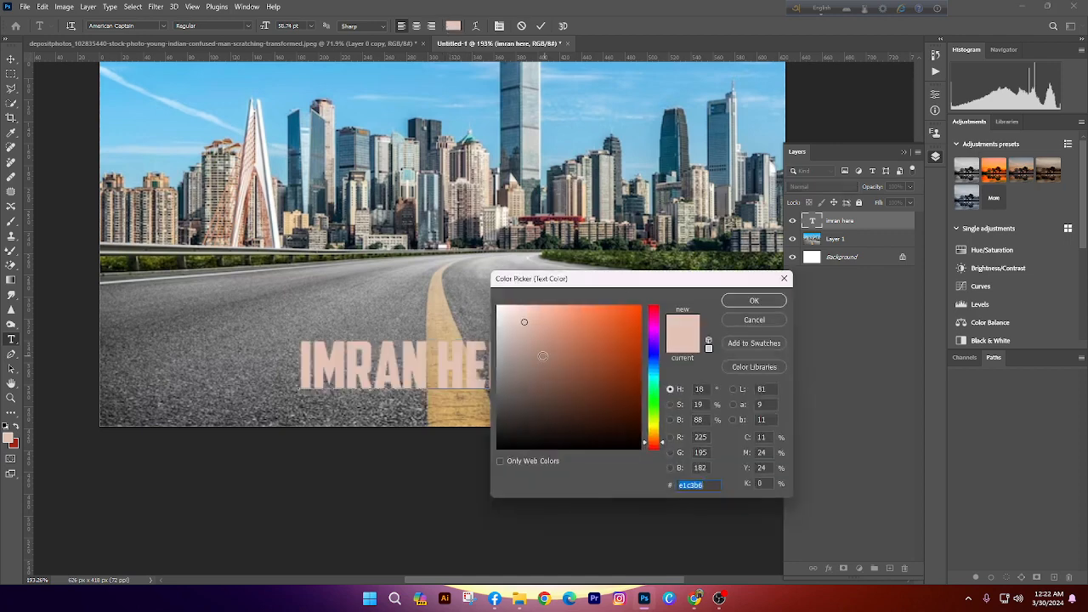
drag(543, 356, 136, 48)
key(Return)
click(11, 59)
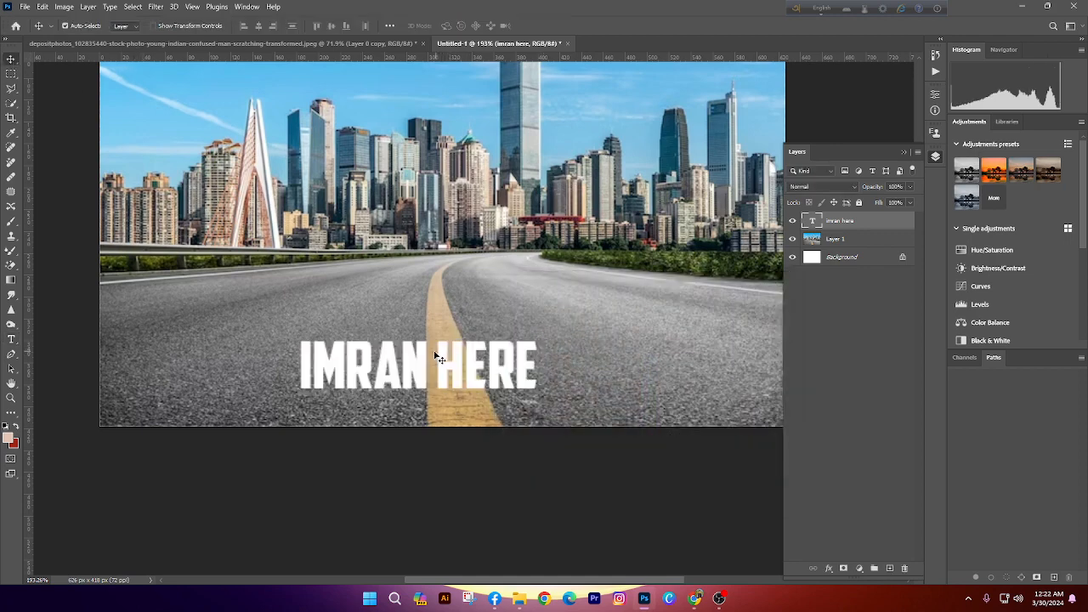
Move the text up the road to just below the horizon and choose Sharp anti-aliasing for it
drag(440, 358, 438, 278)
key(t)
key(Return)
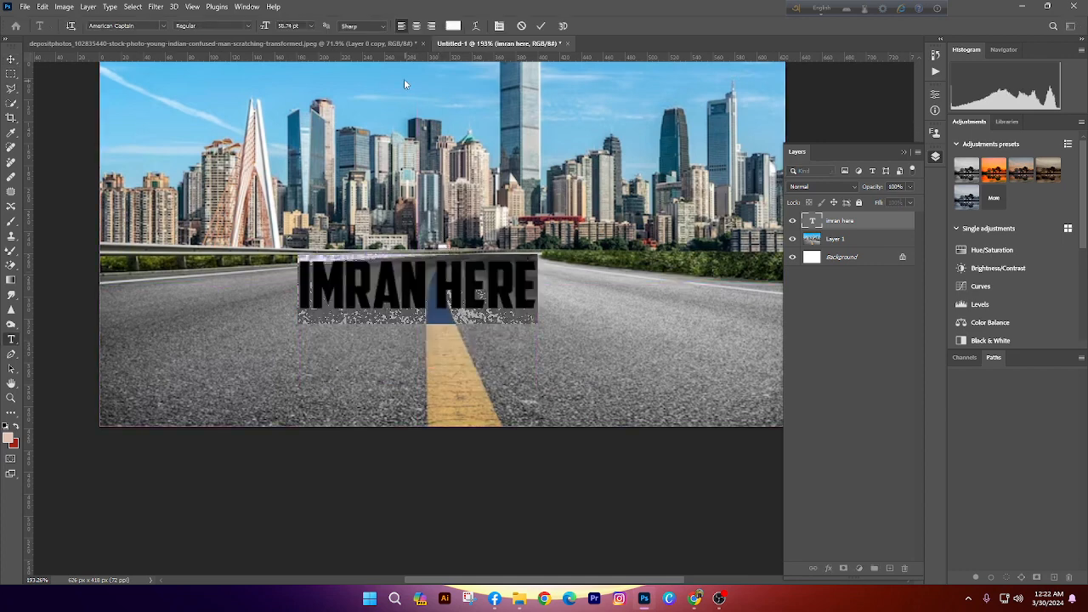
click(361, 26)
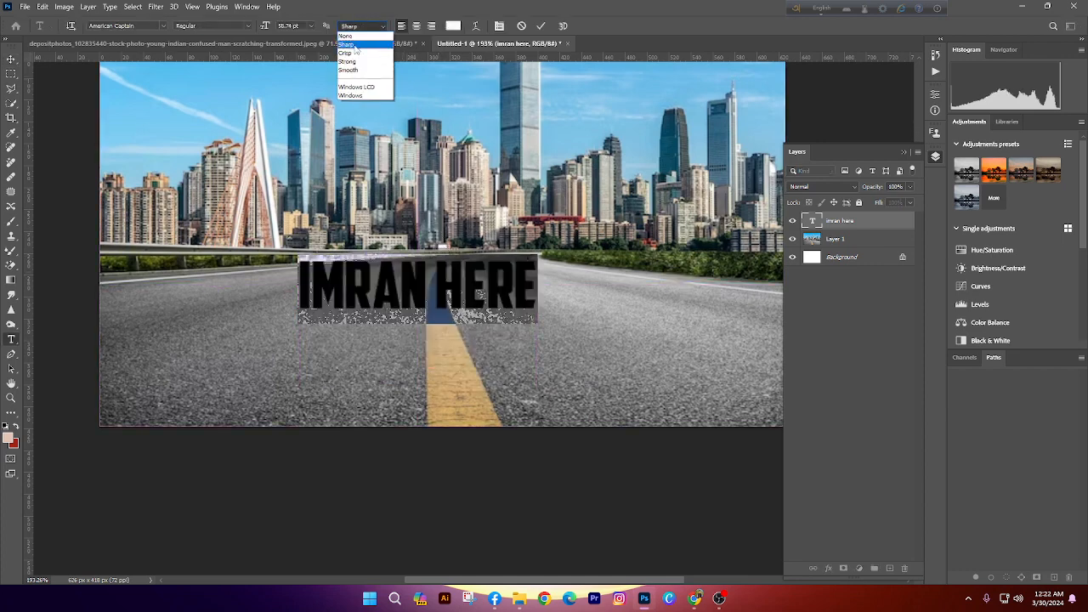
click(355, 47)
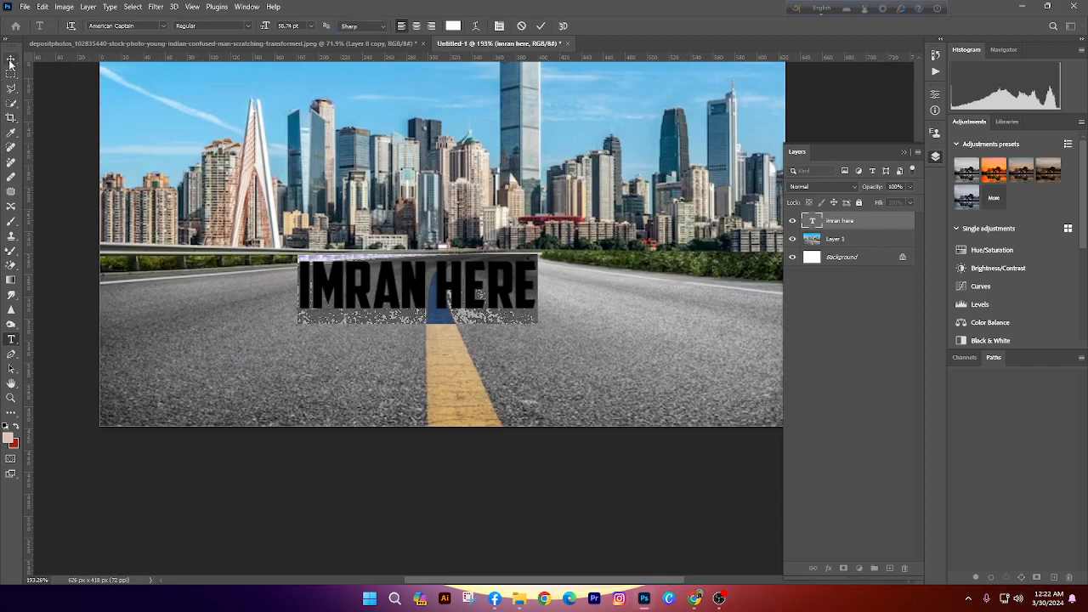
click(10, 59)
Resample the whole image to a resolution of 400 pixels/inch
scroll(437, 289, down, 3)
scroll(442, 294, up, 4)
scroll(486, 306, up, 2)
scroll(487, 302, down, 4)
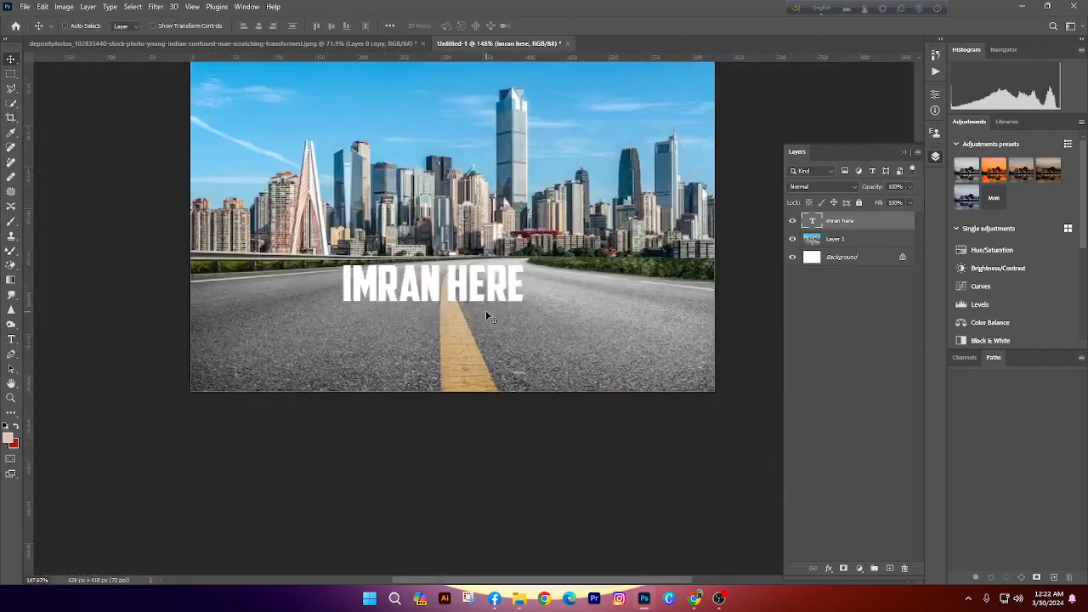
key(ctrl+alt+i)
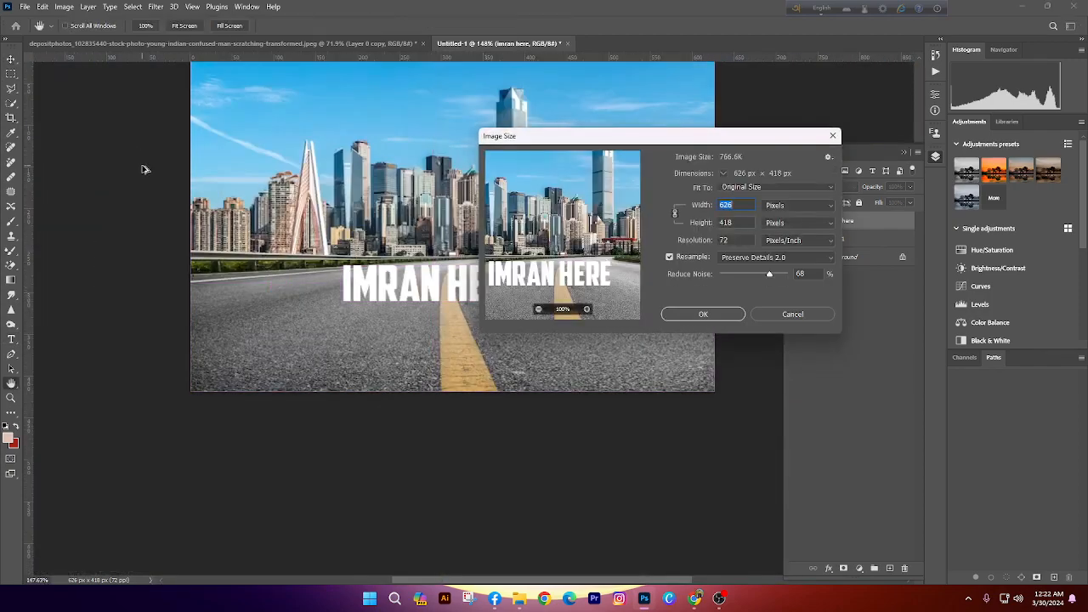
double_click(735, 240)
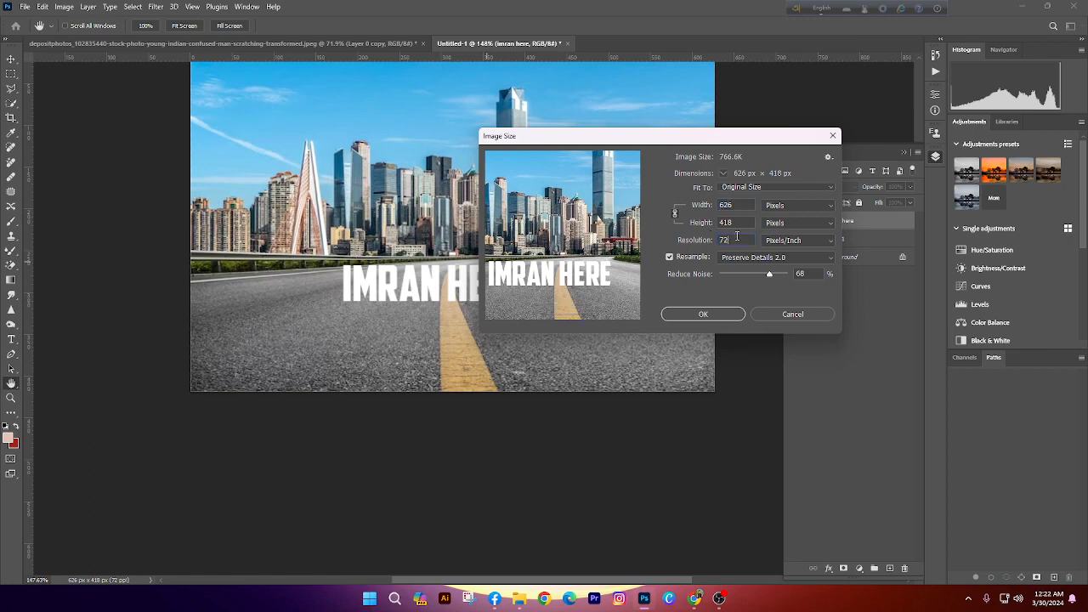
text(40)
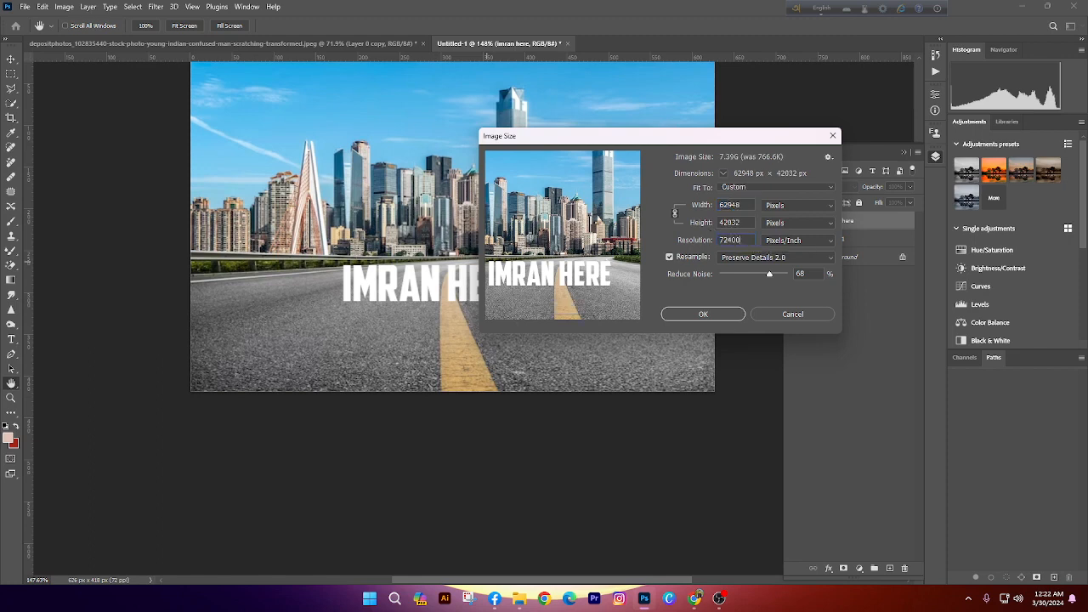
double_click(731, 240)
text(400)
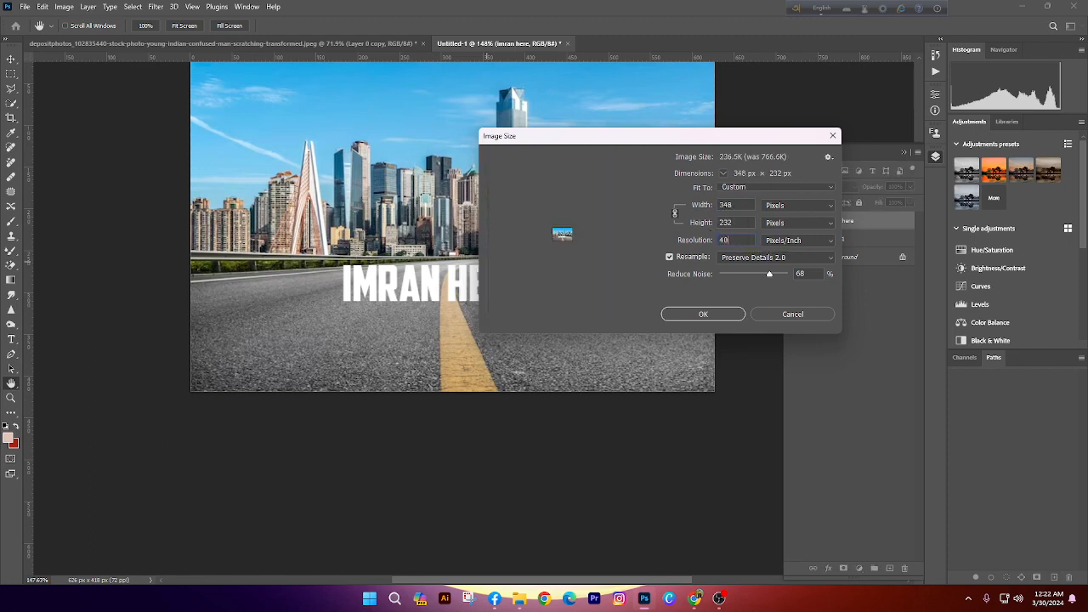
click(704, 314)
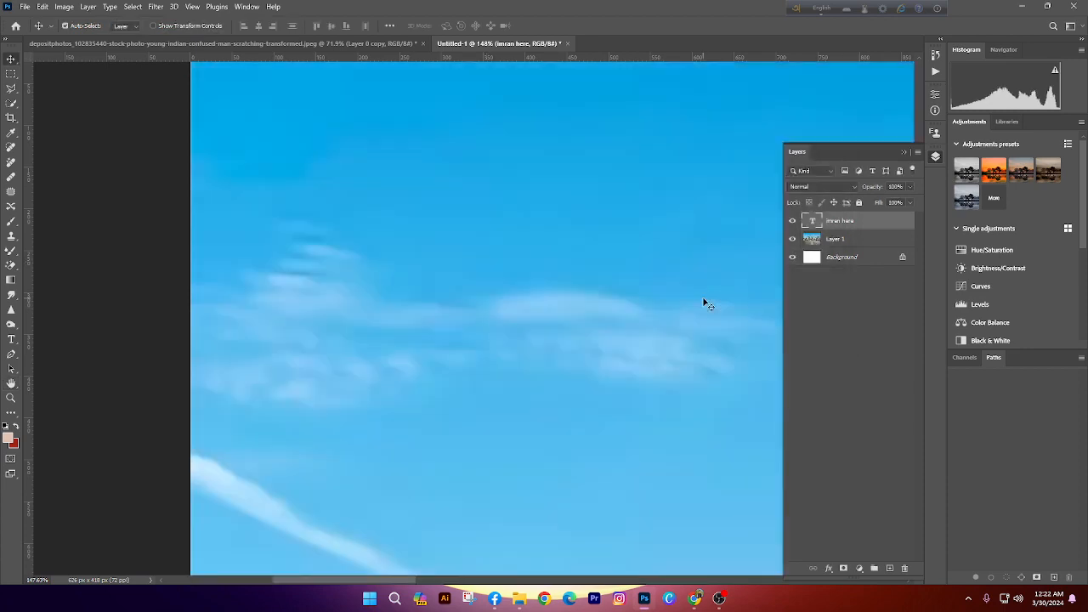
Enlarge the white text with Free Transform so it spans more than half of the road's width
key(ctrl+0)
scroll(493, 358, up, 9)
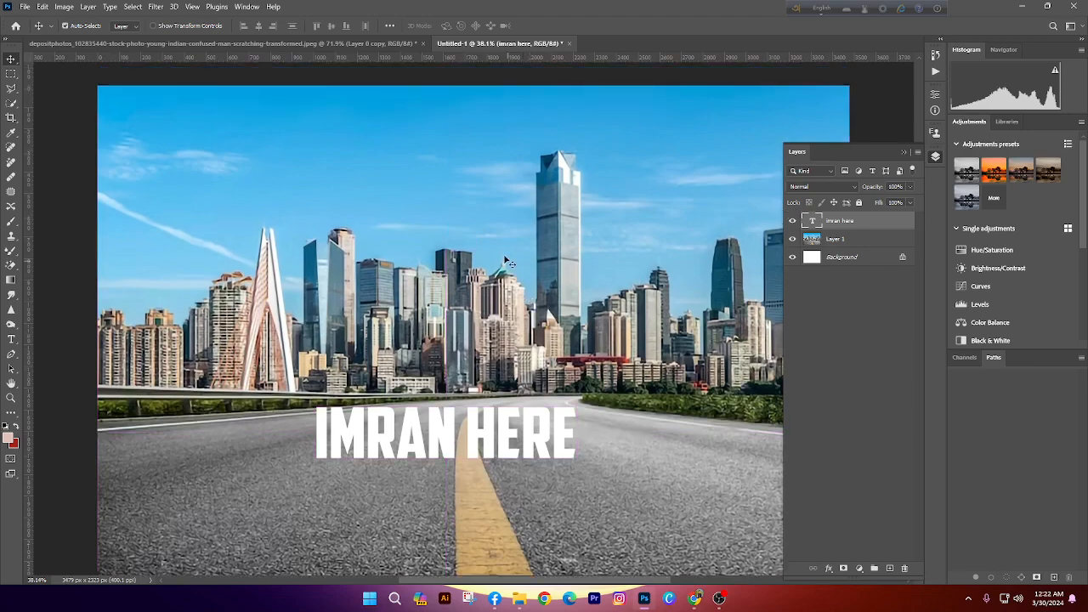
scroll(493, 358, down, 7)
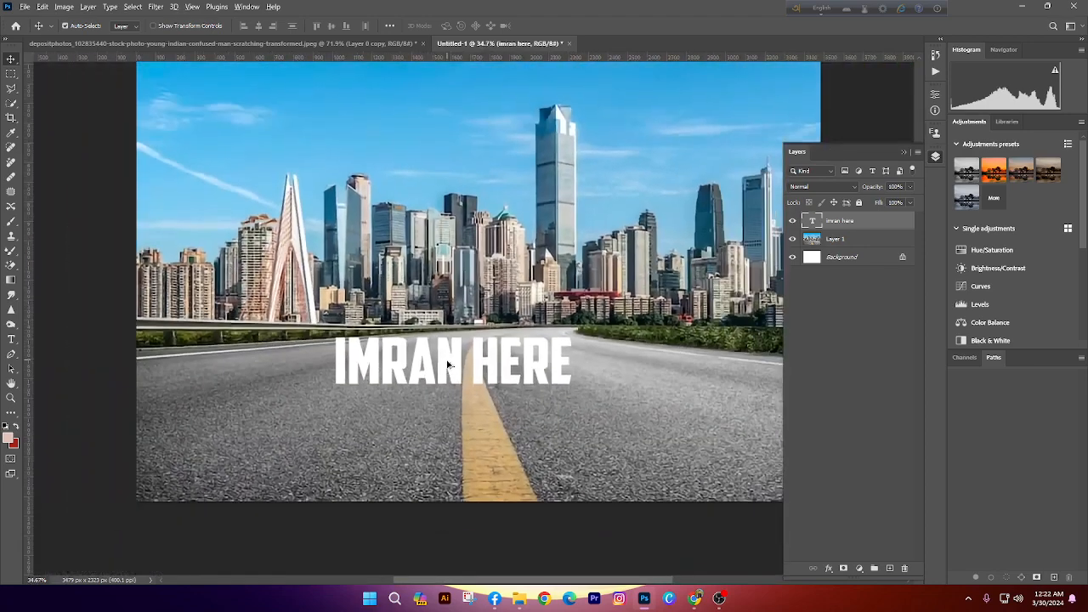
key(ctrl+t)
drag(575, 421, 662, 442)
key(Return)
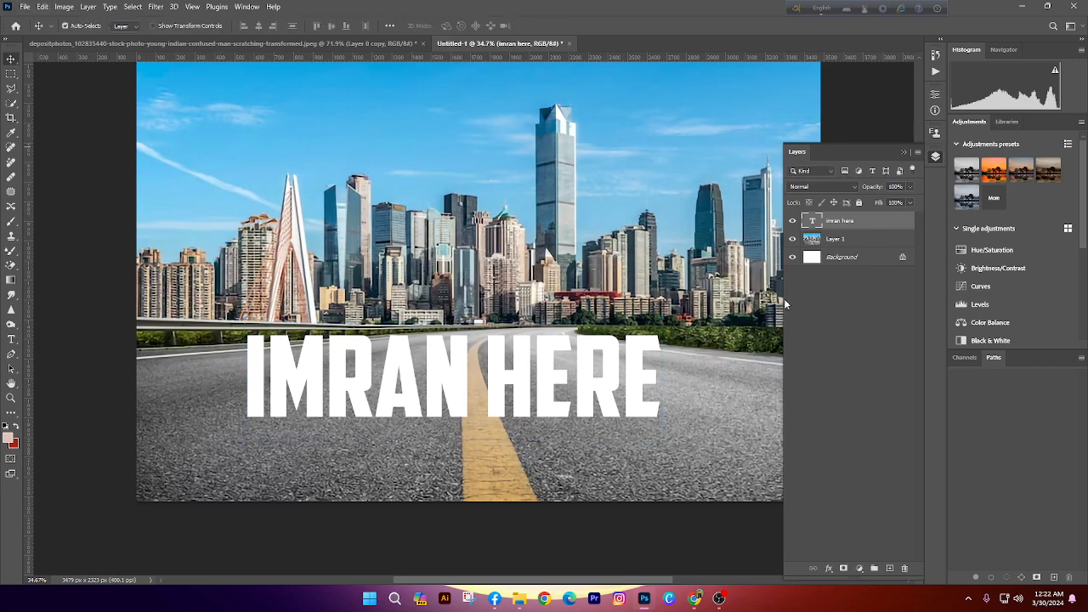
Center the text horizontally on the canvas and clear the selection
scroll(544, 353, down, 2)
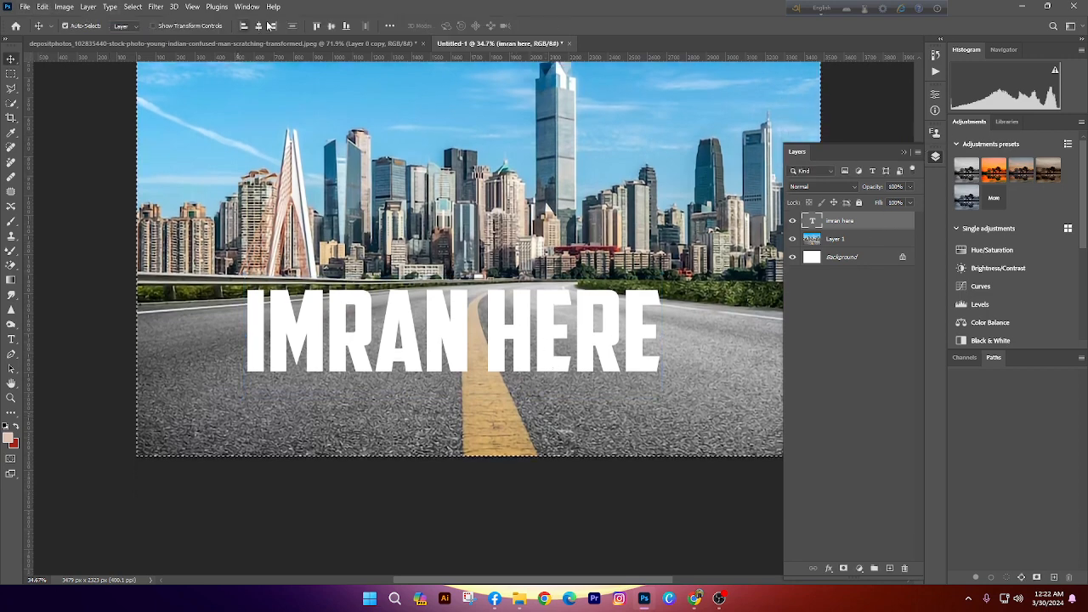
drag(319, 298, 345, 298)
scroll(345, 297, right, 5)
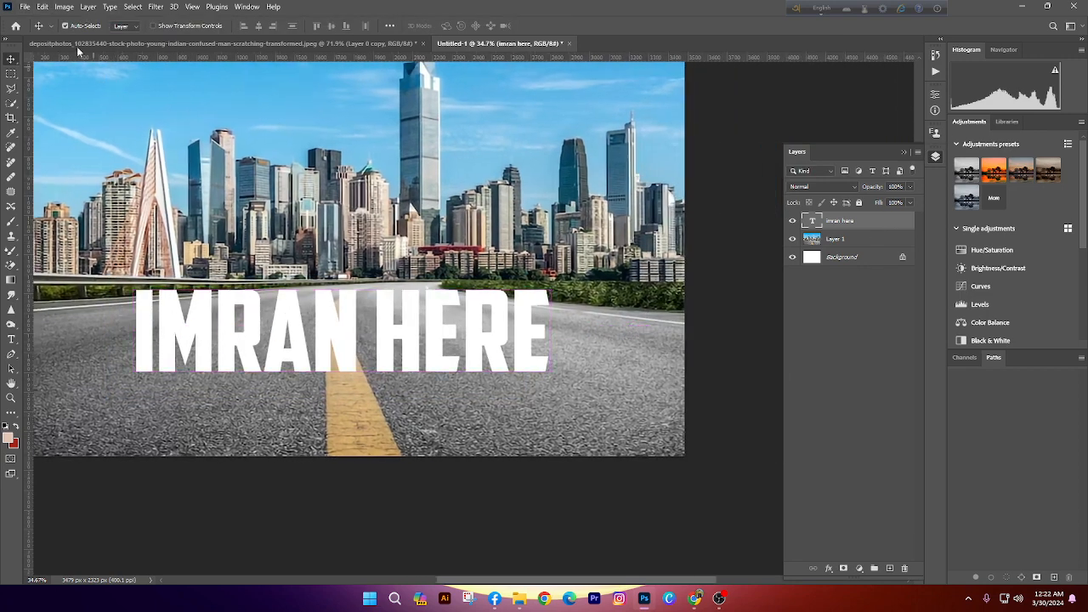
click(39, 7)
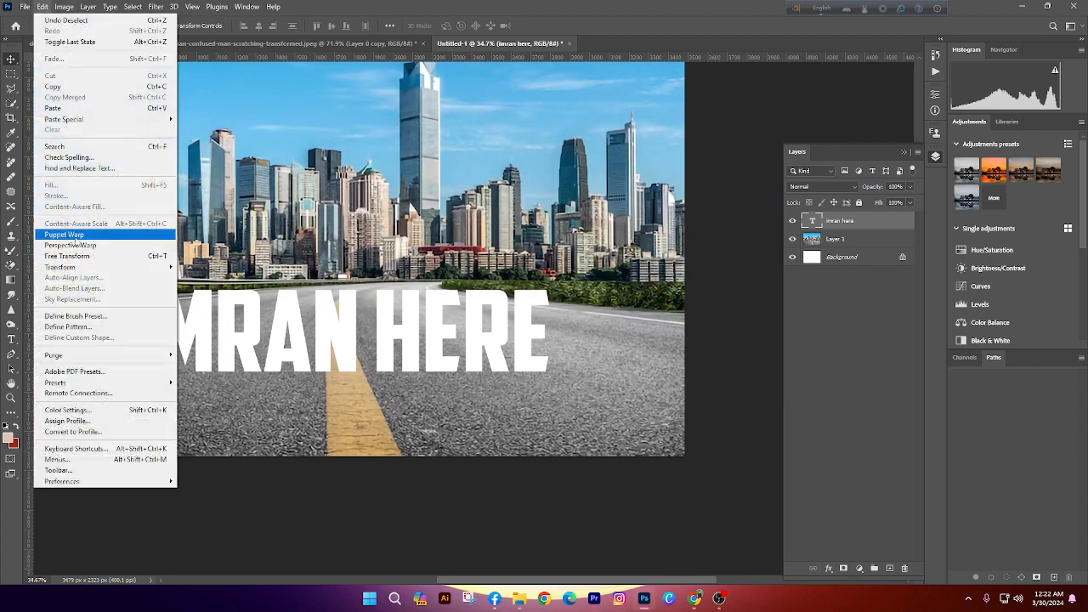
click(100, 256)
scroll(340, 344, down, 2)
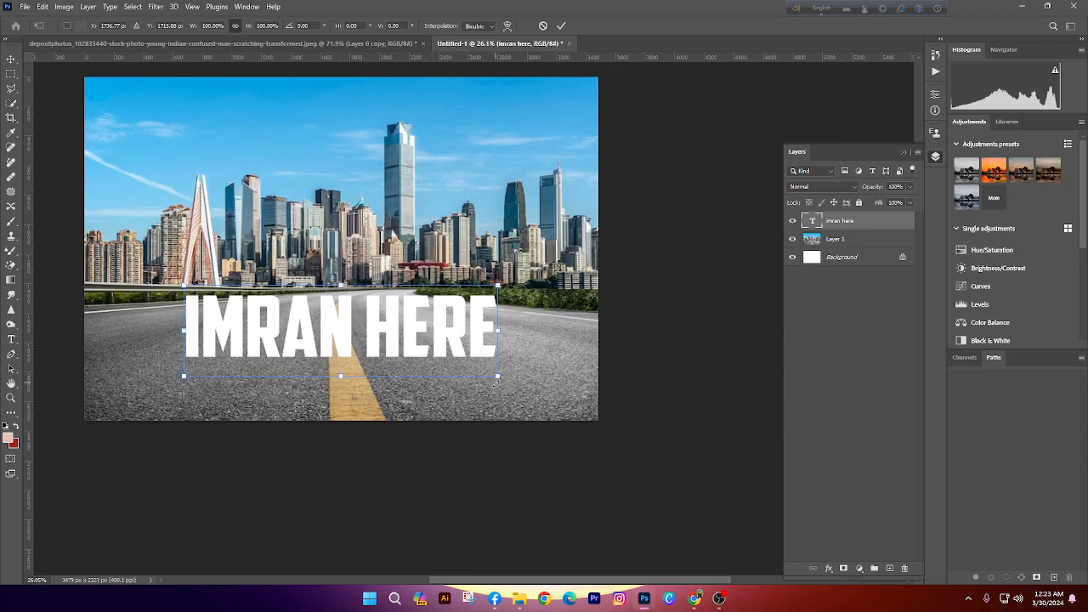
click(40, 6)
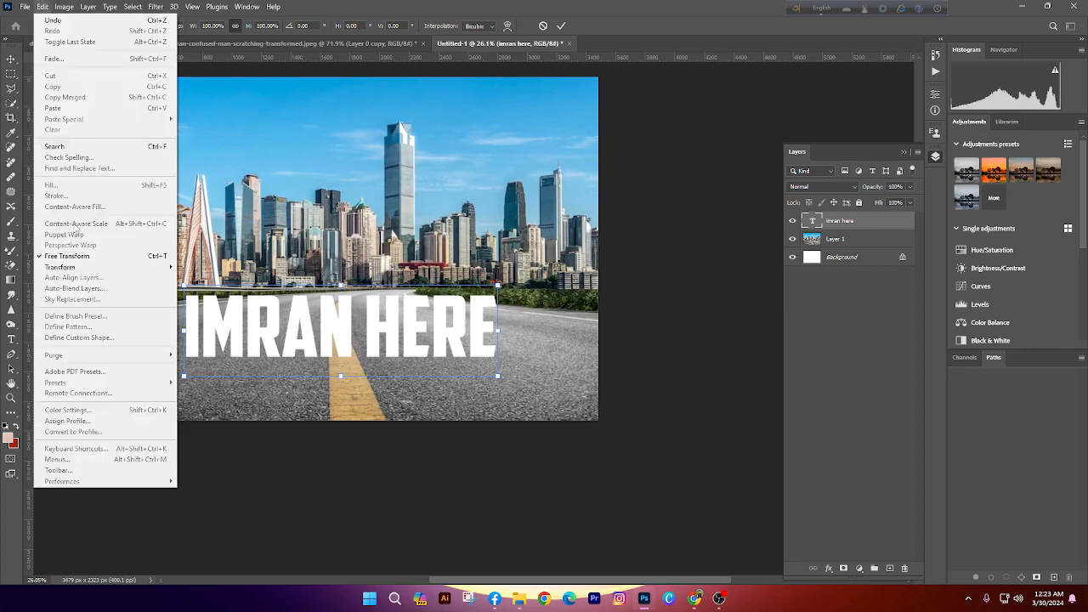
click(76, 258)
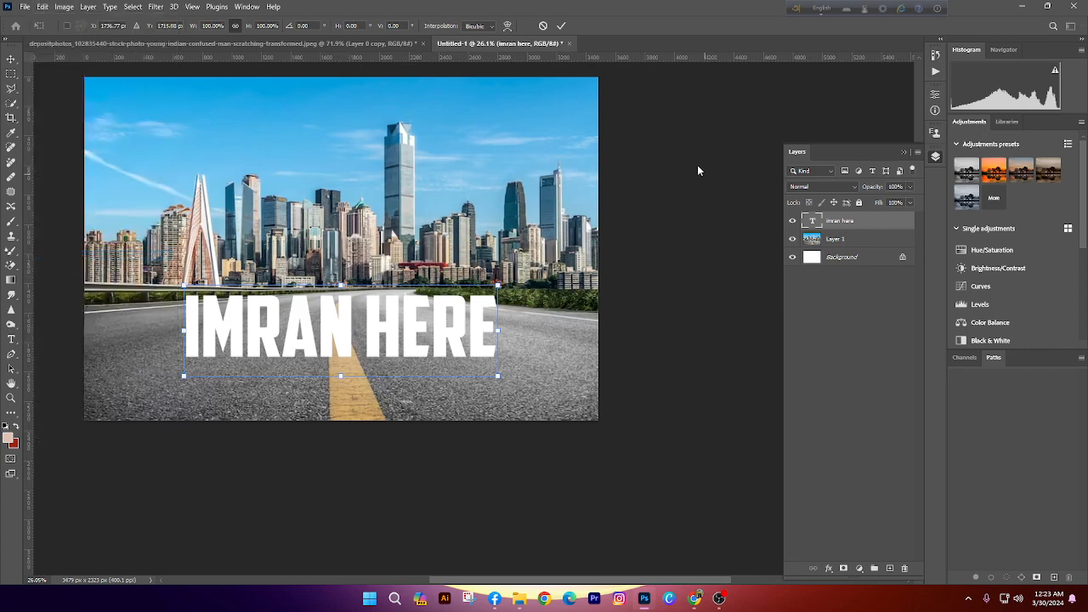
click(542, 25)
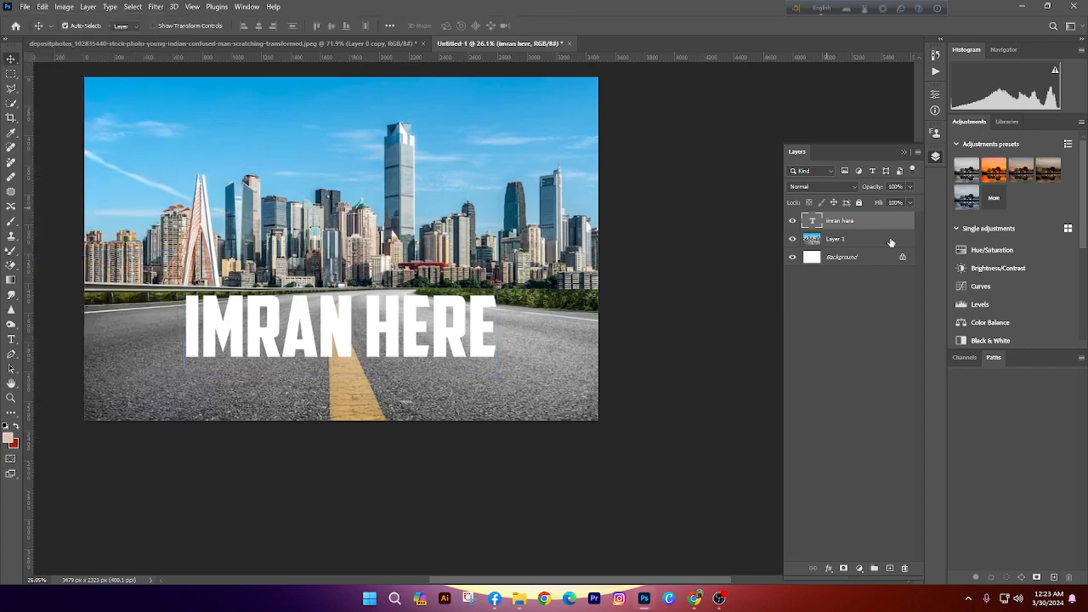
click(45, 6)
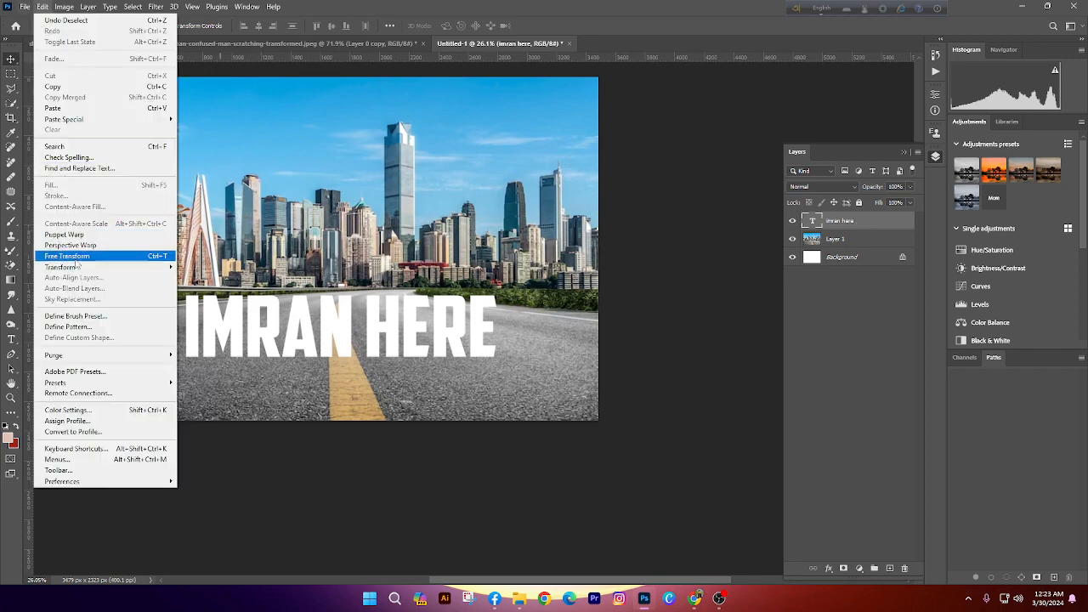
click(77, 259)
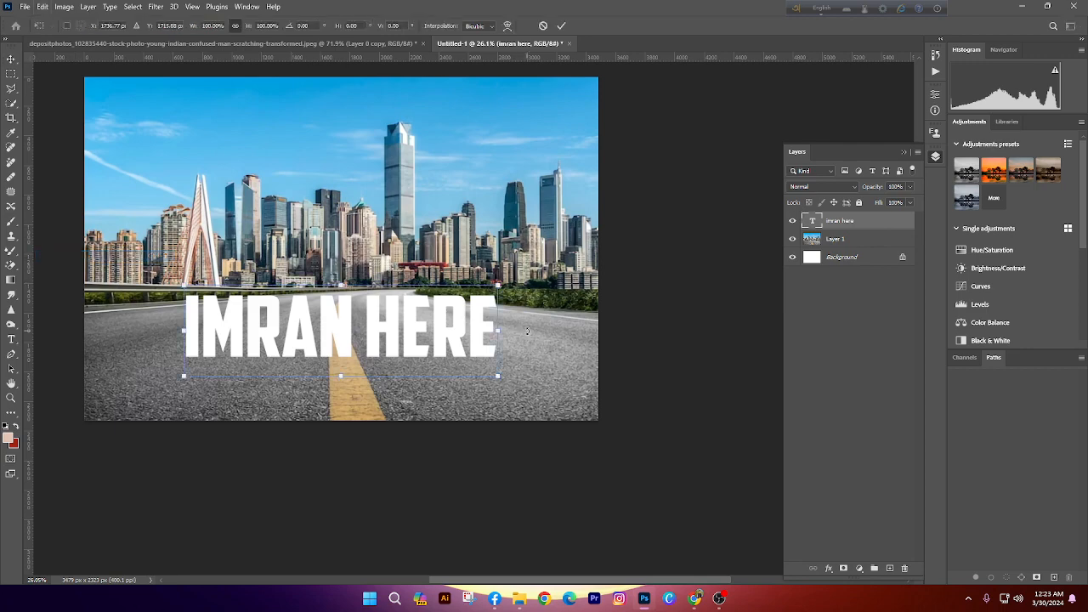
drag(523, 332, 494, 211)
click(543, 25)
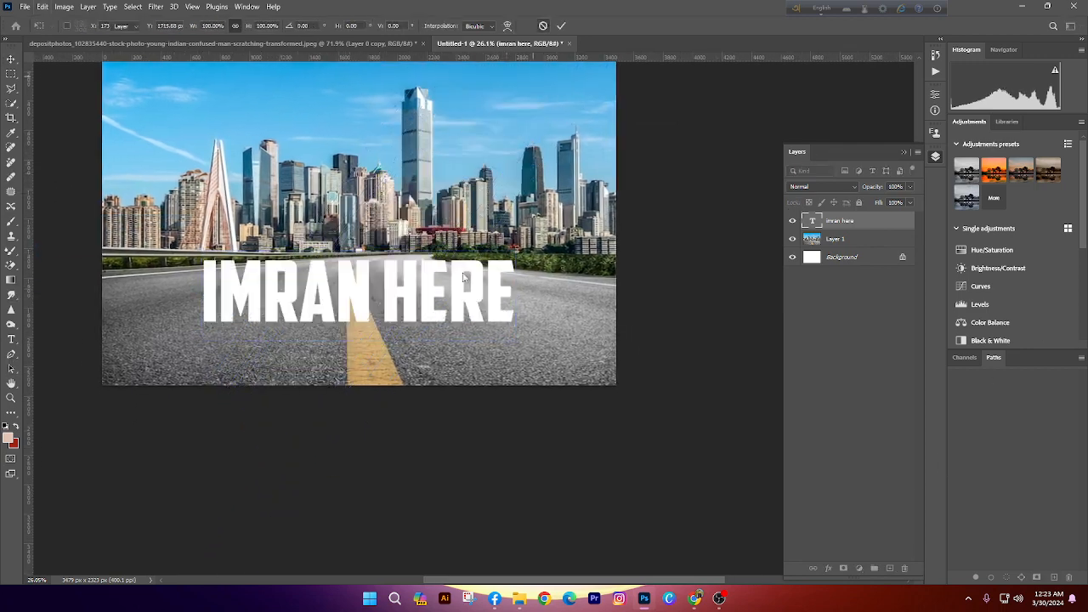
key(ctrl+t)
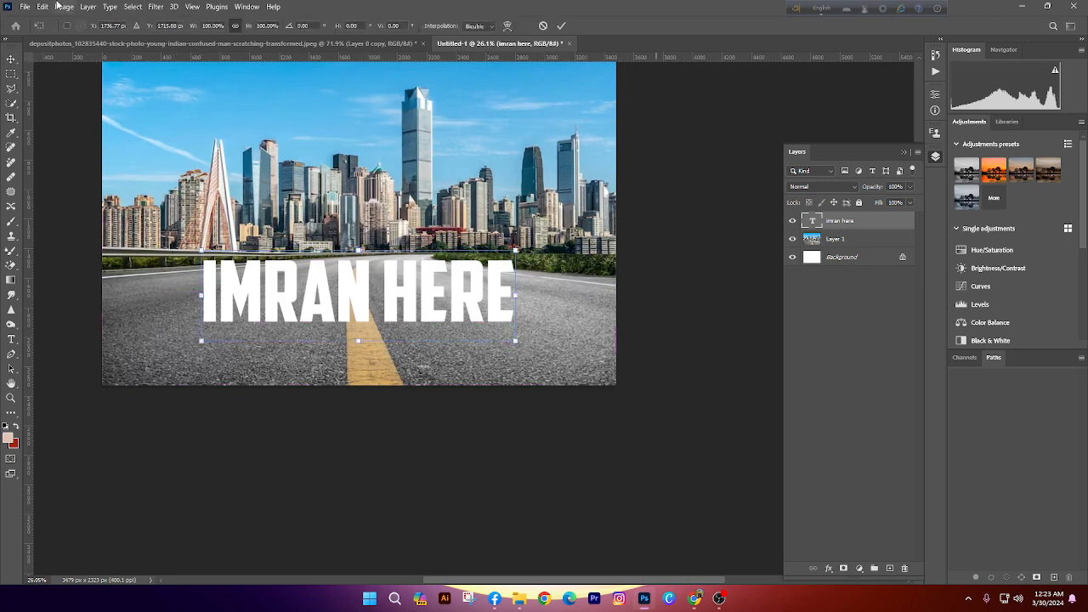
click(543, 25)
Start Perspective Warp on the text, draw a plane around it, pull both lower corners outward below the canvas and apply it
click(43, 6)
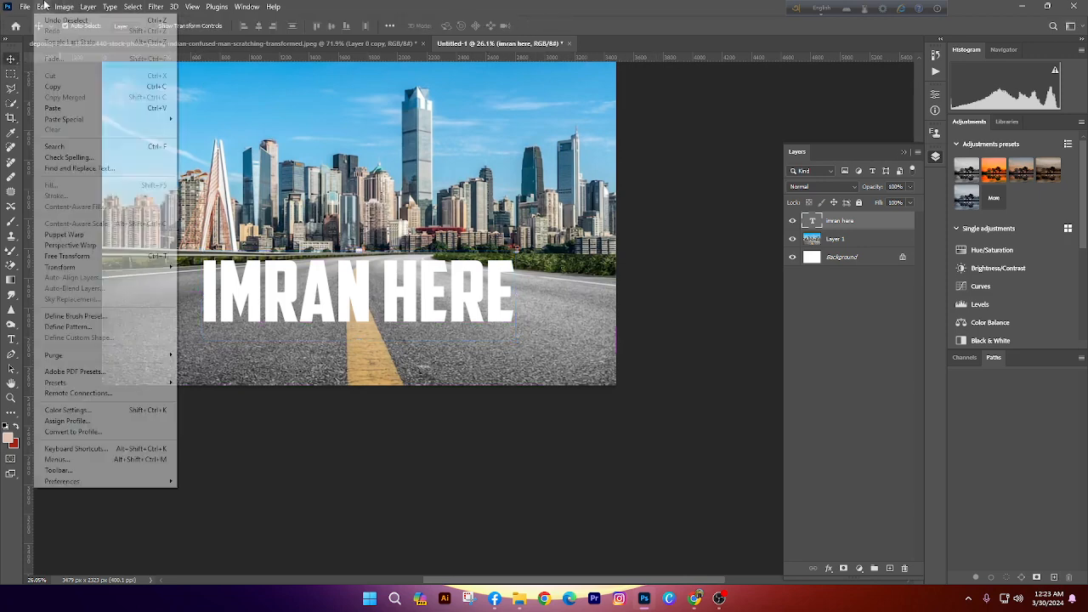
click(75, 244)
click(513, 230)
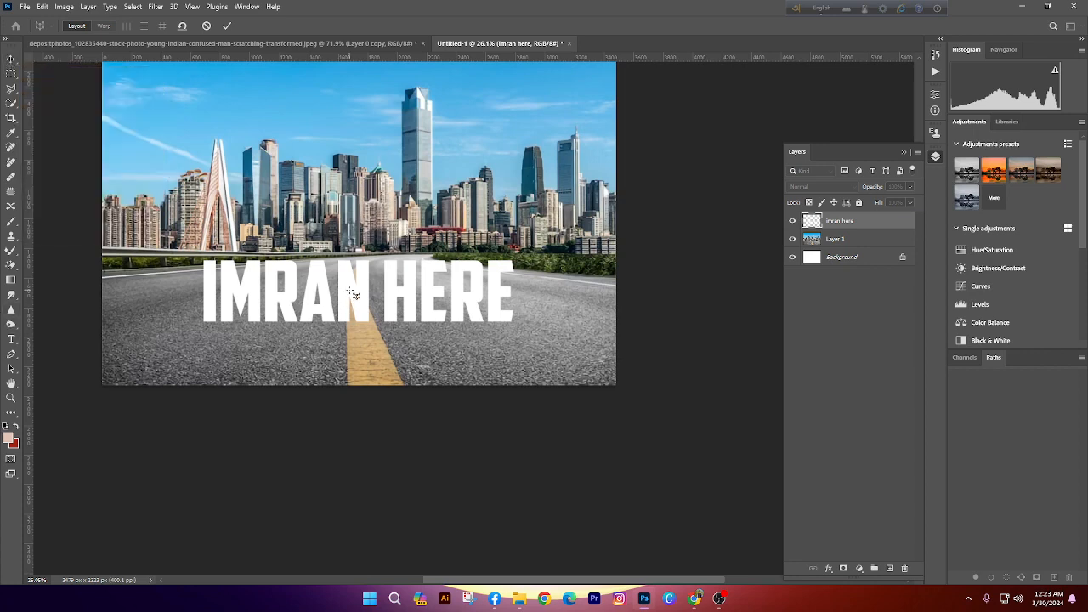
drag(188, 254, 631, 406)
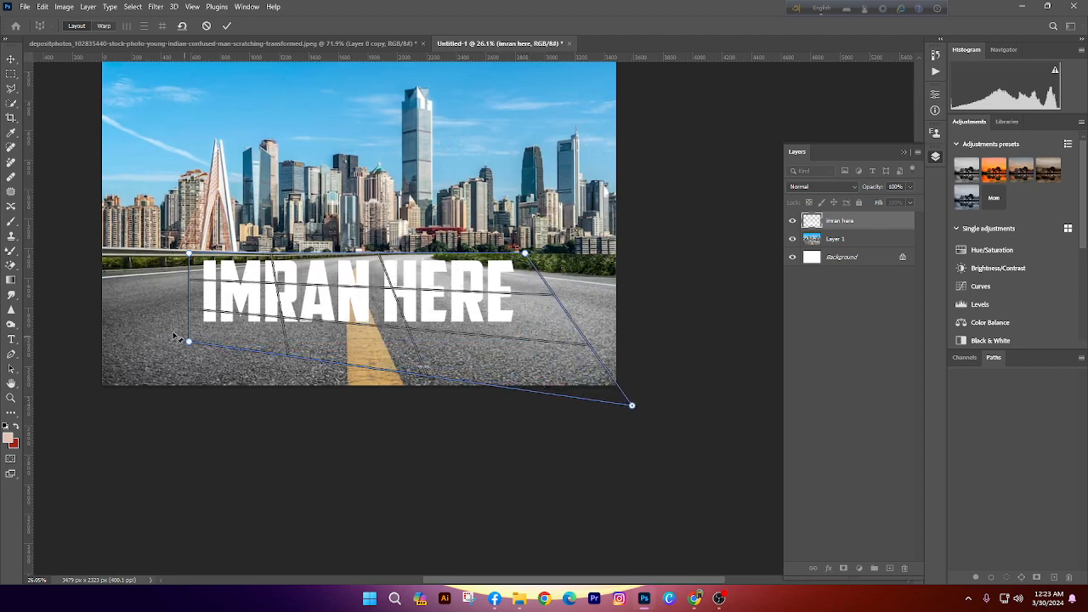
drag(190, 343, 48, 449)
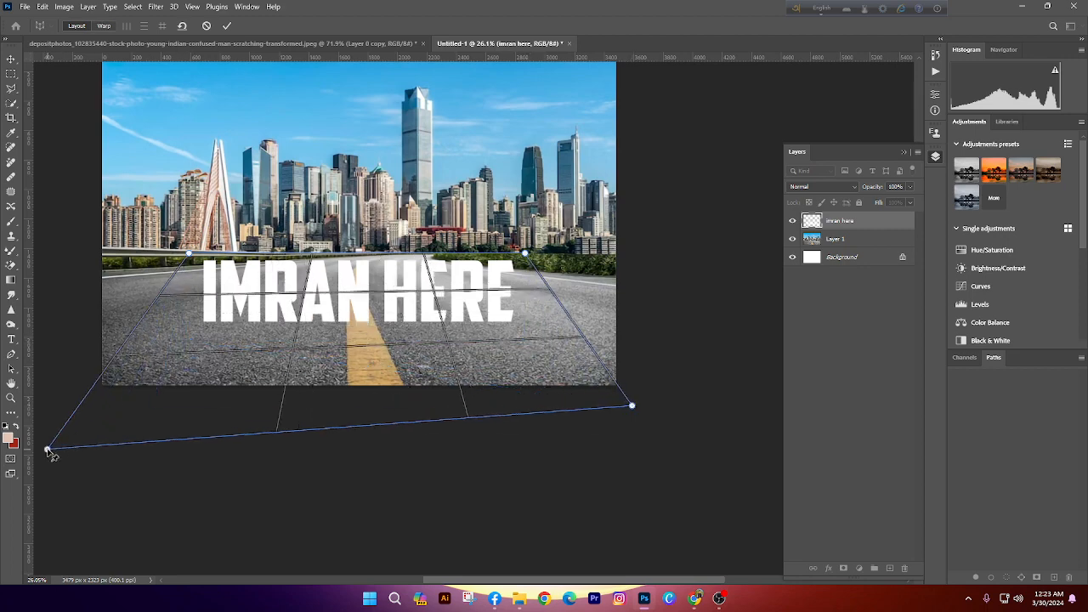
click(227, 26)
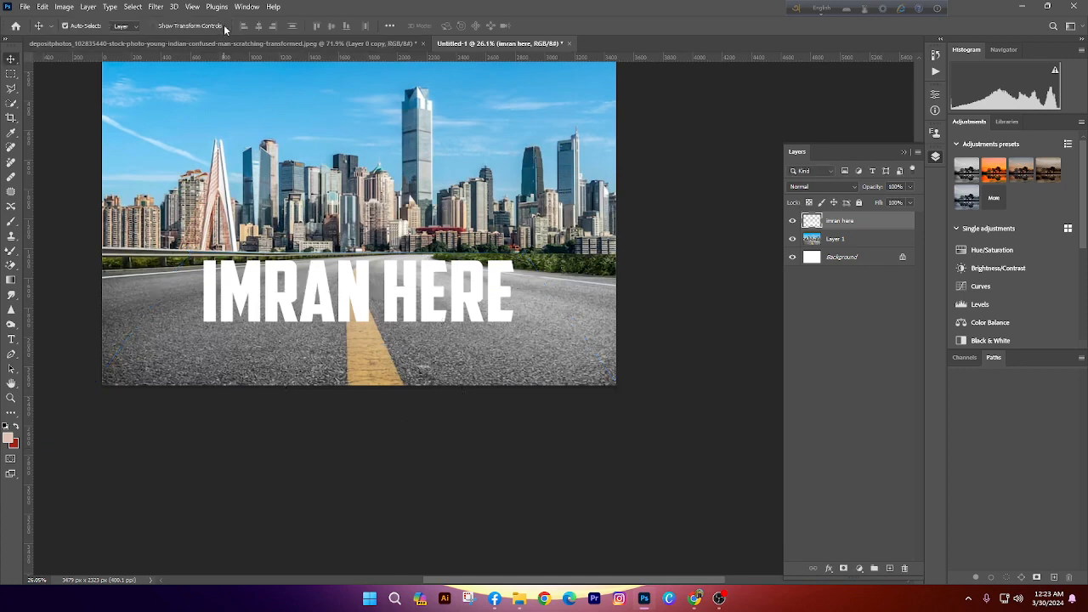
ctrl+click(812, 223)
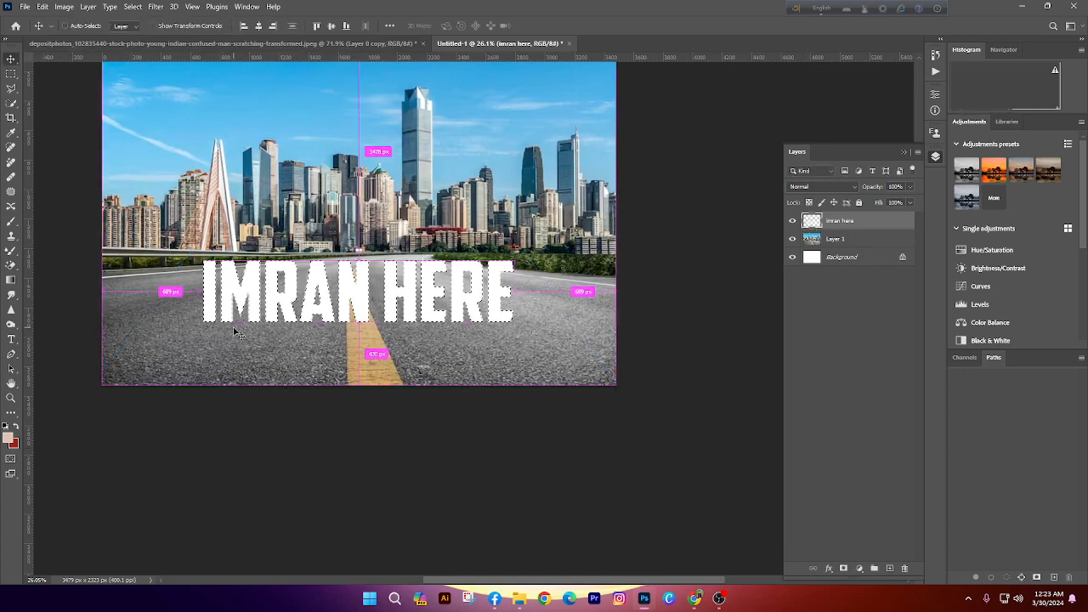
key(ctrl+d)
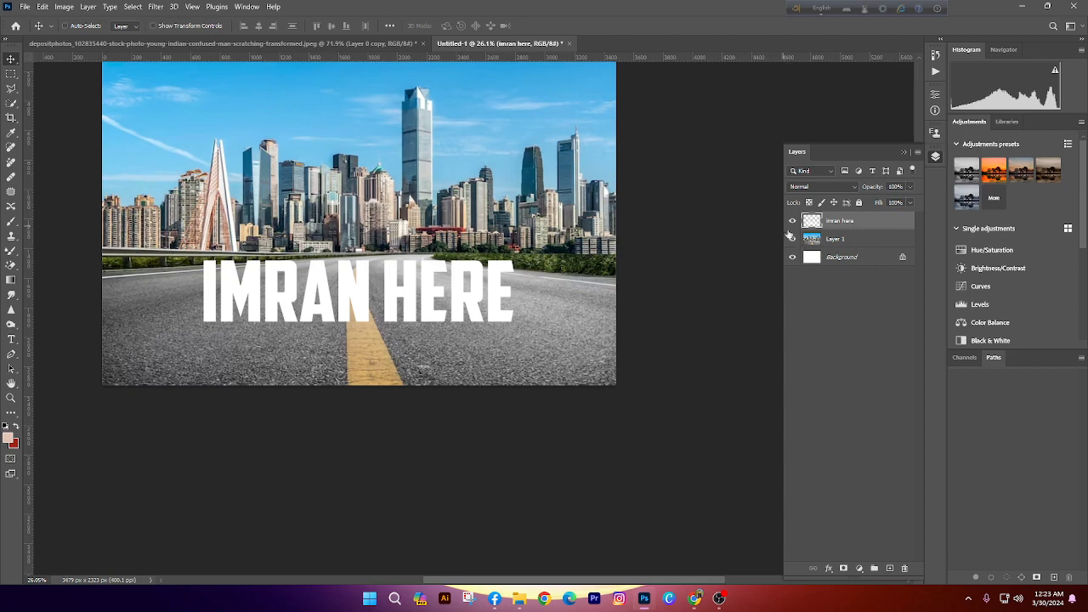
click(792, 239)
click(792, 239)
key(ctrl+t)
right_click(337, 274)
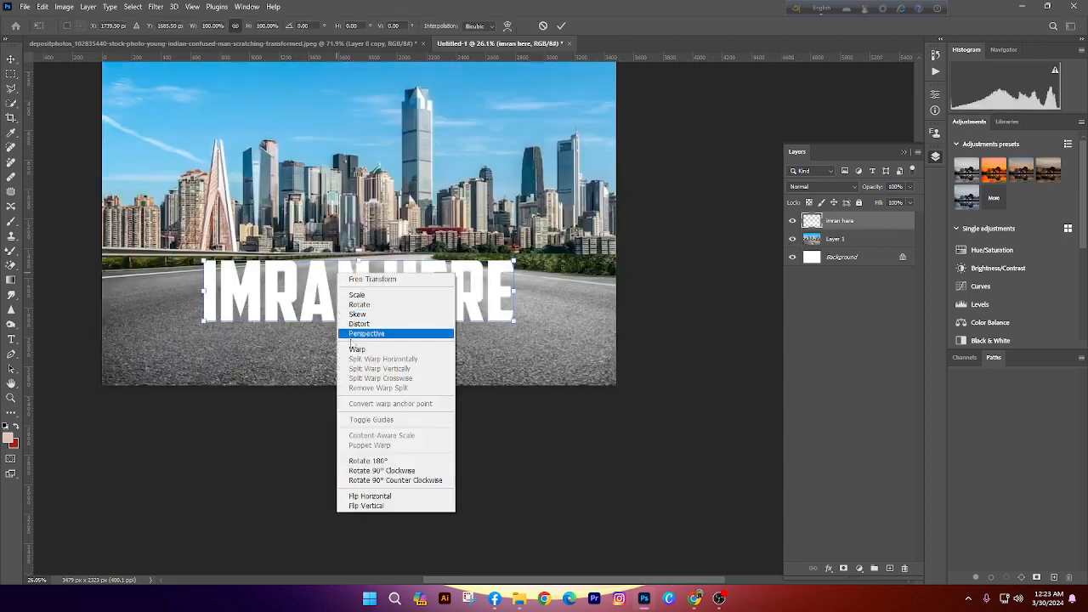
click(379, 350)
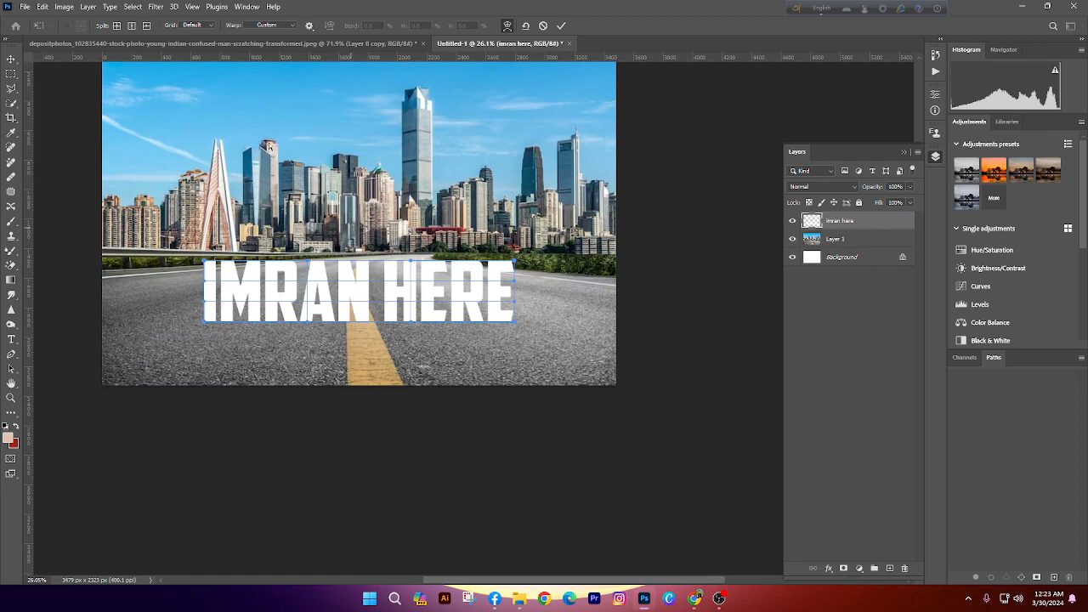
click(41, 6)
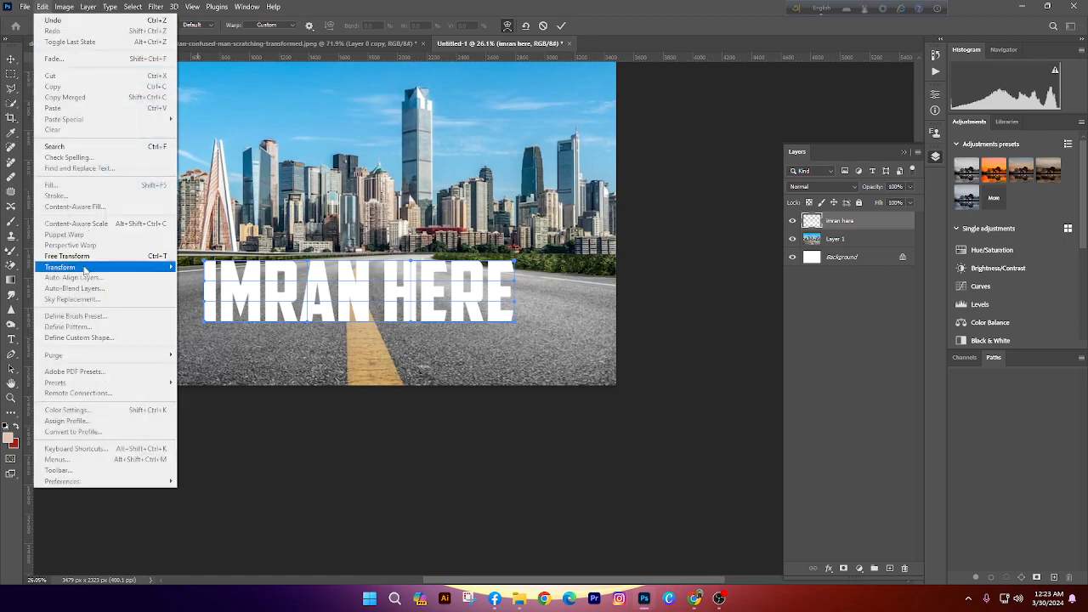
click(544, 24)
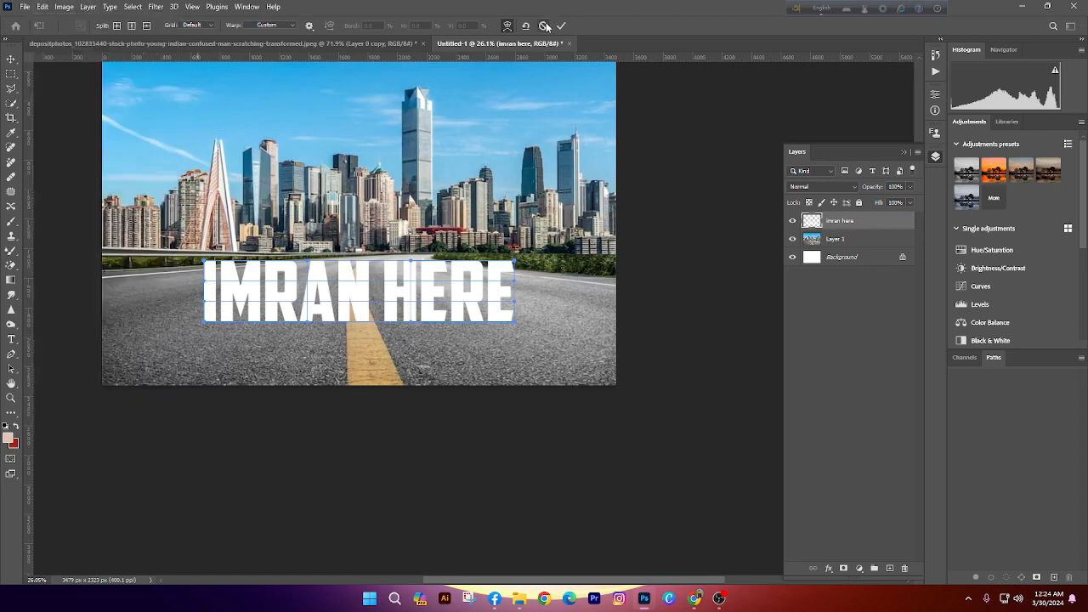
key(ctrl+t)
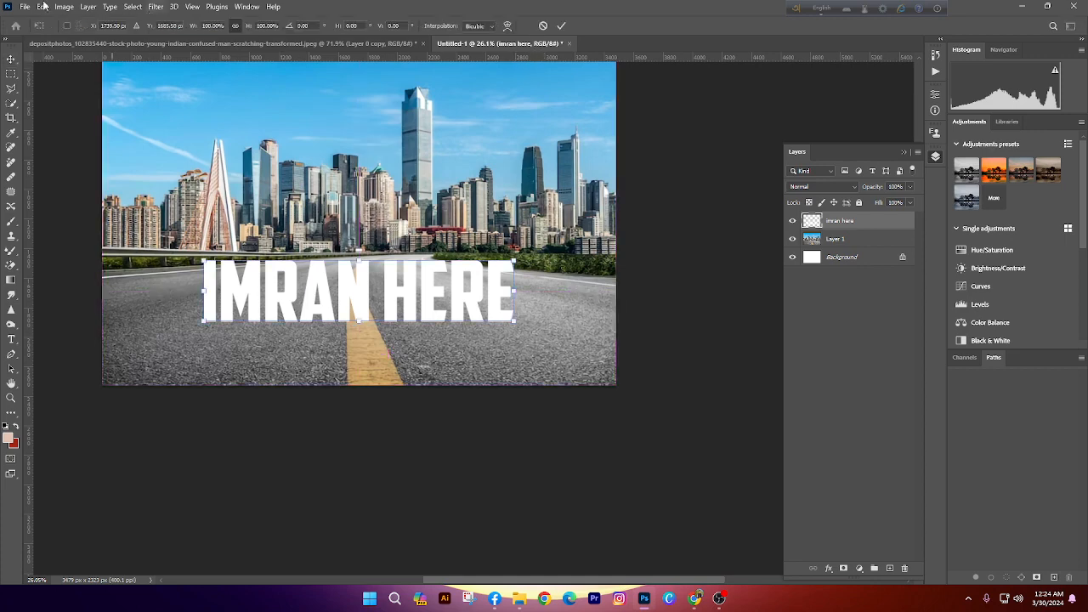
click(543, 25)
Draw a Perspective Warp plane over the right half of the text and raise its two upper corners into the skyline
click(42, 6)
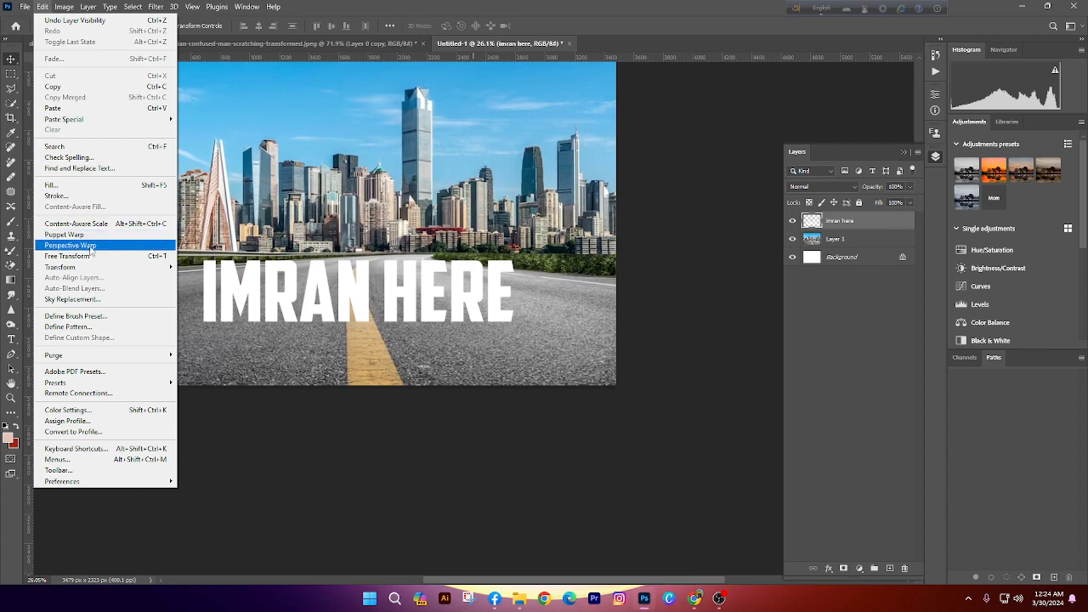
click(104, 245)
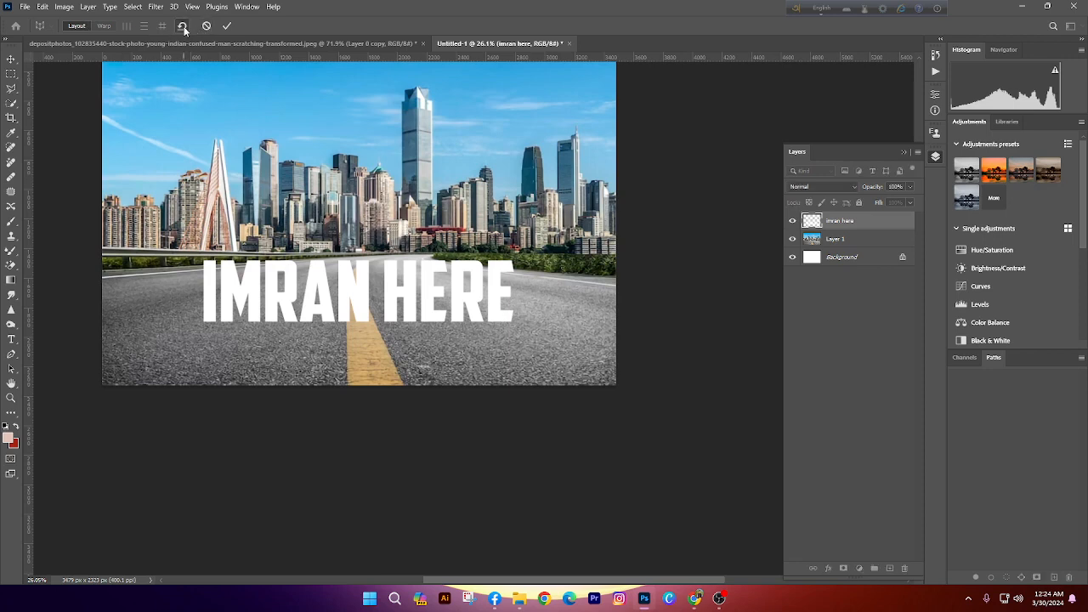
drag(331, 290, 578, 410)
drag(580, 294, 566, 223)
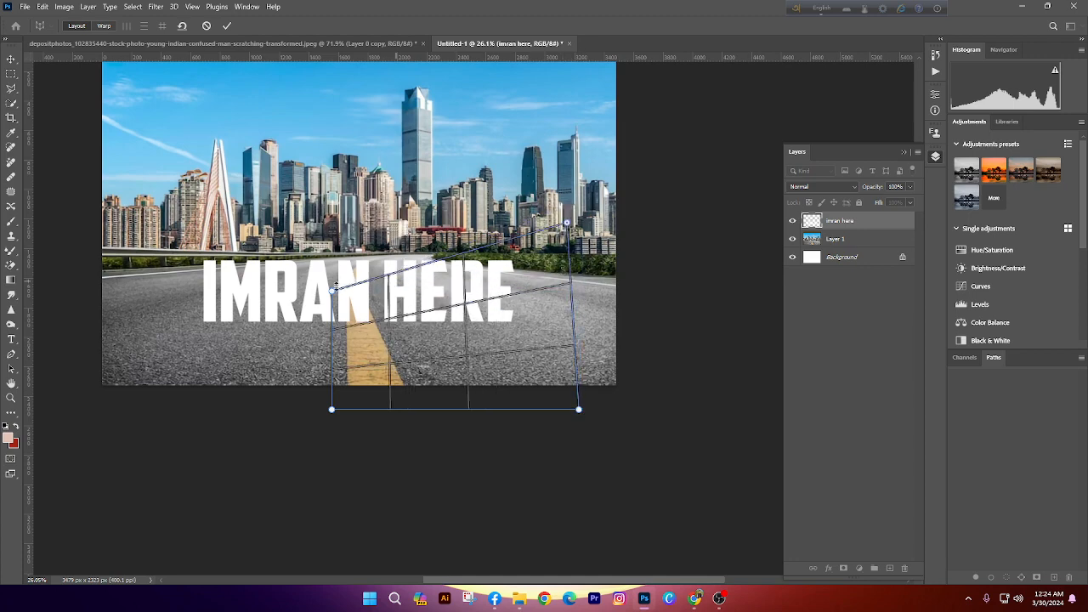
drag(334, 294, 312, 211)
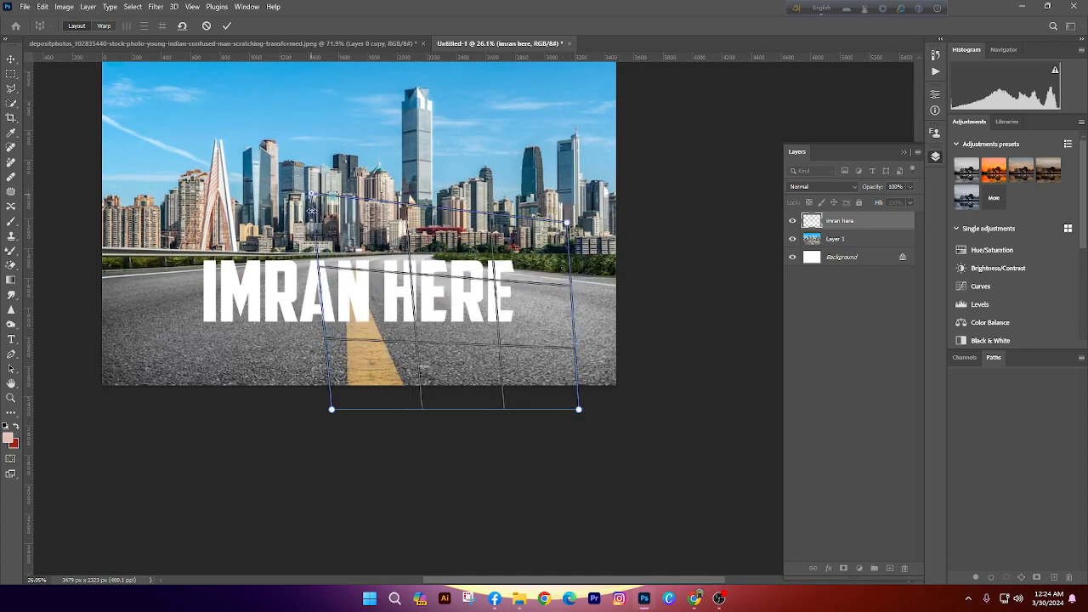
Try warping the text by pulling the plane's lower-left pin slightly outward, and undo the applied warp
click(104, 25)
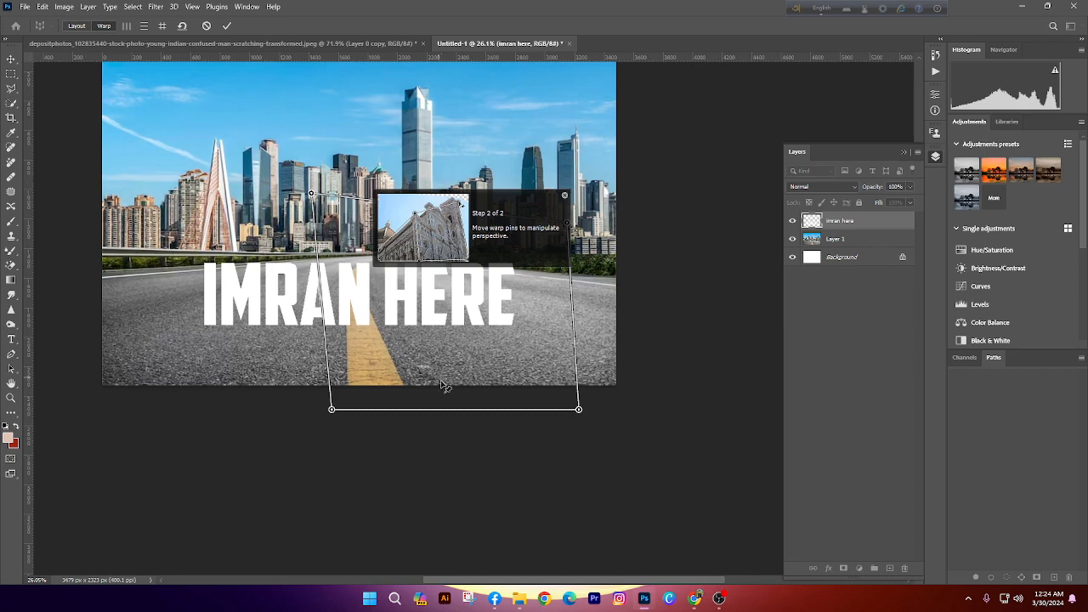
mouse_move(331, 409)
mouse_down()
mouse_move(217, 399)
mouse_move(286, 420)
mouse_move(308, 464)
mouse_move(300, 390)
mouse_move(356, 306)
mouse_move(382, 413)
mouse_move(377, 425)
mouse_move(359, 369)
mouse_move(375, 400)
mouse_move(371, 493)
mouse_move(530, 382)
mouse_move(97, 306)
mouse_move(362, 433)
mouse_move(316, 411)
mouse_up()
click(11, 59)
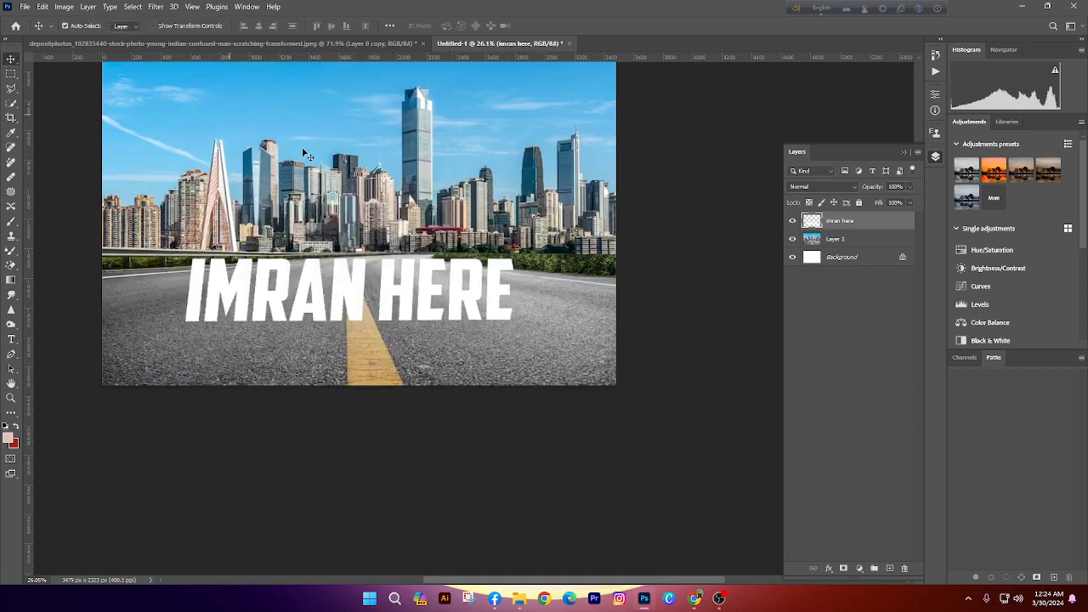
key(ctrl+z)
key(ctrl+shift+z)
Load the text layer's outline as a selection, hide the text layer and make Layer 1 active
scroll(368, 319, up, 2)
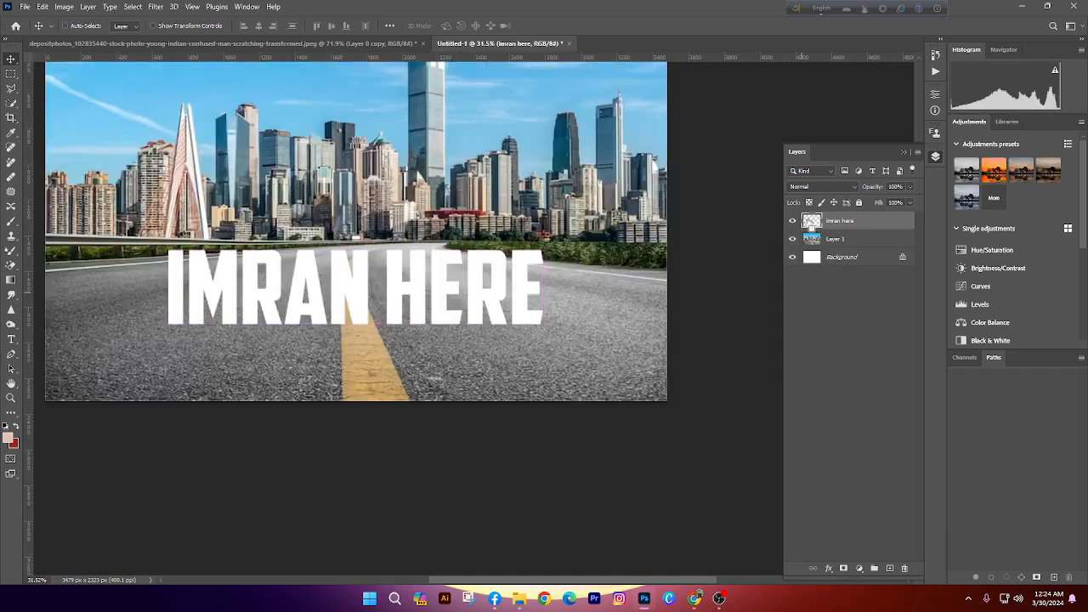
scroll(507, 278, up, 2)
right_click(872, 221)
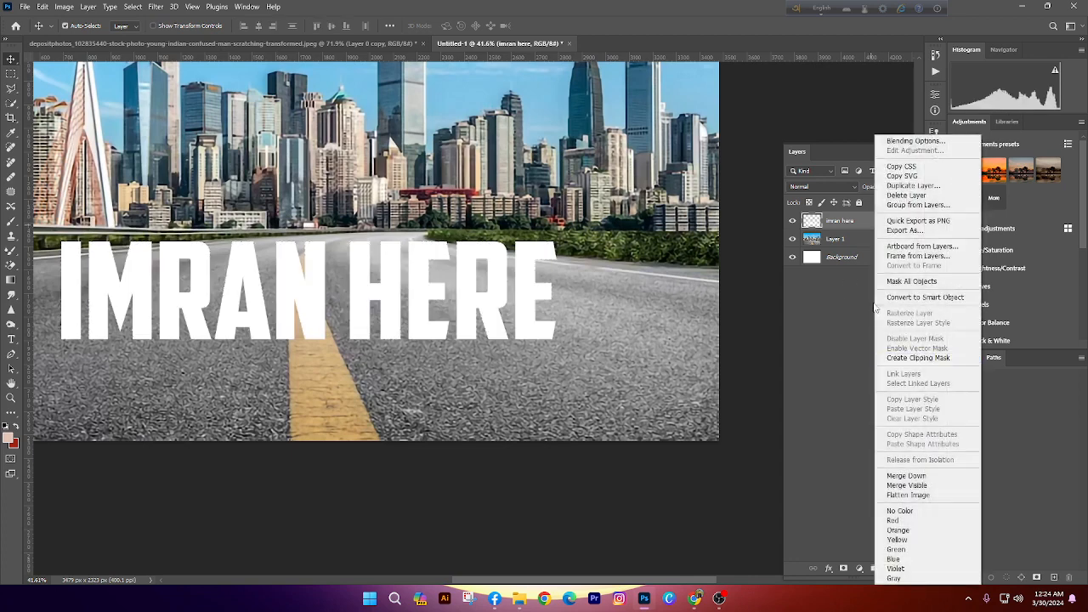
click(861, 280)
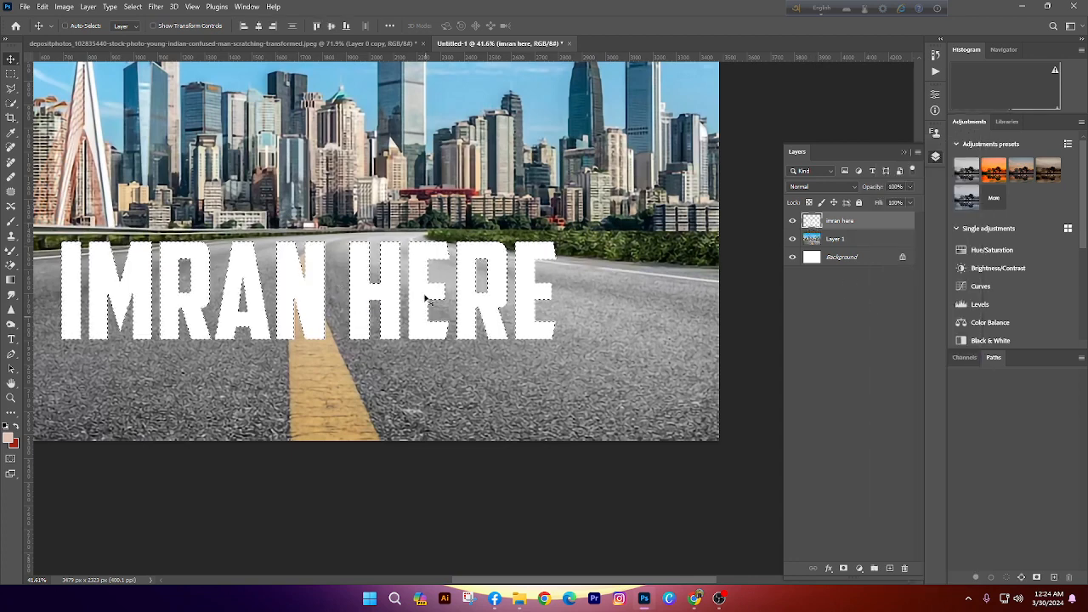
scroll(583, 292, left, 2)
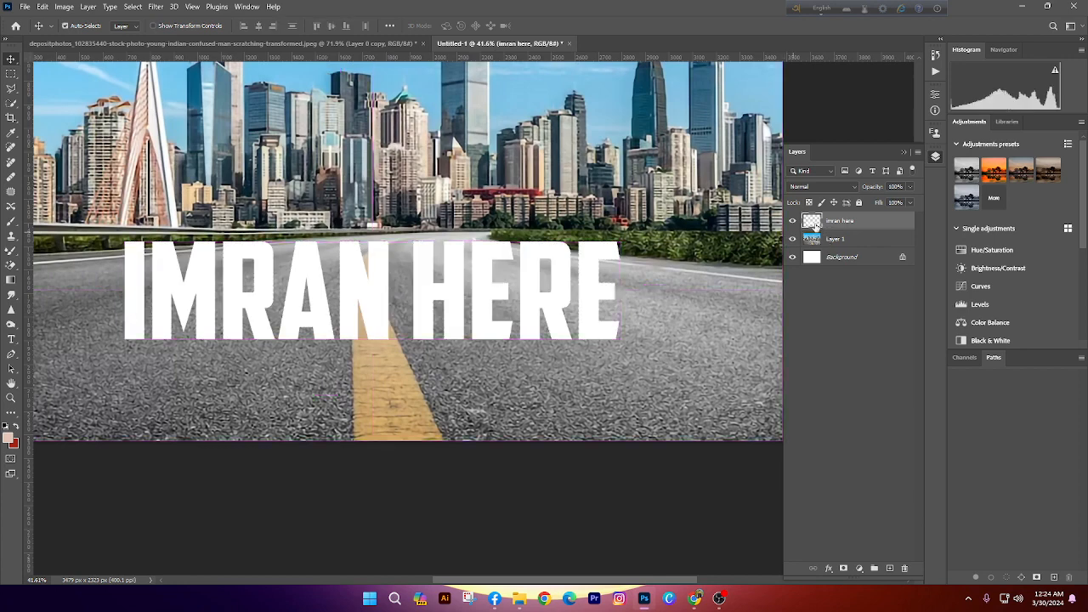
right_click(809, 227)
click(827, 233)
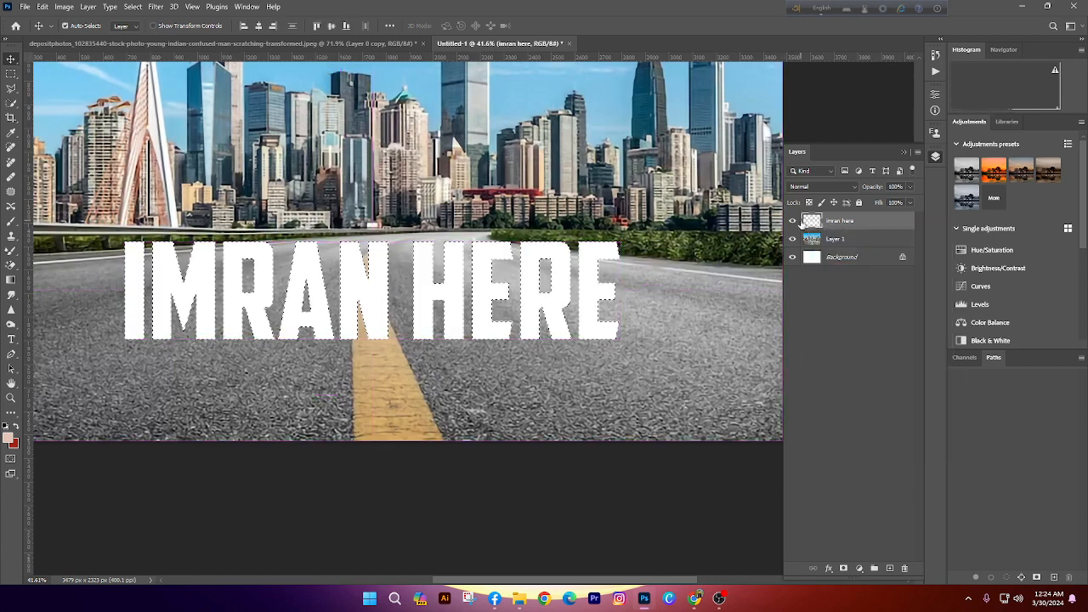
click(793, 221)
click(835, 239)
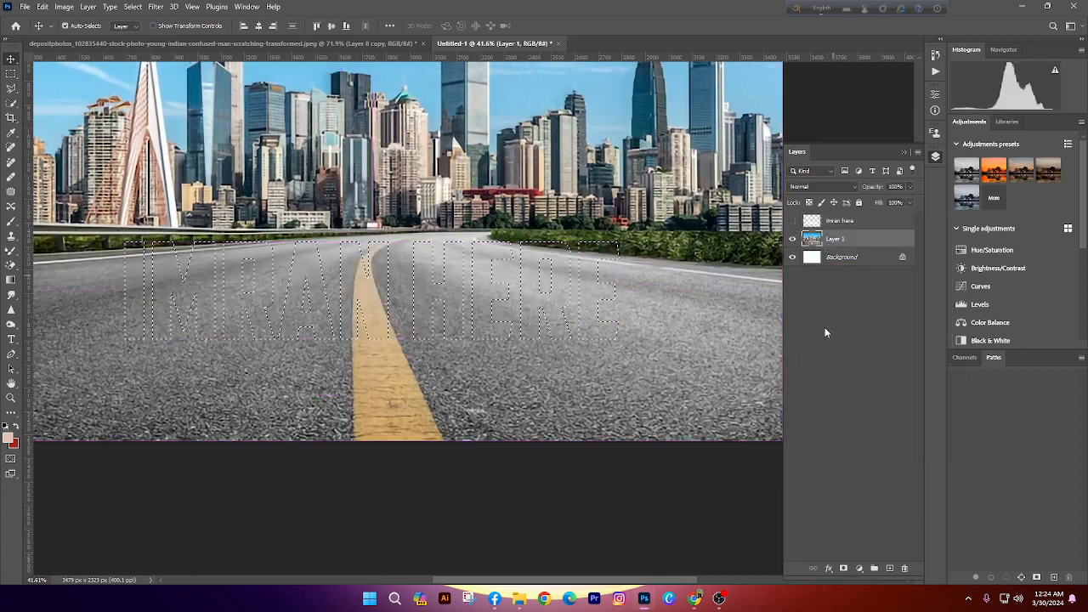
Clear the text-shaped selection and add a new empty layer directly above Layer 1
scroll(567, 330, down, 3)
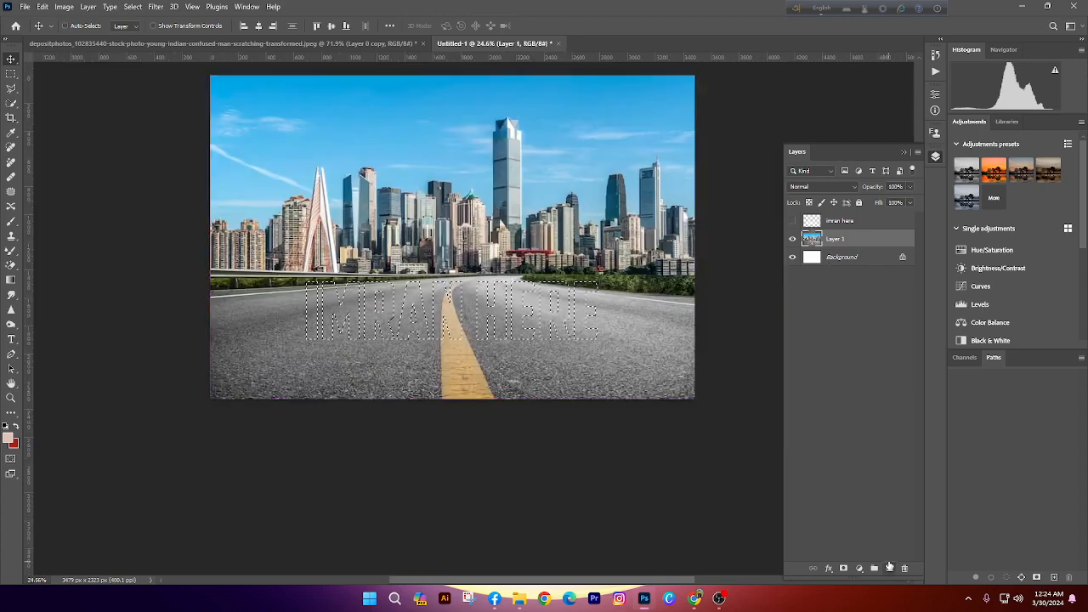
key(ctrl+d)
scroll(512, 342, up, 3)
scroll(602, 436, down, 3)
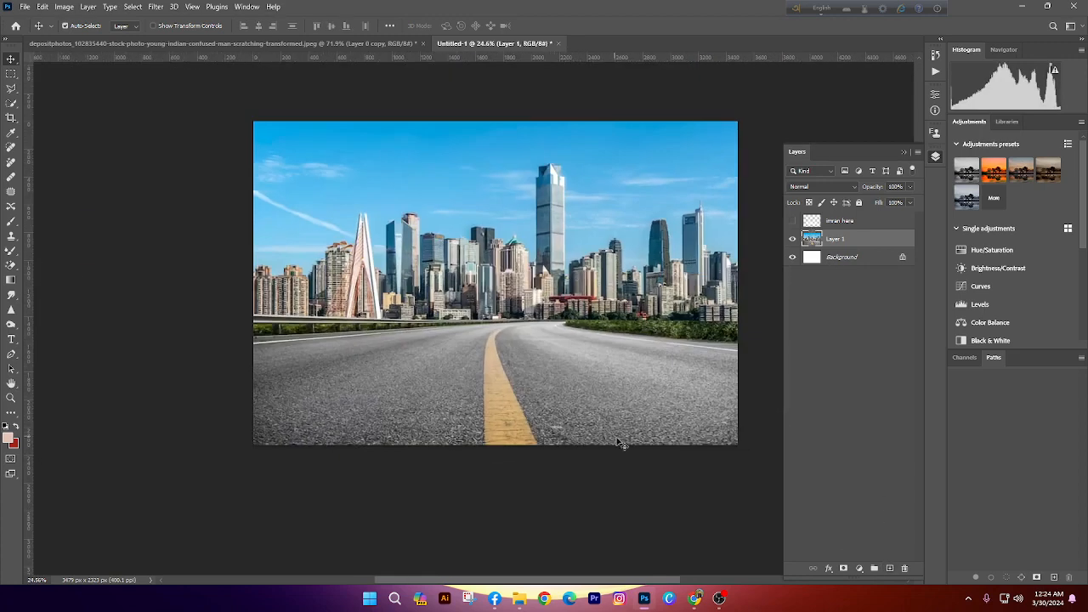
click(891, 569)
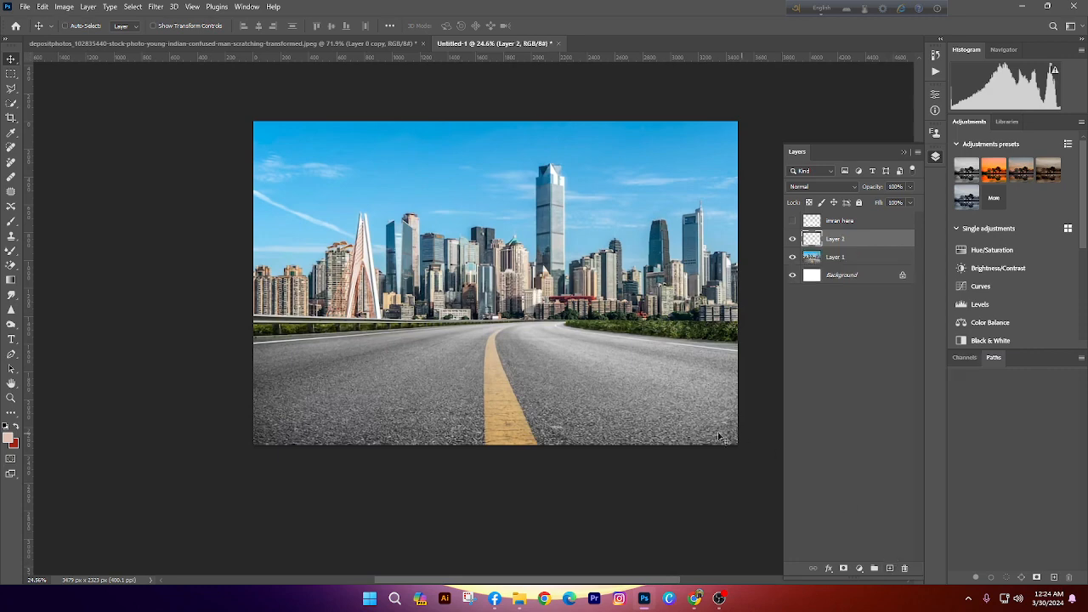
Open the Vanishing Point filter on the new empty layer
scroll(680, 451, right, 2)
scroll(340, 315, up, 2)
scroll(170, 221, right, 1)
scroll(150, 209, right, 1)
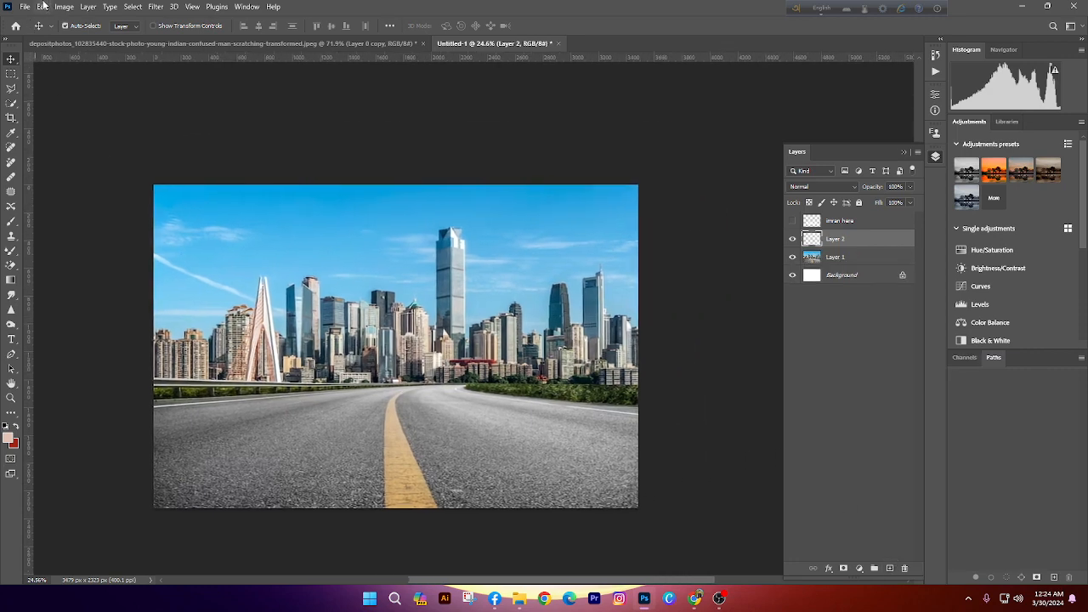
click(158, 7)
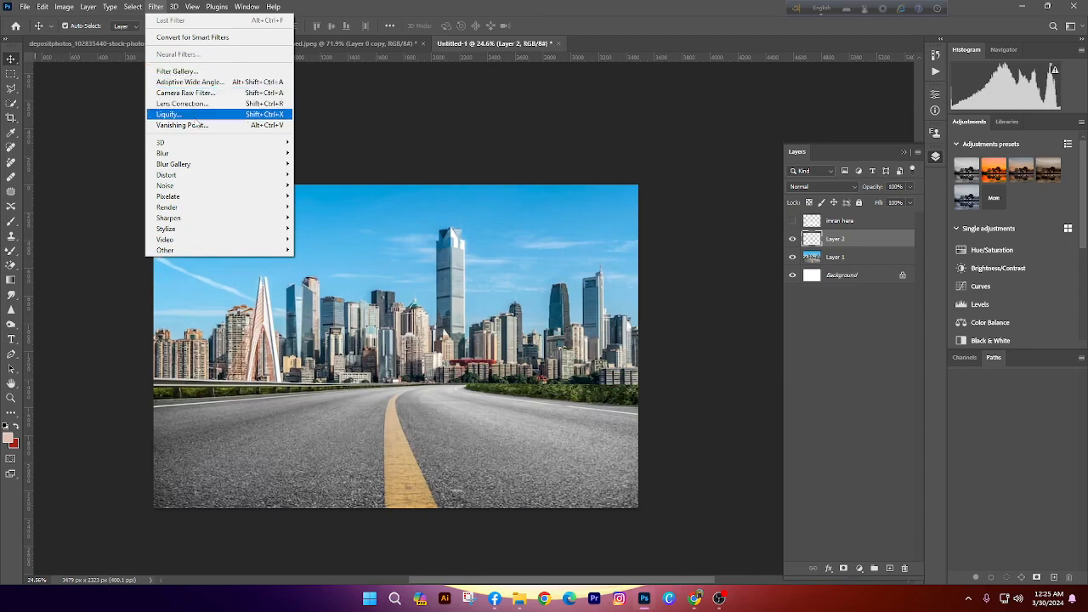
click(195, 125)
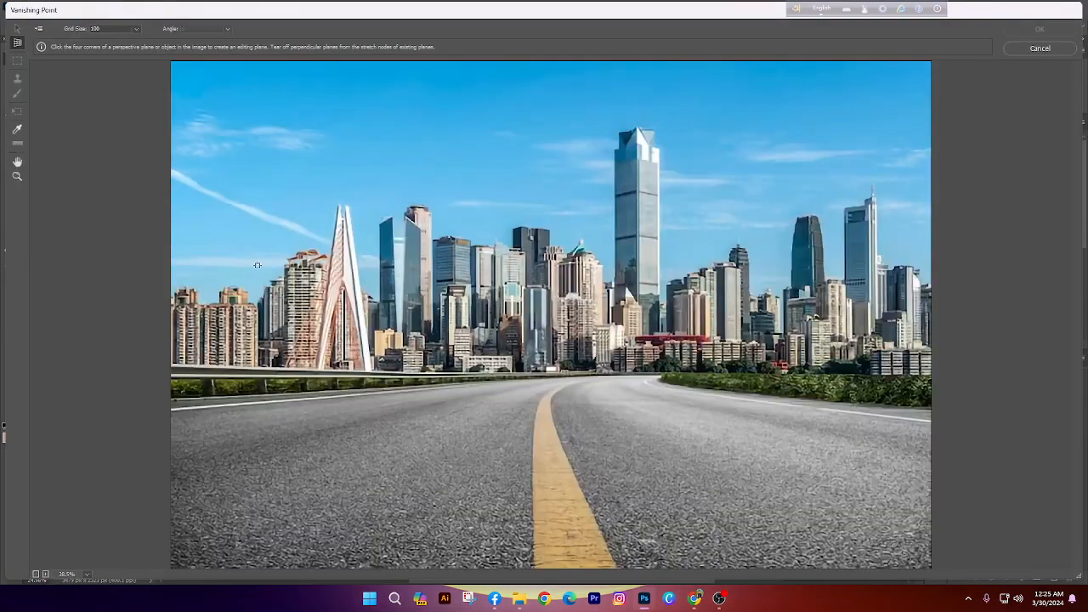
key(ctrl+minus)
key(ctrl+minus)
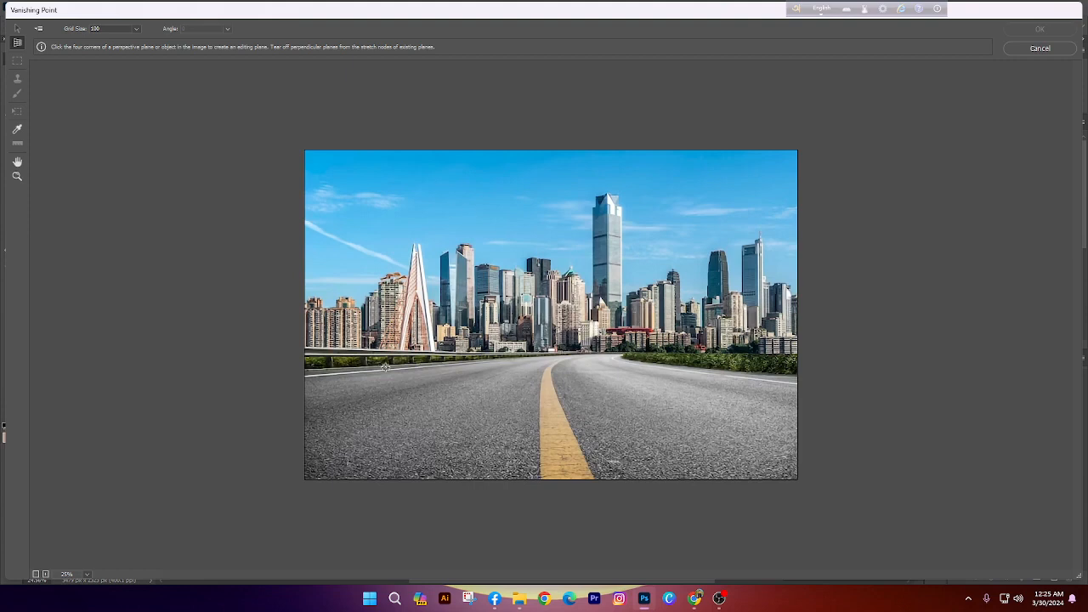
Define a four-cornered perspective plane over the road, with its near corners extending beyond both sides of the image
click(432, 368)
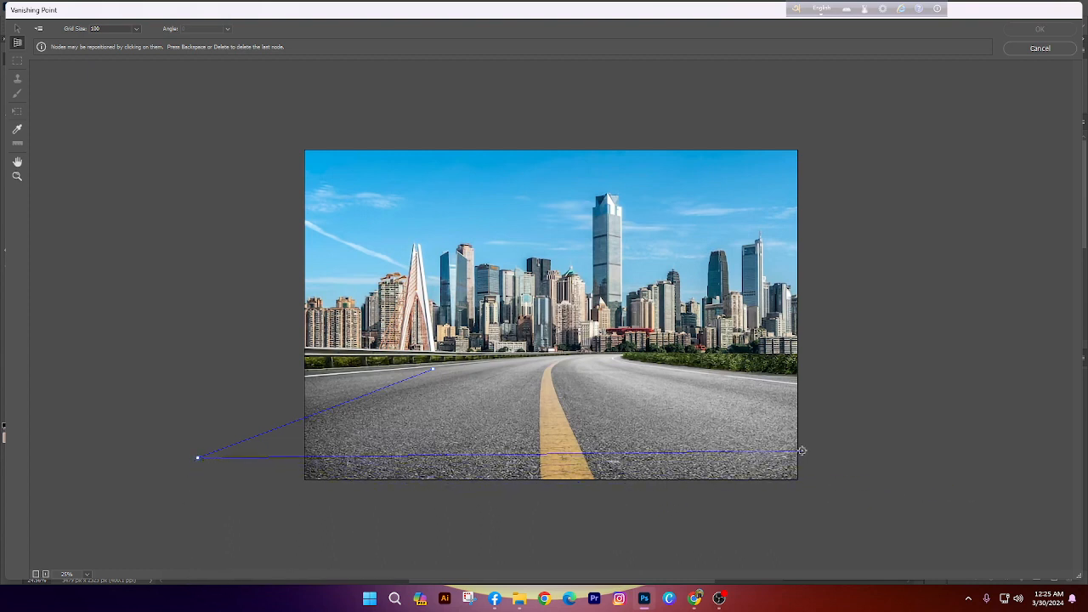
click(828, 450)
click(657, 364)
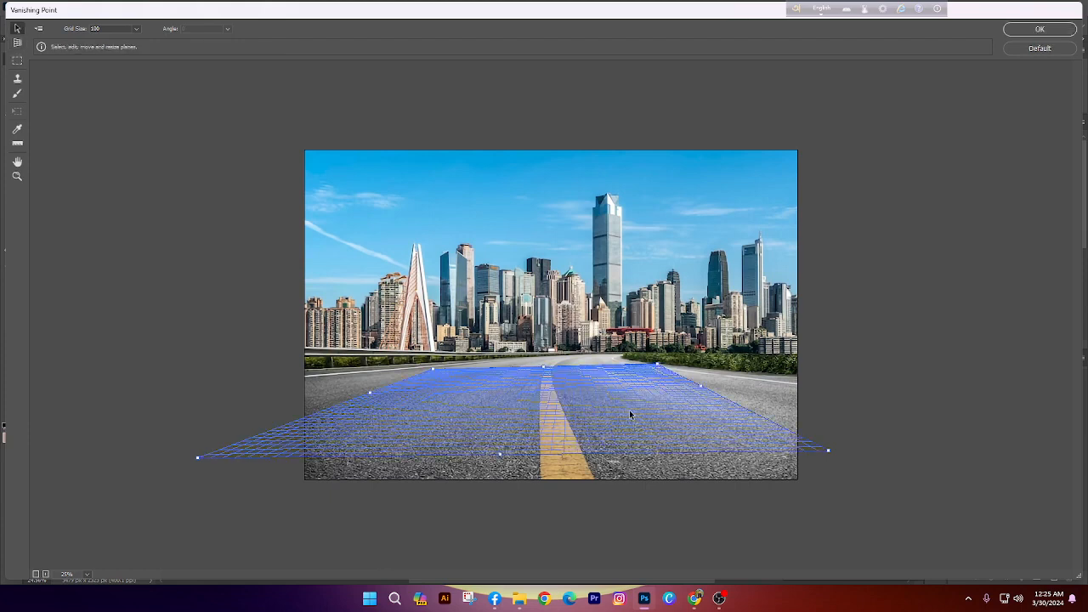
Paste the copied white text into Vanishing Point and scale it down slightly with the Transform tool
key(ctrl+v)
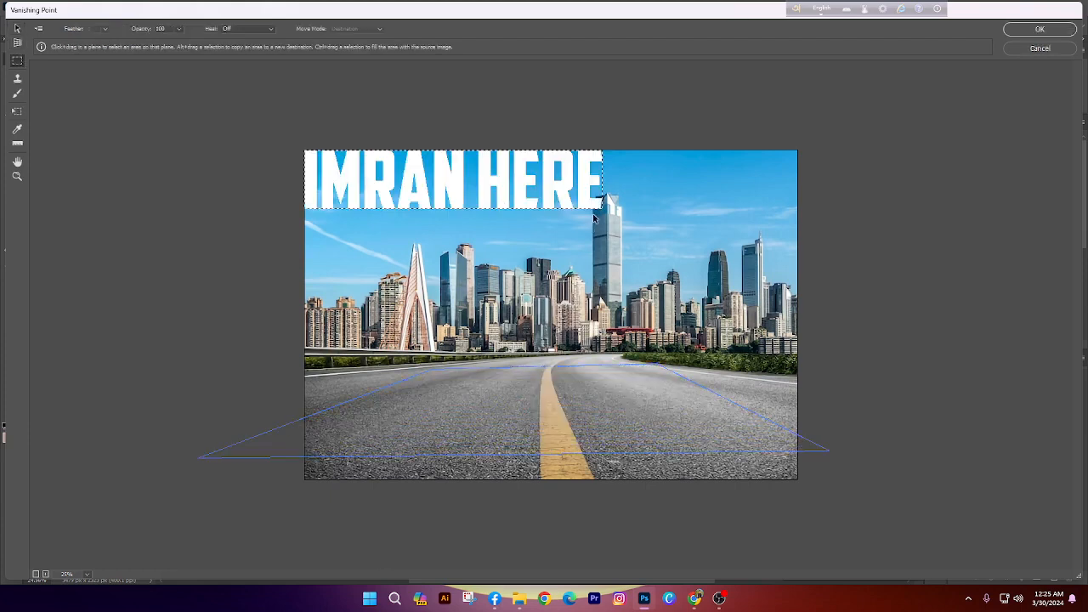
key(t)
drag(594, 219, 441, 199)
key(ctrl+z)
drag(571, 202, 414, 157)
key(ctrl+z)
key(ctrl+z)
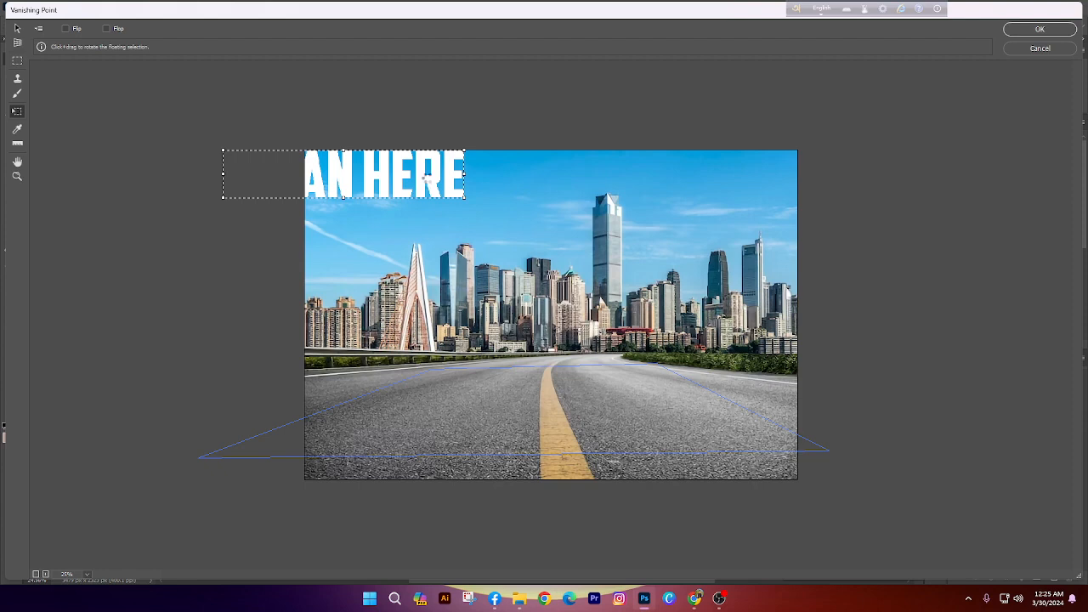
Move the floating text onto the road plane so it spans the road in perspective, and apply the filter
drag(465, 198, 739, 448)
drag(657, 427, 555, 416)
key(Return)
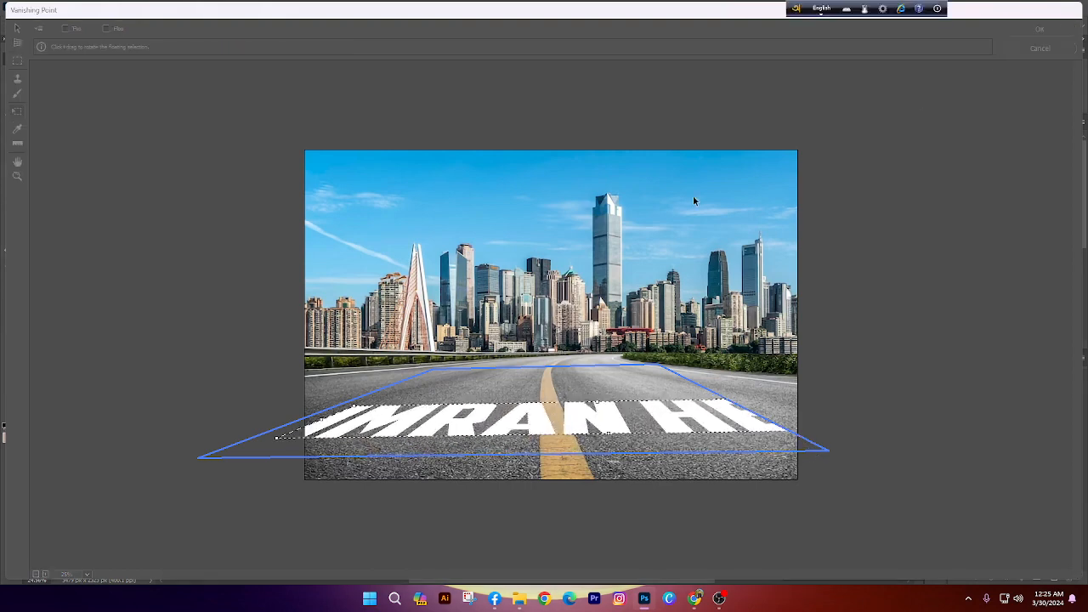
Set the blending mode of Layer 2 with the road text to Overlay and deselect the layer
scroll(478, 409, up, 3)
scroll(478, 409, down, 4)
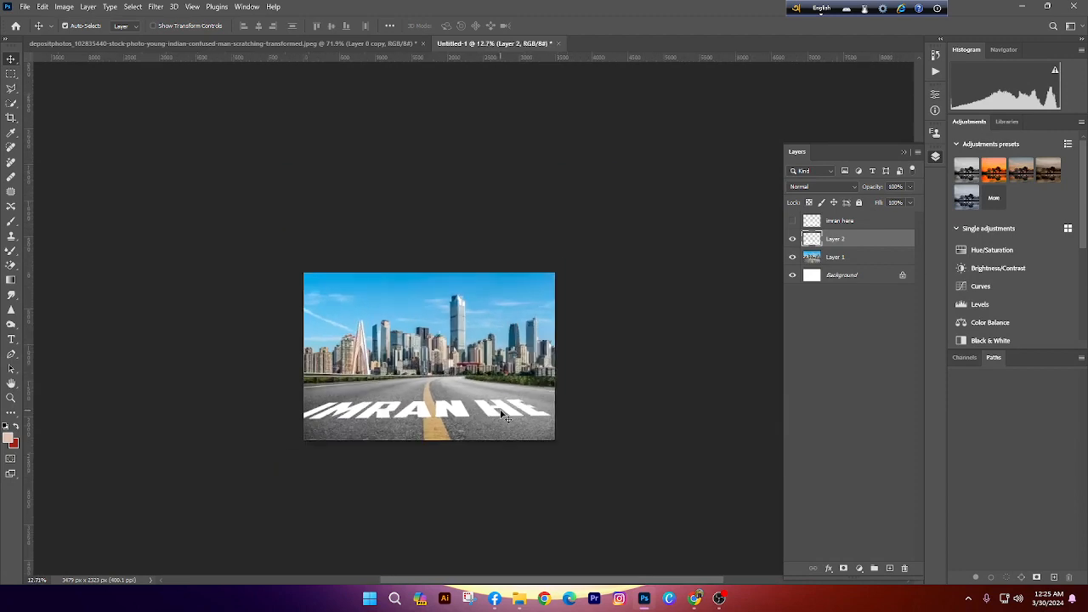
click(827, 185)
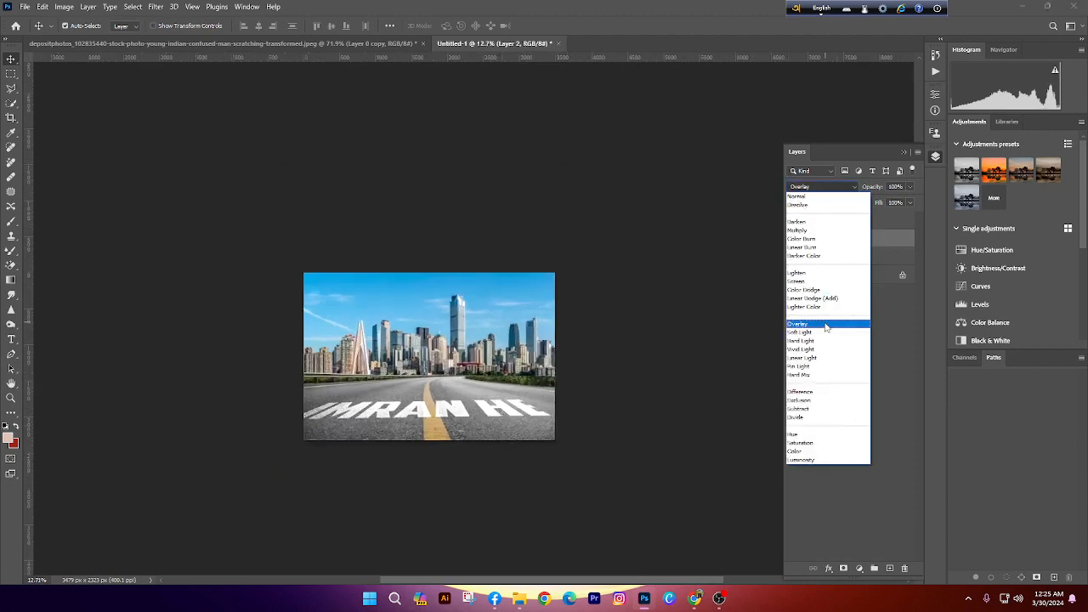
click(829, 323)
click(840, 351)
scroll(537, 433, up, 2)
scroll(537, 433, up, 3)
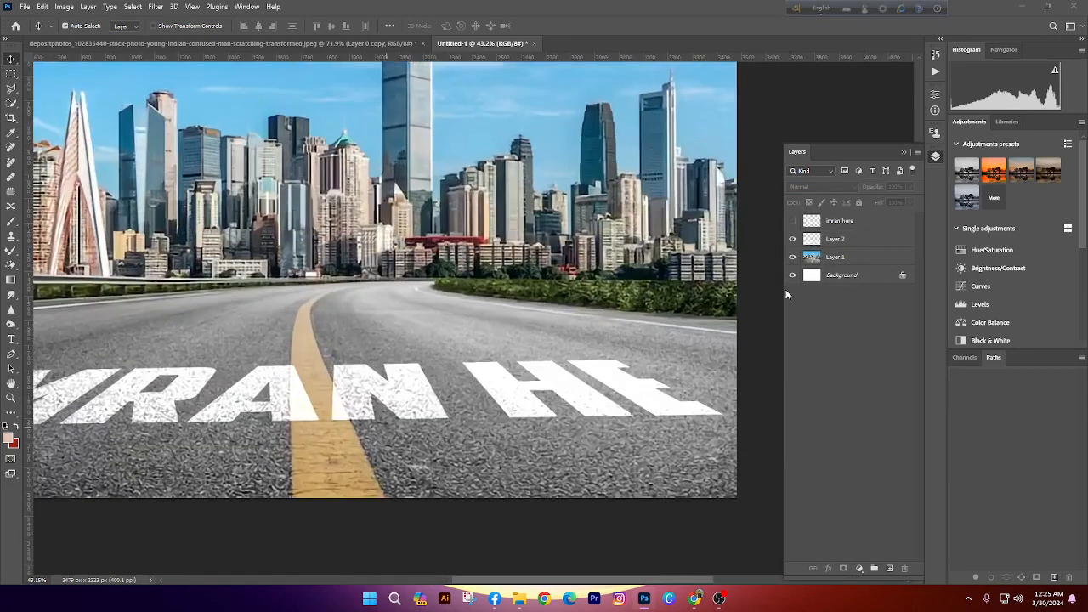
Lower the opacity of Layer 2 to 41% so the text blends into the asphalt
click(850, 240)
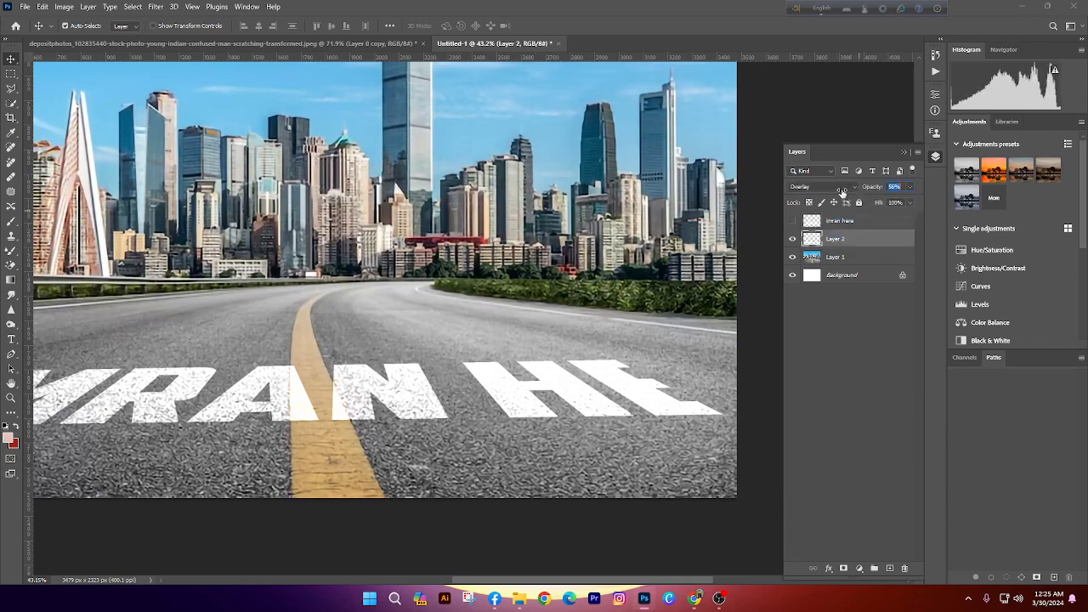
key(5)
key(6)
drag(842, 192, 835, 194)
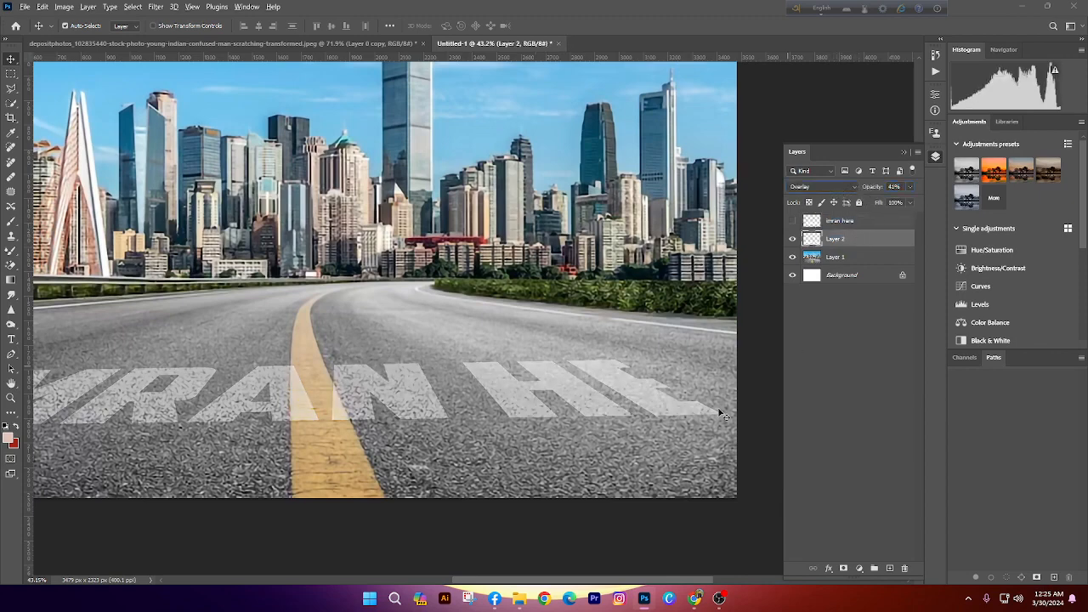
click(755, 416)
scroll(491, 406, down, 4)
scroll(437, 396, up, 2)
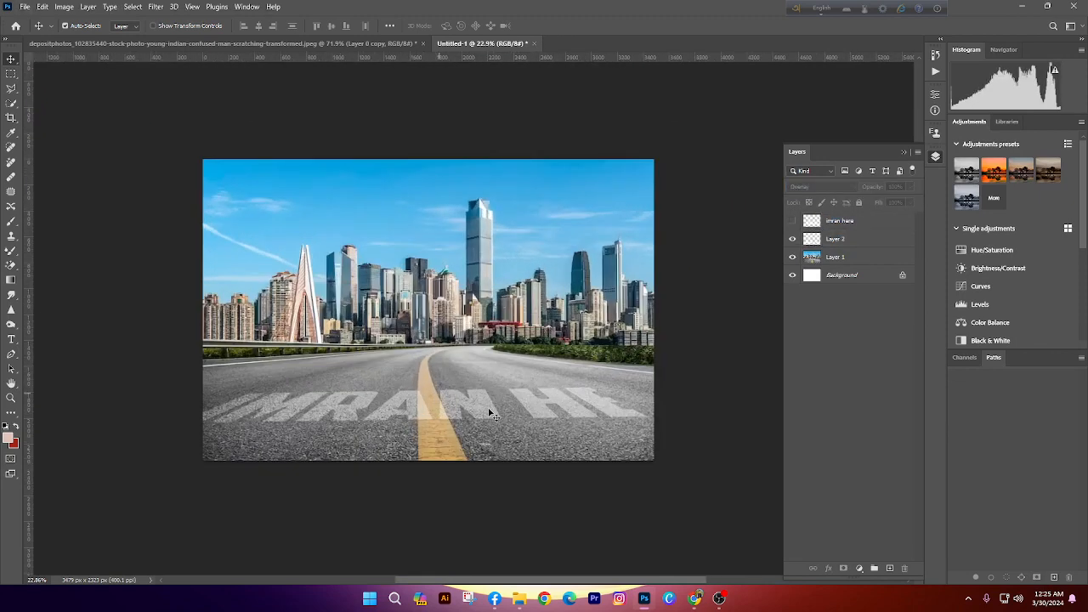
Select the road text again, fine-tune its opacity slightly and inspect the blended result in the whole image
click(491, 414)
drag(875, 193, 874, 193)
click(438, 386)
scroll(420, 372, up, 1)
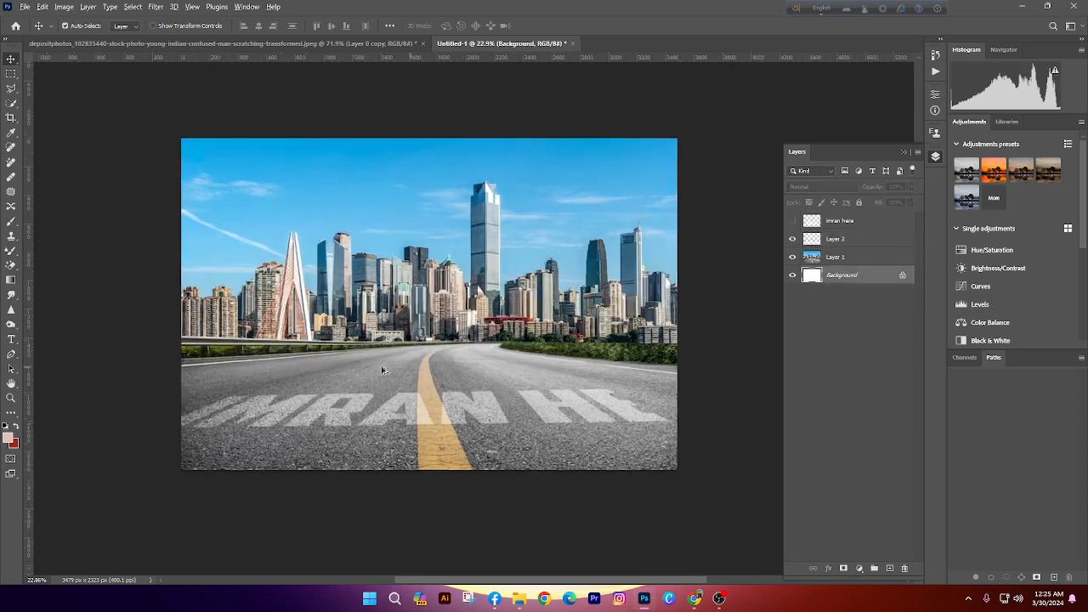
scroll(380, 368, down, 3)
scroll(419, 389, up, 3)
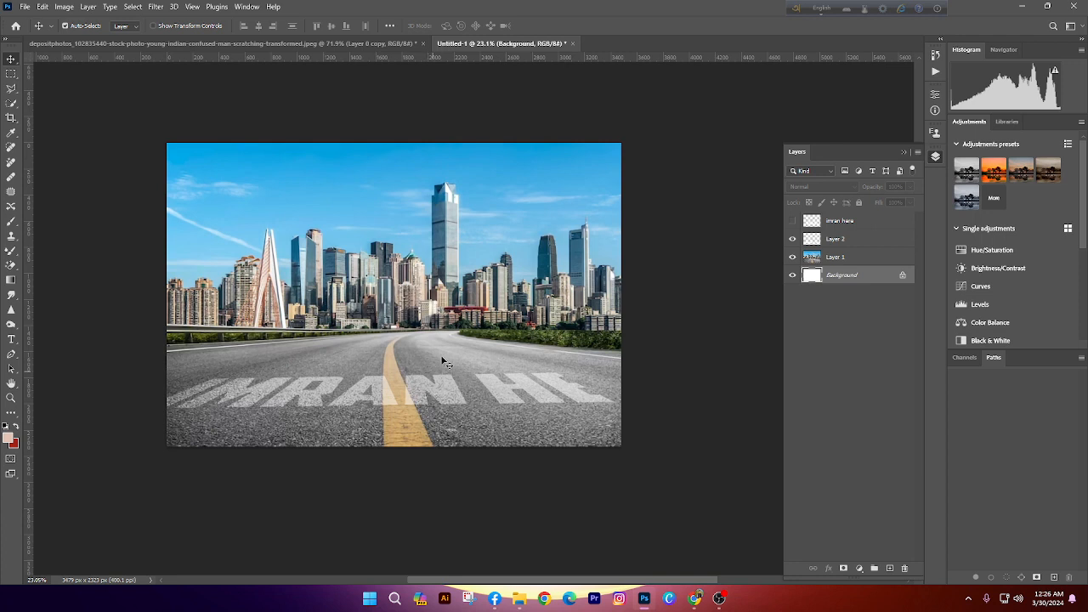
Quit Photoshop and discard the unsaved changes in the open documents
key(ctrl+q)
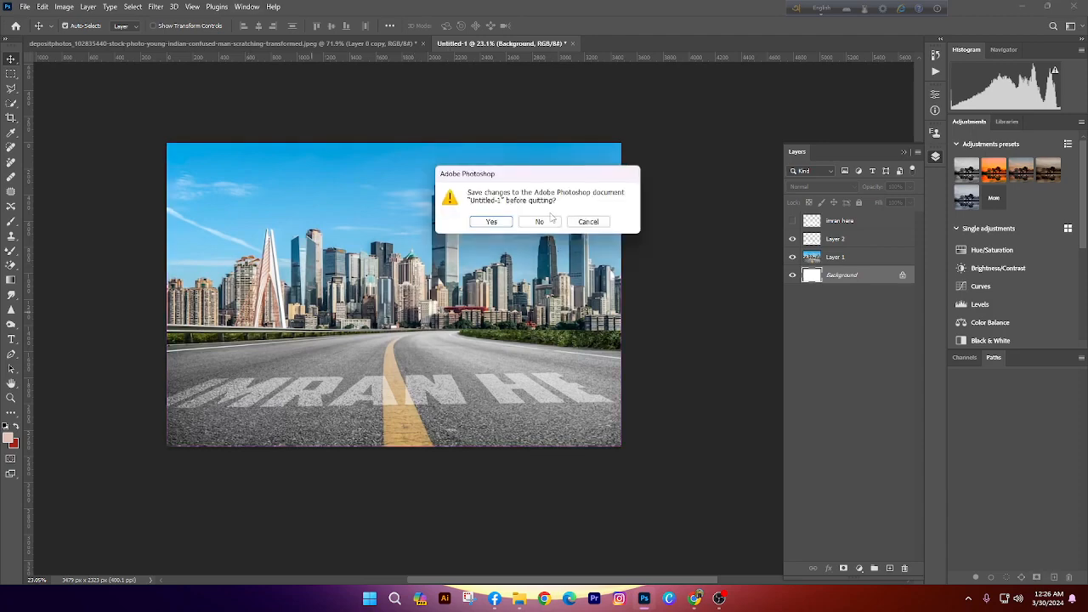
click(550, 220)
click(556, 222)
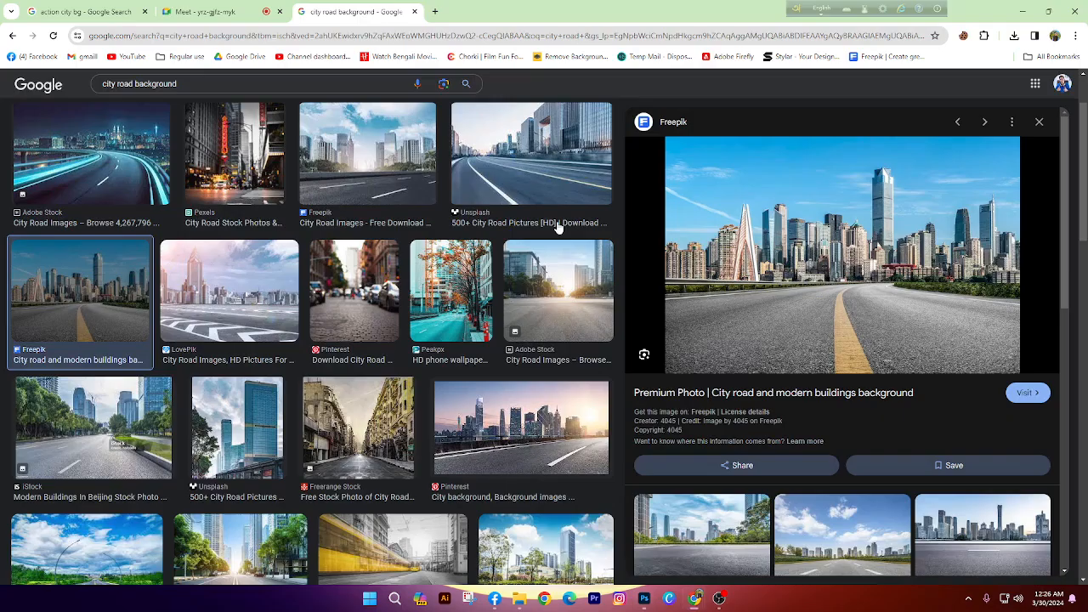
Switch to the Google Meet call in the browser and lower all raised hands
click(216, 11)
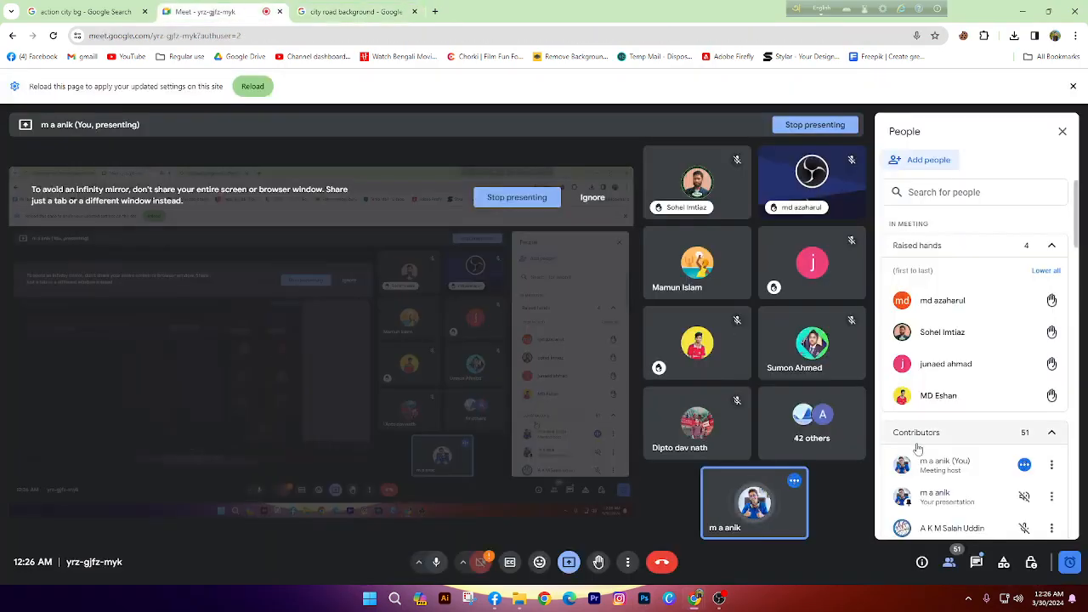
click(1046, 270)
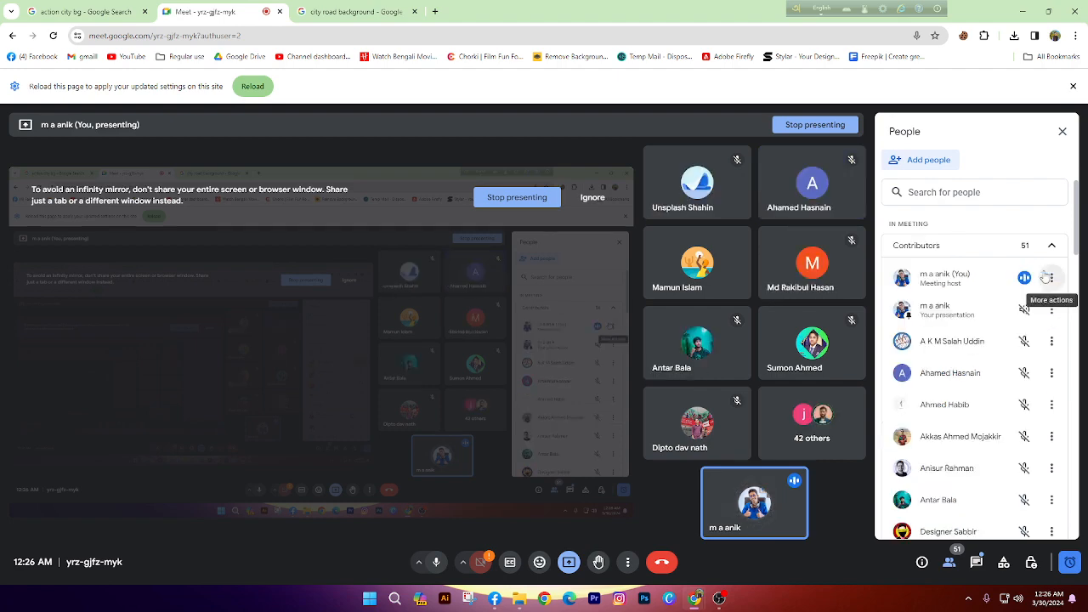